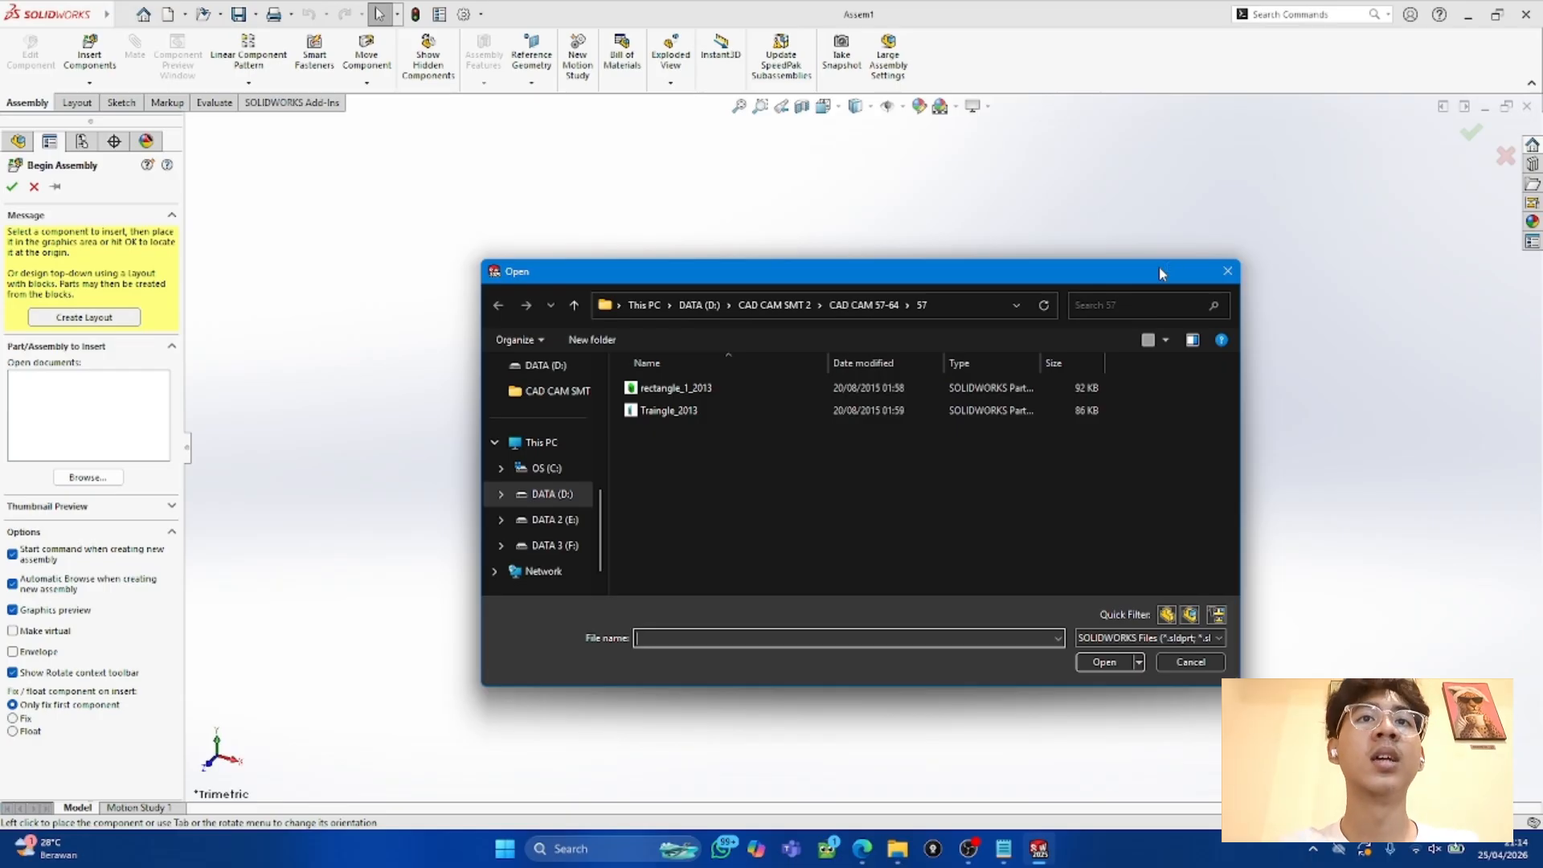
Step: Load Block_circles_2013, Part1, Square_2013 and Traingle_2013 from D:\CAD CAM SMT 2\CAD CAM 57-64\56 for insertion into the new assembly
{"action": "scroll", "coordinate": [595, 494], "scroll_direction": "down", "scroll_amount": 1}
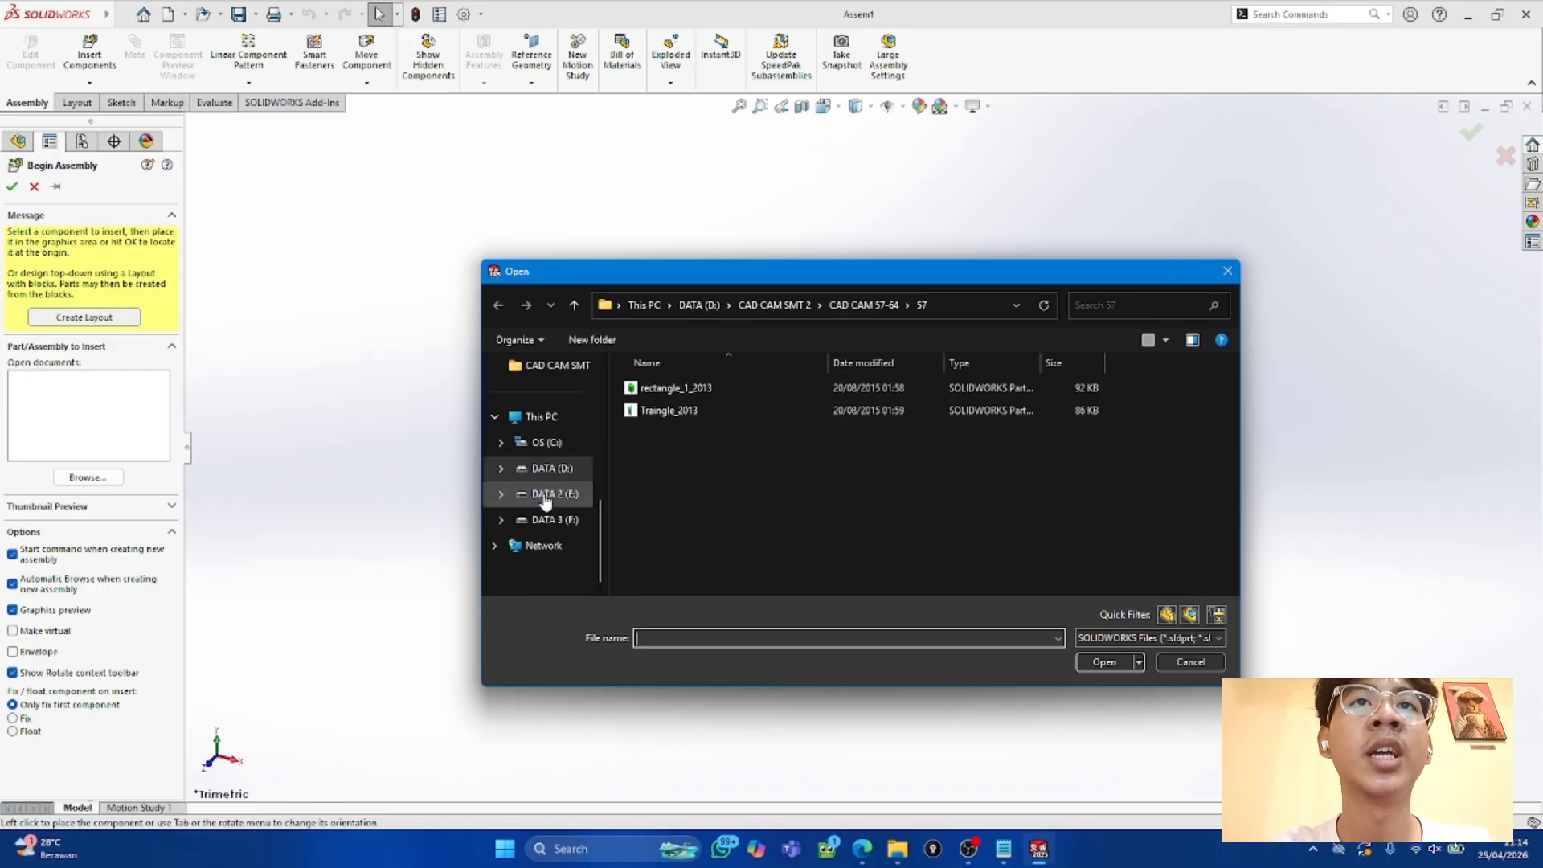
{"action": "left_click", "coordinate": [557, 374]}
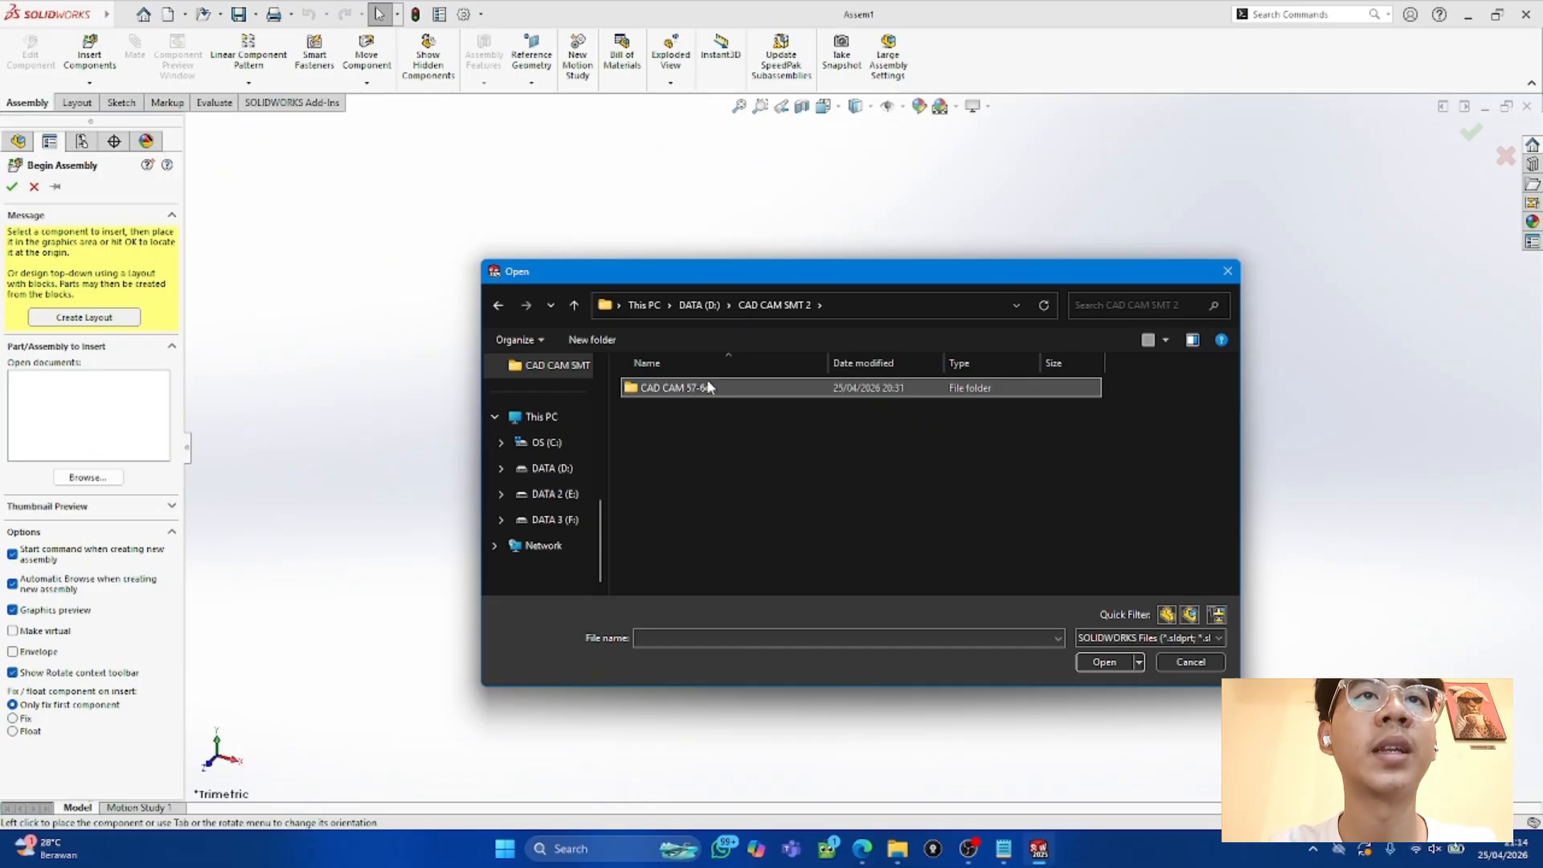
{"action": "double_click", "coordinate": [772, 393]}
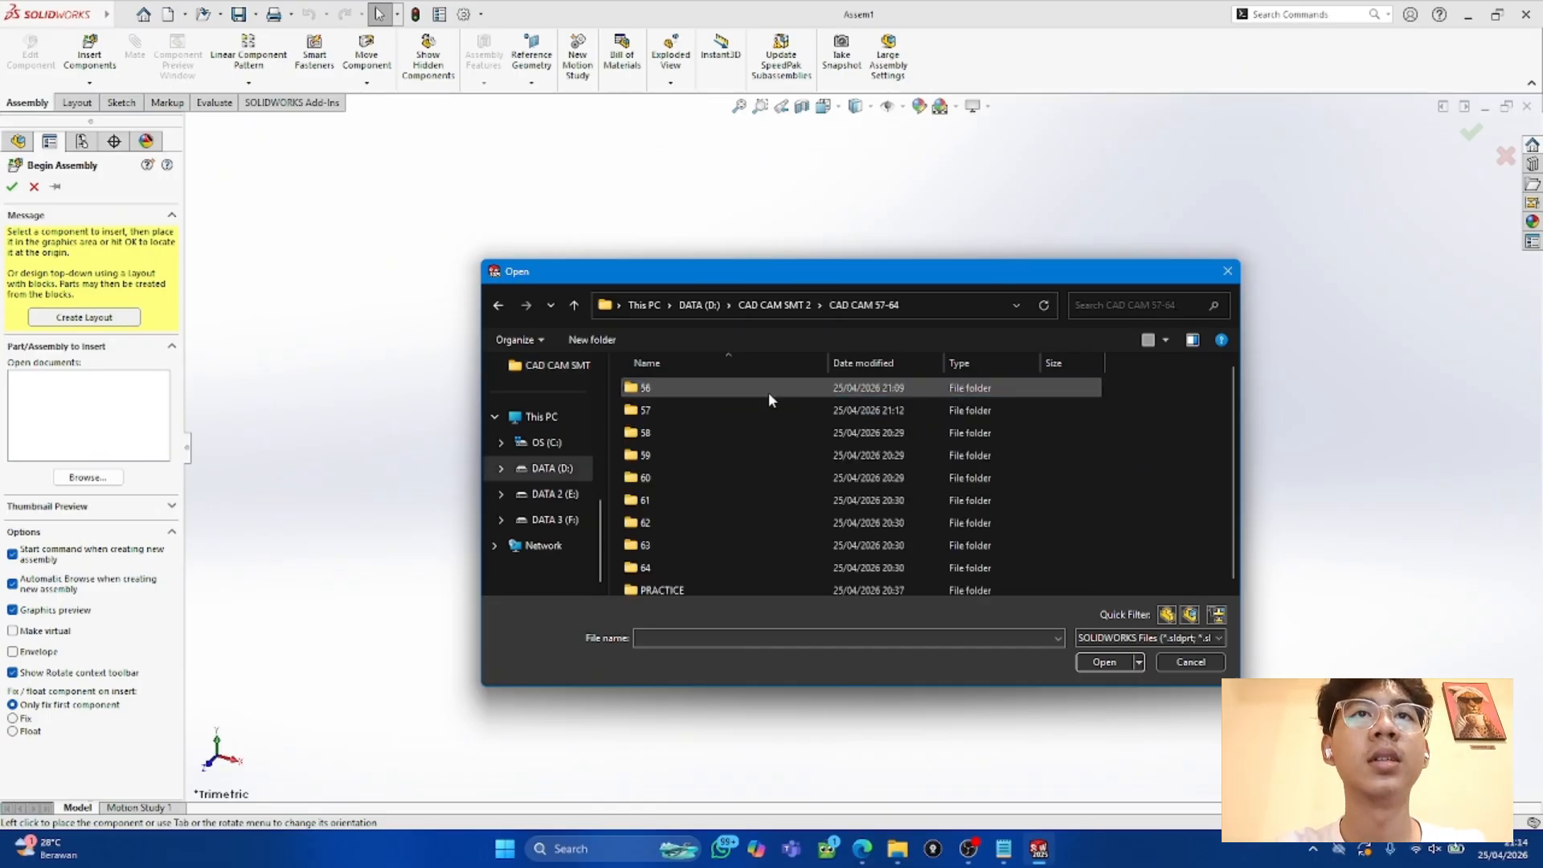
{"action": "double_click", "coordinate": [725, 386]}
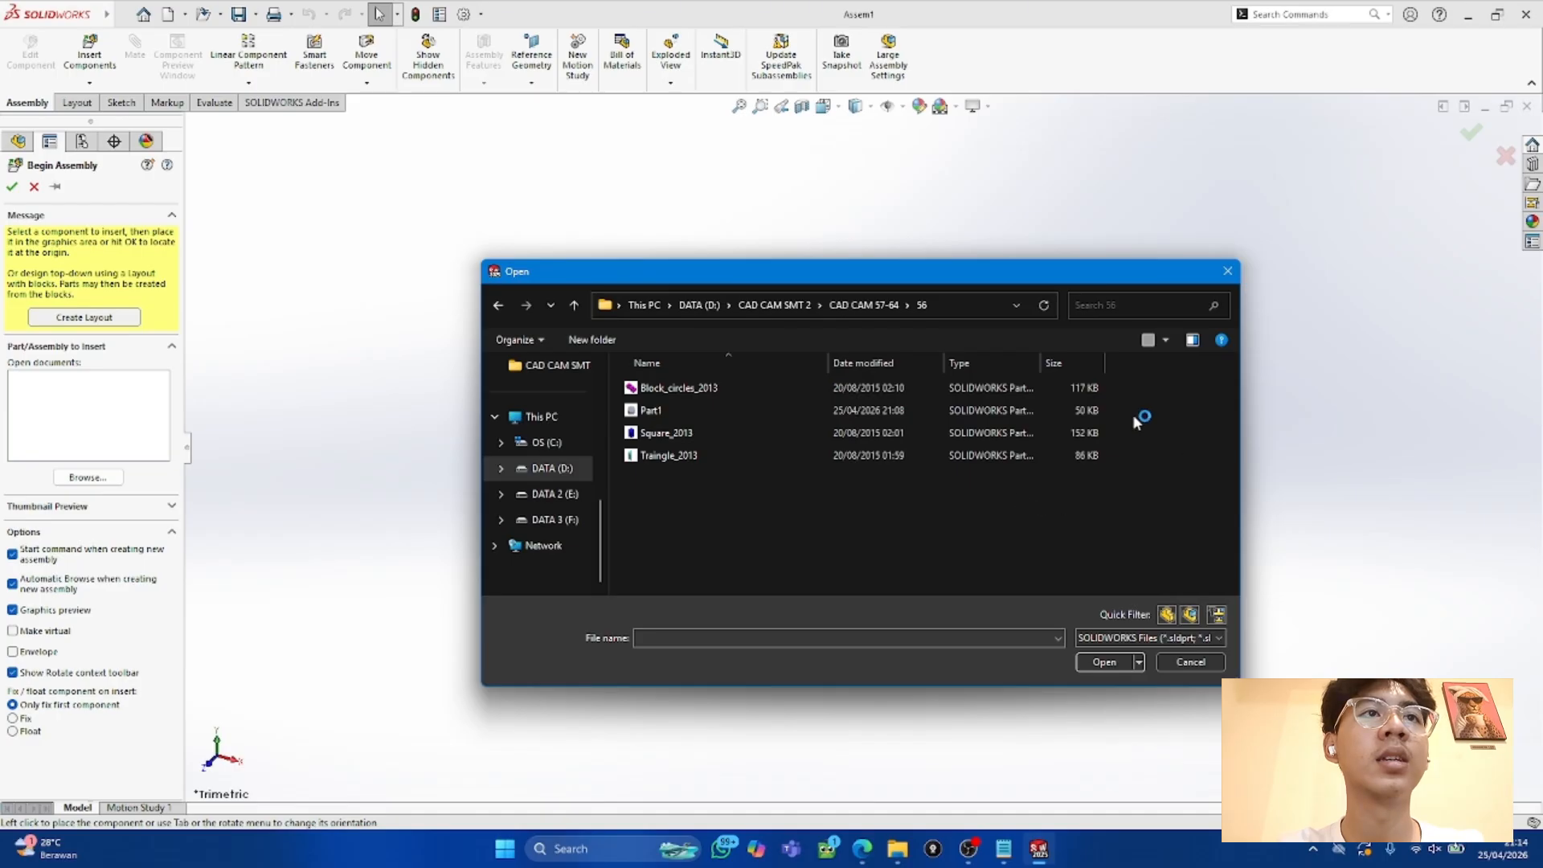
{"action": "left_click_drag", "start_coordinate": [1116, 483], "coordinate": [1069, 377]}
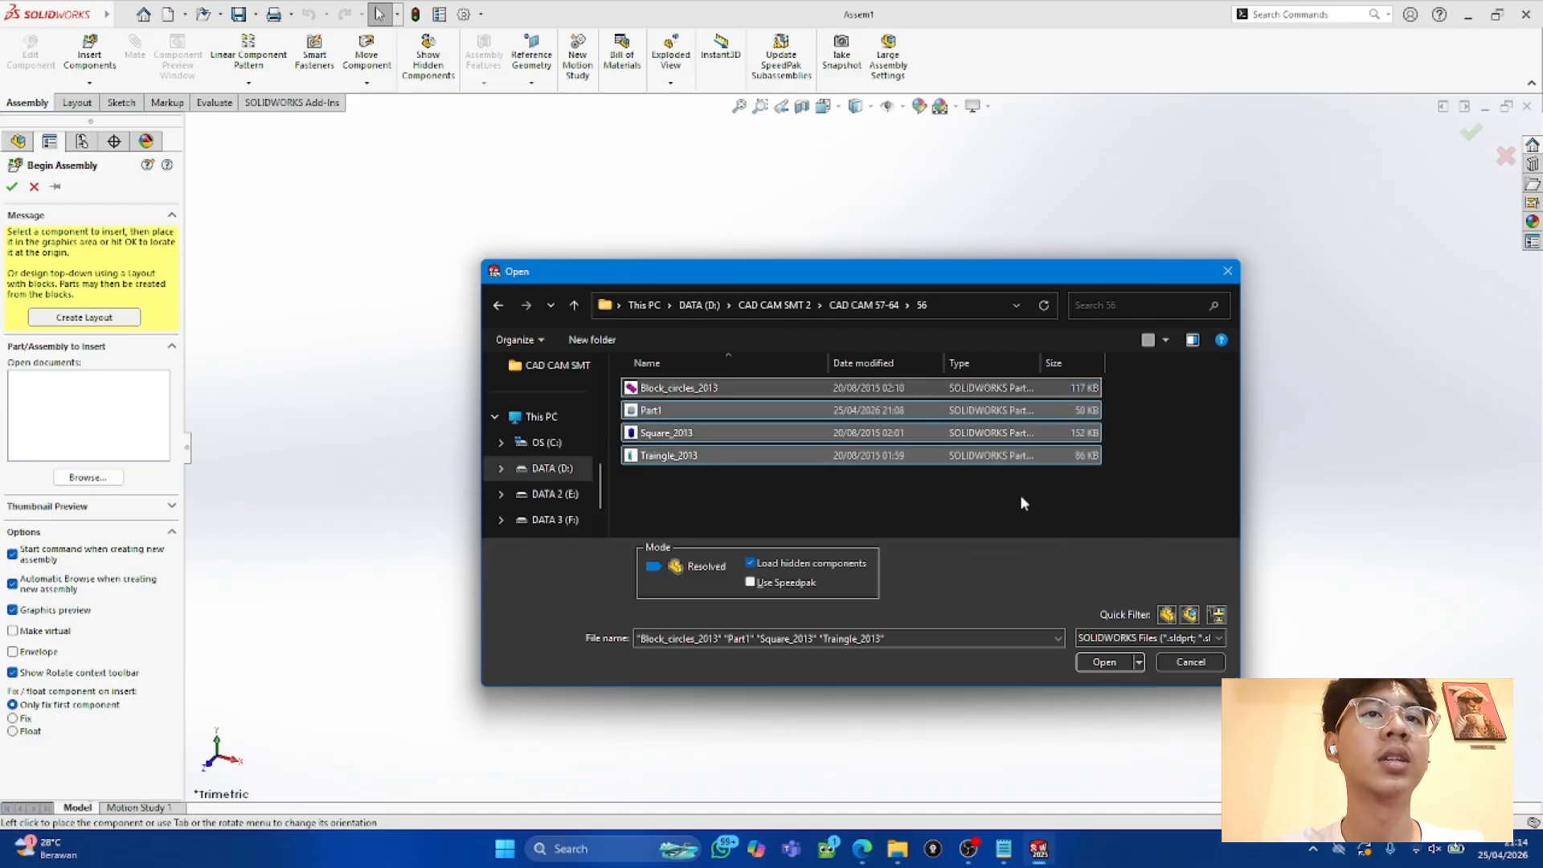
{"action": "left_click", "coordinate": [1101, 662]}
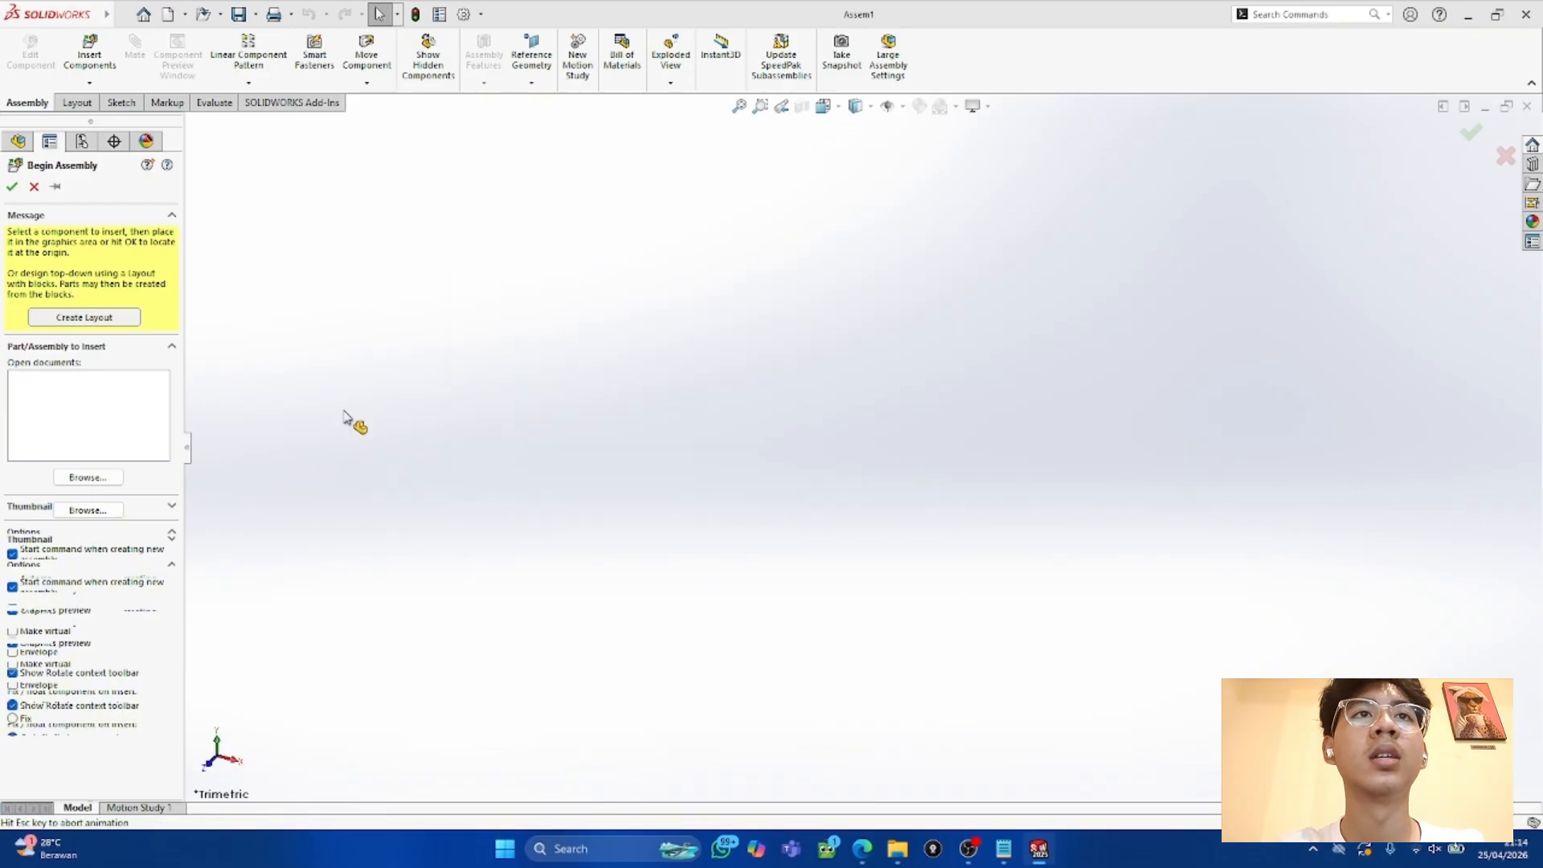
Step: Place the two-hole block in the assembly, with the Part1 disc, Square_2013 and Traingle_2013 spread separately around it
{"action": "scroll", "coordinate": [831, 445], "scroll_direction": "up", "scroll_amount": 3}
{"action": "left_click", "coordinate": [832, 439]}
{"action": "scroll", "coordinate": [857, 462], "scroll_direction": "up", "scroll_amount": 10}
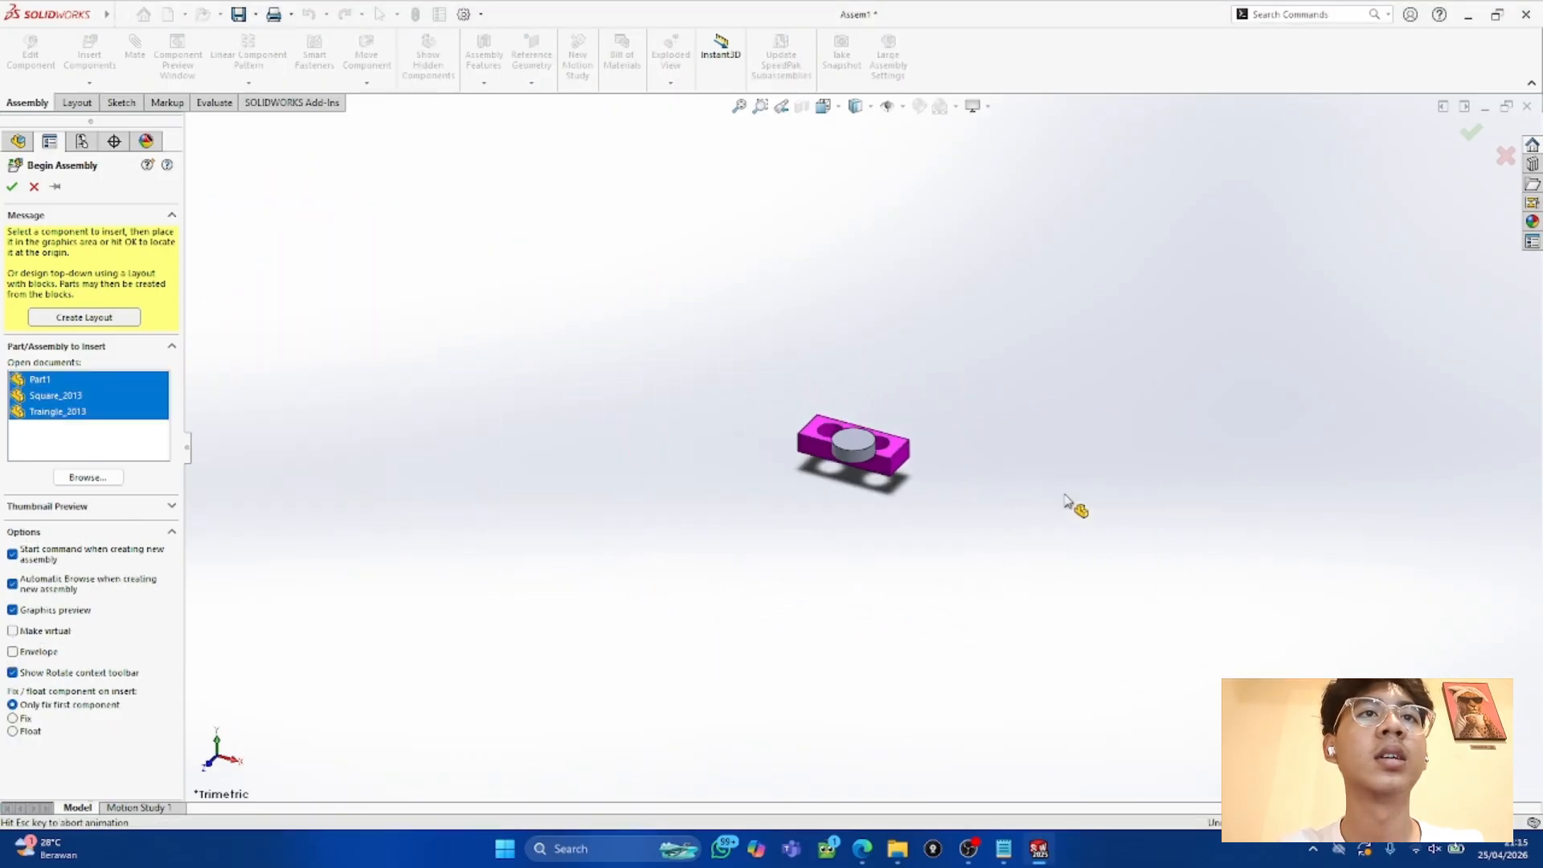
{"action": "scroll", "coordinate": [870, 450], "scroll_direction": "down", "scroll_amount": 8}
{"action": "left_click", "coordinate": [888, 396]}
{"action": "left_click", "coordinate": [673, 380]}
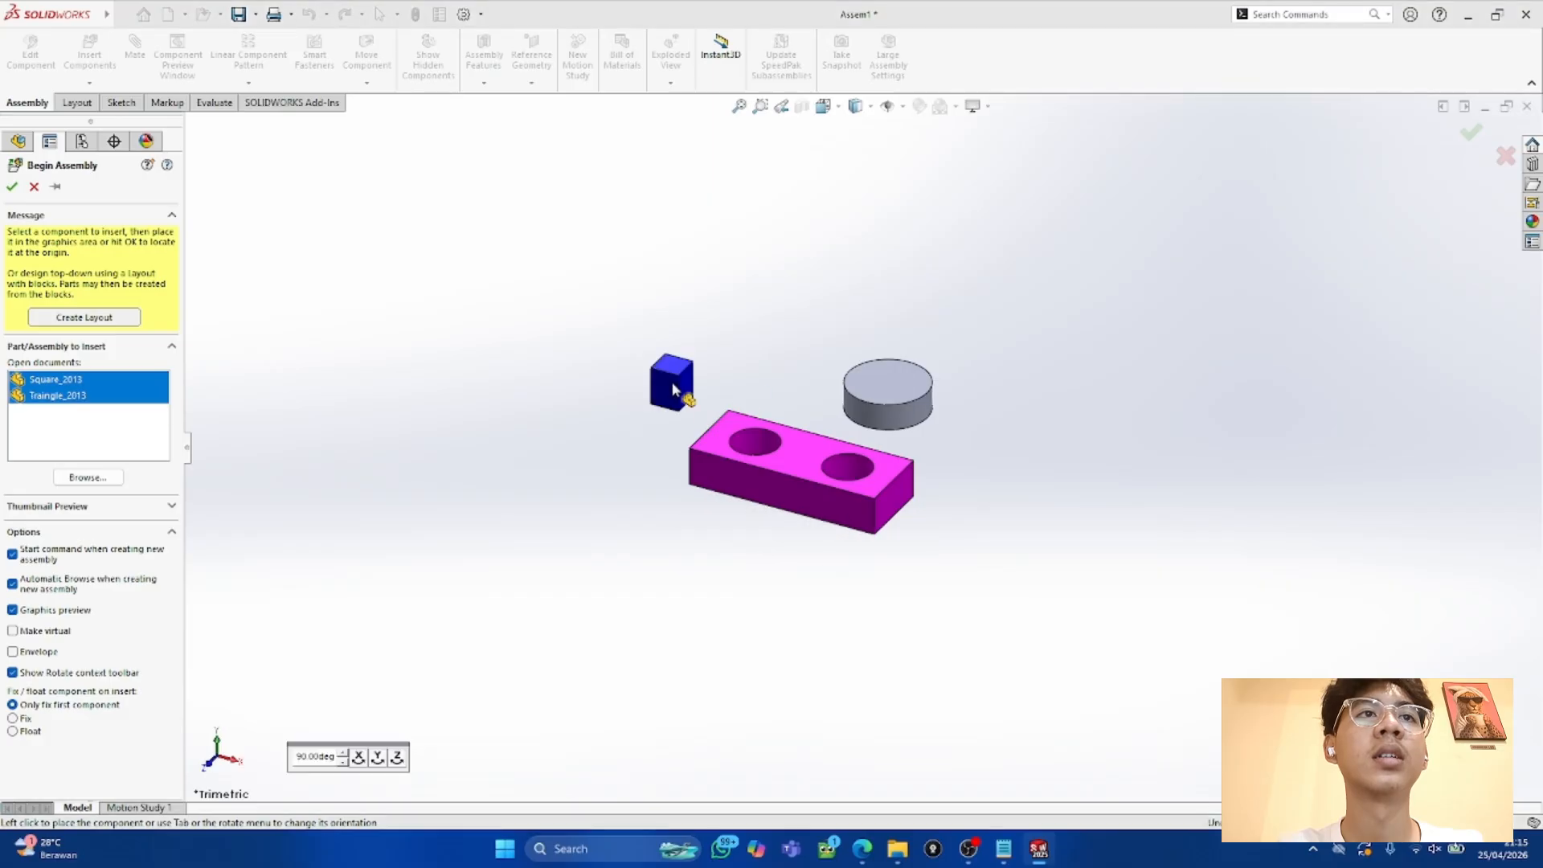
{"action": "left_click", "coordinate": [979, 474]}
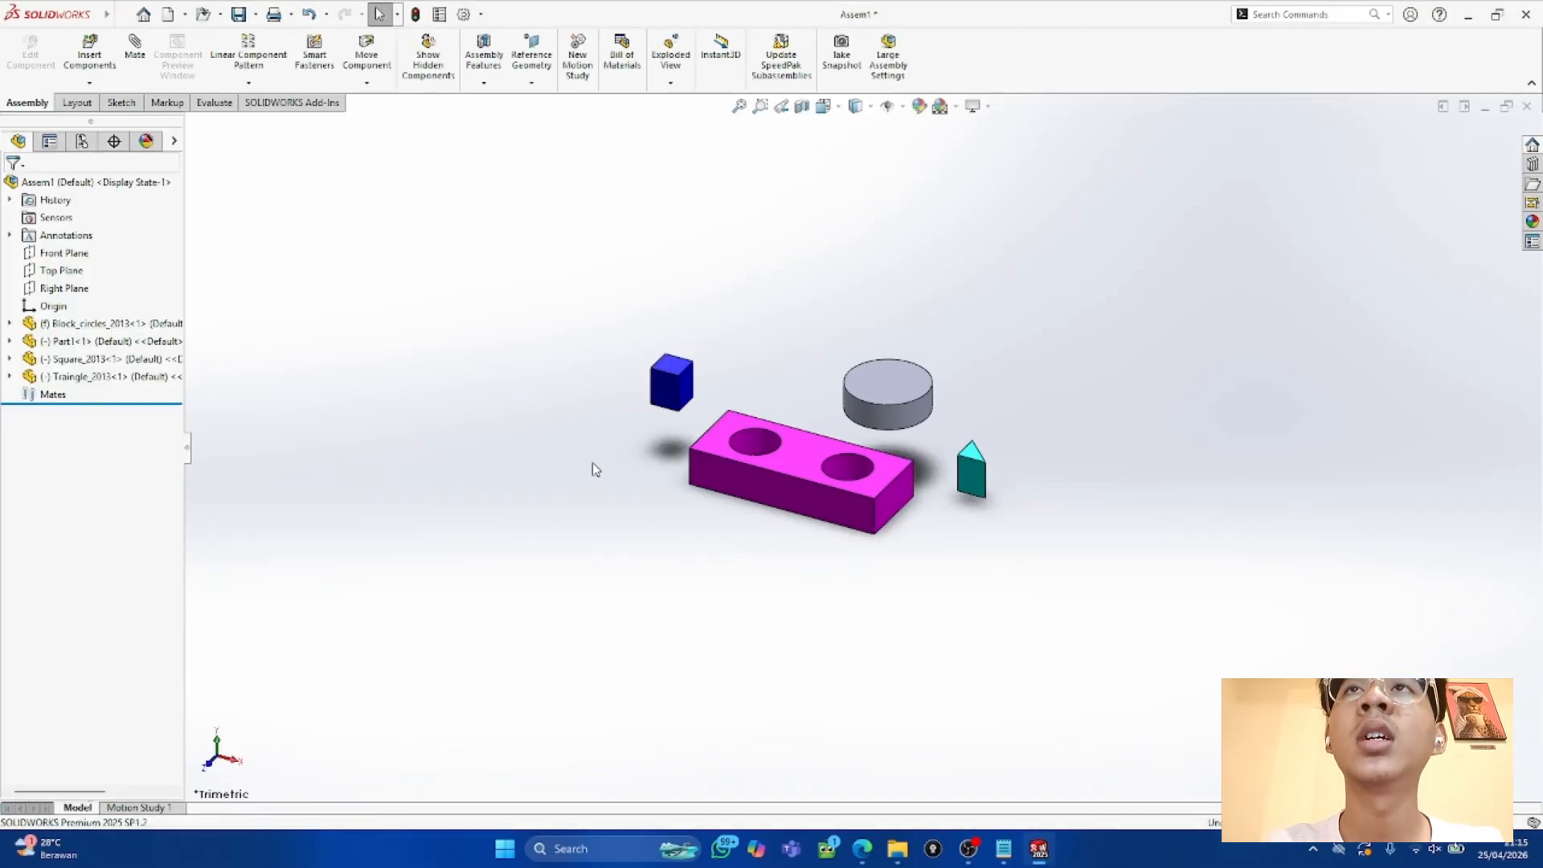
{"action": "middle_click_drag", "start_coordinate": [1061, 393], "coordinate": [788, 347]}
{"action": "scroll", "coordinate": [784, 223], "scroll_direction": "down", "scroll_amount": 5}
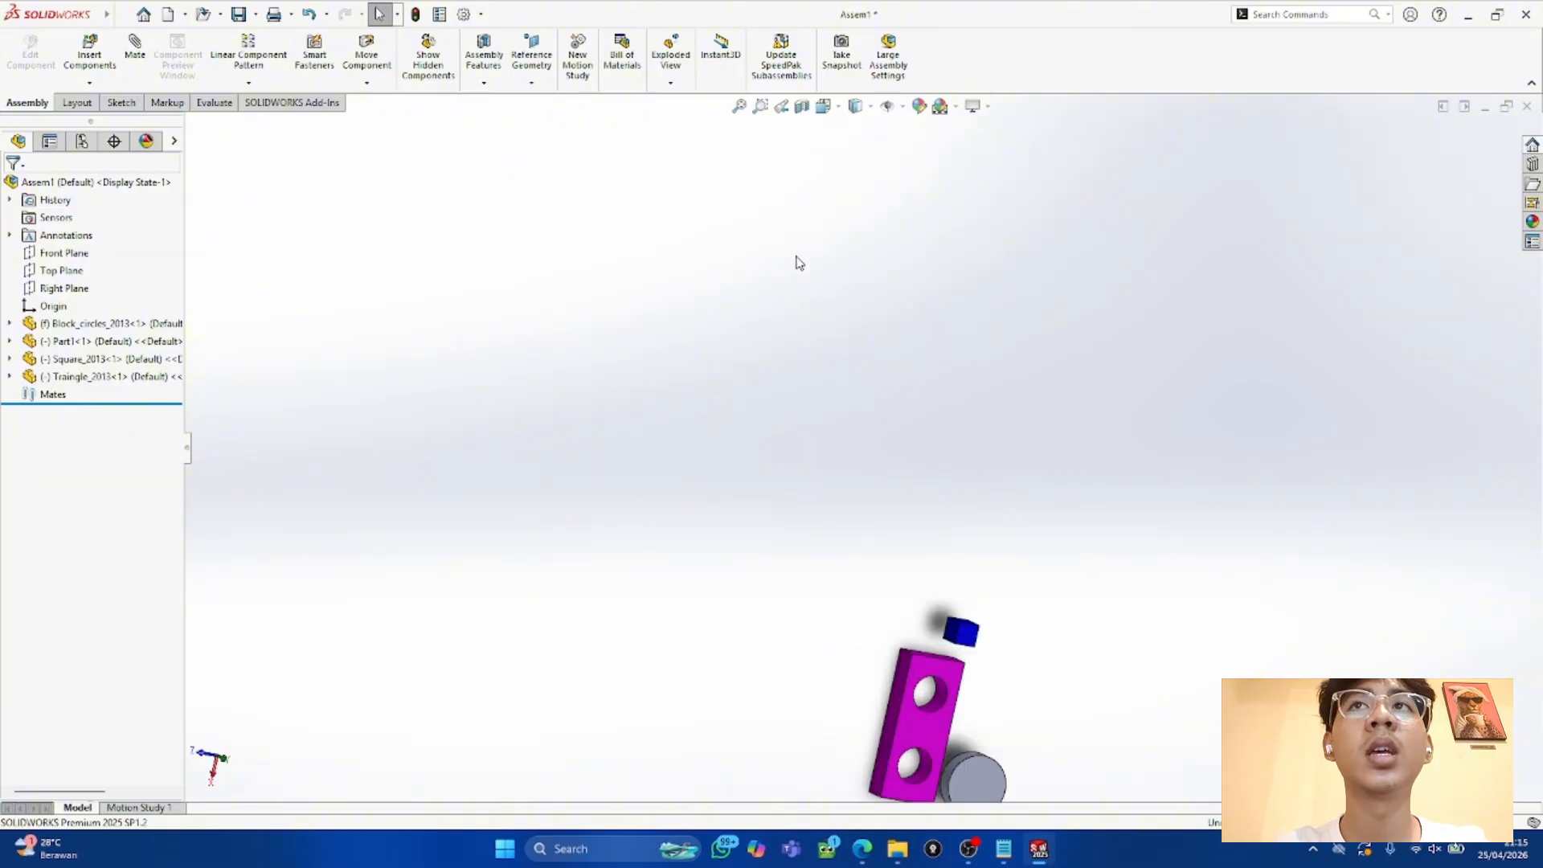
{"action": "scroll", "coordinate": [964, 402], "scroll_direction": "up", "scroll_amount": 1}
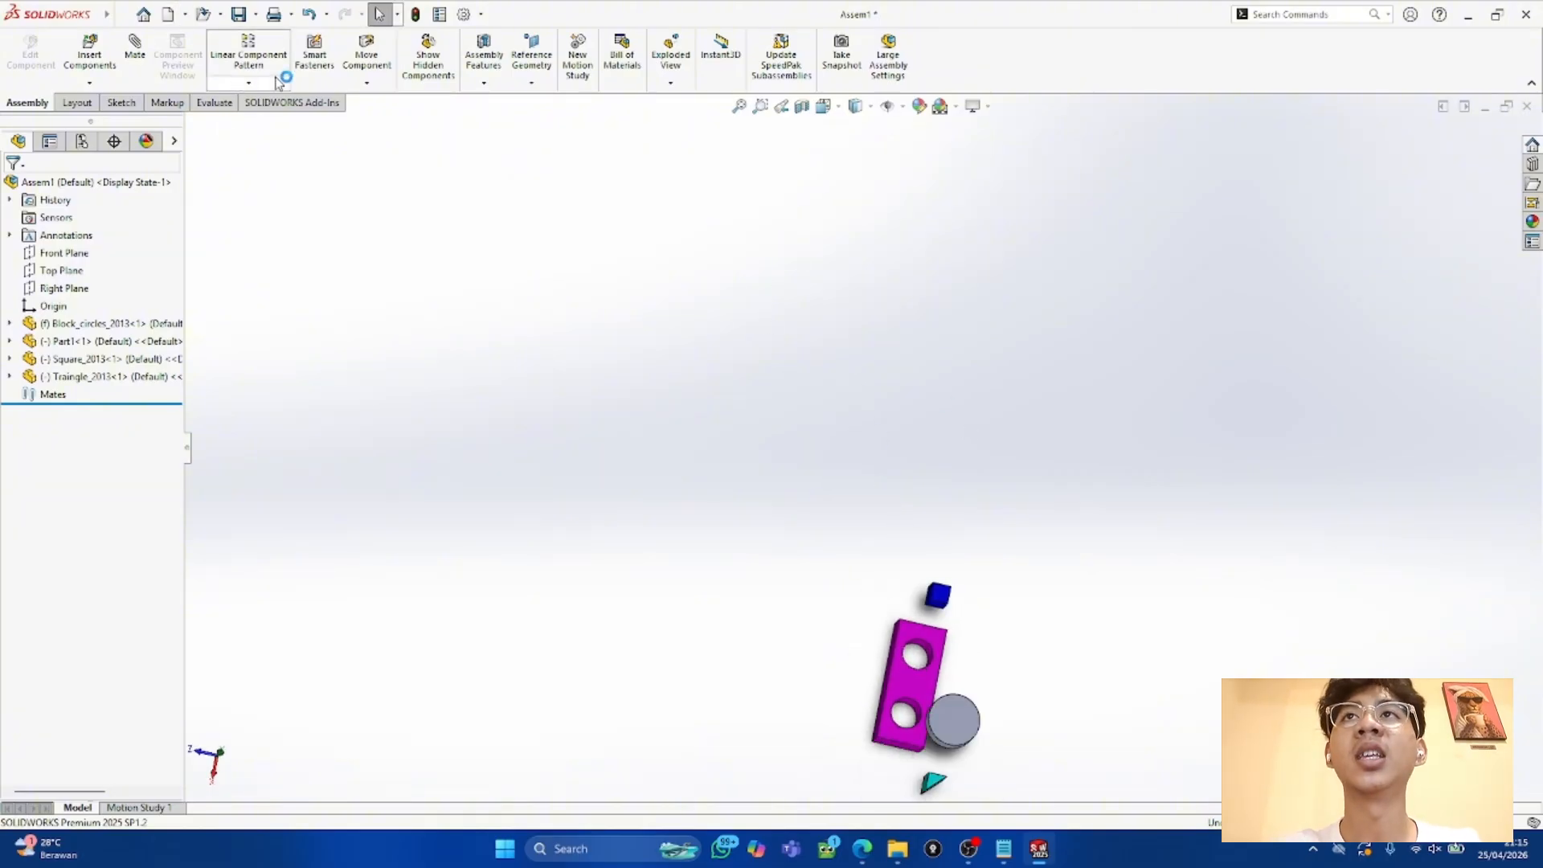
Step: Create a new part and sketch a corner rectangle about 2.89 by 1.52 in from the origin on the Top Plane
{"action": "left_click", "coordinate": [146, 18]}
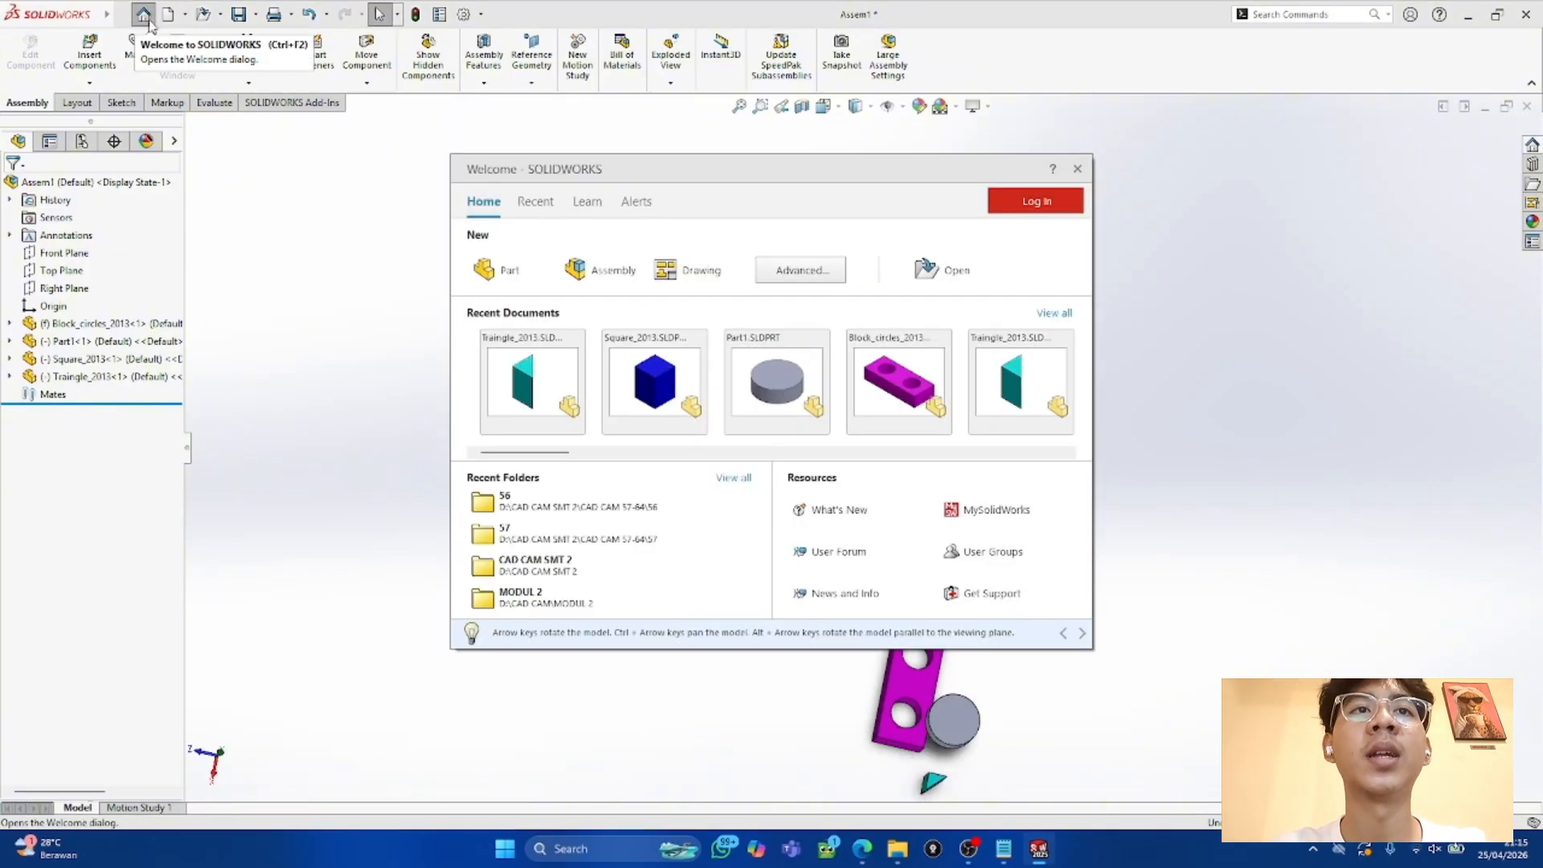
{"action": "left_click", "coordinate": [530, 268]}
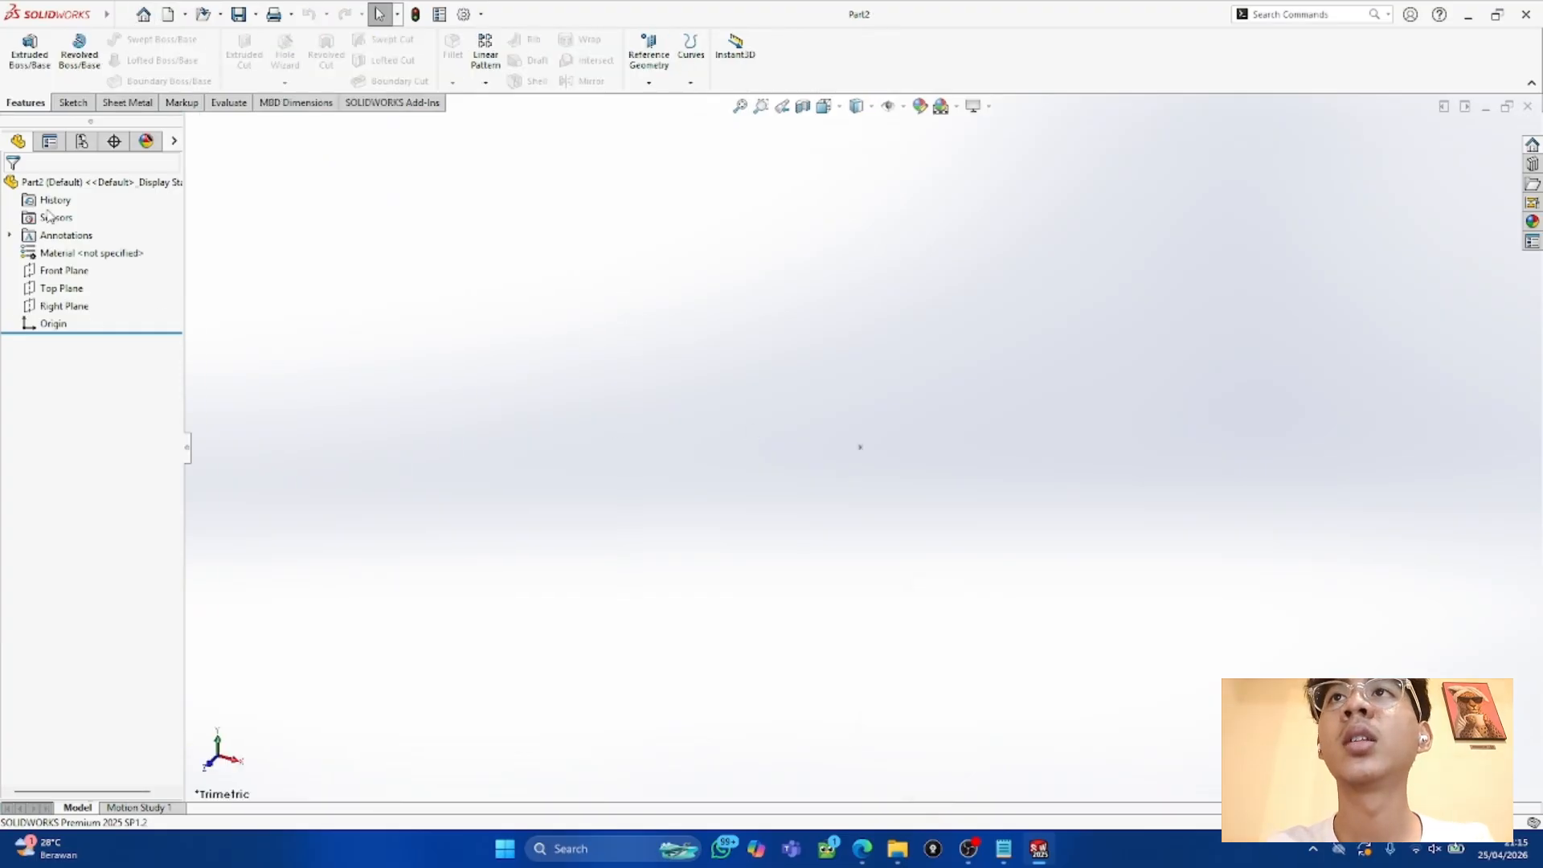
{"action": "left_click", "coordinate": [73, 102]}
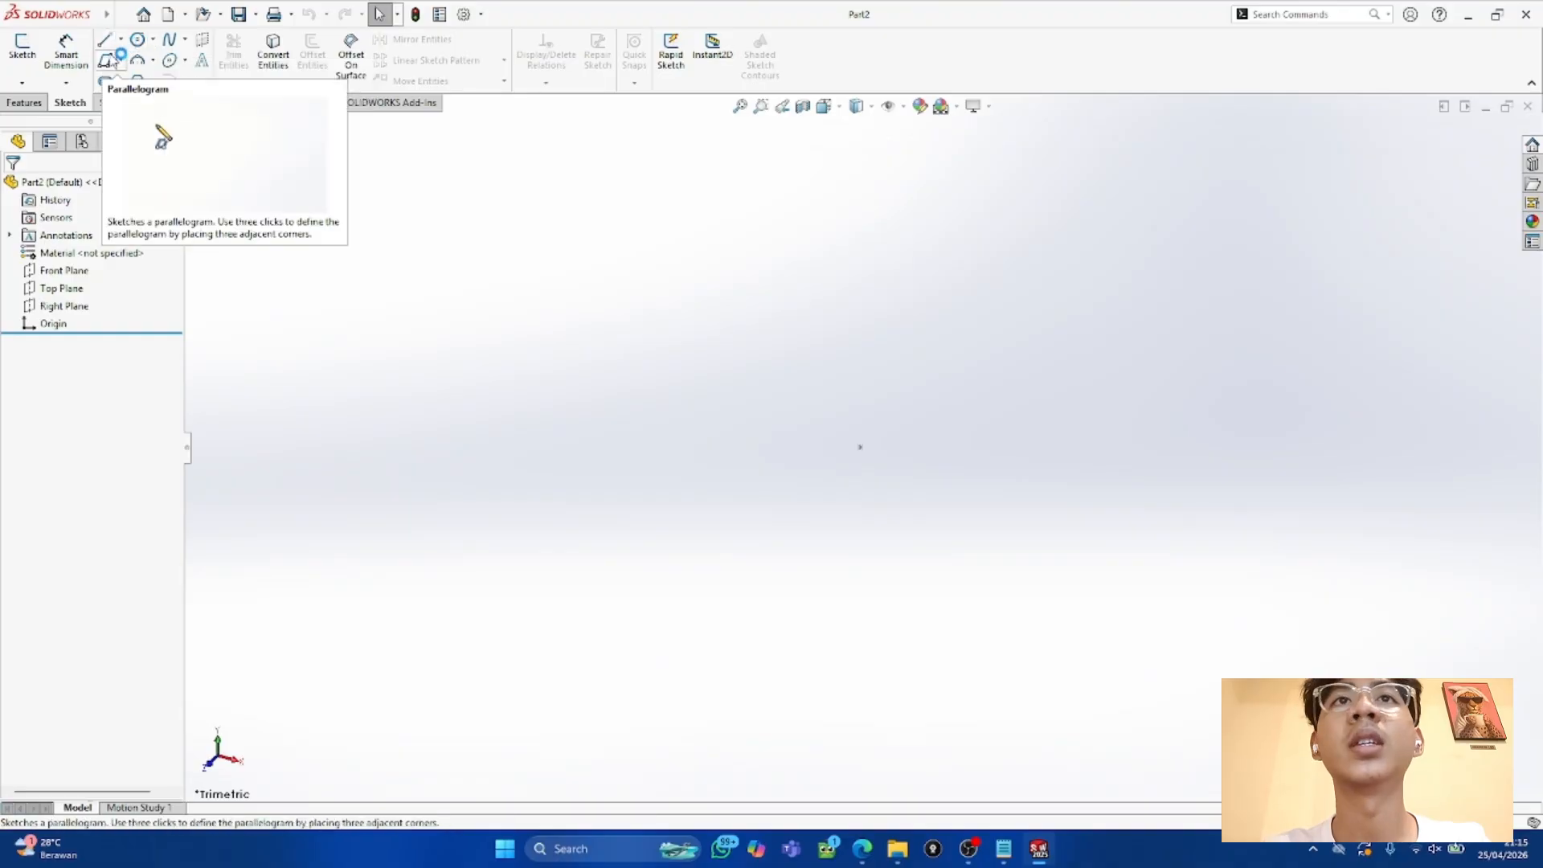
{"action": "left_click", "coordinate": [109, 61]}
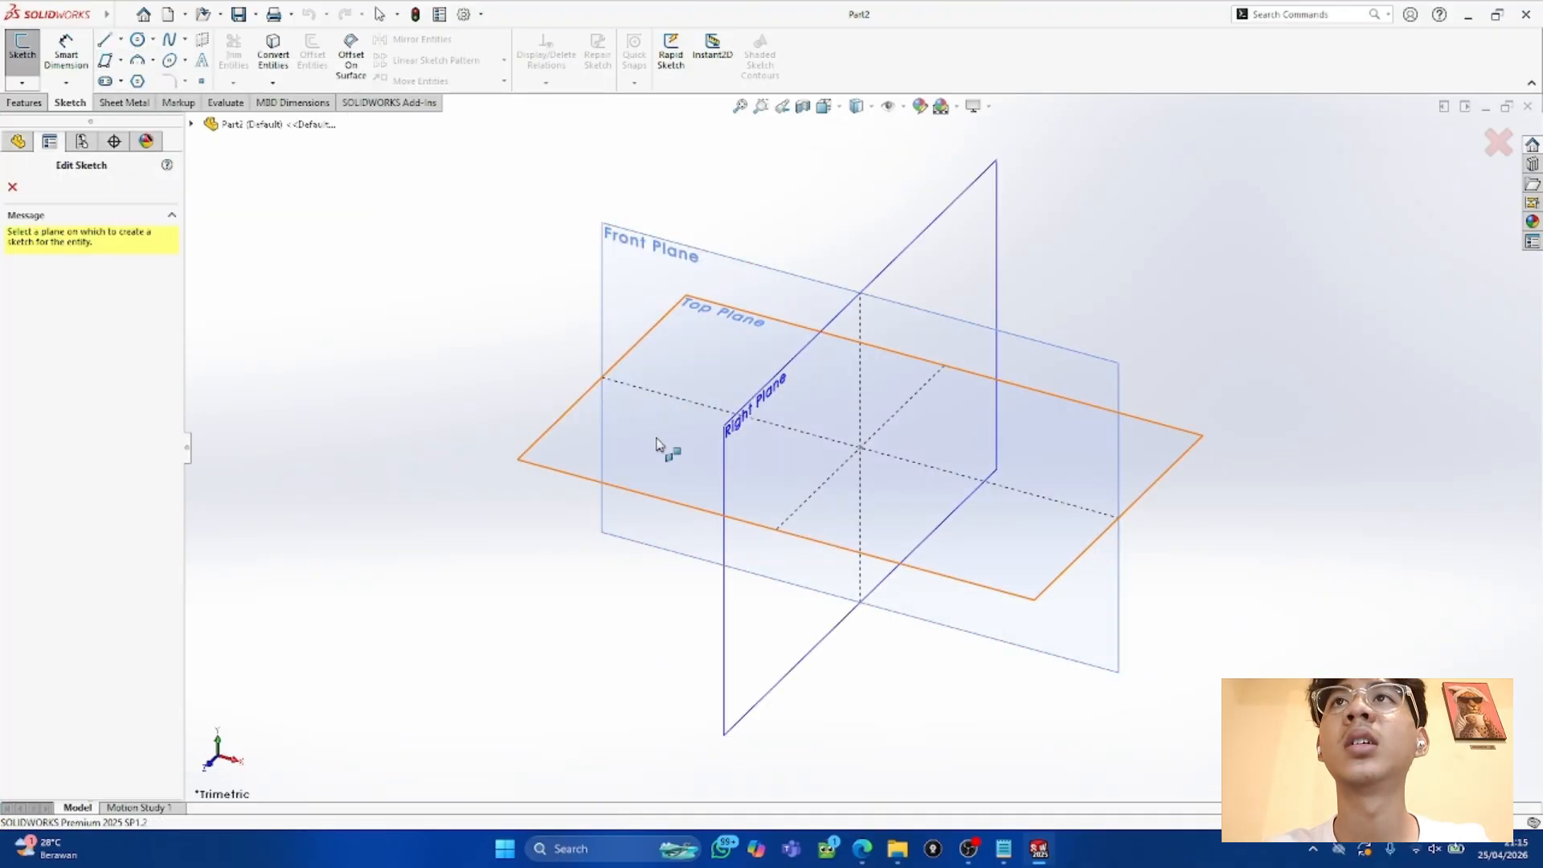
{"action": "left_click", "coordinate": [659, 437]}
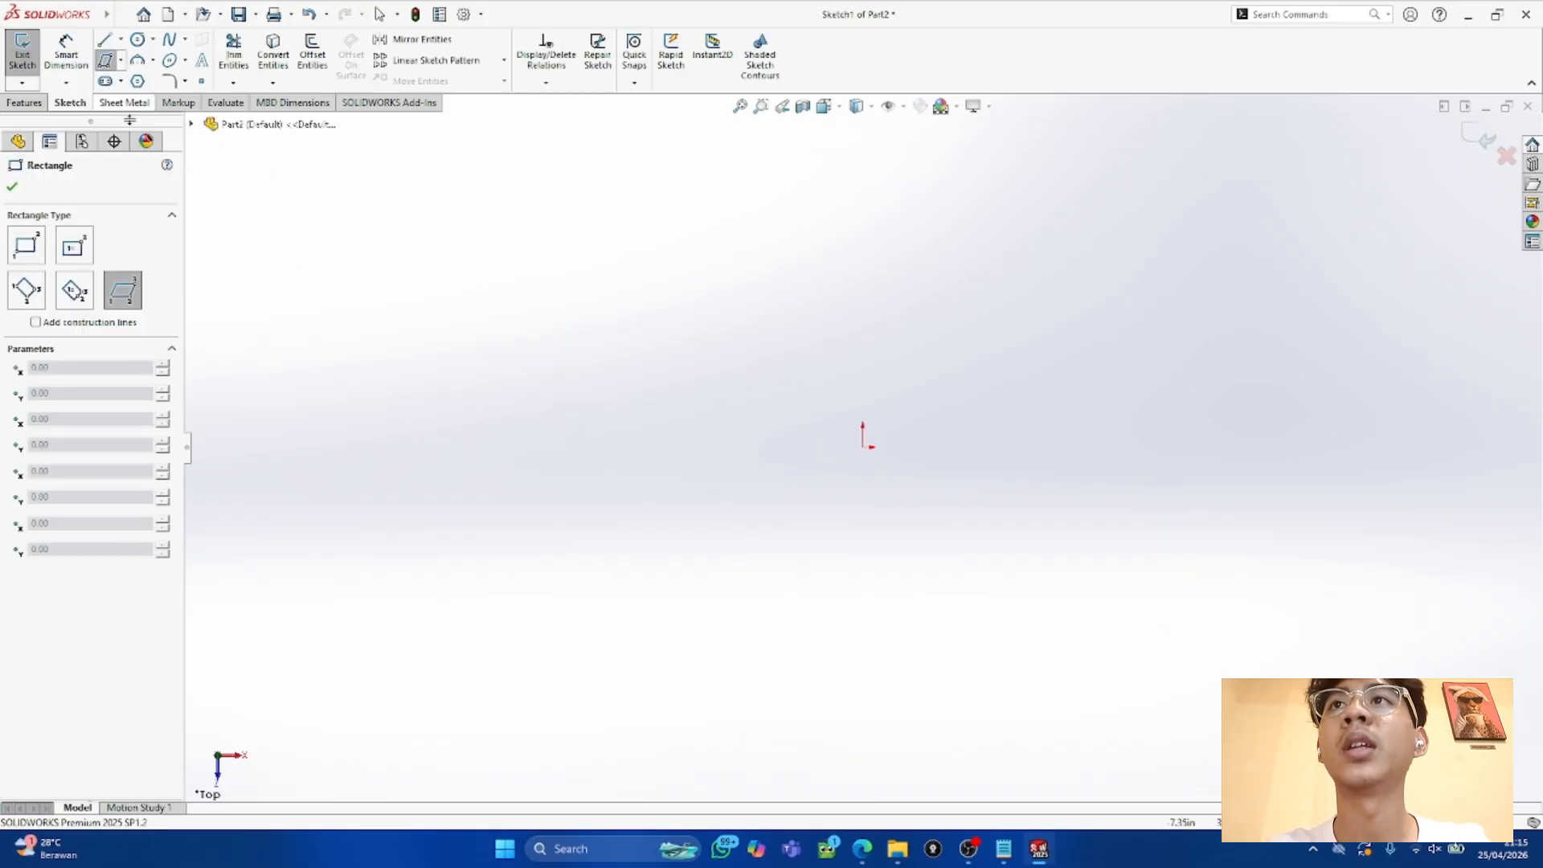
{"action": "left_click", "coordinate": [26, 245]}
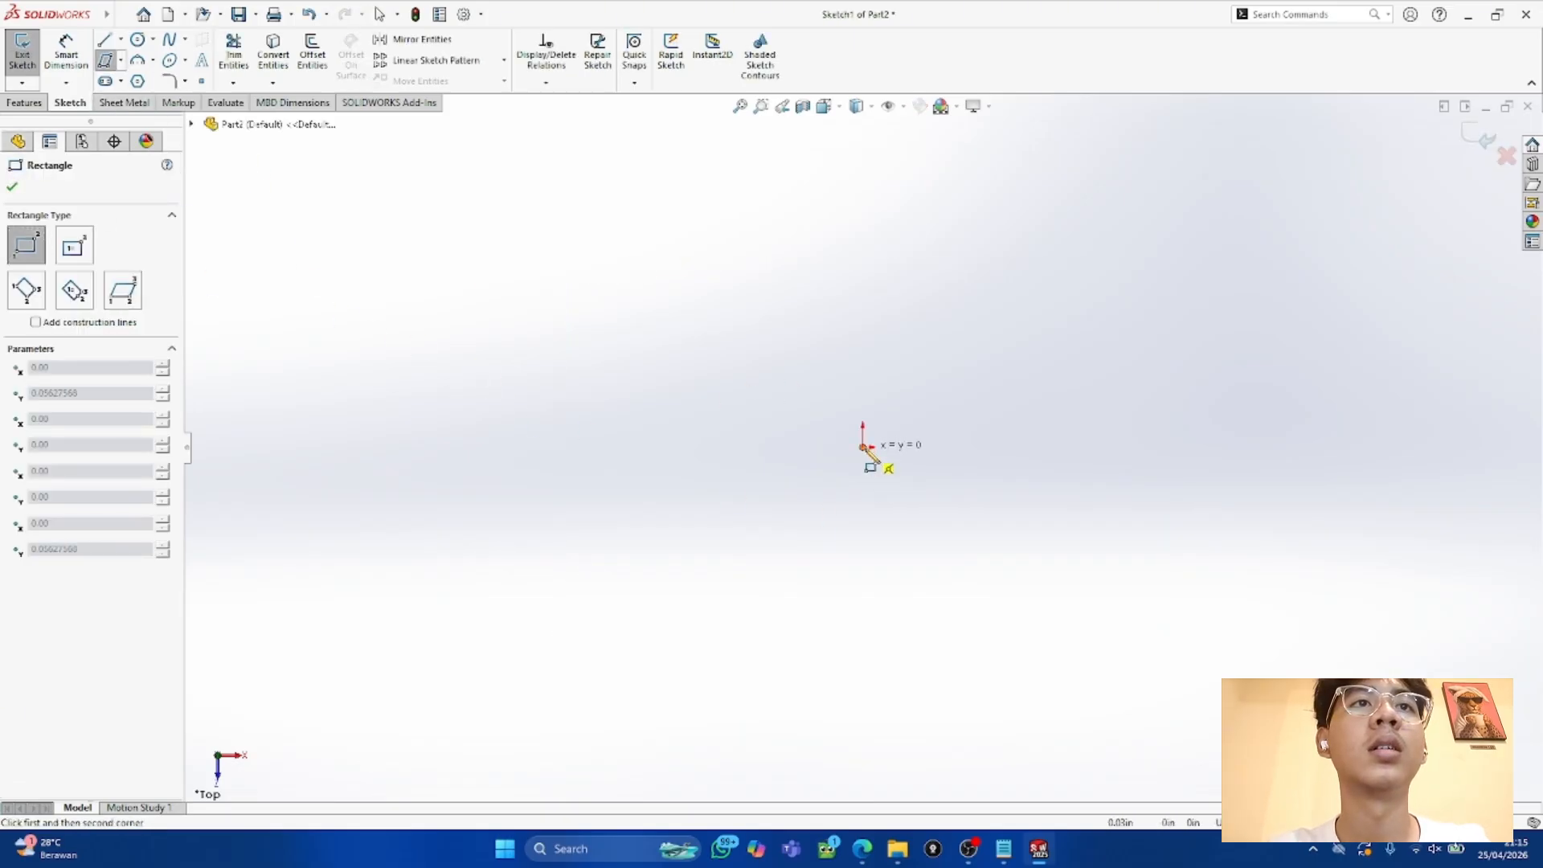
{"action": "left_click", "coordinate": [864, 447]}
{"action": "left_click", "coordinate": [1110, 576]}
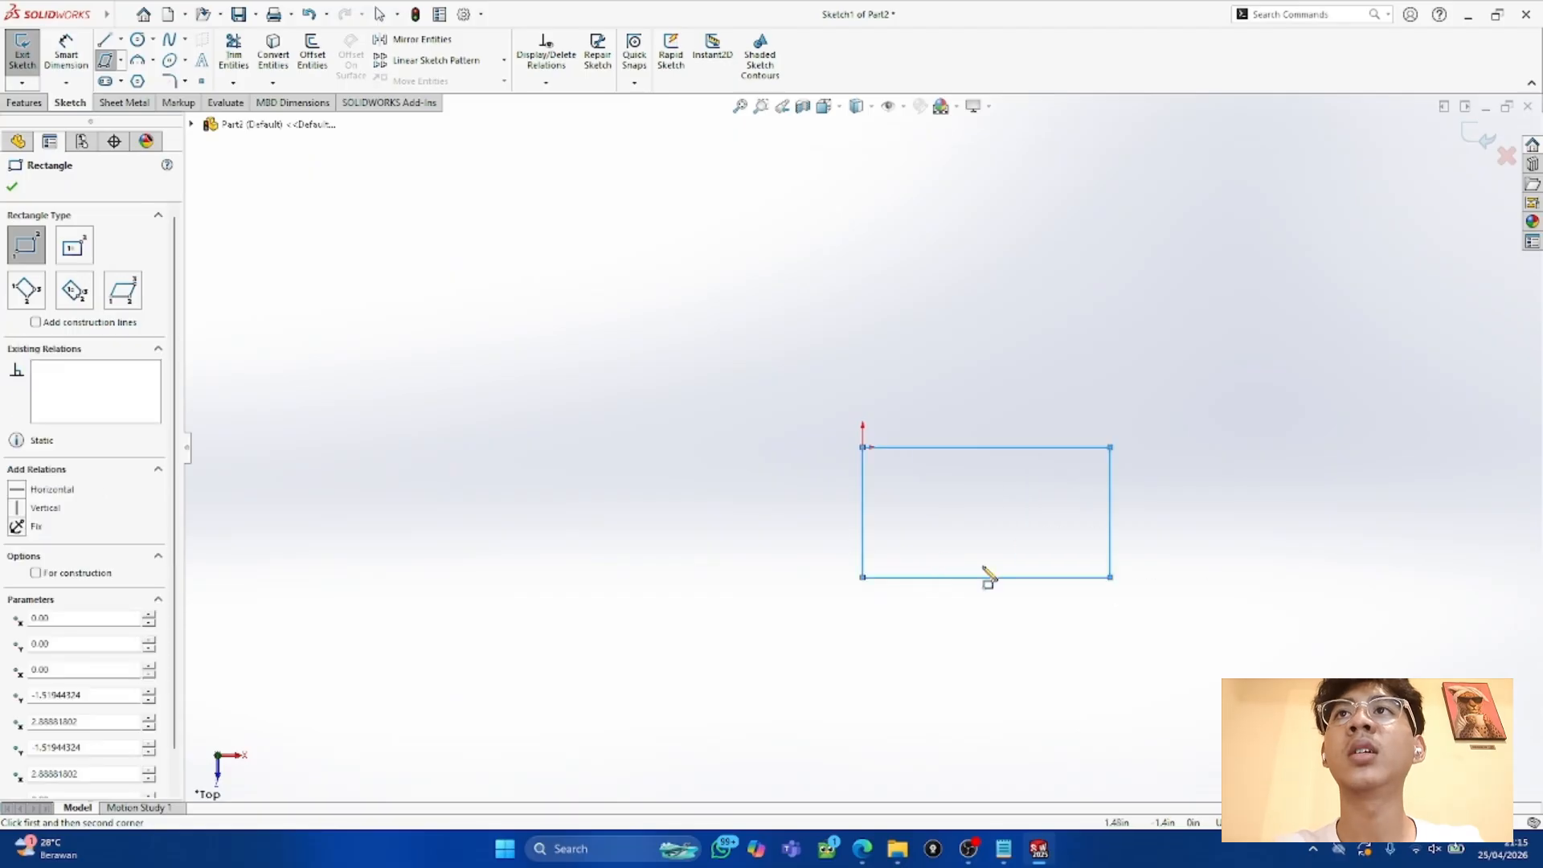
Step: Extrude the rectangle into a thick solid block with a blind depth increased above the default
{"action": "left_click", "coordinate": [24, 102]}
{"action": "left_click", "coordinate": [30, 54]}
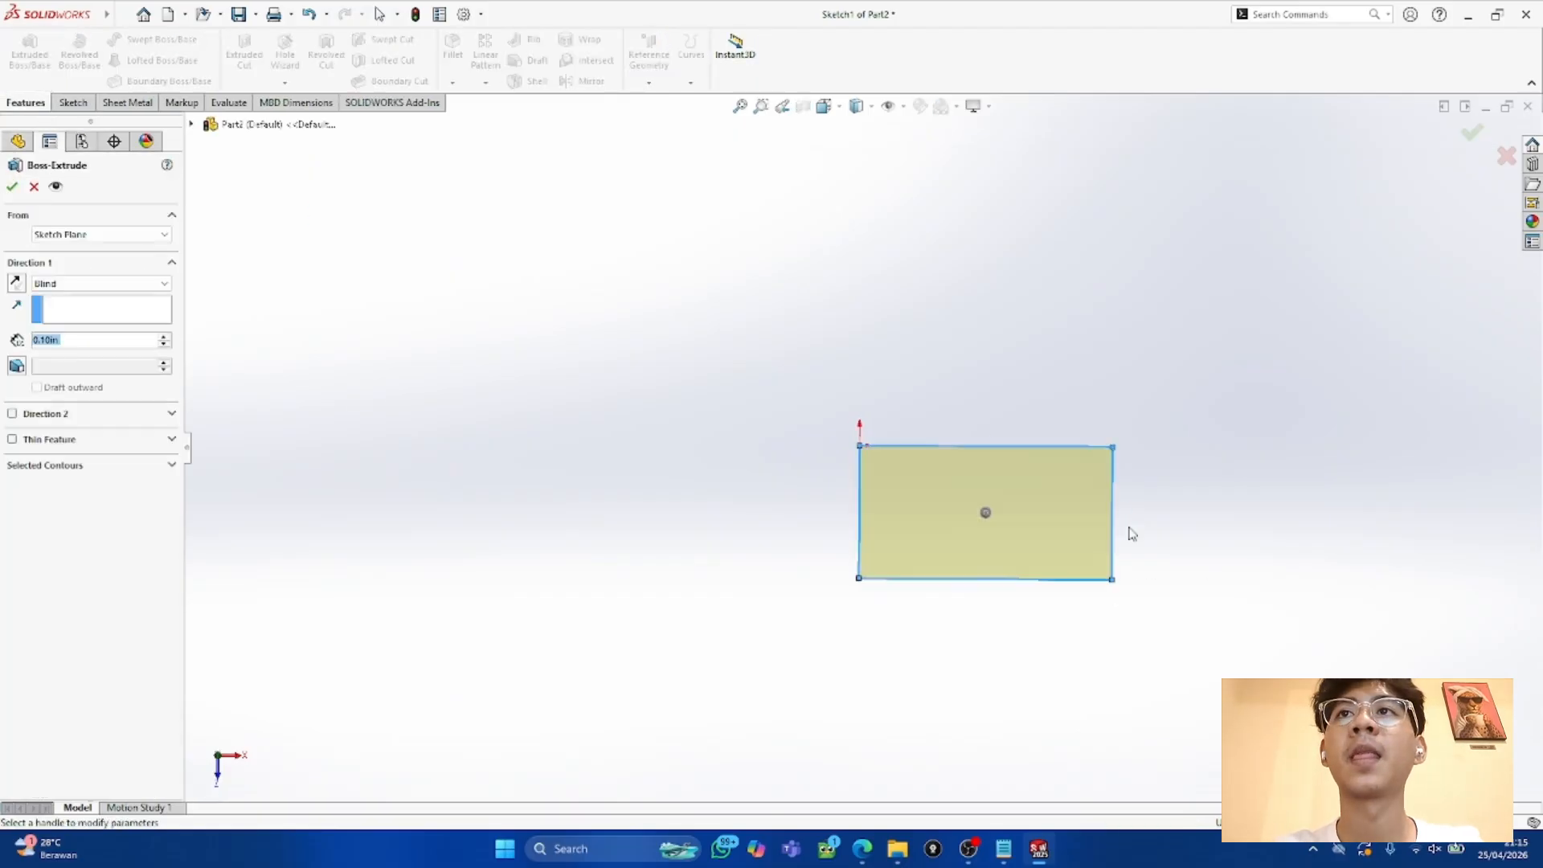
{"action": "left_click", "coordinate": [163, 336]}
{"action": "left_click", "coordinate": [163, 336]}
{"action": "left_click", "coordinate": [163, 336]}
{"action": "left_click", "coordinate": [163, 336]}
{"action": "left_click", "coordinate": [164, 336]}
{"action": "left_click", "coordinate": [163, 336]}
{"action": "left_click", "coordinate": [14, 188]}
{"action": "middle_click_drag", "start_coordinate": [278, 386], "coordinate": [449, 451]}
{"action": "scroll", "coordinate": [746, 356], "scroll_direction": "up", "scroll_amount": 2}
{"action": "middle_click_drag", "start_coordinate": [745, 362], "coordinate": [891, 474]}
Step: Make an assembly from the current part, saving the part as Part2 and placing it as the first component
{"action": "left_click", "coordinate": [187, 16]}
{"action": "left_click", "coordinate": [187, 18]}
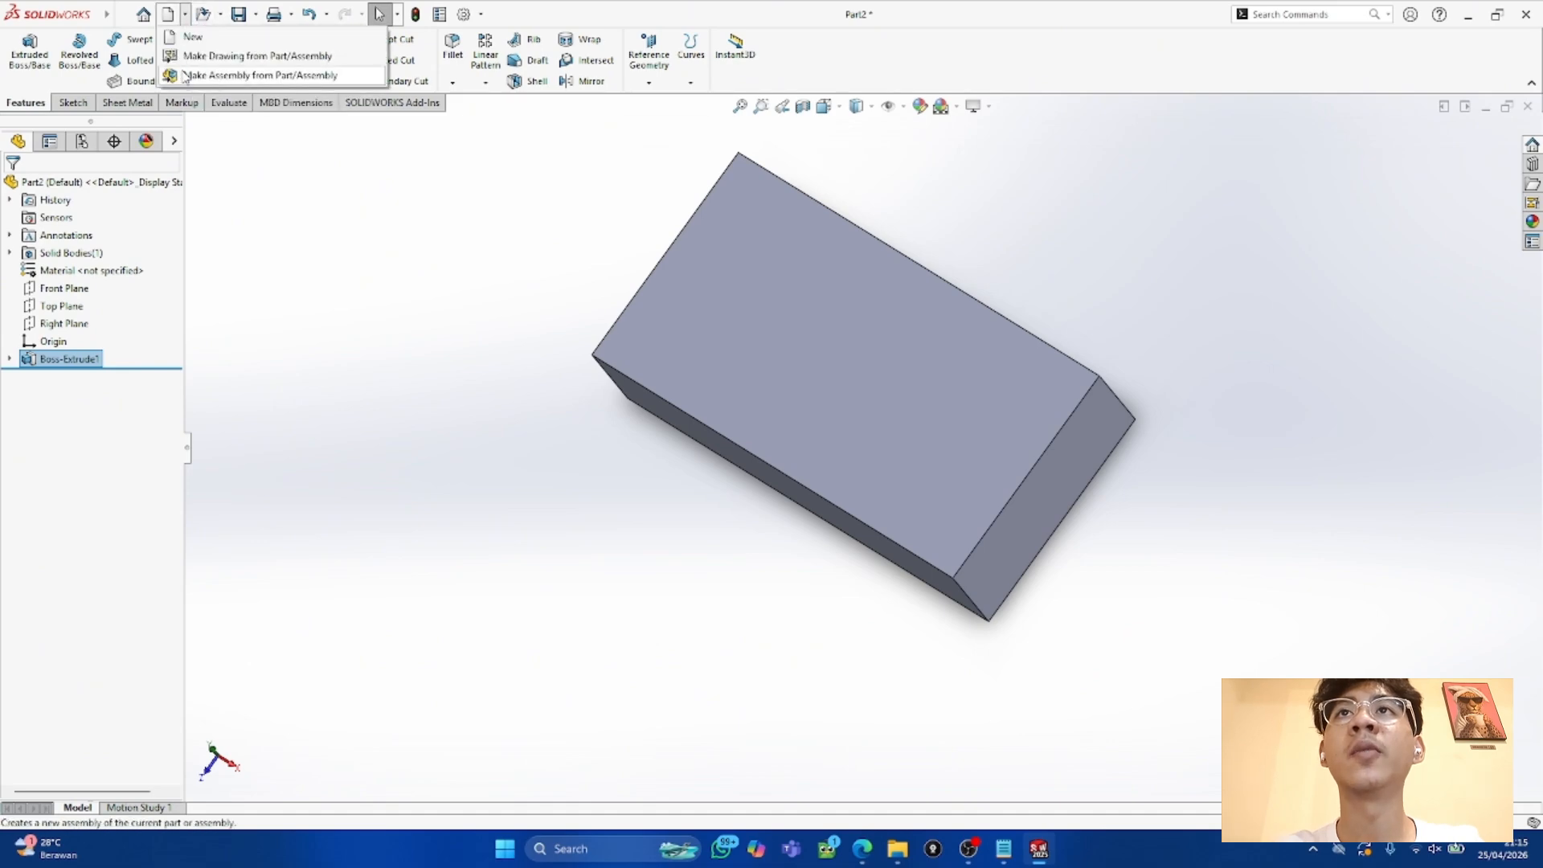
{"action": "left_click", "coordinate": [184, 77]}
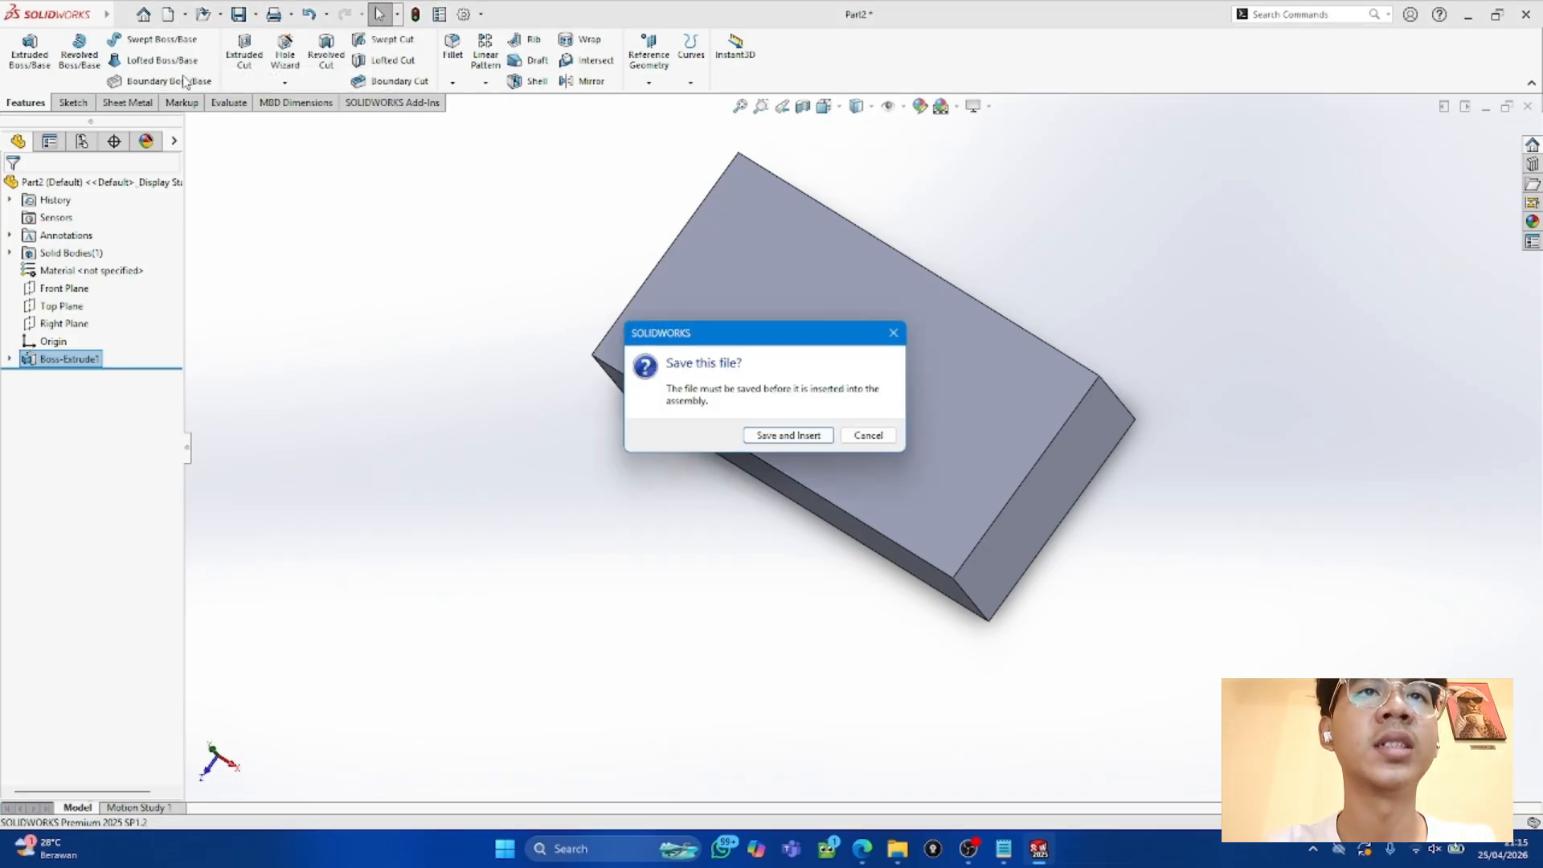
{"action": "left_click", "coordinate": [786, 434]}
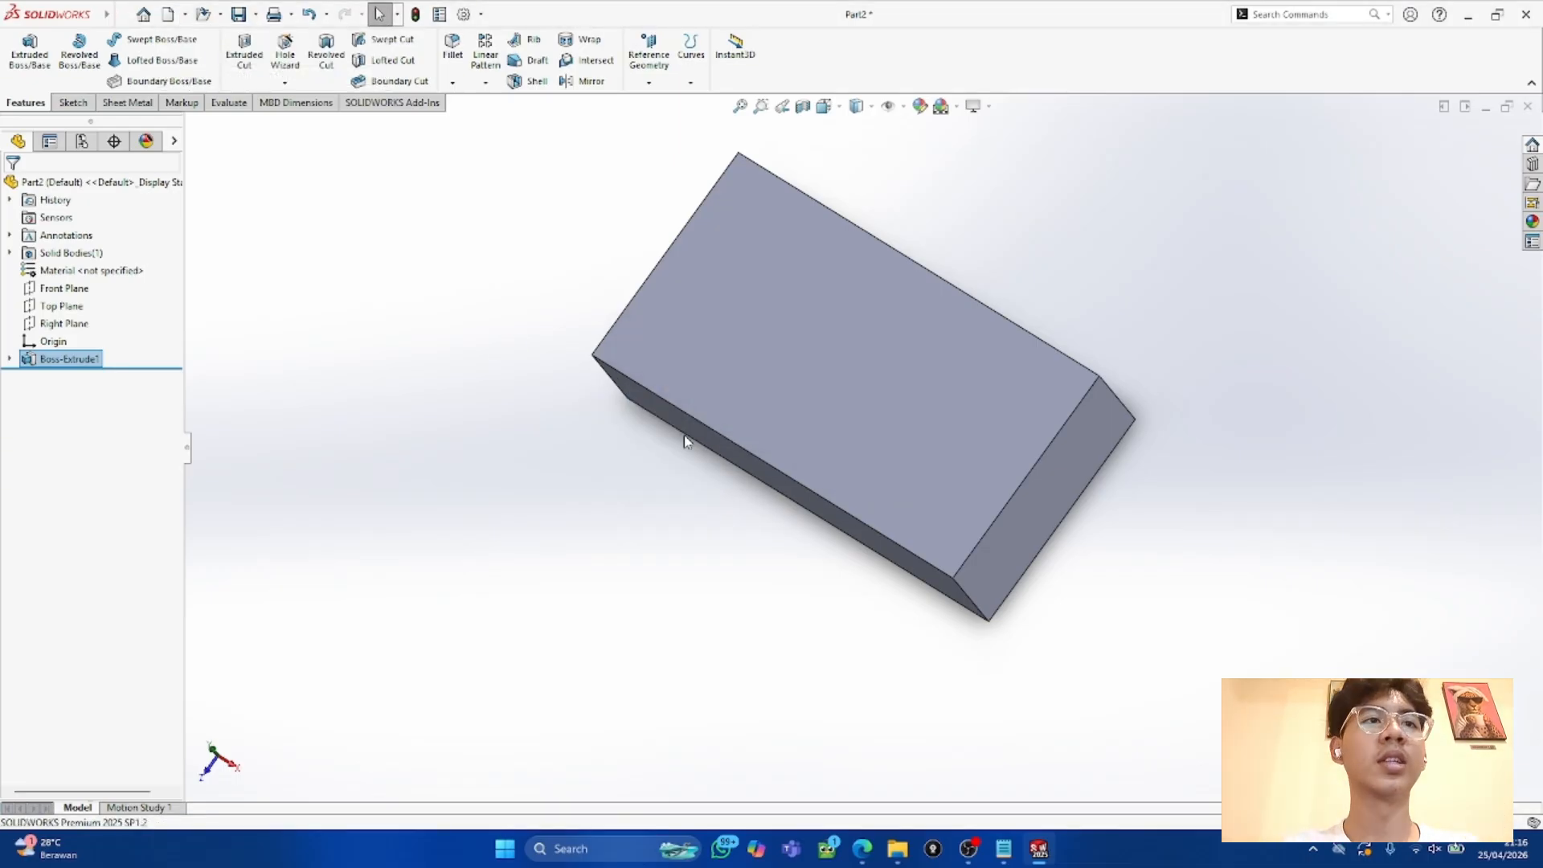
{"action": "left_click", "coordinate": [1115, 615]}
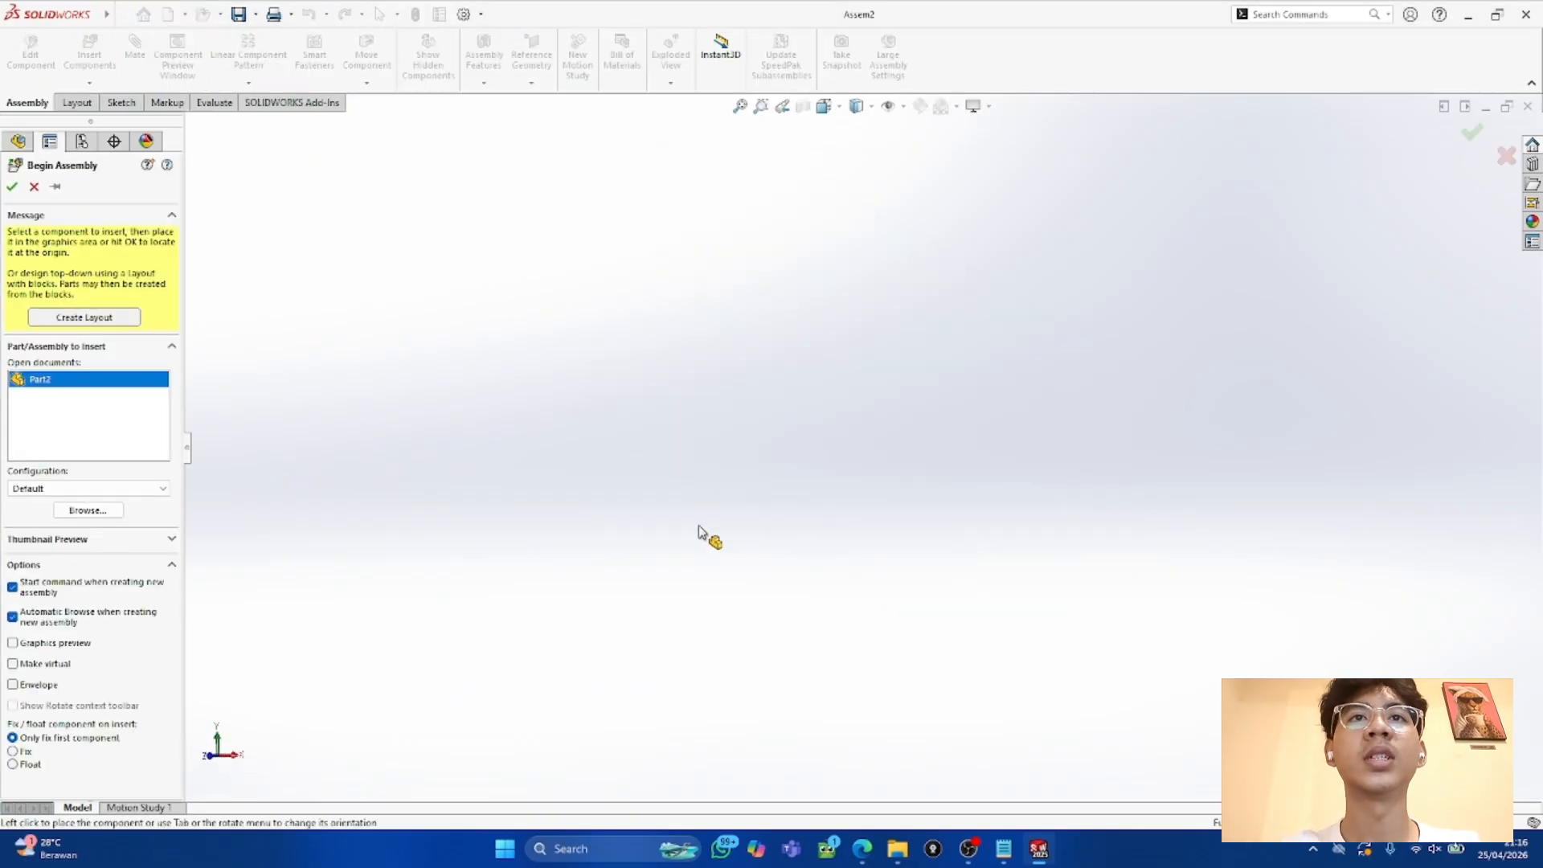
{"action": "left_click", "coordinate": [647, 461]}
Step: Load all five part files in folder 56 for insertion into the assembly as additional components
{"action": "middle_click_drag", "start_coordinate": [899, 521], "coordinate": [986, 549]}
{"action": "scroll", "coordinate": [1039, 594], "scroll_direction": "up", "scroll_amount": 4}
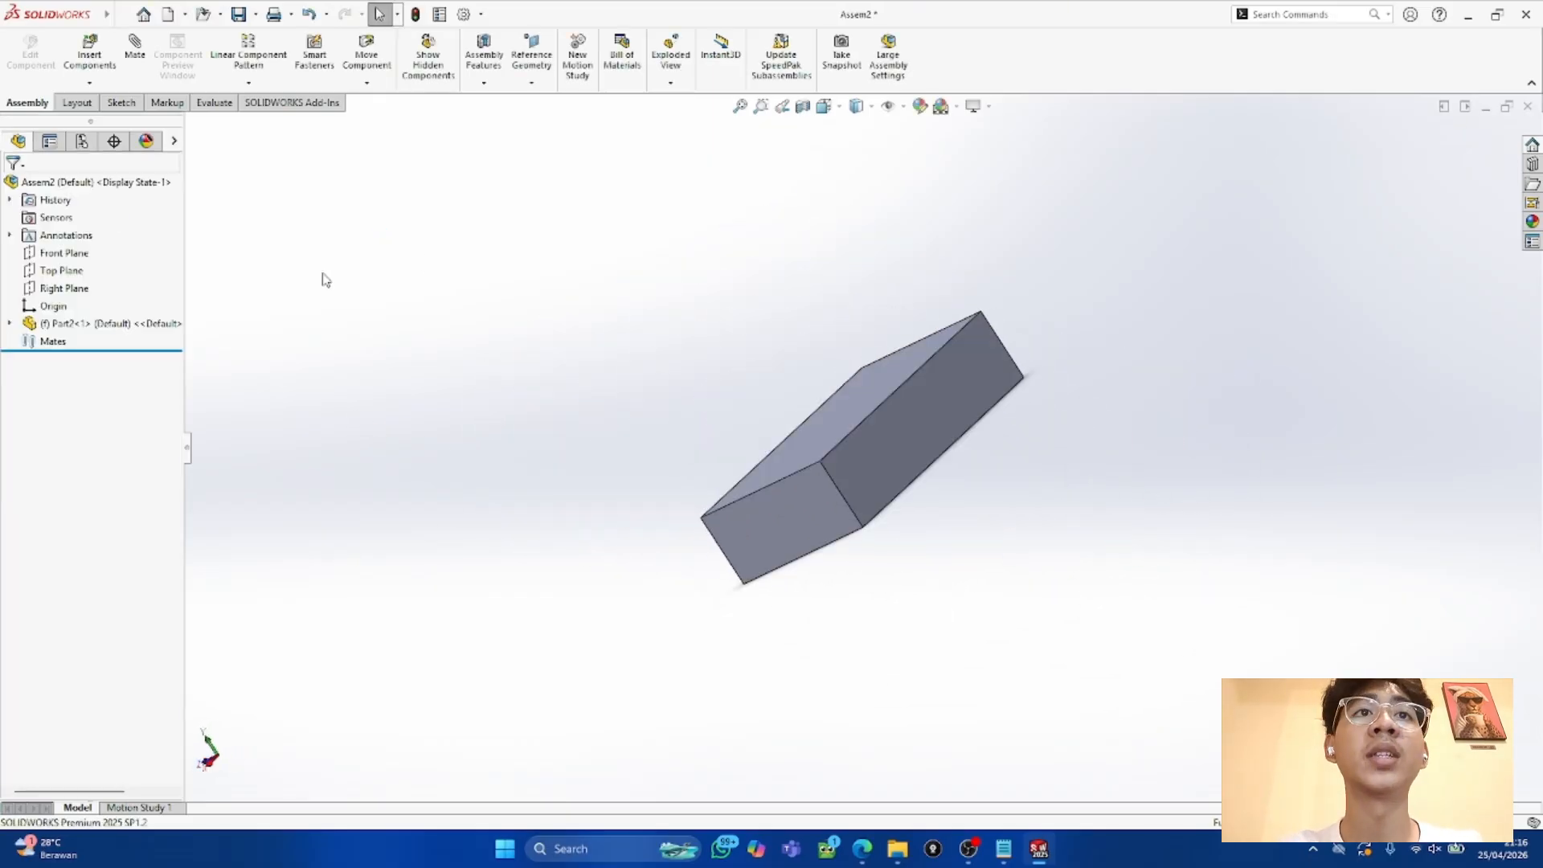
{"action": "middle_click_drag", "start_coordinate": [622, 474], "coordinate": [707, 466]}
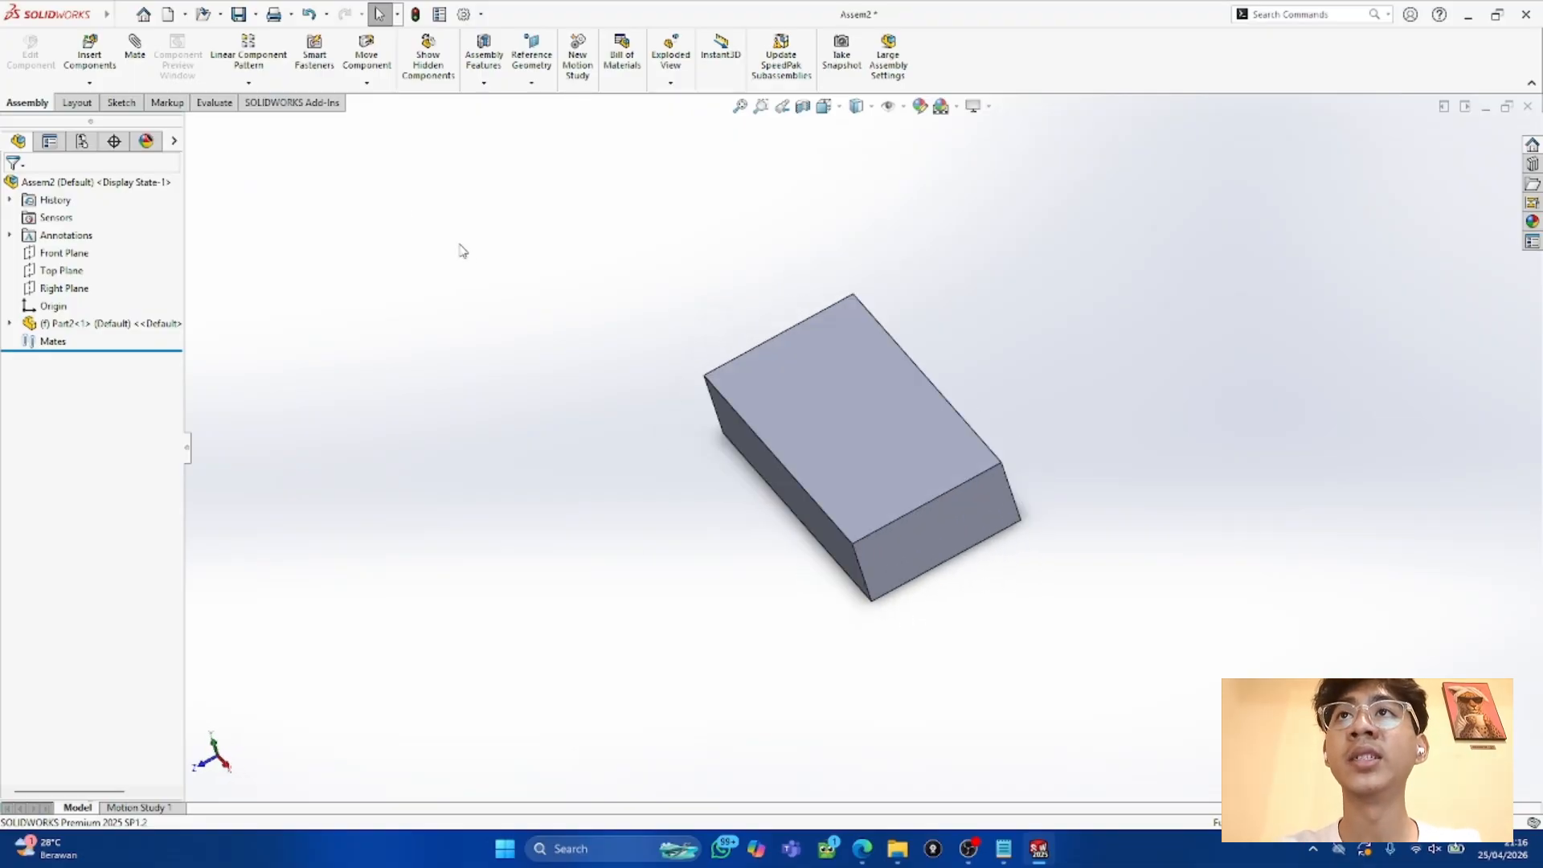
{"action": "left_click", "coordinate": [89, 50]}
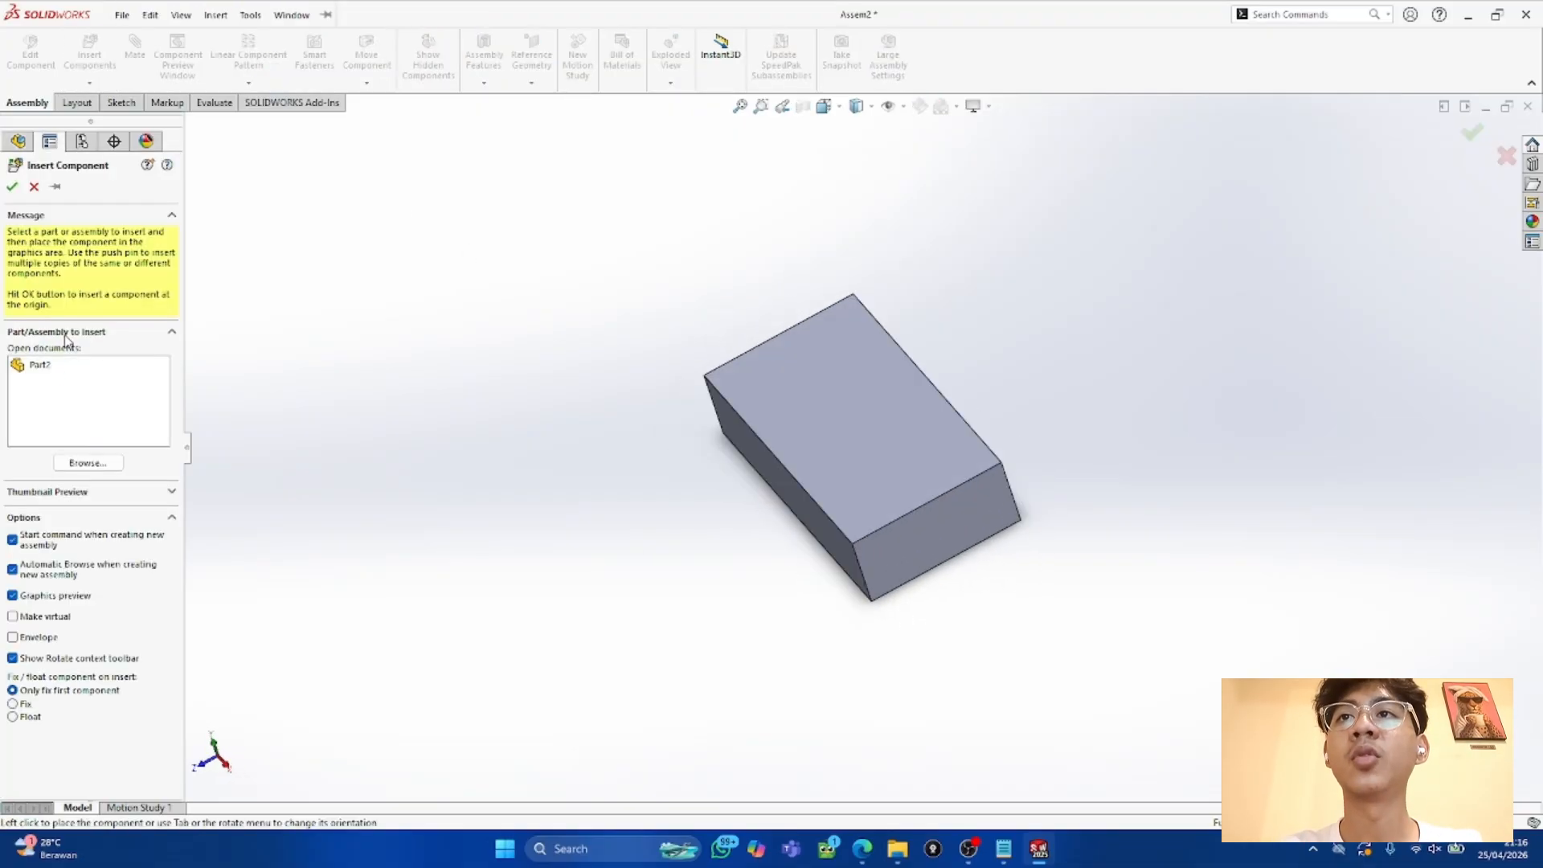
{"action": "left_click", "coordinate": [88, 463]}
{"action": "key", "text": "ctrl+a"}
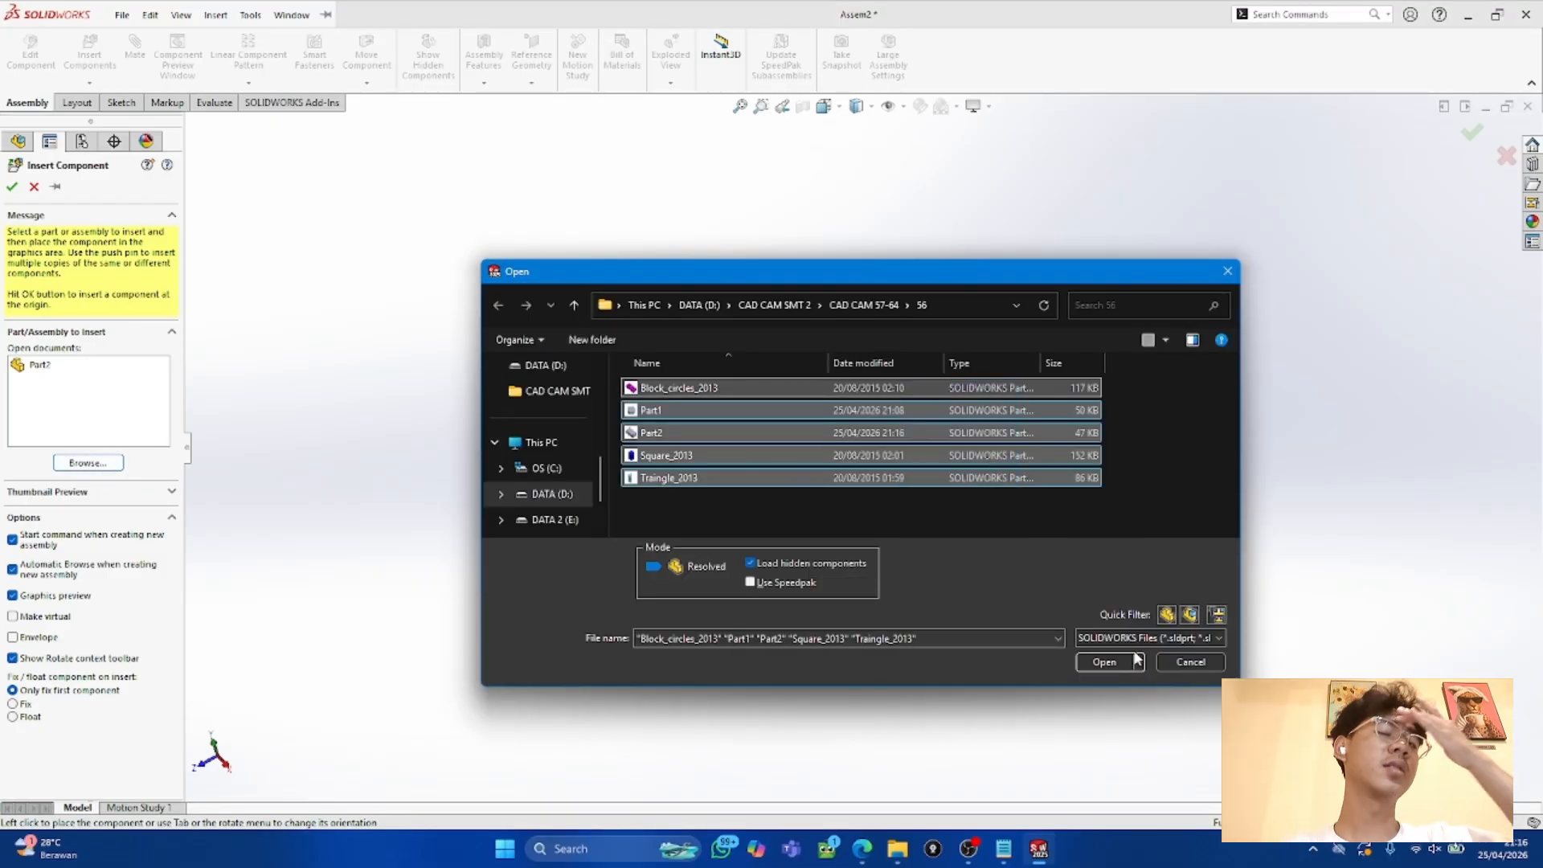
{"action": "left_click", "coordinate": [1103, 661]}
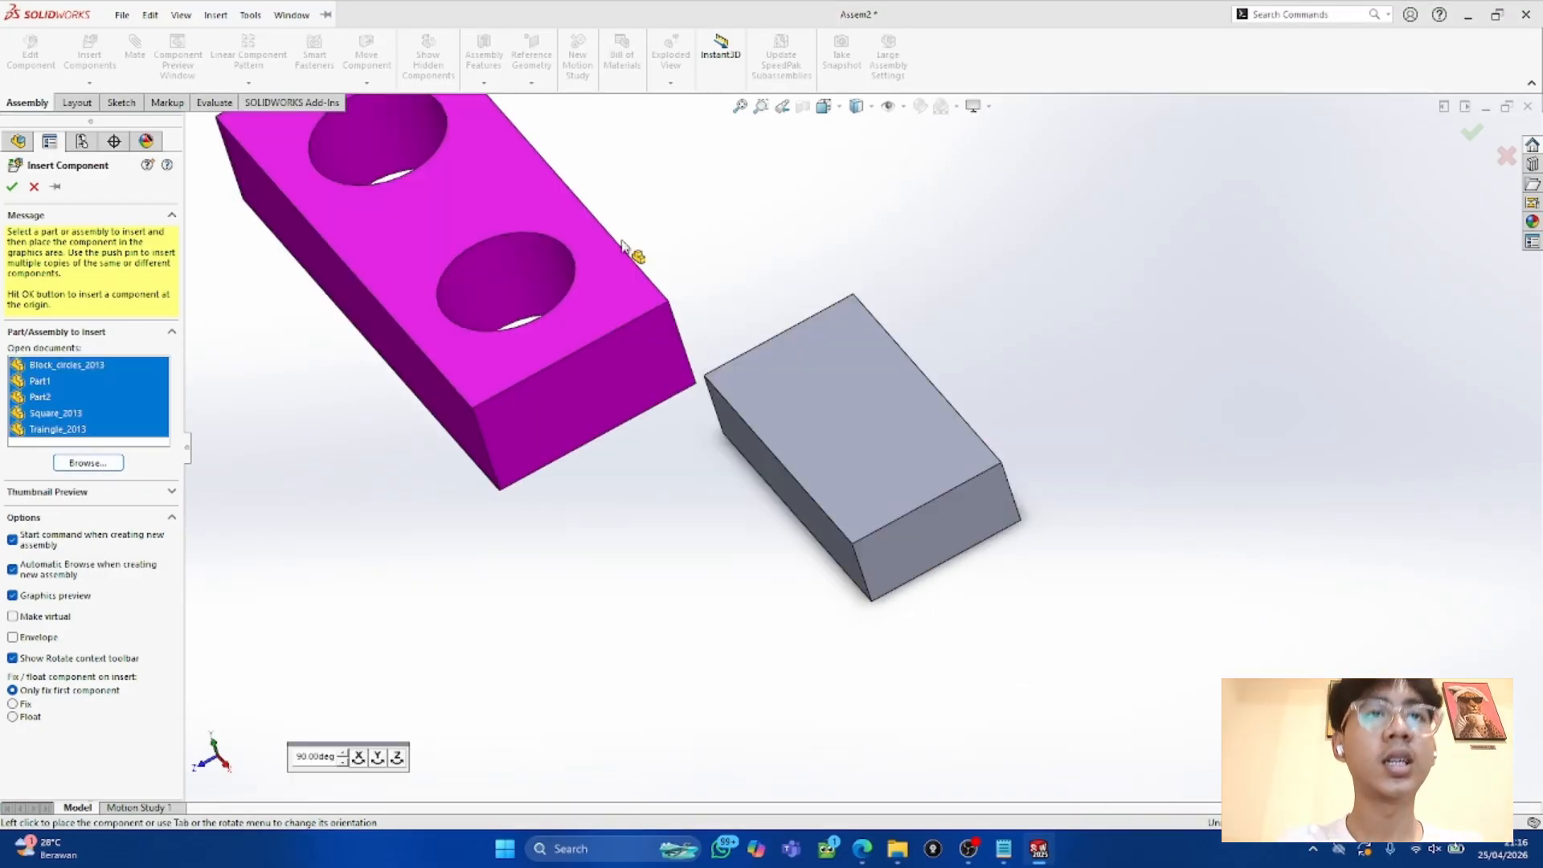
Step: Place Block_circles_2013, Part1, a second Part2, Square_2013 and Traingle_2013 around the existing Part2 block
{"action": "scroll", "coordinate": [913, 606], "scroll_direction": "up", "scroll_amount": 3}
{"action": "left_click", "coordinate": [710, 531]}
{"action": "left_click", "coordinate": [1027, 461]}
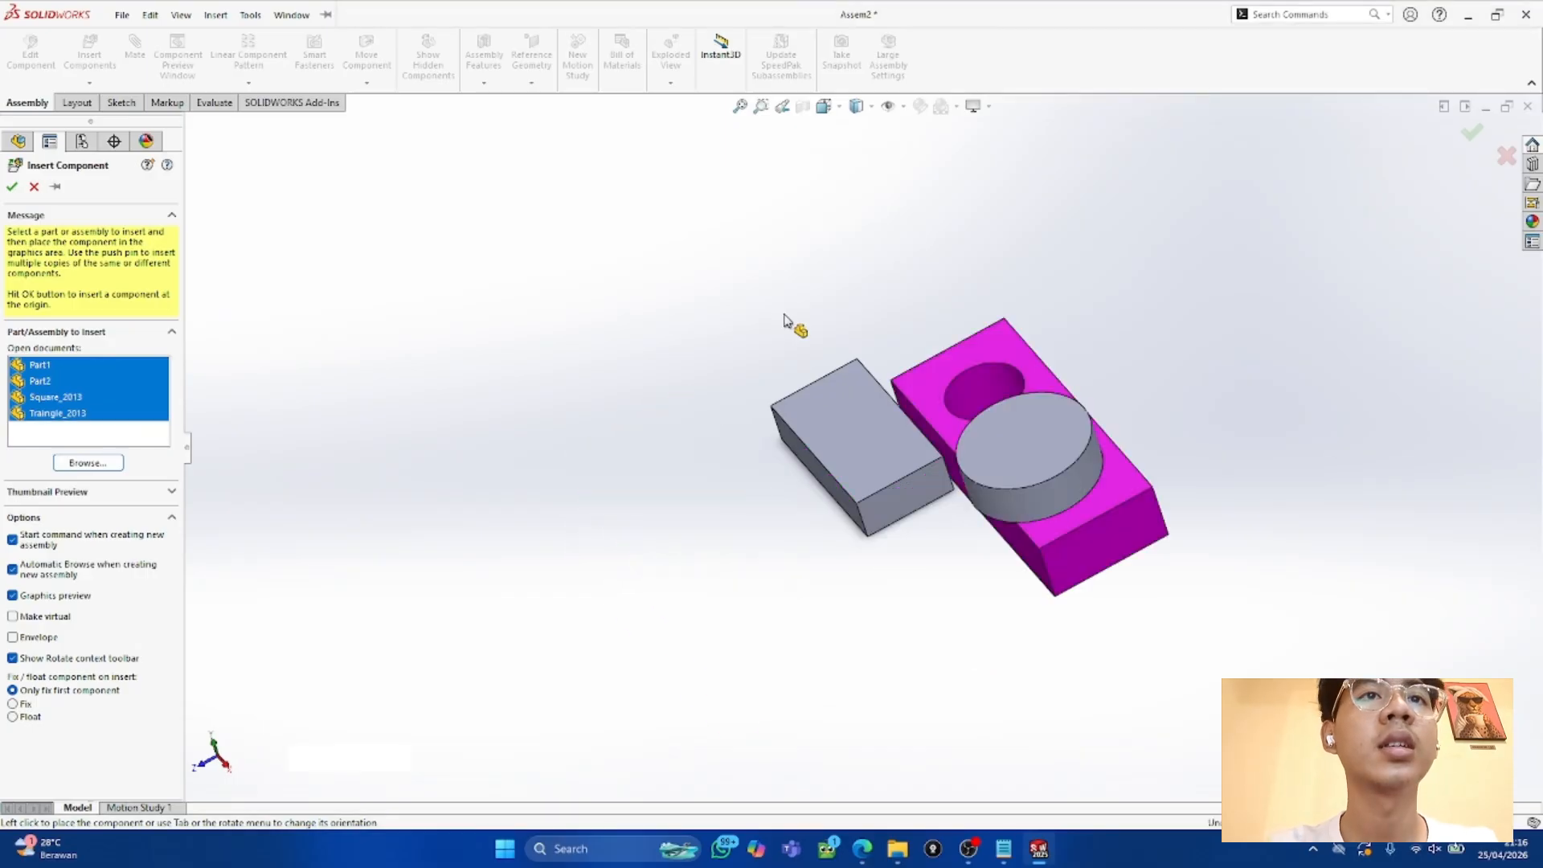
{"action": "left_click", "coordinate": [724, 518]}
{"action": "left_click", "coordinate": [648, 371]}
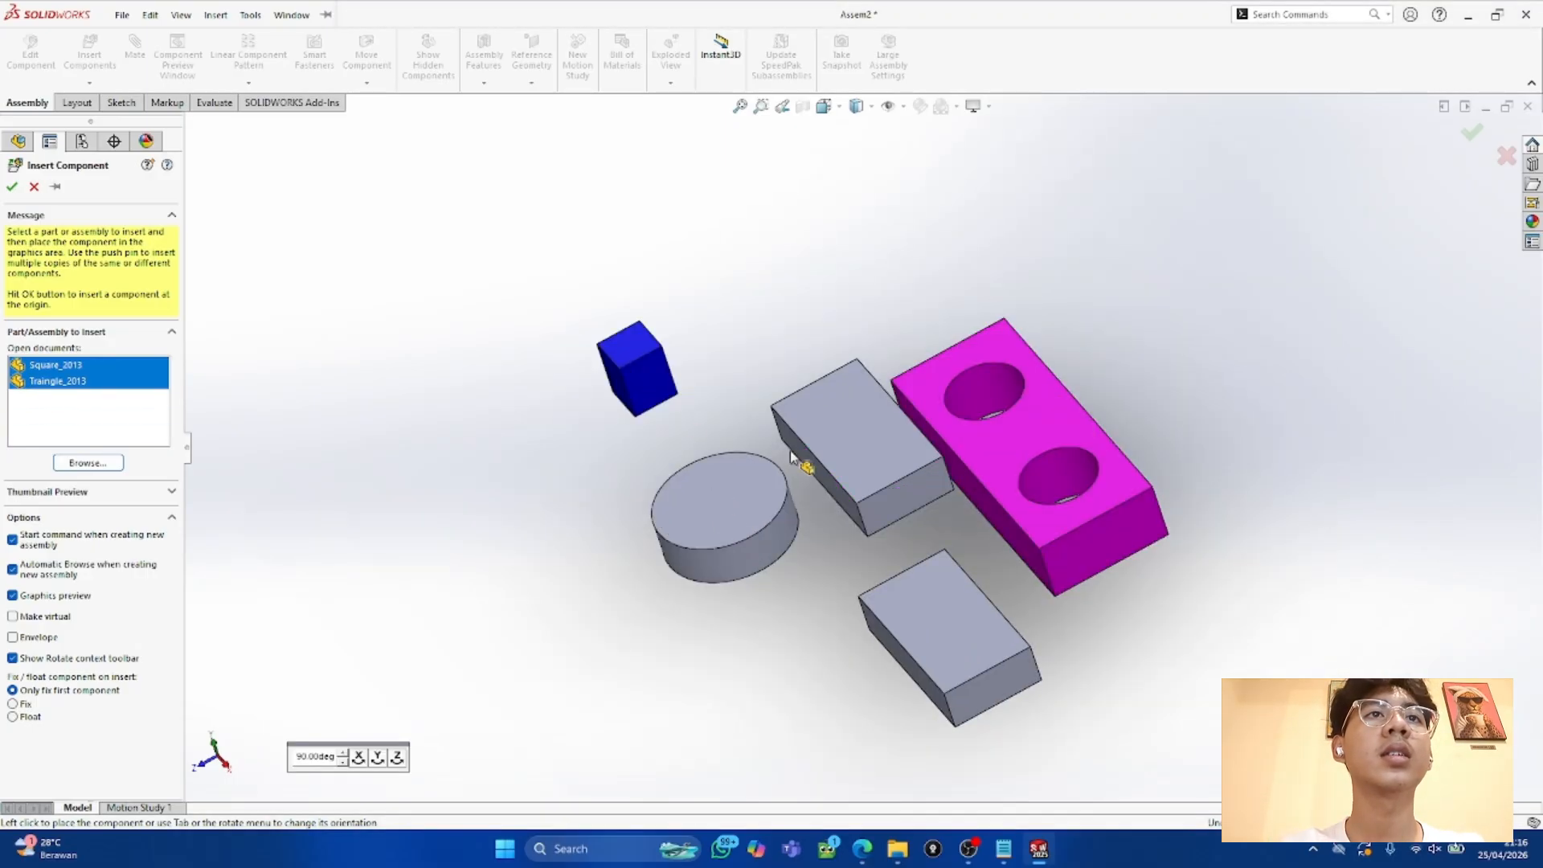
{"action": "left_click", "coordinate": [1059, 331]}
{"action": "middle_click_drag", "start_coordinate": [1137, 590], "coordinate": [723, 609]}
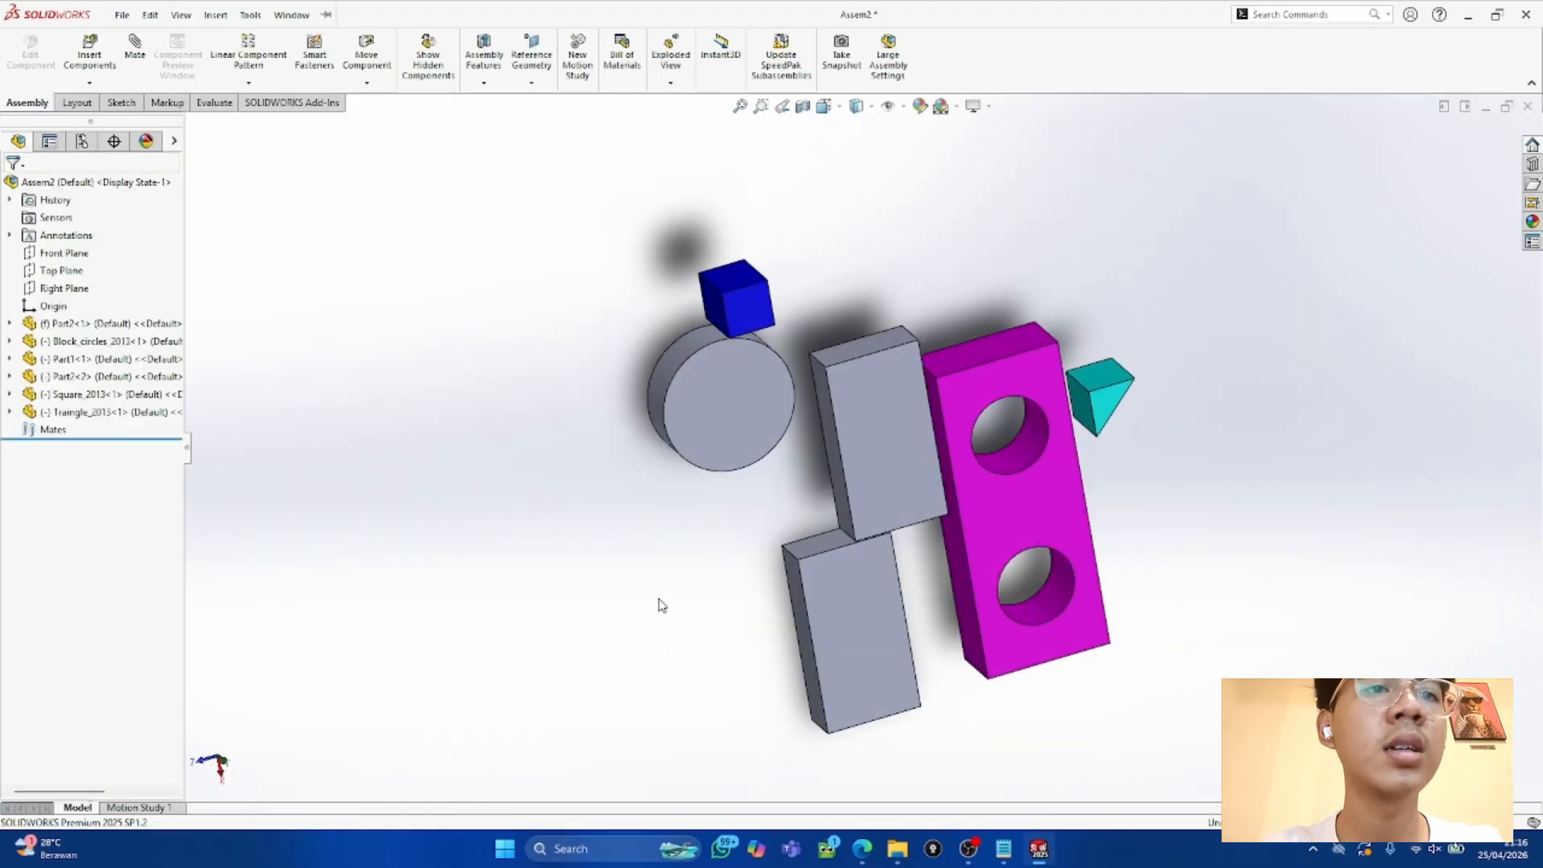
Step: Switch to the Canva presentation to check the list of module topics 56 to 65, and return to SOLIDWORKS
{"action": "left_click", "coordinate": [864, 852]}
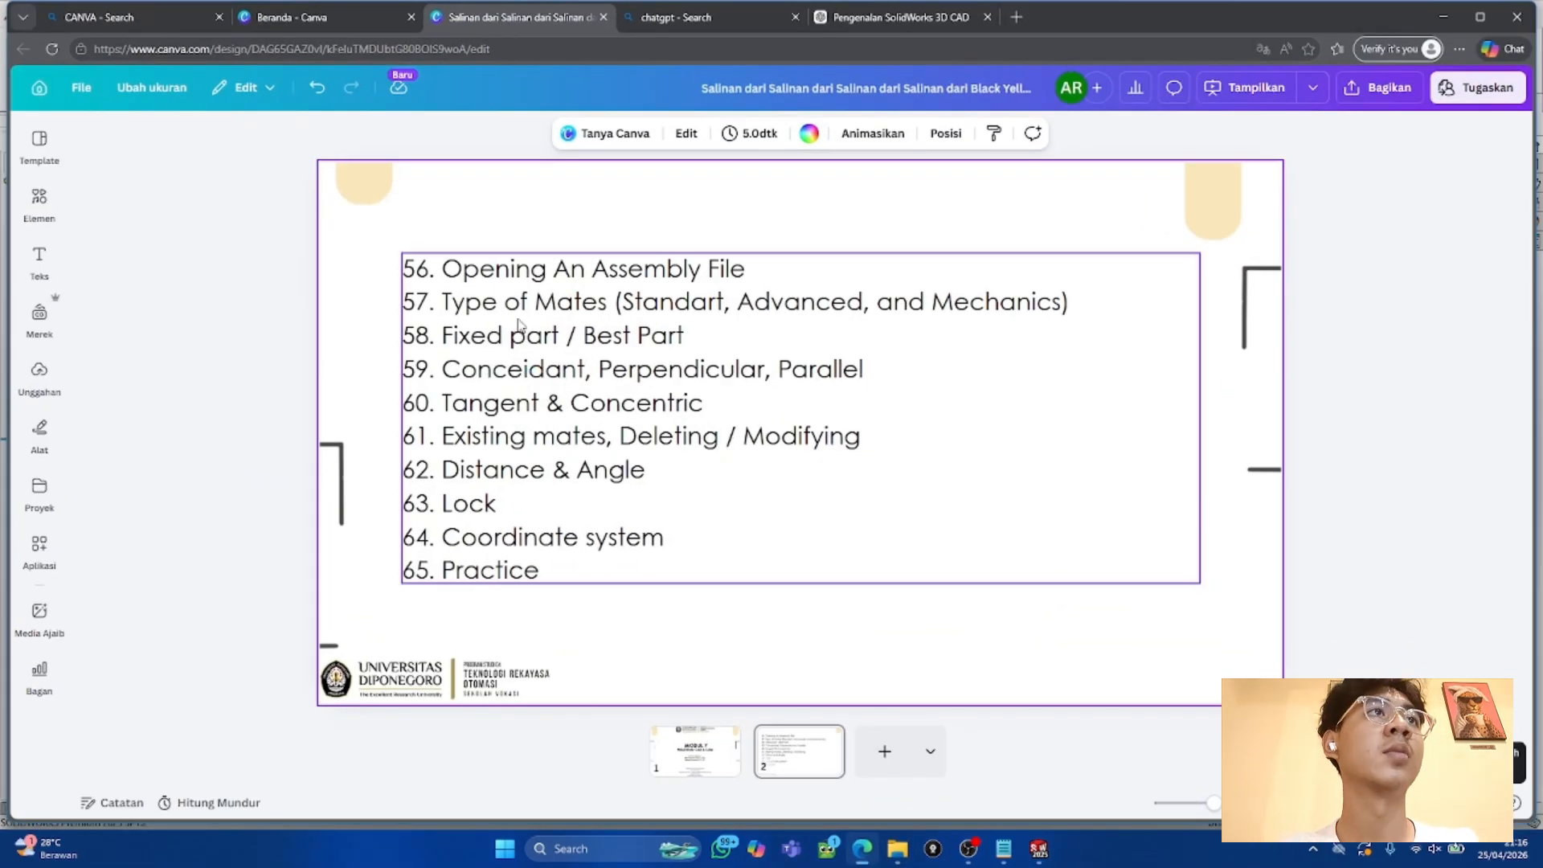
{"action": "left_click", "coordinate": [1443, 17]}
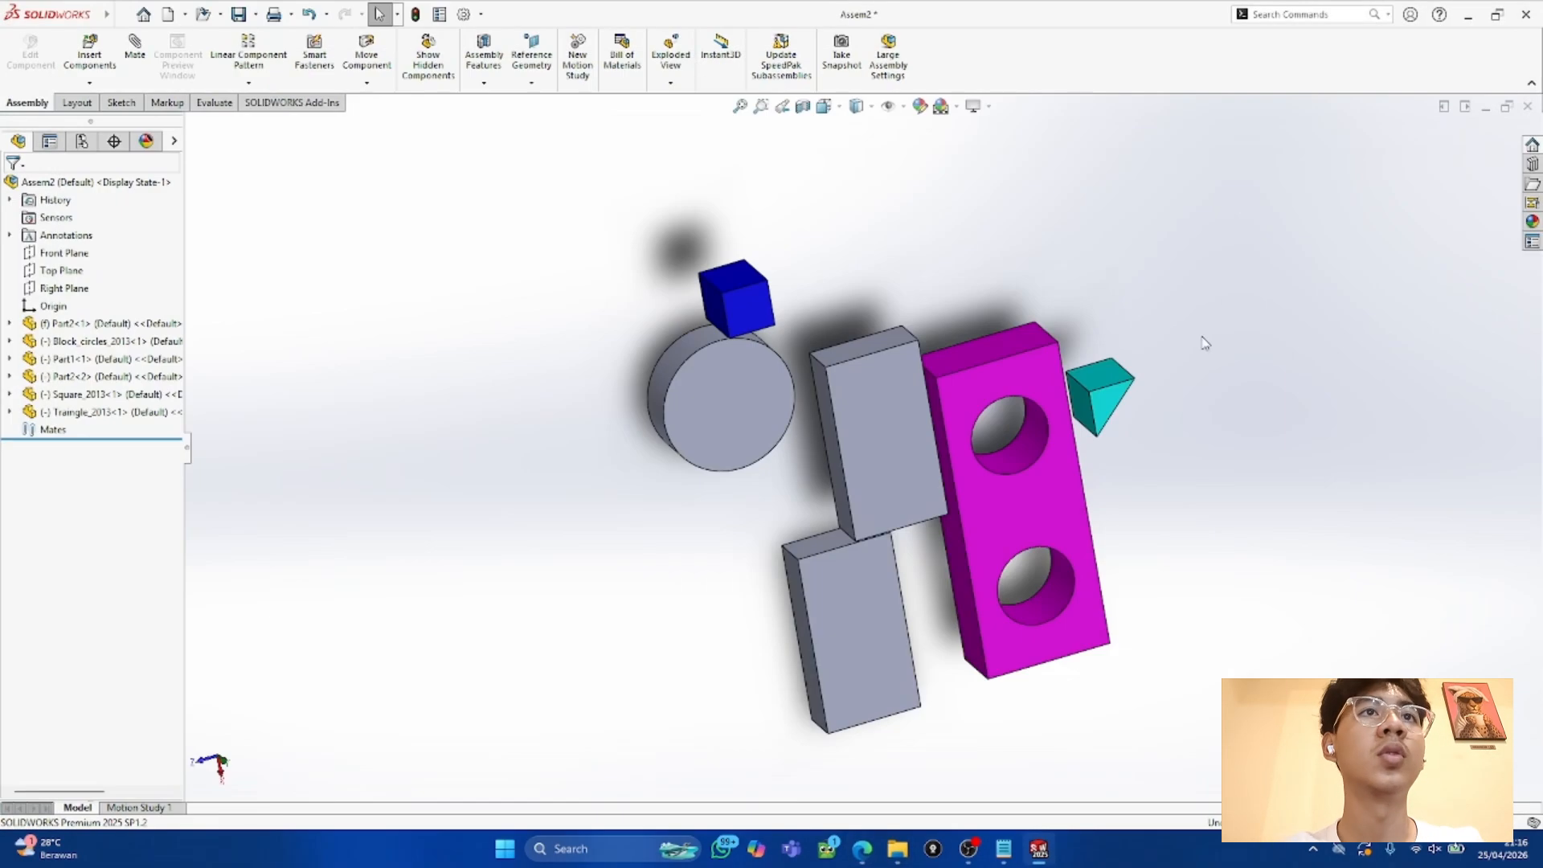
Step: Close SOLIDWORKS with its open documents and relaunch SOLIDWORKS 2025 from the desktop
{"action": "left_click", "coordinate": [1526, 14]}
{"action": "left_click", "coordinate": [437, 316]}
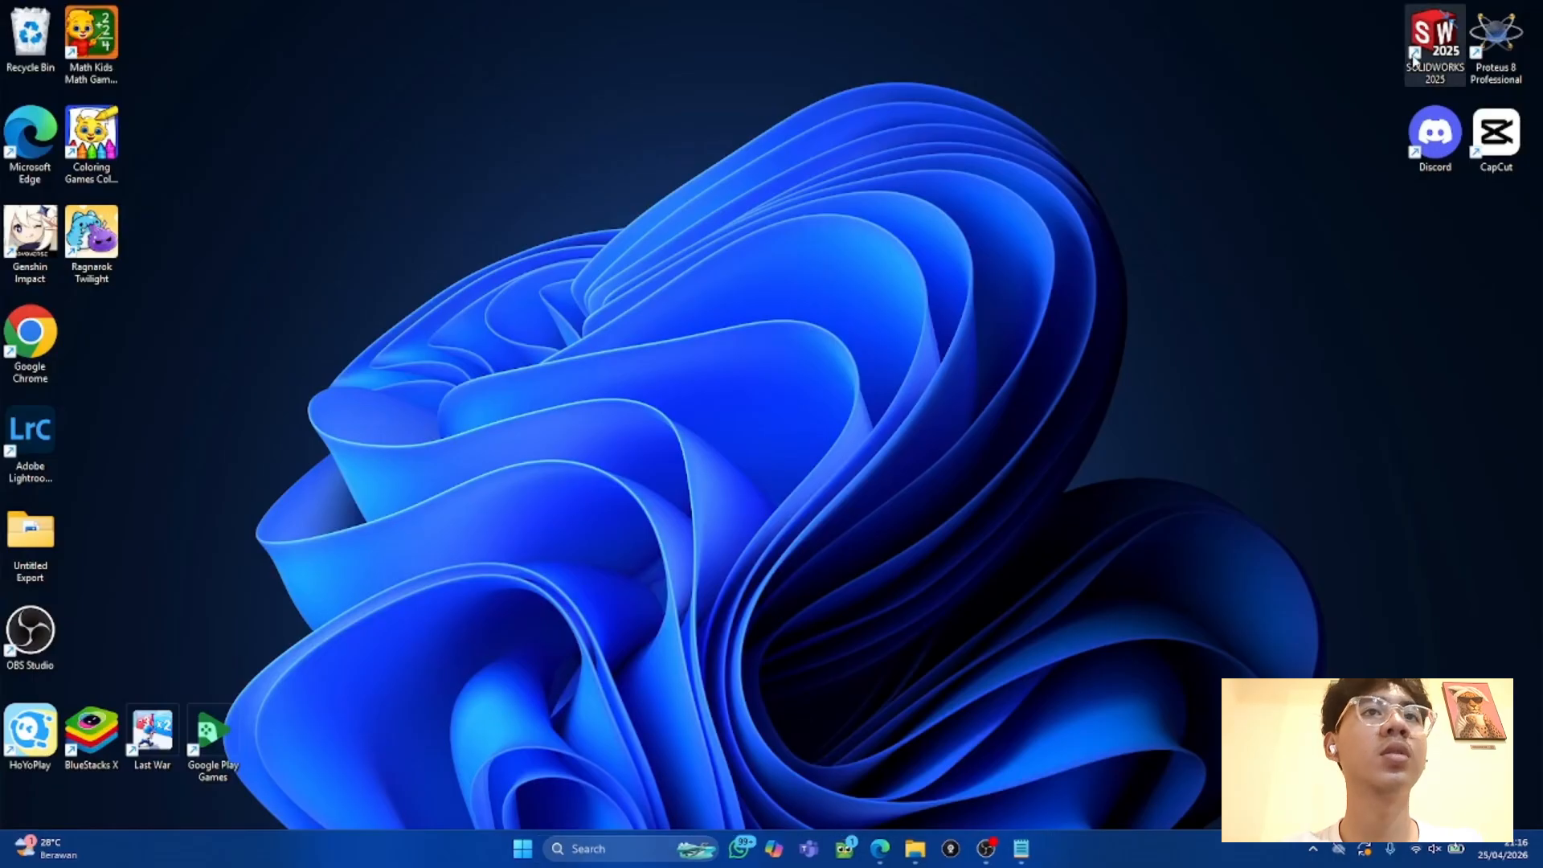
{"action": "double_click", "coordinate": [1435, 36]}
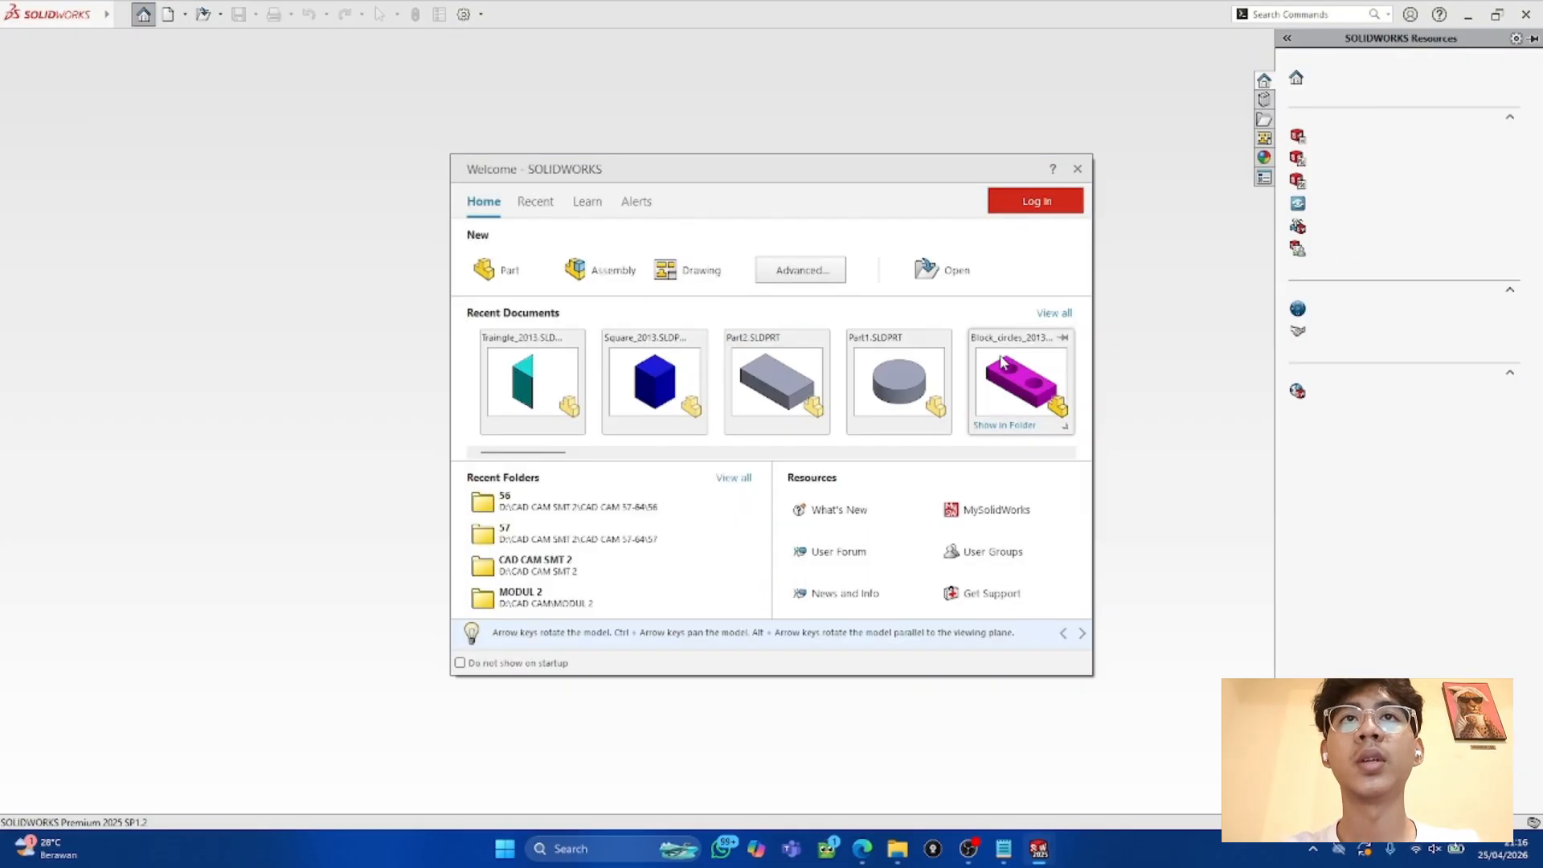
Step: Start a new assembly and load rectangle_1_2013 and Traingle_2013 from folder 57 for insertion
{"action": "left_click", "coordinate": [601, 268]}
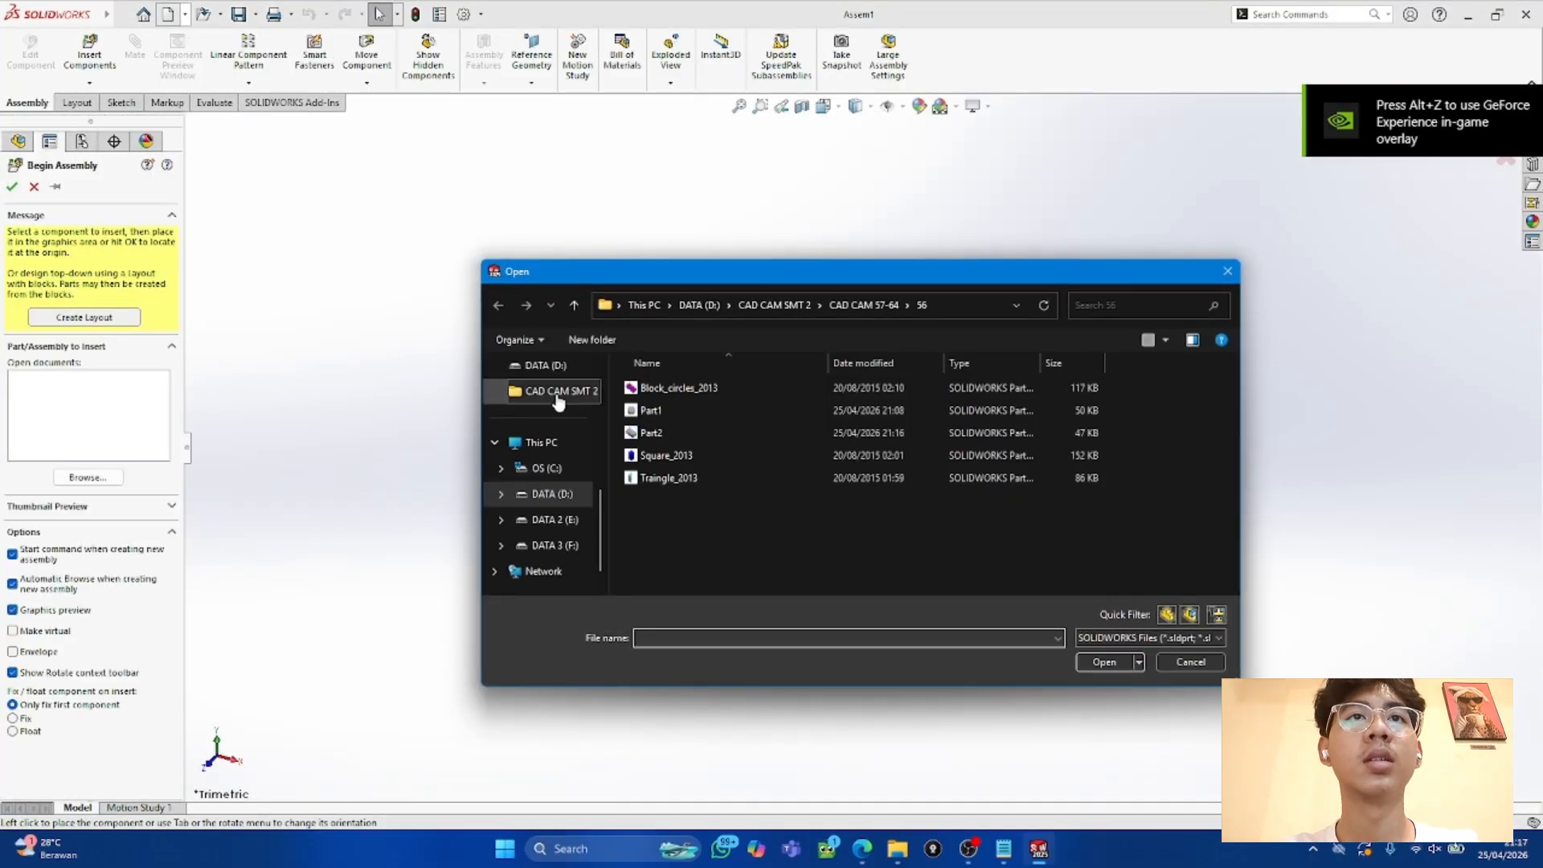
{"action": "left_click", "coordinate": [559, 391]}
{"action": "double_click", "coordinate": [689, 389]}
{"action": "double_click", "coordinate": [689, 389]}
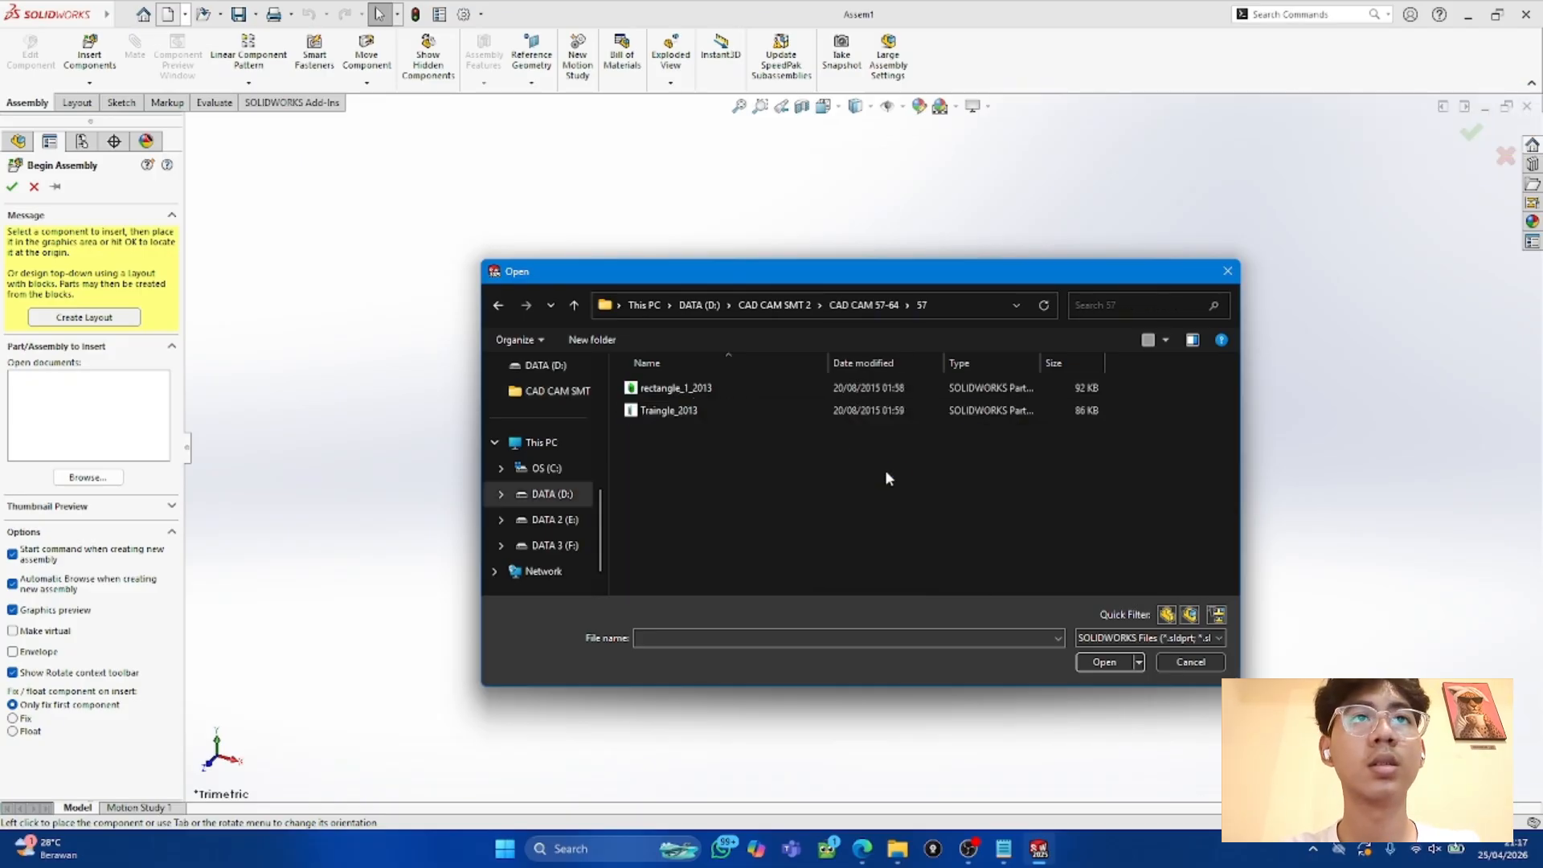
{"action": "left_click_drag", "start_coordinate": [884, 469], "coordinate": [836, 383]}
{"action": "left_click", "coordinate": [1100, 662]}
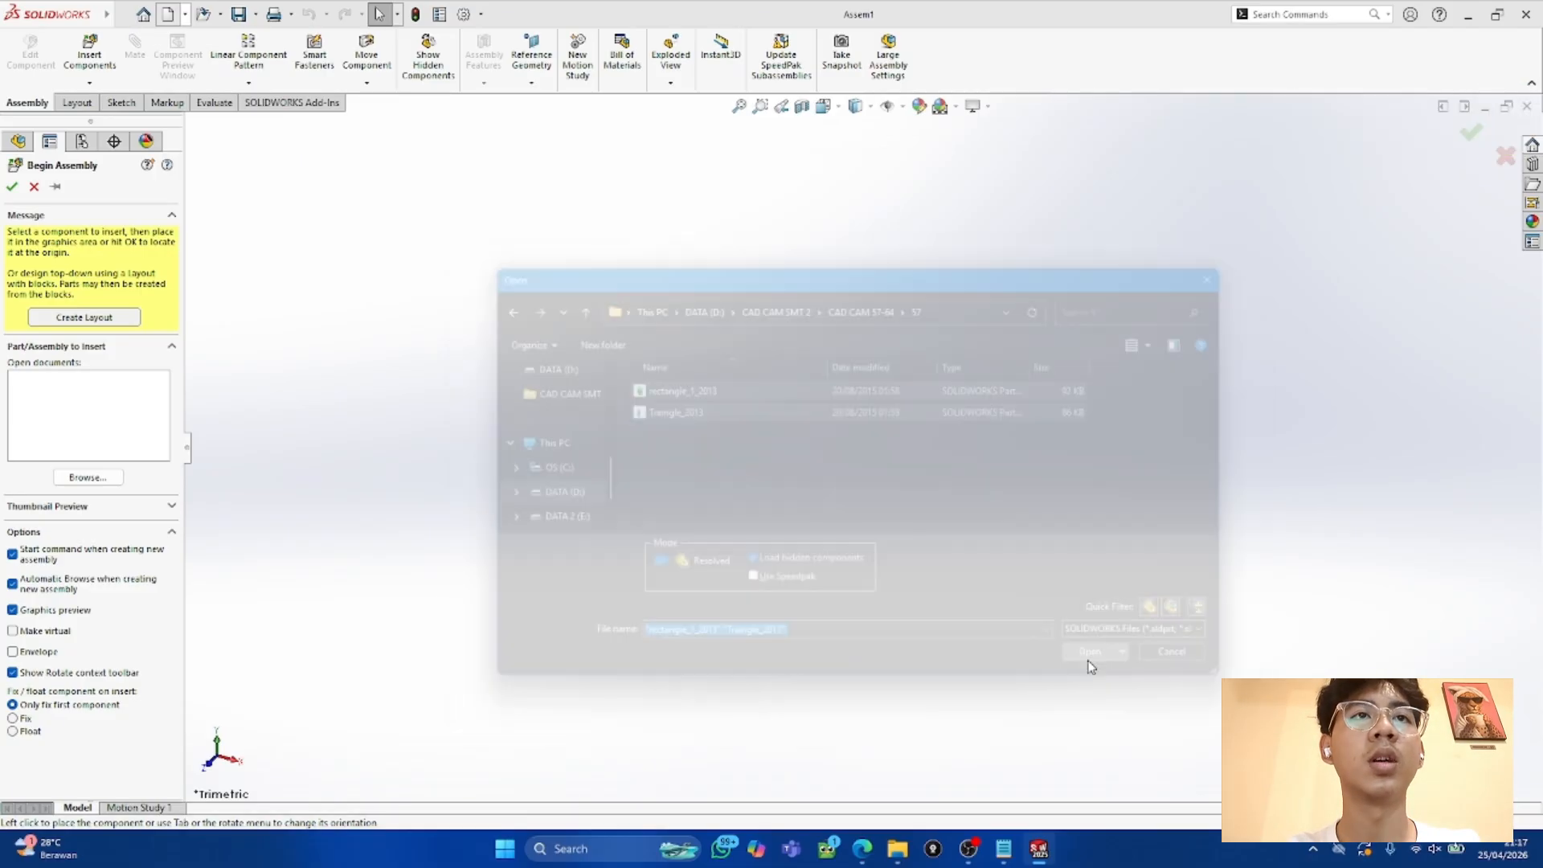
Step: Place rectangle_1_2013 as the first component and Traingle_2013 beside it in the assembly
{"action": "left_click", "coordinate": [765, 417]}
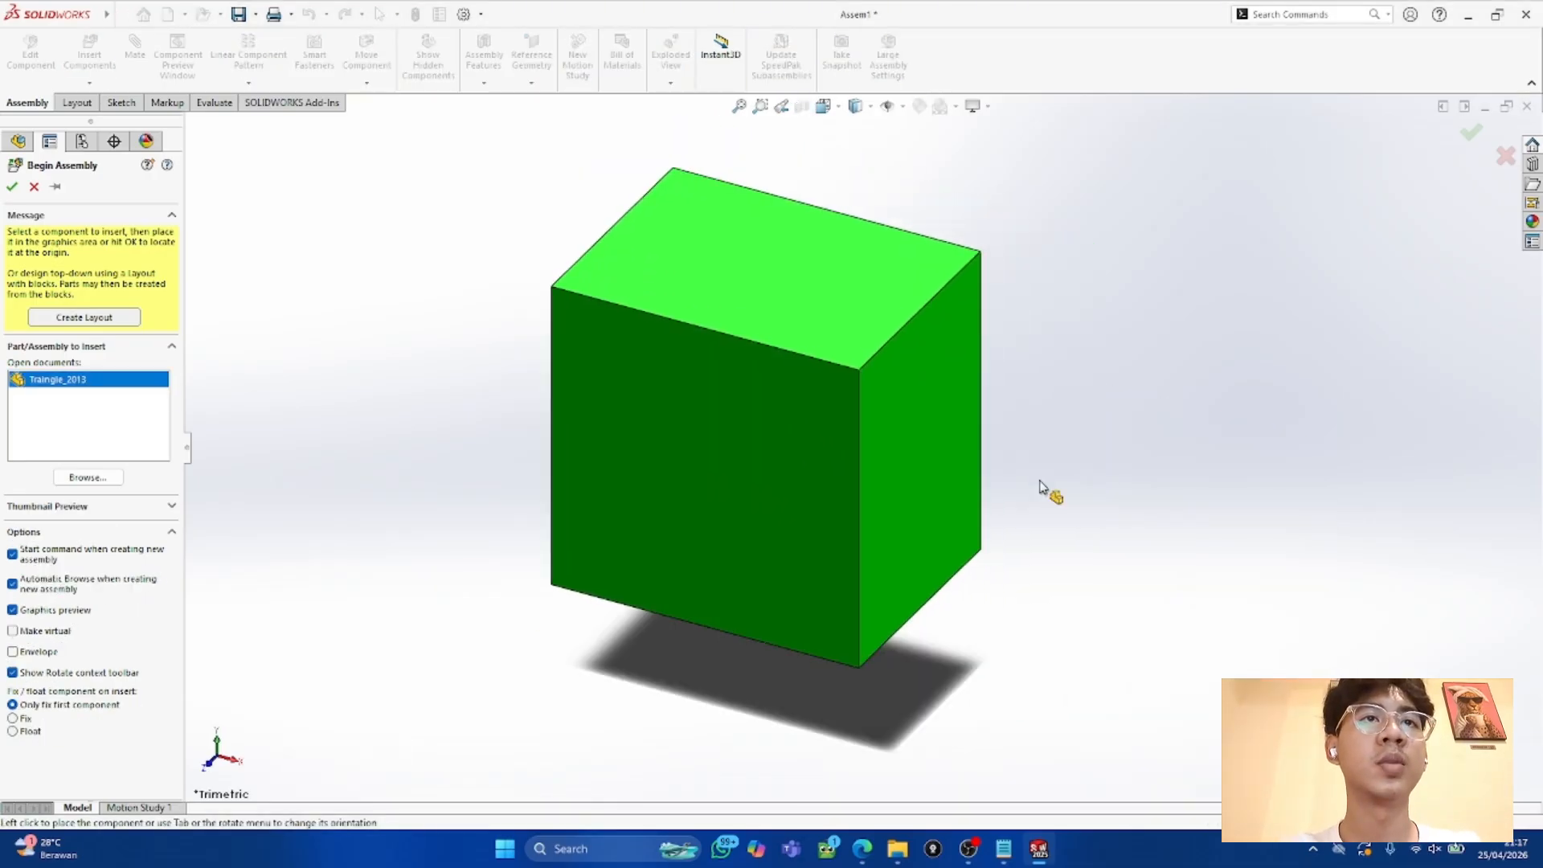
{"action": "scroll", "coordinate": [864, 458], "scroll_direction": "down", "scroll_amount": 10}
{"action": "left_click", "coordinate": [711, 438]}
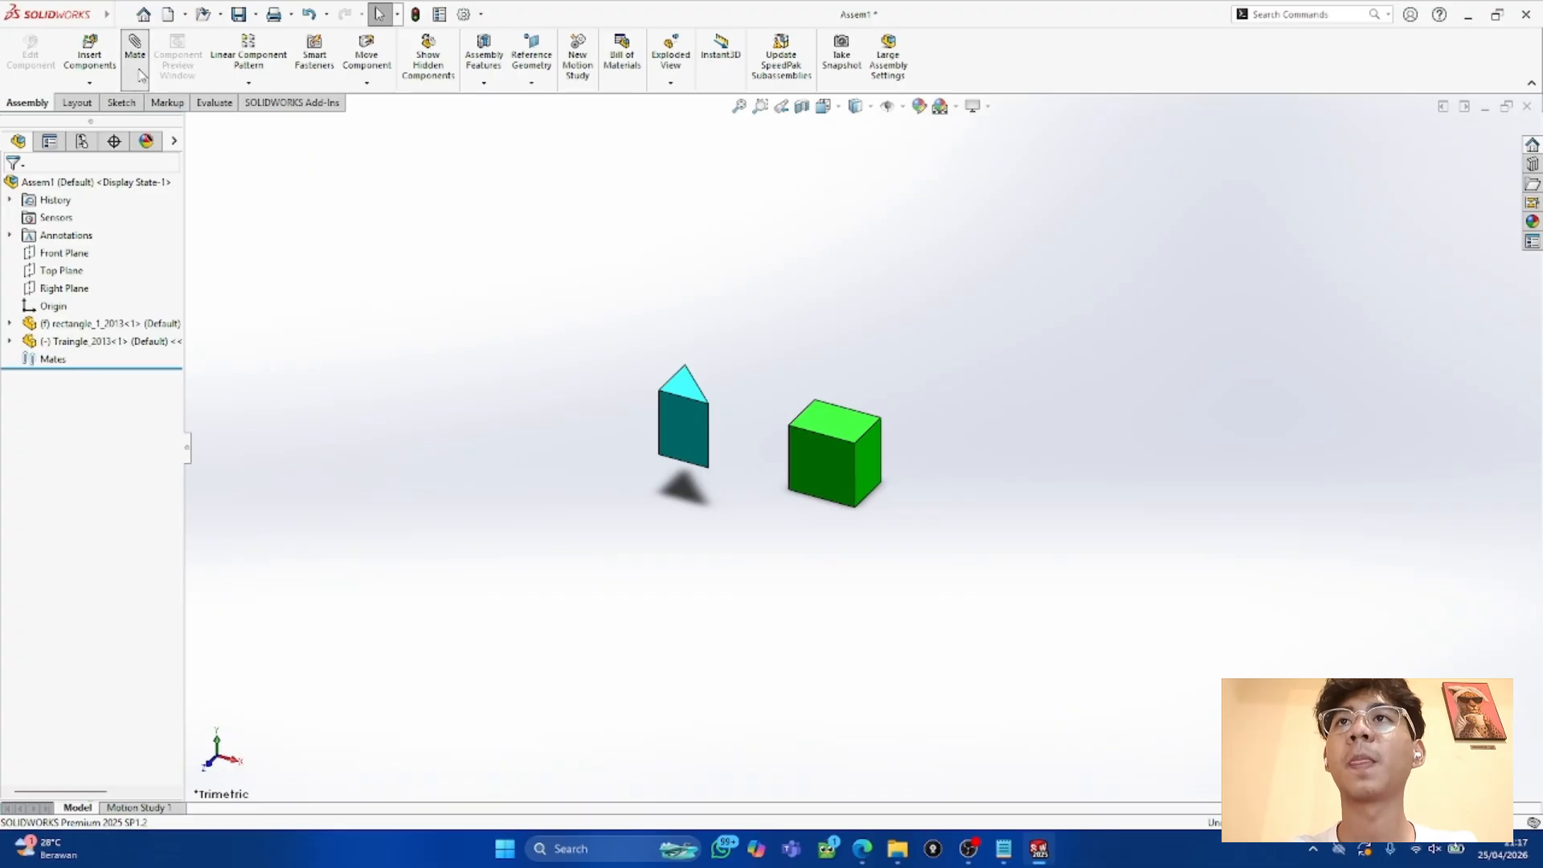
Step: Start the Mate command and examine the available mate types
{"action": "left_click", "coordinate": [134, 48]}
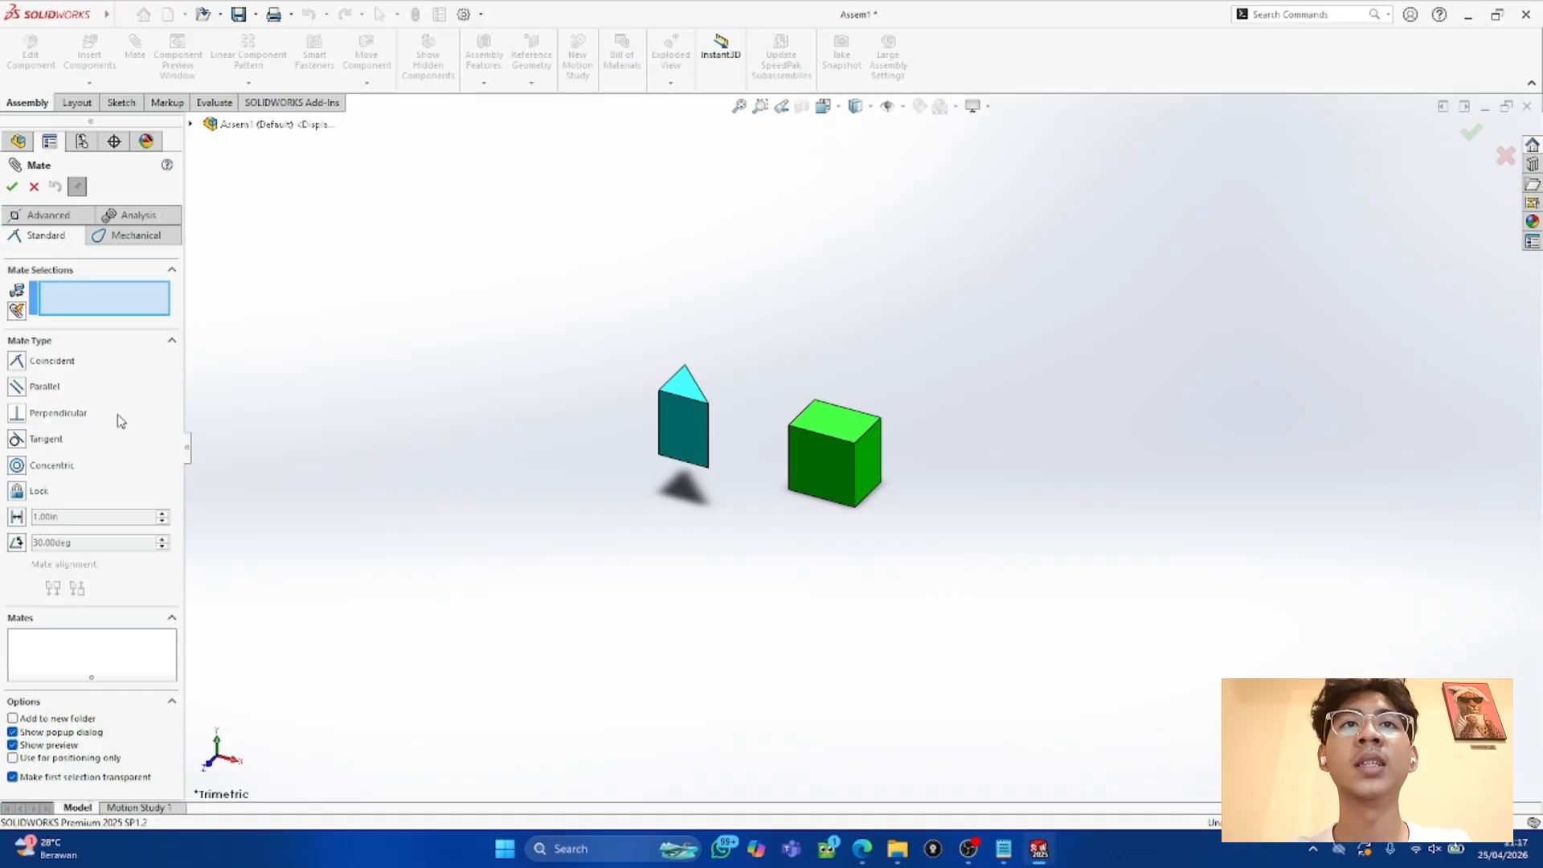
{"action": "scroll", "coordinate": [619, 427], "scroll_direction": "down", "scroll_amount": 4}
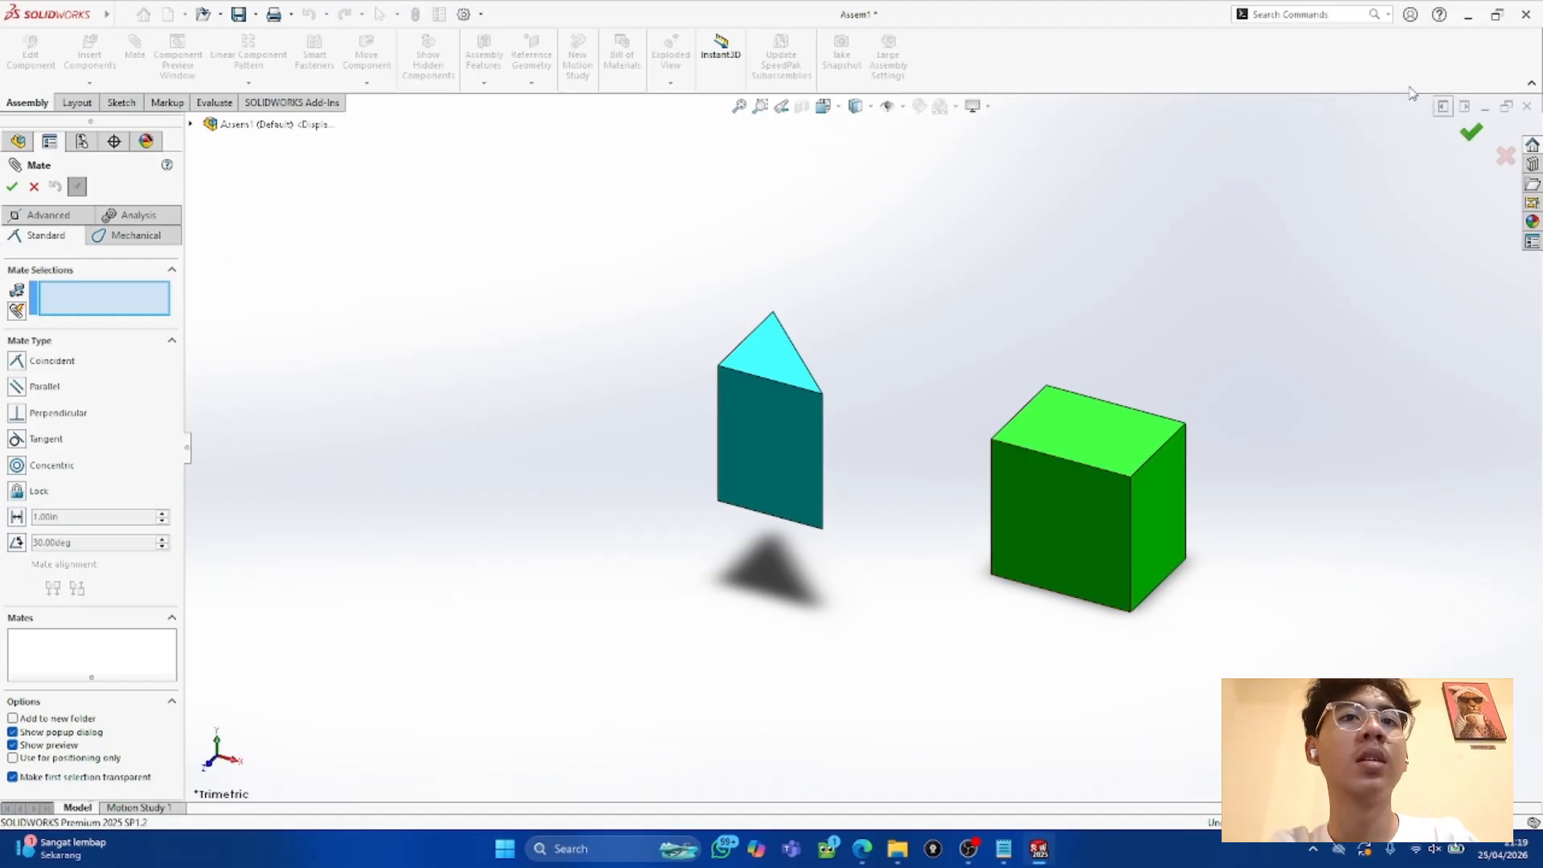
Step: Switch to the Canva presentation to check the list of module topics, and return to SOLIDWORKS
{"action": "left_click", "coordinate": [1467, 15]}
{"action": "left_click", "coordinate": [861, 849]}
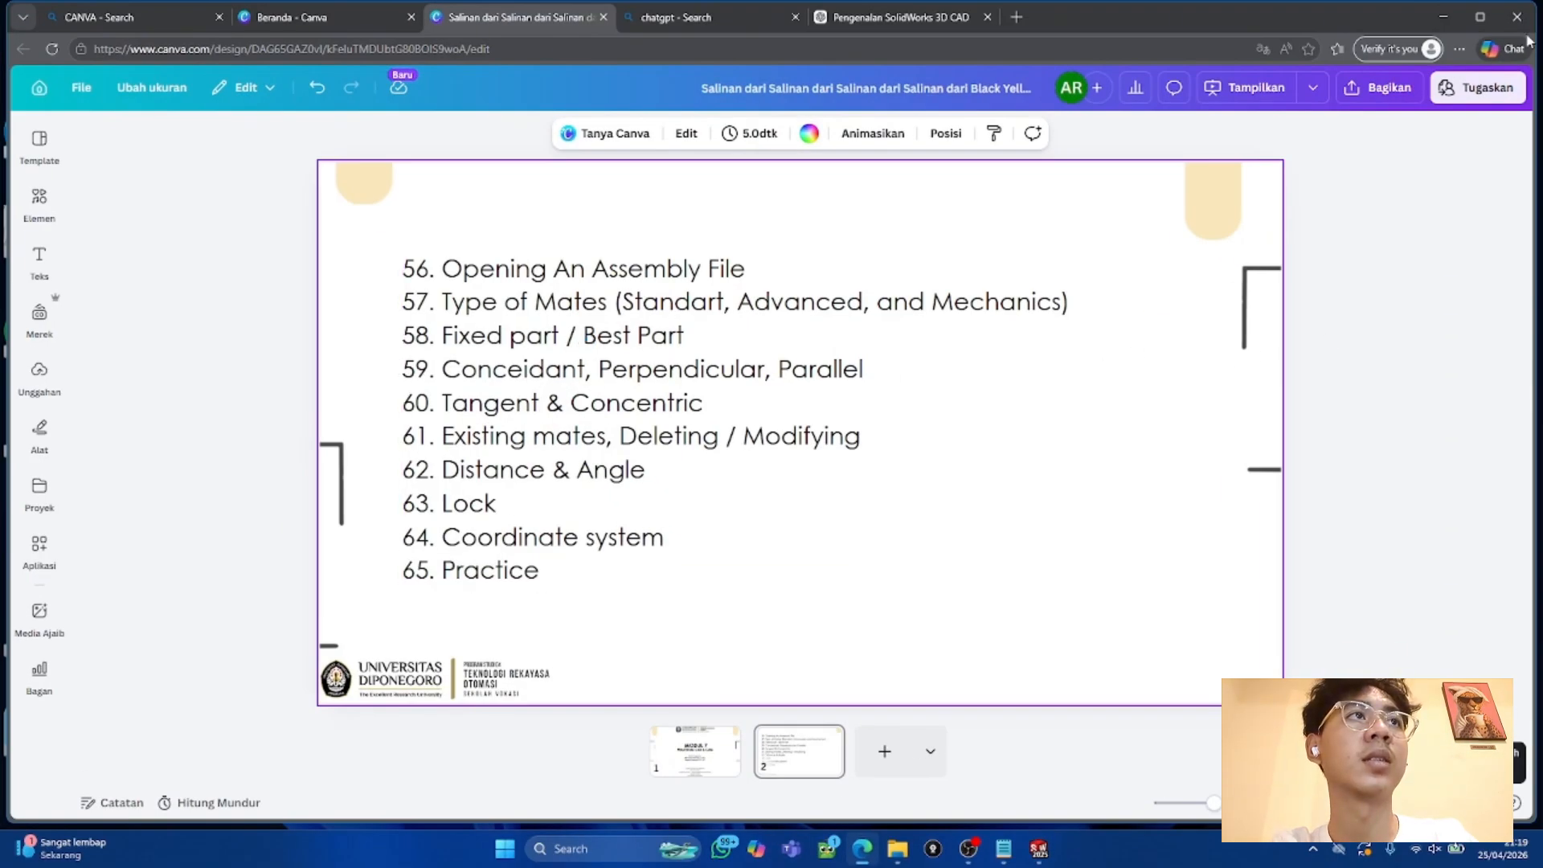
{"action": "left_click", "coordinate": [1445, 21]}
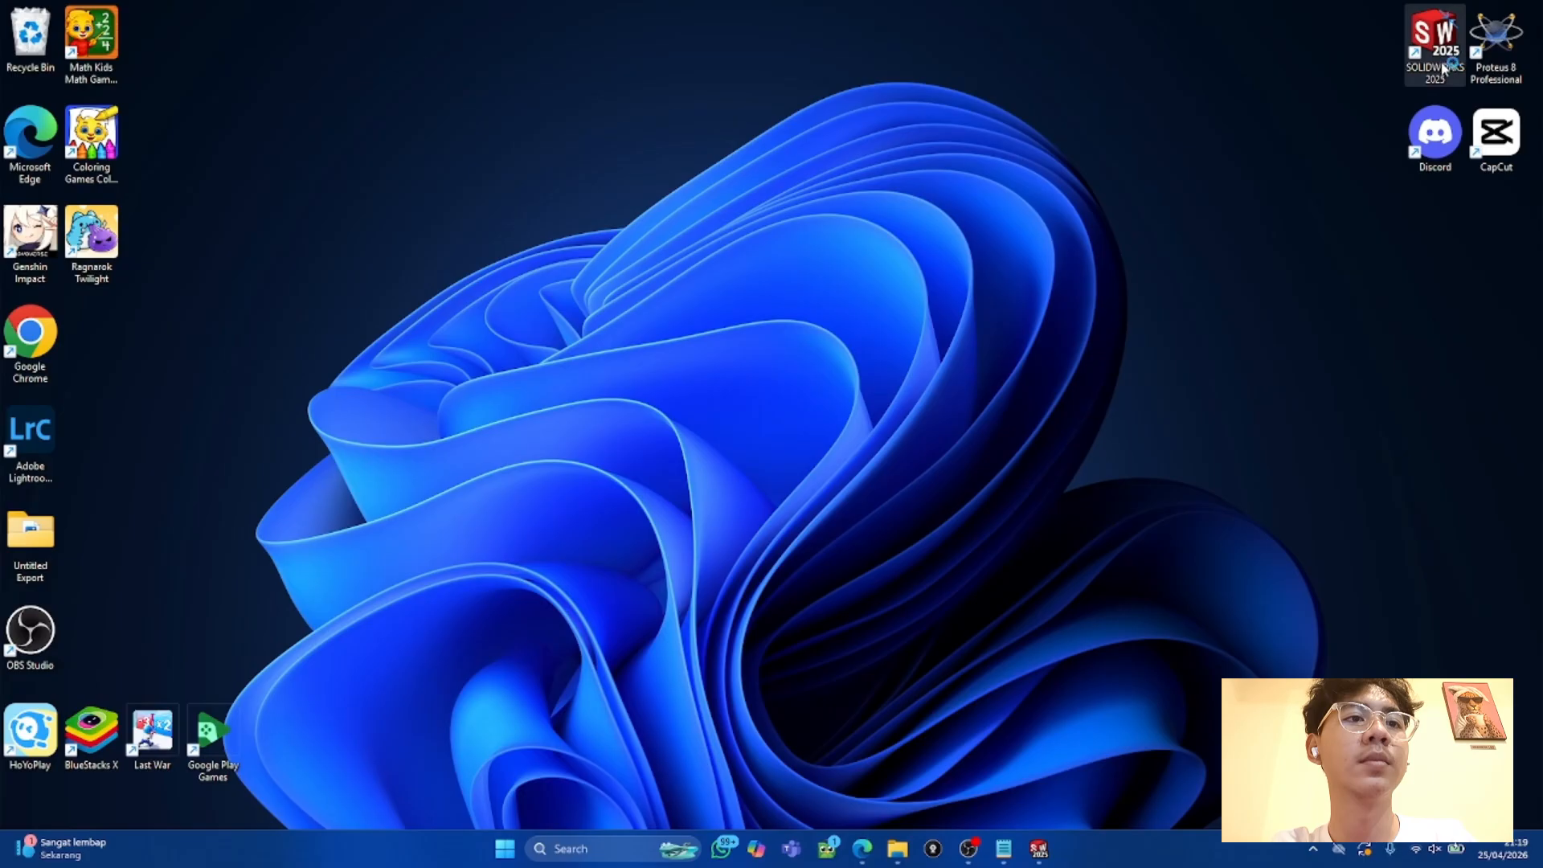
{"action": "left_click", "coordinate": [1039, 848]}
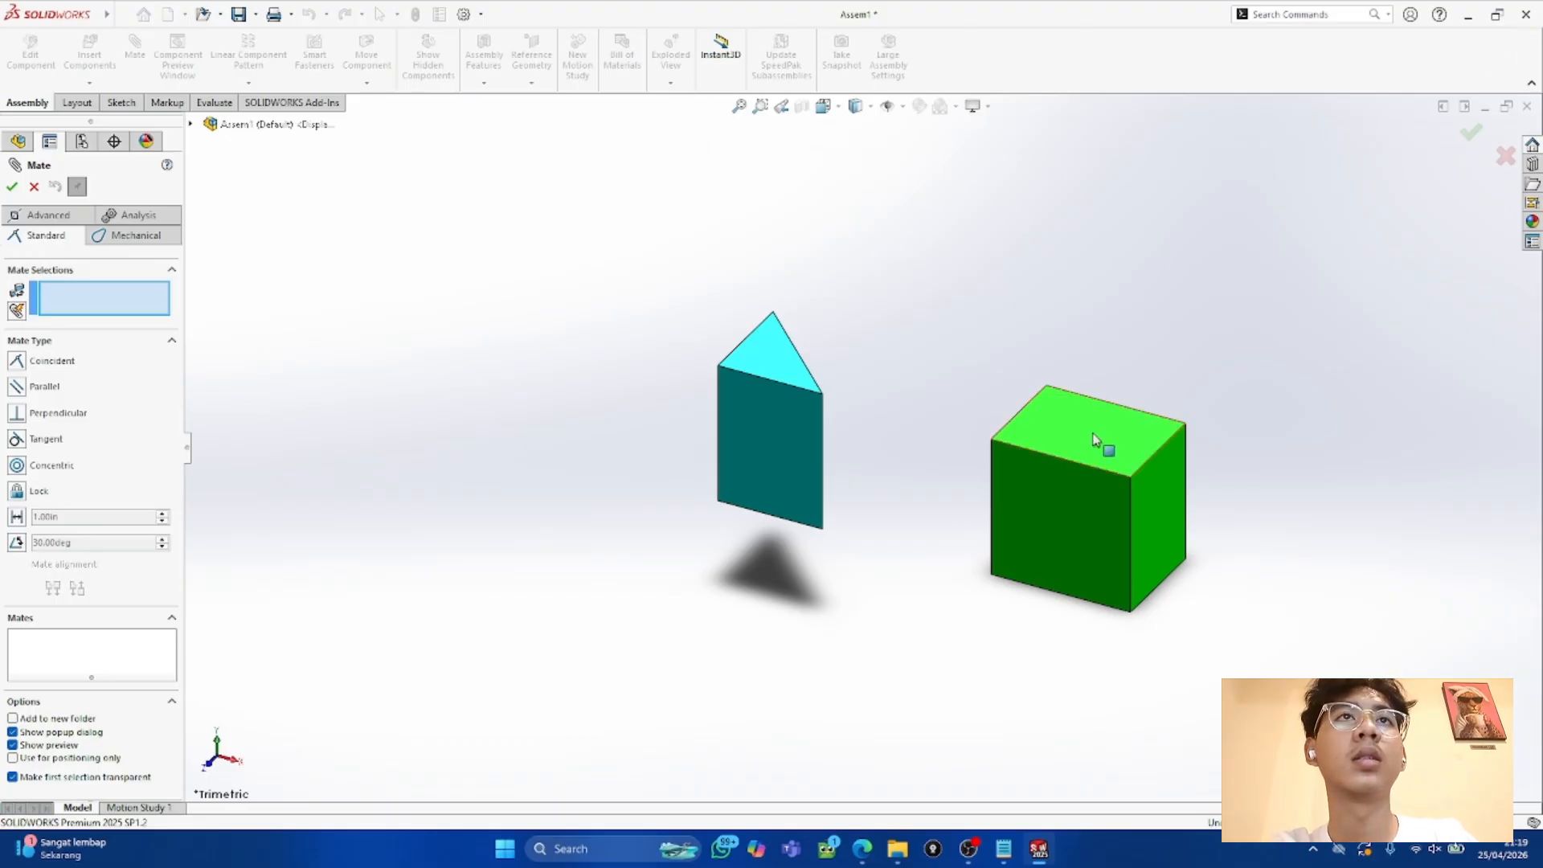
Step: Launch SOLIDWORKS 2025 from the desktop and close the Assem1 assembly without saving its changes
{"action": "left_click", "coordinate": [1039, 848]}
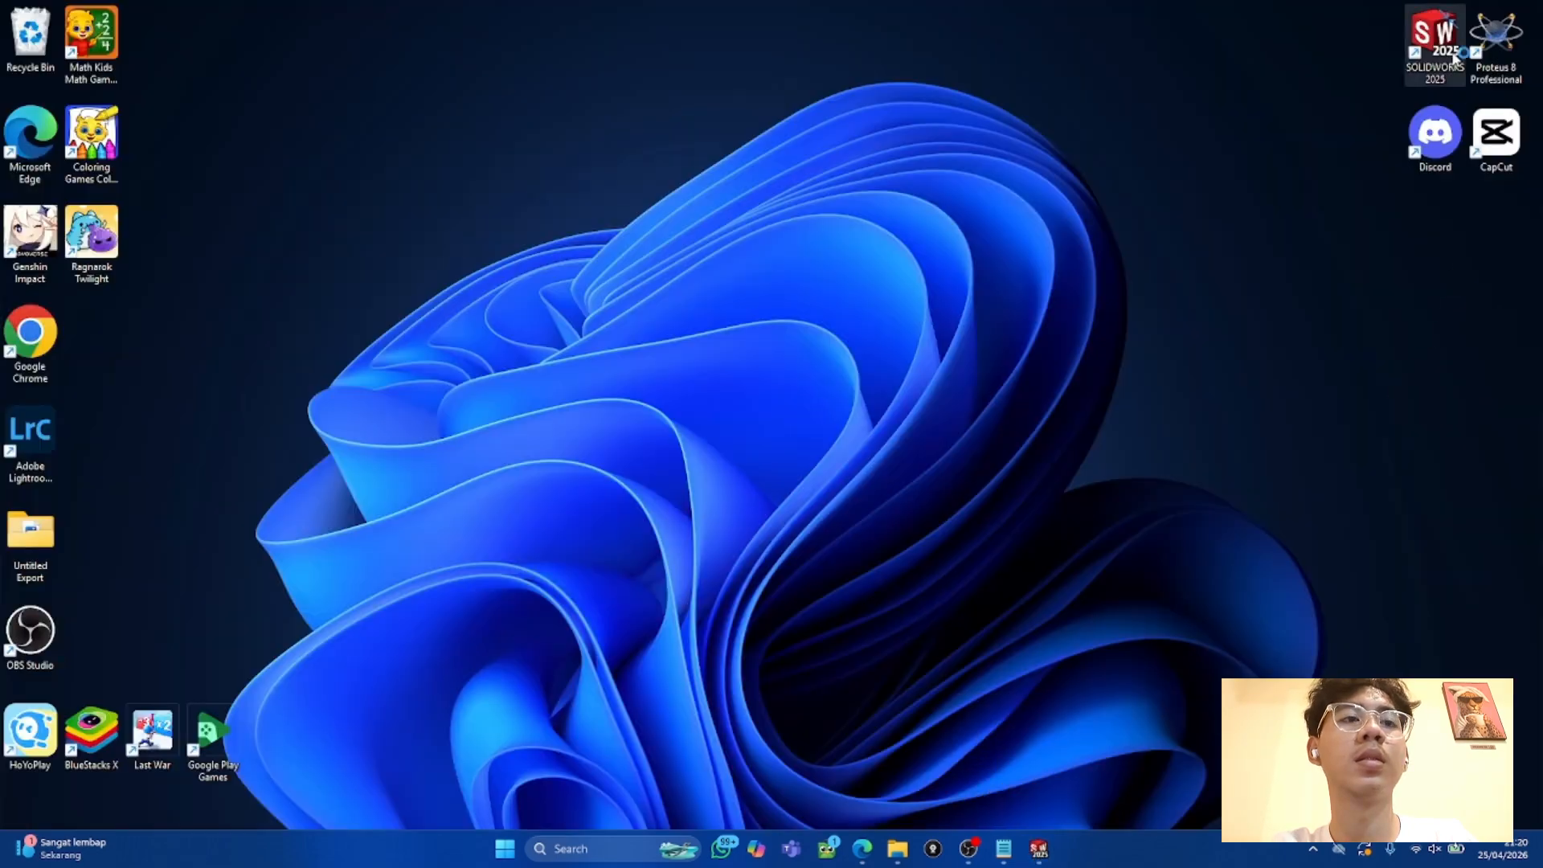
{"action": "double_click", "coordinate": [1438, 44]}
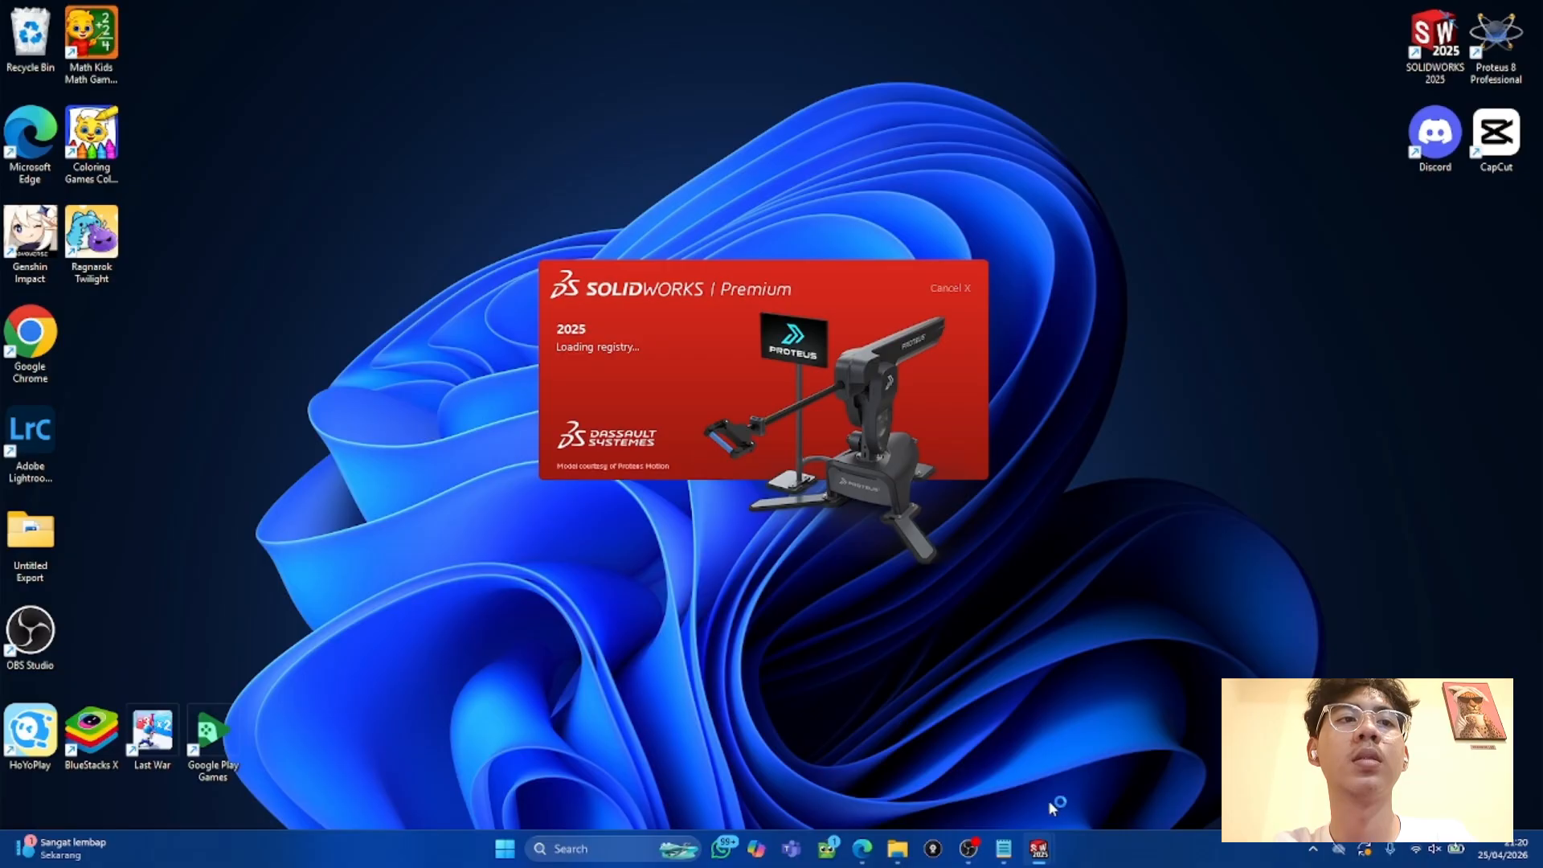
{"action": "mouse_move", "coordinate": [1038, 850]}
{"action": "left_click", "coordinate": [1039, 713]}
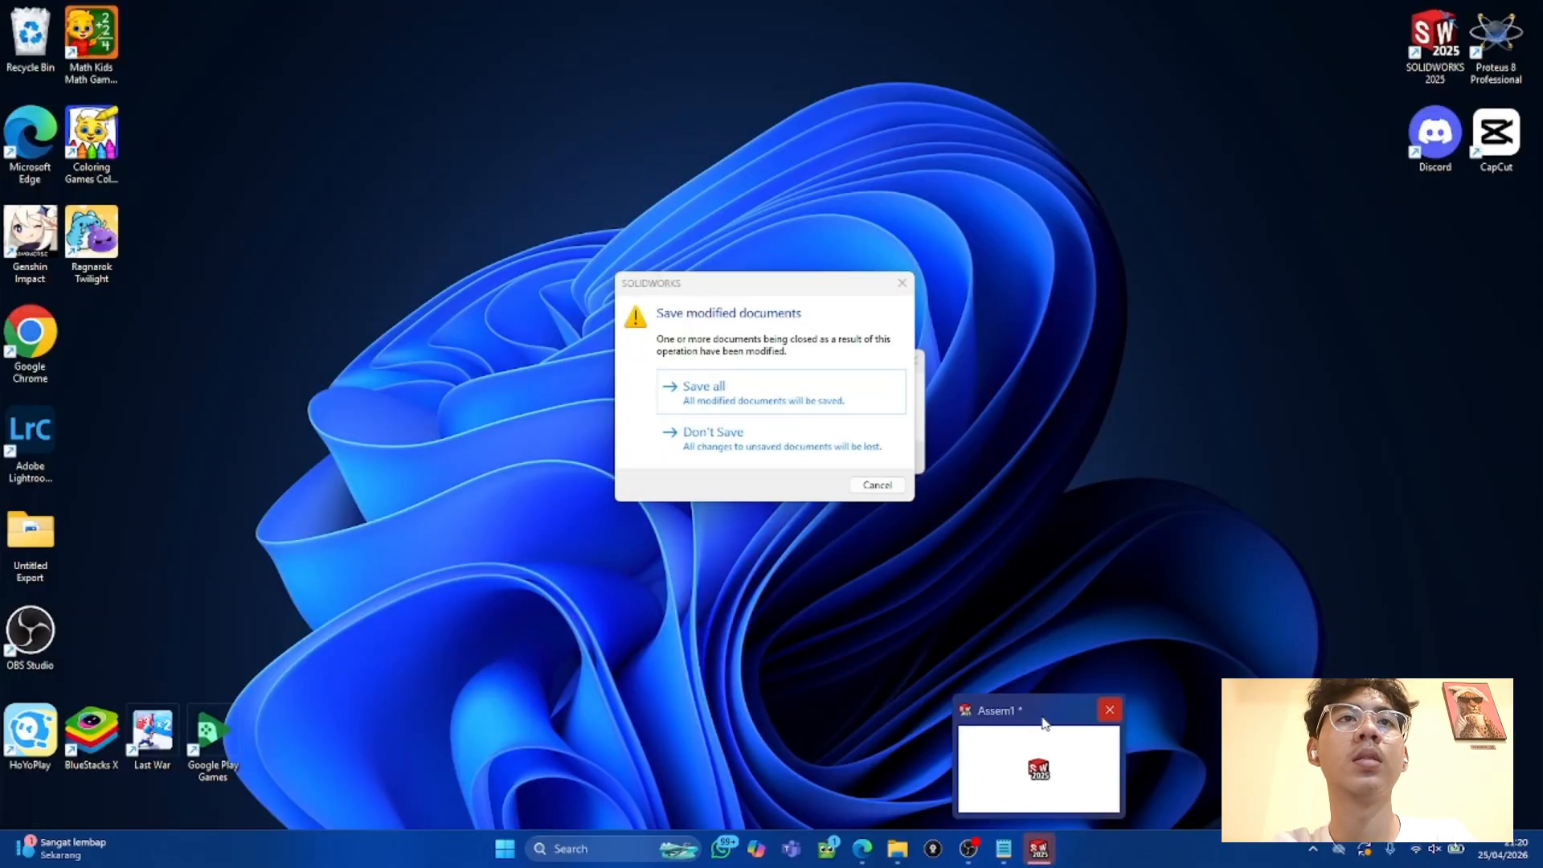
{"action": "left_click", "coordinate": [776, 430]}
{"action": "left_click", "coordinate": [884, 458]}
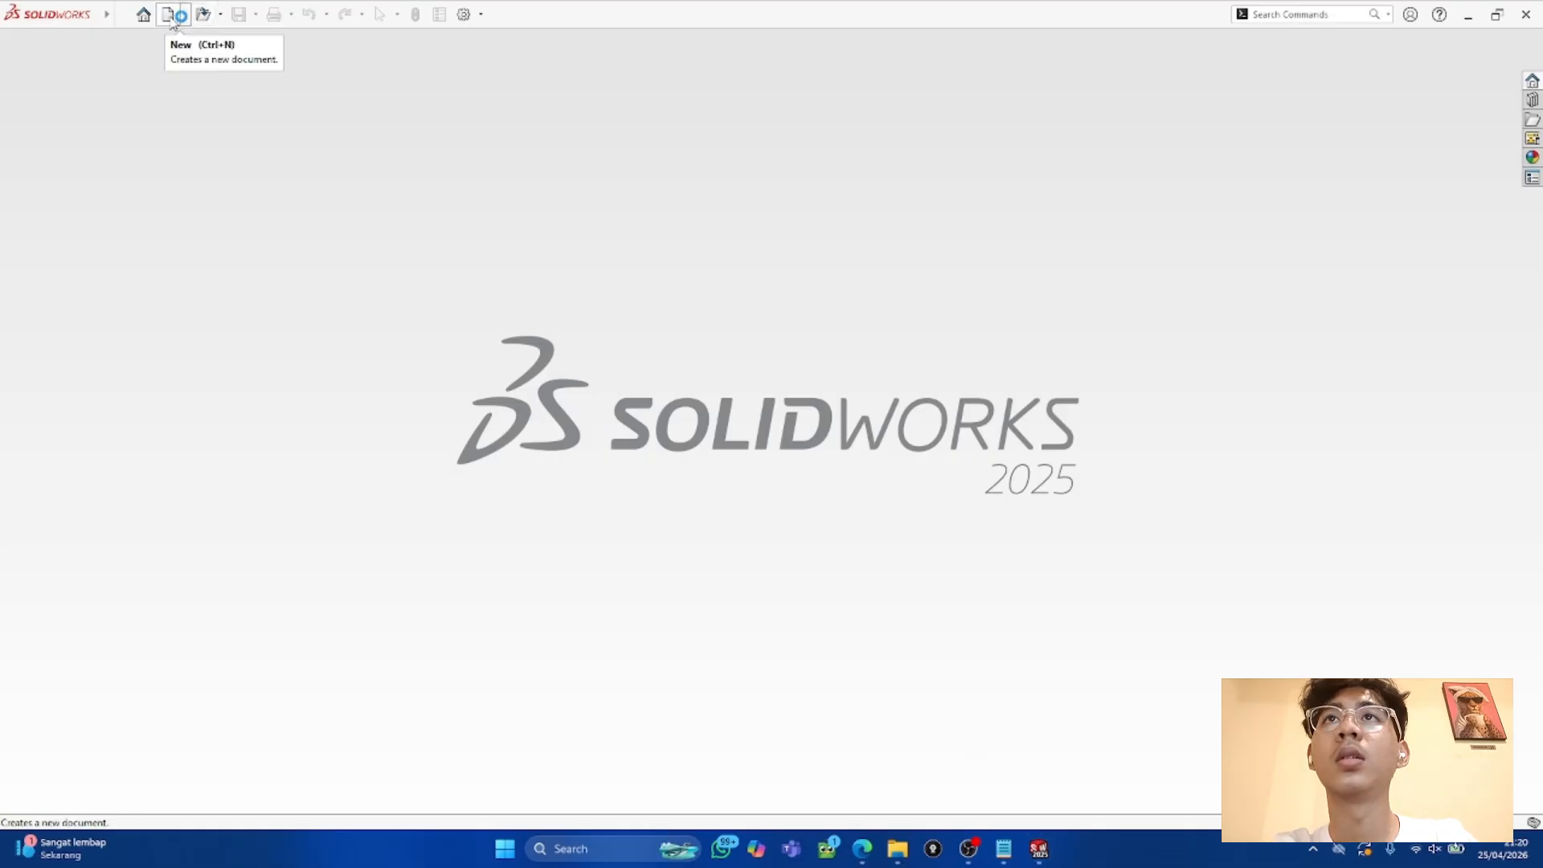
Step: Start a new assembly and browse for its parts in CAD CAM SMT 2 > CAD CAM 57-64 on drive D
{"action": "left_click", "coordinate": [143, 13]}
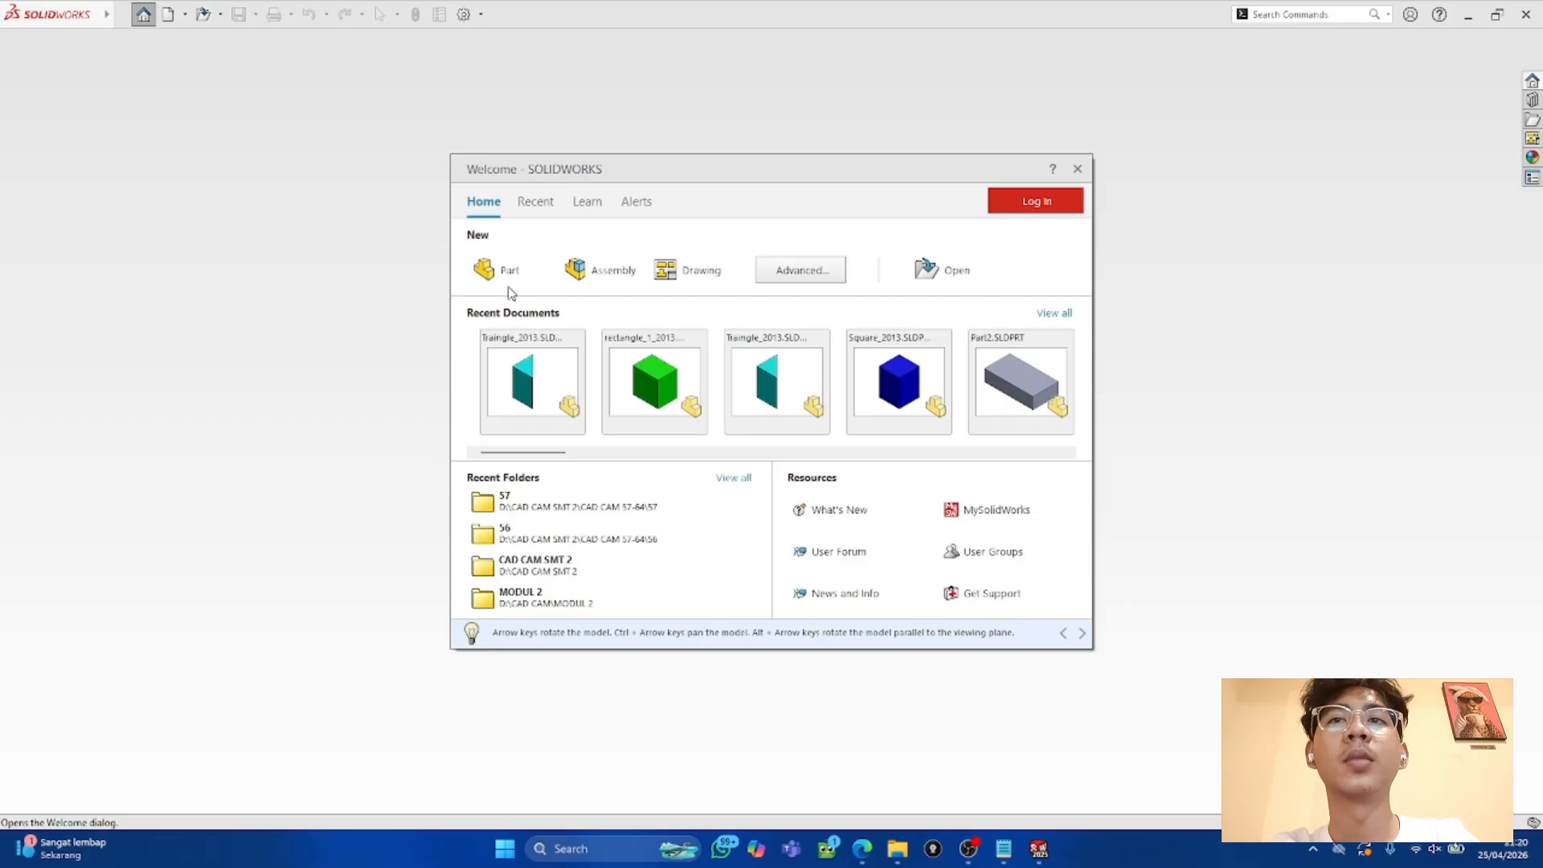
{"action": "left_click", "coordinate": [604, 279]}
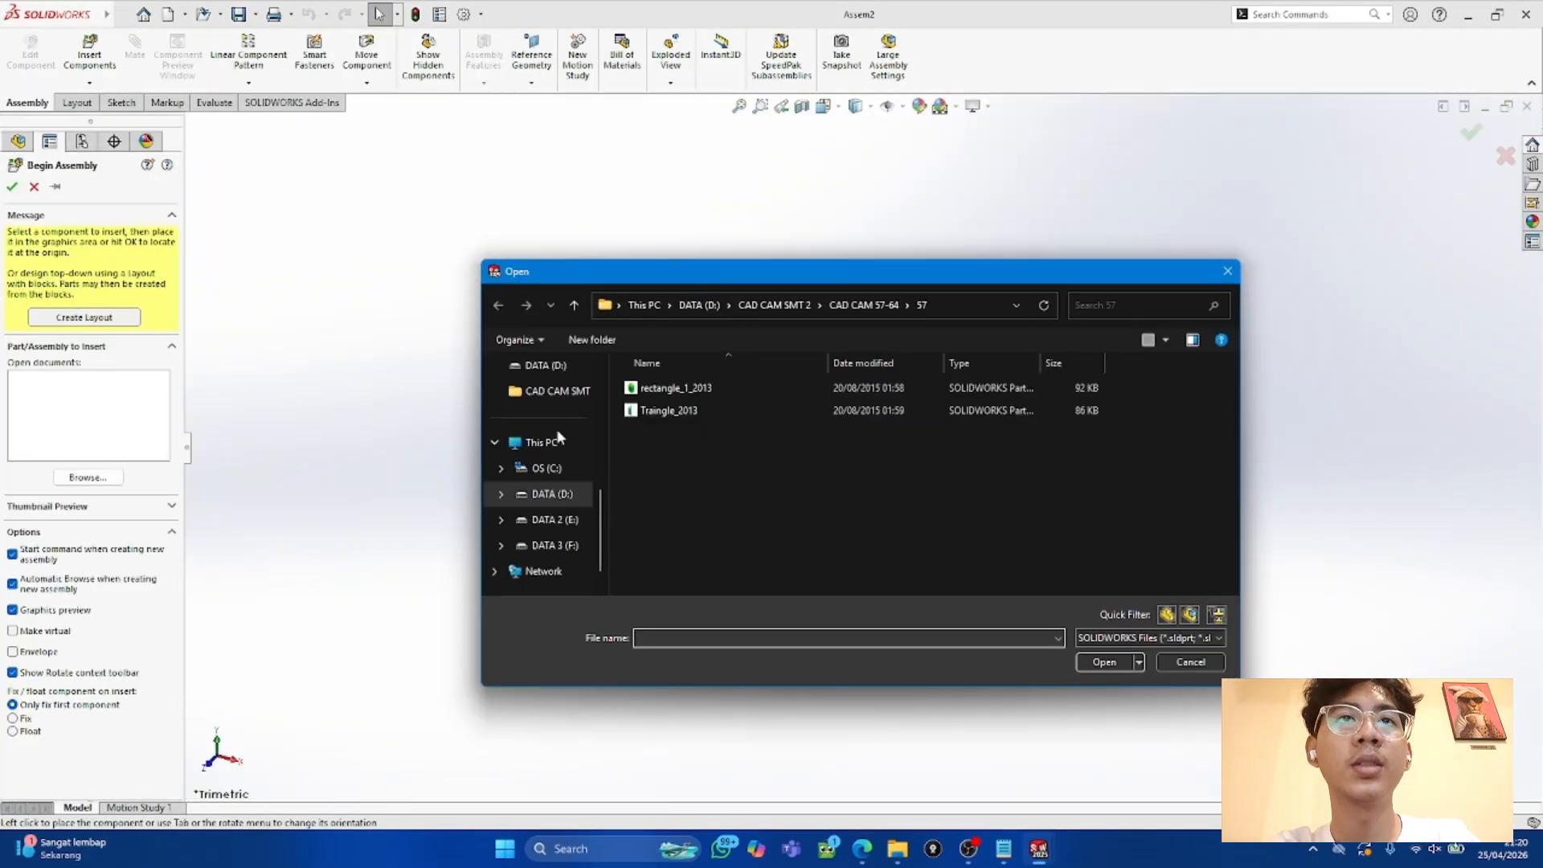
{"action": "left_click", "coordinate": [553, 494]}
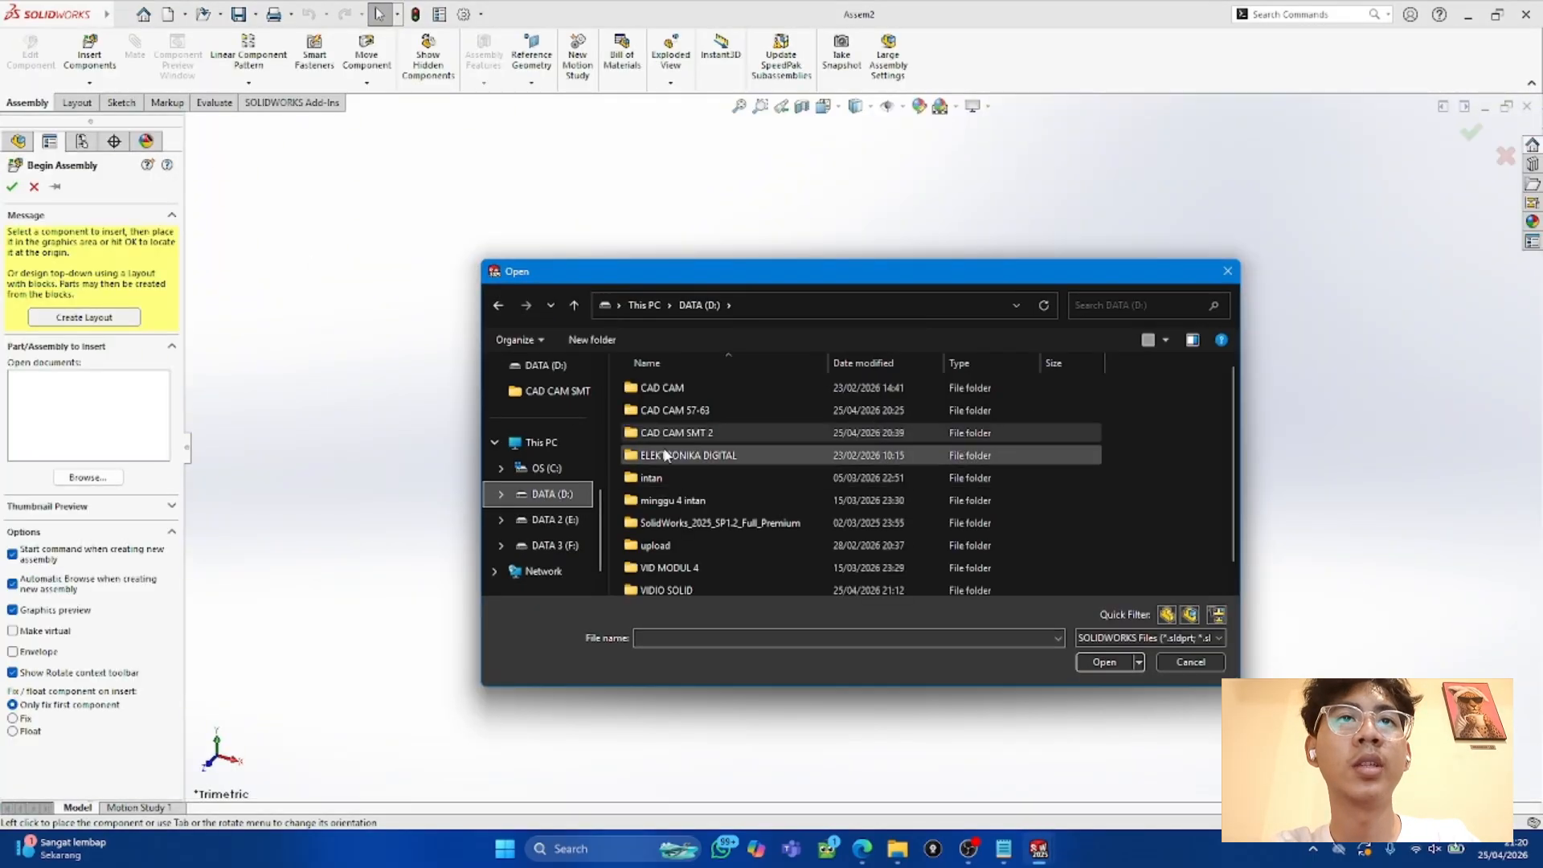
{"action": "double_click", "coordinate": [675, 410]}
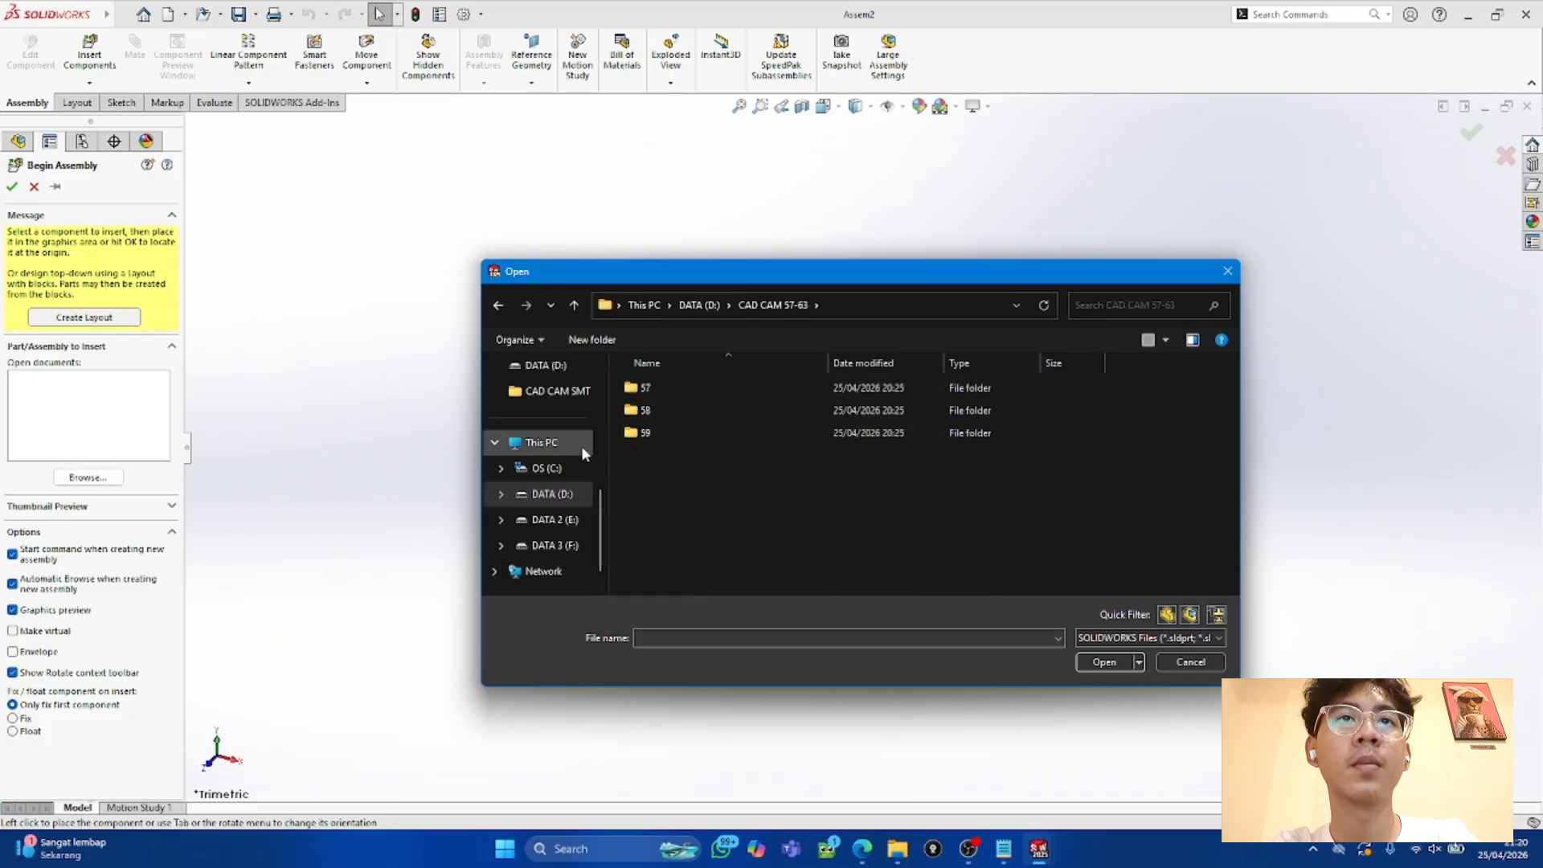
{"action": "left_click", "coordinate": [540, 493]}
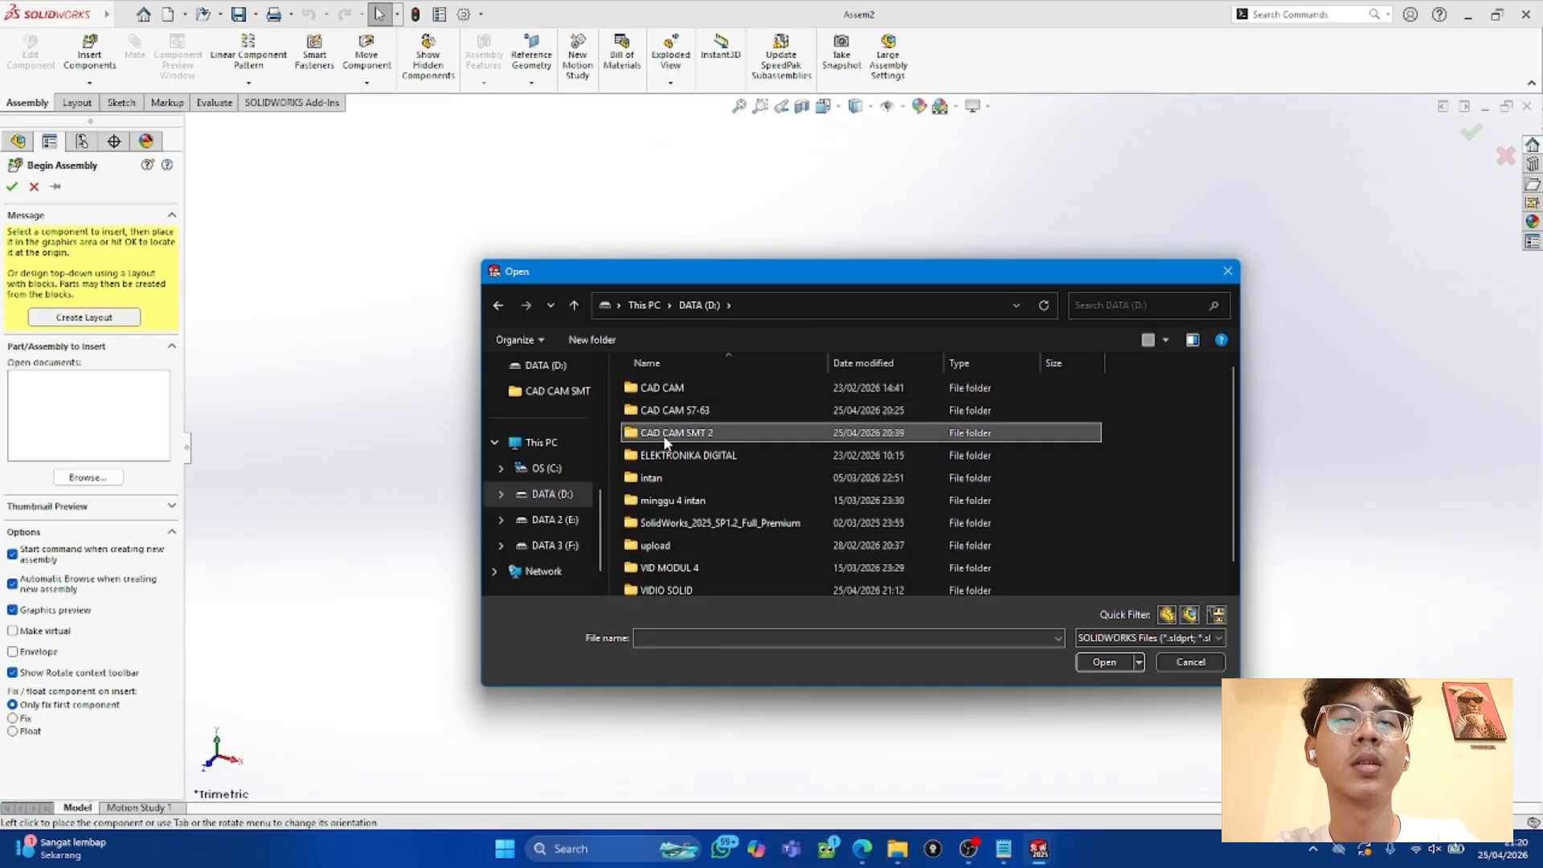
{"action": "double_click", "coordinate": [667, 434]}
{"action": "double_click", "coordinate": [689, 392]}
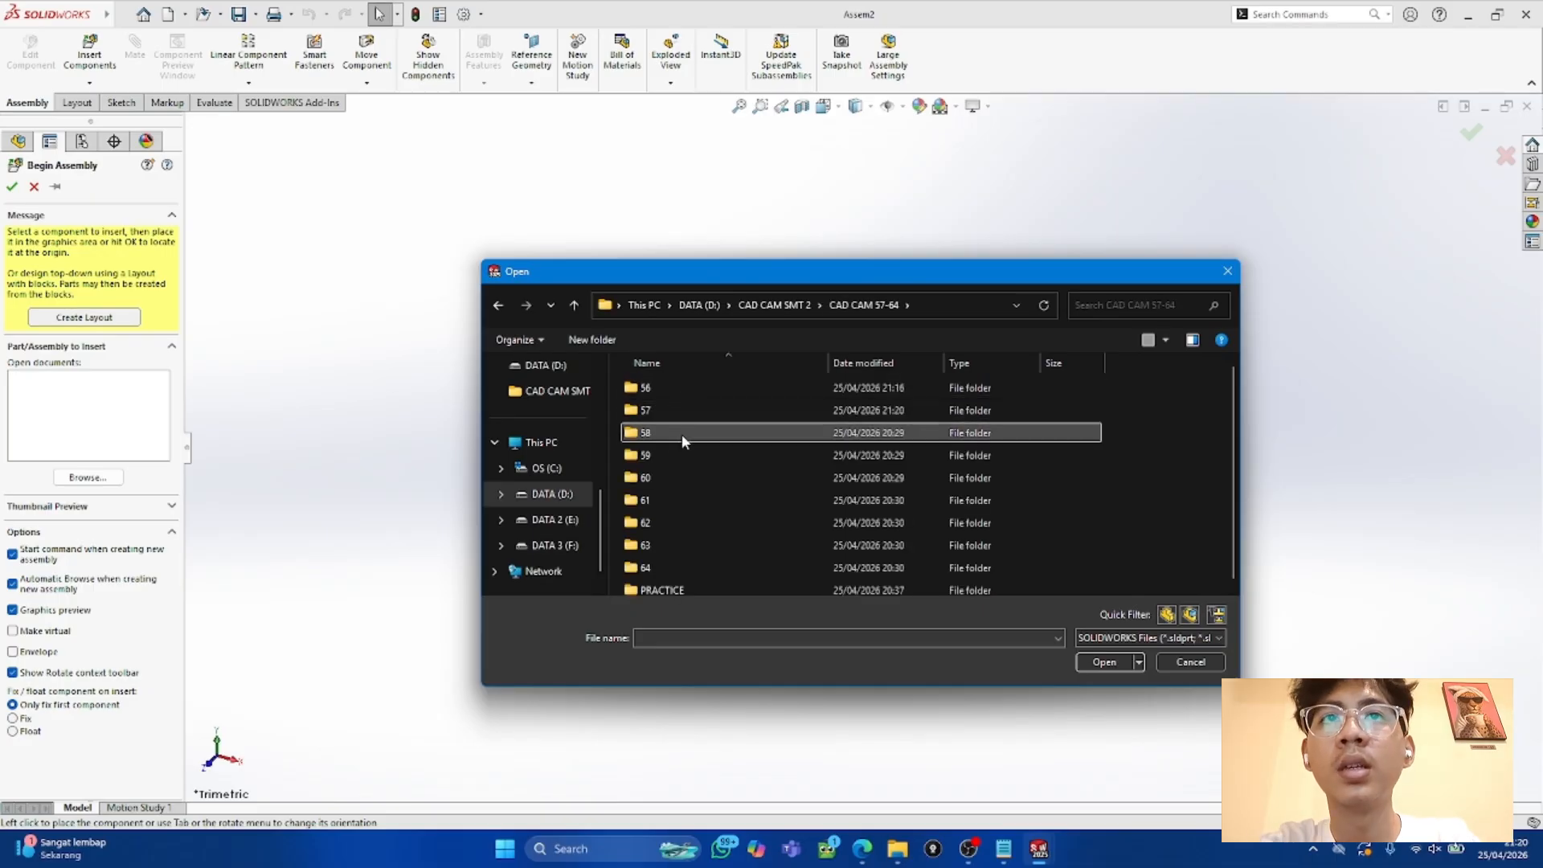
Step: Load all four part files in folder 59 for insertion into the assembly
{"action": "double_click", "coordinate": [681, 434]}
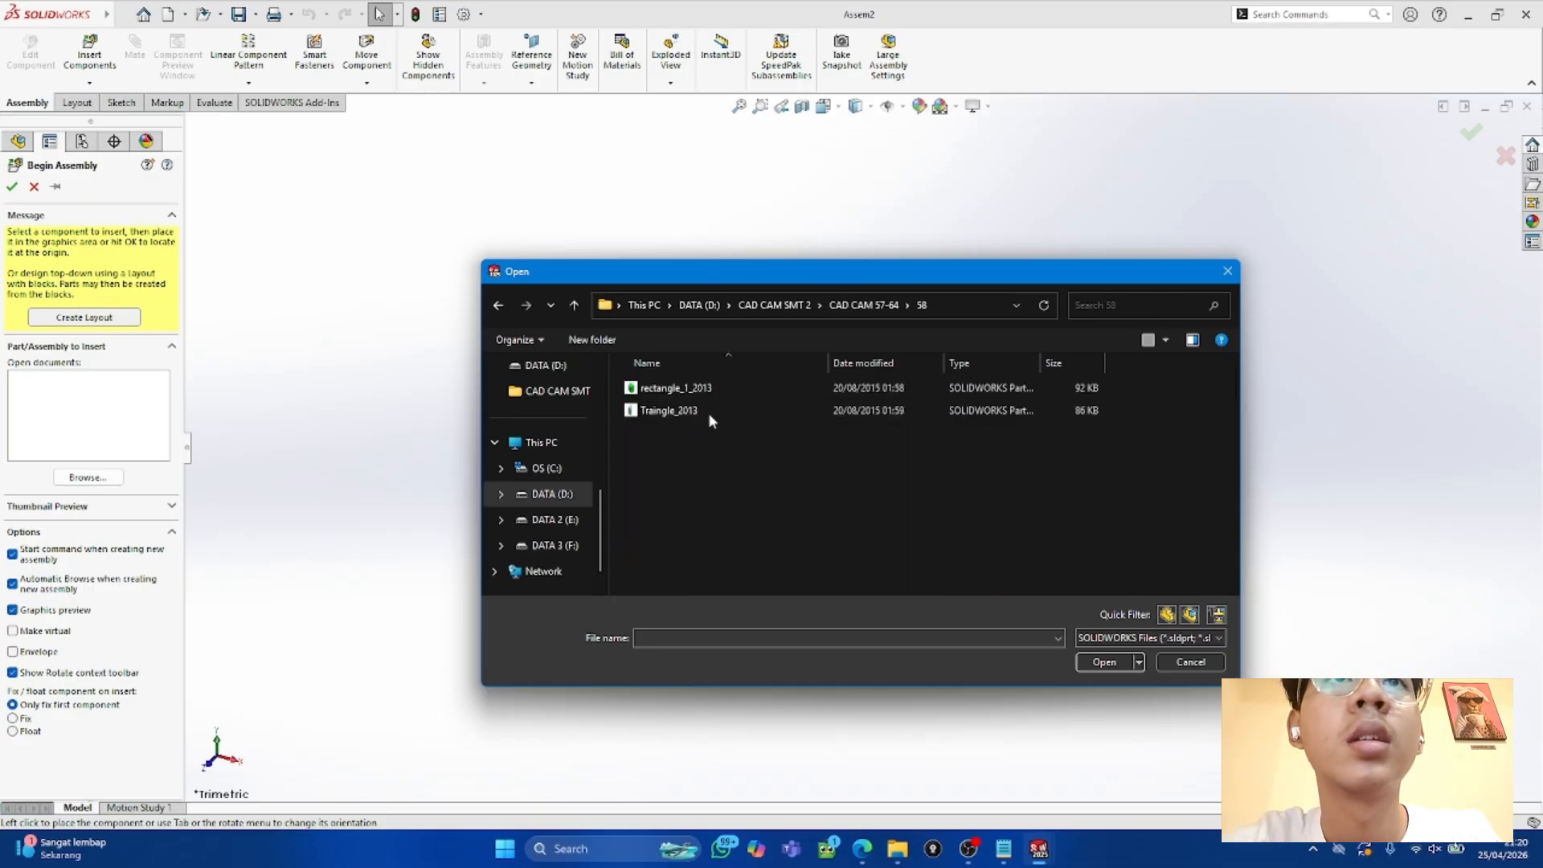
{"action": "key", "text": "alt+Left"}
{"action": "left_click", "coordinate": [665, 451]}
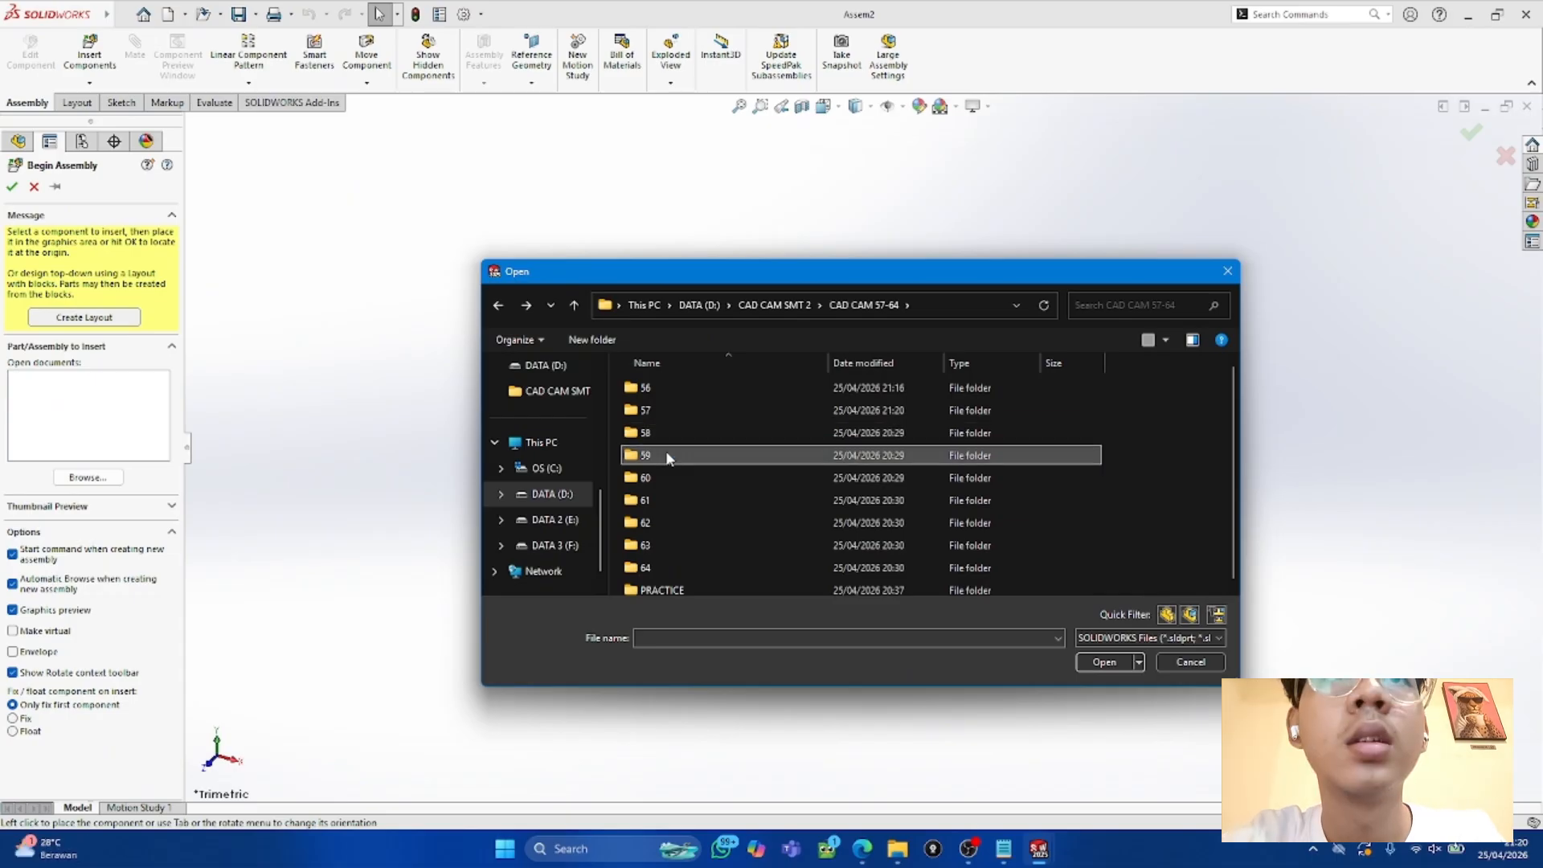
{"action": "double_click", "coordinate": [665, 454]}
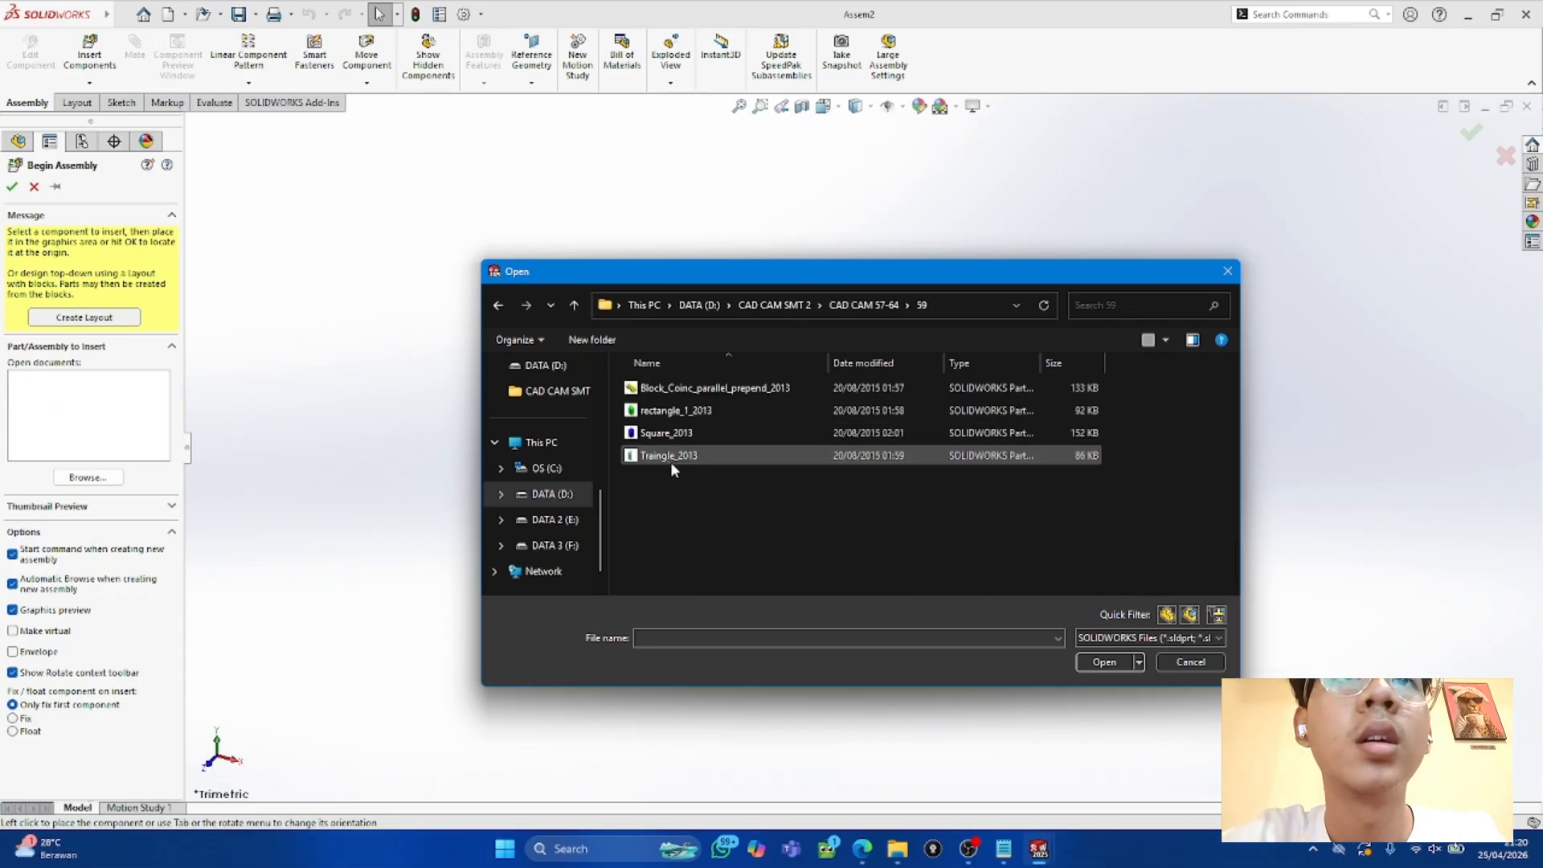
{"action": "left_click_drag", "start_coordinate": [823, 499], "coordinate": [722, 385]}
{"action": "left_click", "coordinate": [1083, 662]}
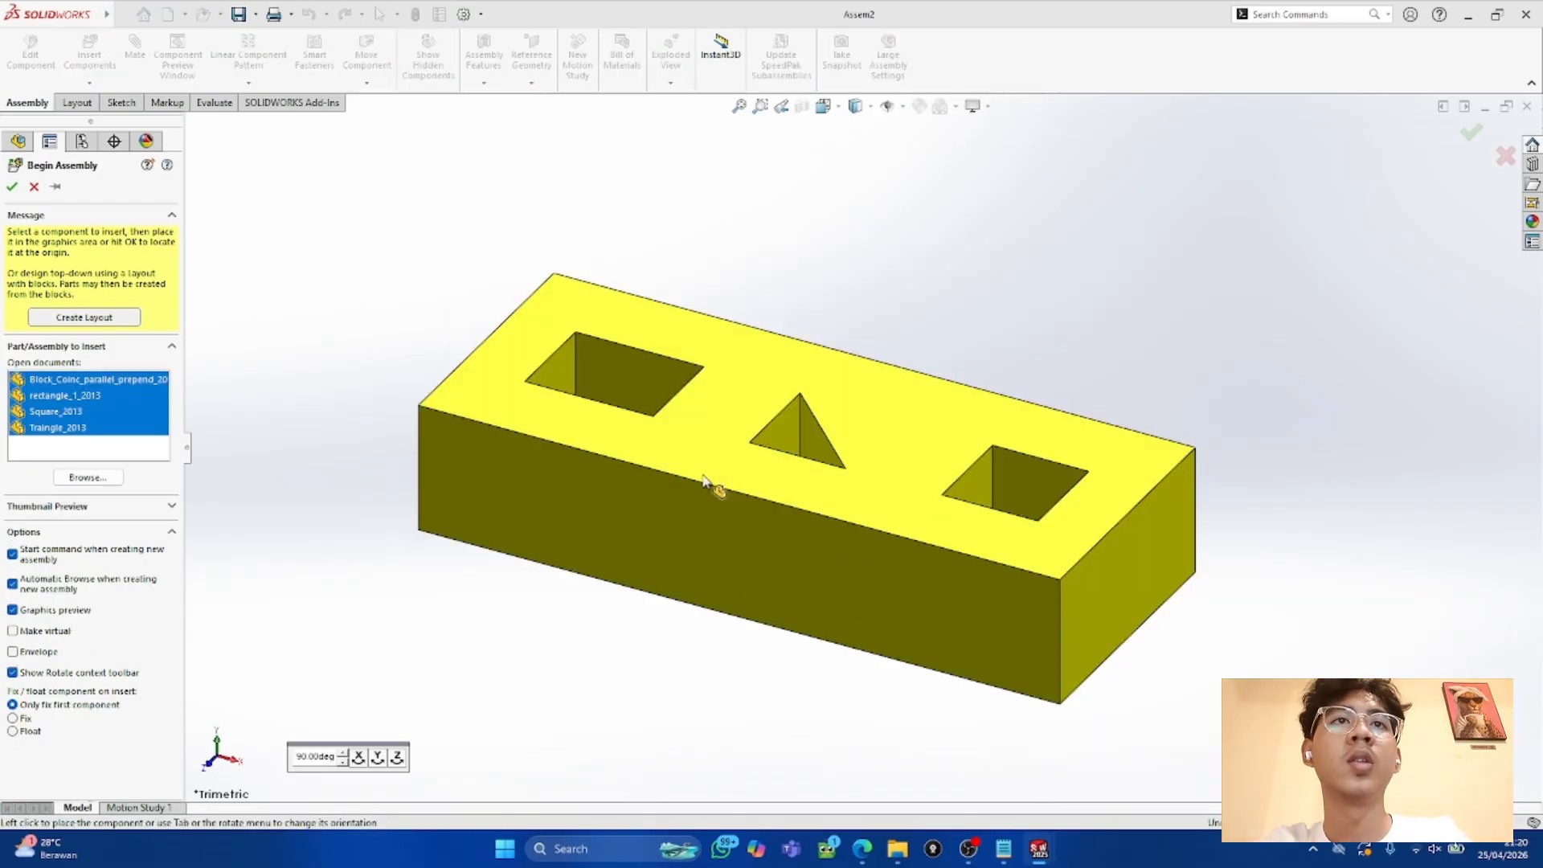
Step: Place Block_Coinc_parallel_prepend_2013 as the first component and cancel inserting the three remaining parts
{"action": "left_click", "coordinate": [811, 494]}
{"action": "scroll", "coordinate": [816, 492], "scroll_direction": "up", "scroll_amount": 10}
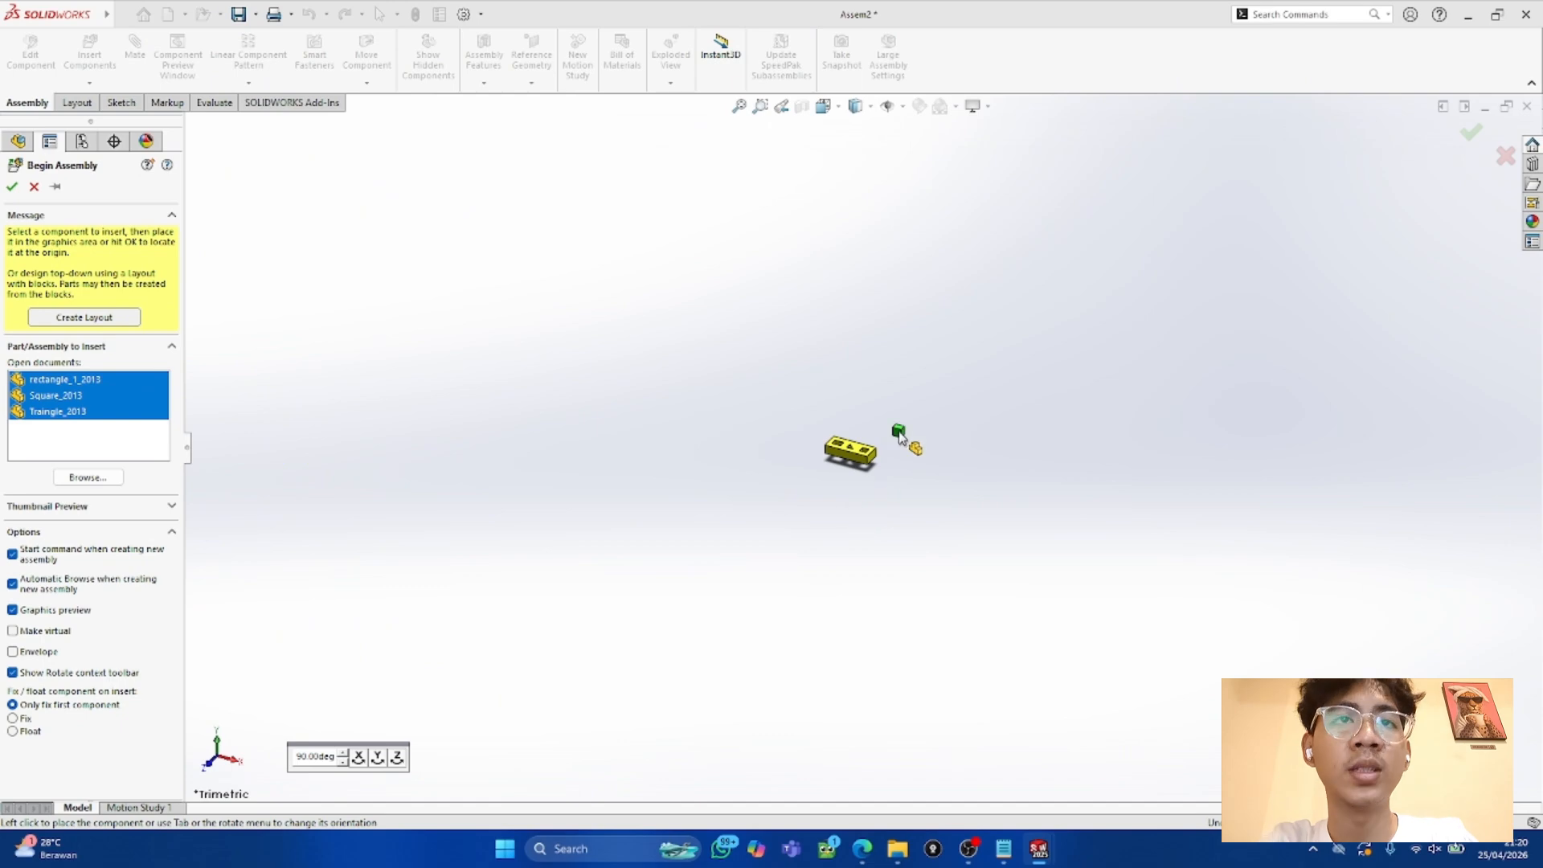
{"action": "scroll", "coordinate": [884, 442], "scroll_direction": "down", "scroll_amount": 10}
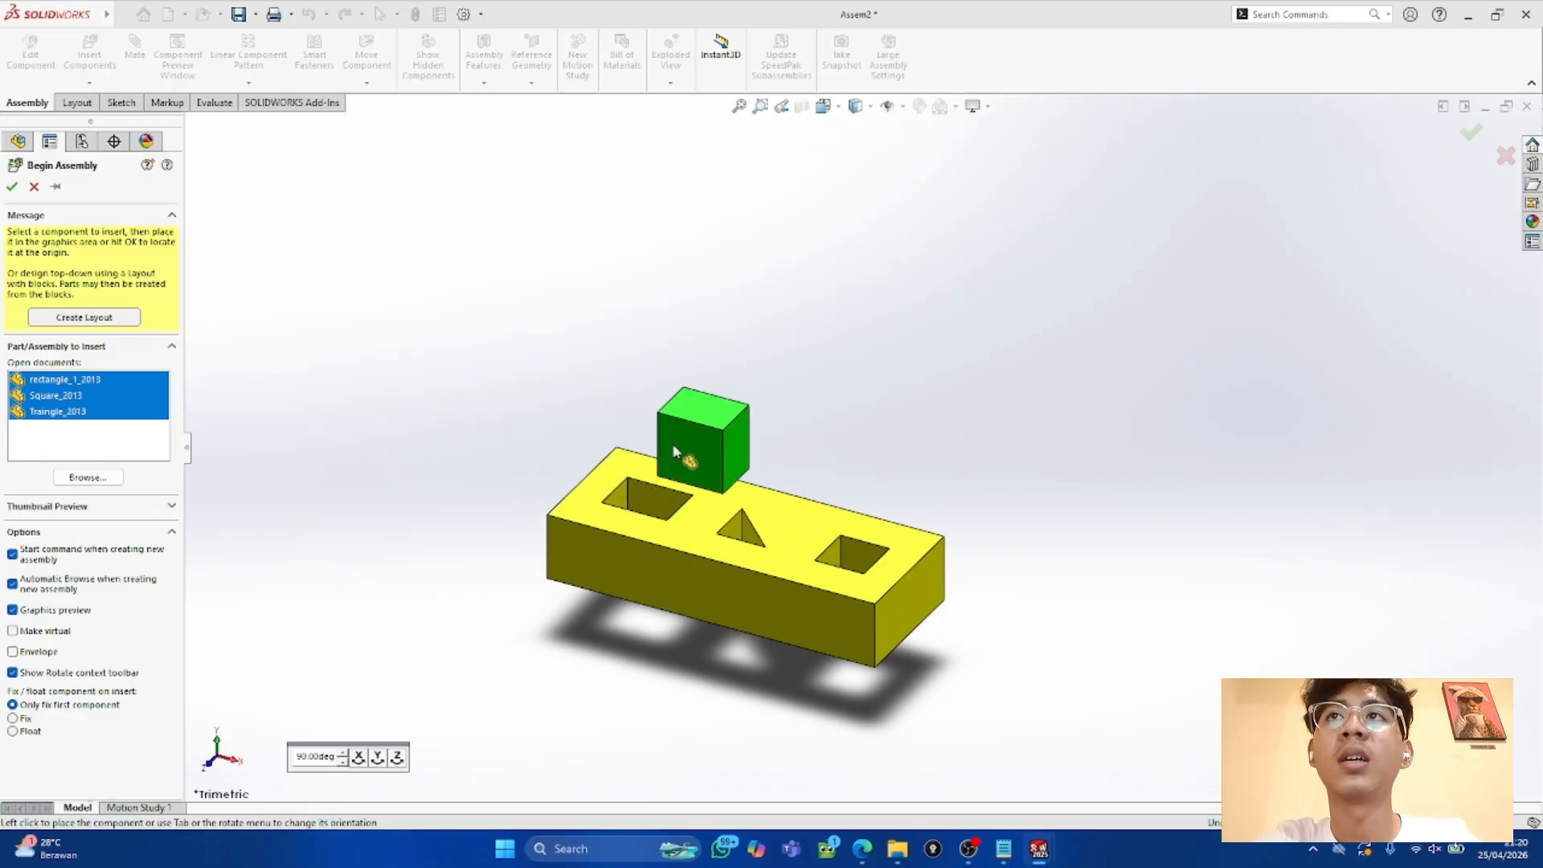
{"action": "left_click", "coordinate": [34, 186]}
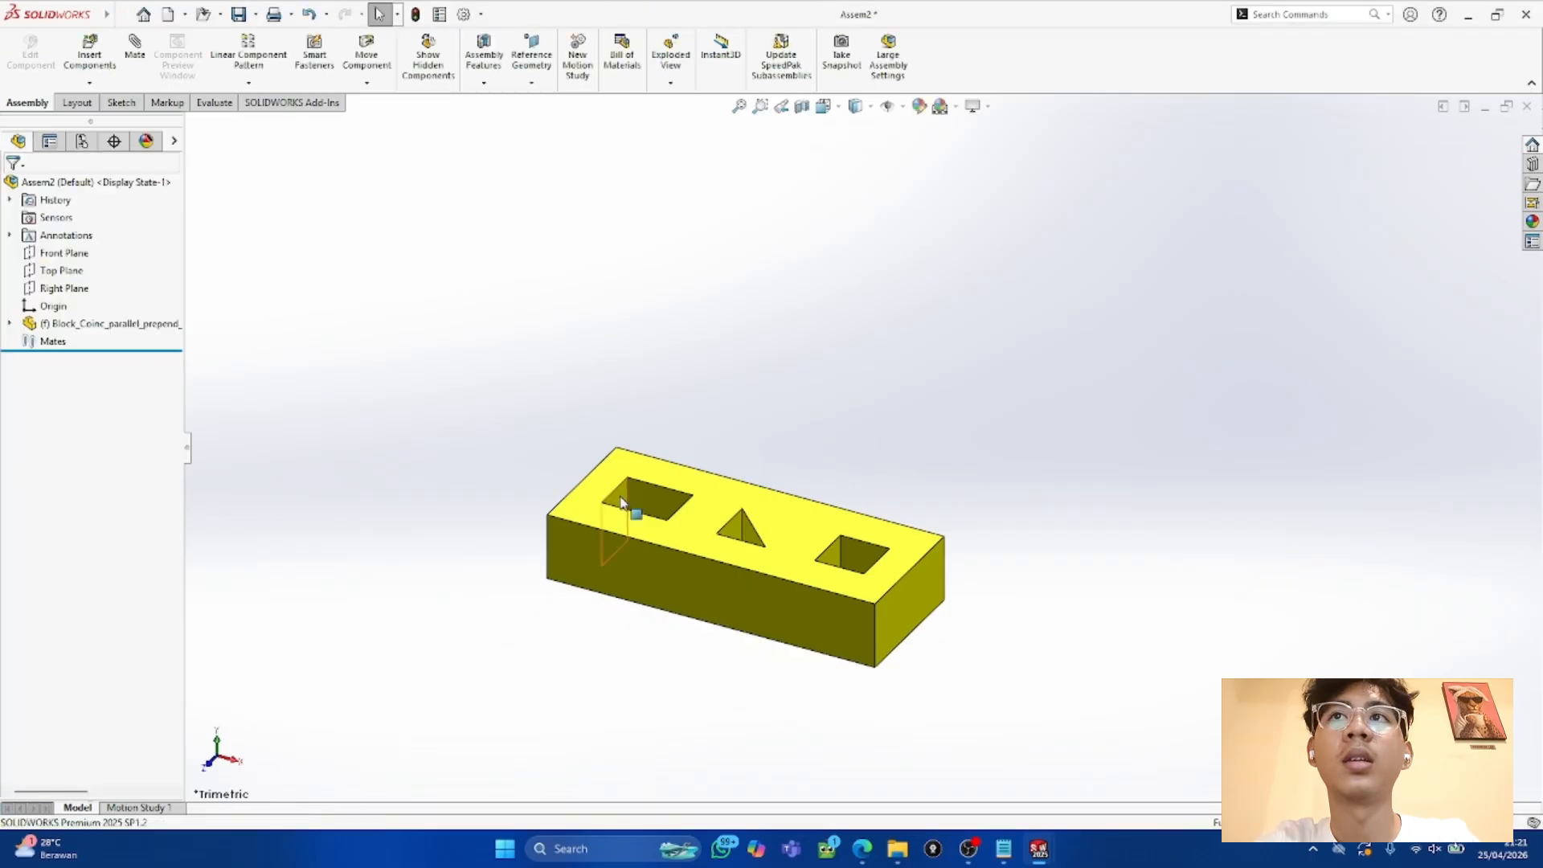
{"action": "left_click", "coordinate": [642, 543]}
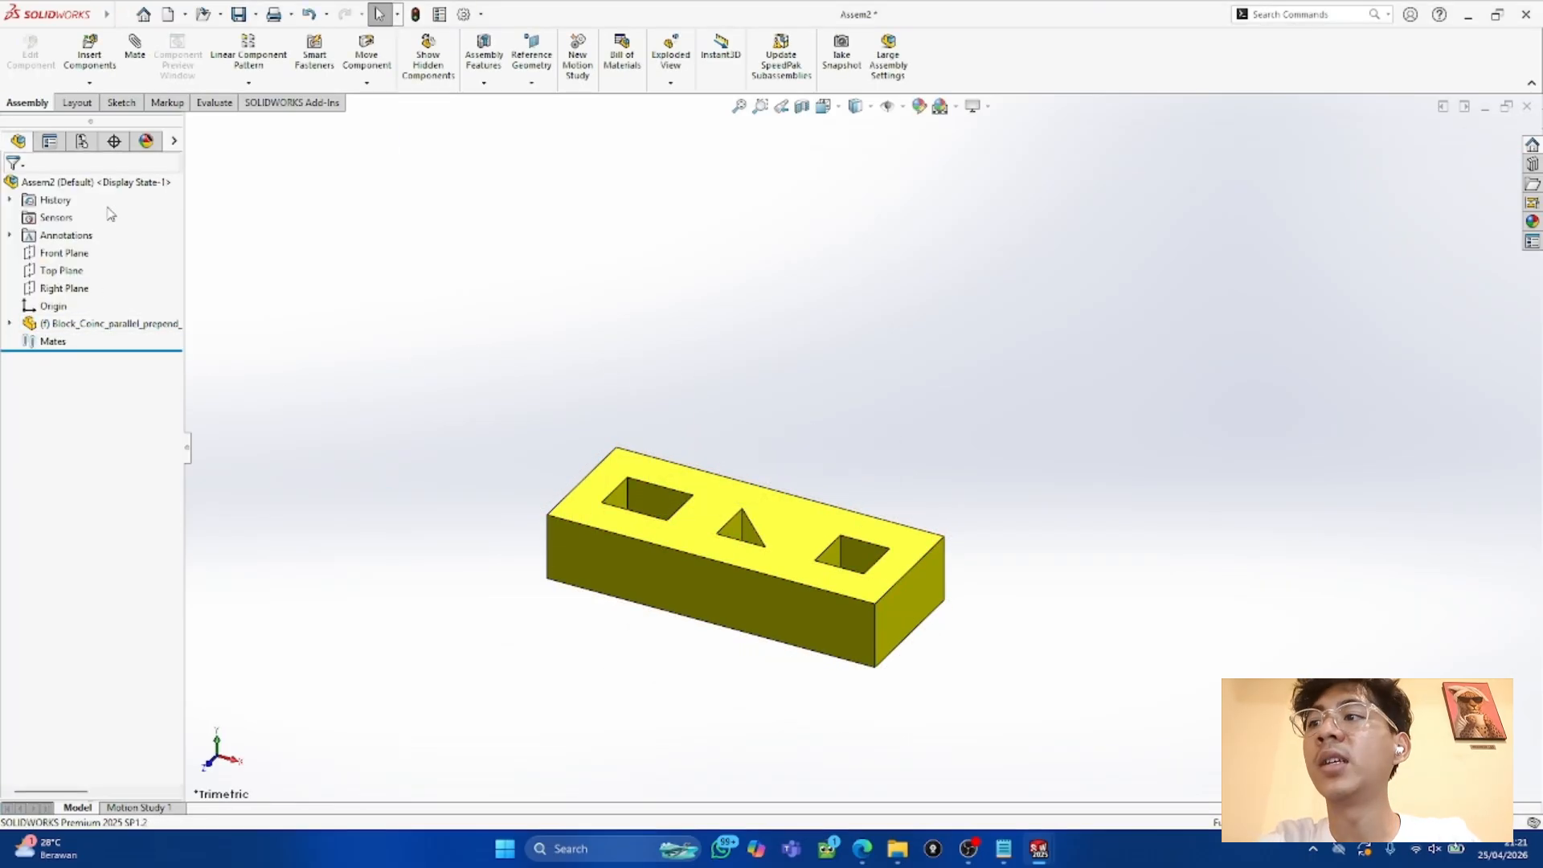
Step: Insert rectangle_1_2013, Square_2013 and Traingle_2013 from folder 59 and place them around the yellow block
{"action": "left_click", "coordinate": [89, 55]}
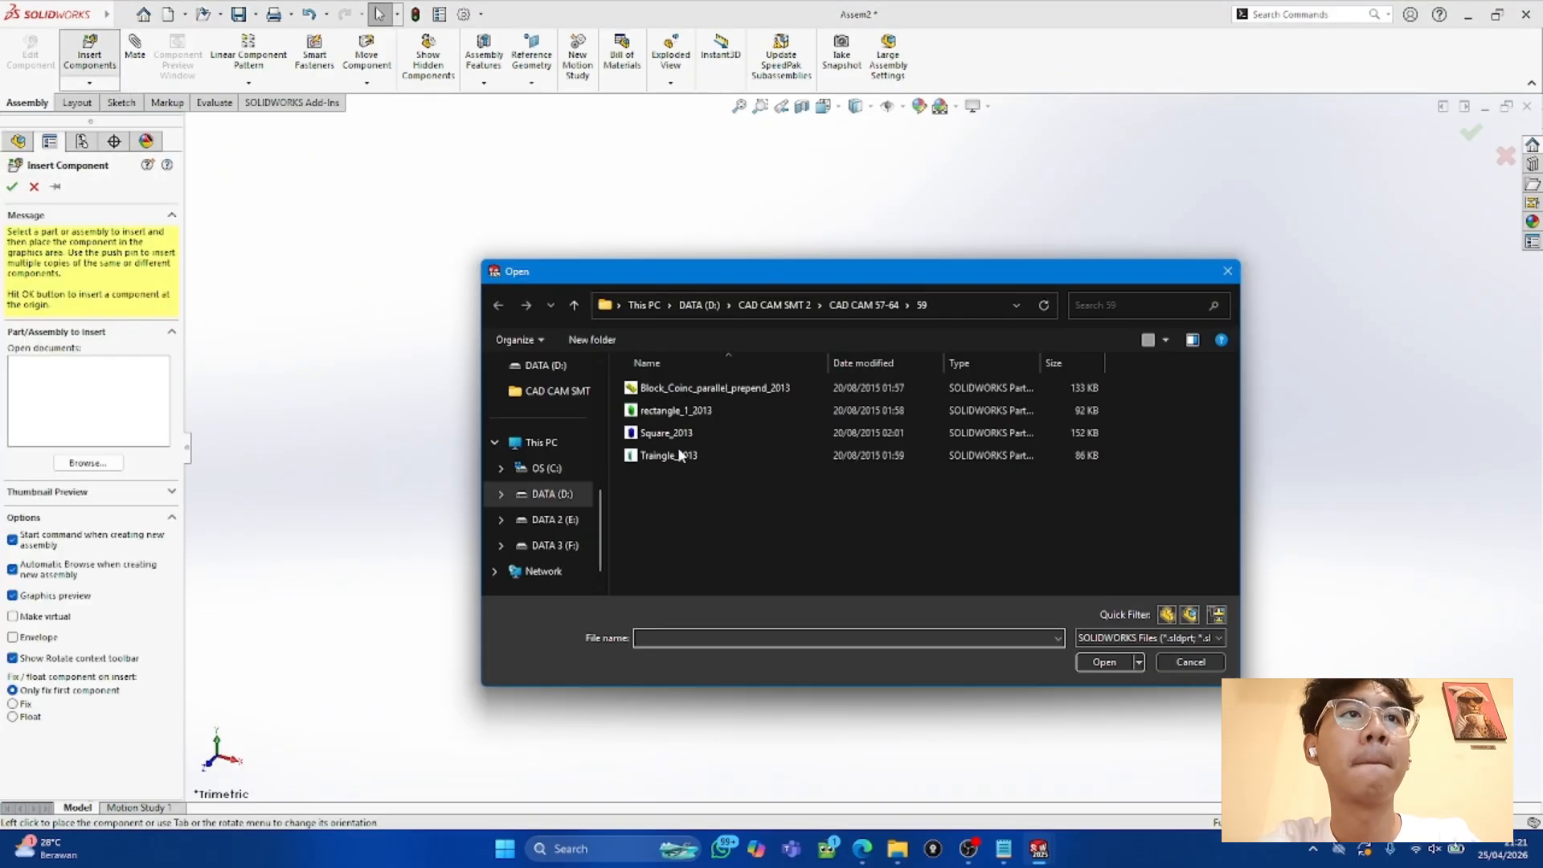
{"action": "left_click_drag", "start_coordinate": [1145, 482], "coordinate": [1100, 405]}
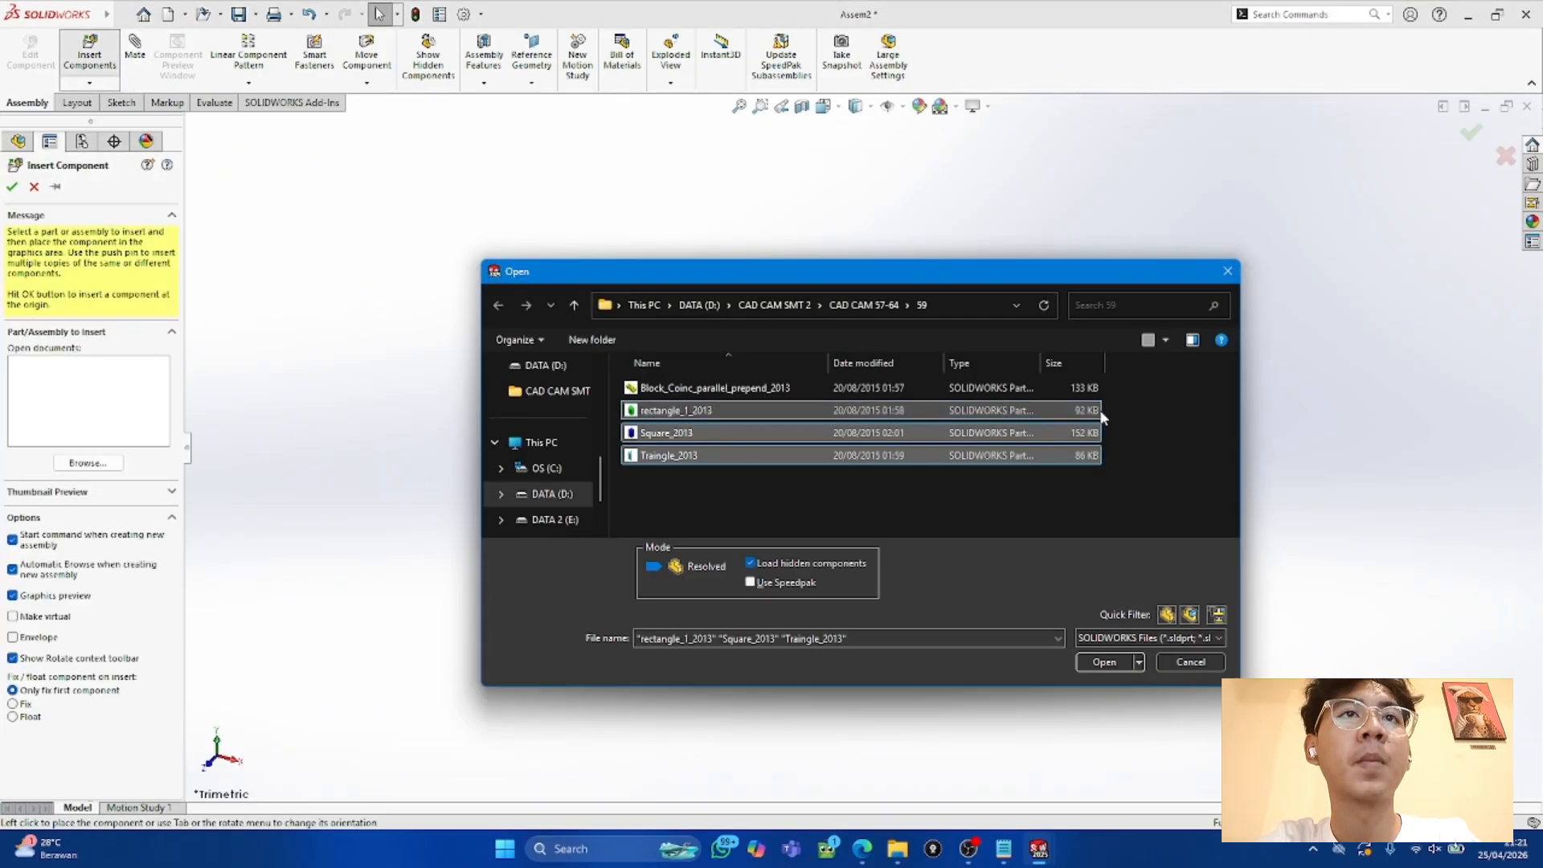
{"action": "left_click", "coordinate": [1104, 662]}
{"action": "left_click", "coordinate": [738, 360]}
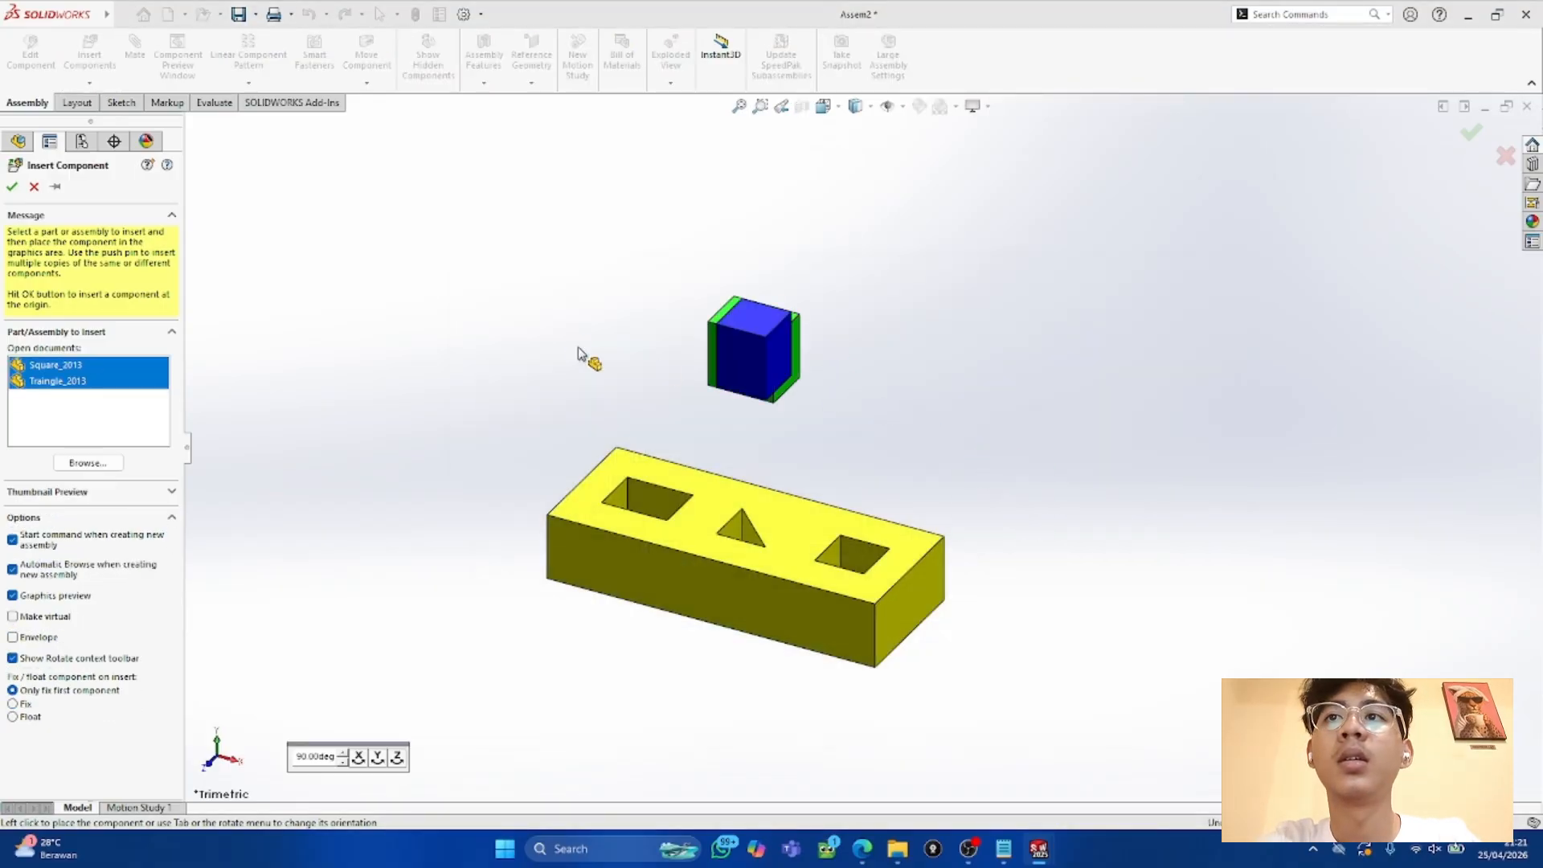
{"action": "left_click", "coordinate": [582, 355]}
{"action": "left_click", "coordinate": [484, 429]}
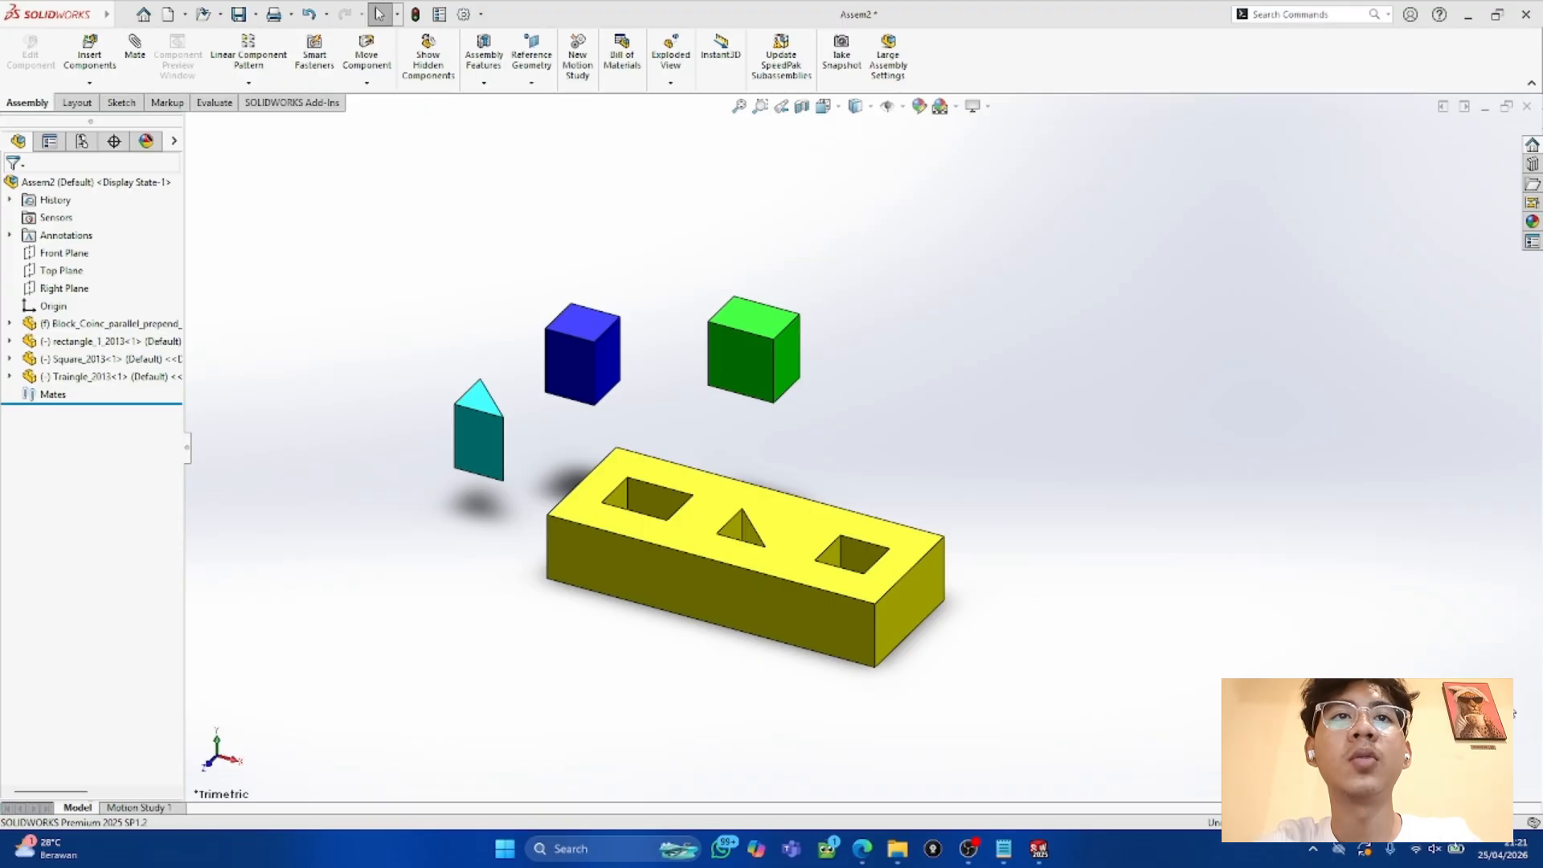
Step: Select the front face of the yellow block, then freely reposition the green rectangle, blue square and cyan triangle parts around it
{"action": "left_click", "coordinate": [581, 562]}
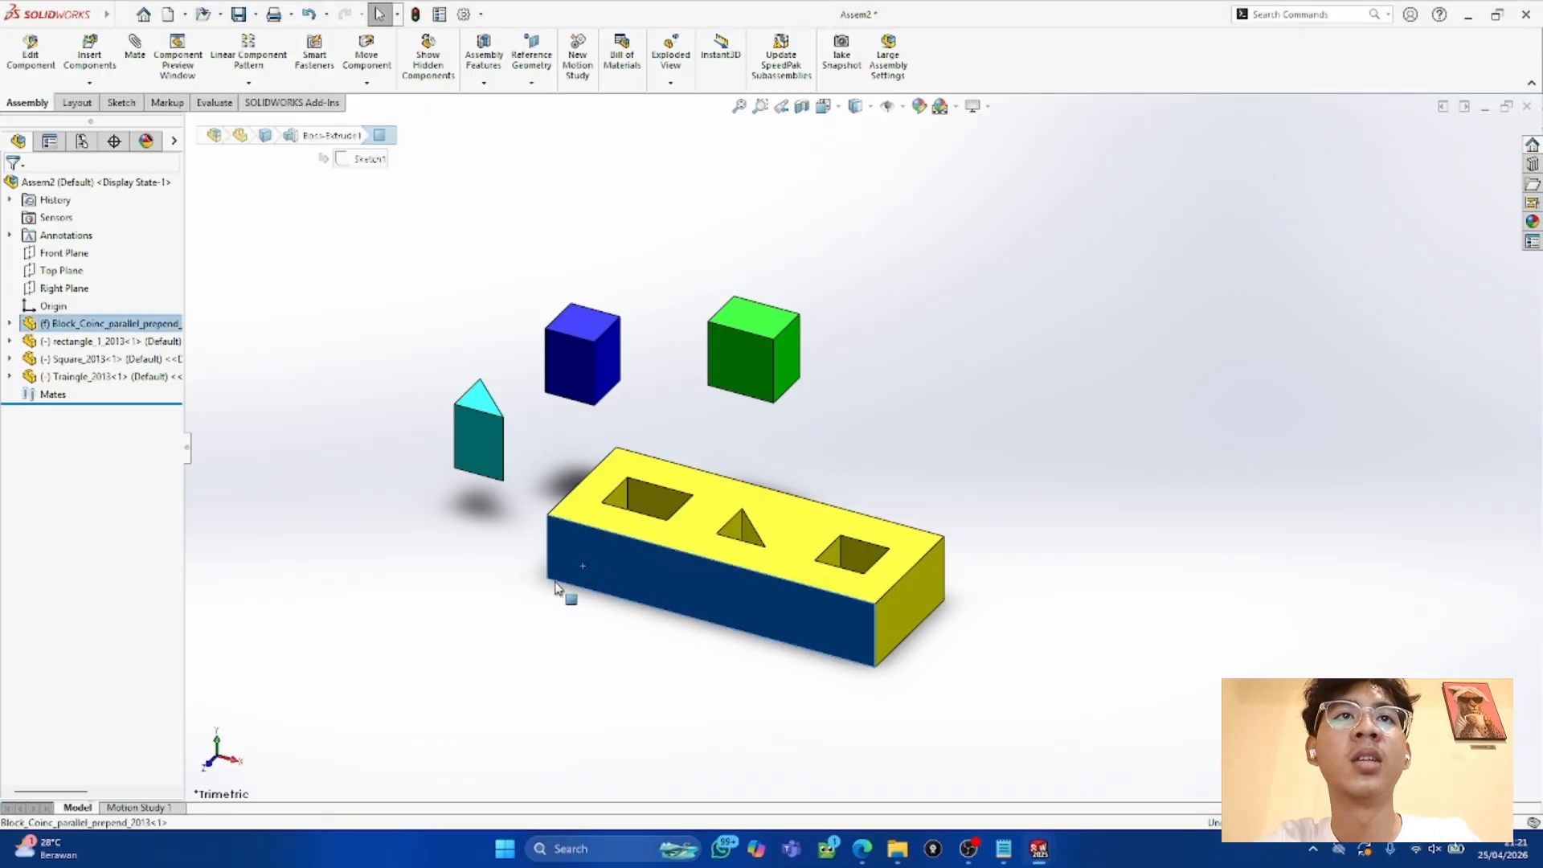
{"action": "left_click", "coordinate": [942, 474]}
{"action": "left_click_drag", "start_coordinate": [744, 368], "coordinate": [752, 432]}
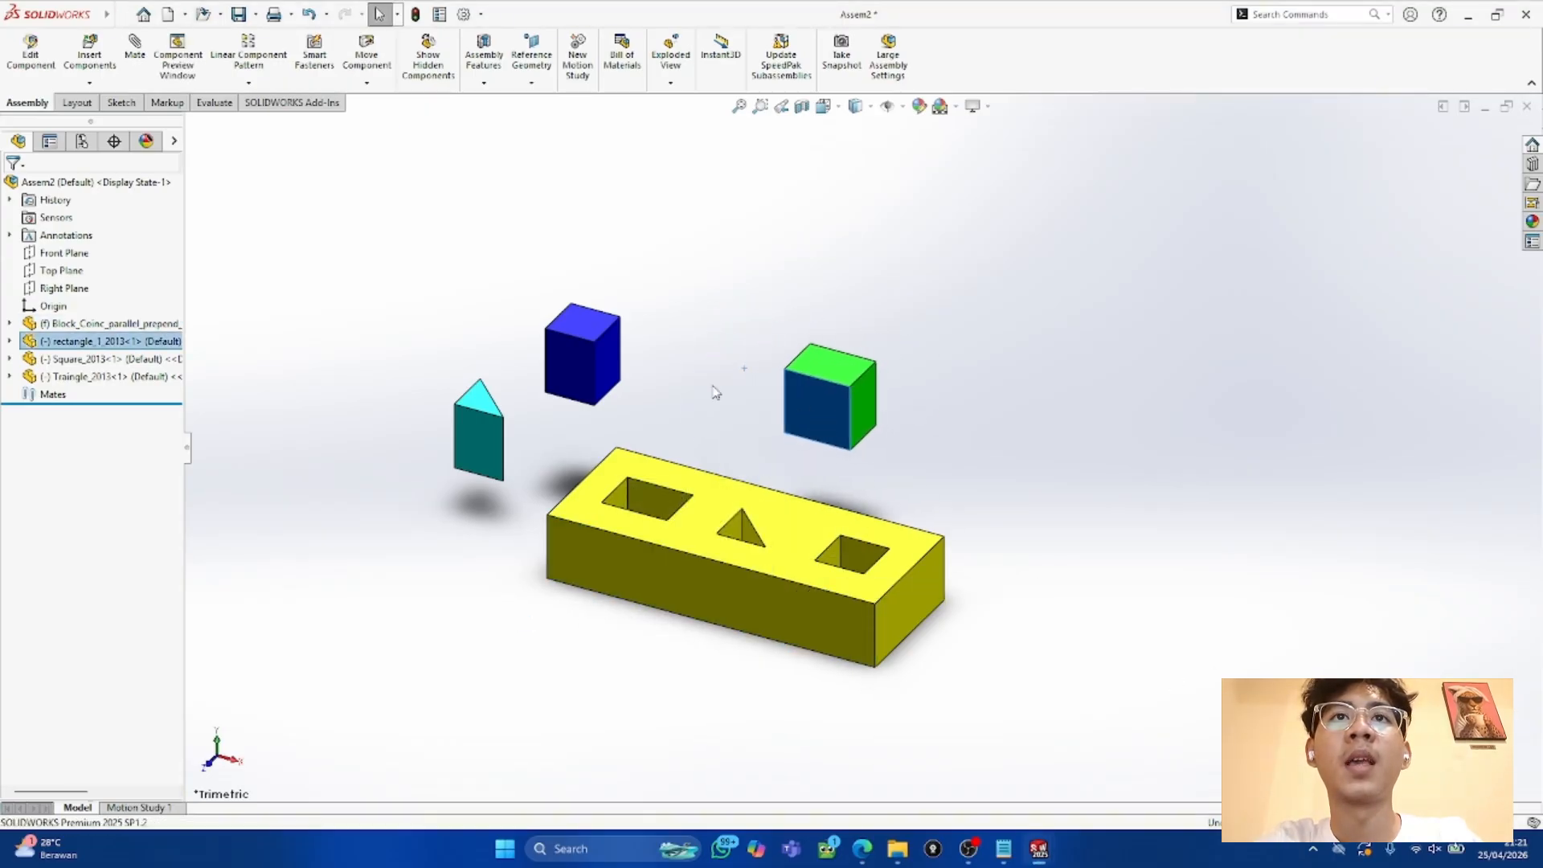
{"action": "left_click_drag", "start_coordinate": [571, 343], "coordinate": [640, 348]}
{"action": "mouse_move", "coordinate": [471, 441]}
{"action": "left_mouse_down"}
{"action": "mouse_move", "coordinate": [511, 429]}
{"action": "mouse_move", "coordinate": [491, 428]}
{"action": "left_mouse_up"}
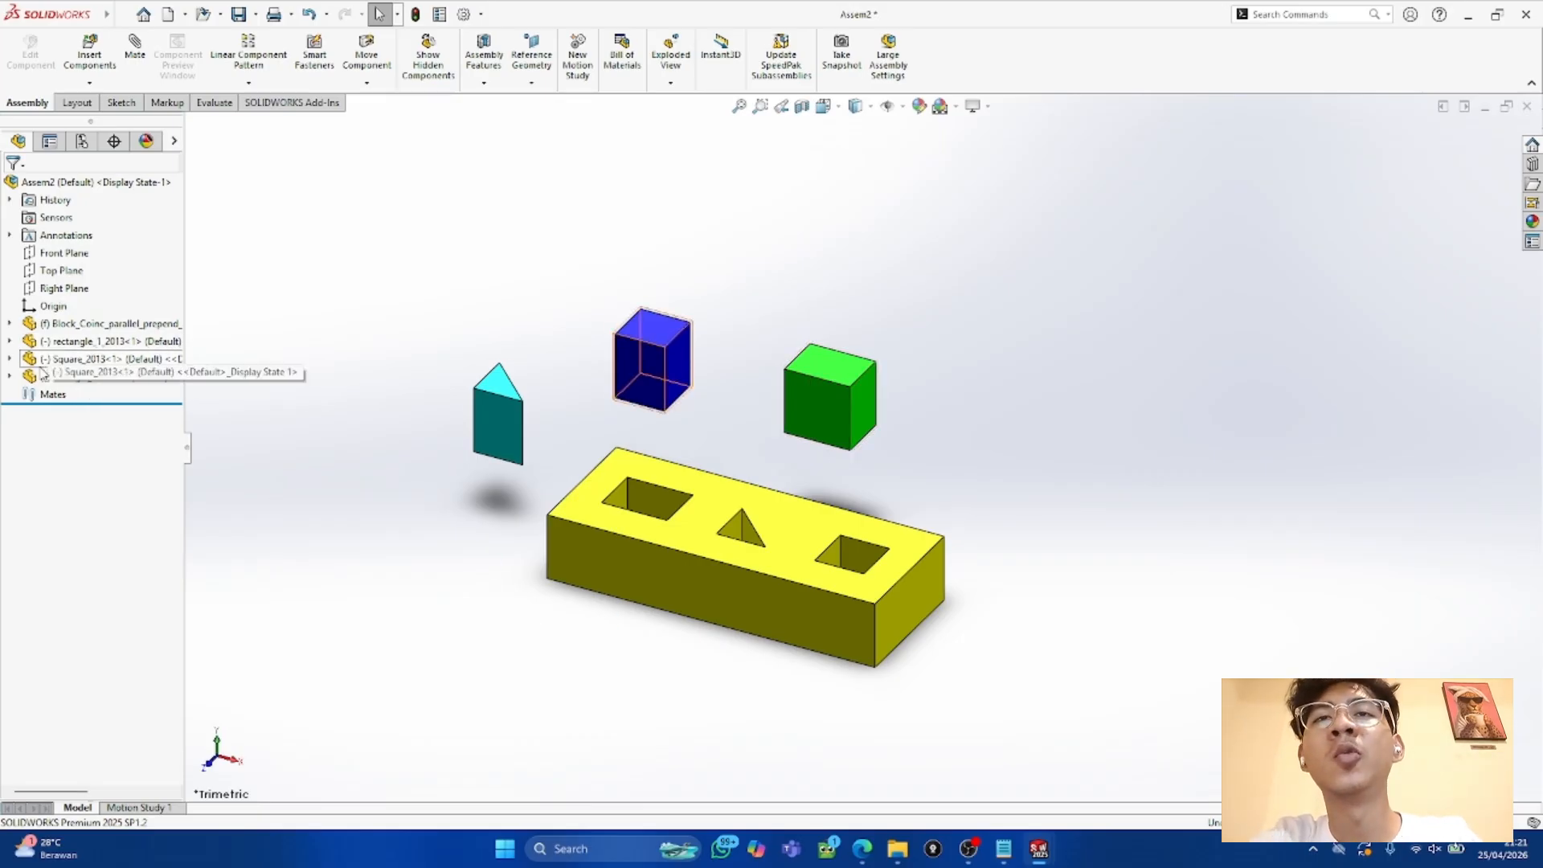
Step: Freely move the cyan triangle, blue square and green rectangle around above the fixed yellow block
{"action": "mouse_move", "coordinate": [492, 441]}
{"action": "left_mouse_down"}
{"action": "mouse_move", "coordinate": [459, 477]}
{"action": "mouse_move", "coordinate": [480, 441]}
{"action": "left_mouse_up"}
{"action": "left_click_drag", "start_coordinate": [649, 384], "coordinate": [572, 383]}
{"action": "left_click_drag", "start_coordinate": [840, 406], "coordinate": [729, 393]}
{"action": "left_click", "coordinate": [813, 421]}
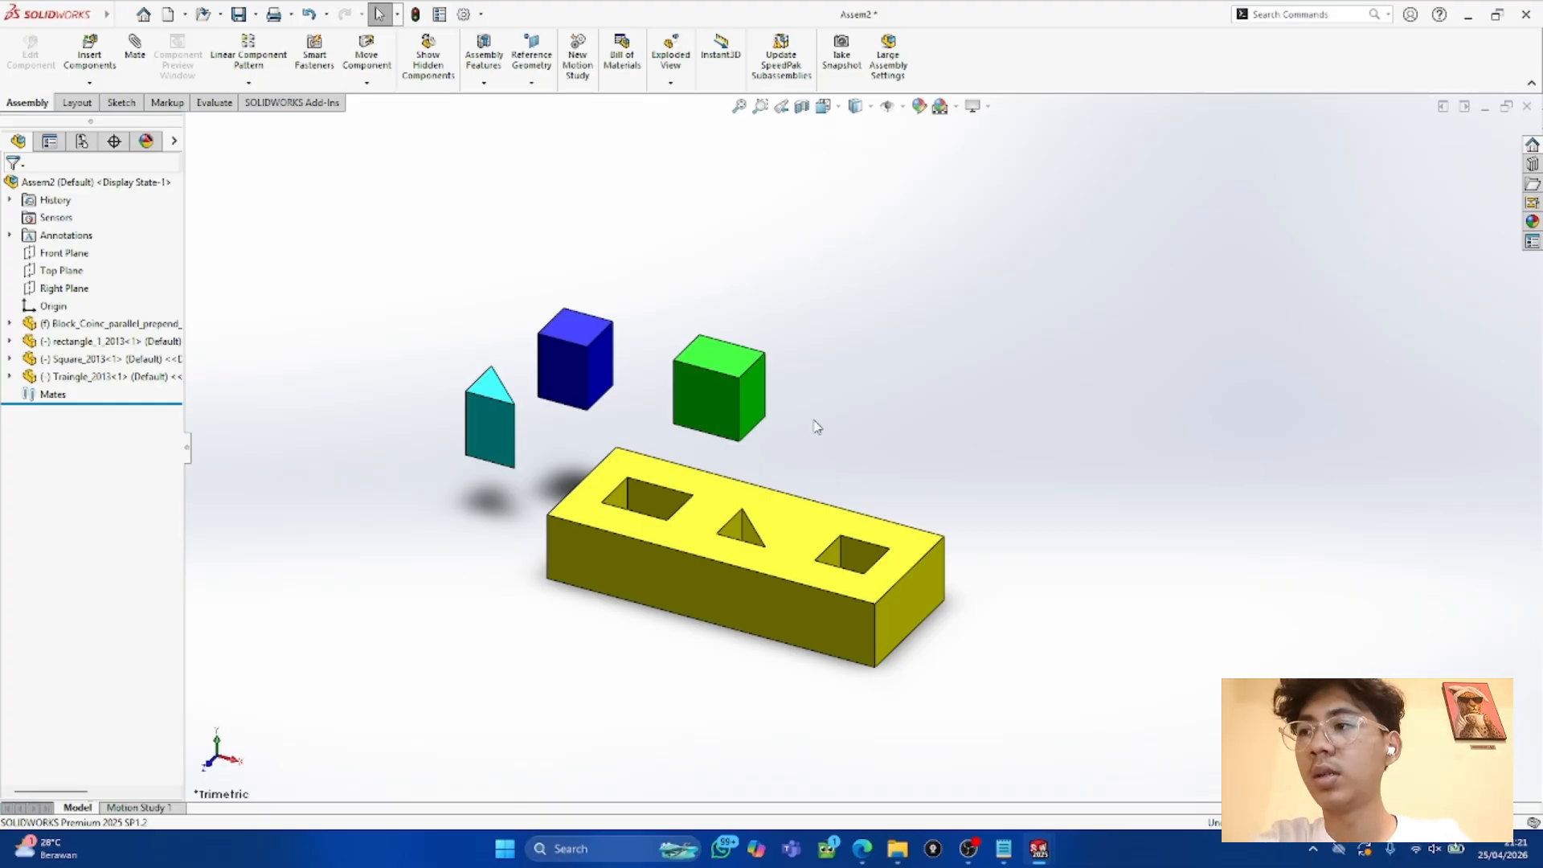
{"action": "left_click_drag", "start_coordinate": [574, 365], "coordinate": [639, 388]}
{"action": "left_click_drag", "start_coordinate": [505, 452], "coordinate": [553, 446]}
{"action": "left_click_drag", "start_coordinate": [630, 394], "coordinate": [571, 322]}
{"action": "left_click", "coordinate": [843, 359]}
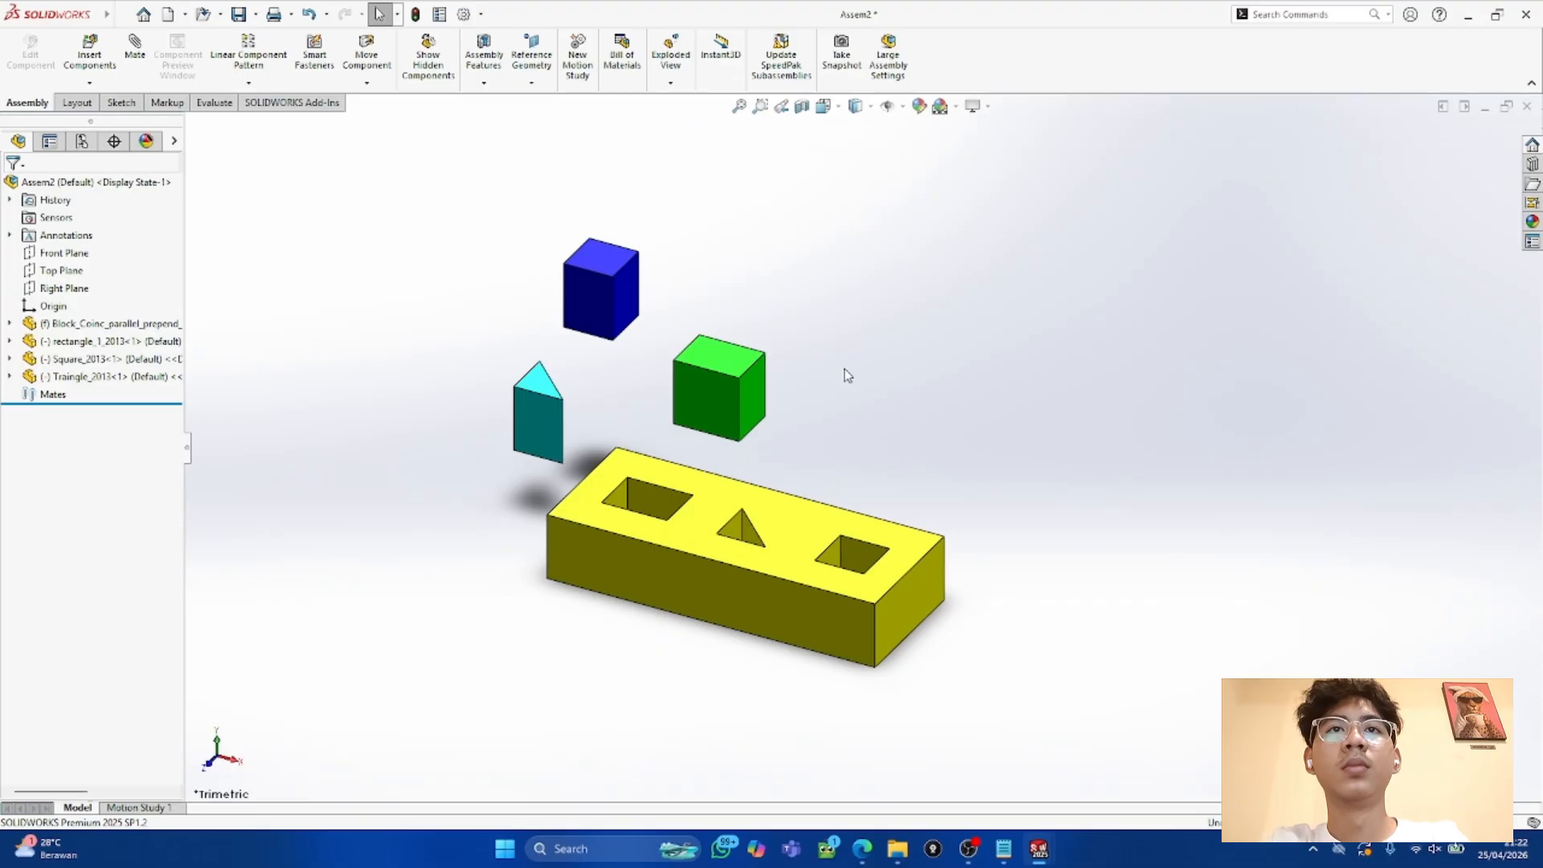
{"action": "left_click_drag", "start_coordinate": [561, 430], "coordinate": [527, 450]}
{"action": "left_click_drag", "start_coordinate": [595, 311], "coordinate": [590, 392]}
{"action": "left_click_drag", "start_coordinate": [739, 383], "coordinate": [769, 384]}
{"action": "left_click_drag", "start_coordinate": [490, 429], "coordinate": [442, 395]}
{"action": "mouse_move", "coordinate": [764, 384]}
{"action": "left_mouse_down"}
{"action": "mouse_move", "coordinate": [668, 450]}
{"action": "mouse_move", "coordinate": [663, 531]}
{"action": "mouse_move", "coordinate": [763, 392]}
{"action": "left_mouse_up"}
Step: Move the blue square well away from the other parts and shift the green rectangle clear of the yellow block
{"action": "middle_click_drag", "start_coordinate": [932, 478], "coordinate": [936, 648]}
{"action": "left_click_drag", "start_coordinate": [586, 368], "coordinate": [1092, 387]}
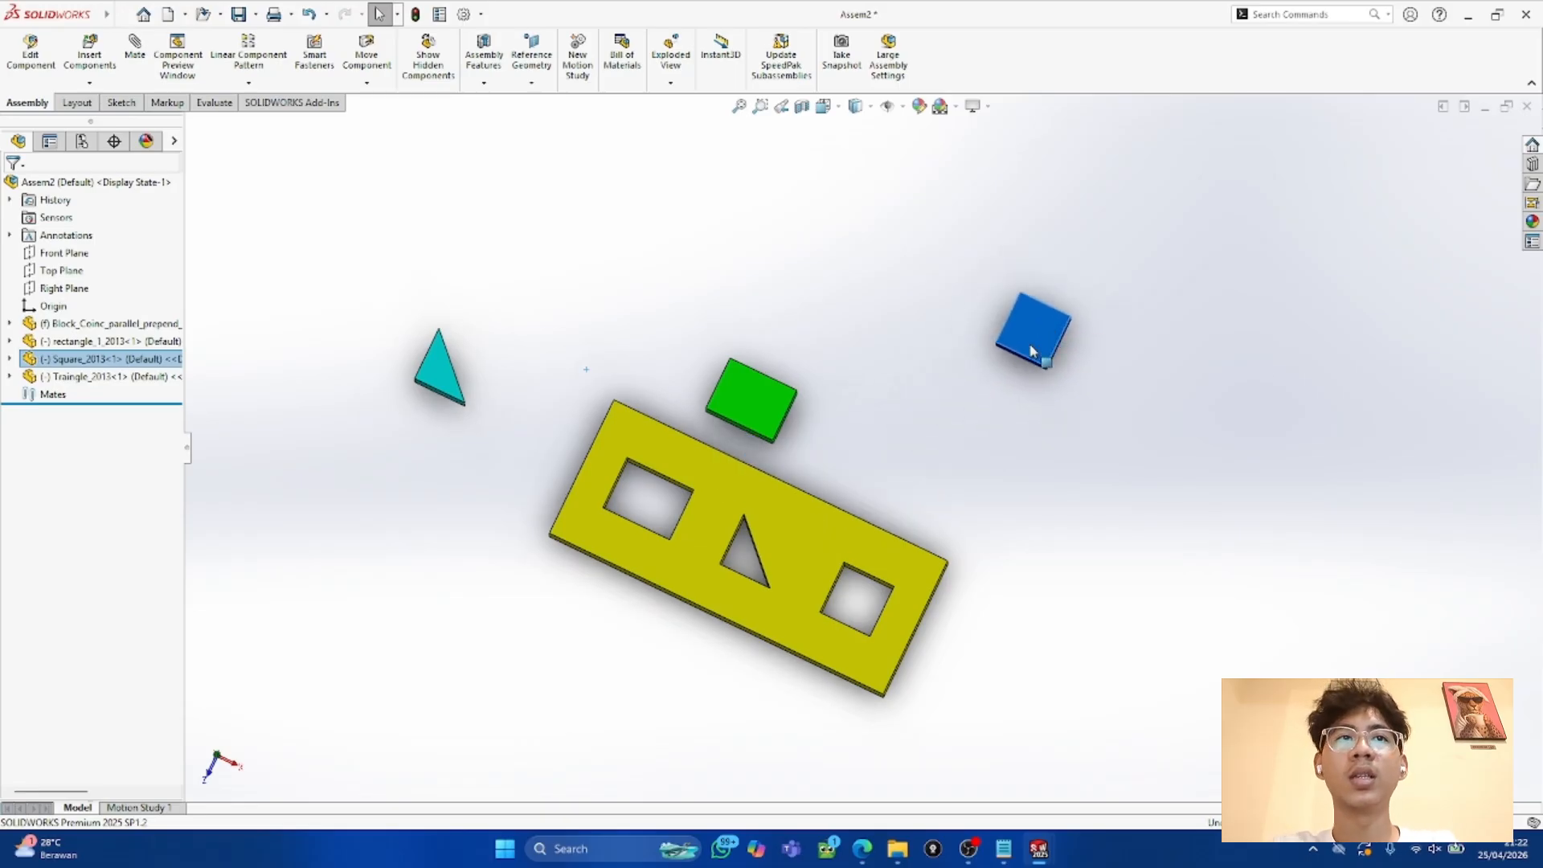
{"action": "left_click_drag", "start_coordinate": [767, 417], "coordinate": [727, 355]}
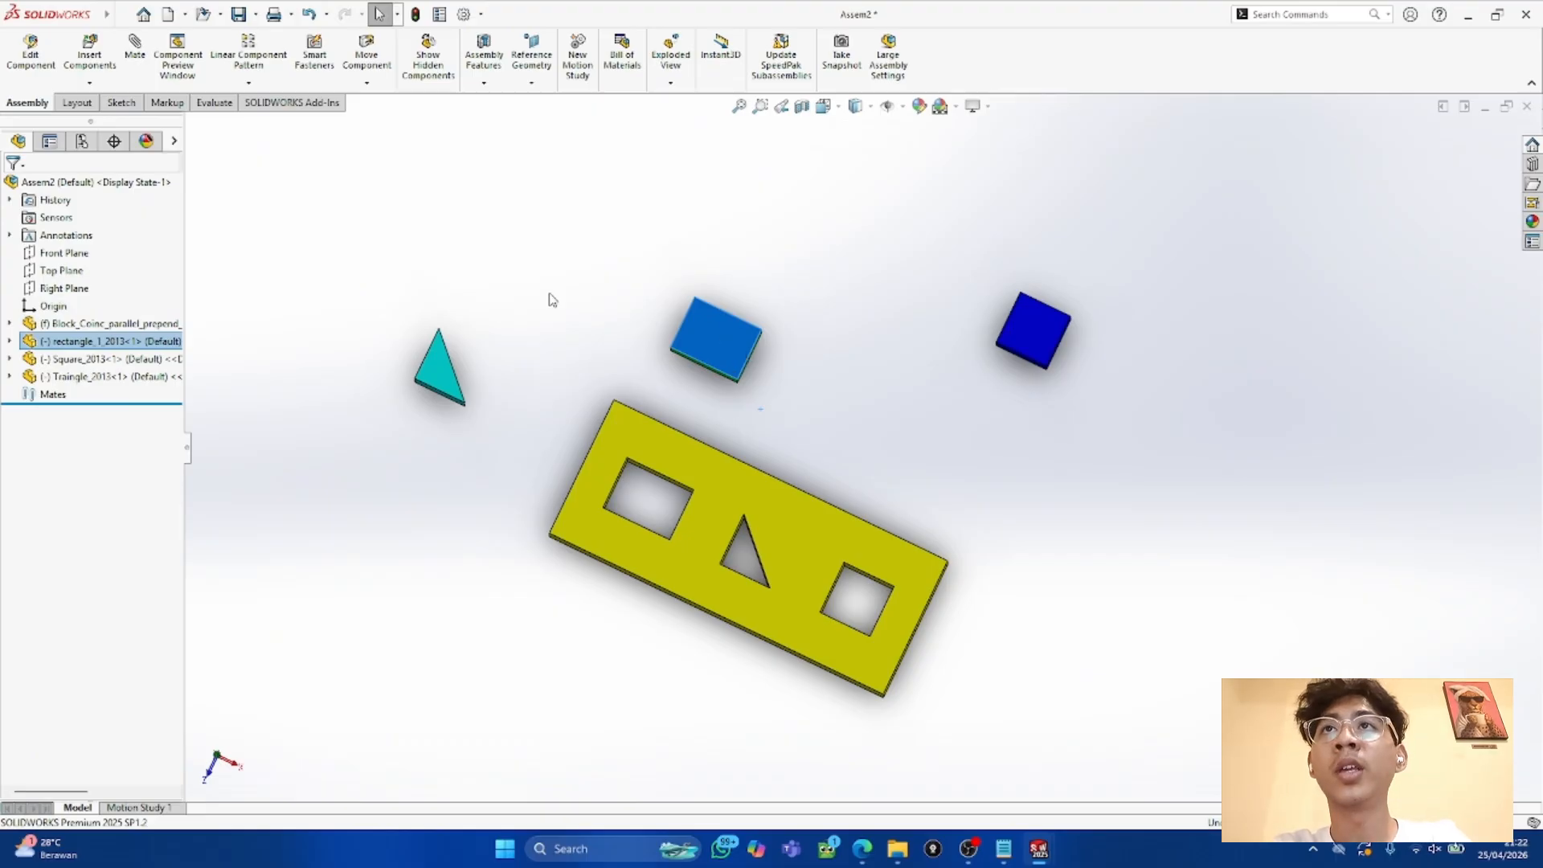
{"action": "left_click", "coordinate": [294, 276]}
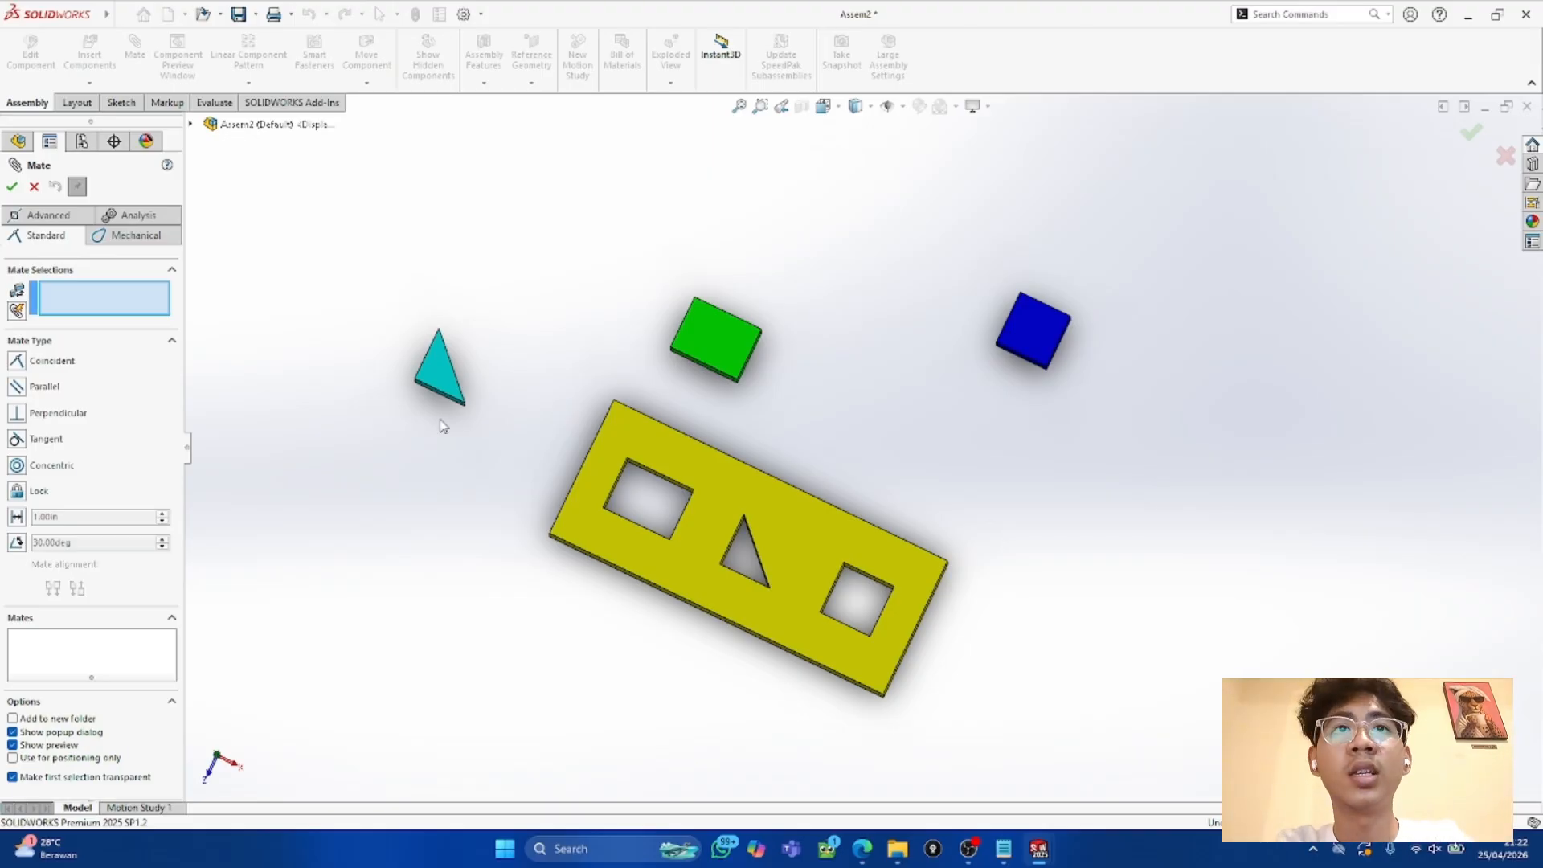
{"action": "left_click", "coordinate": [734, 380]}
{"action": "left_click", "coordinate": [671, 540]}
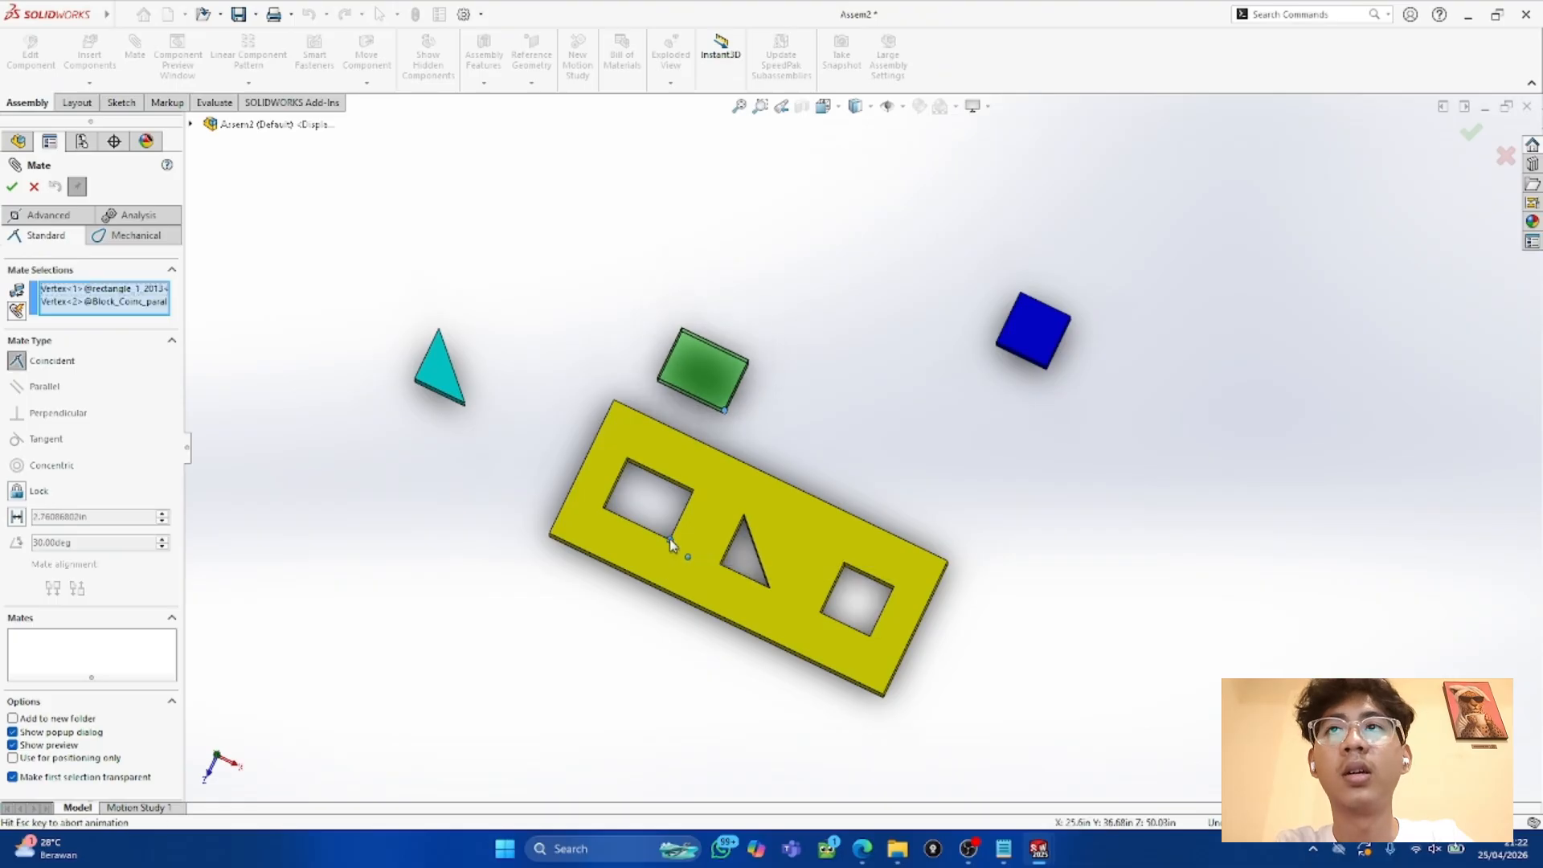
{"action": "middle_click_drag", "start_coordinate": [732, 409], "coordinate": [708, 441]}
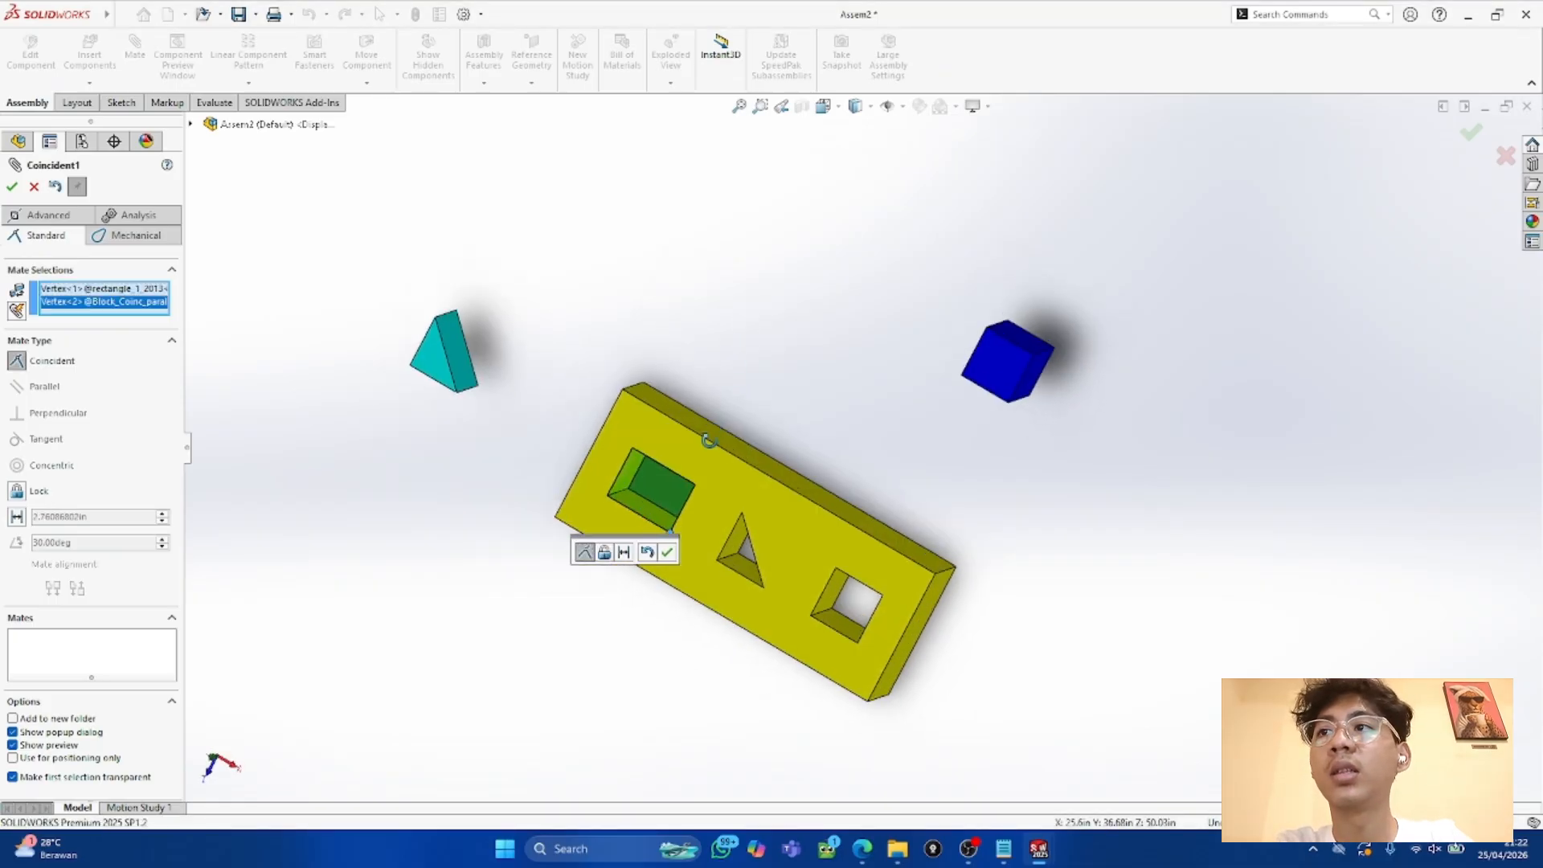
{"action": "scroll", "coordinate": [652, 481], "scroll_direction": "up", "scroll_amount": 5}
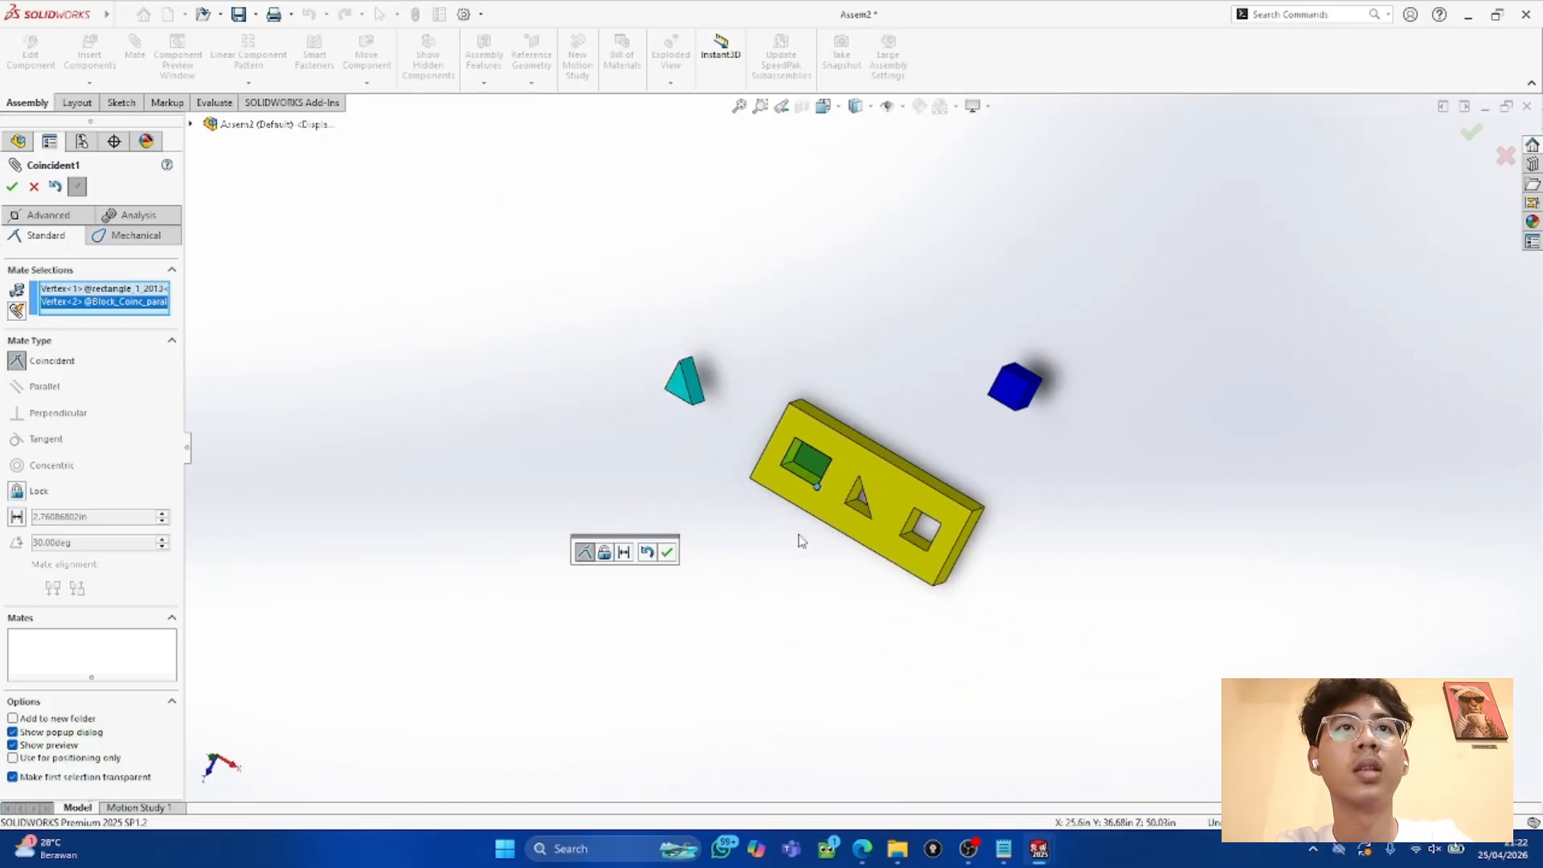
{"action": "scroll", "coordinate": [847, 468], "scroll_direction": "down", "scroll_amount": 8}
{"action": "middle_click_drag", "start_coordinate": [847, 467], "coordinate": [850, 523]}
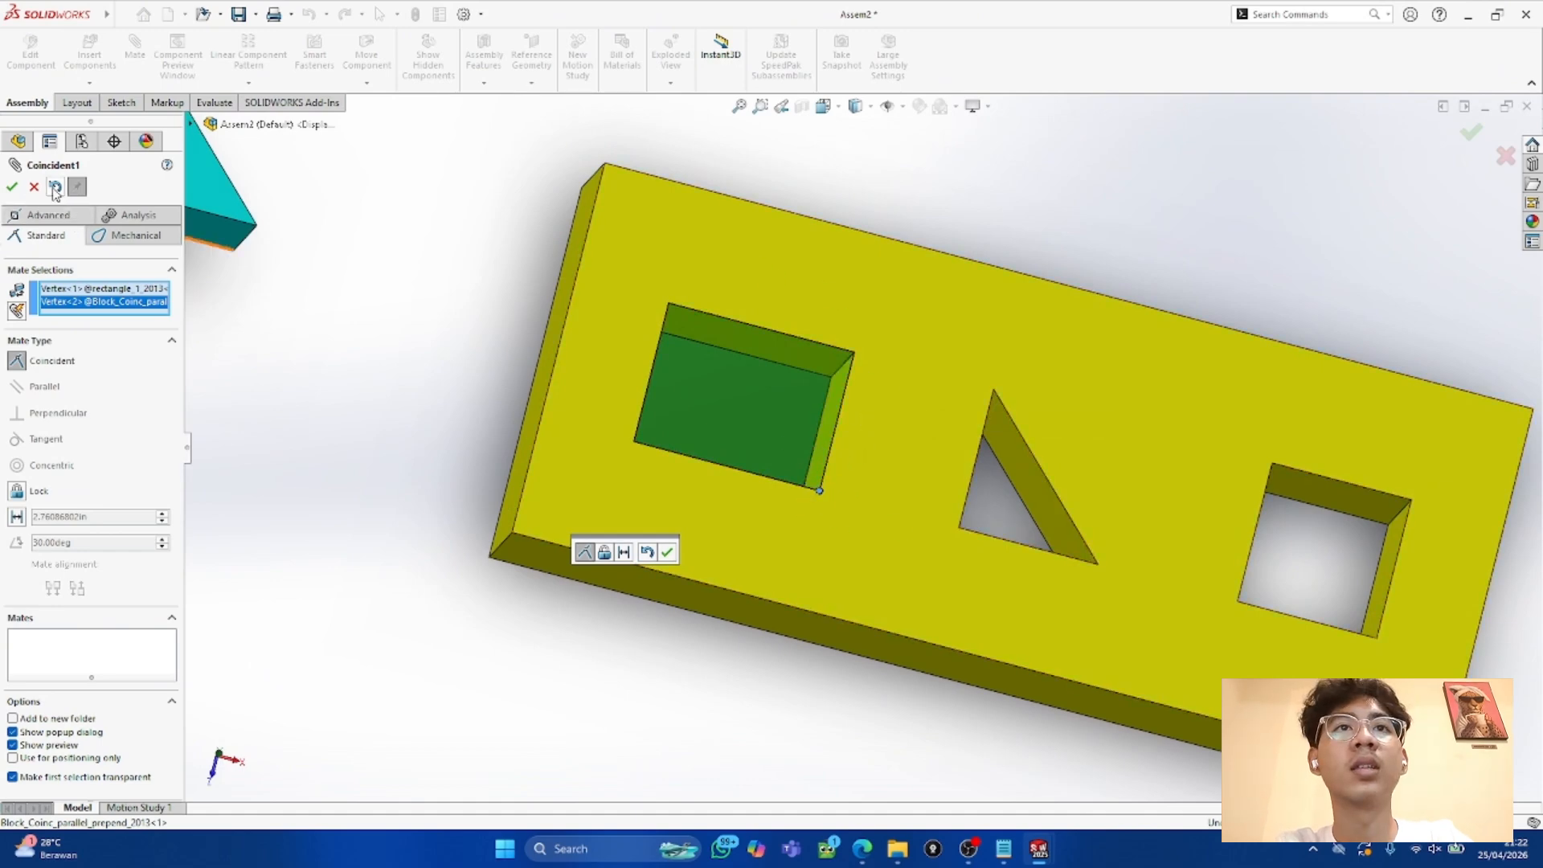
{"action": "left_click_drag", "start_coordinate": [682, 420], "coordinate": [716, 397]}
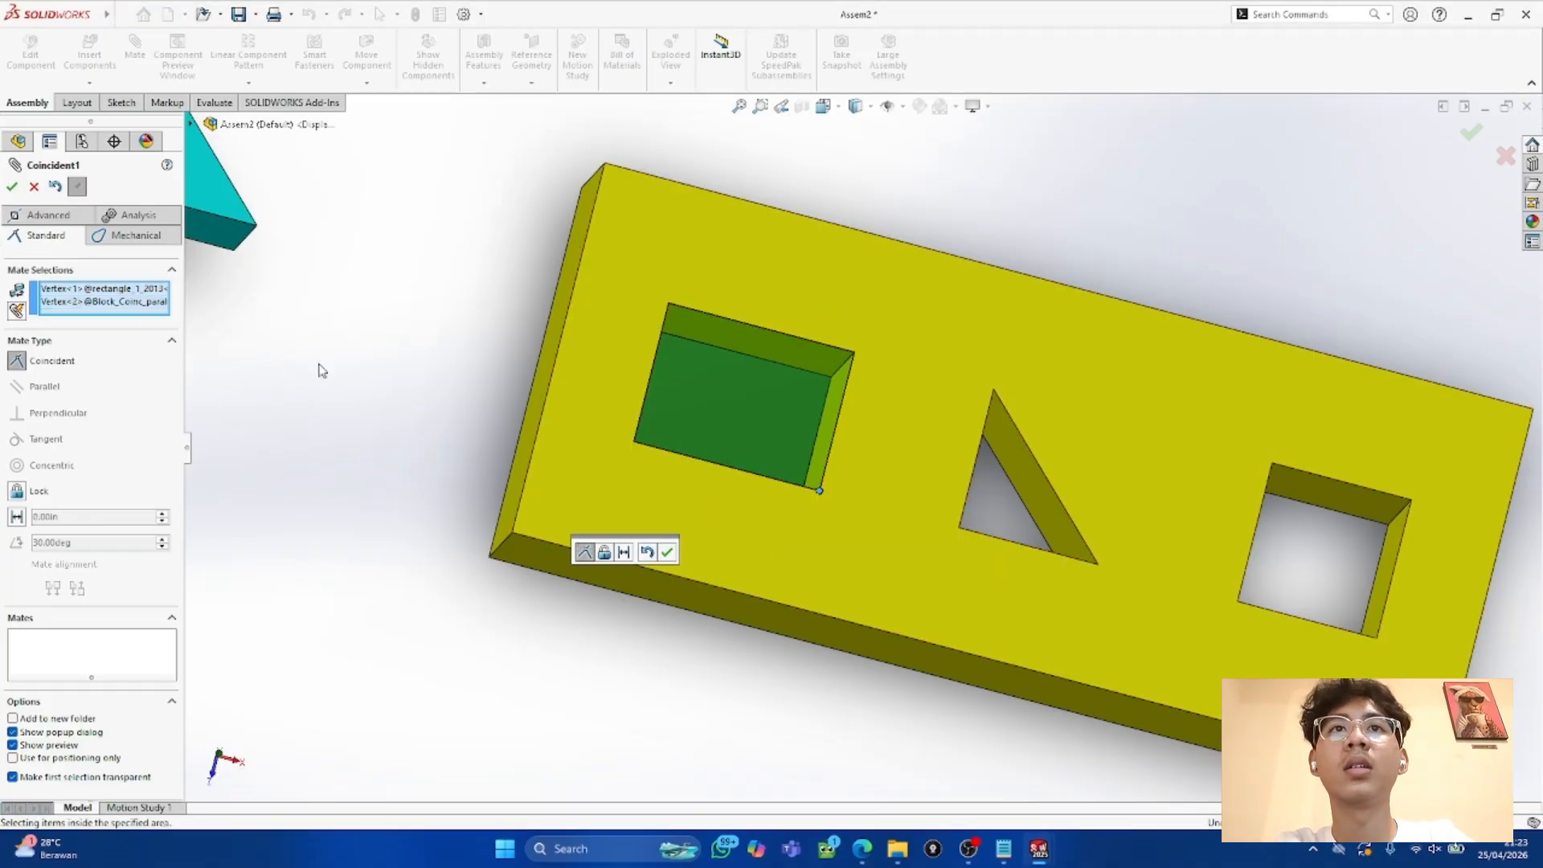
{"action": "left_click", "coordinate": [36, 190]}
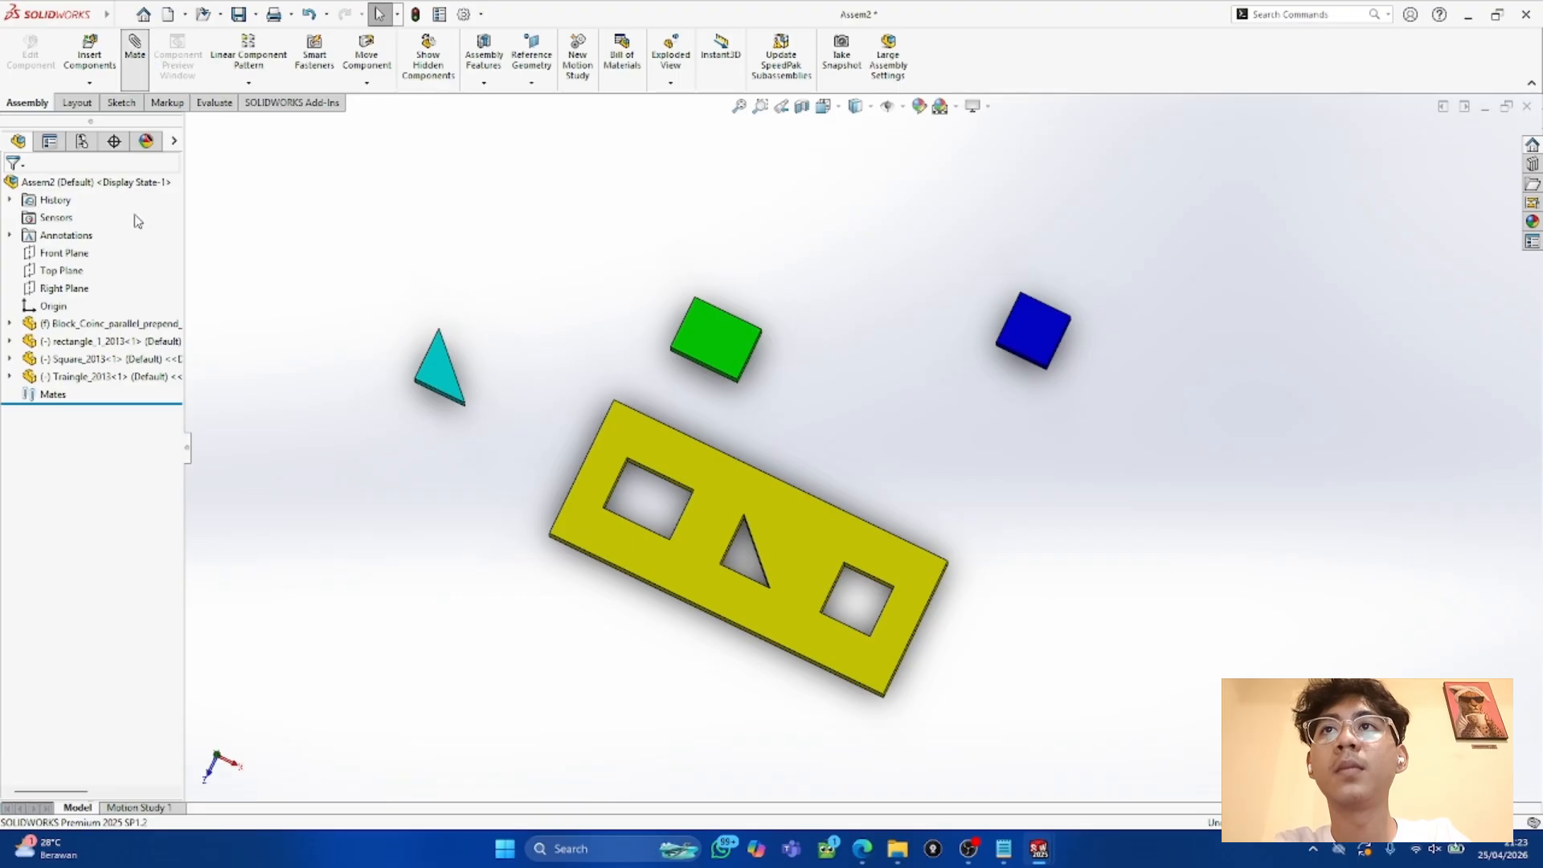
Step: Add a coincident mate between the green rectangle's front corner vertex and the rectangular hole's front corner nearest the triangular hole
{"action": "left_click", "coordinate": [739, 381]}
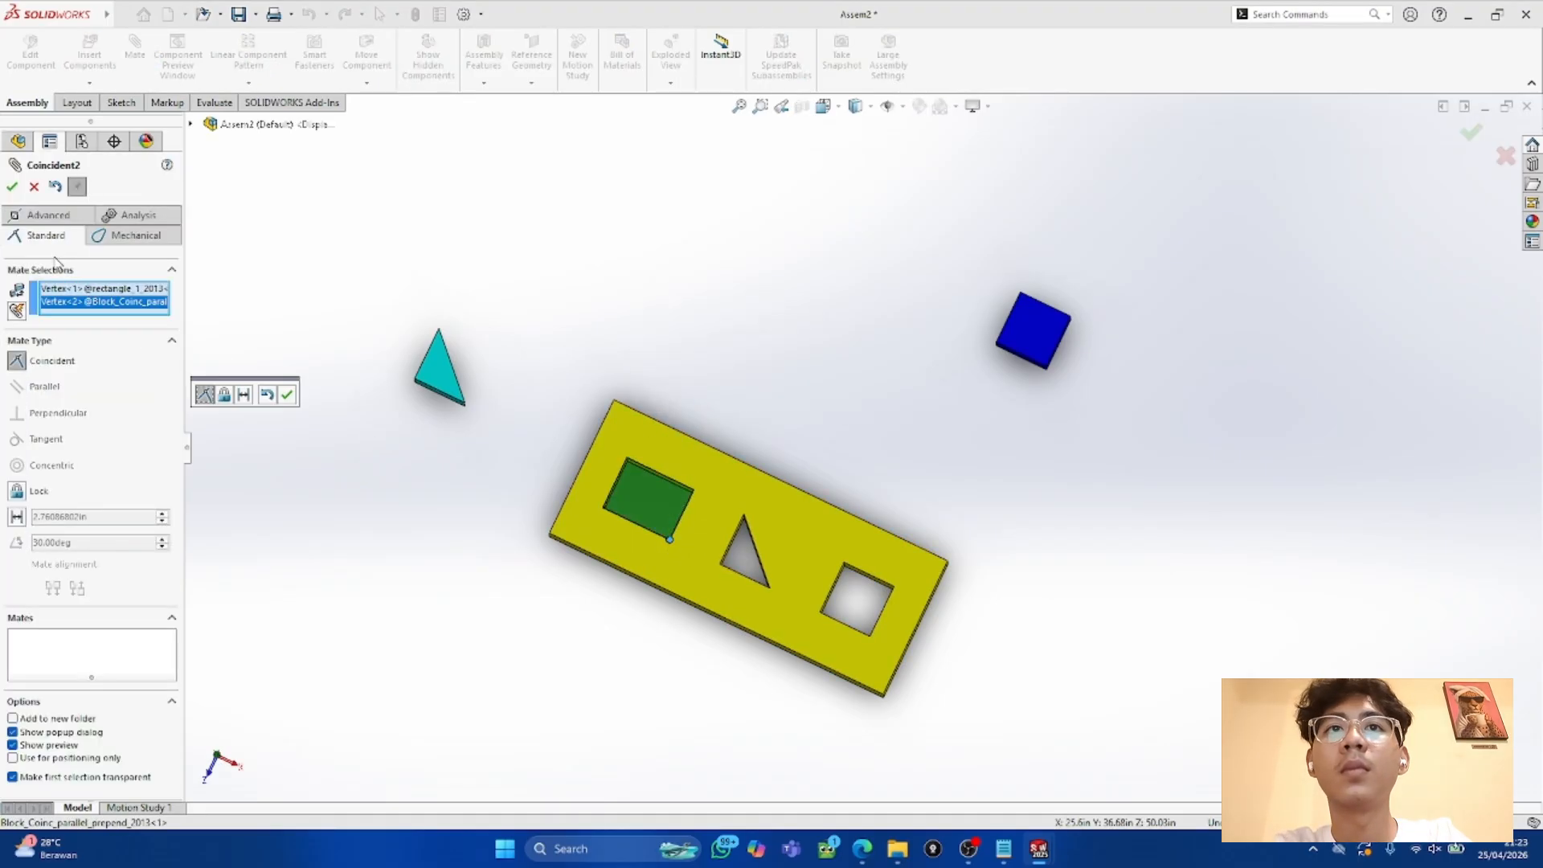
{"action": "left_click", "coordinate": [289, 396]}
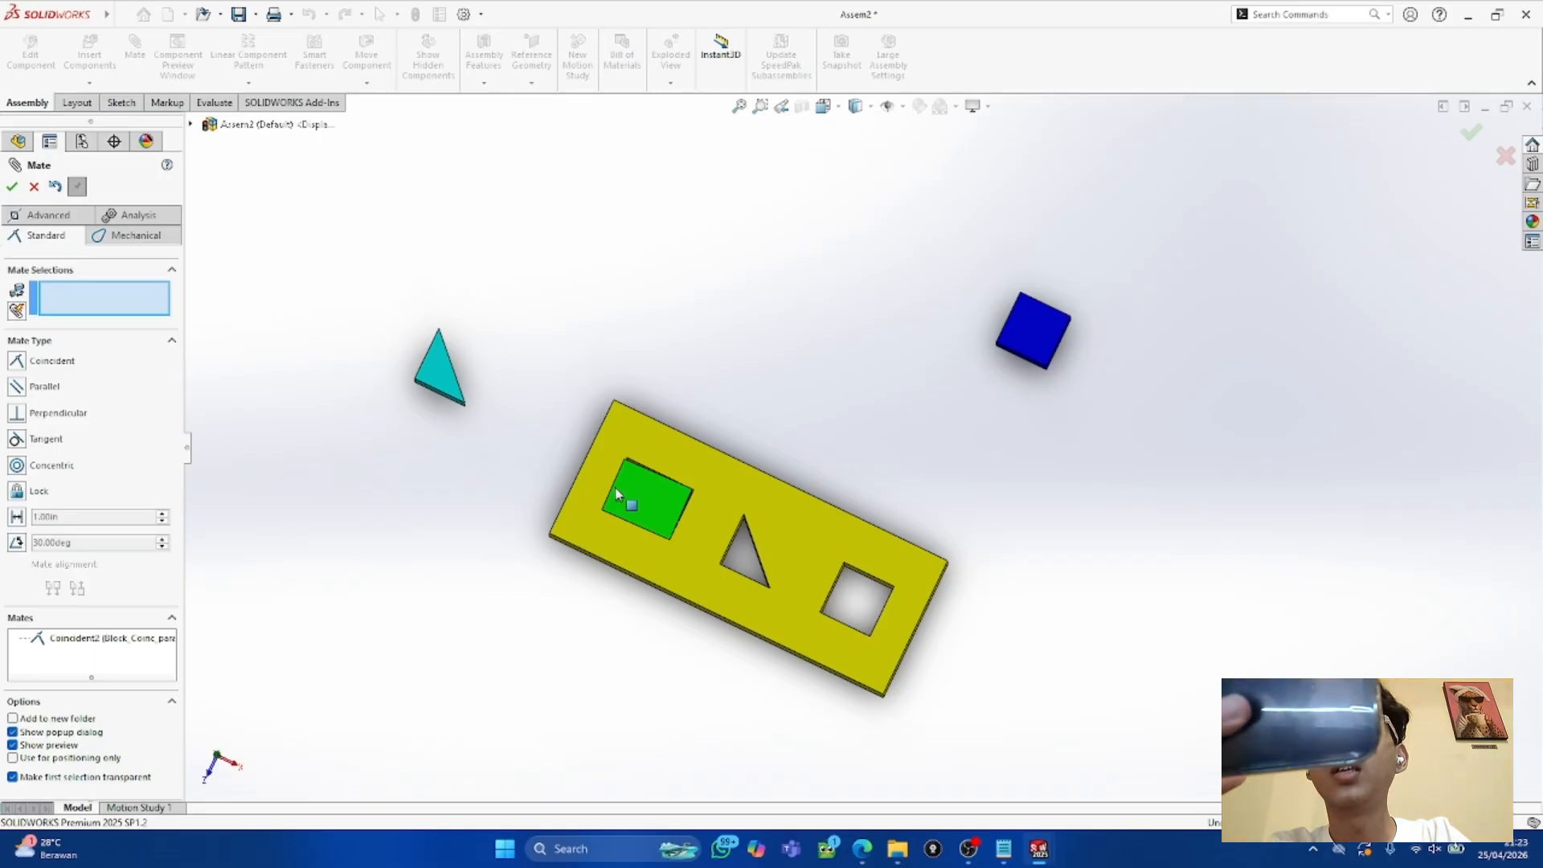
{"action": "left_click", "coordinate": [34, 187]}
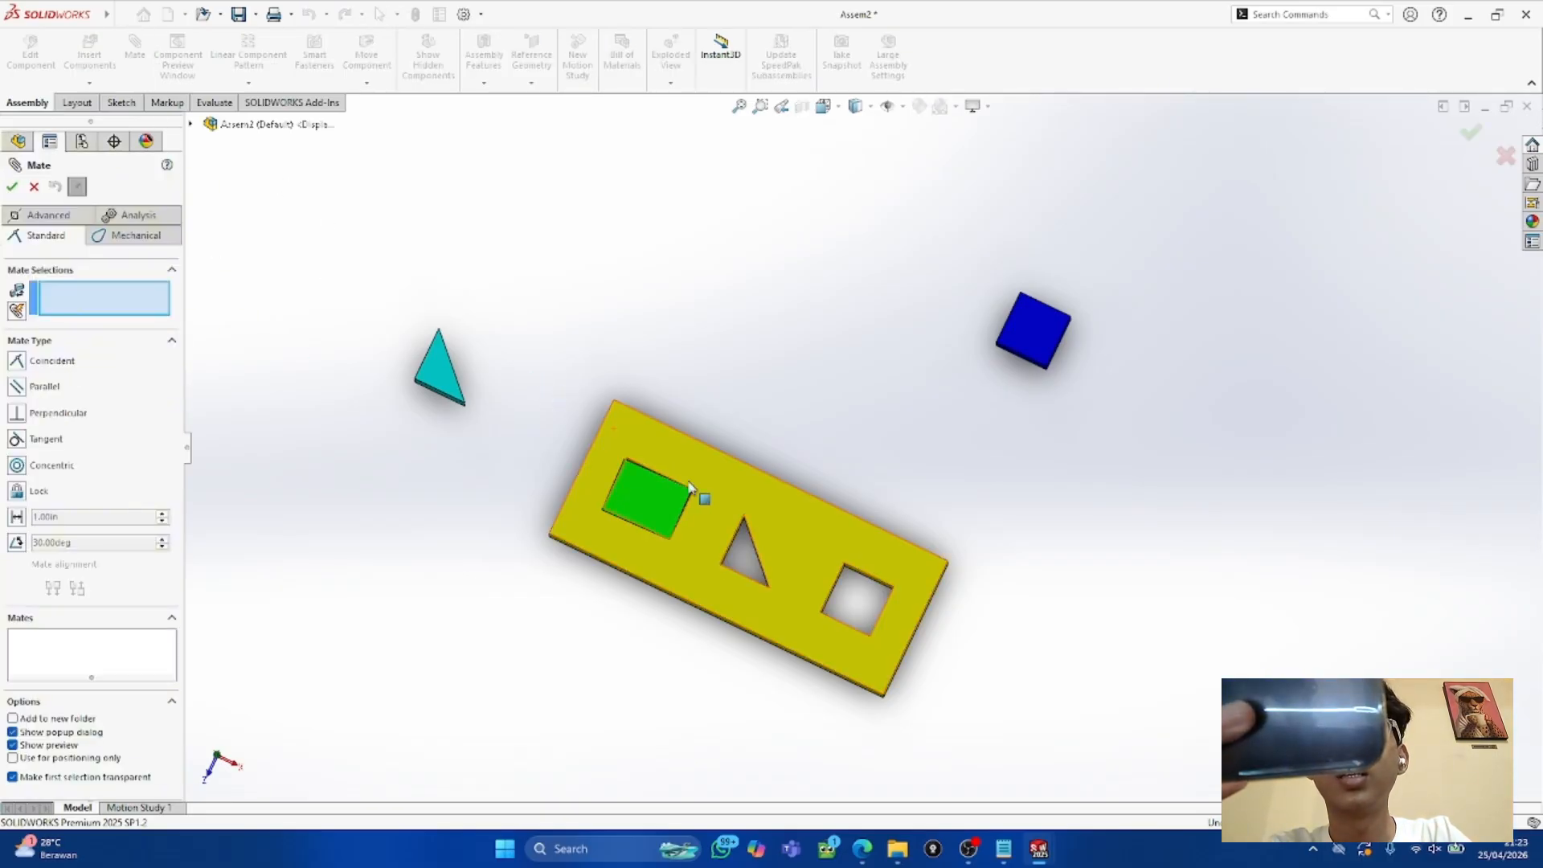
{"action": "scroll", "coordinate": [692, 492], "scroll_direction": "down", "scroll_amount": 5}
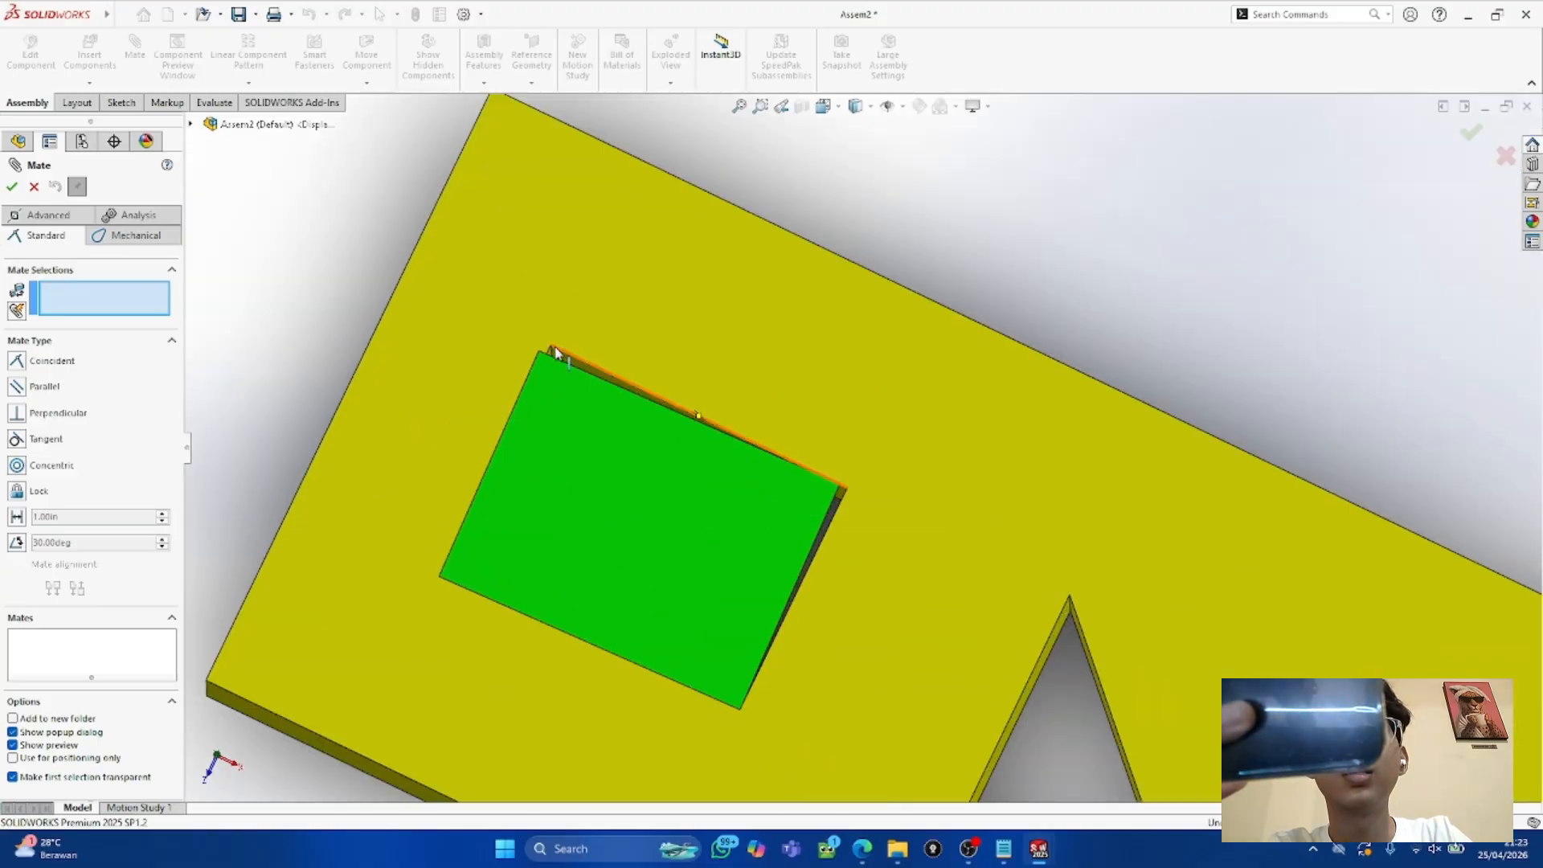
{"action": "left_click", "coordinate": [550, 348]}
{"action": "left_click", "coordinate": [550, 348]}
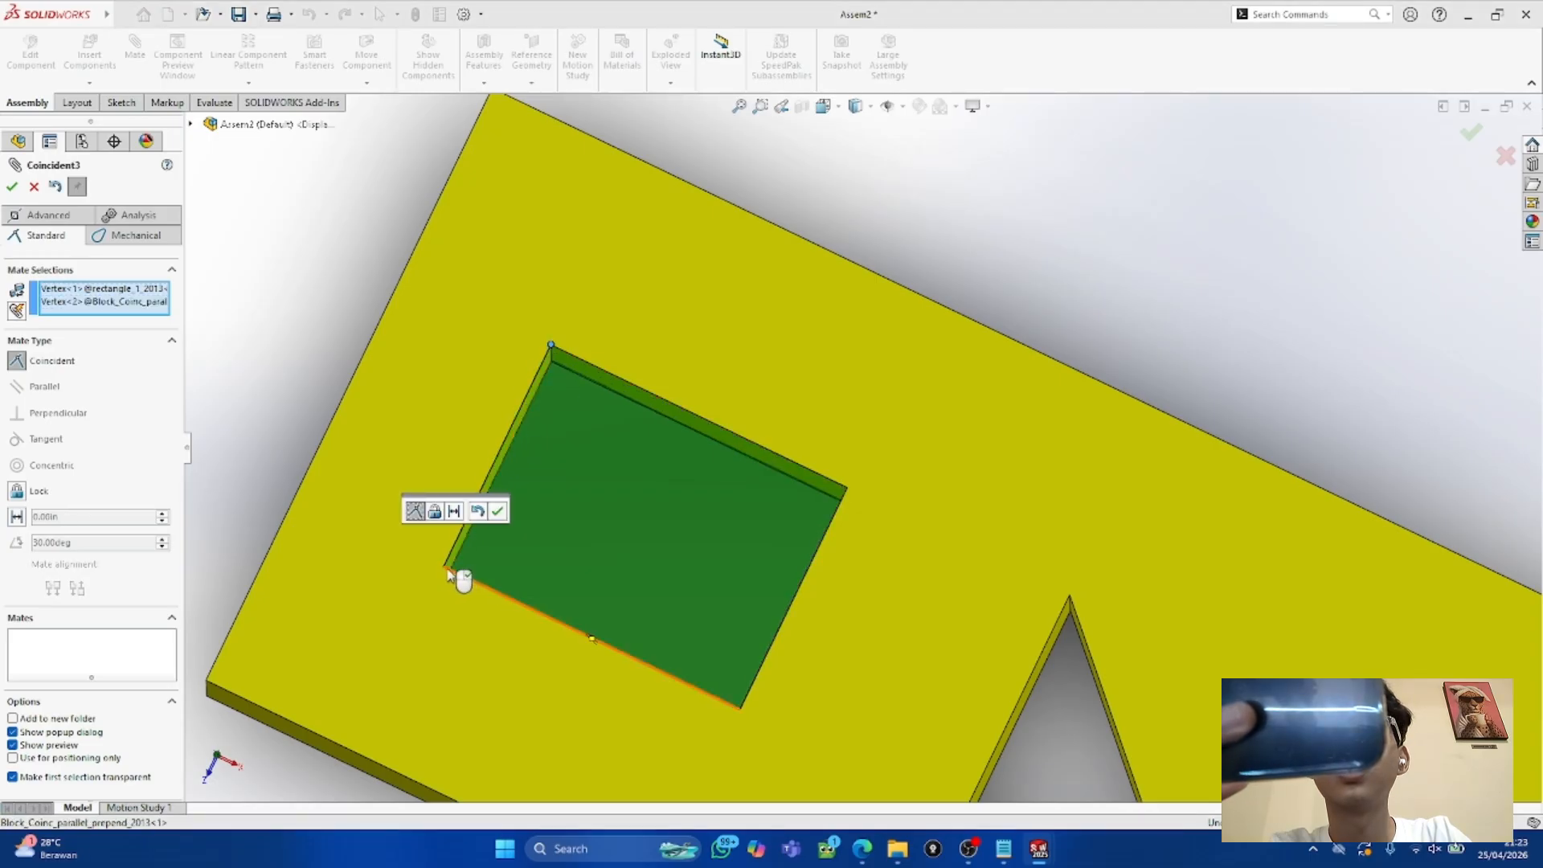
{"action": "left_click", "coordinate": [34, 188]}
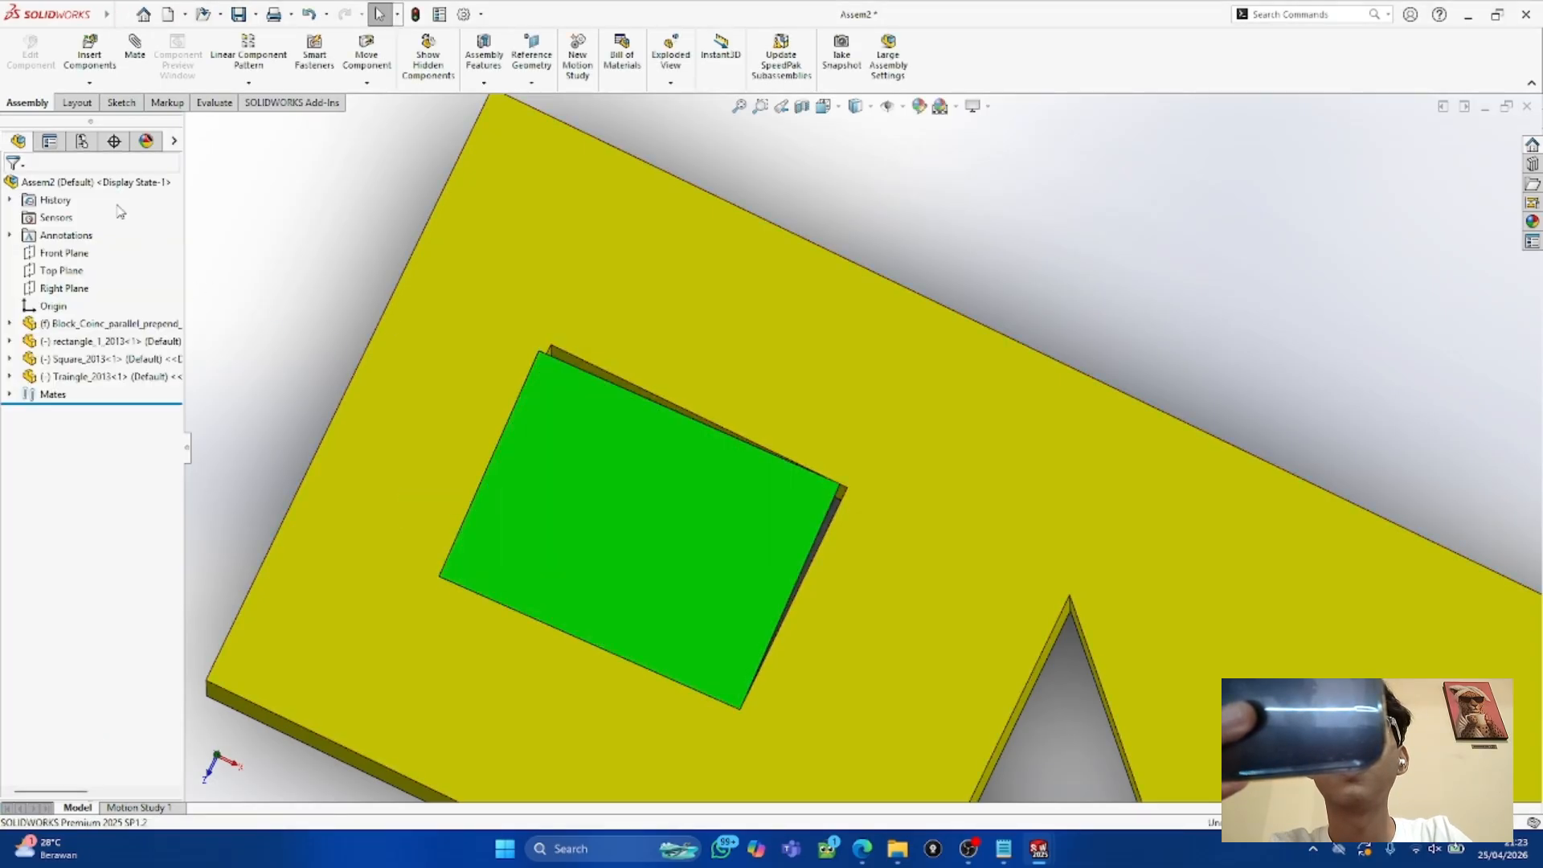
Step: Add a second coincident mate joining the green rectangle's diagonally opposite corner vertex to the matching corner of the rectangular hole
{"action": "left_click", "coordinate": [150, 42]}
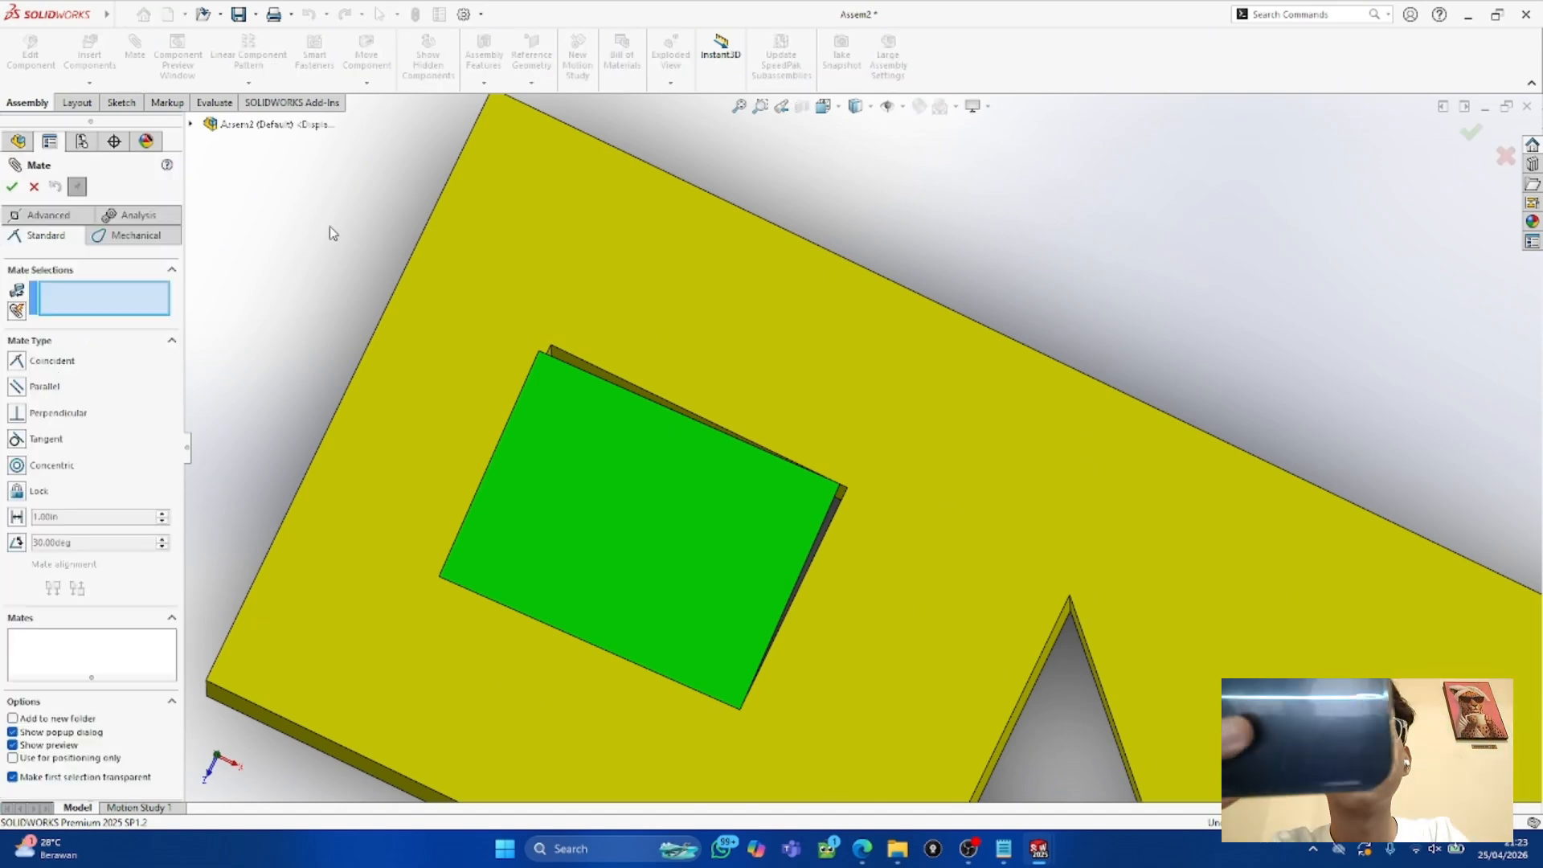
{"action": "left_click", "coordinate": [550, 347]}
{"action": "left_click", "coordinate": [552, 349]}
{"action": "left_click", "coordinate": [12, 188]}
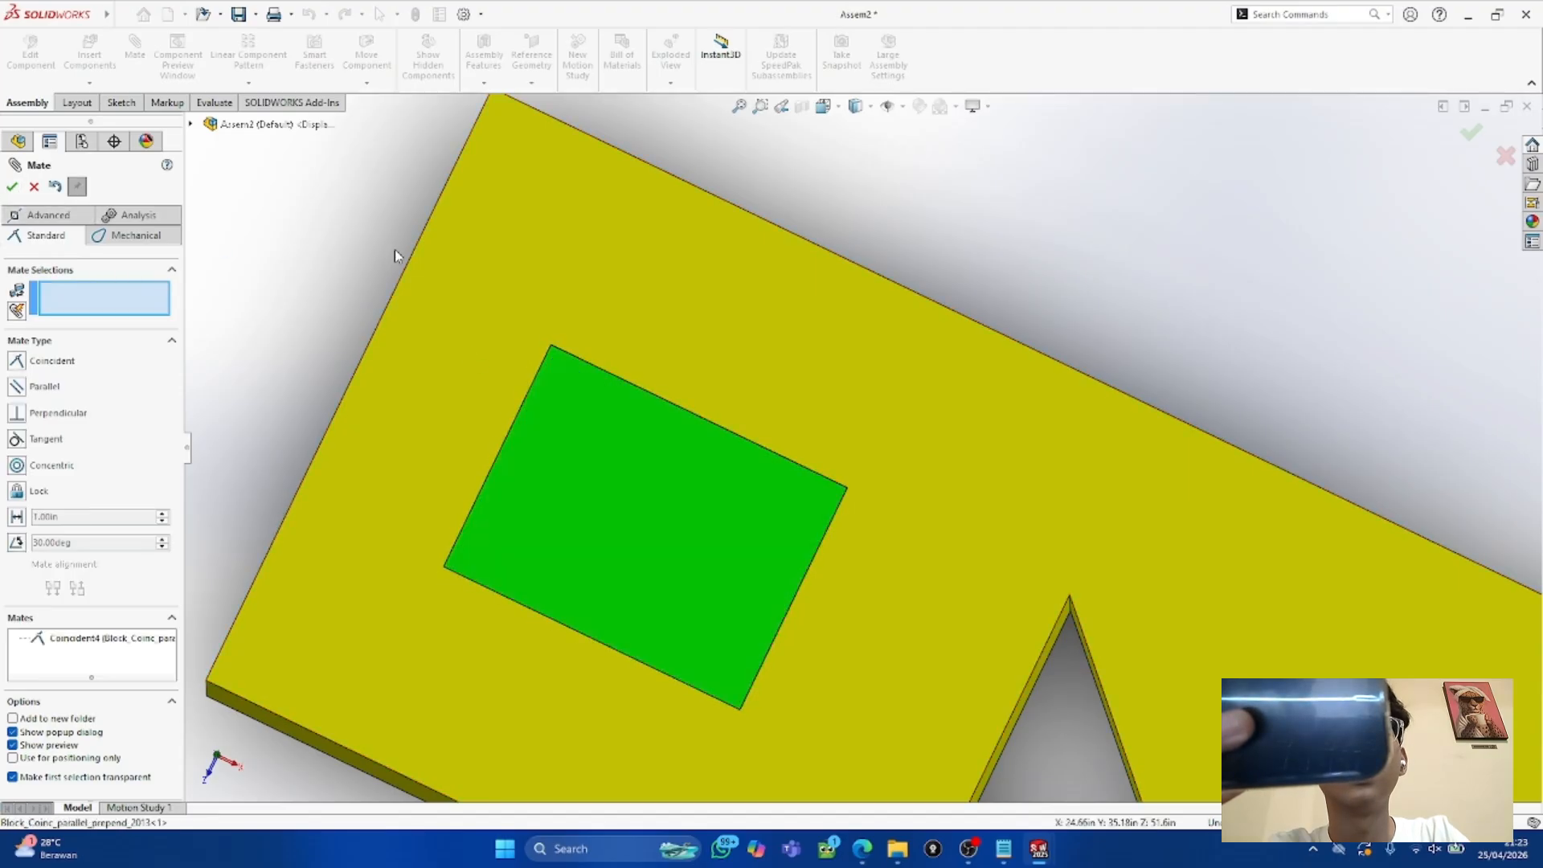
{"action": "left_click", "coordinate": [12, 190]}
Step: Swing the green rectangle out of its hole, and make its end face coincident with the yellow block's top face
{"action": "left_click_drag", "start_coordinate": [508, 441], "coordinate": [634, 450]}
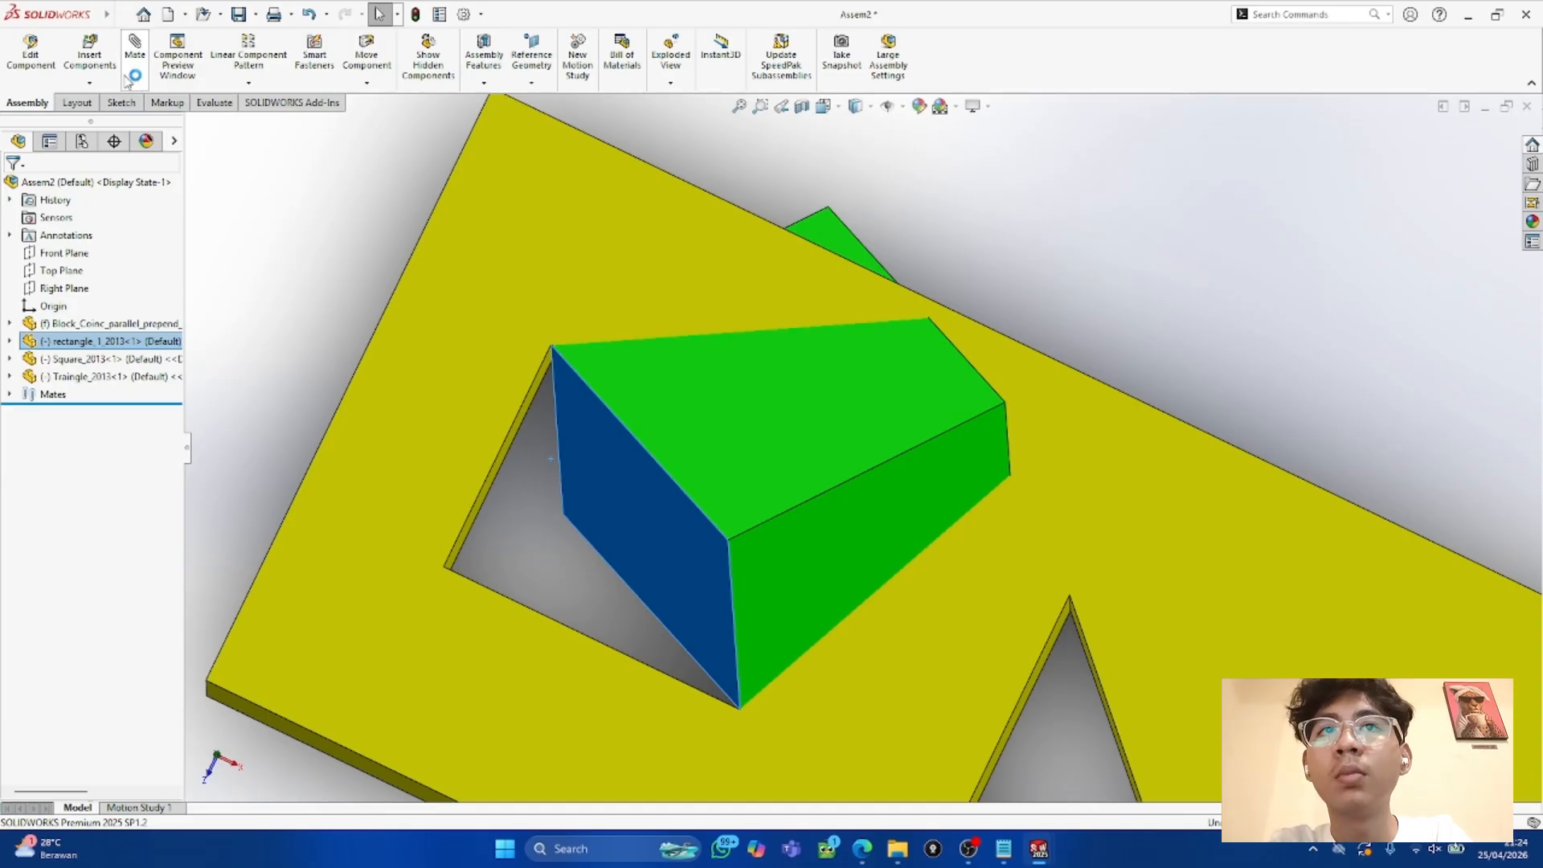
{"action": "left_click", "coordinate": [677, 414]}
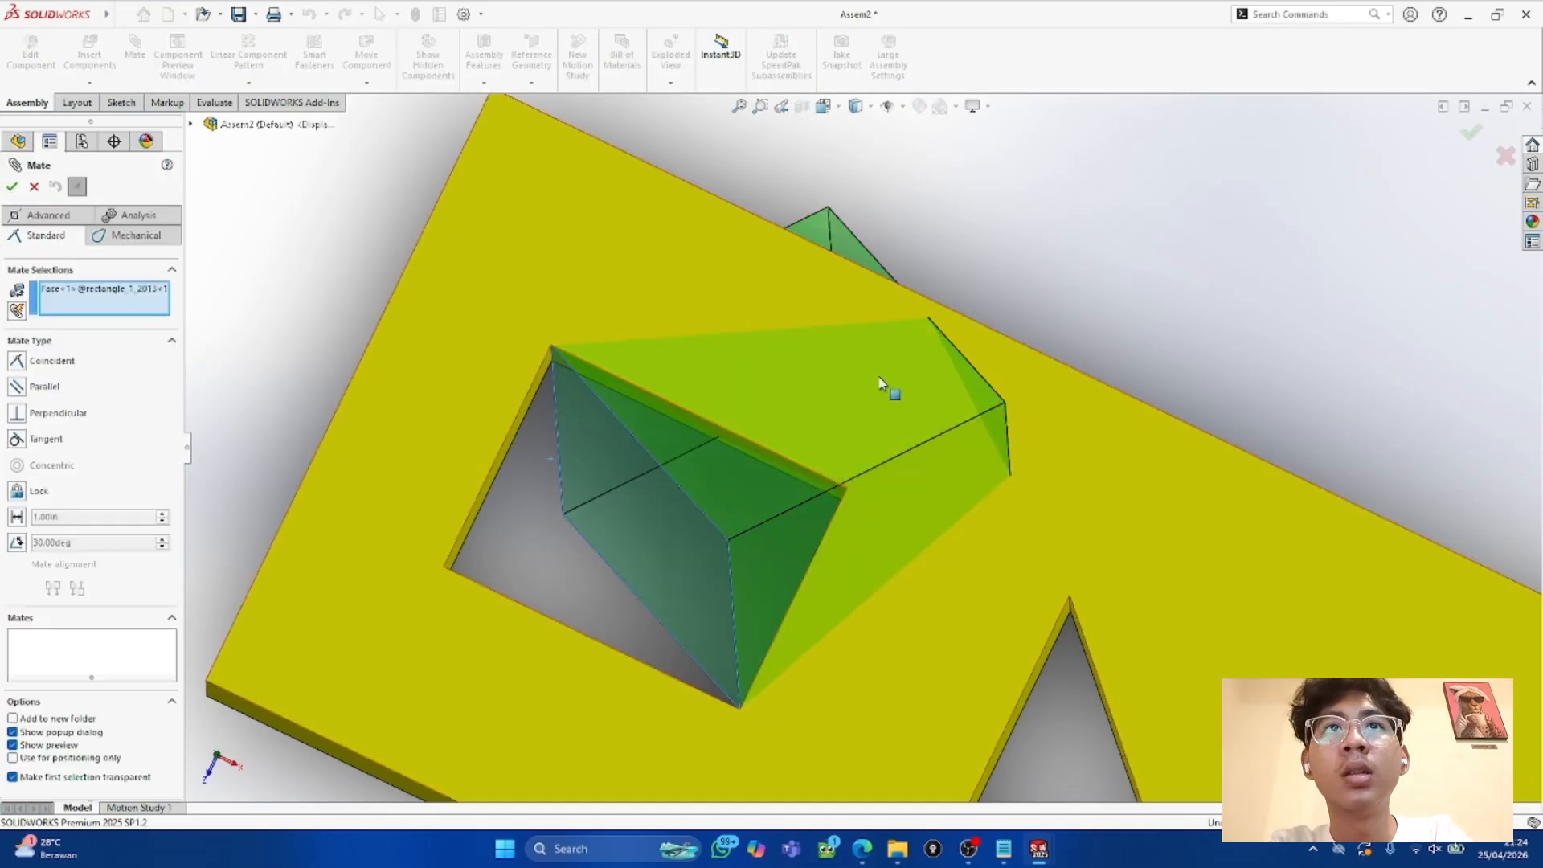
{"action": "left_click", "coordinate": [795, 430]}
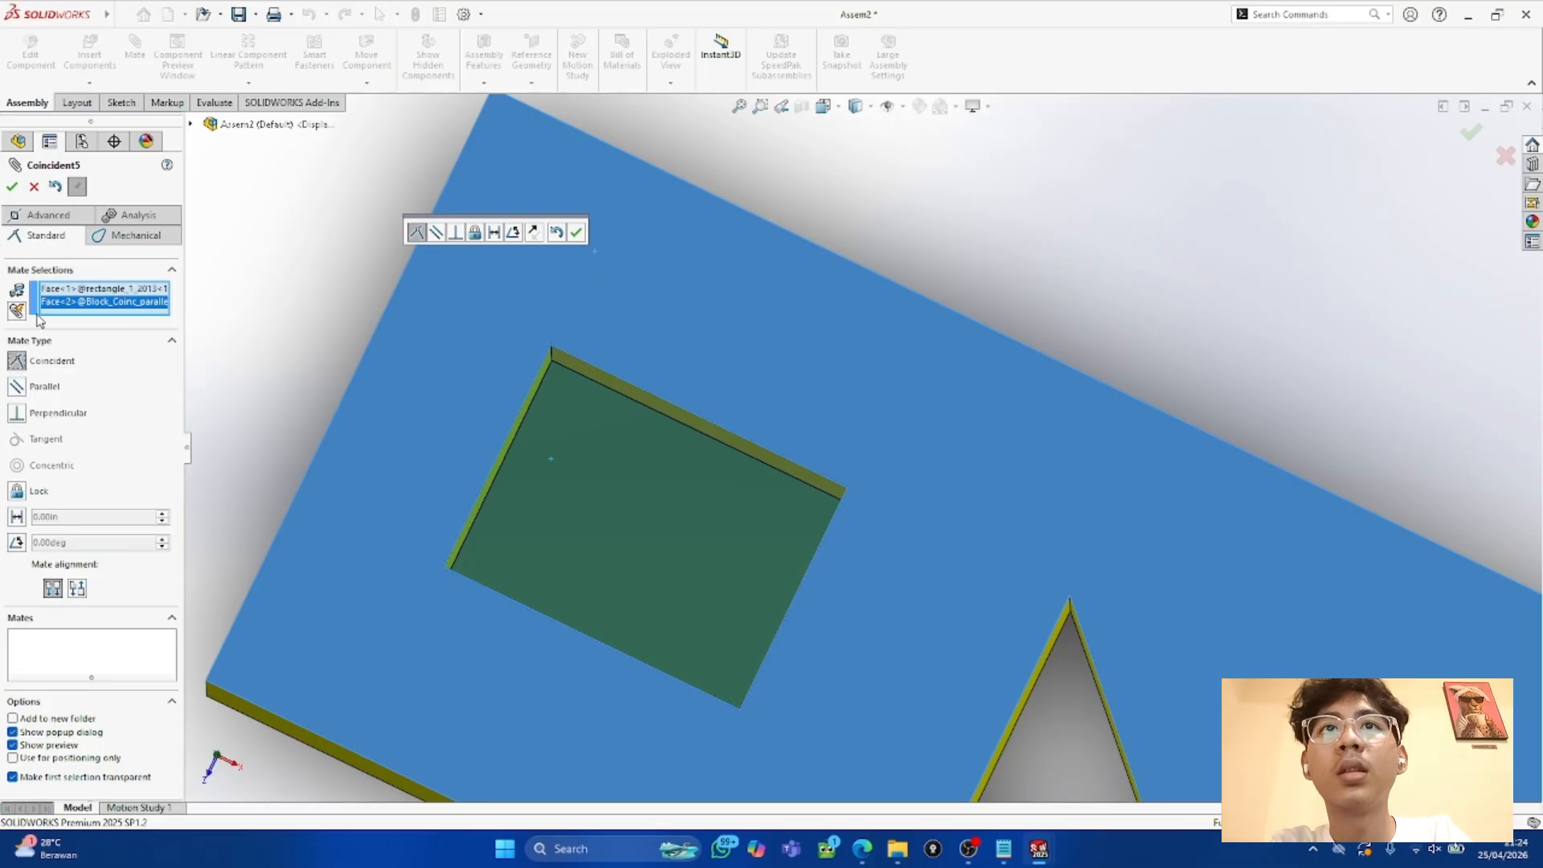
{"action": "left_click", "coordinate": [11, 187]}
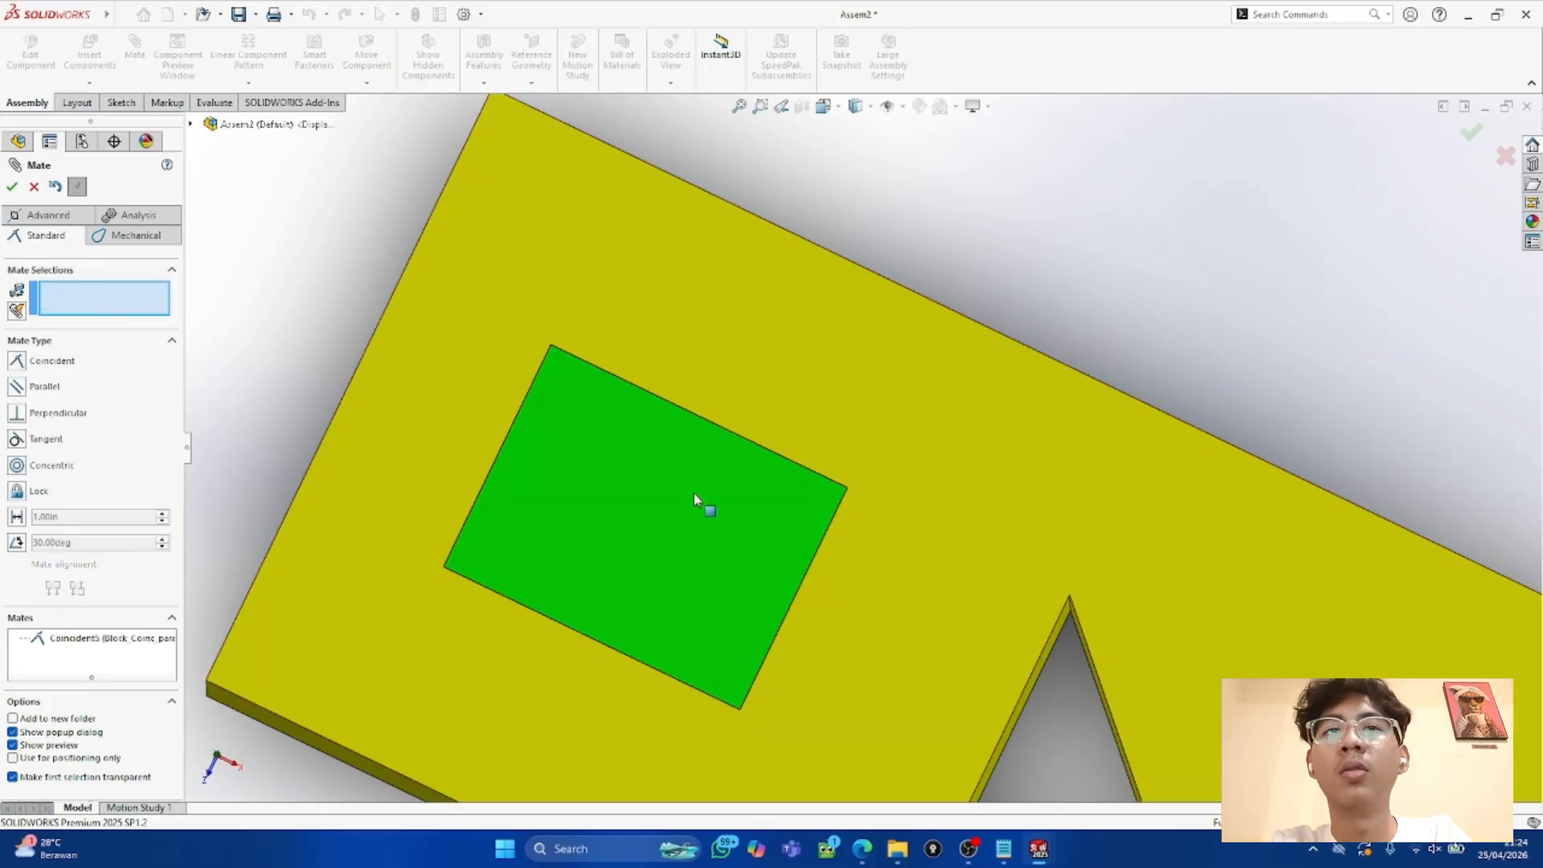
{"action": "middle_click_drag", "start_coordinate": [686, 522], "coordinate": [808, 483]}
{"action": "scroll", "coordinate": [1019, 470], "scroll_direction": "up", "scroll_amount": 4}
{"action": "middle_click_drag", "start_coordinate": [1018, 469], "coordinate": [1234, 473]}
{"action": "scroll", "coordinate": [999, 613], "scroll_direction": "down", "scroll_amount": 3}
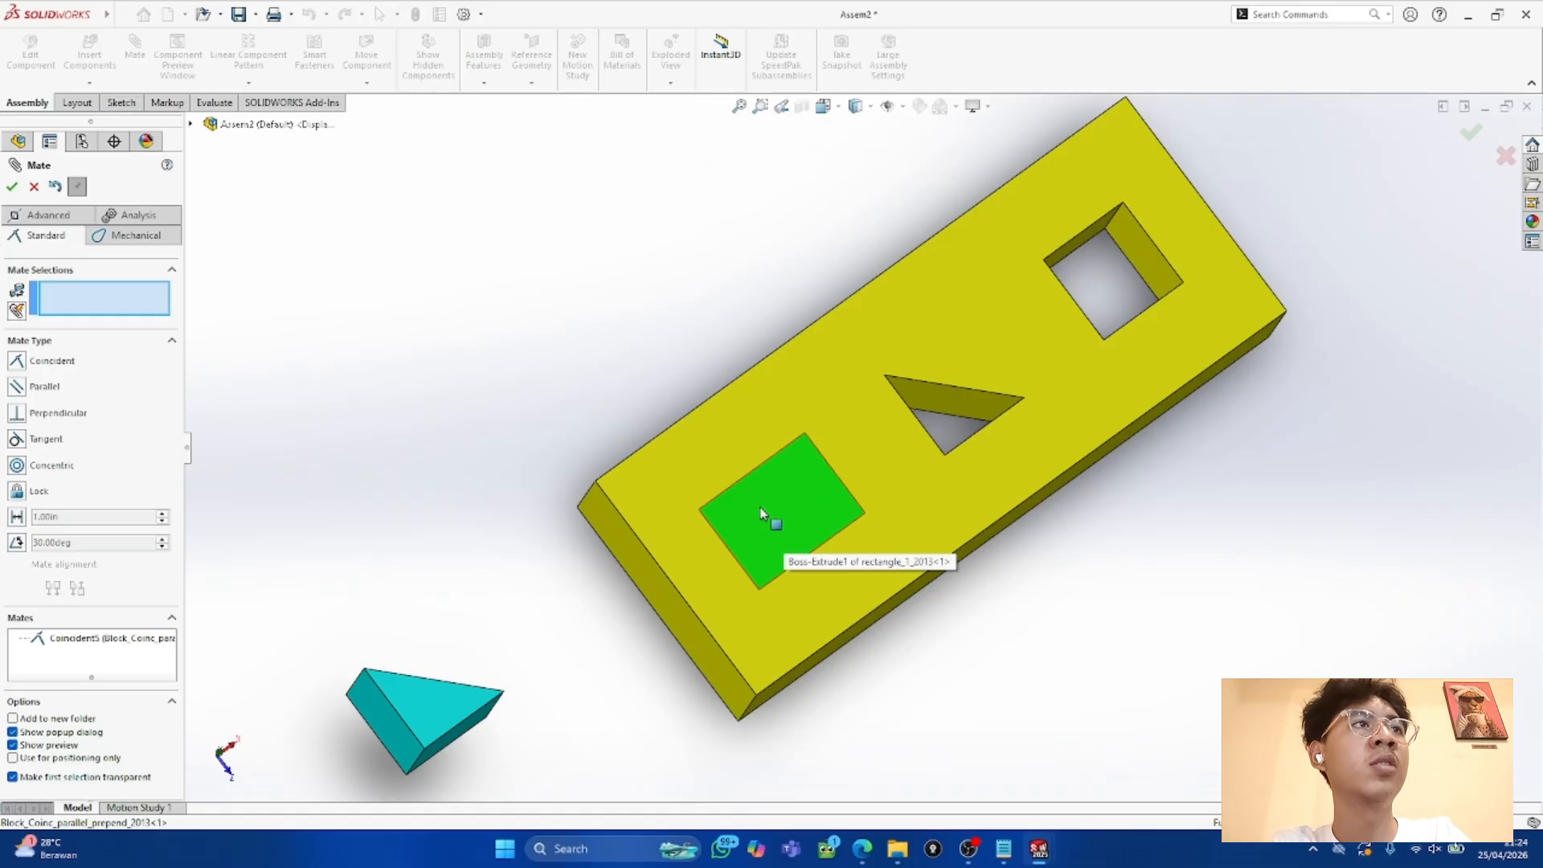
{"action": "scroll", "coordinate": [1326, 448], "scroll_direction": "up", "scroll_amount": 6}
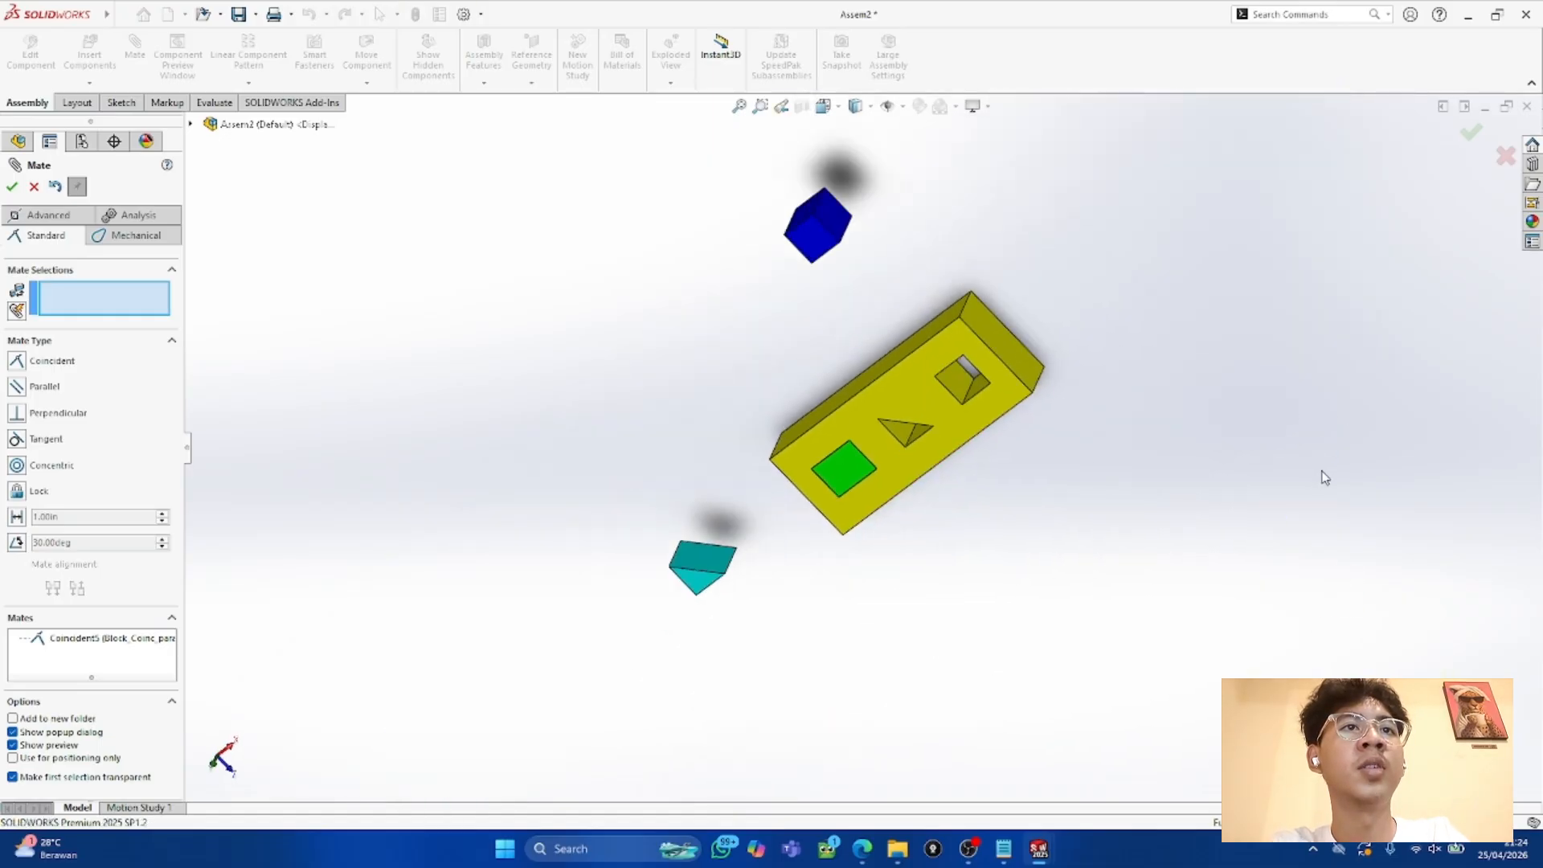
{"action": "scroll", "coordinate": [938, 391], "scroll_direction": "down", "scroll_amount": 4}
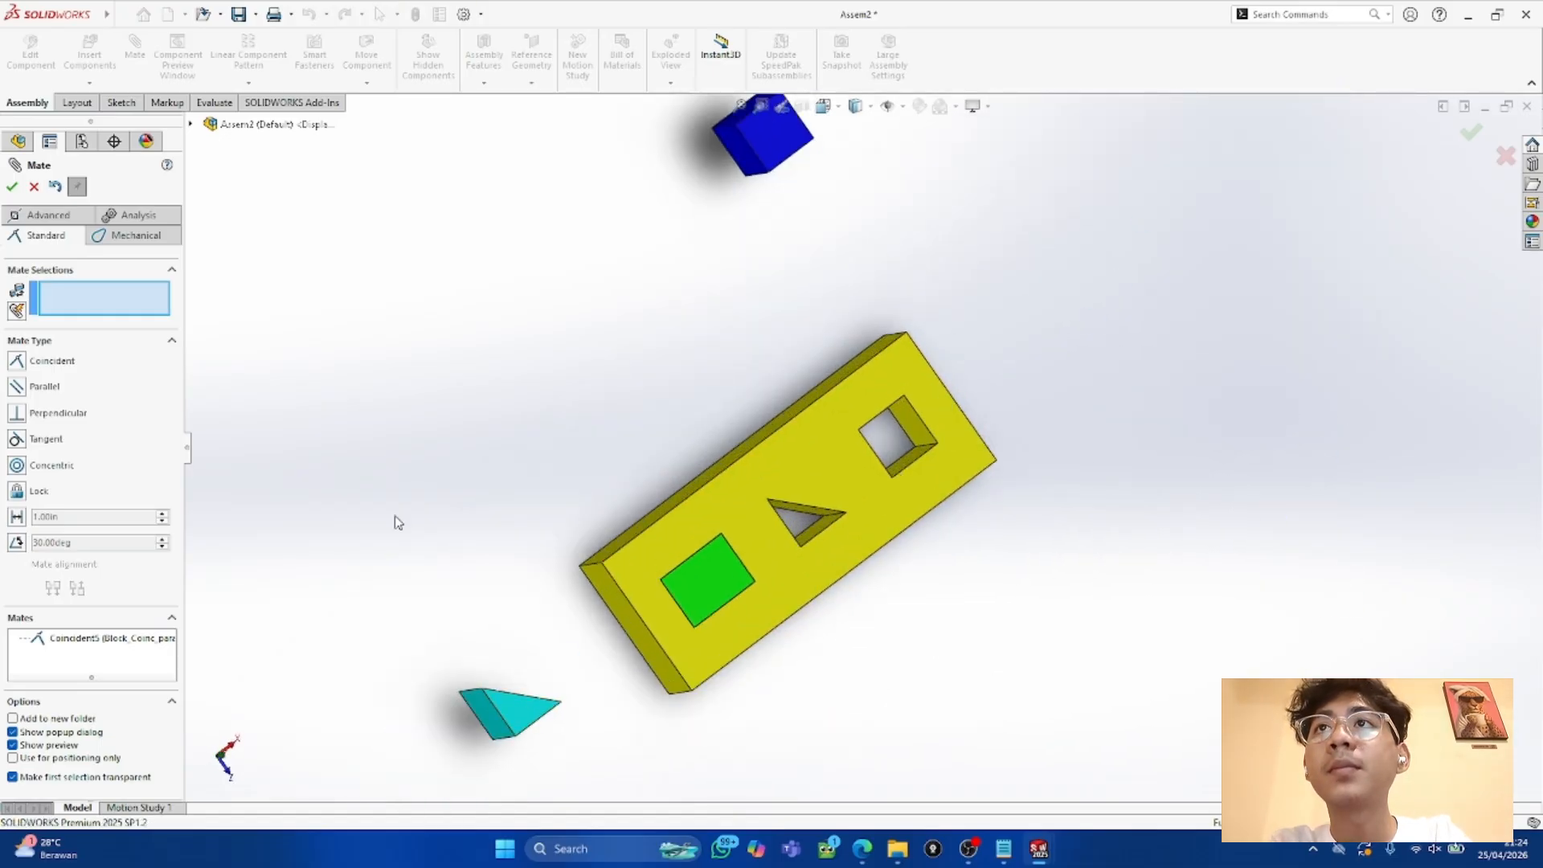
{"action": "left_click", "coordinate": [12, 187]}
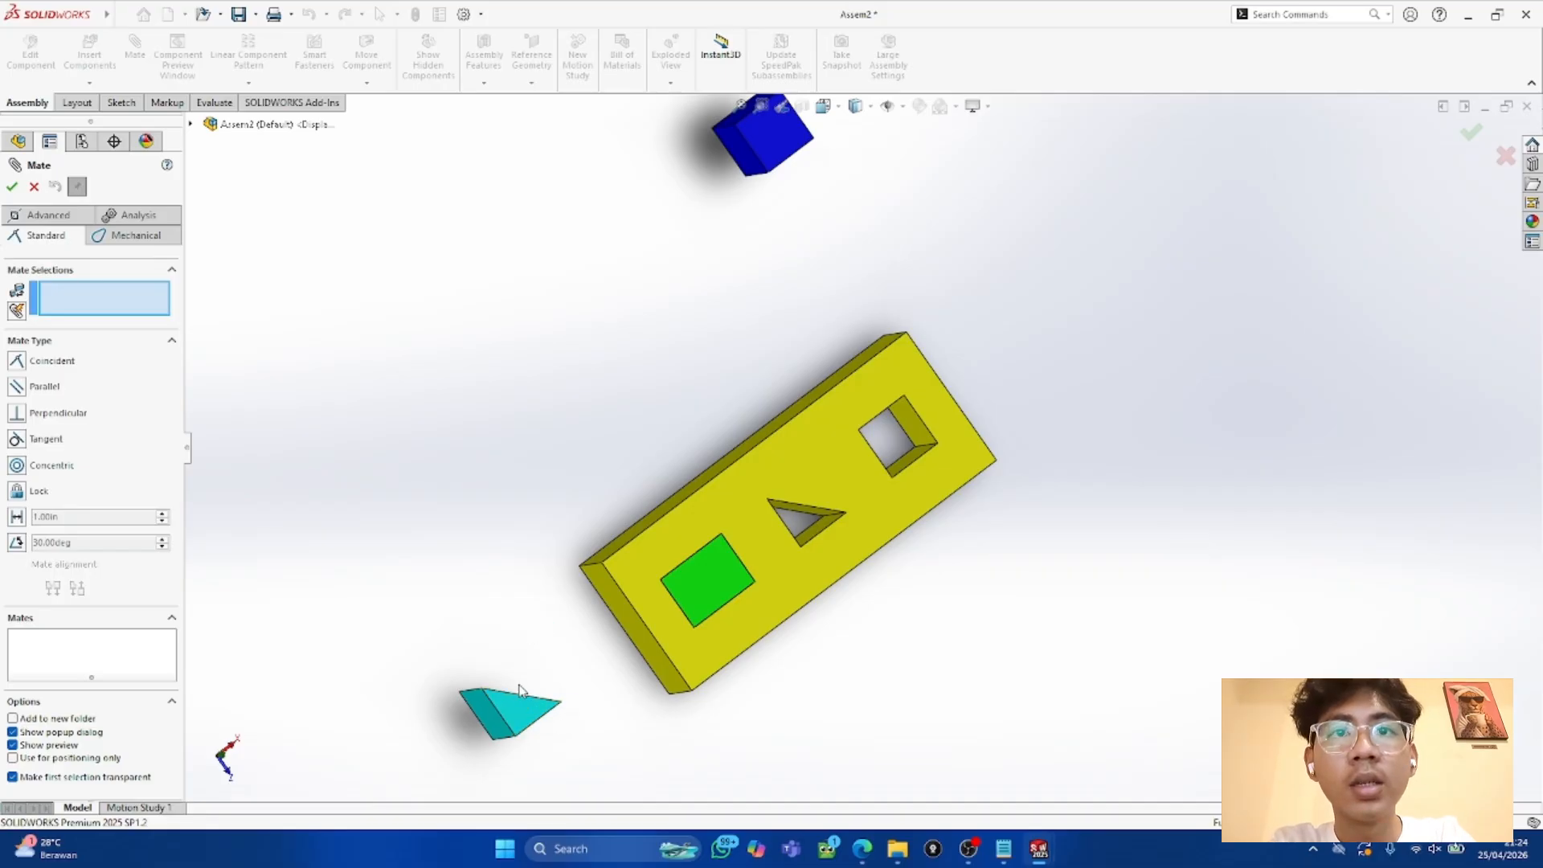
Step: Add a coincident mate between an edge of the cyan triangle and the matching edge of the triangular hole
{"action": "left_click", "coordinate": [519, 696]}
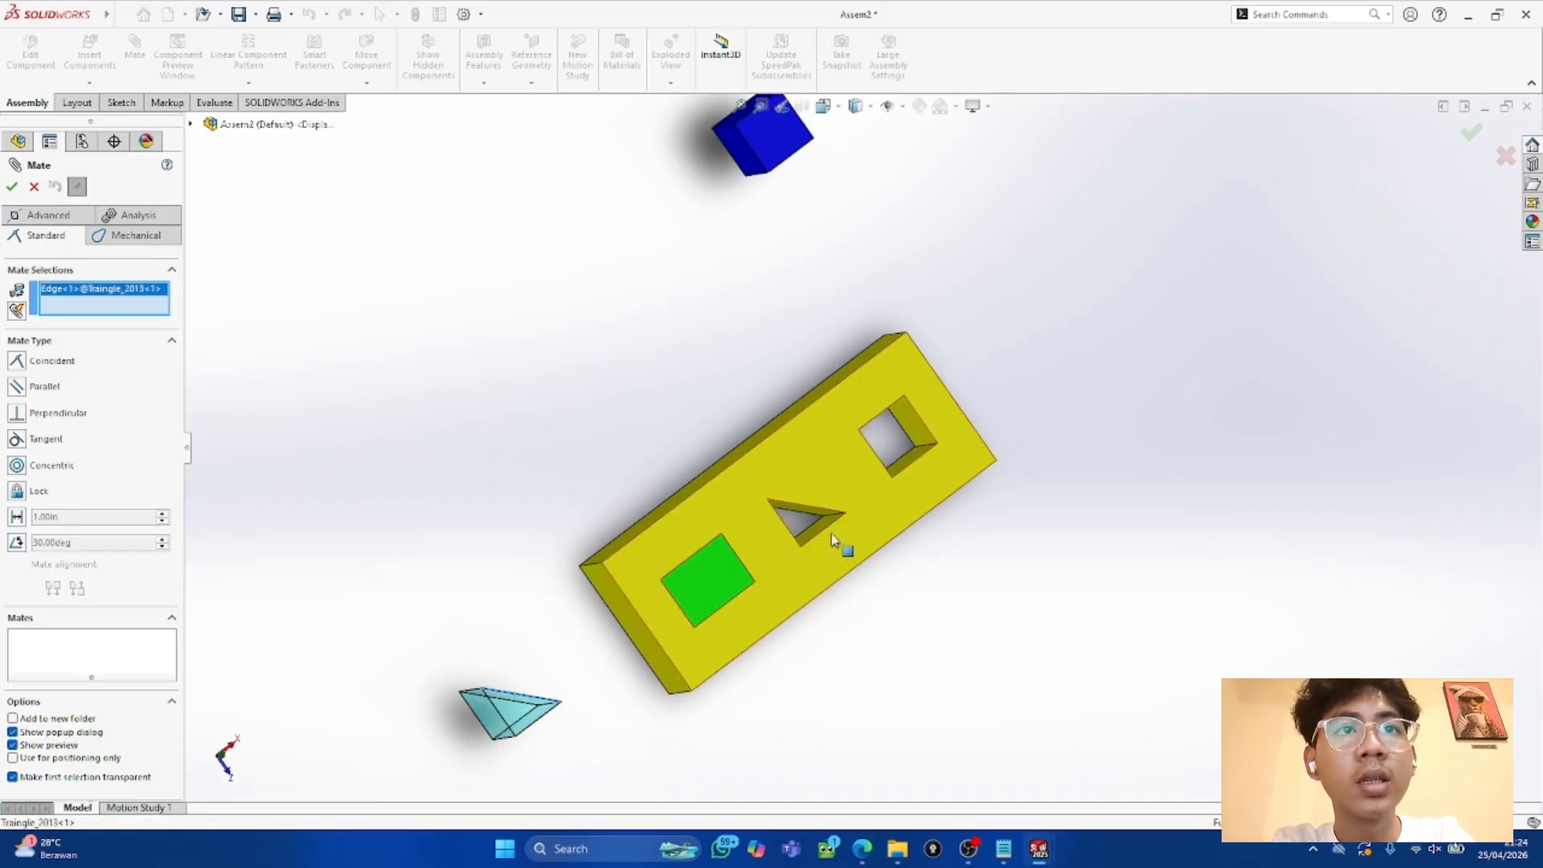
{"action": "left_click", "coordinate": [799, 504]}
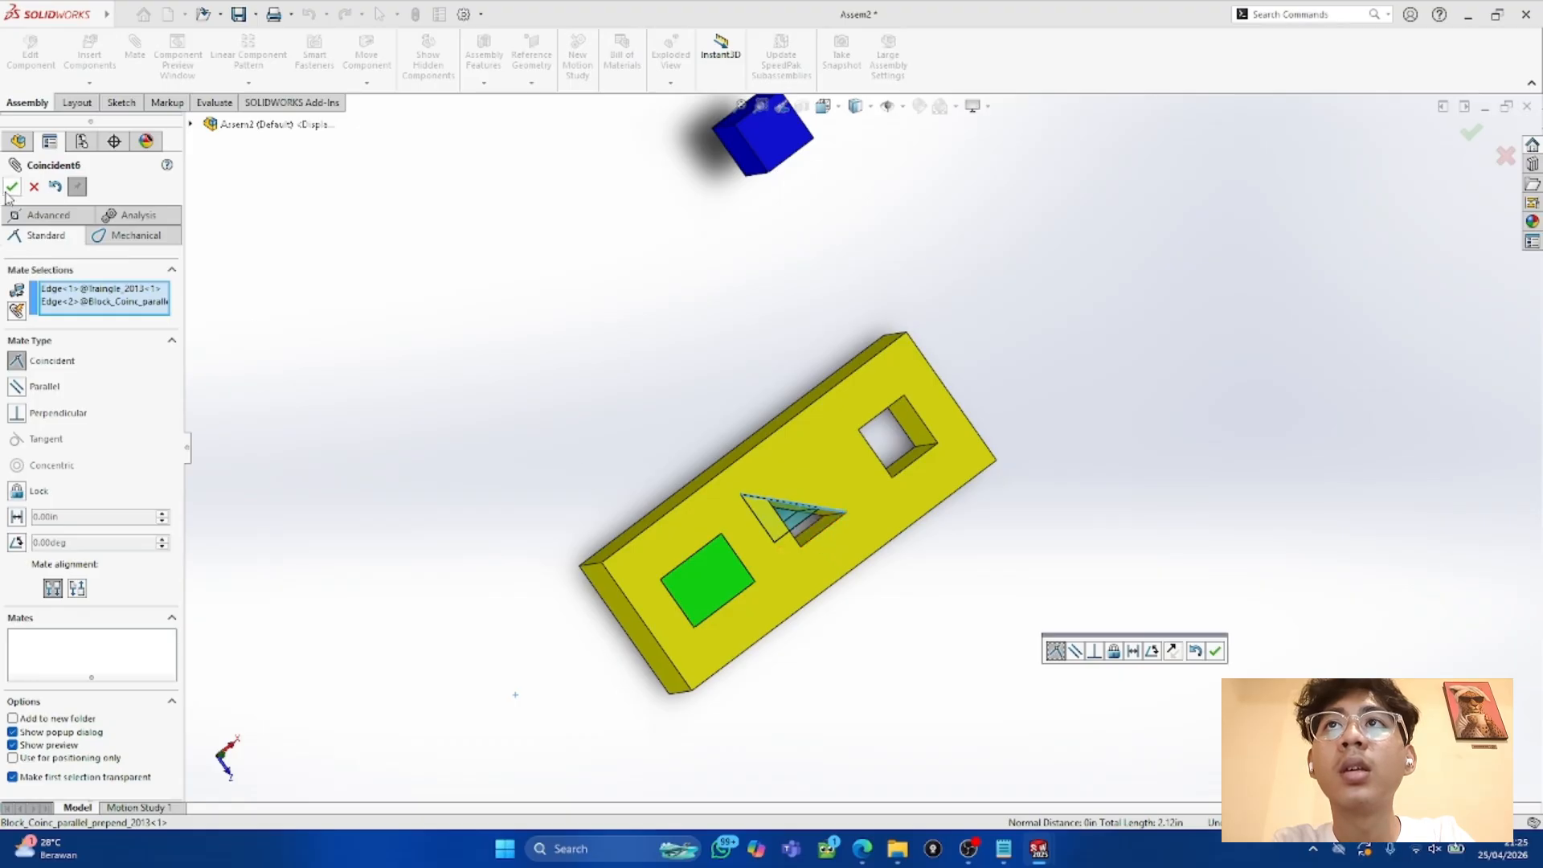
{"action": "left_click", "coordinate": [12, 188]}
{"action": "left_click", "coordinate": [12, 187]}
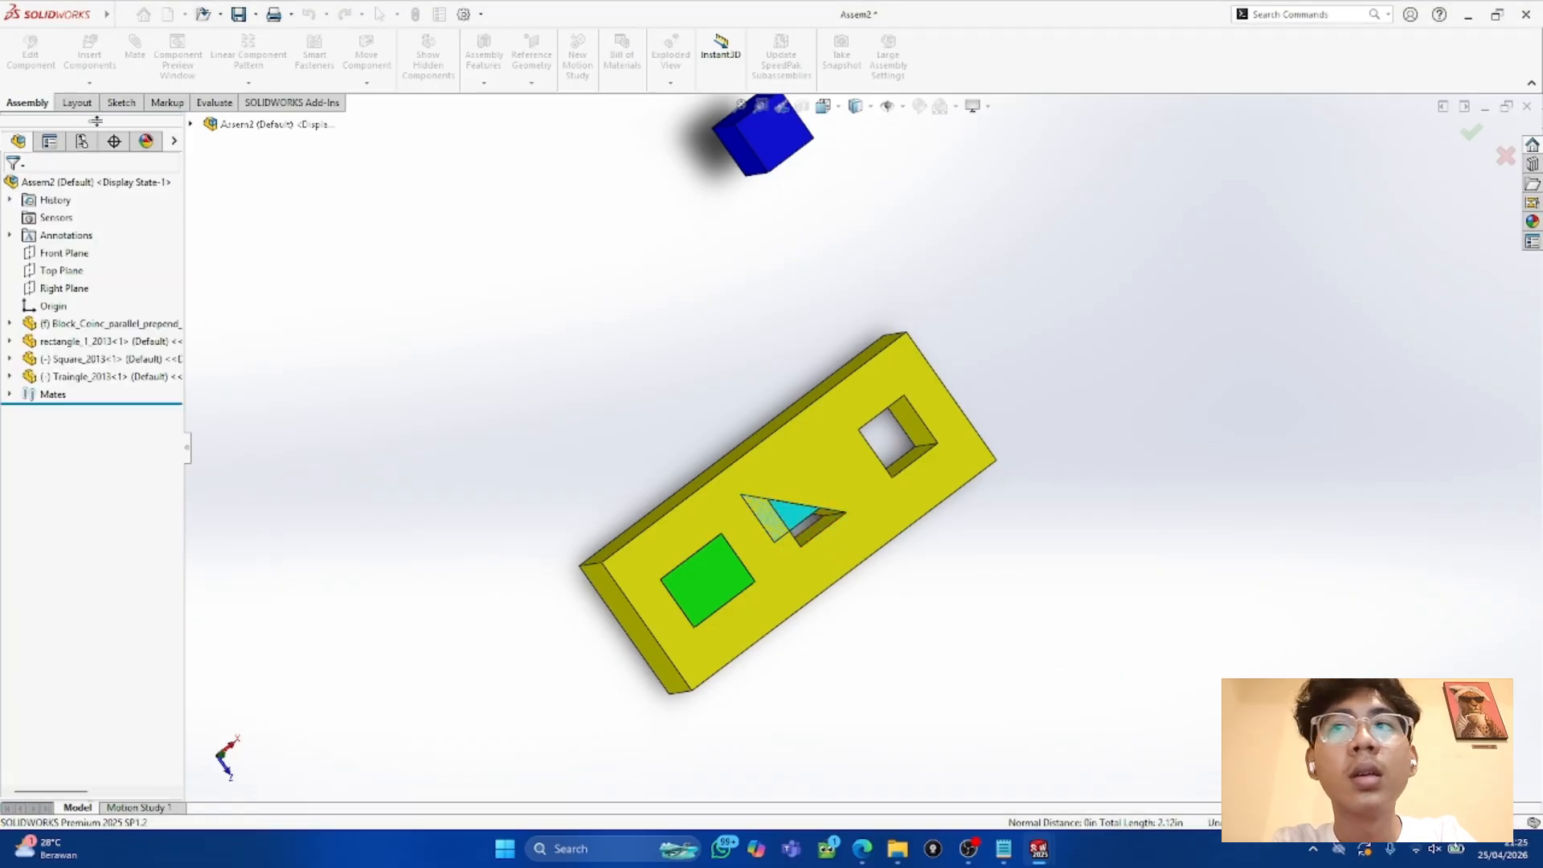
Step: Add a coincident mate between another edge of the cyan triangle and a point on the matching edge of the triangular hole
{"action": "left_click", "coordinate": [803, 530]}
{"action": "left_click", "coordinate": [828, 542]}
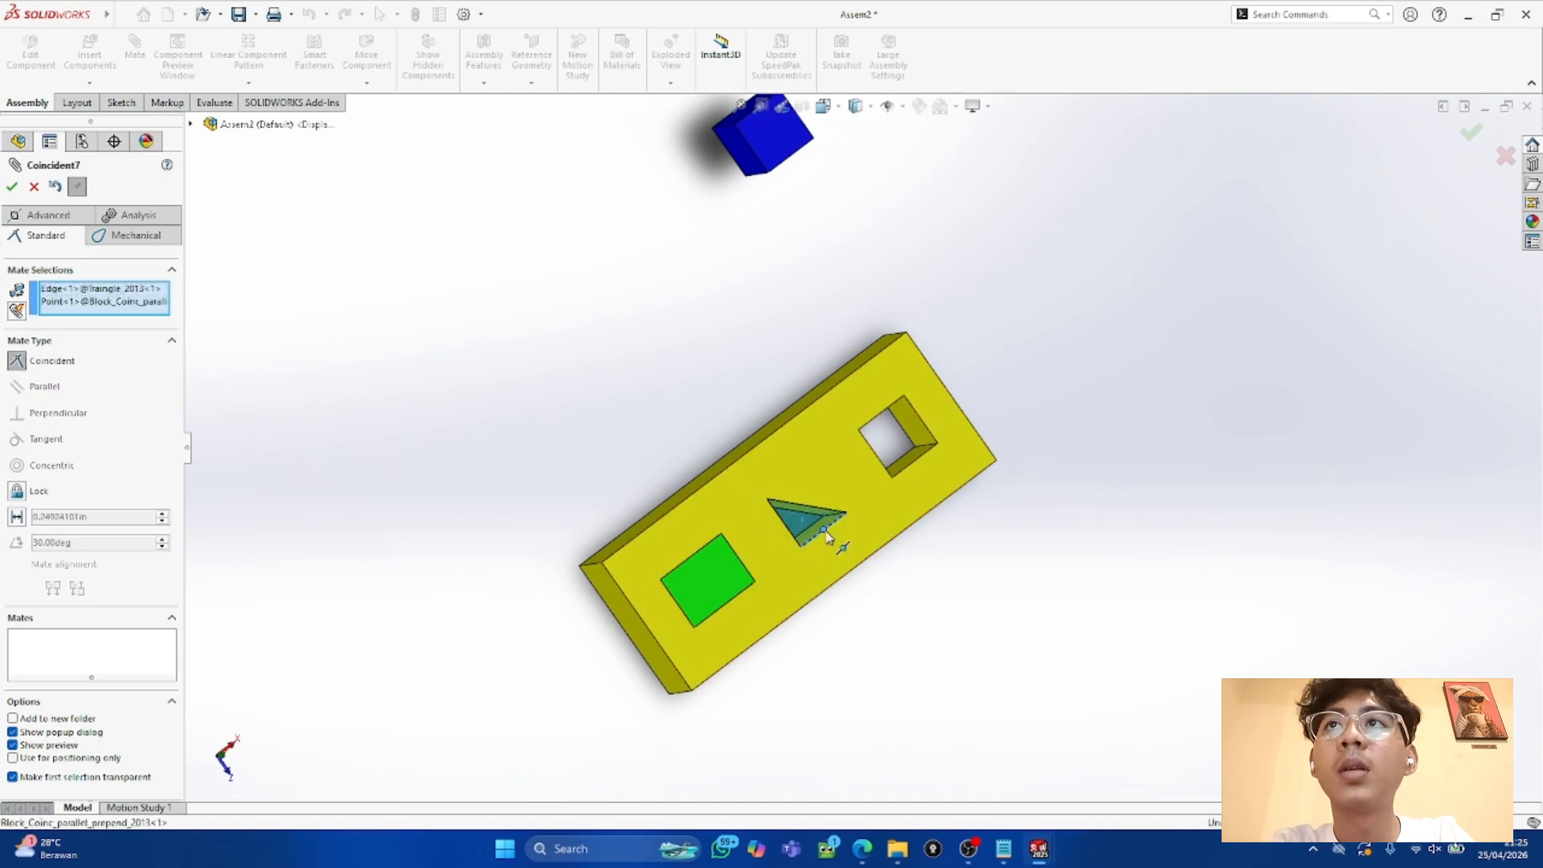
{"action": "left_click", "coordinate": [12, 189]}
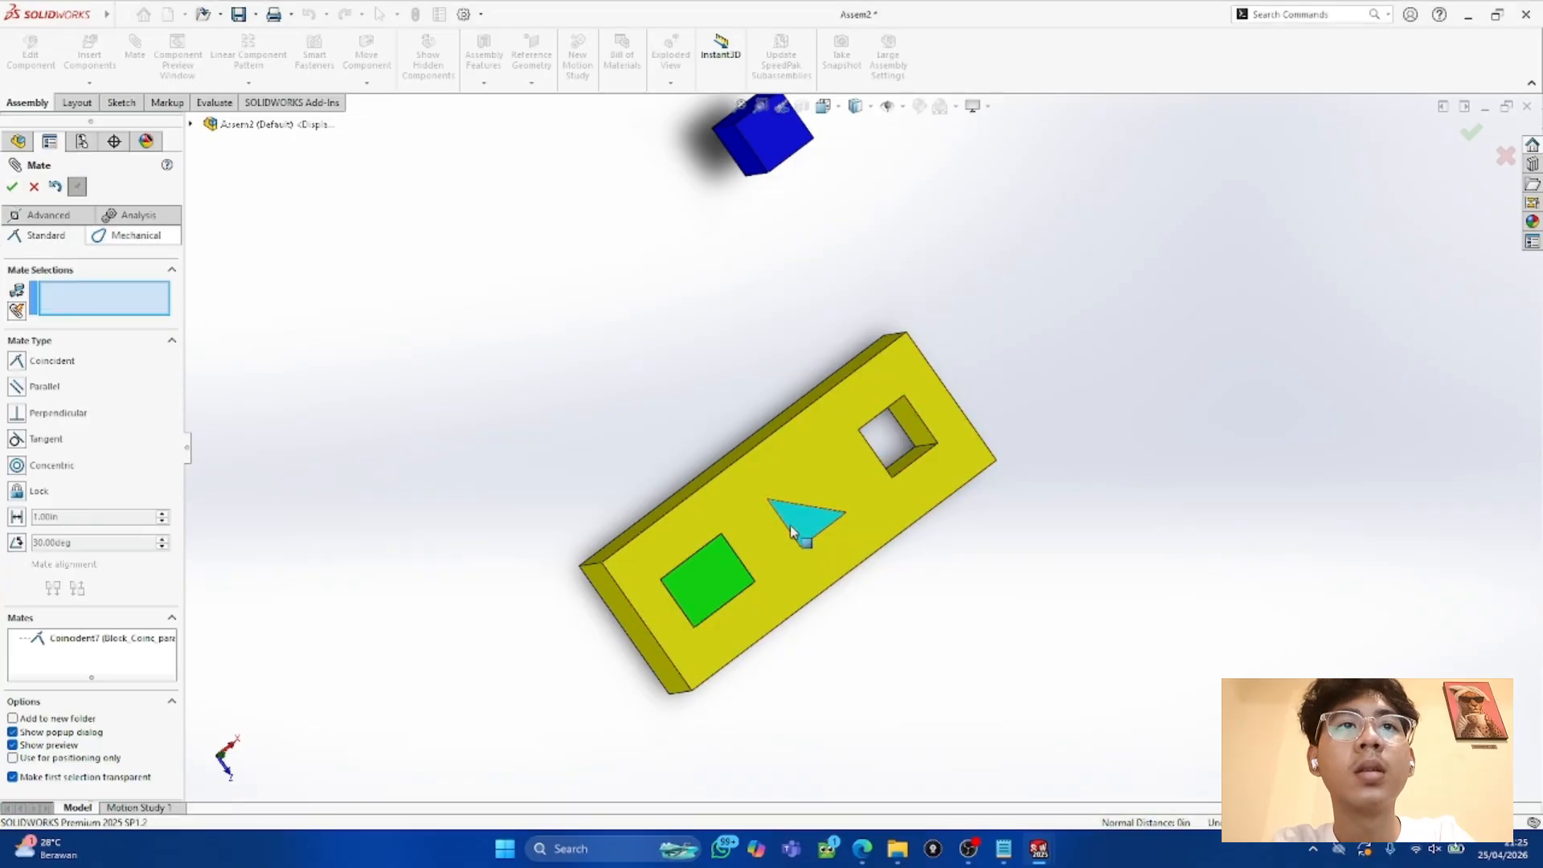
{"action": "middle_click_drag", "start_coordinate": [1069, 635], "coordinate": [1032, 626]}
{"action": "scroll", "coordinate": [1008, 558], "scroll_direction": "down", "scroll_amount": 6}
{"action": "scroll", "coordinate": [549, 430], "scroll_direction": "up", "scroll_amount": 3}
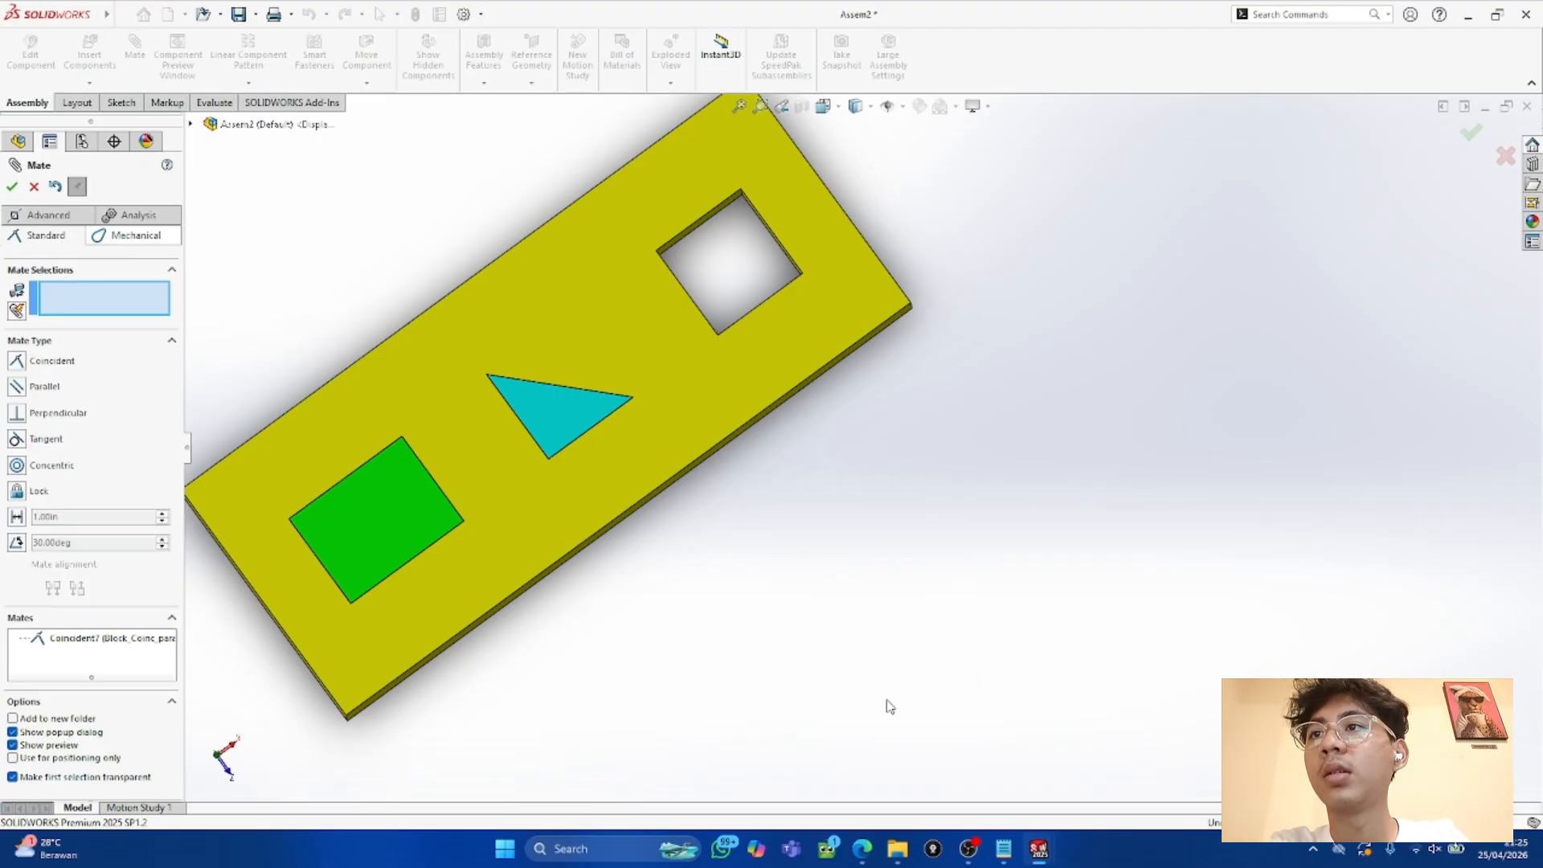
{"action": "left_click", "coordinate": [138, 210]}
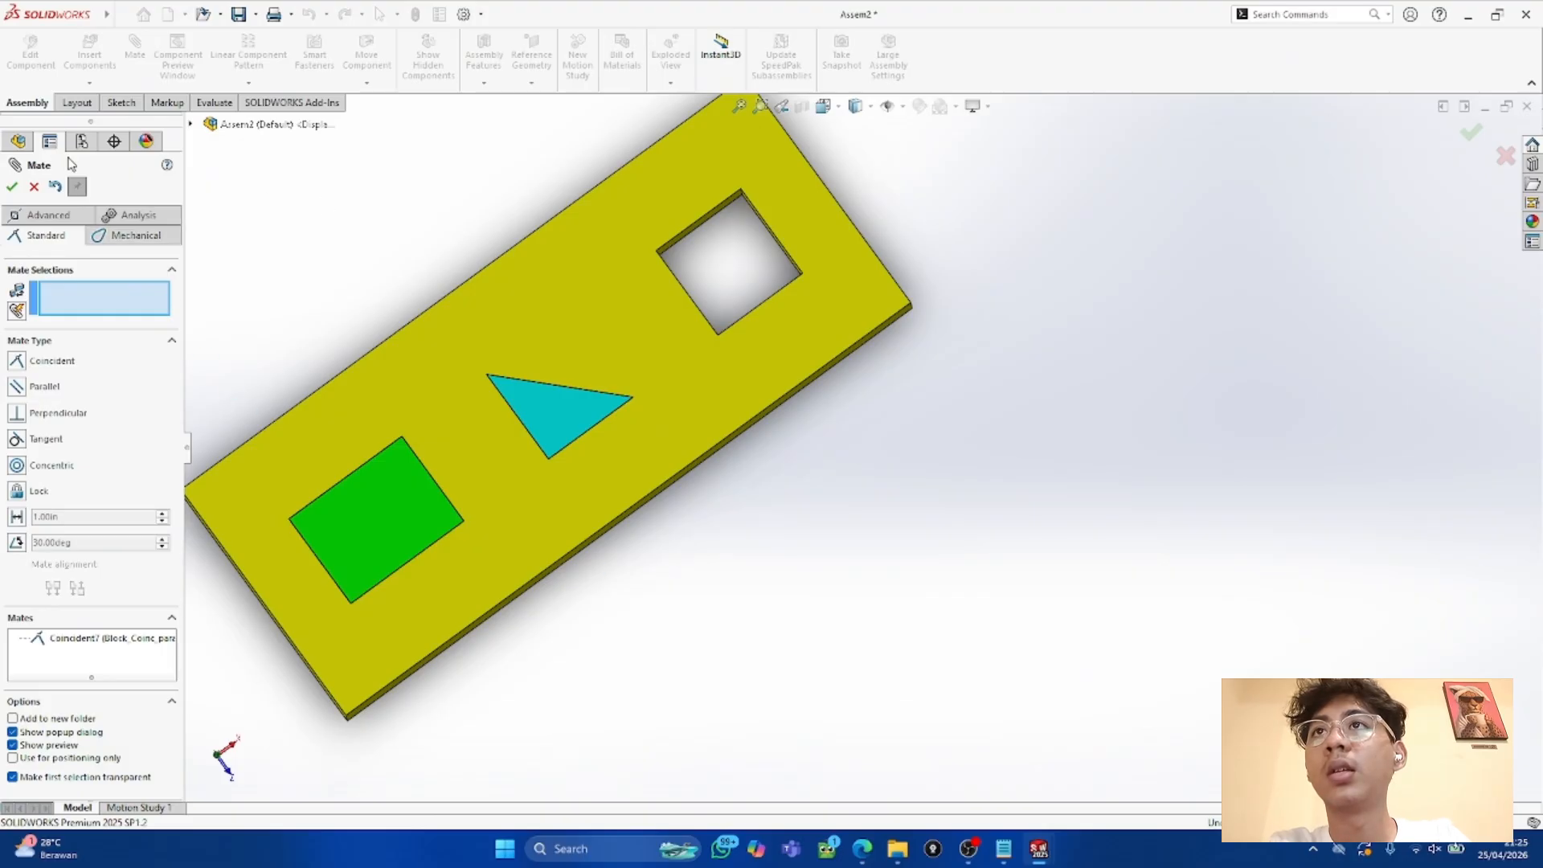
{"action": "left_click", "coordinate": [10, 187]}
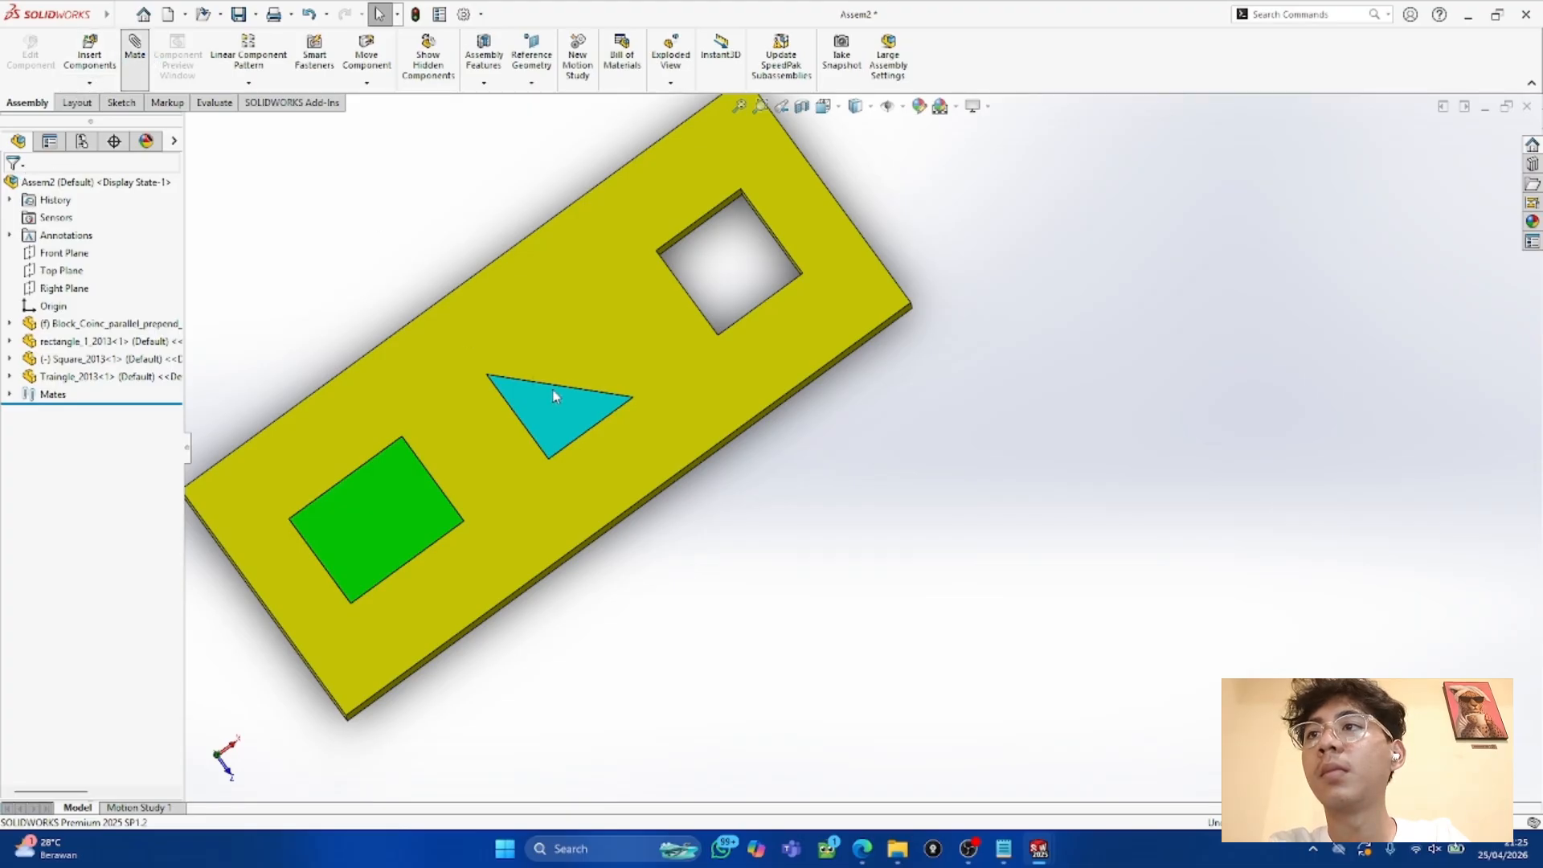
Step: Examine how the green rectangle and cyan triangle sit in their holes in the yellow block
{"action": "middle_click_drag", "start_coordinate": [554, 426], "coordinate": [515, 427]}
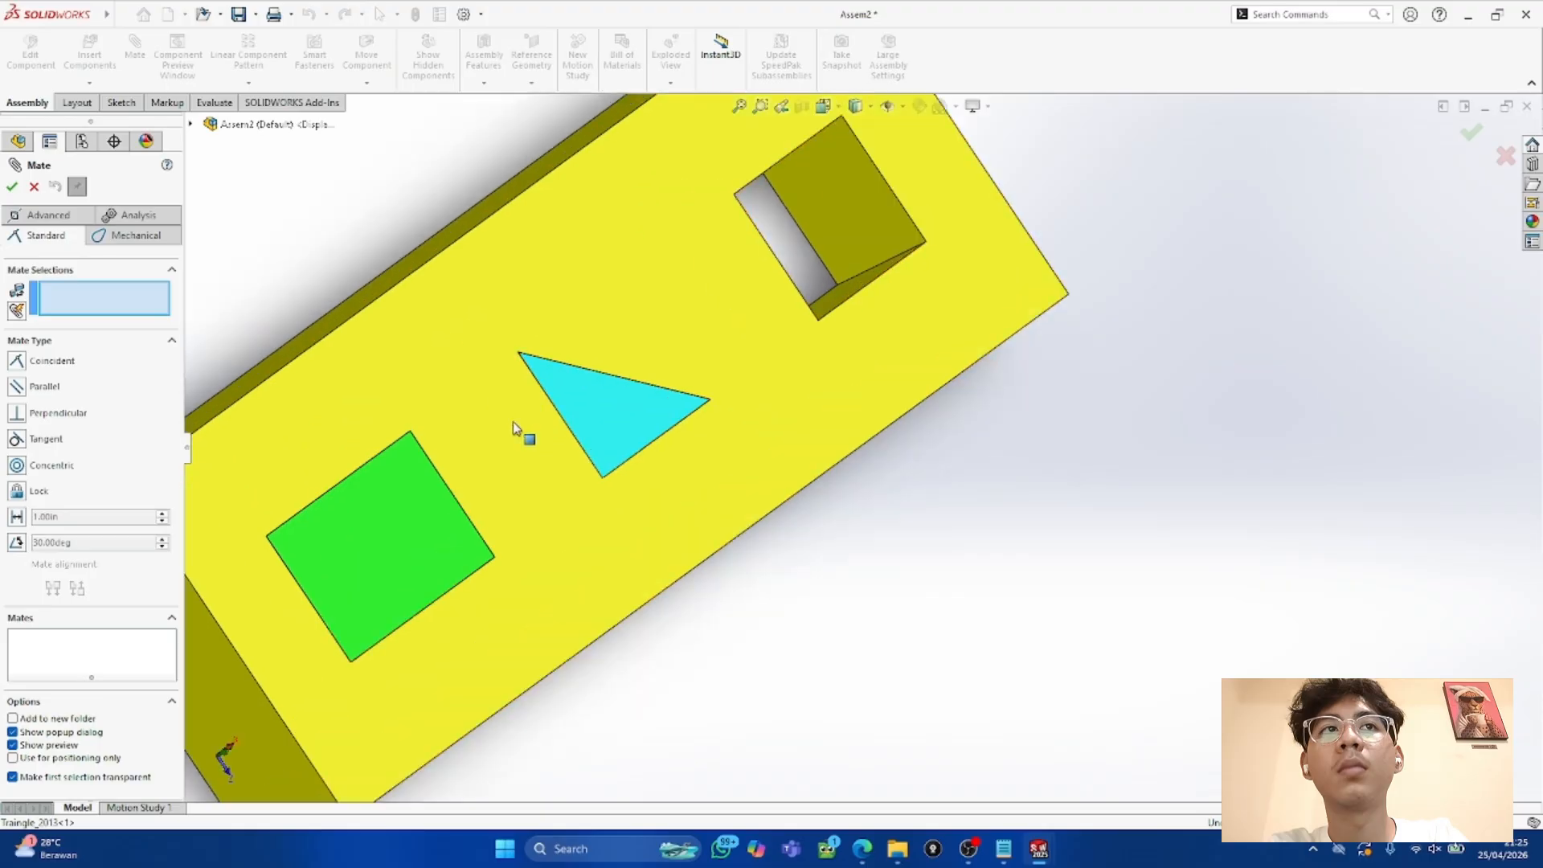
{"action": "scroll", "coordinate": [515, 427], "scroll_direction": "down", "scroll_amount": 6}
{"action": "middle_click_drag", "start_coordinate": [678, 485], "coordinate": [715, 454]}
{"action": "scroll", "coordinate": [715, 454], "scroll_direction": "up", "scroll_amount": 5}
{"action": "middle_click_drag", "start_coordinate": [1329, 561], "coordinate": [1411, 624]}
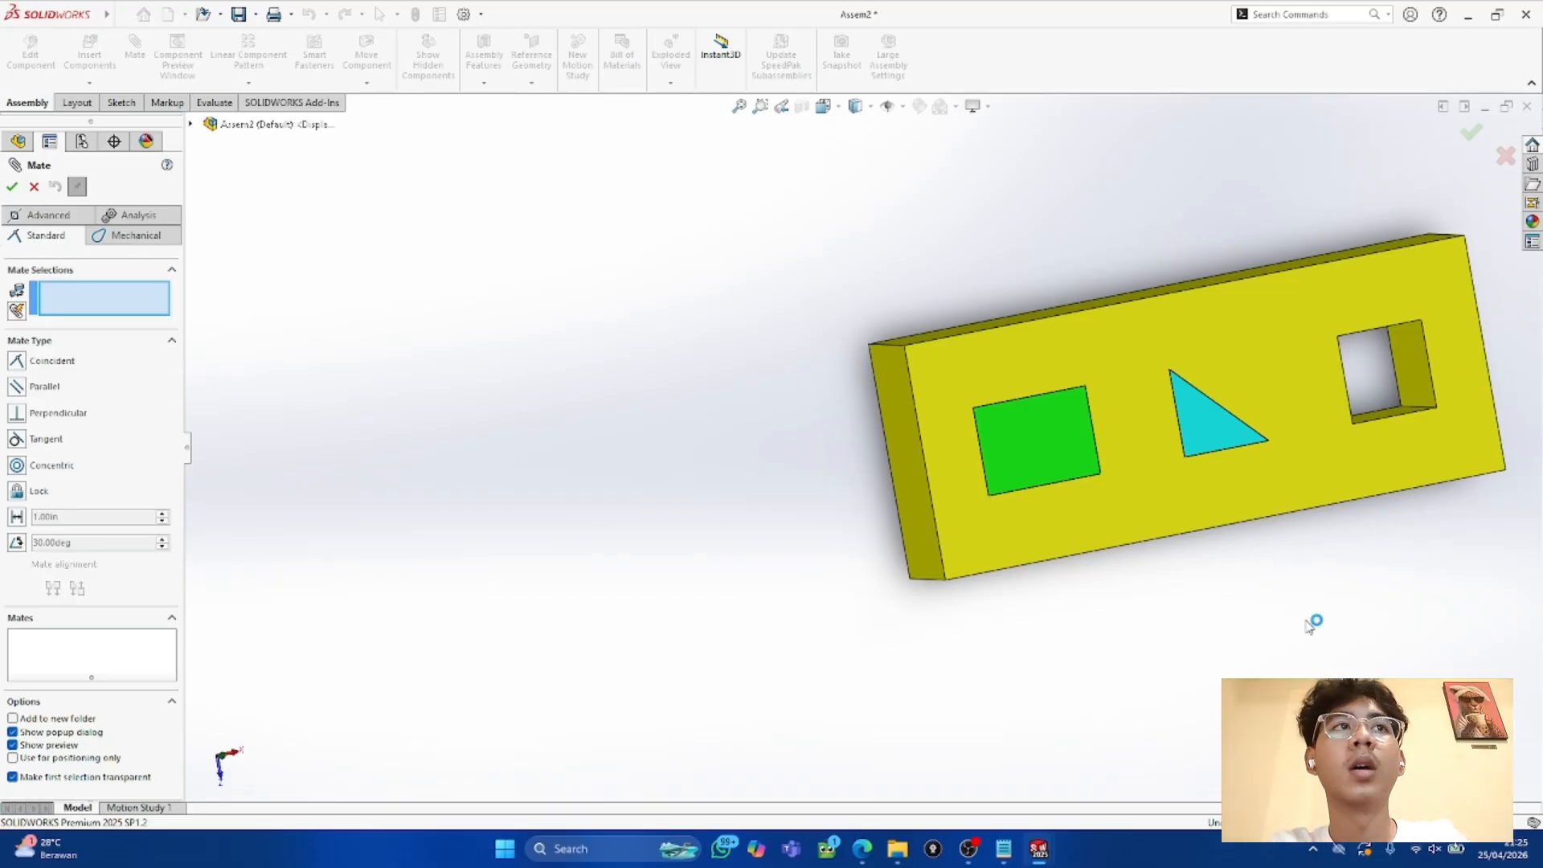
{"action": "scroll", "coordinate": [1063, 369], "scroll_direction": "up", "scroll_amount": 1}
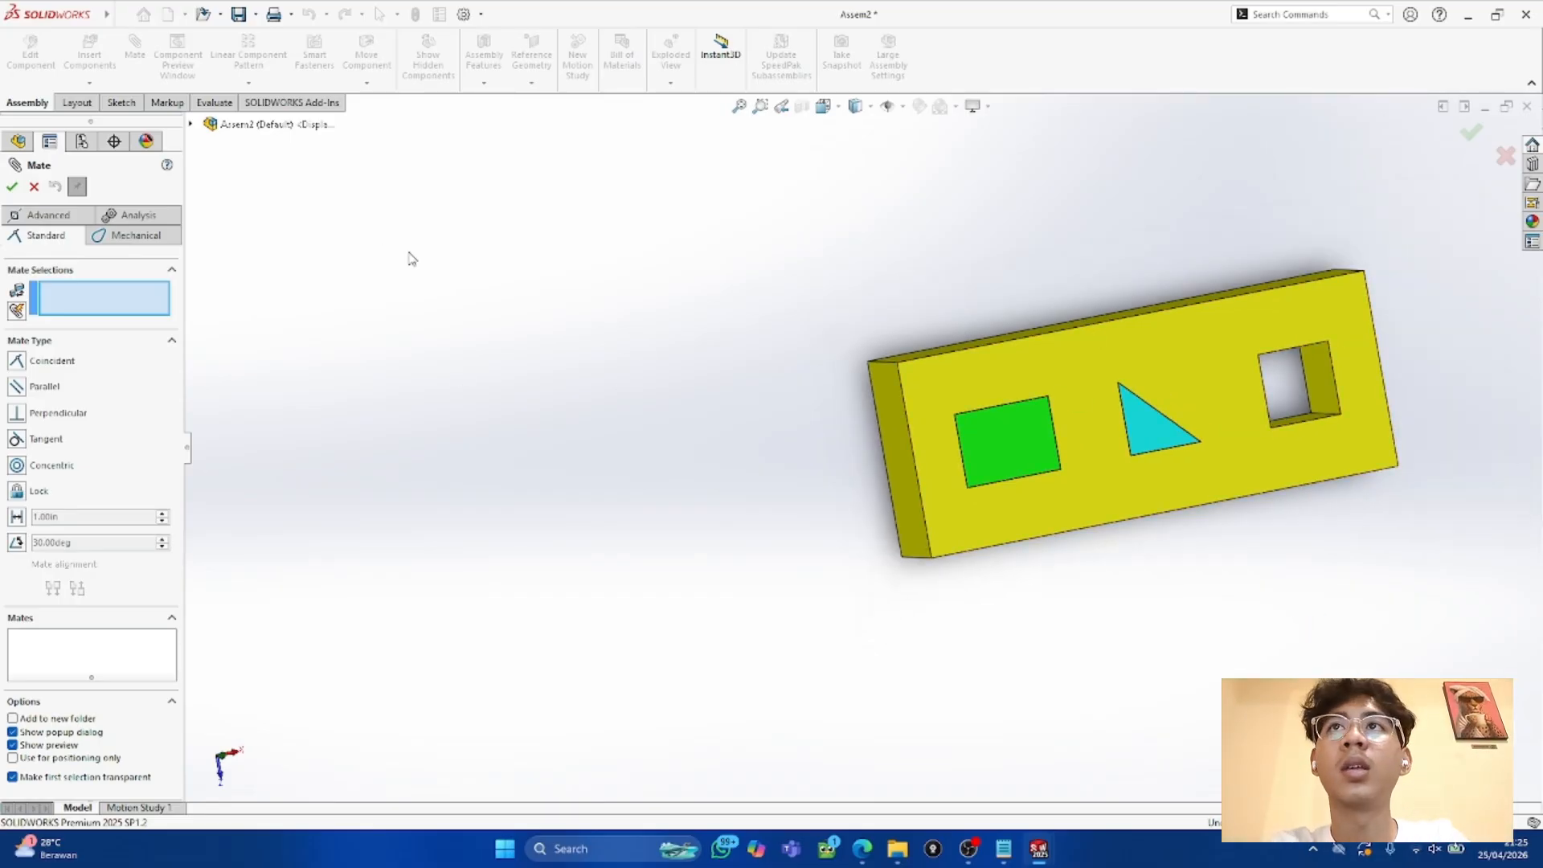
{"action": "scroll", "coordinate": [852, 409], "scroll_direction": "up", "scroll_amount": 3}
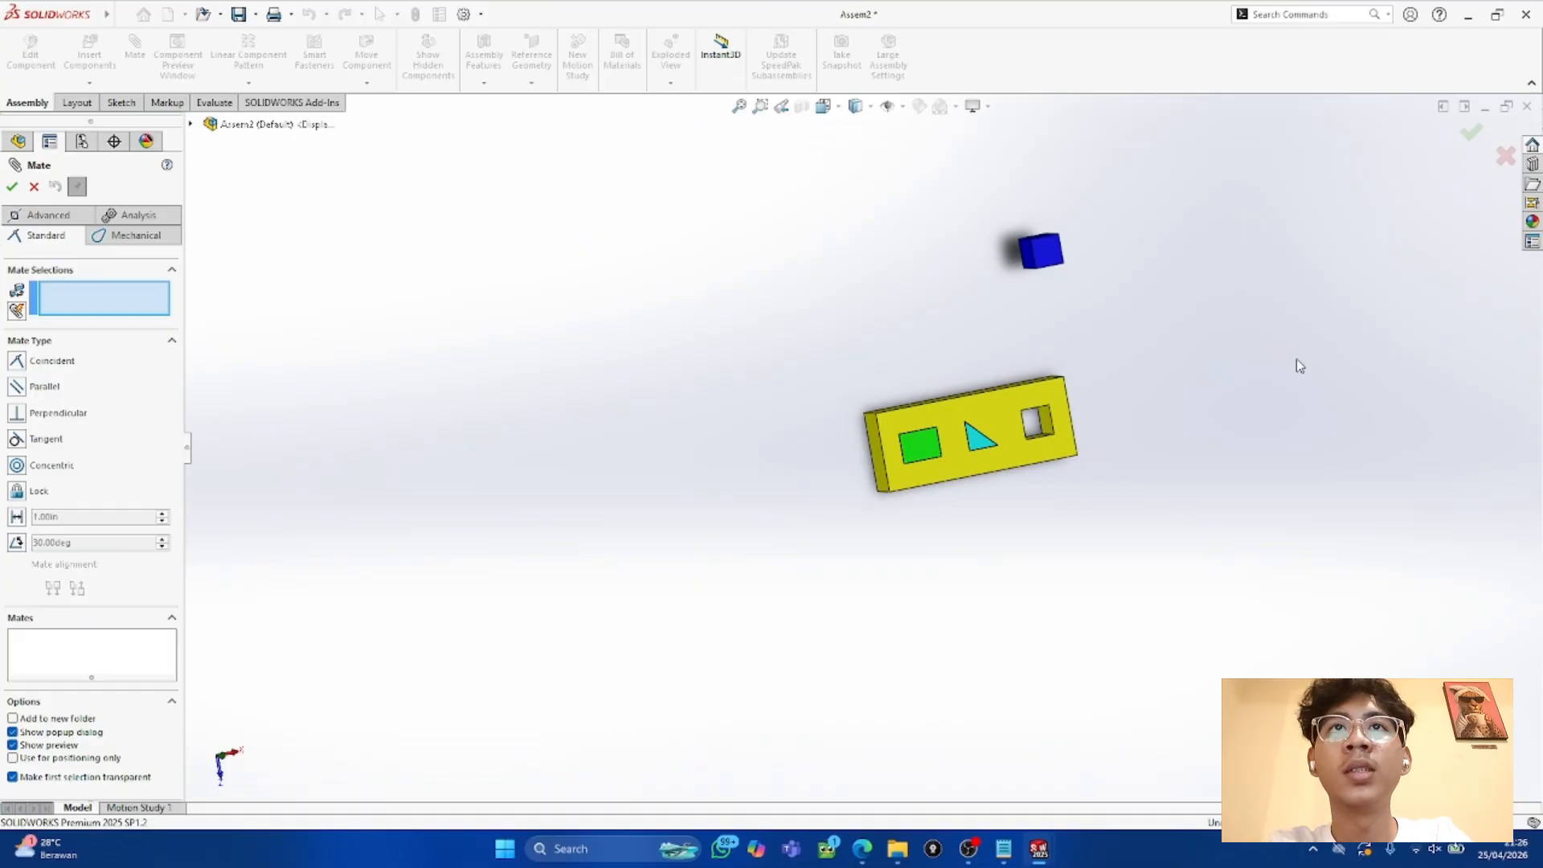
Step: Add a coincident mate between a face of the blue square and the lower wall of the block's square hole
{"action": "scroll", "coordinate": [1295, 359], "scroll_direction": "down", "scroll_amount": 6}
{"action": "scroll", "coordinate": [1117, 329], "scroll_direction": "up", "scroll_amount": 3}
{"action": "scroll", "coordinate": [568, 211], "scroll_direction": "down", "scroll_amount": 2}
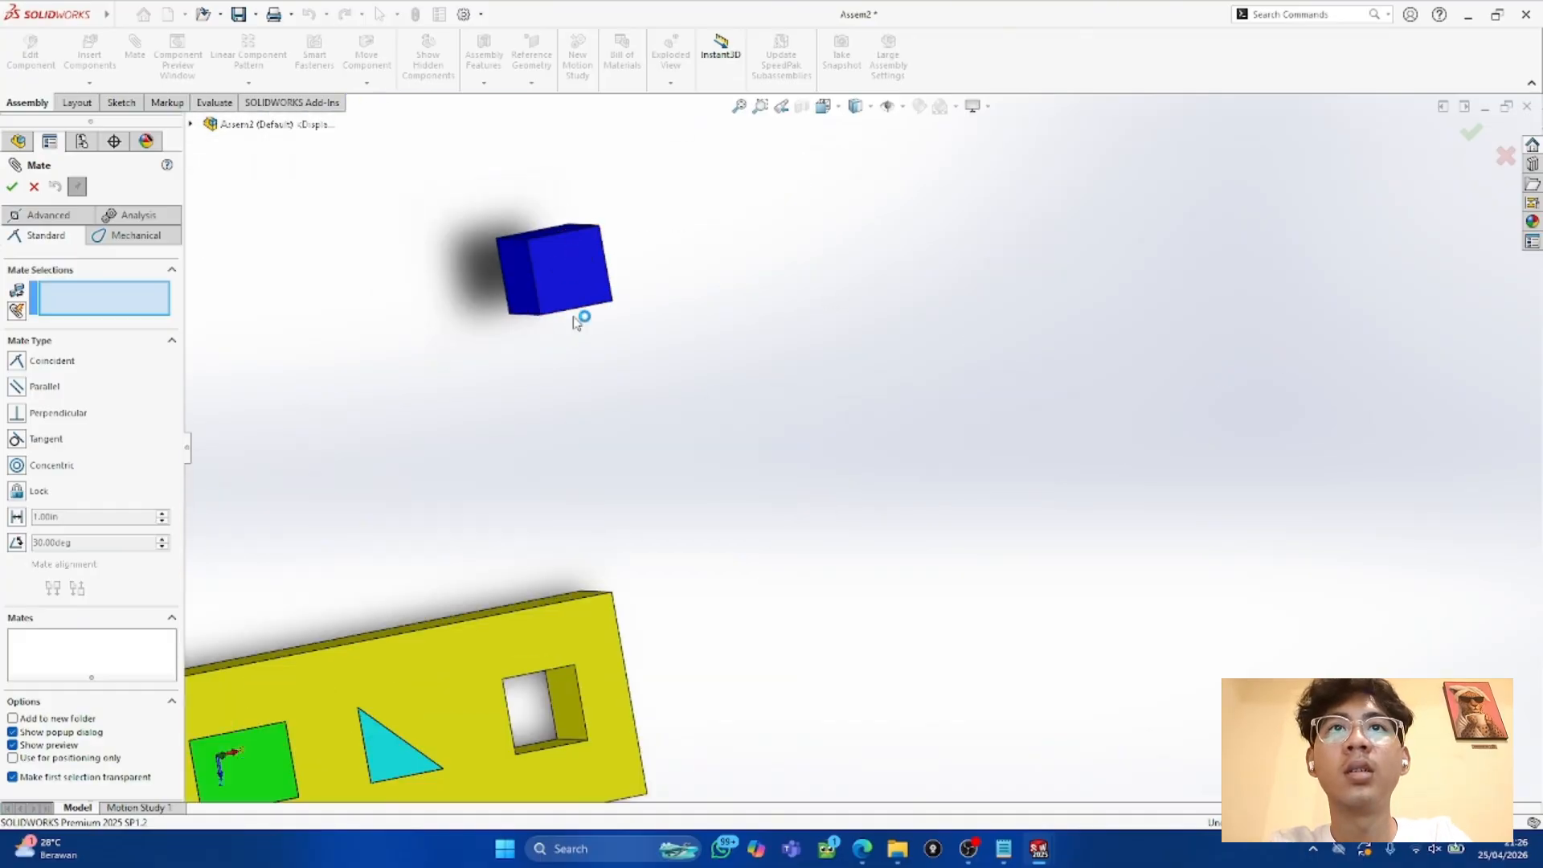
{"action": "middle_click_drag", "start_coordinate": [568, 315], "coordinate": [580, 359]}
{"action": "left_click", "coordinate": [591, 294]}
{"action": "middle_click_drag", "start_coordinate": [584, 492], "coordinate": [585, 652]}
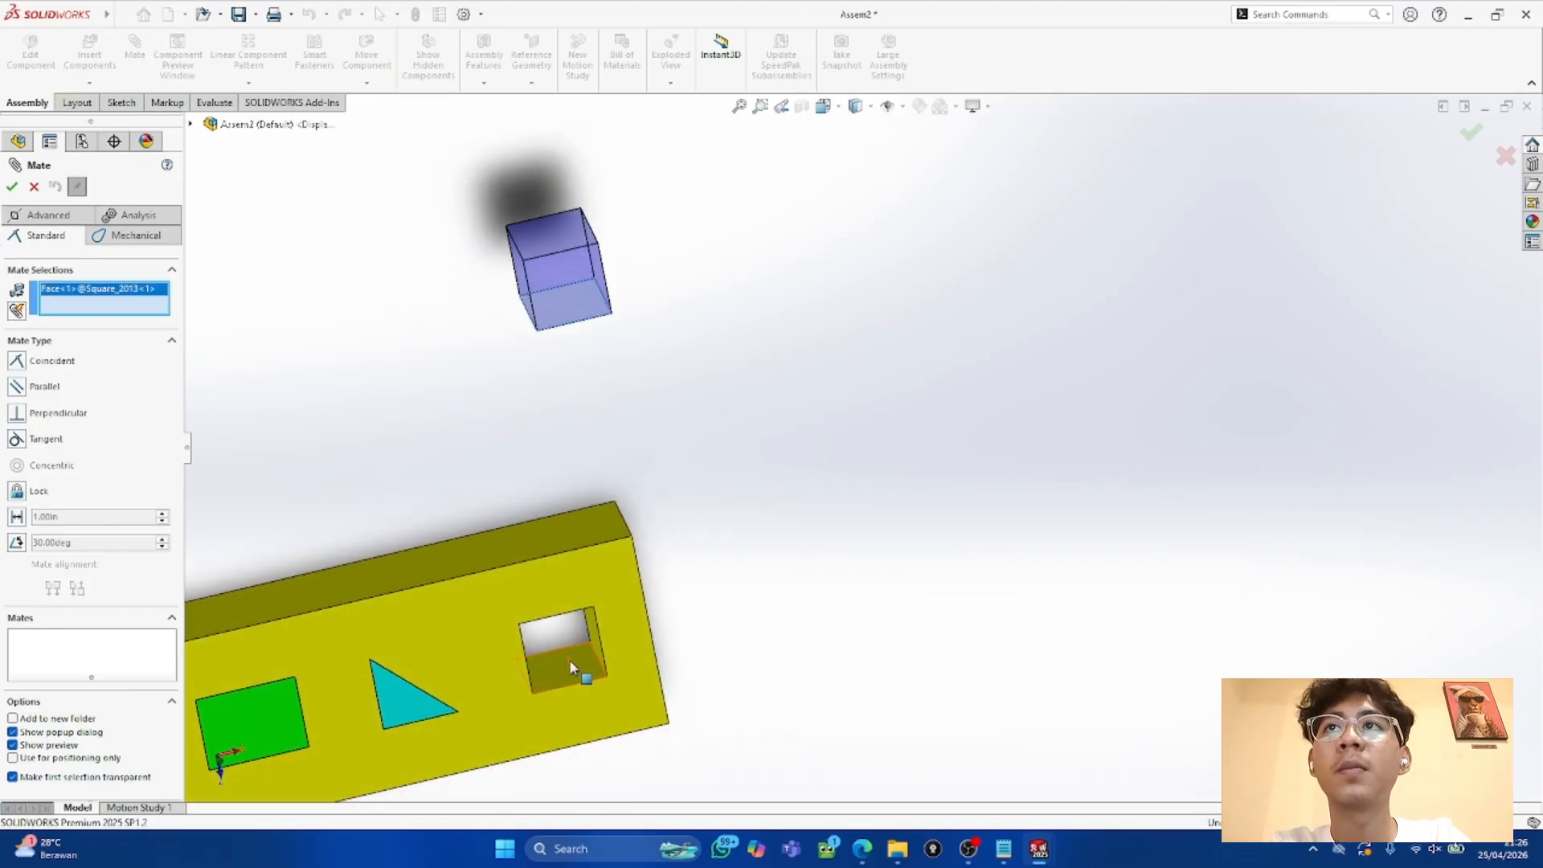
{"action": "left_click", "coordinate": [587, 679]}
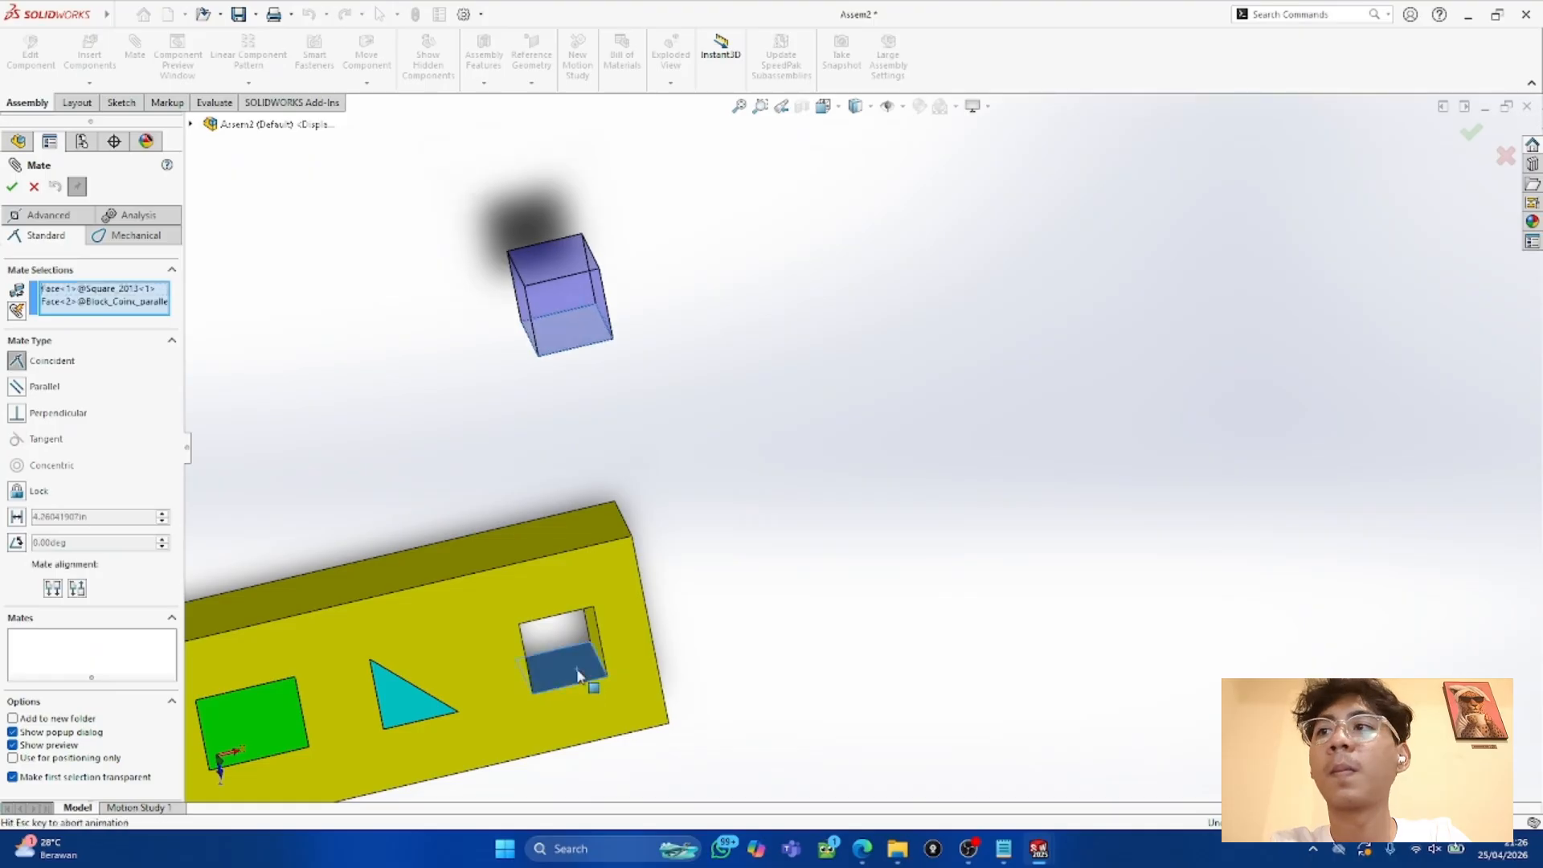
{"action": "middle_click_drag", "start_coordinate": [751, 587], "coordinate": [658, 579]}
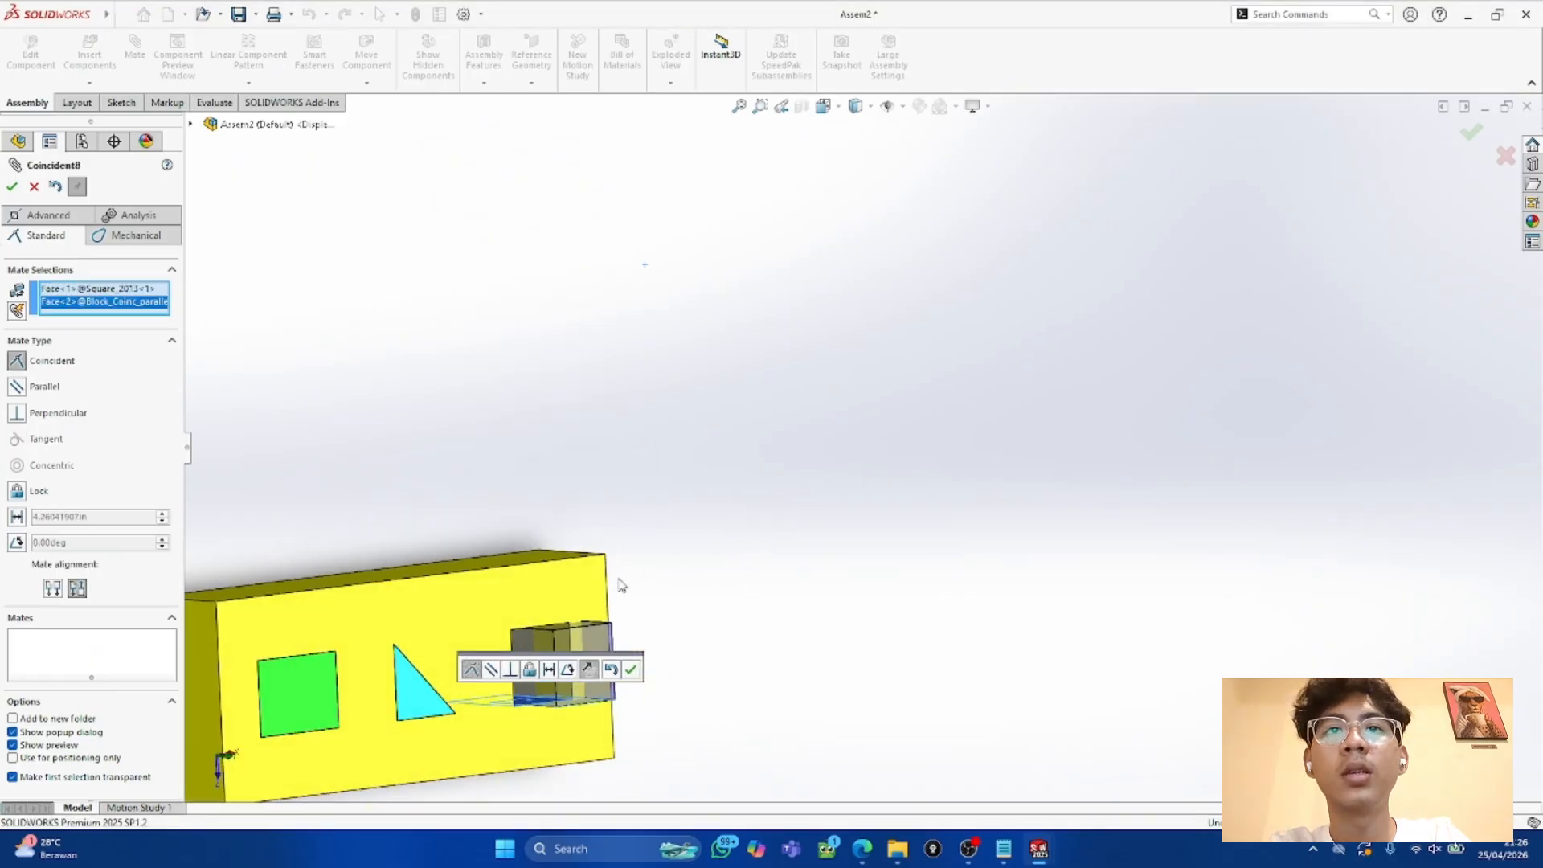
{"action": "mouse_move", "coordinate": [634, 630]}
{"action": "middle_mouse_down"}
{"action": "mouse_move", "coordinate": [613, 613]}
{"action": "mouse_move", "coordinate": [623, 623]}
{"action": "middle_mouse_up"}
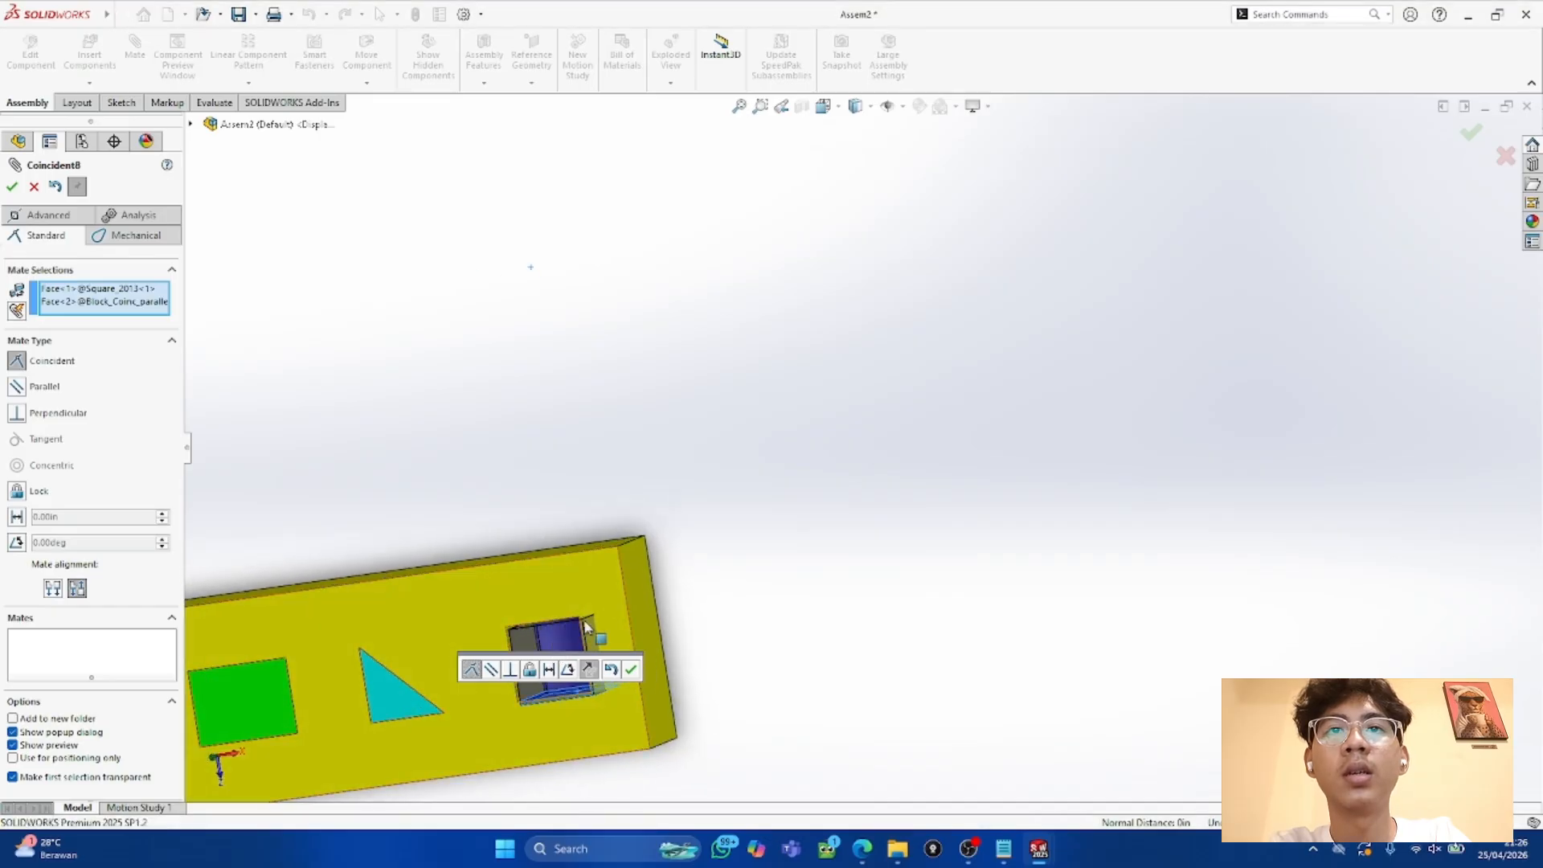
{"action": "left_click", "coordinate": [13, 187]}
Step: Pull the blue square out of its hole to beyond the block, and finish the Mate command
{"action": "middle_click_drag", "start_coordinate": [417, 427], "coordinate": [487, 495]}
{"action": "left_click_drag", "start_coordinate": [577, 695], "coordinate": [450, 498]}
{"action": "left_click", "coordinate": [12, 187]}
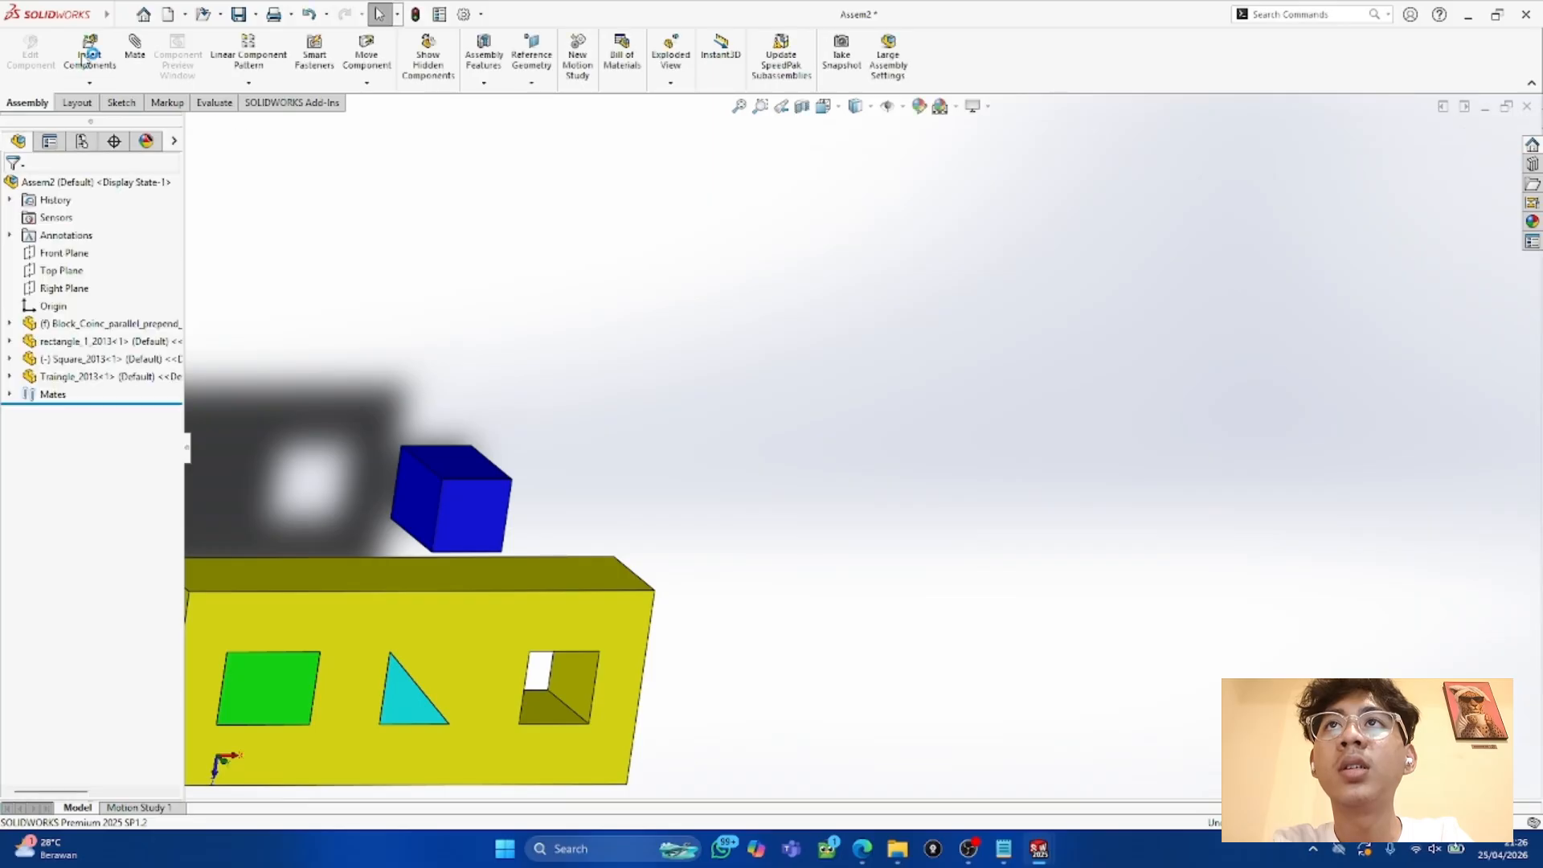
Step: Add a coincident mate between a side face of the blue square and the matching side wall of the square hole
{"action": "left_click", "coordinate": [447, 529]}
{"action": "middle_click_drag", "start_coordinate": [447, 529], "coordinate": [620, 593]}
{"action": "left_click", "coordinate": [258, 619]}
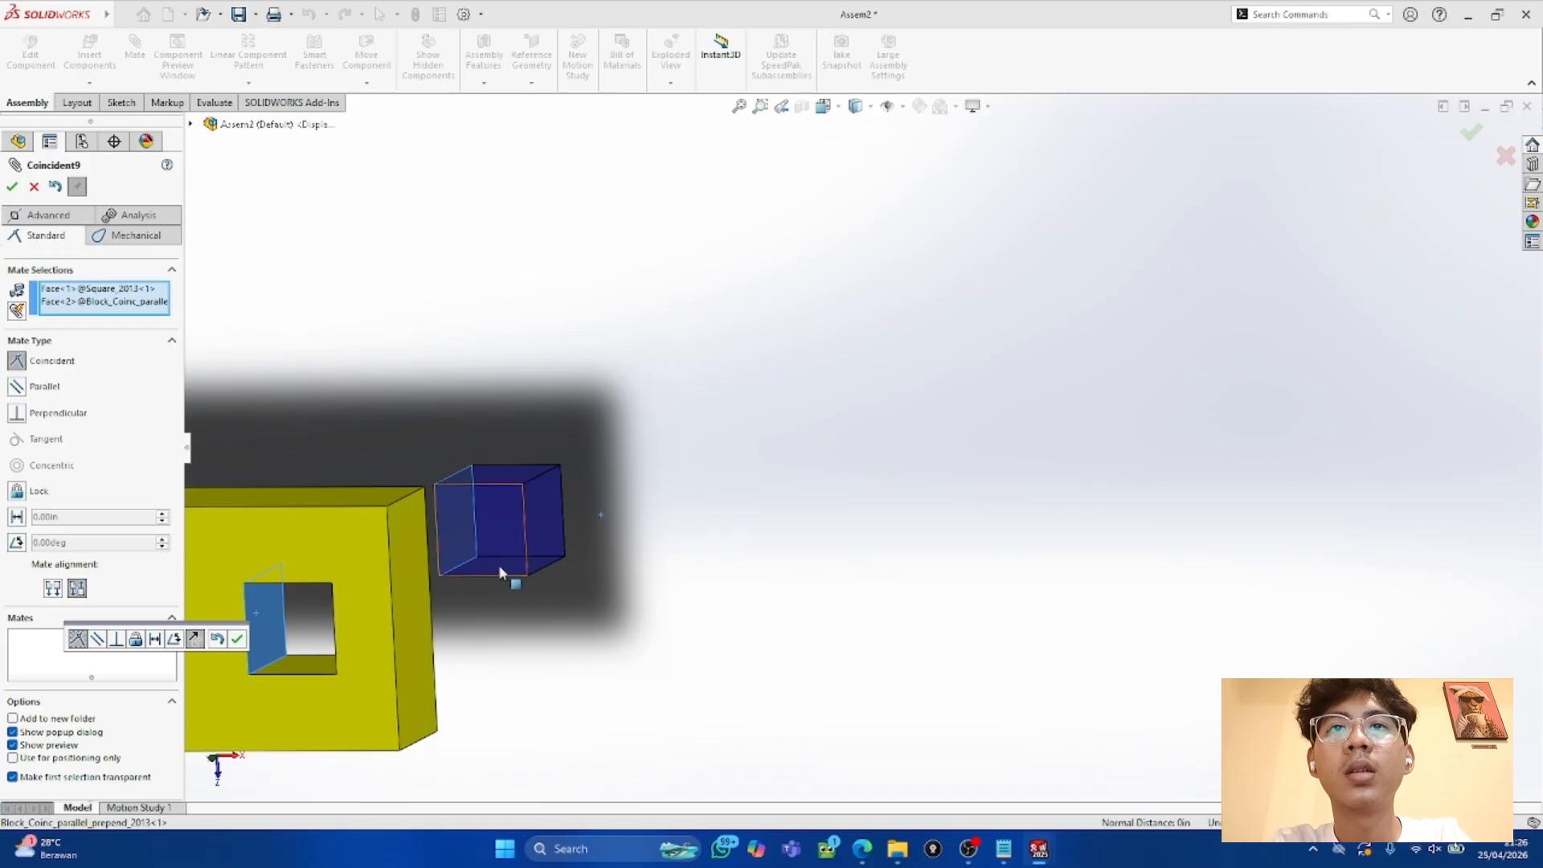
{"action": "middle_click_drag", "start_coordinate": [526, 572], "coordinate": [501, 608]}
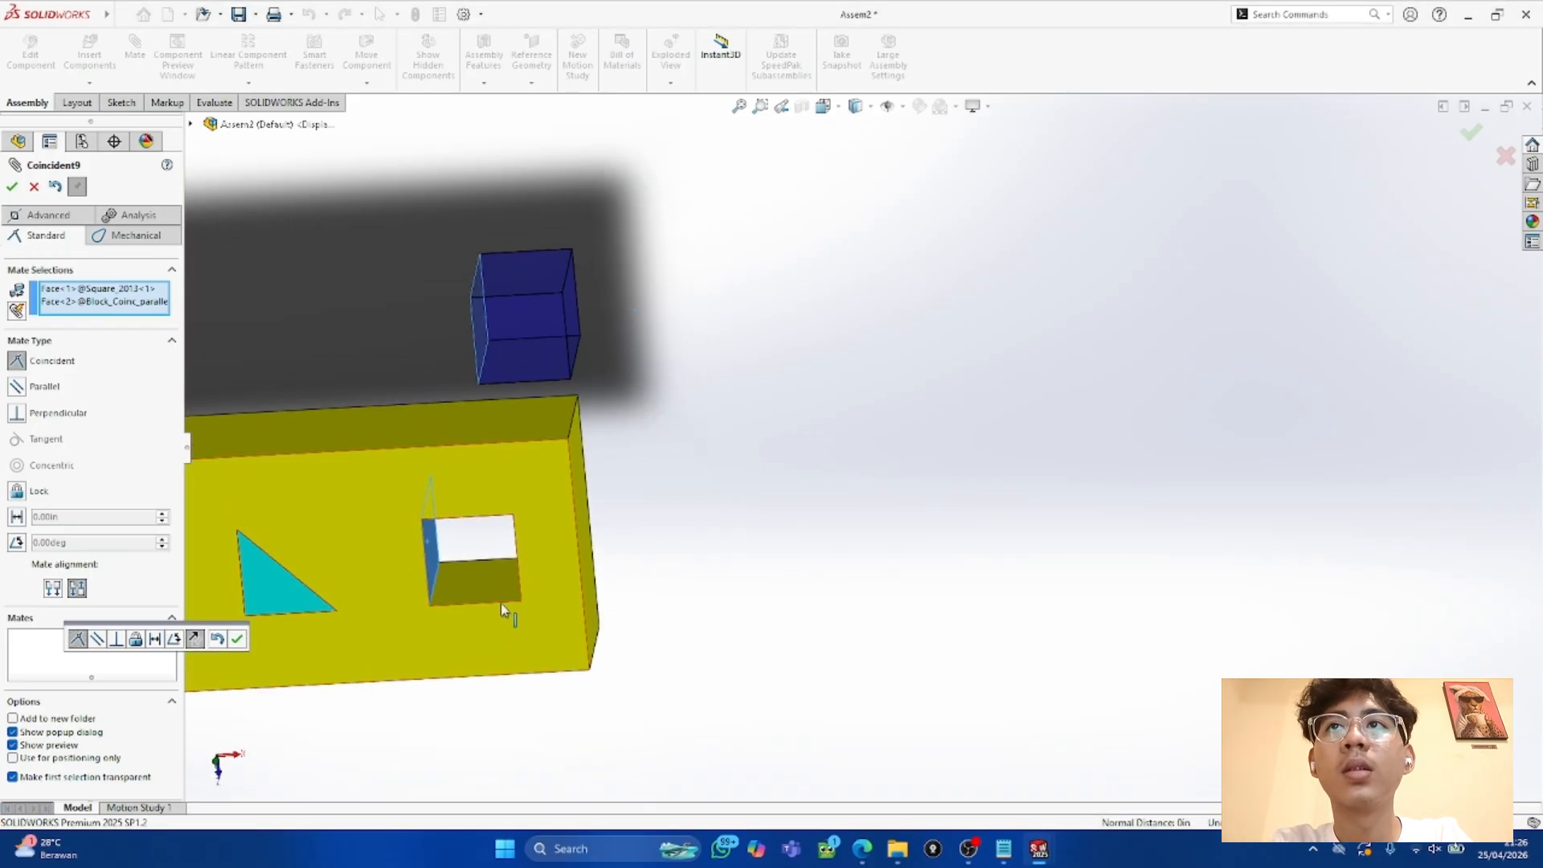
{"action": "left_click", "coordinate": [12, 186]}
Step: Mate the blue square's underside coincident with the square hole's lower wall, and finish the Mate command
{"action": "middle_click_drag", "start_coordinate": [536, 368], "coordinate": [613, 178]}
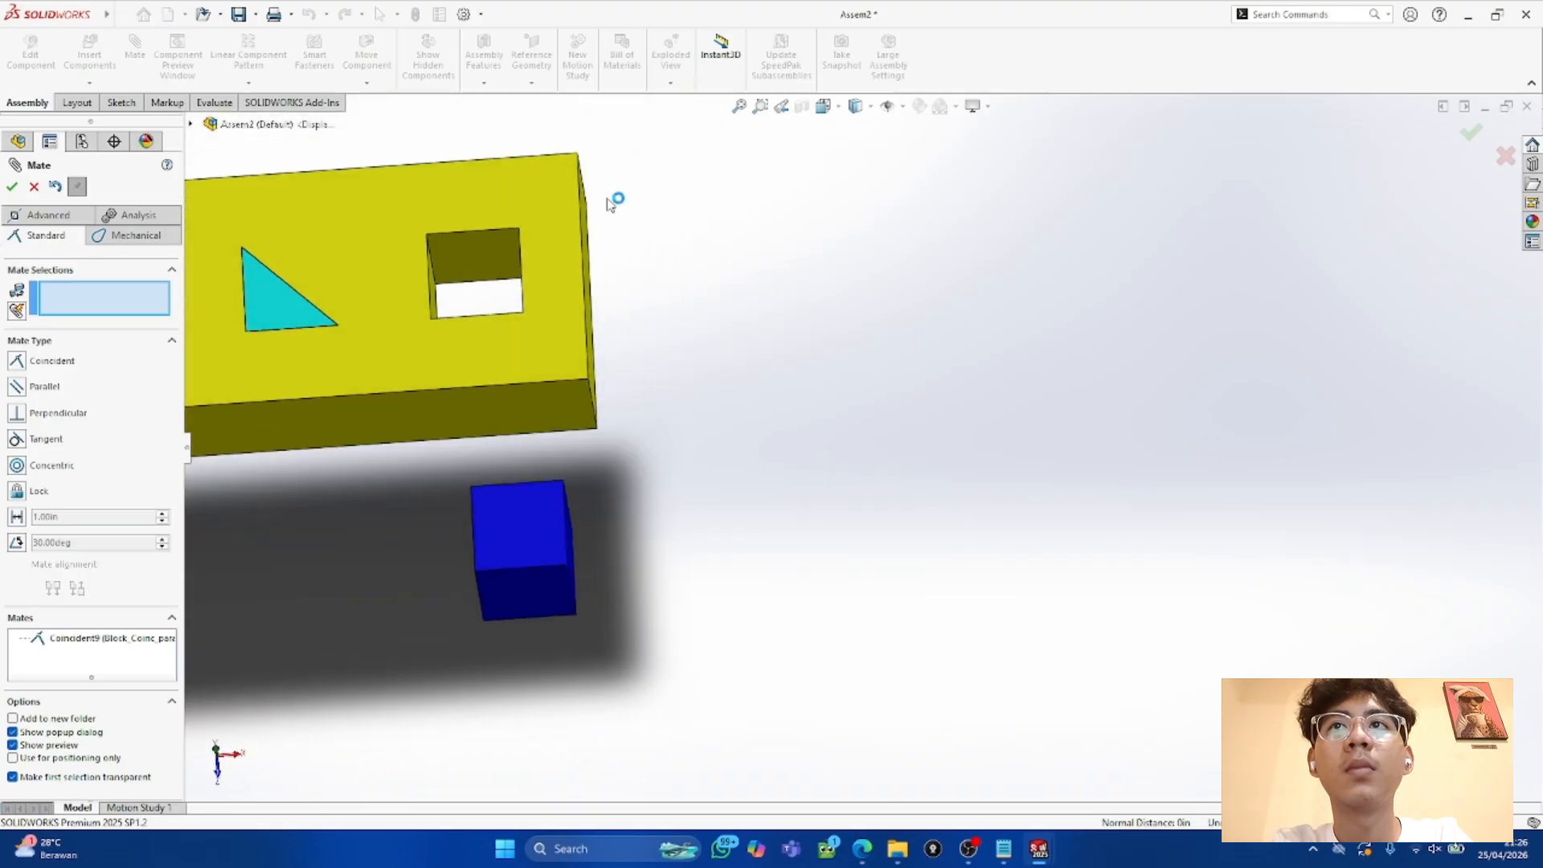
{"action": "left_click", "coordinate": [531, 589]}
{"action": "middle_click_drag", "start_coordinate": [540, 413], "coordinate": [521, 514]}
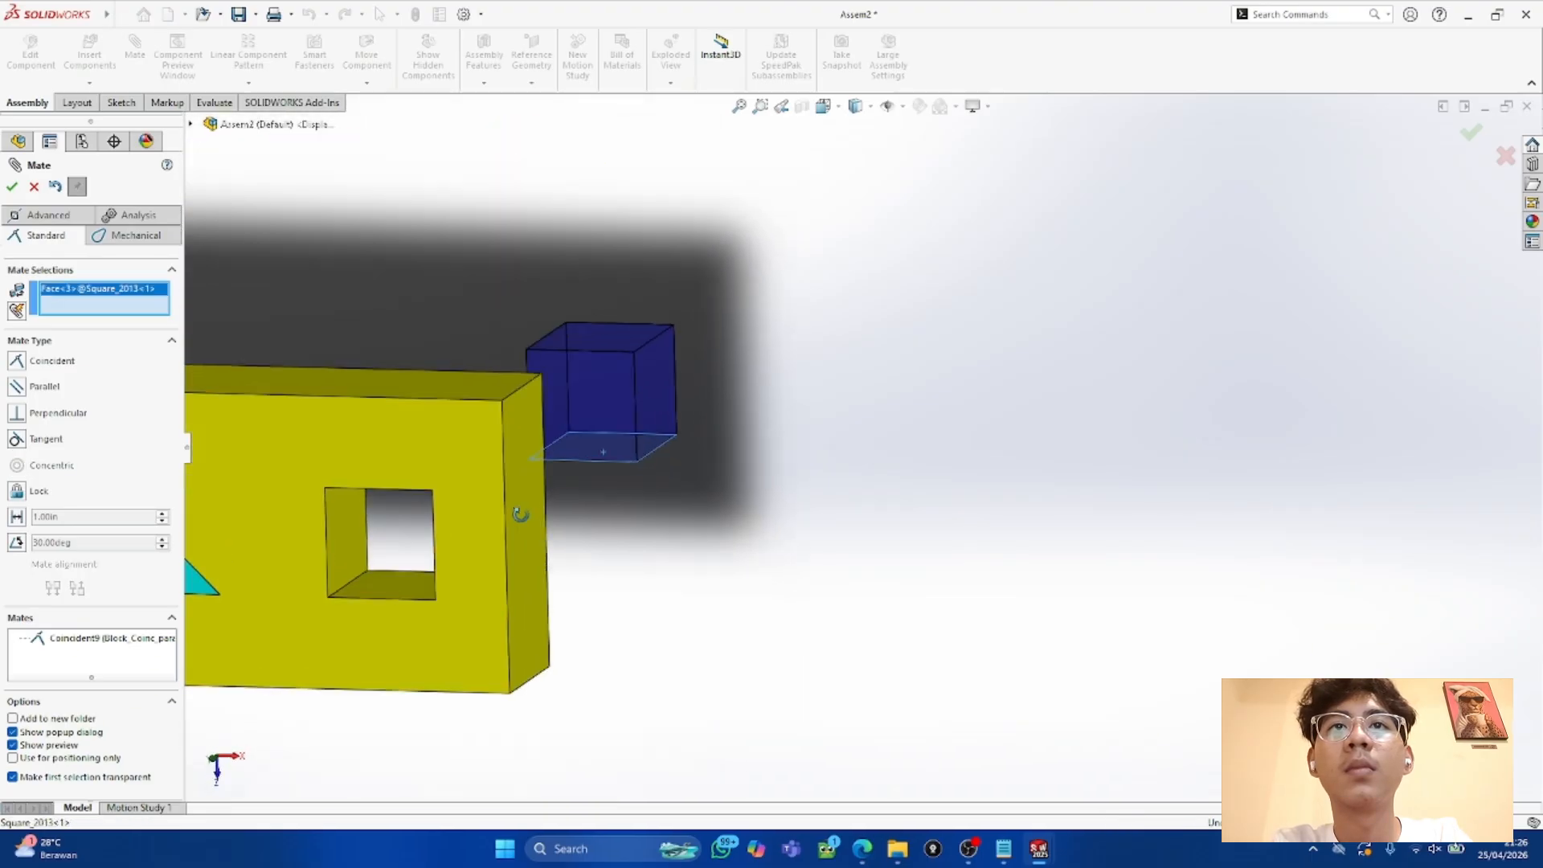
{"action": "left_click", "coordinate": [402, 574]}
{"action": "left_click", "coordinate": [387, 601]}
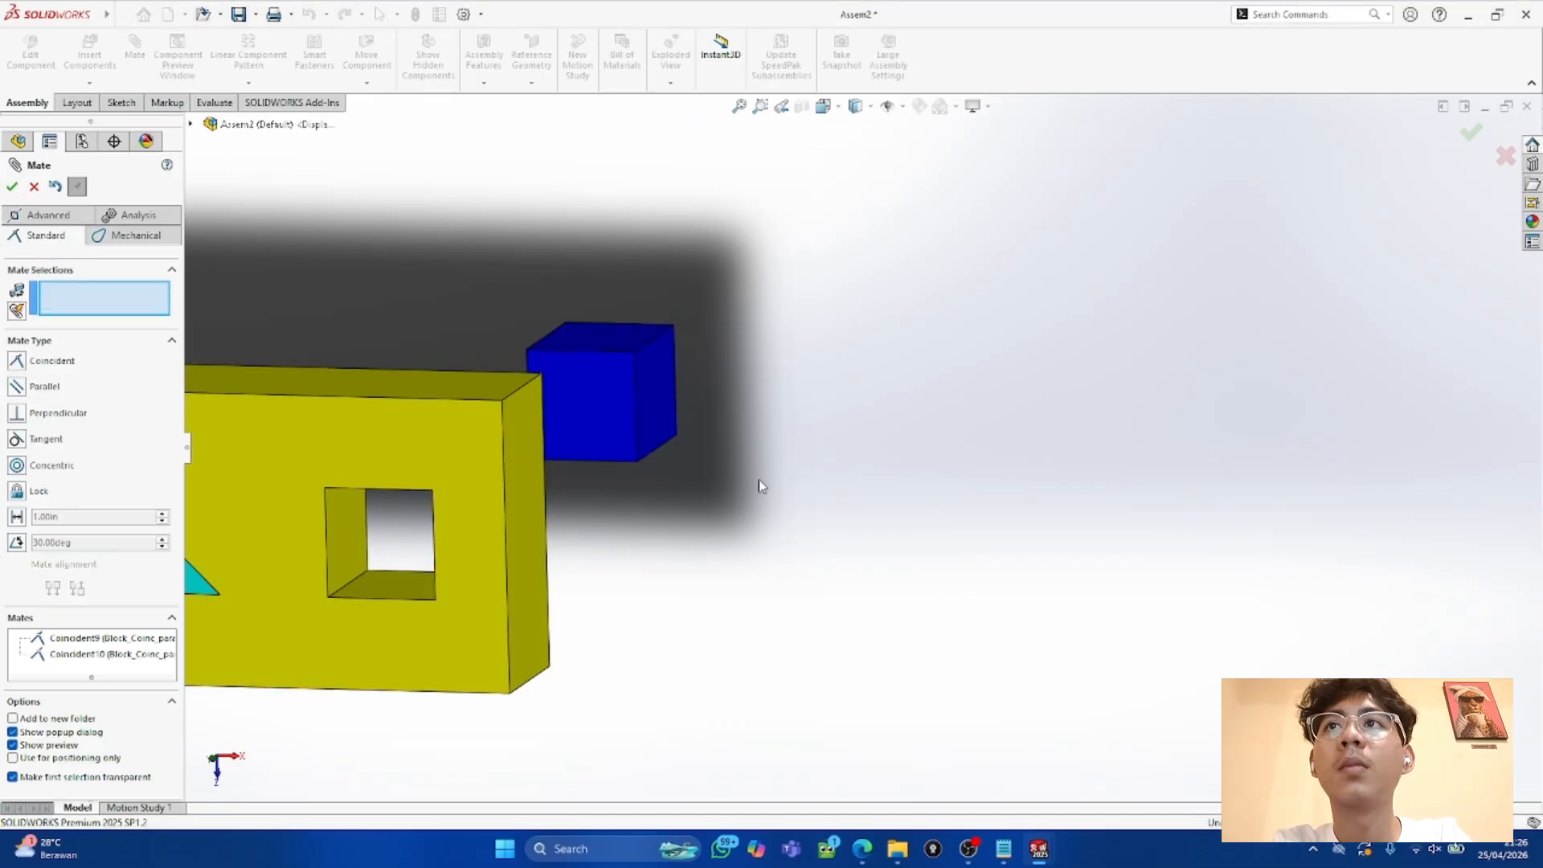
{"action": "left_click", "coordinate": [21, 191]}
Step: Seat the blue square in its hole with a coincident mate between its lower corner vertex and the hole's matching corner
{"action": "middle_click_drag", "start_coordinate": [613, 420], "coordinate": [530, 340]}
{"action": "left_click", "coordinate": [147, 61]}
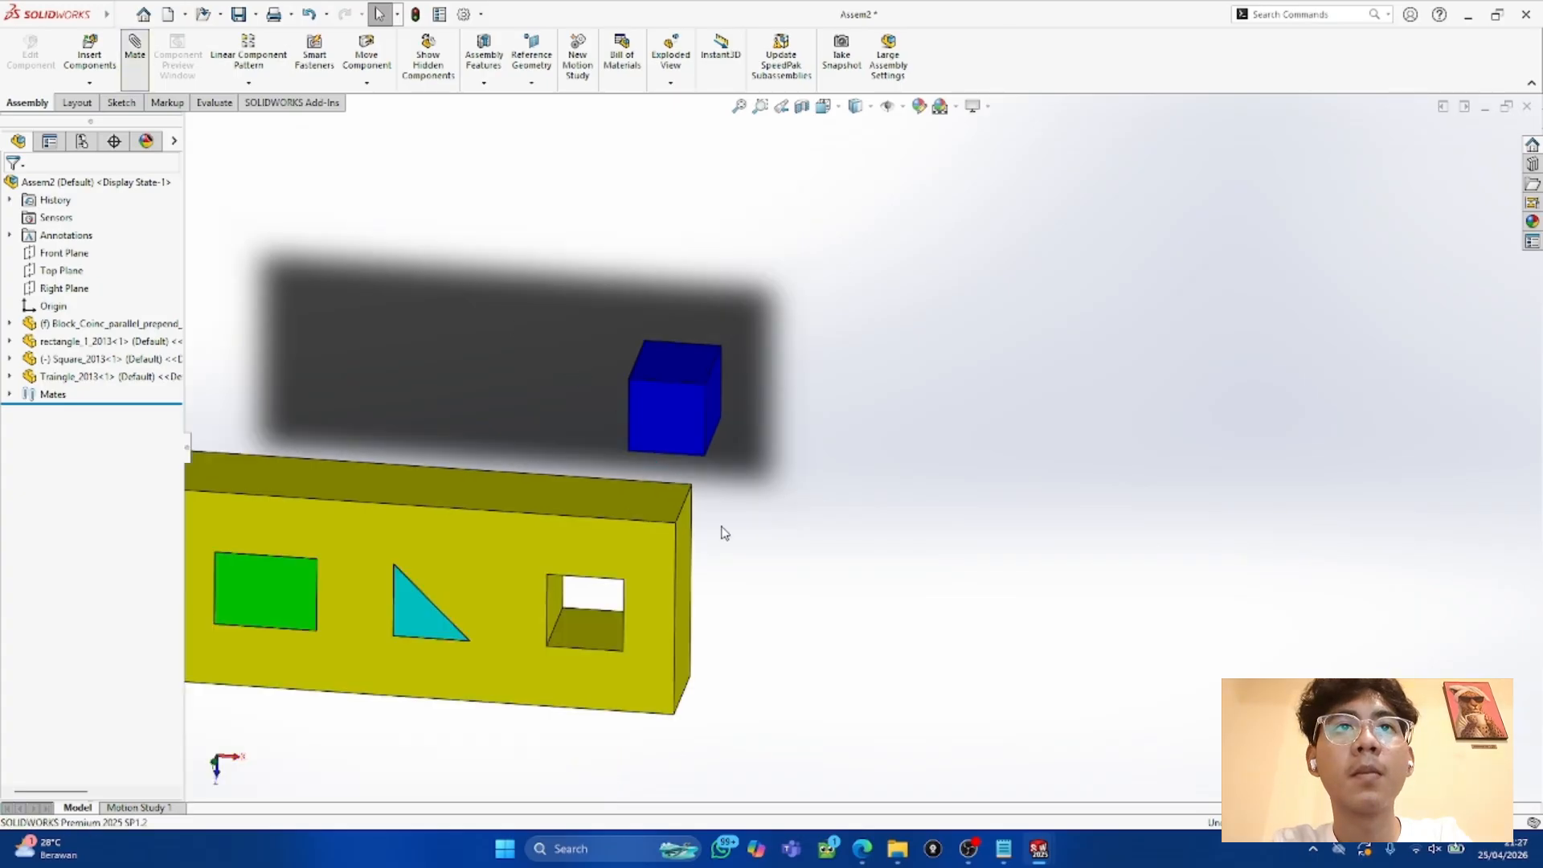
{"action": "left_click", "coordinate": [705, 457]}
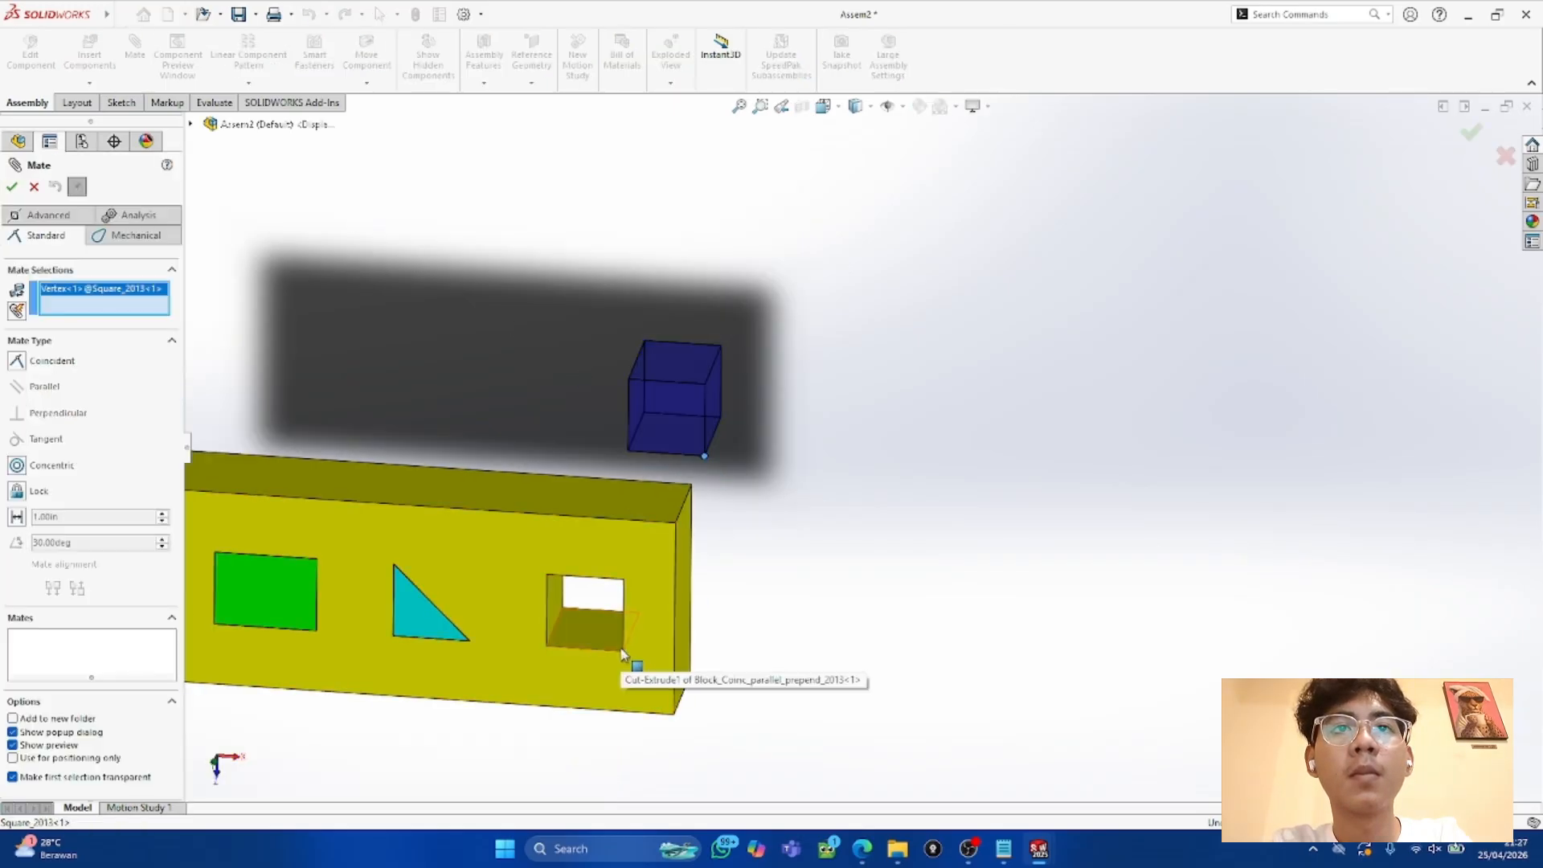
{"action": "left_click", "coordinate": [624, 651]}
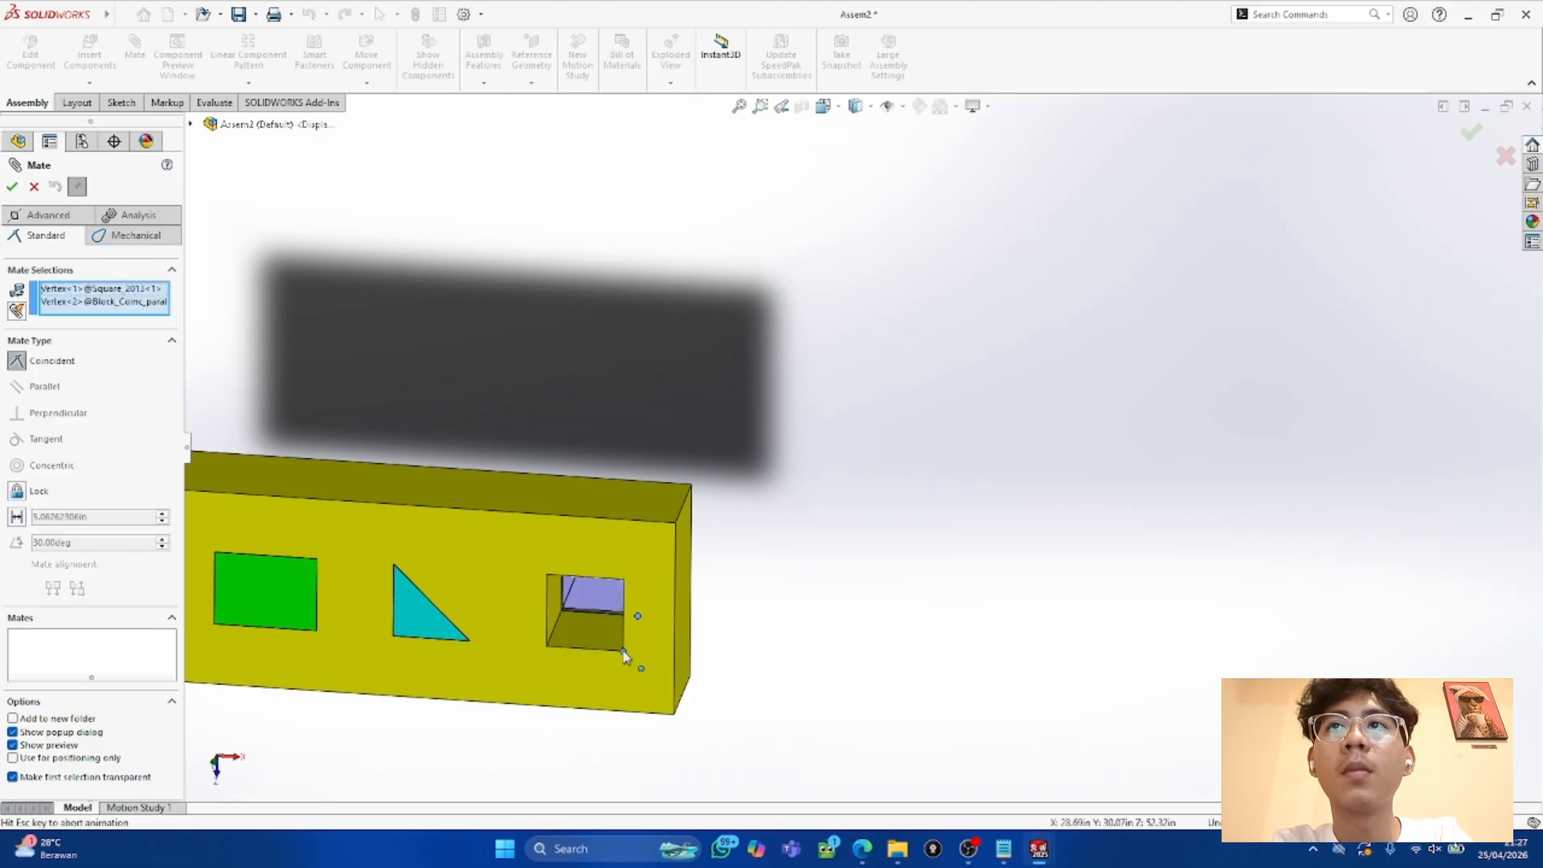
{"action": "left_click", "coordinate": [12, 186]}
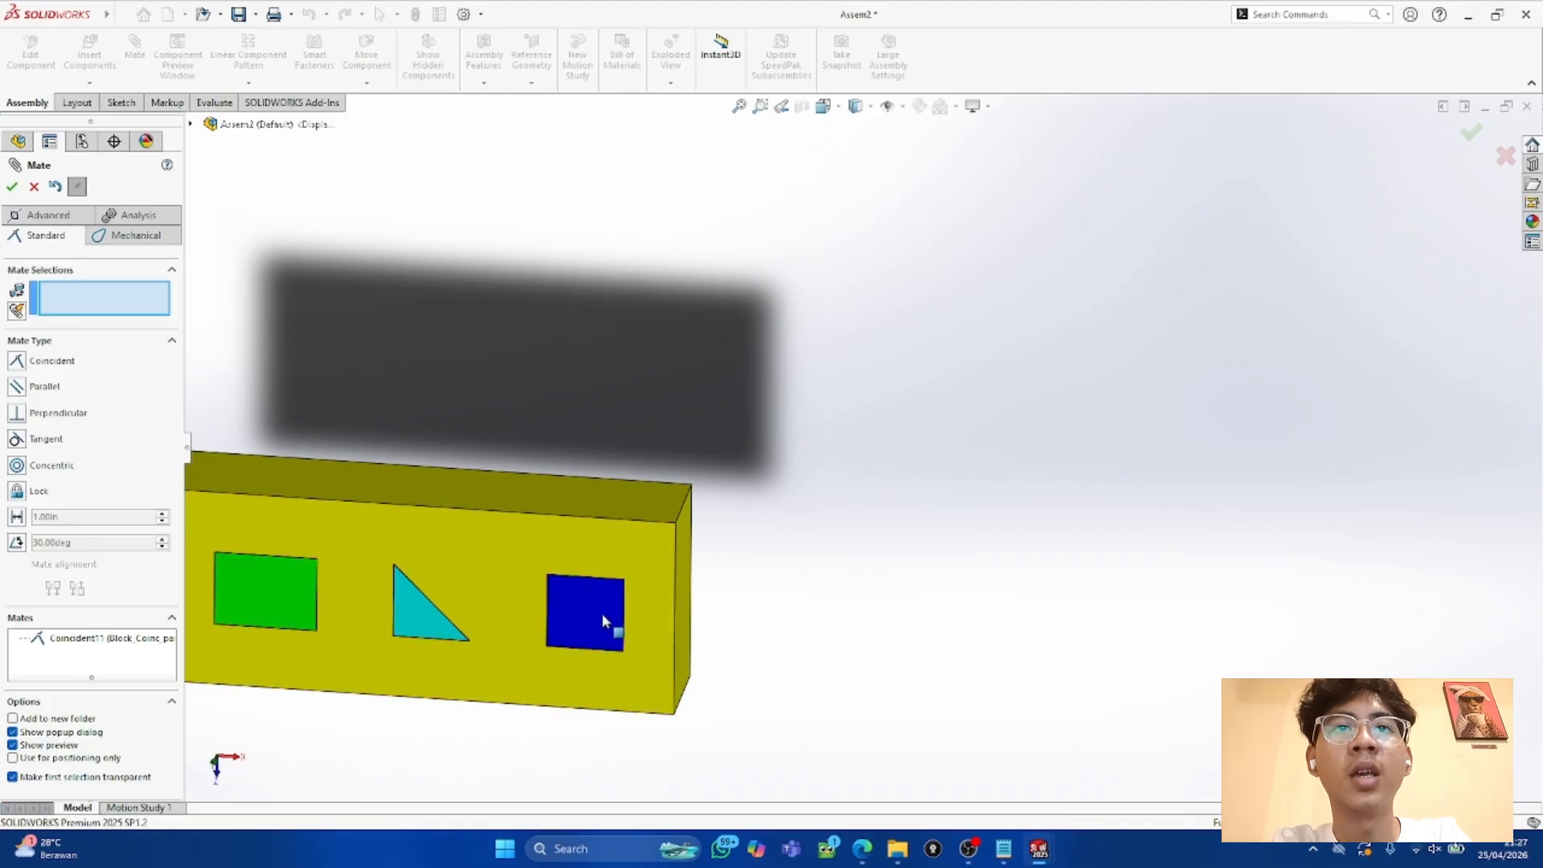
{"action": "middle_click_drag", "start_coordinate": [594, 615], "coordinate": [805, 657]}
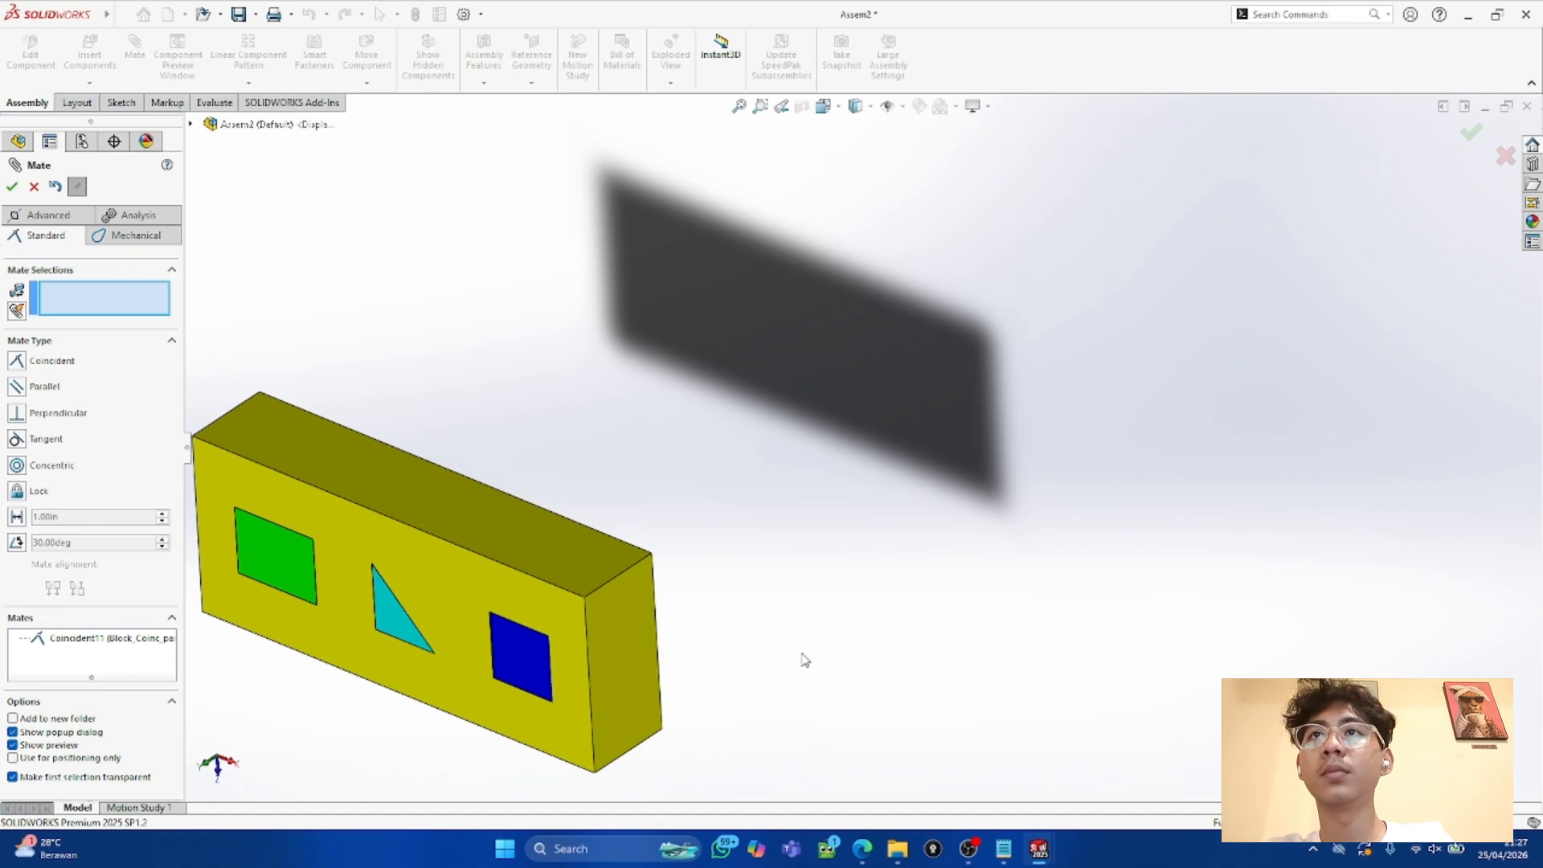
{"action": "left_click", "coordinate": [12, 186]}
Step: Examine the completed block assembly from several angles, and check the module's topic list in Canva
{"action": "middle_click_drag", "start_coordinate": [603, 586], "coordinate": [734, 494]}
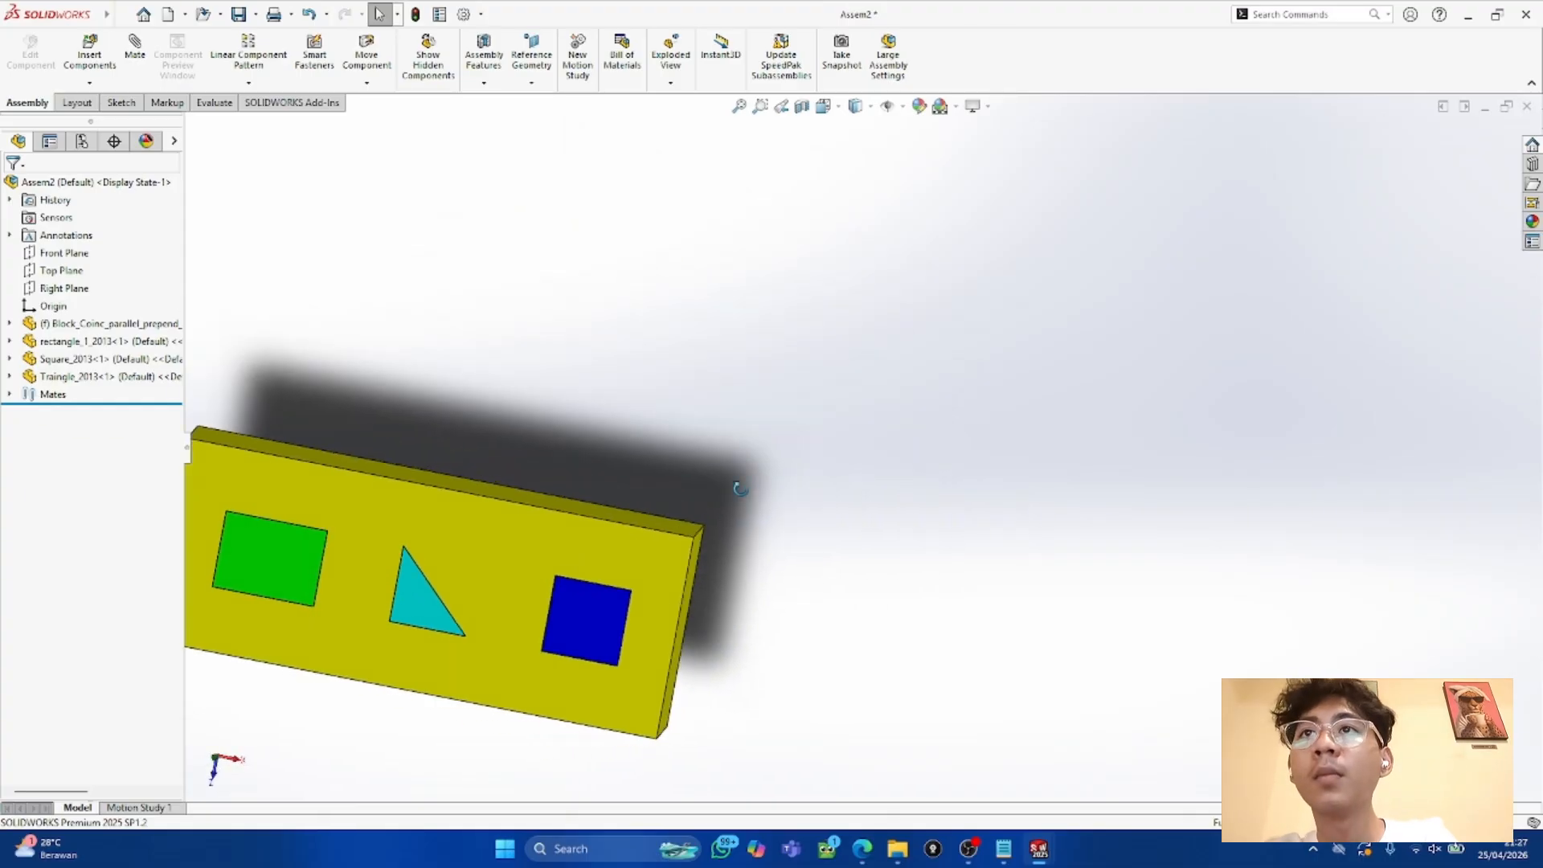
{"action": "scroll", "coordinate": [734, 496], "scroll_direction": "up", "scroll_amount": 3}
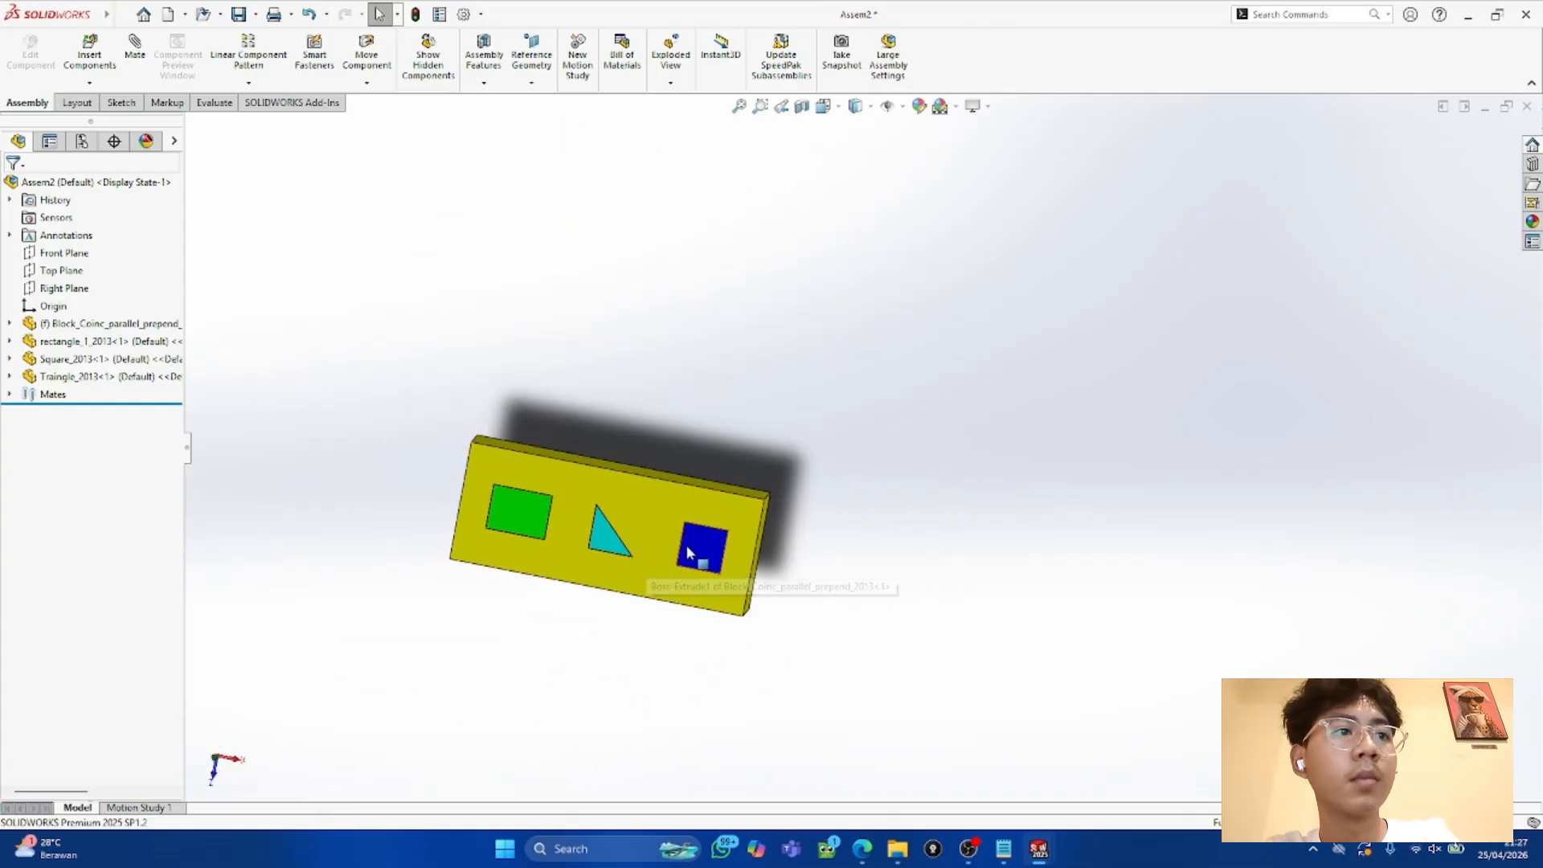
{"action": "left_click", "coordinate": [708, 577]}
{"action": "left_click", "coordinate": [595, 601]}
{"action": "middle_click_drag", "start_coordinate": [487, 602], "coordinate": [506, 637]}
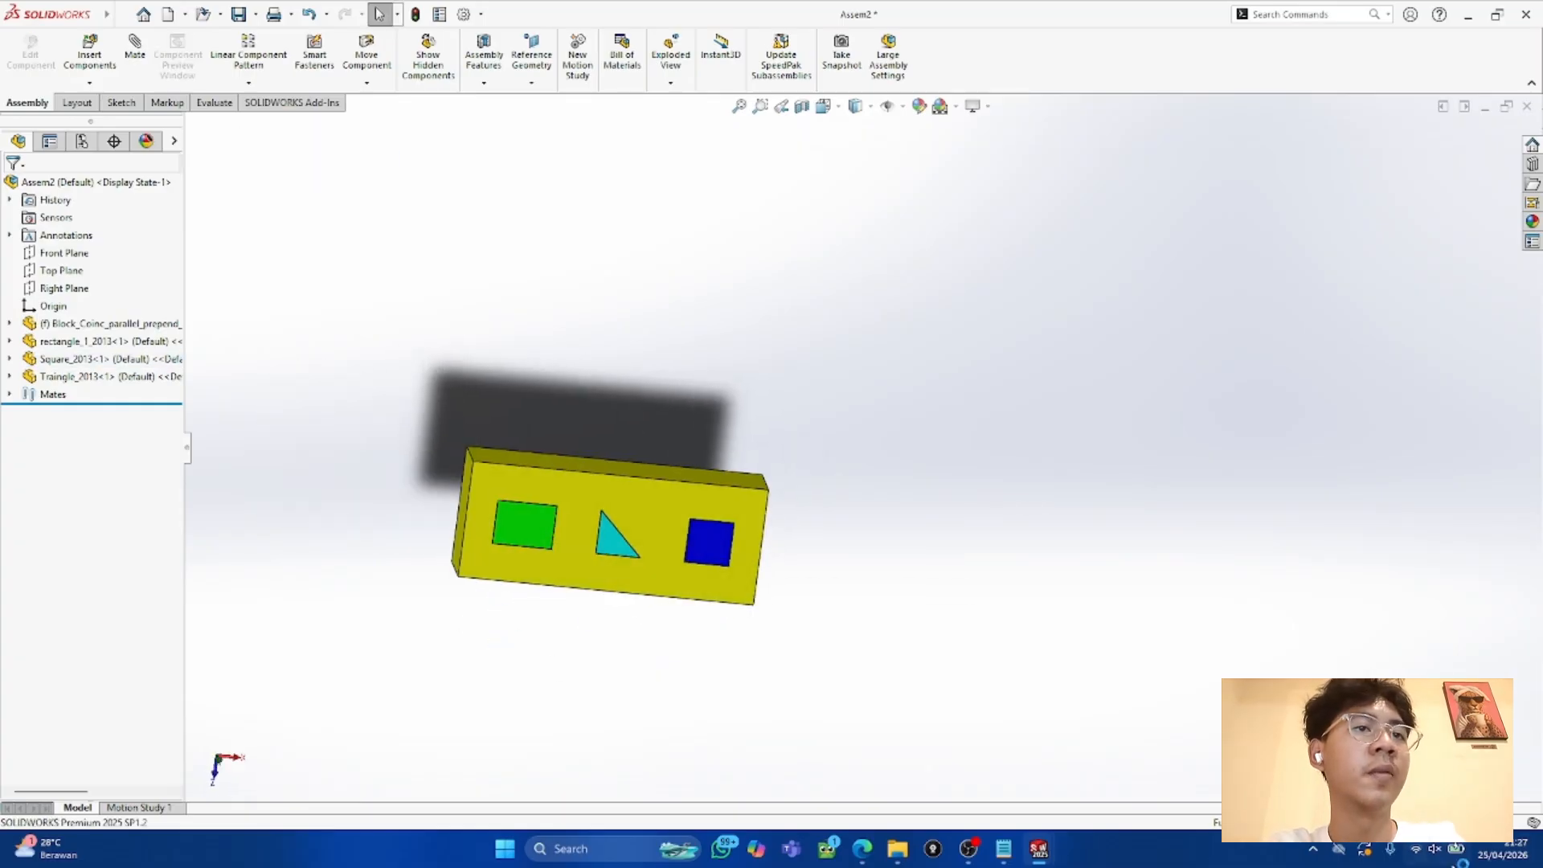
{"action": "middle_click_drag", "start_coordinate": [782, 568], "coordinate": [683, 595]}
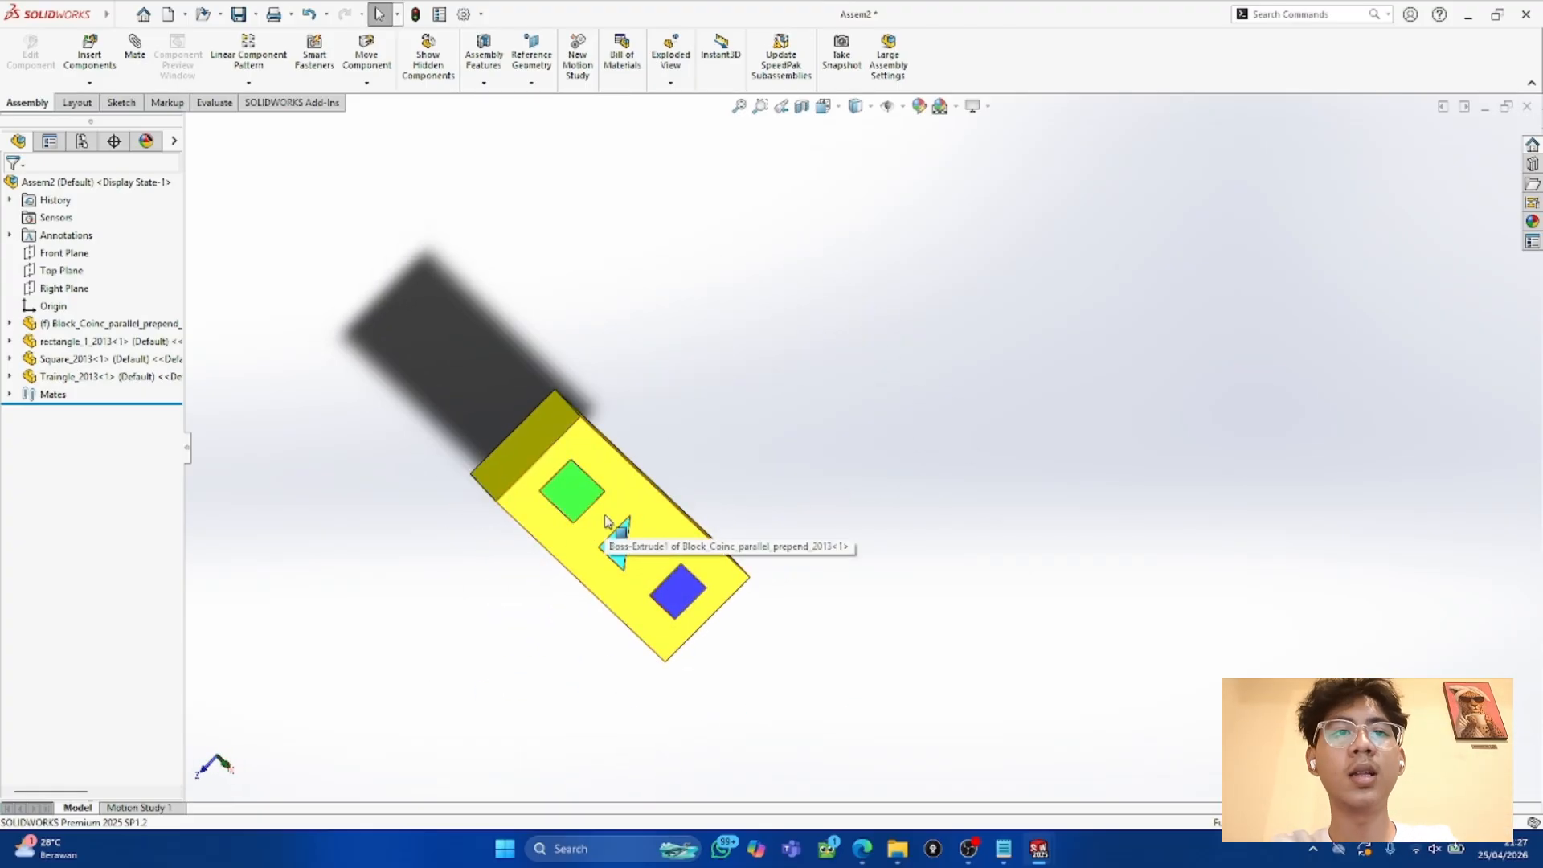
{"action": "left_click", "coordinate": [866, 861]}
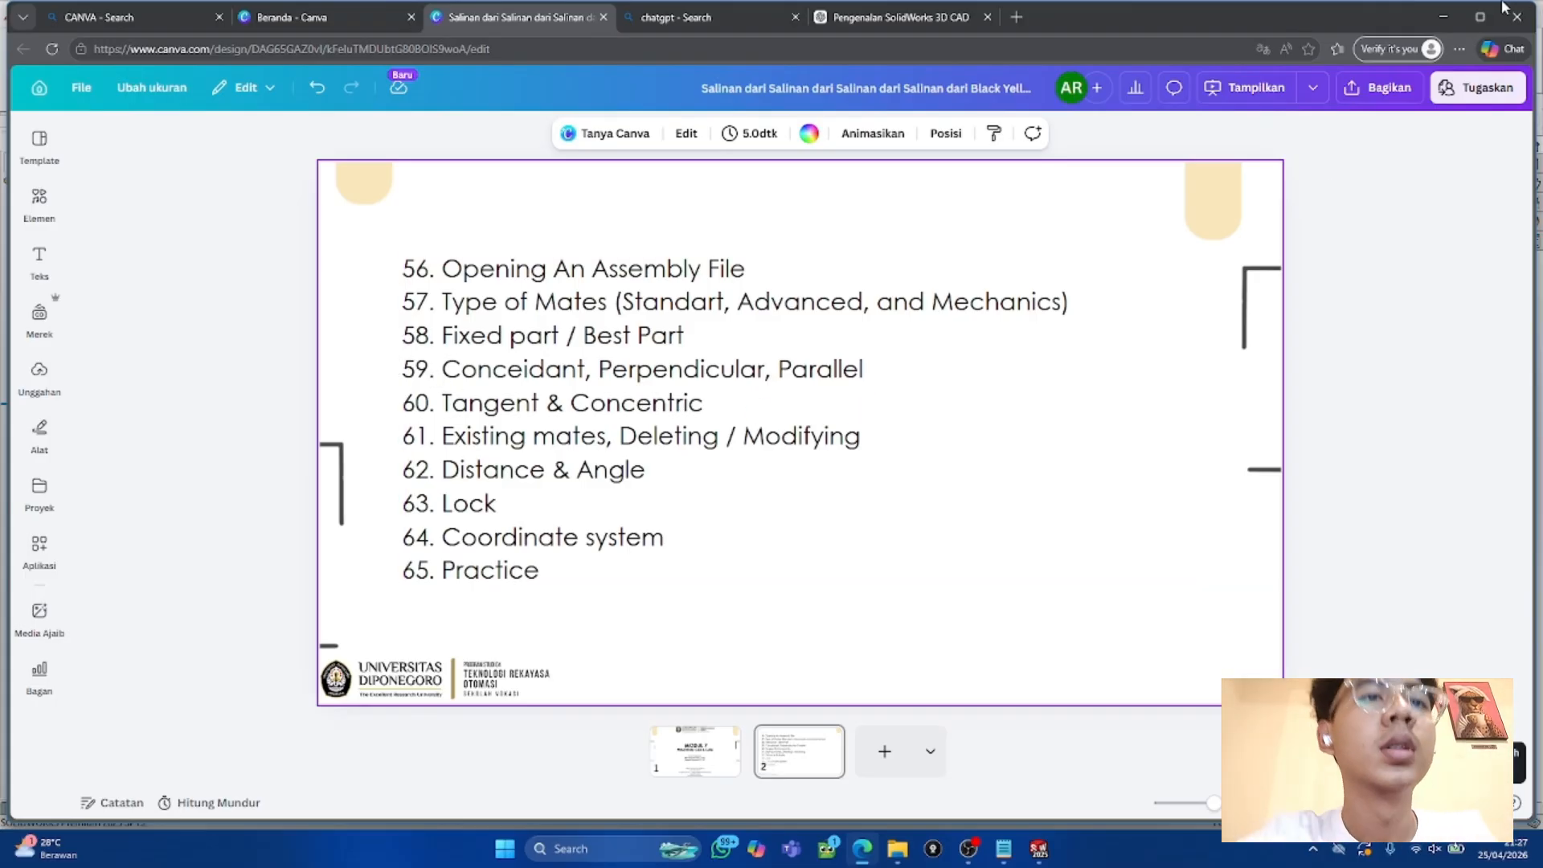
{"action": "left_click", "coordinate": [1443, 16]}
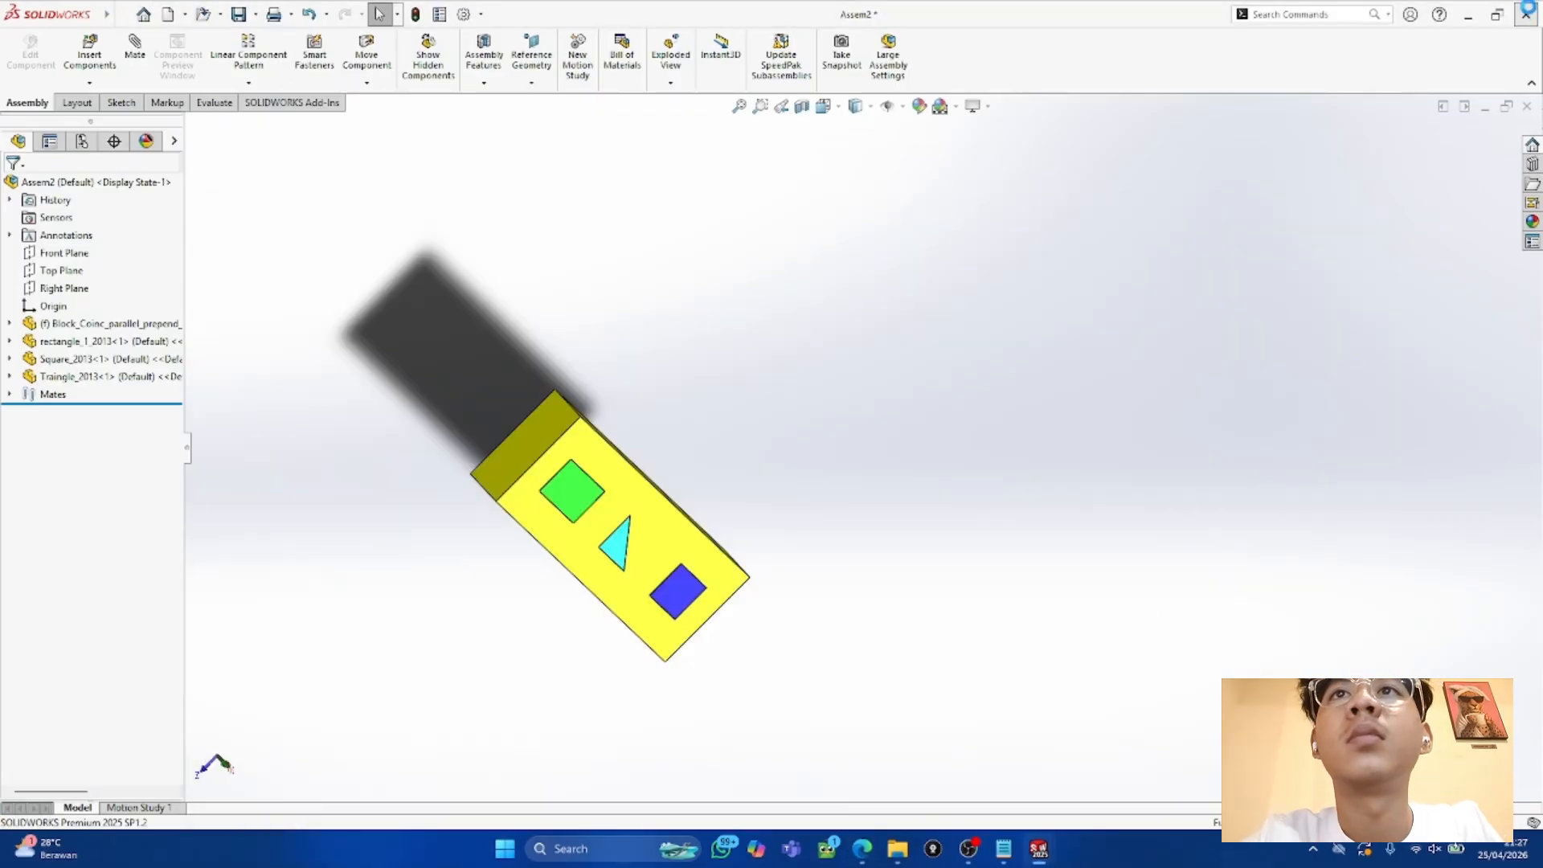
Step: Close the block assembly without saving its changes, and start a new assembly
{"action": "left_click", "coordinate": [1526, 14]}
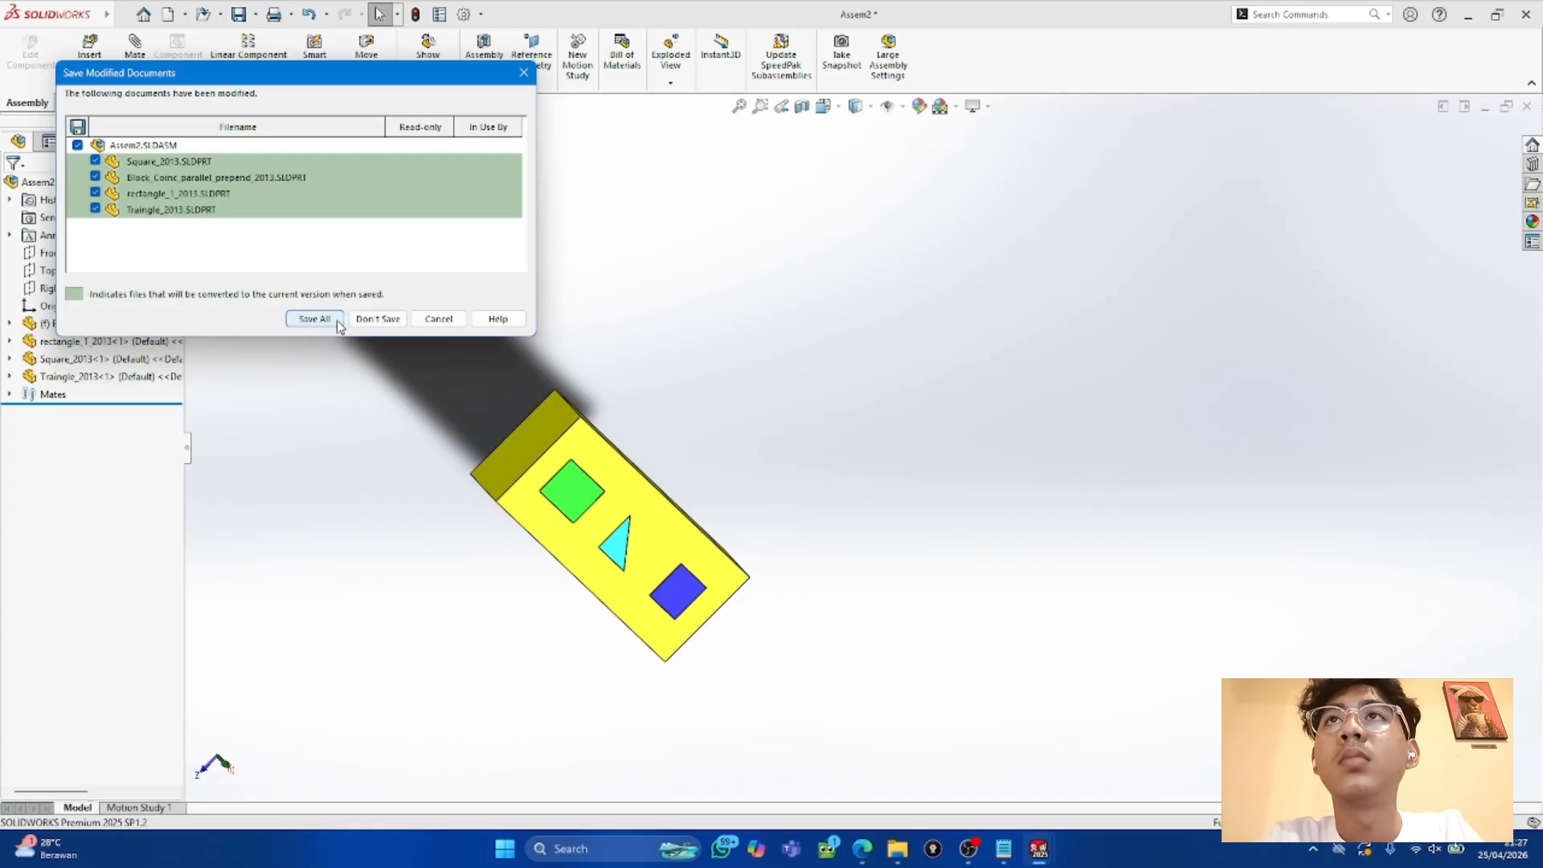
{"action": "left_click", "coordinate": [378, 318]}
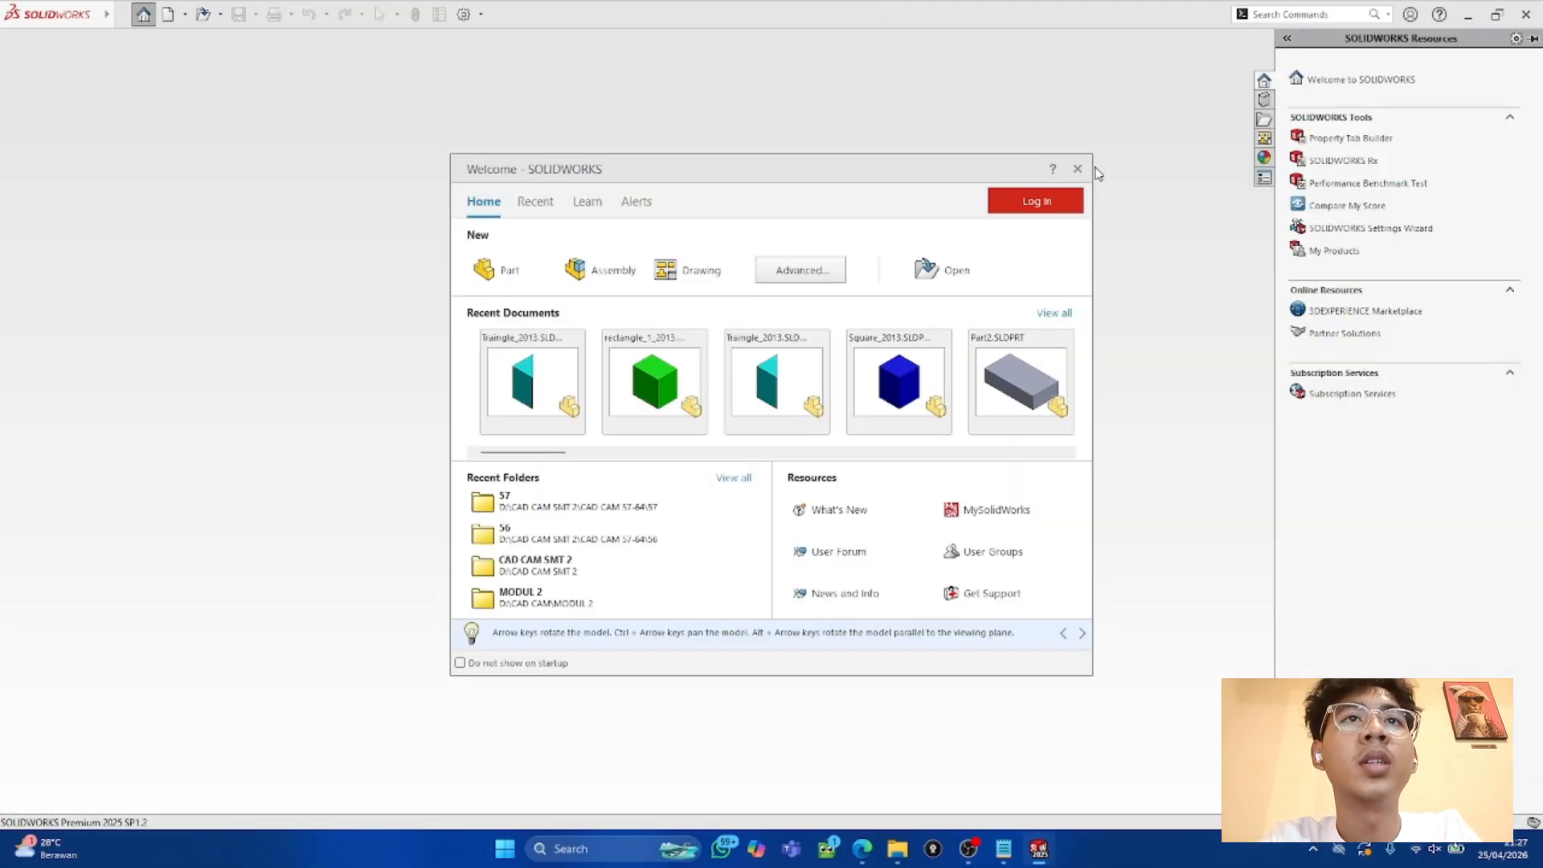
{"action": "left_click", "coordinate": [615, 268]}
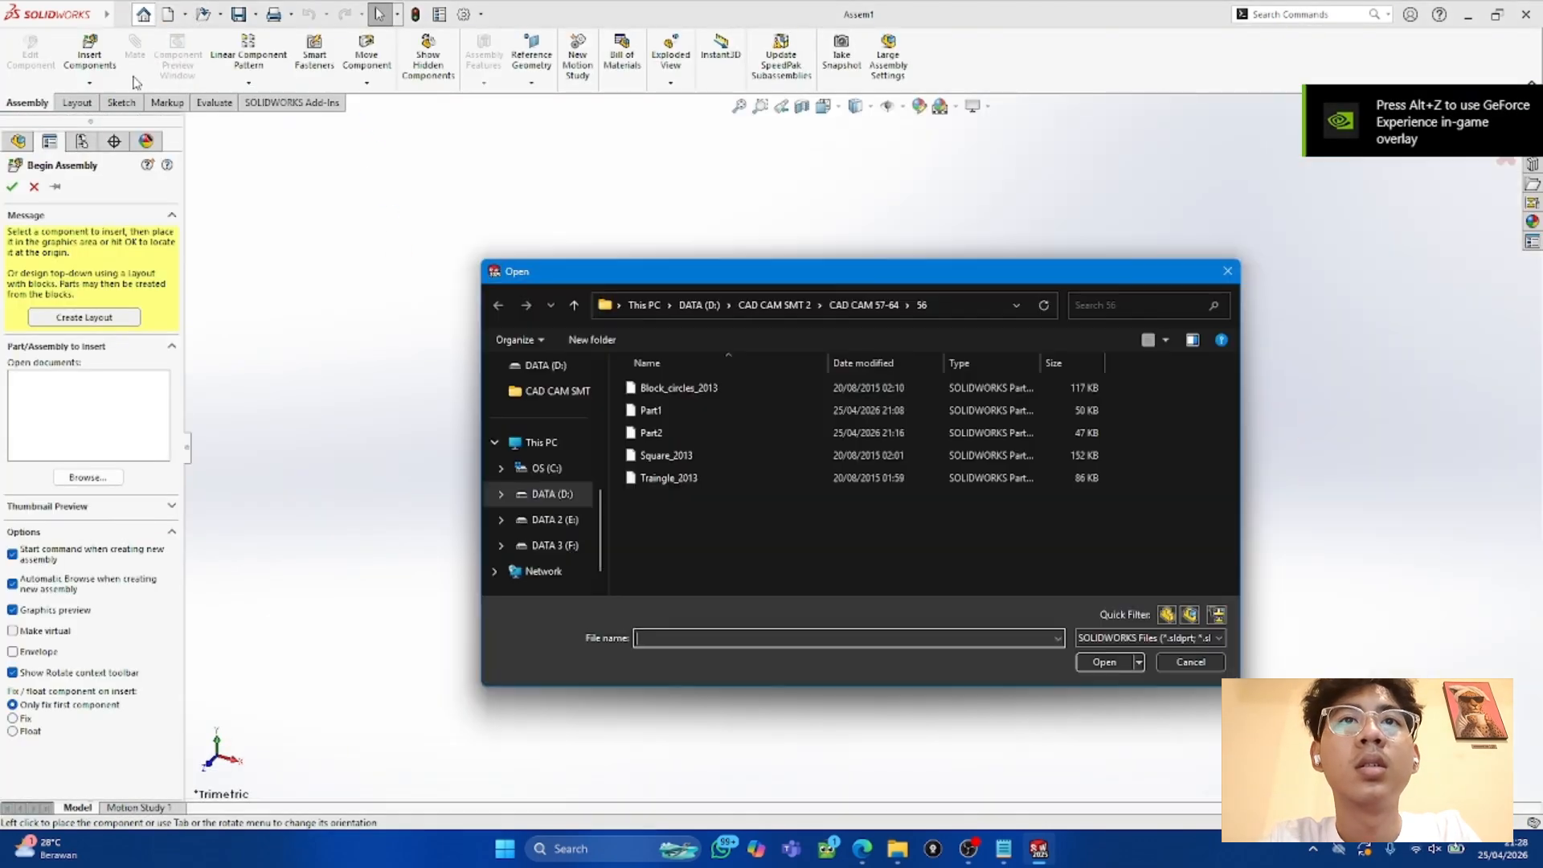
Step: Load Block_circles_2013 and circles_2013 from folder 60 inside CAD CAM 57-64 as the components to insert
{"action": "left_click", "coordinate": [562, 392]}
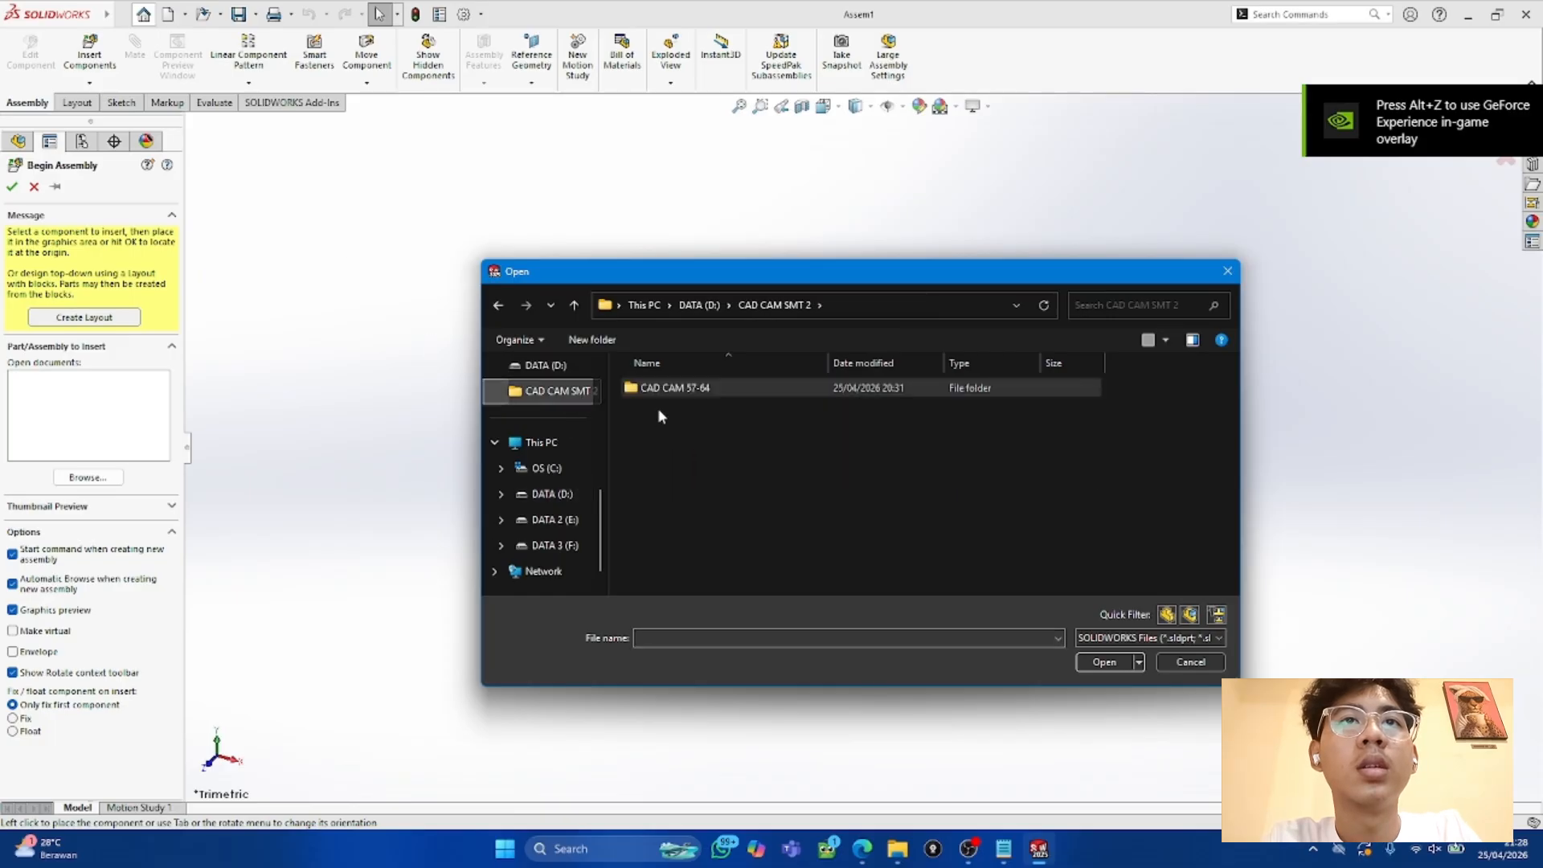
{"action": "double_click", "coordinate": [655, 388]}
{"action": "double_click", "coordinate": [659, 456]}
{"action": "key", "text": "BackSpace"}
{"action": "double_click", "coordinate": [658, 474]}
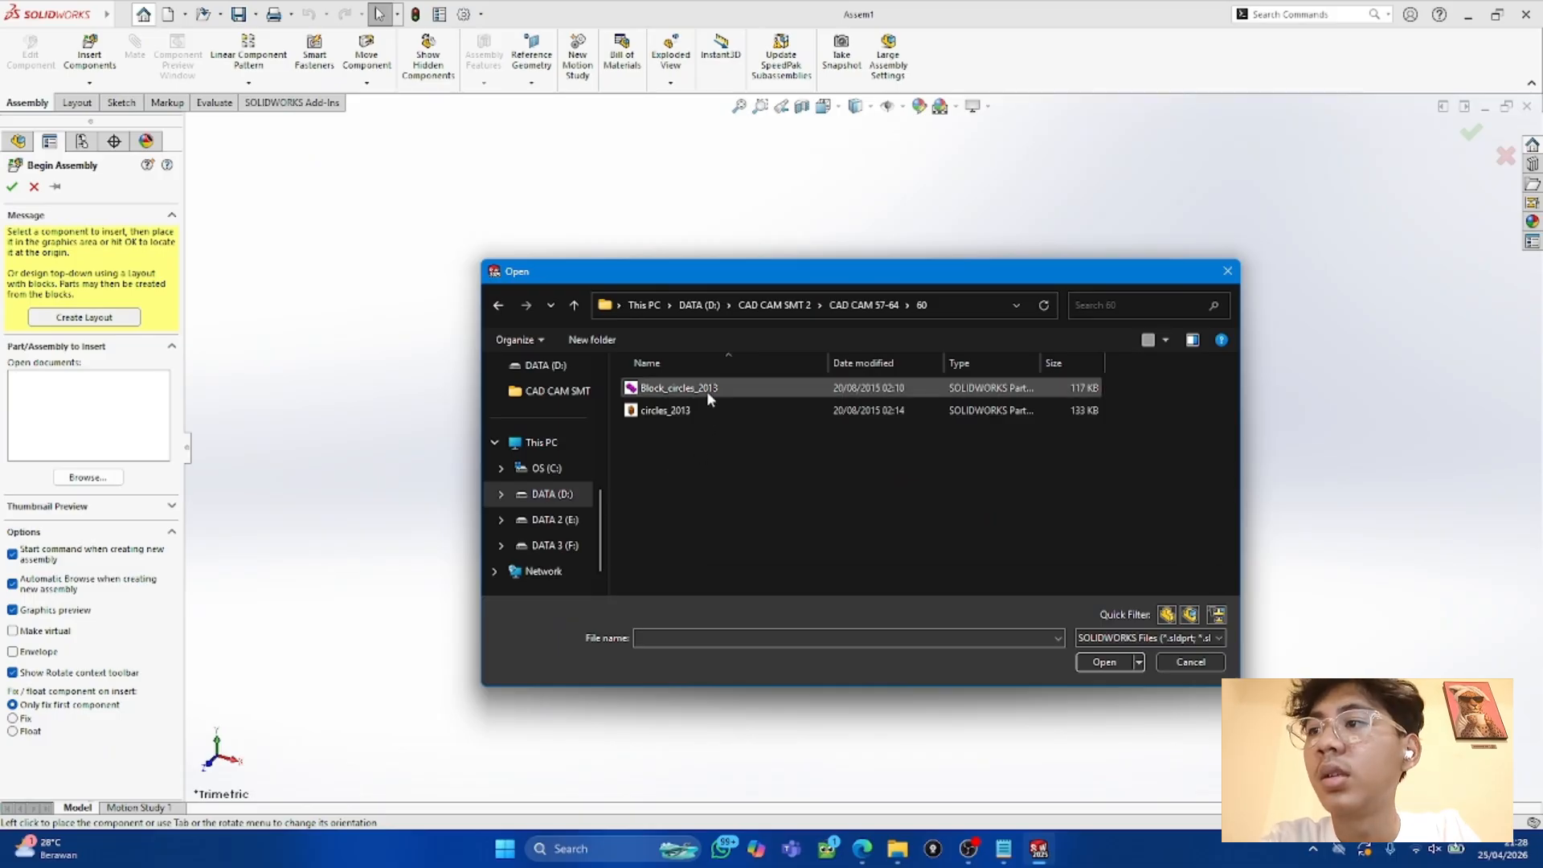
{"action": "left_click_drag", "start_coordinate": [757, 431], "coordinate": [745, 389]}
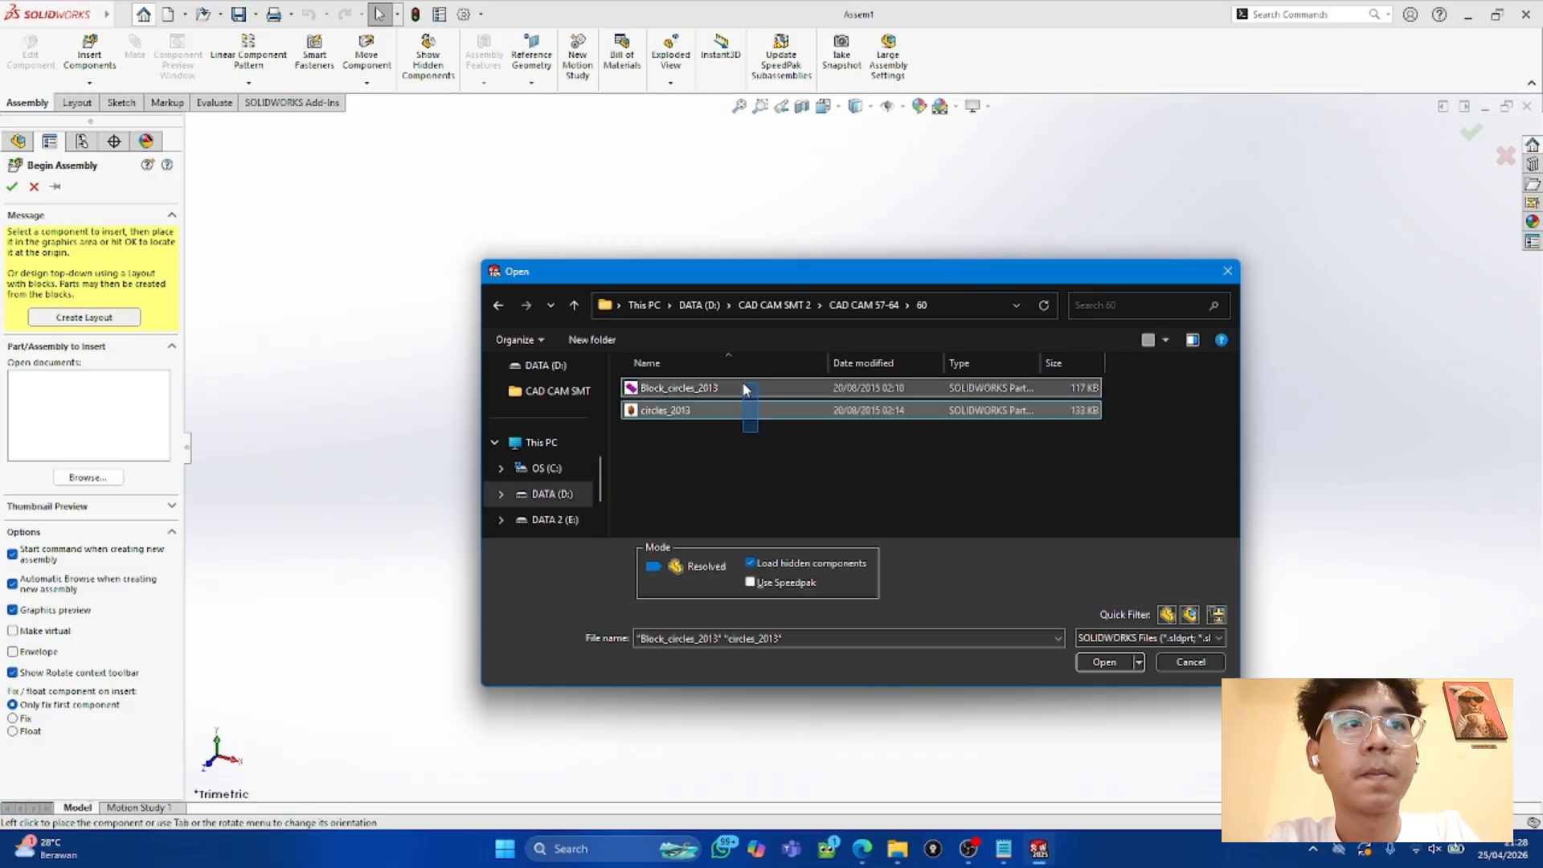
{"action": "left_click", "coordinate": [1104, 661]}
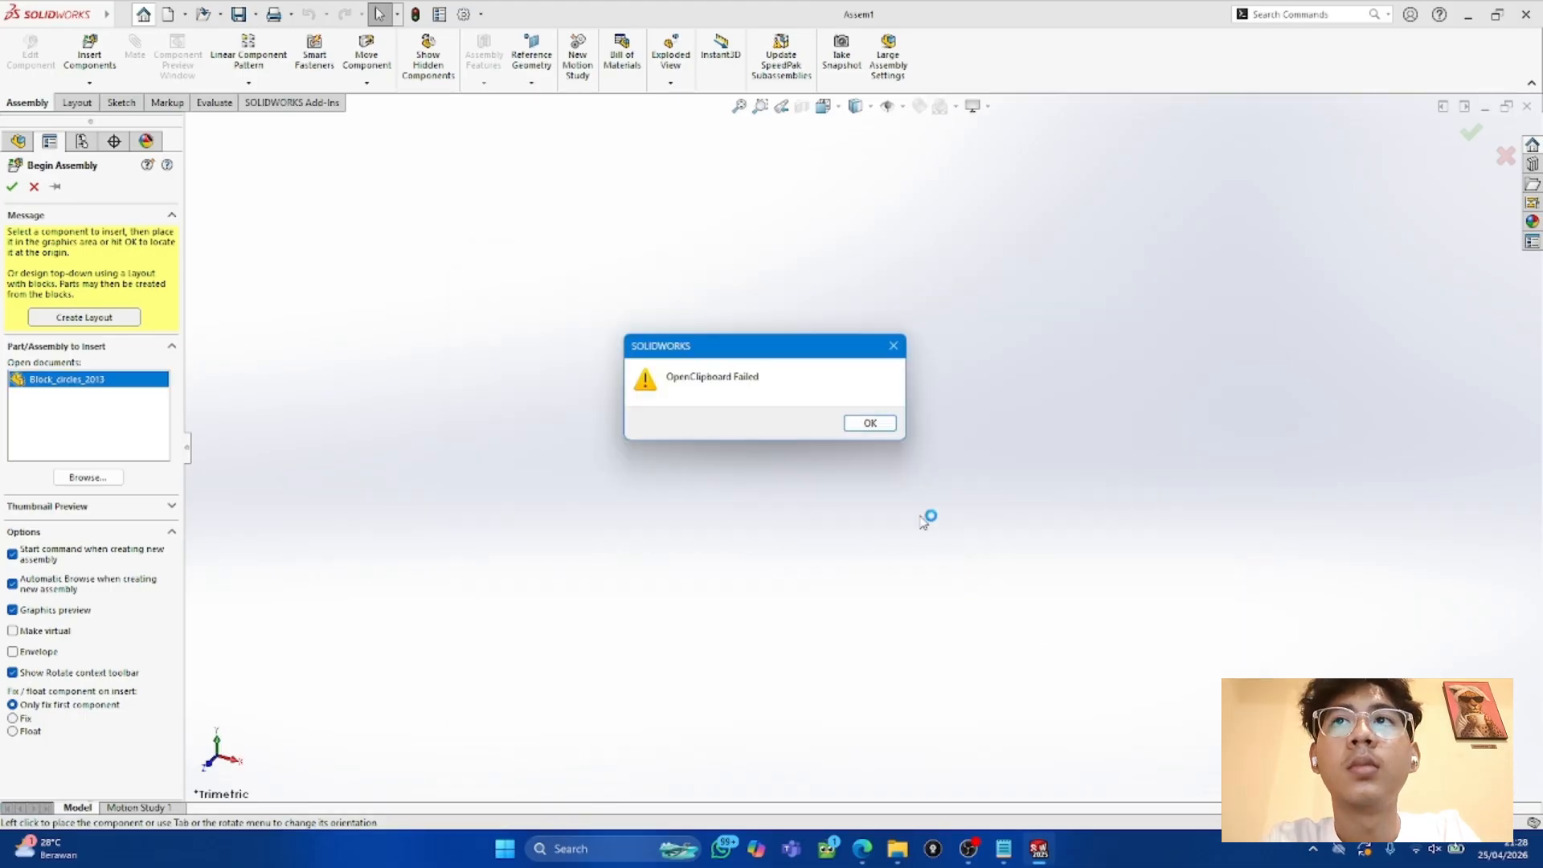
Step: Place the magenta two-hole block as the first component, and add the orange cylinder beside it
{"action": "left_click", "coordinate": [875, 426]}
{"action": "left_click", "coordinate": [609, 445]}
{"action": "scroll", "coordinate": [384, 471], "scroll_direction": "up", "scroll_amount": 14}
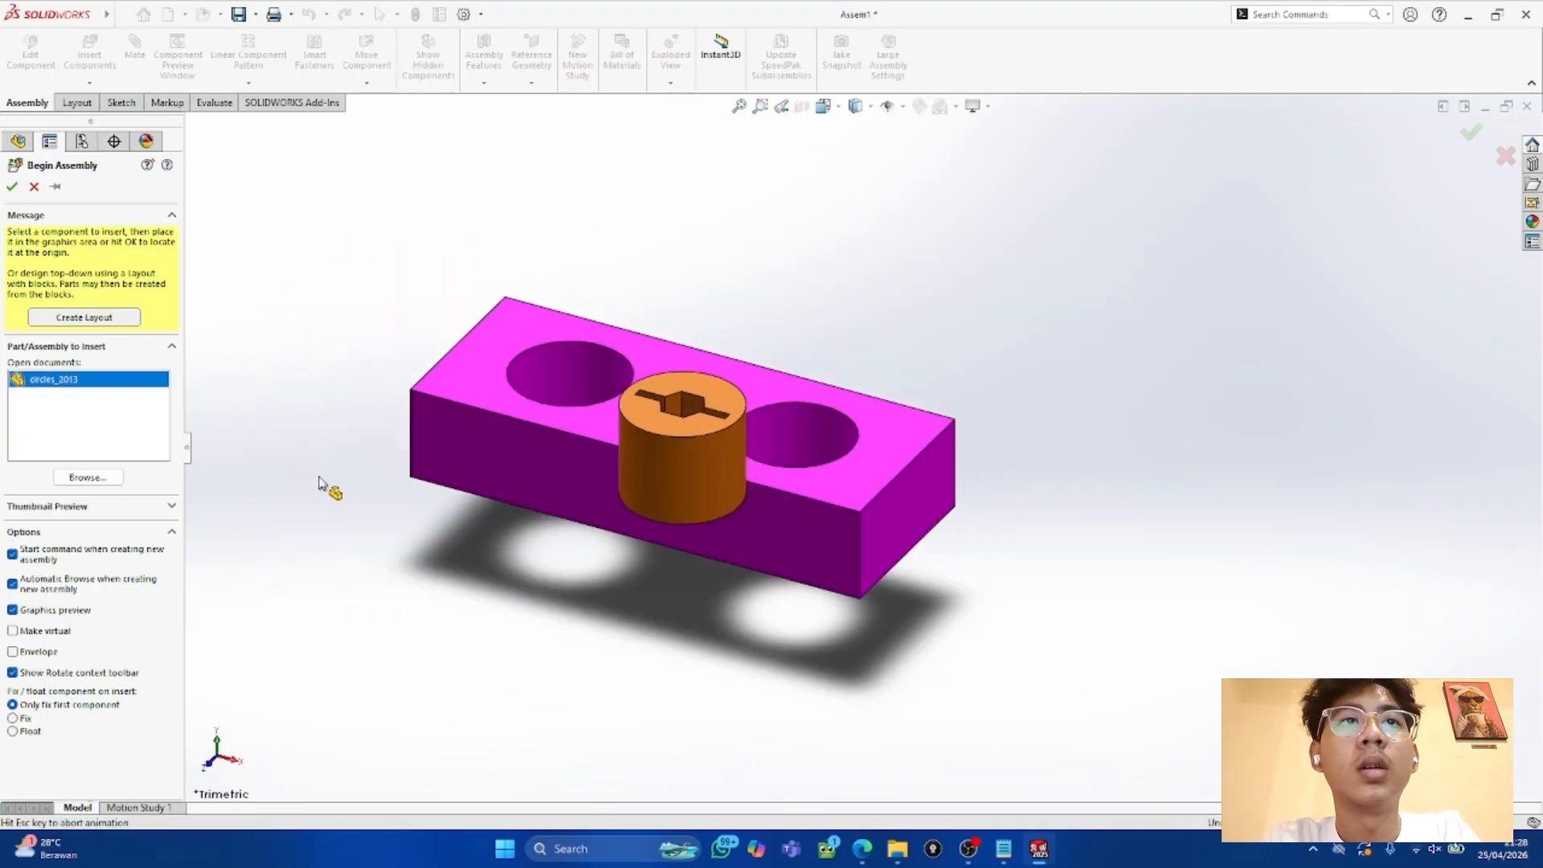
{"action": "scroll", "coordinate": [964, 466], "scroll_direction": "down", "scroll_amount": 4}
{"action": "left_click", "coordinate": [614, 390]}
Step: Move the orange cylinder away from the magenta block so the two parts stand clear of each other
{"action": "scroll", "coordinate": [607, 355], "scroll_direction": "down", "scroll_amount": 5}
{"action": "middle_click_drag", "start_coordinate": [769, 411], "coordinate": [765, 479]}
{"action": "left_click_drag", "start_coordinate": [572, 443], "coordinate": [446, 468]}
{"action": "left_click", "coordinate": [742, 529]}
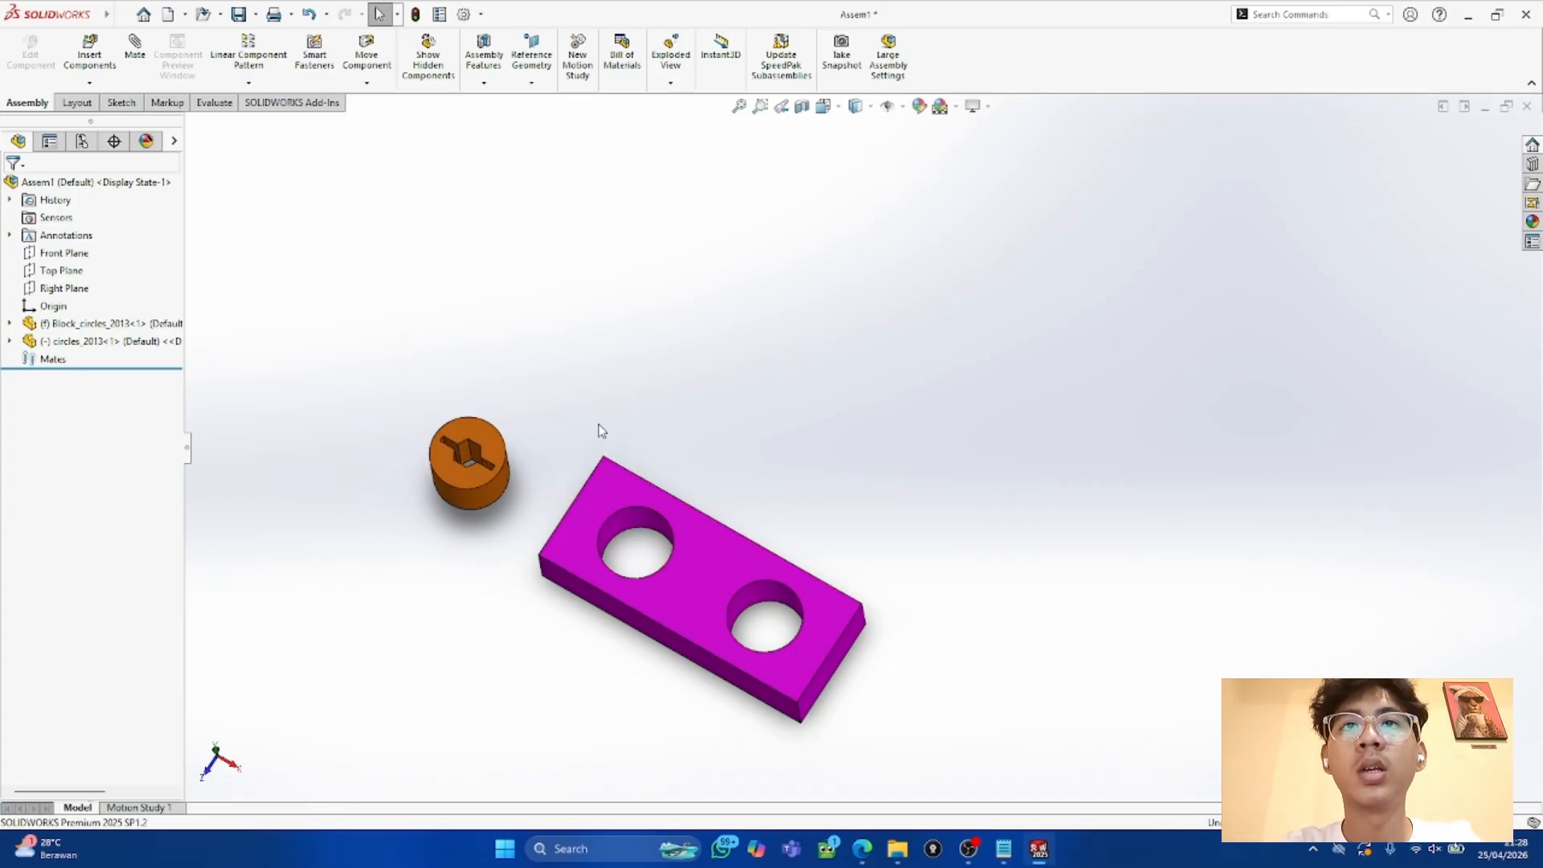
Step: Rotate the free orange cylinder slightly in place so its slotted end face tilts
{"action": "middle_click_drag", "start_coordinate": [675, 420], "coordinate": [705, 560]}
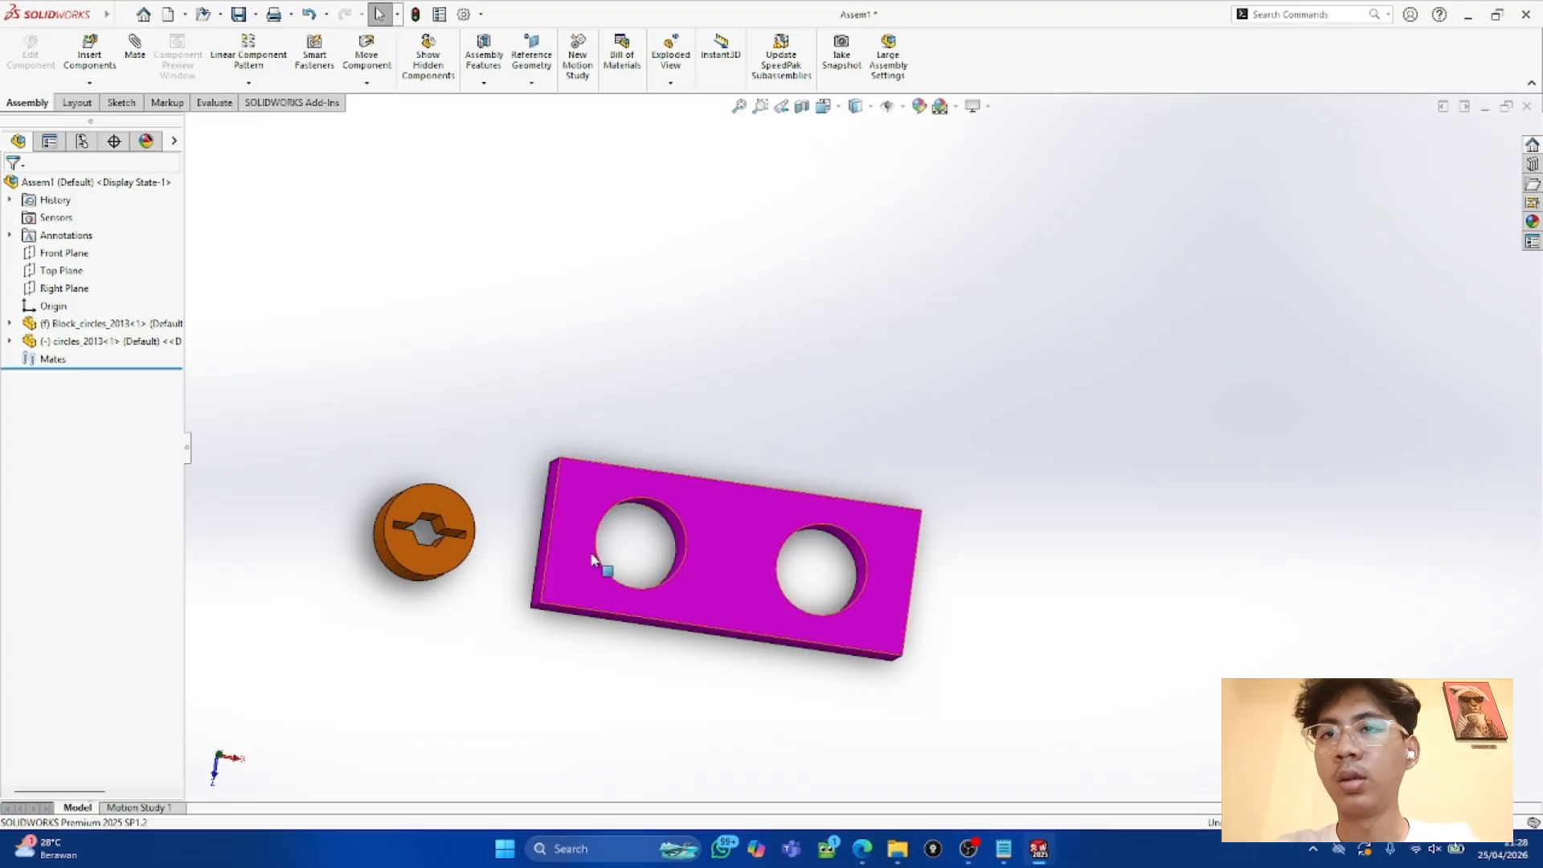
{"action": "left_click", "coordinate": [436, 567]}
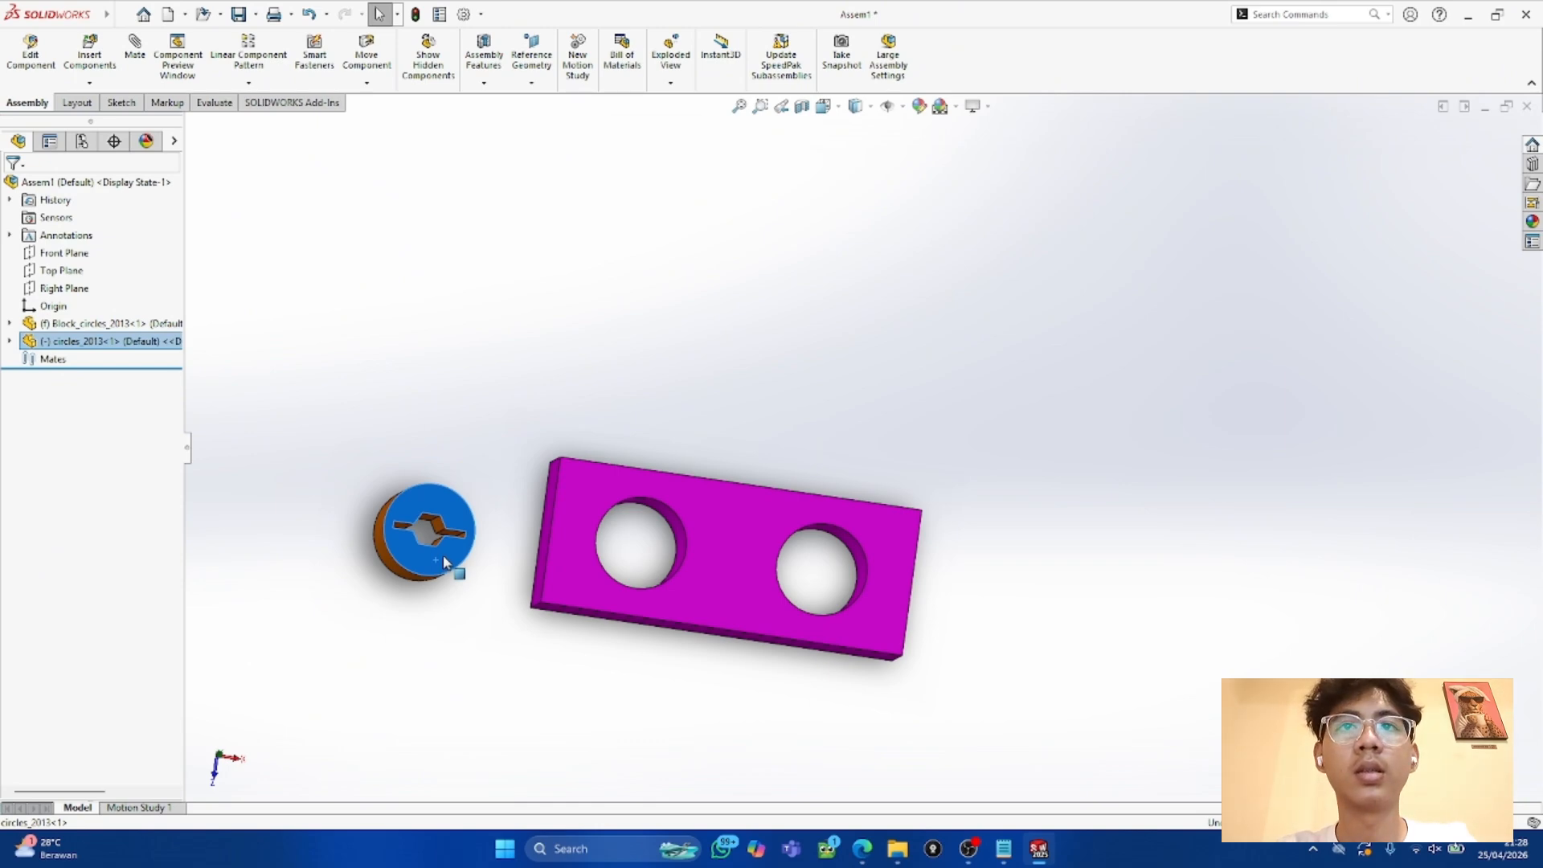
{"action": "right_click", "coordinate": [443, 557]}
{"action": "left_click", "coordinate": [388, 582]}
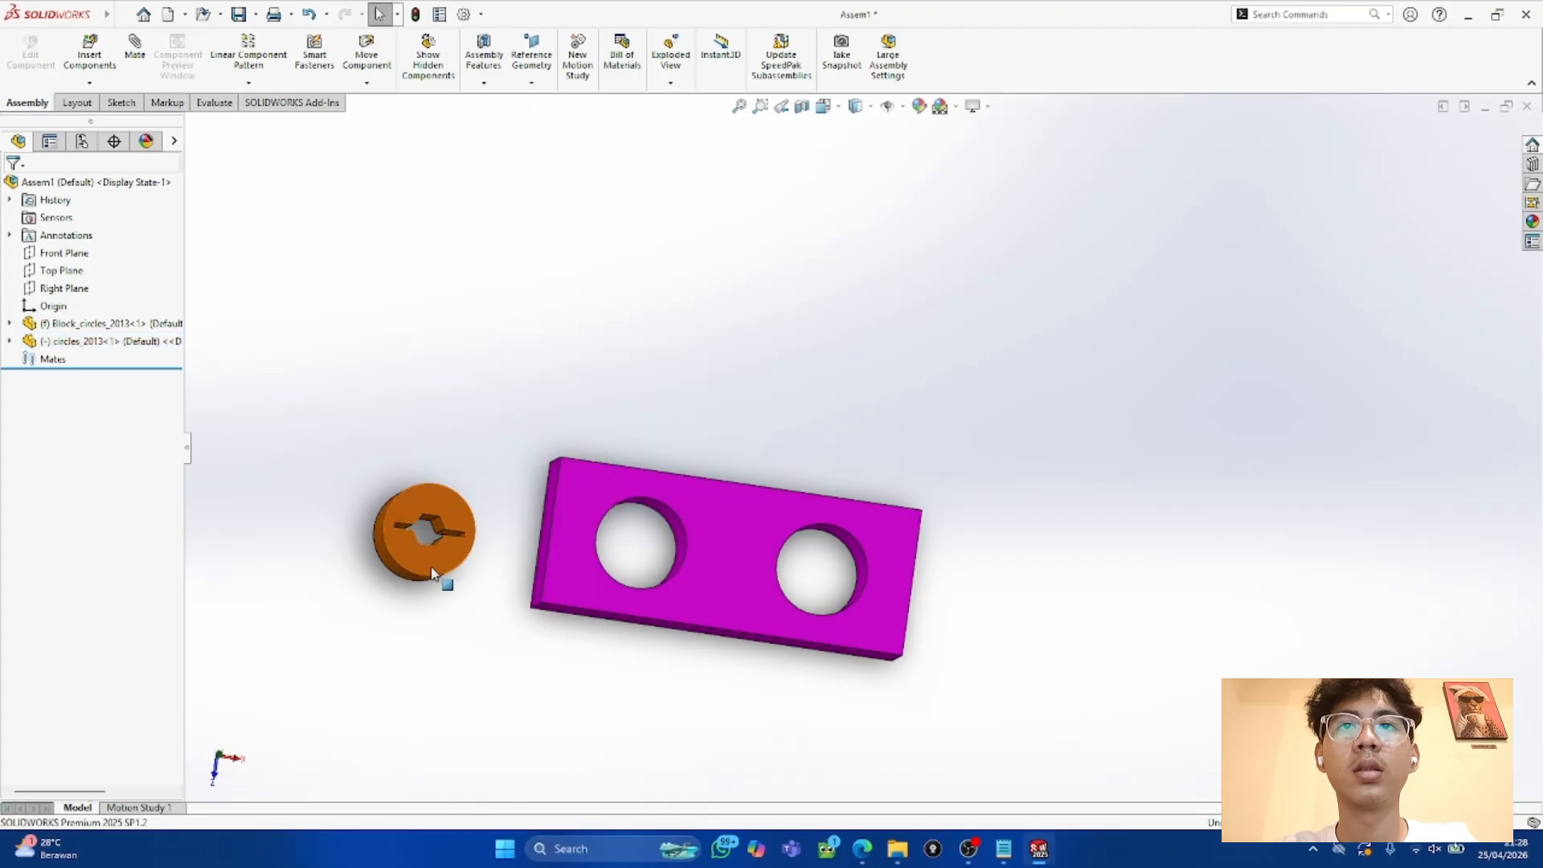
{"action": "left_click", "coordinate": [427, 567]}
{"action": "right_click_drag", "start_coordinate": [421, 573], "coordinate": [421, 560]}
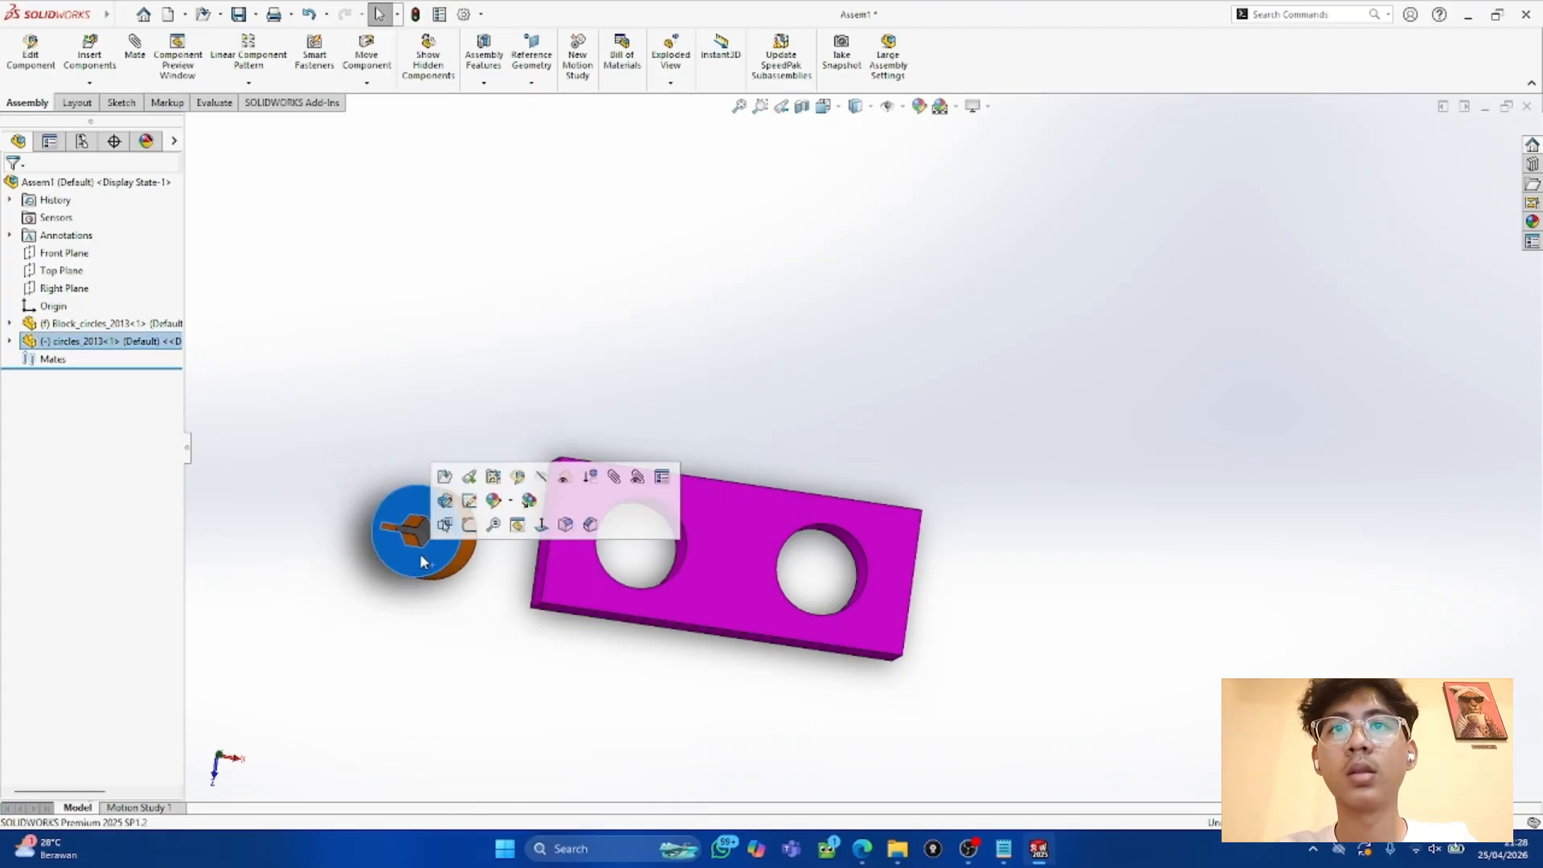
Step: Copy the orange cylinder and place the second instance next to the original, beside the magenta block
{"action": "right_click", "coordinate": [427, 568]}
{"action": "left_click", "coordinate": [396, 579]}
{"action": "left_click_drag", "start_coordinate": [418, 564], "coordinate": [456, 376], "text": "ctrl"}
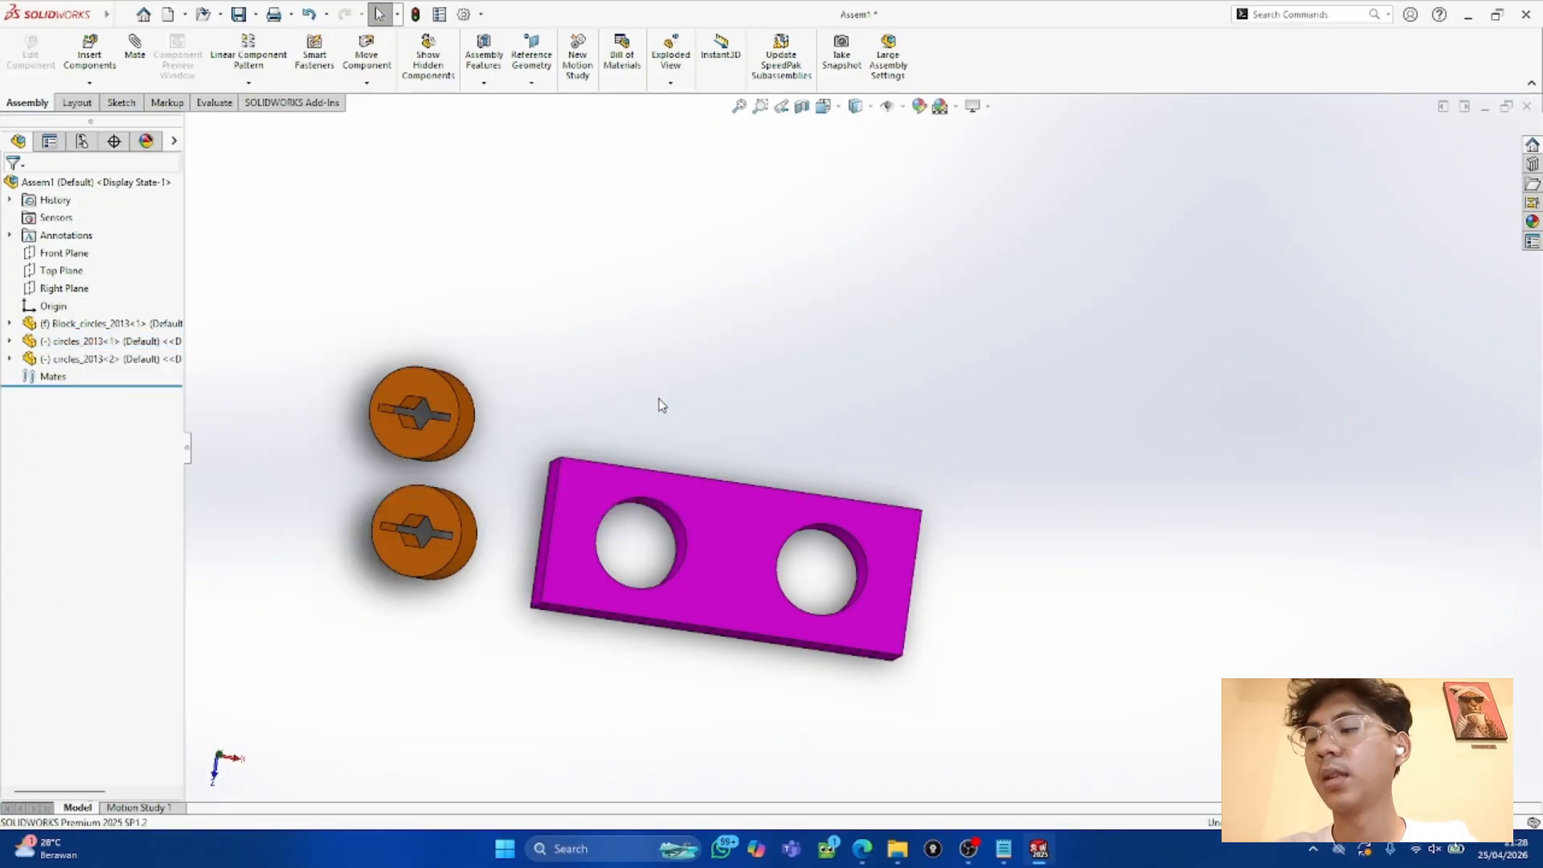
Step: Try a coincident mate between the slotted end face of the cylinder nearer the block and the block's broad two-hole face
{"action": "middle_click_drag", "start_coordinate": [441, 578], "coordinate": [466, 658]}
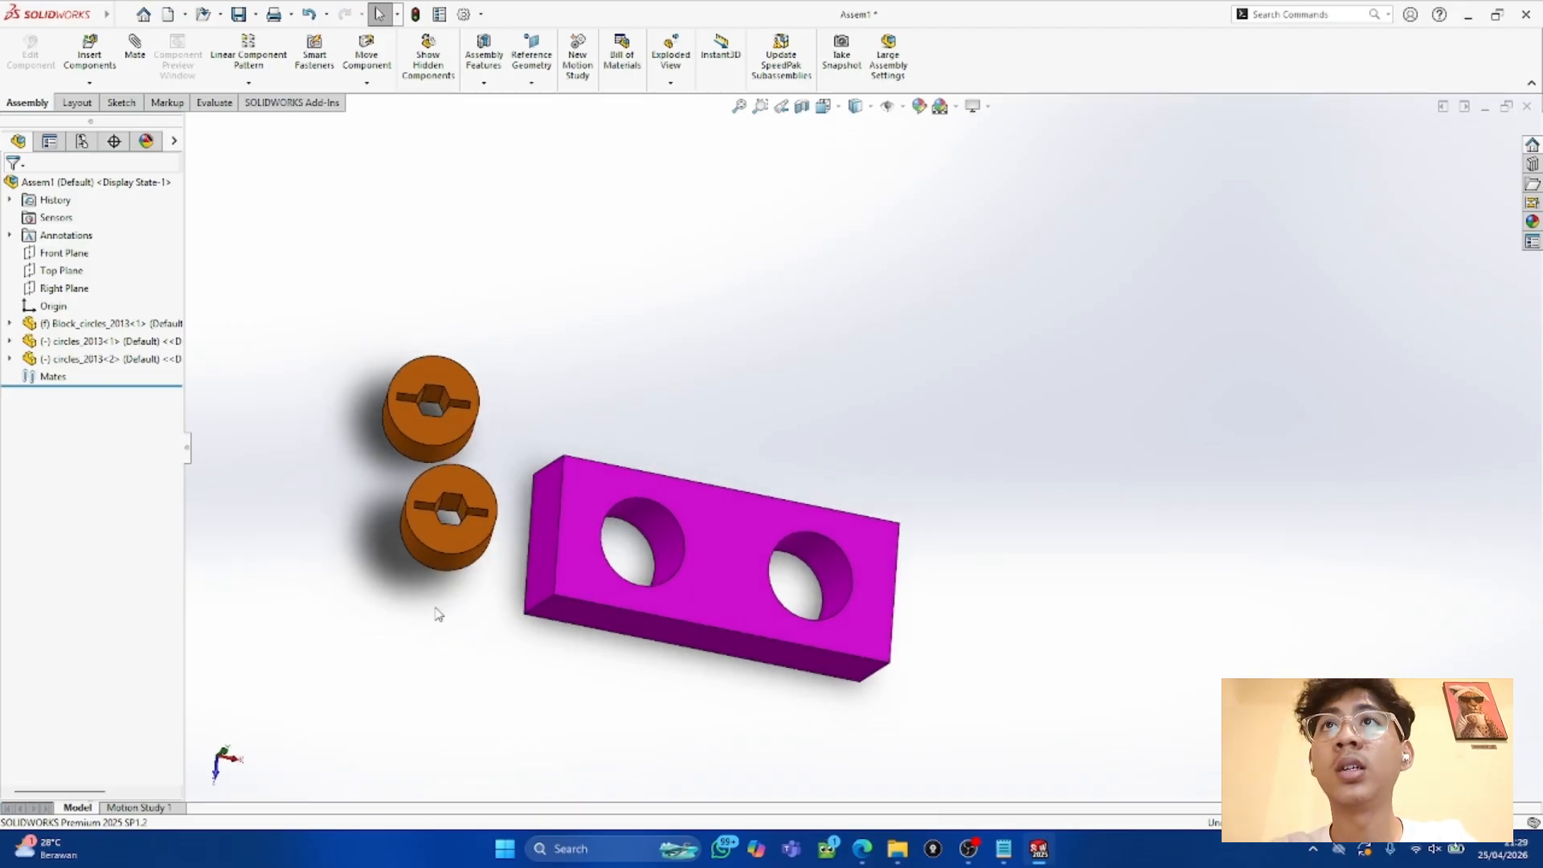
{"action": "left_click", "coordinate": [135, 45]}
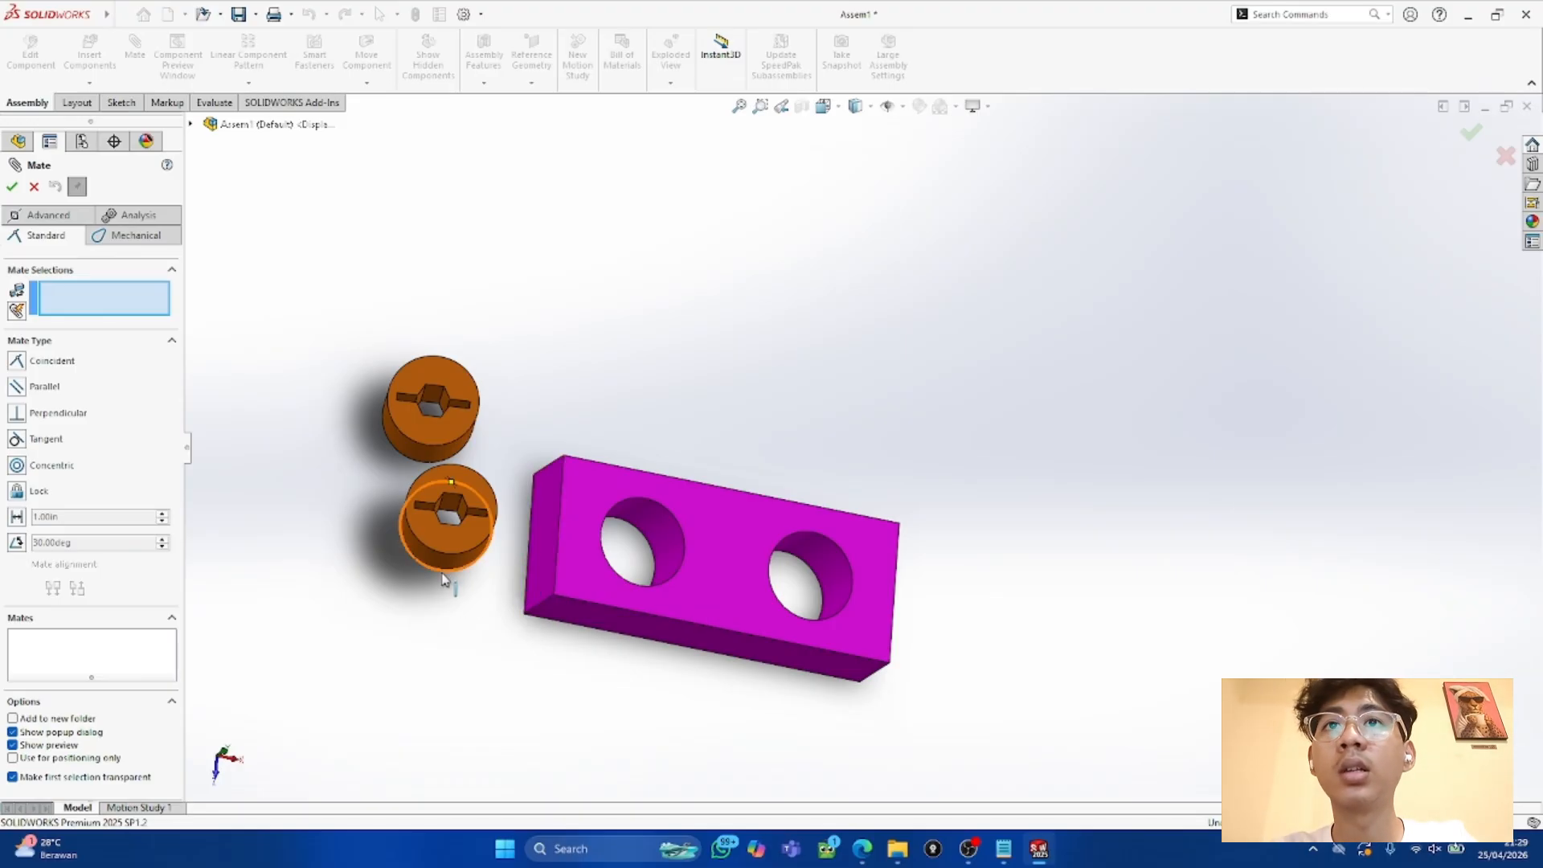
{"action": "left_click", "coordinate": [453, 491]}
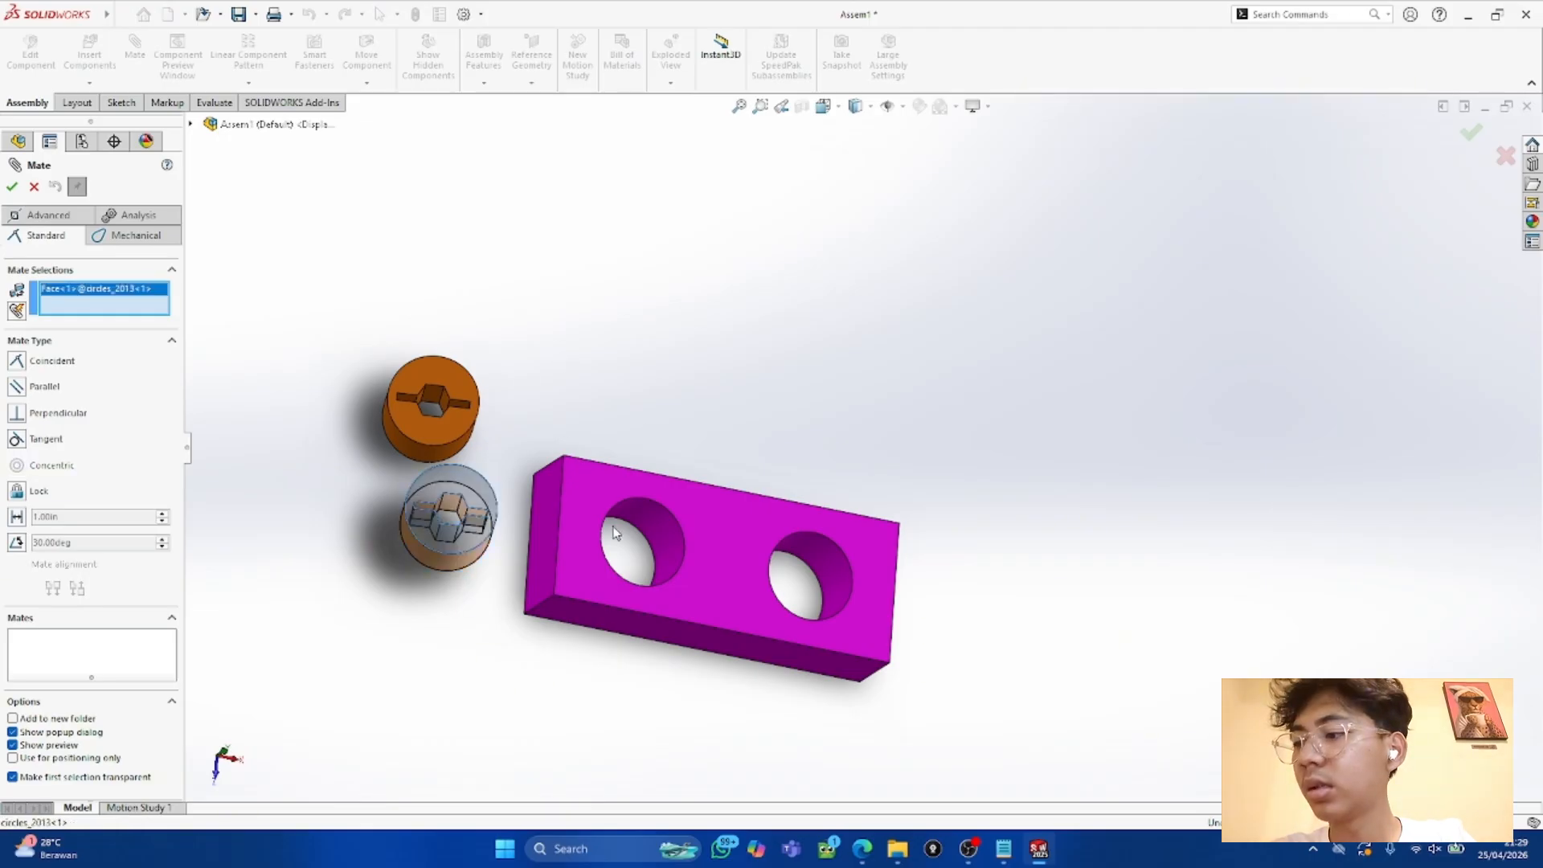
{"action": "left_click", "coordinate": [599, 581]}
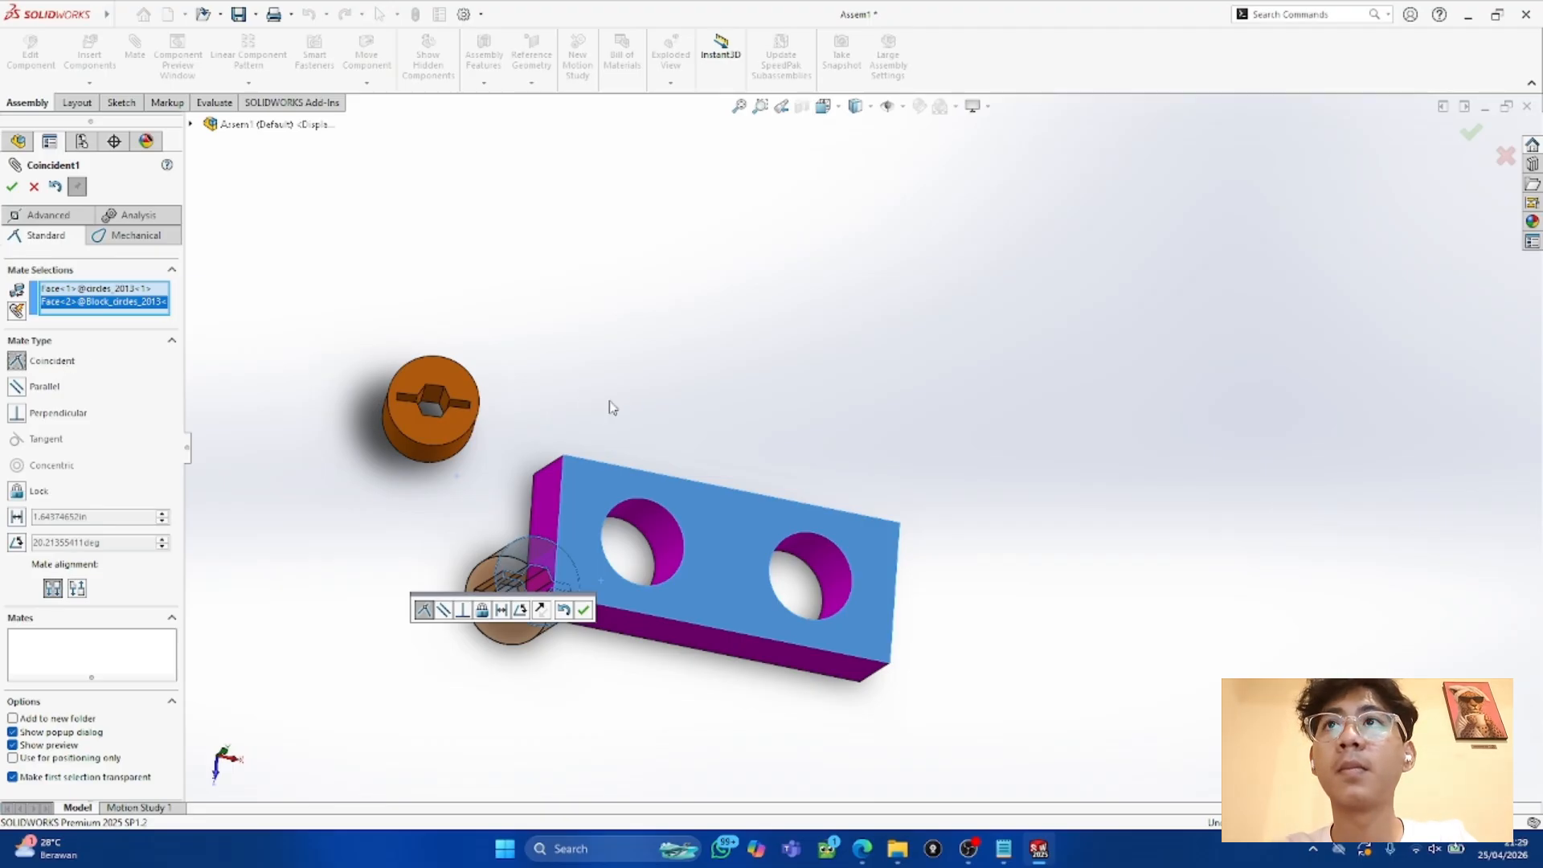
{"action": "left_click", "coordinate": [12, 186]}
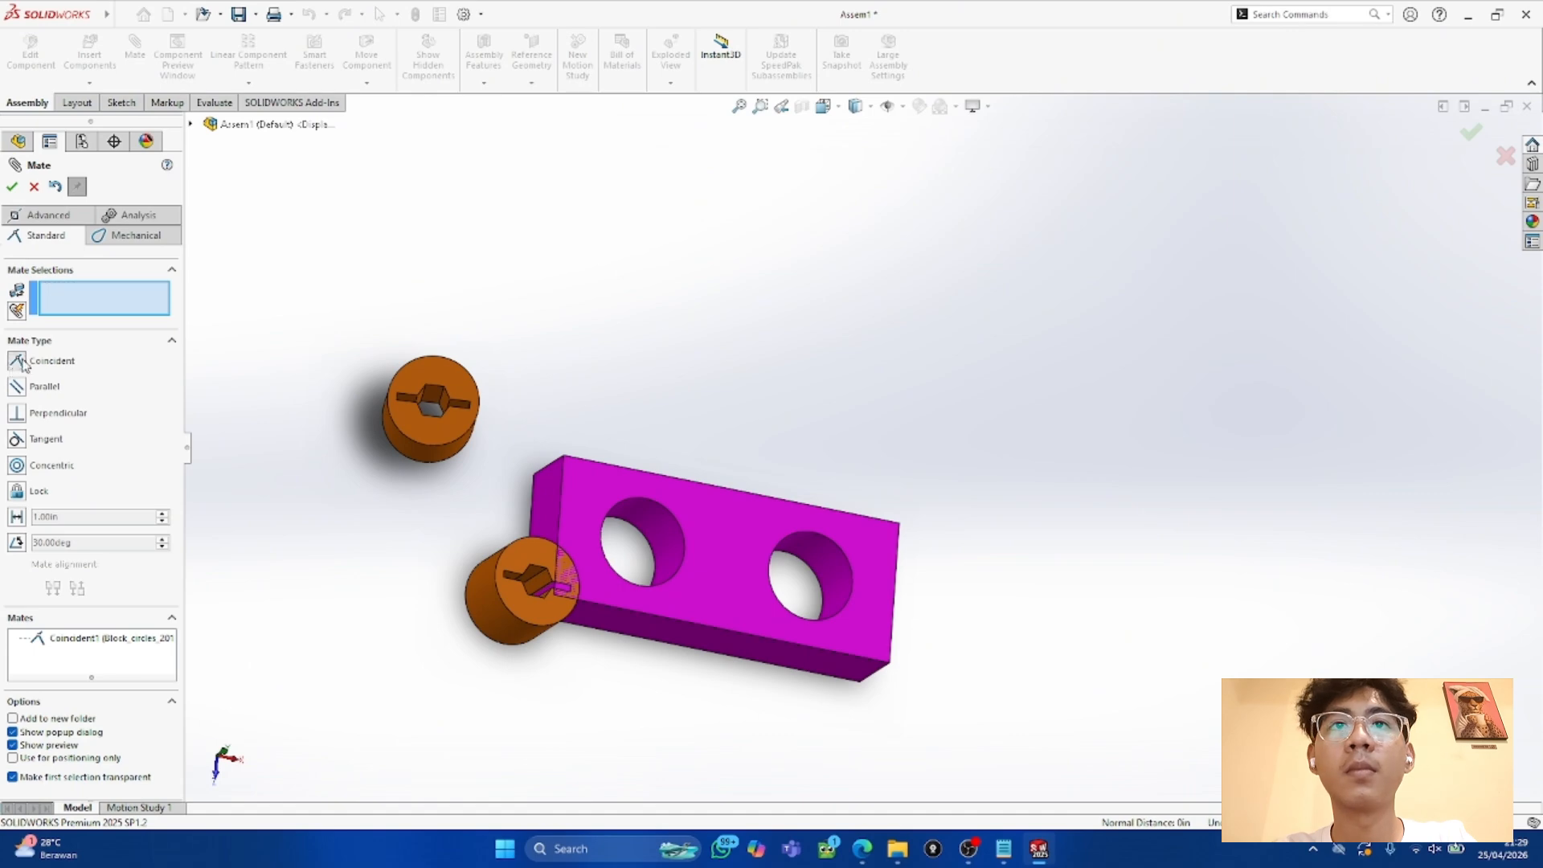
Step: Try a second coincident mate between the same cylinder end face and block face, and undo the mates added so far
{"action": "left_click", "coordinate": [518, 578]}
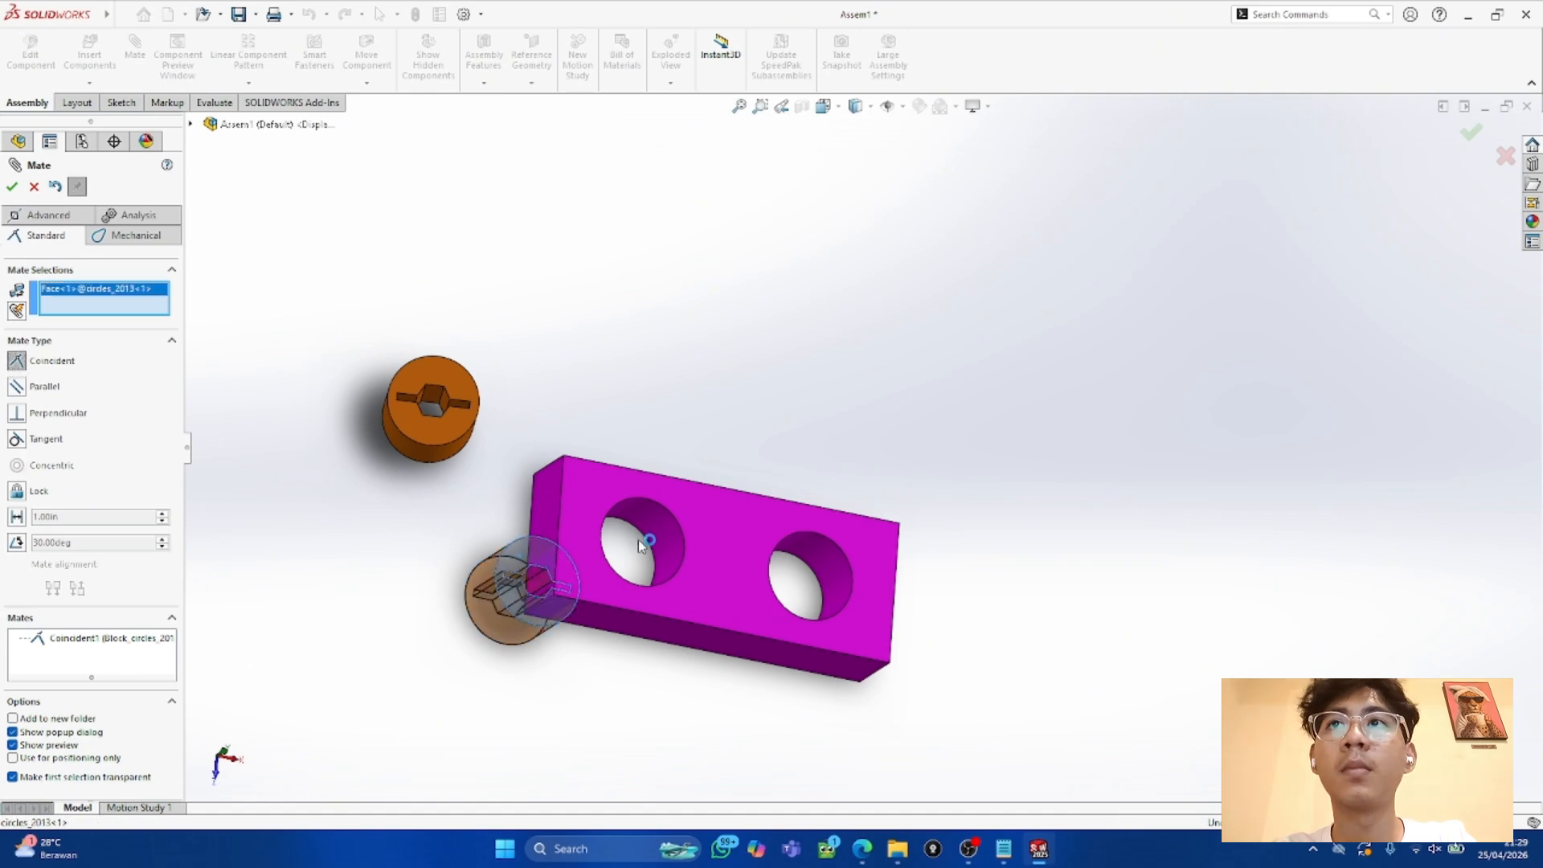
{"action": "left_click", "coordinate": [587, 519]}
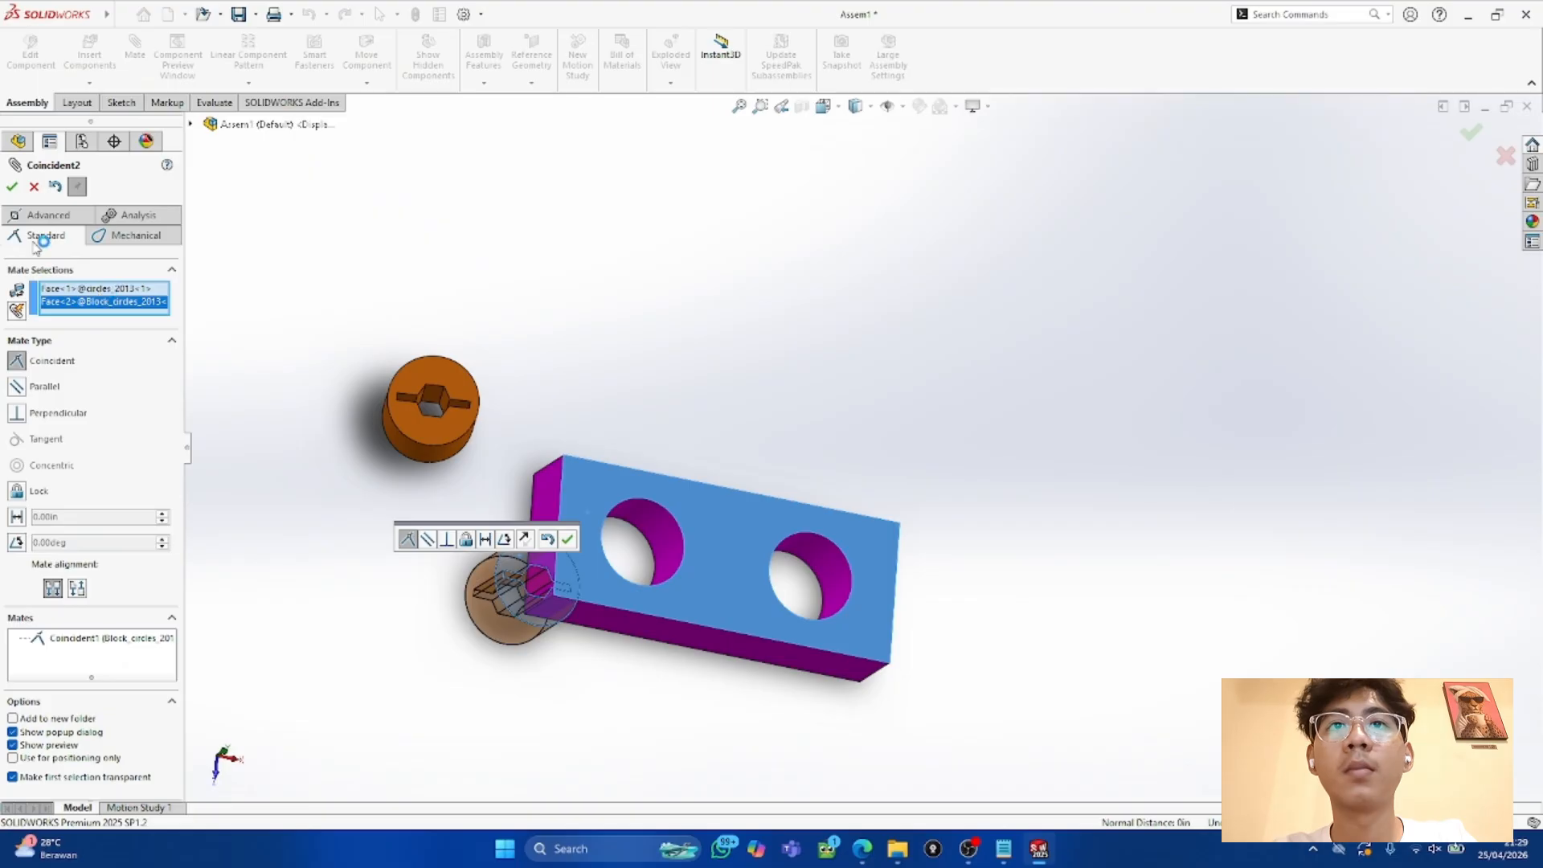
{"action": "left_click", "coordinate": [11, 186]}
{"action": "key", "text": "ctrl+z"}
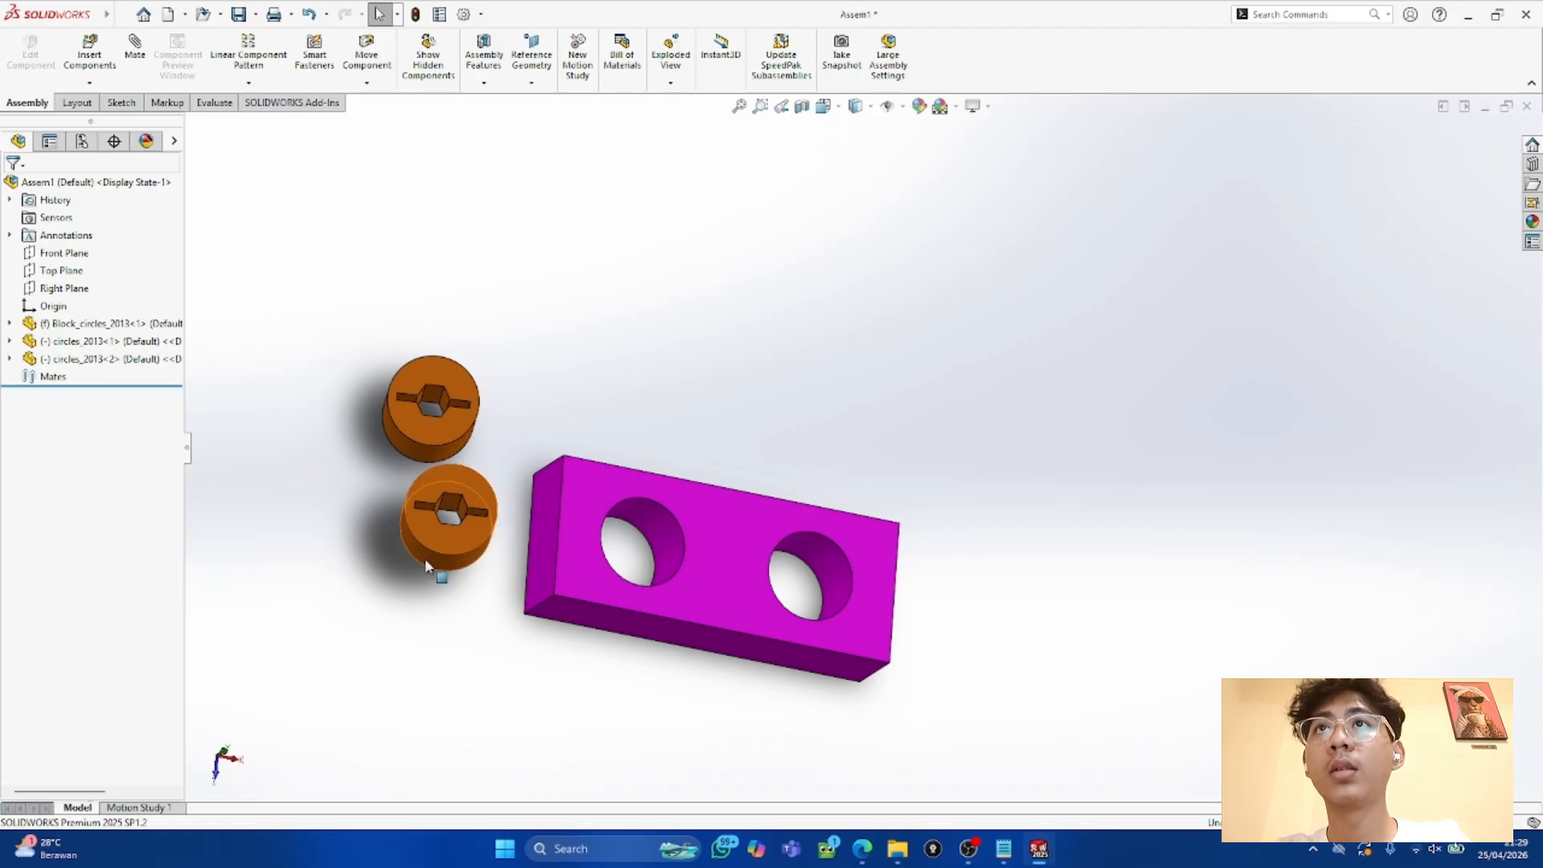
Step: Mate the nearer cylinder's slotted end face coincident with the block's two-hole face, and shift the cylinder along that plane
{"action": "left_click", "coordinate": [135, 48]}
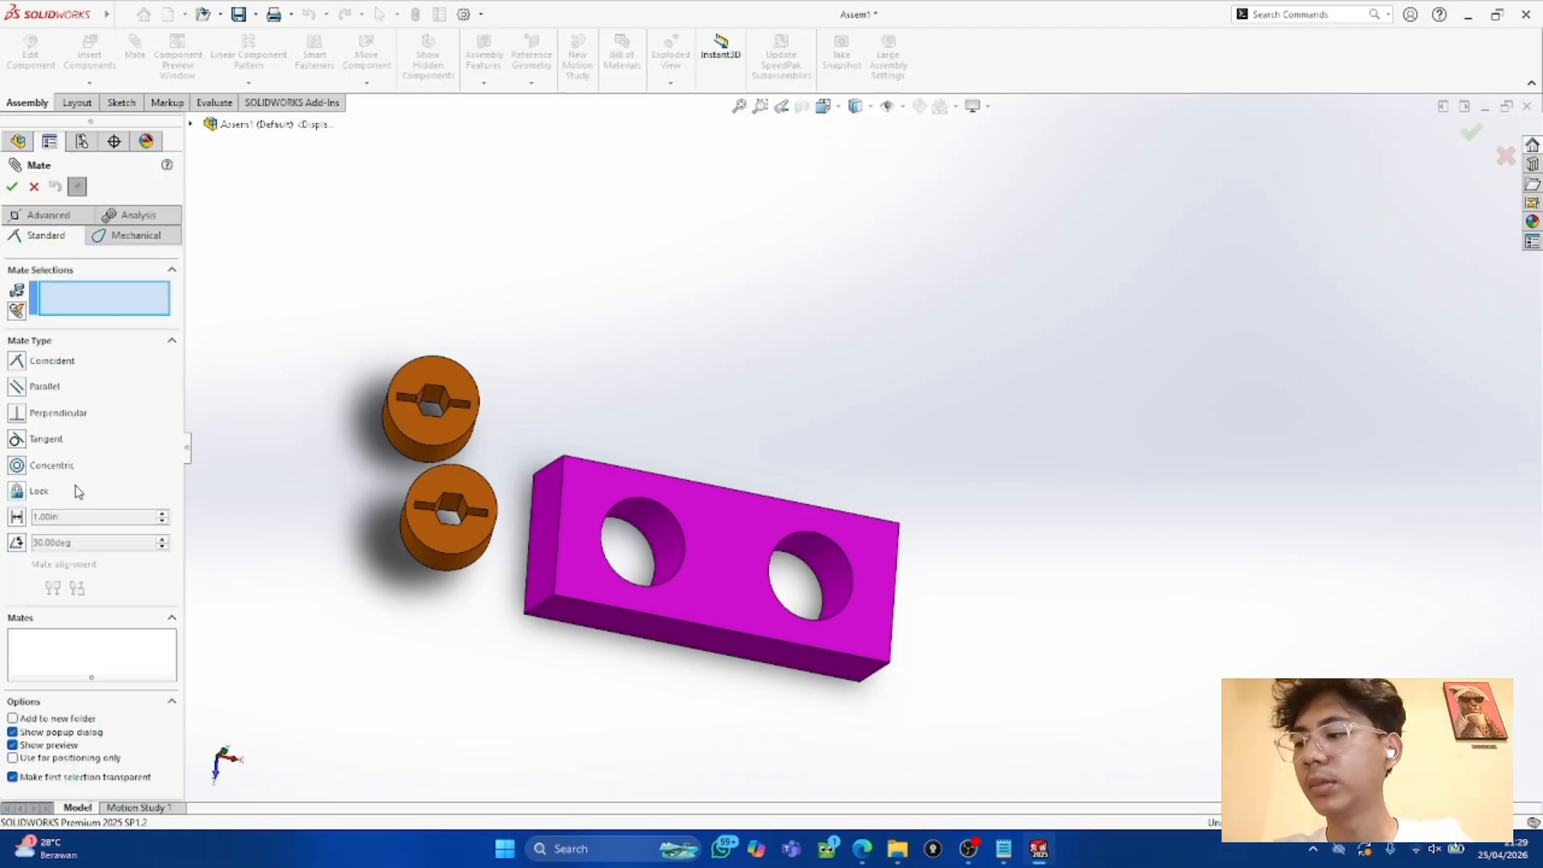
{"action": "left_click", "coordinate": [444, 500]}
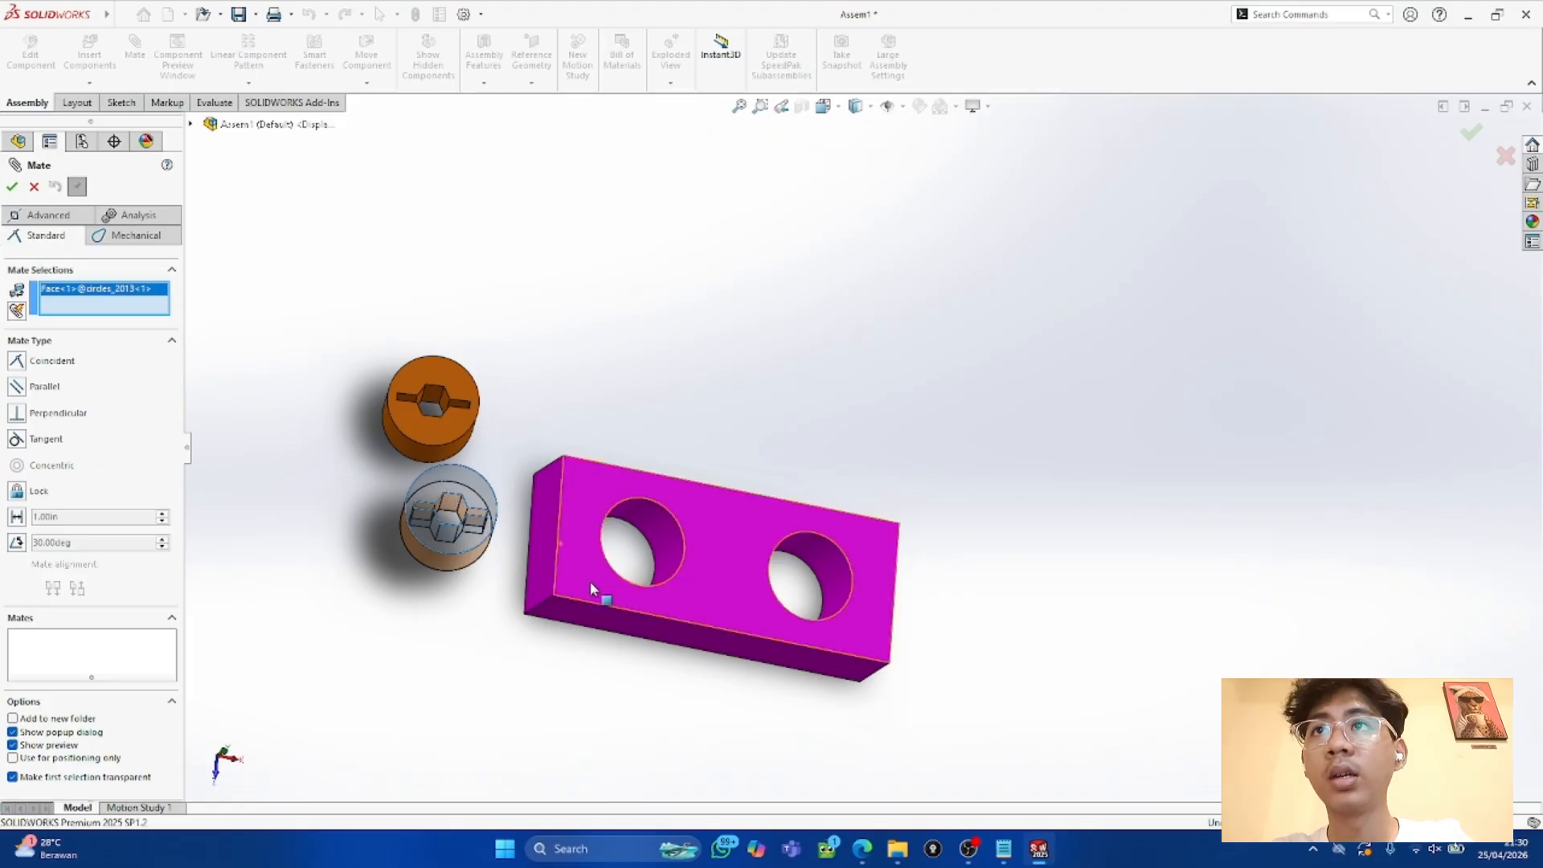
{"action": "left_click", "coordinate": [539, 596]}
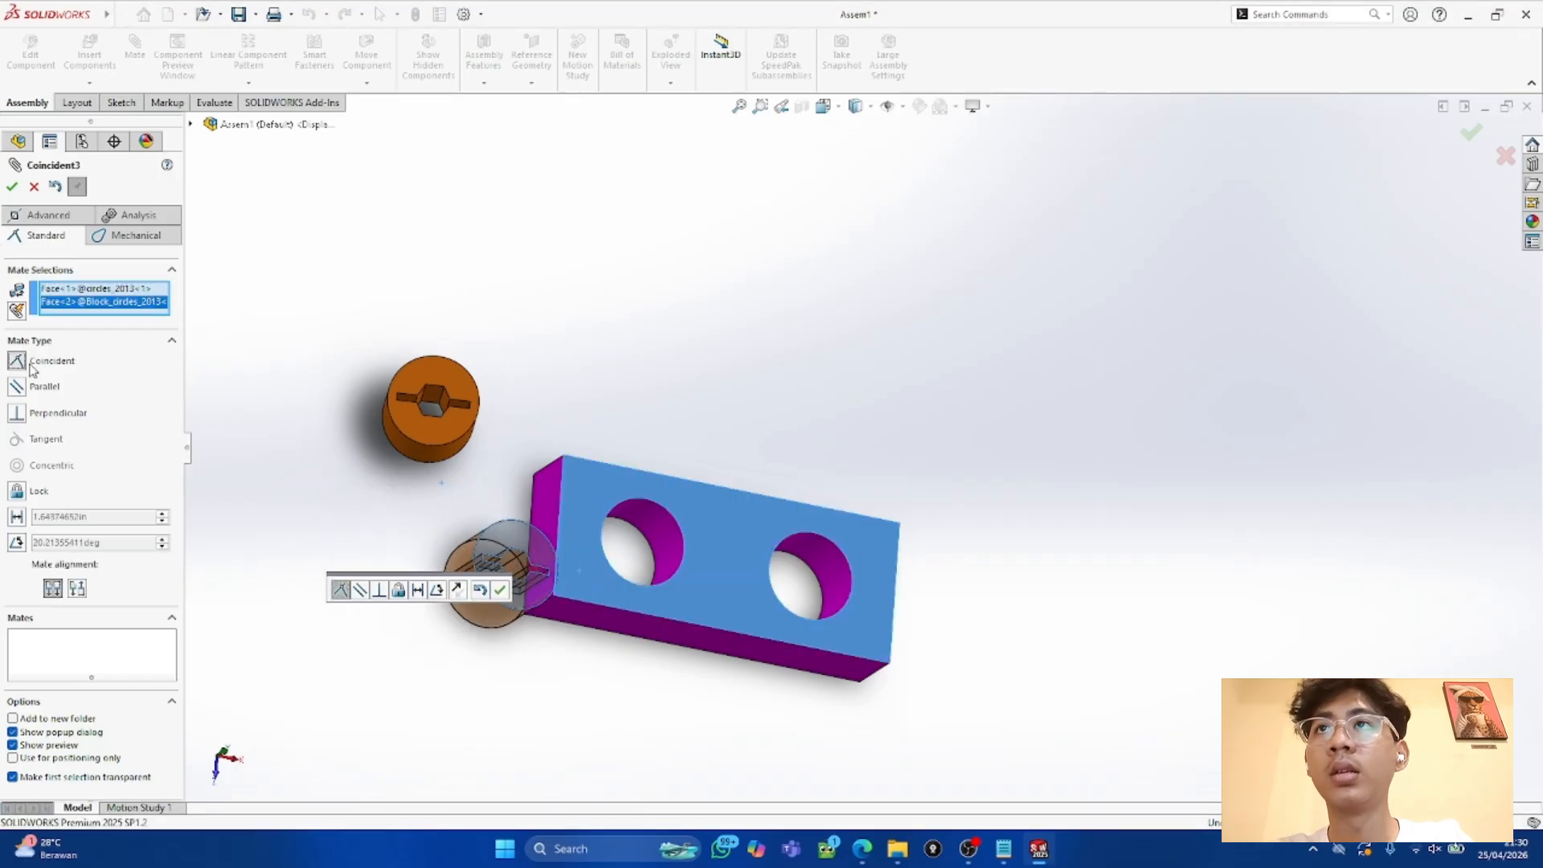
{"action": "left_click", "coordinate": [11, 187]}
{"action": "mouse_move", "coordinate": [503, 515]}
{"action": "left_mouse_down"}
{"action": "mouse_move", "coordinate": [572, 524]}
{"action": "mouse_move", "coordinate": [476, 575]}
{"action": "mouse_move", "coordinate": [496, 482]}
{"action": "mouse_move", "coordinate": [392, 588]}
{"action": "mouse_move", "coordinate": [629, 537]}
{"action": "mouse_move", "coordinate": [538, 533]}
{"action": "mouse_move", "coordinate": [417, 672]}
{"action": "mouse_move", "coordinate": [535, 526]}
{"action": "mouse_move", "coordinate": [504, 500]}
{"action": "left_mouse_up"}
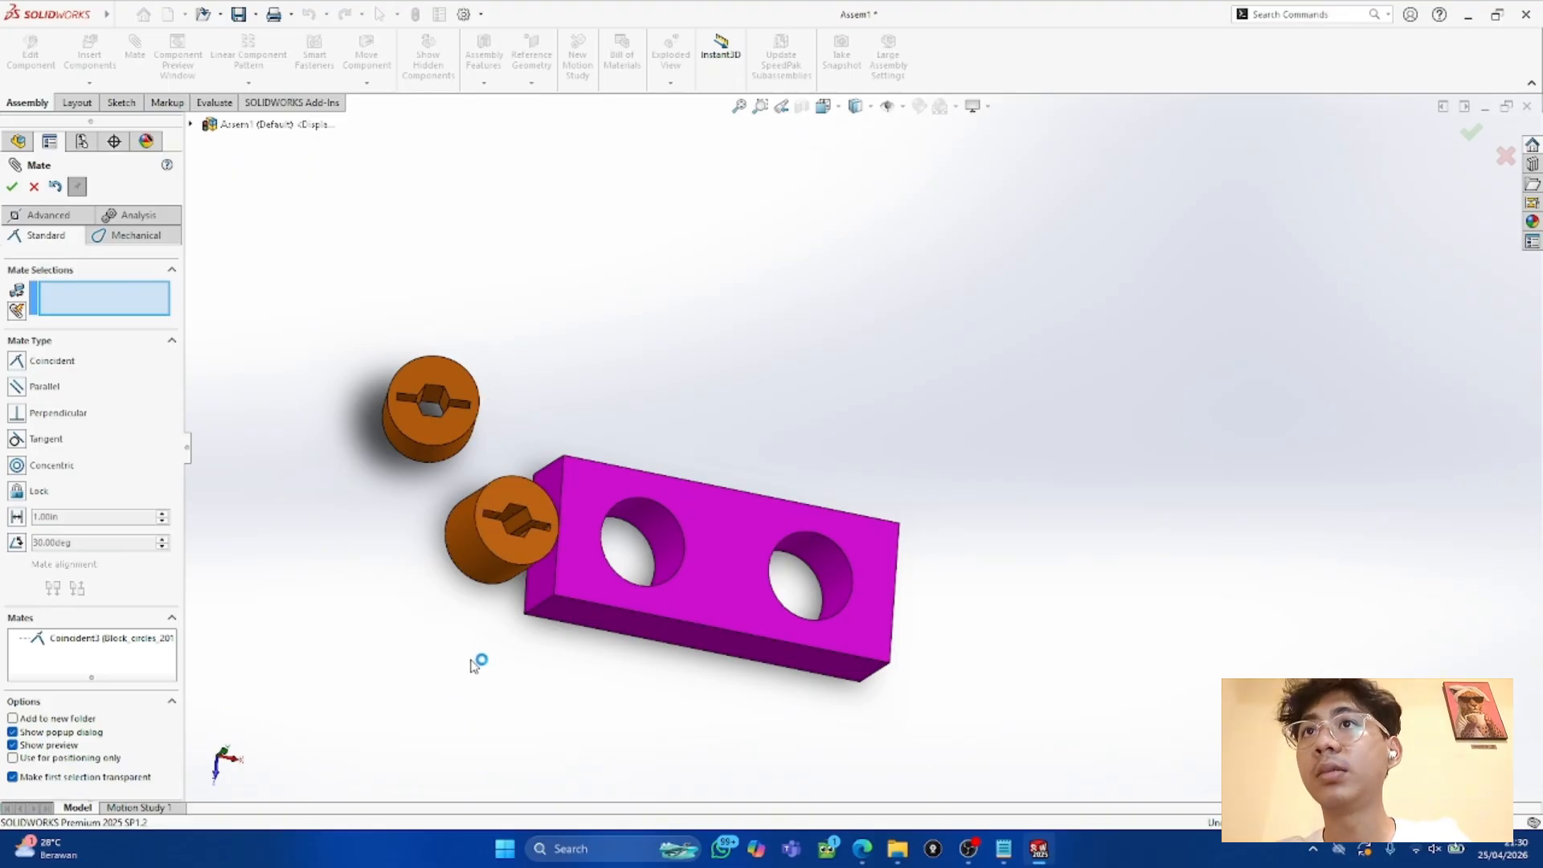
Step: Make the cylinder's round side concentric with the block's nearest hole, and turn the cylinder within it
{"action": "left_click", "coordinate": [505, 524]}
{"action": "left_click", "coordinate": [668, 533]}
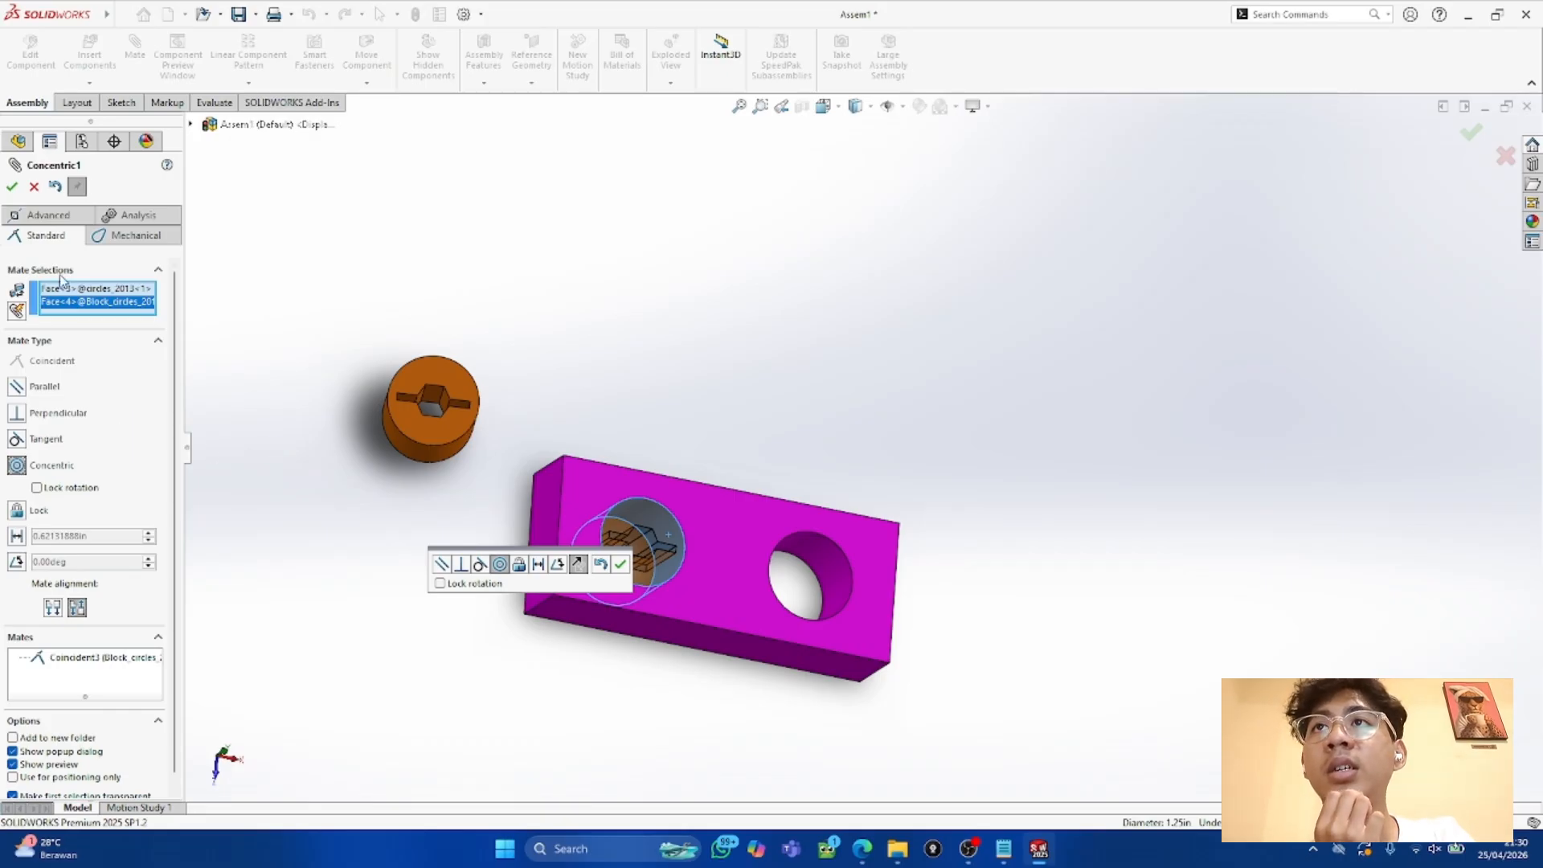
{"action": "left_click", "coordinate": [13, 187]}
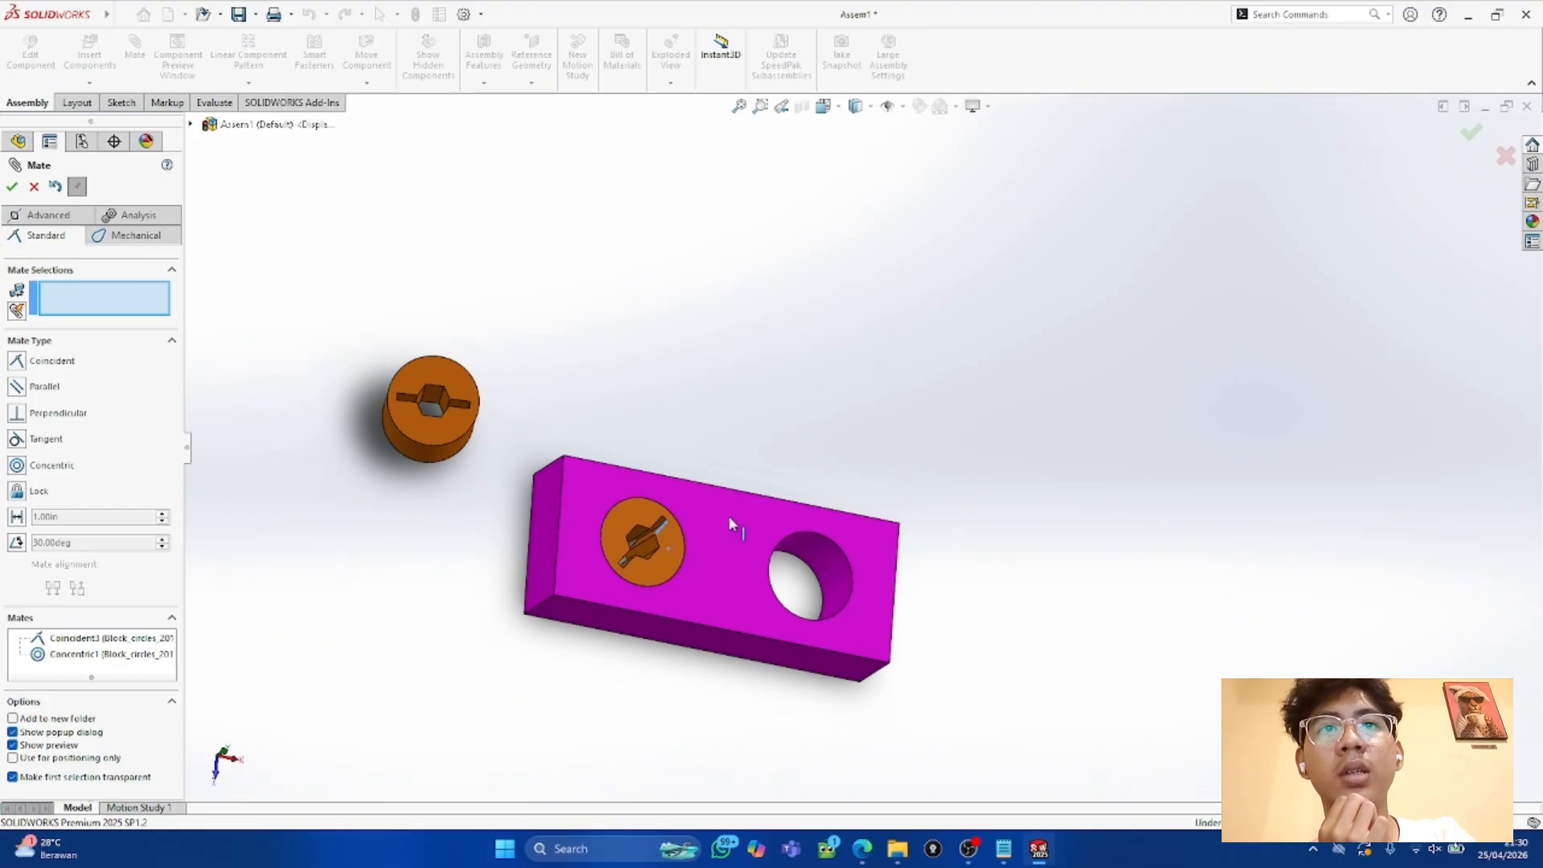
{"action": "left_click_drag", "start_coordinate": [700, 620], "coordinate": [599, 572]}
{"action": "middle_click_drag", "start_coordinate": [715, 615], "coordinate": [660, 639]}
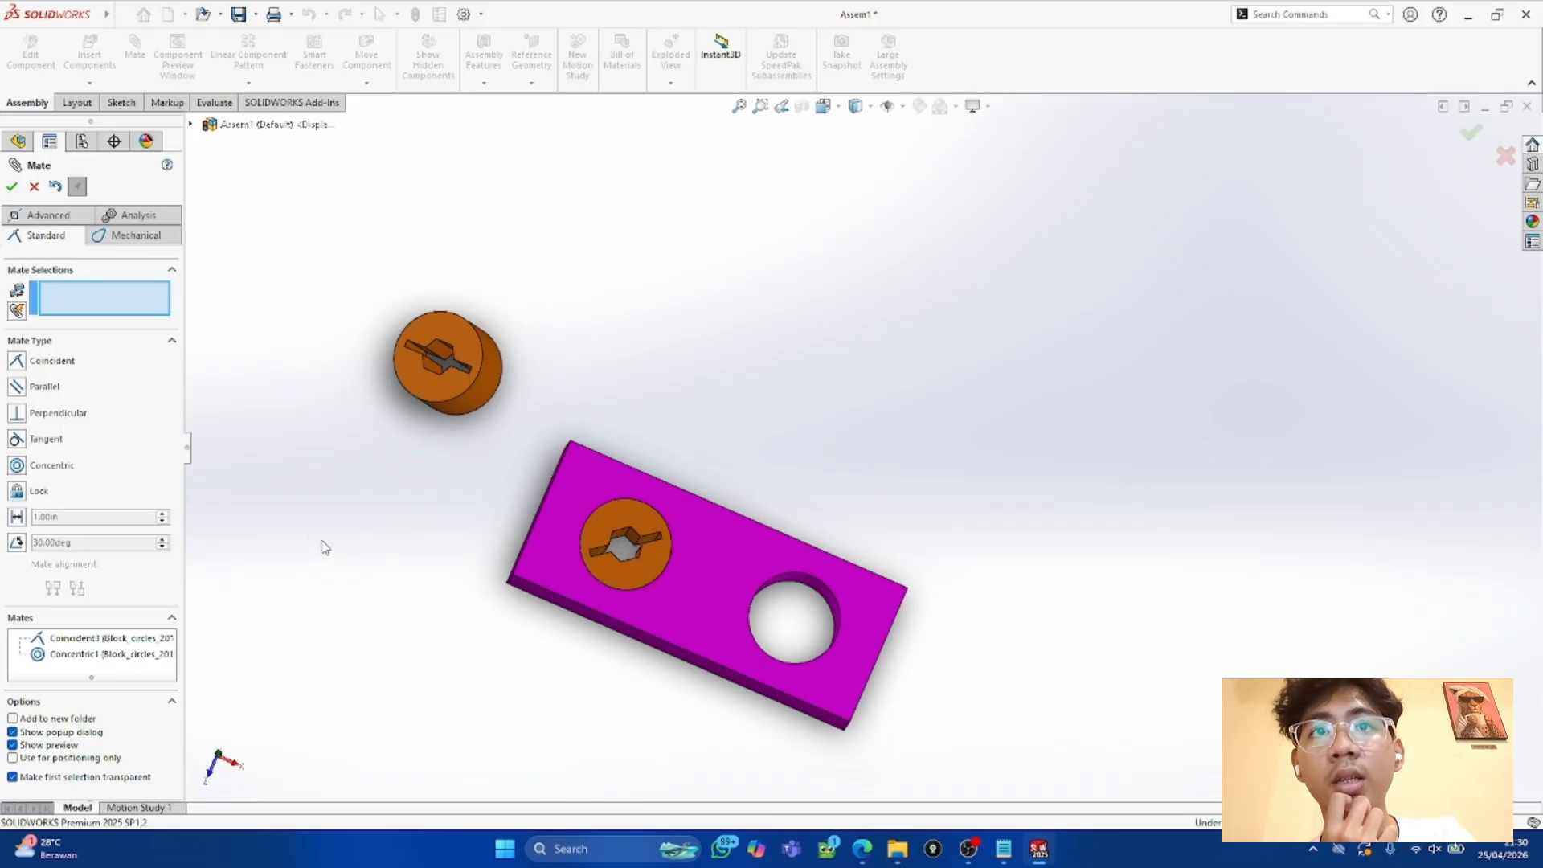
Step: Try a parallel mate between the seated cylinder's slotted end face and the block's long side face
{"action": "left_click", "coordinate": [640, 521]}
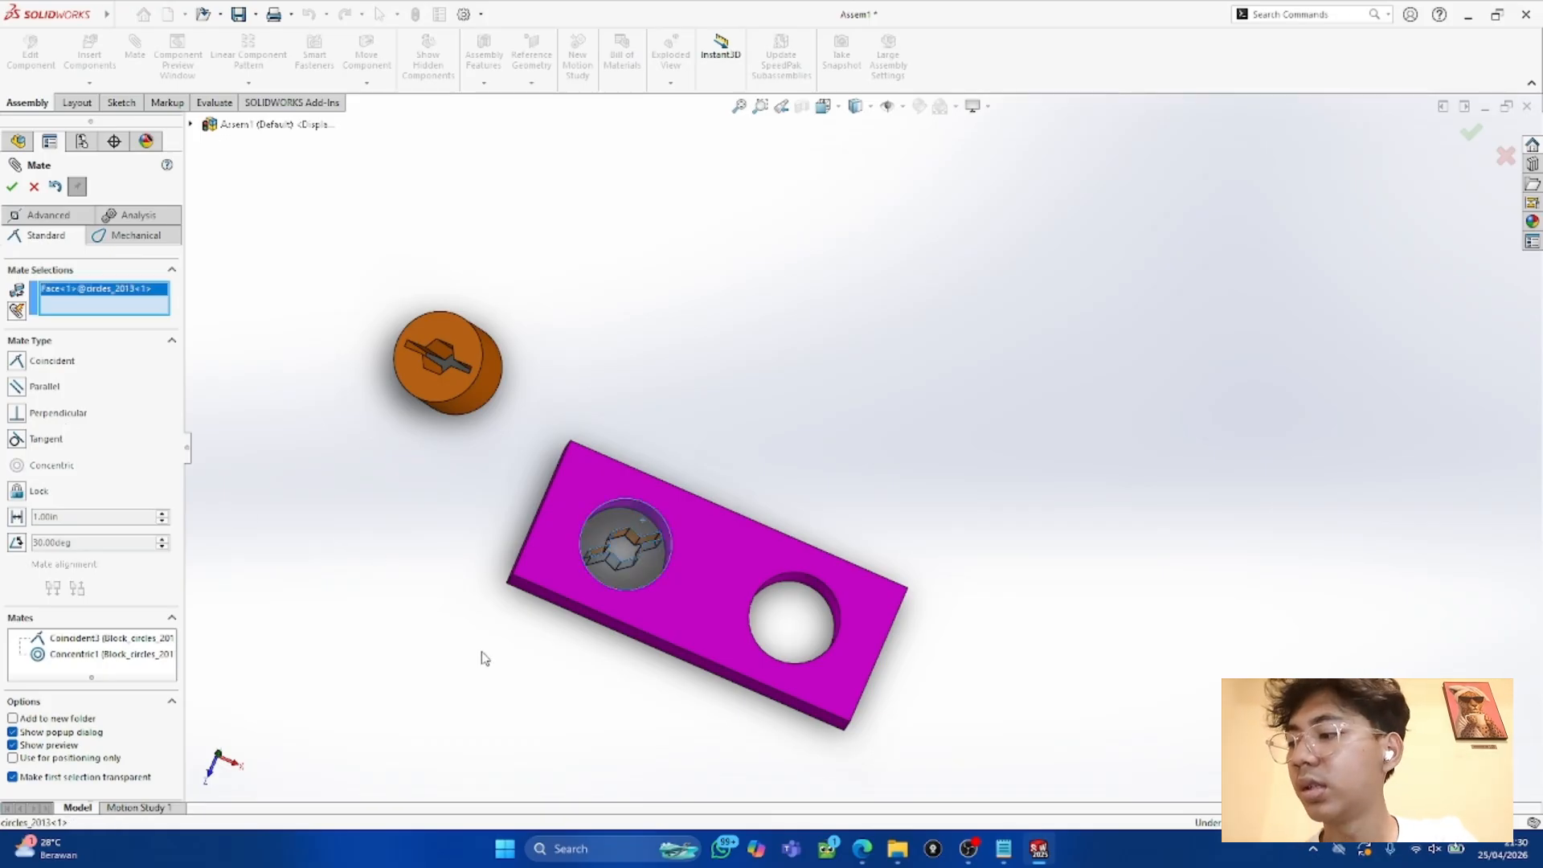
{"action": "middle_click_drag", "start_coordinate": [482, 659], "coordinate": [513, 627]}
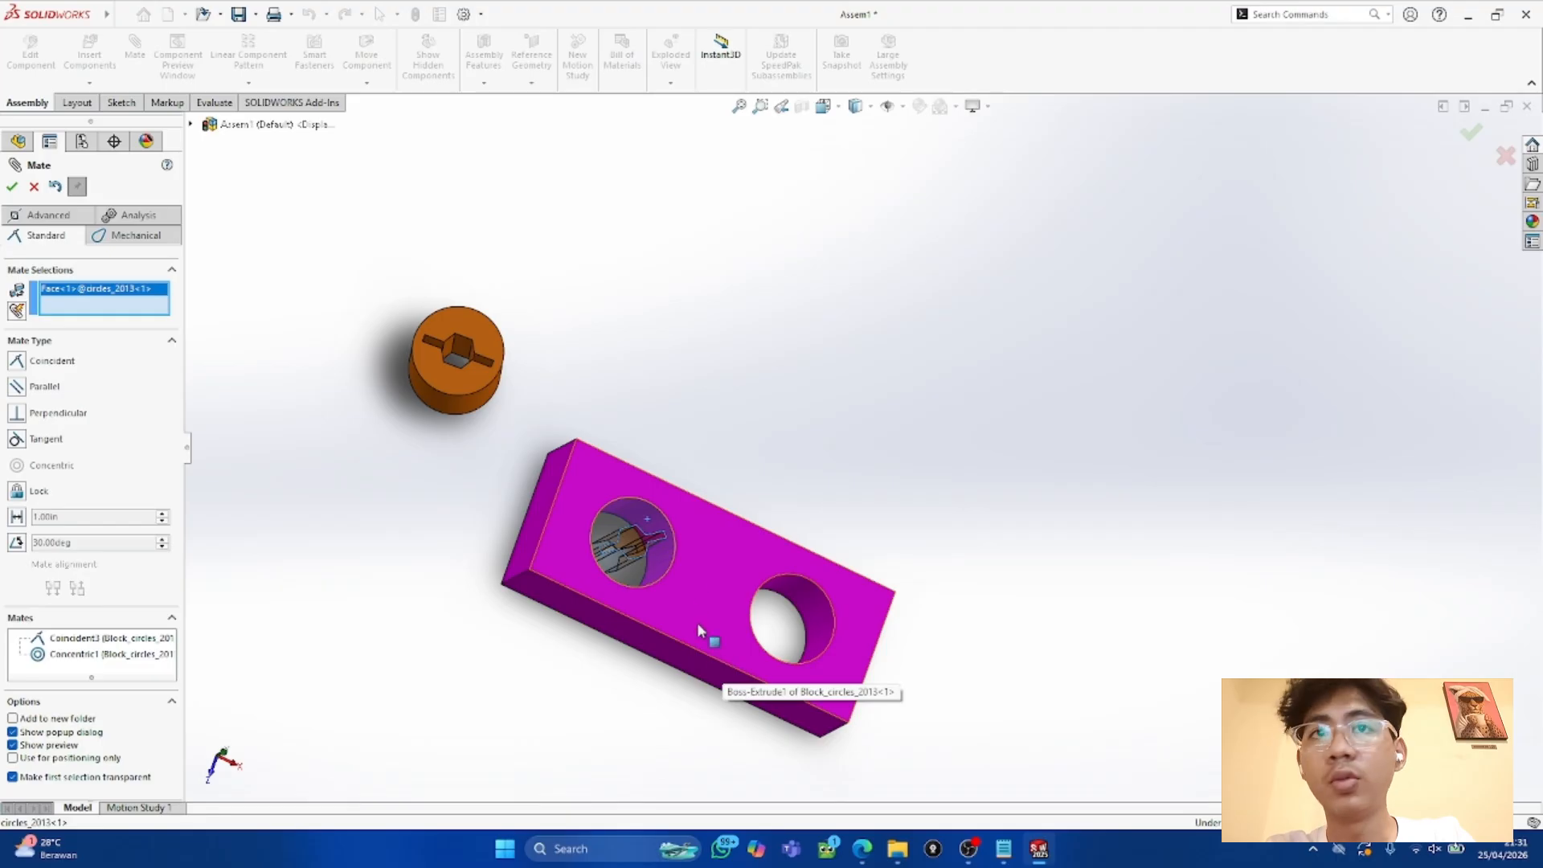
{"action": "middle_click_drag", "start_coordinate": [721, 537], "coordinate": [639, 631]}
{"action": "left_click", "coordinate": [685, 480]}
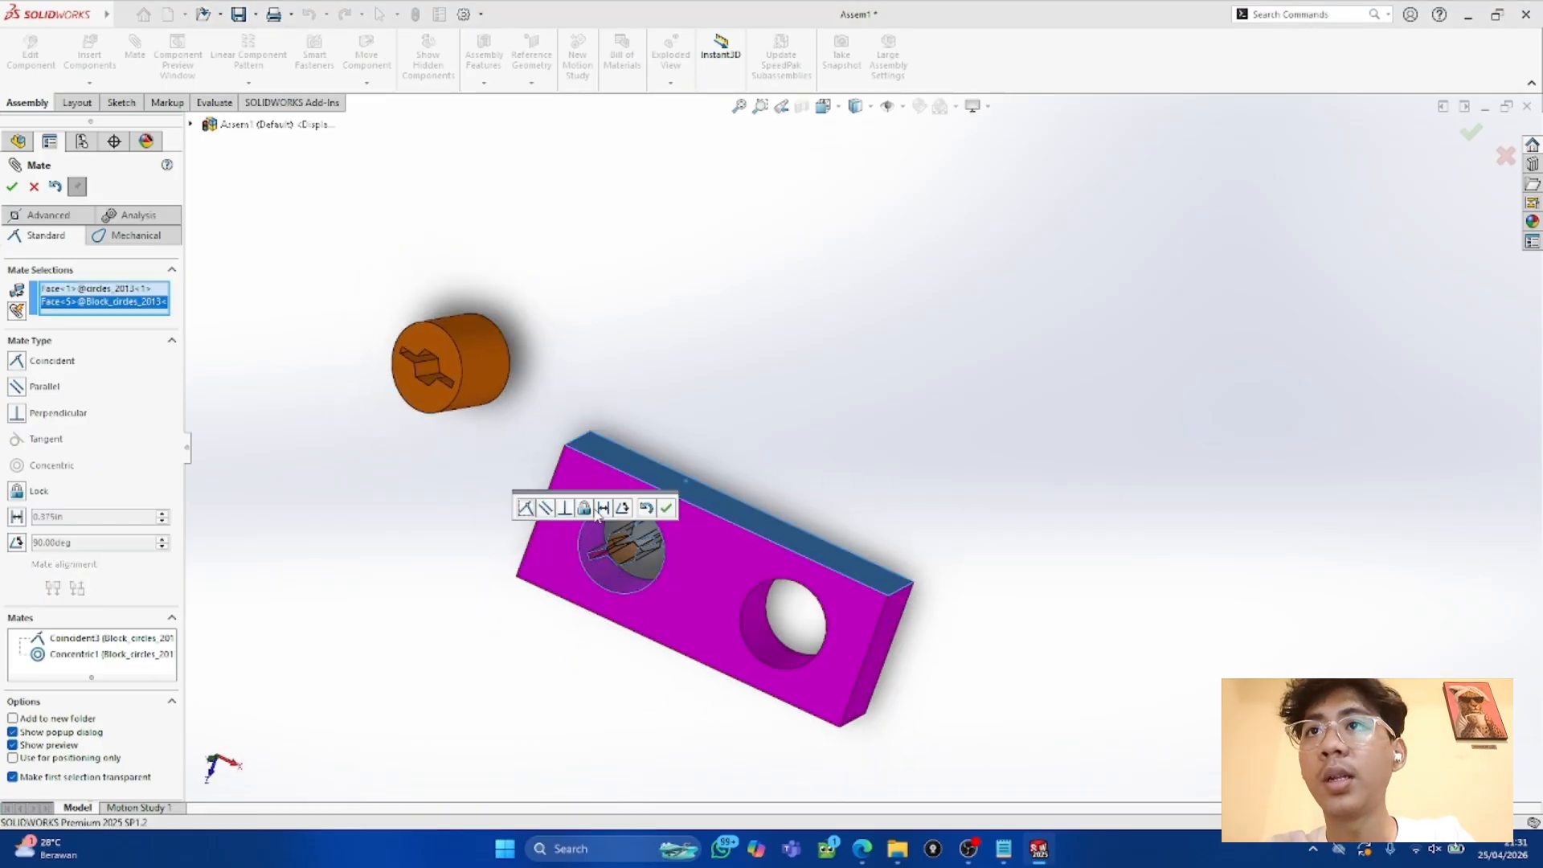
{"action": "left_click", "coordinate": [16, 386]}
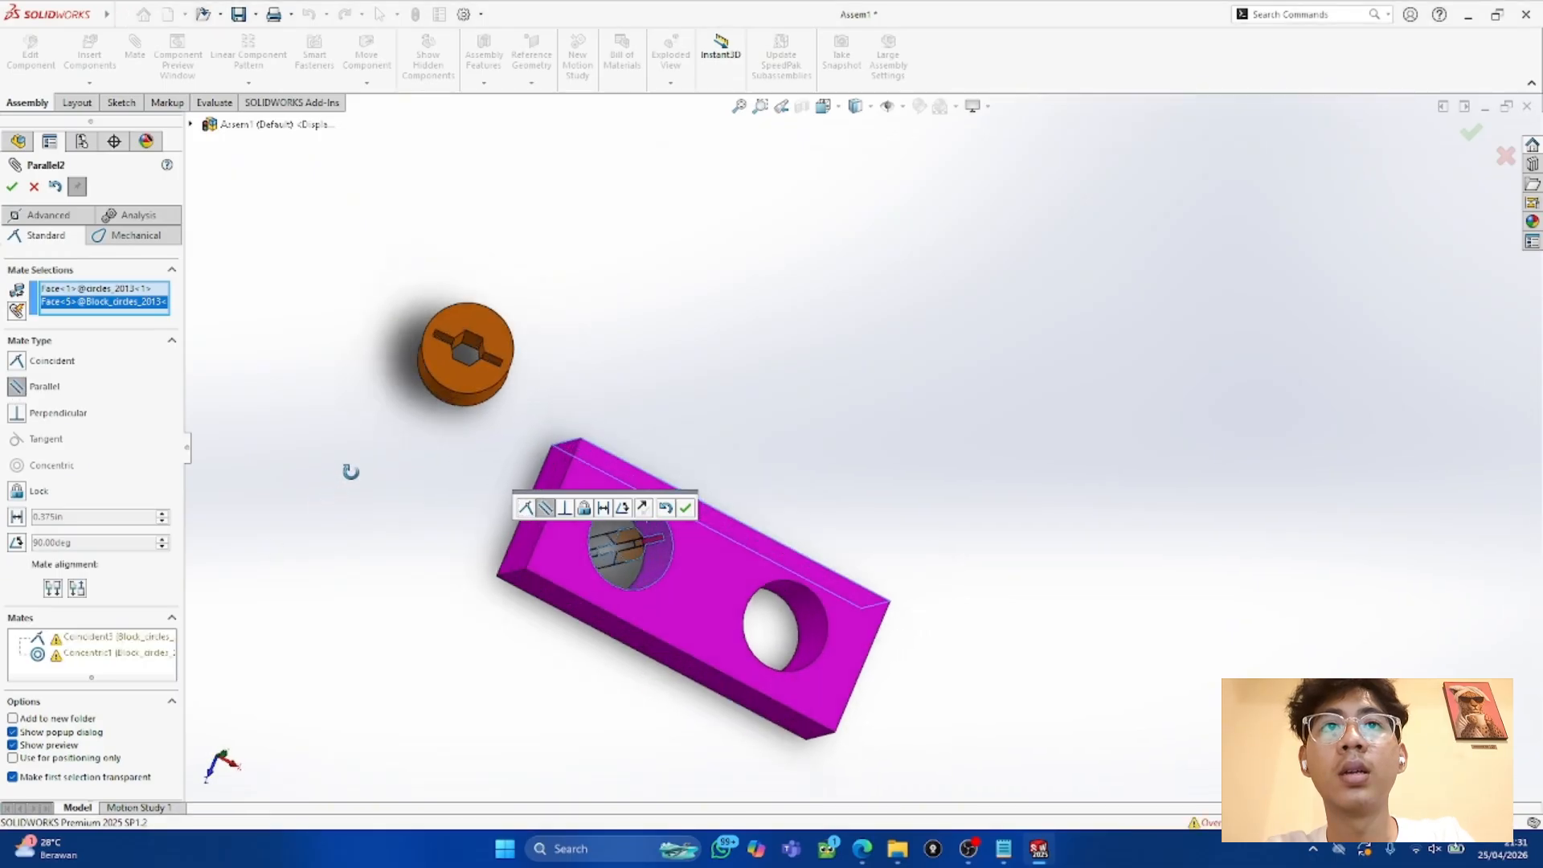
{"action": "left_click", "coordinate": [684, 508]}
{"action": "left_click", "coordinate": [912, 281]}
{"action": "middle_click_drag", "start_coordinate": [875, 309], "coordinate": [747, 382]}
{"action": "key", "text": "Escape"}
{"action": "left_click", "coordinate": [12, 186]}
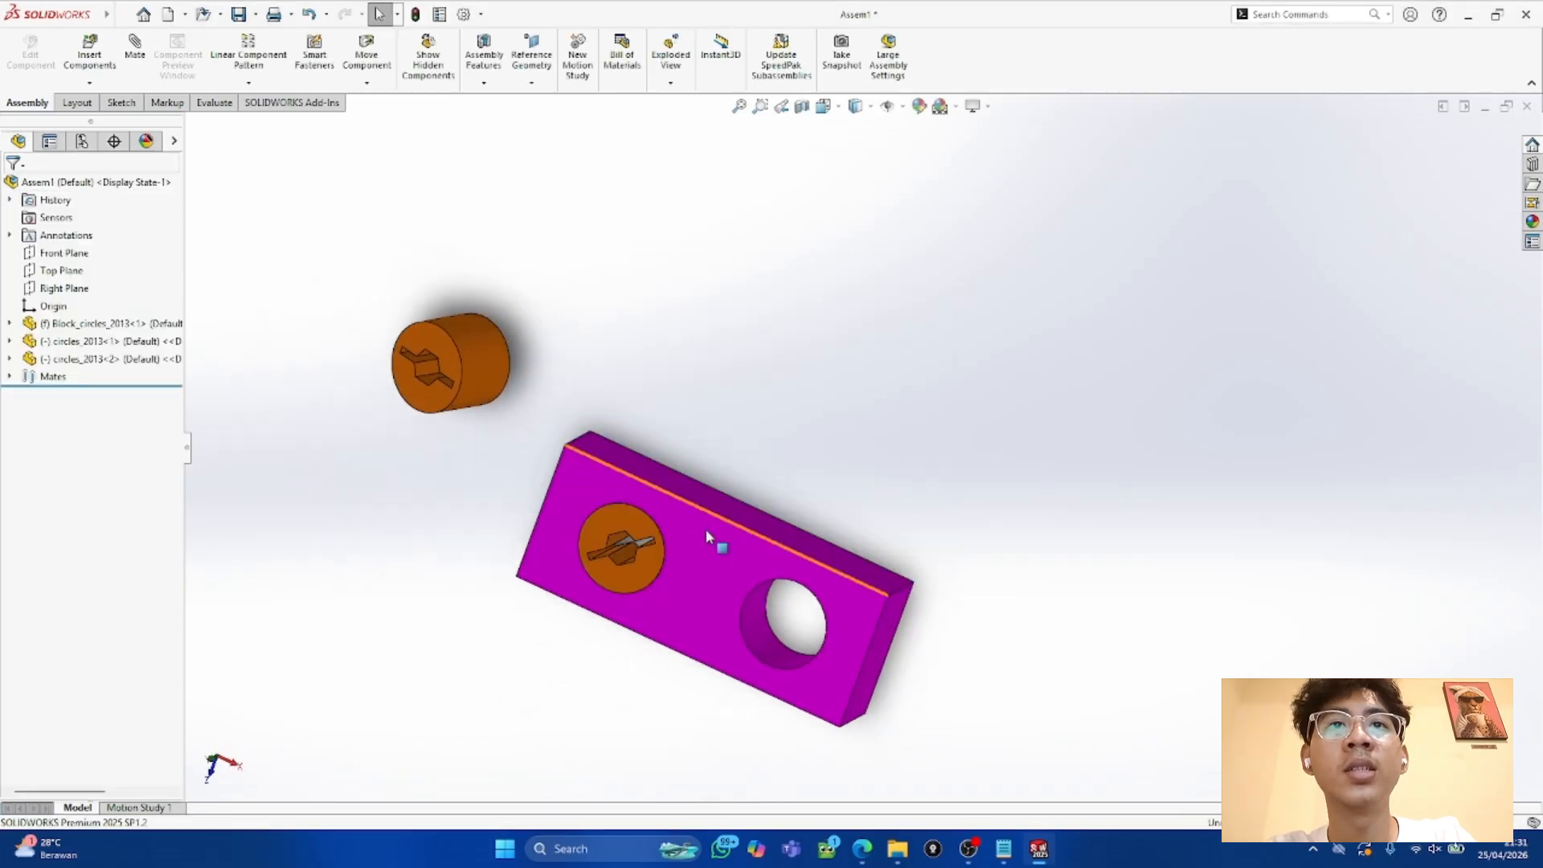
Step: Turn the seated cylinder in its hole, and try to mate its end face with the hole's inner wall
{"action": "mouse_move", "coordinate": [644, 556]}
{"action": "left_mouse_down"}
{"action": "mouse_move", "coordinate": [634, 527]}
{"action": "mouse_move", "coordinate": [628, 545]}
{"action": "left_mouse_up"}
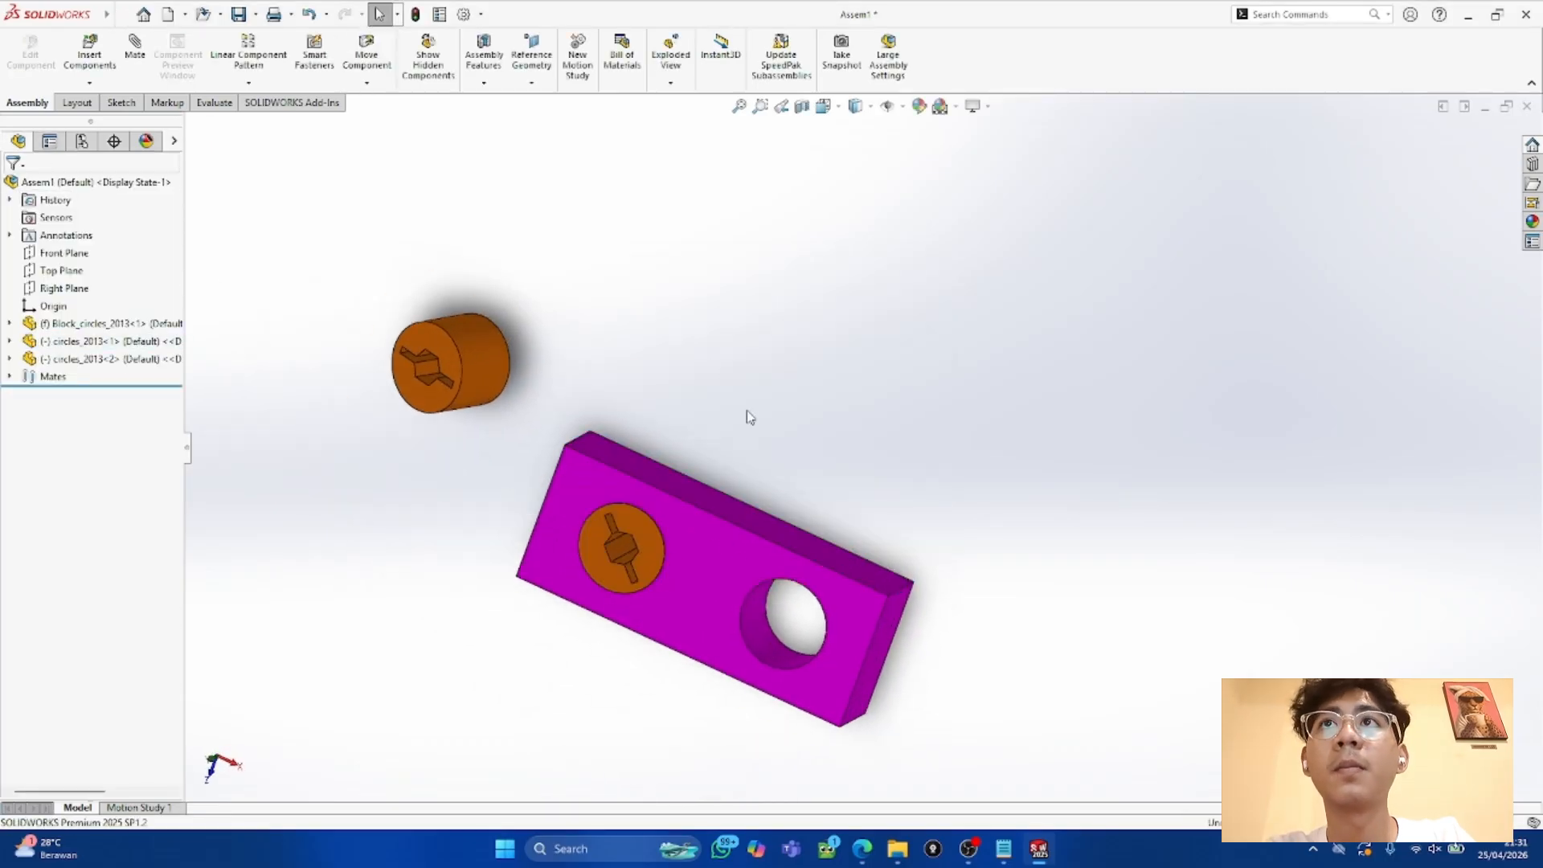
{"action": "left_click", "coordinate": [636, 545]}
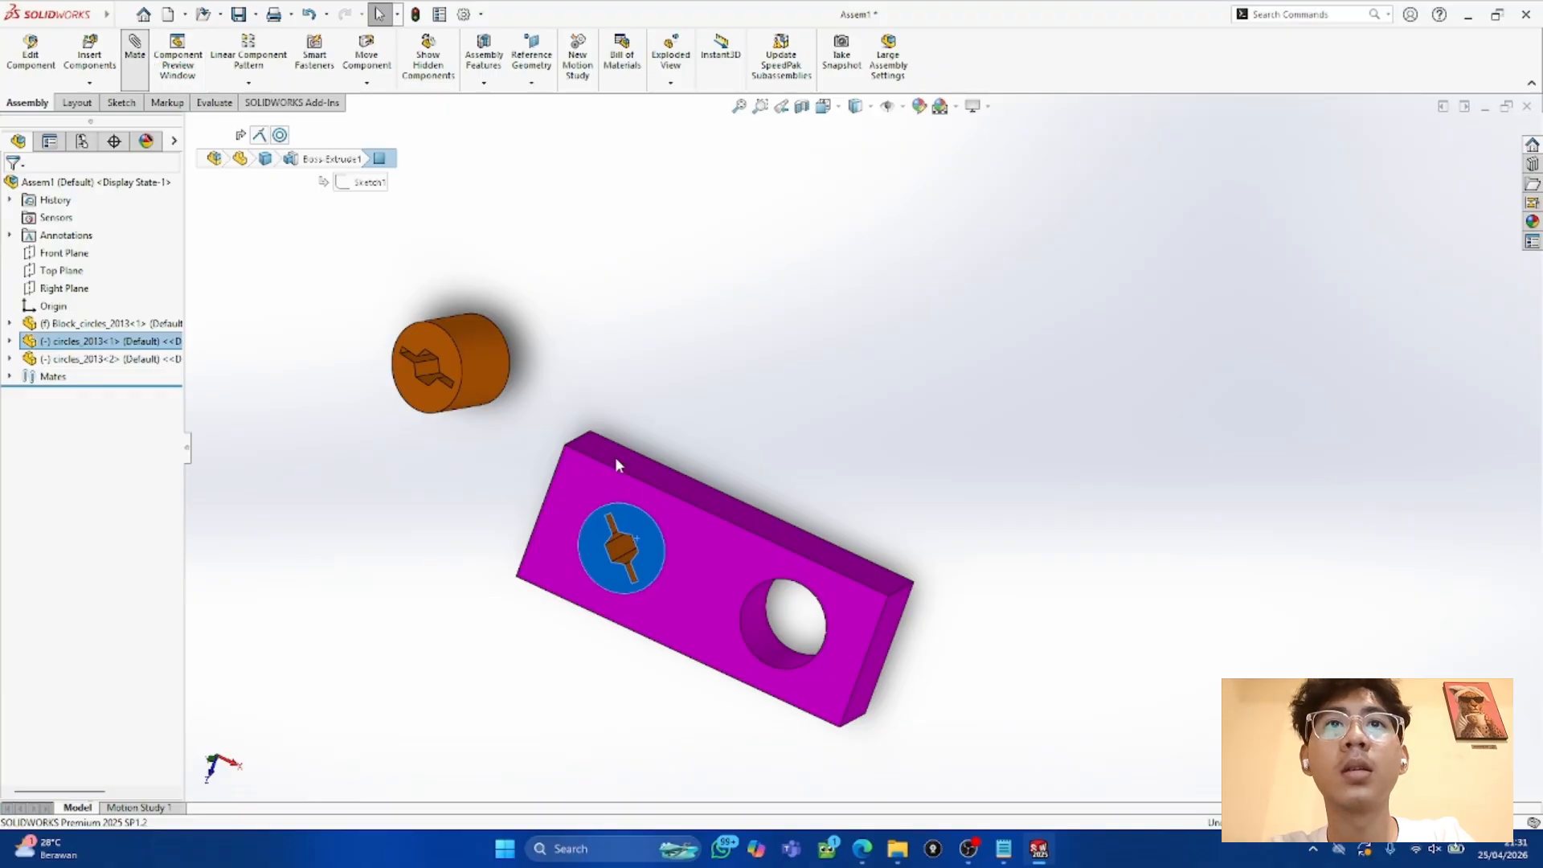
{"action": "left_click", "coordinate": [592, 547]}
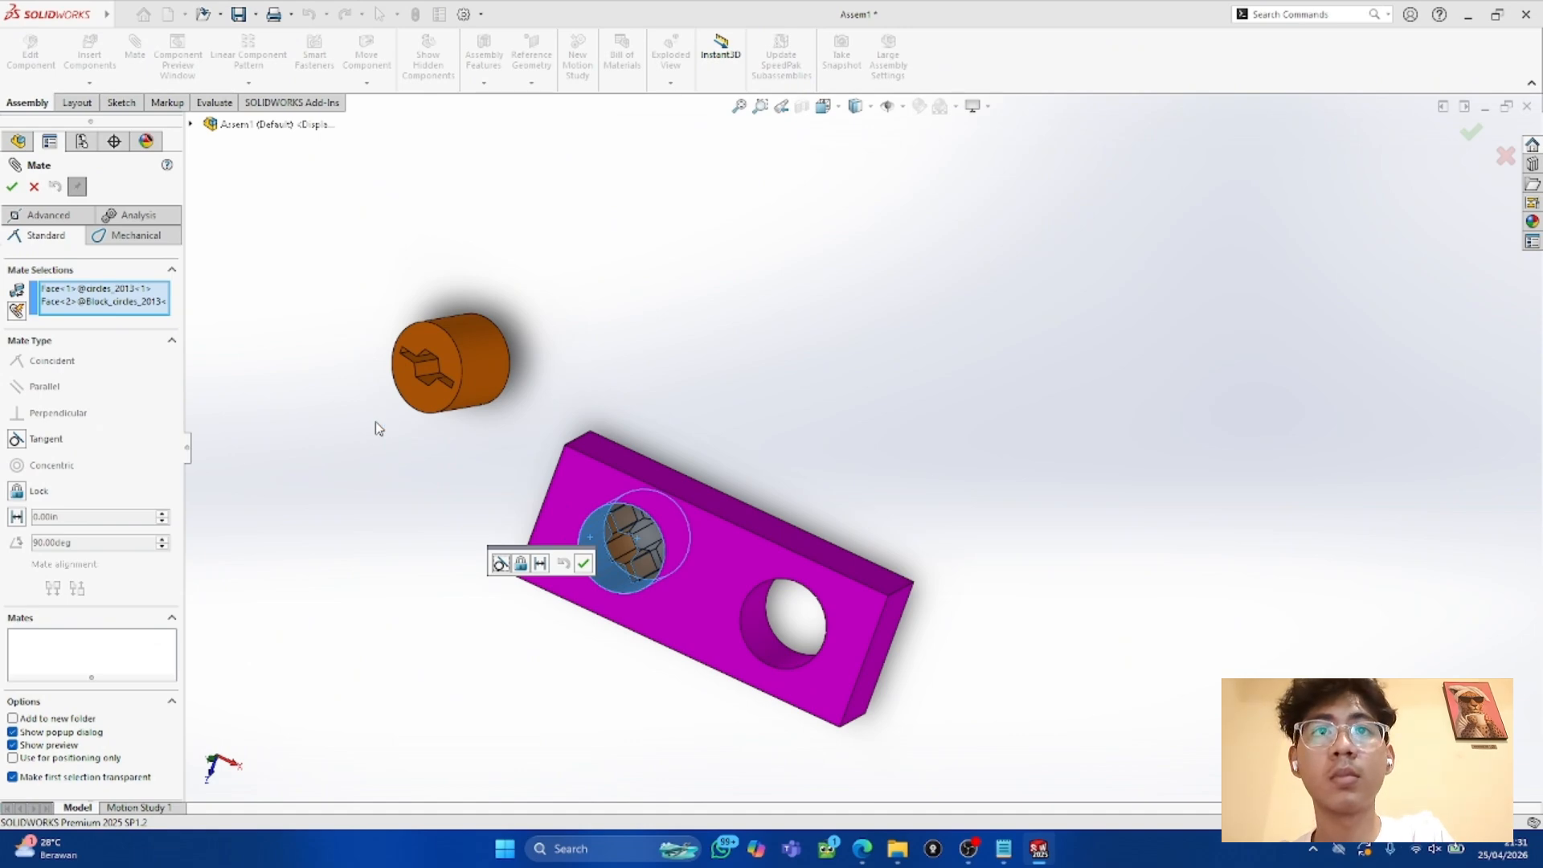
{"action": "left_click", "coordinate": [12, 186]}
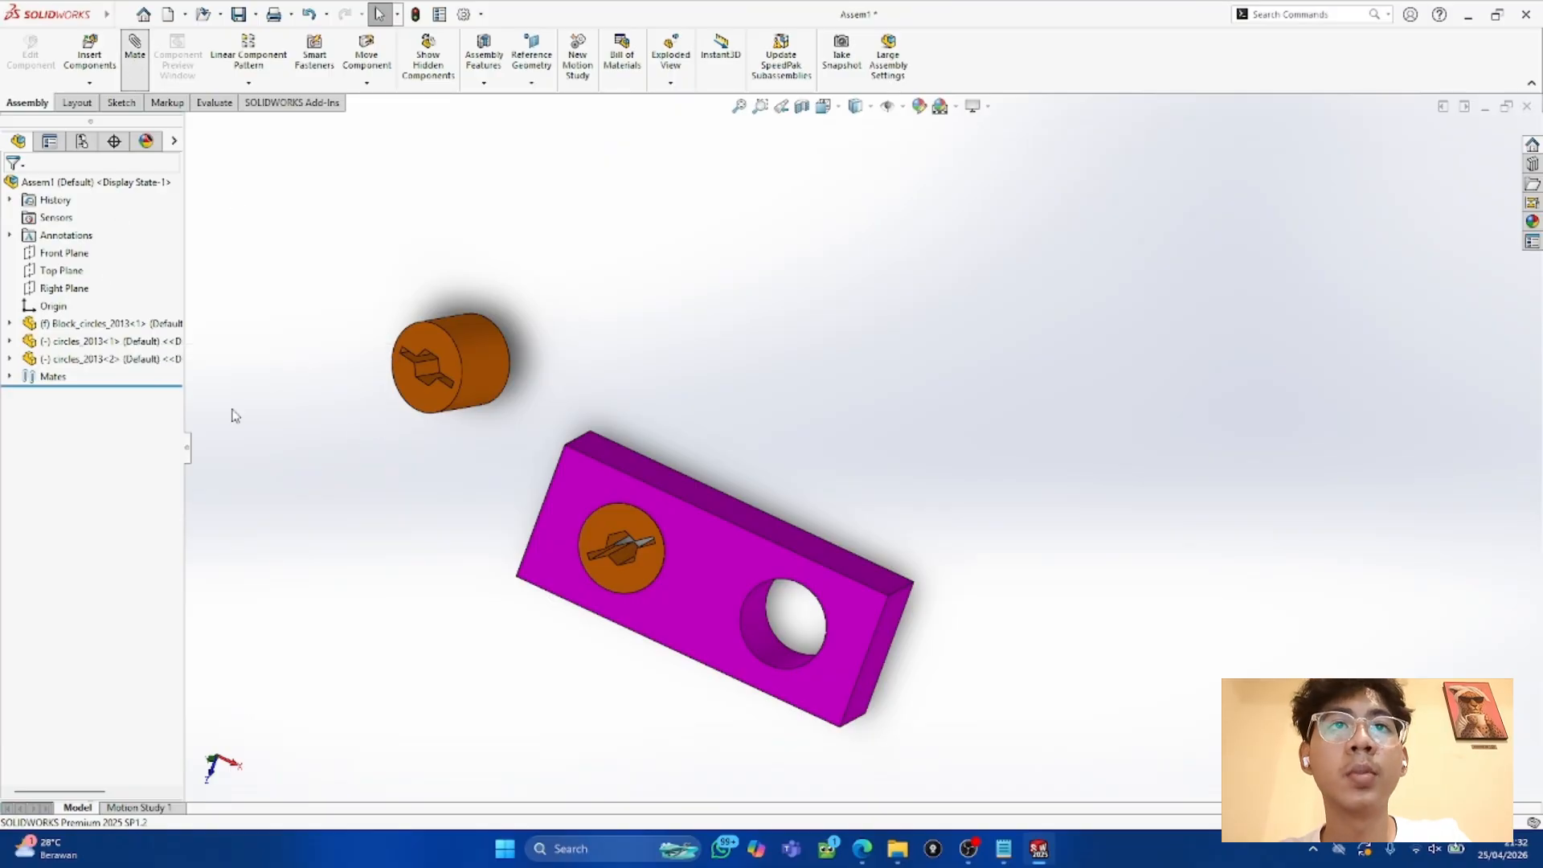
Step: Add a parallel mate between a flat inner face of the seated cylinder's slot and the block's long side face
{"action": "middle_click_drag", "start_coordinate": [540, 556], "coordinate": [665, 498]}
{"action": "left_click", "coordinate": [628, 524]}
{"action": "left_click", "coordinate": [659, 483]}
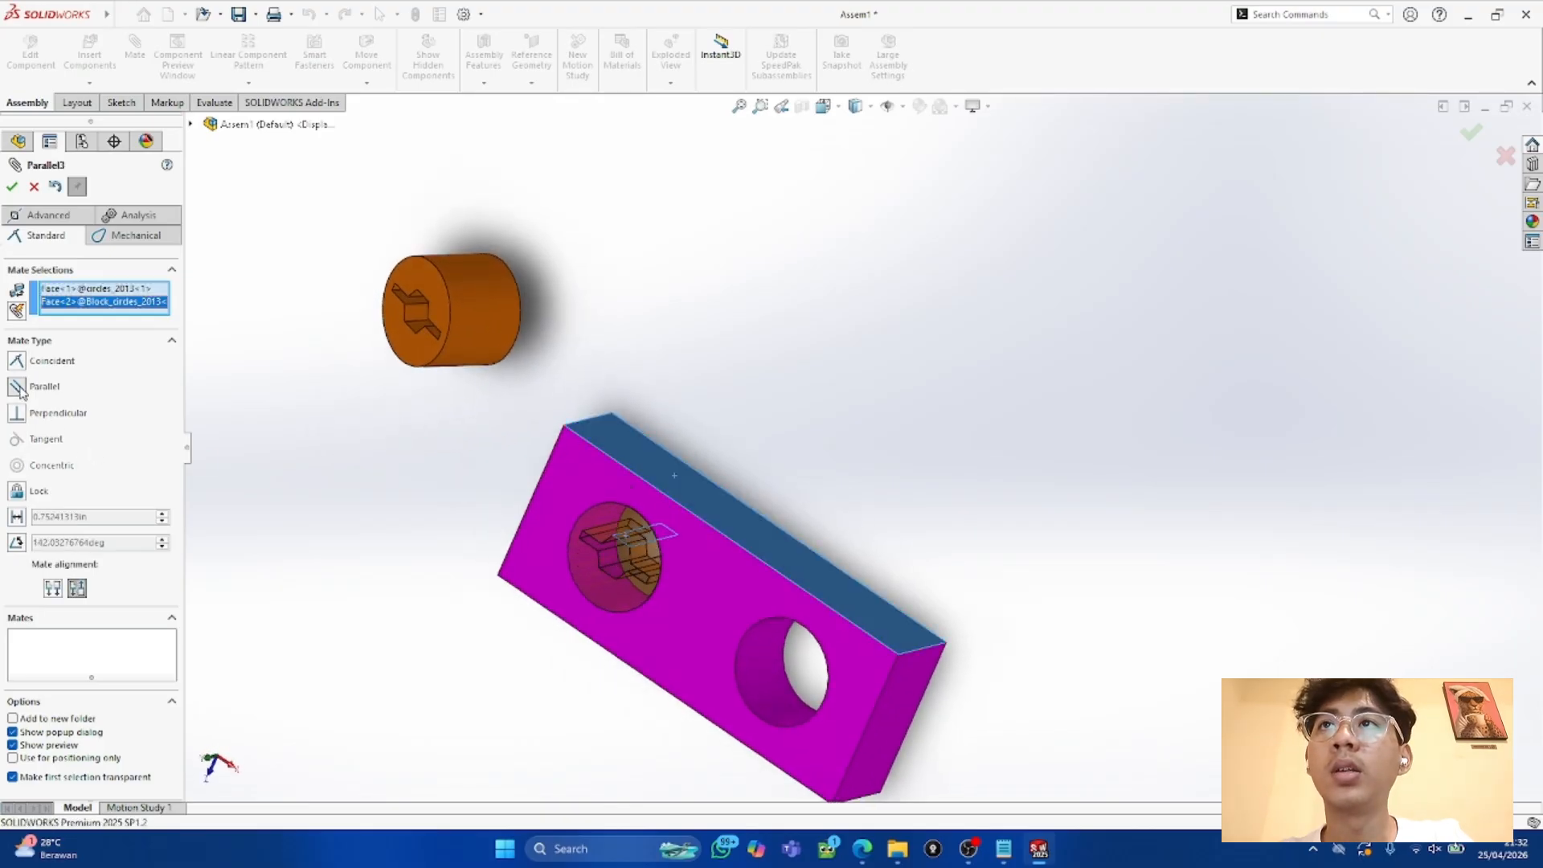
{"action": "left_click", "coordinate": [11, 186]}
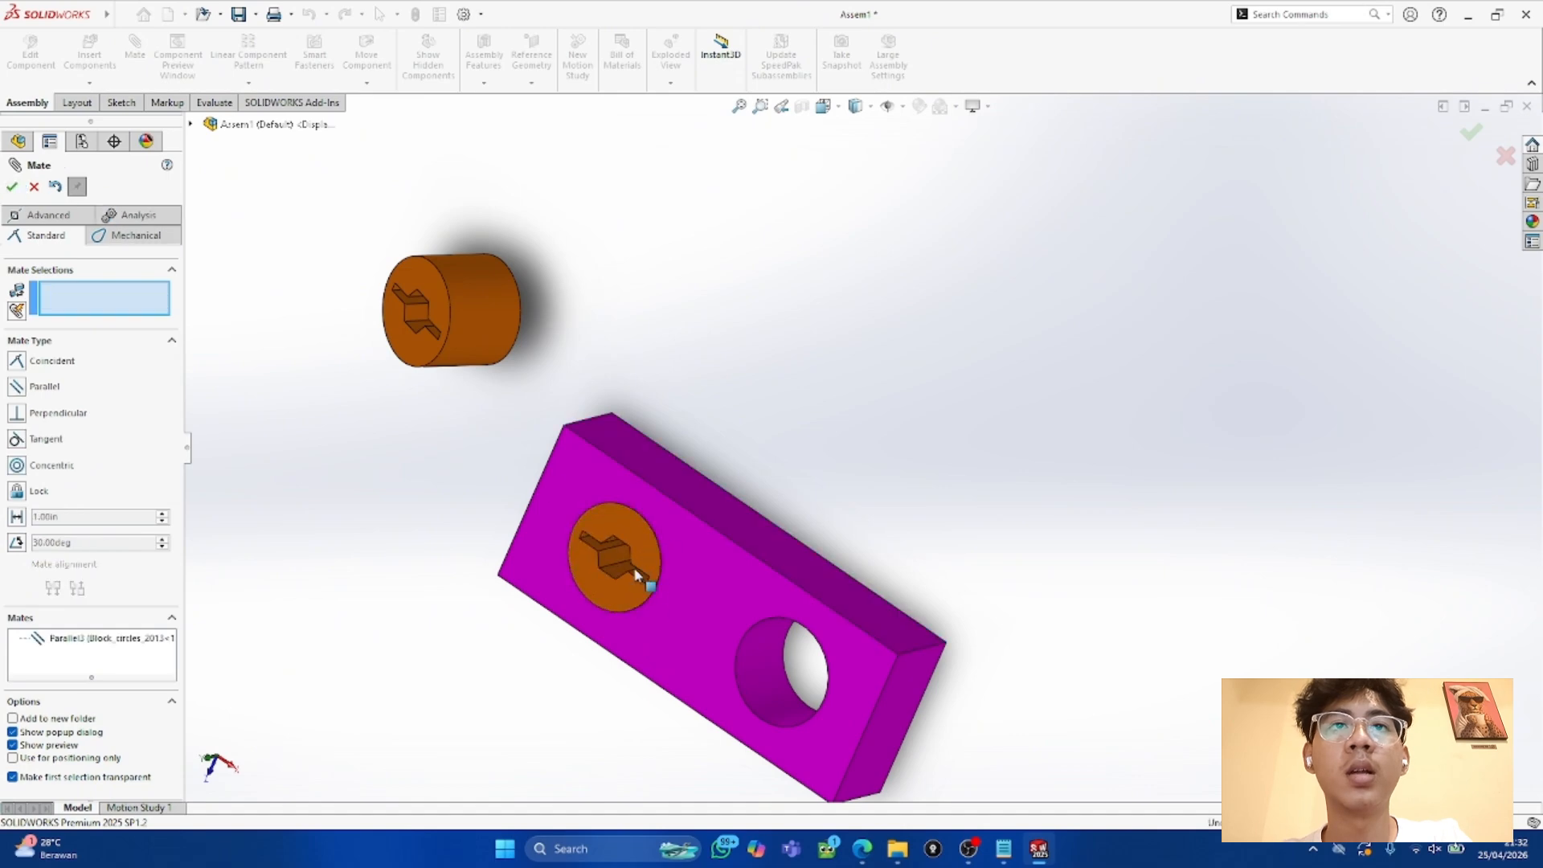
{"action": "middle_click_drag", "start_coordinate": [750, 634], "coordinate": [799, 603]}
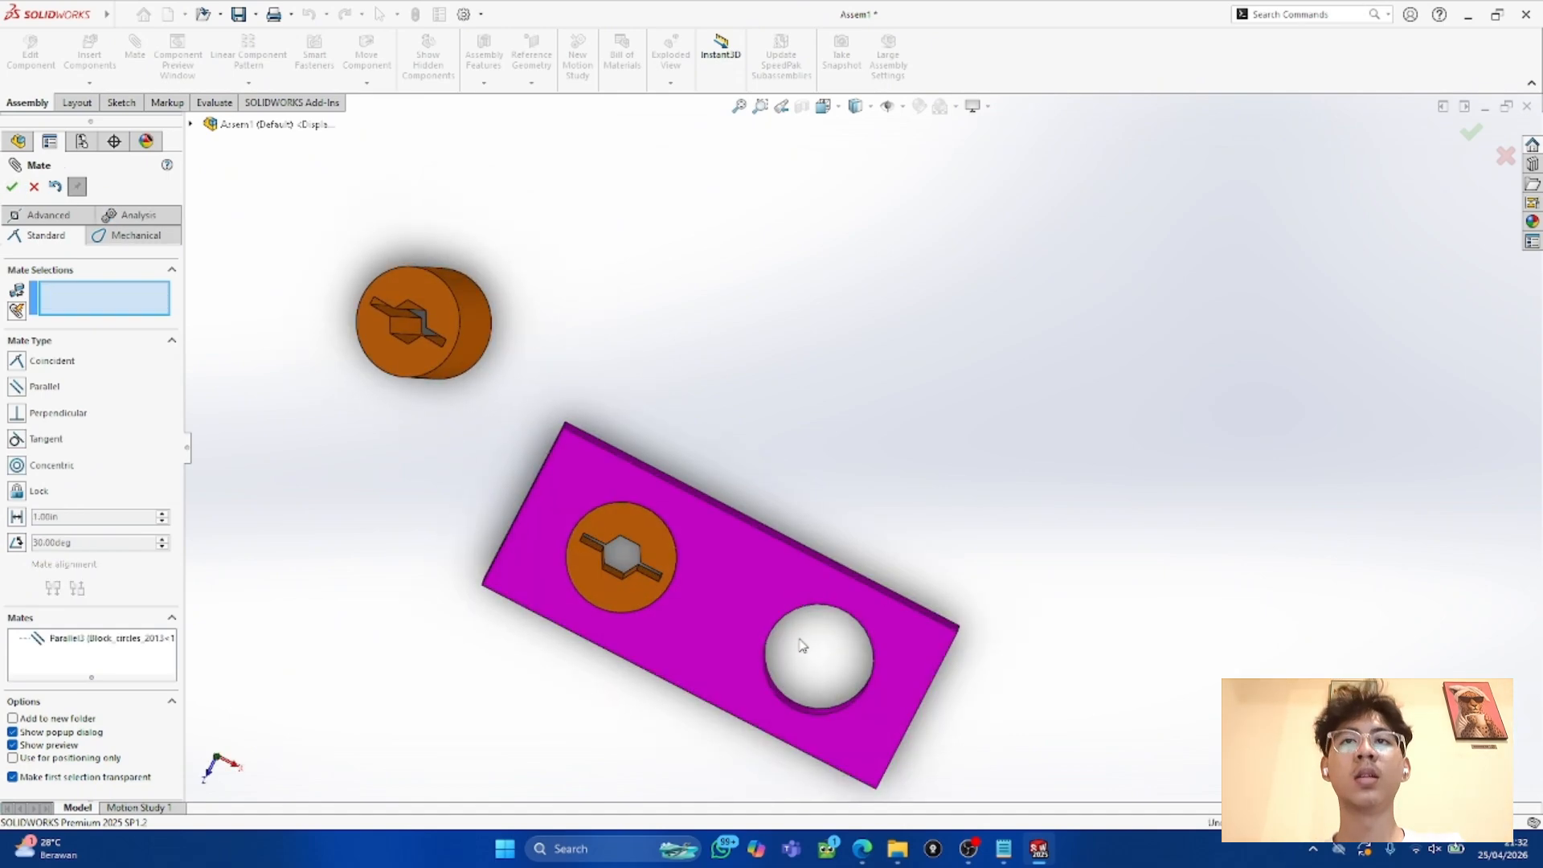
{"action": "middle_click_drag", "start_coordinate": [450, 634], "coordinate": [836, 667]}
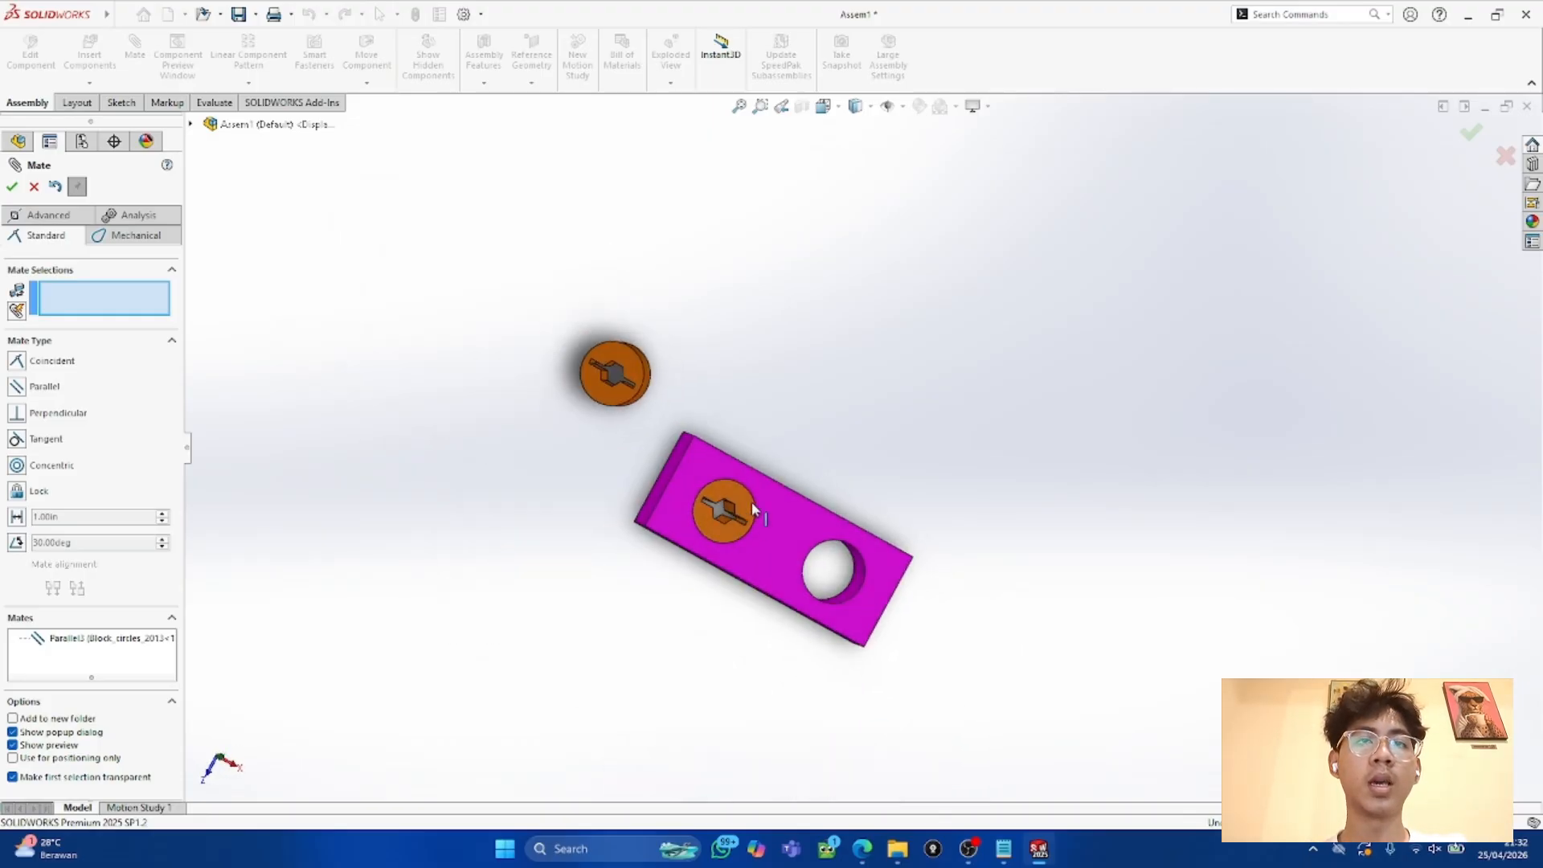
{"action": "middle_click_drag", "start_coordinate": [799, 541], "coordinate": [807, 596]}
{"action": "scroll", "coordinate": [812, 595], "scroll_direction": "down", "scroll_amount": 4}
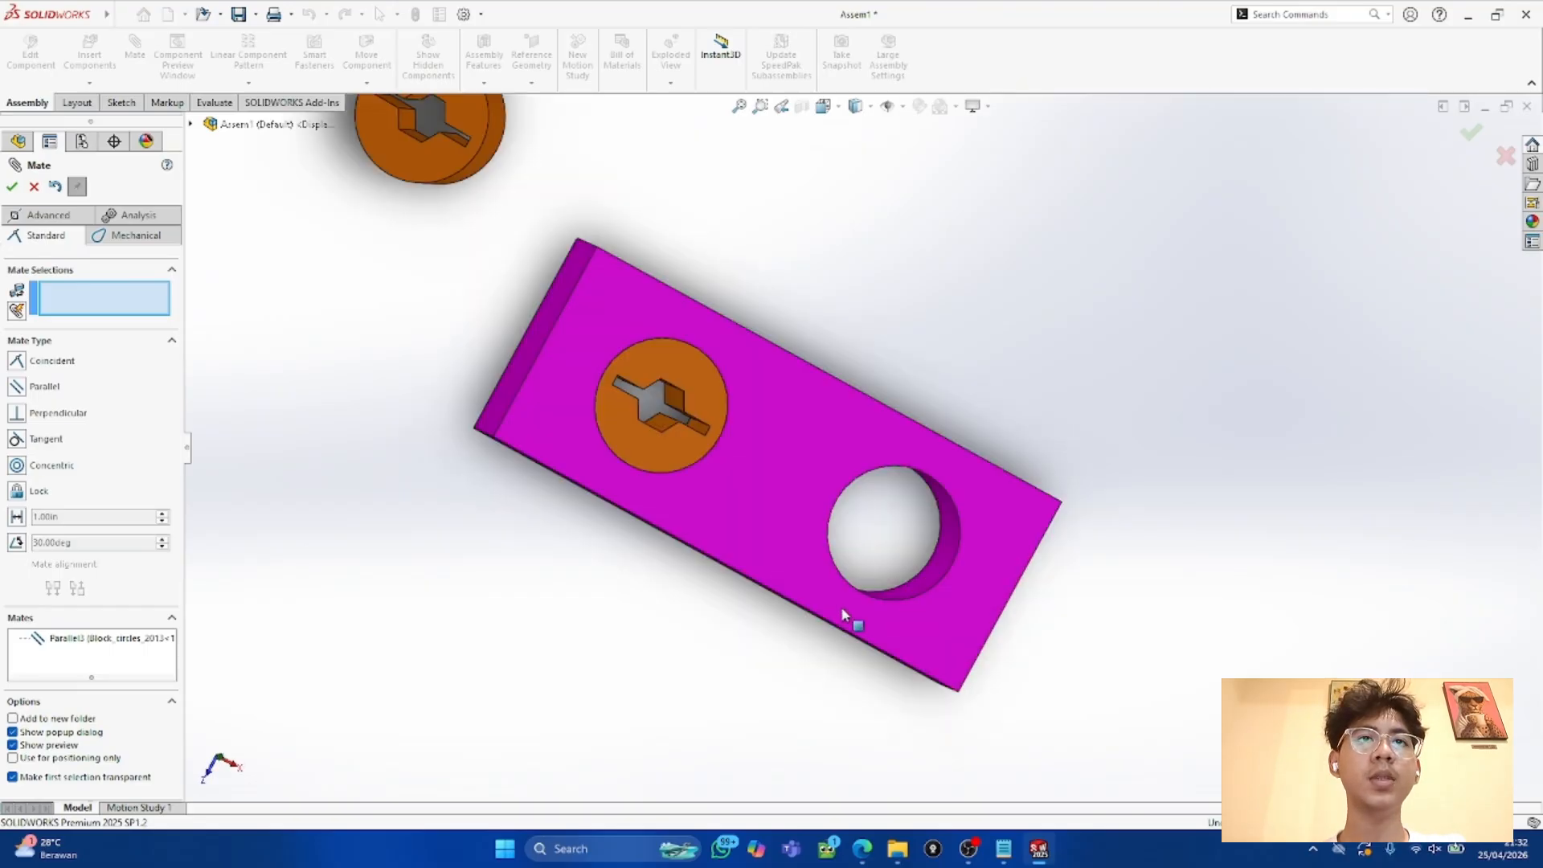
{"action": "middle_click_drag", "start_coordinate": [1152, 702], "coordinate": [1050, 740]}
{"action": "scroll", "coordinate": [1048, 643], "scroll_direction": "up", "scroll_amount": 4}
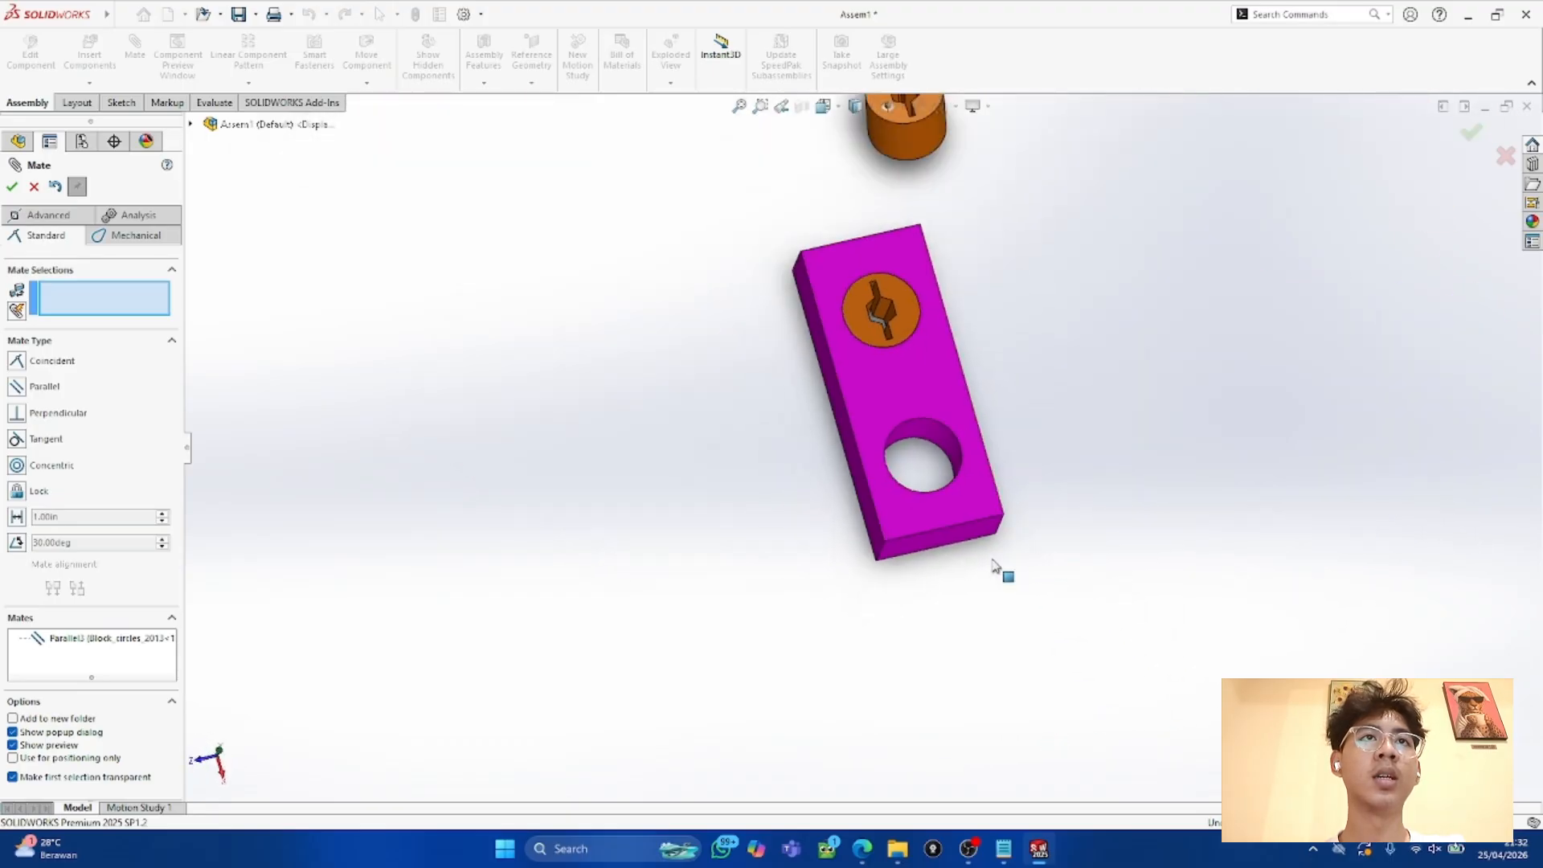
Step: Add a coincident mate between the loose second cylinder's circular end edge and the rim of the block's empty hole
{"action": "middle_click_drag", "start_coordinate": [1072, 395], "coordinate": [1031, 359]}
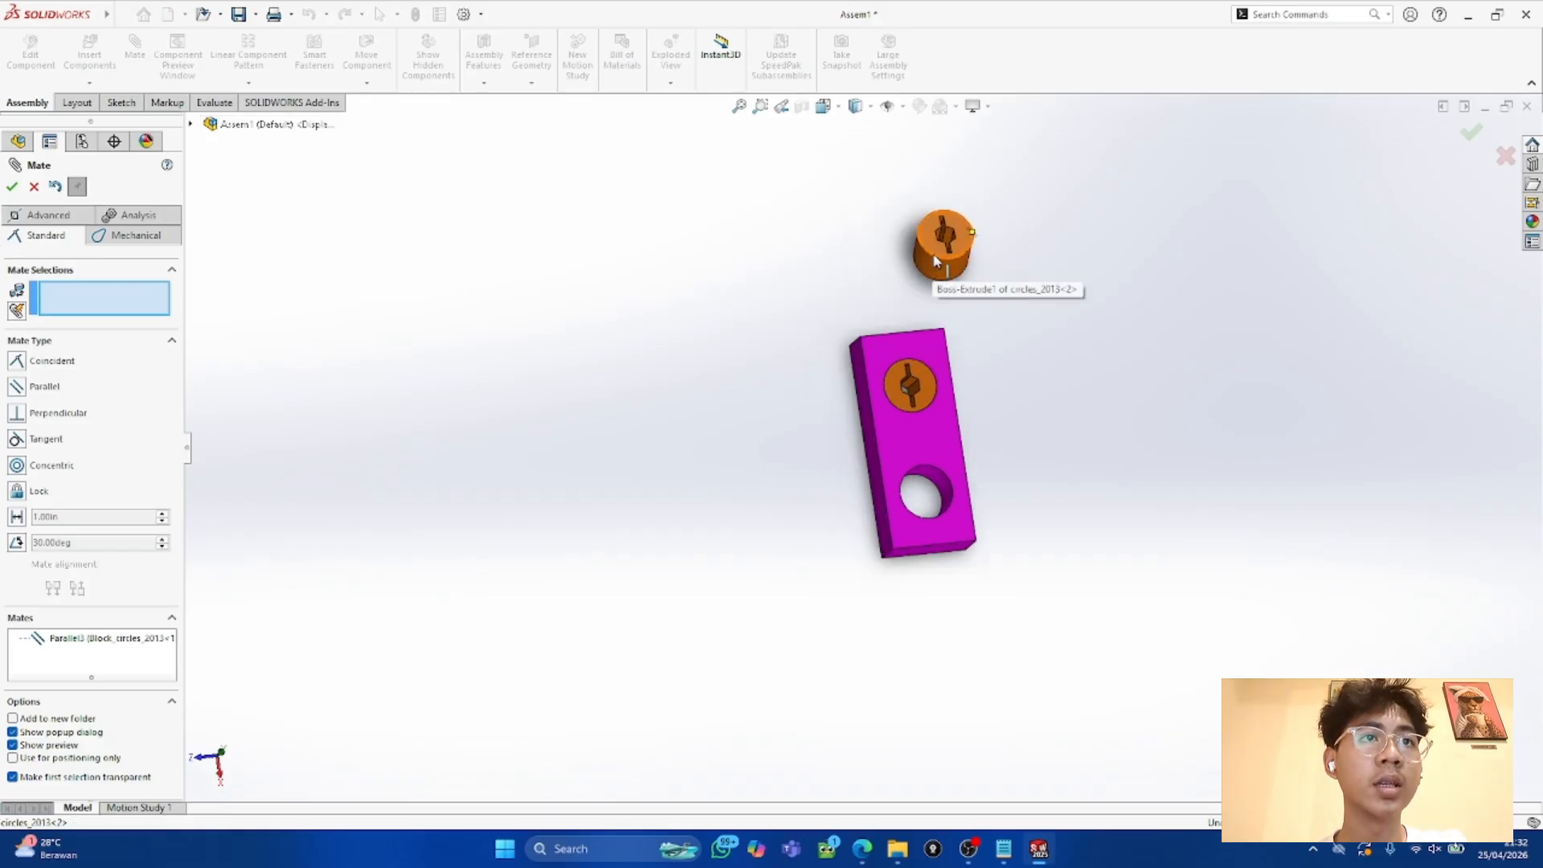
{"action": "left_click", "coordinate": [931, 243]}
{"action": "left_click", "coordinate": [938, 477]}
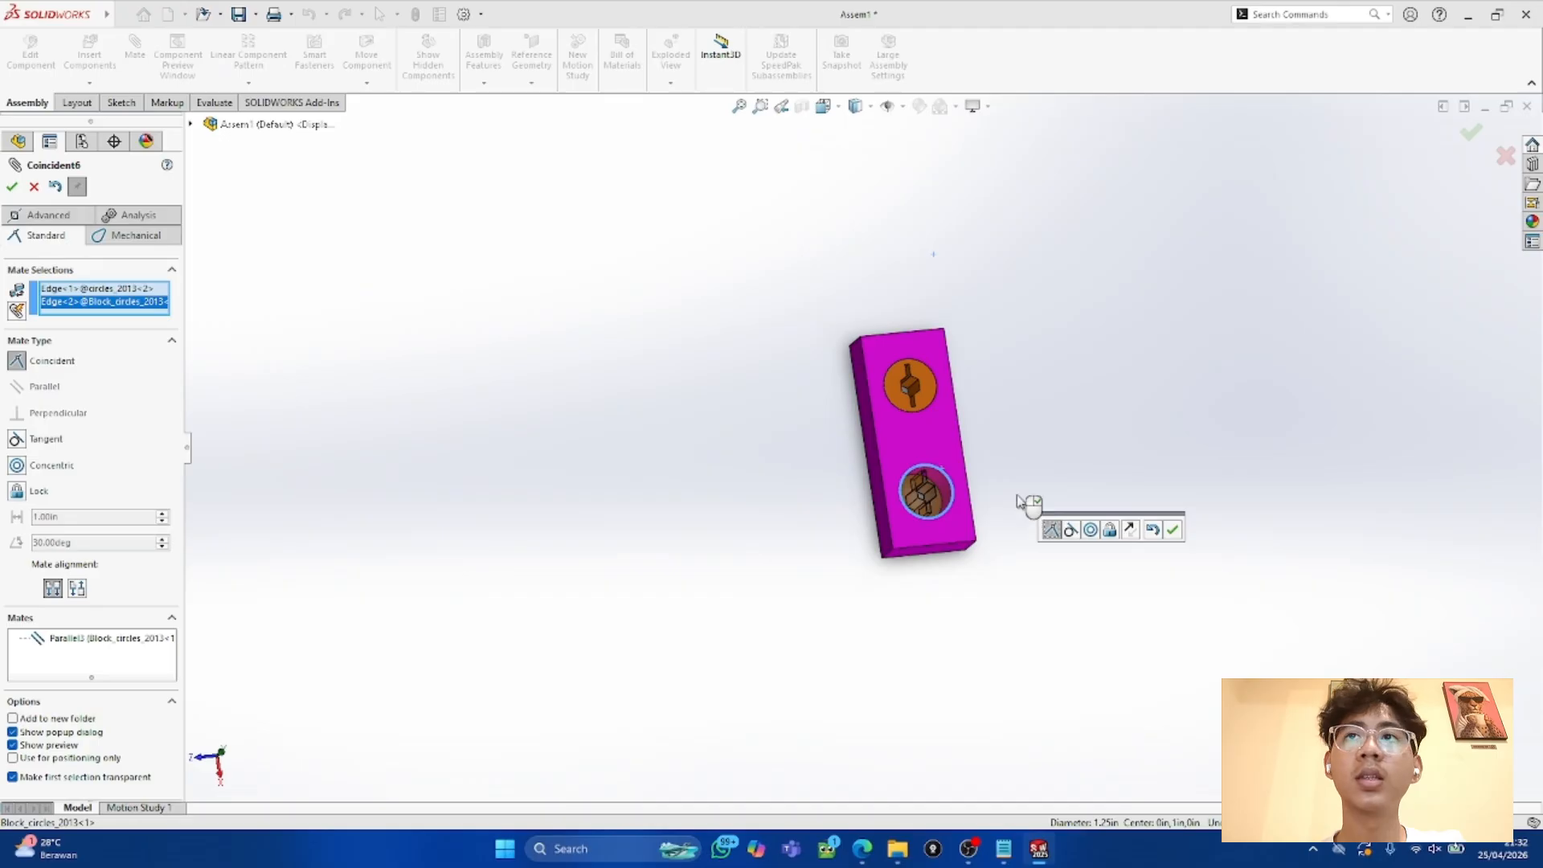
{"action": "scroll", "coordinate": [1021, 508], "scroll_direction": "down", "scroll_amount": 5}
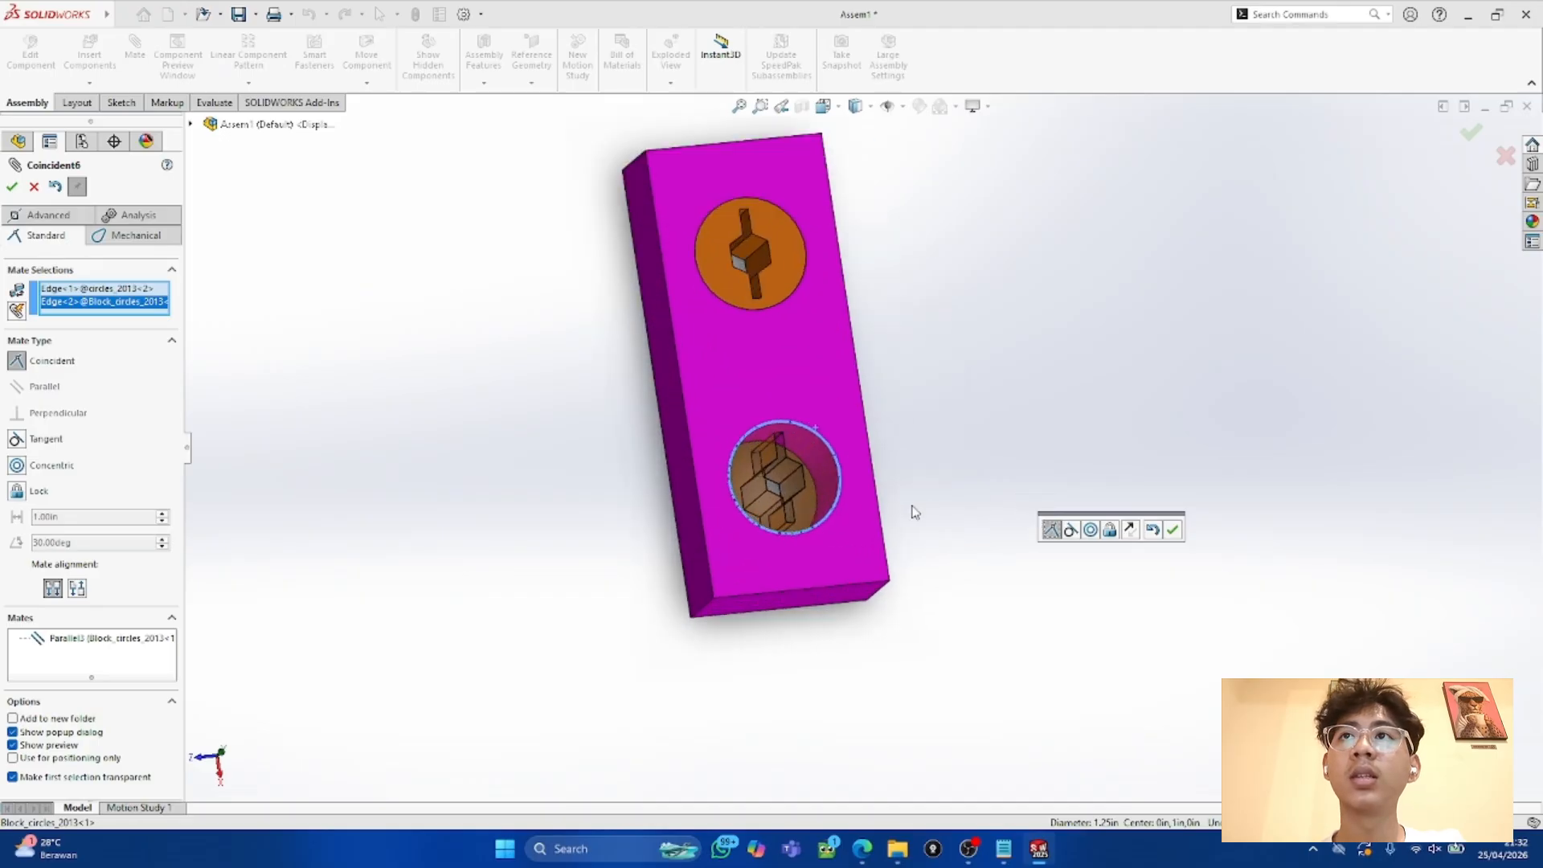
{"action": "left_click", "coordinate": [13, 189]}
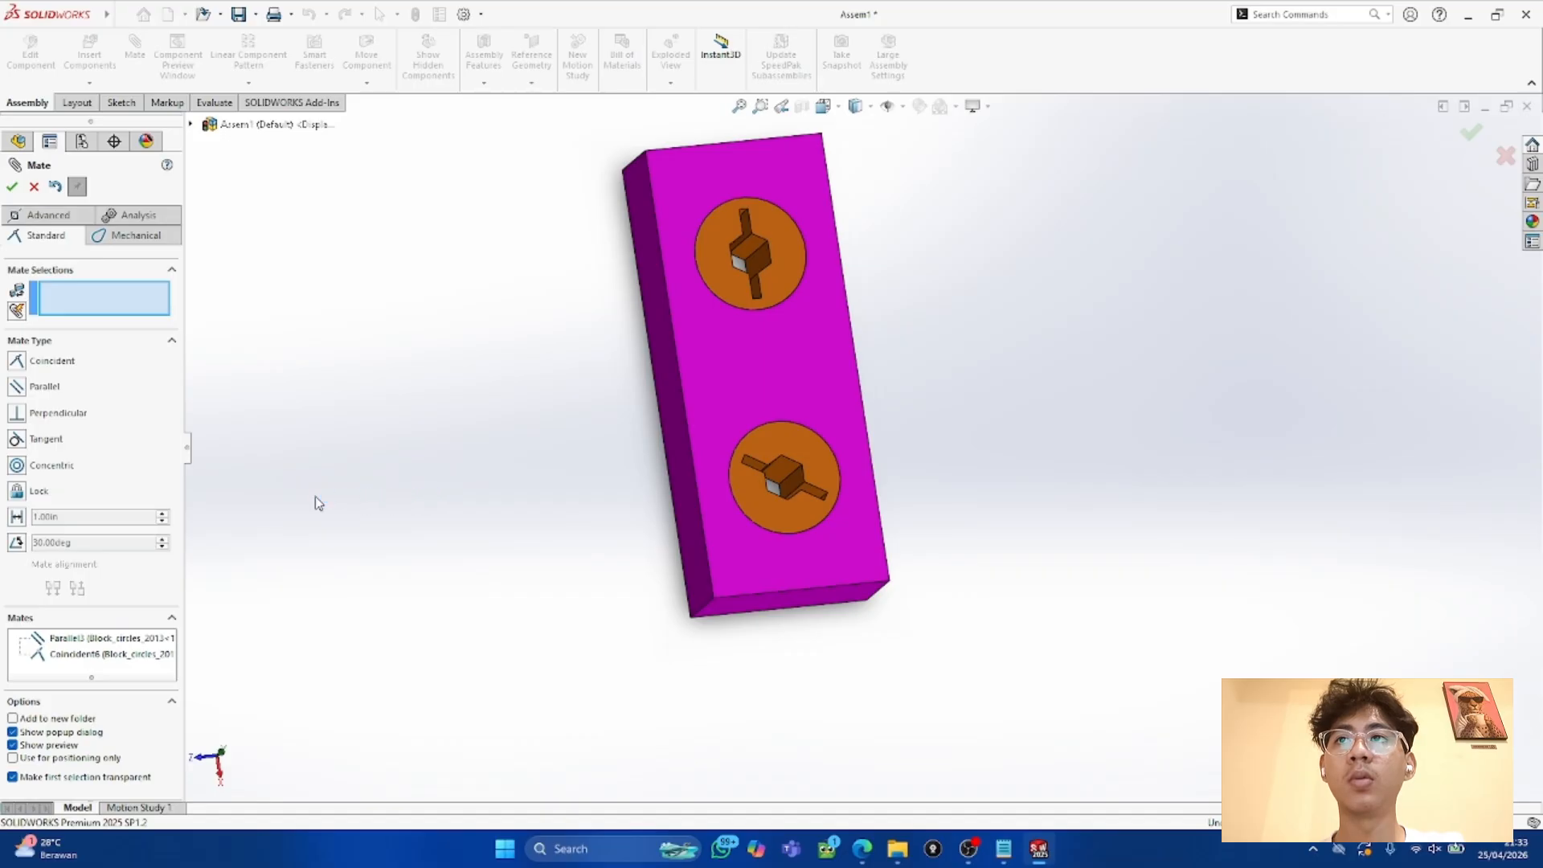
Step: Add a perpendicular mate between a flat inner face of the second cylinder's cutout and the block's long side face
{"action": "left_click", "coordinate": [20, 413]}
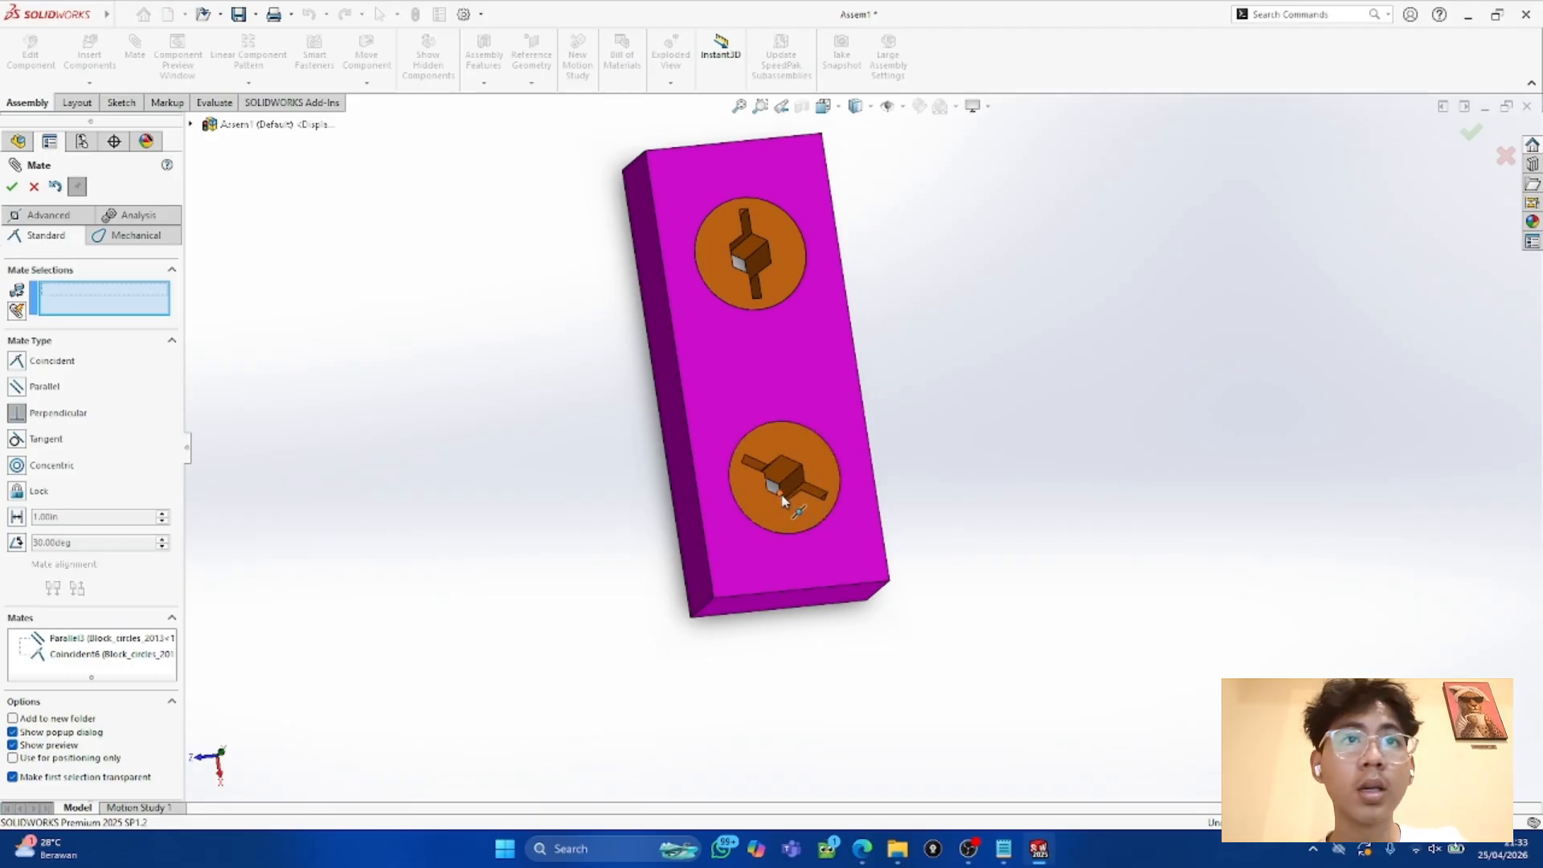
{"action": "mouse_move", "coordinate": [785, 510]}
{"action": "middle_mouse_down"}
{"action": "mouse_move", "coordinate": [779, 559]}
{"action": "mouse_move", "coordinate": [817, 571]}
{"action": "mouse_move", "coordinate": [799, 488]}
{"action": "middle_mouse_up"}
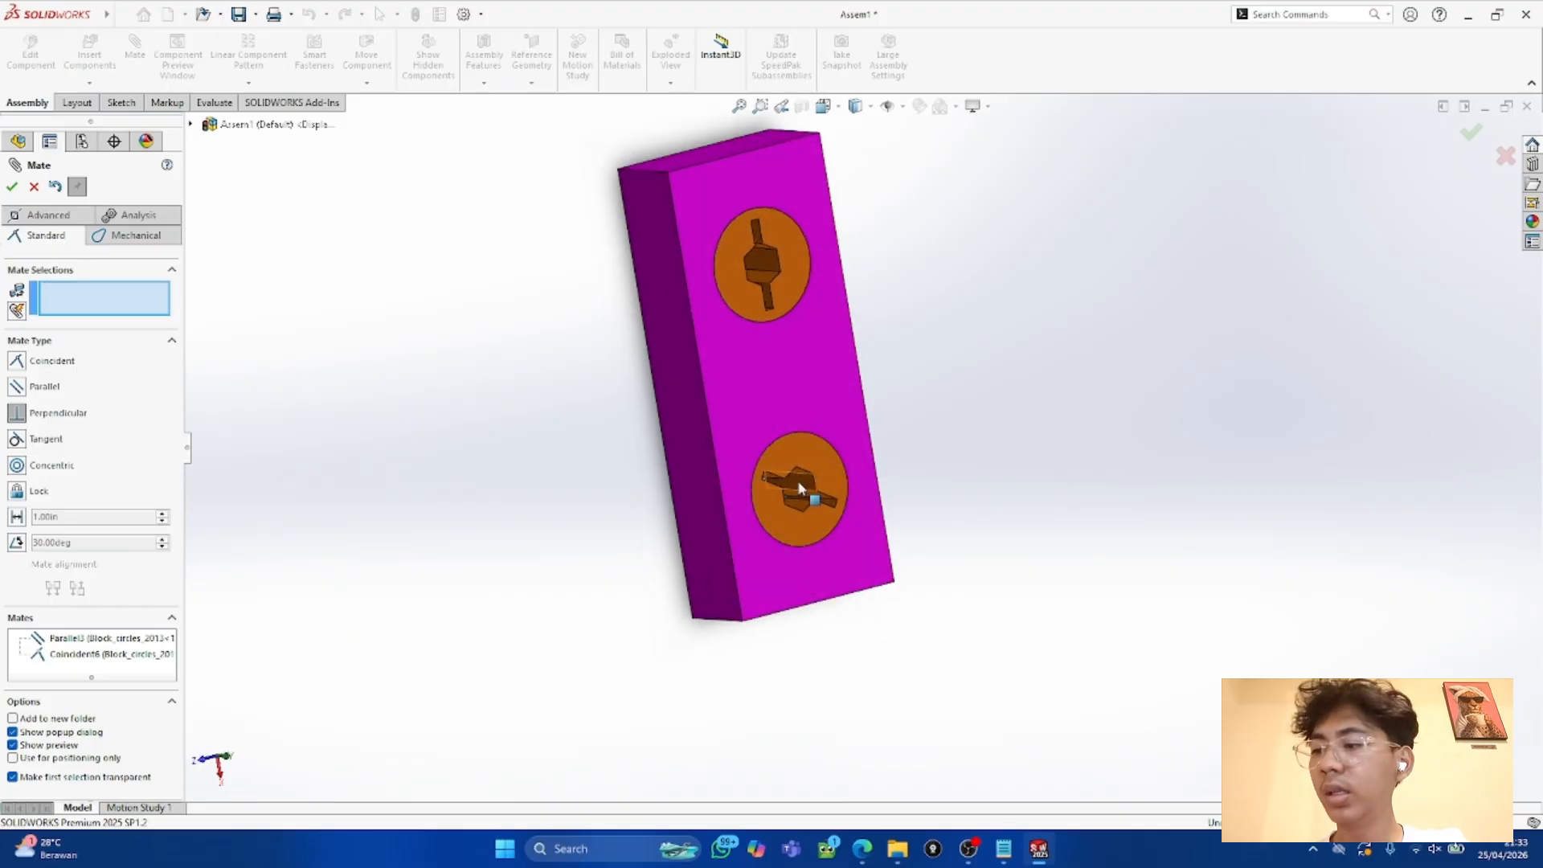
{"action": "left_click", "coordinate": [800, 487]}
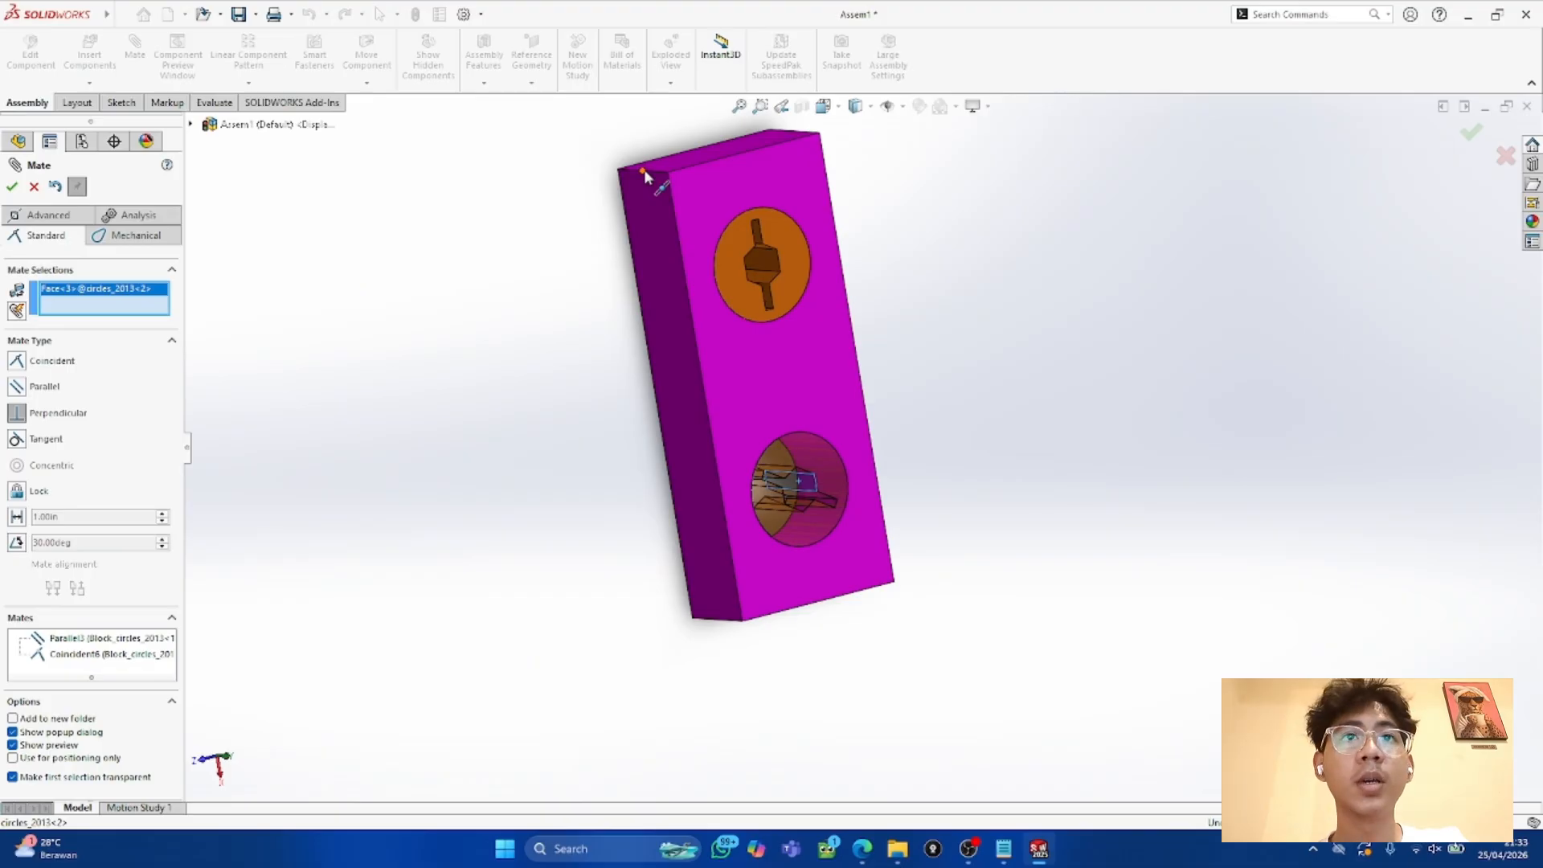
{"action": "left_click", "coordinate": [680, 399]}
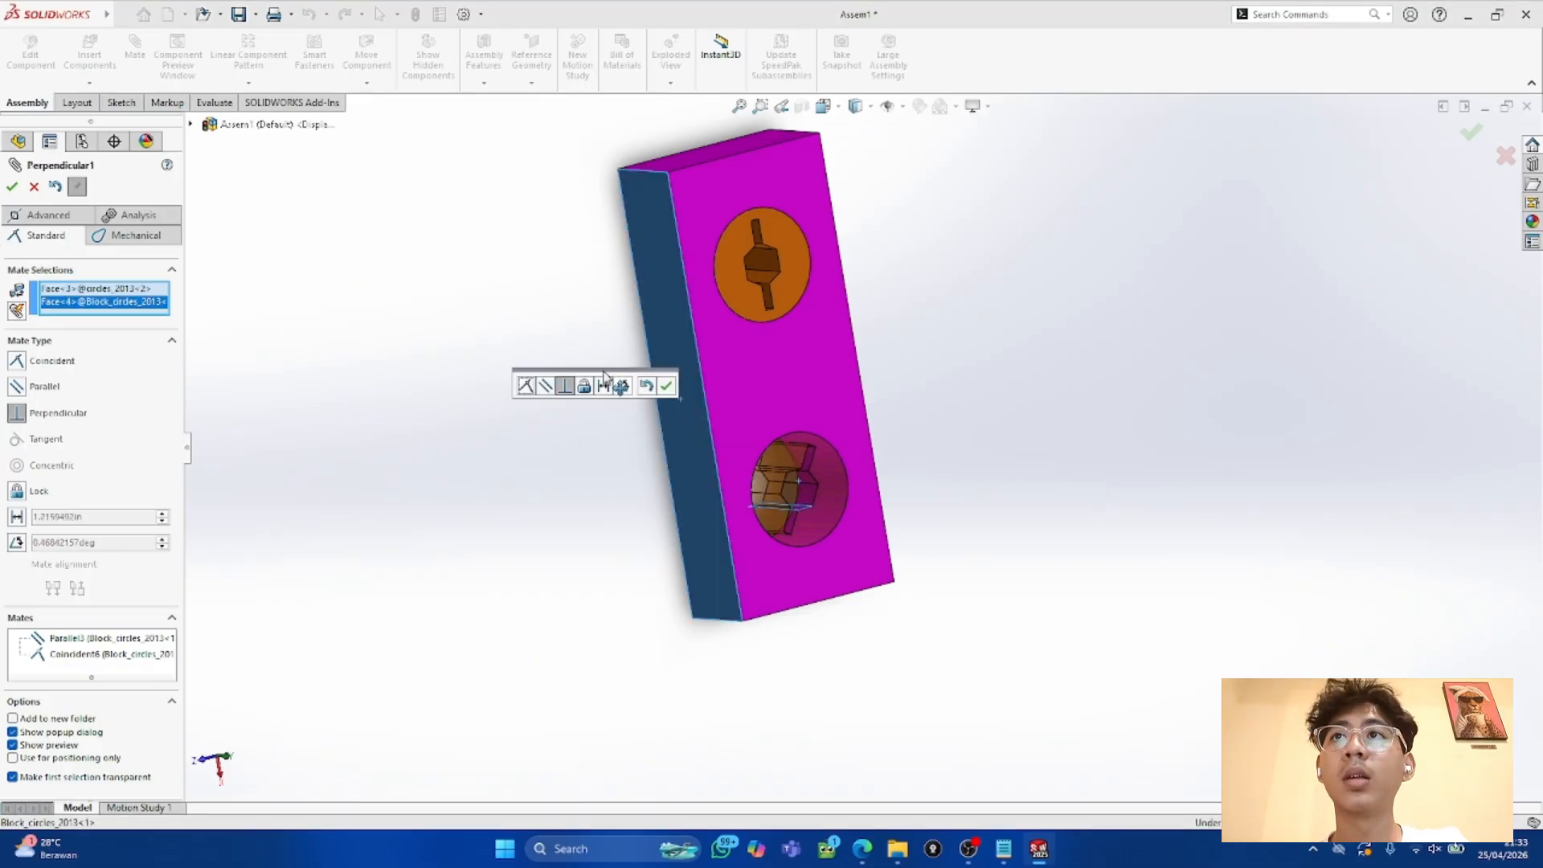
{"action": "left_click", "coordinate": [12, 187]}
{"action": "middle_click_drag", "start_coordinate": [881, 426], "coordinate": [773, 502]}
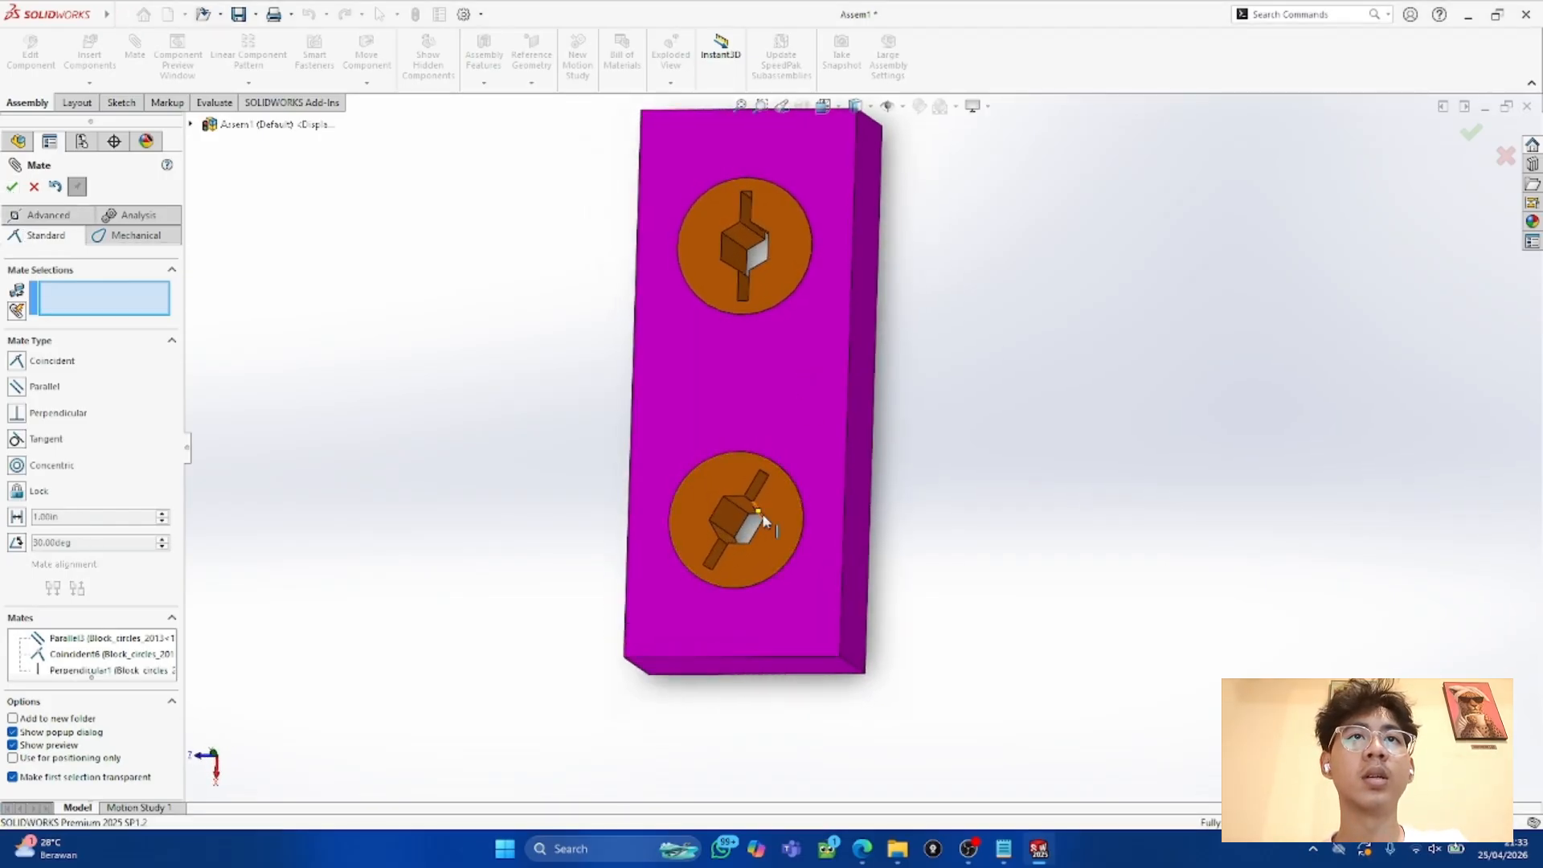
{"action": "mouse_move", "coordinate": [922, 483]}
{"action": "middle_mouse_down"}
{"action": "mouse_move", "coordinate": [972, 516]}
{"action": "mouse_move", "coordinate": [916, 509]}
{"action": "middle_mouse_up"}
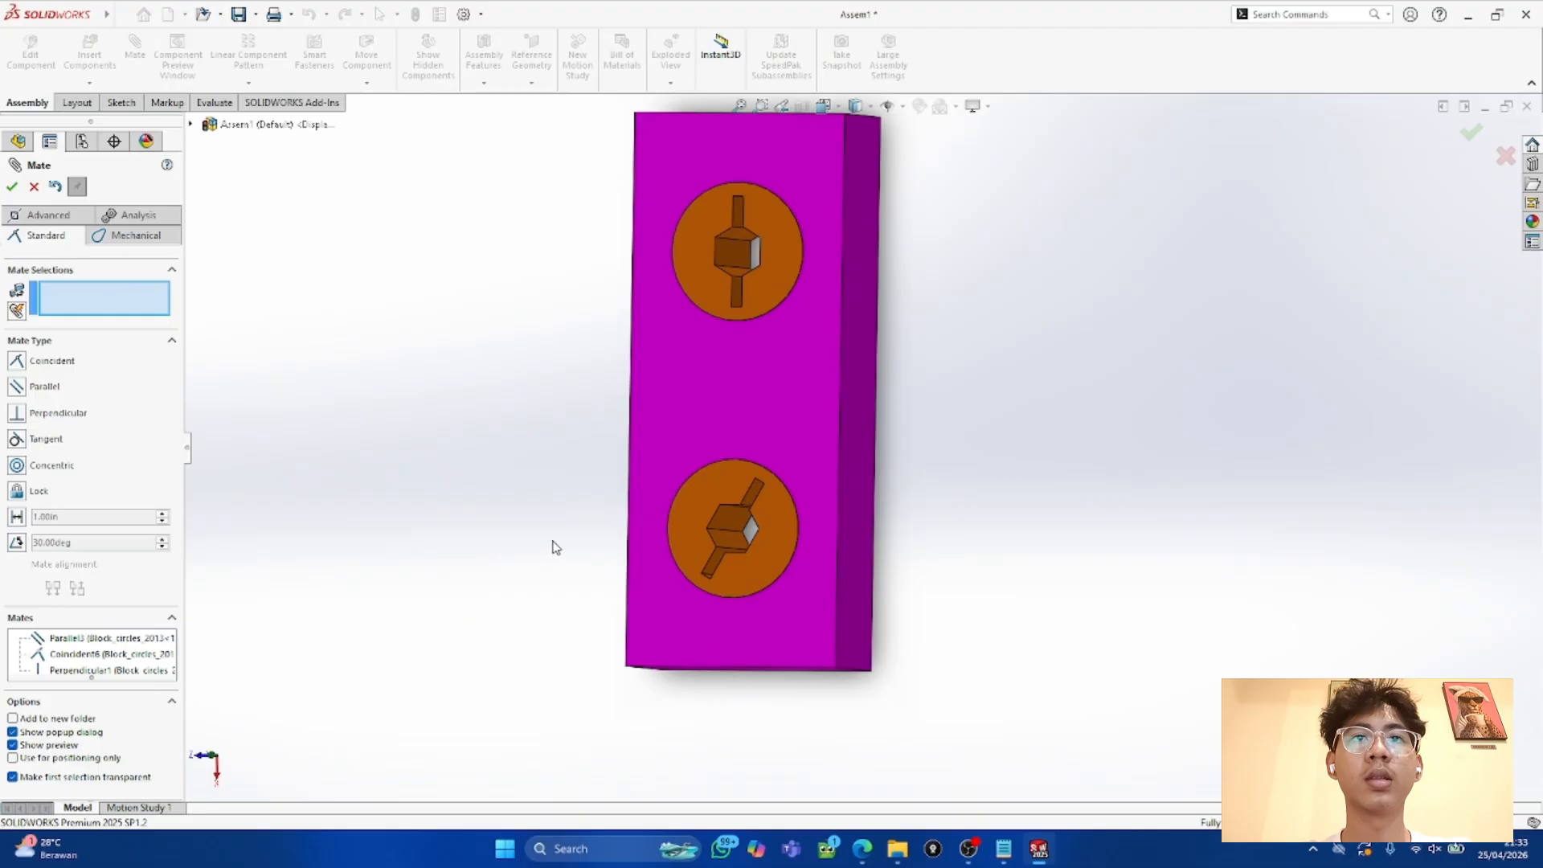
{"action": "right_click", "coordinate": [678, 533]}
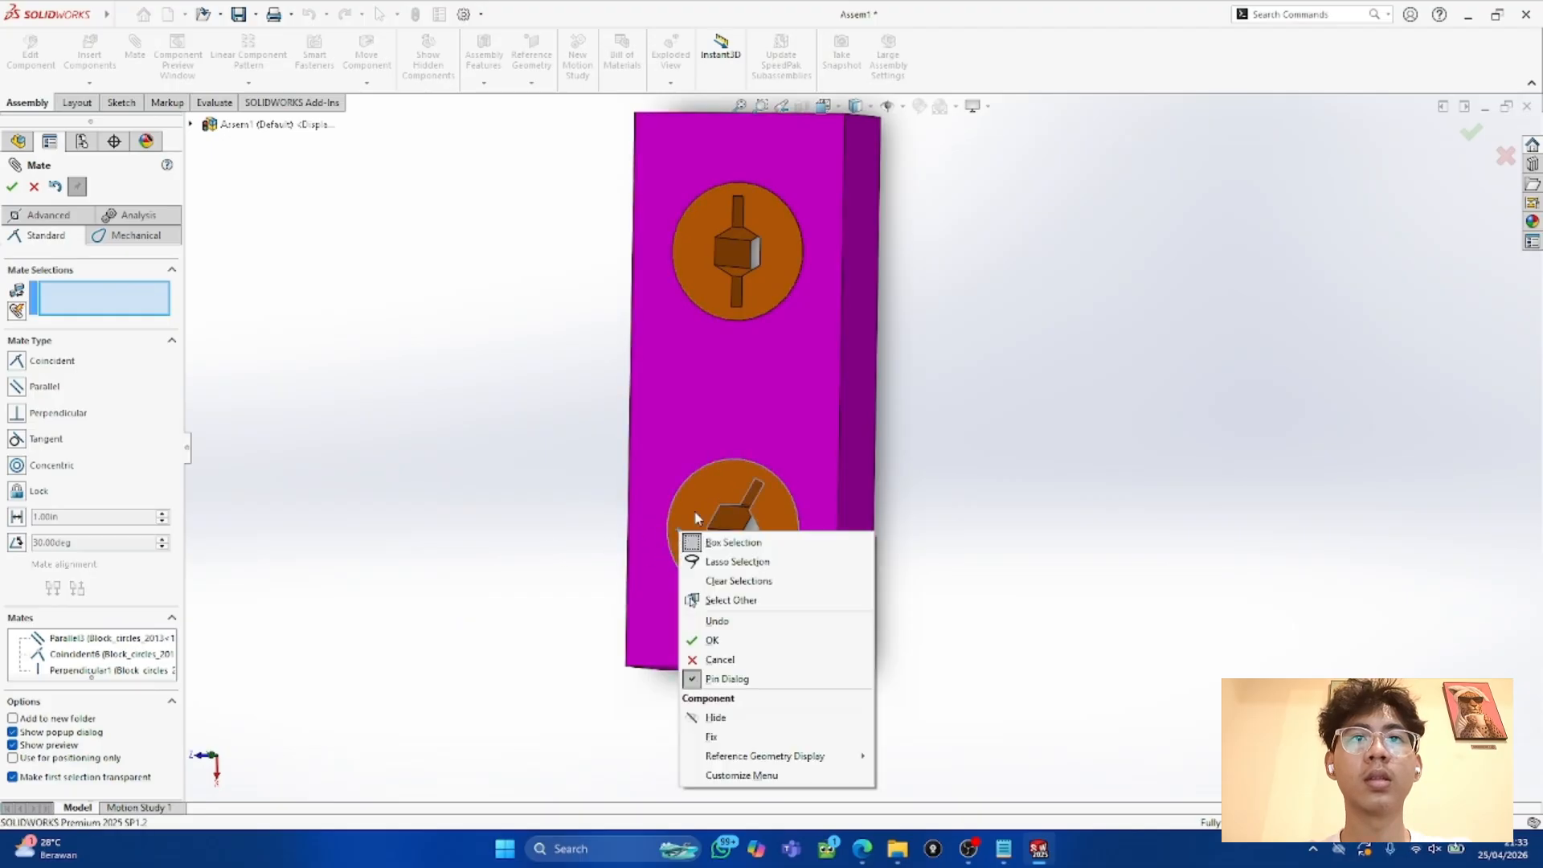
{"action": "left_click", "coordinate": [695, 515]}
{"action": "left_click_drag", "start_coordinate": [695, 513], "coordinate": [547, 560]}
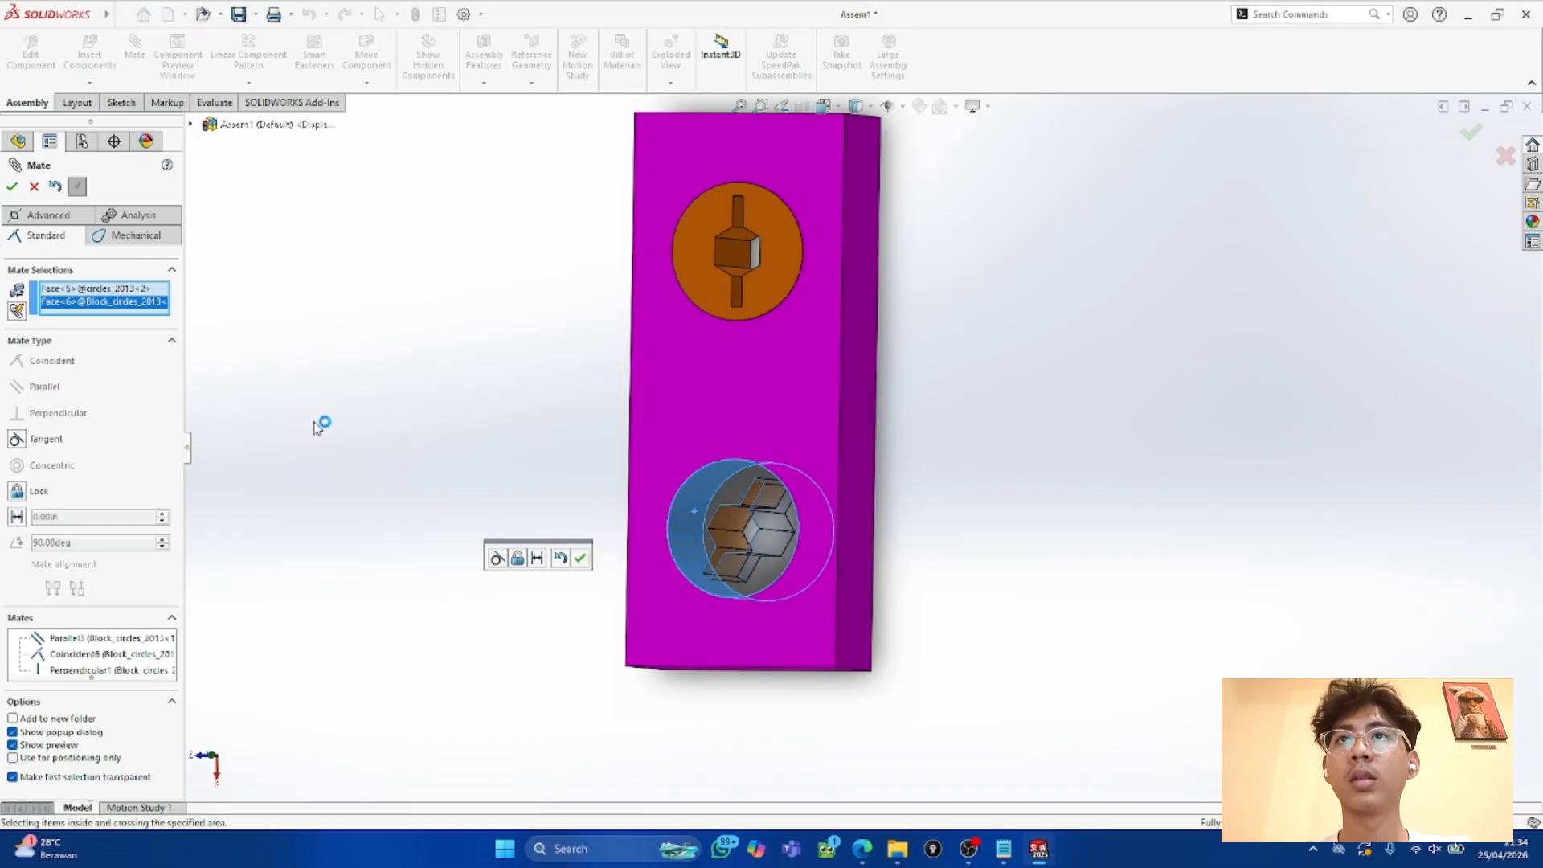
{"action": "left_click", "coordinate": [32, 185]}
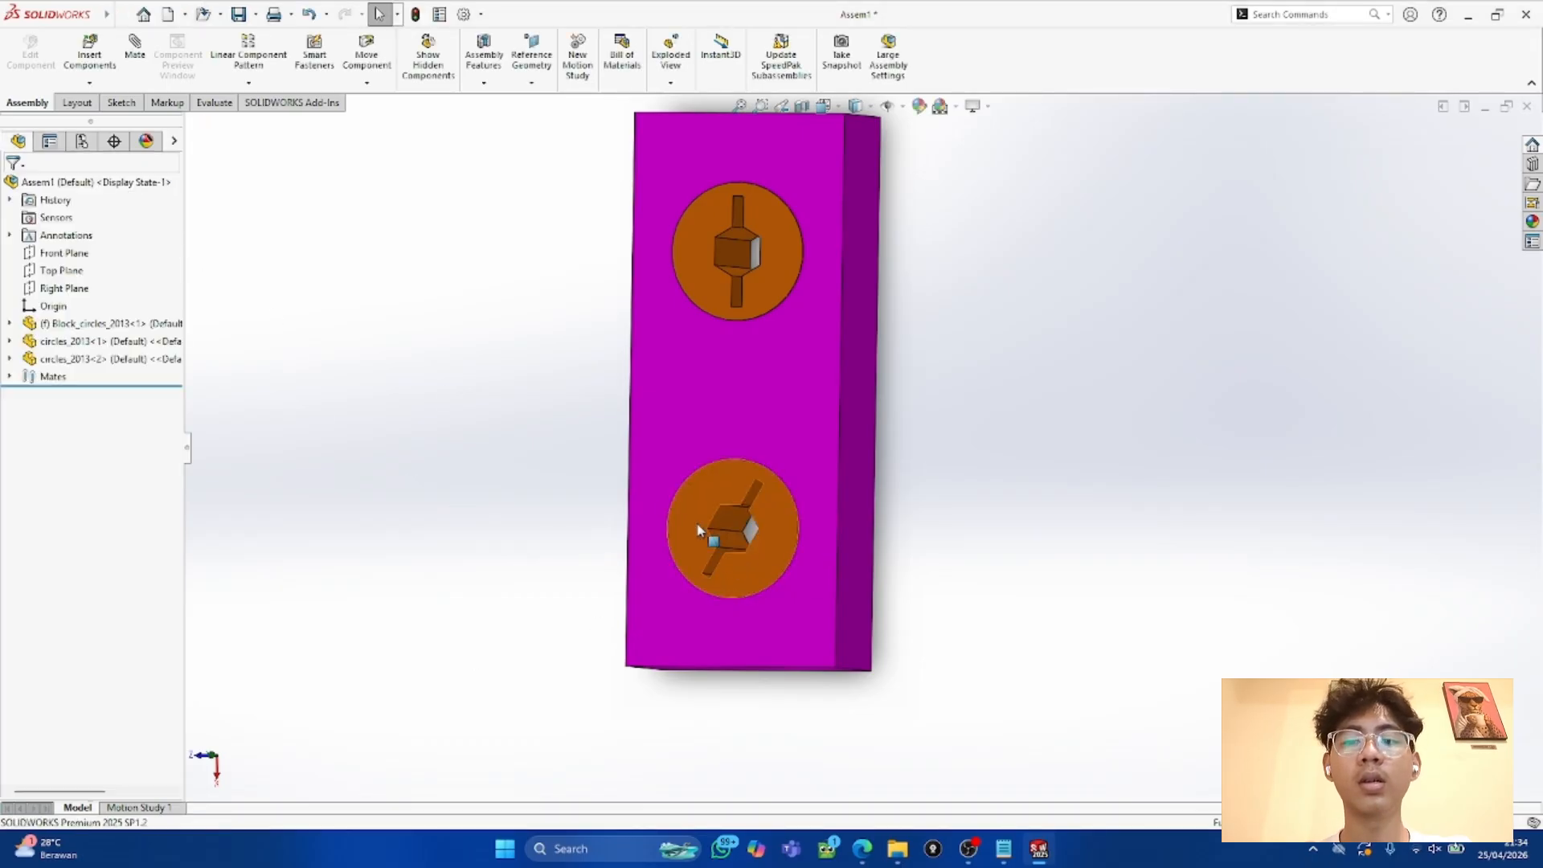
Step: Place a copy of the second seated cylinder beside the block's long side
{"action": "left_click", "coordinate": [699, 528]}
{"action": "left_click_drag", "start_coordinate": [697, 527], "coordinate": [509, 523], "text": "ctrl"}
{"action": "left_click", "coordinate": [383, 603]}
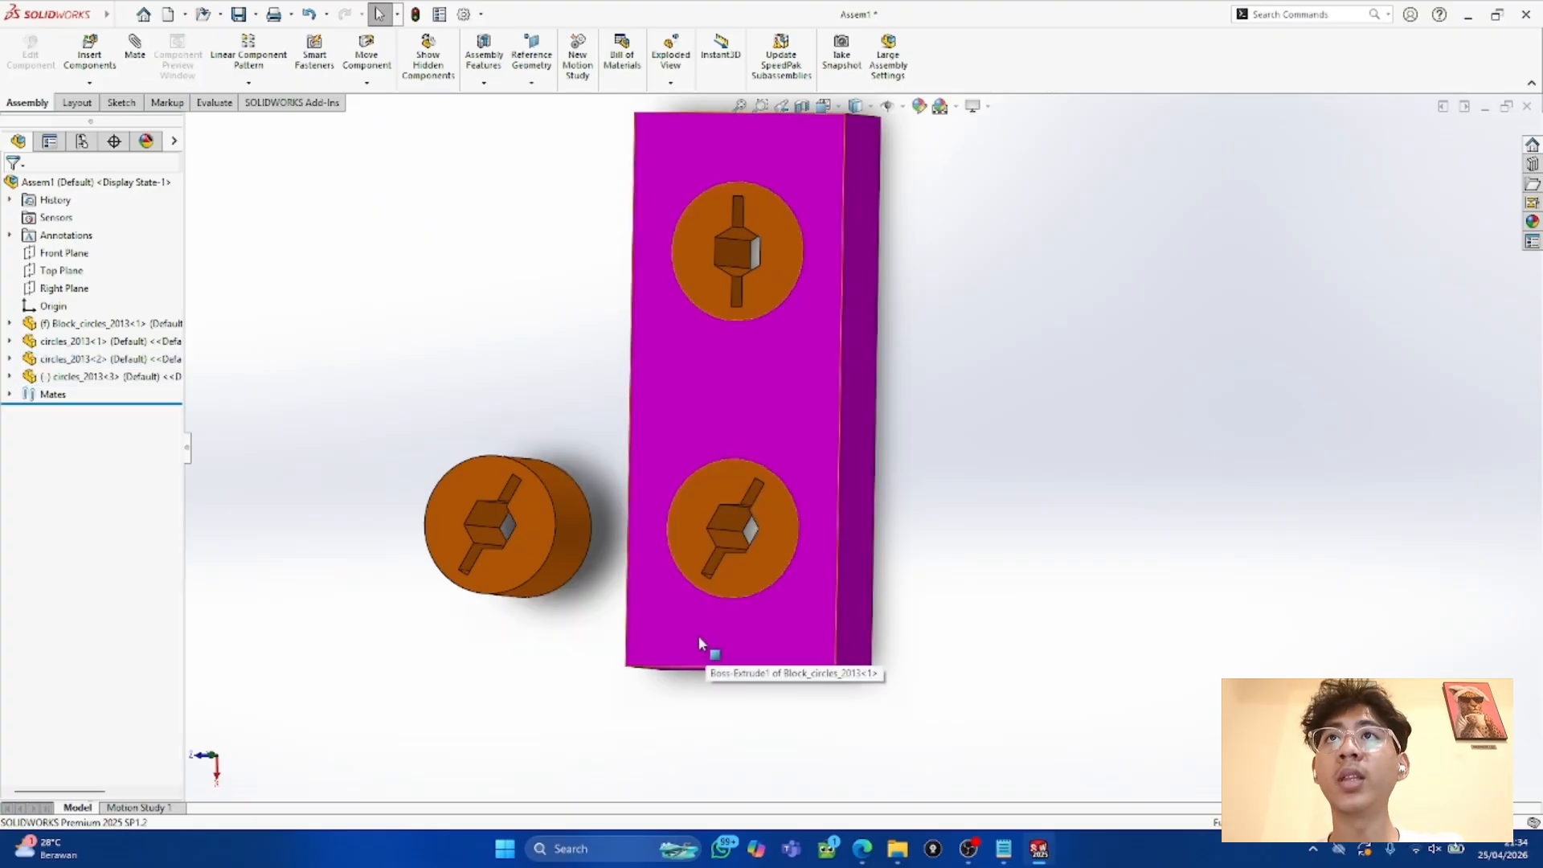
{"action": "left_click", "coordinate": [139, 77]}
{"action": "left_click", "coordinate": [91, 441]}
{"action": "middle_click_drag", "start_coordinate": [474, 624], "coordinate": [485, 510]}
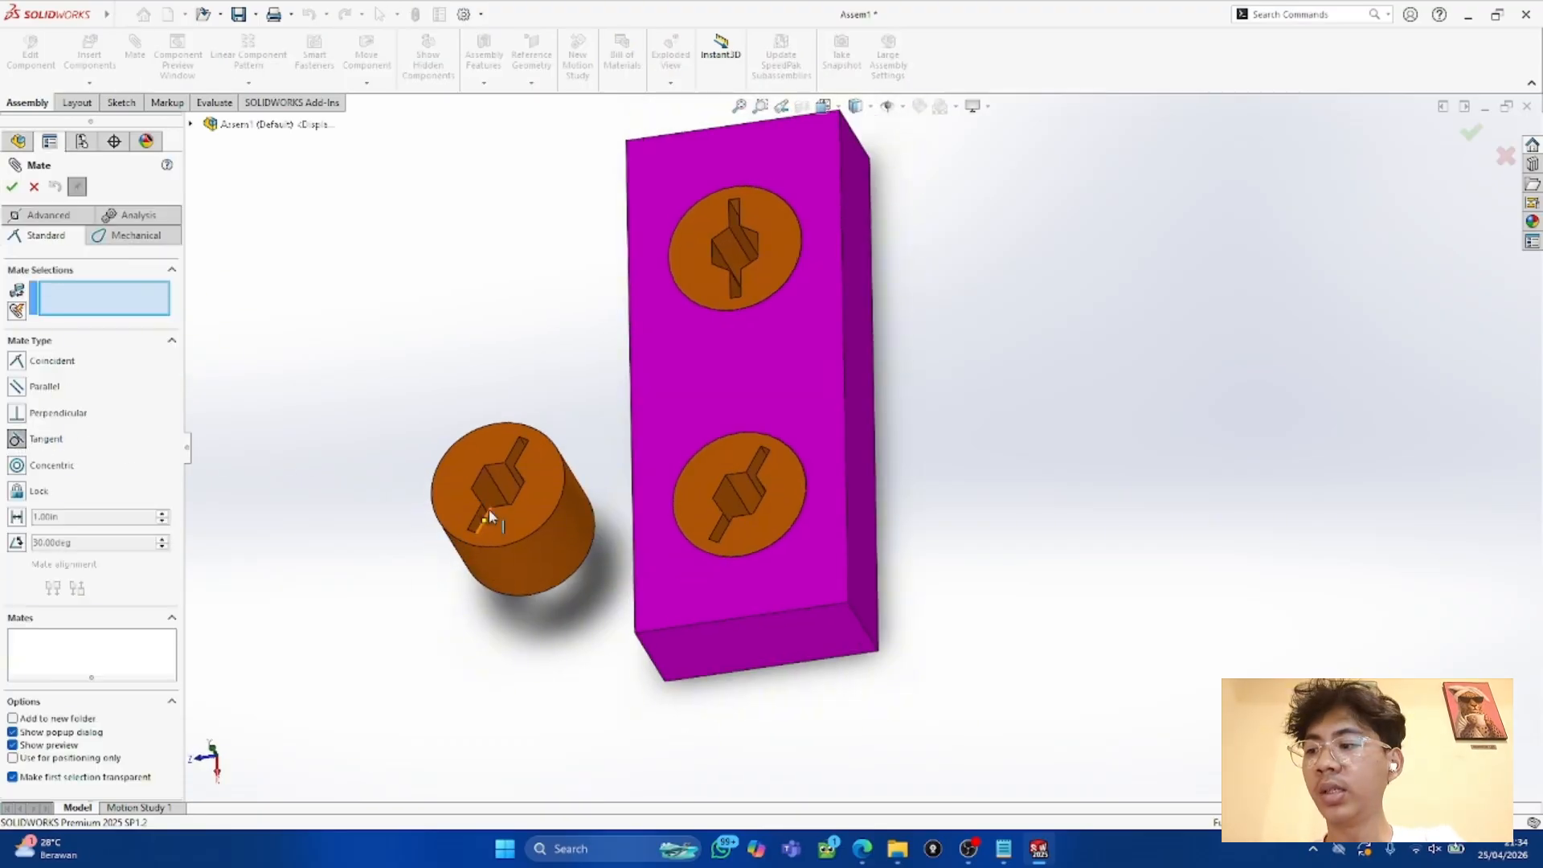
{"action": "middle_click_drag", "start_coordinate": [785, 640], "coordinate": [920, 572]}
{"action": "left_click", "coordinate": [738, 561]}
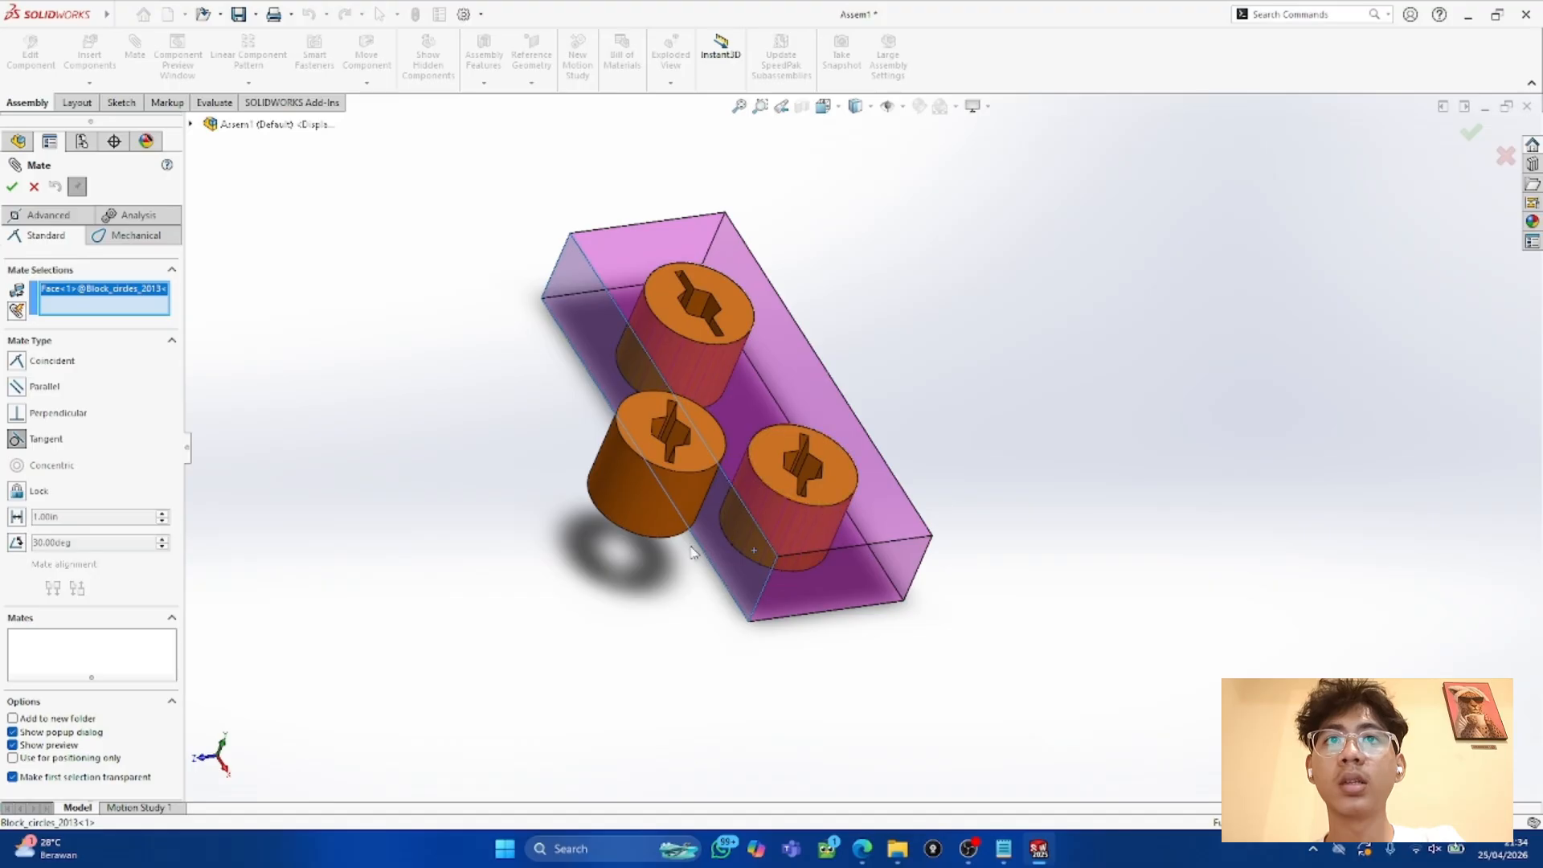
{"action": "left_click", "coordinate": [636, 510]}
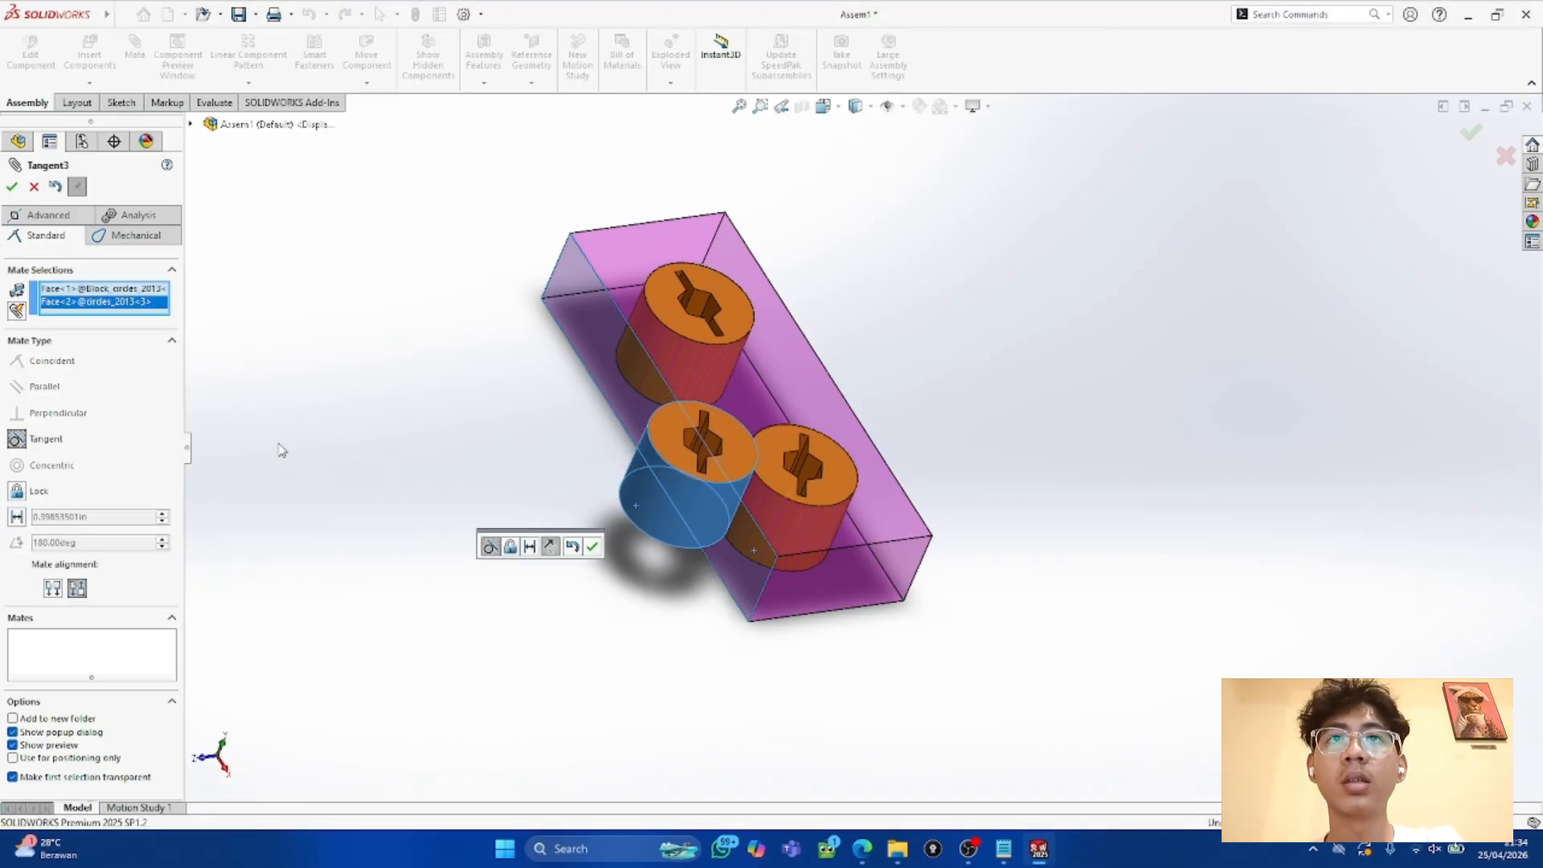
{"action": "left_click", "coordinate": [33, 186]}
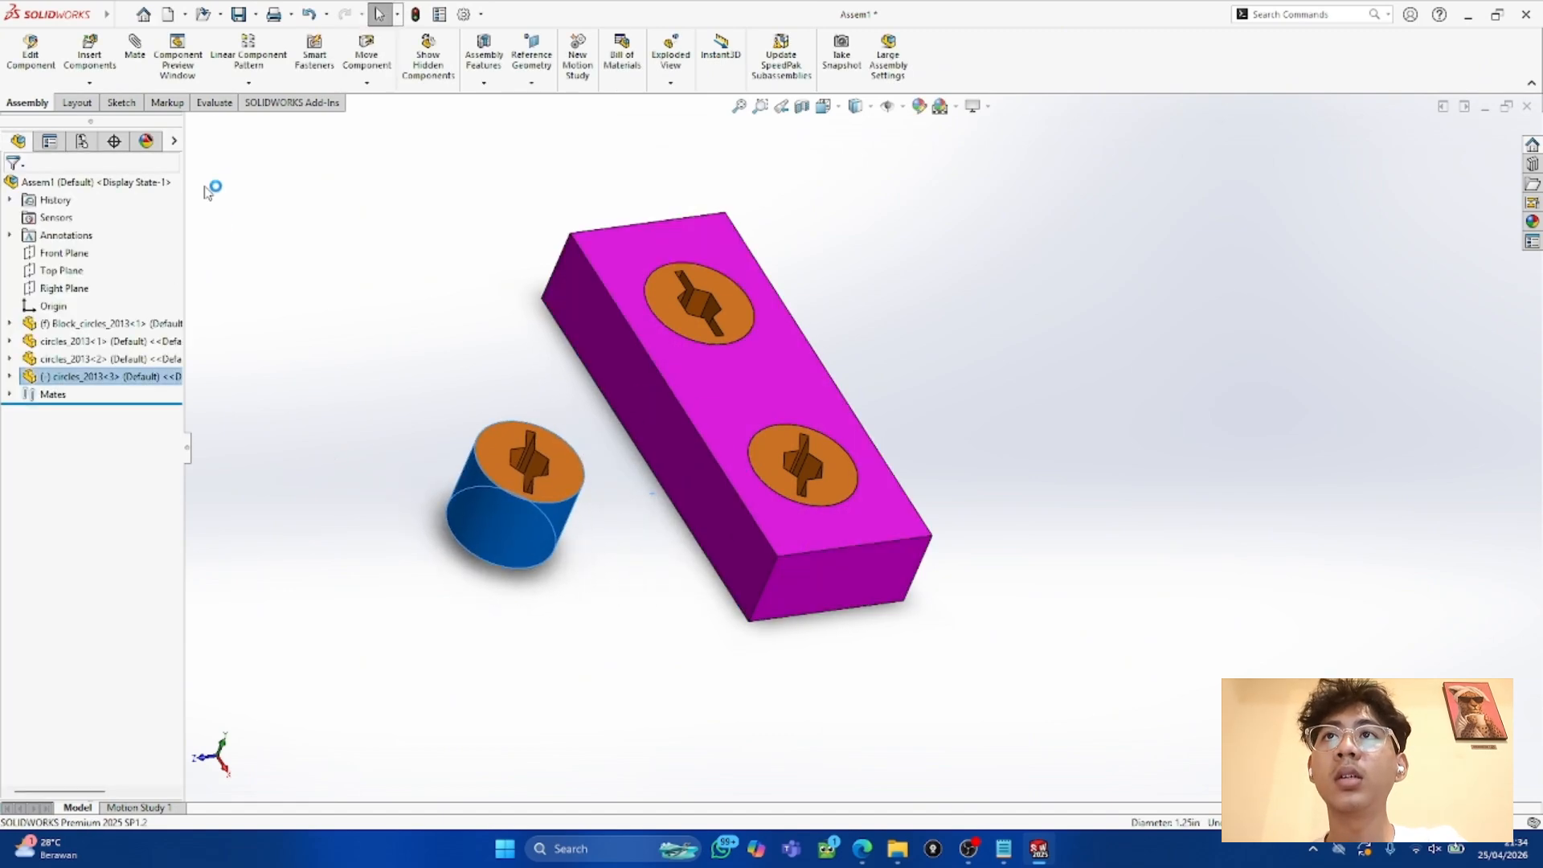
Step: Add a tangent mate between the copied cylinder's round side and the block's long side face
{"action": "left_click", "coordinate": [127, 53]}
{"action": "left_click", "coordinate": [23, 442]}
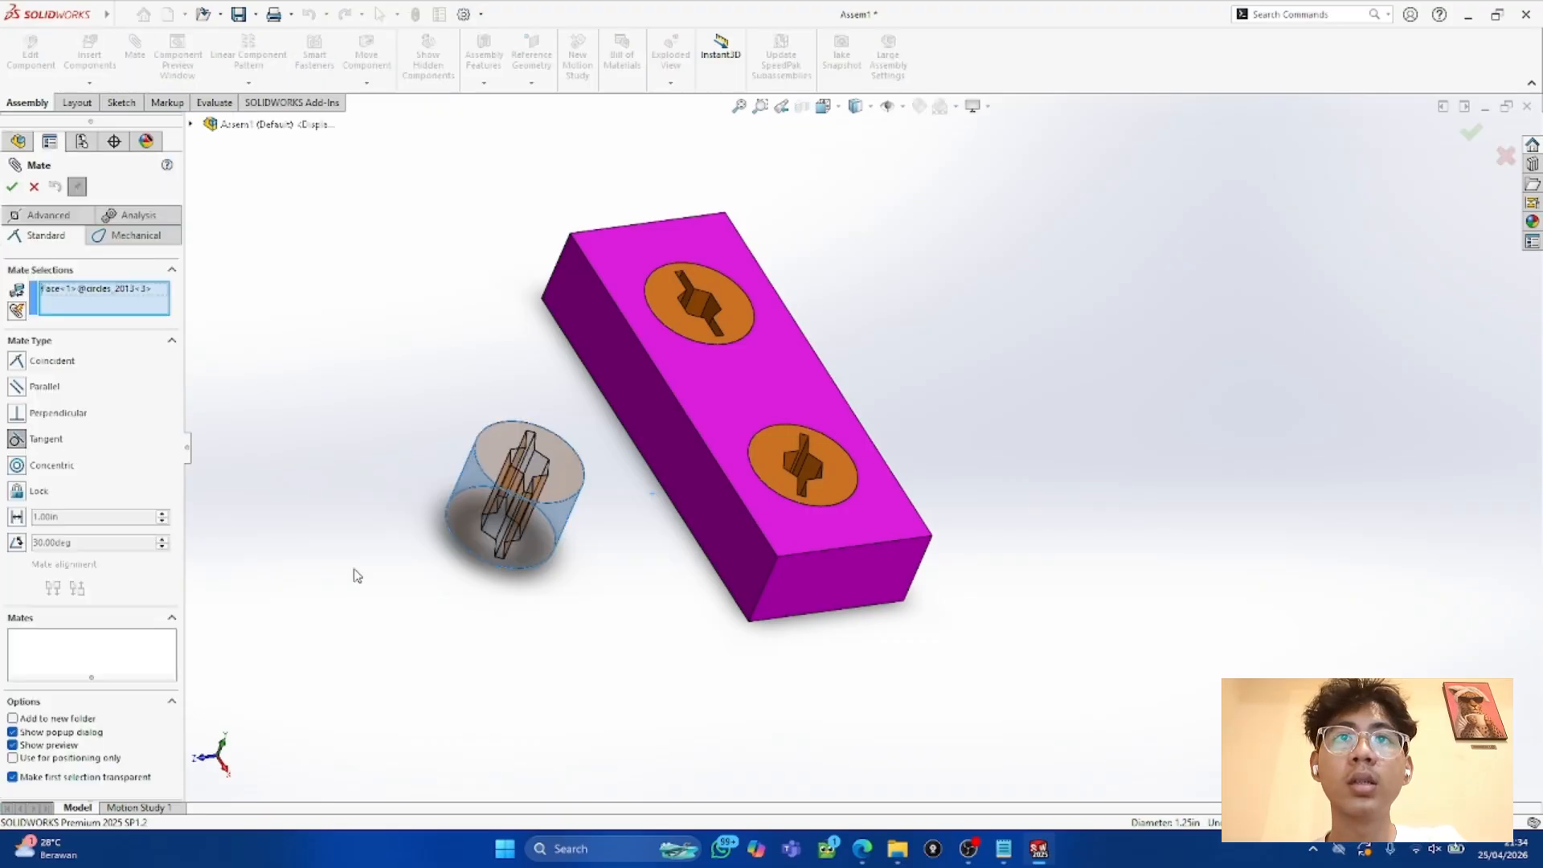
{"action": "left_click", "coordinate": [730, 519]}
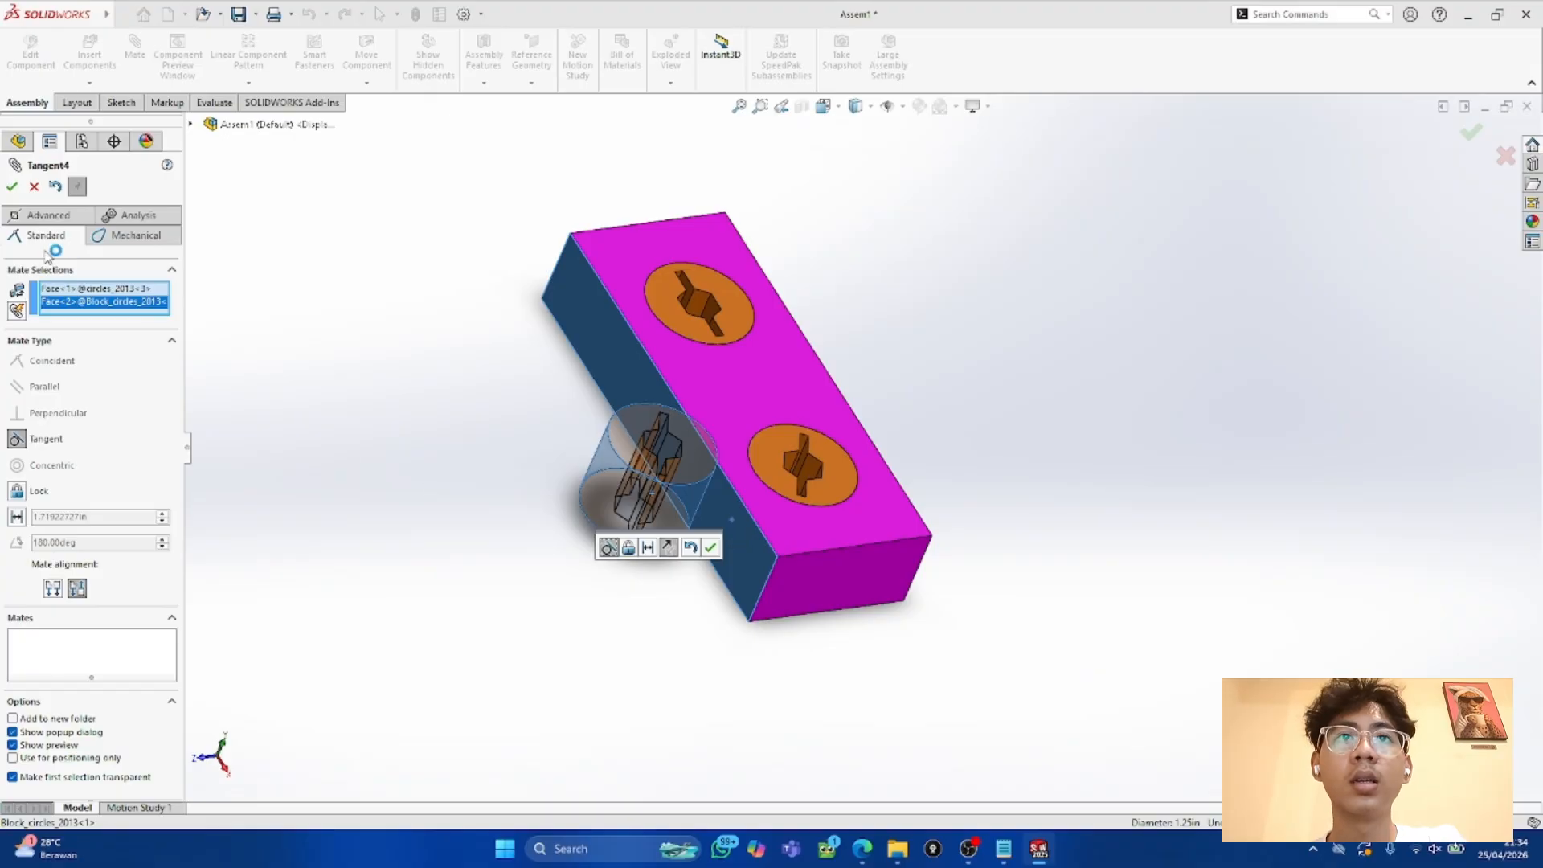
{"action": "left_click", "coordinate": [710, 547]}
Step: Move the copied cylinder around against the block's long side face to demonstrate the tangent mate
{"action": "middle_click_drag", "start_coordinate": [874, 482], "coordinate": [915, 613]}
{"action": "left_click_drag", "start_coordinate": [655, 557], "coordinate": [629, 497]}
{"action": "middle_click_drag", "start_coordinate": [944, 591], "coordinate": [883, 590]}
{"action": "left_click_drag", "start_coordinate": [570, 520], "coordinate": [466, 604]}
{"action": "left_click_drag", "start_coordinate": [573, 612], "coordinate": [535, 560]}
{"action": "middle_click_drag", "start_coordinate": [665, 590], "coordinate": [634, 530]}
Step: Add a second tangent mate between the copied cylinder and the block's long side, and shift the cylinder along it
{"action": "left_click", "coordinate": [515, 333]}
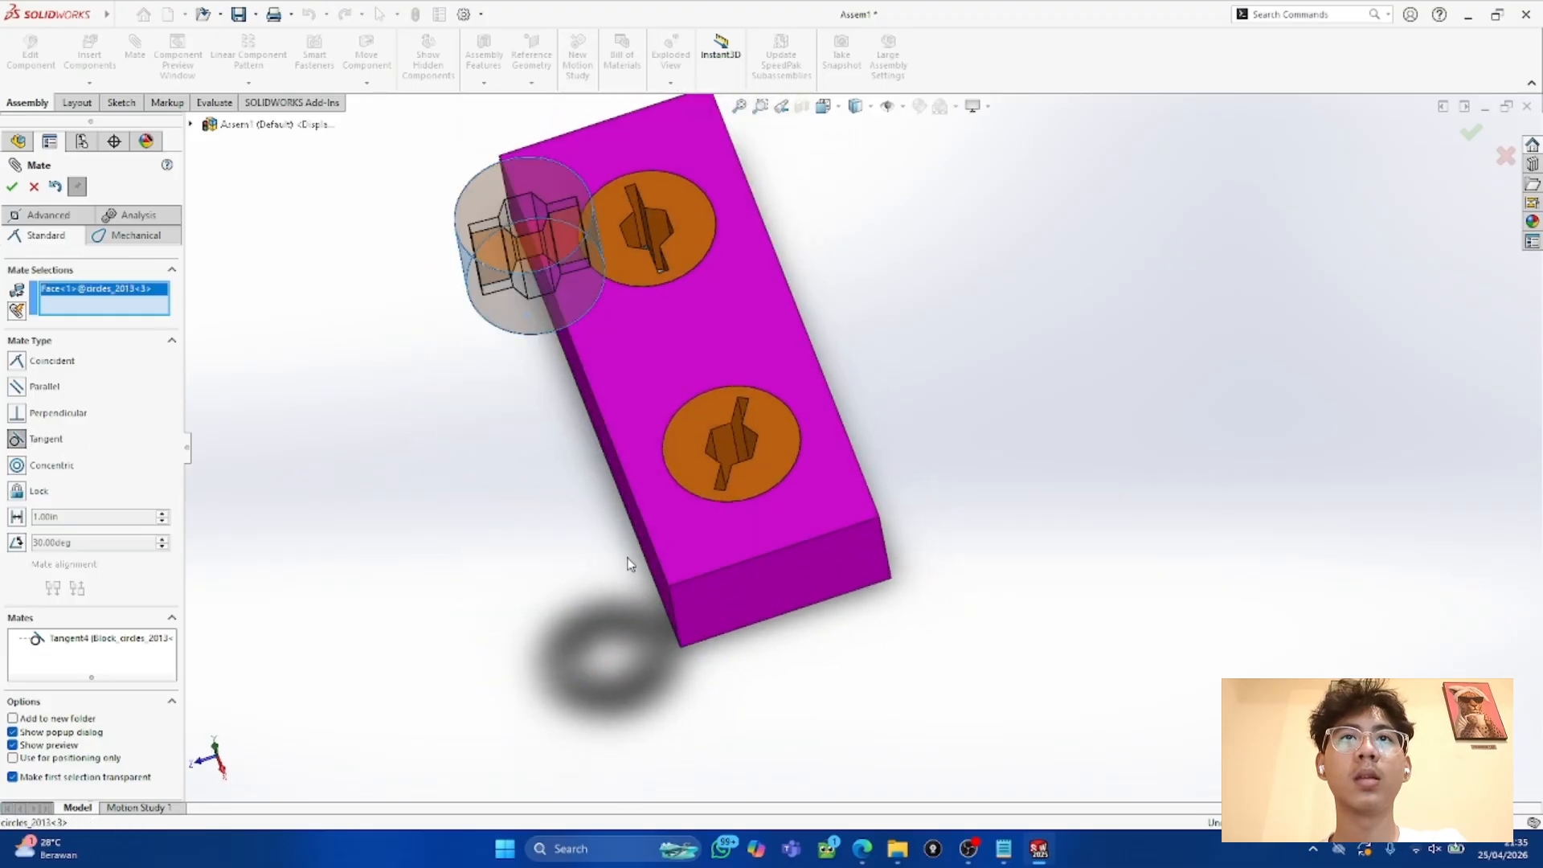
{"action": "left_click", "coordinate": [657, 570]}
{"action": "left_click_drag", "start_coordinate": [475, 322], "coordinate": [428, 388]}
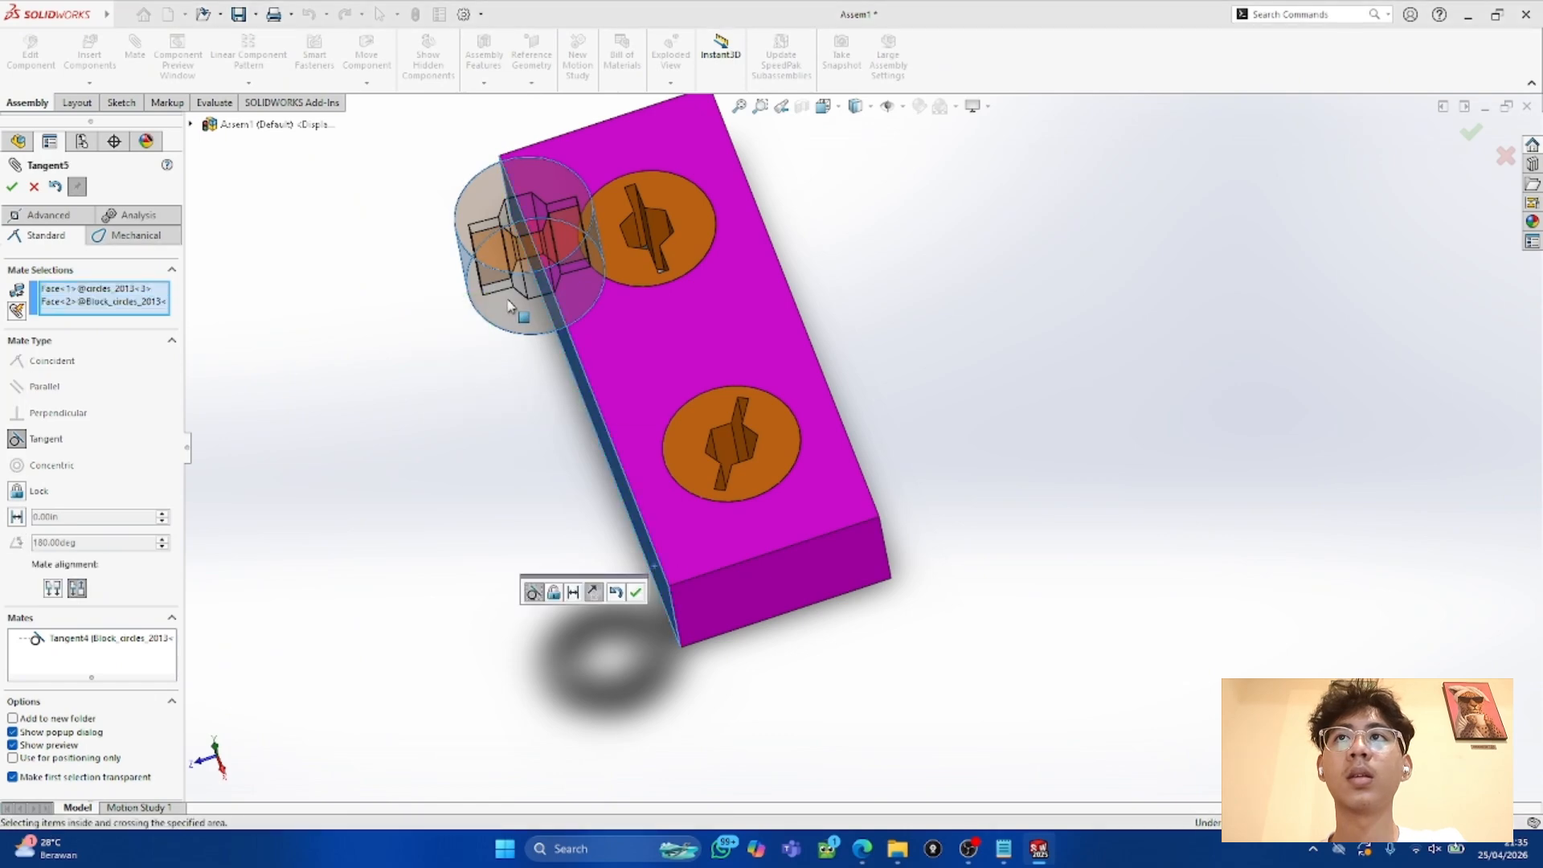
{"action": "left_click", "coordinate": [12, 187]}
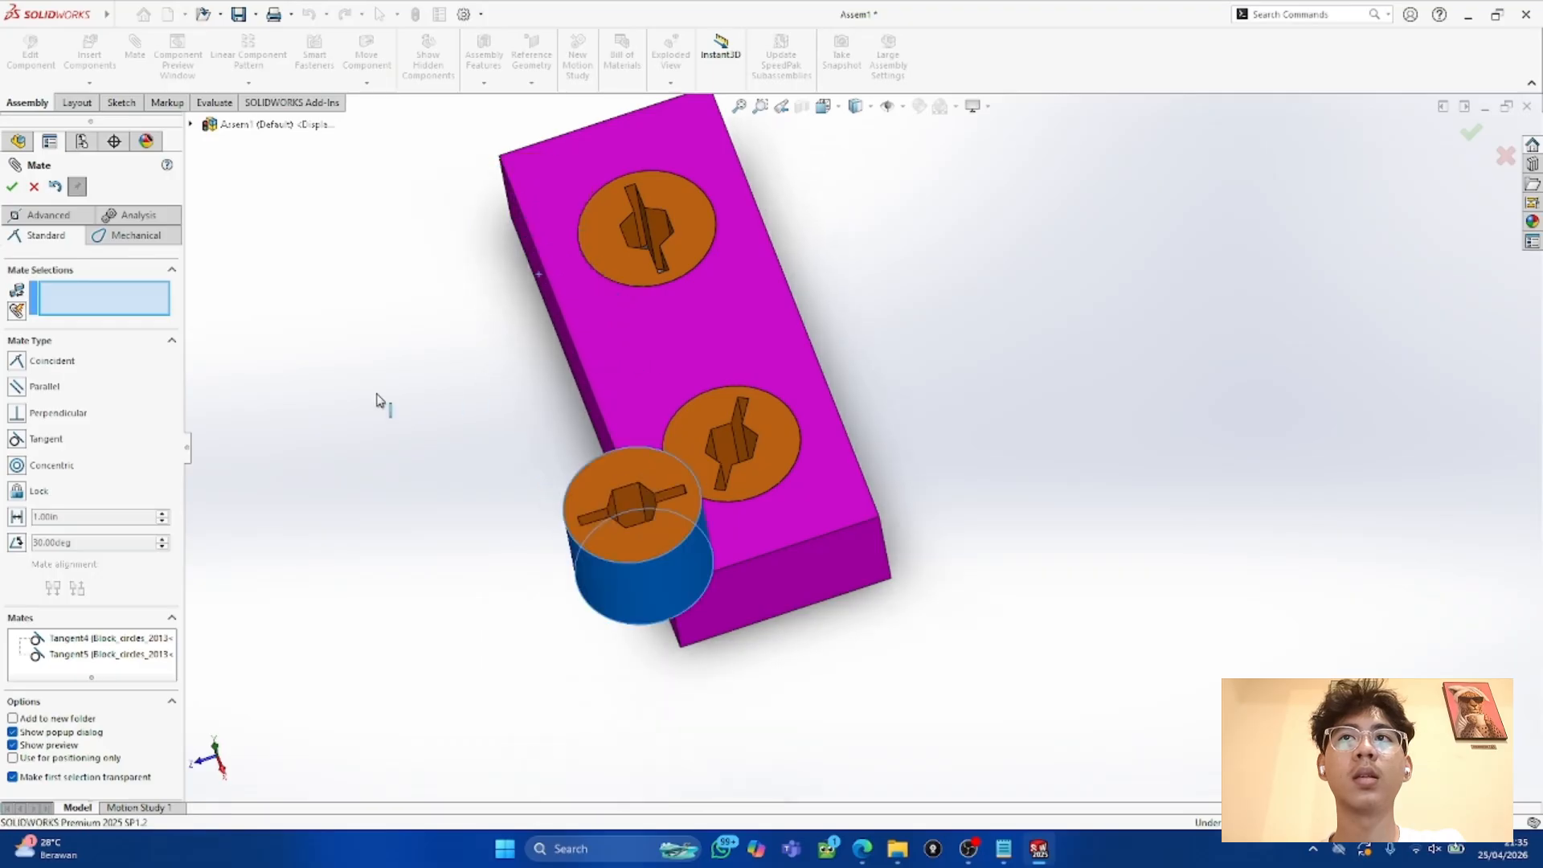
{"action": "left_click_drag", "start_coordinate": [527, 328], "coordinate": [531, 371]}
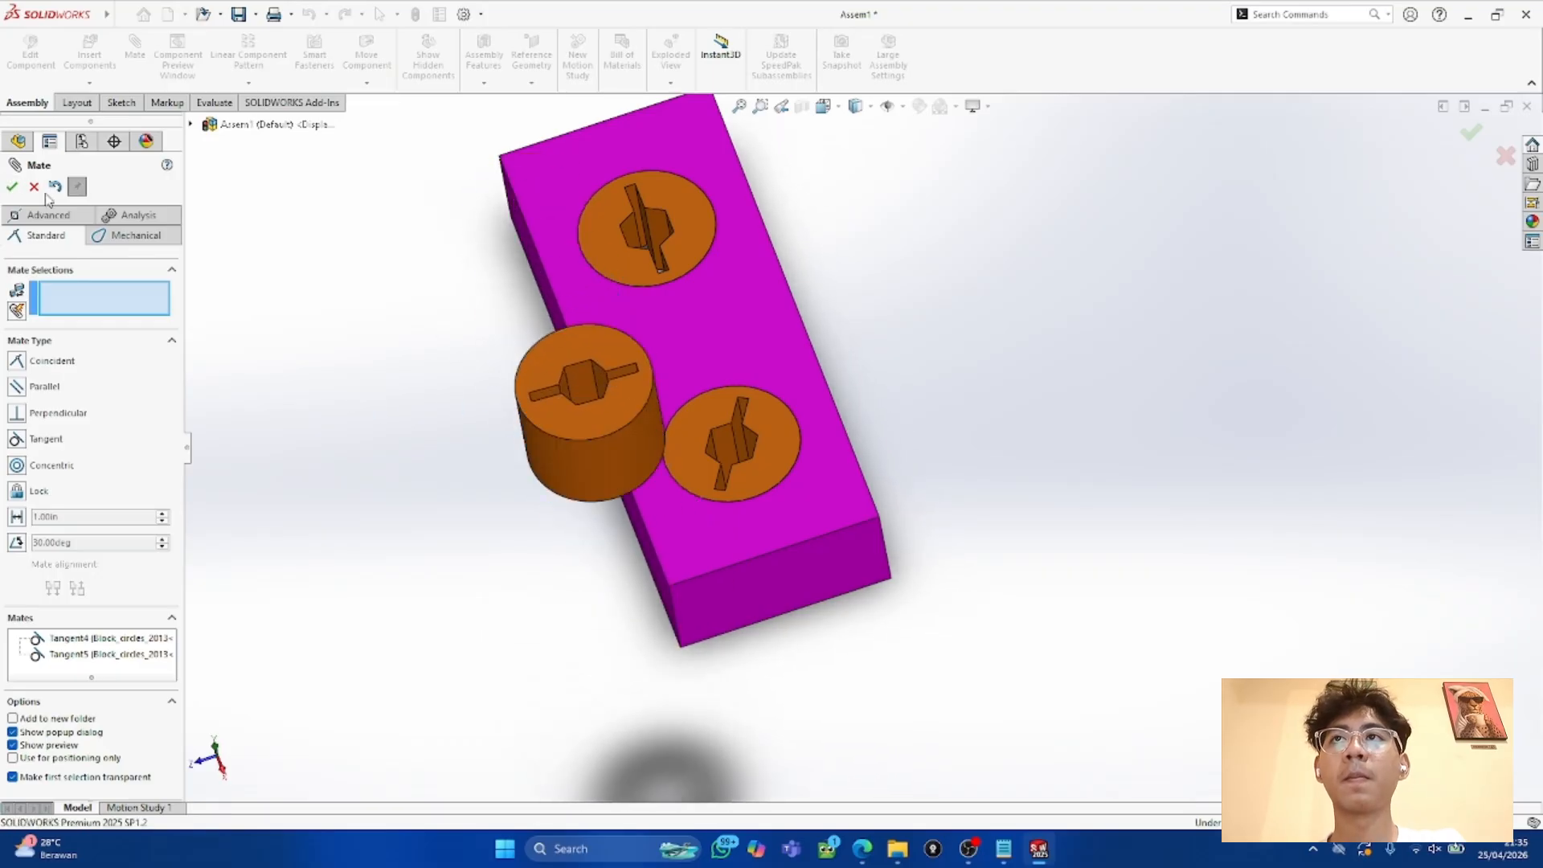
{"action": "left_click", "coordinate": [34, 187]}
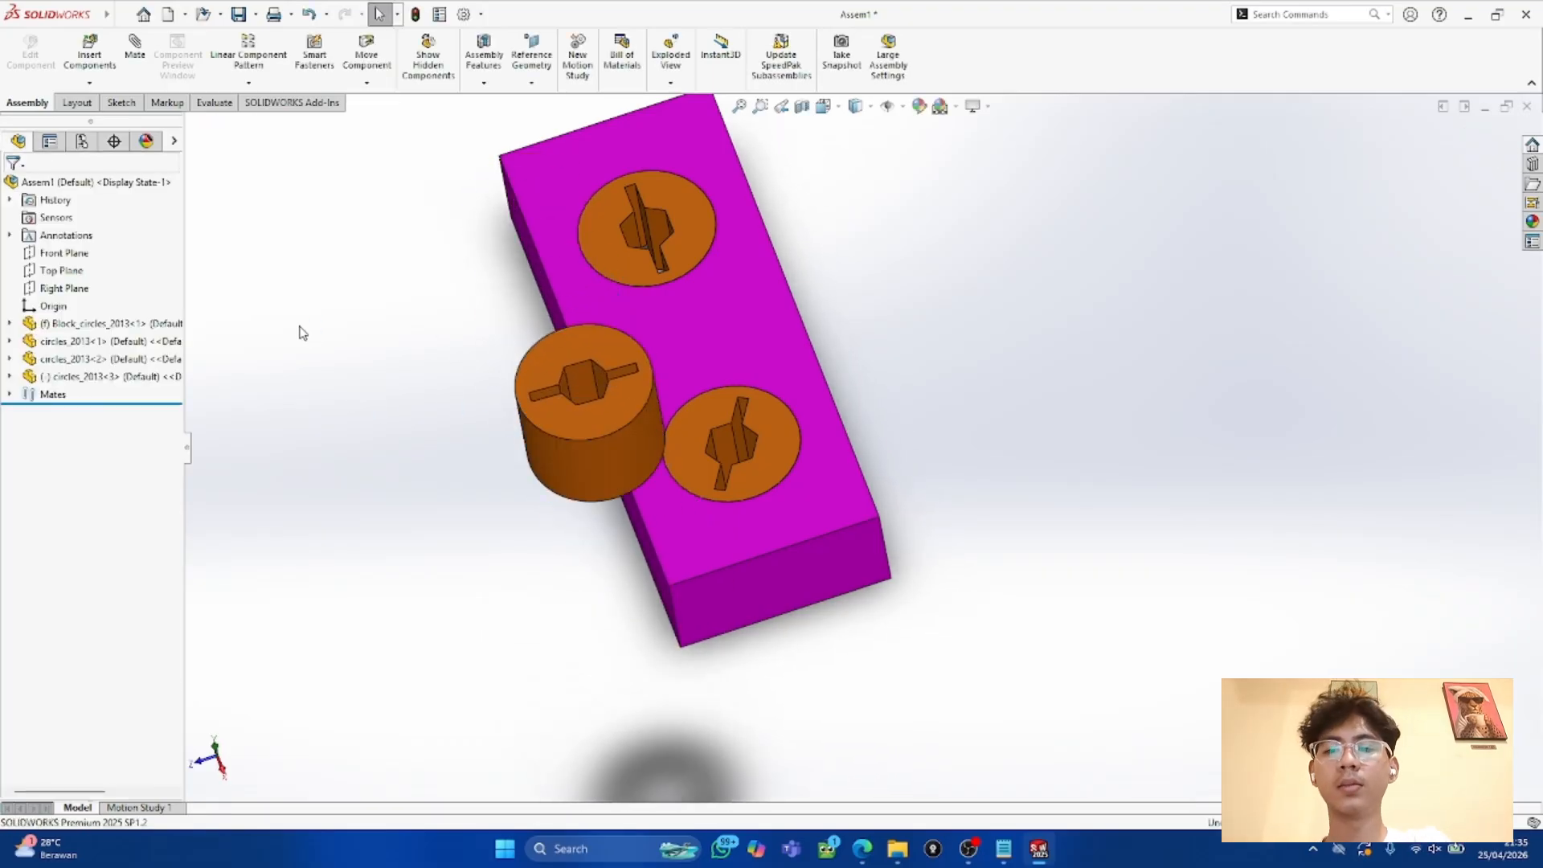
Step: Undo the tangent mates and the cylinder moves, and remove the copied cylinder by undoing its insertion
{"action": "key", "text": "ctrl+z"}
{"action": "key", "text": "ctrl+z"}
{"action": "key", "text": "ctrl+z"}
{"action": "key", "text": "ctrl+z"}
{"action": "key", "text": "ctrl+z"}
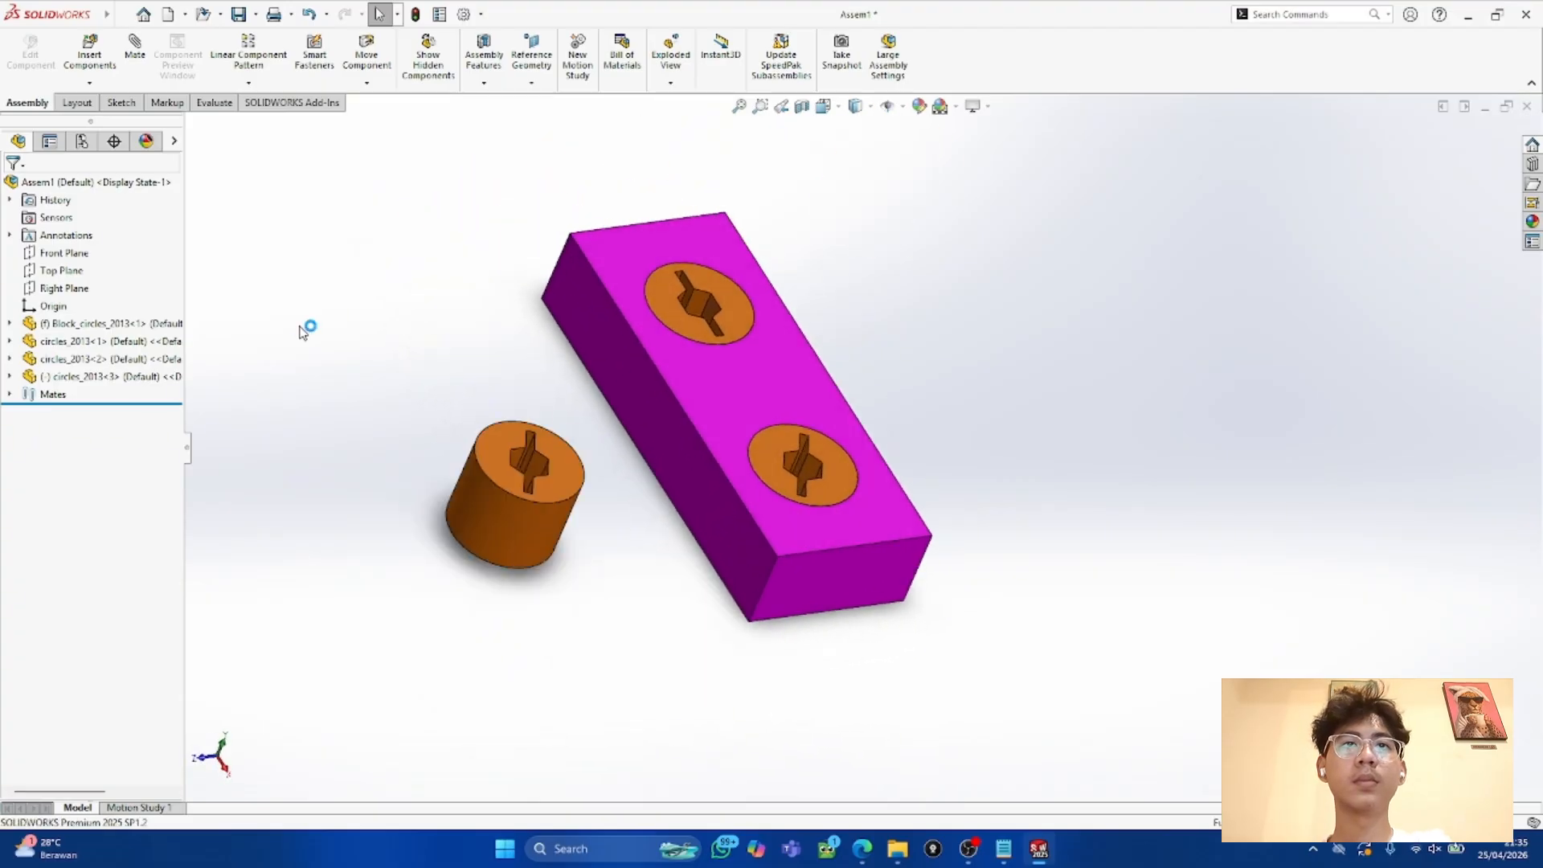
{"action": "key", "text": "ctrl+z"}
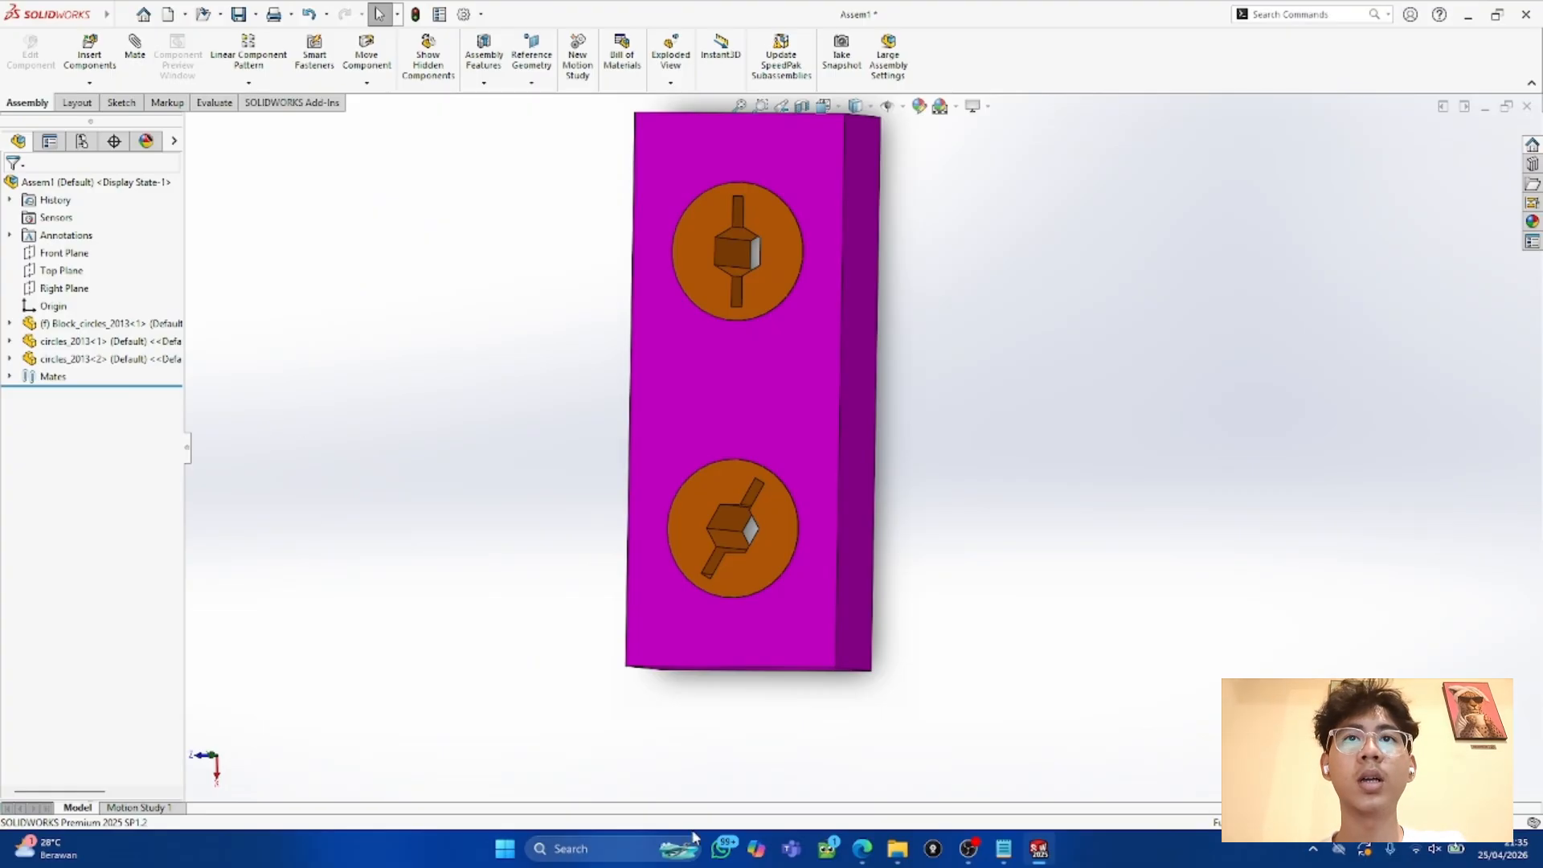
Step: Check the lesson topics on the Canva slide, and return to SOLIDWORKS to list the assembly's existing mates
{"action": "left_click", "coordinate": [865, 849]}
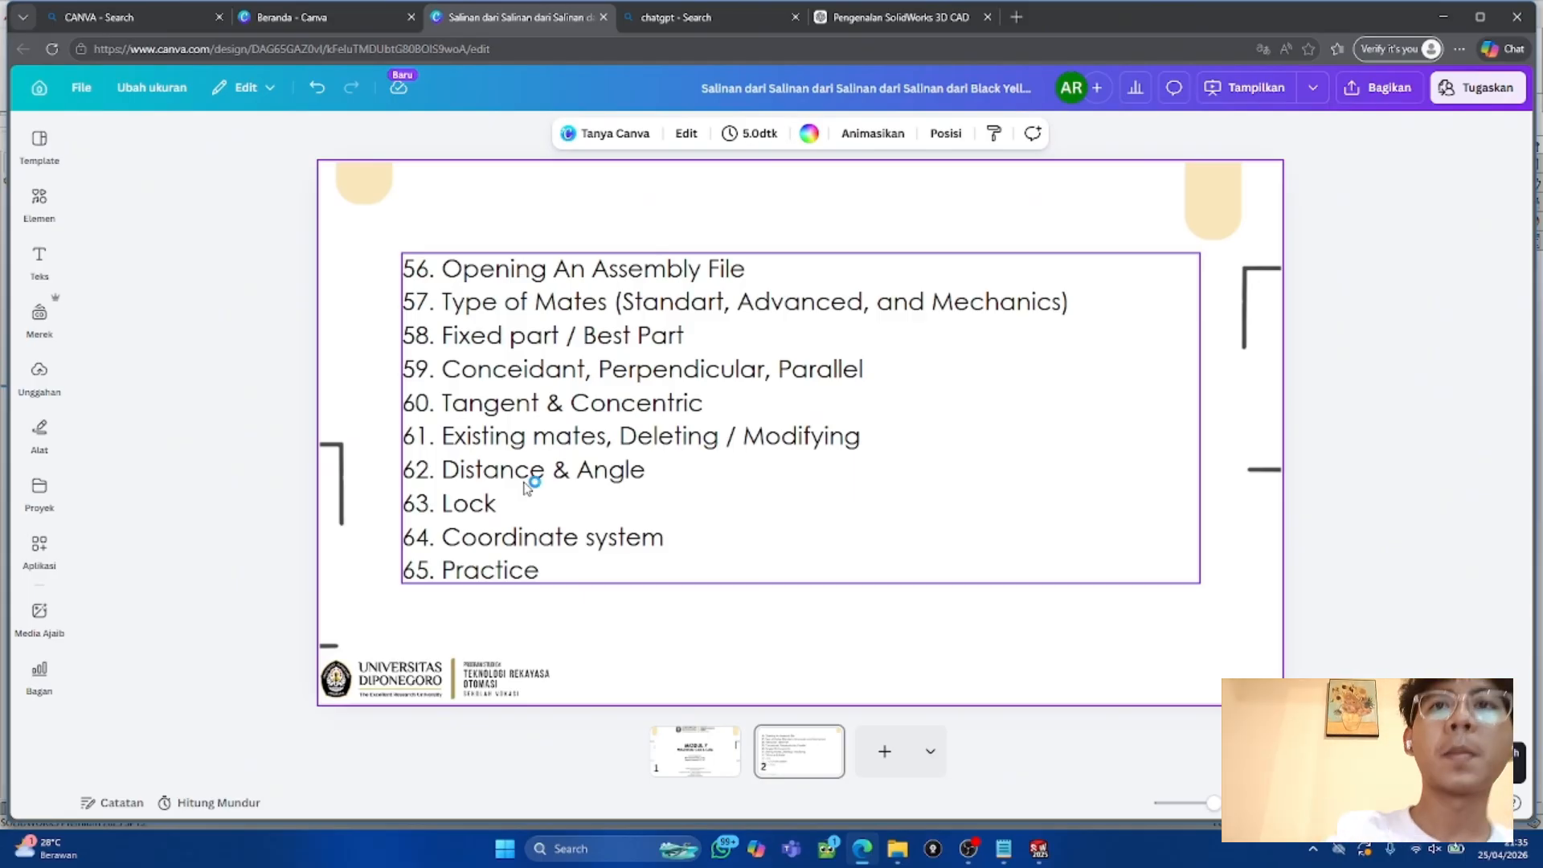
{"action": "left_click", "coordinate": [1435, 17]}
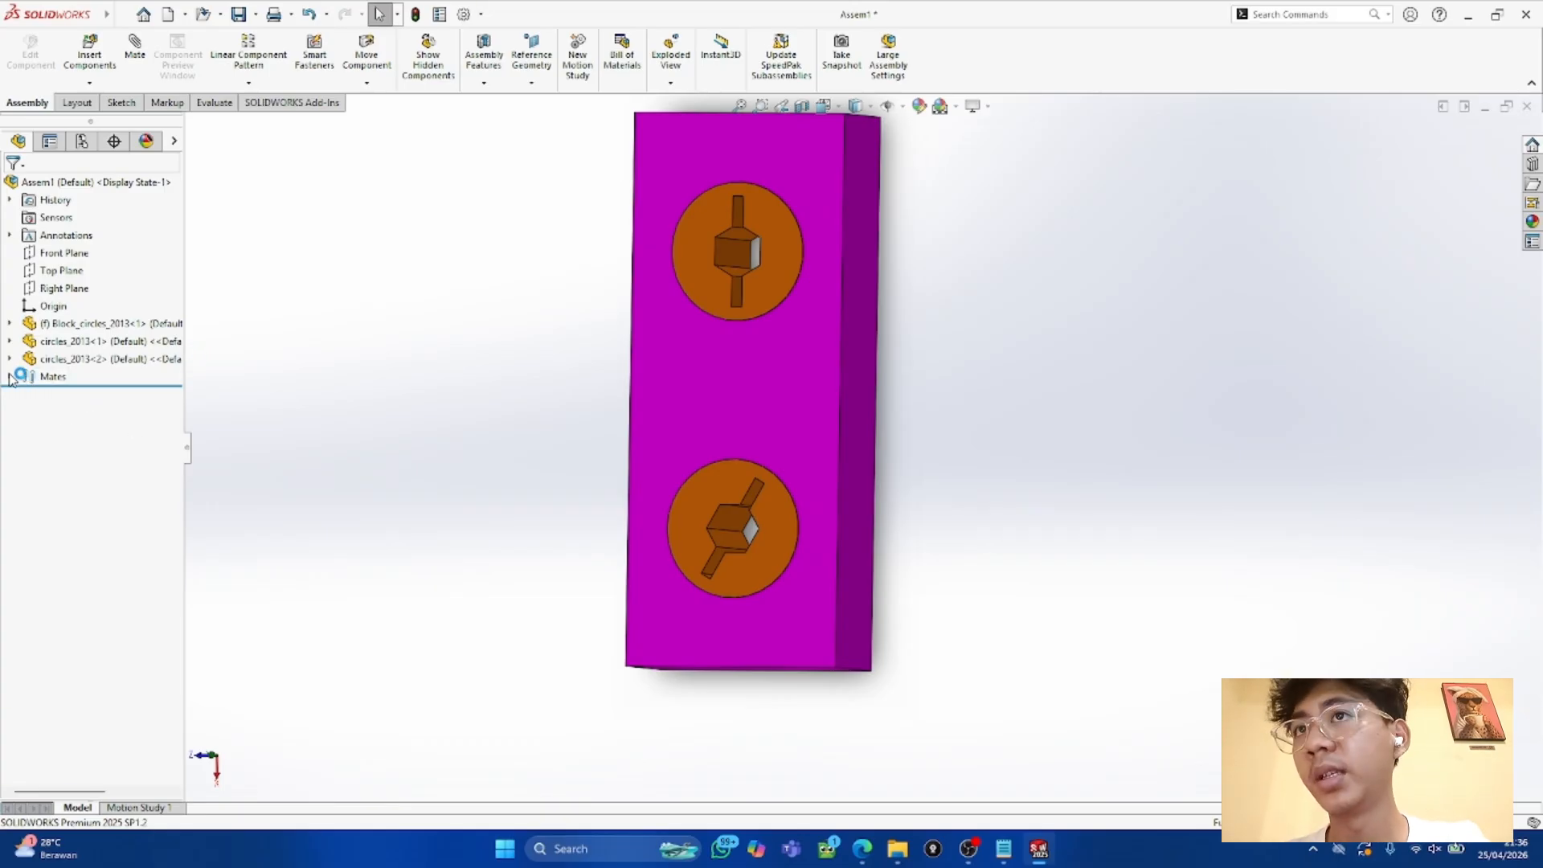
{"action": "left_click", "coordinate": [44, 383]}
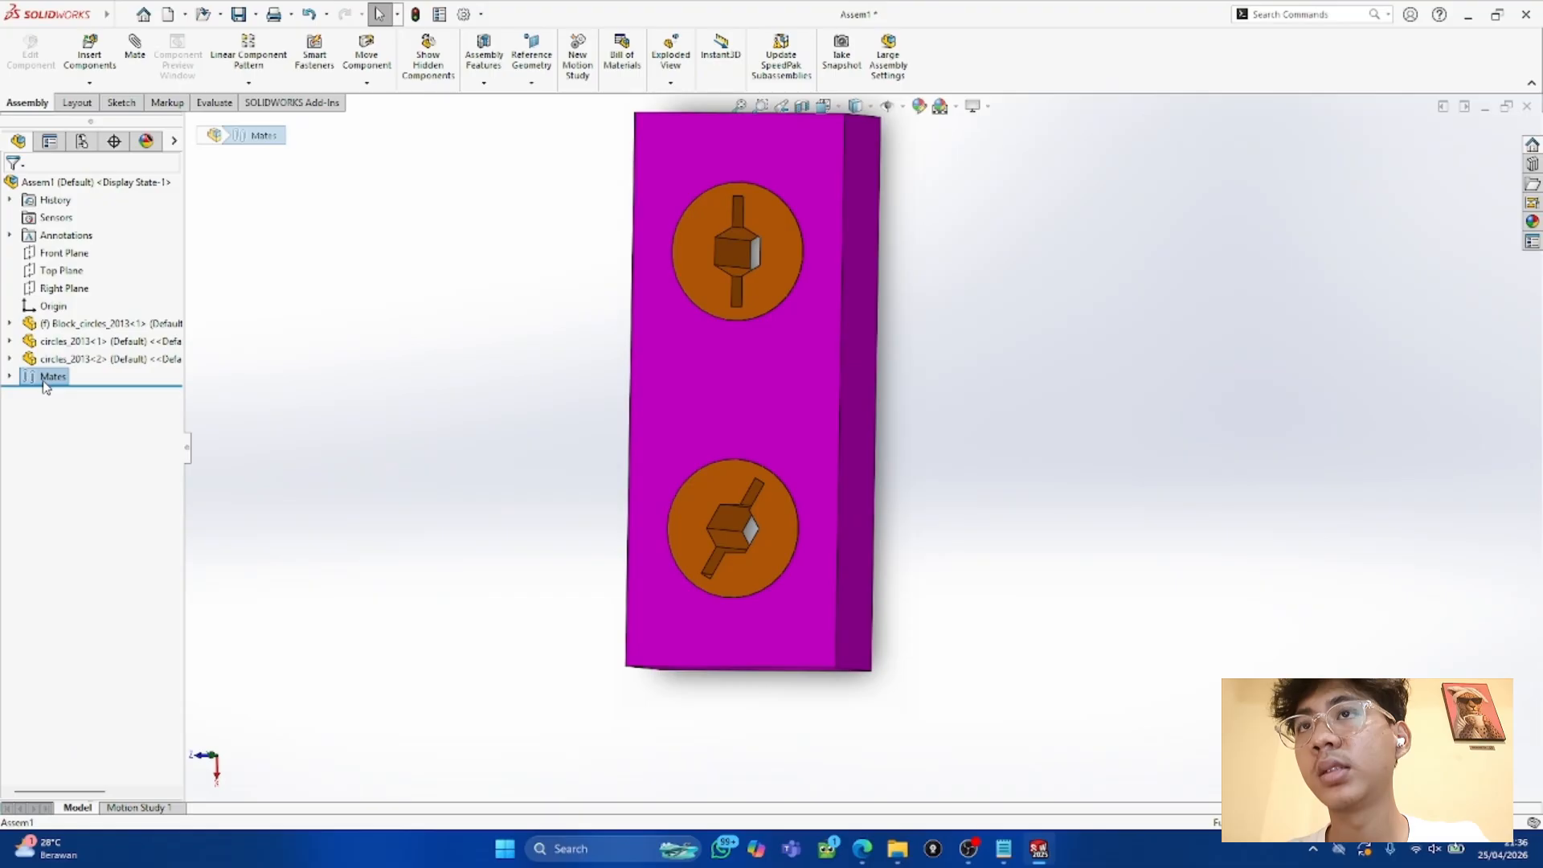
{"action": "left_click", "coordinate": [12, 378]}
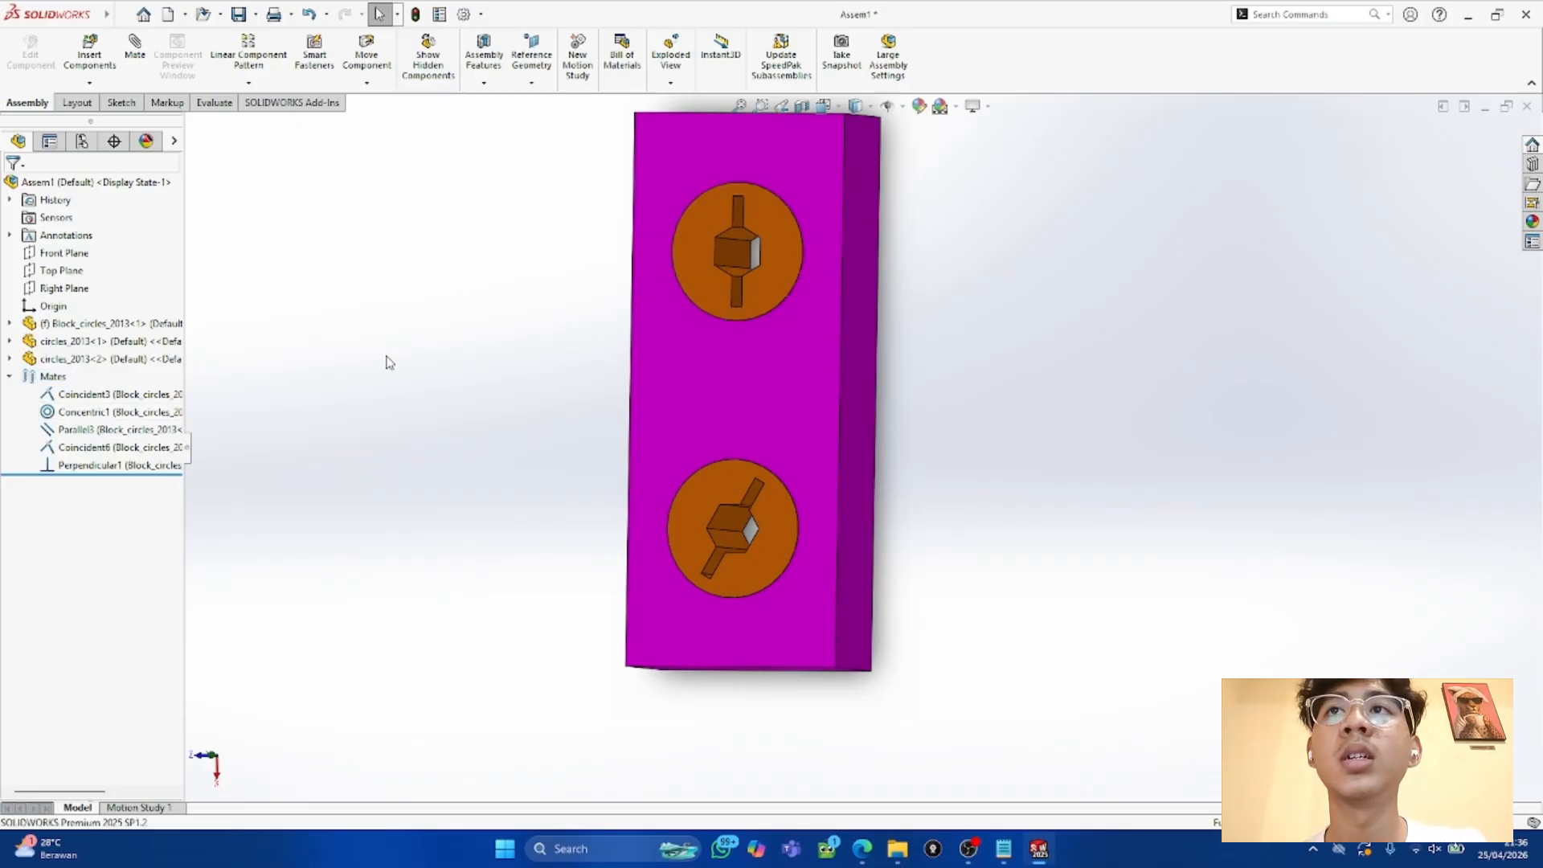
Step: View the mates attached to the first cylinder, circles_2013<1>, and close the mate list
{"action": "left_click", "coordinate": [683, 274]}
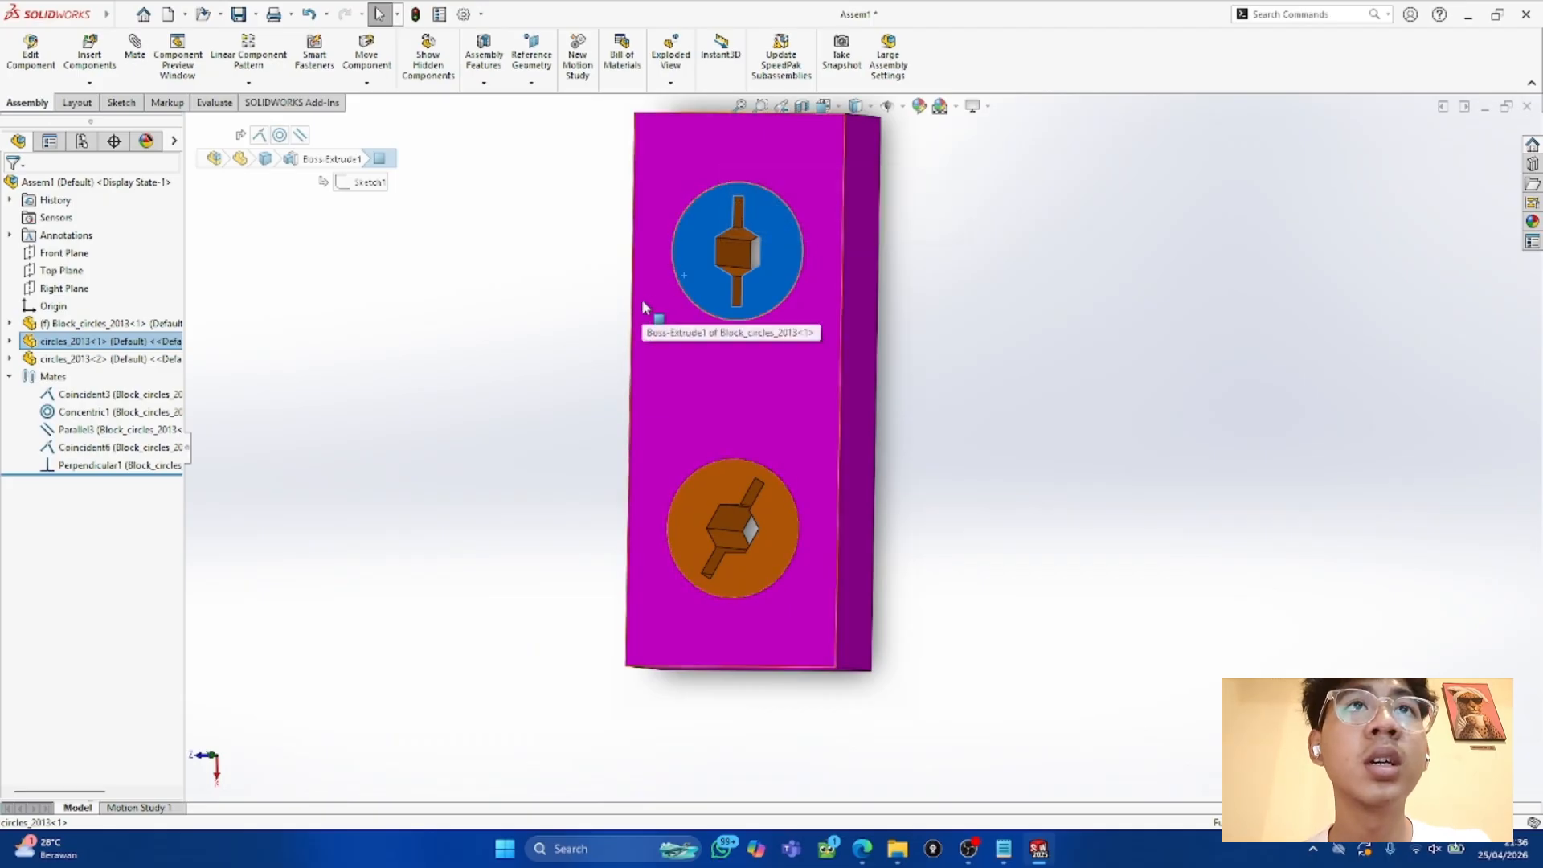
{"action": "left_click", "coordinate": [840, 233]}
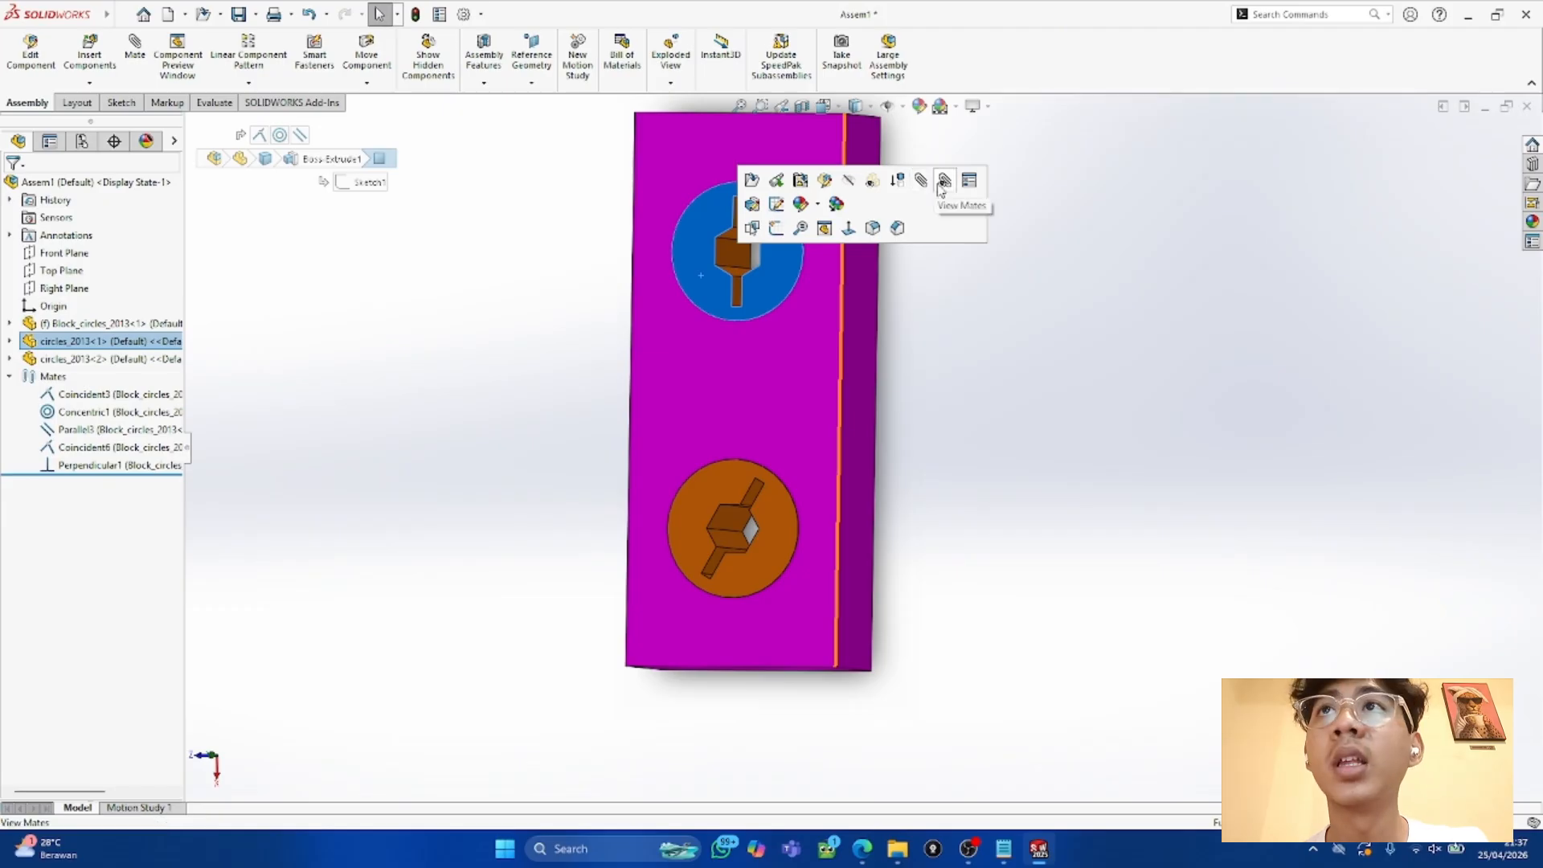
{"action": "left_click", "coordinate": [897, 180]}
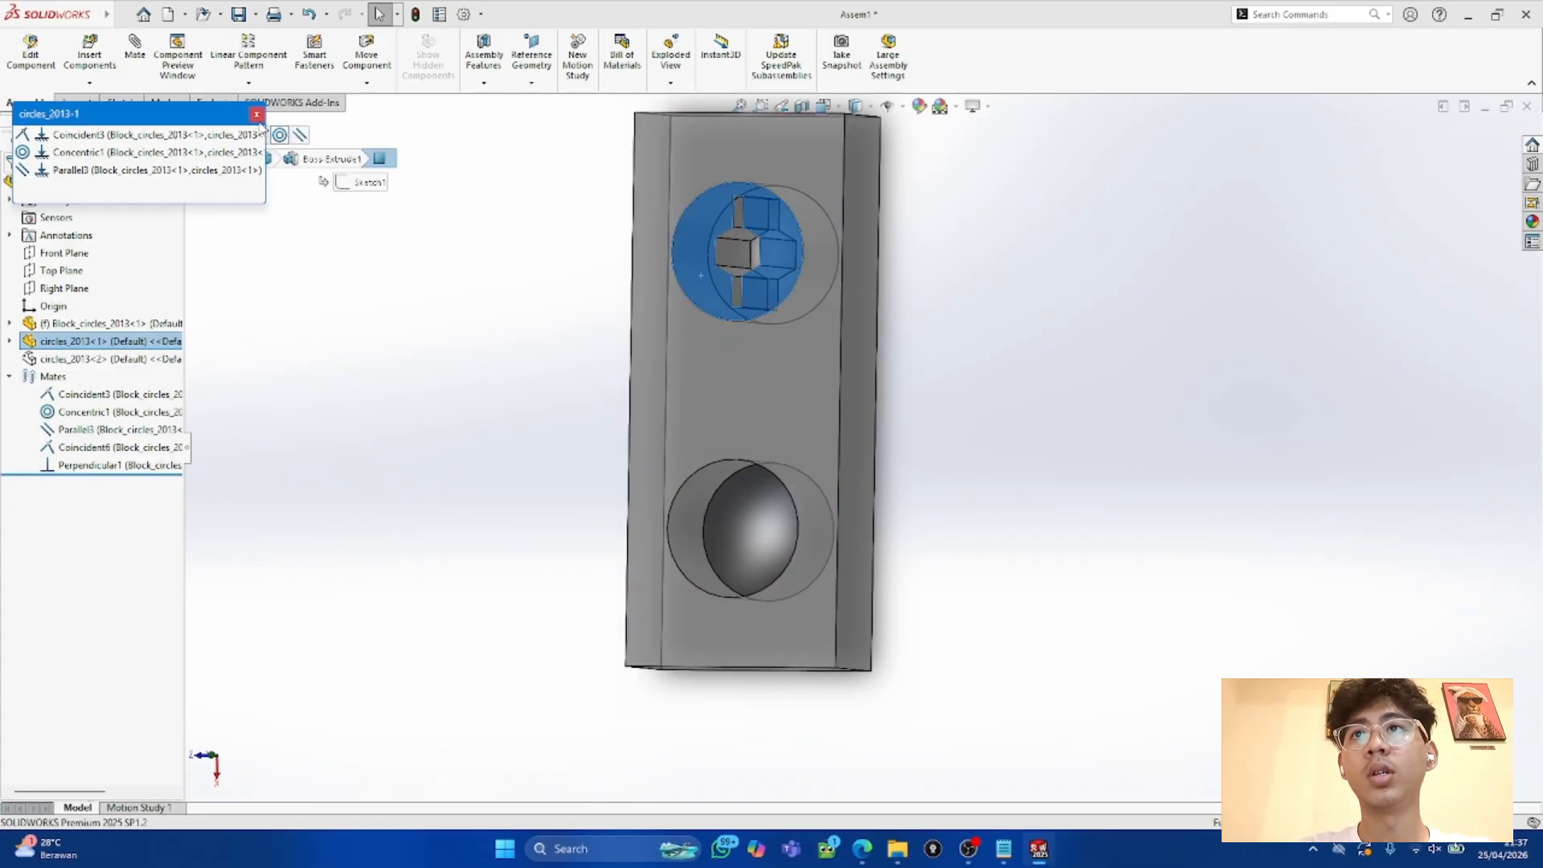
{"action": "left_click", "coordinate": [257, 115]}
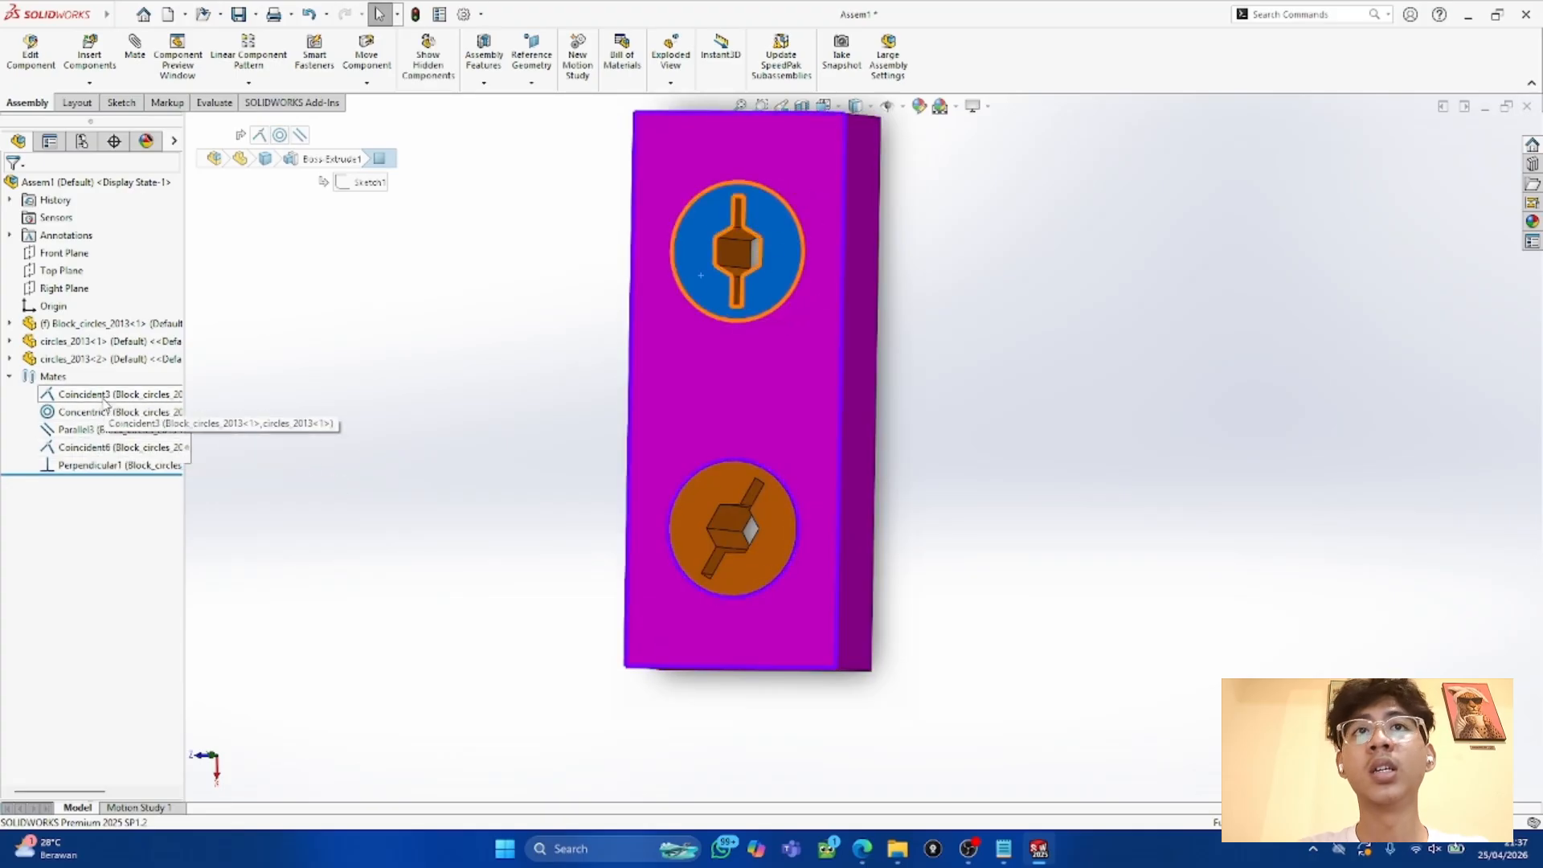
Step: Orbit to the other side of the block and view the mates of the upper cylinder, circles_2013<1>, again
{"action": "left_click", "coordinate": [504, 368]}
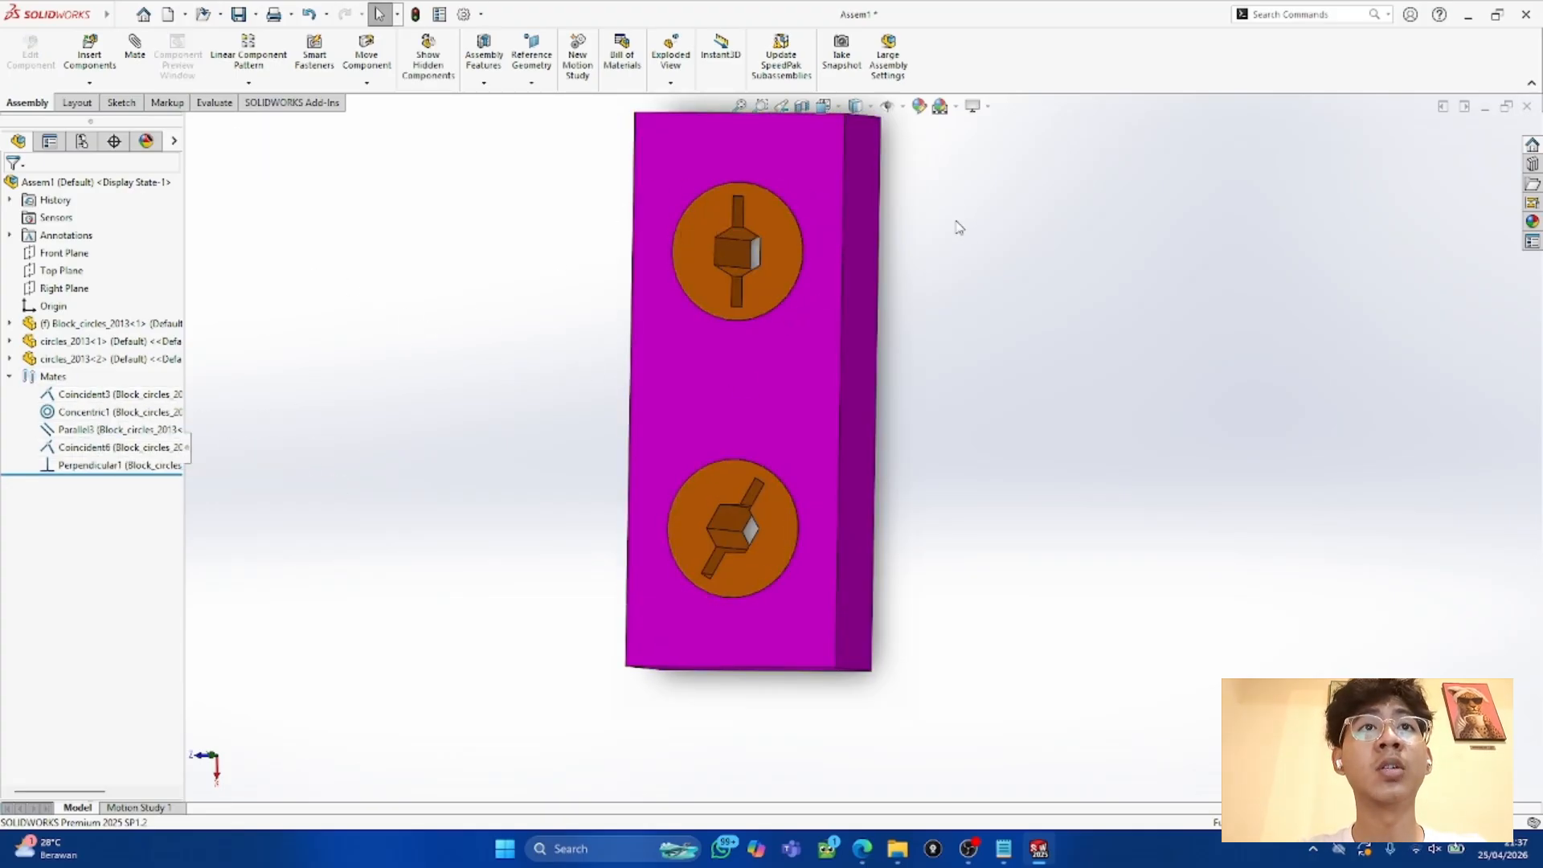
{"action": "middle_click_drag", "start_coordinate": [884, 417], "coordinate": [892, 378]}
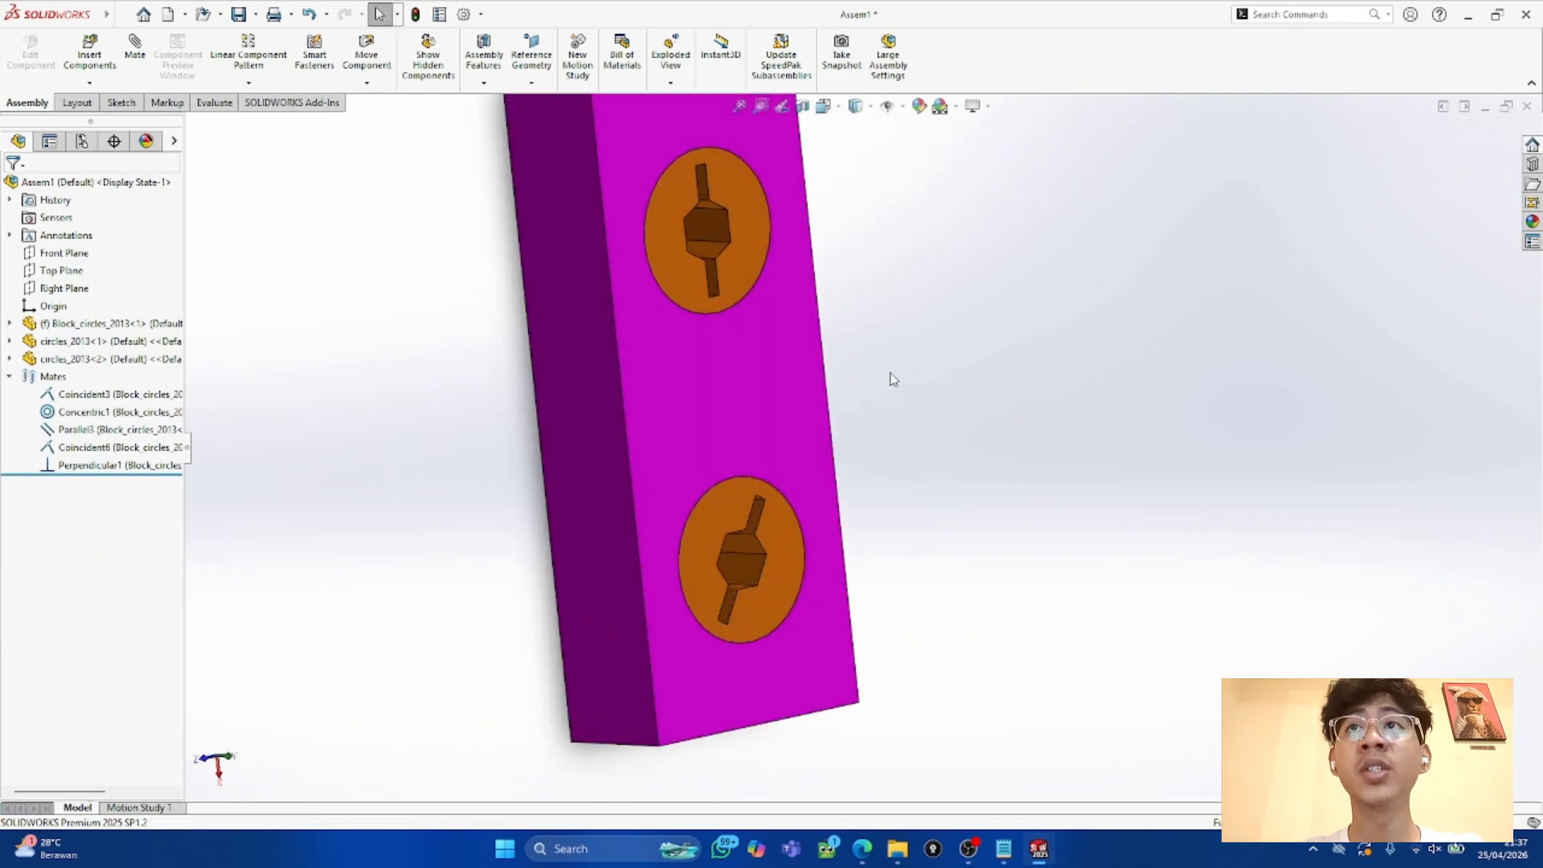
{"action": "left_click", "coordinate": [674, 251]}
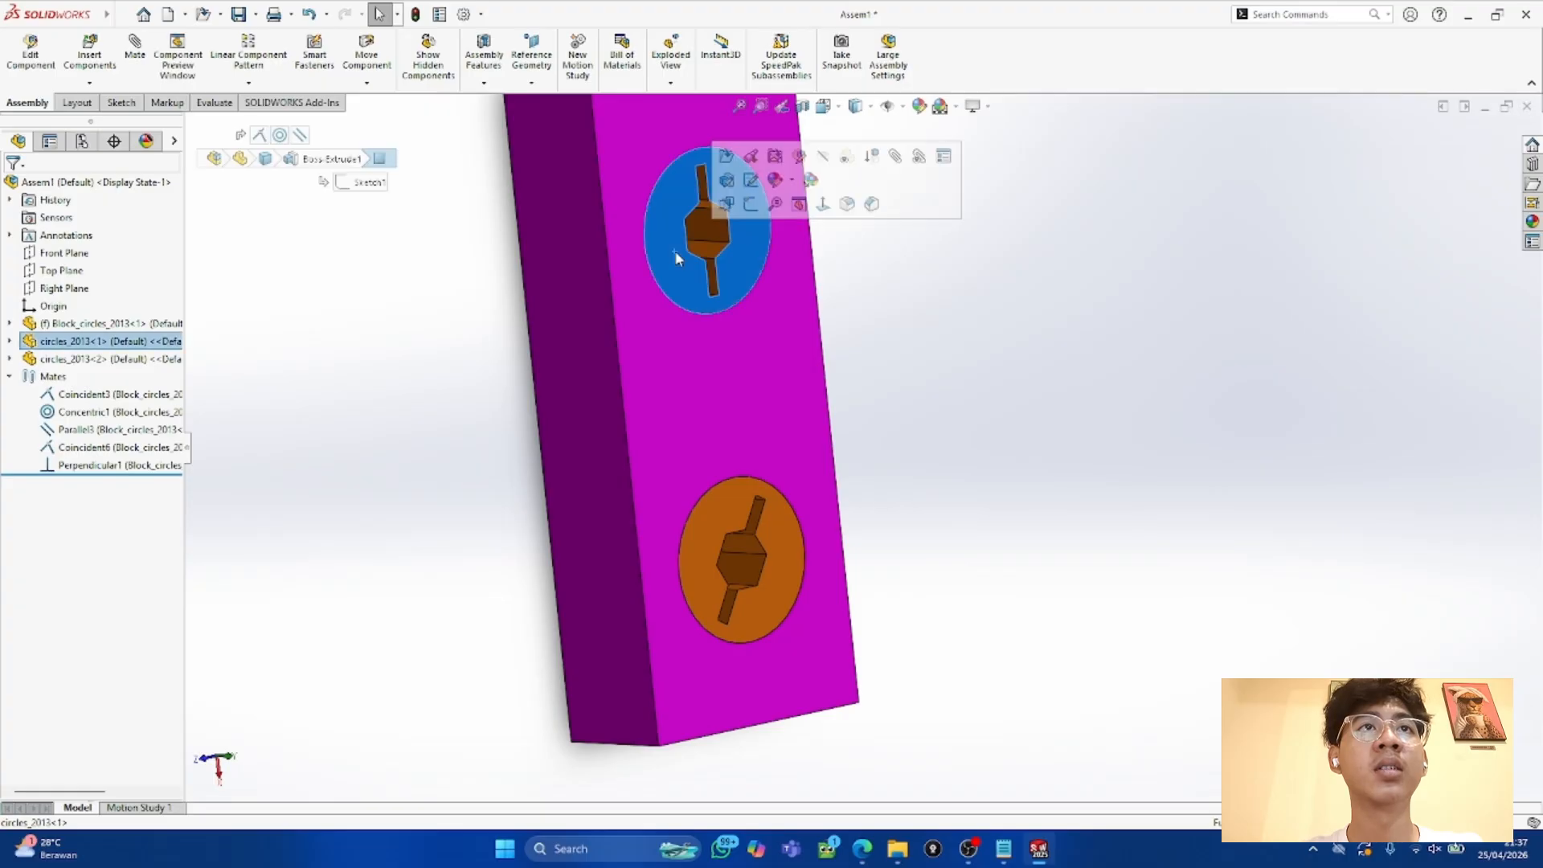
{"action": "left_click", "coordinate": [918, 158]}
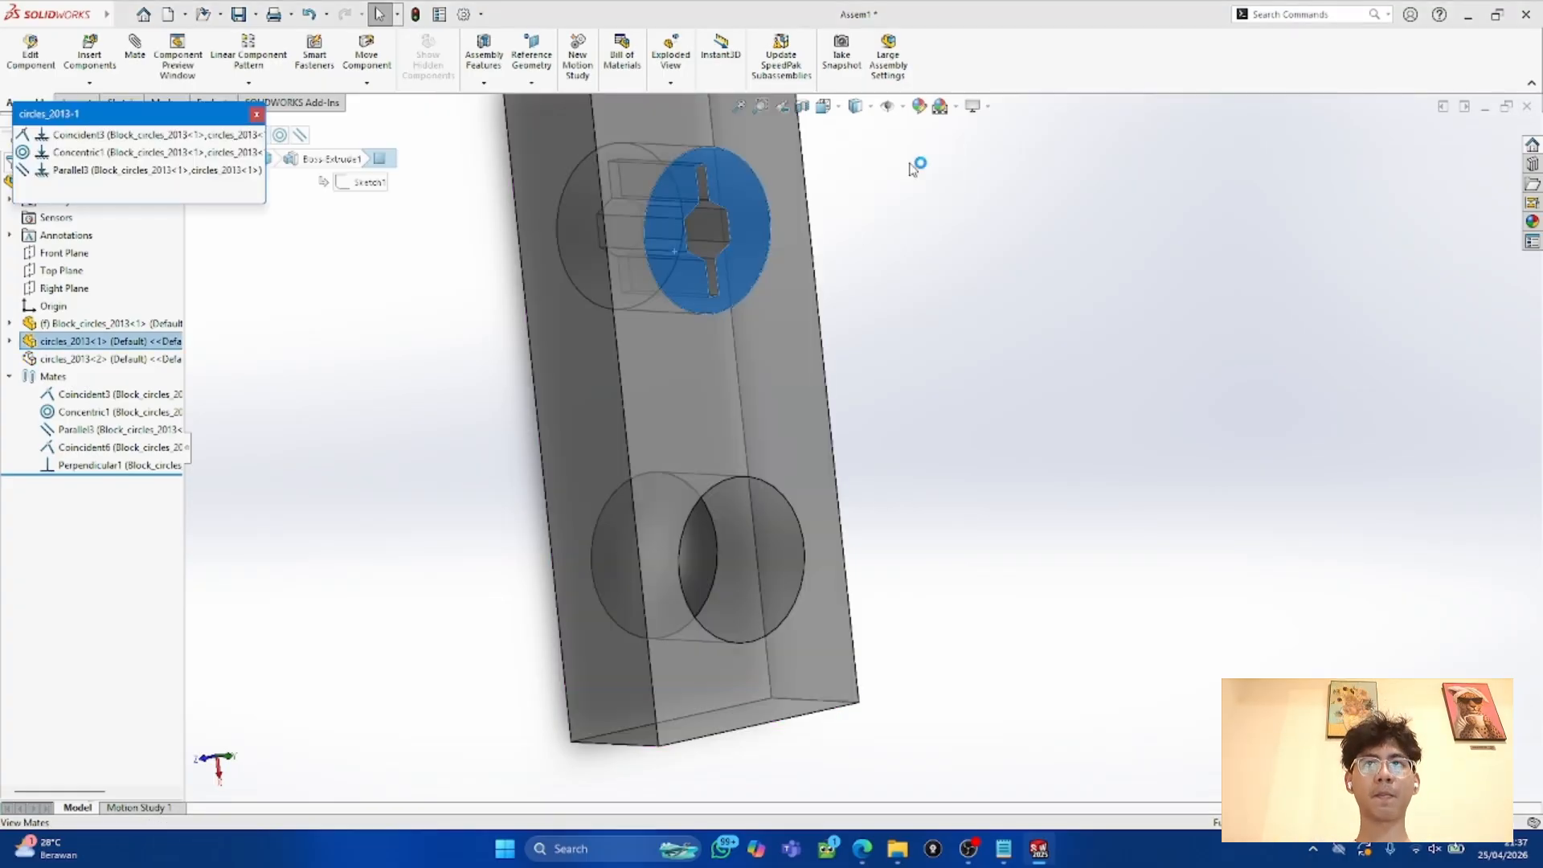
{"action": "left_click", "coordinate": [282, 384]}
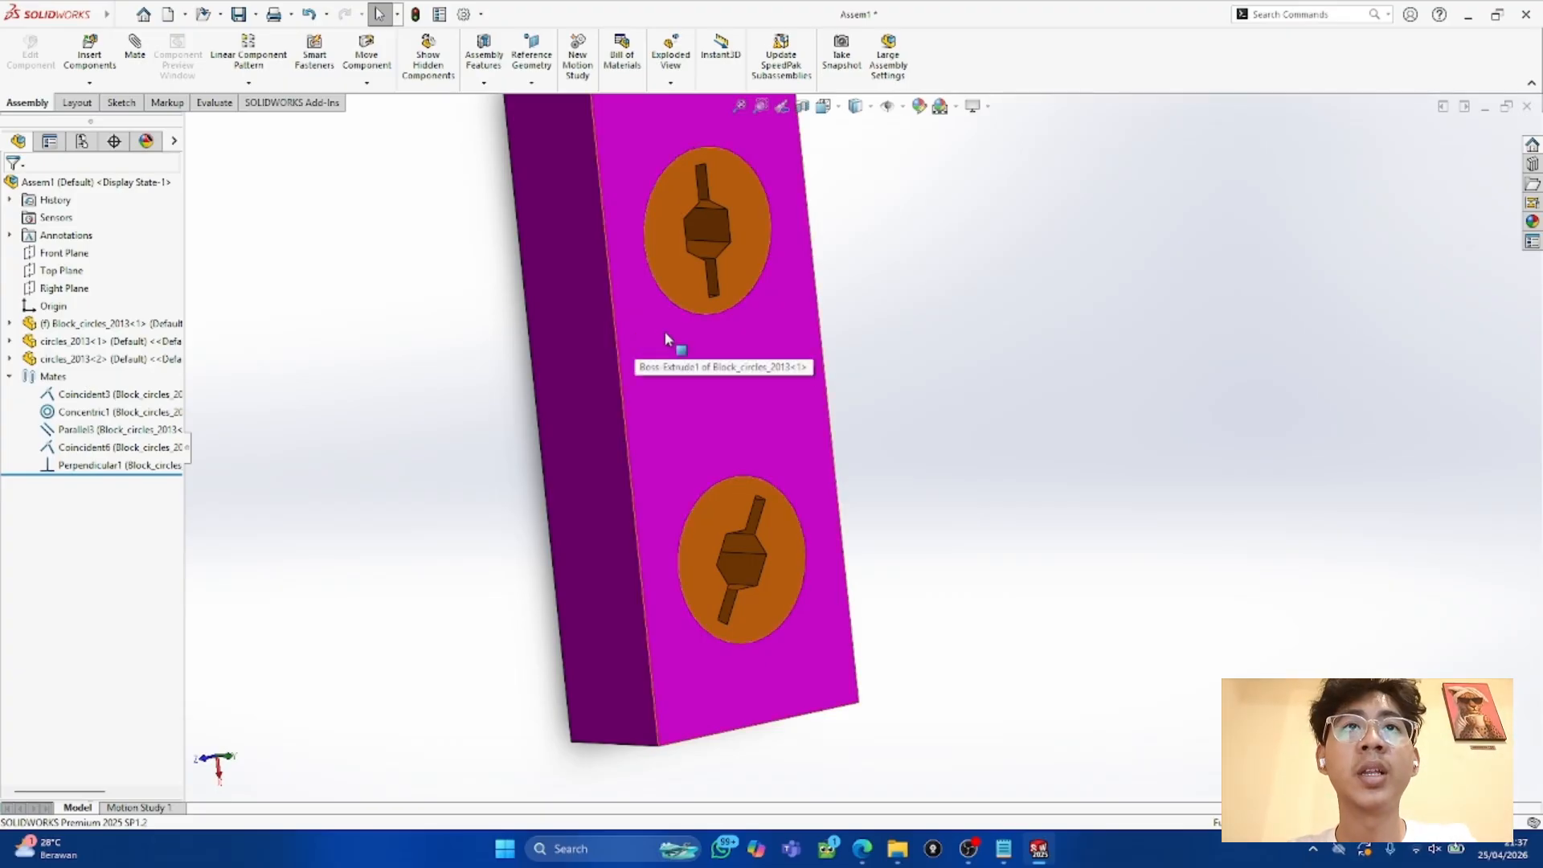
Step: Delete the Concentric1 mate from the upper cylinder's mate list, and close the list
{"action": "left_click", "coordinate": [691, 264]}
{"action": "left_click", "coordinate": [932, 177]}
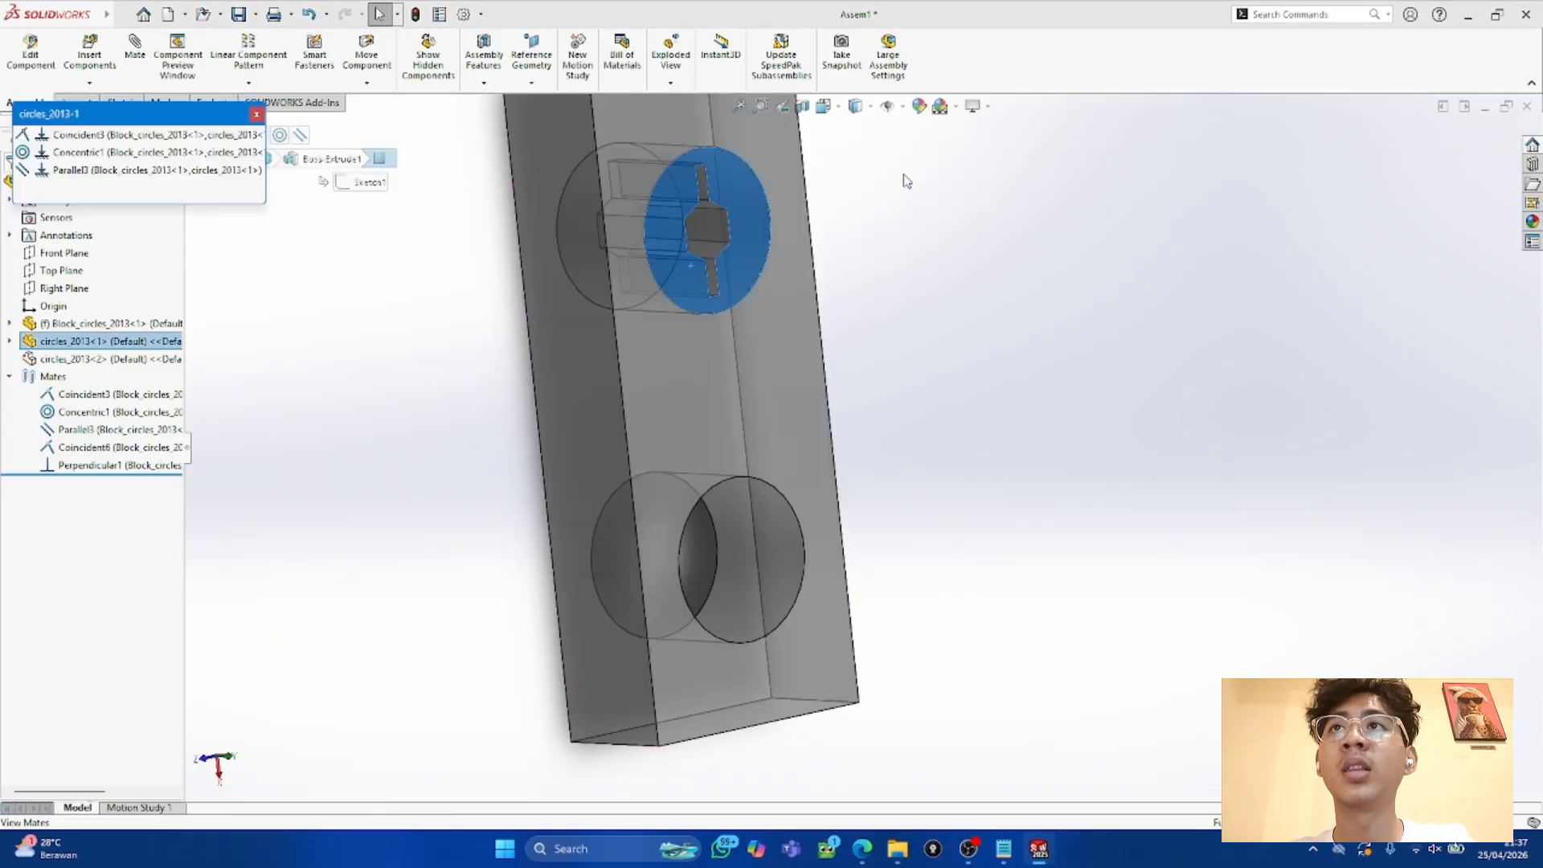
{"action": "right_click", "coordinate": [109, 151]}
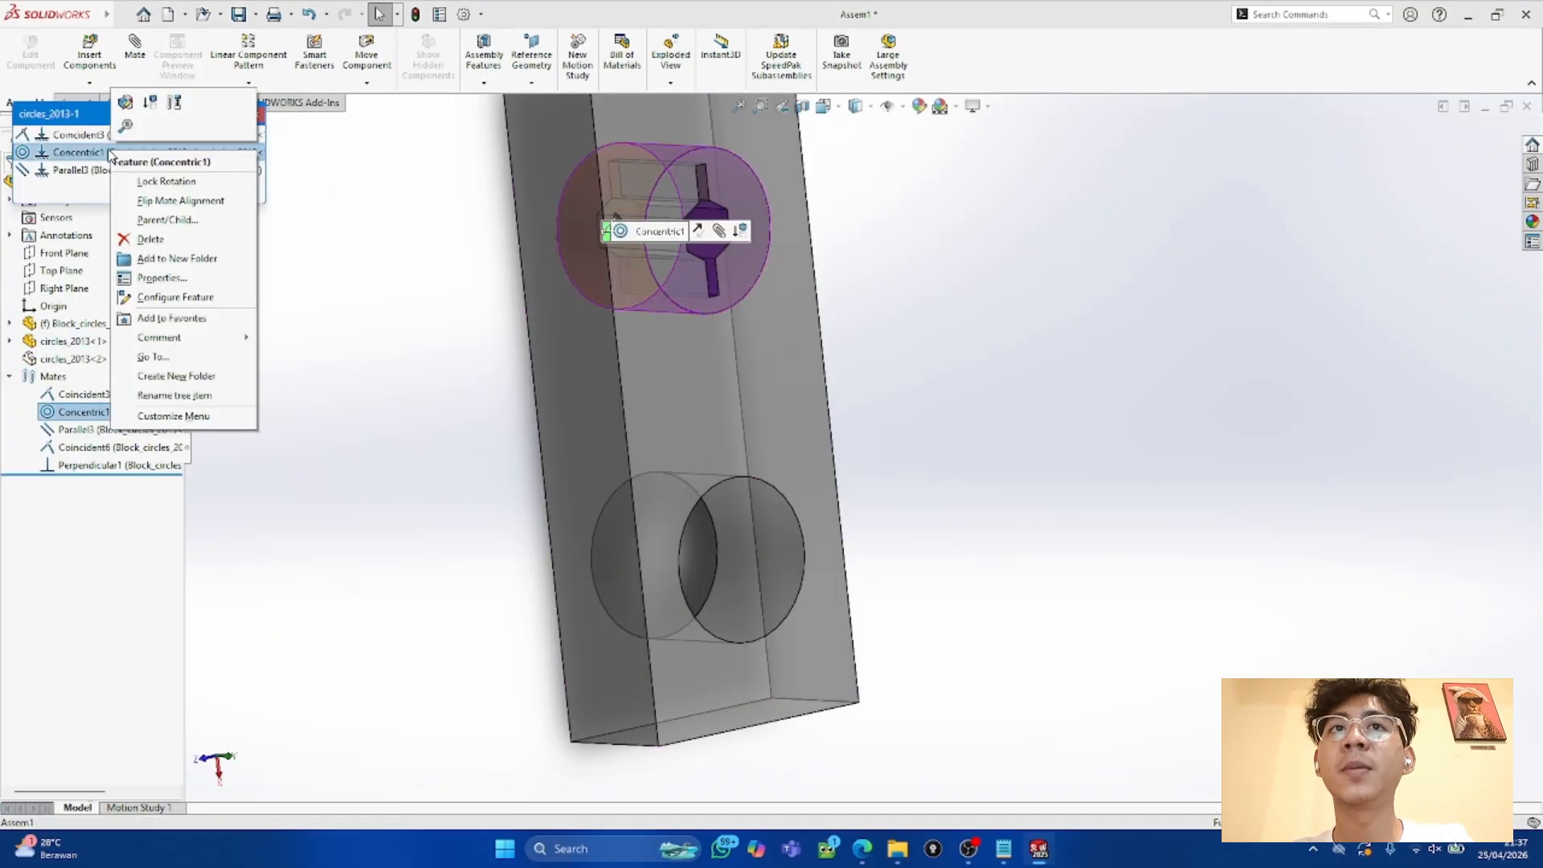
{"action": "left_click", "coordinate": [156, 240]}
{"action": "left_click", "coordinate": [871, 342]}
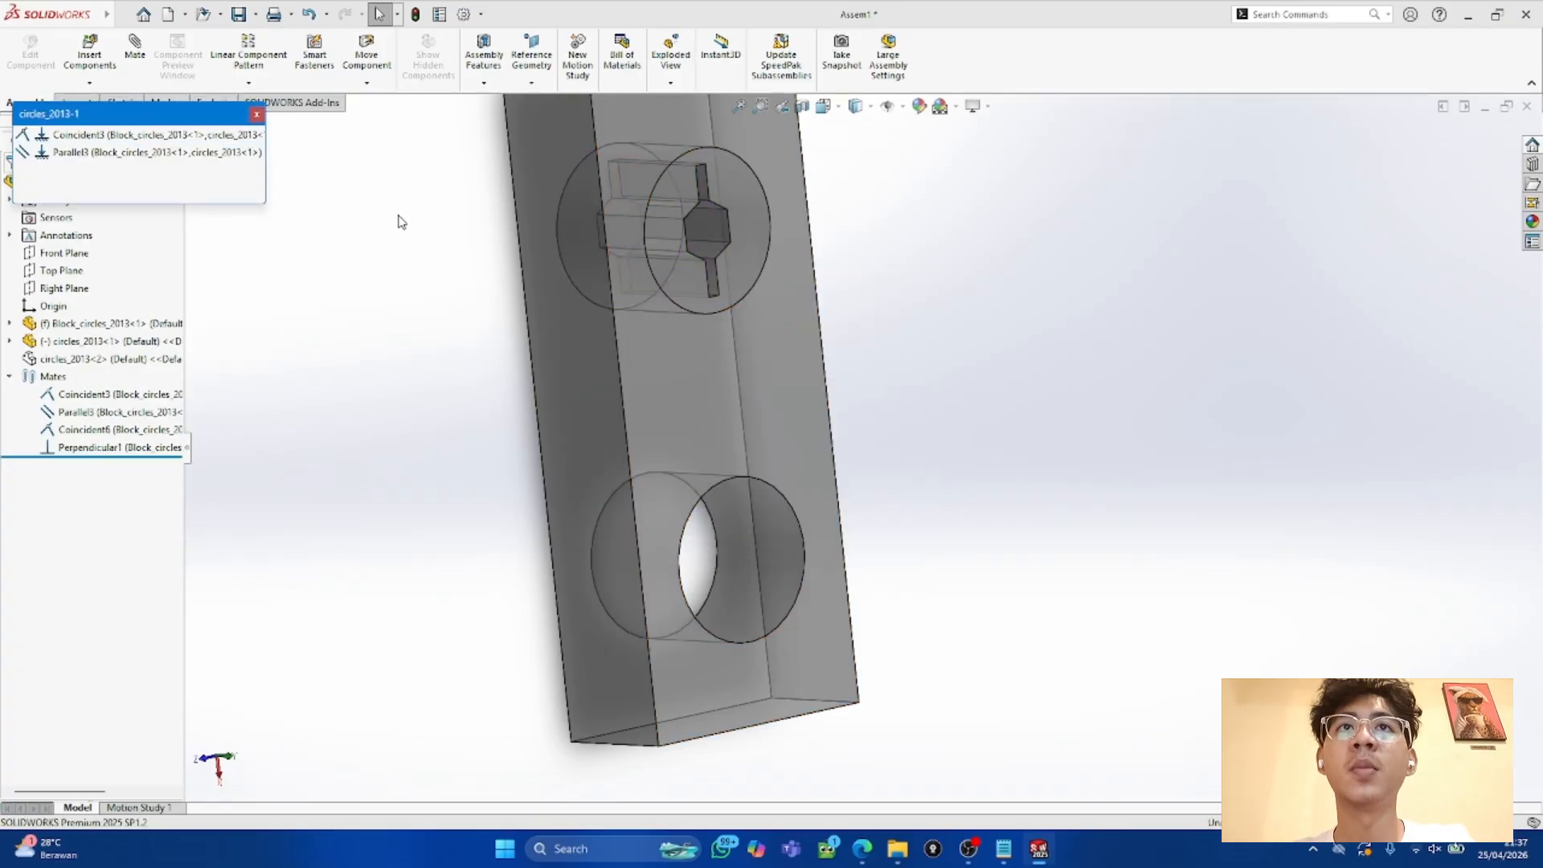
{"action": "left_click", "coordinate": [256, 114]}
Step: Pull the freed cylinder out of the upper hole and place it in empty space beside the block
{"action": "left_click_drag", "start_coordinate": [689, 278], "coordinate": [944, 393]}
{"action": "scroll", "coordinate": [844, 363], "scroll_direction": "up", "scroll_amount": 3}
{"action": "middle_click_drag", "start_coordinate": [919, 544], "coordinate": [865, 586]}
{"action": "left_click_drag", "start_coordinate": [960, 385], "coordinate": [454, 253]}
{"action": "key", "text": "Escape"}
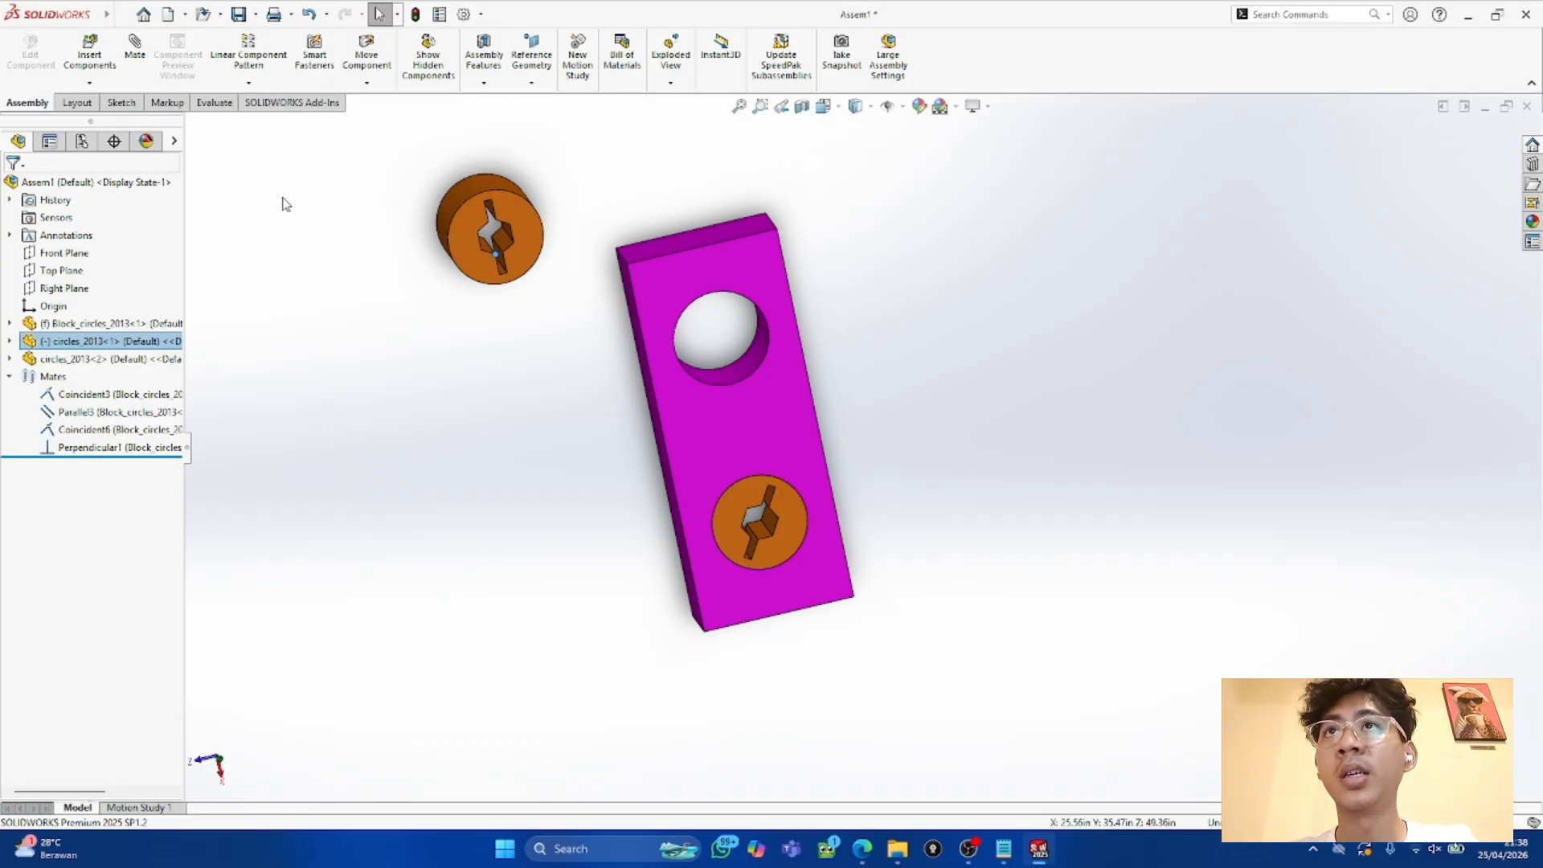
Step: Add a coincident mate between the removed cylinder's vertex and the upper hole's inner face, and shift the cylinder over the hole
{"action": "left_click", "coordinate": [134, 66]}
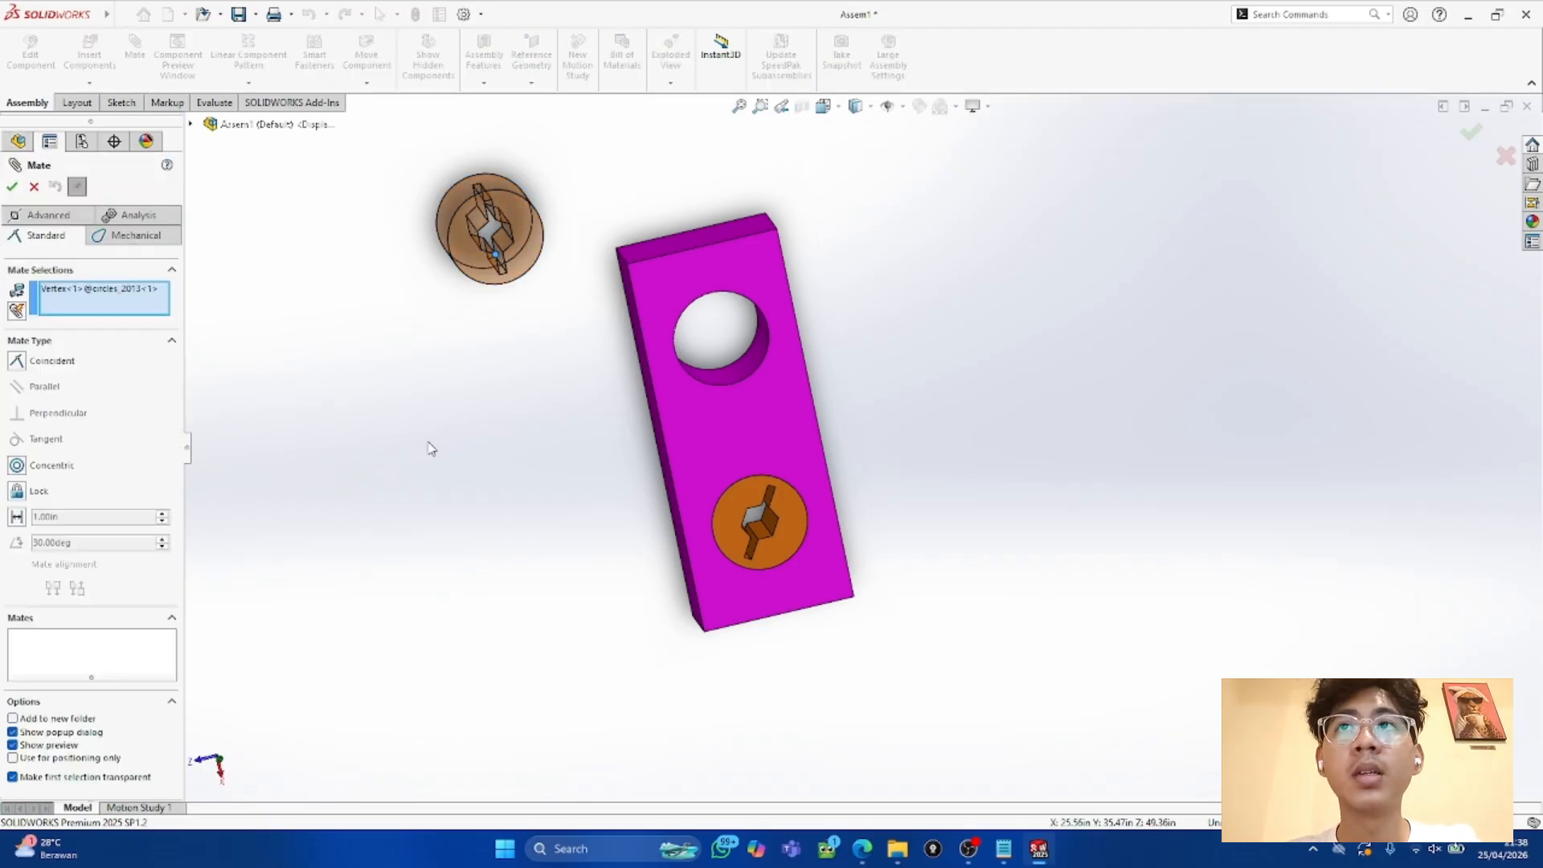
{"action": "middle_click_drag", "start_coordinate": [493, 430], "coordinate": [472, 365]}
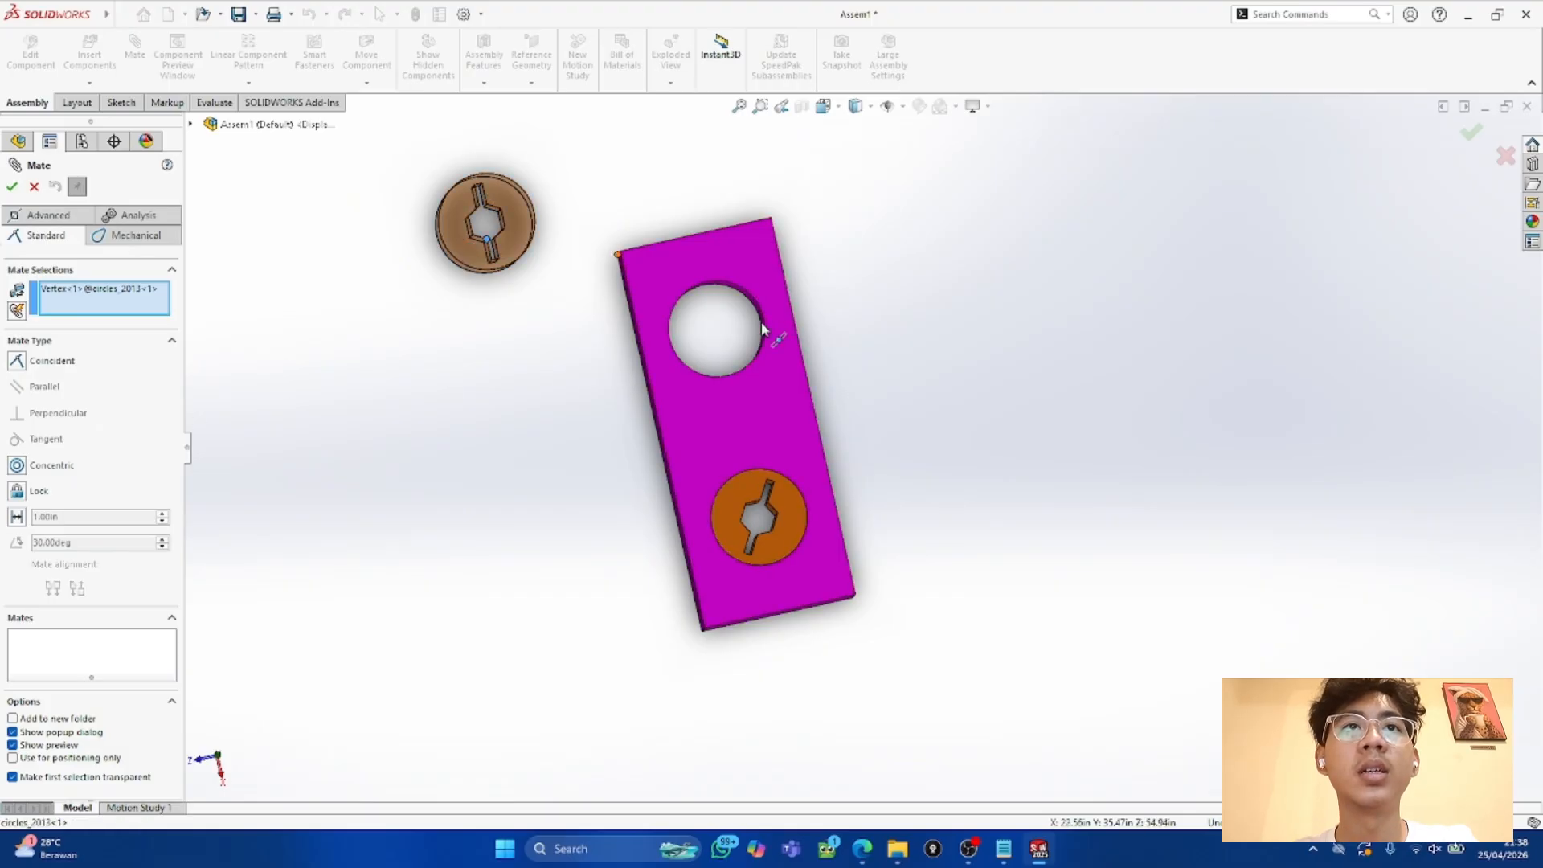
{"action": "middle_click_drag", "start_coordinate": [530, 372], "coordinate": [571, 306]}
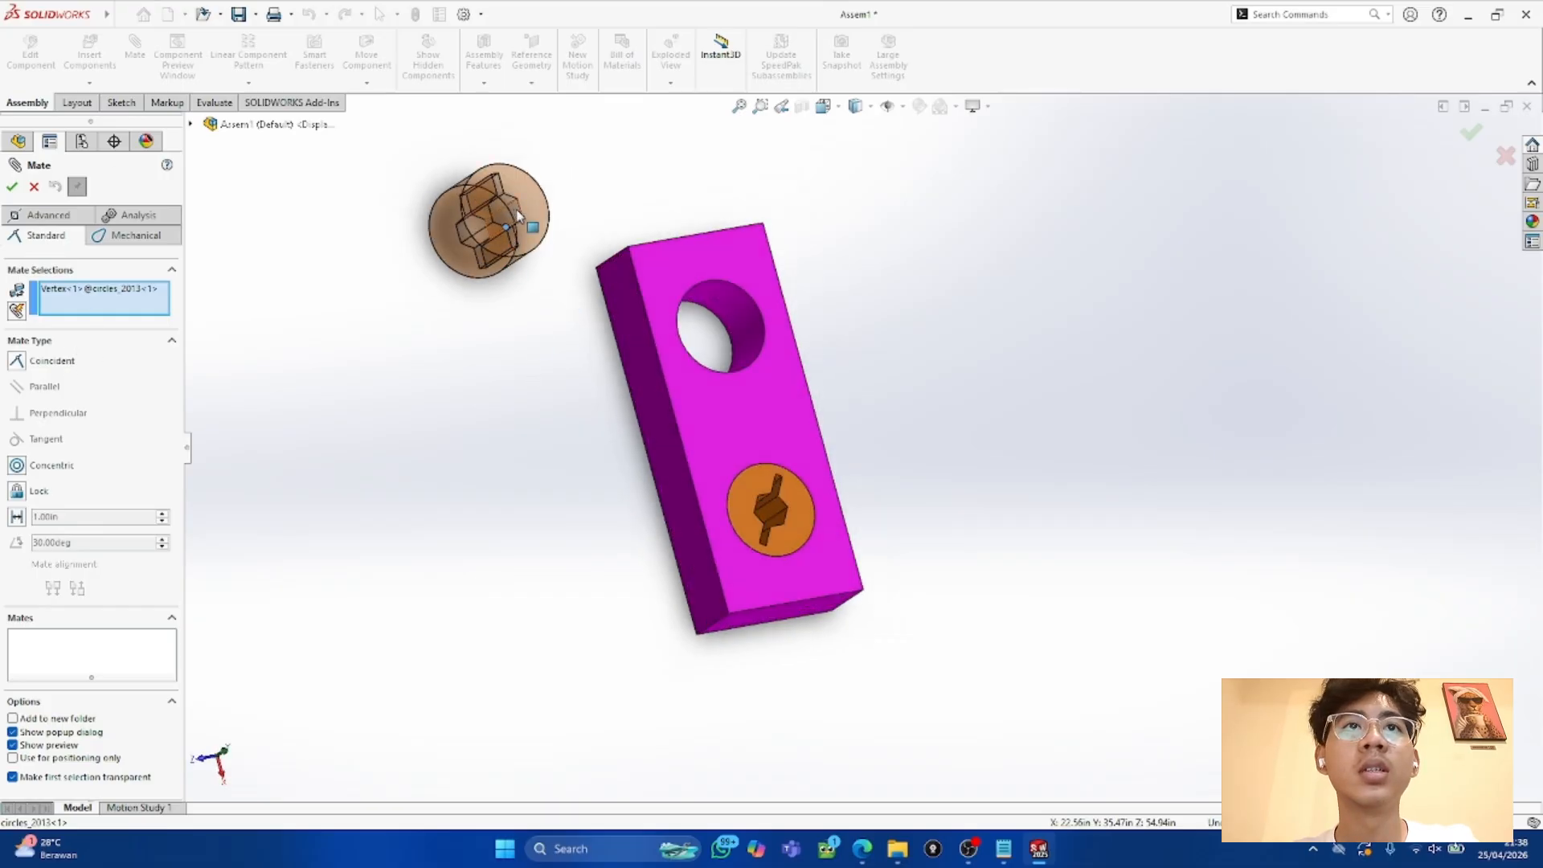
{"action": "left_click", "coordinate": [754, 334]}
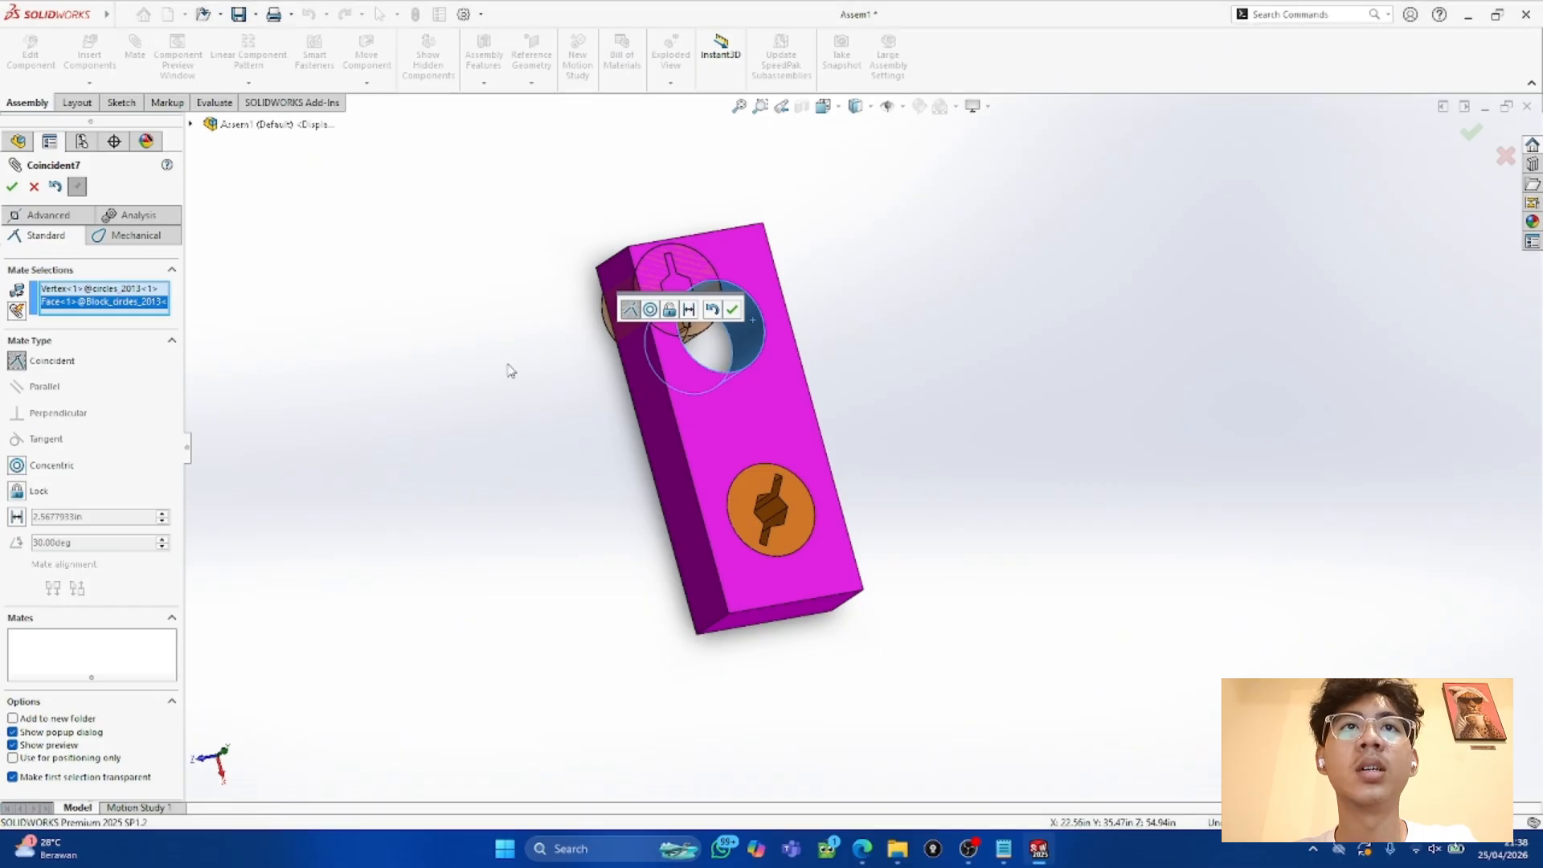
{"action": "left_click", "coordinate": [732, 310]}
{"action": "left_click_drag", "start_coordinate": [697, 300], "coordinate": [744, 378]}
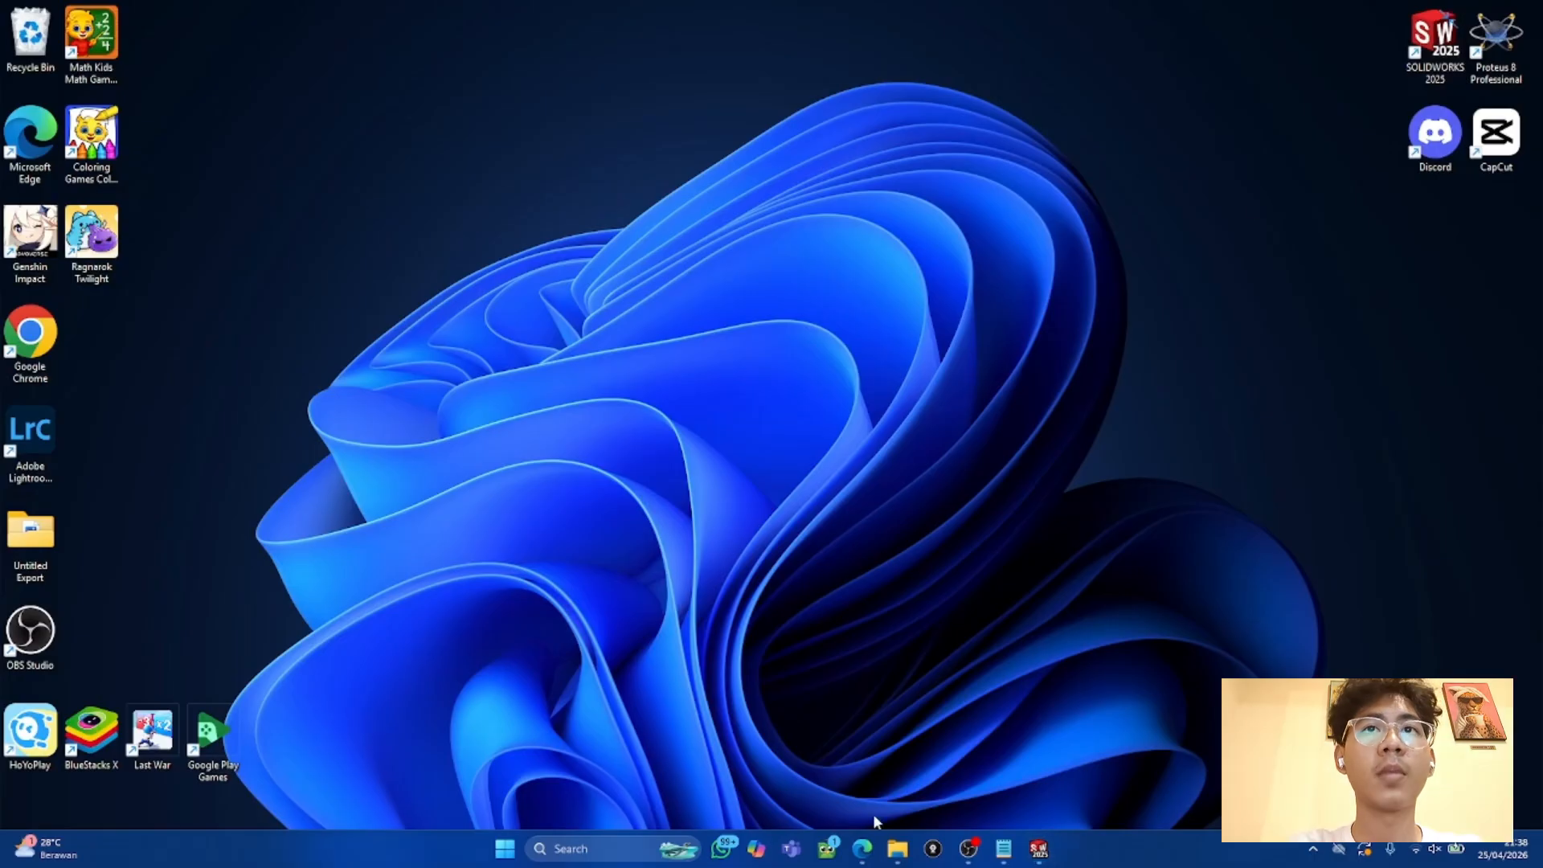
Step: Check the lesson topics on the Canva slide, and return to SOLIDWORKS with its window restored to a smaller size
{"action": "left_click", "coordinate": [875, 848]}
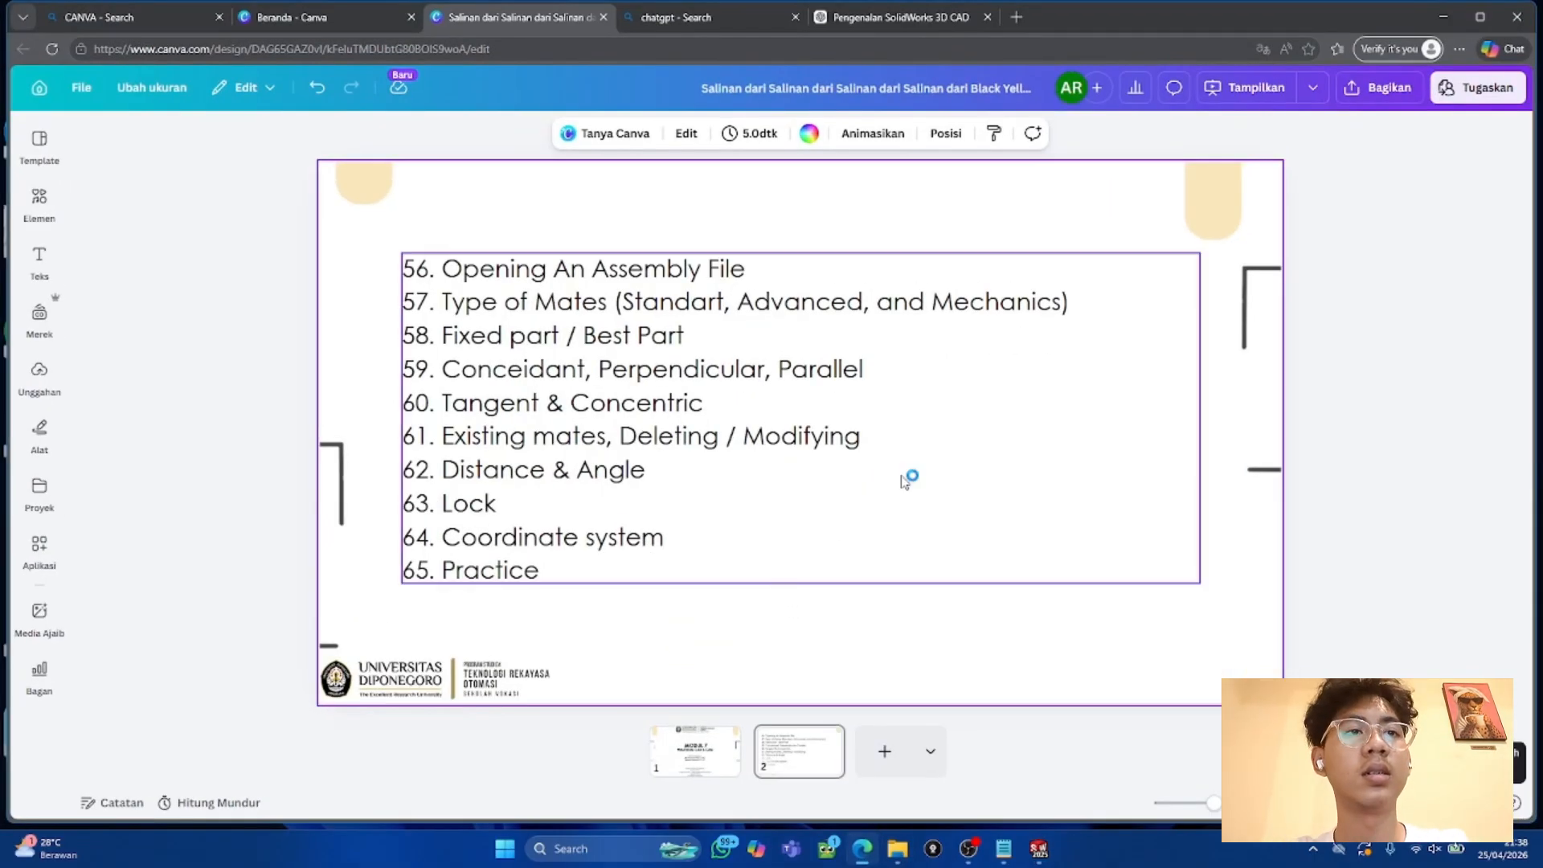
{"action": "left_click", "coordinate": [1038, 848]}
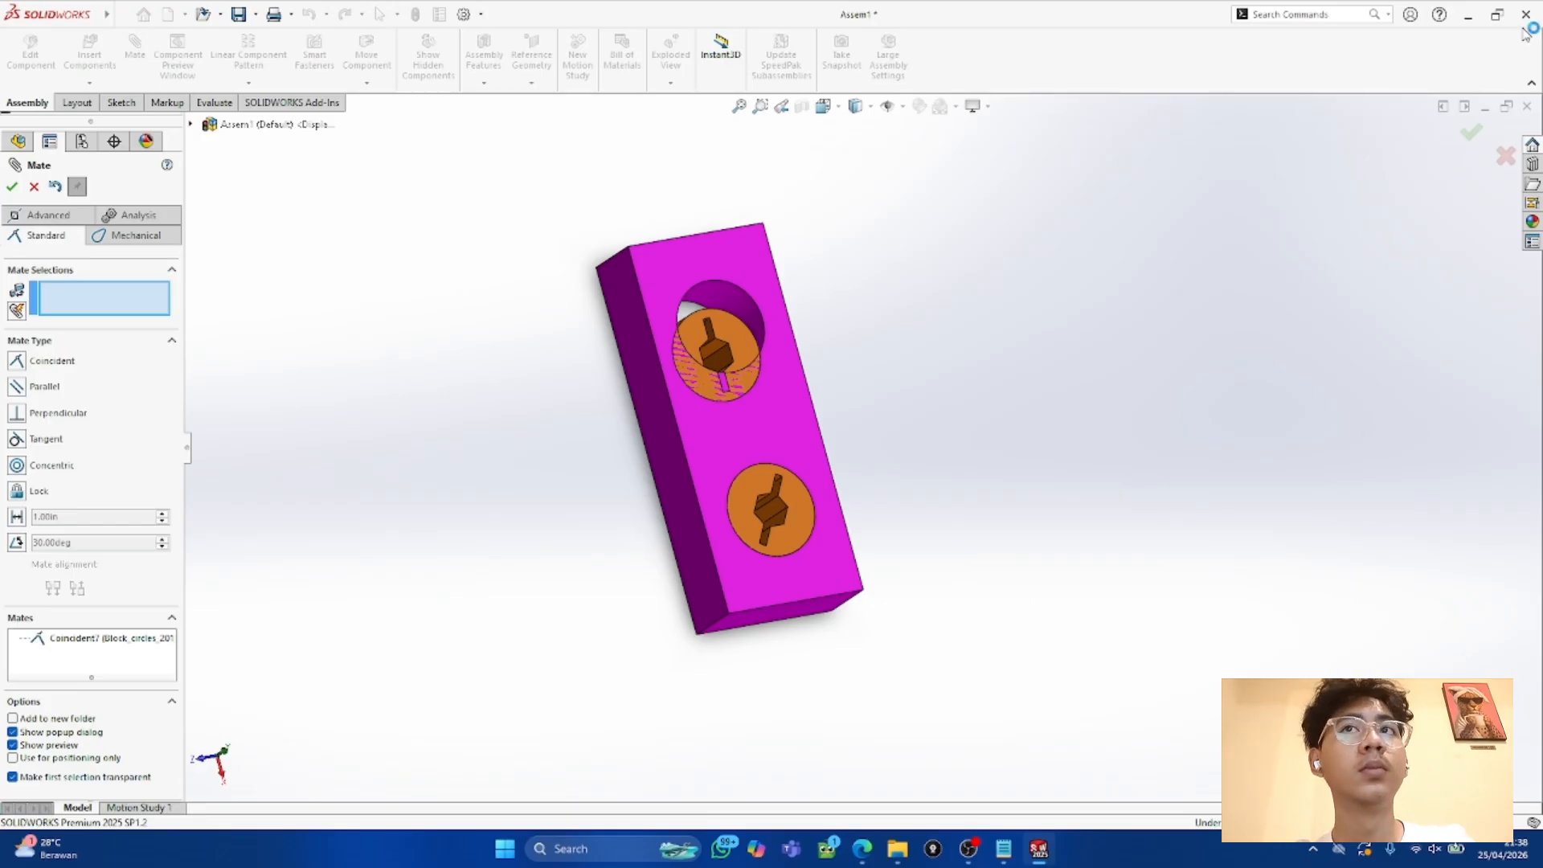
{"action": "left_click", "coordinate": [1497, 15]}
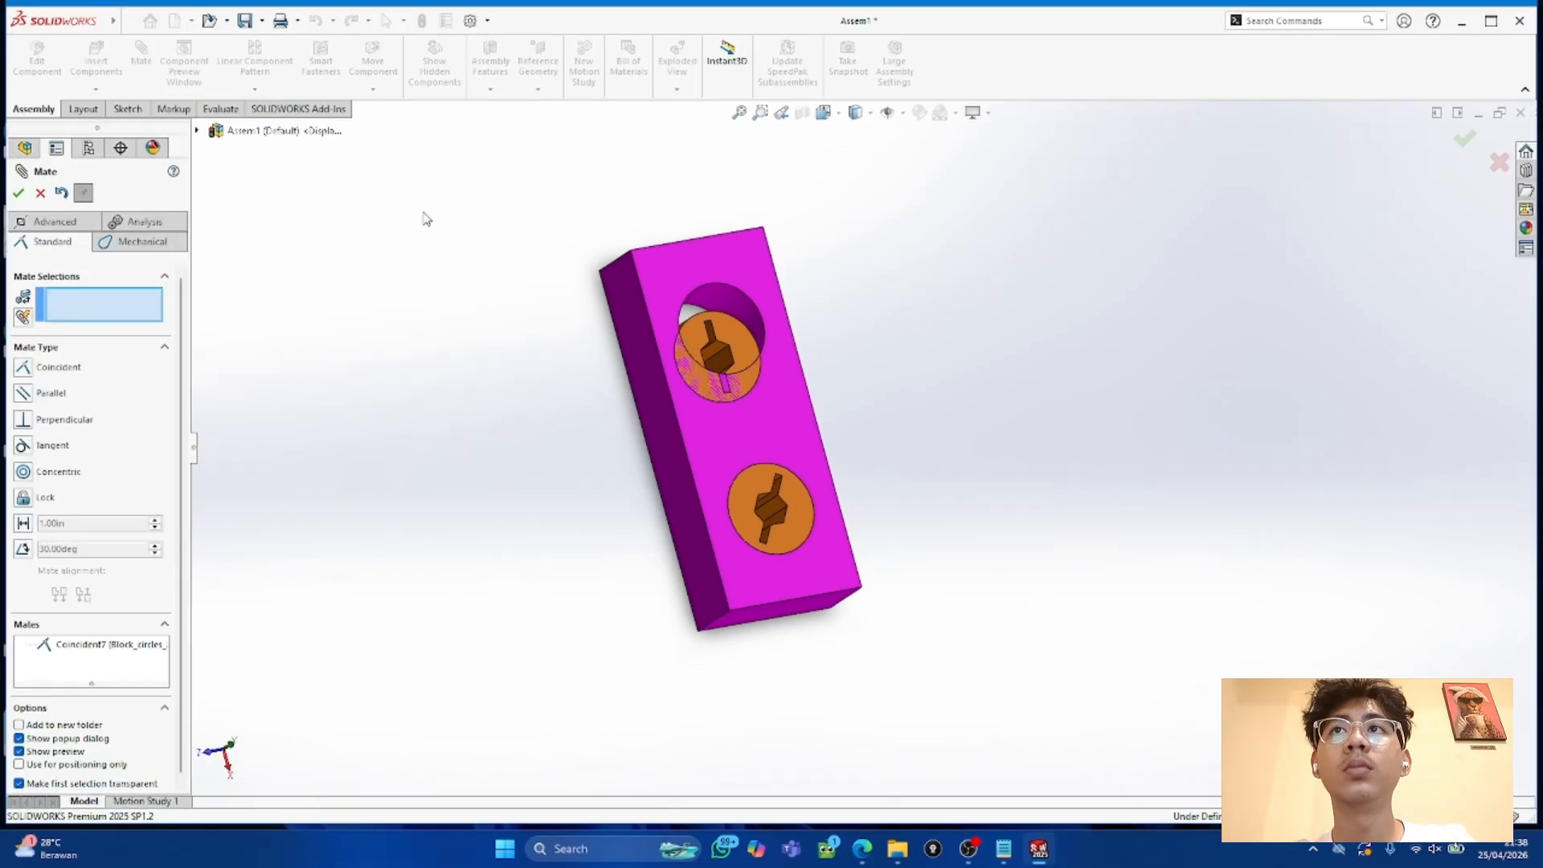
Step: Finish mating, close SOLIDWORKS without saving the modified documents, and launch it again
{"action": "left_click", "coordinate": [20, 192]}
{"action": "left_click", "coordinate": [1519, 20]}
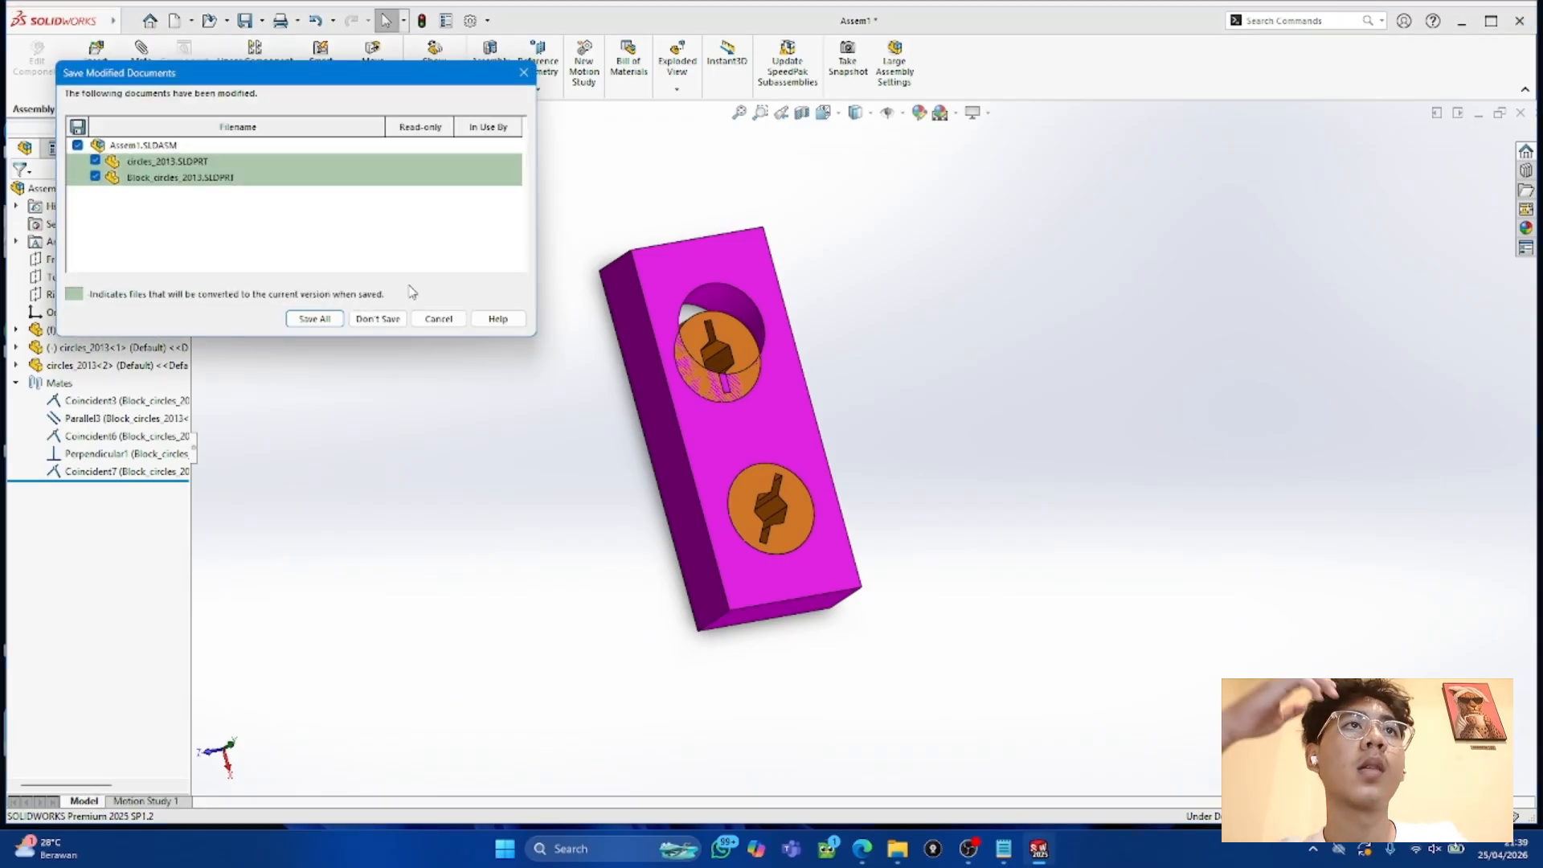
{"action": "left_click", "coordinate": [377, 318]}
{"action": "left_click", "coordinate": [1450, 9]}
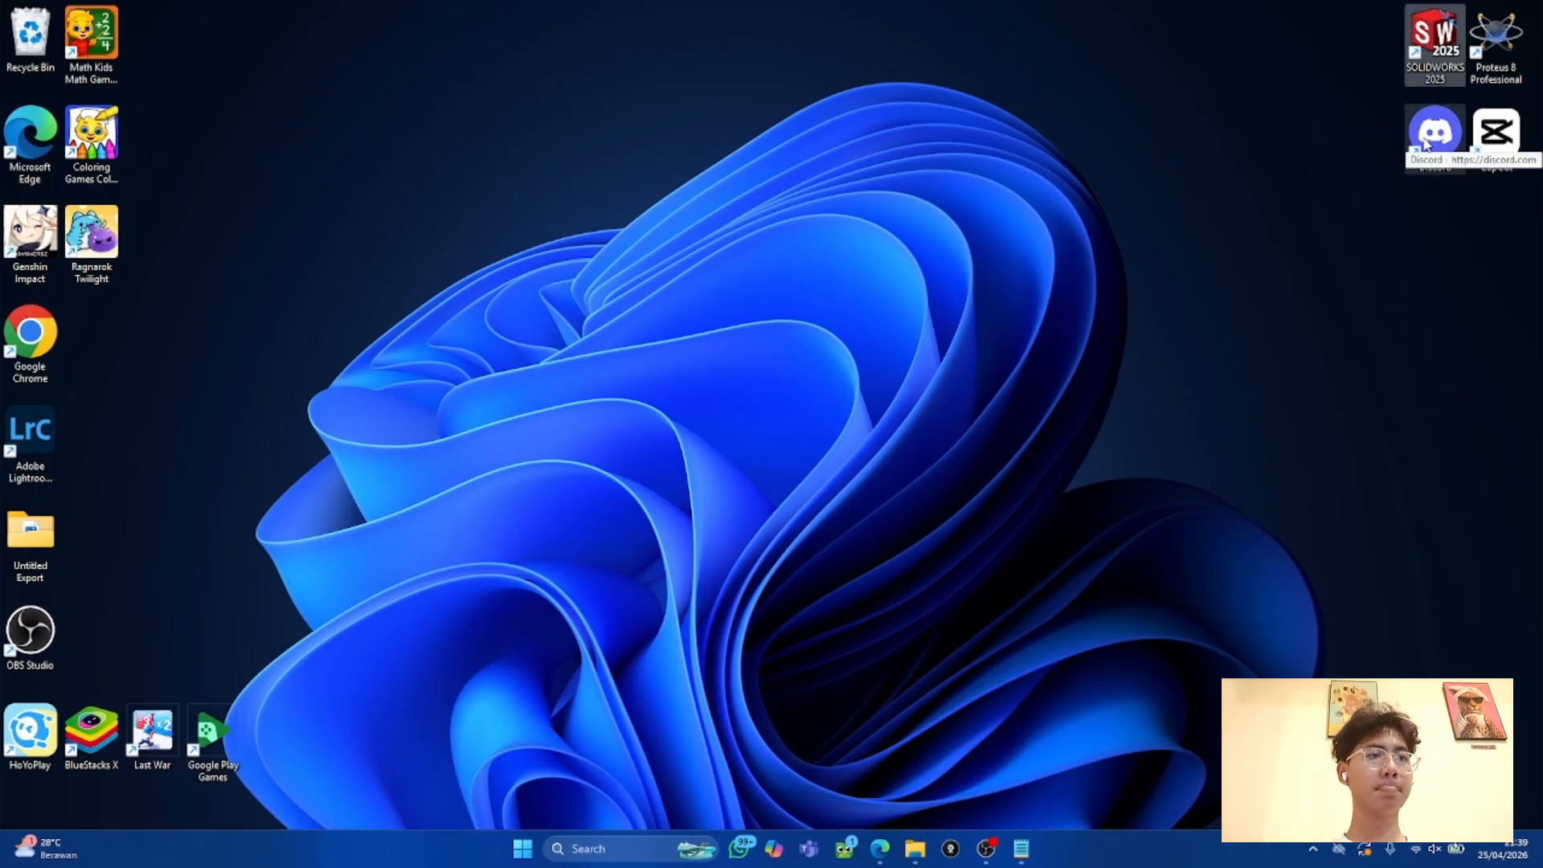
{"action": "double_click", "coordinate": [1434, 36]}
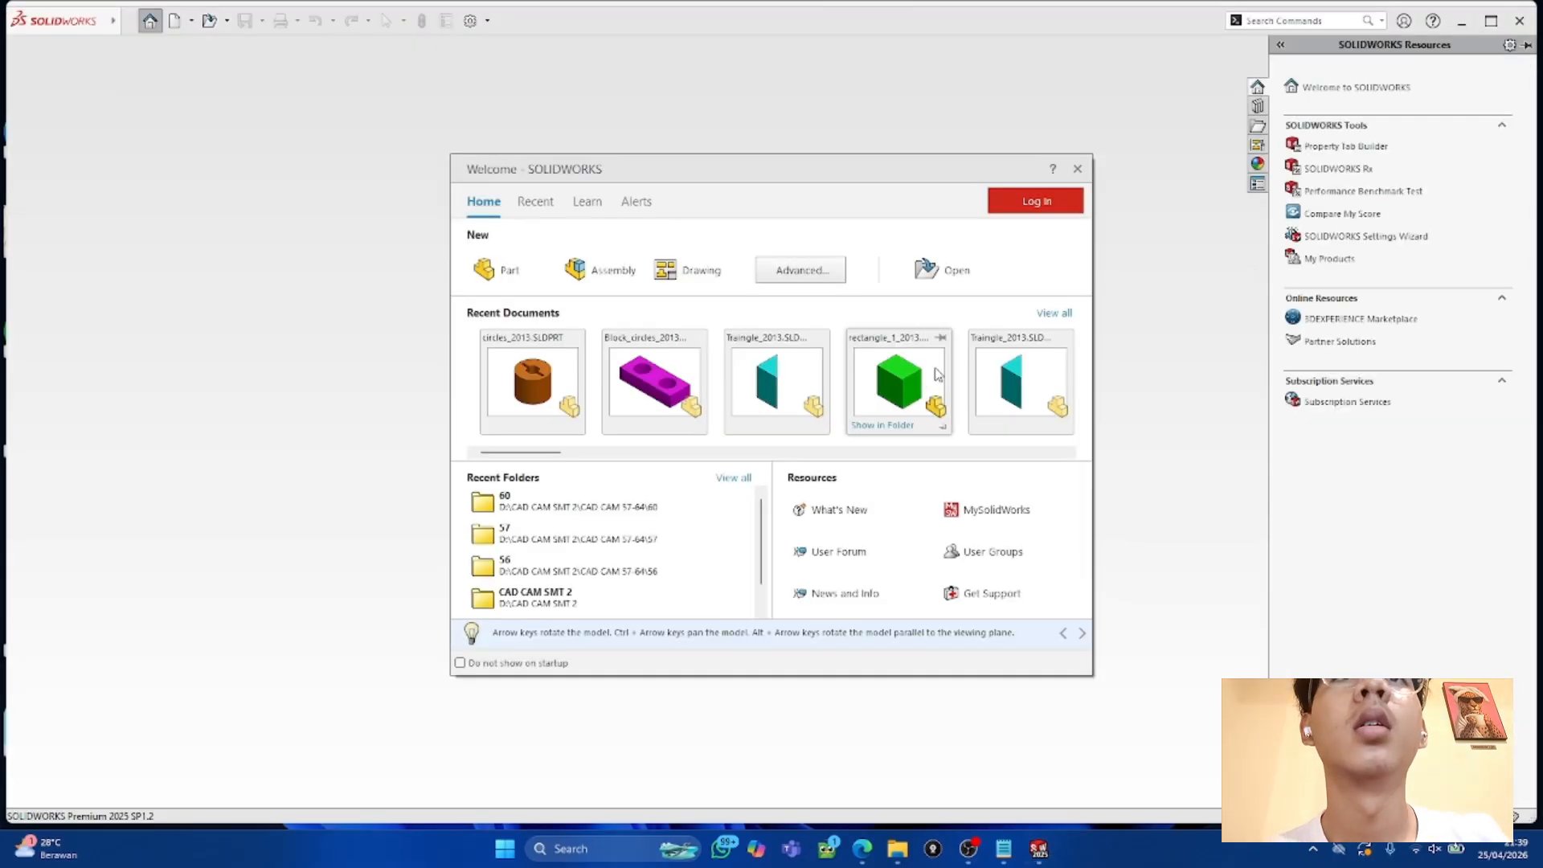
Step: Start a new assembly and browse to folder 62 under D: > CAD CAM SMT 2 > CAD CAM 57-64 for its components
{"action": "left_click", "coordinate": [613, 268]}
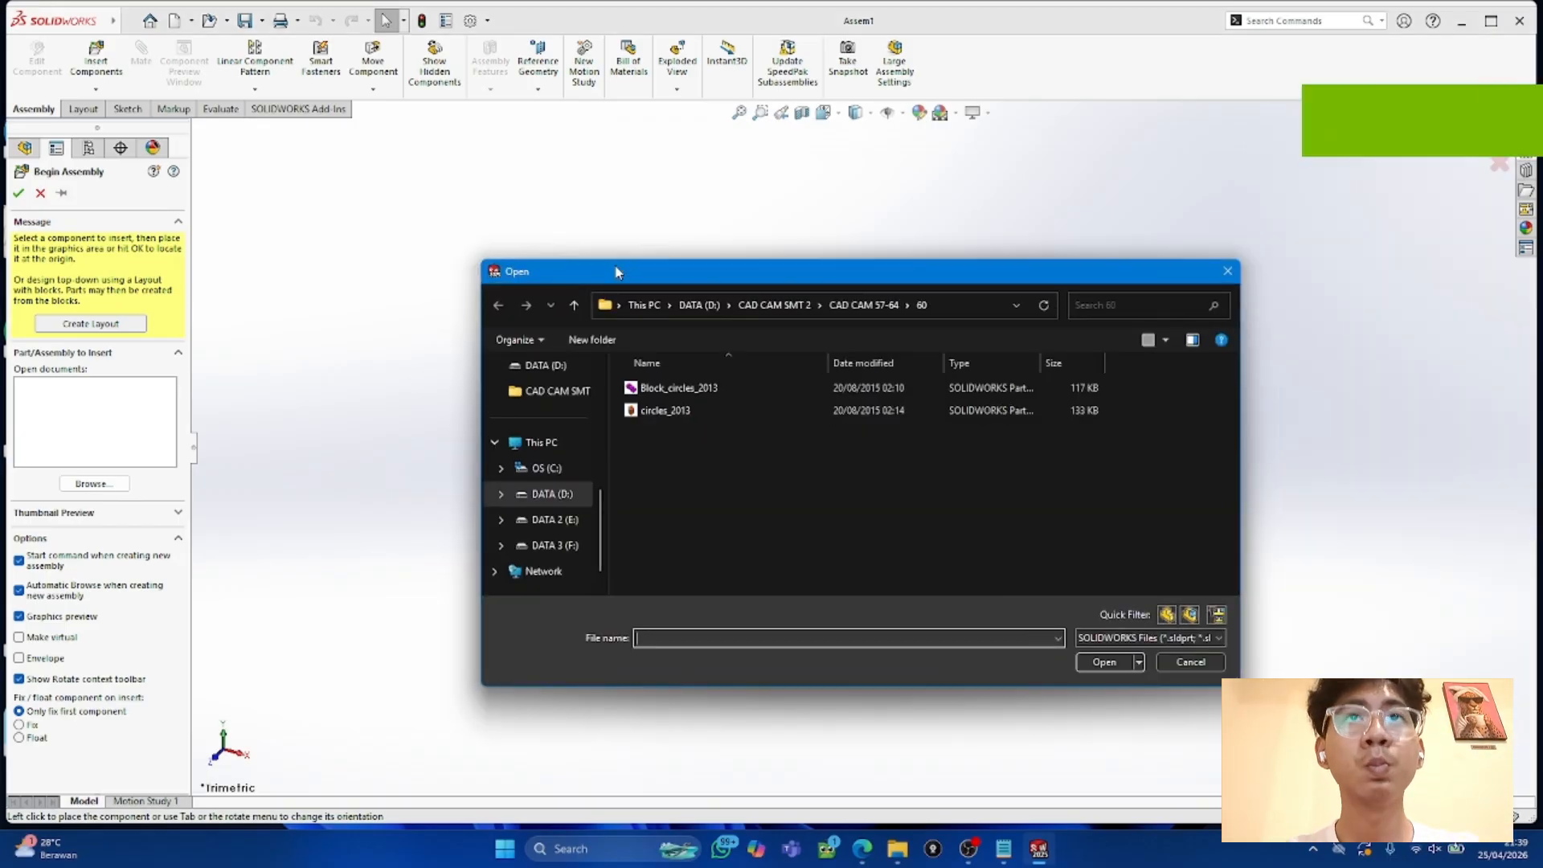
{"action": "left_click", "coordinate": [547, 502]}
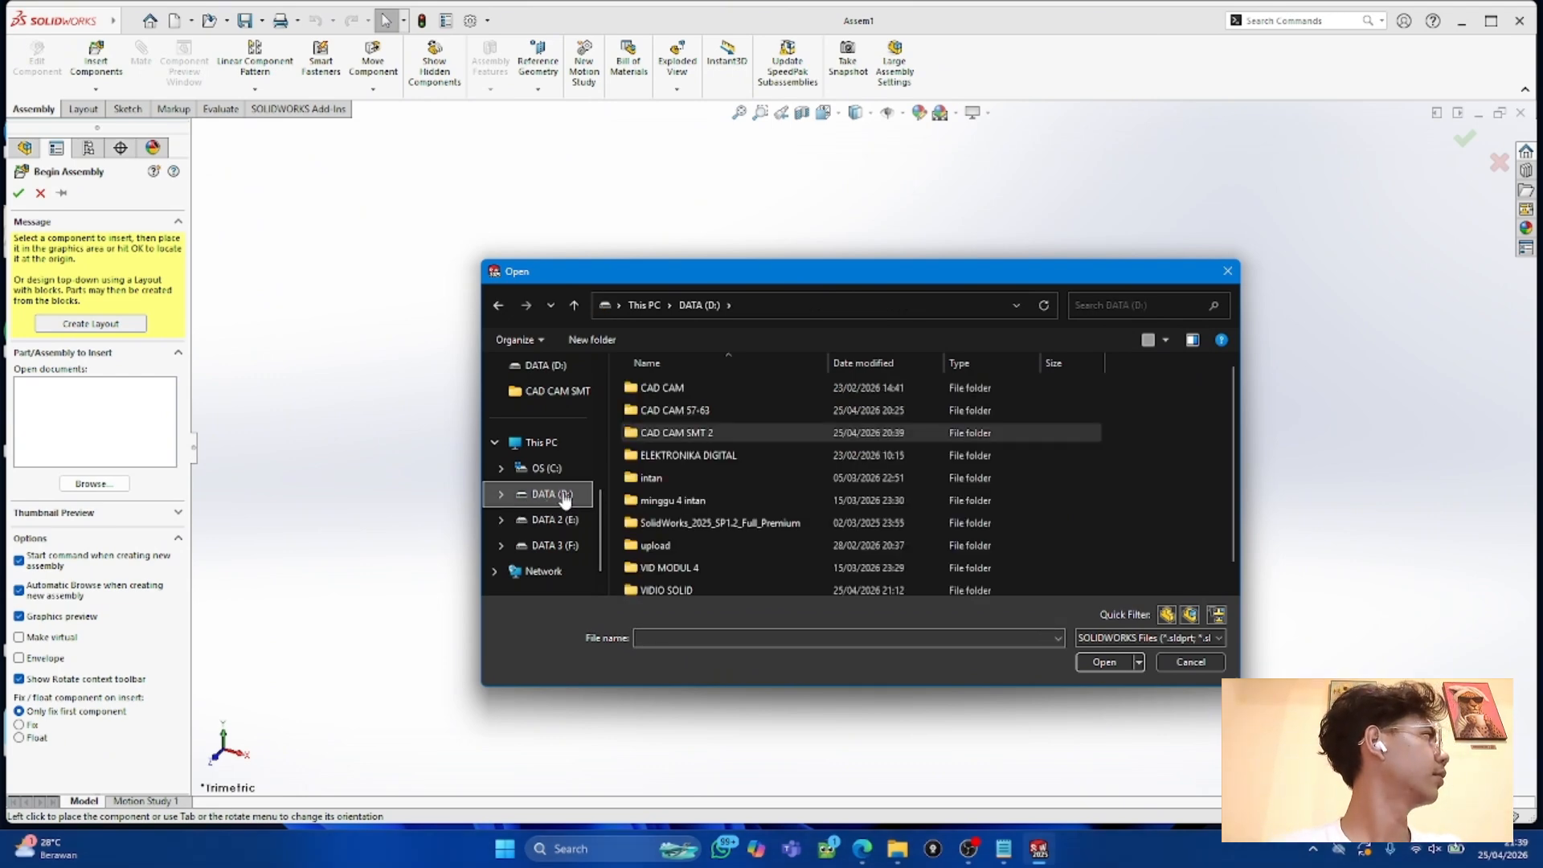
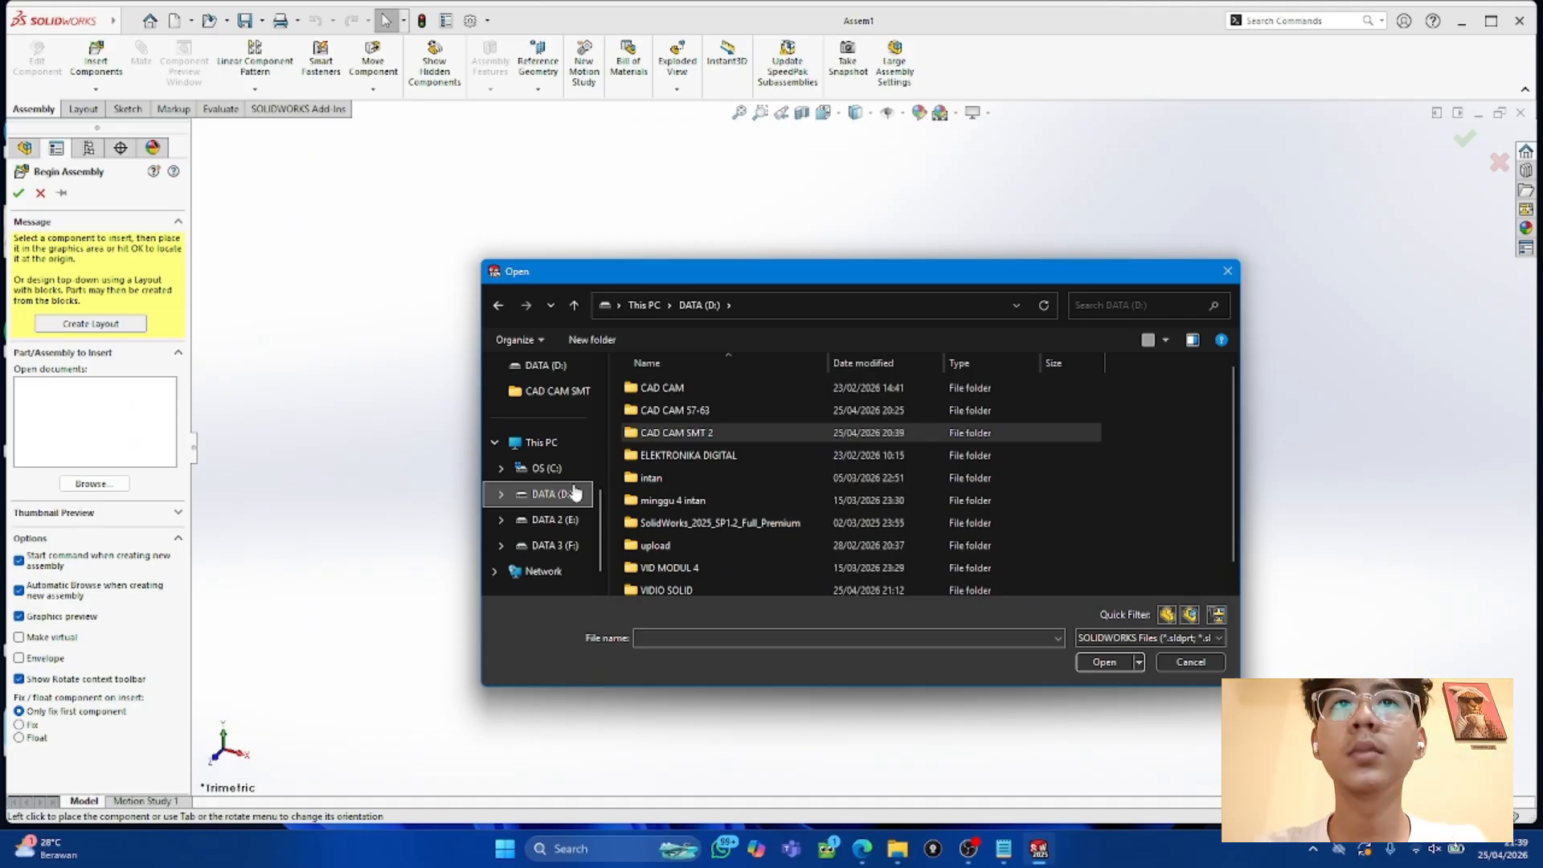
{"action": "double_click", "coordinate": [713, 409]}
{"action": "left_click", "coordinate": [523, 493]}
{"action": "left_click", "coordinate": [554, 391]}
{"action": "double_click", "coordinate": [673, 392]}
{"action": "double_click", "coordinate": [686, 524]}
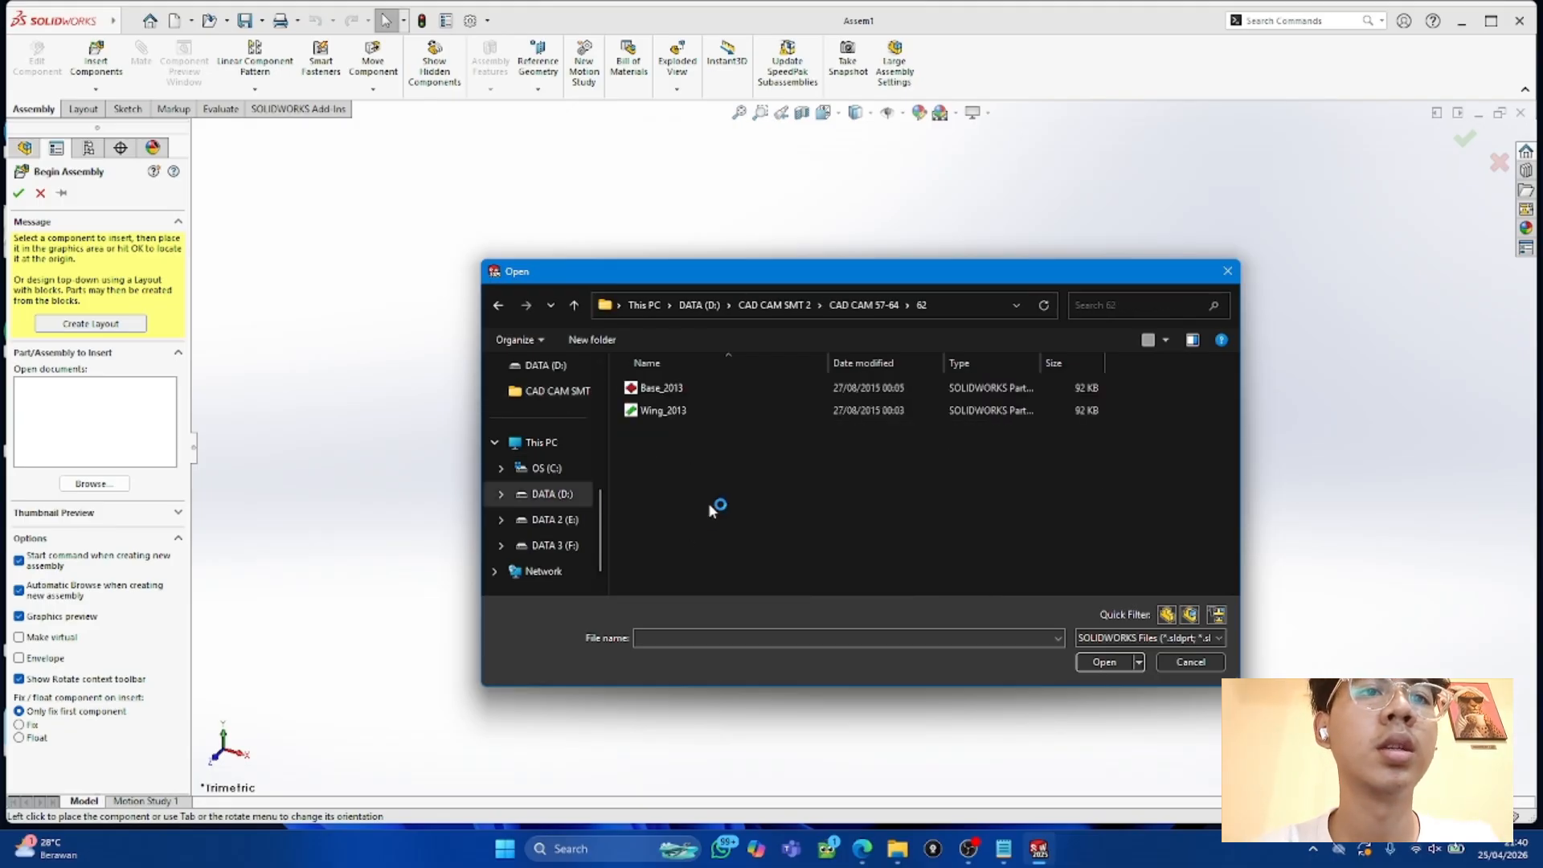
Step: Check the lesson topic on the Canva slide, and insert Base_2013 as the assembly's first component
{"action": "left_click", "coordinate": [862, 848]}
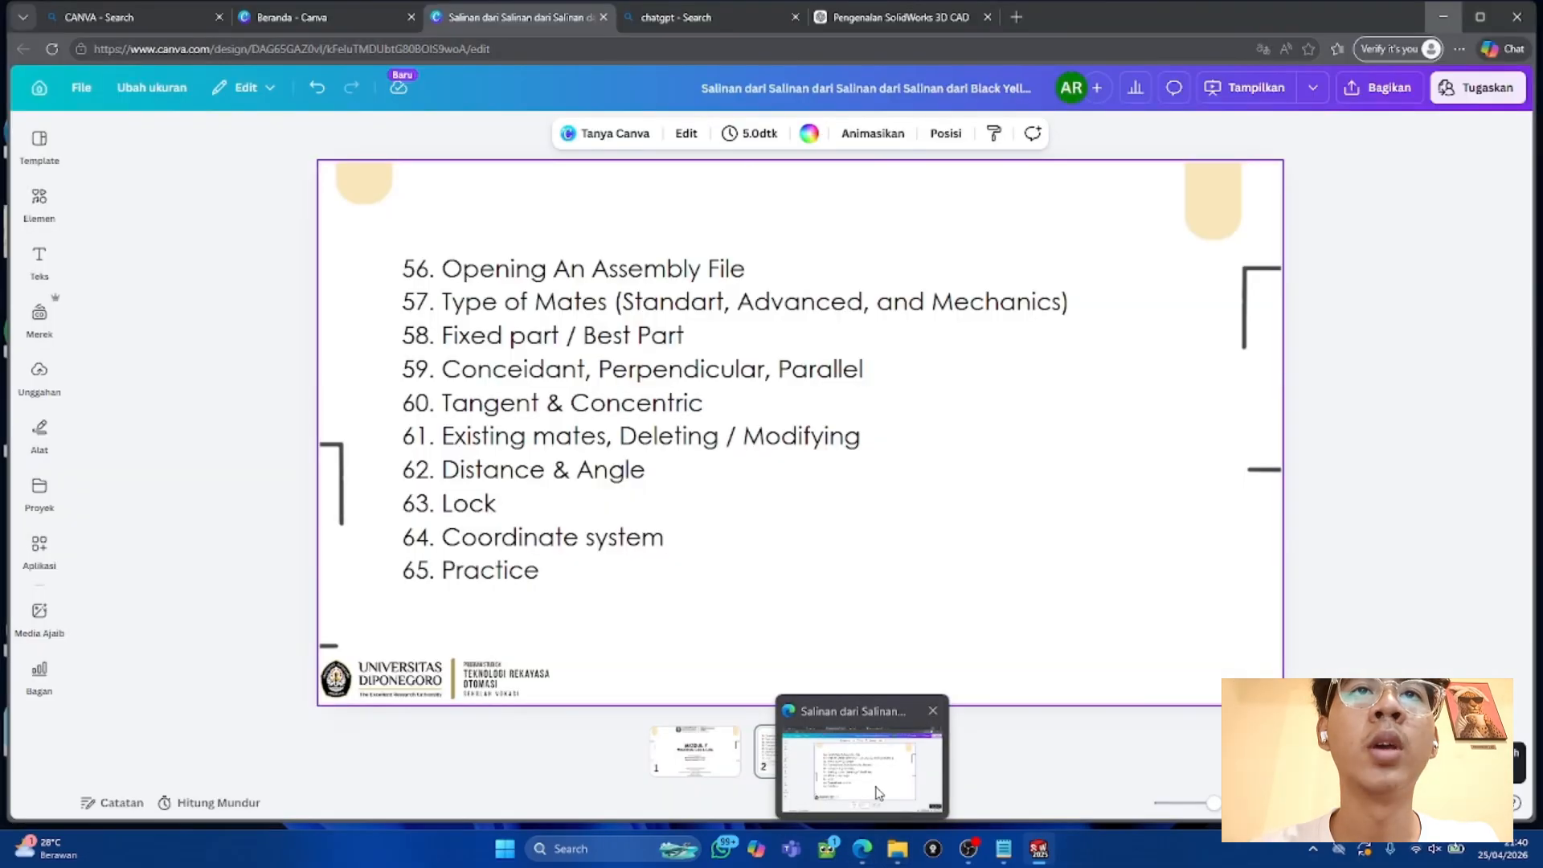
{"action": "left_click", "coordinate": [1038, 848]}
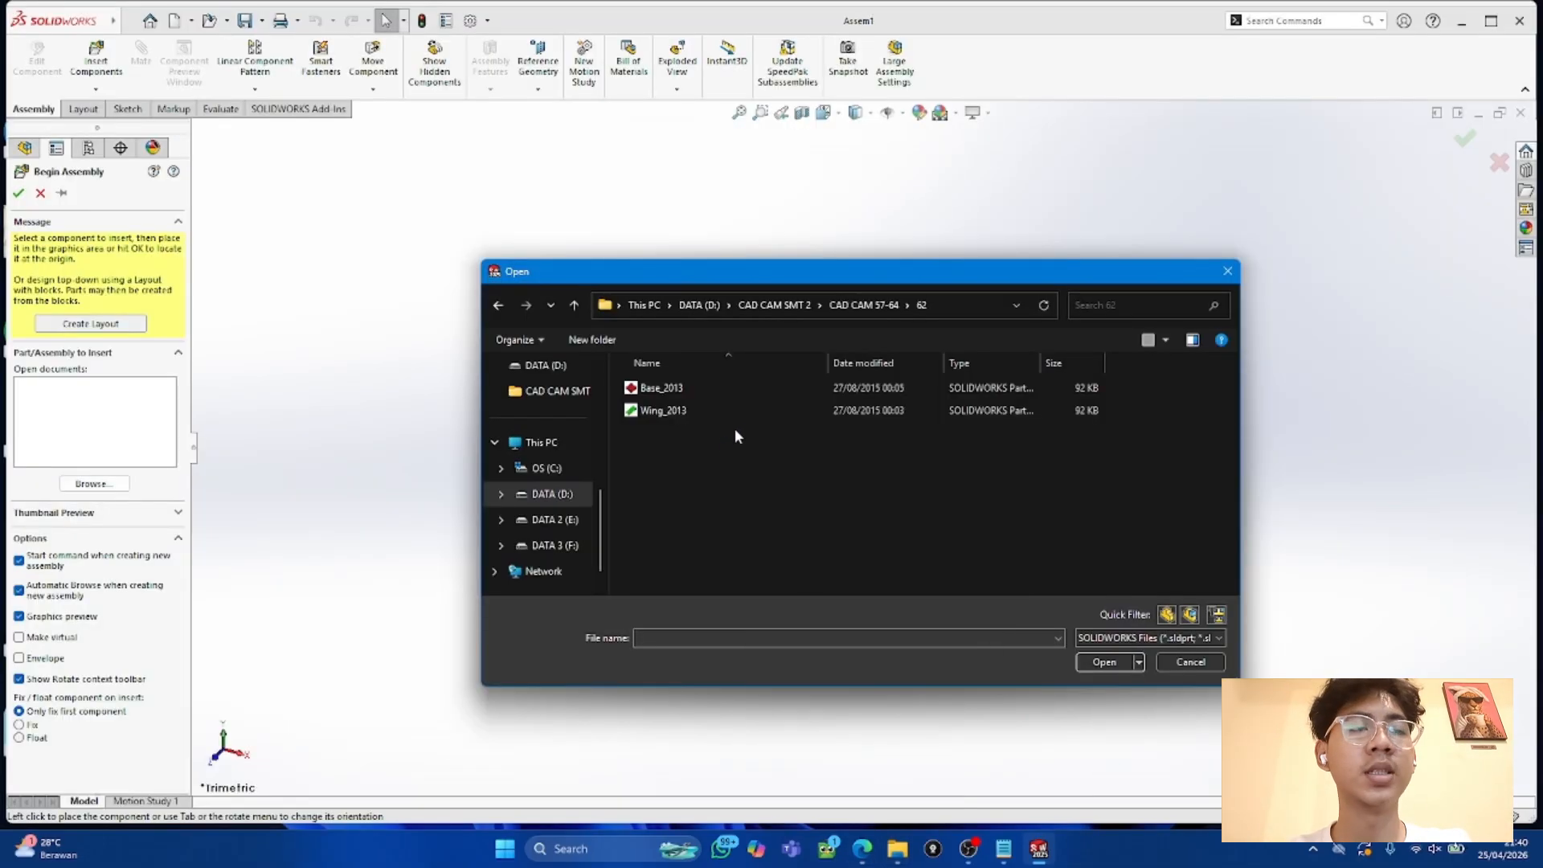
{"action": "left_click", "coordinate": [744, 389]}
{"action": "left_click", "coordinate": [1103, 662]}
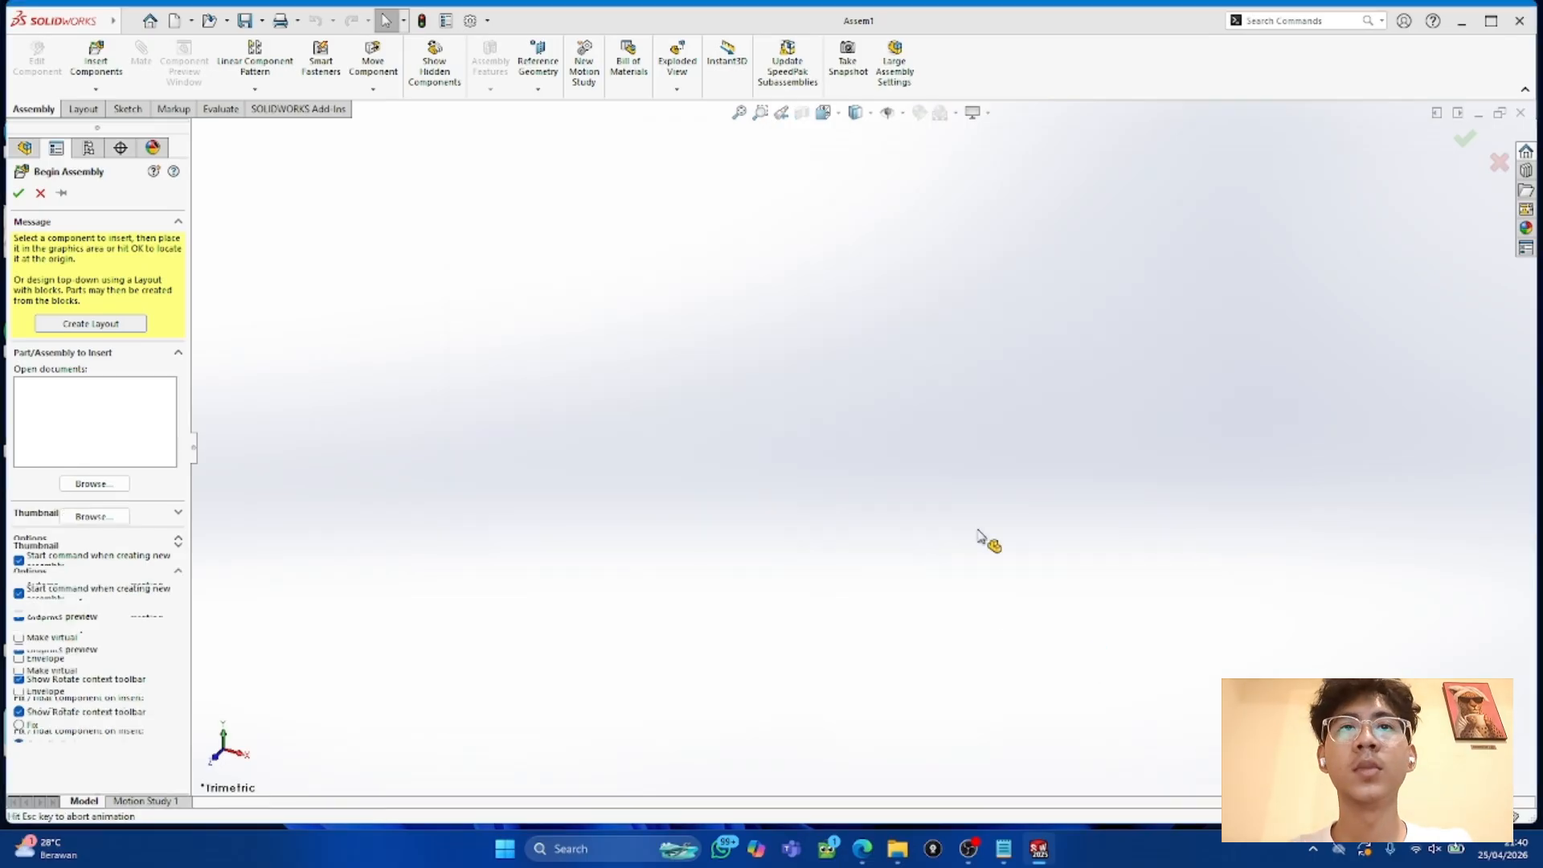
{"action": "left_click", "coordinate": [980, 526]}
{"action": "scroll", "coordinate": [1226, 561], "scroll_direction": "up", "scroll_amount": 2}
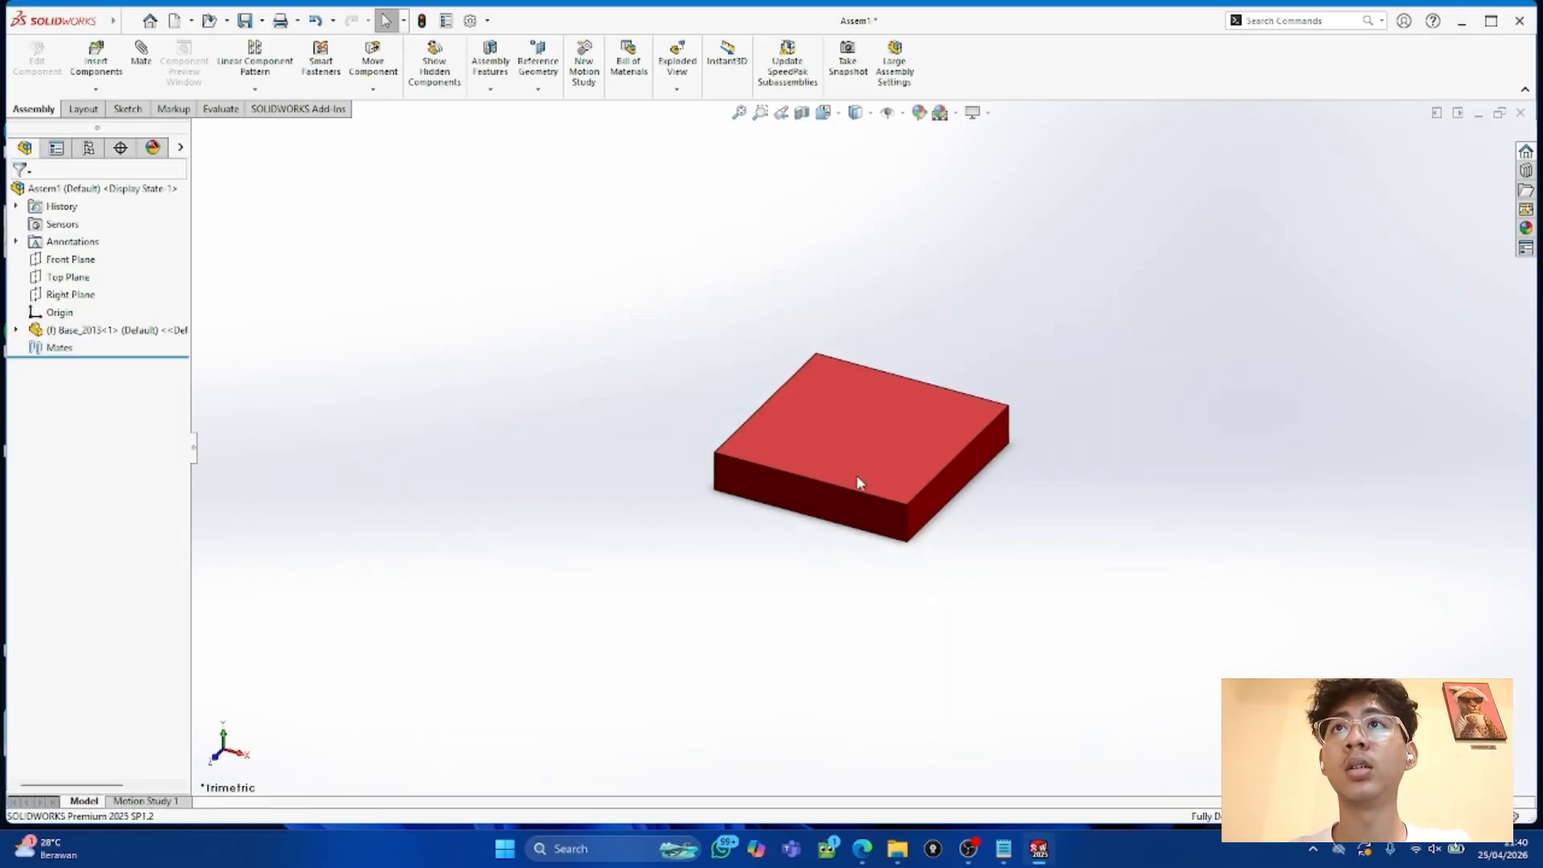
Step: Insert the Wing_2013 part into the assembly beside the red base
{"action": "left_click", "coordinate": [96, 60]}
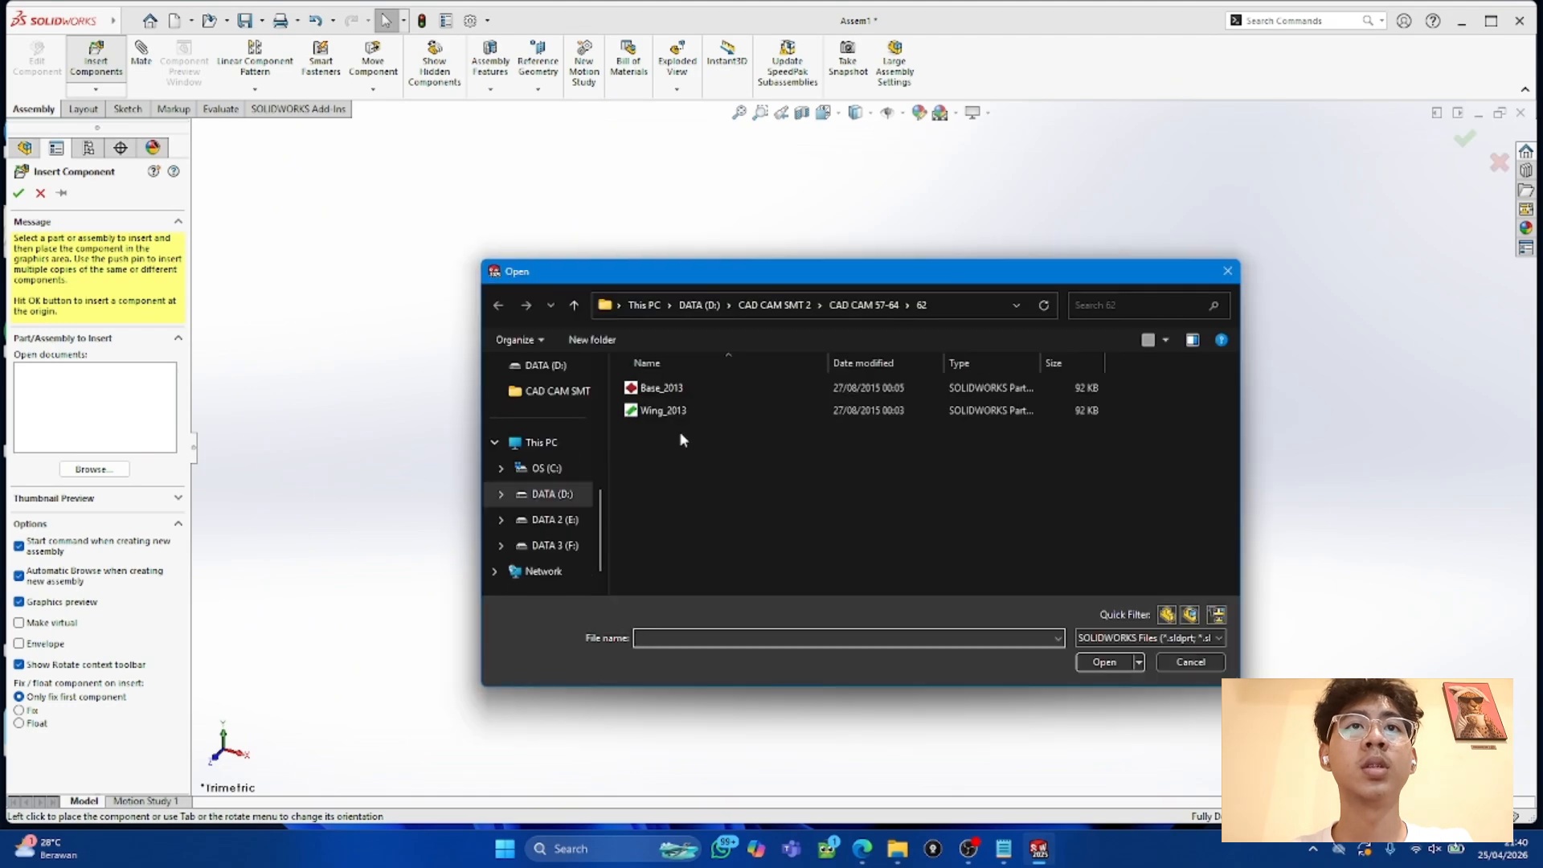
{"action": "left_click", "coordinate": [679, 411]}
{"action": "left_click", "coordinate": [1104, 662]}
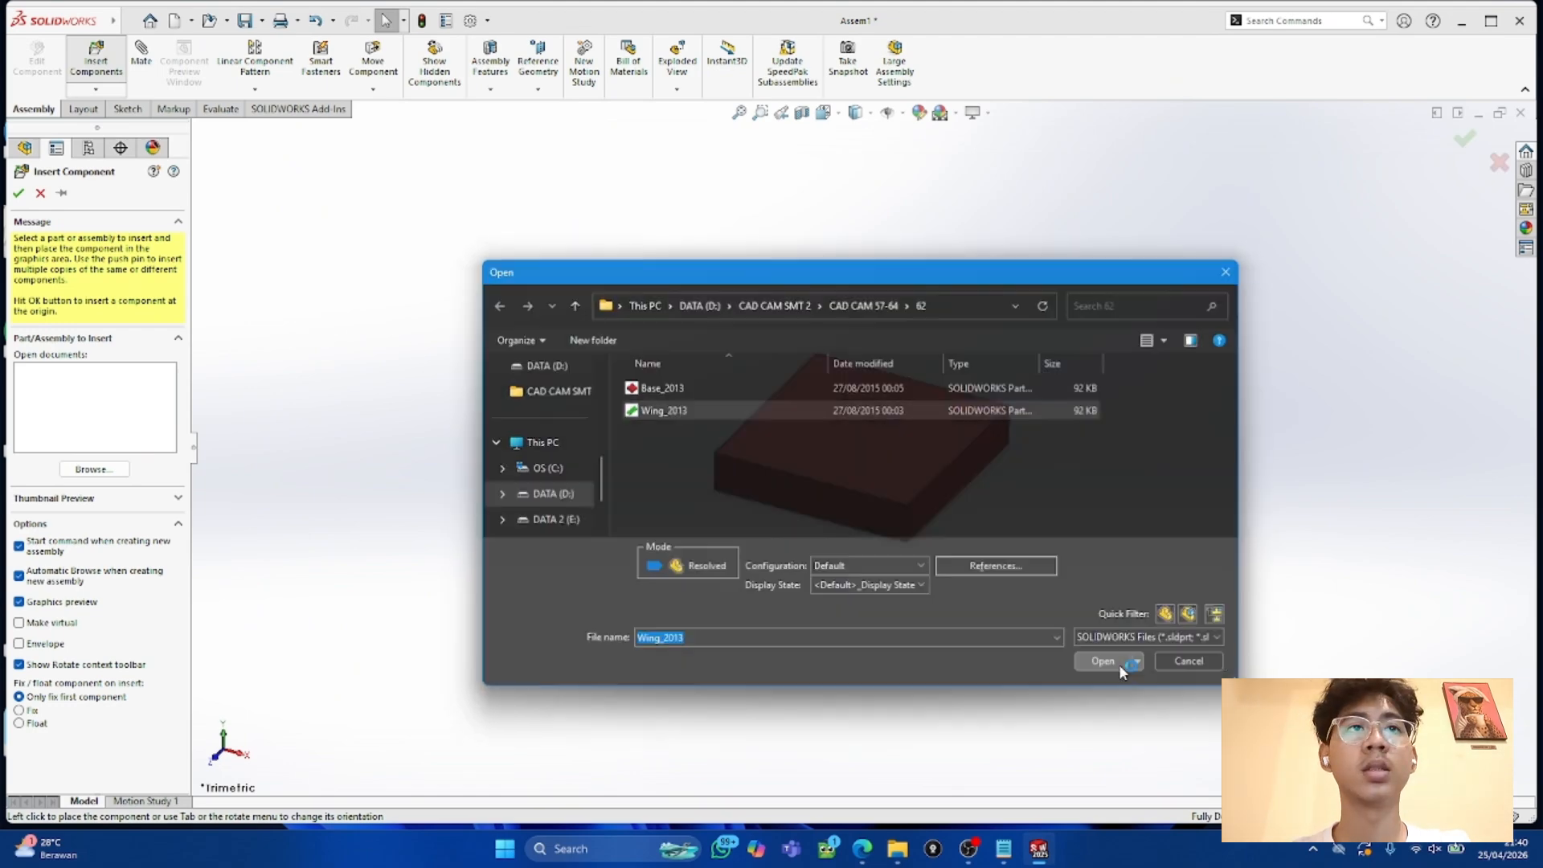
{"action": "left_click", "coordinate": [1126, 334]}
Step: Make a second copy of the green wing and place it next to the first one
{"action": "middle_click_drag", "start_coordinate": [1126, 334], "coordinate": [1091, 680]}
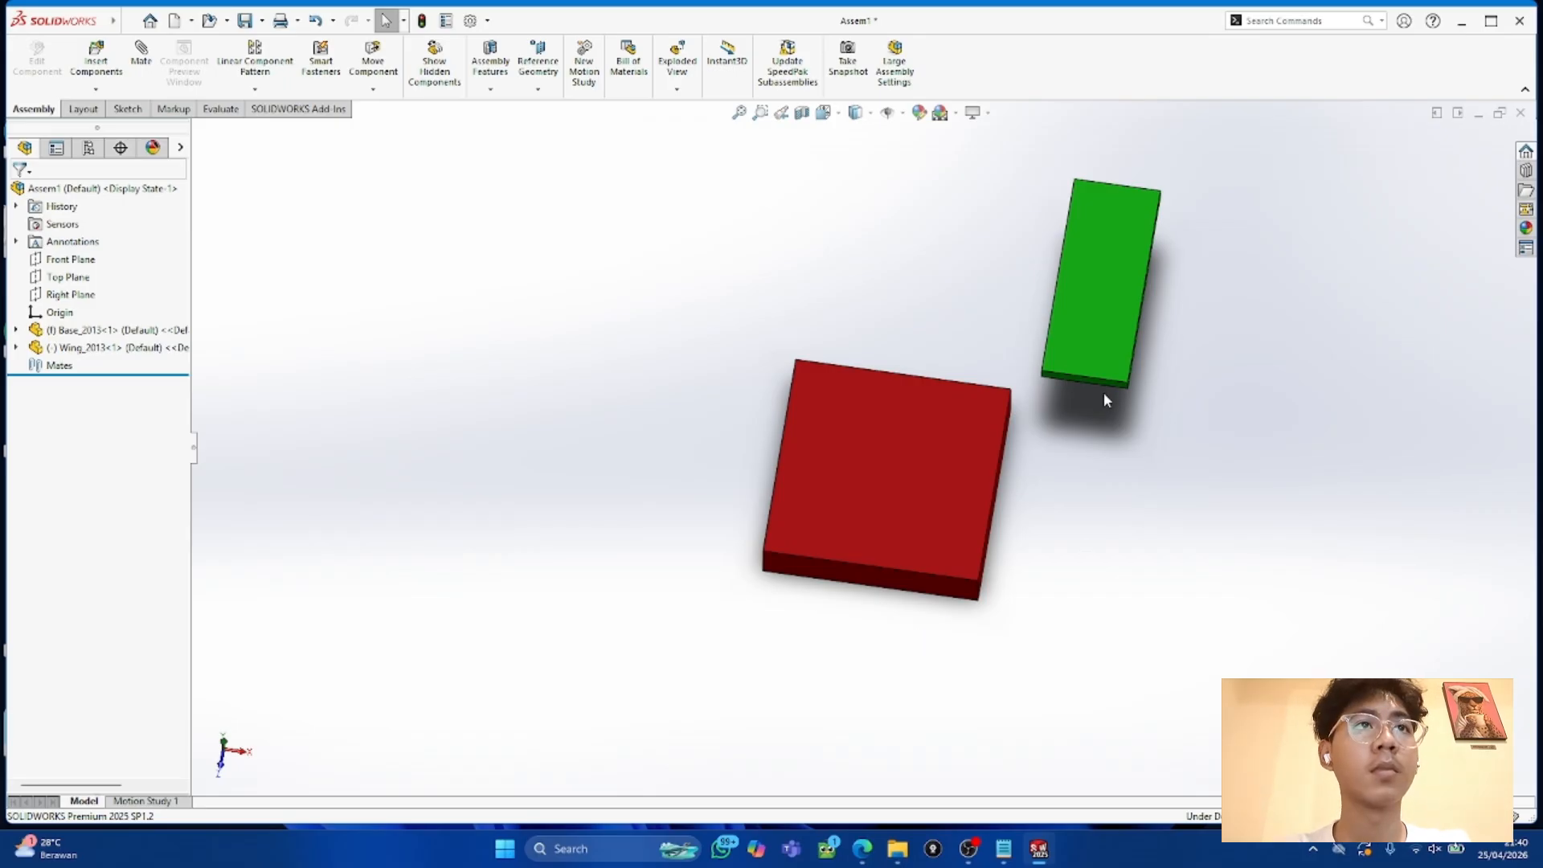
{"action": "right_click_drag", "start_coordinate": [1096, 316], "coordinate": [1043, 325]}
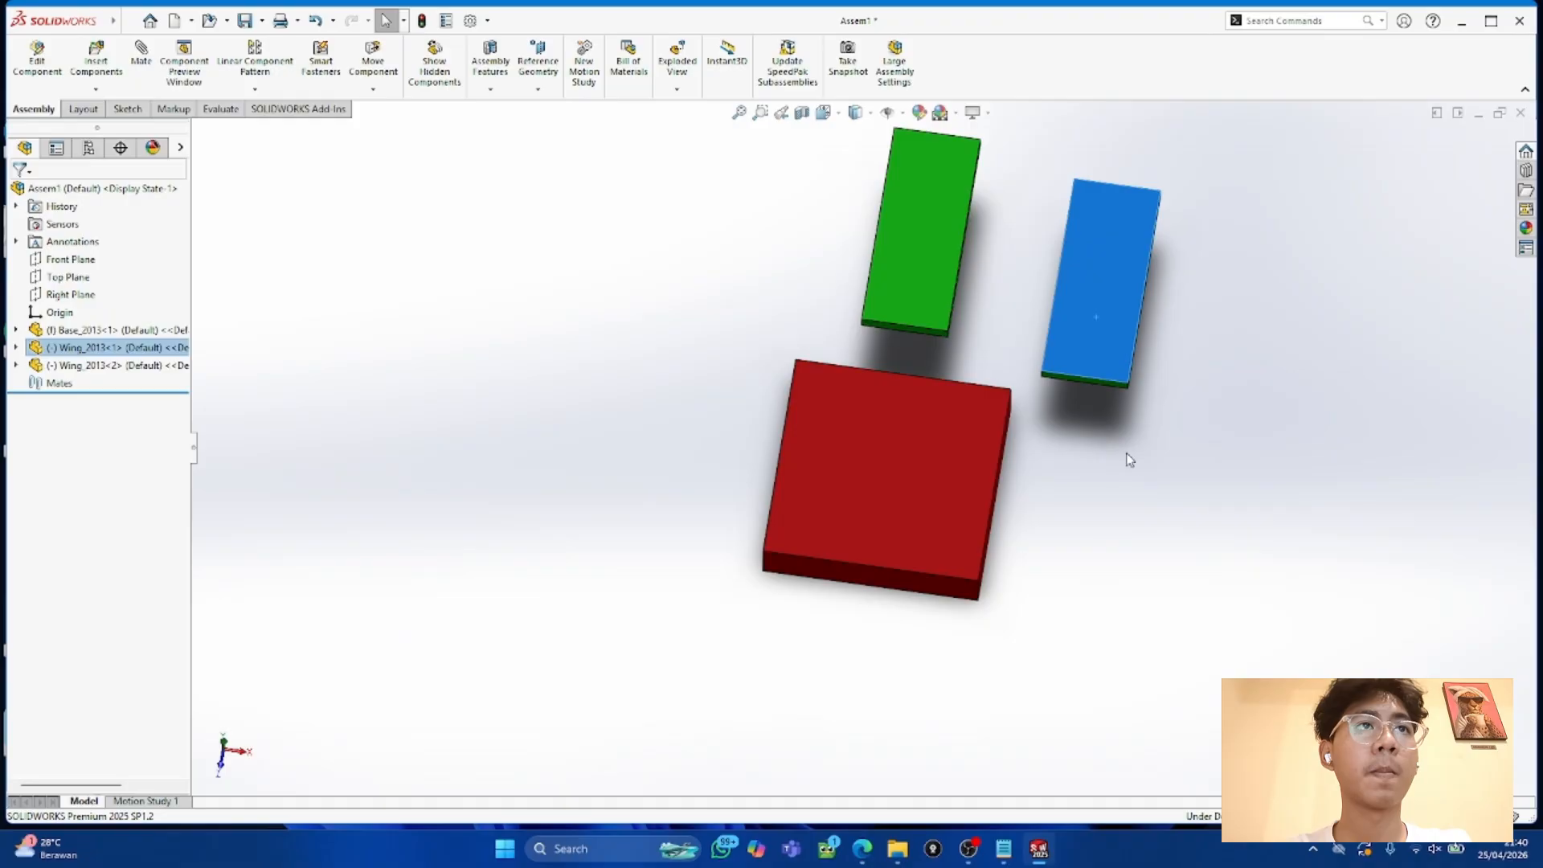
{"action": "left_click", "coordinate": [1164, 506]}
{"action": "middle_click_drag", "start_coordinate": [1165, 506], "coordinate": [1005, 450]}
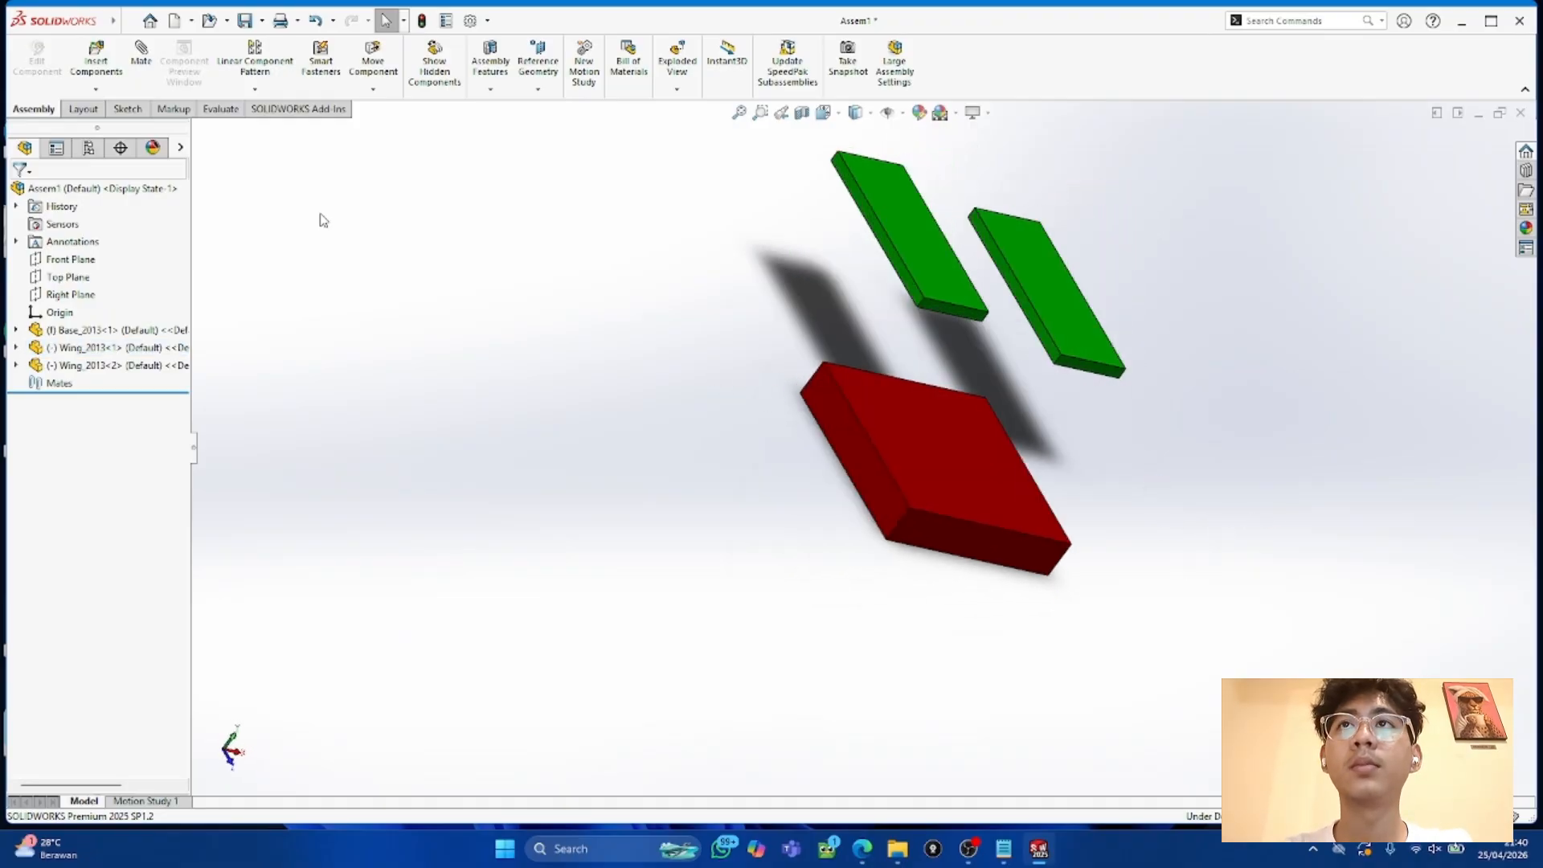
{"action": "left_click", "coordinate": [1026, 305]}
{"action": "left_click", "coordinate": [1012, 480]}
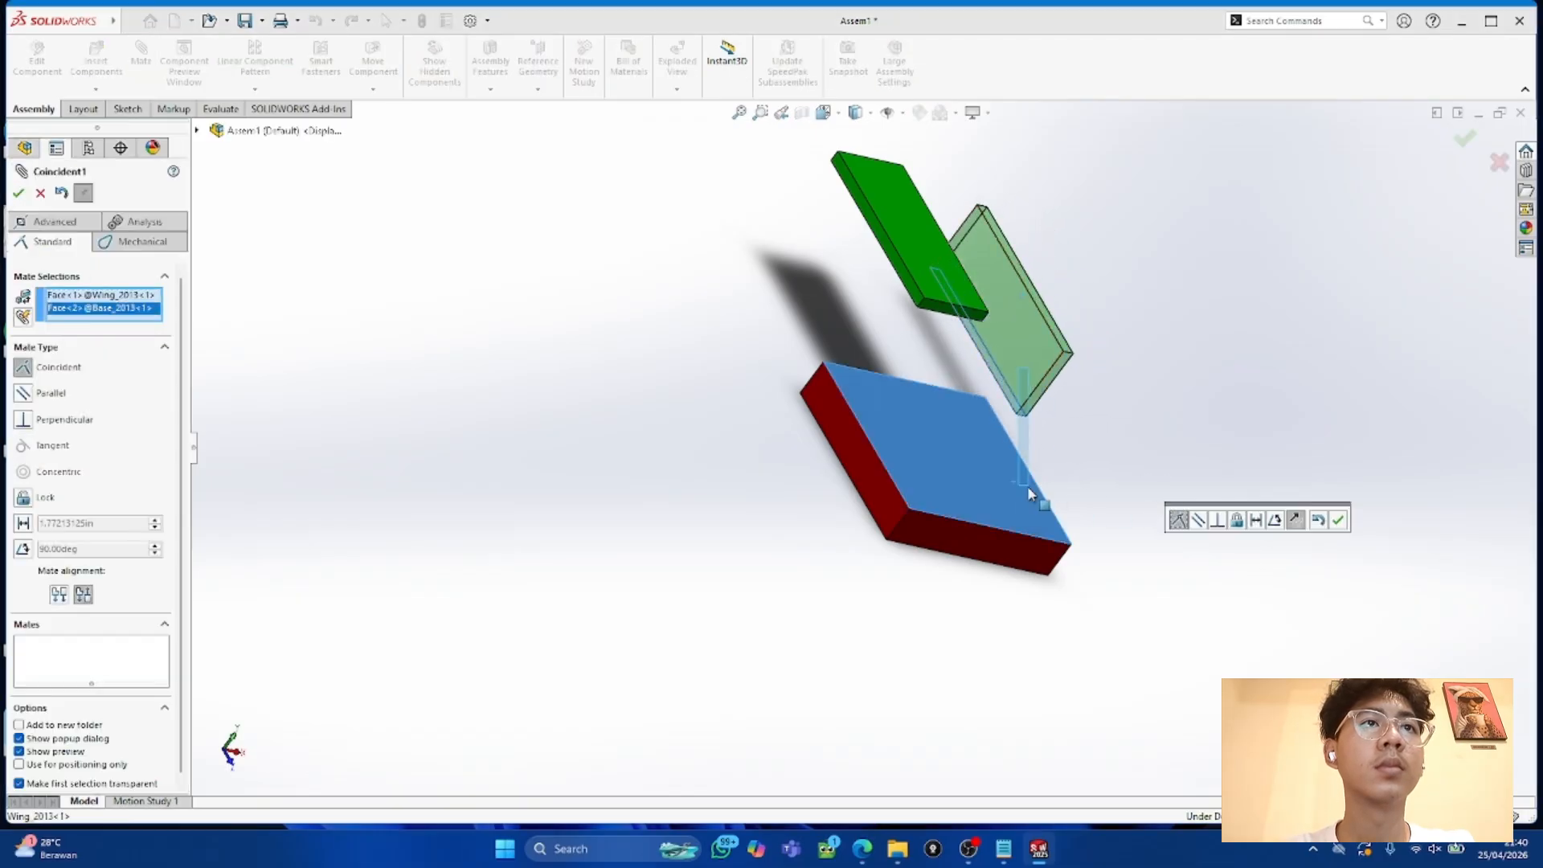
{"action": "middle_click_drag", "start_coordinate": [1154, 365], "coordinate": [1059, 379]}
{"action": "middle_click_drag", "start_coordinate": [912, 327], "coordinate": [980, 384]}
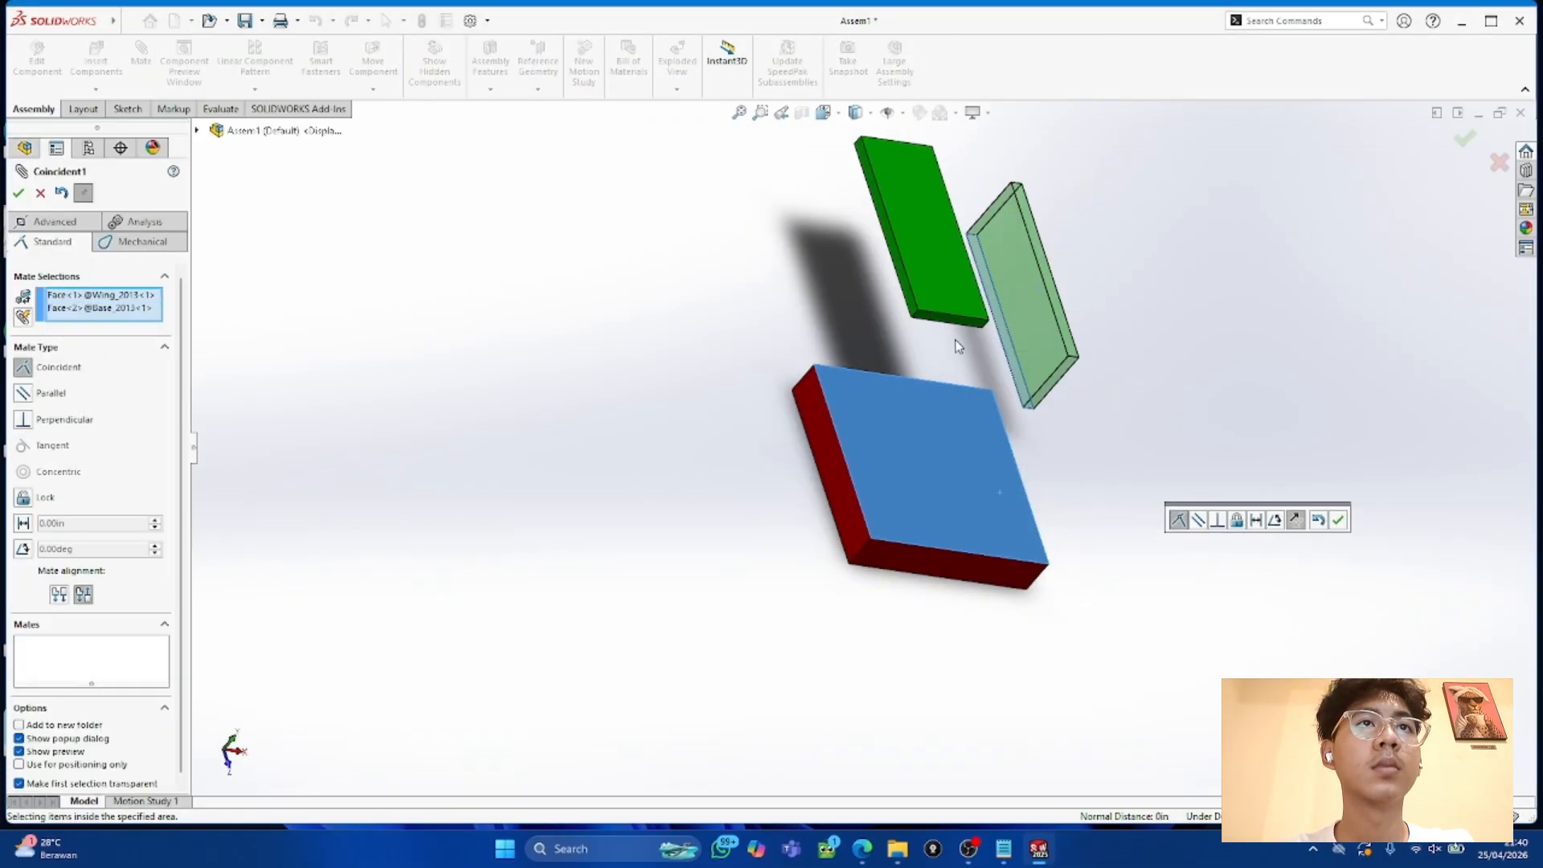
{"action": "left_click", "coordinate": [912, 454]}
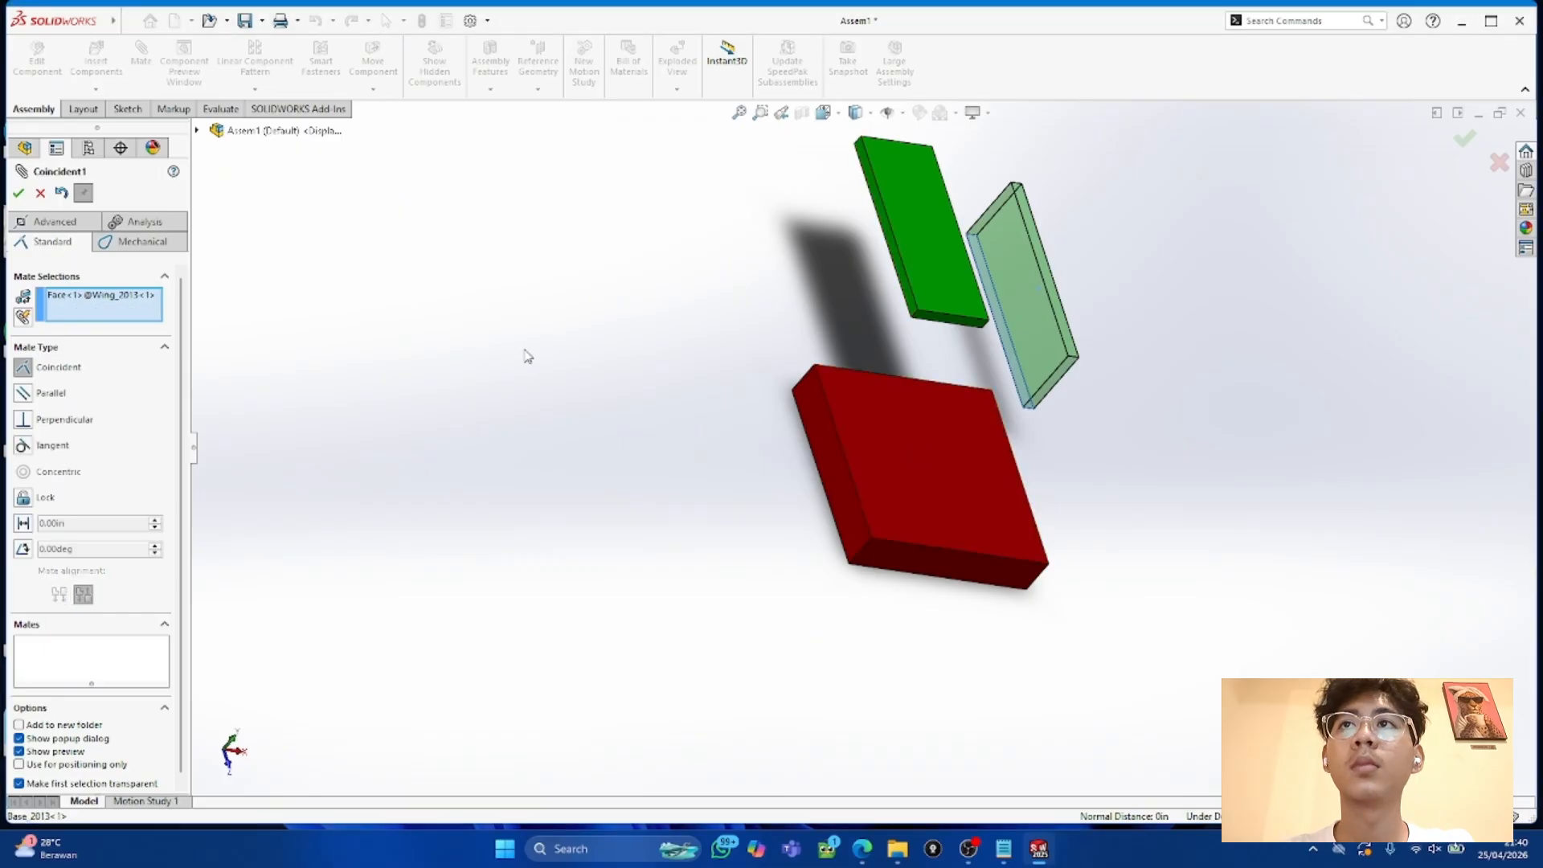
{"action": "left_click", "coordinate": [19, 193]}
{"action": "left_click", "coordinate": [865, 420]}
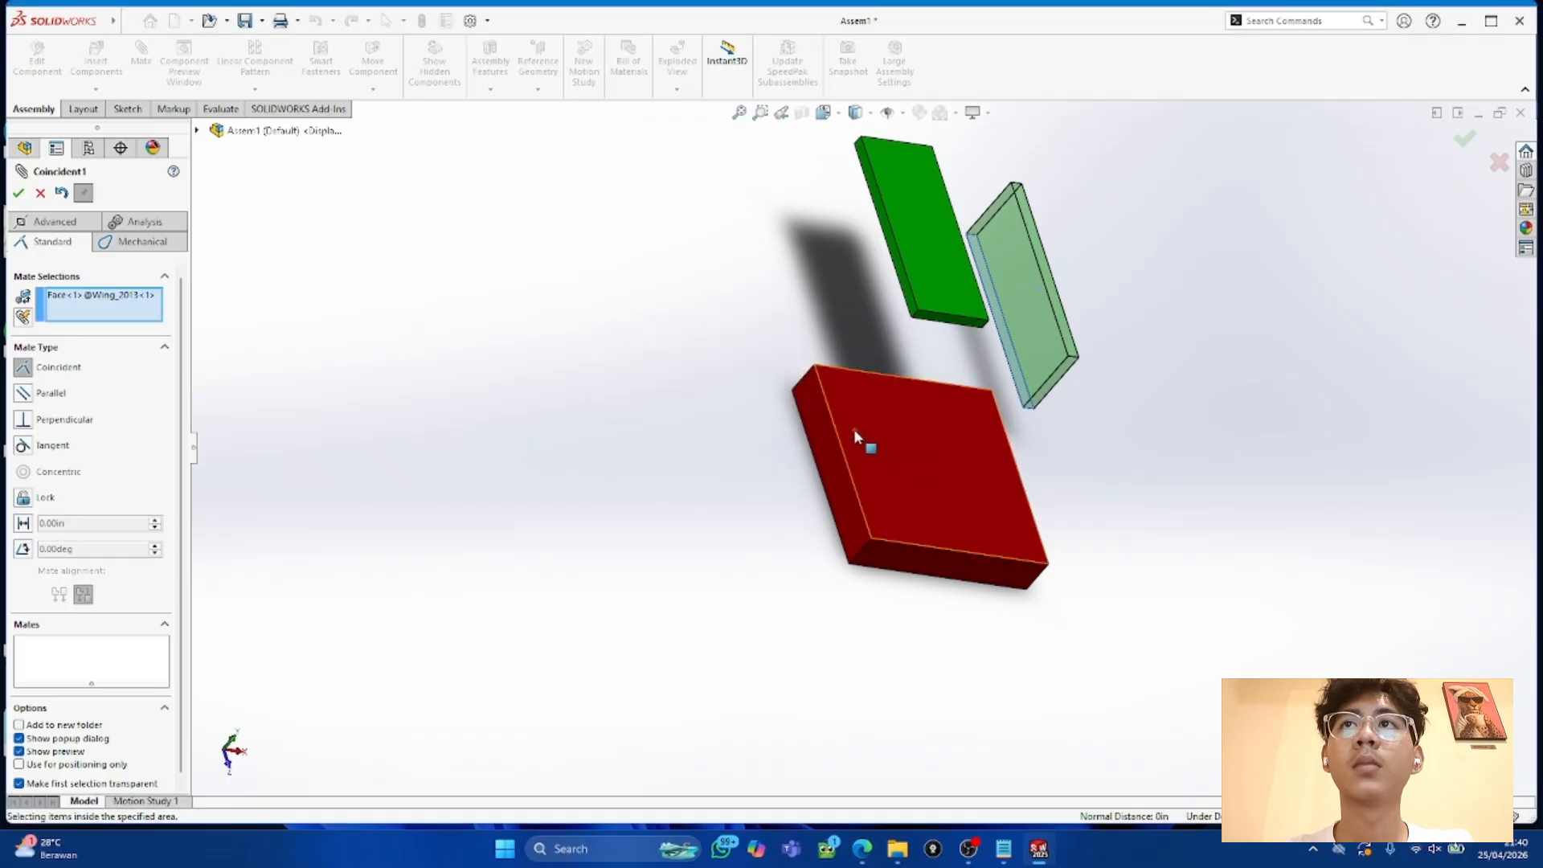
{"action": "left_click", "coordinate": [61, 193]}
{"action": "key", "text": "Escape"}
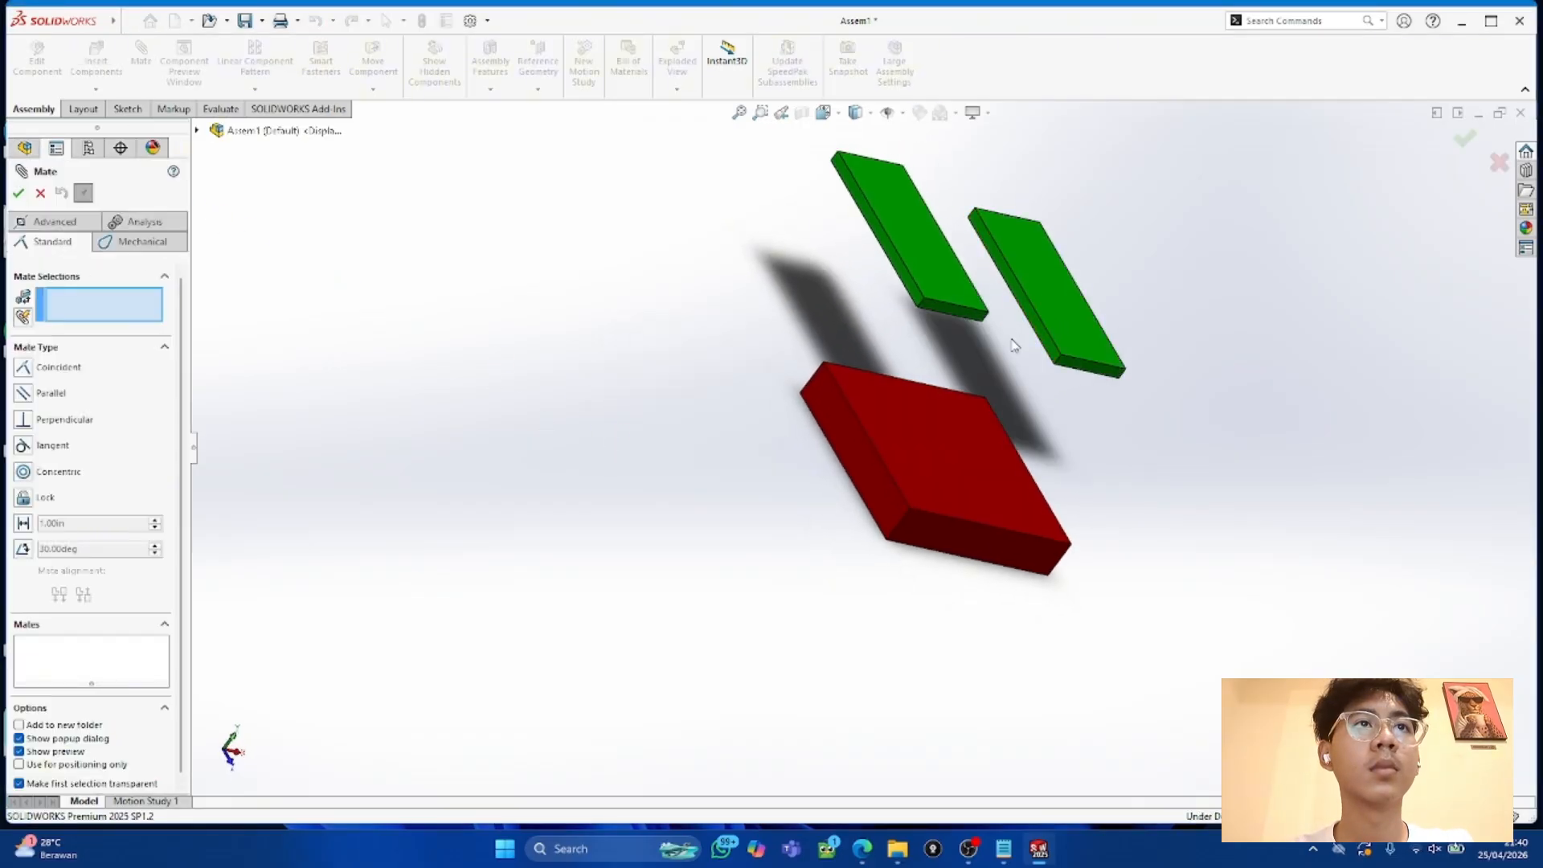
Step: Mate the long narrow side face of each wing coincident with the base's top face
{"action": "left_click", "coordinate": [1038, 320]}
{"action": "left_click", "coordinate": [991, 451]}
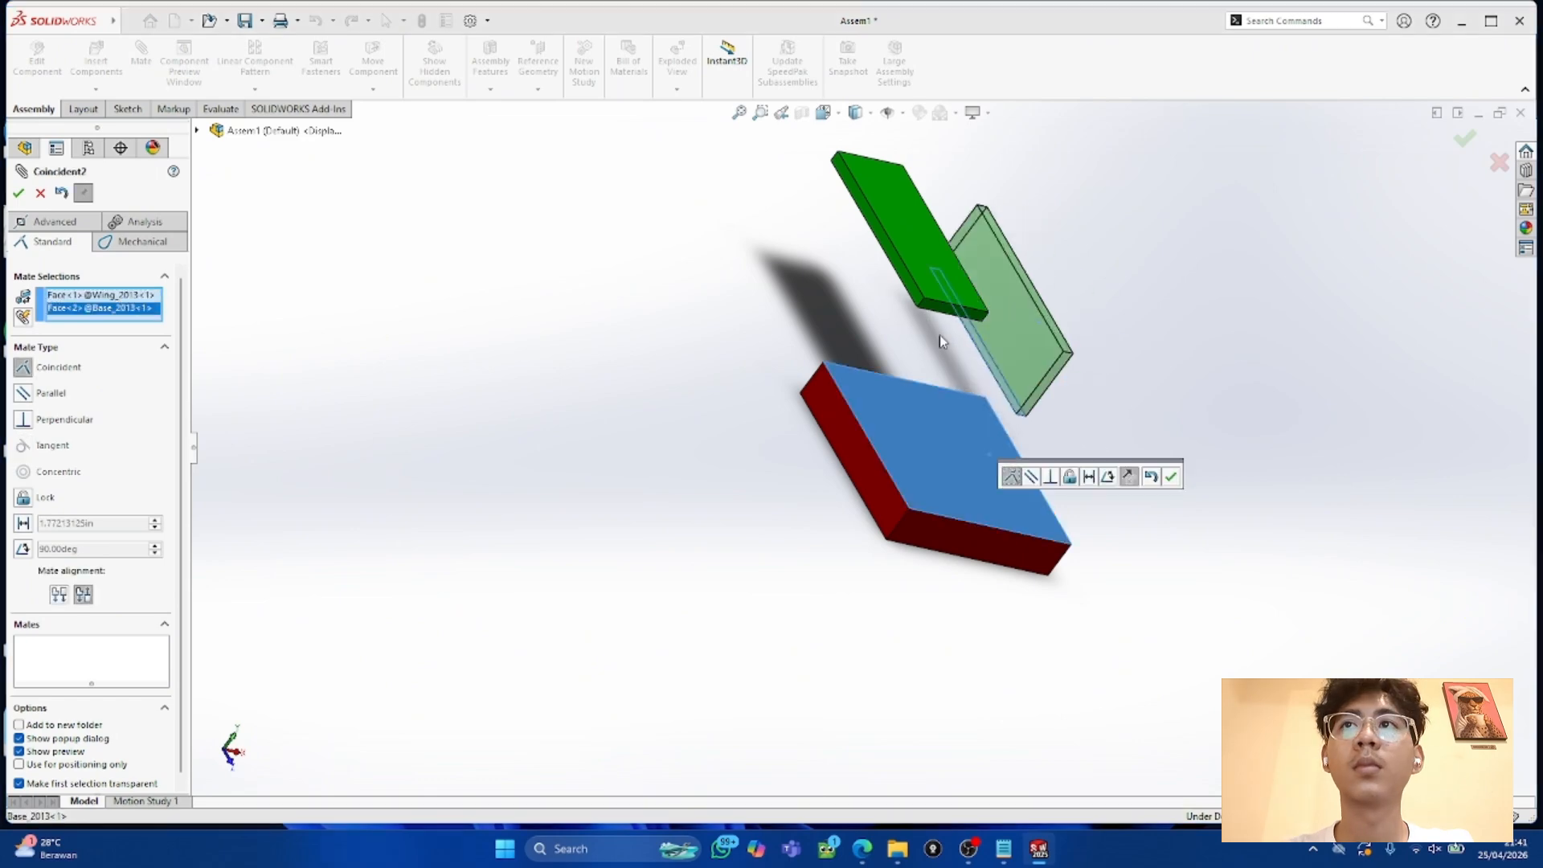
{"action": "key", "text": "Return"}
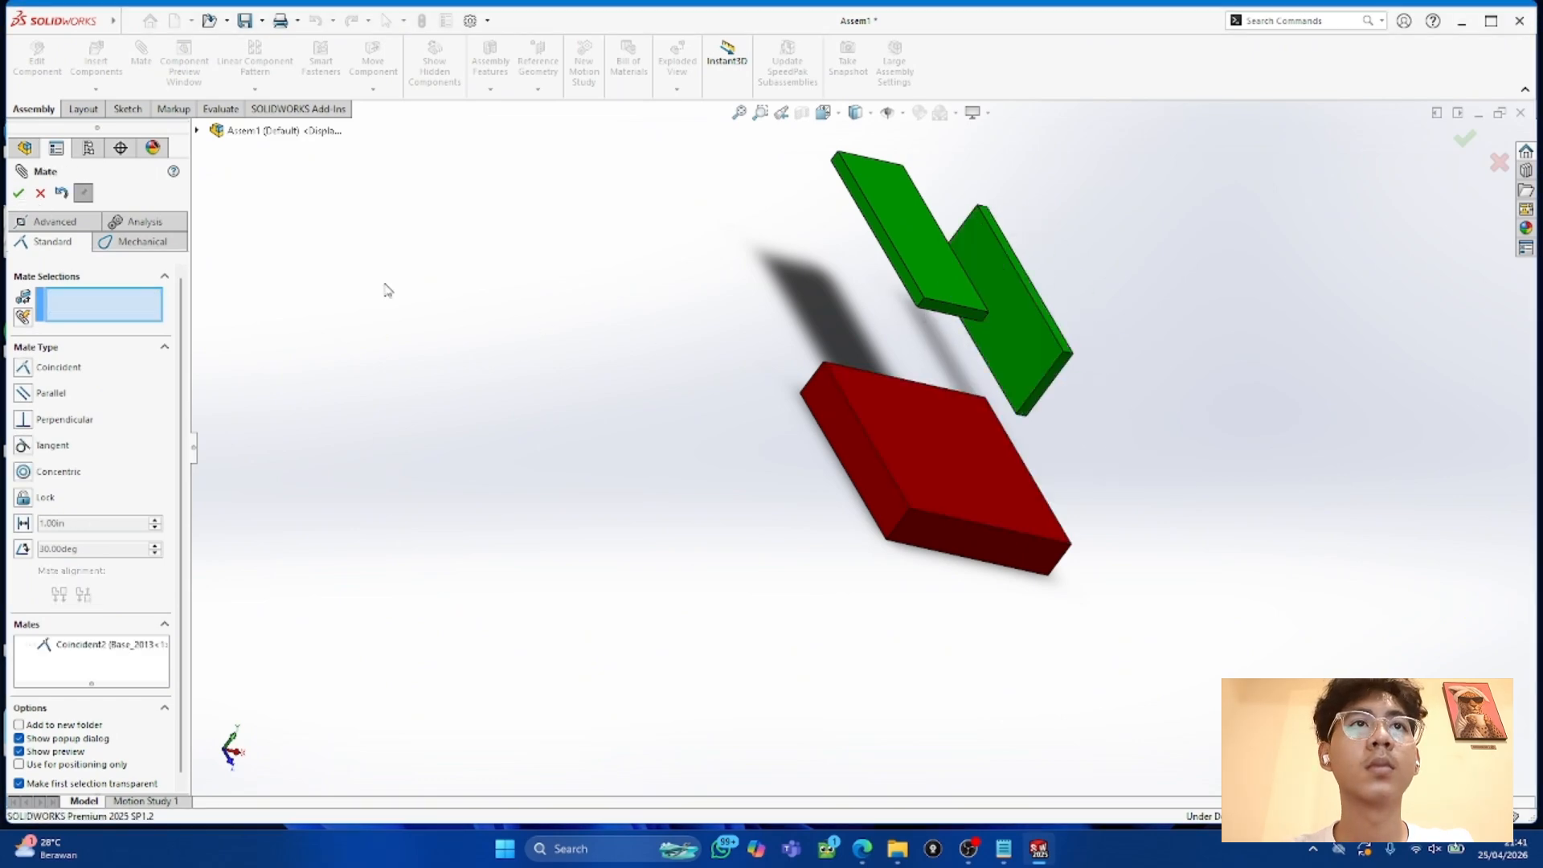
{"action": "left_click", "coordinate": [898, 271]}
{"action": "left_click", "coordinate": [932, 454]}
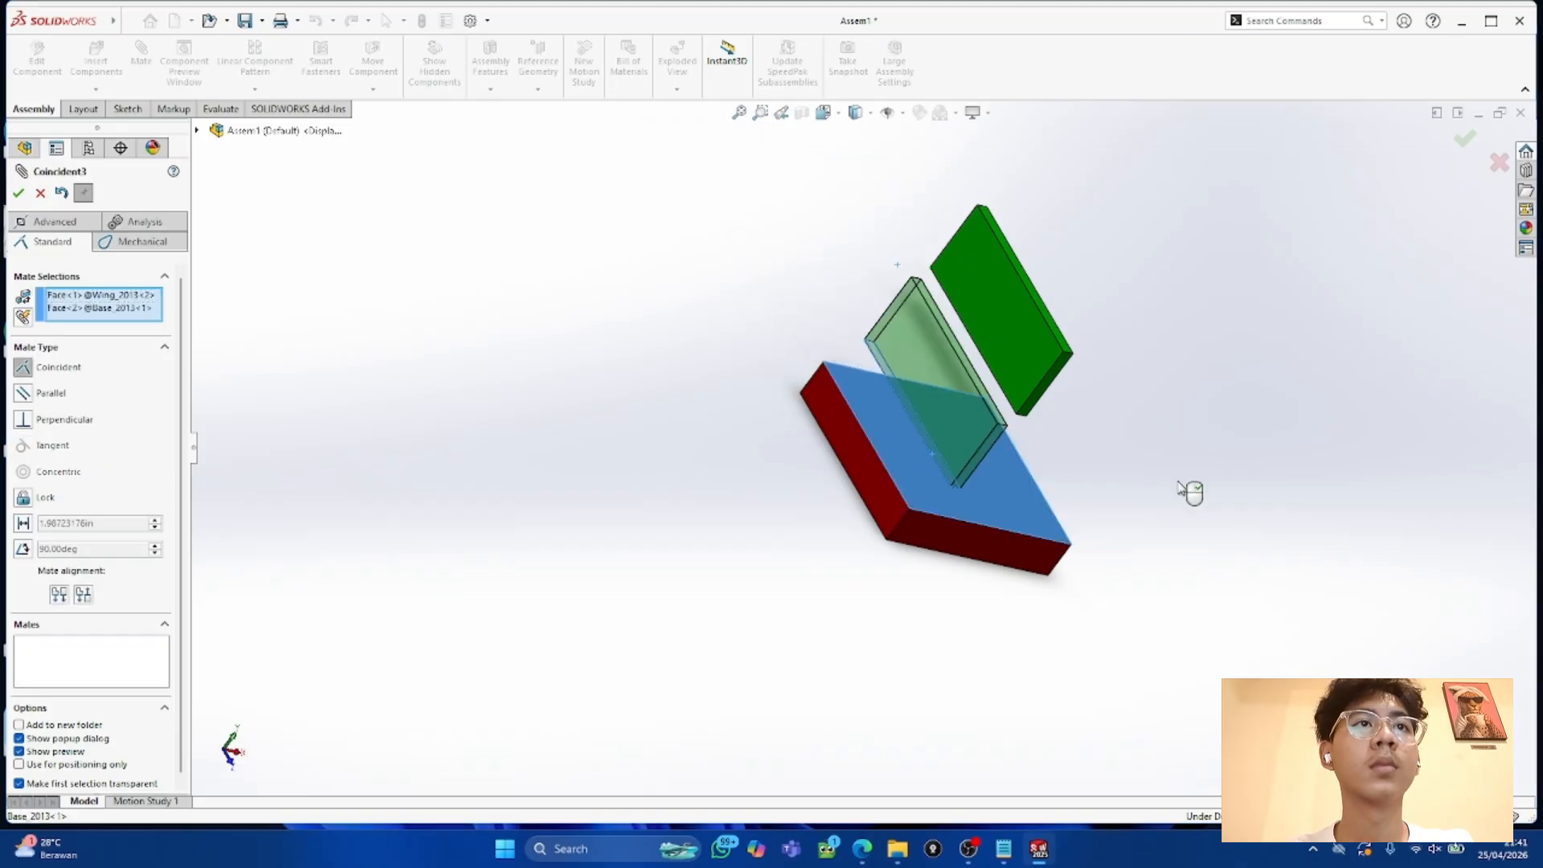
{"action": "middle_click_drag", "start_coordinate": [1071, 431], "coordinate": [1119, 562]}
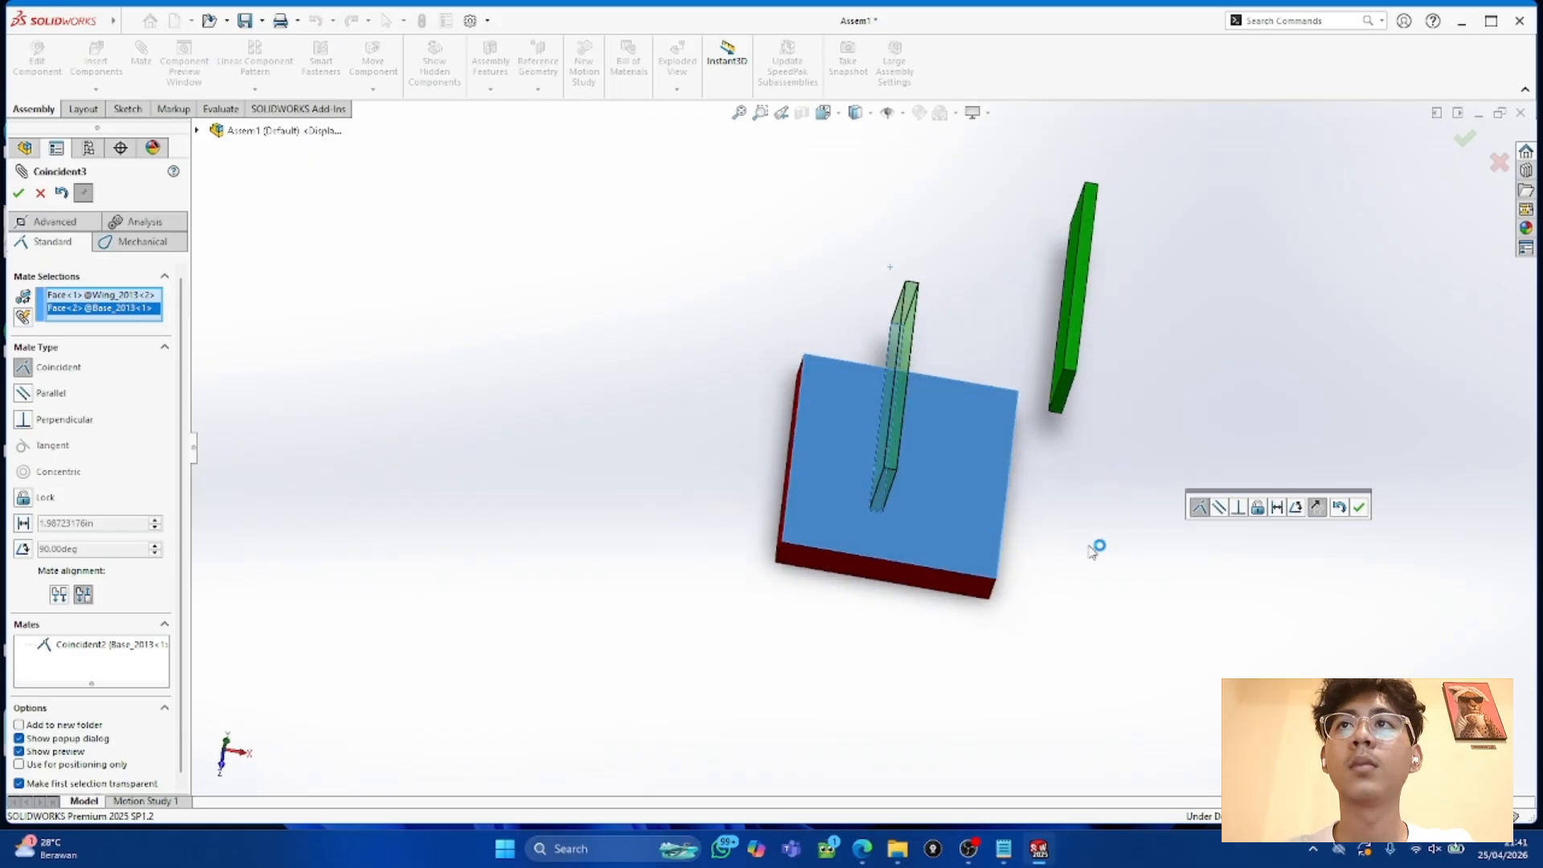
{"action": "left_click", "coordinate": [18, 193]}
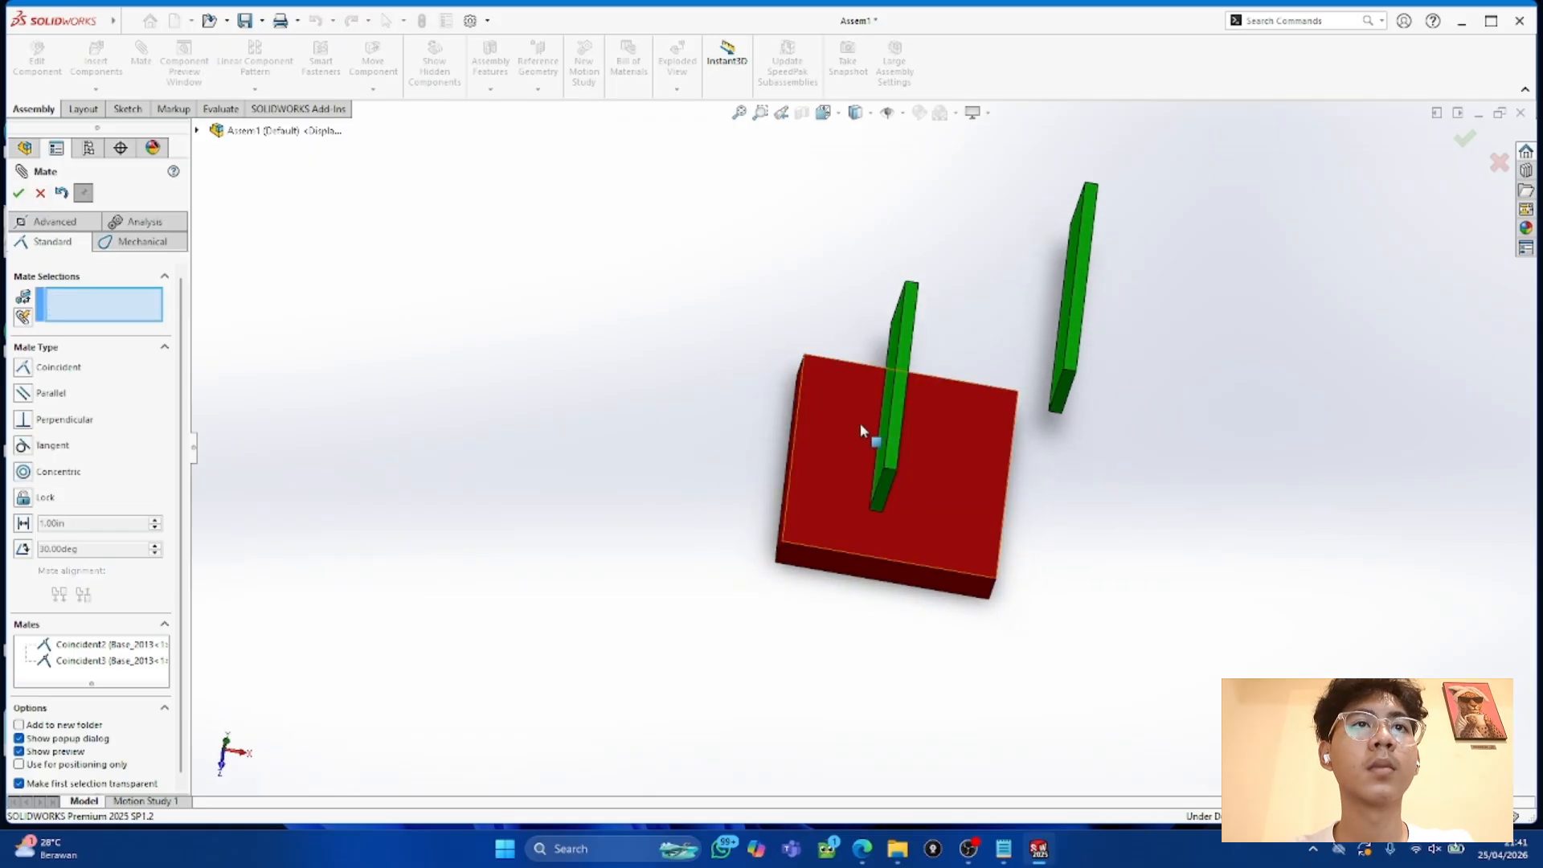
Step: Move both upright wings over opposite sides of the base's top face
{"action": "left_click_drag", "start_coordinate": [885, 427], "coordinate": [830, 478]}
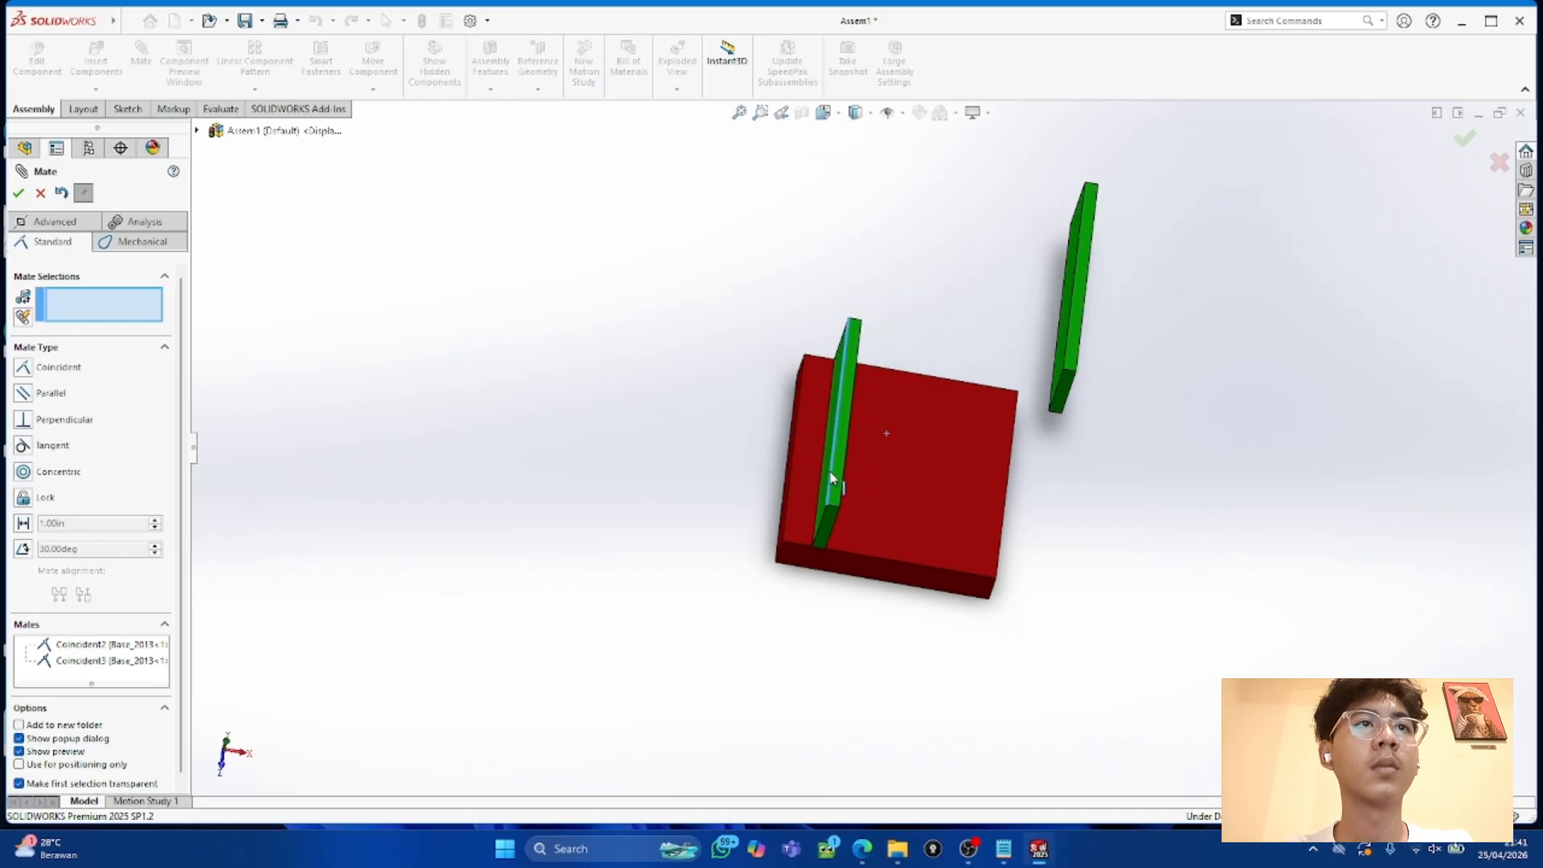
{"action": "left_click_drag", "start_coordinate": [1045, 387], "coordinate": [969, 535]}
{"action": "middle_click_drag", "start_coordinate": [1071, 623], "coordinate": [825, 416]}
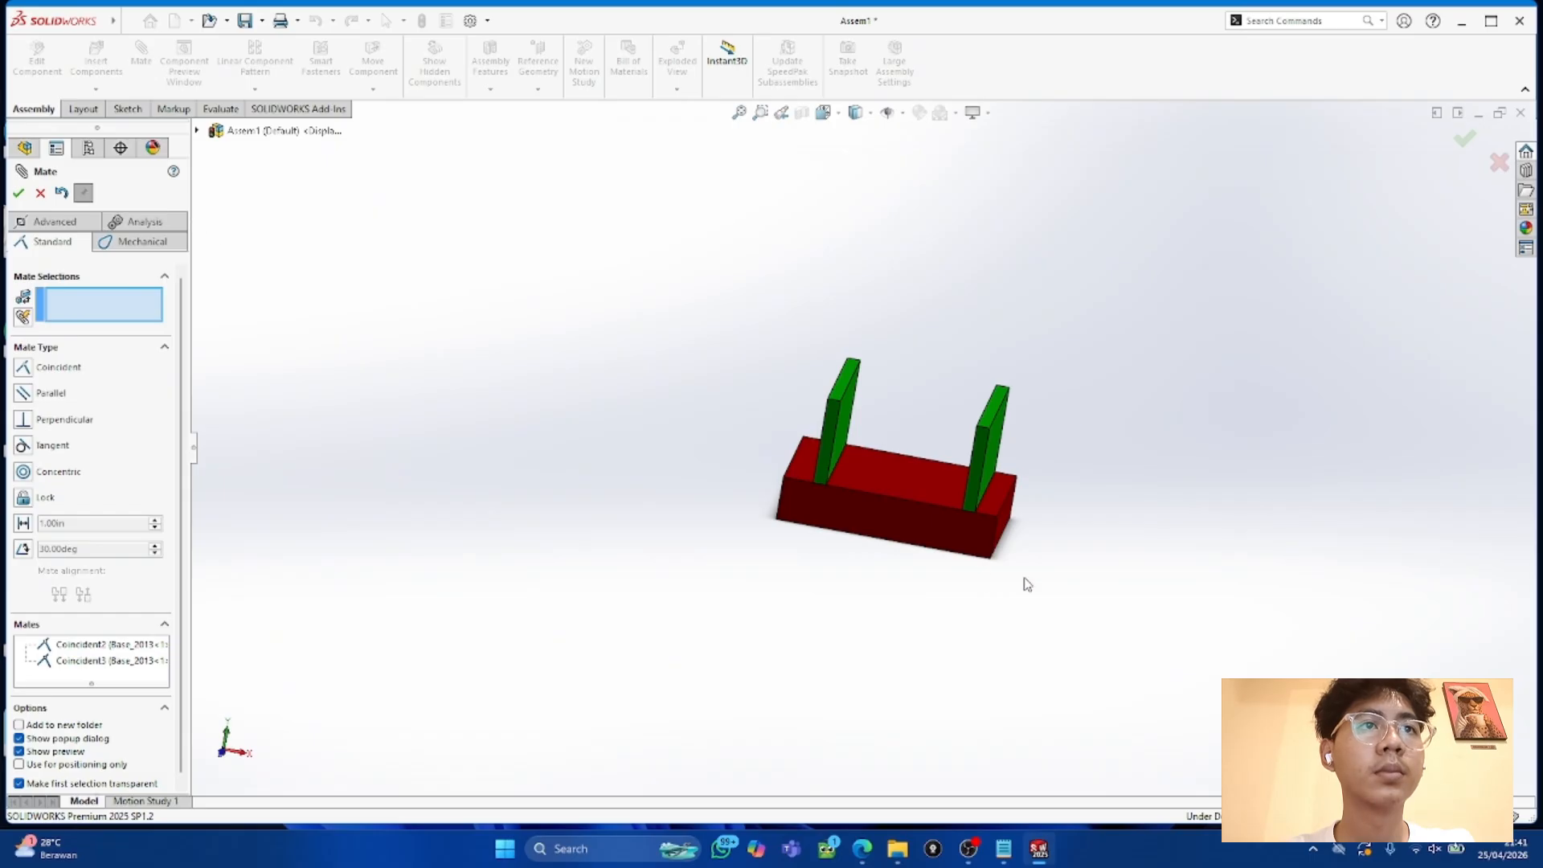
Step: Pull the first wing off the base and mate its lower front point coincident with the base's front top edge
{"action": "left_click_drag", "start_coordinate": [993, 476], "coordinate": [1046, 436]}
{"action": "middle_click_drag", "start_coordinate": [1078, 554], "coordinate": [1075, 487]}
{"action": "scroll", "coordinate": [1075, 486], "scroll_direction": "down", "scroll_amount": 4}
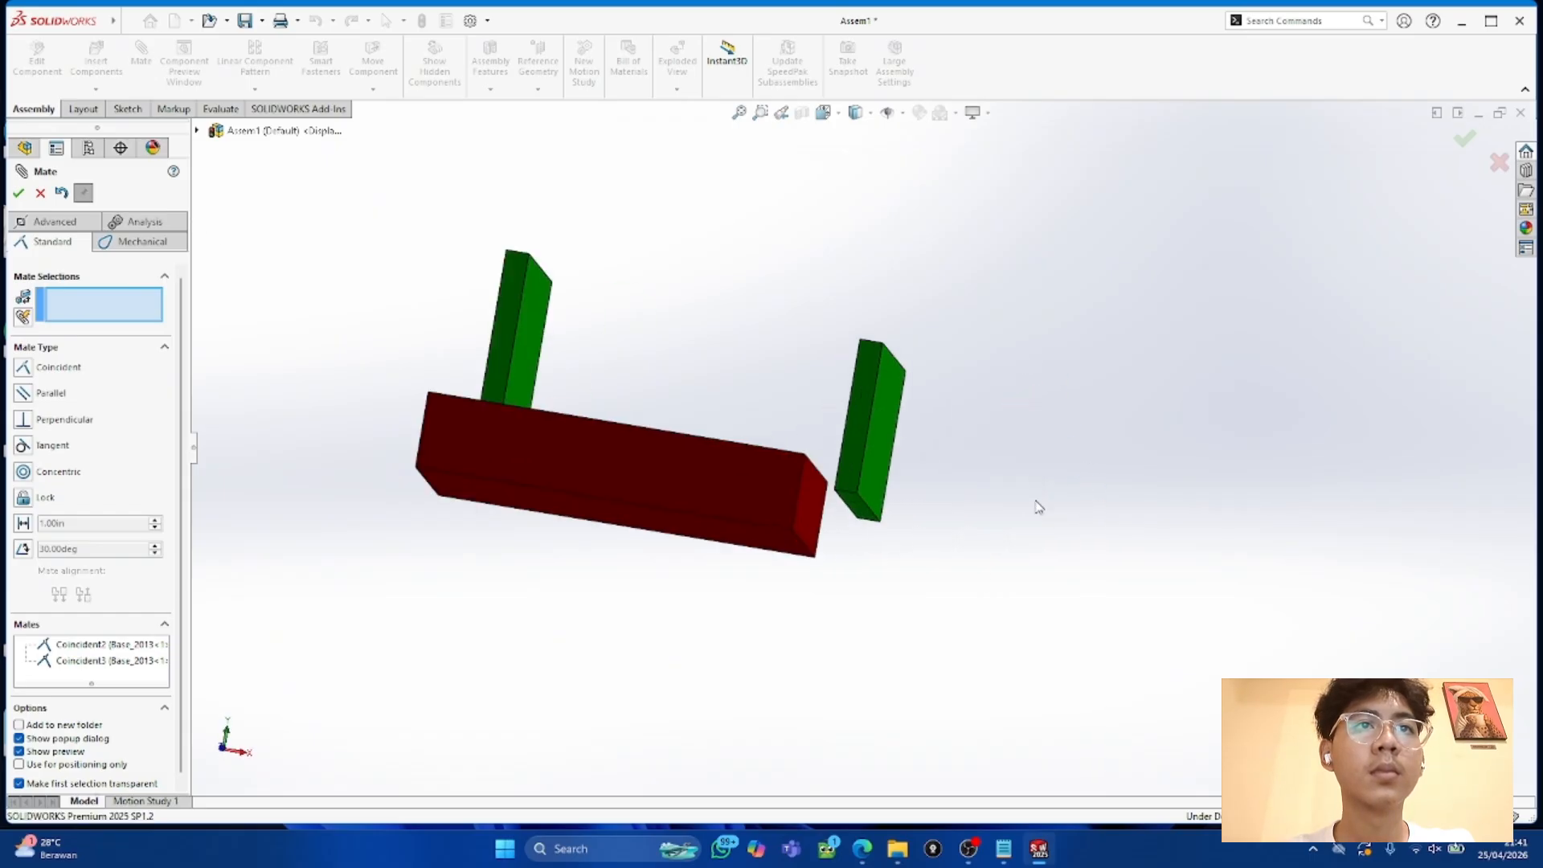
{"action": "left_click", "coordinate": [845, 496]}
{"action": "middle_click_drag", "start_coordinate": [845, 496], "coordinate": [860, 558]}
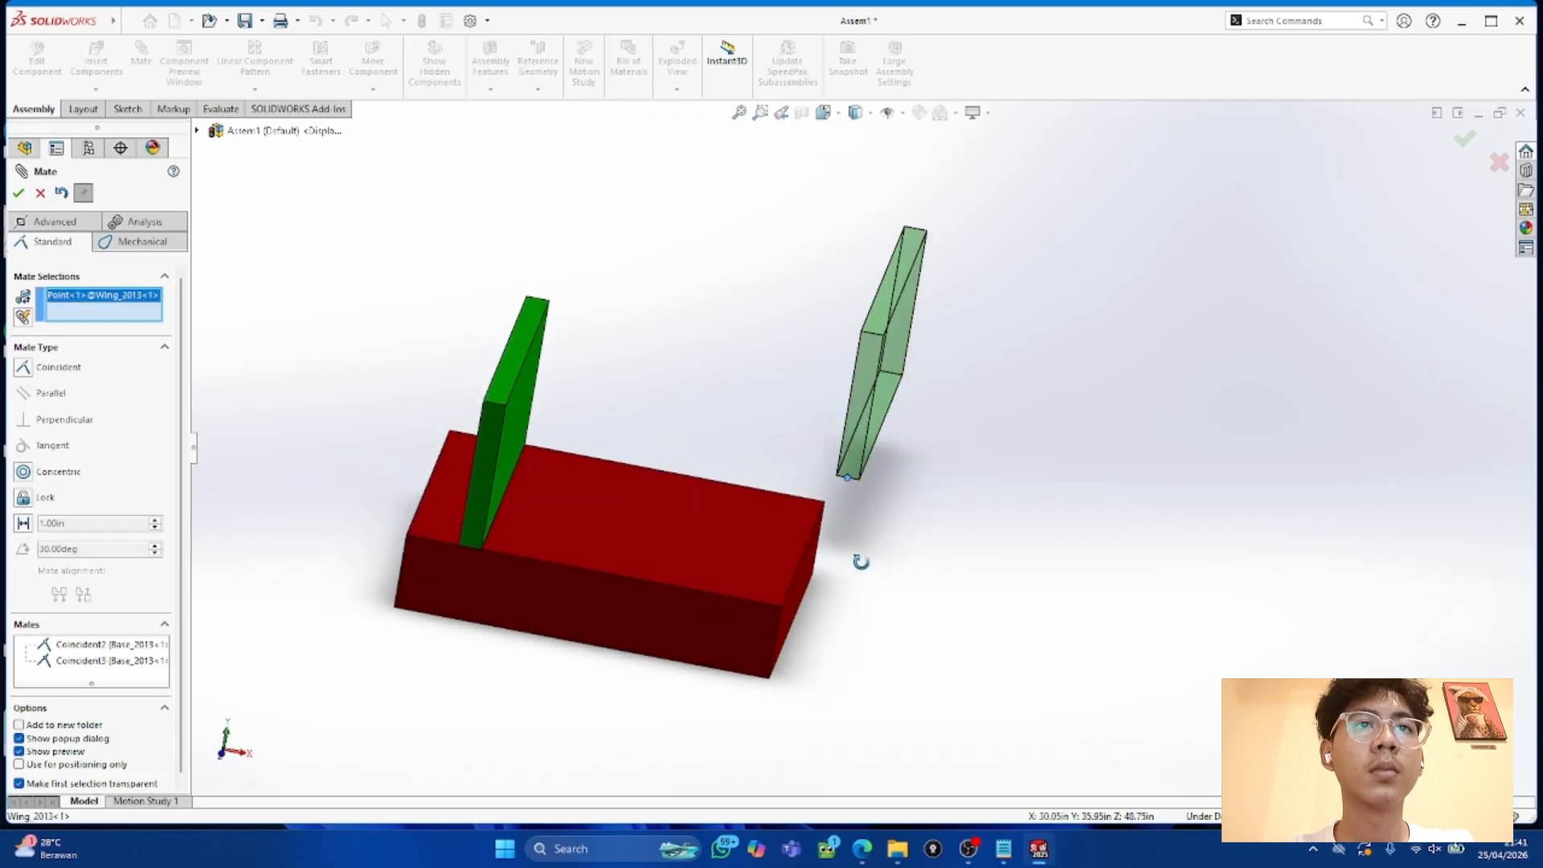
{"action": "left_click", "coordinate": [757, 608]}
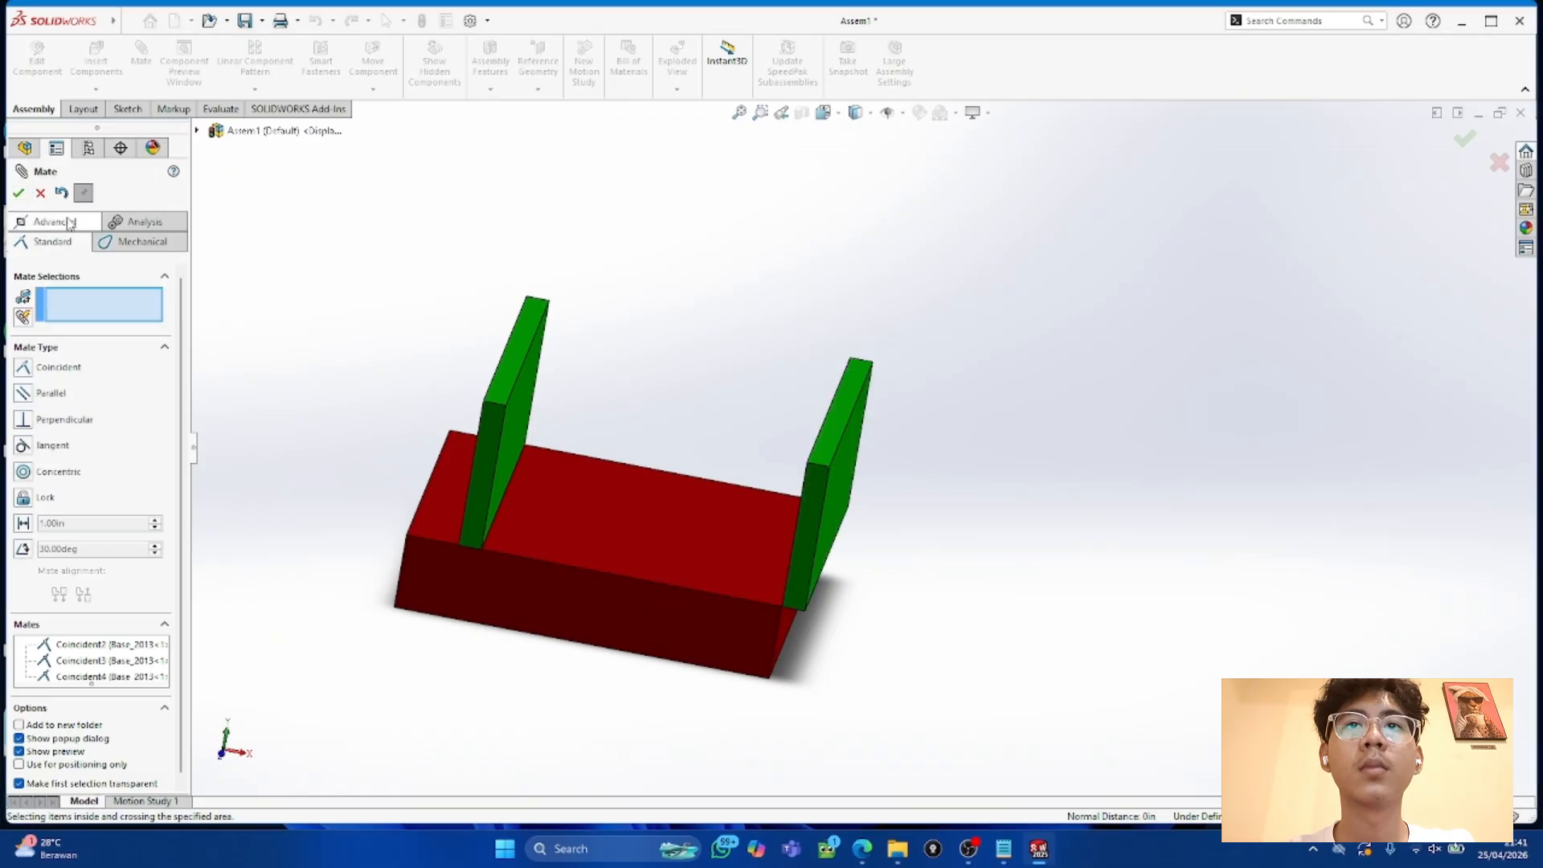
Step: Pull the second wing back from the base's front and mate its lower front end coincident with the base's front top edge
{"action": "left_click_drag", "start_coordinate": [494, 514], "coordinate": [639, 379]}
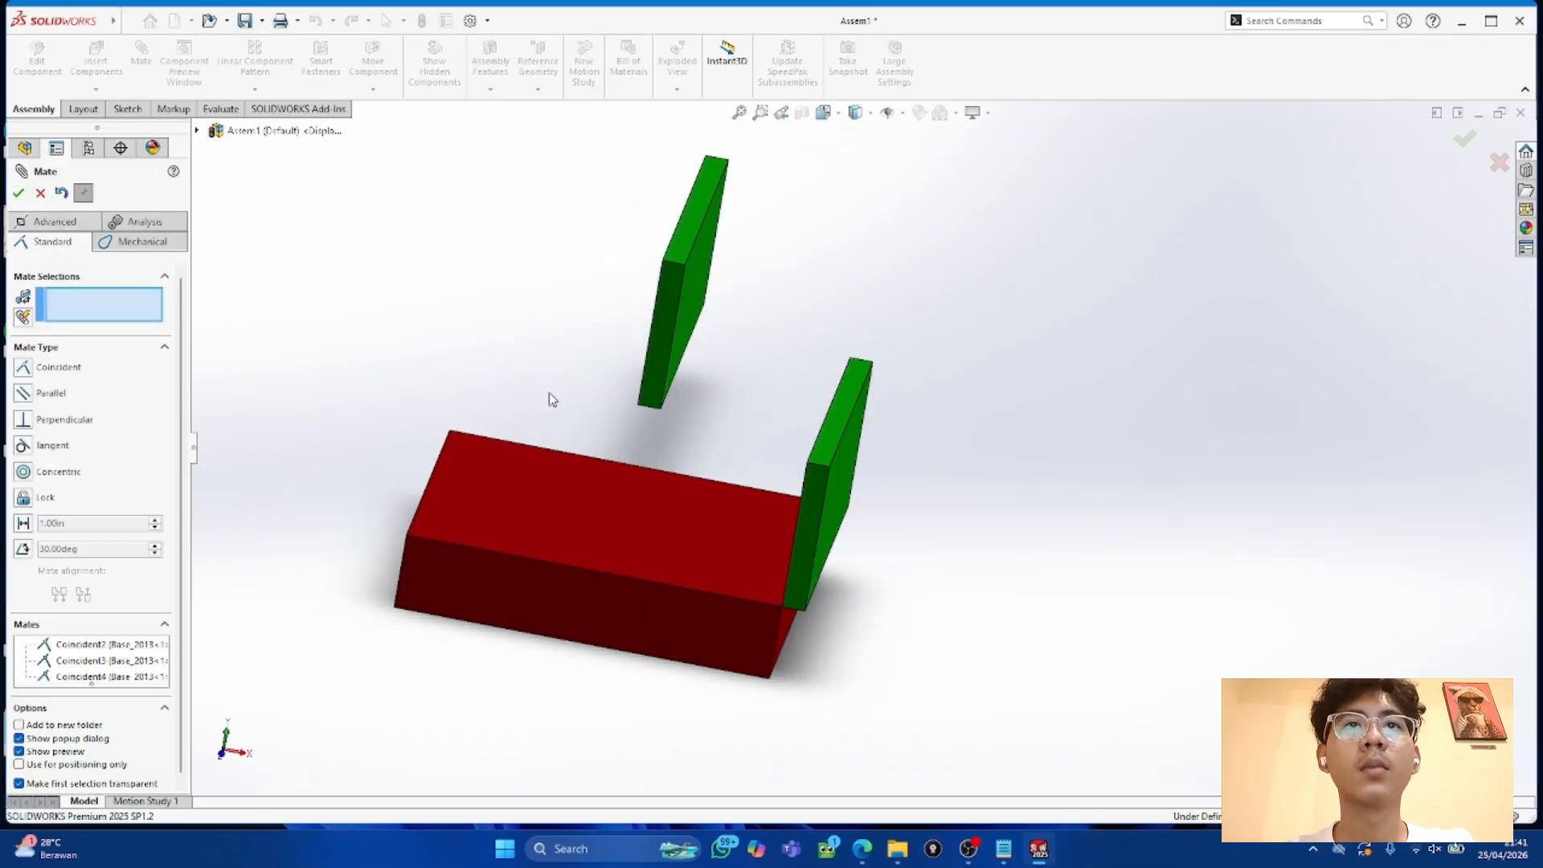
{"action": "middle_click_drag", "start_coordinate": [492, 416], "coordinate": [616, 441]}
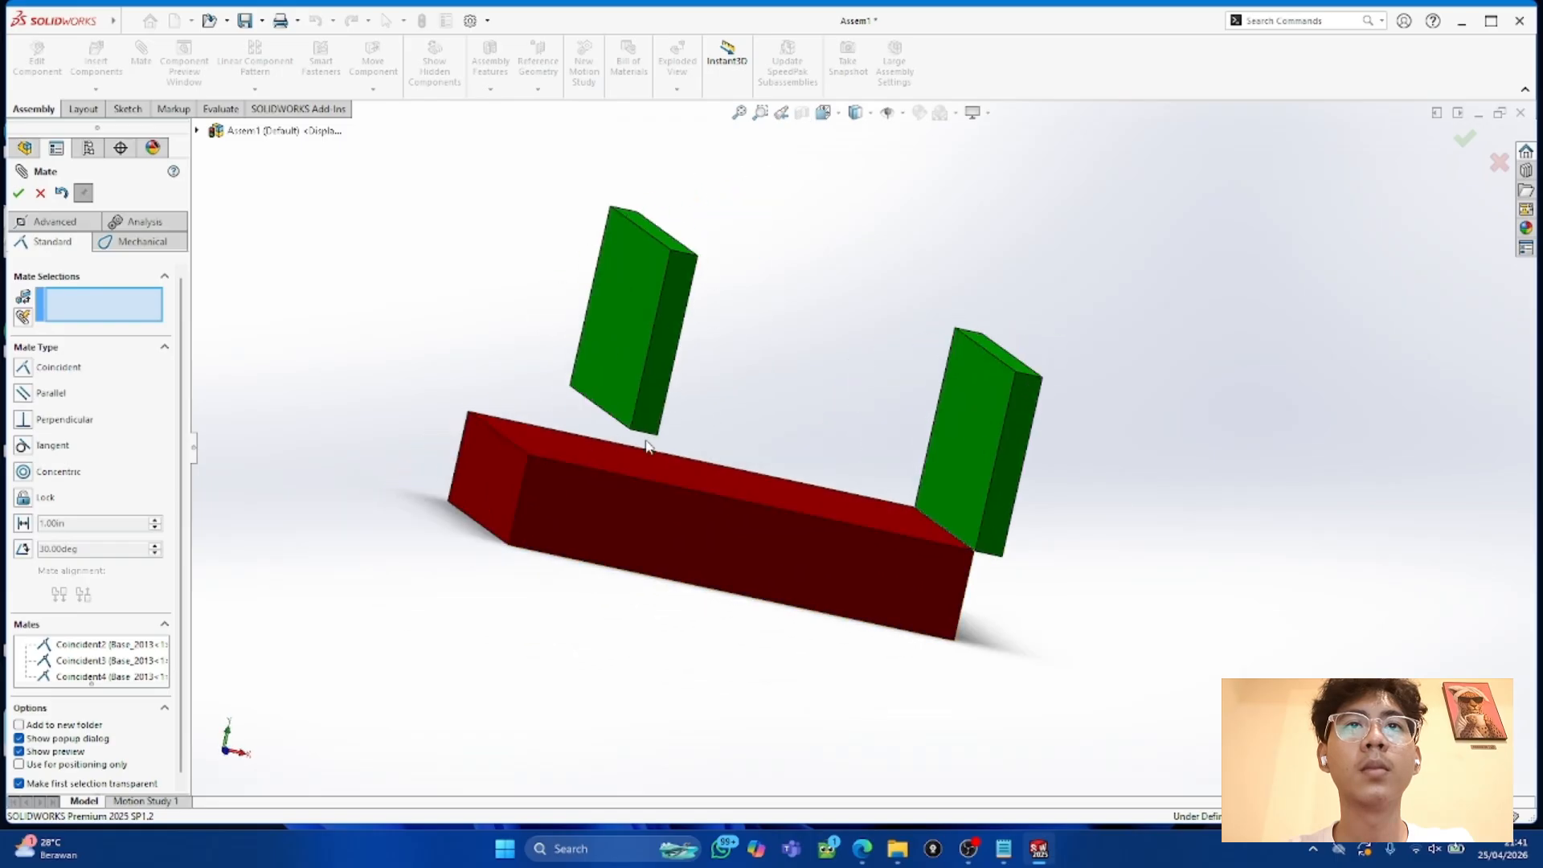
{"action": "left_click", "coordinate": [650, 435]}
{"action": "left_click", "coordinate": [672, 459]}
{"action": "middle_click_drag", "start_coordinate": [764, 449], "coordinate": [698, 350]}
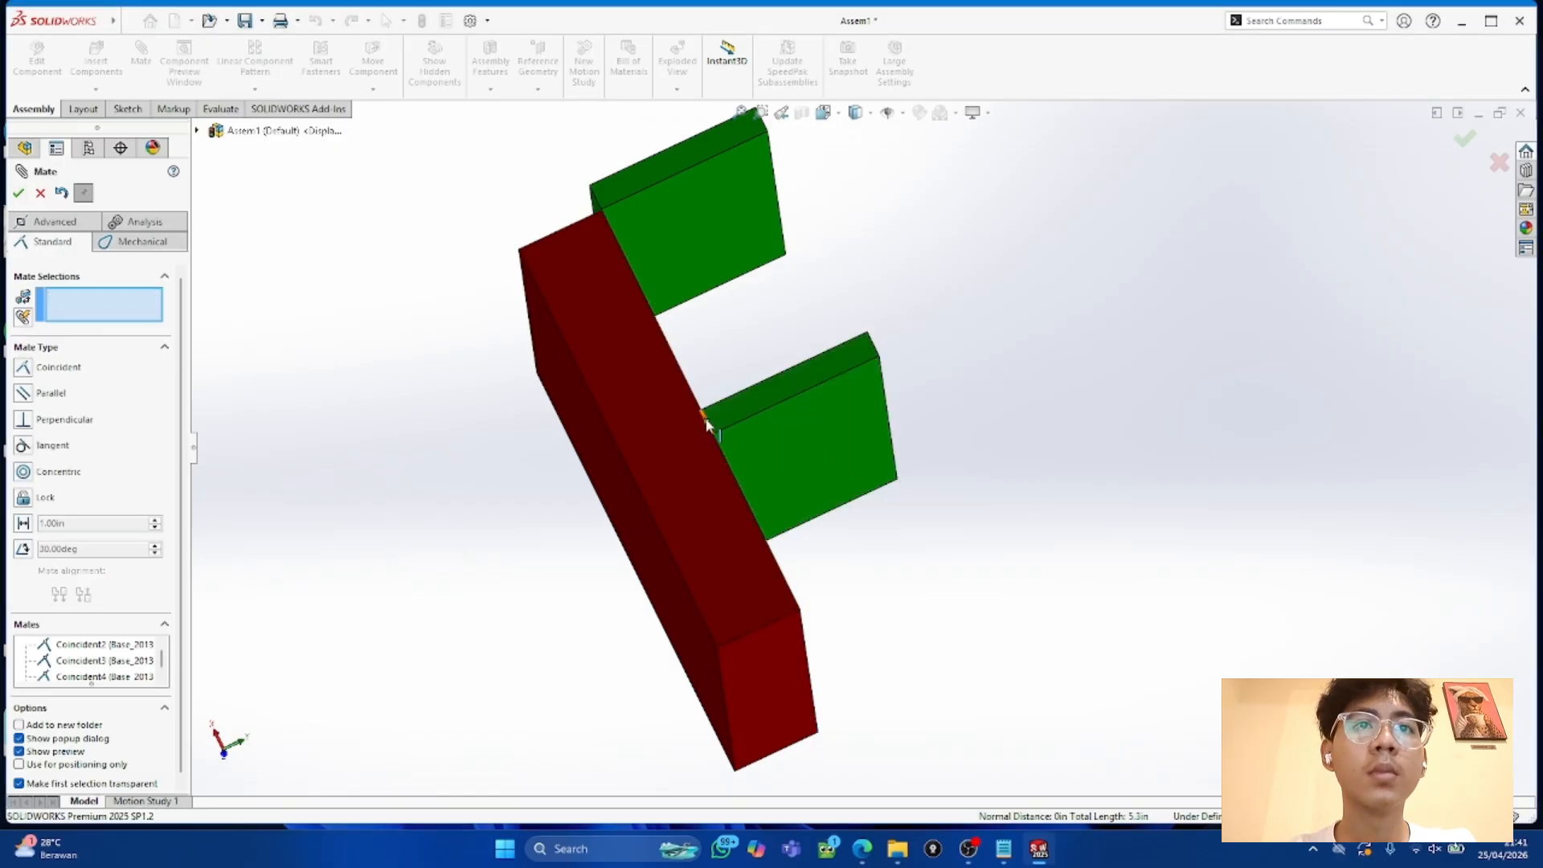
Step: Slide the second wing past the base's end and add a coincident mate between its short lower edge and the base's front top edge
{"action": "left_click_drag", "start_coordinate": [741, 418], "coordinate": [932, 648]}
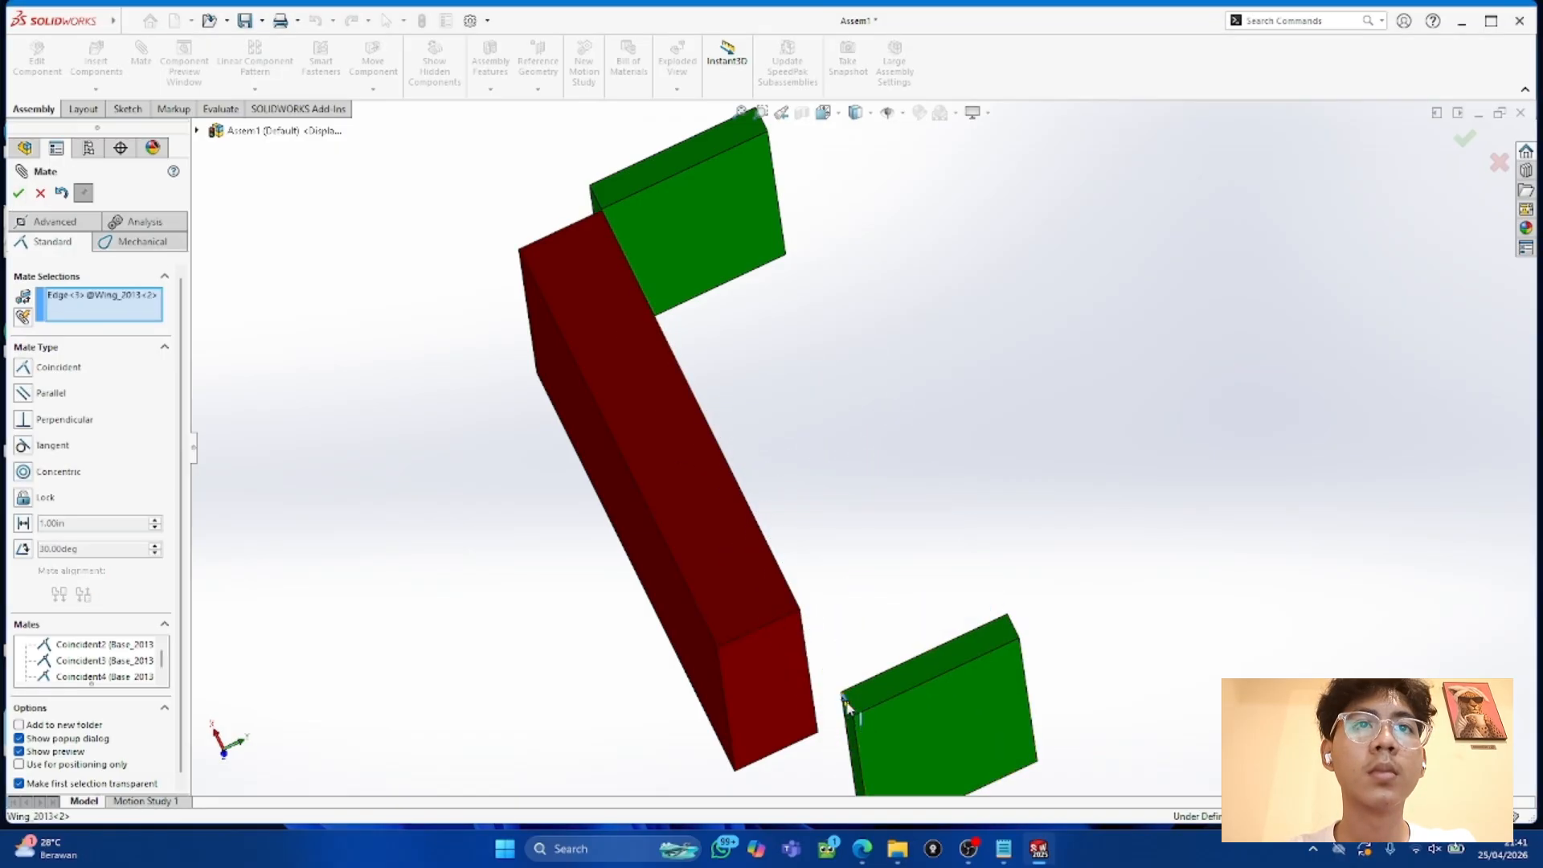
{"action": "left_click", "coordinate": [847, 707]}
{"action": "left_click", "coordinate": [752, 524]}
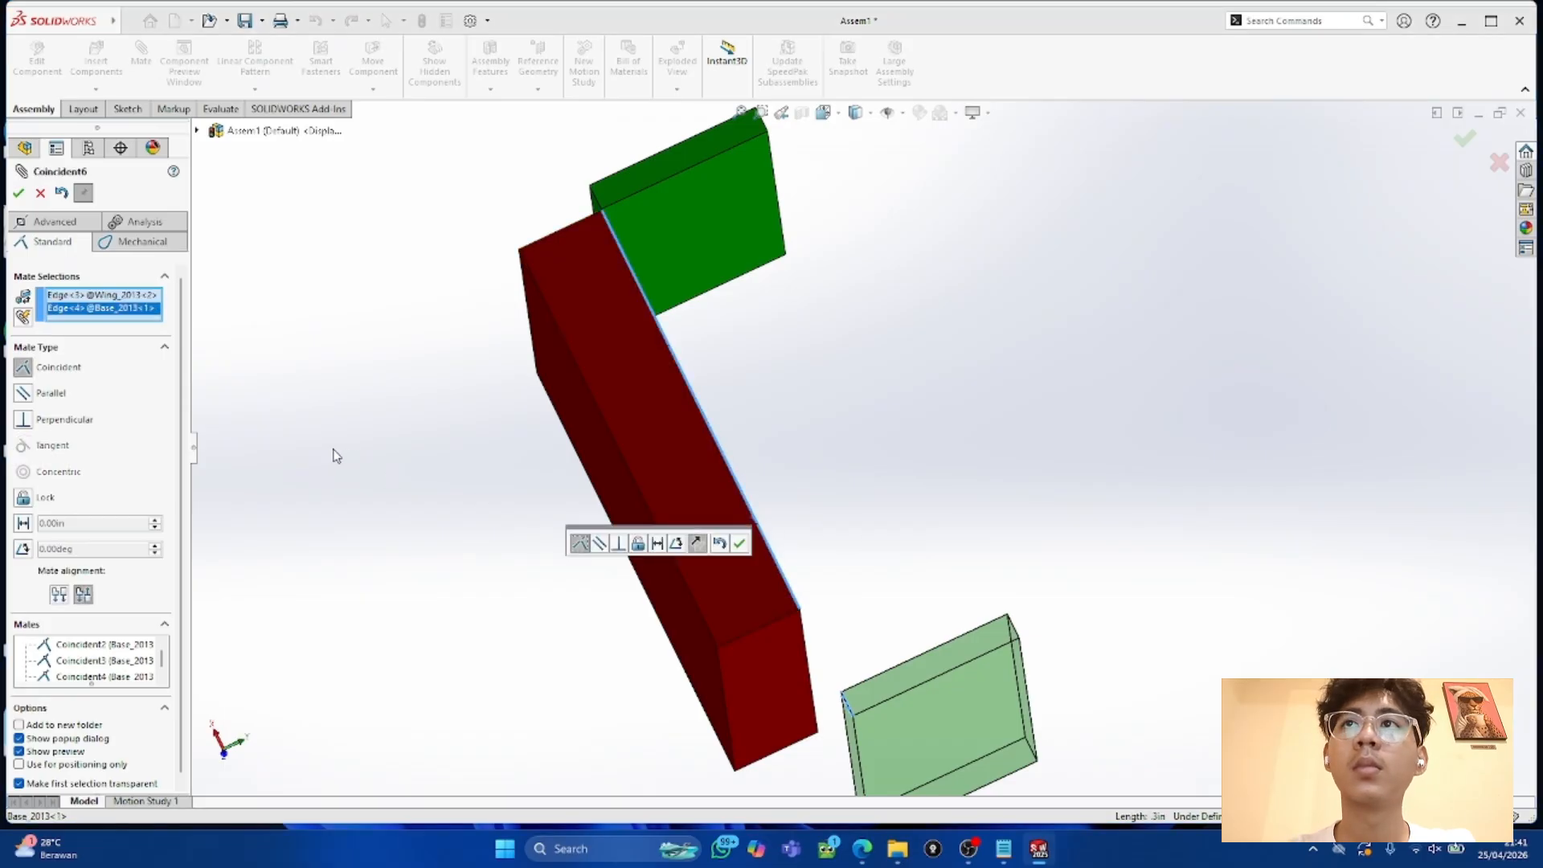
{"action": "left_click", "coordinate": [16, 195]}
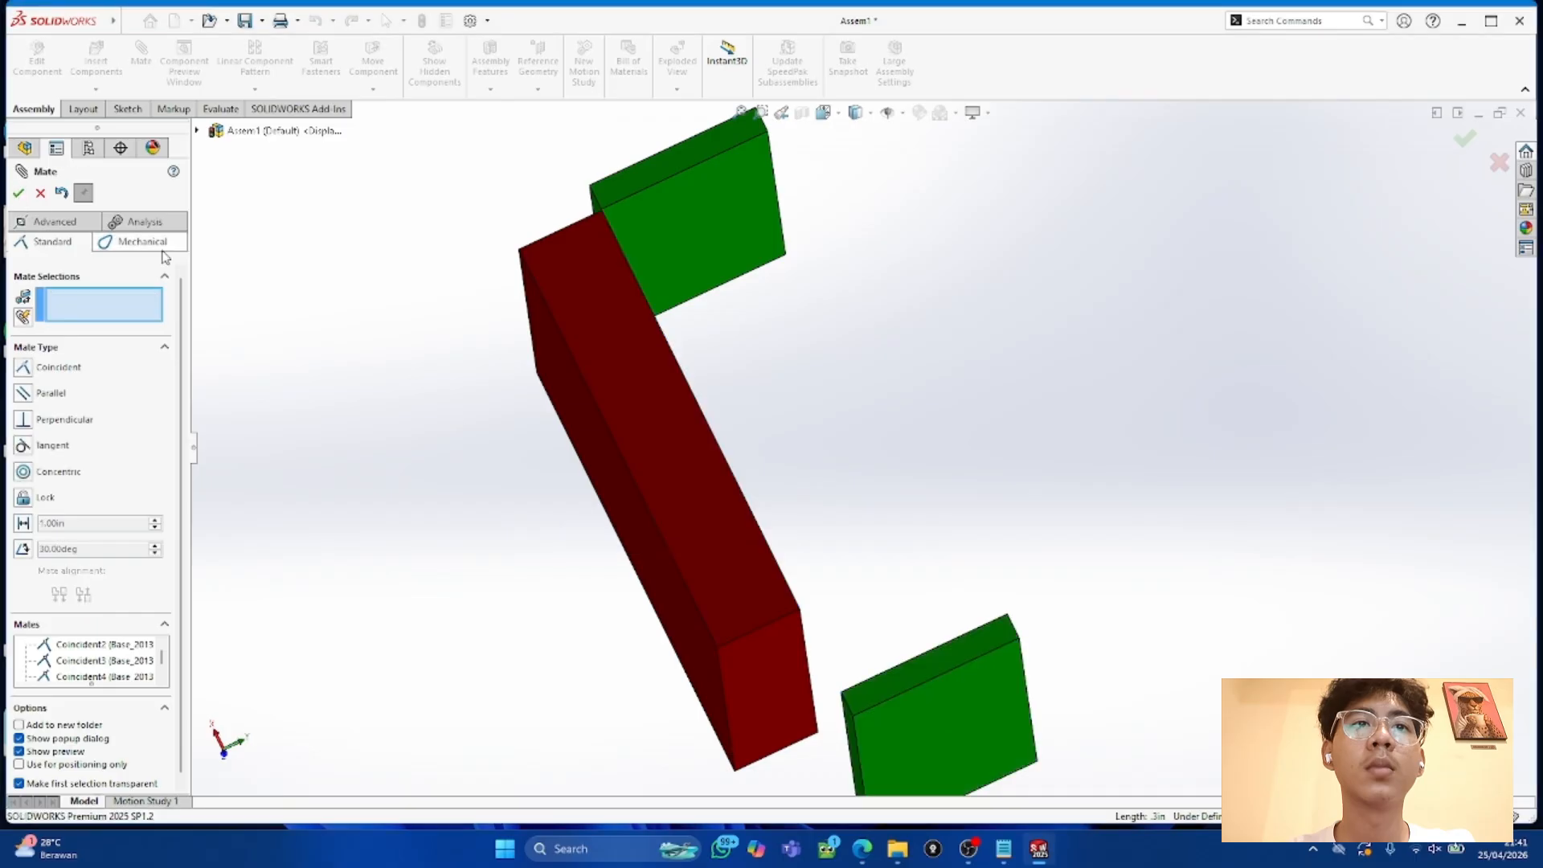
Step: Slide the wings along the base so that they stand apart on its top face
{"action": "left_click_drag", "start_coordinate": [924, 707], "coordinate": [712, 535]}
{"action": "middle_click_drag", "start_coordinate": [991, 585], "coordinate": [762, 494]}
{"action": "left_click_drag", "start_coordinate": [878, 275], "coordinate": [948, 353]}
{"action": "middle_click_drag", "start_coordinate": [1149, 509], "coordinate": [1120, 617]}
{"action": "scroll", "coordinate": [1123, 460], "scroll_direction": "up", "scroll_amount": 5}
{"action": "middle_click_drag", "start_coordinate": [1124, 458], "coordinate": [971, 433]}
{"action": "left_click_drag", "start_coordinate": [970, 434], "coordinate": [892, 336]}
{"action": "middle_click_drag", "start_coordinate": [892, 336], "coordinate": [984, 500]}
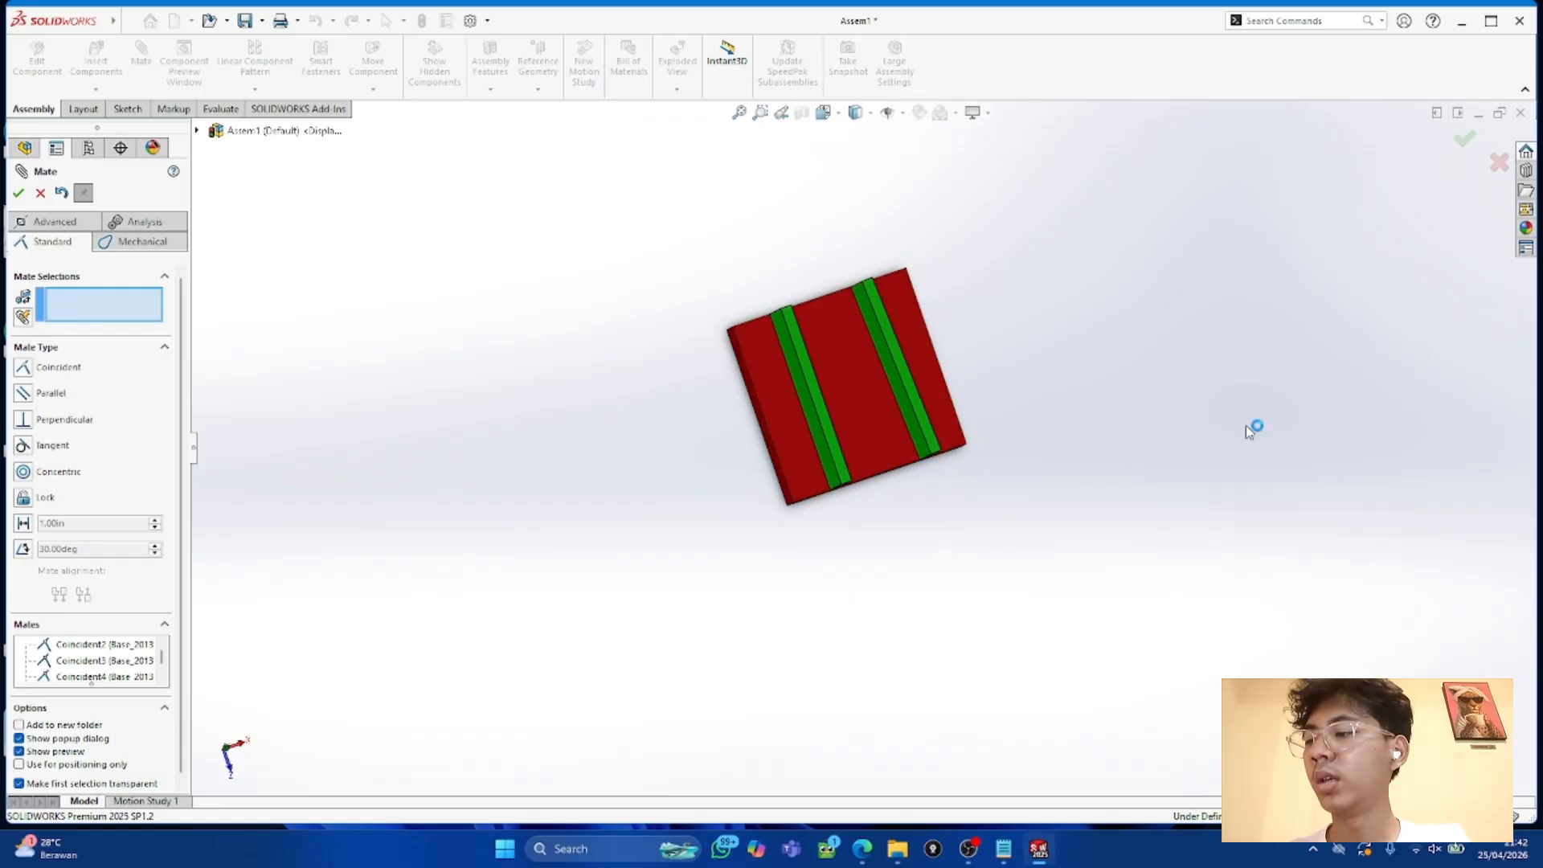
{"action": "middle_click_drag", "start_coordinate": [1243, 403], "coordinate": [1222, 476]}
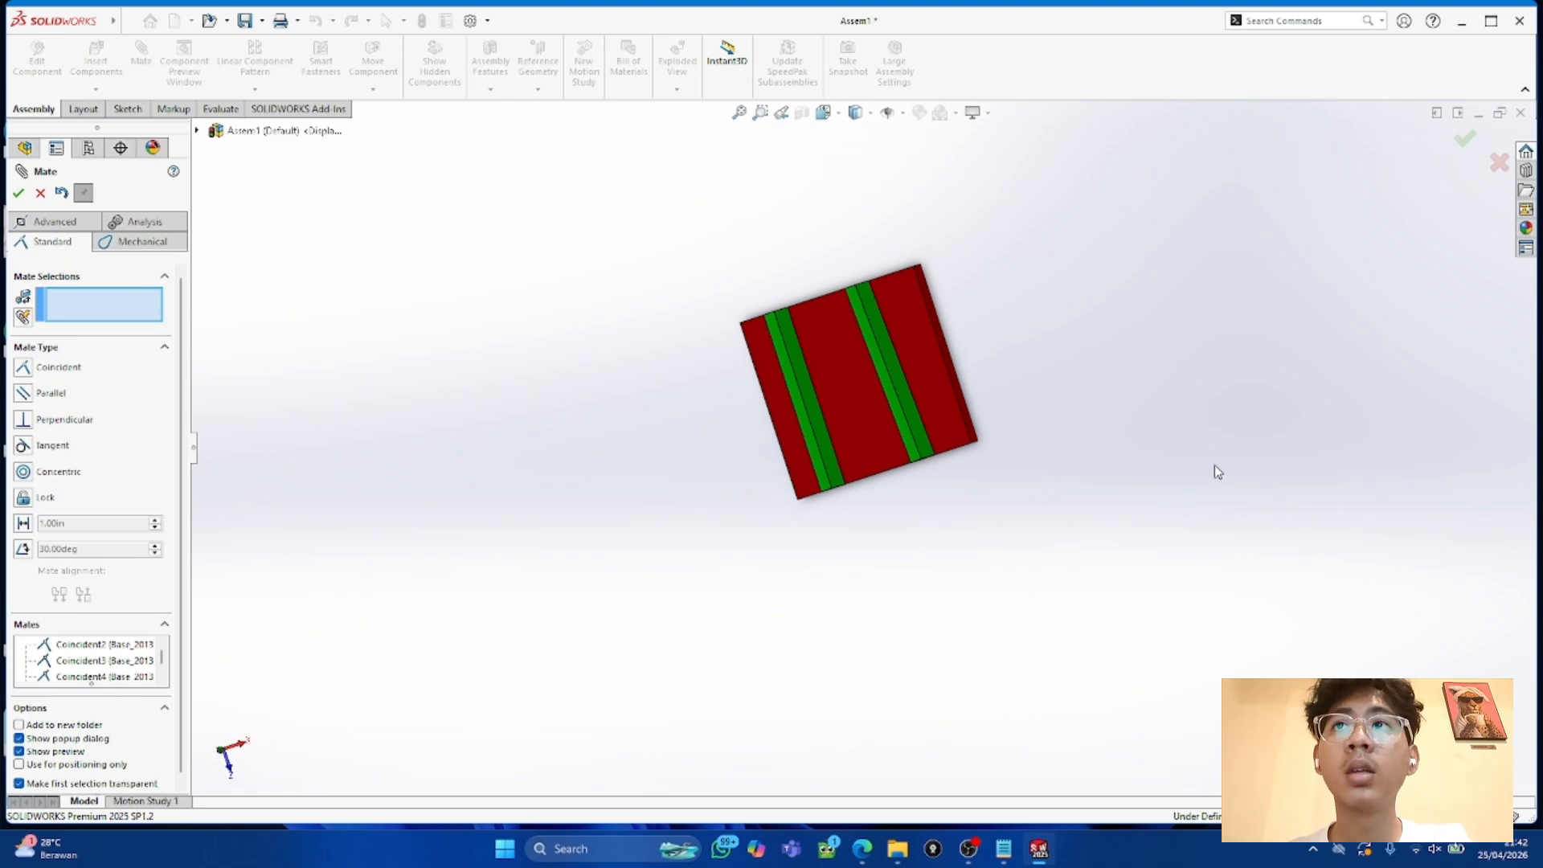
Step: Add a 15 mm distance mate between the facing sides of the two wings and finish mating
{"action": "middle_click_drag", "start_coordinate": [1057, 447], "coordinate": [872, 407]}
{"action": "left_click", "coordinate": [913, 392]}
{"action": "left_click", "coordinate": [821, 428]}
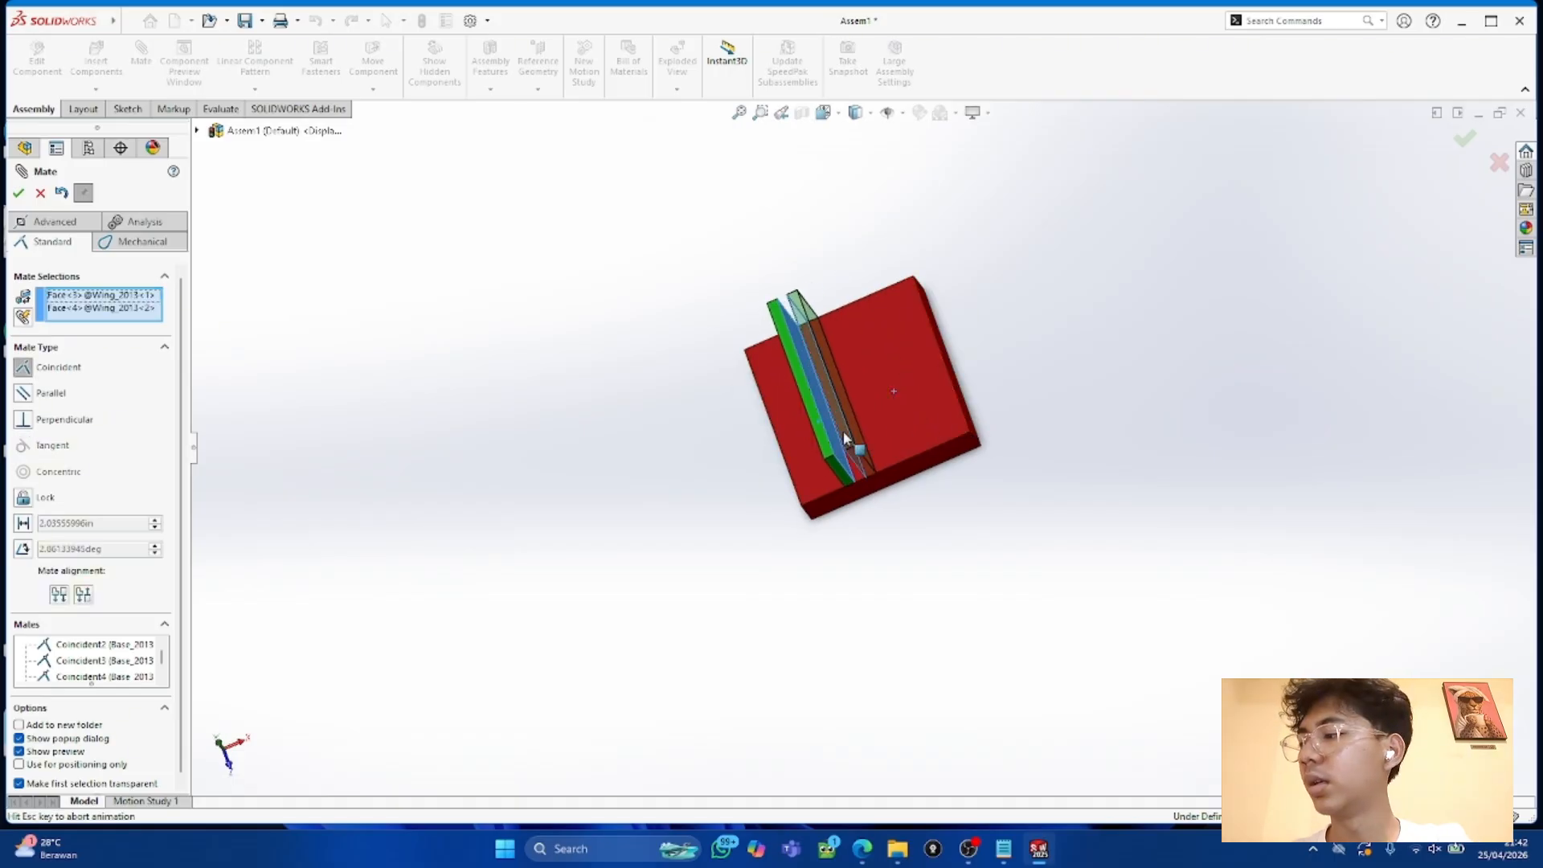
{"action": "left_click", "coordinate": [21, 525]}
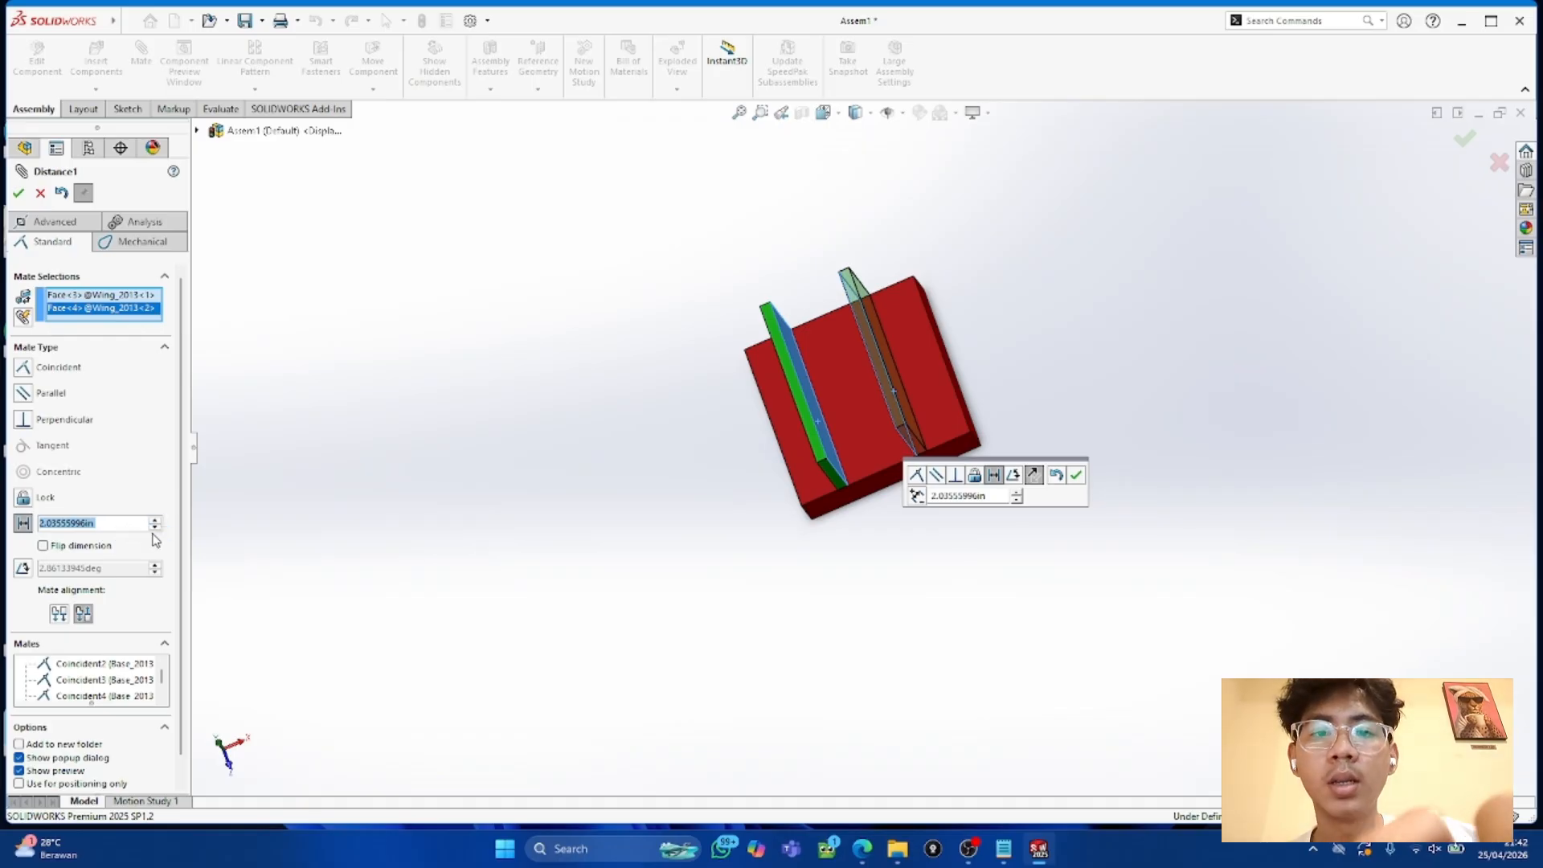
{"action": "type", "text": "15mm"}
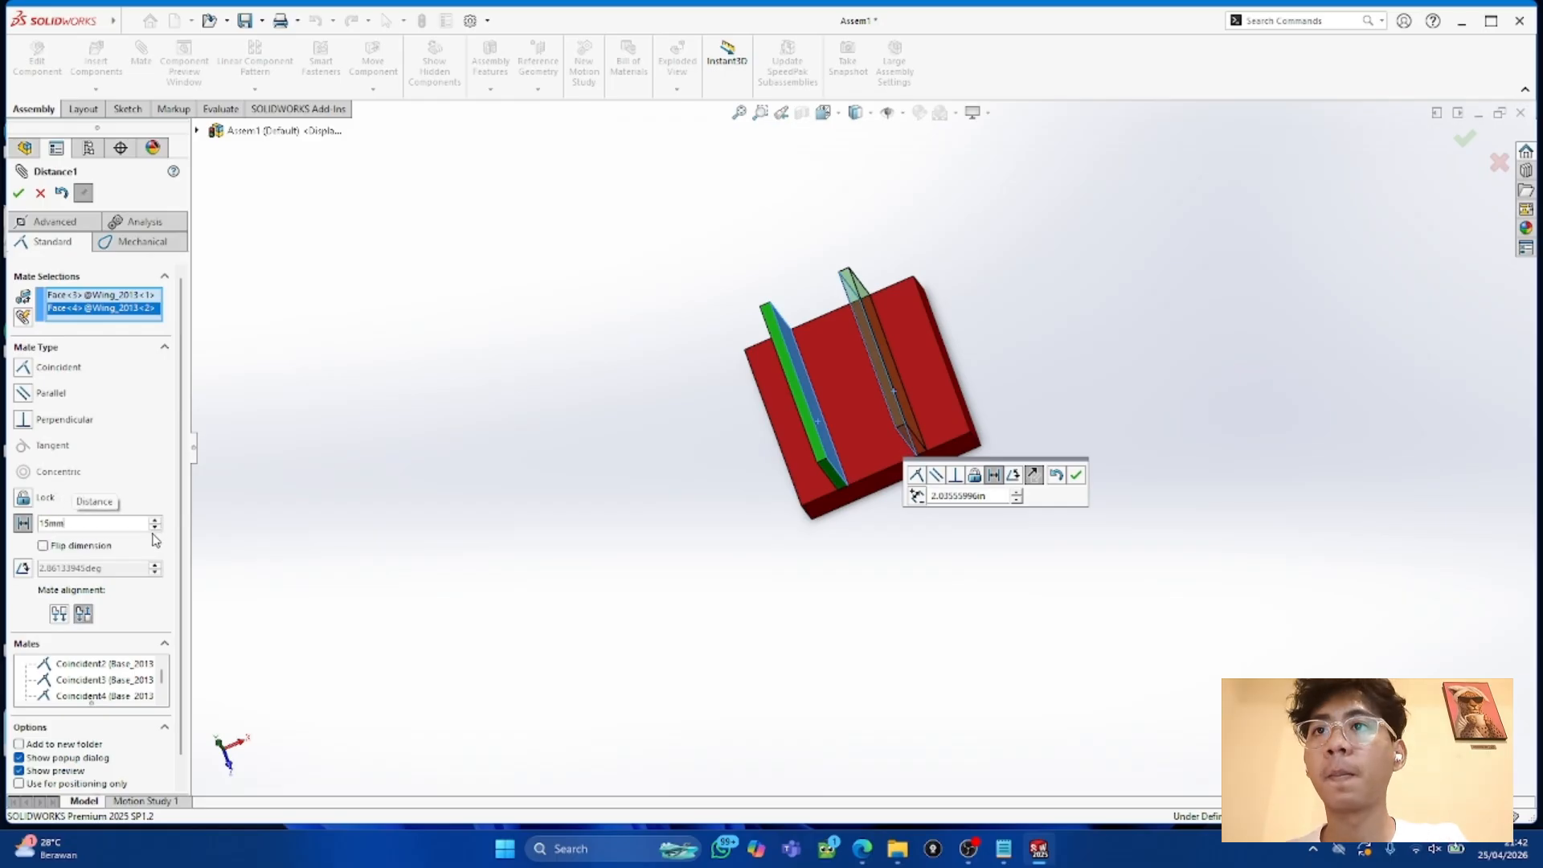
{"action": "key", "text": "Return"}
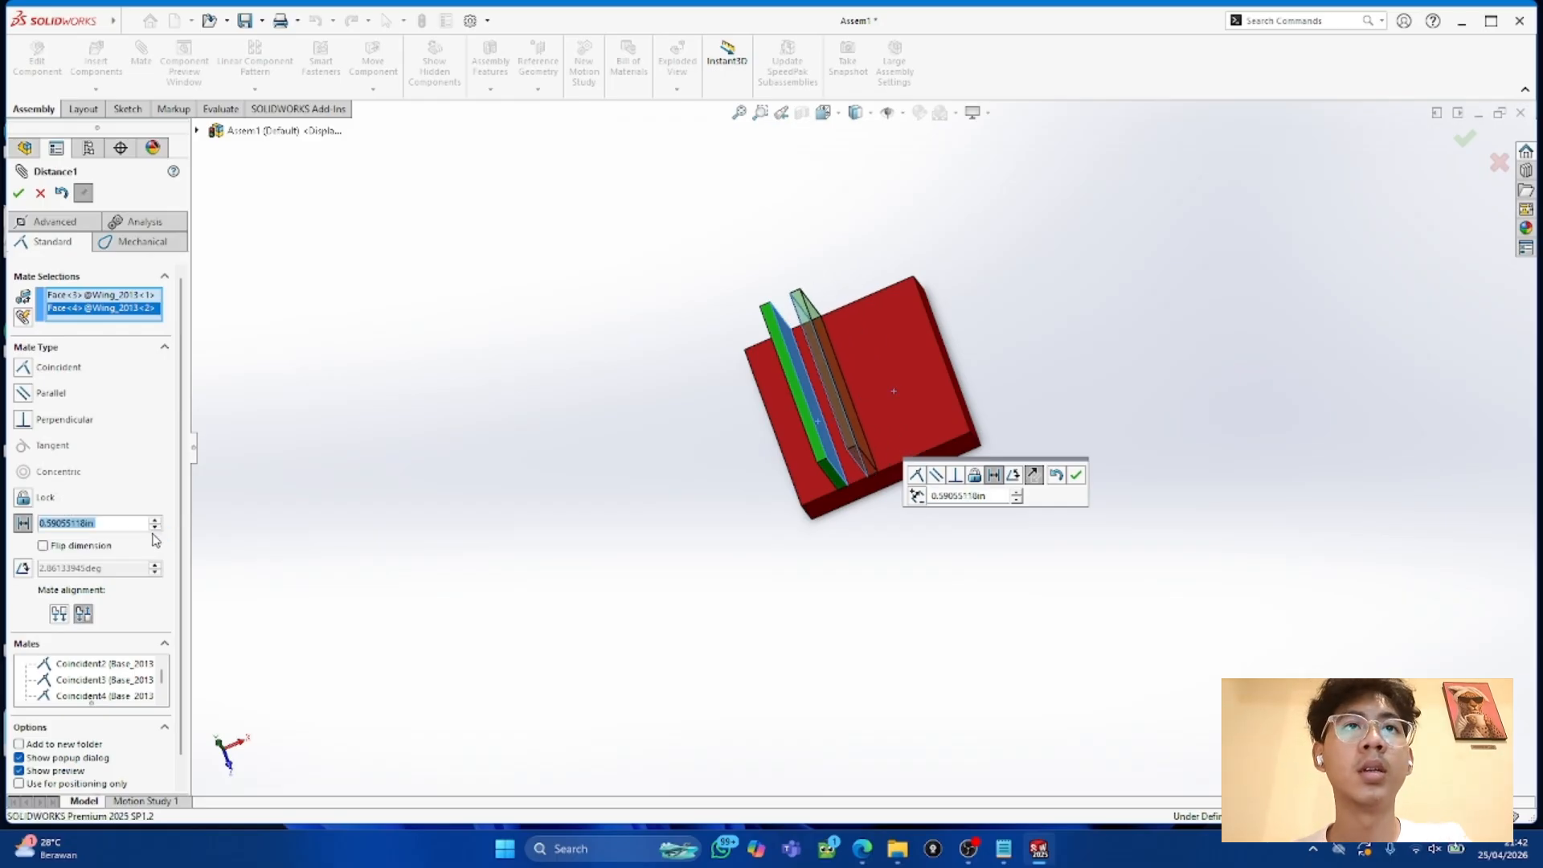
{"action": "middle_click_drag", "start_coordinate": [600, 537], "coordinate": [968, 678]}
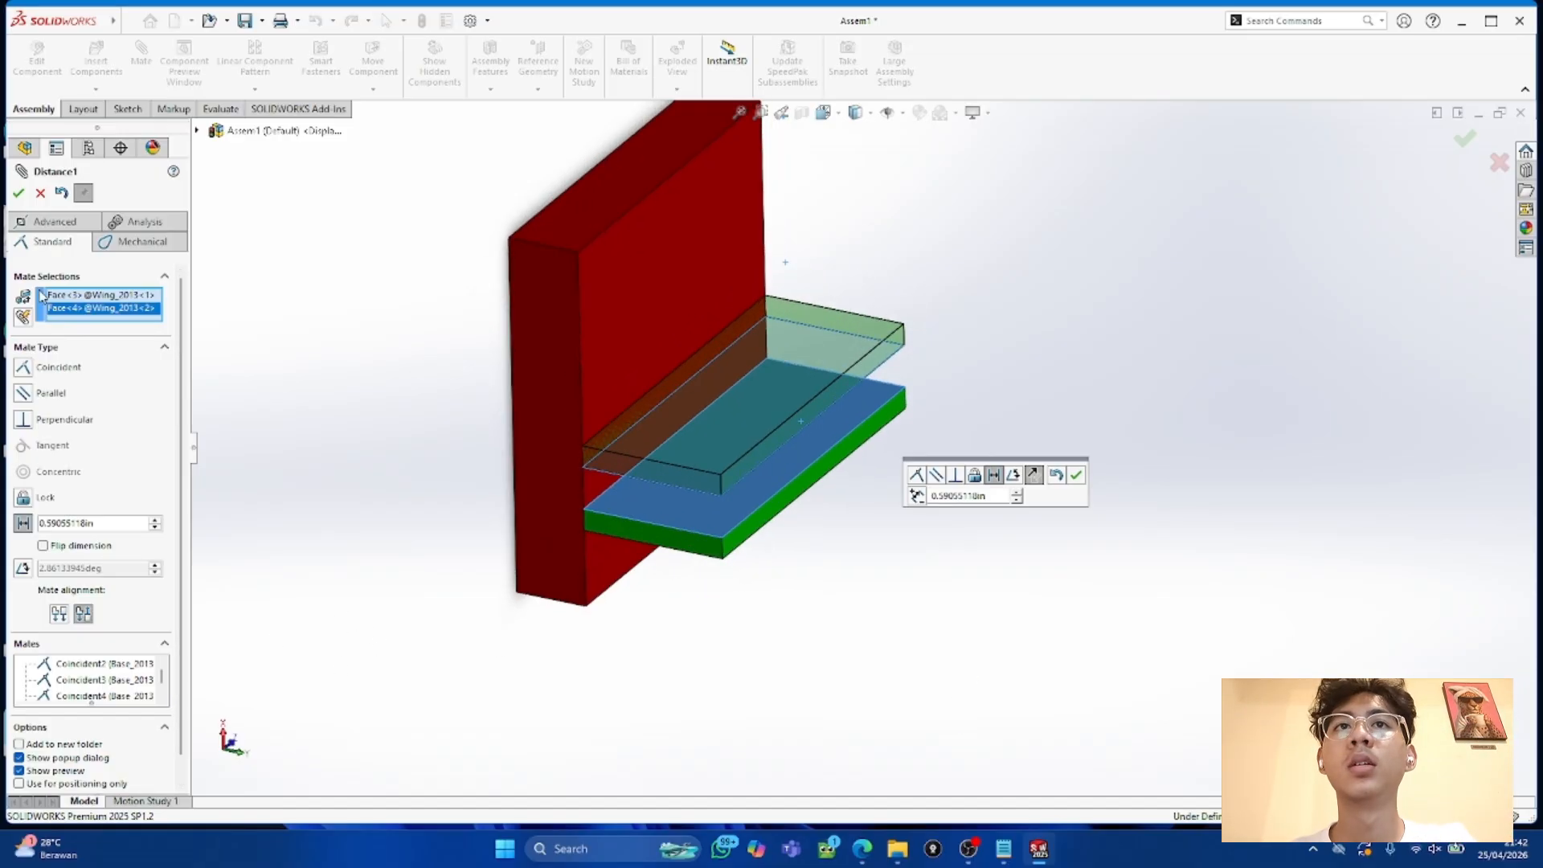
{"action": "left_click", "coordinate": [17, 194]}
{"action": "middle_click_drag", "start_coordinate": [805, 560], "coordinate": [518, 448]}
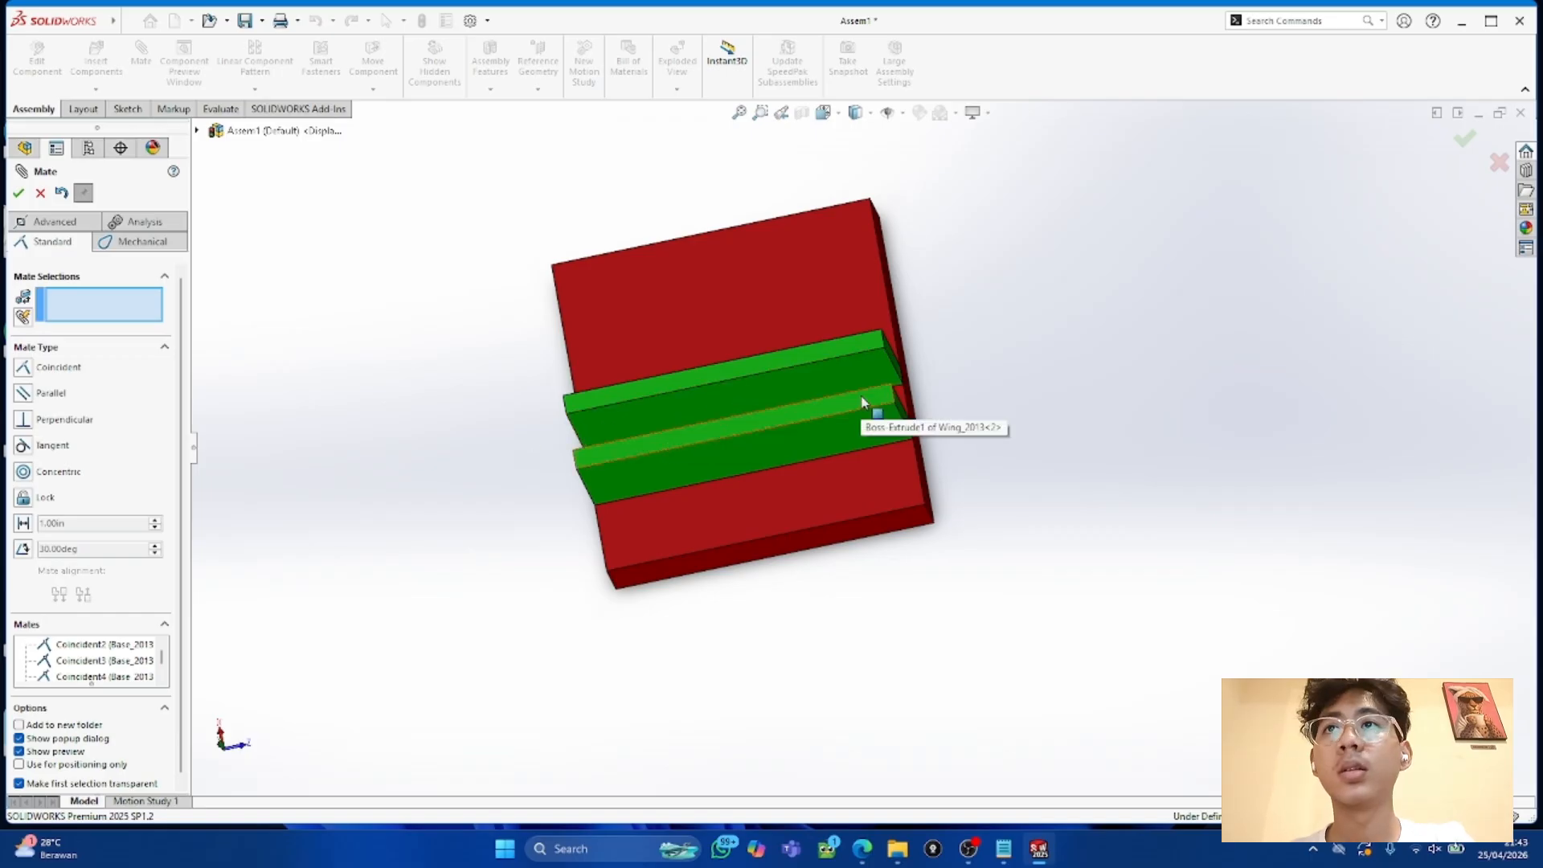
{"action": "middle_click_drag", "start_coordinate": [771, 507], "coordinate": [103, 271]}
{"action": "left_click", "coordinate": [17, 194]}
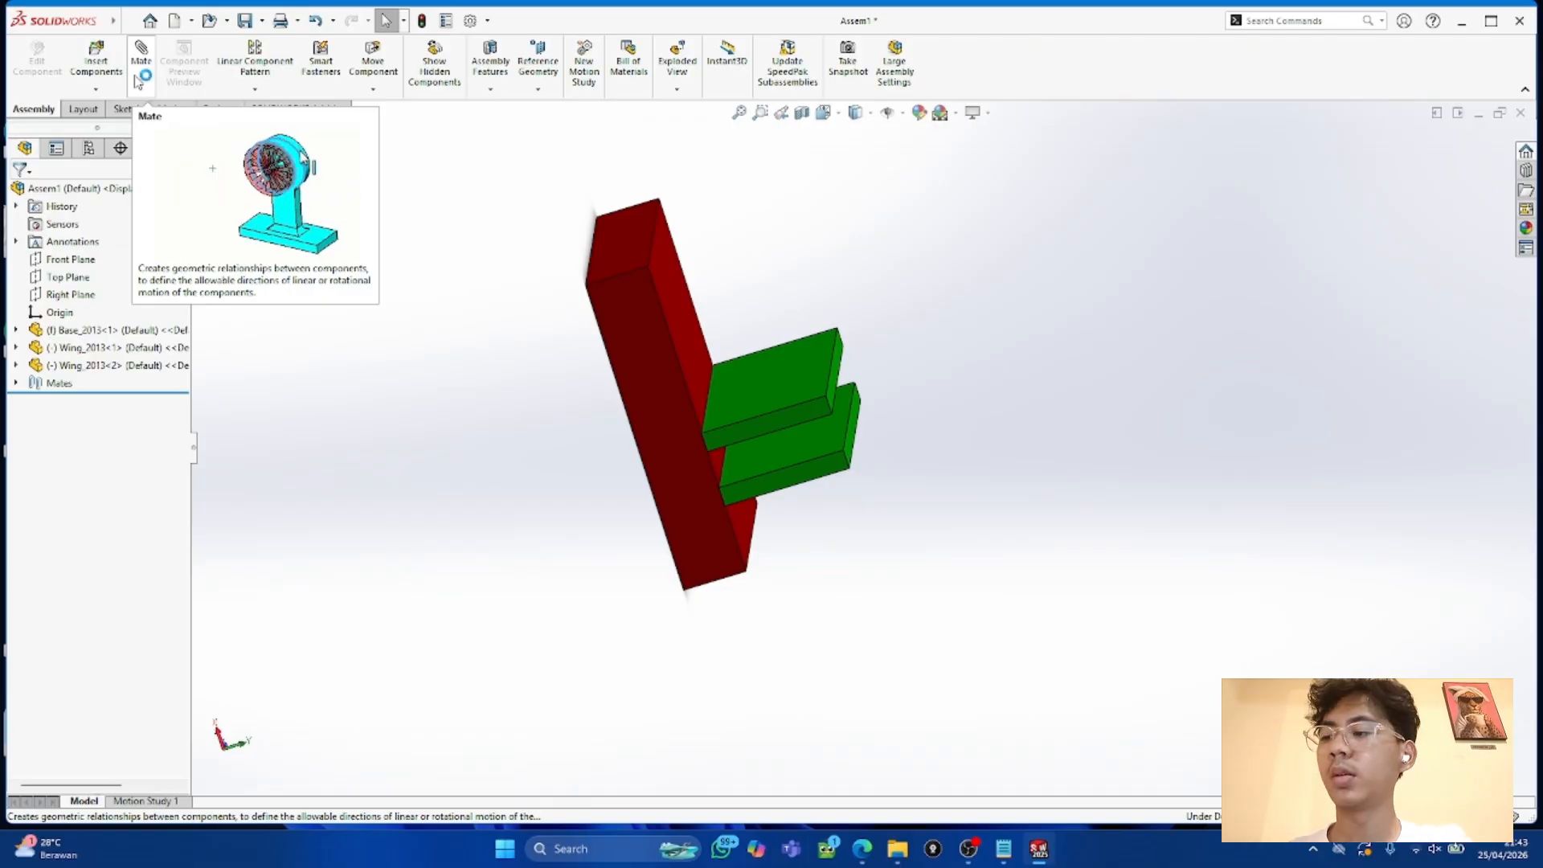
Step: Try to add a 50-degree angle mate between the second wing's broad side face and the base's top face
{"action": "middle_click_drag", "start_coordinate": [750, 251], "coordinate": [706, 287]}
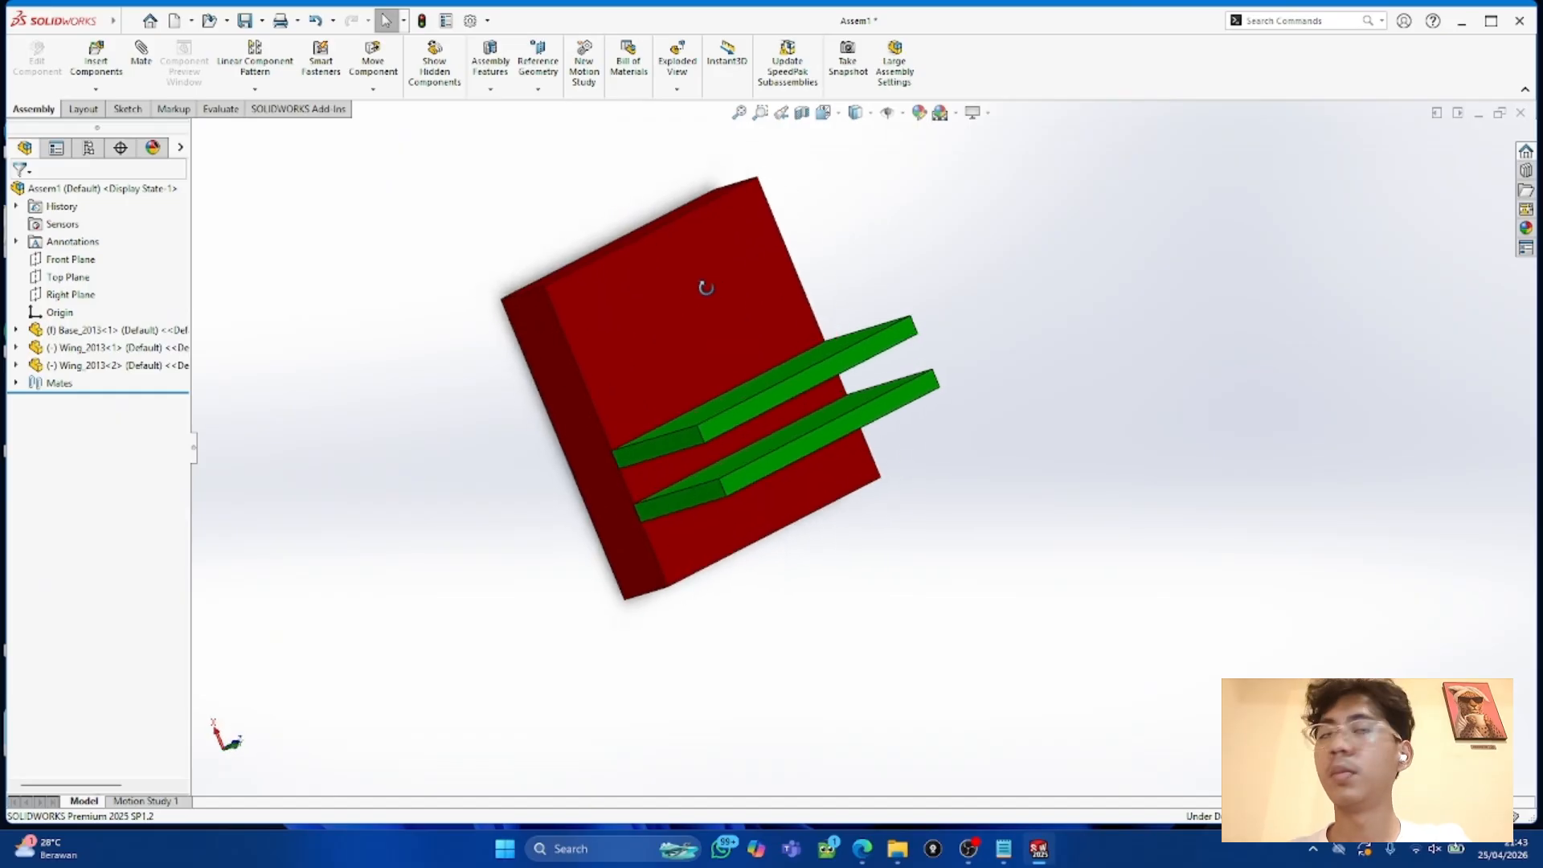
{"action": "left_click", "coordinate": [140, 74]}
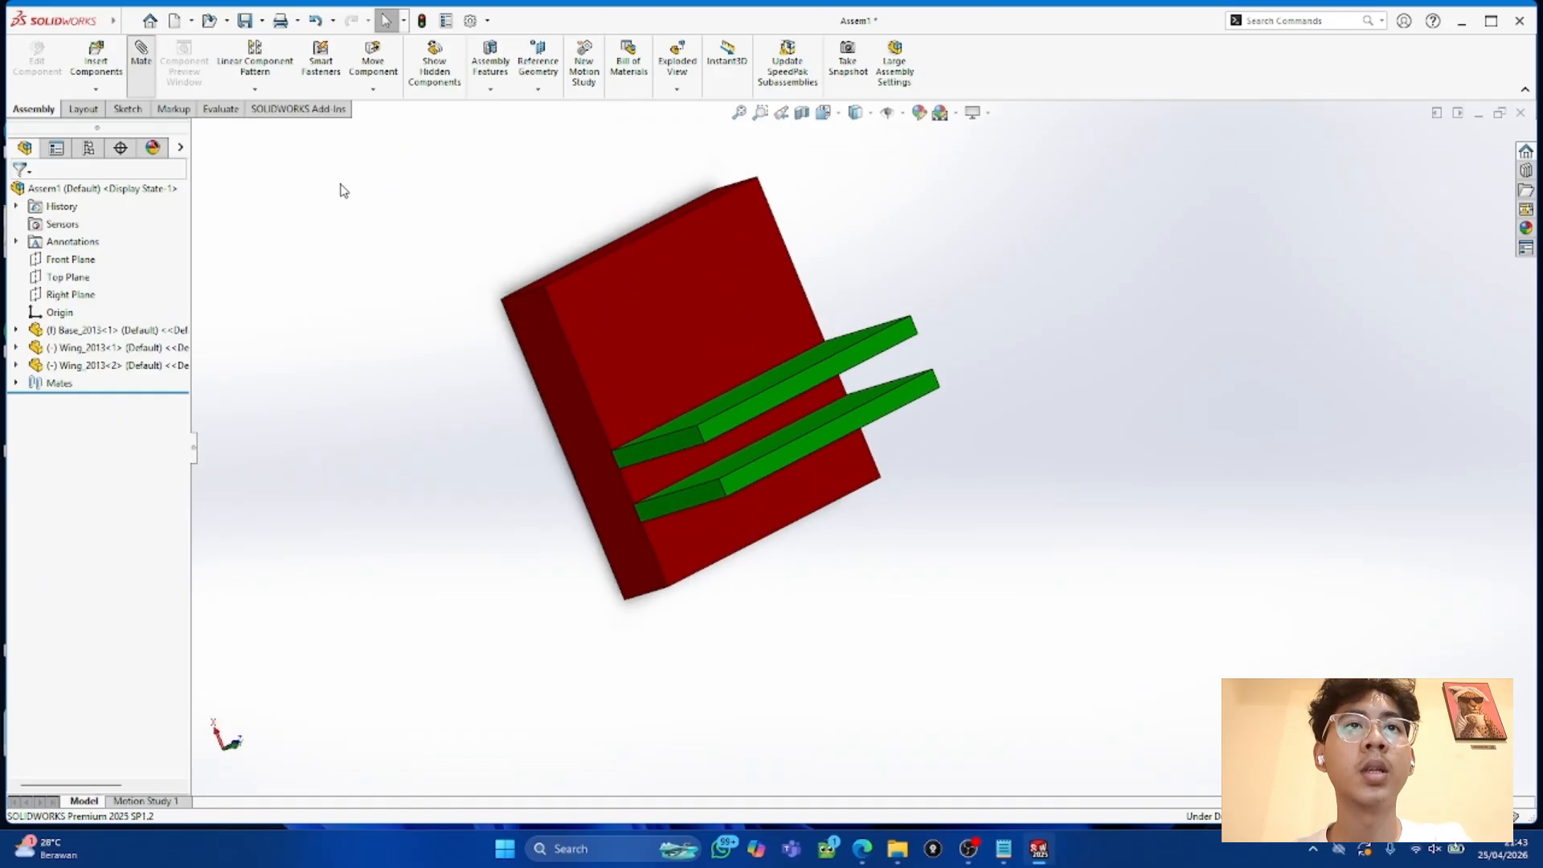
{"action": "middle_click_drag", "start_coordinate": [824, 420], "coordinate": [819, 401]}
{"action": "left_click", "coordinate": [827, 420]}
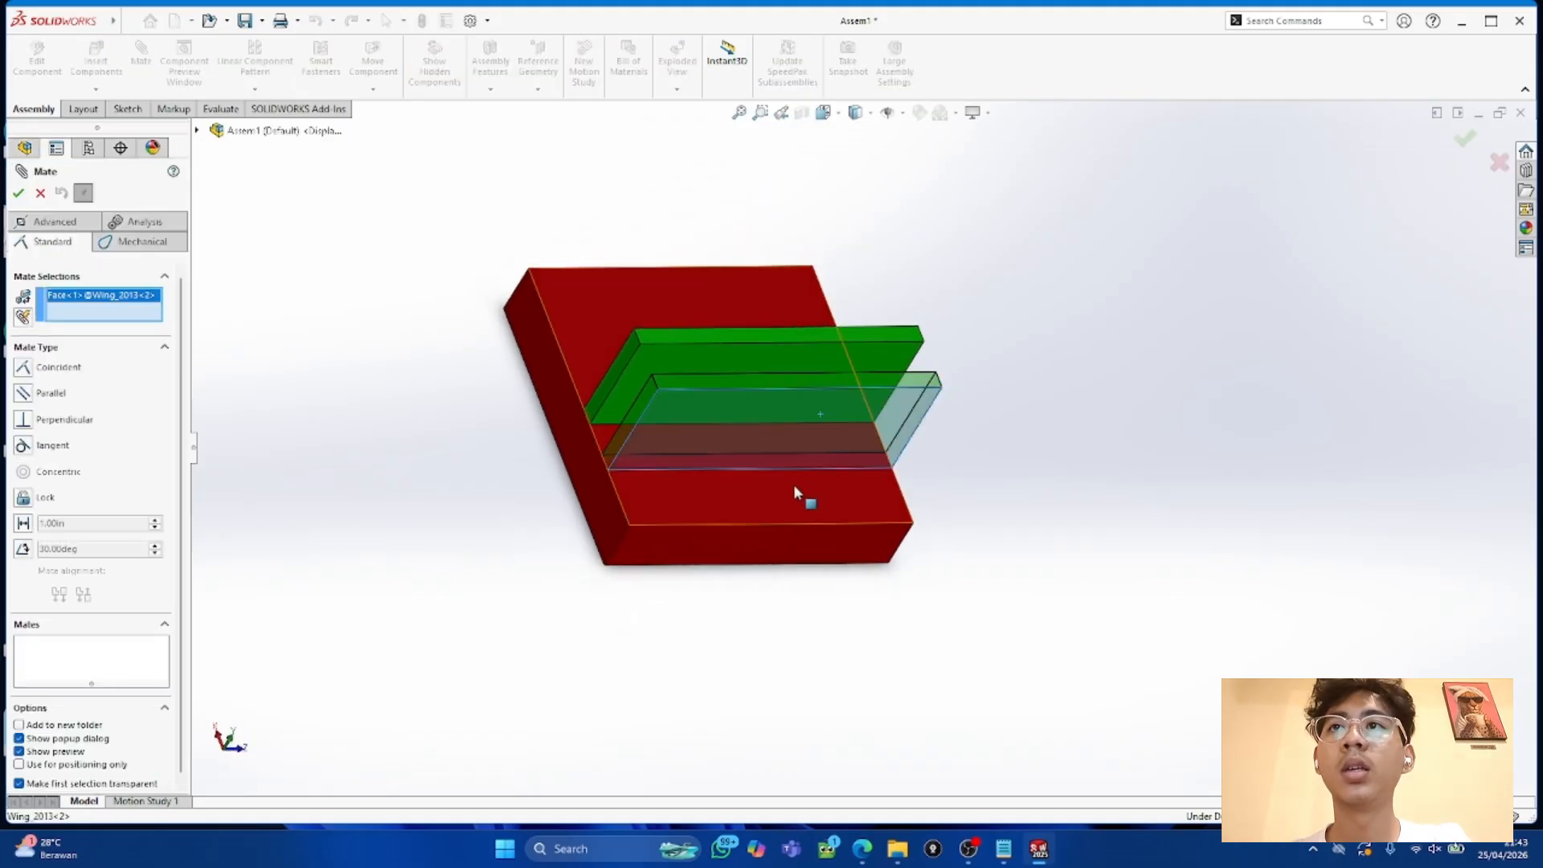
{"action": "left_click", "coordinate": [789, 504]}
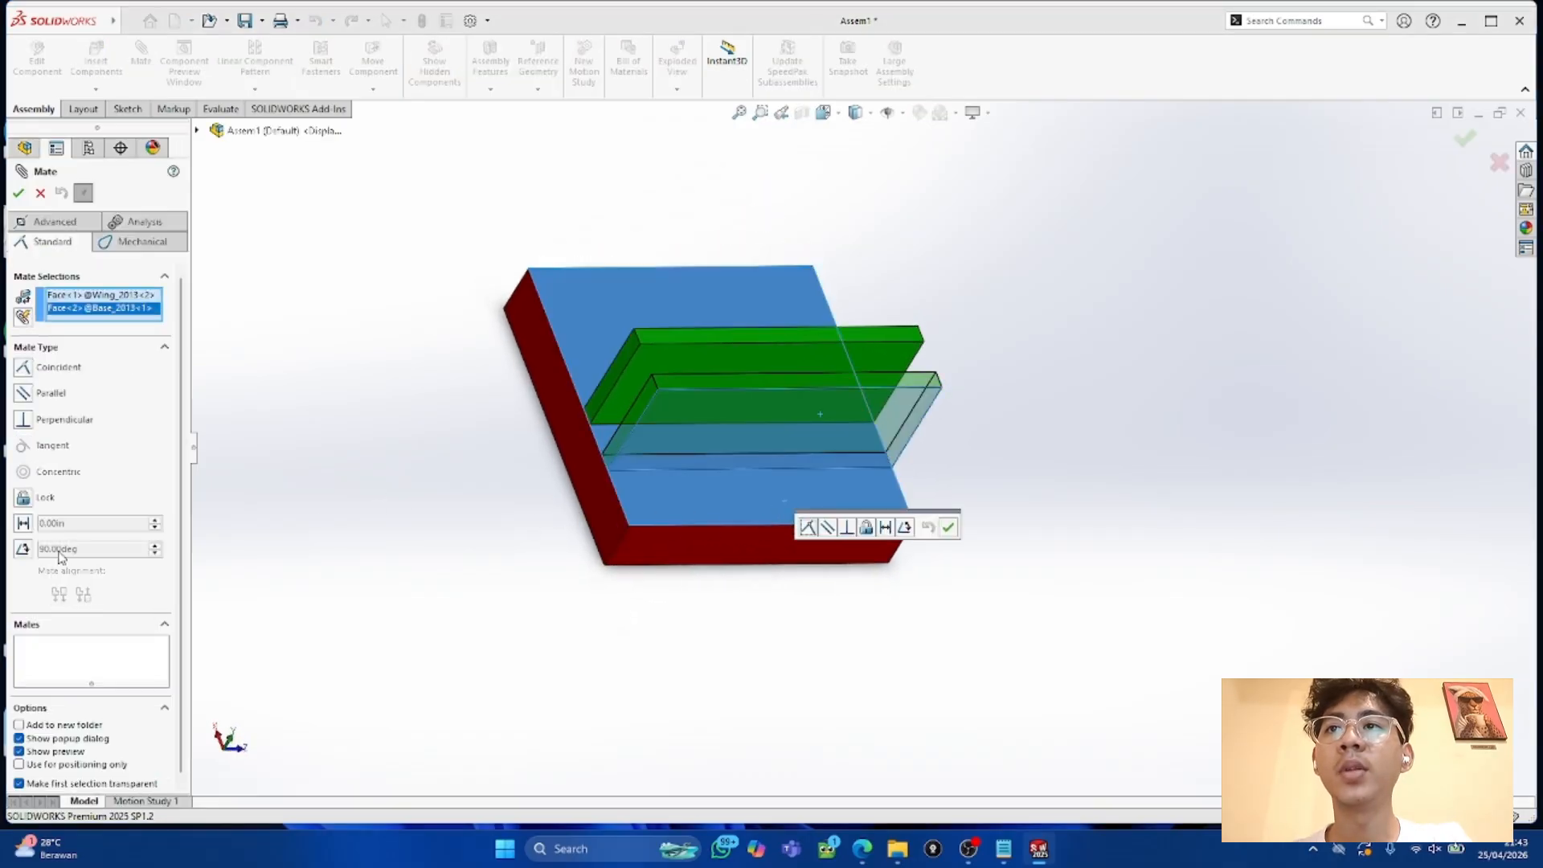
{"action": "left_click", "coordinate": [24, 549]}
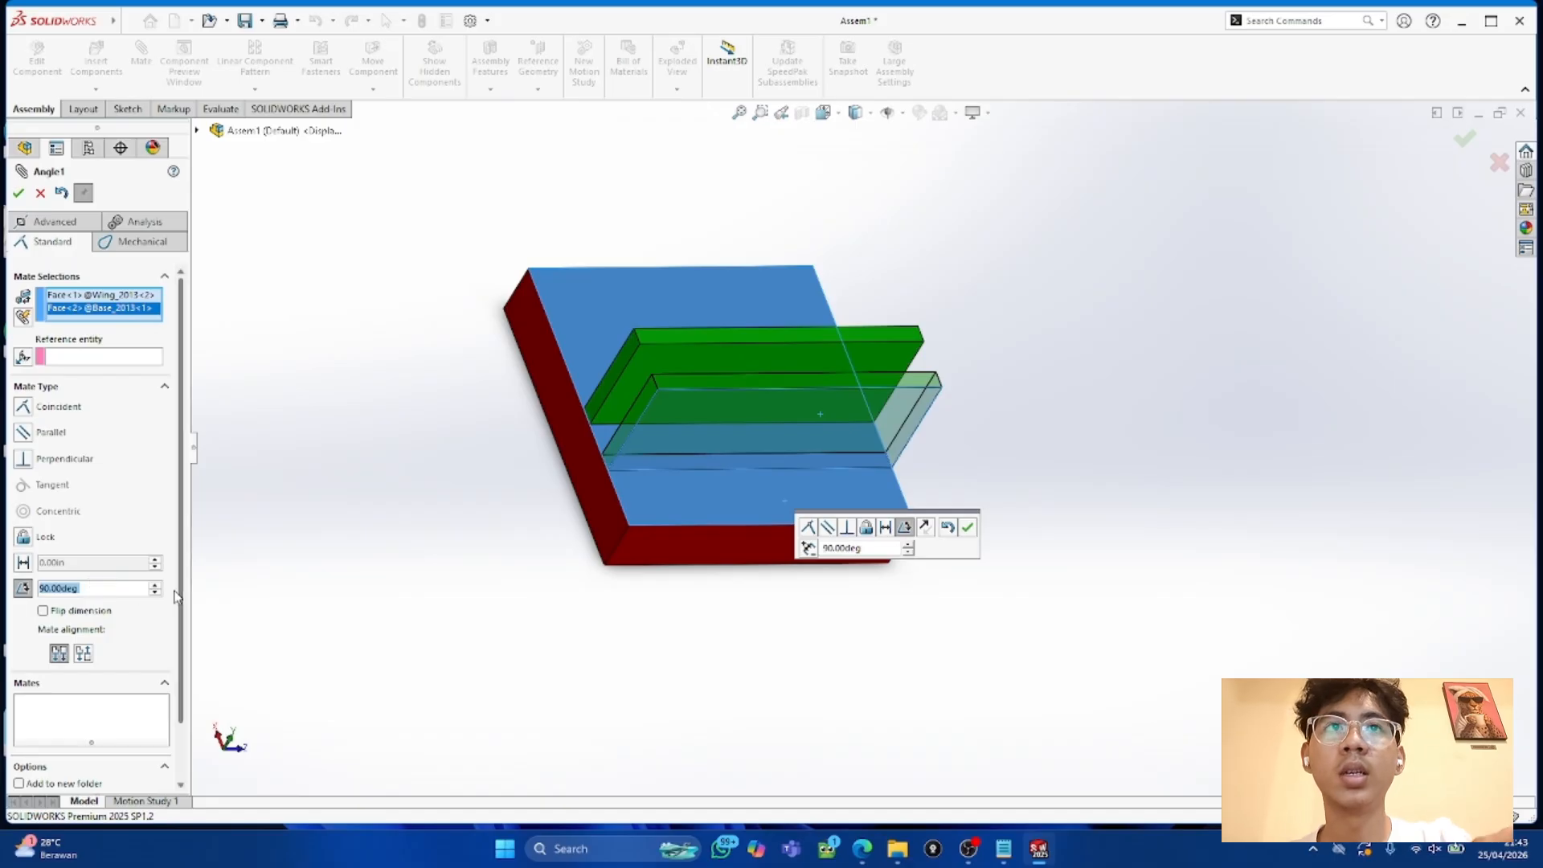
{"action": "type", "text": "50"}
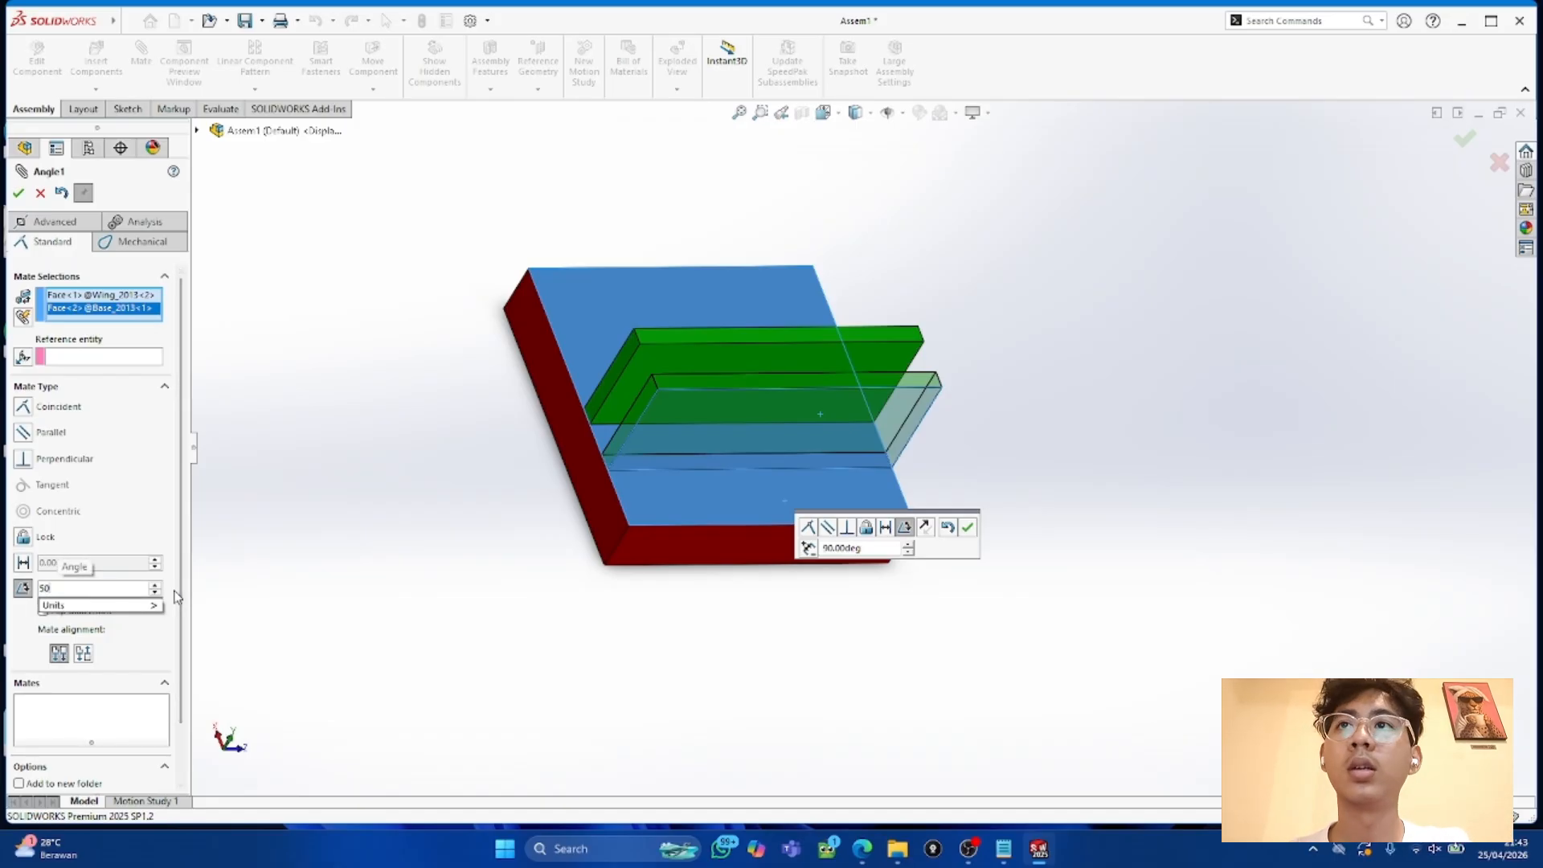
{"action": "key", "text": "Return"}
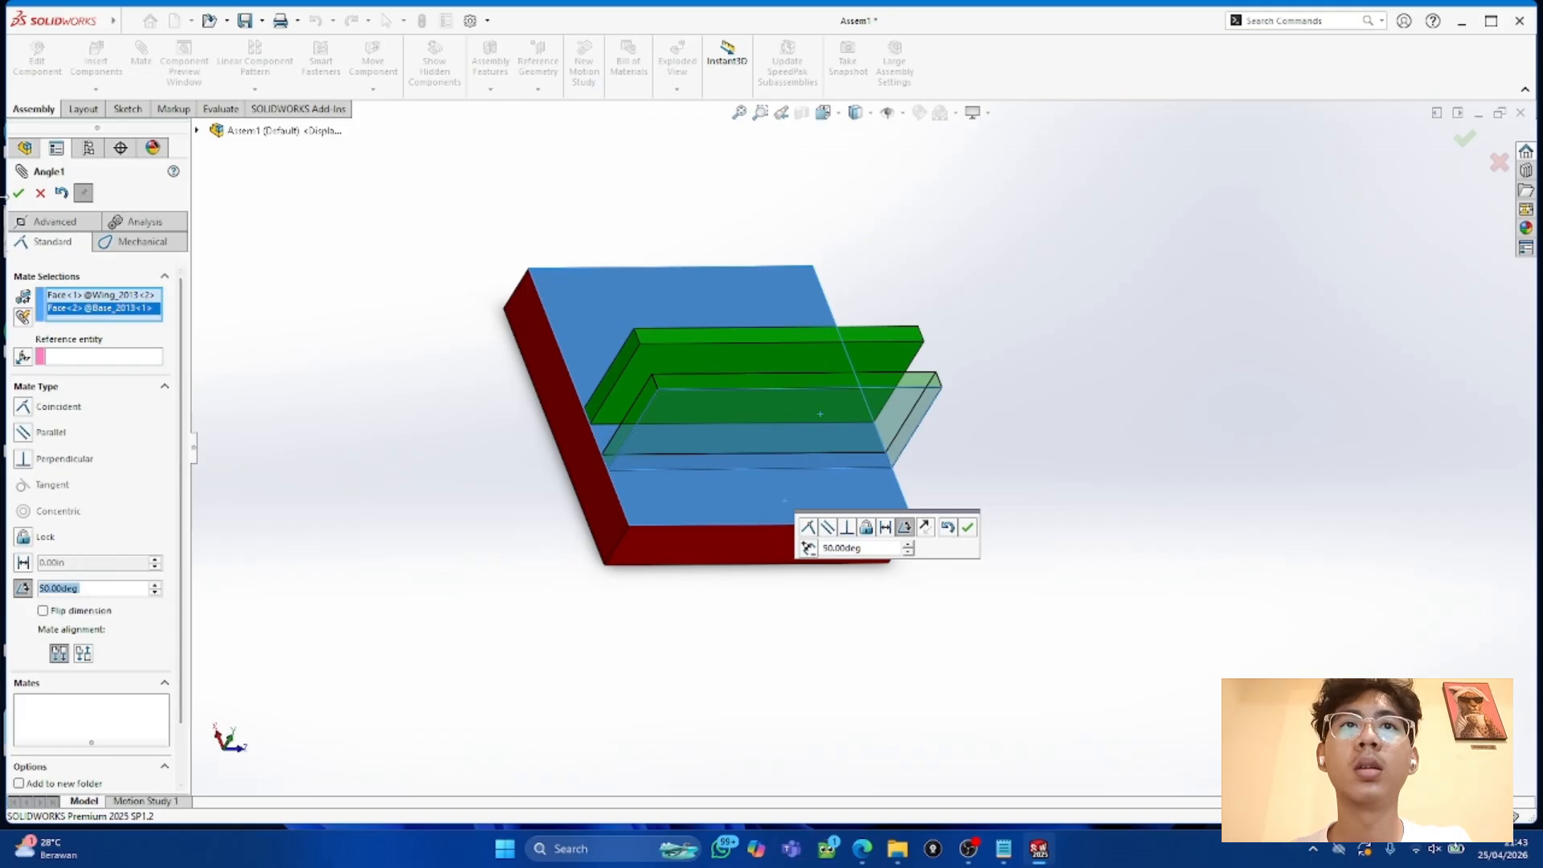
{"action": "left_click", "coordinate": [14, 193]}
{"action": "left_click", "coordinate": [909, 278]}
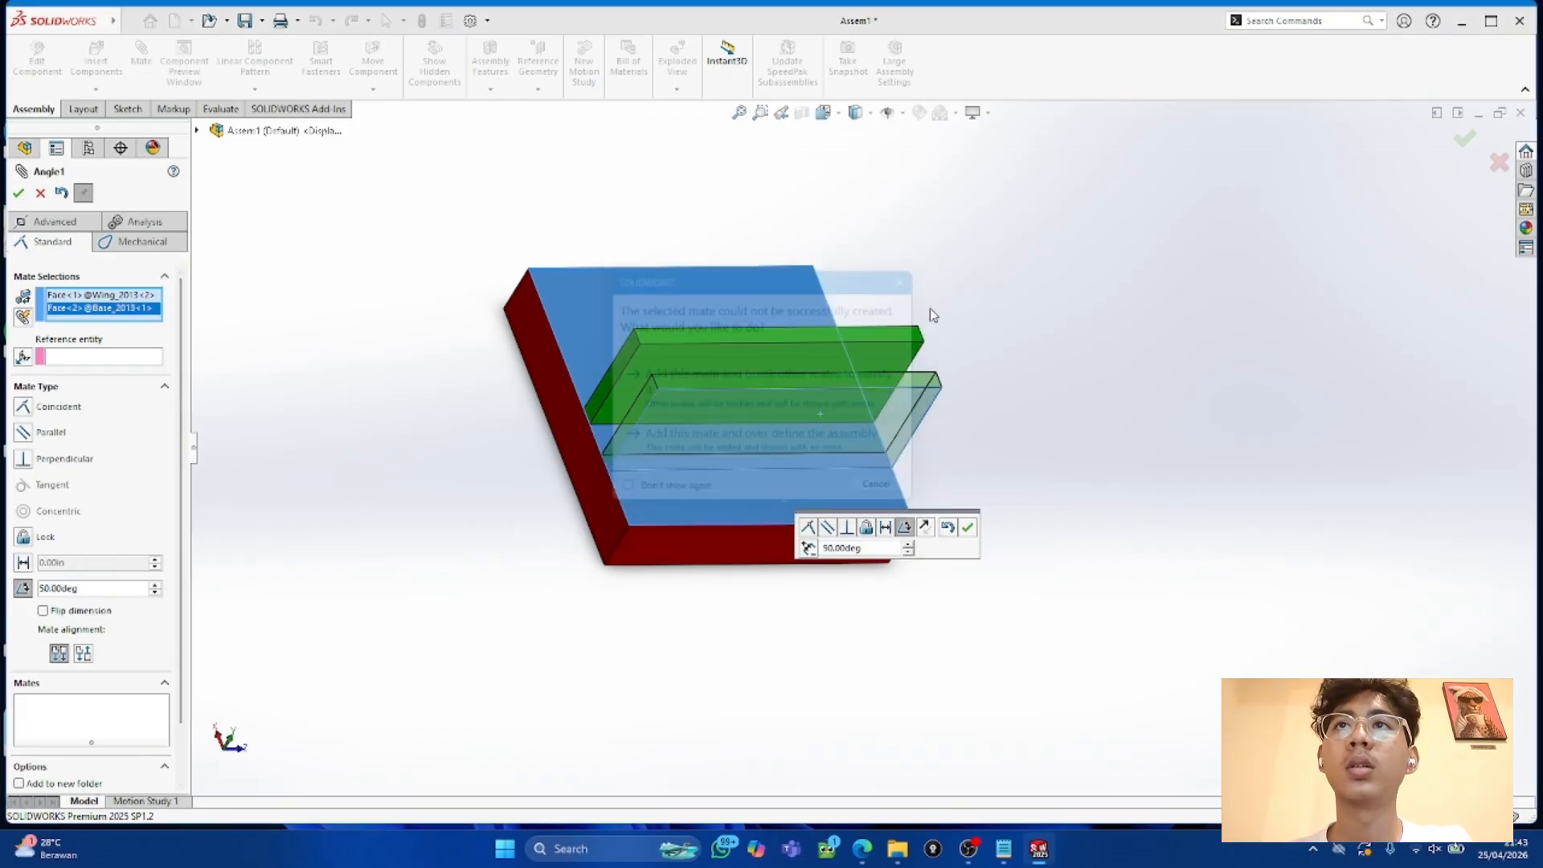
{"action": "left_click", "coordinate": [40, 194]}
Step: Slide the wings past the base's rear end and try a 30-degree angle mate between the two wings' broad faces
{"action": "left_click_drag", "start_coordinate": [718, 421], "coordinate": [590, 210]}
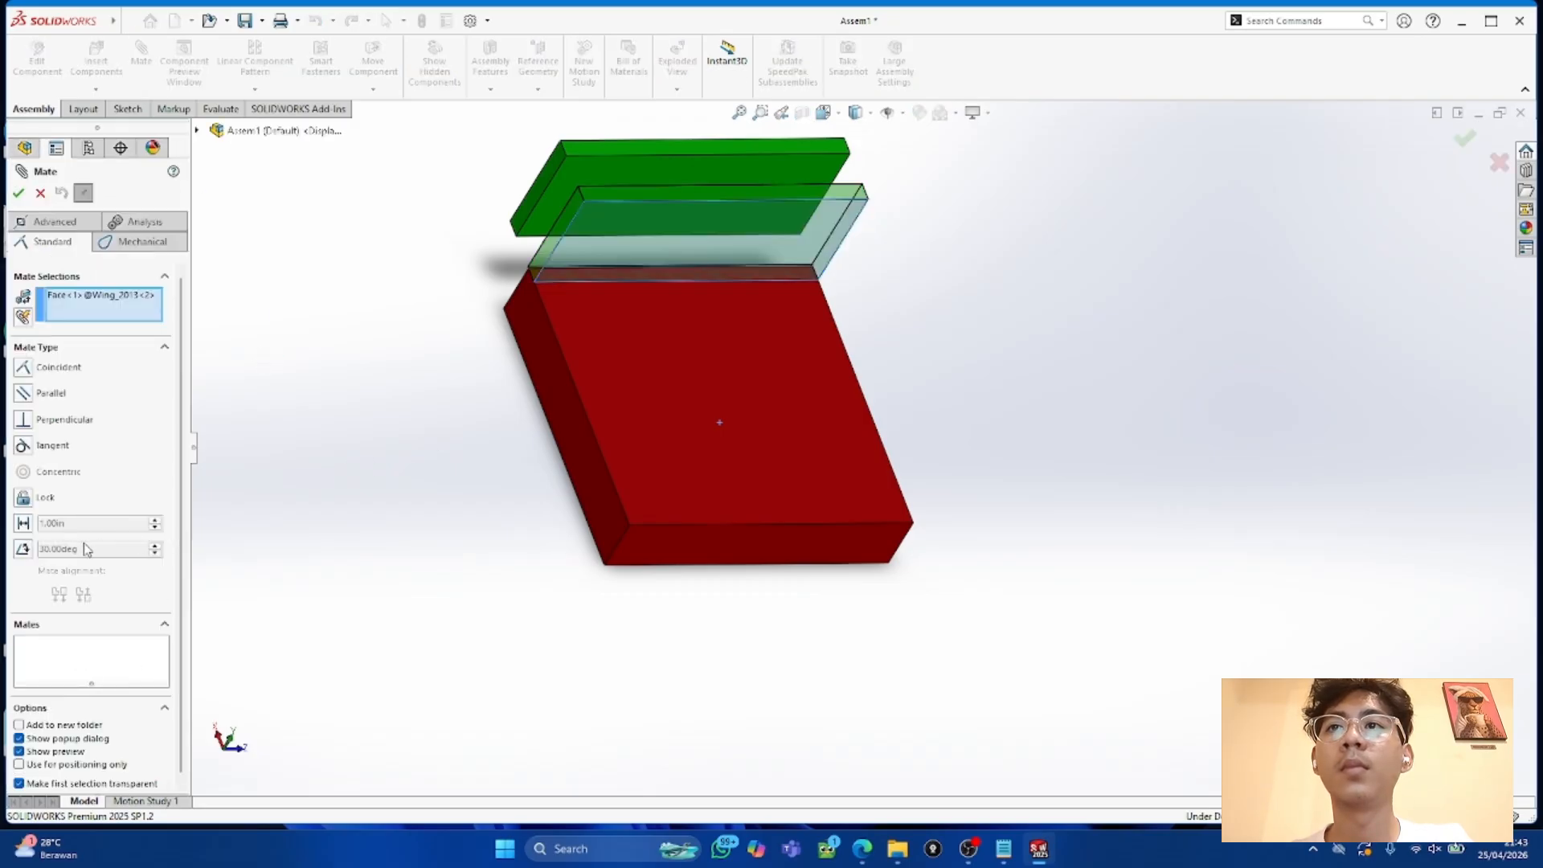
{"action": "left_click", "coordinate": [32, 553]}
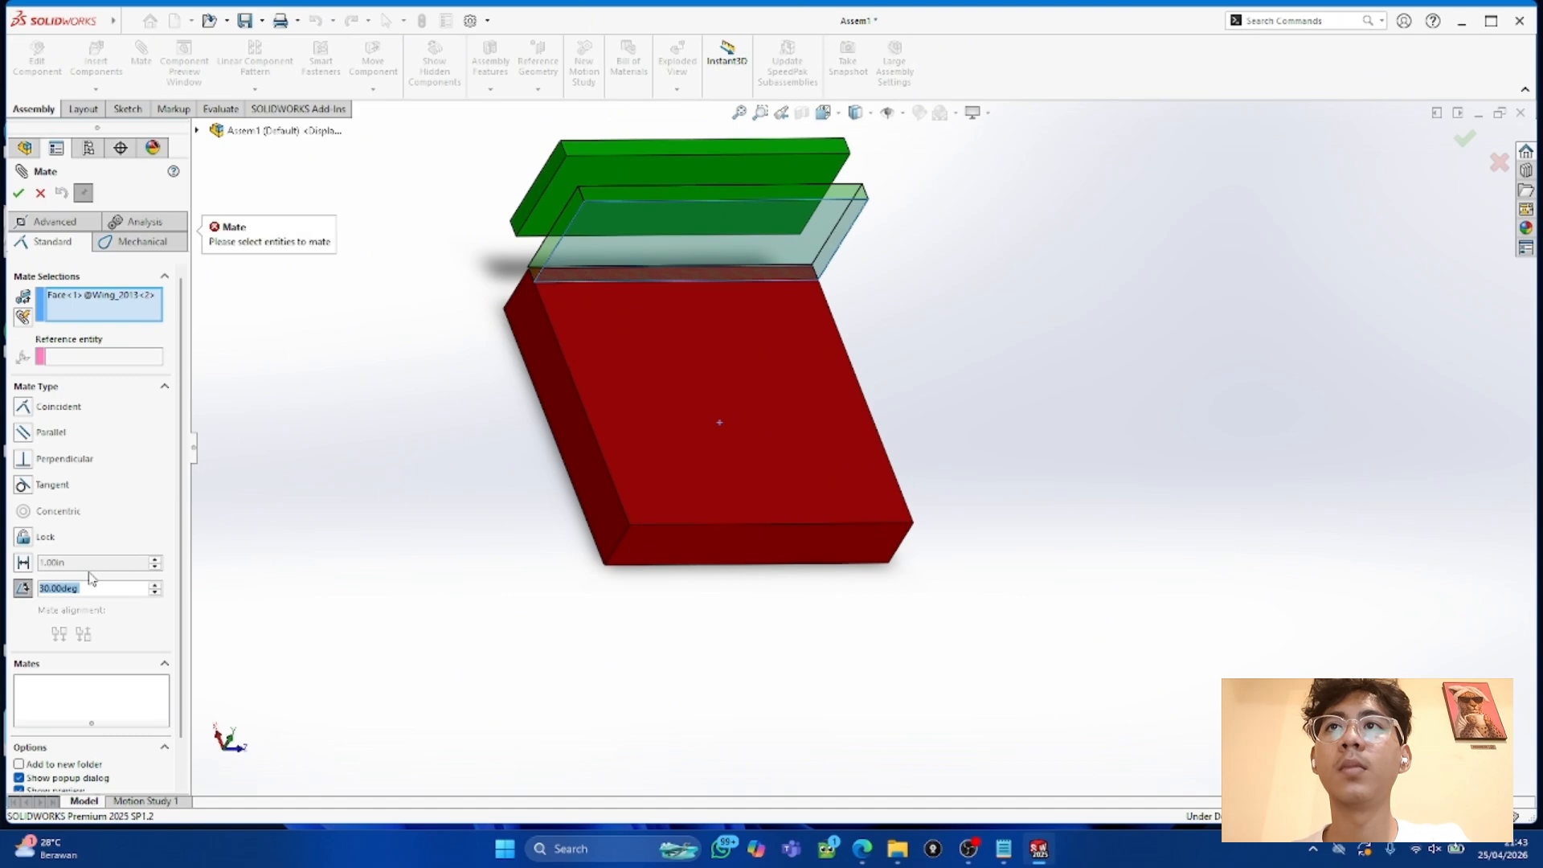
{"action": "left_click", "coordinate": [623, 231]}
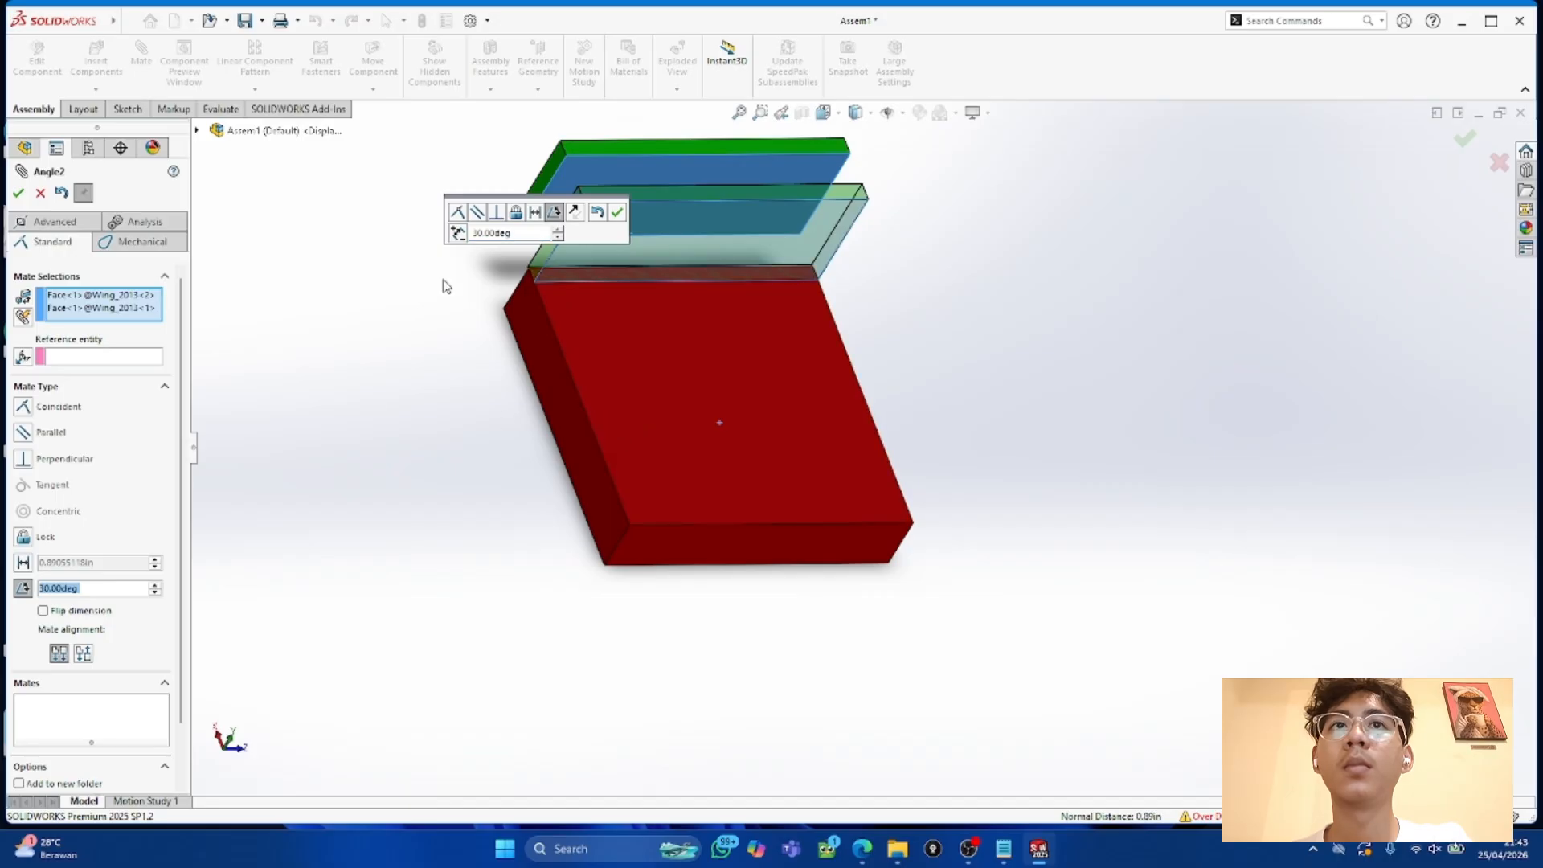
{"action": "left_click", "coordinate": [18, 193]}
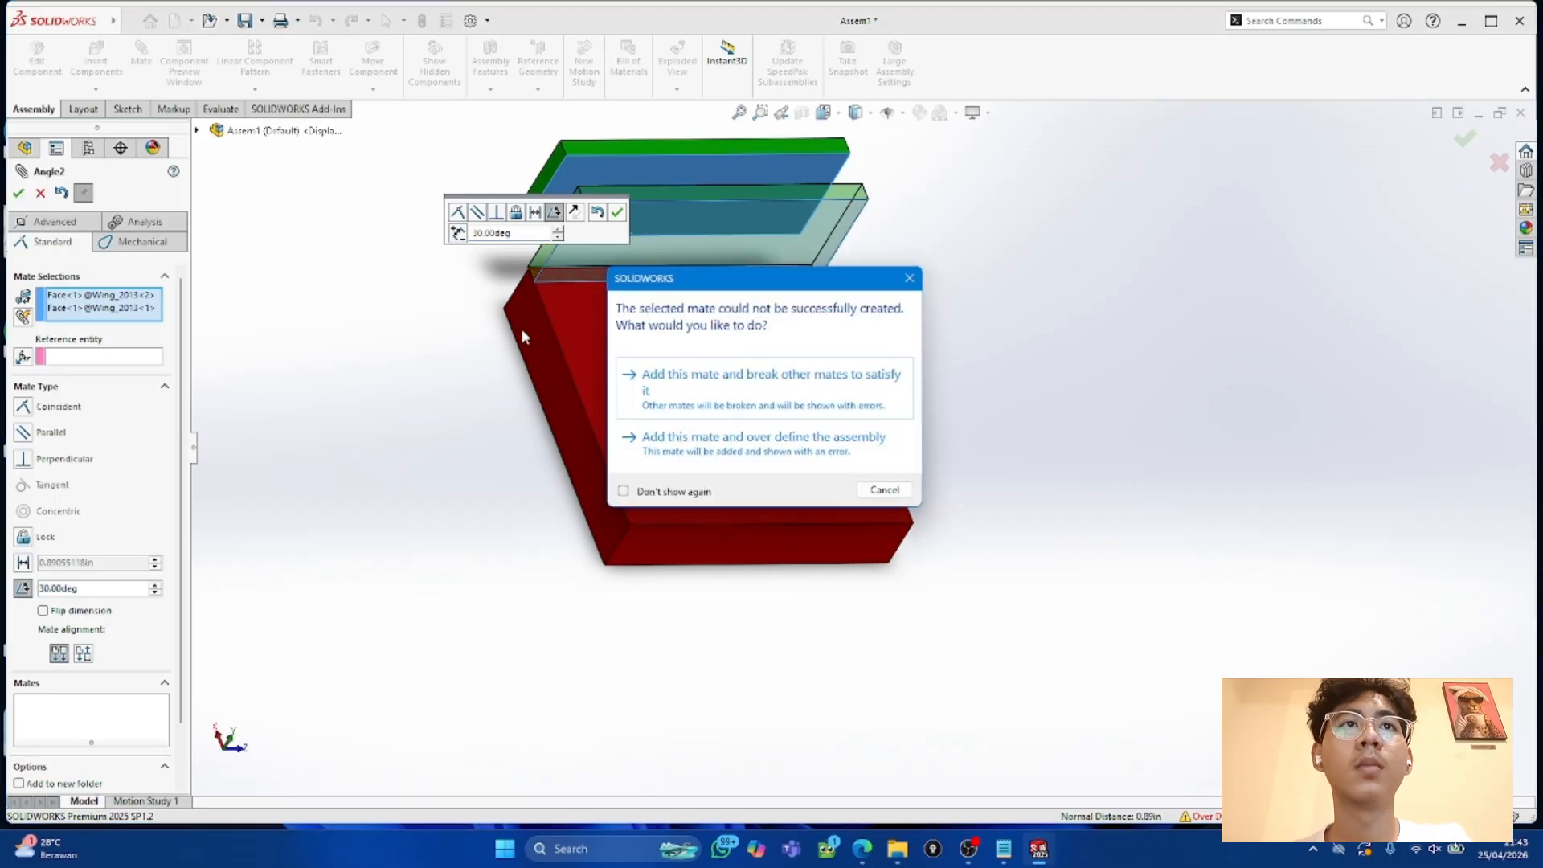
{"action": "left_click", "coordinate": [908, 278]}
{"action": "left_click", "coordinate": [41, 194]}
Step: Slide the wings back onto the base and undo the assembly's operations until all components and mates are removed
{"action": "left_click_drag", "start_coordinate": [615, 214], "coordinate": [690, 414]}
{"action": "key", "text": "ctrl+z"}
{"action": "key", "text": "ctrl+z"}
{"action": "key", "text": "ctrl+z"}
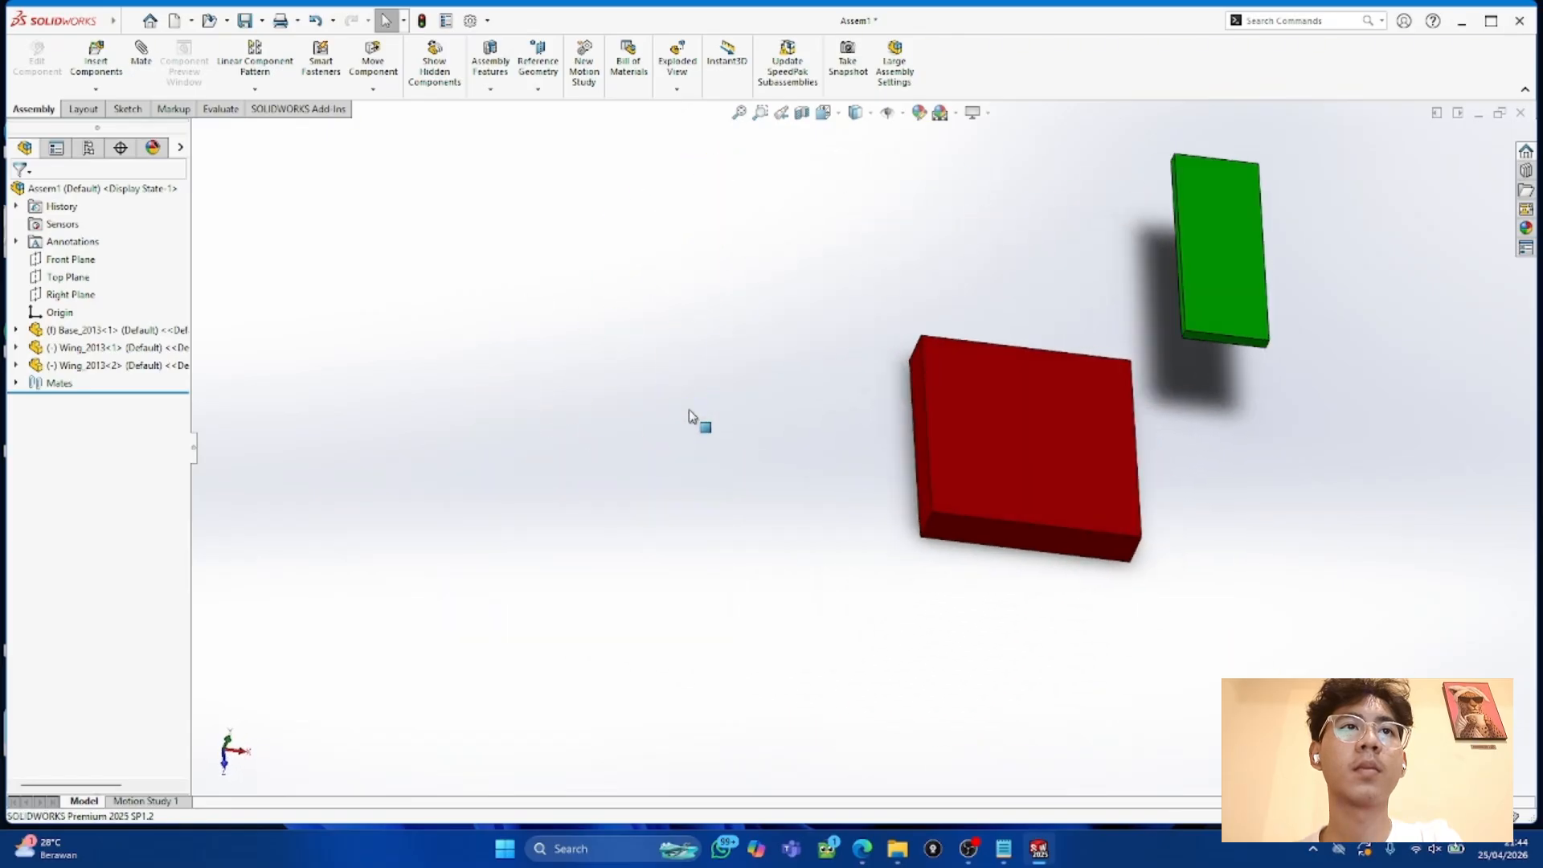
{"action": "key", "text": "ctrl+z"}
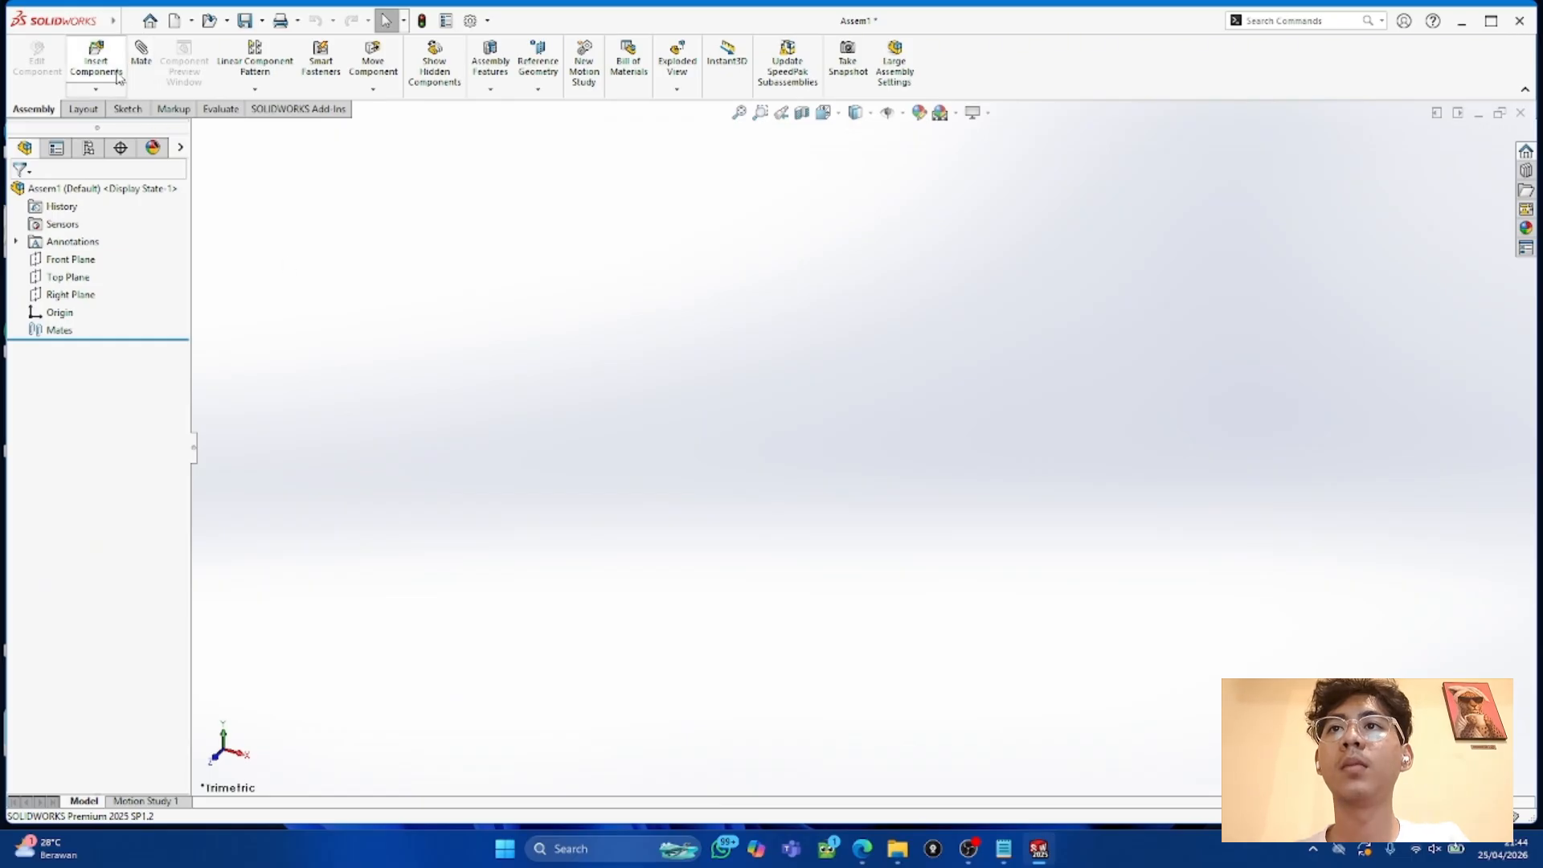
Step: Insert the open parts Base_2013 and Wing_2013 into the assembly, placing the wing beside the base
{"action": "left_click", "coordinate": [124, 86]}
{"action": "left_click", "coordinate": [681, 407]}
{"action": "left_click", "coordinate": [667, 387], "text": "shift"}
{"action": "left_click", "coordinate": [1104, 661]}
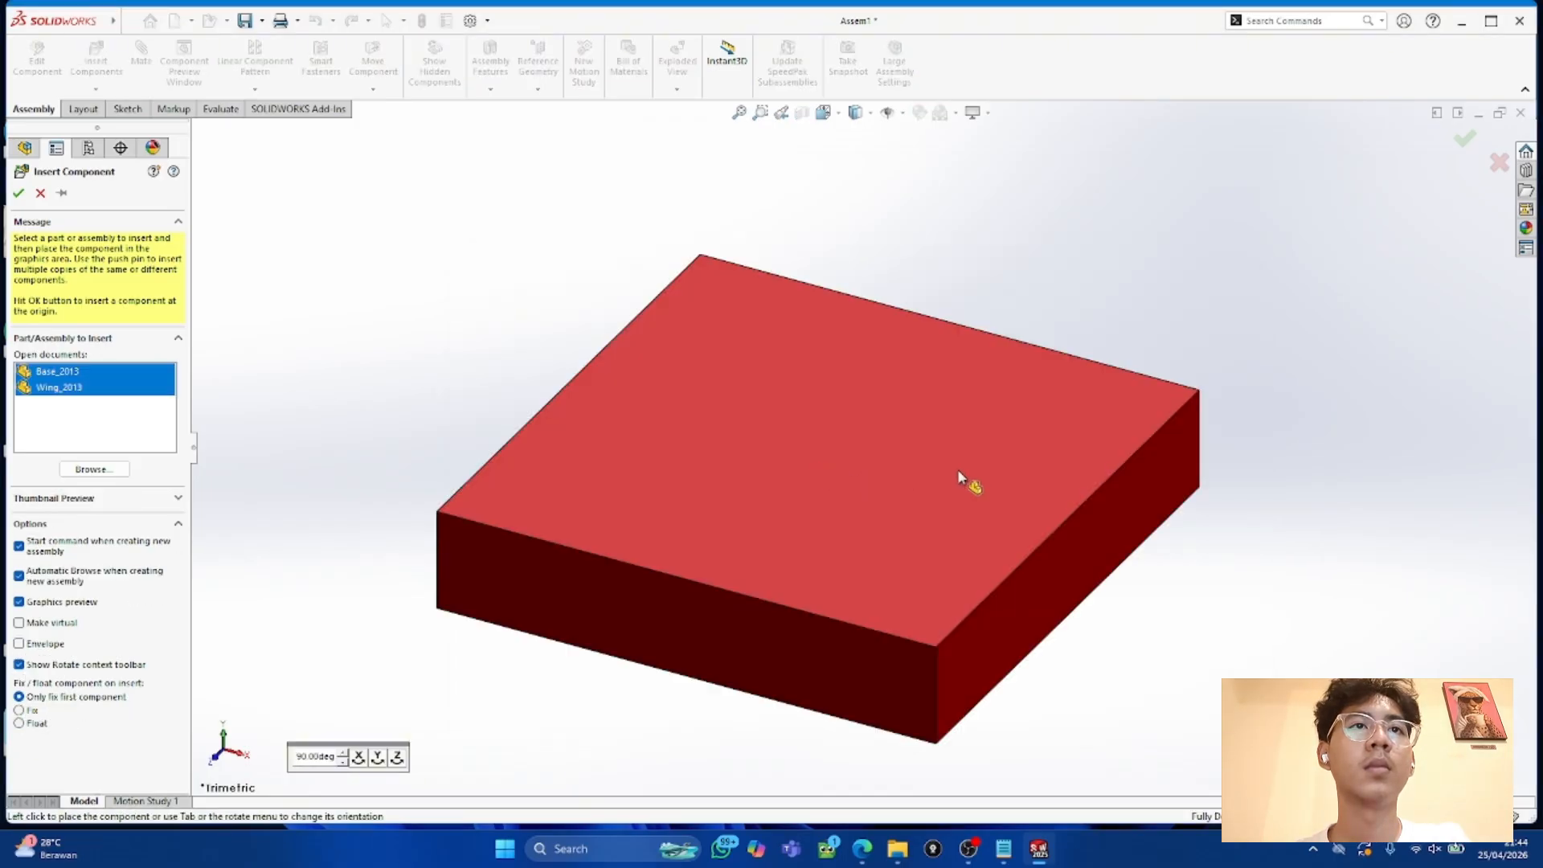
{"action": "left_click", "coordinate": [951, 471]}
{"action": "scroll", "coordinate": [891, 437], "scroll_direction": "up", "scroll_amount": 5}
{"action": "scroll", "coordinate": [889, 440], "scroll_direction": "down", "scroll_amount": 4}
{"action": "left_click", "coordinate": [832, 581]}
Step: Try to apply a 15-degree angle mate between the wing's large face and the base's large face
{"action": "middle_click_drag", "start_coordinate": [609, 591], "coordinate": [661, 682]}
{"action": "left_click", "coordinate": [142, 57]}
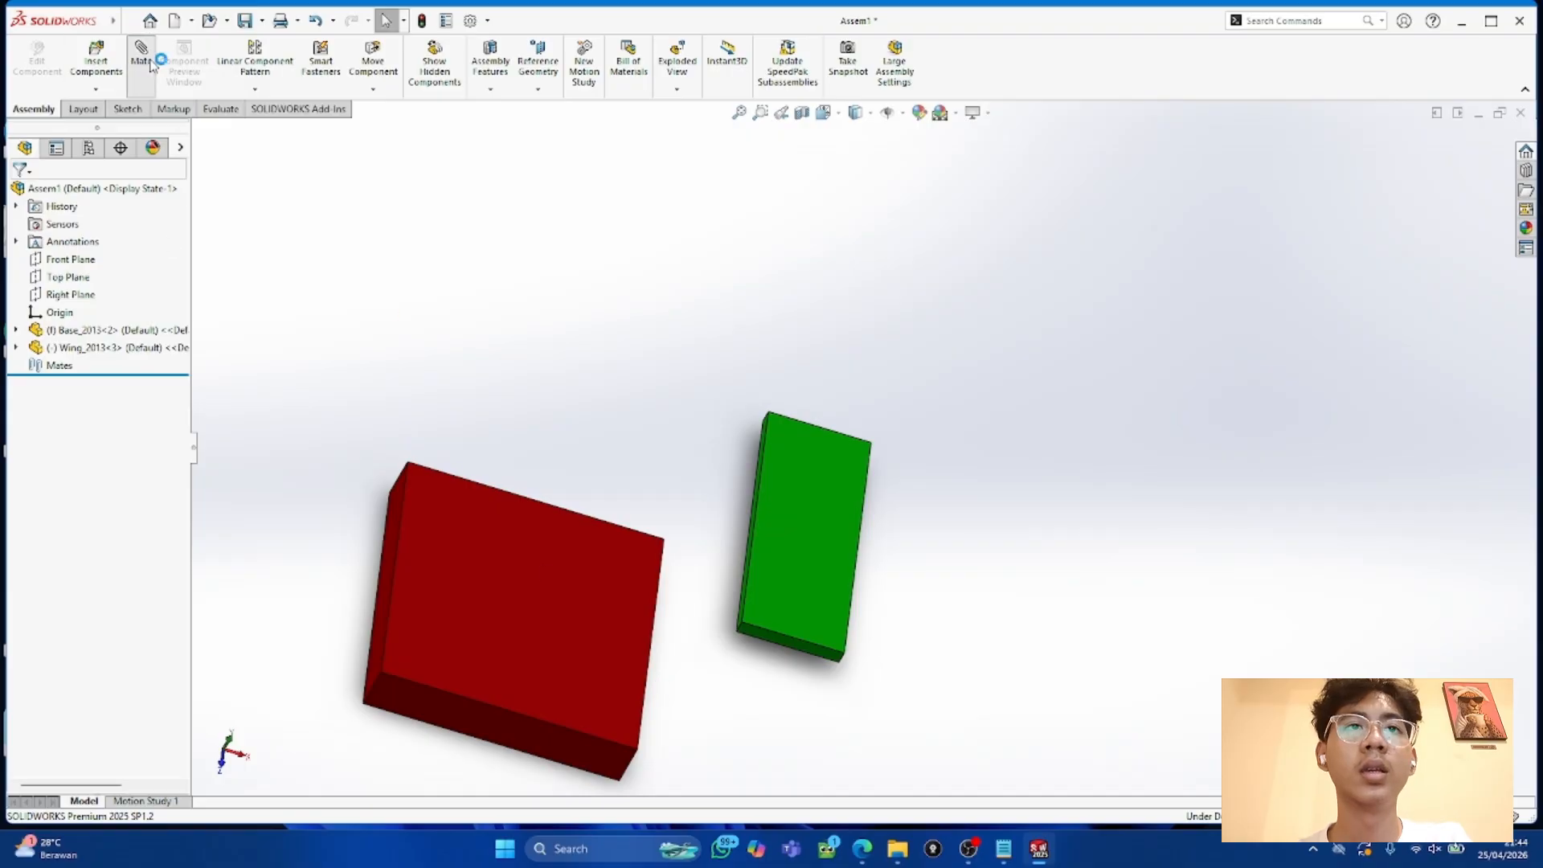
{"action": "left_click", "coordinate": [825, 516]}
{"action": "left_click", "coordinate": [603, 623]}
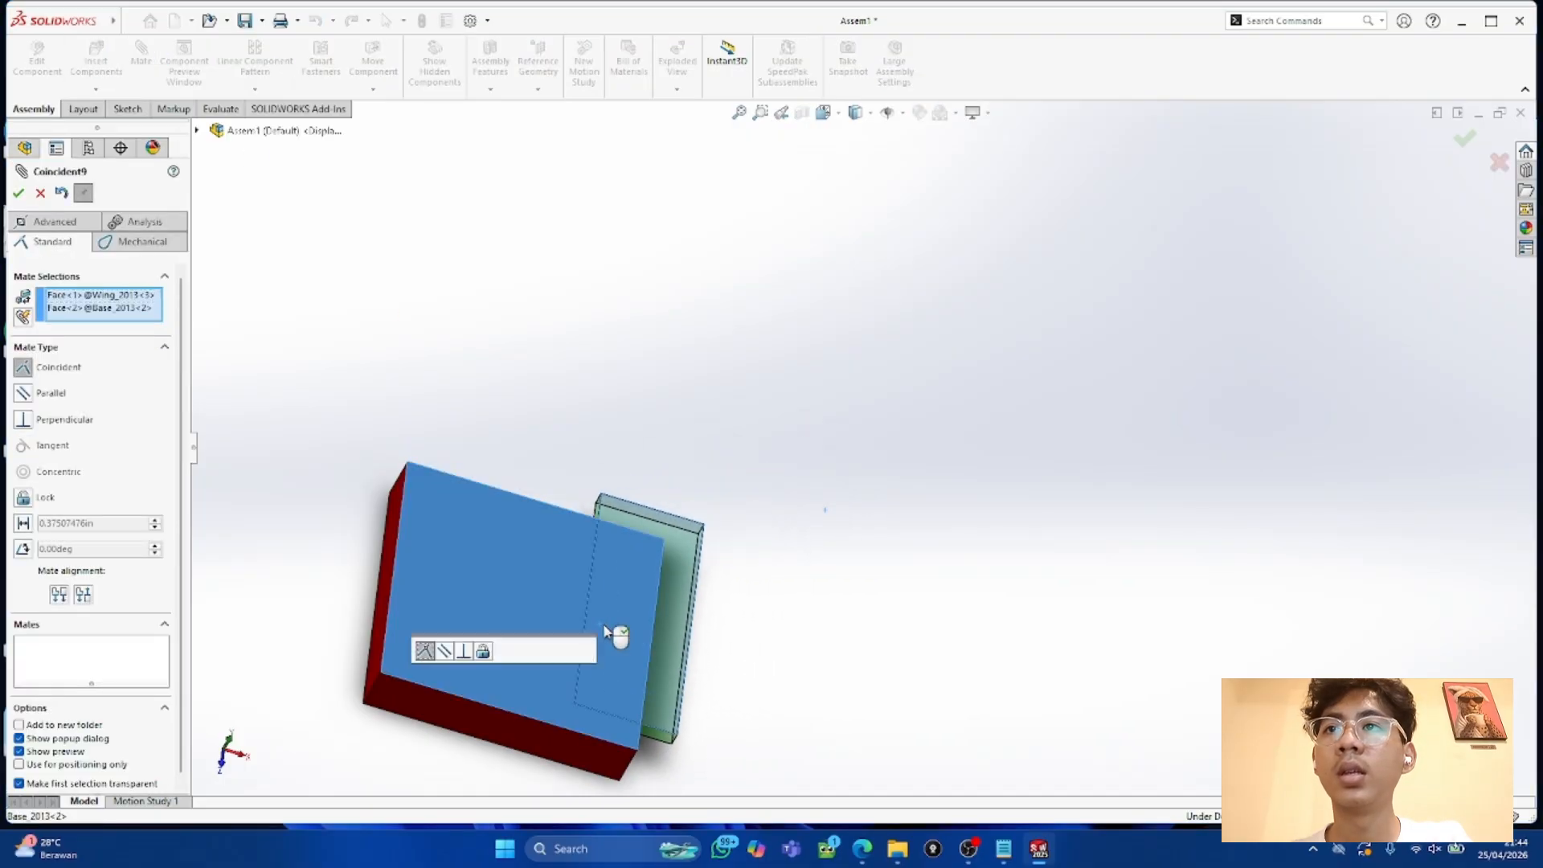
{"action": "left_click", "coordinate": [23, 549]}
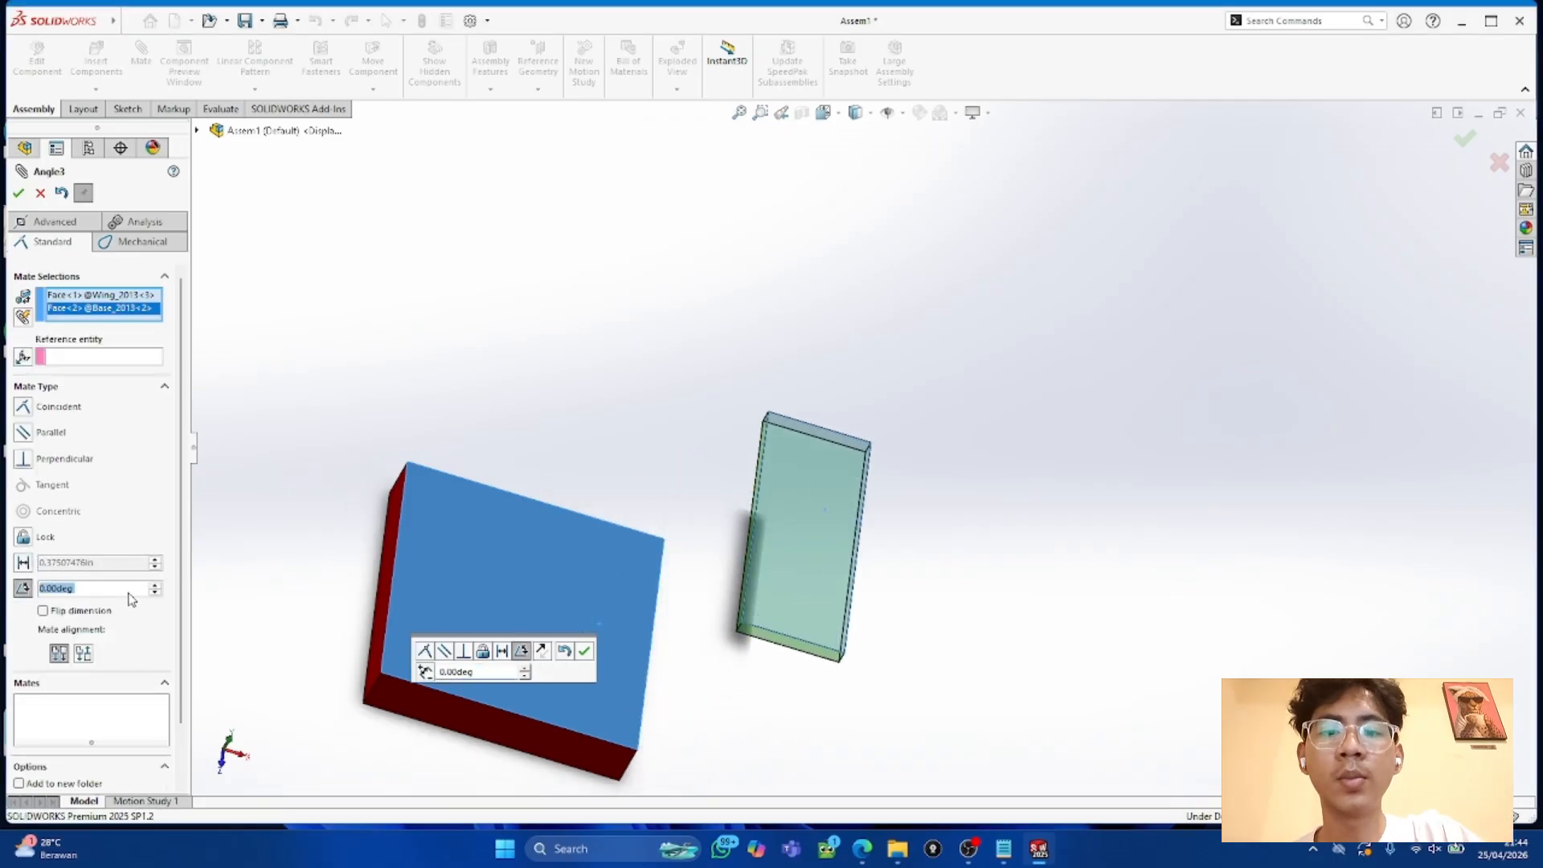
{"action": "type", "text": "15"}
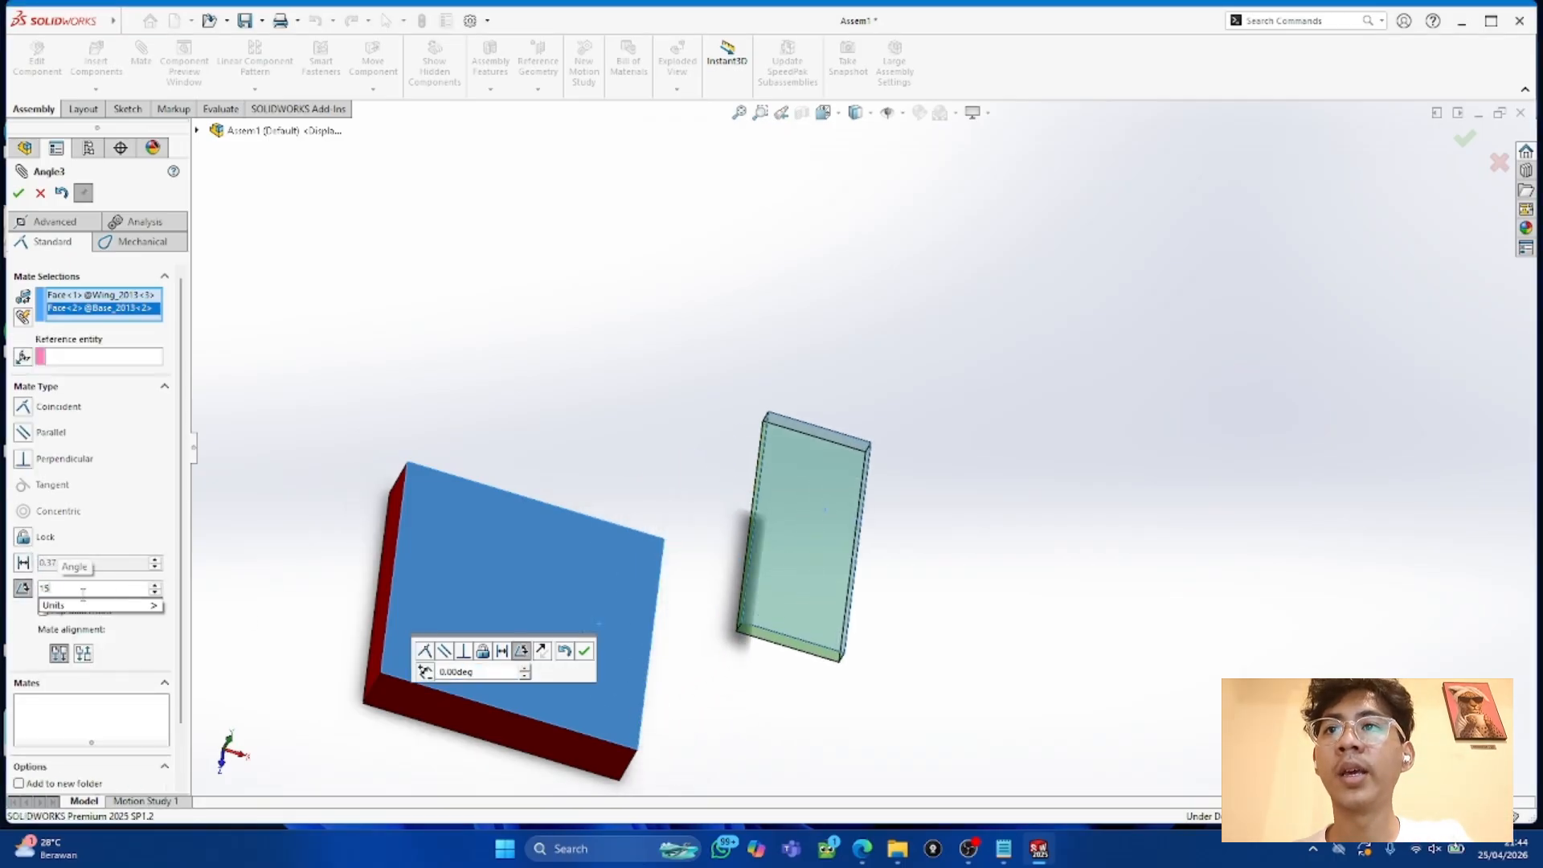
{"action": "left_click", "coordinate": [19, 193]}
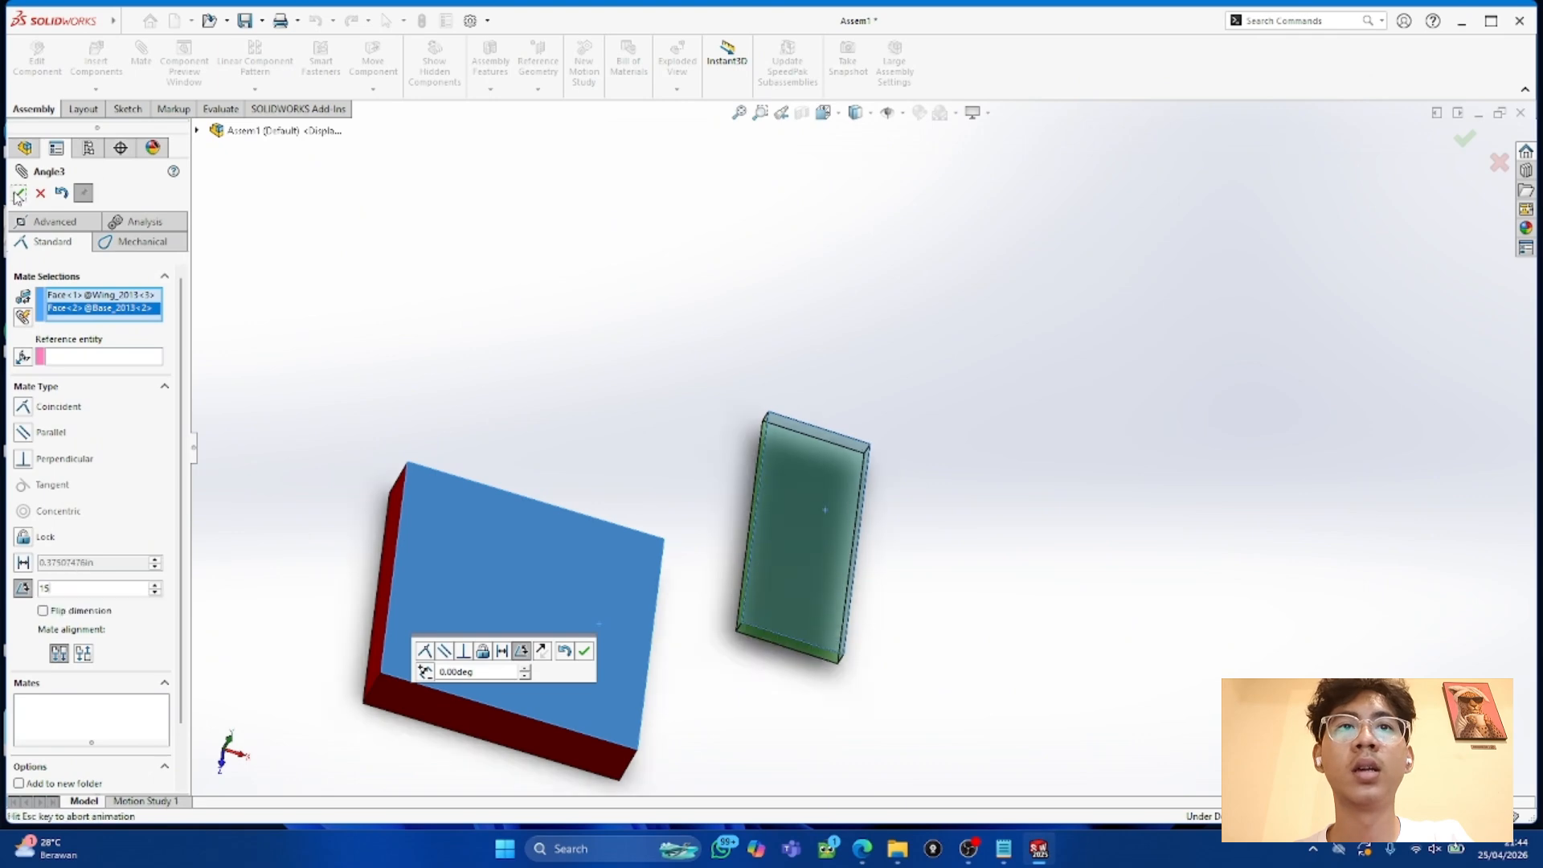
Step: Move the wing next to the base and retry its large face in the 15-degree angle mate
{"action": "left_click_drag", "start_coordinate": [778, 572], "coordinate": [701, 634]}
{"action": "middle_click_drag", "start_coordinate": [874, 637], "coordinate": [887, 418]}
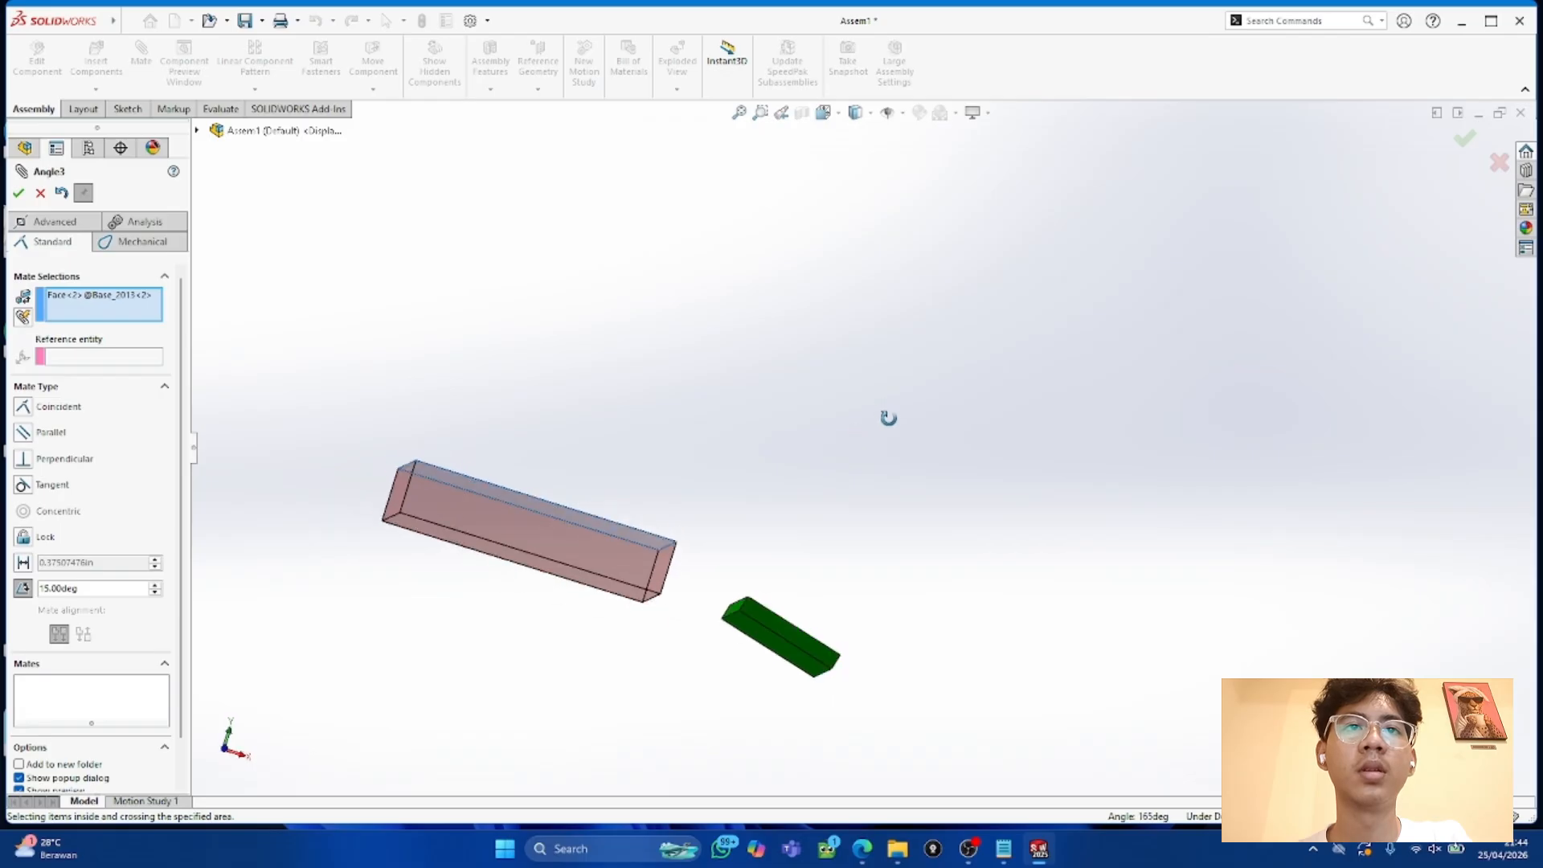
{"action": "left_click", "coordinate": [764, 642]}
{"action": "middle_click_drag", "start_coordinate": [897, 608], "coordinate": [853, 652]}
{"action": "left_click_drag", "start_coordinate": [727, 647], "coordinate": [744, 652]}
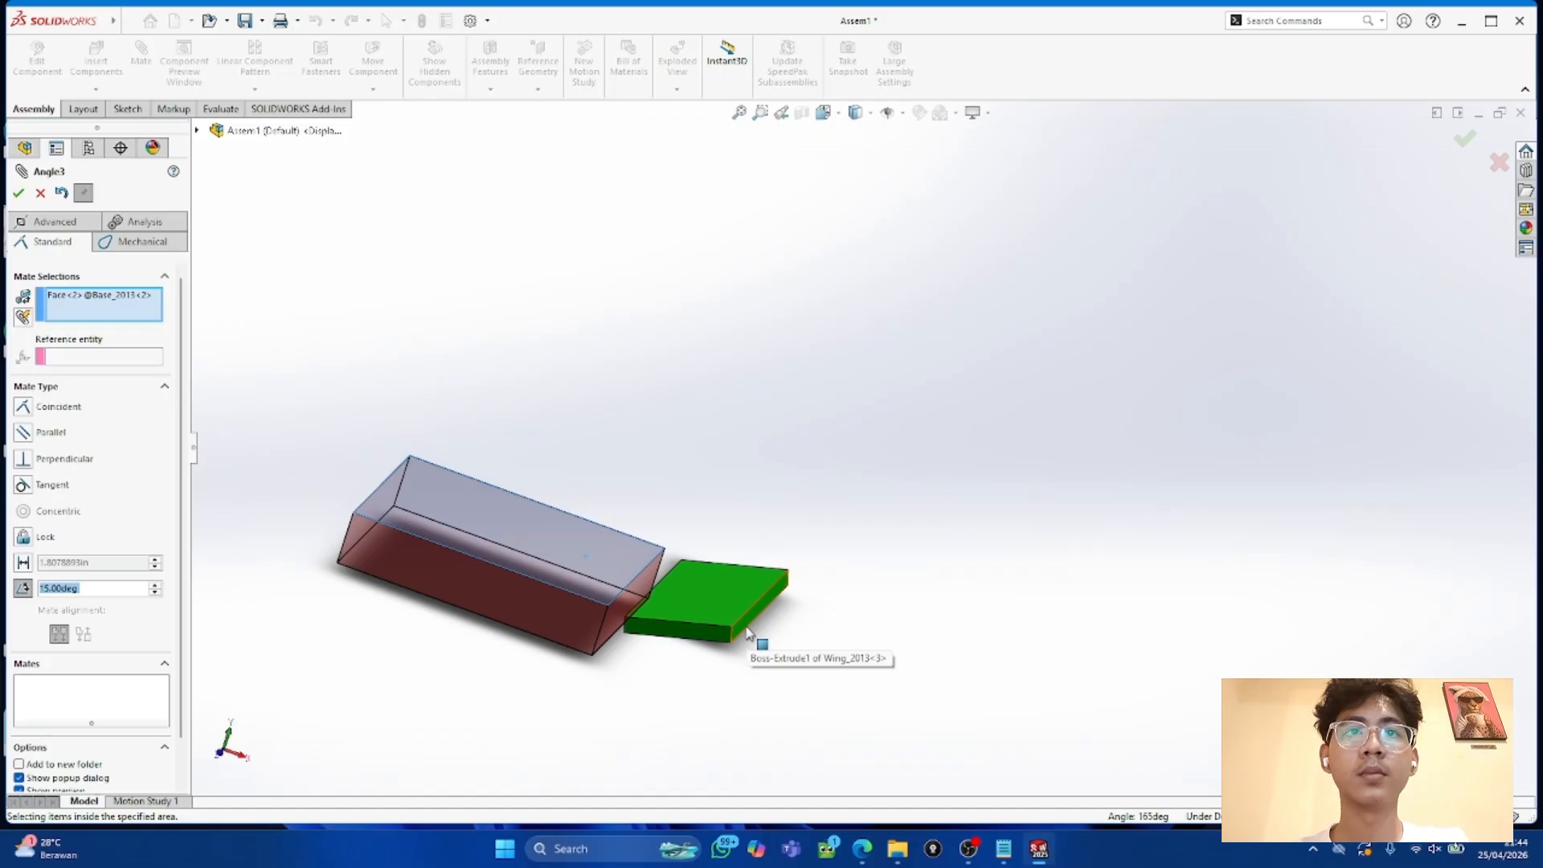
{"action": "middle_click_drag", "start_coordinate": [788, 472], "coordinate": [758, 626]}
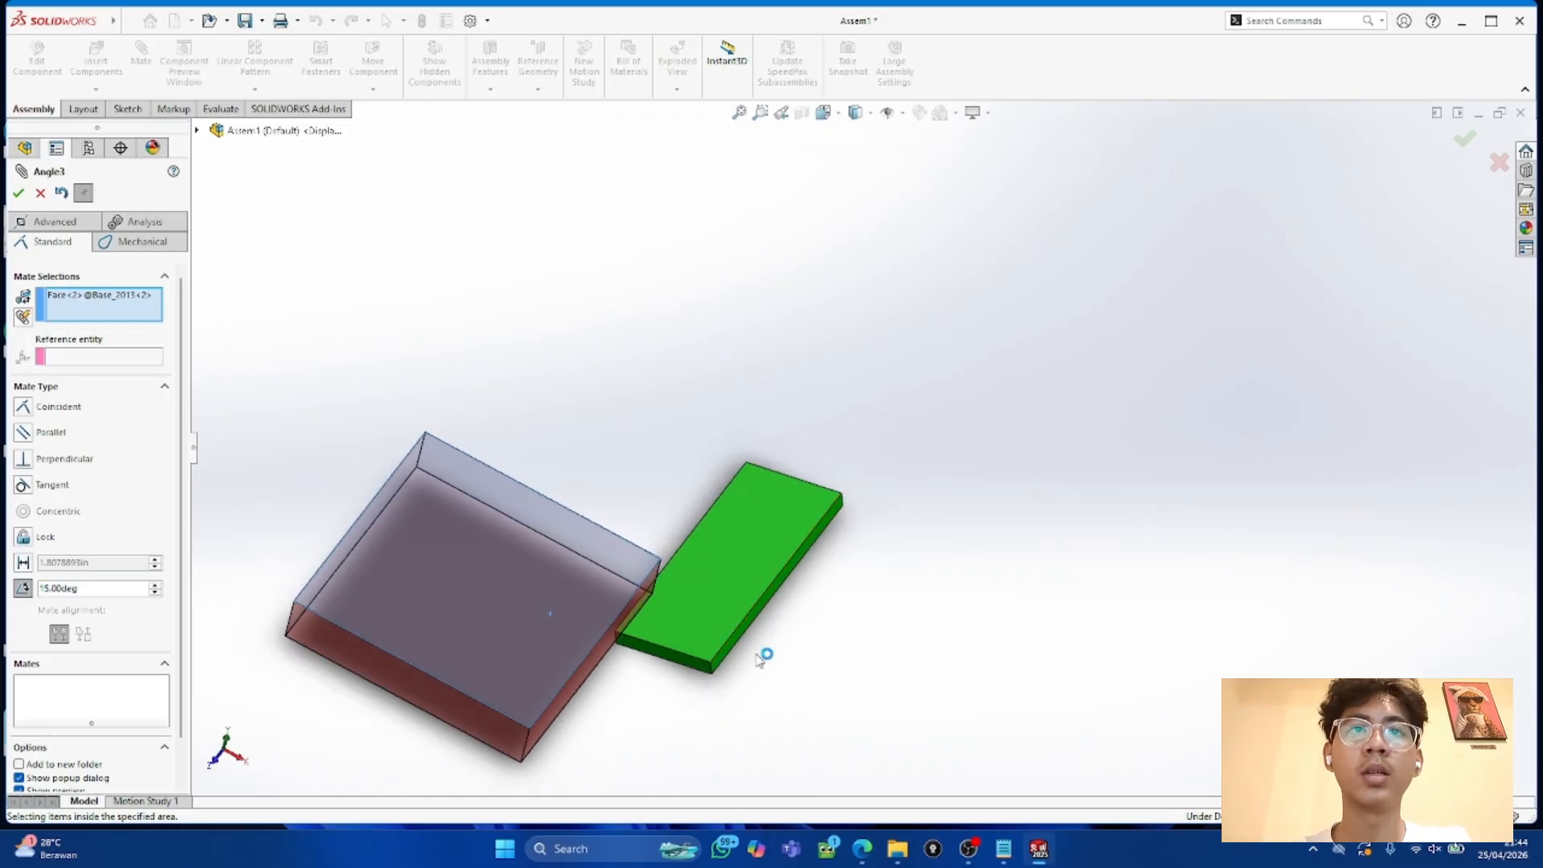
{"action": "left_click", "coordinate": [699, 616]}
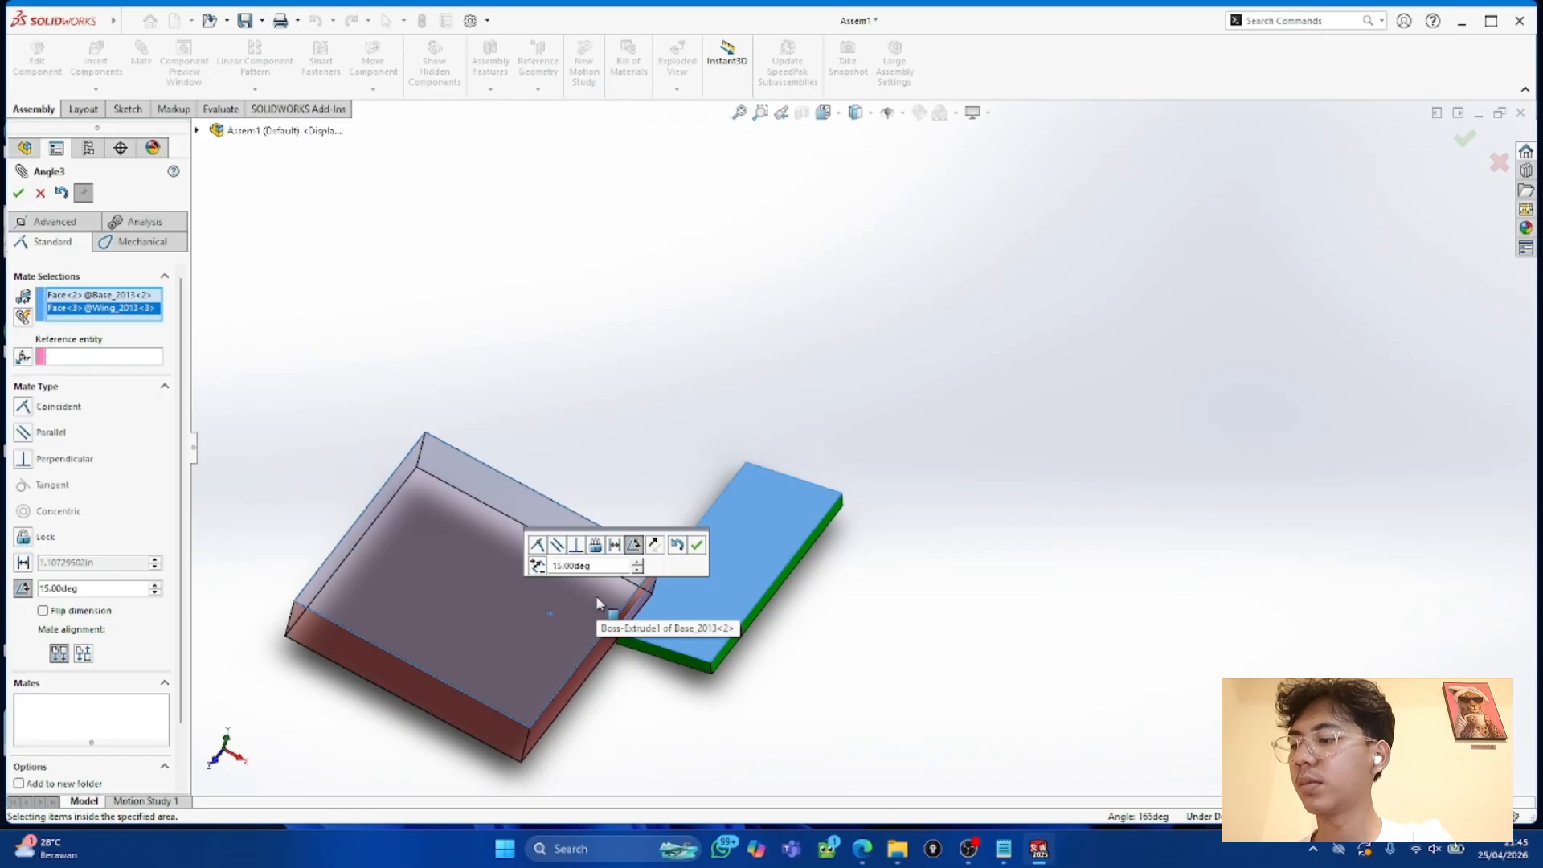
{"action": "middle_click_drag", "start_coordinate": [595, 595], "coordinate": [635, 405]}
{"action": "left_click", "coordinate": [1077, 451]}
Step: Mate the wing's long edge coincident with the adjacent upper edge of the base, after previewing the parallel option
{"action": "middle_click_drag", "start_coordinate": [1078, 454], "coordinate": [1050, 555]}
{"action": "scroll", "coordinate": [1050, 555], "scroll_direction": "up", "scroll_amount": 3}
{"action": "left_click", "coordinate": [808, 492]}
{"action": "left_click", "coordinate": [731, 580]}
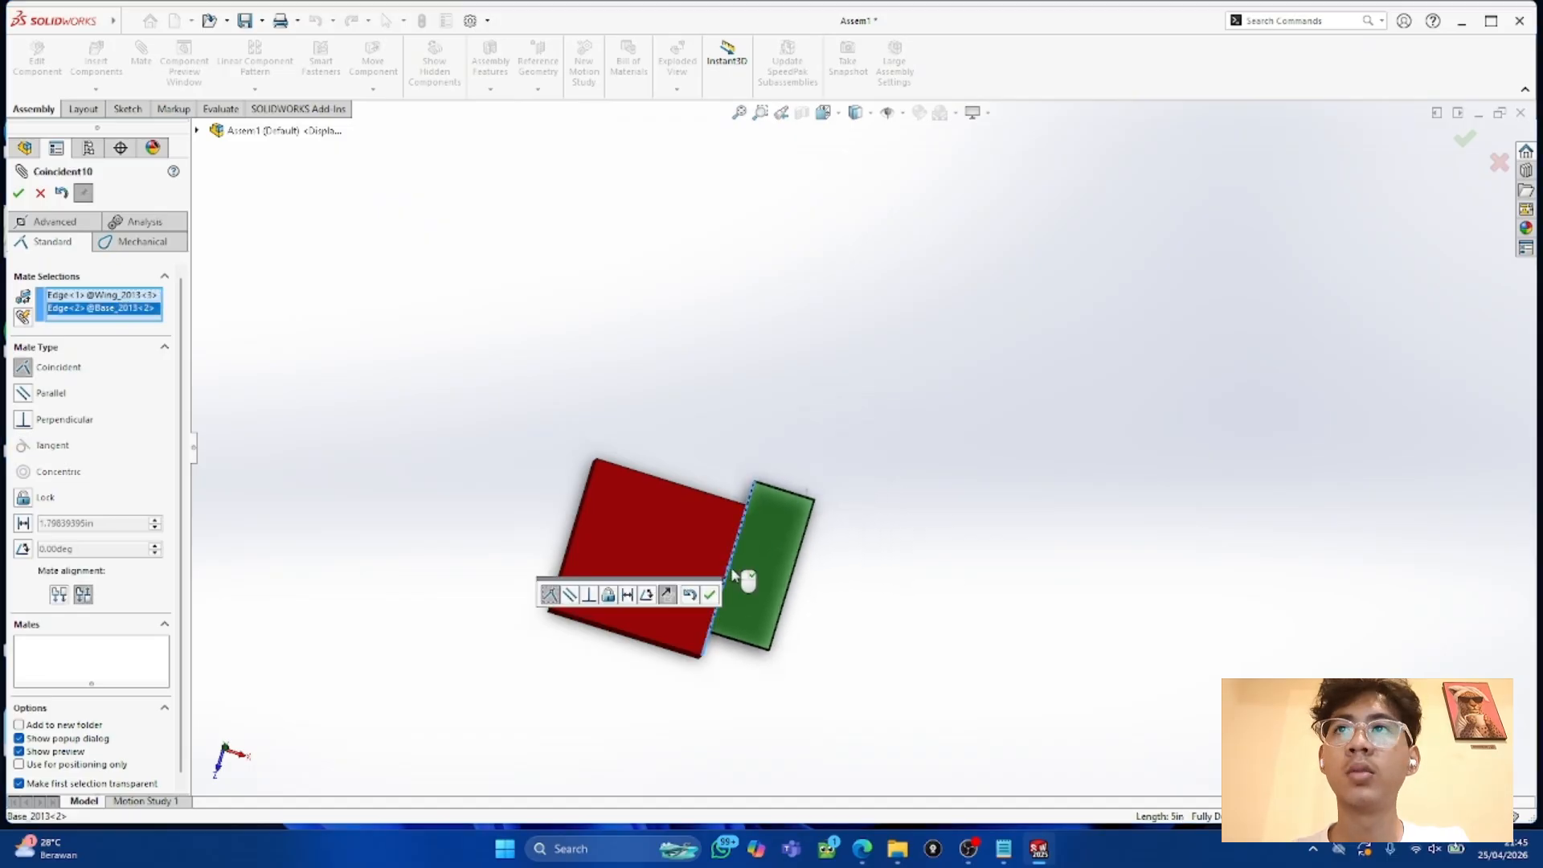
{"action": "left_click", "coordinate": [27, 392]}
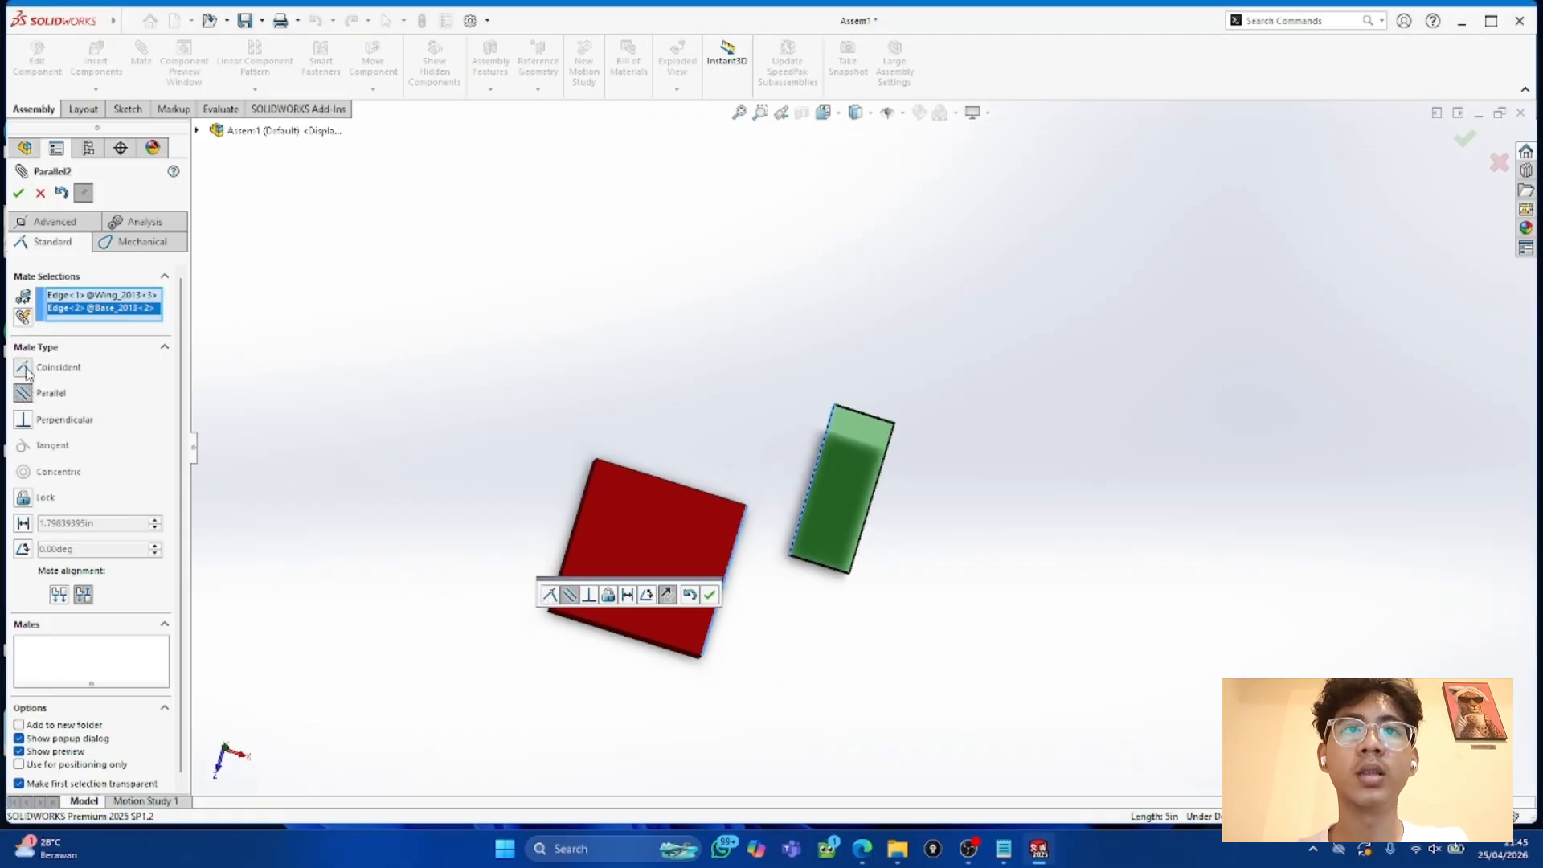
{"action": "left_click", "coordinate": [24, 368]}
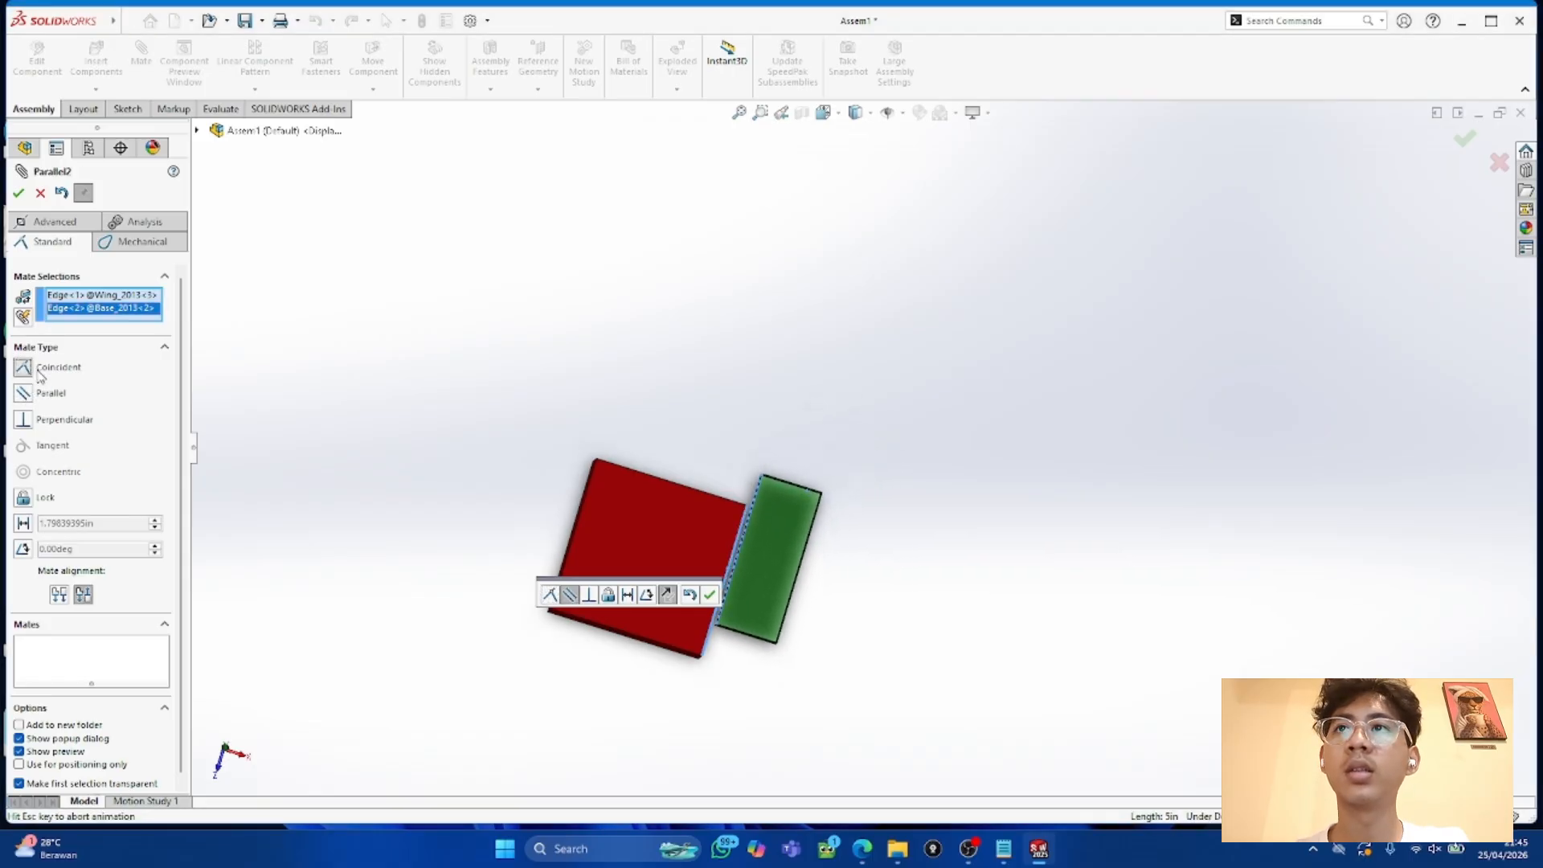
{"action": "left_click", "coordinate": [19, 193]}
Step: Swing the wing about the shared edge and set up a 10-degree angle mate between its large face and the base's
{"action": "left_click_drag", "start_coordinate": [762, 609], "coordinate": [755, 647]}
{"action": "middle_click_drag", "start_coordinate": [756, 647], "coordinate": [798, 215]}
{"action": "middle_click_drag", "start_coordinate": [667, 554], "coordinate": [782, 715]}
{"action": "left_click", "coordinate": [30, 552]}
{"action": "left_click", "coordinate": [740, 620]}
{"action": "left_click", "coordinate": [655, 573]}
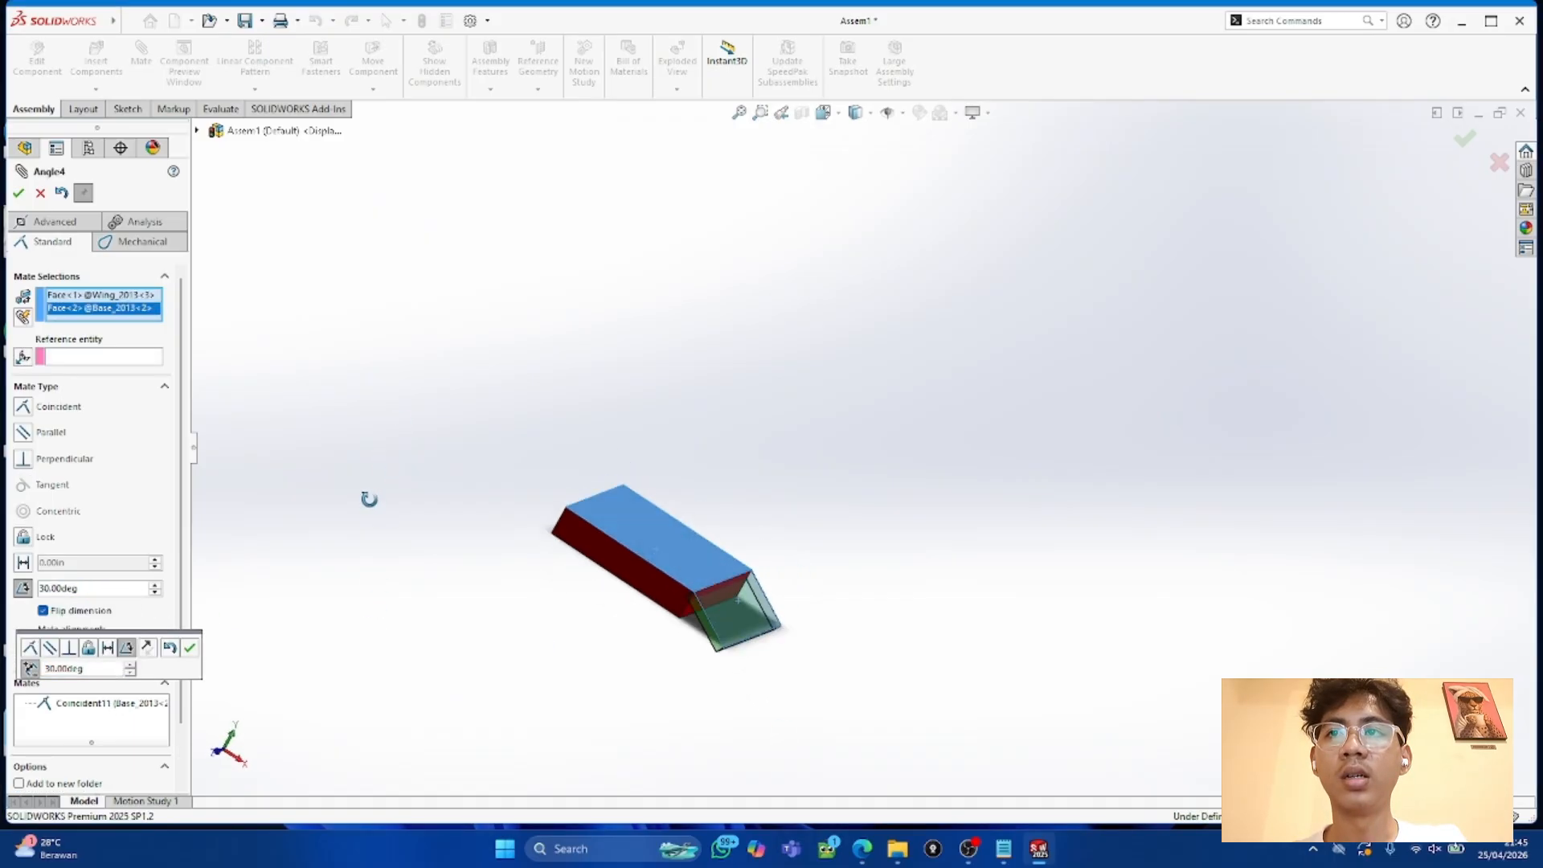
{"action": "double_click", "coordinate": [102, 588]}
{"action": "type", "text": "10"}
{"action": "key", "text": "Return"}
Step: Set the wing-to-base angle mate to 50 degrees, apply it, and slide the wing along the shared edge
{"action": "scroll", "coordinate": [1054, 682], "scroll_direction": "down", "scroll_amount": 5}
{"action": "middle_click_drag", "start_coordinate": [1054, 683], "coordinate": [1442, 675]}
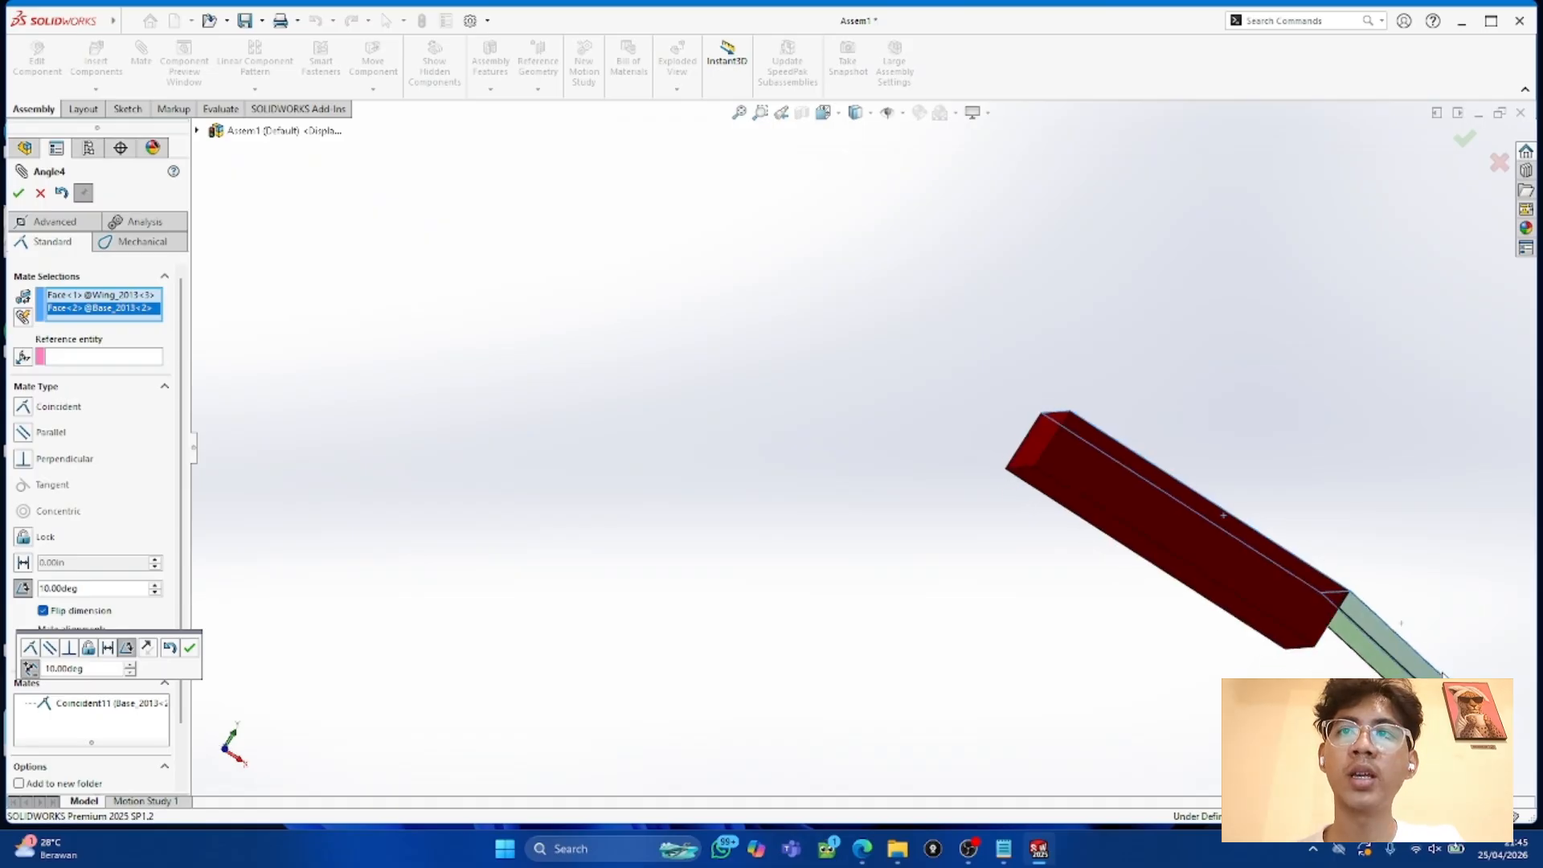
{"action": "scroll", "coordinate": [1443, 675], "scroll_direction": "down", "scroll_amount": 2}
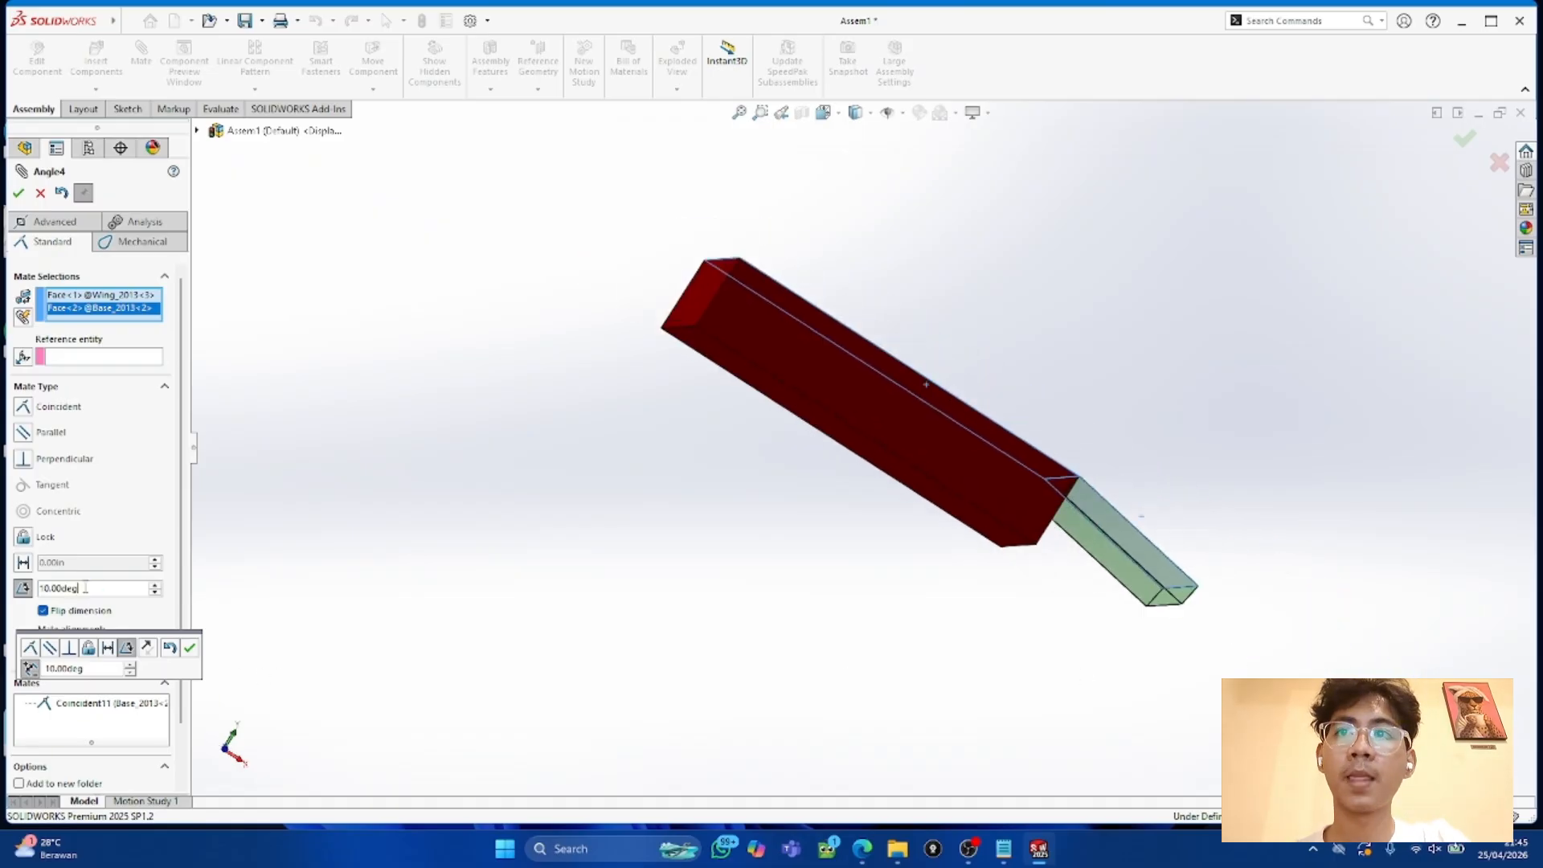
{"action": "type", "text": "50"}
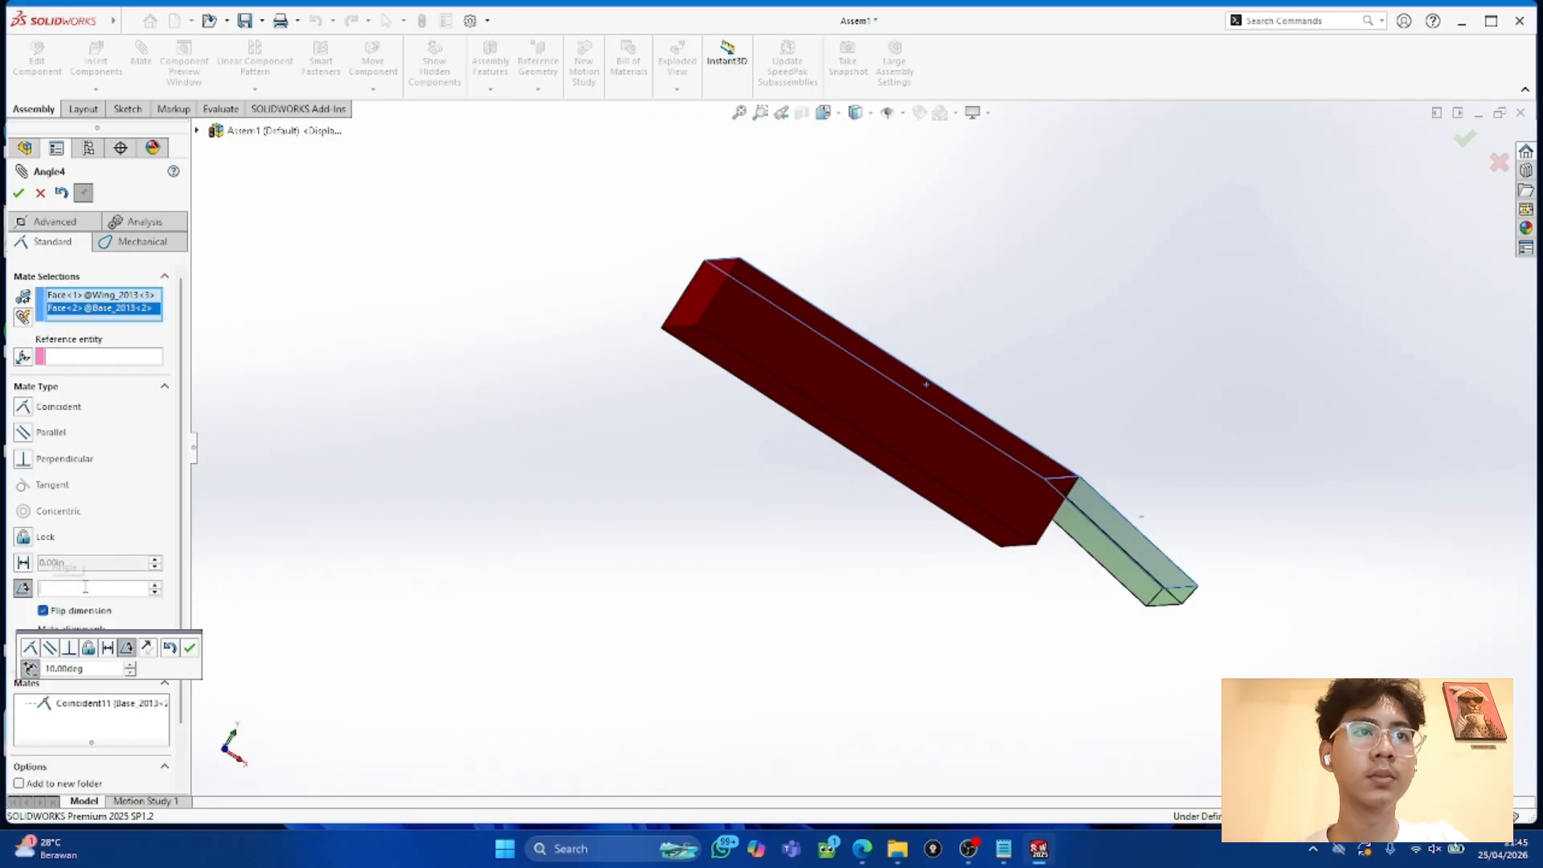
{"action": "key", "text": "Return"}
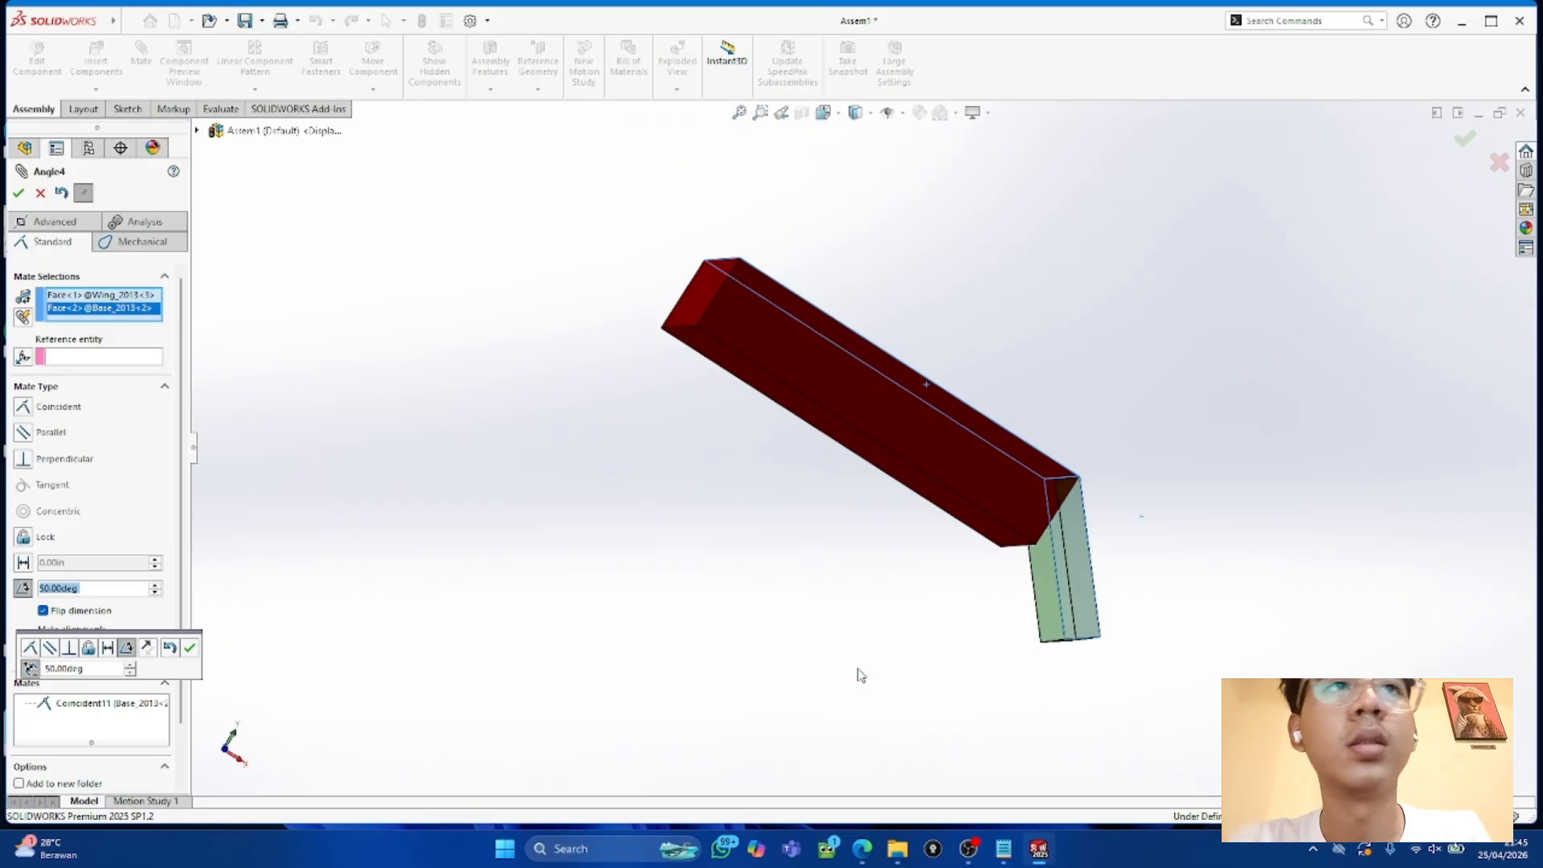
{"action": "middle_click_drag", "start_coordinate": [1130, 523], "coordinate": [1204, 504]}
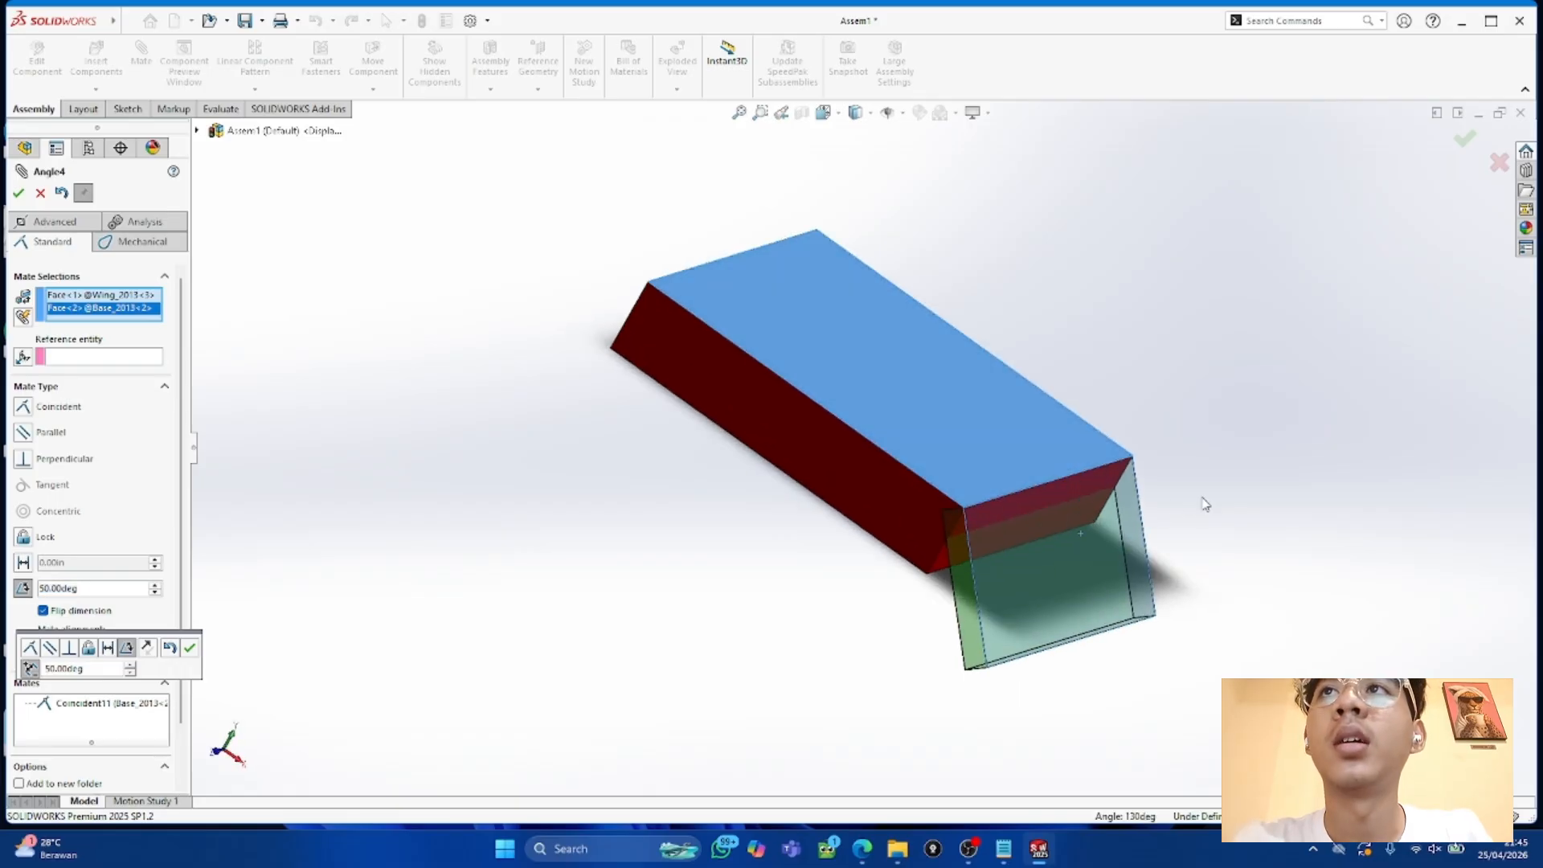
{"action": "left_click", "coordinate": [18, 193]}
{"action": "middle_click_drag", "start_coordinate": [819, 579], "coordinate": [957, 551]}
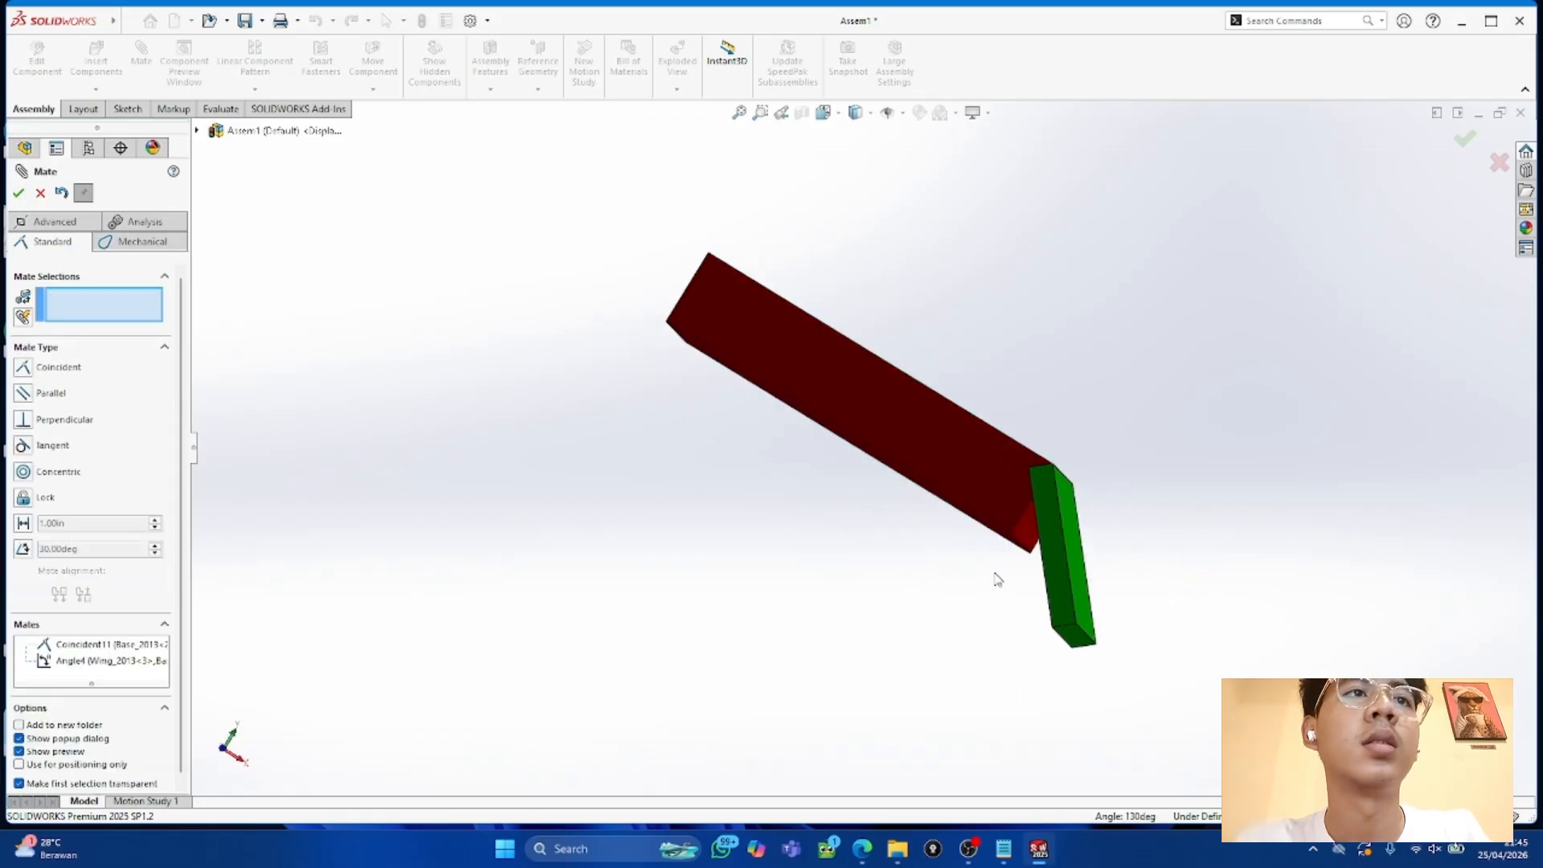
{"action": "left_click_drag", "start_coordinate": [1142, 632], "coordinate": [1046, 638]}
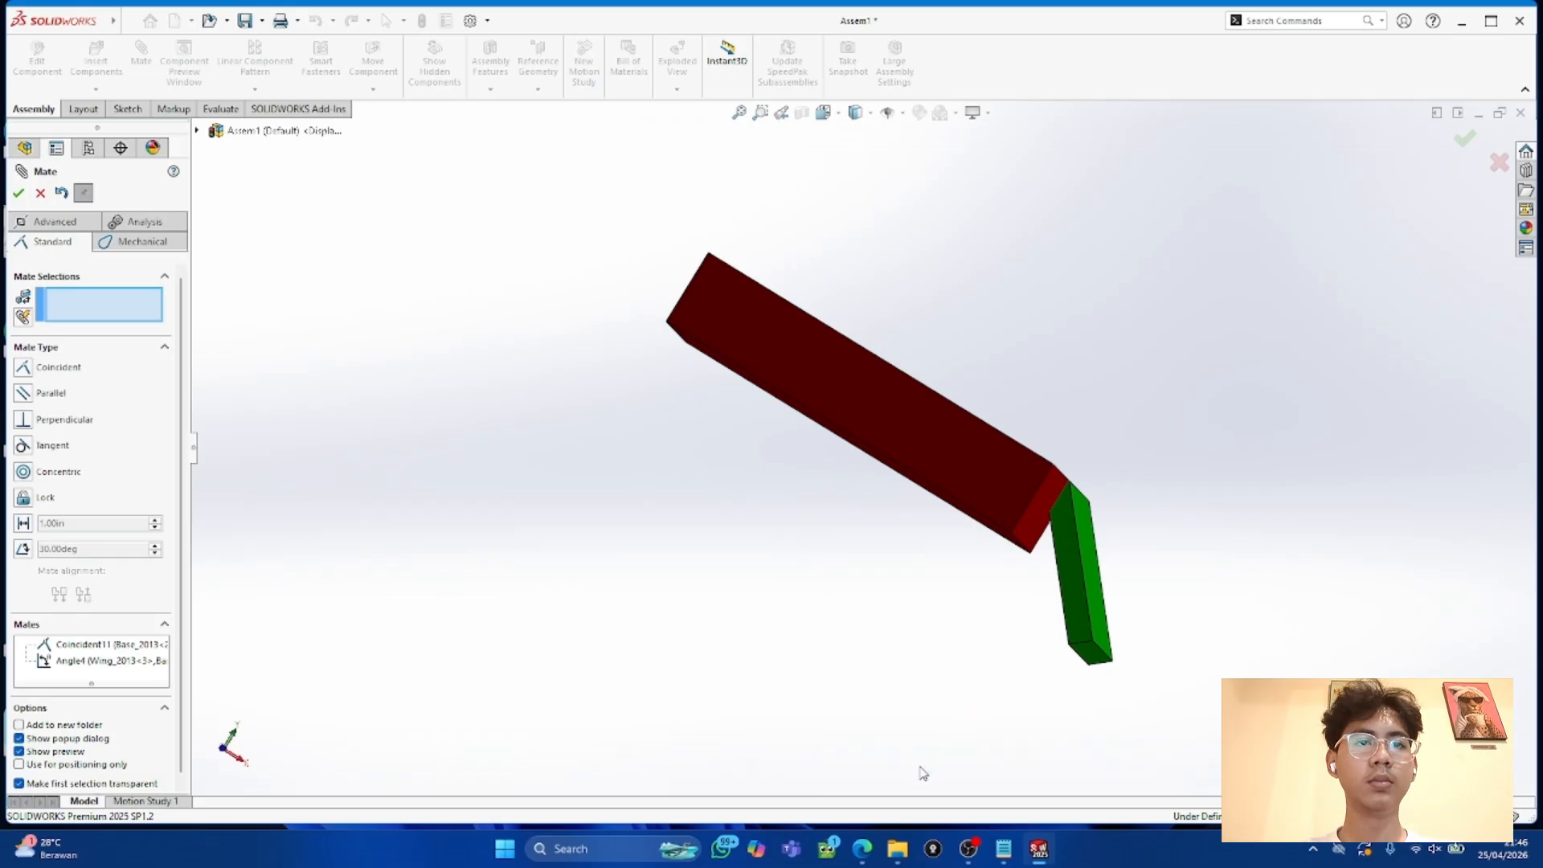
Step: Switch to the Canva slide in the browser to check the module's topic list, and return to SOLIDWORKS
{"action": "left_click", "coordinate": [862, 848]}
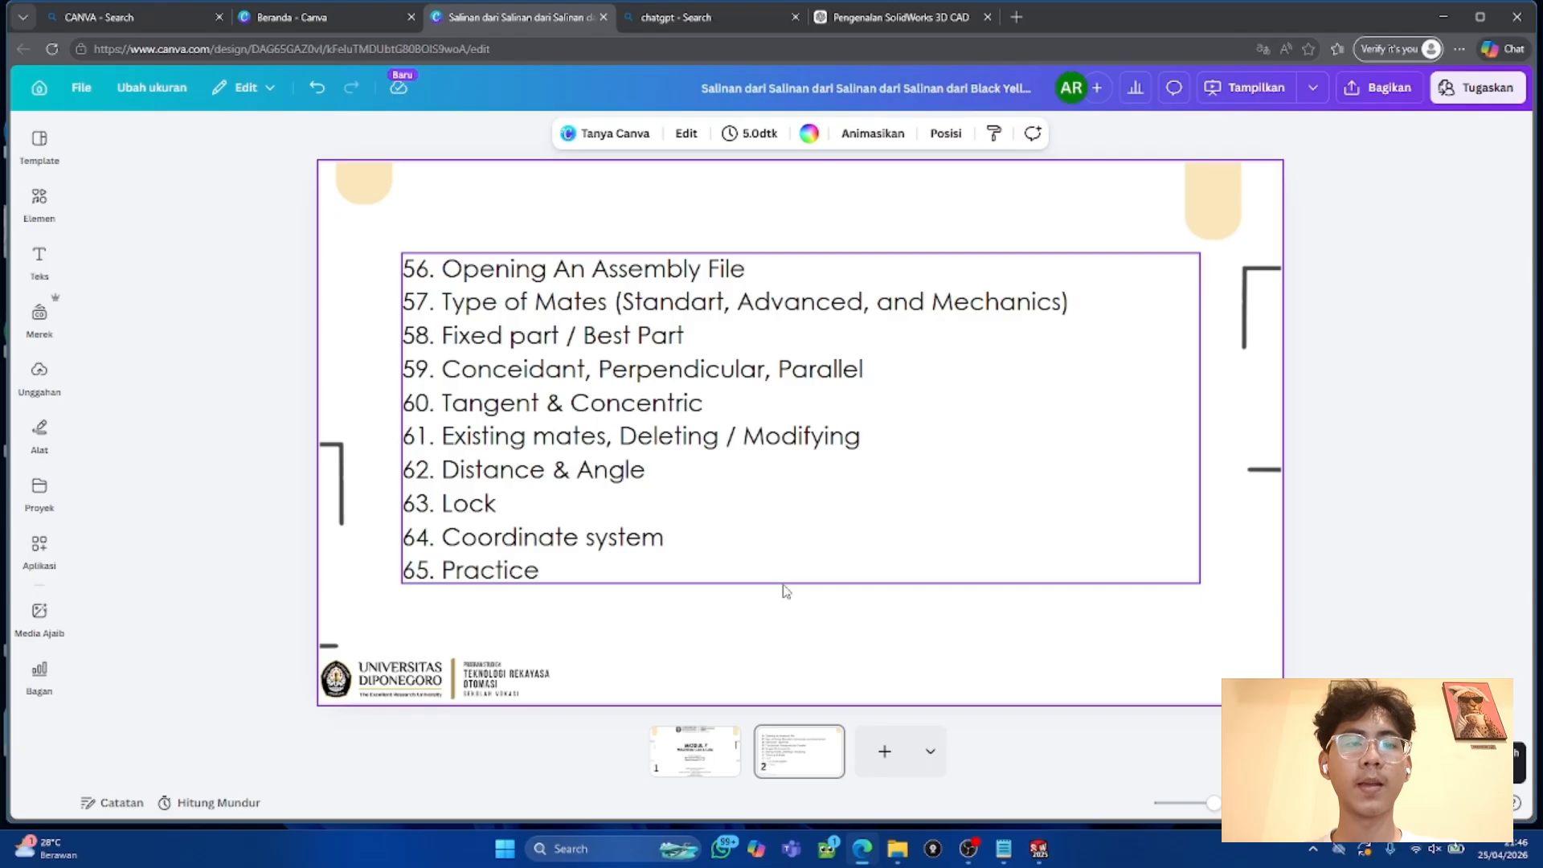
{"action": "left_click", "coordinate": [1044, 846]}
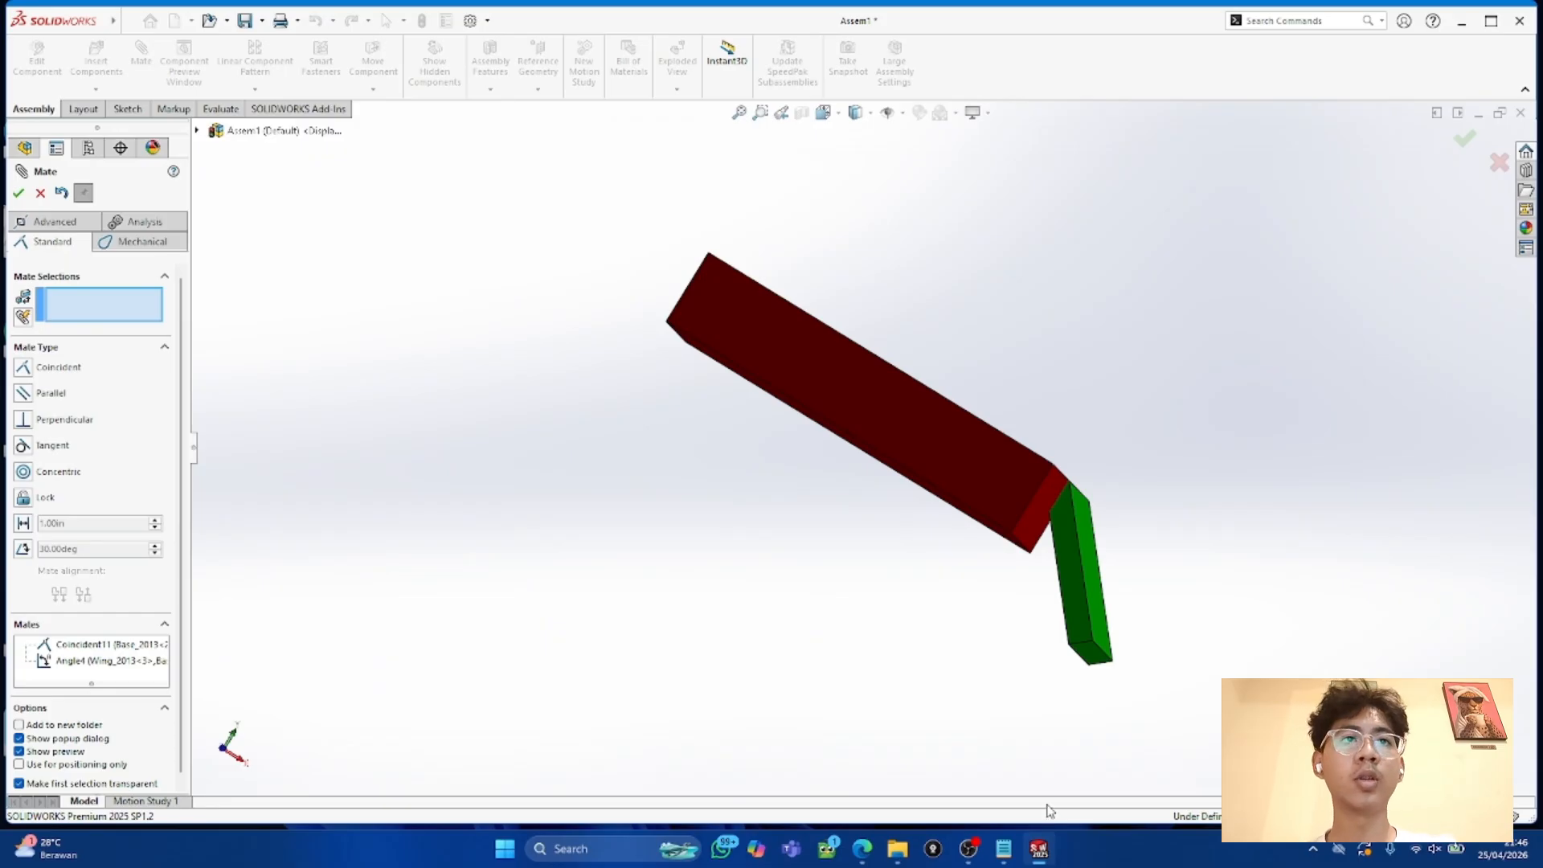
Step: Add a lock mate between the wing's large face and the base's large face
{"action": "middle_click_drag", "start_coordinate": [1131, 432], "coordinate": [985, 538]}
{"action": "scroll", "coordinate": [985, 538], "scroll_direction": "down", "scroll_amount": 1}
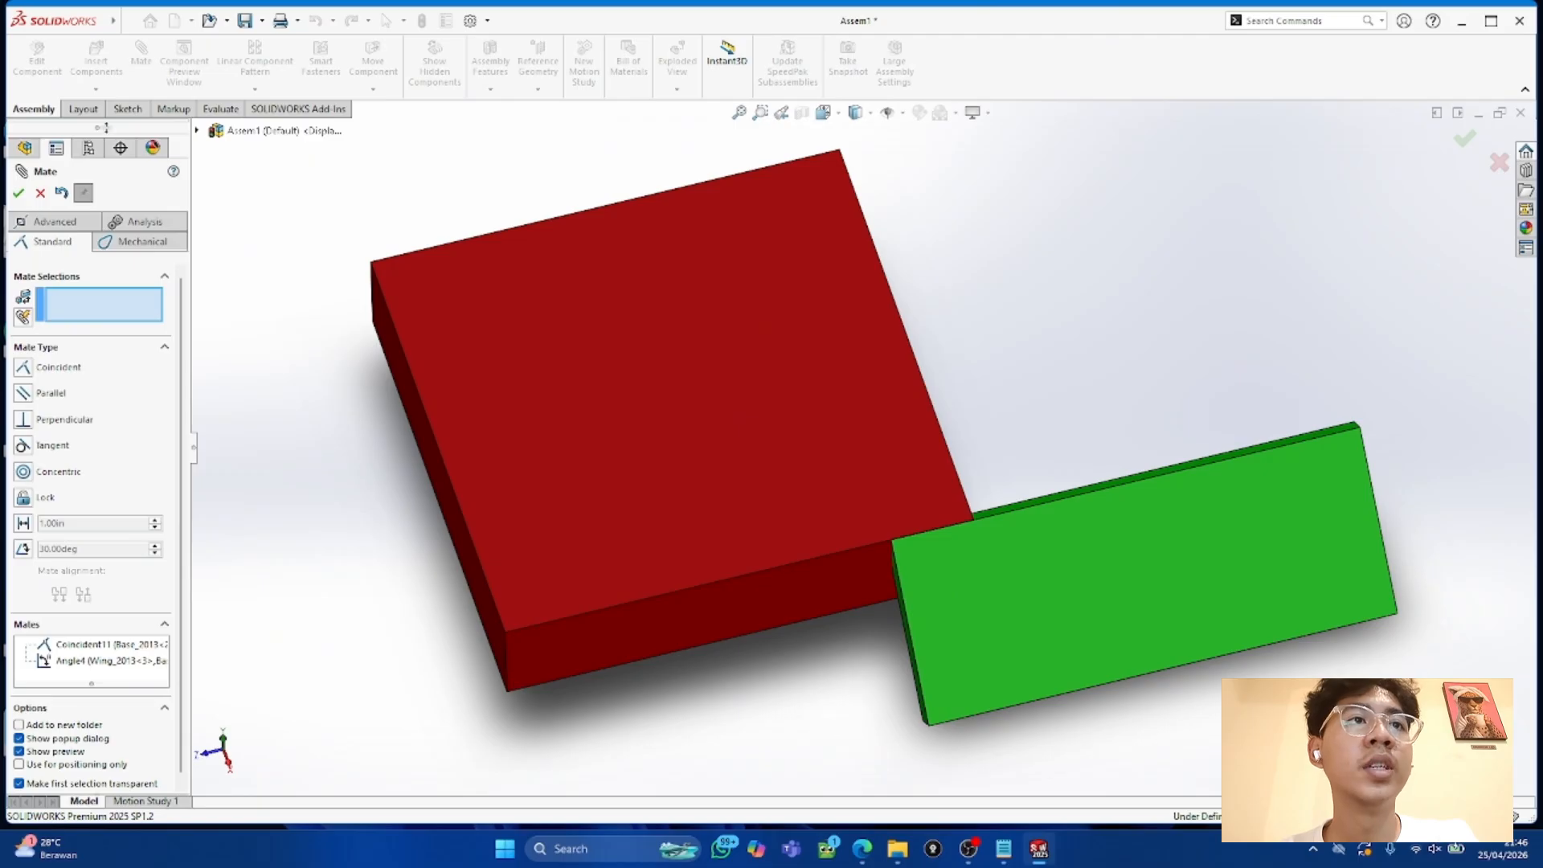
{"action": "left_click", "coordinate": [1133, 620]}
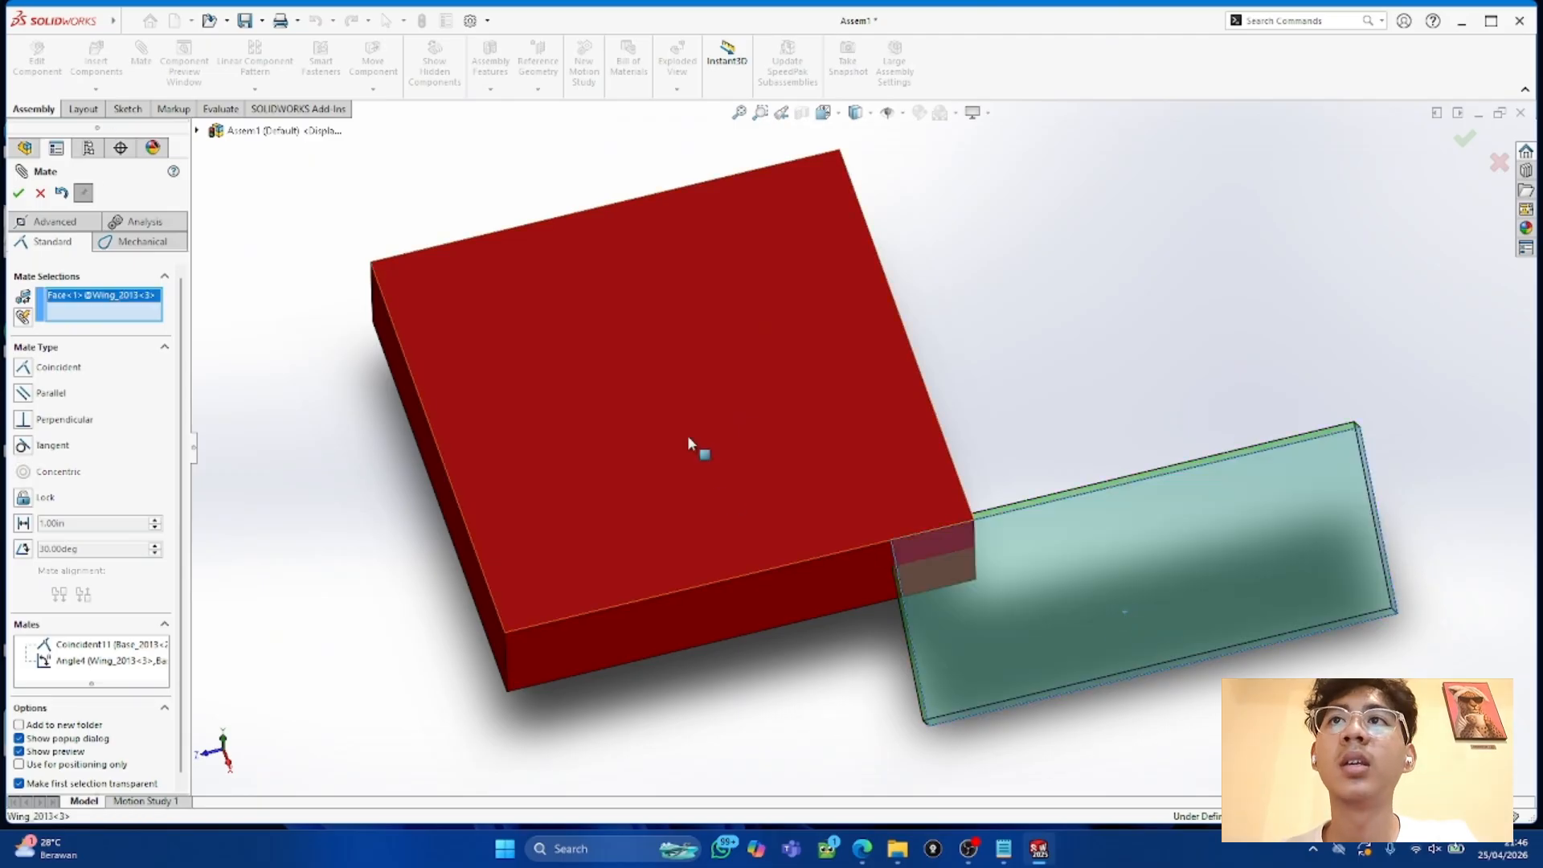
{"action": "left_click", "coordinate": [694, 447]}
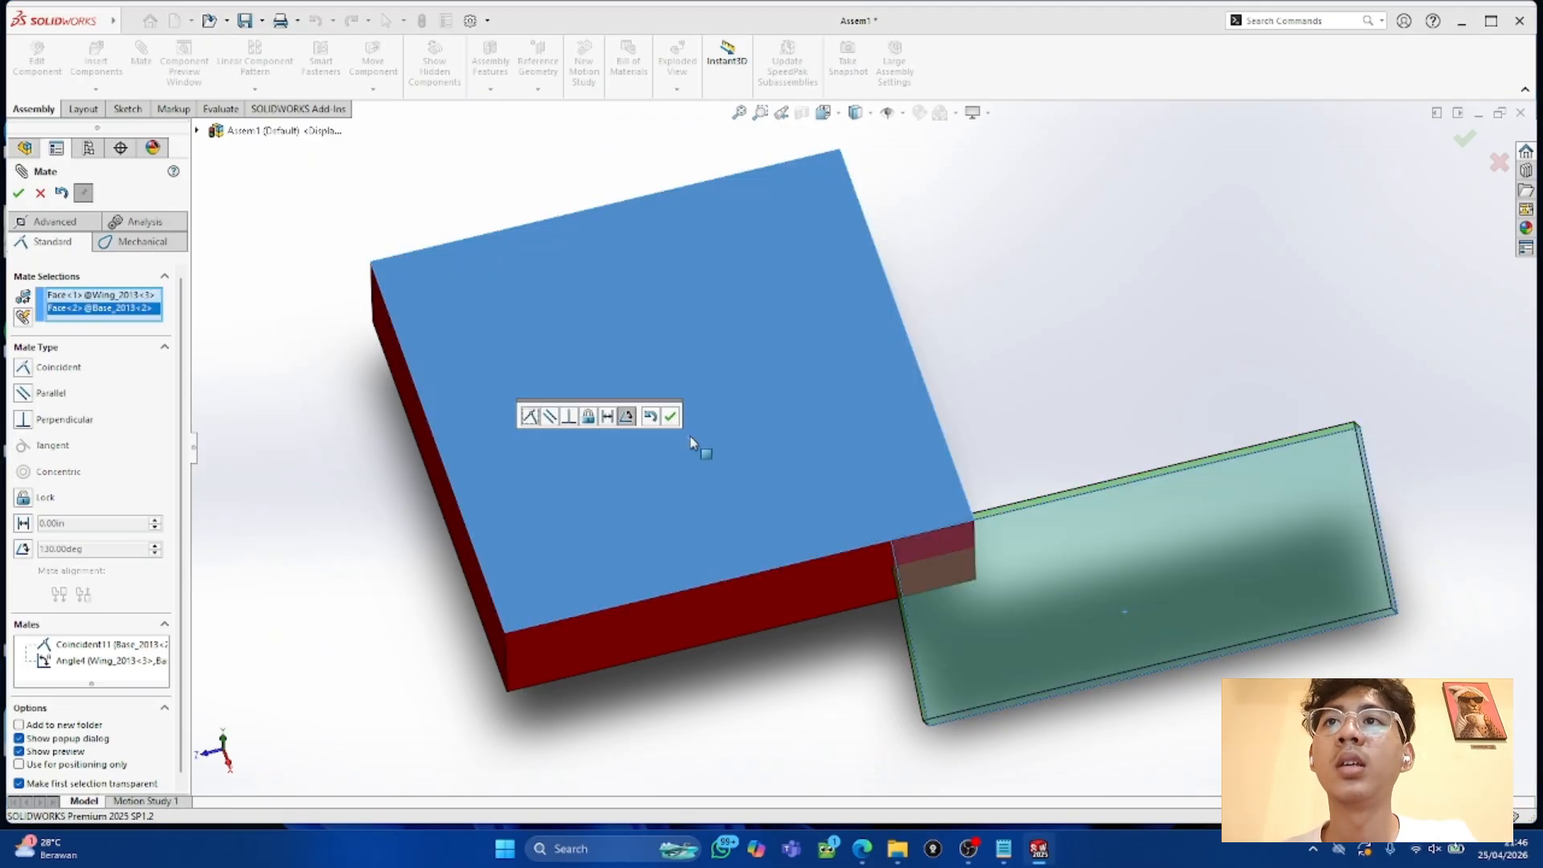
{"action": "left_click", "coordinate": [32, 499]}
{"action": "left_click", "coordinate": [42, 193]}
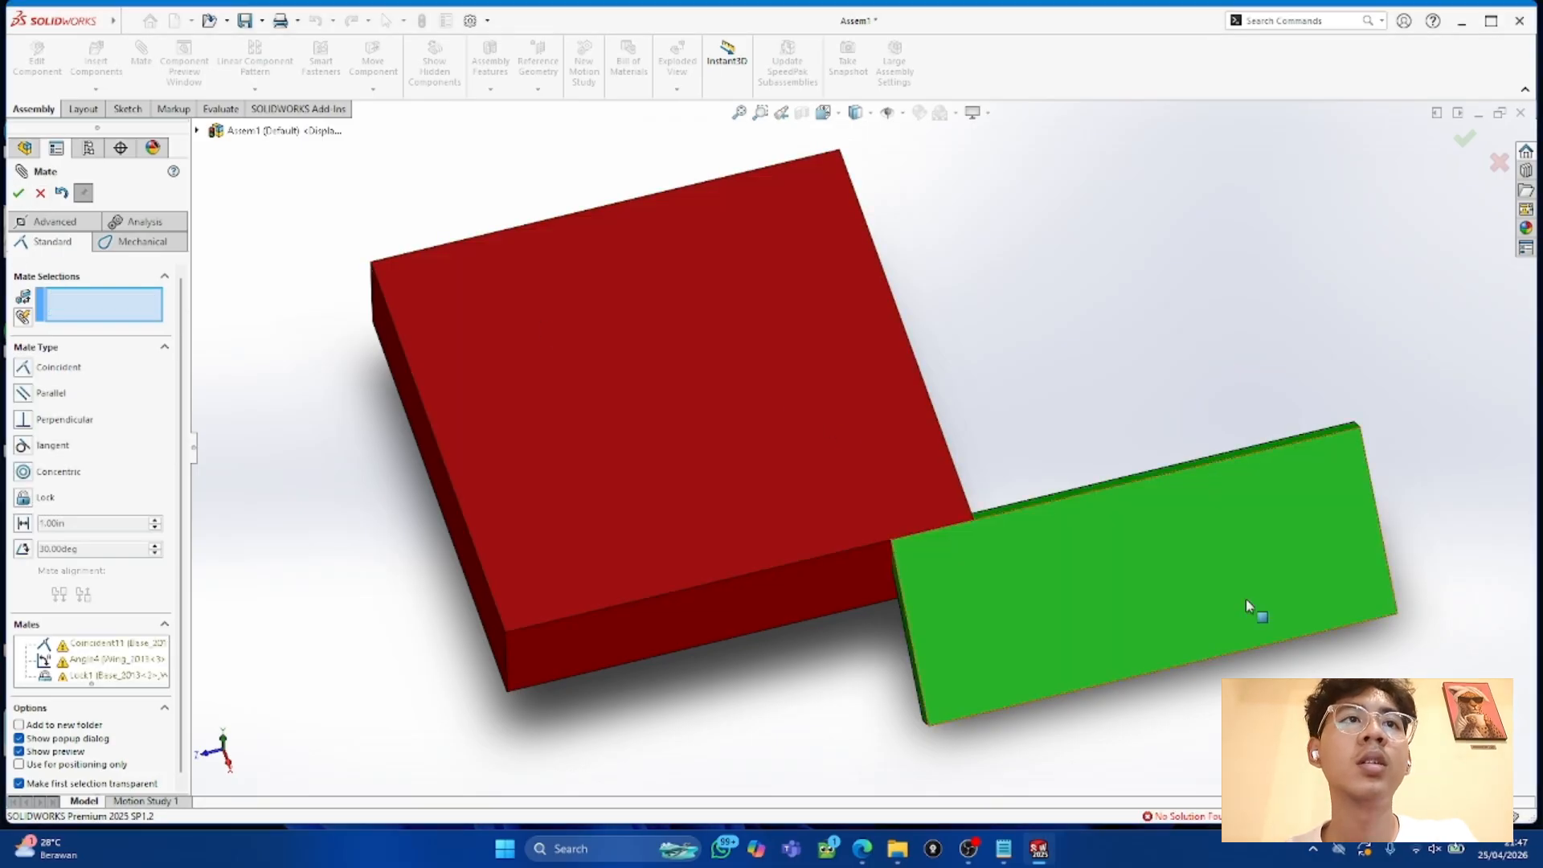
Step: Examine the locked wing and base from several angles and check whether the wing can still be moved
{"action": "middle_click_drag", "start_coordinate": [1130, 537], "coordinate": [716, 468]}
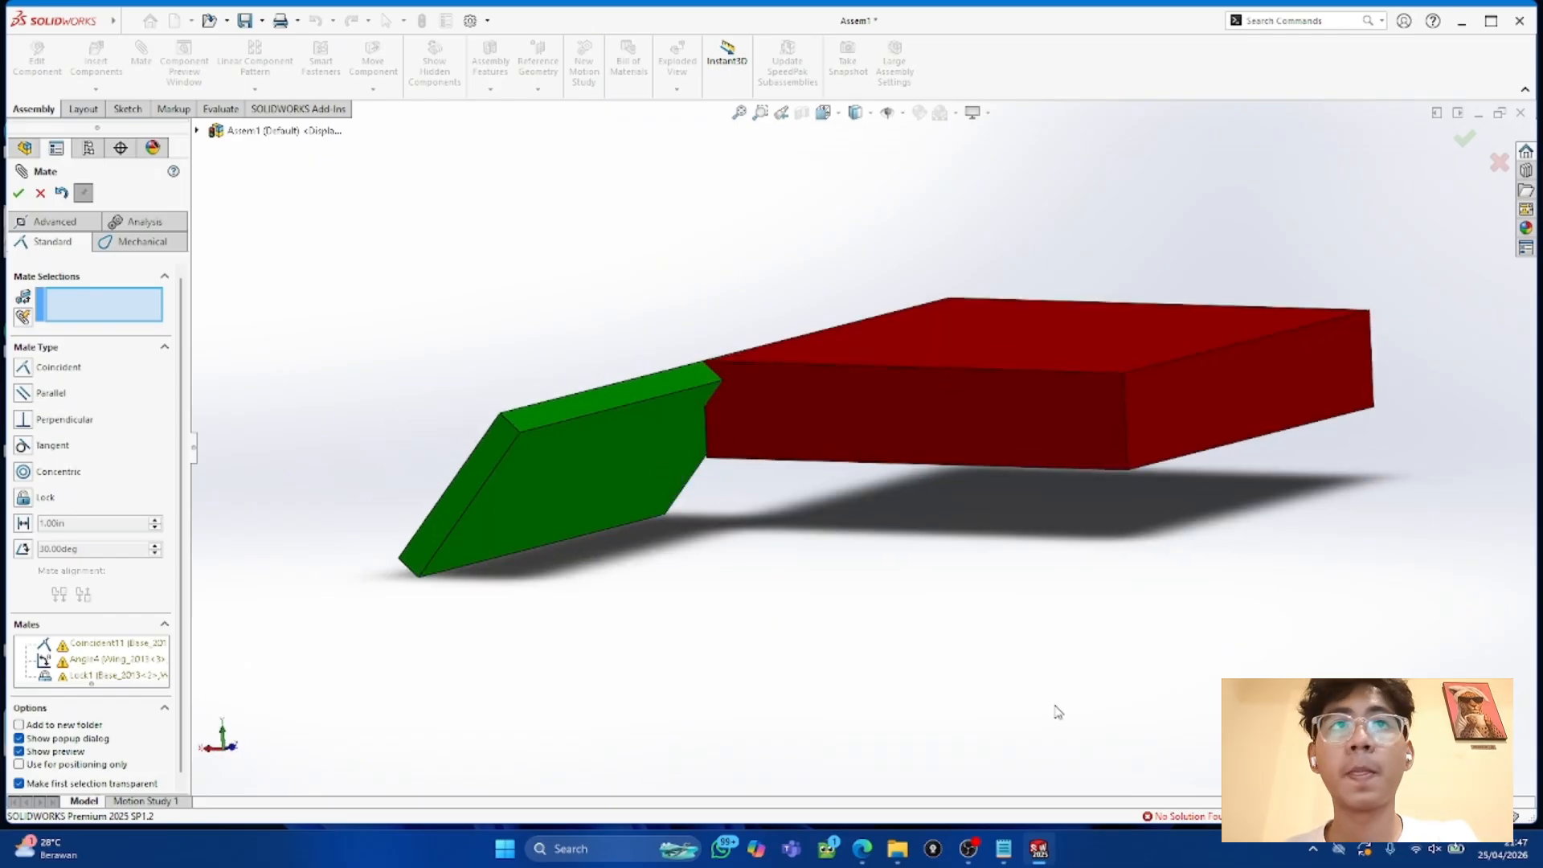
{"action": "scroll", "coordinate": [898, 526], "scroll_direction": "up", "scroll_amount": 3}
{"action": "middle_click_drag", "start_coordinate": [897, 526], "coordinate": [961, 666]}
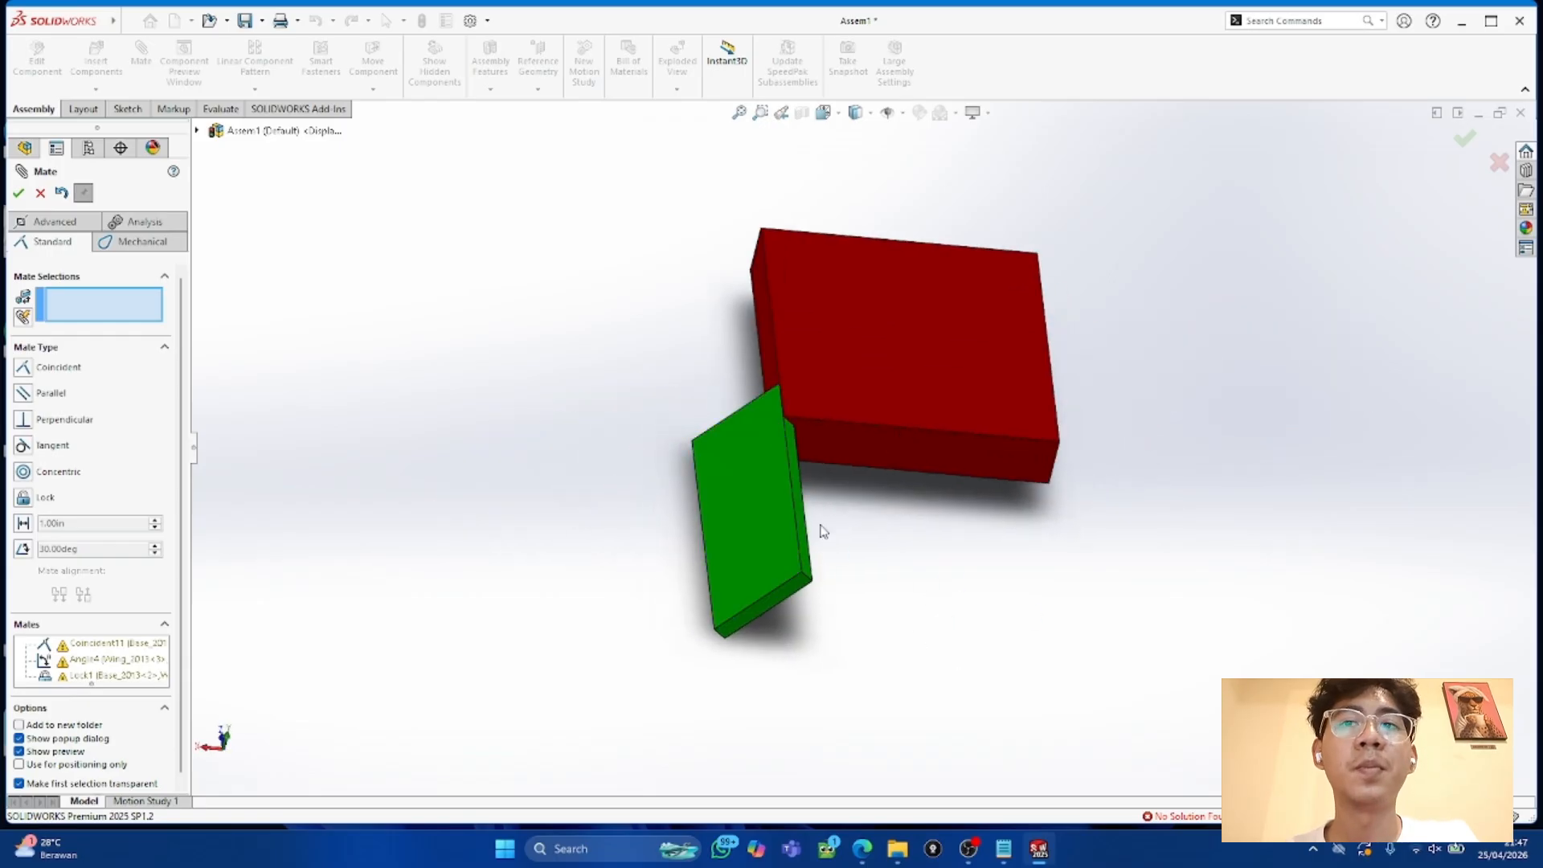
{"action": "left_click", "coordinate": [723, 529]}
{"action": "left_click", "coordinate": [912, 583]}
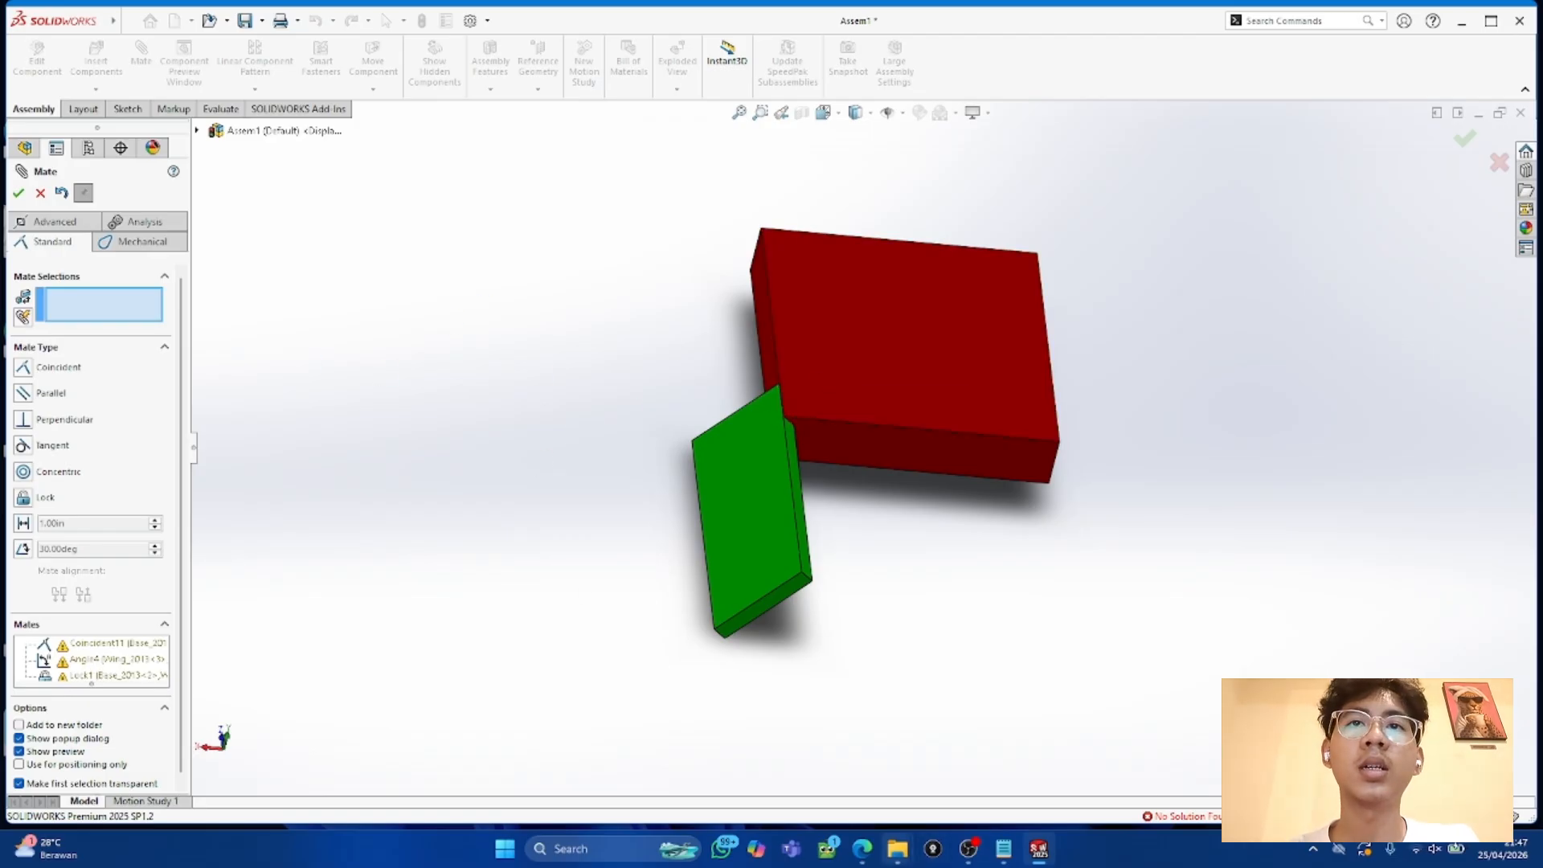
Step: Review the remaining module topics after Lock on the Canva slide, and return to the assembly
{"action": "left_click", "coordinate": [862, 848]}
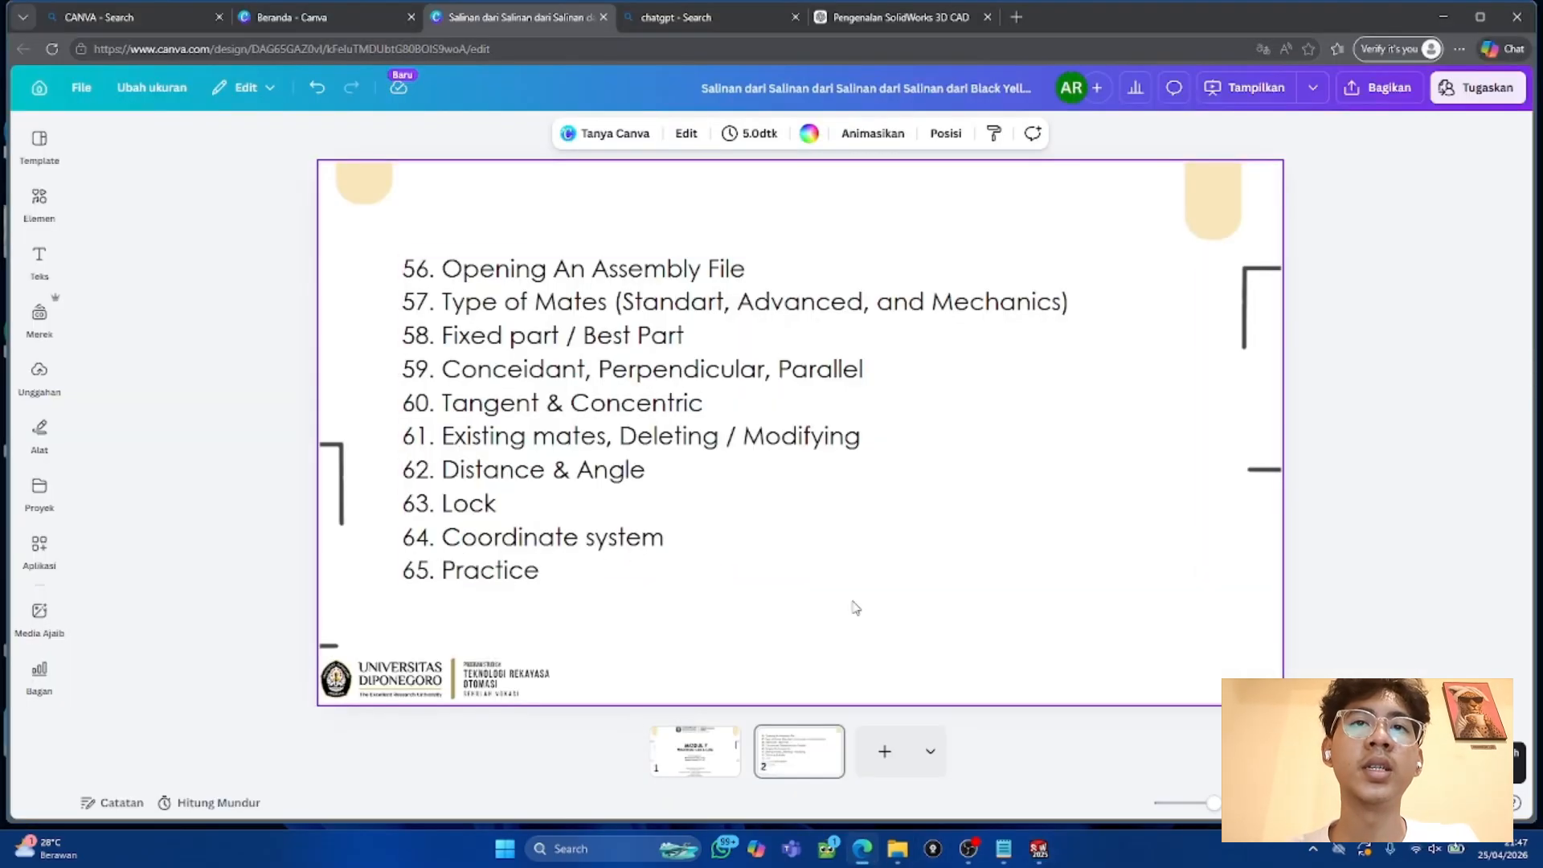
{"action": "left_click", "coordinate": [1036, 848]}
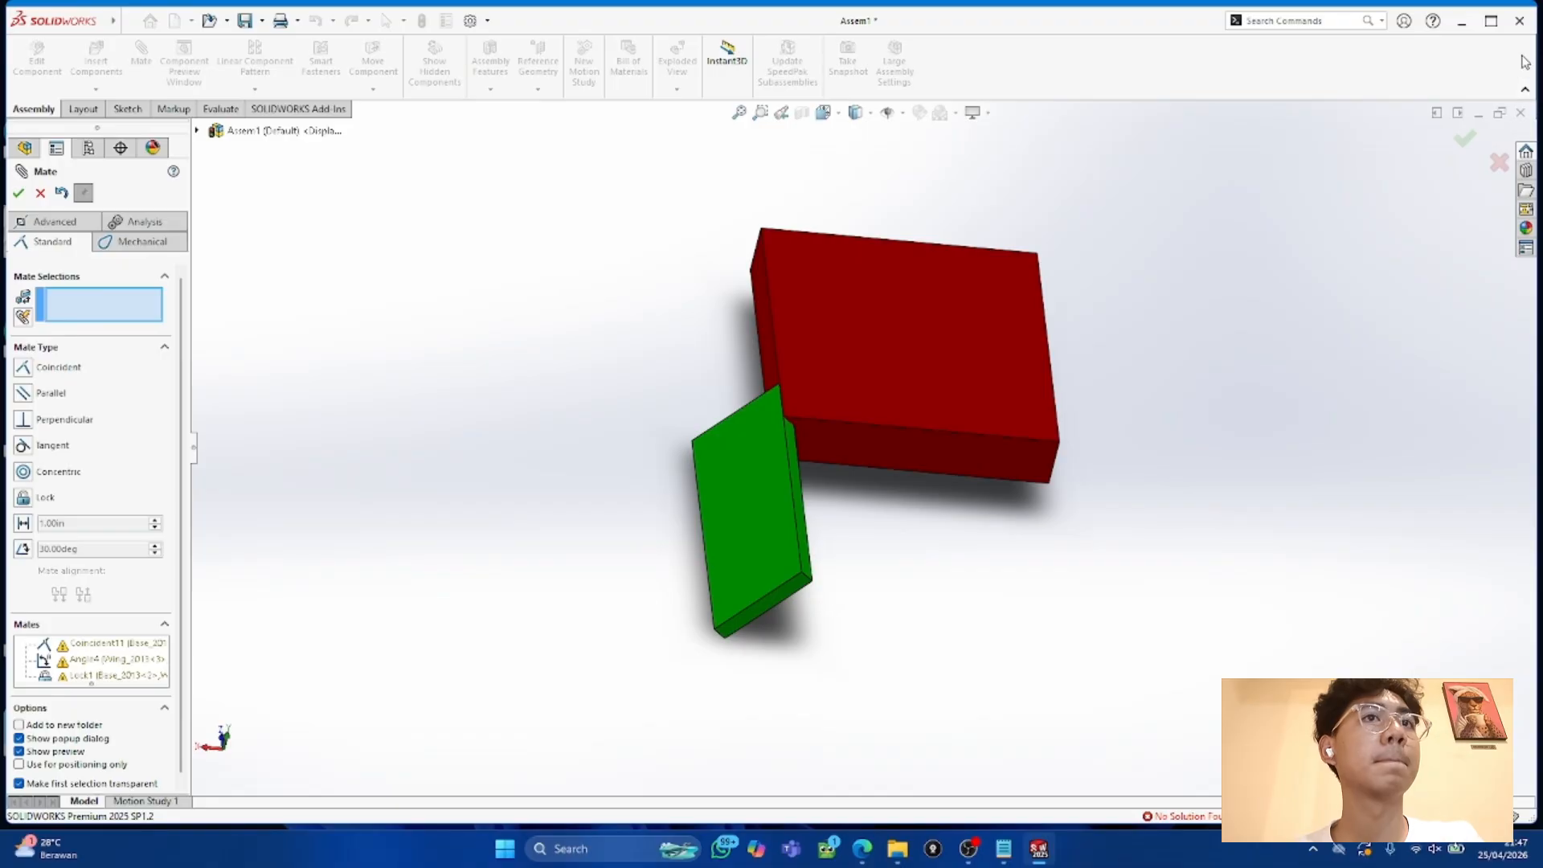
Step: Leave the Mate command, close SOLIDWORKS without saving the modified documents, and minimize the browser
{"action": "left_click", "coordinate": [40, 194]}
{"action": "left_click", "coordinate": [1518, 20]}
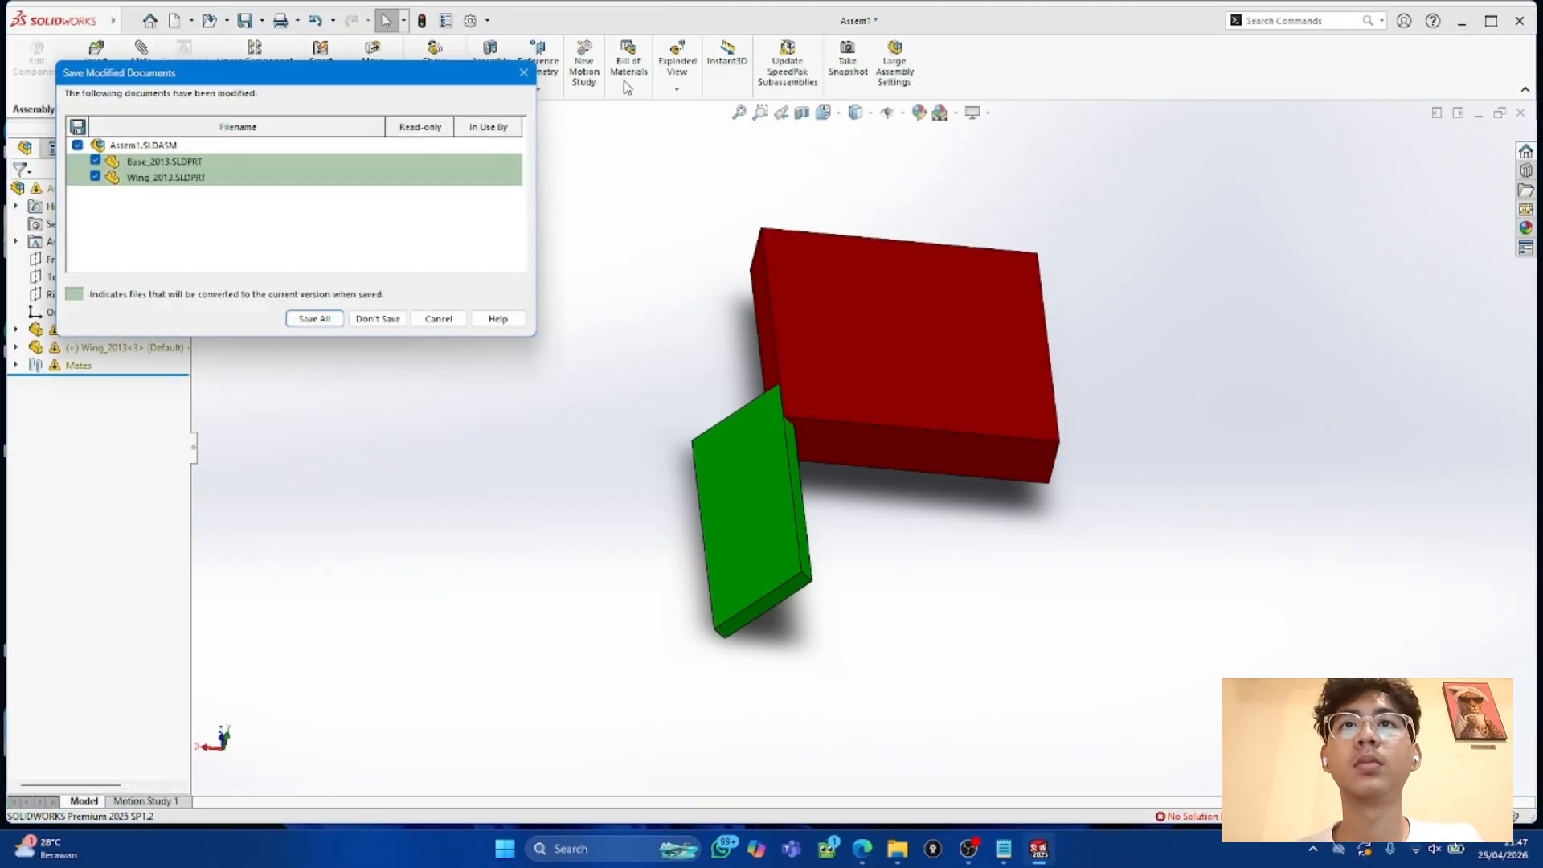
{"action": "left_click", "coordinate": [378, 319]}
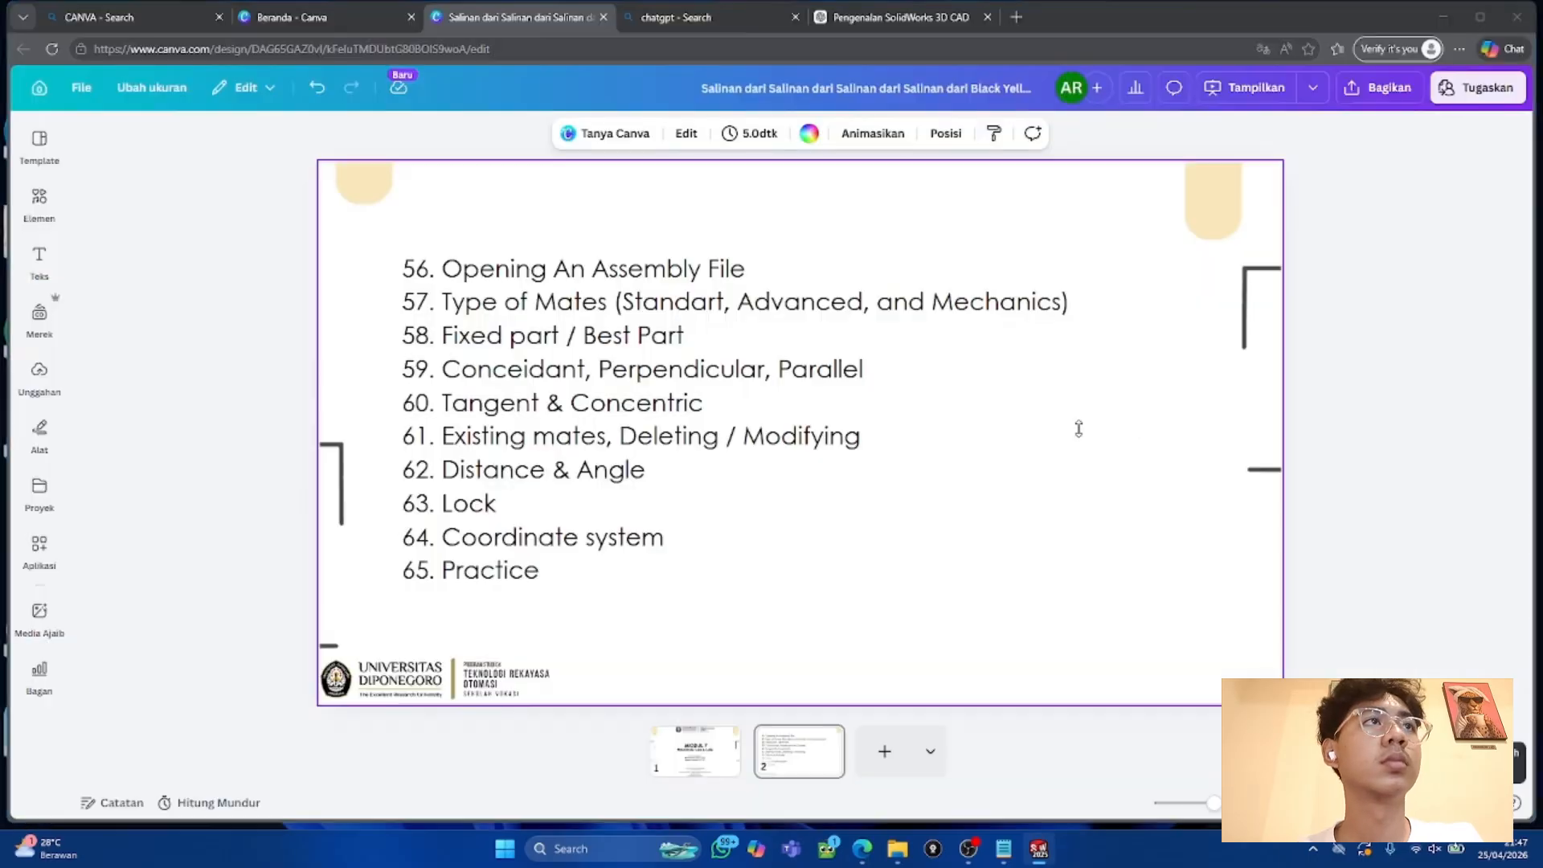
{"action": "left_click", "coordinate": [1446, 11]}
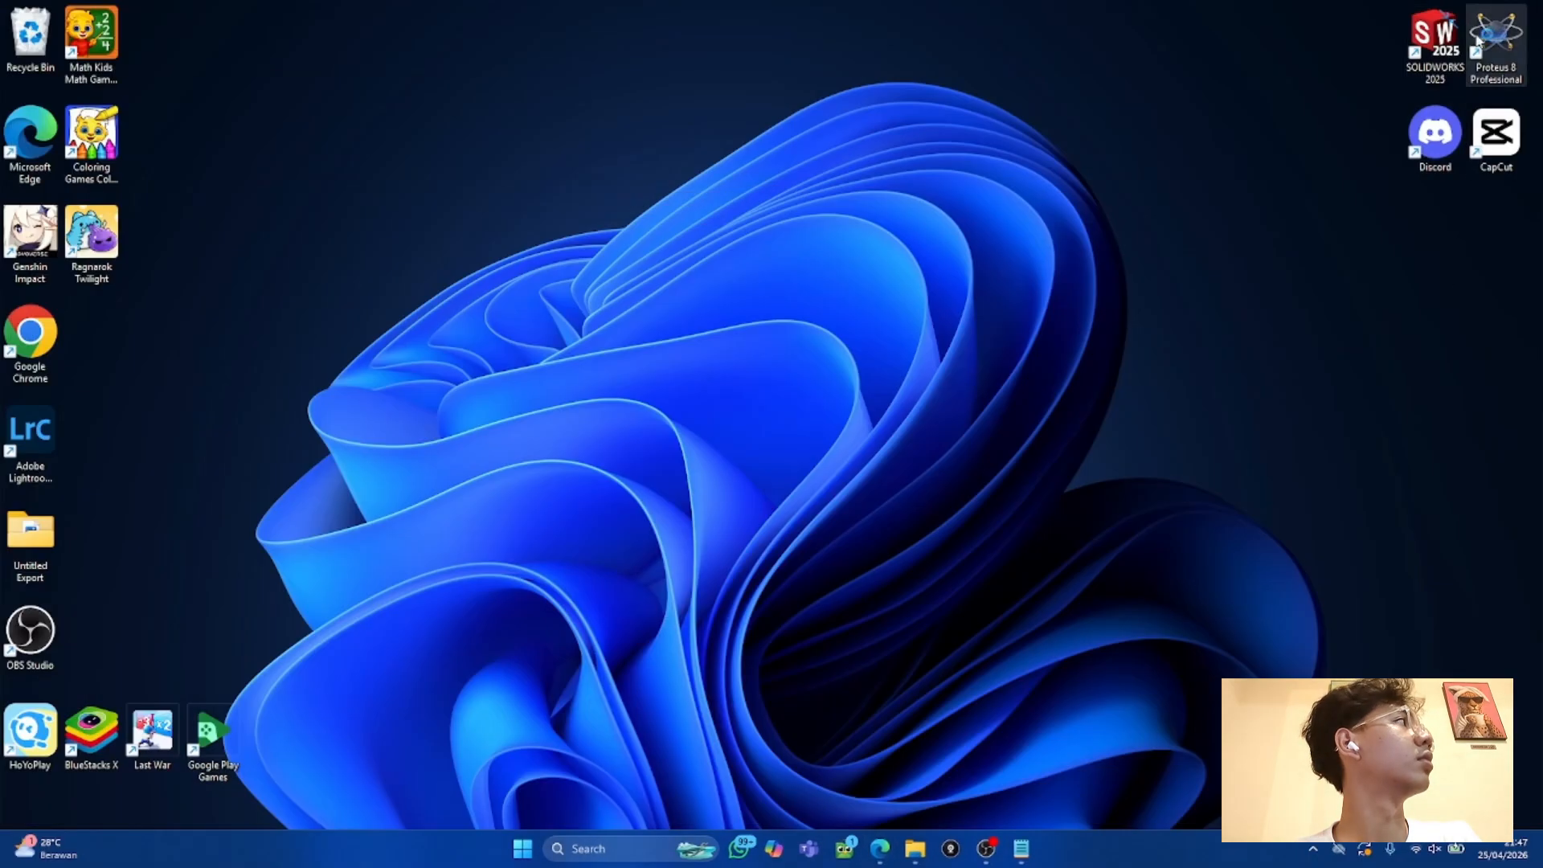
Step: Start SOLIDWORKS, create a new assembly and browse to the CAD CAM 57-64 folder on drive D for a component
{"action": "double_click", "coordinate": [1431, 36]}
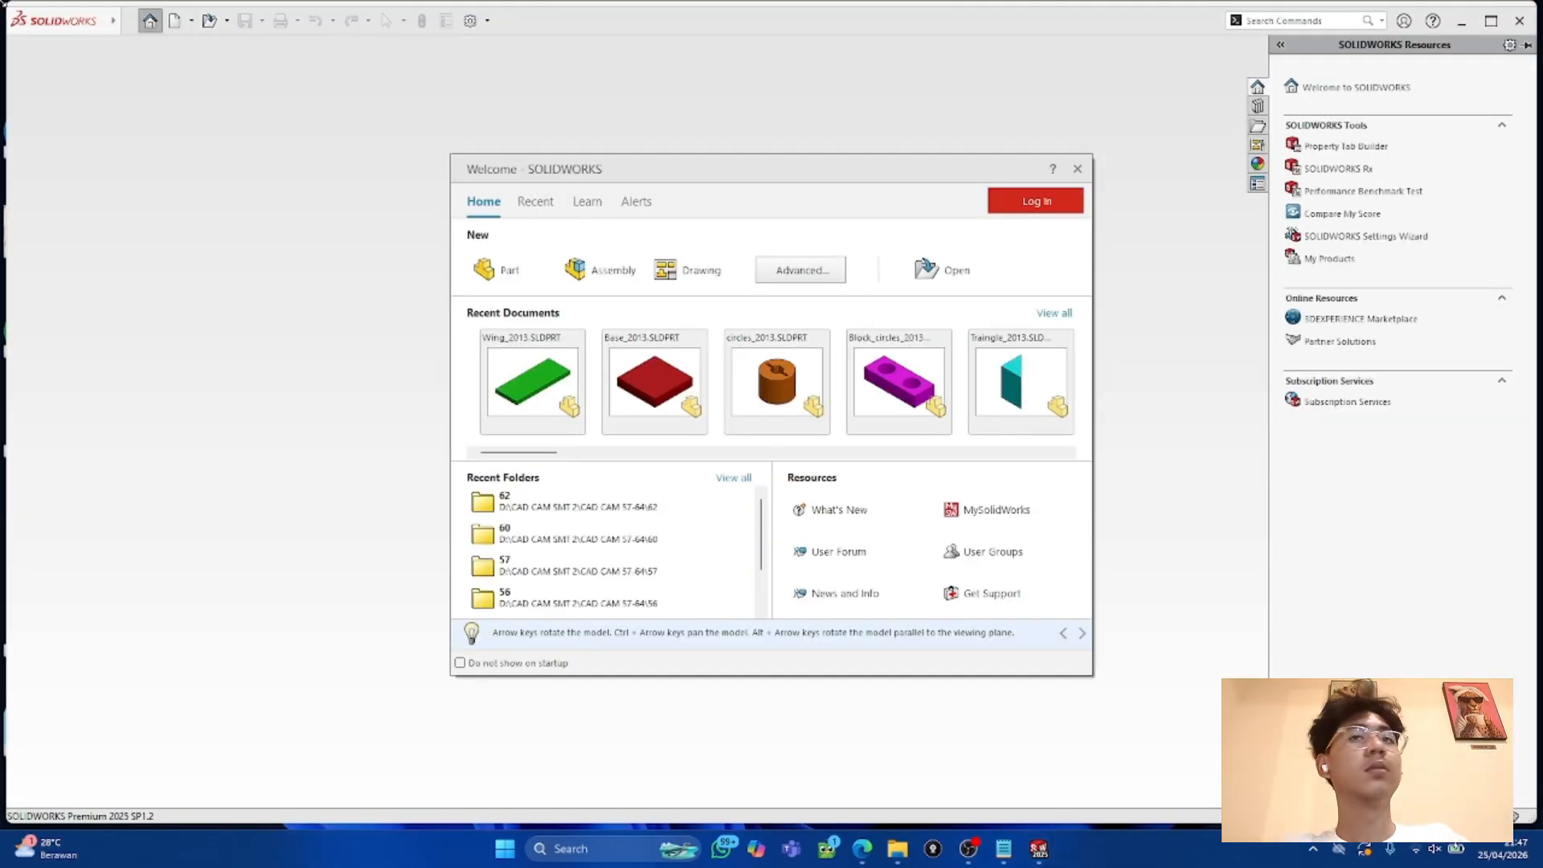
{"action": "left_click", "coordinate": [601, 270]}
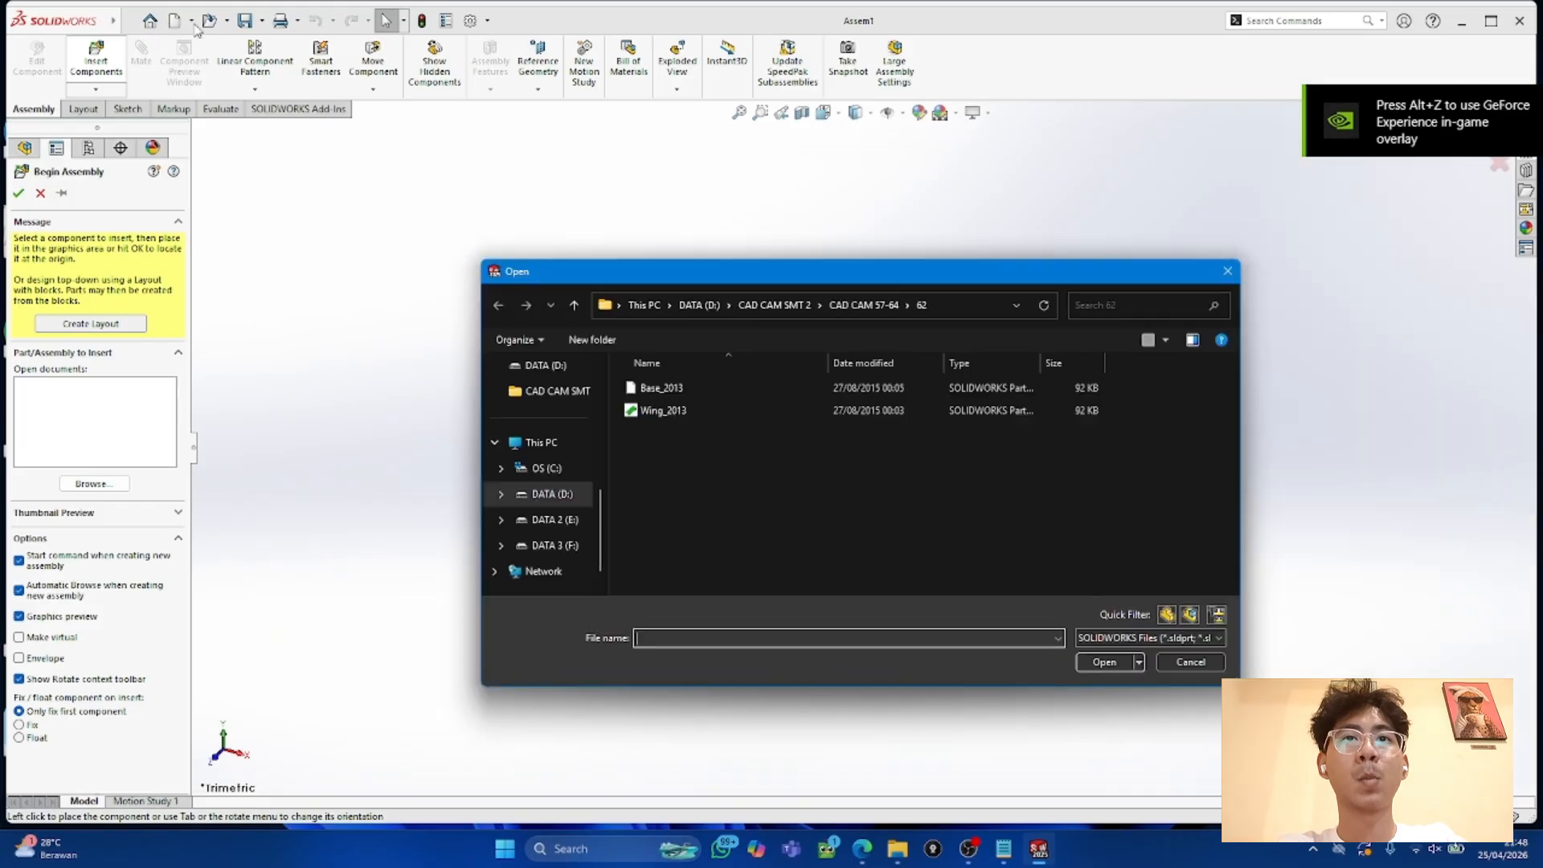
{"action": "left_click", "coordinate": [573, 495]}
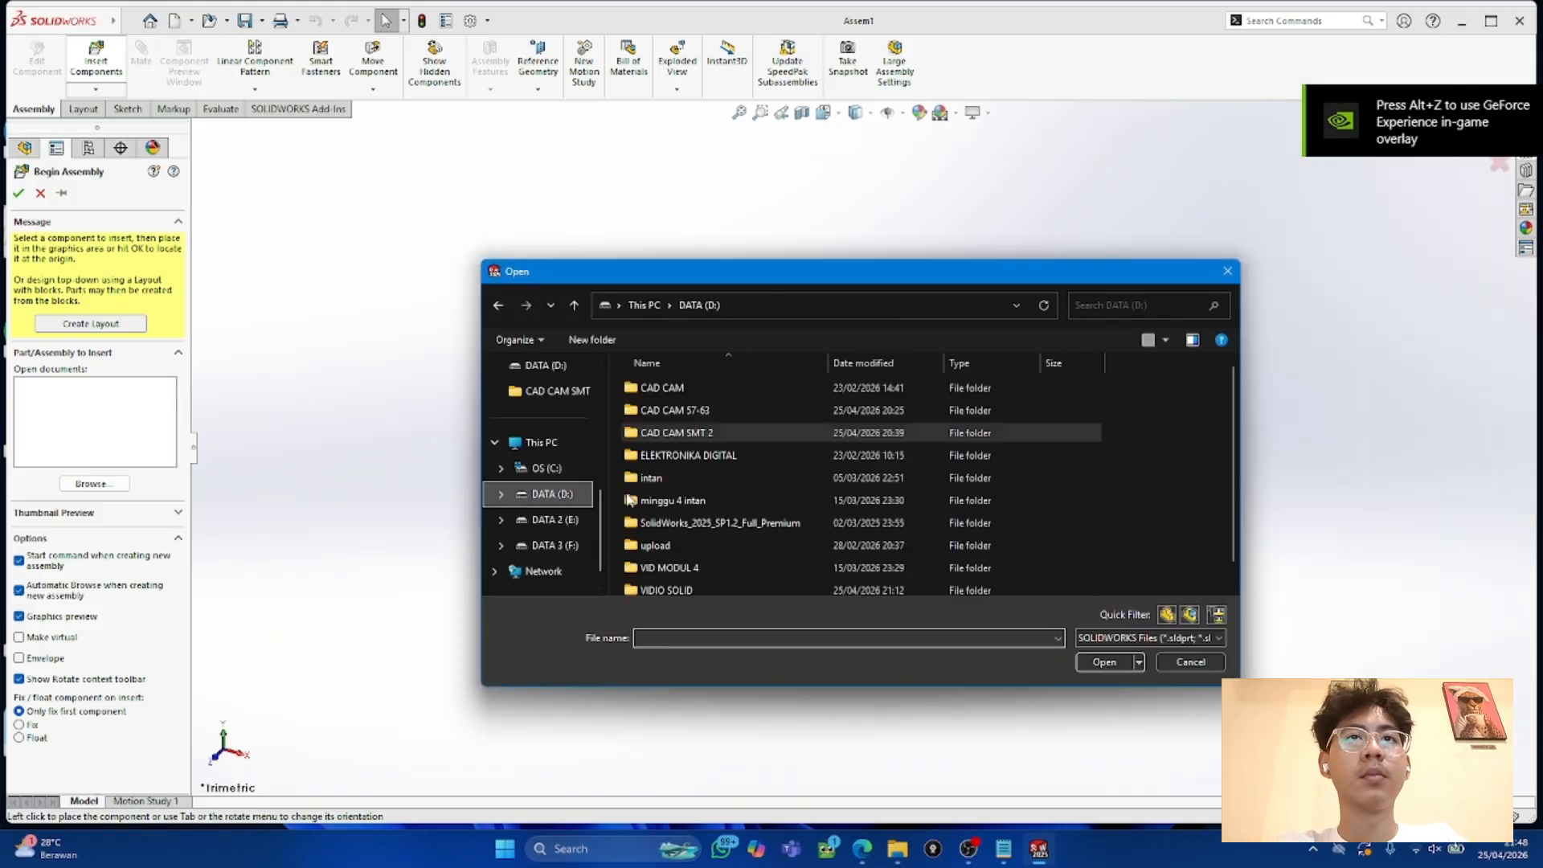
{"action": "double_click", "coordinate": [691, 409]}
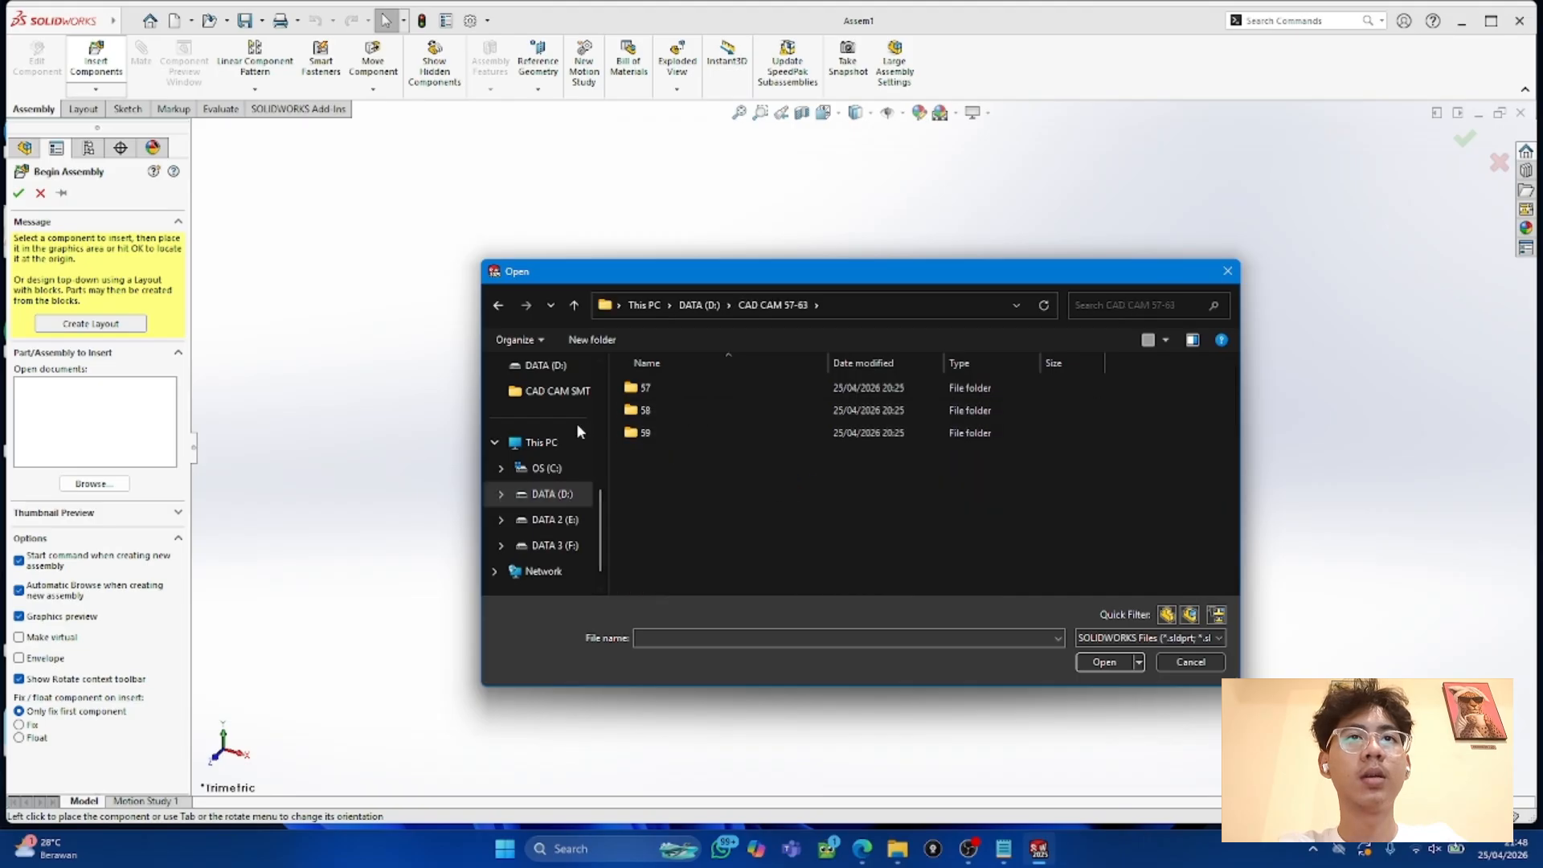
{"action": "left_click", "coordinate": [573, 394]}
{"action": "double_click", "coordinate": [715, 389]}
{"action": "left_click", "coordinate": [689, 544]}
{"action": "left_click", "coordinate": [498, 304]}
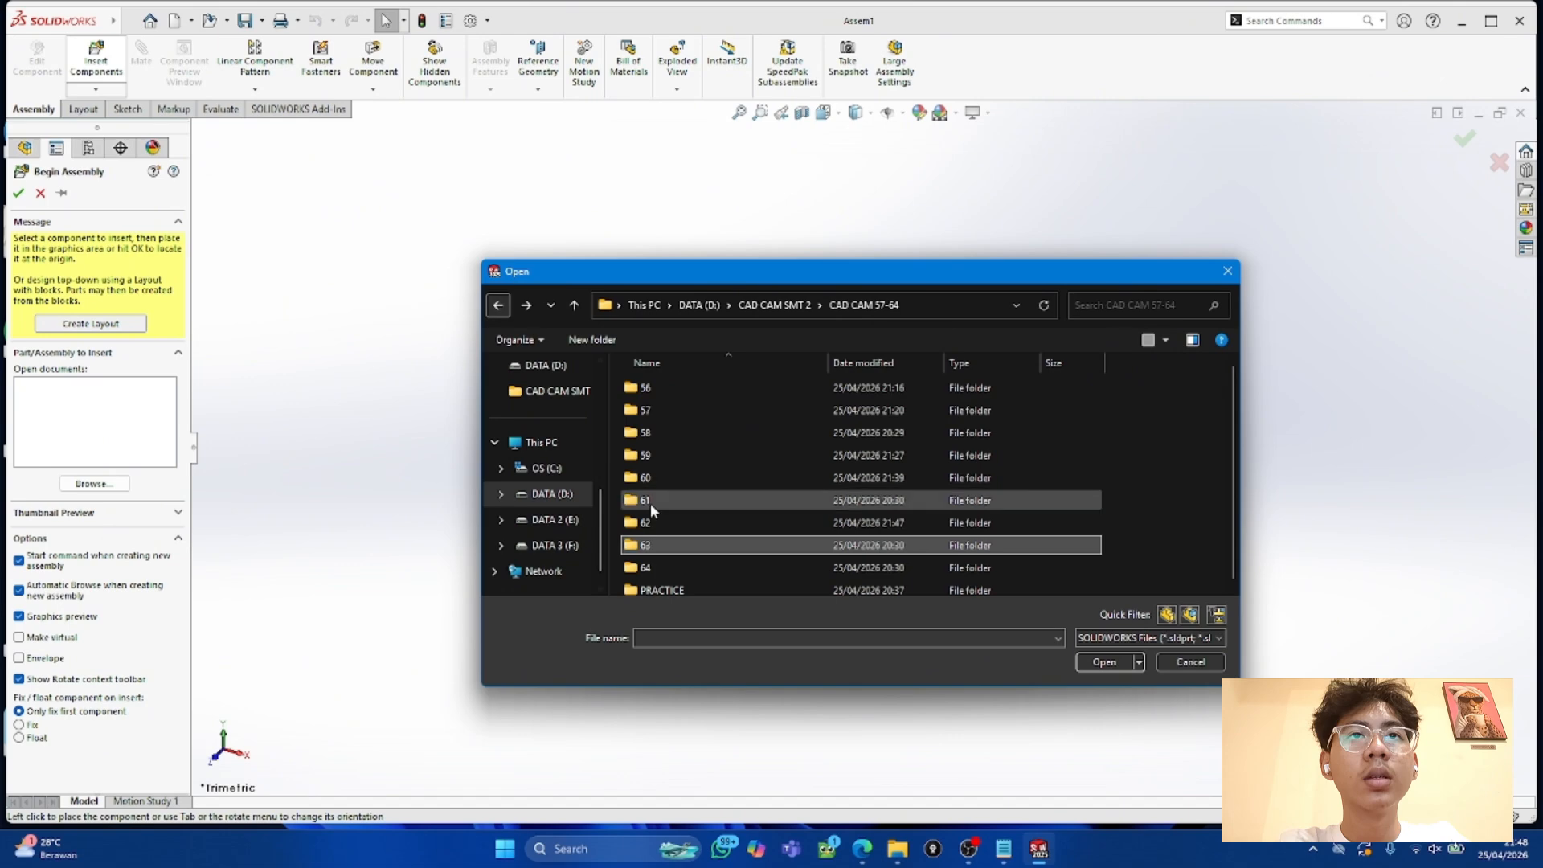
Step: Insert the Lab_ring_2015 part from folder 64 into the assembly as the first component
{"action": "double_click", "coordinate": [653, 567]}
{"action": "left_click", "coordinate": [669, 388]}
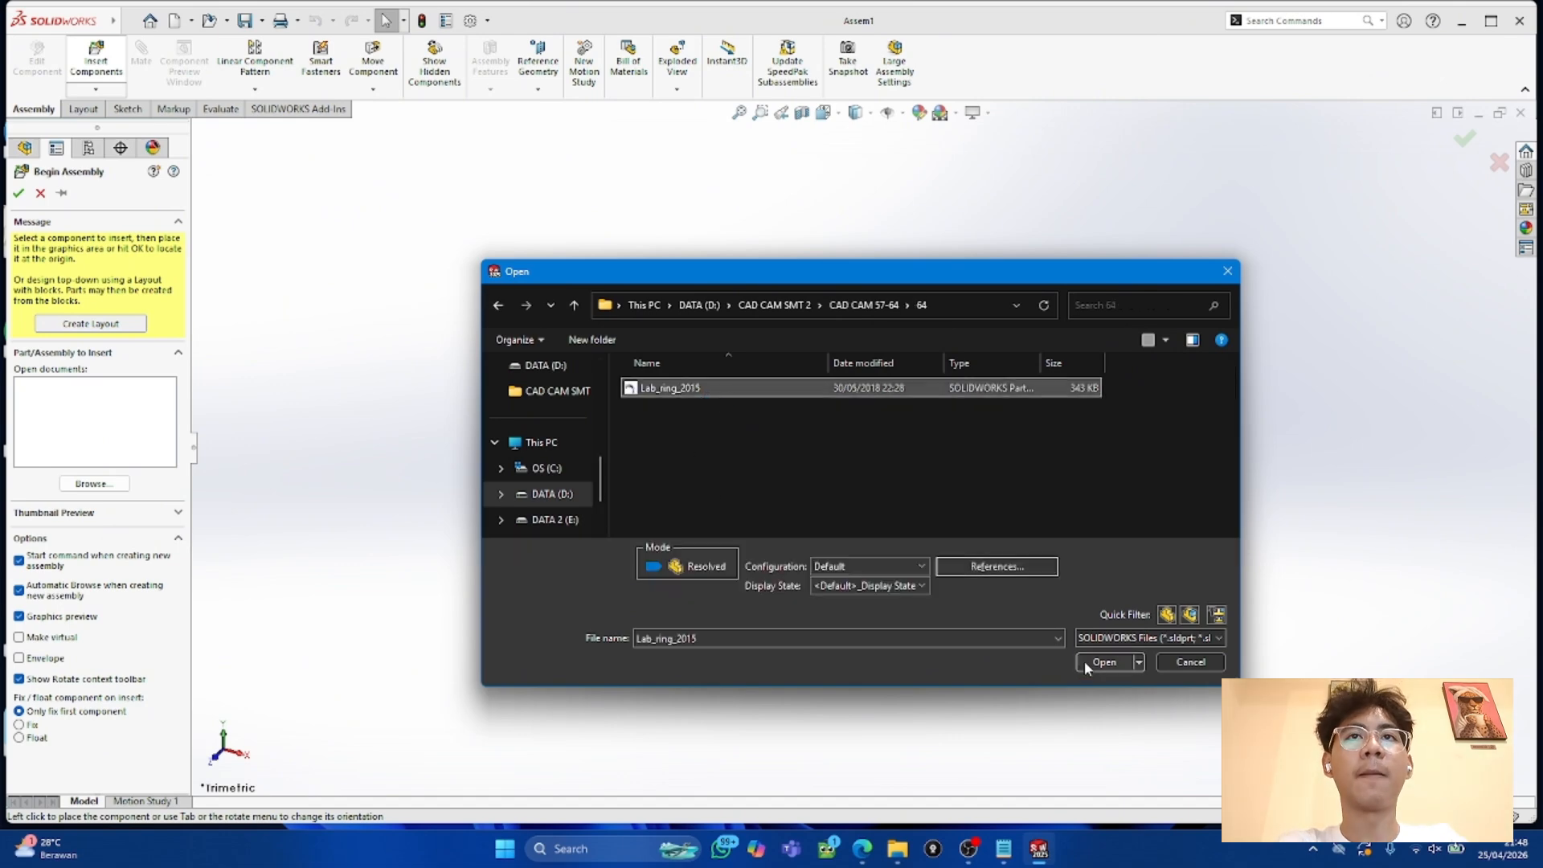
{"action": "left_click", "coordinate": [1104, 661]}
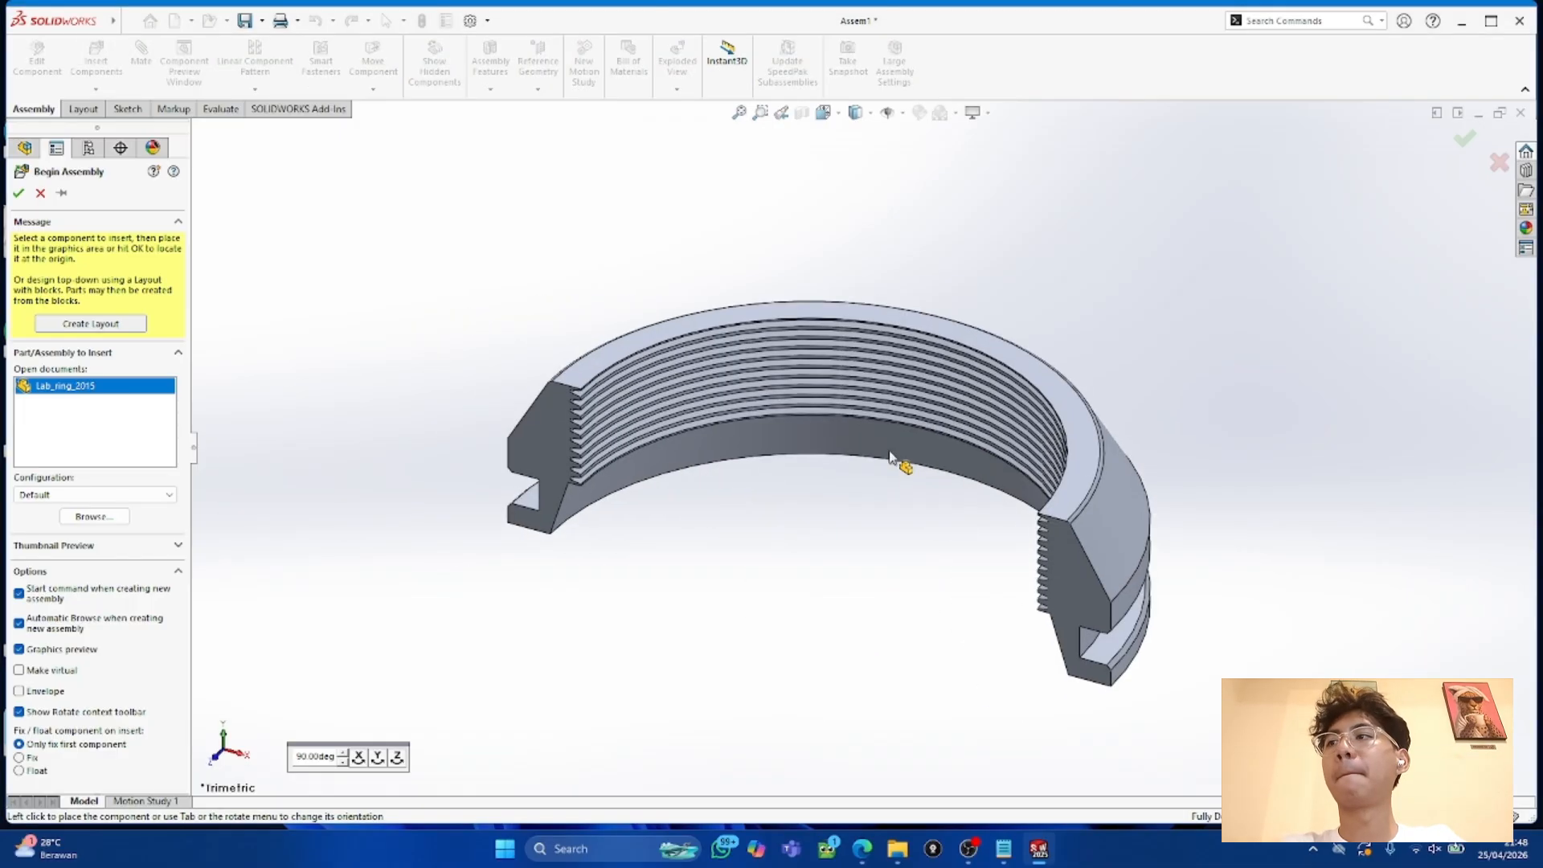
{"action": "left_click", "coordinate": [887, 450]}
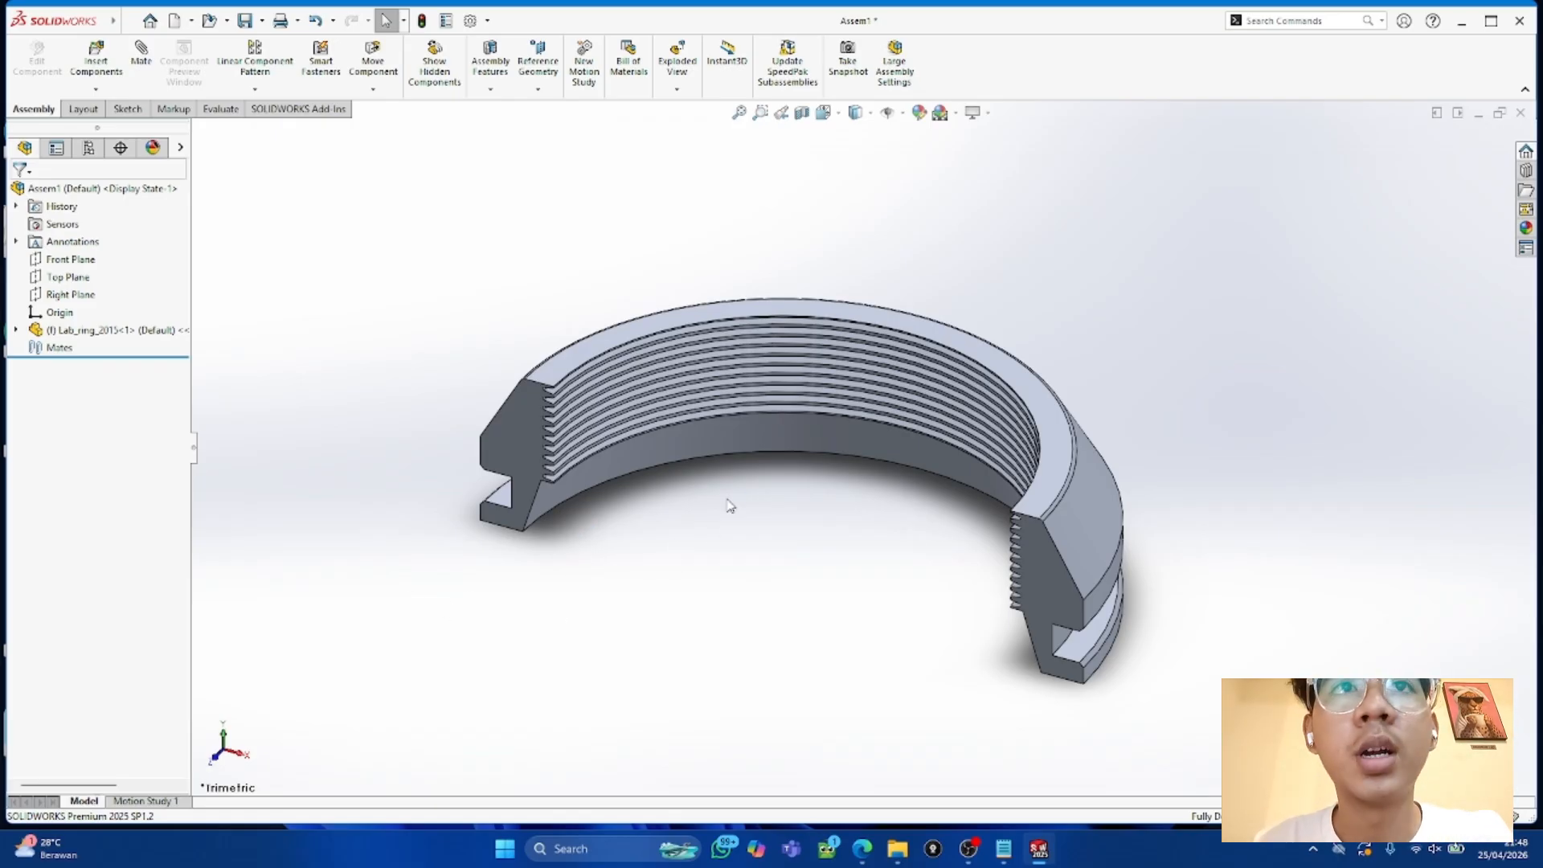
Step: Check the ring assembly's mass properties relative to the default coordinate system
{"action": "middle_click_drag", "start_coordinate": [878, 541], "coordinate": [916, 474]}
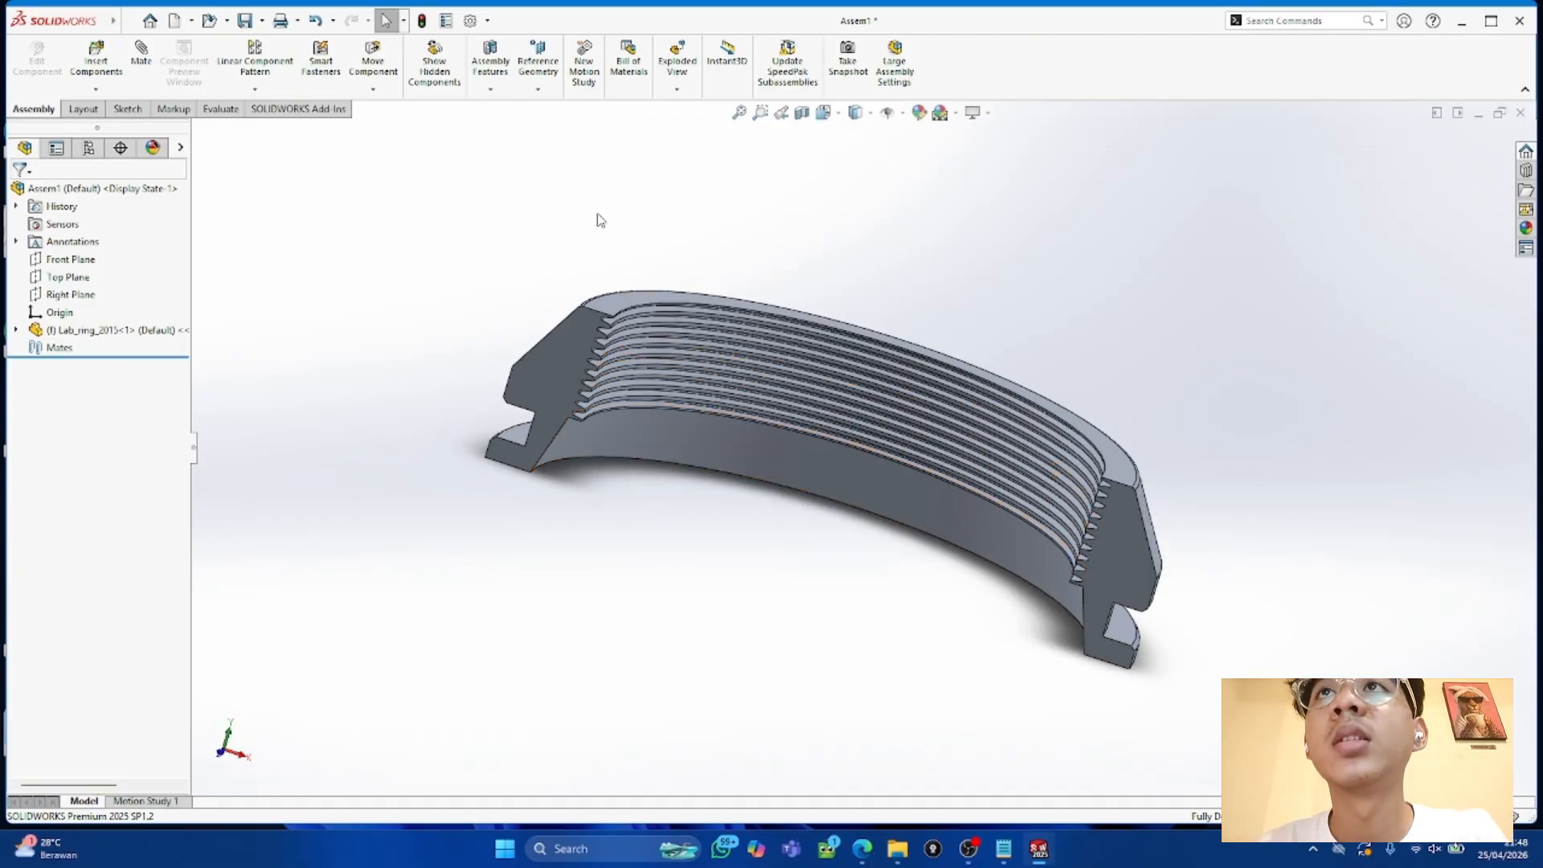
{"action": "left_click", "coordinate": [221, 109]}
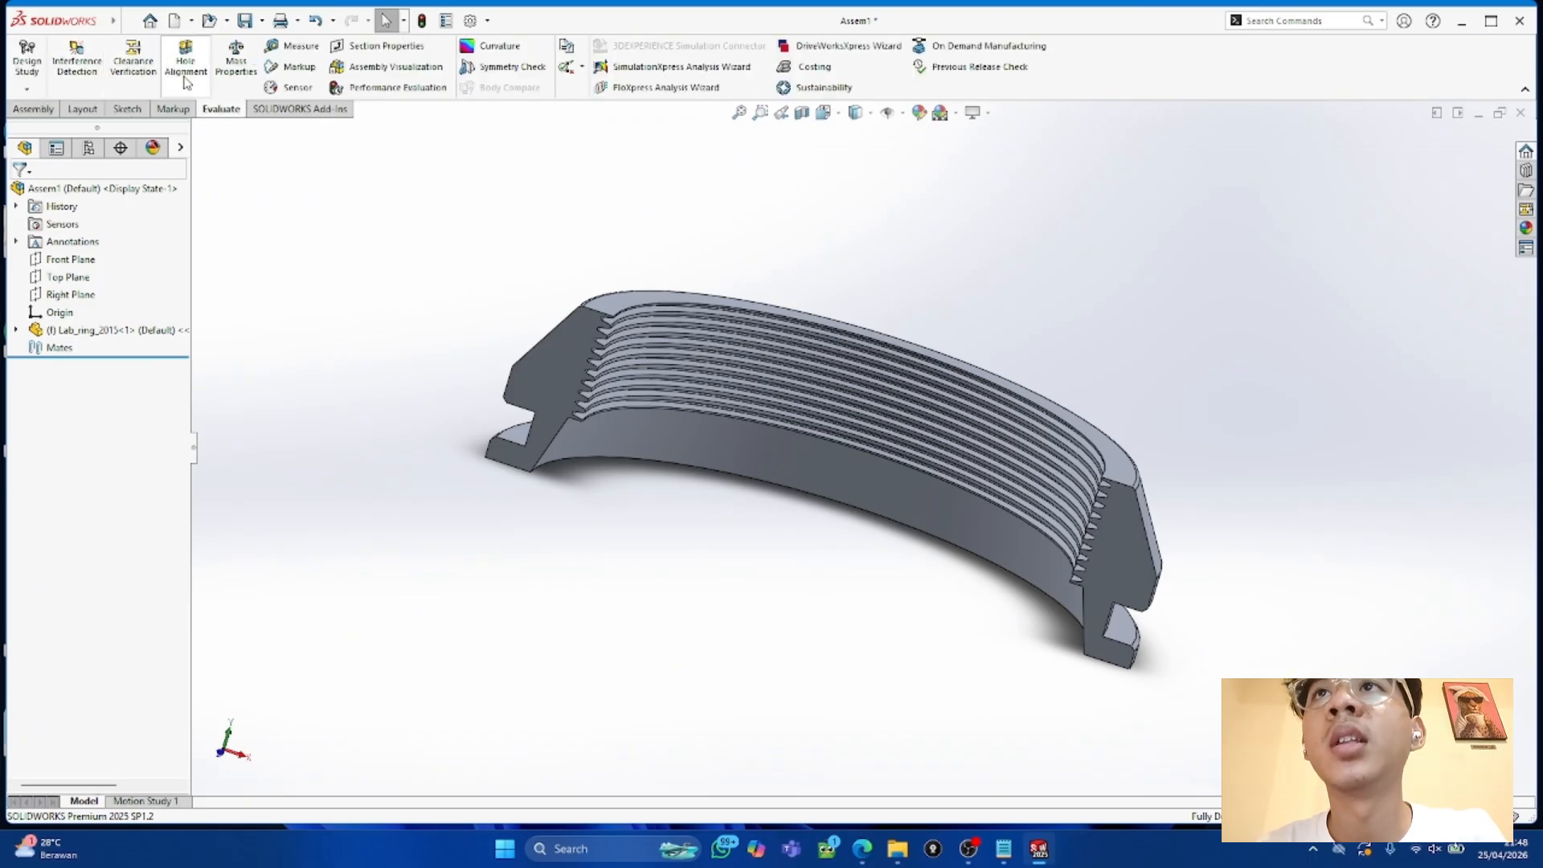
{"action": "left_click", "coordinate": [234, 59]}
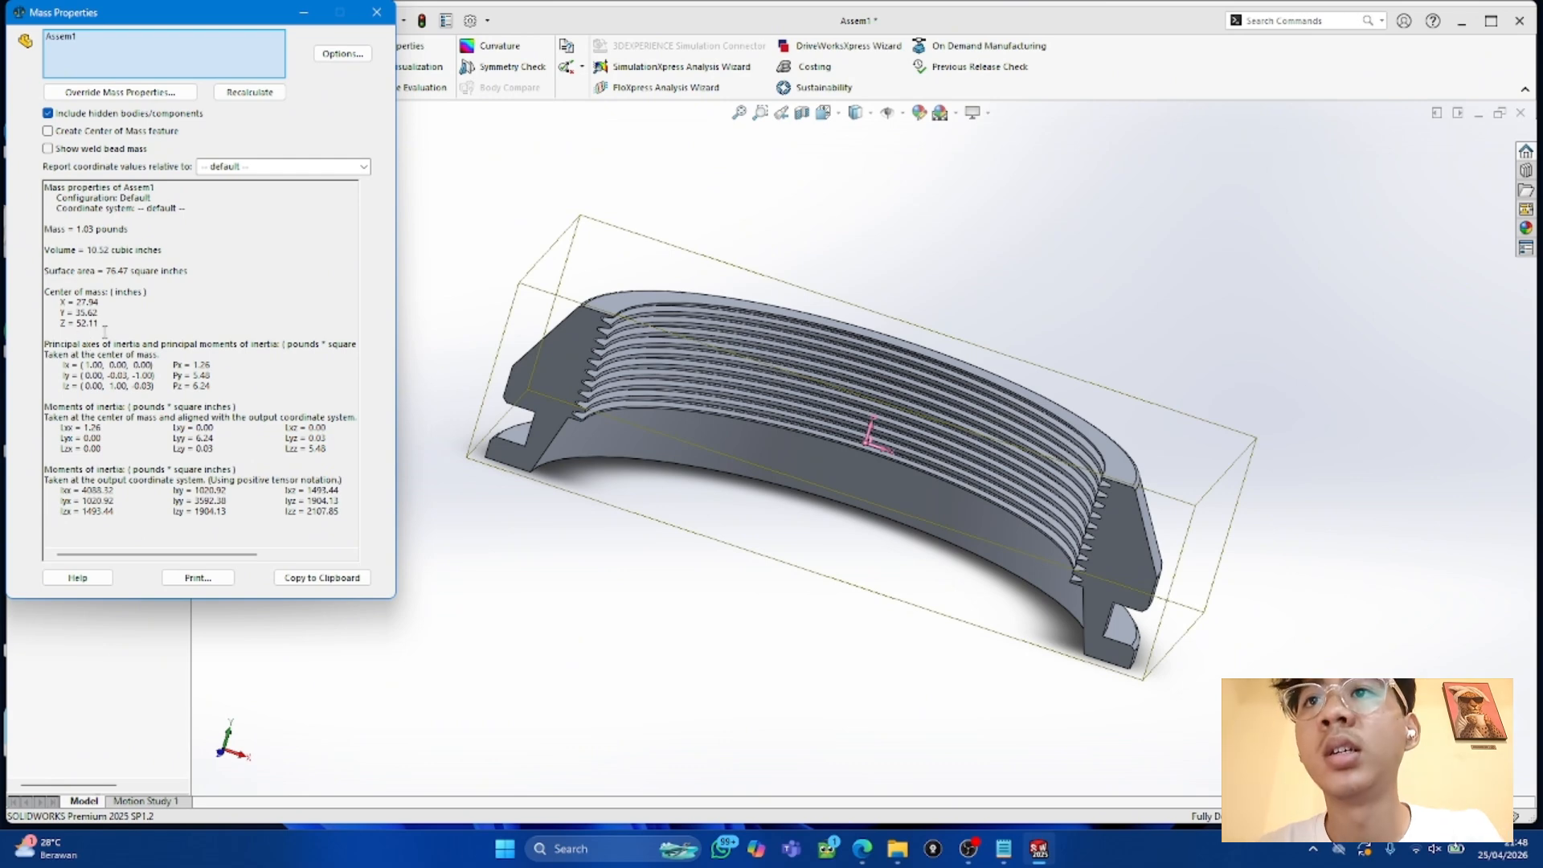
{"action": "left_click", "coordinate": [376, 12]}
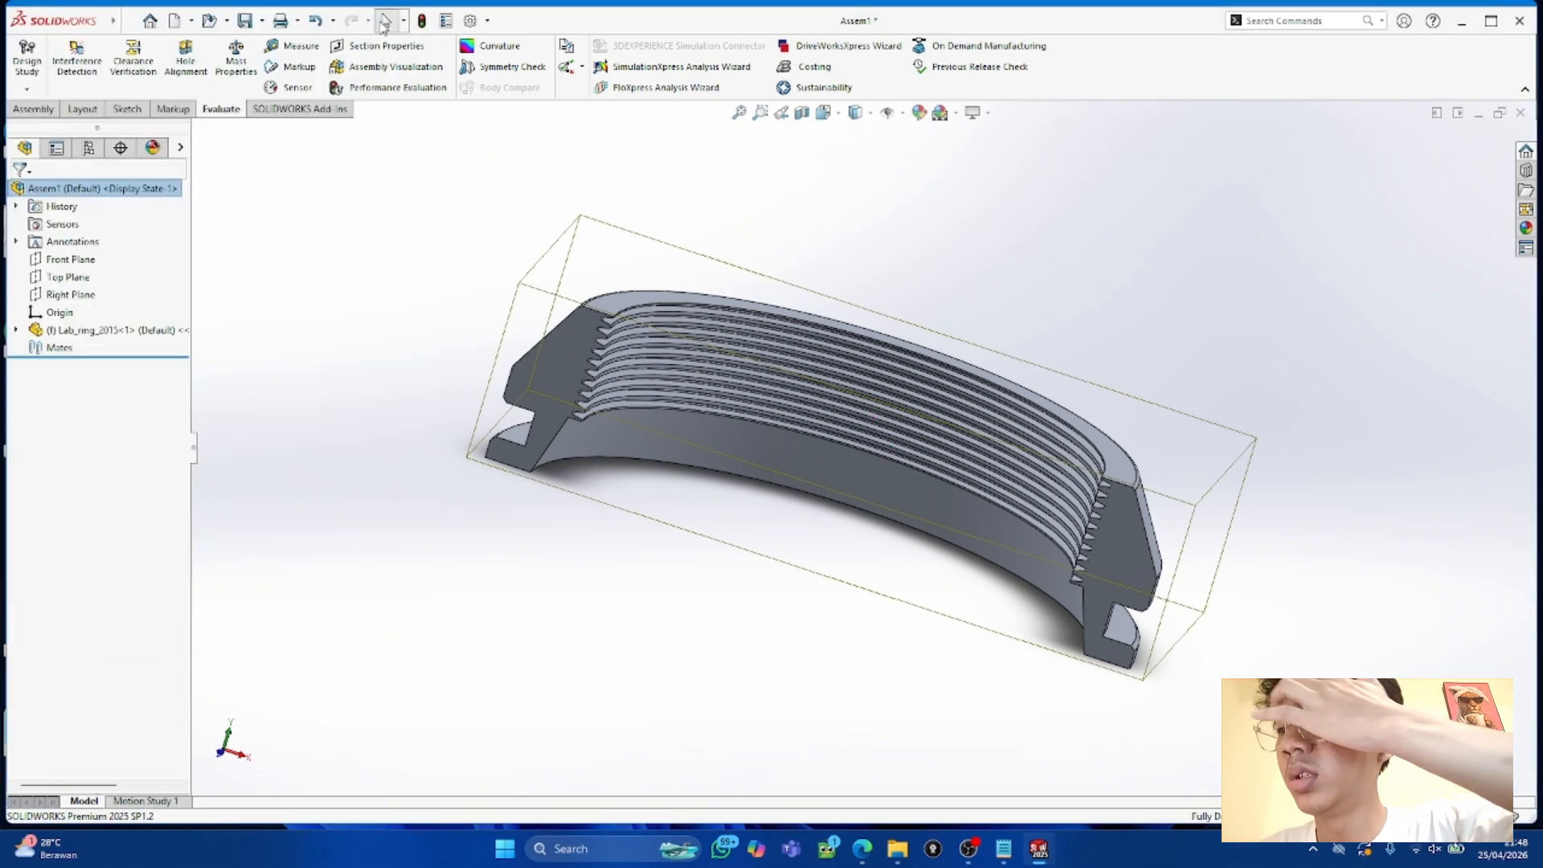
{"action": "left_click", "coordinate": [228, 179]}
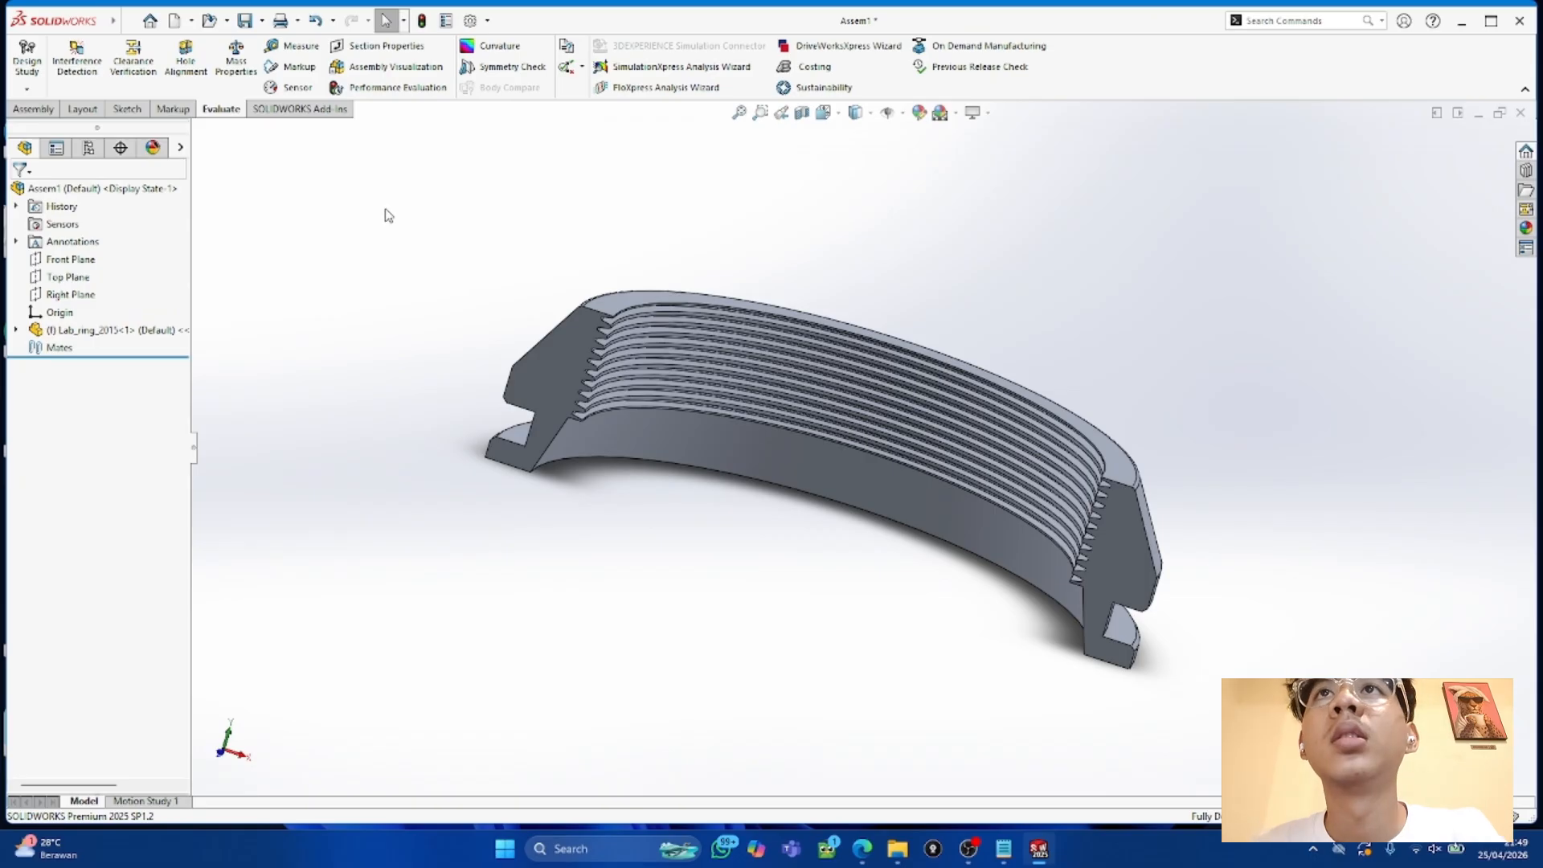
Step: Start a reference coordinate system with its origin at the cut face's lower inner vertex and its X axis along the straight inner edge below the threads
{"action": "left_click", "coordinate": [37, 110]}
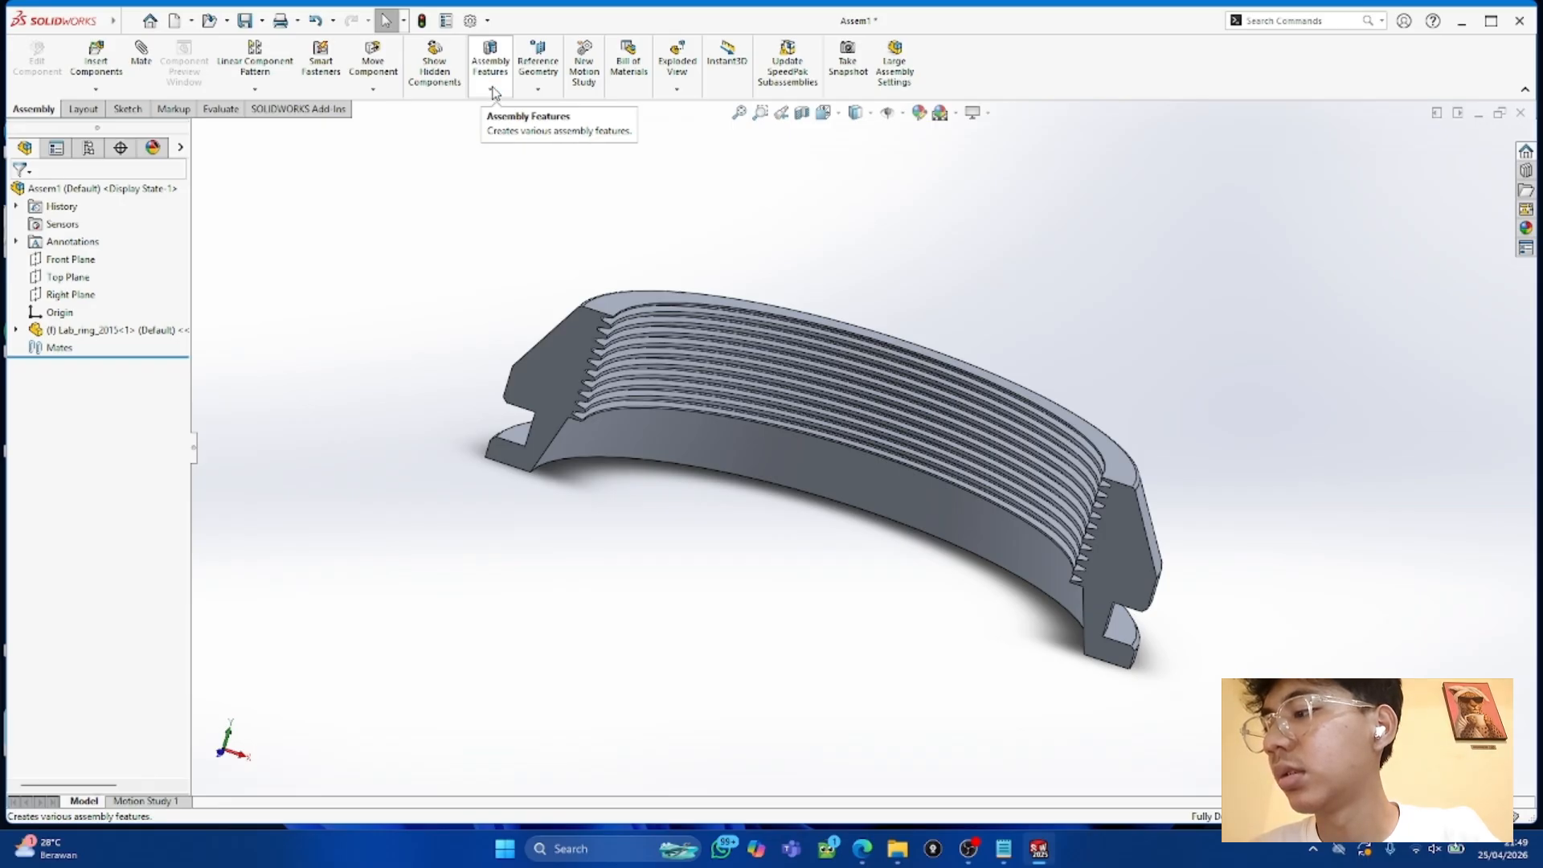
{"action": "left_click", "coordinate": [553, 93]}
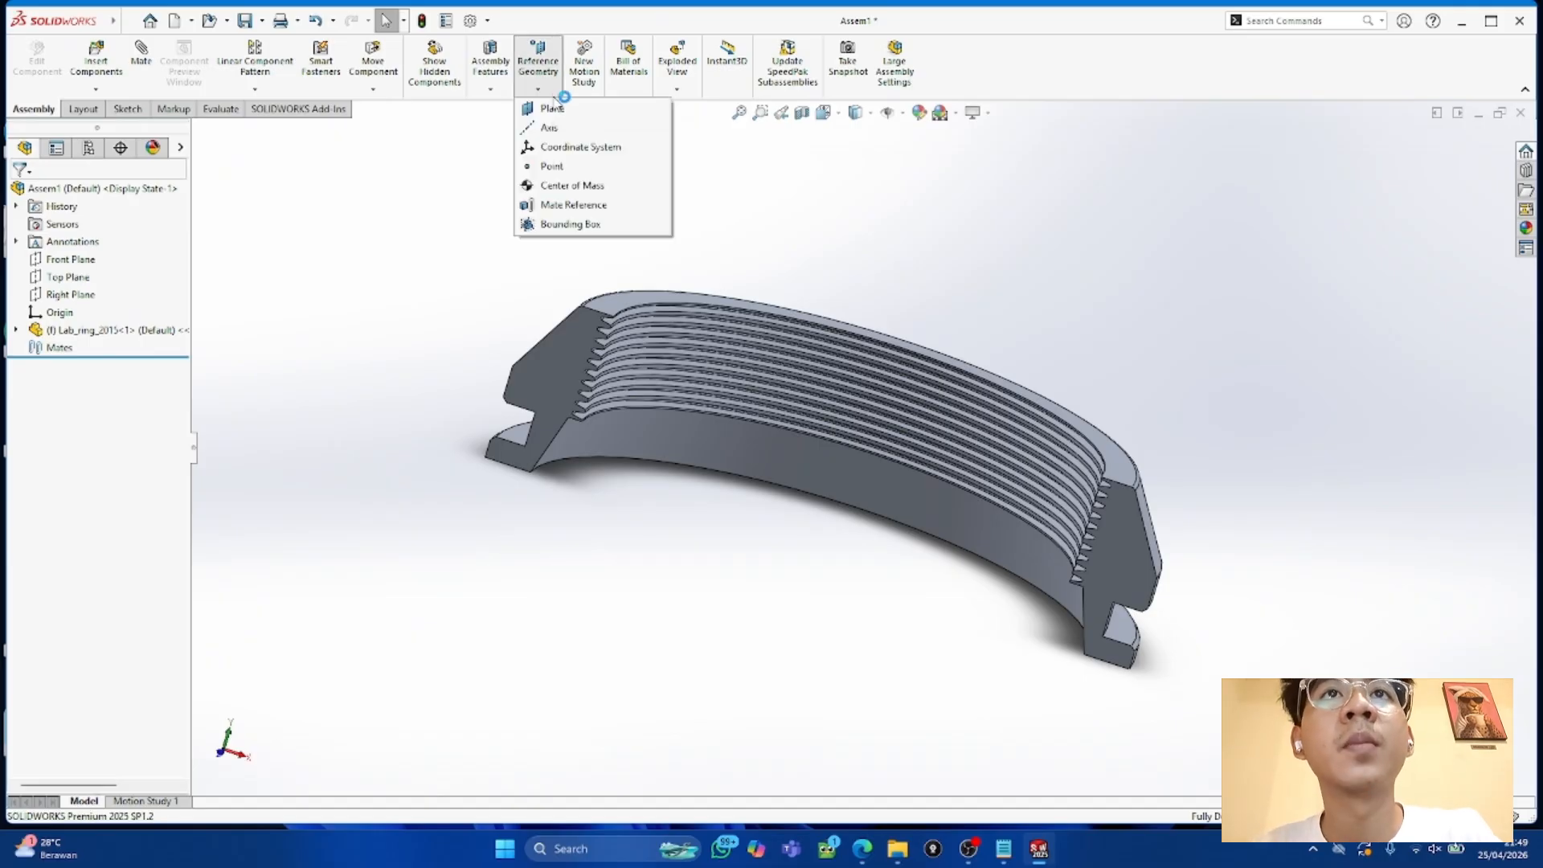
{"action": "left_click", "coordinate": [617, 148]}
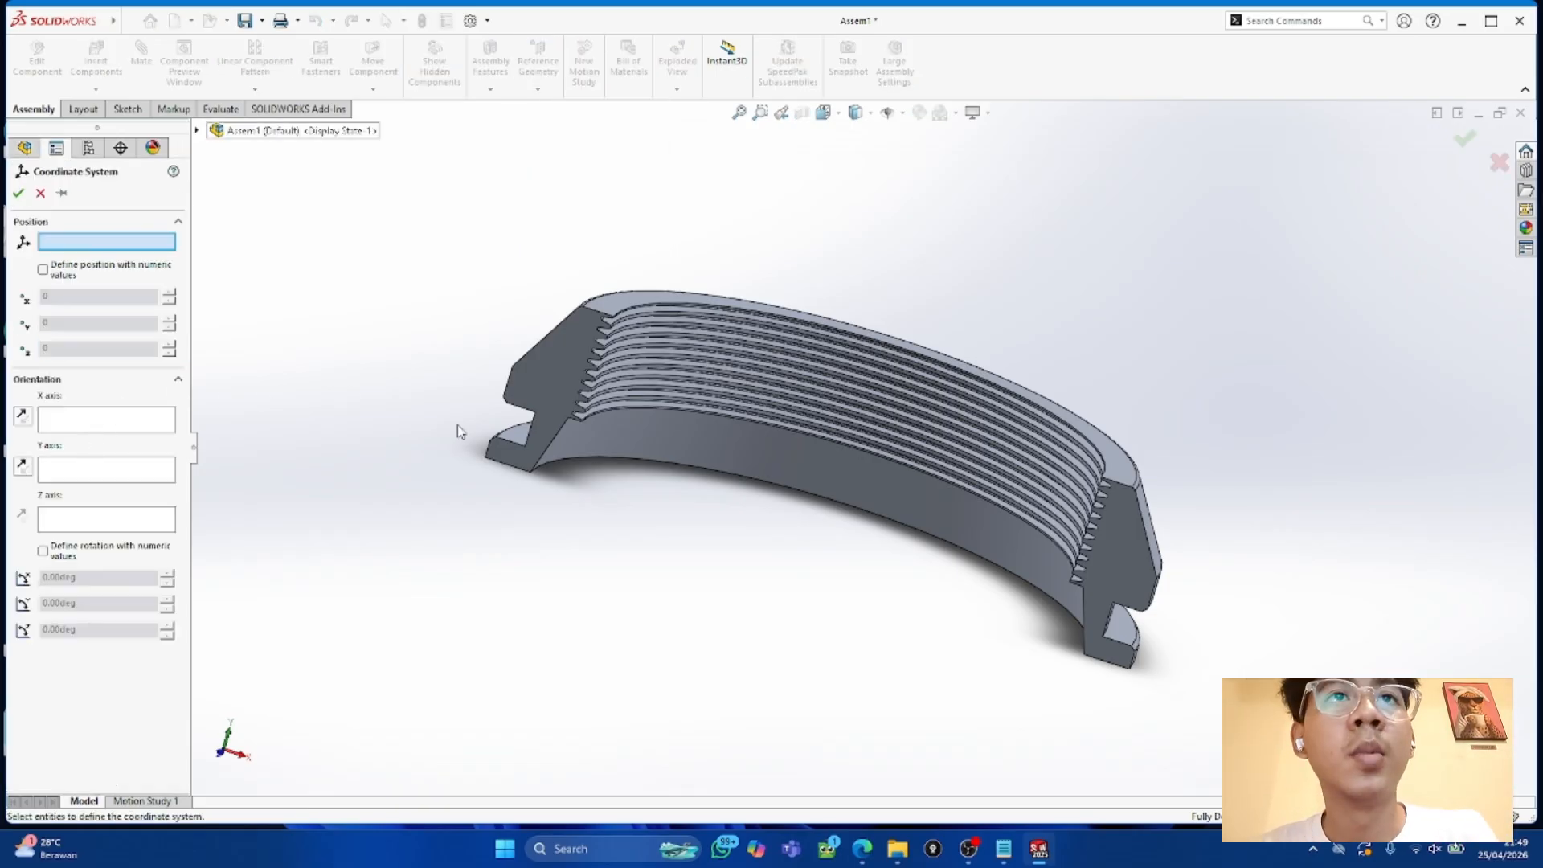
{"action": "middle_click_drag", "start_coordinate": [462, 449], "coordinate": [1093, 617]}
{"action": "left_click", "coordinate": [1040, 737]}
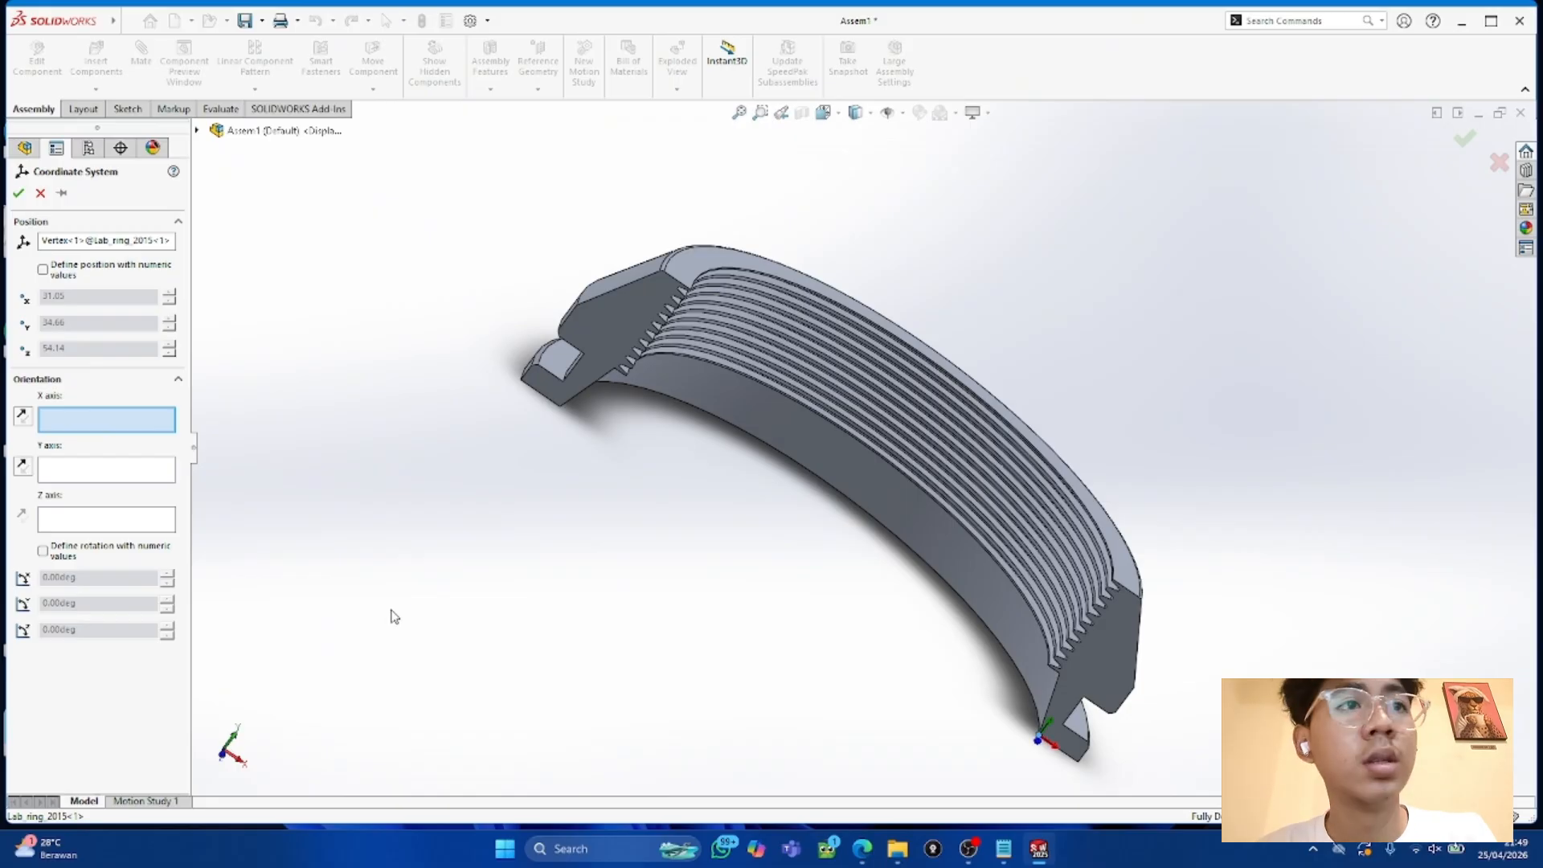
{"action": "middle_click_drag", "start_coordinate": [844, 466], "coordinate": [1037, 671]}
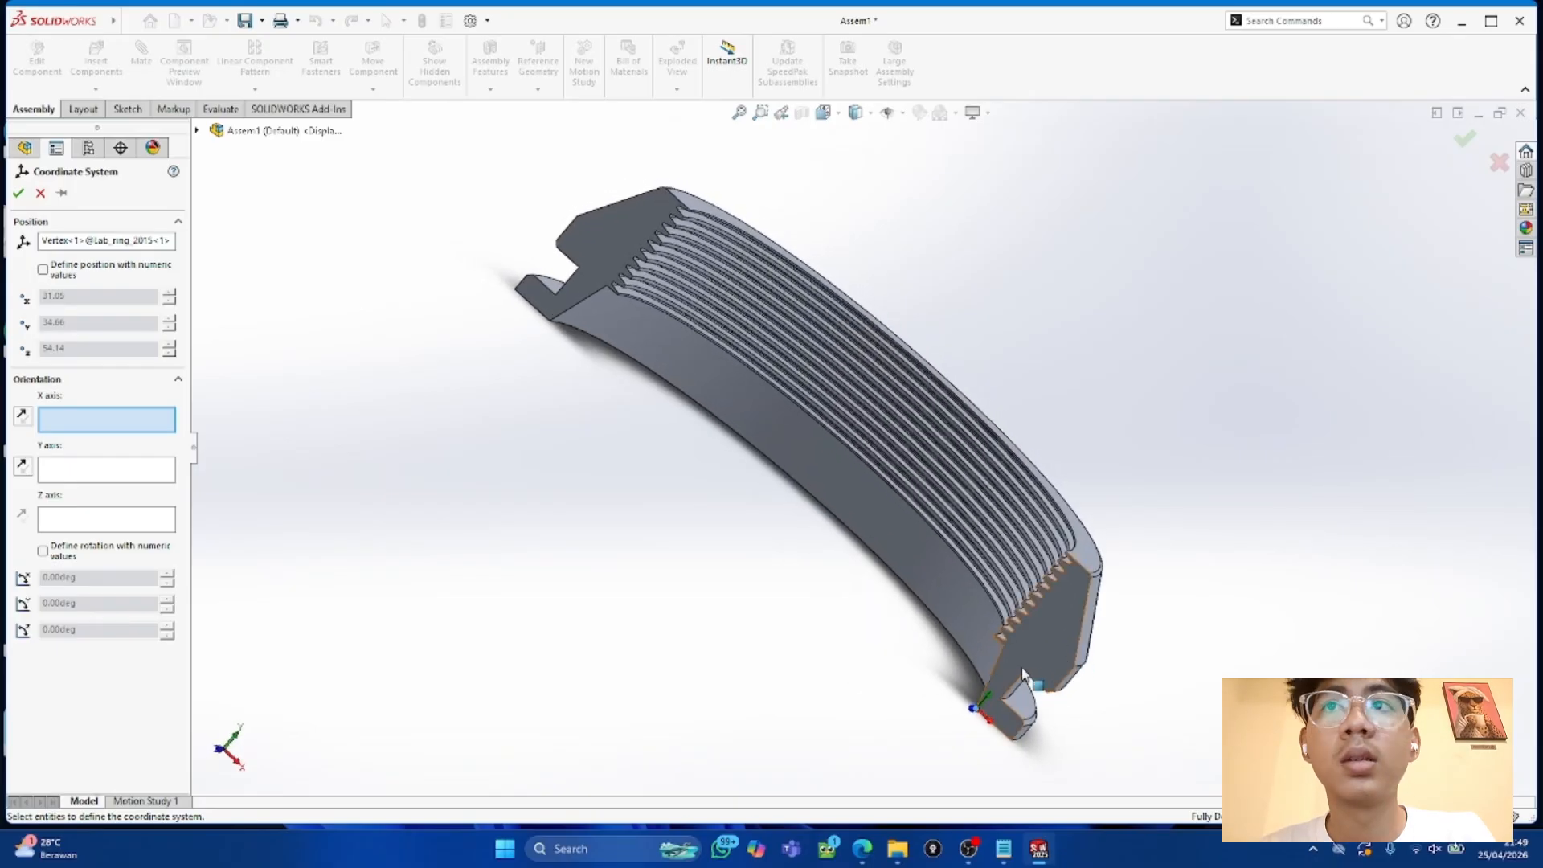
{"action": "left_click", "coordinate": [989, 690]}
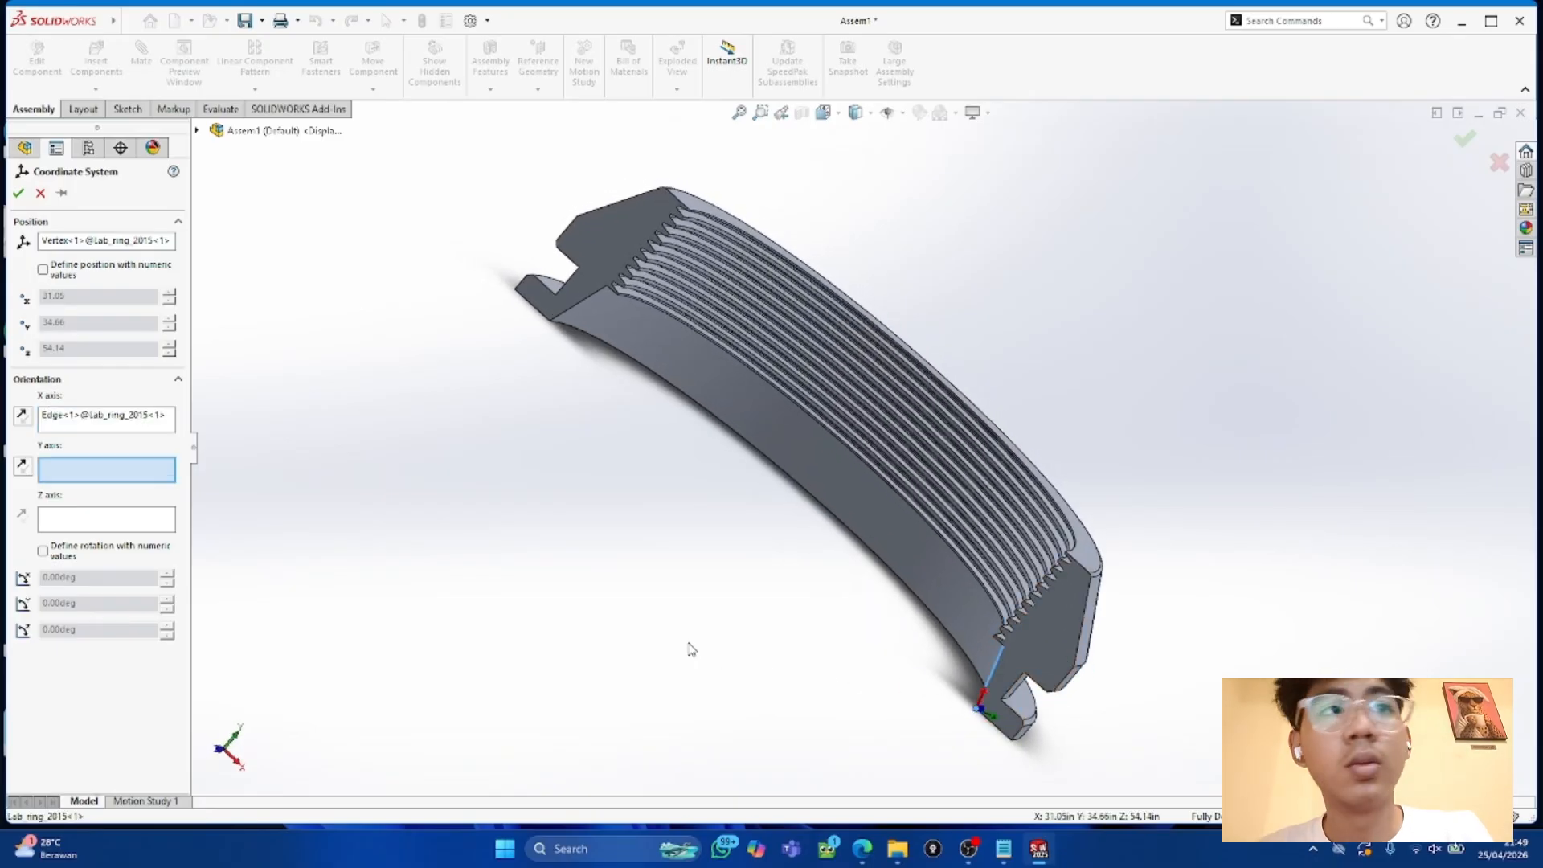
Step: Try the cut face's short bottom edge, nearby points and the curved lower inner edge as the Y axis direction
{"action": "middle_click_drag", "start_coordinate": [636, 641], "coordinate": [630, 557]}
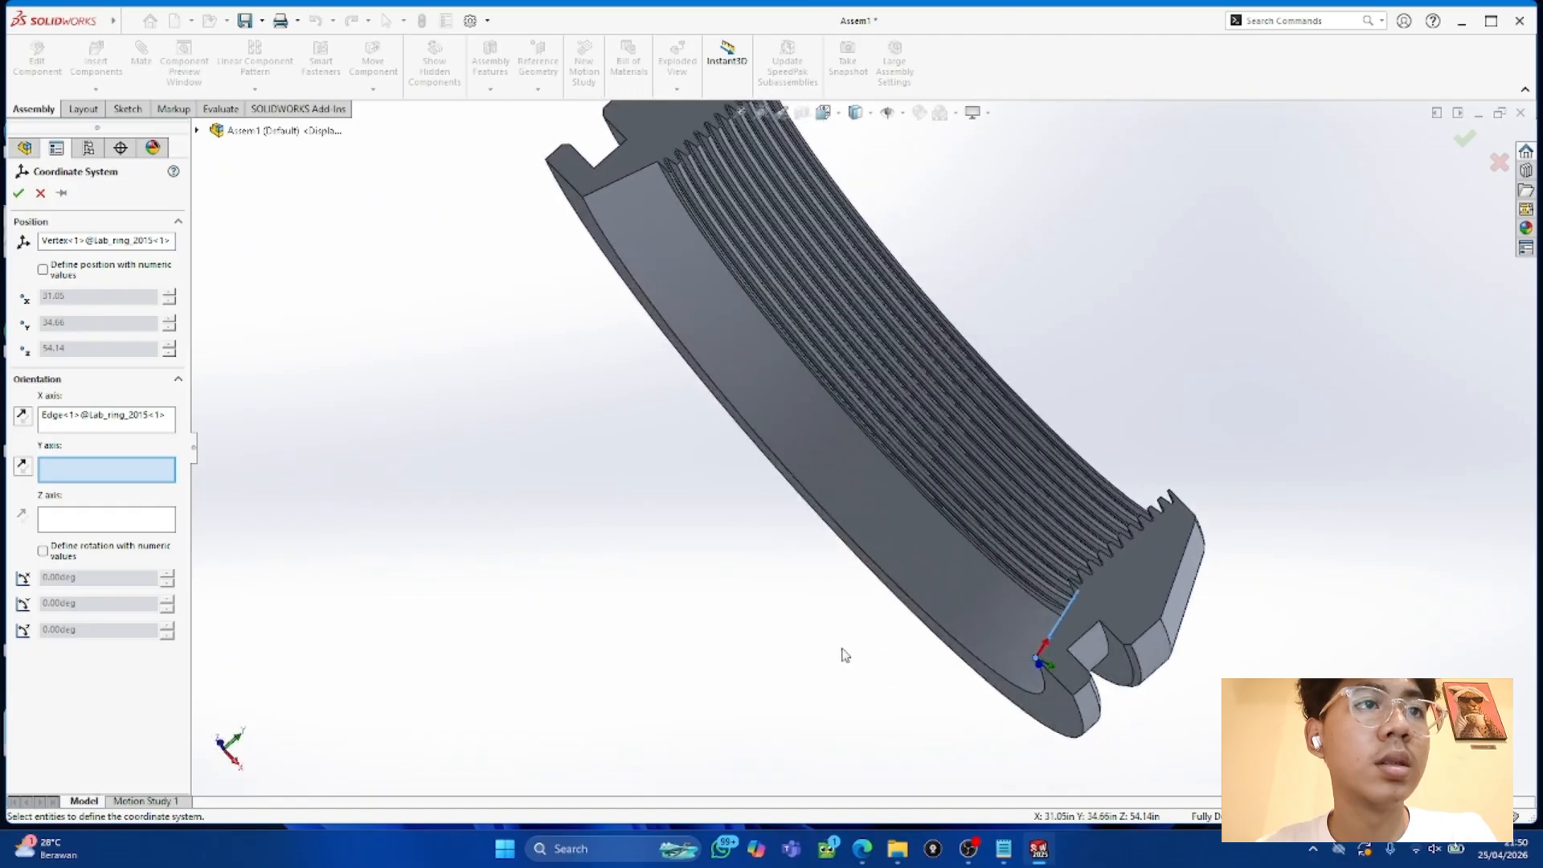
{"action": "left_click", "coordinate": [1072, 685]}
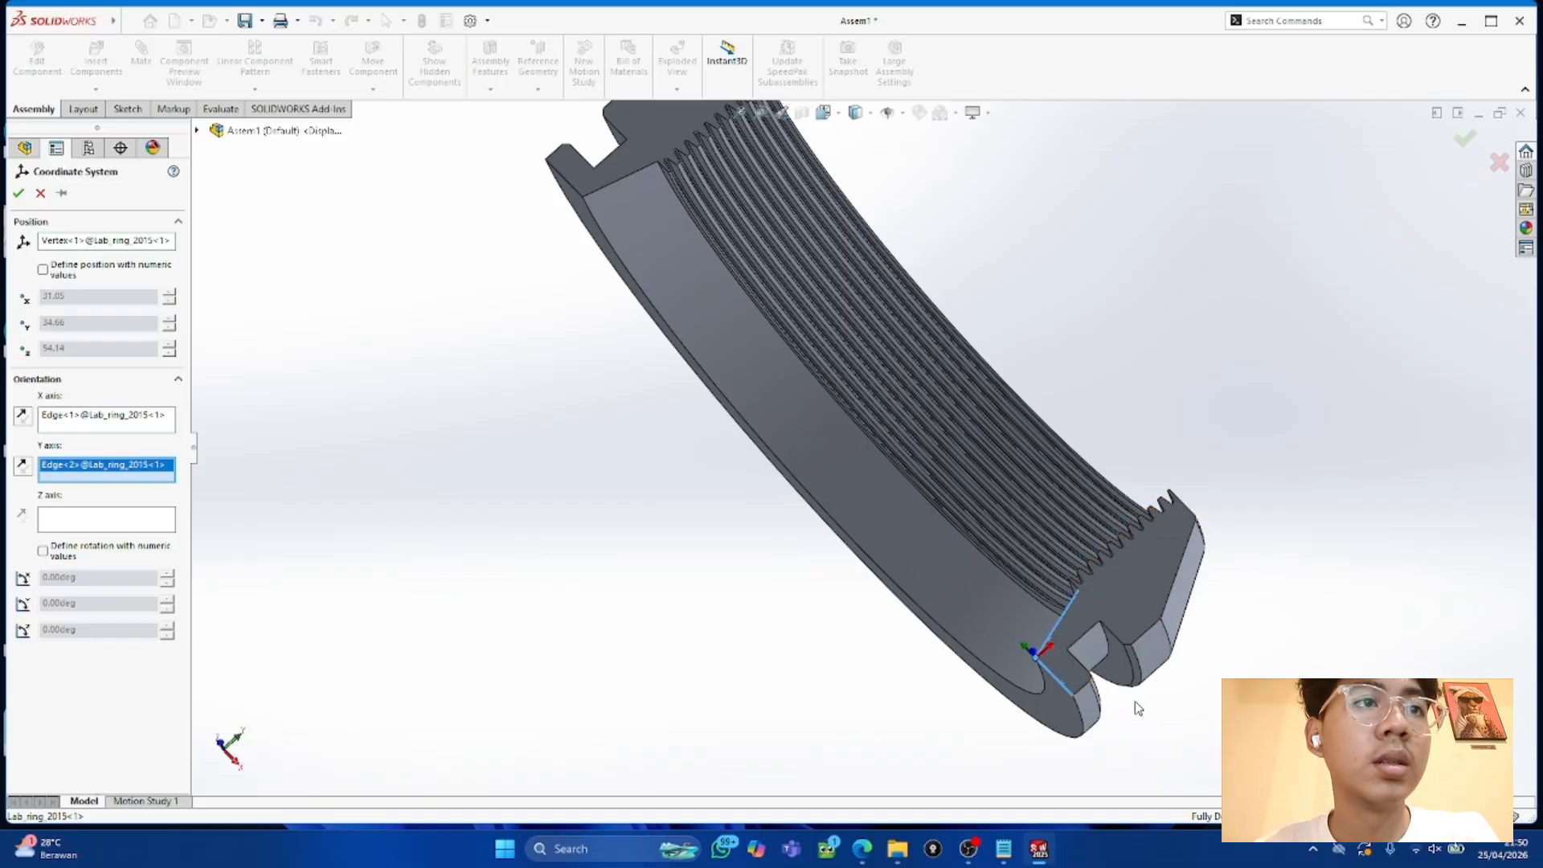
{"action": "left_click", "coordinate": [1091, 683]}
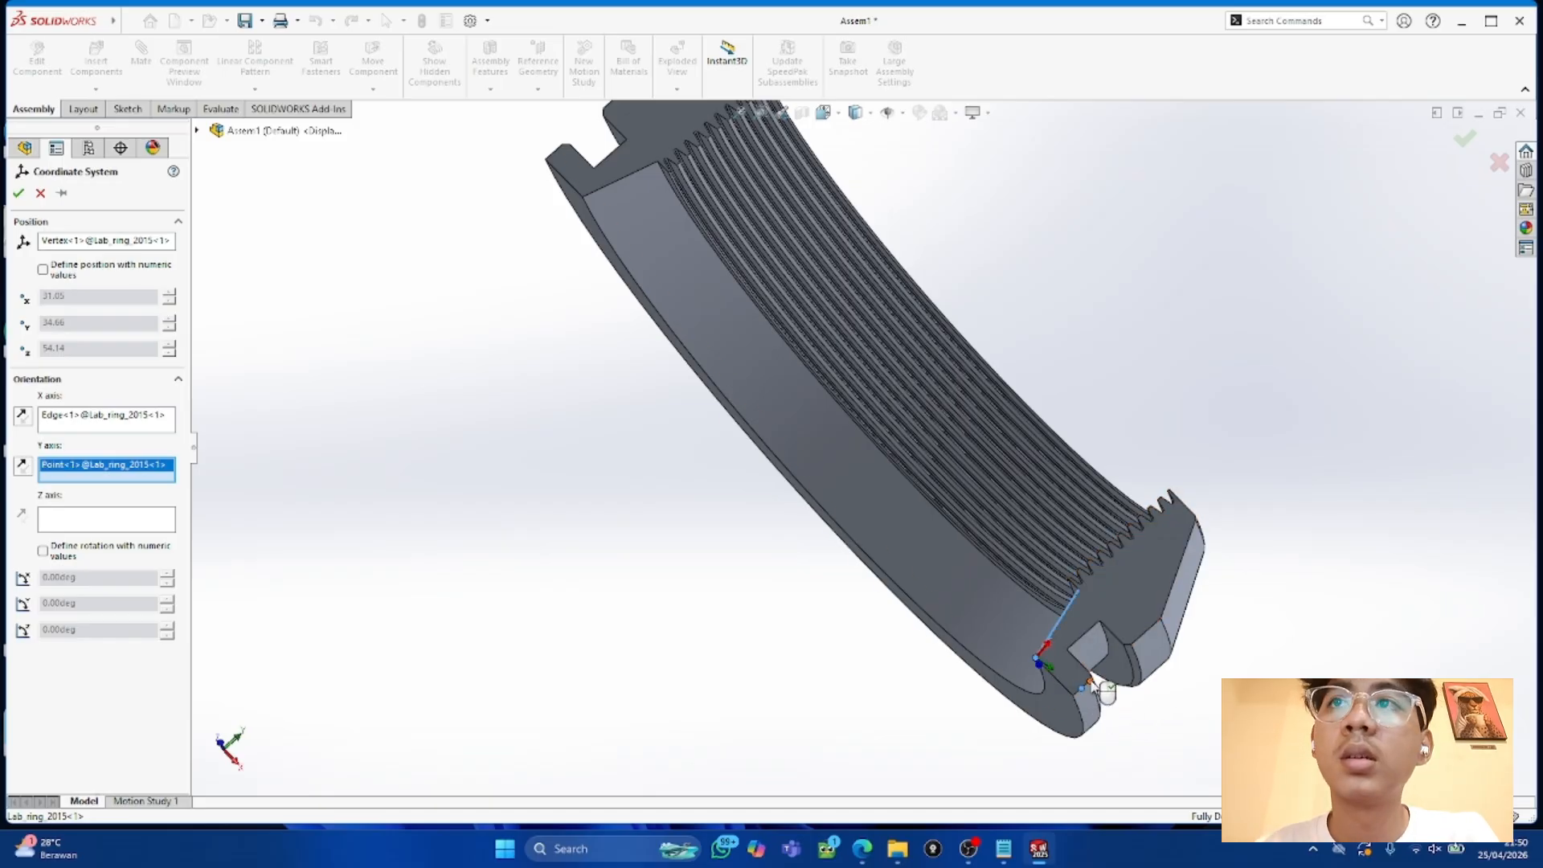
{"action": "left_click", "coordinate": [1091, 685]}
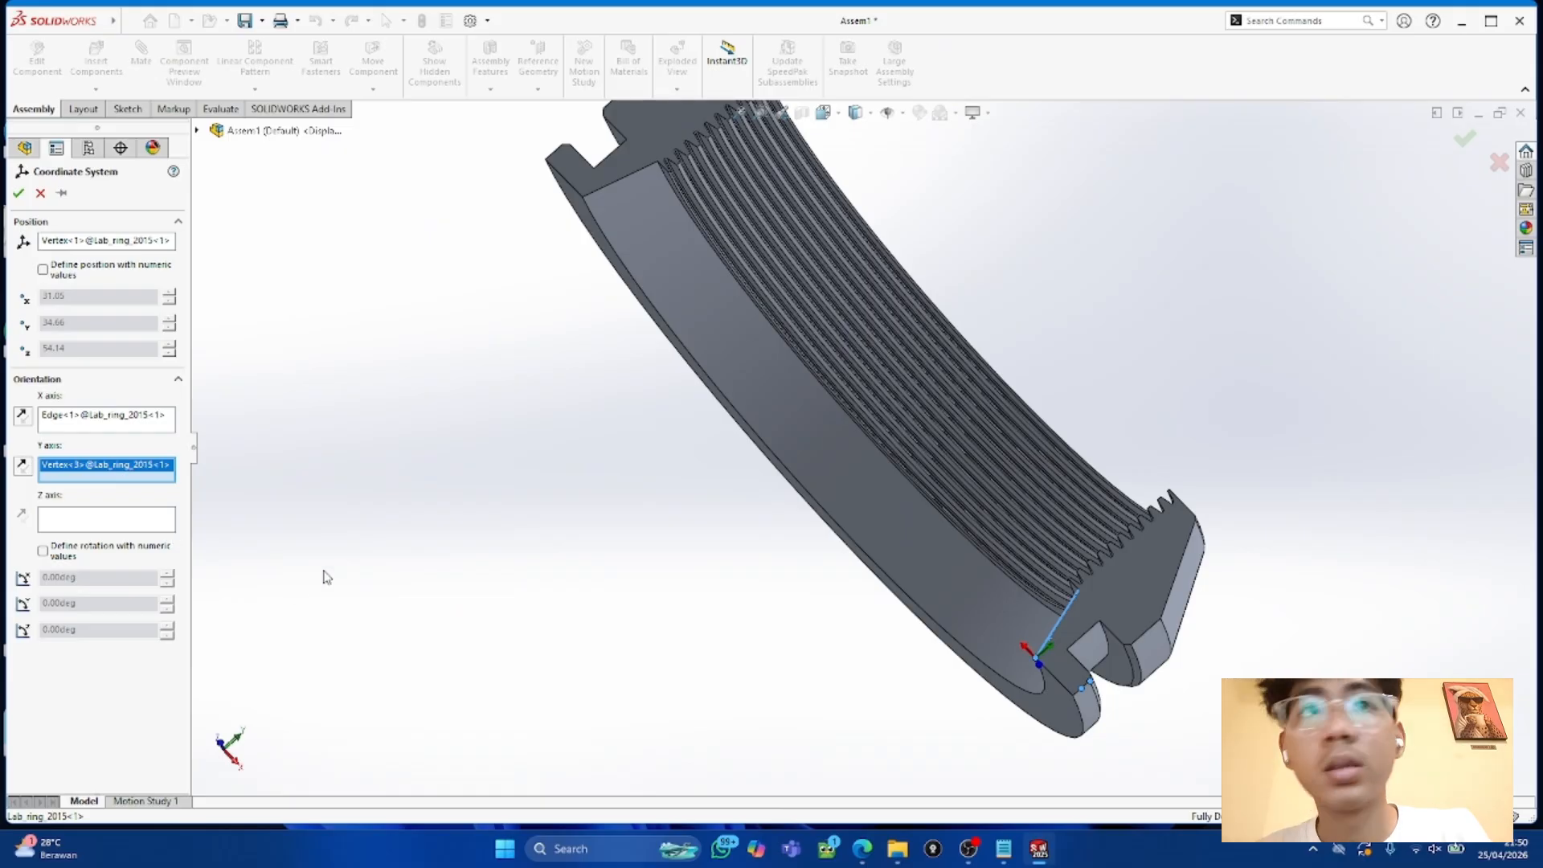
{"action": "left_click", "coordinate": [924, 621]}
{"action": "middle_click_drag", "start_coordinate": [1056, 667], "coordinate": [1058, 701]}
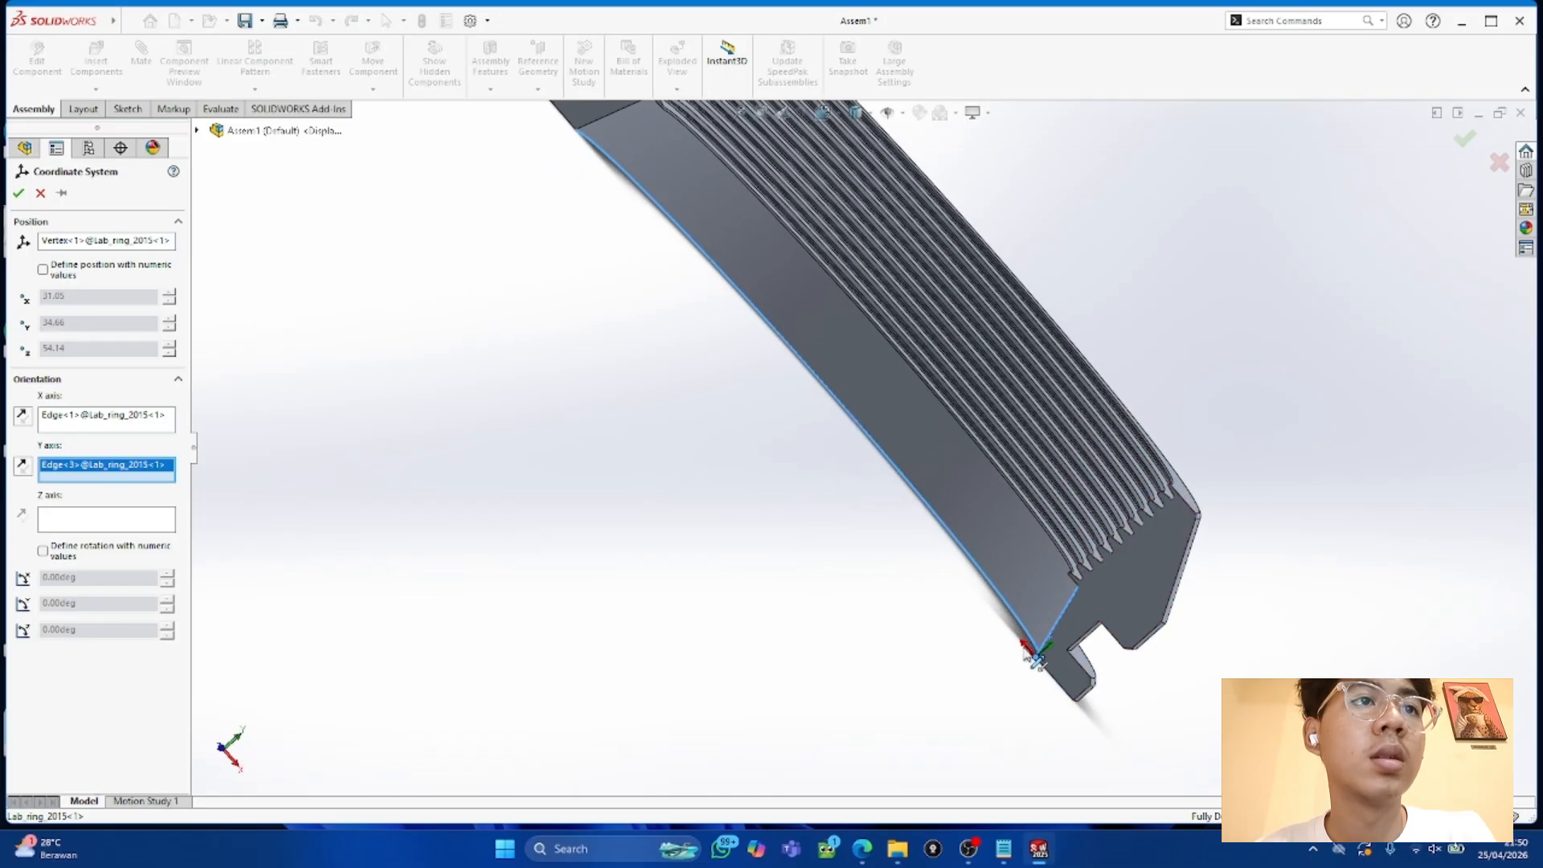
{"action": "left_click", "coordinate": [1072, 698]}
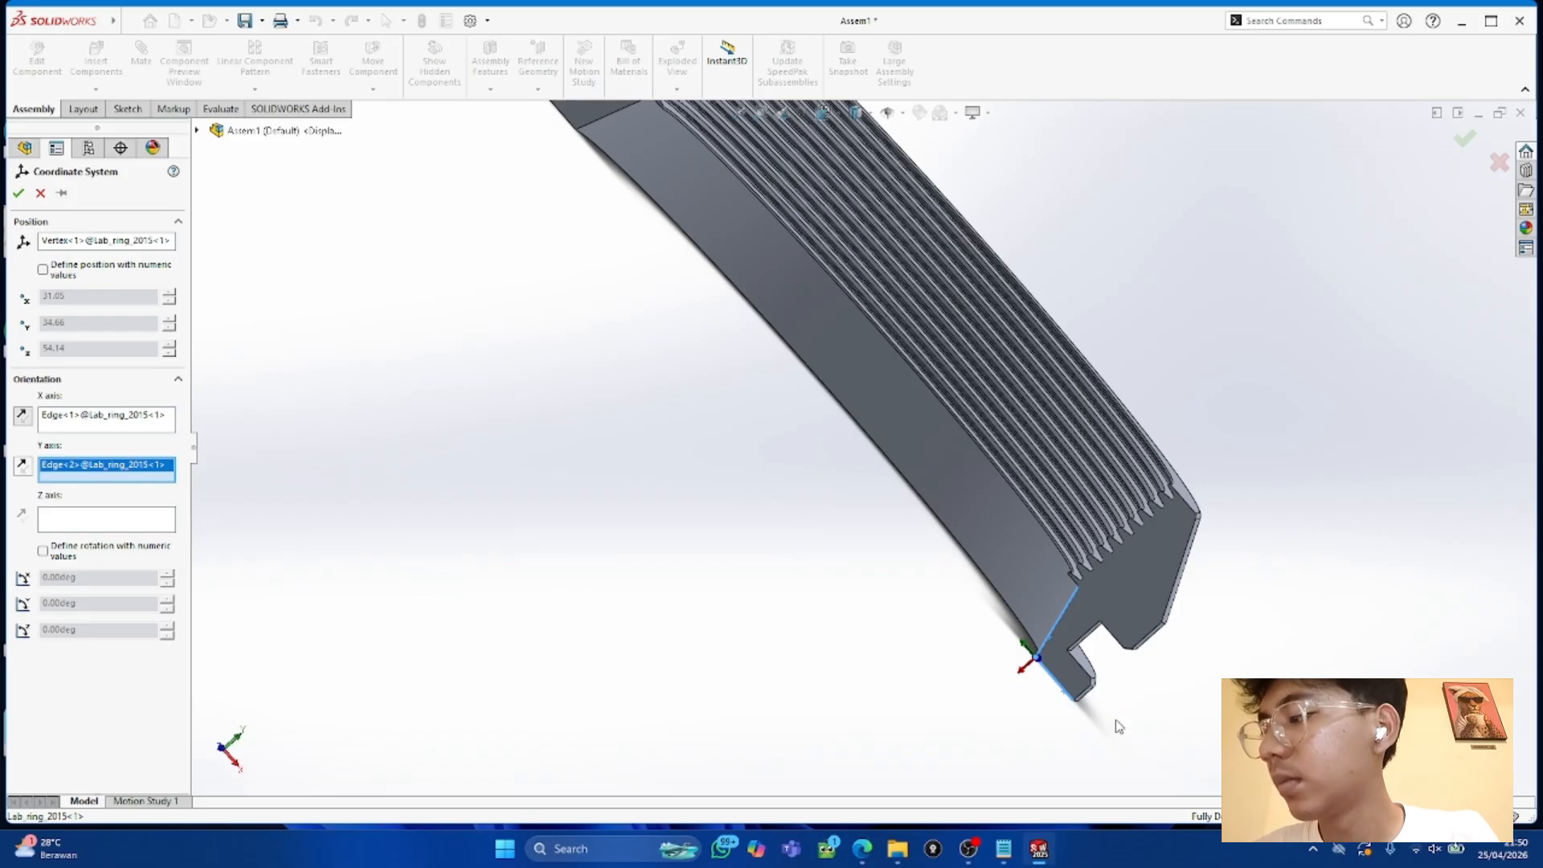
Step: Create the coordinate system with the Z axis set by the ring's cut face and the Y axis by the curved lower inner edge
{"action": "middle_click_drag", "start_coordinate": [1186, 761], "coordinate": [534, 678]}
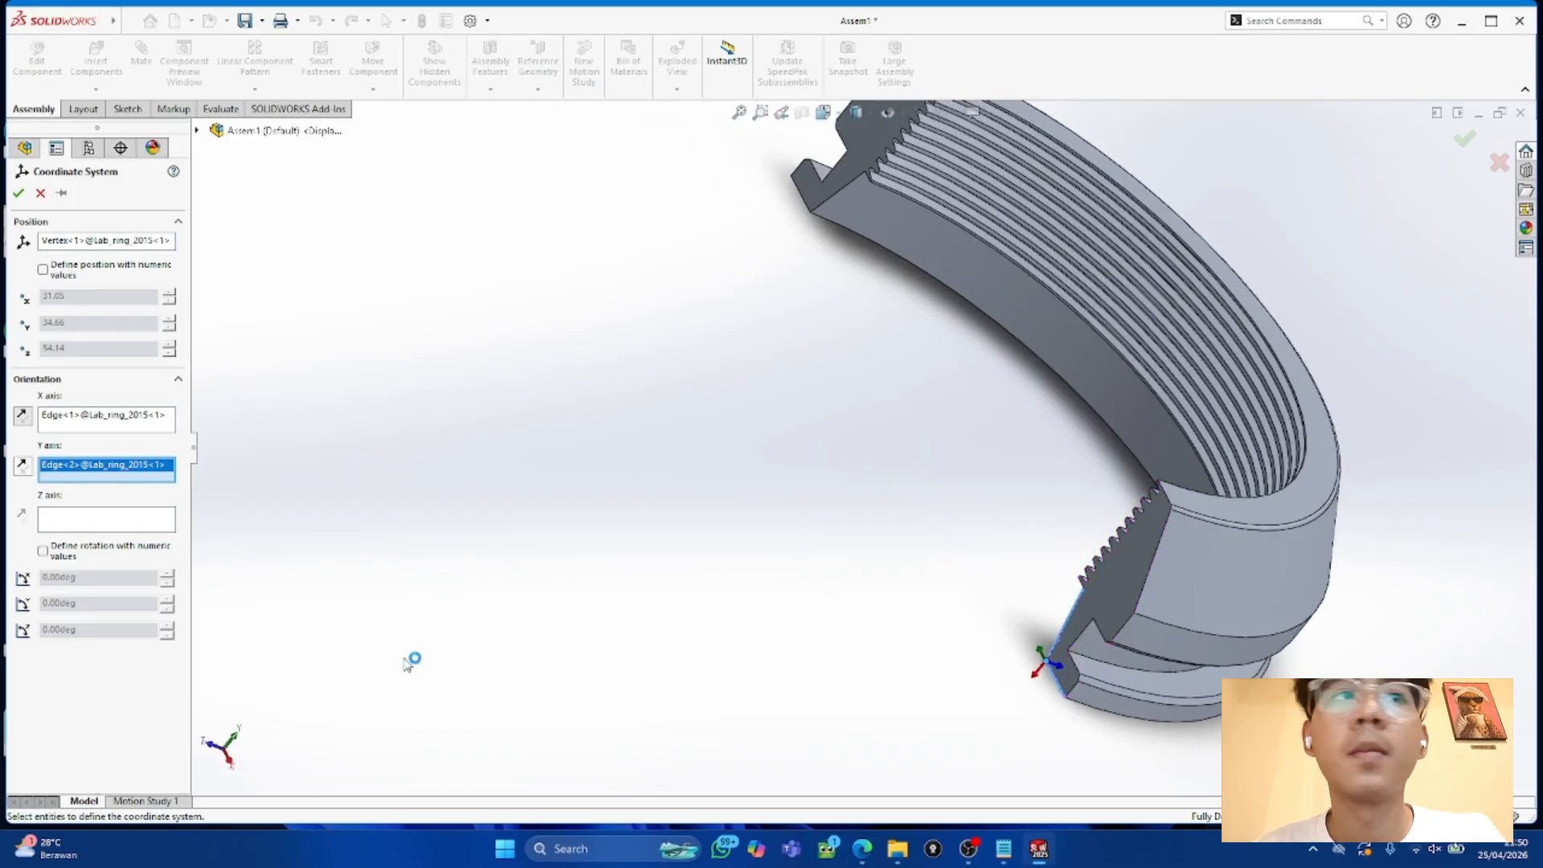
{"action": "left_click", "coordinate": [127, 527]}
{"action": "middle_click_drag", "start_coordinate": [1037, 699], "coordinate": [1089, 758]}
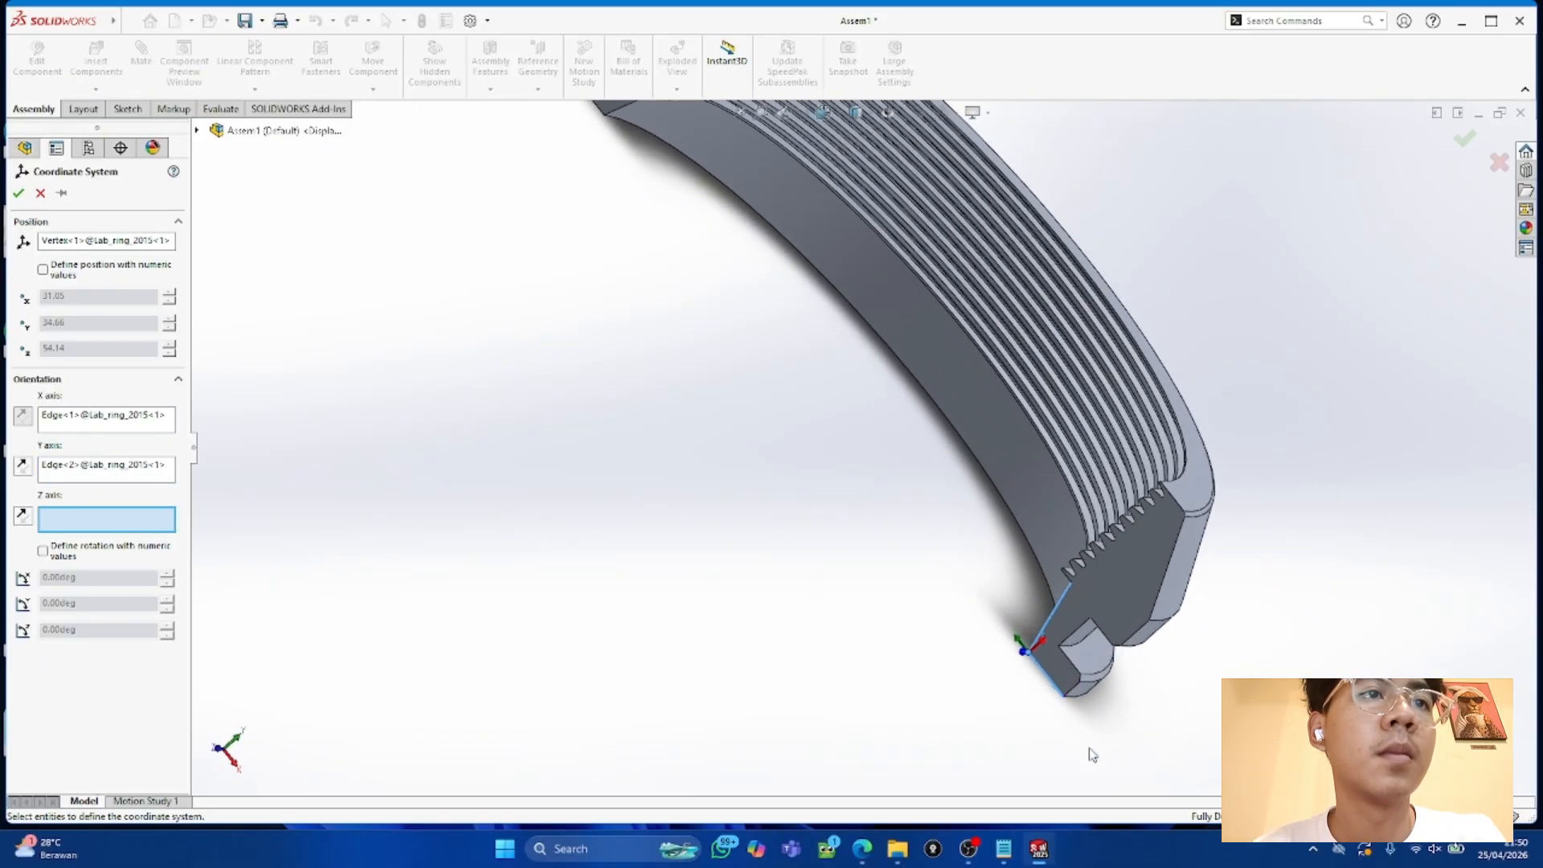
{"action": "left_click", "coordinate": [1048, 671]}
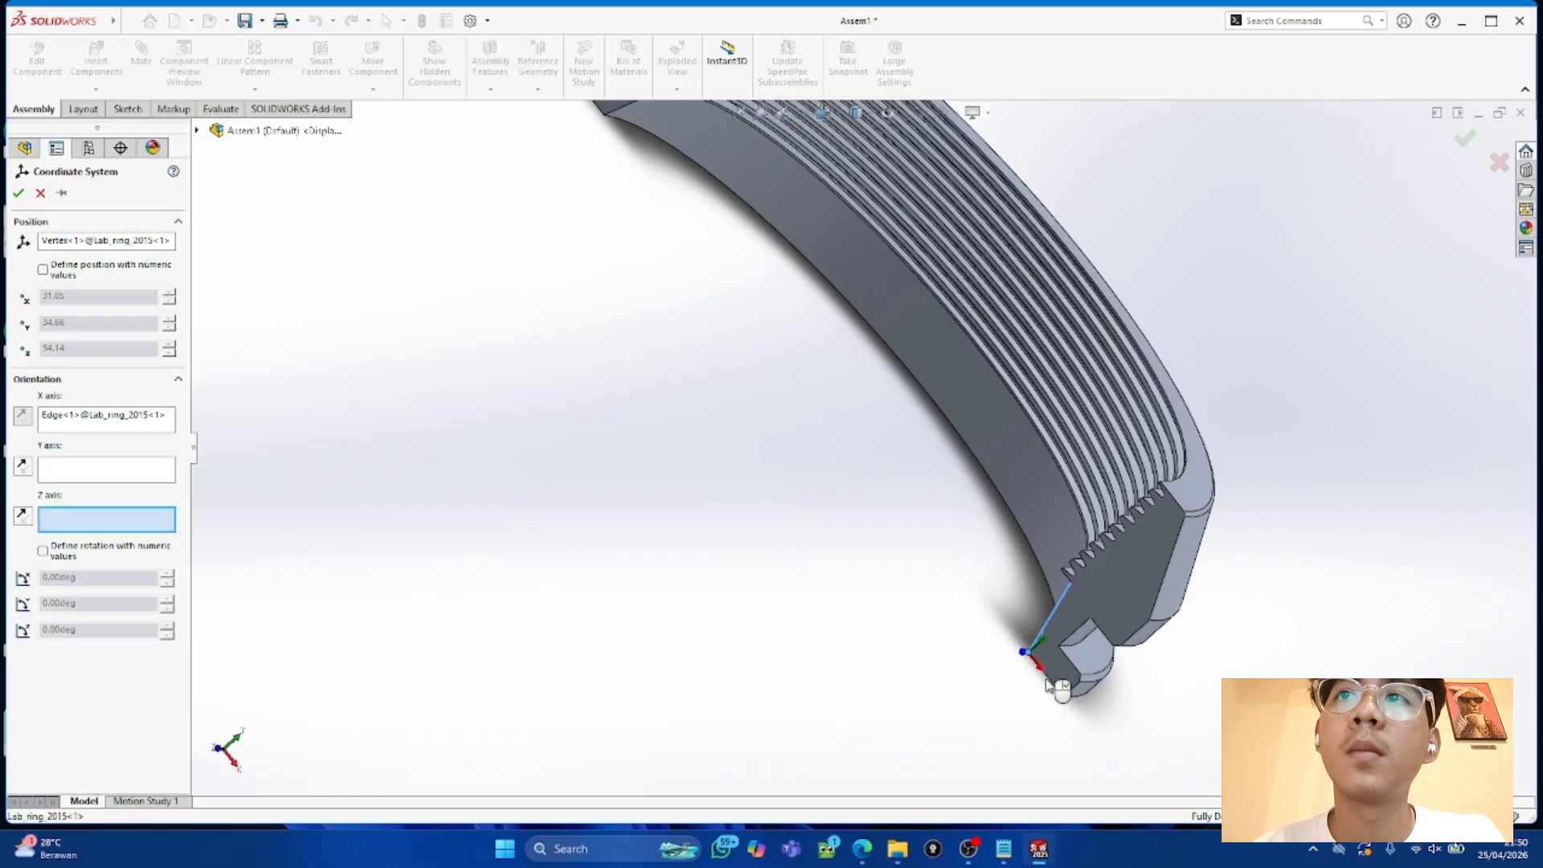
{"action": "left_click", "coordinate": [20, 467]}
{"action": "middle_click_drag", "start_coordinate": [526, 619], "coordinate": [898, 543]}
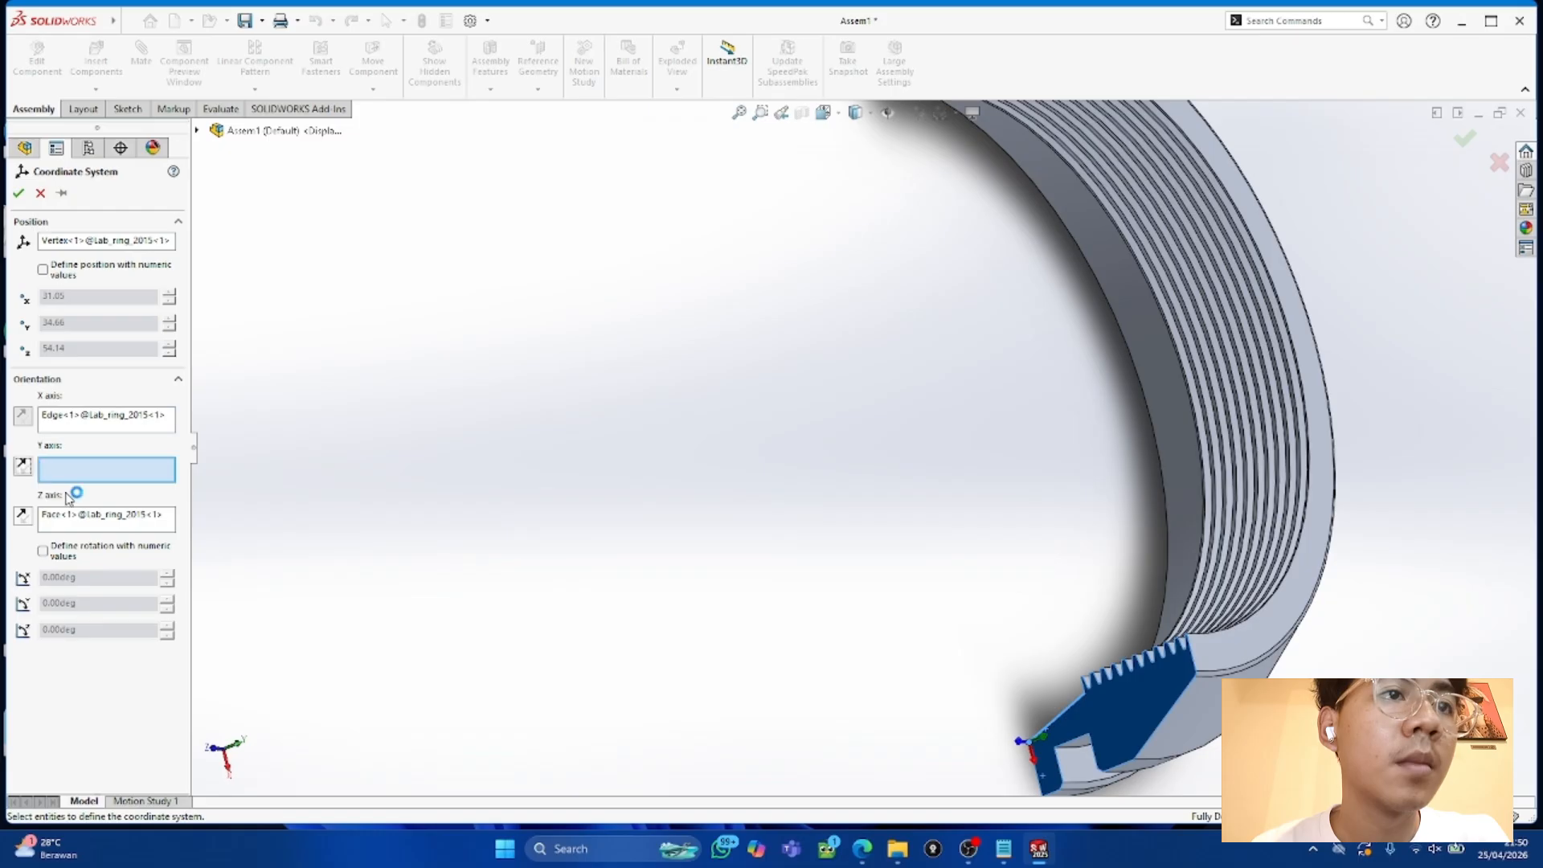
{"action": "middle_click_drag", "start_coordinate": [1041, 744], "coordinate": [1049, 701]}
{"action": "left_click", "coordinate": [997, 718]}
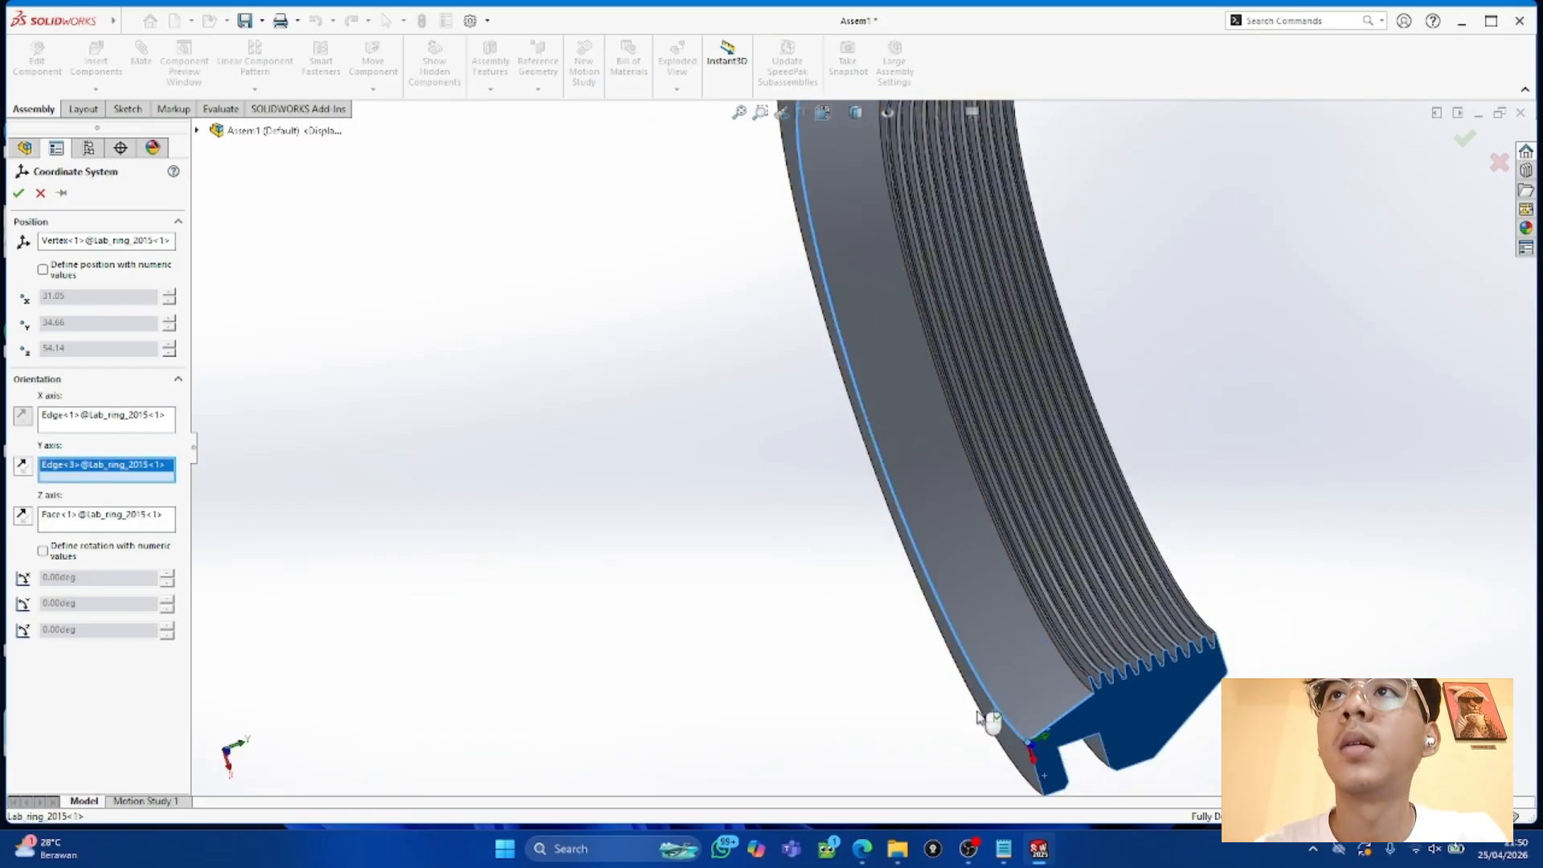
{"action": "left_click", "coordinate": [18, 193]}
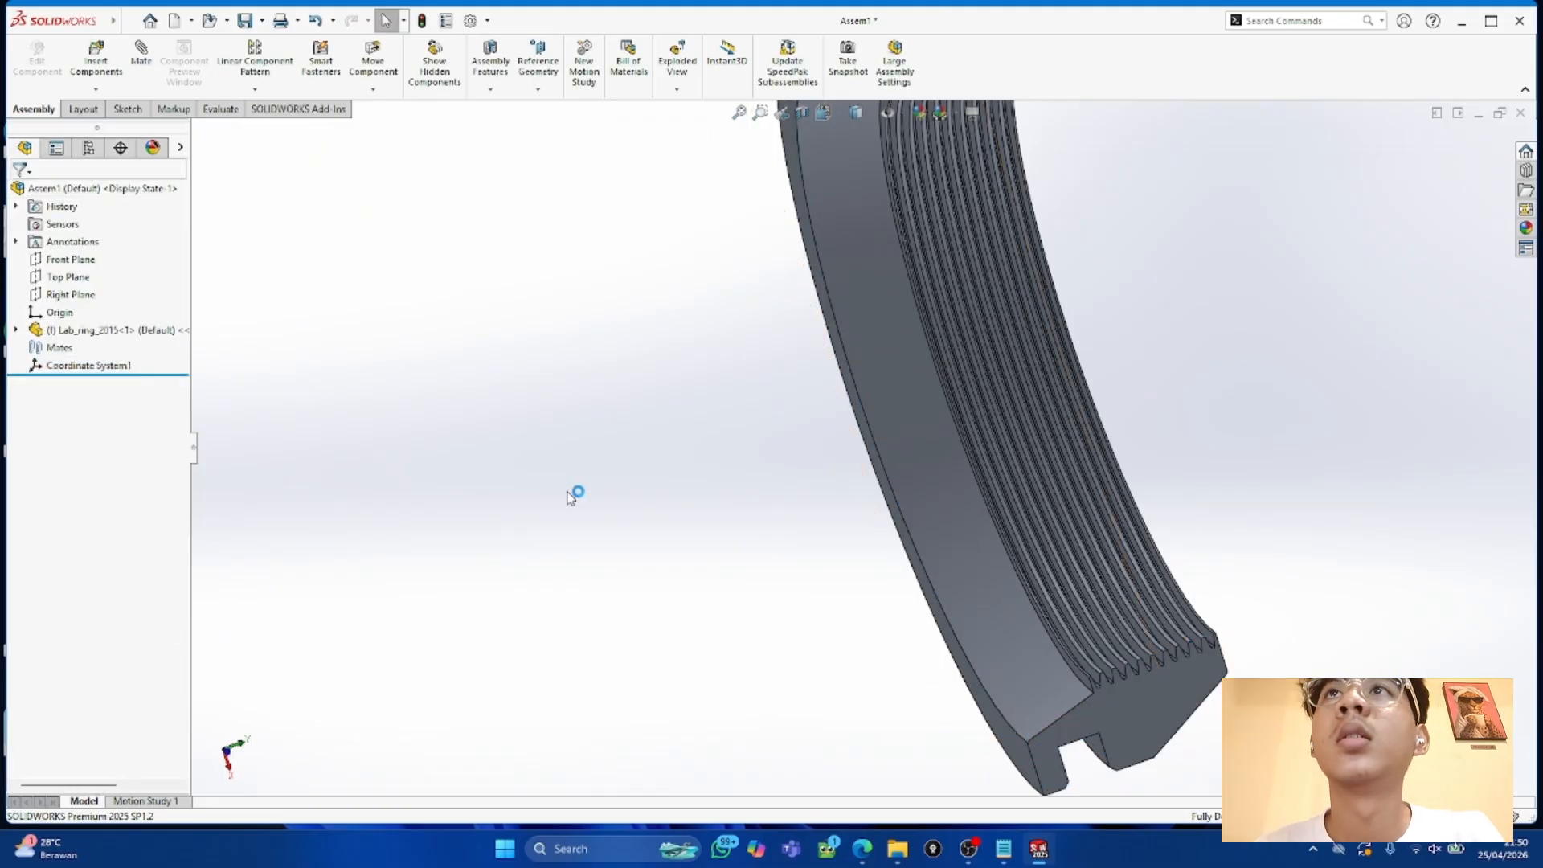
Step: Check the assembly's mass properties with coordinate values reported relative to Coordinate System1
{"action": "left_click", "coordinate": [219, 109]}
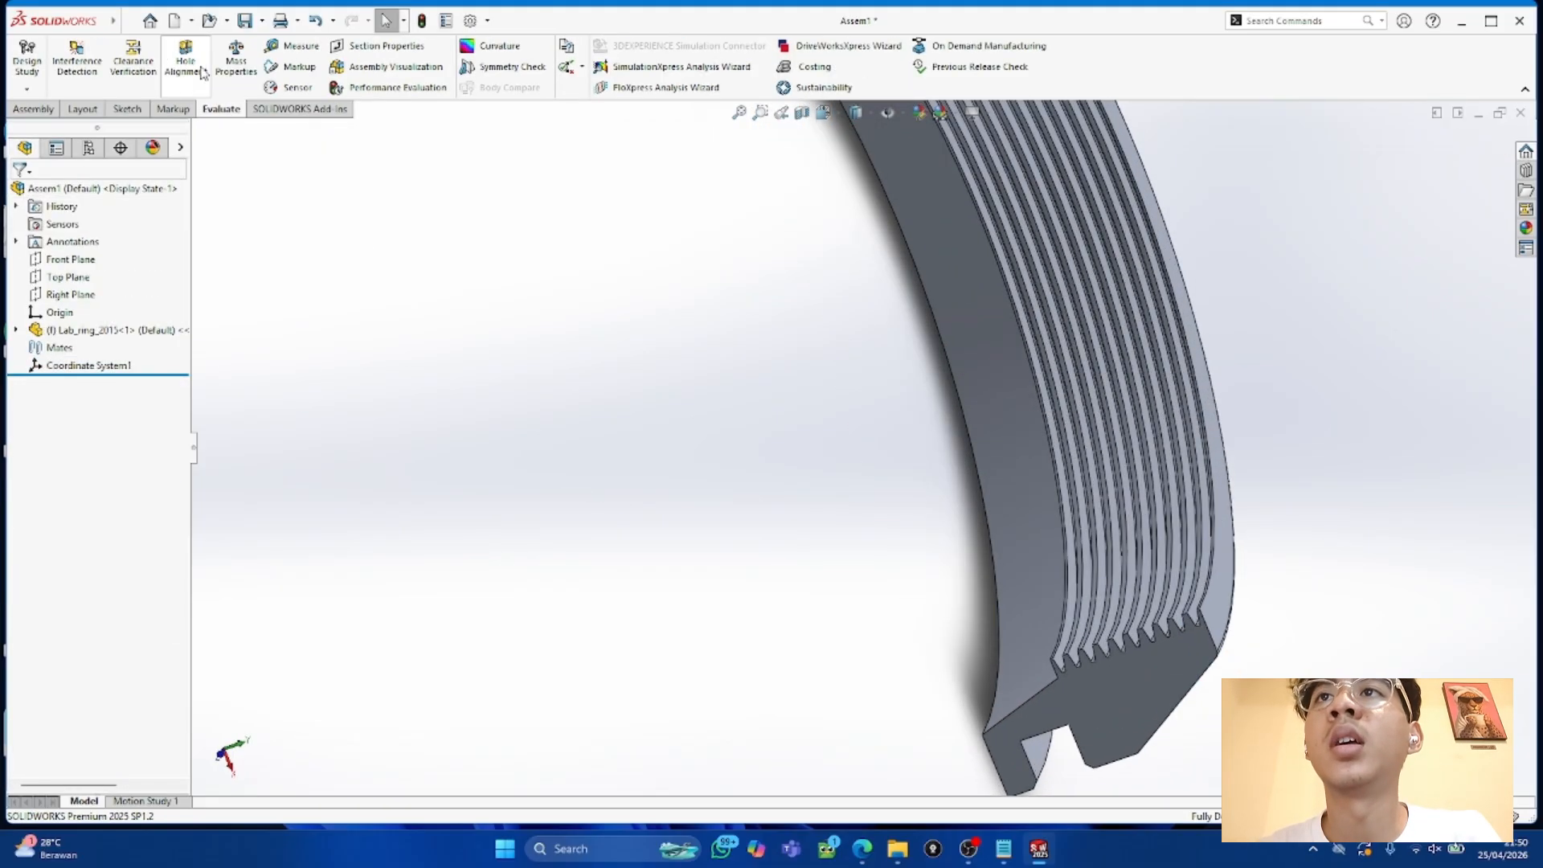
{"action": "left_click", "coordinate": [219, 52]}
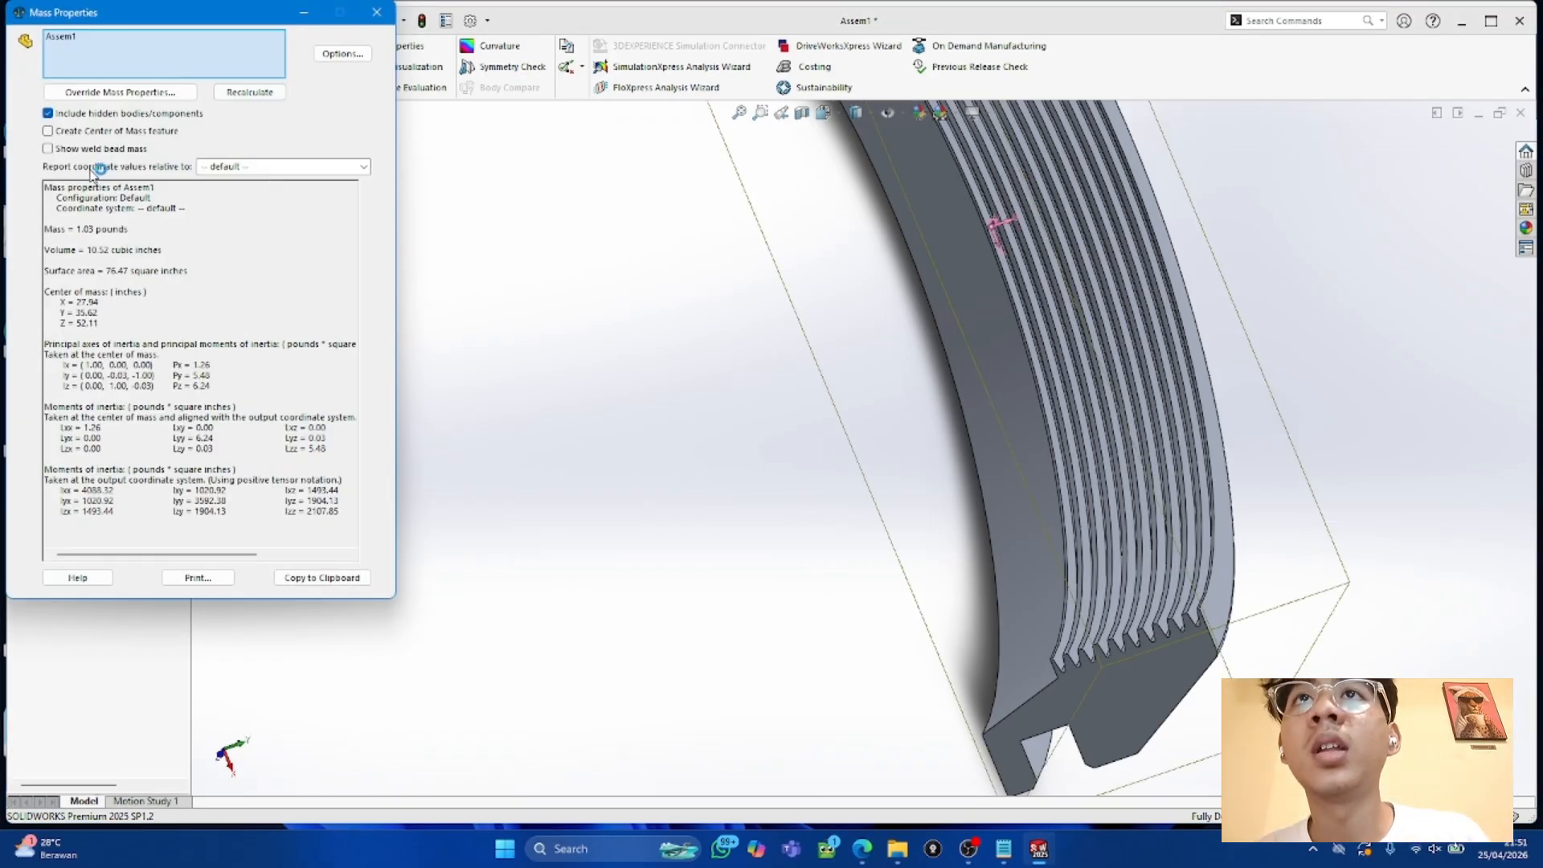
{"action": "left_click", "coordinate": [268, 164]}
{"action": "left_click", "coordinate": [363, 166]}
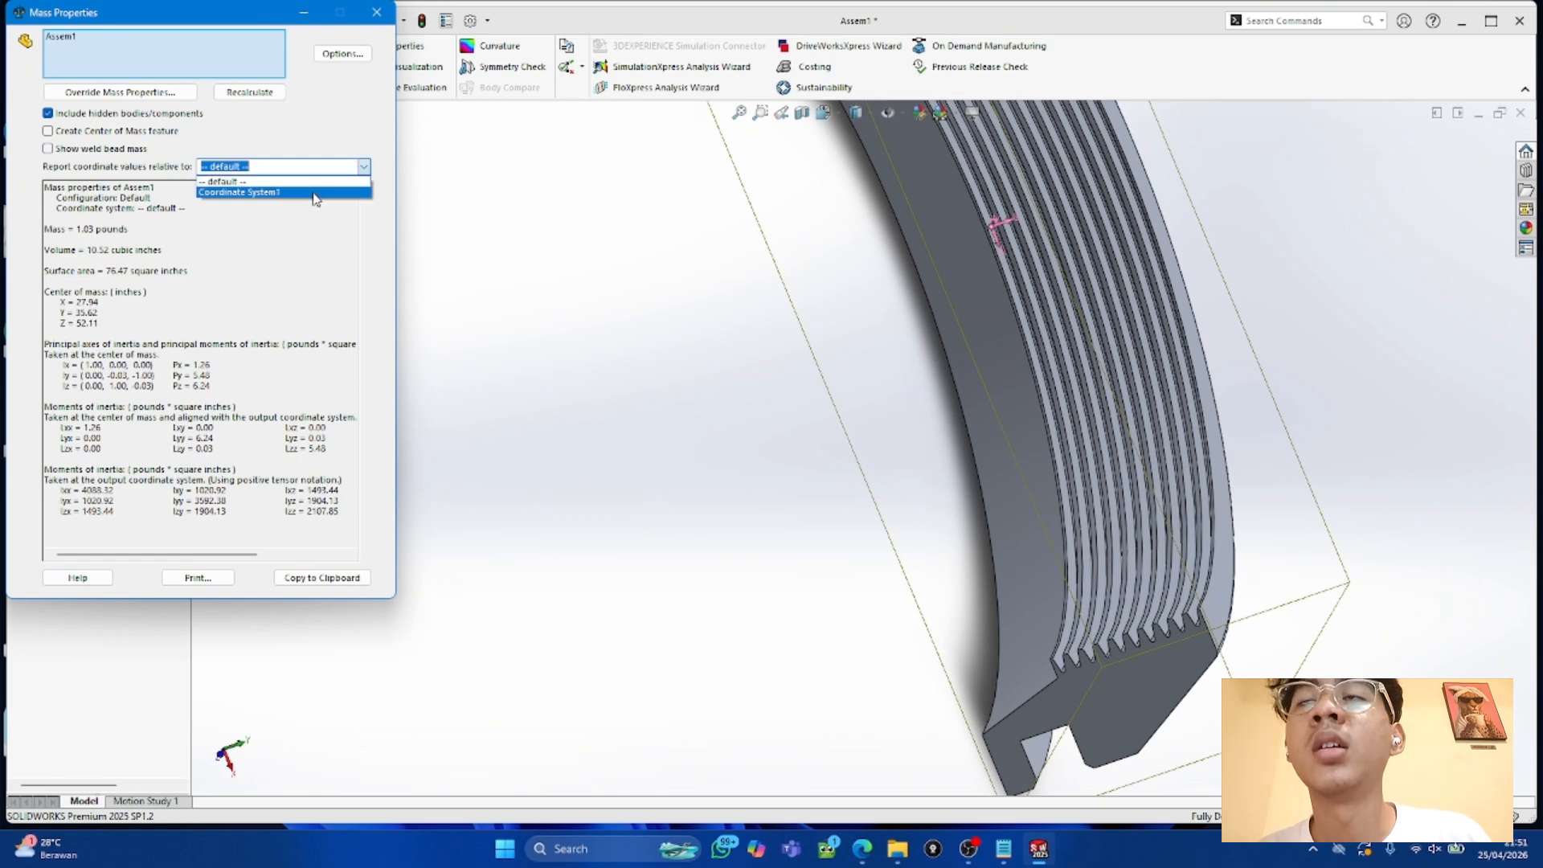
{"action": "left_click", "coordinate": [265, 189]}
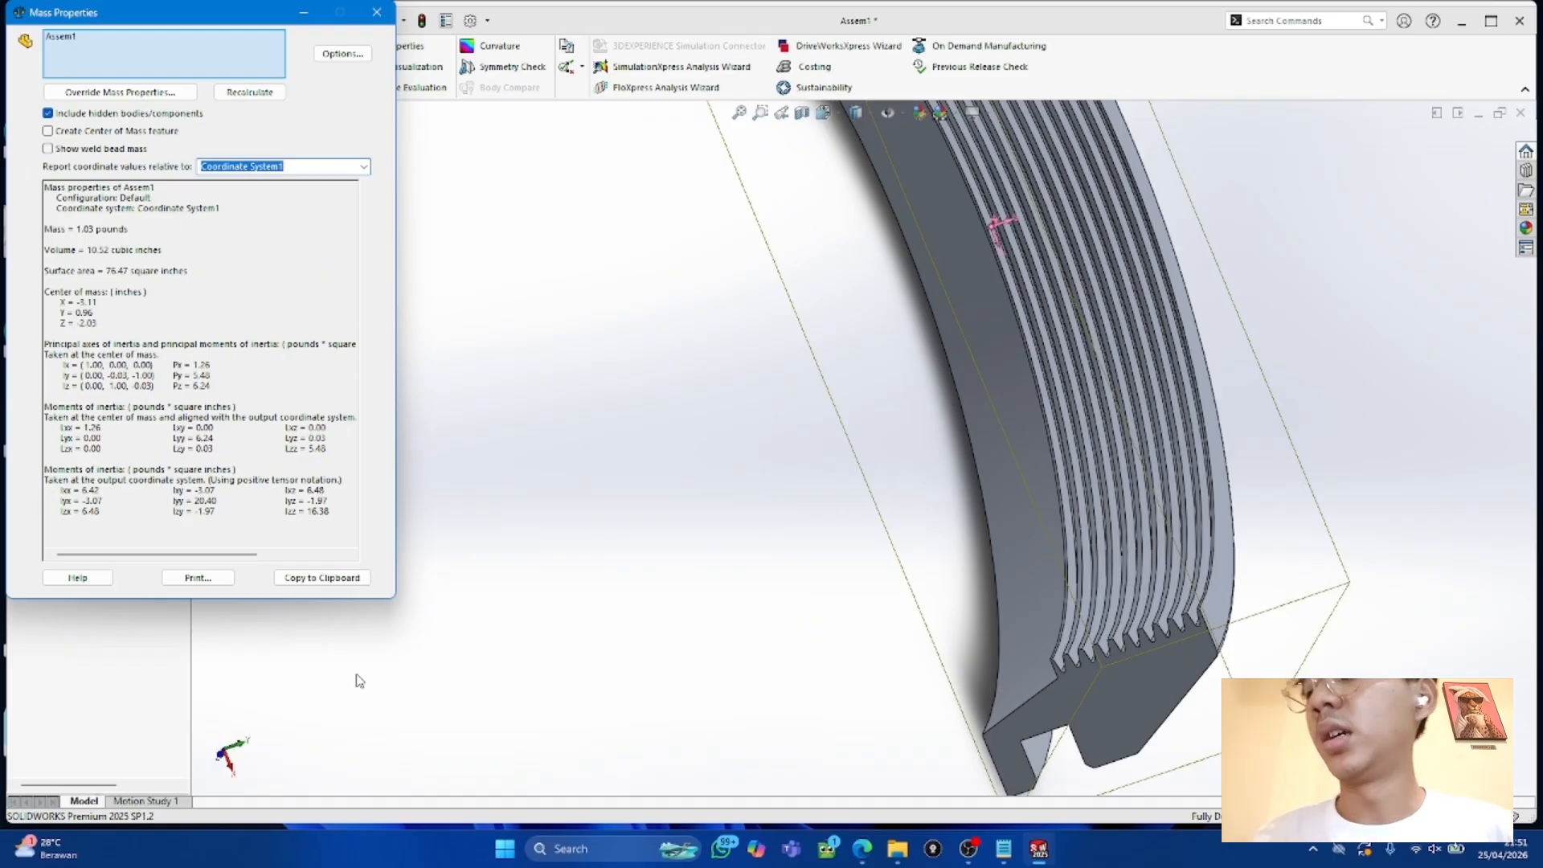
Step: Close the mass properties report, exit SOLIDWORKS without saving the modified documents, and restart it
{"action": "left_click", "coordinate": [376, 12]}
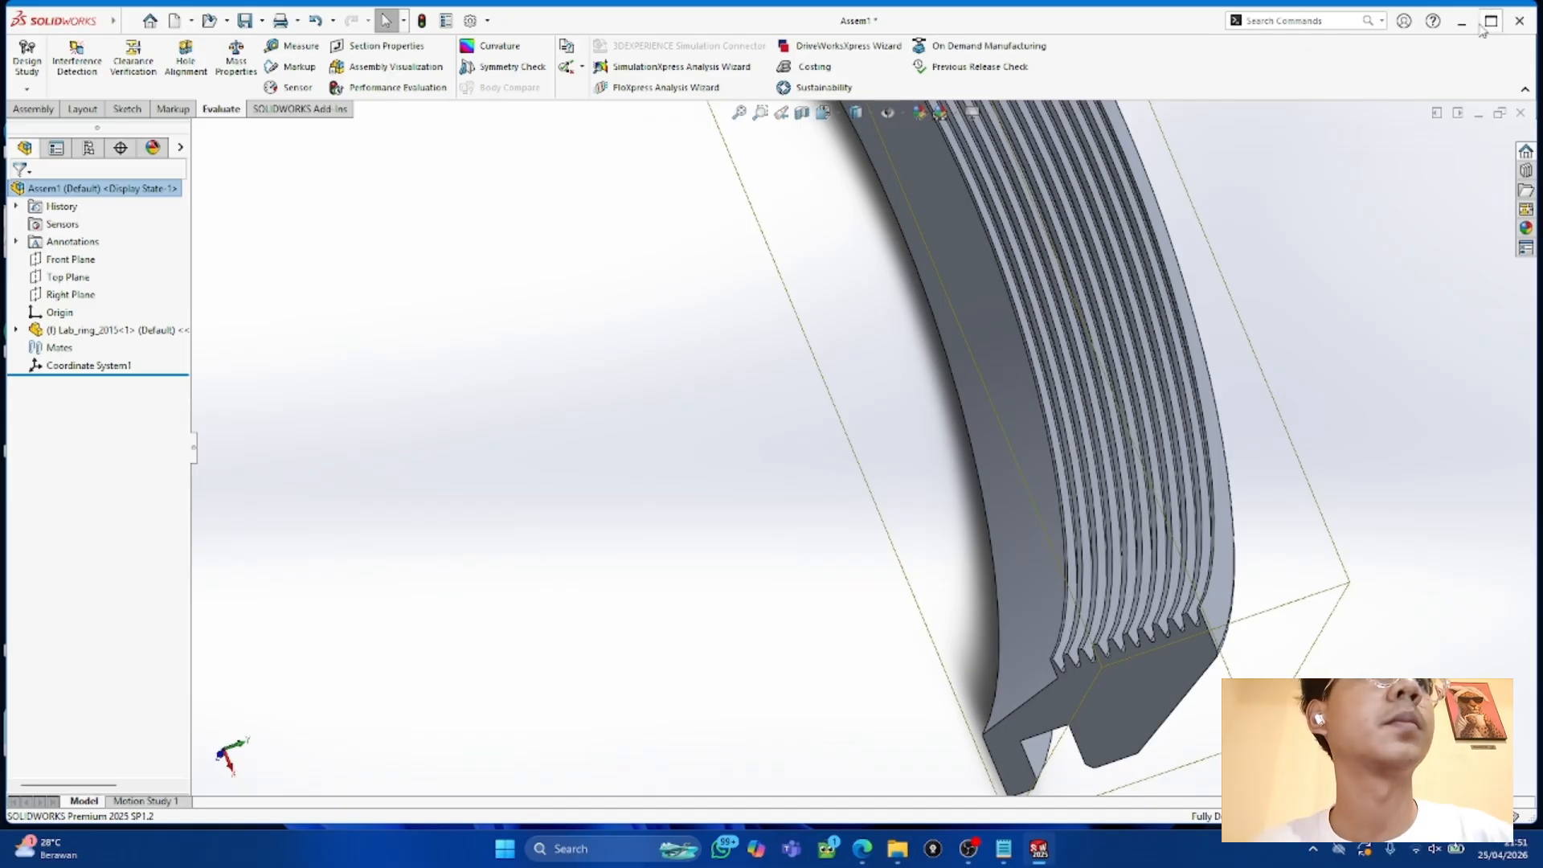
{"action": "left_click", "coordinate": [1525, 24]}
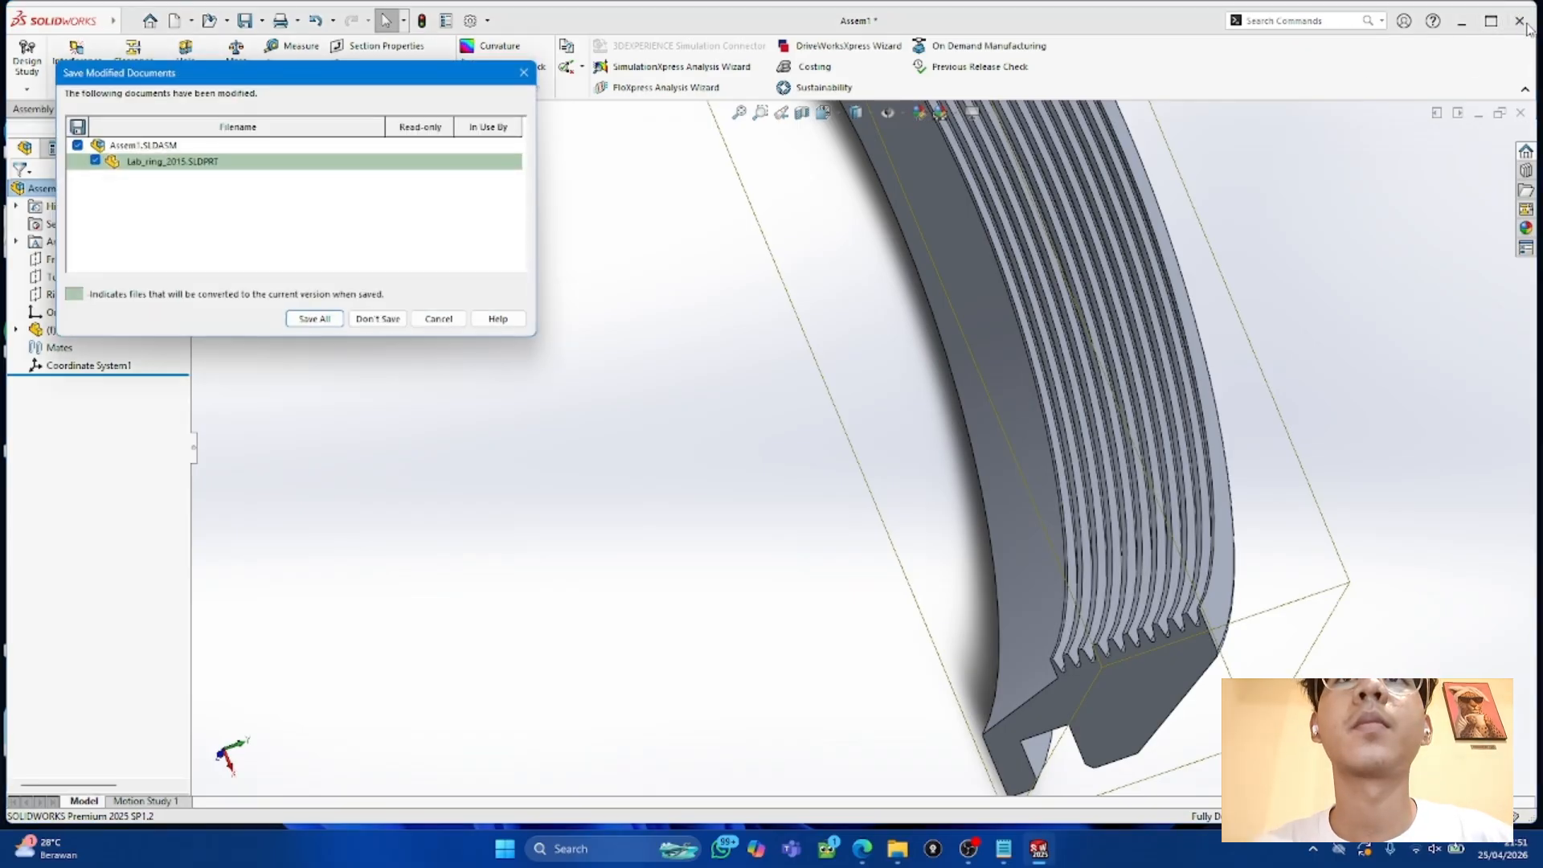
{"action": "left_click", "coordinate": [377, 318]}
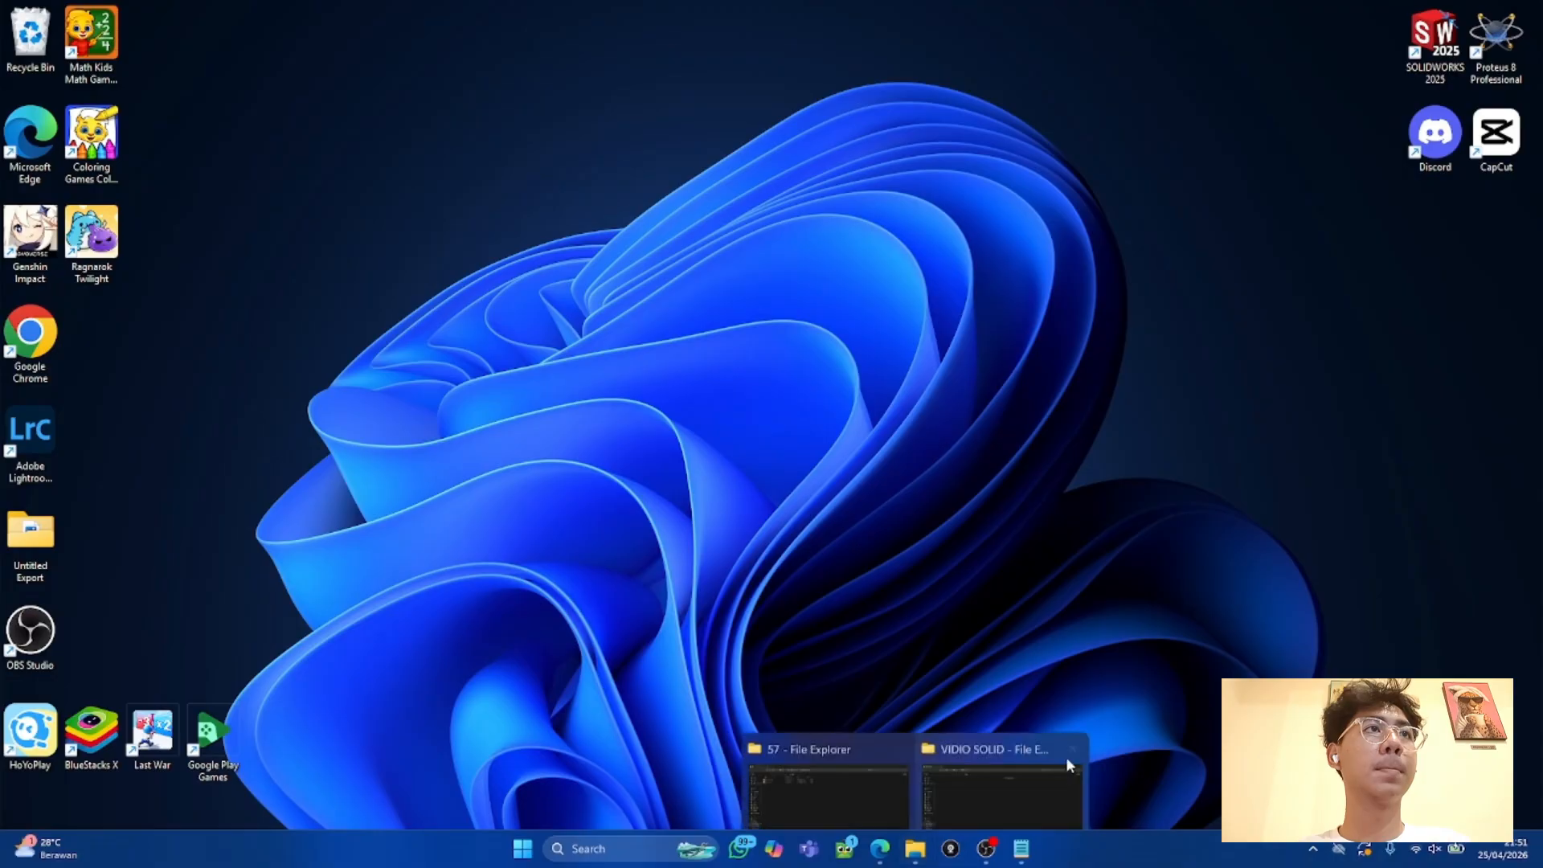
{"action": "double_click", "coordinate": [1435, 36]}
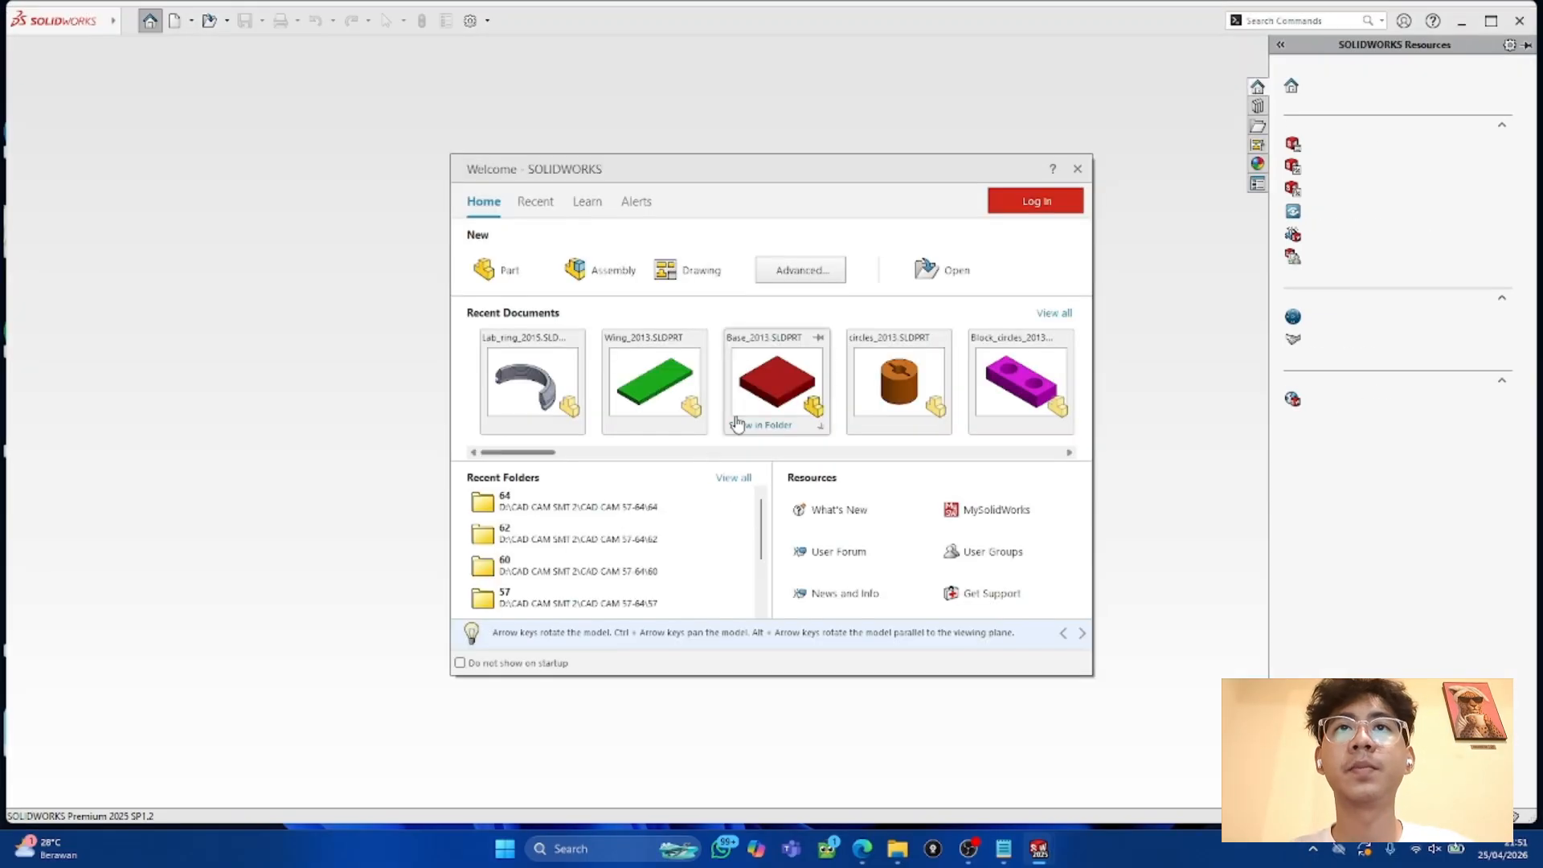
Step: Start a new assembly and place Box_Pivot_2013 from the 65 subfolder of PRACTICE as its first component
{"action": "left_click", "coordinate": [597, 268]}
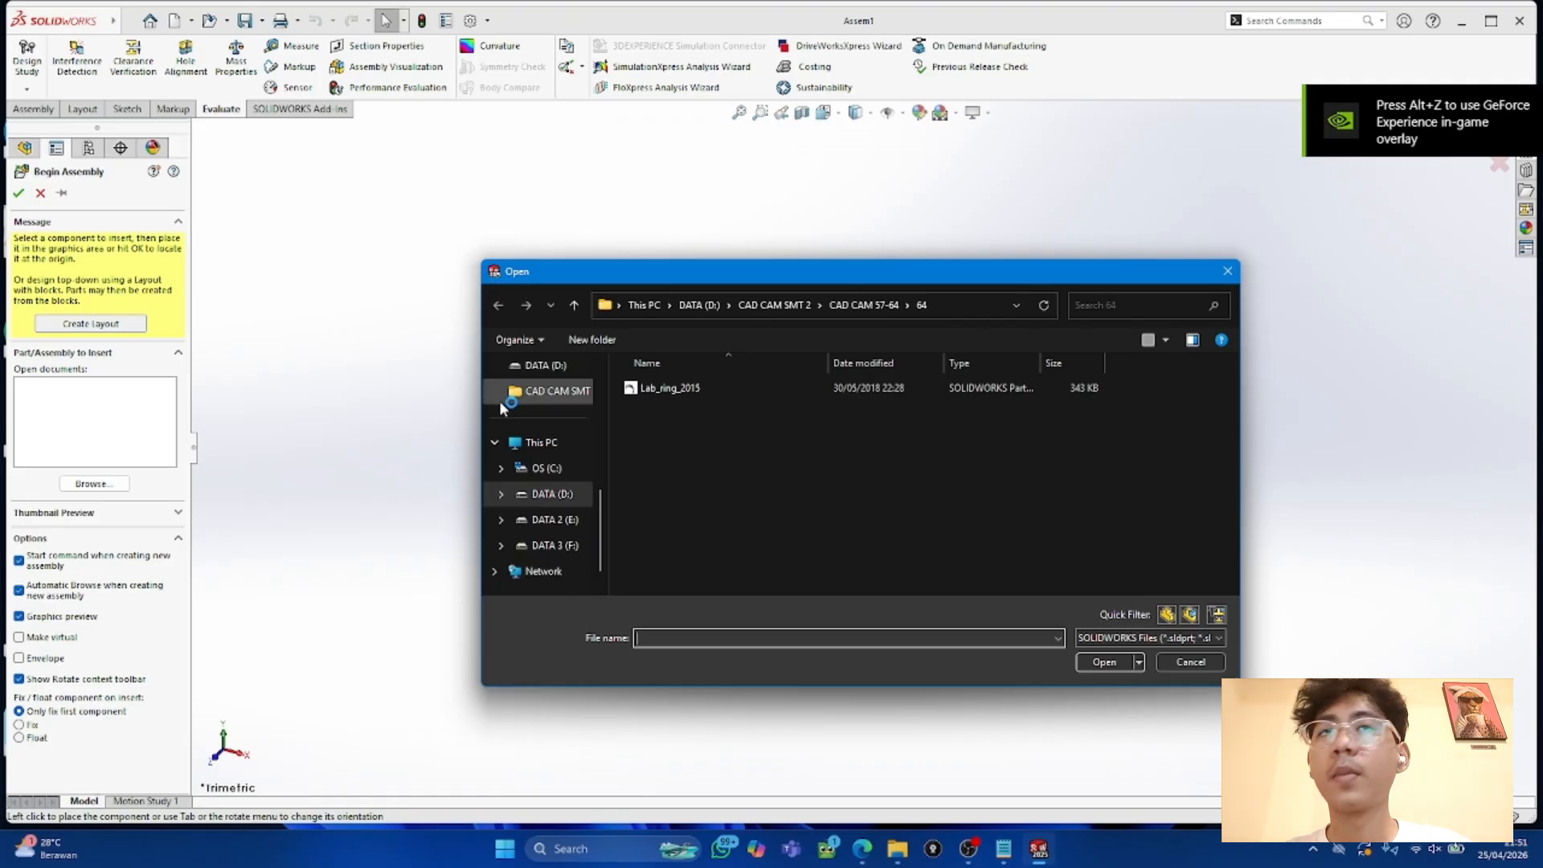
{"action": "left_click", "coordinate": [564, 400]}
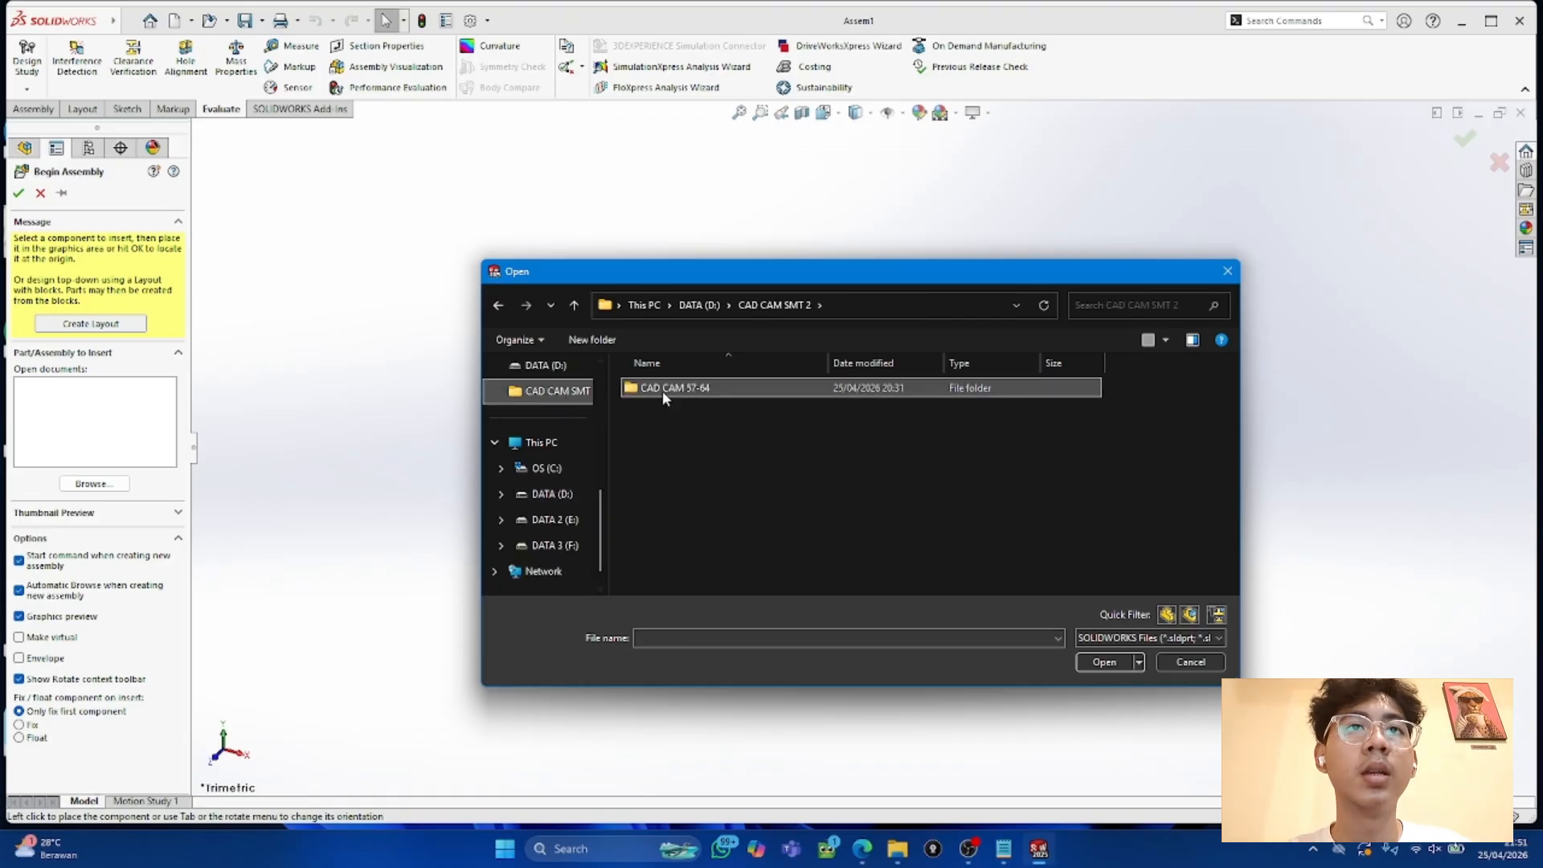
{"action": "double_click", "coordinate": [660, 390]}
{"action": "double_click", "coordinate": [662, 587]}
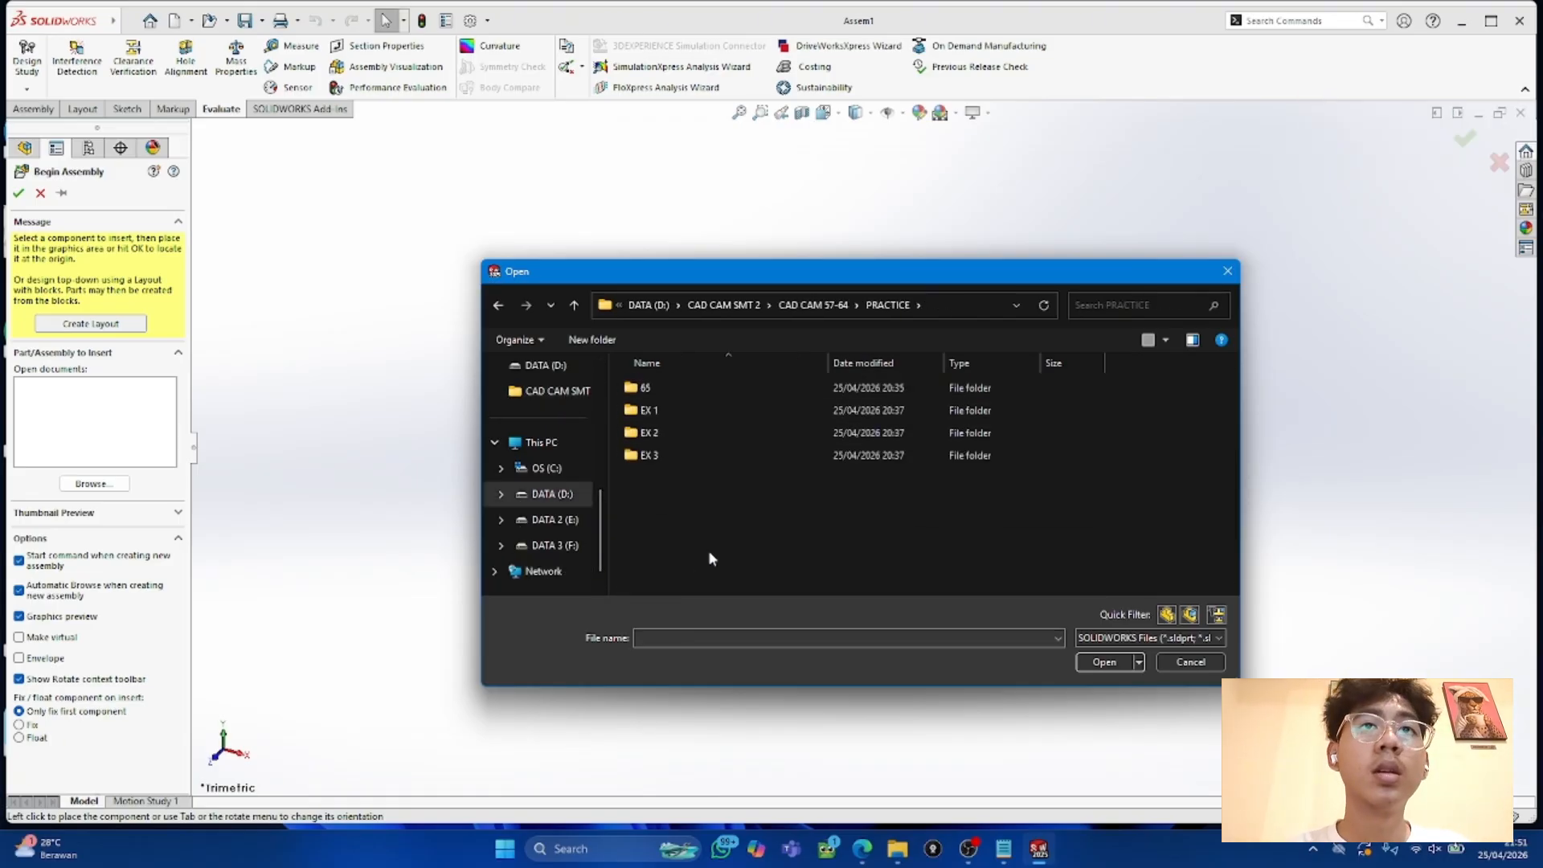
{"action": "double_click", "coordinate": [694, 389]}
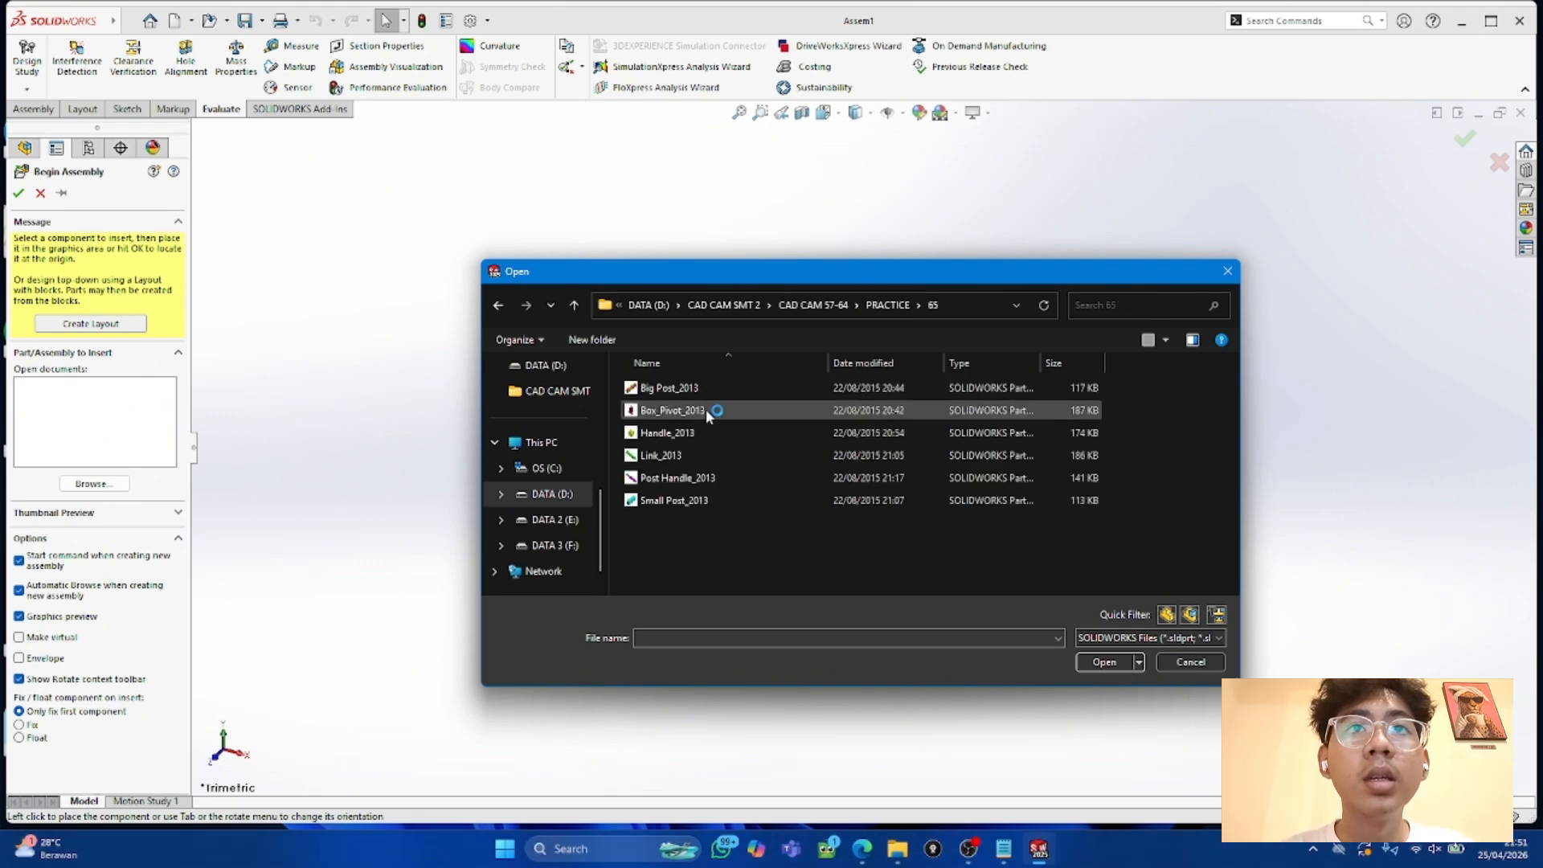
{"action": "left_click", "coordinate": [717, 408]}
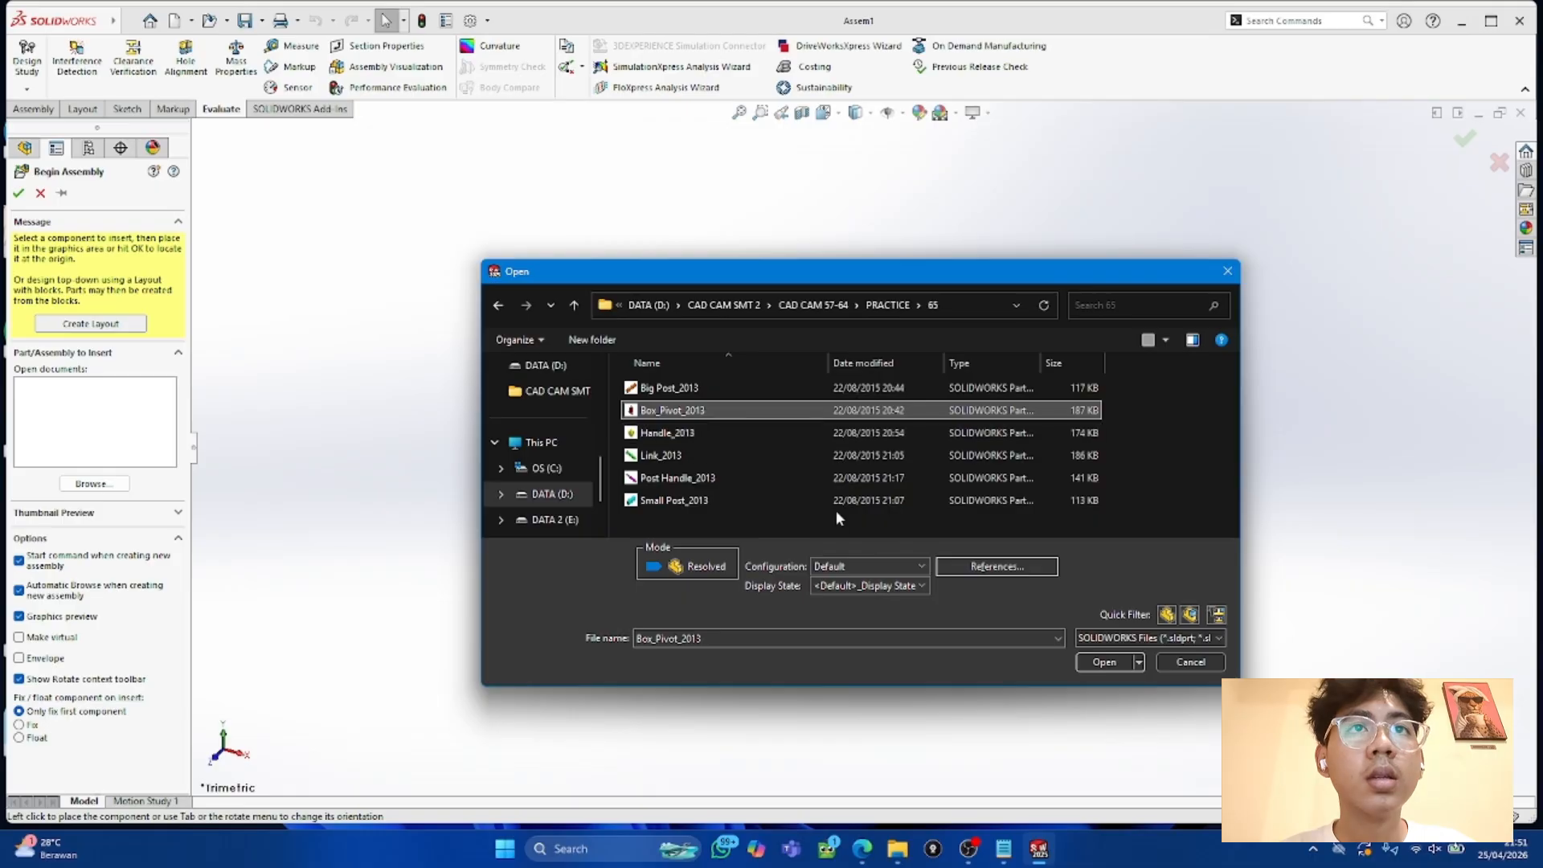
{"action": "left_click", "coordinate": [1104, 661]}
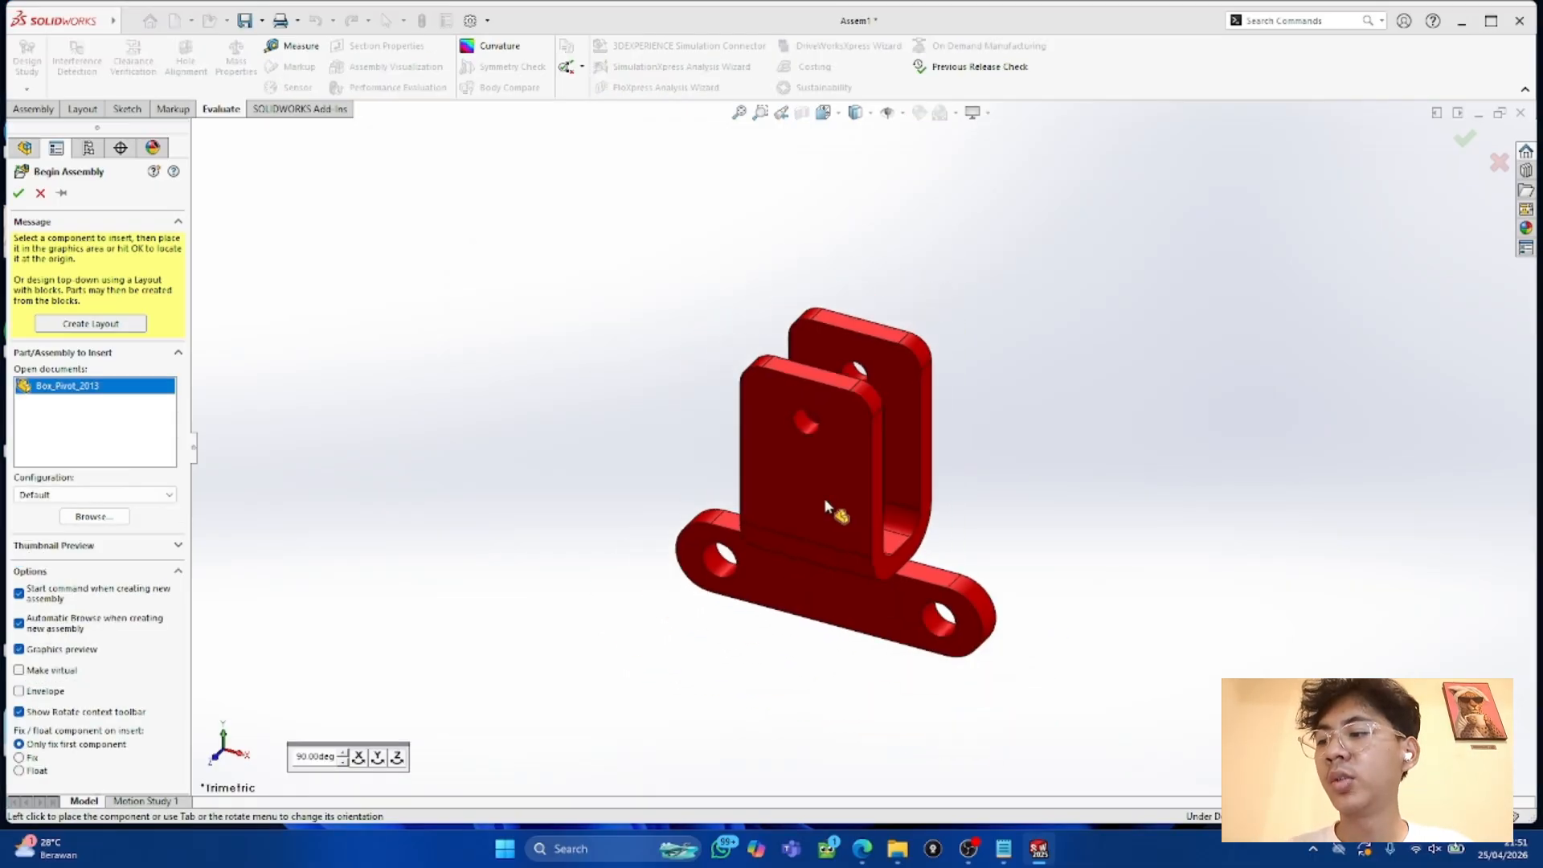
{"action": "left_click", "coordinate": [828, 507]}
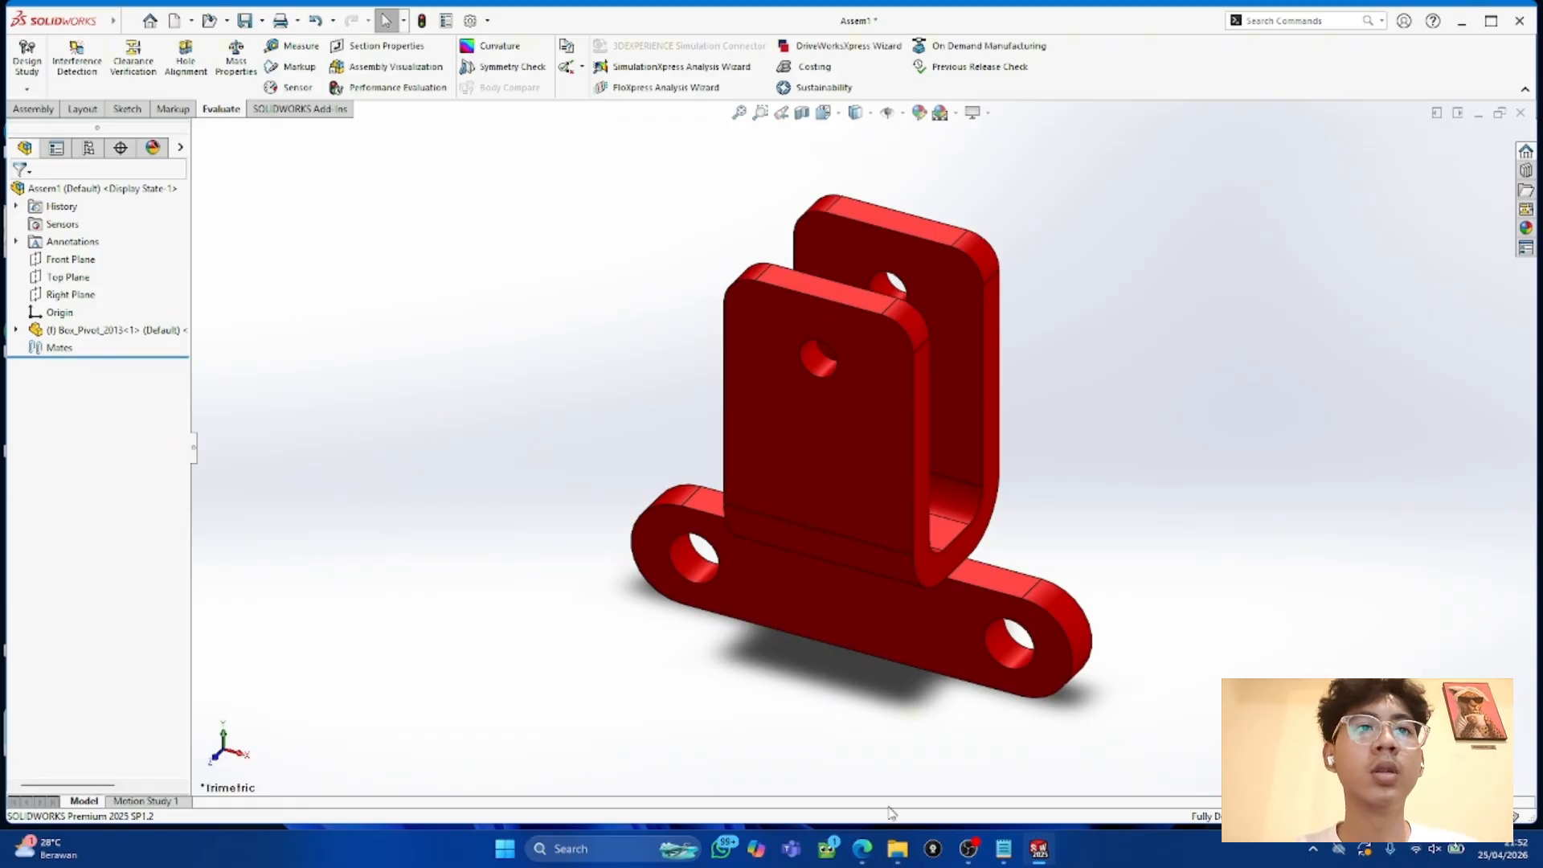
Step: Switch to File Explorer and open Practice_Drawing from CAD CAM SMT 2 > CAD CAM 57-64 > PRACTICE > 65
{"action": "left_click", "coordinate": [897, 849]}
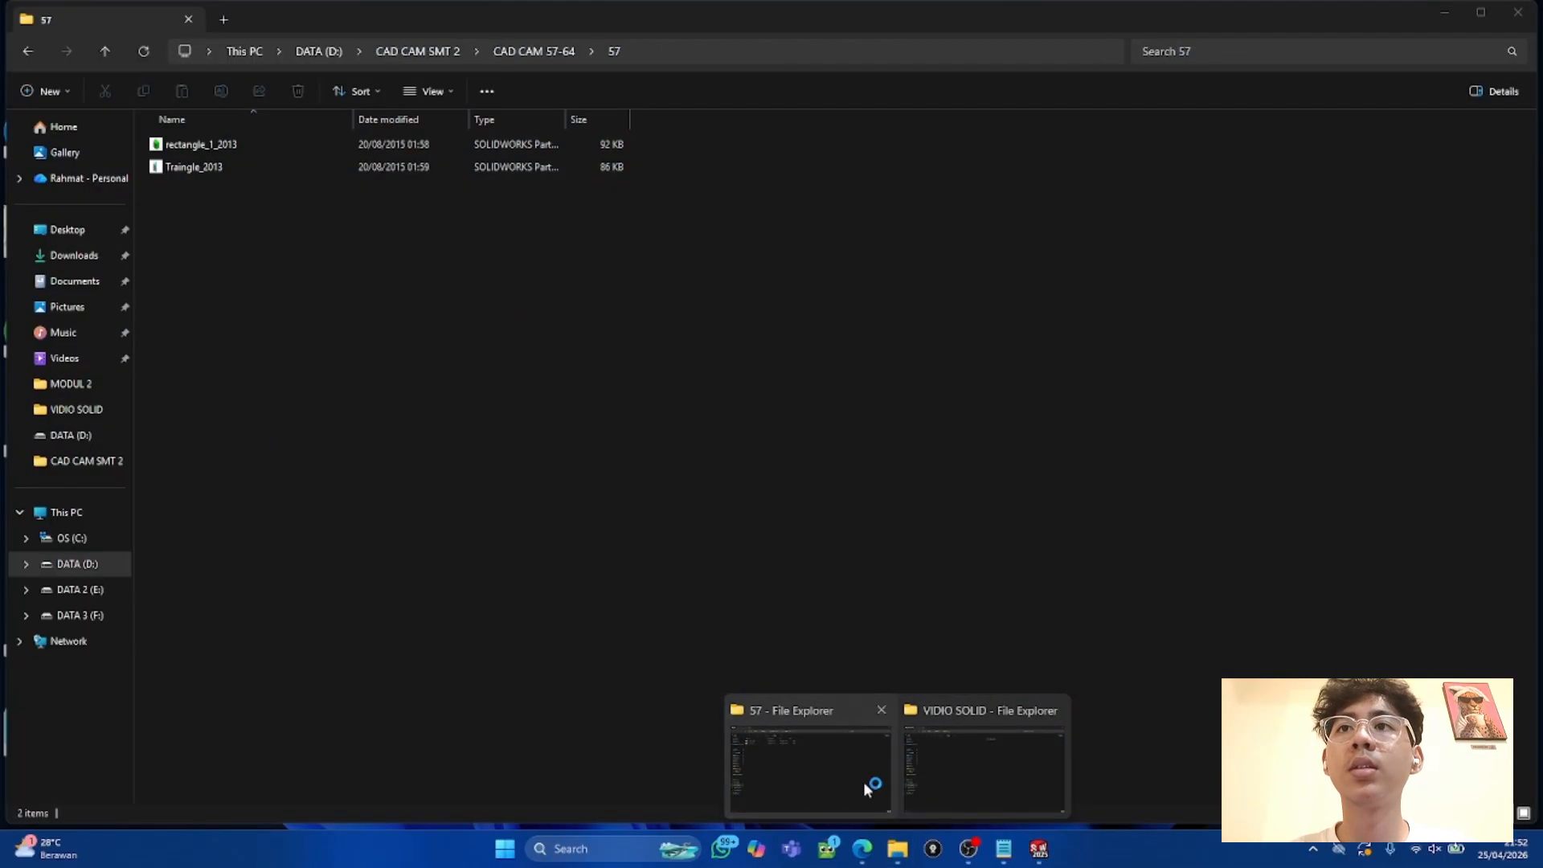
{"action": "left_click", "coordinate": [863, 781]}
{"action": "left_click", "coordinate": [87, 461]}
{"action": "double_click", "coordinate": [211, 151]}
{"action": "double_click", "coordinate": [199, 351]}
{"action": "left_click", "coordinate": [207, 149]}
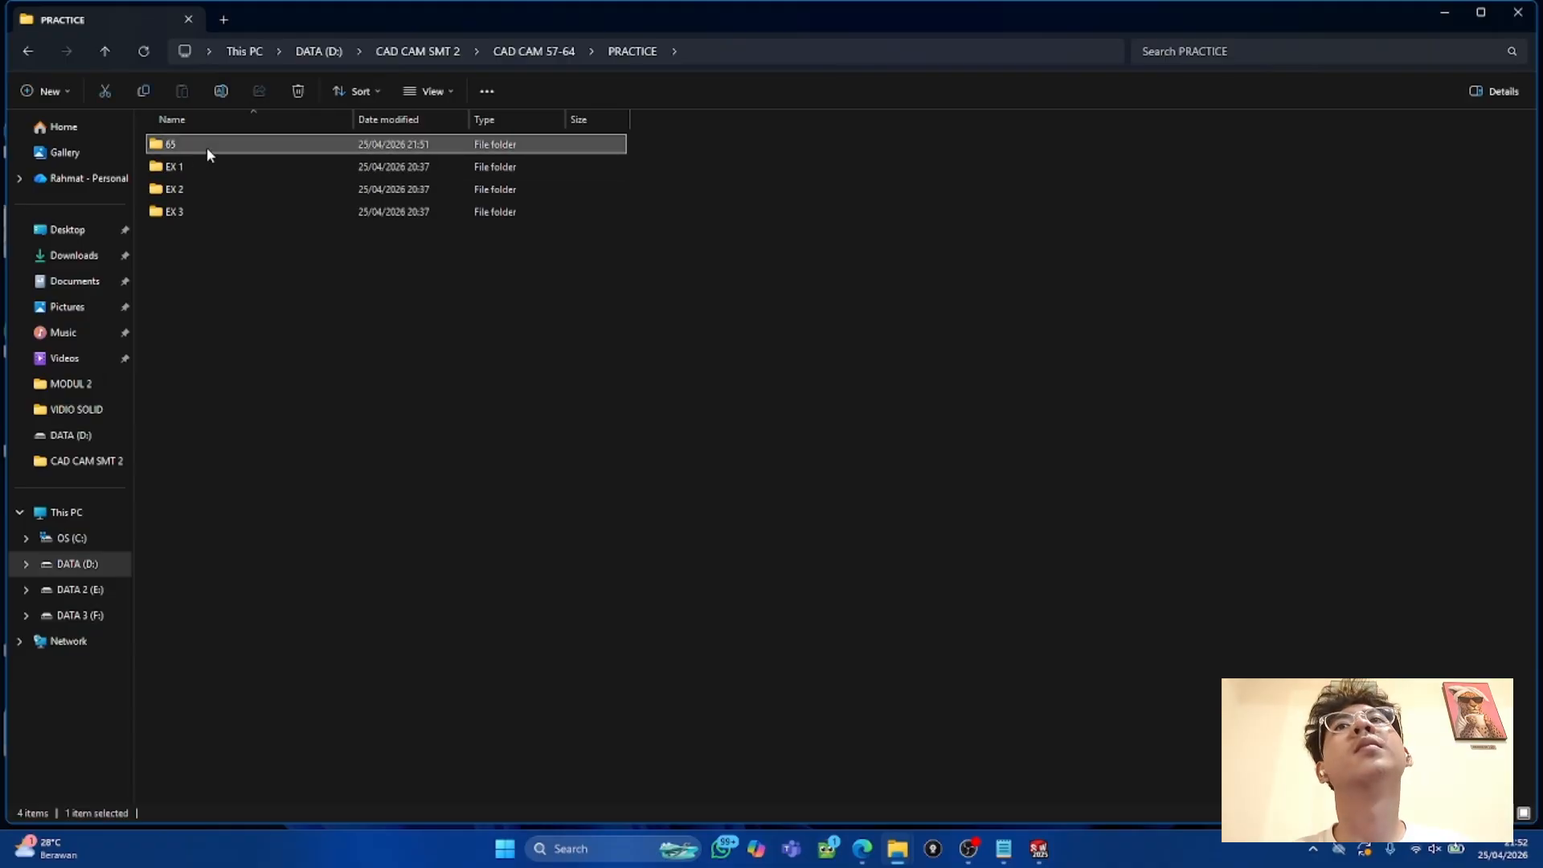
{"action": "double_click", "coordinate": [206, 147]}
{"action": "double_click", "coordinate": [234, 256]}
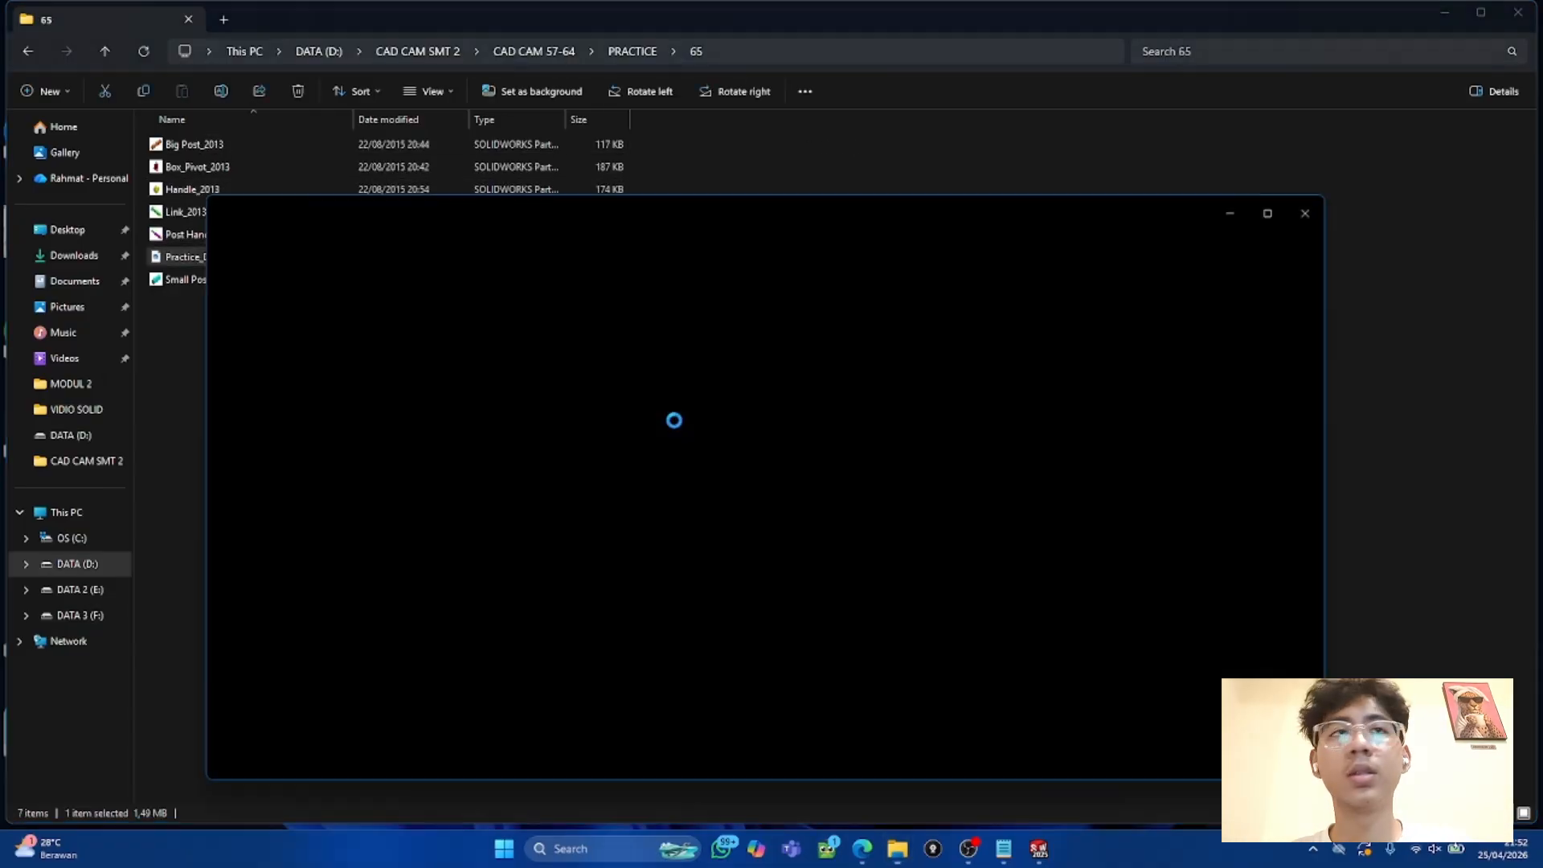
Step: Examine the practice drawing's parts list, angle dimension and assembled views, then return to the SOLIDWORKS assembly
{"action": "scroll", "coordinate": [1076, 477], "scroll_direction": "up", "scroll_amount": 3}
{"action": "scroll", "coordinate": [1075, 477], "scroll_direction": "up", "scroll_amount": 3}
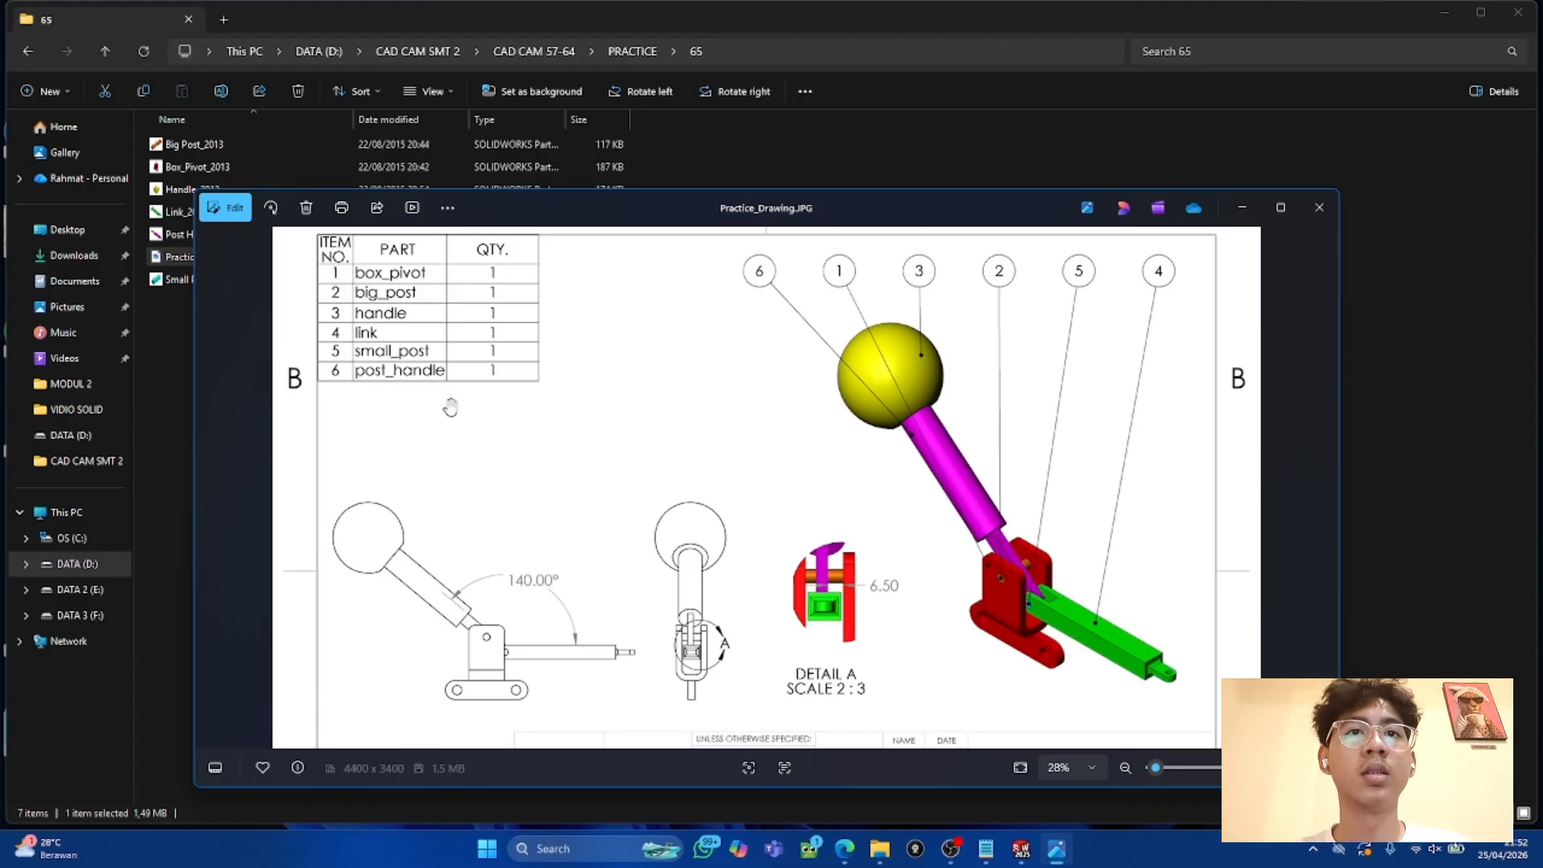
{"action": "scroll", "coordinate": [852, 575], "scroll_direction": "down", "scroll_amount": 2}
{"action": "scroll", "coordinate": [774, 635], "scroll_direction": "up", "scroll_amount": 1}
{"action": "scroll", "coordinate": [798, 612], "scroll_direction": "down", "scroll_amount": 1}
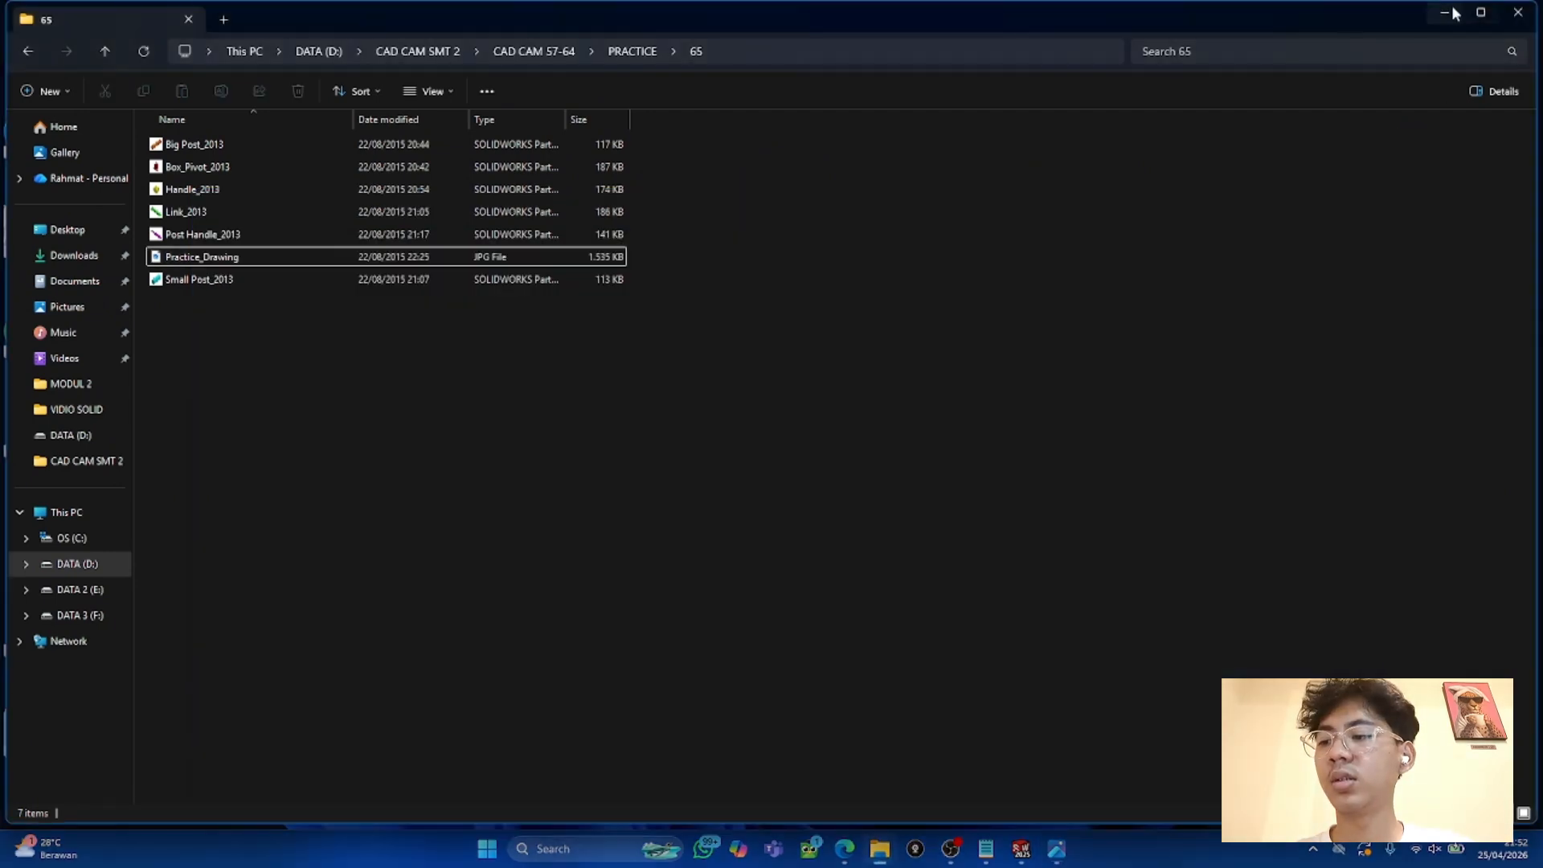
{"action": "left_click", "coordinate": [1448, 14]}
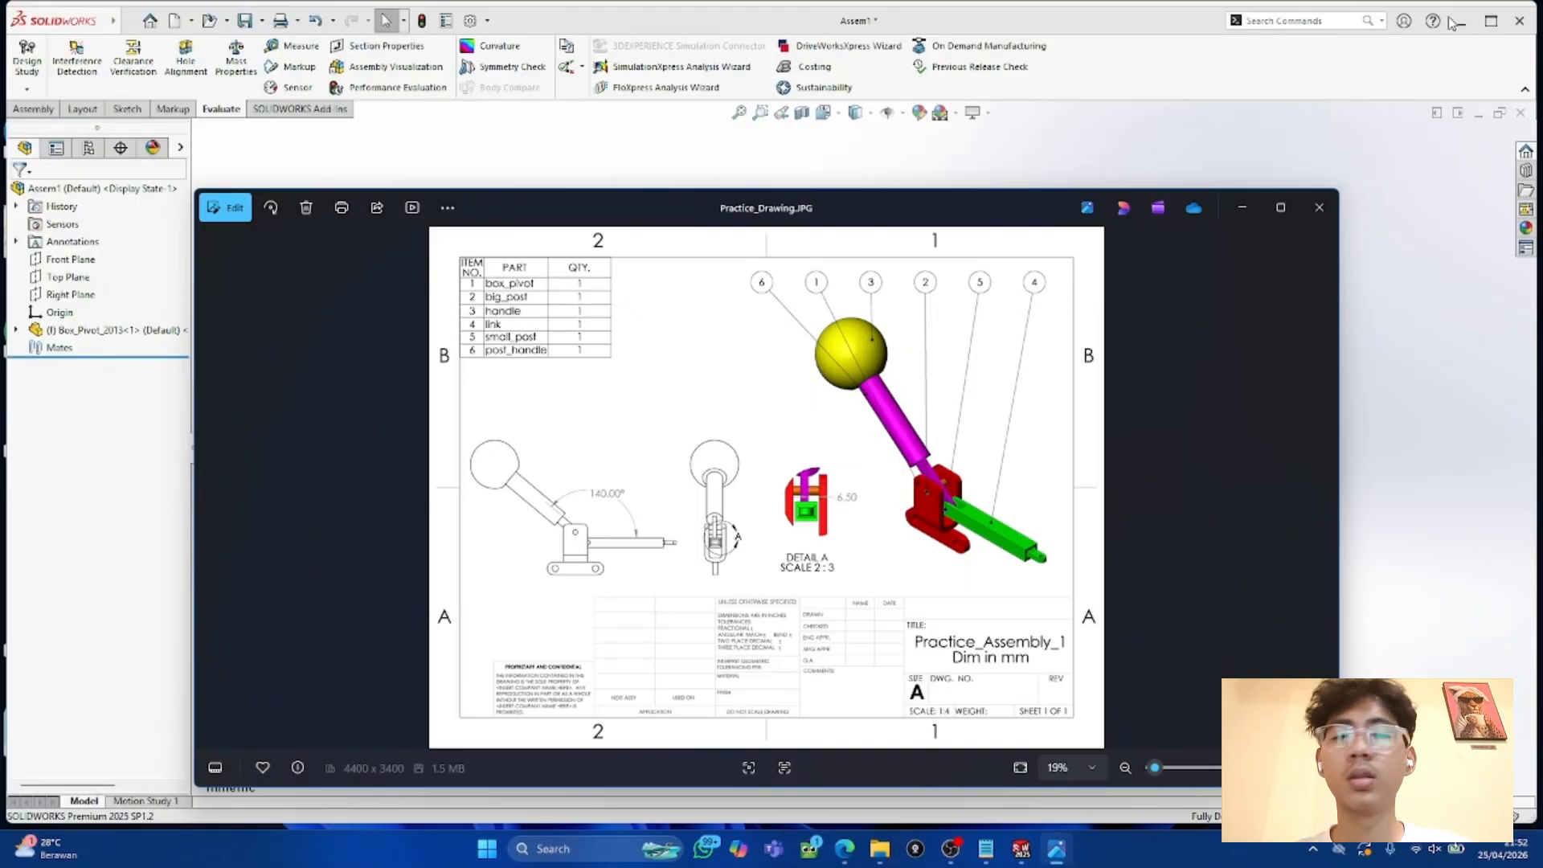
{"action": "left_click", "coordinate": [1241, 207]}
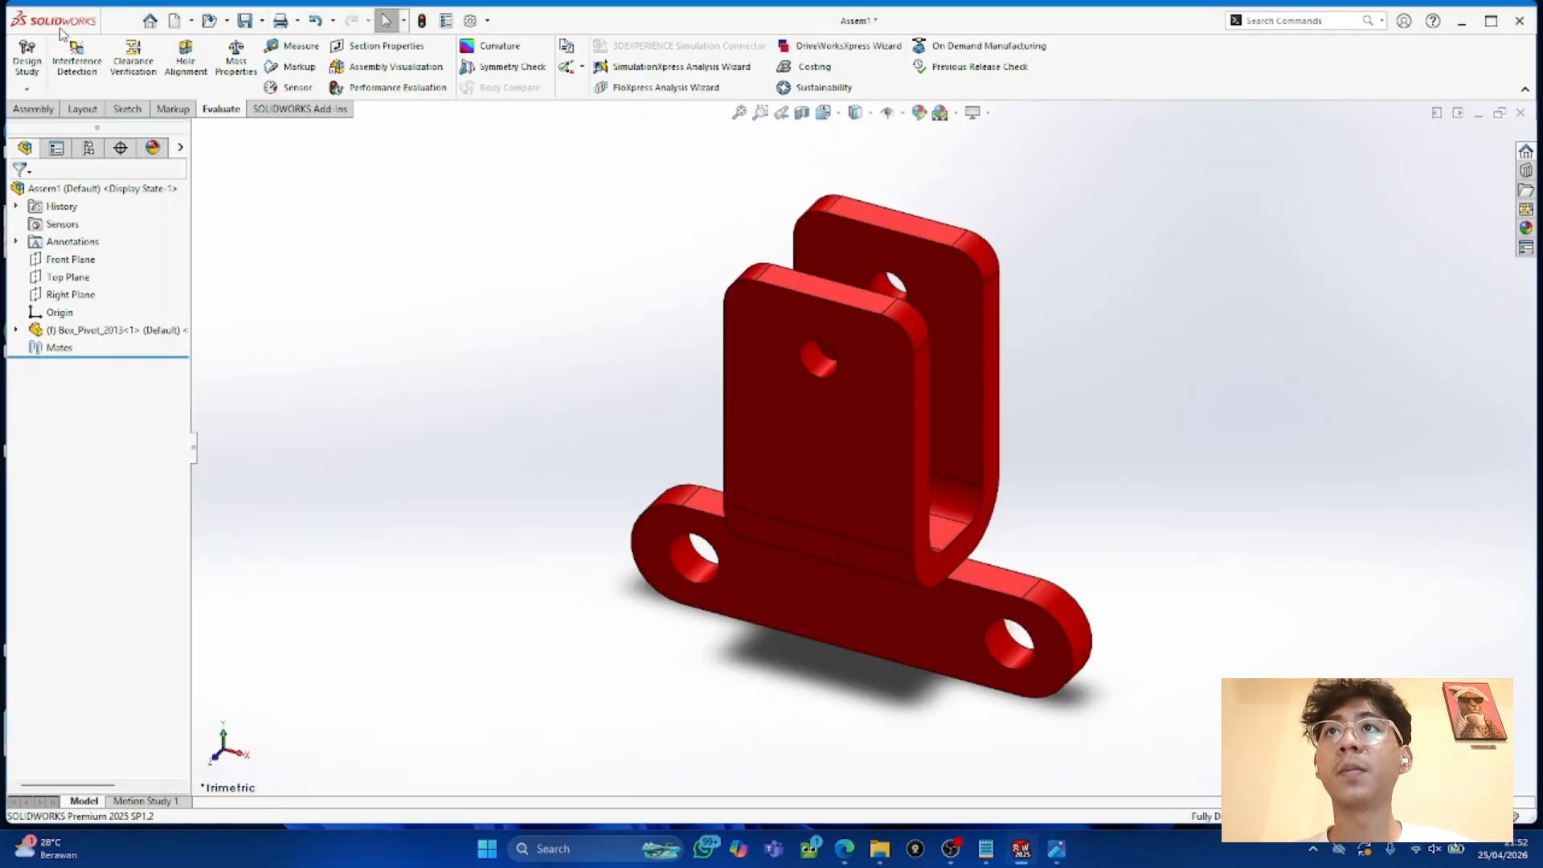
Step: Insert Handle_2013, Link_2013, Post Handle_2013 and Small Post_2013 together and place them around the box pivot
{"action": "left_click", "coordinate": [34, 110]}
{"action": "left_click", "coordinate": [96, 60]}
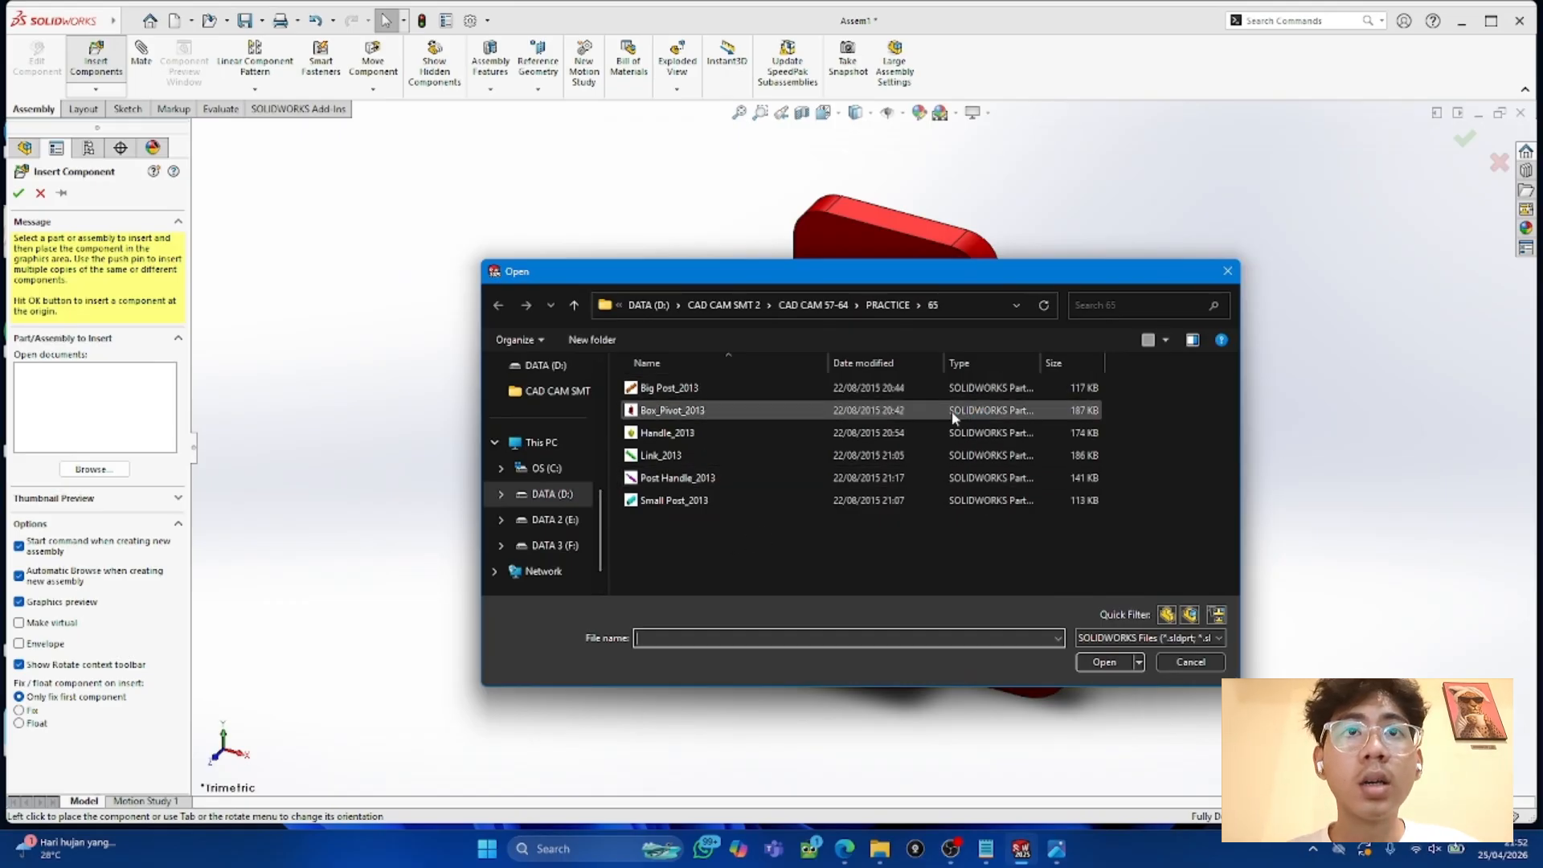
{"action": "left_click_drag", "start_coordinate": [827, 517], "coordinate": [767, 439]}
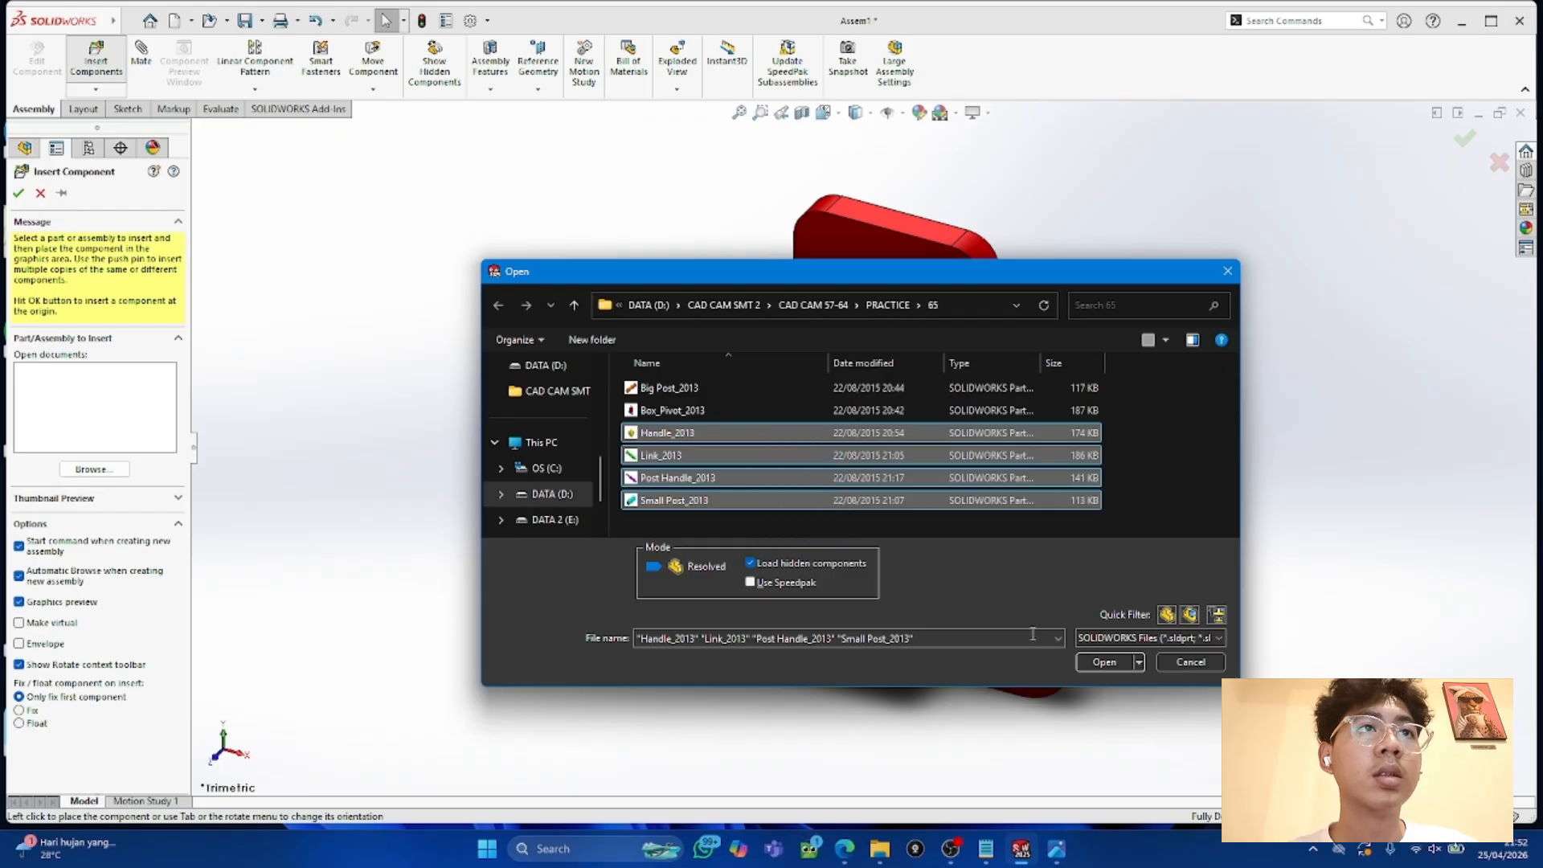
{"action": "left_click", "coordinate": [1104, 661]}
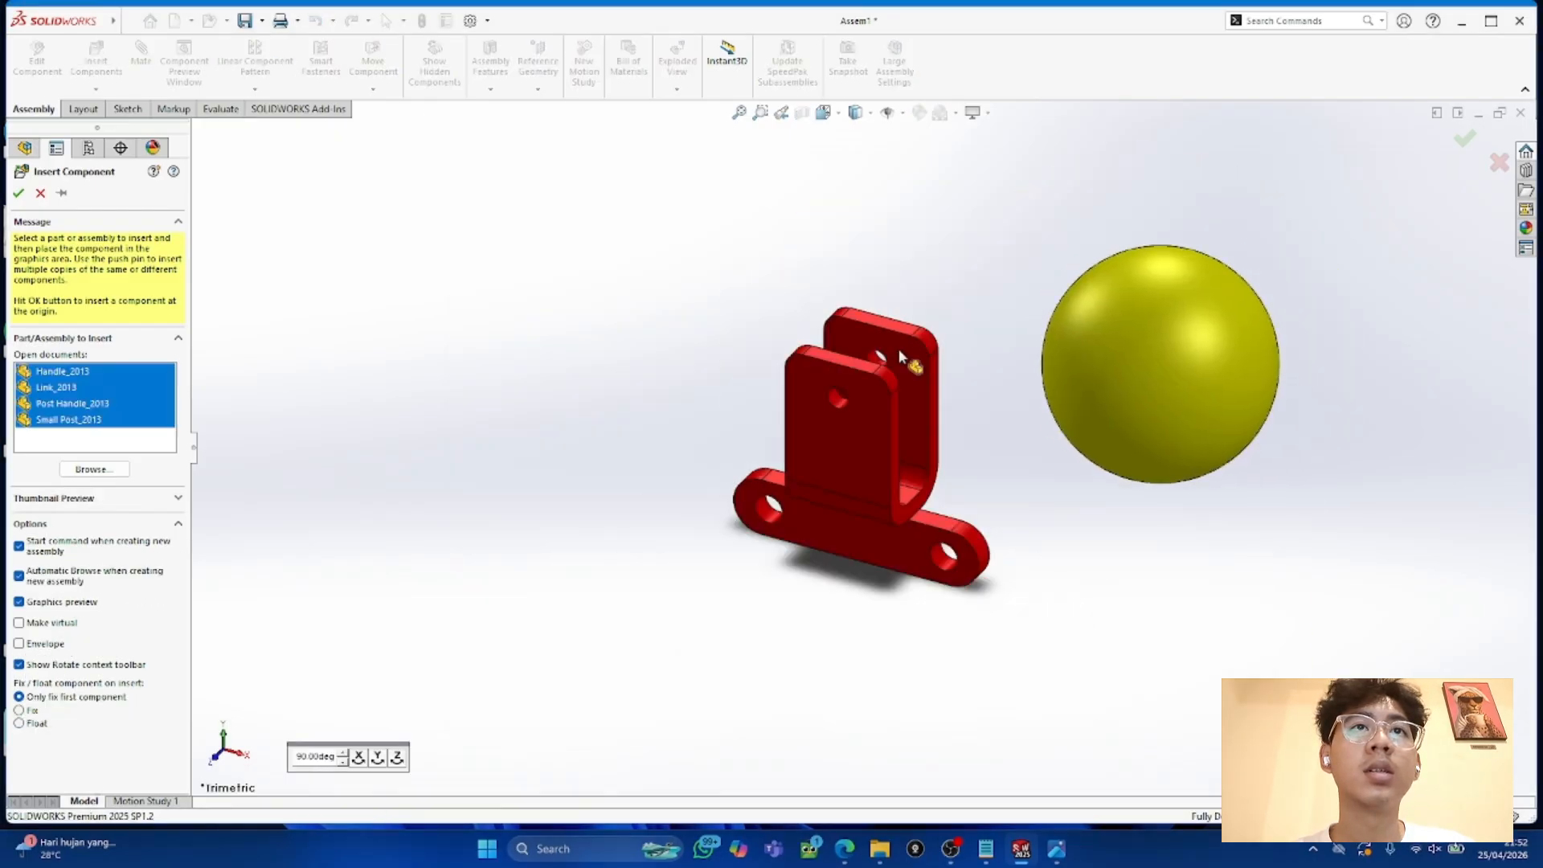
{"action": "left_click", "coordinate": [631, 282]}
{"action": "left_click", "coordinate": [462, 379]}
{"action": "left_click", "coordinate": [463, 380]}
{"action": "left_click", "coordinate": [397, 486]}
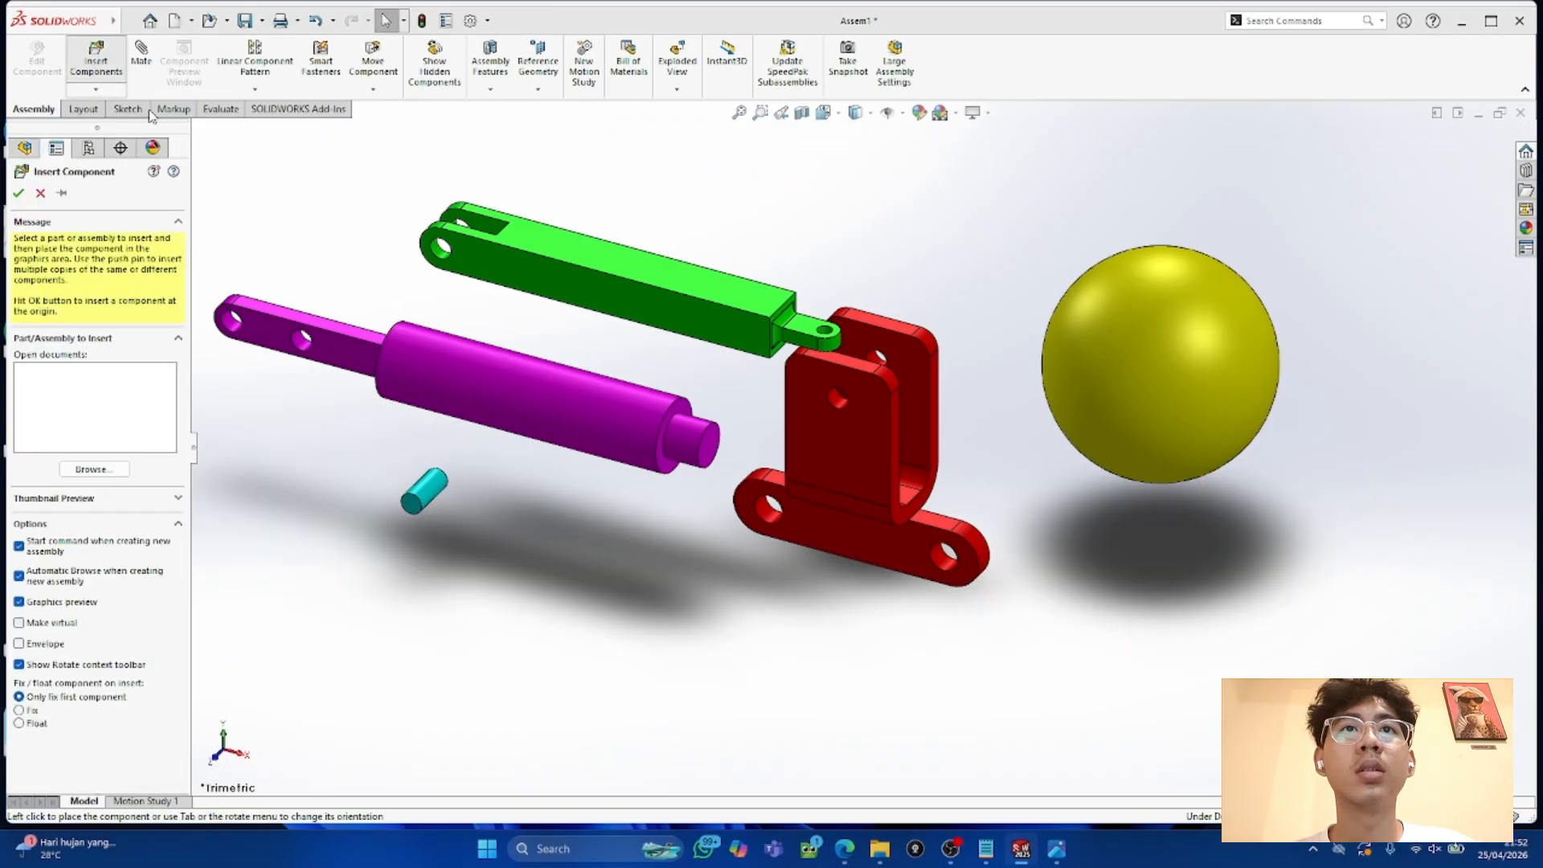
Step: Insert Big Post_2013 and place it in front of the box pivot
{"action": "left_click", "coordinate": [675, 390]}
{"action": "left_click", "coordinate": [1106, 661]}
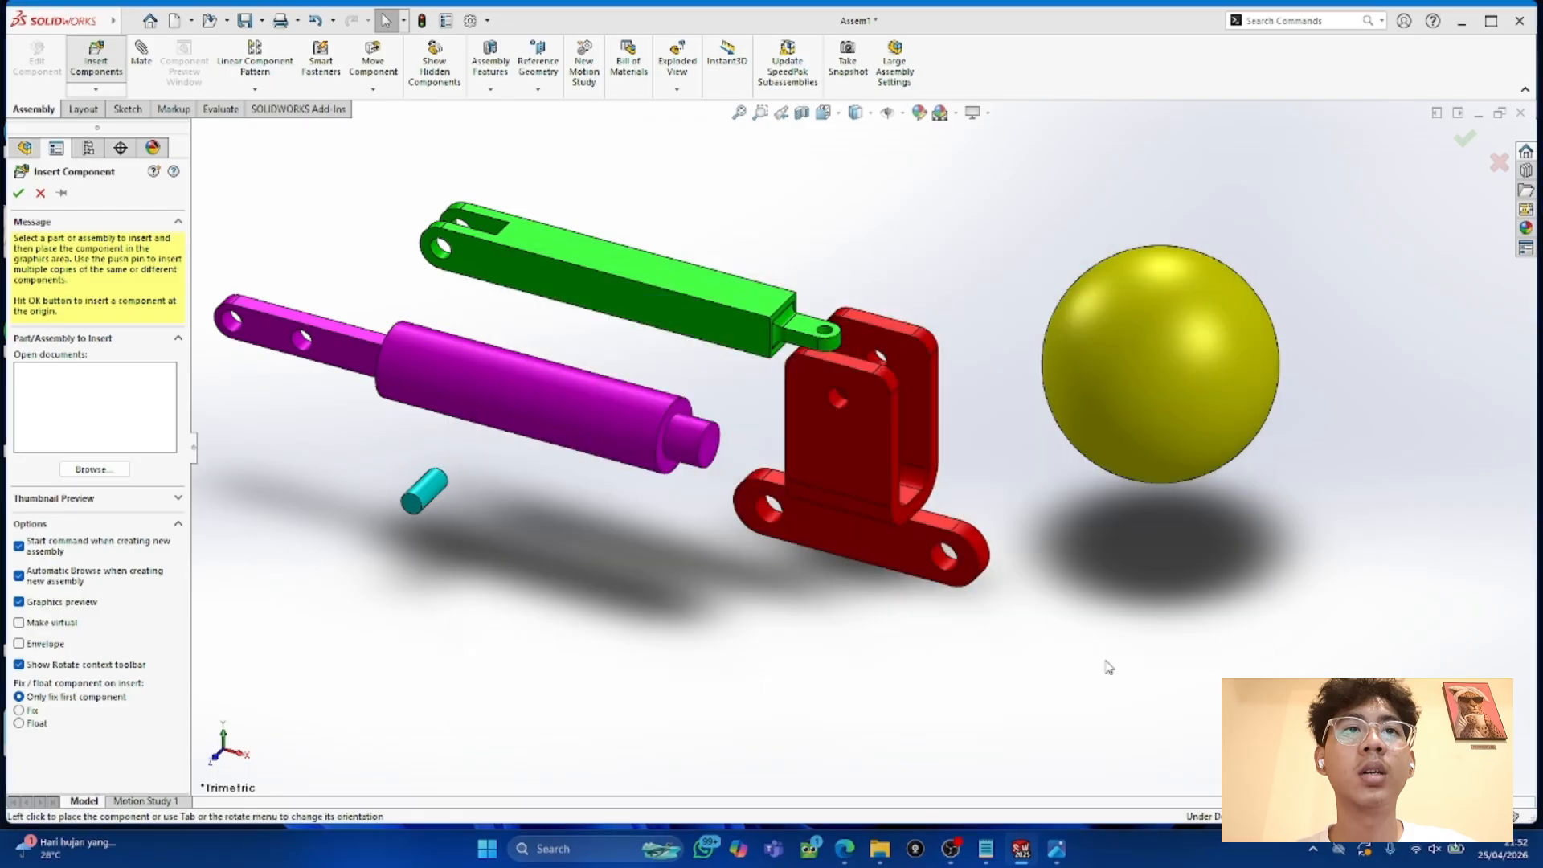
{"action": "left_click", "coordinate": [637, 649]}
Step: Check the practice drawing again and move the green link clear of the other parts, below the yellow handle
{"action": "left_click_drag", "start_coordinate": [708, 322], "coordinate": [662, 250]}
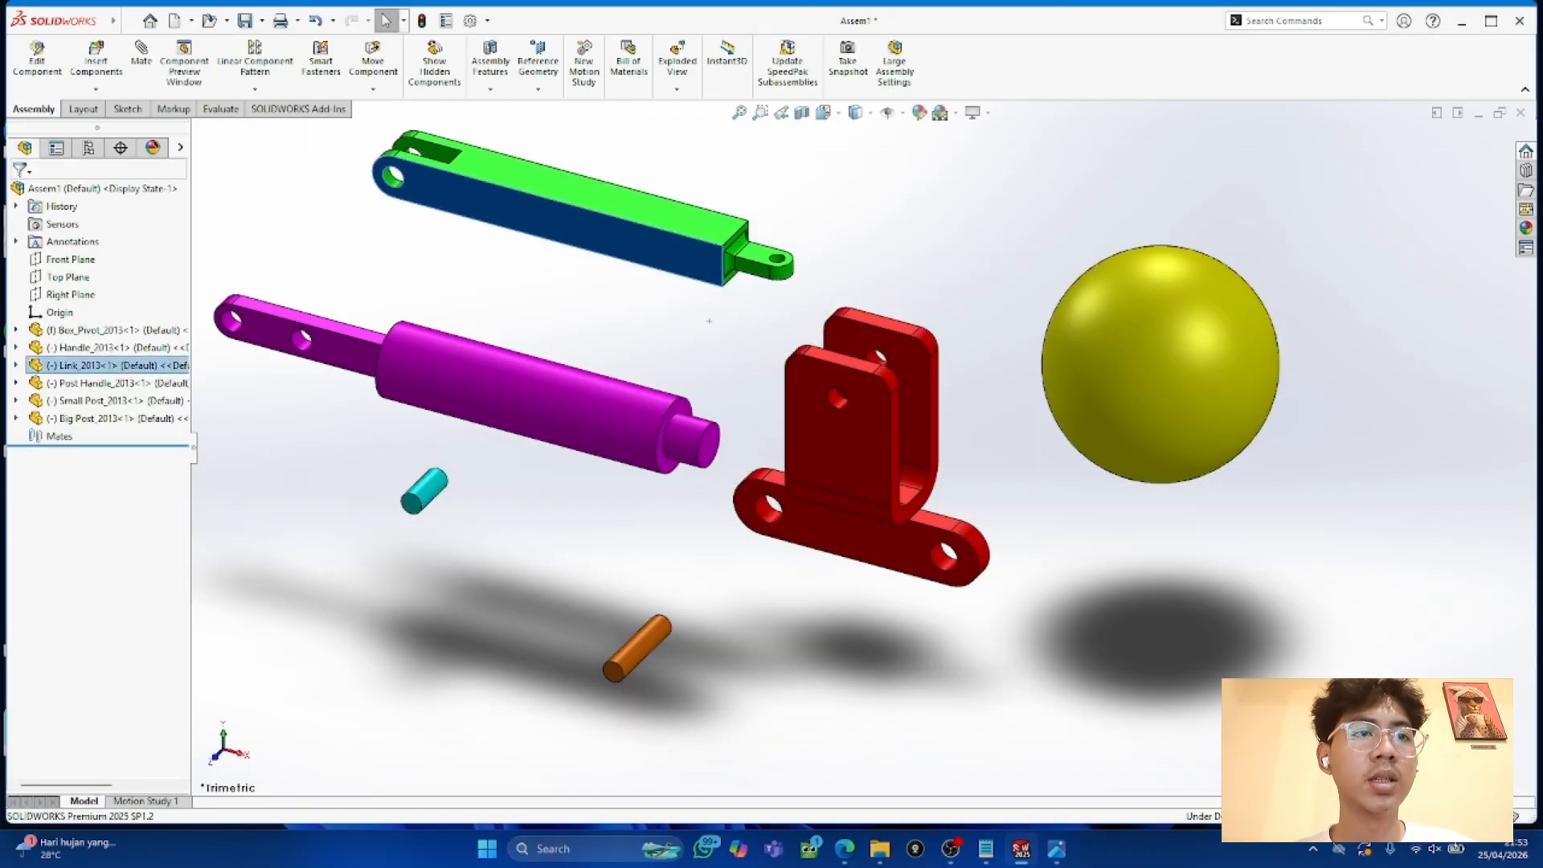
{"action": "left_click", "coordinate": [1056, 849]}
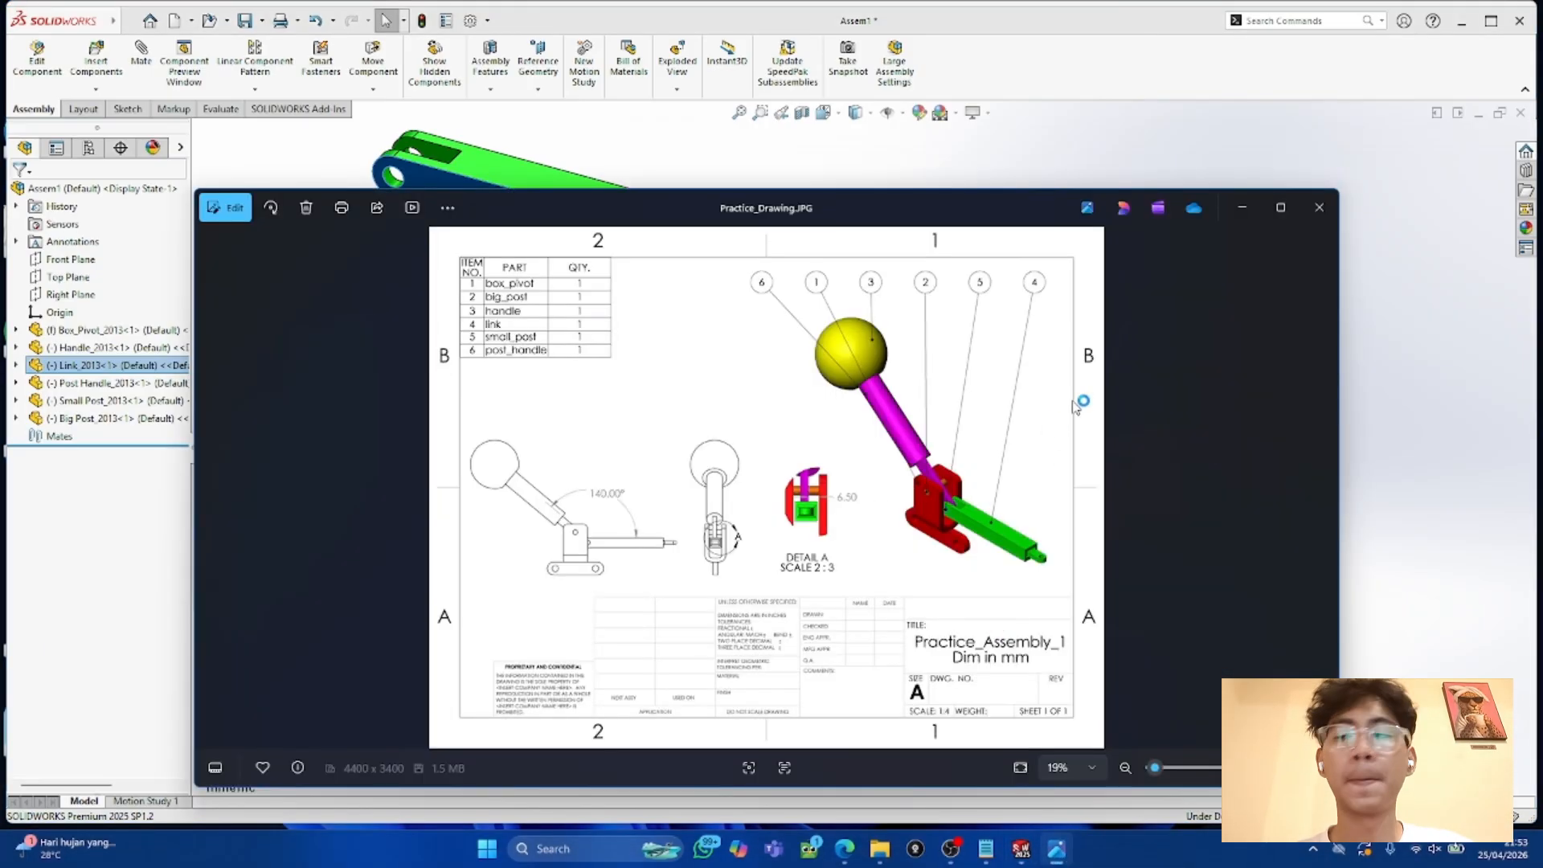
{"action": "left_click", "coordinate": [1241, 208]}
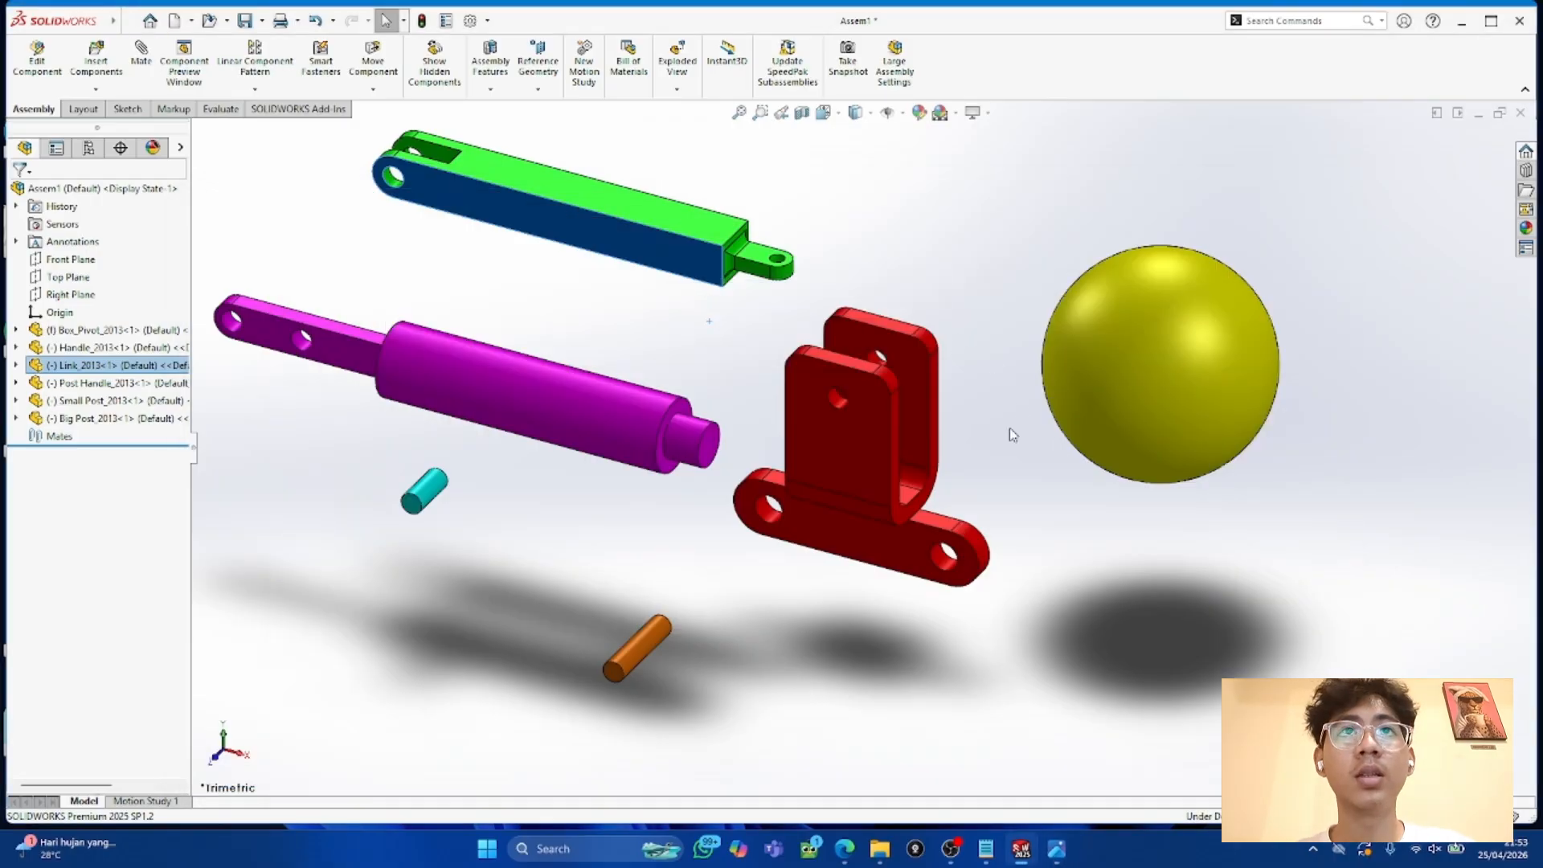
{"action": "left_click", "coordinate": [705, 196]}
{"action": "key", "text": "f"}
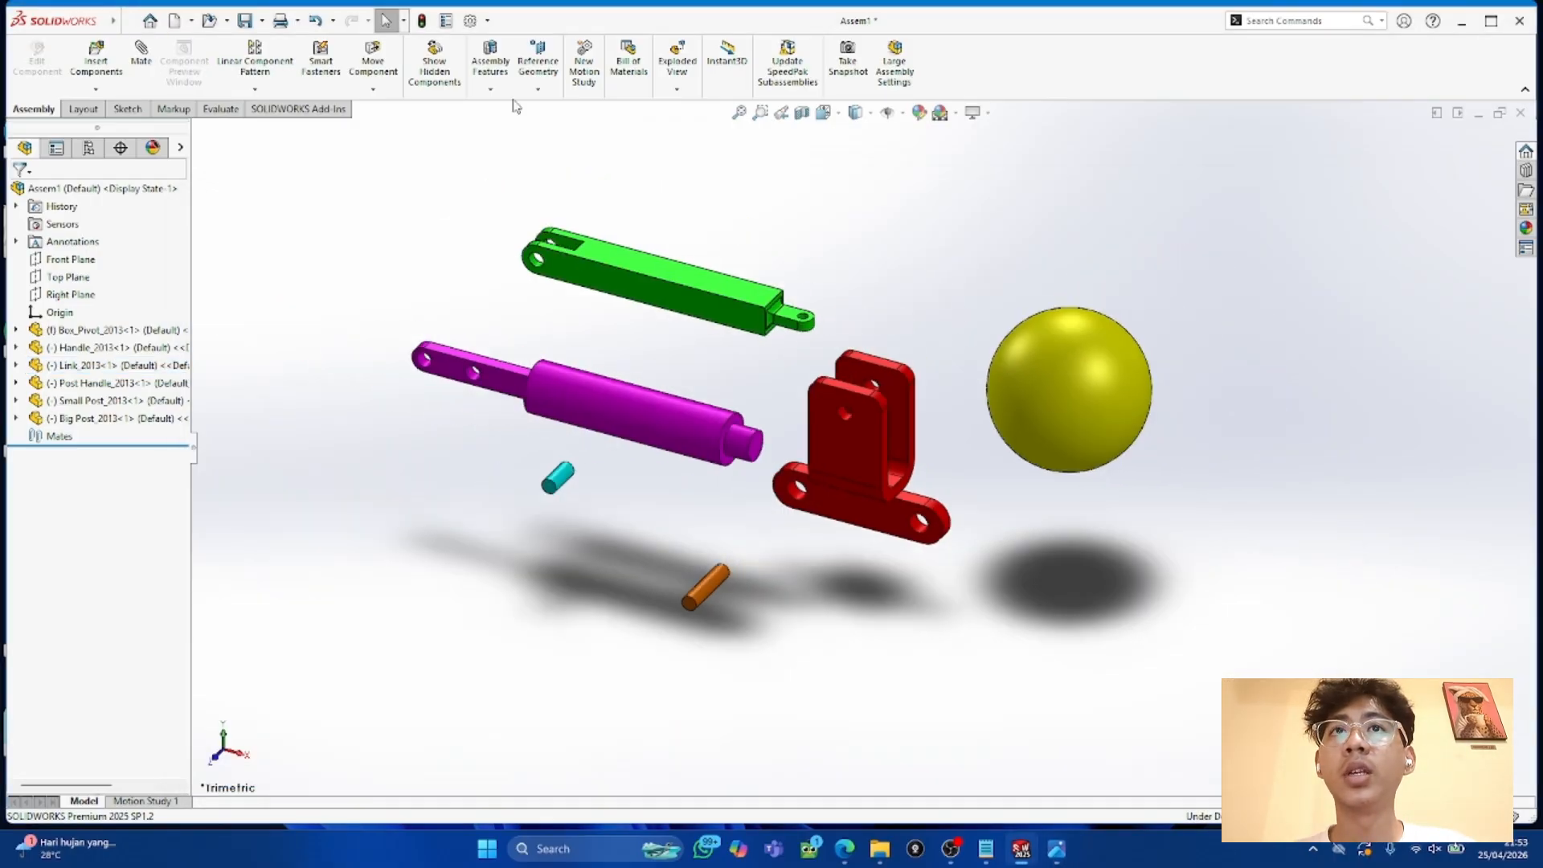
{"action": "left_click_drag", "start_coordinate": [667, 279], "coordinate": [1165, 564]}
Step: Mate the small post's cylindrical face concentric with the hole edge at the link's forked end, and slide the post out of the fork
{"action": "middle_click_drag", "start_coordinate": [1192, 460], "coordinate": [1164, 520]}
{"action": "scroll", "coordinate": [1177, 542], "scroll_direction": "down", "scroll_amount": 3}
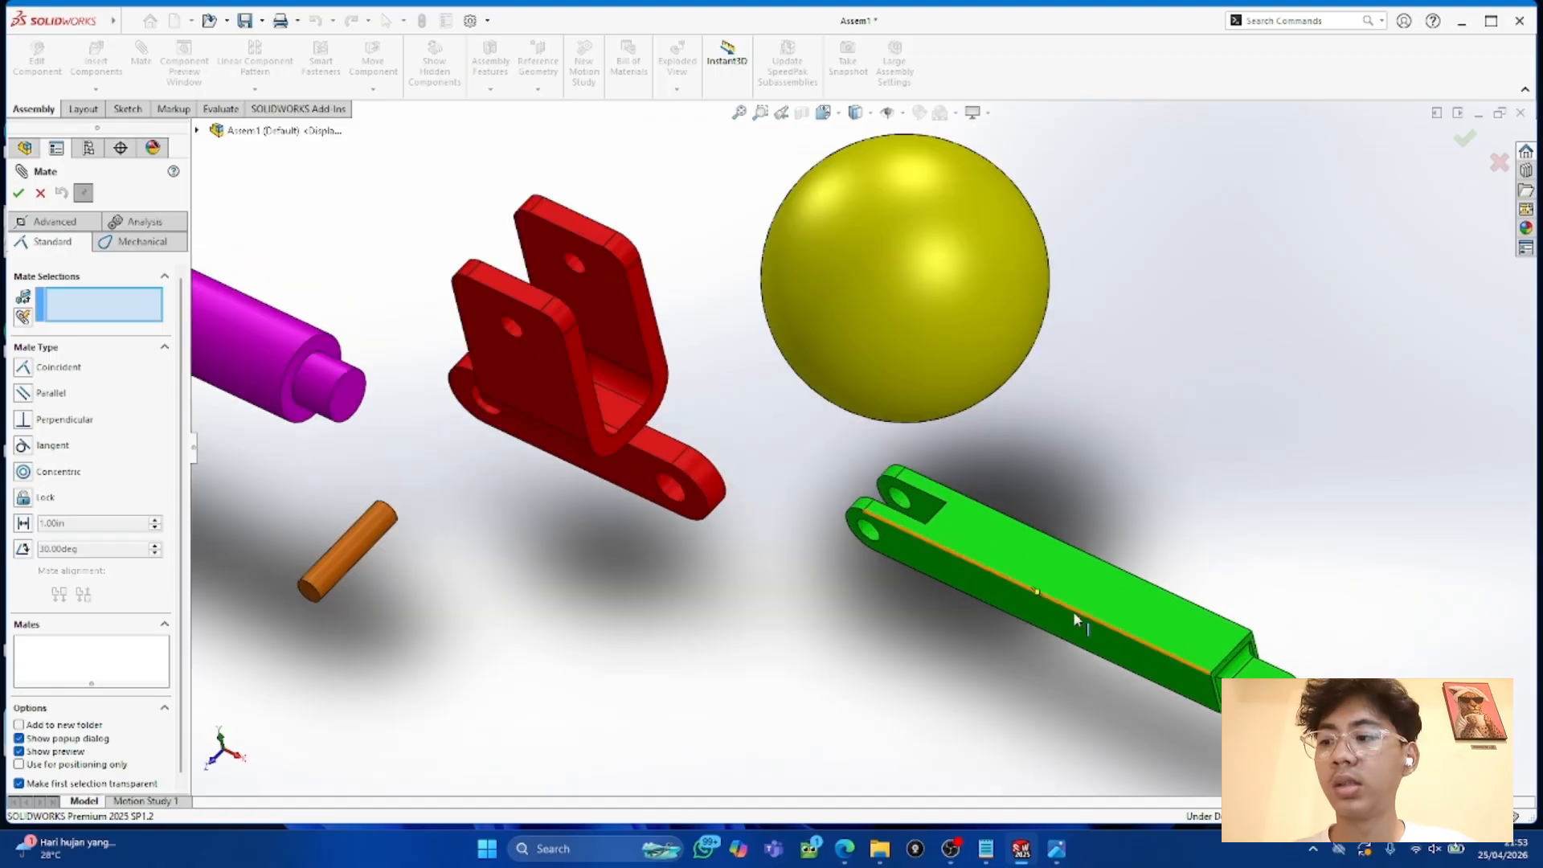
{"action": "middle_click_drag", "start_coordinate": [746, 575], "coordinate": [444, 564]}
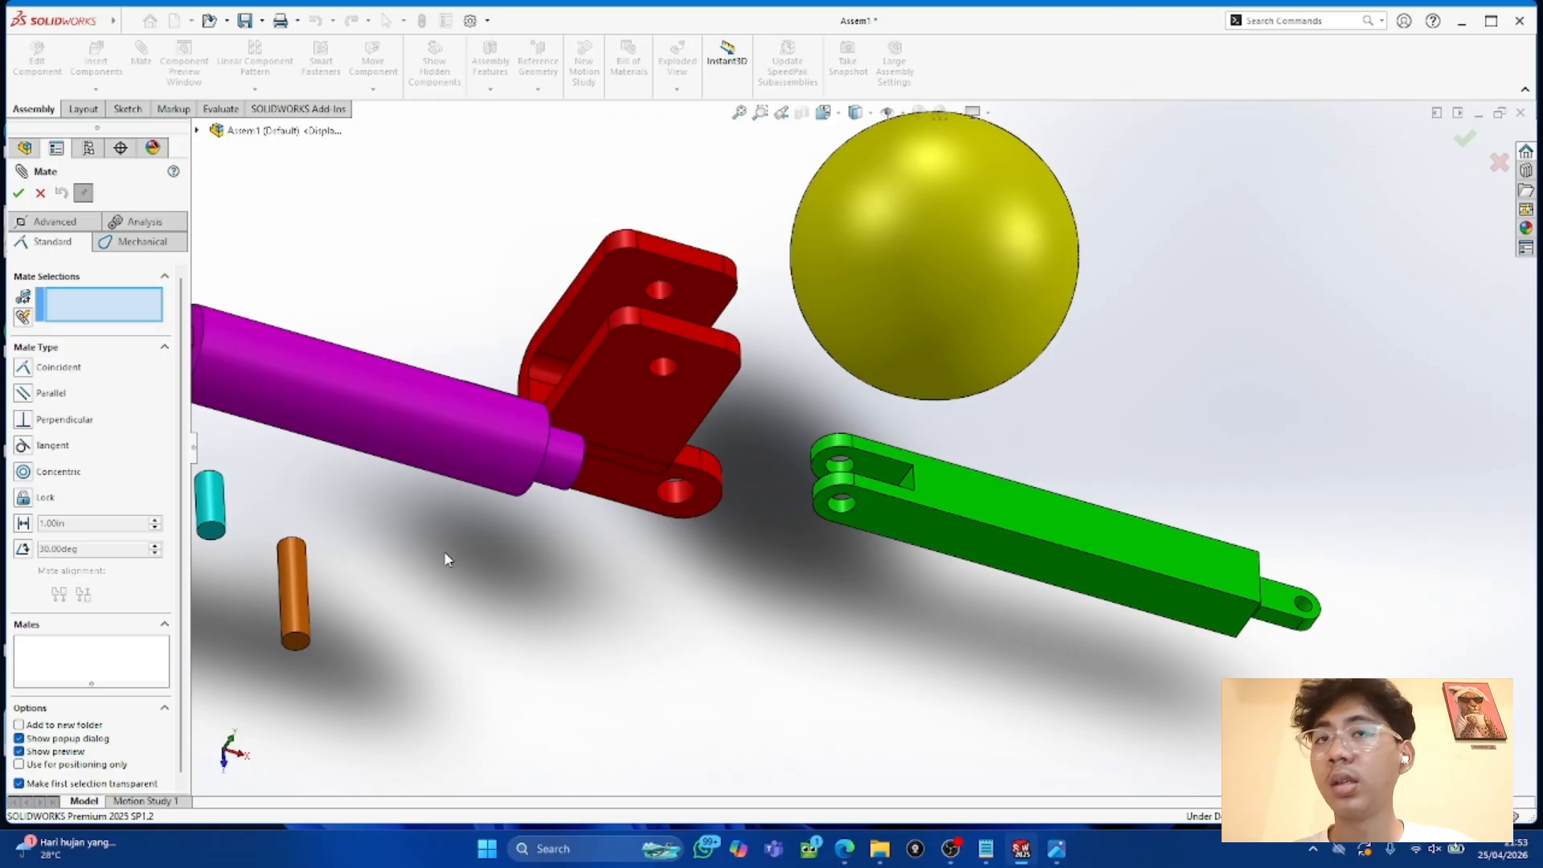
{"action": "left_click", "coordinate": [224, 517]}
{"action": "left_click", "coordinate": [839, 511]}
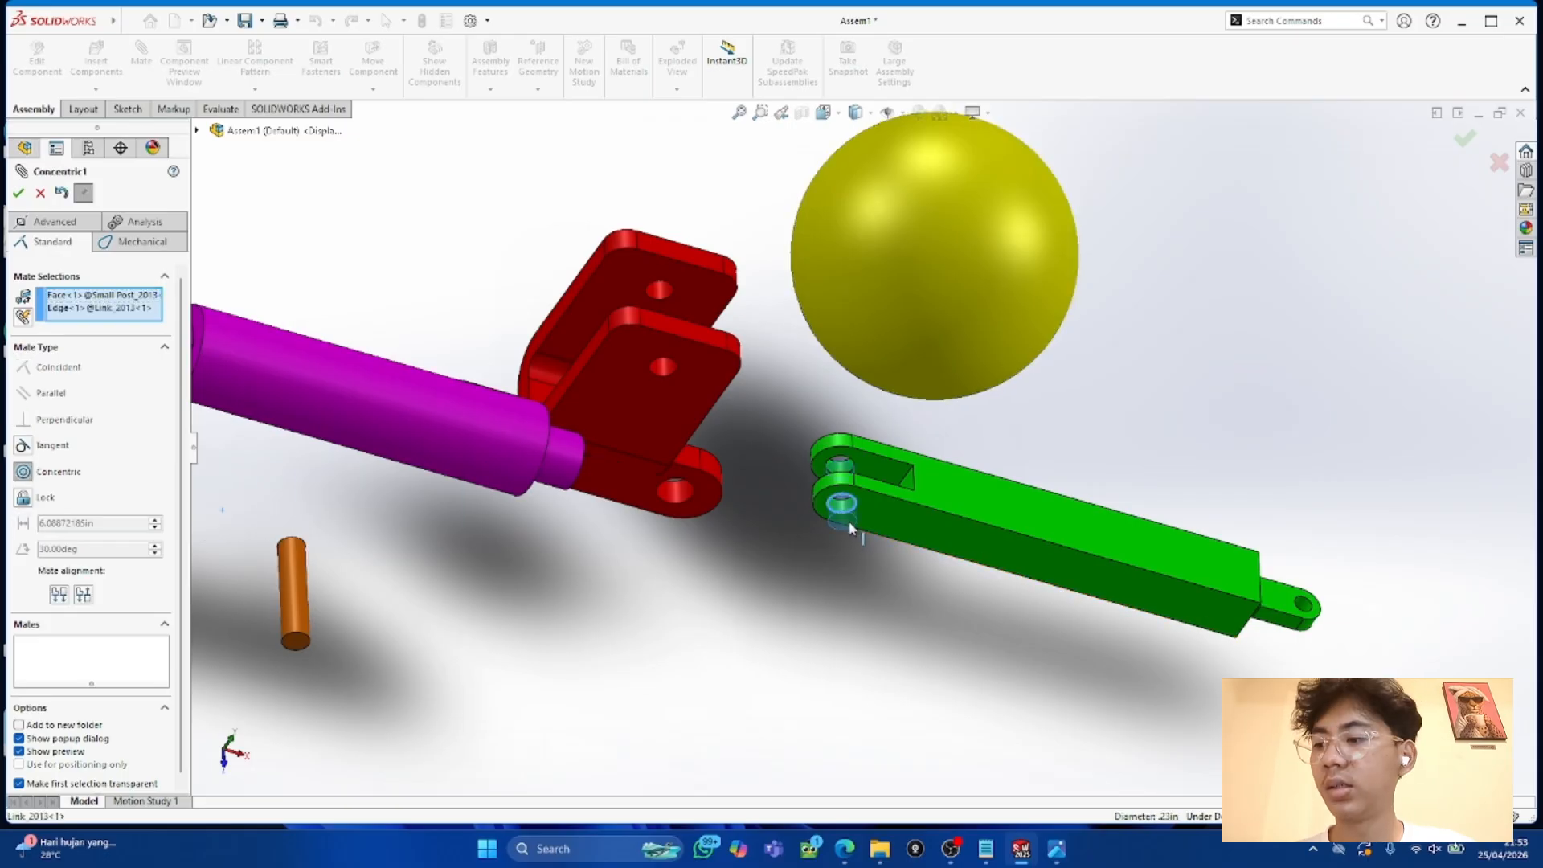
{"action": "middle_click_drag", "start_coordinate": [776, 597], "coordinate": [652, 595]}
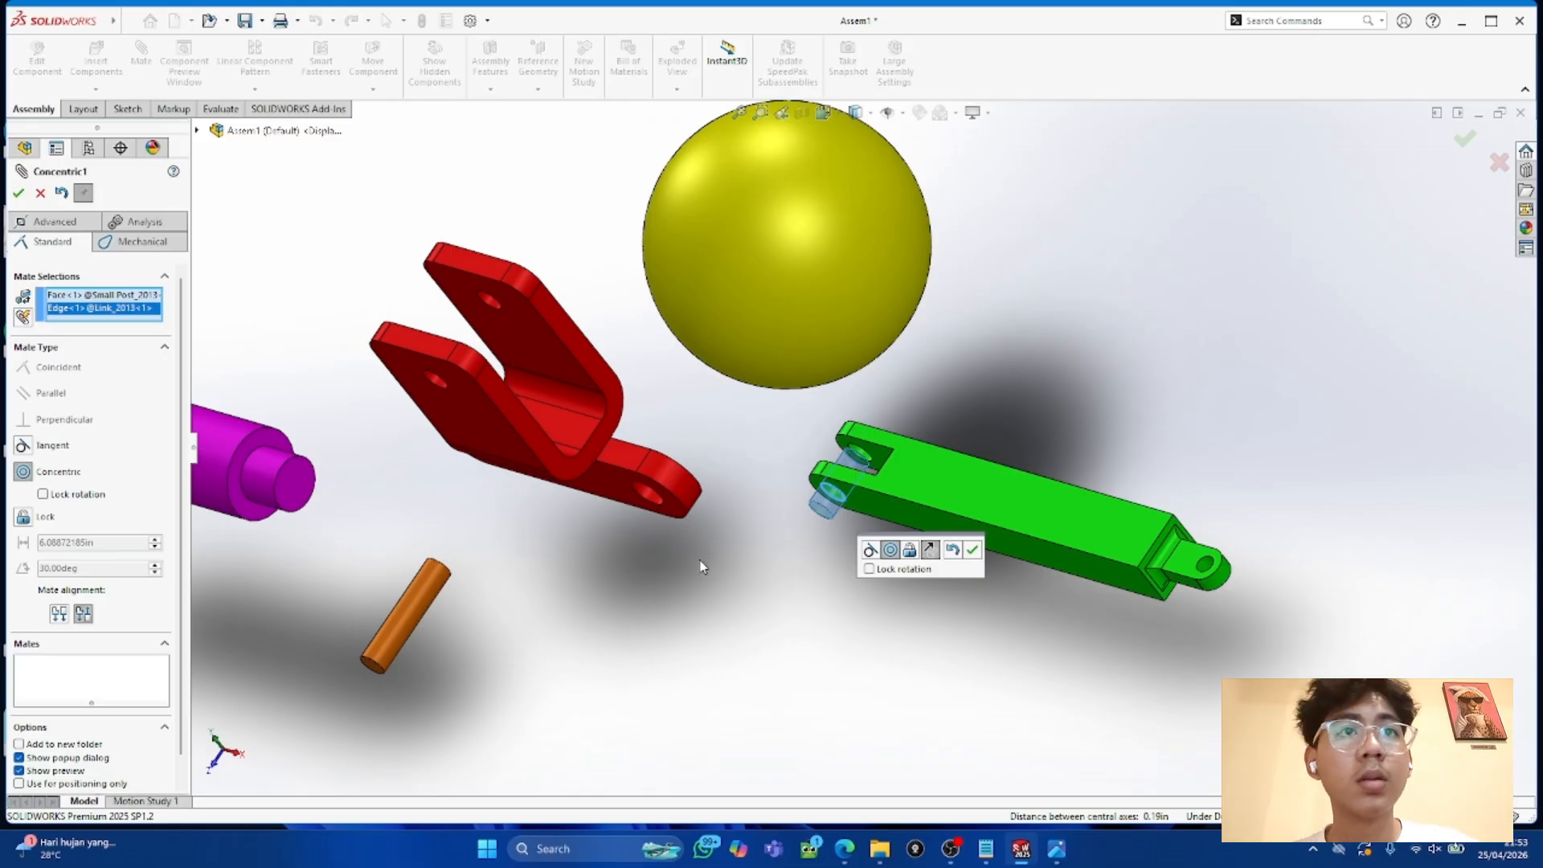
{"action": "left_click", "coordinate": [17, 192]}
{"action": "left_click_drag", "start_coordinate": [833, 492], "coordinate": [730, 554]}
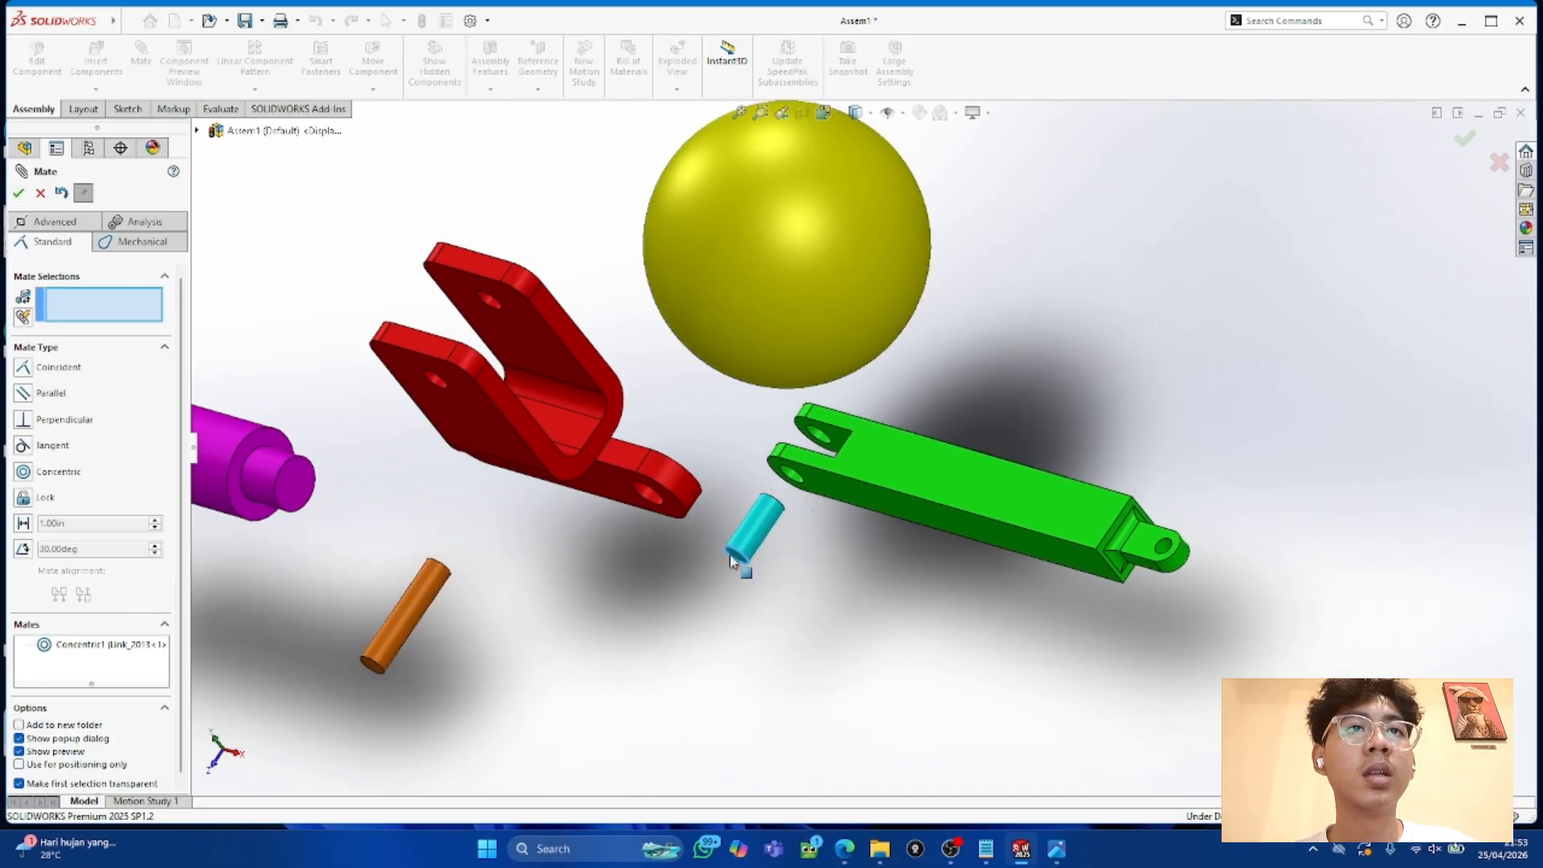
{"action": "middle_click_drag", "start_coordinate": [863, 485], "coordinate": [904, 518]}
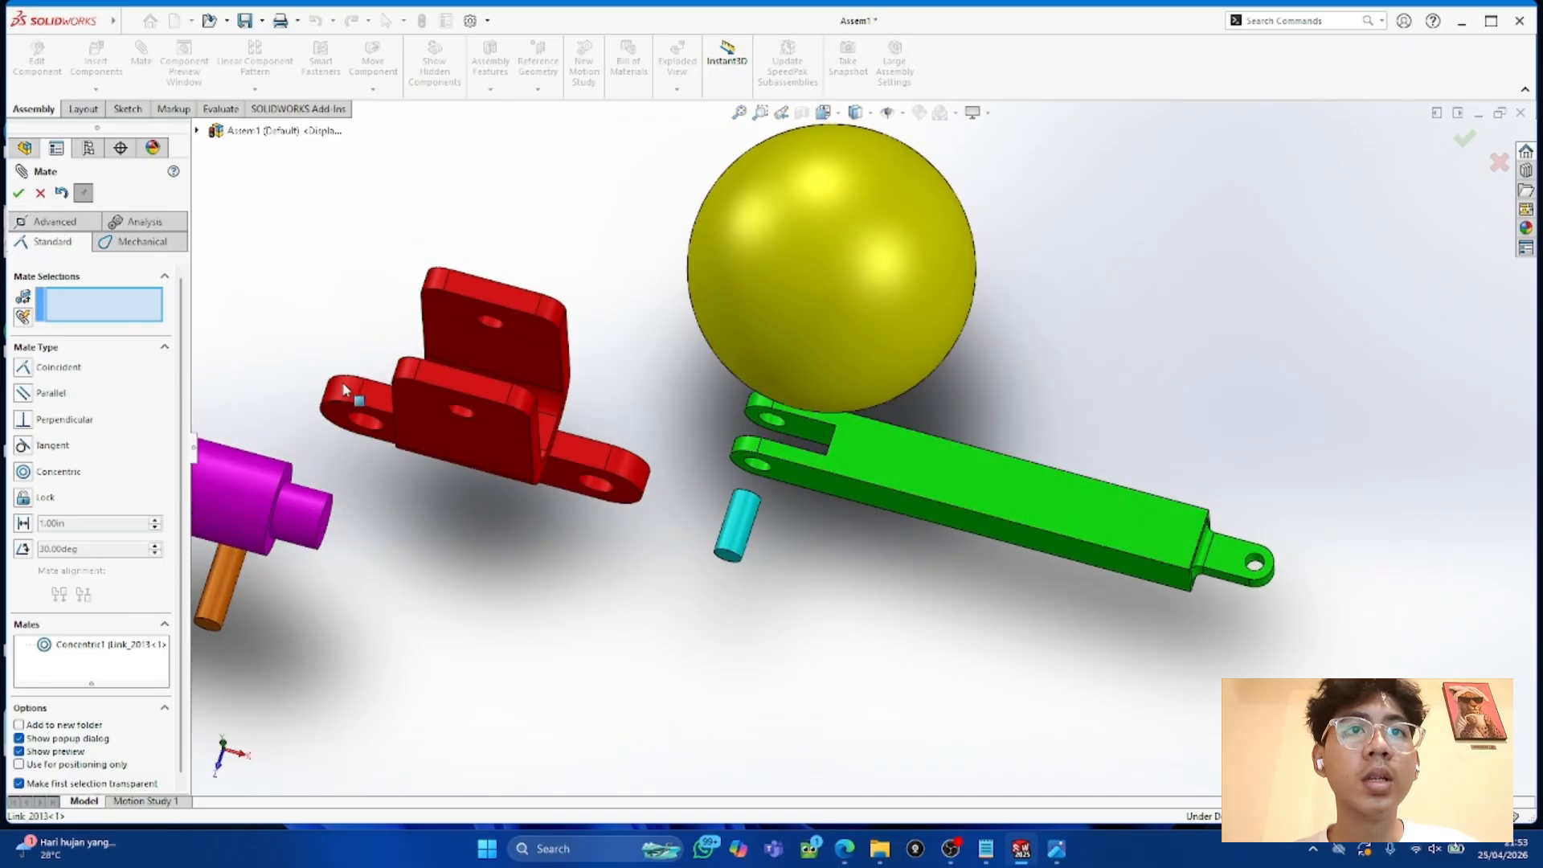
{"action": "left_click", "coordinate": [756, 470]}
{"action": "middle_click_drag", "start_coordinate": [755, 470], "coordinate": [786, 501]}
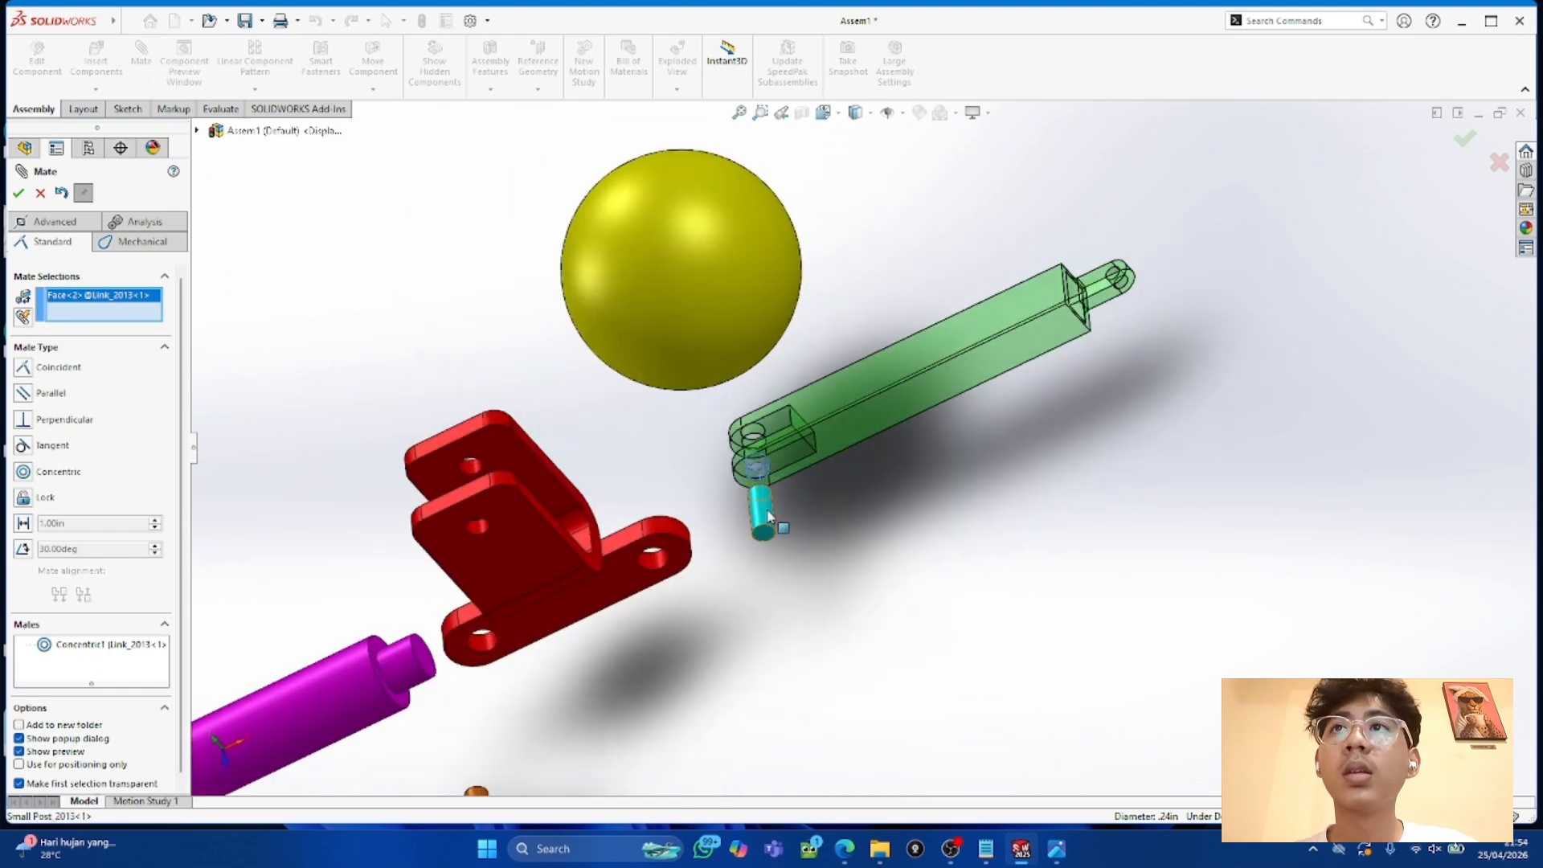
{"action": "left_click", "coordinate": [767, 518]}
{"action": "left_click", "coordinate": [40, 194]}
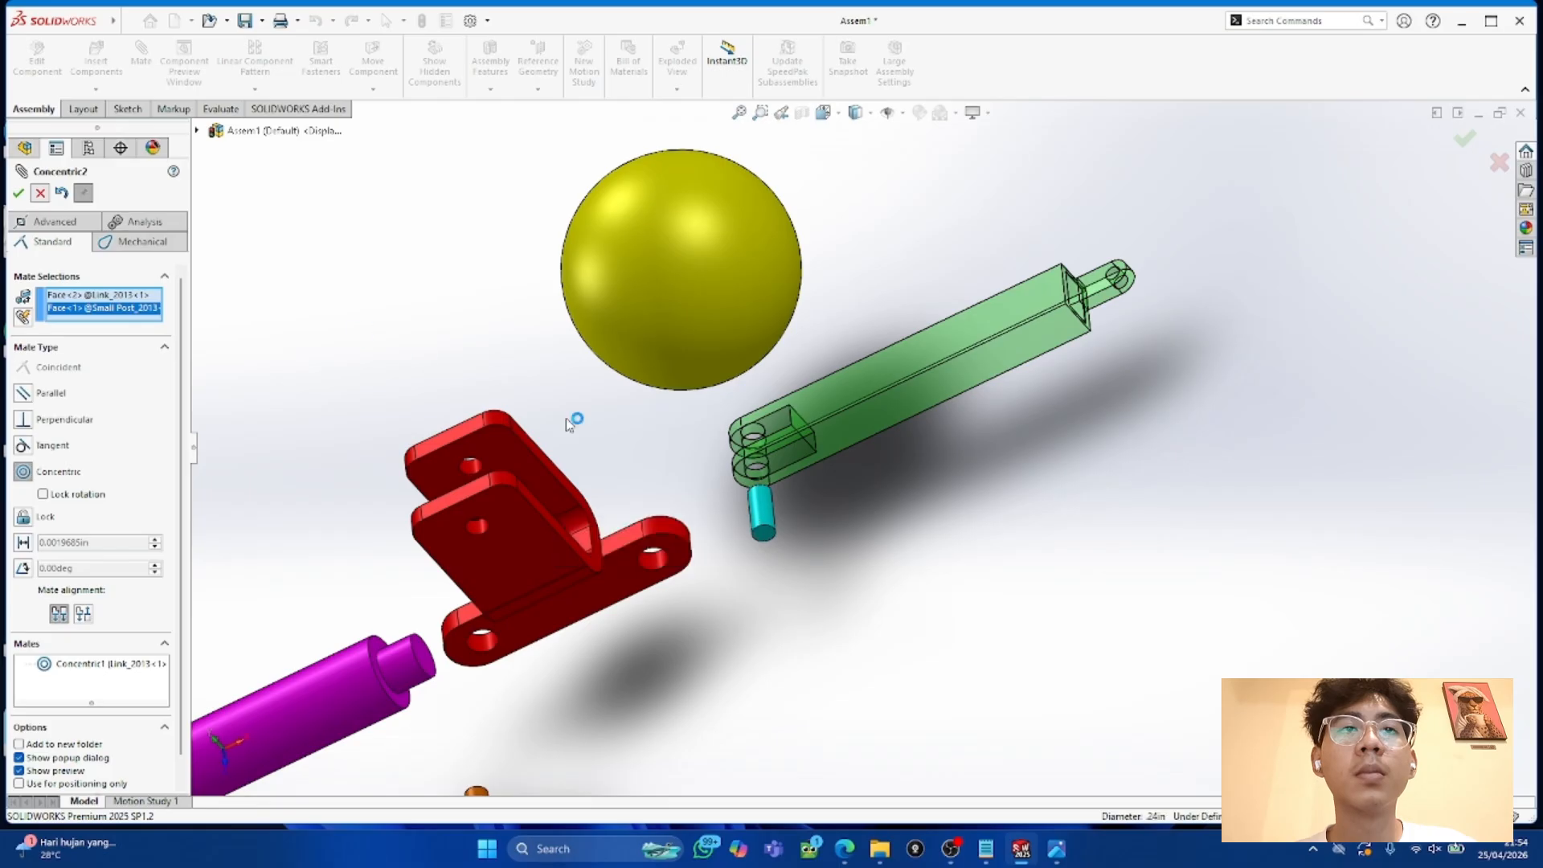
{"action": "middle_click_drag", "start_coordinate": [1047, 575], "coordinate": [819, 496]}
{"action": "mouse_move", "coordinate": [766, 492]}
{"action": "left_mouse_down"}
{"action": "mouse_move", "coordinate": [789, 456]}
{"action": "mouse_move", "coordinate": [793, 481]}
{"action": "mouse_move", "coordinate": [790, 411]}
{"action": "mouse_move", "coordinate": [773, 414]}
{"action": "mouse_move", "coordinate": [766, 472]}
{"action": "left_mouse_up"}
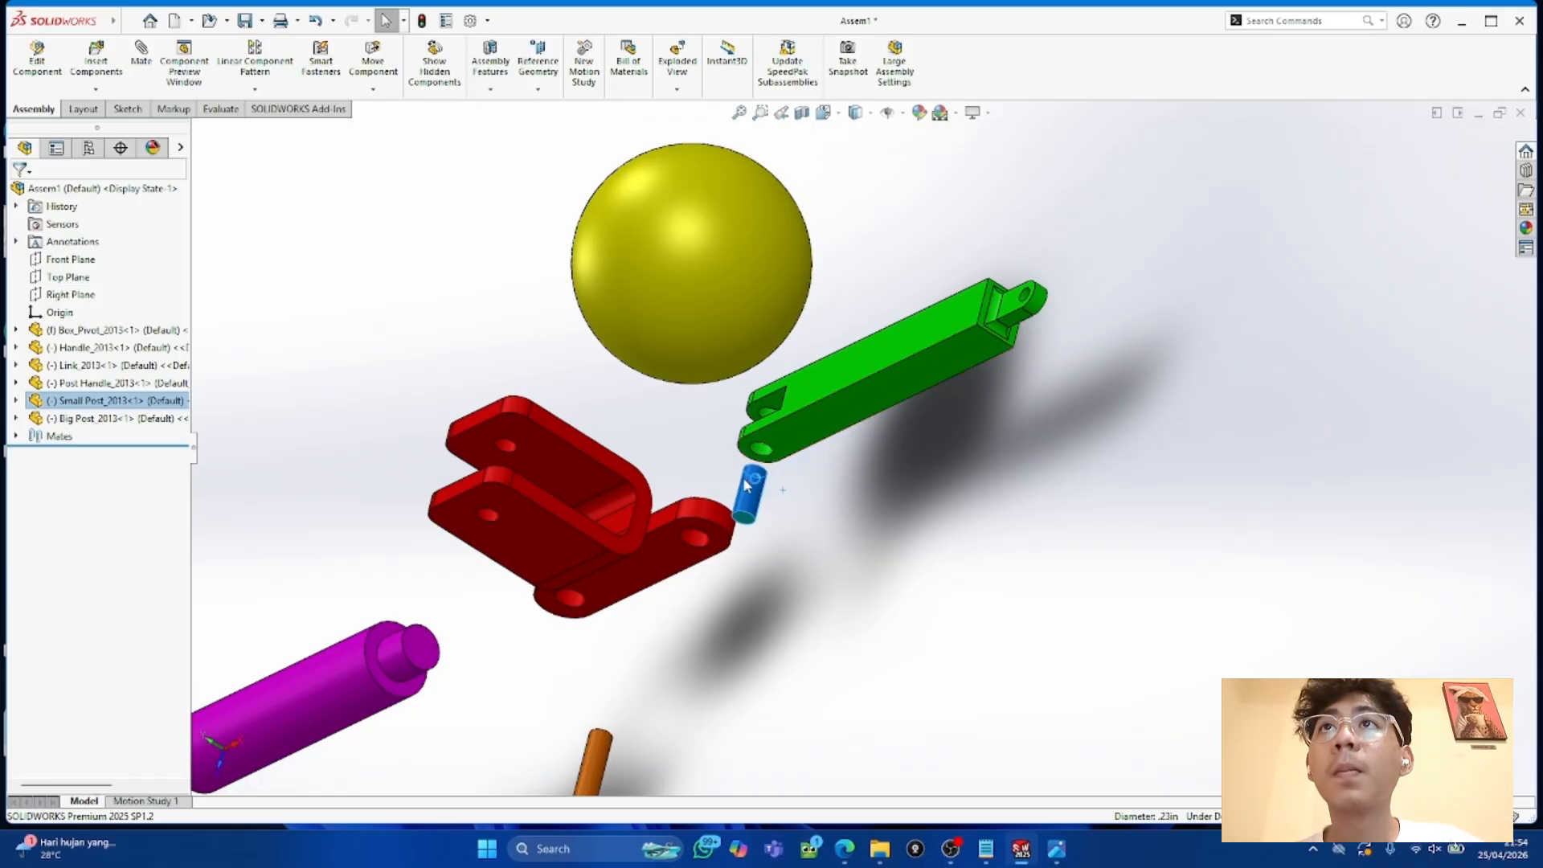
{"action": "left_click", "coordinate": [161, 71]}
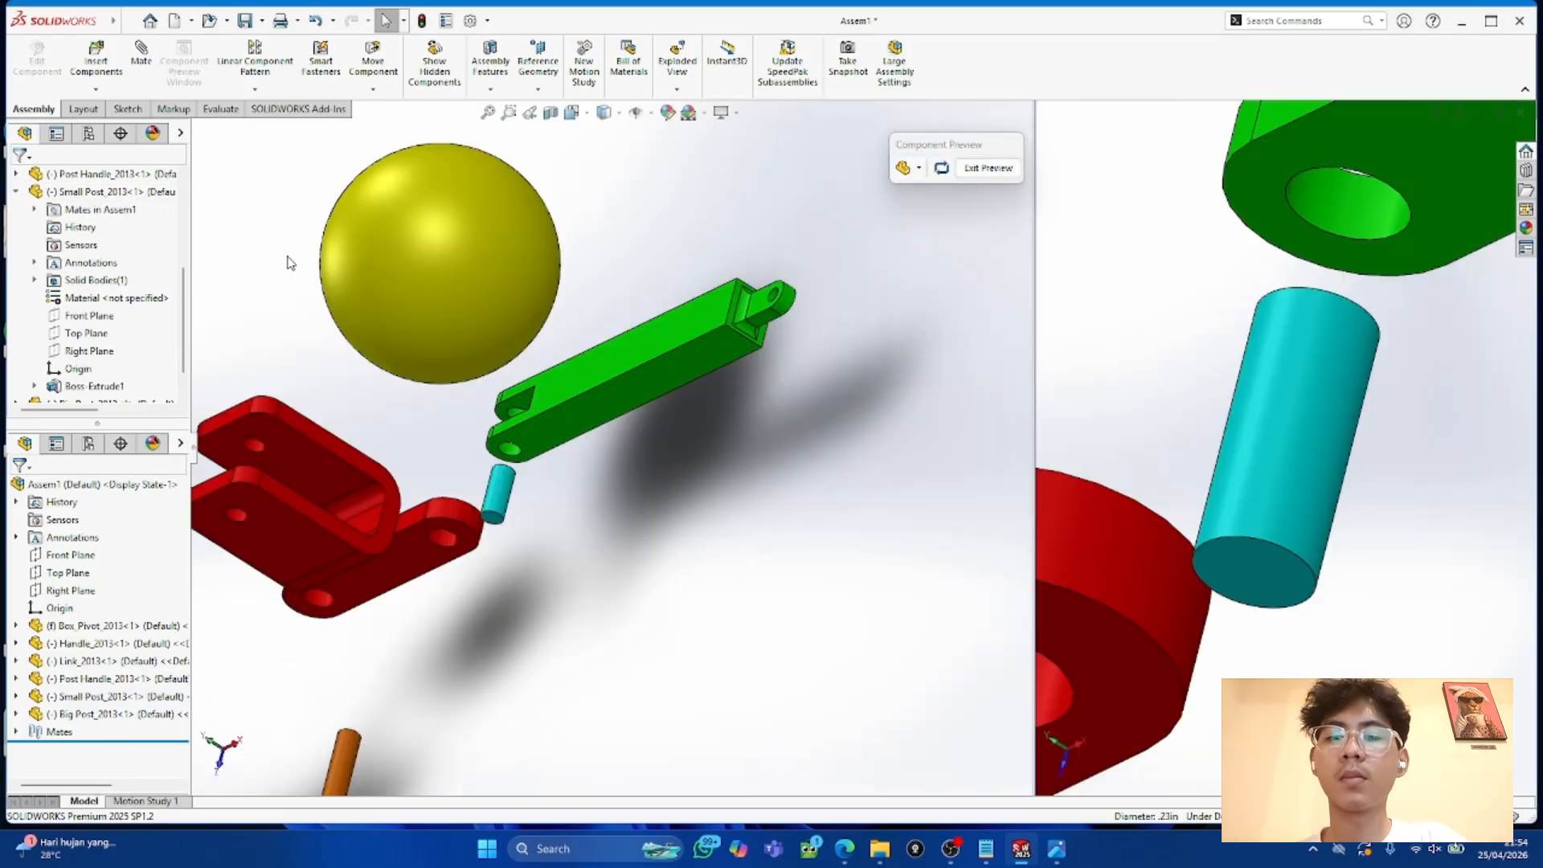
{"action": "left_click_drag", "start_coordinate": [498, 494], "coordinate": [525, 505]}
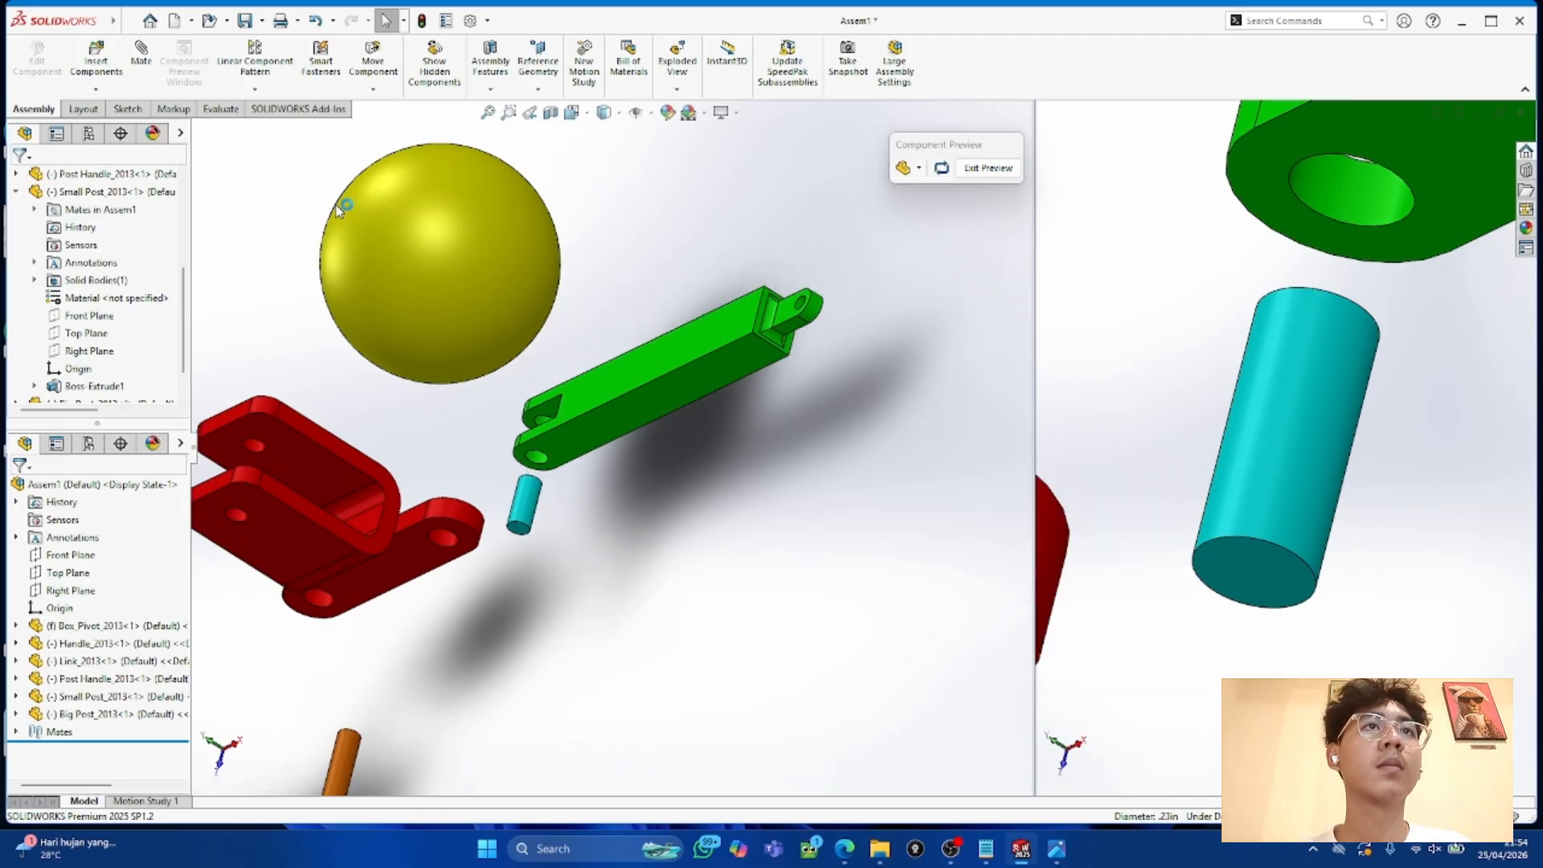
{"action": "left_click", "coordinate": [987, 167]}
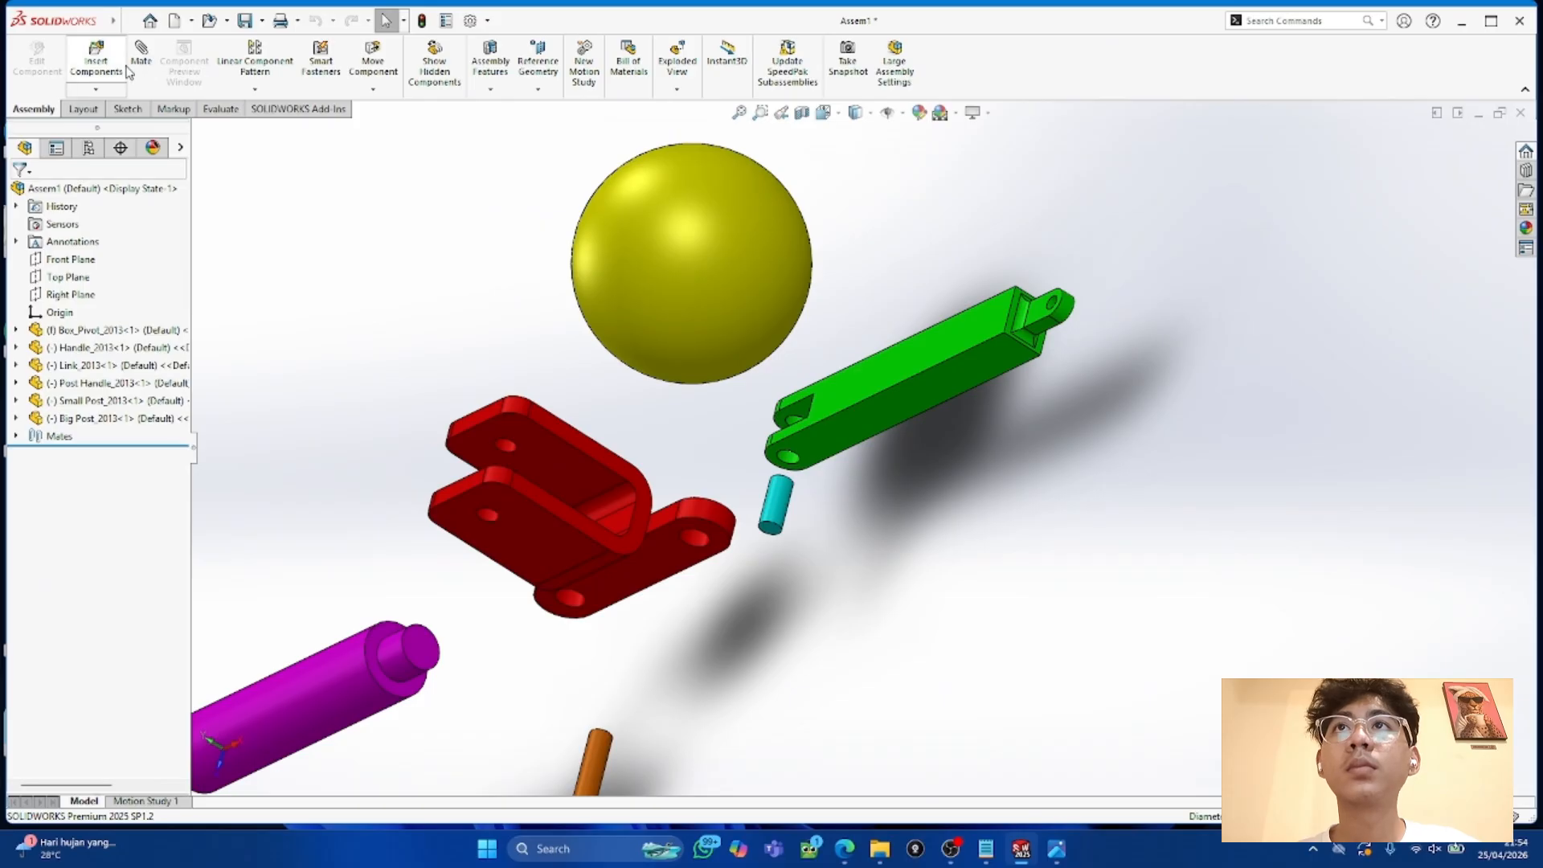
Step: Mate the small post's cylindrical face concentric with the link's fork hole face, and slide the post through the fork and back out
{"action": "middle_click_drag", "start_coordinate": [858, 417], "coordinate": [1057, 472]}
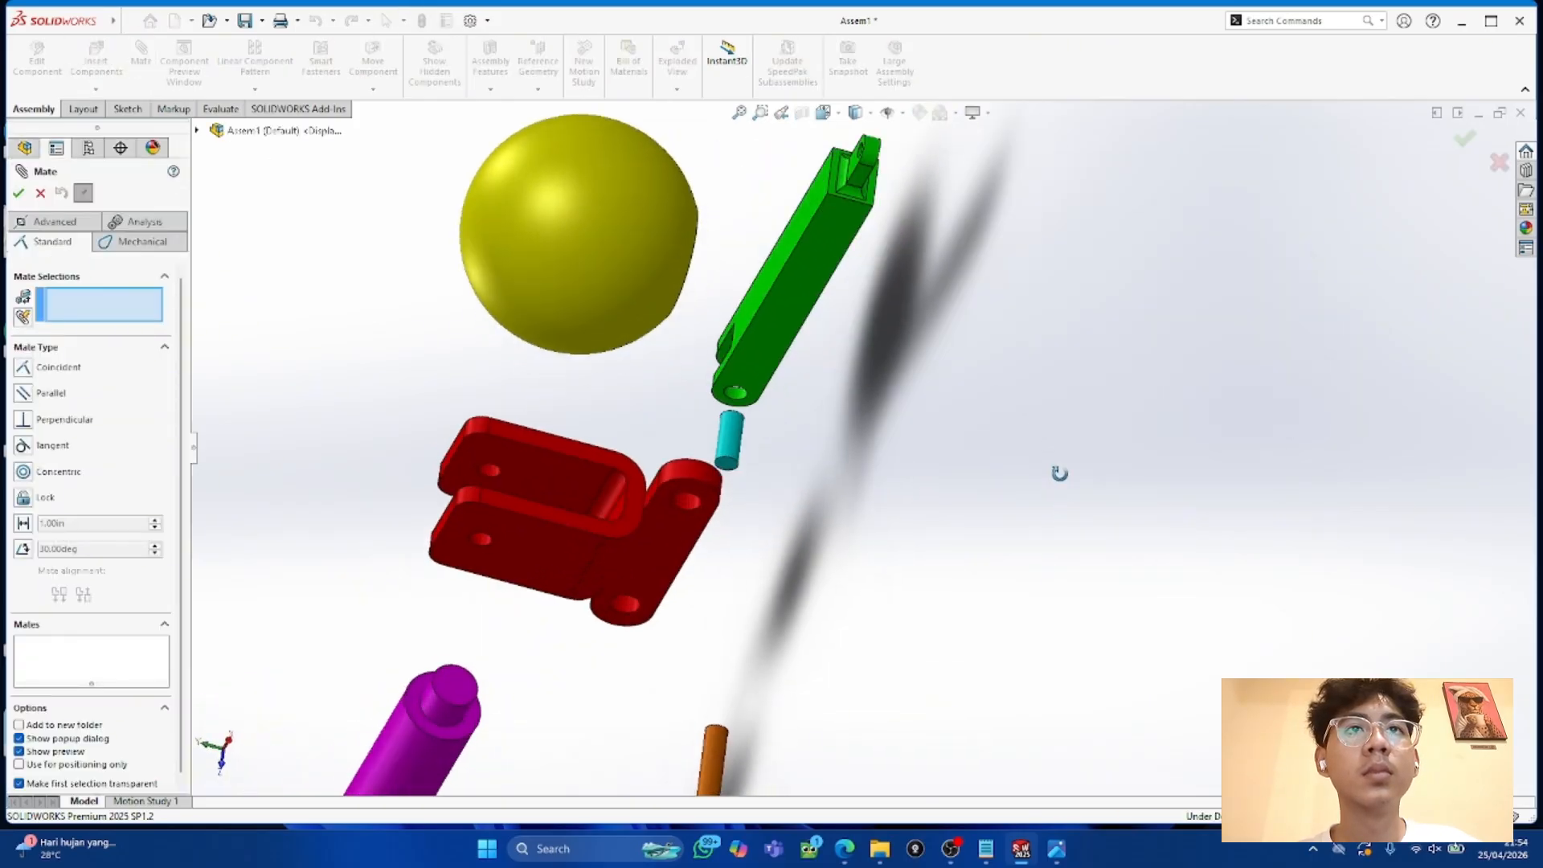
{"action": "left_click", "coordinate": [737, 392]}
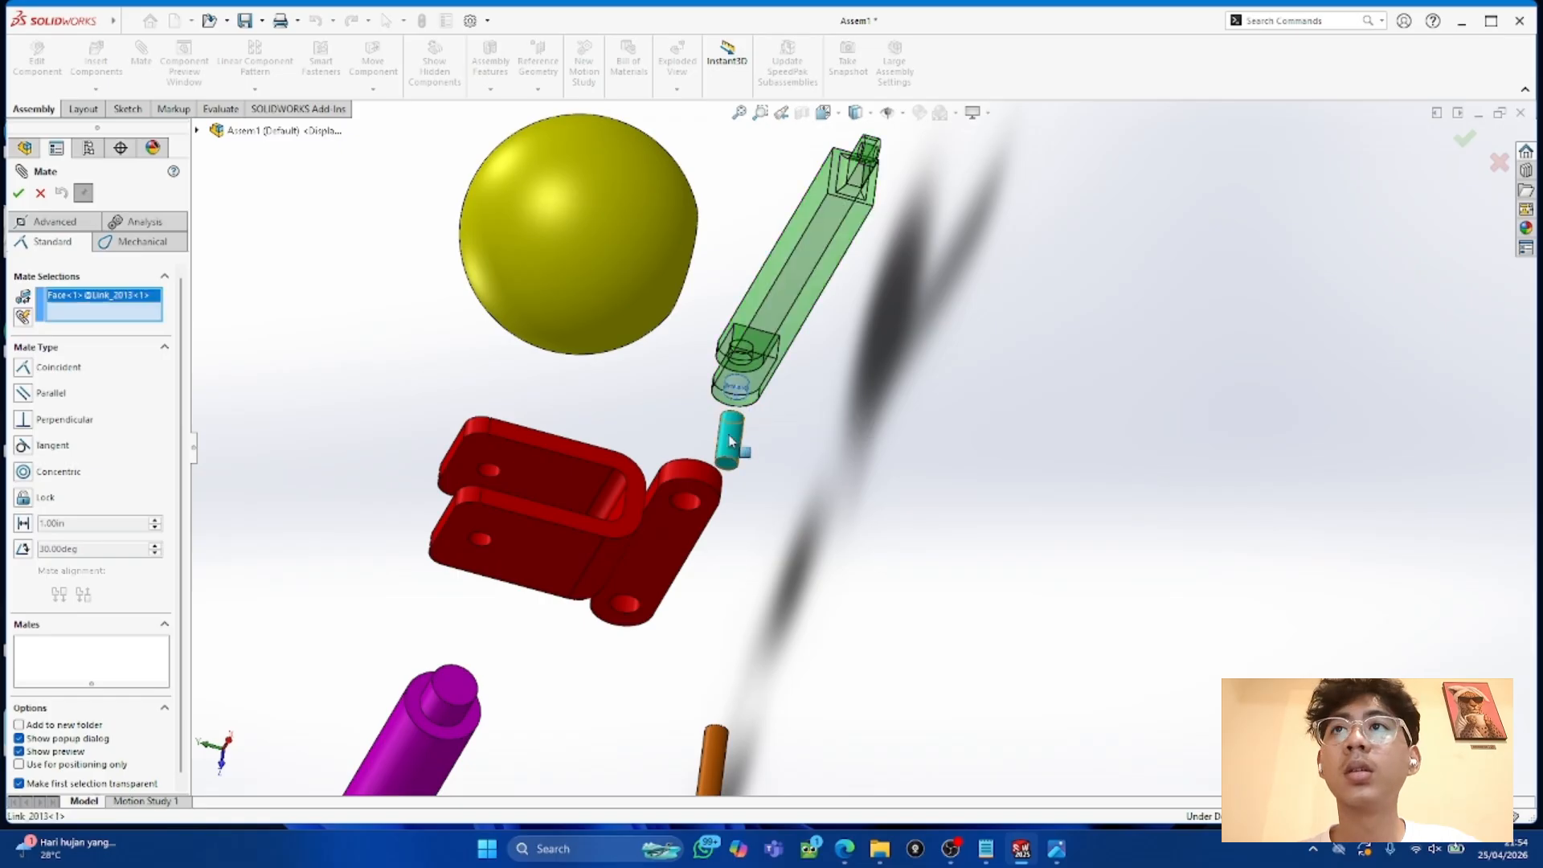
{"action": "left_click", "coordinate": [730, 438]}
{"action": "left_click", "coordinate": [19, 195]}
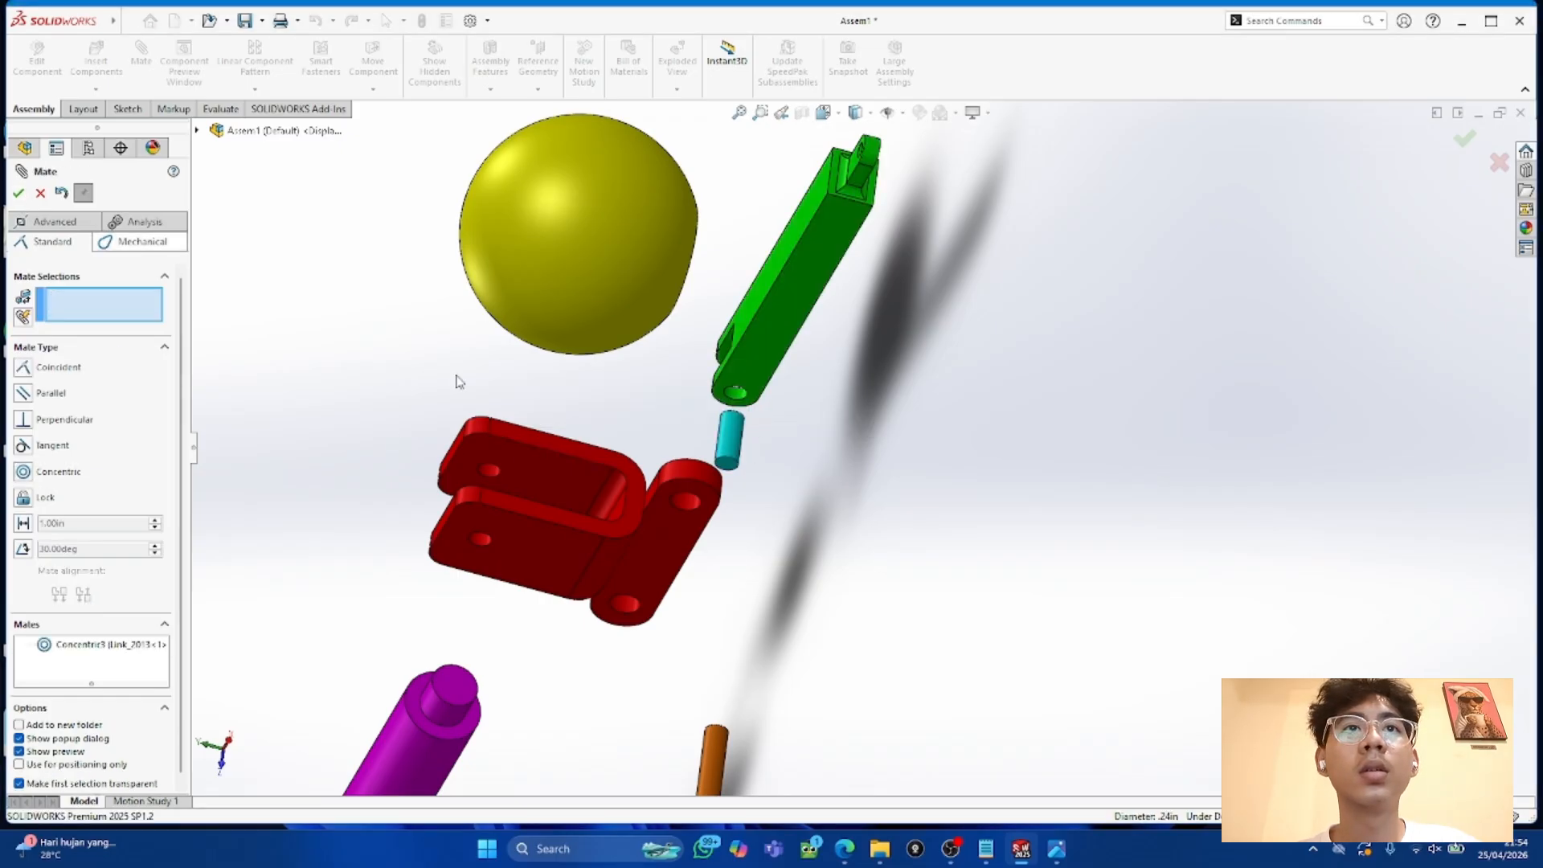
{"action": "left_click_drag", "start_coordinate": [732, 434], "coordinate": [780, 332]}
{"action": "middle_click_drag", "start_coordinate": [836, 345], "coordinate": [956, 318]}
{"action": "scroll", "coordinate": [942, 311], "scroll_direction": "down", "scroll_amount": 5}
{"action": "mouse_move", "coordinate": [665, 213]}
{"action": "middle_mouse_down"}
{"action": "mouse_move", "coordinate": [726, 200]}
{"action": "mouse_move", "coordinate": [651, 234]}
{"action": "middle_mouse_up"}
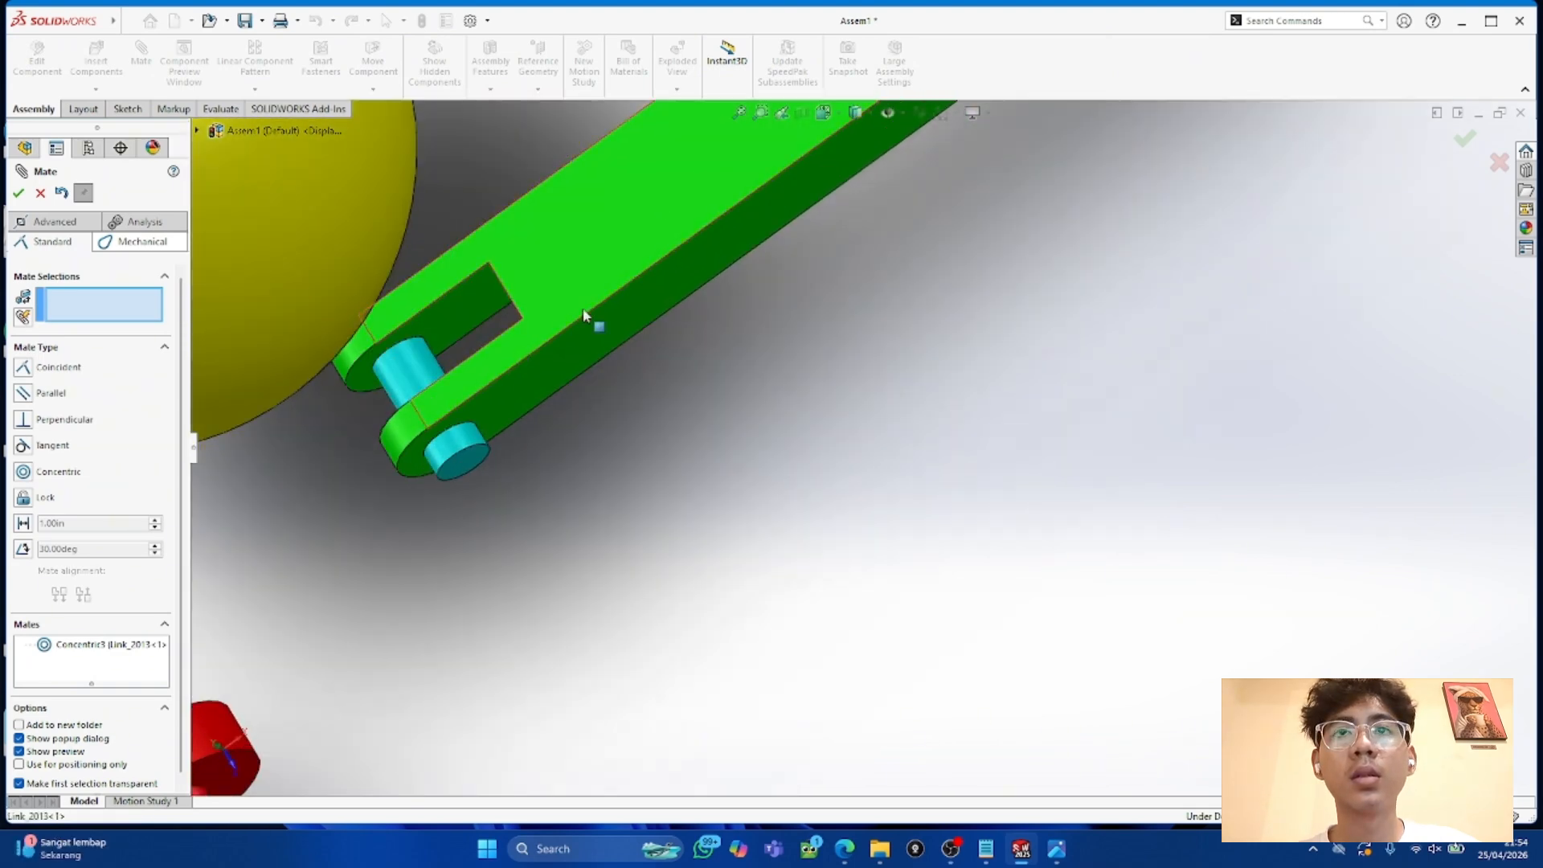
{"action": "left_click_drag", "start_coordinate": [479, 465], "coordinate": [590, 620]}
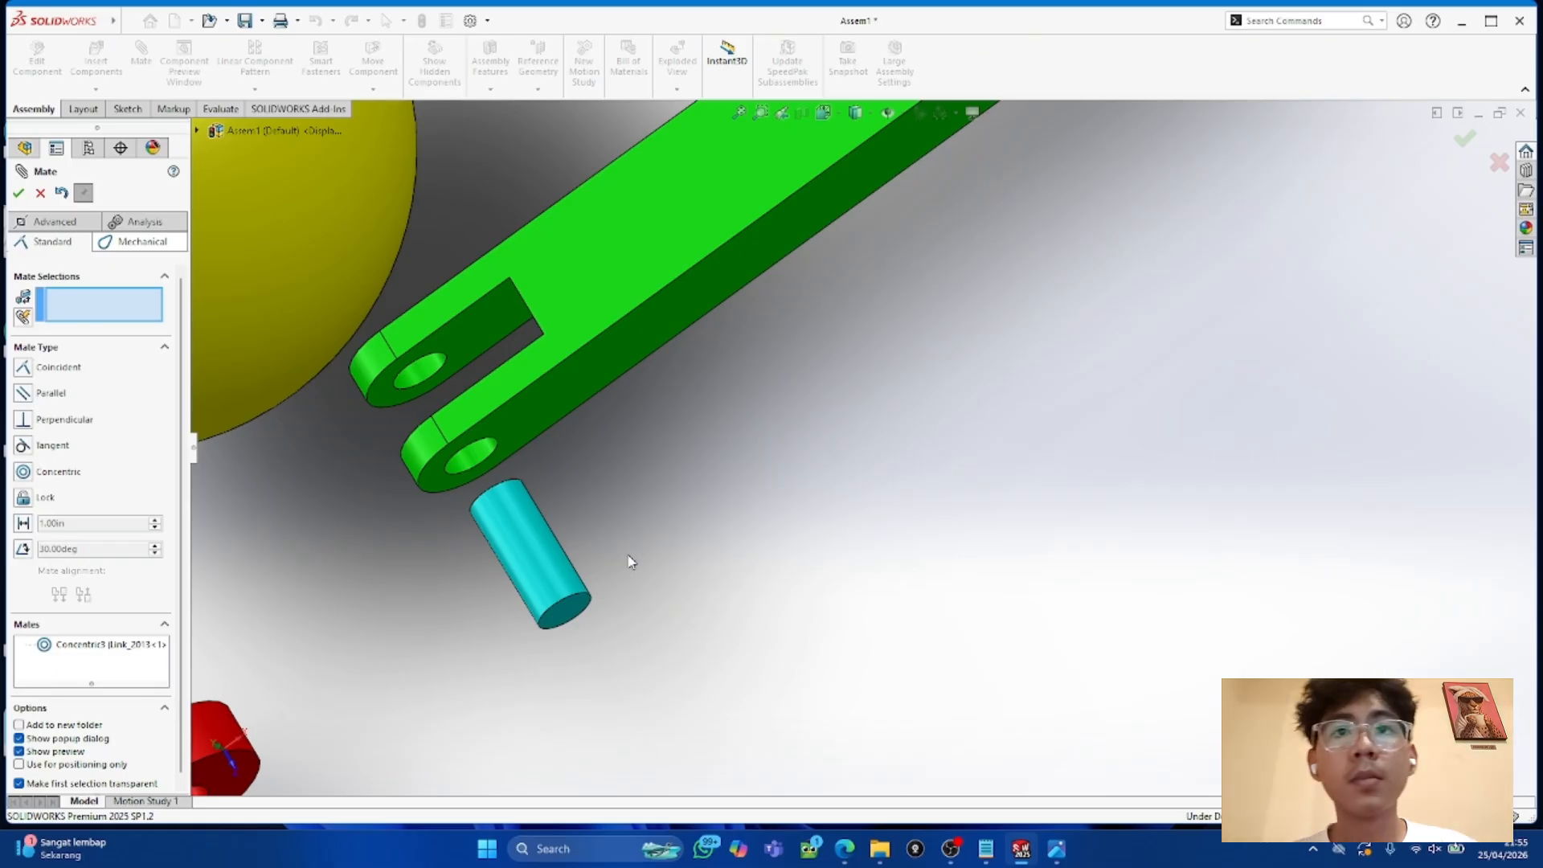
Step: Add a concentric mate between the small post's outer end edge and the inner face of the link's fork hole
{"action": "middle_click_drag", "start_coordinate": [621, 576], "coordinate": [574, 514]}
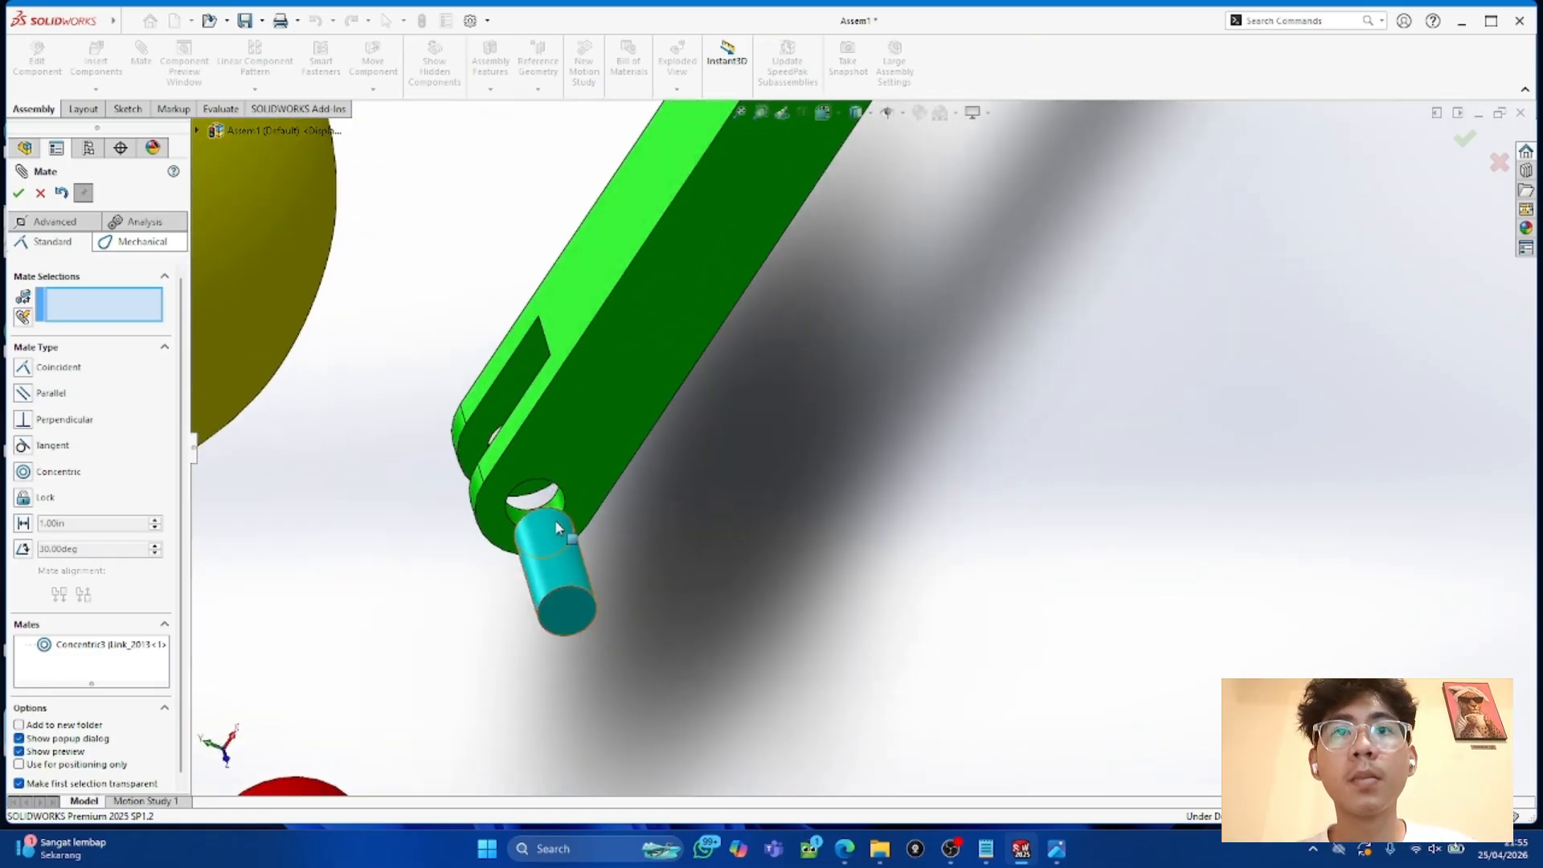
{"action": "left_click", "coordinate": [560, 595]}
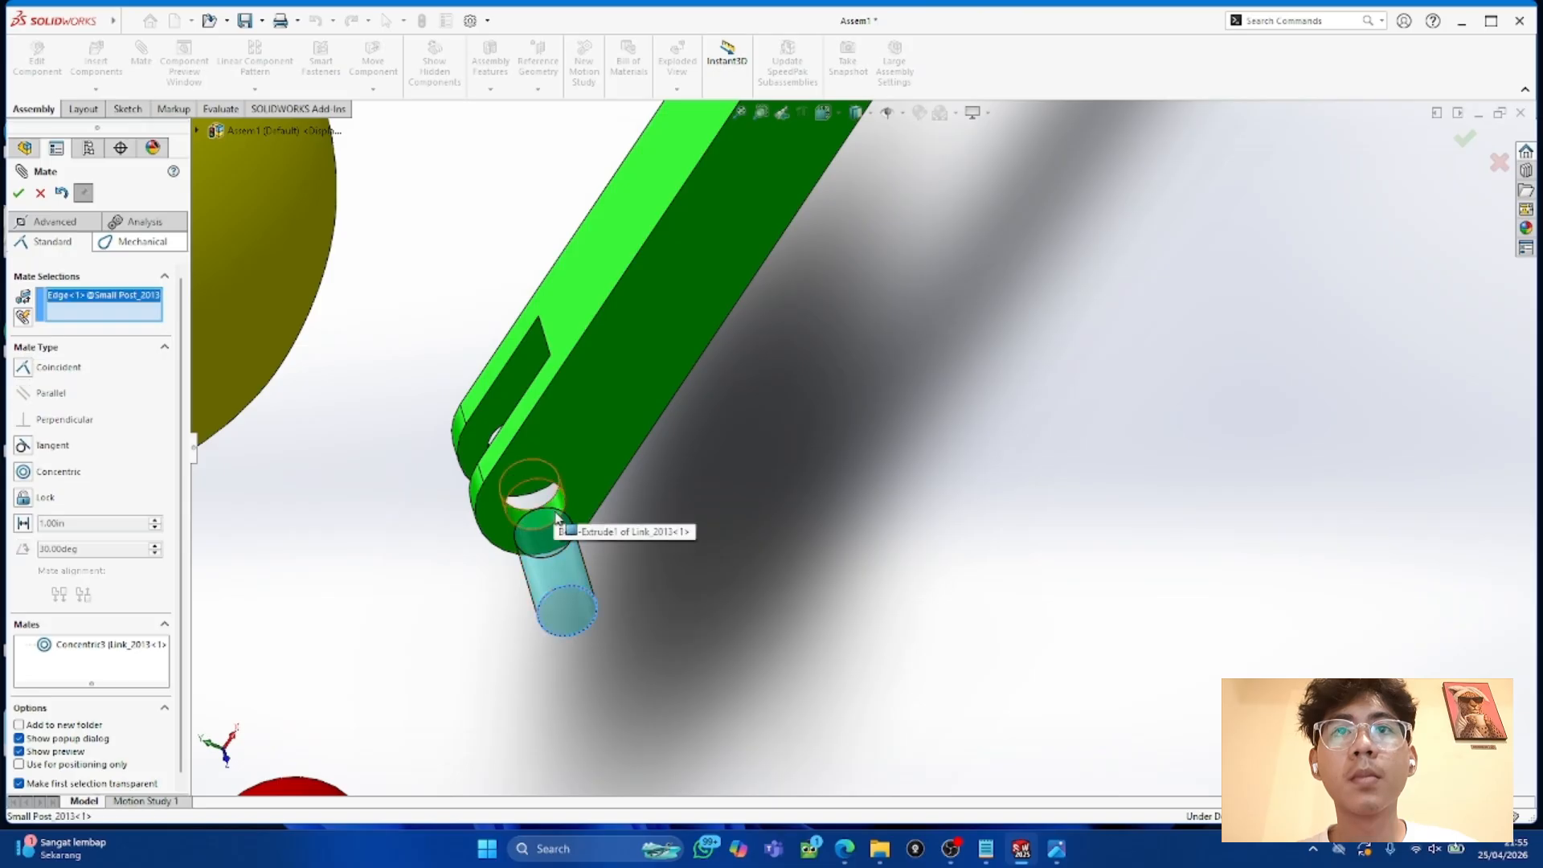
{"action": "left_click", "coordinate": [560, 518]}
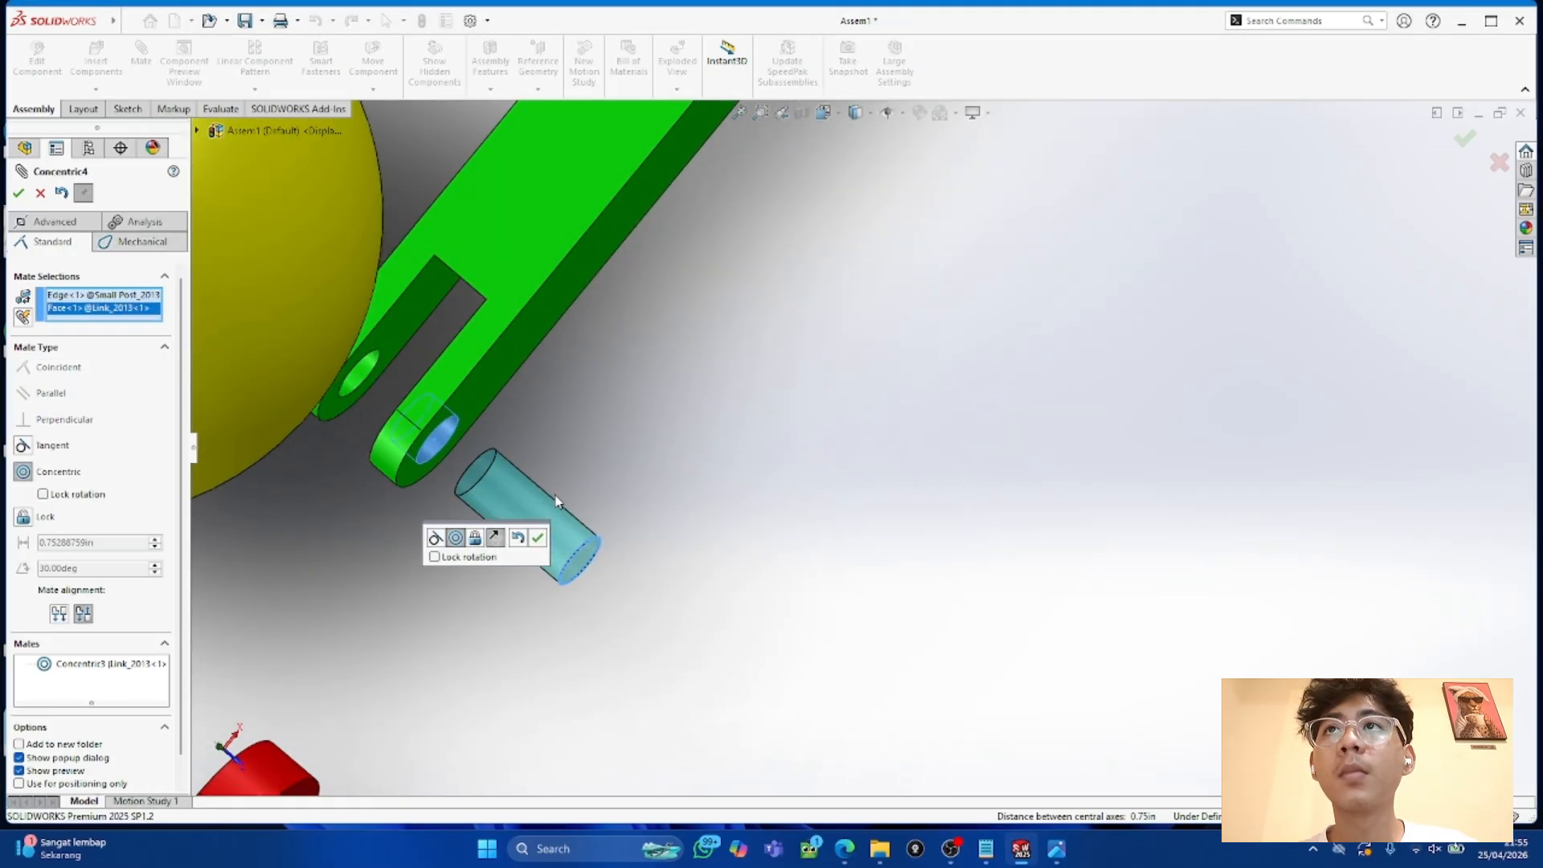
{"action": "left_click", "coordinate": [18, 193]}
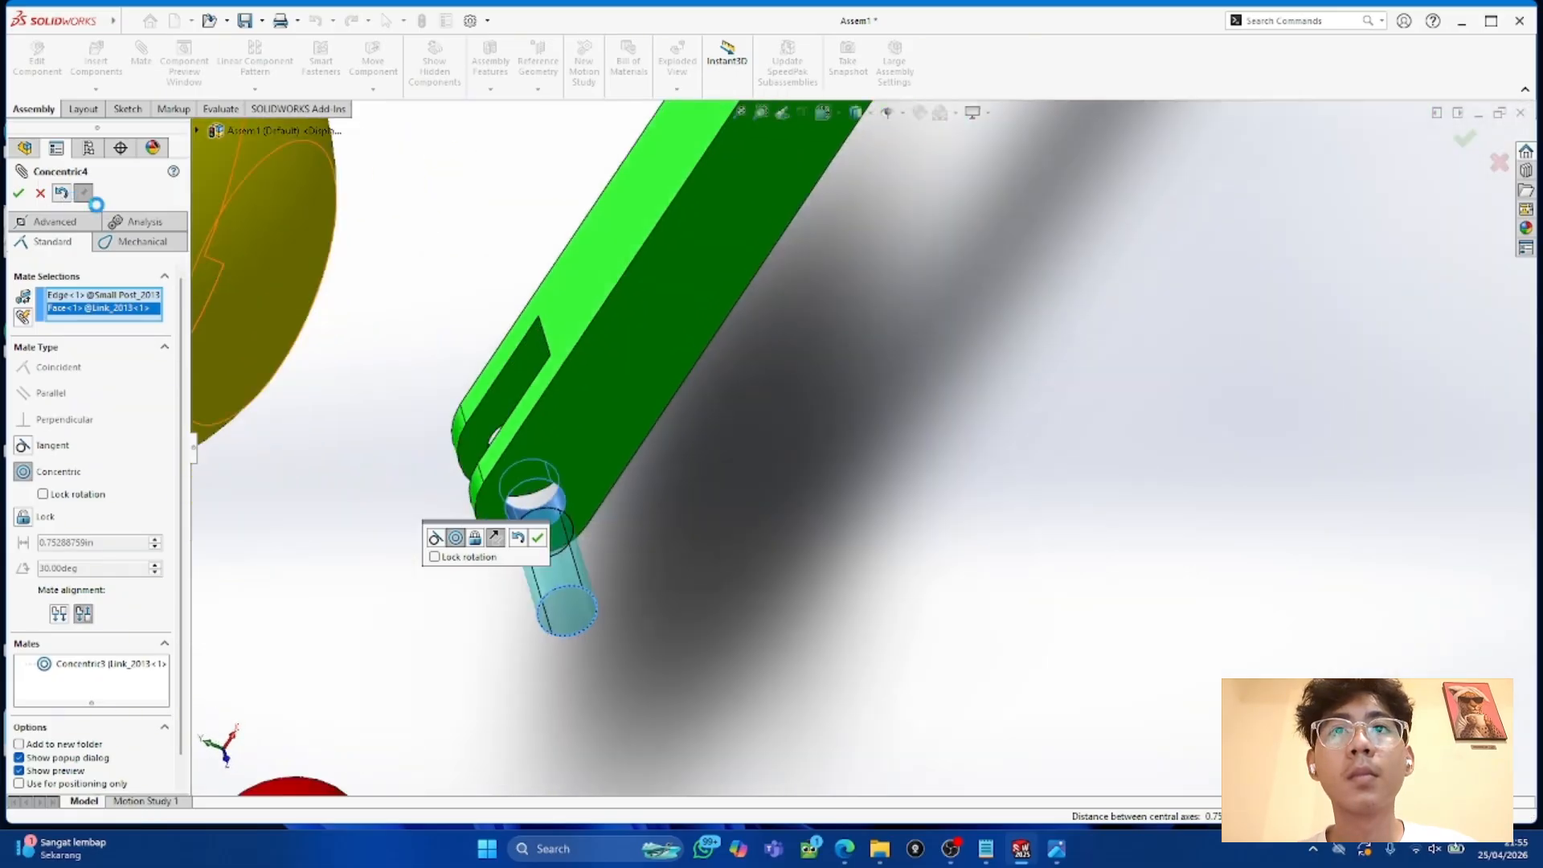
{"action": "left_click", "coordinate": [566, 591]}
{"action": "left_click", "coordinate": [553, 526]}
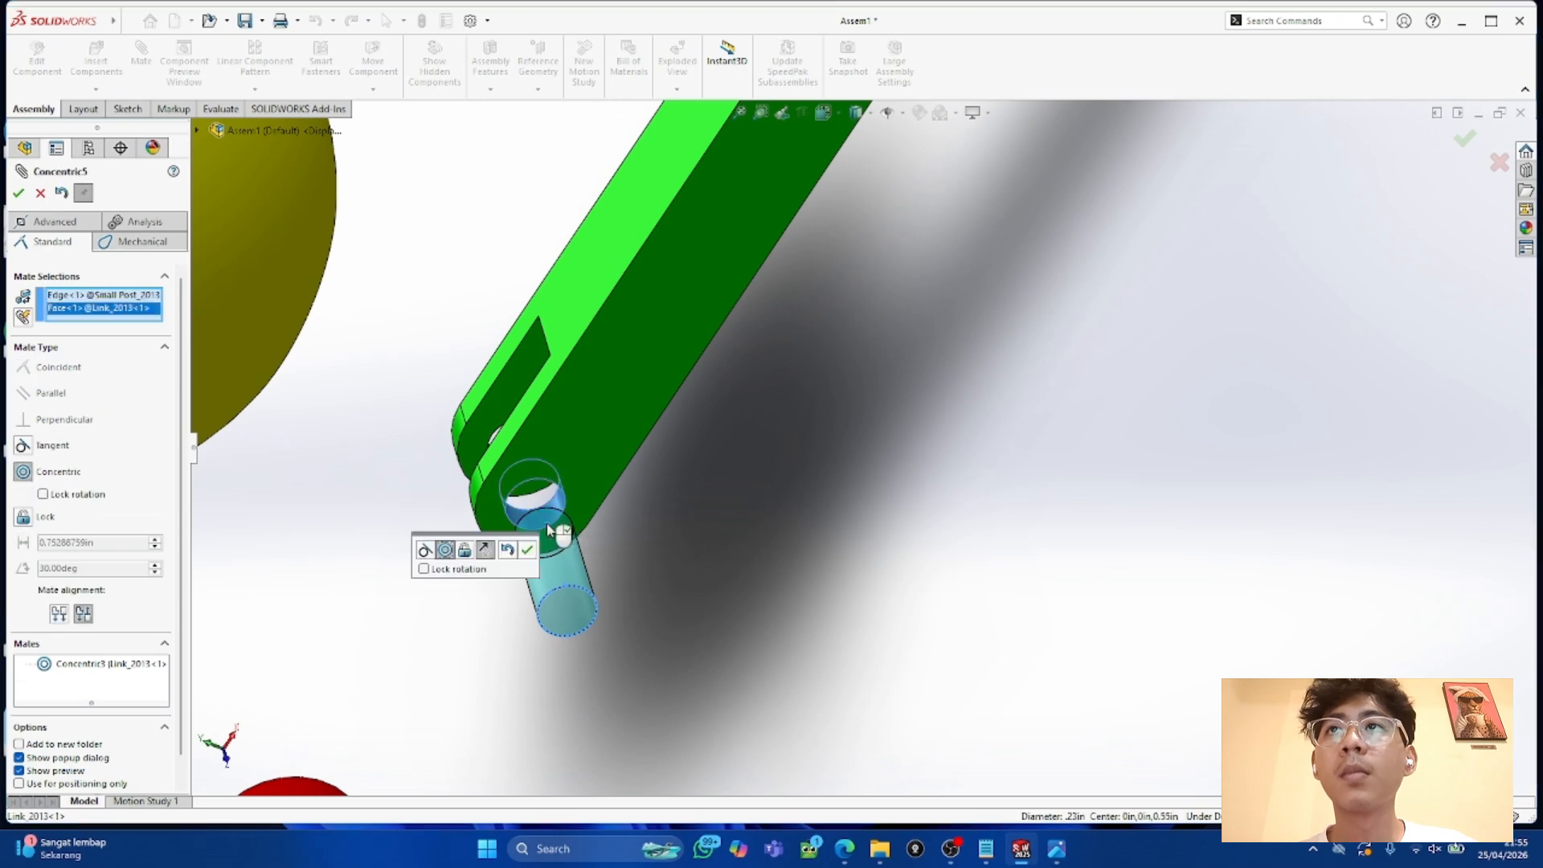
{"action": "left_click", "coordinate": [17, 192]}
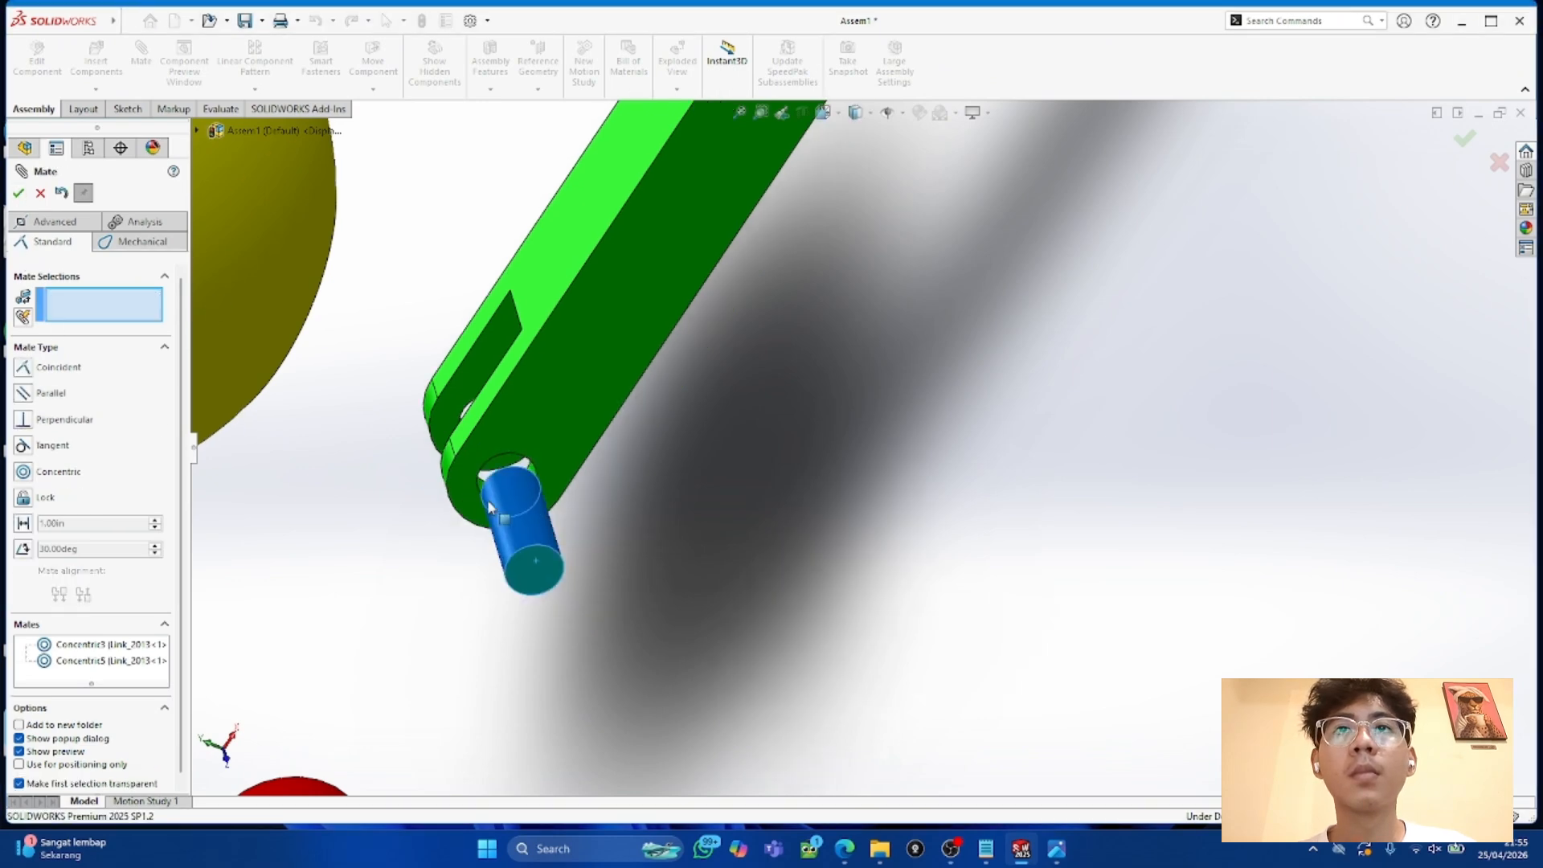
{"action": "left_click_drag", "start_coordinate": [402, 279], "coordinate": [438, 582]}
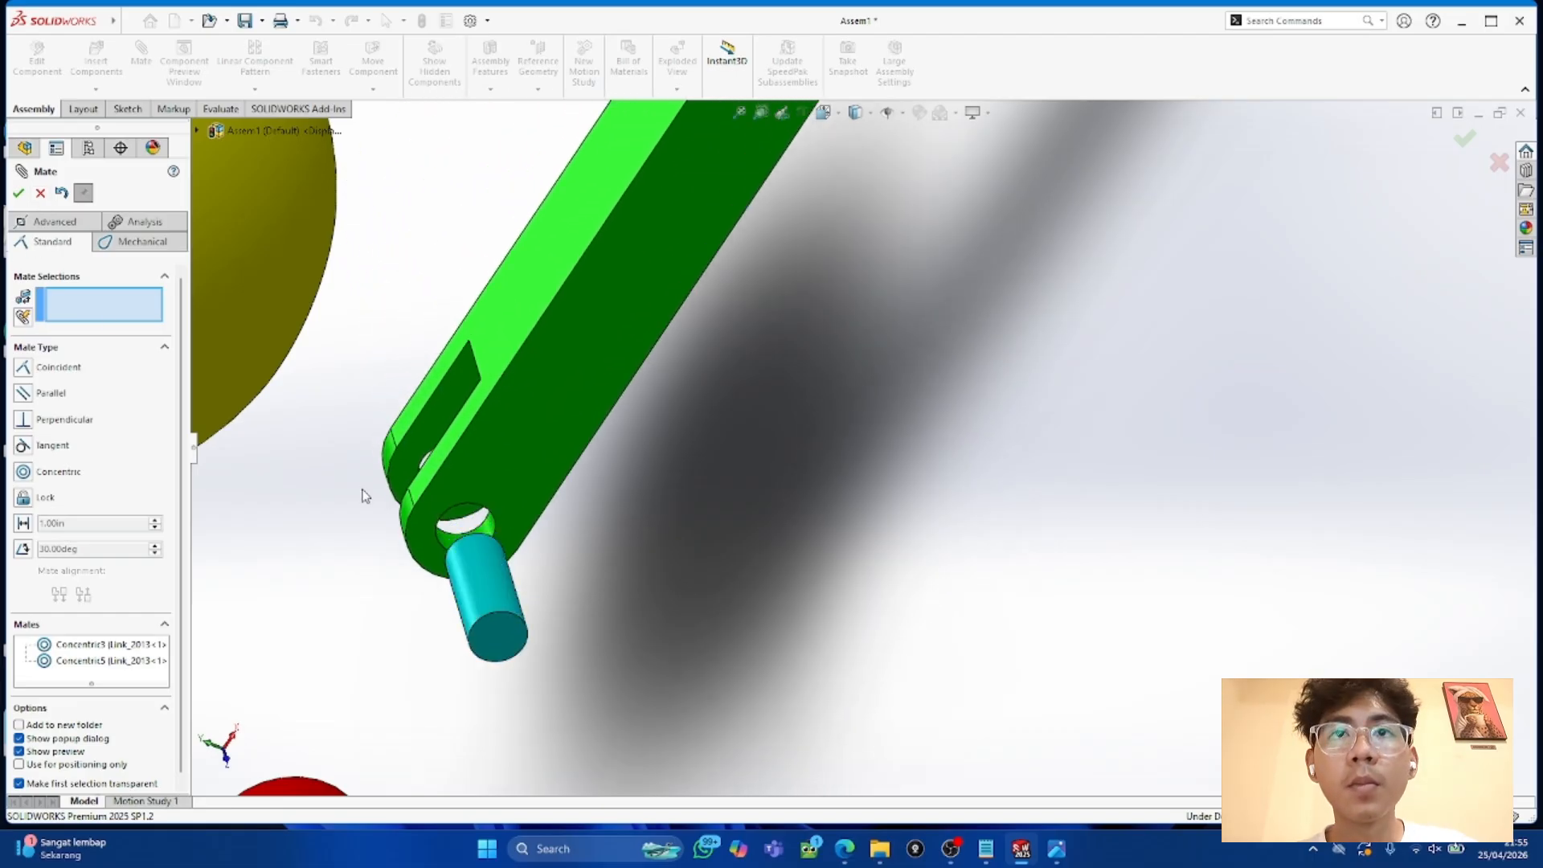
Step: Try to mate an end edge of the small post tangent to the hole edge on the far side of the link's fork
{"action": "left_click", "coordinate": [466, 537]}
{"action": "middle_click_drag", "start_coordinate": [466, 537], "coordinate": [403, 486]}
{"action": "left_click", "coordinate": [359, 399]}
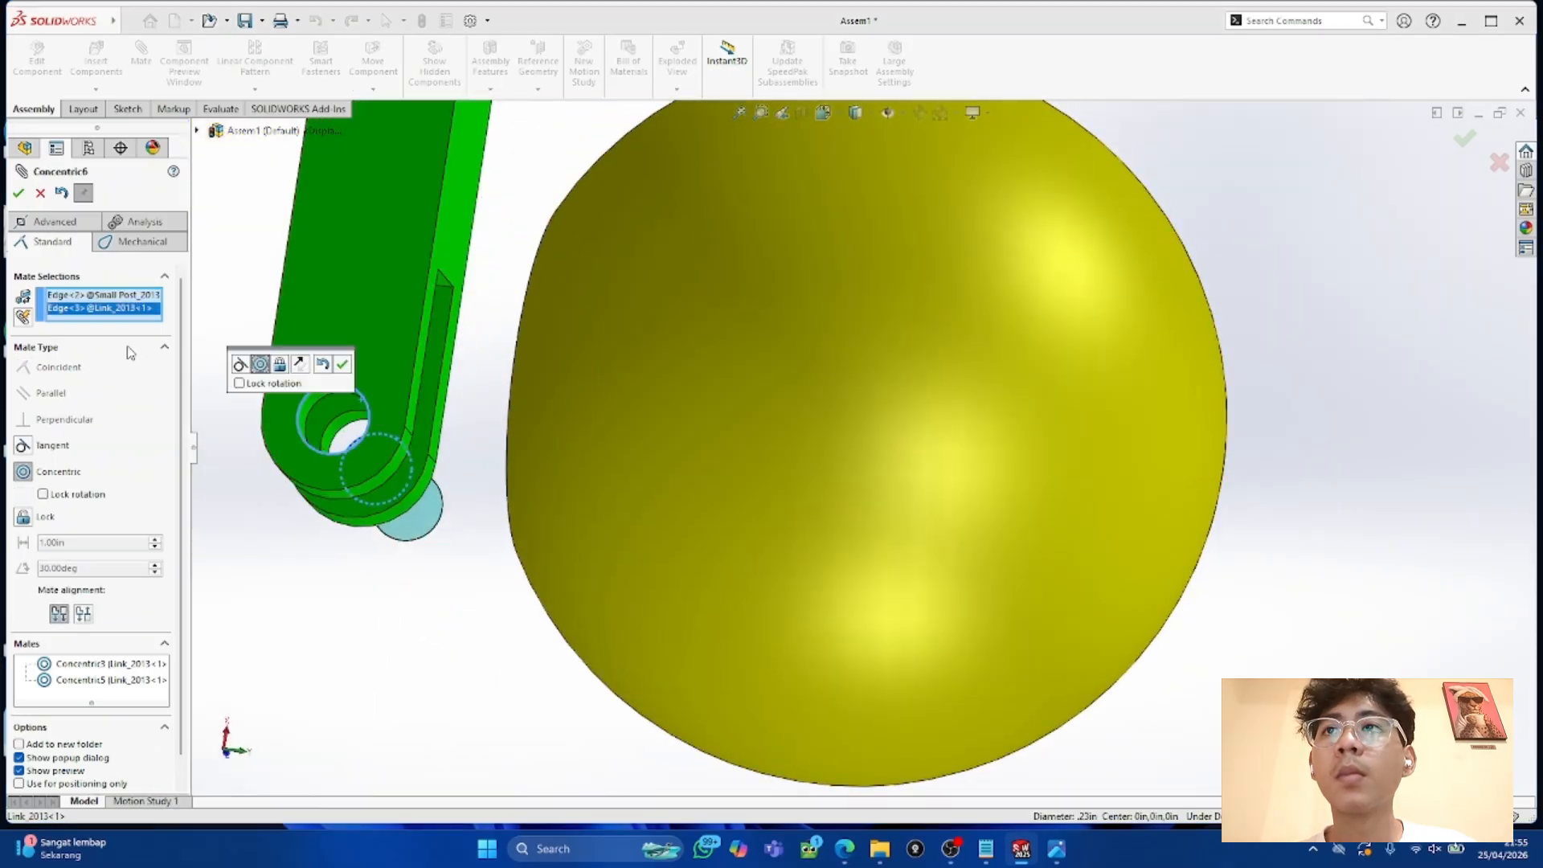
{"action": "left_click", "coordinate": [22, 446]}
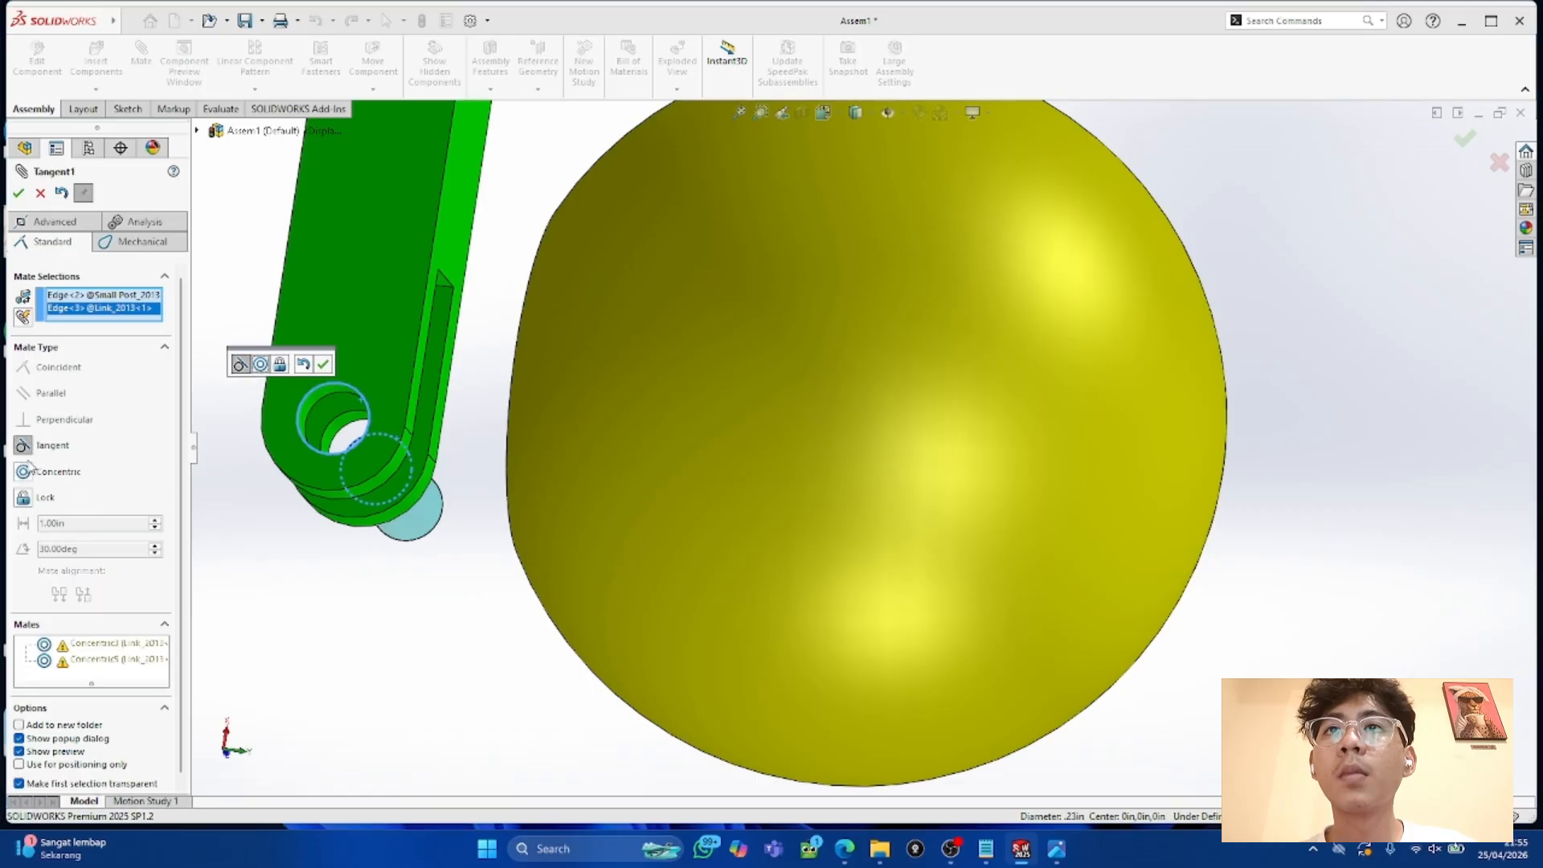
{"action": "left_click", "coordinate": [24, 472]}
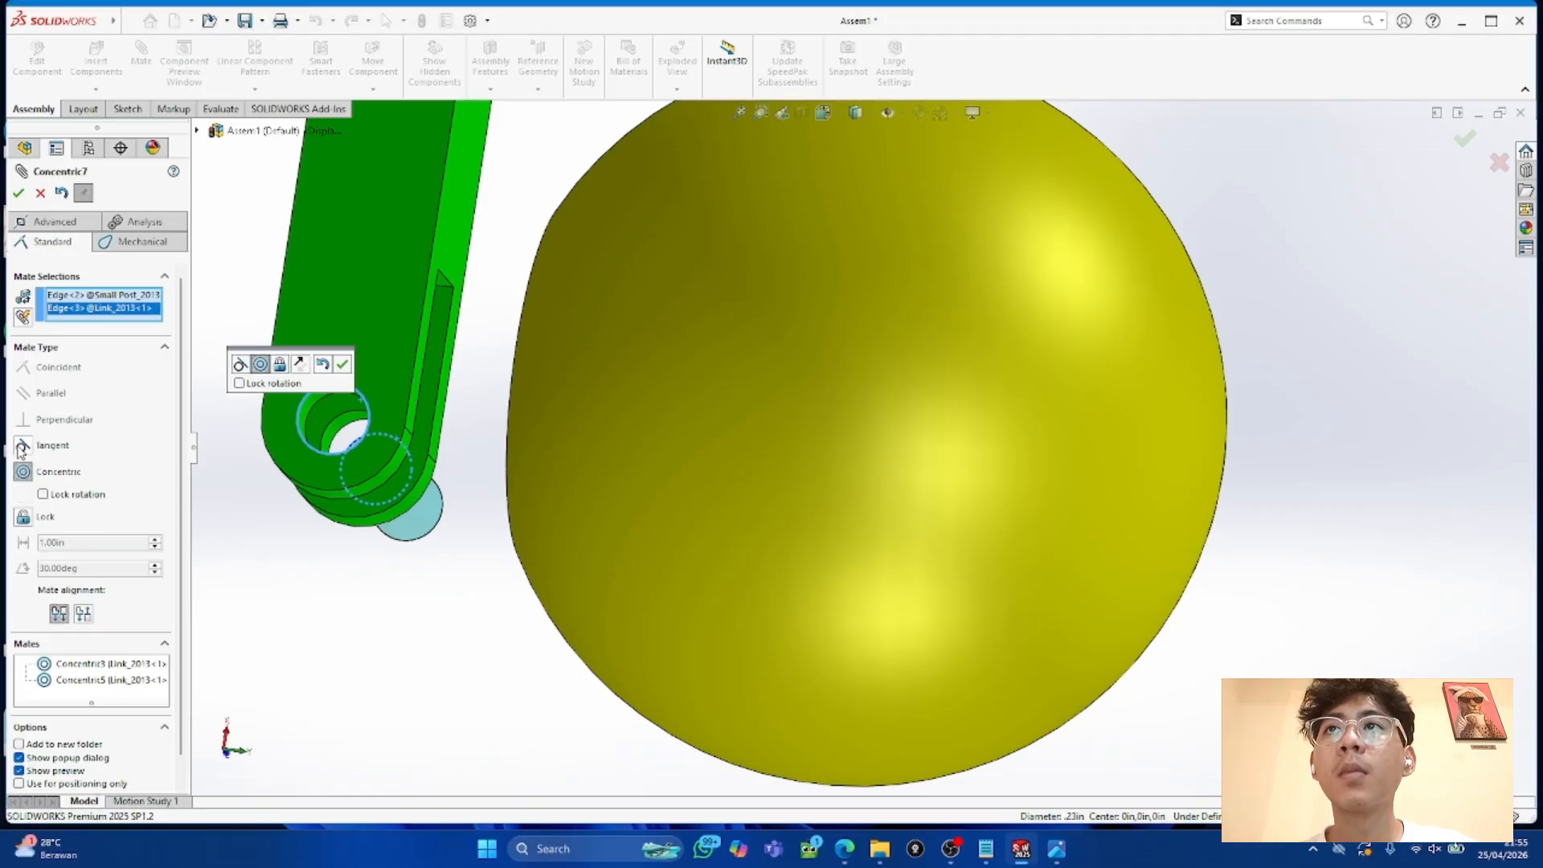
{"action": "left_click", "coordinate": [22, 446]}
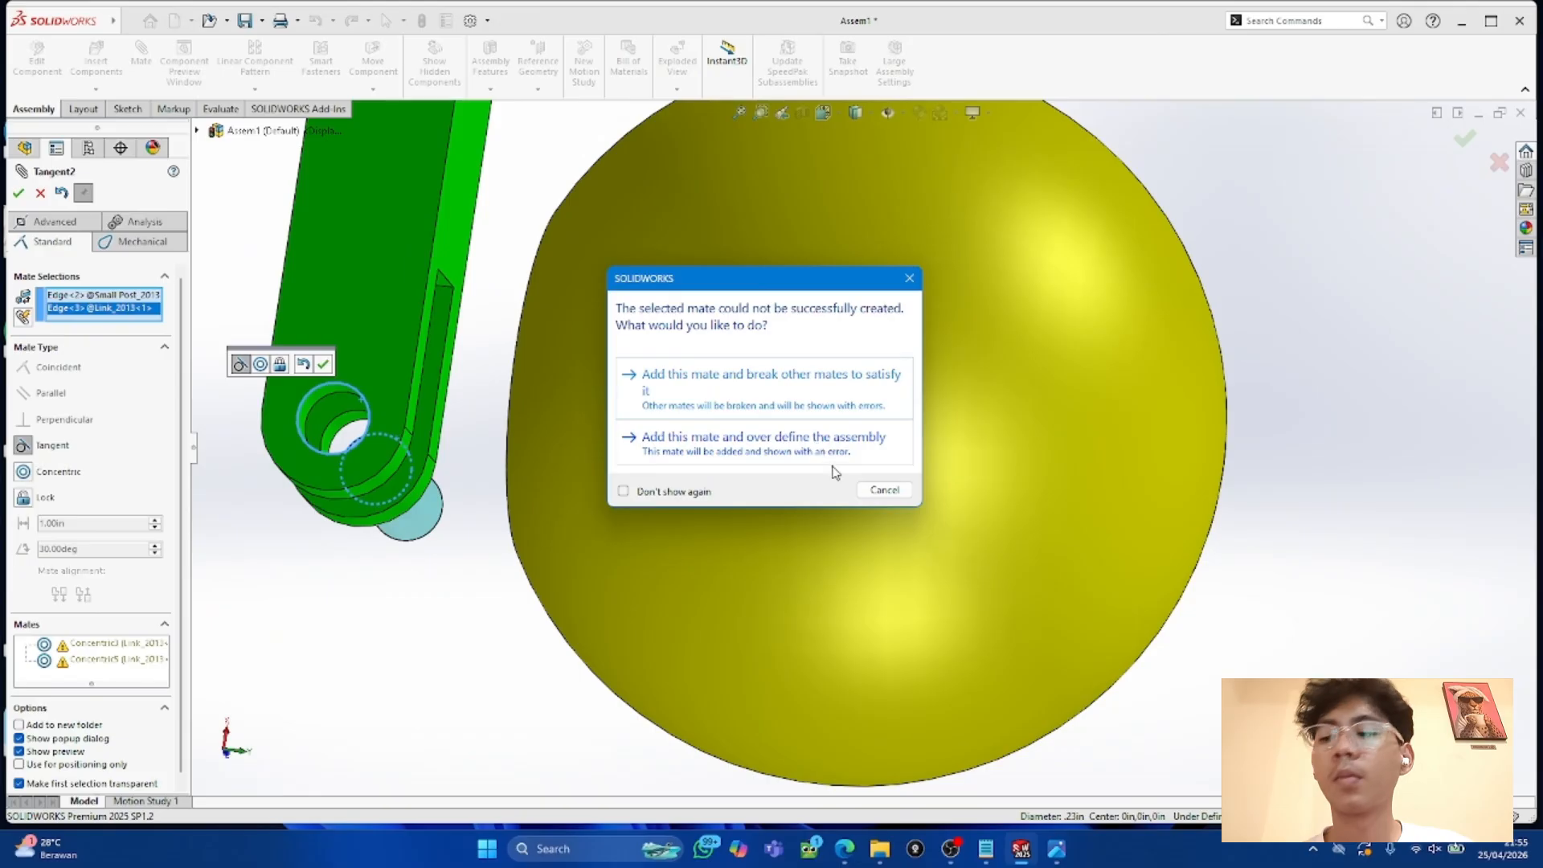
{"action": "left_click", "coordinate": [871, 489]}
Step: Mate the small post's end face coincident with the outer side of the link's fork at the hole, seating the post flush
{"action": "middle_click_drag", "start_coordinate": [909, 592], "coordinate": [862, 634]}
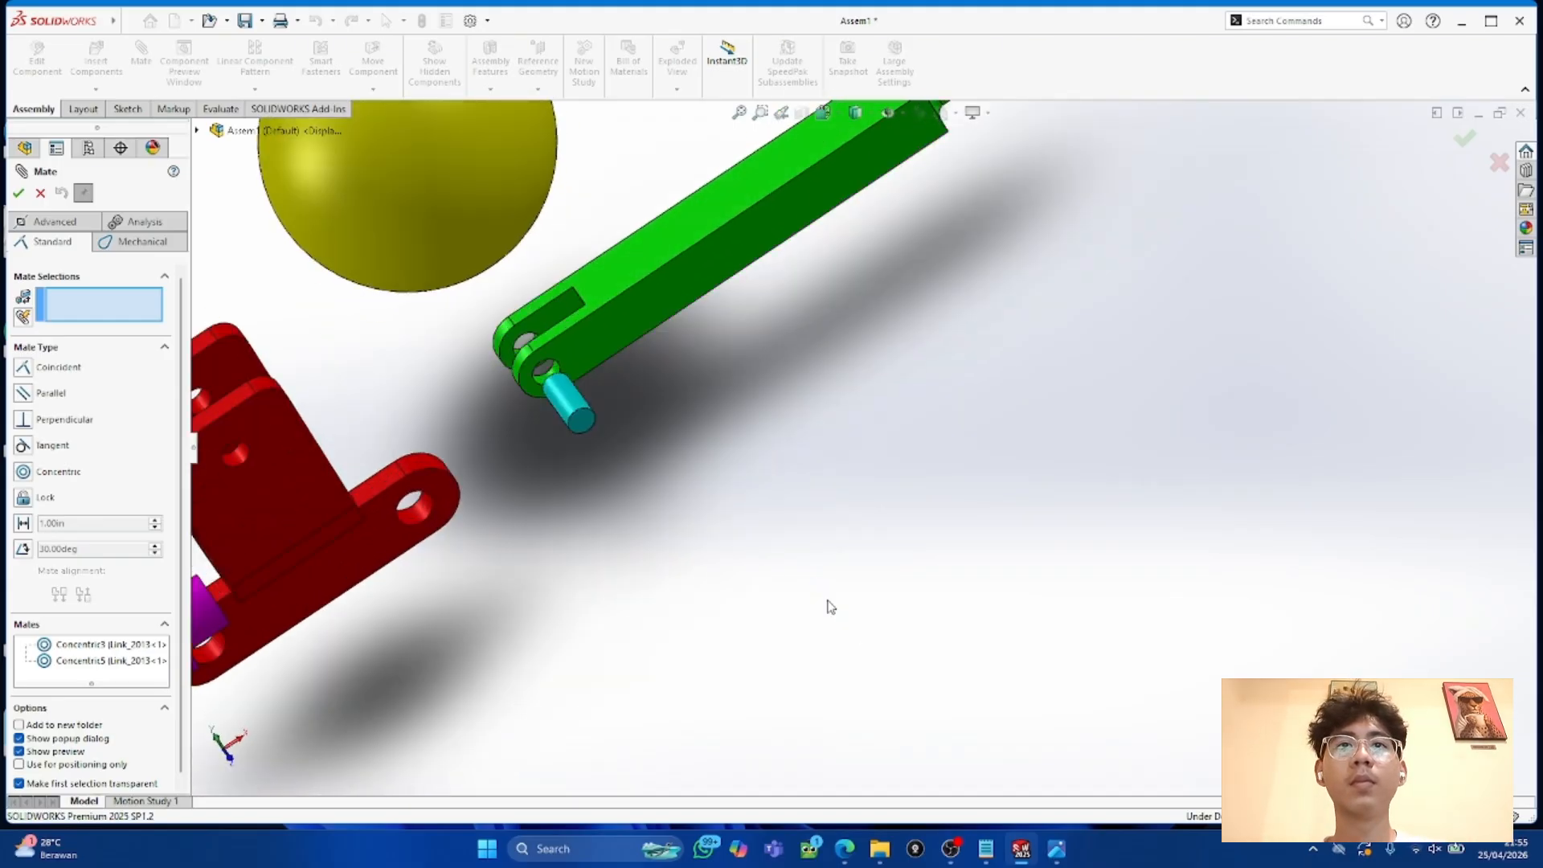
{"action": "left_click_drag", "start_coordinate": [584, 419], "coordinate": [605, 479]}
{"action": "scroll", "coordinate": [570, 405], "scroll_direction": "down", "scroll_amount": 5}
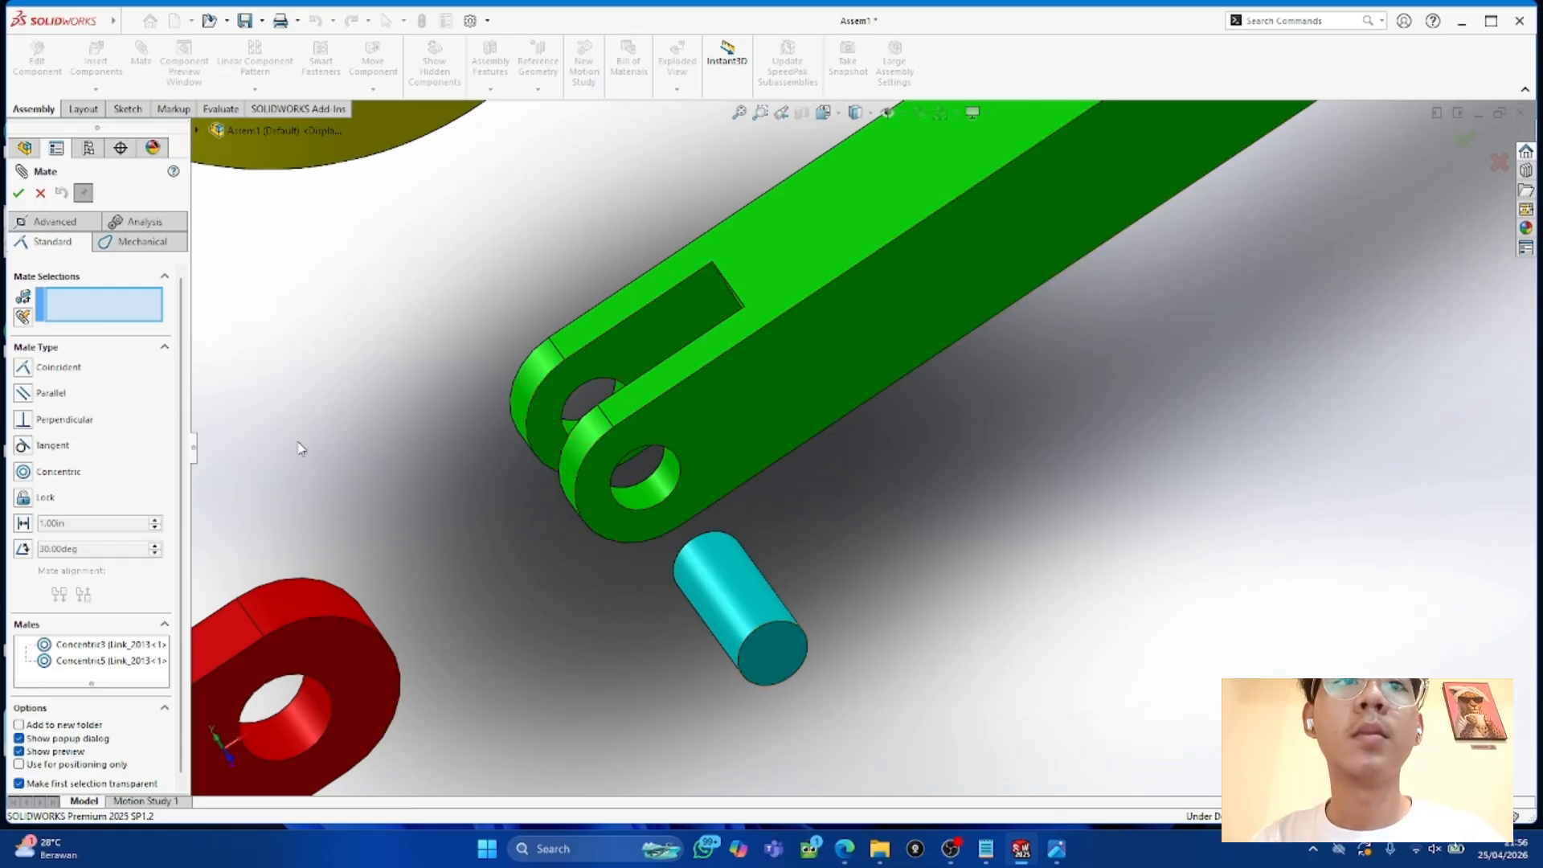
{"action": "left_click", "coordinate": [776, 653]}
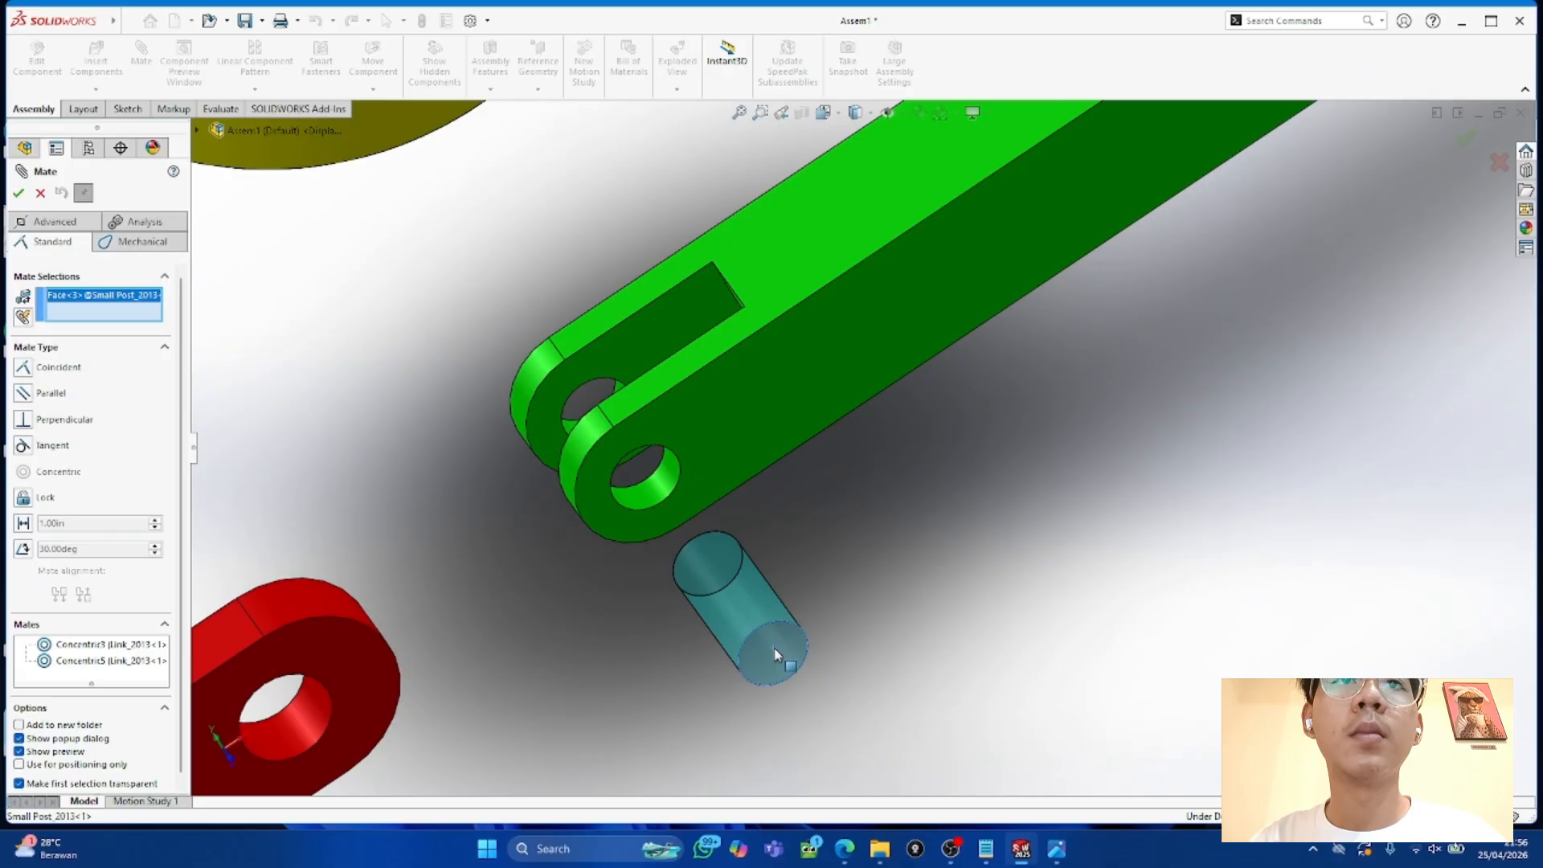
{"action": "left_click", "coordinate": [659, 503]}
{"action": "left_click", "coordinate": [19, 194]}
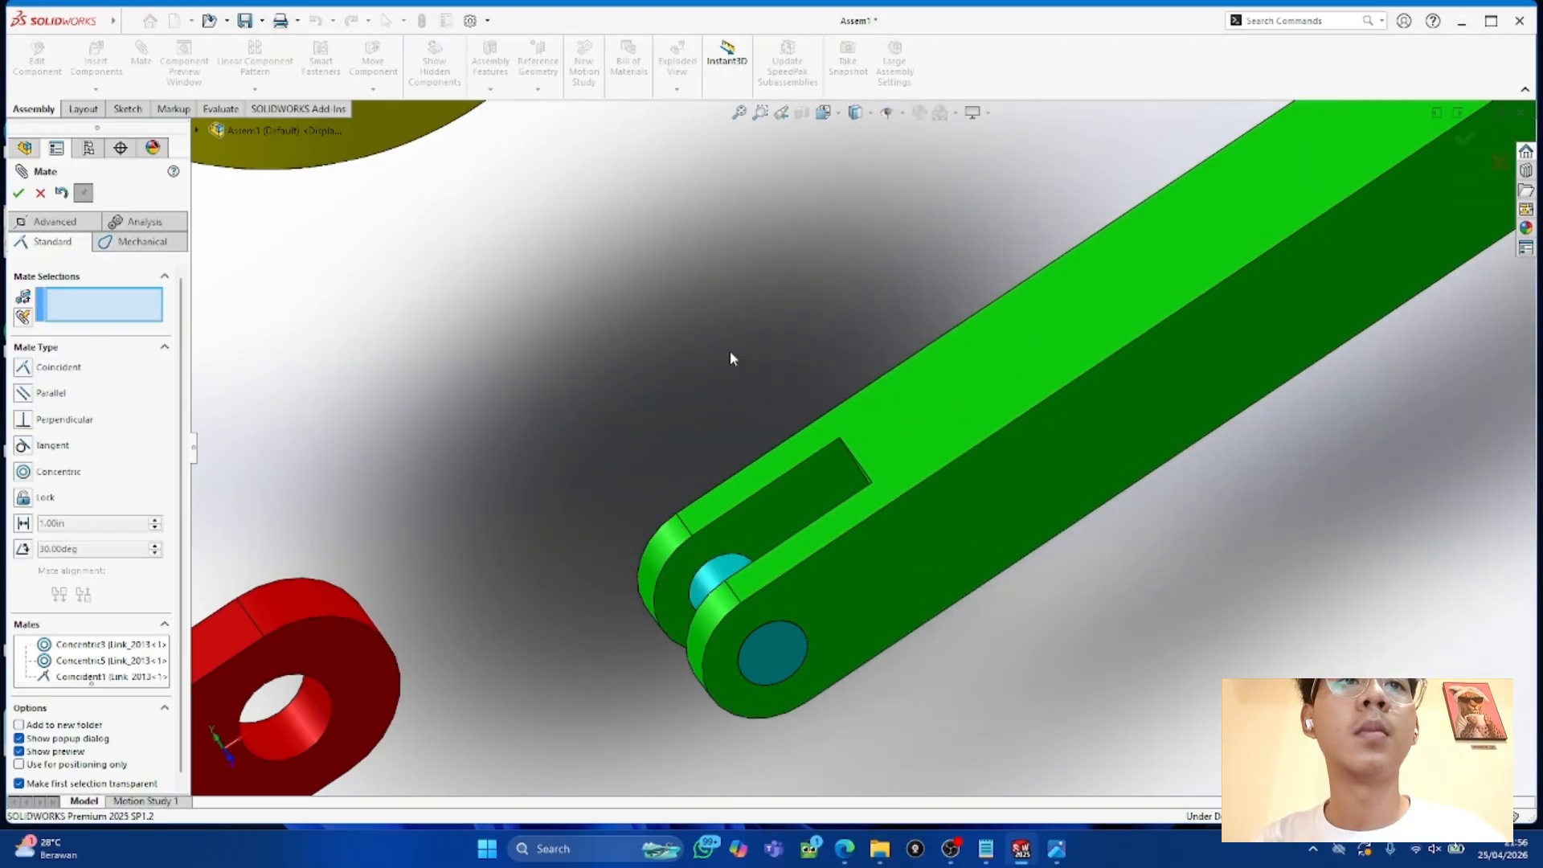
Step: Move the purple post handle clear of the red box pivot, to the opposite side from the green link
{"action": "middle_click_drag", "start_coordinate": [475, 290], "coordinate": [808, 346]}
{"action": "left_click", "coordinate": [855, 678]}
{"action": "scroll", "coordinate": [871, 628], "scroll_direction": "up", "scroll_amount": 8}
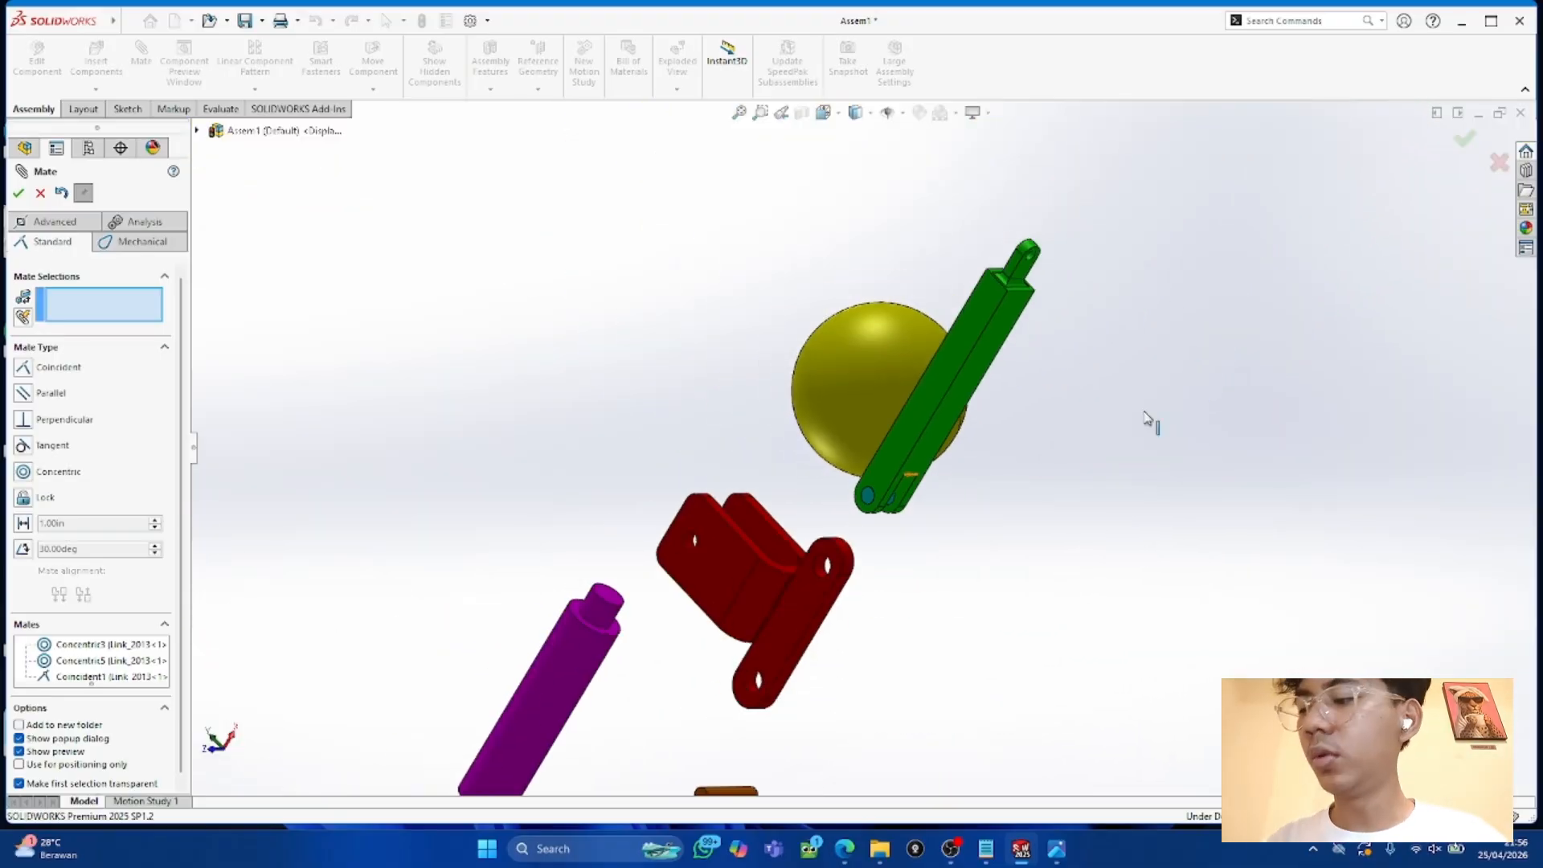
{"action": "middle_click_drag", "start_coordinate": [1088, 509], "coordinate": [1322, 461]}
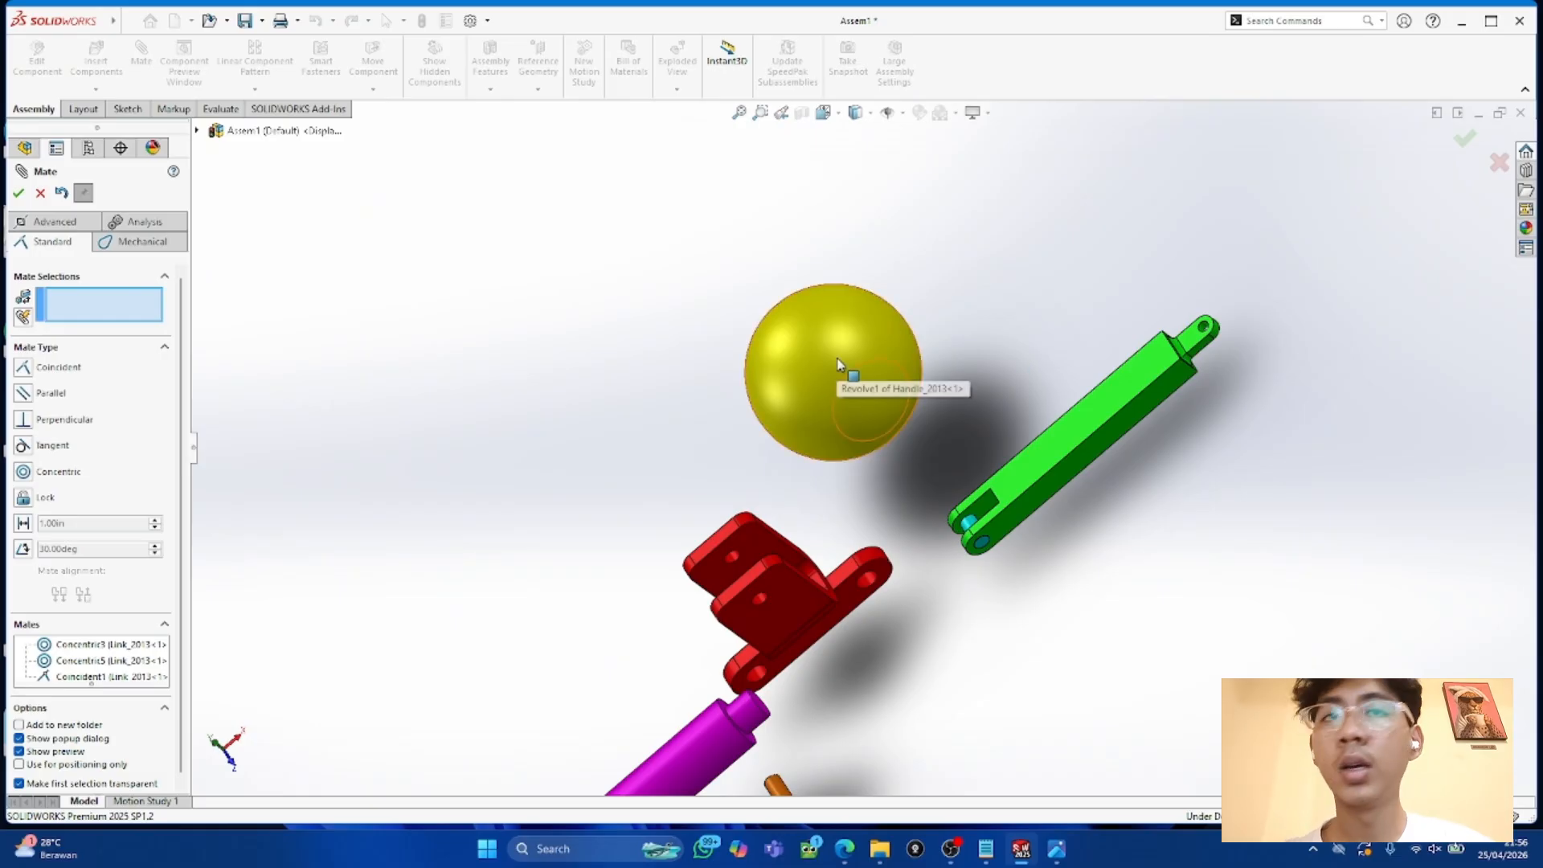
{"action": "scroll", "coordinate": [1155, 490], "scroll_direction": "up", "scroll_amount": 3}
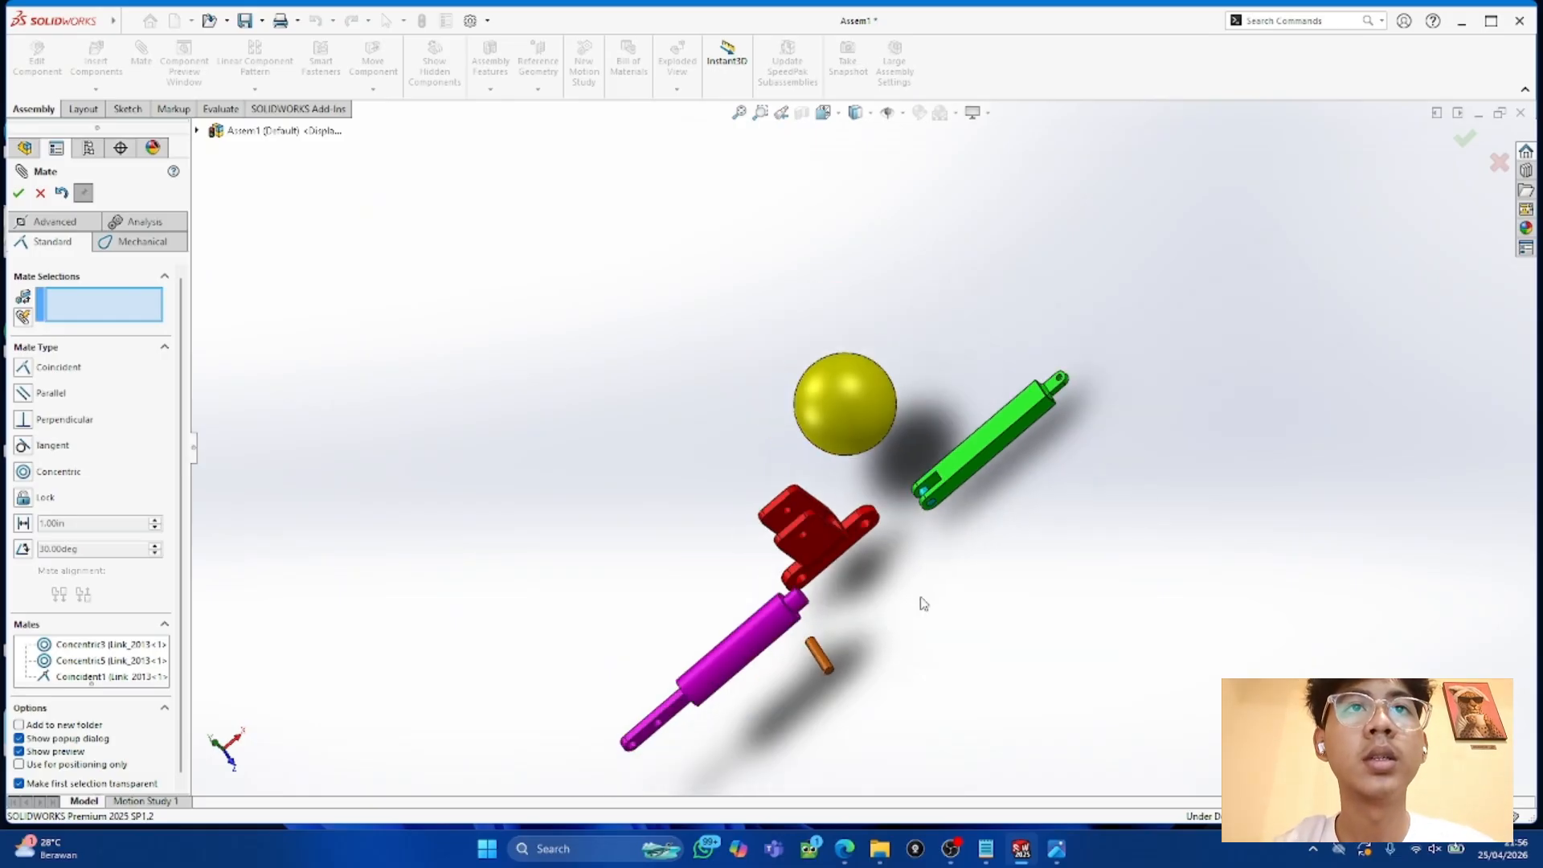
{"action": "middle_click_drag", "start_coordinate": [795, 630], "coordinate": [778, 598]}
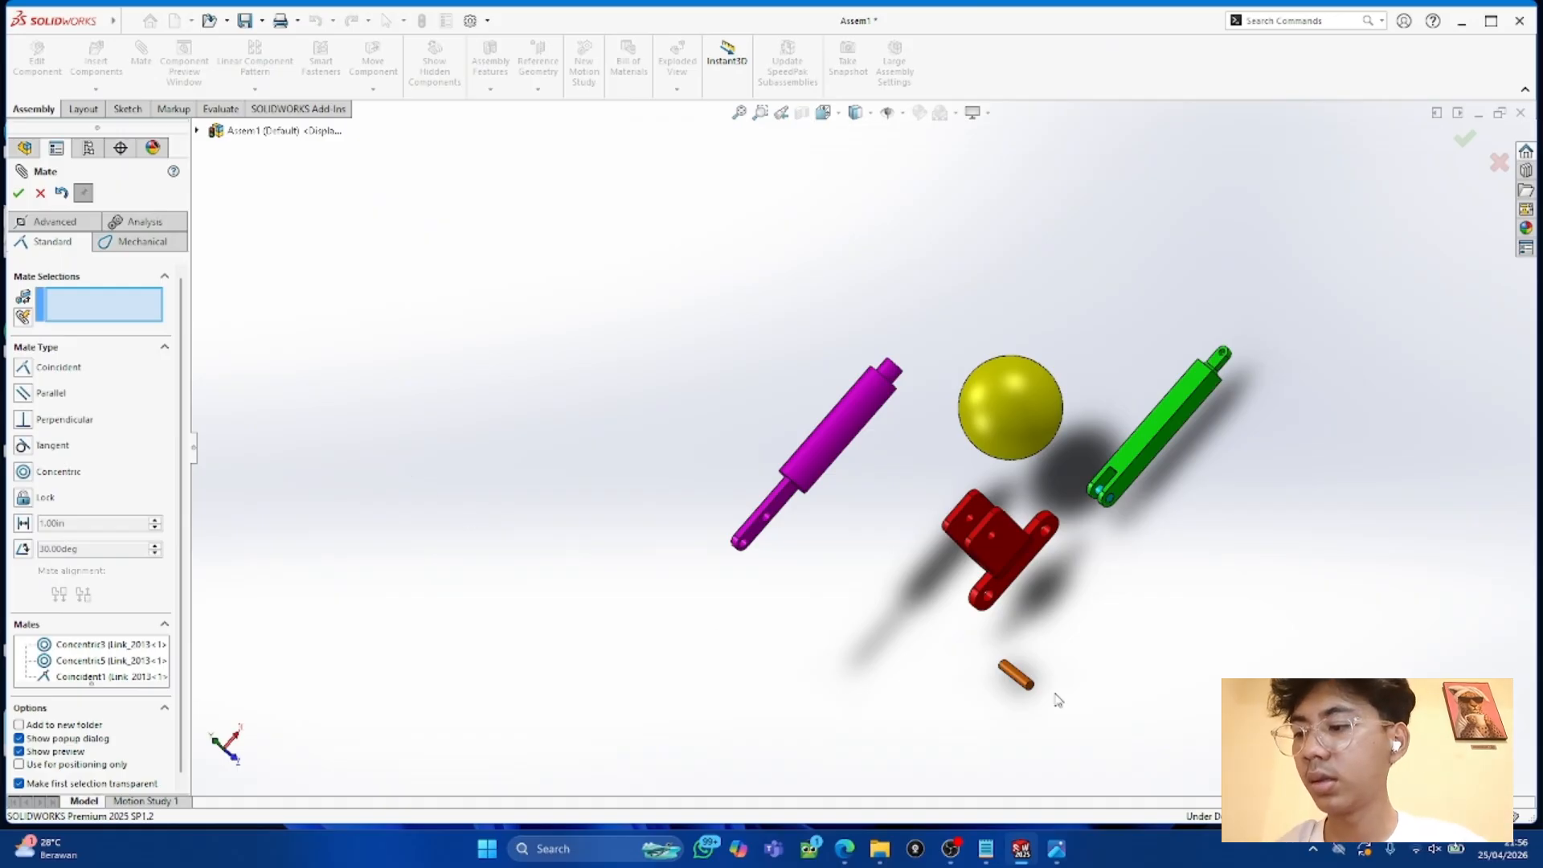
Step: Mate the big post's cylindrical face concentric with the hole in the box pivot's U-shaped bracket
{"action": "scroll", "coordinate": [1056, 697], "scroll_direction": "down", "scroll_amount": 2}
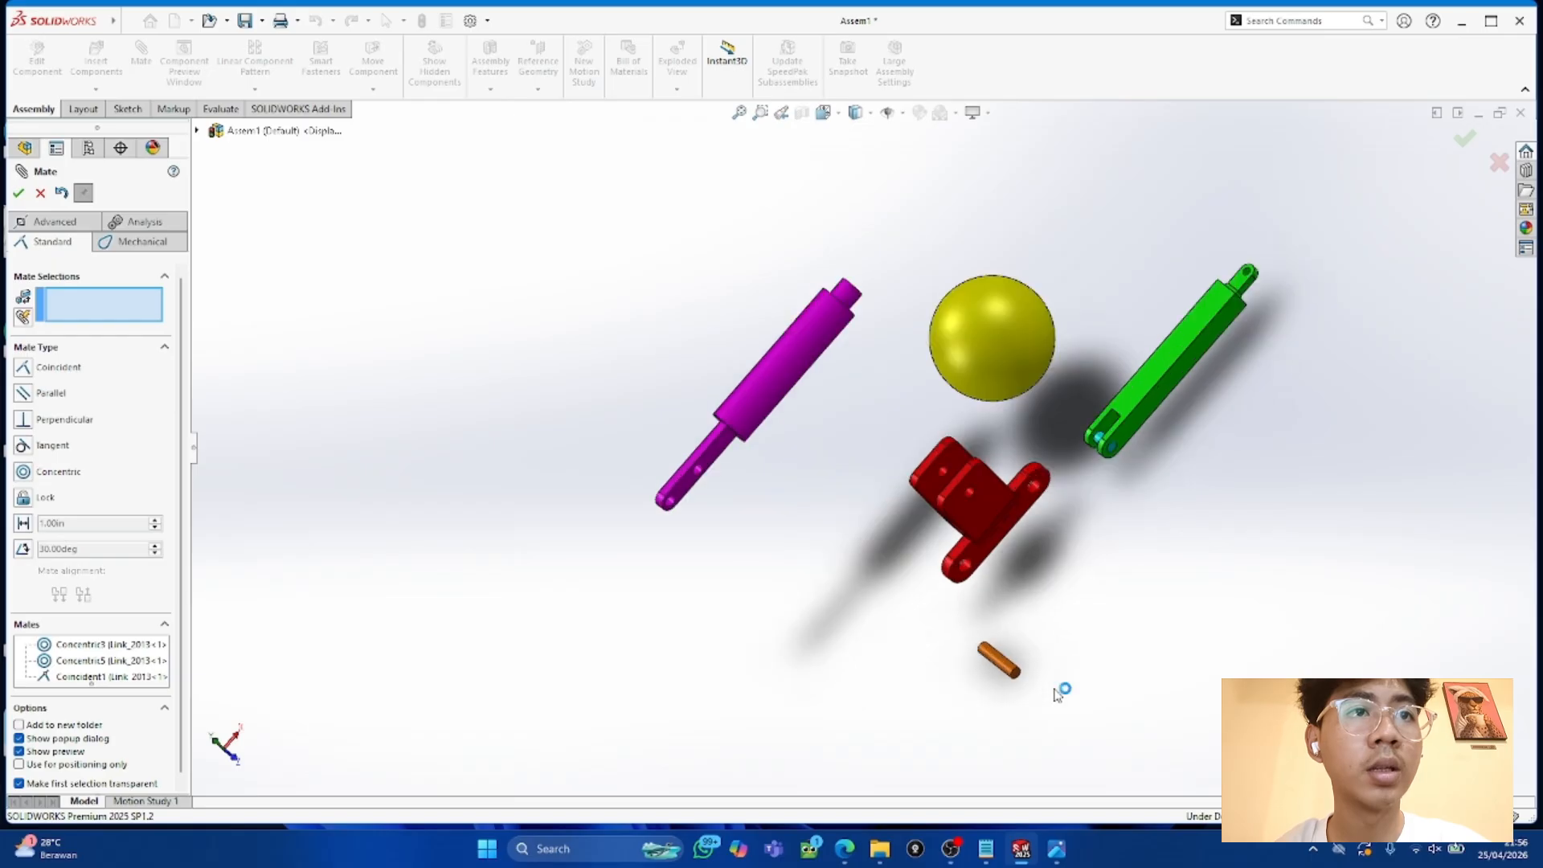
{"action": "left_click", "coordinate": [1001, 662]}
{"action": "scroll", "coordinate": [665, 474], "scroll_direction": "down", "scroll_amount": 2}
{"action": "scroll", "coordinate": [841, 455], "scroll_direction": "up", "scroll_amount": 3}
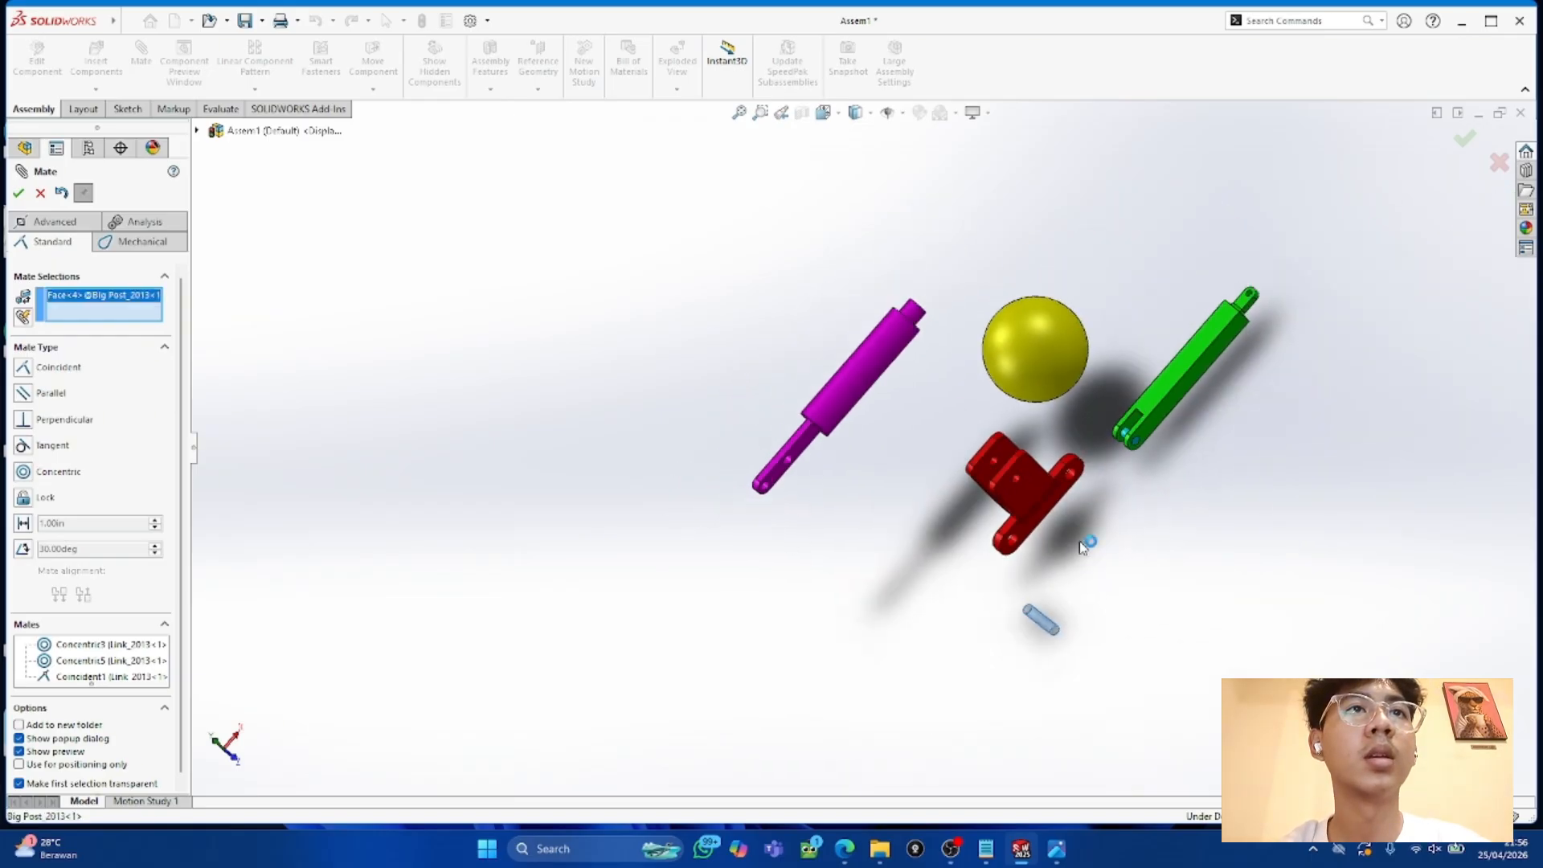
{"action": "scroll", "coordinate": [951, 468], "scroll_direction": "down", "scroll_amount": 4}
{"action": "left_click", "coordinate": [895, 382]}
{"action": "middle_click_drag", "start_coordinate": [922, 503], "coordinate": [986, 489]}
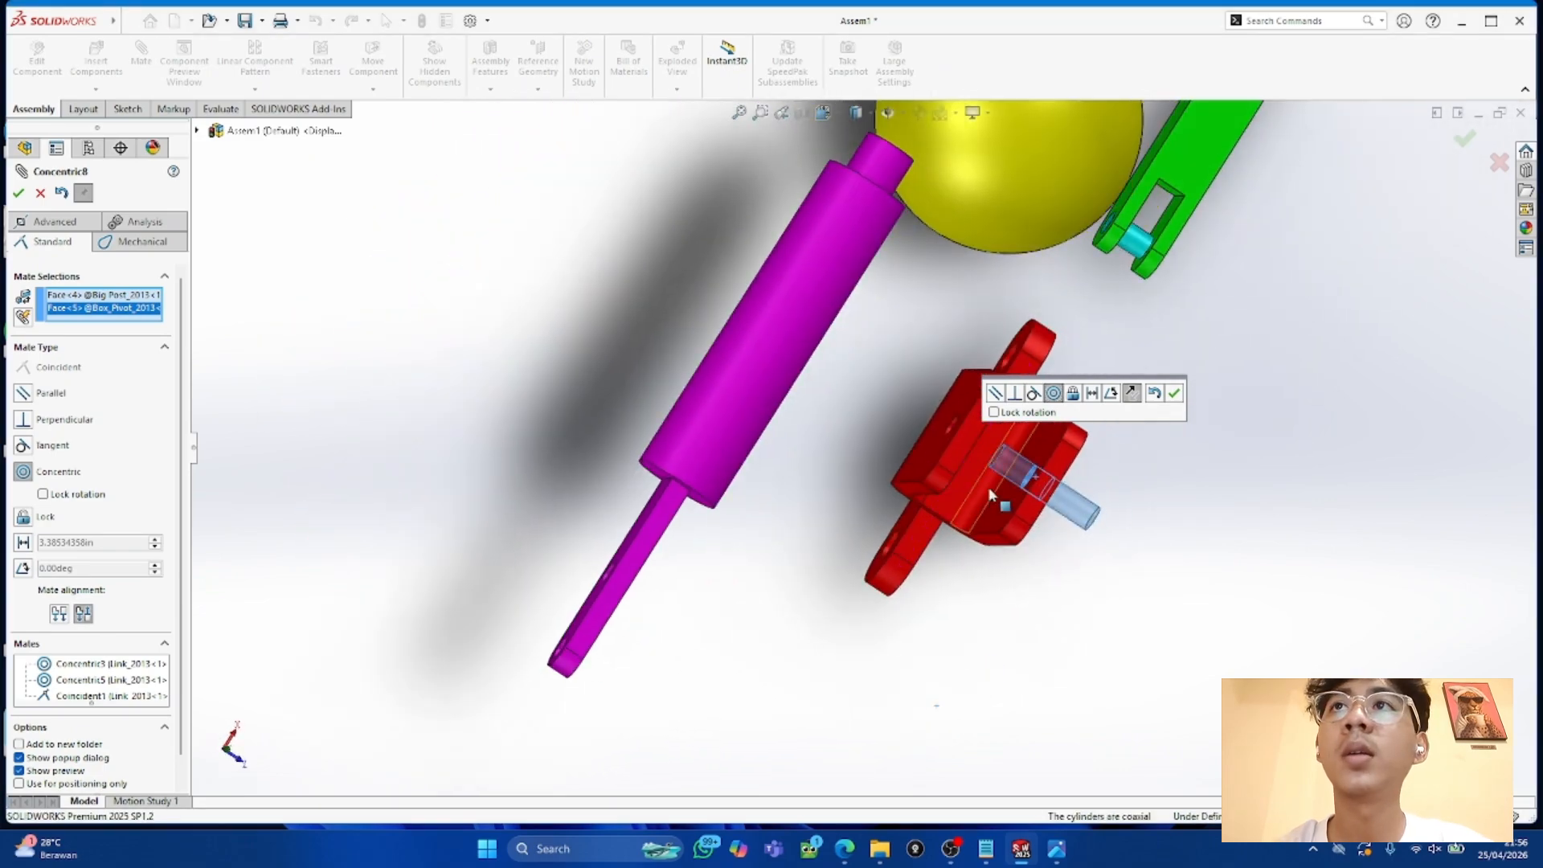
{"action": "left_click", "coordinate": [19, 193]}
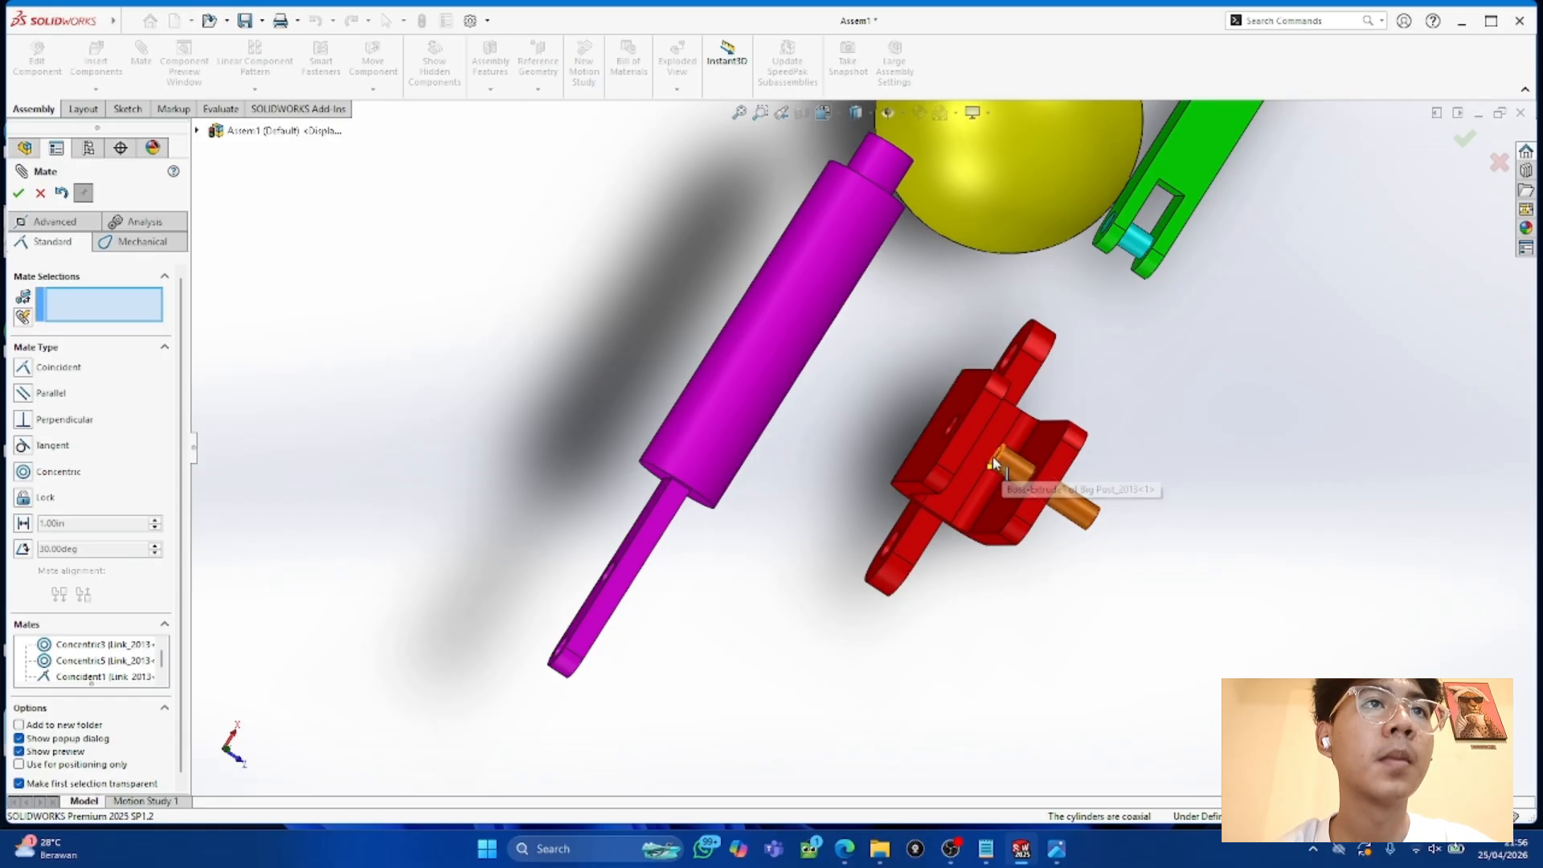
Step: Mate the big post's end edge concentric with the hole edge in the bracket's opposite wall, and slide the post through that wall
{"action": "left_click", "coordinate": [992, 457]}
{"action": "left_click", "coordinate": [952, 426]}
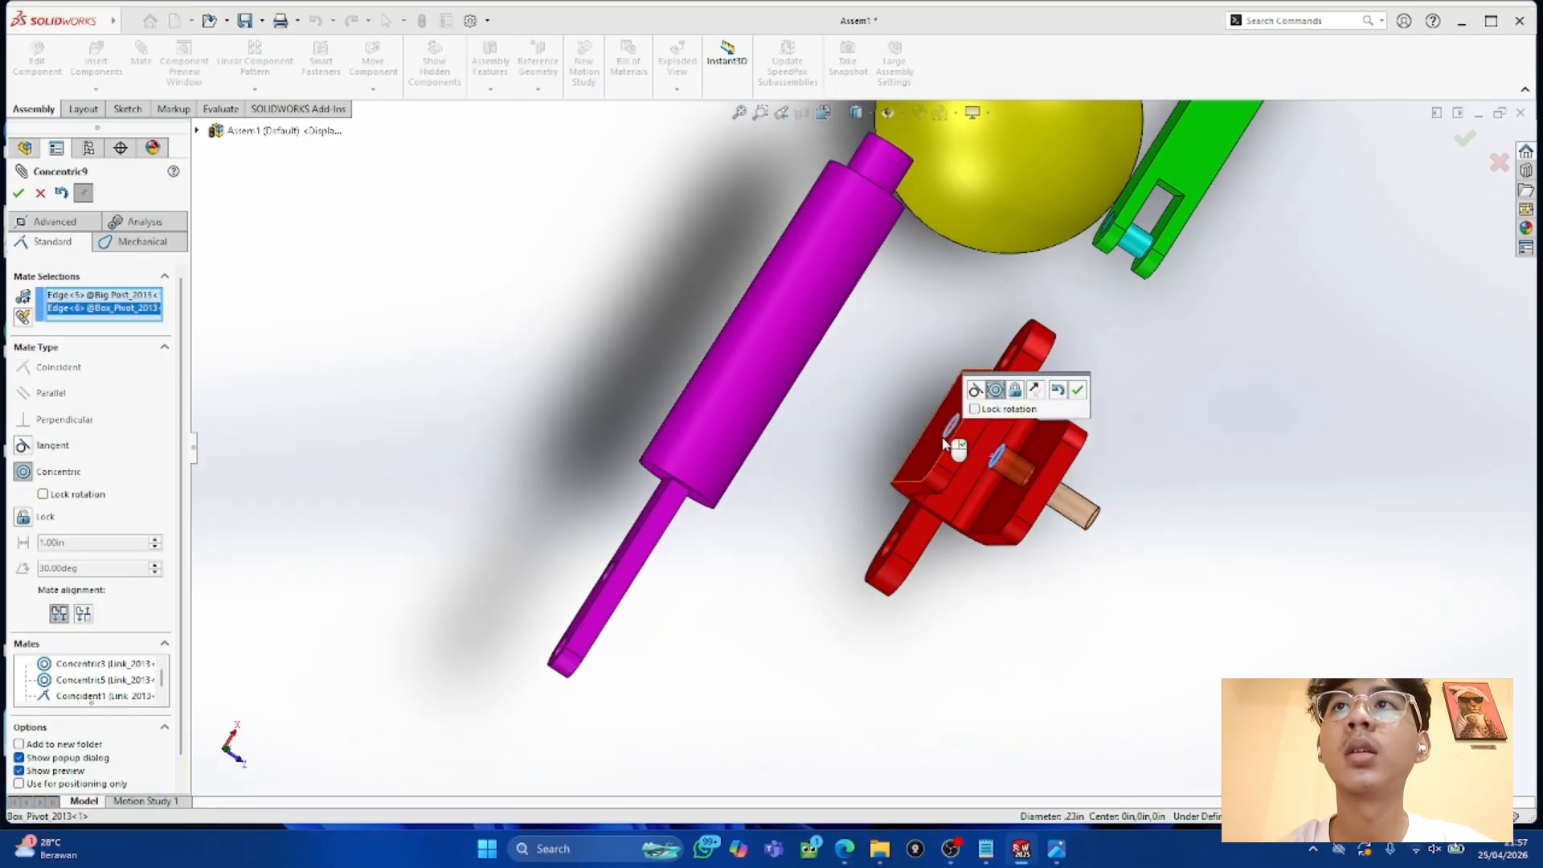
{"action": "left_click", "coordinate": [19, 194]}
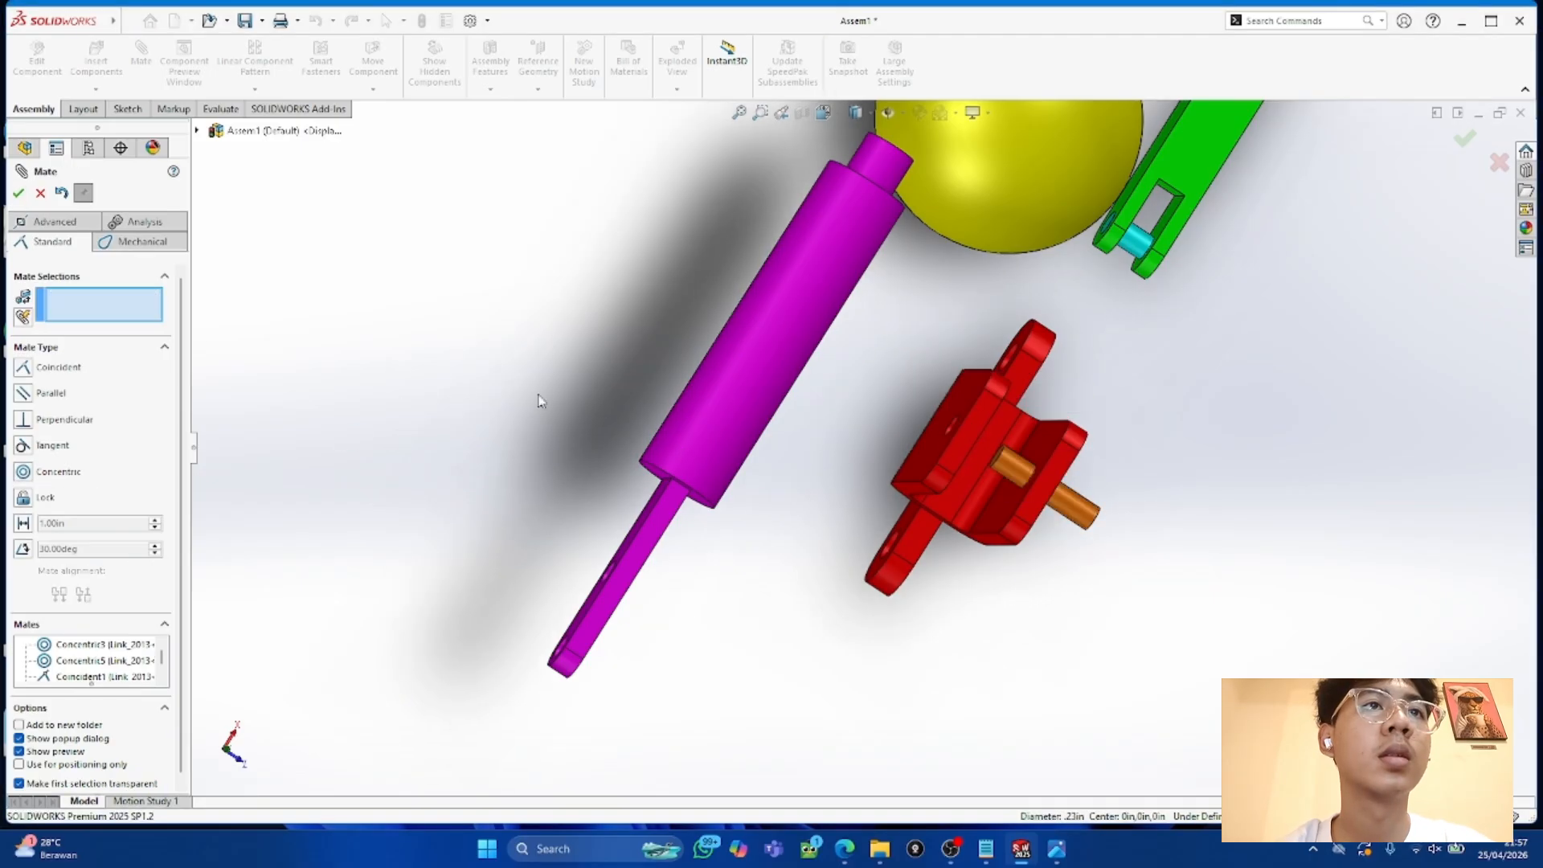
{"action": "left_click_drag", "start_coordinate": [983, 478], "coordinate": [934, 470]}
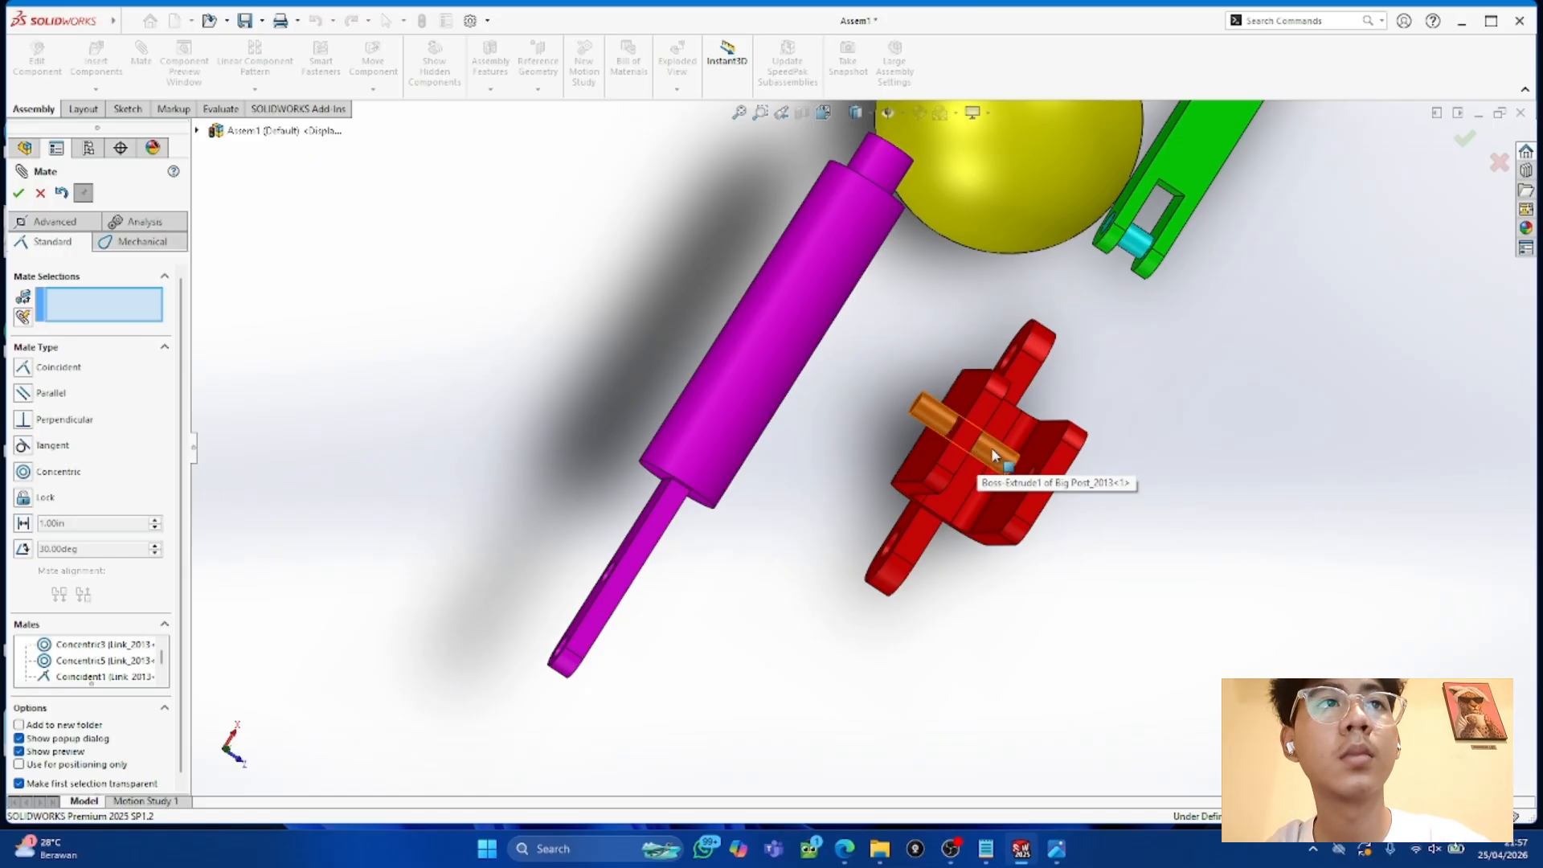
{"action": "middle_click_drag", "start_coordinate": [1108, 493], "coordinate": [964, 383]}
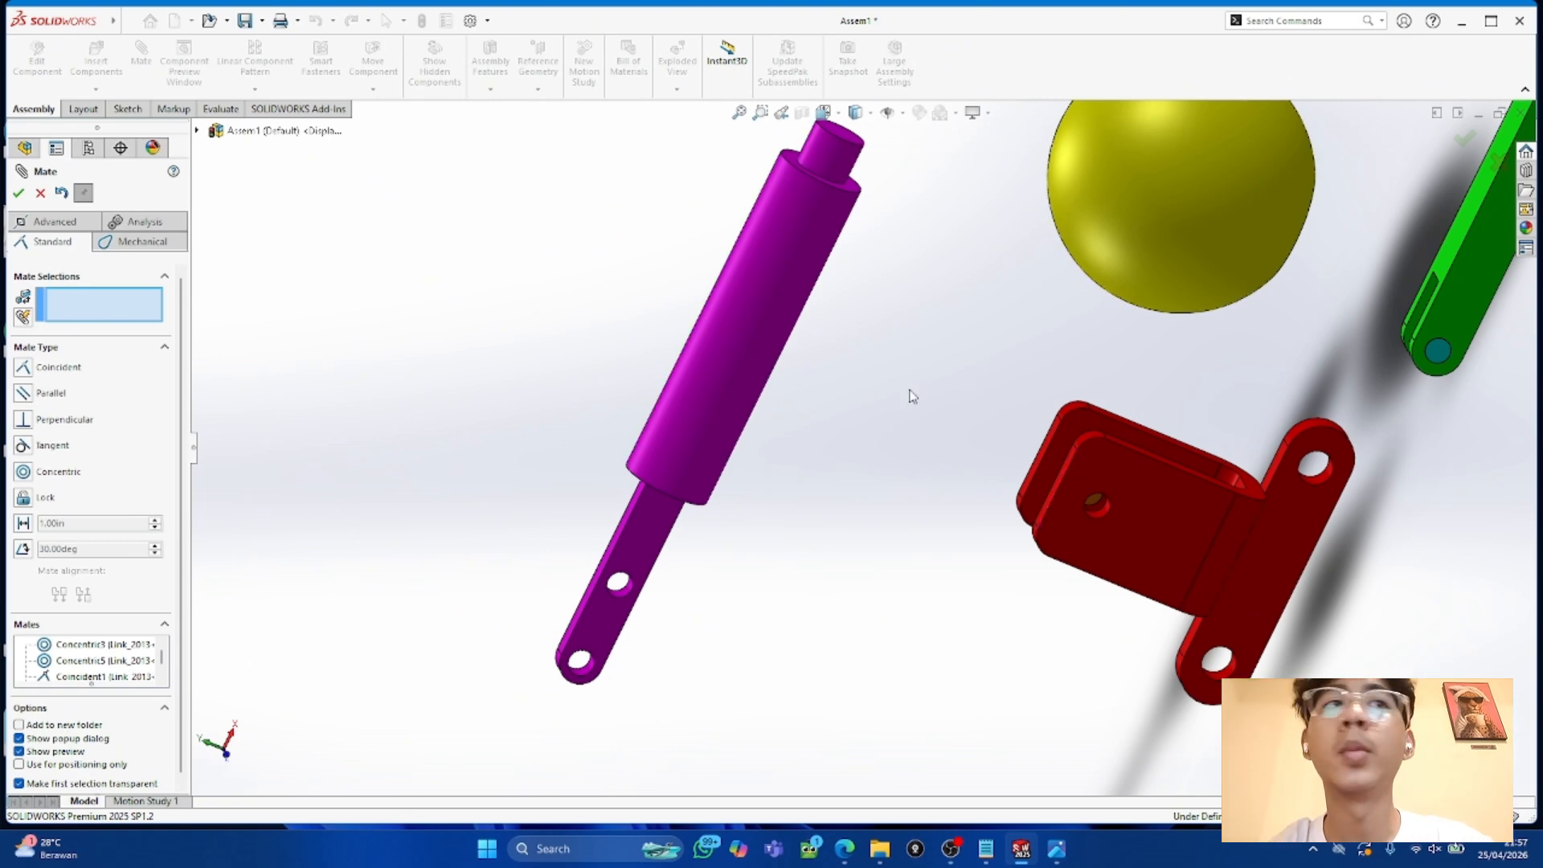
{"action": "middle_click_drag", "start_coordinate": [1113, 605], "coordinate": [1275, 551]}
{"action": "scroll", "coordinate": [1223, 515], "scroll_direction": "down", "scroll_amount": 4}
{"action": "left_click", "coordinate": [861, 384]}
{"action": "left_click", "coordinate": [880, 407]}
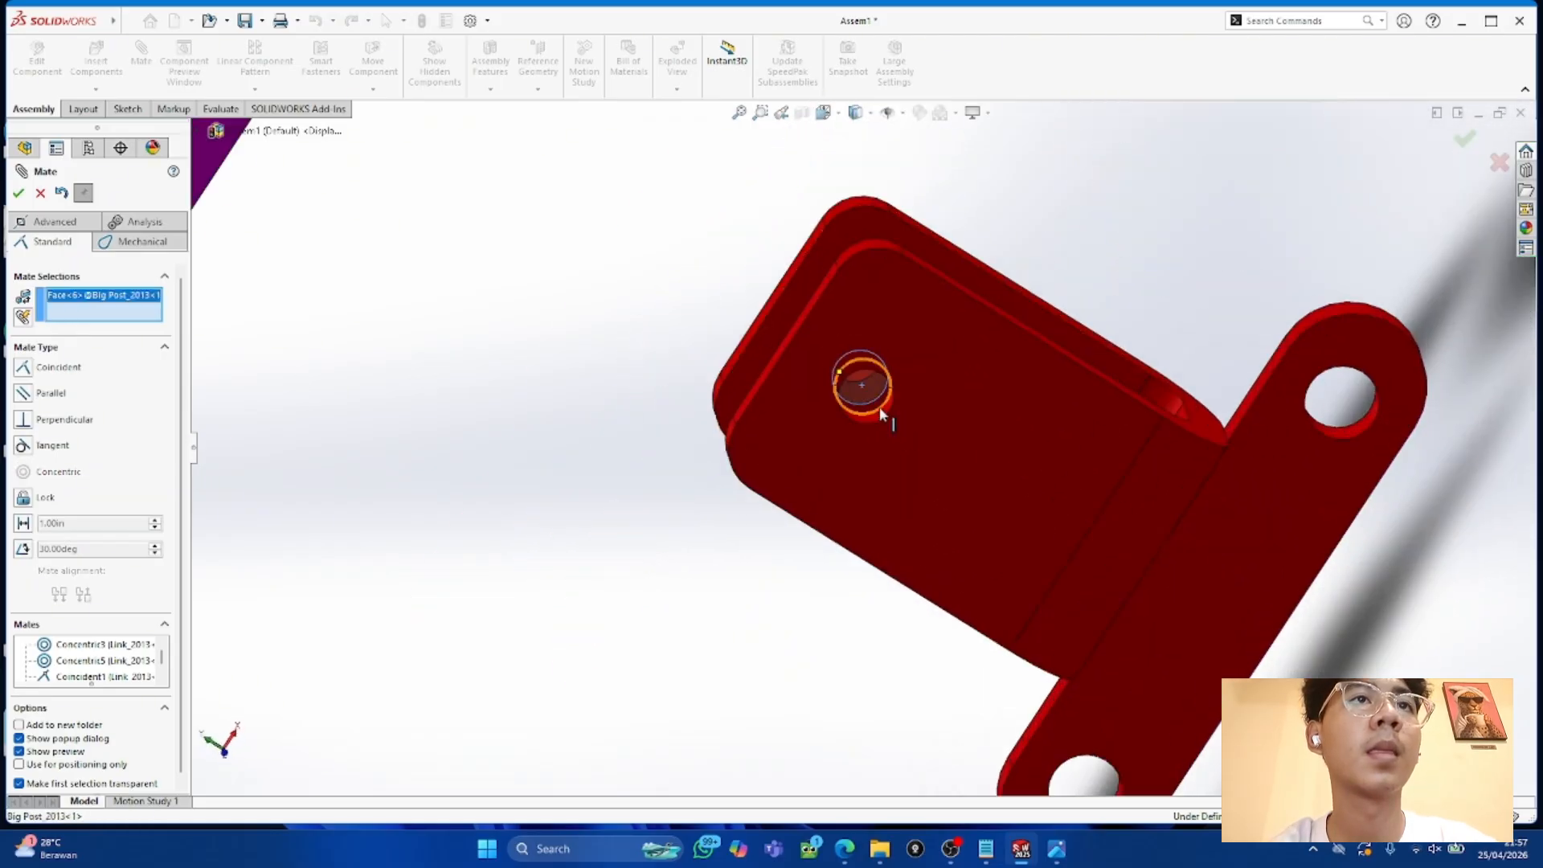
{"action": "middle_click_drag", "start_coordinate": [623, 445], "coordinate": [773, 555]}
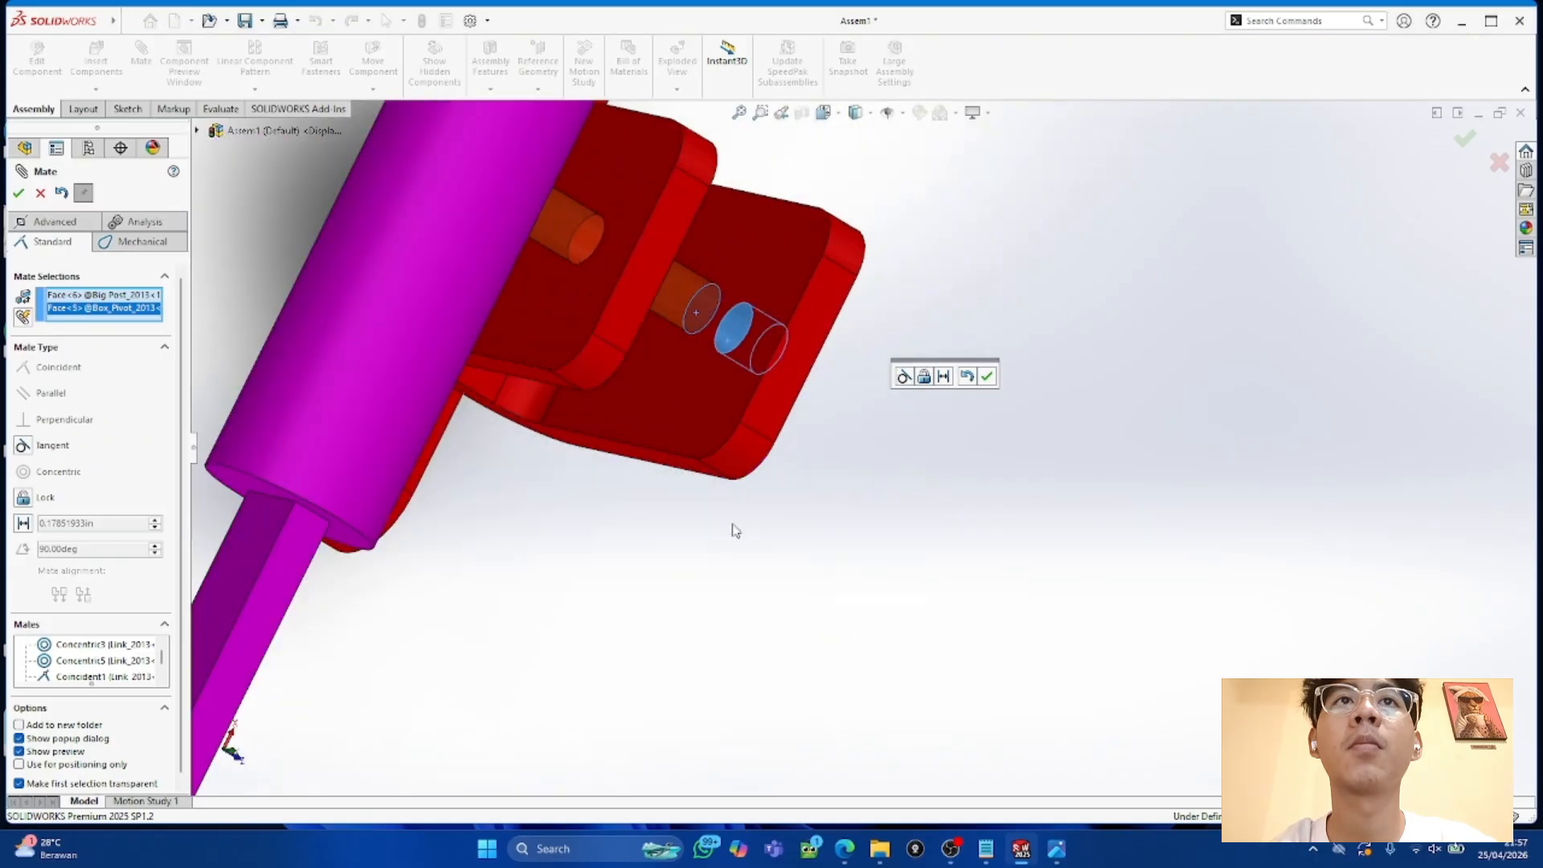
{"action": "left_click", "coordinate": [41, 195]}
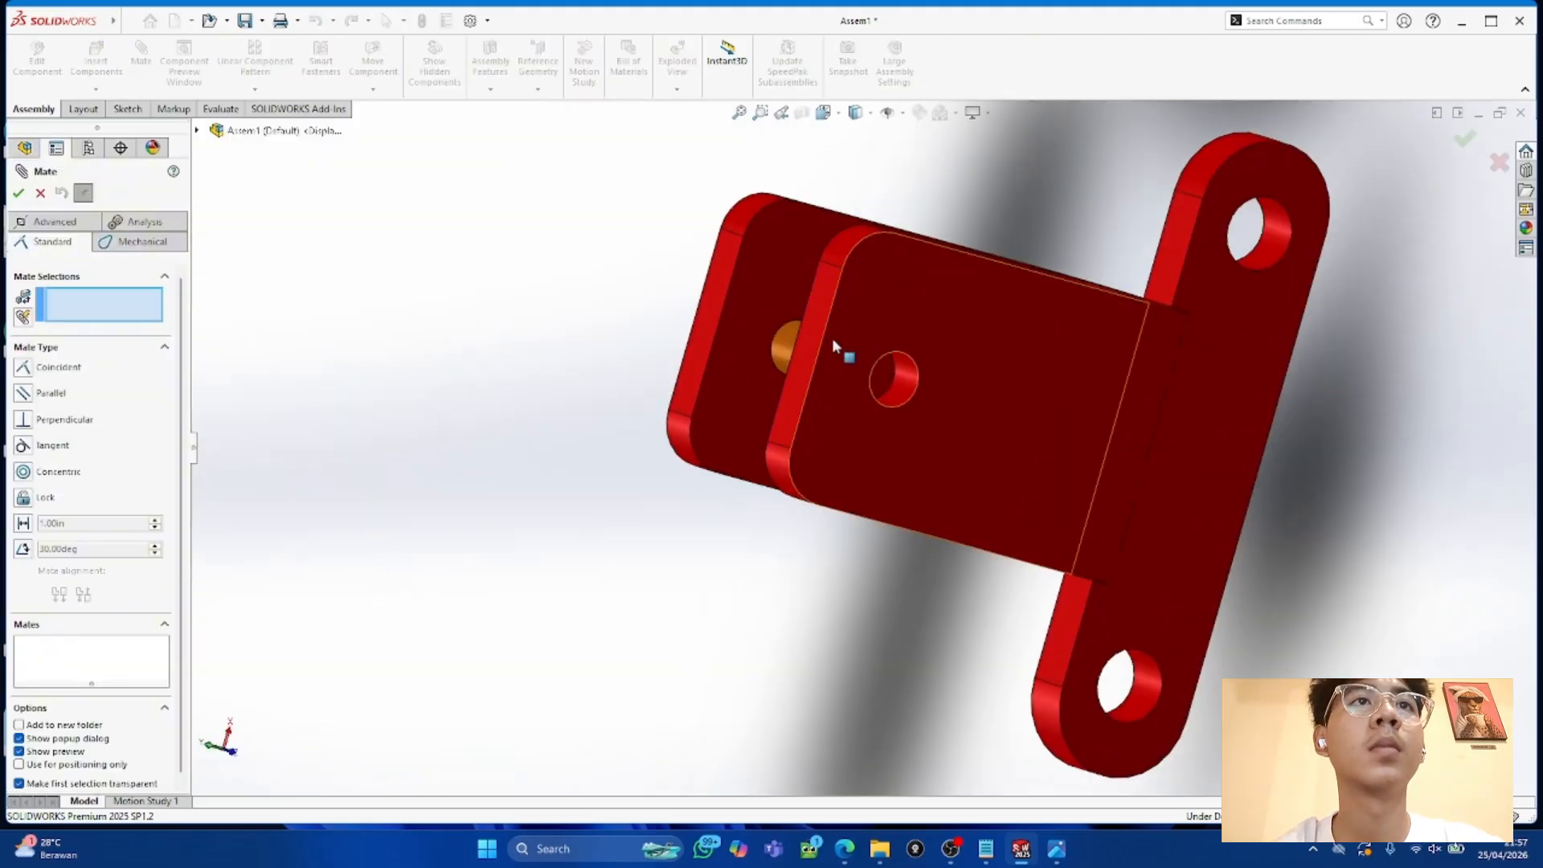
{"action": "left_click", "coordinate": [904, 383]}
{"action": "middle_click_drag", "start_coordinate": [841, 507], "coordinate": [923, 297]}
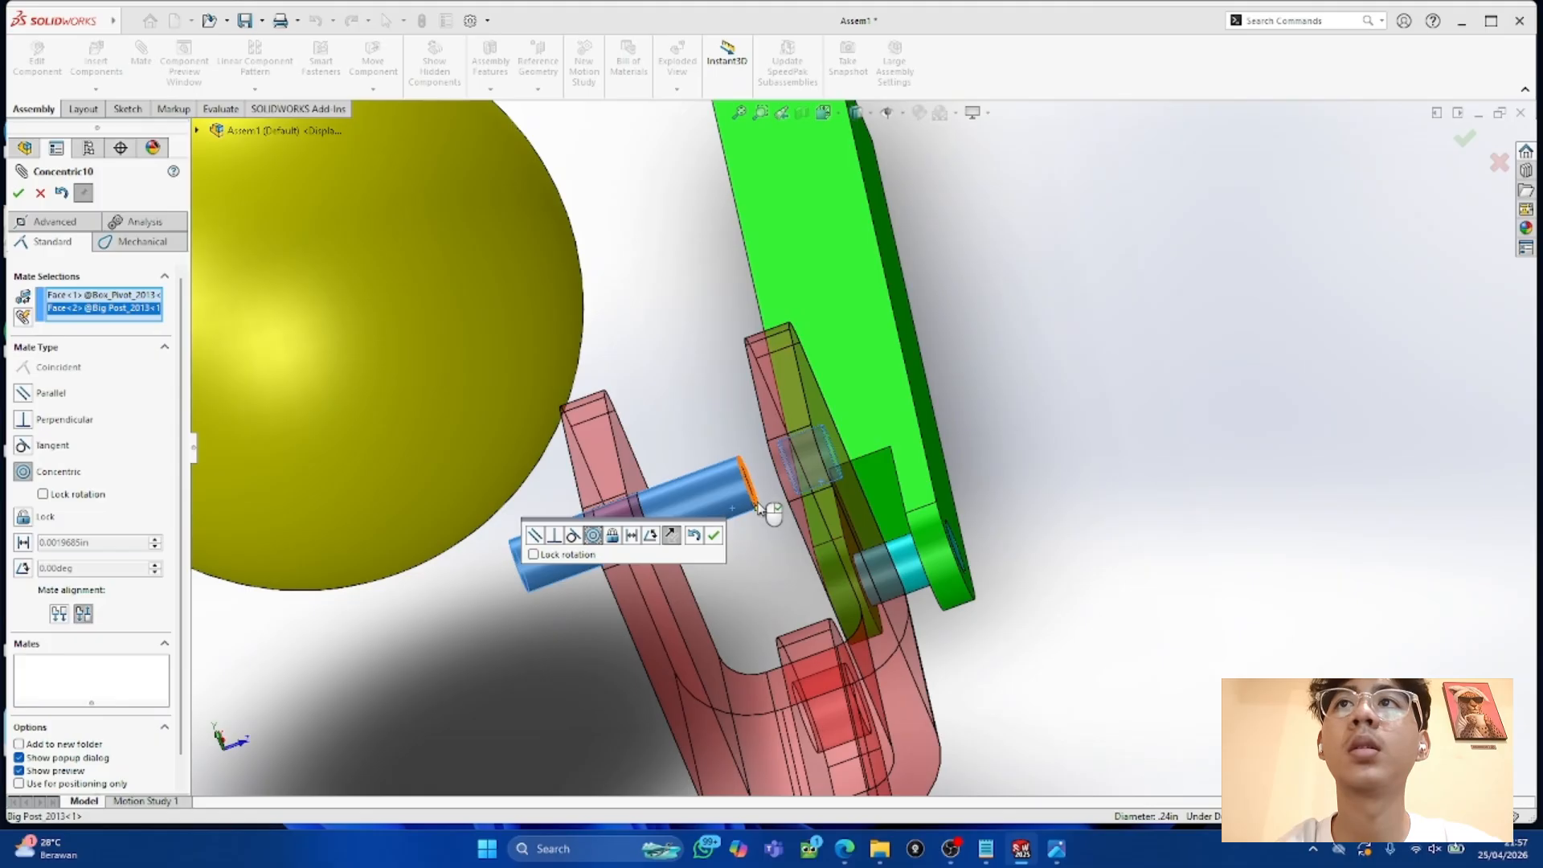
{"action": "left_click", "coordinate": [38, 195]}
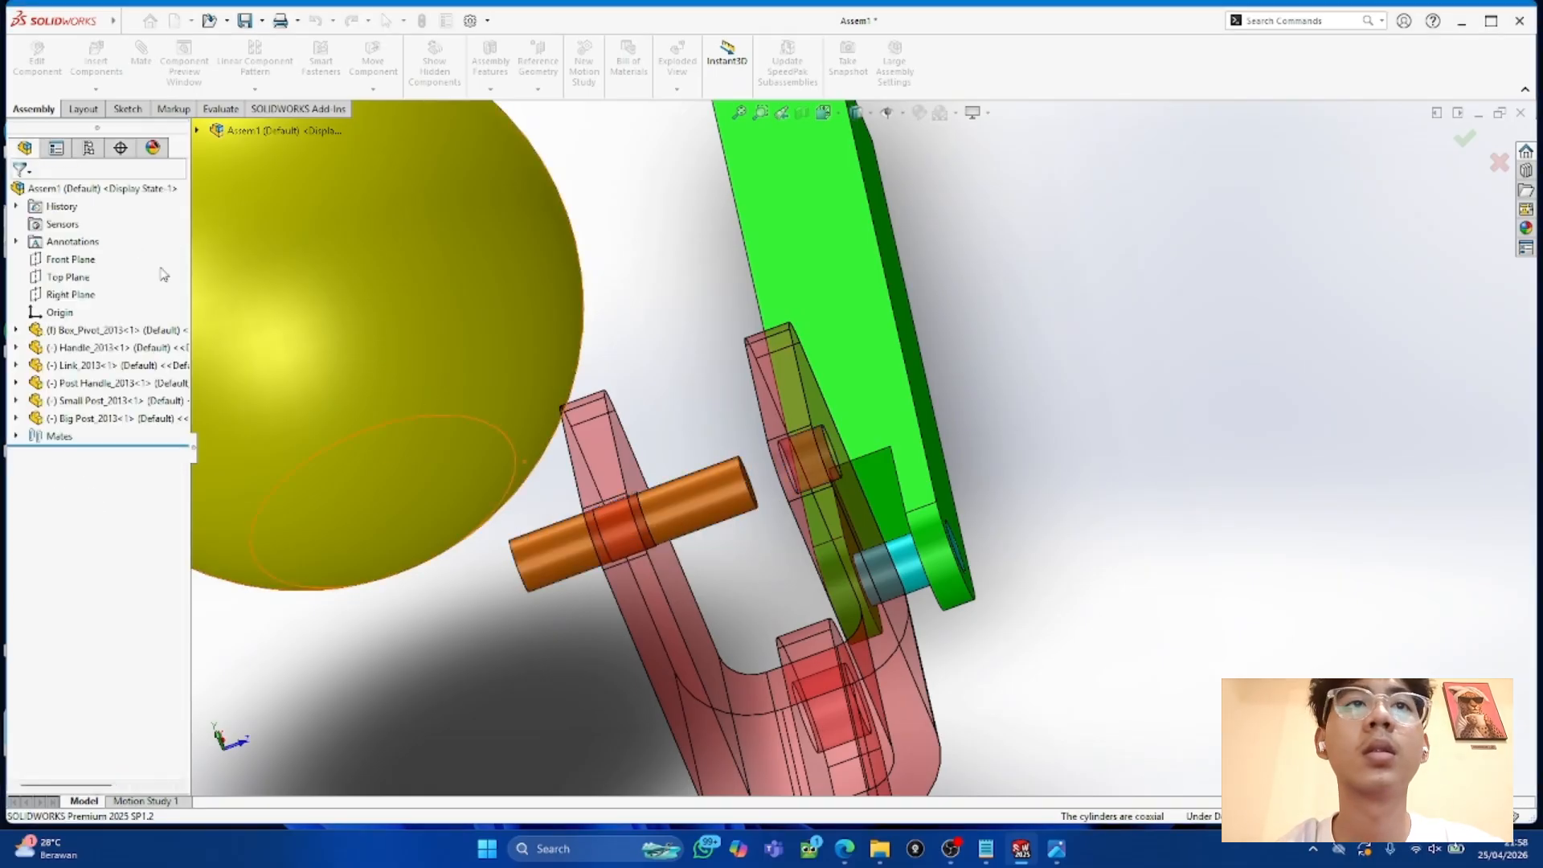
Step: Mate the big post's end edge coincident with the outer hole edge of the box pivot bracket's opposite wall, seating the post flush
{"action": "left_click", "coordinate": [759, 508]}
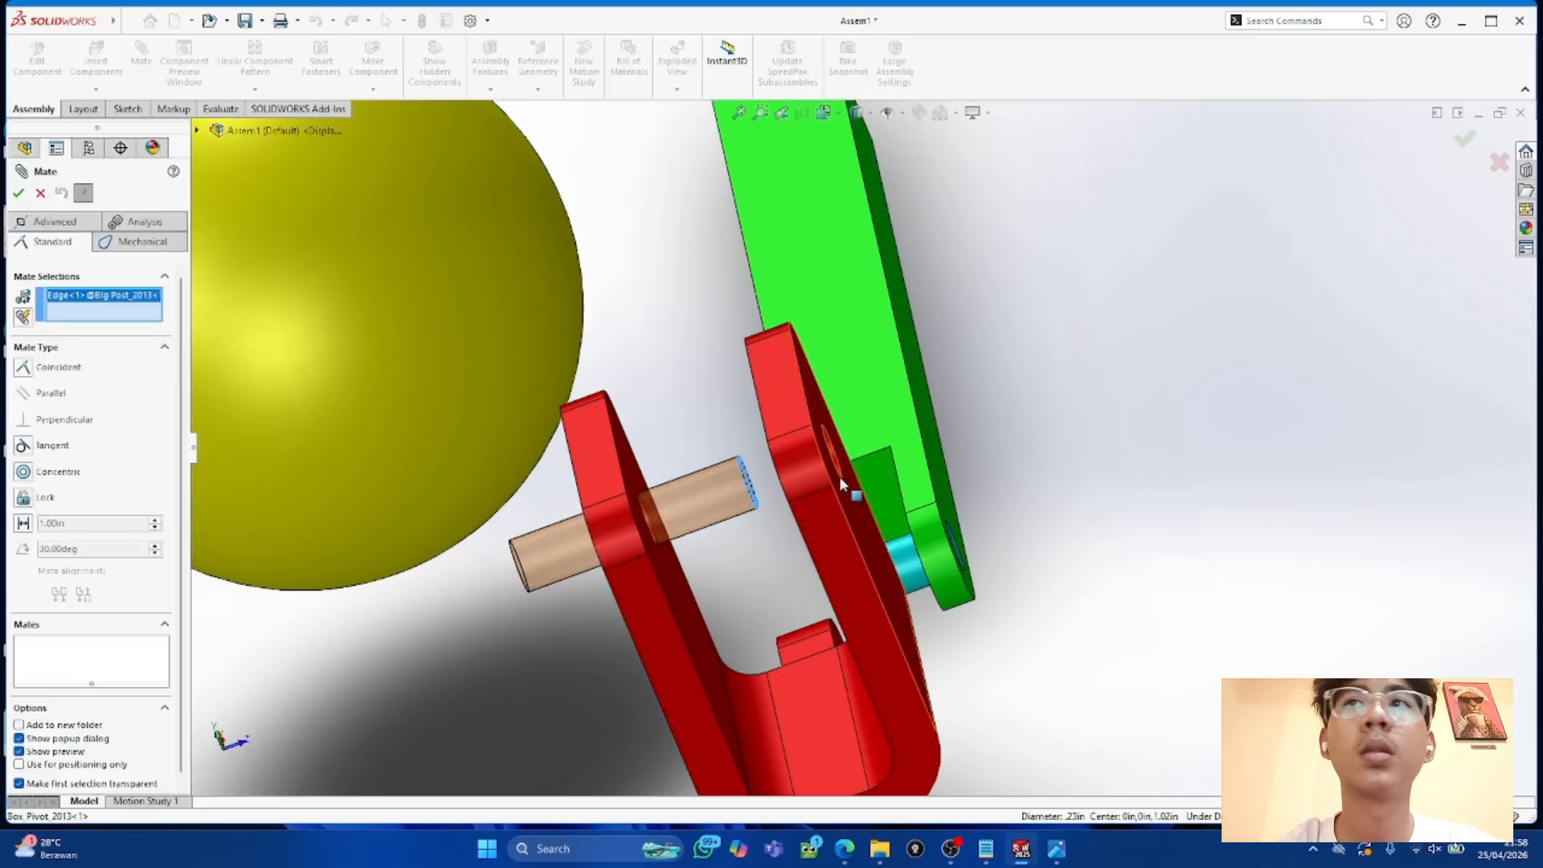
{"action": "left_click", "coordinate": [839, 475]}
{"action": "left_click", "coordinate": [36, 193]}
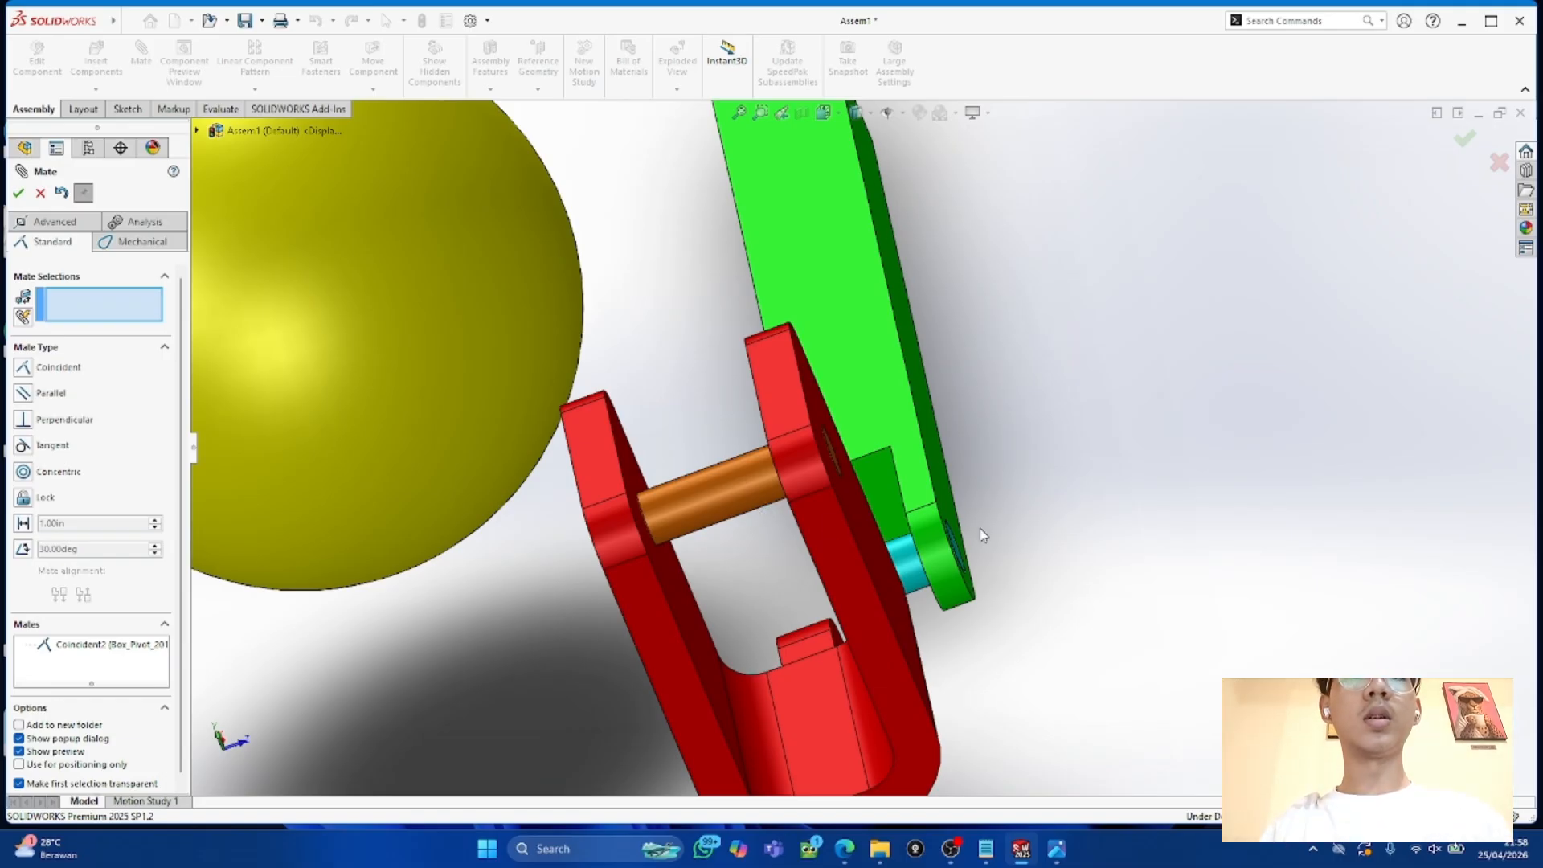
Step: Mate the edge of the post handle's tang hole nearer its cylinder concentric with the big post's cylindrical face
{"action": "scroll", "coordinate": [1166, 486], "scroll_direction": "up", "scroll_amount": 3}
{"action": "scroll", "coordinate": [1166, 486], "scroll_direction": "up", "scroll_amount": 3}
{"action": "middle_click_drag", "start_coordinate": [1166, 486], "coordinate": [1013, 498]}
{"action": "scroll", "coordinate": [1012, 498], "scroll_direction": "up", "scroll_amount": 3}
{"action": "middle_click_drag", "start_coordinate": [954, 309], "coordinate": [941, 346]}
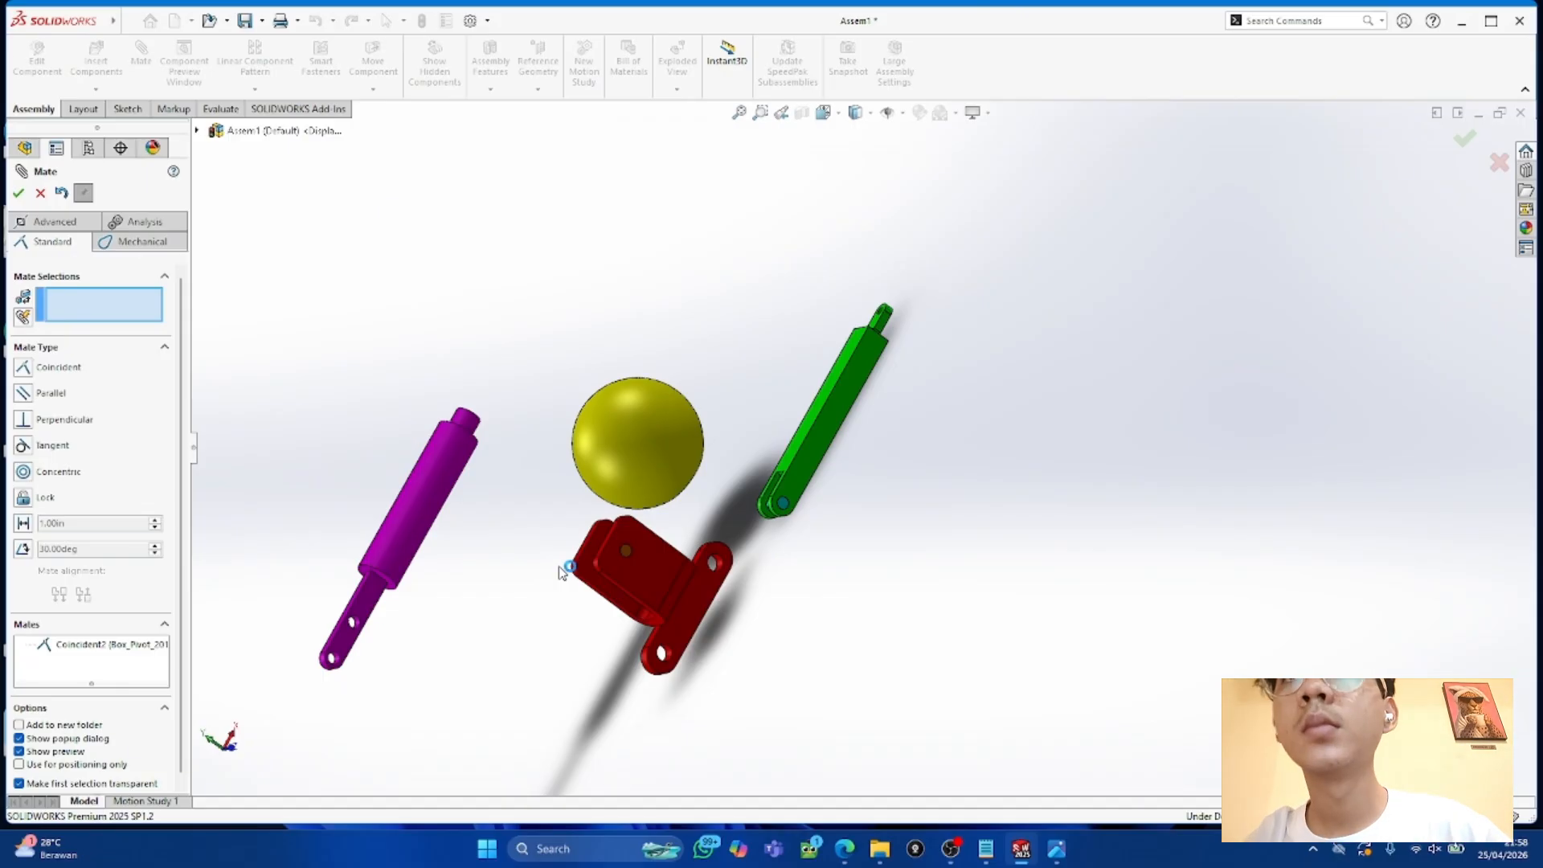
{"action": "left_click", "coordinate": [356, 623]}
{"action": "middle_click_drag", "start_coordinate": [396, 626], "coordinate": [655, 598]}
{"action": "left_click", "coordinate": [651, 575]}
{"action": "middle_click_drag", "start_coordinate": [776, 593], "coordinate": [643, 714]}
{"action": "scroll", "coordinate": [776, 349], "scroll_direction": "down", "scroll_amount": 4}
{"action": "middle_click_drag", "start_coordinate": [776, 350], "coordinate": [833, 353]}
{"action": "scroll", "coordinate": [741, 598], "scroll_direction": "up", "scroll_amount": 2}
{"action": "scroll", "coordinate": [709, 579], "scroll_direction": "down", "scroll_amount": 5}
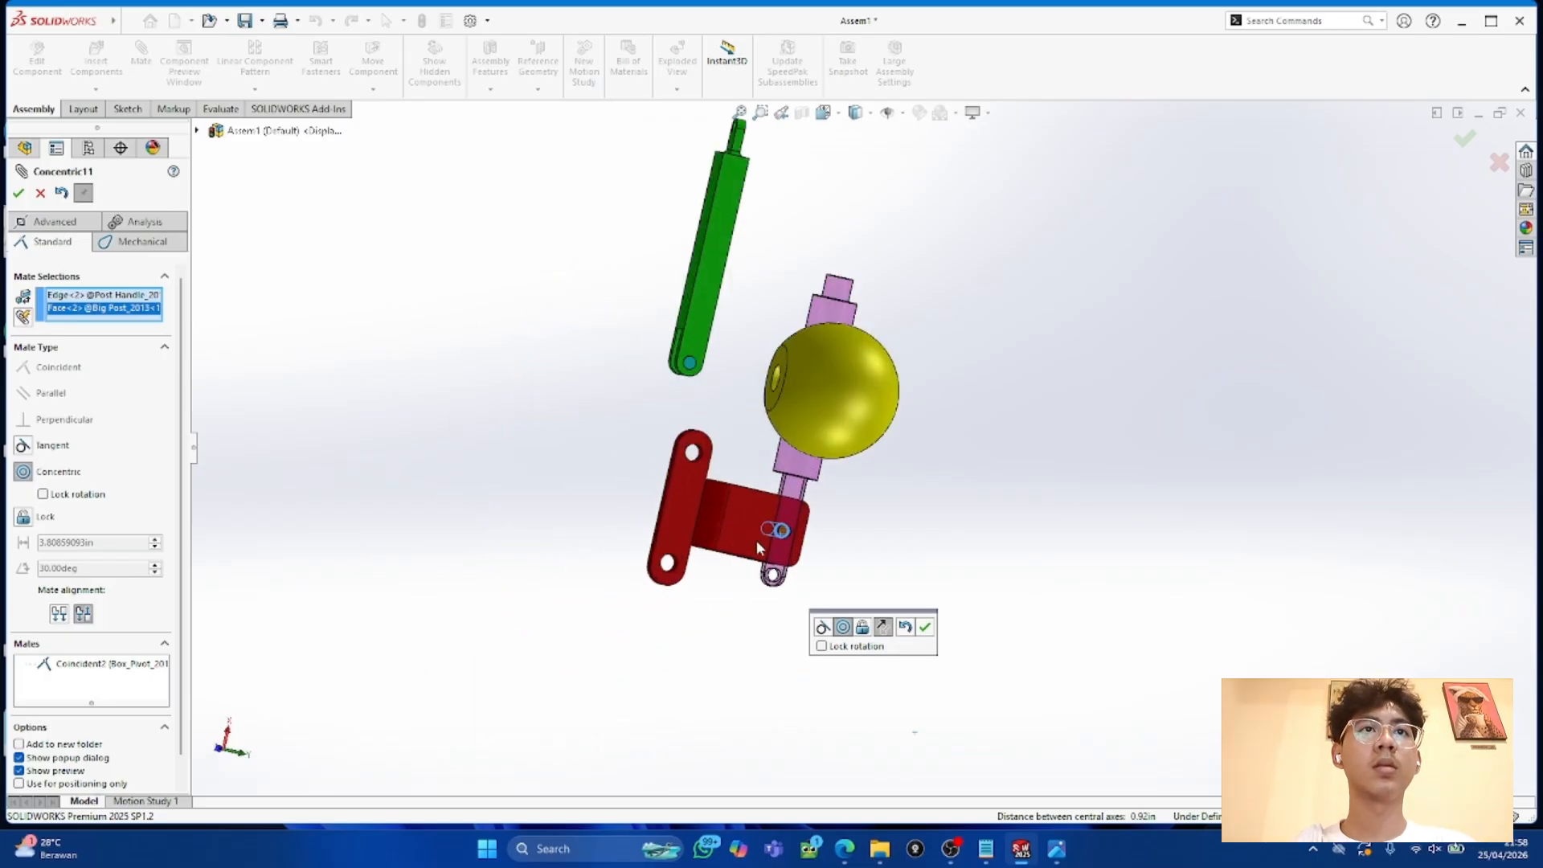
{"action": "left_click_drag", "start_coordinate": [948, 271], "coordinate": [1153, 271]}
{"action": "middle_click_drag", "start_coordinate": [1005, 506], "coordinate": [969, 534]}
{"action": "scroll", "coordinate": [1127, 359], "scroll_direction": "up", "scroll_amount": 4}
{"action": "middle_click_drag", "start_coordinate": [1277, 531], "coordinate": [1274, 426]}
{"action": "scroll", "coordinate": [1229, 350], "scroll_direction": "up", "scroll_amount": 3}
{"action": "scroll", "coordinate": [1226, 350], "scroll_direction": "down", "scroll_amount": 3}
{"action": "scroll", "coordinate": [566, 459], "scroll_direction": "down", "scroll_amount": 5}
{"action": "middle_click_drag", "start_coordinate": [452, 546], "coordinate": [447, 511]}
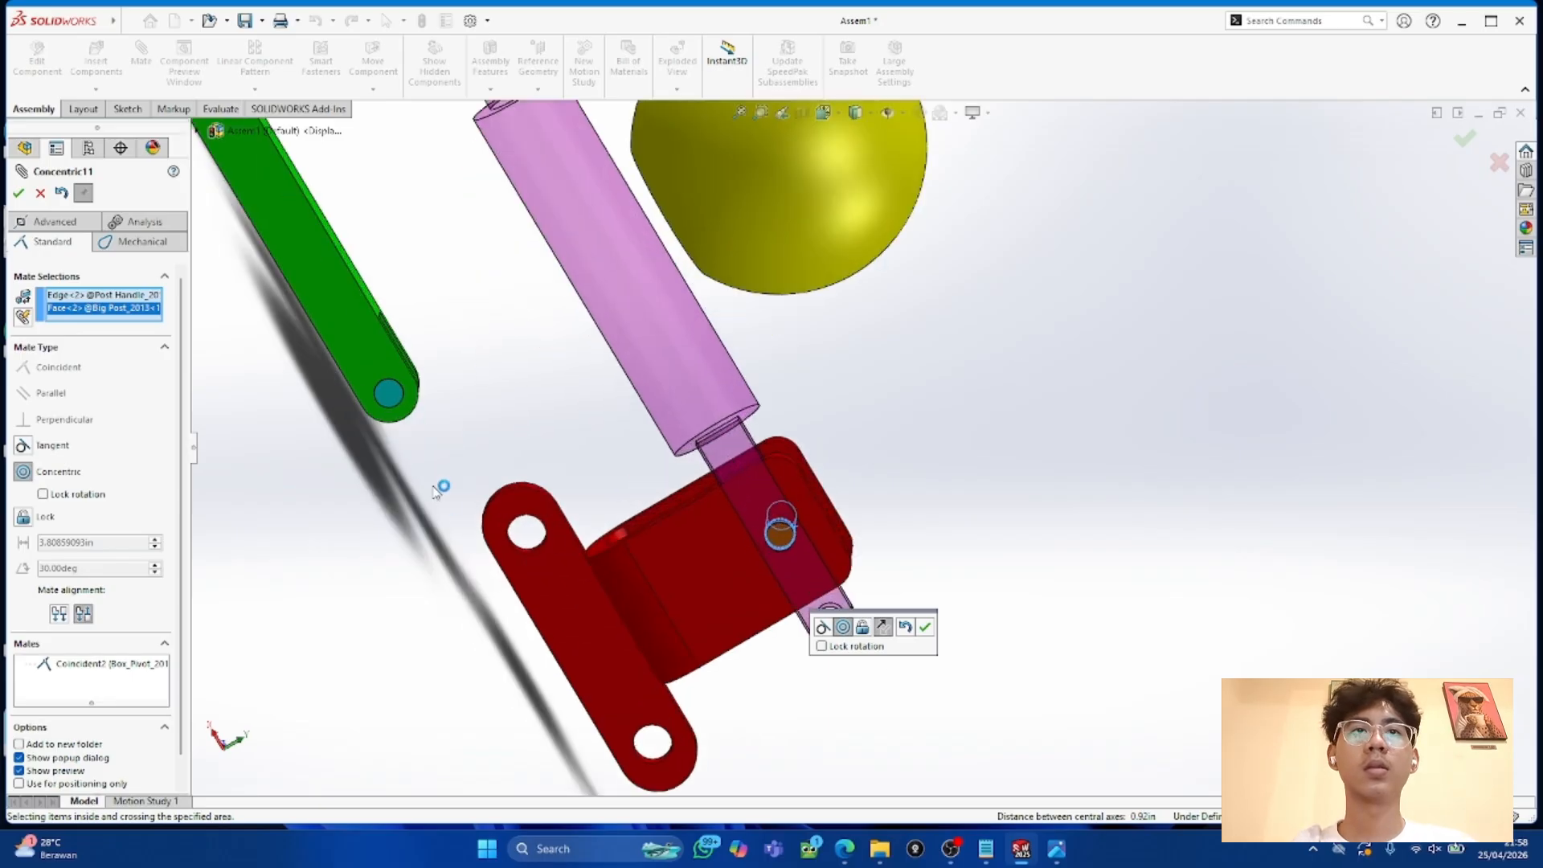
{"action": "scroll", "coordinate": [840, 531], "scroll_direction": "up", "scroll_amount": 2}
{"action": "middle_click_drag", "start_coordinate": [832, 514], "coordinate": [689, 607]}
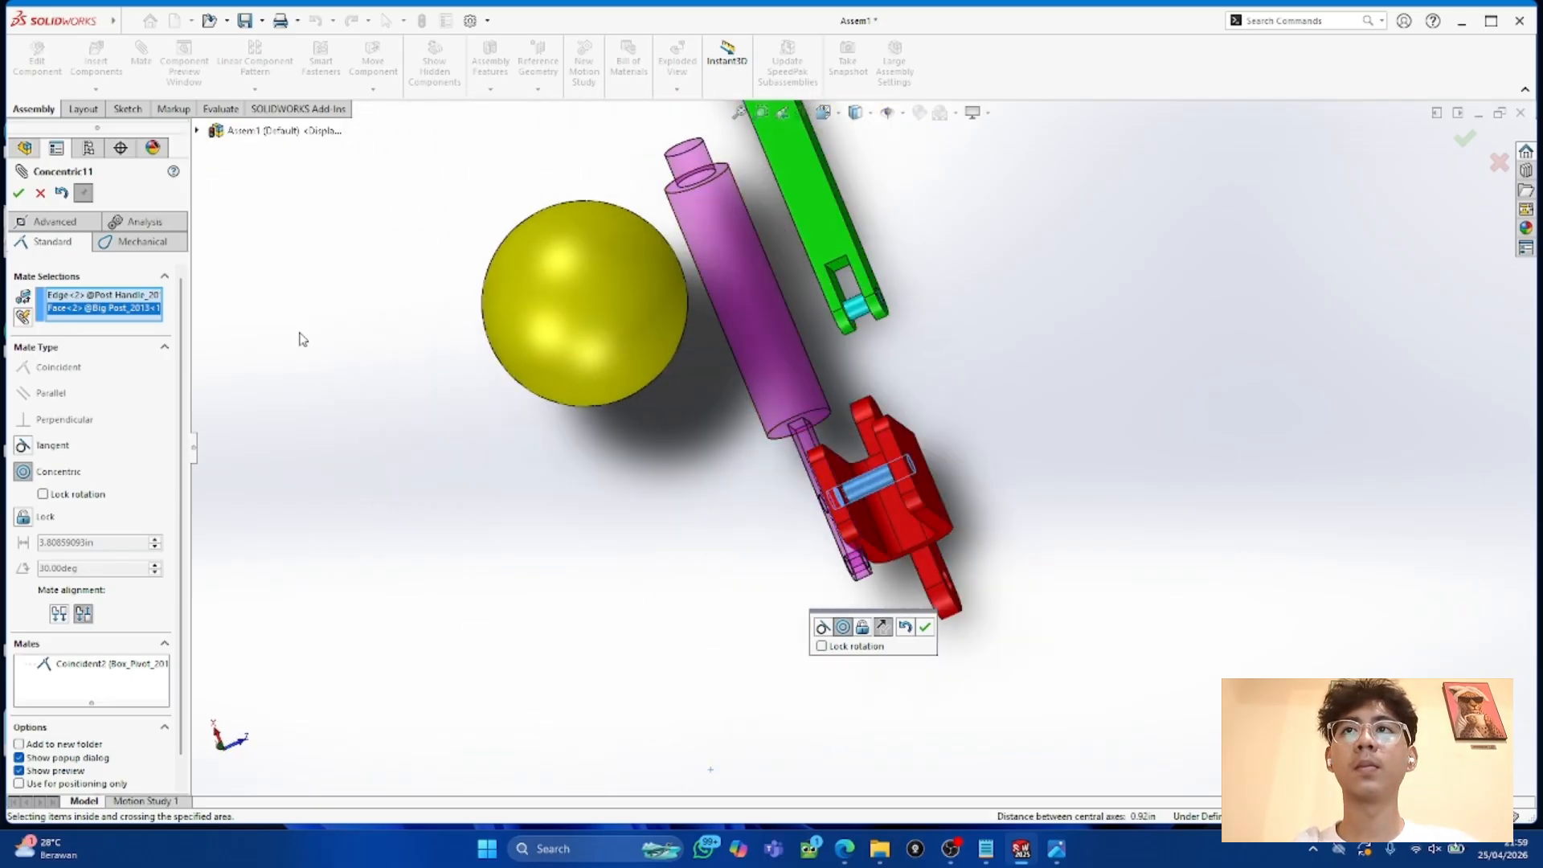
{"action": "left_click", "coordinate": [19, 193]}
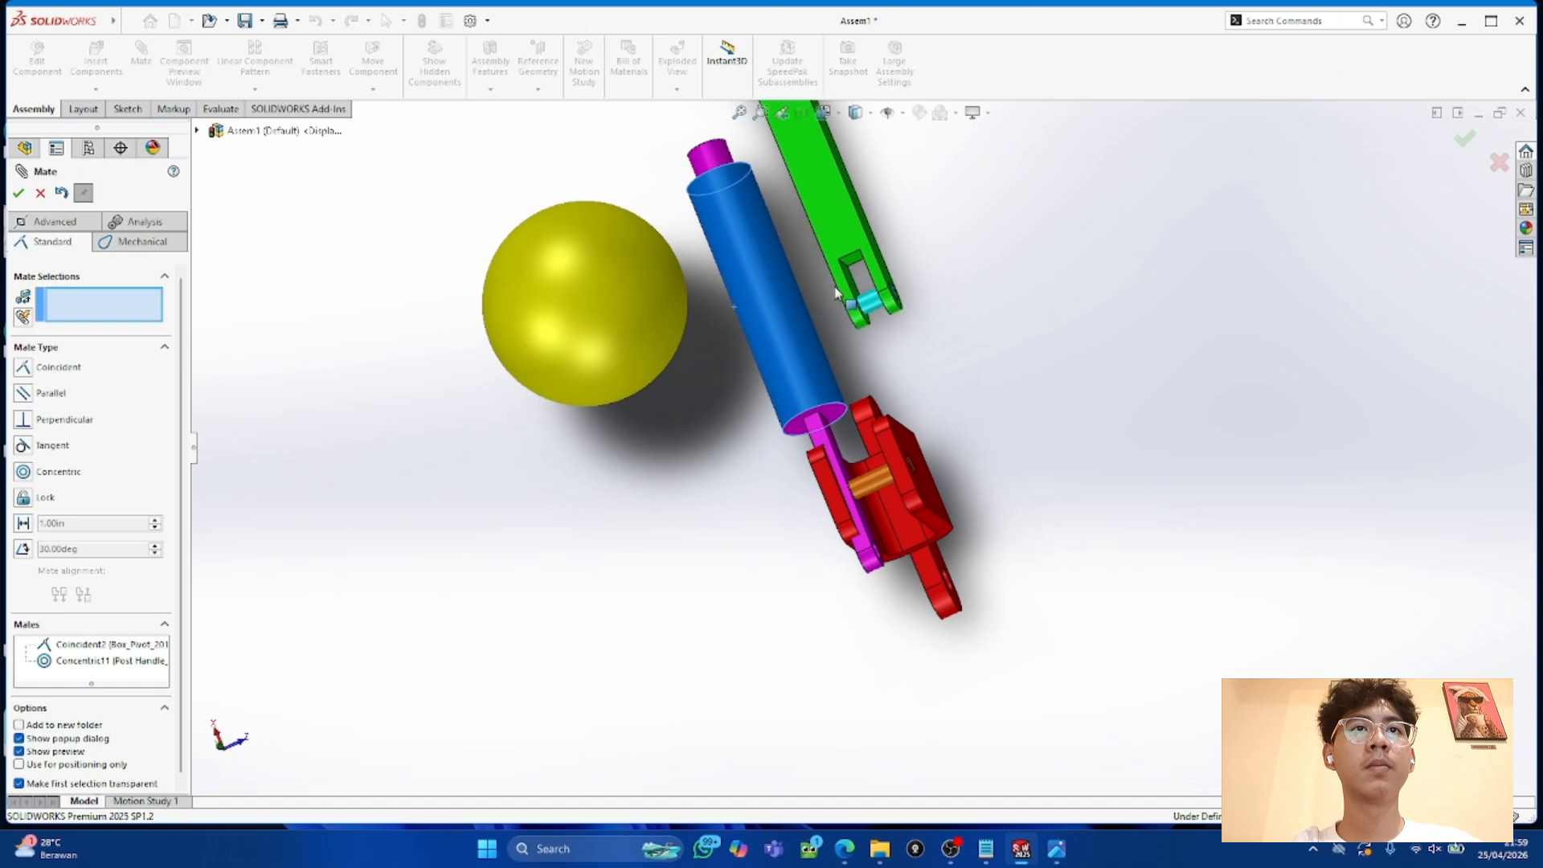
Step: Slide the post handle along the big post's axis clear of the bracket, and check the spacing in Detail A of Practice_Drawing.JPG
{"action": "left_click_drag", "start_coordinate": [798, 318], "coordinate": [868, 275]}
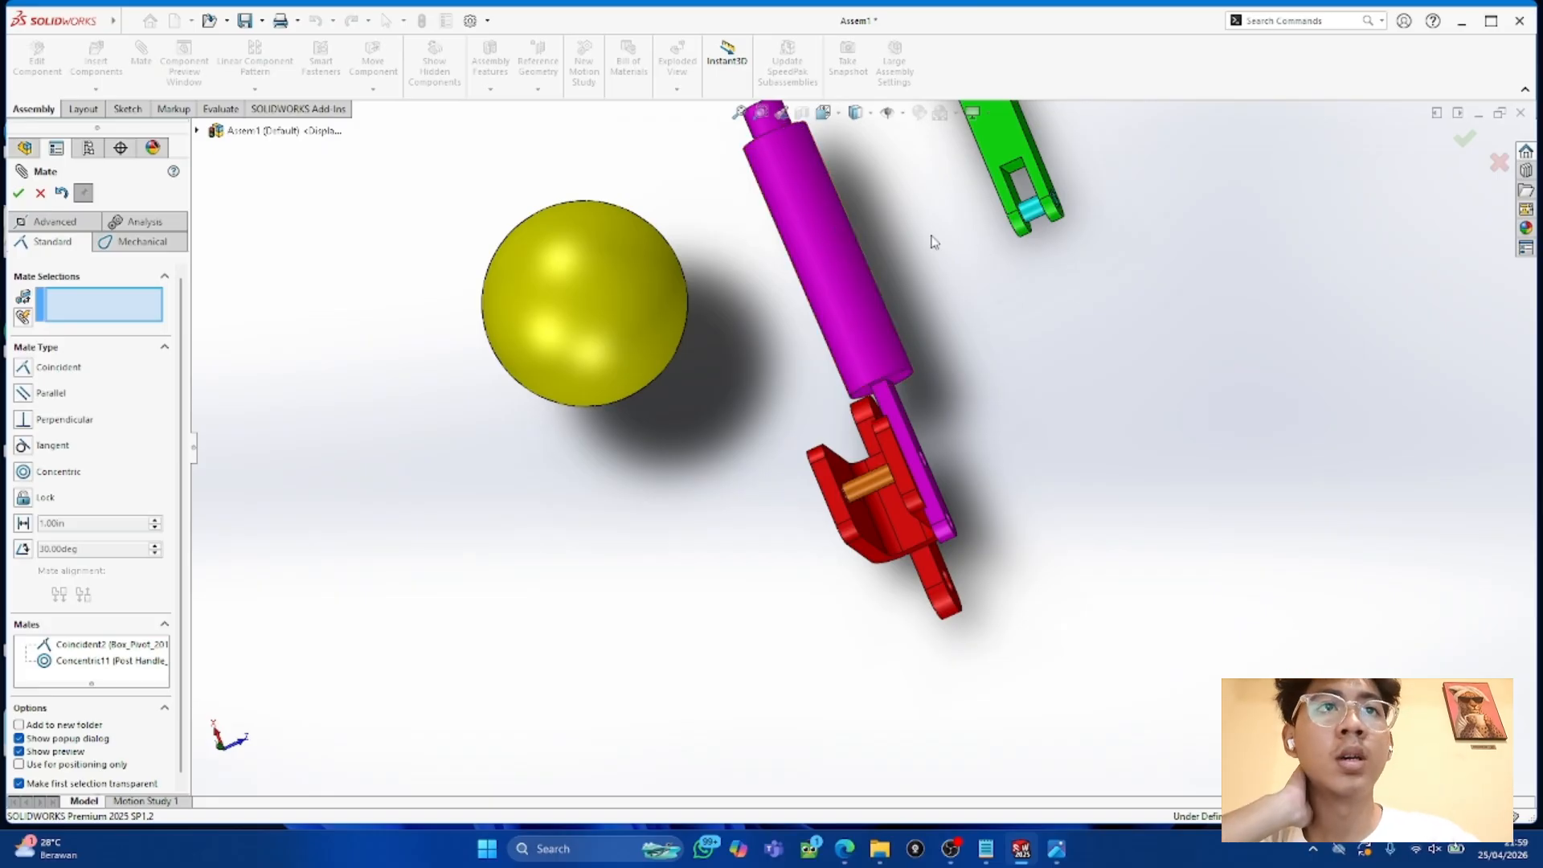
{"action": "mouse_move", "coordinate": [918, 339]}
{"action": "left_mouse_down"}
{"action": "mouse_move", "coordinate": [871, 377]}
{"action": "mouse_move", "coordinate": [911, 334]}
{"action": "left_mouse_up"}
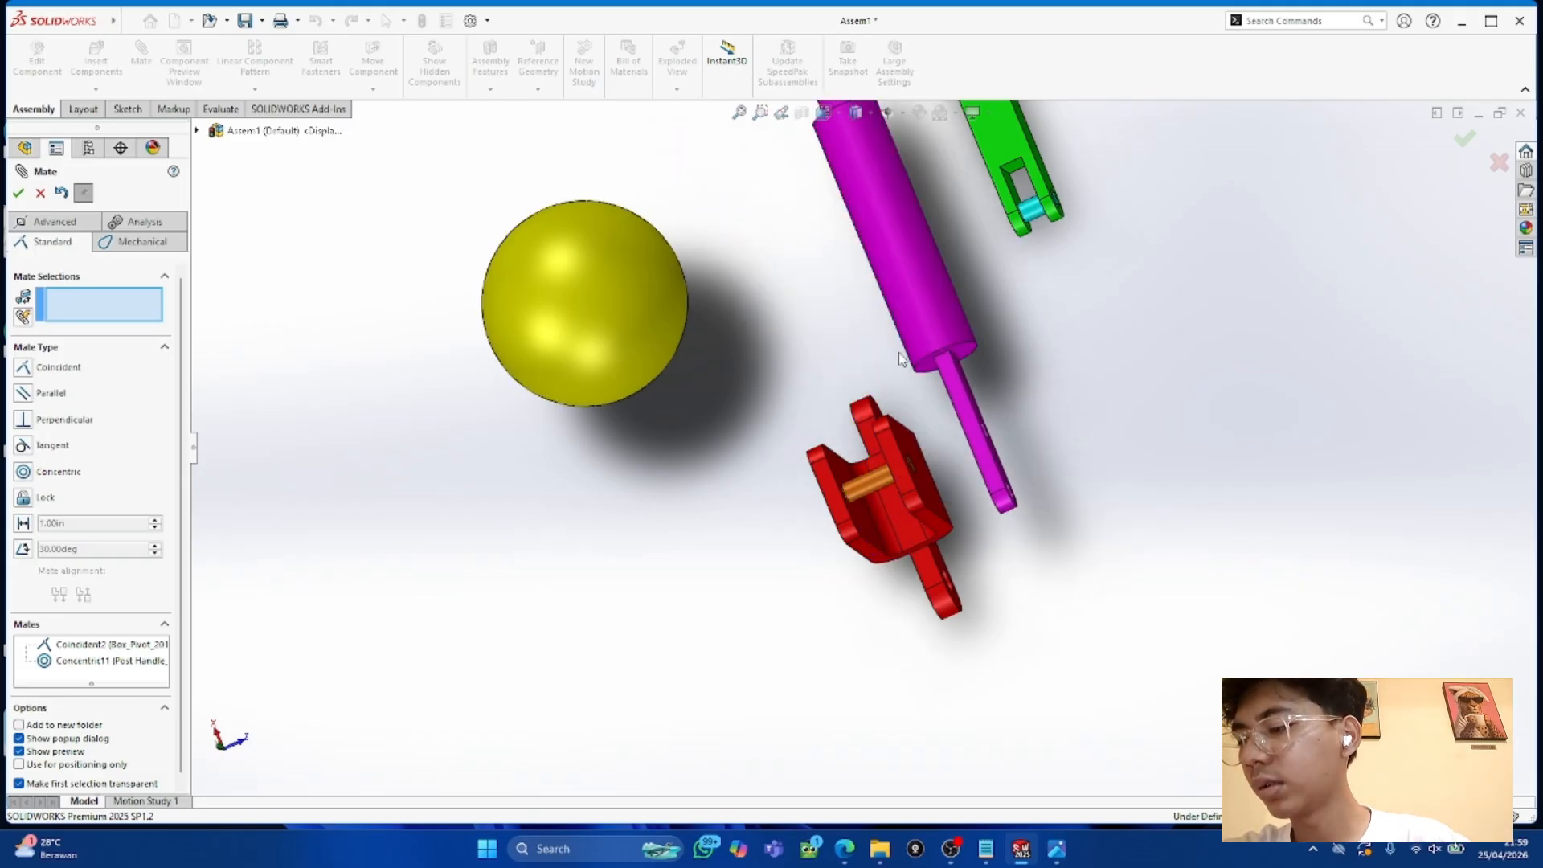
{"action": "left_click_drag", "start_coordinate": [911, 335], "coordinate": [935, 301]}
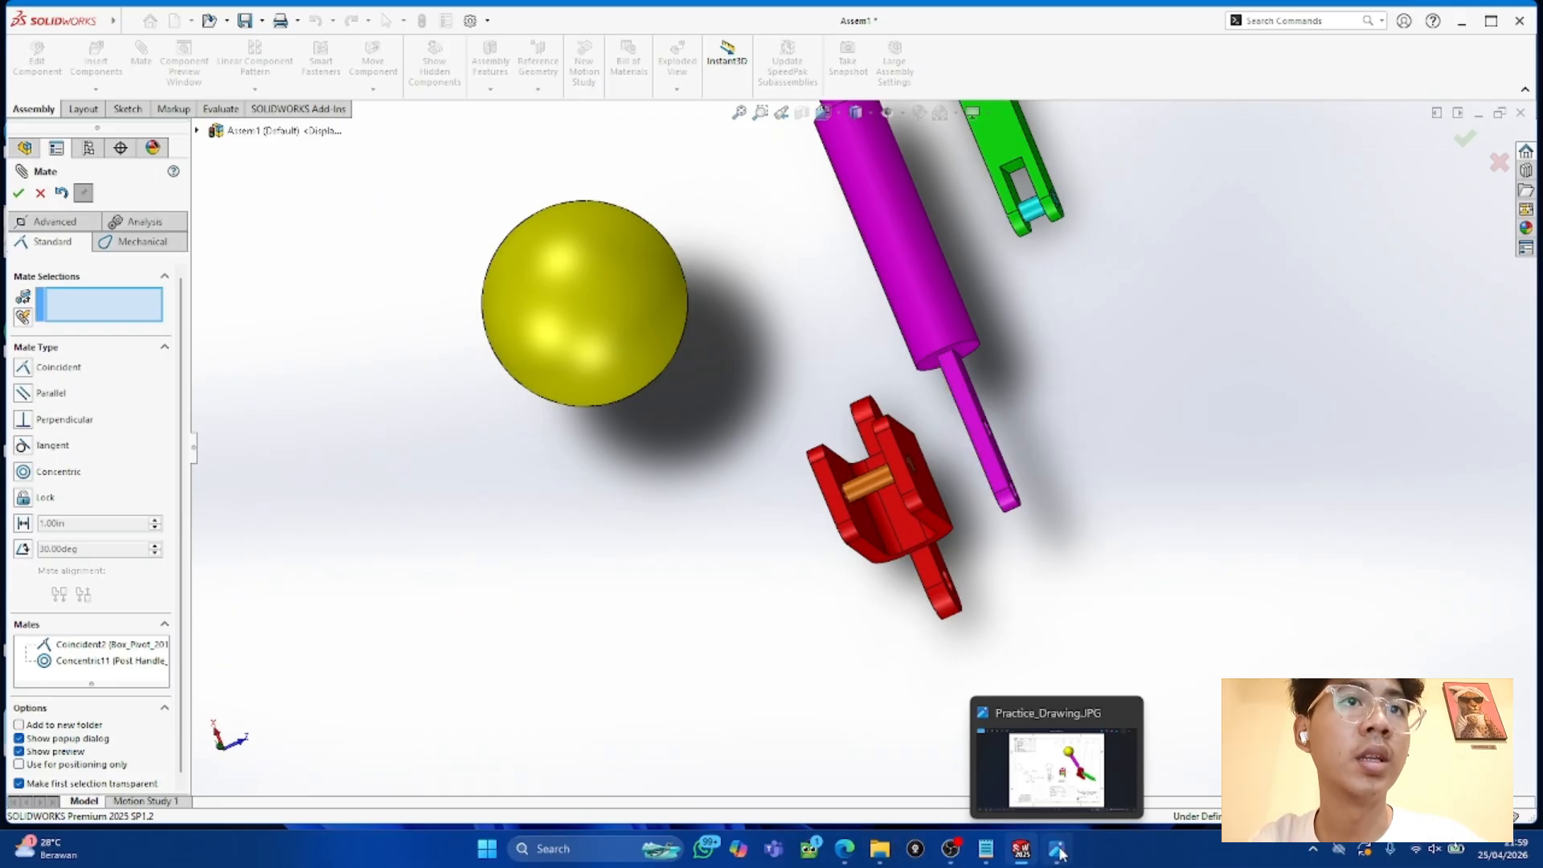
{"action": "left_click", "coordinate": [1056, 755]}
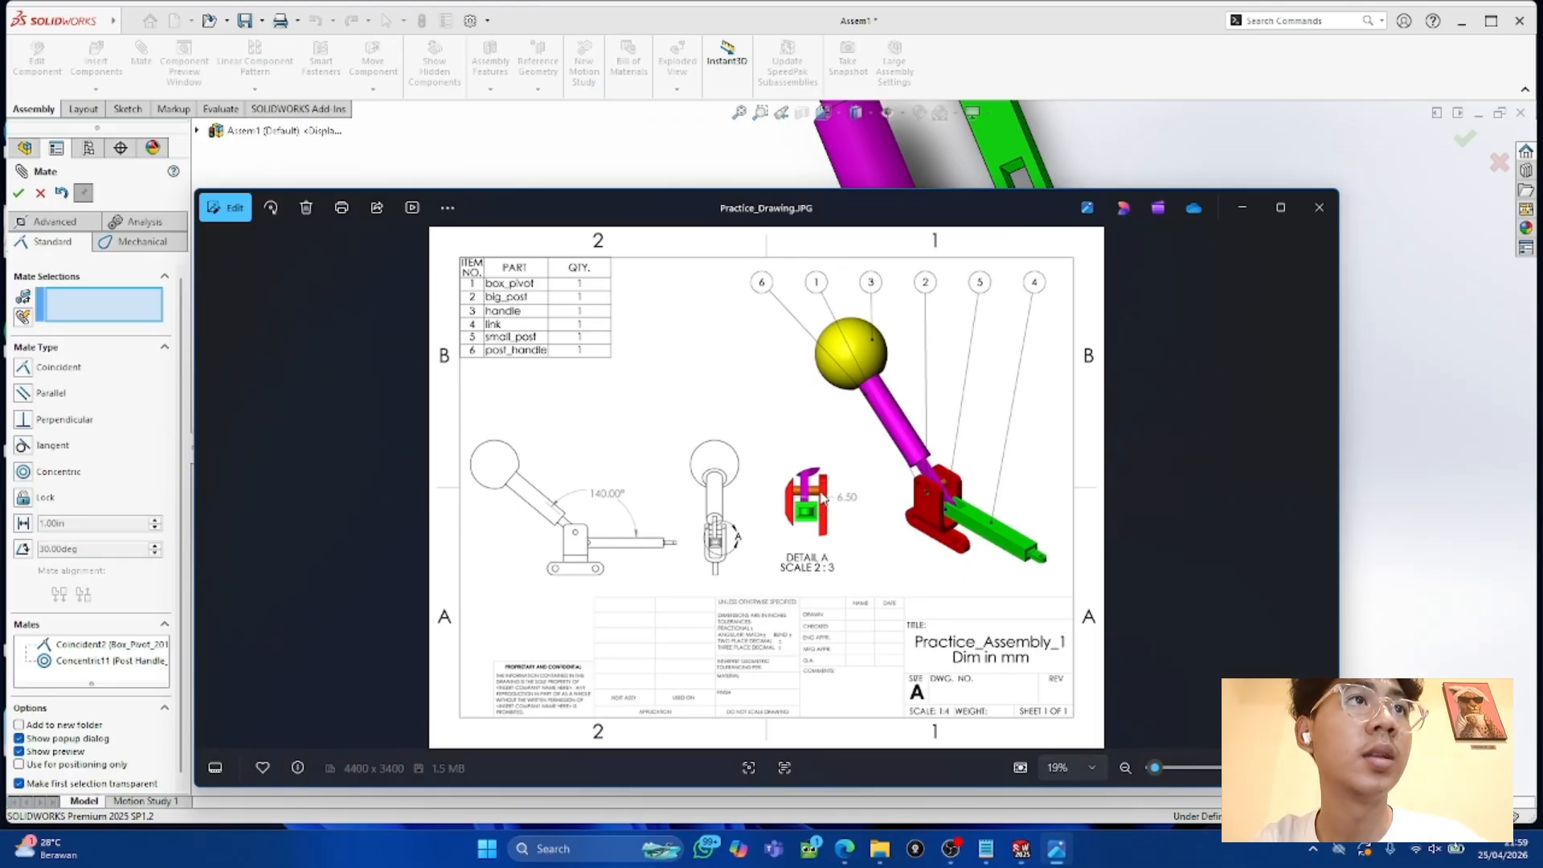
{"action": "left_click", "coordinate": [1240, 208]}
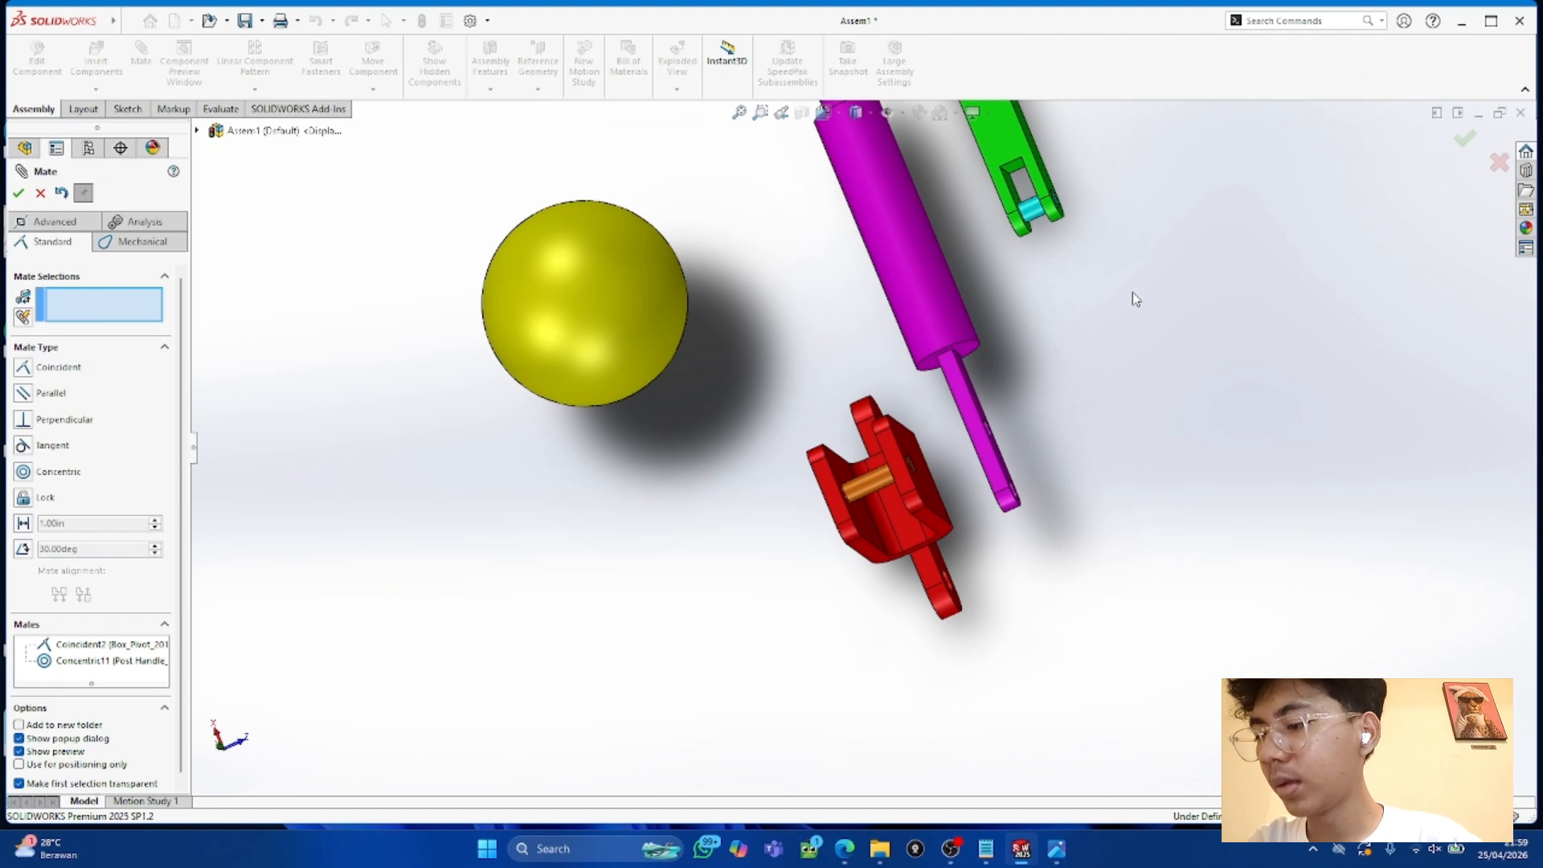
{"action": "middle_click_drag", "start_coordinate": [1052, 379], "coordinate": [996, 425]}
{"action": "left_click", "coordinate": [982, 422]}
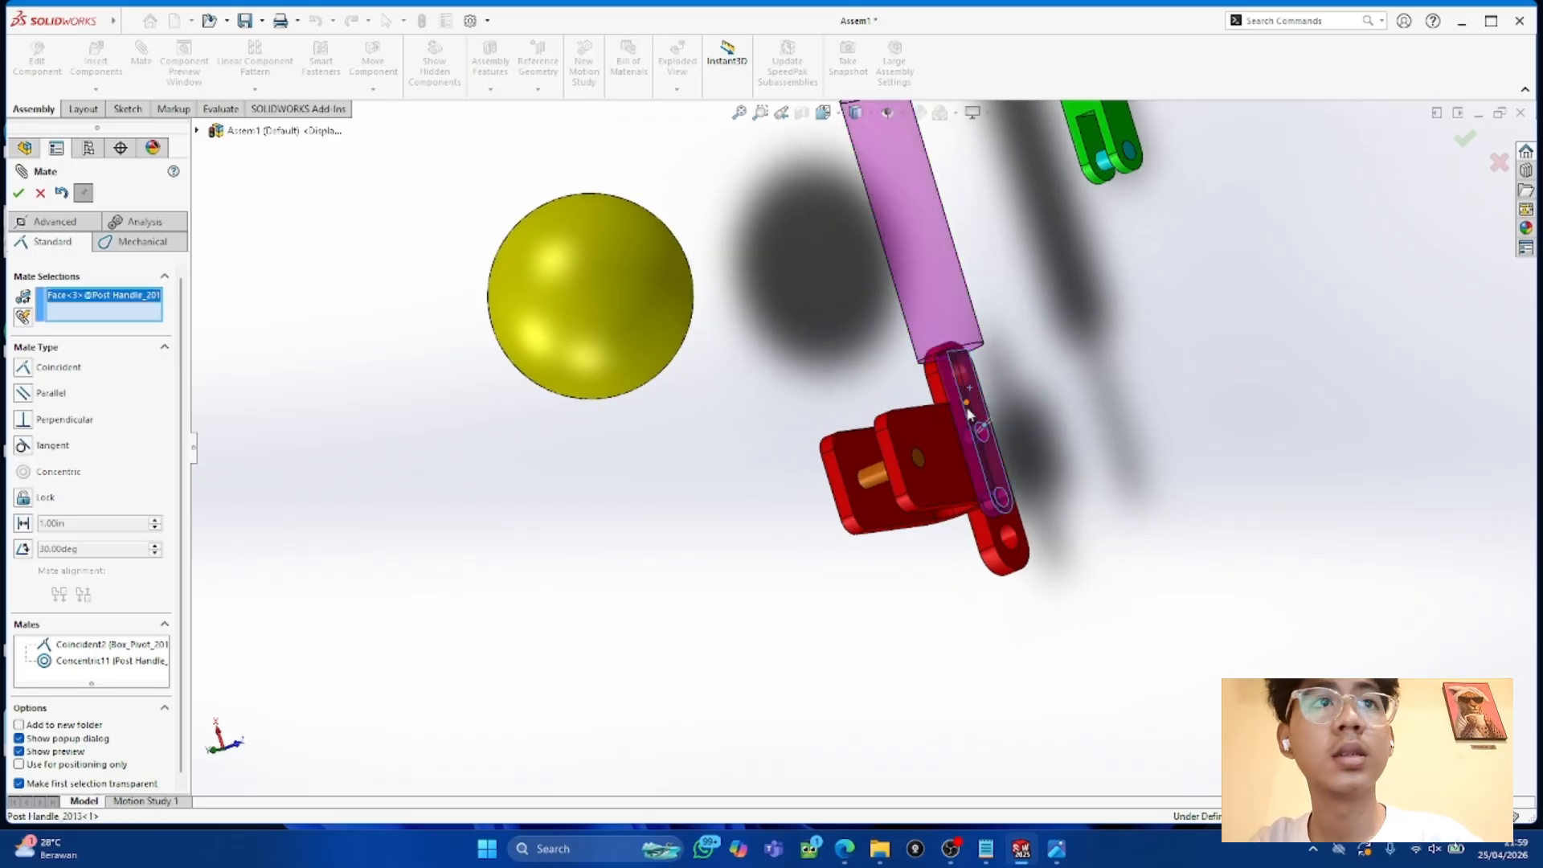
{"action": "middle_click_drag", "start_coordinate": [1115, 533], "coordinate": [1146, 492]}
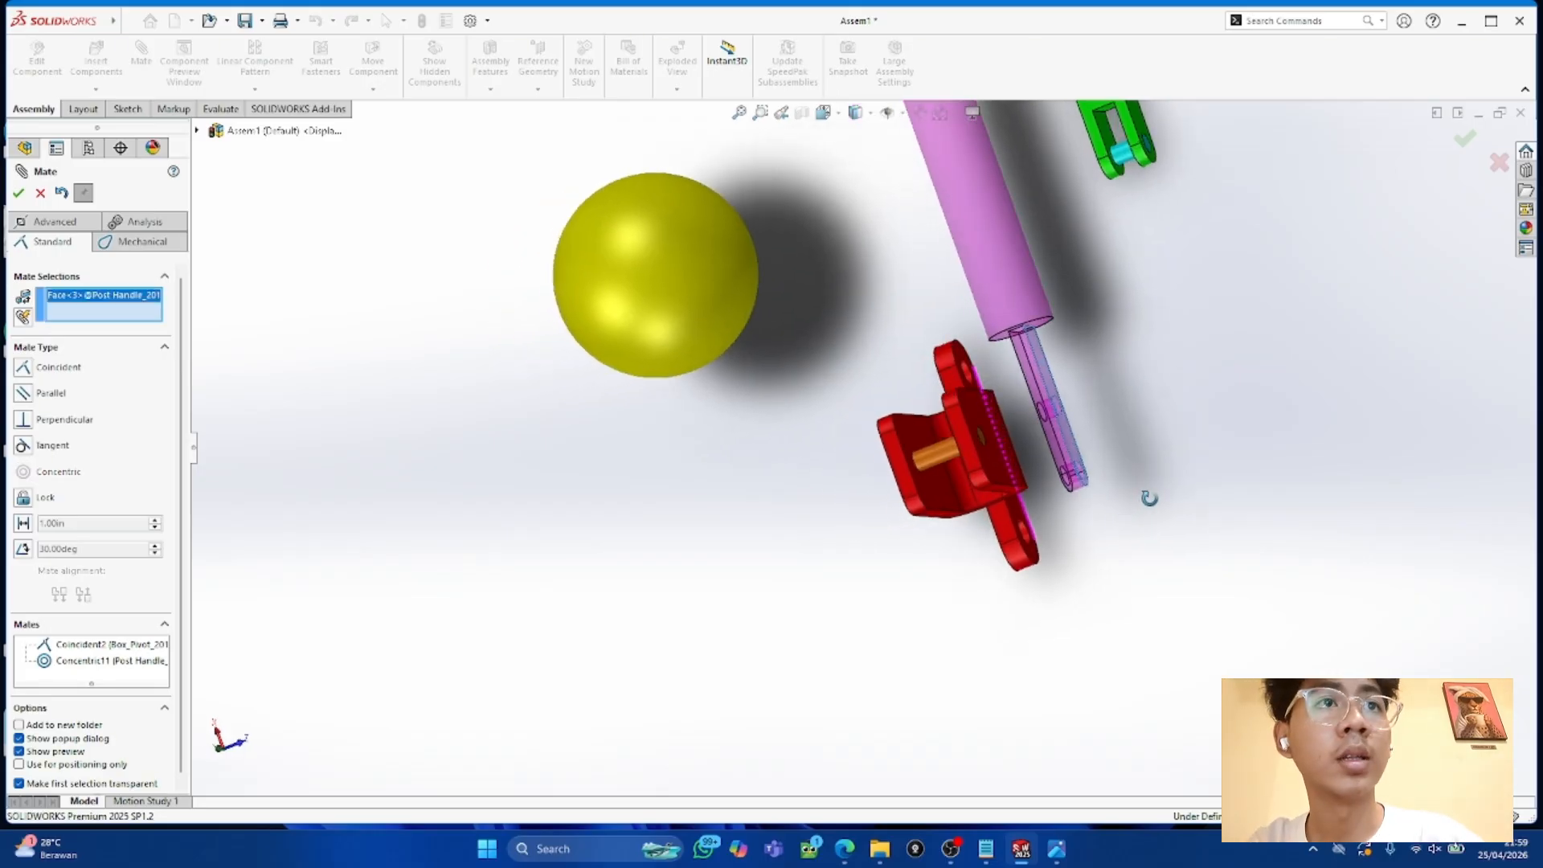
{"action": "middle_click_drag", "start_coordinate": [944, 471], "coordinate": [1049, 448]}
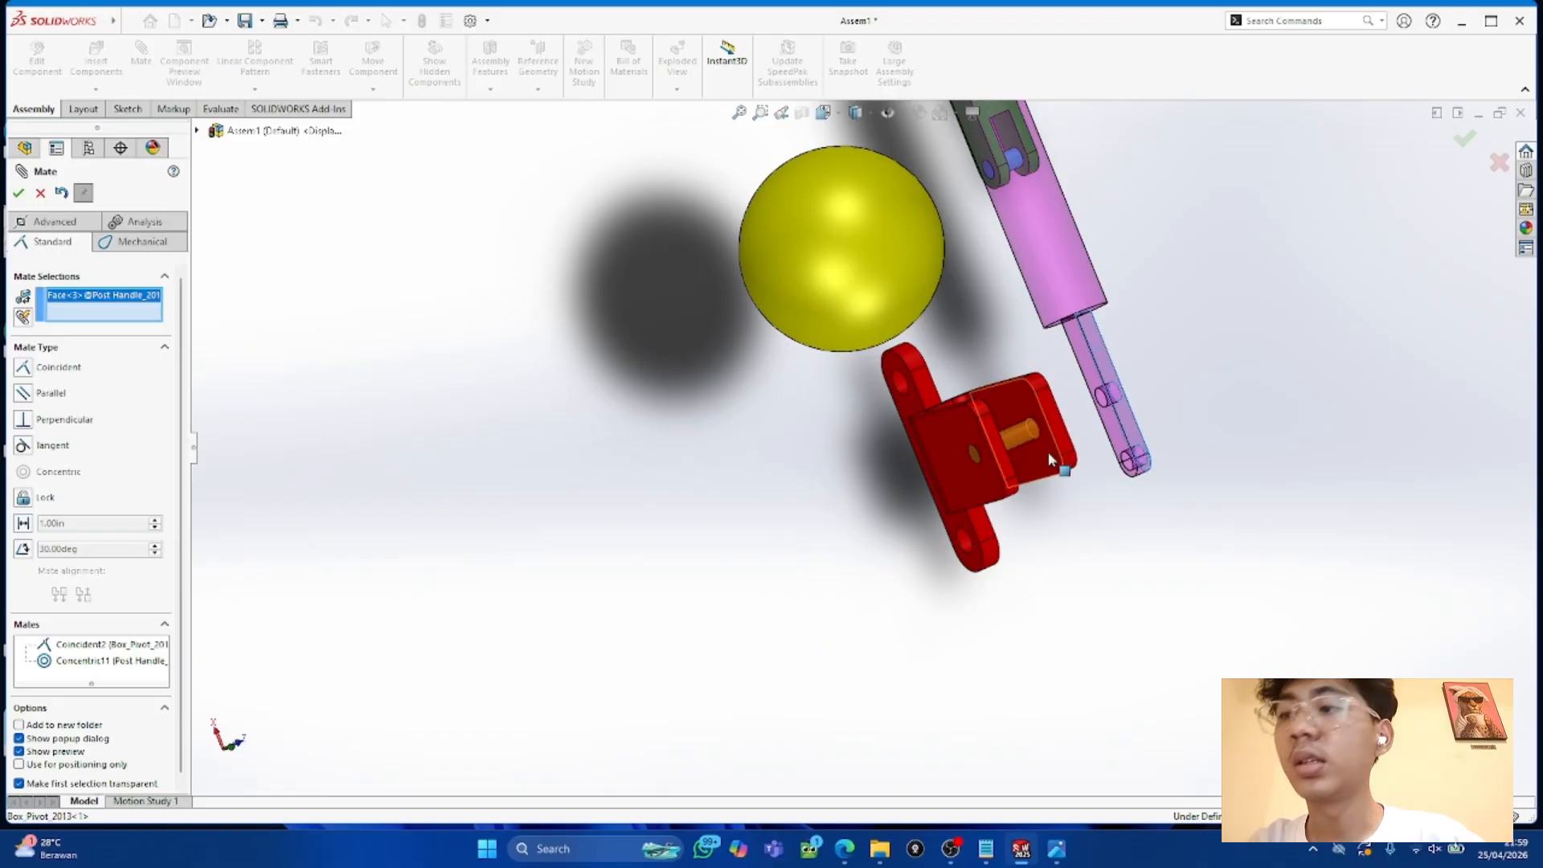
{"action": "left_click", "coordinate": [1048, 452]}
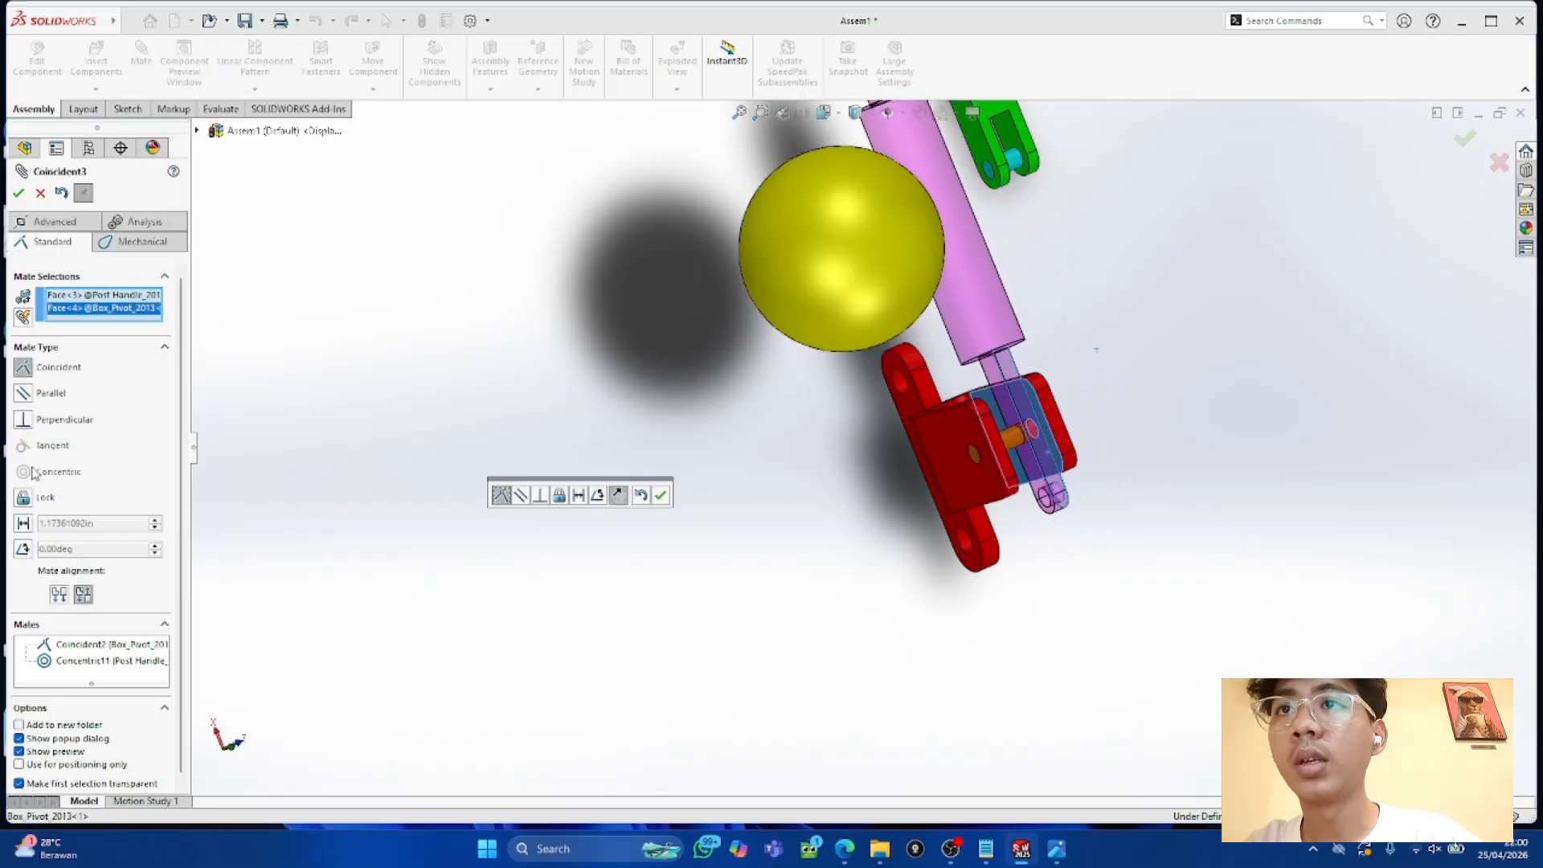
{"action": "left_click", "coordinate": [107, 528]}
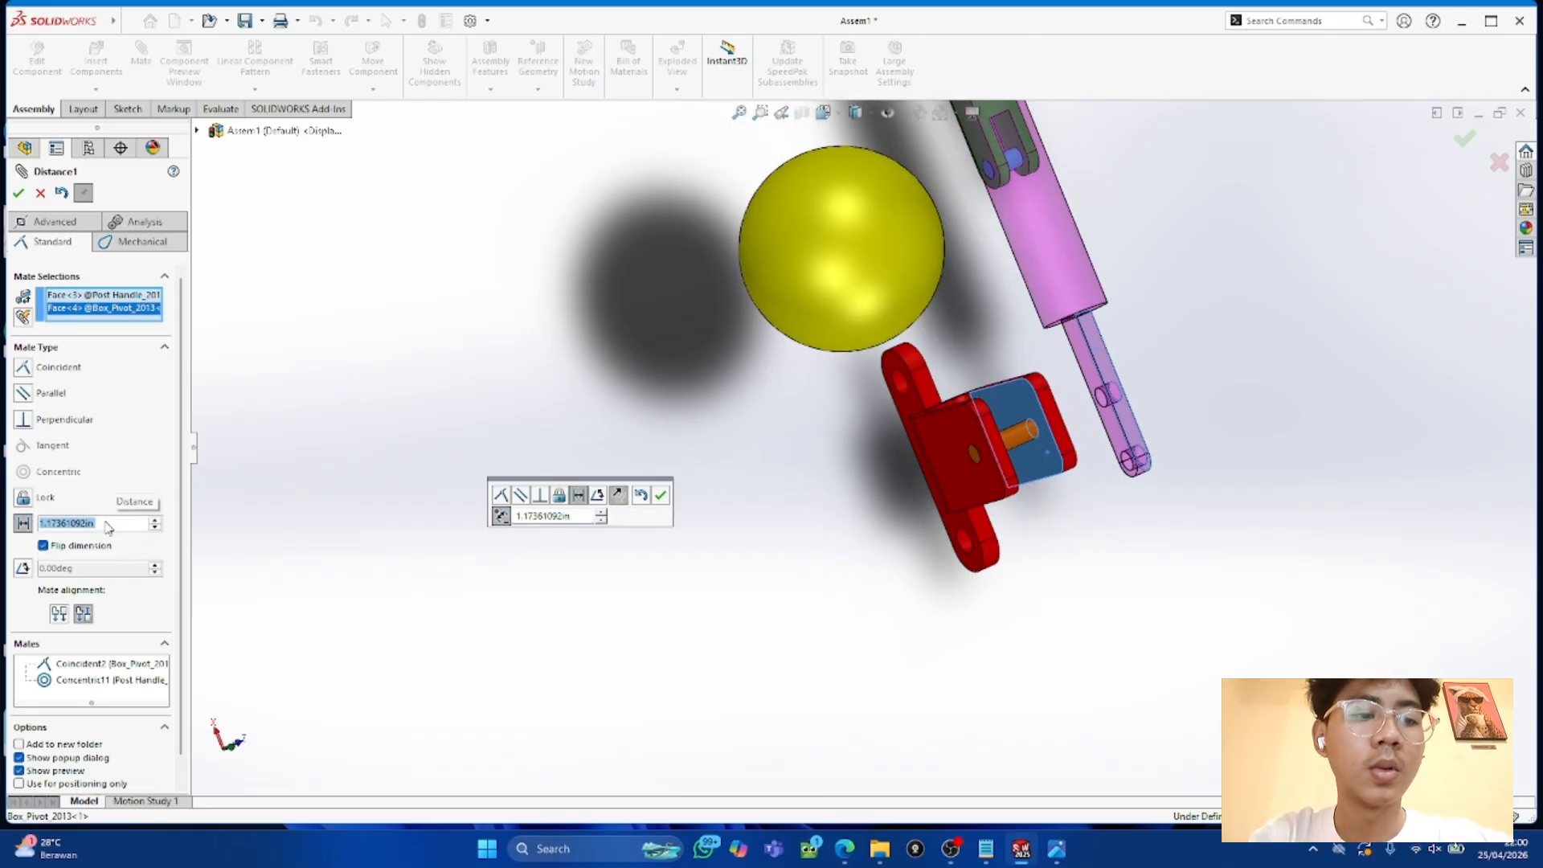
{"action": "type", "text": "6."}
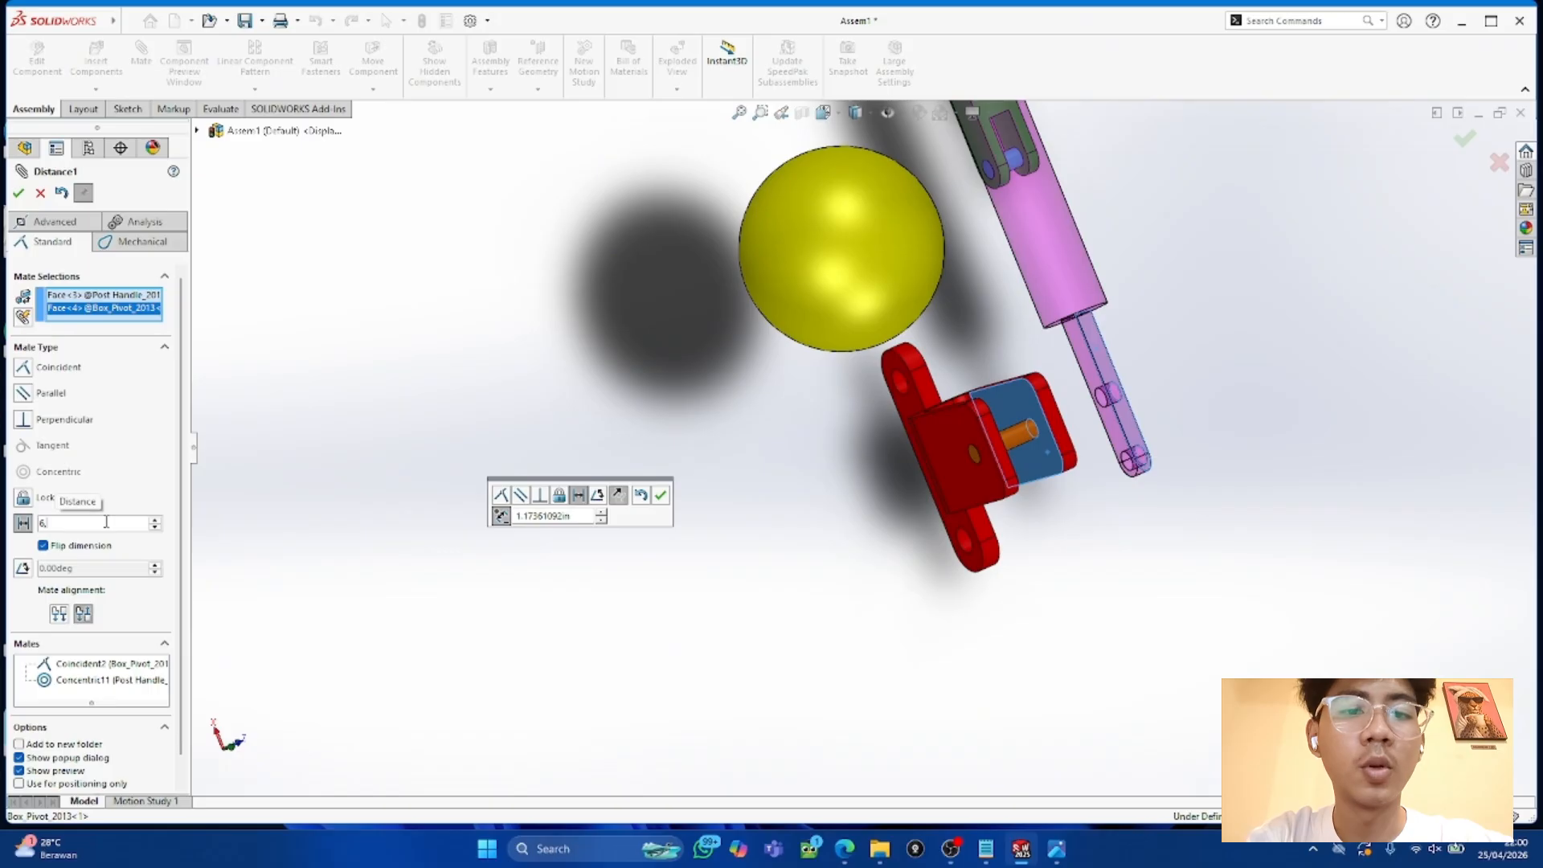
{"action": "type", "text": "5mm"}
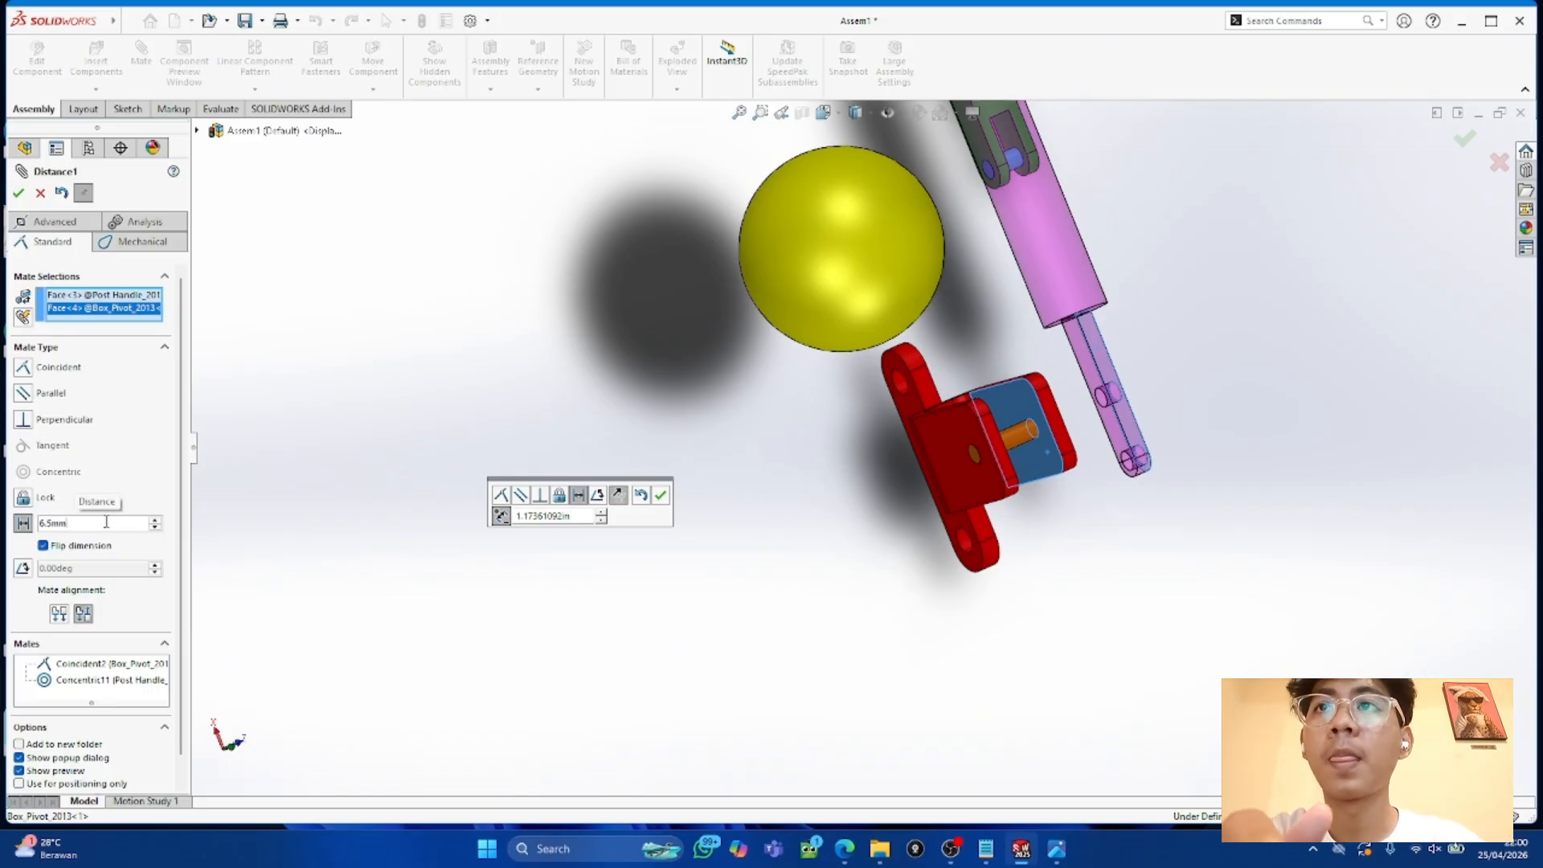
{"action": "key", "text": "Return"}
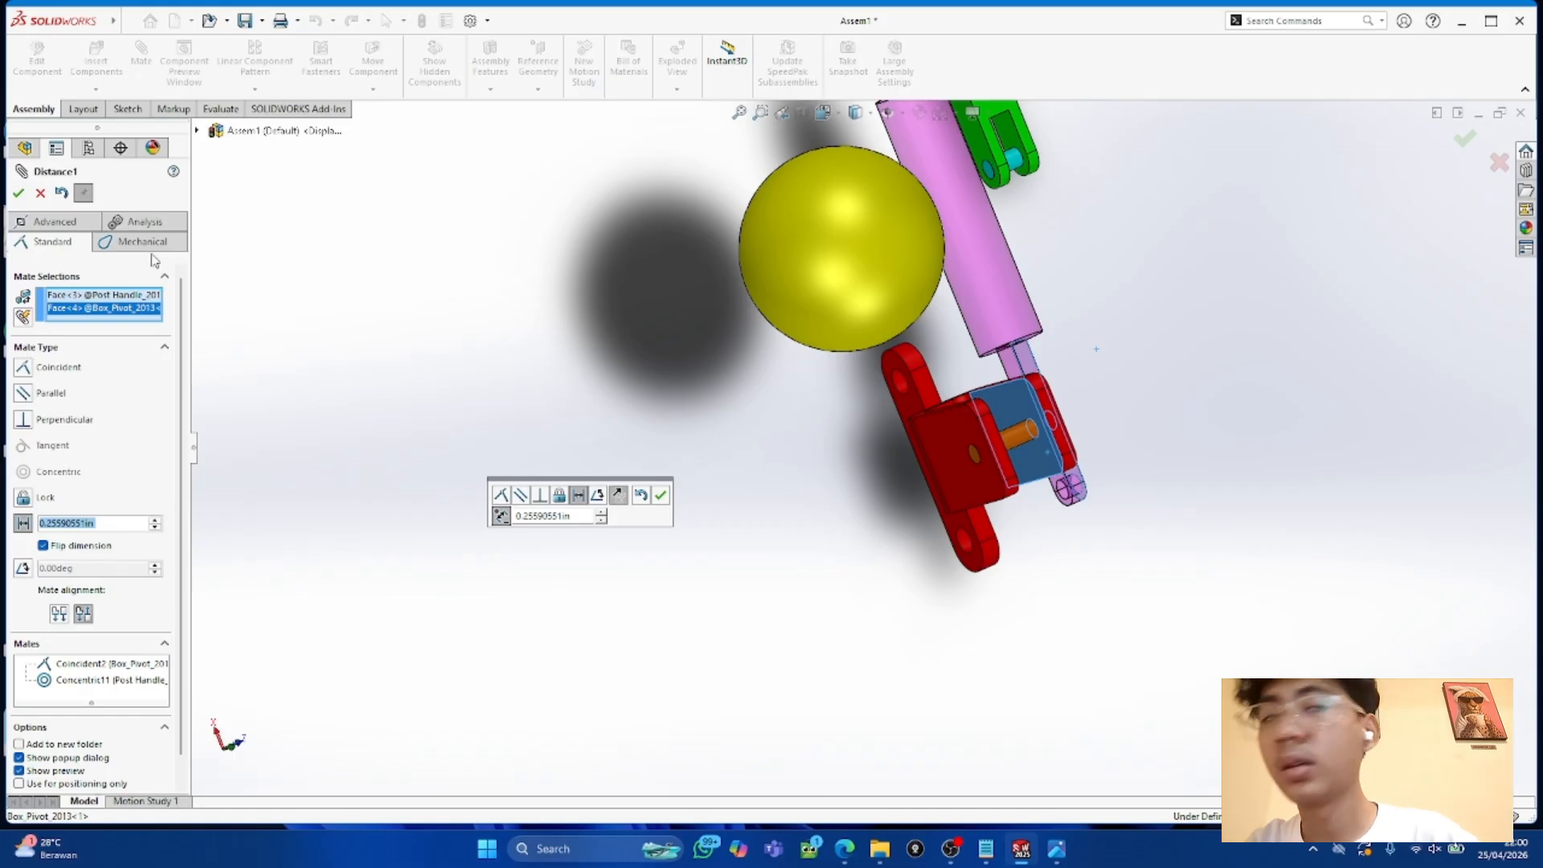
{"action": "mouse_move", "coordinate": [883, 369]}
{"action": "middle_mouse_down"}
{"action": "mouse_move", "coordinate": [847, 389]}
{"action": "mouse_move", "coordinate": [881, 381]}
{"action": "middle_mouse_up"}
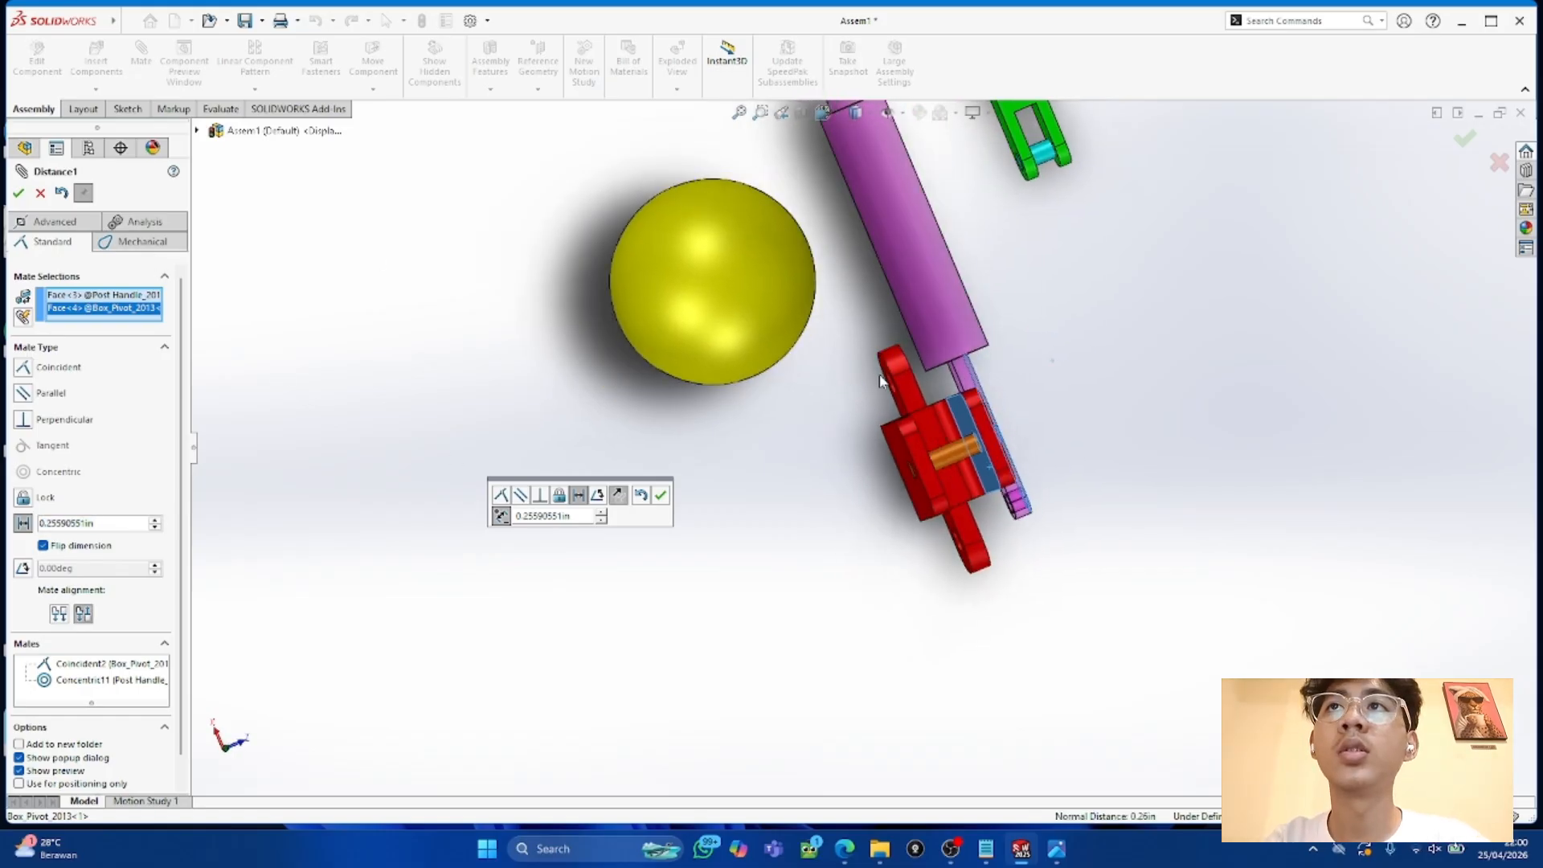
{"action": "left_click", "coordinate": [40, 193]}
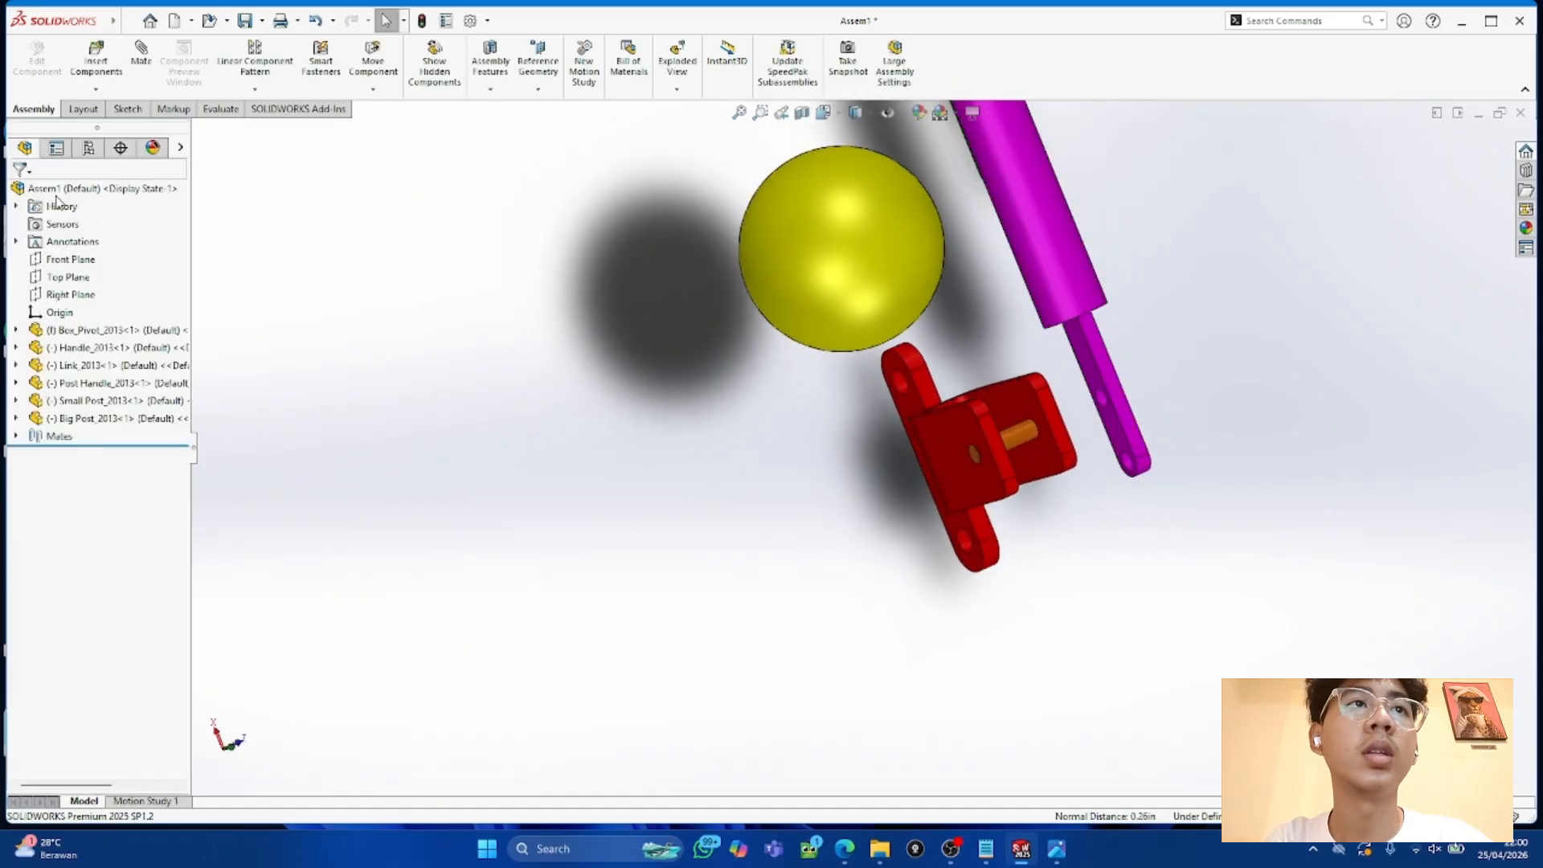
Step: Add a 6.5 mm distance mate with flipped dimension between the post handle's flat tang face and the inner face of the bracket wall
{"action": "middle_click_drag", "start_coordinate": [1363, 407], "coordinate": [1294, 429]}
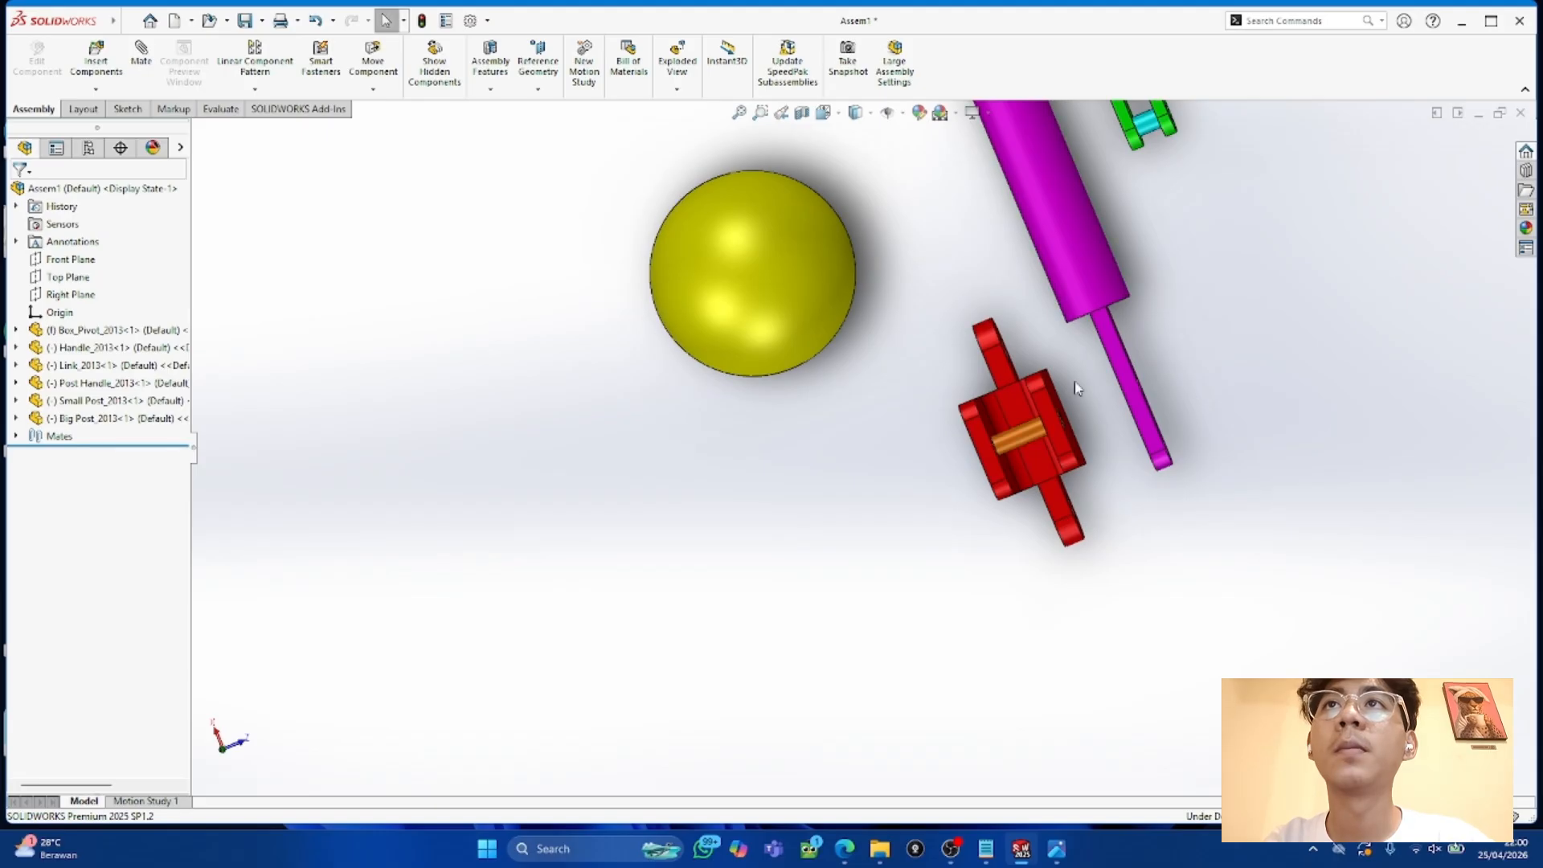
{"action": "left_click", "coordinate": [141, 54]}
{"action": "middle_click_drag", "start_coordinate": [1034, 443], "coordinate": [1165, 386]}
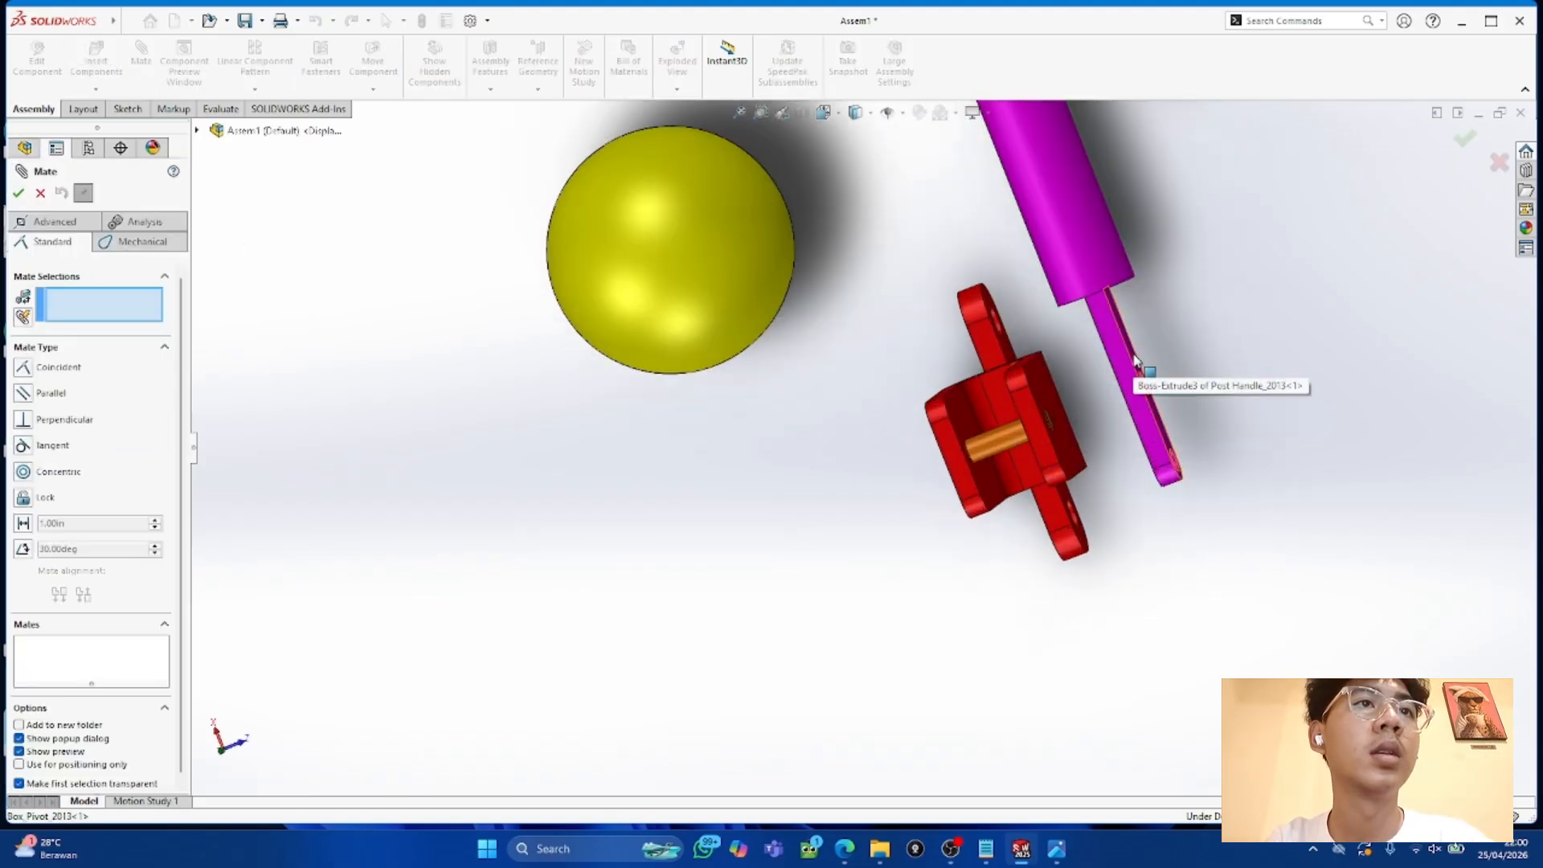
{"action": "left_click", "coordinate": [1151, 417]}
{"action": "middle_click_drag", "start_coordinate": [1044, 498], "coordinate": [1151, 432]}
{"action": "left_click", "coordinate": [1151, 432]}
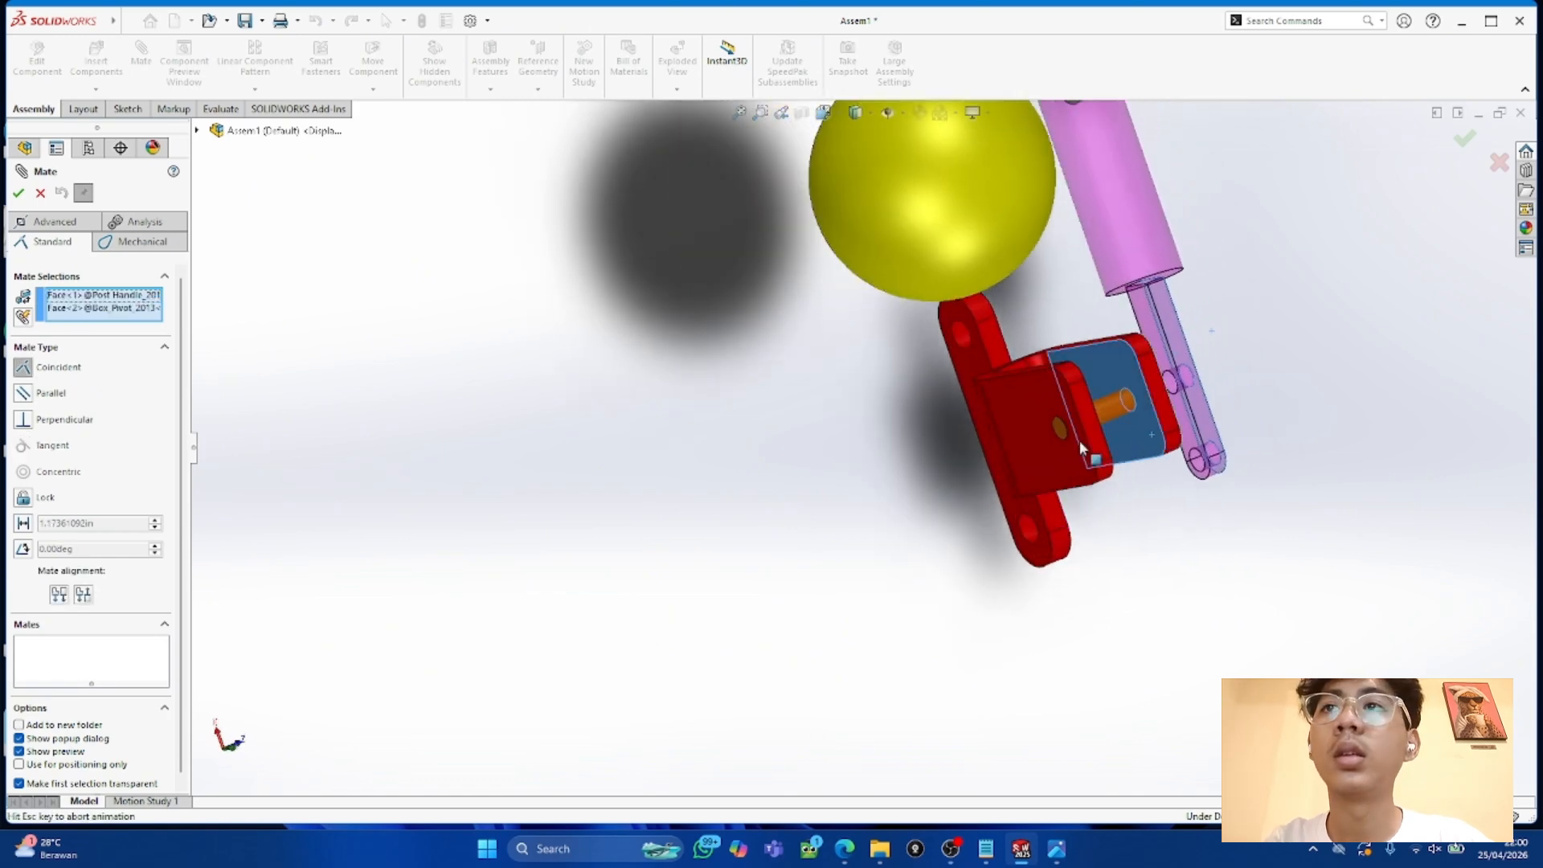
{"action": "left_click", "coordinate": [113, 523]}
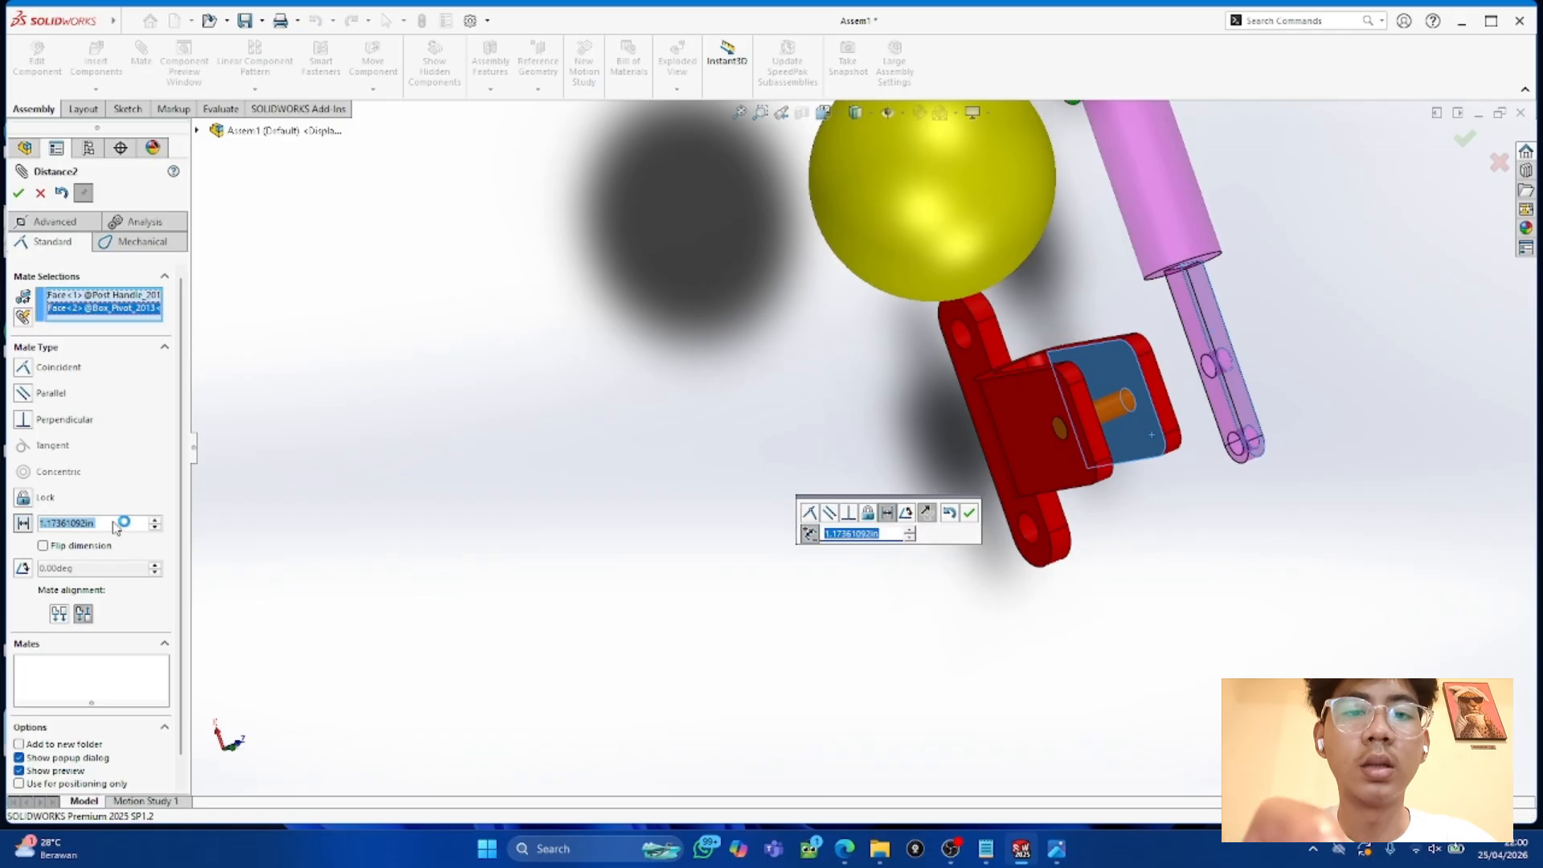
{"action": "type", "text": "6.5mm"}
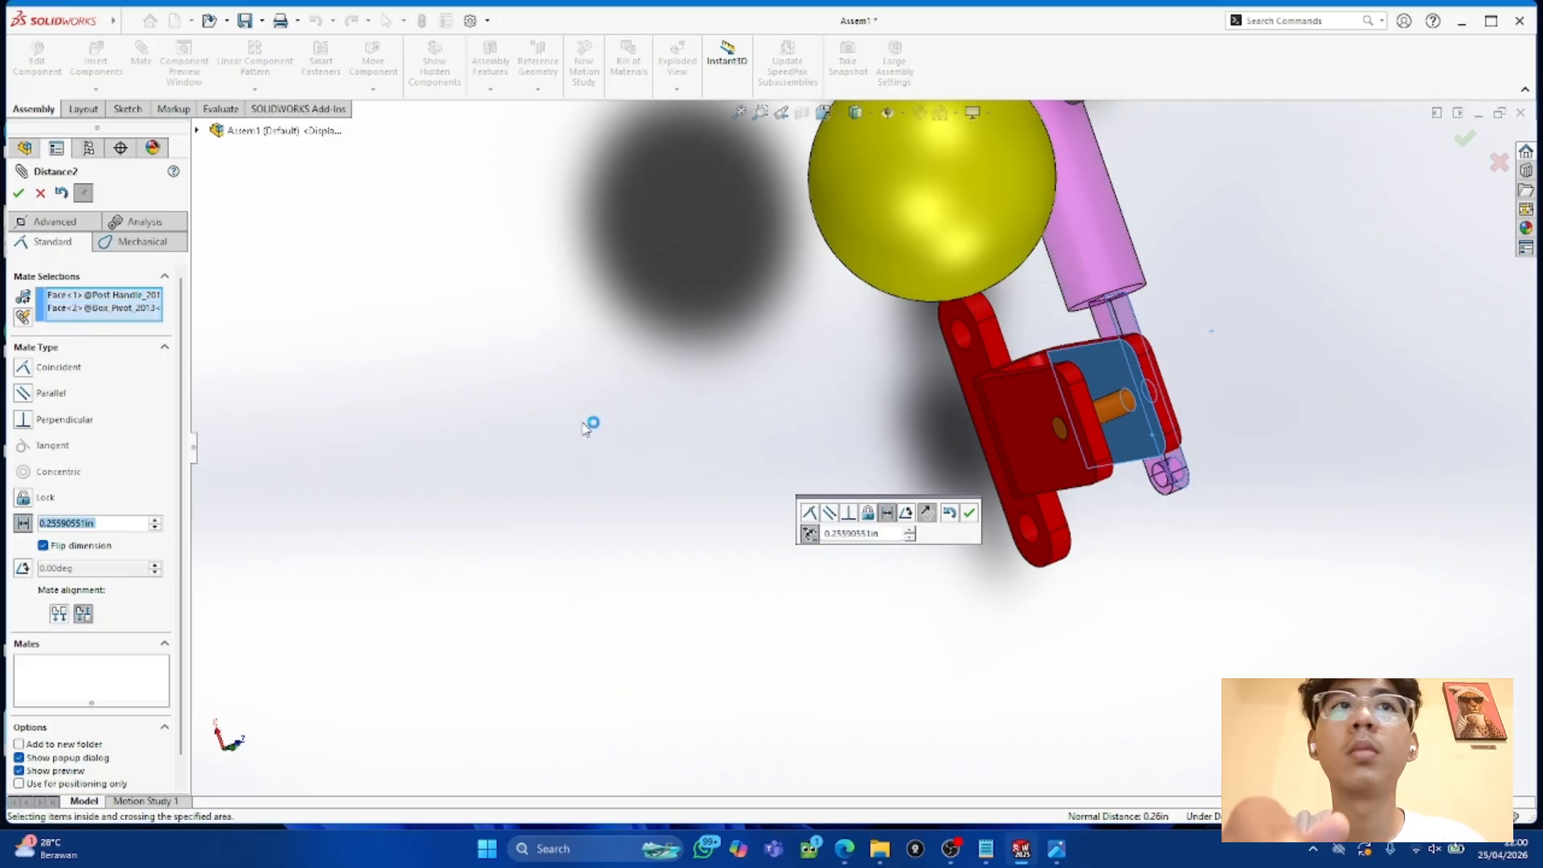
{"action": "left_click", "coordinate": [18, 193]}
Step: Test the post handle's movement about the big post, and undo the 6.5 mm distance mate
{"action": "left_click_drag", "start_coordinate": [1068, 257], "coordinate": [1153, 644]}
{"action": "key", "text": "ctrl+z"}
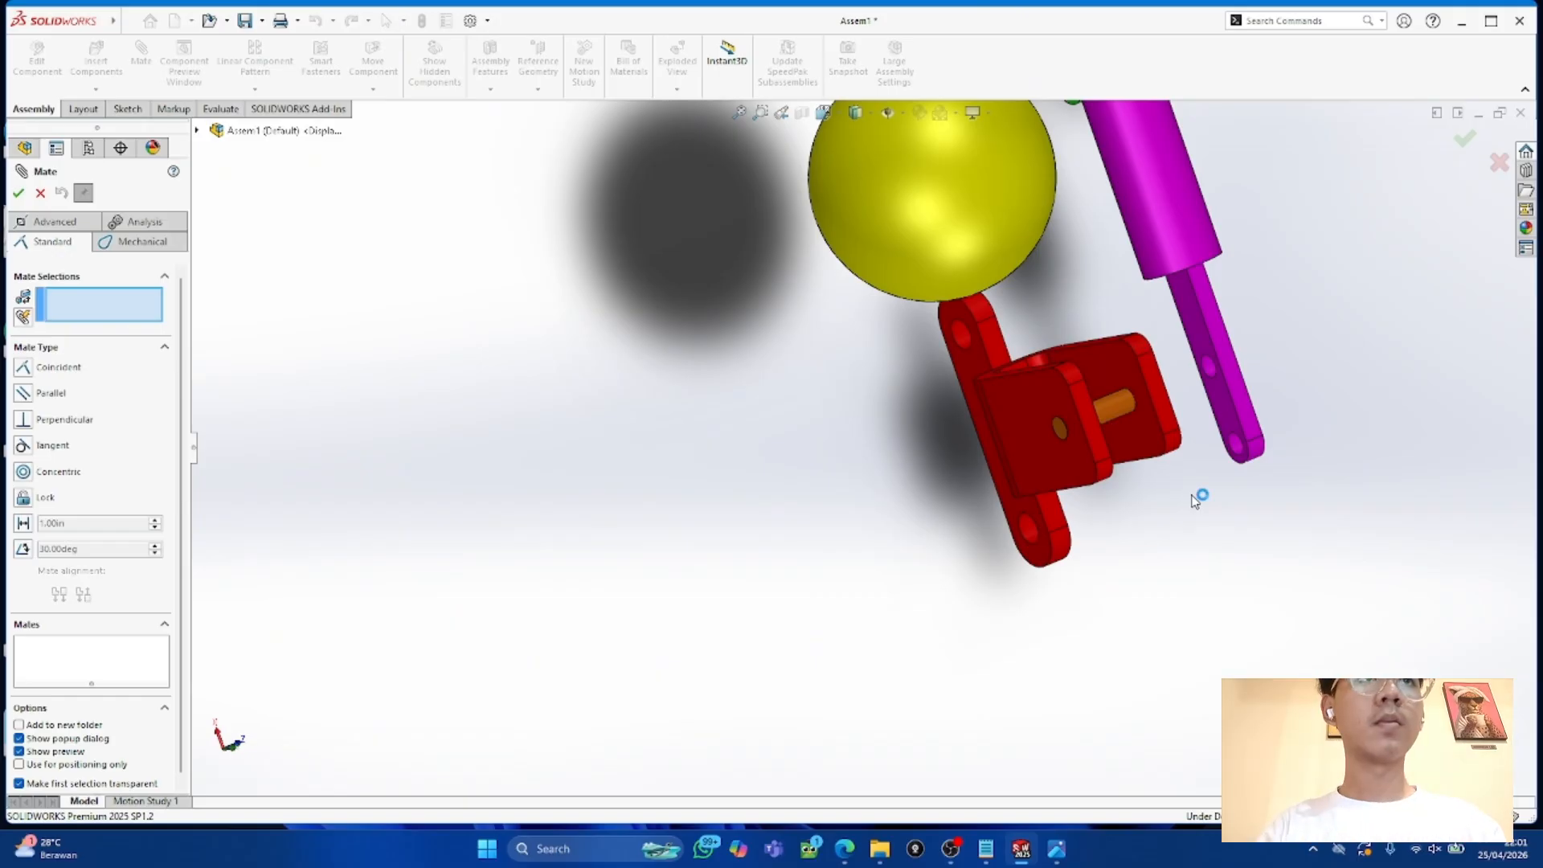
{"action": "middle_click_drag", "start_coordinate": [1137, 561], "coordinate": [1033, 527]}
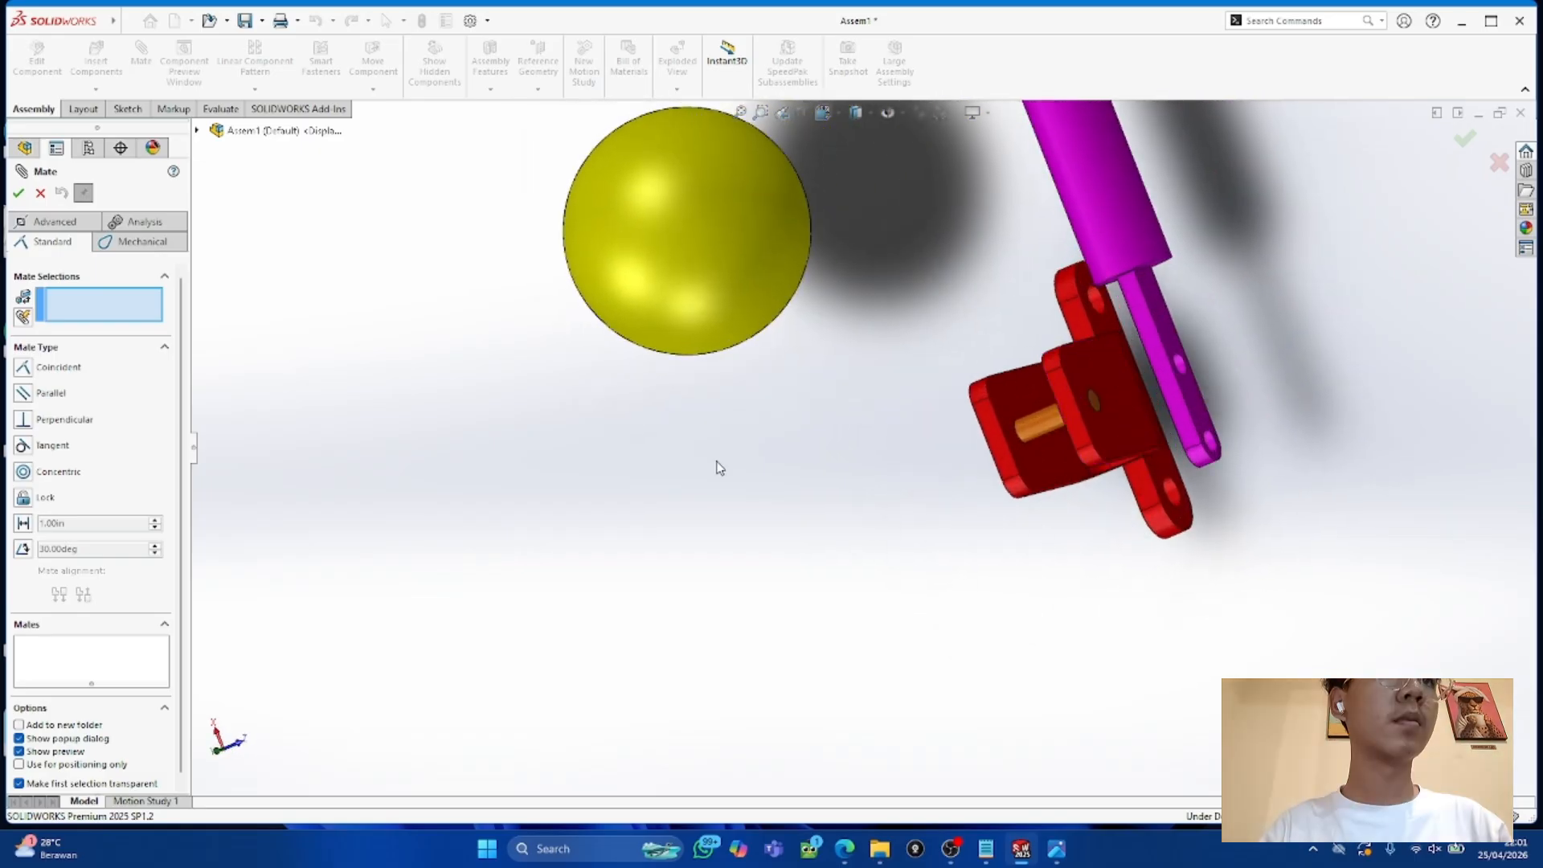
Step: Add a 6.5 mm distance mate, without flipped dimension, between the post handle's flat tang face and the inner face of the box pivot wall
{"action": "left_click", "coordinate": [1197, 414]}
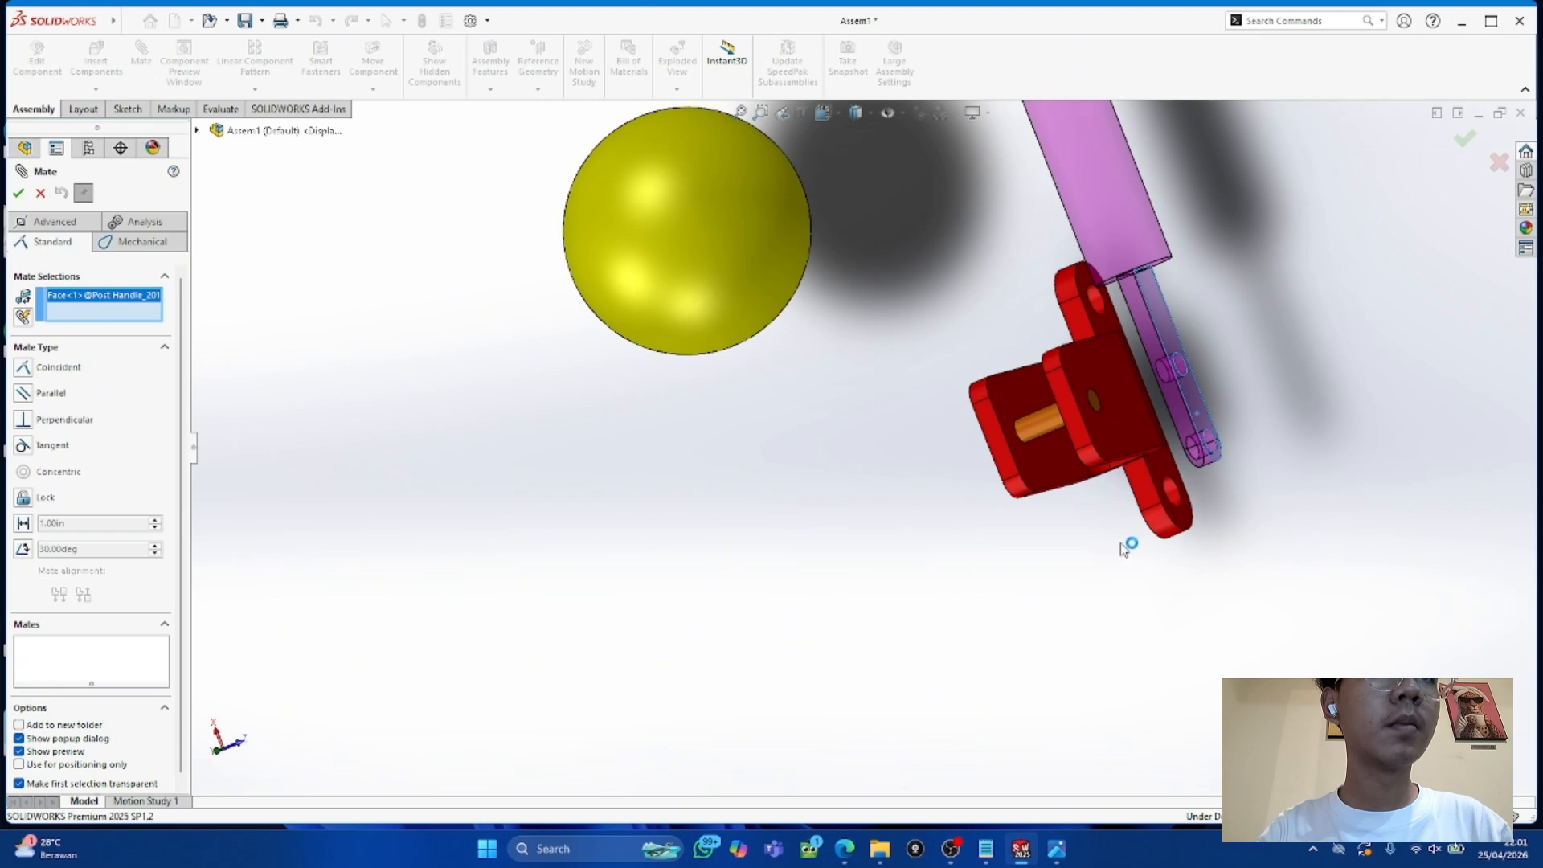
{"action": "middle_click_drag", "start_coordinate": [1119, 562], "coordinate": [1160, 482]}
{"action": "left_click", "coordinate": [1080, 450]}
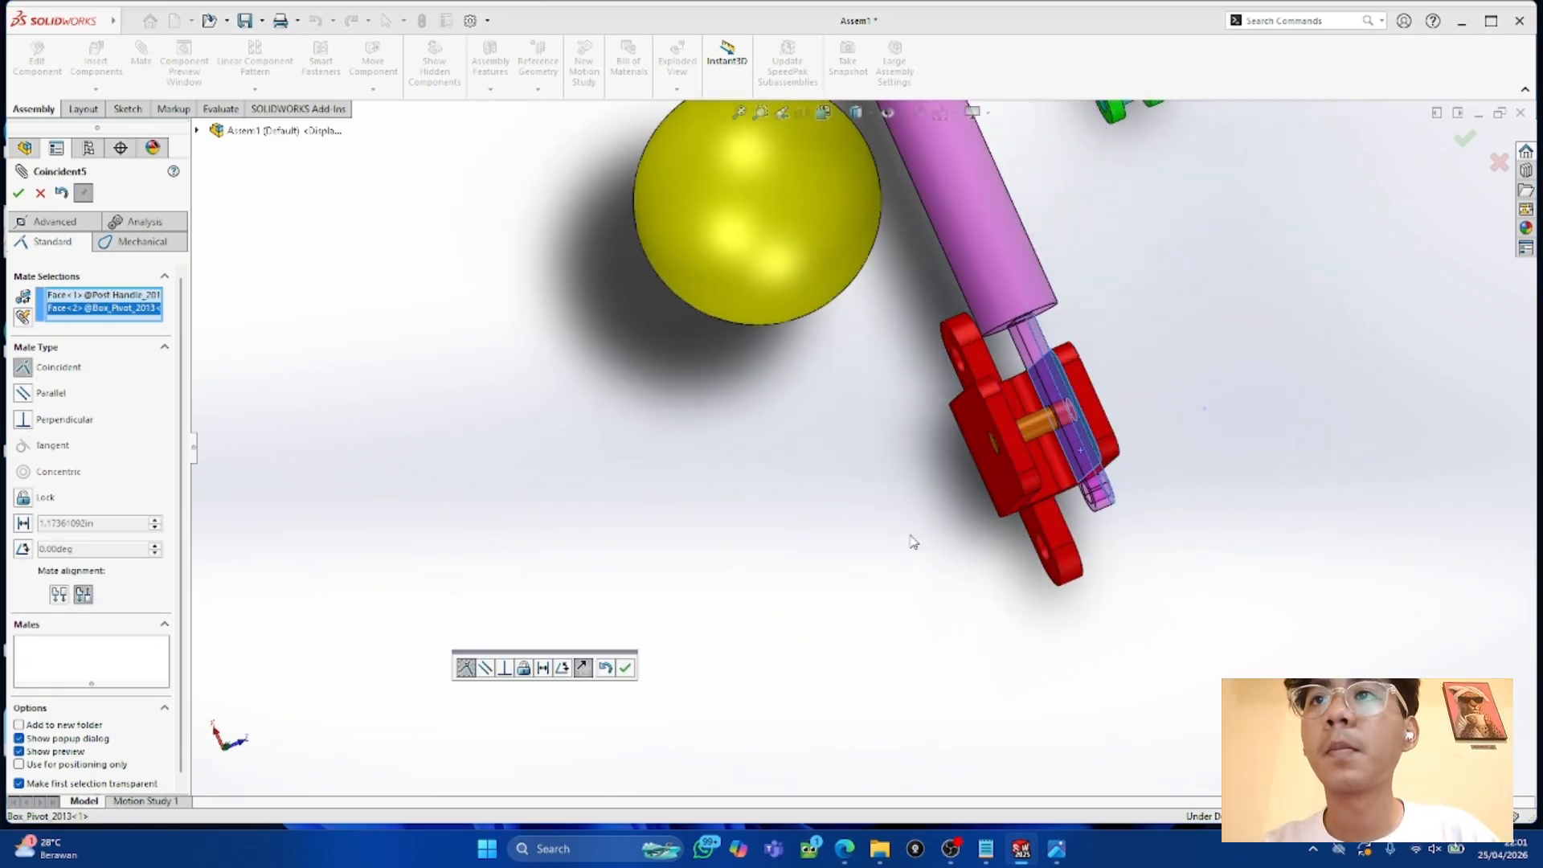
{"action": "left_click", "coordinate": [22, 525]}
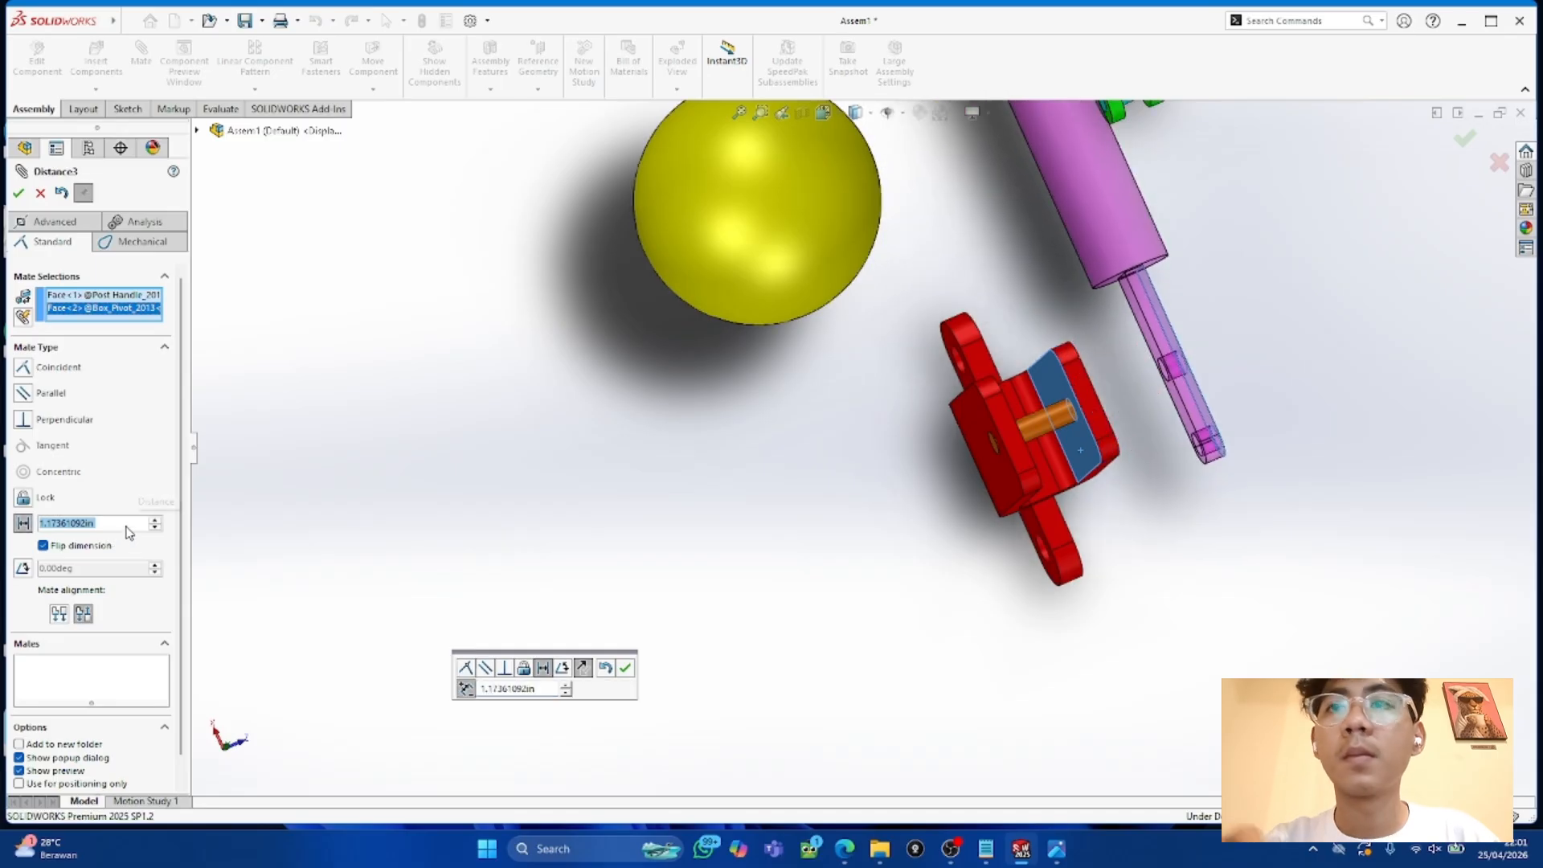
{"action": "type", "text": "6"}
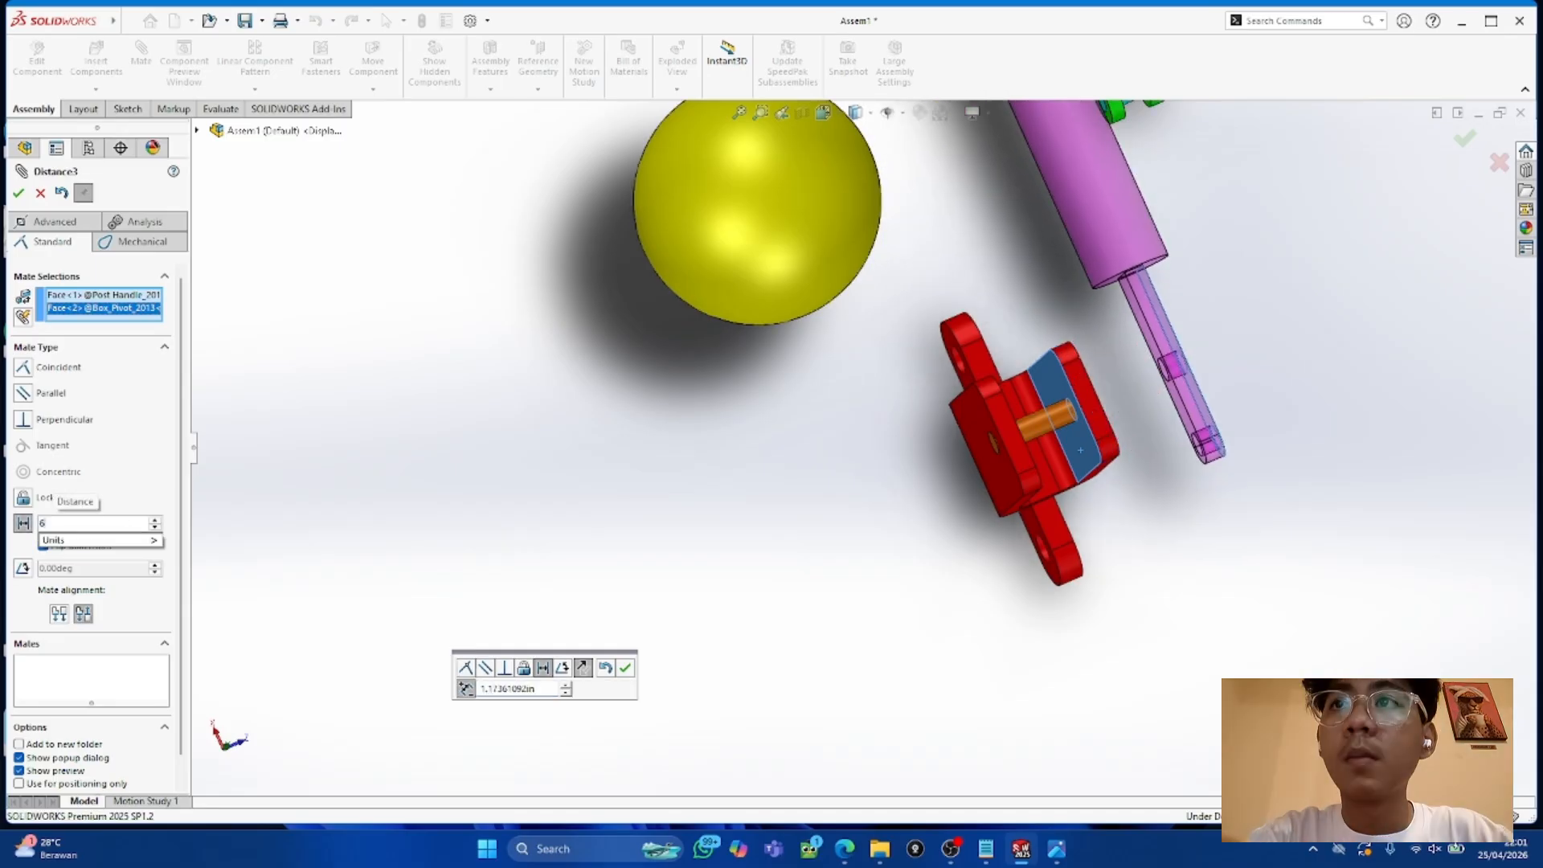
{"action": "type", "text": ".5mm"}
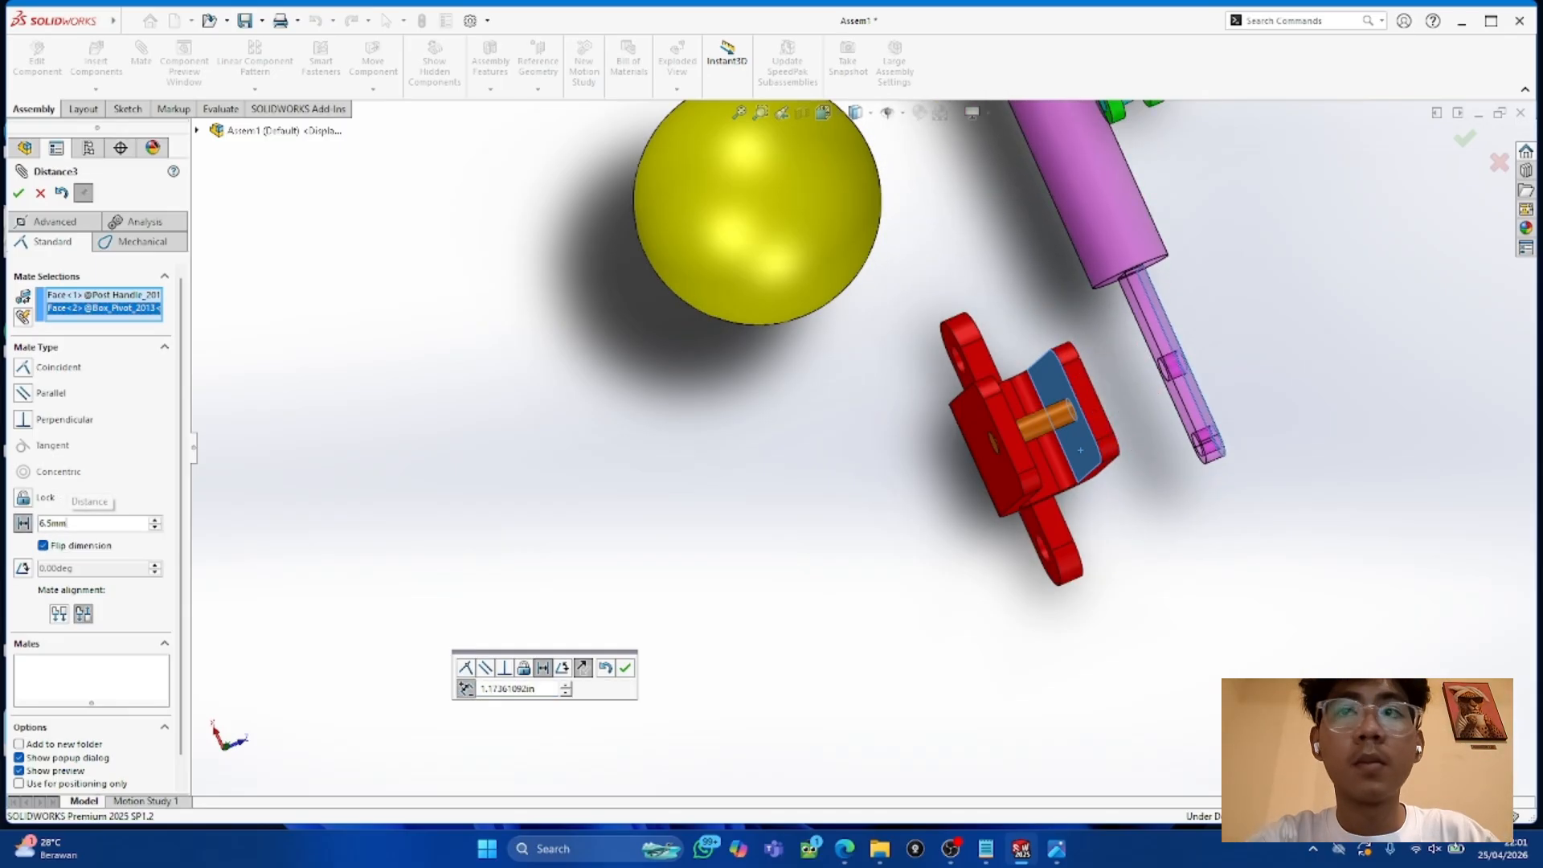
{"action": "left_click", "coordinate": [43, 546]}
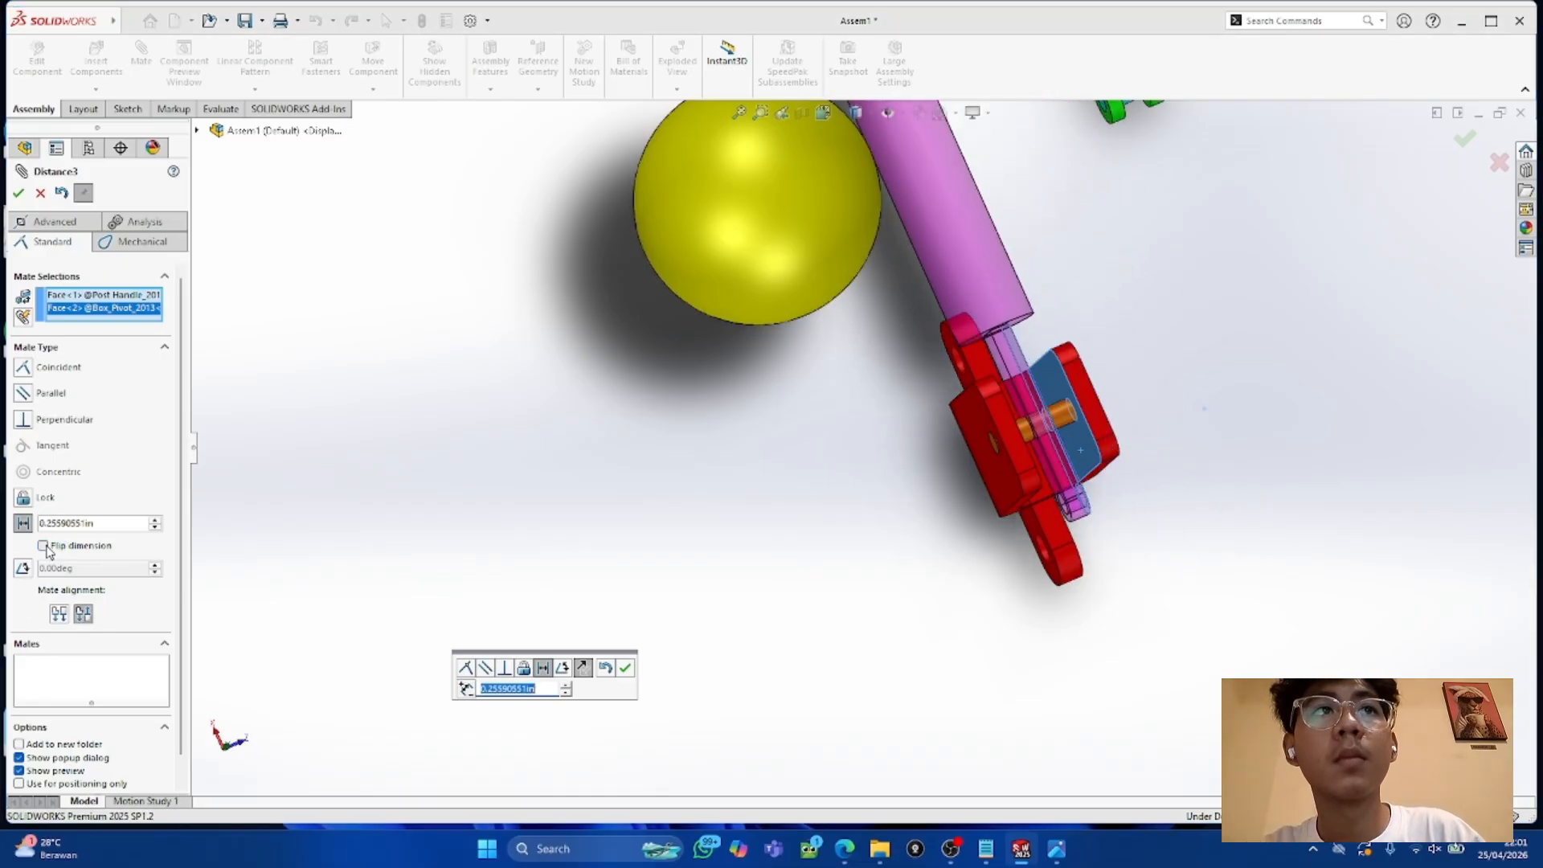
{"action": "left_click", "coordinate": [46, 546]}
{"action": "left_click", "coordinate": [46, 547]}
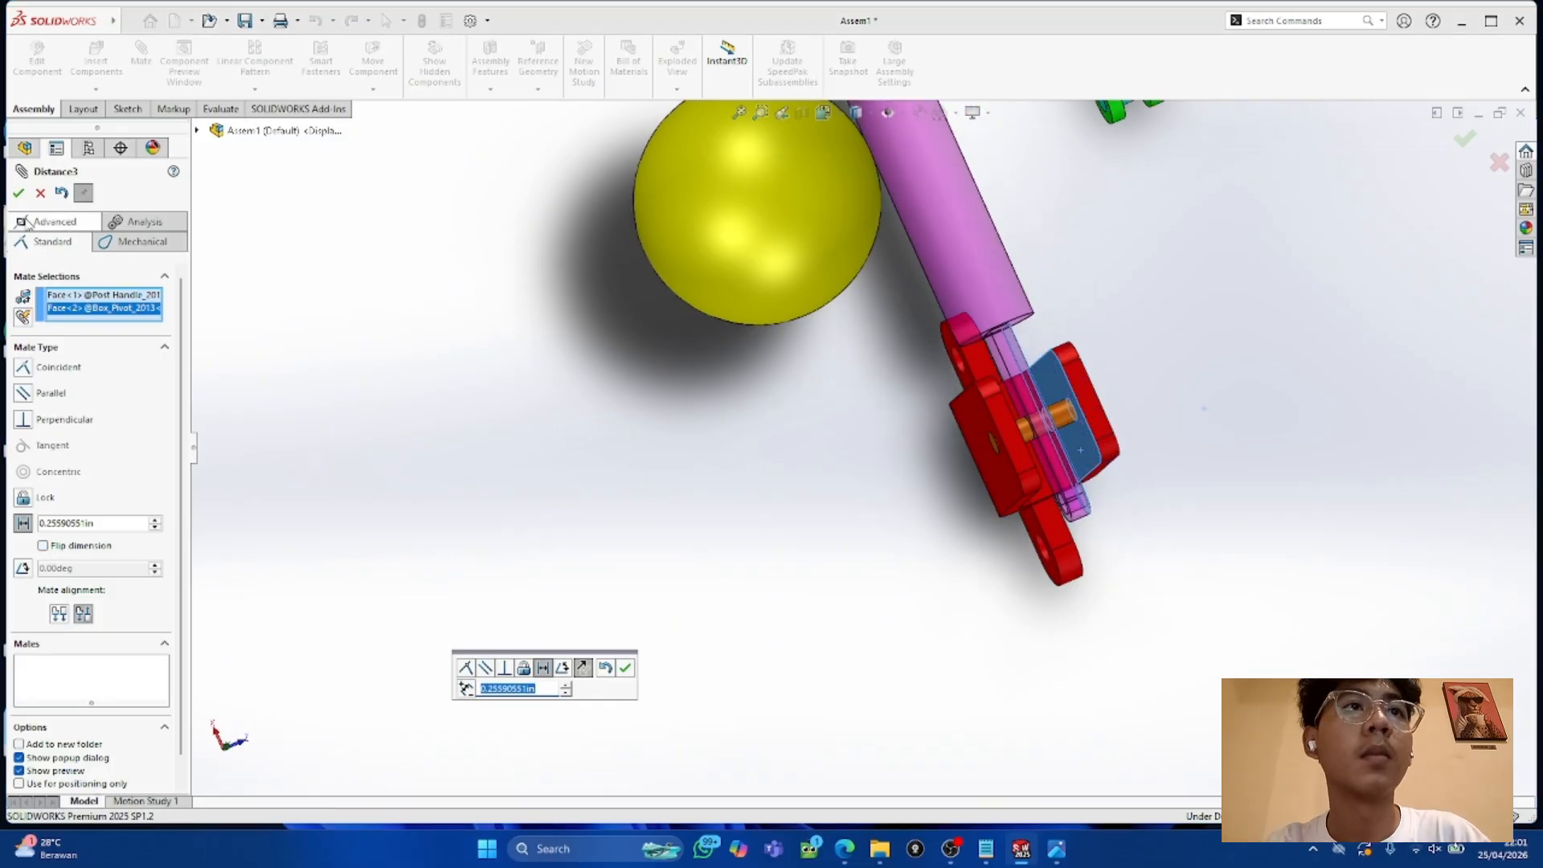
{"action": "key", "text": "Return"}
Step: Test the post handle's swing about the big post, and compare its position with Practice_Drawing.JPG
{"action": "middle_click_drag", "start_coordinate": [937, 492], "coordinate": [1322, 211]}
{"action": "left_click_drag", "start_coordinate": [1322, 210], "coordinate": [997, 598]}
{"action": "middle_click_drag", "start_coordinate": [997, 599], "coordinate": [1013, 625]}
{"action": "left_click_drag", "start_coordinate": [1230, 526], "coordinate": [858, 275]}
{"action": "middle_click_drag", "start_coordinate": [858, 275], "coordinate": [715, 330]}
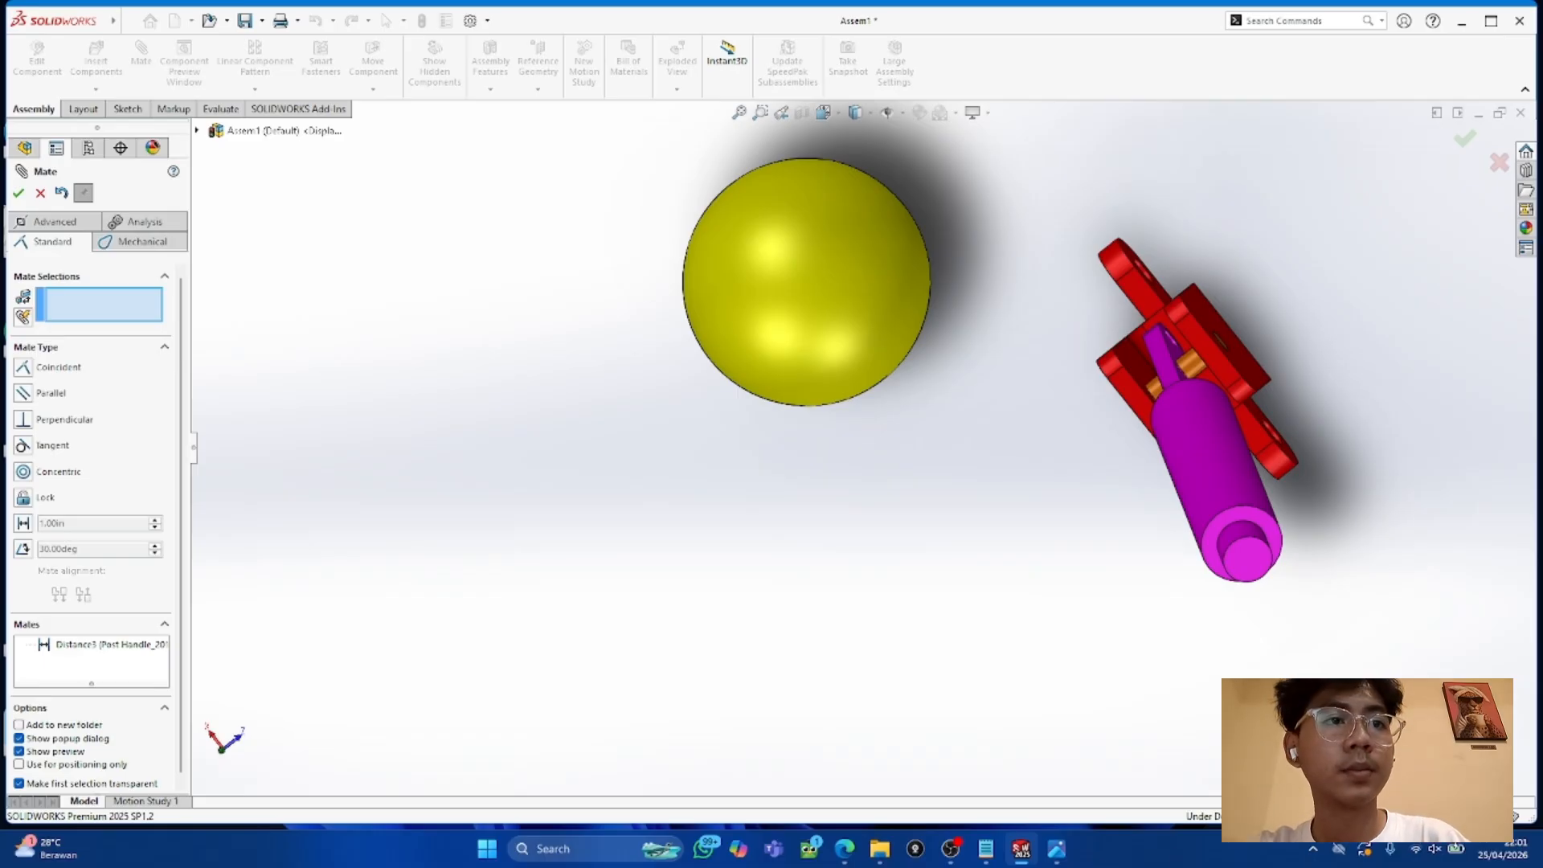
{"action": "left_click", "coordinate": [1055, 848]}
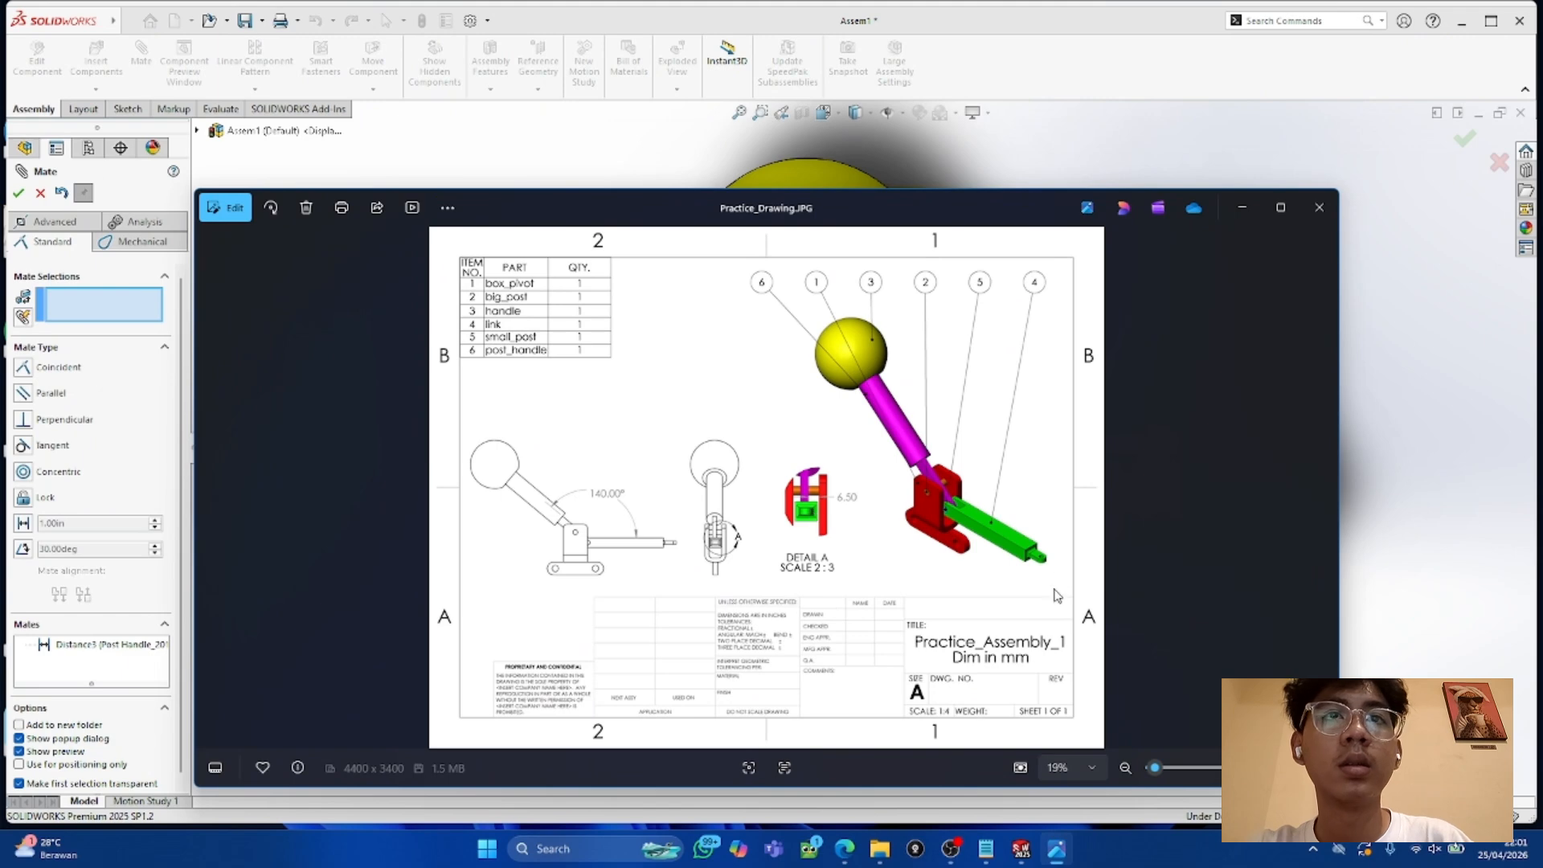
{"action": "left_click", "coordinate": [1241, 209]}
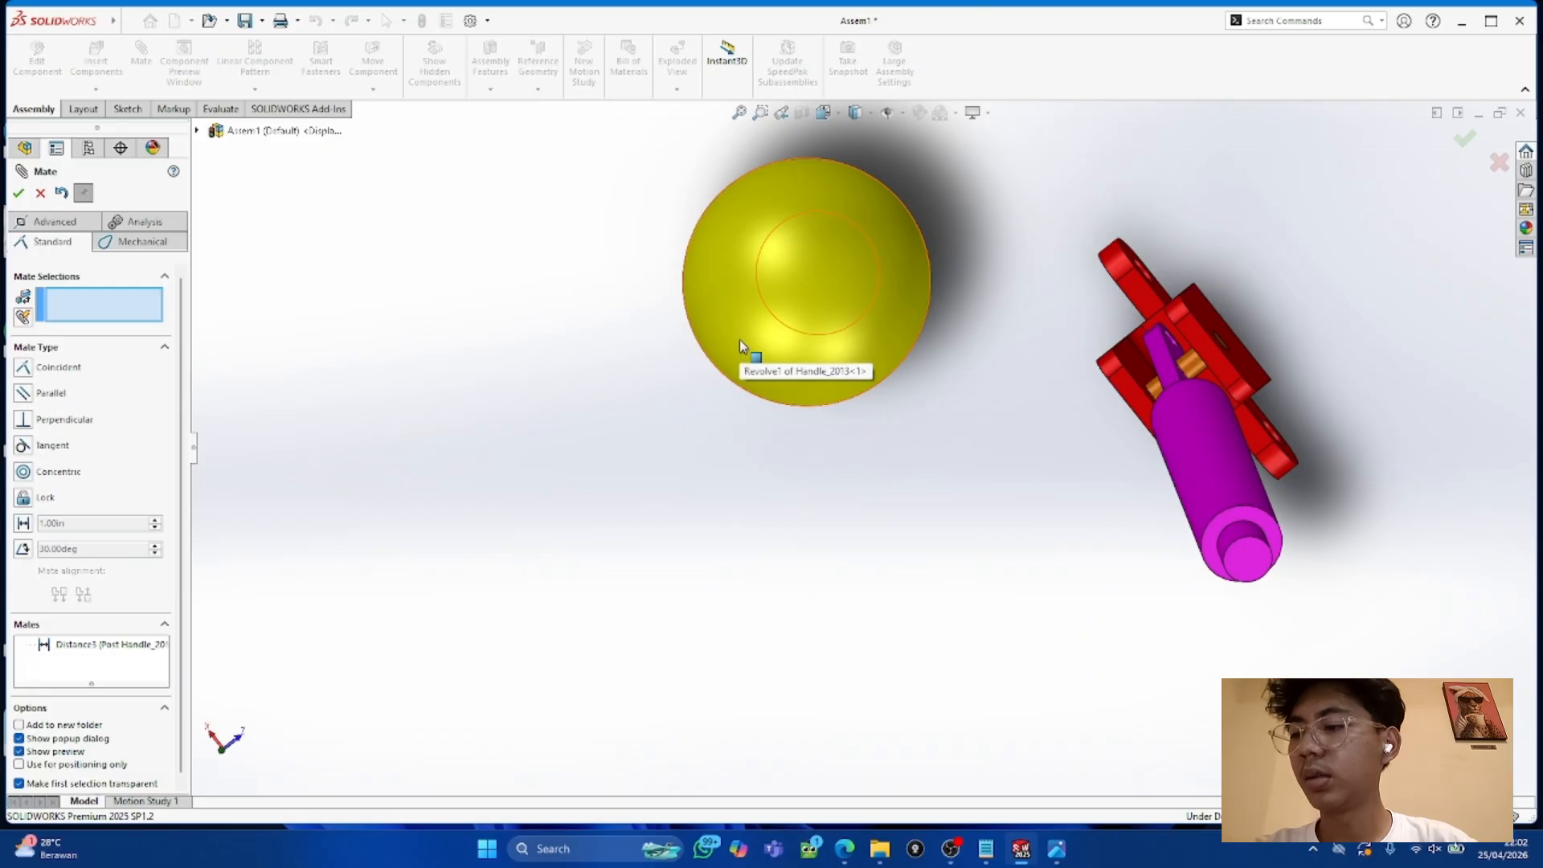
Step: Mate the small post's cylindrical face concentric with the hole edge at the free end of the post handle's tang
{"action": "scroll", "coordinate": [1037, 337], "scroll_direction": "up", "scroll_amount": 5}
{"action": "left_click", "coordinate": [988, 287]}
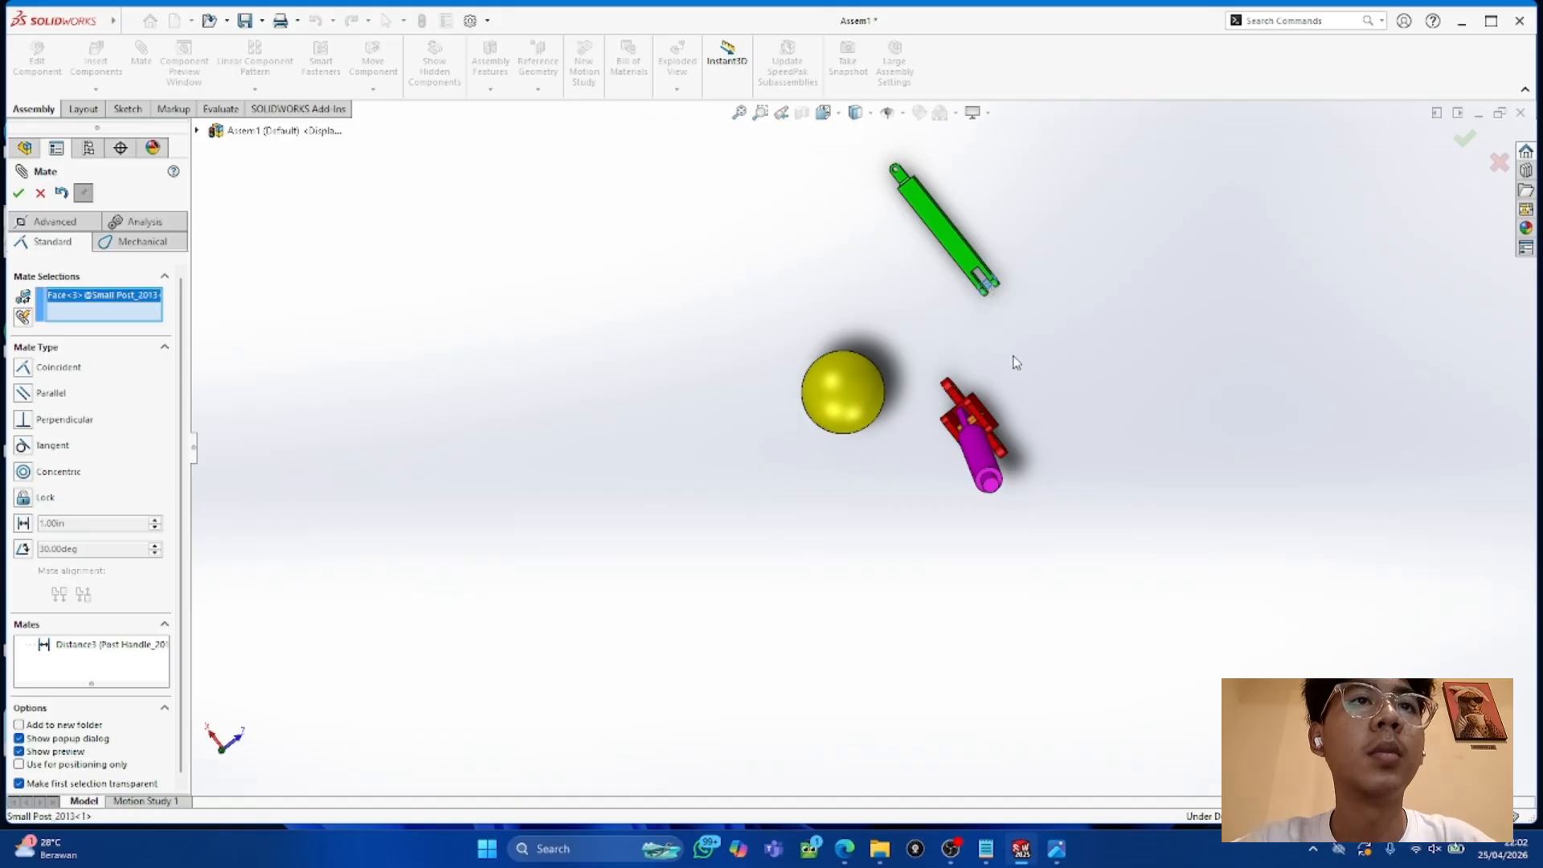
{"action": "scroll", "coordinate": [1008, 370], "scroll_direction": "down", "scroll_amount": 5}
{"action": "middle_click_drag", "start_coordinate": [999, 396], "coordinate": [1102, 425]}
{"action": "middle_click_drag", "start_coordinate": [1240, 474], "coordinate": [1213, 518]}
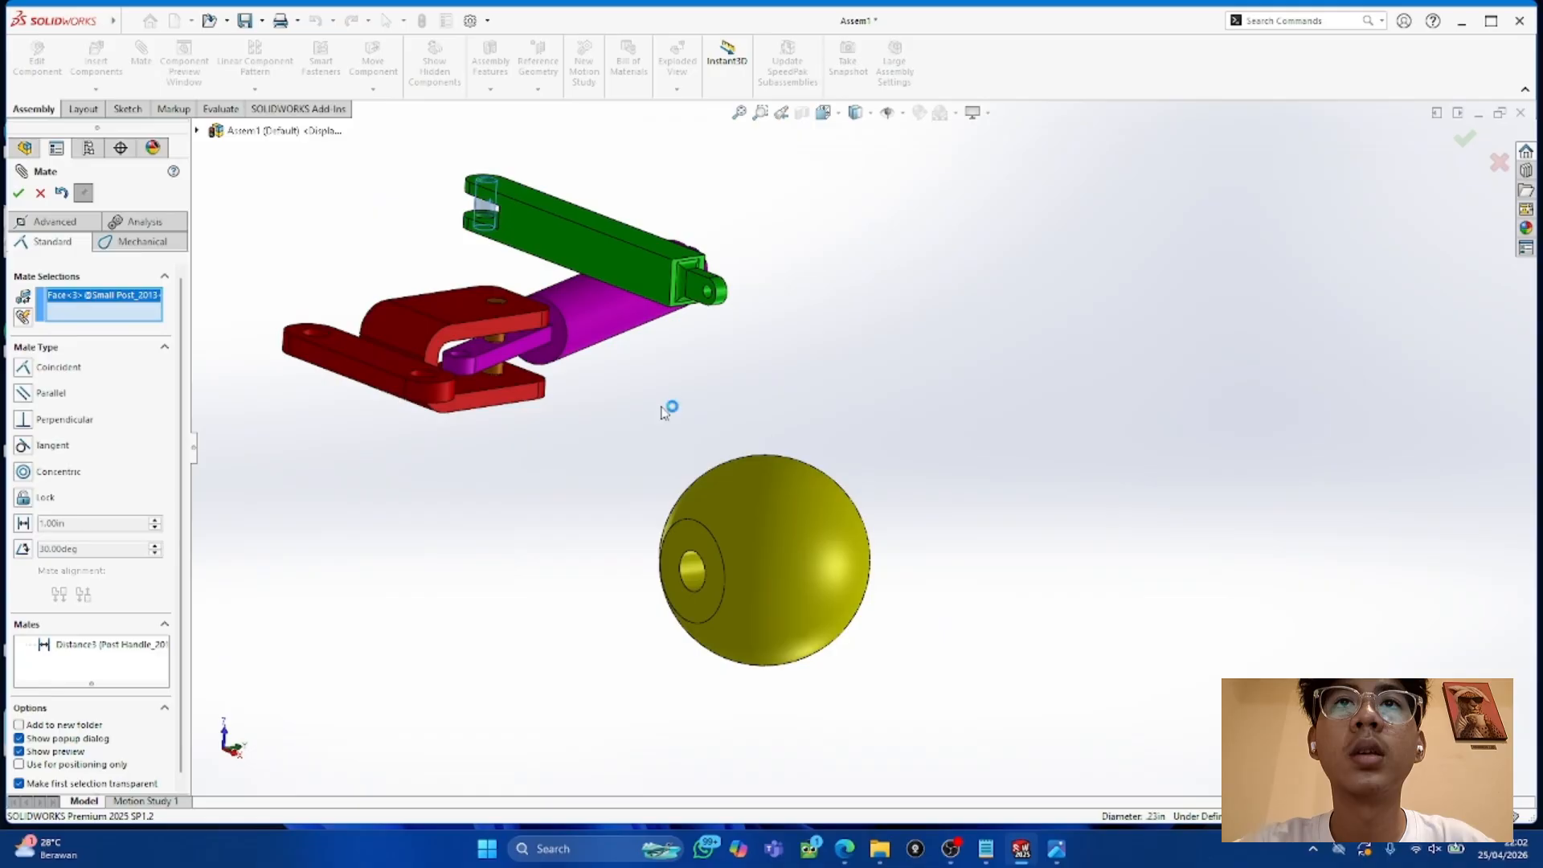
{"action": "left_click", "coordinate": [462, 353]}
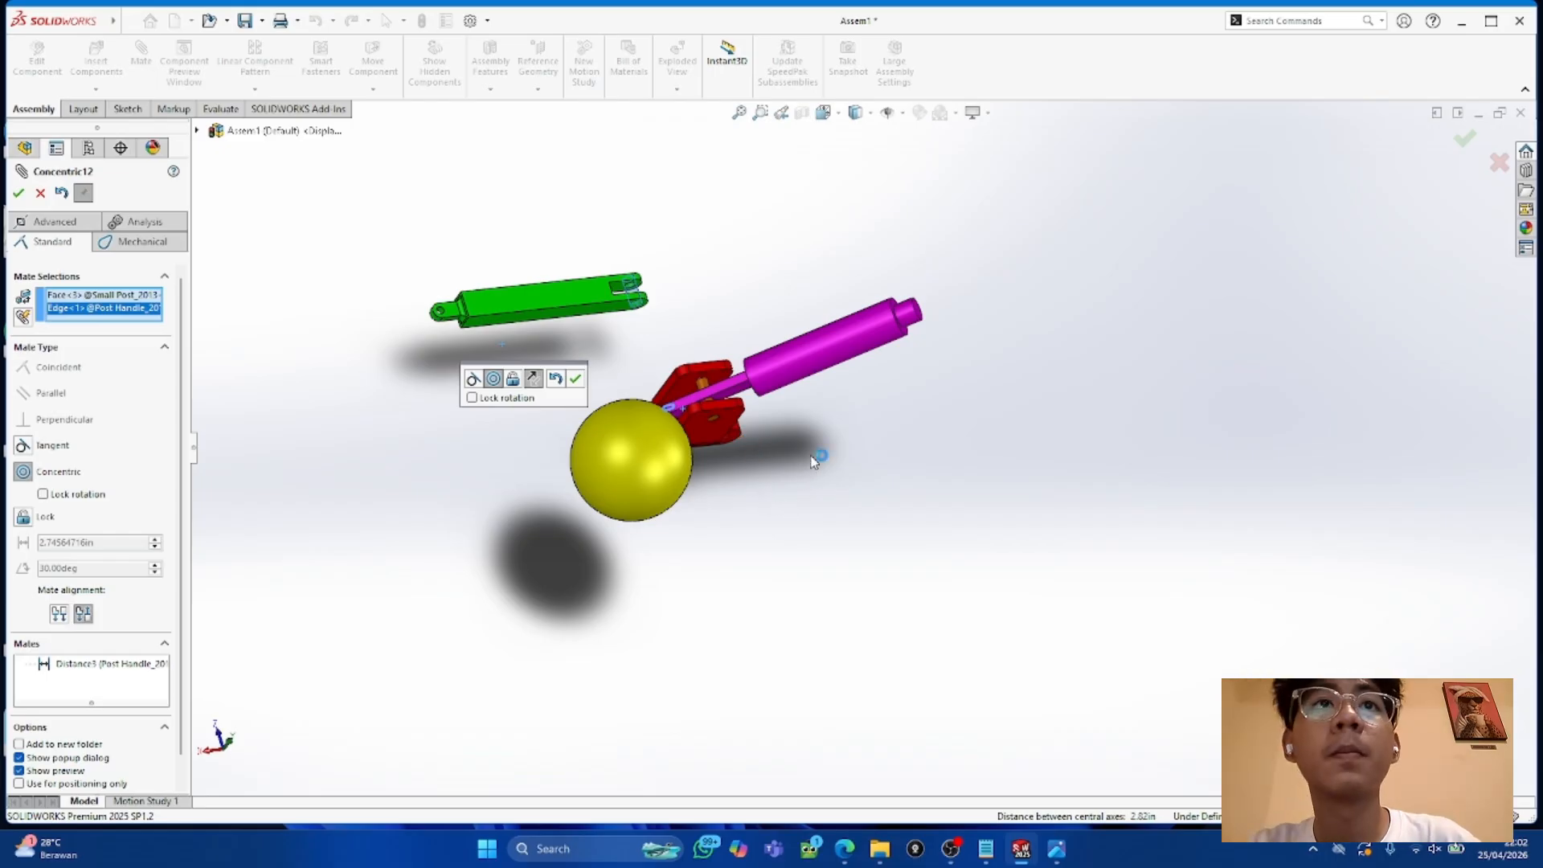
{"action": "scroll", "coordinate": [844, 495], "scroll_direction": "up", "scroll_amount": 1}
{"action": "middle_click_drag", "start_coordinate": [845, 495], "coordinate": [814, 452]}
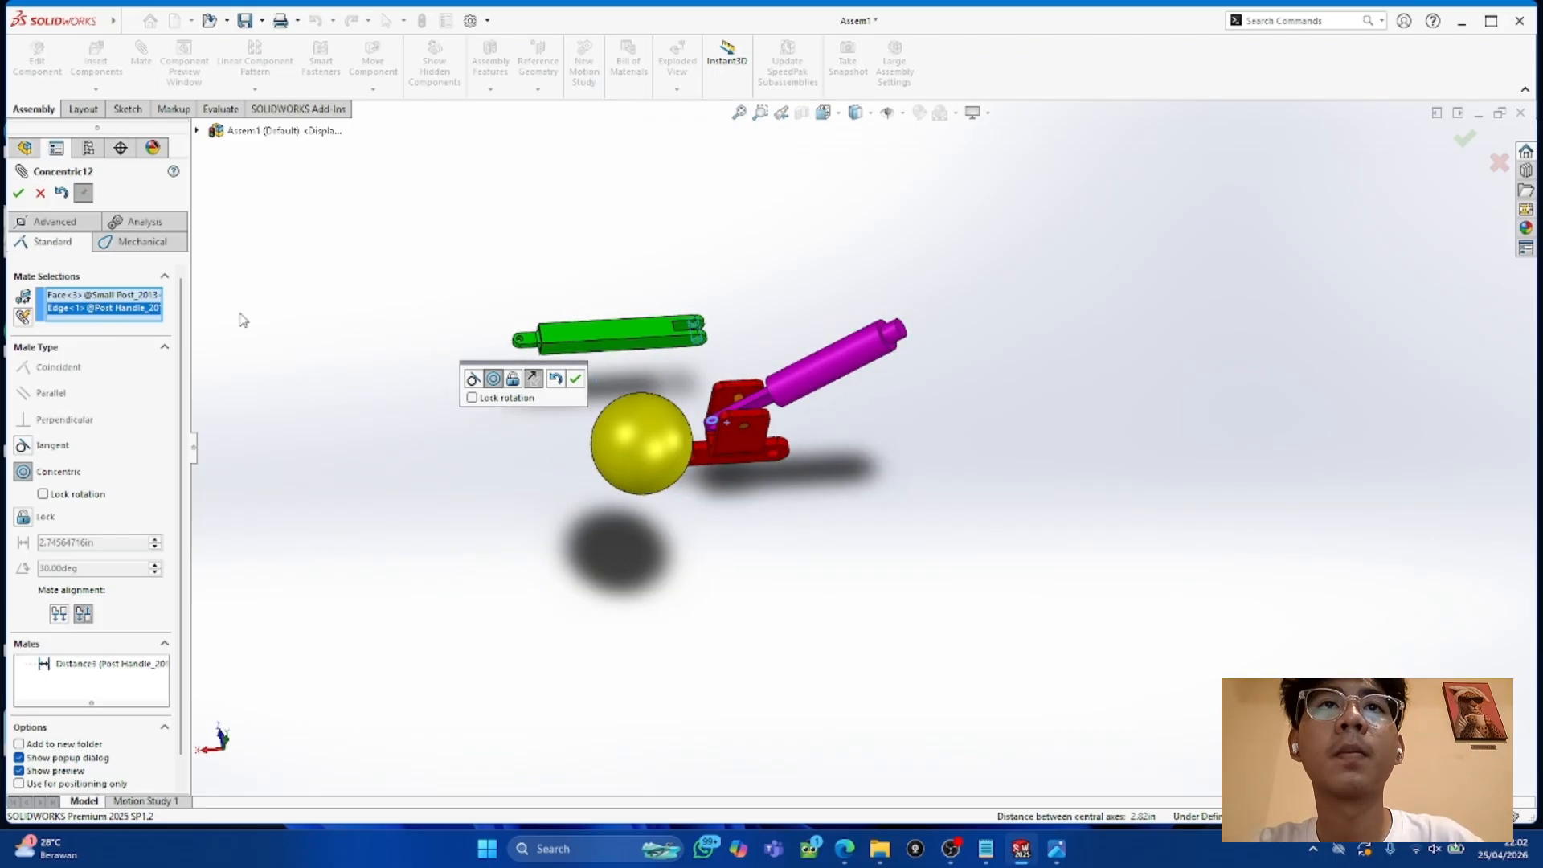
{"action": "left_click", "coordinate": [18, 193]}
Step: Move the yellow handle and the link clear of the bracket, and check the link's placement in Detail A of Practice_Drawing.JPG
{"action": "left_click_drag", "start_coordinate": [643, 470], "coordinate": [479, 481]}
{"action": "left_click_drag", "start_coordinate": [632, 346], "coordinate": [644, 511]}
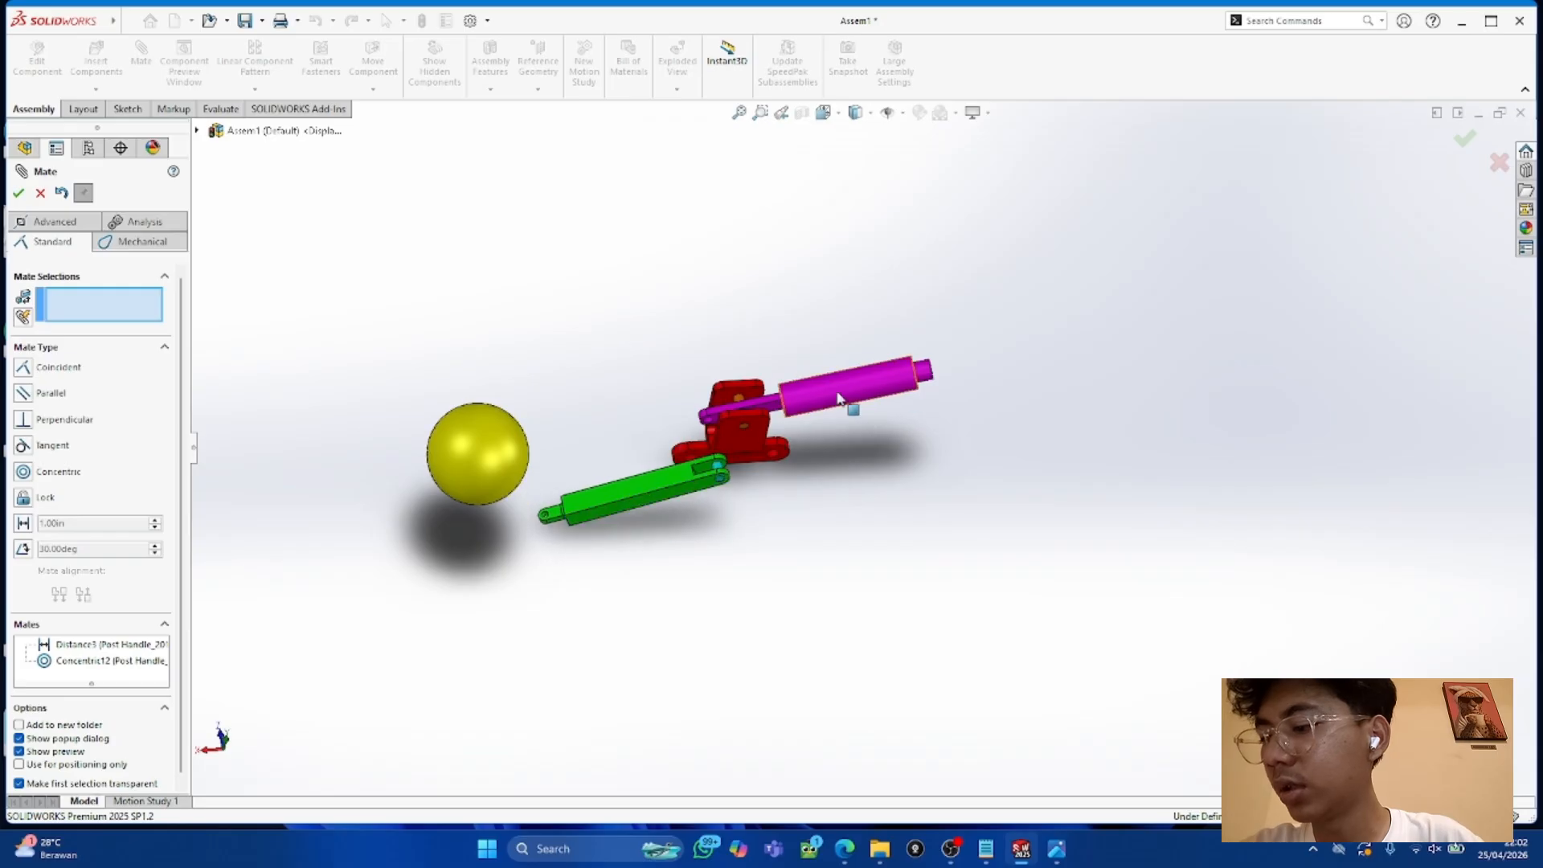
{"action": "middle_click_drag", "start_coordinate": [888, 398], "coordinate": [891, 450]}
{"action": "scroll", "coordinate": [842, 438], "scroll_direction": "up", "scroll_amount": 3}
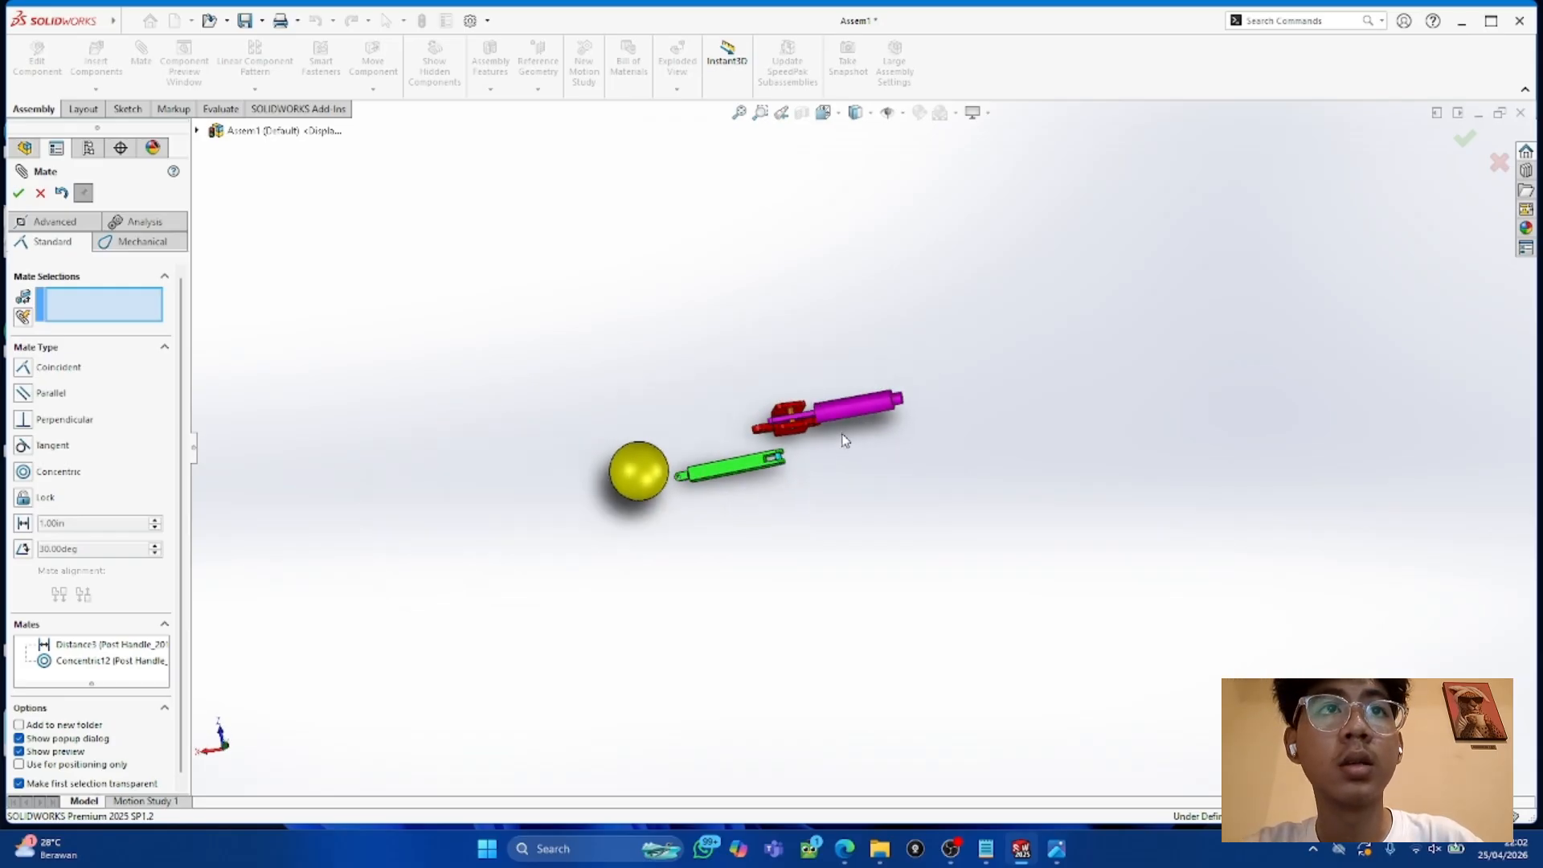
{"action": "scroll", "coordinate": [784, 431], "scroll_direction": "down", "scroll_amount": 5}
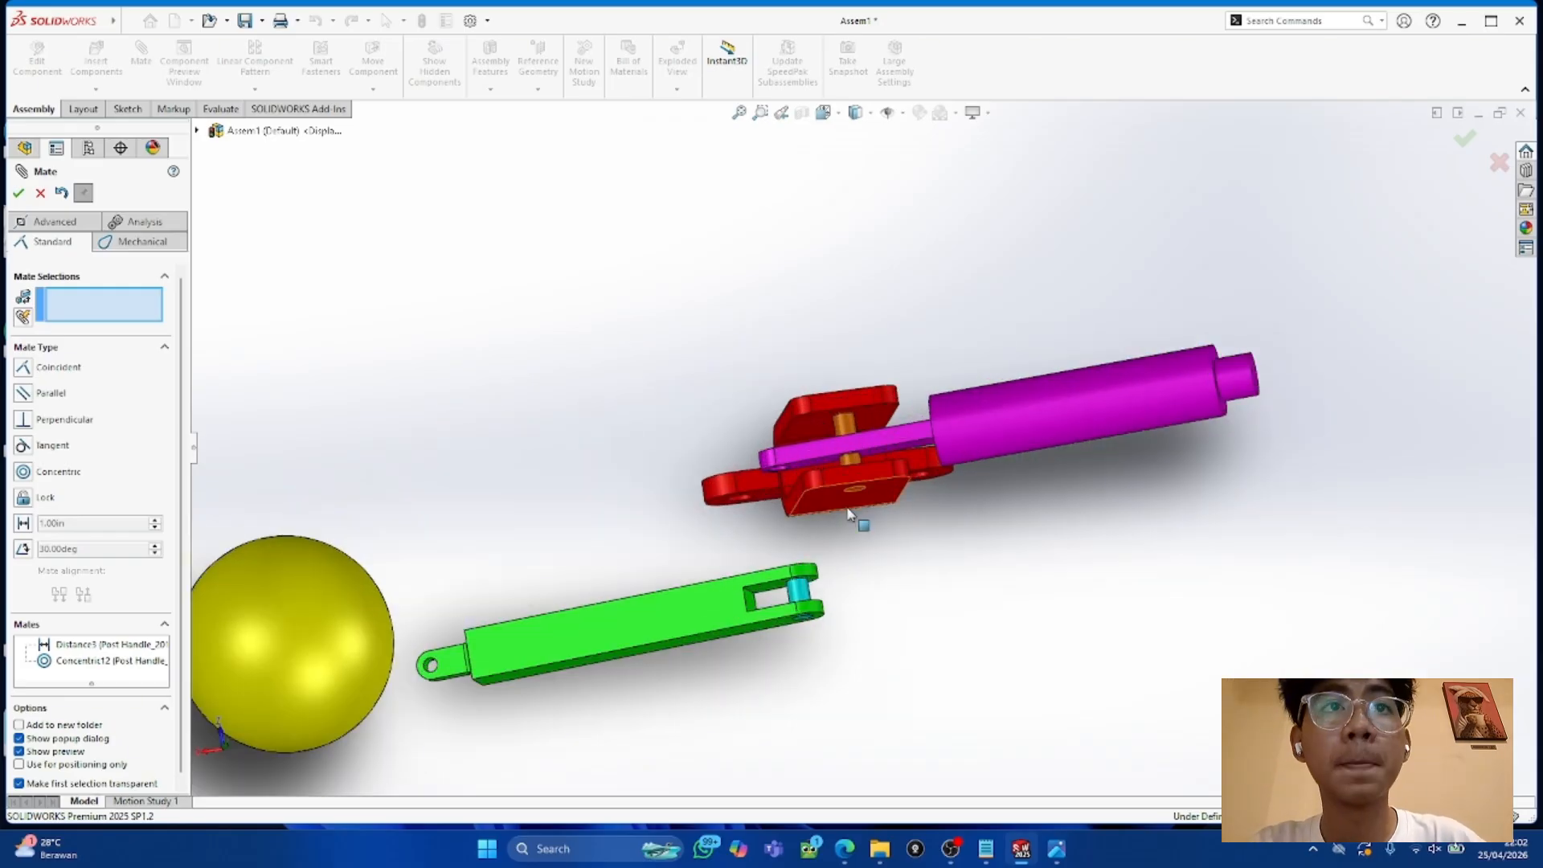
{"action": "left_click_drag", "start_coordinate": [771, 611], "coordinate": [721, 604]}
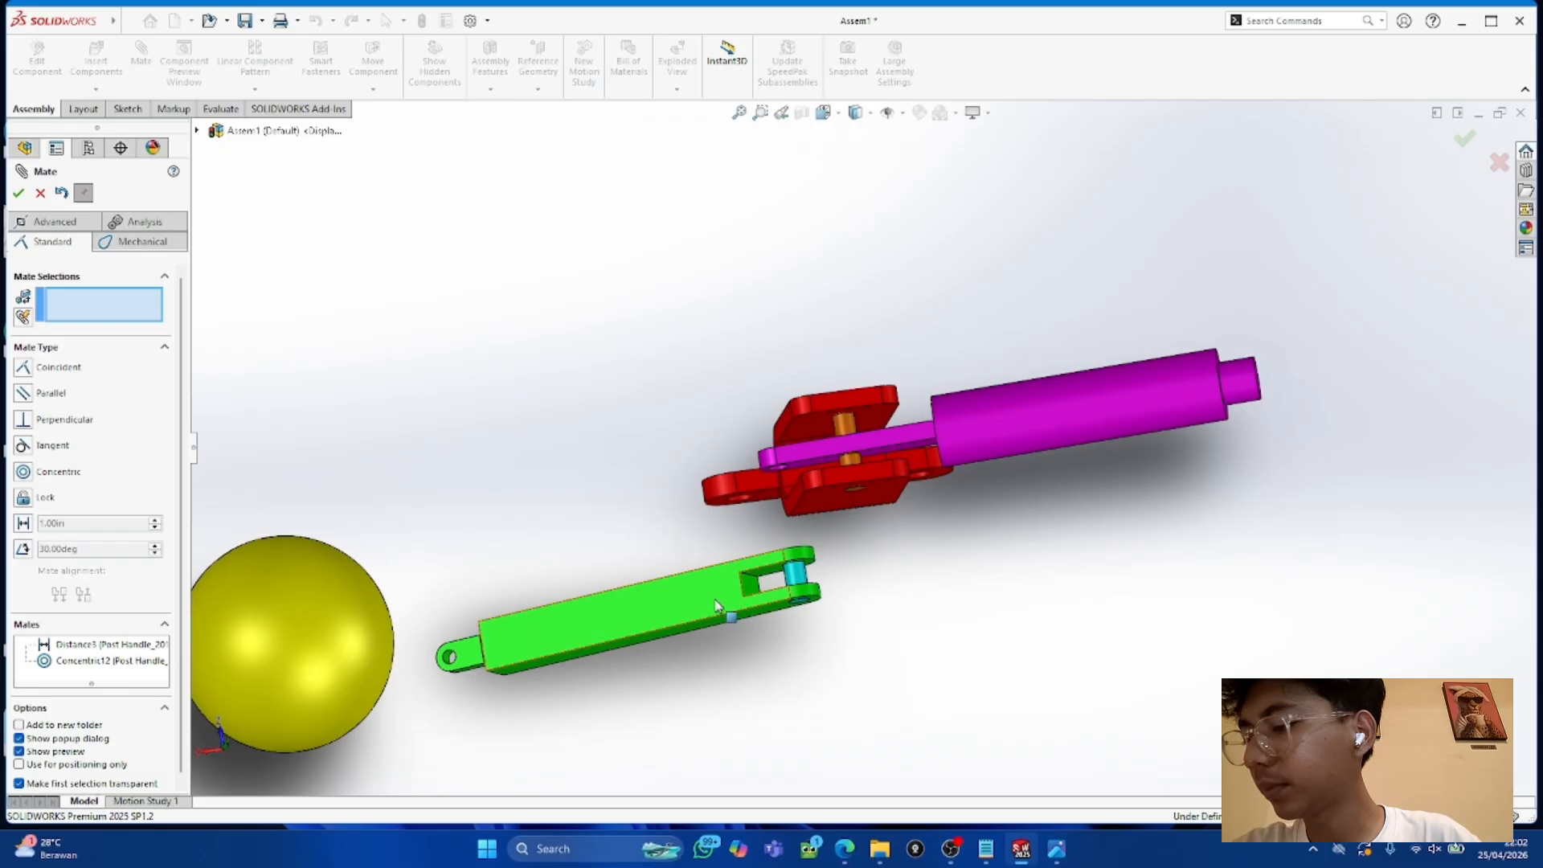
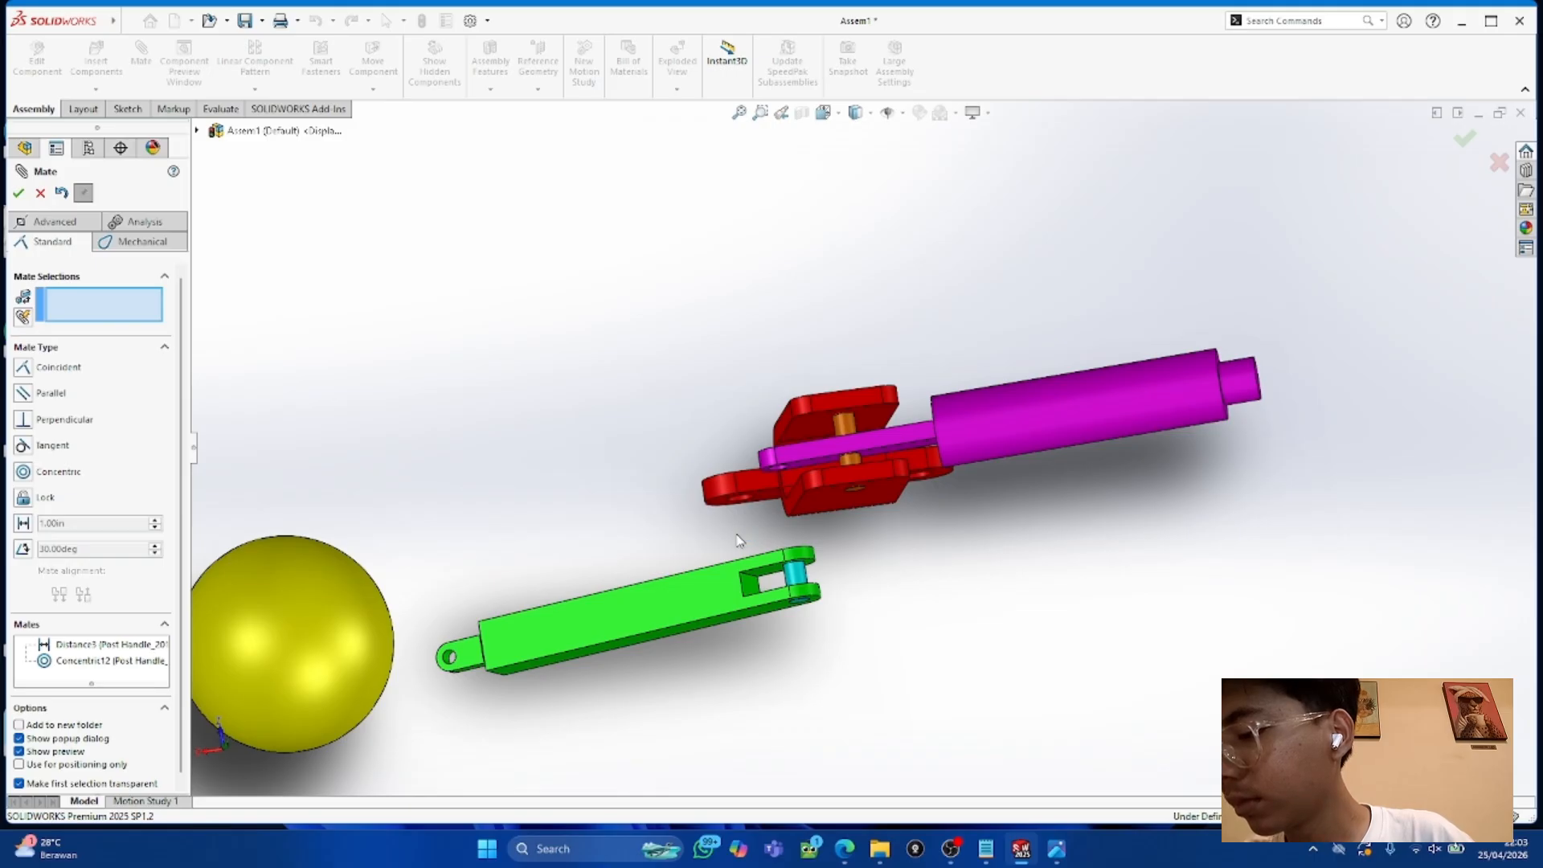
{"action": "left_click", "coordinate": [1051, 849]}
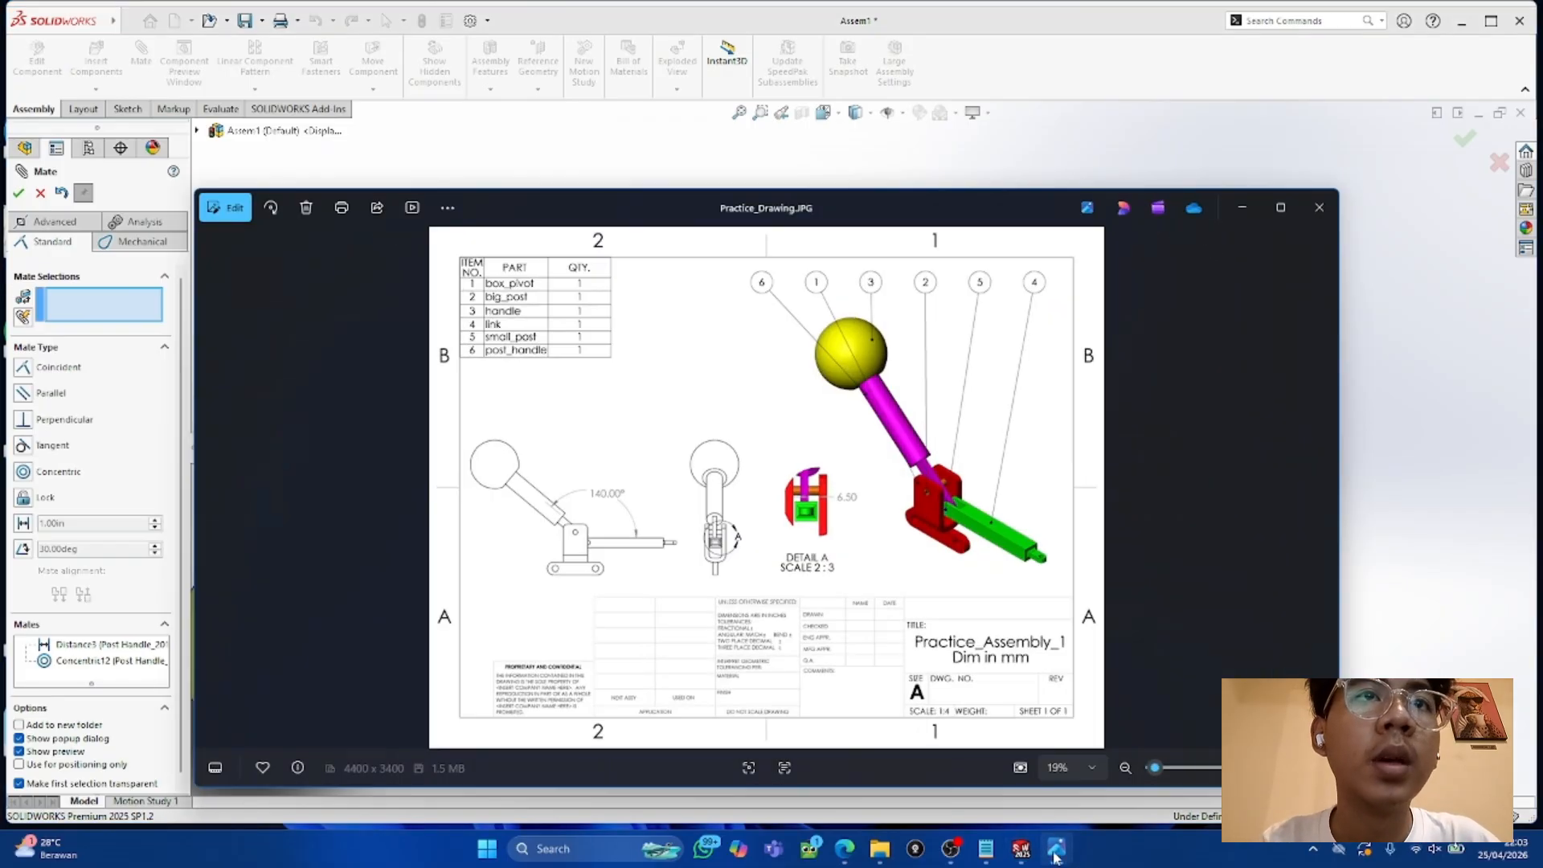
{"action": "scroll", "coordinate": [811, 517], "scroll_direction": "up", "scroll_amount": 8}
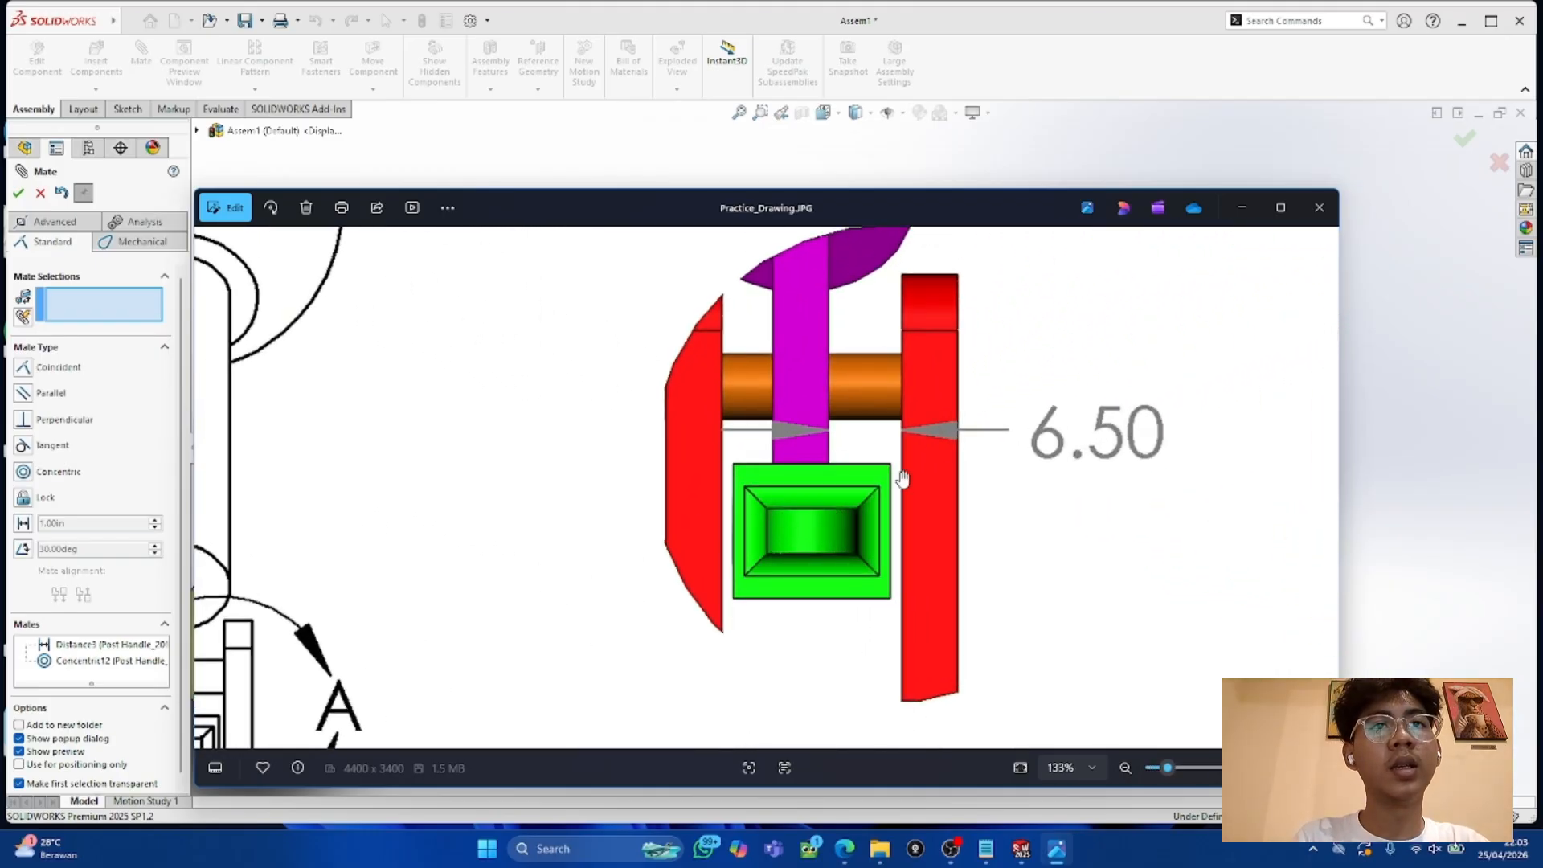
{"action": "left_click", "coordinate": [1241, 207]}
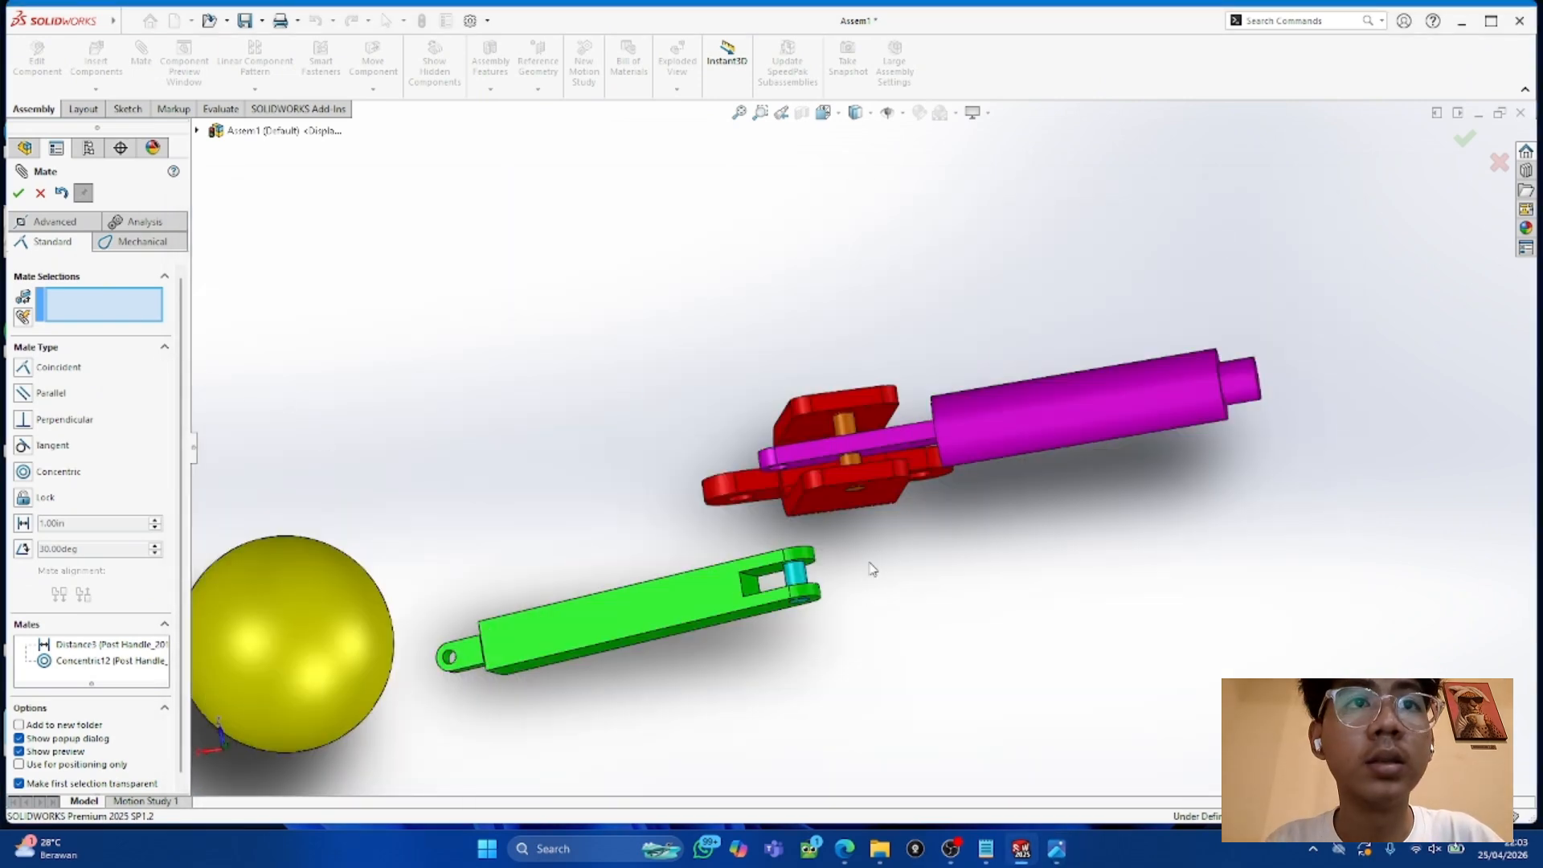
Step: Mate the inner face of the link's fork coincident with the flat face of the post handle's tang, and test the link's movement
{"action": "middle_click_drag", "start_coordinate": [910, 572], "coordinate": [1004, 569]}
{"action": "middle_click_drag", "start_coordinate": [802, 551], "coordinate": [878, 474]}
{"action": "scroll", "coordinate": [775, 477], "scroll_direction": "down", "scroll_amount": 5}
{"action": "left_click", "coordinate": [814, 620]}
{"action": "left_click", "coordinate": [877, 474]}
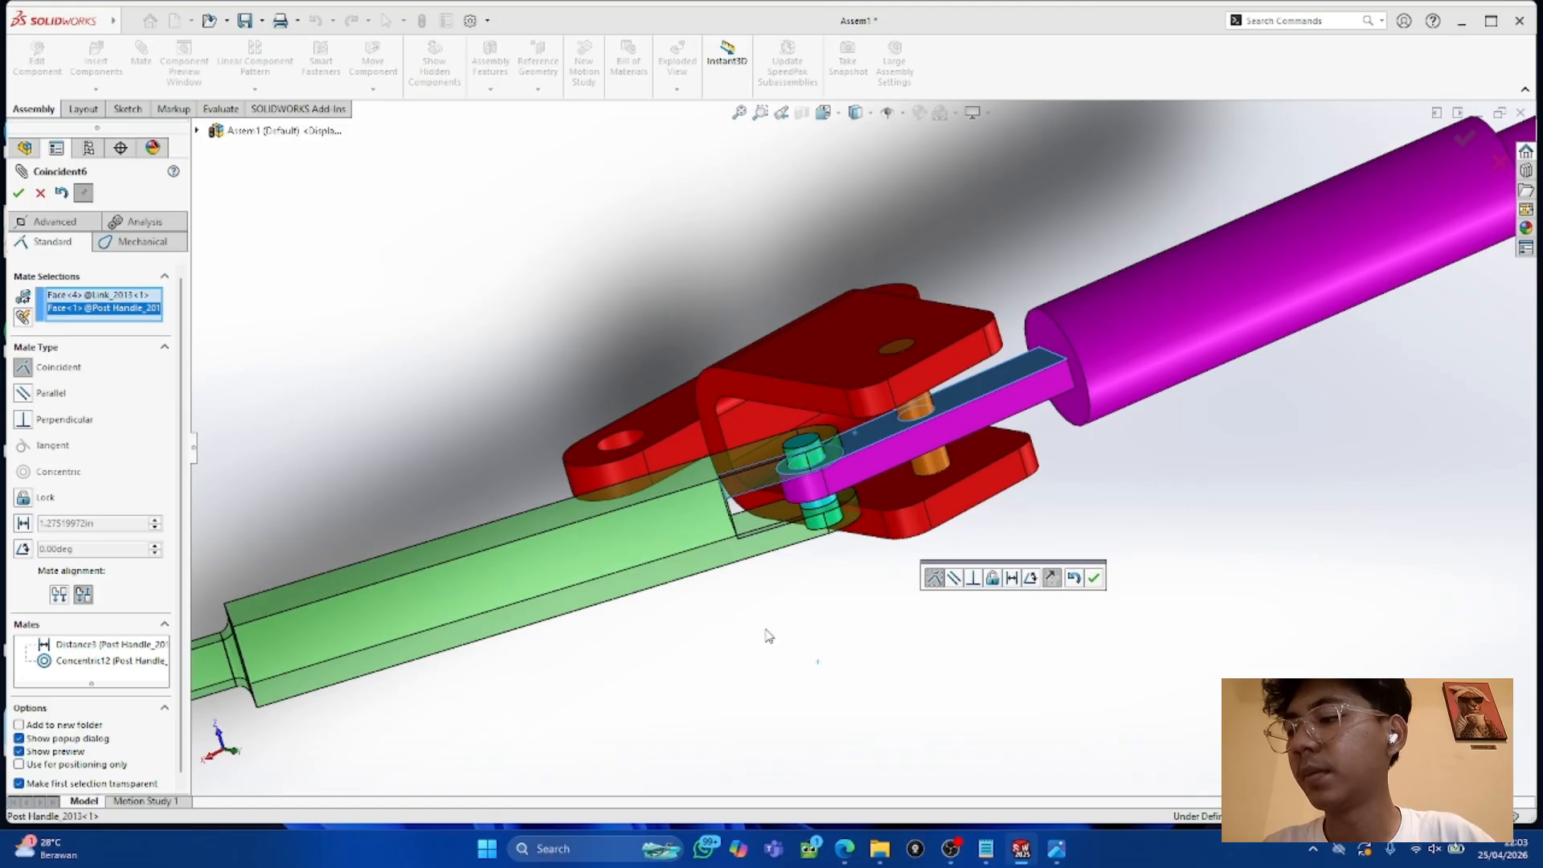
{"action": "scroll", "coordinate": [769, 635], "scroll_direction": "up", "scroll_amount": 1}
{"action": "middle_click_drag", "start_coordinate": [769, 636], "coordinate": [727, 539]}
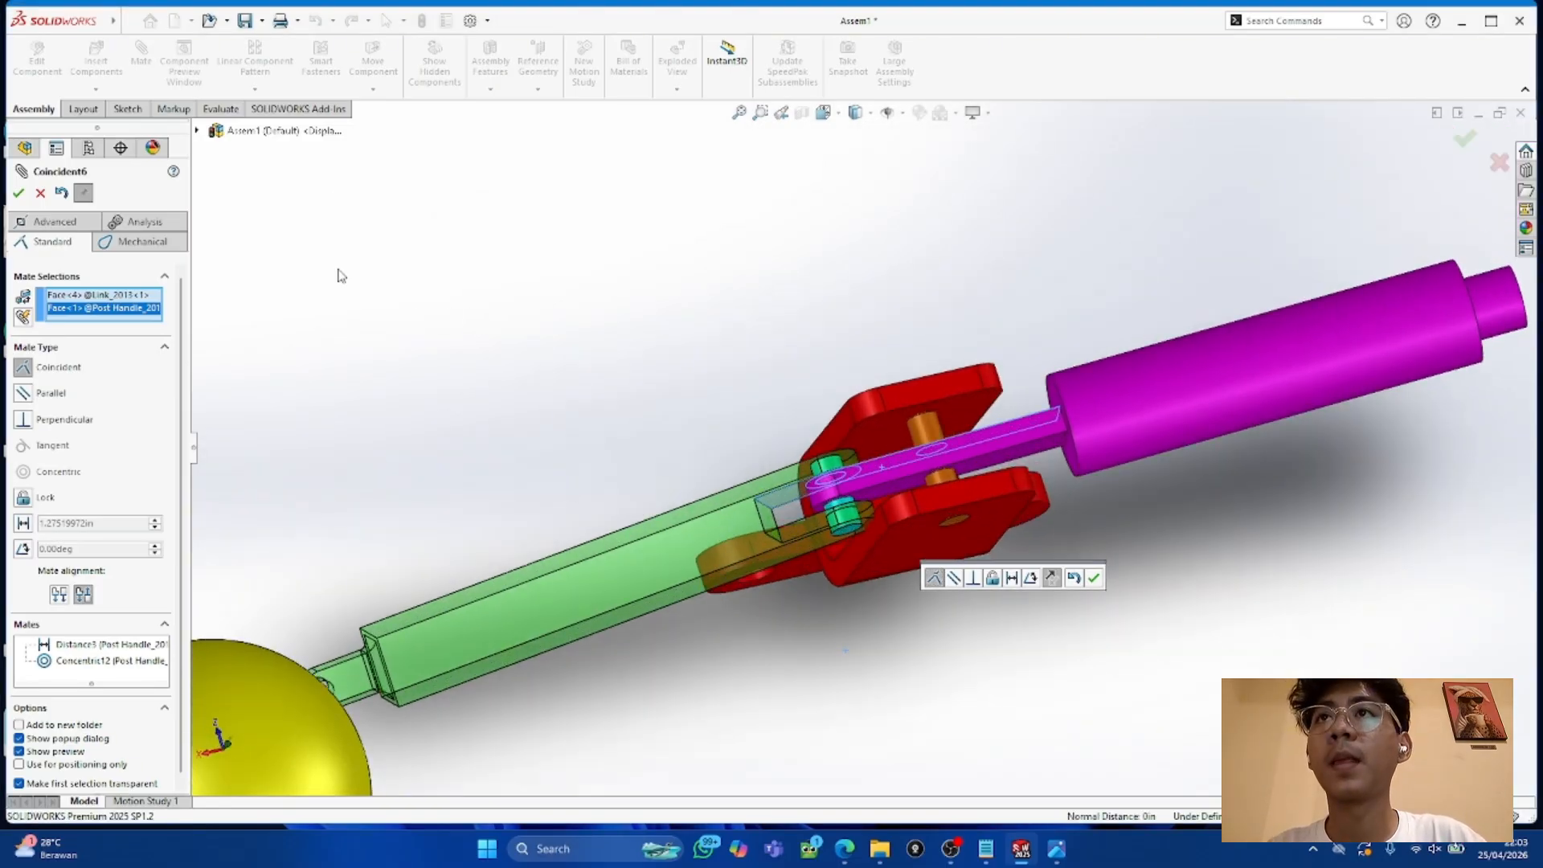
{"action": "left_click", "coordinate": [16, 196]}
{"action": "left_click_drag", "start_coordinate": [597, 564], "coordinate": [674, 547]}
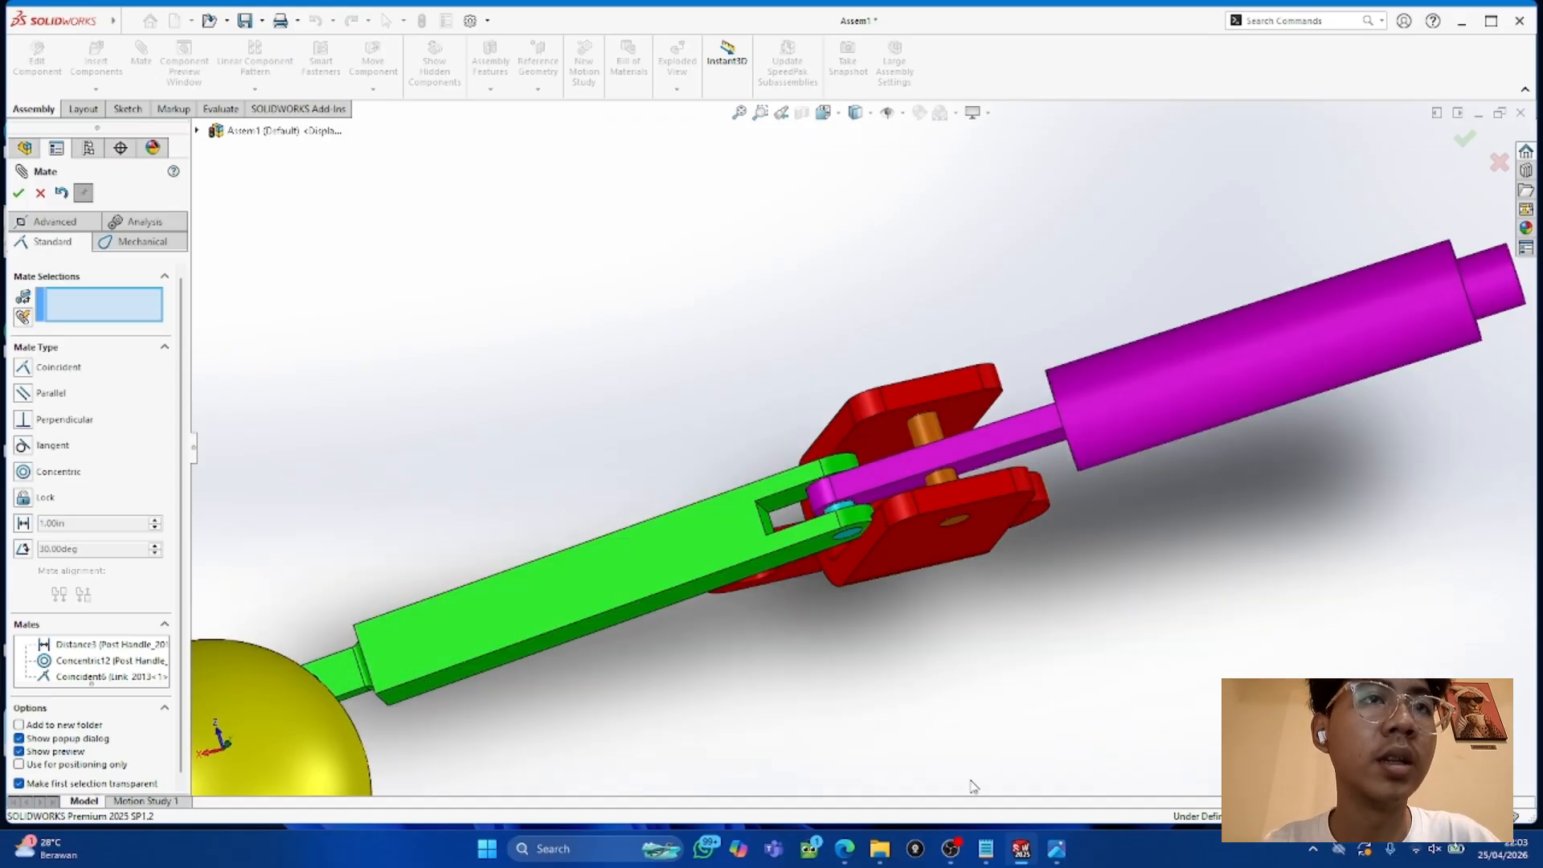
Step: Examine Practice_Drawing.JPG for the link's position in Detail A and the angle between the post handle and the link
{"action": "left_click", "coordinate": [1055, 848]}
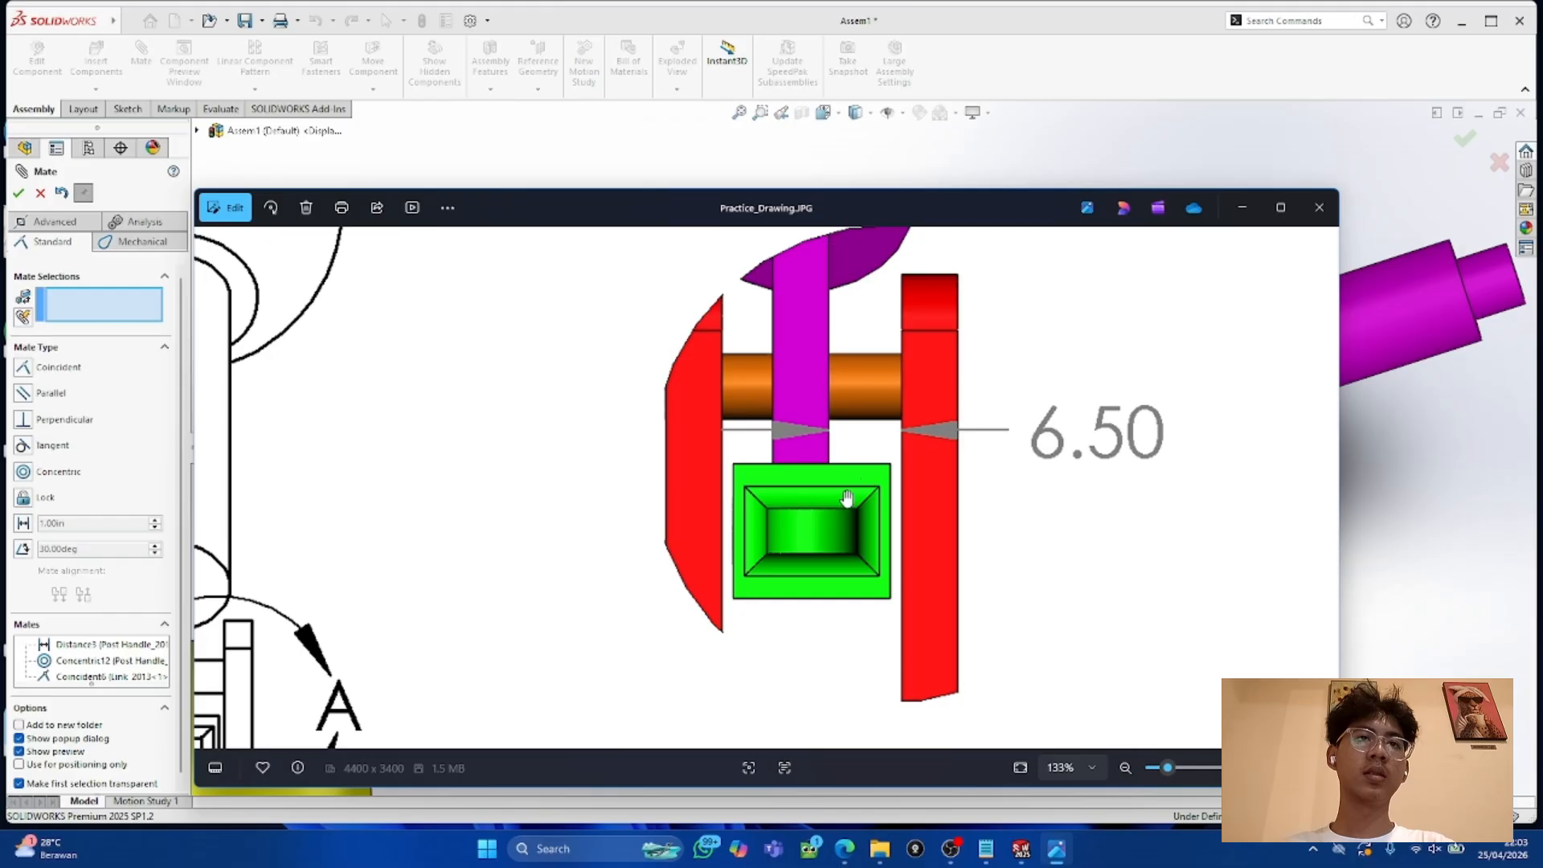
{"action": "scroll", "coordinate": [994, 482], "scroll_direction": "down", "scroll_amount": 5}
{"action": "left_click", "coordinate": [1241, 207]}
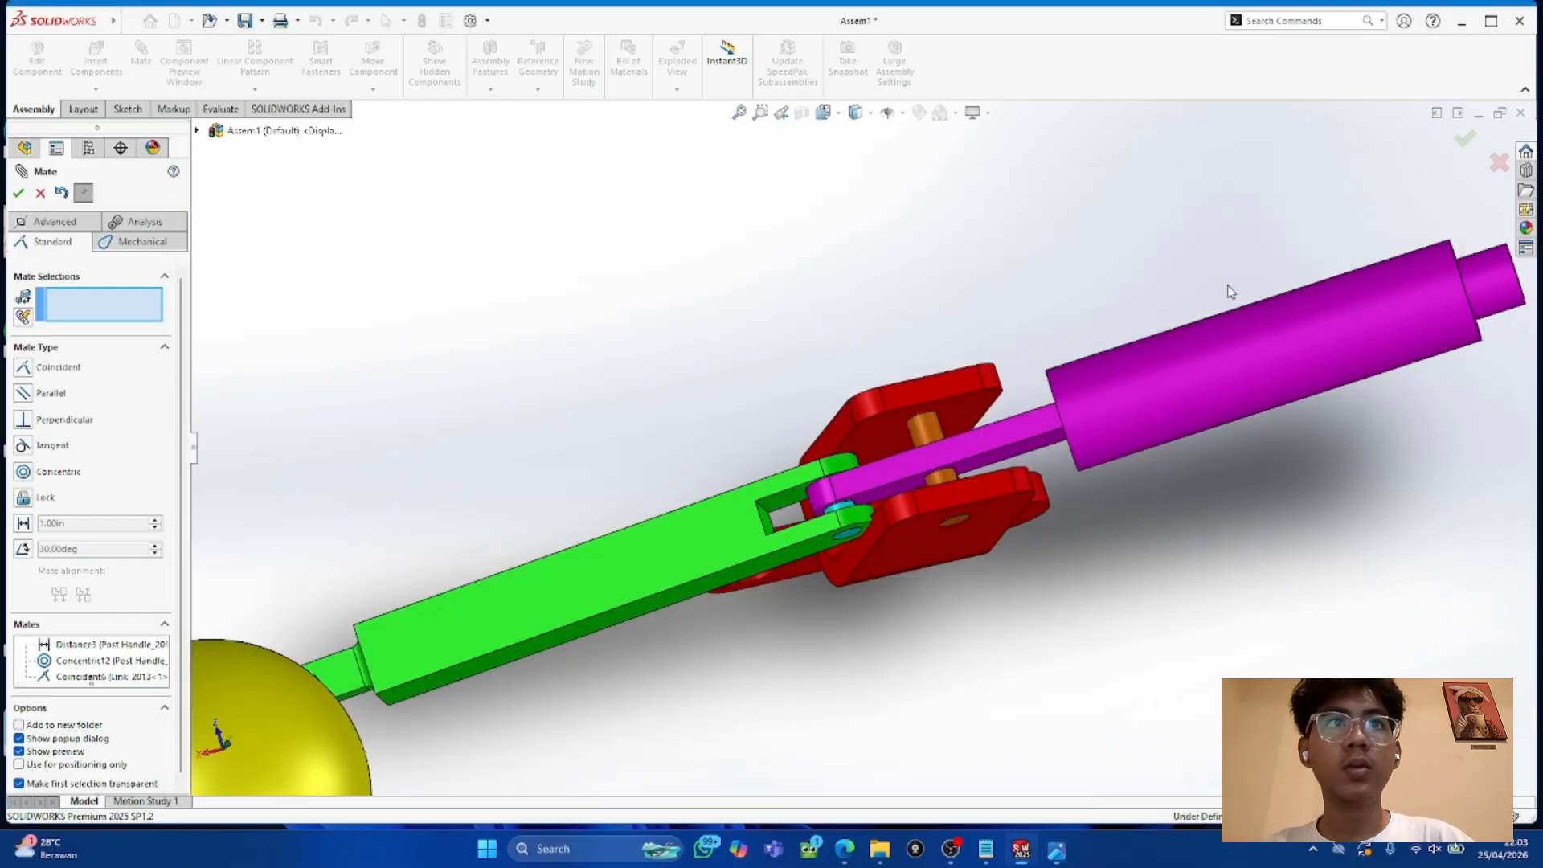
{"action": "scroll", "coordinate": [951, 305], "scroll_direction": "up", "scroll_amount": 5}
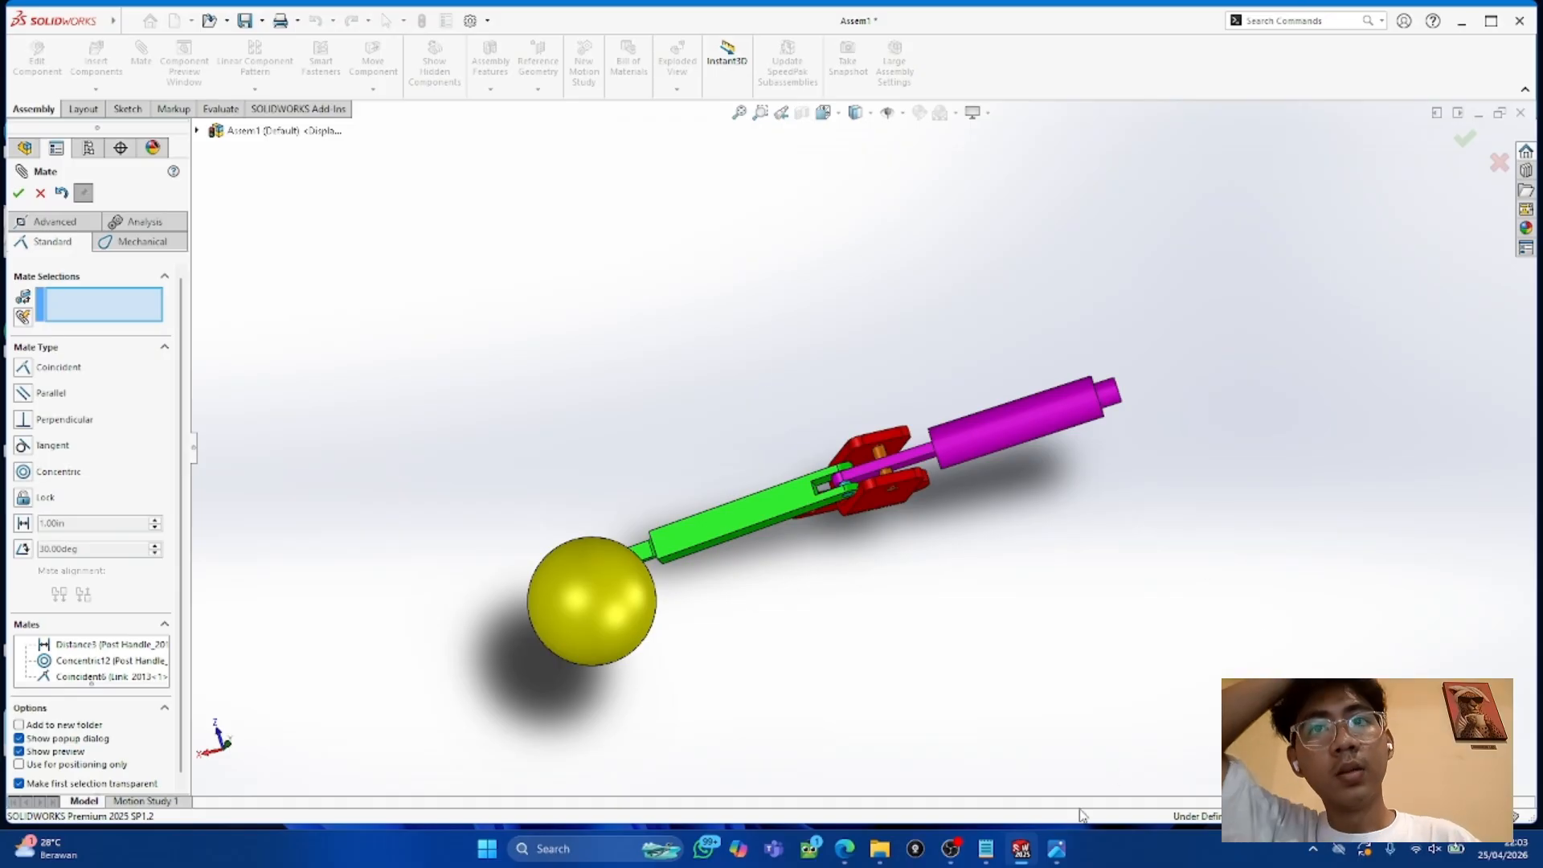
{"action": "left_click", "coordinate": [1056, 849]}
{"action": "scroll", "coordinate": [547, 612], "scroll_direction": "down", "scroll_amount": 2}
{"action": "scroll", "coordinate": [547, 612], "scroll_direction": "down", "scroll_amount": 3}
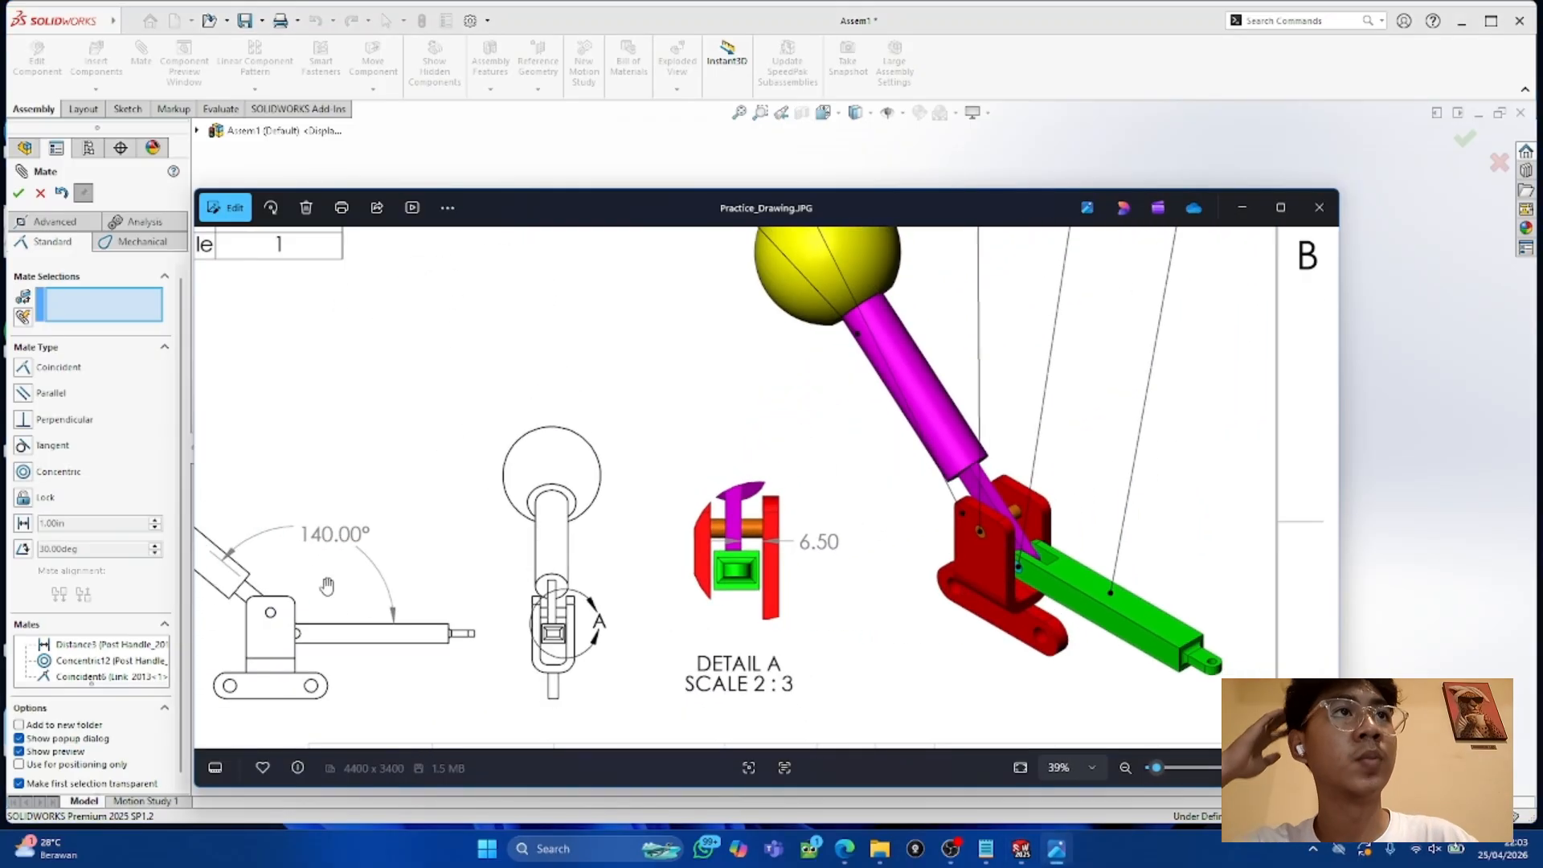
{"action": "left_click", "coordinate": [1242, 207]}
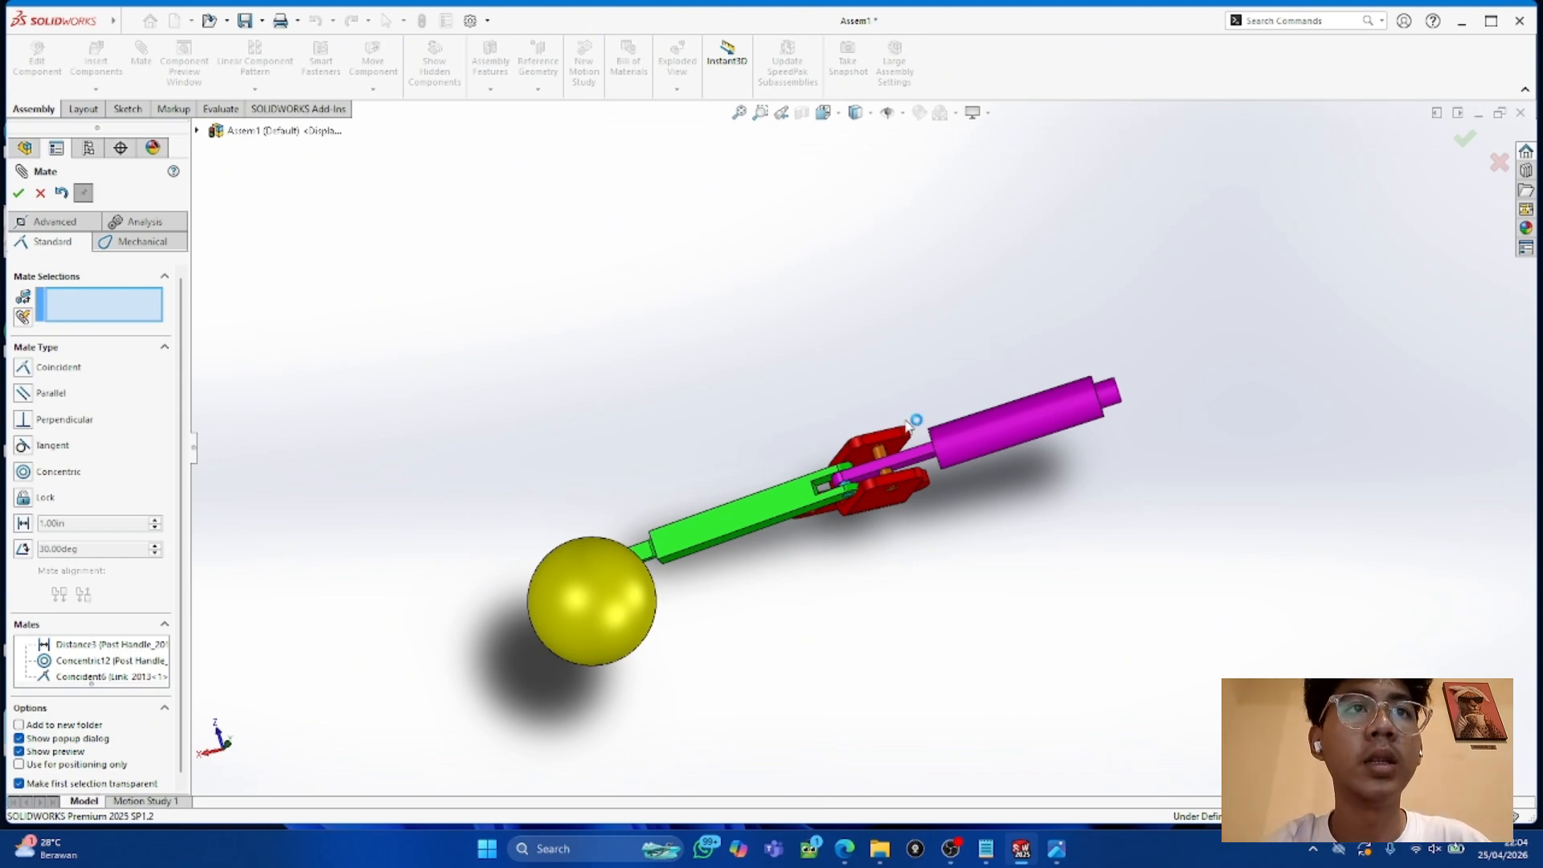
Step: Add a 140° angle mate between the post handle's narrow tang face and the link's long flat face
{"action": "left_click", "coordinate": [879, 462]}
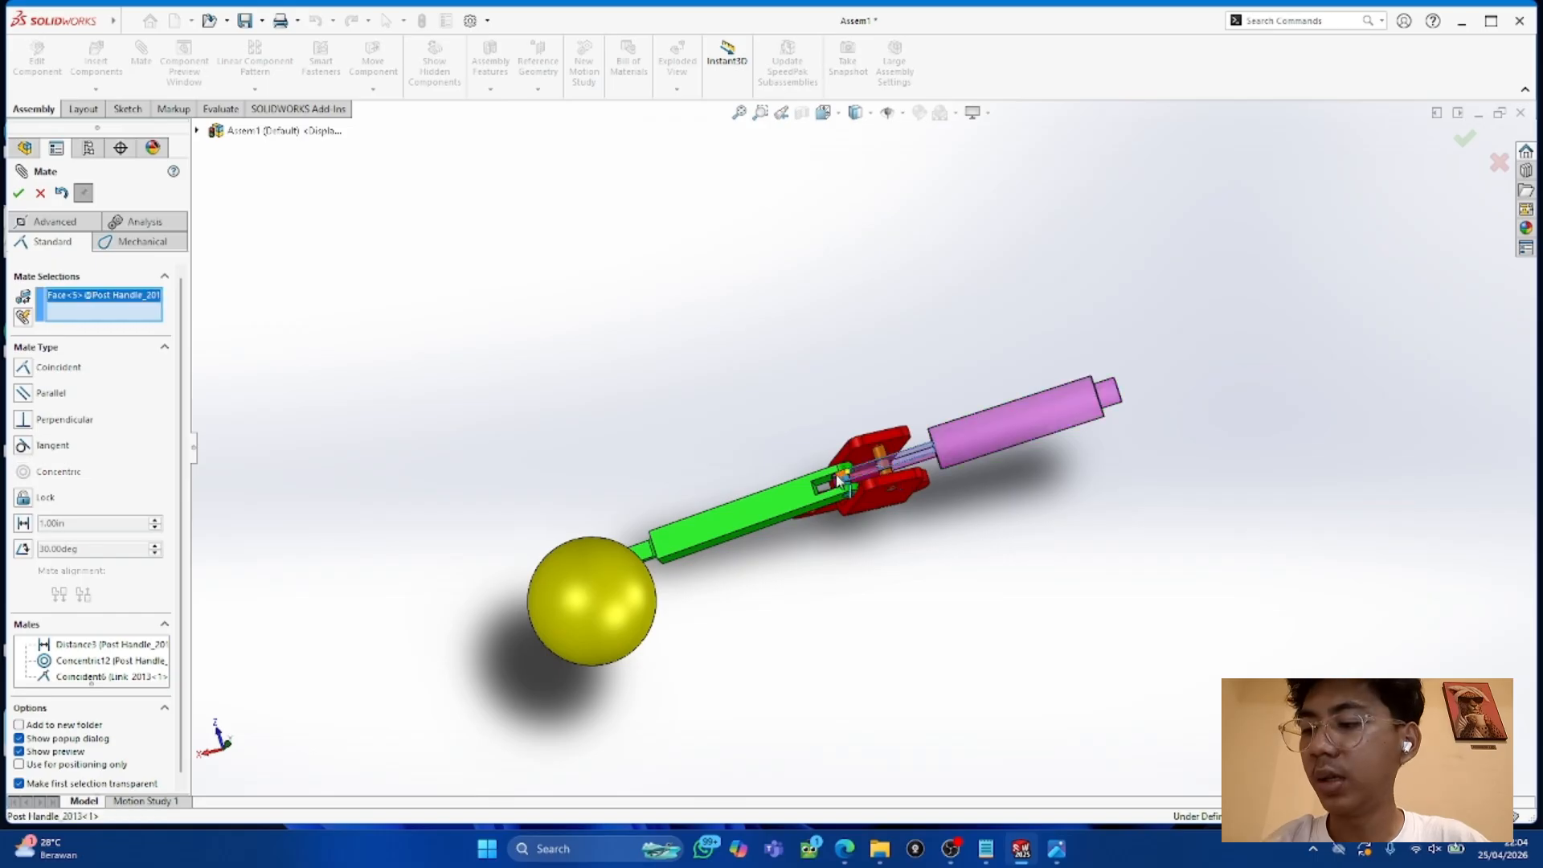
{"action": "left_click", "coordinate": [792, 499]}
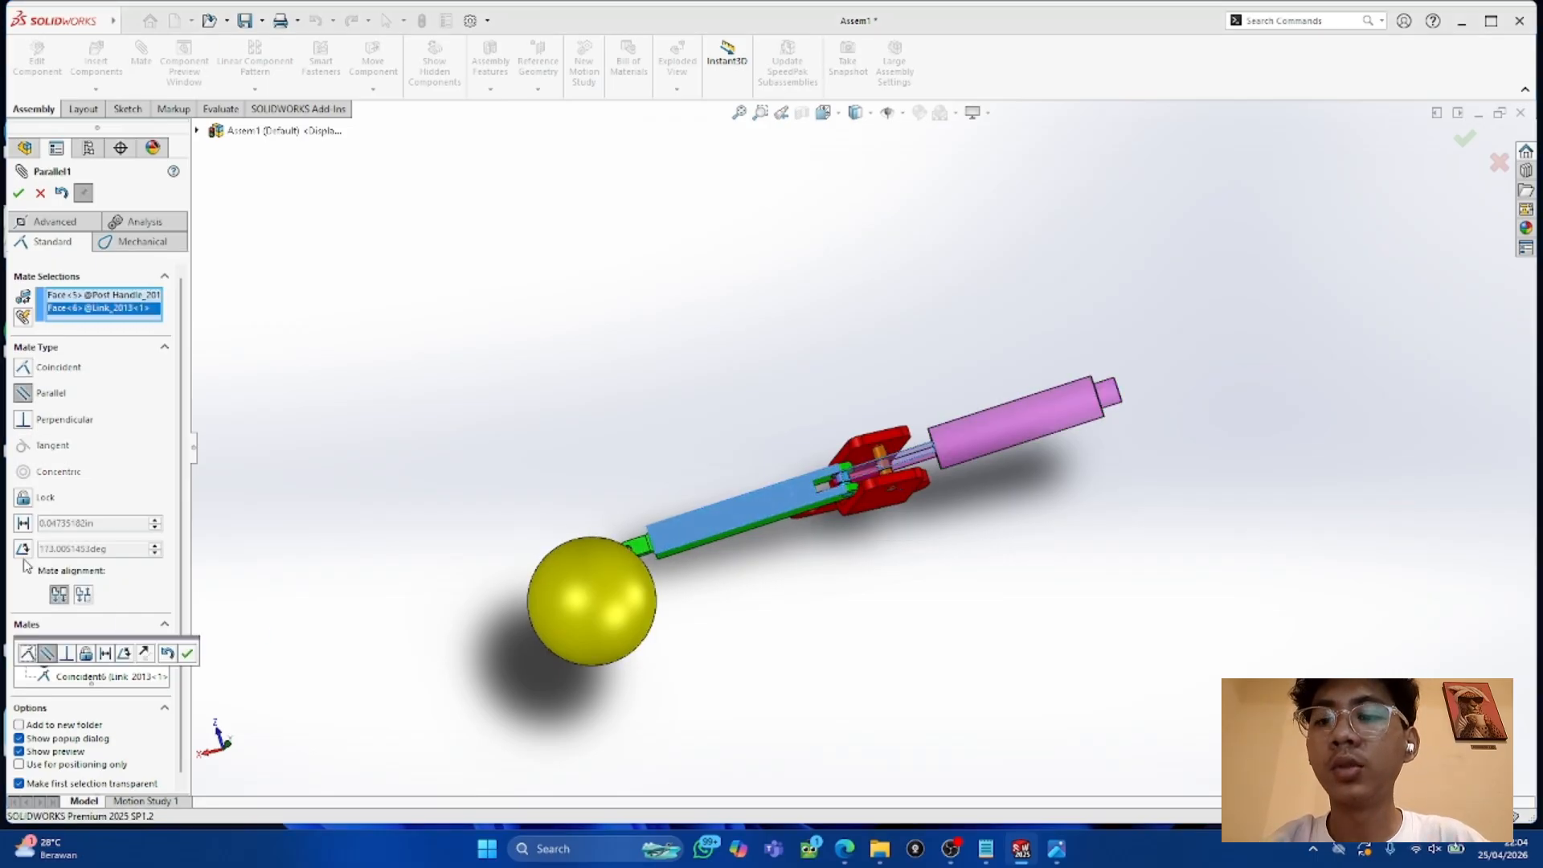
{"action": "left_click", "coordinate": [23, 549]}
{"action": "double_click", "coordinate": [96, 587]}
{"action": "type", "text": "14"}
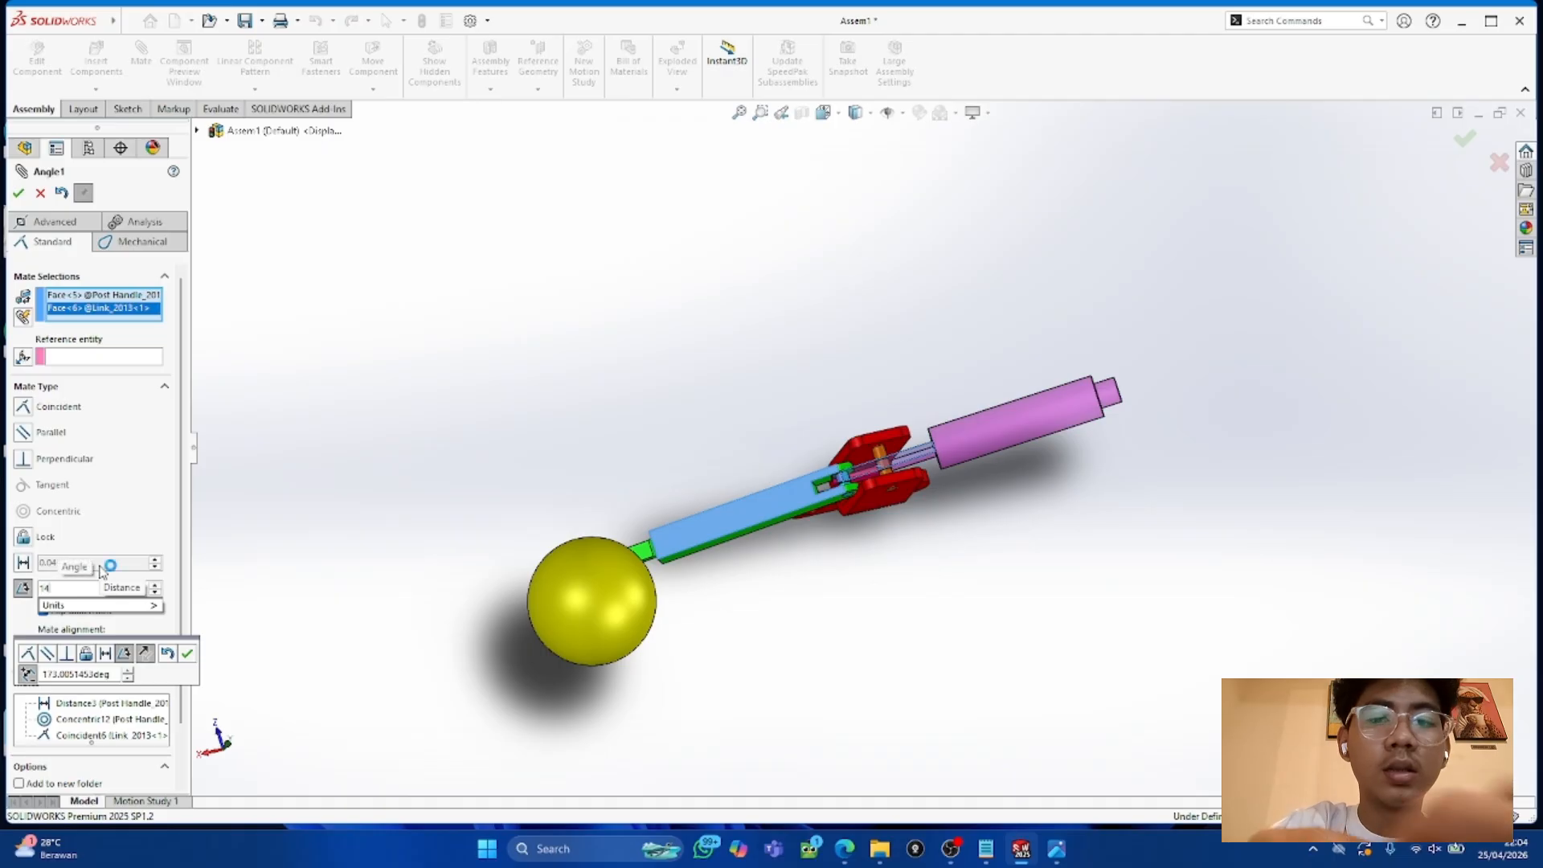
{"action": "type", "text": "0"}
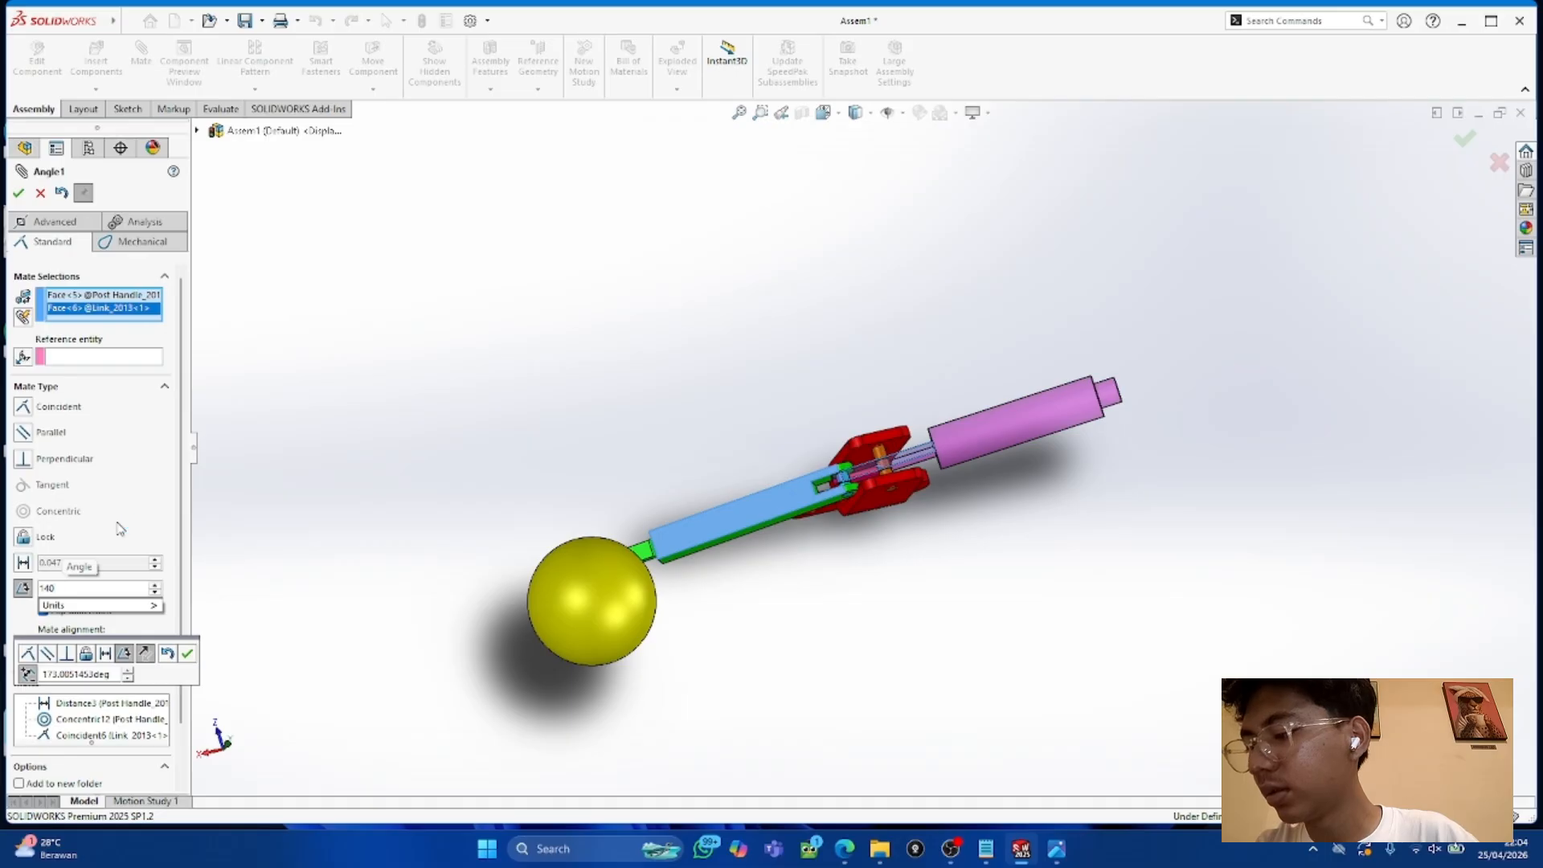
{"action": "key", "text": "Return"}
{"action": "left_click", "coordinate": [19, 194]}
{"action": "middle_click_drag", "start_coordinate": [972, 337], "coordinate": [1004, 307]}
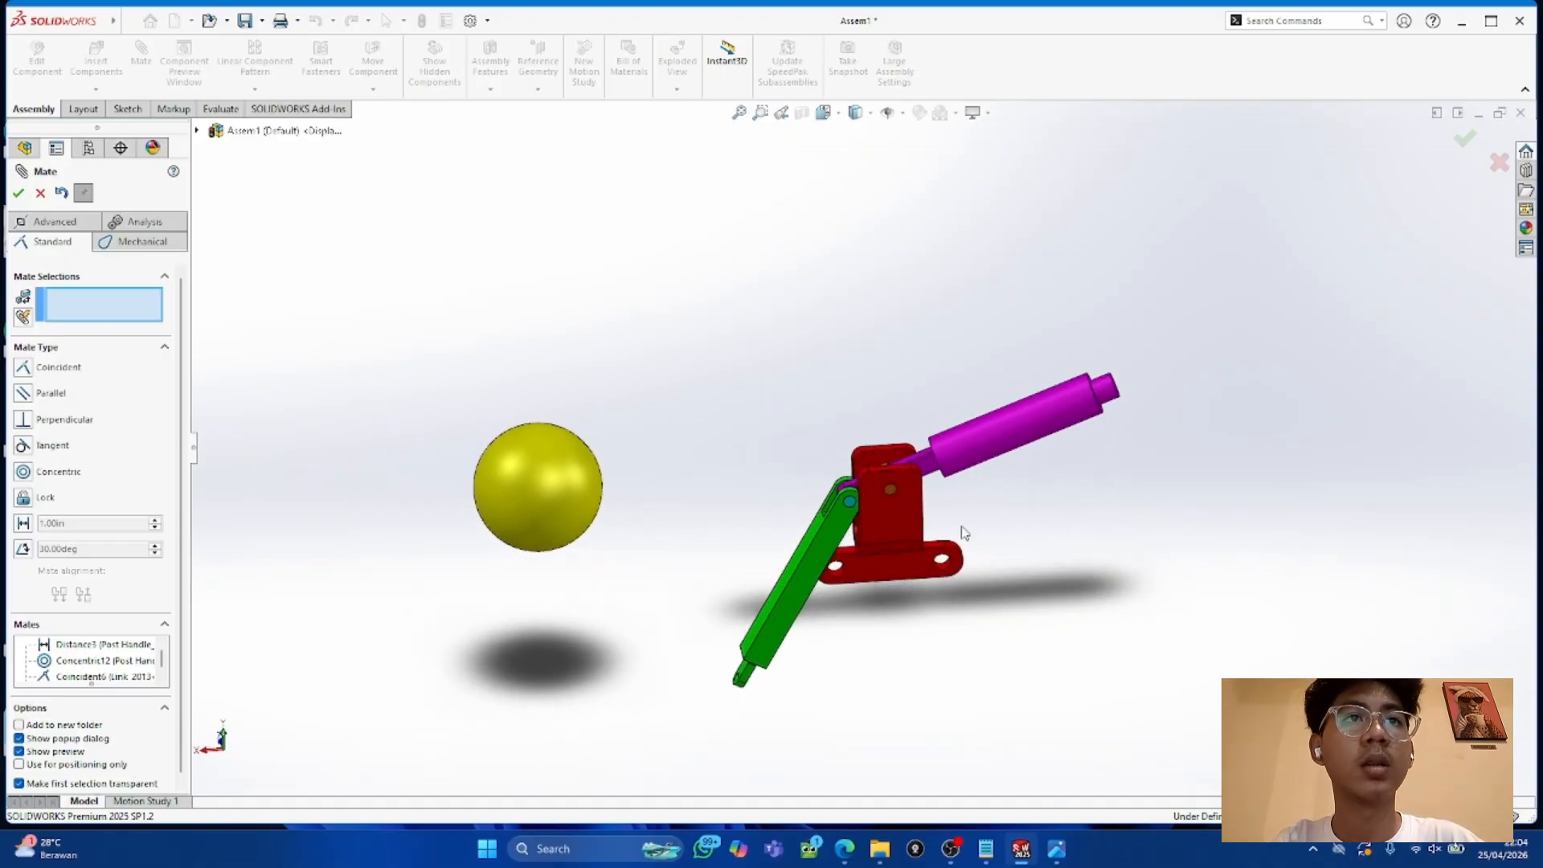
Step: Swing the link around to the far side of the box pivot so the post handle leans toward the yellow handle
{"action": "left_click_drag", "start_coordinate": [780, 596], "coordinate": [1099, 572]}
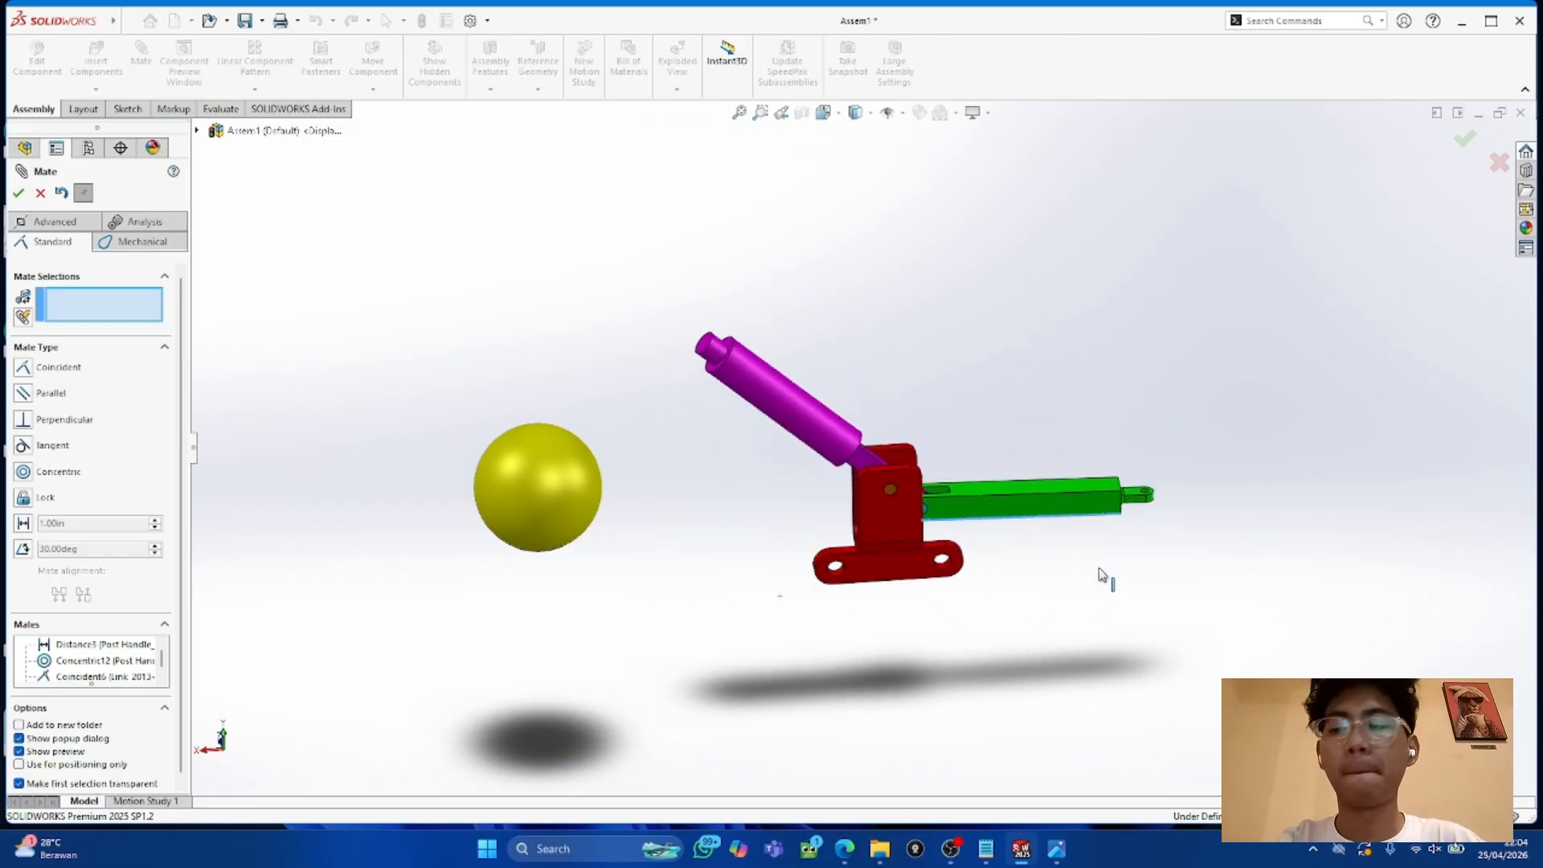
{"action": "scroll", "coordinate": [1104, 575], "scroll_direction": "up", "scroll_amount": 4}
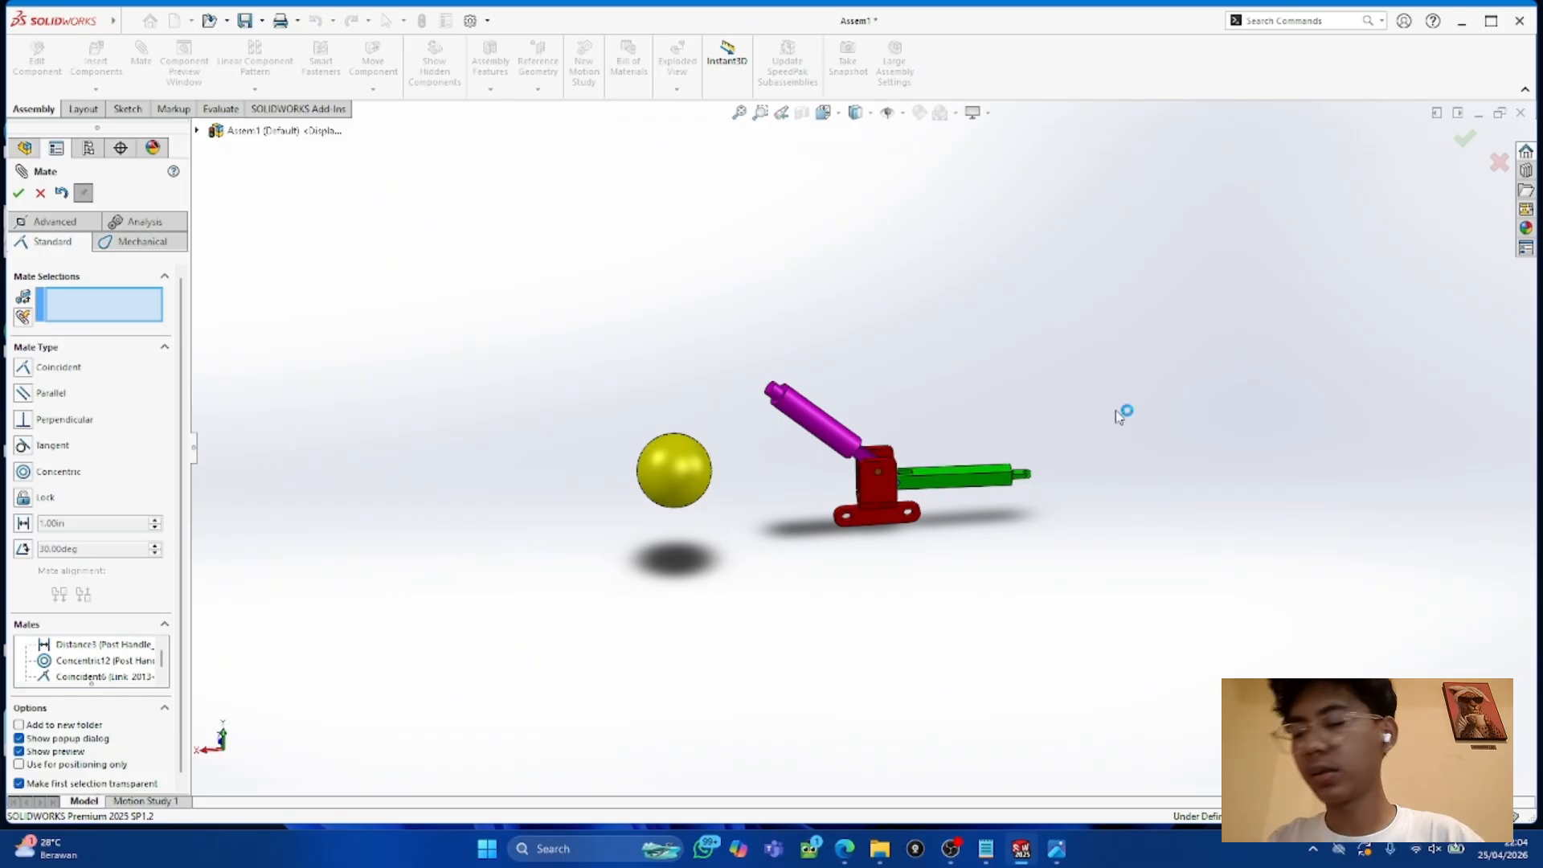
{"action": "middle_click_drag", "start_coordinate": [1067, 336], "coordinate": [1065, 496]}
{"action": "scroll", "coordinate": [948, 369], "scroll_direction": "up", "scroll_amount": 4}
{"action": "scroll", "coordinate": [952, 375], "scroll_direction": "down", "scroll_amount": 9}
{"action": "middle_click_drag", "start_coordinate": [902, 383], "coordinate": [692, 668]}
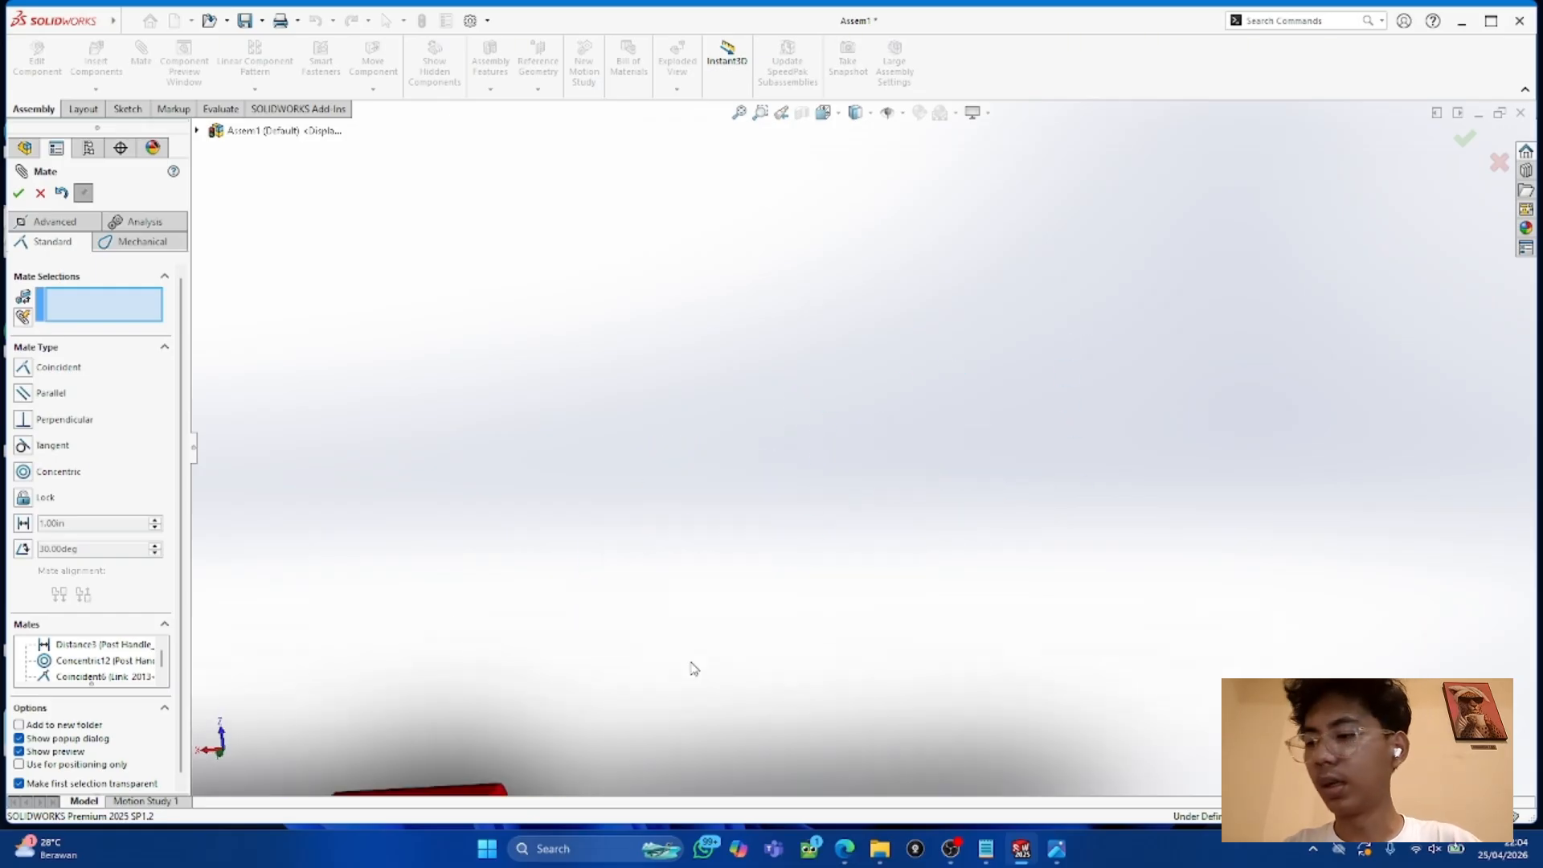
{"action": "scroll", "coordinate": [696, 656], "scroll_direction": "up", "scroll_amount": 4}
{"action": "scroll", "coordinate": [699, 656], "scroll_direction": "up", "scroll_amount": 3}
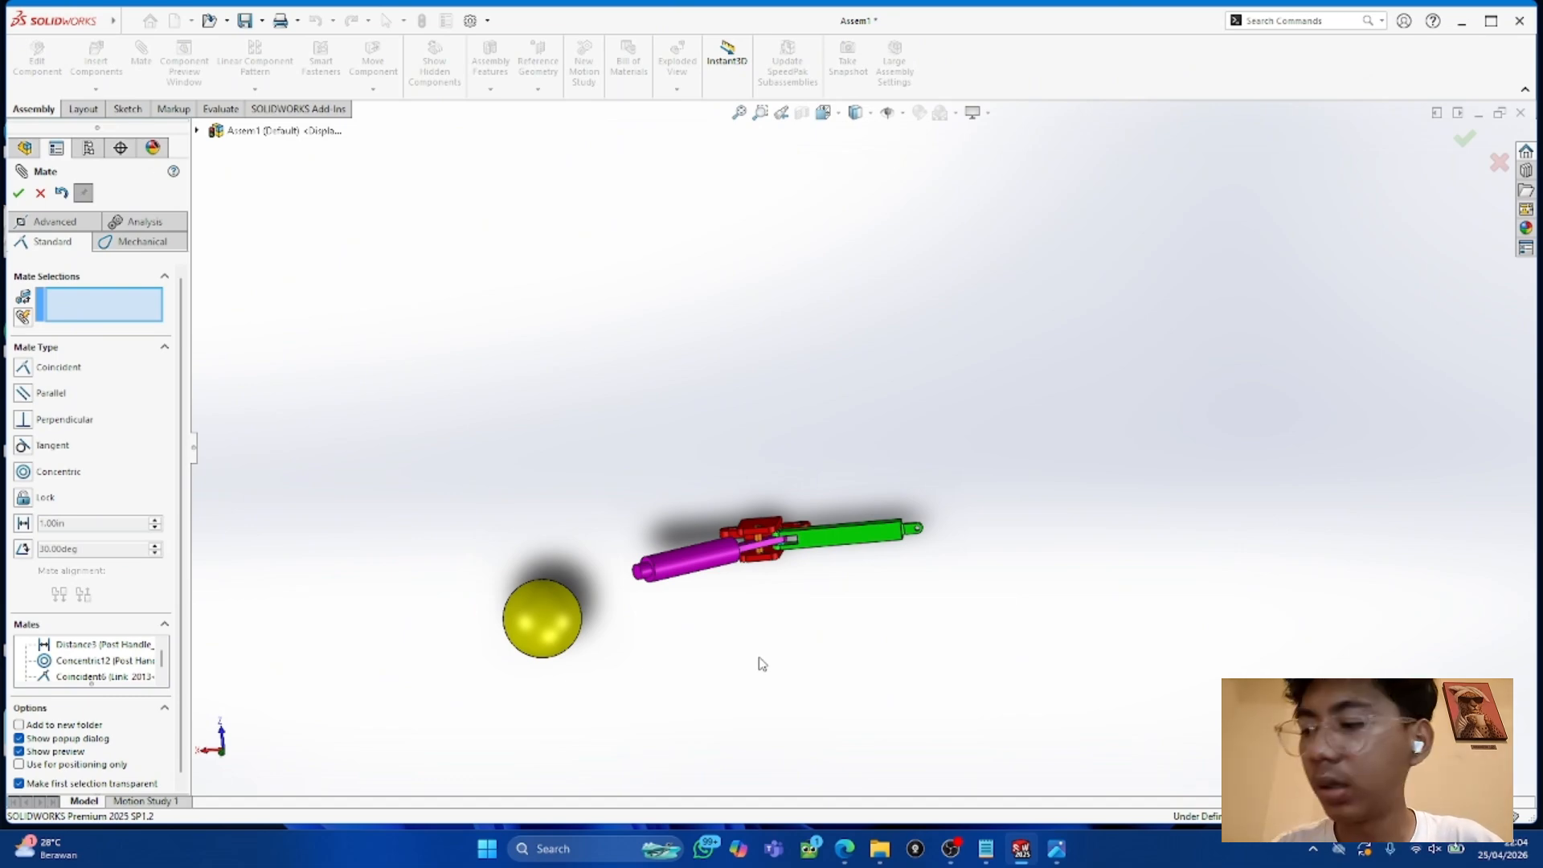
Step: Add a parallel mate between the link's long upper face and the narrow top face of the box pivot's side plate
{"action": "left_click", "coordinate": [850, 537]}
{"action": "middle_click_drag", "start_coordinate": [755, 610], "coordinate": [825, 535]}
{"action": "scroll", "coordinate": [826, 534], "scroll_direction": "down", "scroll_amount": 3}
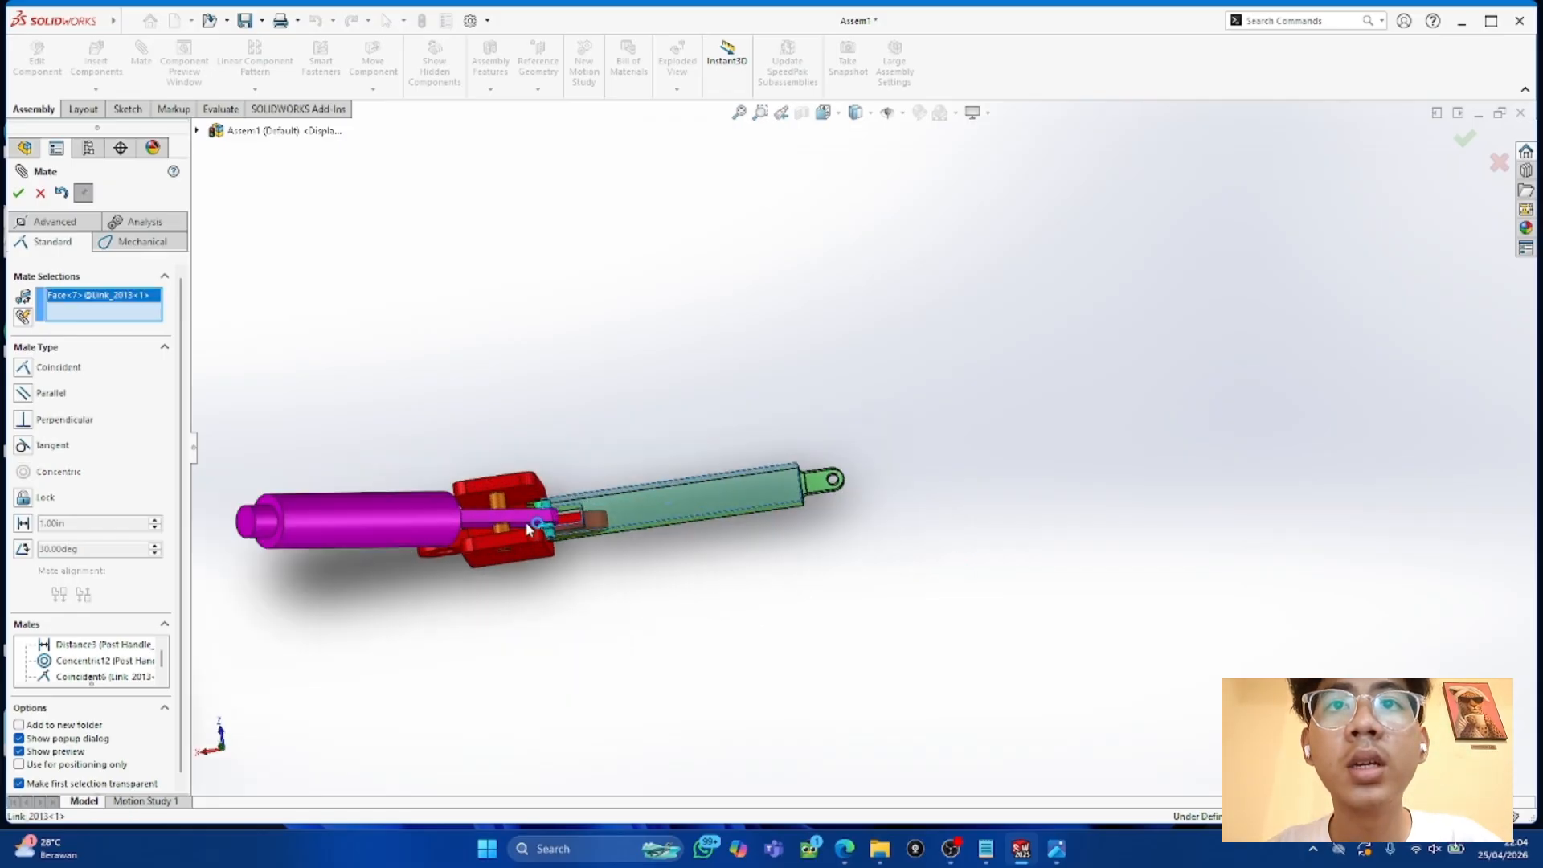
{"action": "left_click", "coordinate": [500, 536]}
{"action": "left_click", "coordinate": [22, 392]}
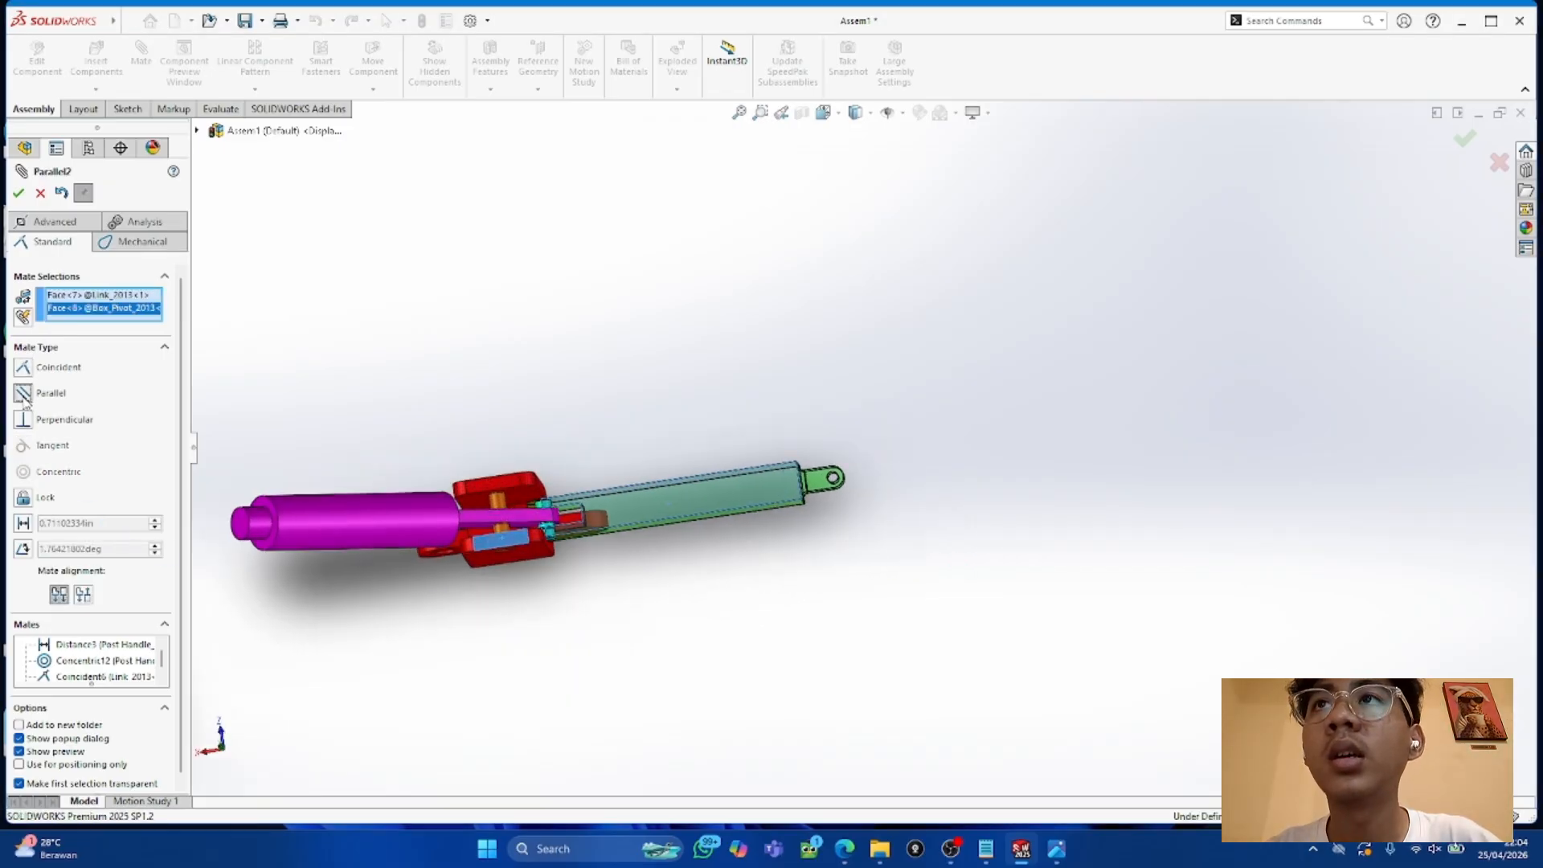
{"action": "left_click", "coordinate": [18, 193]}
Step: Add a concentric mate between the yellow handle's hole and the cylindrical peg at the end of the post handle
{"action": "mouse_move", "coordinate": [337, 659]}
{"action": "middle_mouse_down"}
{"action": "mouse_move", "coordinate": [367, 621]}
{"action": "mouse_move", "coordinate": [361, 654]}
{"action": "middle_mouse_up"}
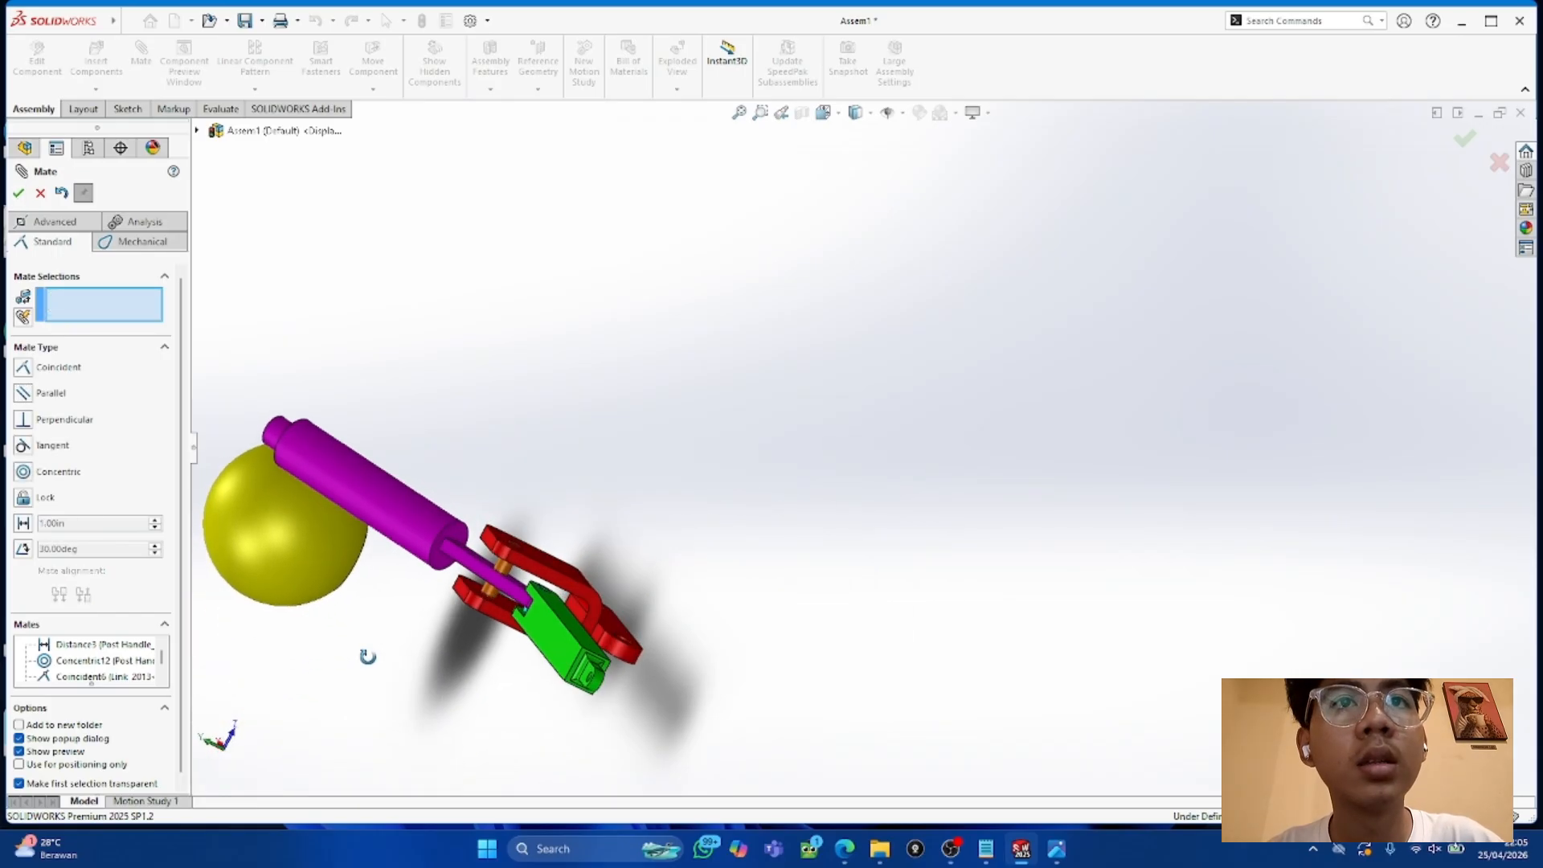
{"action": "scroll", "coordinate": [534, 637], "scroll_direction": "down", "scroll_amount": 4}
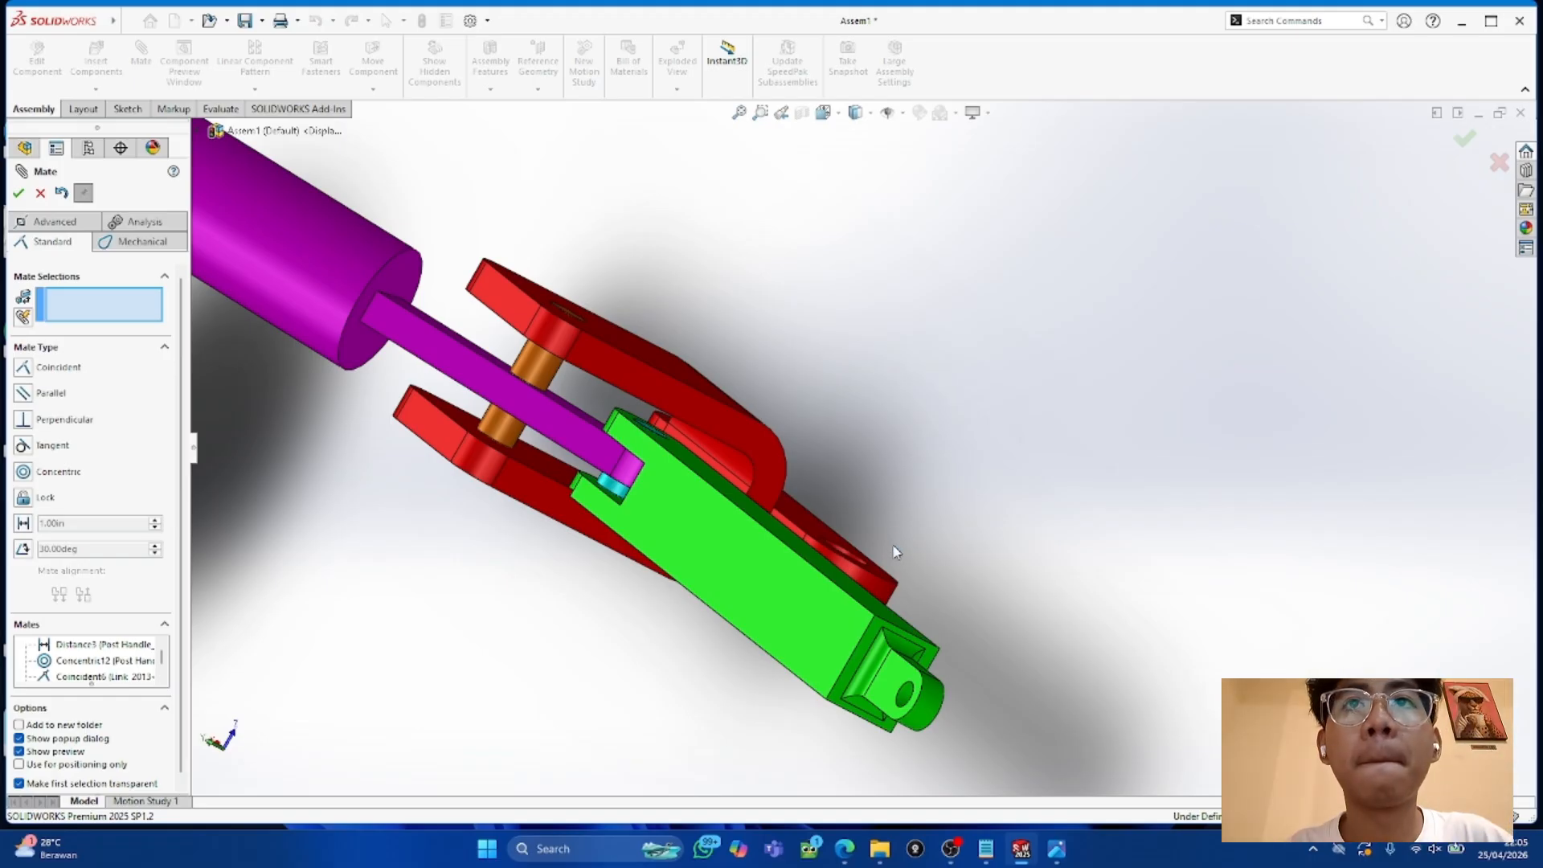
{"action": "middle_click_drag", "start_coordinate": [812, 513], "coordinate": [1056, 634]}
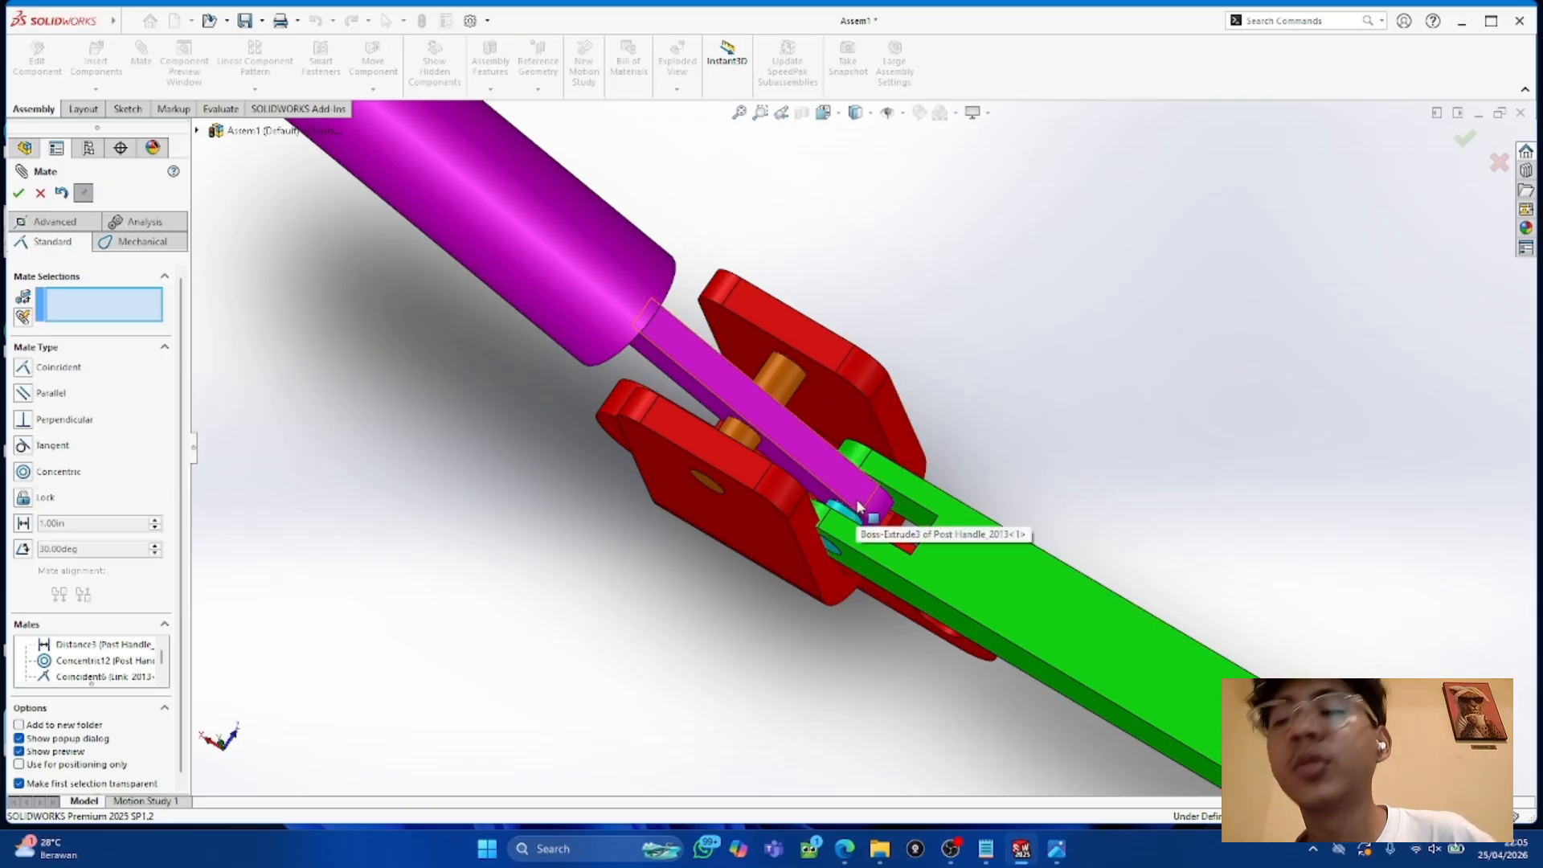
{"action": "key", "text": "f"}
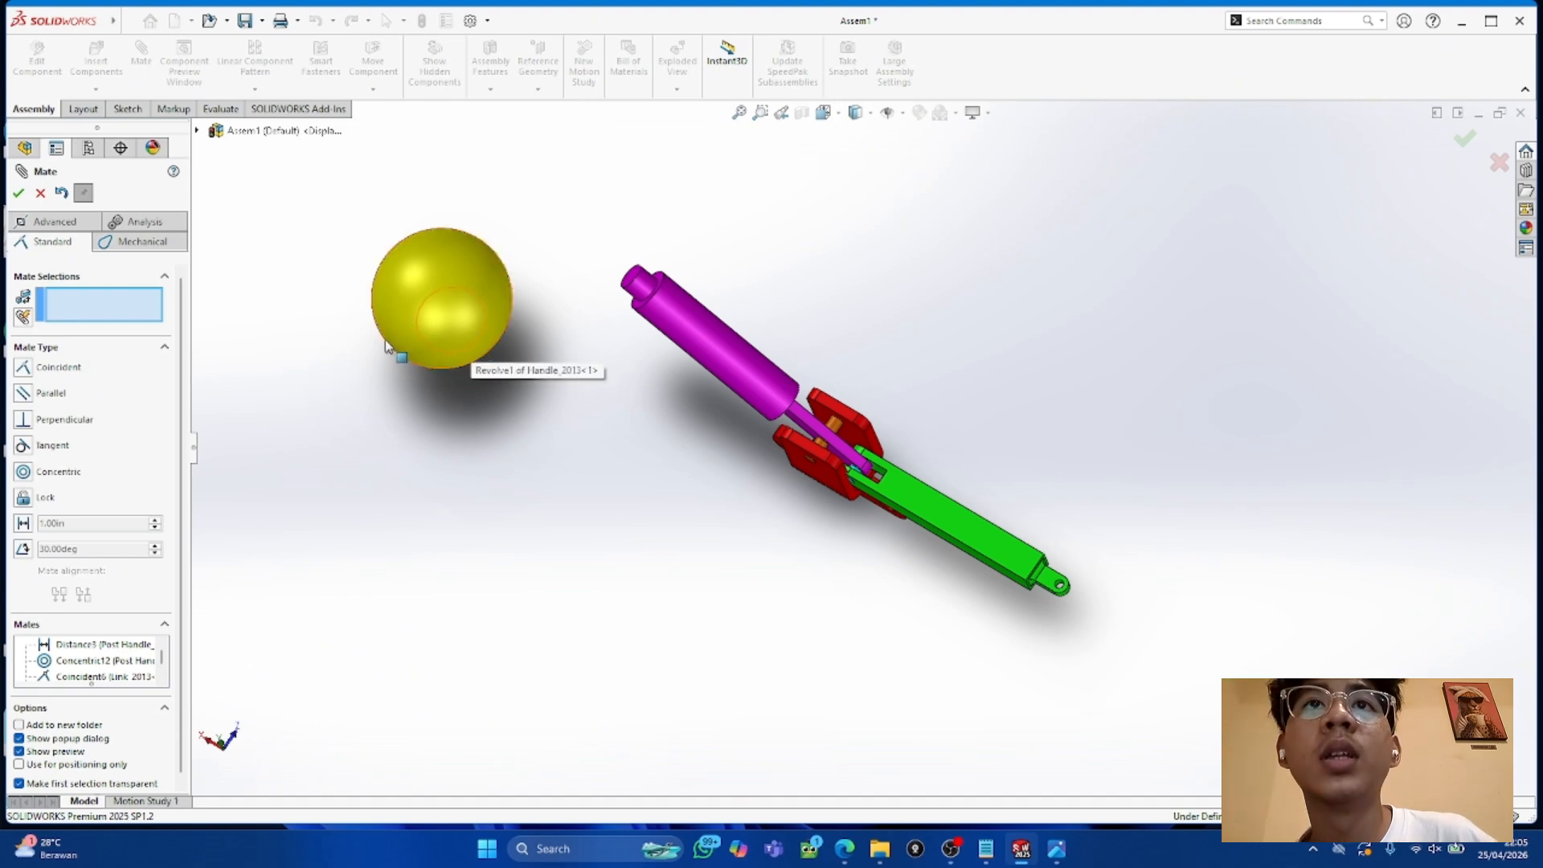
{"action": "middle_click_drag", "start_coordinate": [468, 320], "coordinate": [675, 691]}
{"action": "left_click", "coordinate": [705, 693]}
{"action": "middle_click_drag", "start_coordinate": [740, 644], "coordinate": [677, 329]}
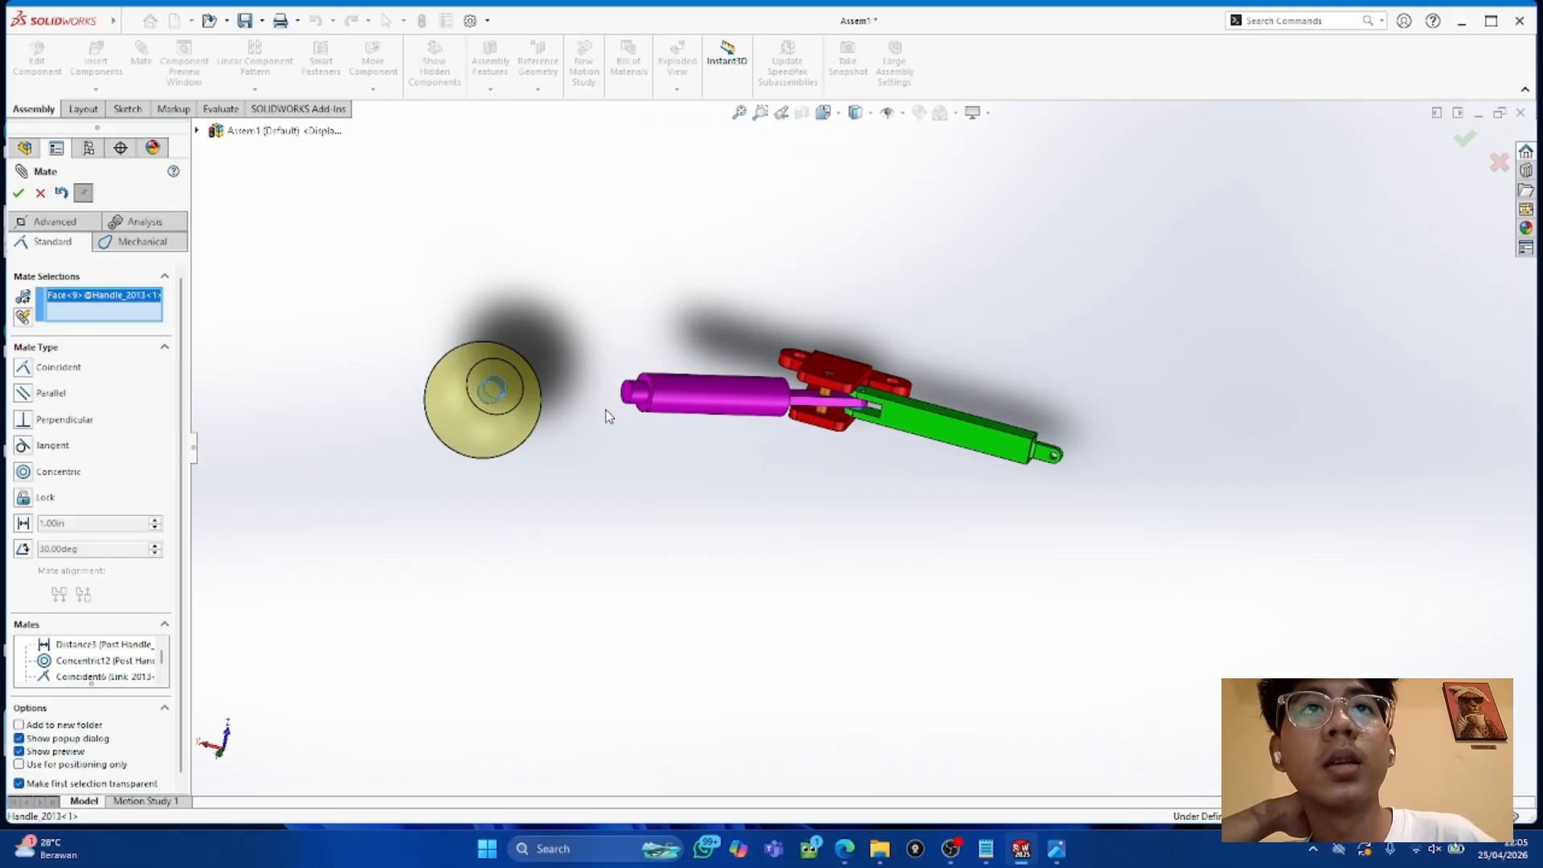
{"action": "left_click", "coordinate": [646, 401]}
{"action": "middle_click_drag", "start_coordinate": [664, 457], "coordinate": [339, 211]}
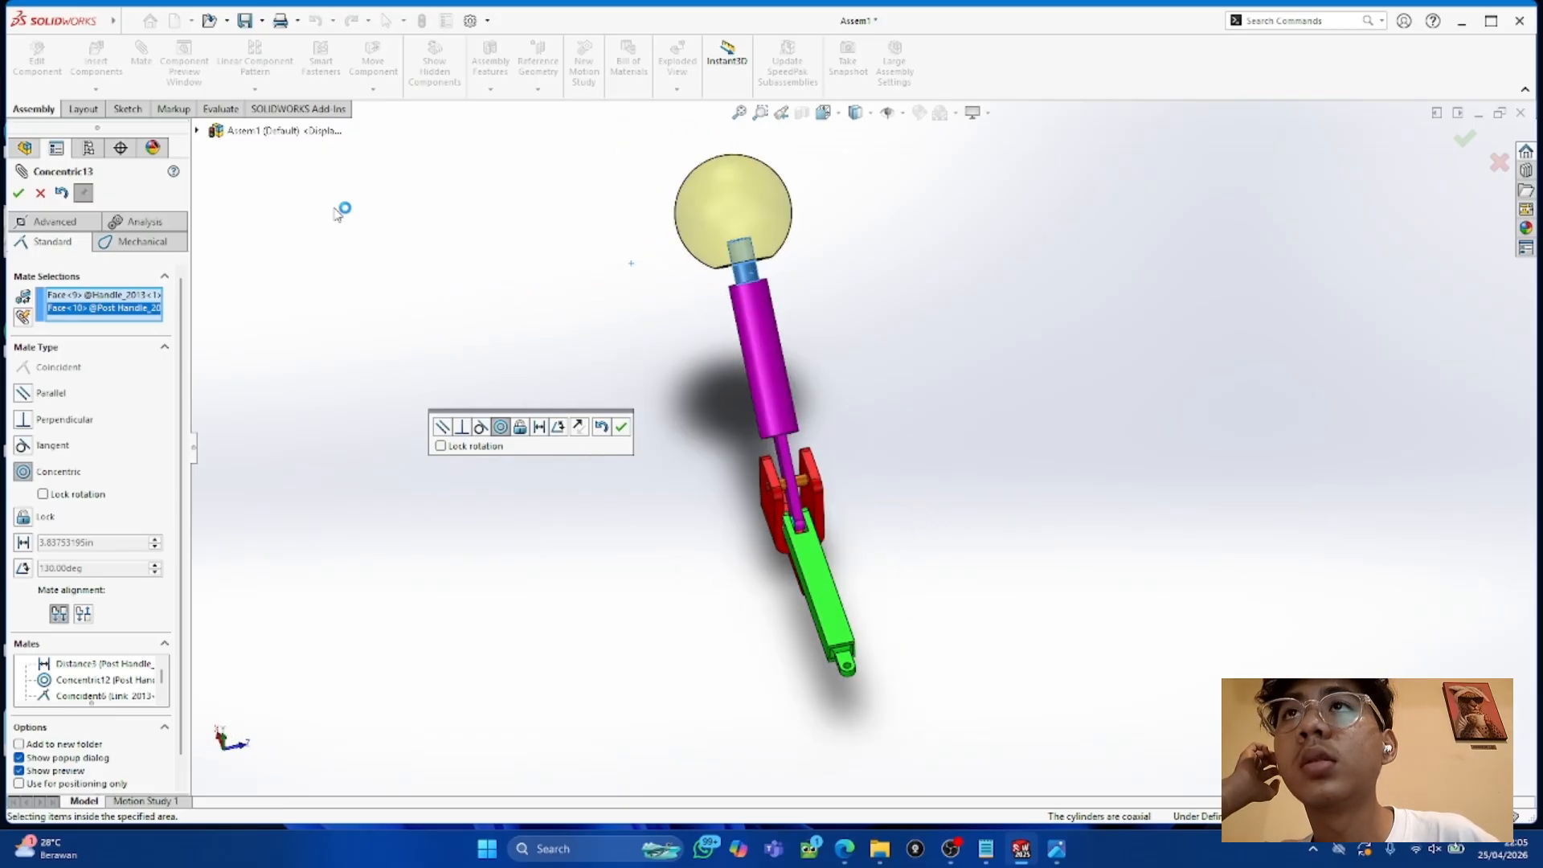
{"action": "left_click", "coordinate": [19, 193]}
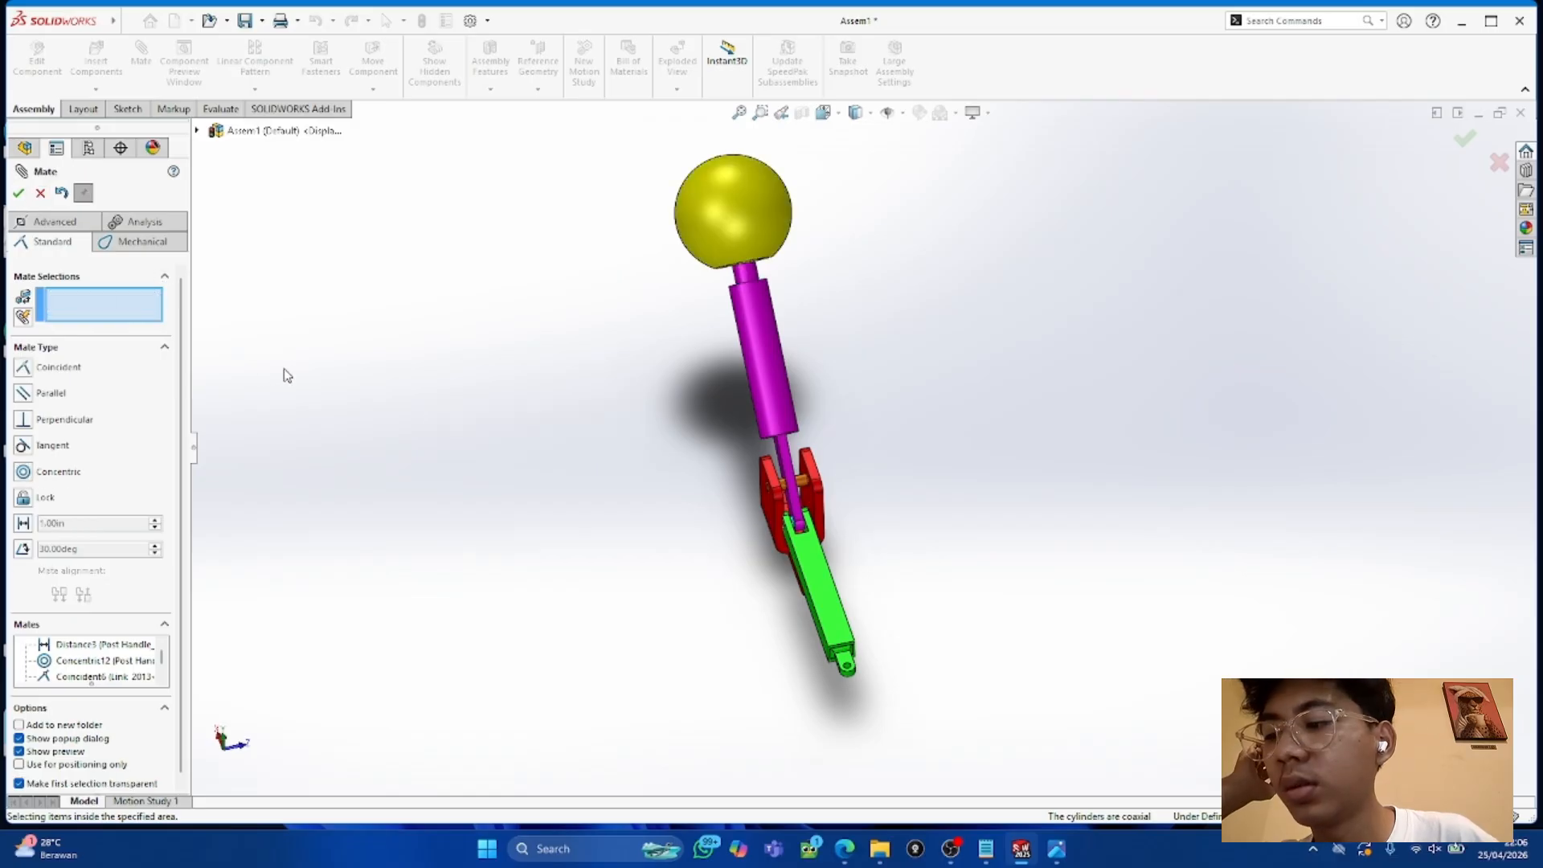
Step: Add a concentric mate between the post handle's circular shoulder edge and the circular edge on the yellow handle's flat side, and finish mating
{"action": "middle_click_drag", "start_coordinate": [741, 347], "coordinate": [638, 239]}
{"action": "left_click_drag", "start_coordinate": [639, 238], "coordinate": [628, 223]}
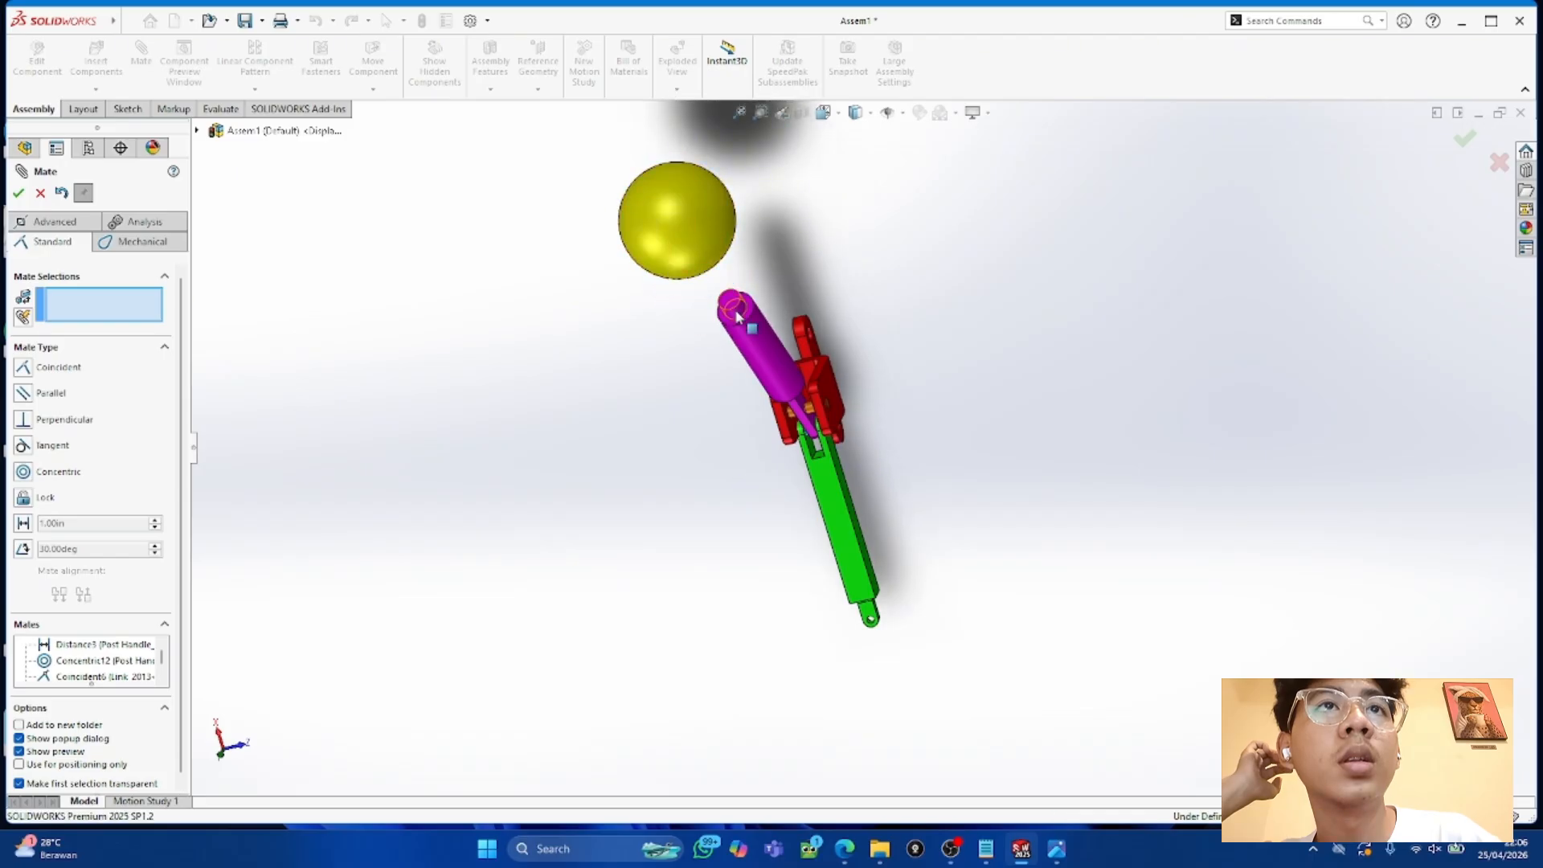
{"action": "left_click", "coordinate": [747, 324]}
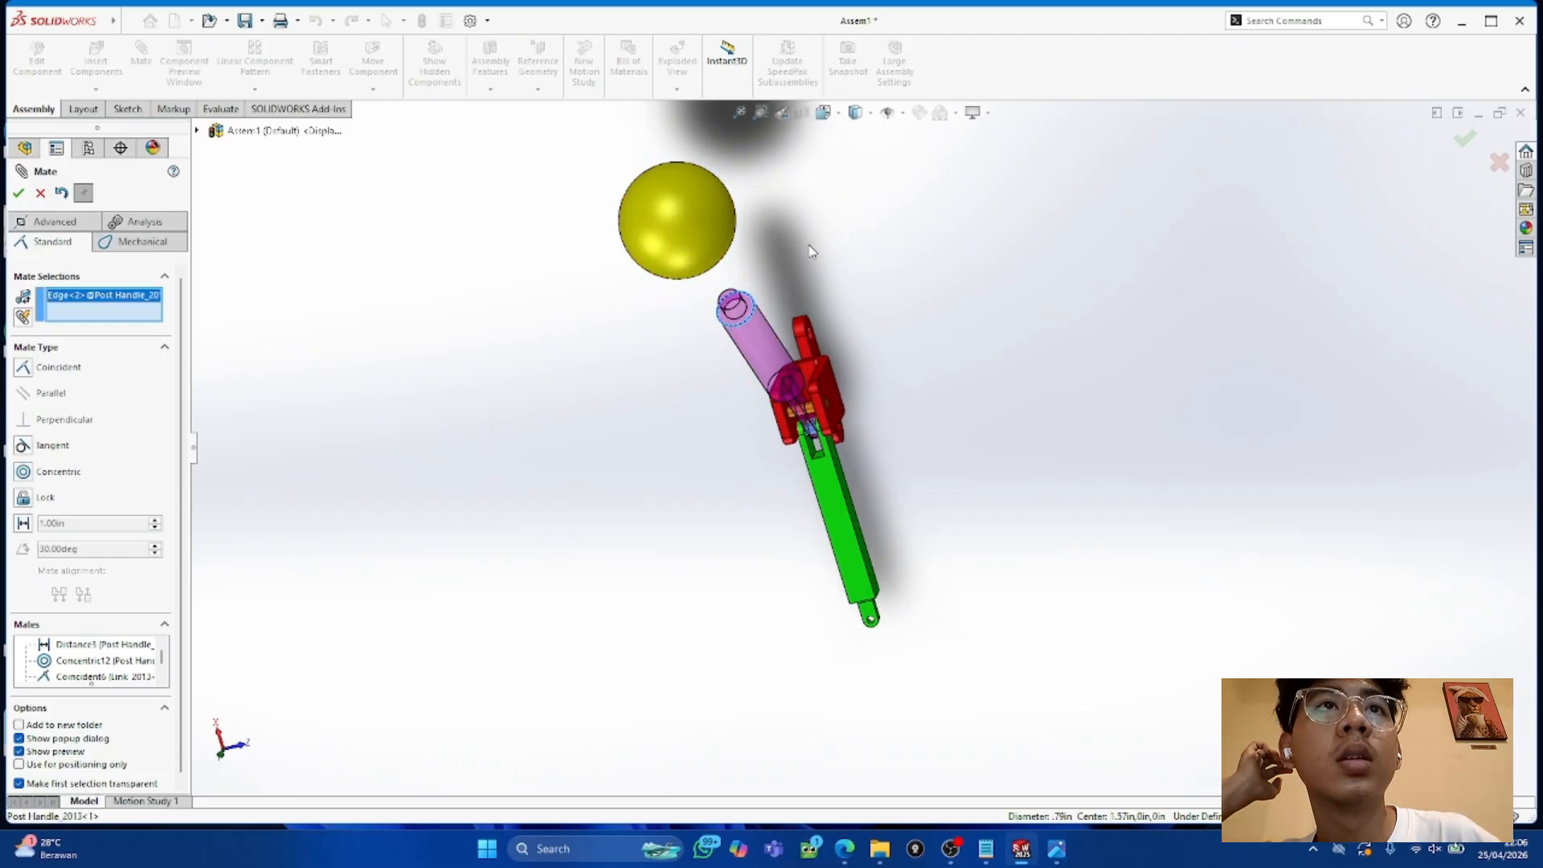
{"action": "middle_click_drag", "start_coordinate": [744, 314], "coordinate": [688, 232]}
{"action": "left_click", "coordinate": [696, 273]}
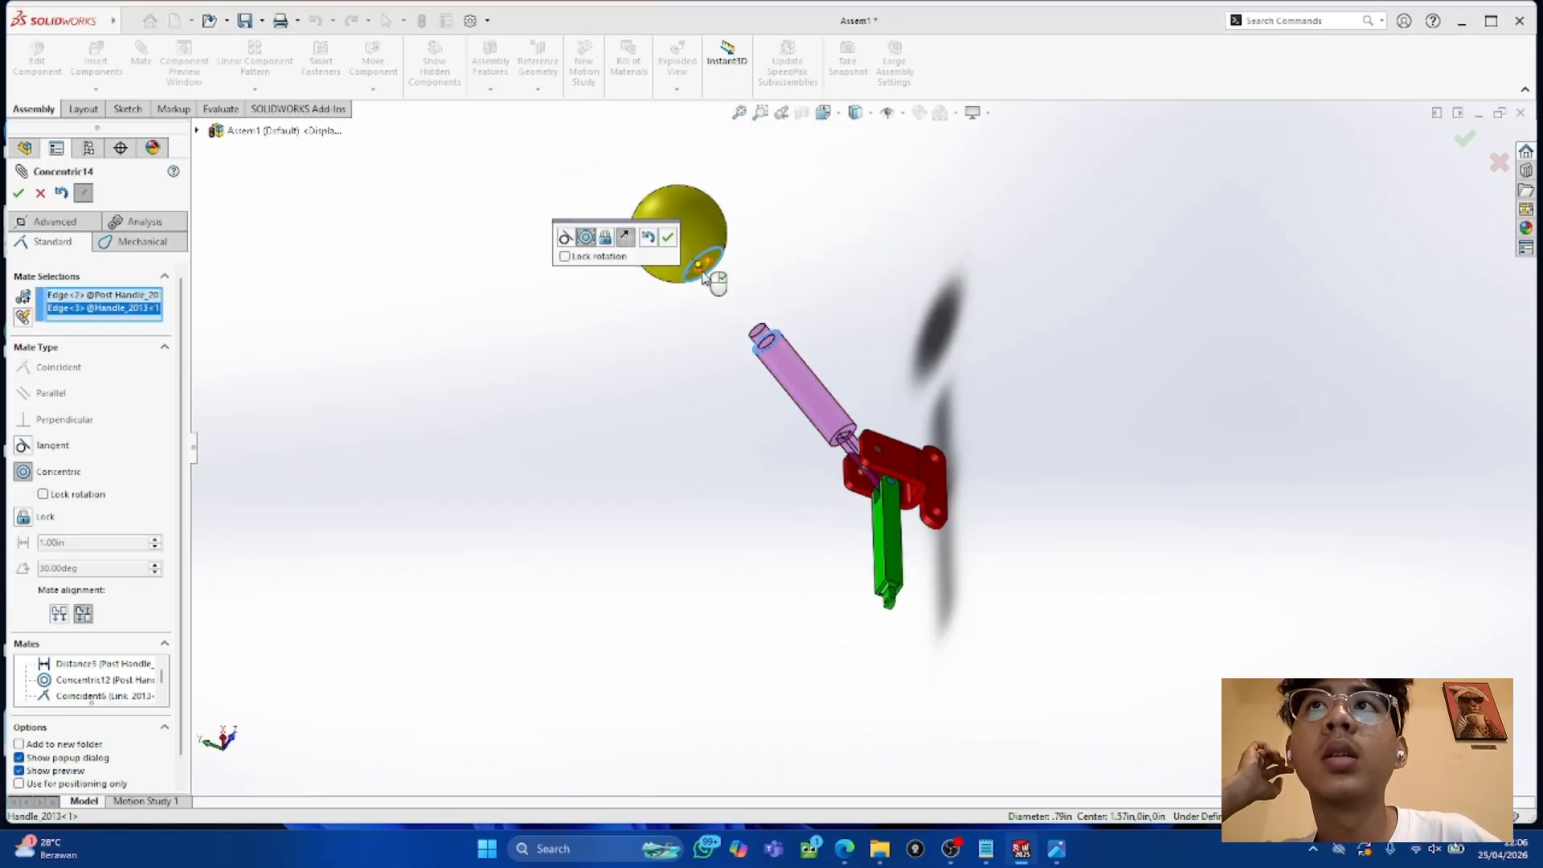
{"action": "left_click", "coordinate": [19, 193]}
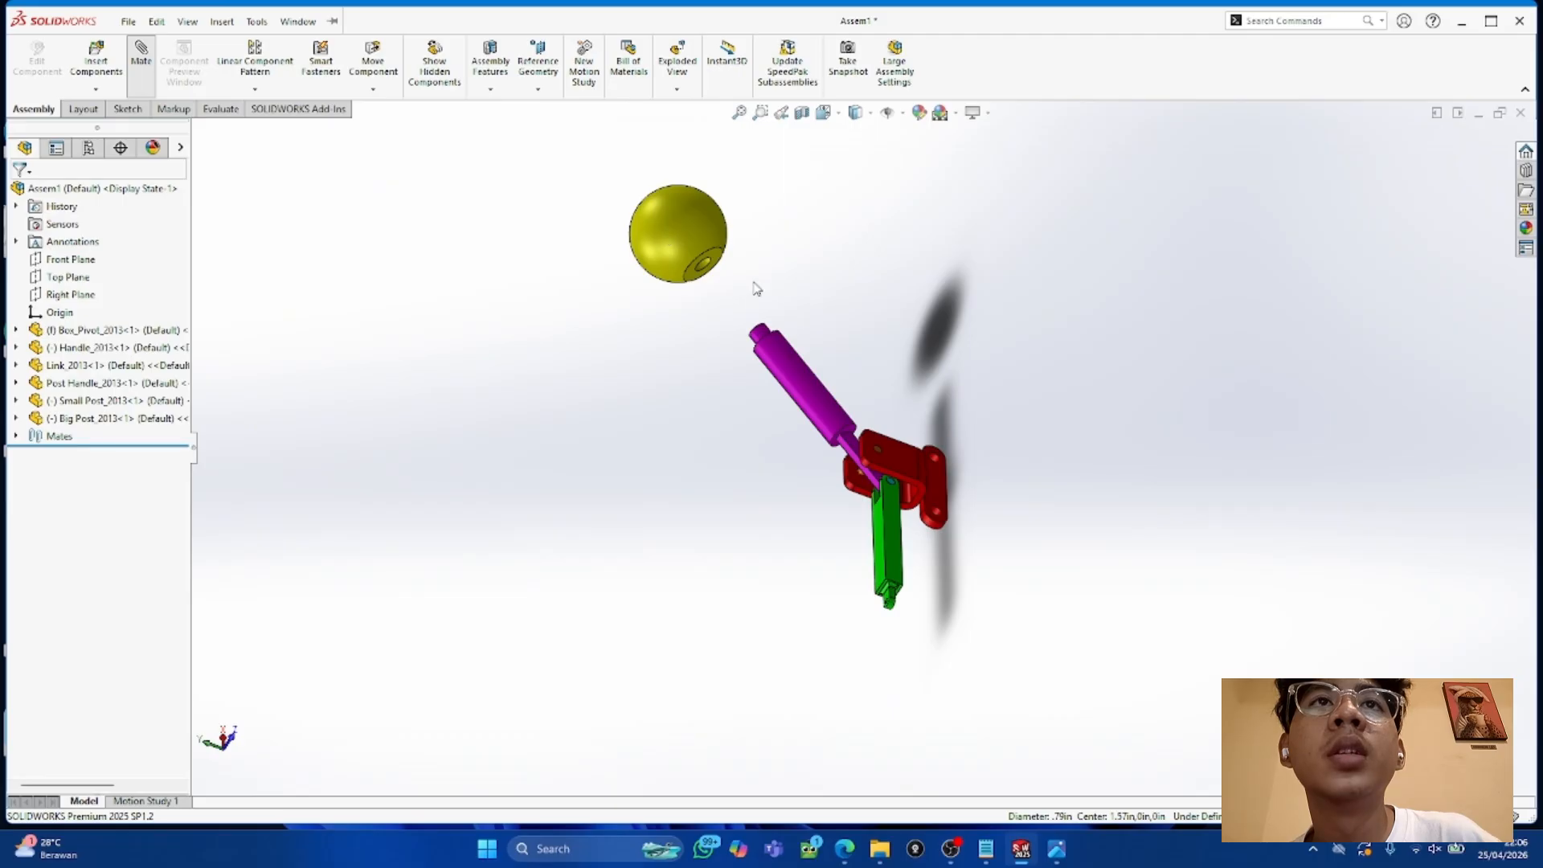
Step: Try to mate the inner end edge of the yellow handle's hole coincident with the post handle's shoulder face
{"action": "scroll", "coordinate": [737, 262], "scroll_direction": "down", "scroll_amount": 6}
{"action": "middle_click_drag", "start_coordinate": [744, 284], "coordinate": [623, 186]}
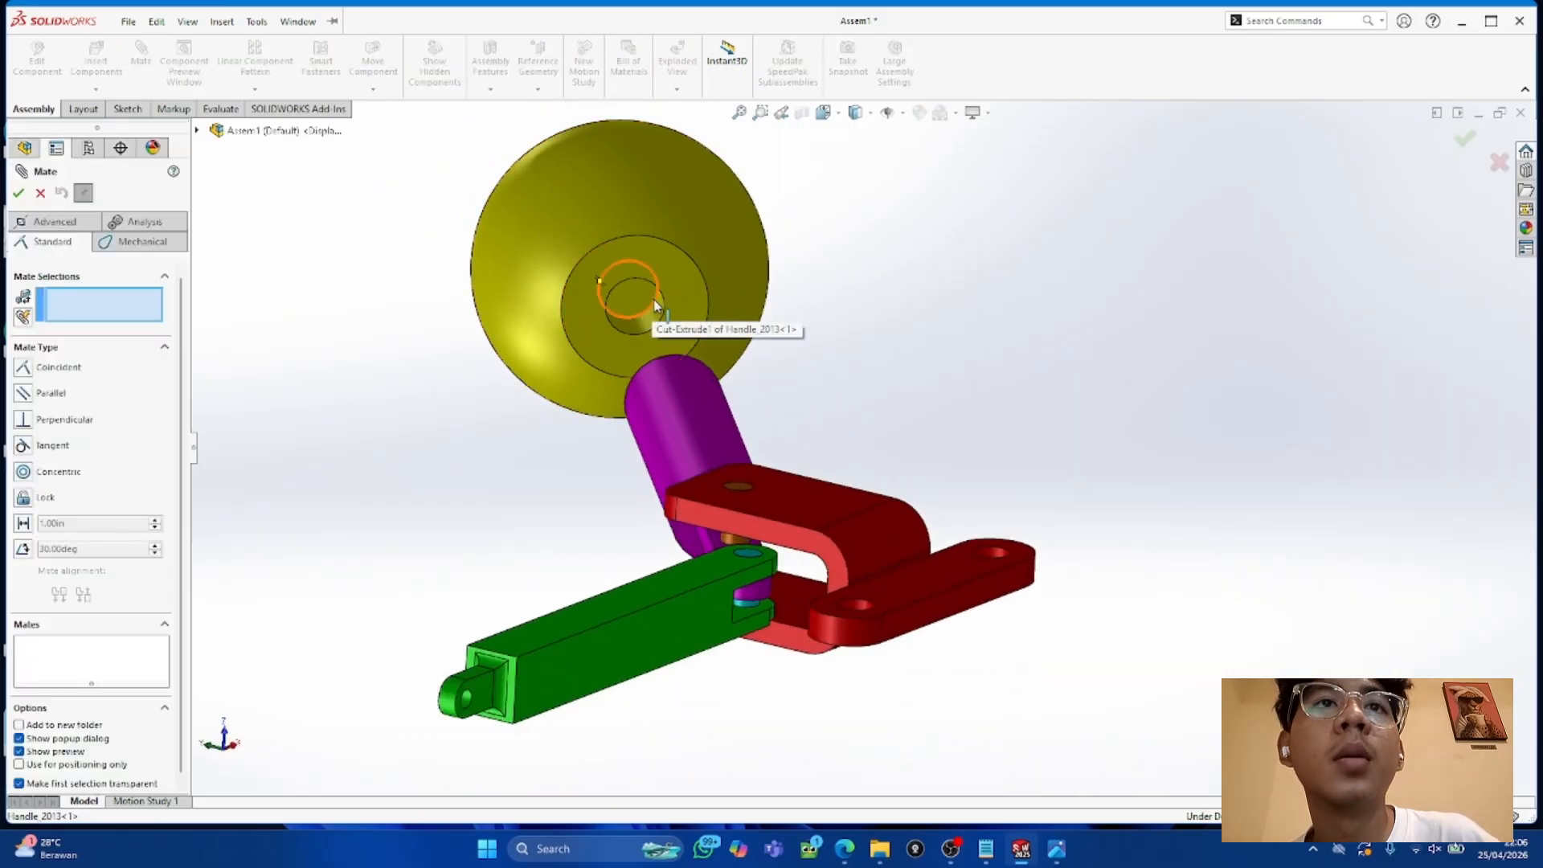
{"action": "left_click", "coordinate": [655, 304]}
{"action": "middle_click_drag", "start_coordinate": [691, 286], "coordinate": [691, 522]}
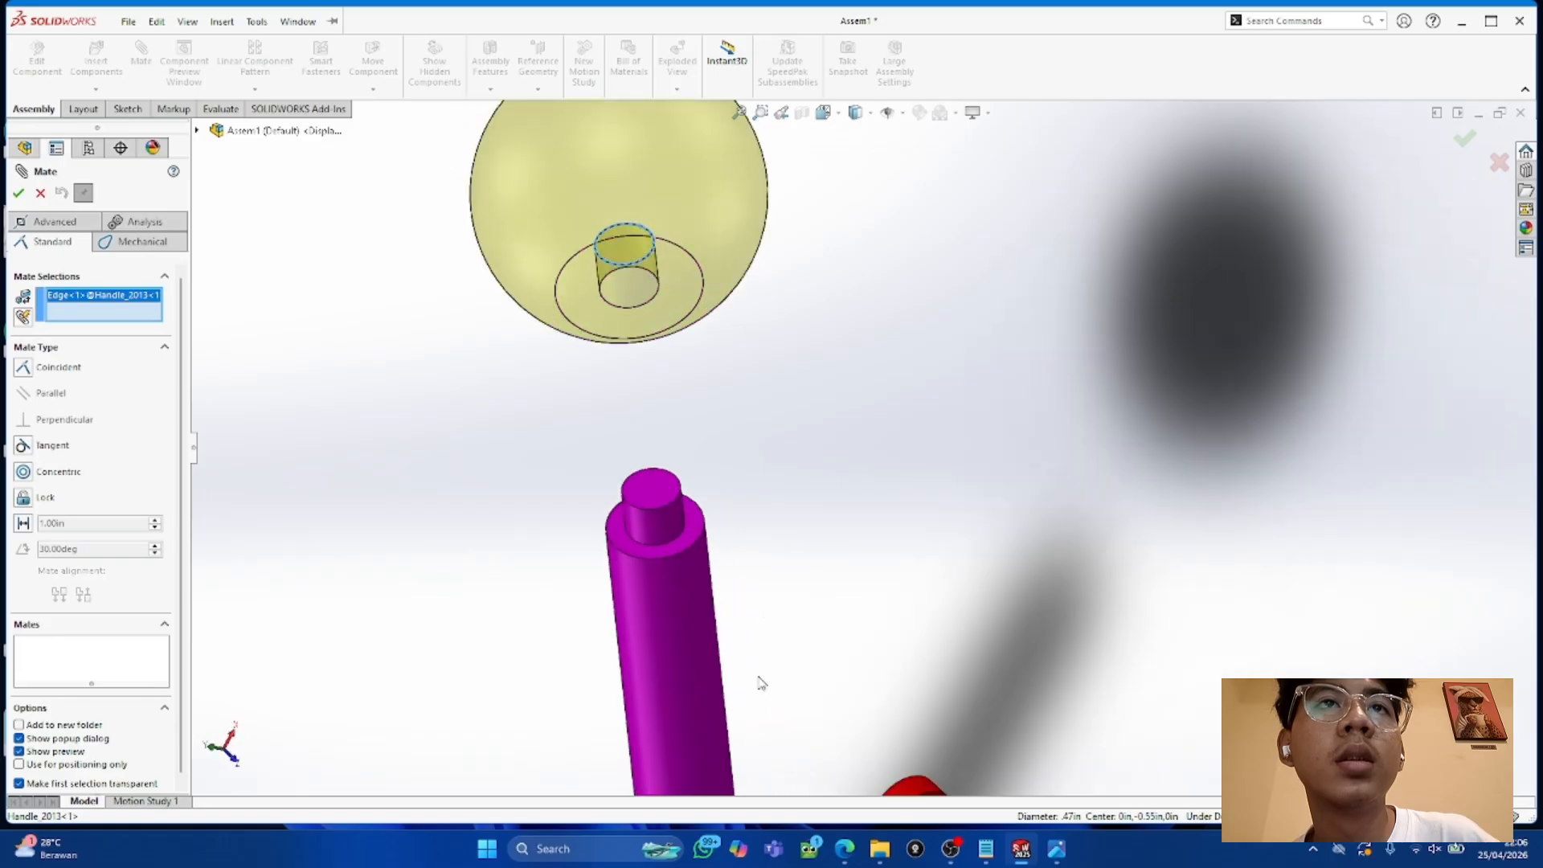
{"action": "left_click", "coordinate": [690, 527]}
{"action": "scroll", "coordinate": [854, 516], "scroll_direction": "up", "scroll_amount": 3}
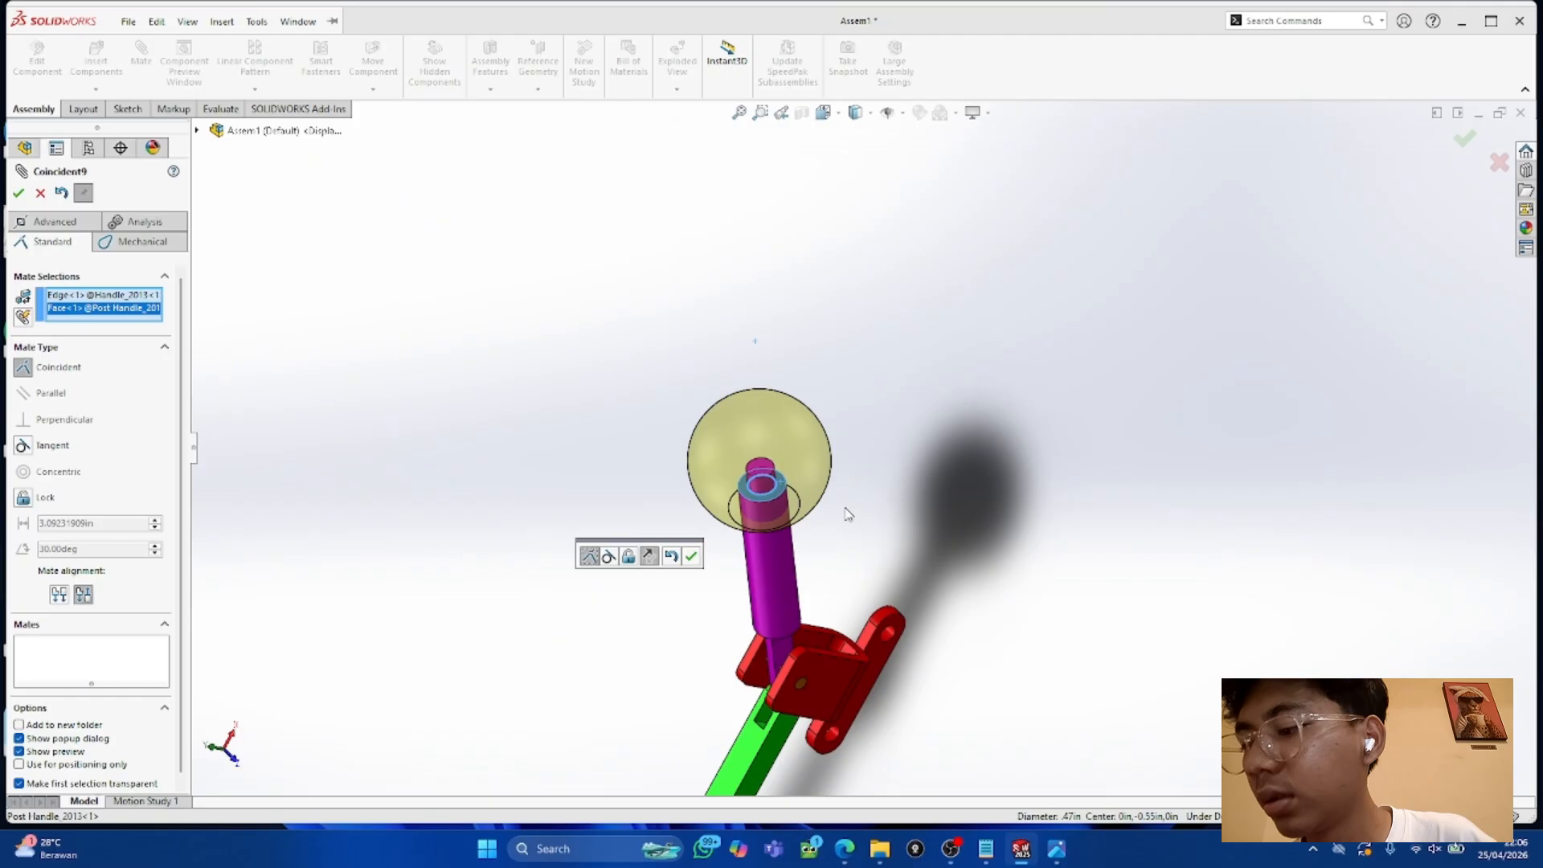
{"action": "left_click", "coordinate": [18, 194]}
Step: Compare the yellow handle's position on the post handle with the assembly view in Practice_Drawing.JPG
{"action": "middle_click_drag", "start_coordinate": [859, 558], "coordinate": [821, 389]}
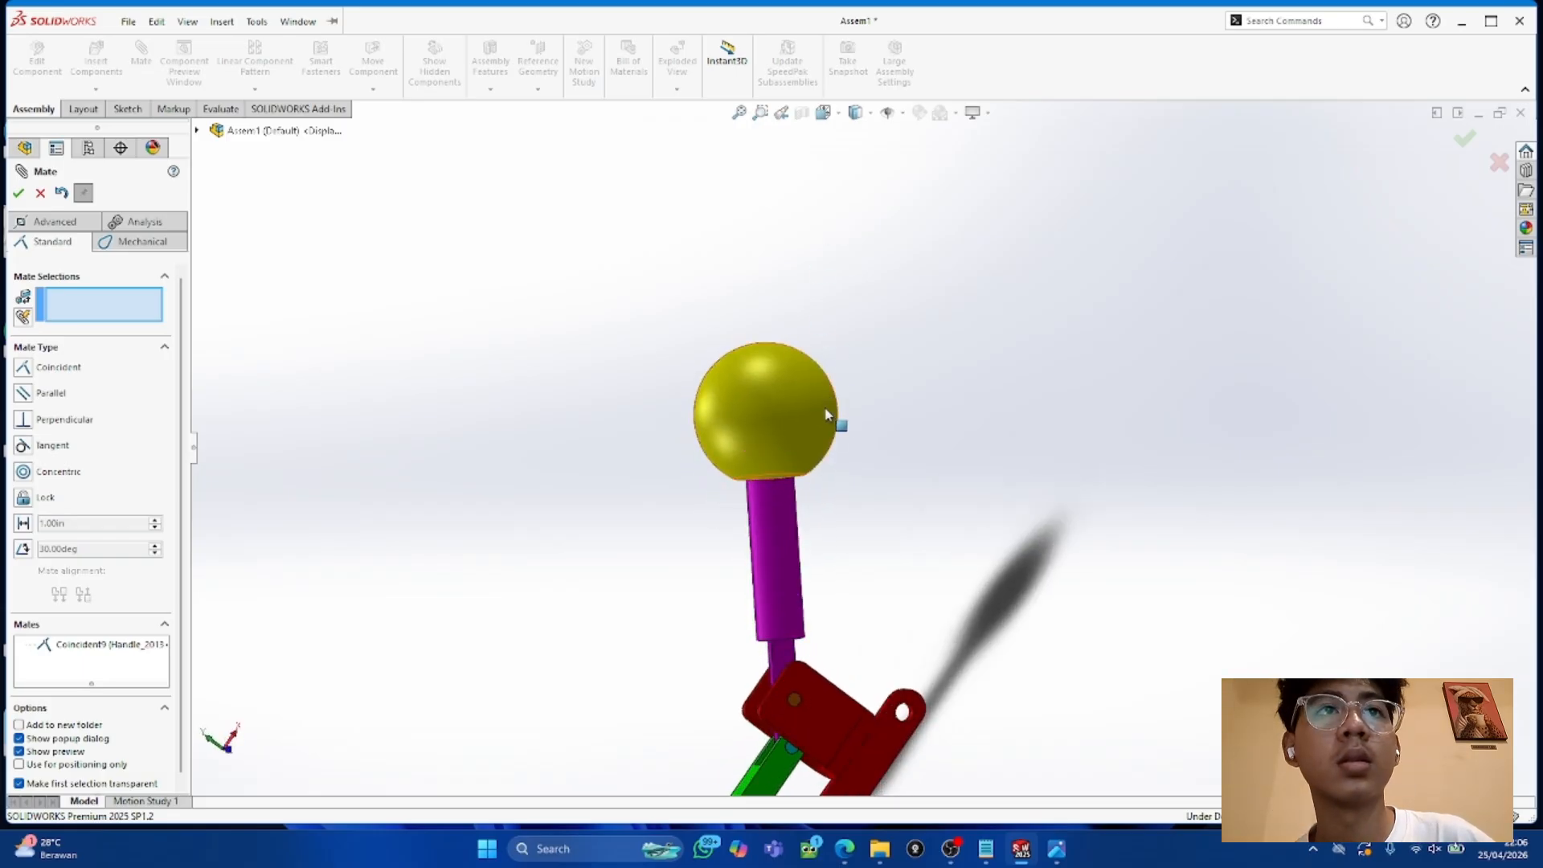
{"action": "scroll", "coordinate": [821, 418], "scroll_direction": "up", "scroll_amount": 3}
{"action": "scroll", "coordinate": [854, 476], "scroll_direction": "up", "scroll_amount": 3}
{"action": "mouse_move", "coordinate": [858, 506]}
{"action": "middle_mouse_down"}
{"action": "mouse_move", "coordinate": [1091, 496]}
{"action": "mouse_move", "coordinate": [878, 488]}
{"action": "middle_mouse_up"}
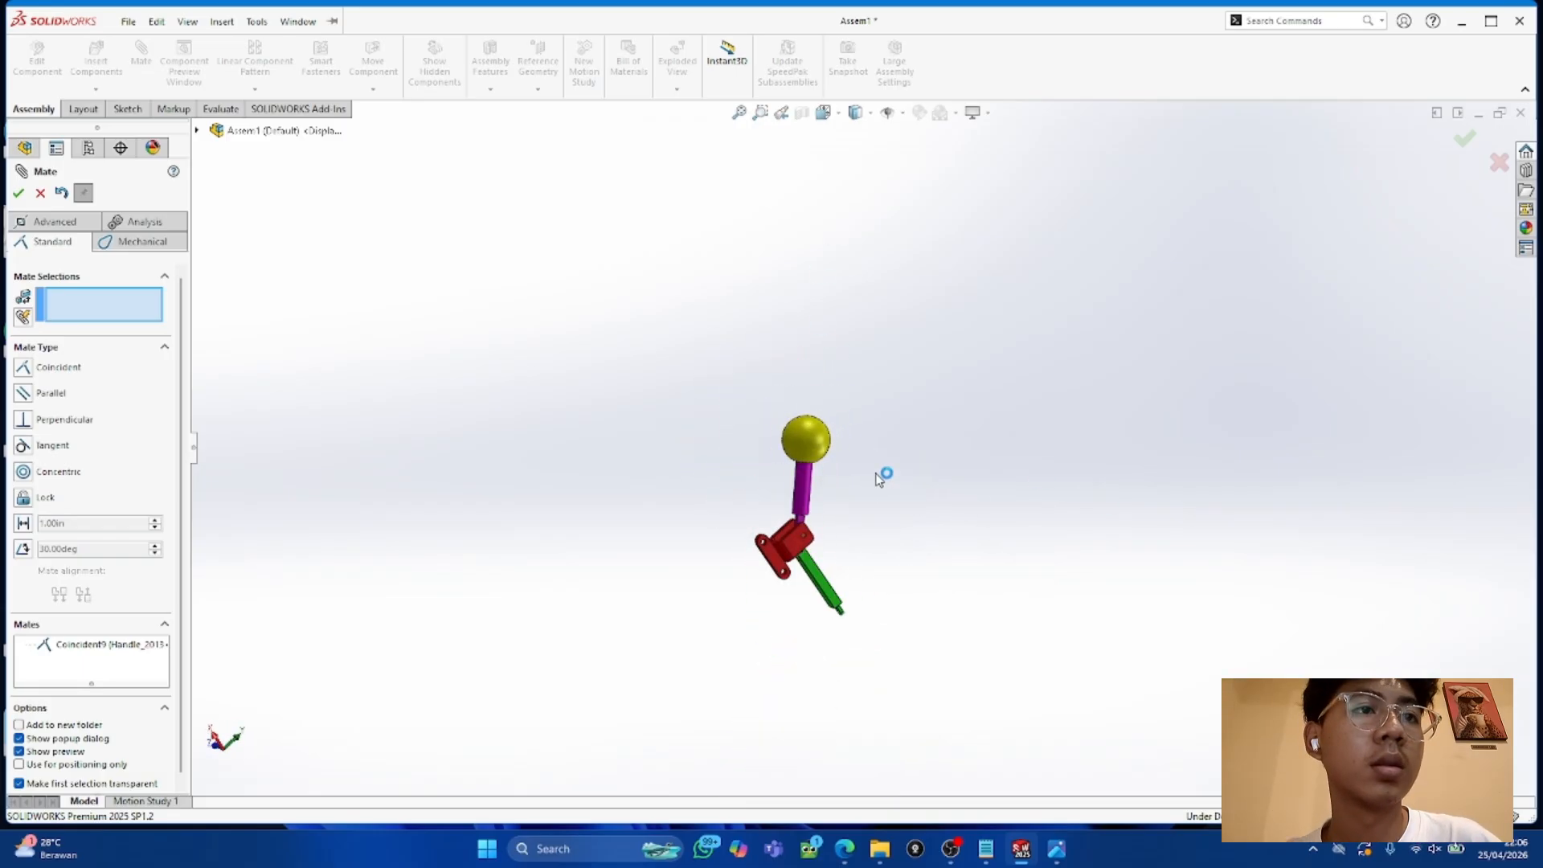
{"action": "scroll", "coordinate": [878, 487], "scroll_direction": "down", "scroll_amount": 4}
{"action": "left_click", "coordinate": [1055, 849]}
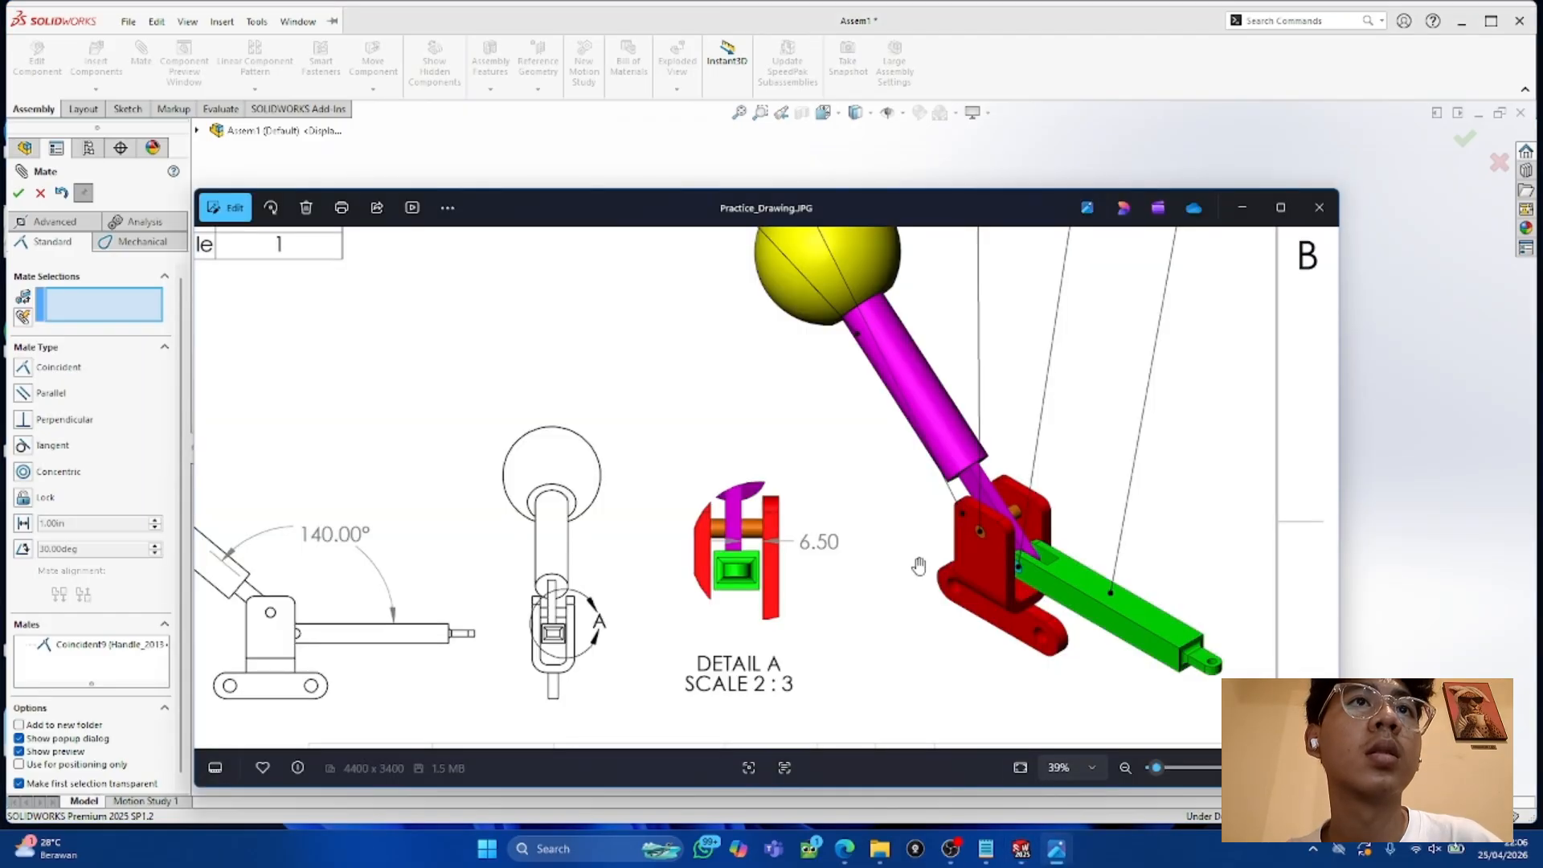
{"action": "scroll", "coordinate": [948, 584], "scroll_direction": "down", "scroll_amount": 4}
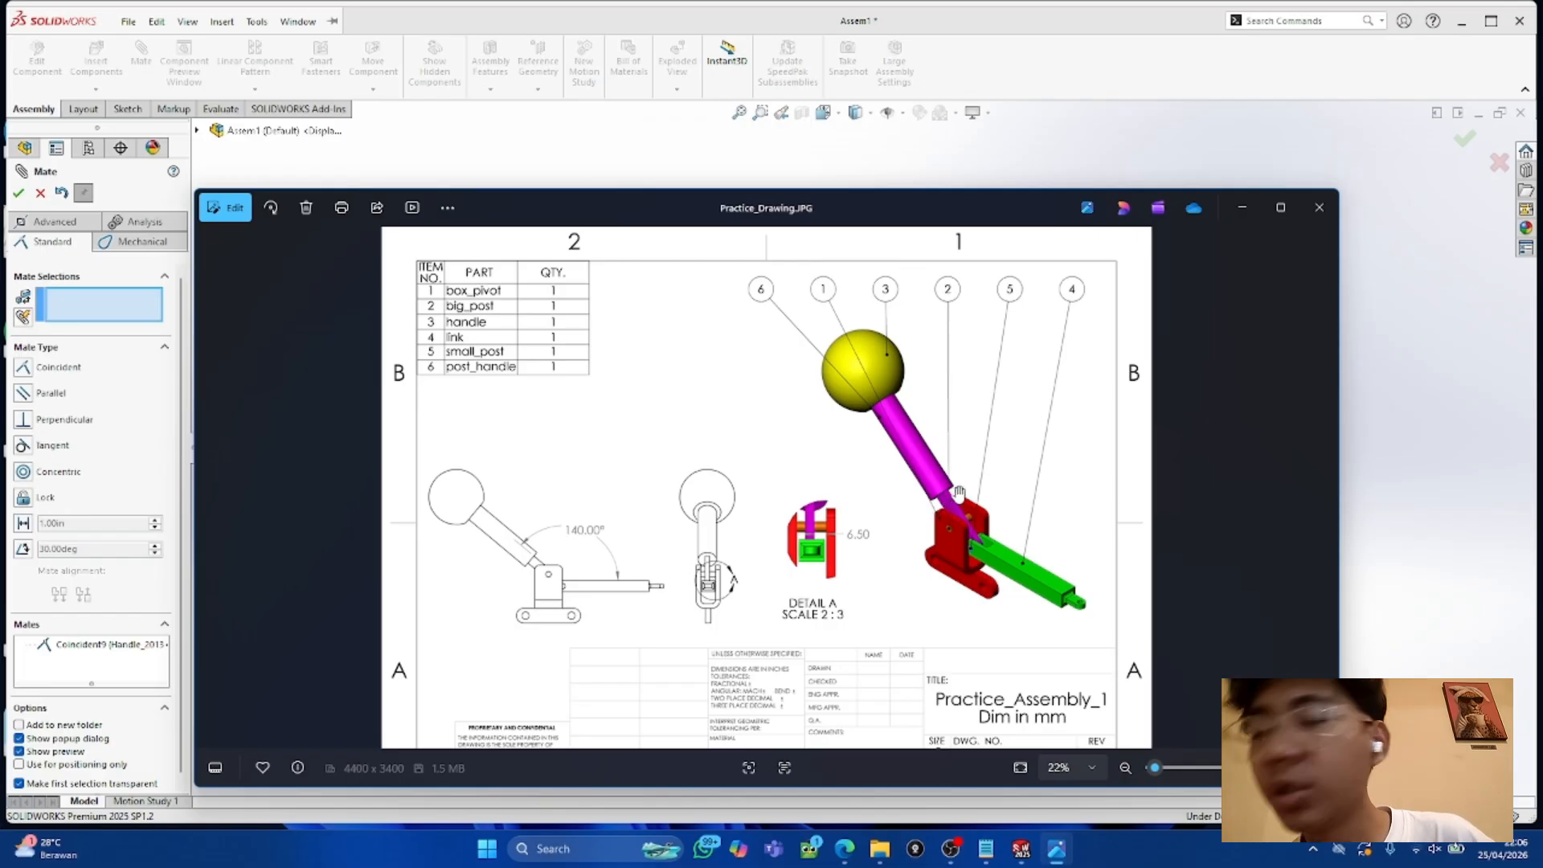
{"action": "left_click", "coordinate": [1242, 206]}
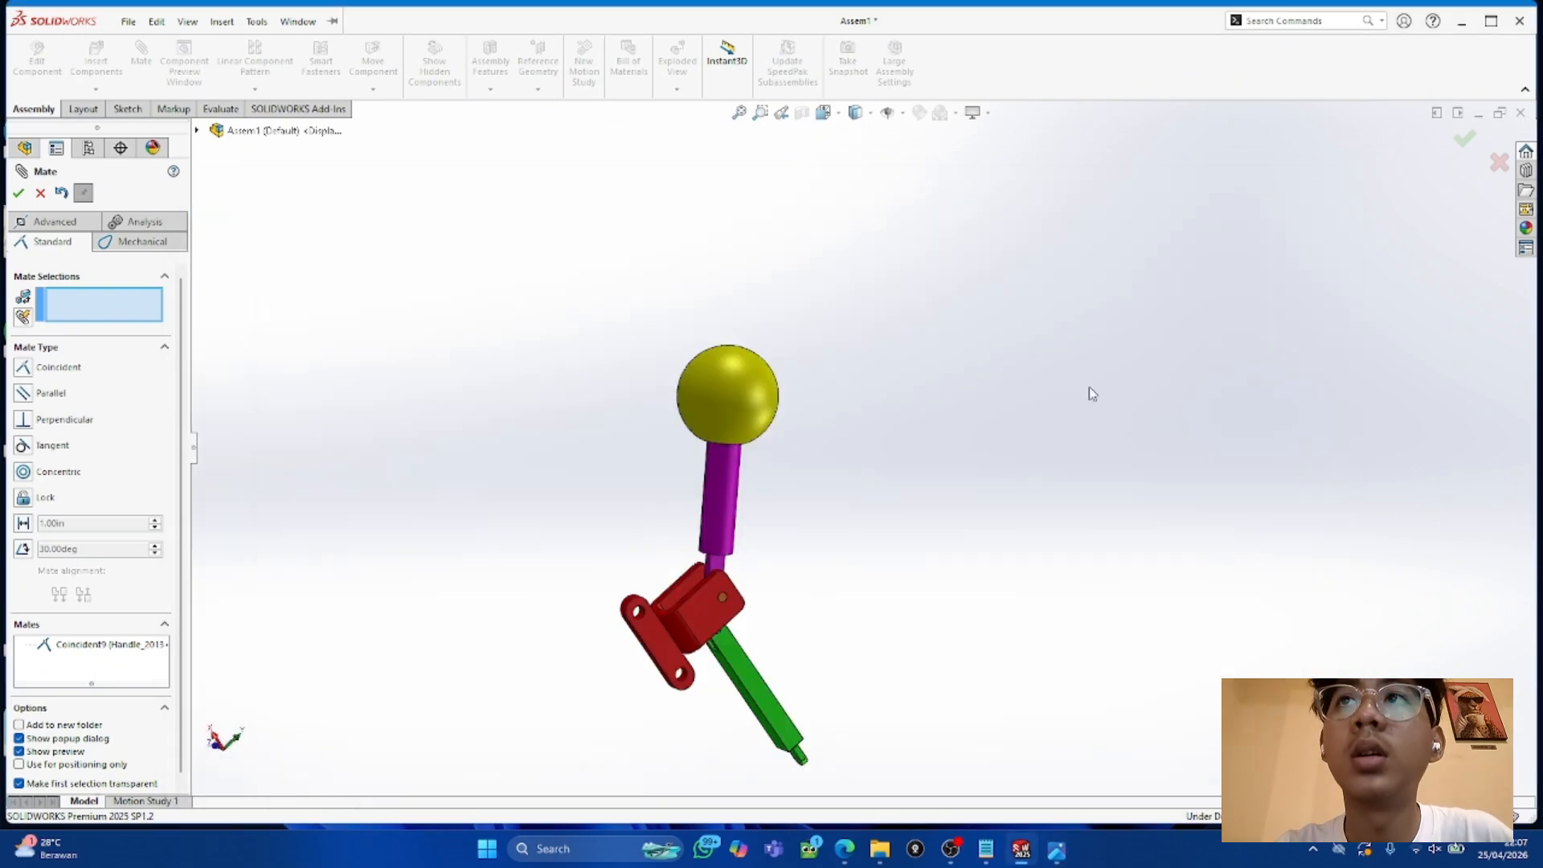
Step: Undo the last coincident mate, and mate the inner end edge of the handle's hole coincident with the end face of the post handle's peg
{"action": "key", "text": "ctrl+z"}
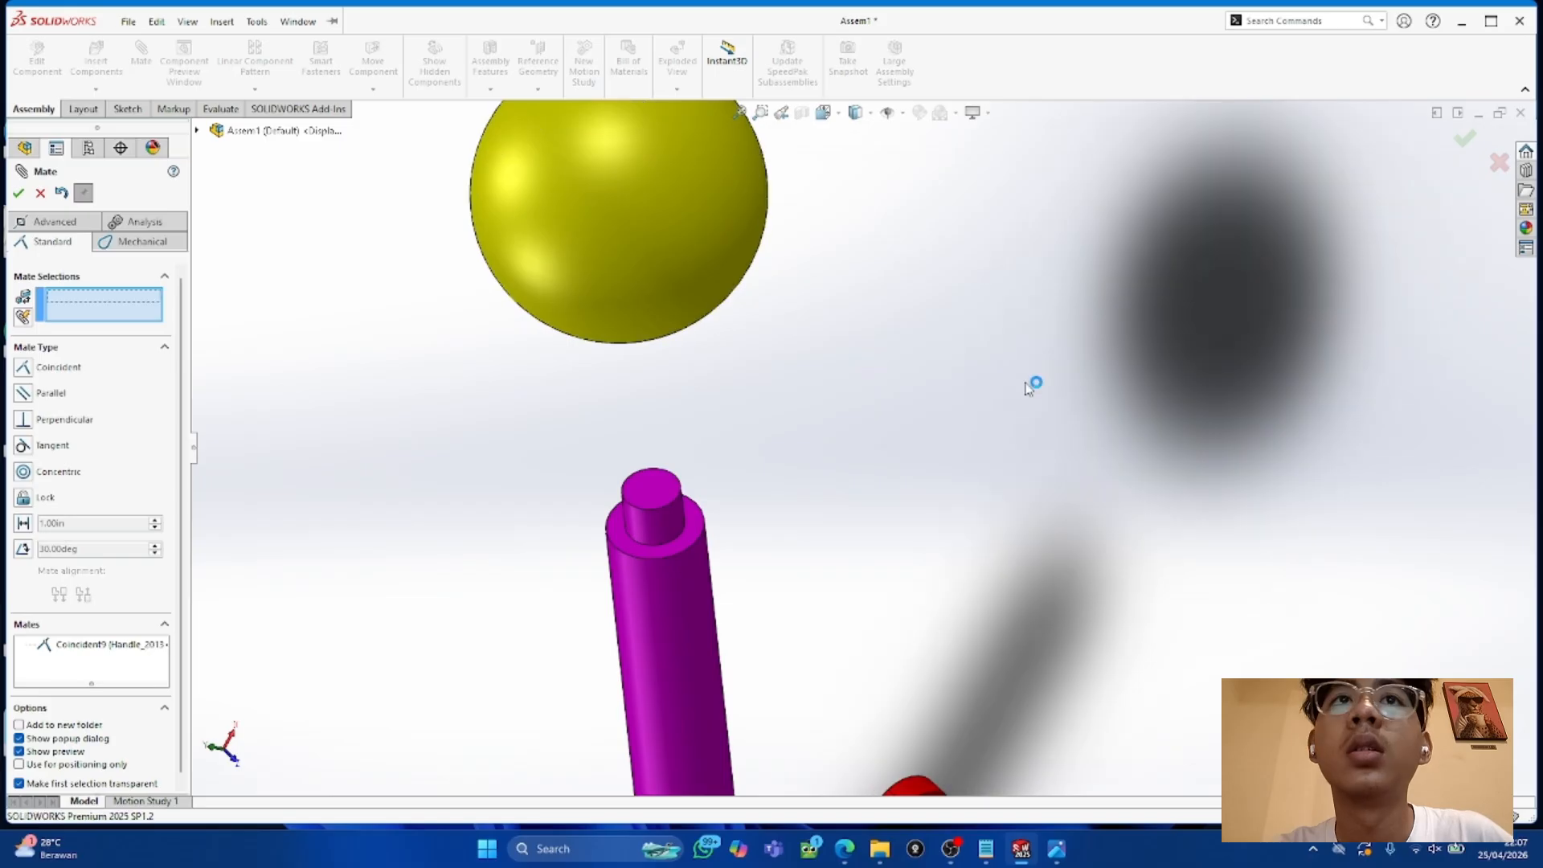
{"action": "scroll", "coordinate": [897, 388], "scroll_direction": "up", "scroll_amount": 3}
{"action": "middle_click_drag", "start_coordinate": [542, 436], "coordinate": [703, 283]}
{"action": "scroll", "coordinate": [704, 278], "scroll_direction": "down", "scroll_amount": 5}
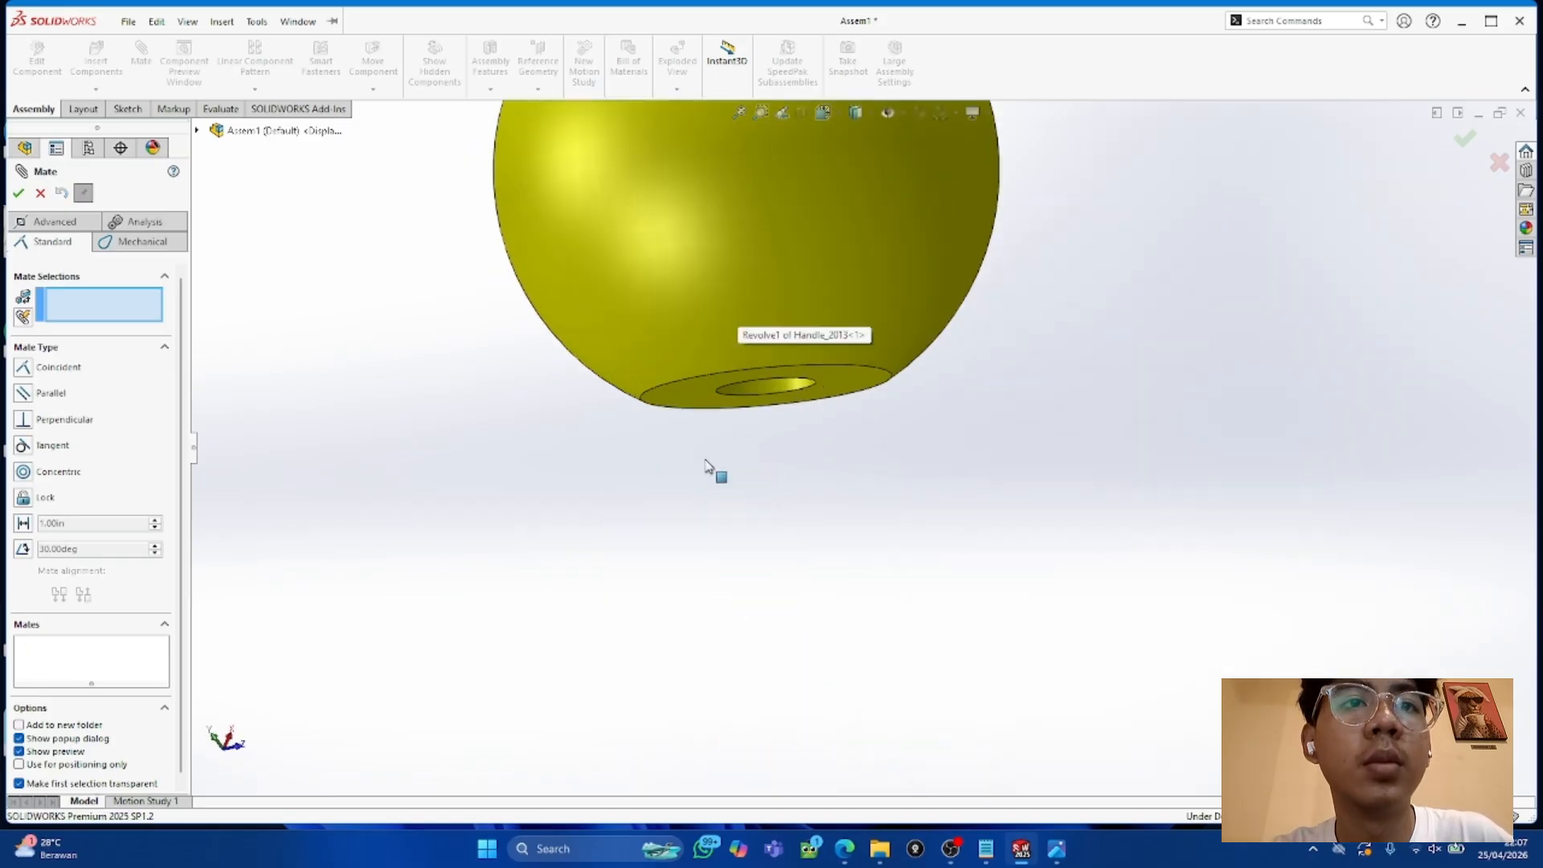
{"action": "middle_click_drag", "start_coordinate": [716, 451], "coordinate": [712, 295]}
{"action": "left_click", "coordinate": [715, 749]}
{"action": "middle_click_drag", "start_coordinate": [826, 691], "coordinate": [904, 794]}
{"action": "scroll", "coordinate": [889, 703], "scroll_direction": "up", "scroll_amount": 4}
{"action": "scroll", "coordinate": [892, 707], "scroll_direction": "up", "scroll_amount": 3}
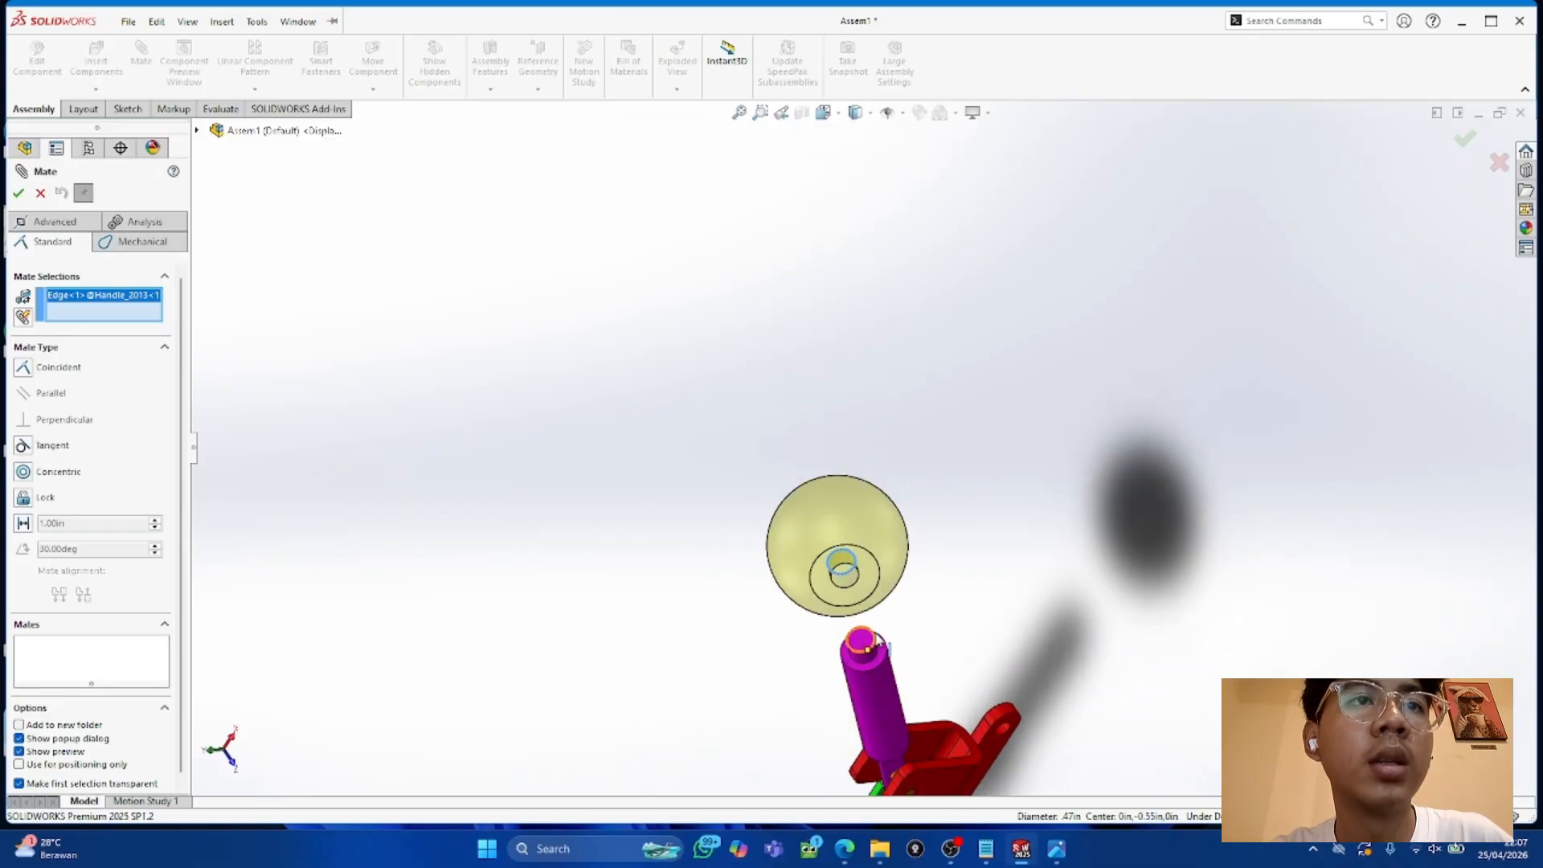
{"action": "left_click", "coordinate": [870, 644]}
{"action": "left_click", "coordinate": [19, 193]}
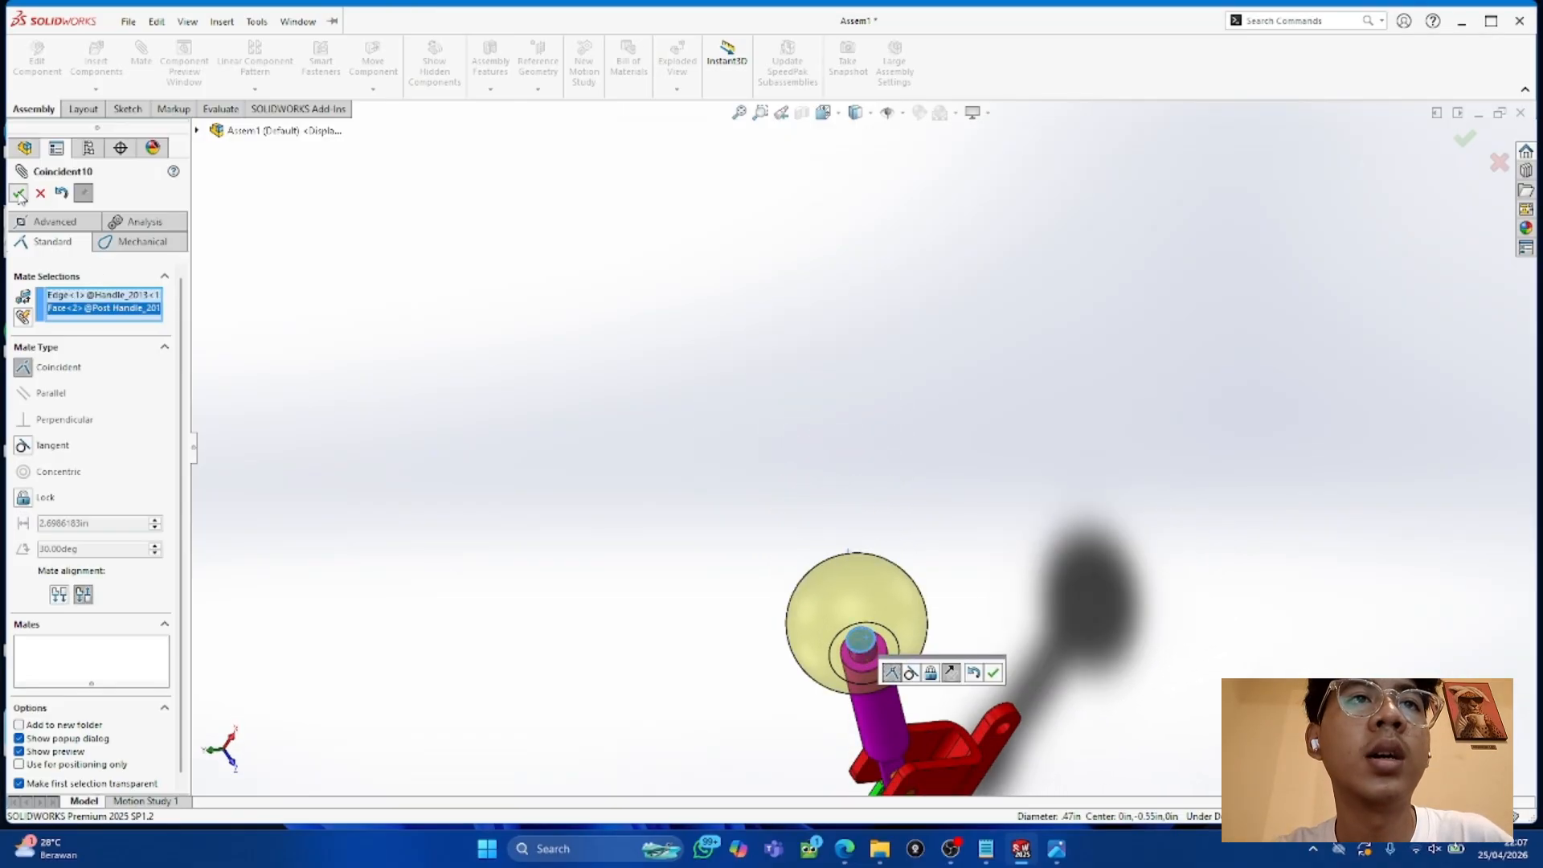
Step: Examine the mated assembly from several angles, including the handle's fit and the link's orientation relative to the box pivot
{"action": "scroll", "coordinate": [936, 567], "scroll_direction": "up", "scroll_amount": 6}
{"action": "mouse_move", "coordinate": [932, 531]}
{"action": "middle_mouse_down"}
{"action": "mouse_move", "coordinate": [1202, 506]}
{"action": "mouse_move", "coordinate": [930, 551]}
{"action": "middle_mouse_up"}
{"action": "scroll", "coordinate": [915, 514], "scroll_direction": "up", "scroll_amount": 2}
{"action": "scroll", "coordinate": [900, 486], "scroll_direction": "down", "scroll_amount": 6}
{"action": "scroll", "coordinate": [816, 464], "scroll_direction": "down", "scroll_amount": 4}
{"action": "middle_click_drag", "start_coordinate": [522, 289], "coordinate": [375, 382]}
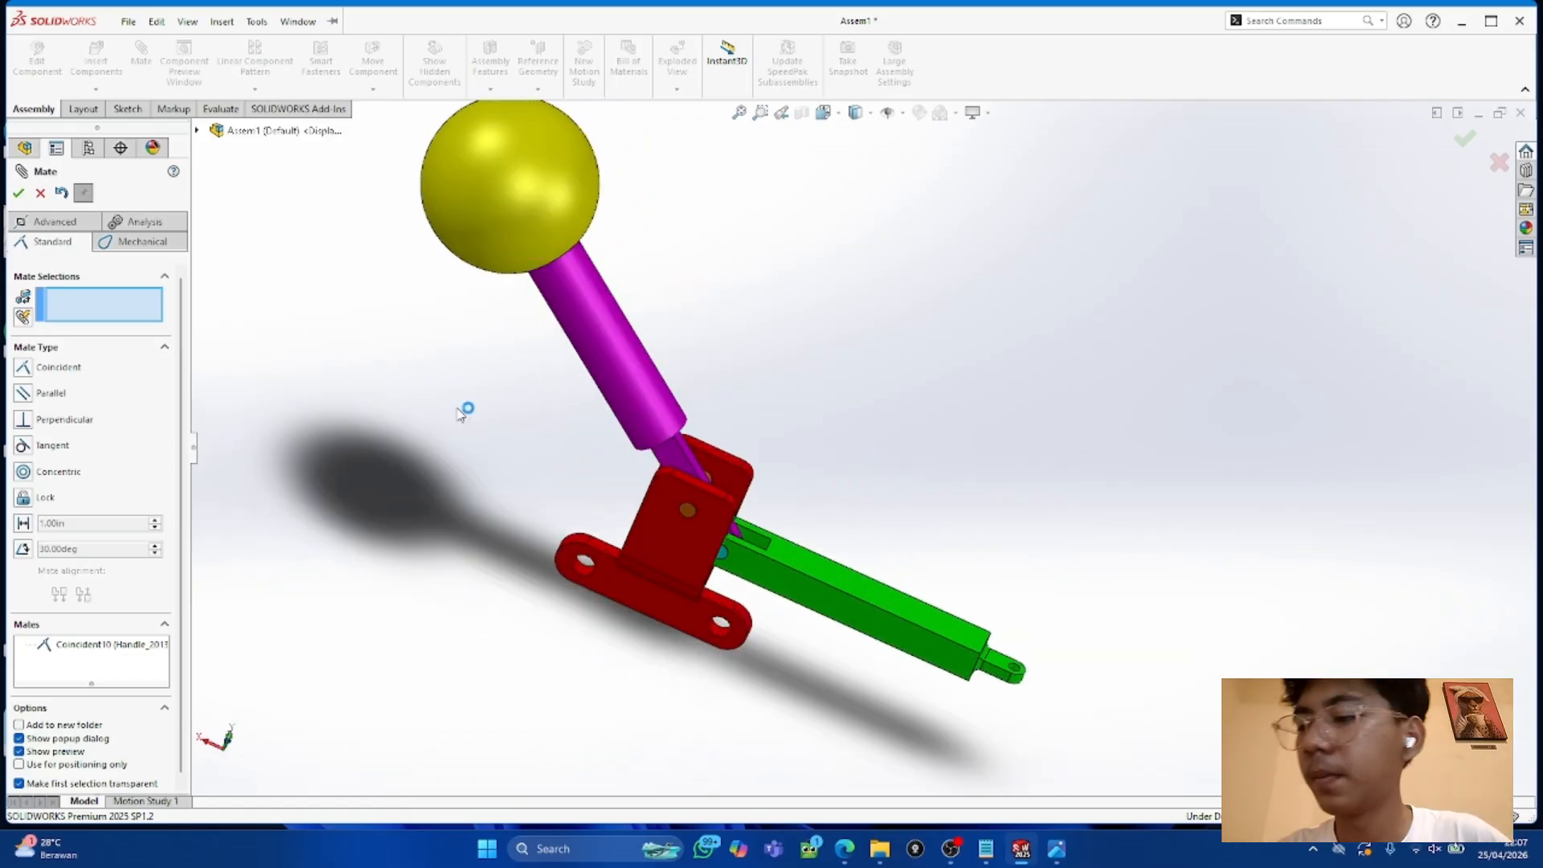
{"action": "scroll", "coordinate": [802, 519], "scroll_direction": "up", "scroll_amount": 1}
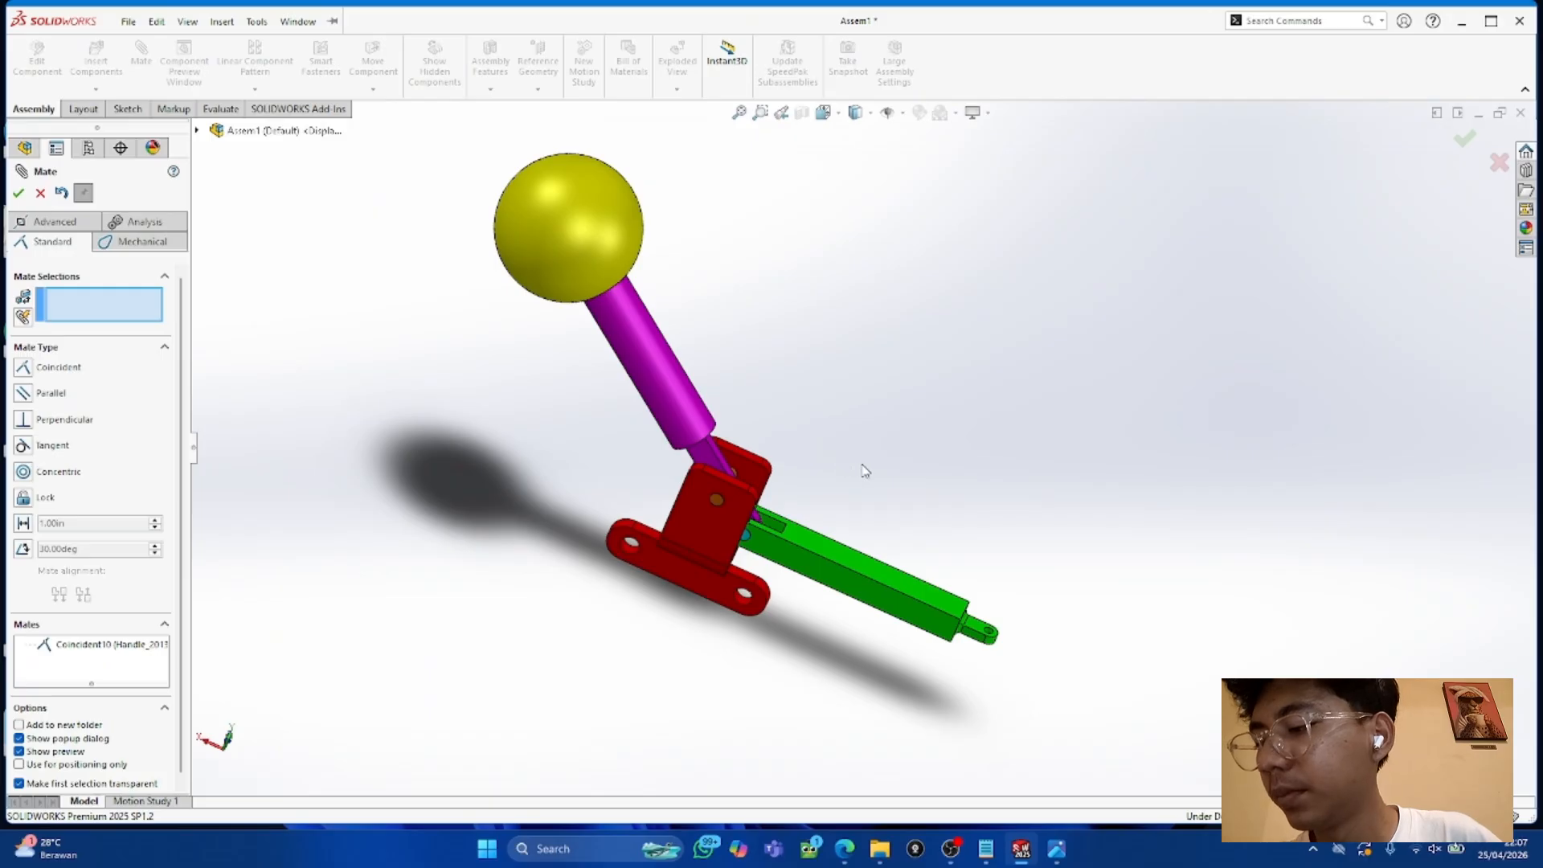
{"action": "scroll", "coordinate": [960, 450], "scroll_direction": "up", "scroll_amount": 5}
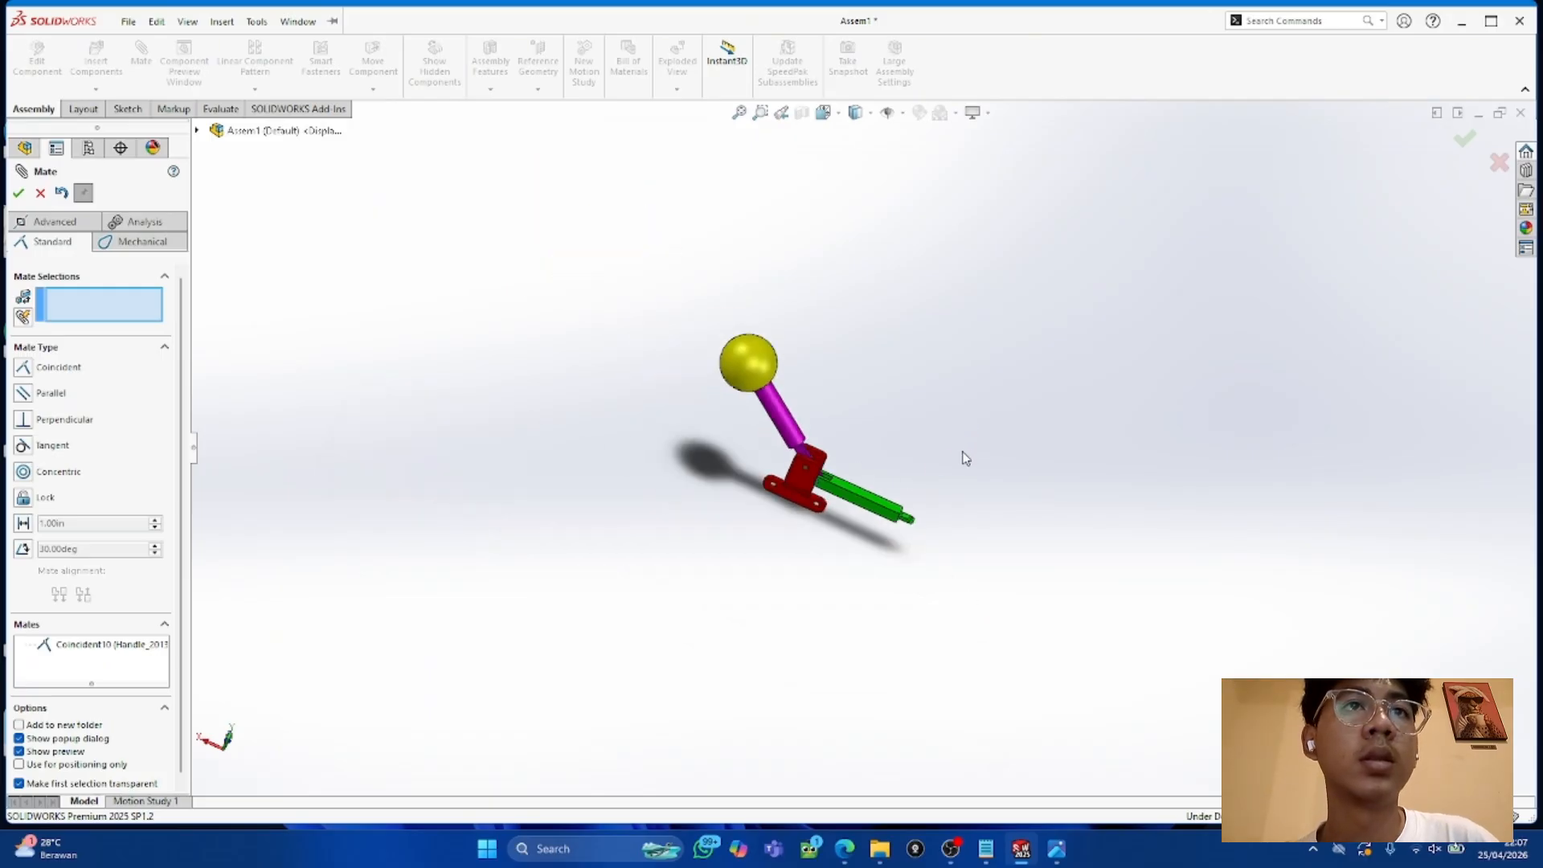
{"action": "scroll", "coordinate": [960, 497], "scroll_direction": "down", "scroll_amount": 1}
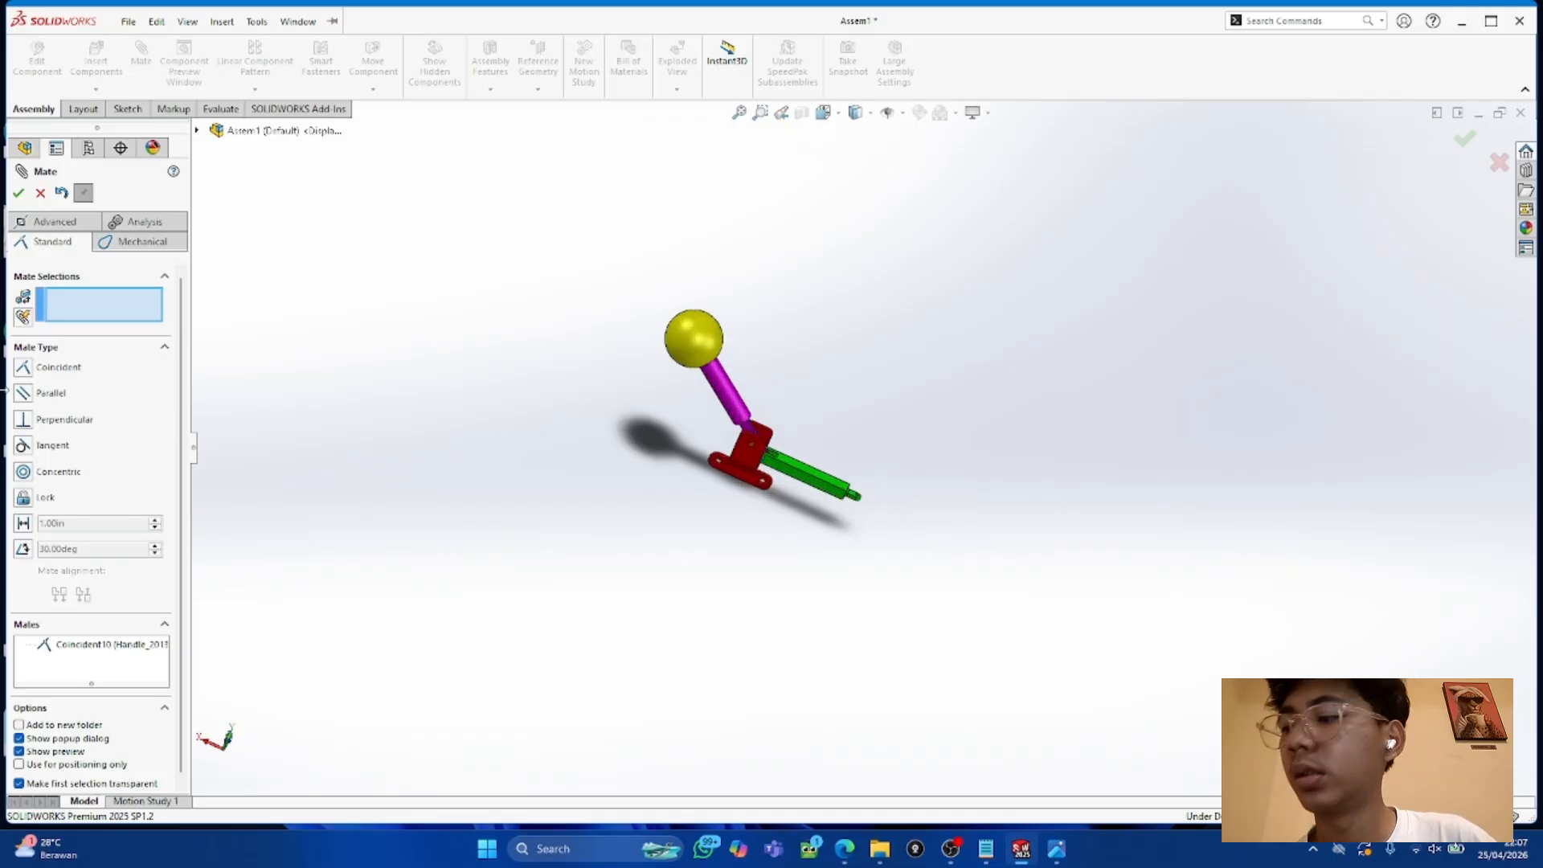
Step: Finish mating, and test whether the post handle, yellow handle and link can still be moved
{"action": "left_click", "coordinate": [19, 193]}
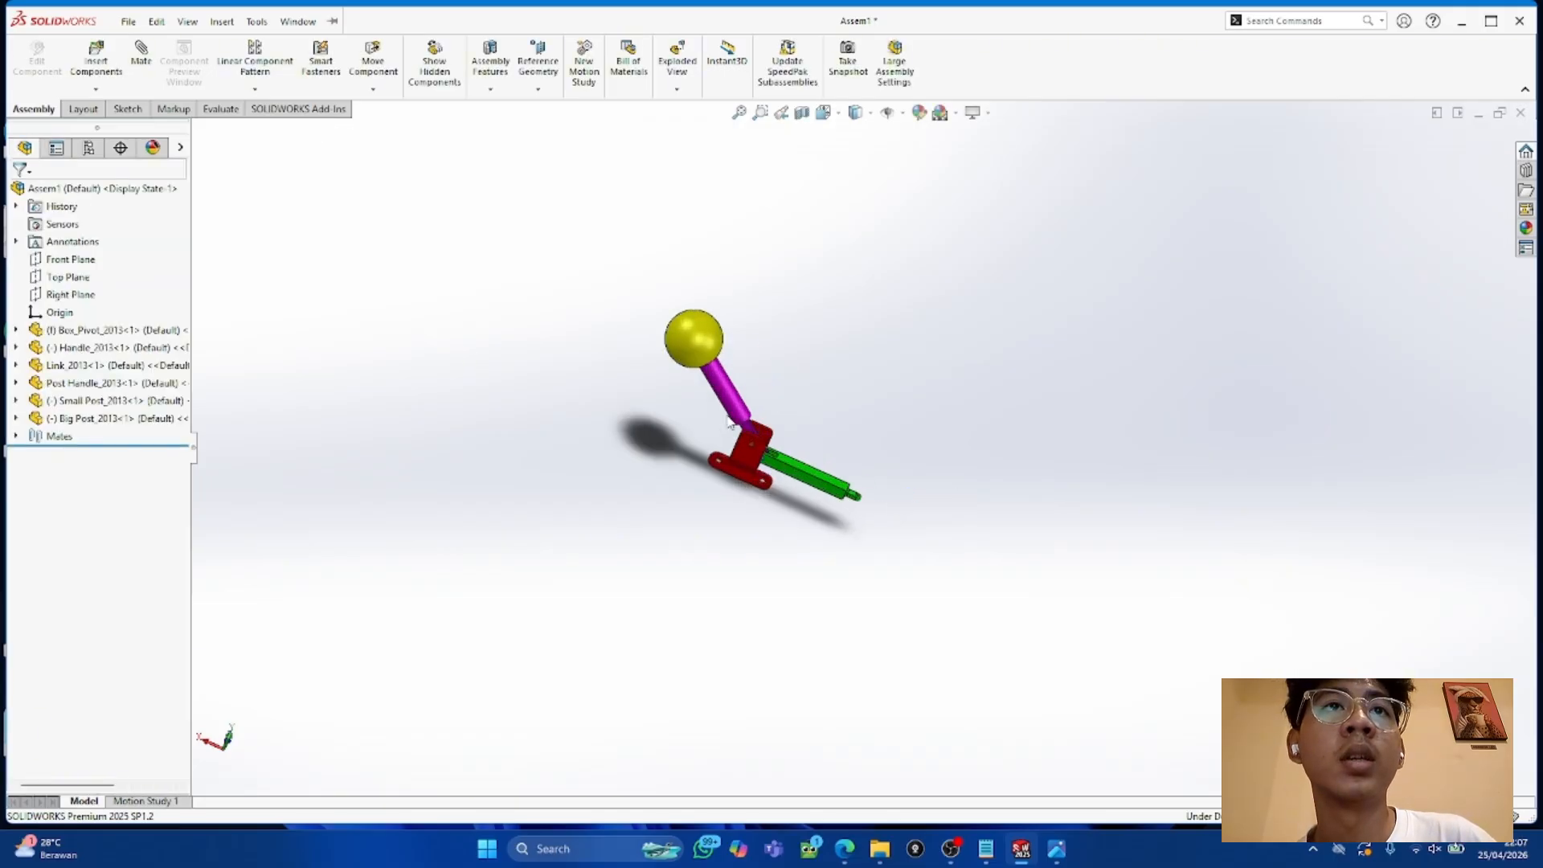
{"action": "left_click_drag", "start_coordinate": [728, 408], "coordinate": [710, 427]}
{"action": "left_click_drag", "start_coordinate": [702, 344], "coordinate": [593, 384]}
{"action": "left_click_drag", "start_coordinate": [852, 491], "coordinate": [829, 451]}
{"action": "left_click", "coordinate": [886, 517]}
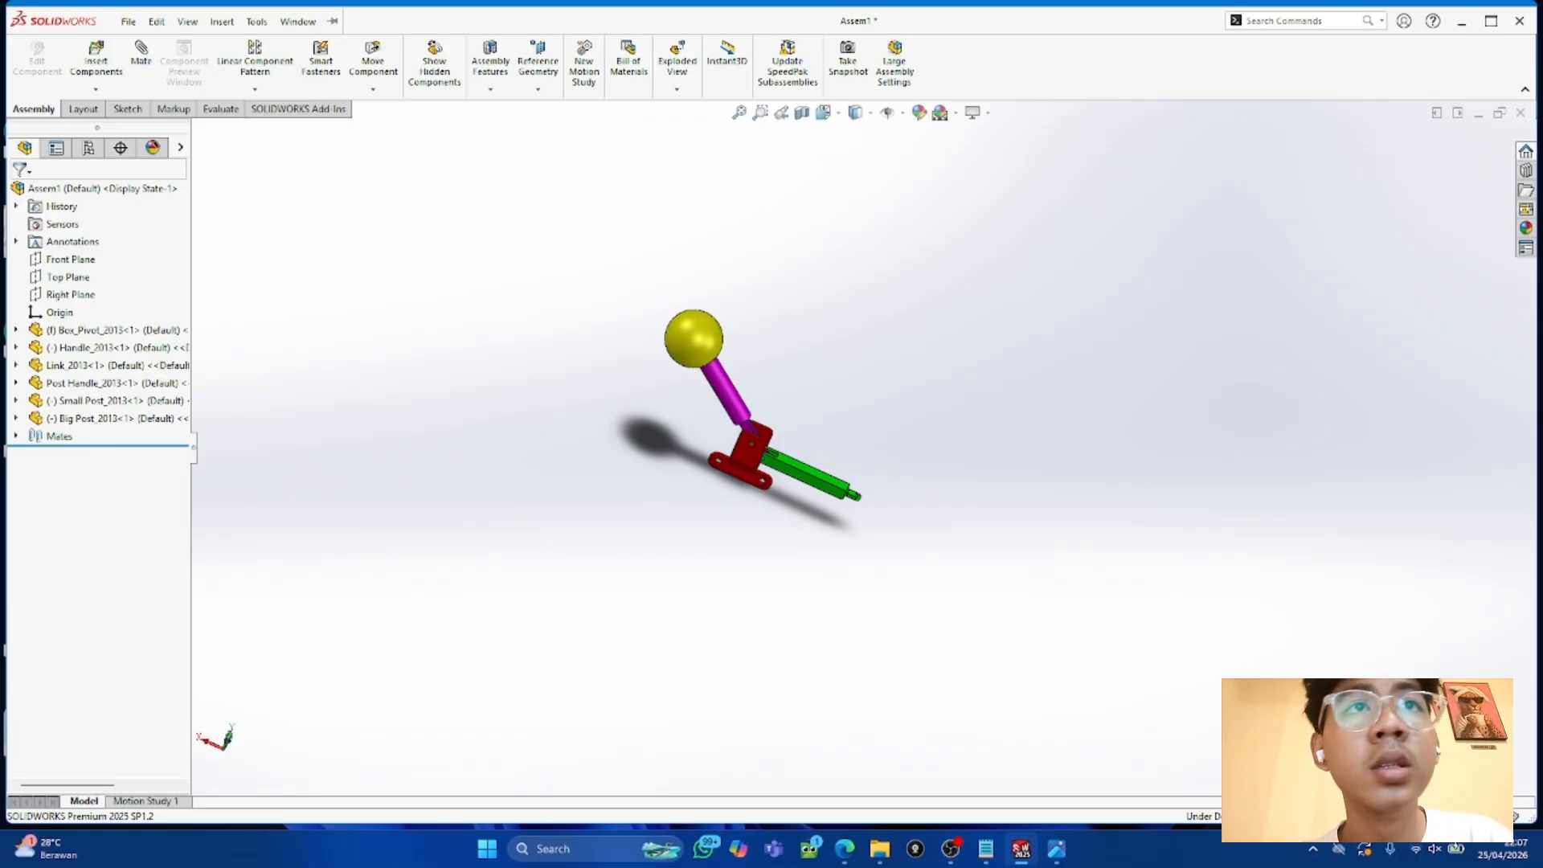
Step: Add a lock mate between the big post's cylindrical face and the box pivot
{"action": "scroll", "coordinate": [747, 421], "scroll_direction": "up", "scroll_amount": 4}
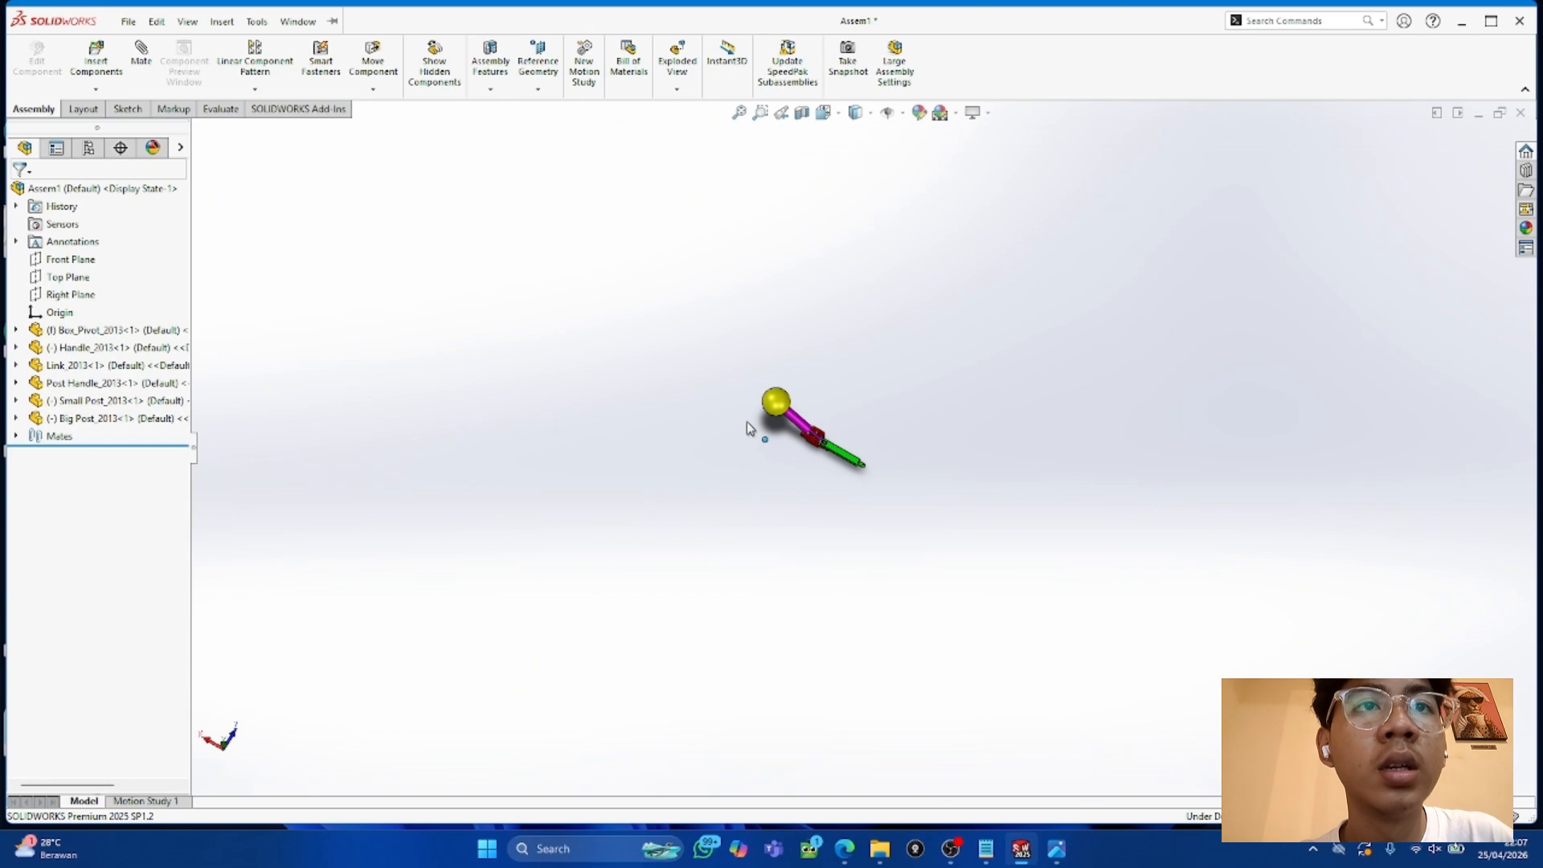
{"action": "scroll", "coordinate": [823, 432], "scroll_direction": "down", "scroll_amount": 6}
{"action": "scroll", "coordinate": [824, 432], "scroll_direction": "down", "scroll_amount": 4}
{"action": "left_click", "coordinate": [804, 655]}
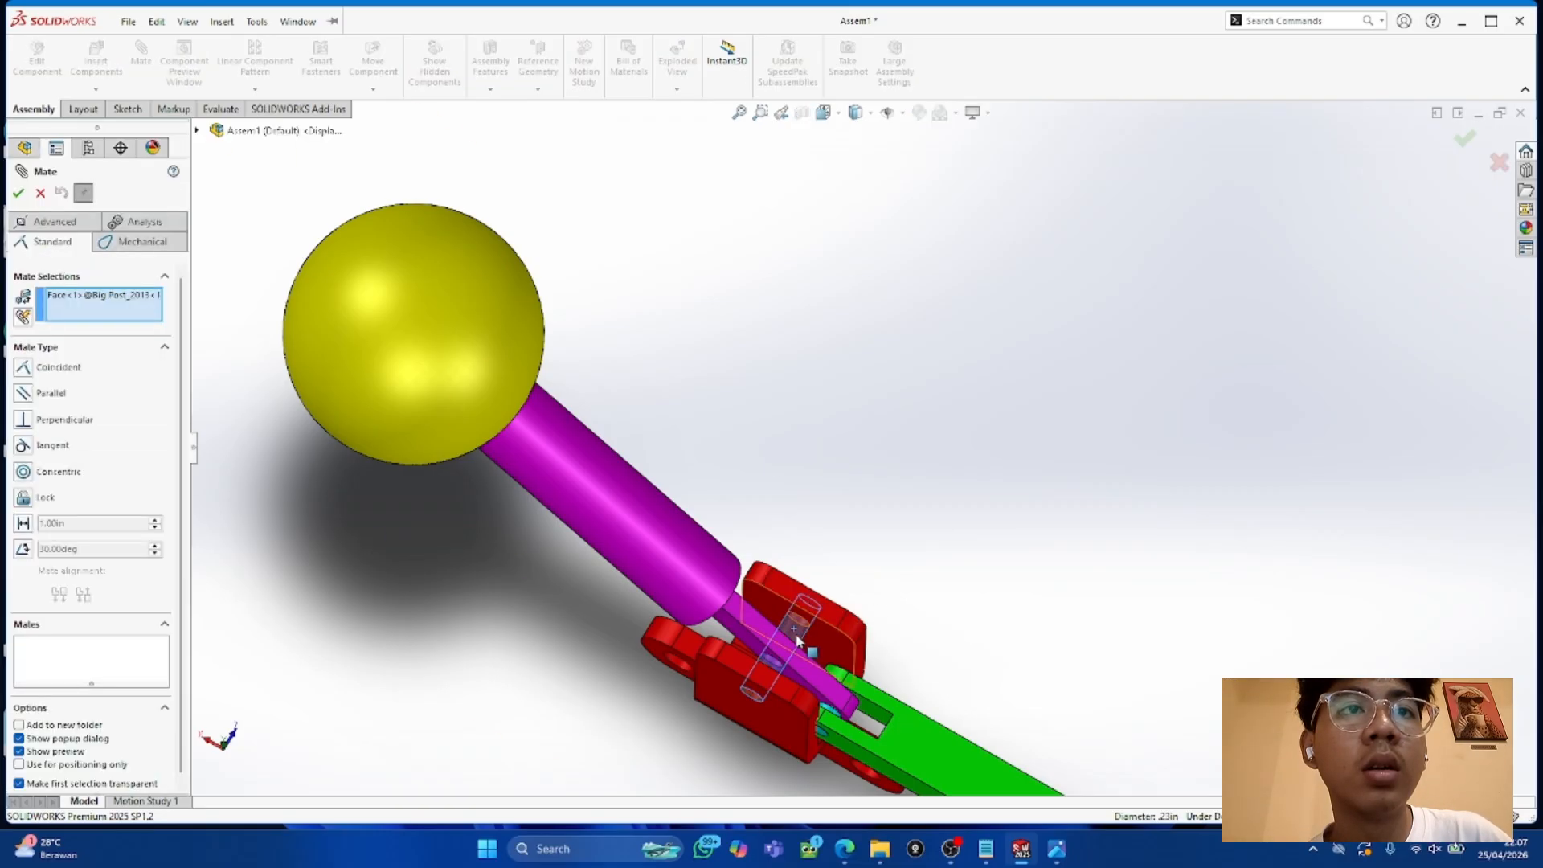
{"action": "middle_click_drag", "start_coordinate": [871, 616], "coordinate": [841, 652]}
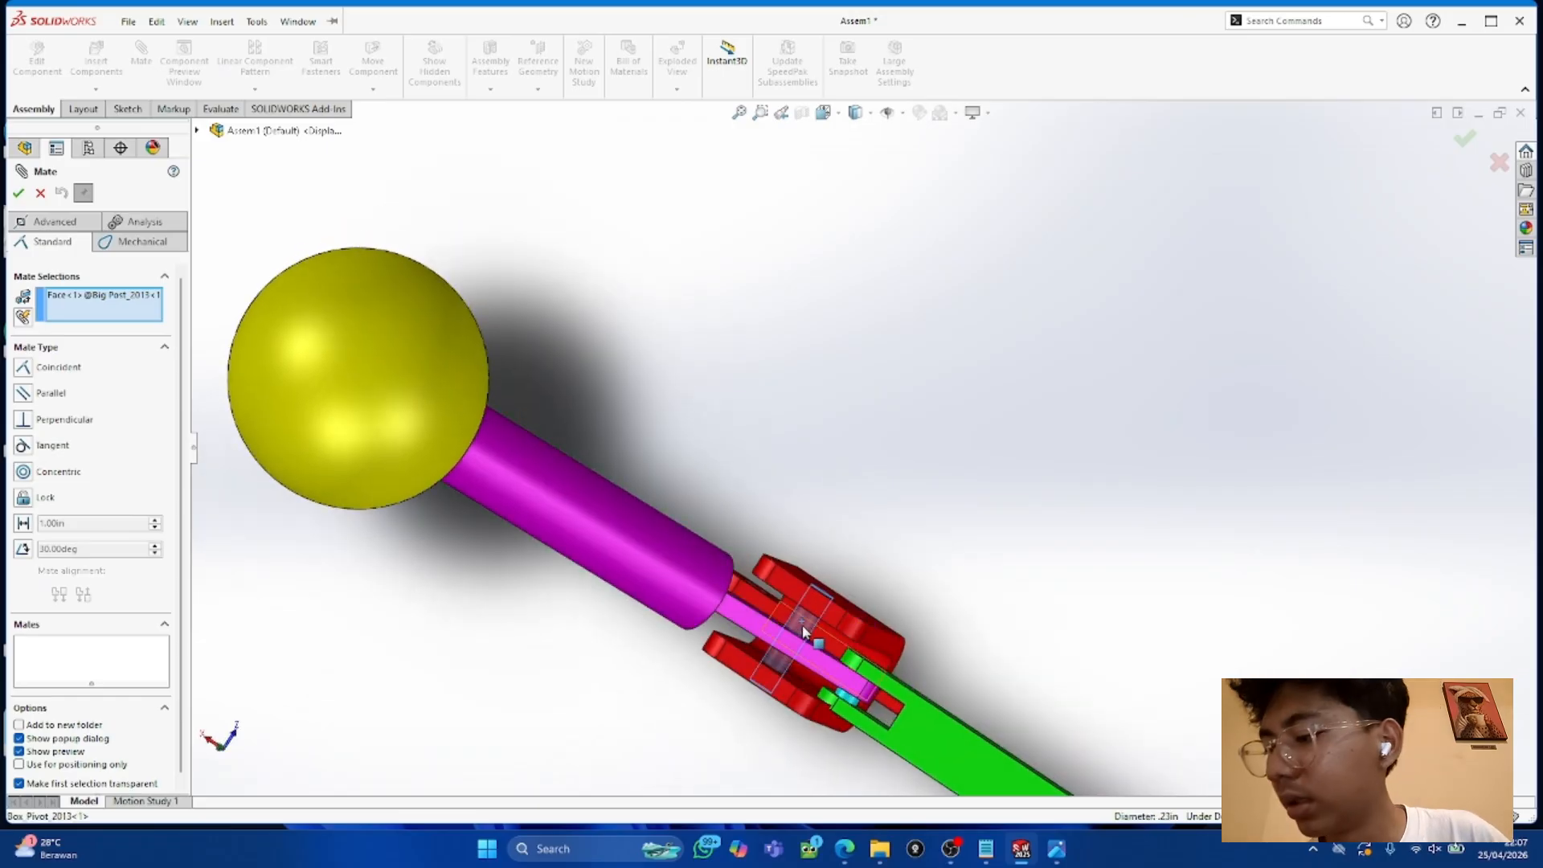
{"action": "left_click", "coordinate": [801, 624]}
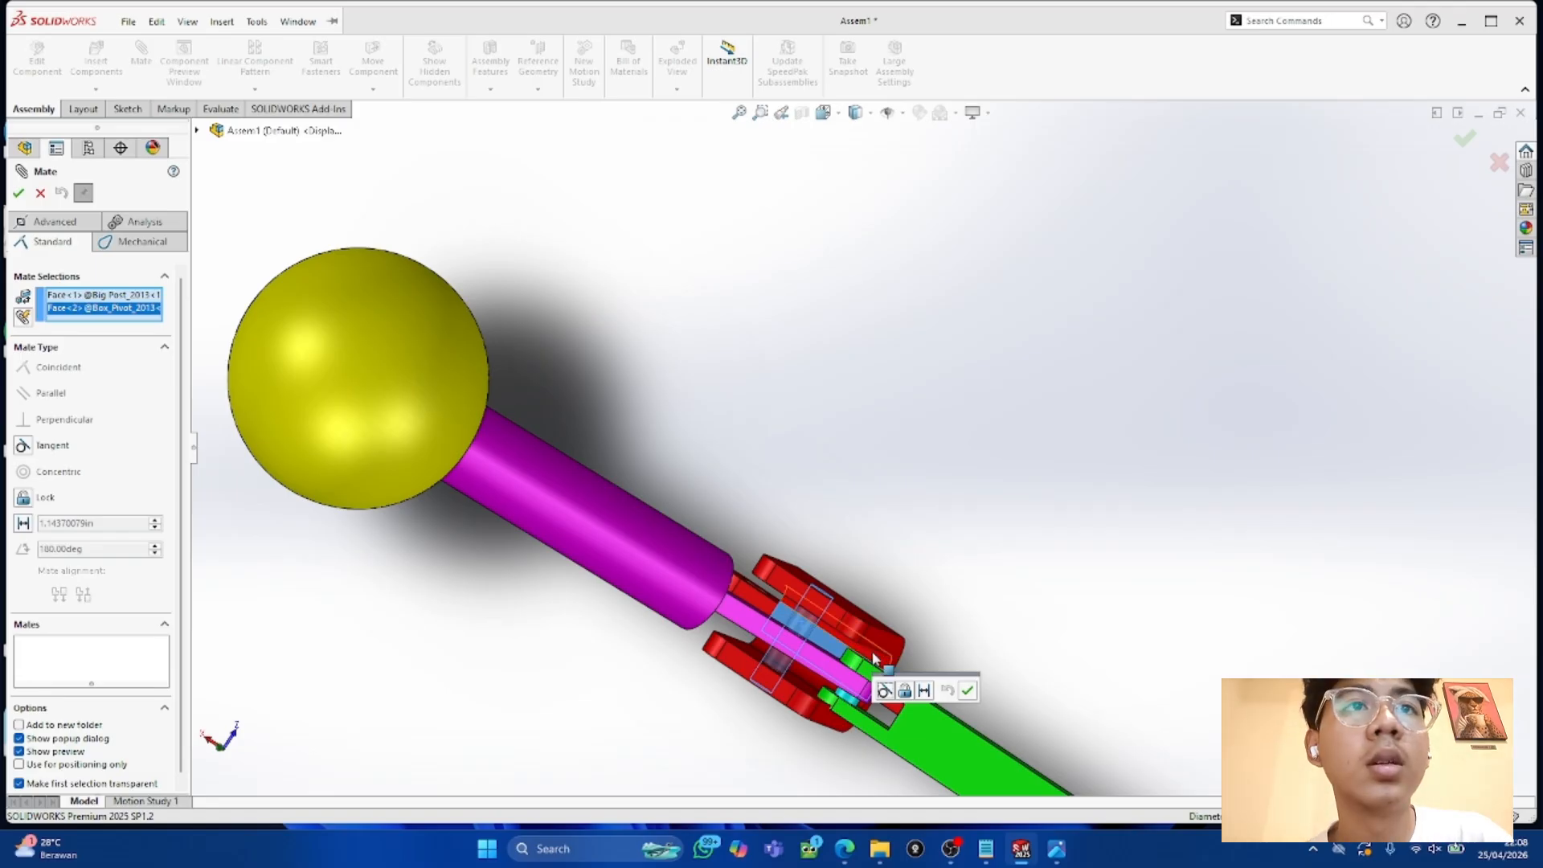
{"action": "middle_click_drag", "start_coordinate": [818, 564], "coordinate": [1317, 407]}
{"action": "scroll", "coordinate": [1318, 412], "scroll_direction": "down", "scroll_amount": 4}
{"action": "scroll", "coordinate": [565, 389], "scroll_direction": "down", "scroll_amount": 2}
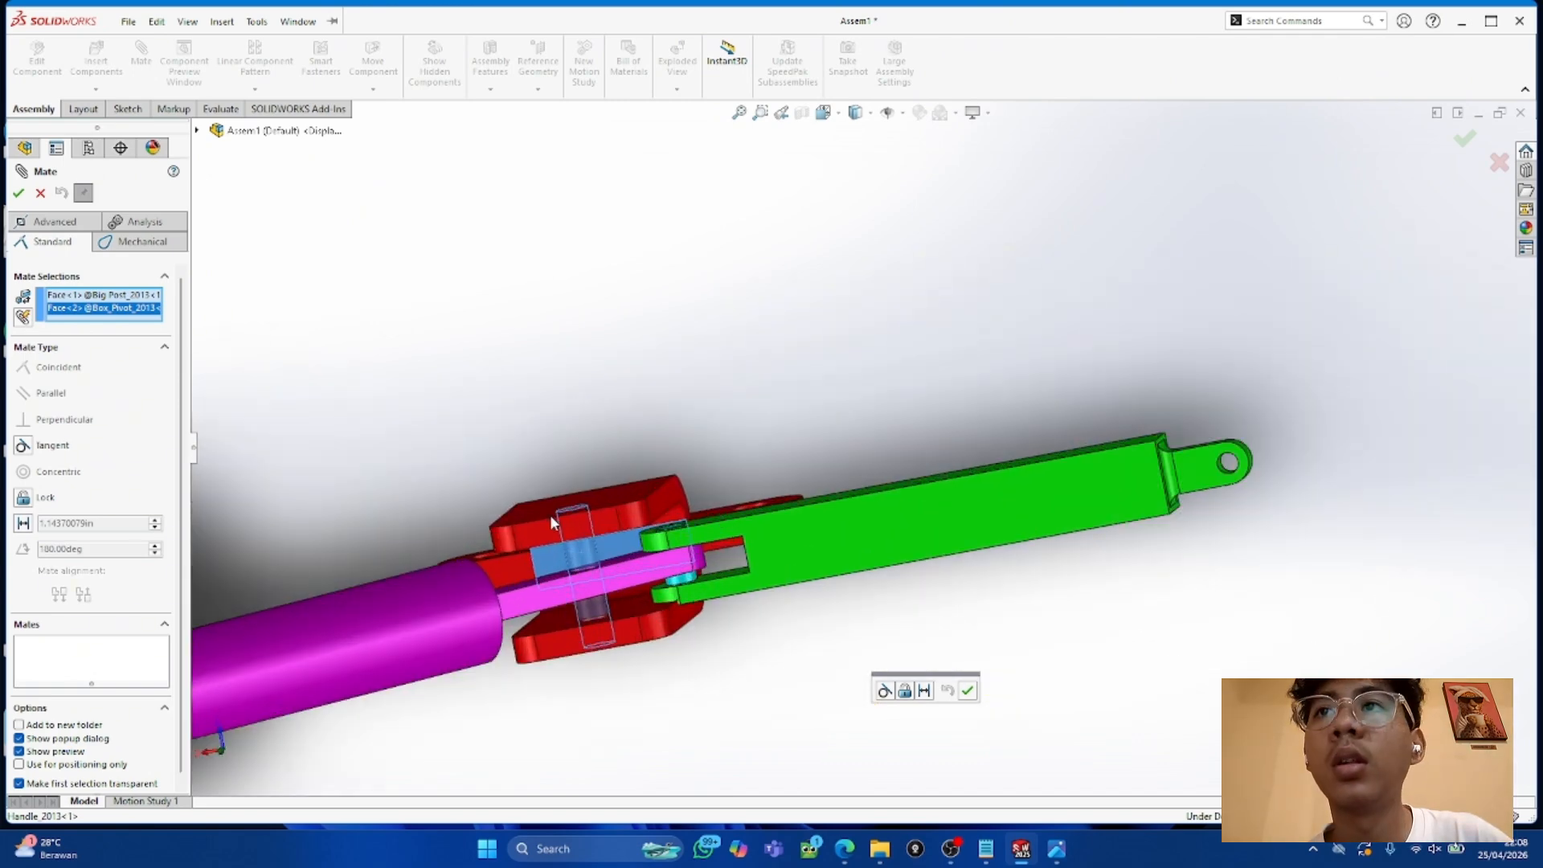
{"action": "left_click", "coordinate": [23, 498]}
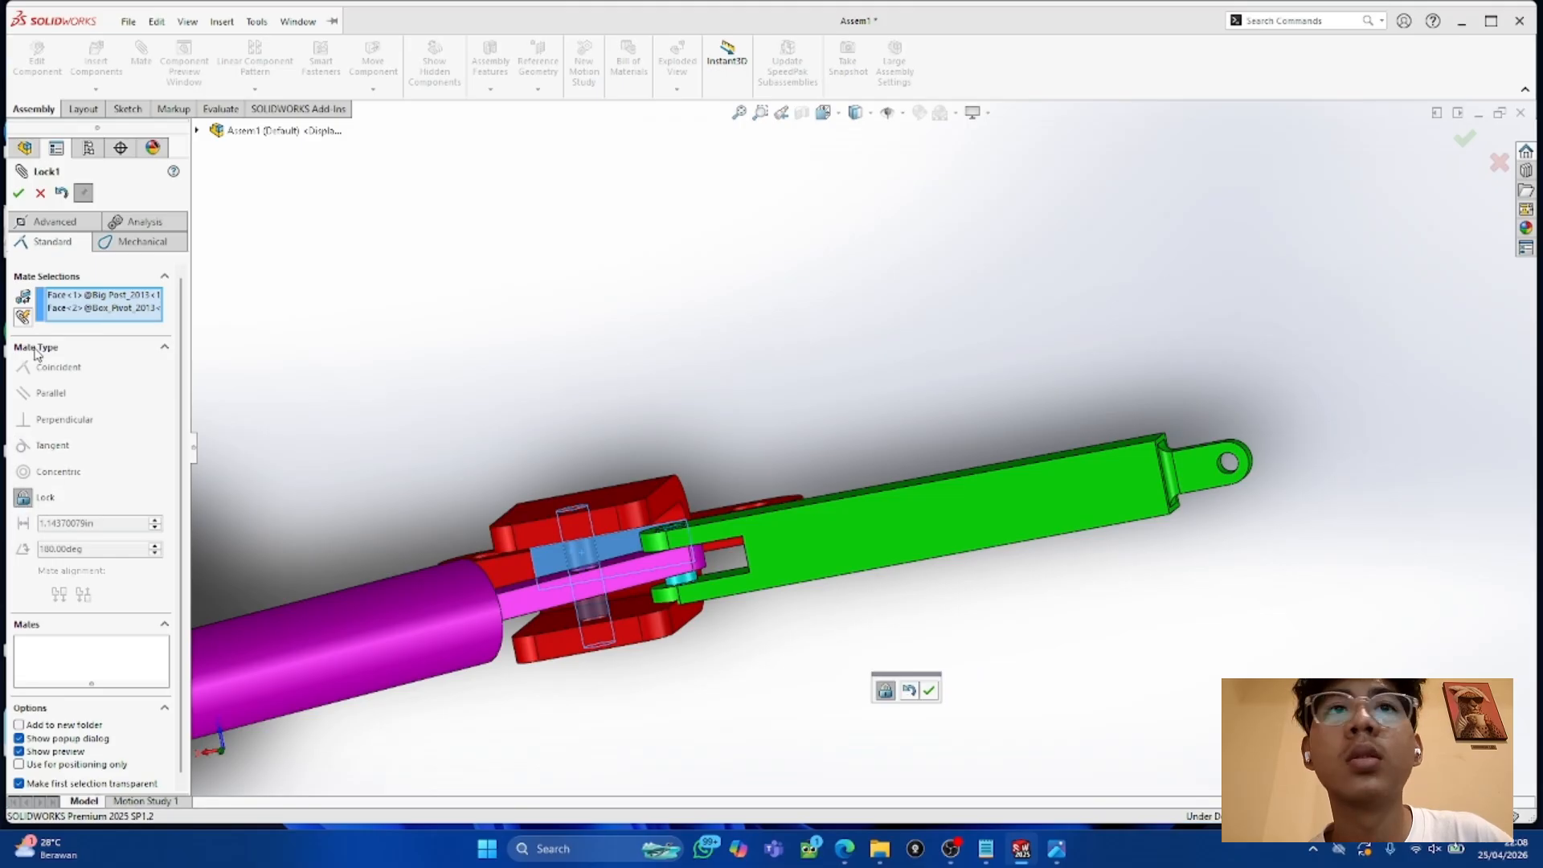
{"action": "left_click", "coordinate": [19, 193]}
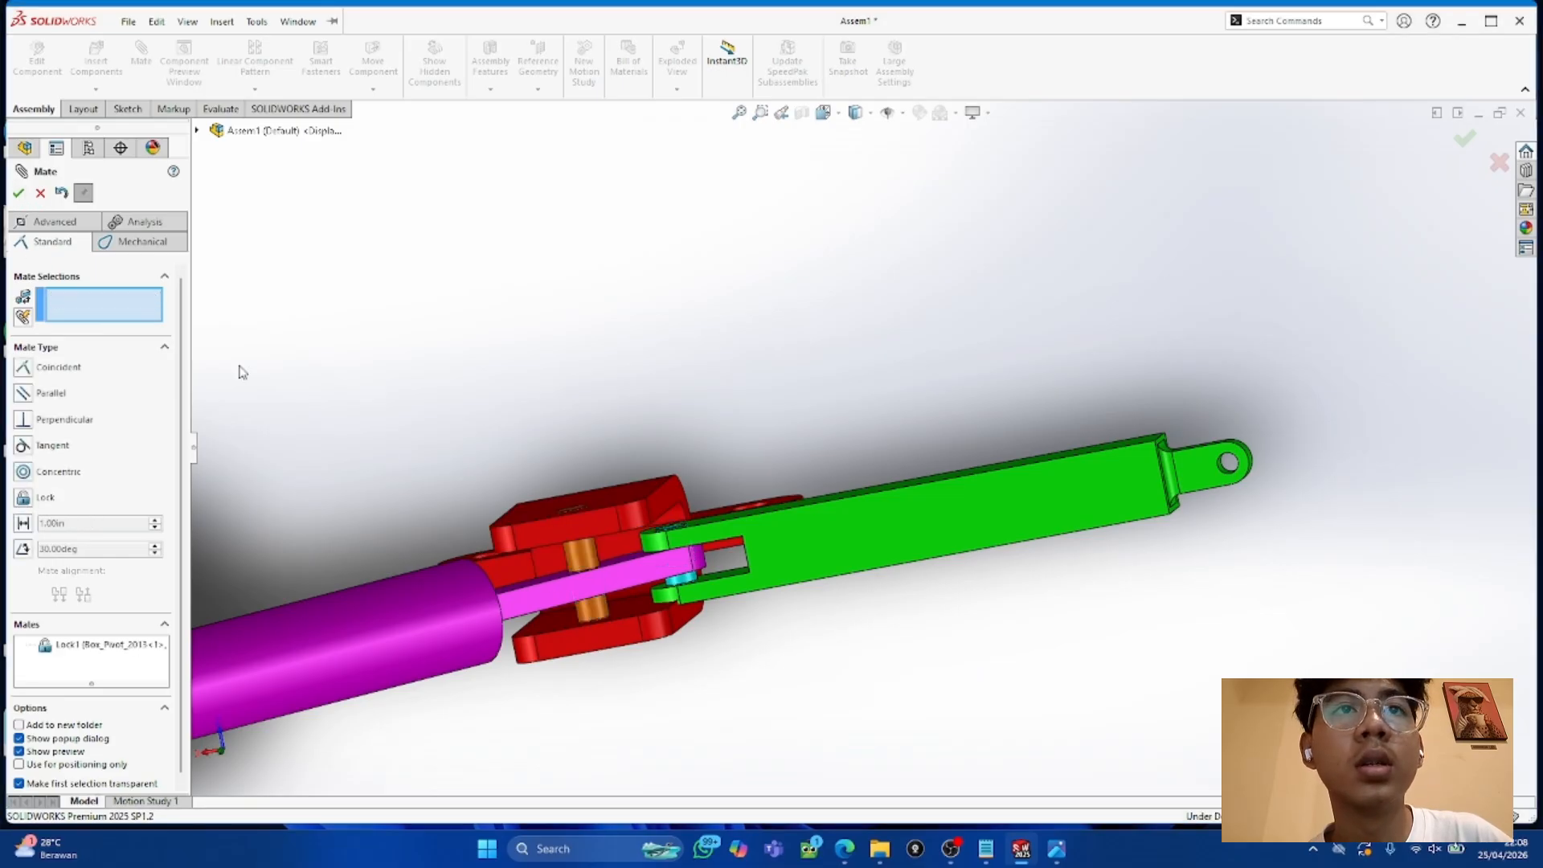
Step: Add a lock mate between the small post and the link, and finish mating to test whether the link still moves
{"action": "left_click", "coordinate": [689, 584]}
{"action": "left_click", "coordinate": [675, 553]}
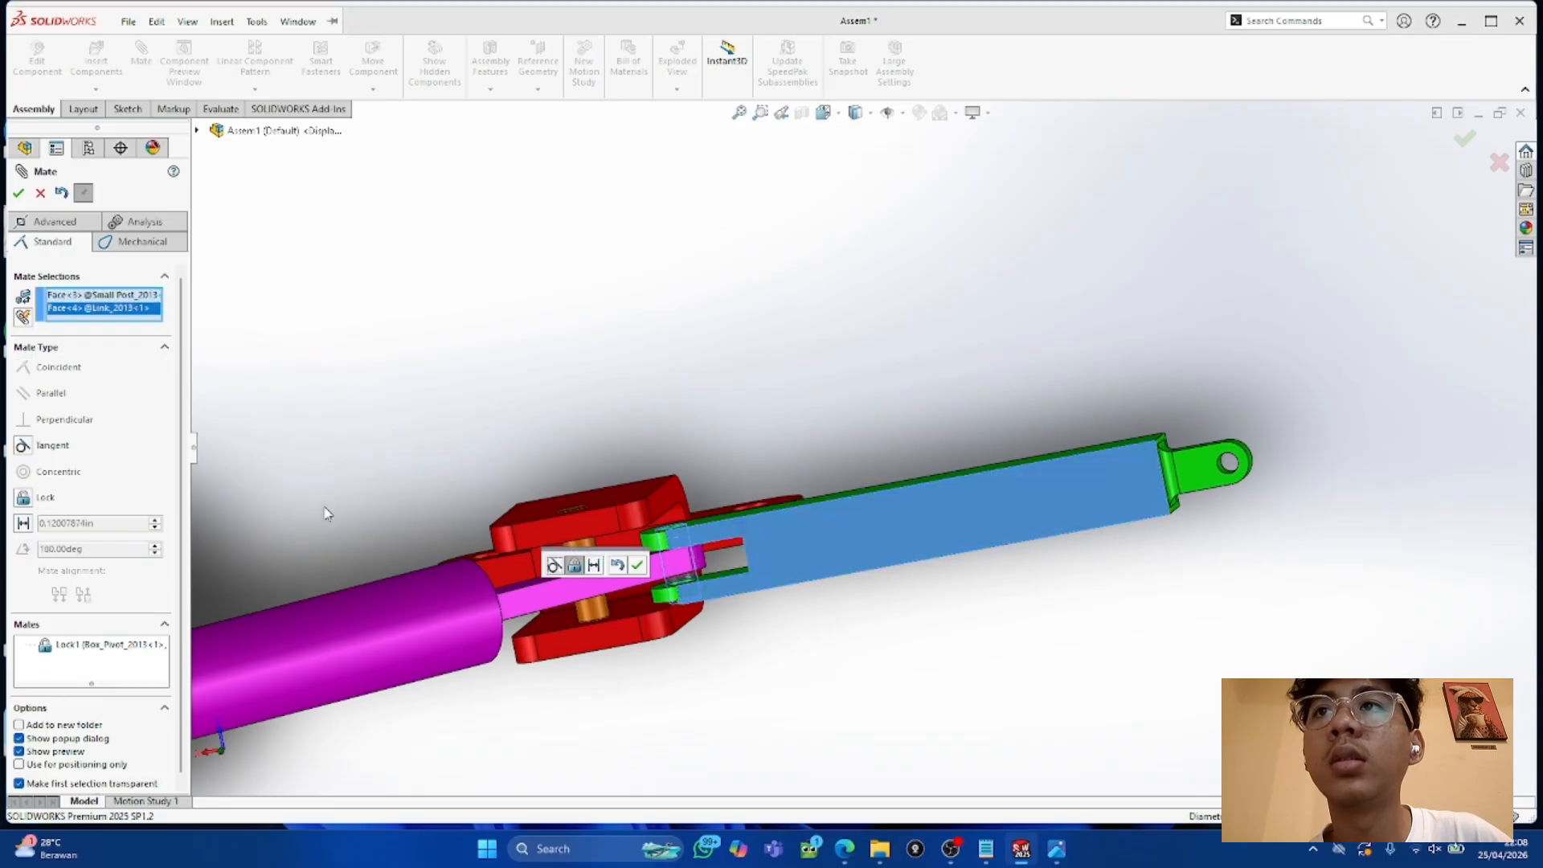
{"action": "left_click", "coordinate": [45, 499]}
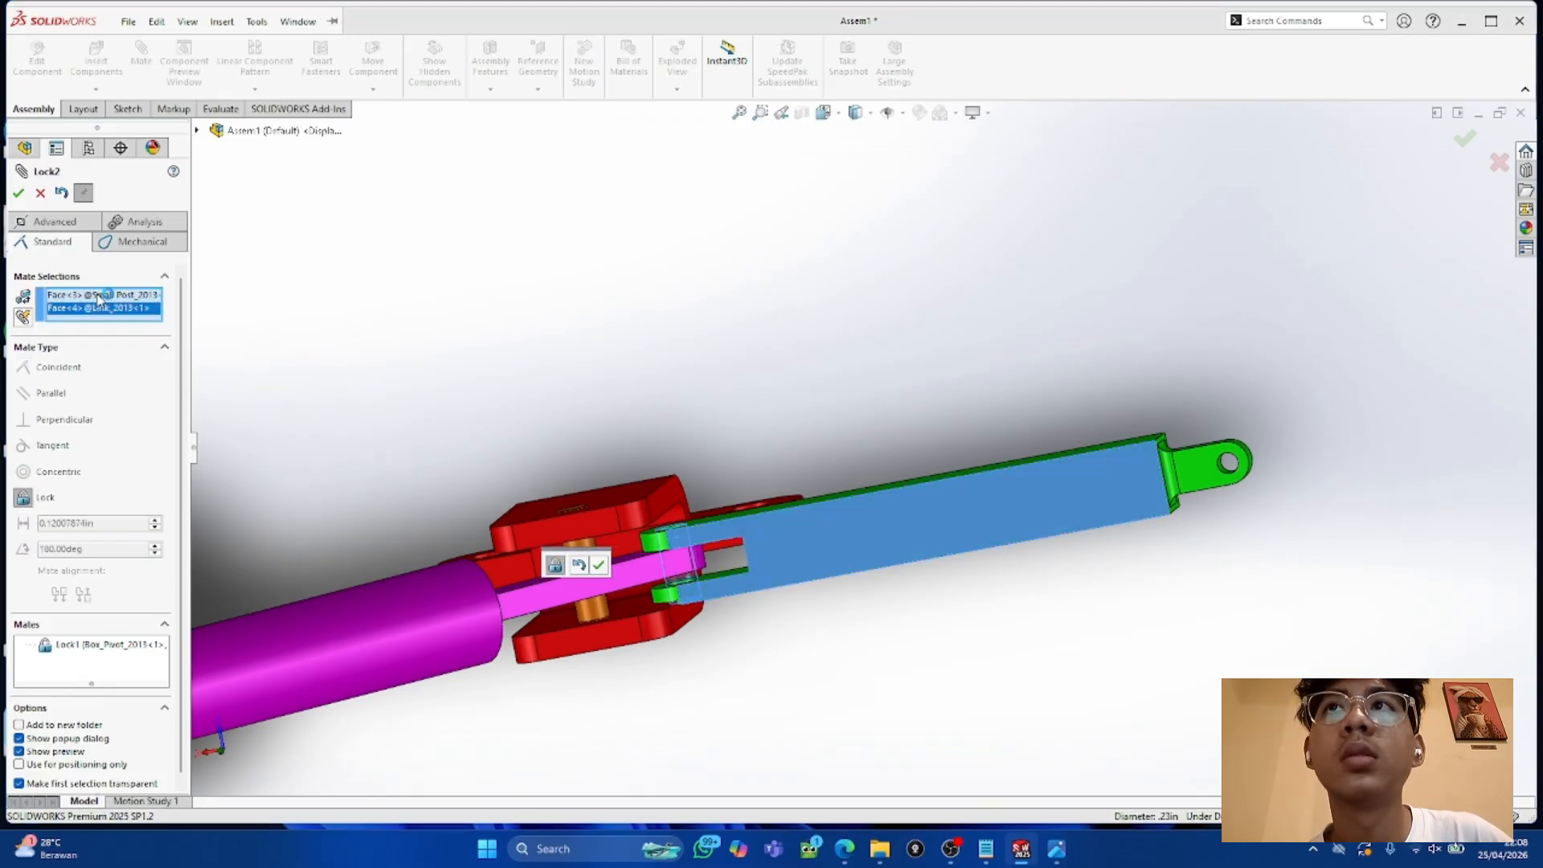
{"action": "left_click", "coordinate": [17, 192]}
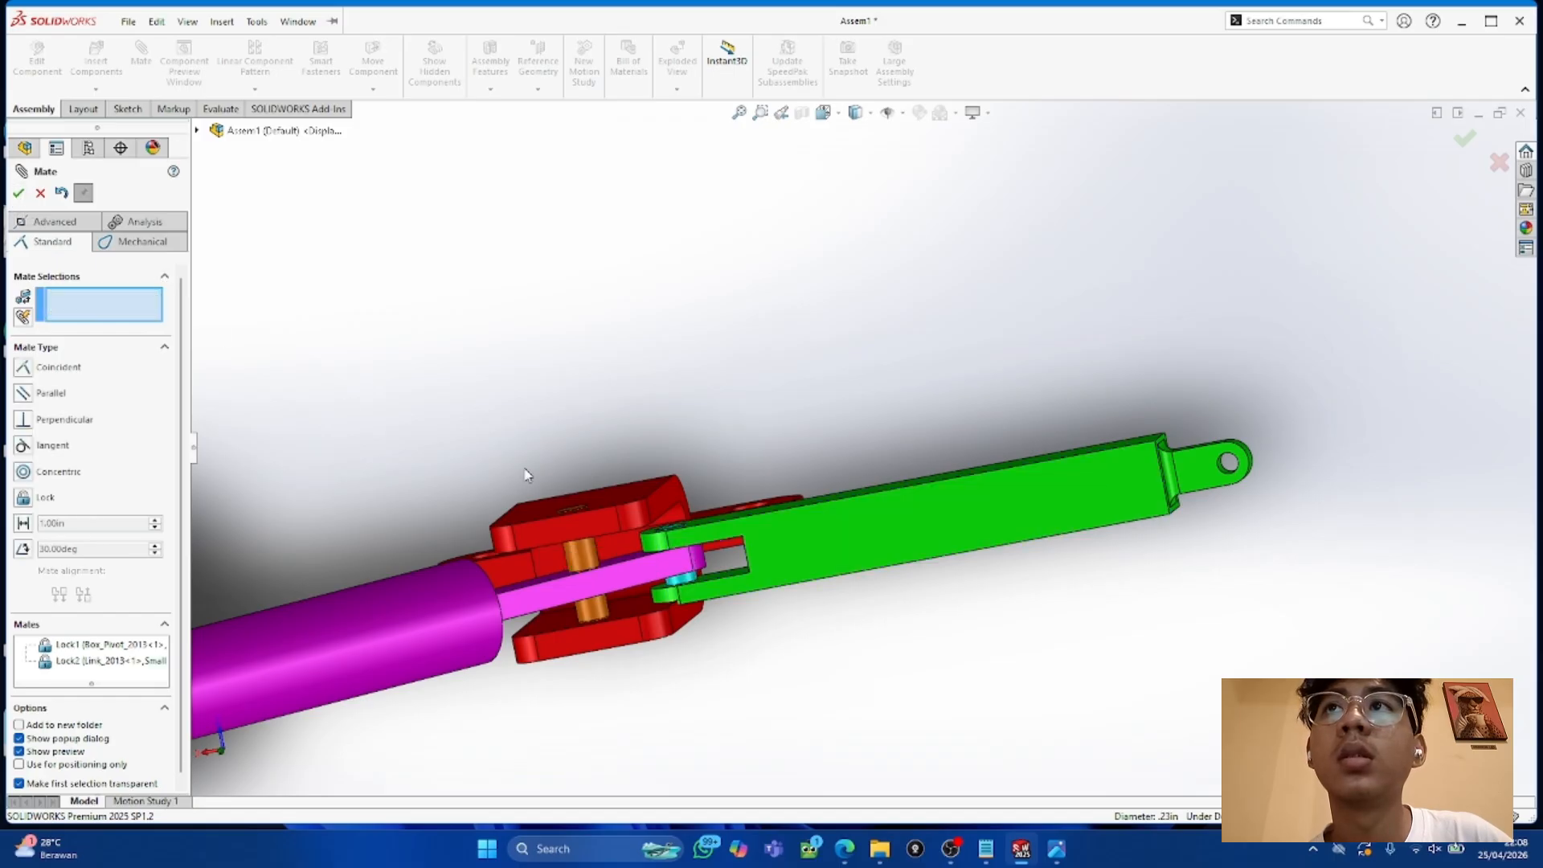
{"action": "left_click", "coordinate": [18, 193]}
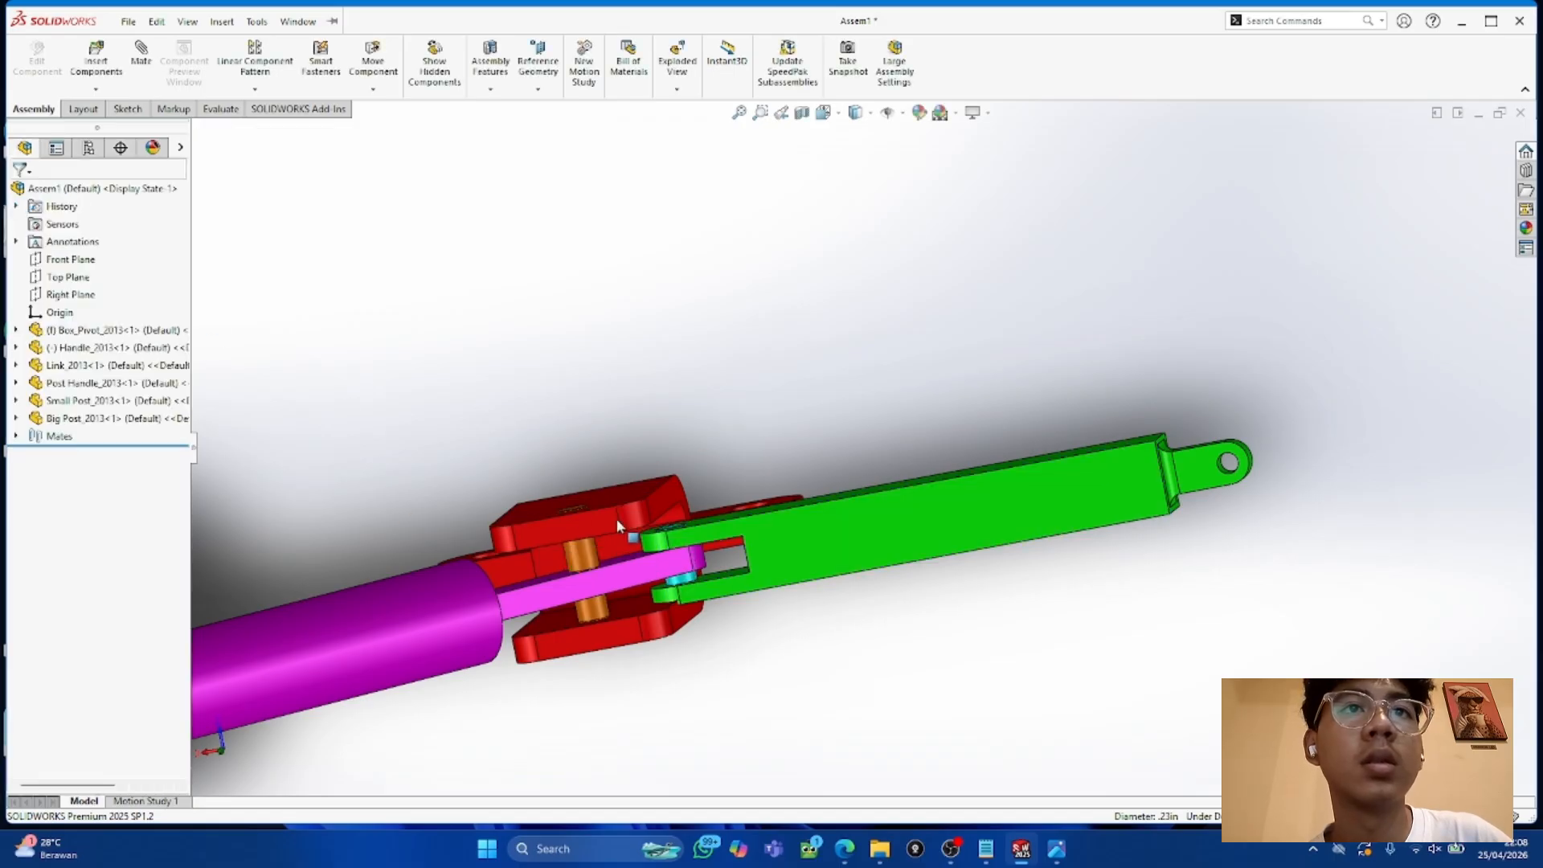
{"action": "left_click", "coordinate": [864, 514]}
{"action": "left_click", "coordinate": [675, 655]}
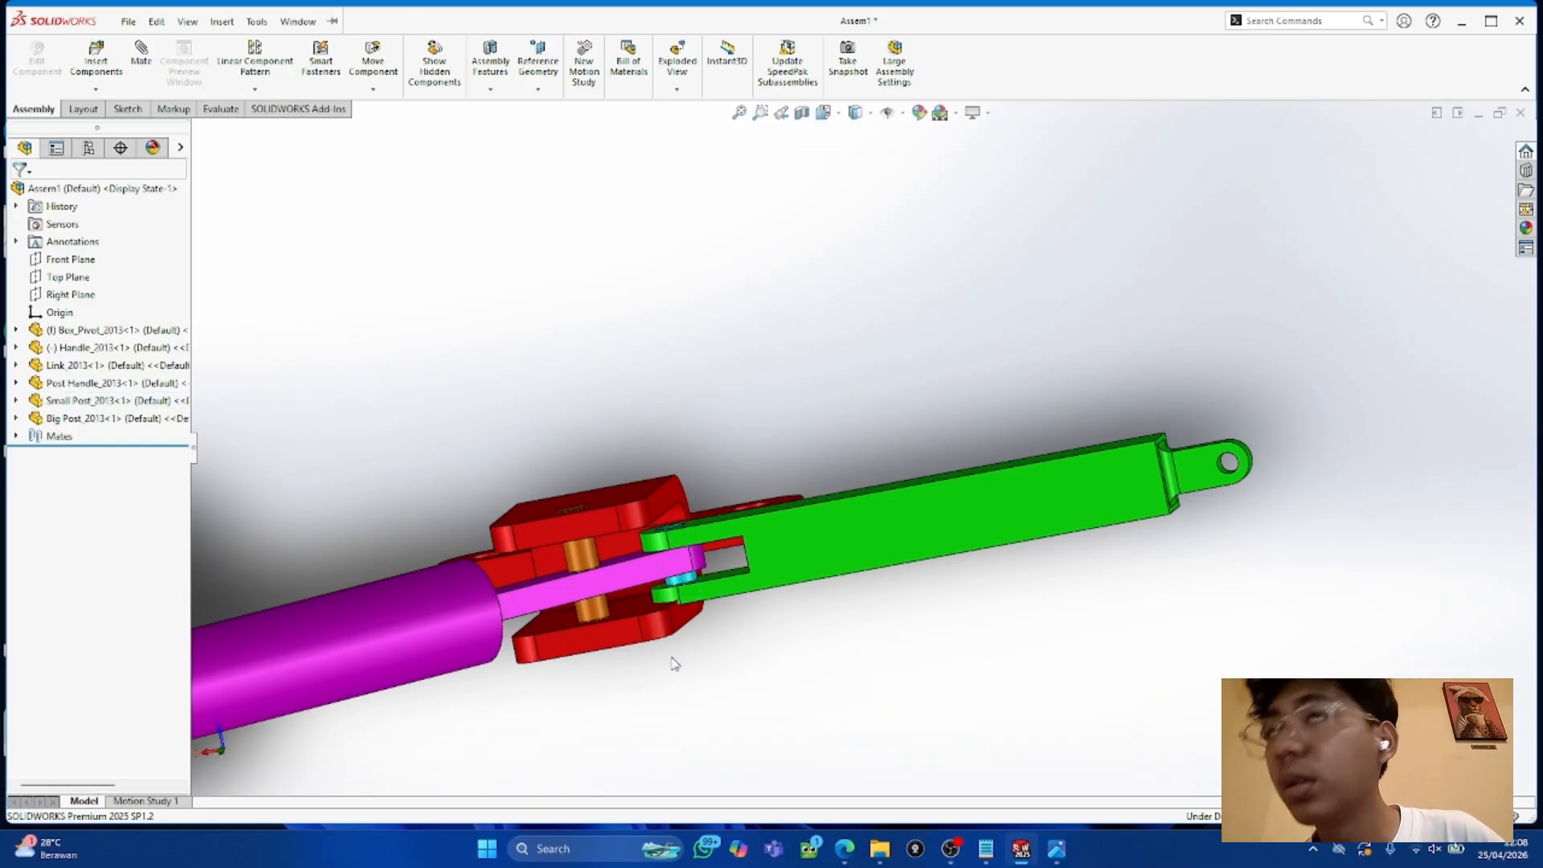
Step: Add a lock mate between the yellow handle's spherical face and the post handle's peg, and finish mating
{"action": "left_click", "coordinate": [141, 66]}
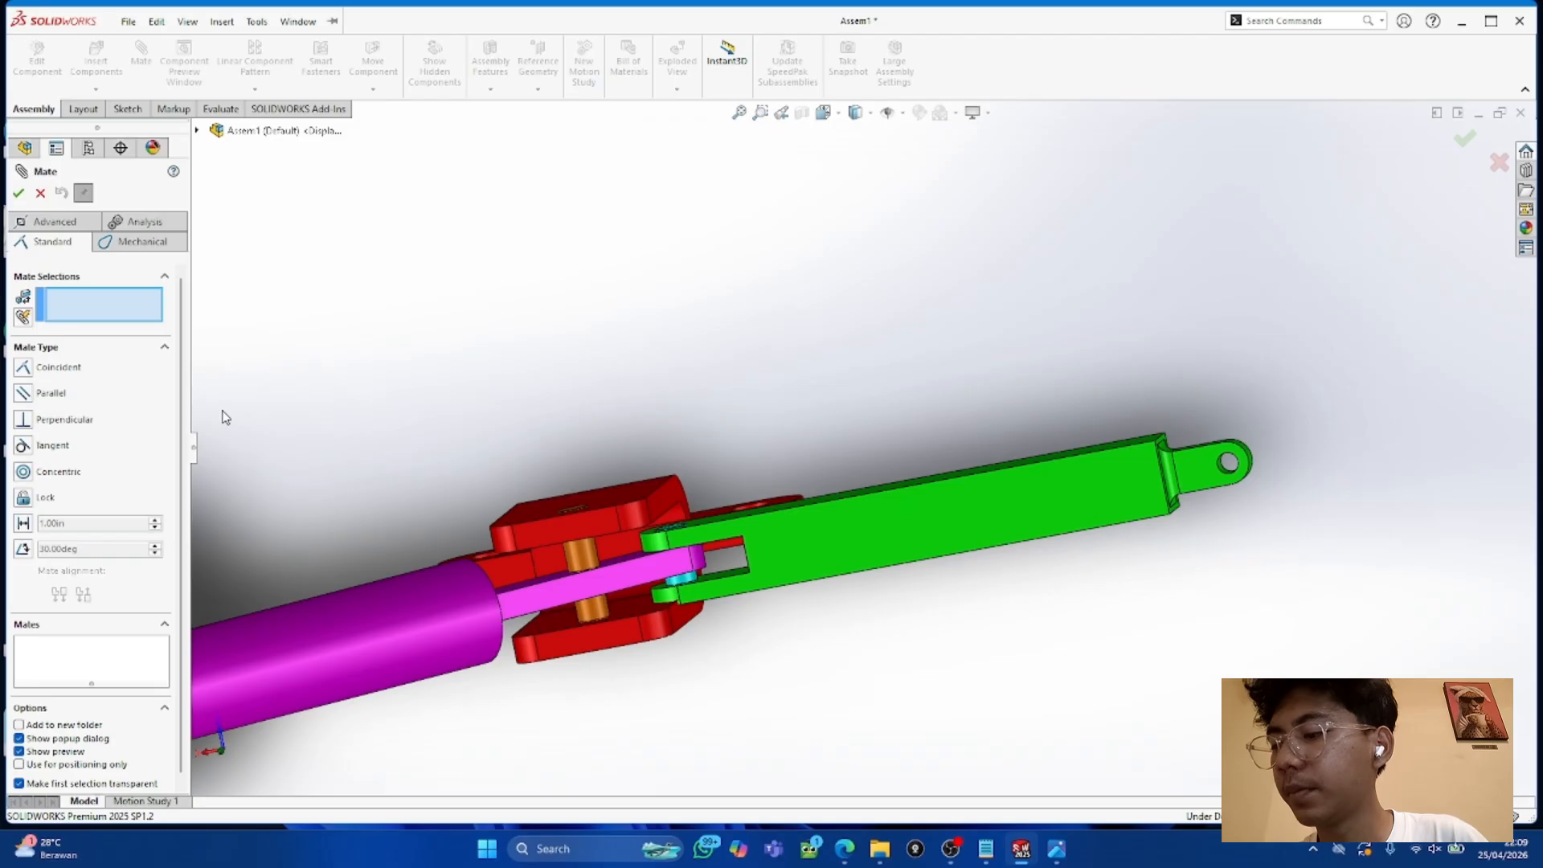
{"action": "scroll", "coordinate": [559, 490], "scroll_direction": "up", "scroll_amount": 5}
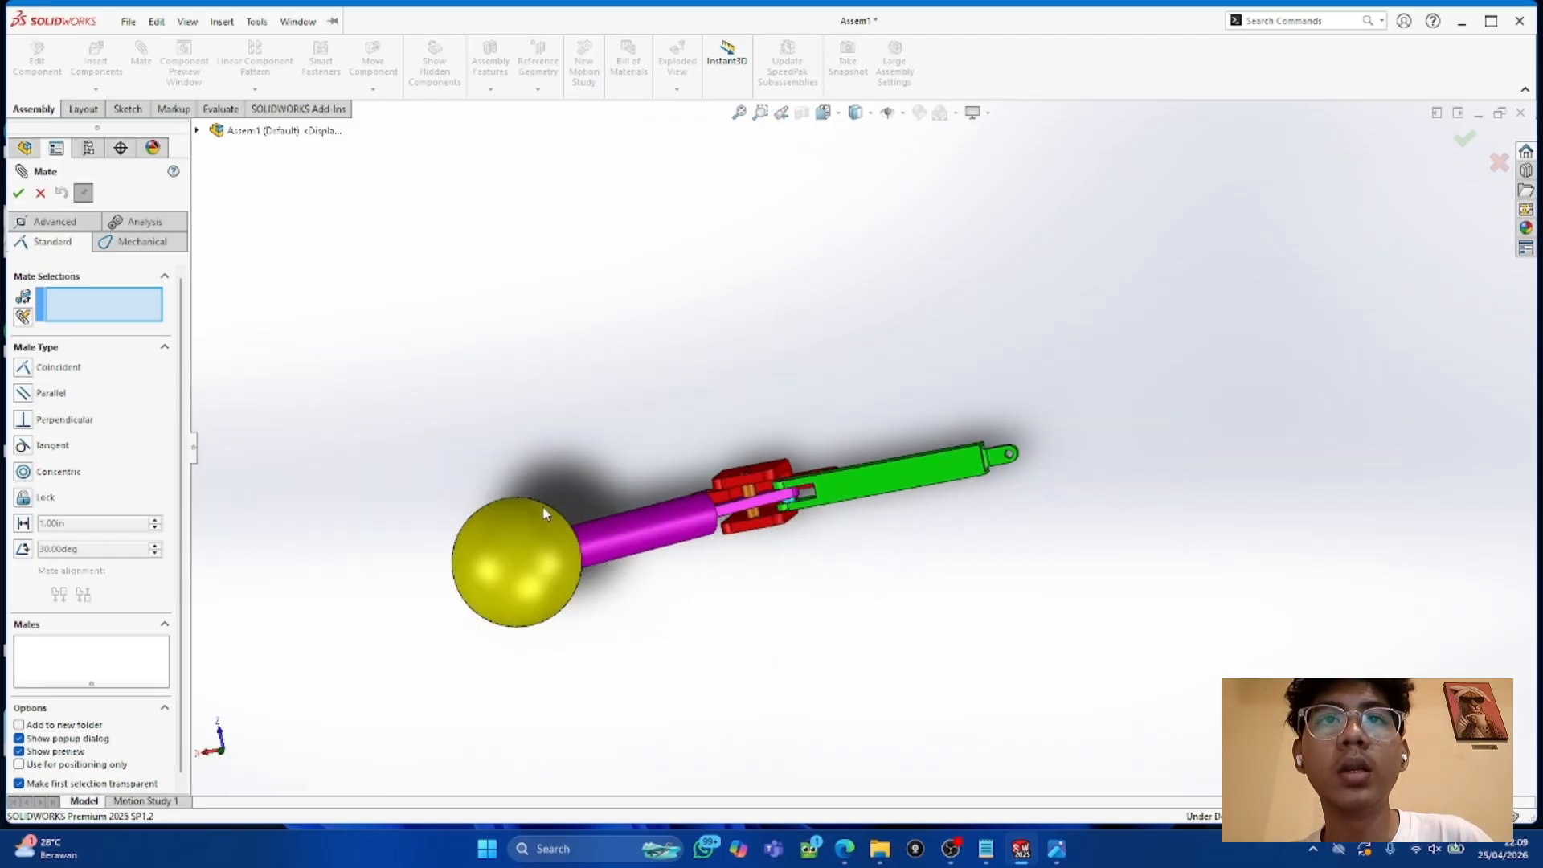
{"action": "left_click", "coordinate": [517, 535]}
{"action": "scroll", "coordinate": [517, 535], "scroll_direction": "down", "scroll_amount": 4}
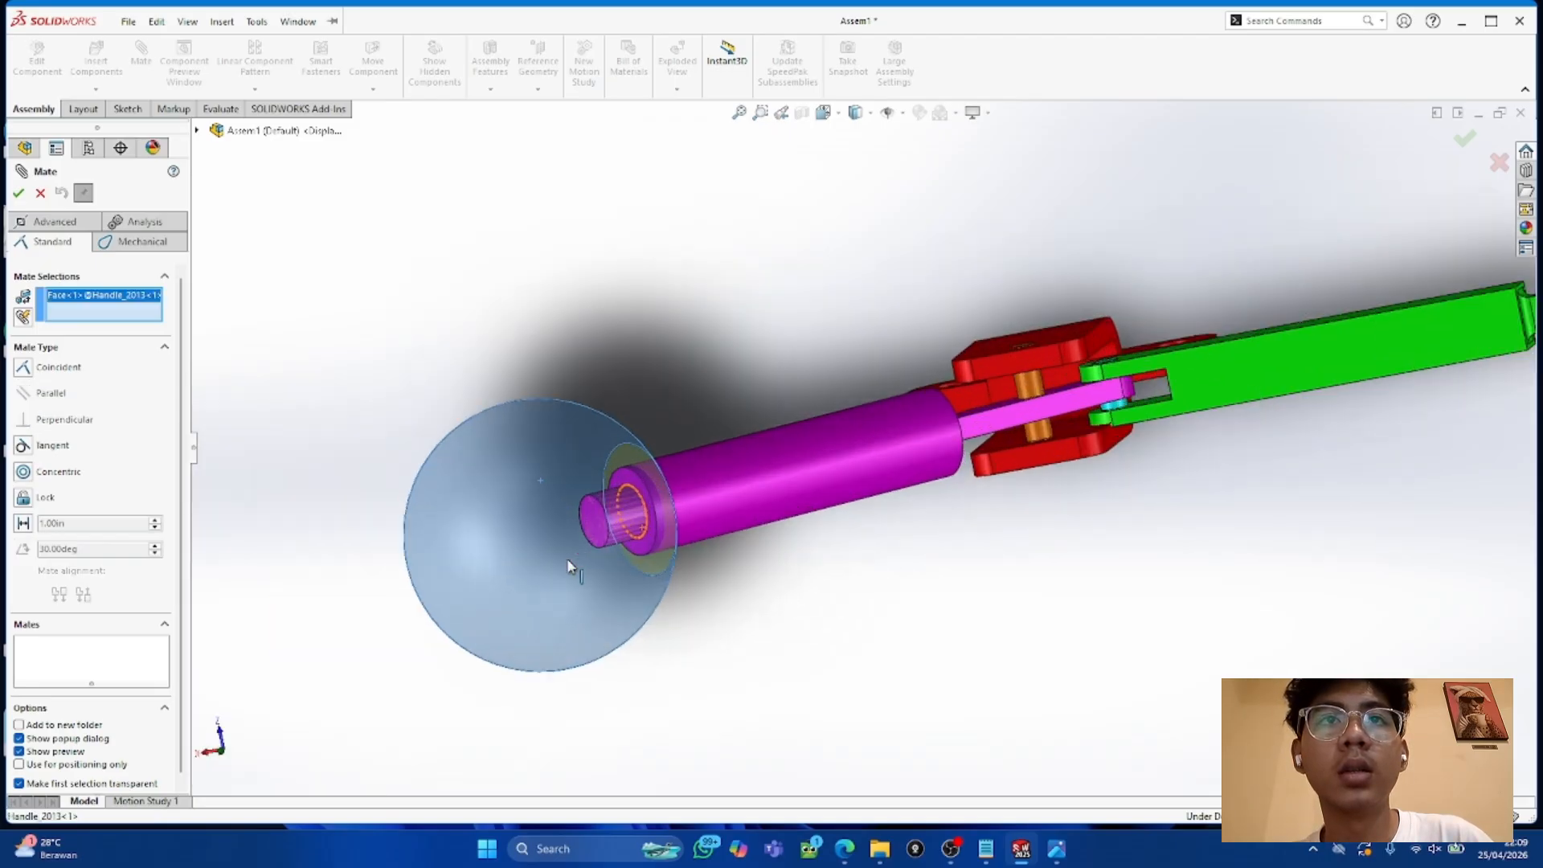
{"action": "left_click", "coordinate": [619, 524]}
{"action": "left_click", "coordinate": [41, 501]}
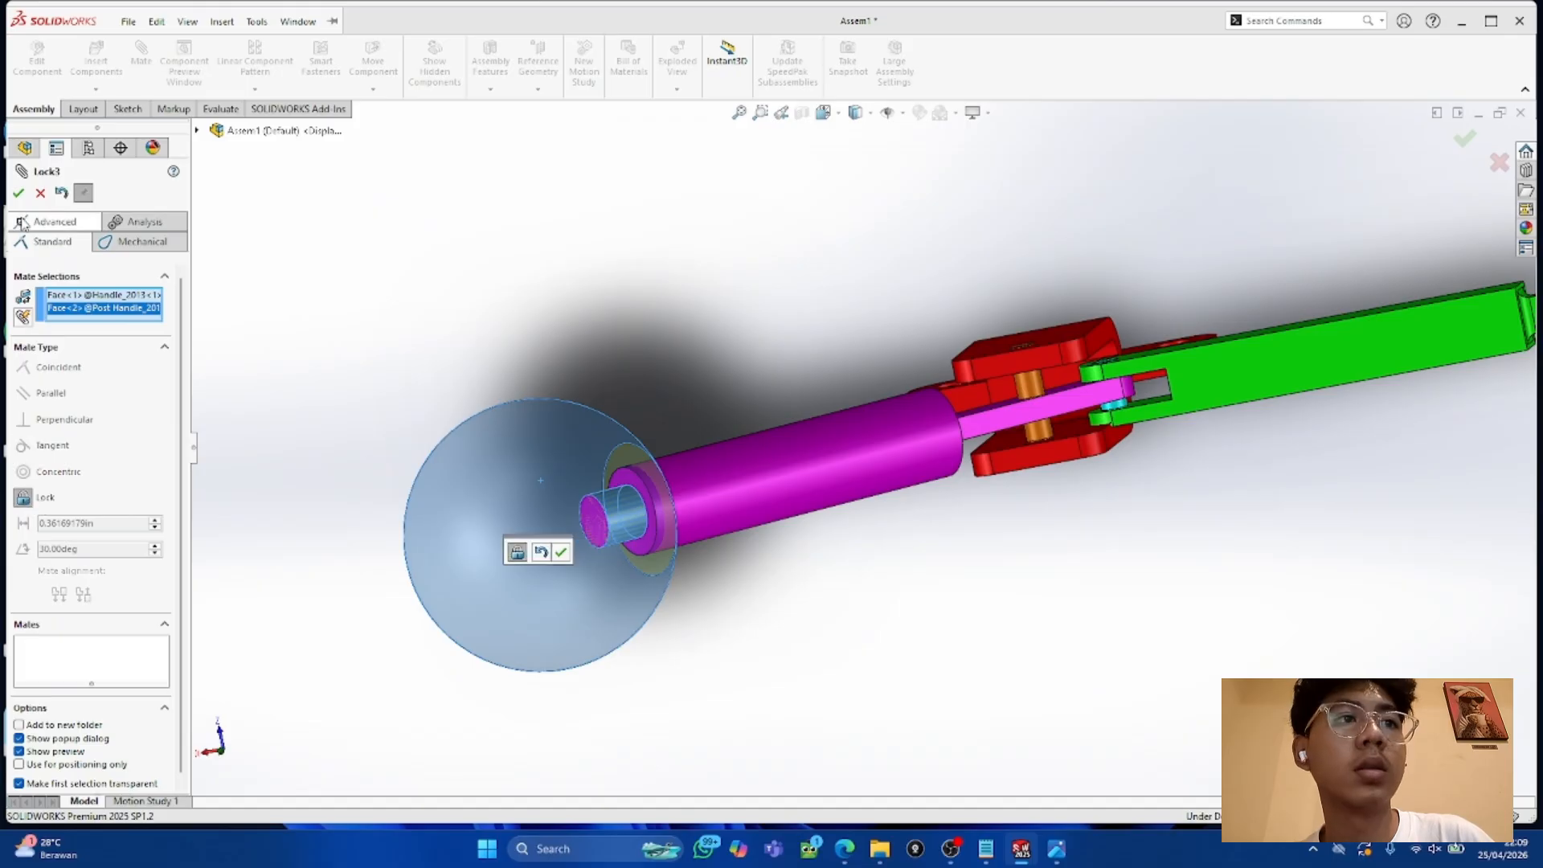
{"action": "left_click", "coordinate": [18, 193]}
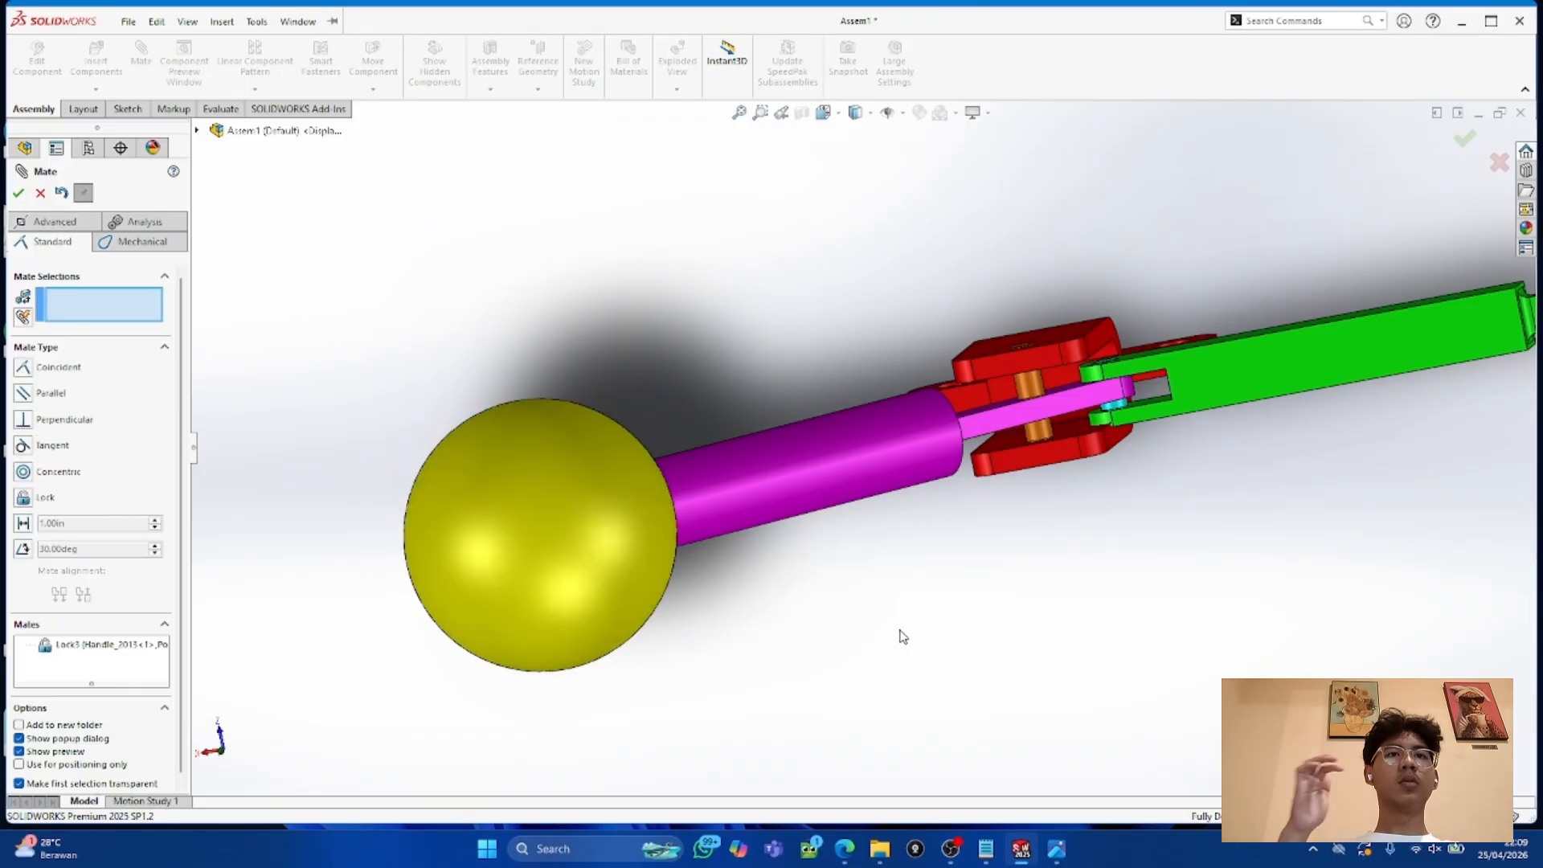
{"action": "scroll", "coordinate": [903, 625], "scroll_direction": "up", "scroll_amount": 3}
{"action": "middle_click_drag", "start_coordinate": [911, 608], "coordinate": [1120, 455]}
{"action": "scroll", "coordinate": [1157, 482], "scroll_direction": "up", "scroll_amount": 3}
{"action": "scroll", "coordinate": [1023, 457], "scroll_direction": "down", "scroll_amount": 3}
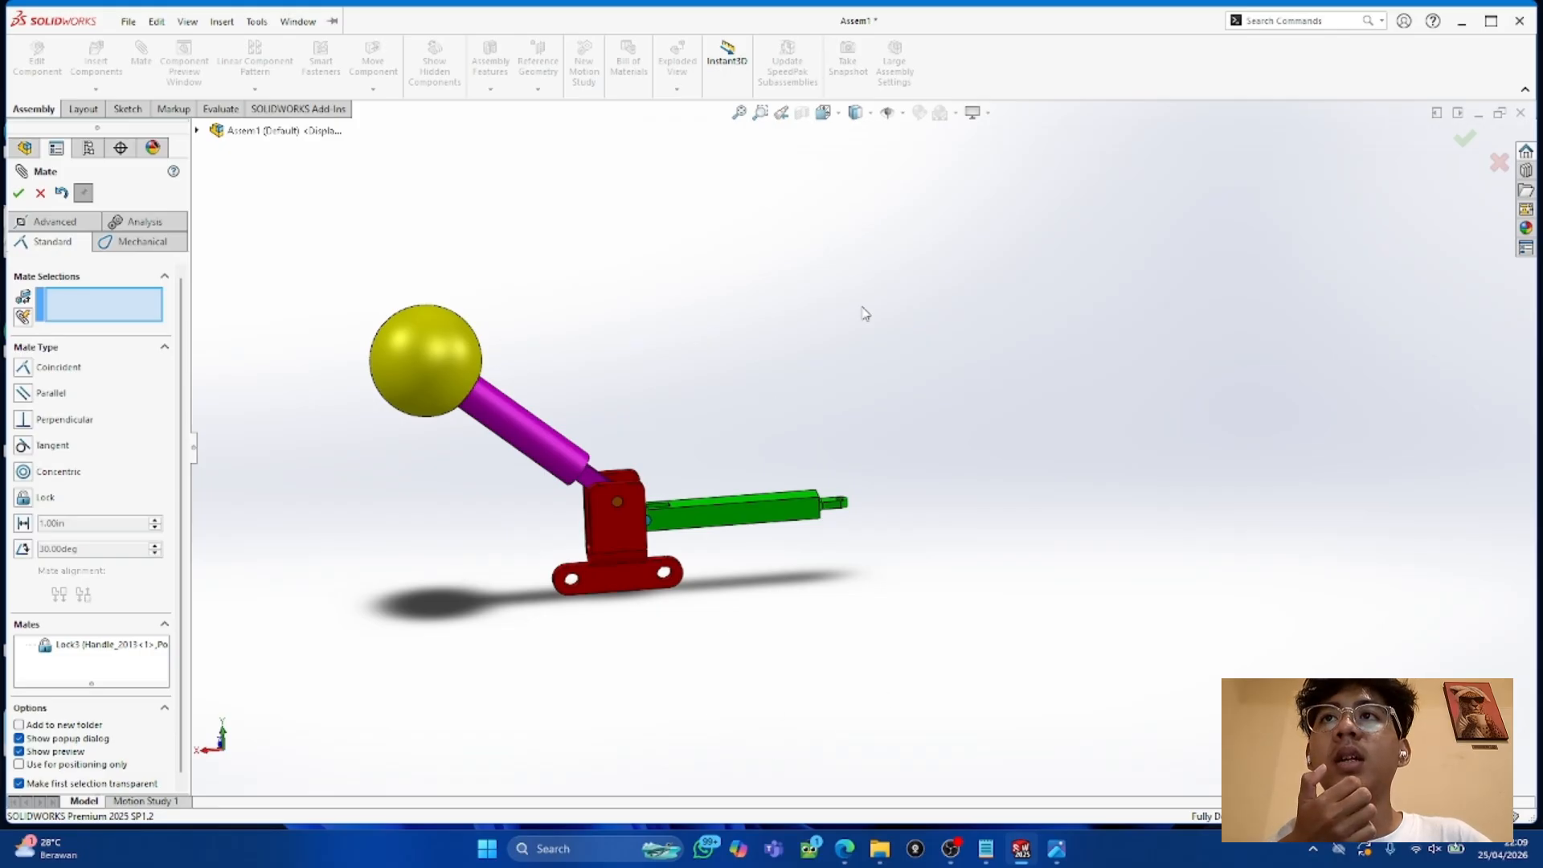
{"action": "left_click", "coordinate": [18, 193]}
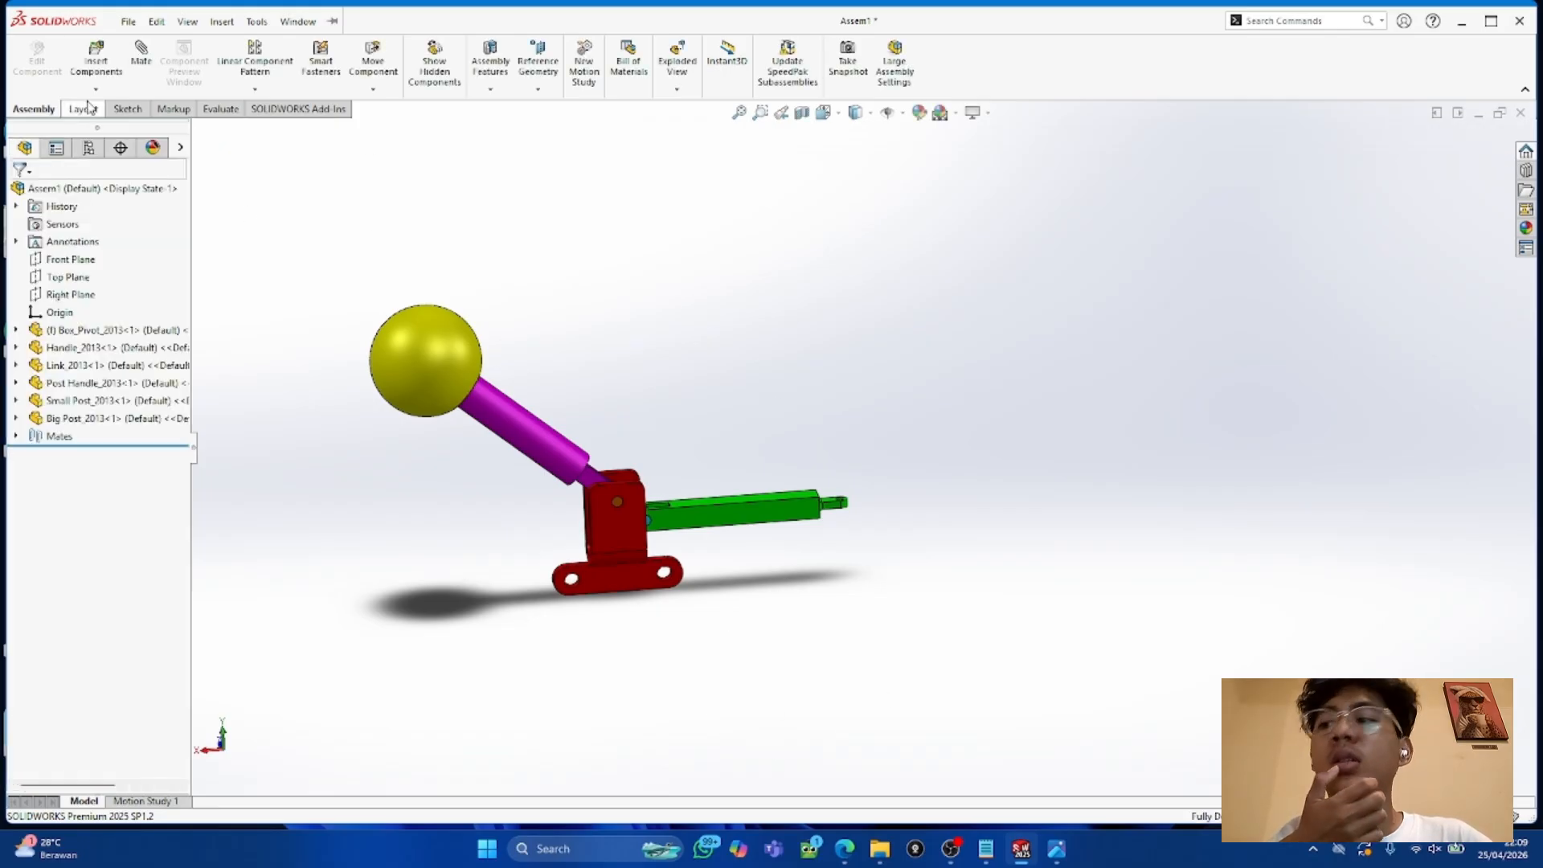
{"action": "left_click", "coordinate": [129, 21]}
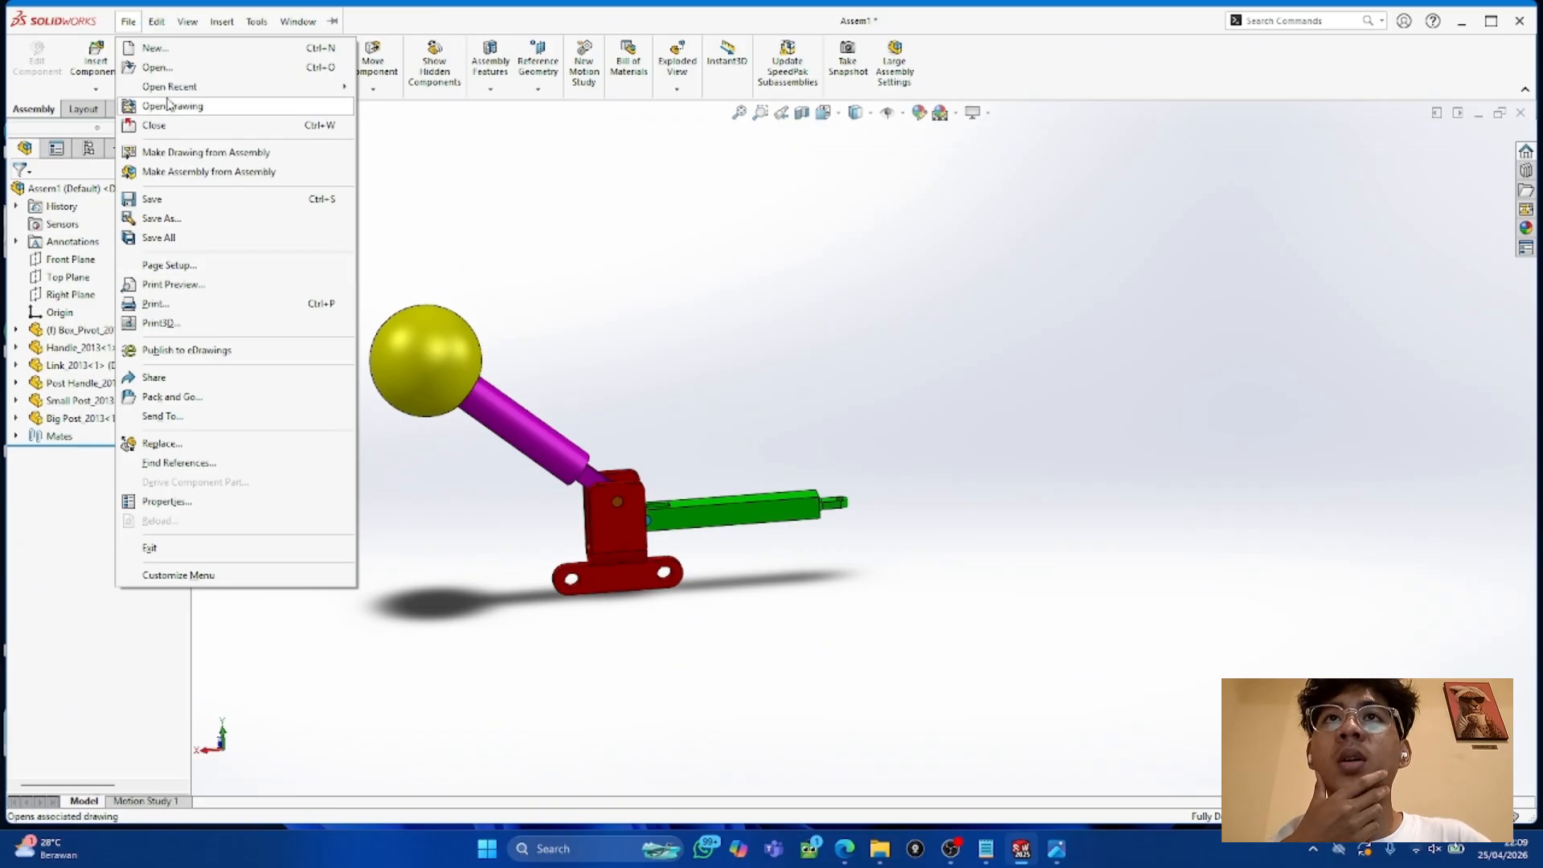
{"action": "left_click", "coordinate": [170, 71]}
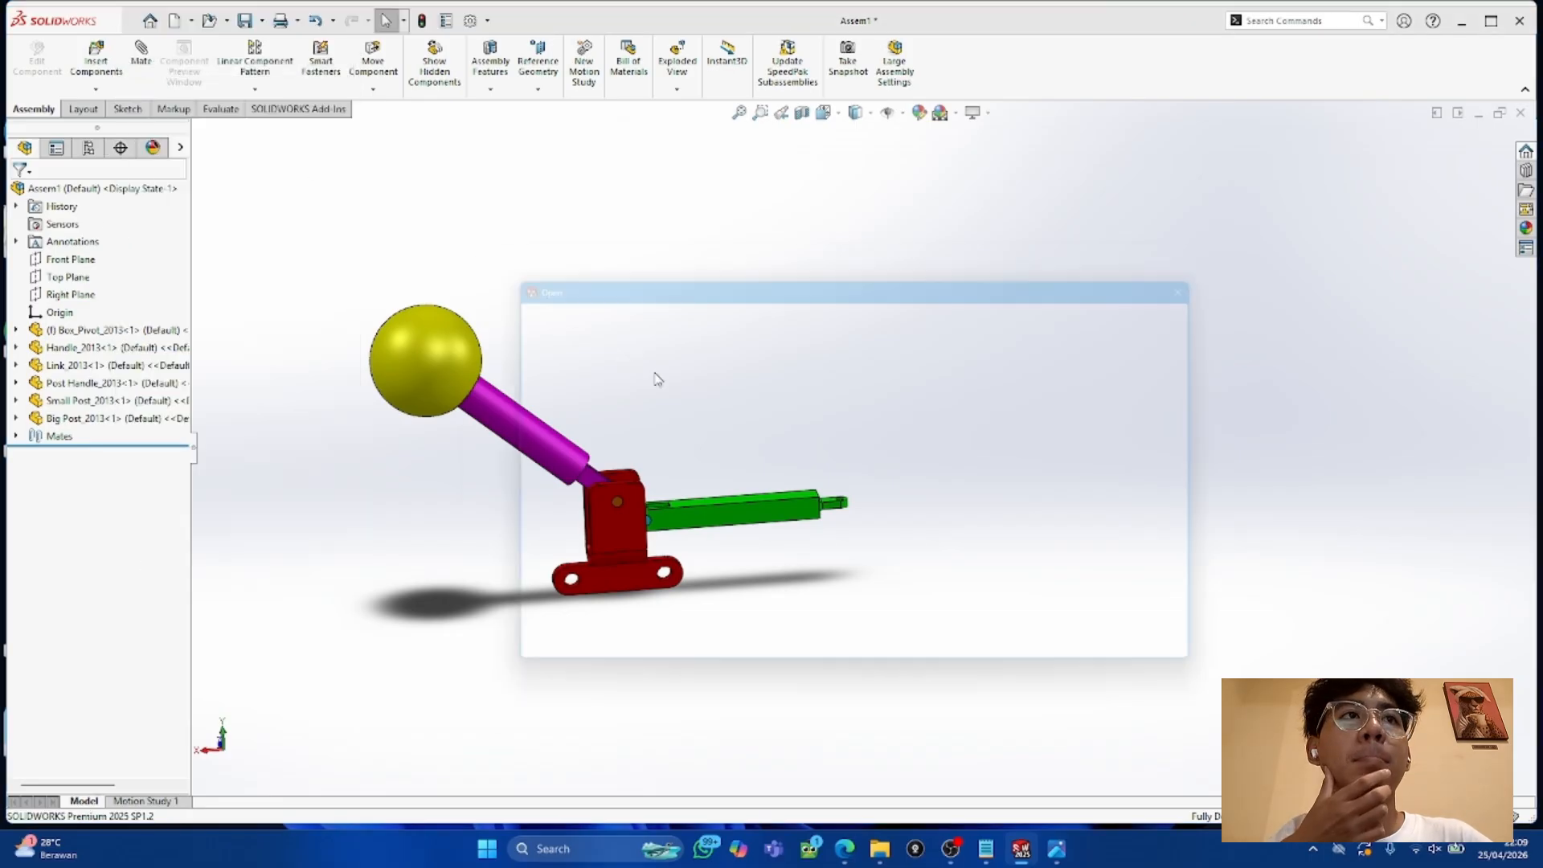
{"action": "left_click", "coordinate": [1234, 273]}
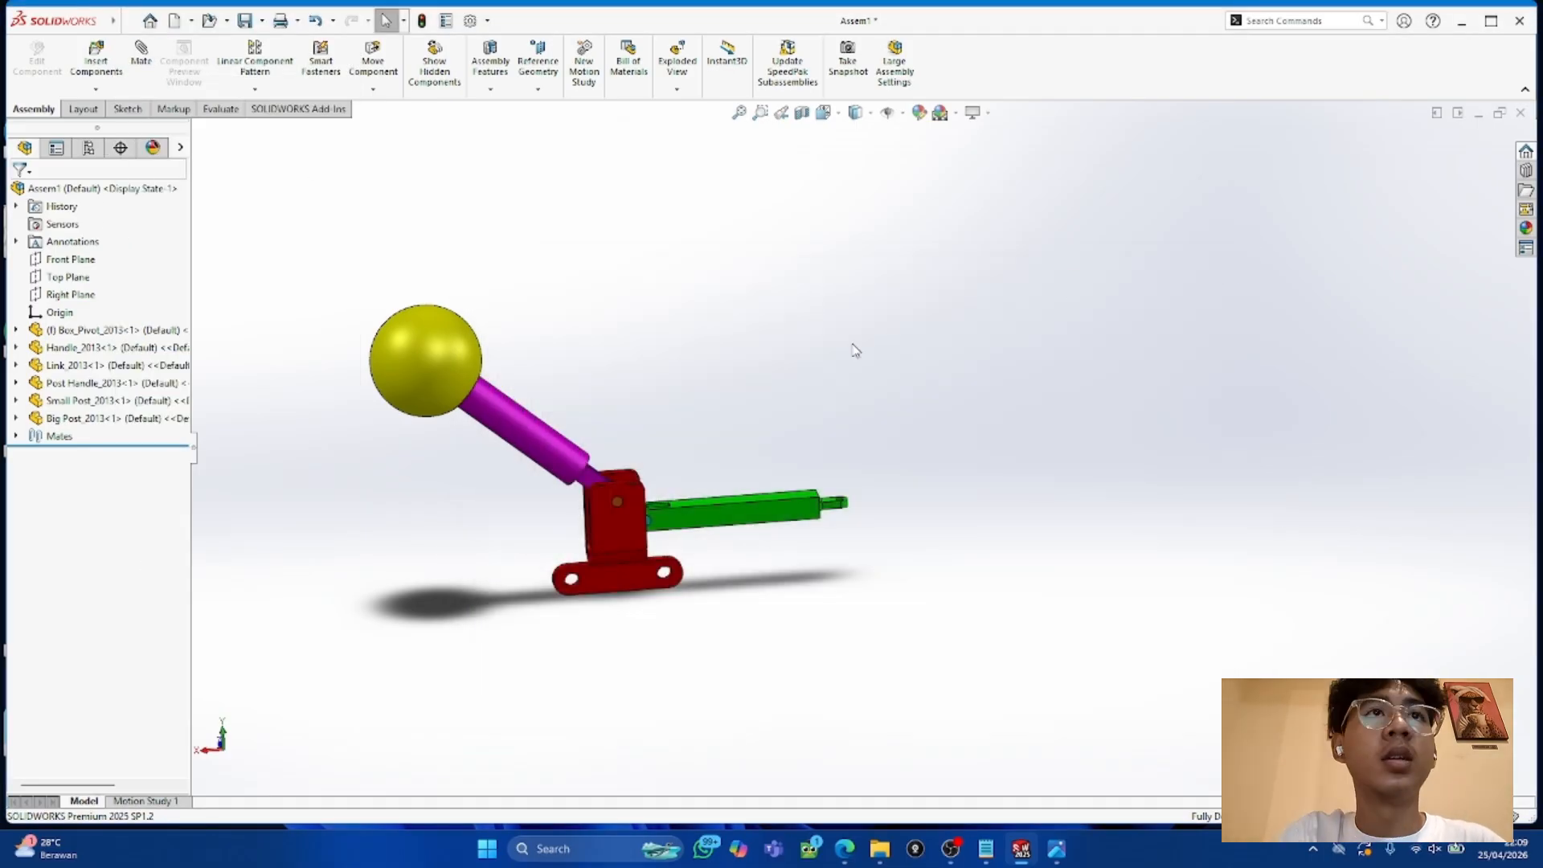
Step: Save the finished assembly as Assem1 in the CAD CAM 57-63 folder on drive D
{"action": "key", "text": "ctrl+s"}
{"action": "left_click", "coordinate": [365, 319]}
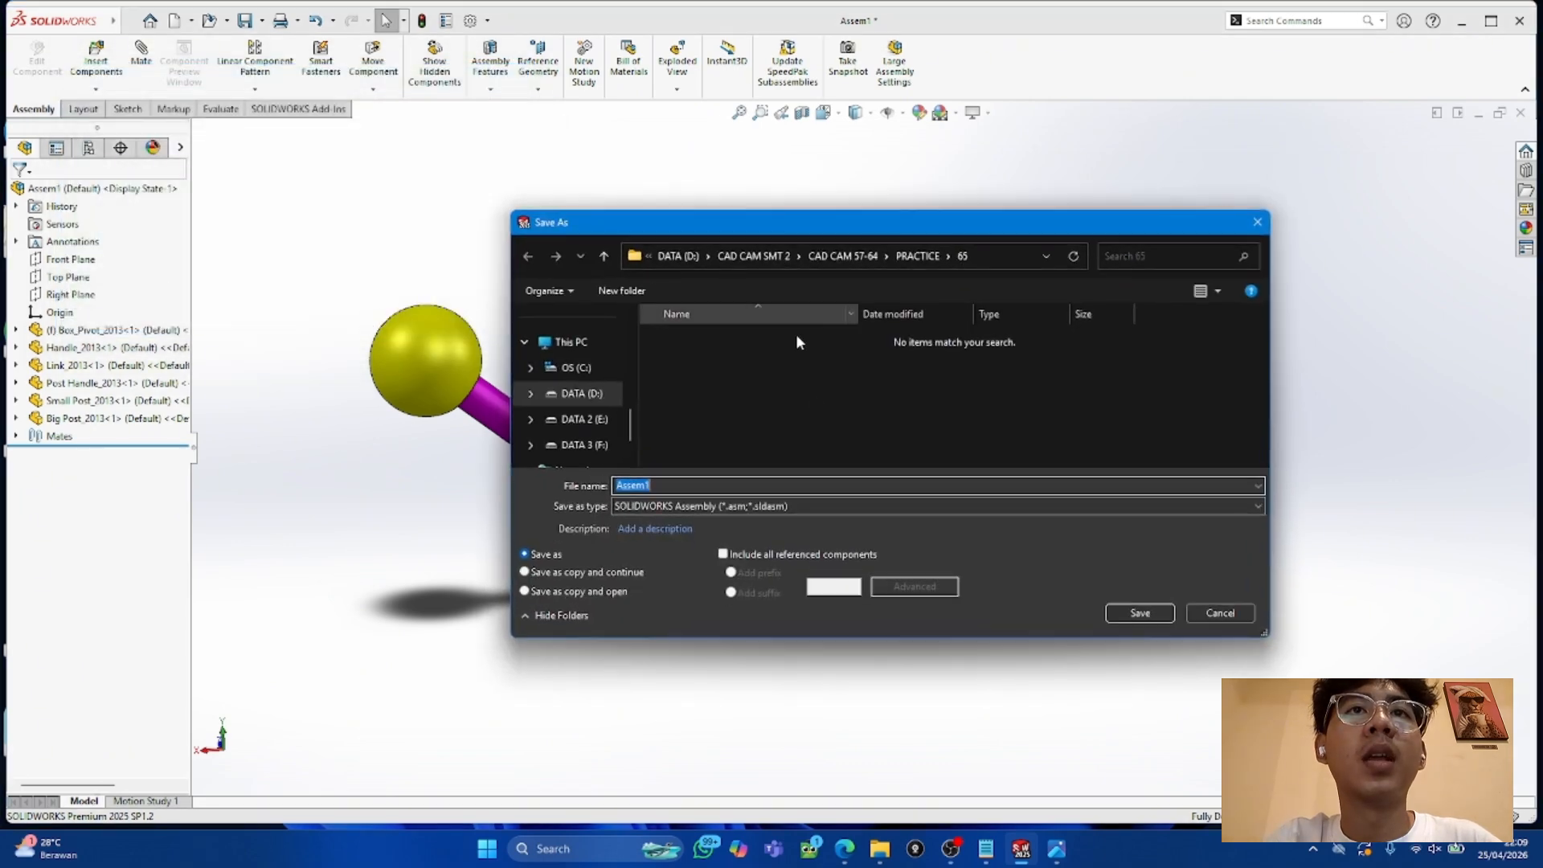
{"action": "left_click", "coordinate": [580, 393]}
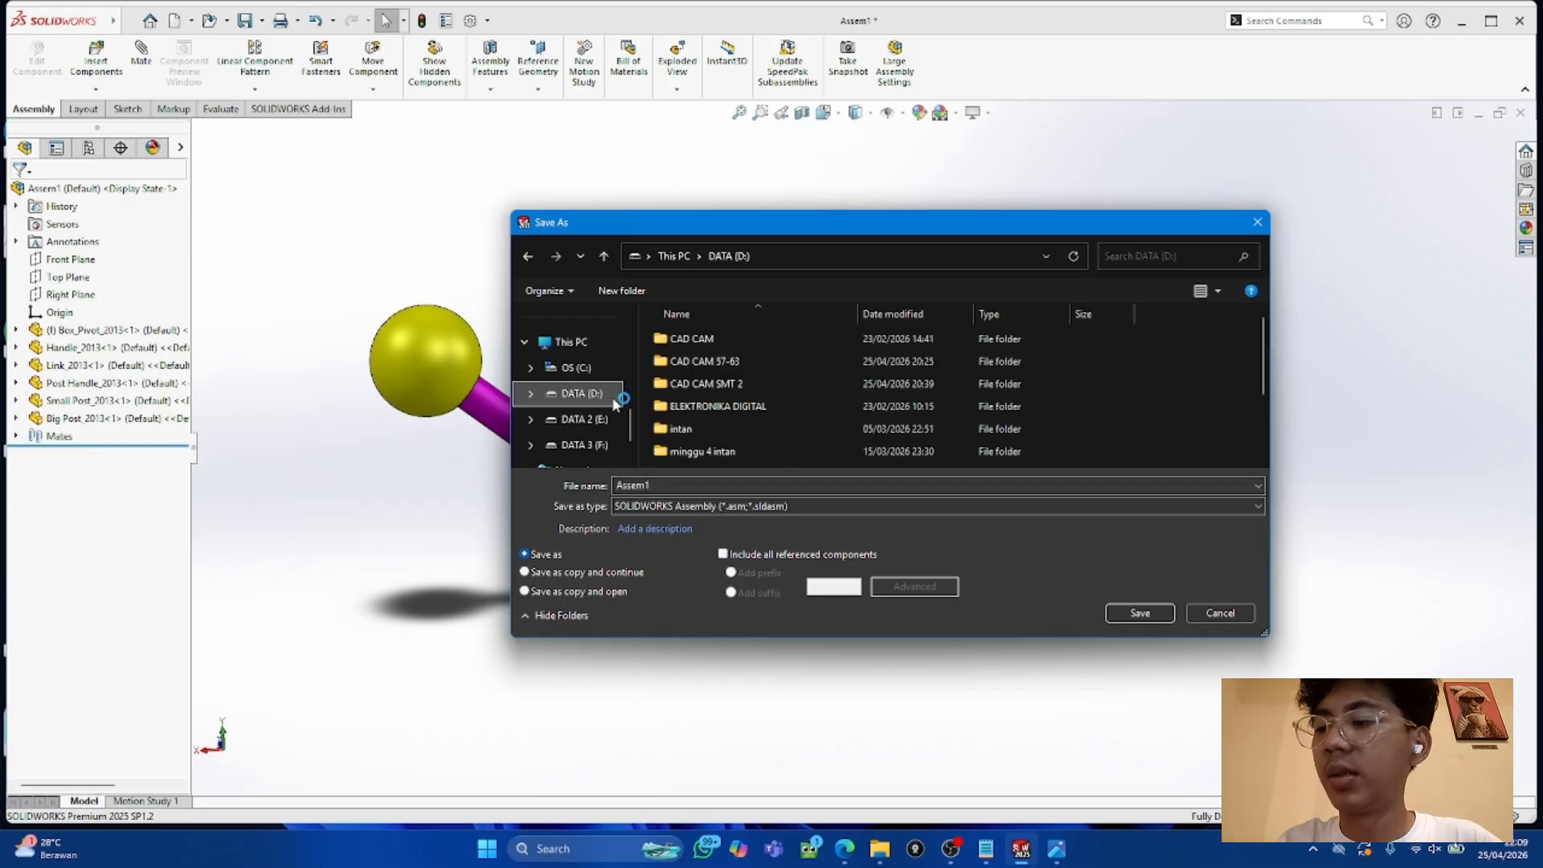
{"action": "double_click", "coordinate": [721, 363]}
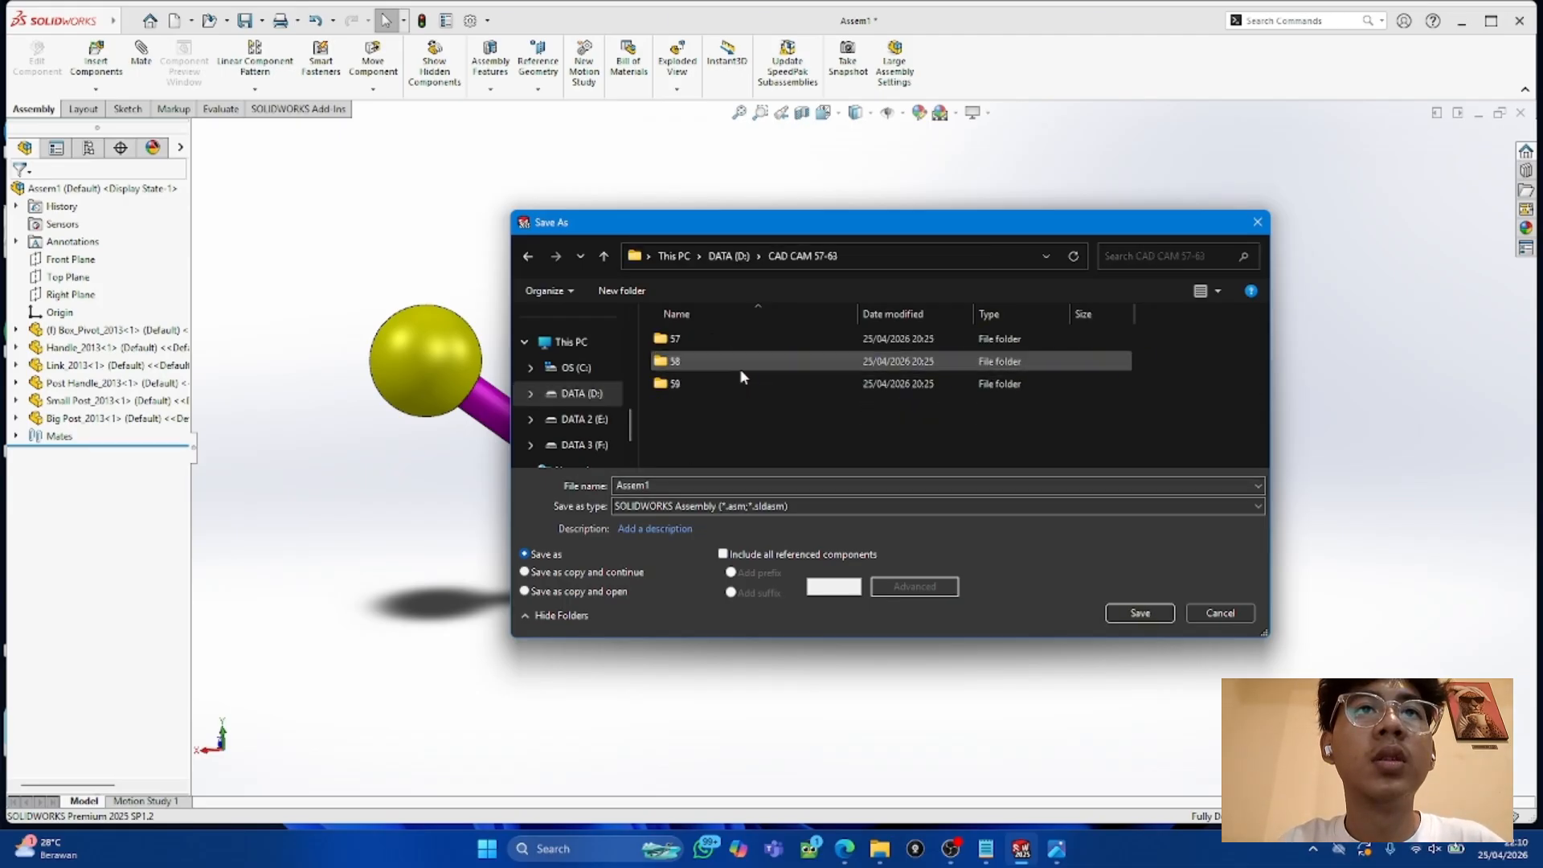
{"action": "left_click", "coordinate": [1139, 612]}
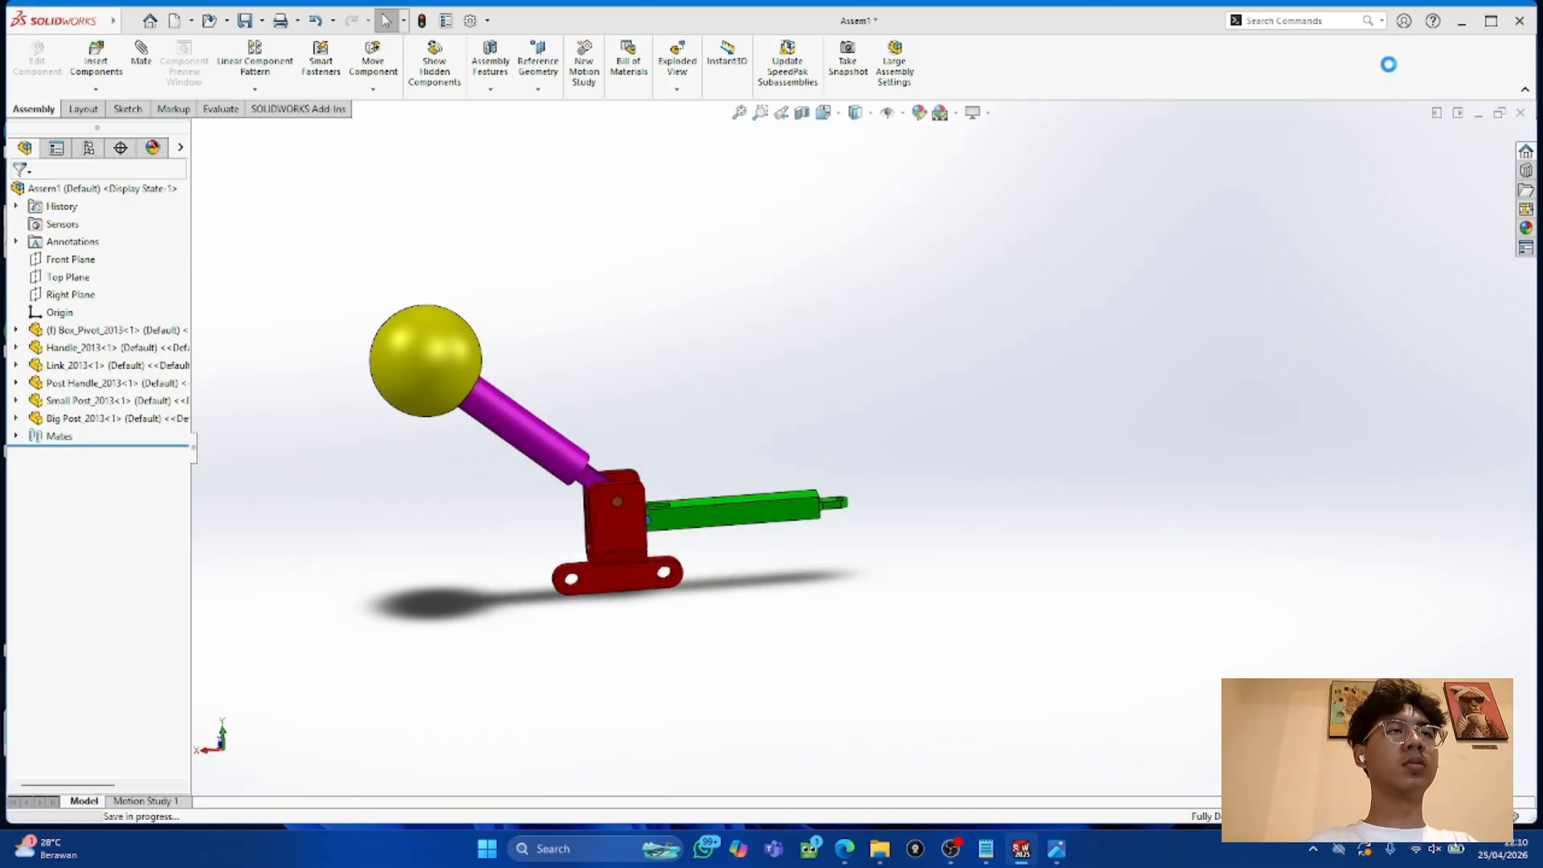
Step: Restart SOLIDWORKS and begin a new assembly with SQ_Block from the PRACTICE\EX 1 folder placed as its first component
{"action": "left_click", "coordinate": [1519, 20]}
{"action": "double_click", "coordinate": [1432, 33]}
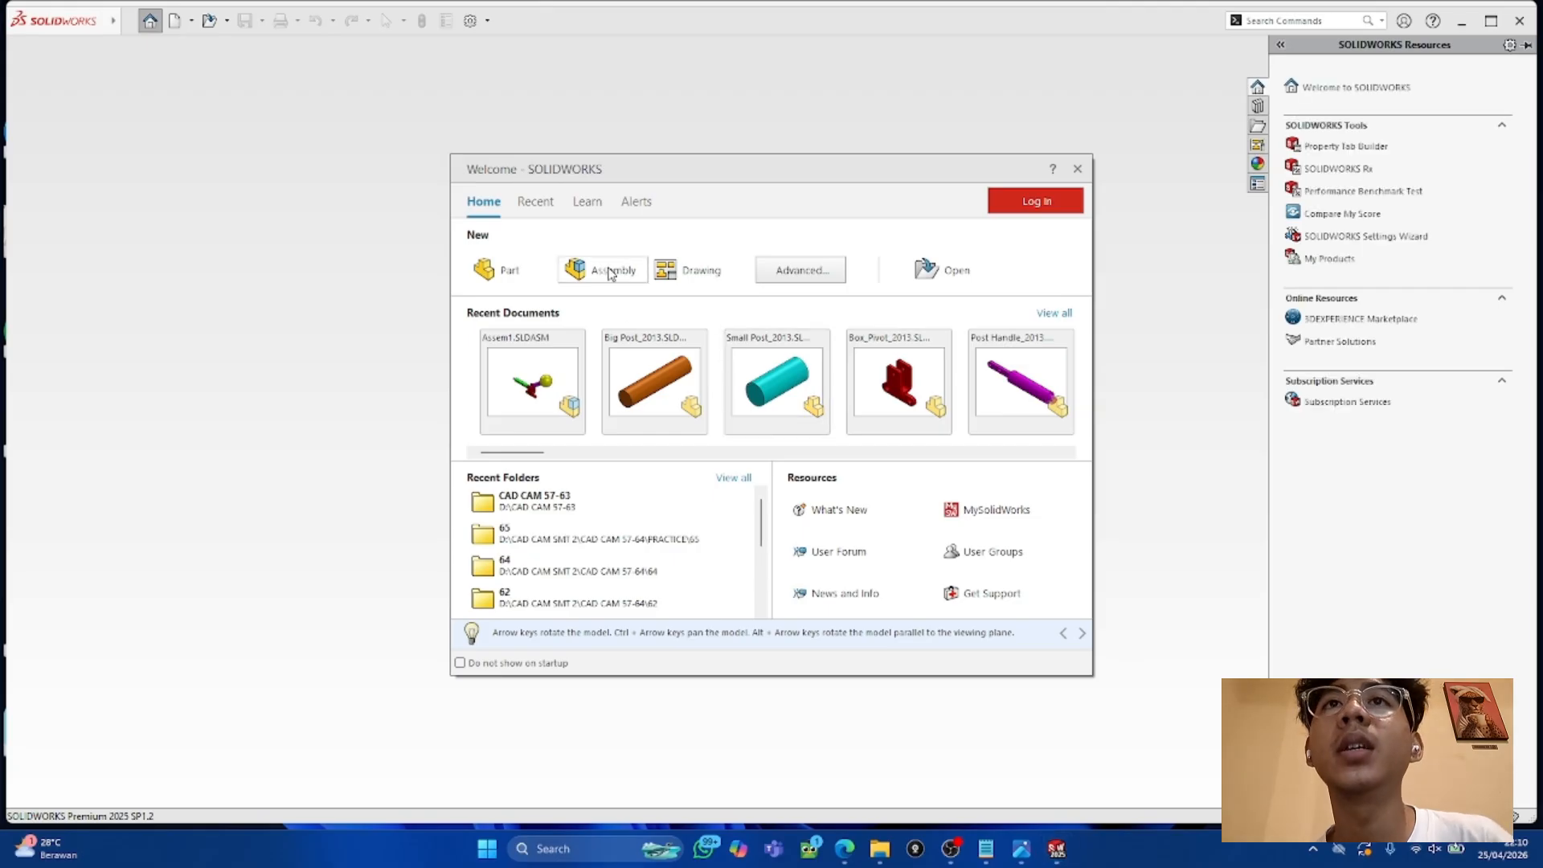
{"action": "left_click", "coordinate": [604, 270]}
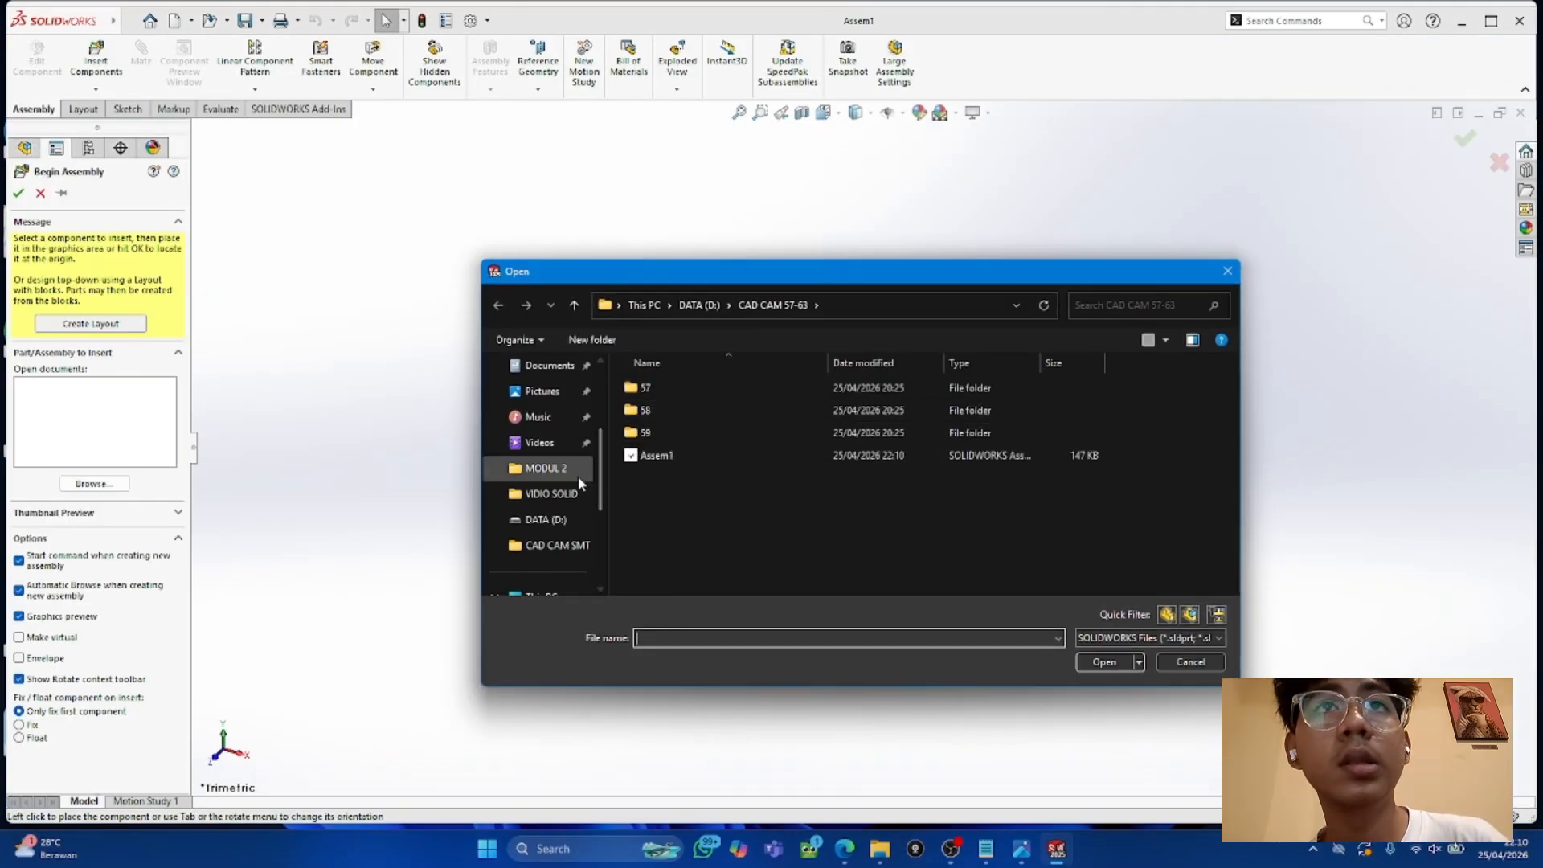
{"action": "left_click", "coordinate": [555, 545]}
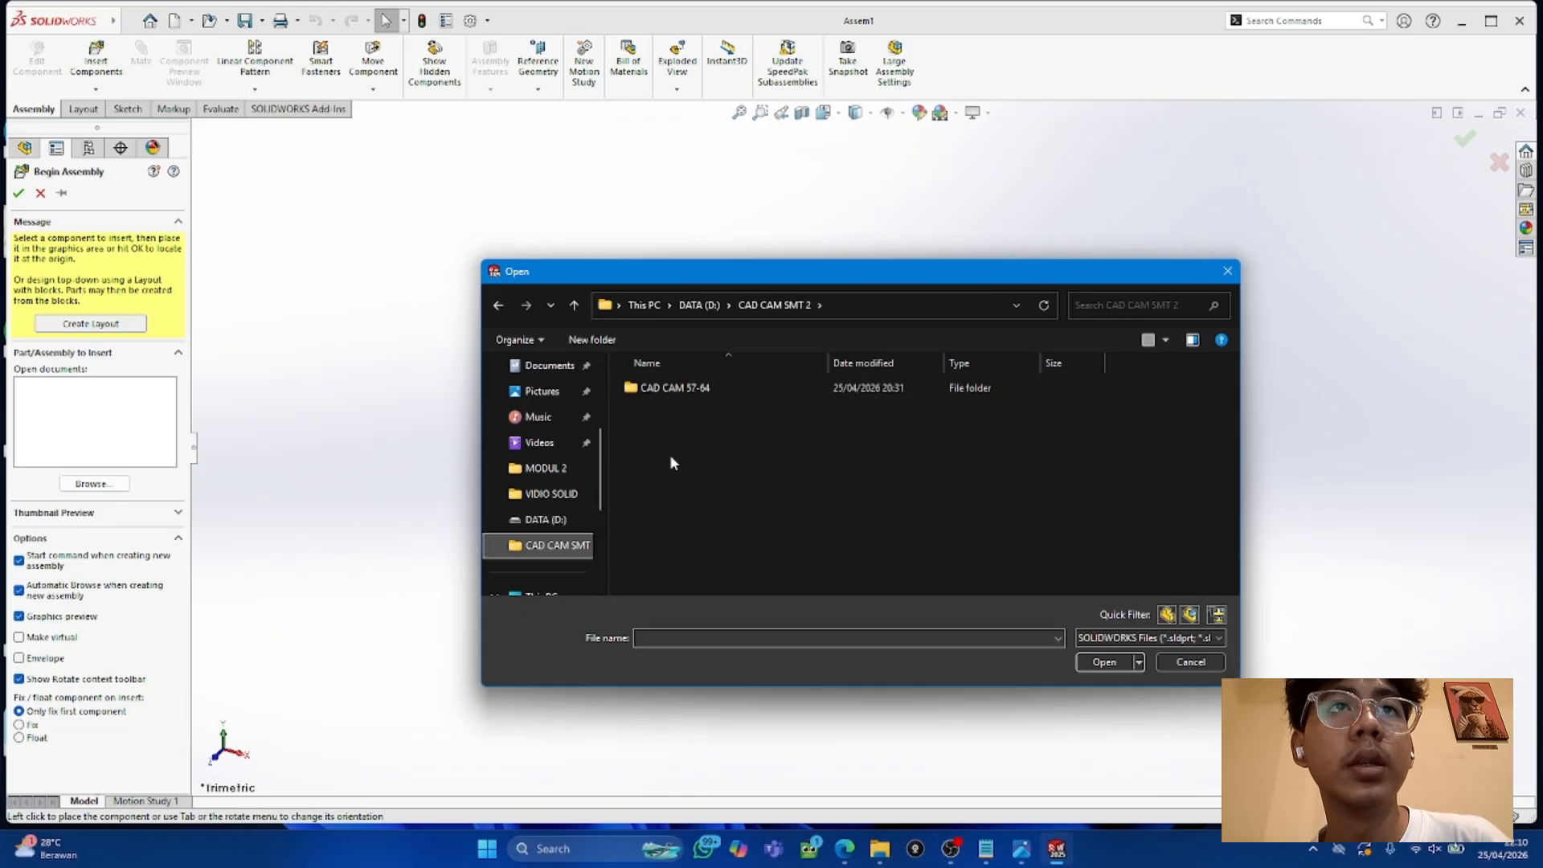
{"action": "double_click", "coordinate": [682, 390]}
{"action": "double_click", "coordinate": [656, 589]}
{"action": "left_click", "coordinate": [675, 411]}
{"action": "double_click", "coordinate": [964, 415]}
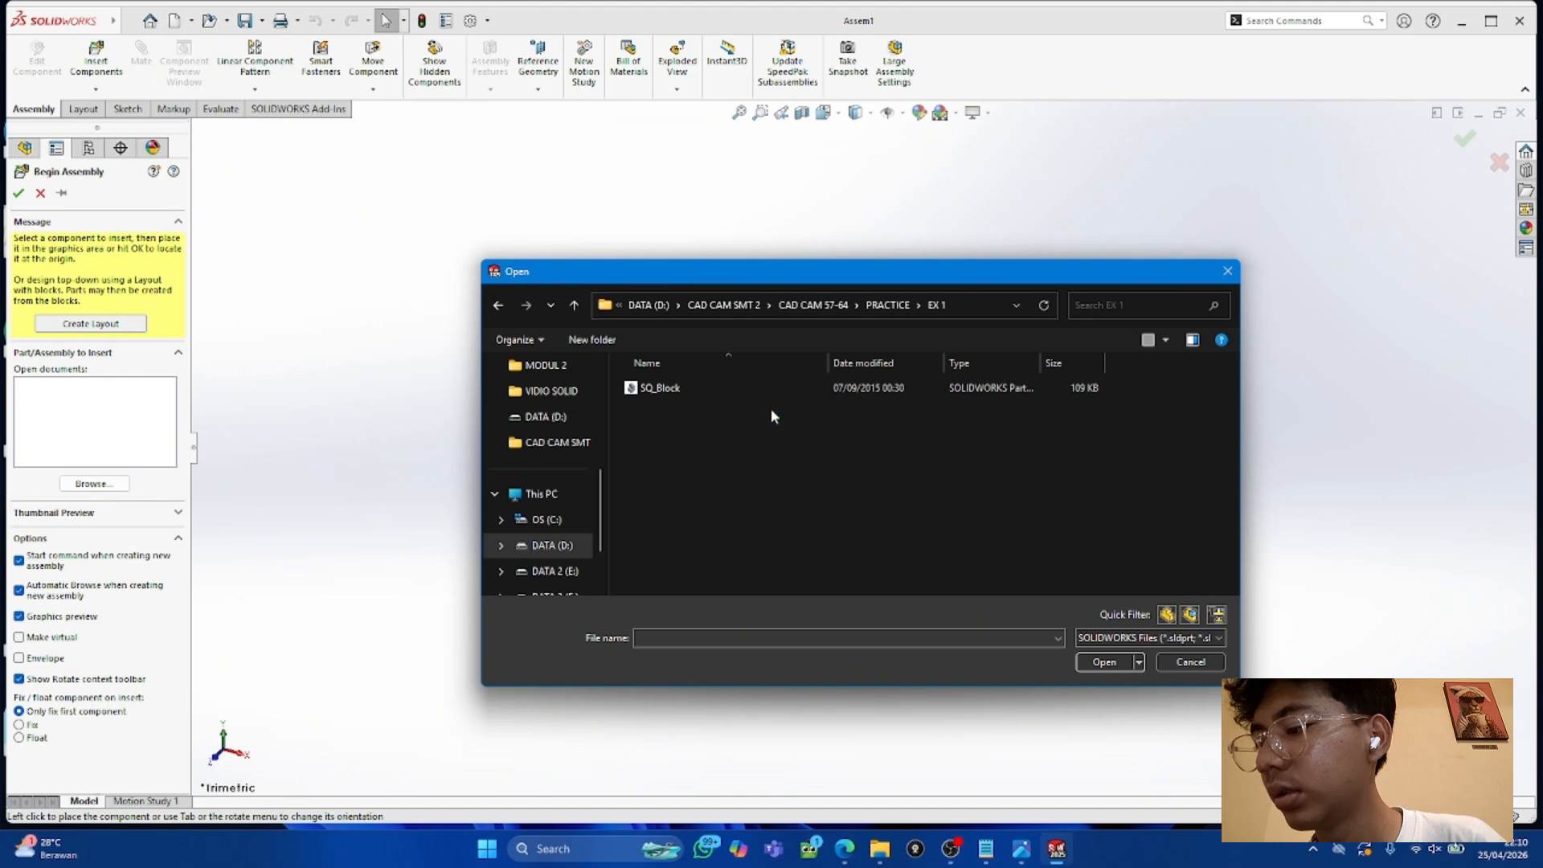
{"action": "left_click", "coordinate": [870, 390]}
{"action": "left_click", "coordinate": [1103, 663]}
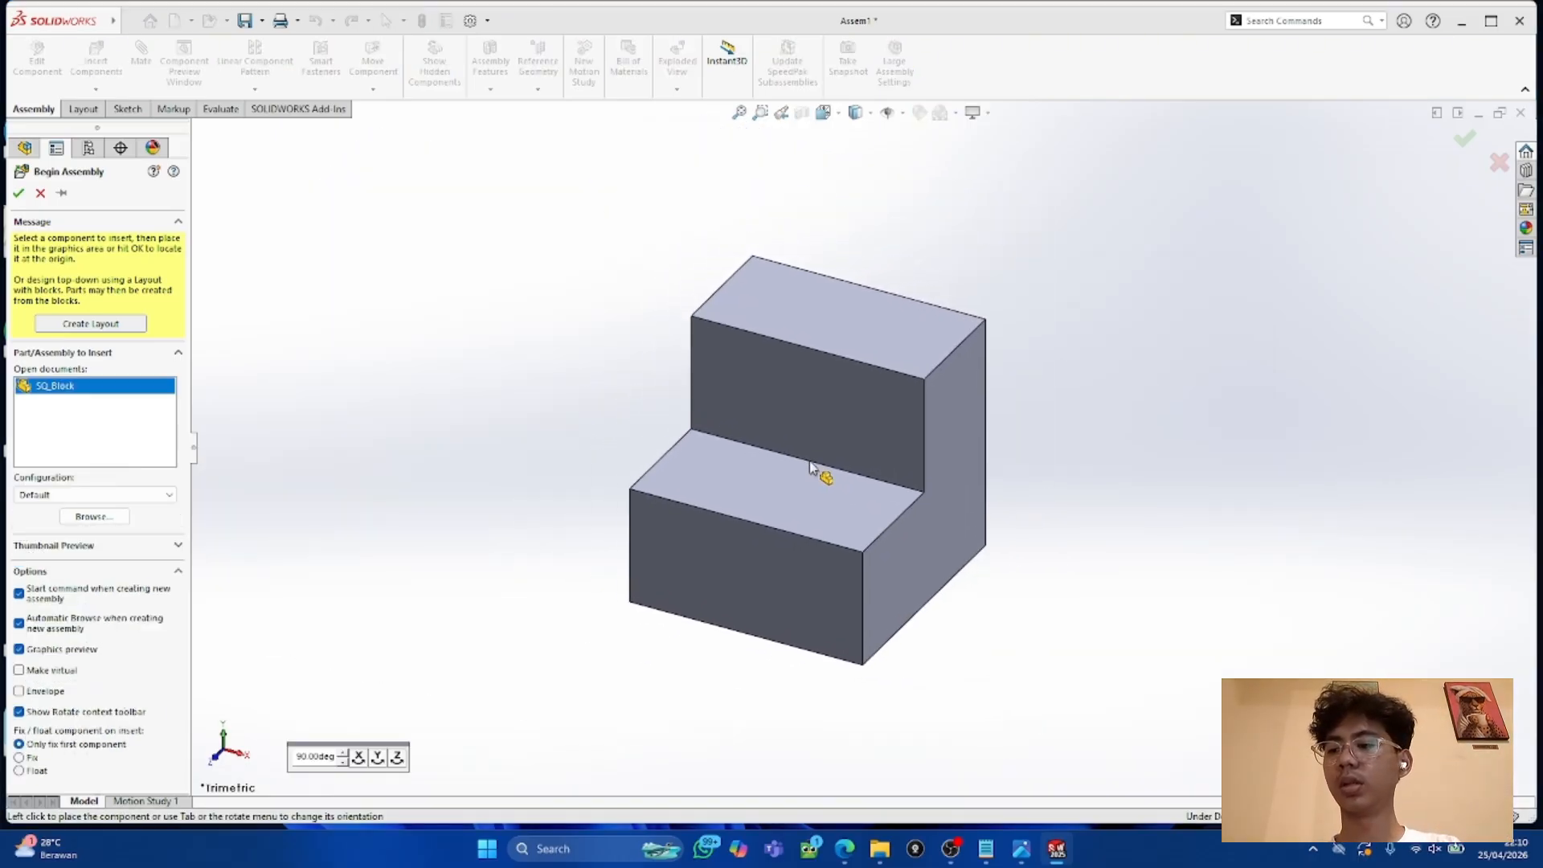
{"action": "left_click", "coordinate": [854, 485]}
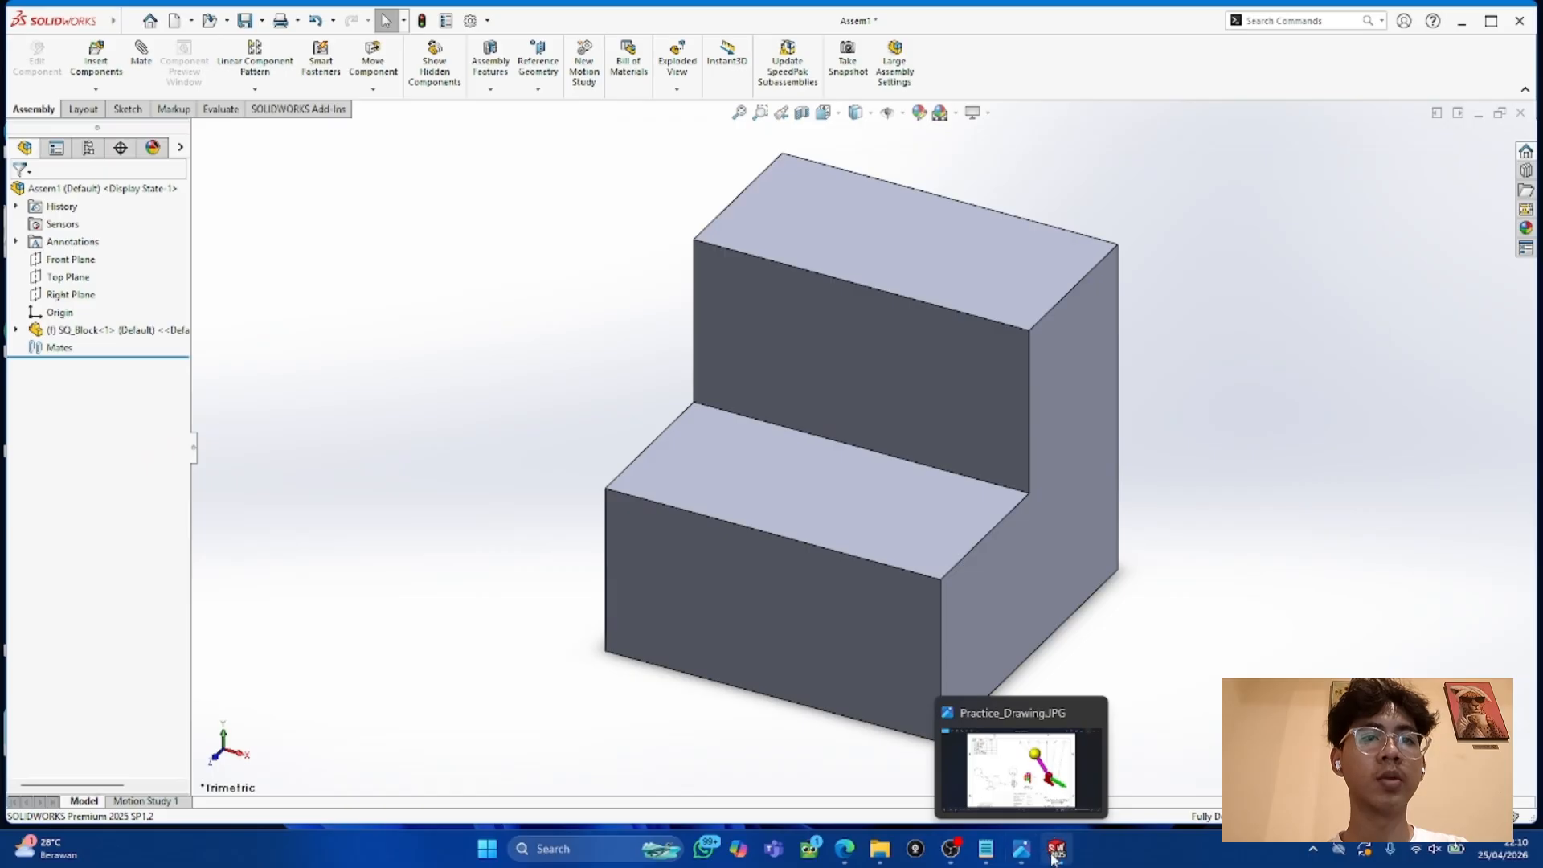
Step: Switch to File Explorer, open Ex1_Assembly from the PRACTICE\EX 1 folder to examine how the blocks fit together, and return to SOLIDWORKS
{"action": "mouse_move", "coordinate": [884, 861]}
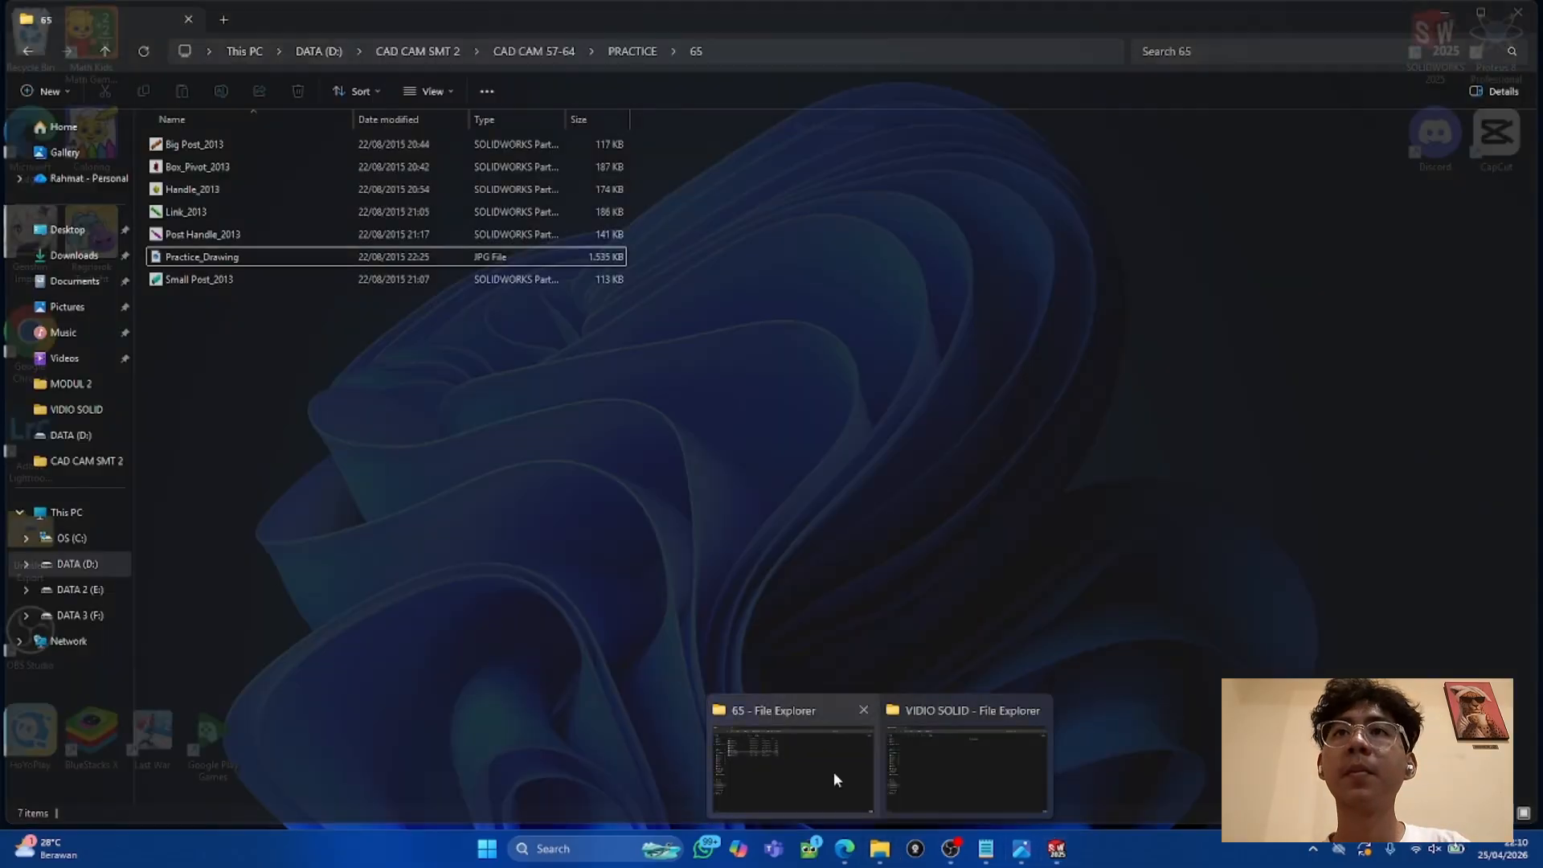
{"action": "left_click", "coordinate": [835, 773]}
{"action": "double_click", "coordinate": [206, 259]}
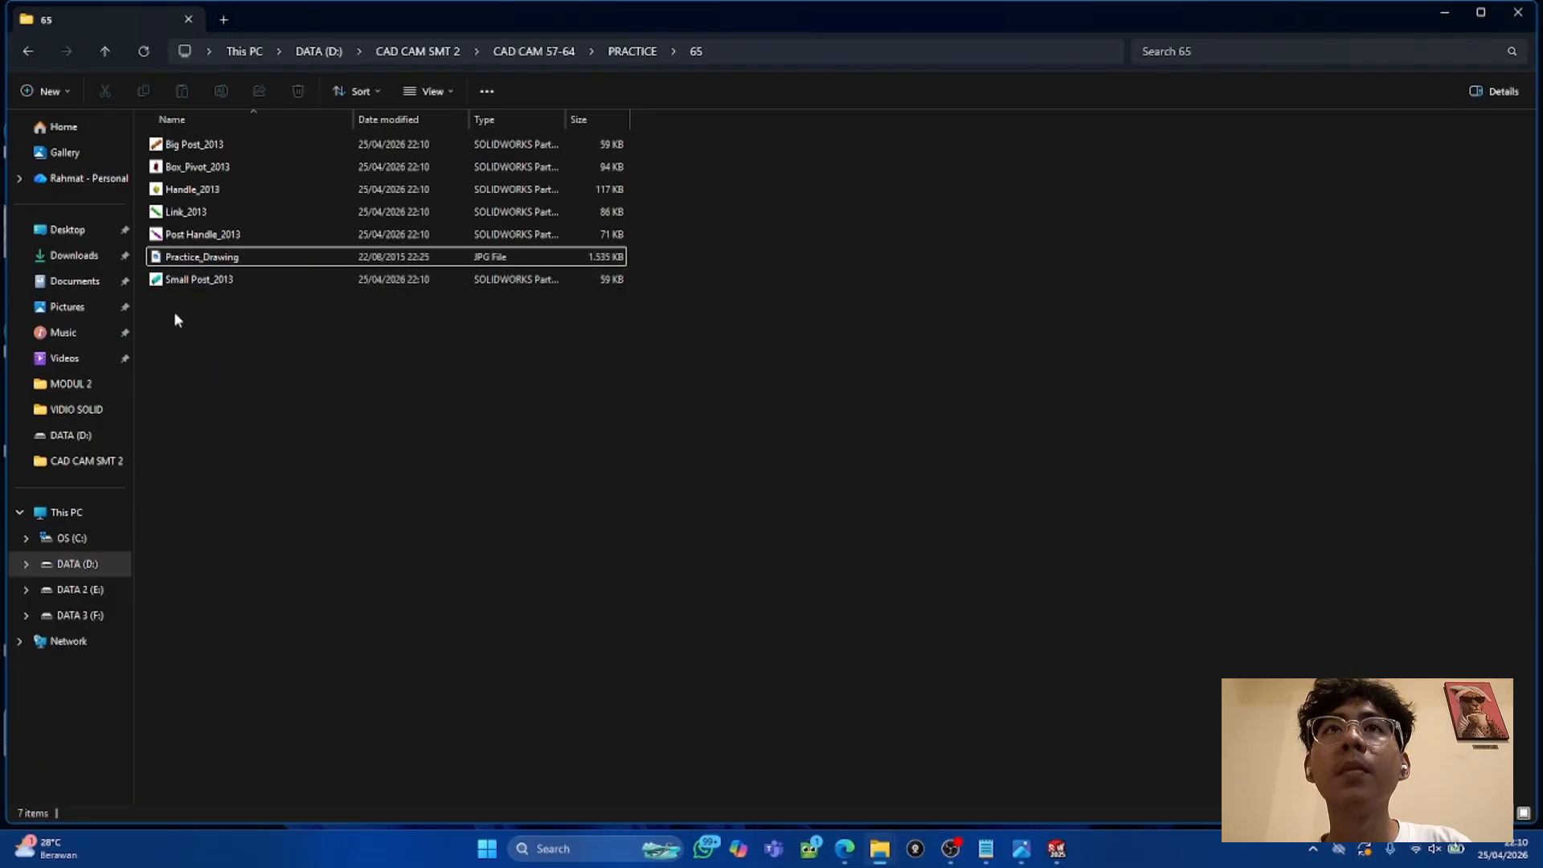
{"action": "left_click", "coordinate": [508, 56]}
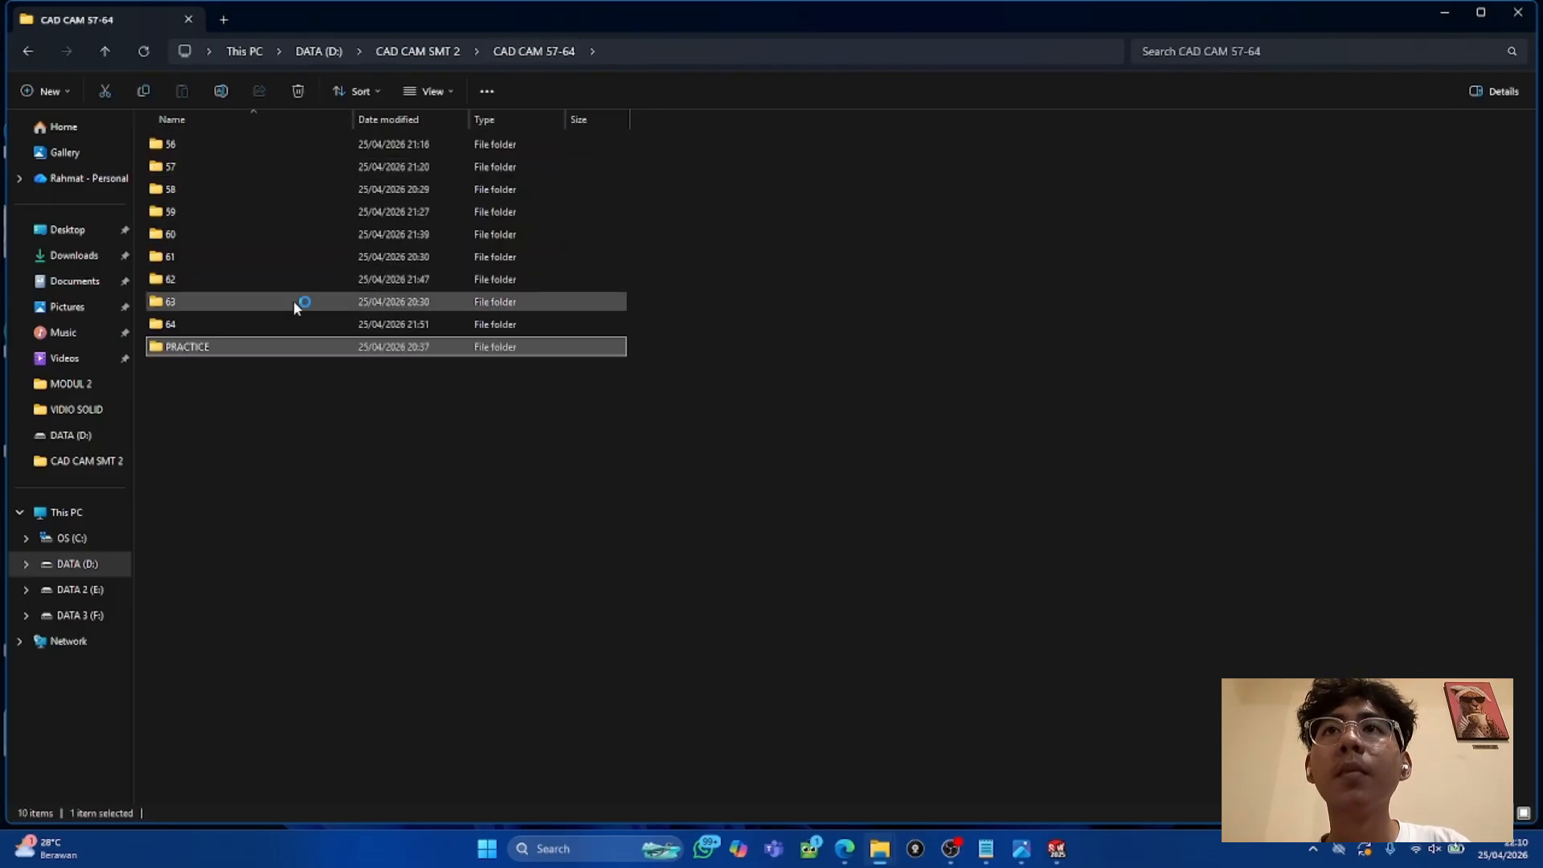
{"action": "double_click", "coordinate": [272, 341]}
{"action": "double_click", "coordinate": [227, 166]}
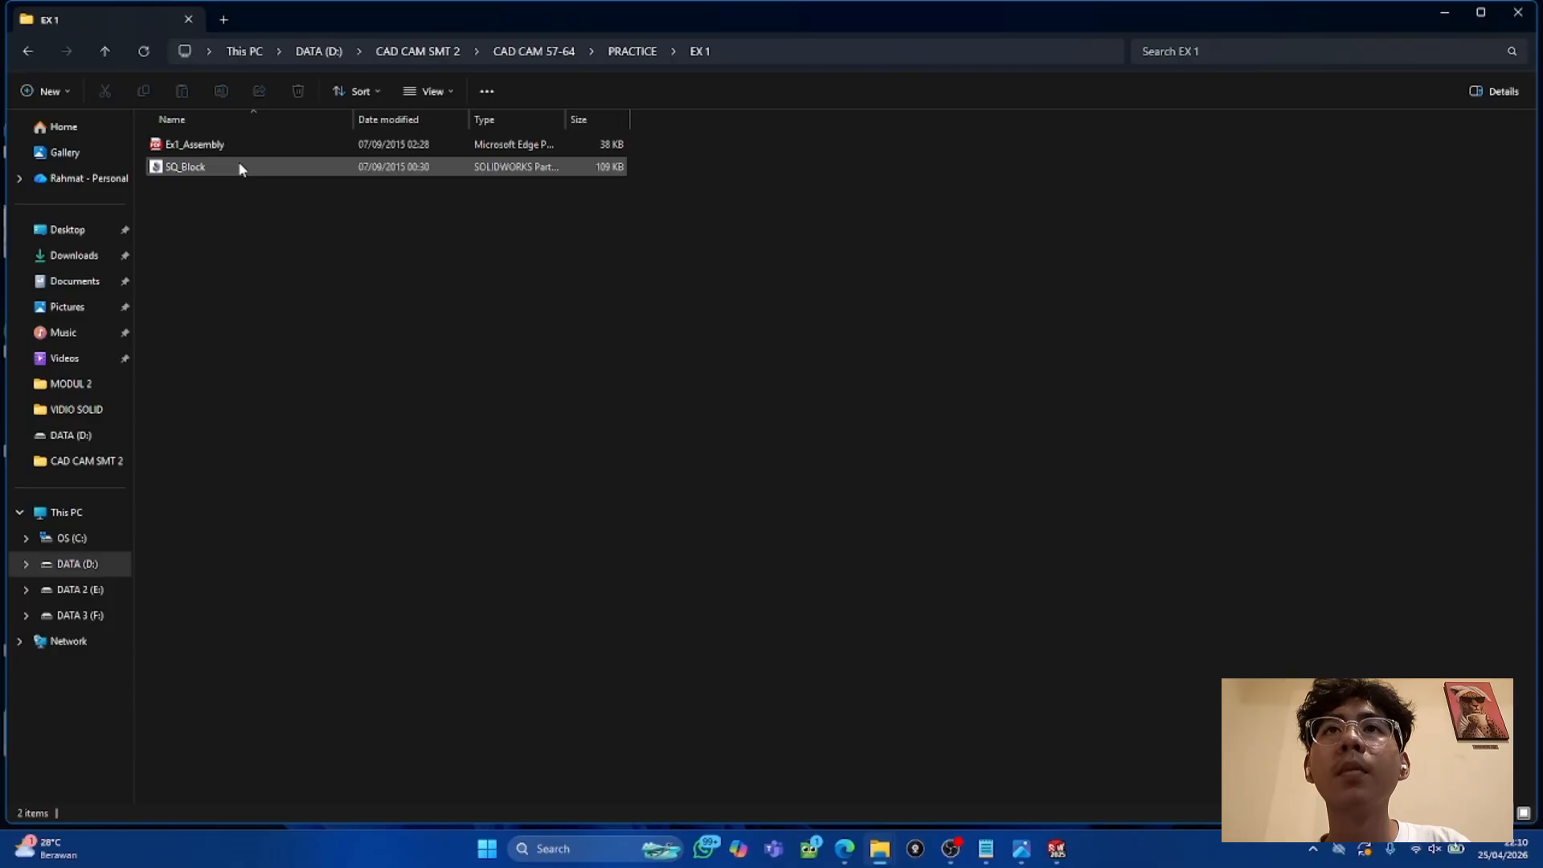
{"action": "double_click", "coordinate": [239, 147]}
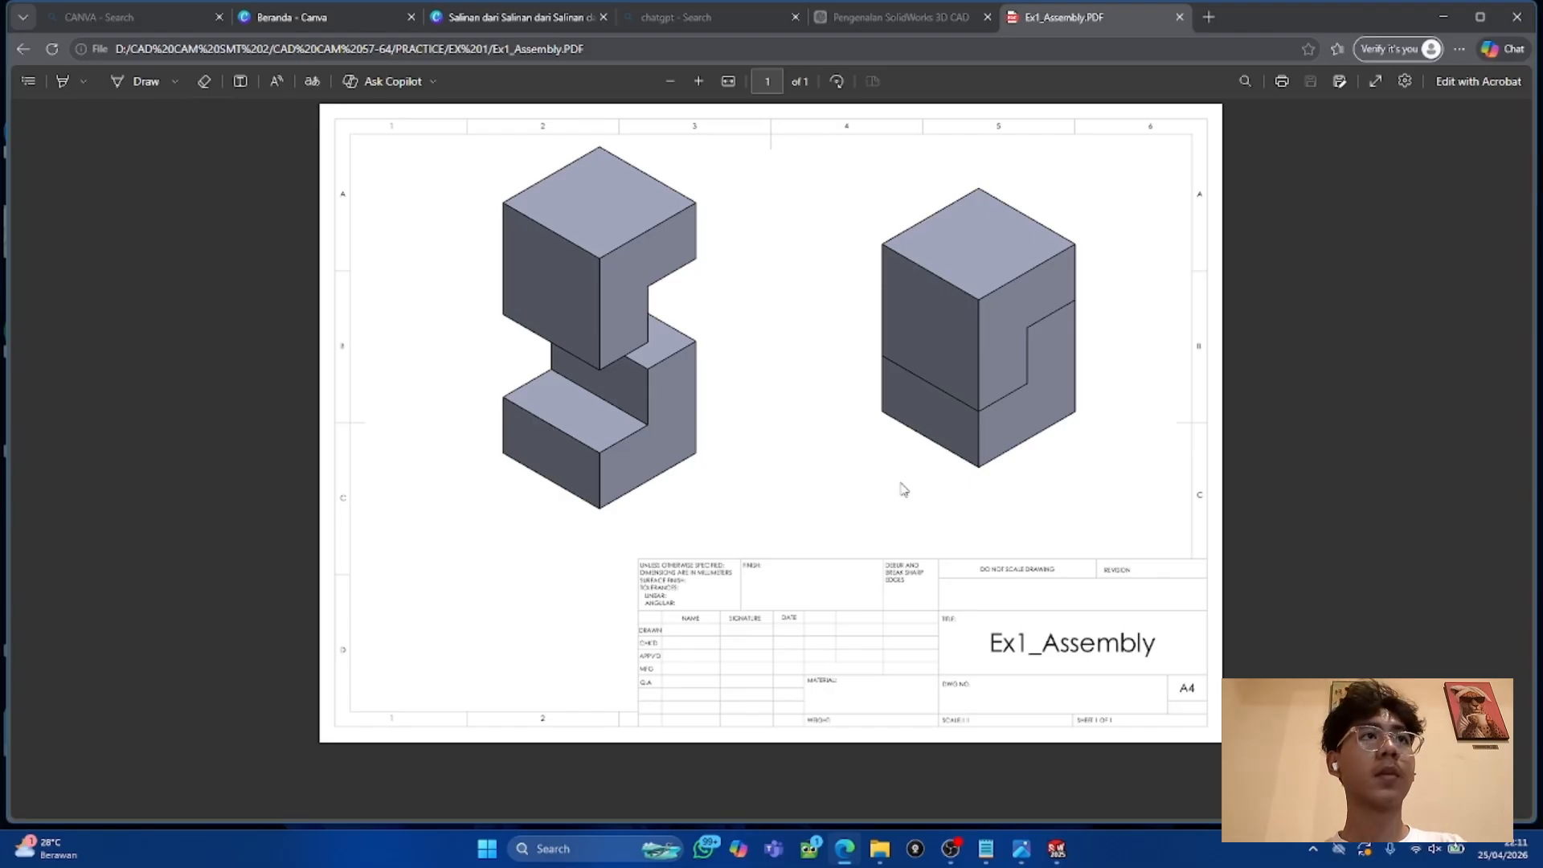
{"action": "left_click", "coordinate": [1454, 18]}
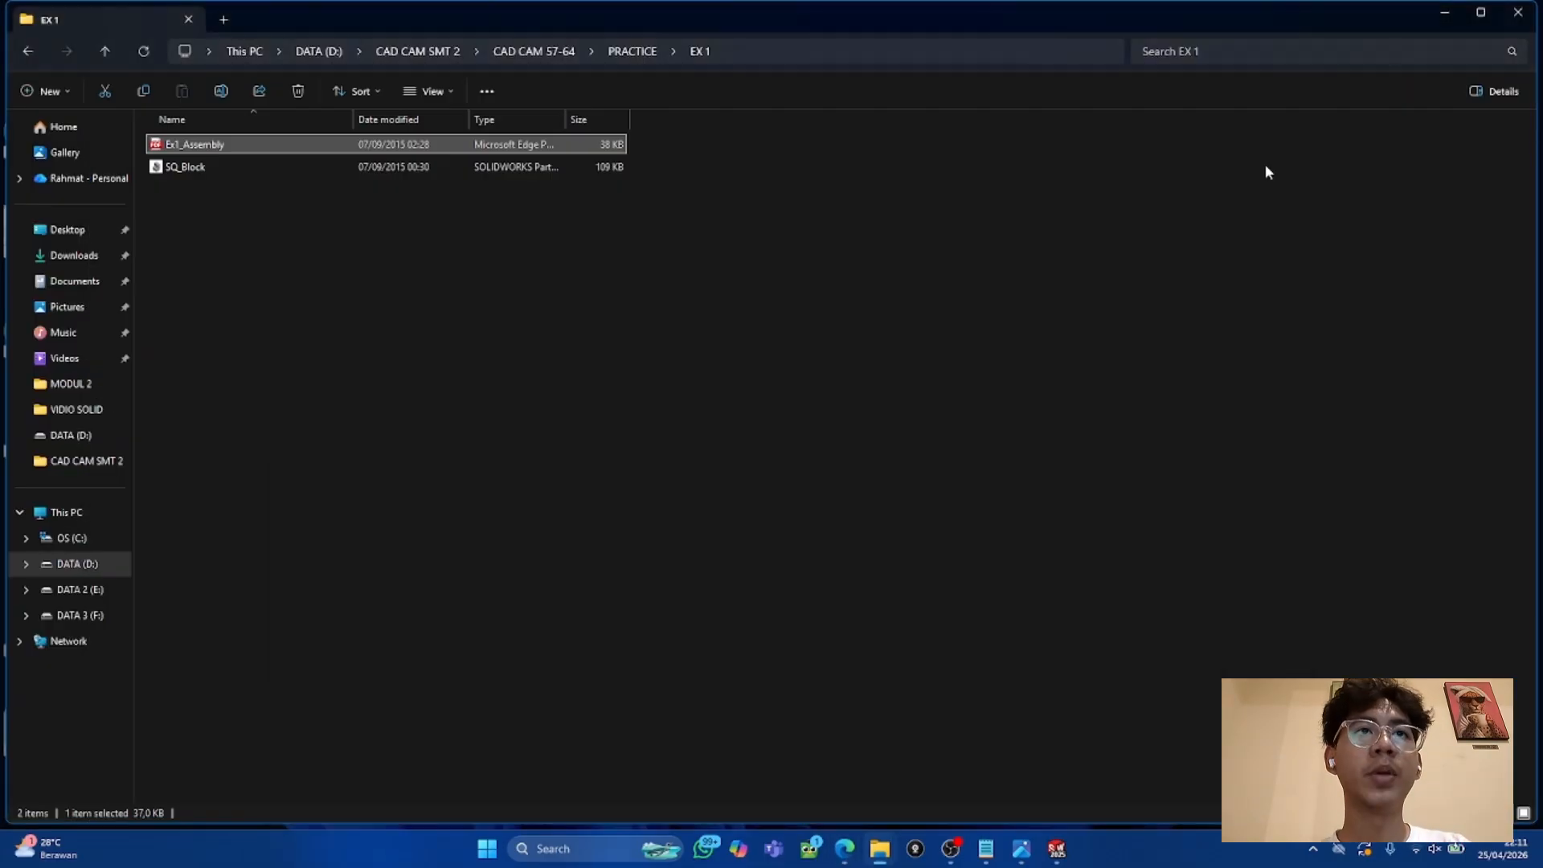
{"action": "left_click", "coordinate": [1443, 18]}
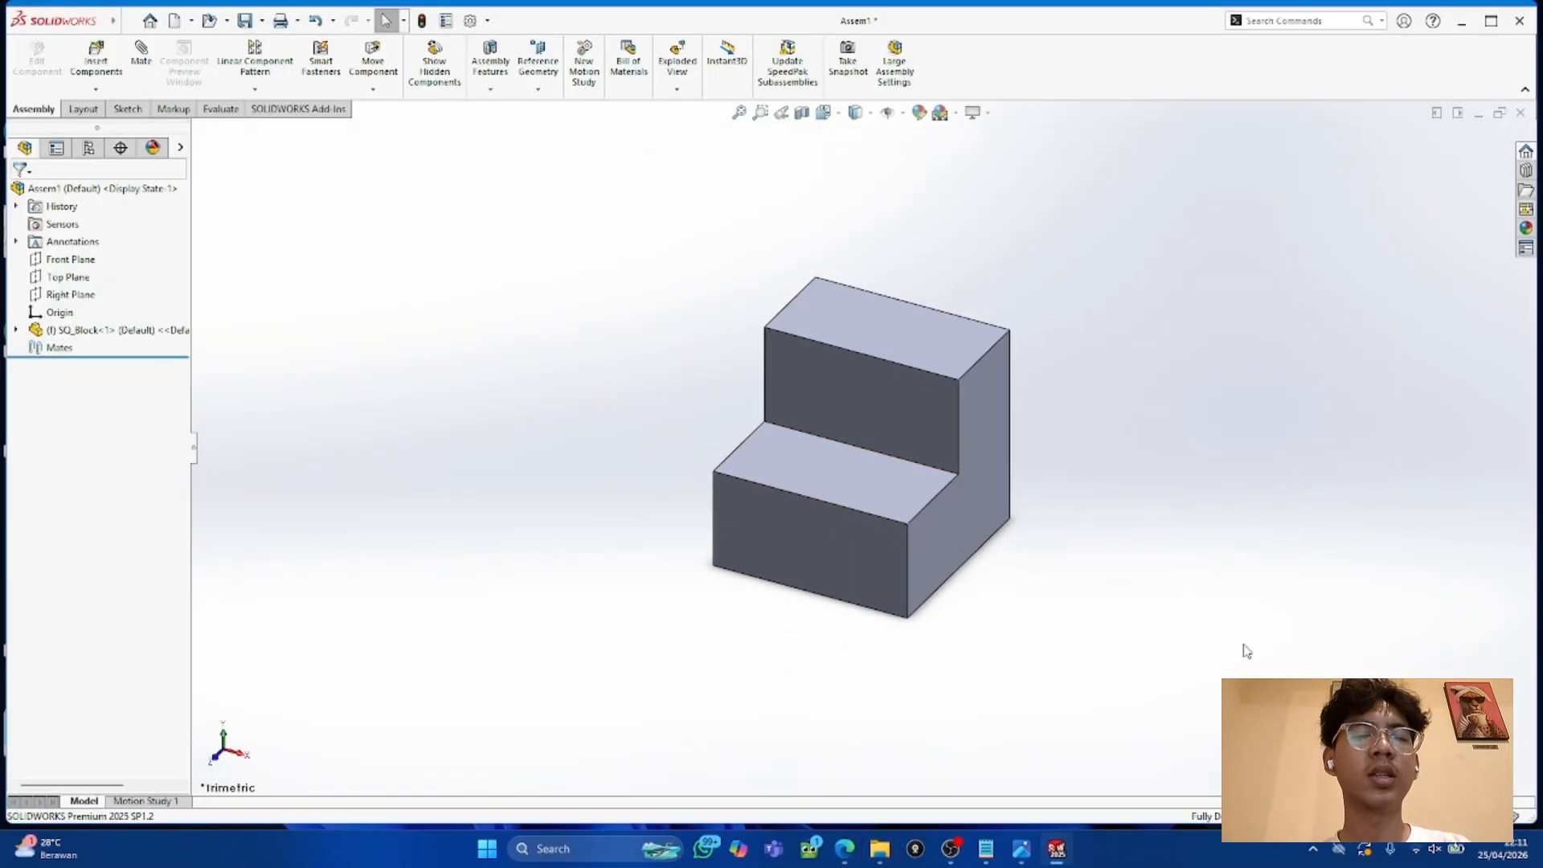
Step: Place a second copy of SQ_Block beside the first, and start a mate with the original block's upper vertical step face
{"action": "left_click_drag", "start_coordinate": [902, 434], "coordinate": [638, 480], "text": "ctrl"}
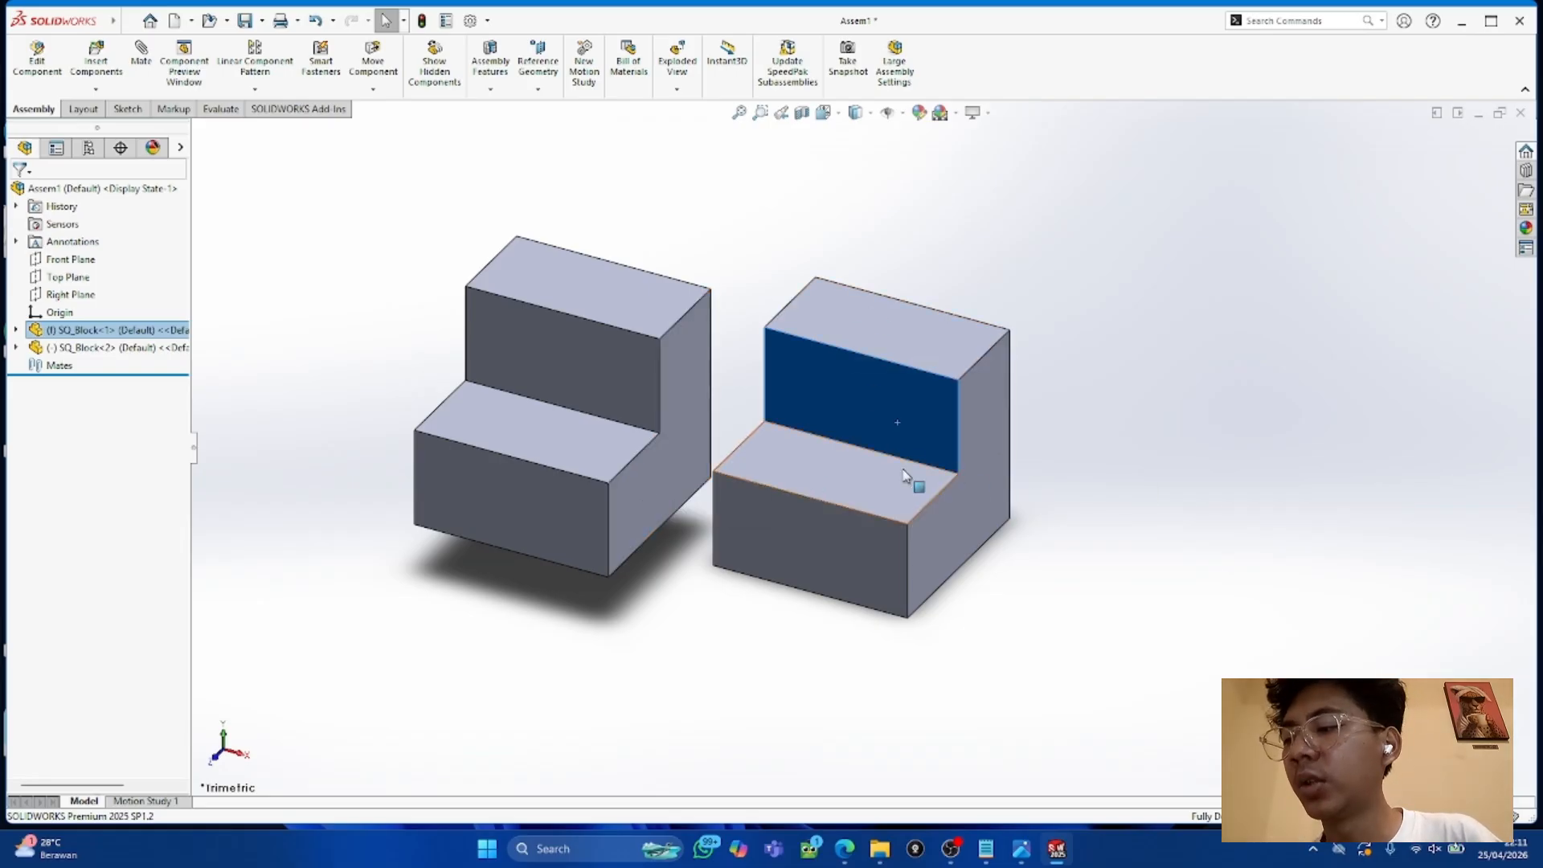
{"action": "left_click", "coordinate": [135, 71]}
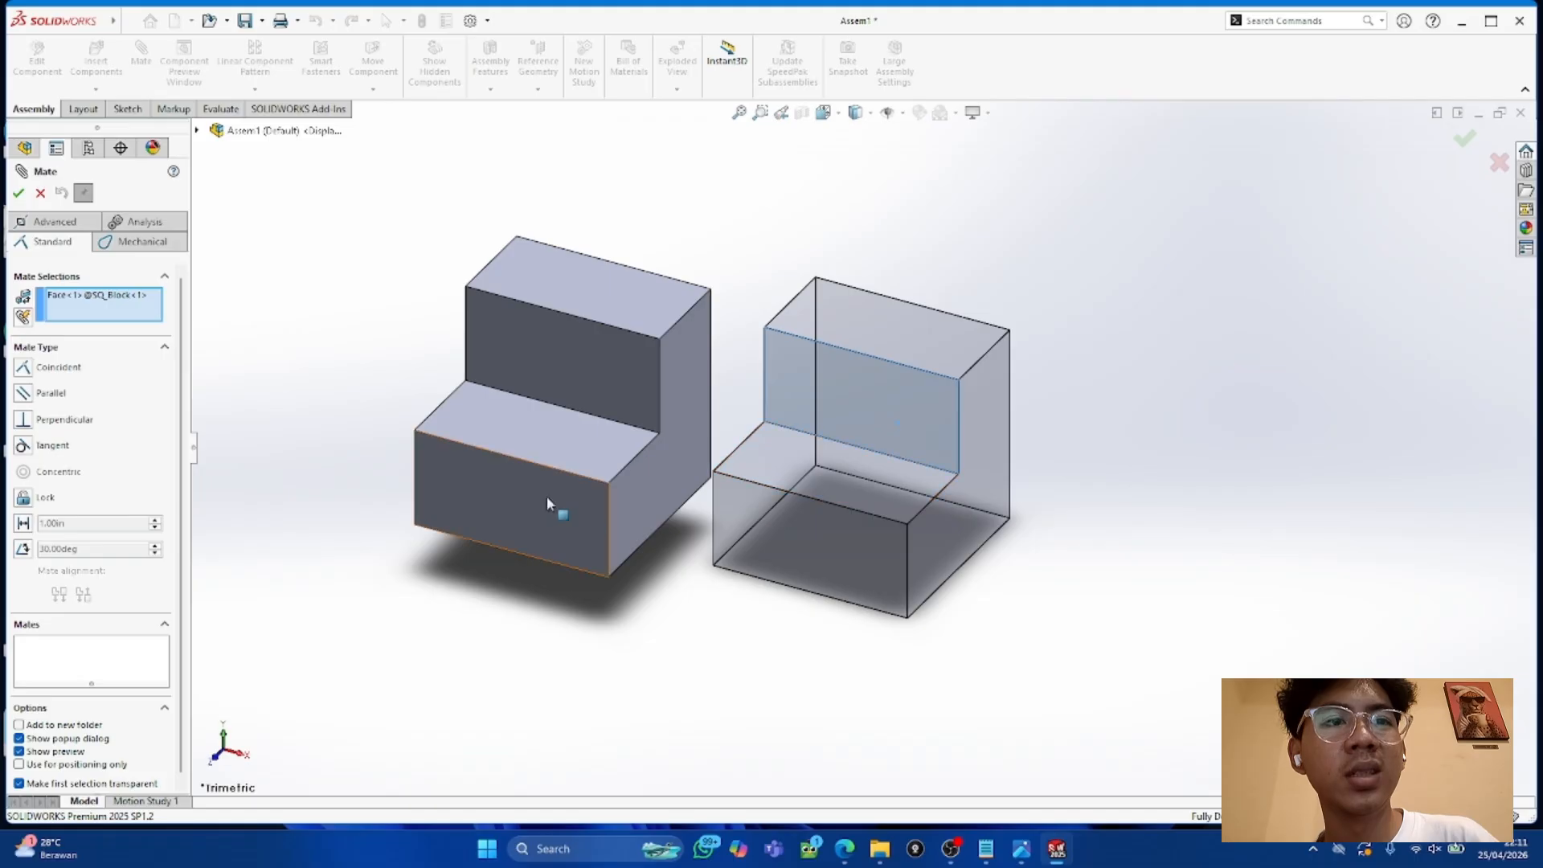
Step: Try a coincident mate between the second block's inner step edge and the first block's upright step face
{"action": "mouse_move", "coordinate": [844, 858]}
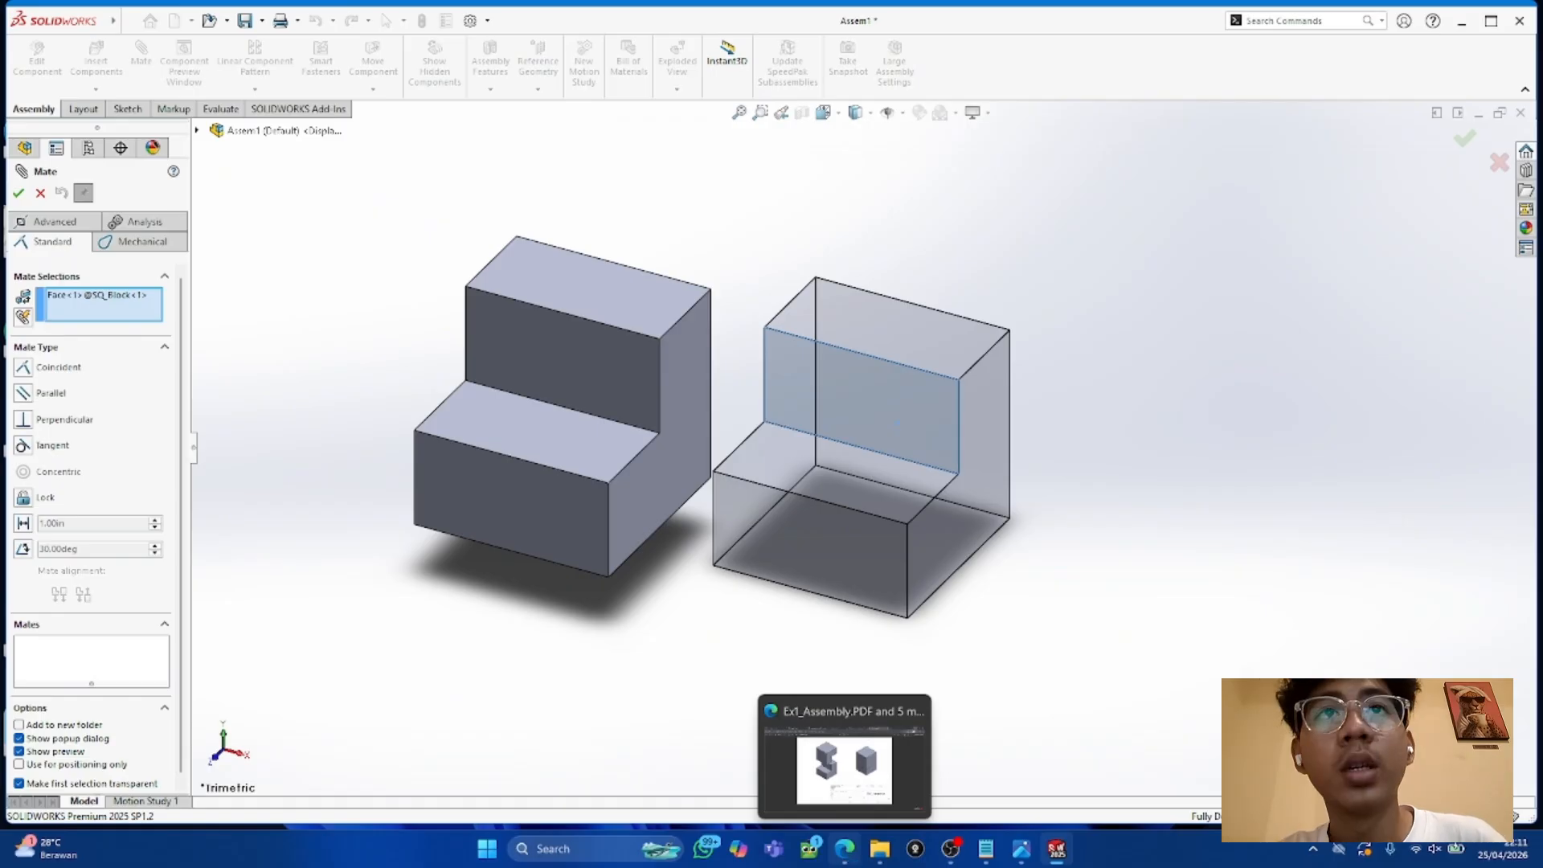
{"action": "left_click", "coordinate": [567, 408]}
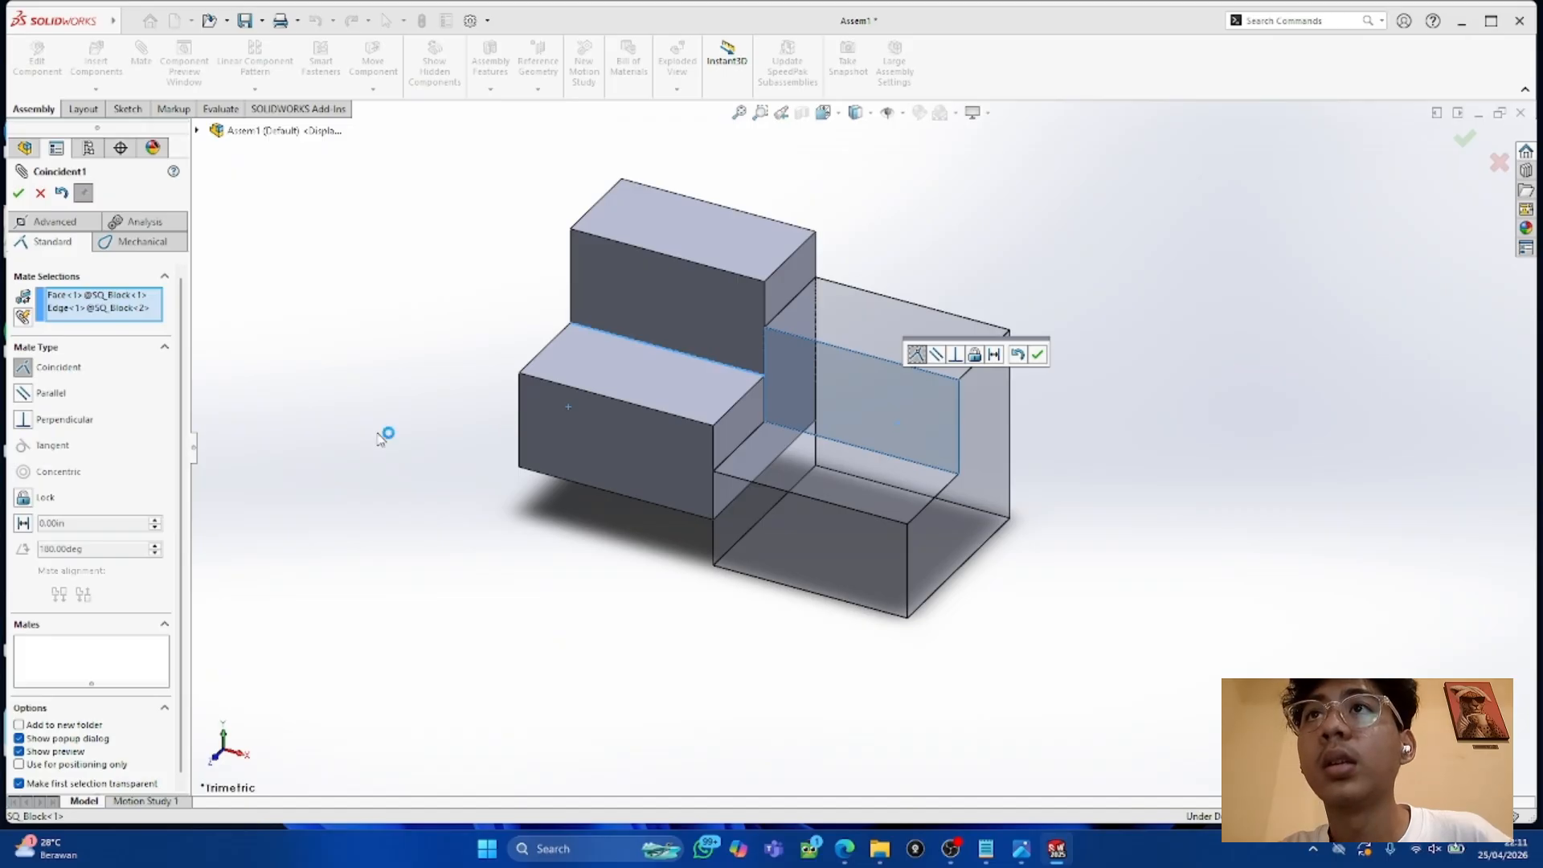
{"action": "left_click", "coordinate": [18, 193]}
{"action": "left_click_drag", "start_coordinate": [587, 205], "coordinate": [620, 451]}
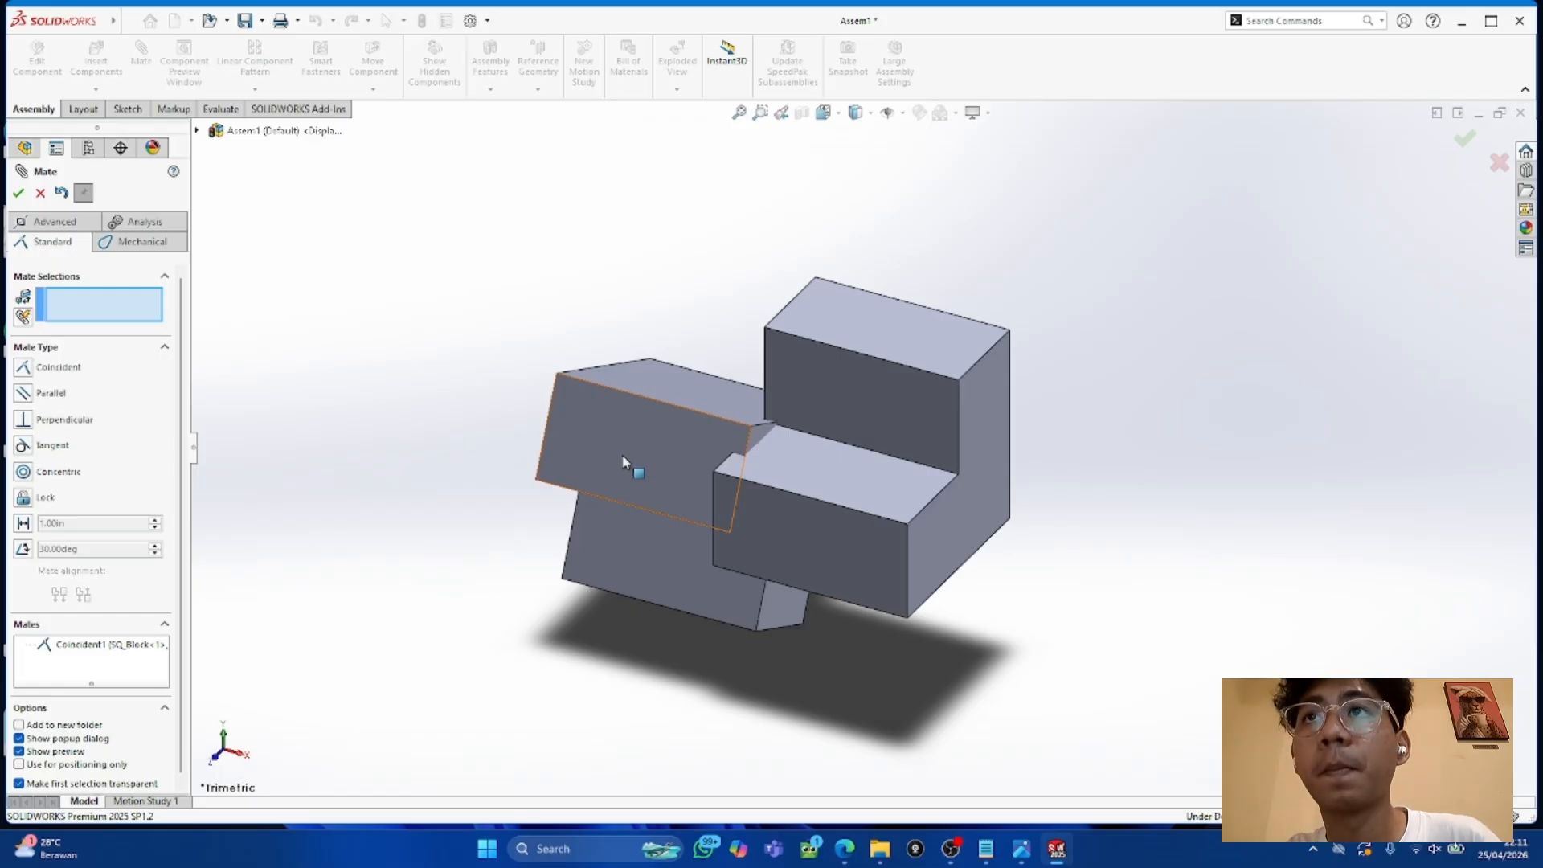
{"action": "key", "text": "ctrl+z"}
{"action": "key", "text": "ctrl+z"}
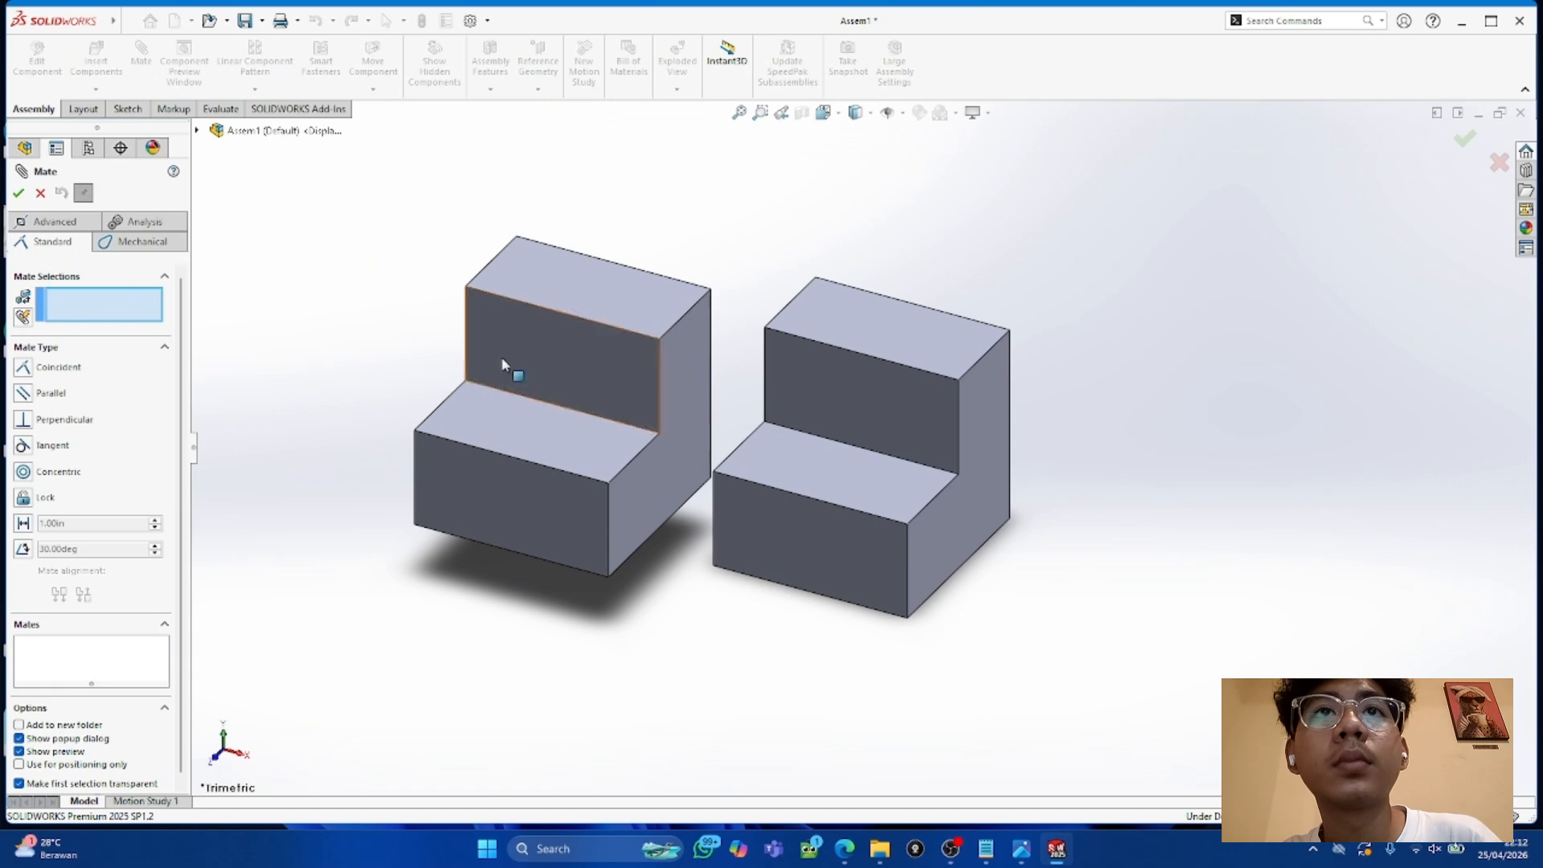
Step: Mate the second block's inner step edge coincident with the first block's top front edge
{"action": "left_click", "coordinate": [545, 405]}
{"action": "left_click", "coordinate": [865, 353]}
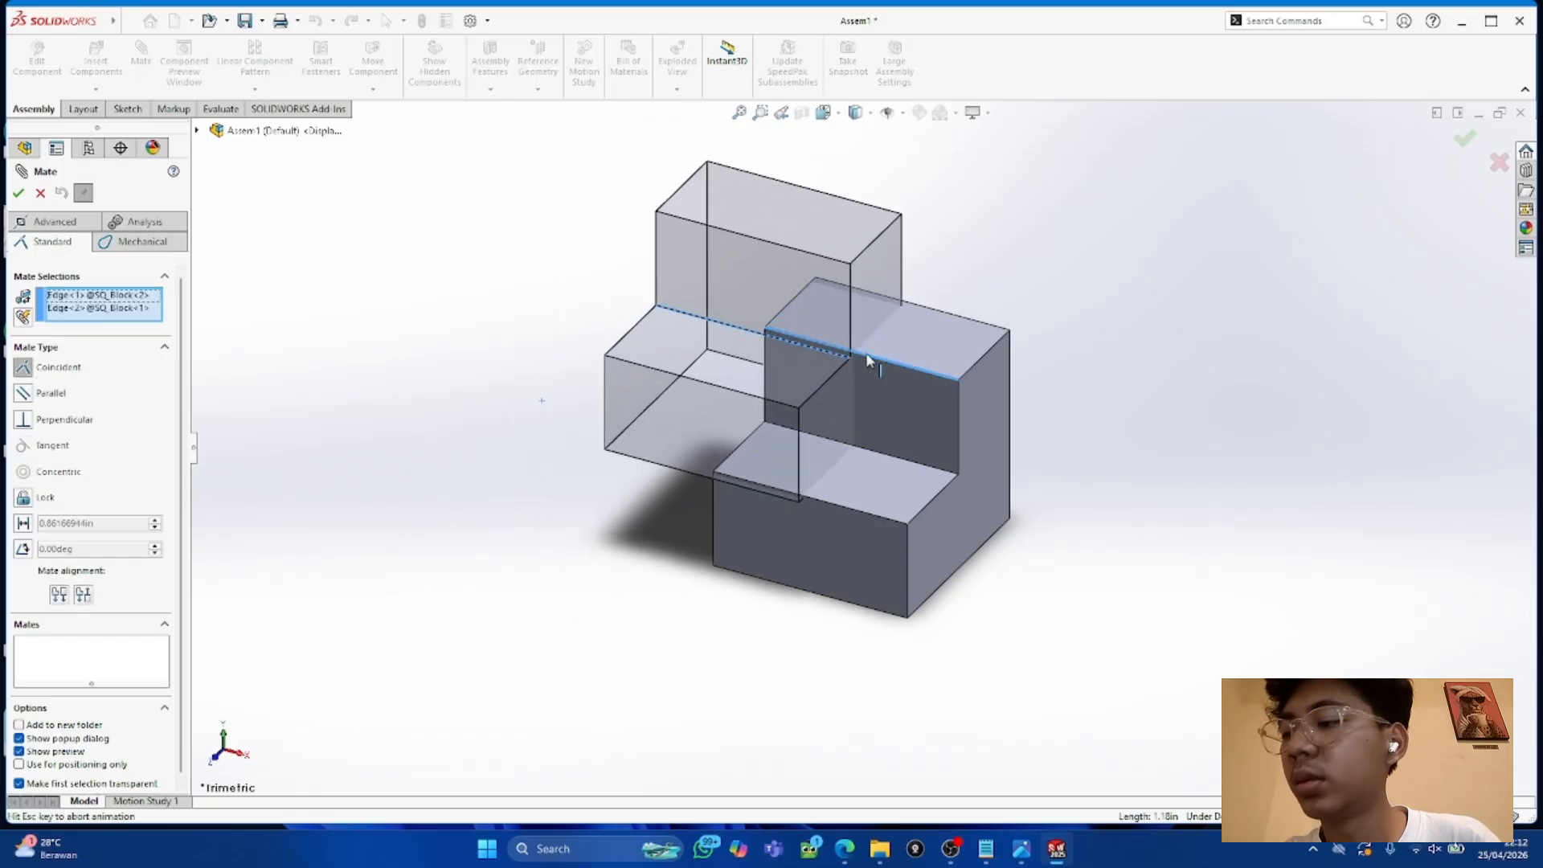
{"action": "left_click", "coordinate": [18, 193]}
{"action": "left_click_drag", "start_coordinate": [739, 233], "coordinate": [596, 223]}
{"action": "middle_click_drag", "start_coordinate": [1058, 334], "coordinate": [986, 167]}
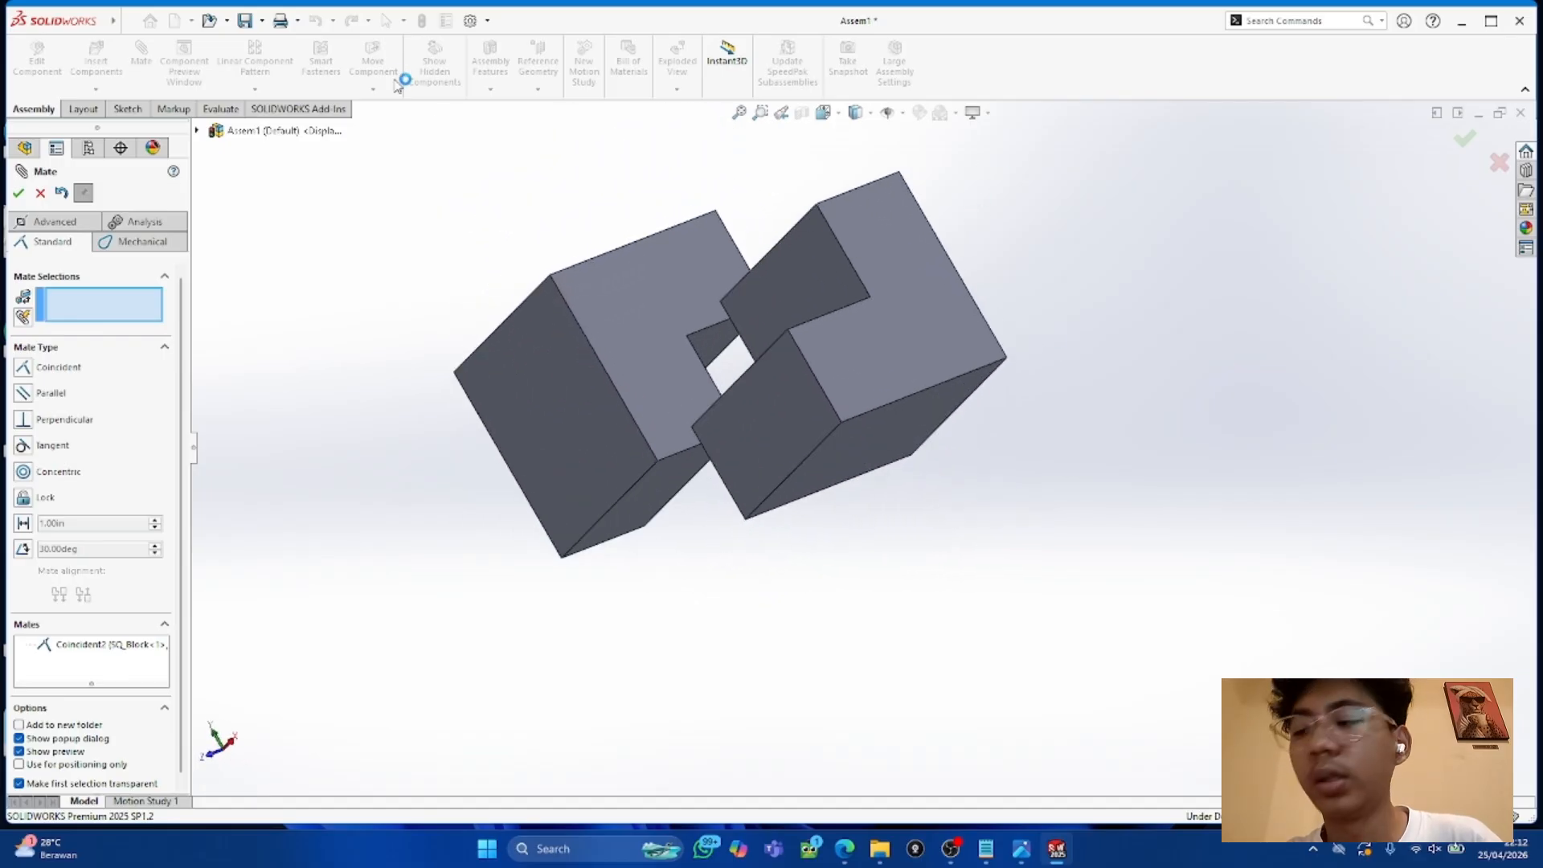
{"action": "left_click", "coordinate": [658, 479]}
{"action": "middle_click_drag", "start_coordinate": [836, 370], "coordinate": [717, 456]}
{"action": "left_click", "coordinate": [716, 457]}
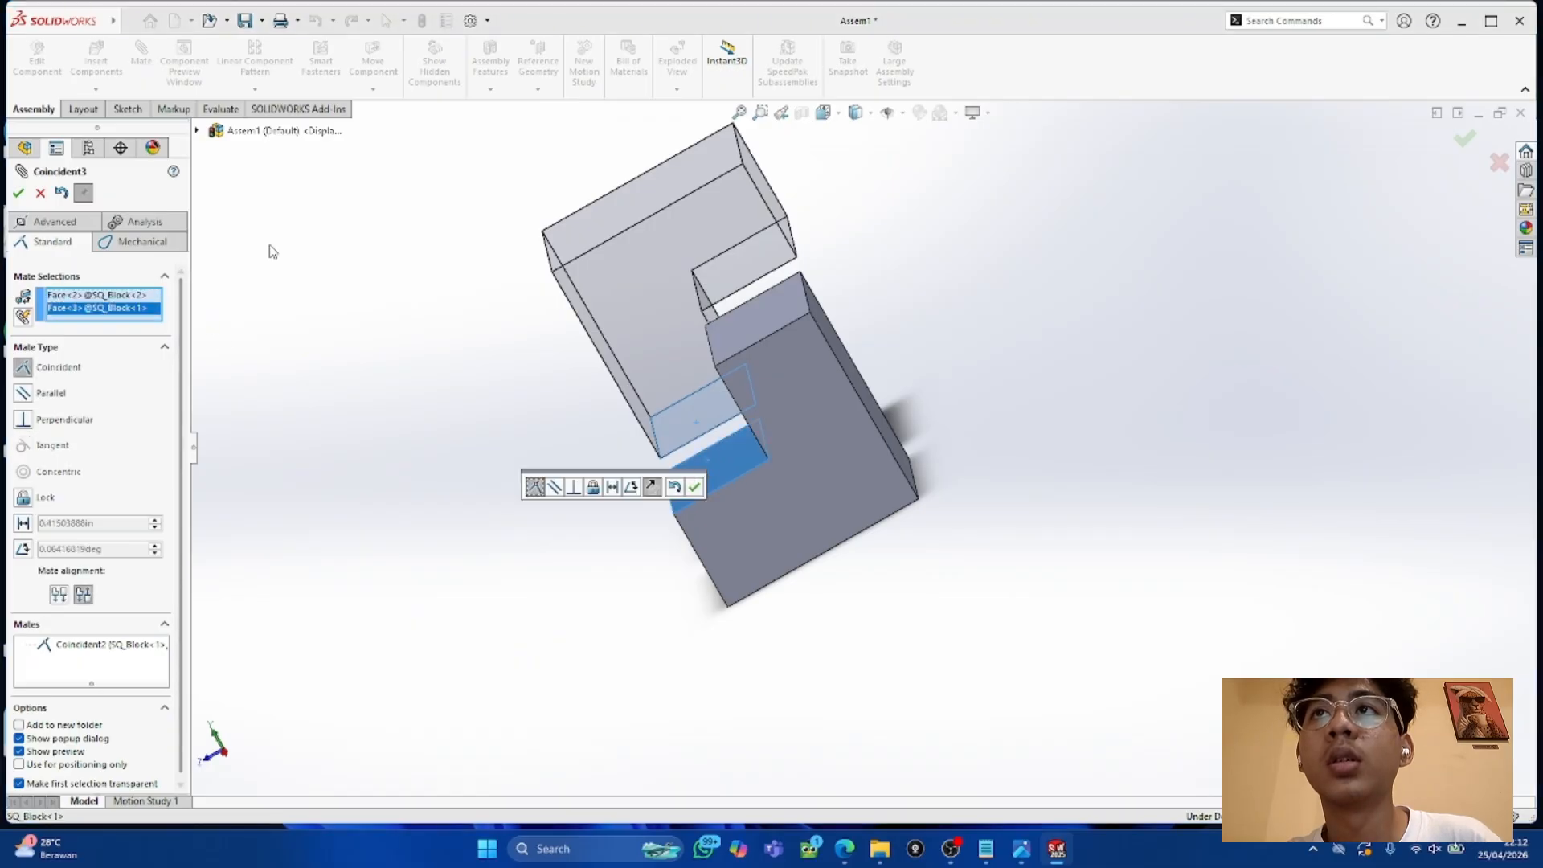
{"action": "left_click", "coordinate": [40, 193]}
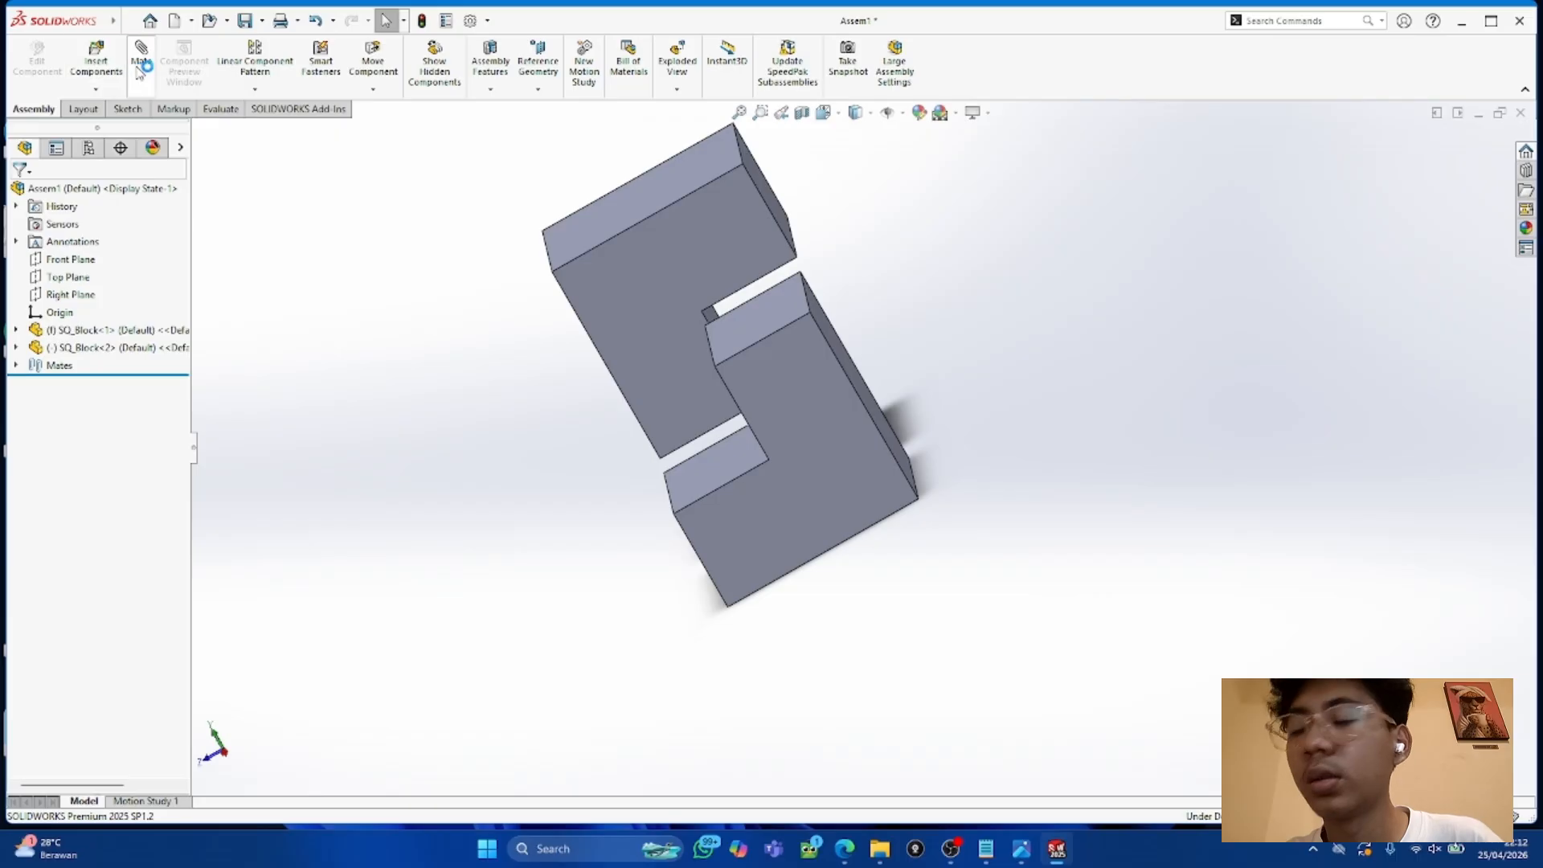
Step: Mate the second block's lowest face coincident with the first block's step ledge
{"action": "left_click", "coordinate": [142, 60]}
{"action": "middle_click_drag", "start_coordinate": [430, 198], "coordinate": [308, 398]}
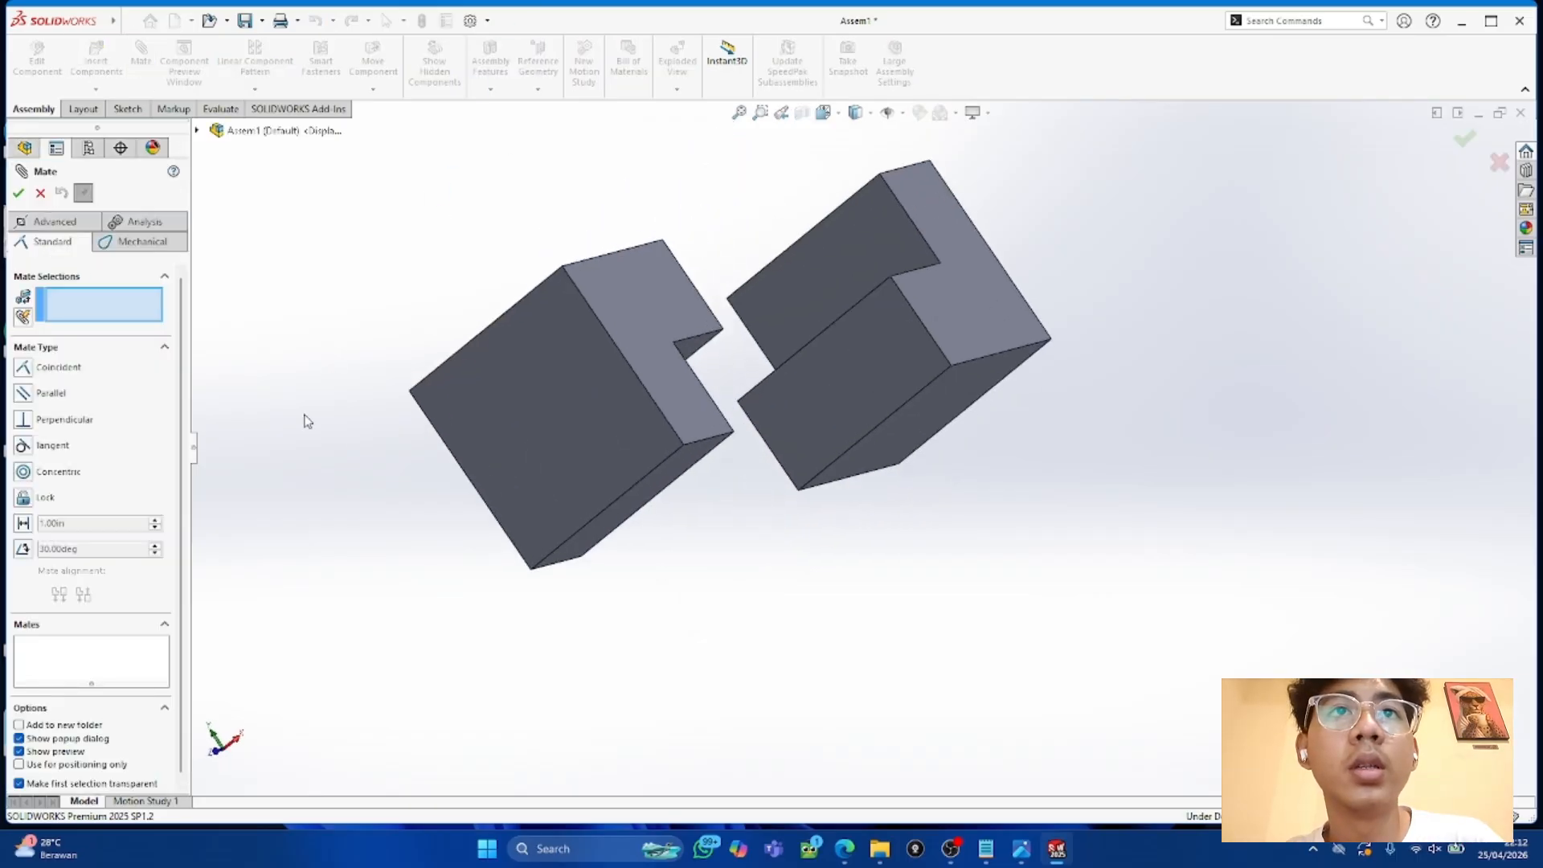
{"action": "left_click", "coordinate": [659, 491]}
{"action": "middle_click_drag", "start_coordinate": [675, 495], "coordinate": [774, 361]}
{"action": "left_click", "coordinate": [861, 457]}
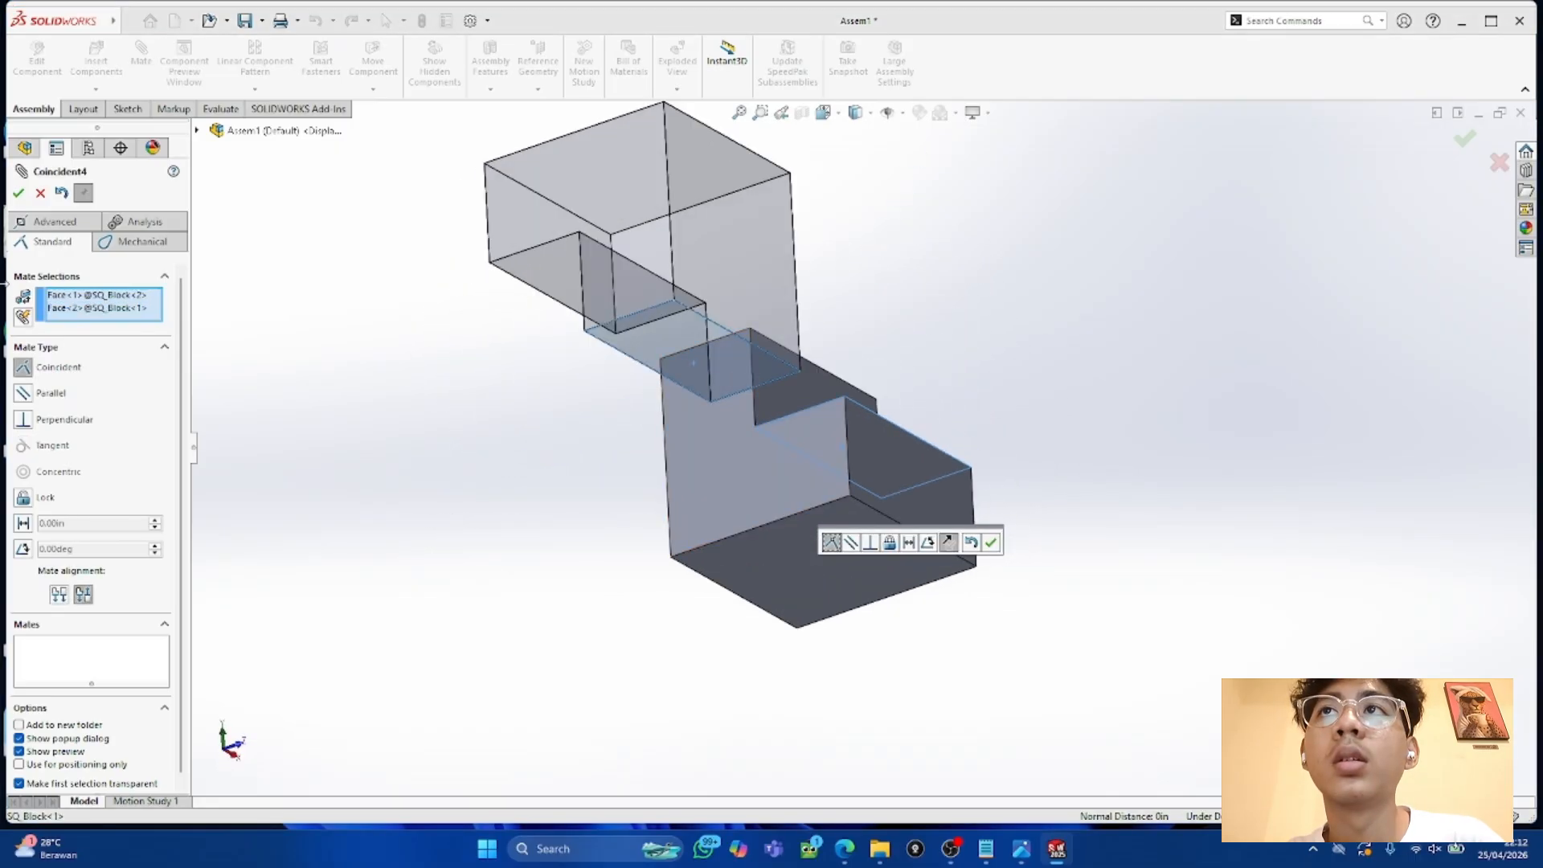
{"action": "left_click", "coordinate": [19, 194]}
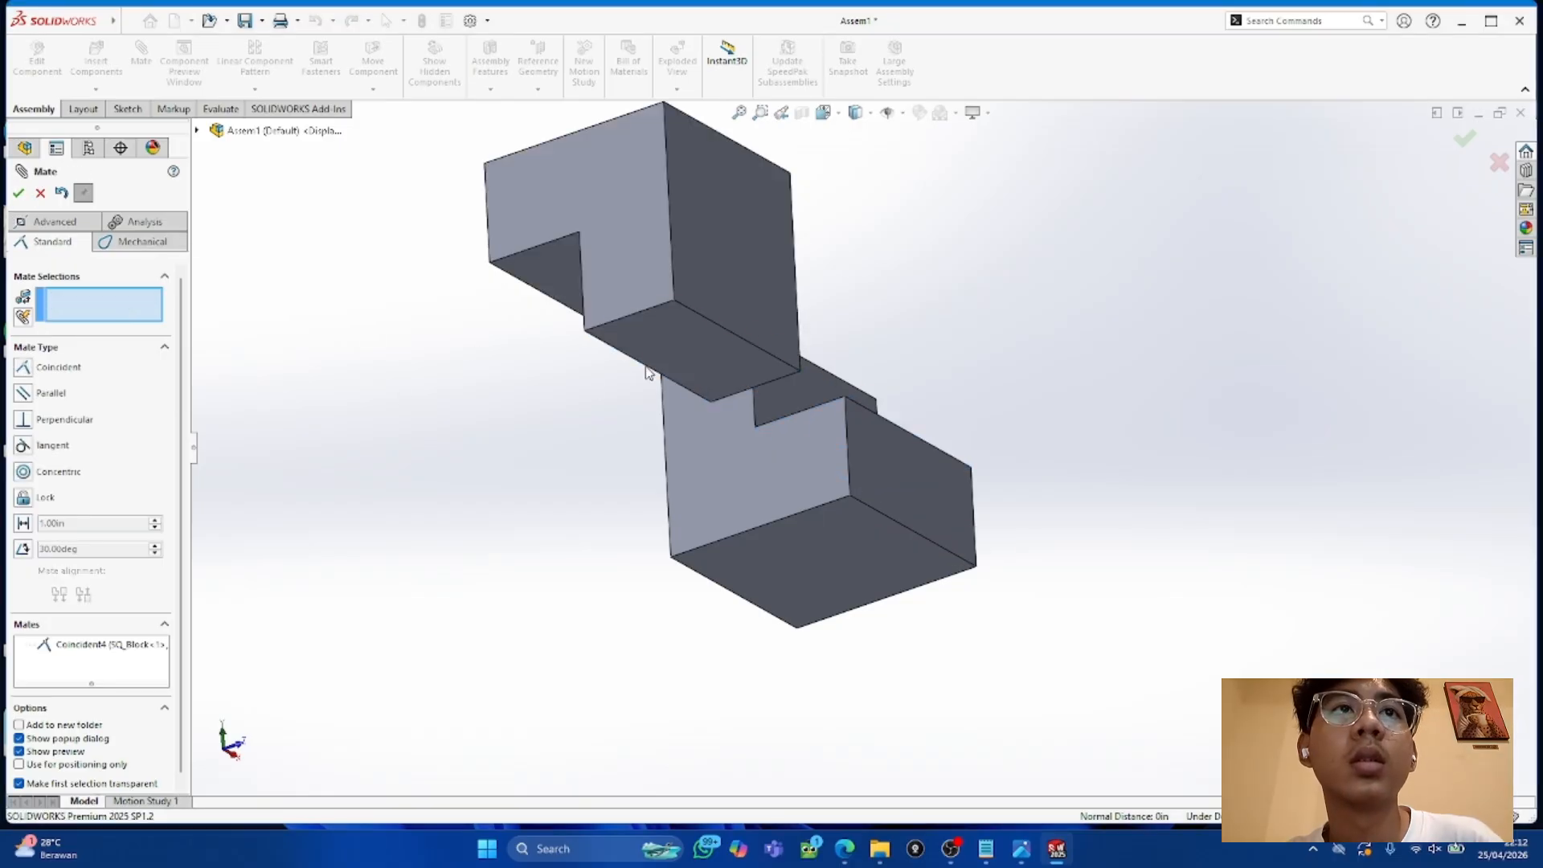
Step: Add another coincident mate between the second block's lowest face and the first block's step ledge
{"action": "left_click", "coordinate": [684, 352]}
{"action": "middle_click_drag", "start_coordinate": [914, 387], "coordinate": [841, 437]}
{"action": "left_click", "coordinate": [841, 437]}
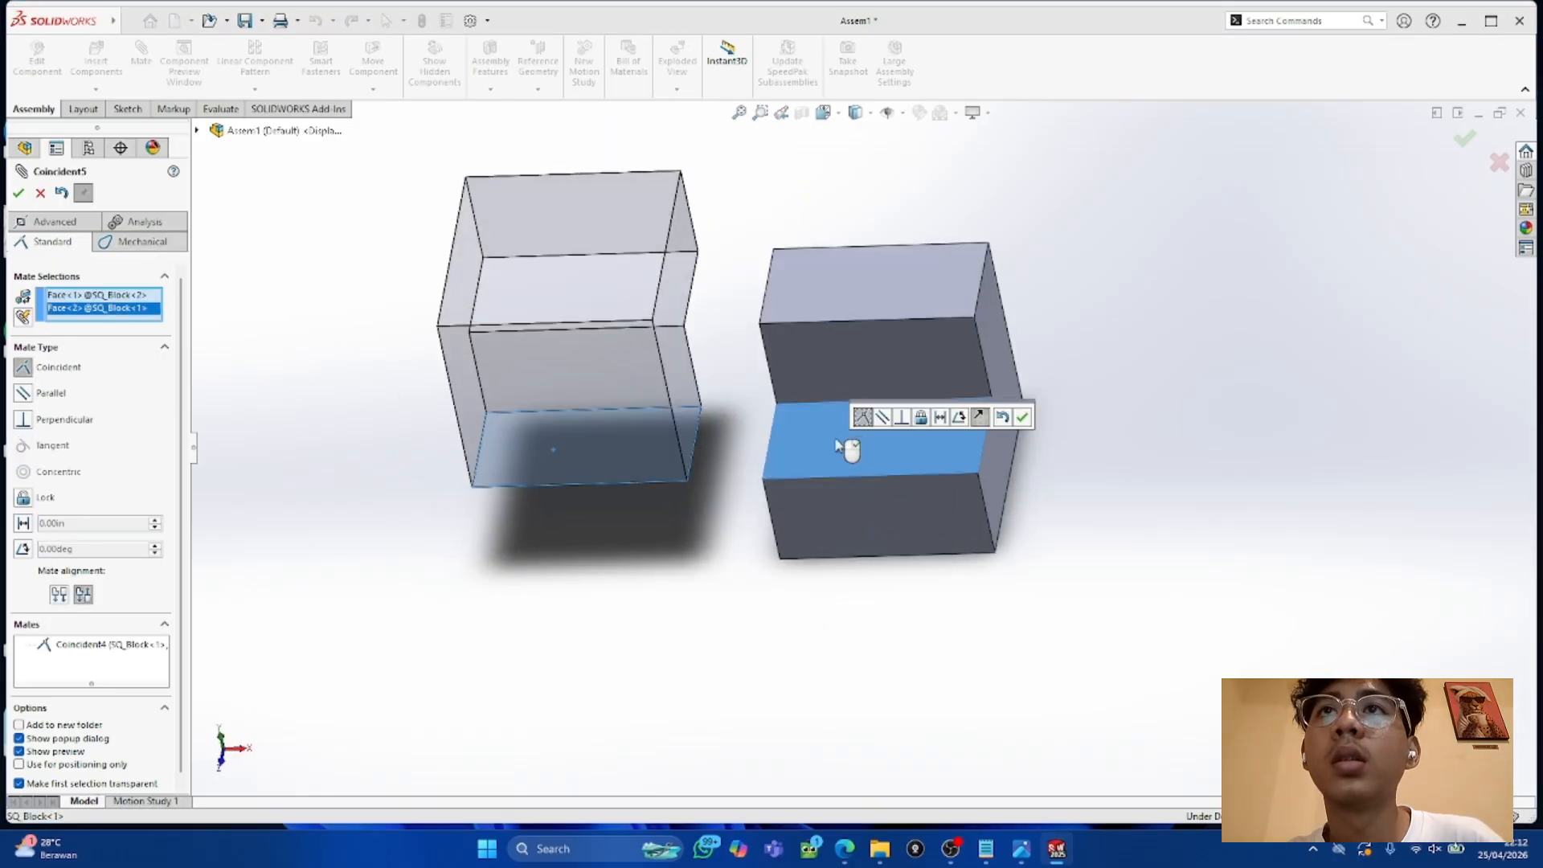
{"action": "left_click", "coordinate": [18, 194]}
Step: Mate the second block's recessed underside coincident with the first block's top face, and slide the two blocks together
{"action": "middle_click_drag", "start_coordinate": [759, 330], "coordinate": [687, 245]}
{"action": "left_click", "coordinate": [813, 346]}
{"action": "left_click", "coordinate": [684, 245]}
{"action": "left_click", "coordinate": [18, 194]}
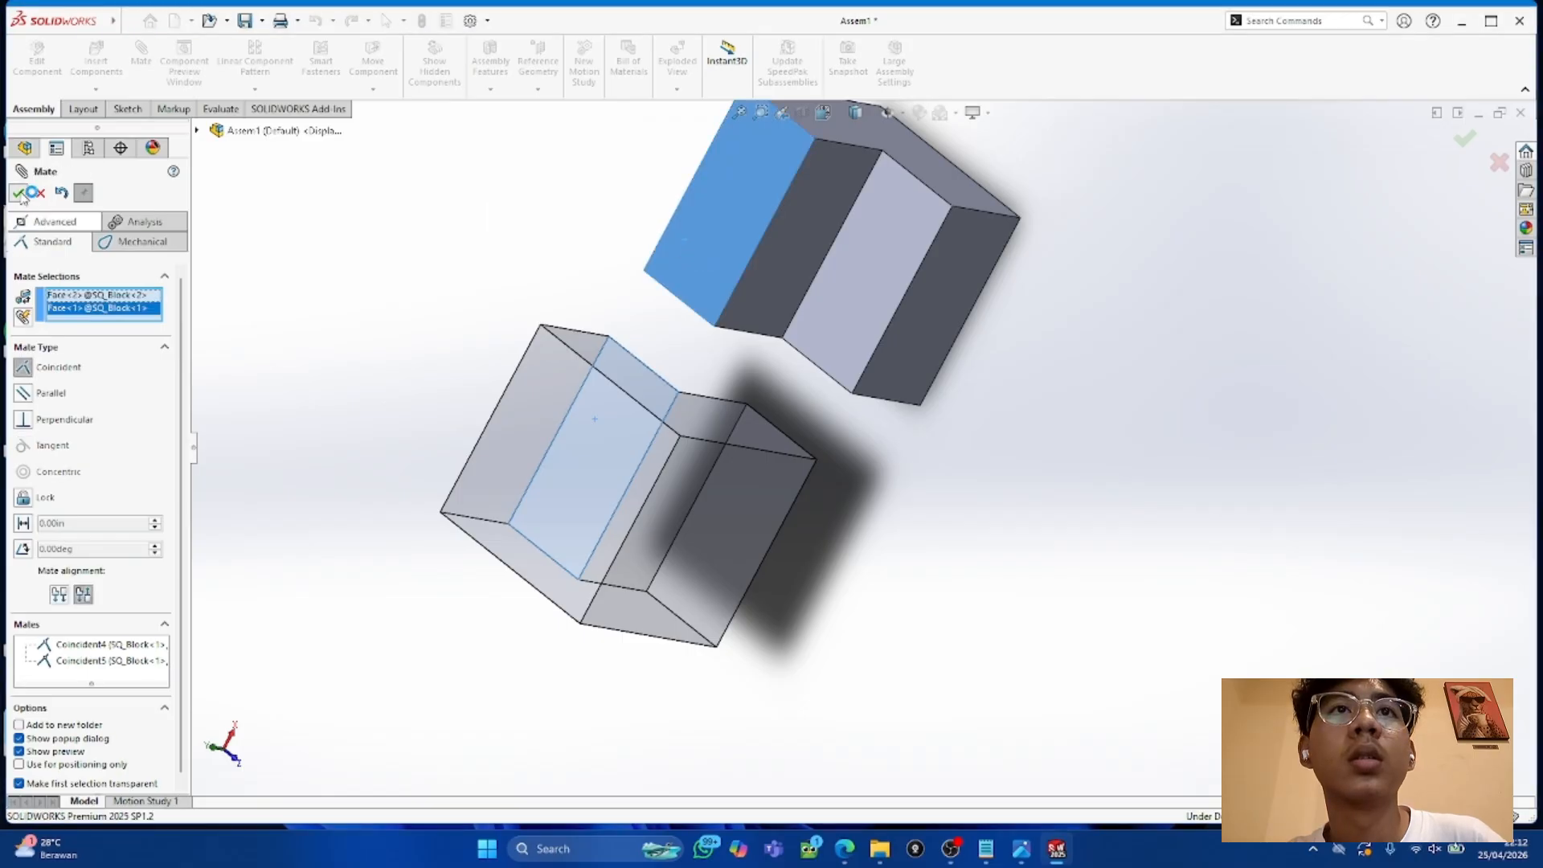
{"action": "left_click_drag", "start_coordinate": [682, 448], "coordinate": [937, 286]}
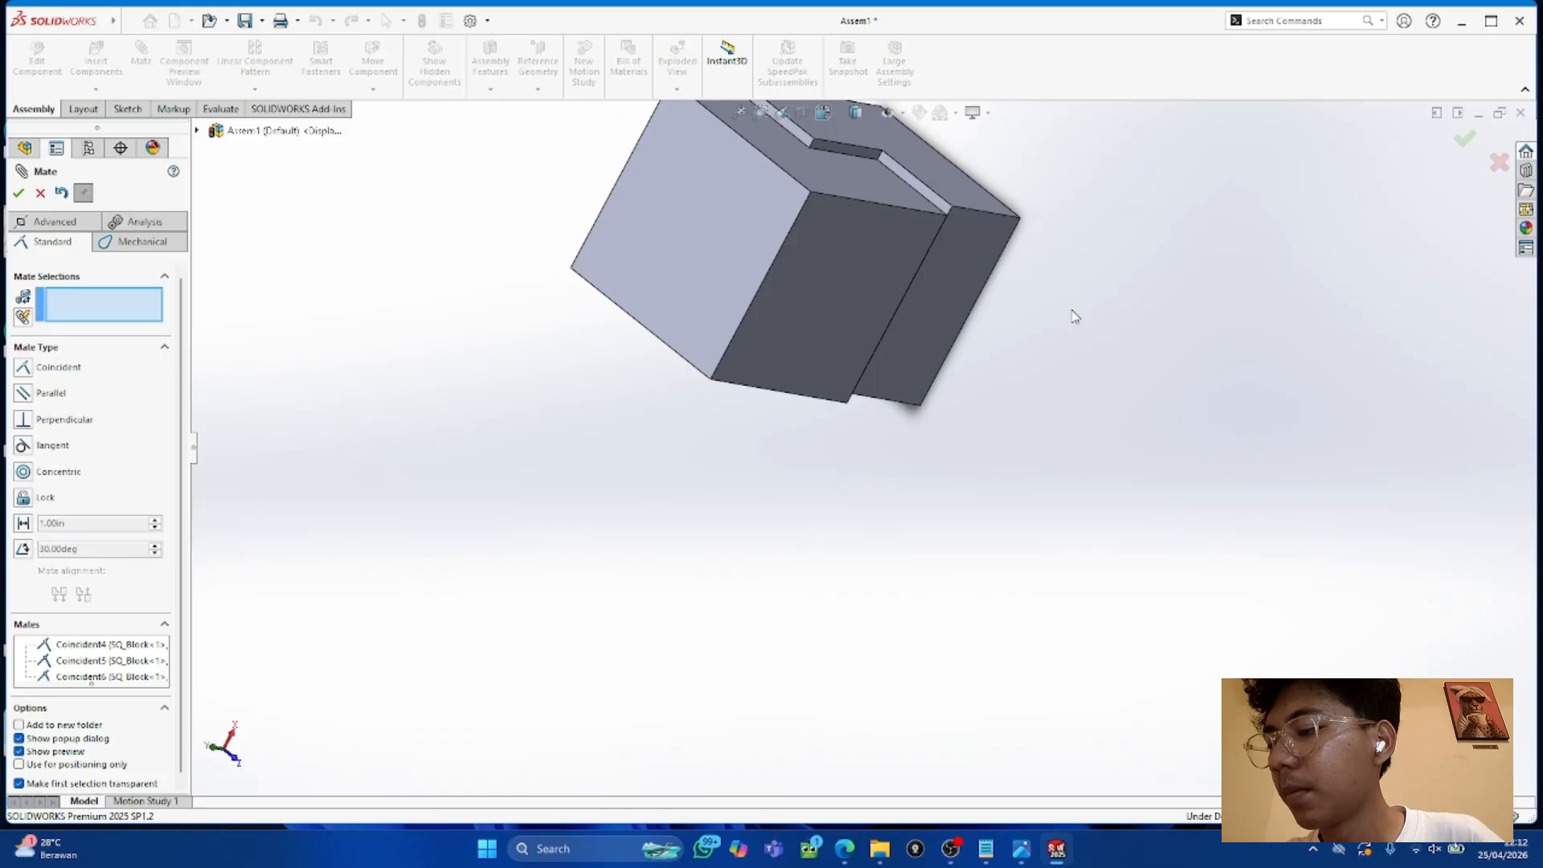
{"action": "middle_click_drag", "start_coordinate": [1080, 340], "coordinate": [1069, 436]}
{"action": "scroll", "coordinate": [1069, 435], "scroll_direction": "up", "scroll_amount": 2}
{"action": "left_click_drag", "start_coordinate": [840, 344], "coordinate": [868, 346]}
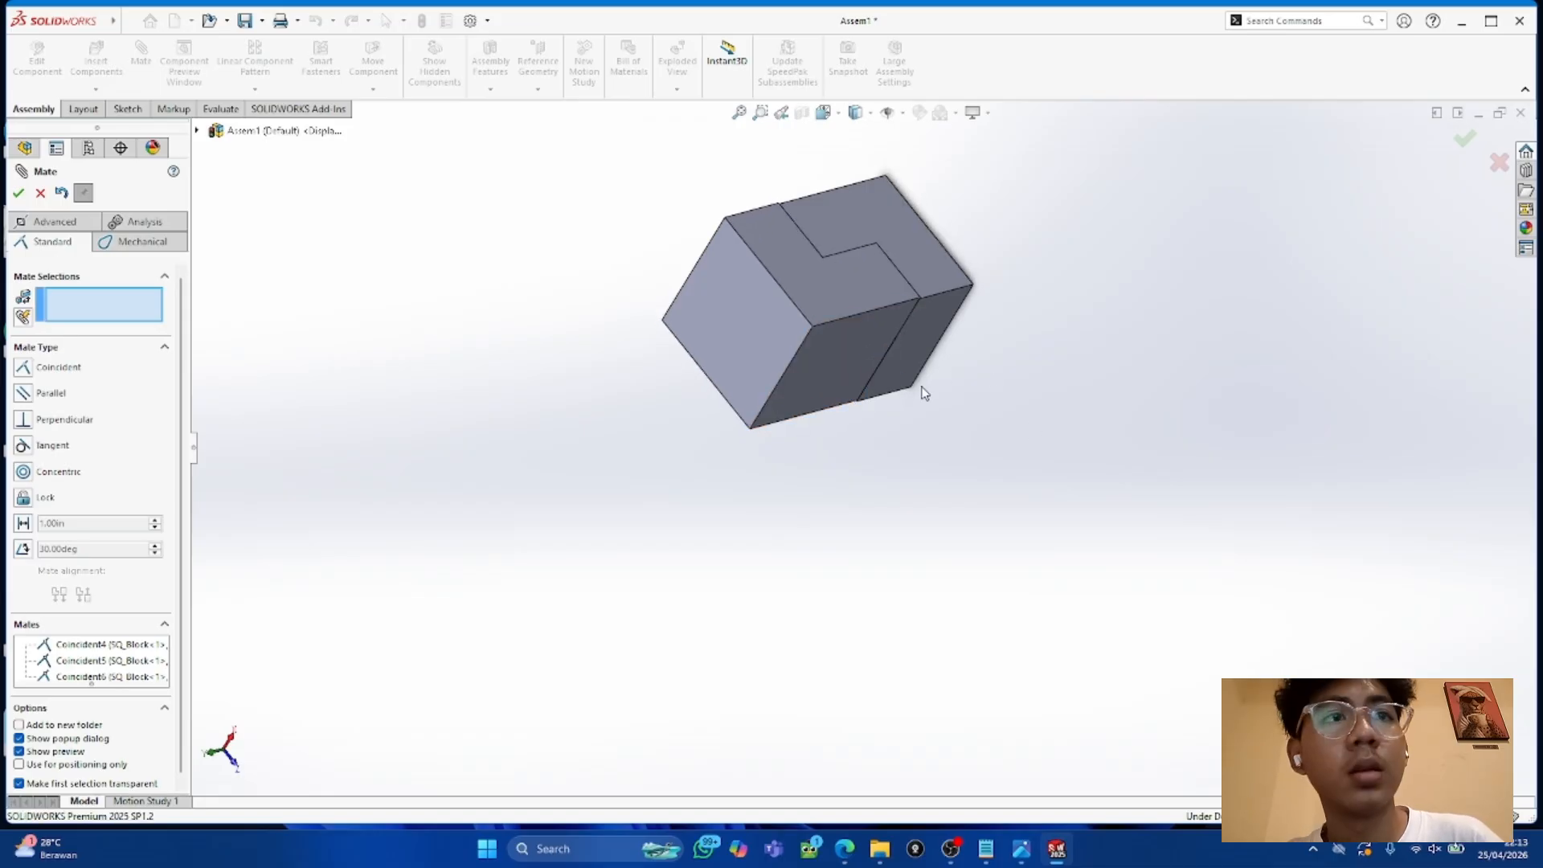
Step: Check the Practice_Drawing image and the Ex1_Assembly drawing, and return to the assembly
{"action": "left_click", "coordinate": [1020, 852]}
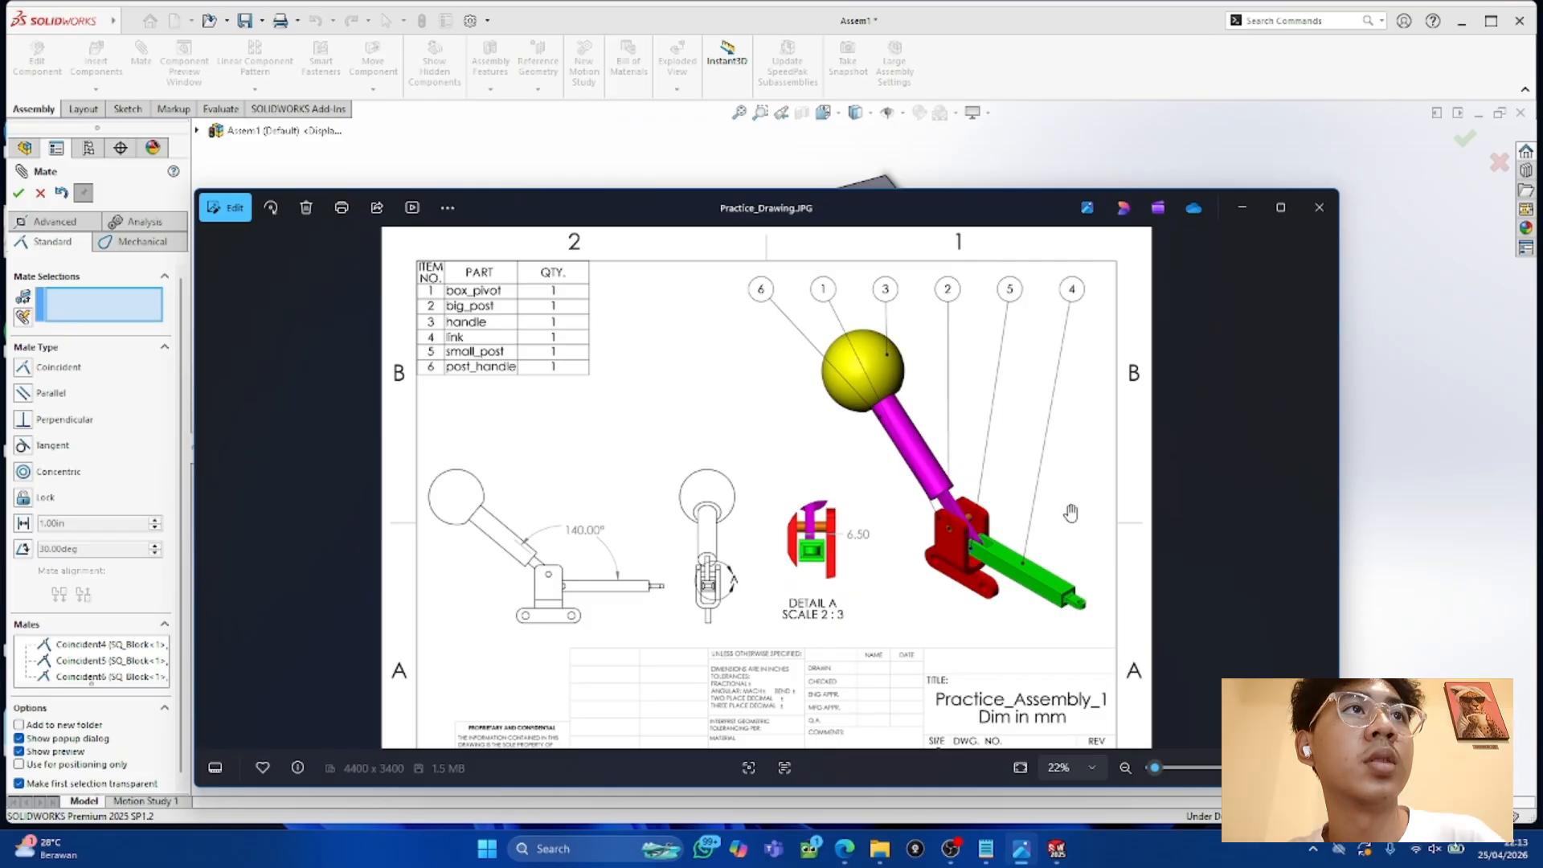
{"action": "left_click", "coordinate": [1242, 207]}
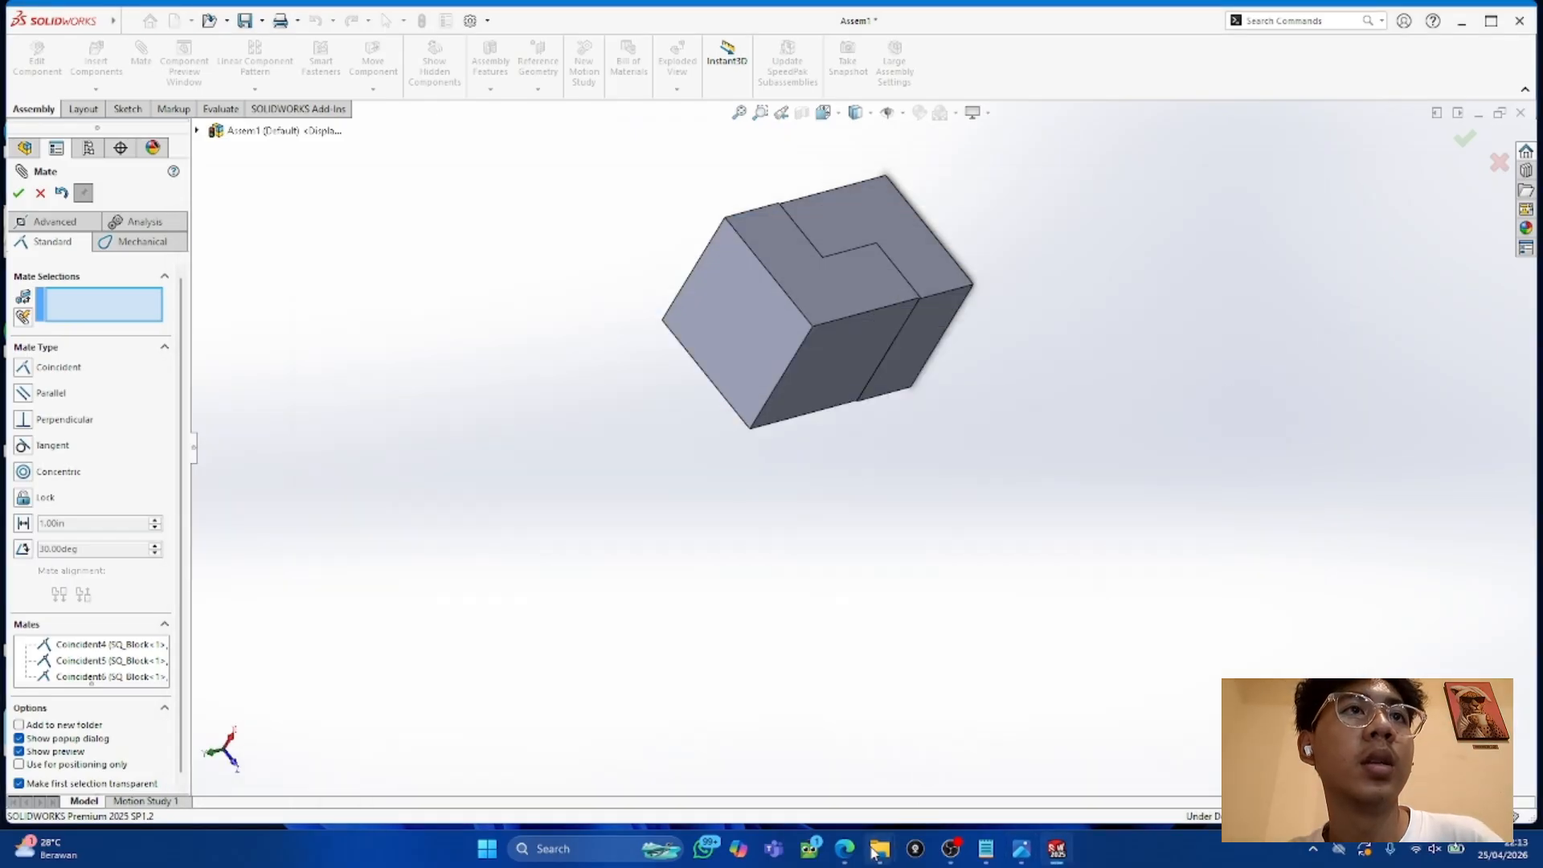
{"action": "left_click", "coordinate": [843, 849]}
{"action": "left_click", "coordinate": [1451, 23]}
Step: Slide the second block away and mate its recess end edge coincident with the first block's top end edge
{"action": "left_click_drag", "start_coordinate": [824, 358], "coordinate": [758, 461]}
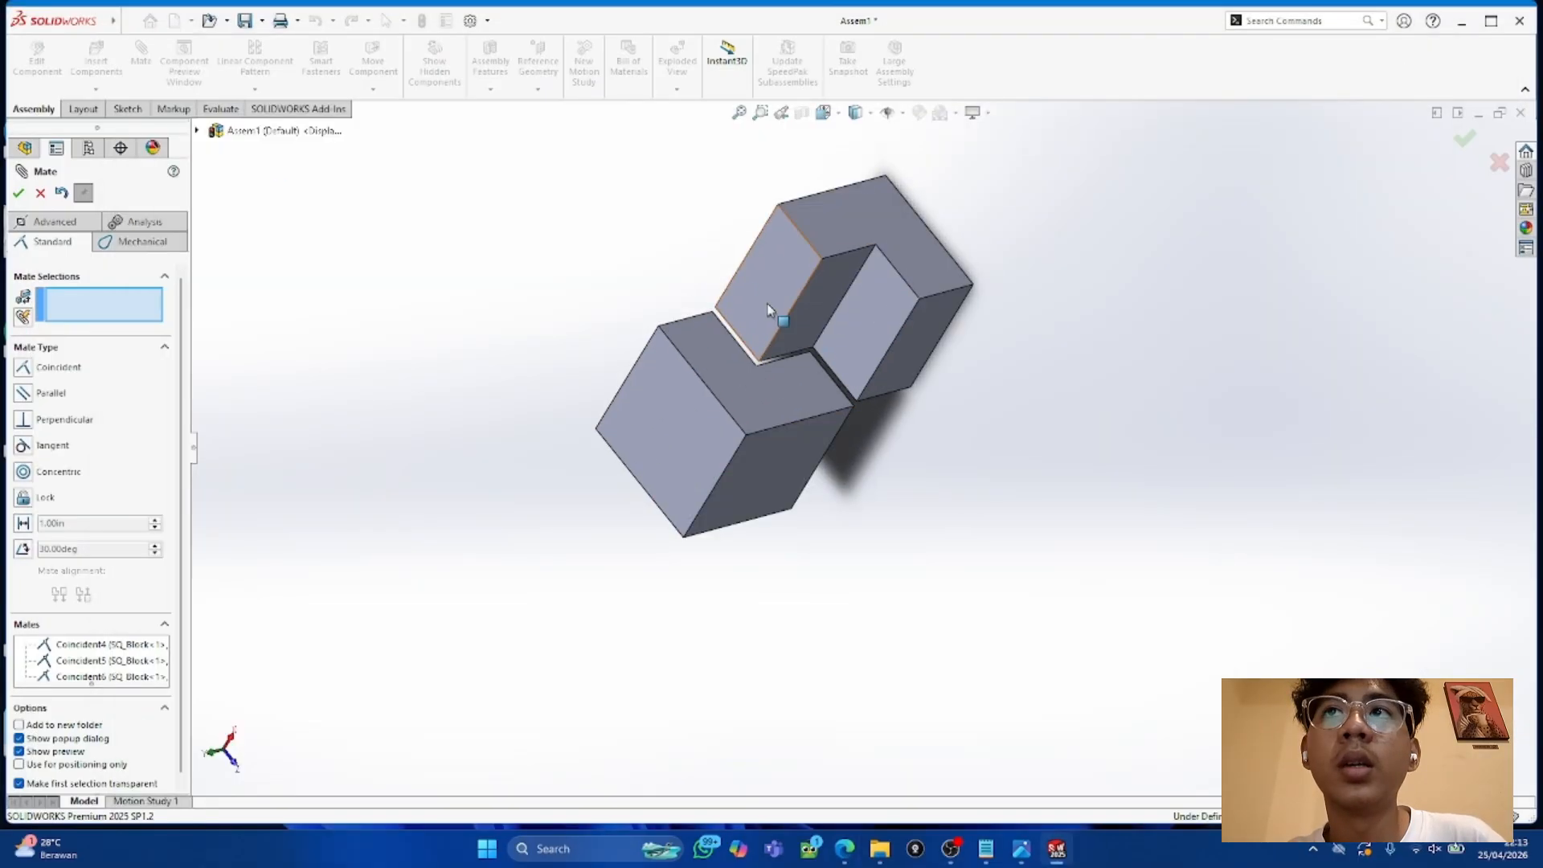
{"action": "left_click", "coordinate": [810, 245]}
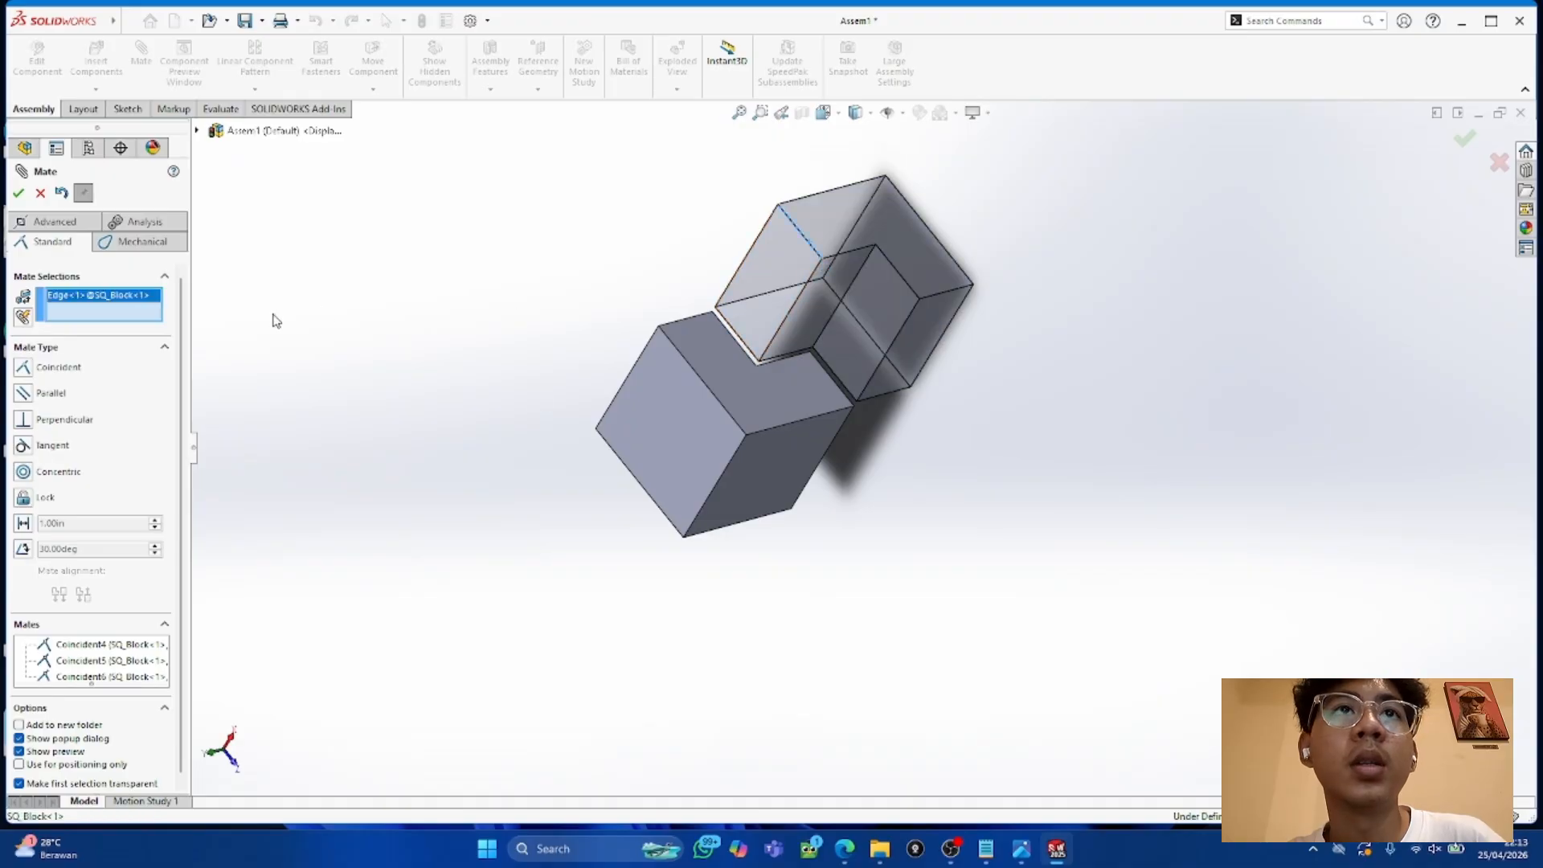
{"action": "left_click", "coordinate": [738, 347]}
{"action": "left_click", "coordinate": [18, 193]}
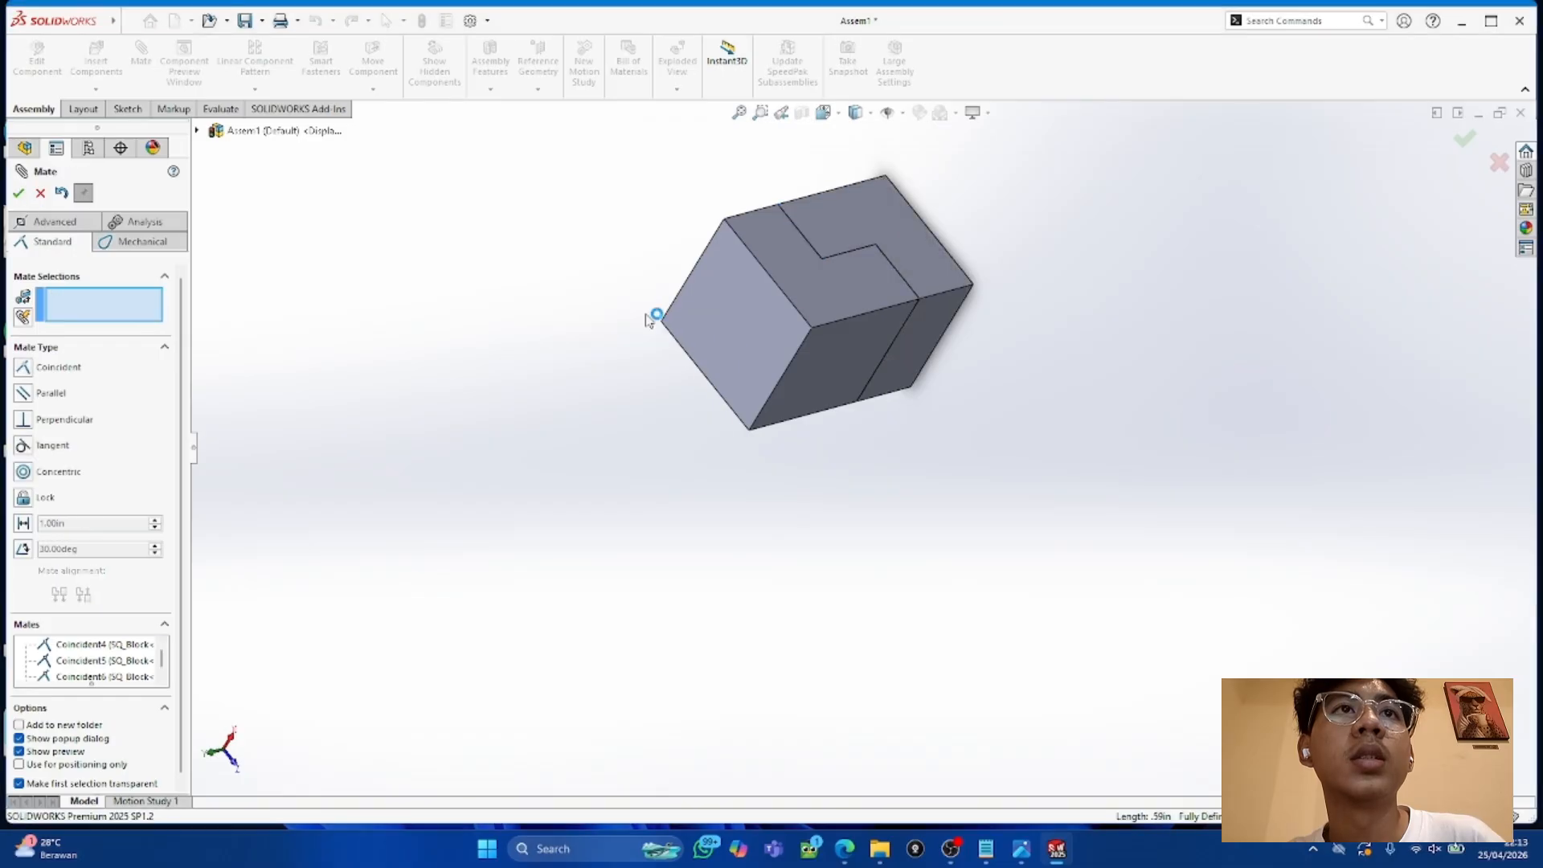
Step: Compare the joined blocks with the Ex1_Assembly drawing and finish mating
{"action": "middle_click_drag", "start_coordinate": [972, 467], "coordinate": [1077, 344]}
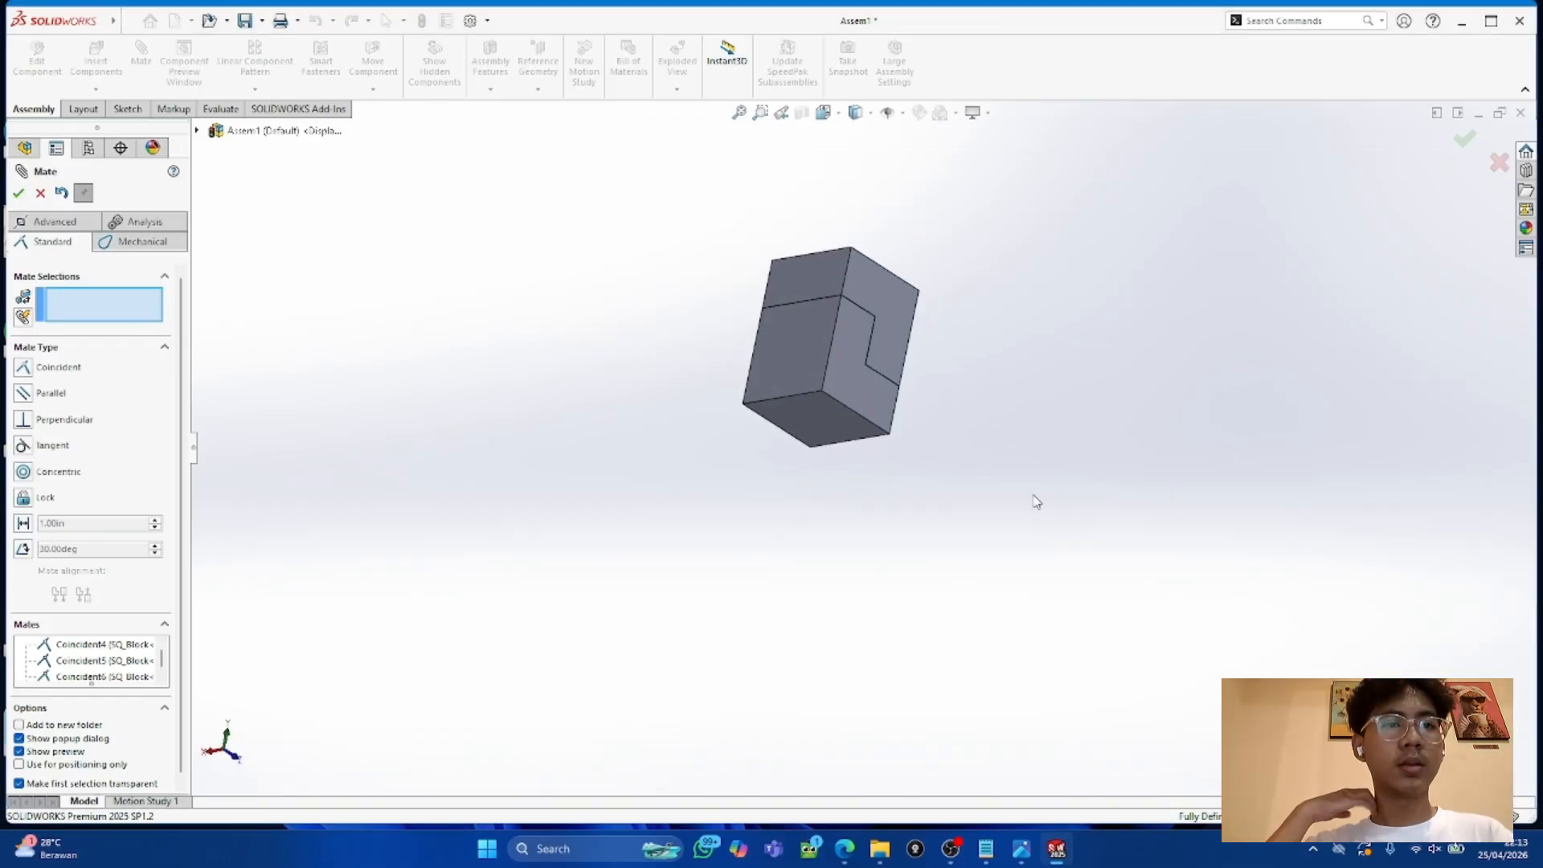
{"action": "left_click", "coordinate": [845, 848]}
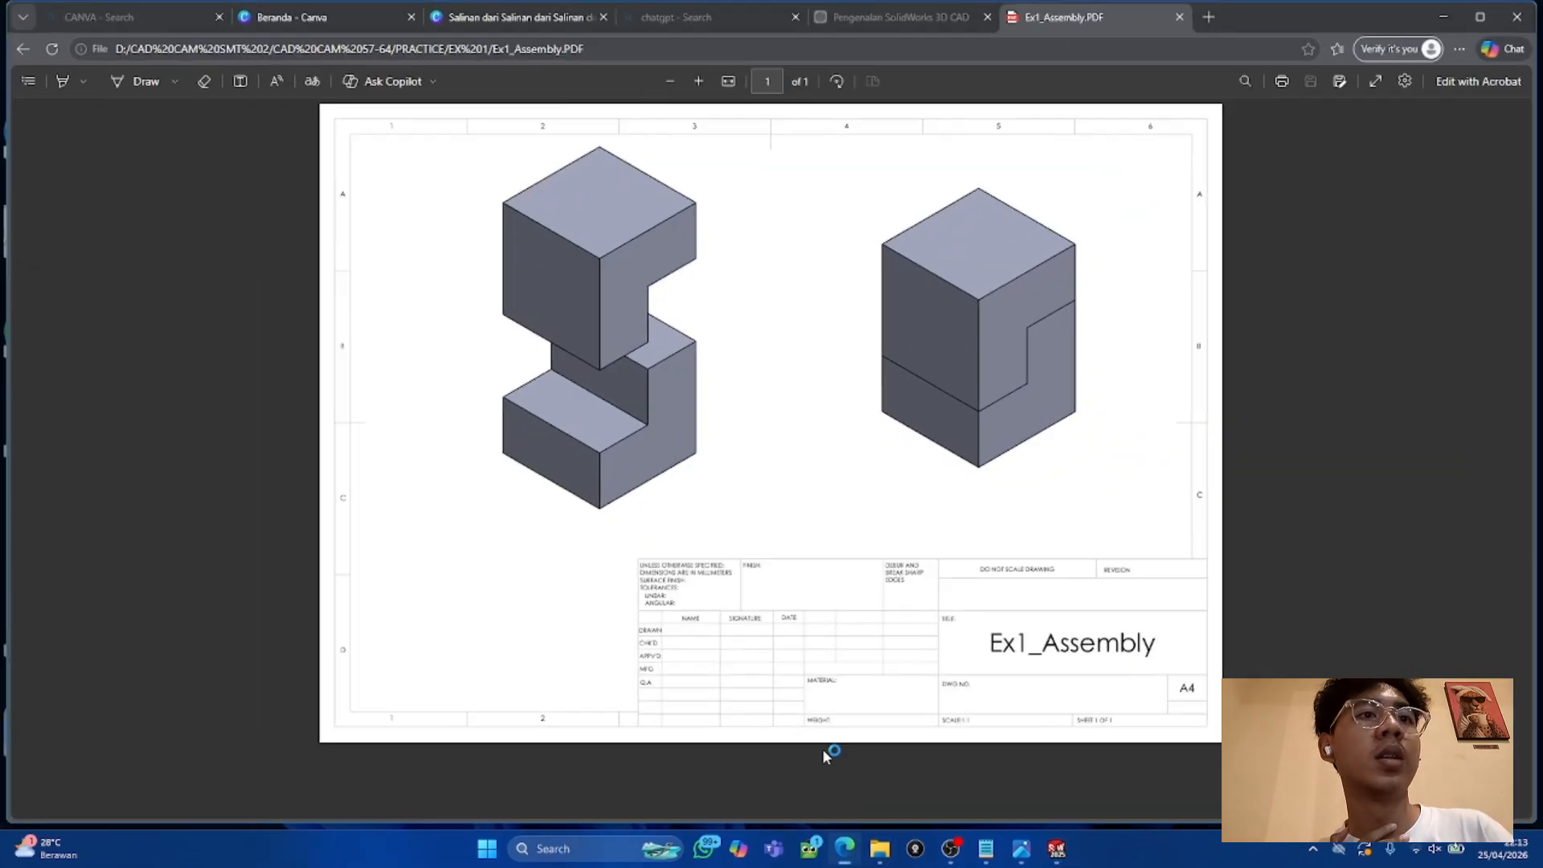
{"action": "left_click", "coordinate": [1443, 17]}
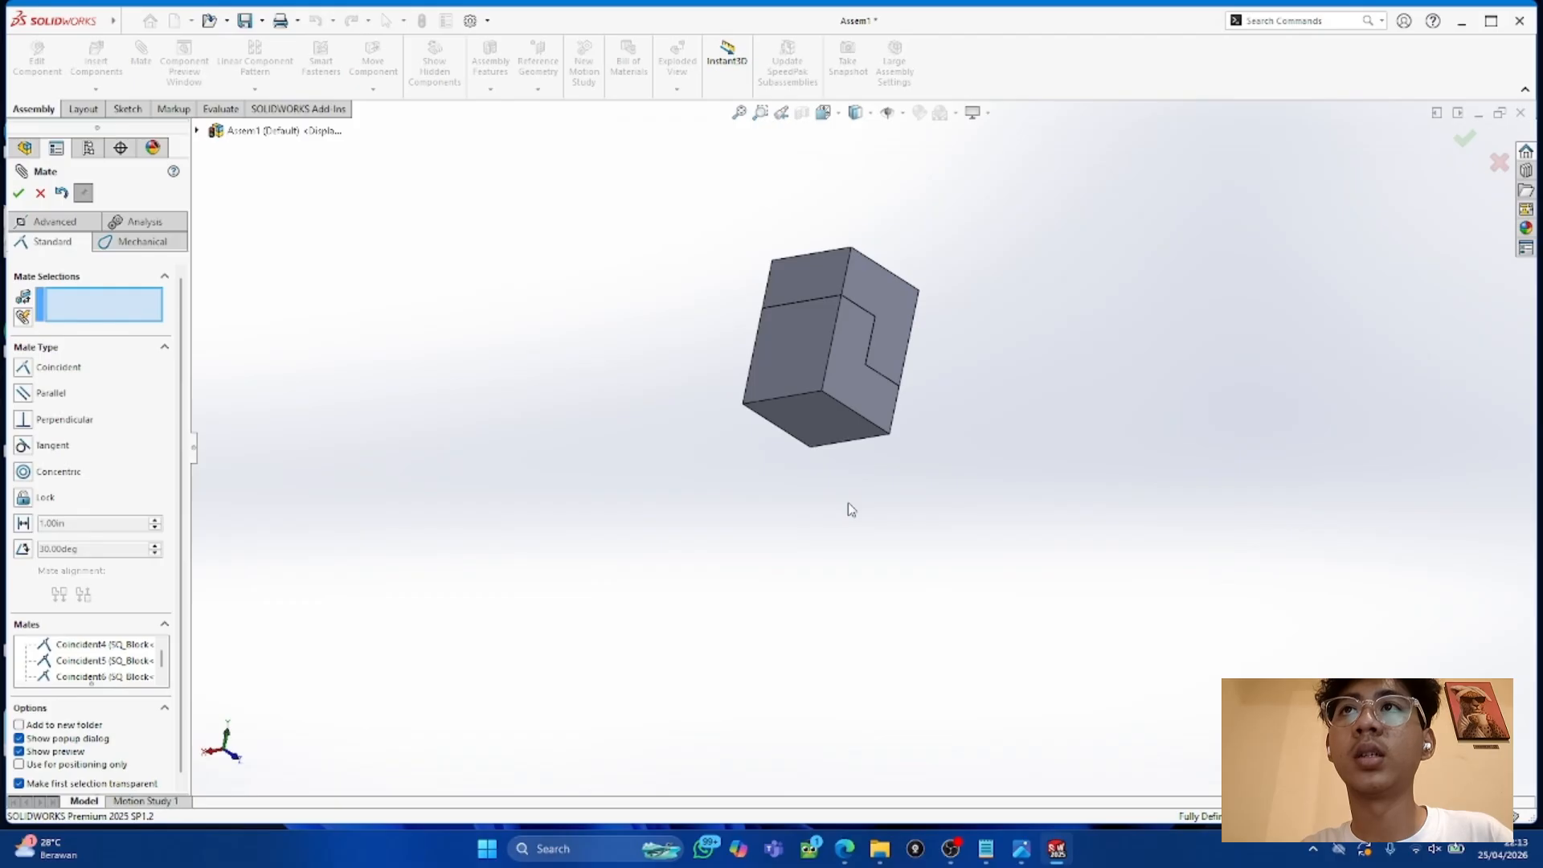
{"action": "left_click", "coordinate": [40, 194]}
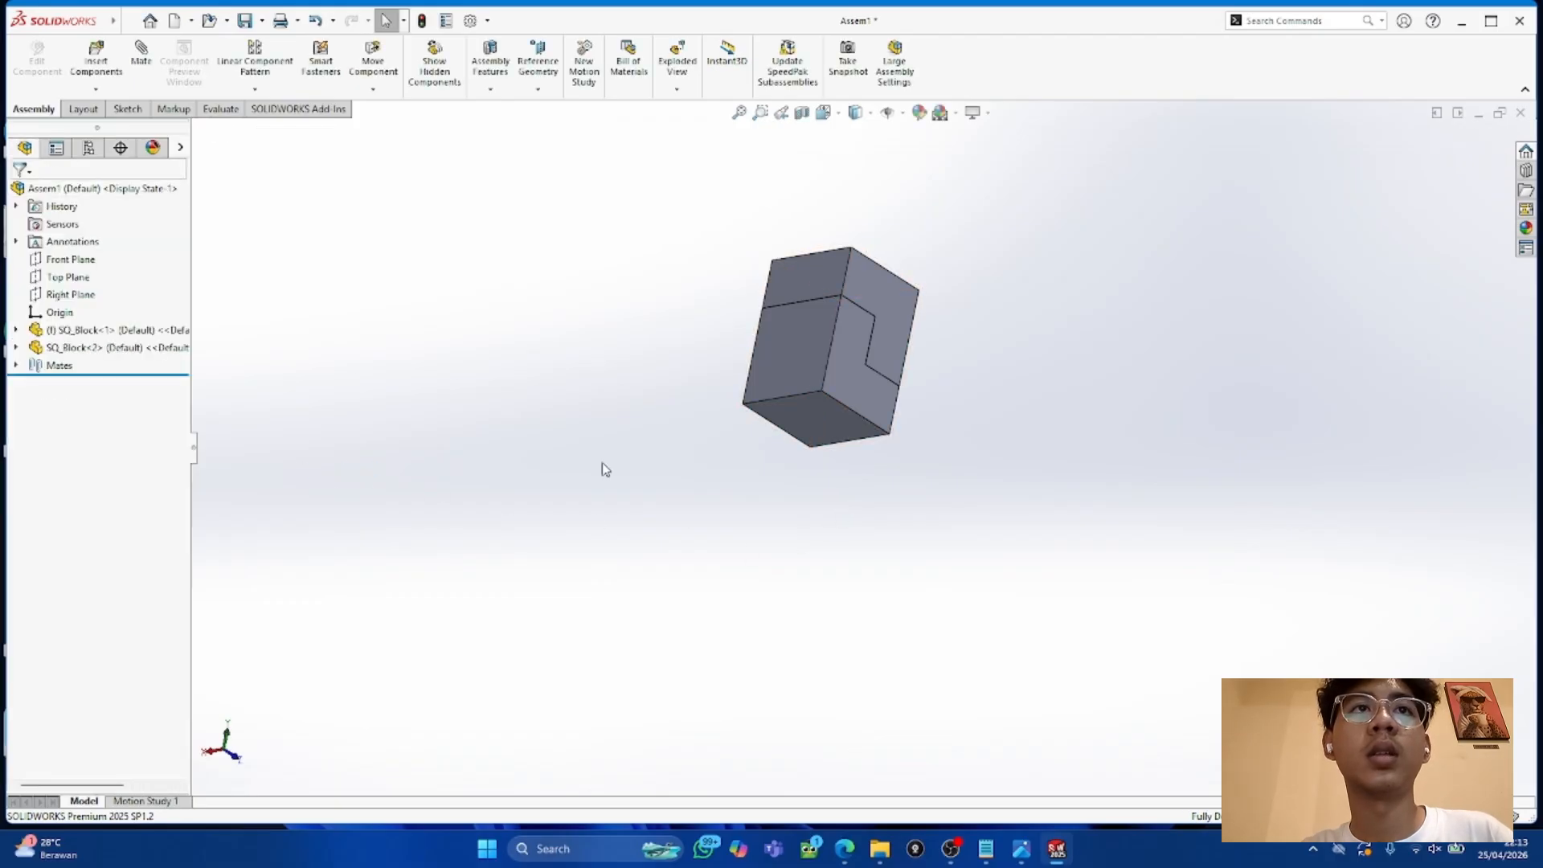
Step: Save the assembly and its modified part, naming the assembly Assem2 in the CAD CAM 57-63 folder
{"action": "left_click", "coordinate": [844, 391]}
{"action": "left_click", "coordinate": [575, 535]}
{"action": "key", "text": "ctrl+s"}
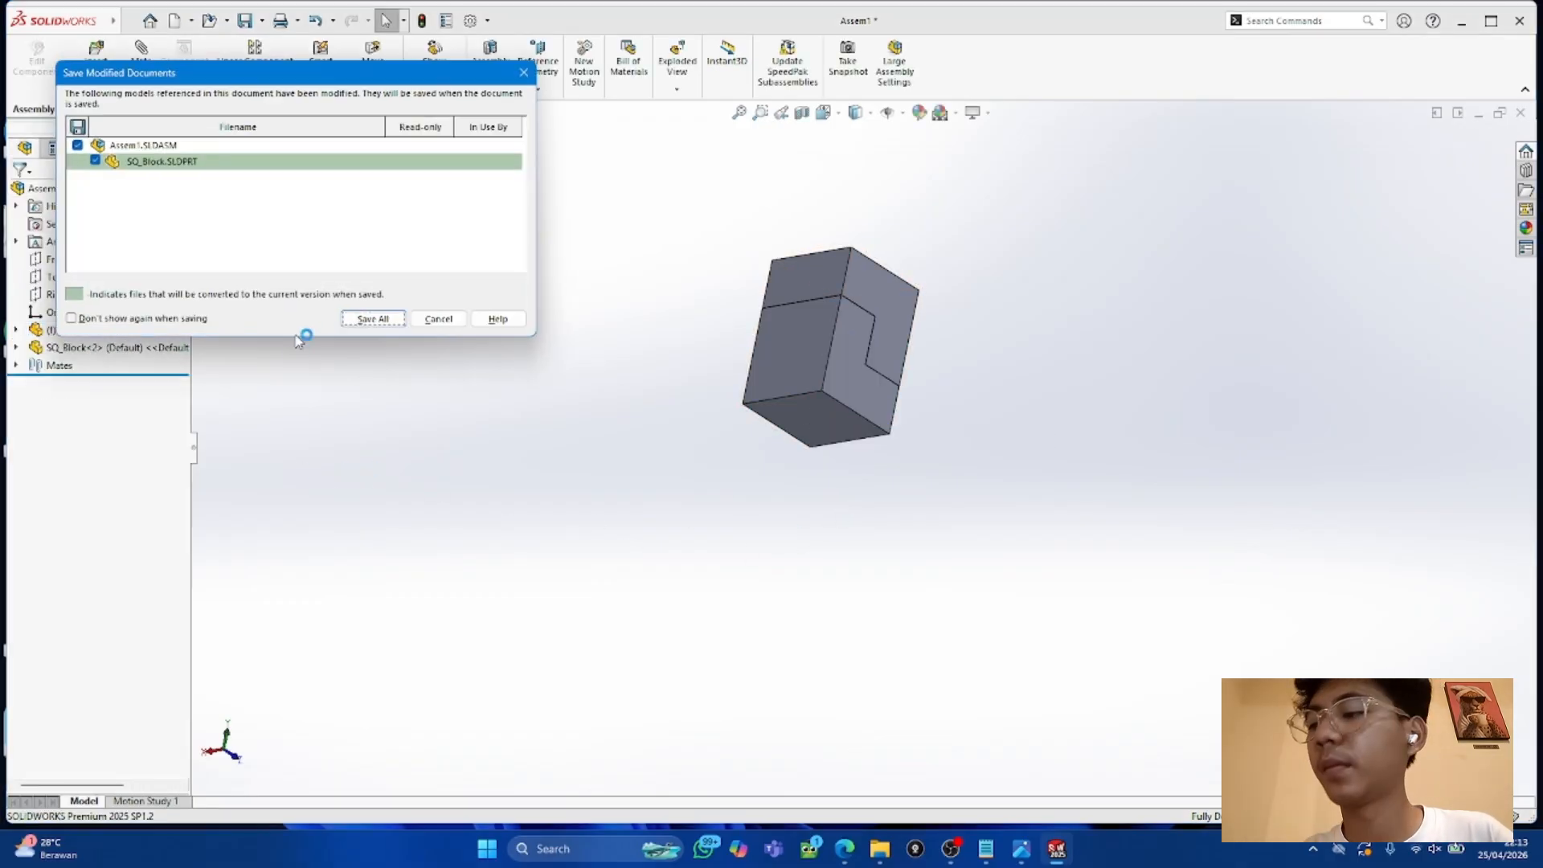
{"action": "left_click", "coordinate": [372, 319]}
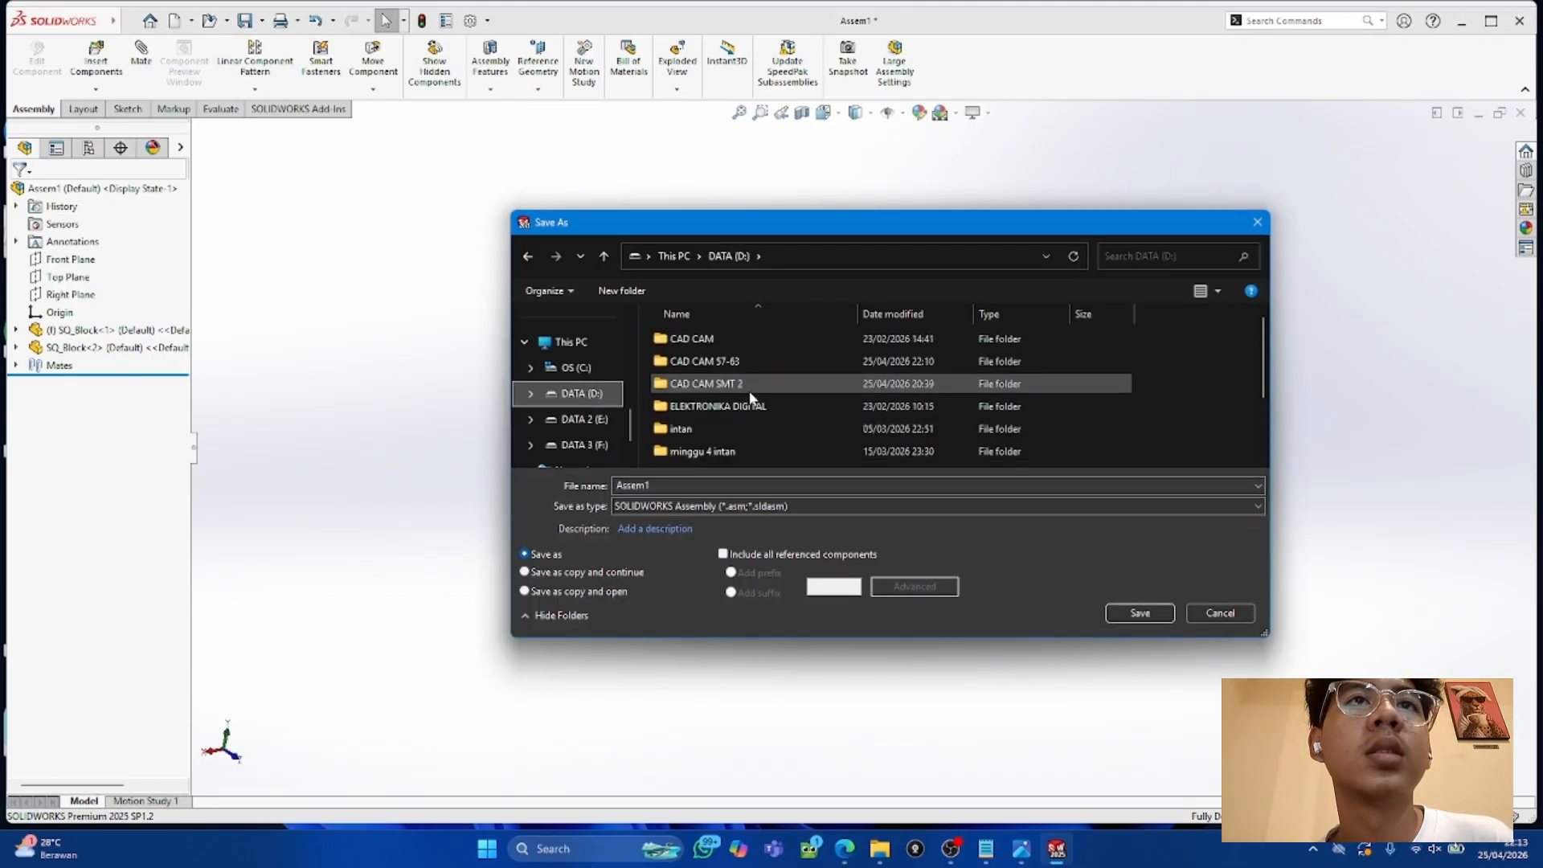
{"action": "double_click", "coordinate": [744, 361]}
{"action": "left_click", "coordinate": [1139, 613]}
{"action": "left_click", "coordinate": [875, 420]}
{"action": "left_click", "coordinate": [724, 485]}
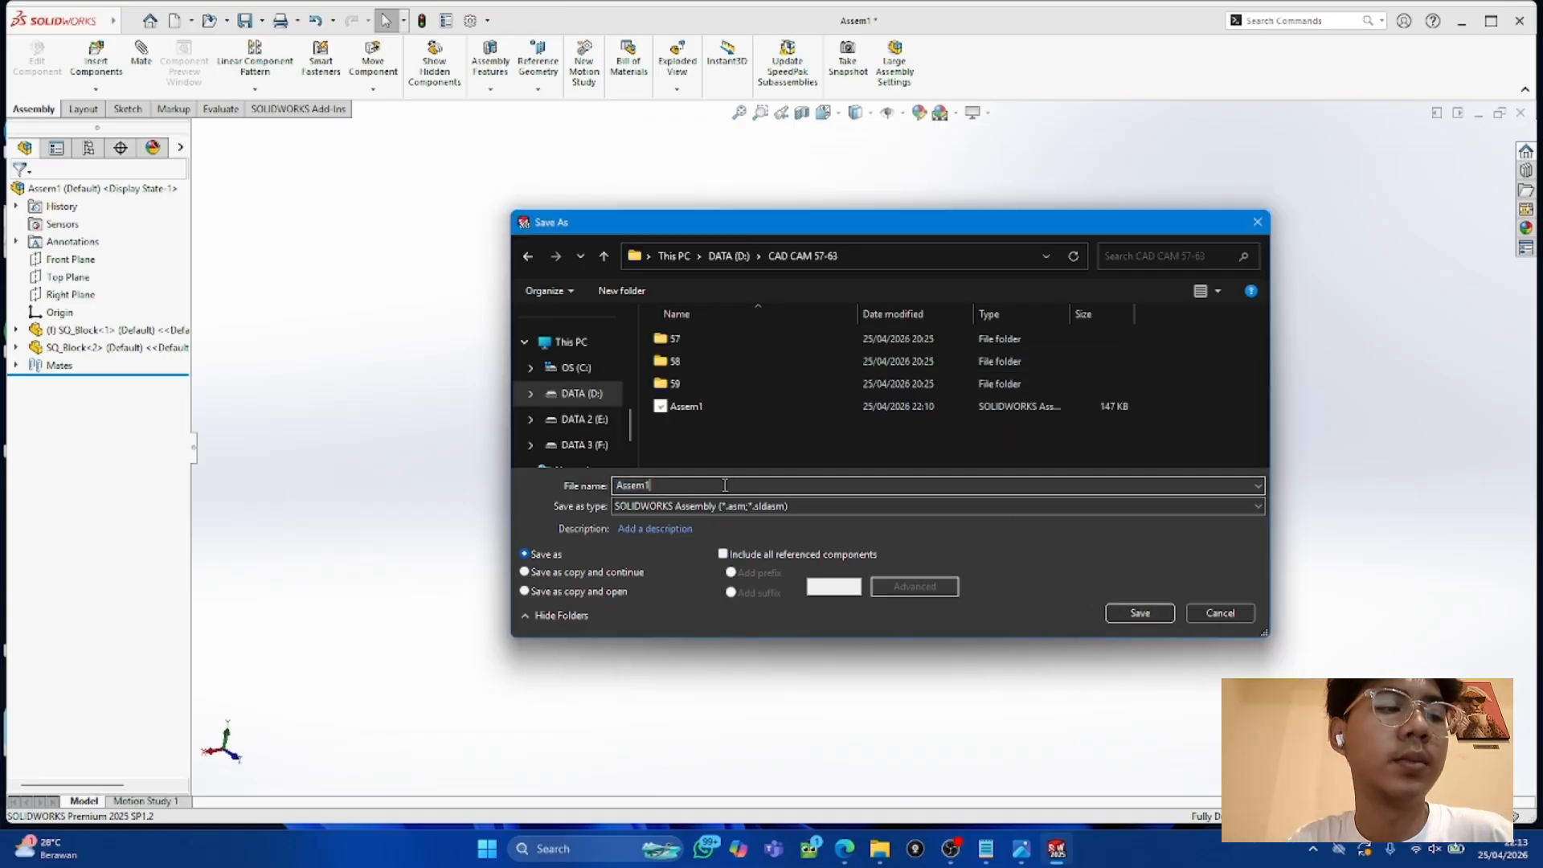
{"action": "key", "text": "Return"}
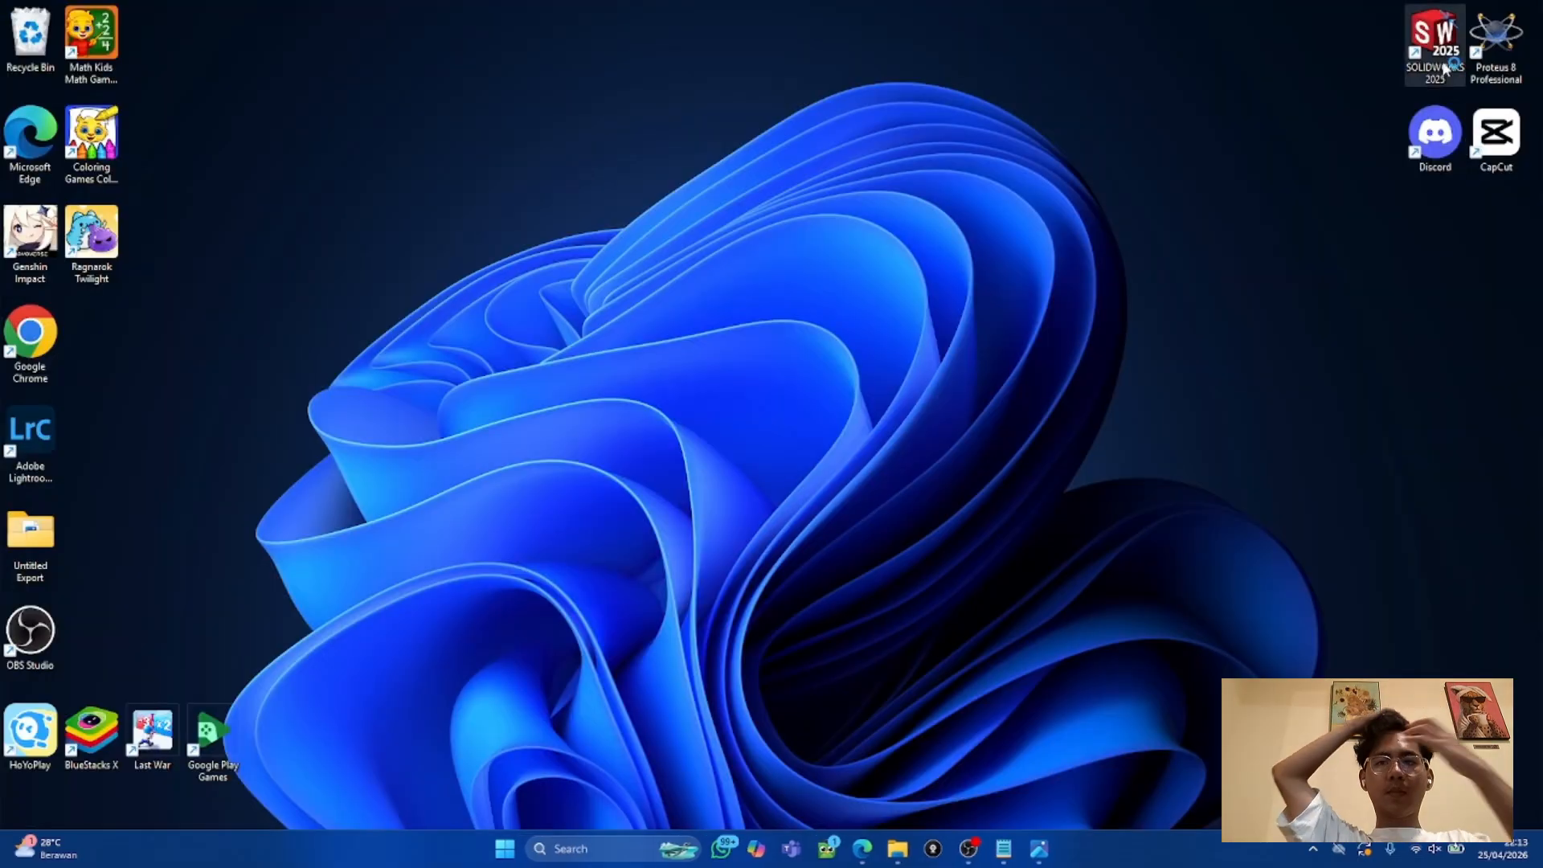
Step: Launch SOLIDWORKS 2025 and load C Bracket, Pin and Triple Spacer from the PRACTICE EX 2 folder into a new assembly
{"action": "double_click", "coordinate": [1442, 55]}
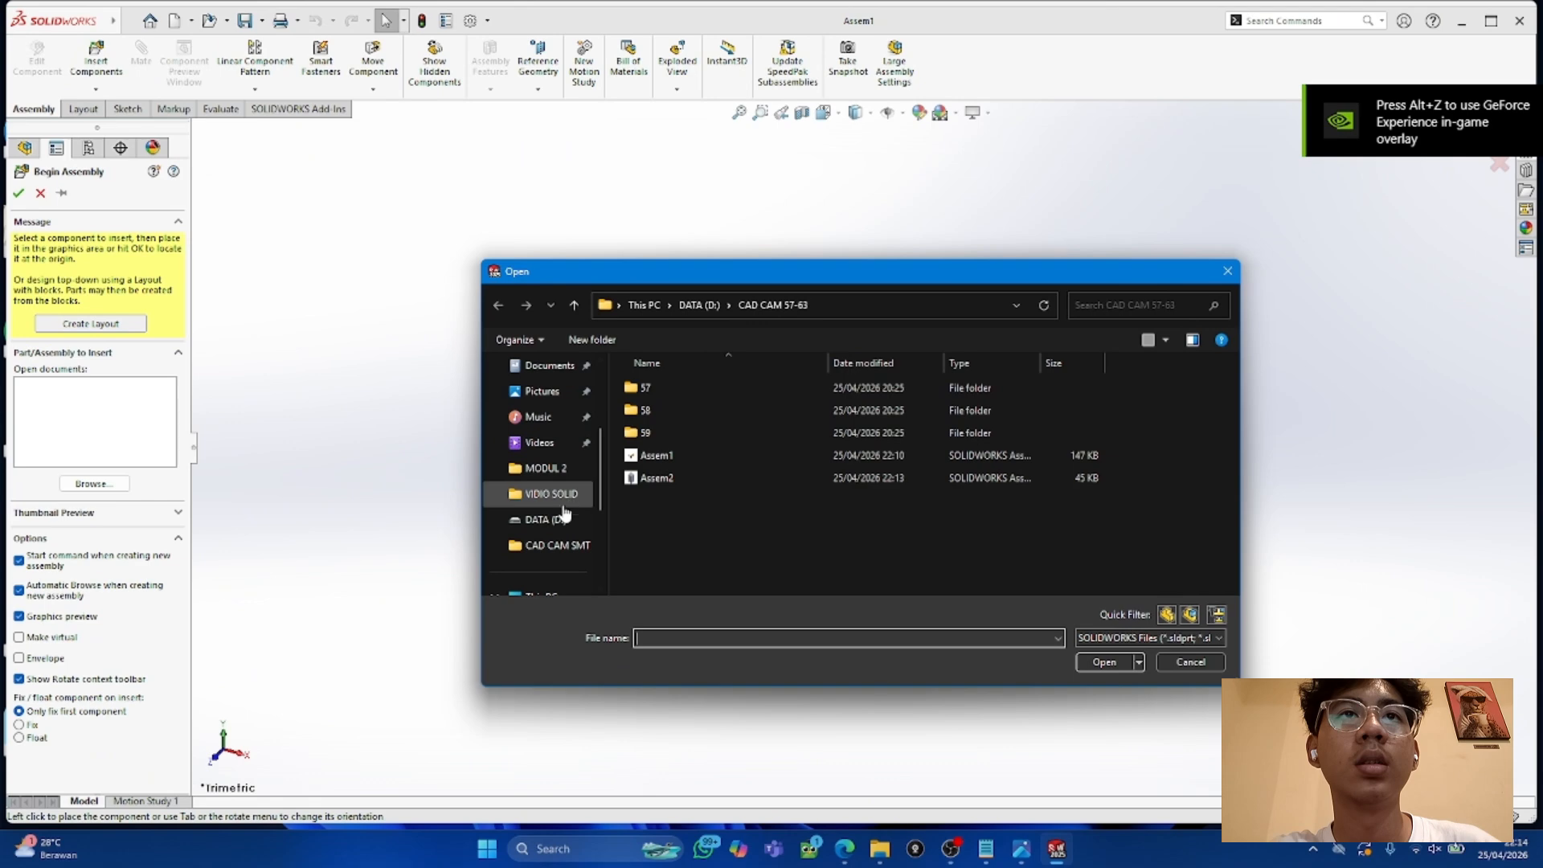
{"action": "left_click", "coordinate": [552, 546]}
{"action": "double_click", "coordinate": [688, 392]}
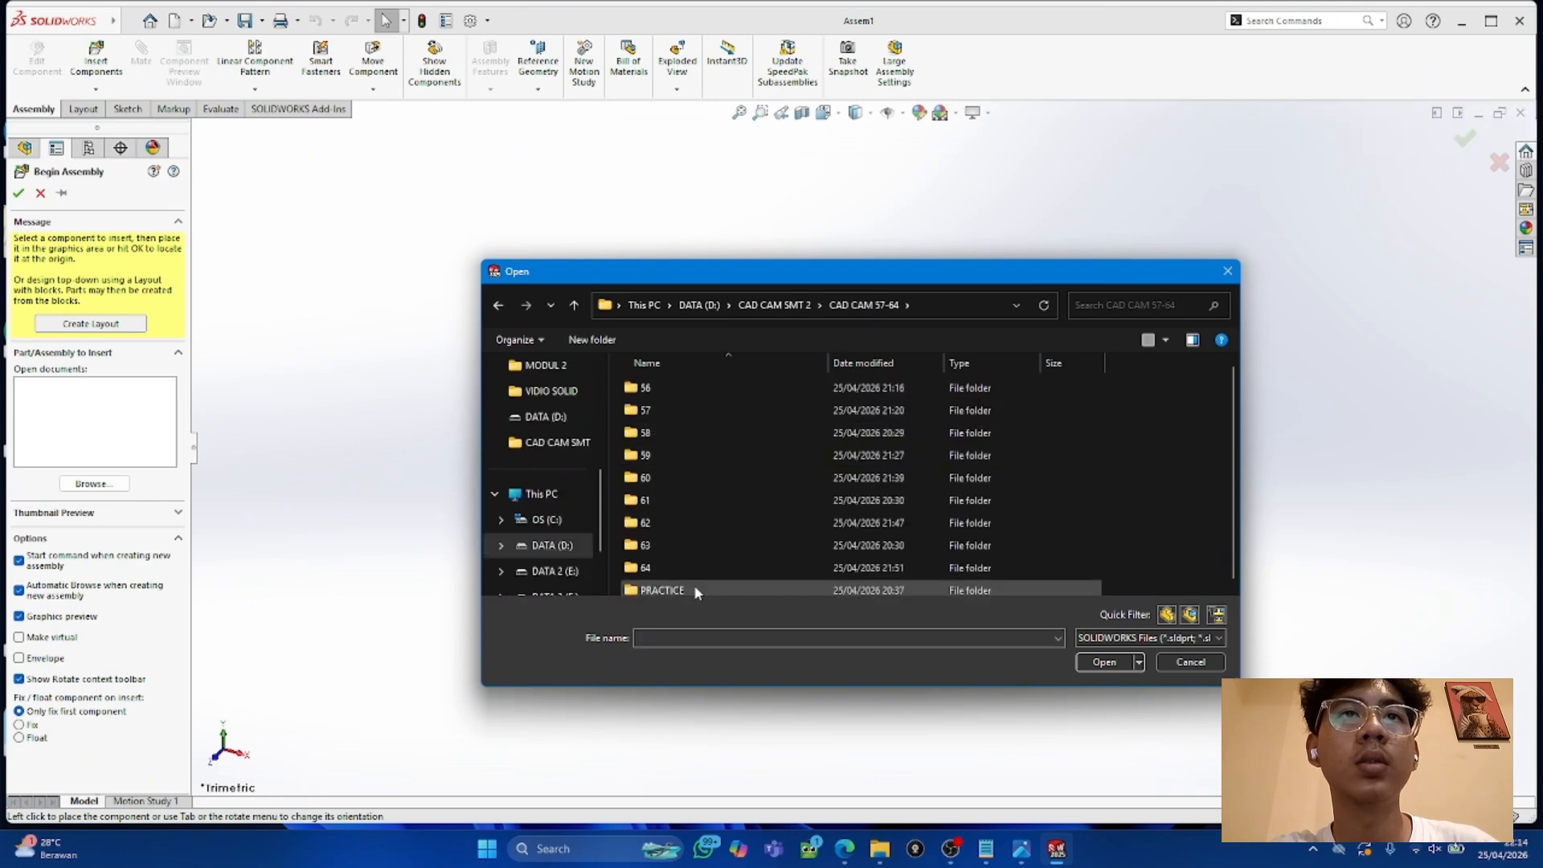
{"action": "double_click", "coordinate": [694, 589]}
{"action": "double_click", "coordinate": [692, 433]}
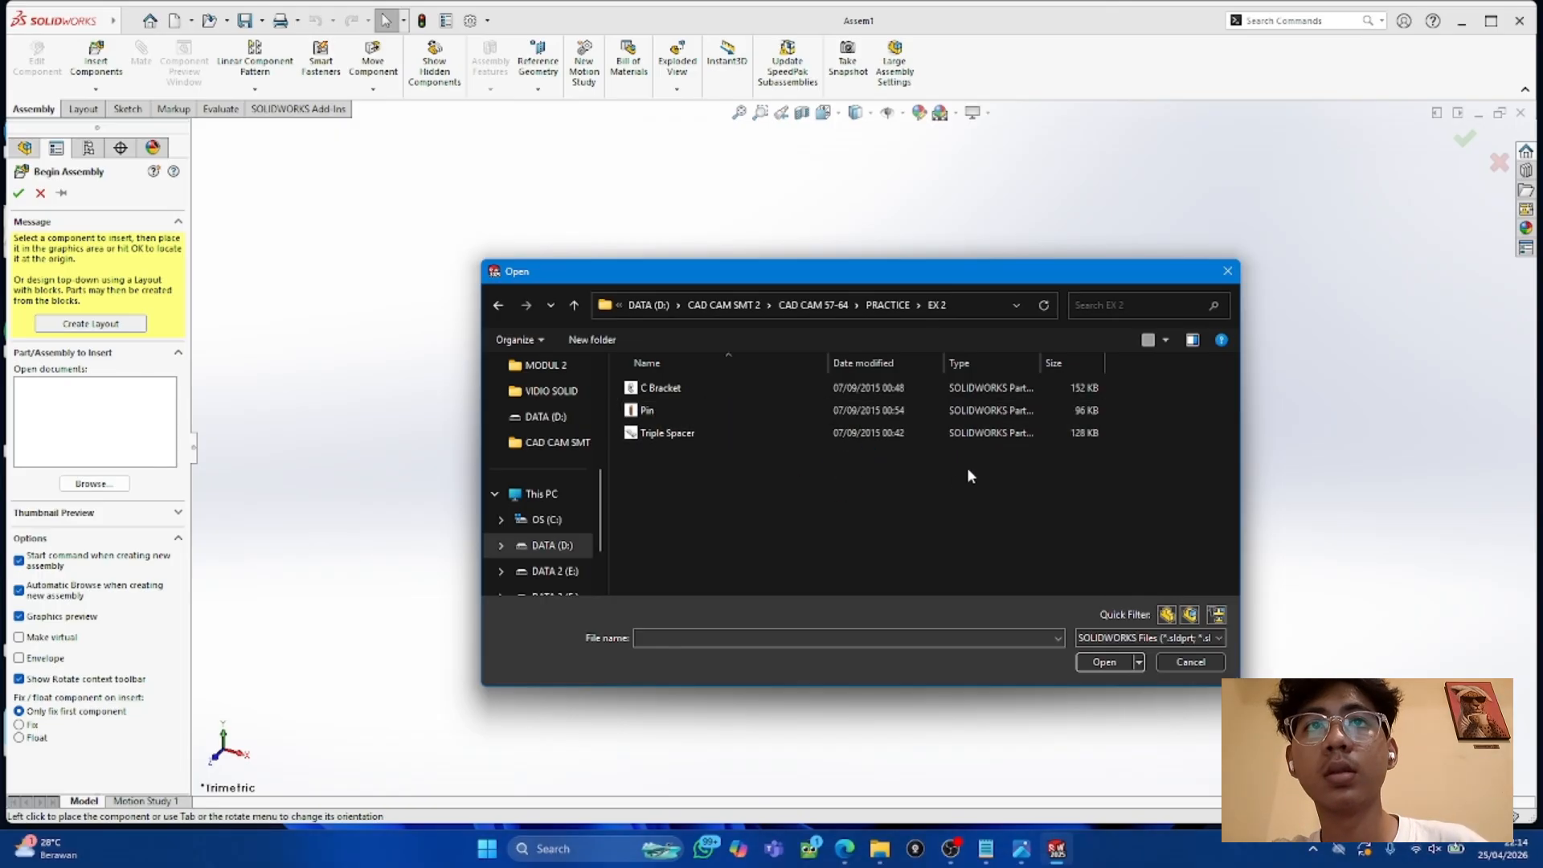
{"action": "left_click_drag", "start_coordinate": [833, 461], "coordinate": [800, 388]}
{"action": "left_click", "coordinate": [1105, 663]}
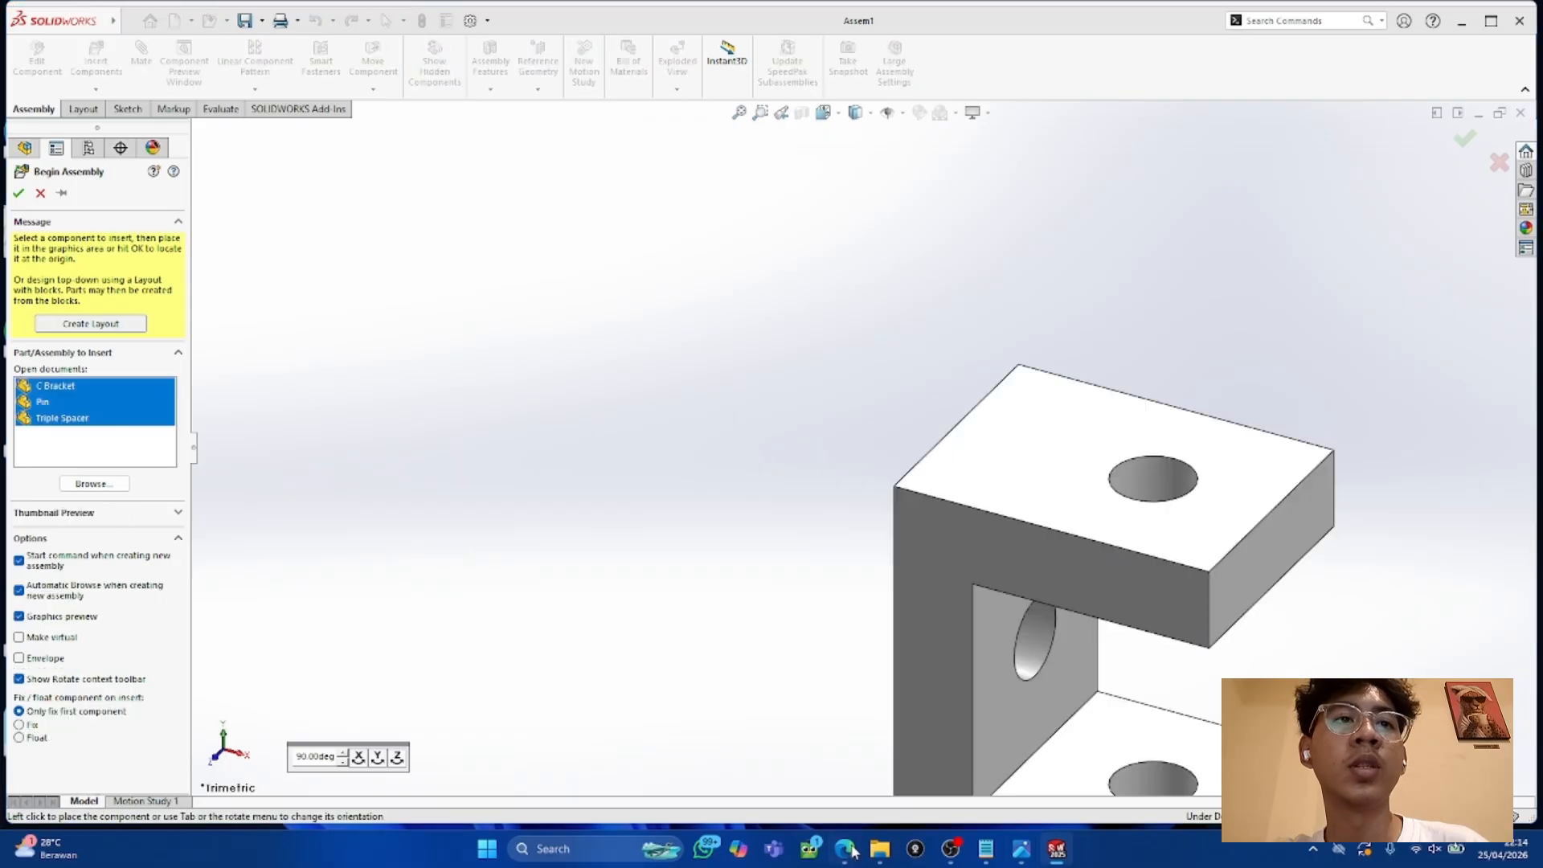
Step: Open the EX 2 _ Assembly PDF to examine the part arrangement and quantities, and return to the assembly
{"action": "mouse_move", "coordinate": [878, 848]}
{"action": "left_click", "coordinate": [856, 769]}
{"action": "key", "text": "alt+Up"}
{"action": "left_click", "coordinate": [335, 195]}
{"action": "double_click", "coordinate": [336, 196]}
{"action": "double_click", "coordinate": [287, 166]}
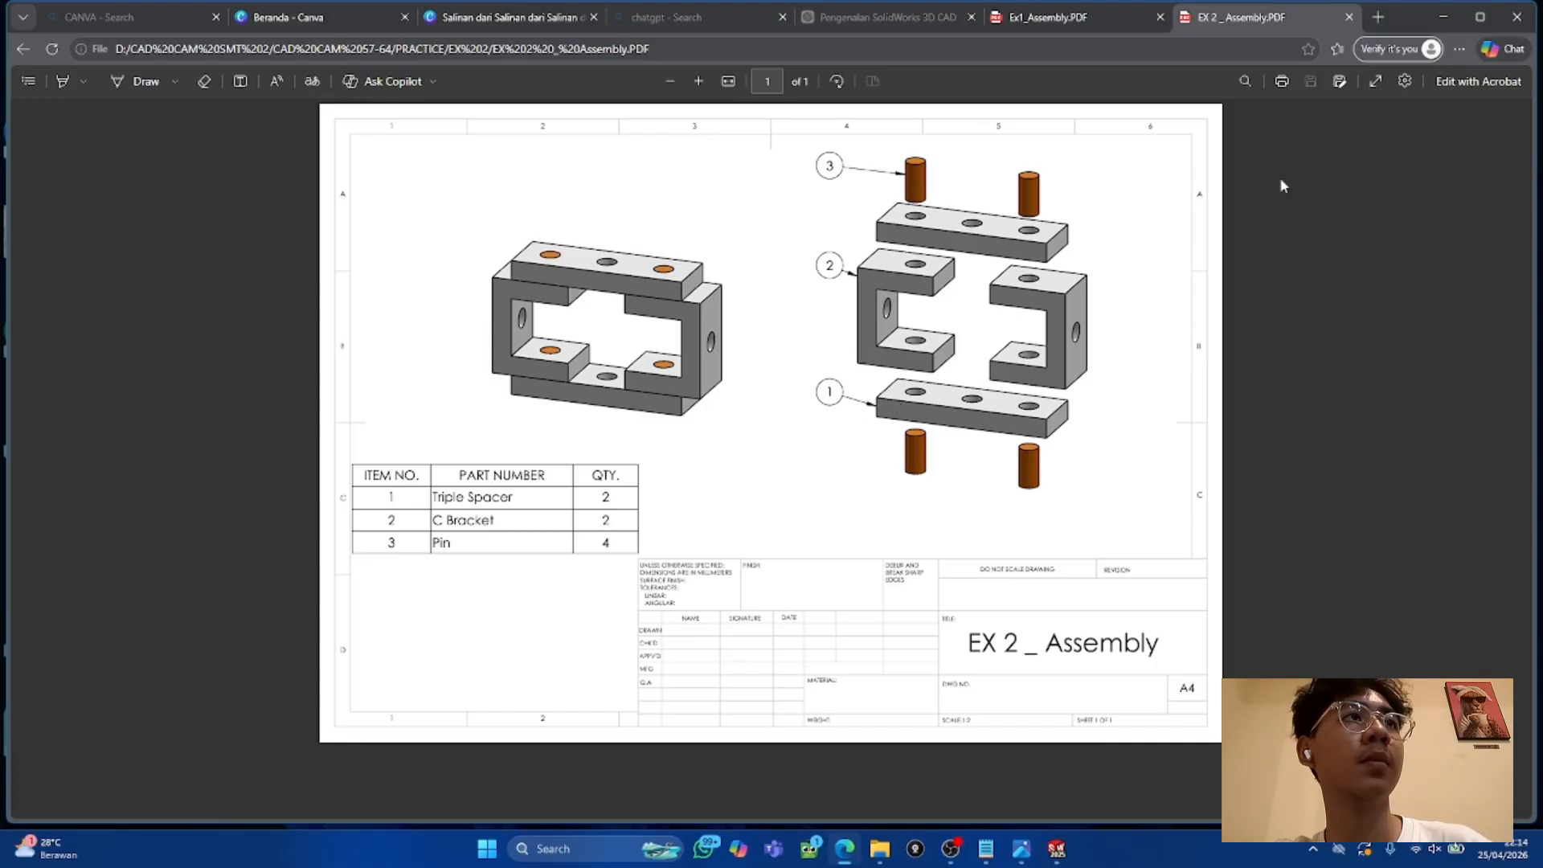
{"action": "left_click", "coordinate": [1443, 17]}
{"action": "left_click", "coordinate": [1446, 12]}
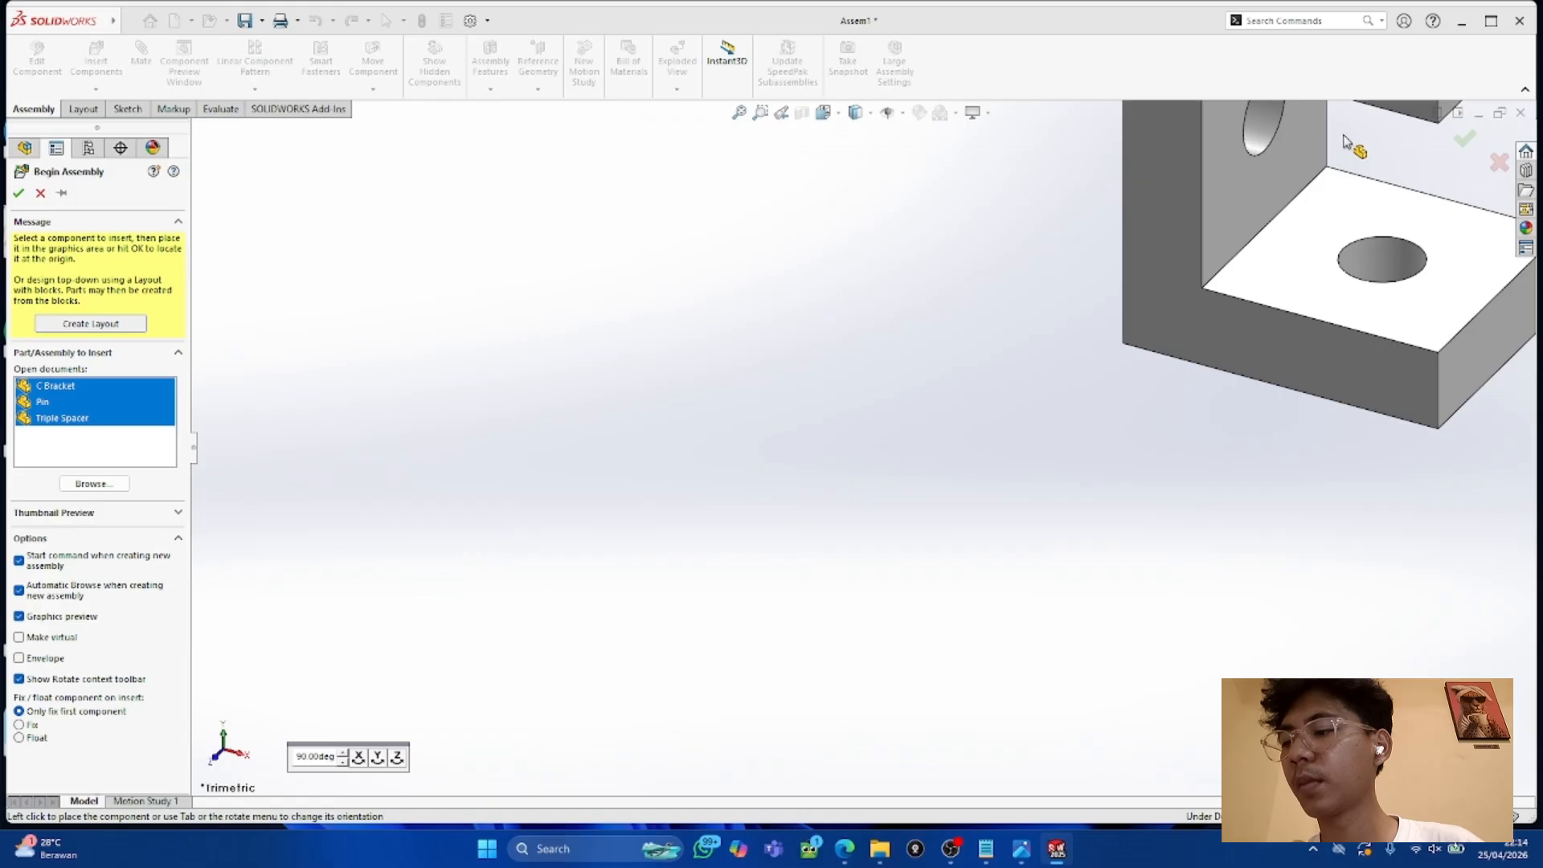
Step: Place the C Bracket in the assembly as the first component
{"action": "left_click", "coordinate": [771, 386]}
{"action": "scroll", "coordinate": [968, 368], "scroll_direction": "up", "scroll_amount": 10}
{"action": "scroll", "coordinate": [913, 426], "scroll_direction": "down", "scroll_amount": 7}
{"action": "scroll", "coordinate": [683, 518], "scroll_direction": "up", "scroll_amount": 2}
{"action": "scroll", "coordinate": [671, 526], "scroll_direction": "down", "scroll_amount": 3}
{"action": "scroll", "coordinate": [651, 532], "scroll_direction": "down", "scroll_amount": 3}
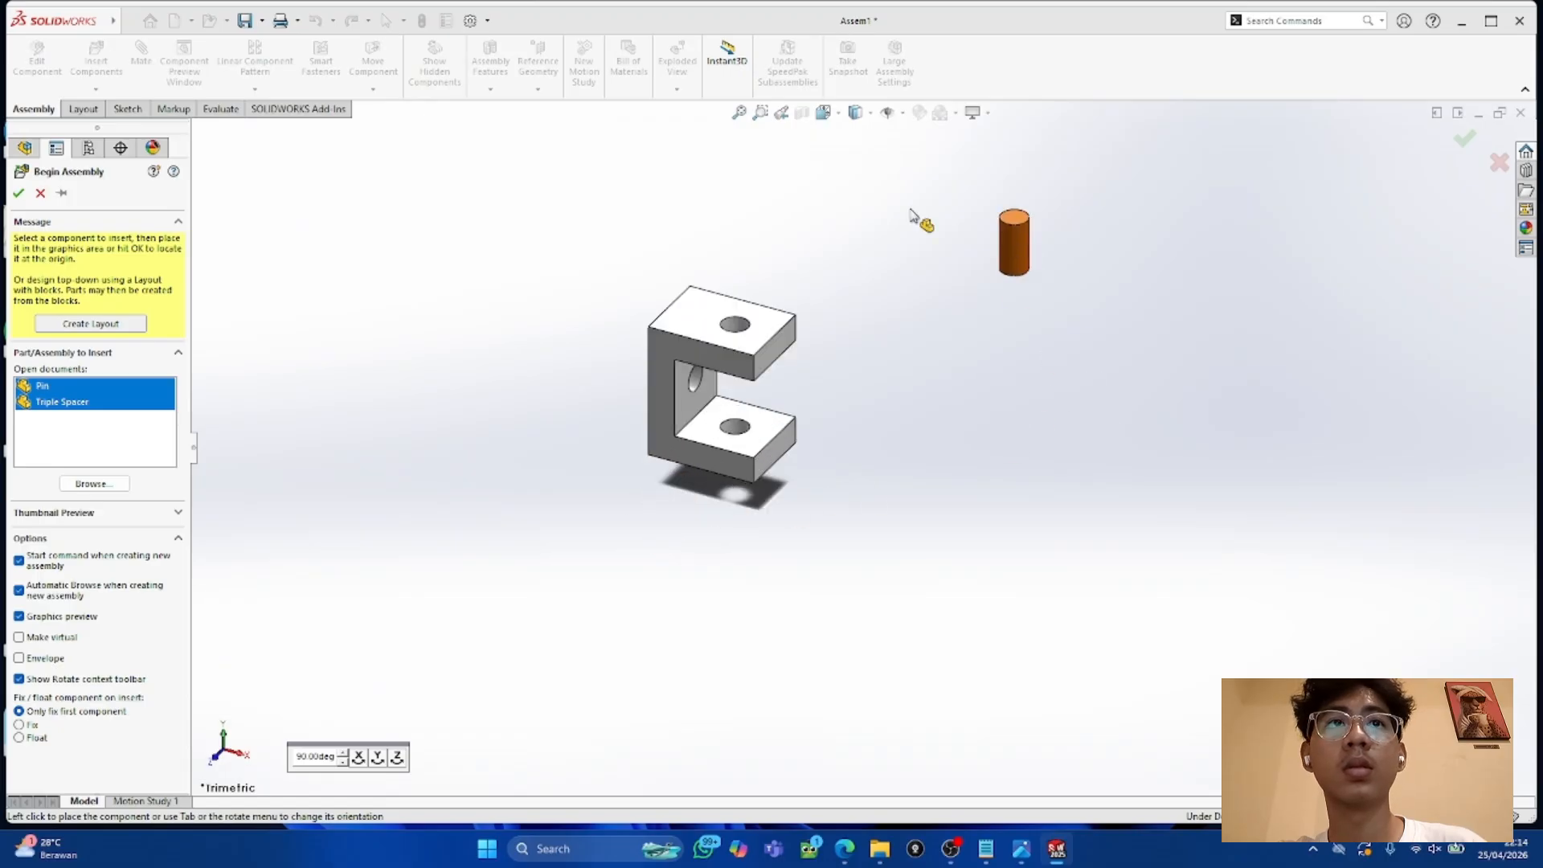
Step: Place one Pin above the C Bracket and one Triple Spacer beside it in the assembly
{"action": "left_click", "coordinate": [861, 208]}
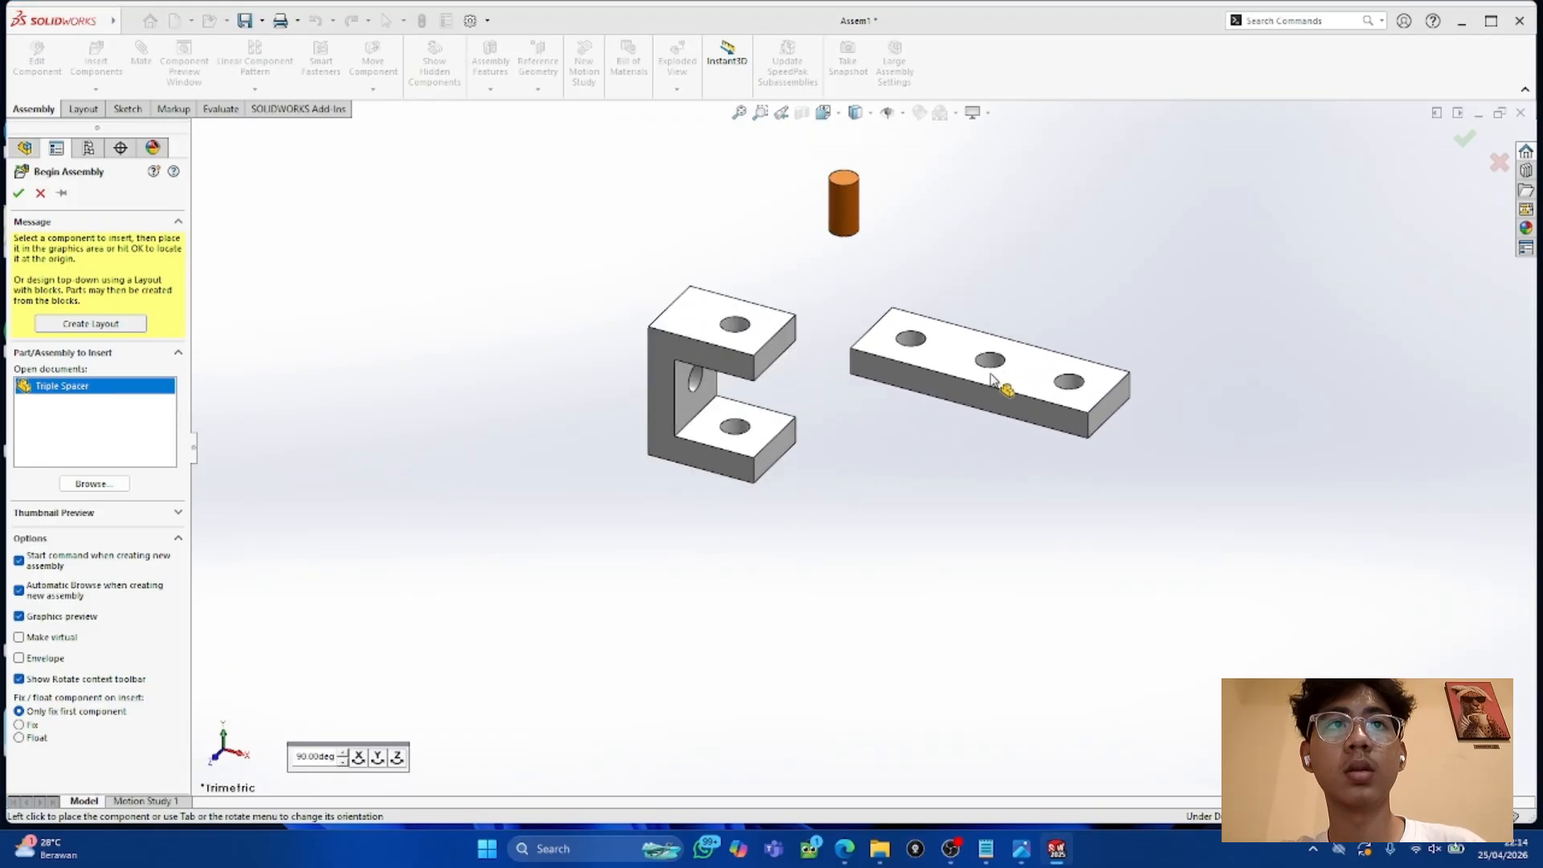
{"action": "left_click", "coordinate": [991, 377]}
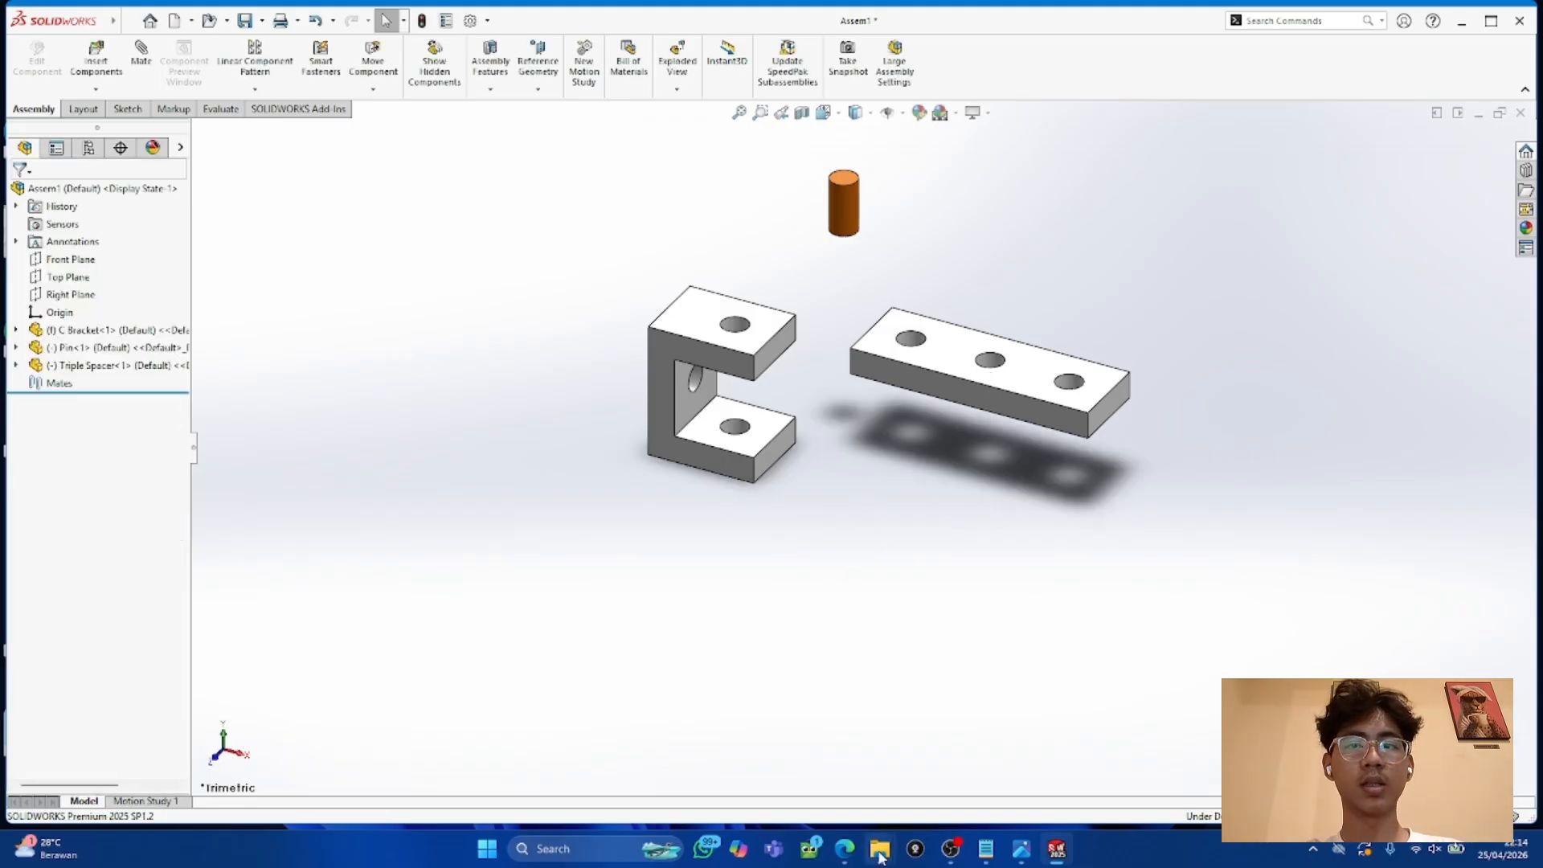
{"action": "mouse_move", "coordinate": [880, 857]}
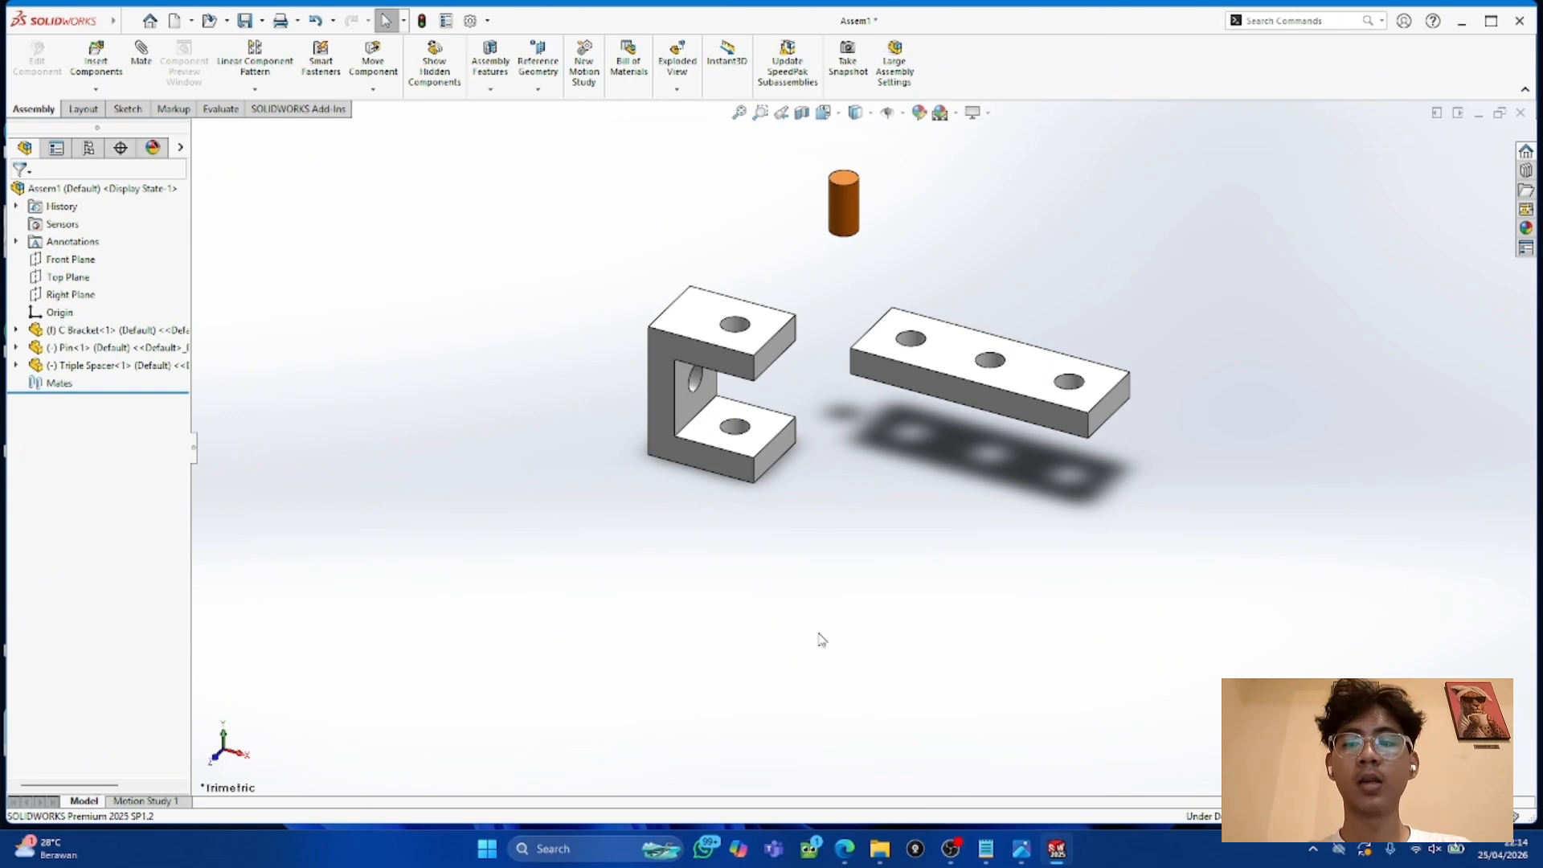
Step: Make three copies of the Pin beside the original so the assembly has four pins
{"action": "left_click_drag", "start_coordinate": [847, 195], "coordinate": [1006, 205], "text": "ctrl"}
{"action": "left_click", "coordinate": [892, 236]}
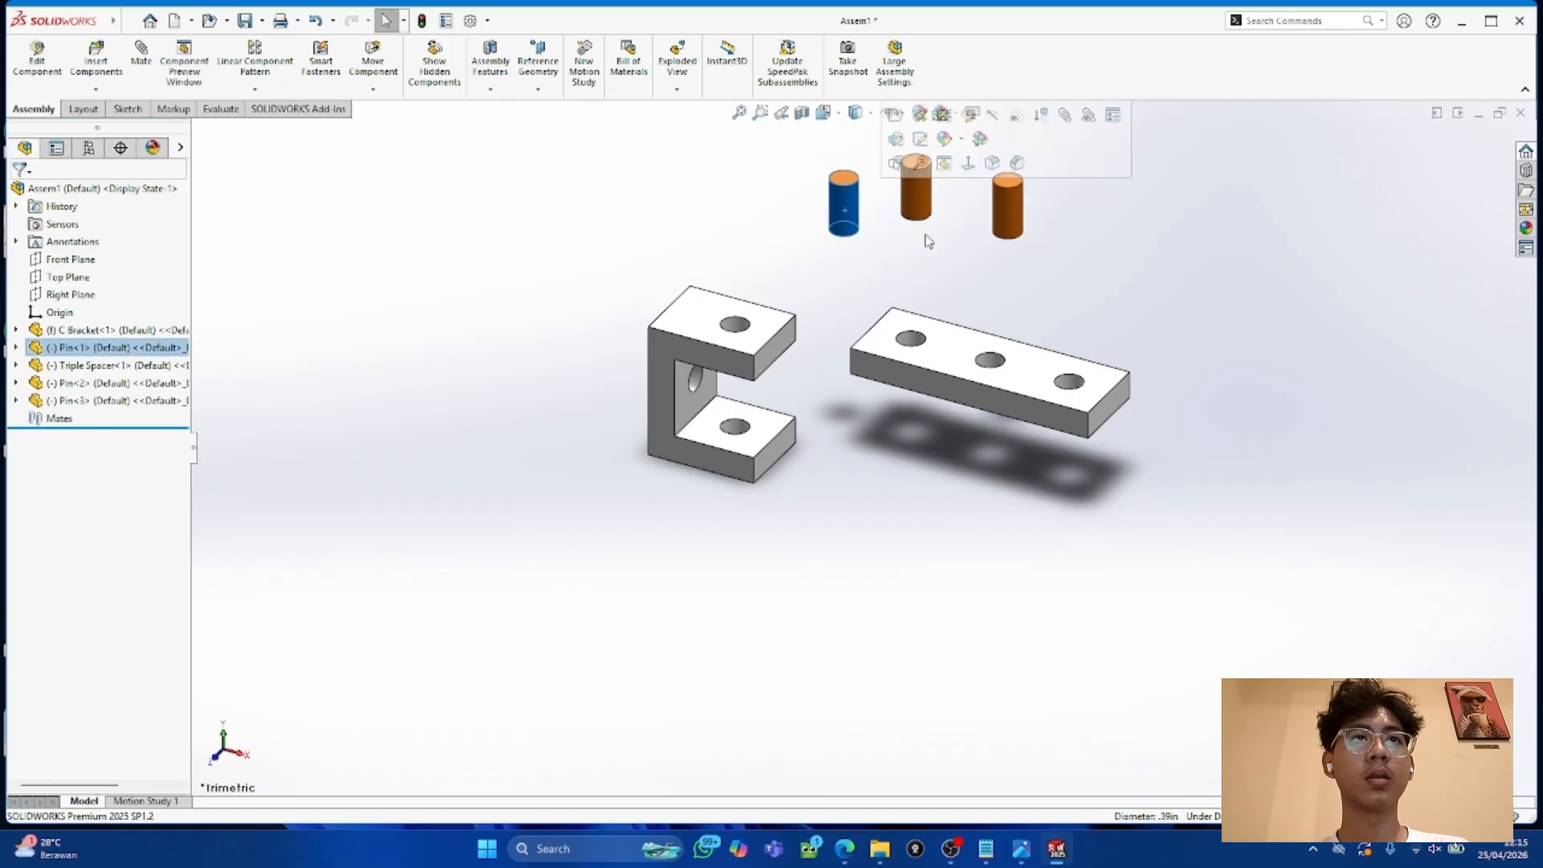
{"action": "left_click_drag", "start_coordinate": [845, 210], "coordinate": [1080, 237], "text": "ctrl"}
{"action": "left_click", "coordinate": [985, 283]}
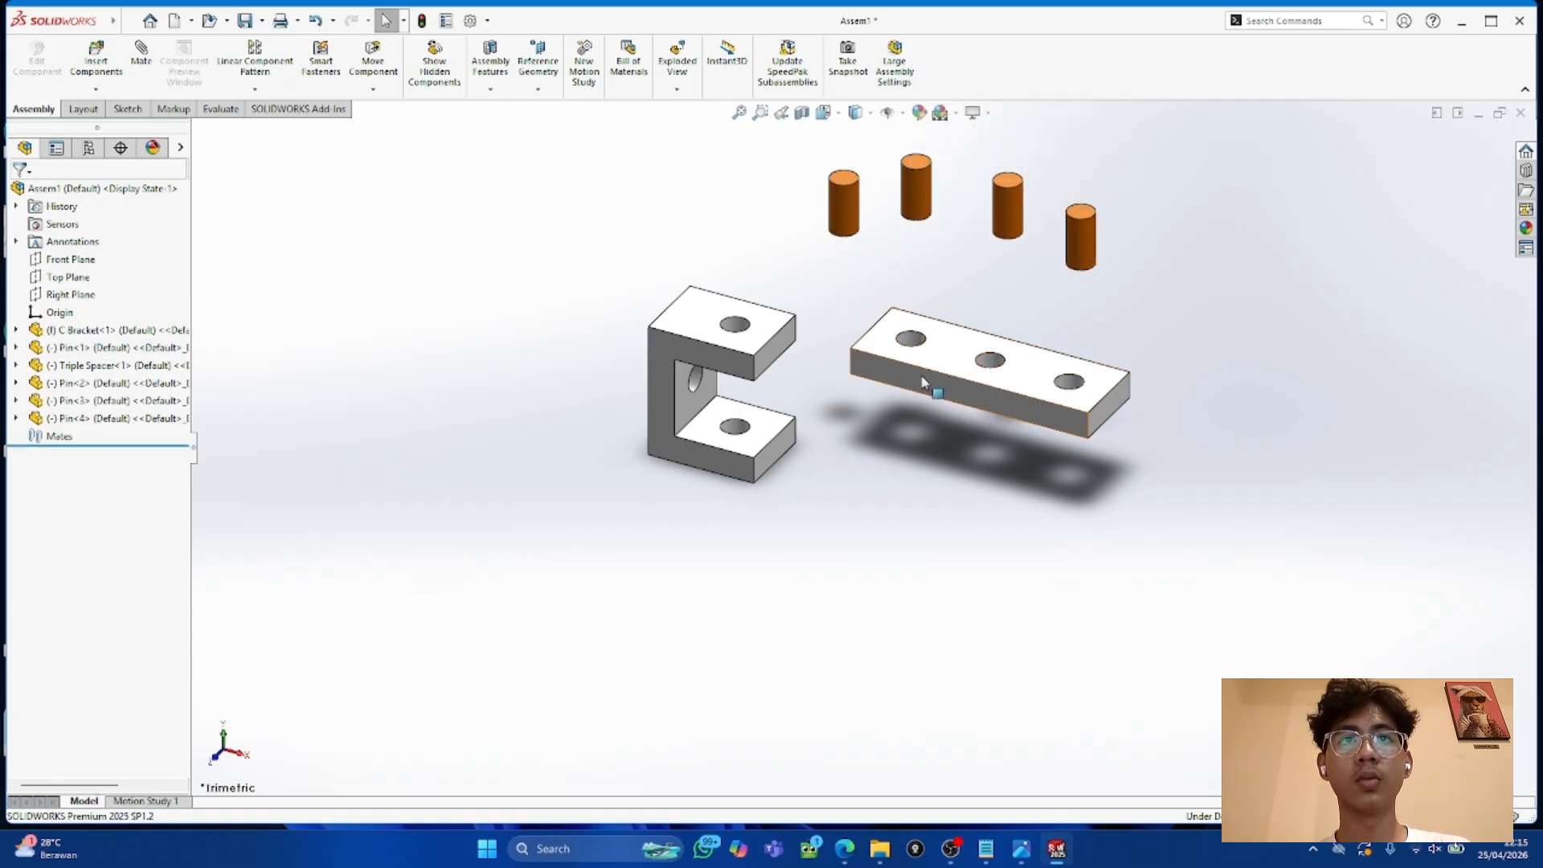
Step: Copy the C Bracket and the Triple Spacer once each, and check the component quantities against the EX 2 _ Assembly PDF
{"action": "left_click_drag", "start_coordinate": [665, 393], "coordinate": [1221, 291], "text": "ctrl"}
{"action": "left_click", "coordinate": [1024, 457]}
{"action": "left_click_drag", "start_coordinate": [1123, 380], "coordinate": [1086, 546], "text": "ctrl"}
{"action": "left_click", "coordinate": [847, 850]}
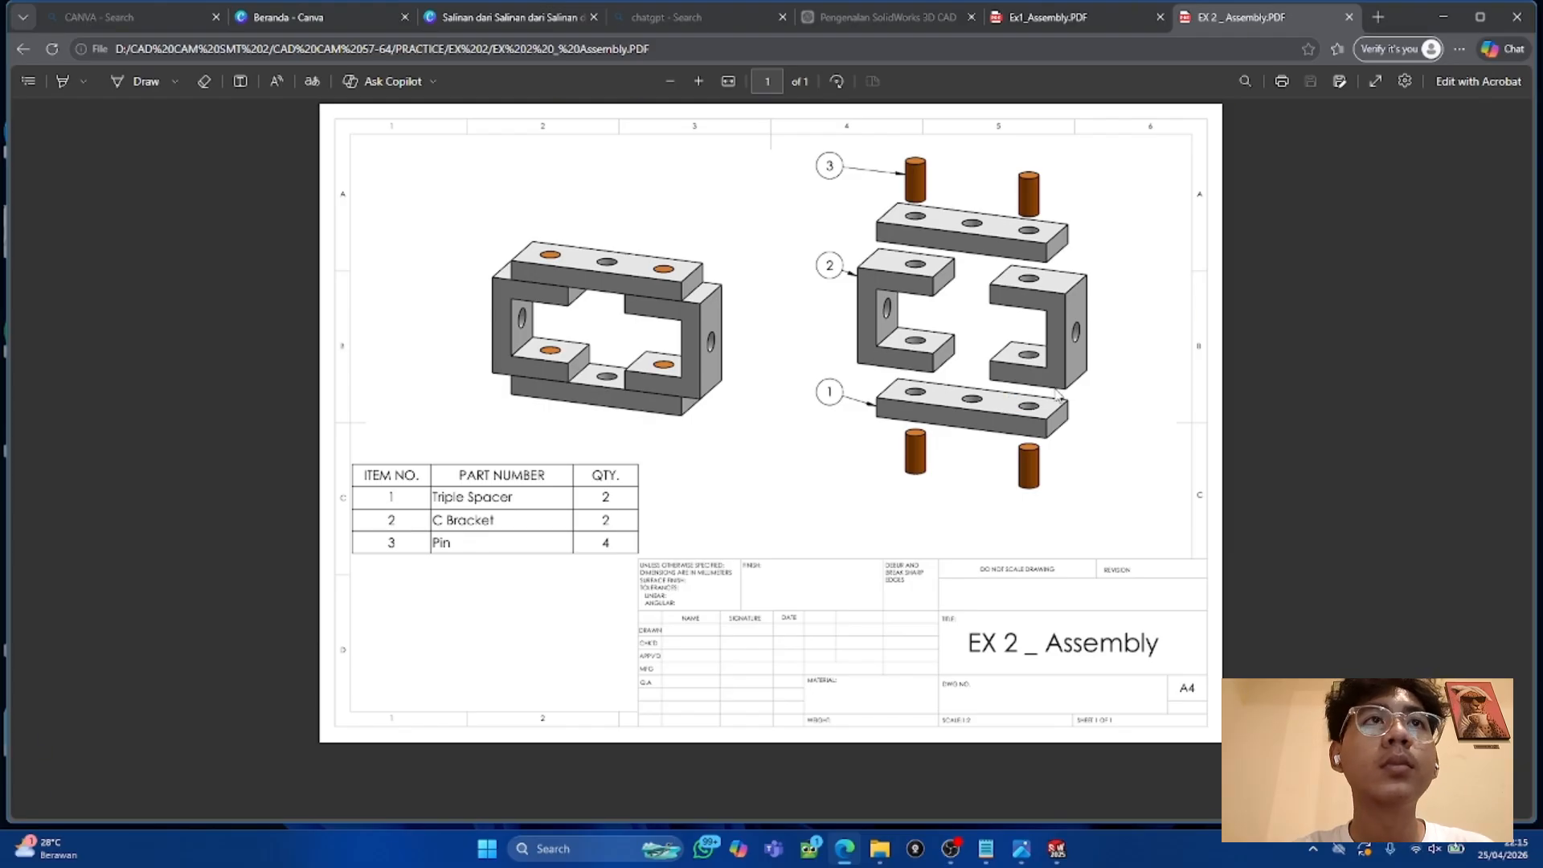
{"action": "left_click", "coordinate": [1451, 17]}
{"action": "middle_click_drag", "start_coordinate": [844, 668], "coordinate": [907, 598]}
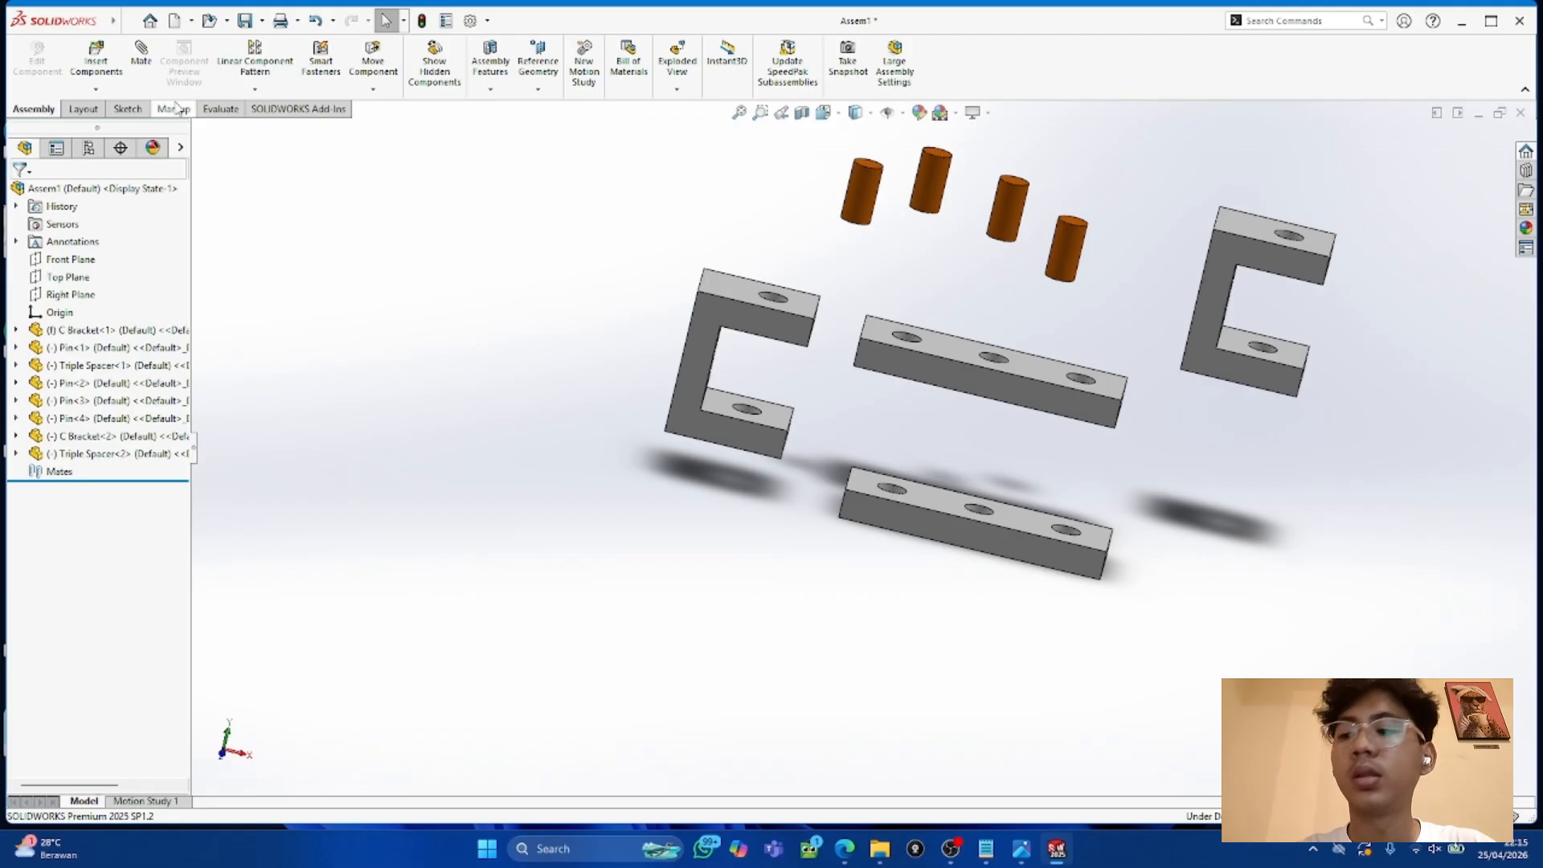
Step: Consult the assembly drawing and mate the first Pin's top edge coincident with the upper edge of the C Bracket's lower-arm hole
{"action": "left_click", "coordinate": [141, 48]}
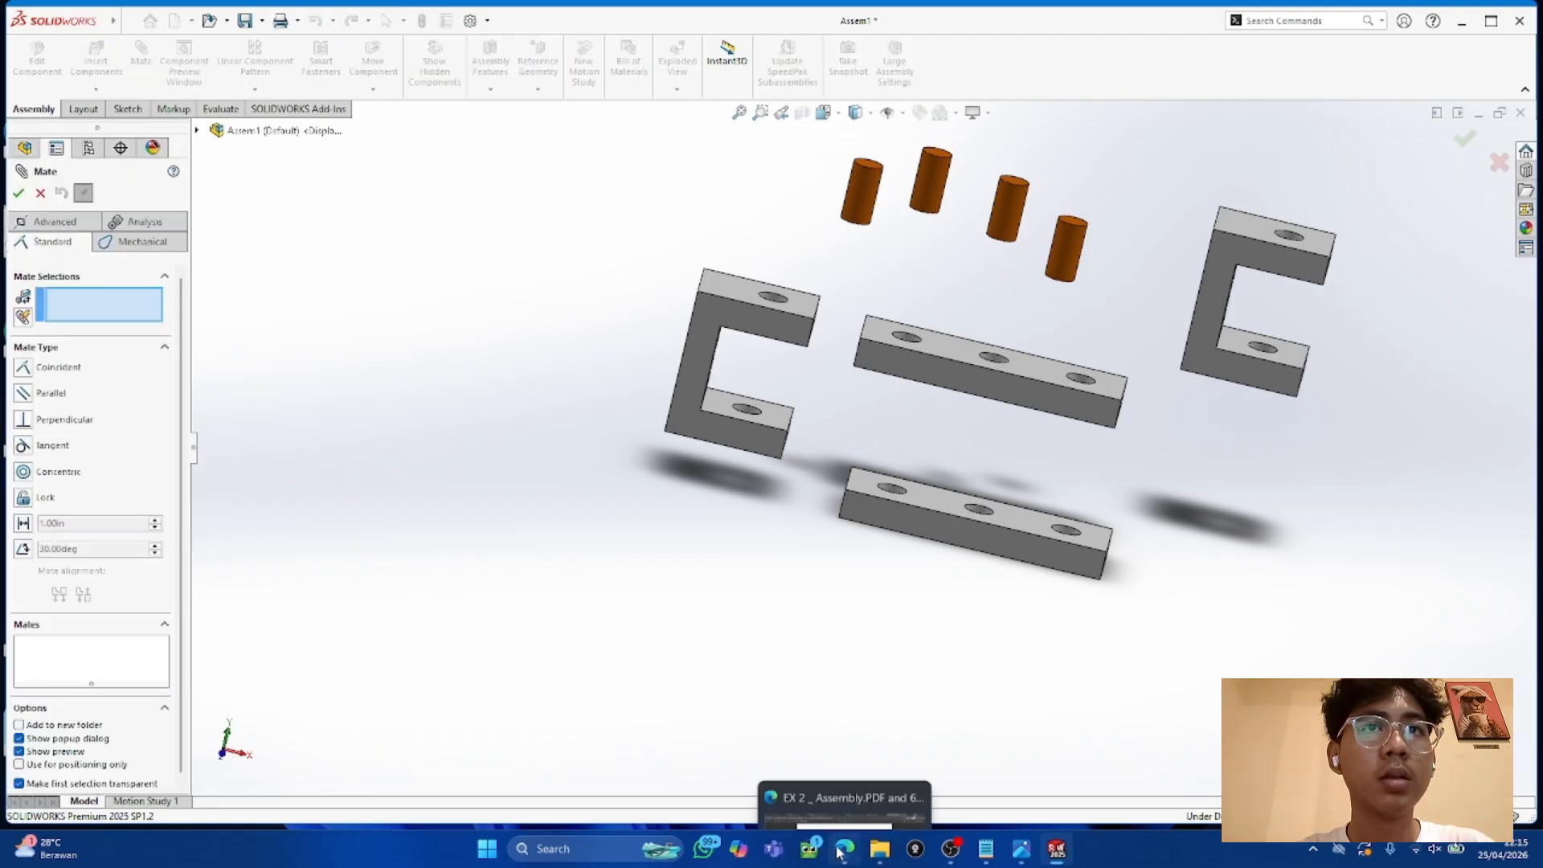
{"action": "left_click", "coordinate": [843, 849]}
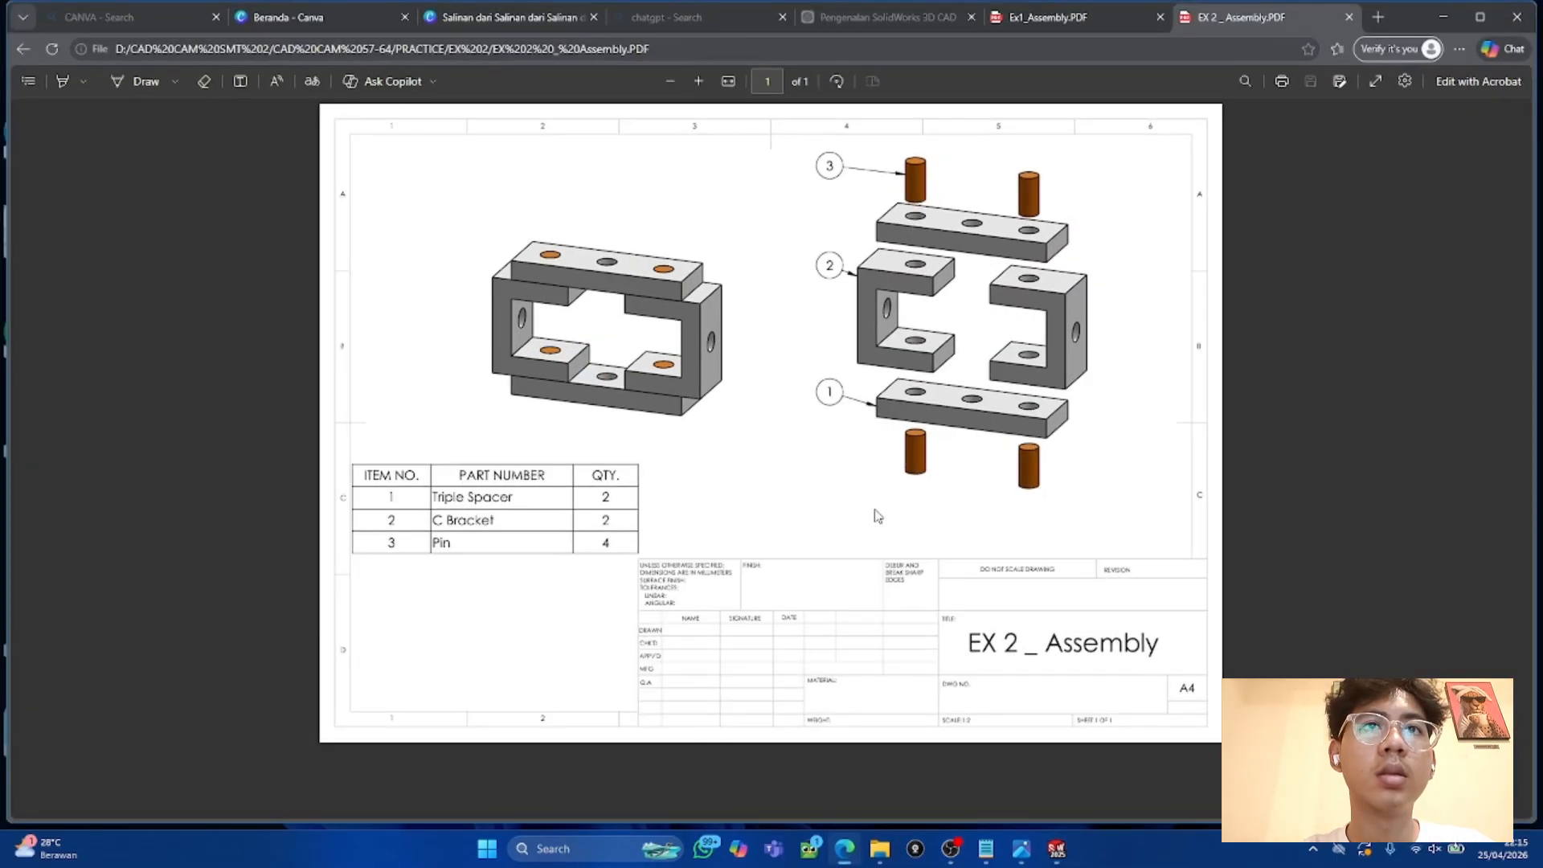
{"action": "left_click", "coordinate": [1443, 16]}
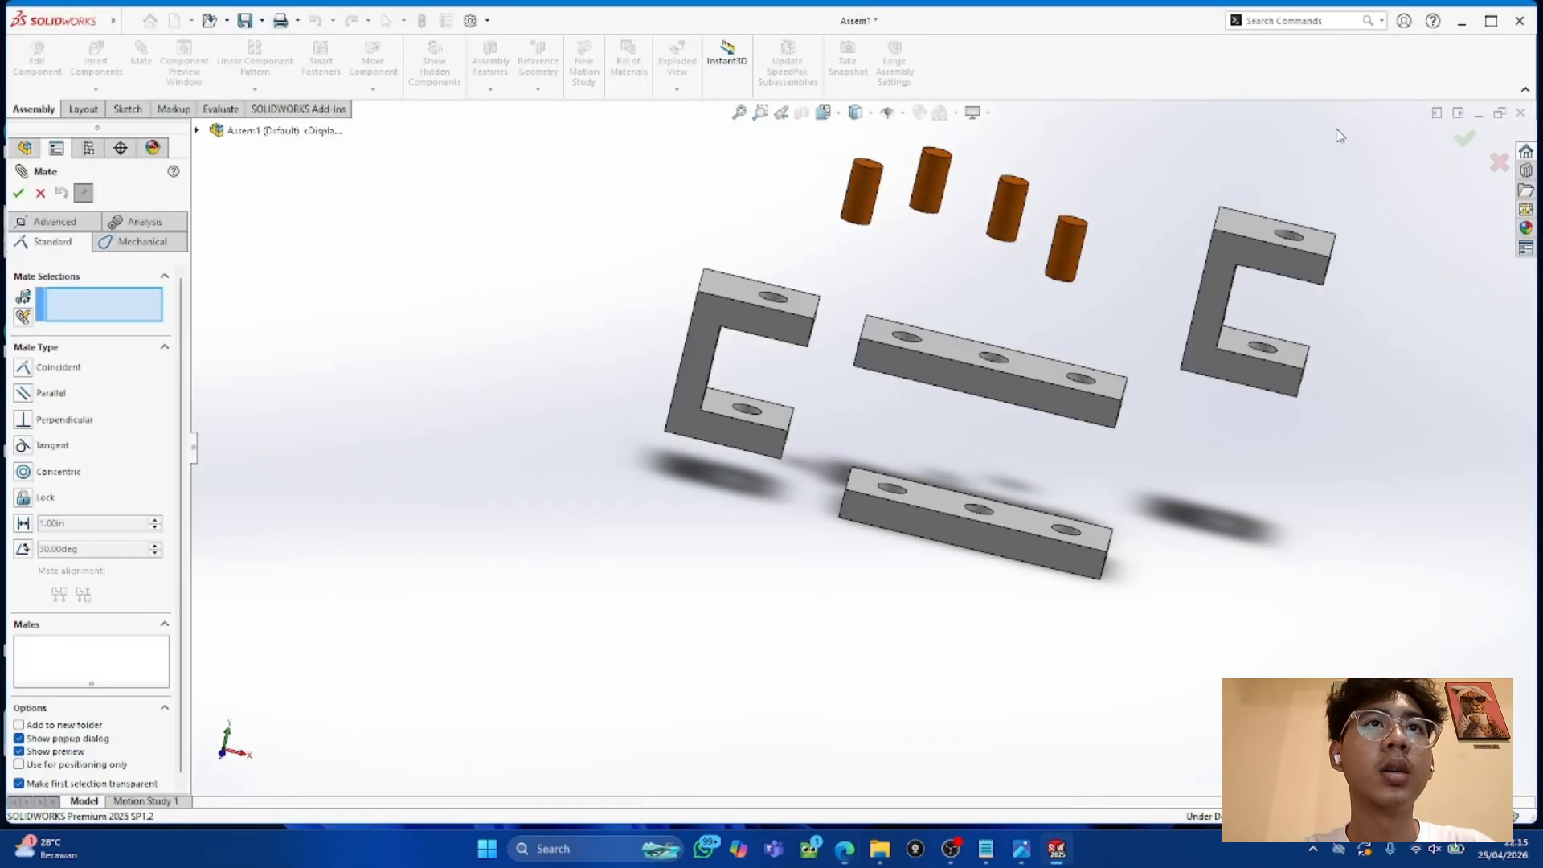
{"action": "left_click", "coordinate": [871, 164]}
{"action": "left_click", "coordinate": [755, 410]}
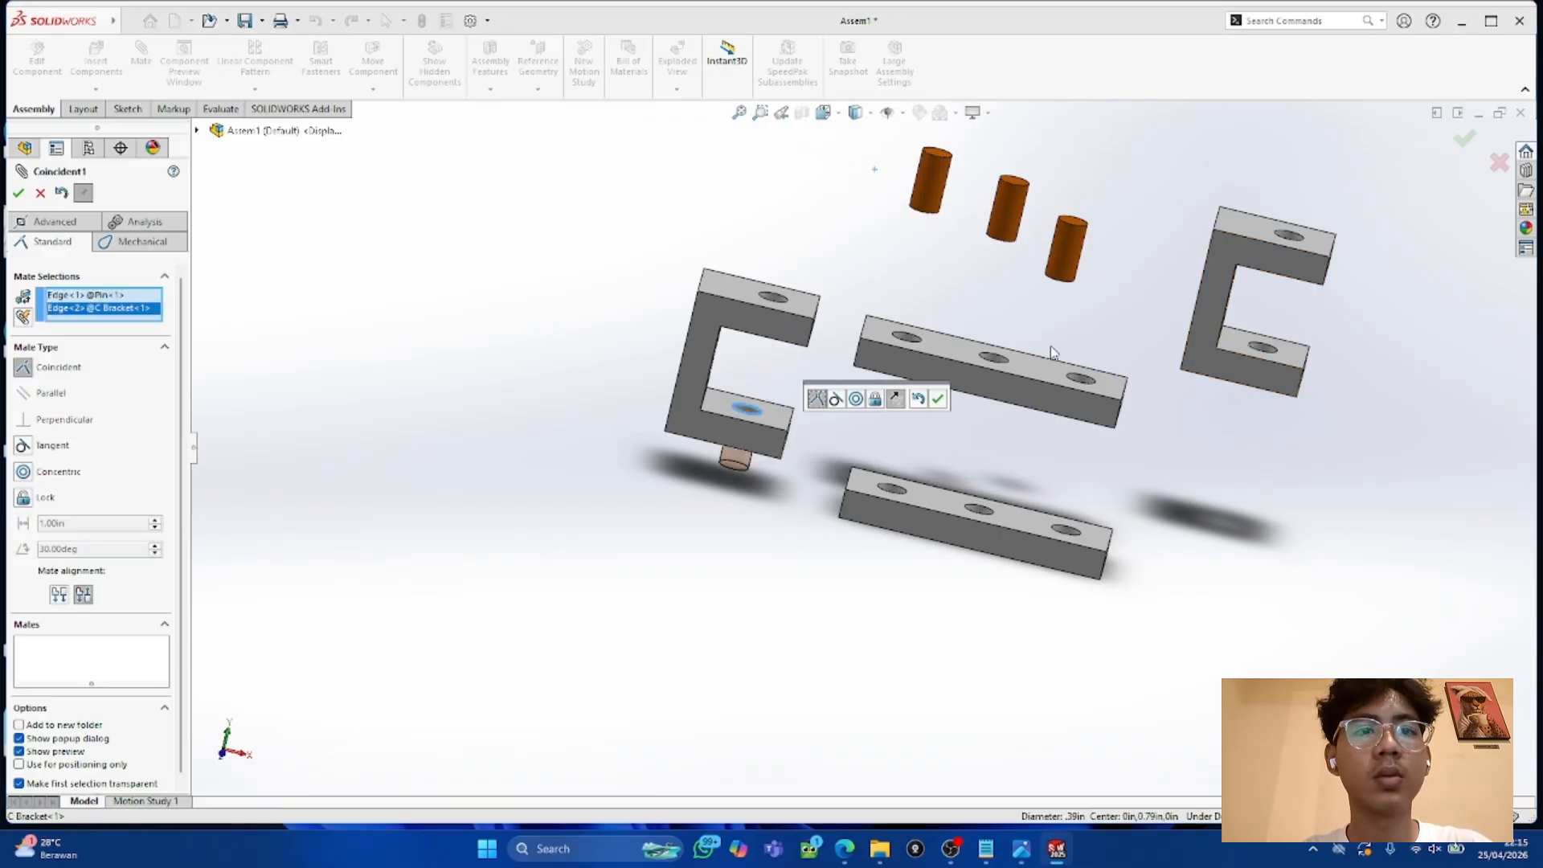
{"action": "left_click", "coordinate": [846, 845]}
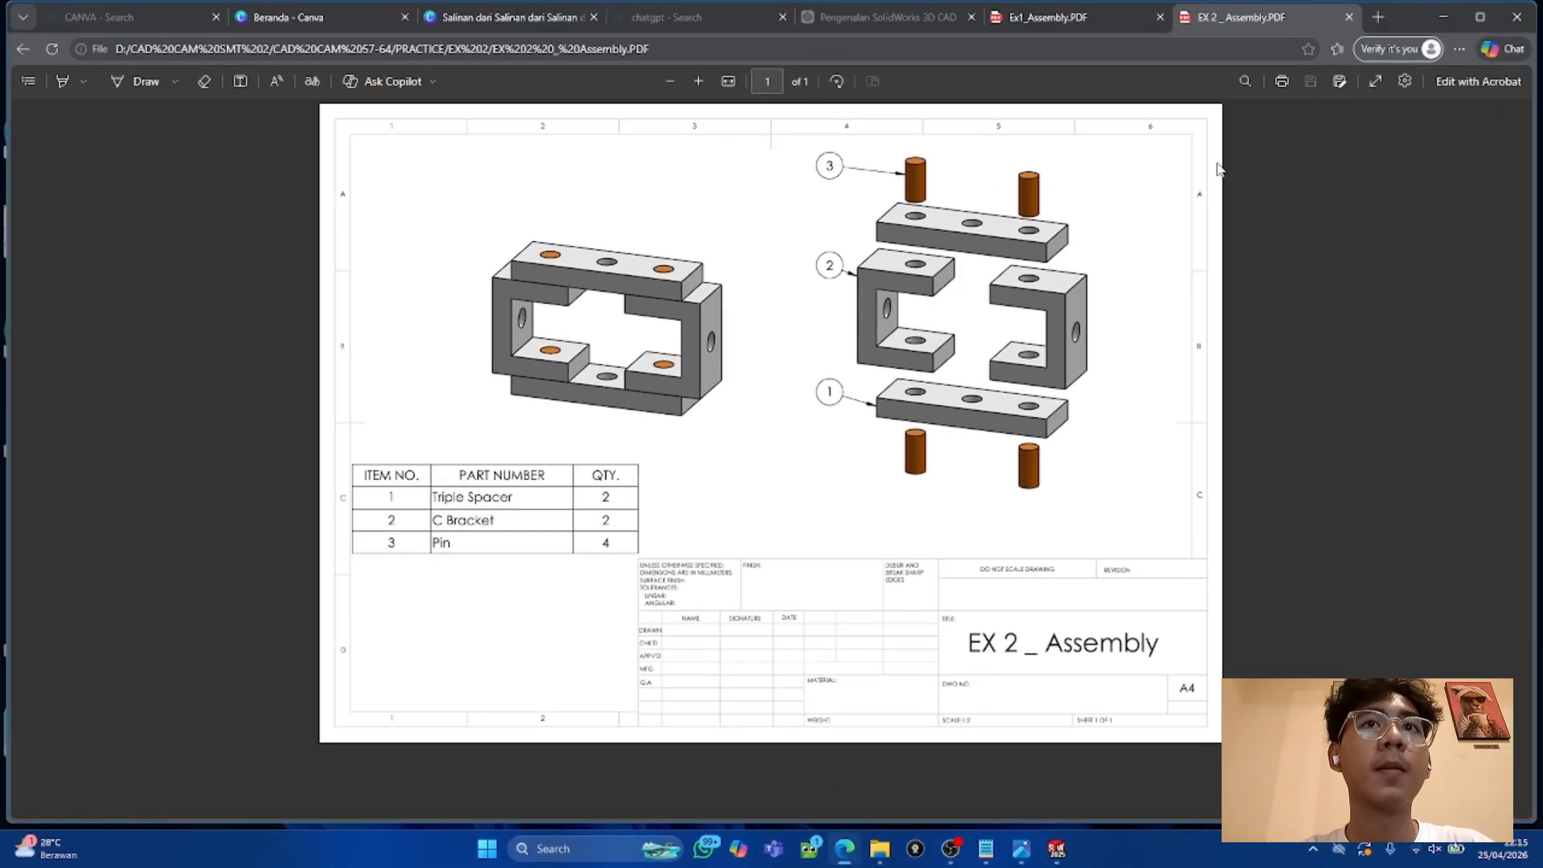
{"action": "left_click", "coordinate": [1446, 18]}
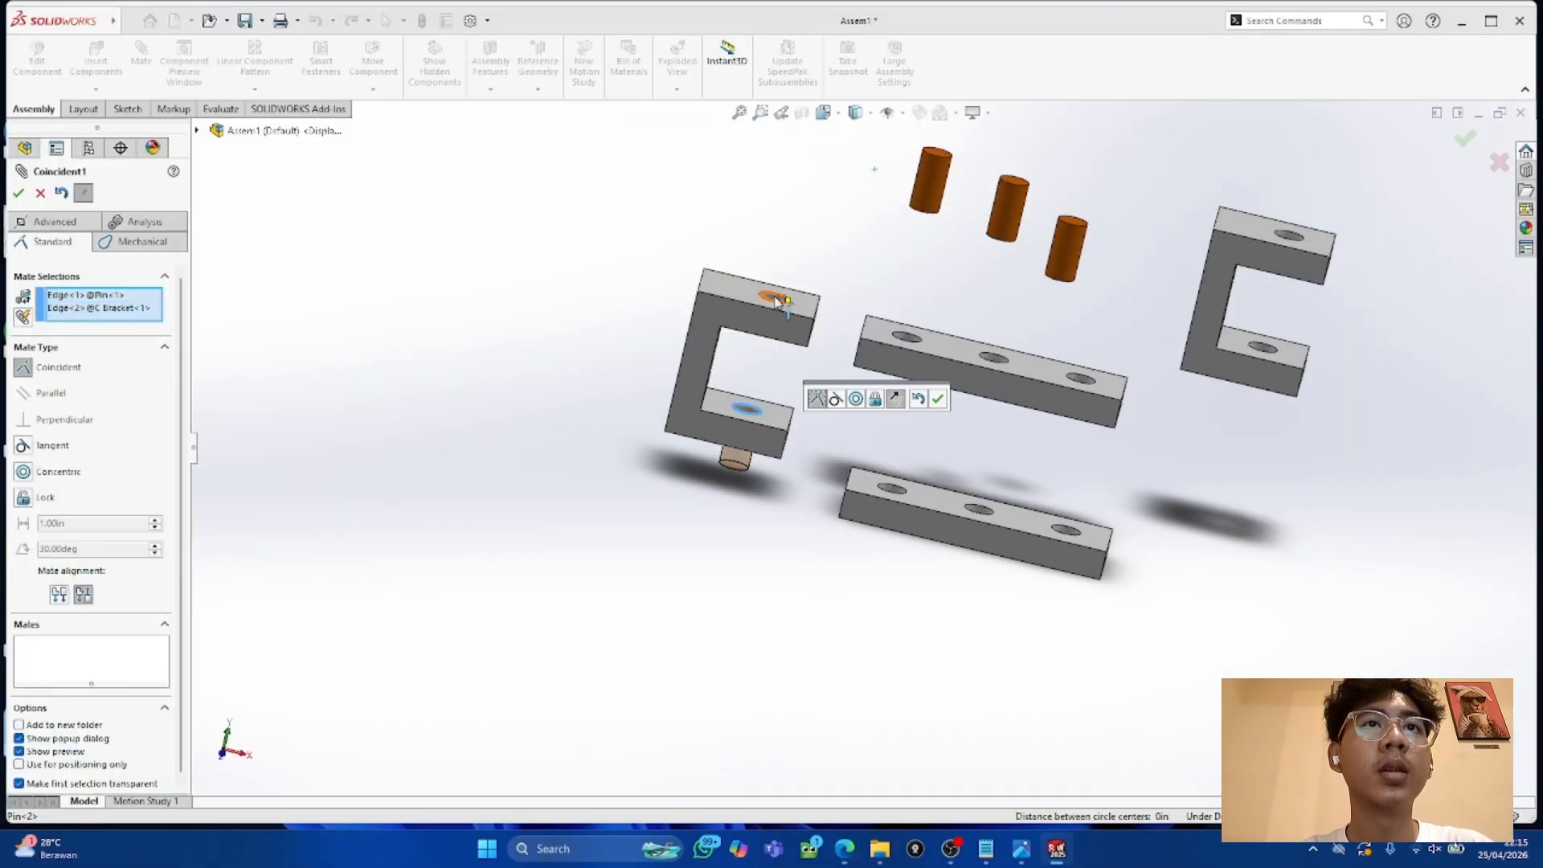
{"action": "middle_click_drag", "start_coordinate": [915, 271], "coordinate": [901, 342]}
{"action": "left_click", "coordinate": [18, 194]}
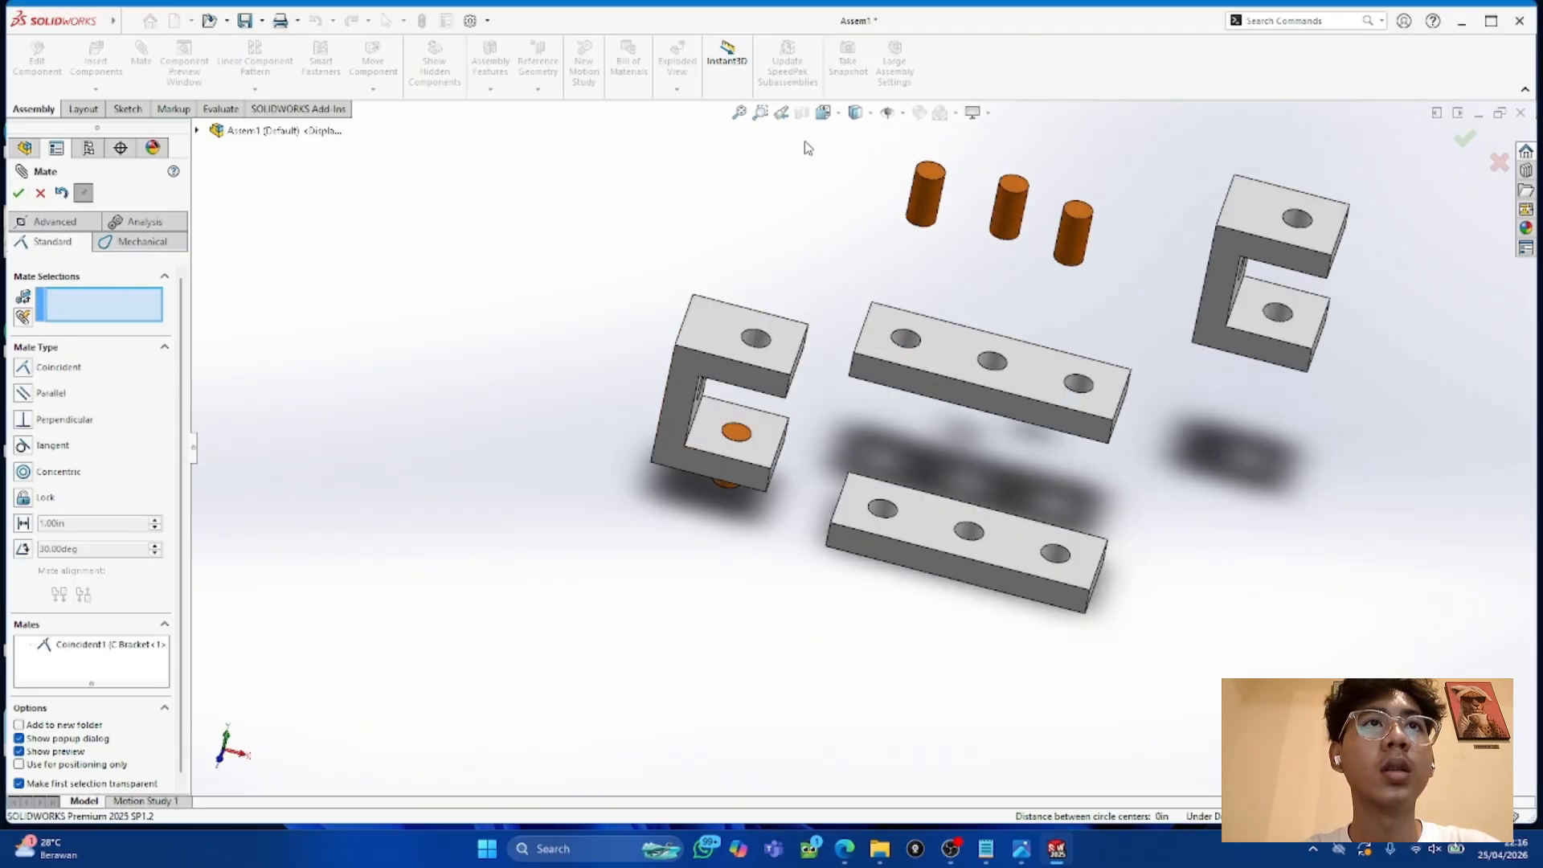
Step: Mate the second Pin's top edge coincident with the hole edge on top of the C Bracket's upper arm
{"action": "left_click", "coordinate": [935, 185]}
{"action": "left_click", "coordinate": [755, 333]}
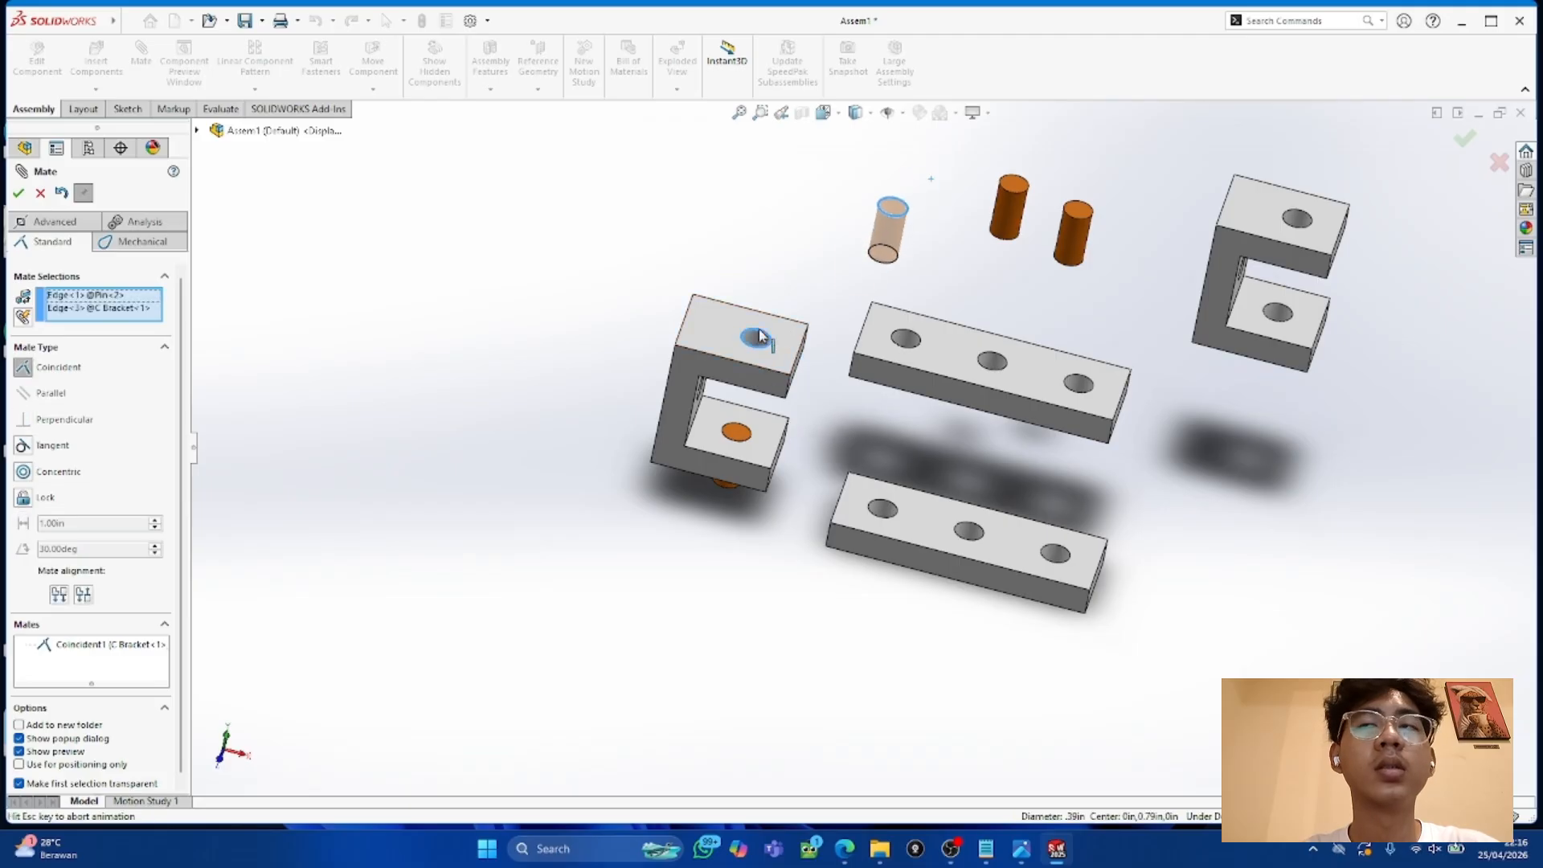
{"action": "key", "text": "Return"}
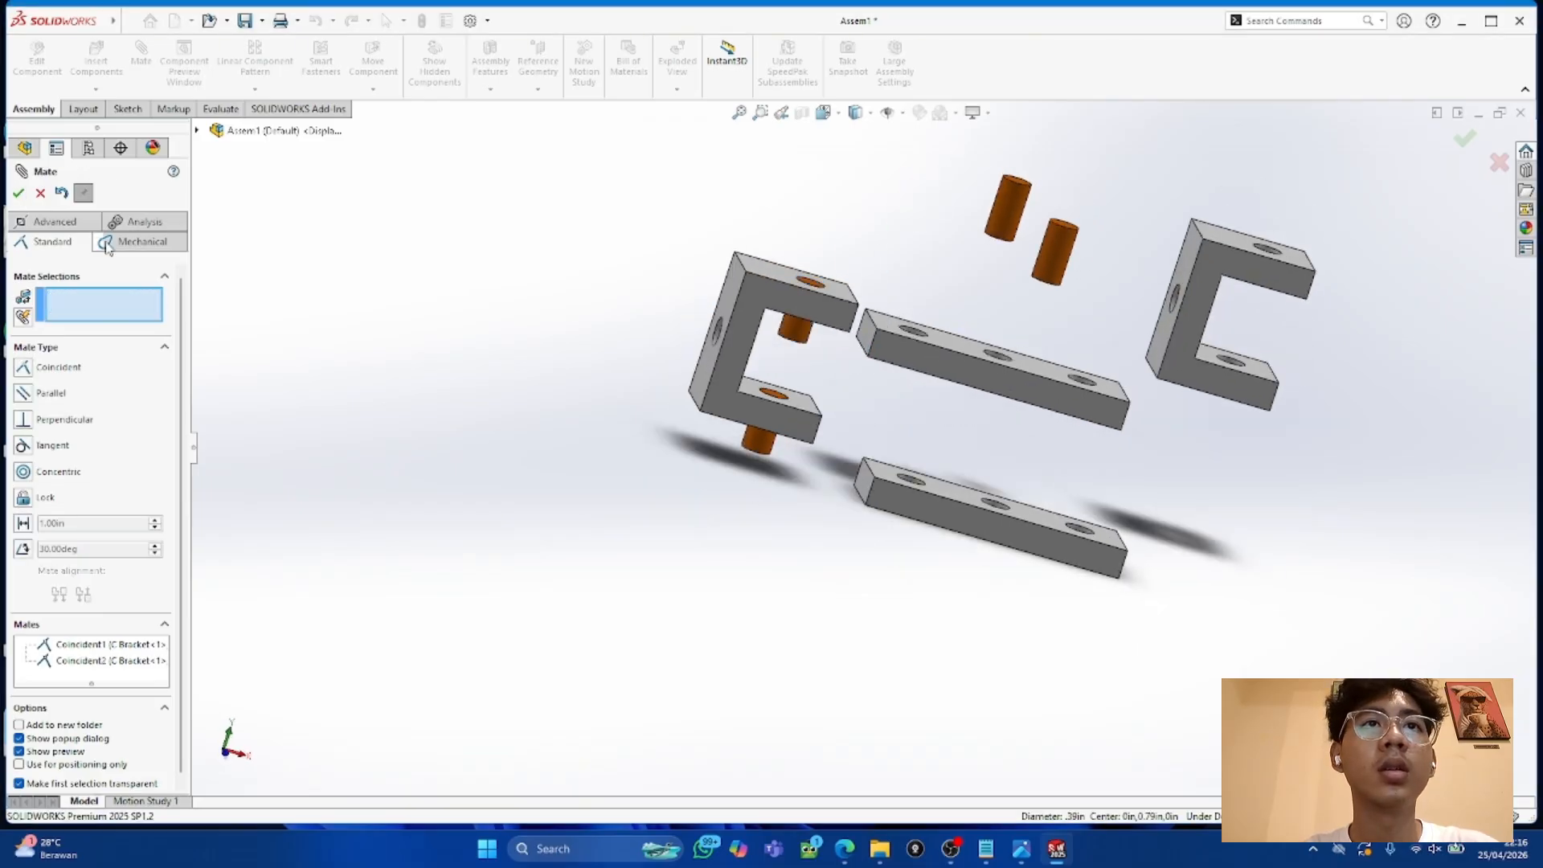
Step: Add a coincident mate between the second Pin's bottom edge and the underside of the first Triple Spacer
{"action": "mouse_move", "coordinate": [1002, 386]}
{"action": "left_mouse_down"}
{"action": "mouse_move", "coordinate": [1004, 318]}
{"action": "mouse_move", "coordinate": [924, 314]}
{"action": "mouse_move", "coordinate": [884, 360]}
{"action": "mouse_move", "coordinate": [1006, 381]}
{"action": "left_mouse_up"}
{"action": "scroll", "coordinate": [914, 404], "scroll_direction": "down", "scroll_amount": 3}
{"action": "middle_click_drag", "start_coordinate": [916, 372], "coordinate": [780, 286]}
{"action": "left_click", "coordinate": [718, 223]}
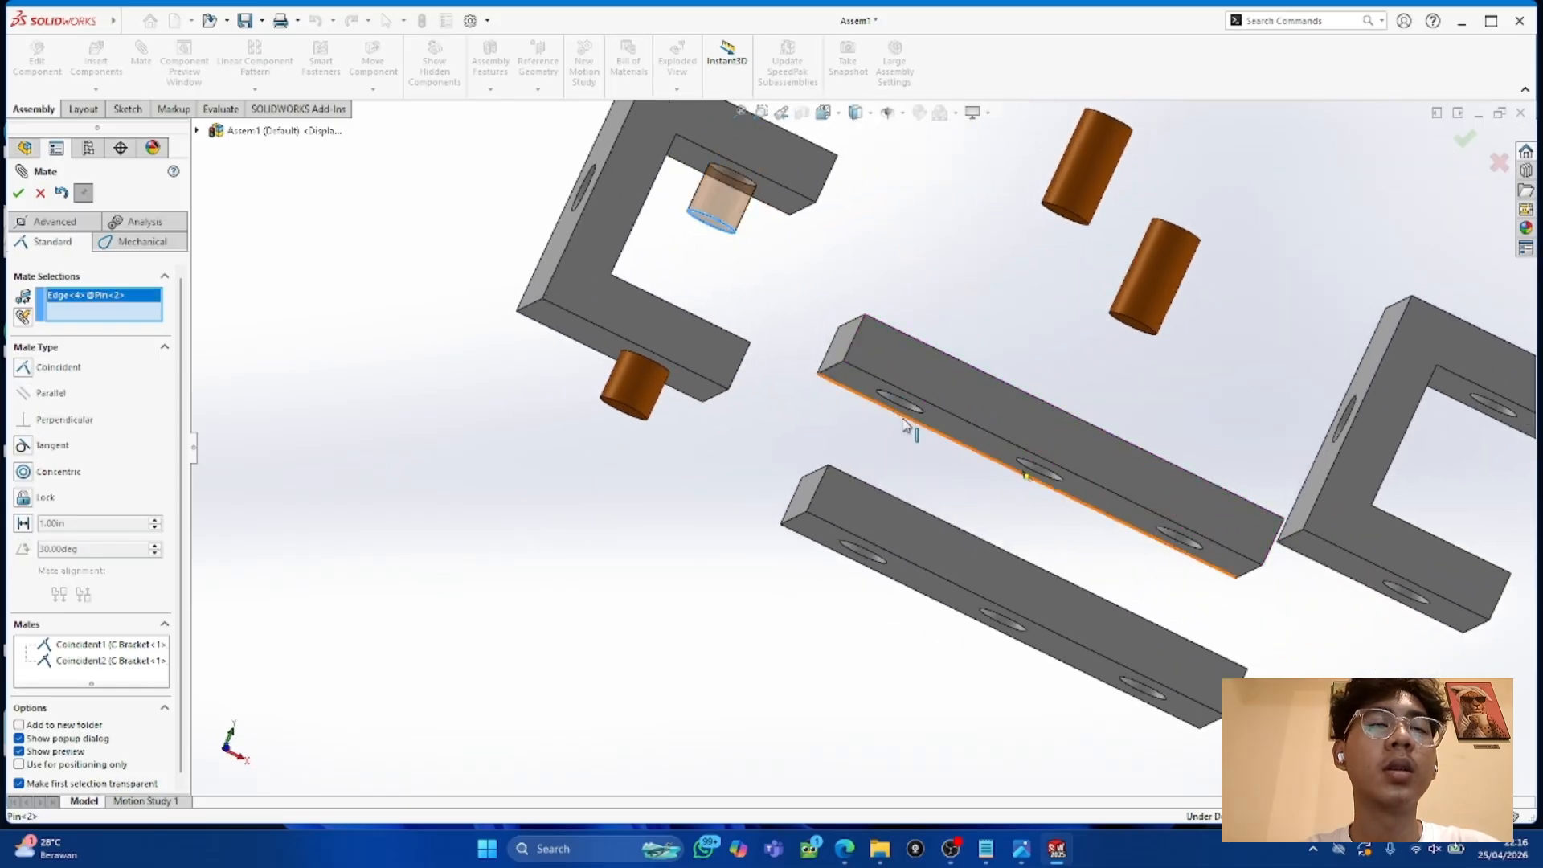
{"action": "left_click", "coordinate": [896, 411]}
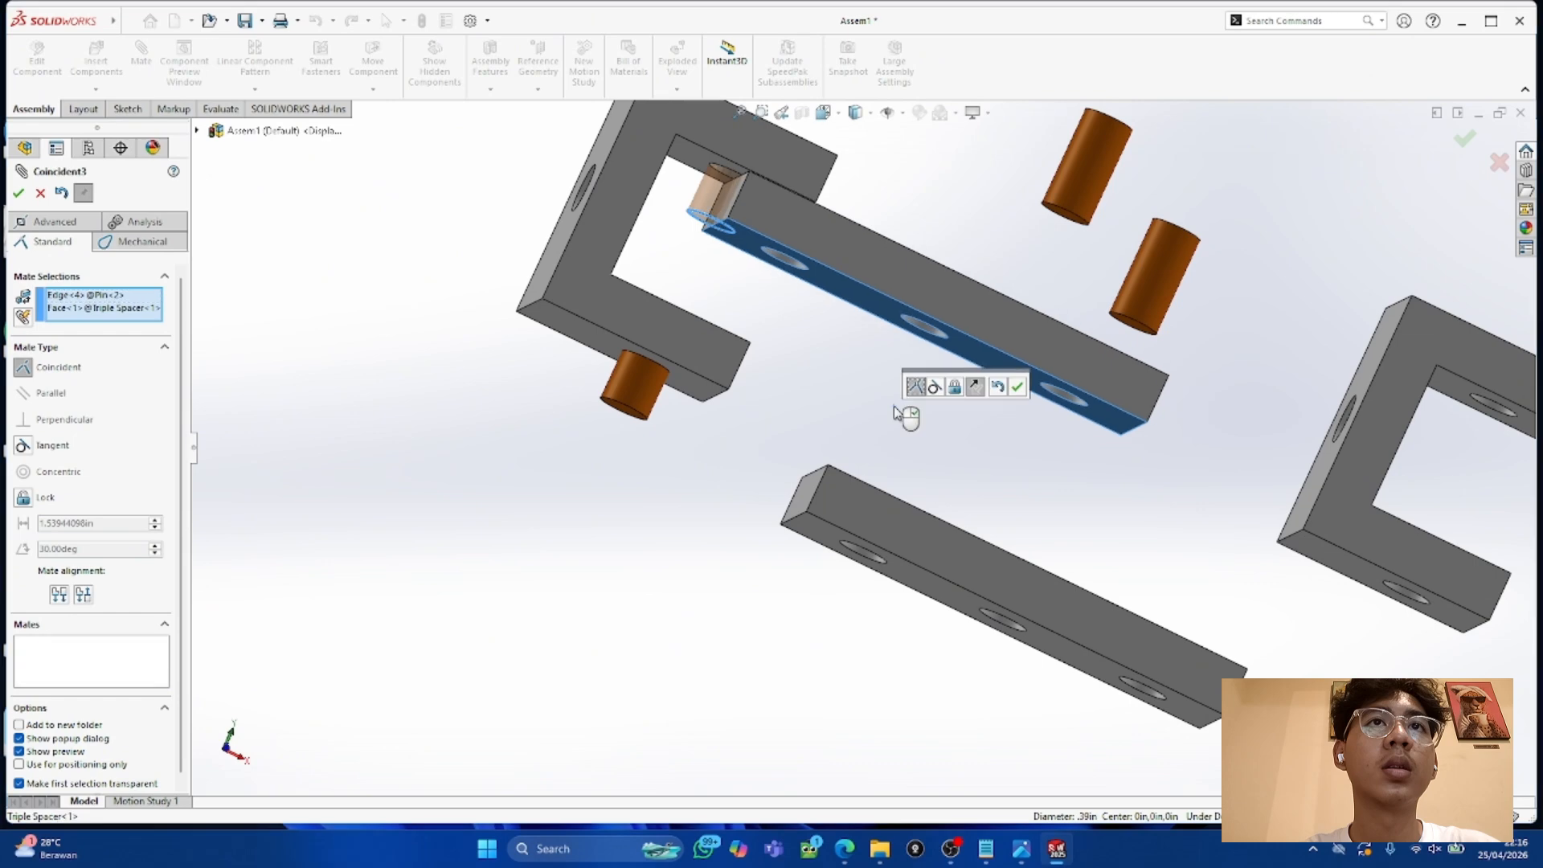
{"action": "mouse_move", "coordinate": [862, 273]}
{"action": "left_mouse_down"}
{"action": "mouse_move", "coordinate": [815, 235]}
{"action": "mouse_move", "coordinate": [860, 303]}
{"action": "left_mouse_up"}
{"action": "middle_click_drag", "start_coordinate": [887, 227], "coordinate": [855, 281]}
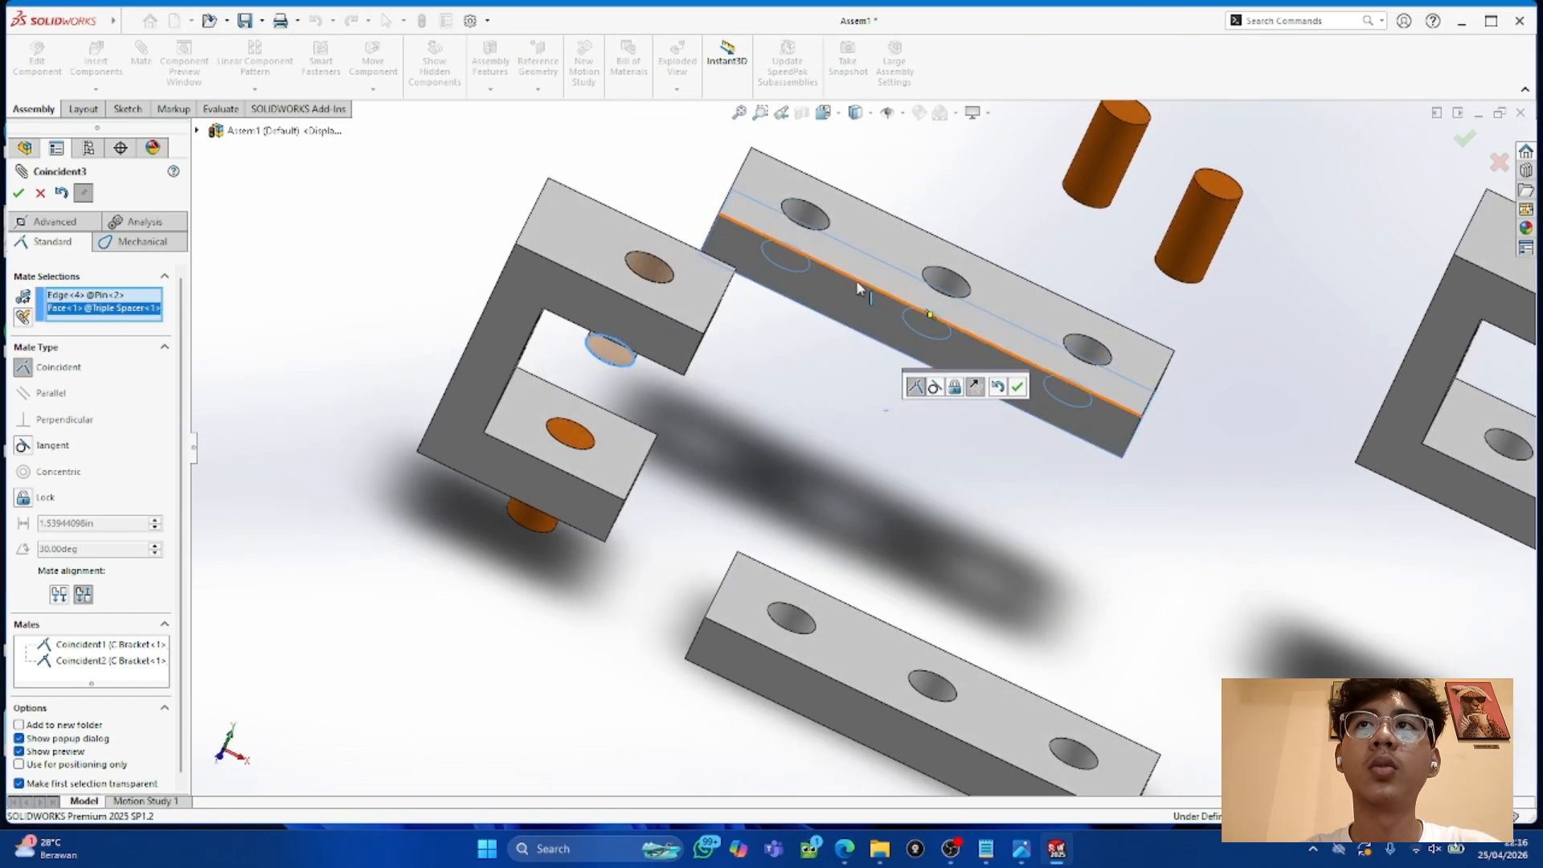
{"action": "left_click", "coordinate": [18, 193]}
Step: Mate the first Triple Spacer's top face coincident with the underside of the C Bracket's upper arm
{"action": "left_click", "coordinate": [785, 258]}
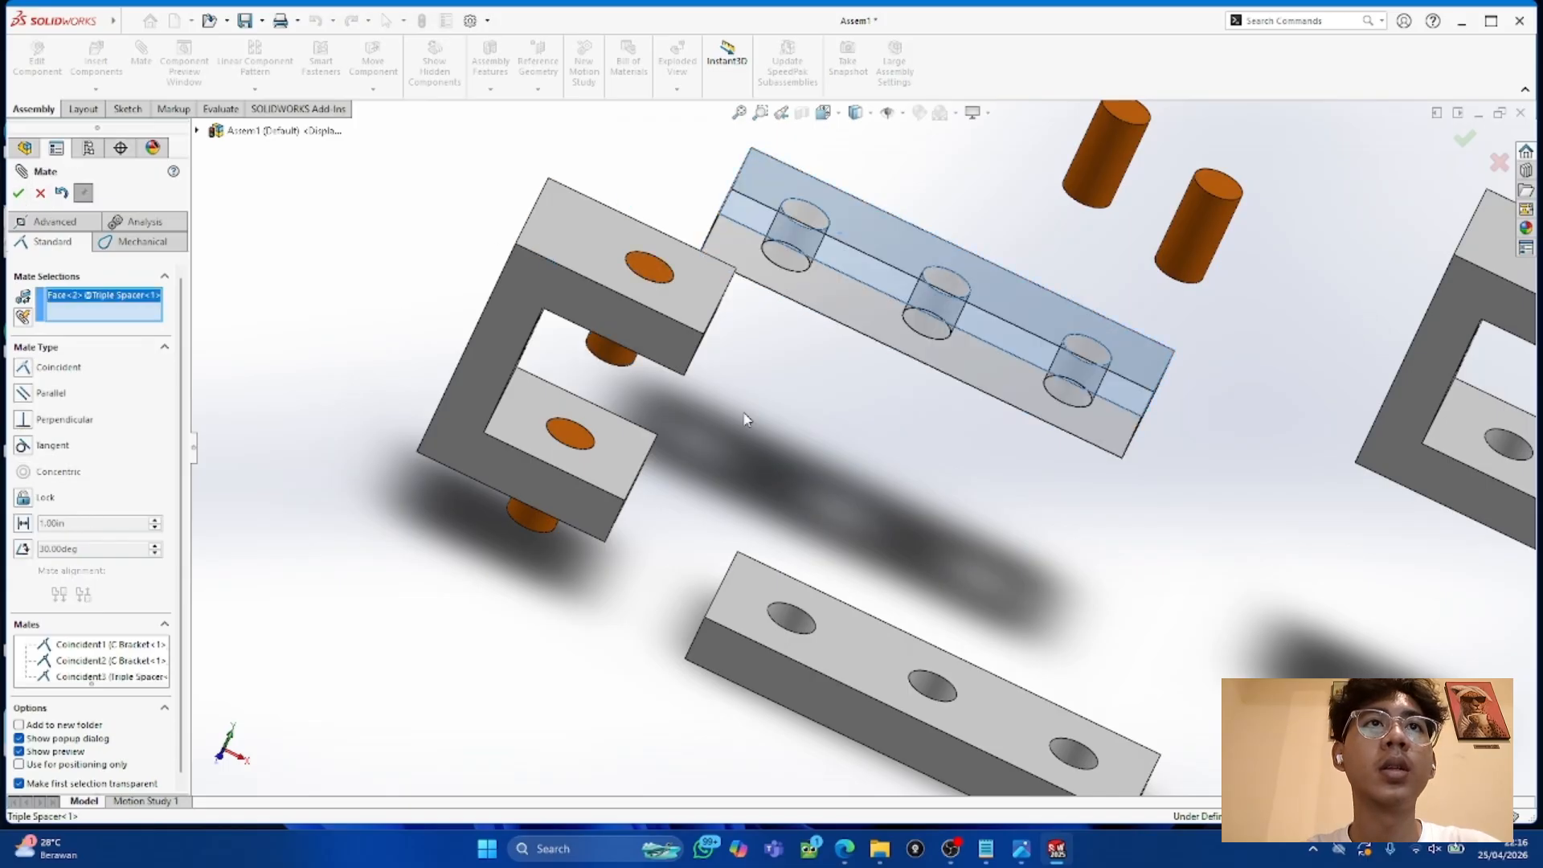
{"action": "middle_click_drag", "start_coordinate": [777, 371], "coordinate": [821, 295]}
{"action": "left_click", "coordinate": [916, 193]}
{"action": "middle_click_drag", "start_coordinate": [916, 193], "coordinate": [869, 334]}
{"action": "left_click_drag", "start_coordinate": [713, 365], "coordinate": [707, 371]}
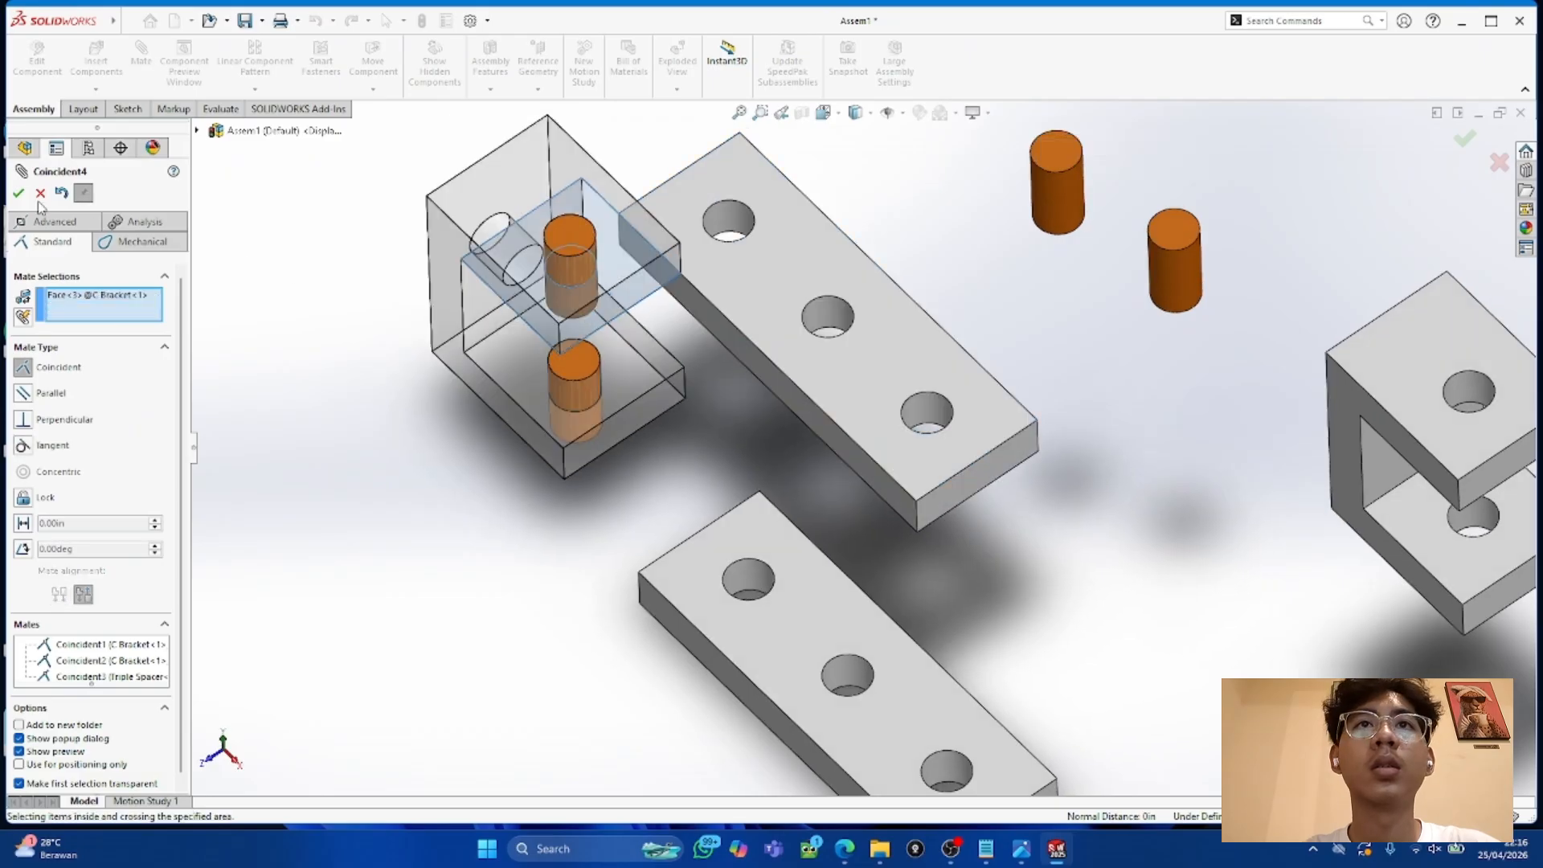
{"action": "middle_click_drag", "start_coordinate": [640, 334], "coordinate": [850, 255]}
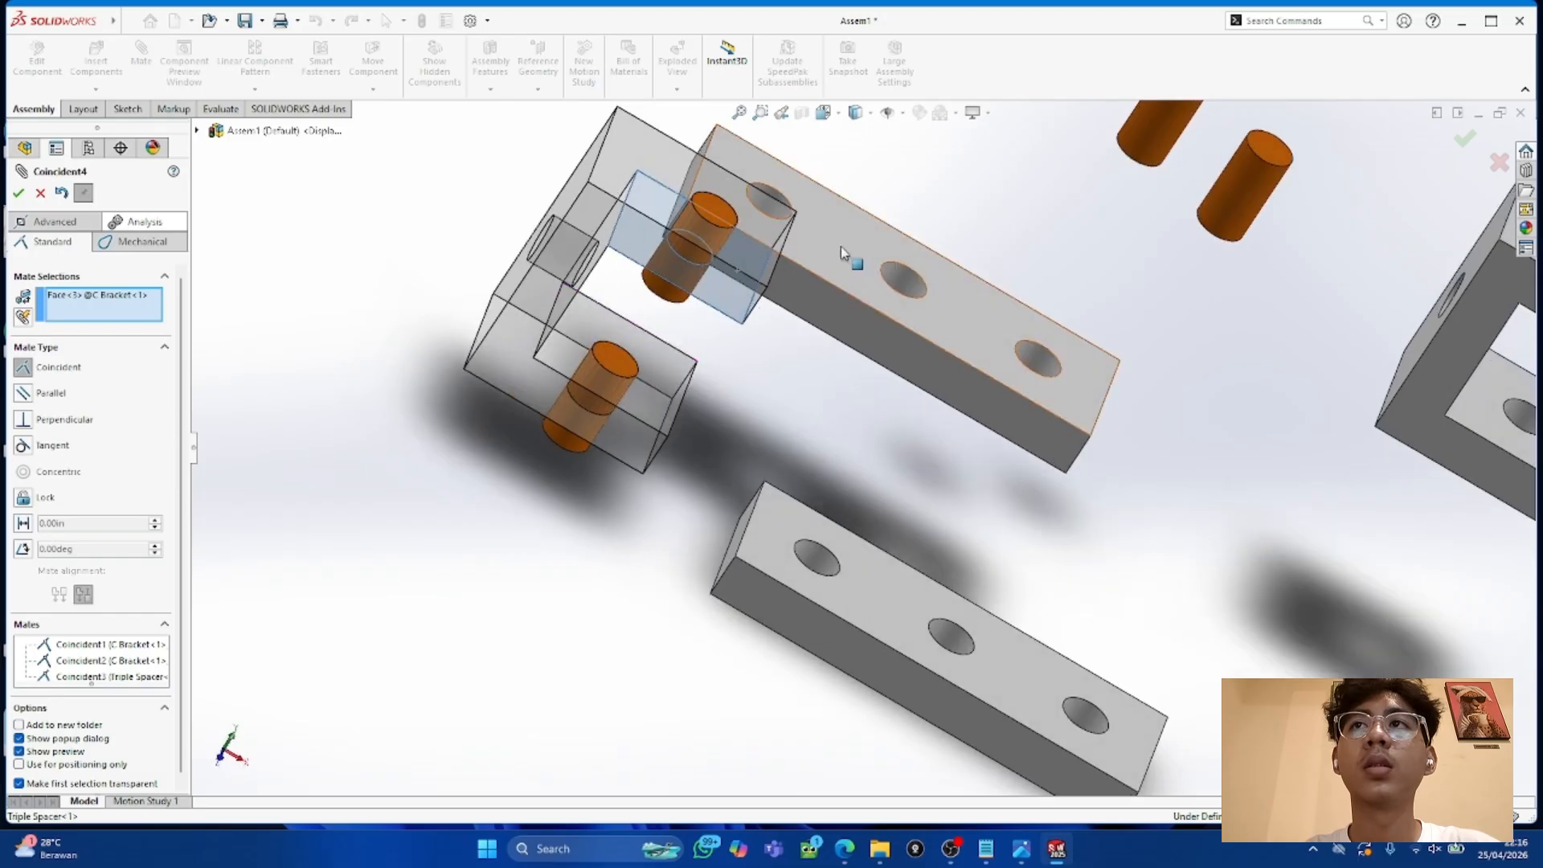
{"action": "left_click", "coordinate": [848, 250]}
{"action": "left_click", "coordinate": [18, 192]}
Step: Try another coincident mate between the second Pin's bottom edge and the first Triple Spacer to line up its end hole
{"action": "left_click_drag", "start_coordinate": [874, 297], "coordinate": [952, 346]}
{"action": "middle_click_drag", "start_coordinate": [952, 346], "coordinate": [596, 210]}
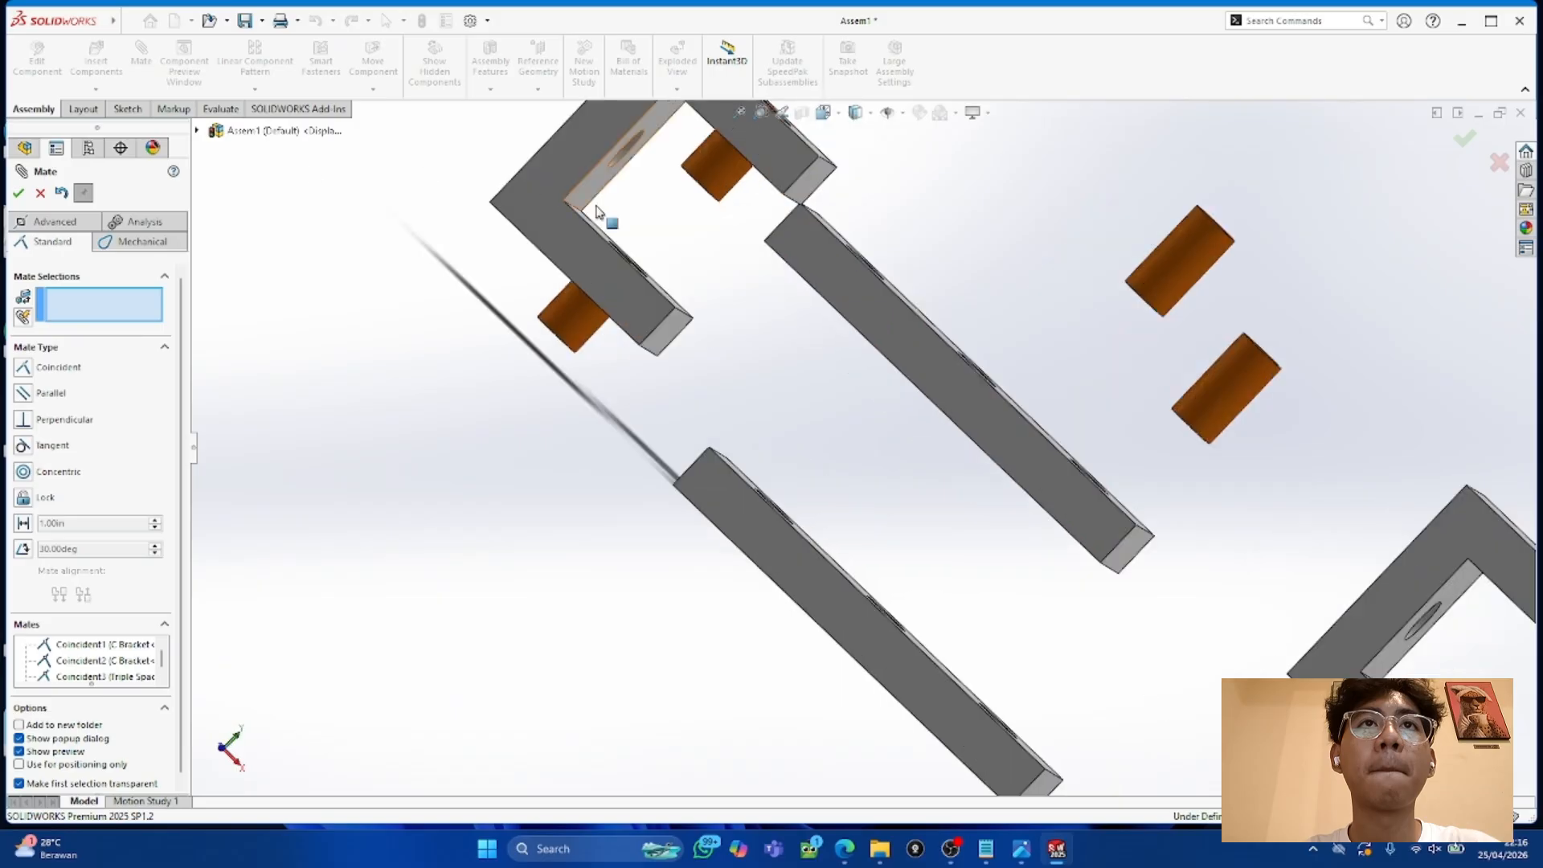
{"action": "left_click", "coordinate": [713, 202]}
{"action": "left_click", "coordinate": [812, 317]}
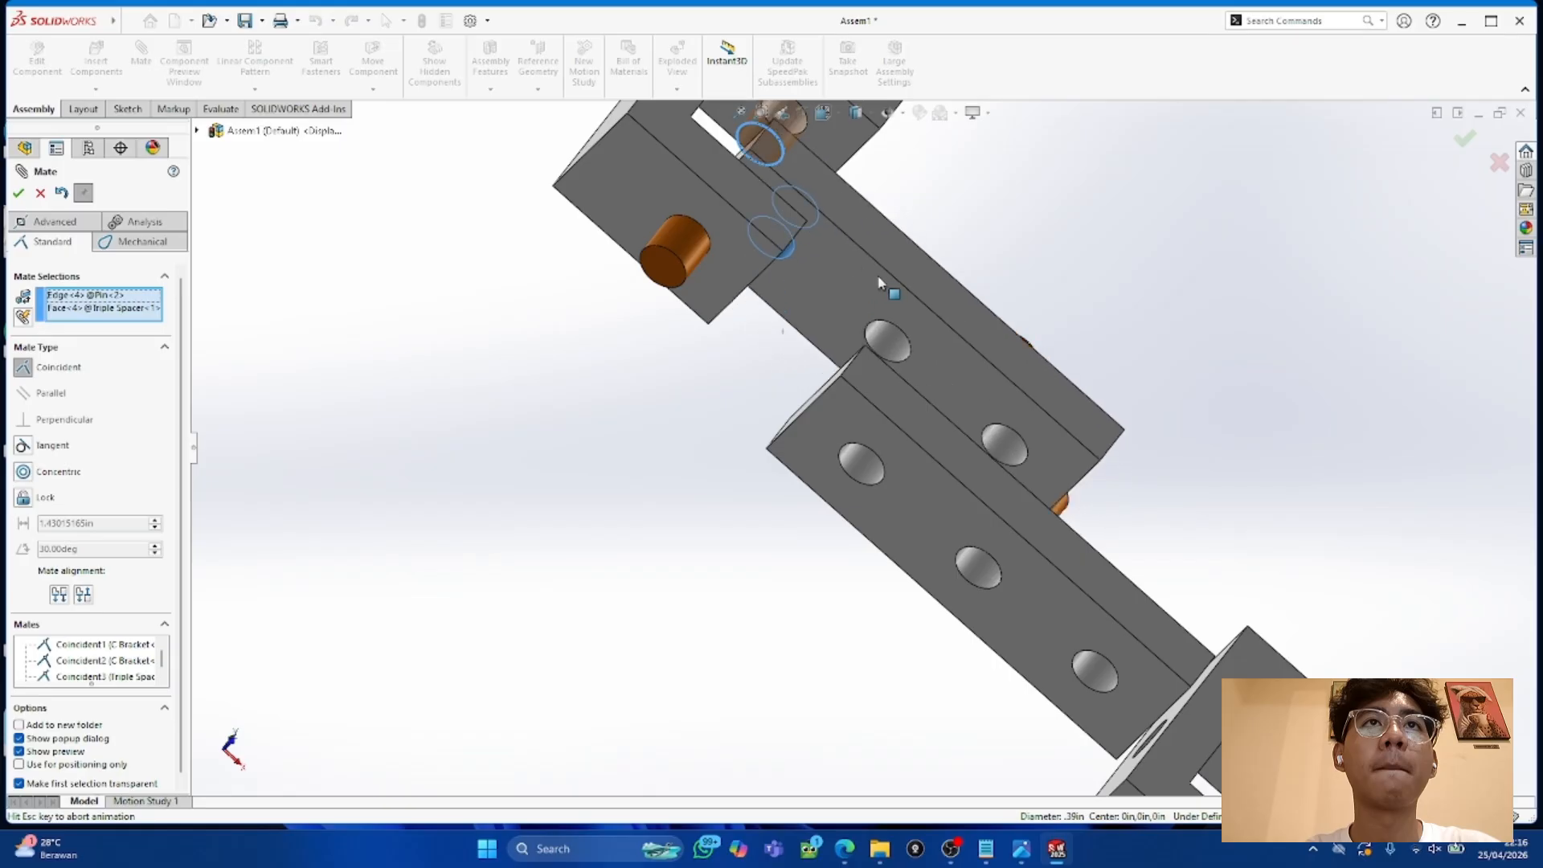
{"action": "left_click", "coordinate": [18, 195]}
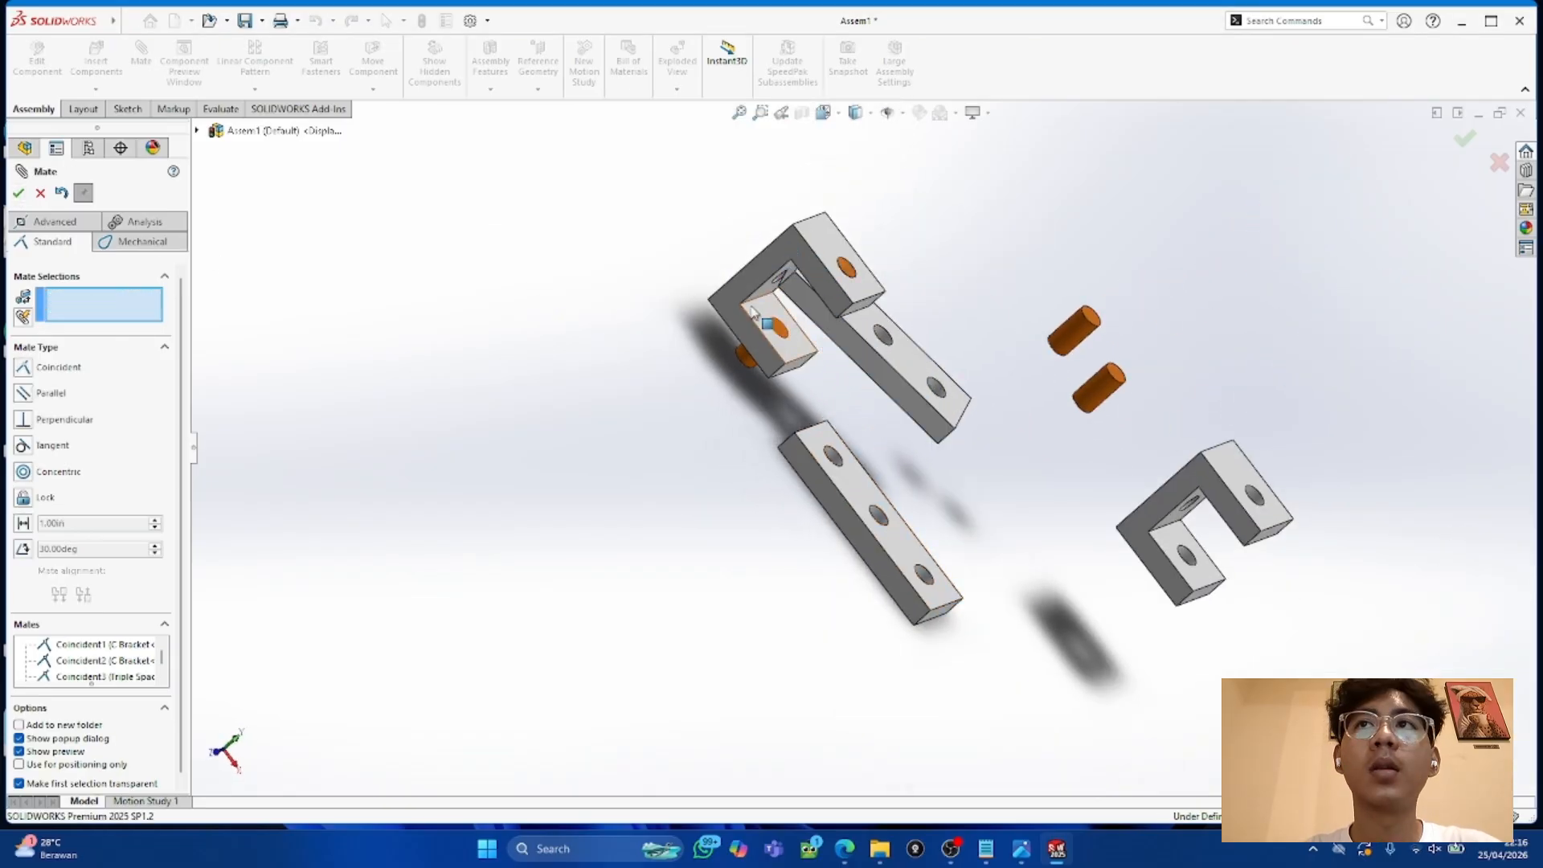
Step: Try a coincident mate between a face of the first Triple Spacer and the C Bracket's inner back face
{"action": "scroll", "coordinate": [728, 257], "scroll_direction": "down", "scroll_amount": 4}
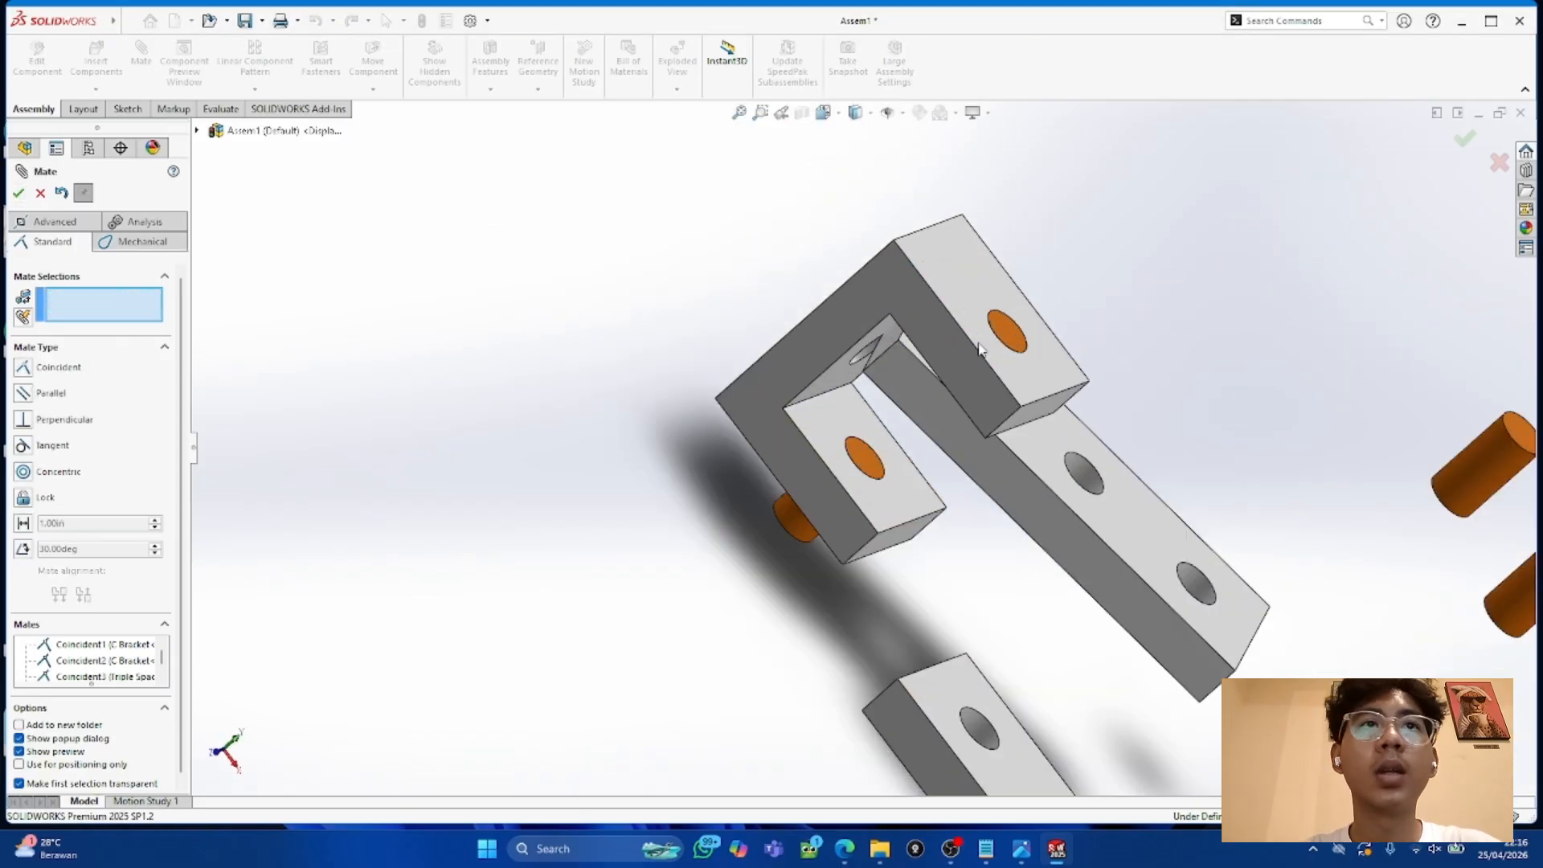
{"action": "left_click", "coordinate": [890, 340]}
{"action": "left_click", "coordinate": [881, 344]}
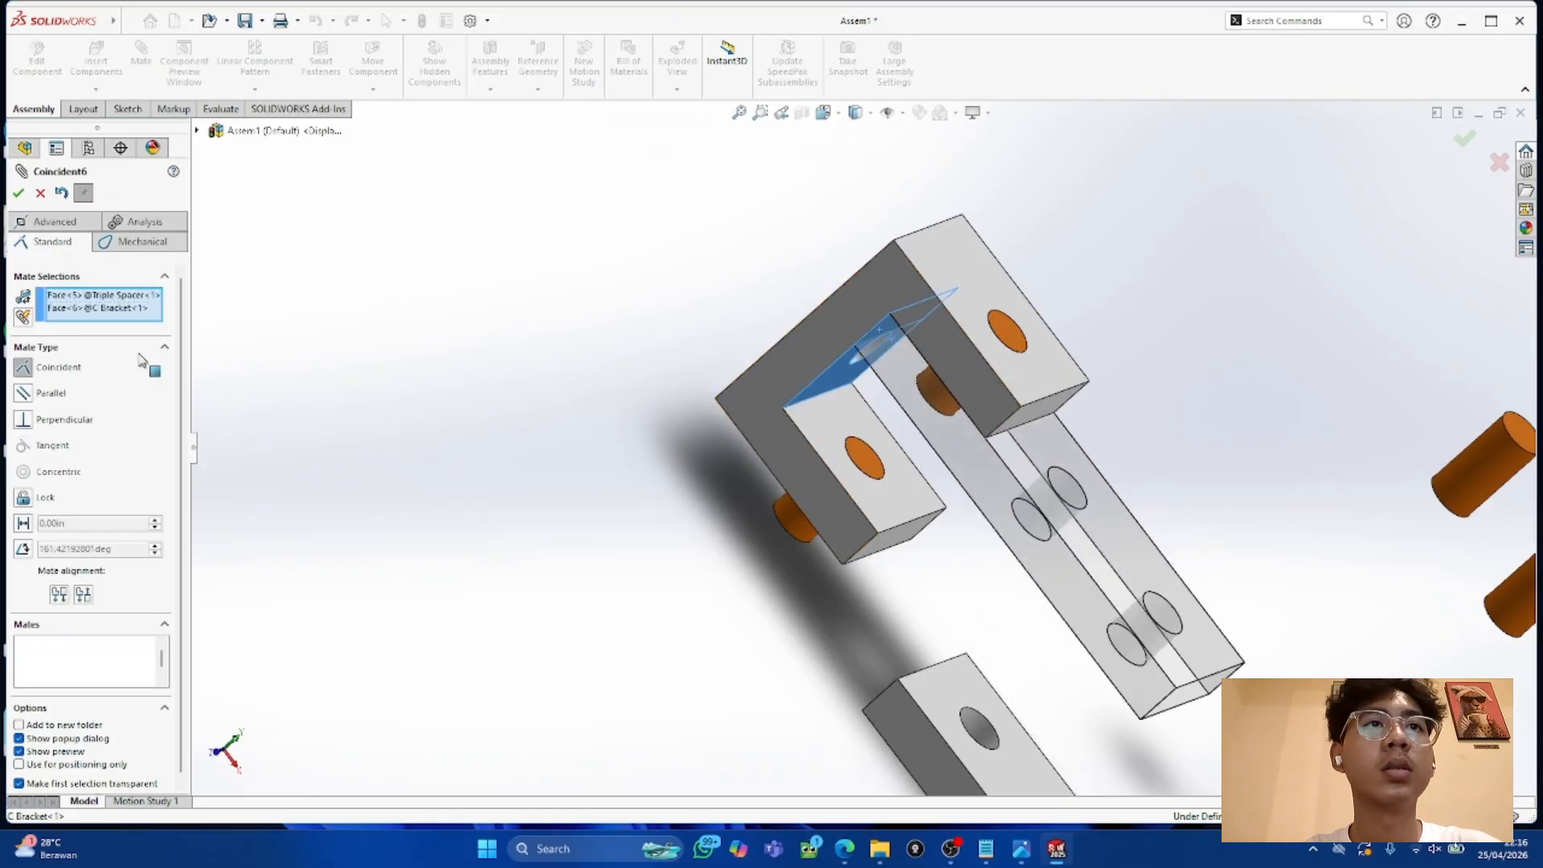
{"action": "left_click", "coordinate": [17, 192]}
{"action": "scroll", "coordinate": [986, 678], "scroll_direction": "up", "scroll_amount": 2}
{"action": "middle_click_drag", "start_coordinate": [987, 677], "coordinate": [815, 574]}
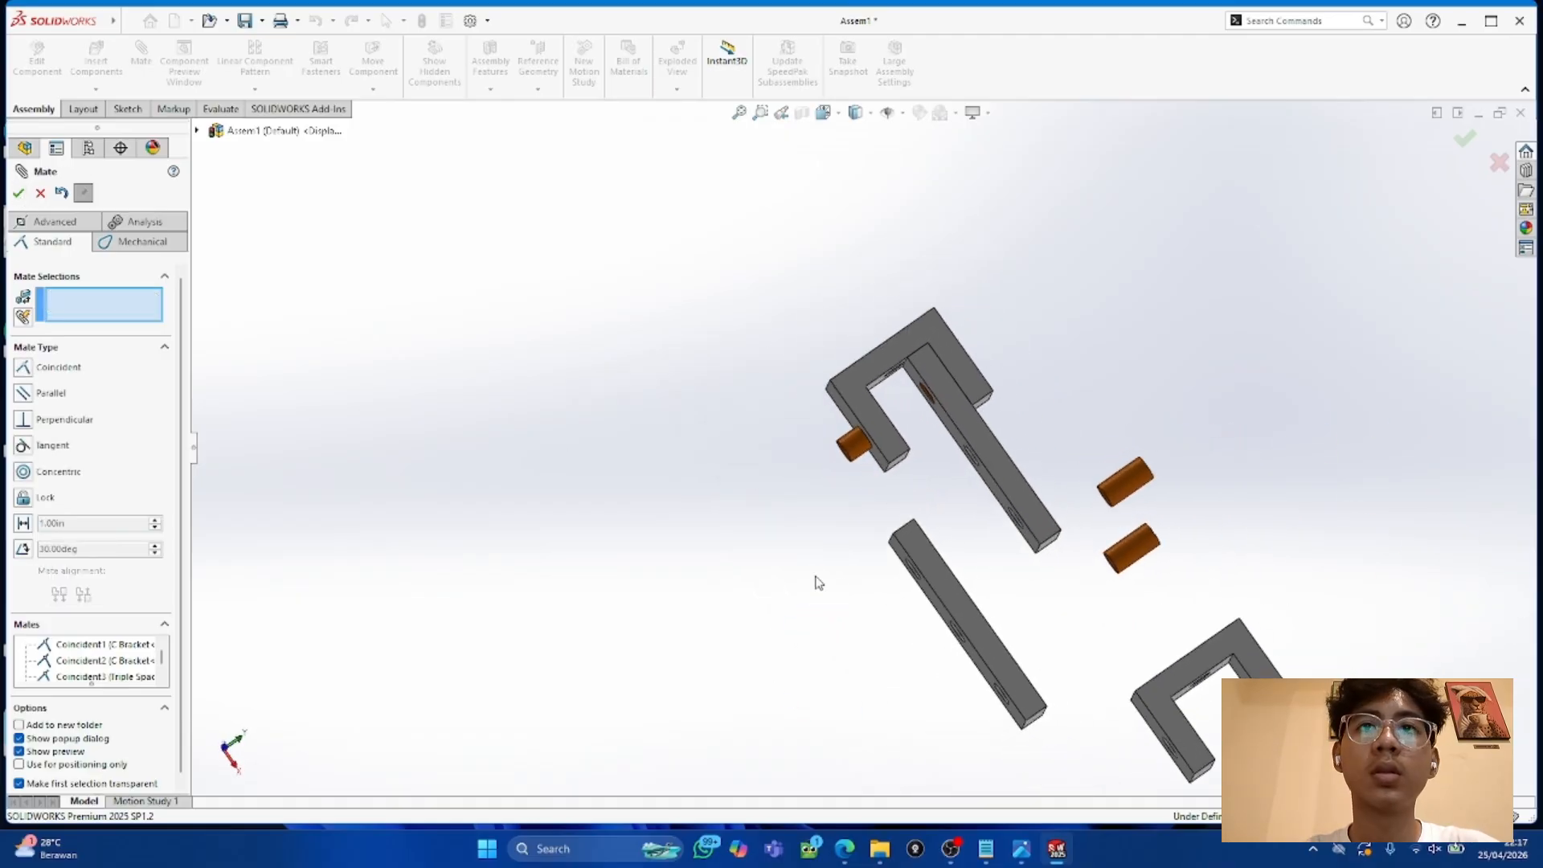
Step: Compare the arrangement with the EX 2 _ Assembly drawing, undo the last mate and discard all mates of this session
{"action": "left_click", "coordinate": [839, 845]}
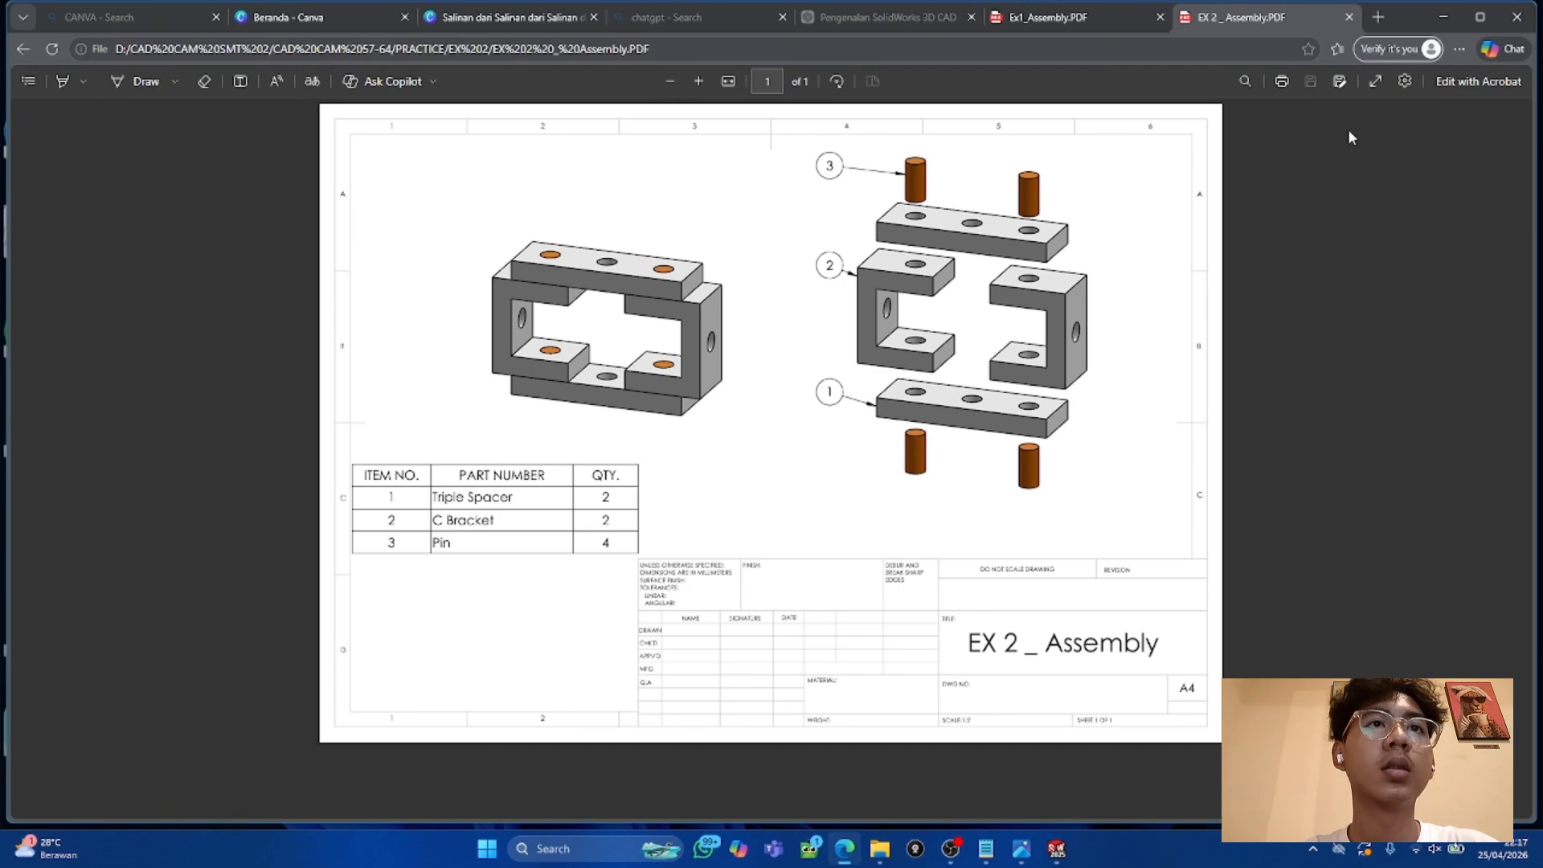
{"action": "left_click", "coordinate": [1442, 17]}
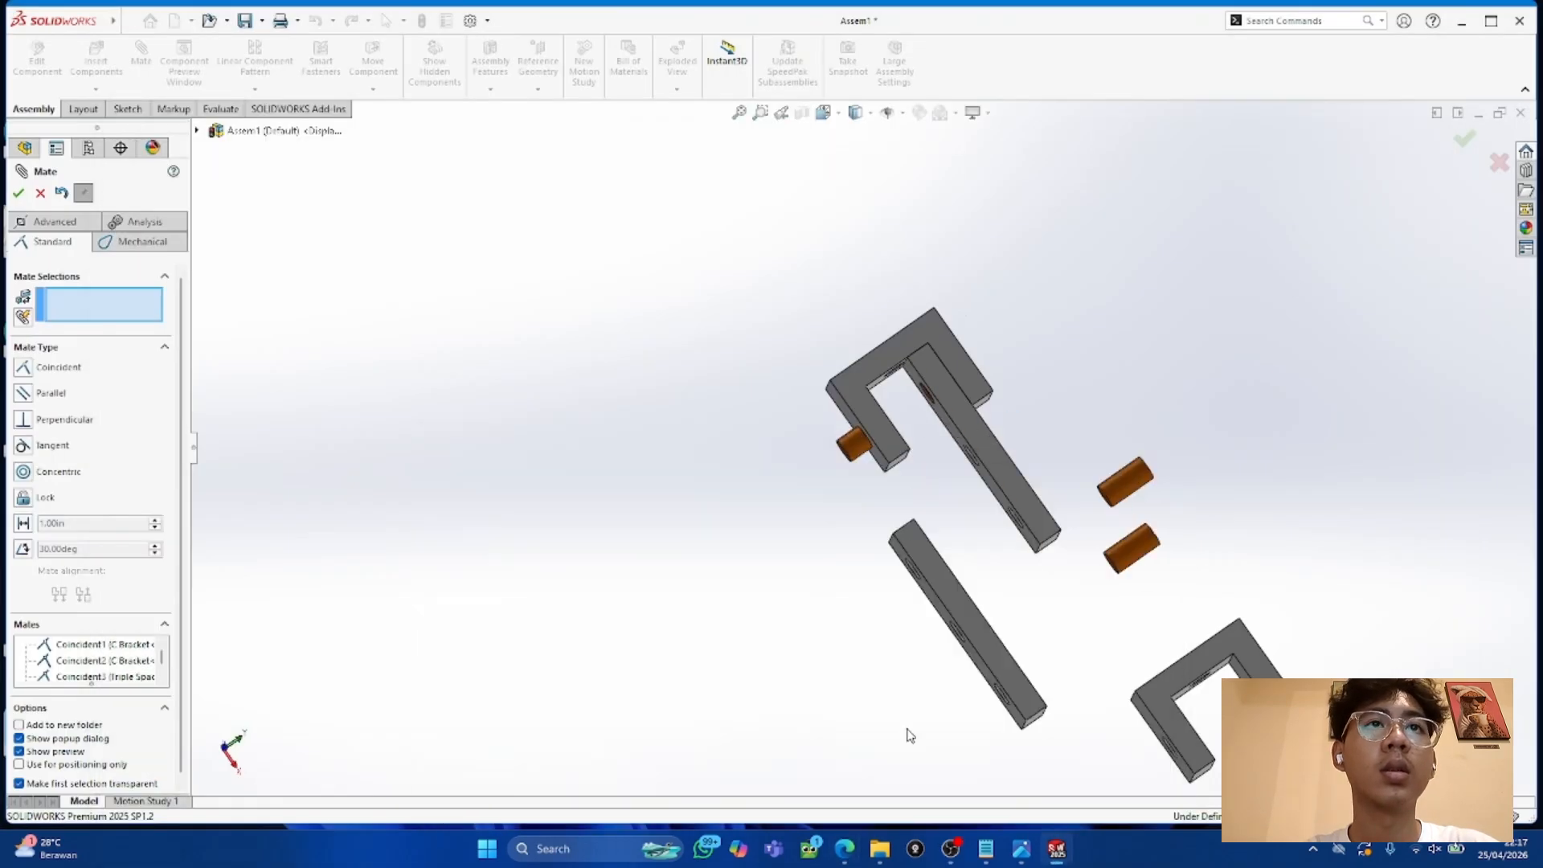
{"action": "left_click", "coordinate": [844, 847]}
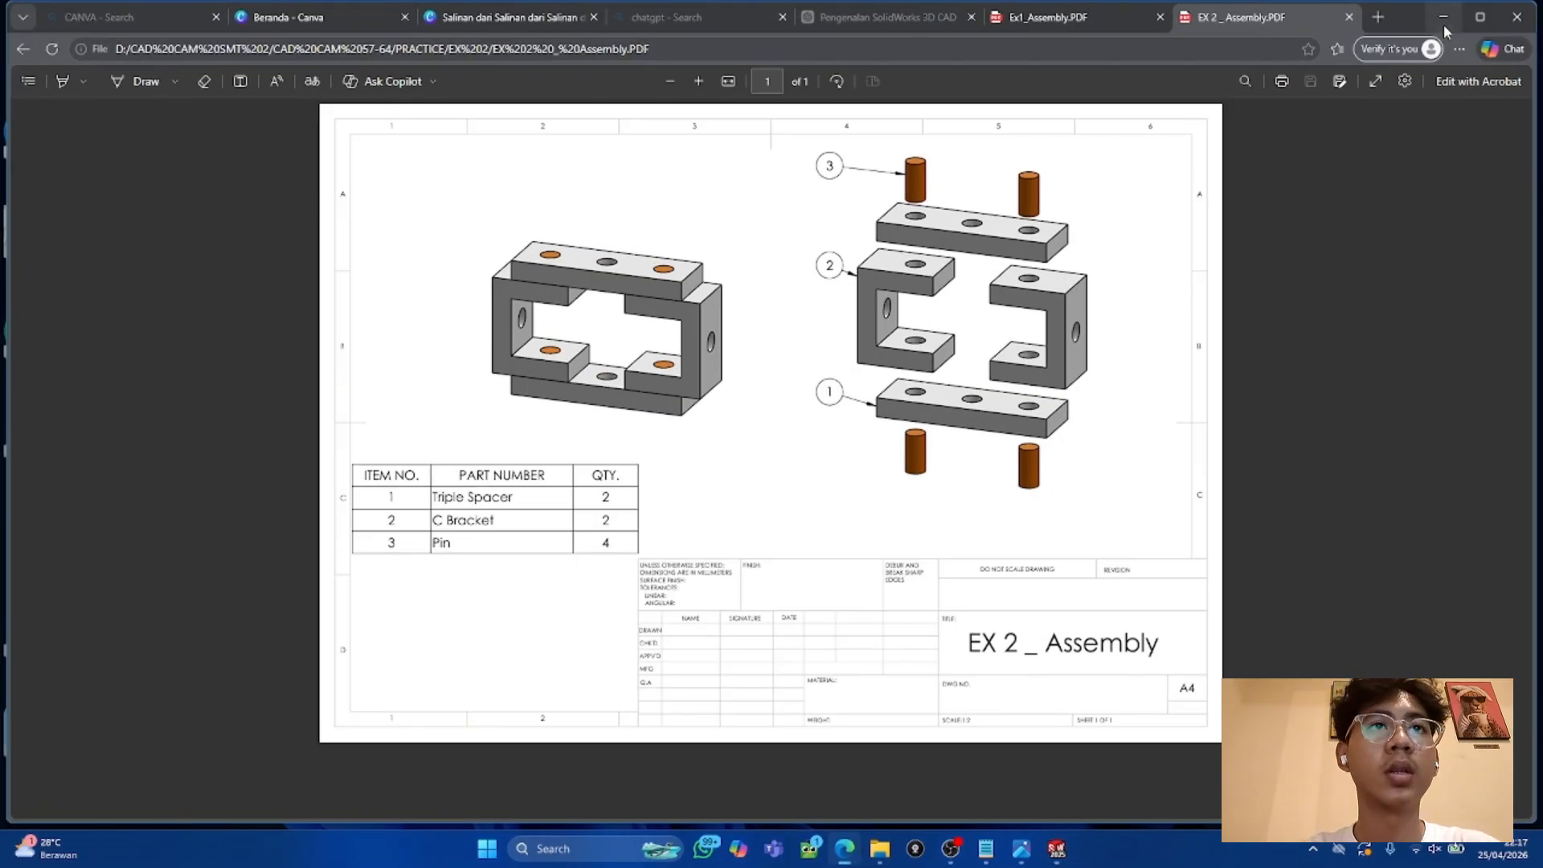
{"action": "left_click", "coordinate": [1443, 17]}
{"action": "scroll", "coordinate": [809, 485], "scroll_direction": "down", "scroll_amount": 5}
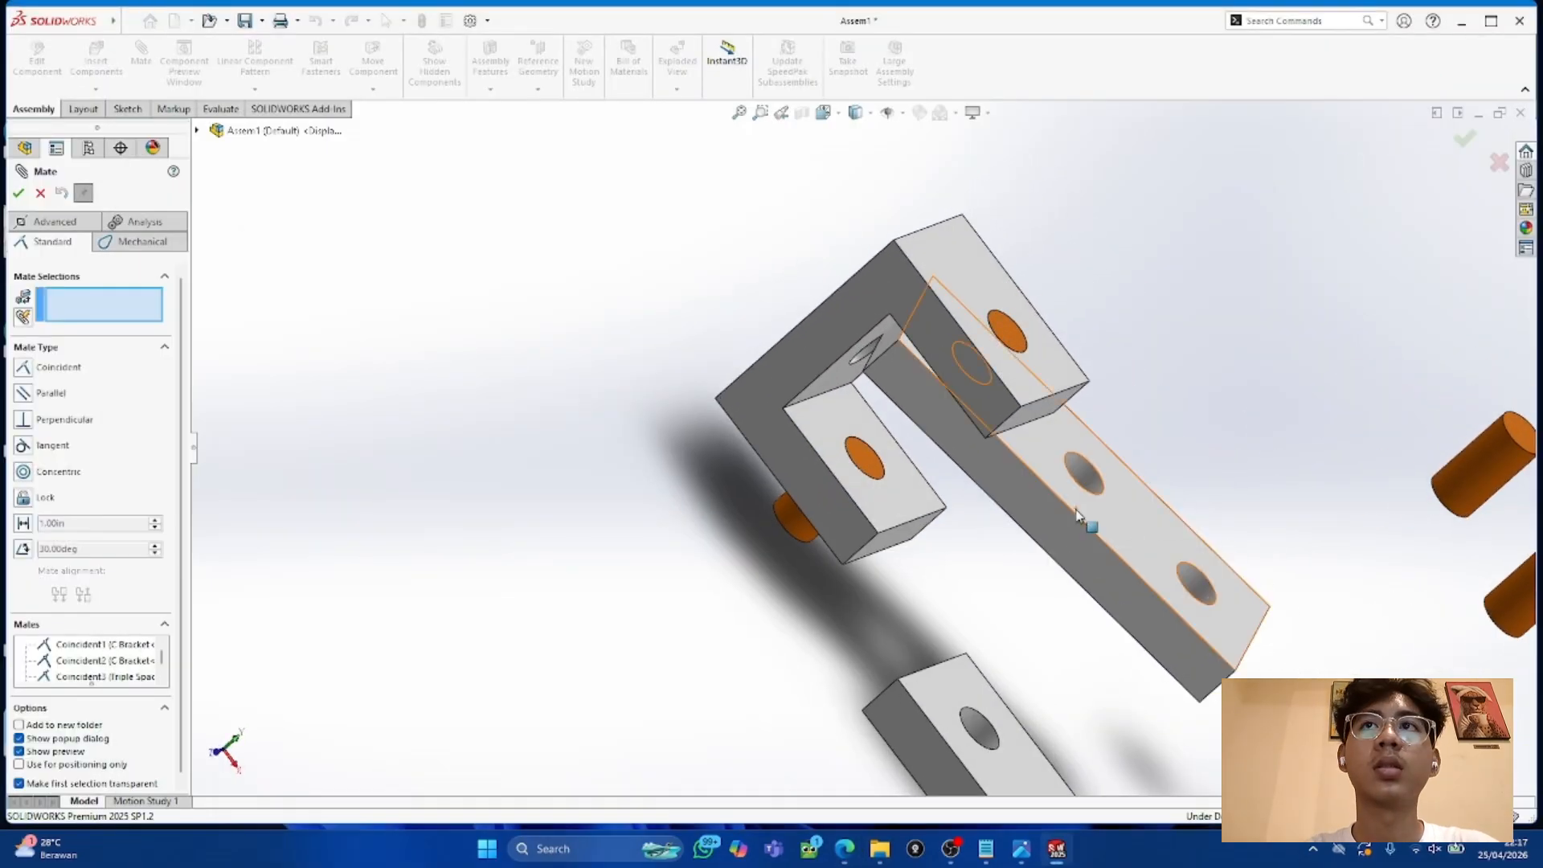
{"action": "middle_click_drag", "start_coordinate": [746, 383], "coordinate": [552, 562]}
{"action": "scroll", "coordinate": [916, 526], "scroll_direction": "up", "scroll_amount": 4}
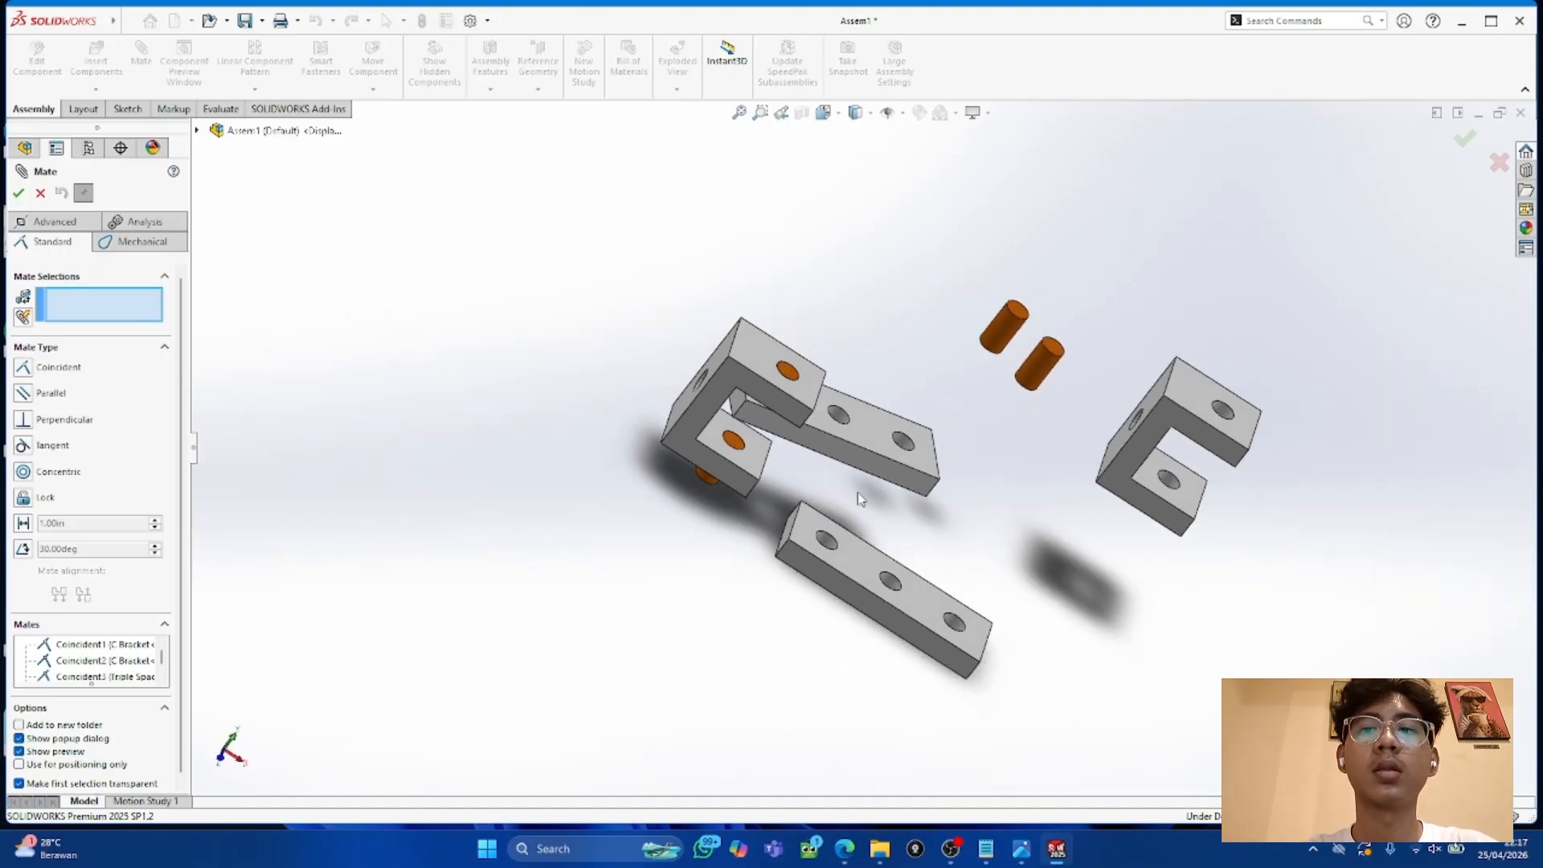
{"action": "left_click", "coordinate": [40, 193]}
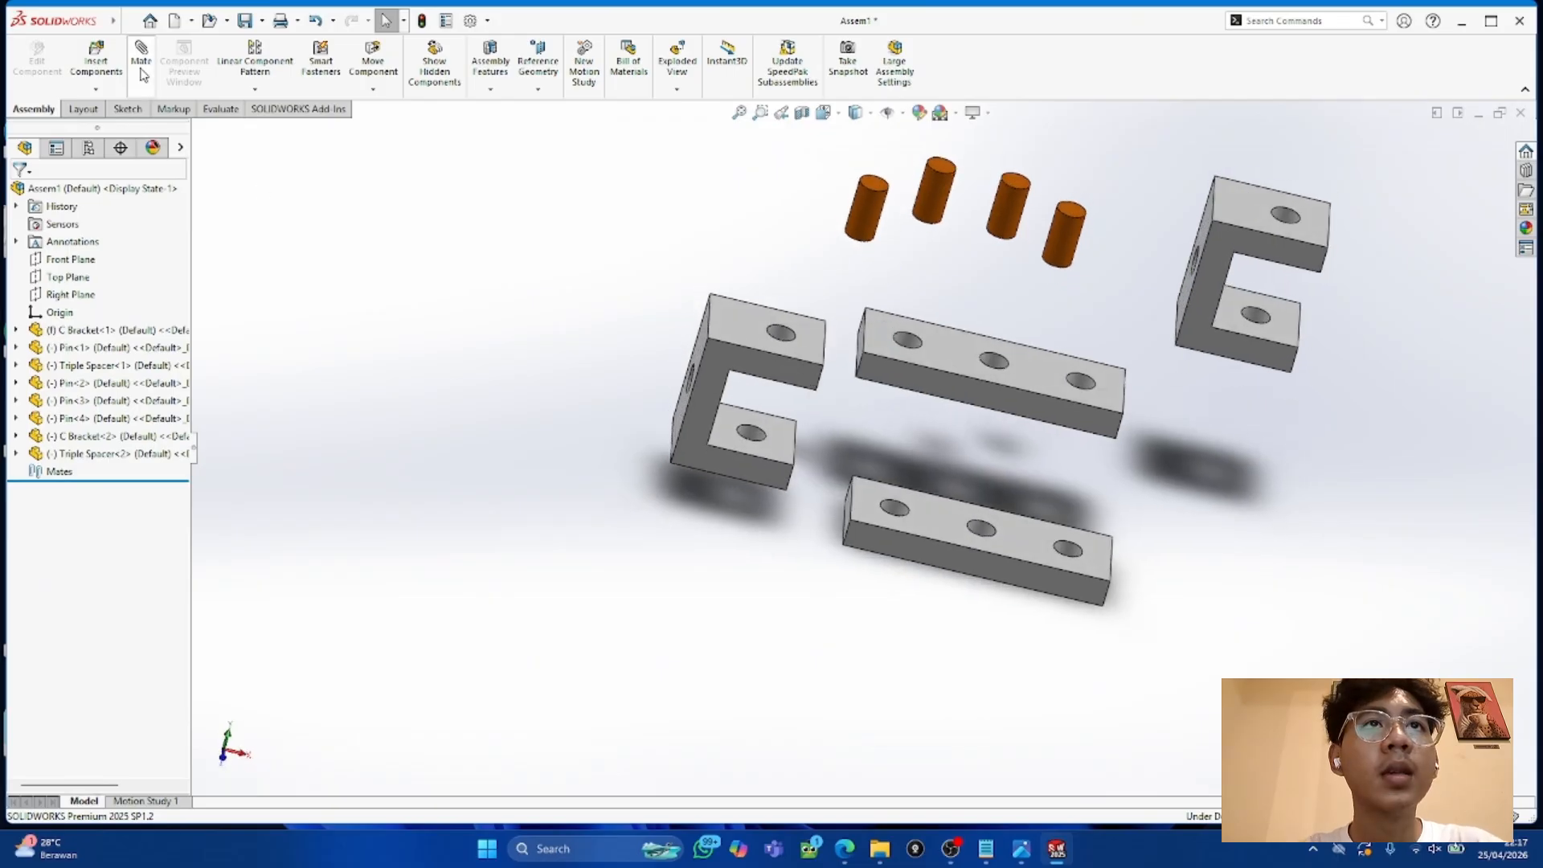
{"action": "left_click", "coordinate": [852, 262]}
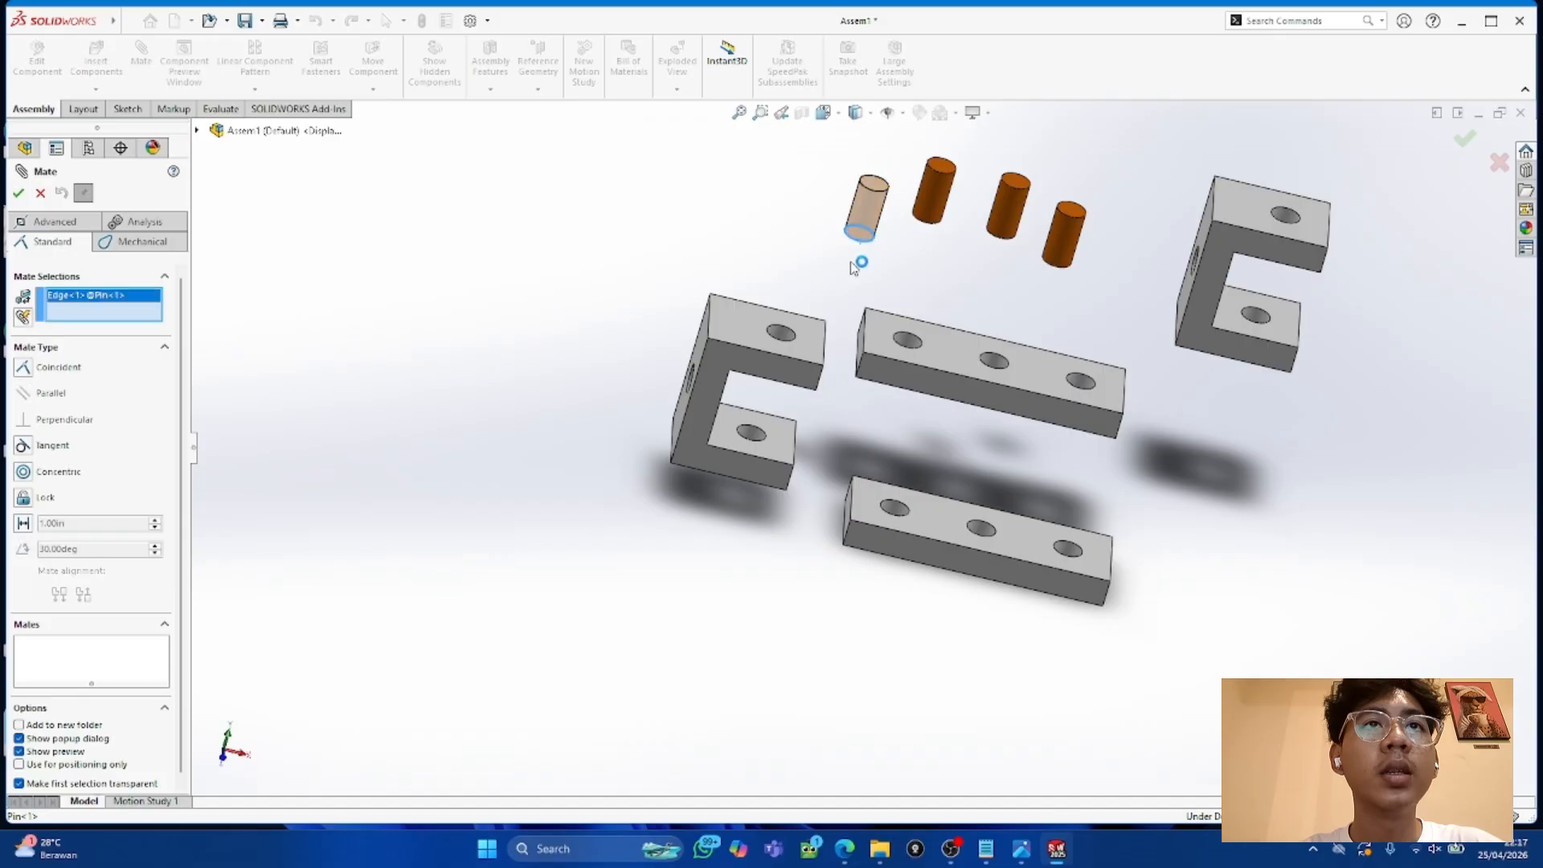
{"action": "left_click", "coordinate": [778, 328]}
{"action": "scroll", "coordinate": [806, 420], "scroll_direction": "up", "scroll_amount": 1}
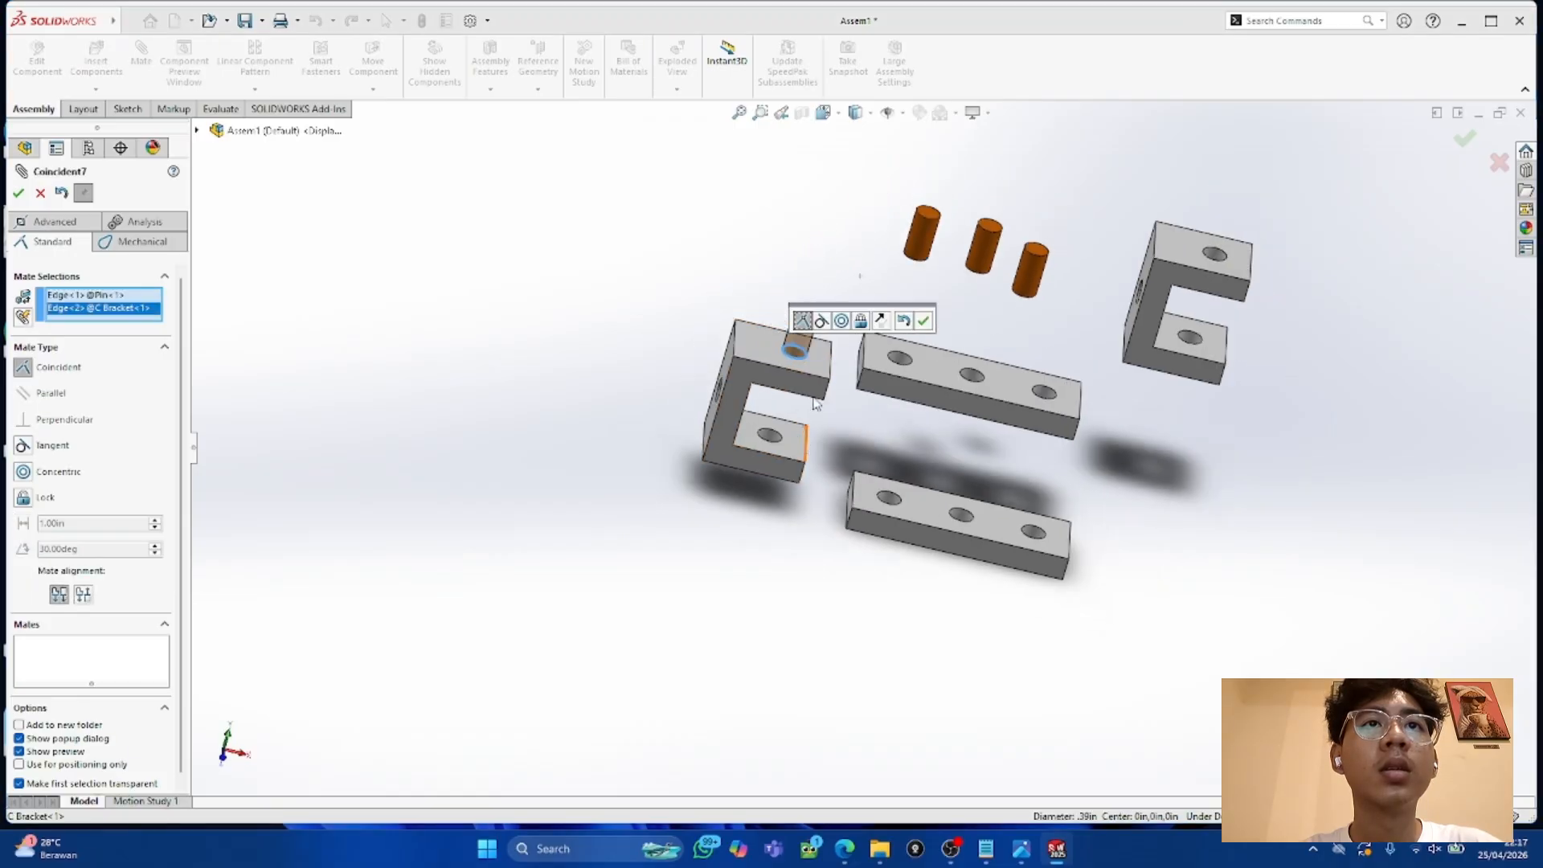
{"action": "scroll", "coordinate": [826, 371], "scroll_direction": "down", "scroll_amount": 4}
{"action": "middle_click_drag", "start_coordinate": [799, 386], "coordinate": [828, 225]}
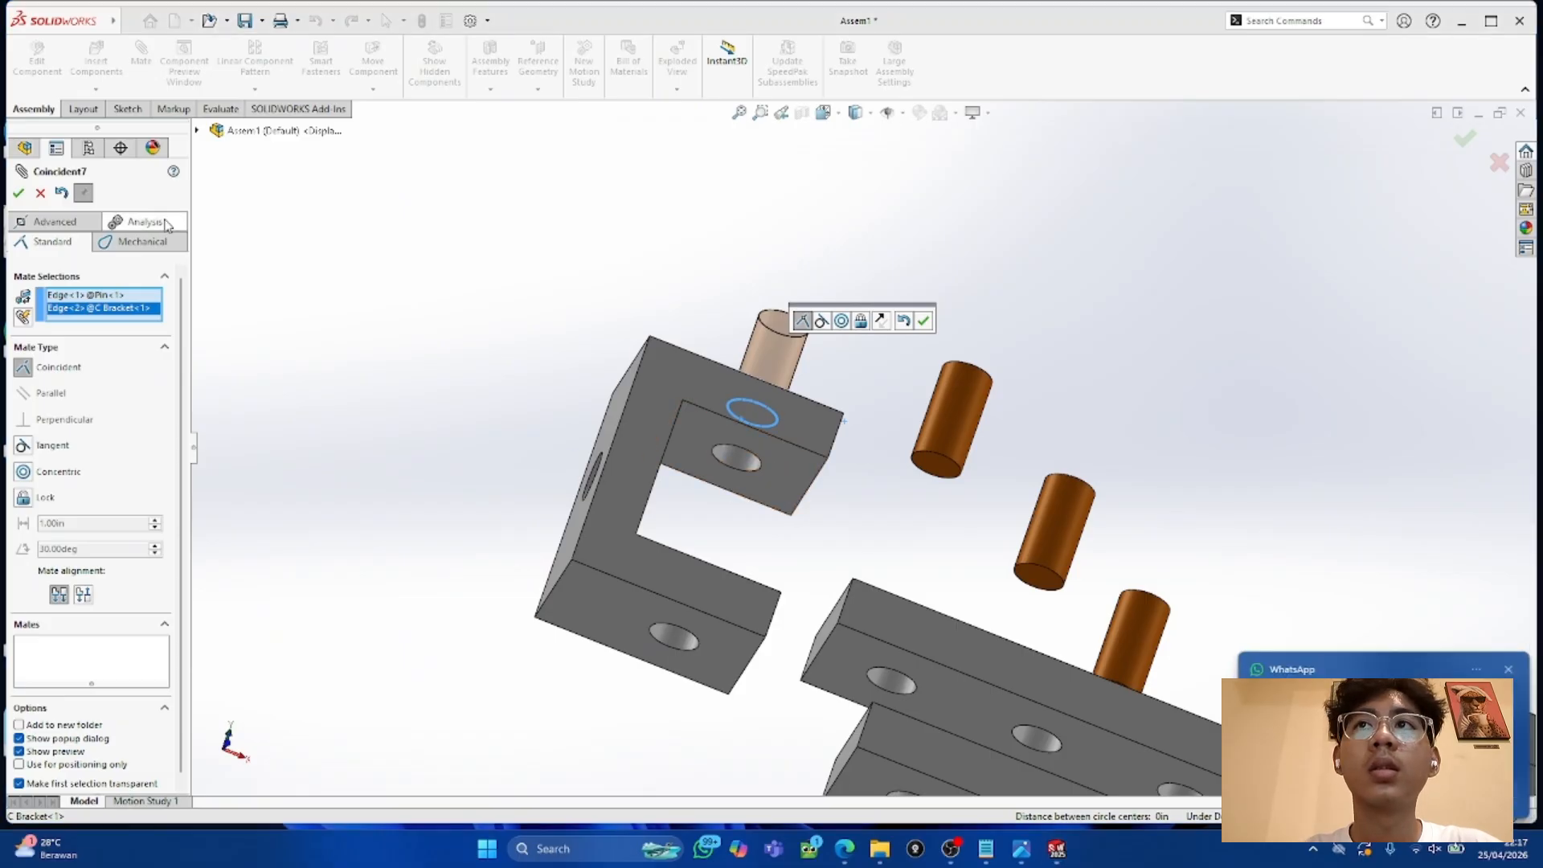
{"action": "left_click", "coordinate": [40, 194]}
{"action": "middle_click_drag", "start_coordinate": [482, 273], "coordinate": [534, 442]}
{"action": "scroll", "coordinate": [562, 417], "scroll_direction": "up", "scroll_amount": 3}
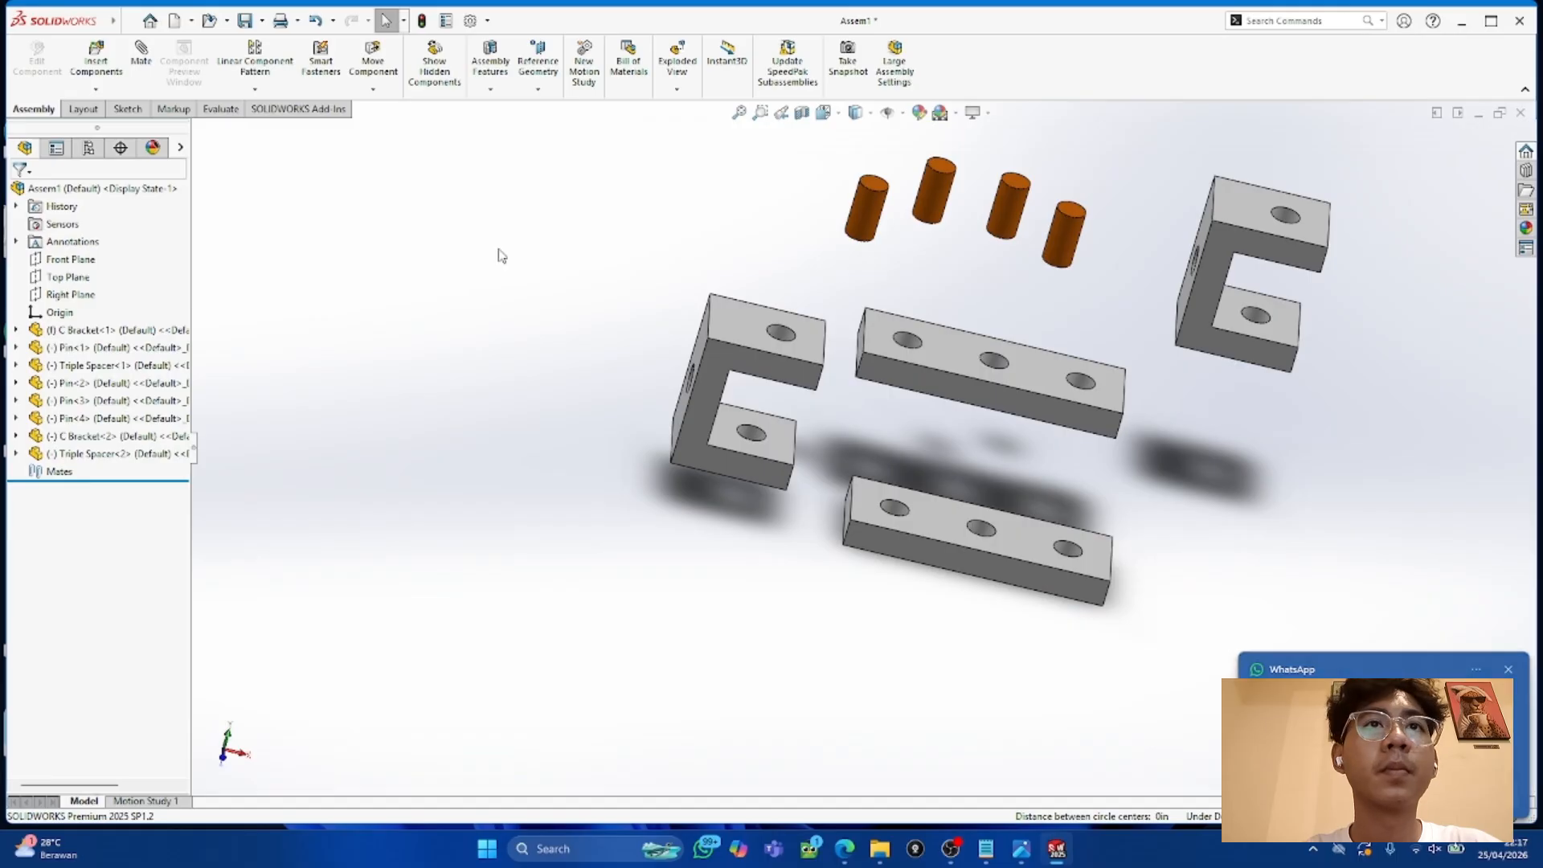
Step: Mate the first Pin's bottom edge coincident with the cylindrical hole face in the fixed C Bracket's upper arm
{"action": "left_click", "coordinate": [862, 237]}
{"action": "middle_click_drag", "start_coordinate": [803, 320], "coordinate": [916, 241]}
{"action": "left_click", "coordinate": [763, 394]}
{"action": "scroll", "coordinate": [932, 240], "scroll_direction": "down", "scroll_amount": 3}
{"action": "scroll", "coordinate": [932, 241], "scroll_direction": "down", "scroll_amount": 3}
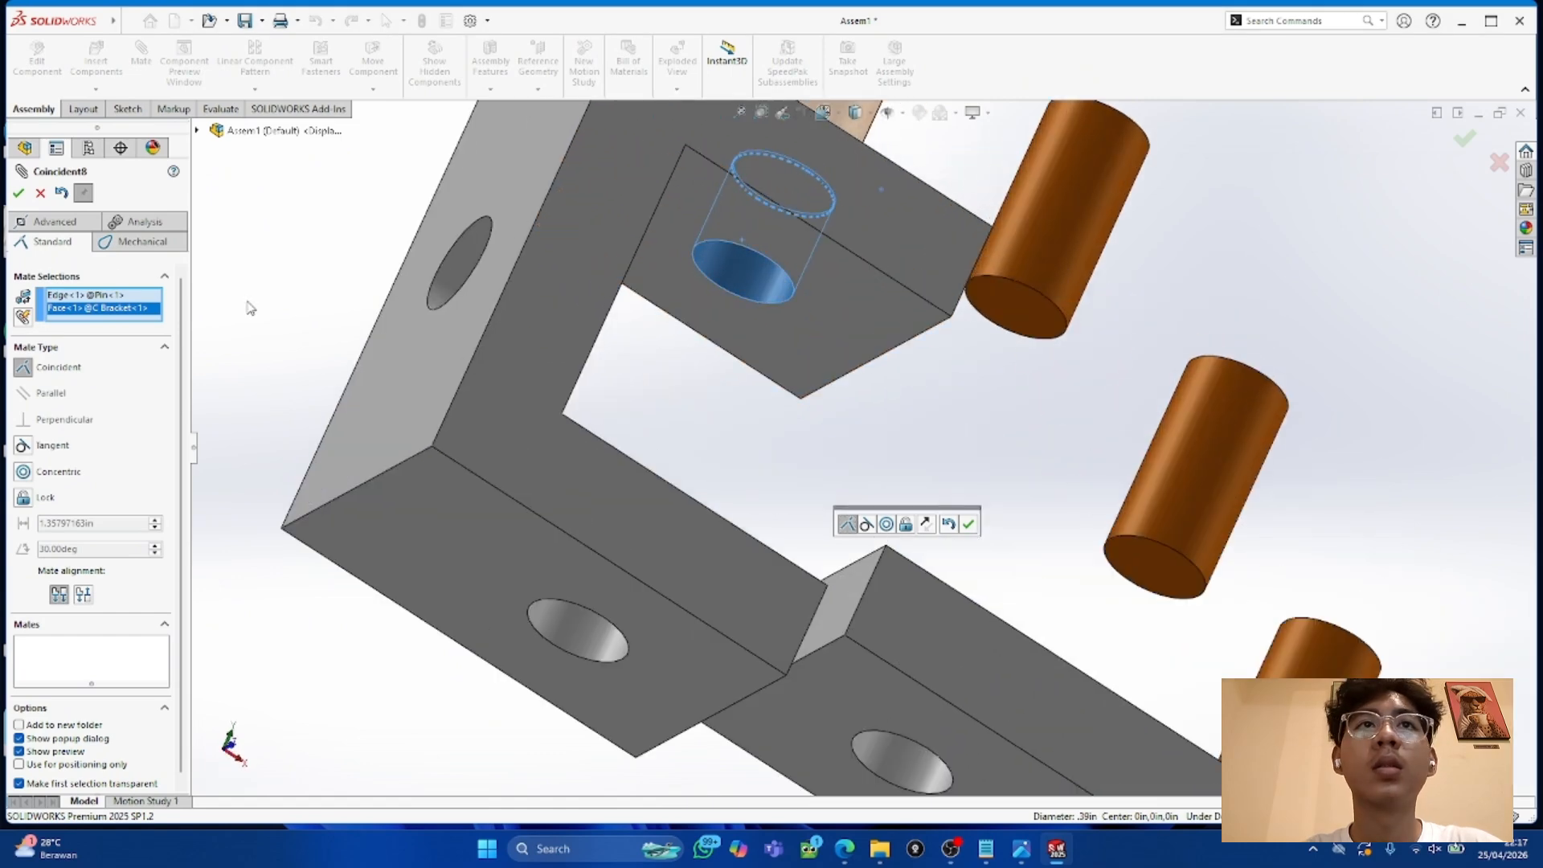
{"action": "left_click", "coordinate": [18, 193]}
Step: Mate the first Pin's end edge coincident with the hole edge on the inner side of the C Bracket's upper arm
{"action": "middle_click_drag", "start_coordinate": [844, 382], "coordinate": [772, 560]}
{"action": "left_click_drag", "start_coordinate": [711, 255], "coordinate": [605, 540]}
{"action": "middle_click_drag", "start_coordinate": [606, 541], "coordinate": [434, 567]}
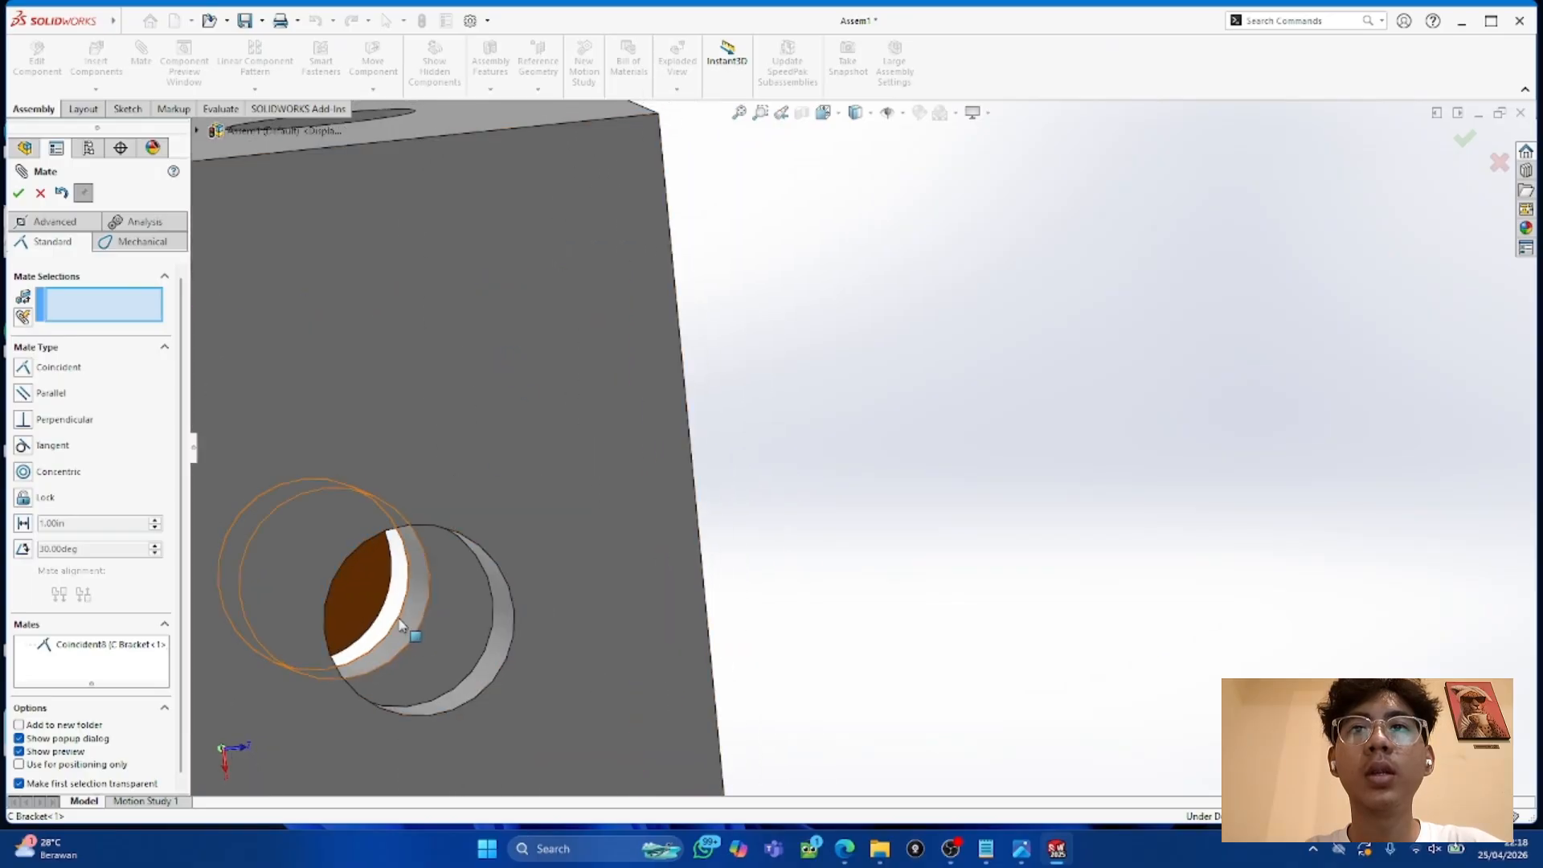
{"action": "left_click", "coordinate": [404, 586]}
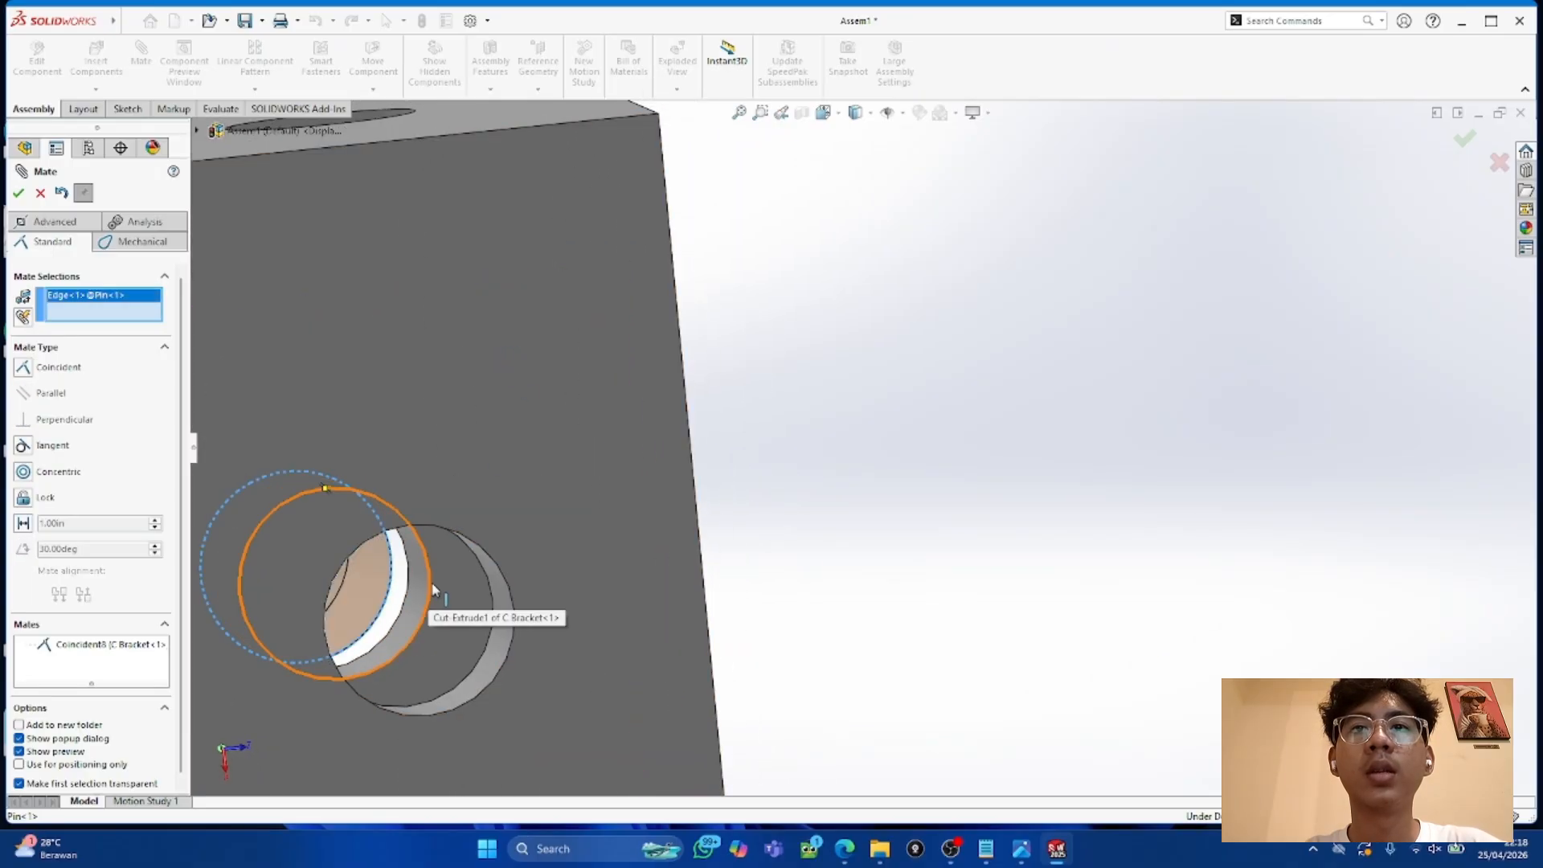
{"action": "left_click", "coordinate": [431, 591]}
{"action": "middle_click_drag", "start_coordinate": [778, 512], "coordinate": [990, 572]}
{"action": "scroll", "coordinate": [722, 671], "scroll_direction": "up", "scroll_amount": 3}
{"action": "scroll", "coordinate": [1095, 567], "scroll_direction": "up", "scroll_amount": 3}
{"action": "left_click", "coordinate": [19, 193]}
Step: Mate the outer face of the C Bracket's upper arm coincident with the facing broad face of the first Triple Spacer
{"action": "middle_click_drag", "start_coordinate": [1267, 645], "coordinate": [1312, 661]}
{"action": "middle_click_drag", "start_coordinate": [1242, 508], "coordinate": [1213, 436]}
{"action": "left_click", "coordinate": [1037, 372]}
{"action": "left_click", "coordinate": [1239, 403]}
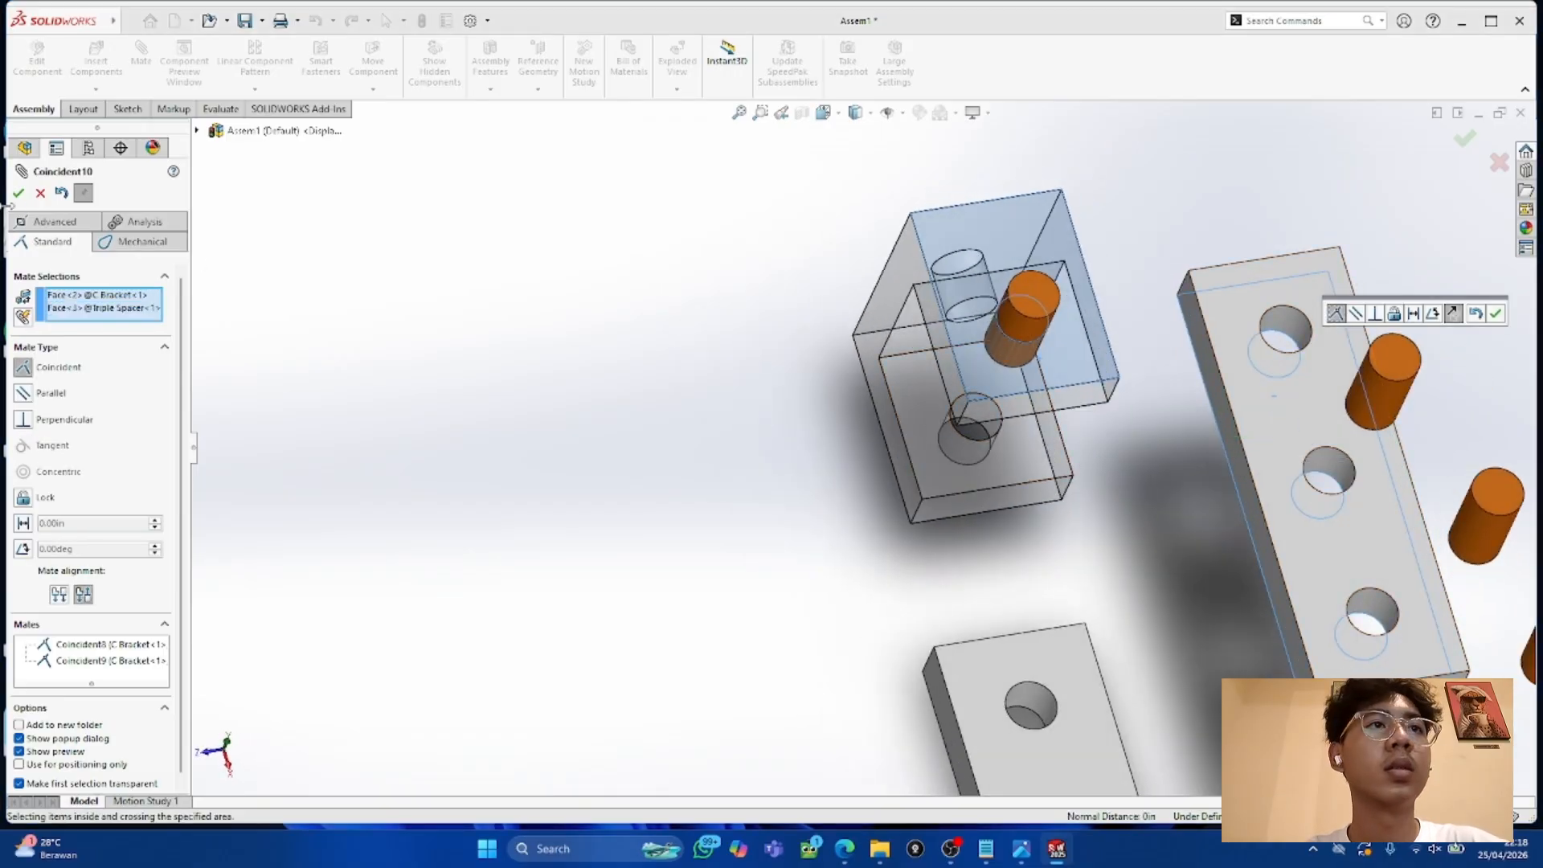
{"action": "left_click", "coordinate": [15, 197]}
{"action": "left_click_drag", "start_coordinate": [1224, 419], "coordinate": [1110, 443]}
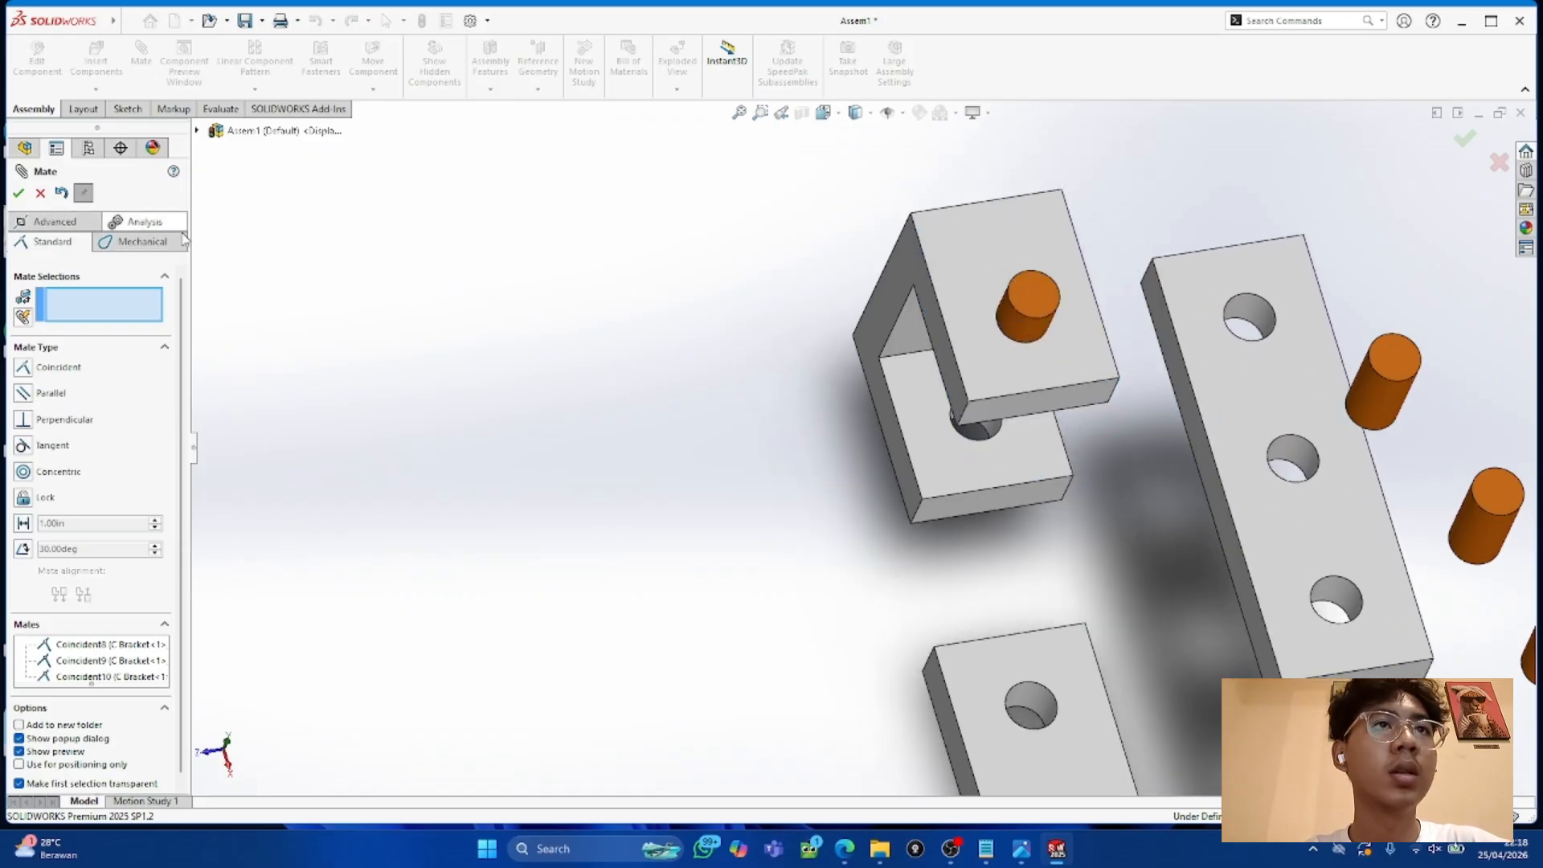
Step: Mate the first Pin's outer edge coincident with the first Triple Spacer's end hole edge and swing the spacer about the Pin
{"action": "left_click", "coordinate": [1033, 315]}
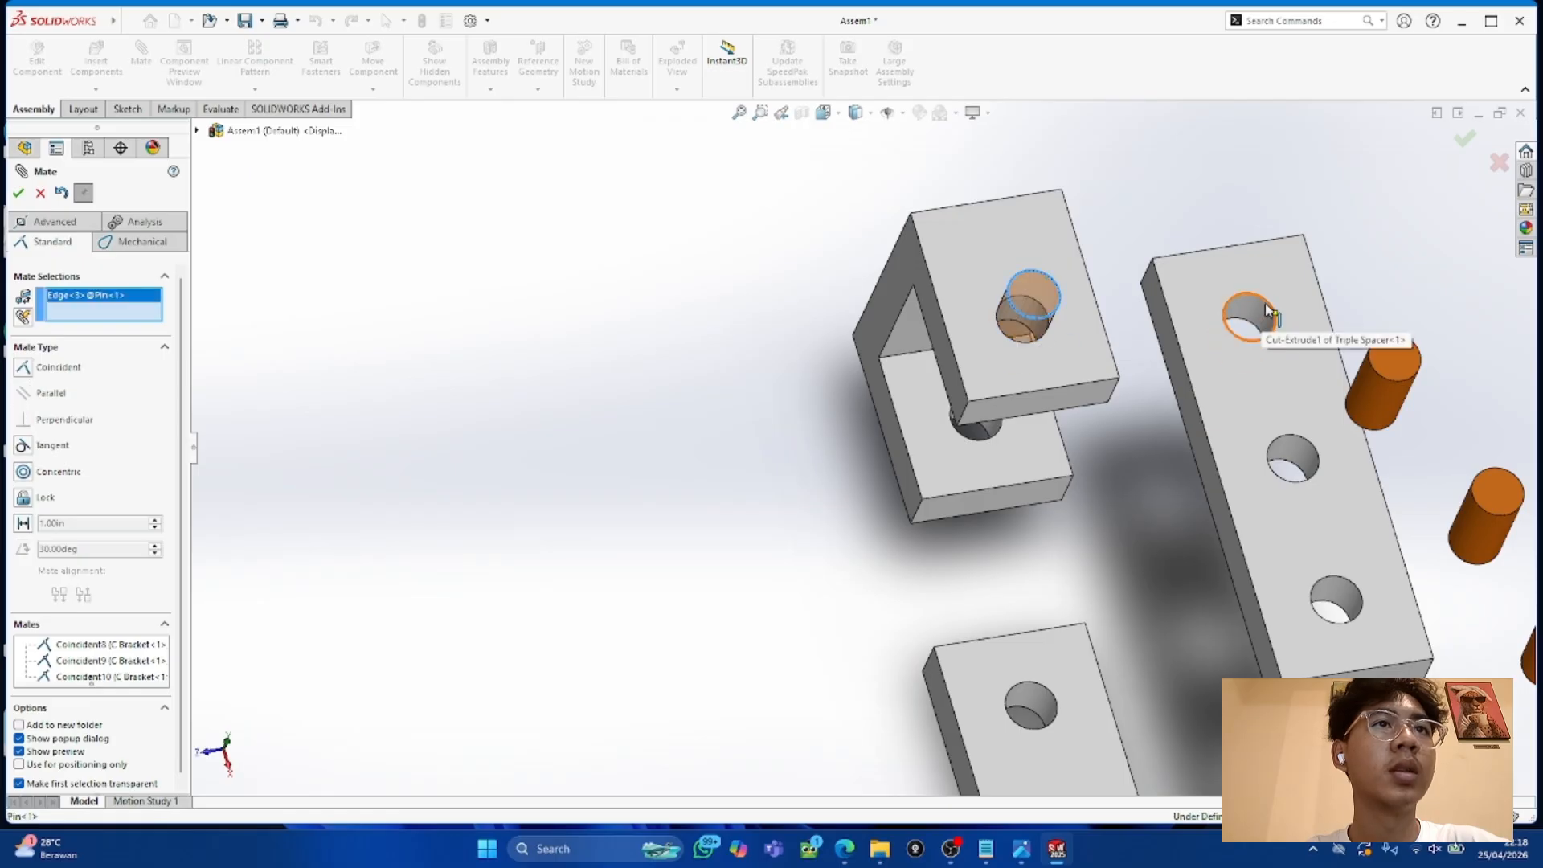
{"action": "left_click", "coordinate": [1265, 302]}
{"action": "left_click", "coordinate": [18, 193]}
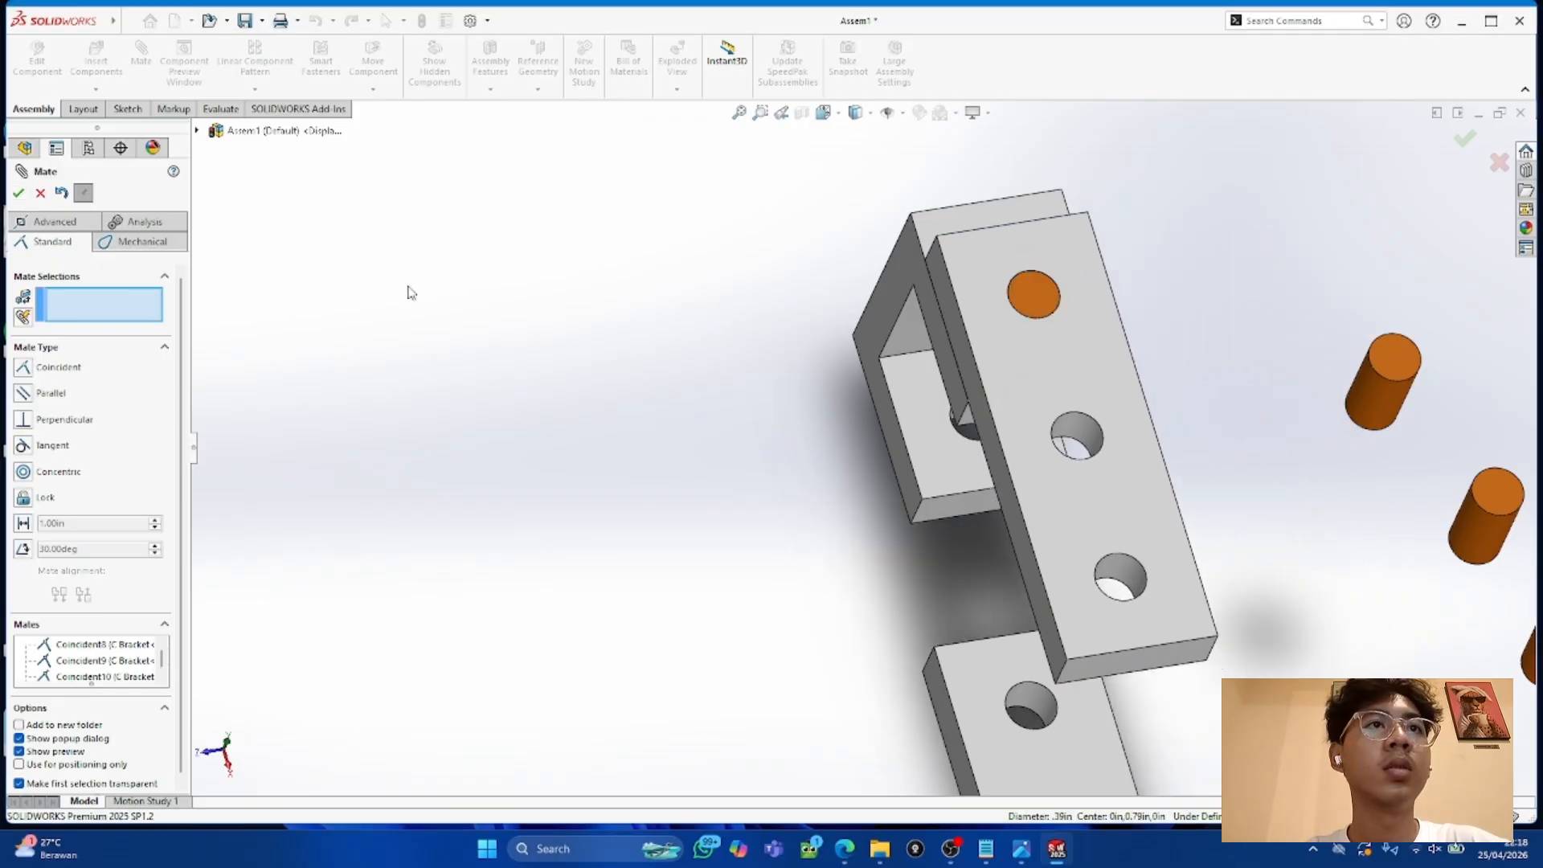
{"action": "left_click_drag", "start_coordinate": [1063, 540], "coordinate": [1171, 481]}
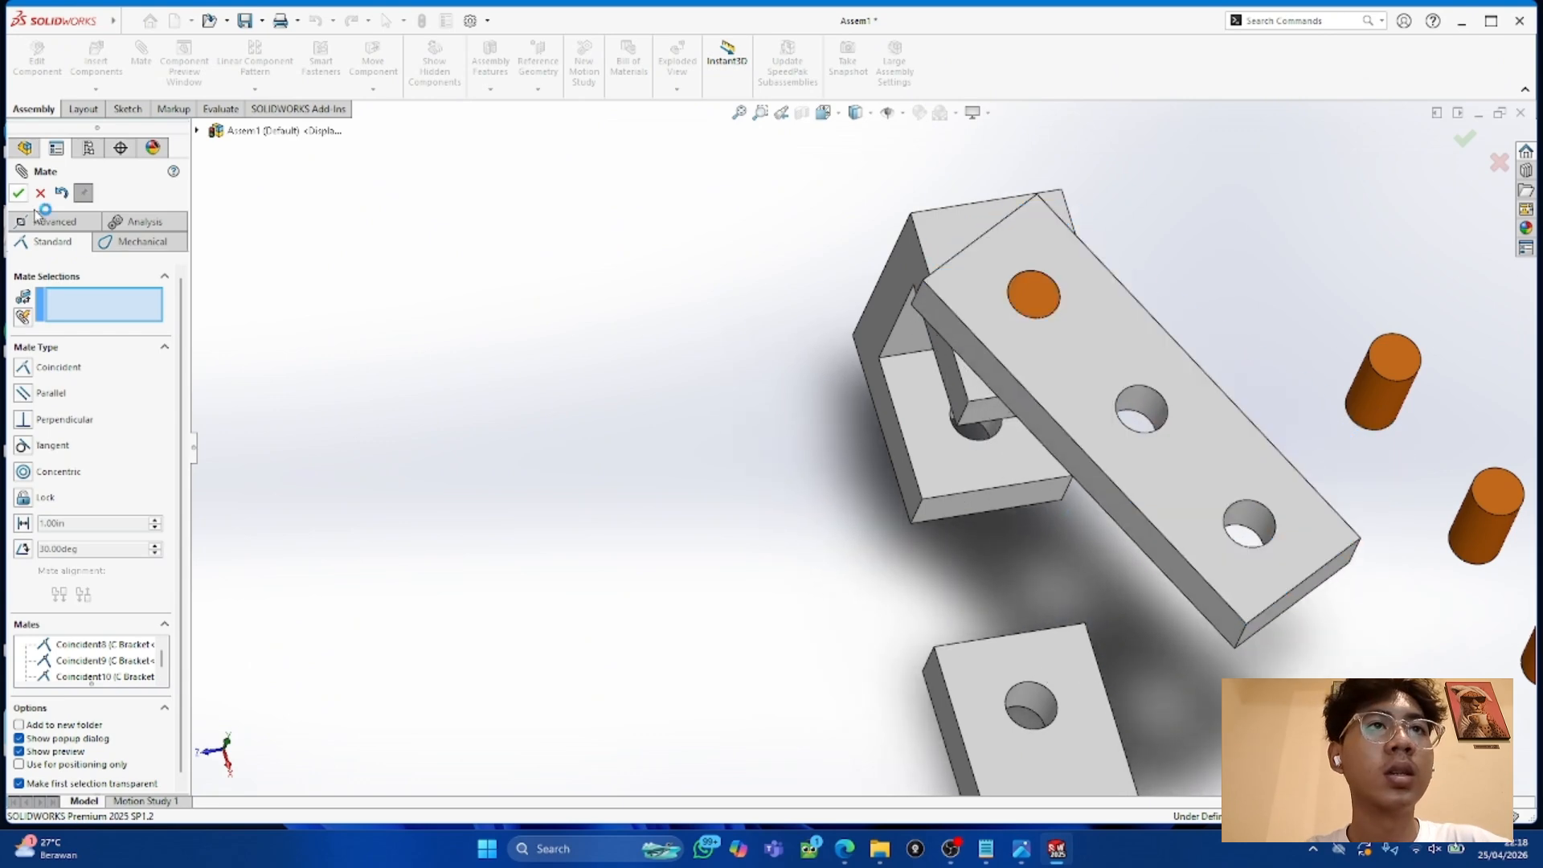
Step: Mate the first Triple Spacer's long lower edge coincident with the side edge of the C Bracket's upper arm to align them
{"action": "left_click", "coordinate": [962, 389]}
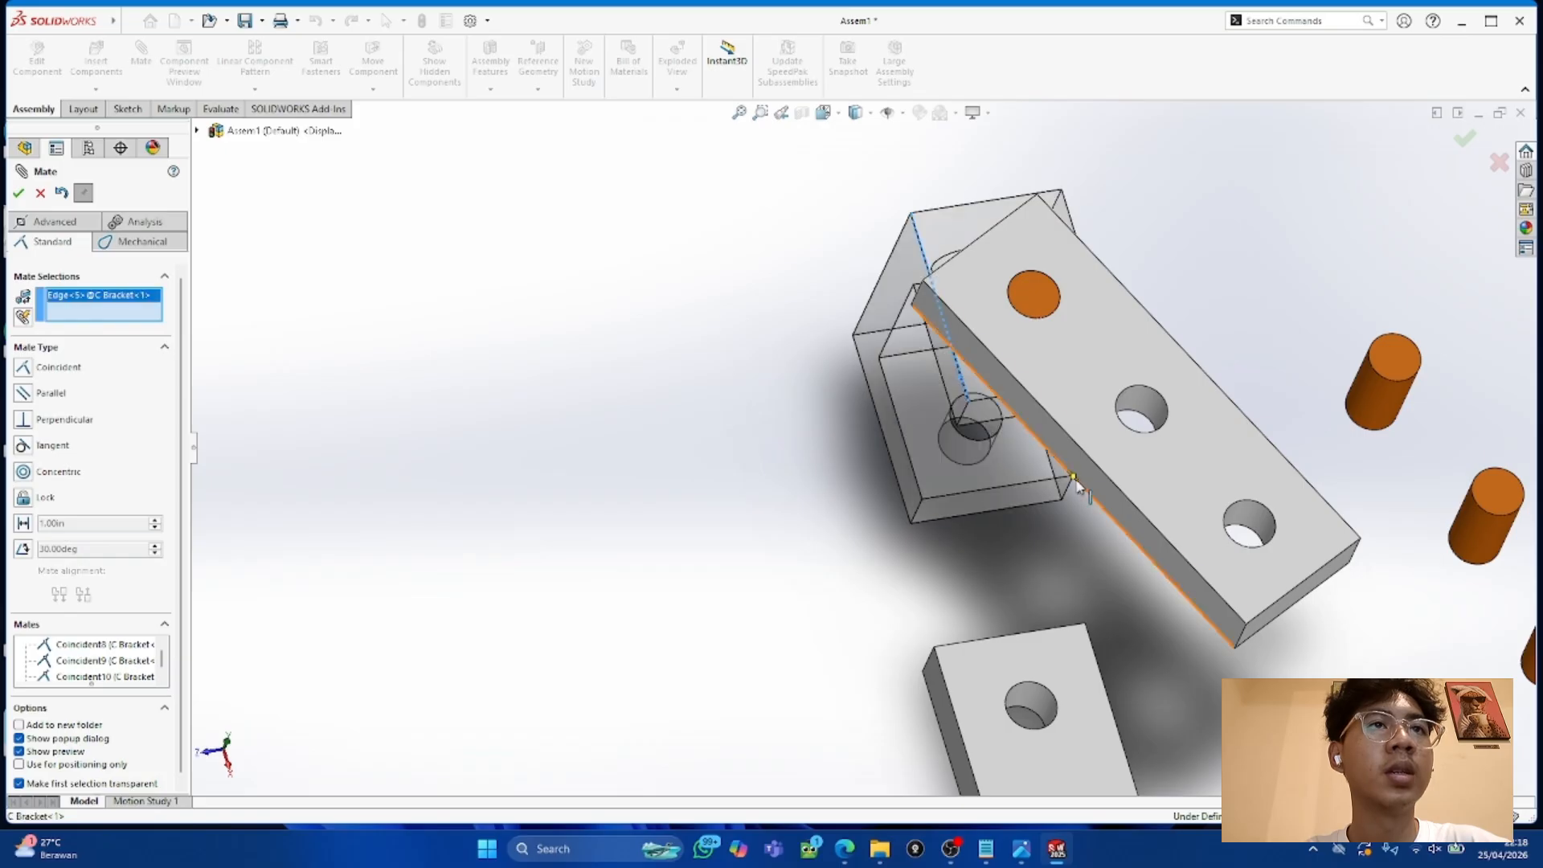
{"action": "left_click", "coordinate": [1078, 485]}
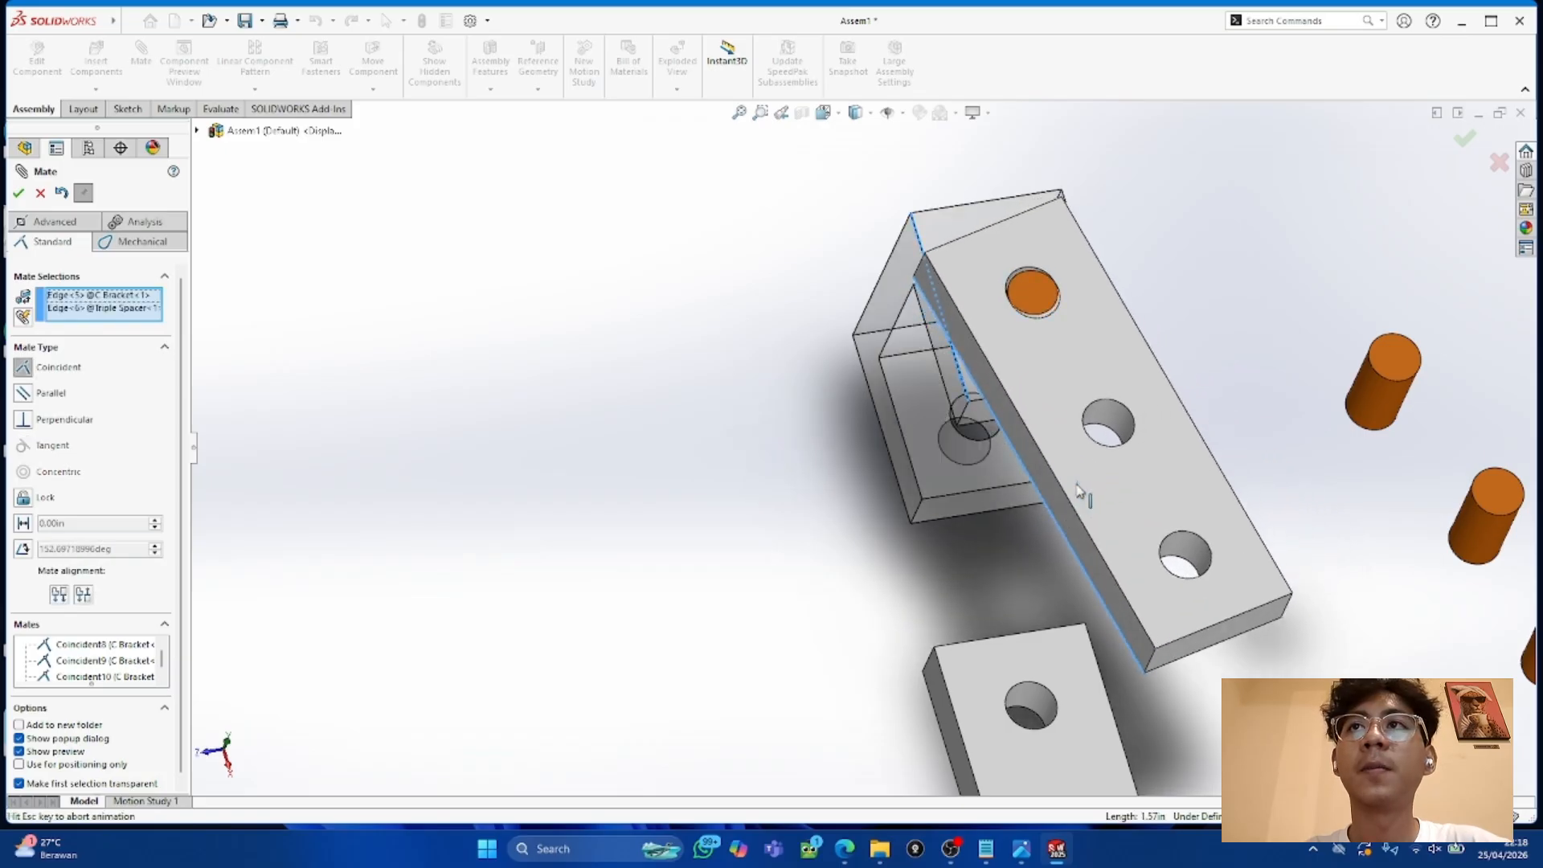
{"action": "left_click", "coordinate": [18, 193]}
Step: Mate the second Pin's end edge coincident with the hole edge on the inner face of the C Bracket's other arm
{"action": "middle_click_drag", "start_coordinate": [1077, 523], "coordinate": [900, 639]}
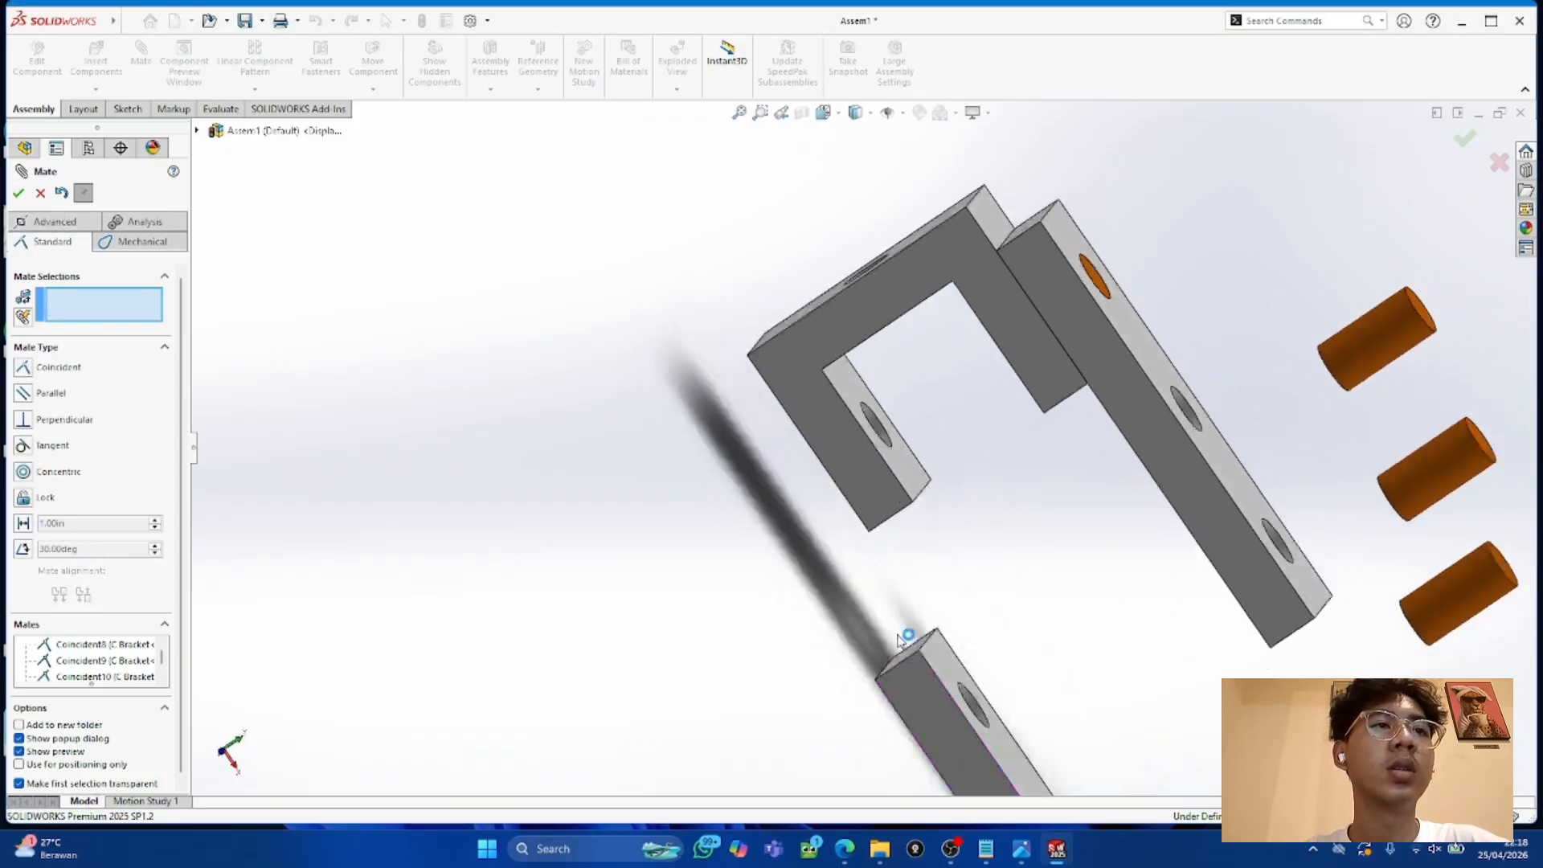
{"action": "scroll", "coordinate": [899, 639], "scroll_direction": "up", "scroll_amount": 4}
{"action": "middle_click_drag", "start_coordinate": [1141, 675], "coordinate": [1127, 669]}
{"action": "left_click_drag", "start_coordinate": [1155, 627], "coordinate": [1127, 602]}
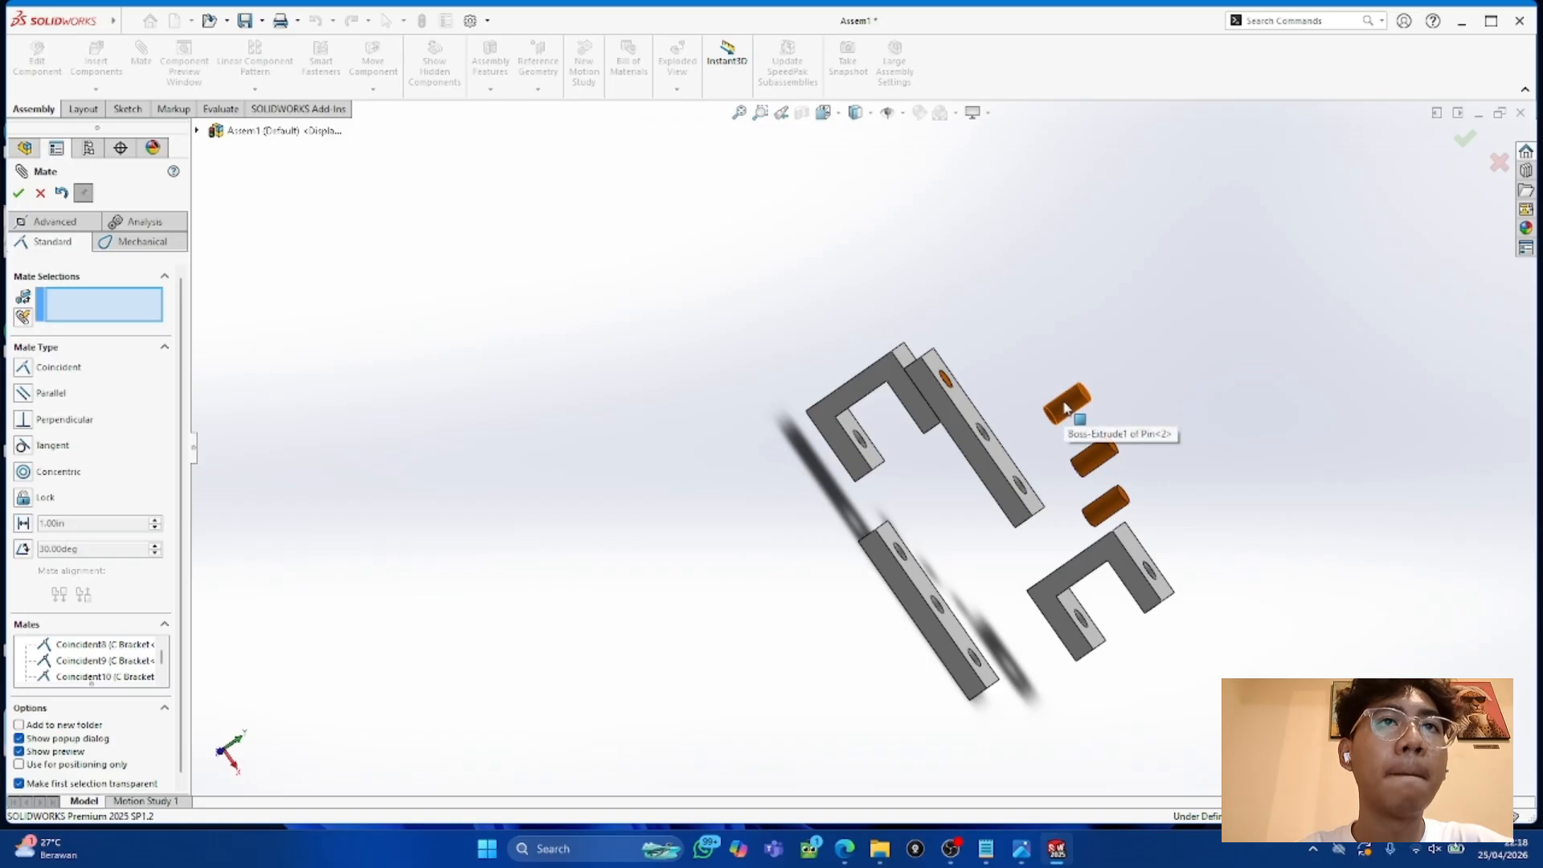
{"action": "scroll", "coordinate": [938, 481], "scroll_direction": "down", "scroll_amount": 4}
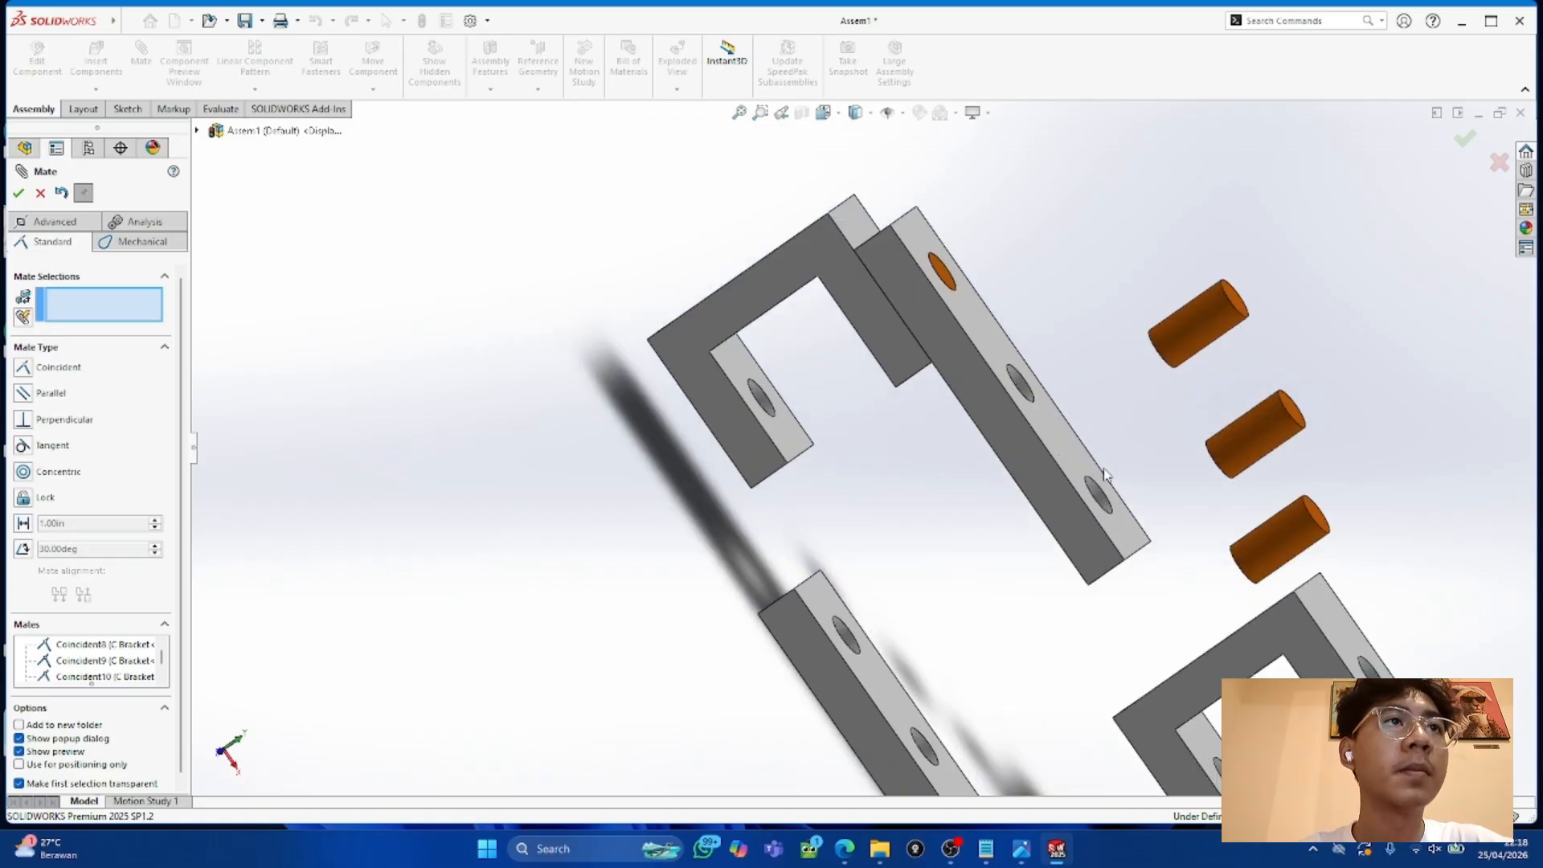
{"action": "left_click", "coordinate": [1236, 298]}
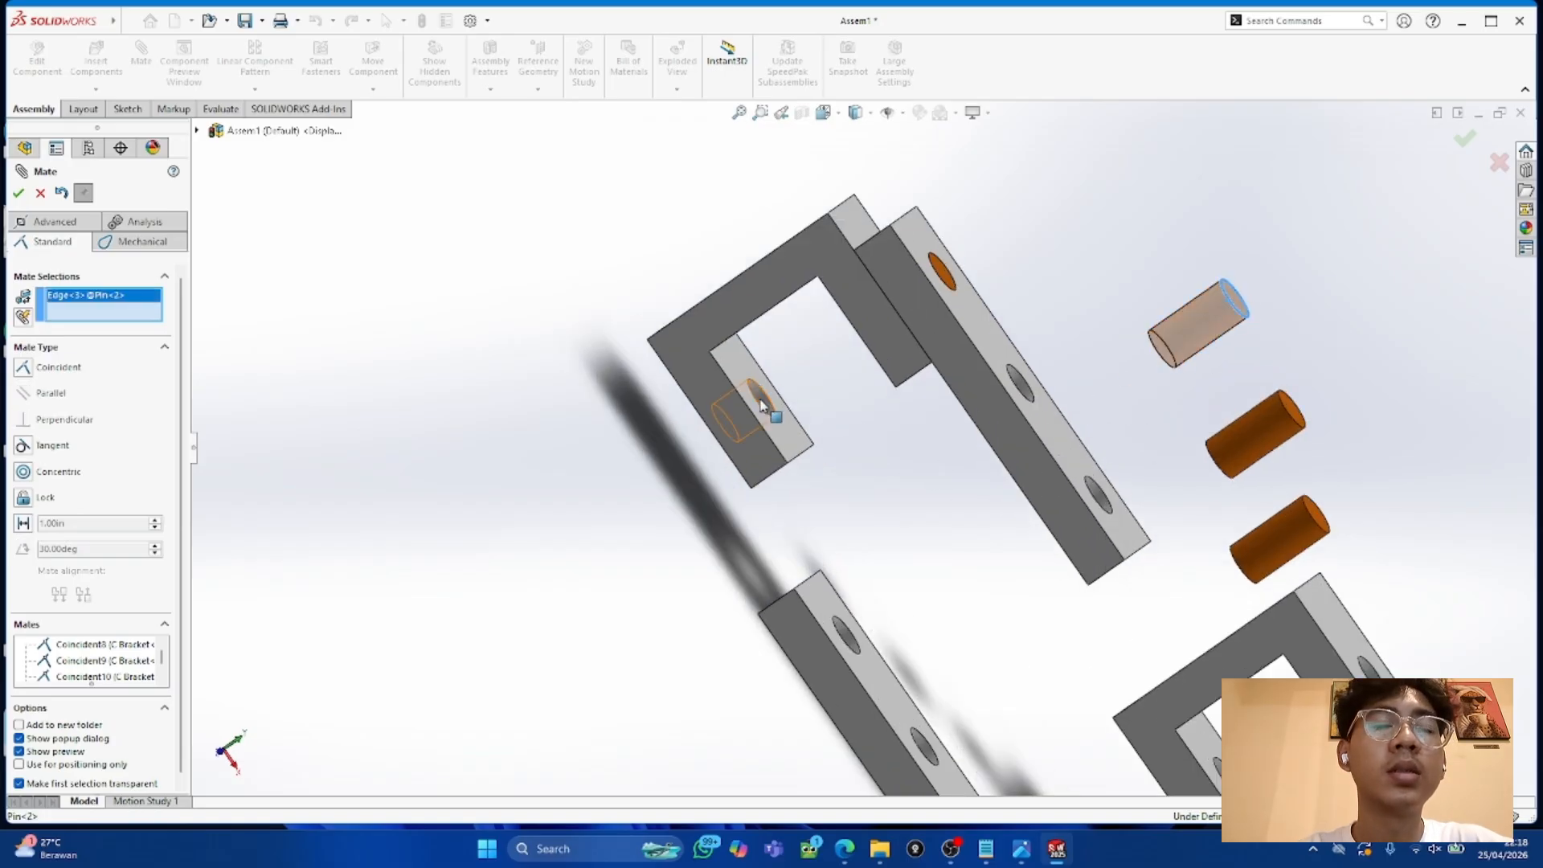
{"action": "left_click", "coordinate": [764, 400]}
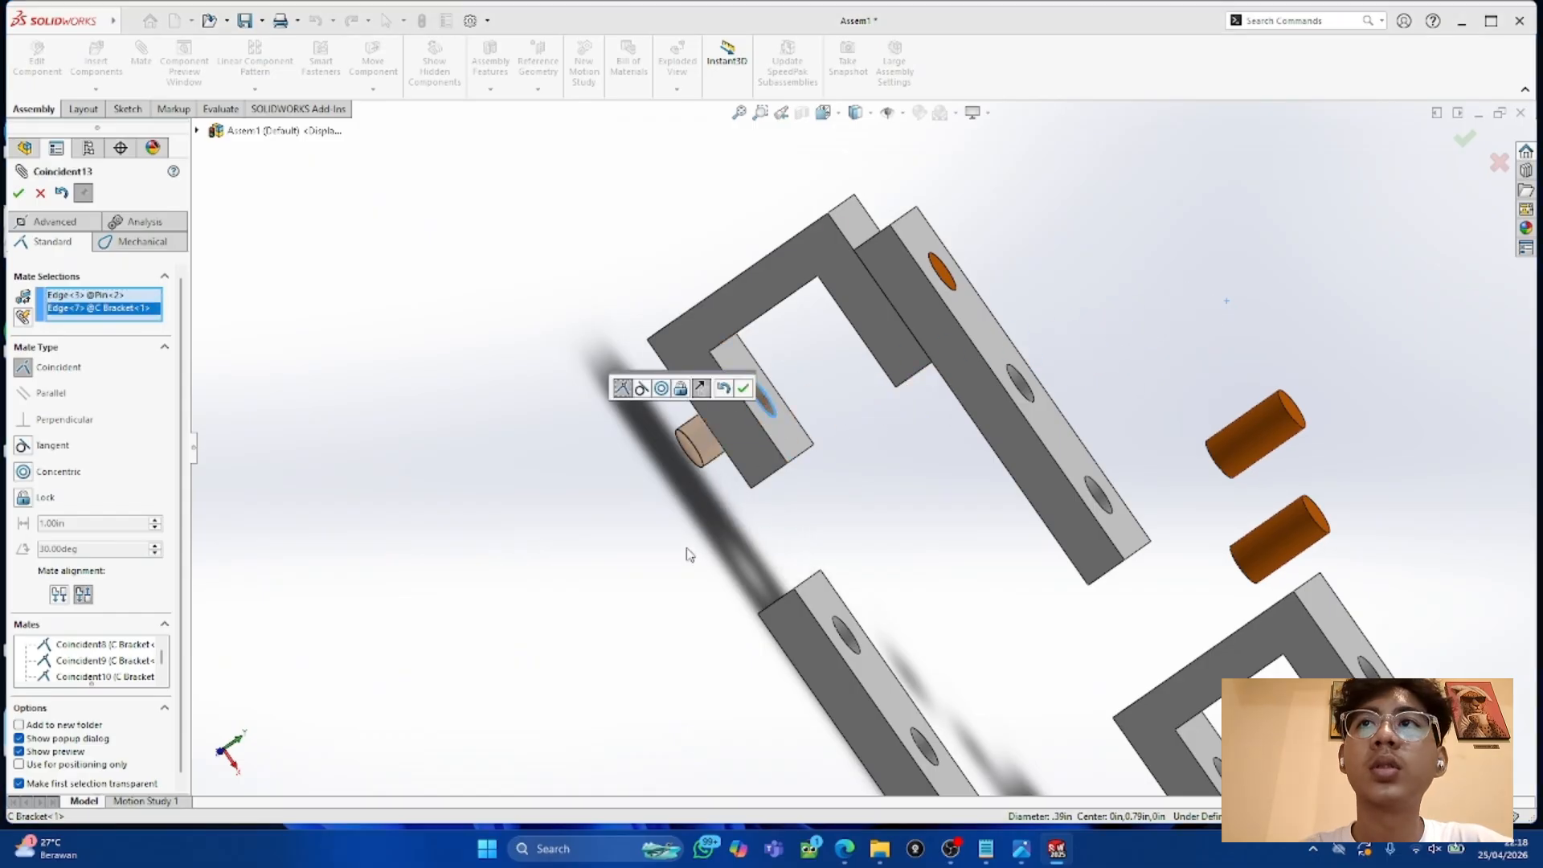
{"action": "left_click", "coordinate": [18, 194]}
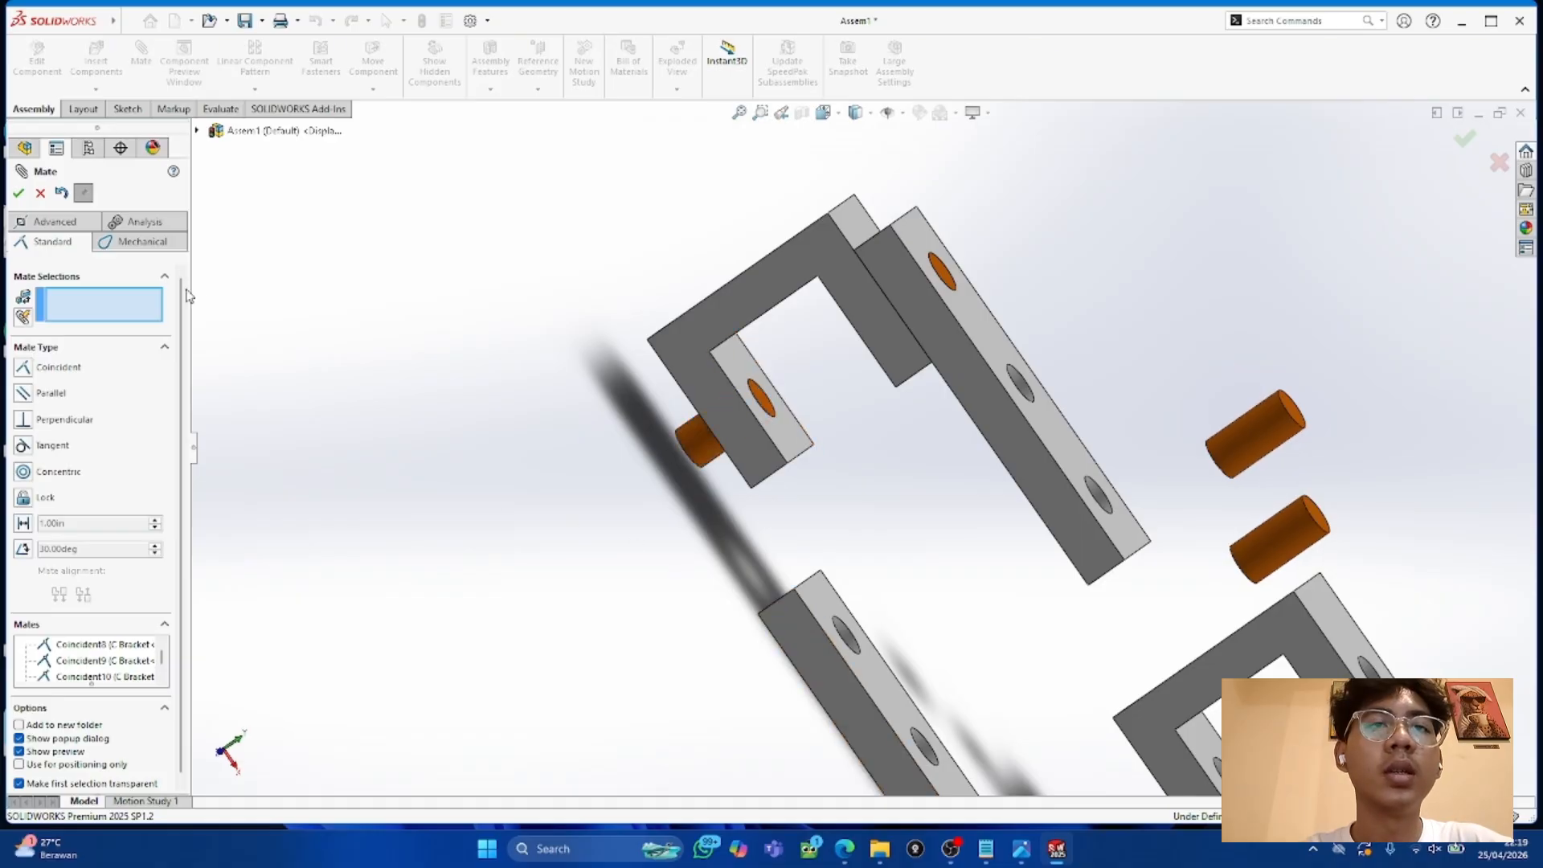
Step: Mate a broad face of the second Triple Spacer coincident with the outer face of the C Bracket arm holding the second Pin
{"action": "left_click", "coordinate": [814, 605]}
{"action": "middle_click_drag", "start_coordinate": [689, 613], "coordinate": [816, 532]}
{"action": "left_click", "coordinate": [791, 403]}
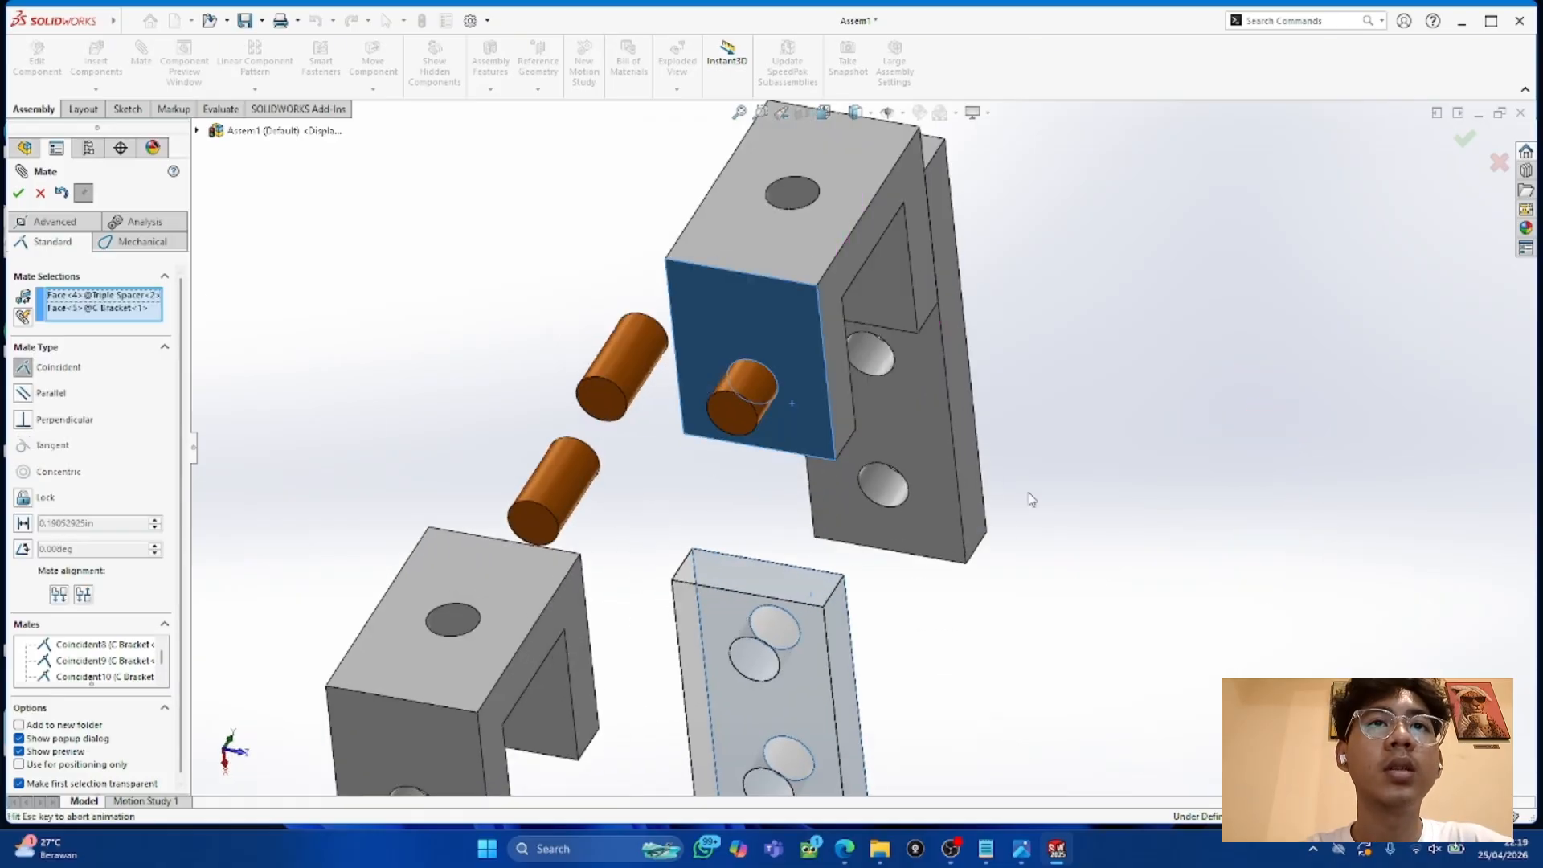
{"action": "middle_click_drag", "start_coordinate": [987, 609], "coordinate": [902, 568]}
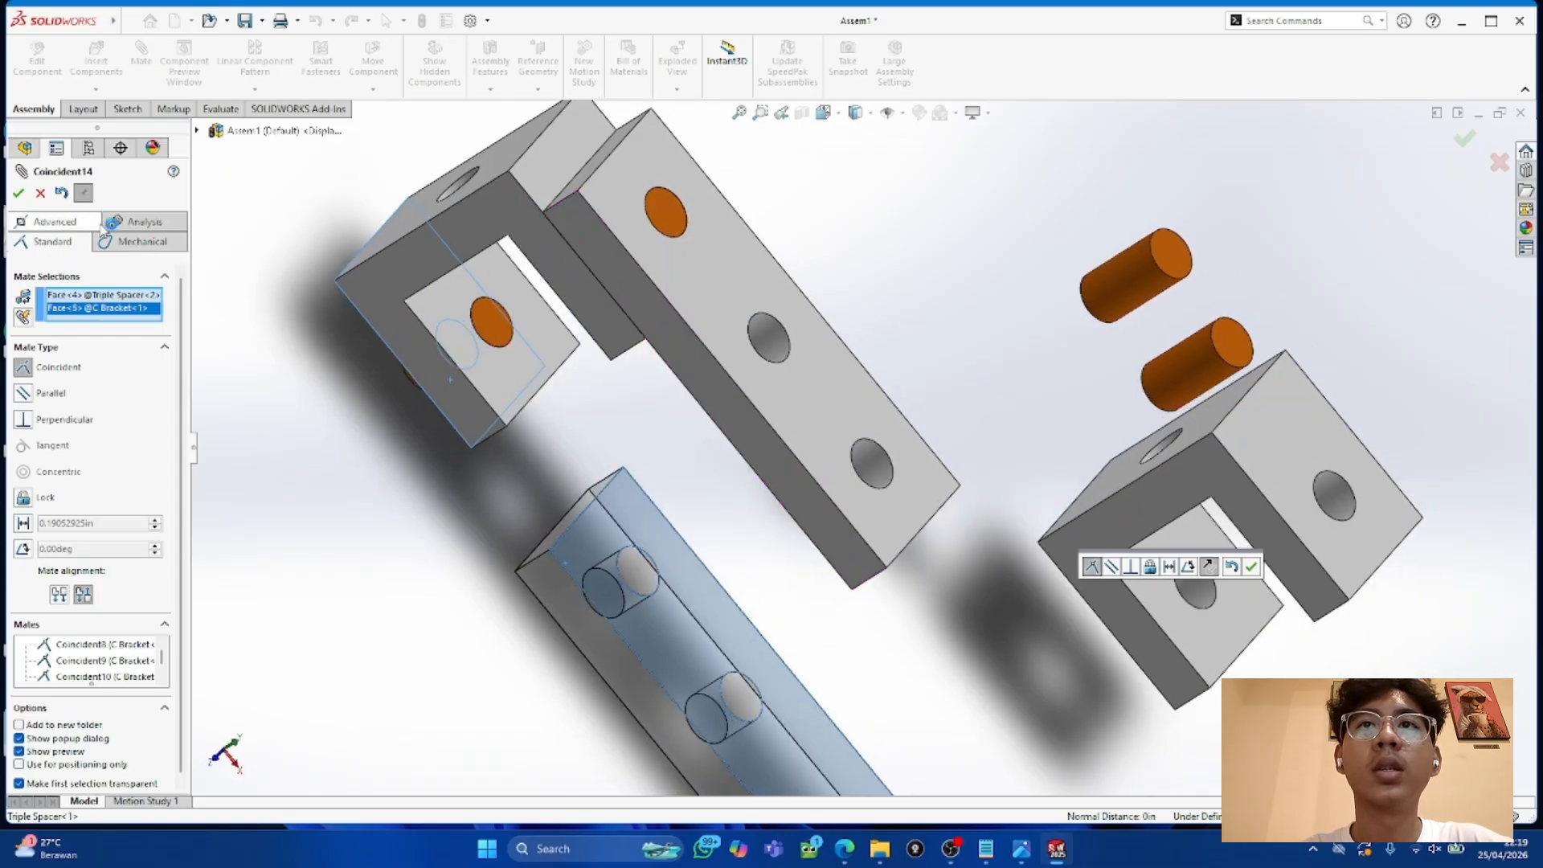
{"action": "left_click", "coordinate": [18, 194]}
Step: Mate the second Pin's protruding end edge coincident with the second Triple Spacer's end hole edge and swing the spacer about the Pin
{"action": "left_click_drag", "start_coordinate": [565, 593], "coordinate": [442, 533]}
{"action": "middle_click_drag", "start_coordinate": [421, 367], "coordinate": [342, 386]}
{"action": "left_click", "coordinate": [327, 368]}
{"action": "left_click", "coordinate": [395, 537]}
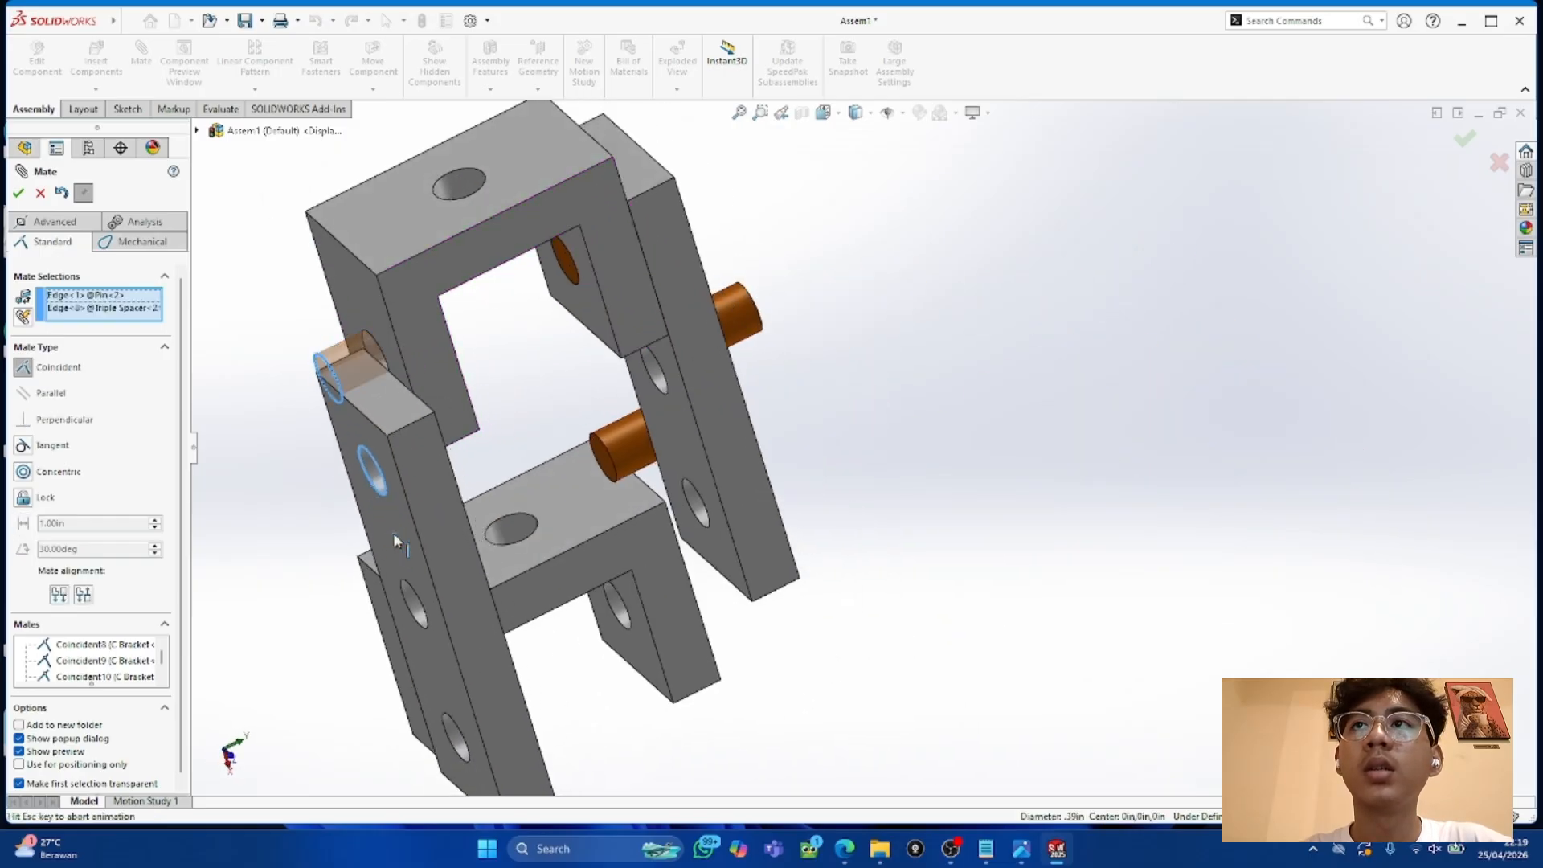
{"action": "left_click", "coordinate": [17, 195]}
{"action": "mouse_move", "coordinate": [401, 502]}
{"action": "left_mouse_down"}
{"action": "mouse_move", "coordinate": [434, 505]}
{"action": "mouse_move", "coordinate": [420, 506]}
{"action": "left_mouse_up"}
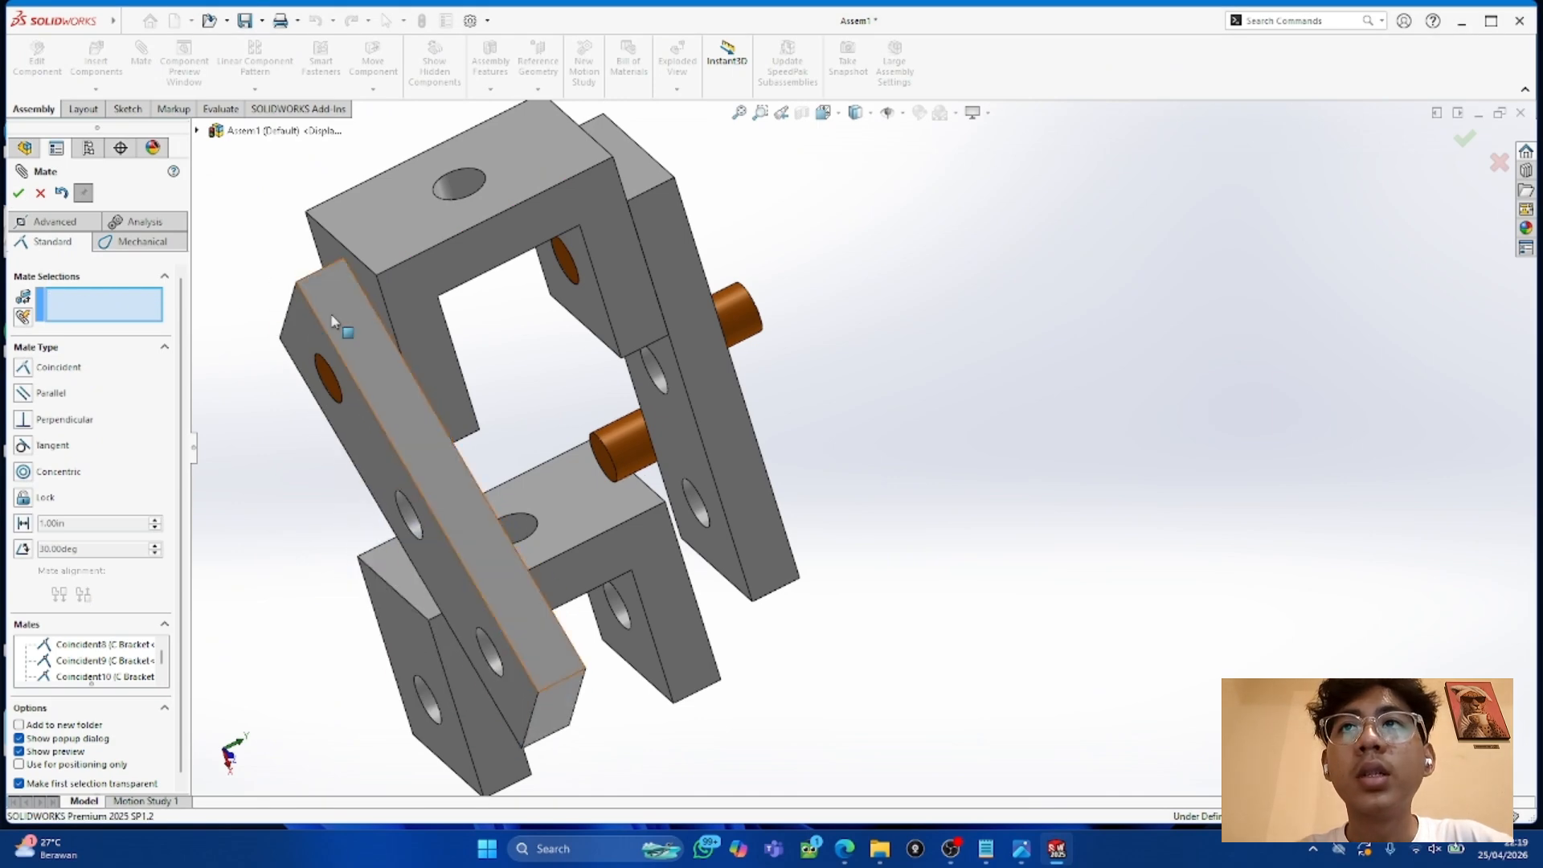
{"action": "left_click", "coordinate": [381, 302]}
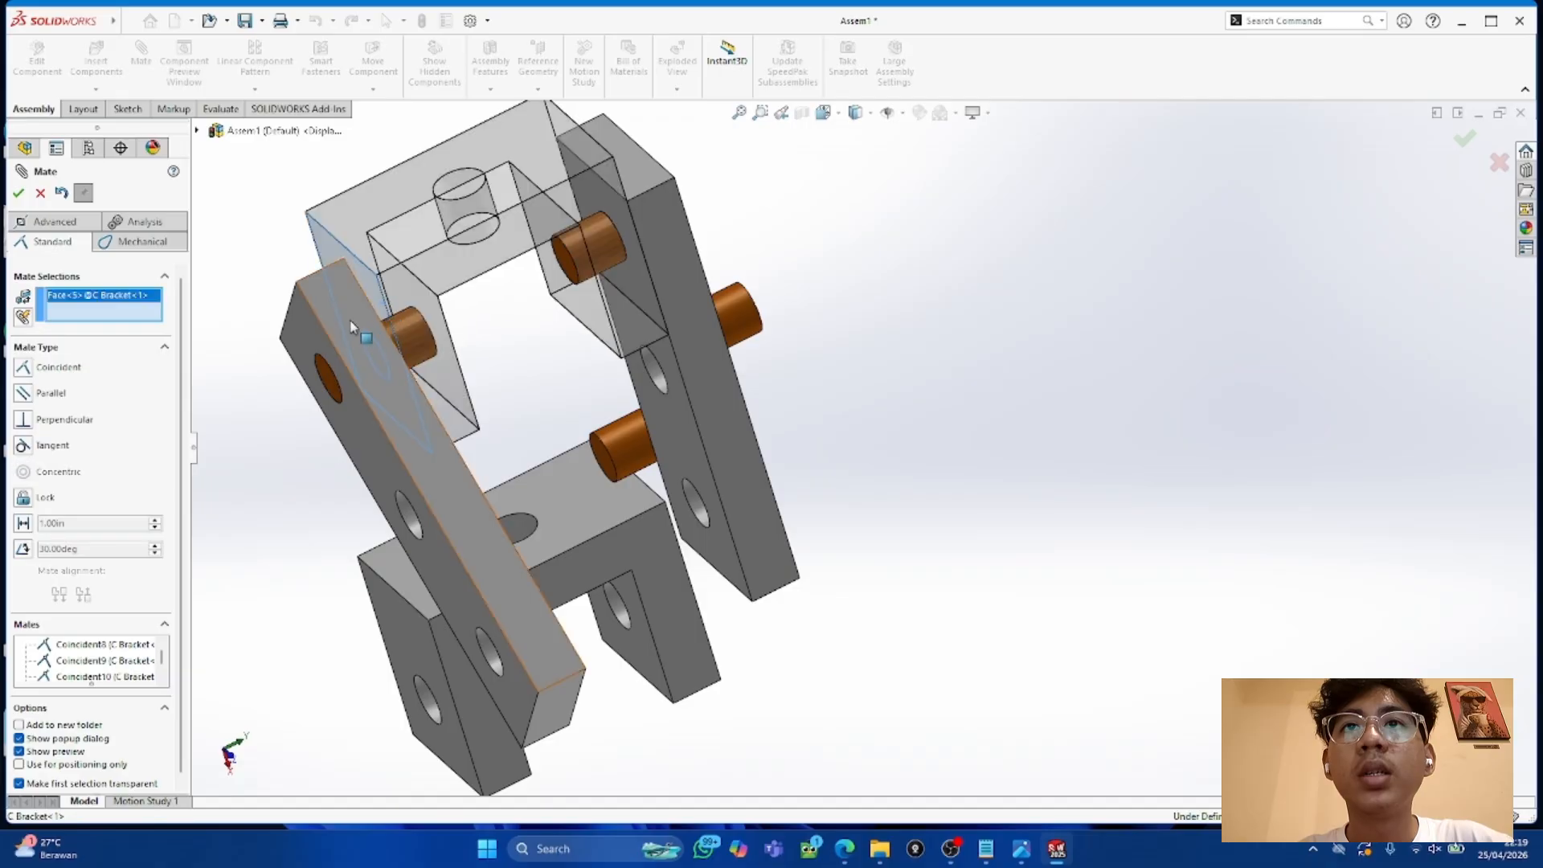
{"action": "left_click", "coordinate": [447, 438]}
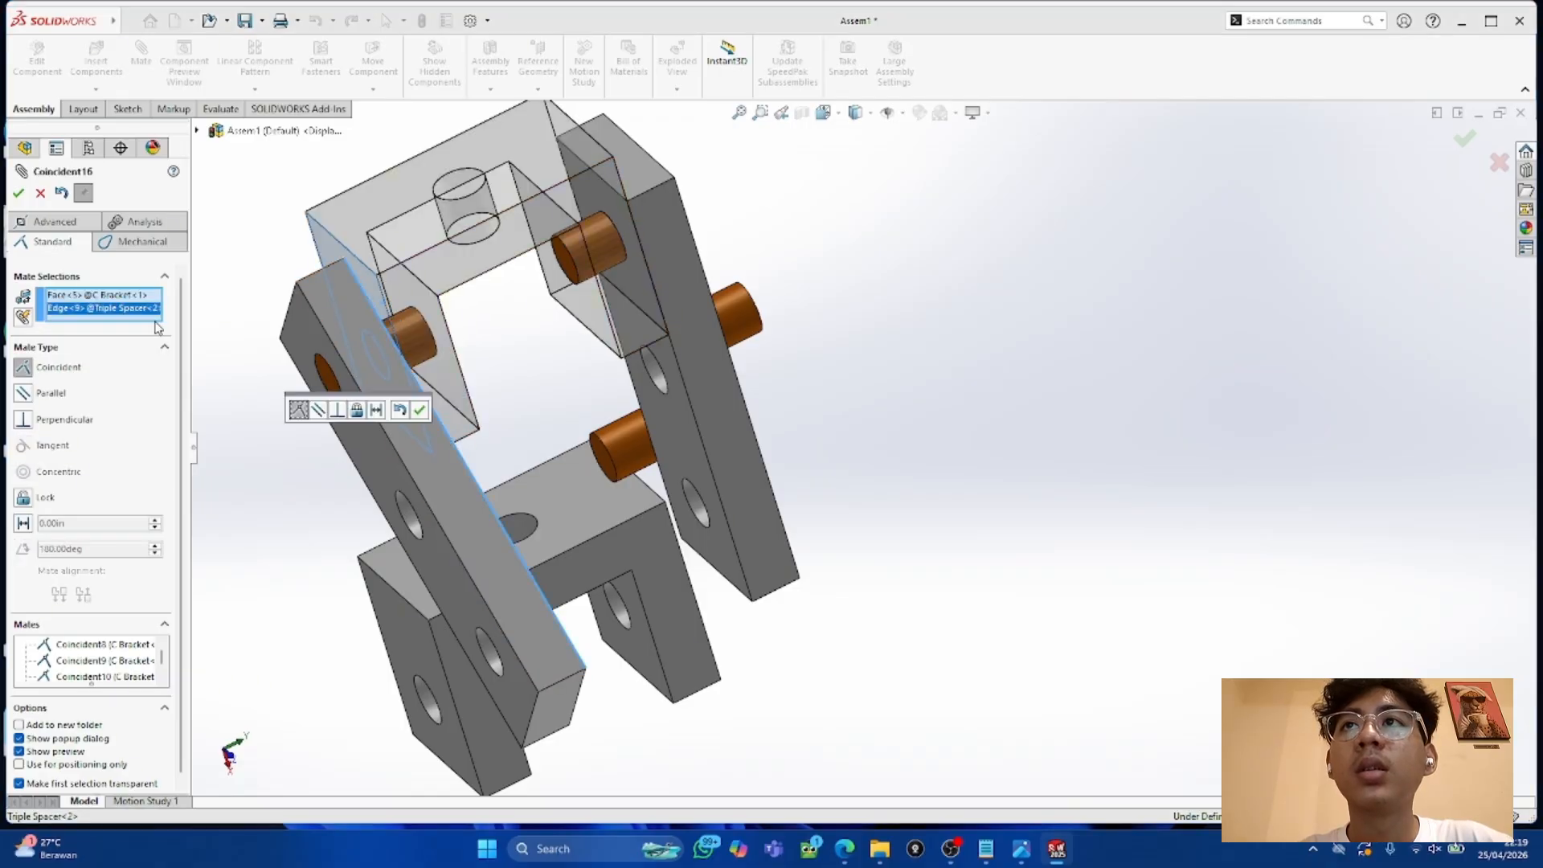
{"action": "left_click", "coordinate": [41, 197]}
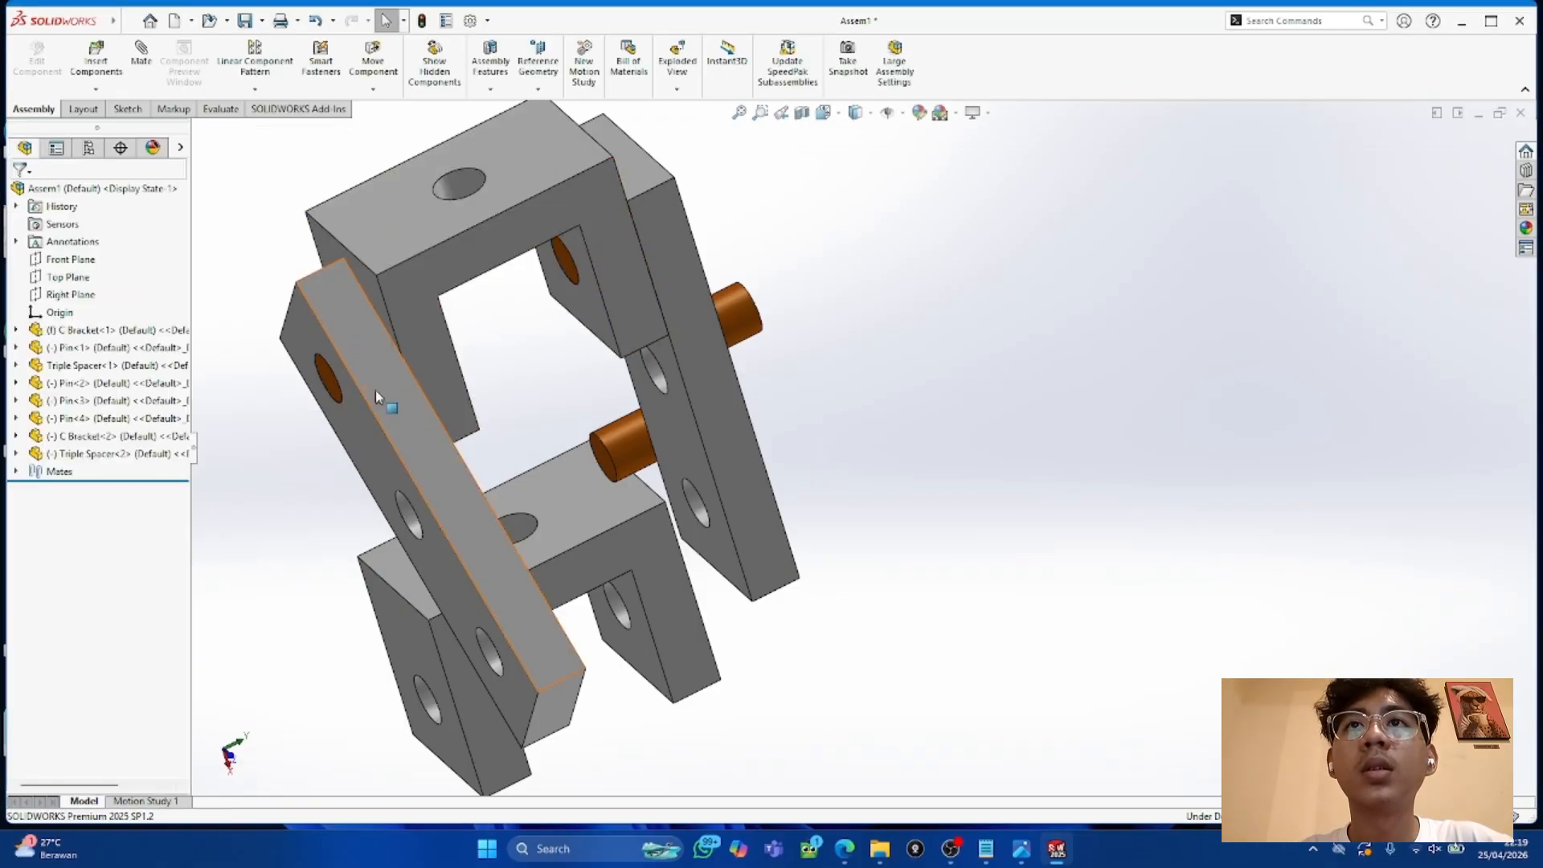
Step: Mate the second Triple Spacer's long inner edge coincident with the side edge of the adjoining C Bracket arm
{"action": "left_click", "coordinate": [360, 289]}
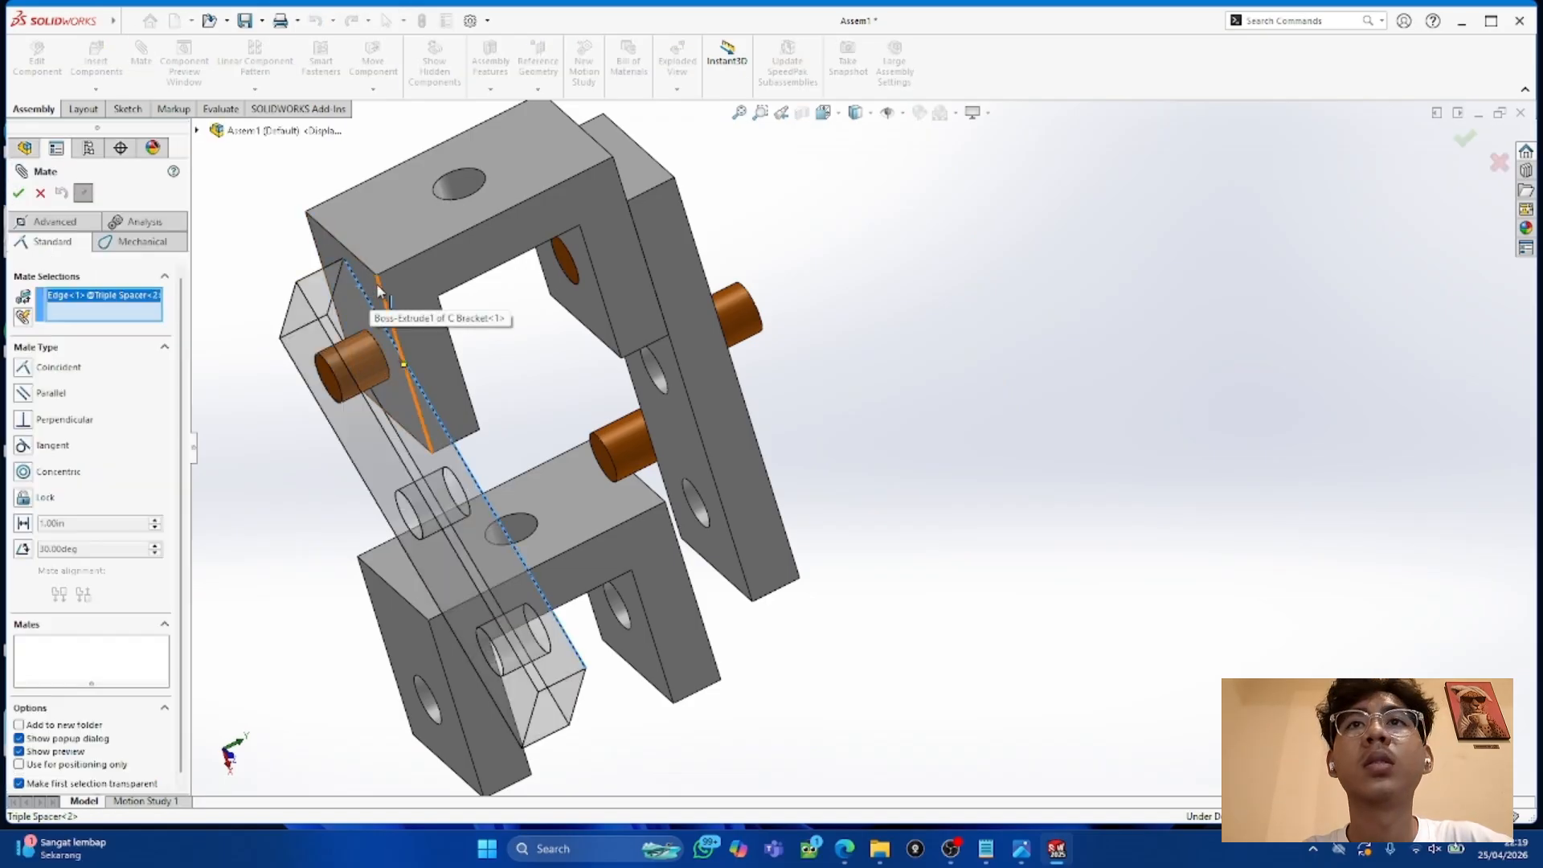
{"action": "left_click", "coordinate": [381, 290]}
{"action": "left_click", "coordinate": [399, 334]}
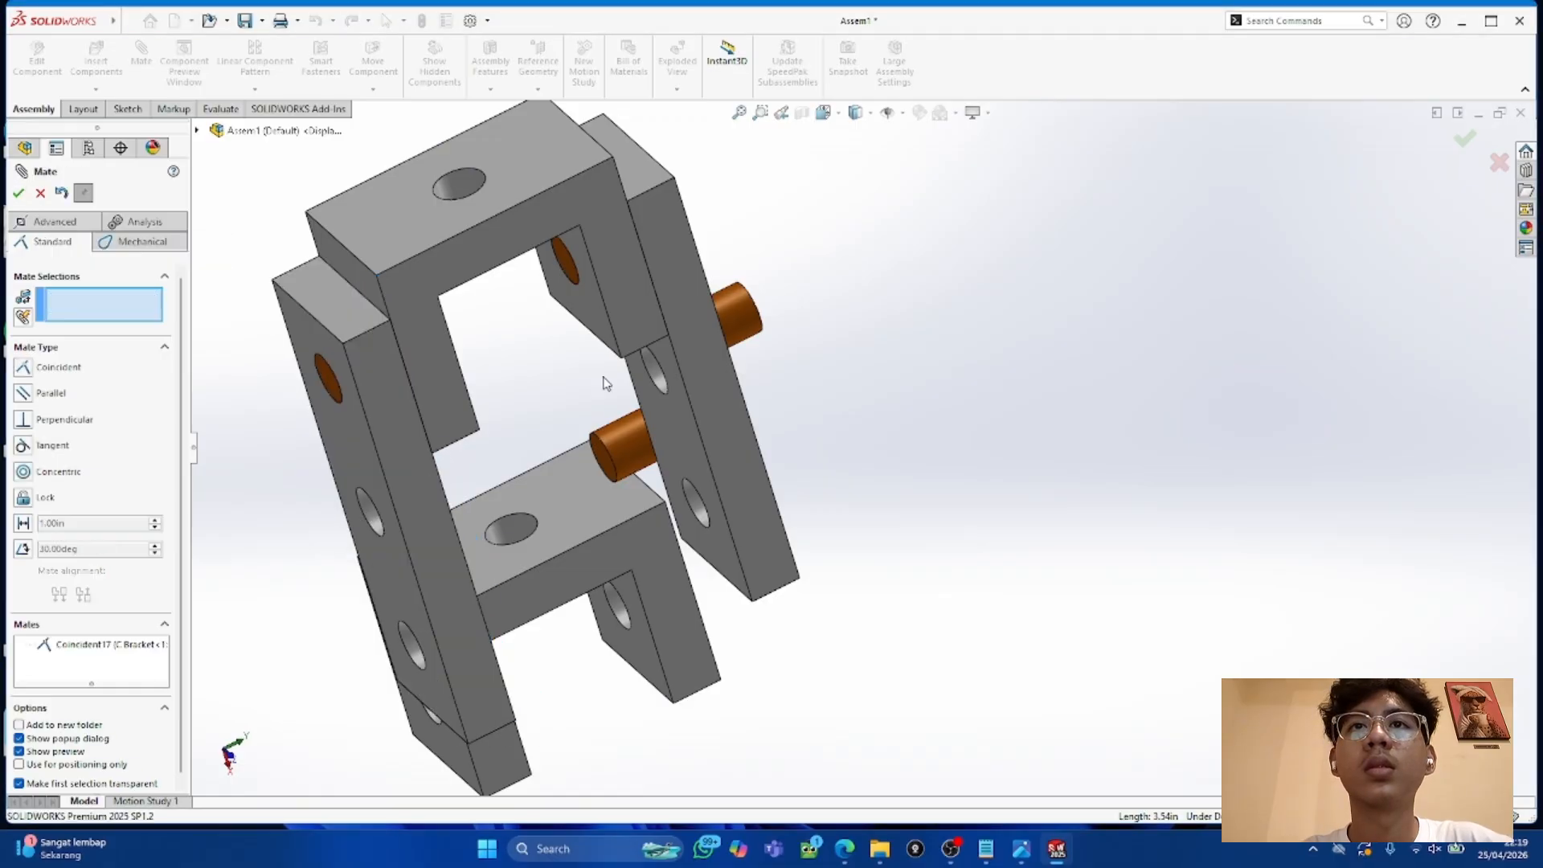
Step: Mate the fourth Pin's end edge coincident with the outer edge of the free end hole in the first Triple Spacer
{"action": "middle_click_drag", "start_coordinate": [399, 334], "coordinate": [692, 411]}
{"action": "scroll", "coordinate": [876, 651], "scroll_direction": "up", "scroll_amount": 4}
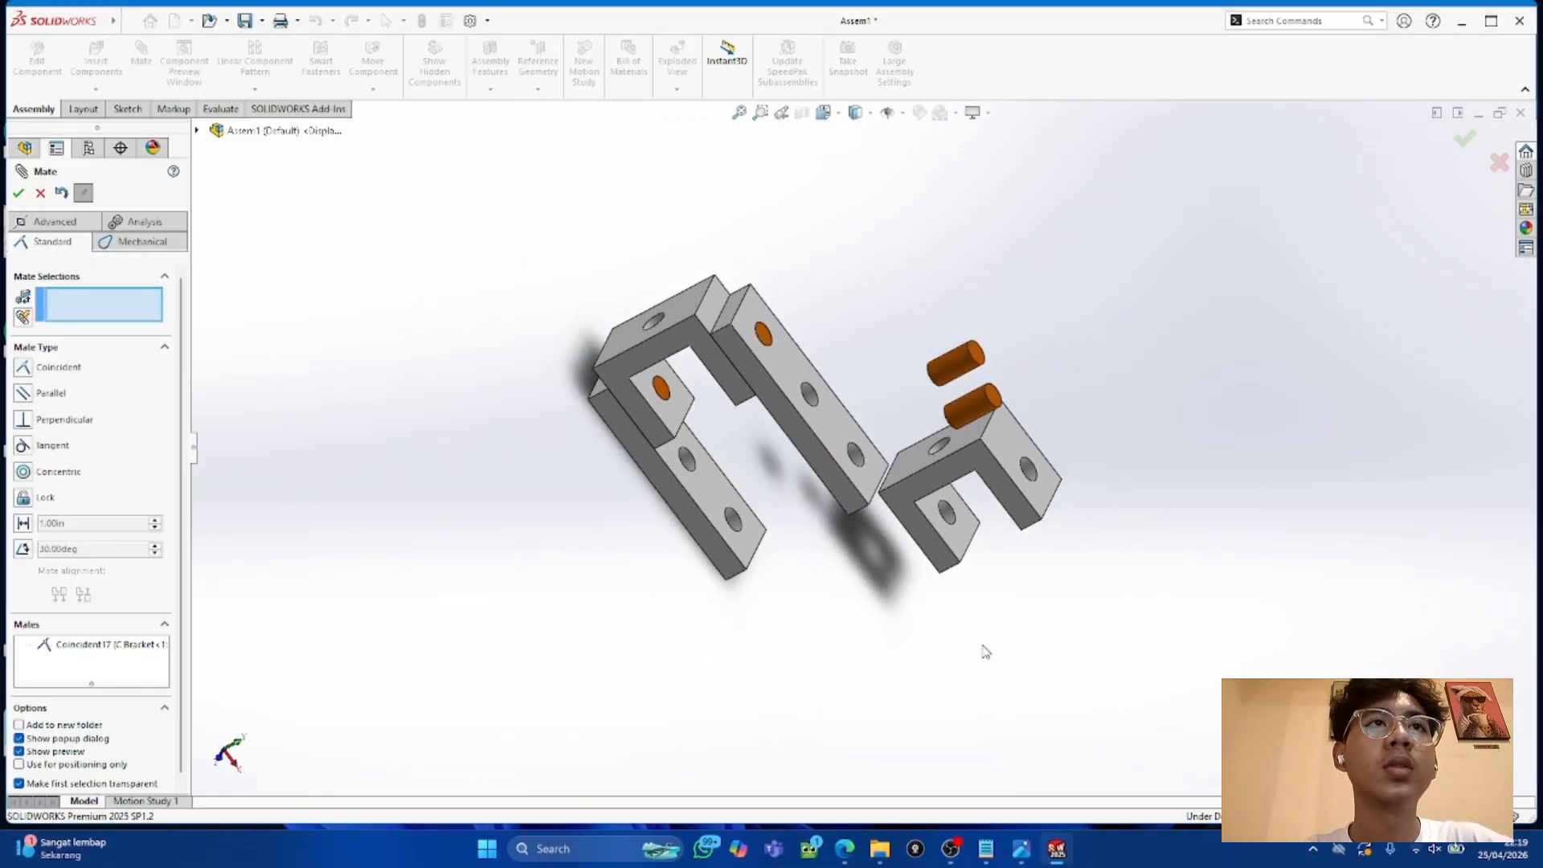
{"action": "scroll", "coordinate": [877, 619], "scroll_direction": "down", "scroll_amount": 4}
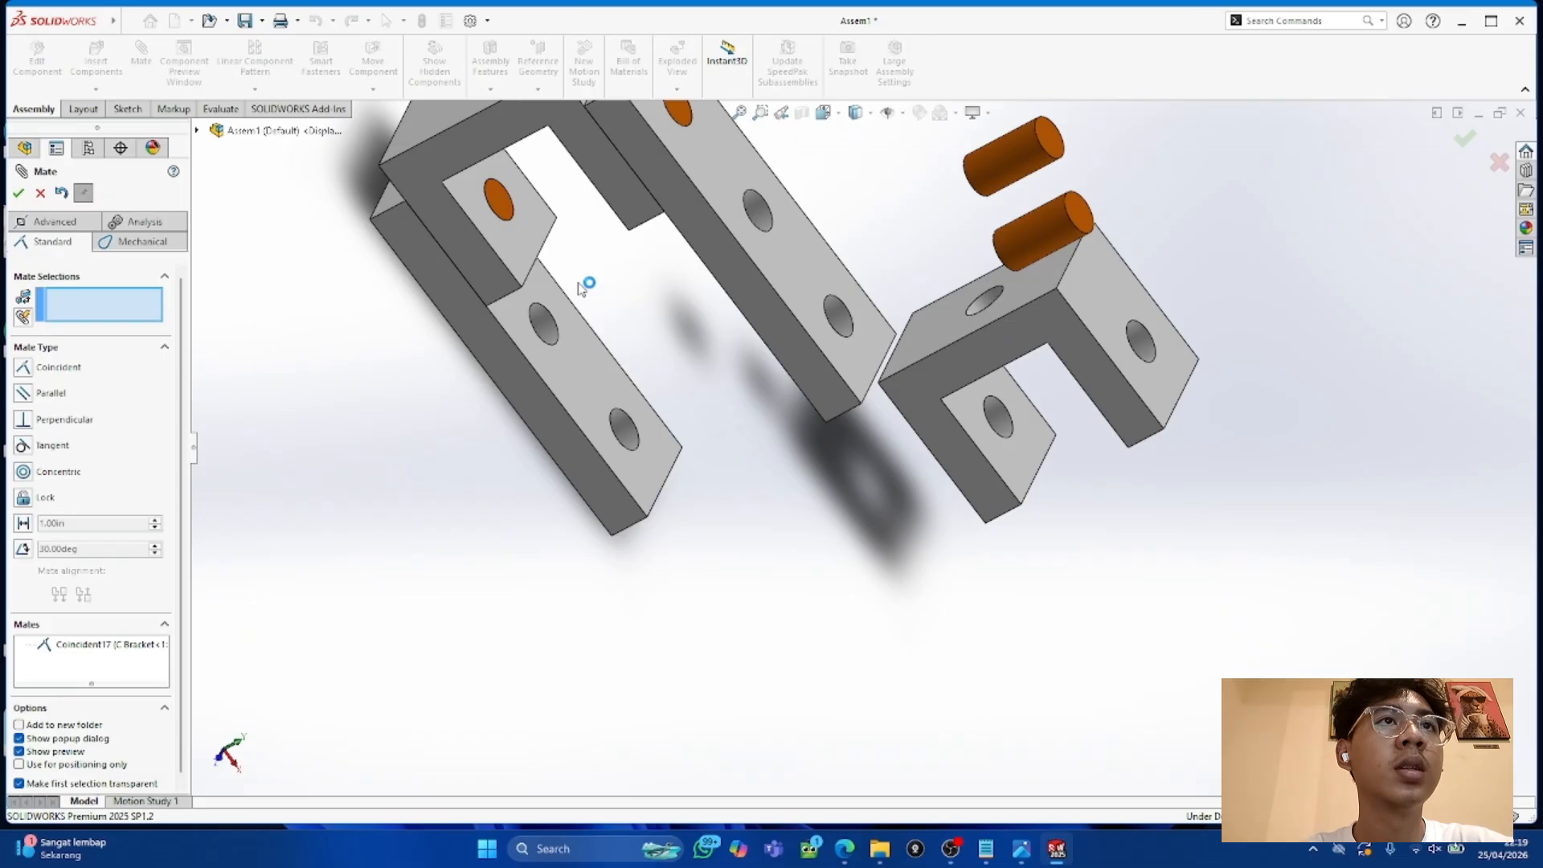
{"action": "left_click", "coordinate": [1069, 211]}
{"action": "left_click", "coordinate": [828, 310]}
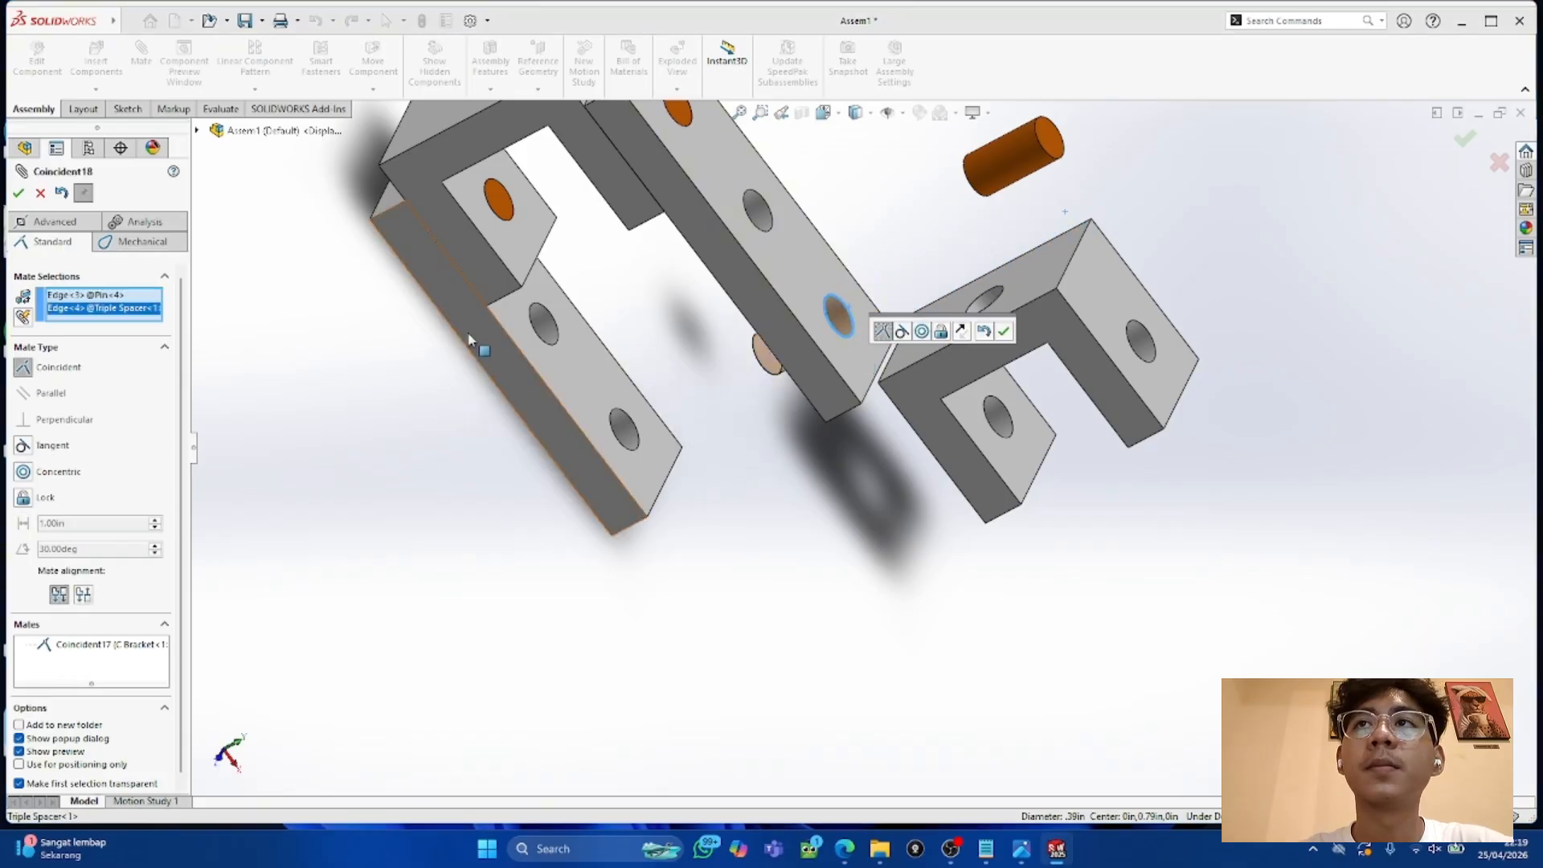
{"action": "left_click", "coordinate": [19, 193]}
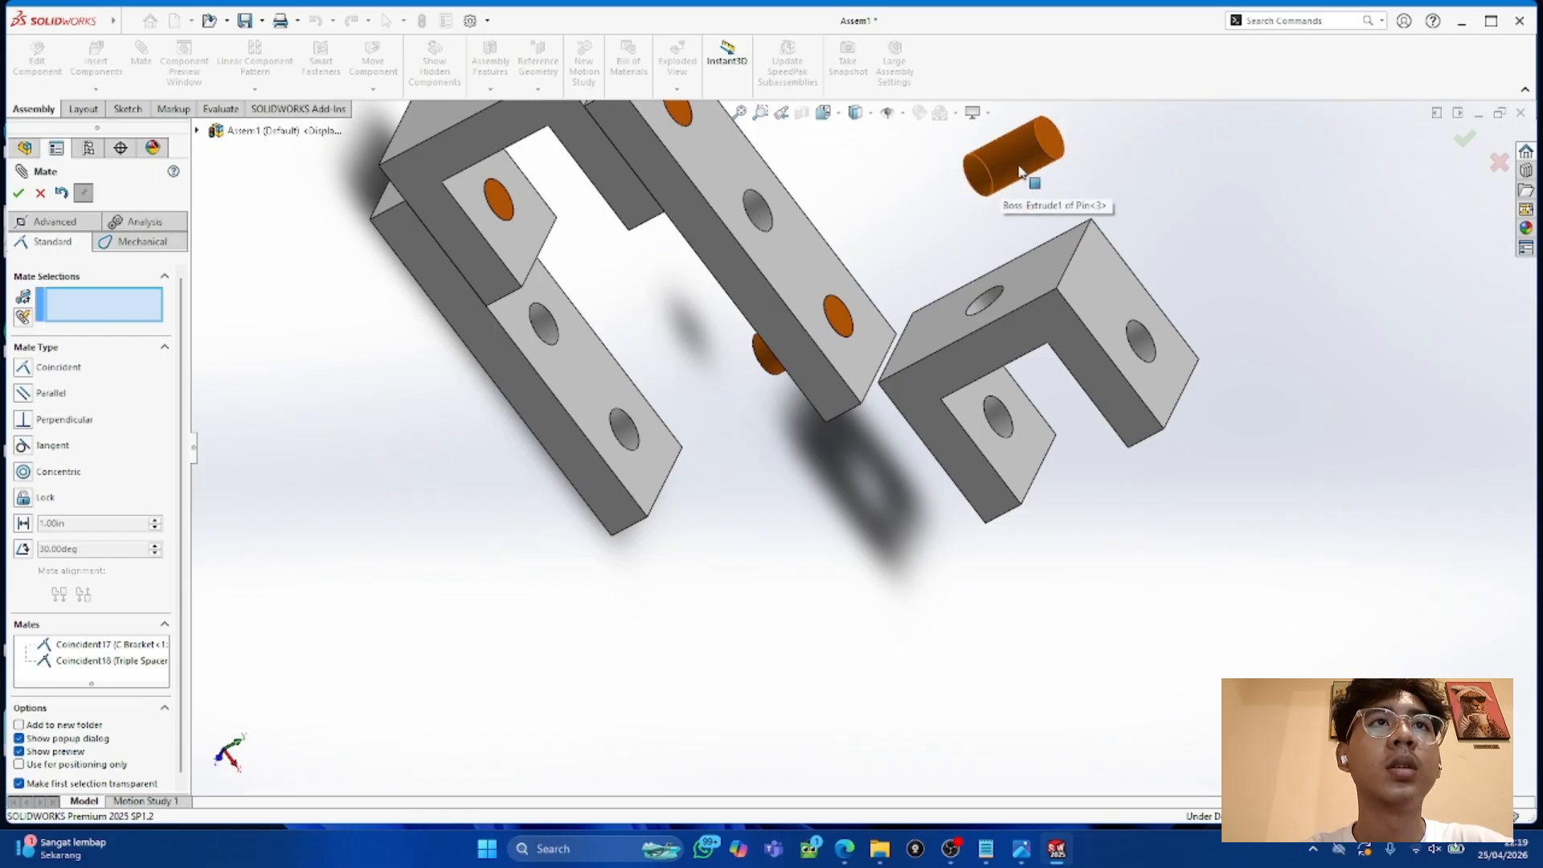
Step: Mate the third Pin's end edge coincident with the second Triple Spacer's free end hole and move the second C Bracket toward the spacers
{"action": "left_click", "coordinate": [982, 185]}
{"action": "middle_click_drag", "start_coordinate": [568, 541], "coordinate": [666, 455]}
{"action": "left_click", "coordinate": [547, 462]}
{"action": "left_click", "coordinate": [18, 194]}
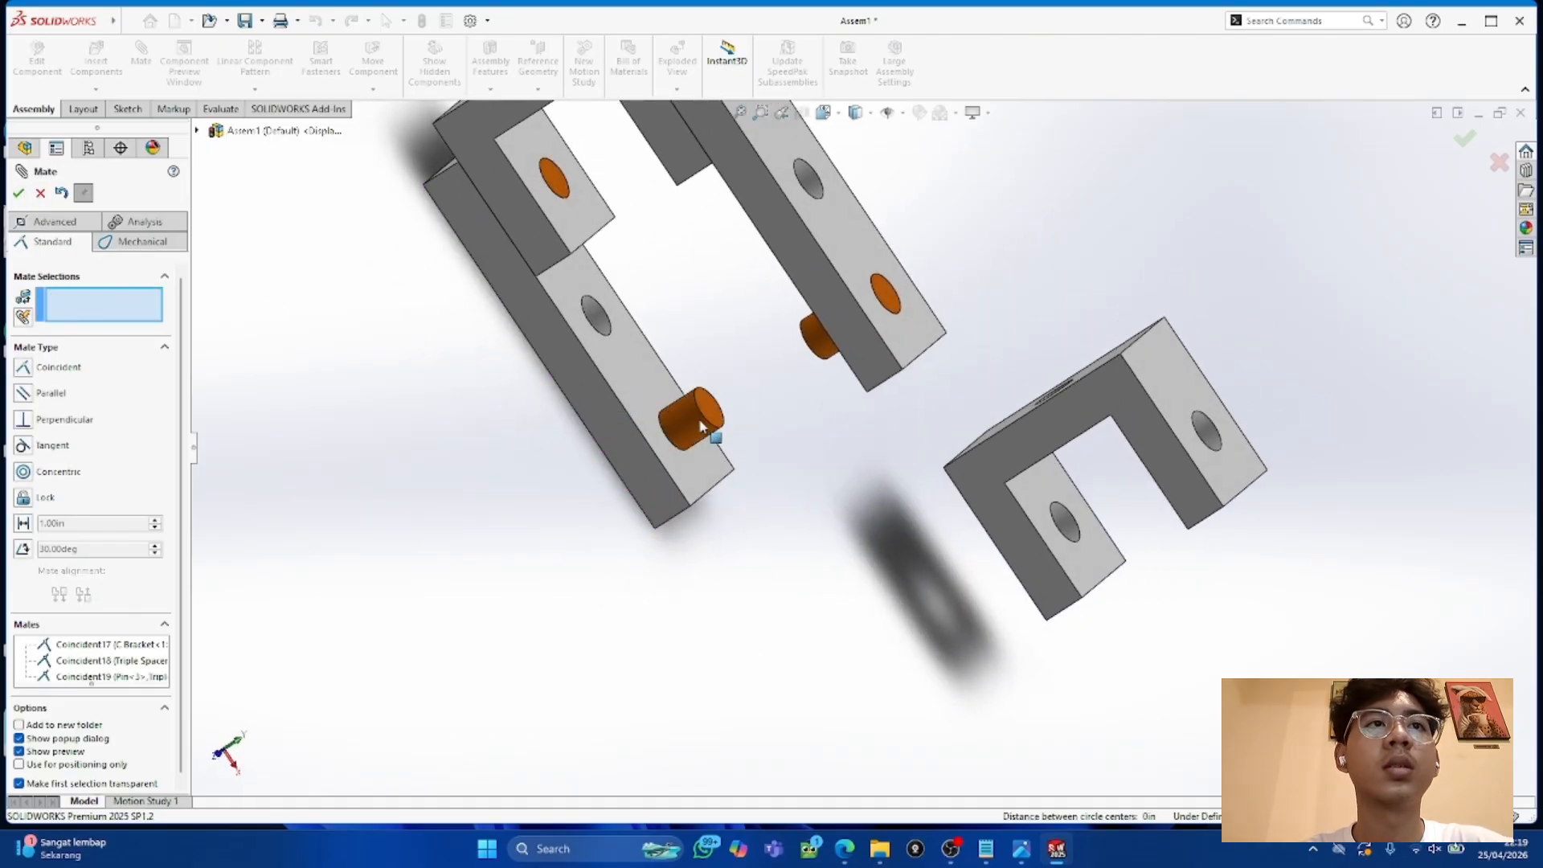
{"action": "left_click_drag", "start_coordinate": [1059, 421], "coordinate": [799, 515]}
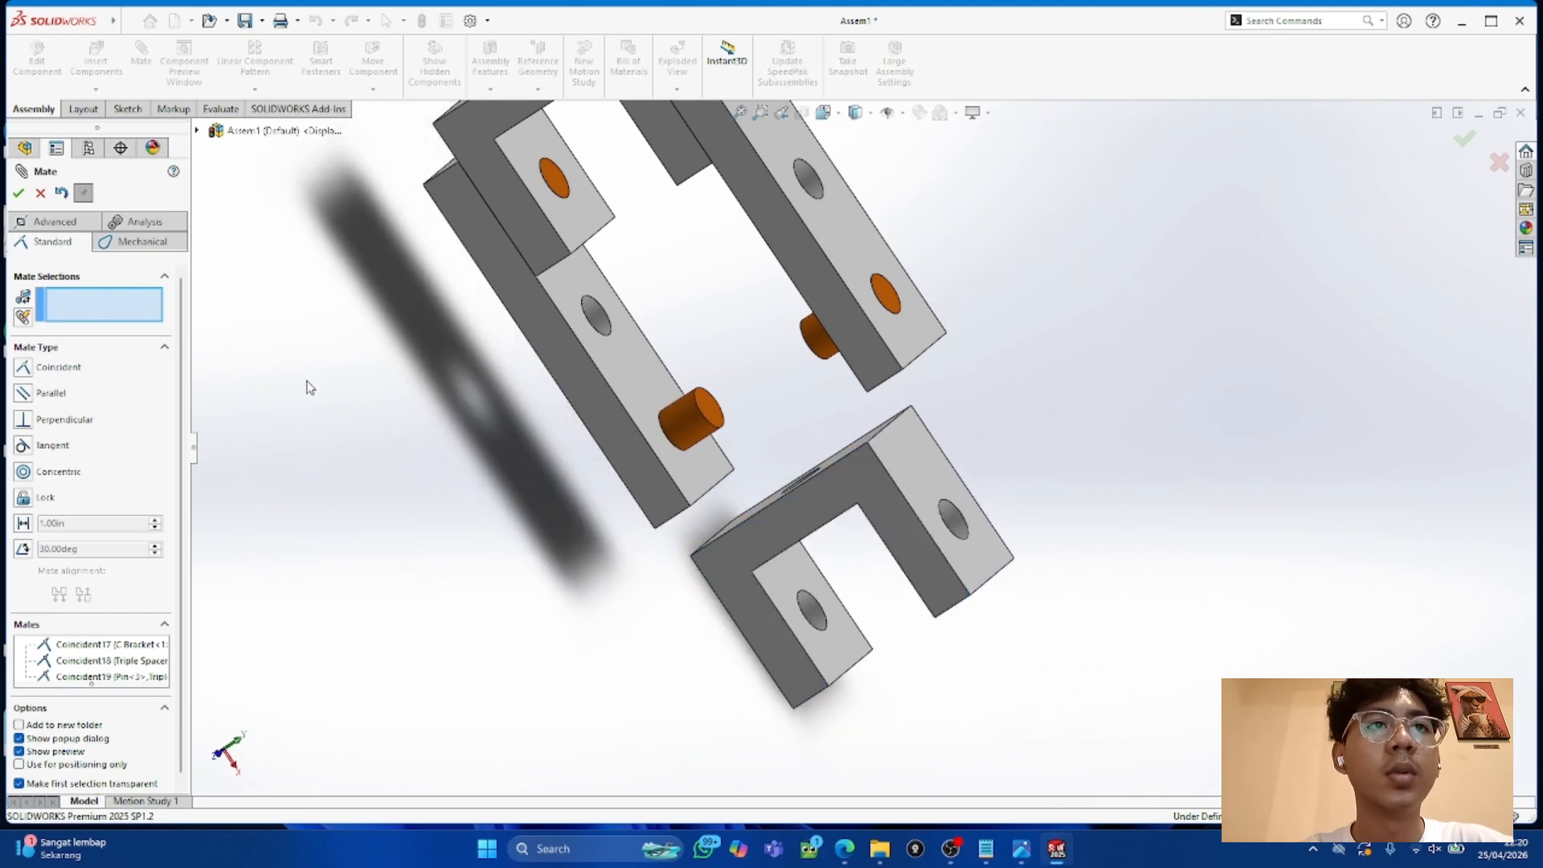
Step: Mate the second C Bracket's arm hole concentric with the fourth Pin and swing the bracket between the two Triple Spacers
{"action": "left_click", "coordinate": [947, 517]}
{"action": "left_click", "coordinate": [817, 353]}
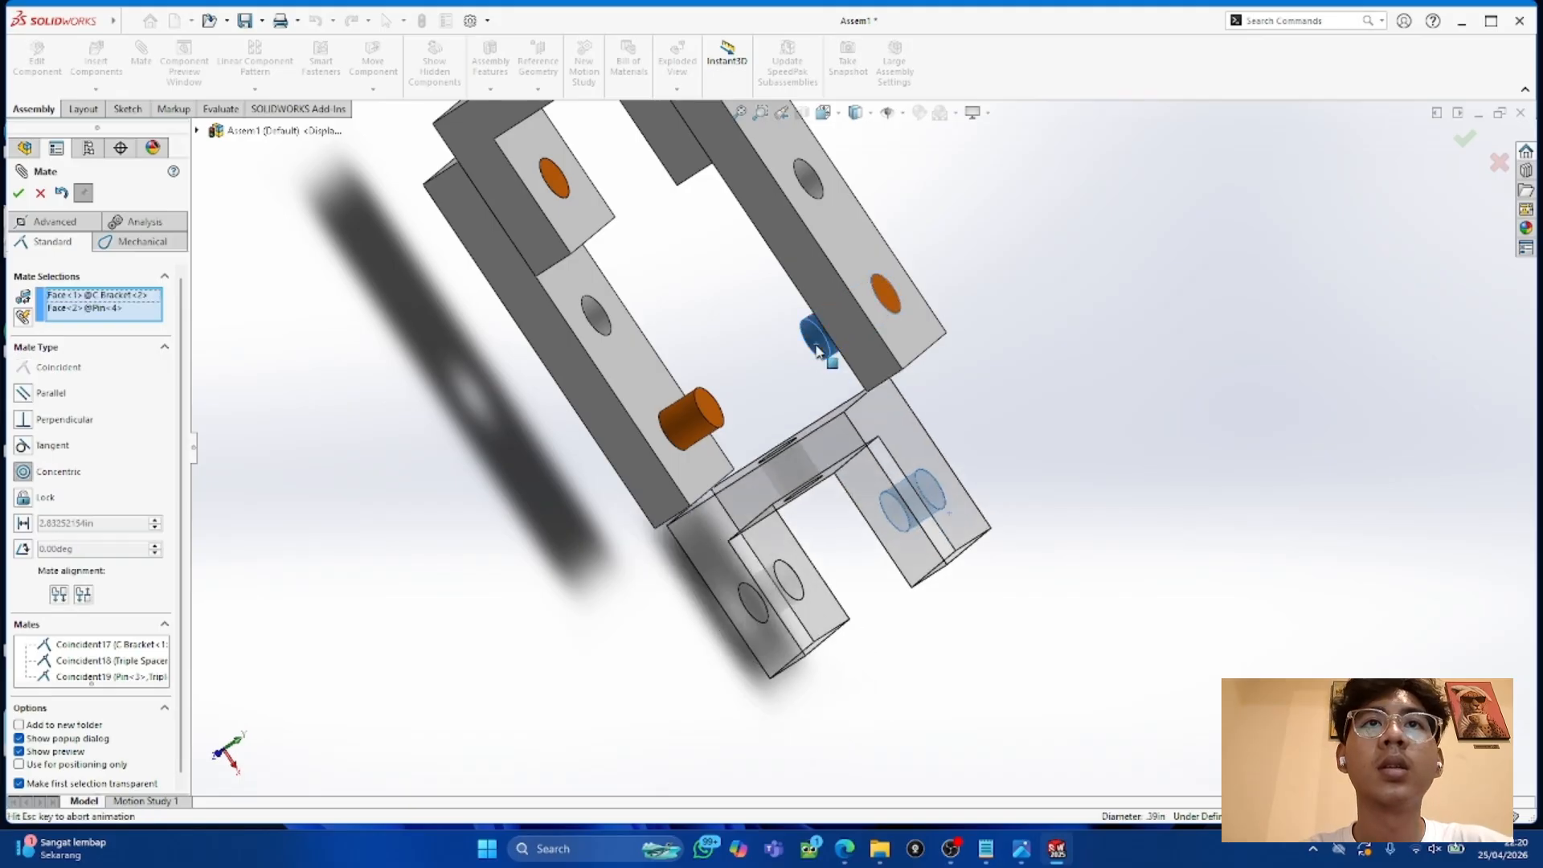
{"action": "left_click", "coordinate": [16, 196]}
{"action": "left_click_drag", "start_coordinate": [697, 315], "coordinate": [741, 558]}
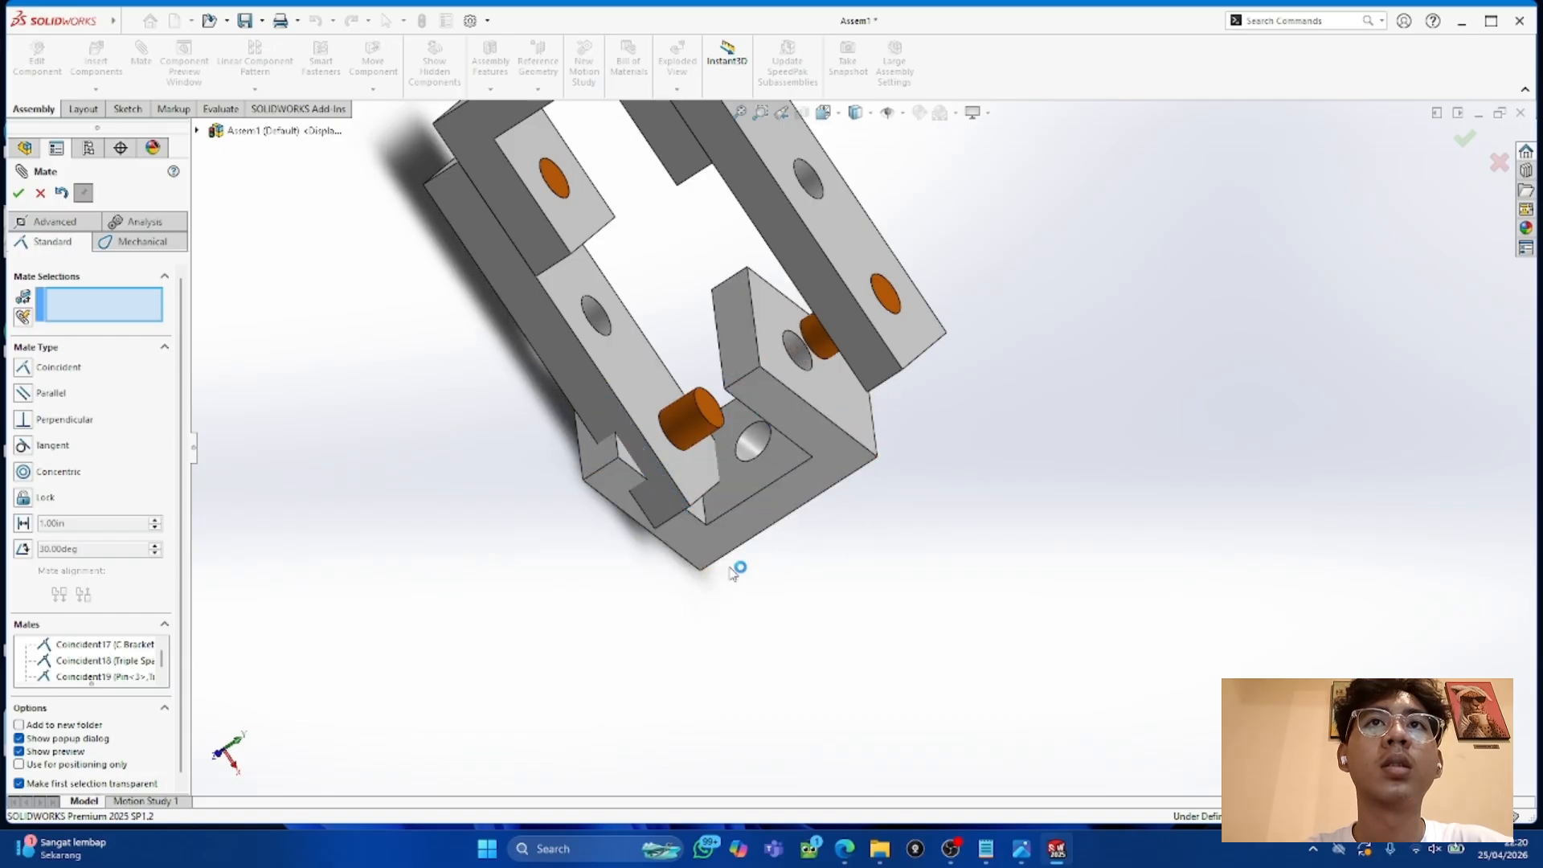
Step: Mate the hole edge of the second C Bracket's other arm coincident with the third Pin's end edge and turn the bracket slightly about the Pins
{"action": "middle_click_drag", "start_coordinate": [718, 581], "coordinate": [763, 400]}
{"action": "left_click_drag", "start_coordinate": [627, 561], "coordinate": [533, 562]}
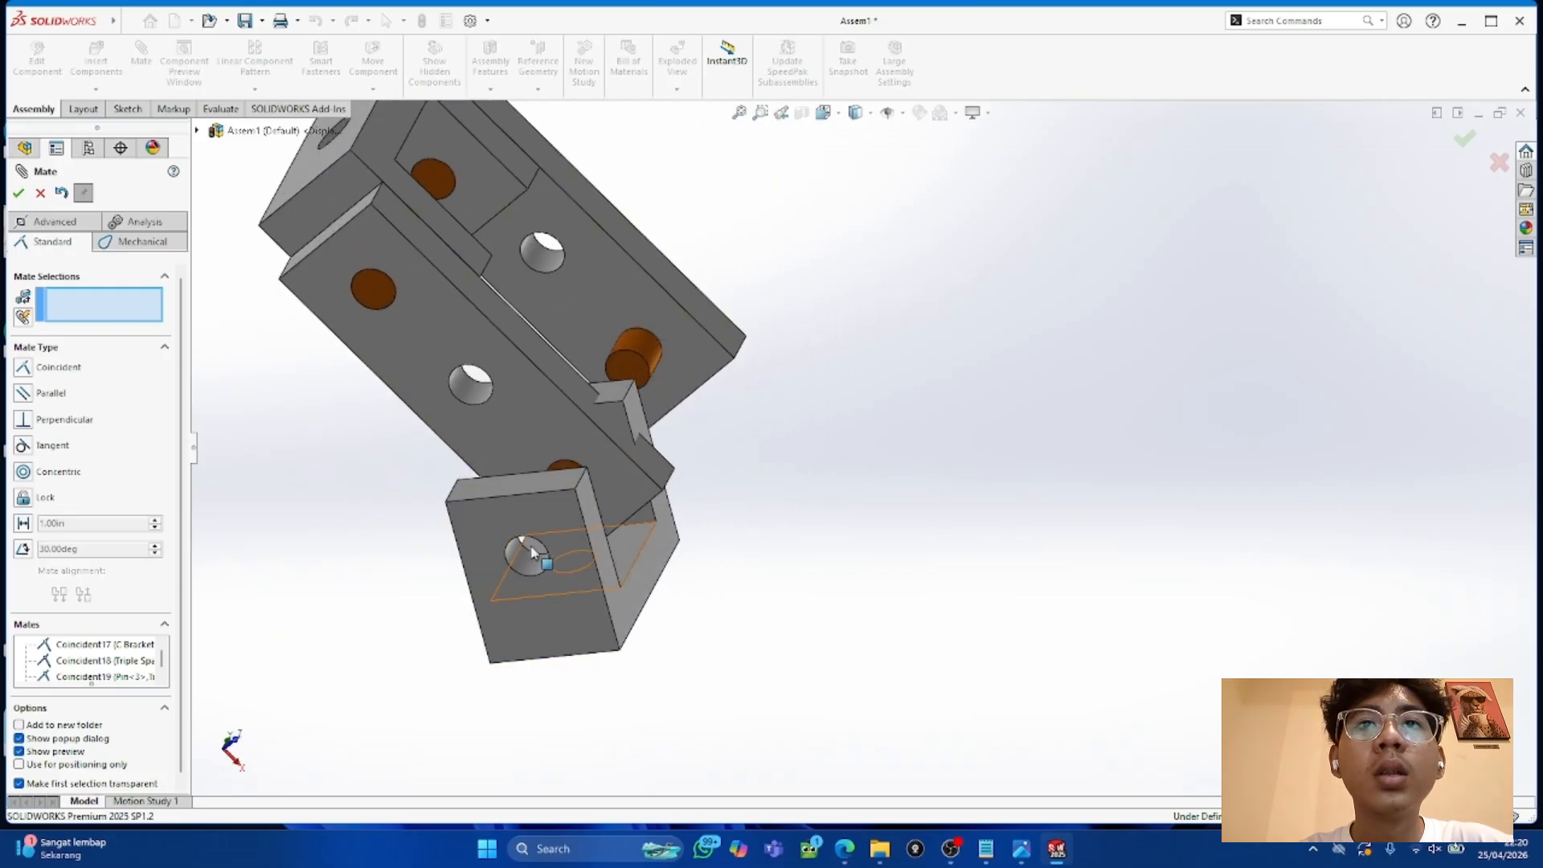
{"action": "left_click", "coordinate": [537, 560]}
{"action": "middle_click_drag", "start_coordinate": [537, 560], "coordinate": [707, 378]}
{"action": "left_click", "coordinate": [711, 368]}
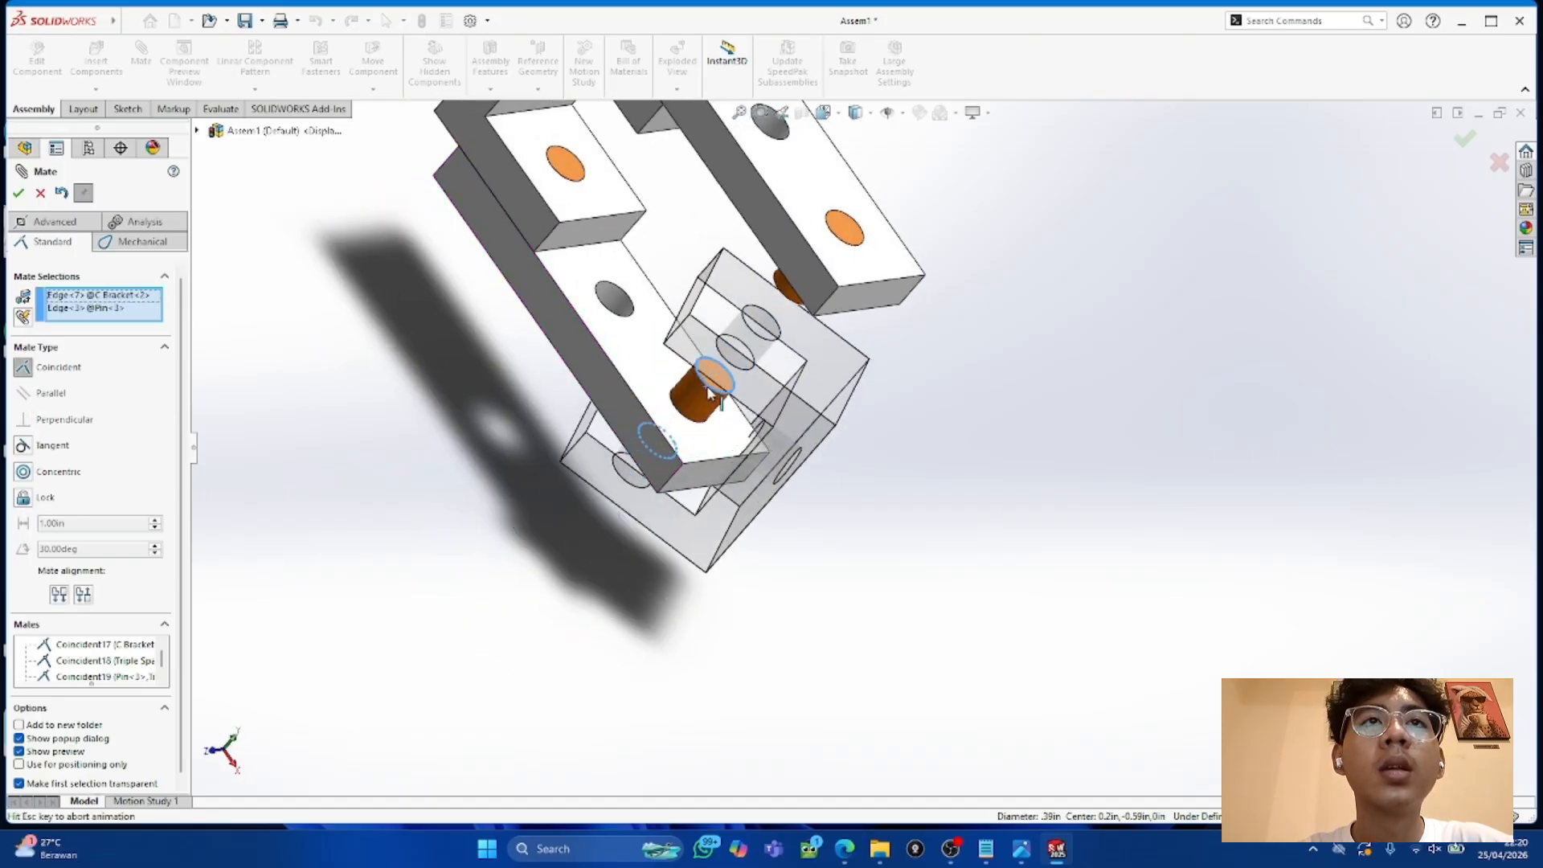
{"action": "middle_click_drag", "start_coordinate": [835, 545], "coordinate": [887, 543]}
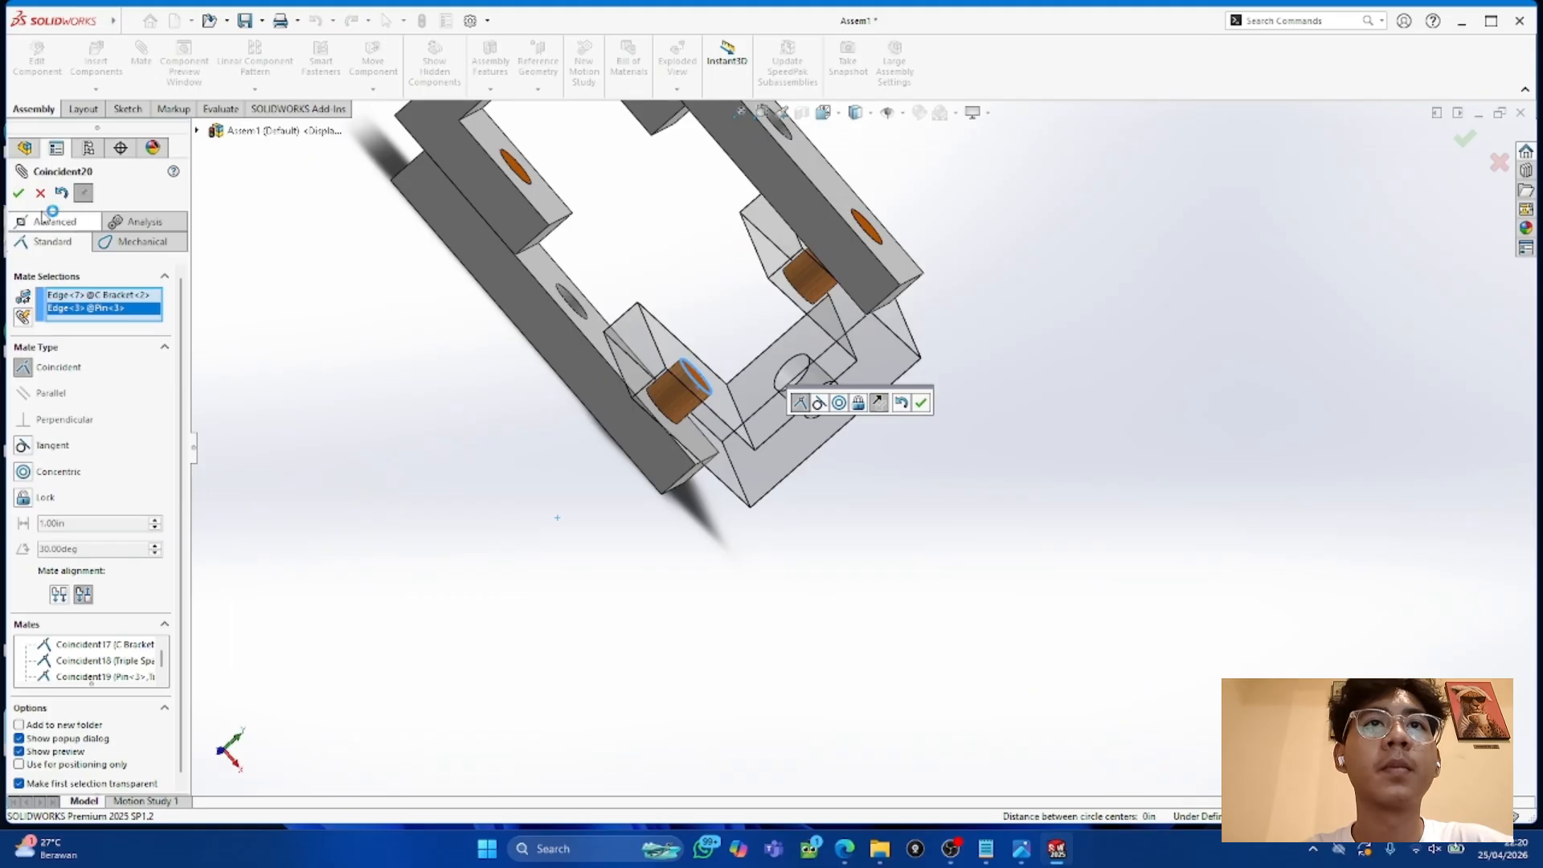
{"action": "left_click", "coordinate": [18, 193]}
{"action": "left_click_drag", "start_coordinate": [854, 408], "coordinate": [818, 451]}
Step: Mate the second C Bracket's arm edge coincident with the first Triple Spacer's long edge and compare the assembly with the EX 2 drawing
{"action": "middle_click_drag", "start_coordinate": [950, 416], "coordinate": [853, 468]}
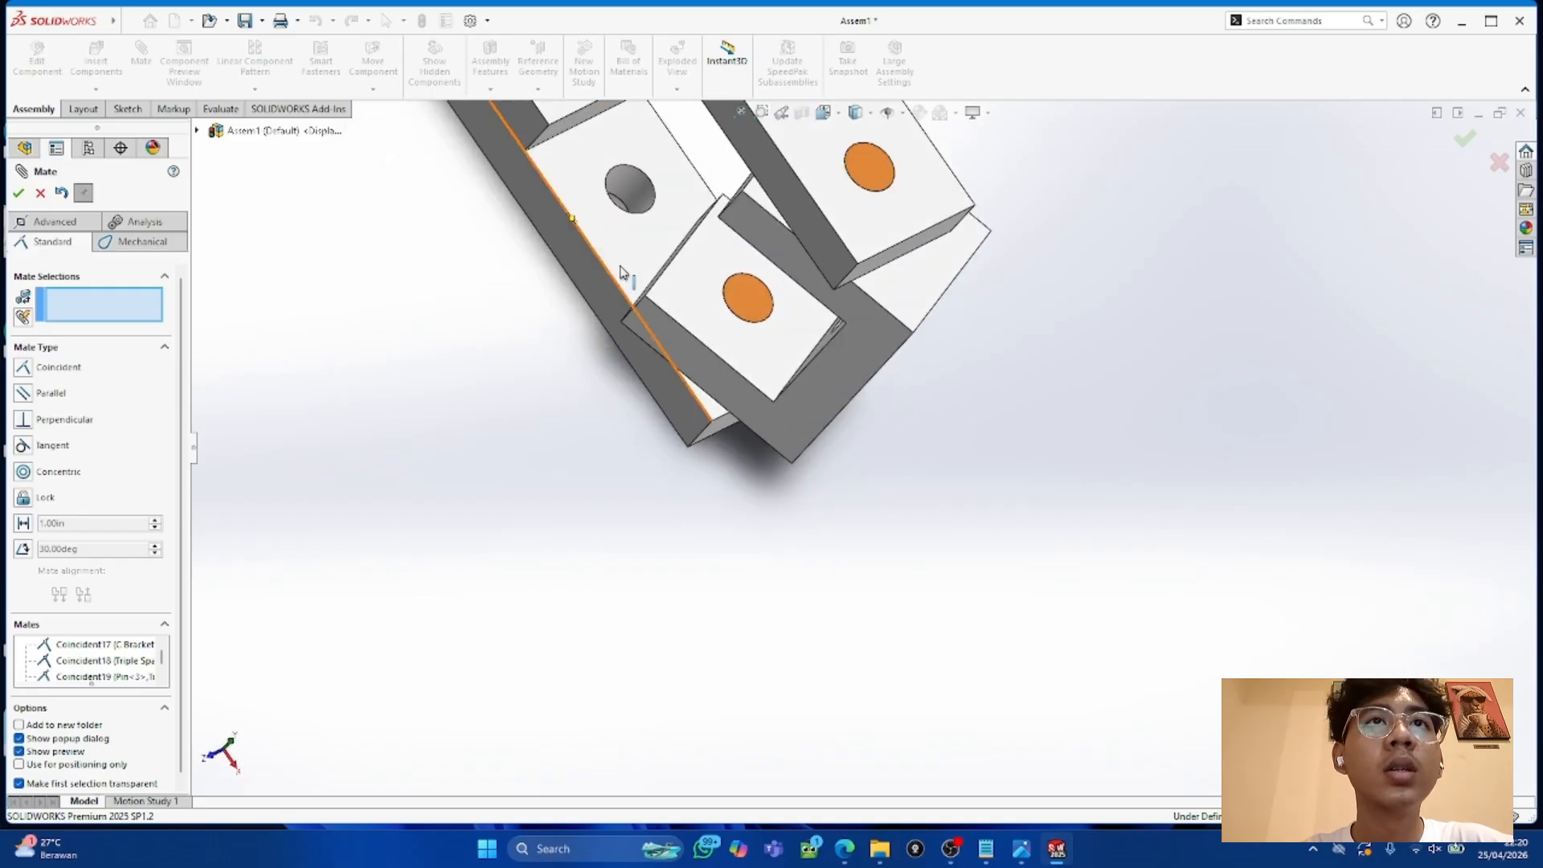
{"action": "left_click", "coordinate": [764, 209]}
{"action": "left_click", "coordinate": [773, 200]}
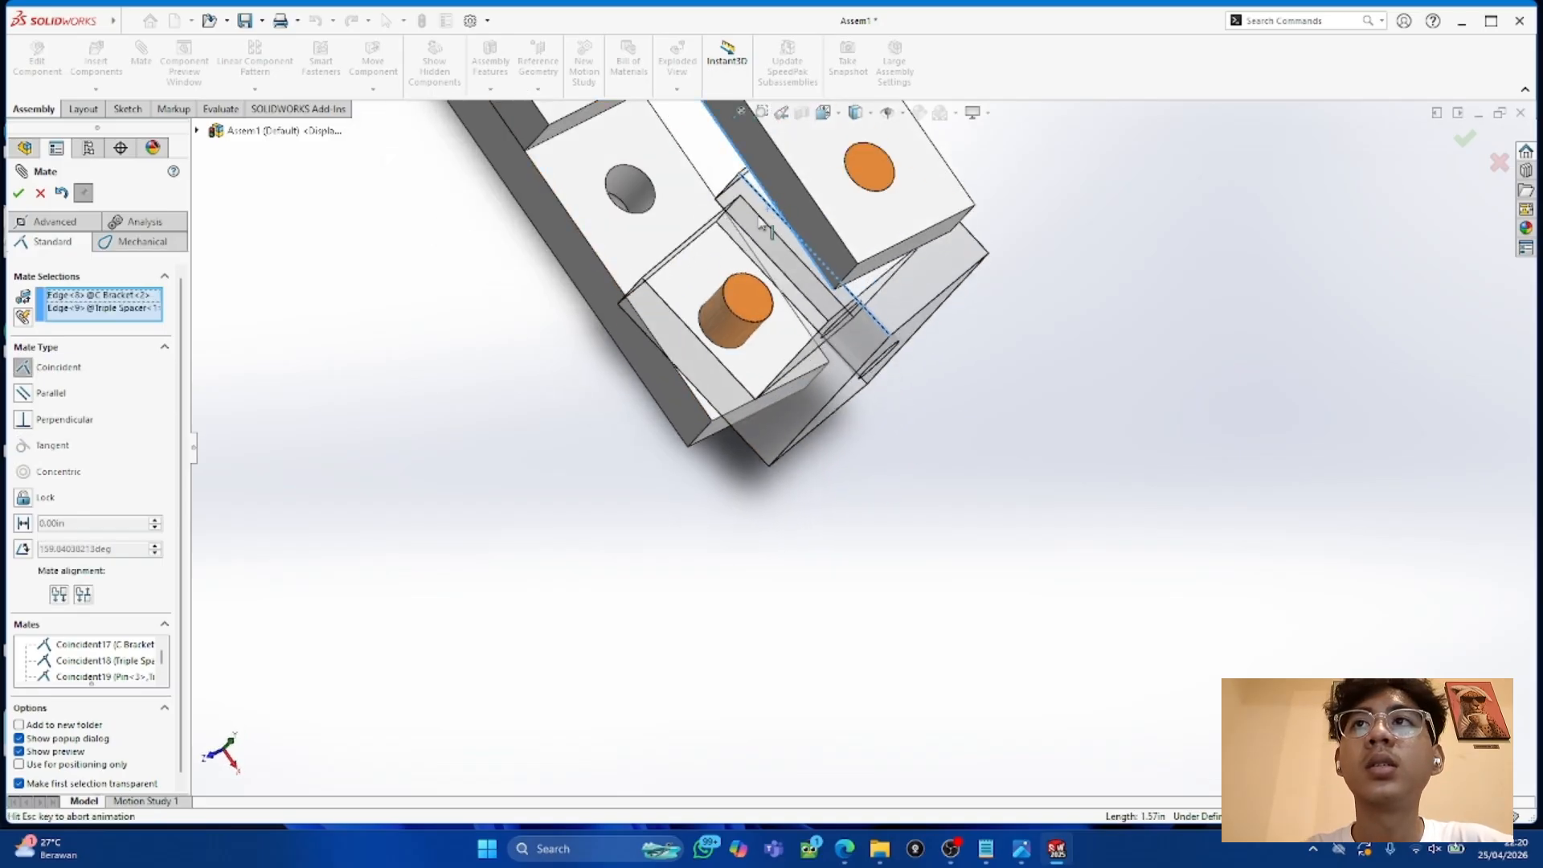
{"action": "left_click", "coordinate": [291, 266]}
{"action": "middle_click_drag", "start_coordinate": [758, 509], "coordinate": [689, 433]}
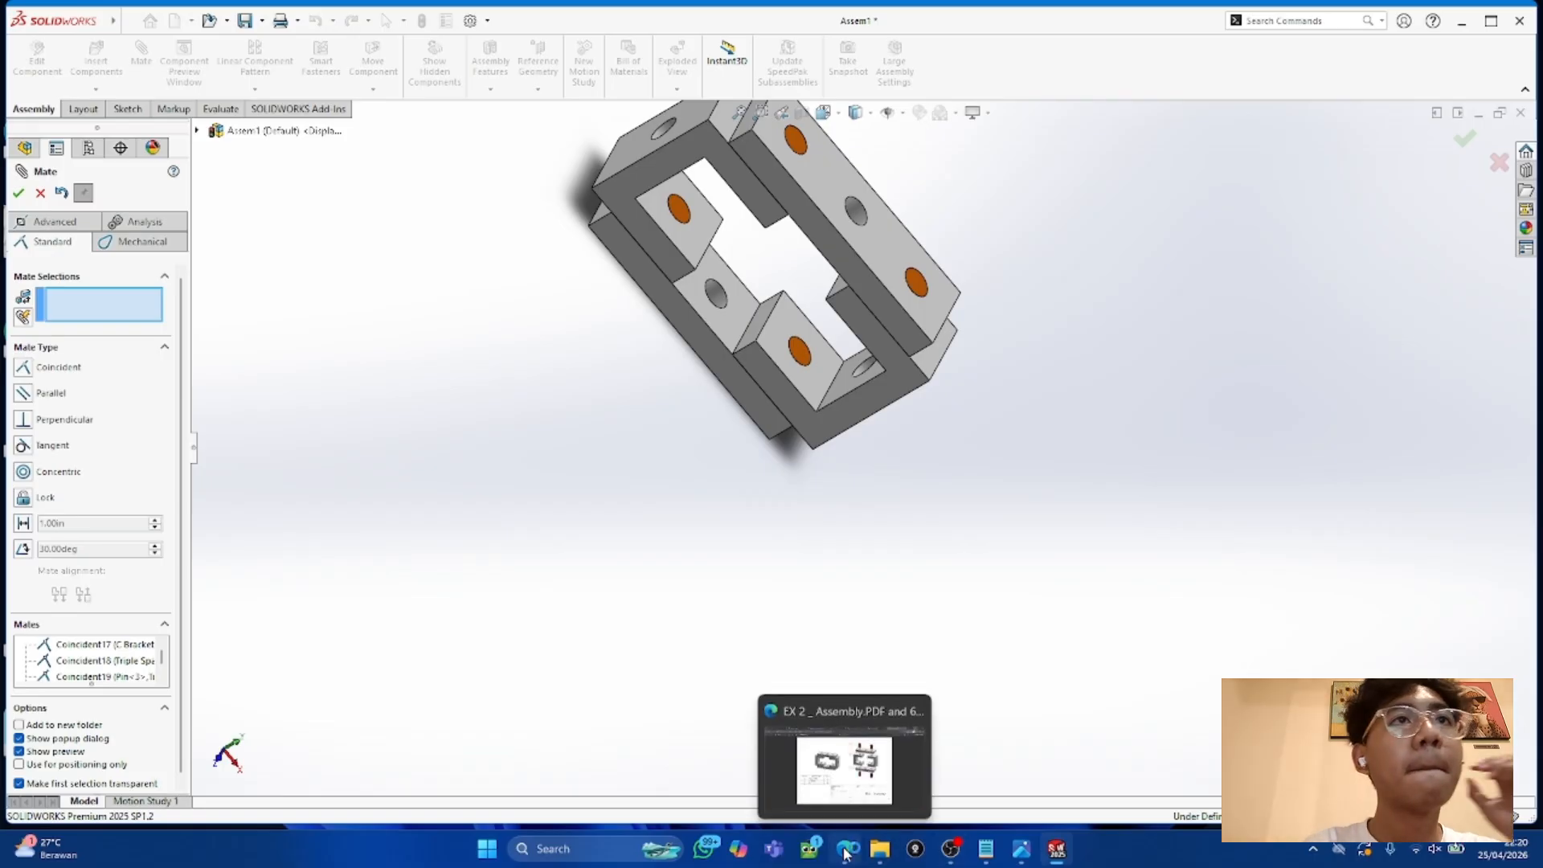
{"action": "left_click", "coordinate": [892, 763]}
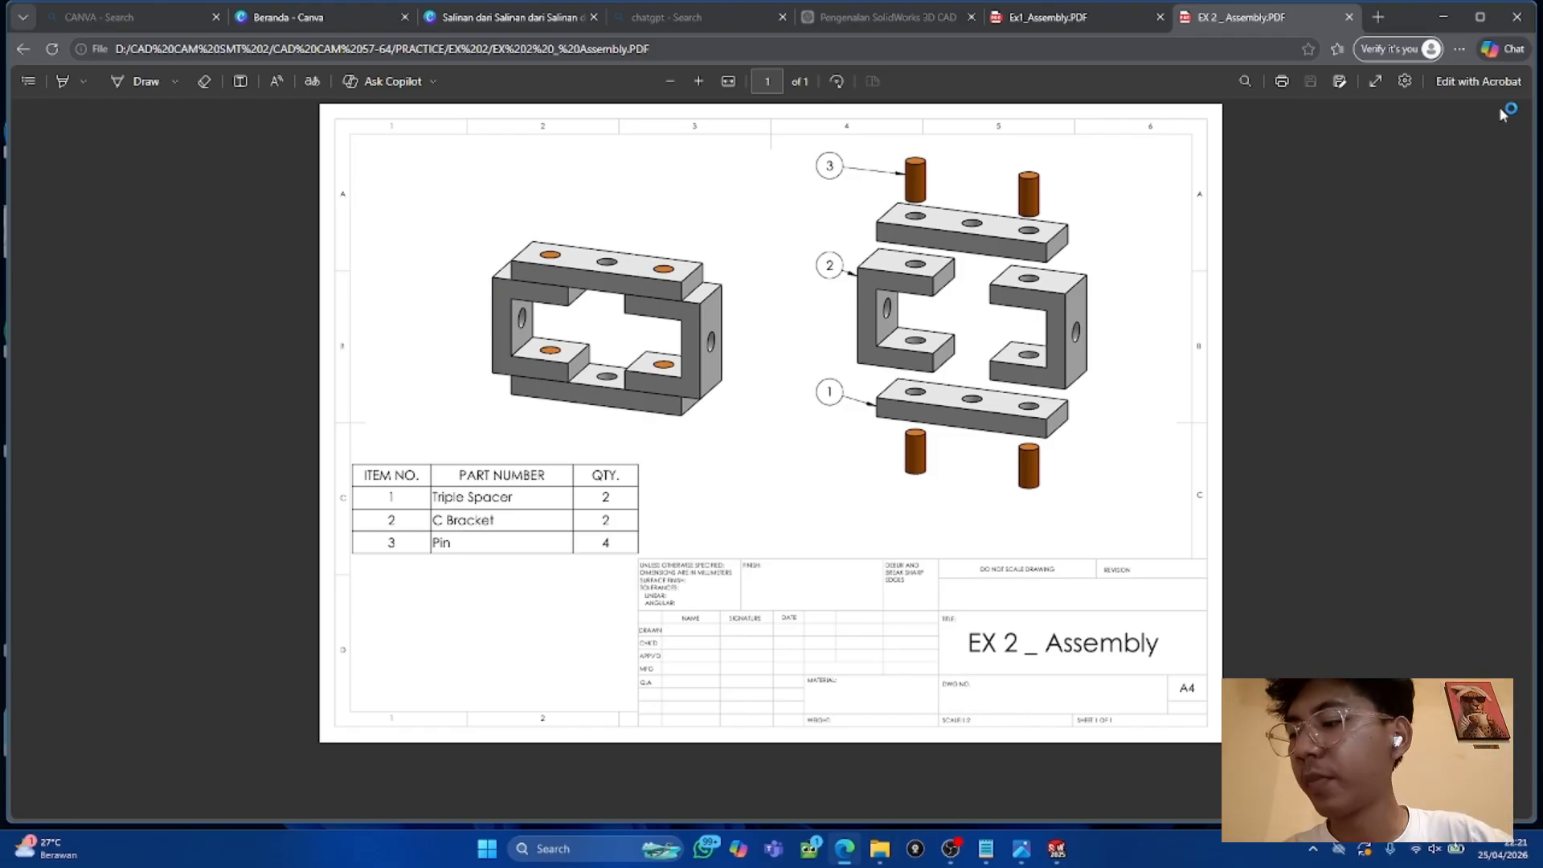
{"action": "left_click", "coordinate": [1441, 20]}
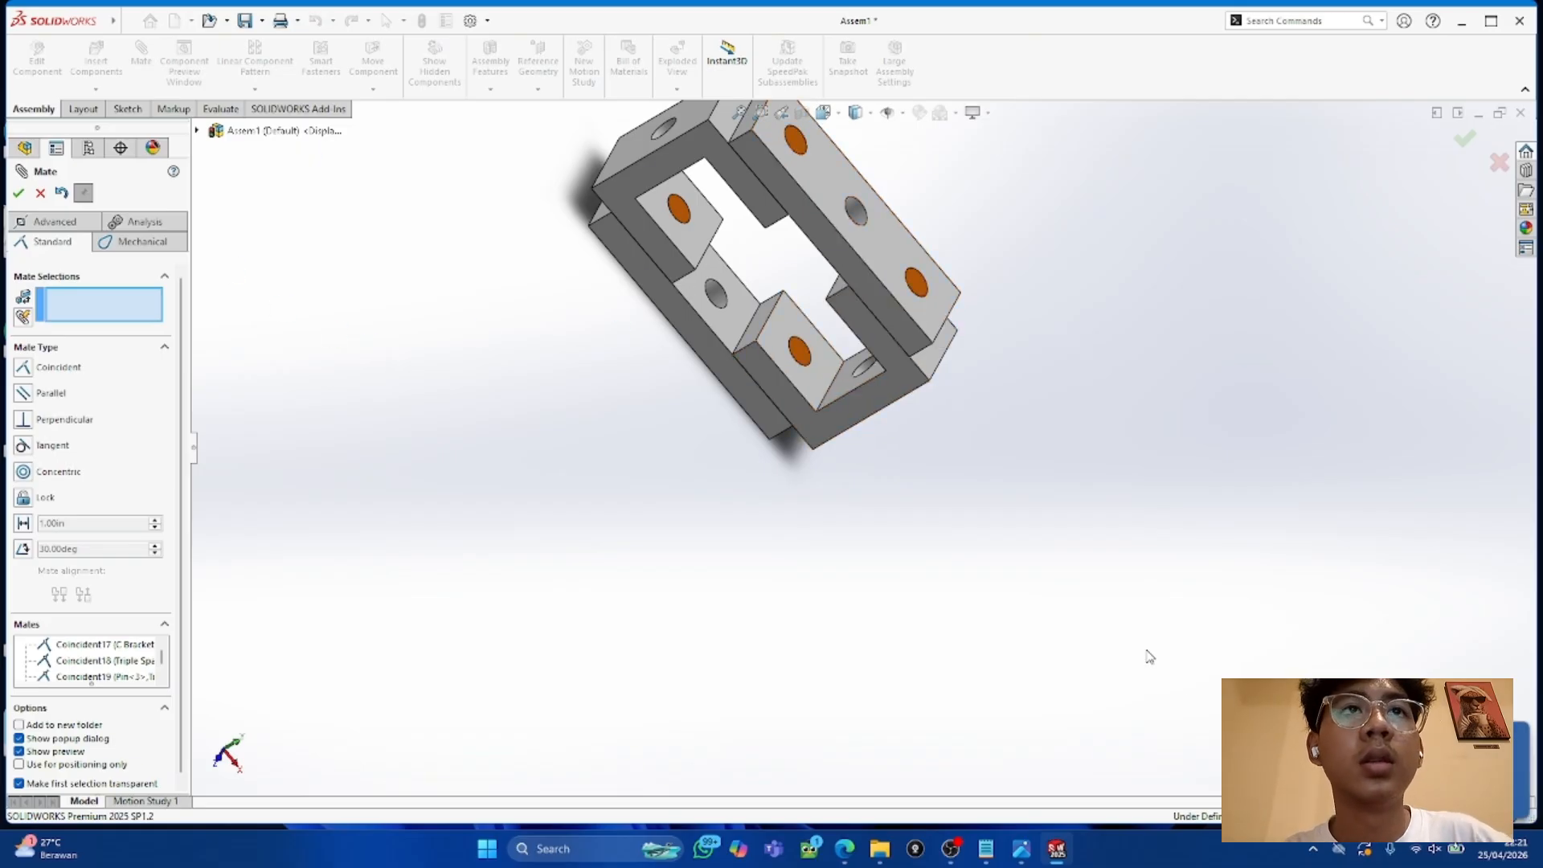
Step: Add Lock mates fixing the third Pin and the second Pin to the second Triple Spacer's long side face
{"action": "left_click", "coordinate": [798, 352]}
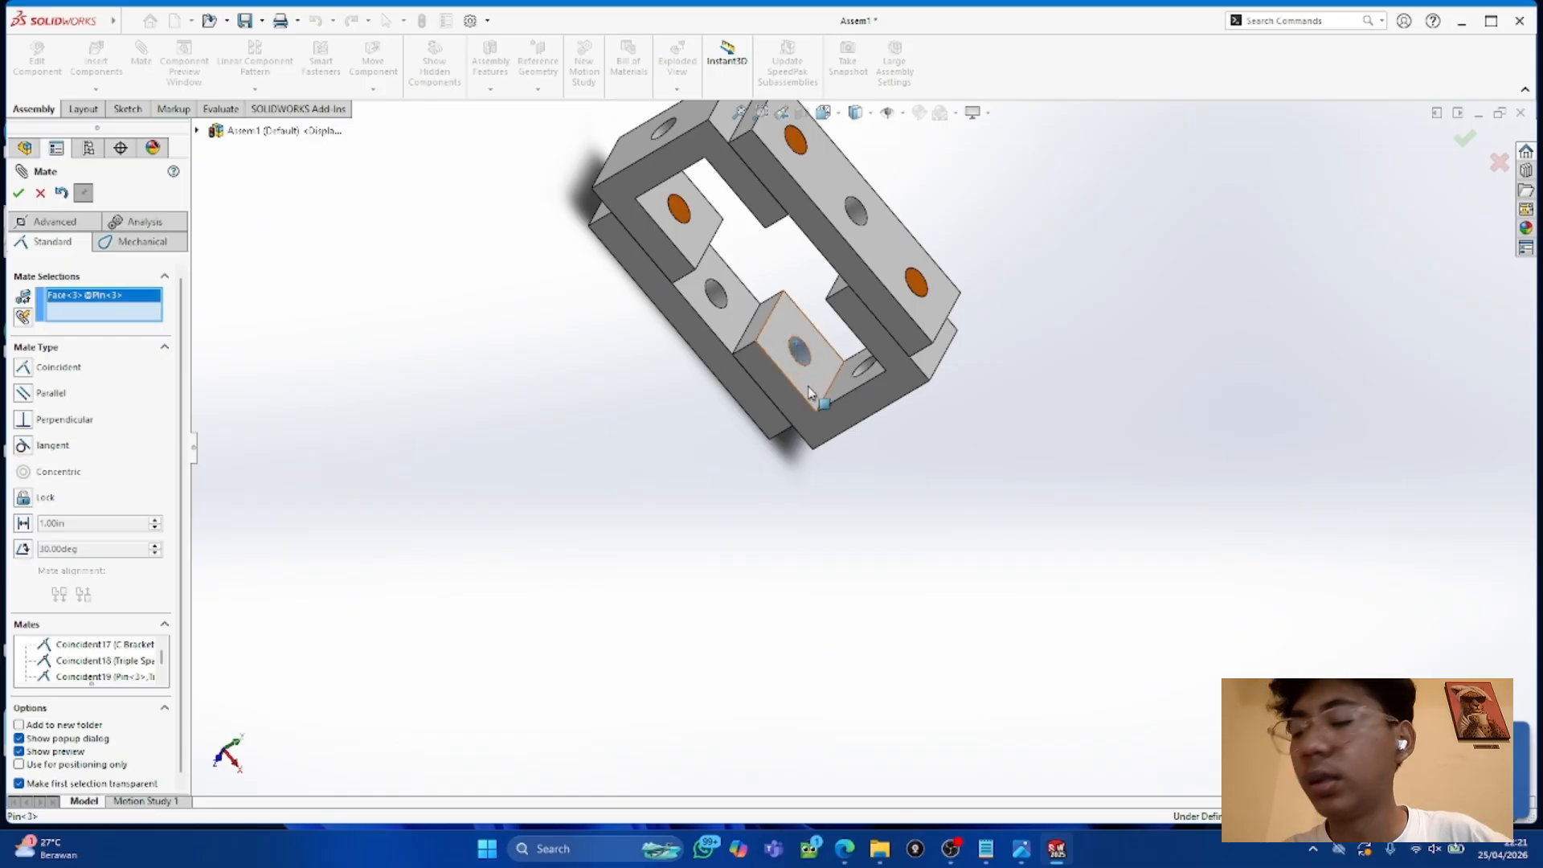
{"action": "left_click", "coordinate": [759, 410]}
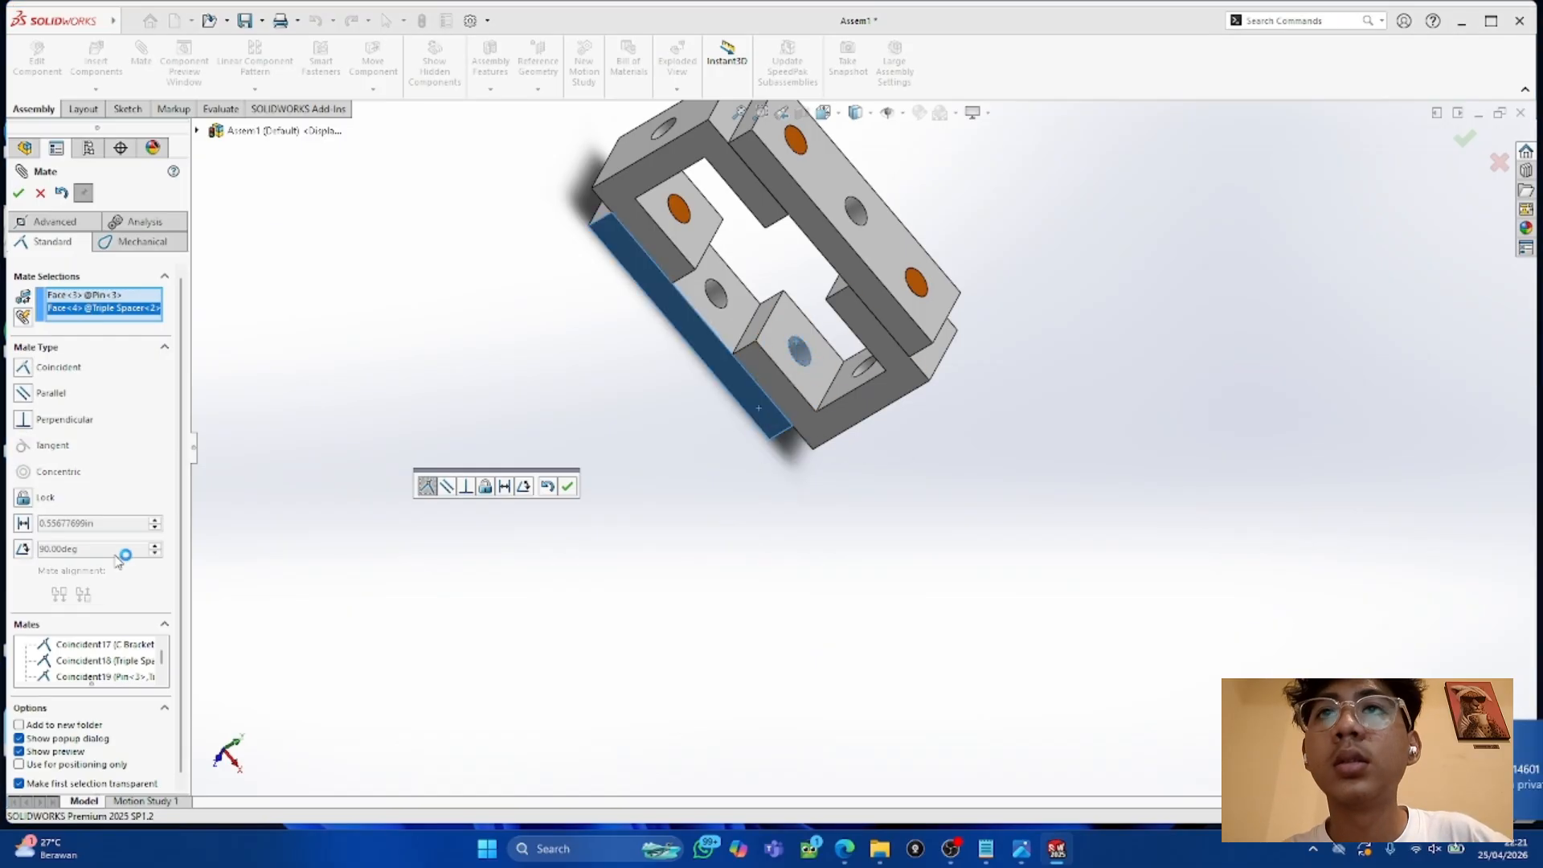
{"action": "left_click", "coordinate": [23, 497]}
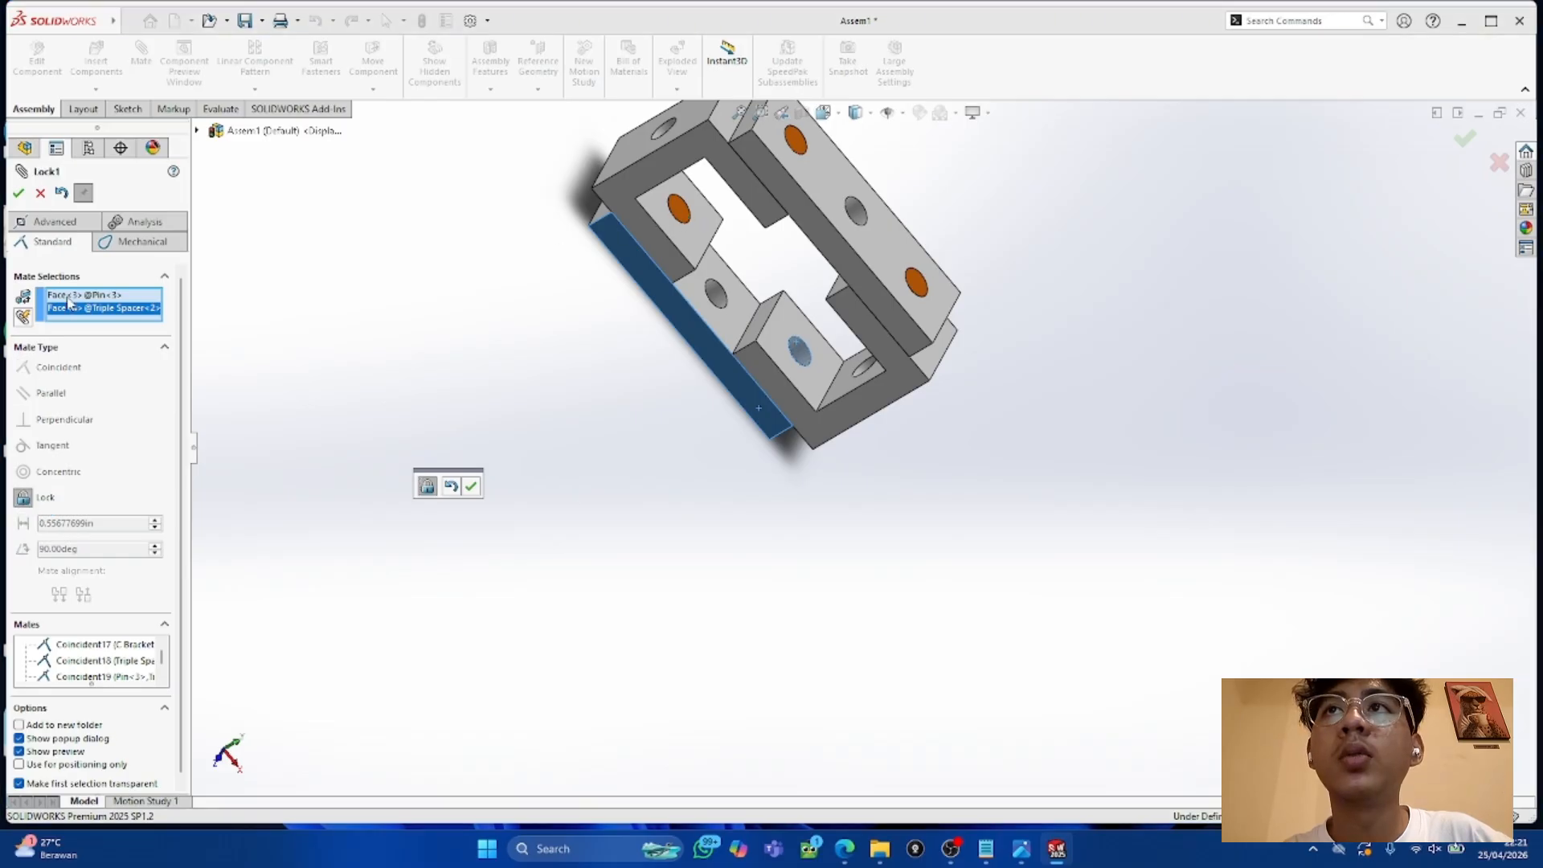
{"action": "left_click", "coordinate": [17, 193]}
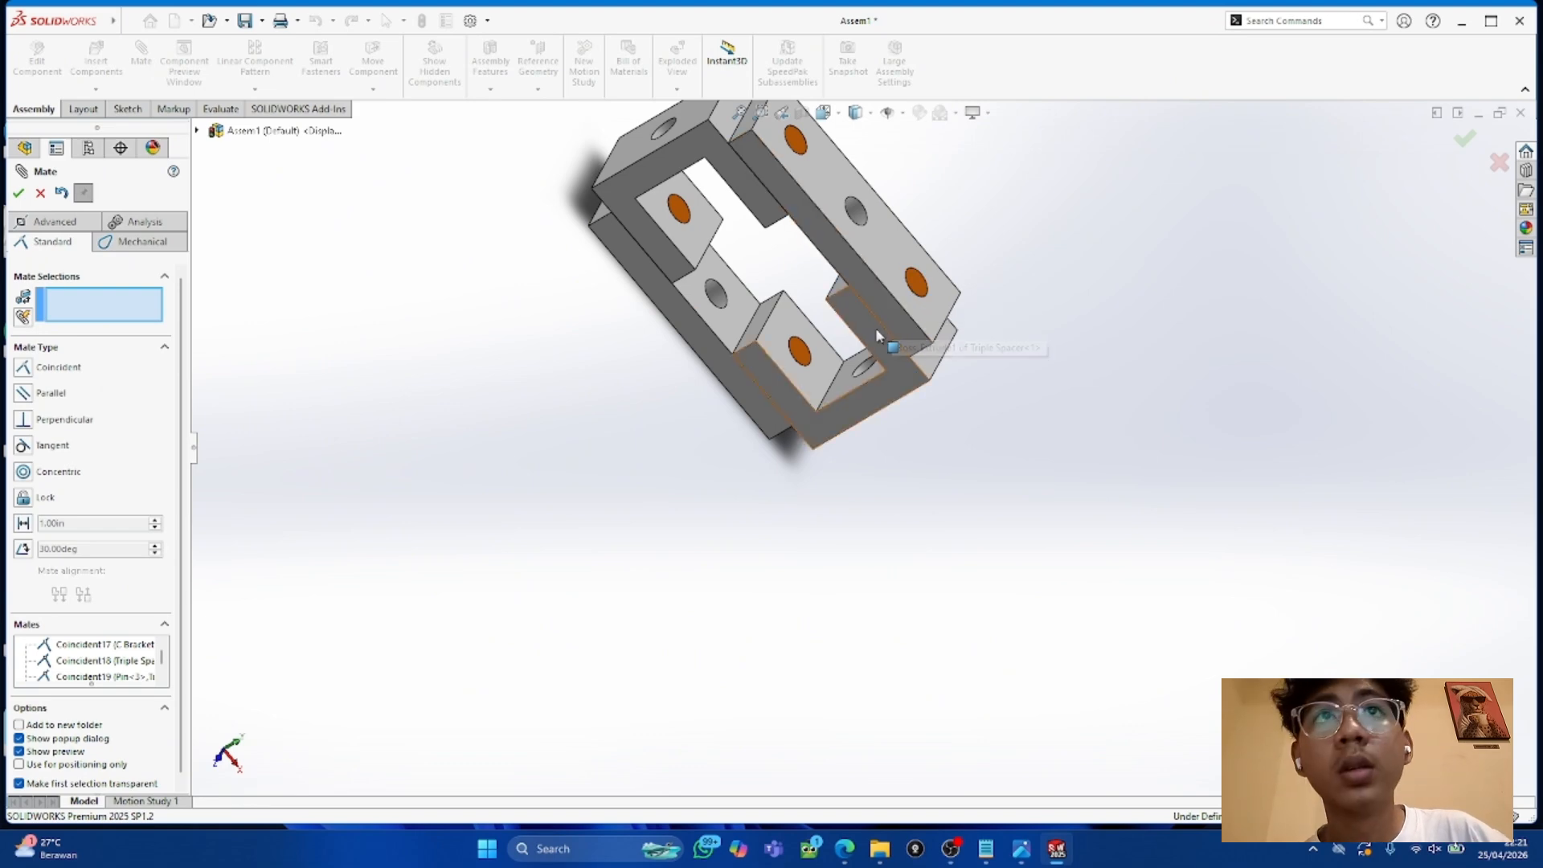
{"action": "left_click", "coordinate": [687, 217]}
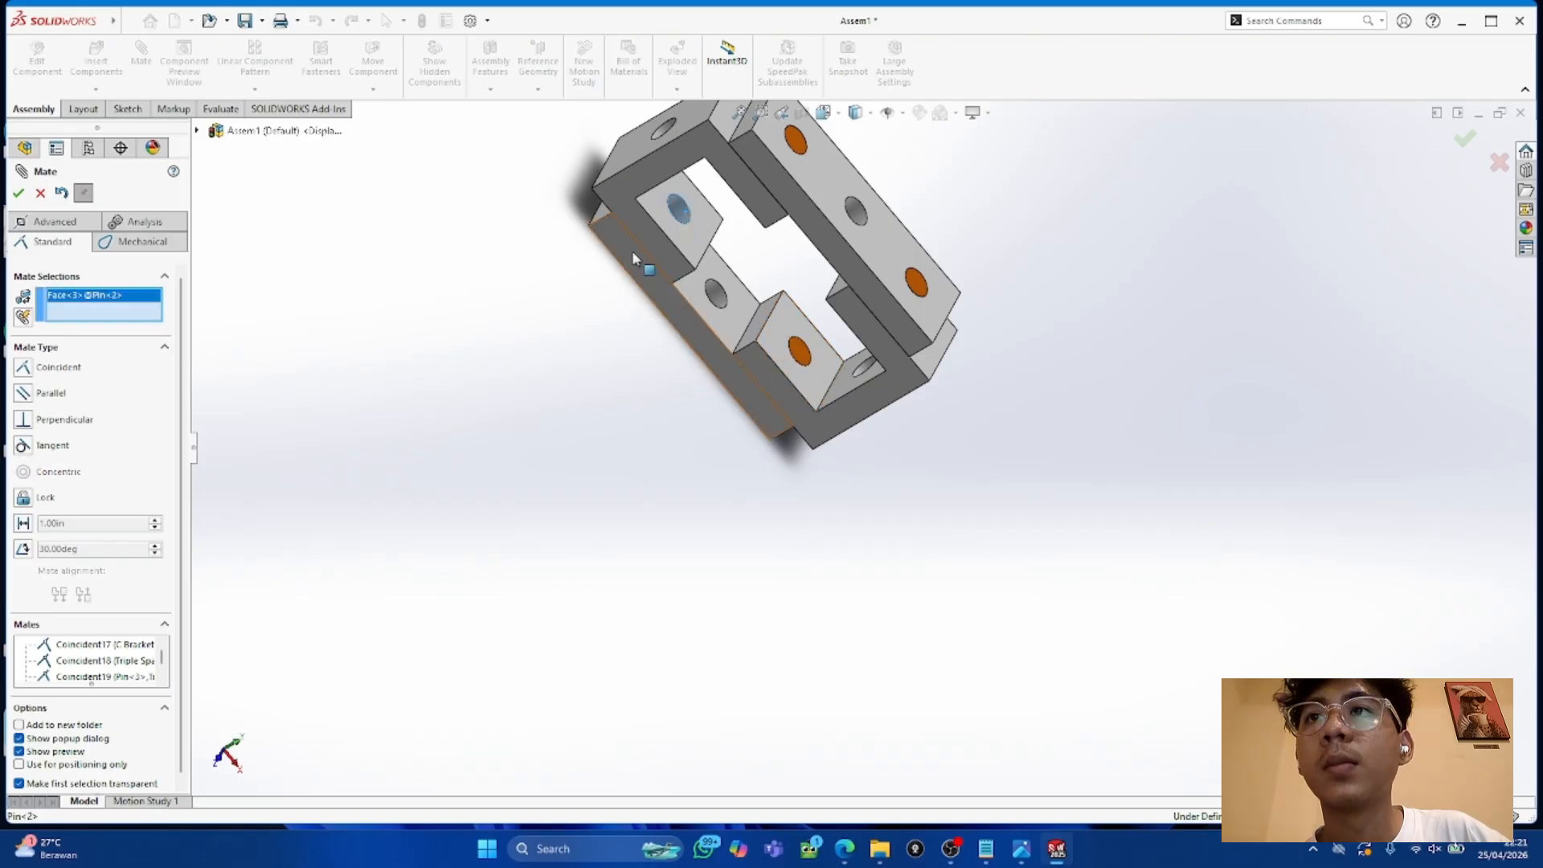
{"action": "left_click", "coordinate": [634, 253]}
{"action": "left_click", "coordinate": [22, 497]}
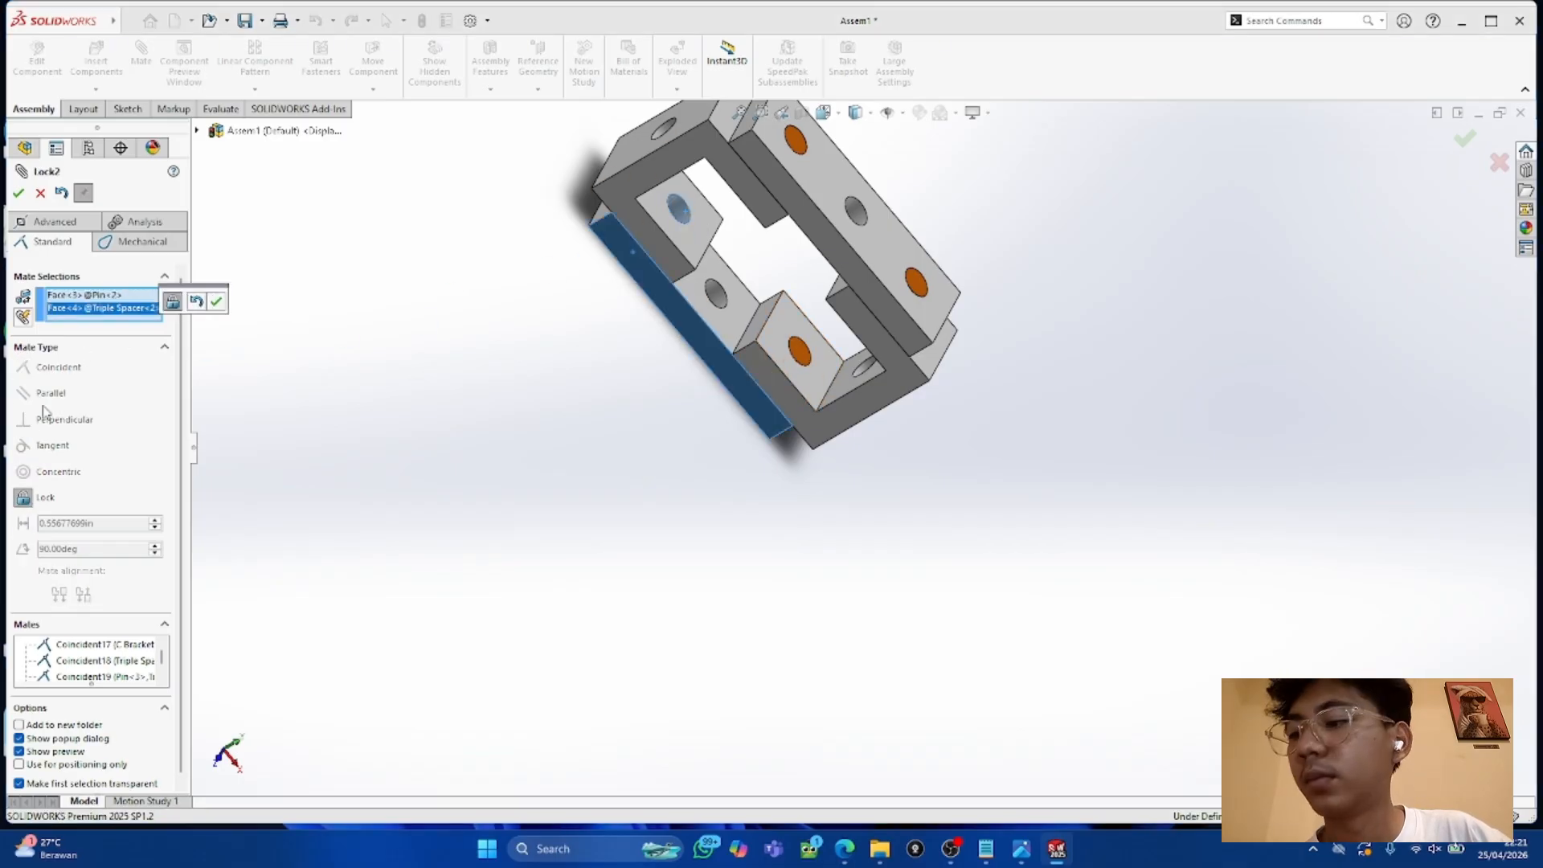
{"action": "left_click", "coordinate": [19, 193]}
Step: Add Lock mates fixing the fourth Pin and the first Pin to the first Triple Spacer's long side face, and finish mating
{"action": "left_click", "coordinate": [915, 281]}
{"action": "left_click", "coordinate": [880, 300]}
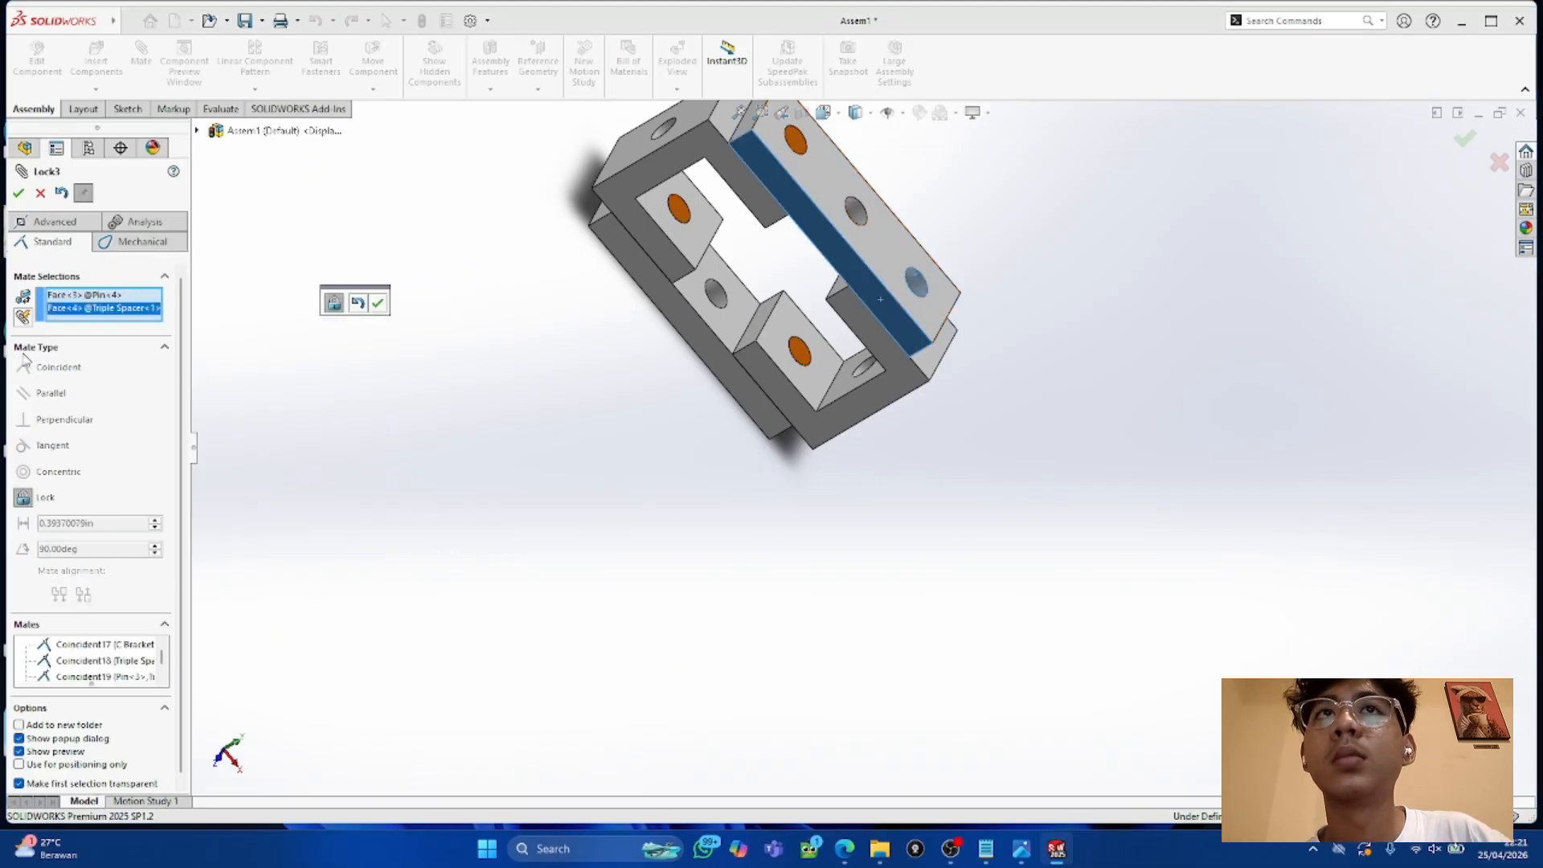
{"action": "left_click", "coordinate": [18, 193]}
{"action": "left_click", "coordinate": [803, 148]}
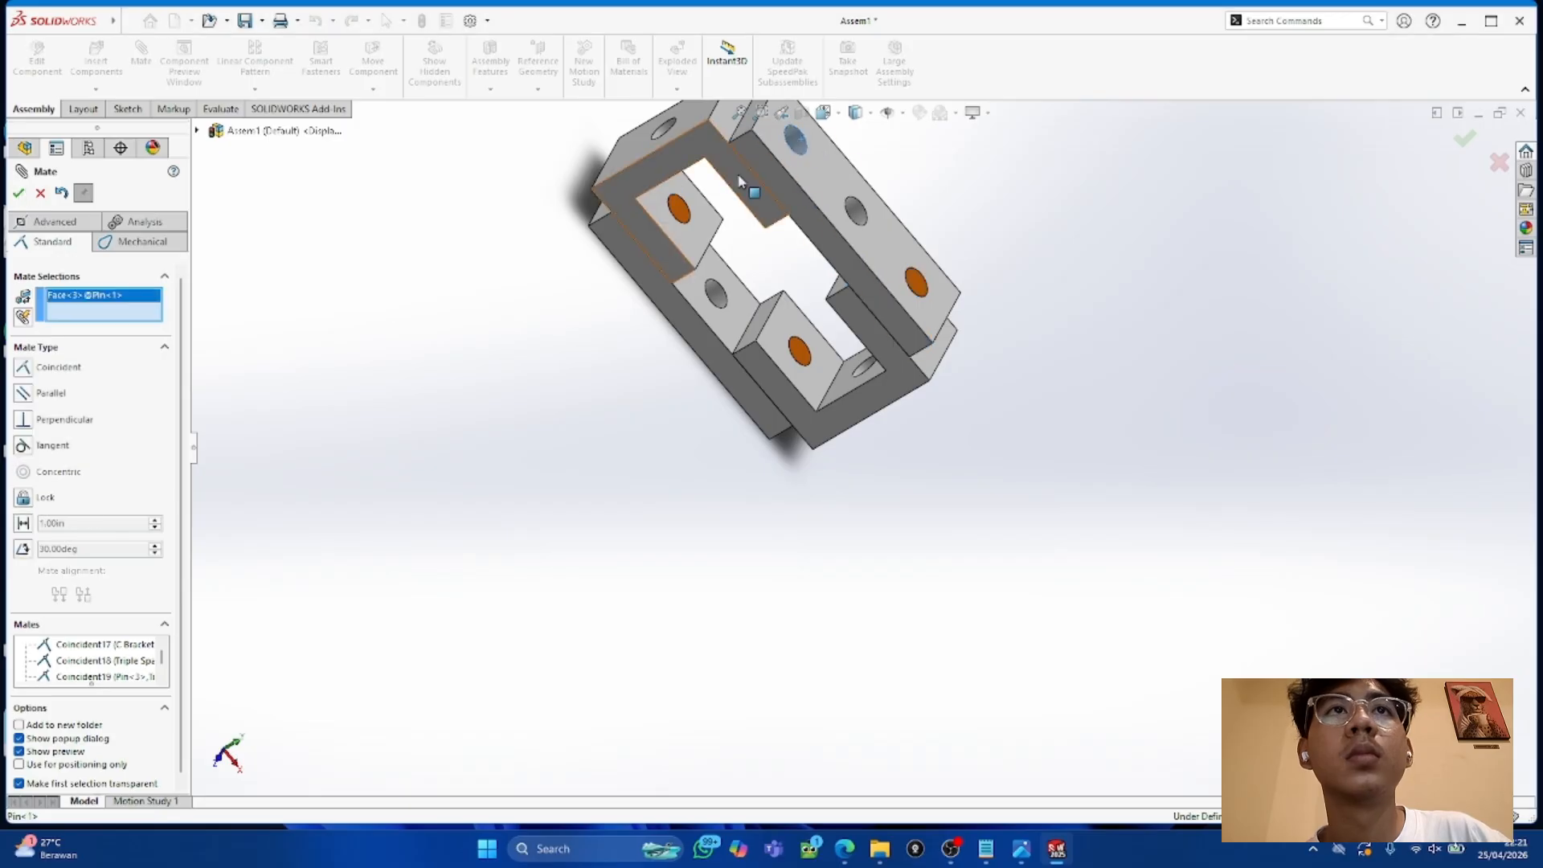
{"action": "left_click", "coordinate": [755, 179]}
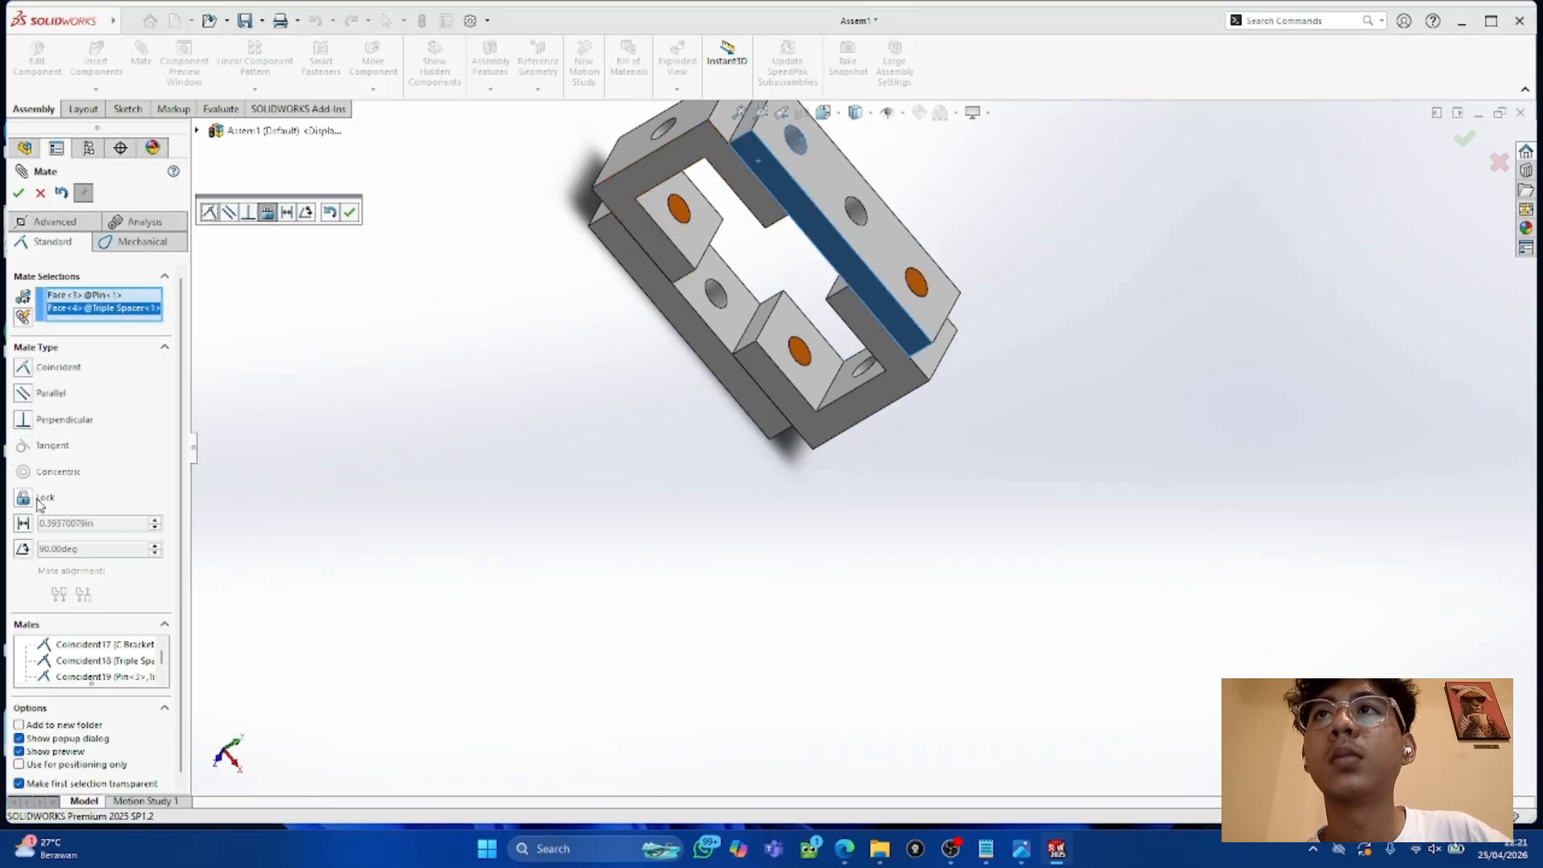
{"action": "left_click", "coordinate": [17, 194]}
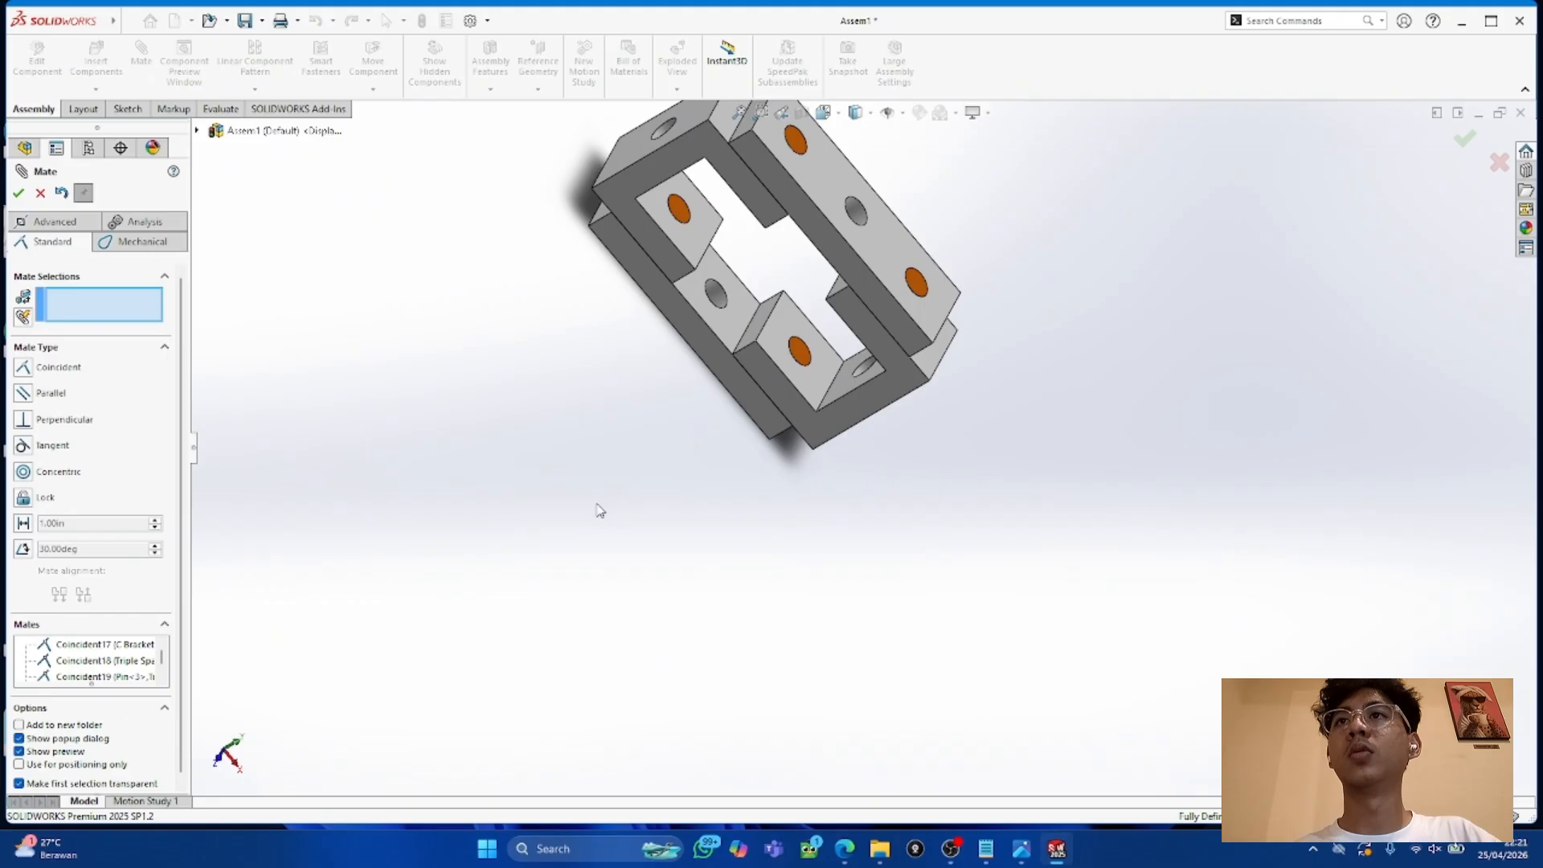
{"action": "left_click", "coordinate": [18, 195]}
Step: Compare the mated assembly with the EX 2 drawing and test whether the second C Bracket can still be moved
{"action": "middle_click_drag", "start_coordinate": [717, 469], "coordinate": [776, 458]}
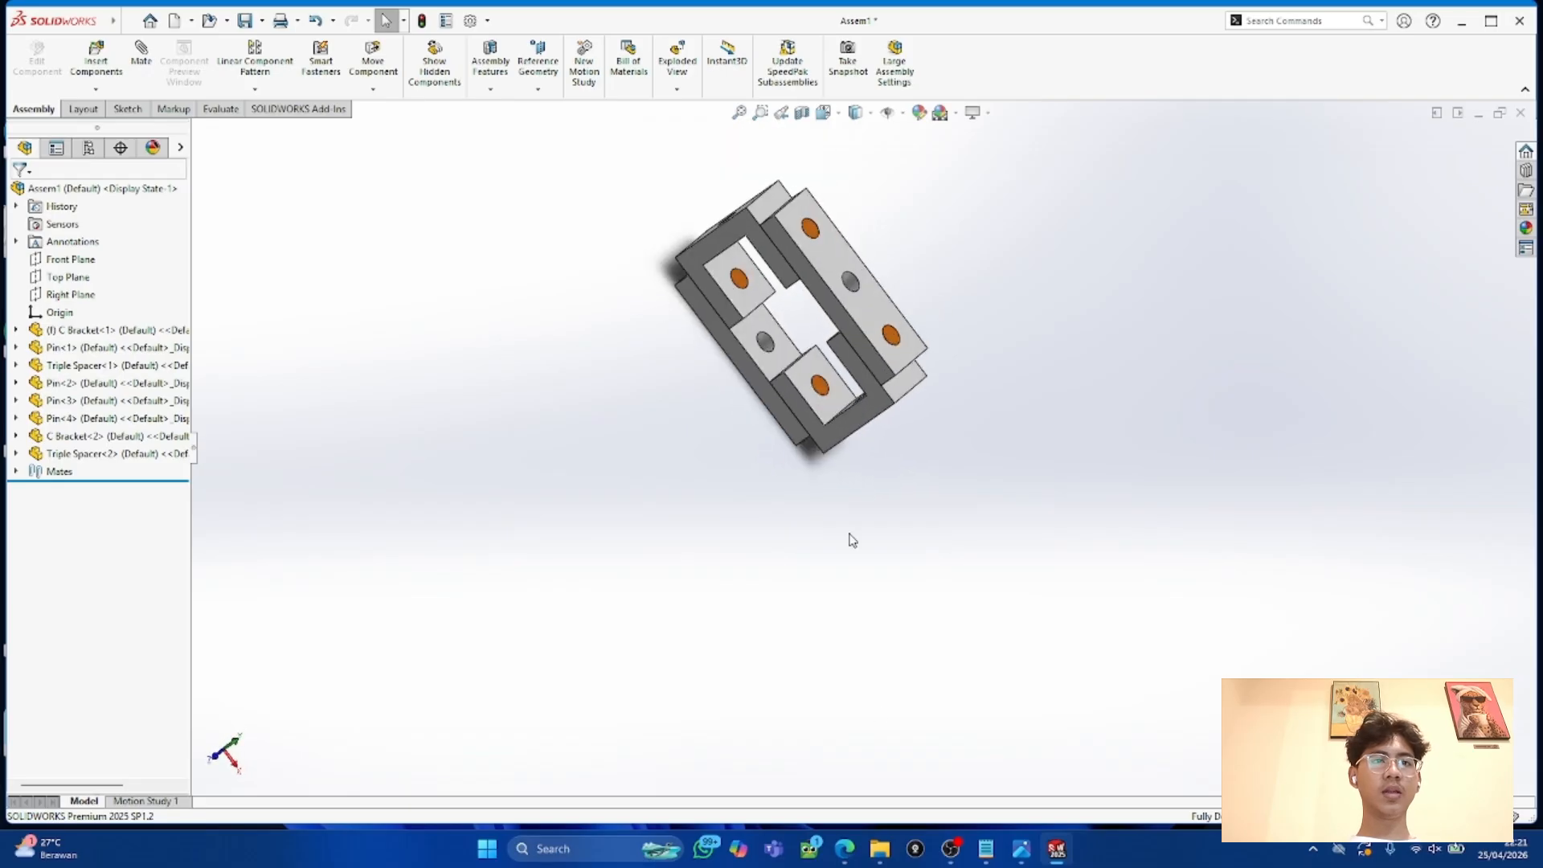
{"action": "left_click", "coordinate": [843, 843]}
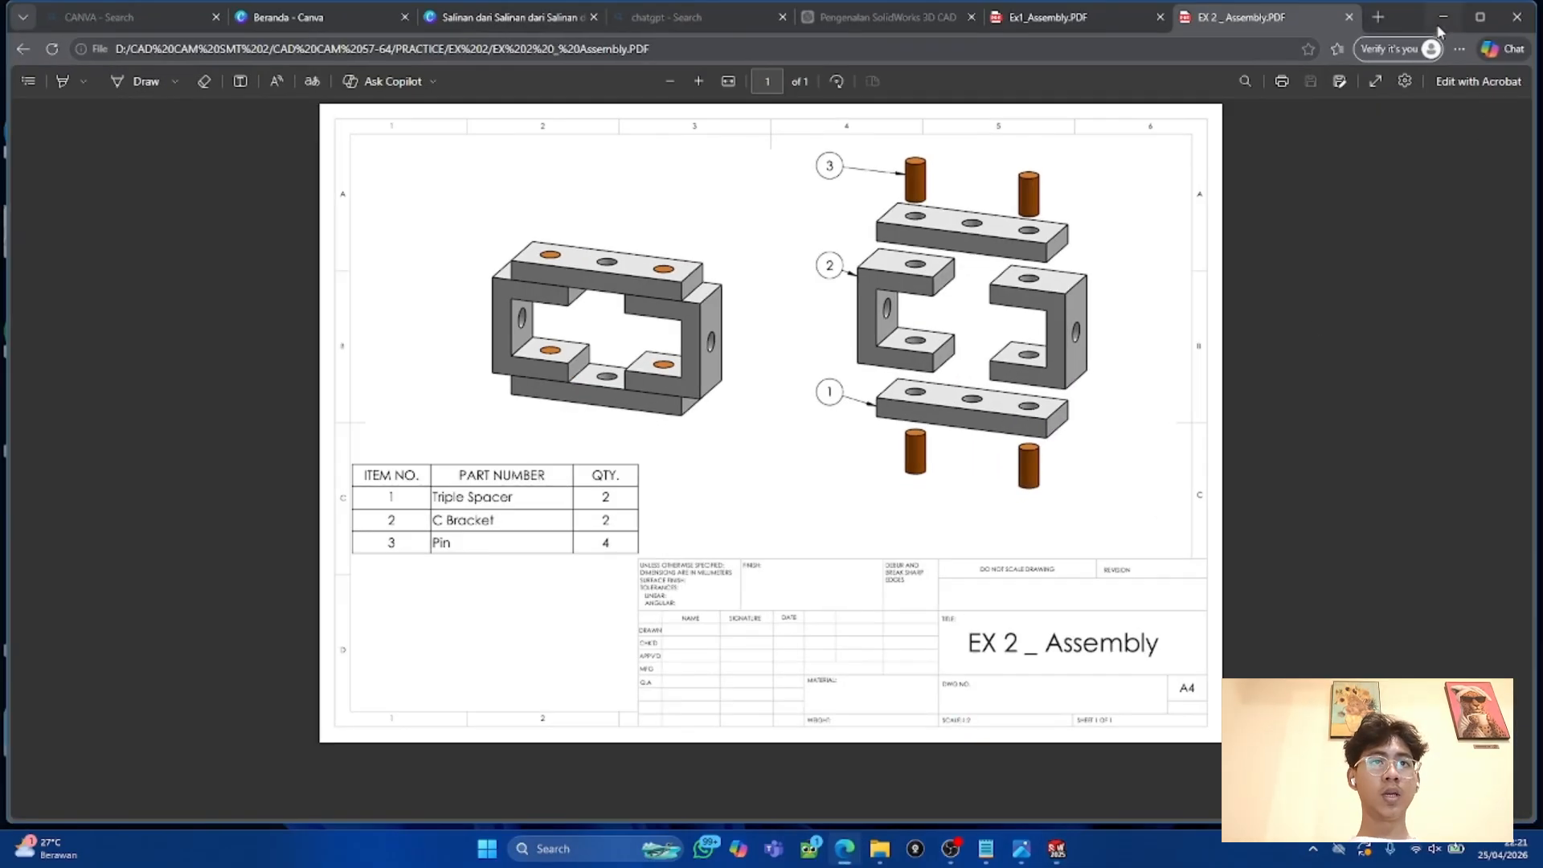
{"action": "left_click", "coordinate": [1443, 16]}
{"action": "scroll", "coordinate": [812, 386], "scroll_direction": "down", "scroll_amount": 5}
{"action": "left_click_drag", "start_coordinate": [828, 490], "coordinate": [838, 504]}
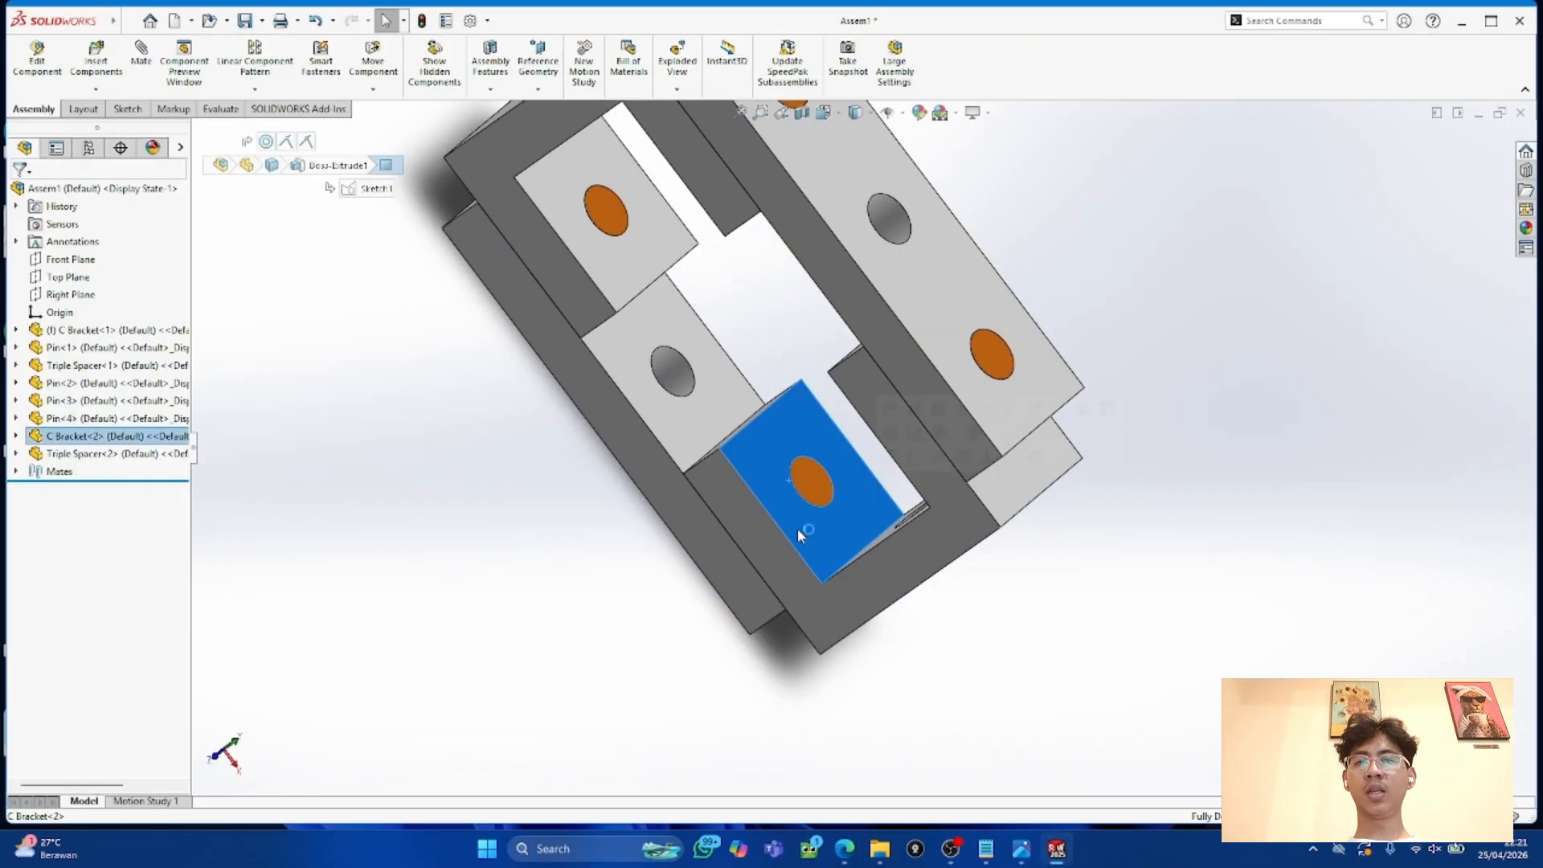
{"action": "left_click", "coordinate": [475, 475]}
Step: Save the assembly with all its modified parts, choosing the CAD CAM 57-63 folder on DATA (D:) as the destination
{"action": "key", "text": "ctrl+s"}
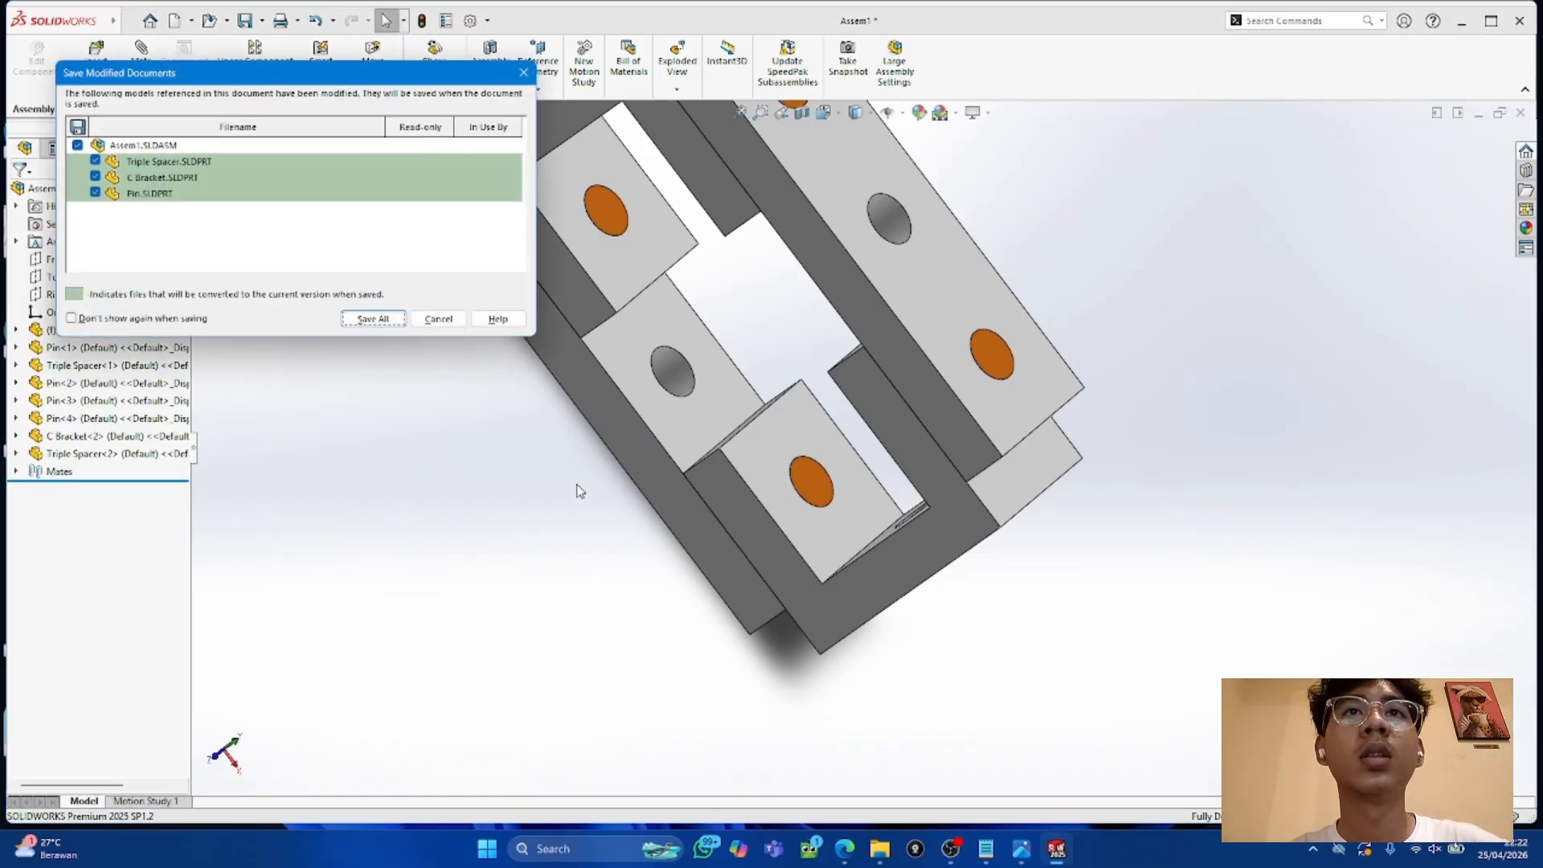
{"action": "left_click", "coordinate": [391, 323]}
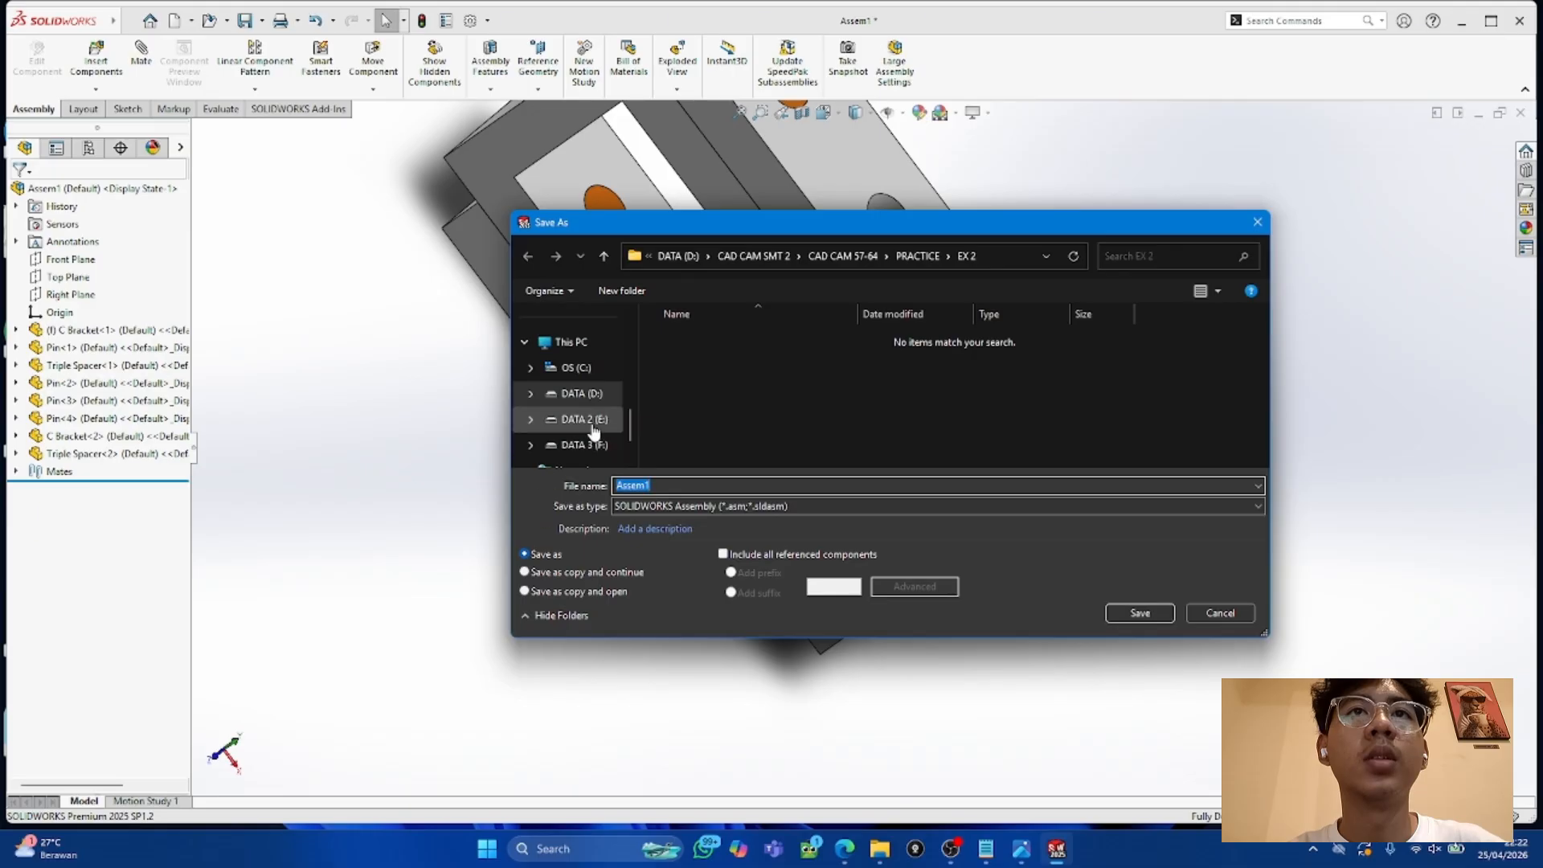
{"action": "scroll", "coordinate": [594, 417], "scroll_direction": "up", "scroll_amount": 3}
{"action": "left_click", "coordinate": [580, 393]}
{"action": "left_click", "coordinate": [680, 341]}
{"action": "double_click", "coordinate": [680, 341]}
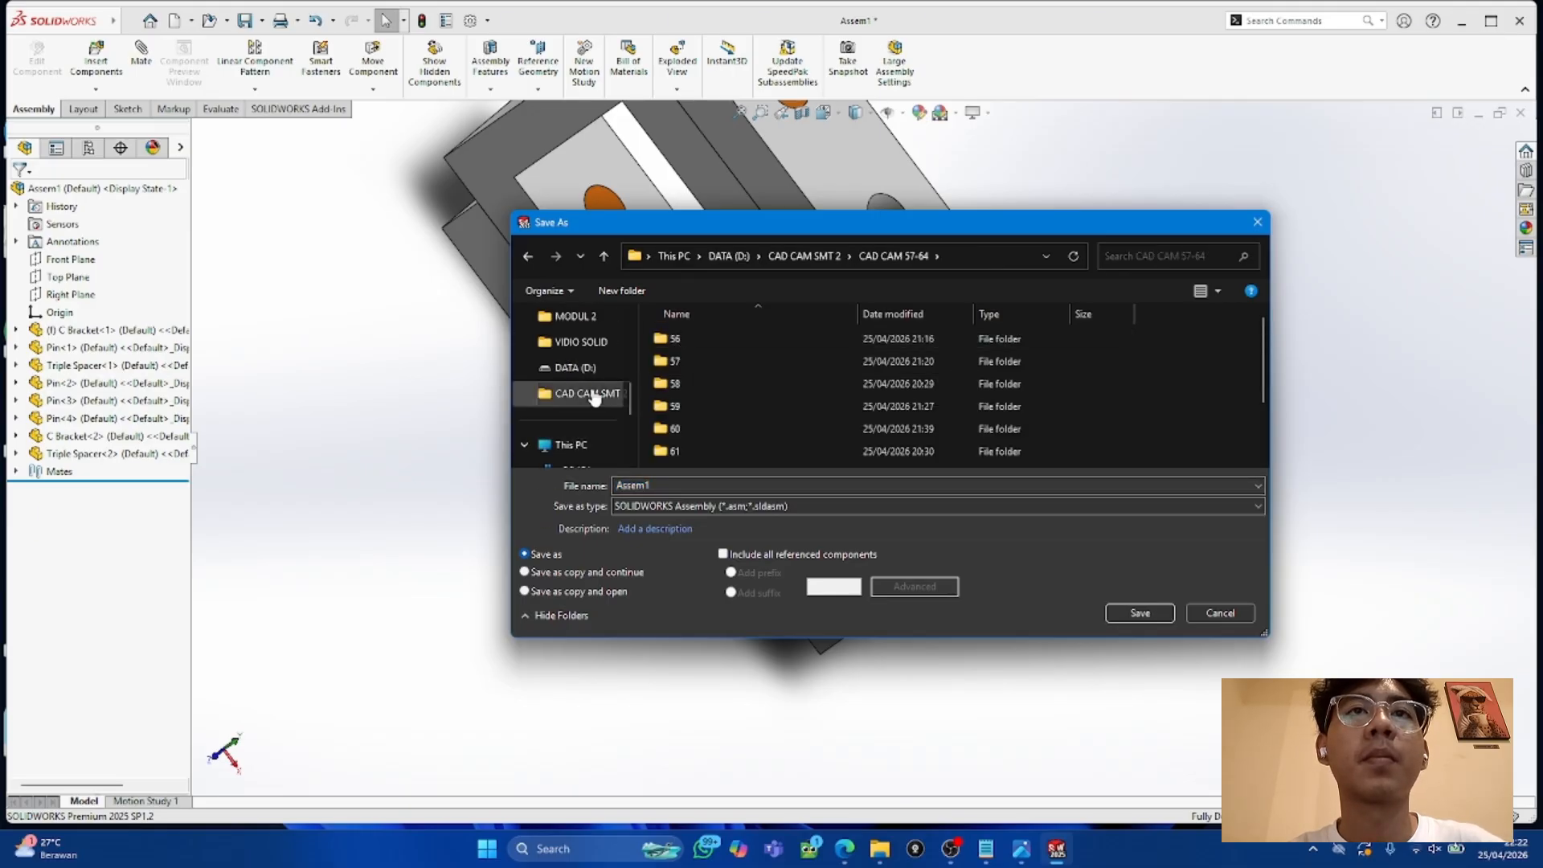
{"action": "scroll", "coordinate": [687, 401], "scroll_direction": "down", "scroll_amount": 1}
{"action": "left_click", "coordinate": [584, 393]}
{"action": "scroll", "coordinate": [626, 395], "scroll_direction": "down", "scroll_amount": 5}
{"action": "left_click", "coordinate": [577, 342]}
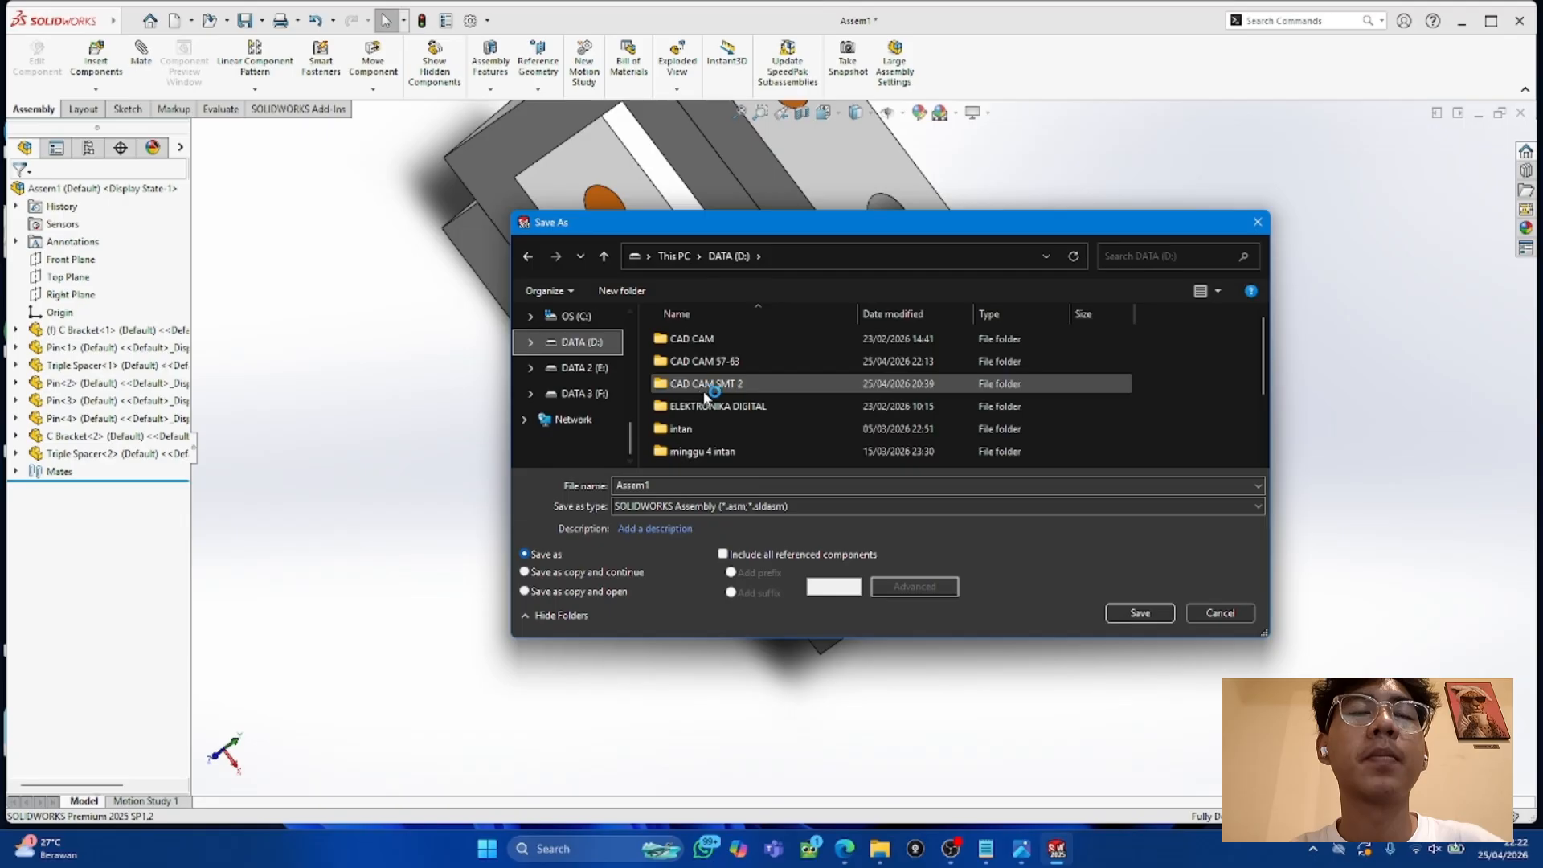
{"action": "double_click", "coordinate": [704, 361]}
Step: Name the assembly file Assem3 and save it
{"action": "left_click", "coordinate": [720, 485]}
{"action": "key", "text": "BackSpace"}
{"action": "type", "text": "3"}
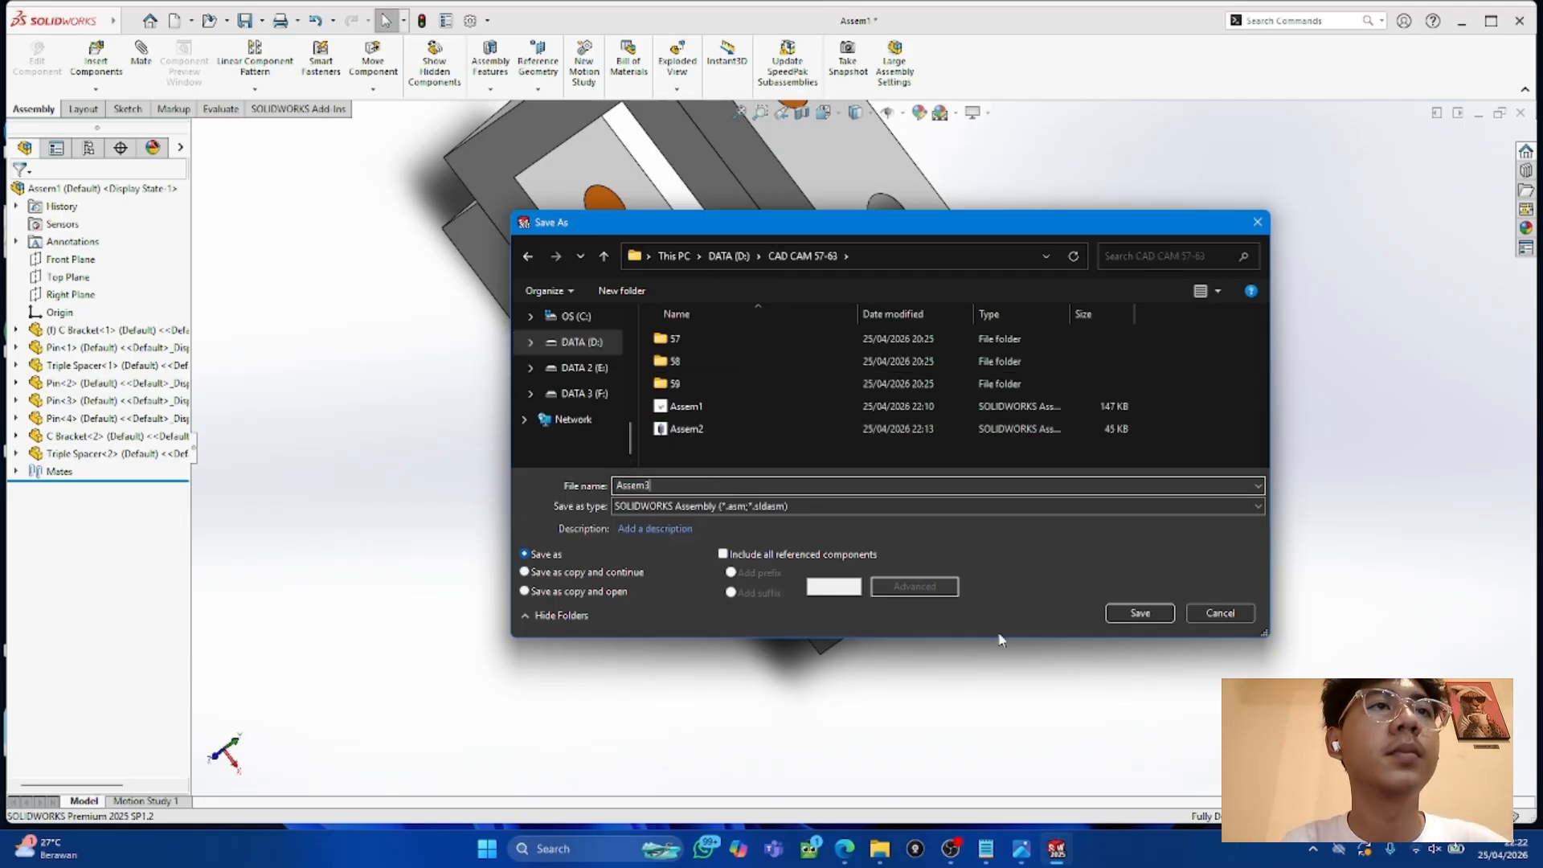
{"action": "left_click", "coordinate": [1144, 613]}
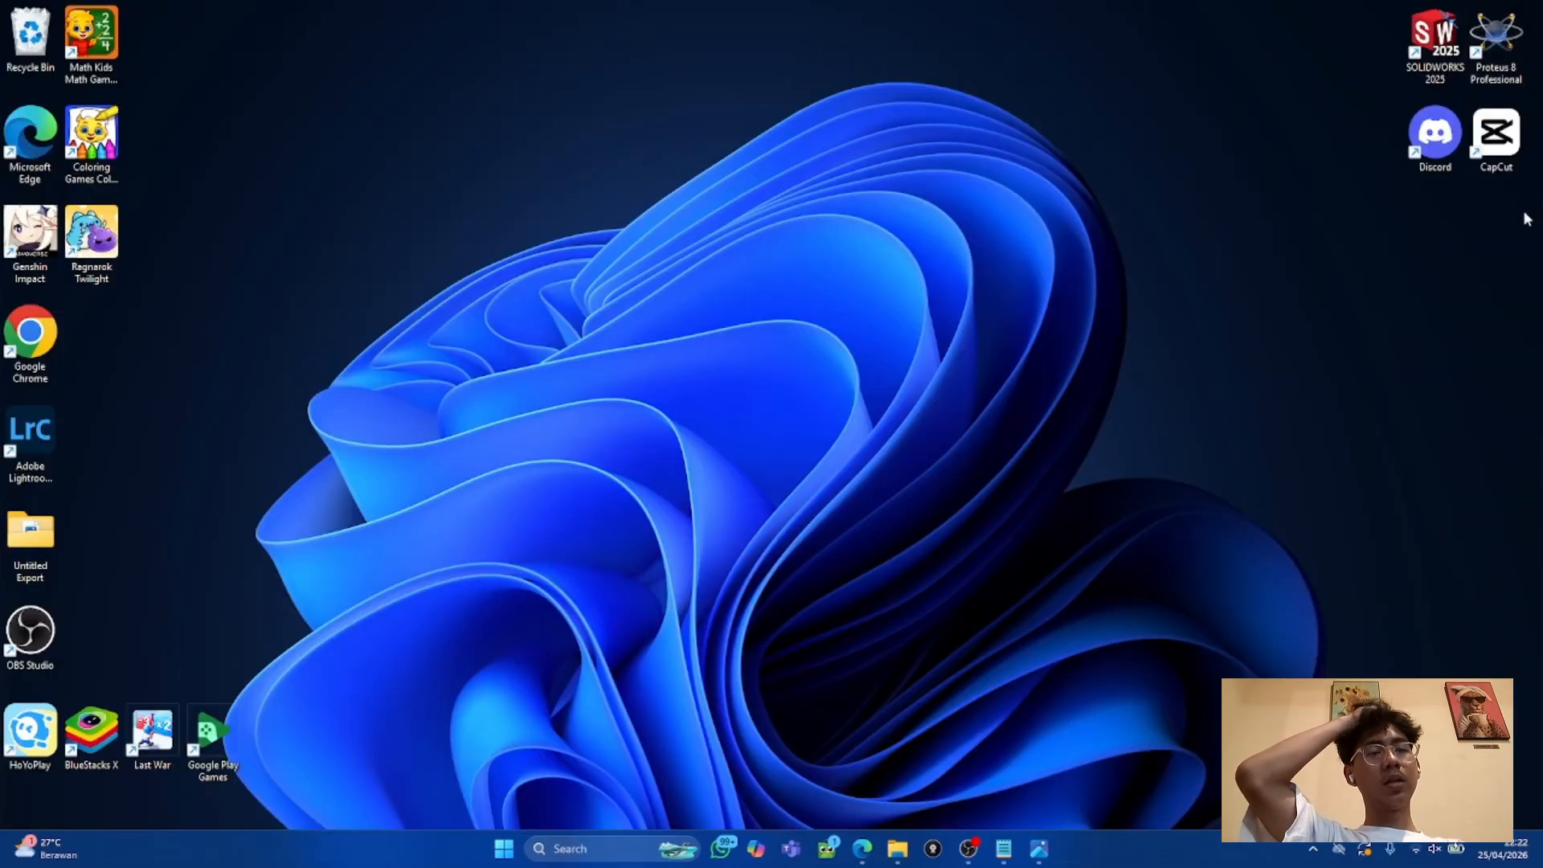
Step: Launch SOLIDWORKS and start a new assembly
{"action": "double_click", "coordinate": [1444, 29]}
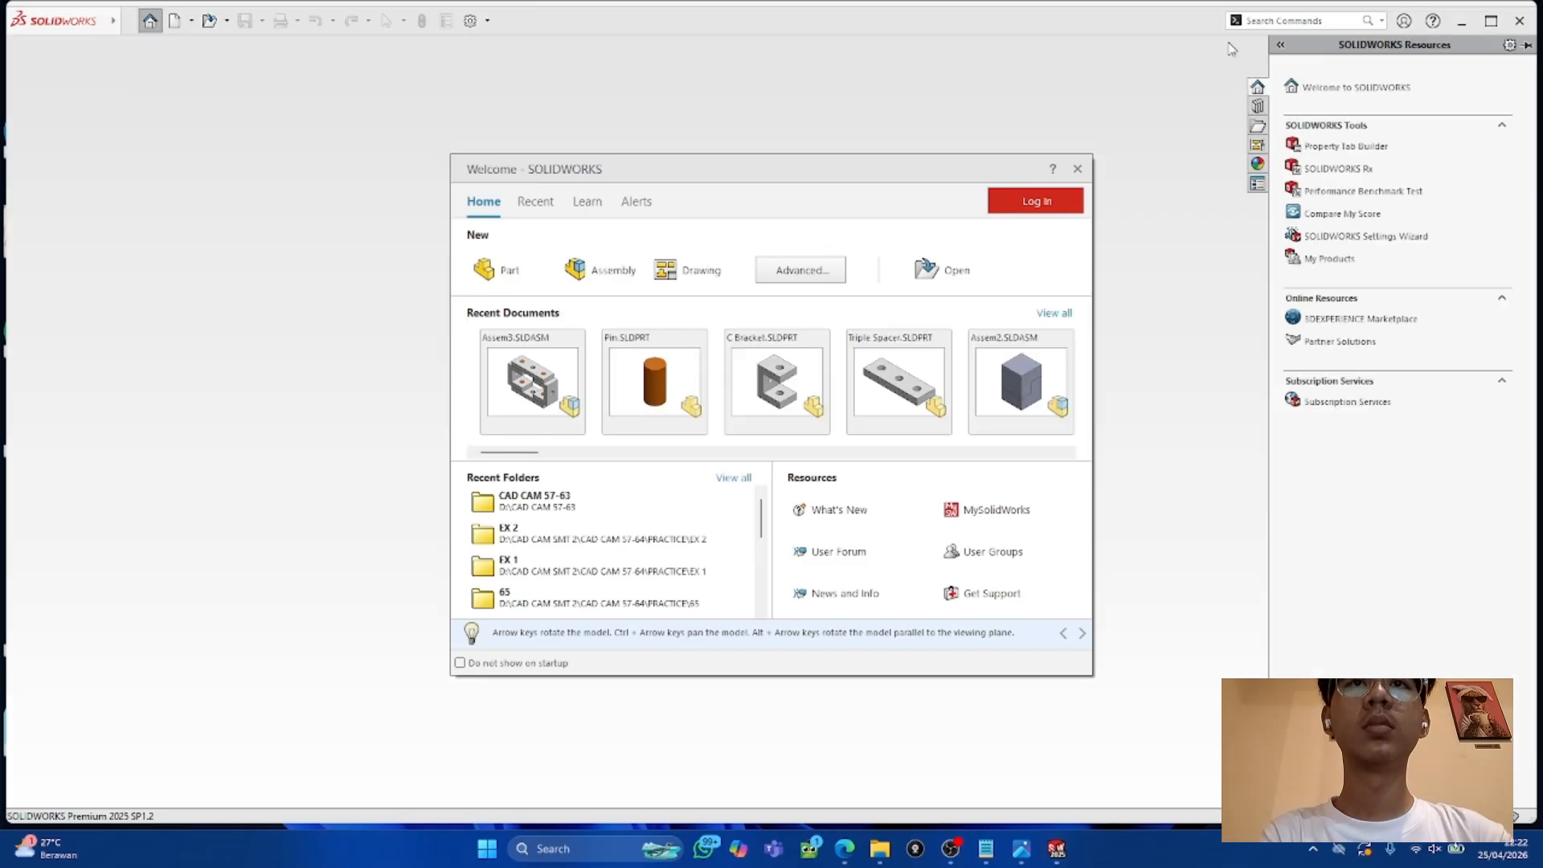
{"action": "left_click", "coordinate": [604, 289]}
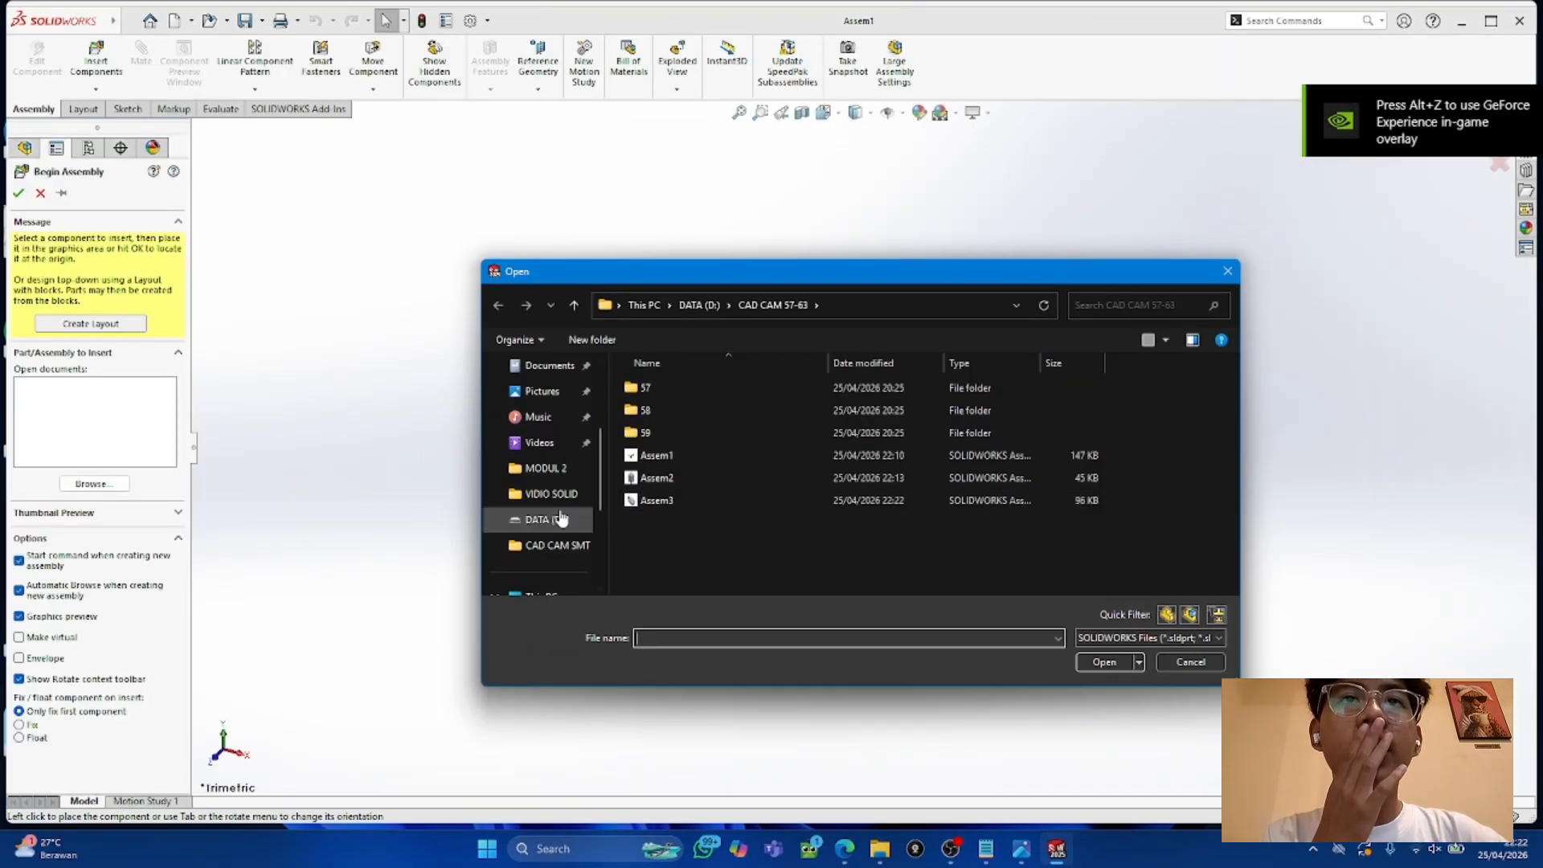
Step: Load Cap Screw, Hex Nut, Lower Saddle and Upper Saddle for insertion from the CAD CAM 57-64 PRACTICE folder EX 3
{"action": "left_click", "coordinate": [554, 545]}
{"action": "double_click", "coordinate": [687, 389]}
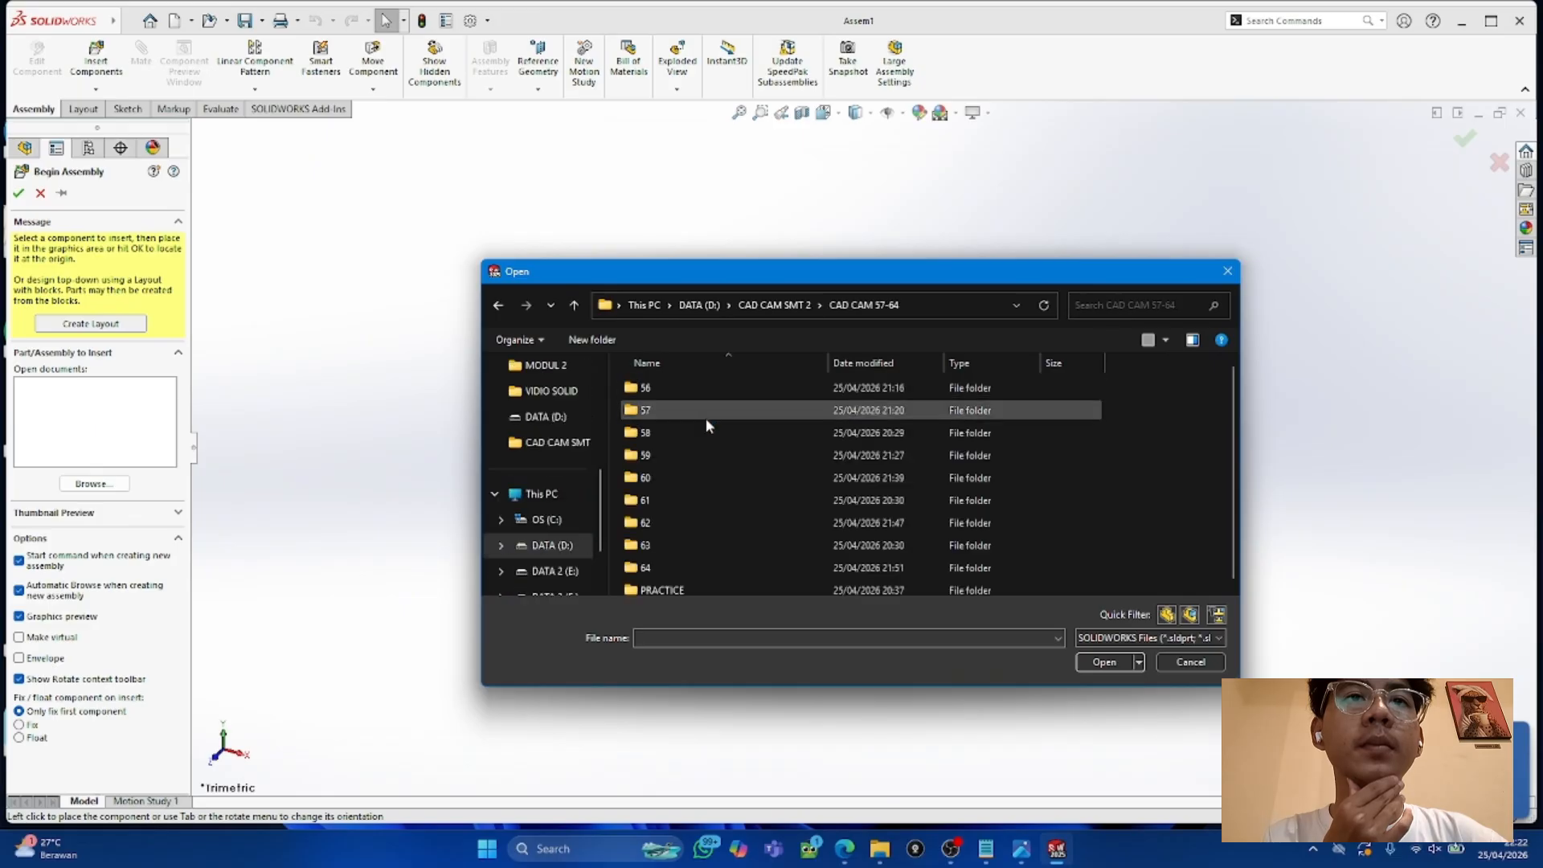
{"action": "double_click", "coordinate": [686, 585]}
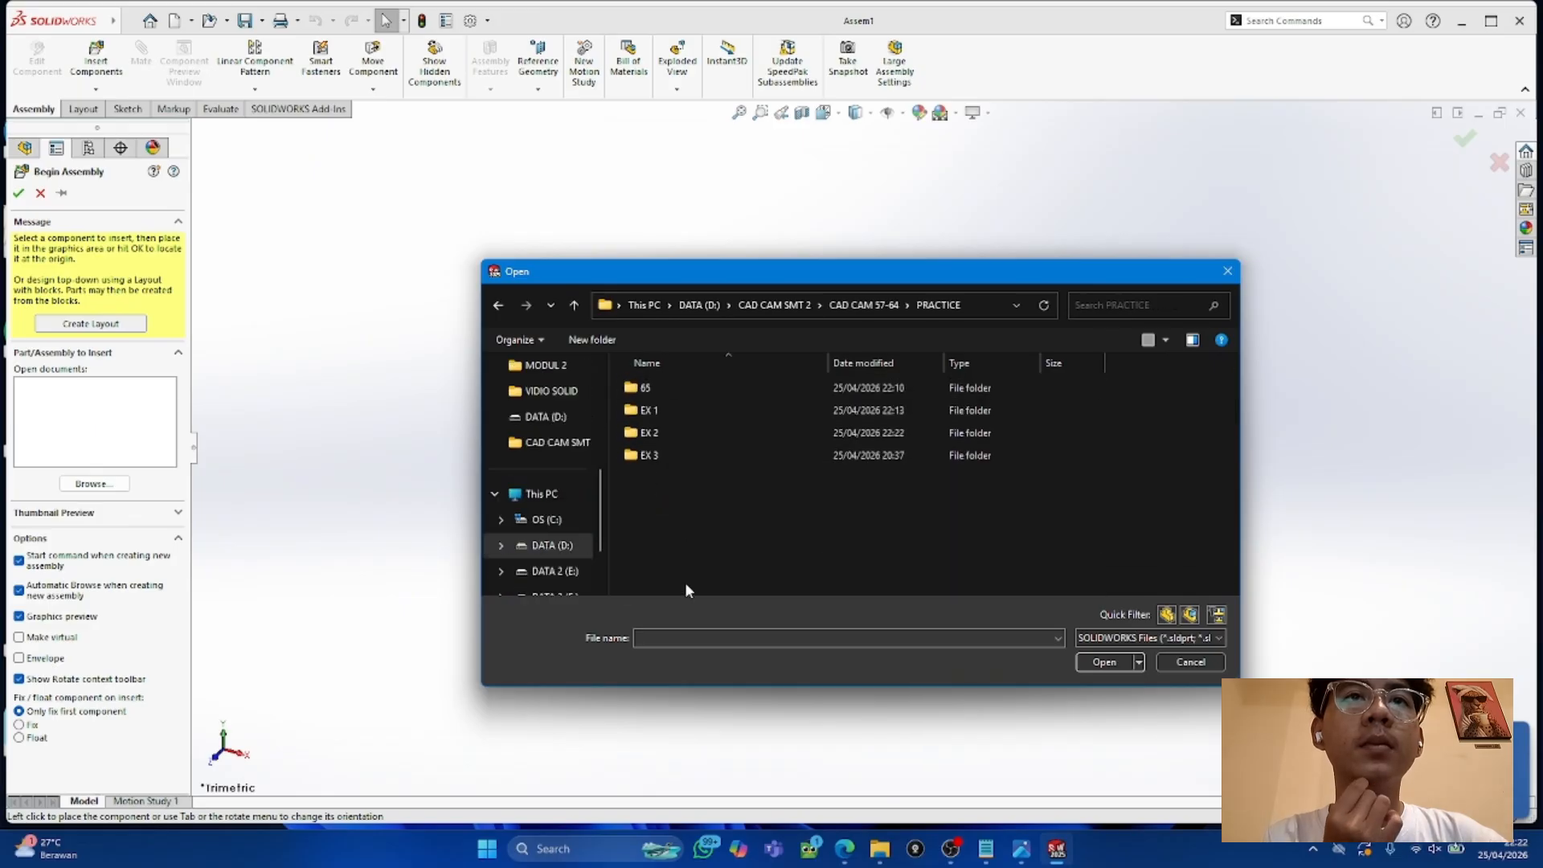
{"action": "double_click", "coordinate": [663, 437]}
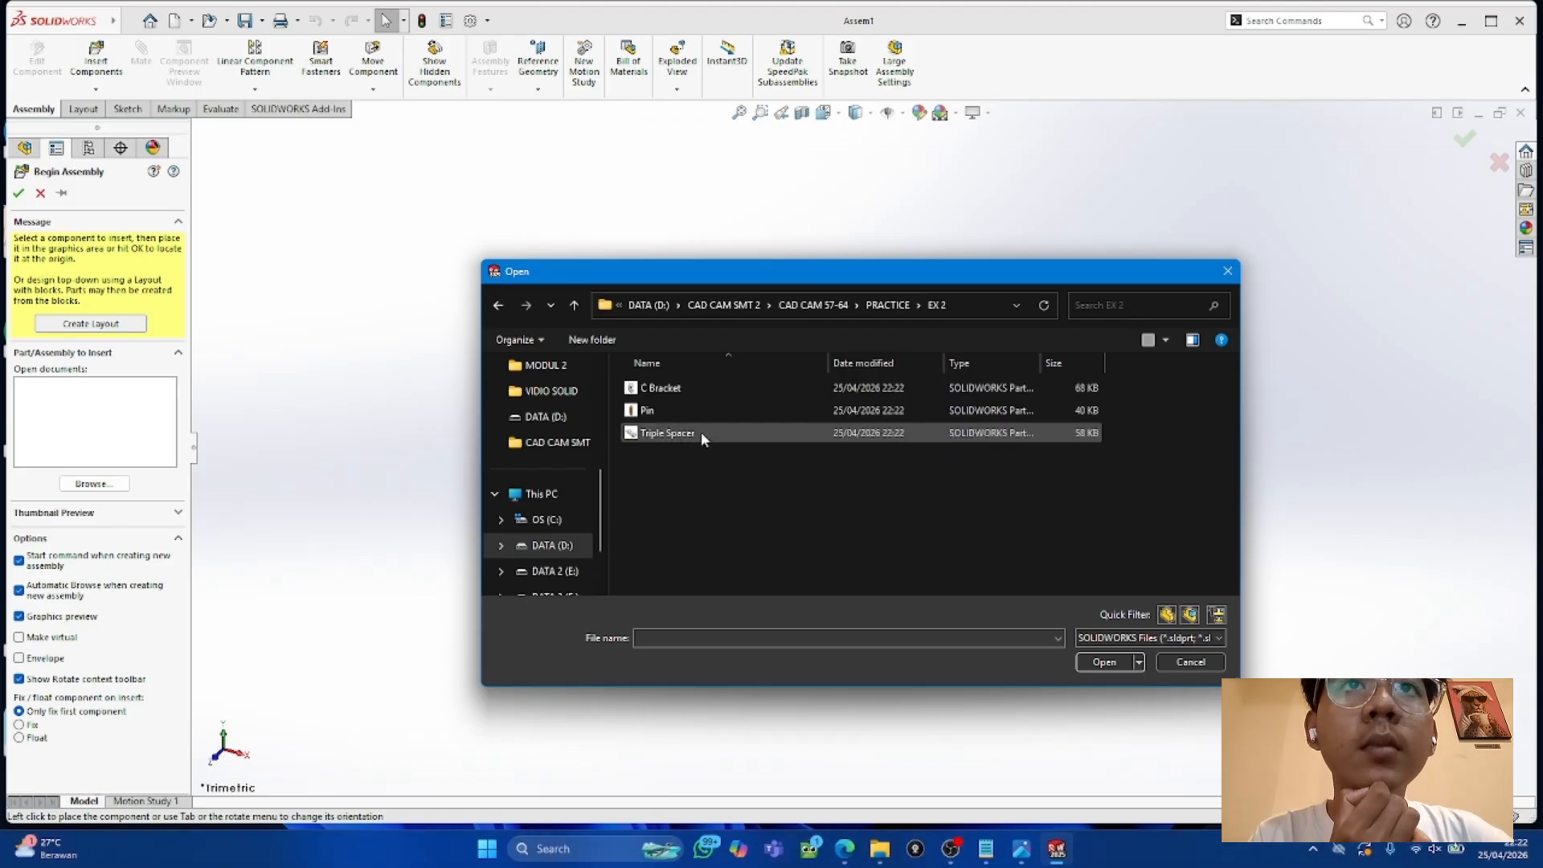
{"action": "left_click", "coordinate": [499, 305]}
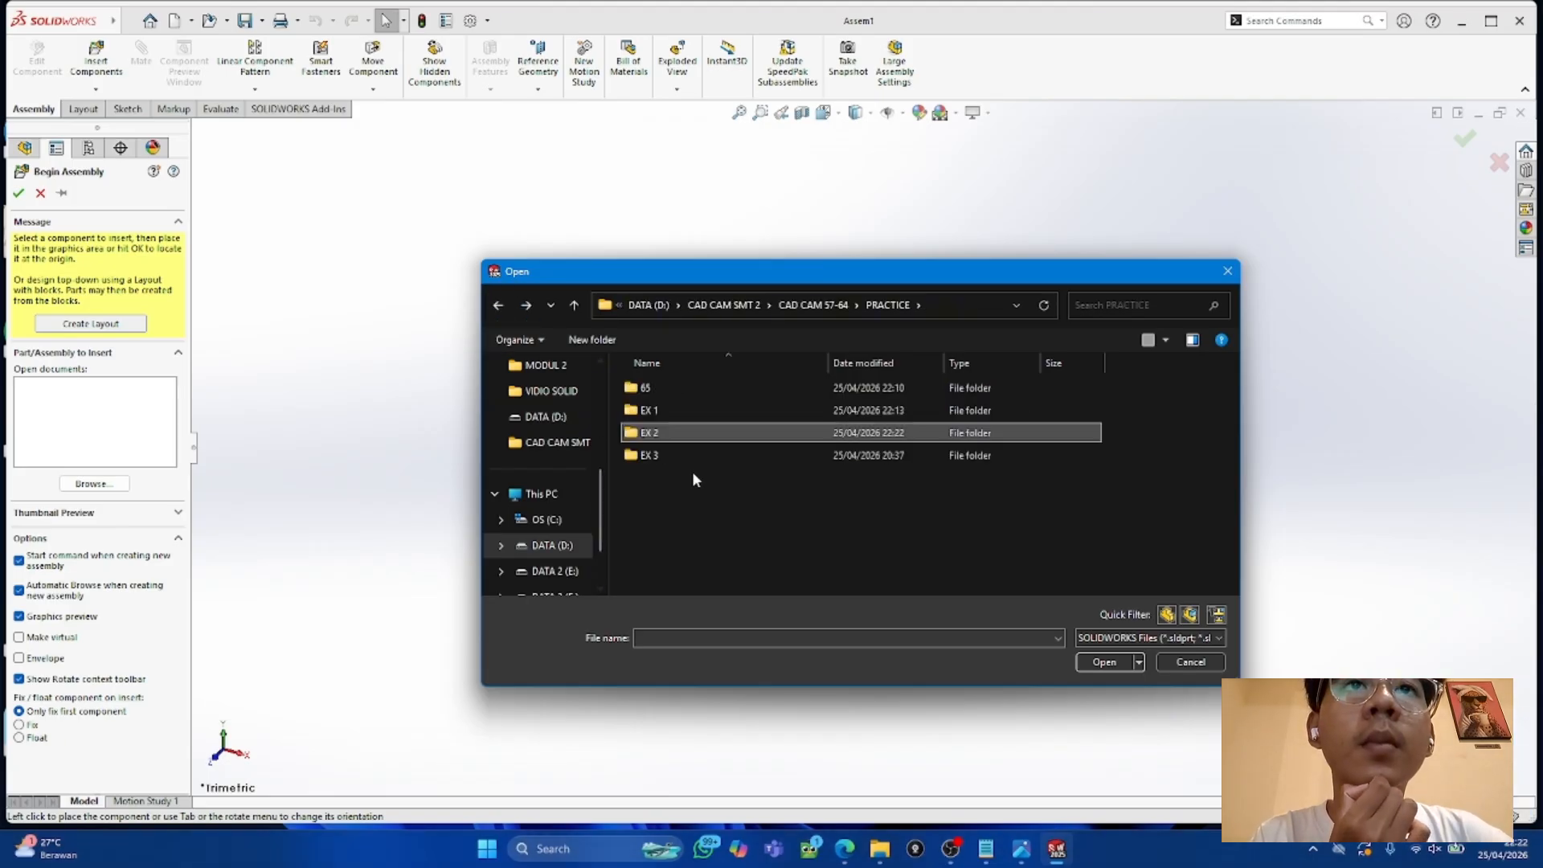
{"action": "double_click", "coordinate": [654, 455]}
{"action": "left_click_drag", "start_coordinate": [1129, 464], "coordinate": [1070, 395]}
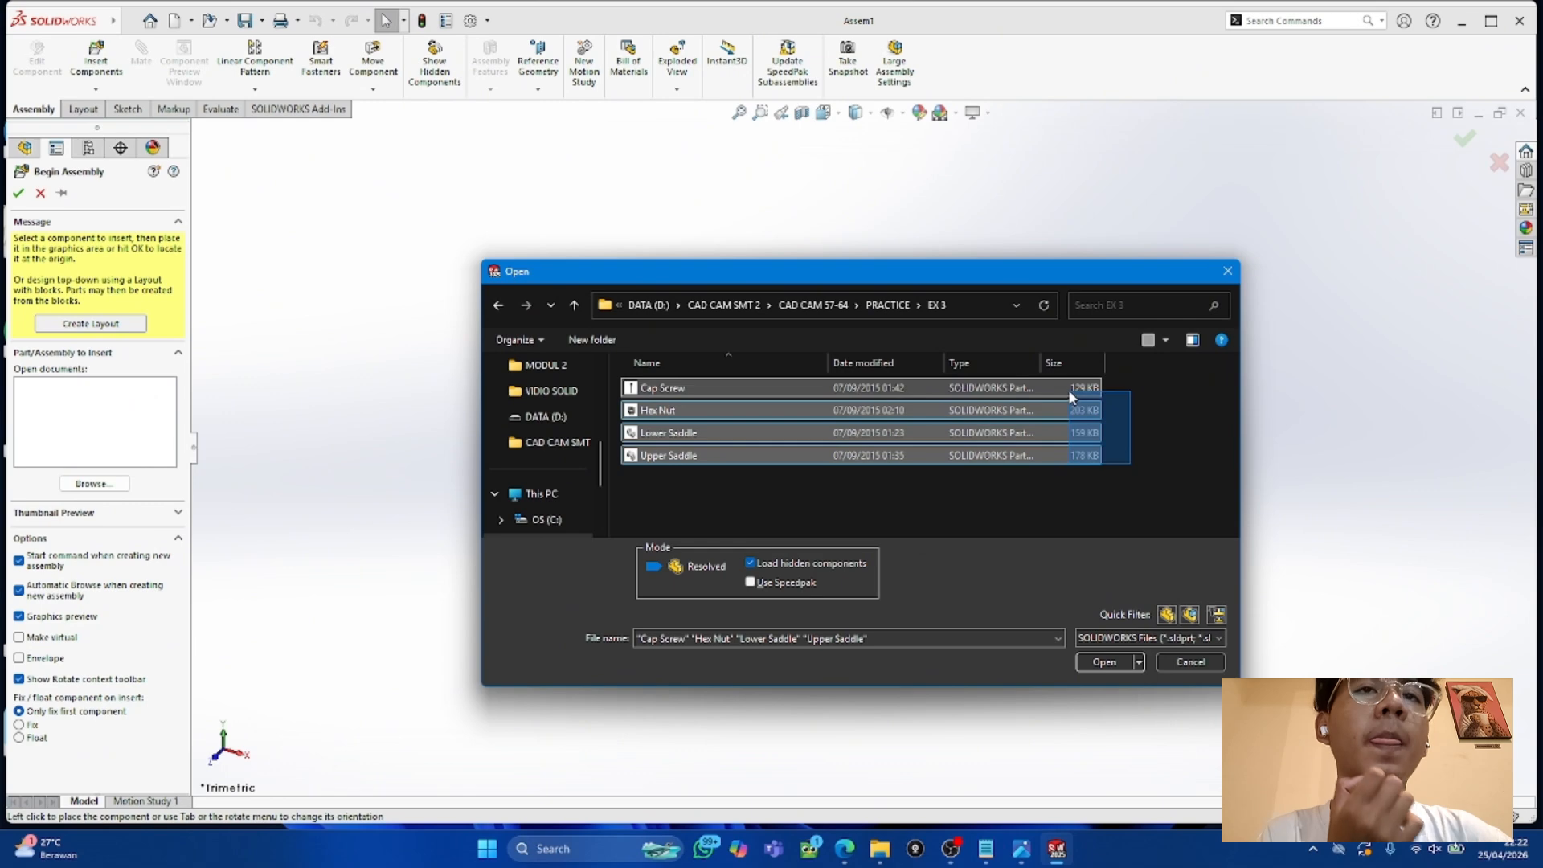
{"action": "left_click", "coordinate": [1112, 661]}
Step: Place the Cap Screw, Hex Nut, Lower Saddle and Upper Saddle side by side in the assembly
{"action": "left_click", "coordinate": [886, 435]}
{"action": "scroll", "coordinate": [896, 441], "scroll_direction": "up", "scroll_amount": 5}
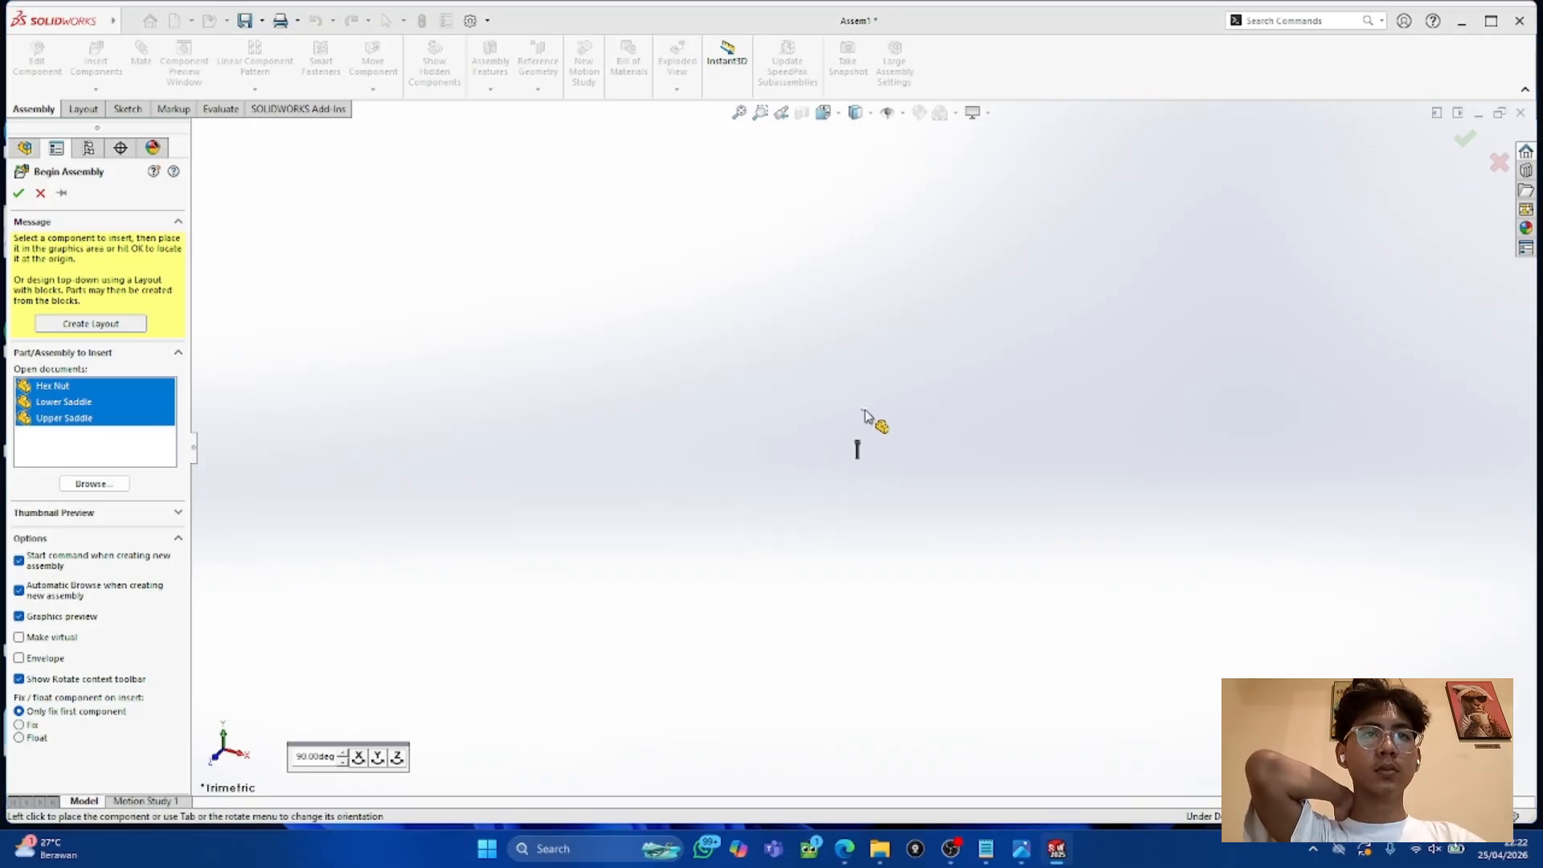
{"action": "scroll", "coordinate": [864, 409], "scroll_direction": "down", "scroll_amount": 6}
{"action": "scroll", "coordinate": [836, 621], "scroll_direction": "up", "scroll_amount": 2}
{"action": "middle_click_drag", "start_coordinate": [821, 612], "coordinate": [883, 627]}
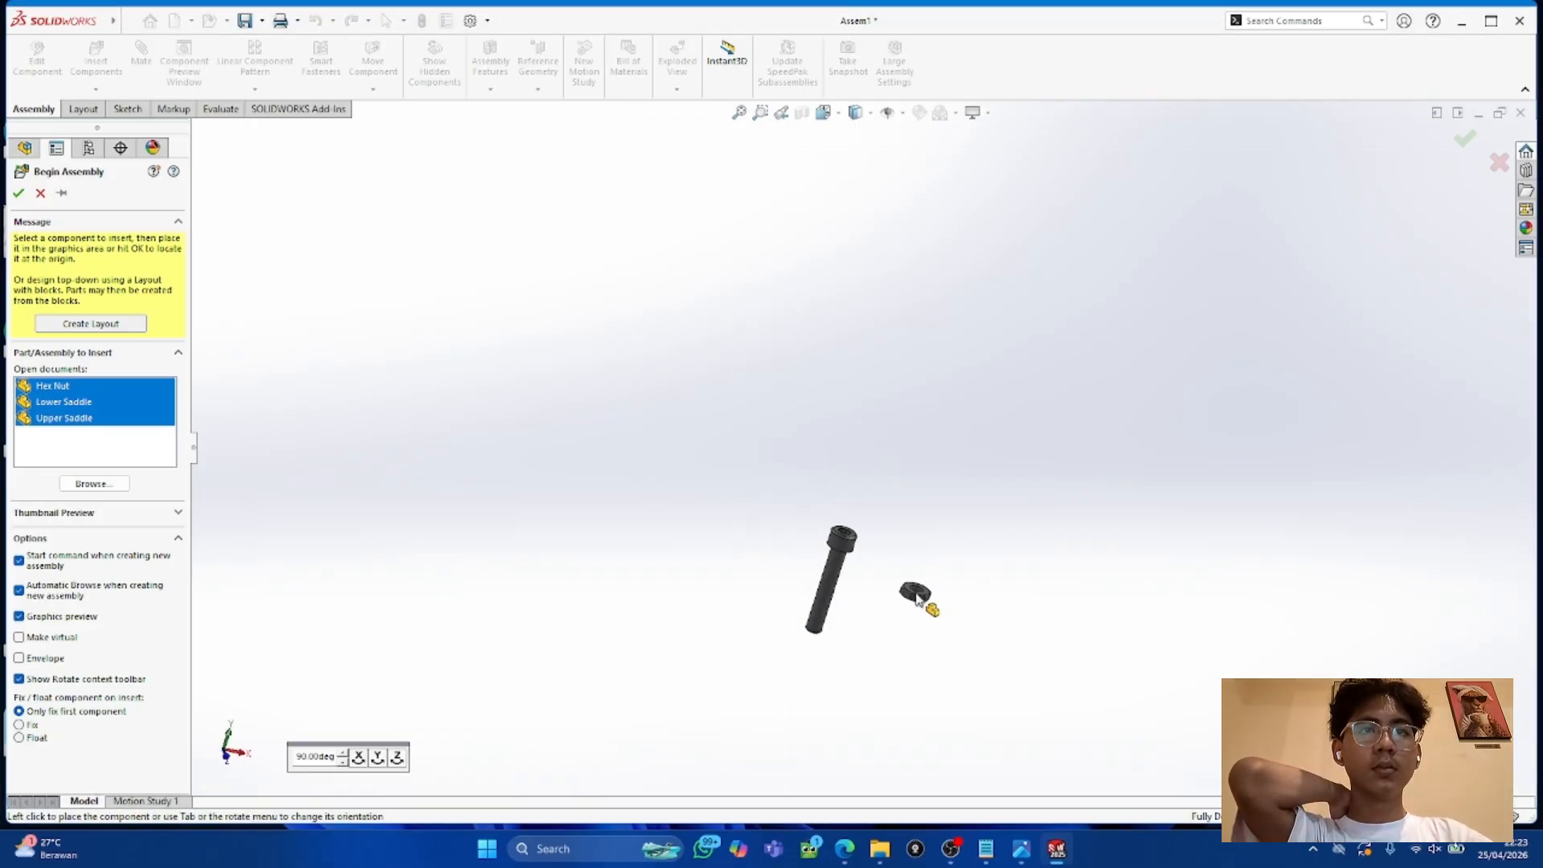
{"action": "scroll", "coordinate": [915, 602], "scroll_direction": "down", "scroll_amount": 3}
{"action": "left_click", "coordinate": [886, 552]}
{"action": "left_click", "coordinate": [582, 484]}
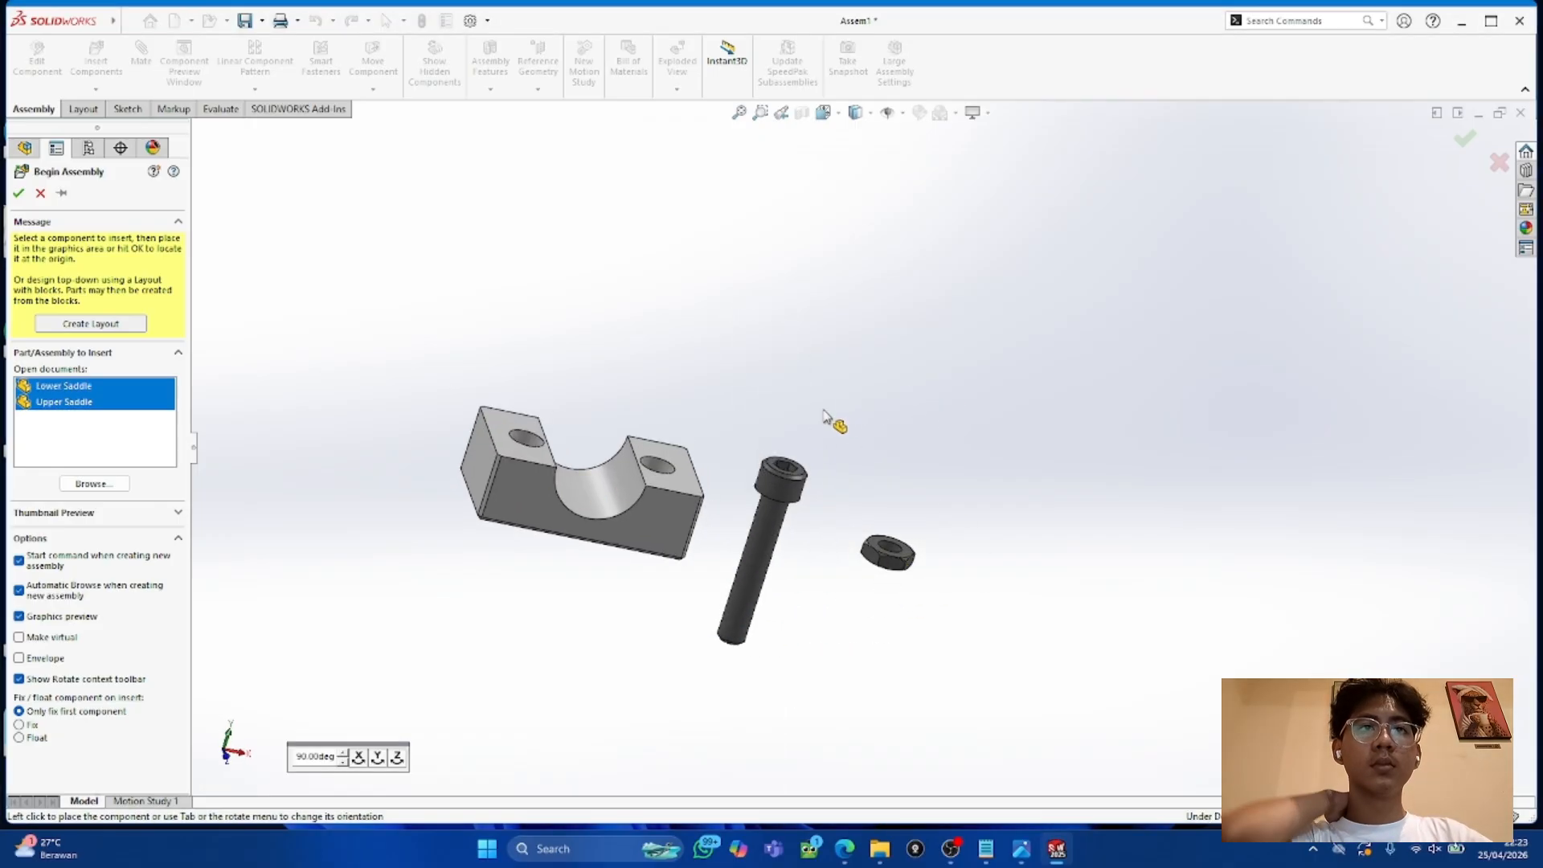
{"action": "left_click", "coordinate": [976, 424]}
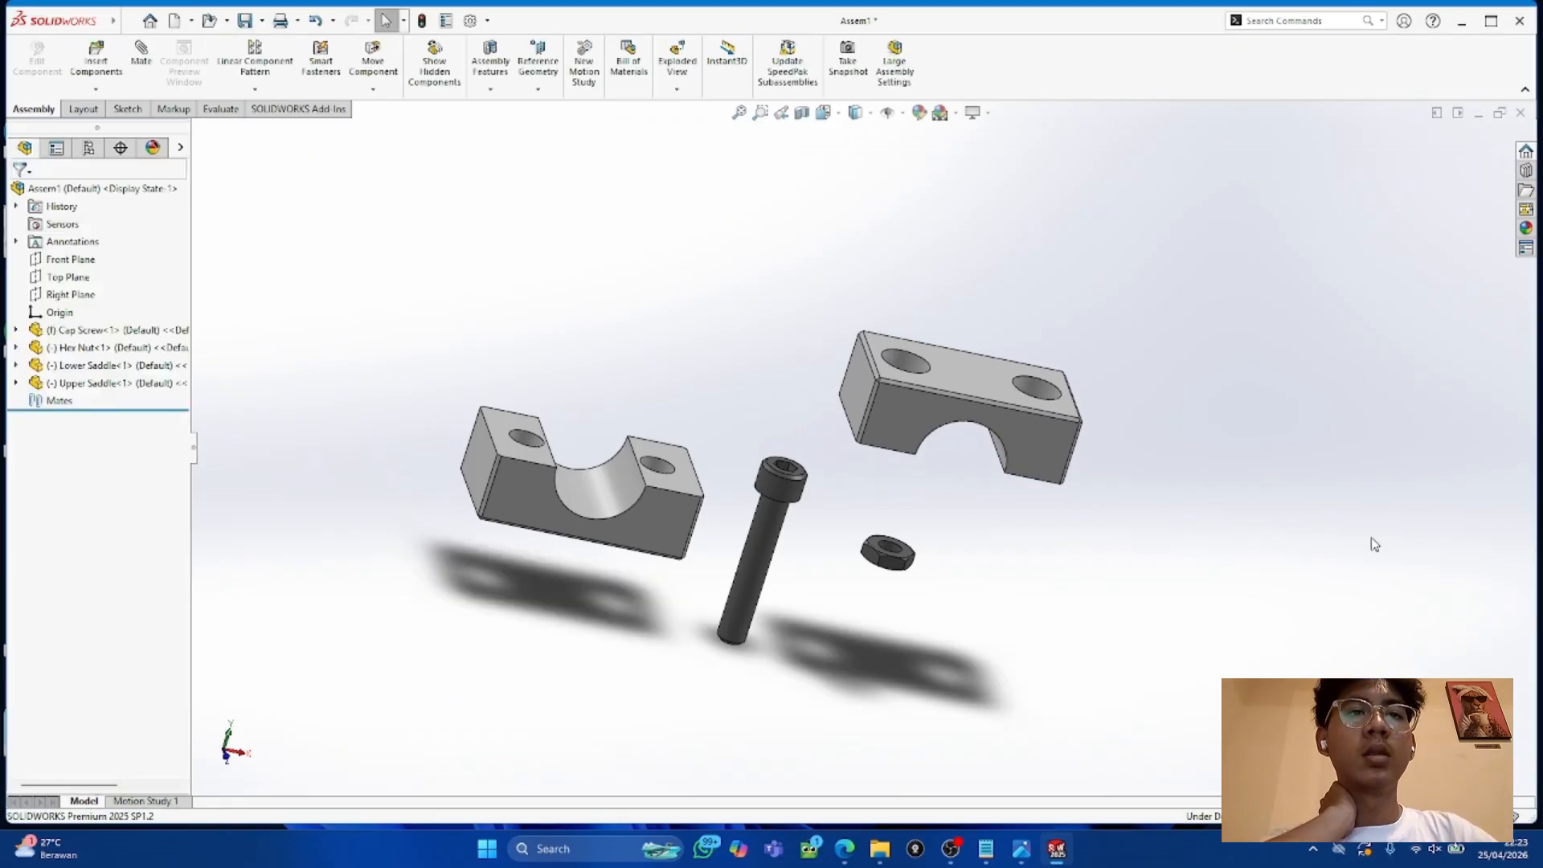
{"action": "left_click", "coordinate": [842, 847]}
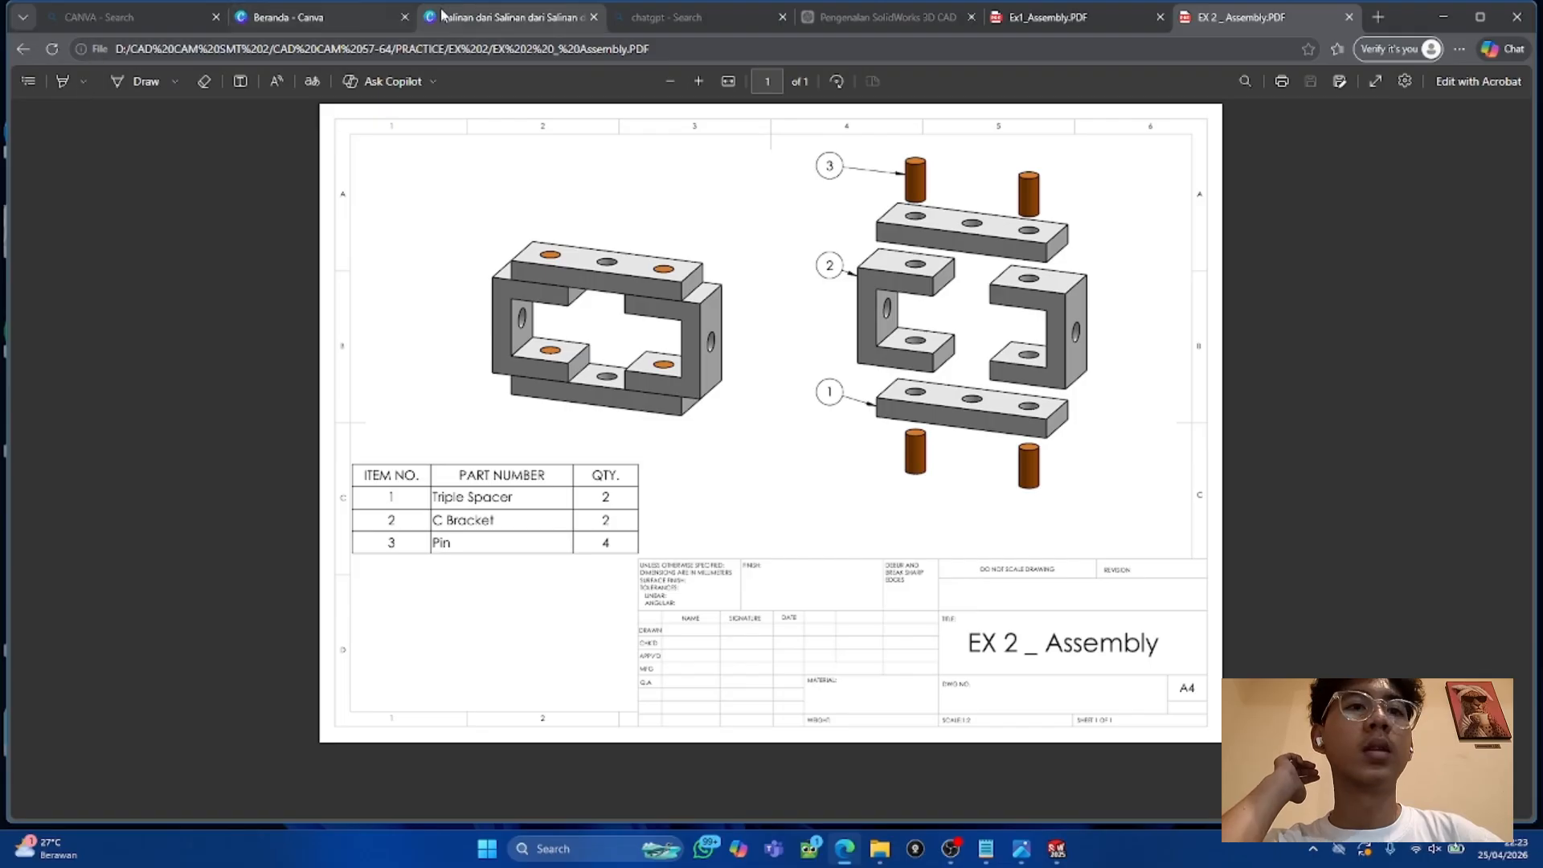
{"action": "left_click", "coordinate": [880, 848]}
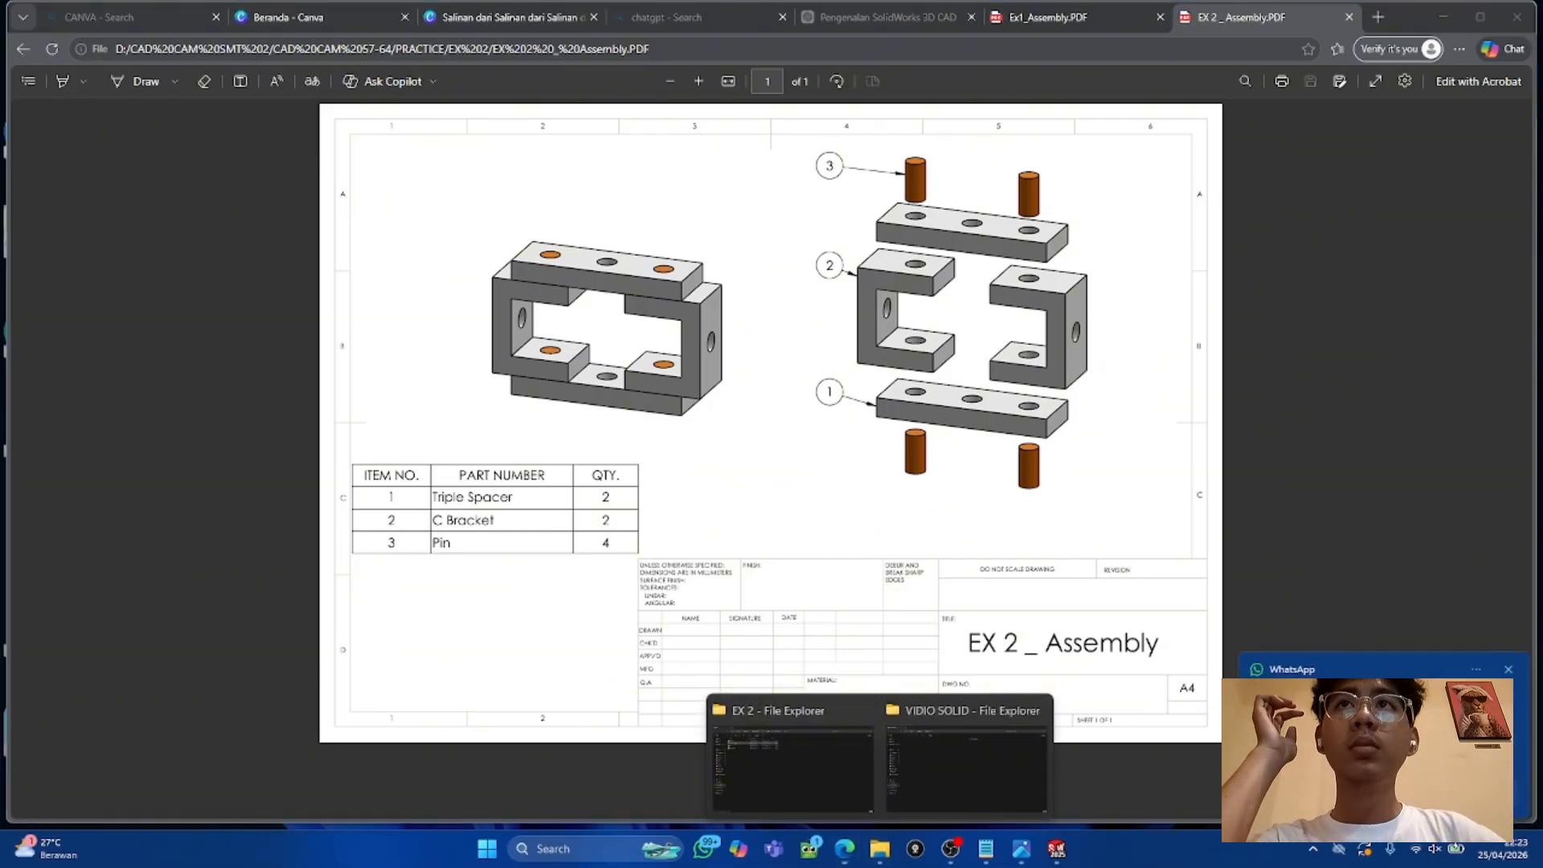
{"action": "left_click", "coordinate": [1173, 487]}
{"action": "left_click", "coordinate": [881, 848]}
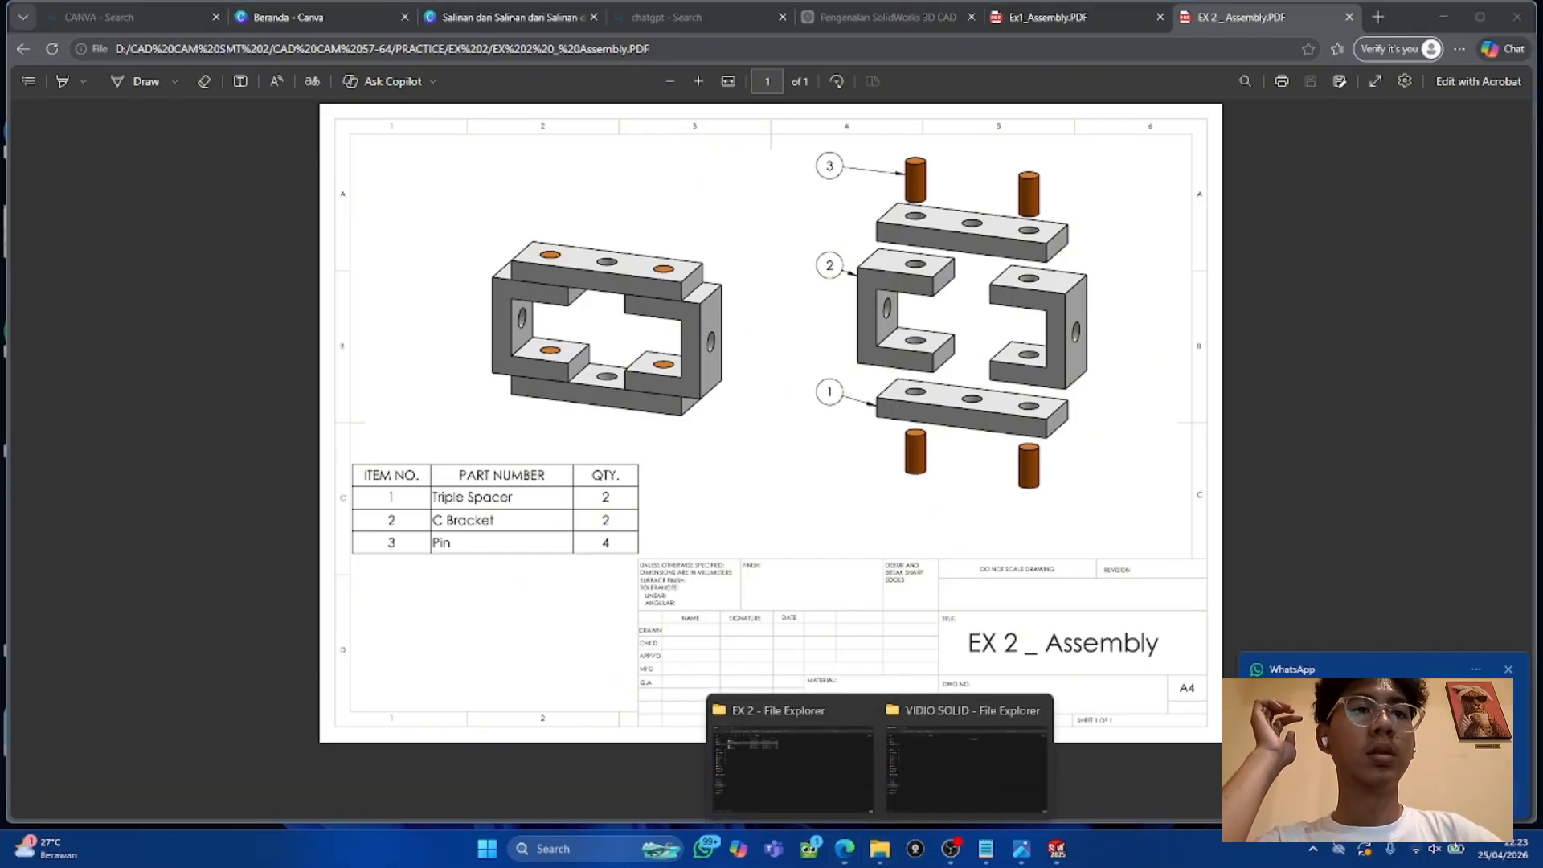
{"action": "left_click", "coordinate": [1511, 672]}
{"action": "mouse_move", "coordinate": [881, 848]}
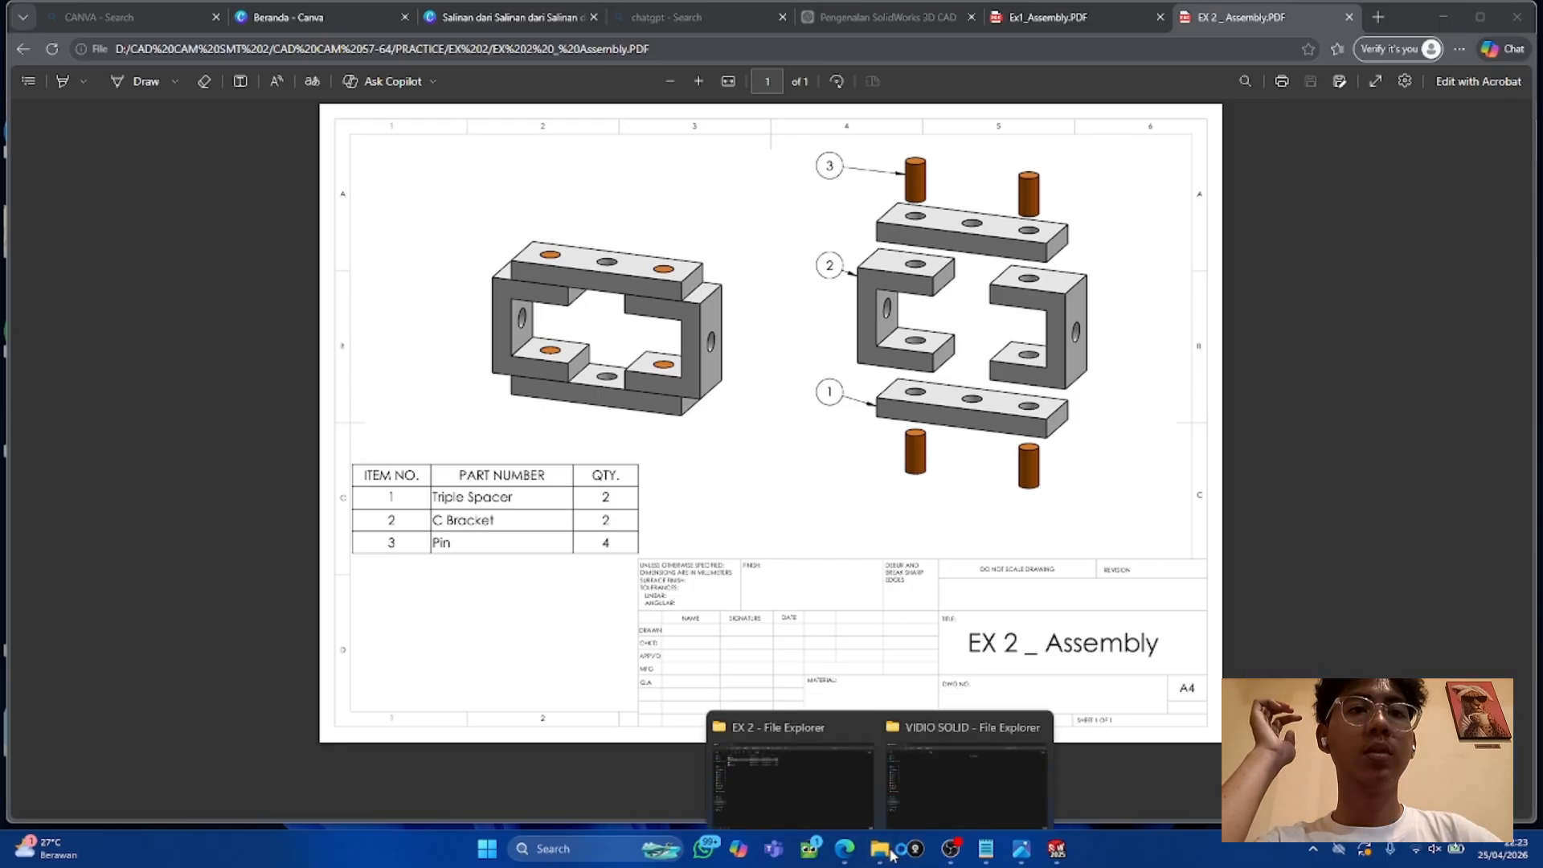
{"action": "left_click", "coordinate": [923, 799]}
{"action": "left_click", "coordinate": [1185, 109]}
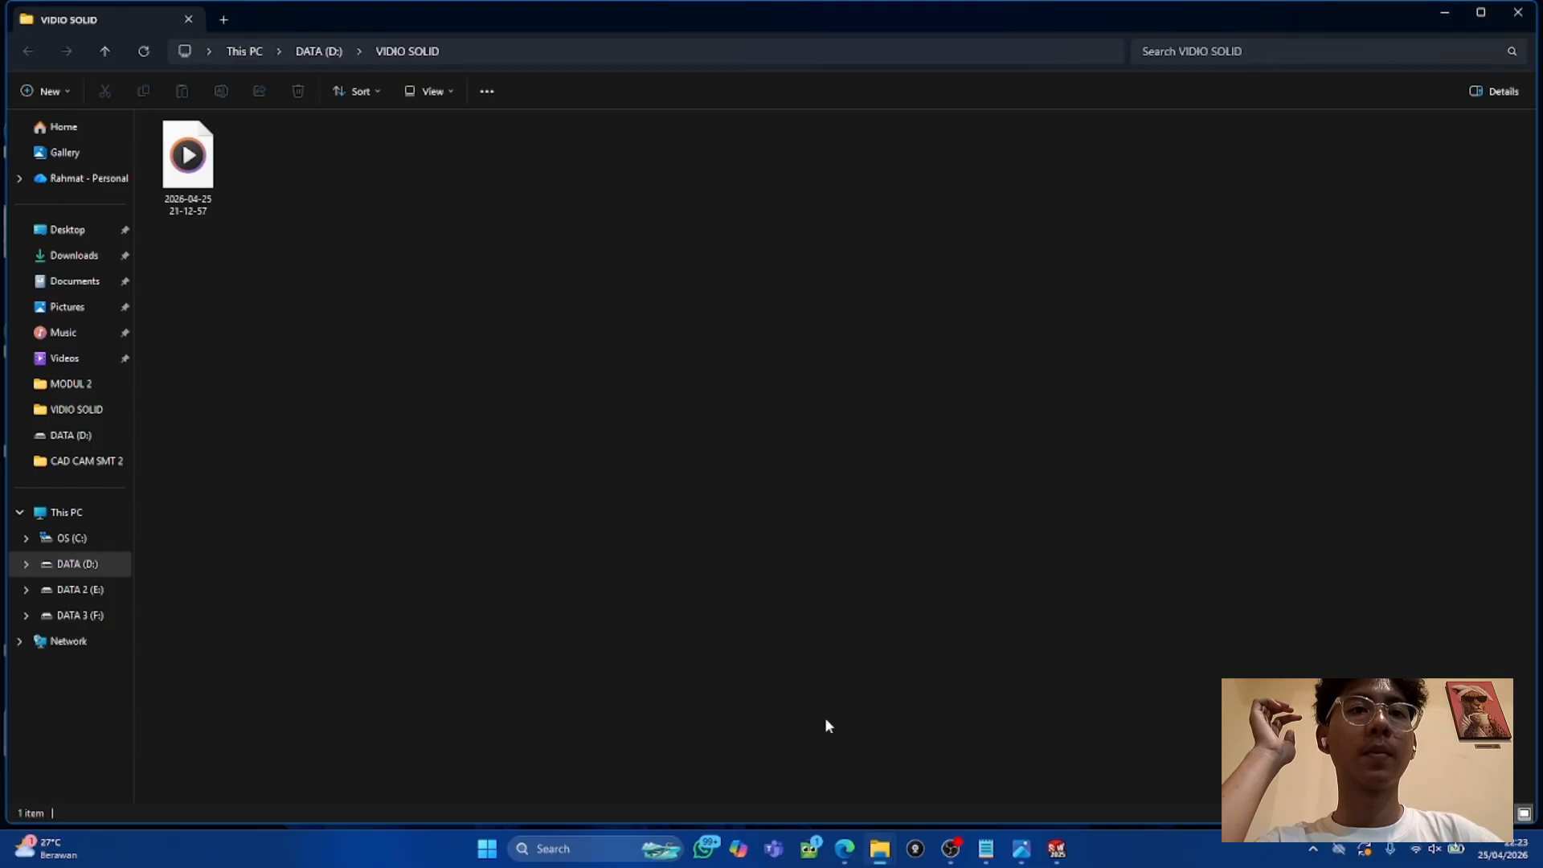
Step: Open the EX 3 _ Assembly drawing from the EX 3 practice folder, examine it and return to the SOLIDWORKS assembly
{"action": "mouse_move", "coordinate": [871, 850]}
{"action": "left_click", "coordinate": [839, 761]}
{"action": "key", "text": "alt+Left"}
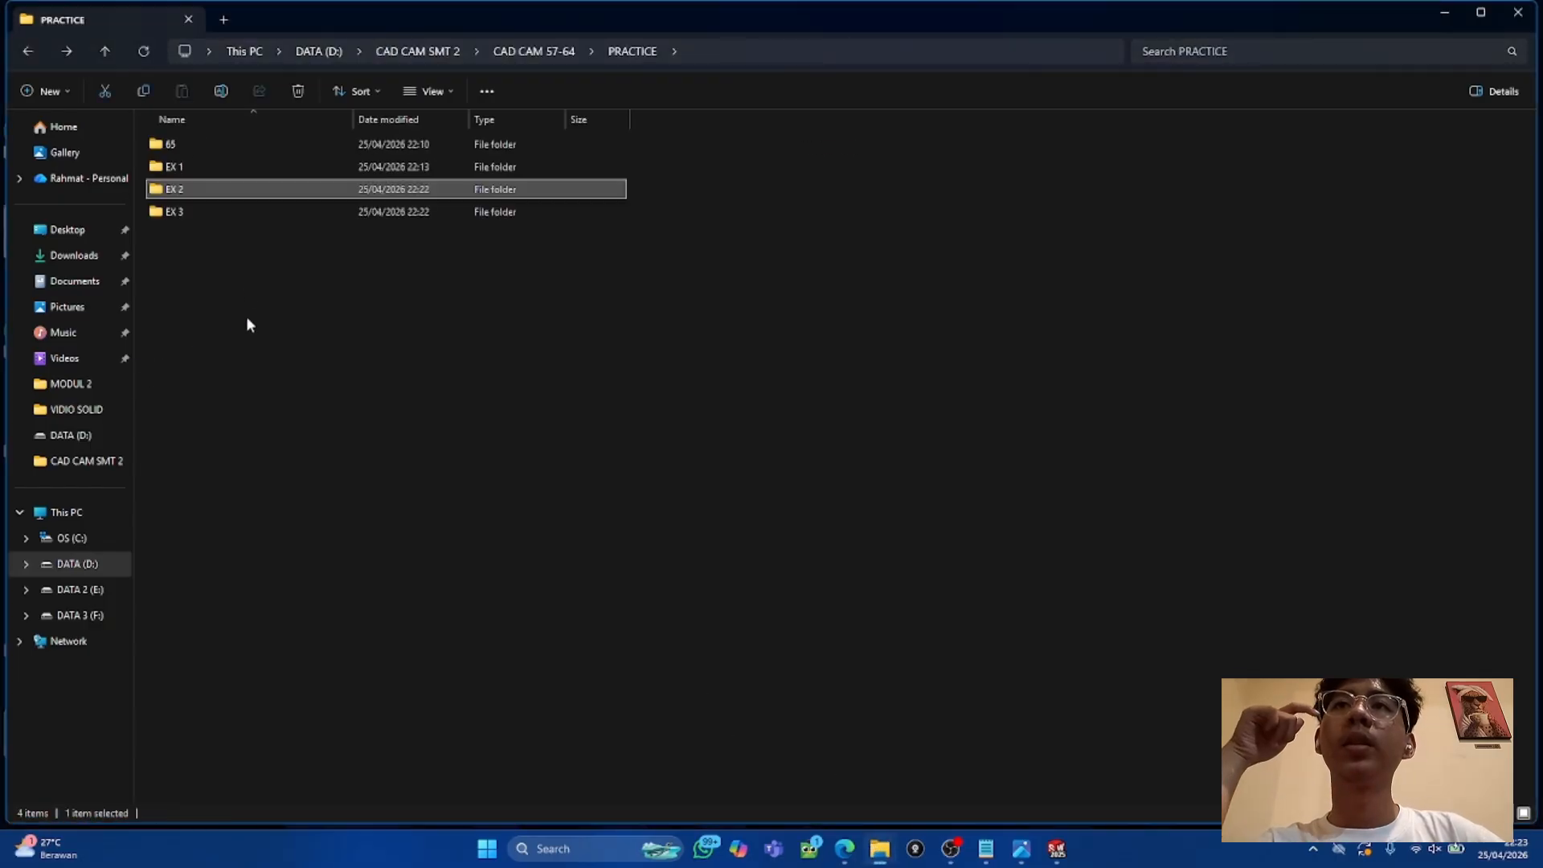
{"action": "double_click", "coordinate": [222, 215]}
{"action": "double_click", "coordinate": [258, 164]}
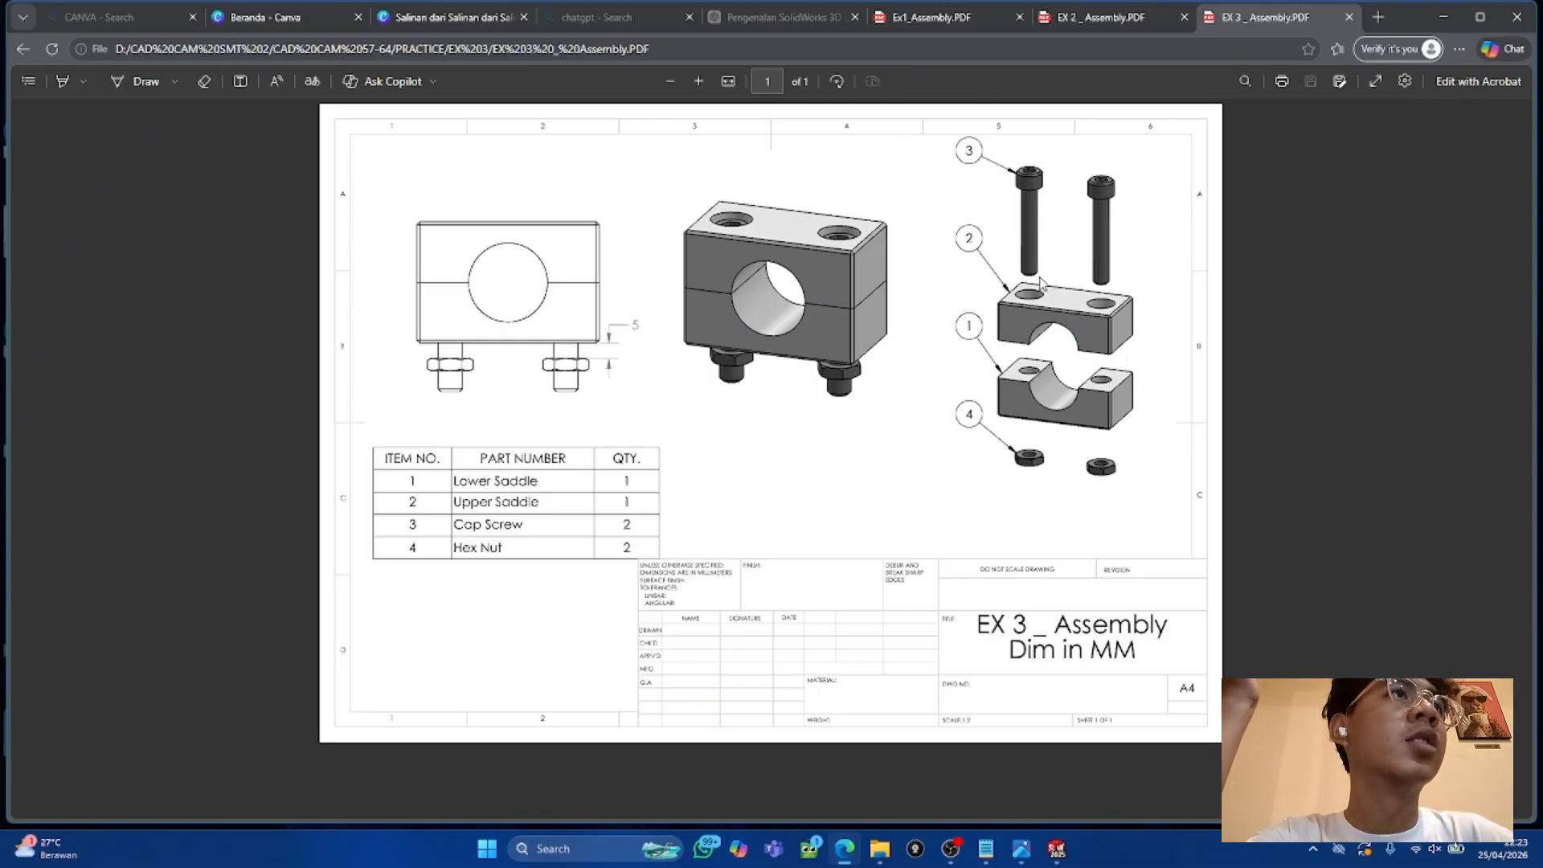
{"action": "left_click", "coordinate": [1443, 16]}
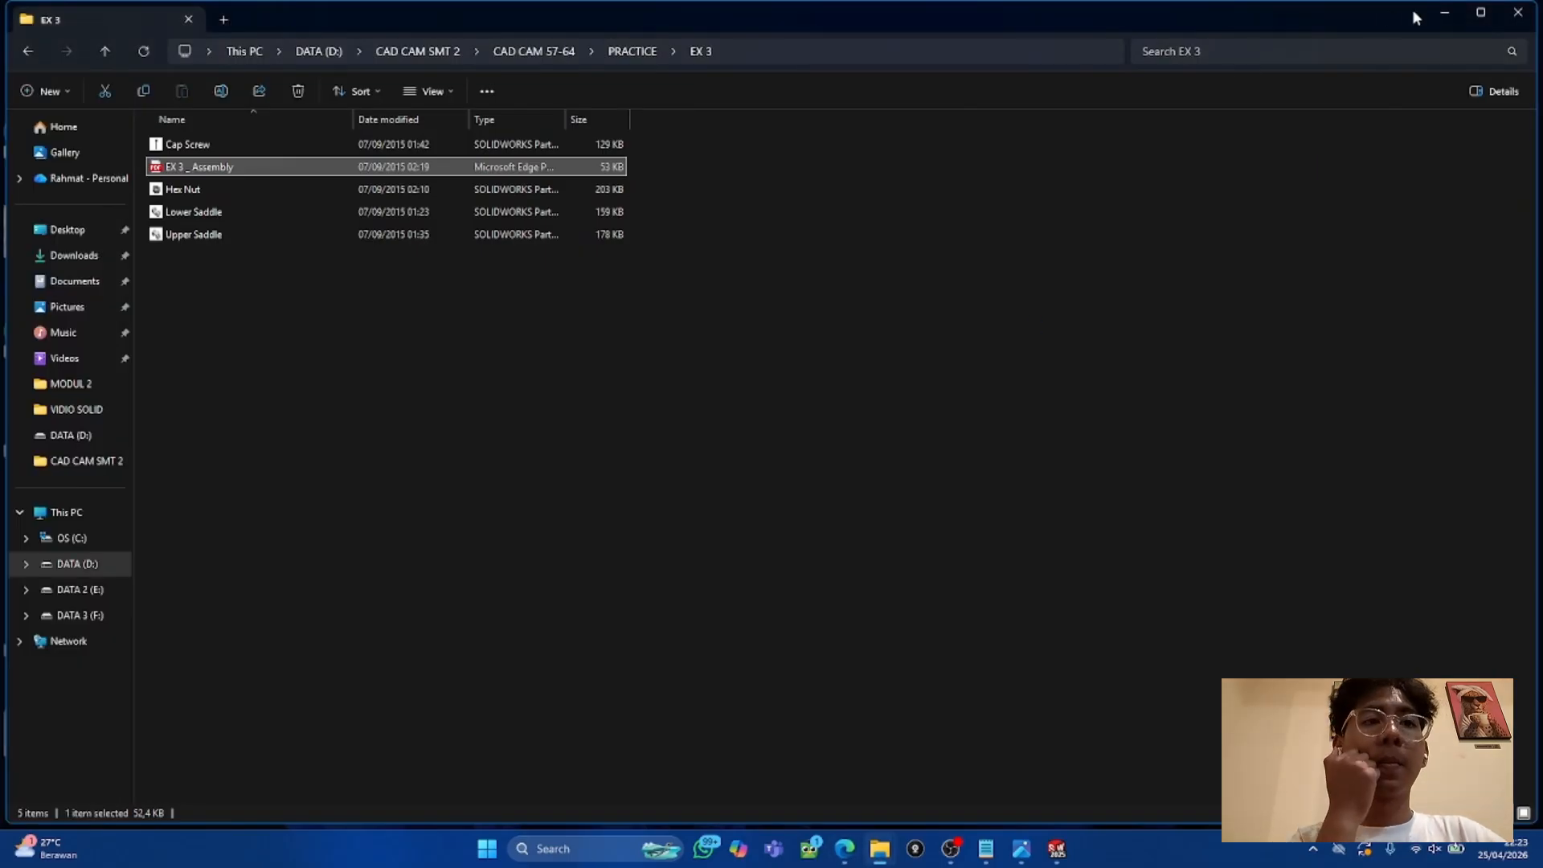
{"action": "left_click", "coordinate": [1443, 13]}
{"action": "left_click", "coordinate": [1443, 12]}
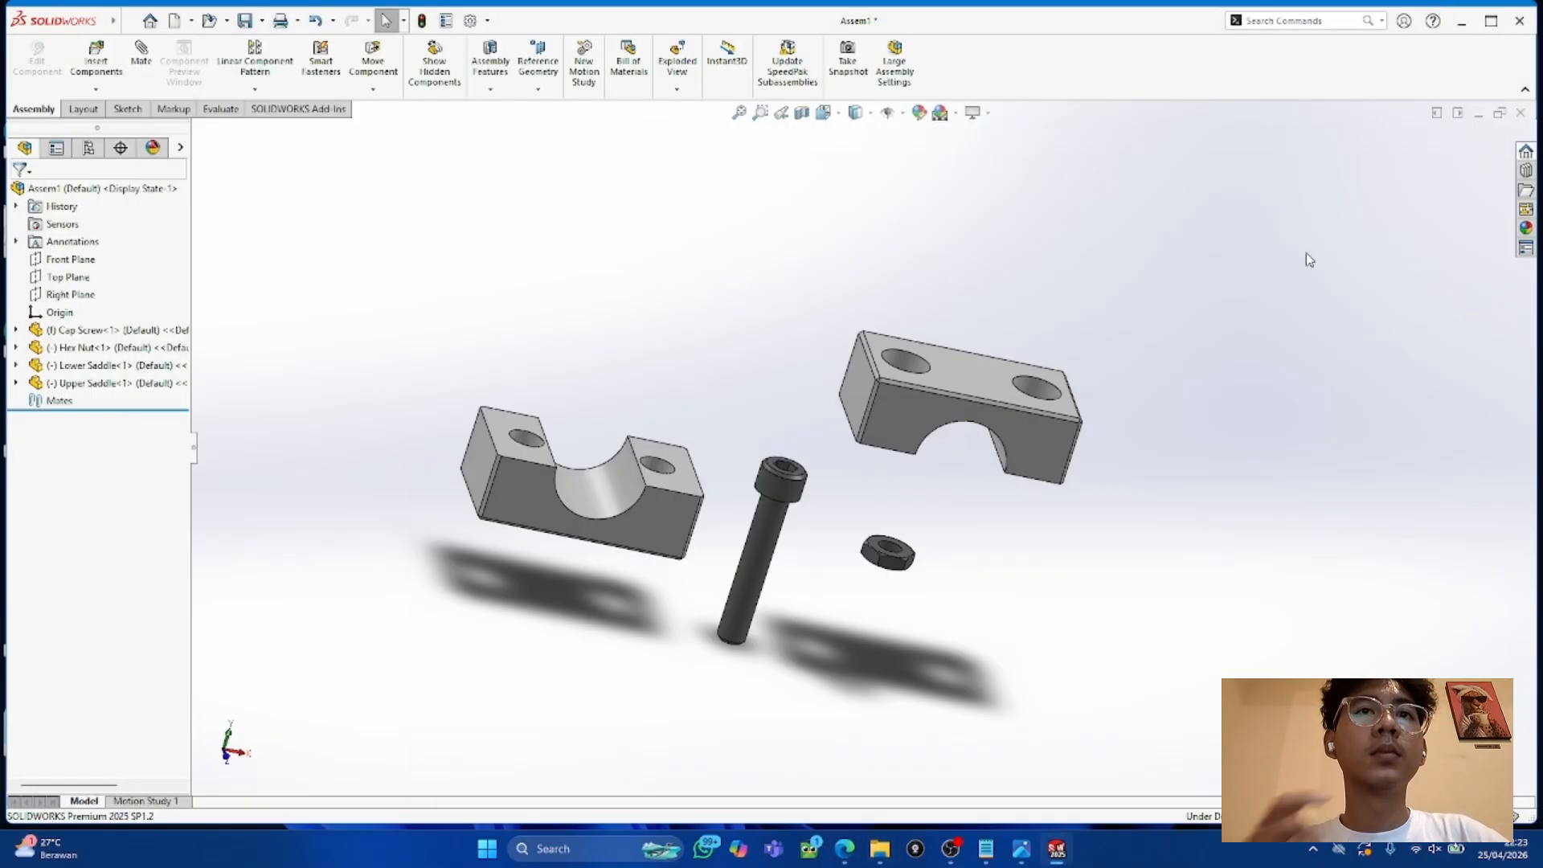
Step: Add a Coincident mate between the Lower Saddle's upper face and the Upper Saddle's underside, and move the Upper Saddle over the lower one
{"action": "left_click", "coordinate": [140, 64]}
{"action": "left_click", "coordinate": [482, 422]}
{"action": "middle_click_drag", "start_coordinate": [482, 422], "coordinate": [888, 418]}
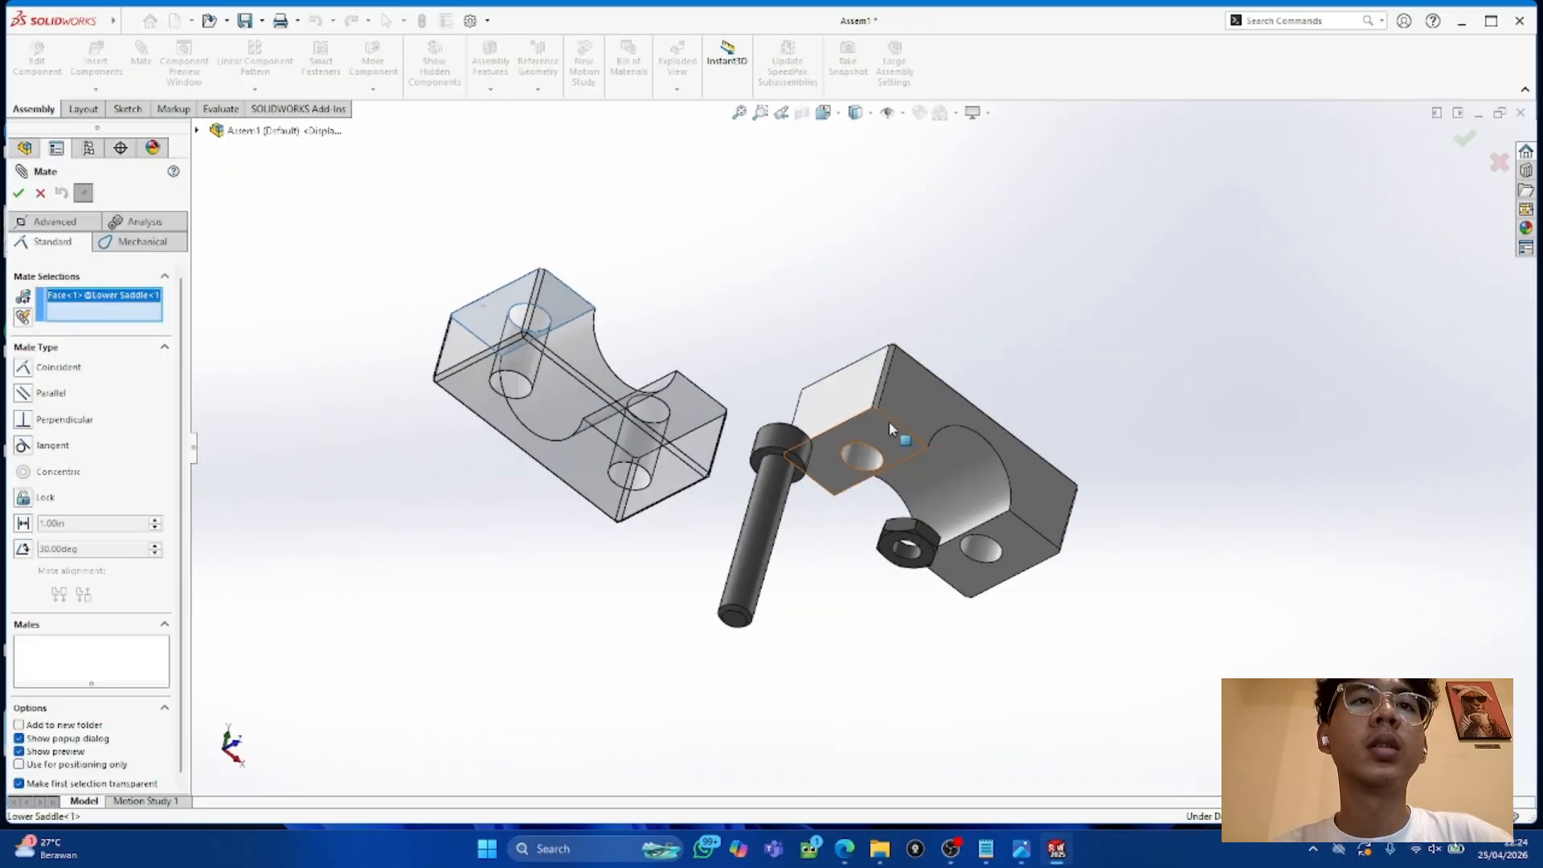
{"action": "left_click", "coordinate": [887, 421]}
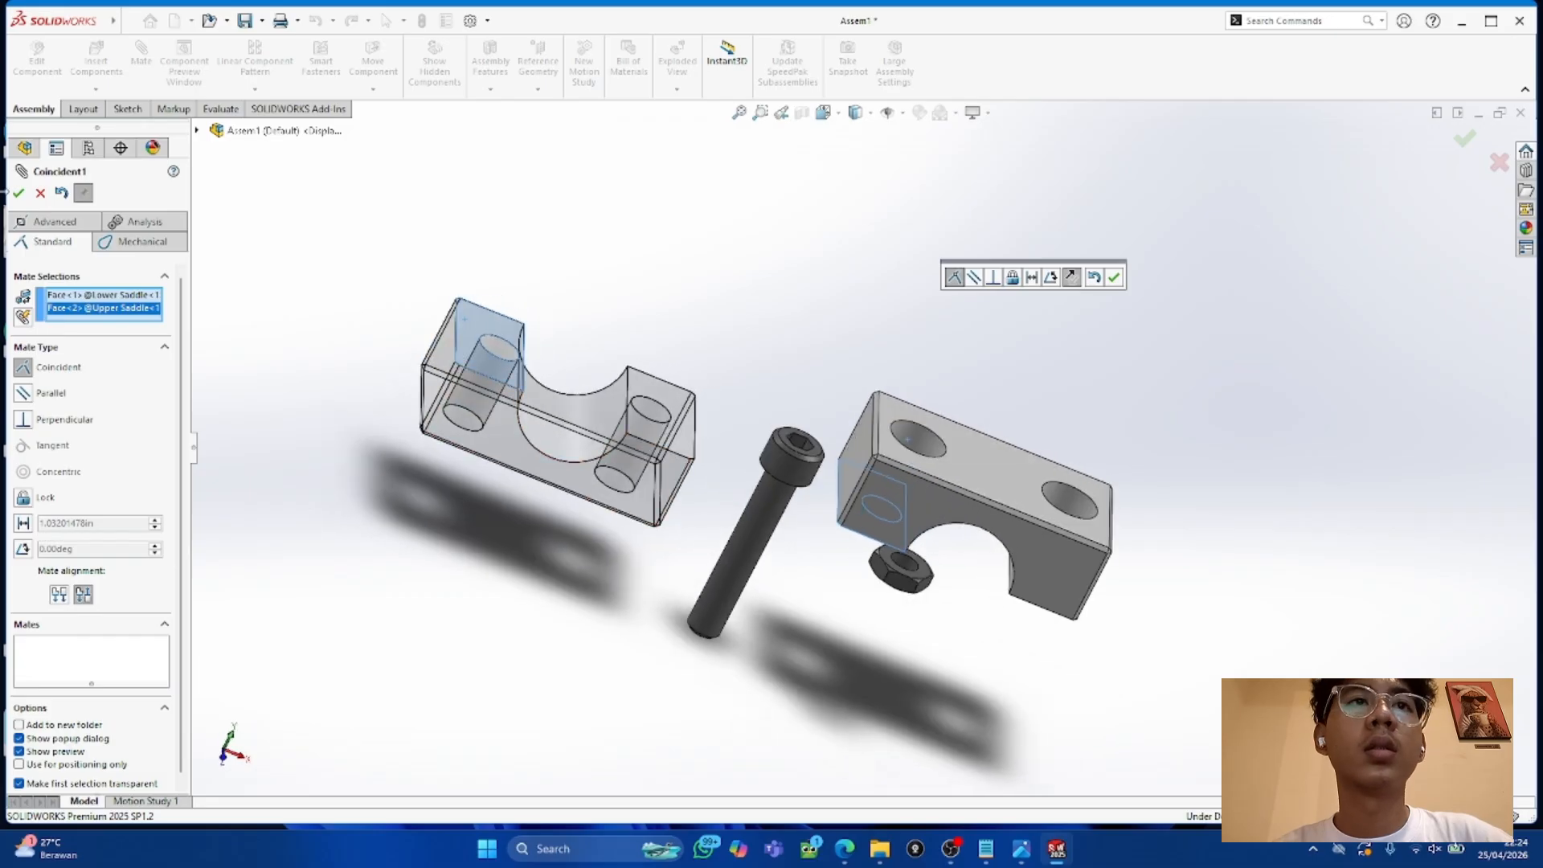
{"action": "left_click", "coordinate": [19, 198]}
{"action": "left_click_drag", "start_coordinate": [906, 457], "coordinate": [483, 352]}
Step: Align the saddles with two Coincident mates, an Upper Saddle point to a Lower Saddle edge and a Lower Saddle point to an Upper Saddle edge
{"action": "middle_click_drag", "start_coordinate": [373, 441], "coordinate": [413, 468]}
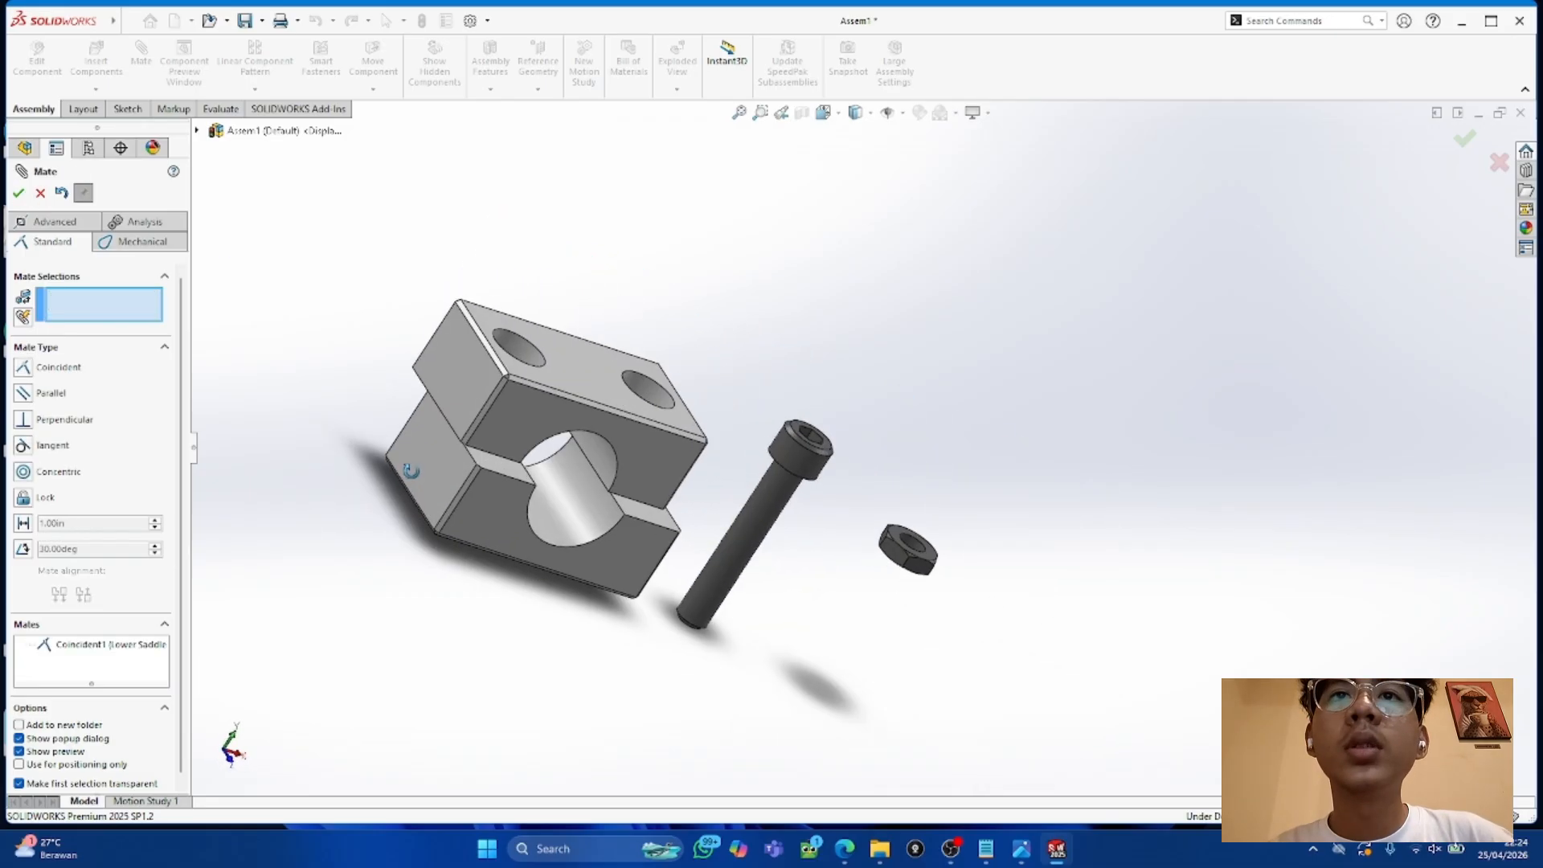
{"action": "left_click", "coordinate": [494, 460]}
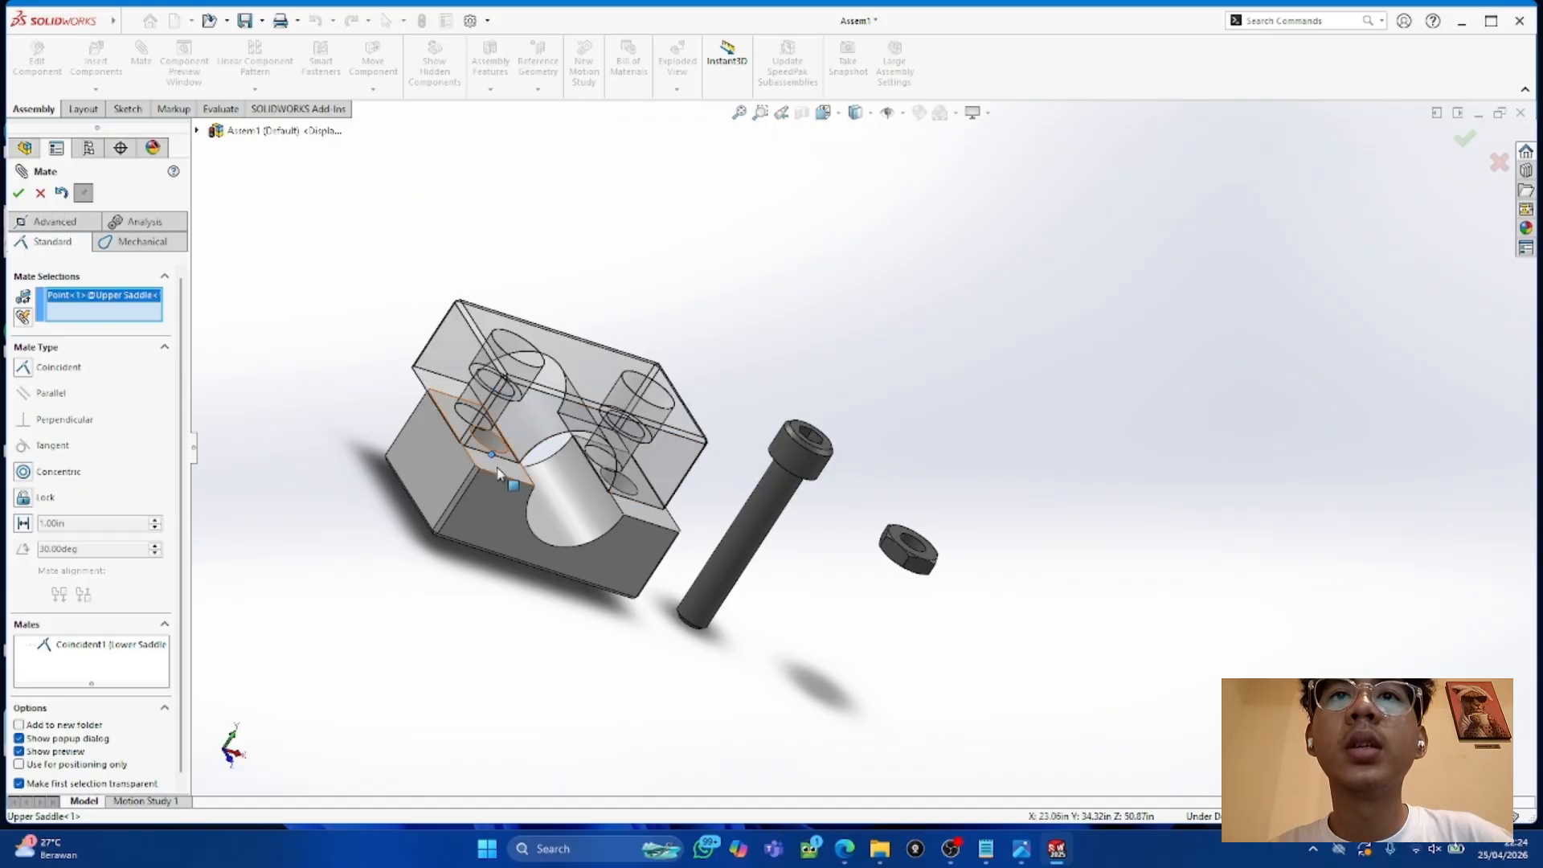
{"action": "left_click", "coordinate": [499, 480]}
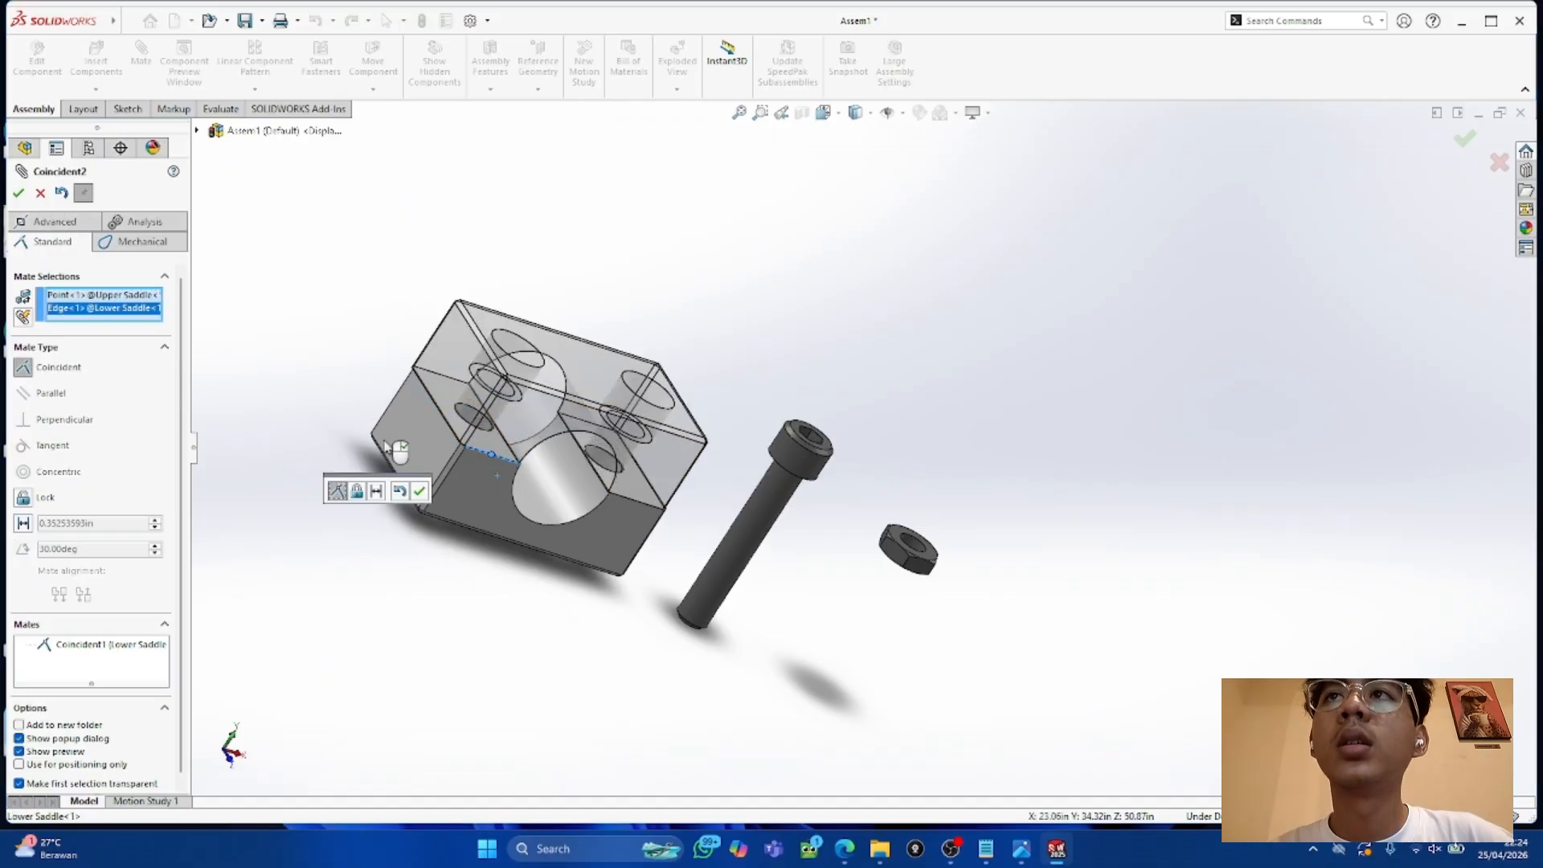
{"action": "left_click", "coordinate": [16, 195]}
{"action": "left_click_drag", "start_coordinate": [583, 391], "coordinate": [660, 446]}
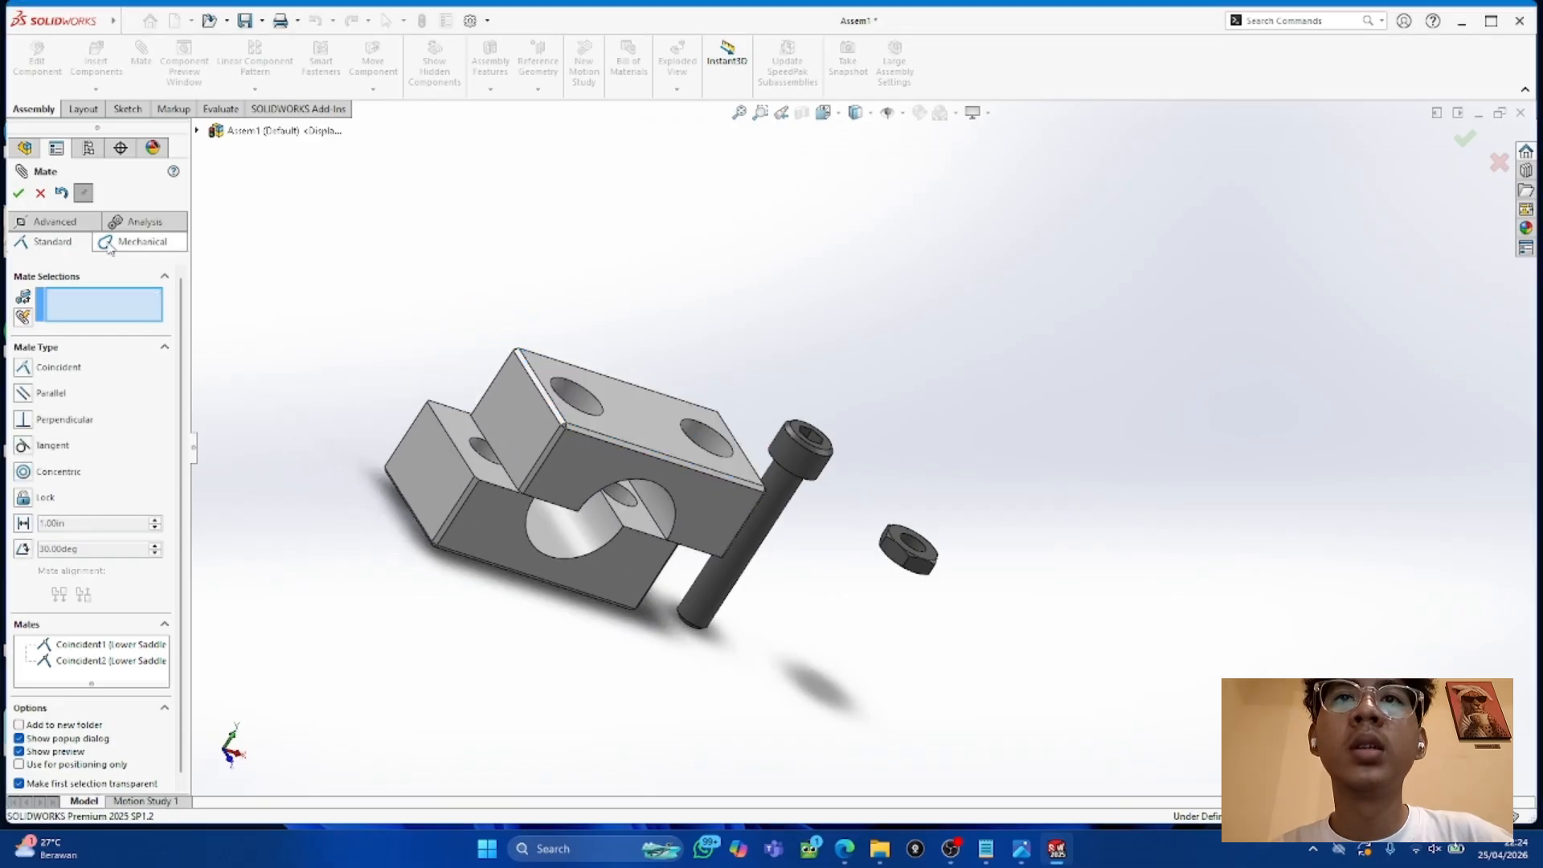
{"action": "left_click", "coordinate": [449, 439]}
{"action": "left_click", "coordinate": [500, 470]}
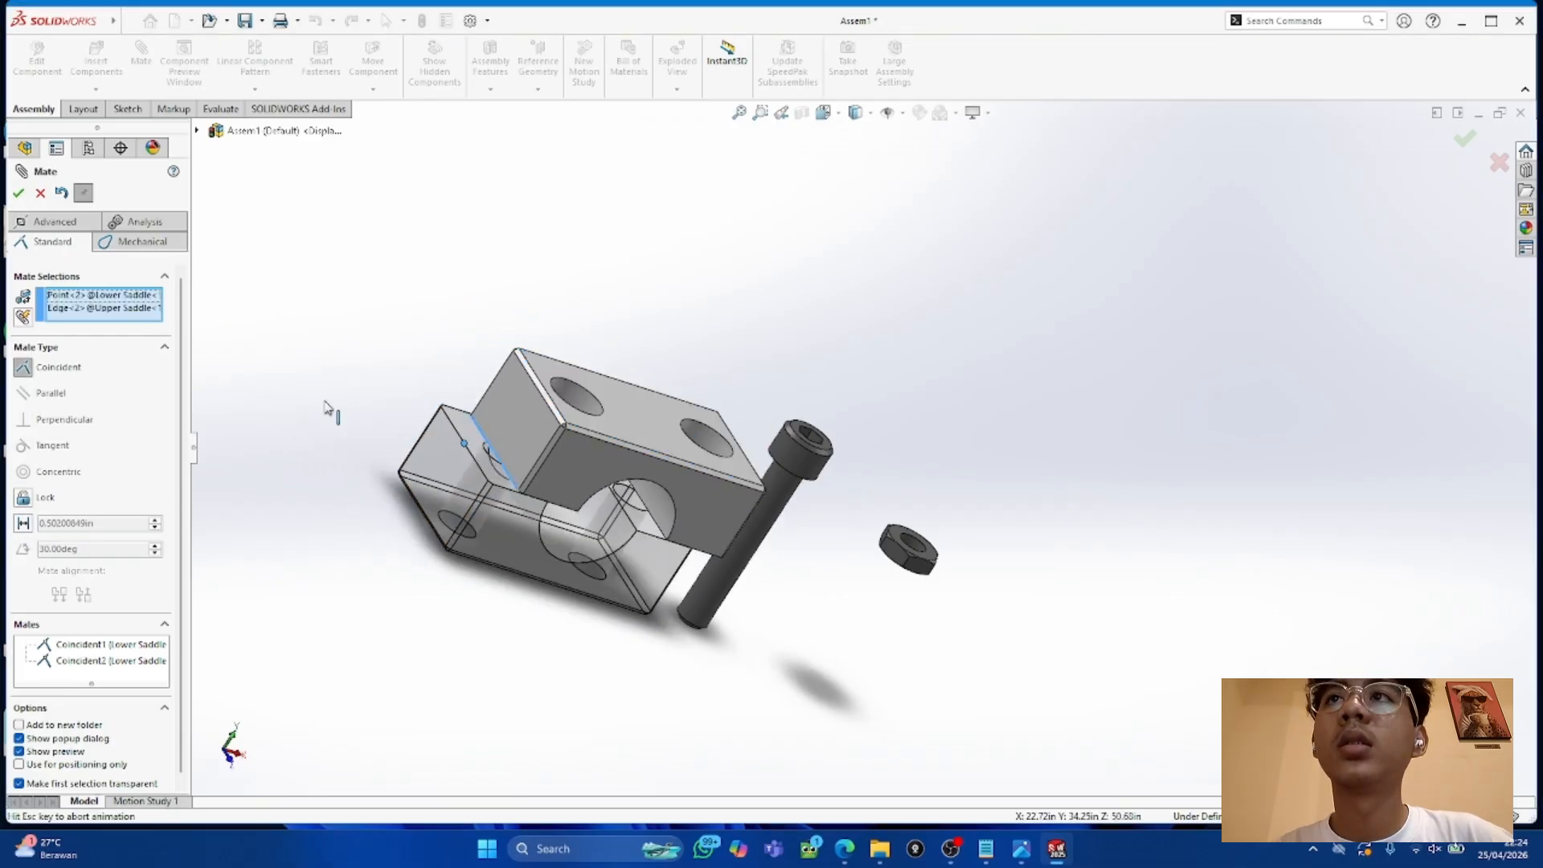
{"action": "left_click", "coordinate": [17, 193]}
Step: Add a Concentric mate between the Cap Screw's cylindrical face and the first counterbored hole of the Upper Saddle
{"action": "middle_click_drag", "start_coordinate": [522, 429], "coordinate": [914, 397]}
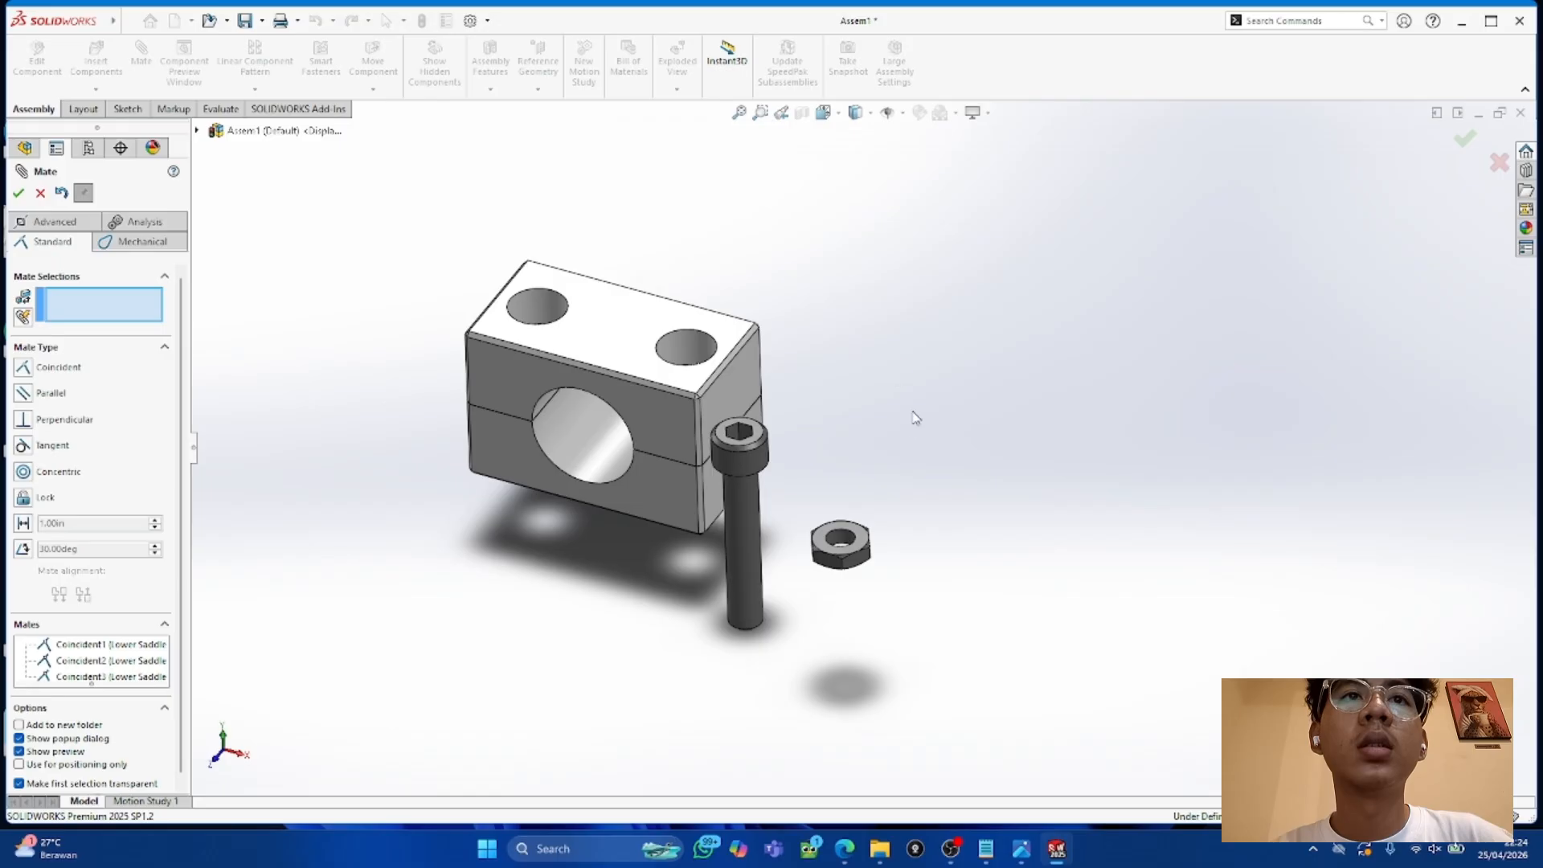
{"action": "left_click", "coordinate": [739, 462]}
{"action": "middle_click_drag", "start_coordinate": [592, 301], "coordinate": [585, 354]}
{"action": "left_click", "coordinate": [542, 314]}
{"action": "middle_click_drag", "start_coordinate": [907, 514], "coordinate": [195, 307]}
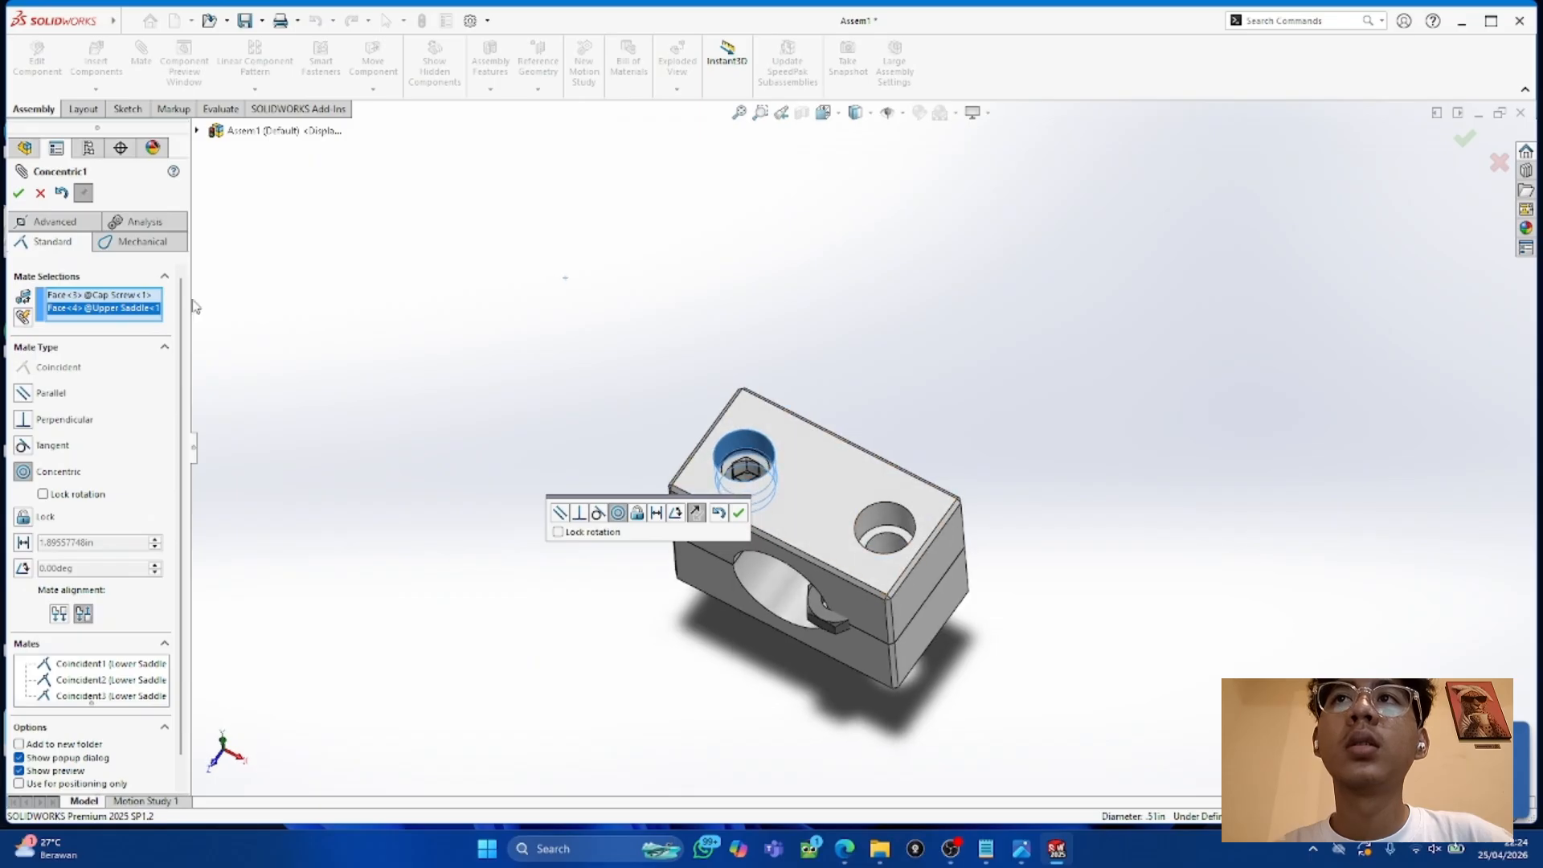
{"action": "left_click", "coordinate": [18, 193]}
{"action": "left_click", "coordinate": [752, 461]}
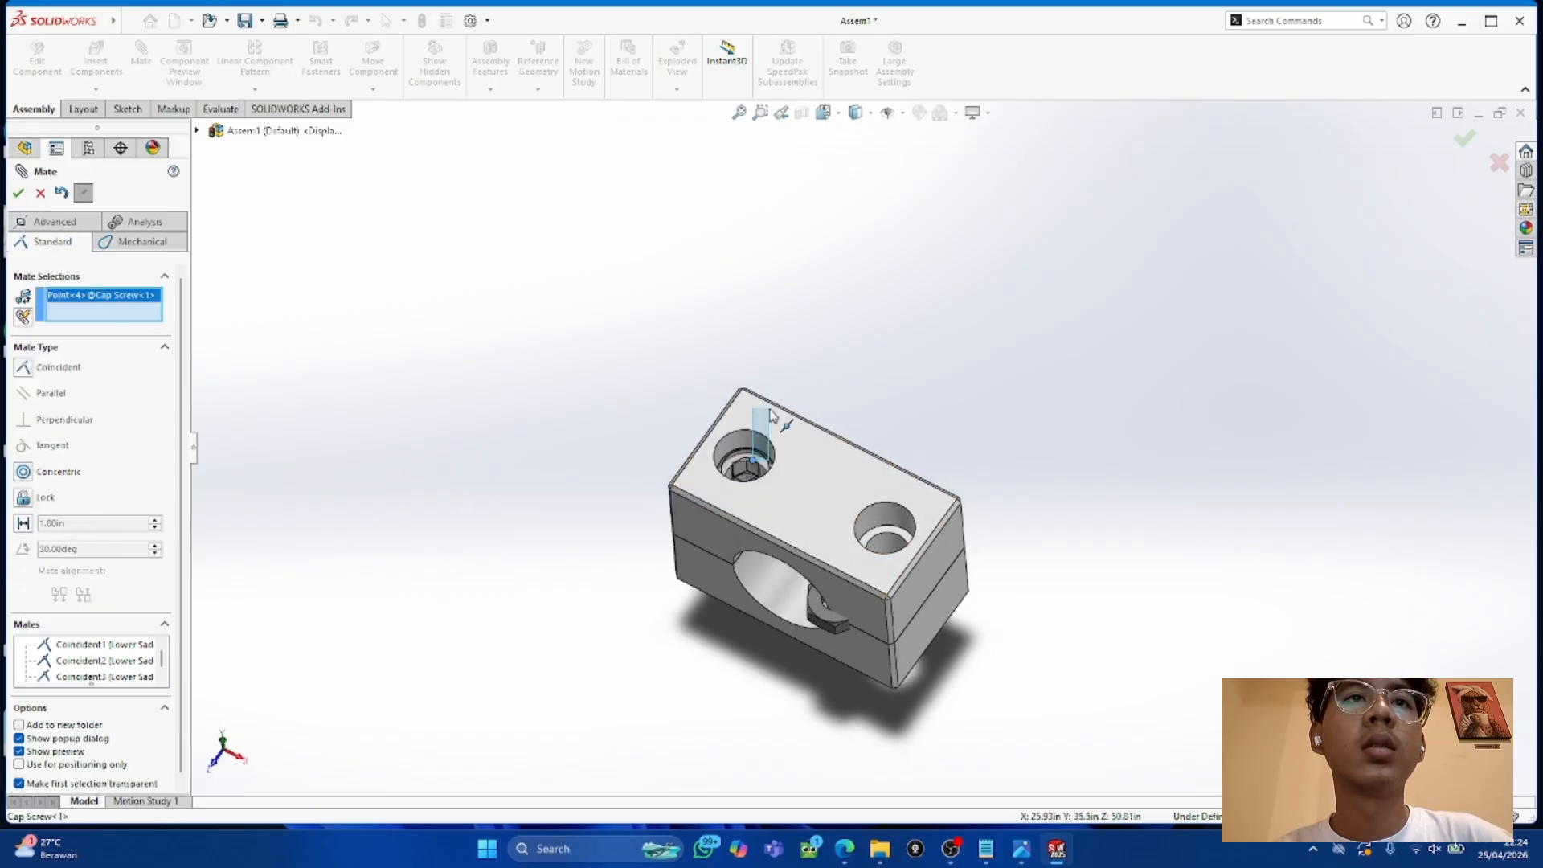
{"action": "left_click", "coordinate": [762, 459]}
{"action": "left_click", "coordinate": [40, 192]}
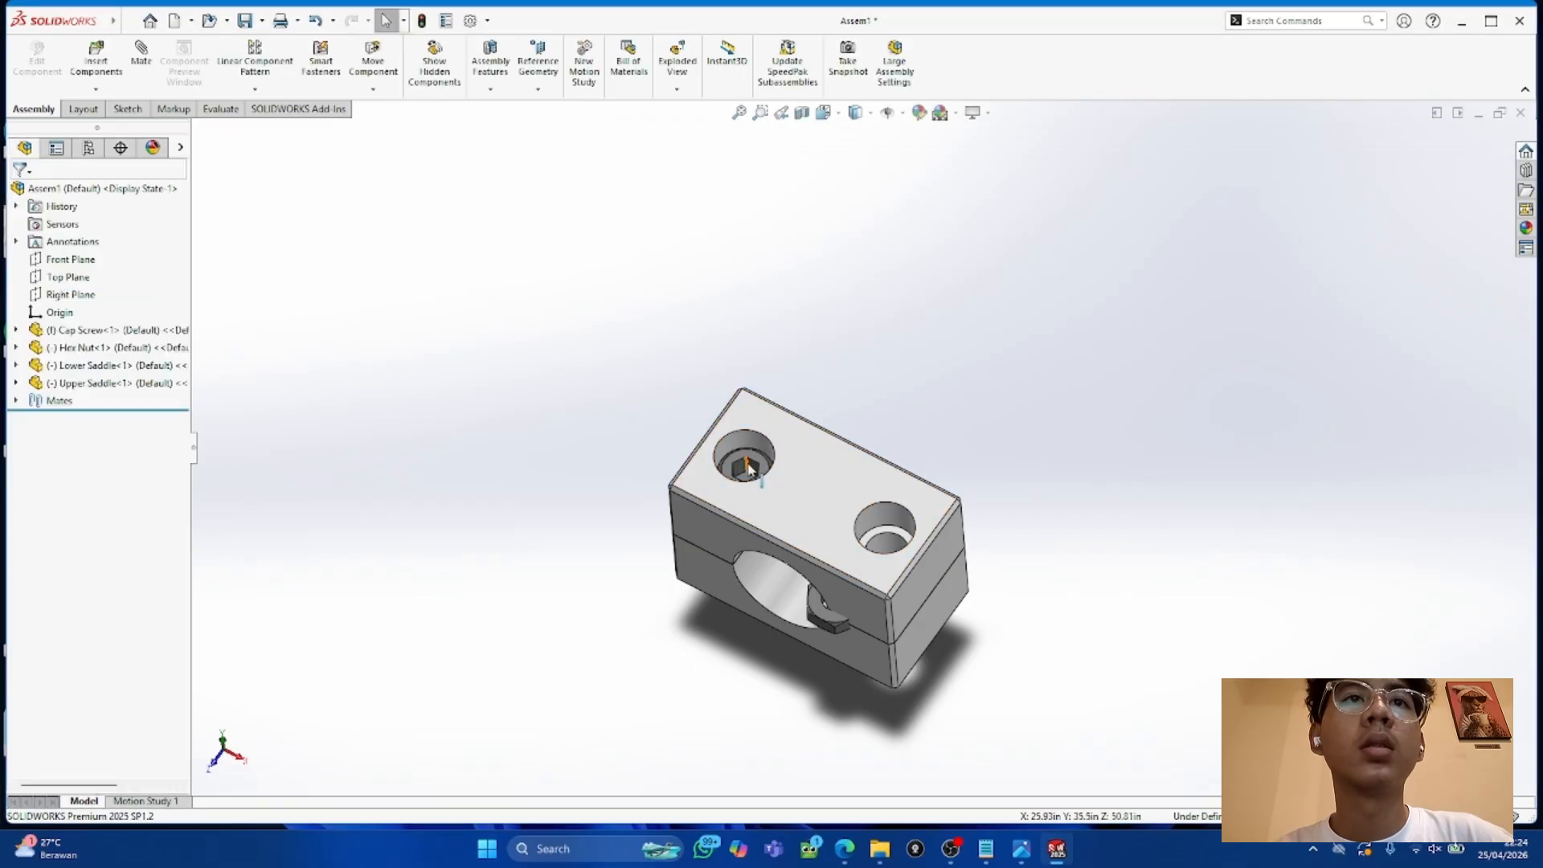
Step: Test whether the Cap Screw can be moved in its hole and compare the assembly with the EX 3 drawing
{"action": "left_click_drag", "start_coordinate": [759, 465], "coordinate": [778, 440]}
{"action": "left_click", "coordinate": [672, 378]}
{"action": "left_click", "coordinate": [834, 850]}
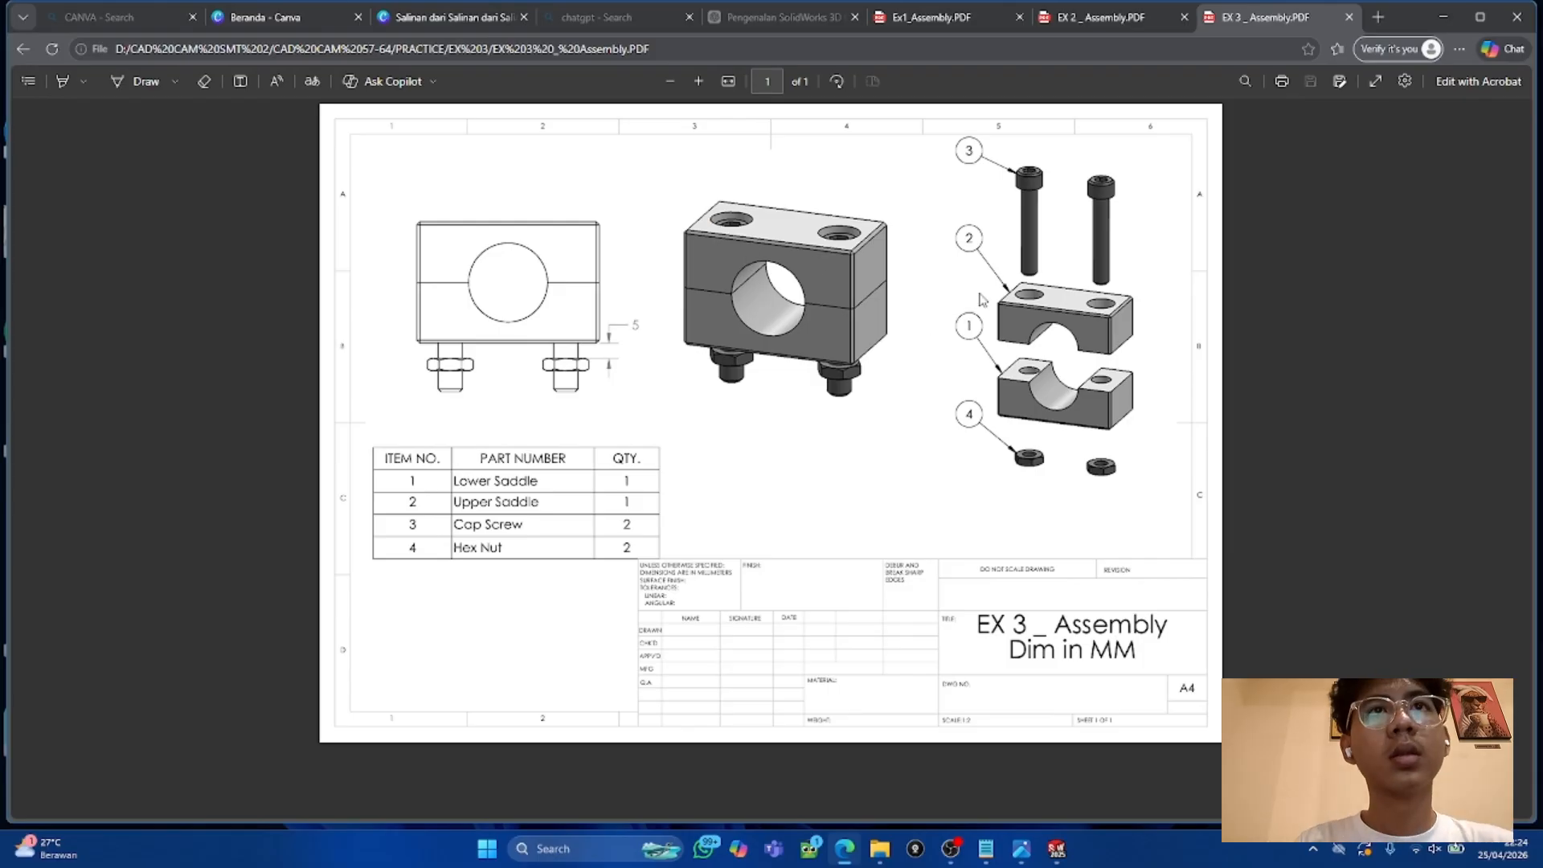
{"action": "left_click", "coordinate": [1442, 17]}
Step: Undo the mates added between the saddles and the Cap Screw
{"action": "middle_click_drag", "start_coordinate": [934, 353], "coordinate": [930, 261]}
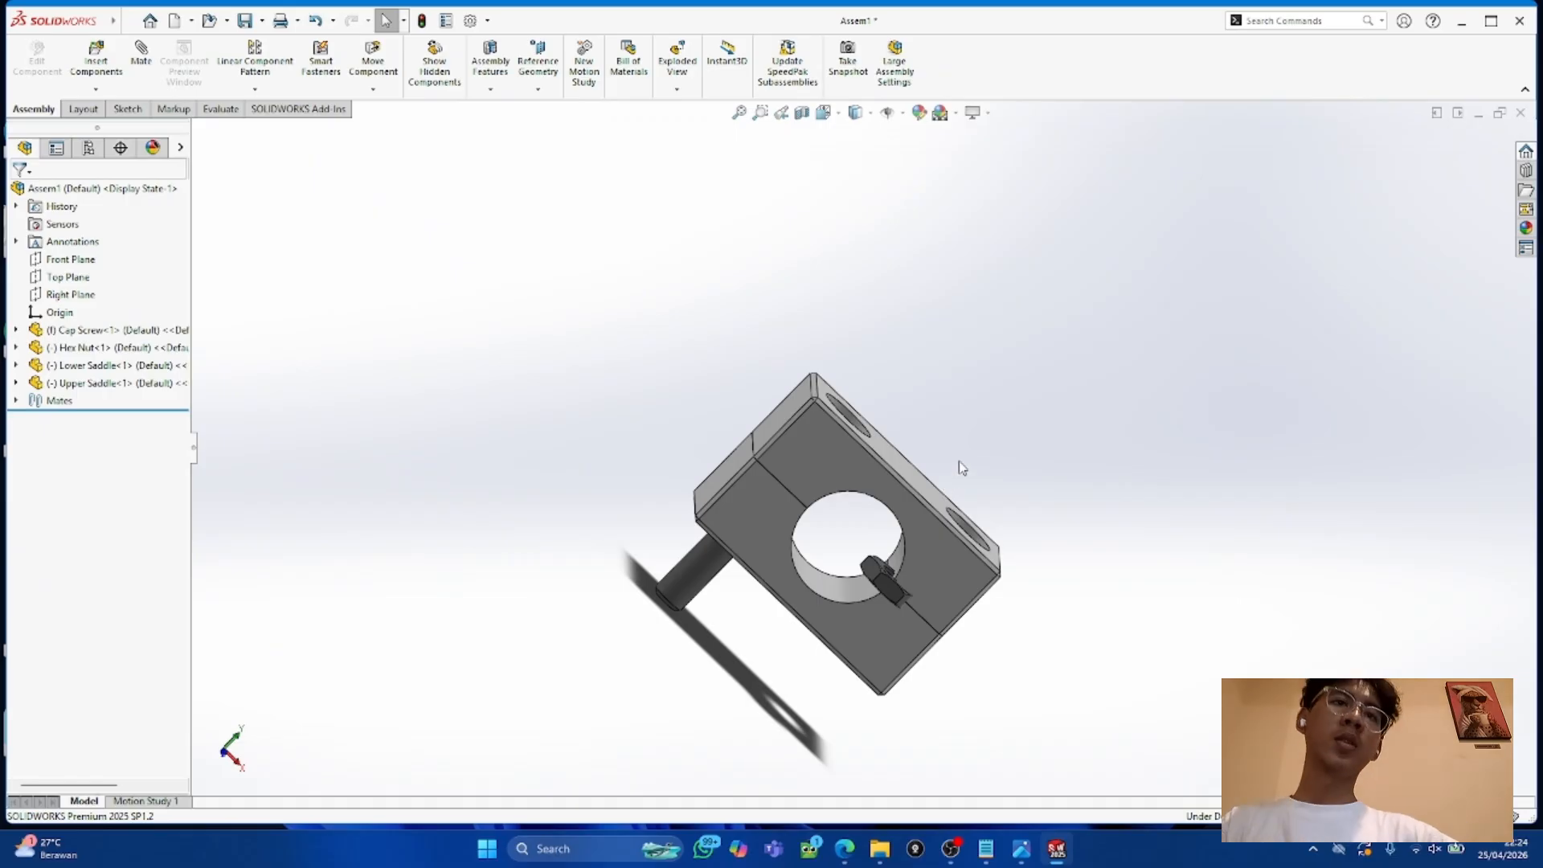
{"action": "key", "text": "ctrl+z"}
{"action": "key", "text": "ctrl+z"}
Step: Copy the Cap Screw to place a second instance in front of the Lower Saddle
{"action": "middle_click_drag", "start_coordinate": [992, 445], "coordinate": [860, 564]}
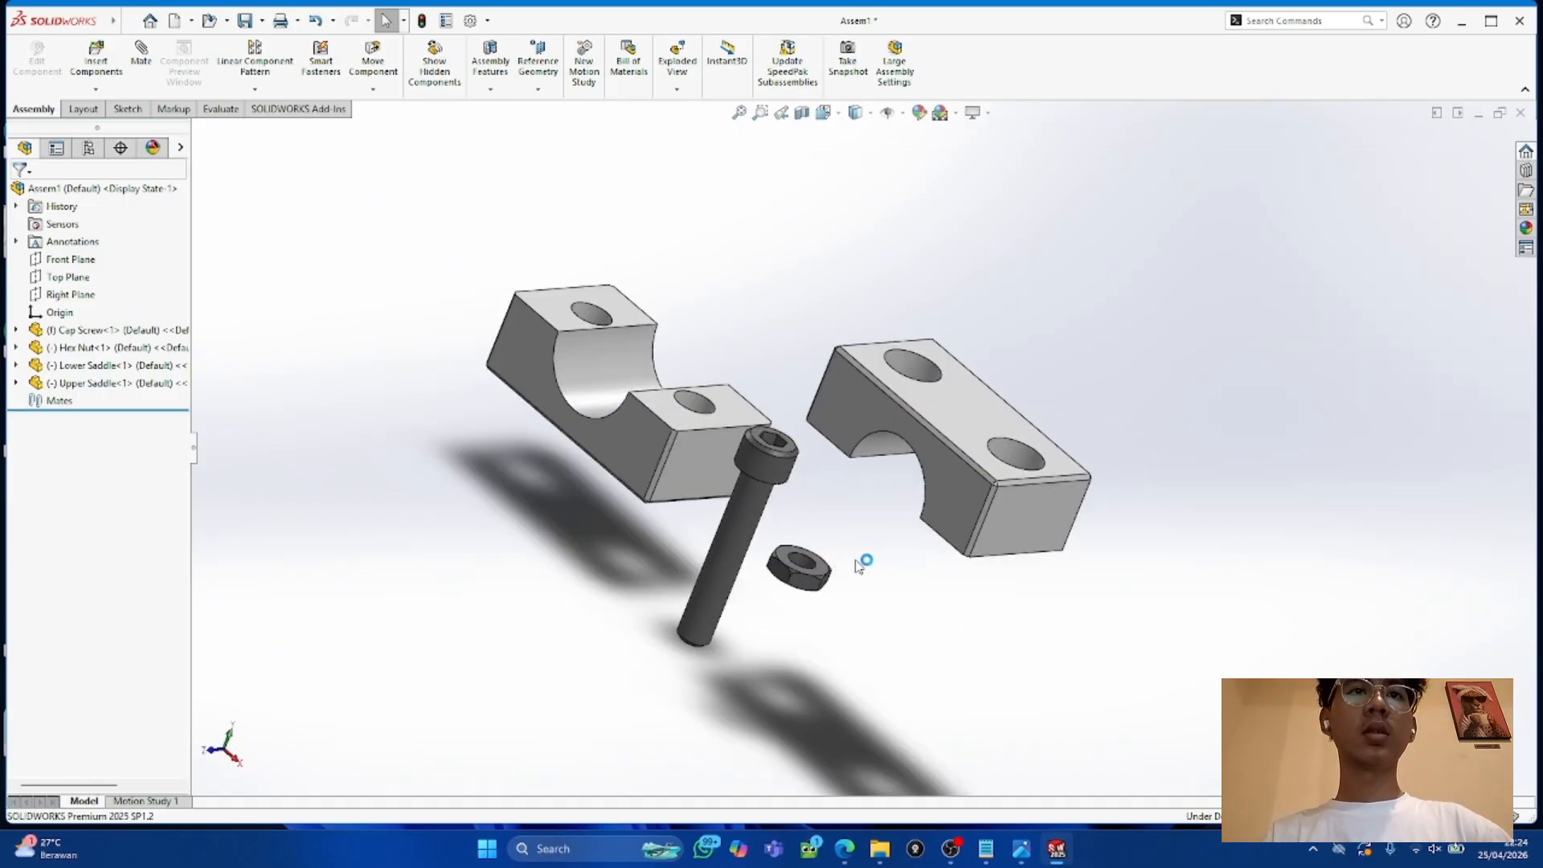
{"action": "left_click_drag", "start_coordinate": [731, 522], "coordinate": [430, 518], "text": "ctrl"}
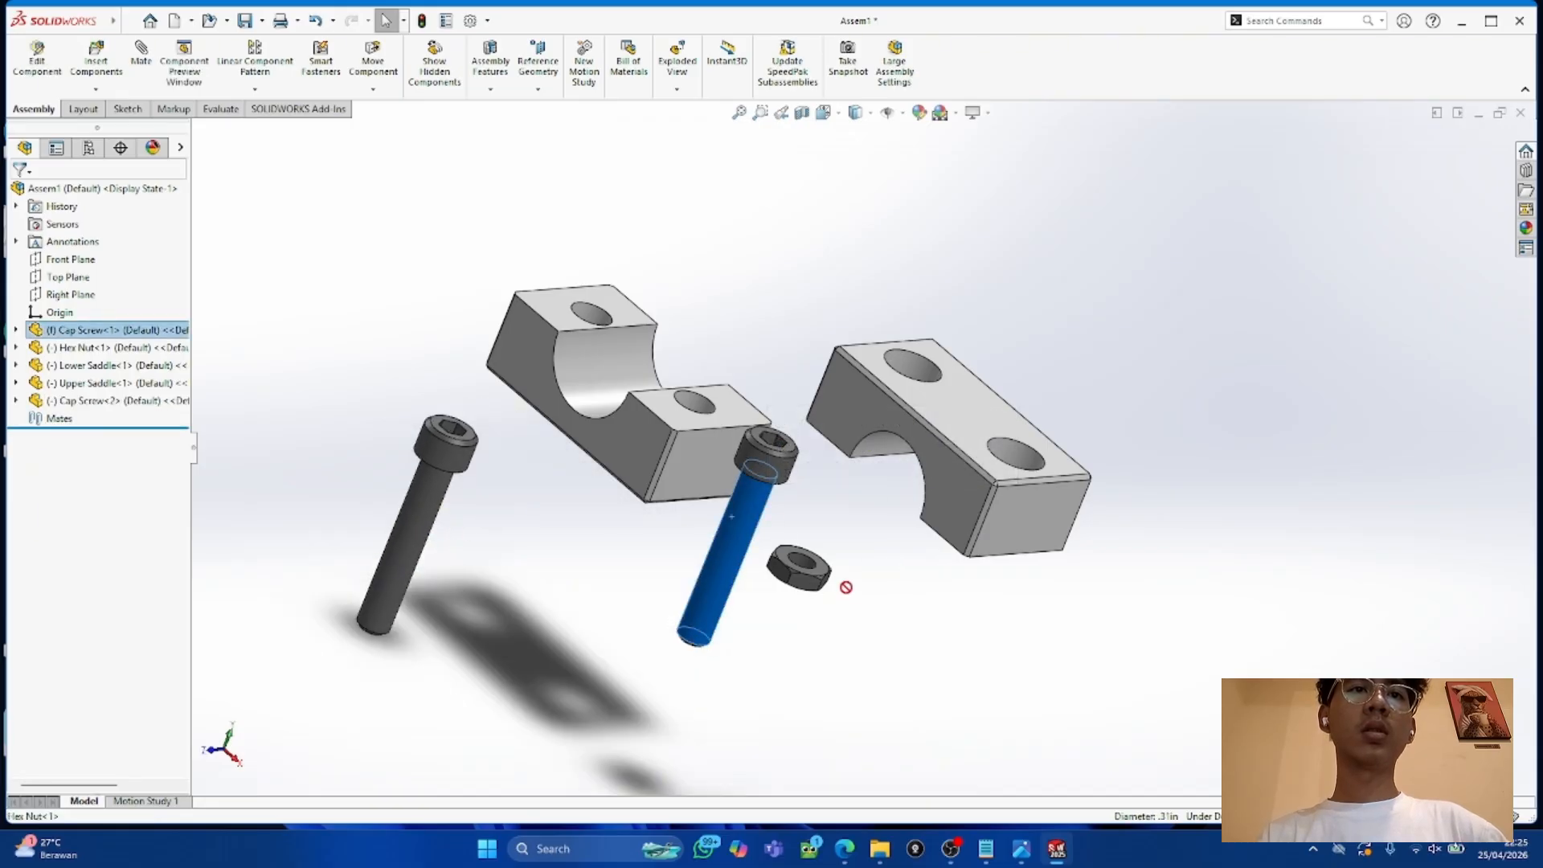
Step: Copy the Hex Nut to place a second instance beside the first one
{"action": "left_click", "coordinate": [816, 580]}
{"action": "left_click_drag", "start_coordinate": [799, 574], "coordinate": [952, 630], "text": "ctrl"}
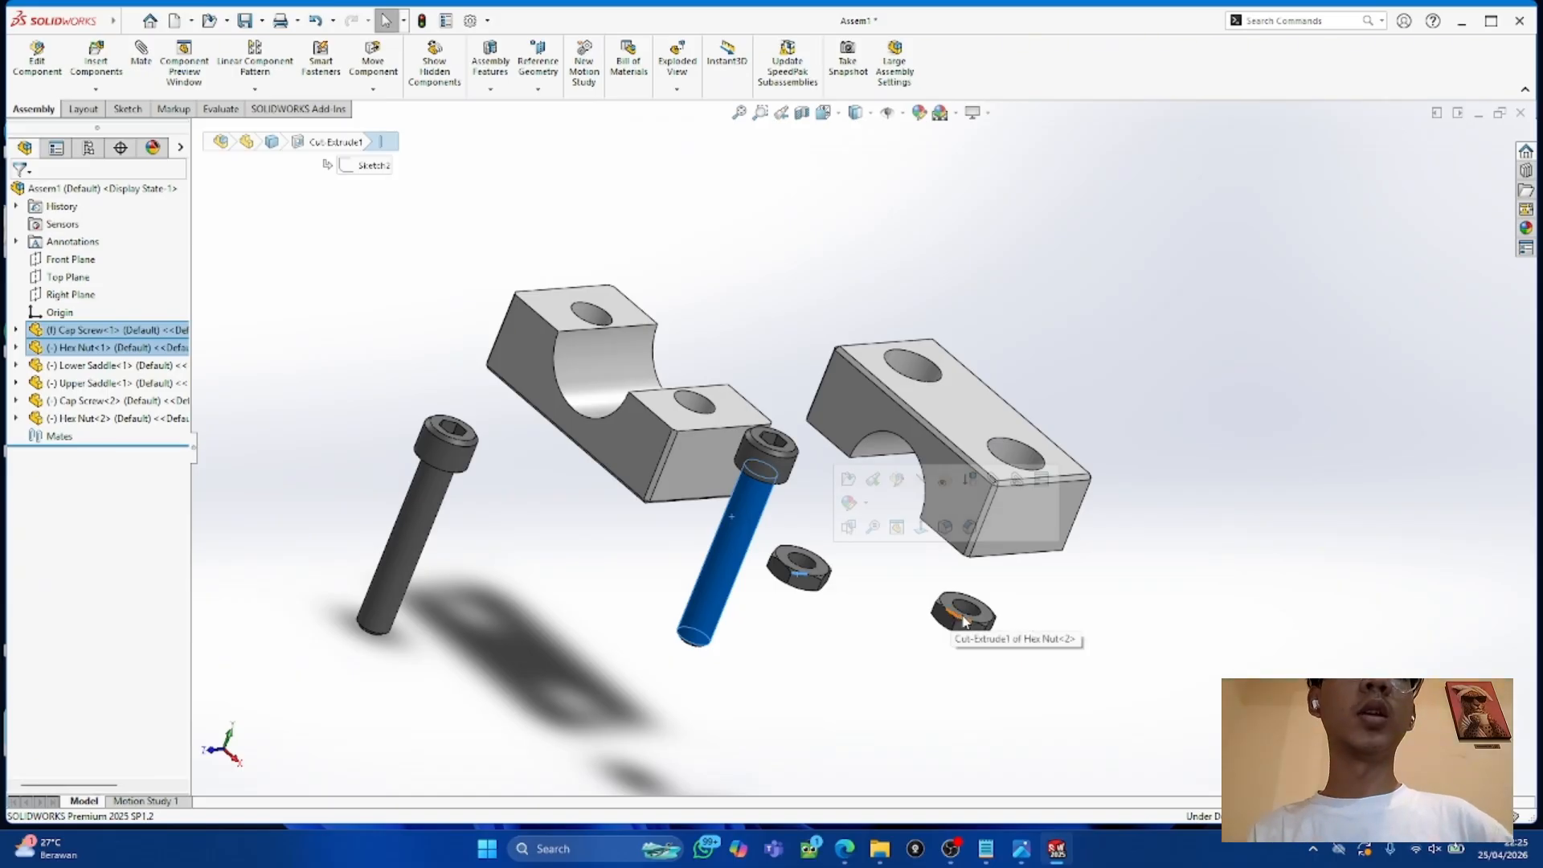
{"action": "middle_click_drag", "start_coordinate": [953, 622], "coordinate": [1112, 304]}
Step: Add a Coincident mate between the flat contact faces of the Lower Saddle and the Upper Saddle
{"action": "left_click", "coordinate": [142, 61]}
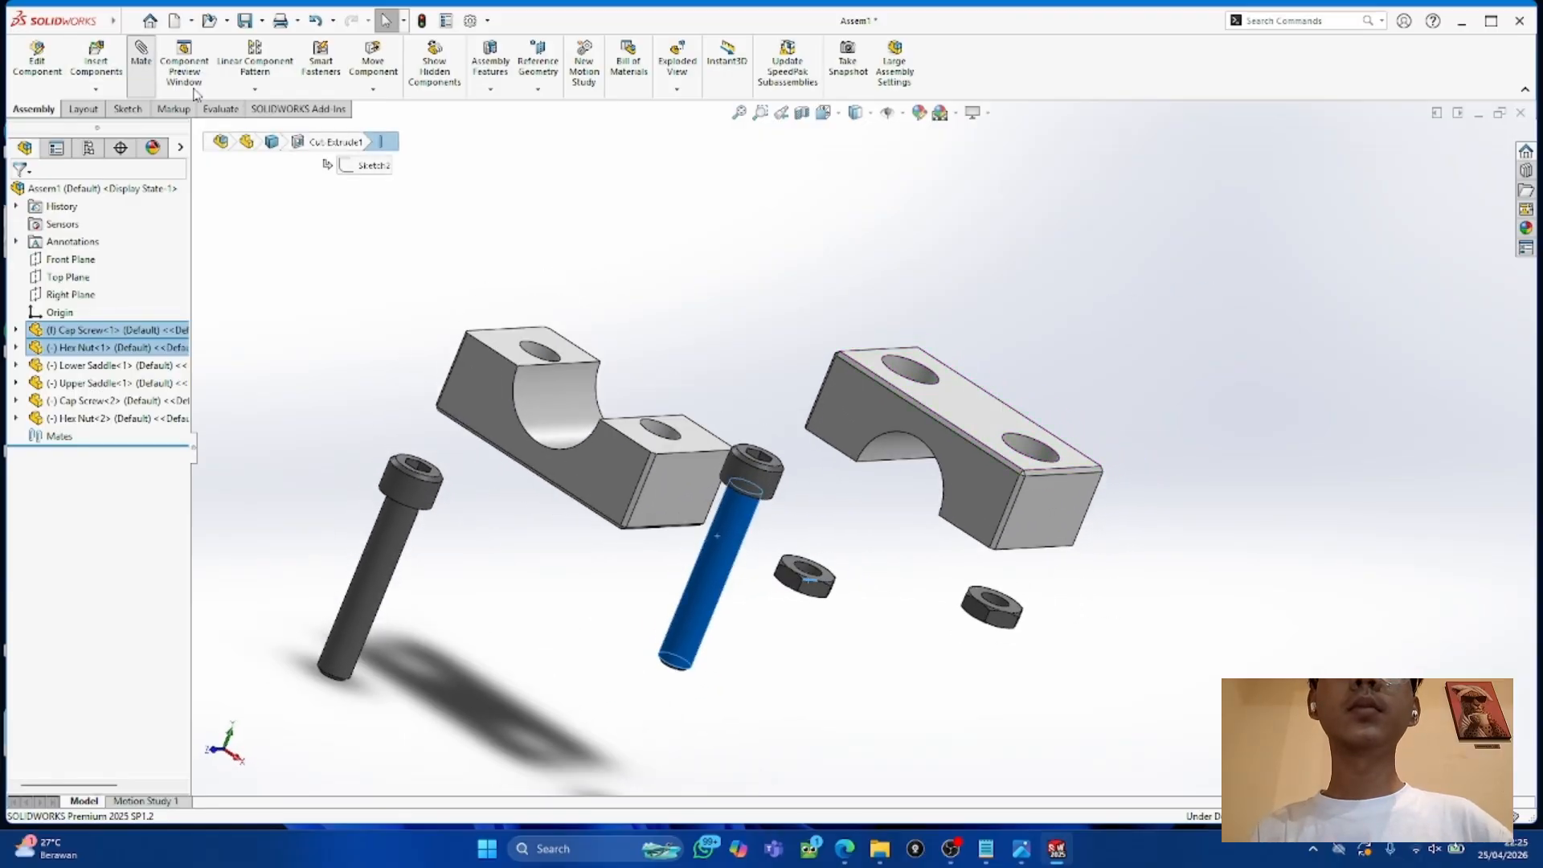
{"action": "left_click", "coordinate": [500, 348]}
{"action": "left_click", "coordinate": [860, 426]}
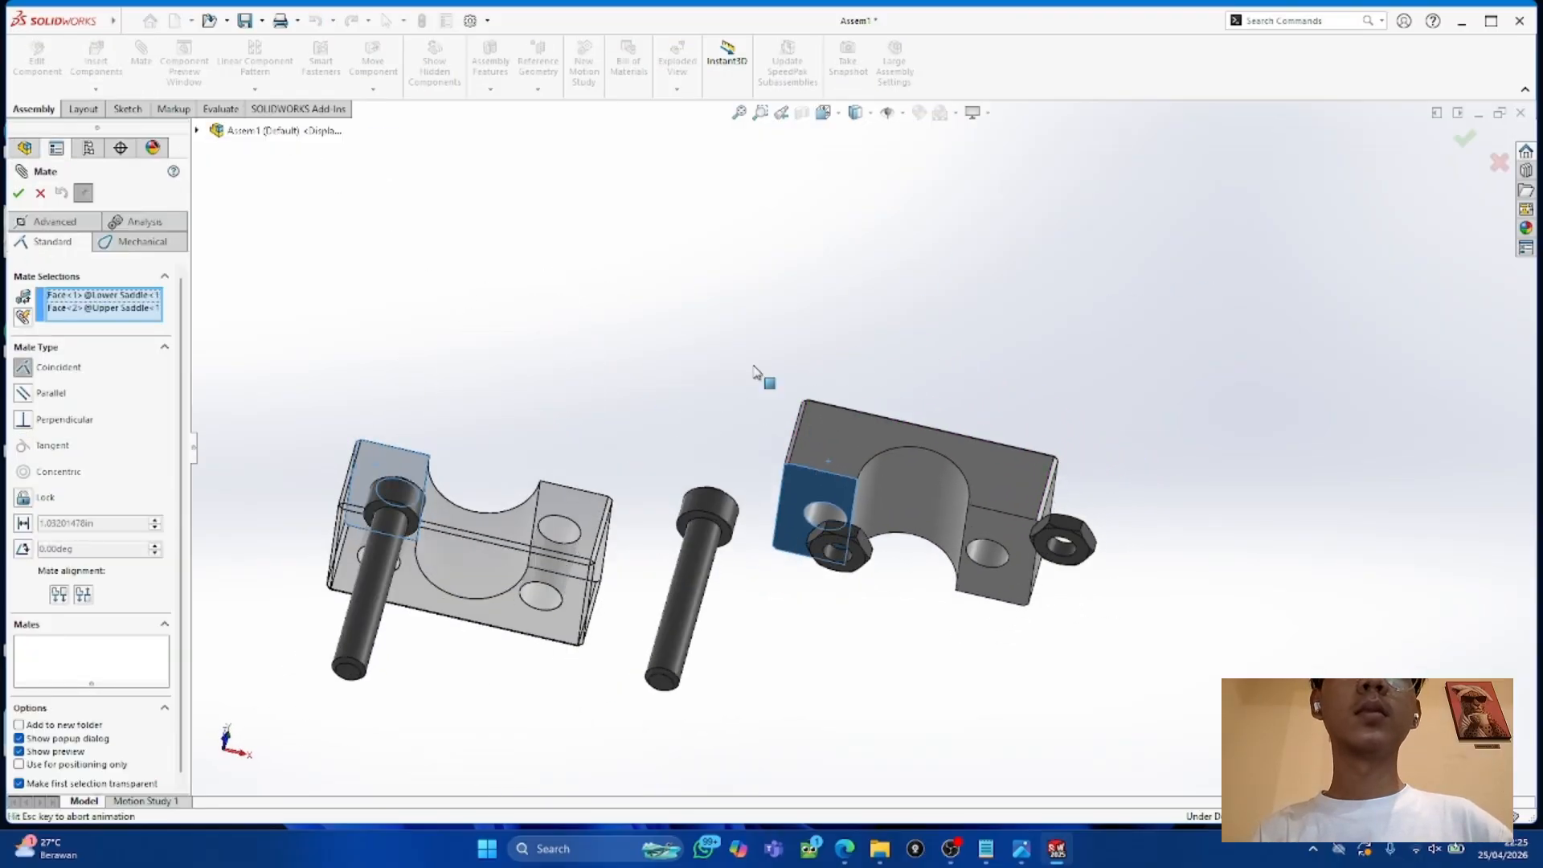
{"action": "left_click", "coordinate": [20, 196]}
Step: Add a Coincident mate between the matching end edges of the Upper Saddle and the Lower Saddle
{"action": "middle_click_drag", "start_coordinate": [599, 434], "coordinate": [662, 452]}
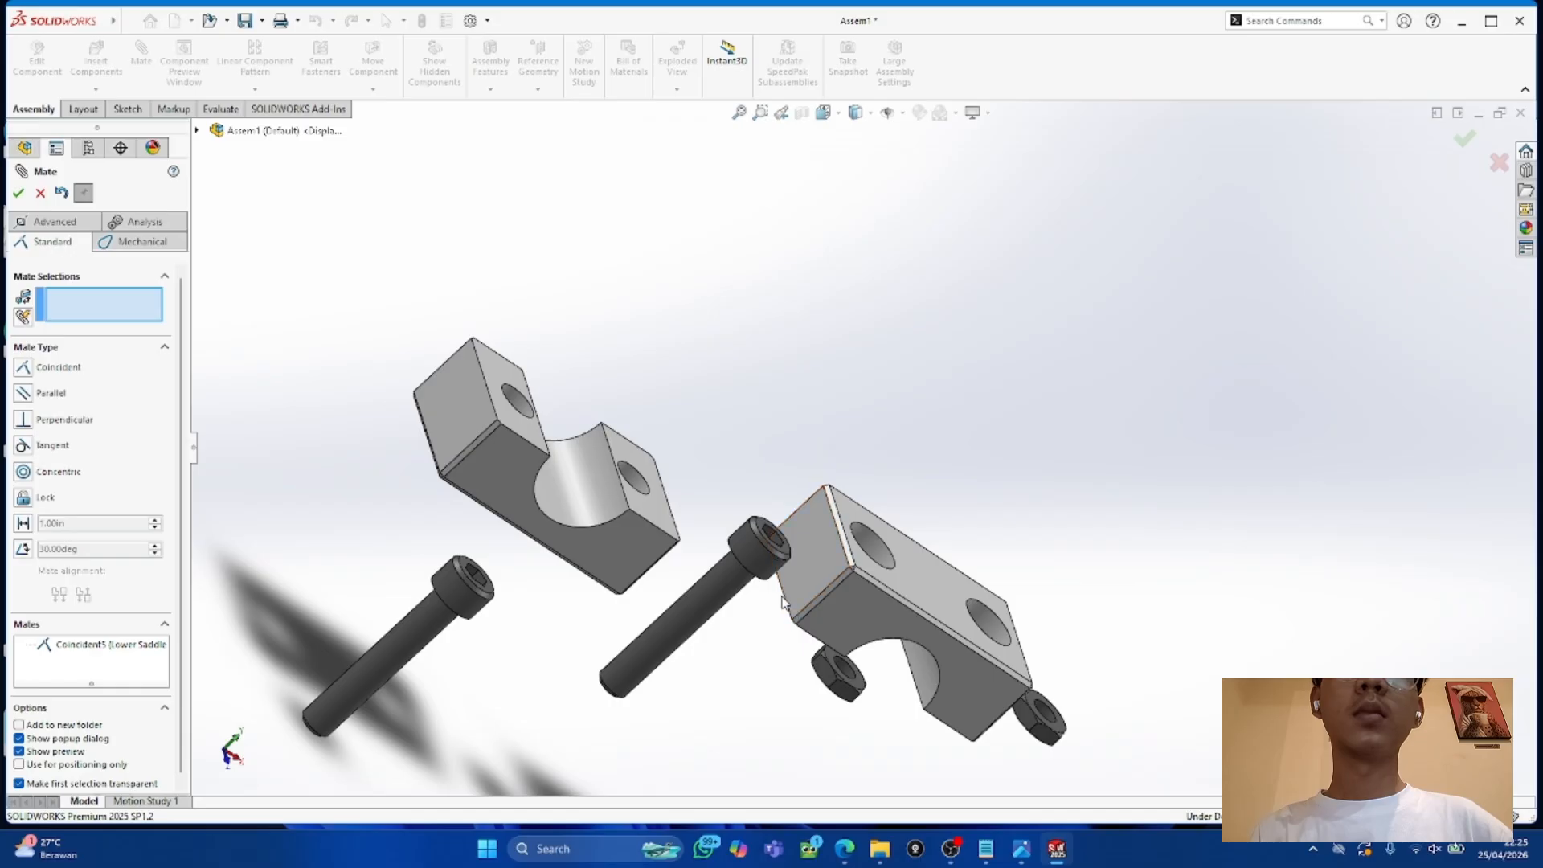
{"action": "left_click", "coordinate": [787, 602]}
{"action": "left_click", "coordinate": [490, 394]}
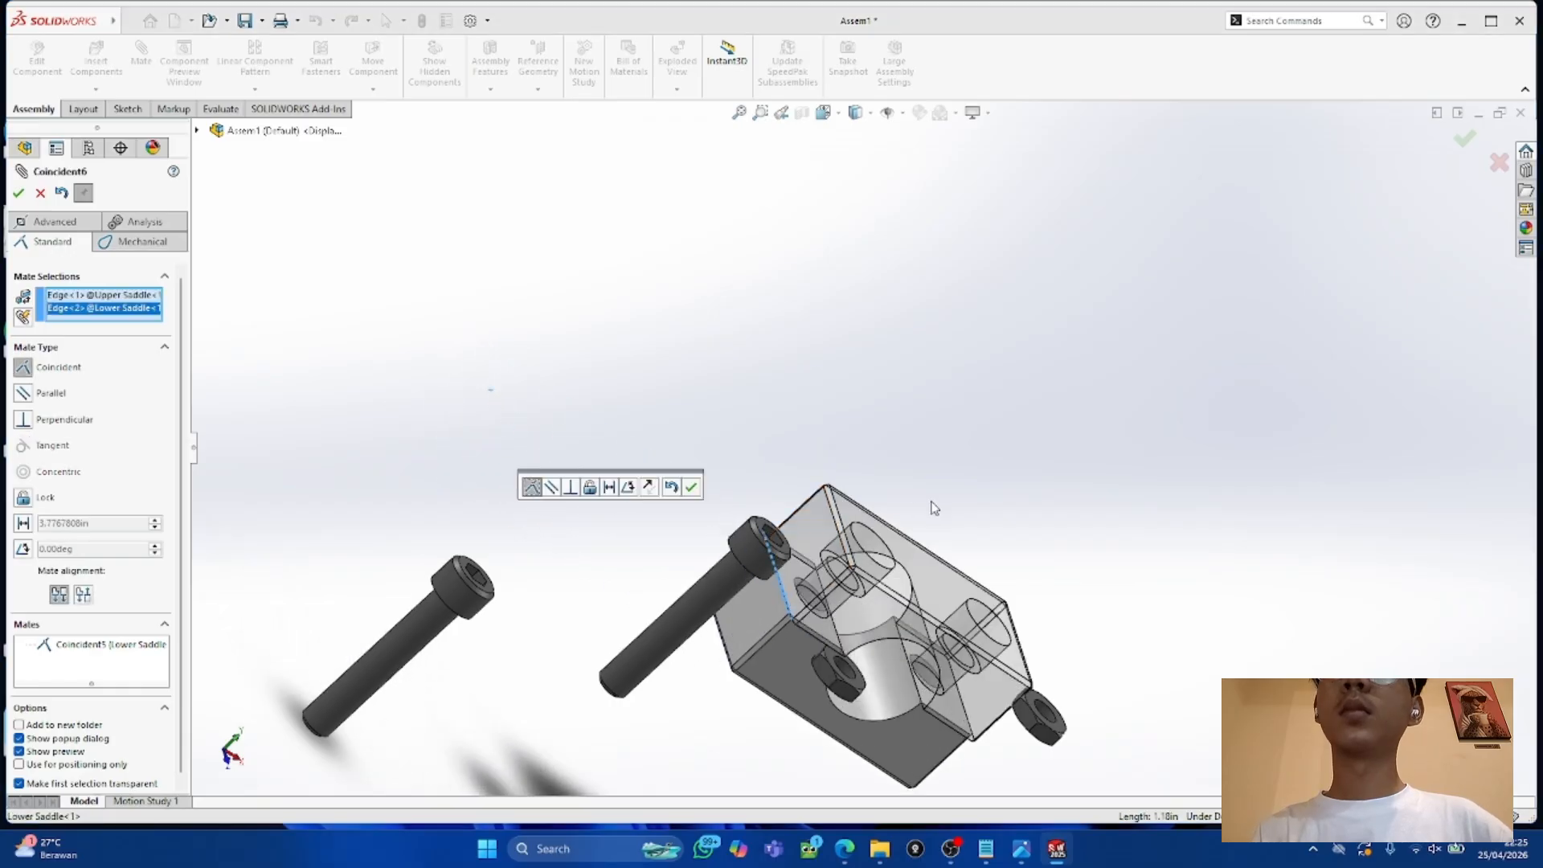
{"action": "middle_click_drag", "start_coordinate": [916, 510], "coordinate": [818, 361]}
{"action": "left_click", "coordinate": [19, 195]}
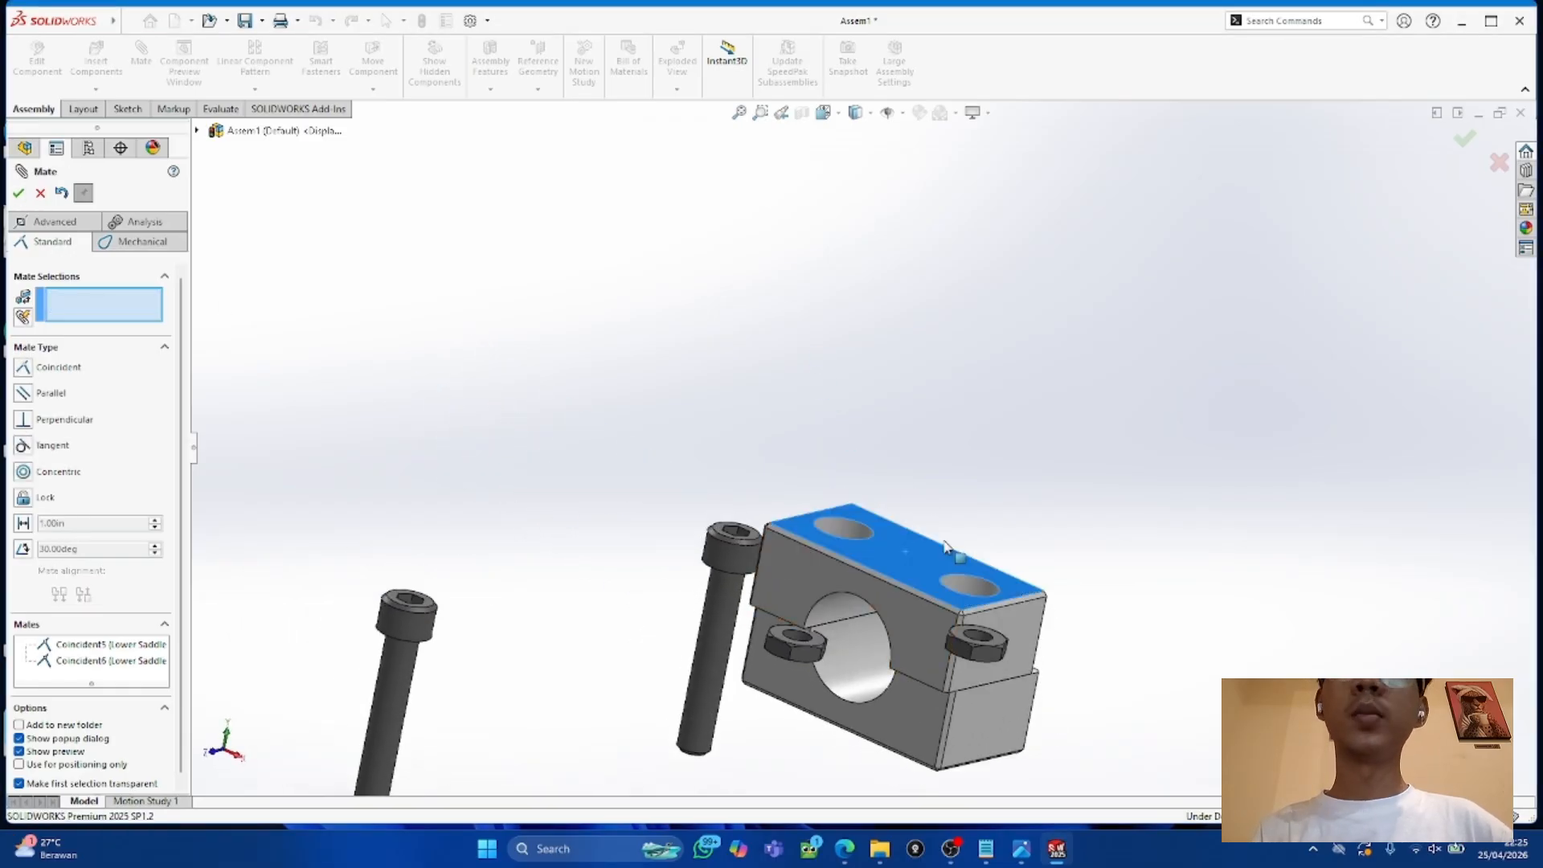
Step: Add a Coincident mate between the short front edges beside the saddles' bore, and move the joined saddles clear of the Cap Screws
{"action": "middle_click_drag", "start_coordinate": [1033, 465], "coordinate": [658, 491]}
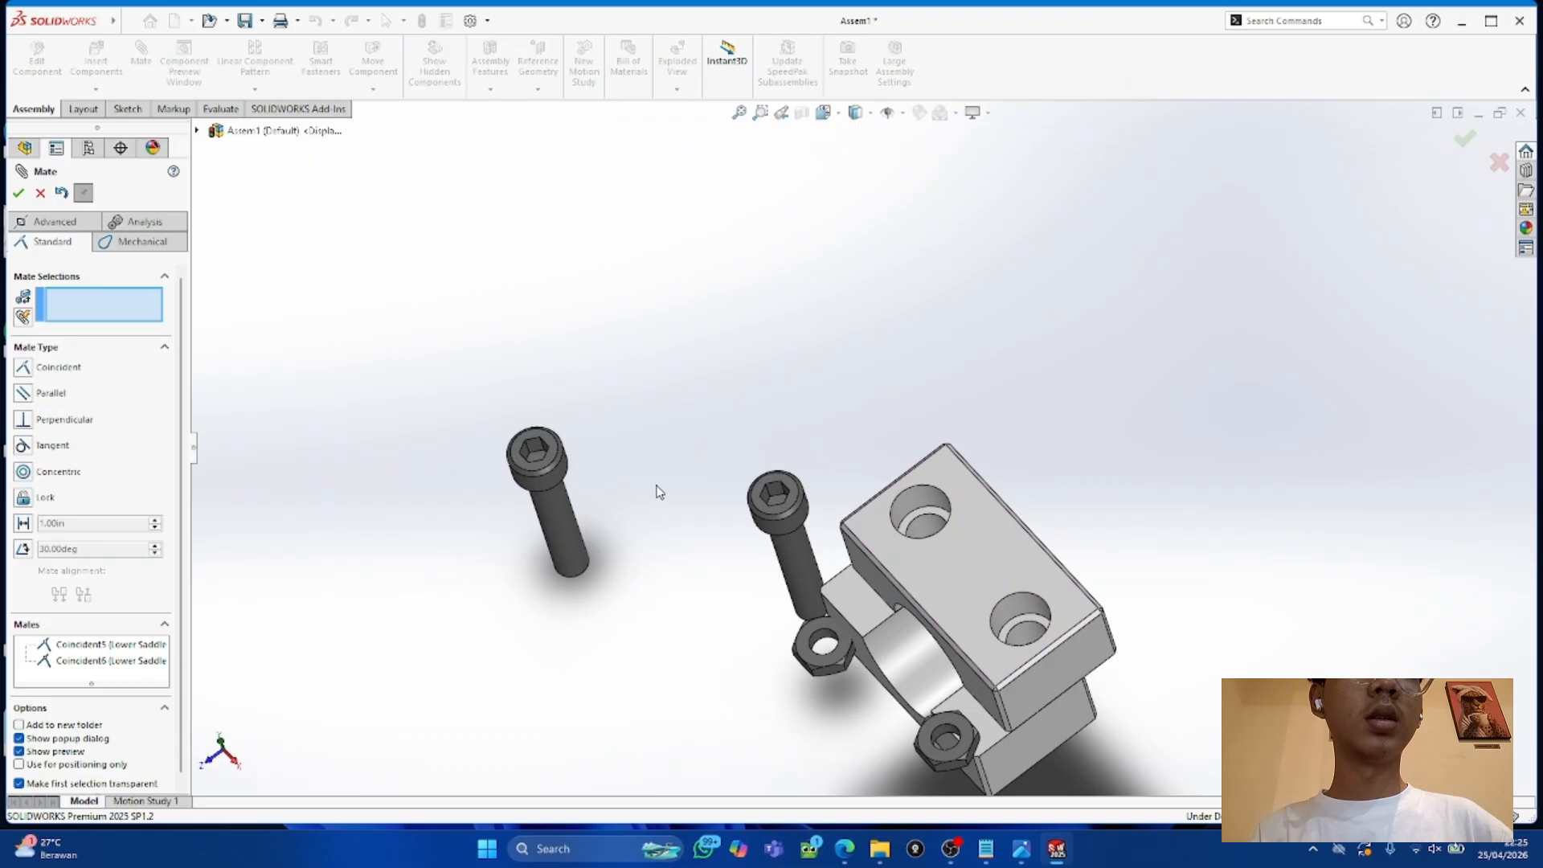
{"action": "left_click", "coordinate": [844, 618]}
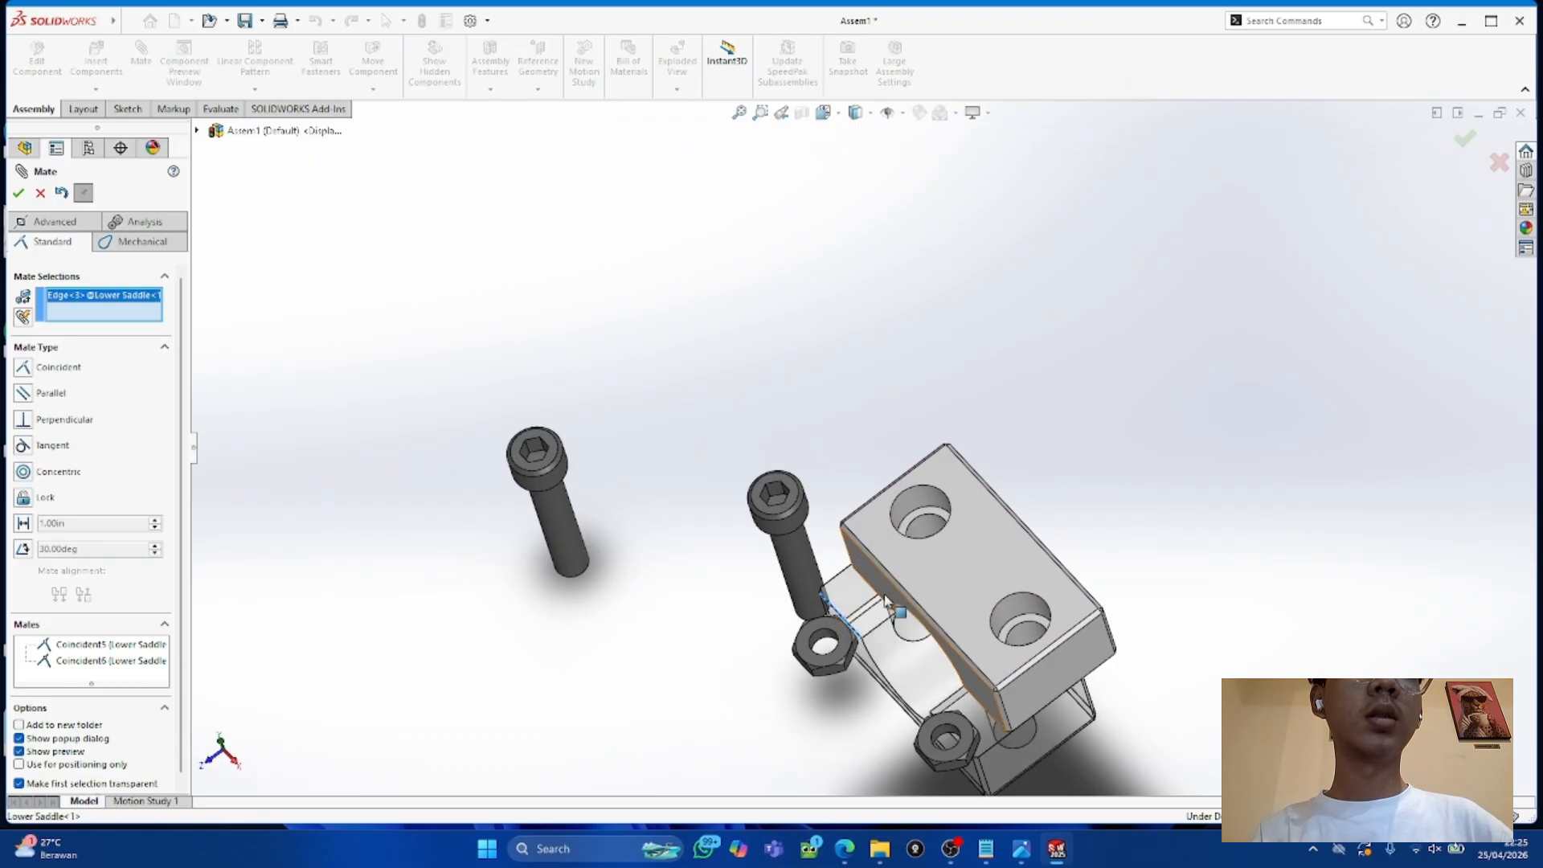
{"action": "left_click", "coordinate": [881, 601]}
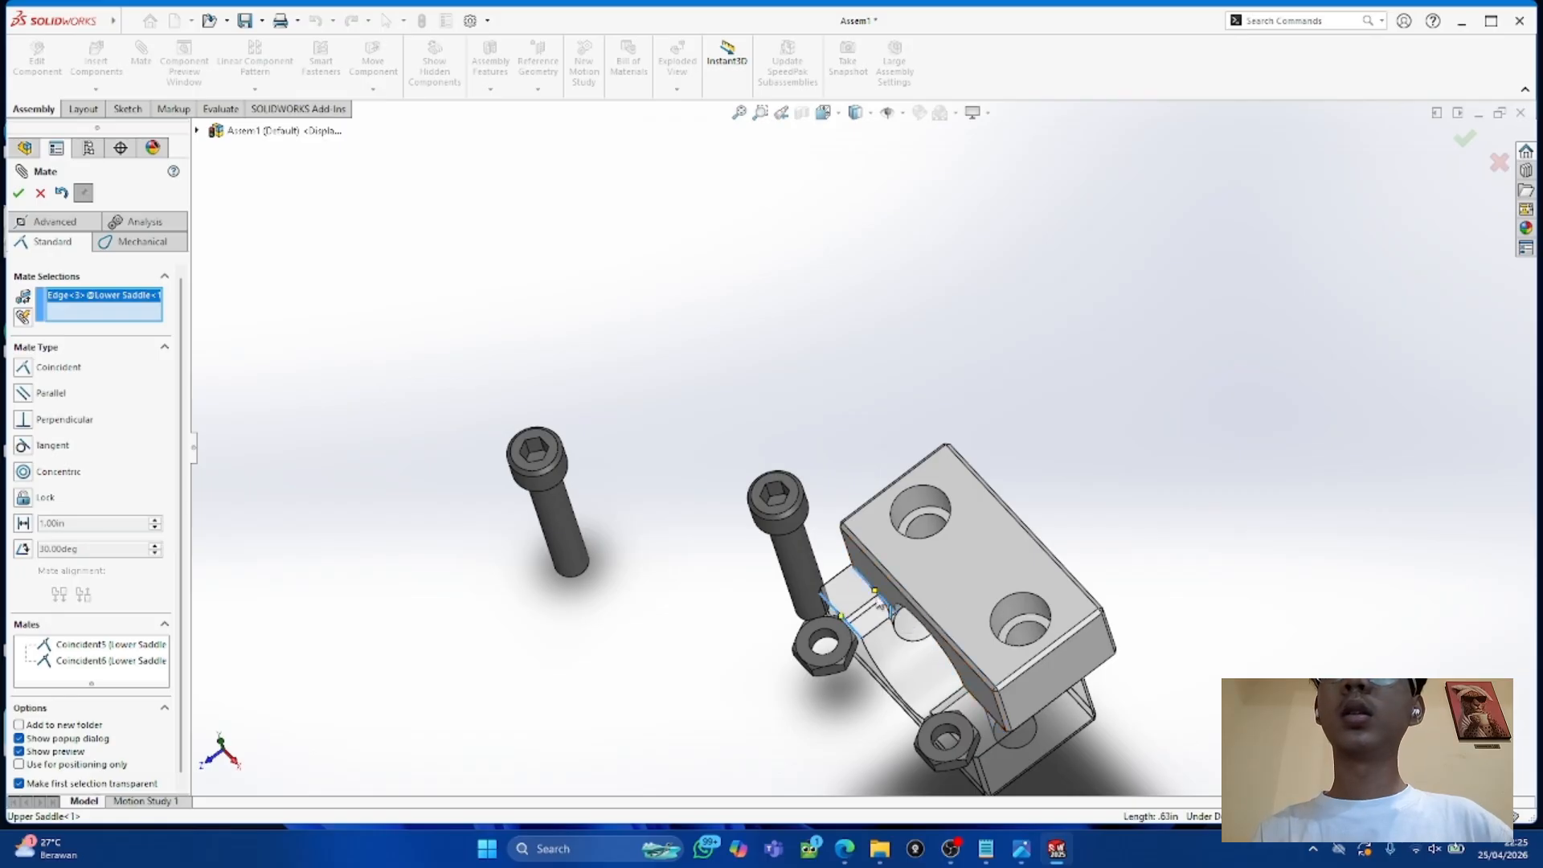
{"action": "left_click", "coordinate": [18, 193]}
{"action": "middle_click_drag", "start_coordinate": [726, 455], "coordinate": [977, 540]}
{"action": "left_click_drag", "start_coordinate": [901, 580], "coordinate": [702, 303]}
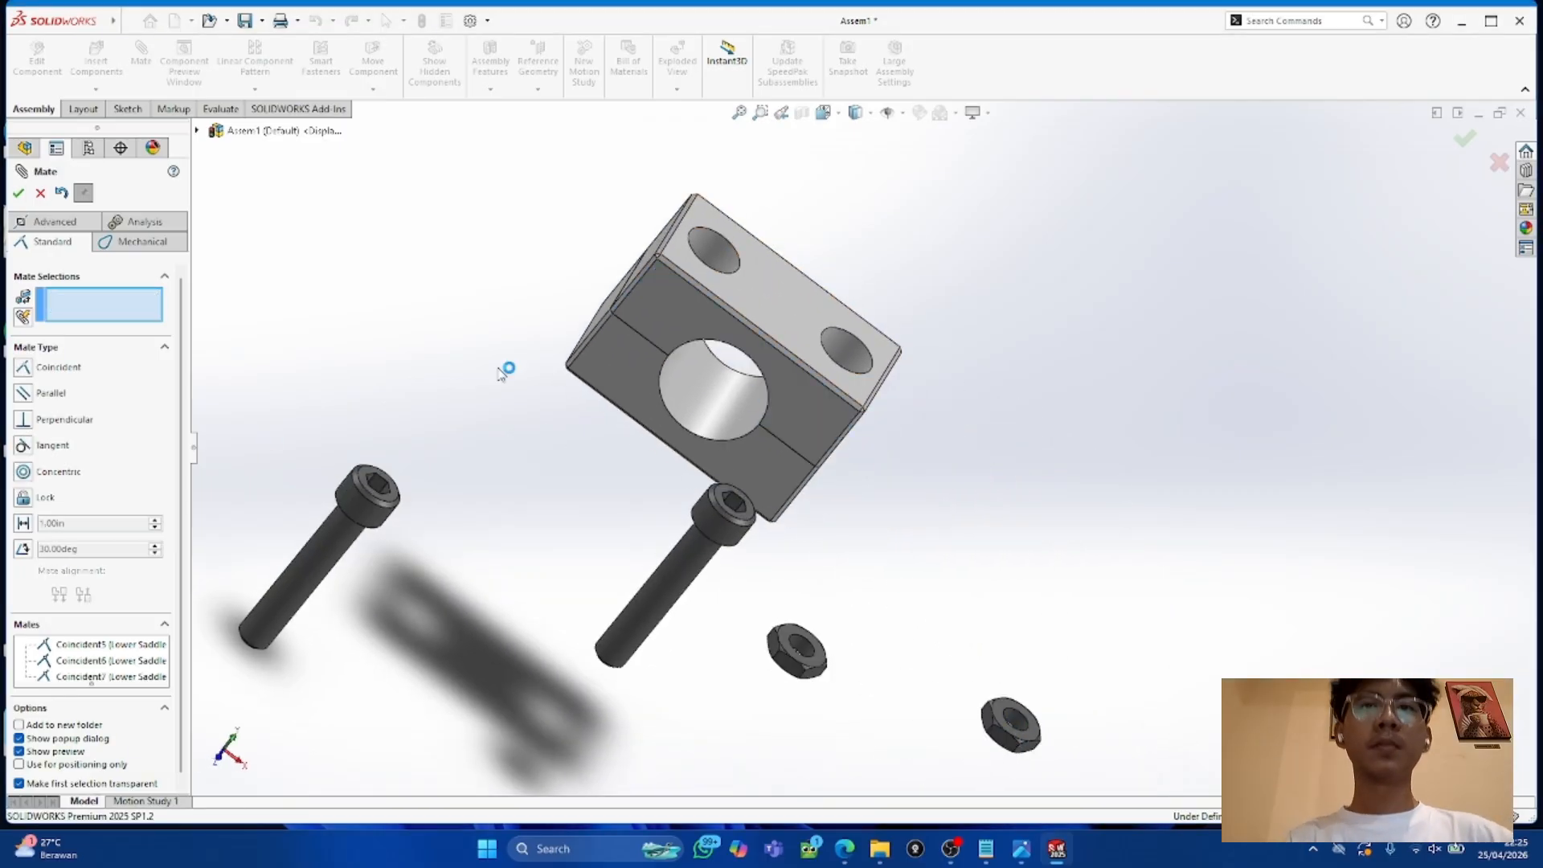
Step: Add a Concentric mate between the nearer Cap Screw's shank and the edge of the Upper Saddle's first counterbored hole
{"action": "left_click", "coordinate": [670, 577]}
{"action": "middle_click_drag", "start_coordinate": [671, 577], "coordinate": [589, 362]}
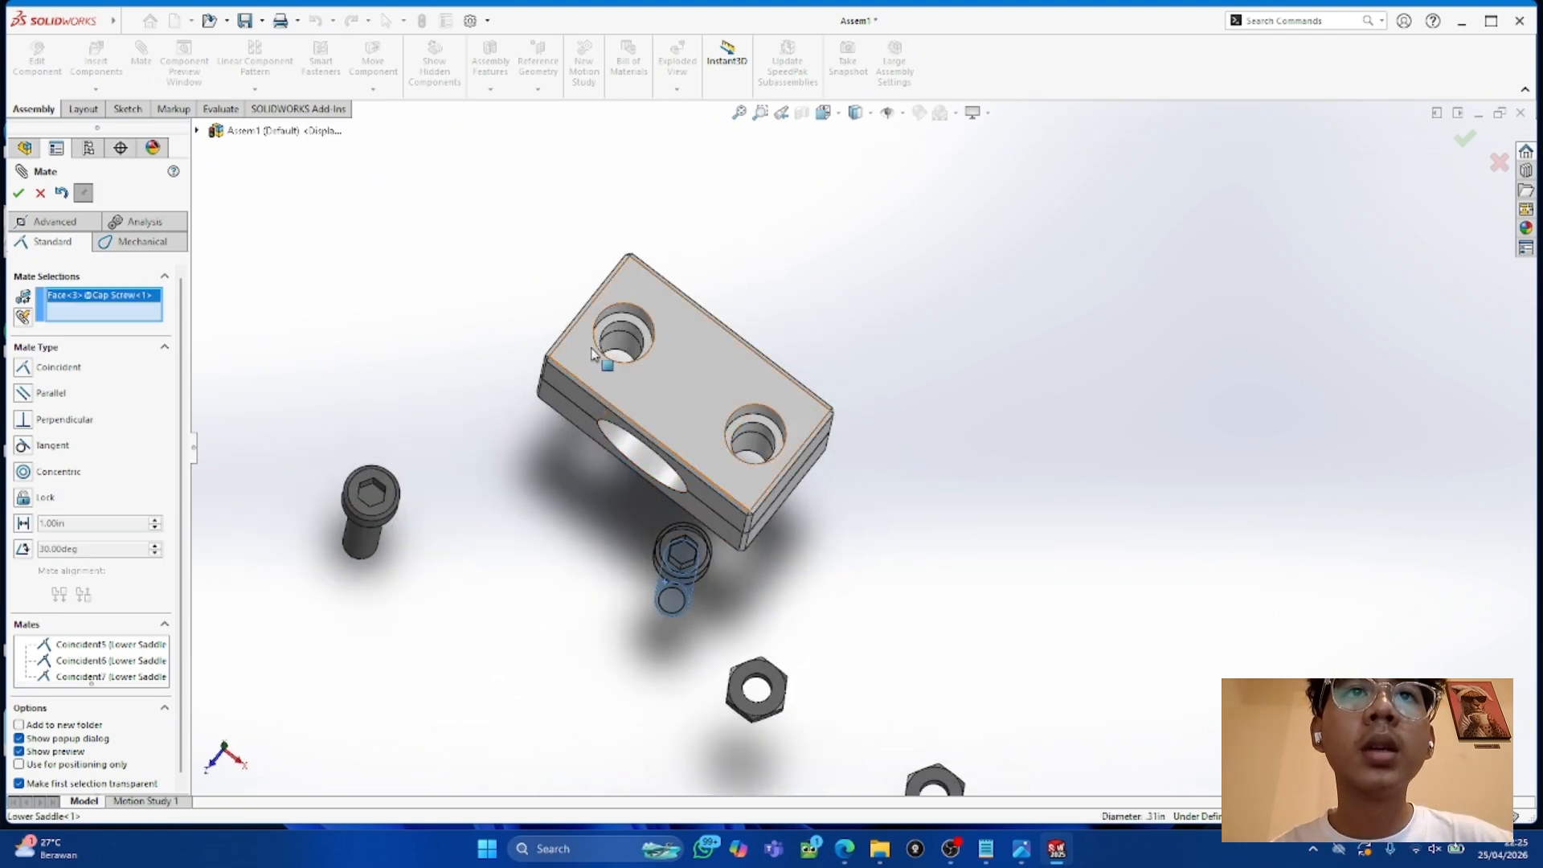
{"action": "left_click", "coordinate": [601, 321]}
{"action": "middle_click_drag", "start_coordinate": [836, 485], "coordinate": [924, 233]}
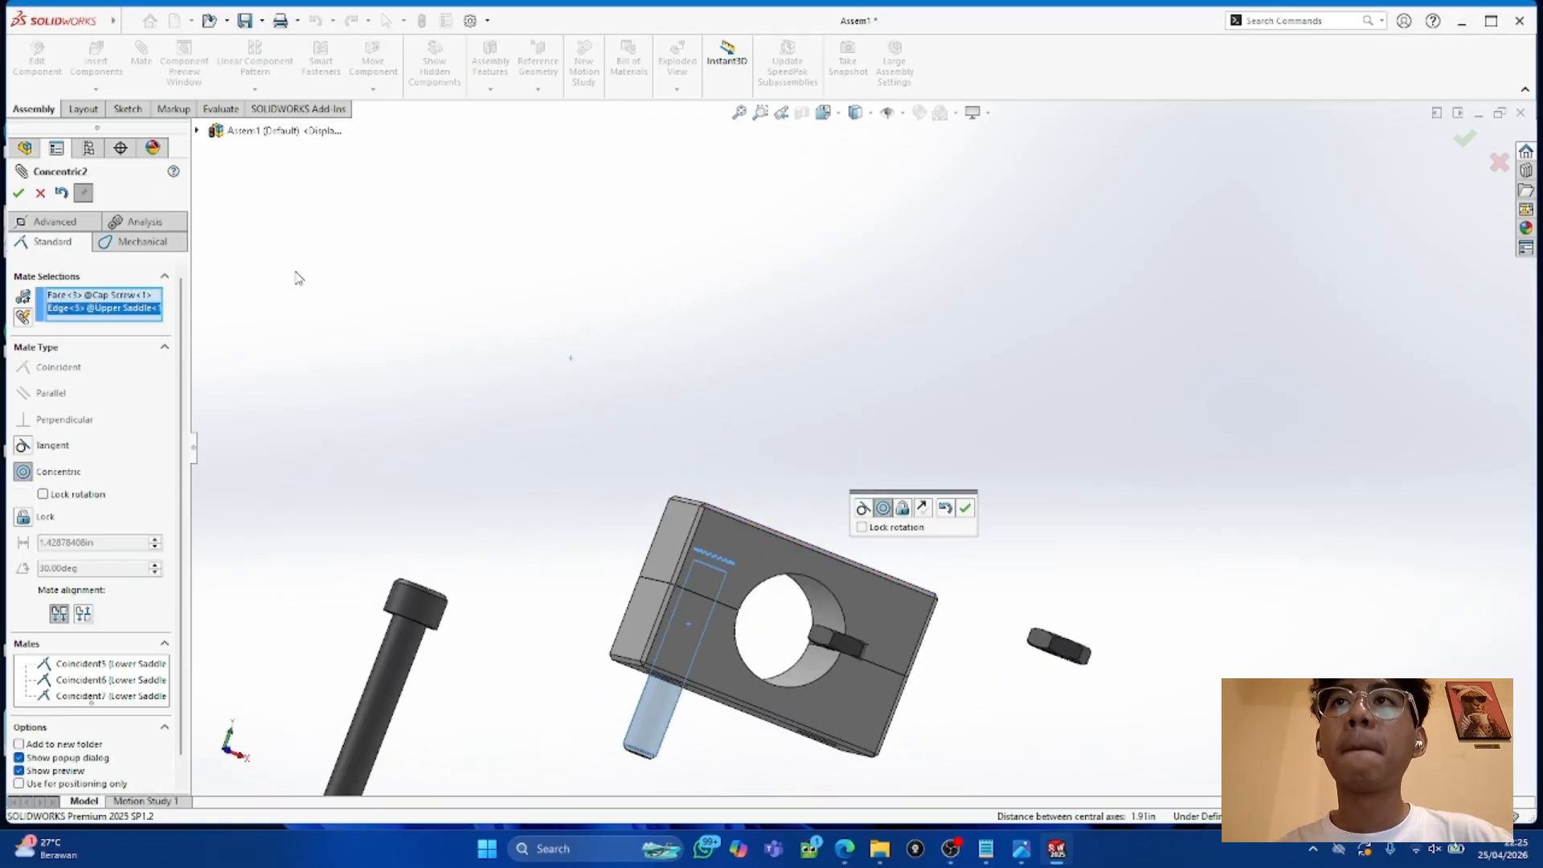
{"action": "left_click", "coordinate": [18, 193]}
Step: Add a Concentric mate between the first Hex Nut's hole edge and the shank of the Cap Screw mated to the saddles
{"action": "middle_click_drag", "start_coordinate": [771, 314], "coordinate": [942, 417]}
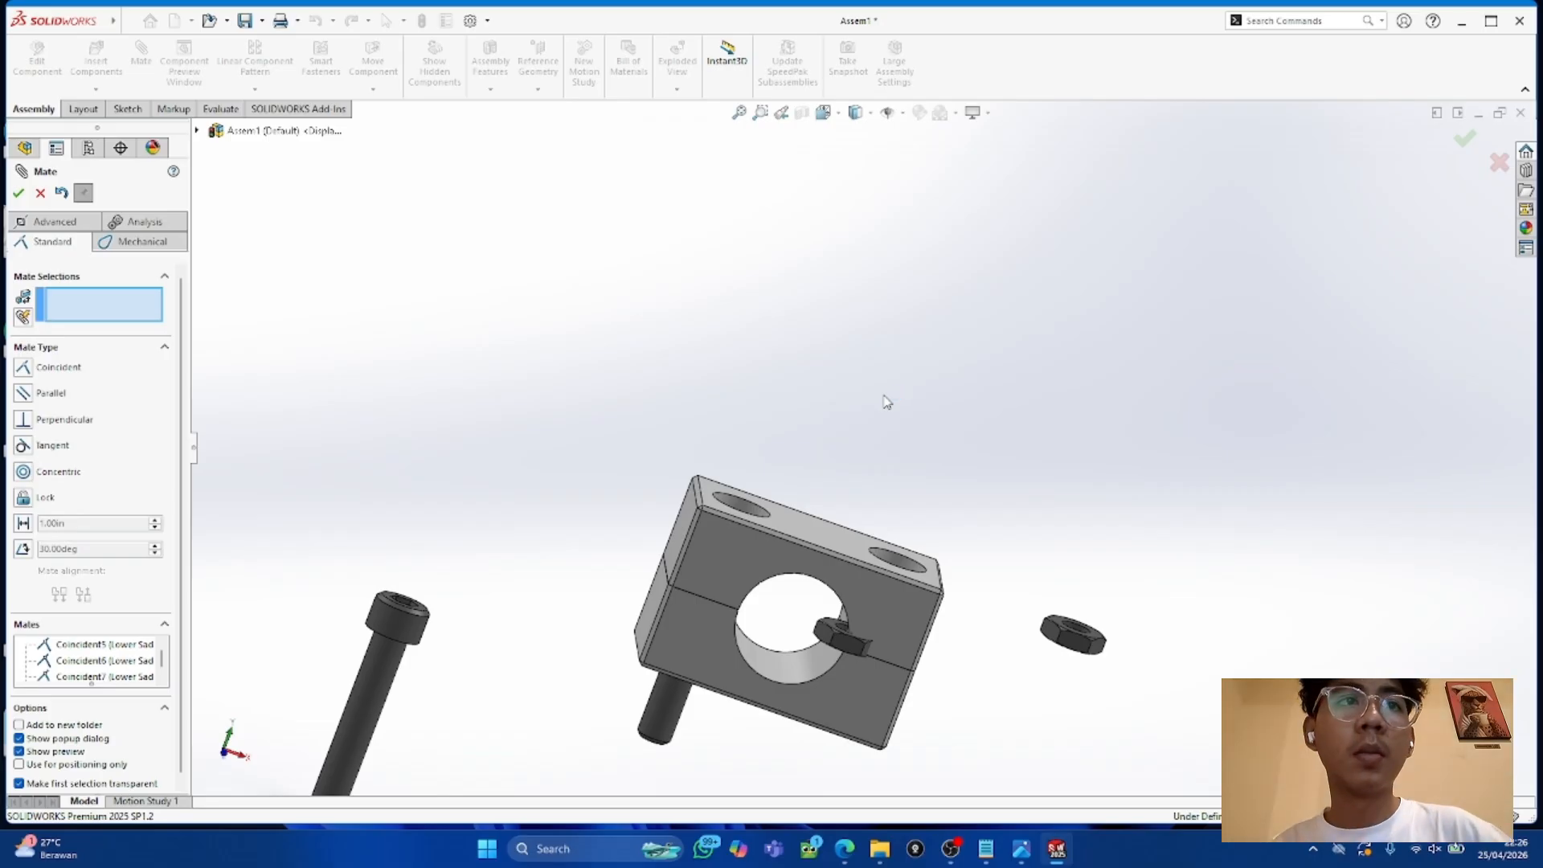
{"action": "scroll", "coordinate": [860, 551], "scroll_direction": "up", "scroll_amount": 3}
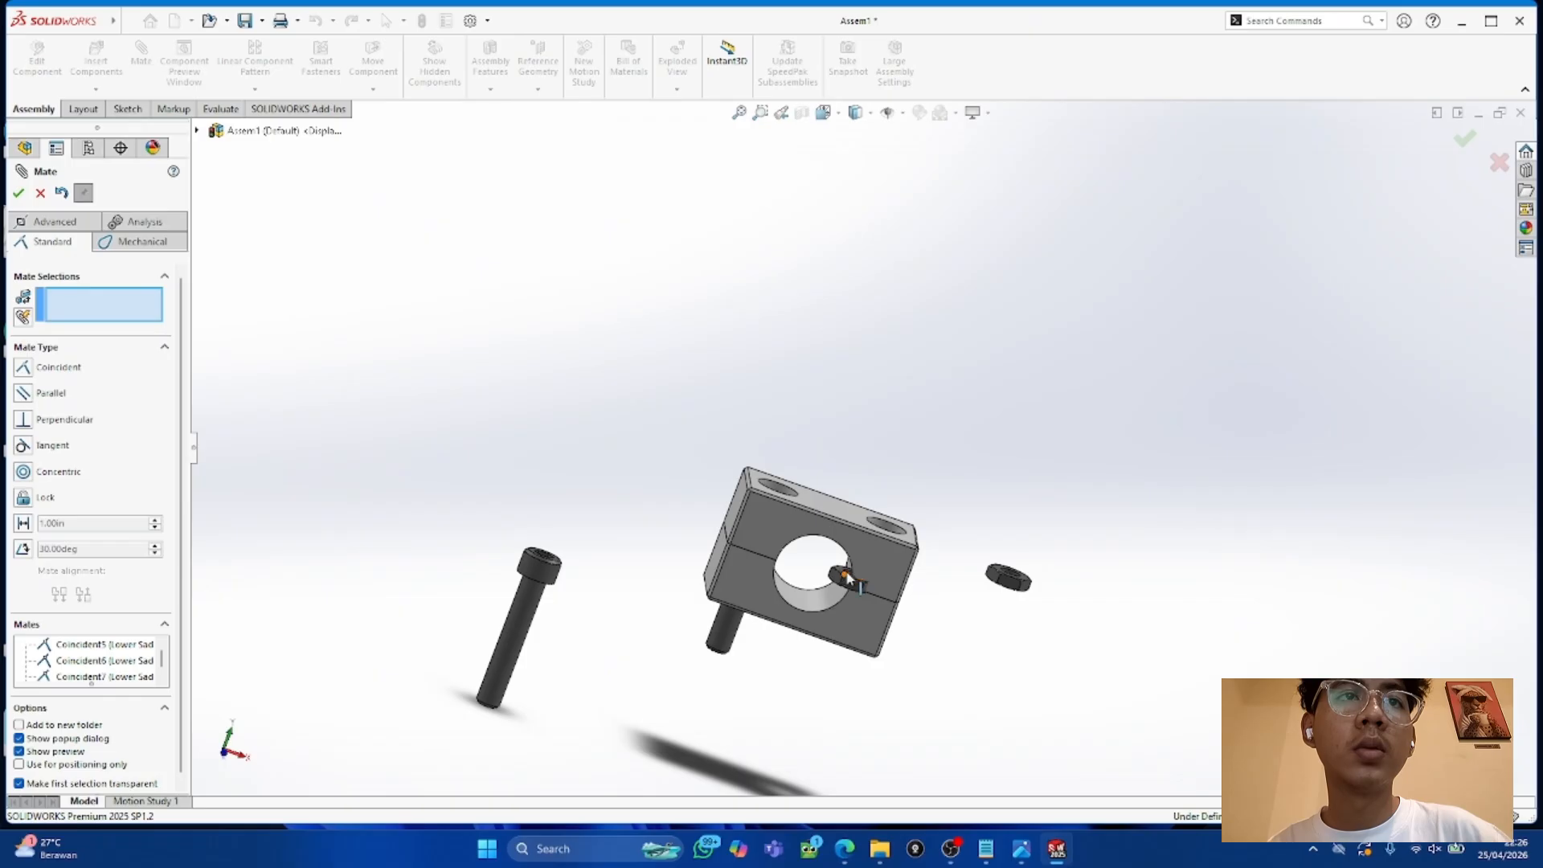
{"action": "left_click_drag", "start_coordinate": [839, 585], "coordinate": [894, 498]}
{"action": "middle_click_drag", "start_coordinate": [807, 620], "coordinate": [794, 729]}
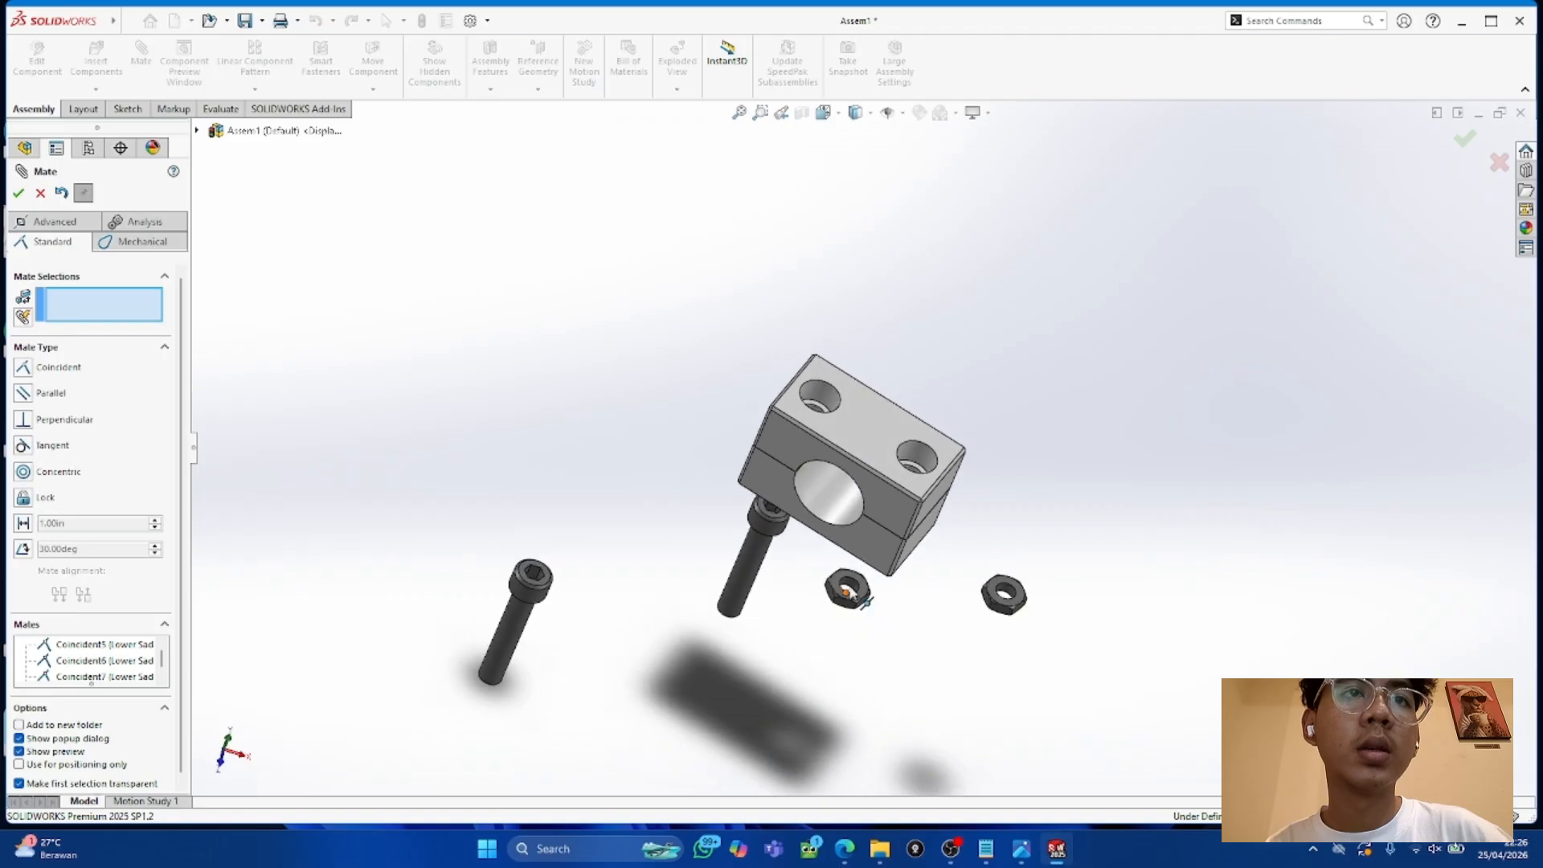
{"action": "left_click", "coordinate": [849, 584]}
{"action": "left_click", "coordinate": [743, 578]}
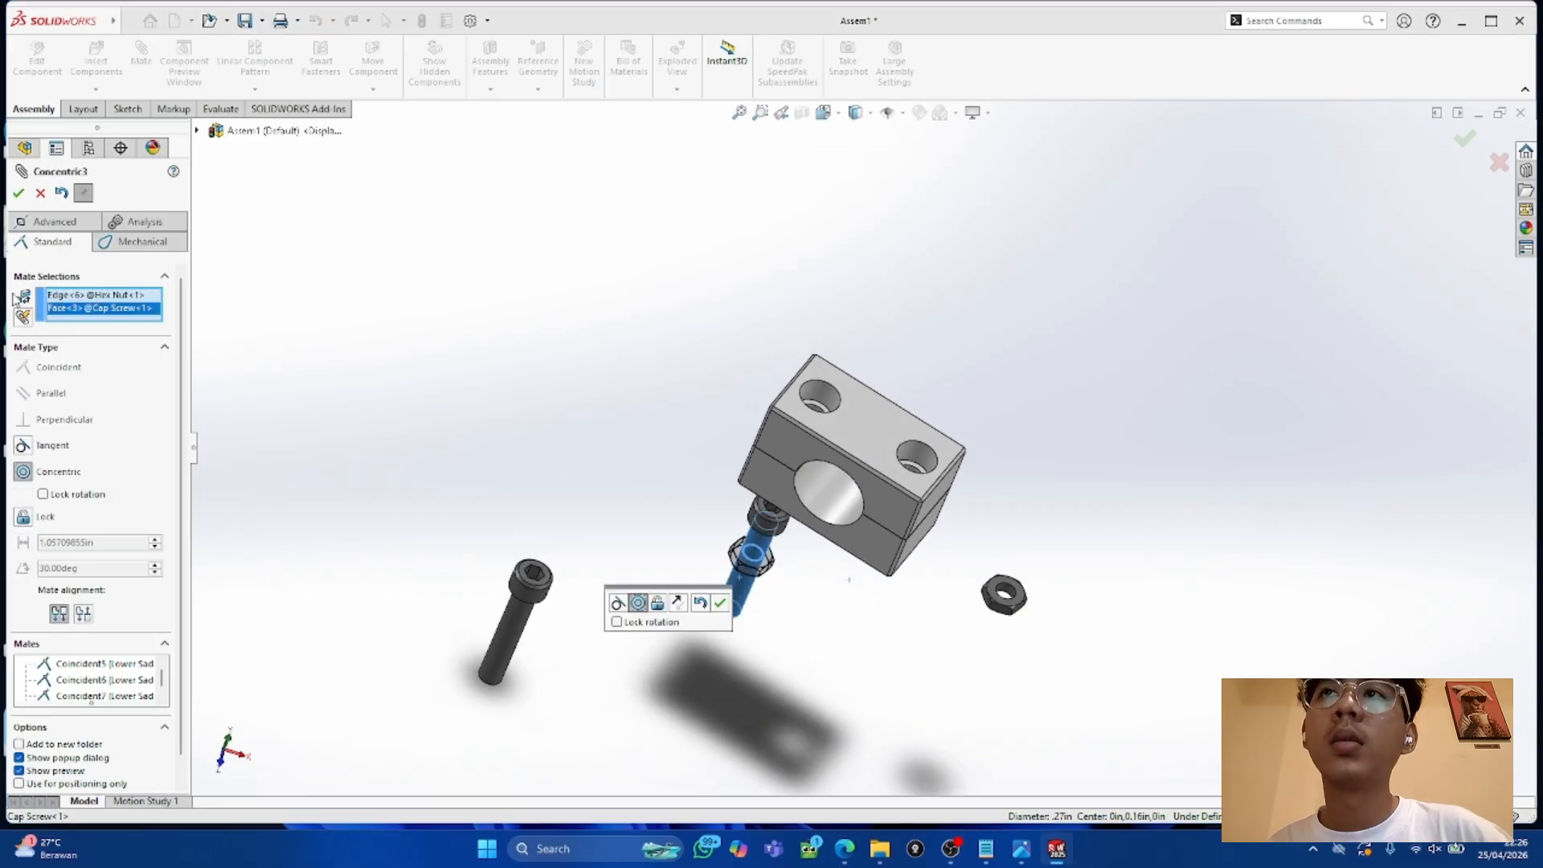
{"action": "left_click", "coordinate": [17, 194]}
Step: Test how the saddles move around the Cap Screw and check the nut spacing in the EX 3 assembly drawing
{"action": "left_click_drag", "start_coordinate": [815, 434], "coordinate": [847, 456]}
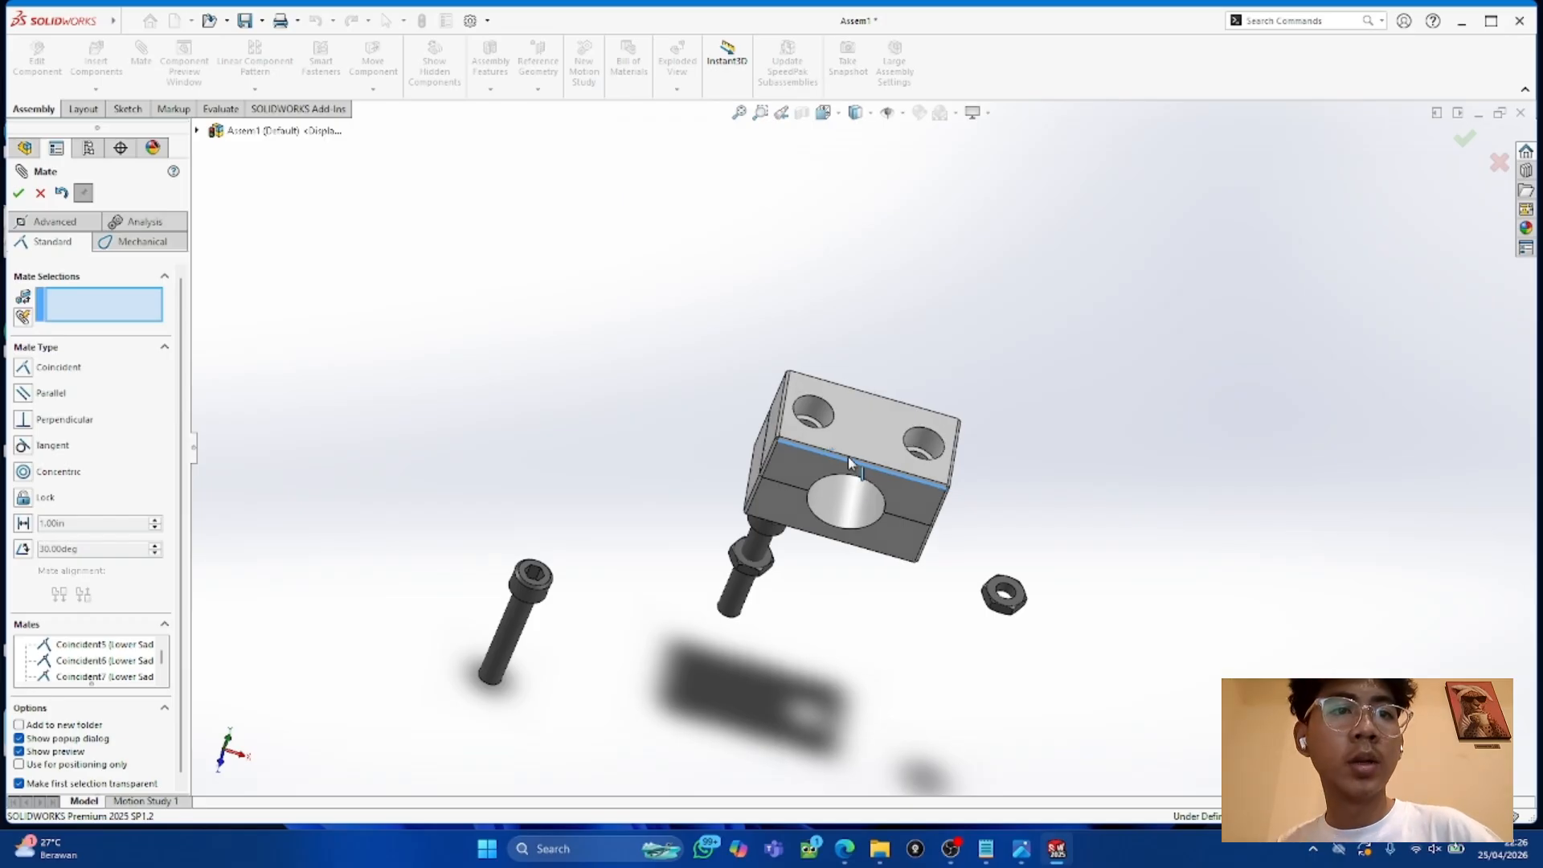
{"action": "left_click", "coordinate": [860, 857]}
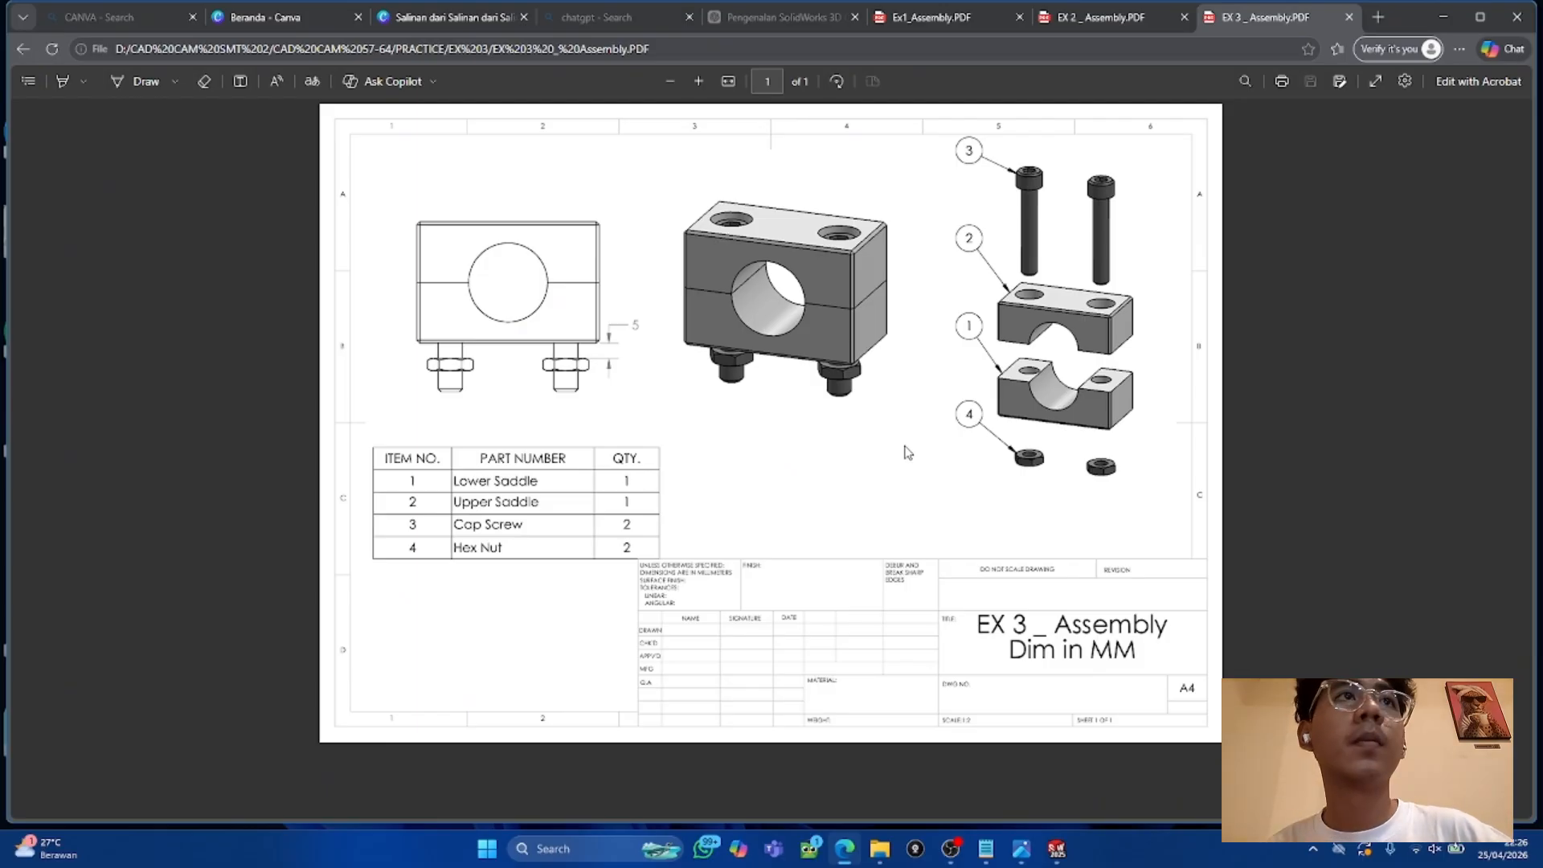
{"action": "left_click", "coordinate": [1445, 25]}
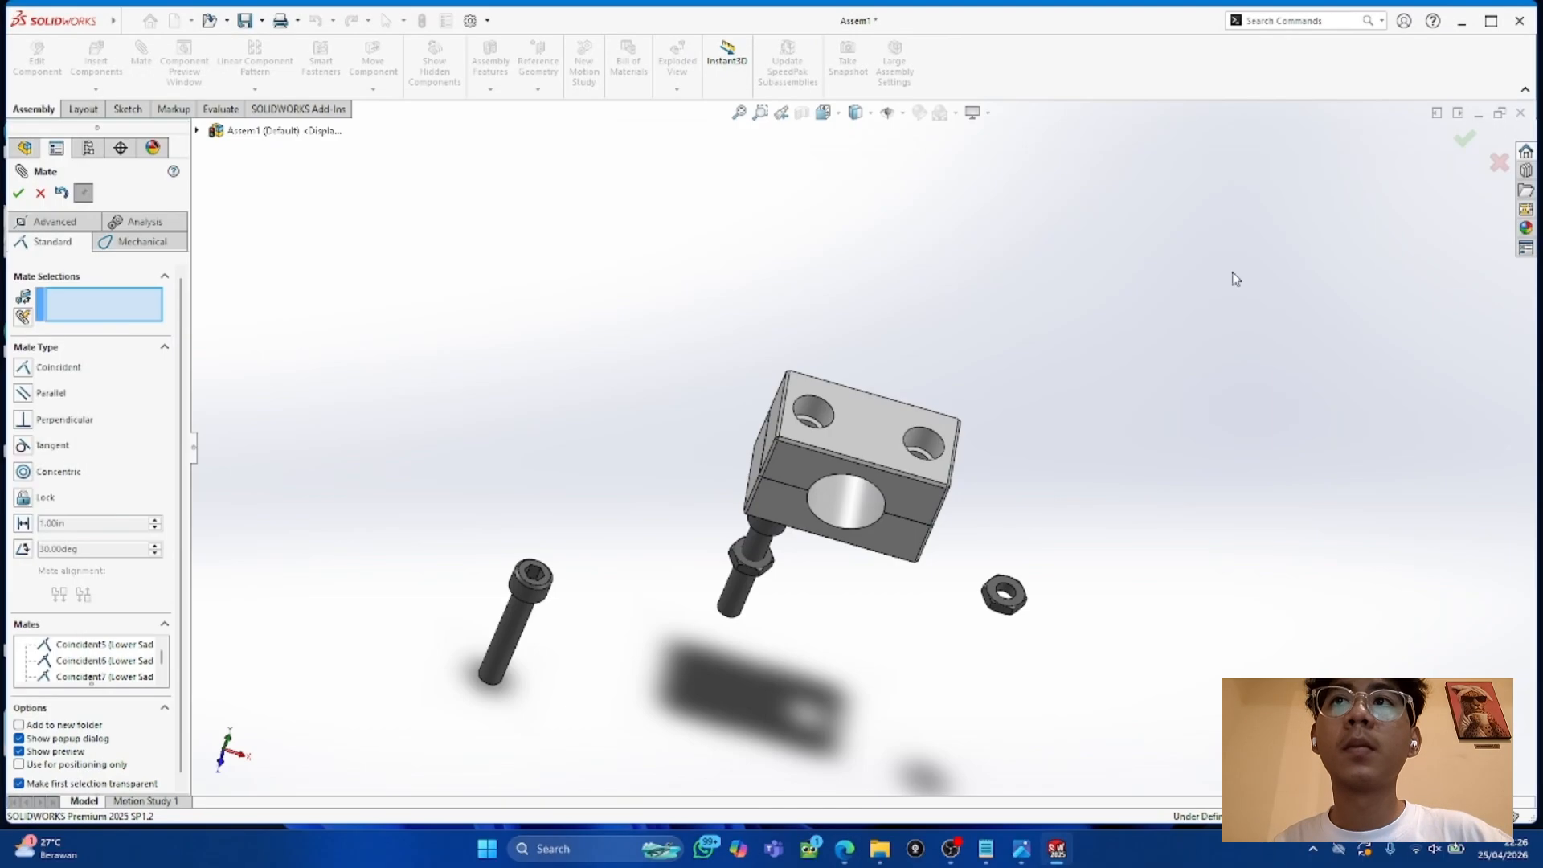
Step: Try a 5 mm Distance mate between the Hex Nut's flat face and the underside of the Lower Saddle
{"action": "scroll", "coordinate": [682, 491], "scroll_direction": "down", "scroll_amount": 4}
{"action": "left_click", "coordinate": [877, 636]}
{"action": "middle_click_drag", "start_coordinate": [884, 631], "coordinate": [994, 440]}
{"action": "left_click", "coordinate": [995, 434]}
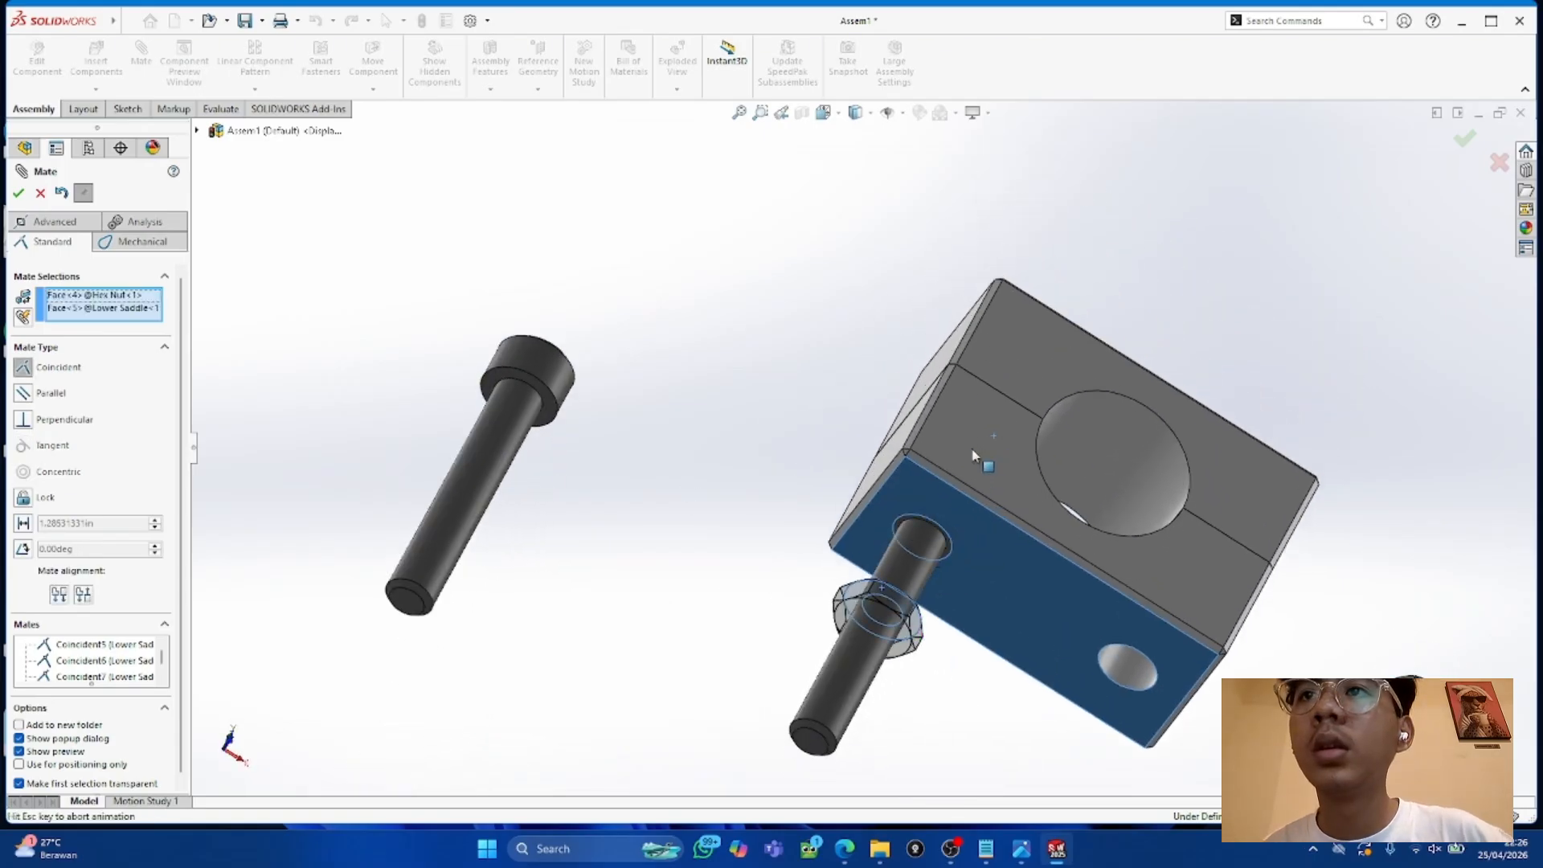
{"action": "left_click", "coordinate": [58, 526]}
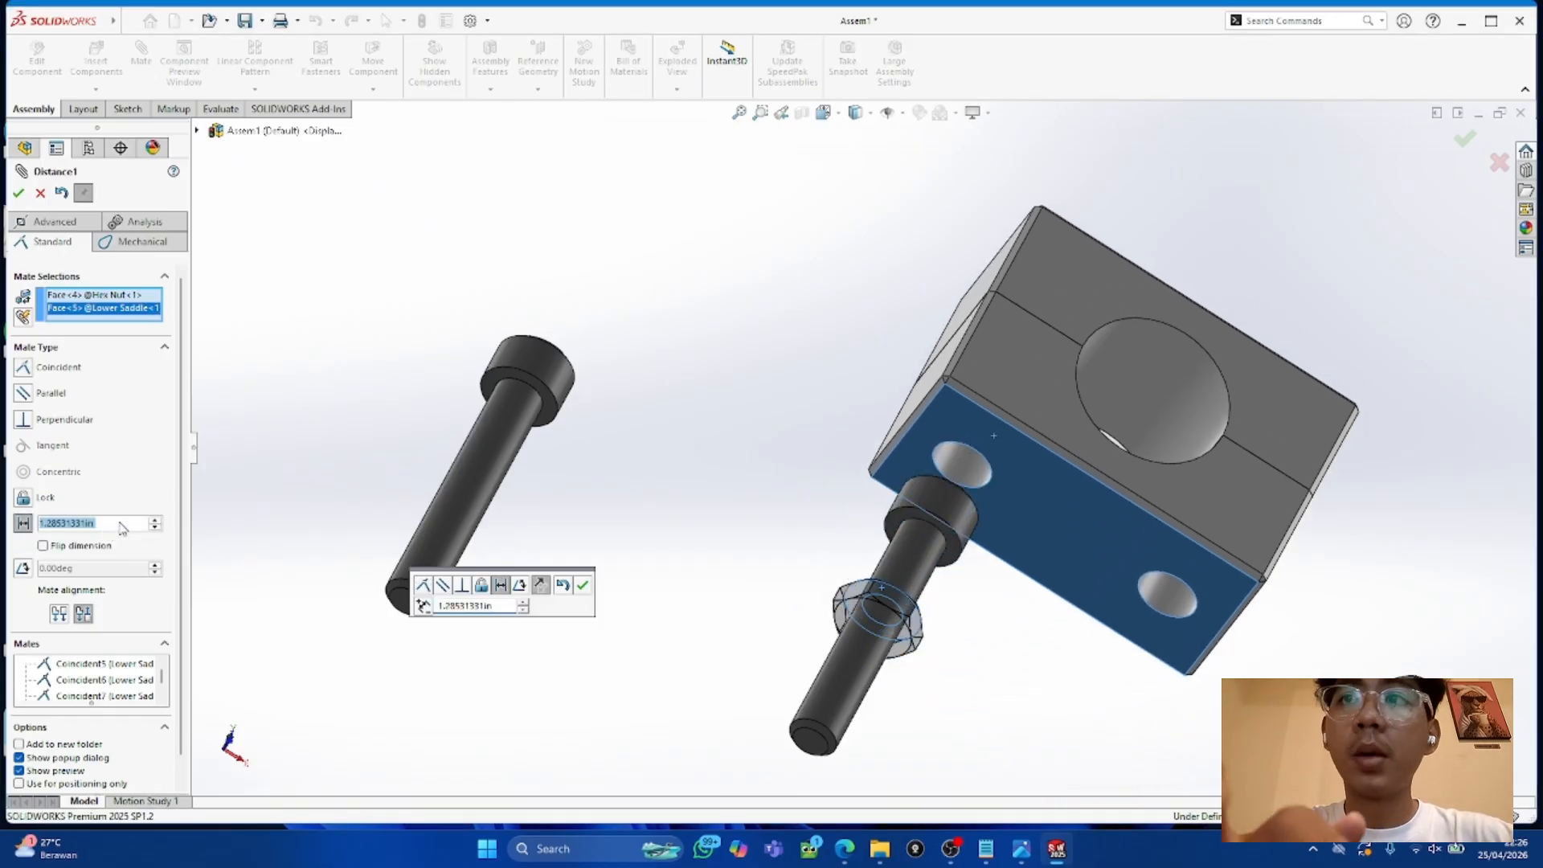
{"action": "type", "text": "5mm"}
{"action": "key", "text": "Return"}
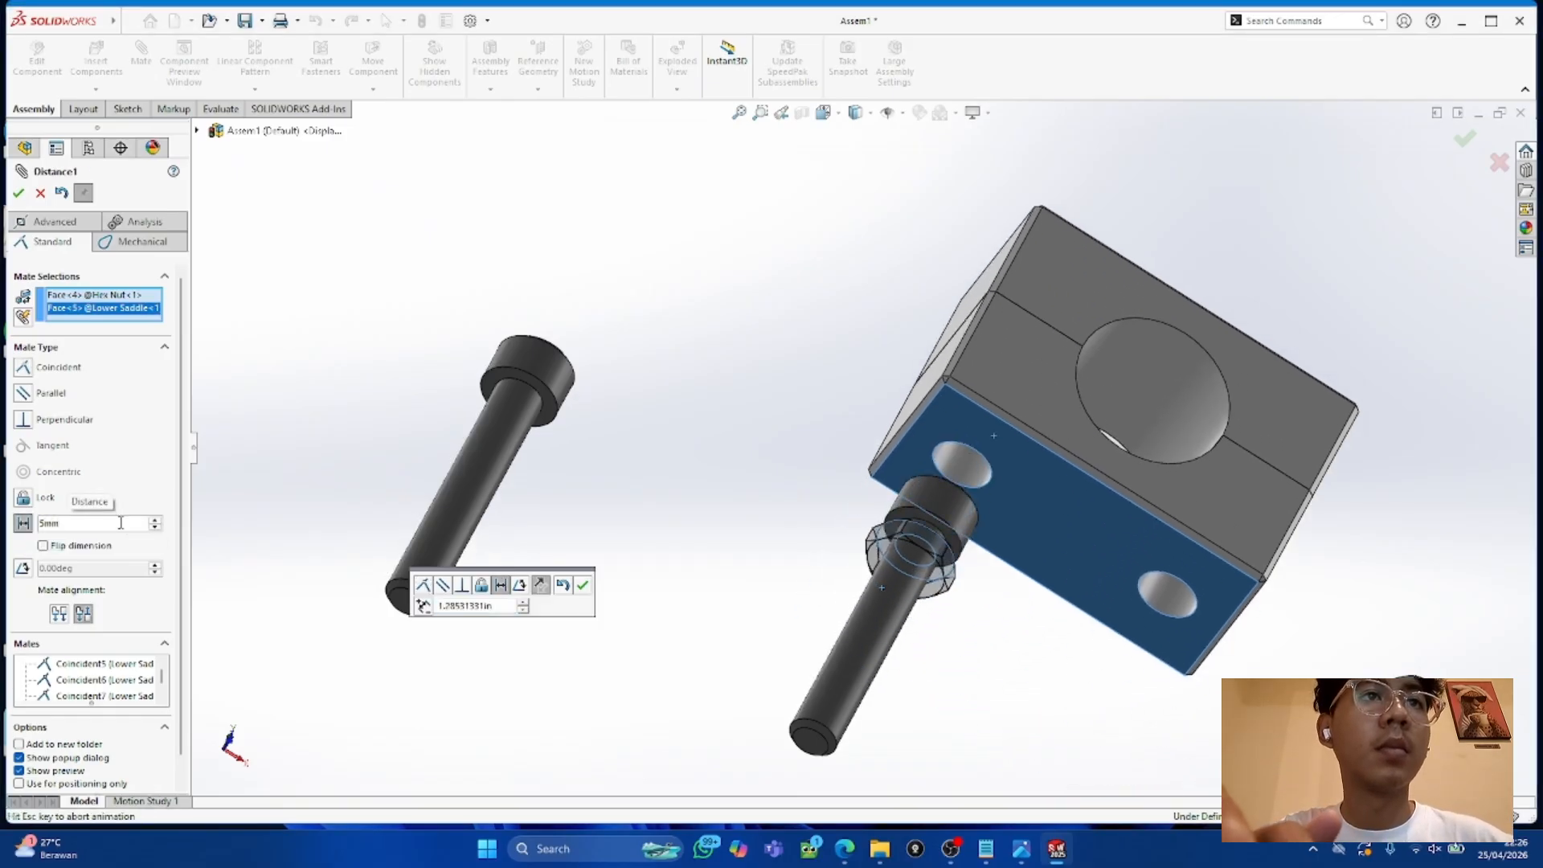
{"action": "middle_click_drag", "start_coordinate": [942, 454], "coordinate": [989, 524]}
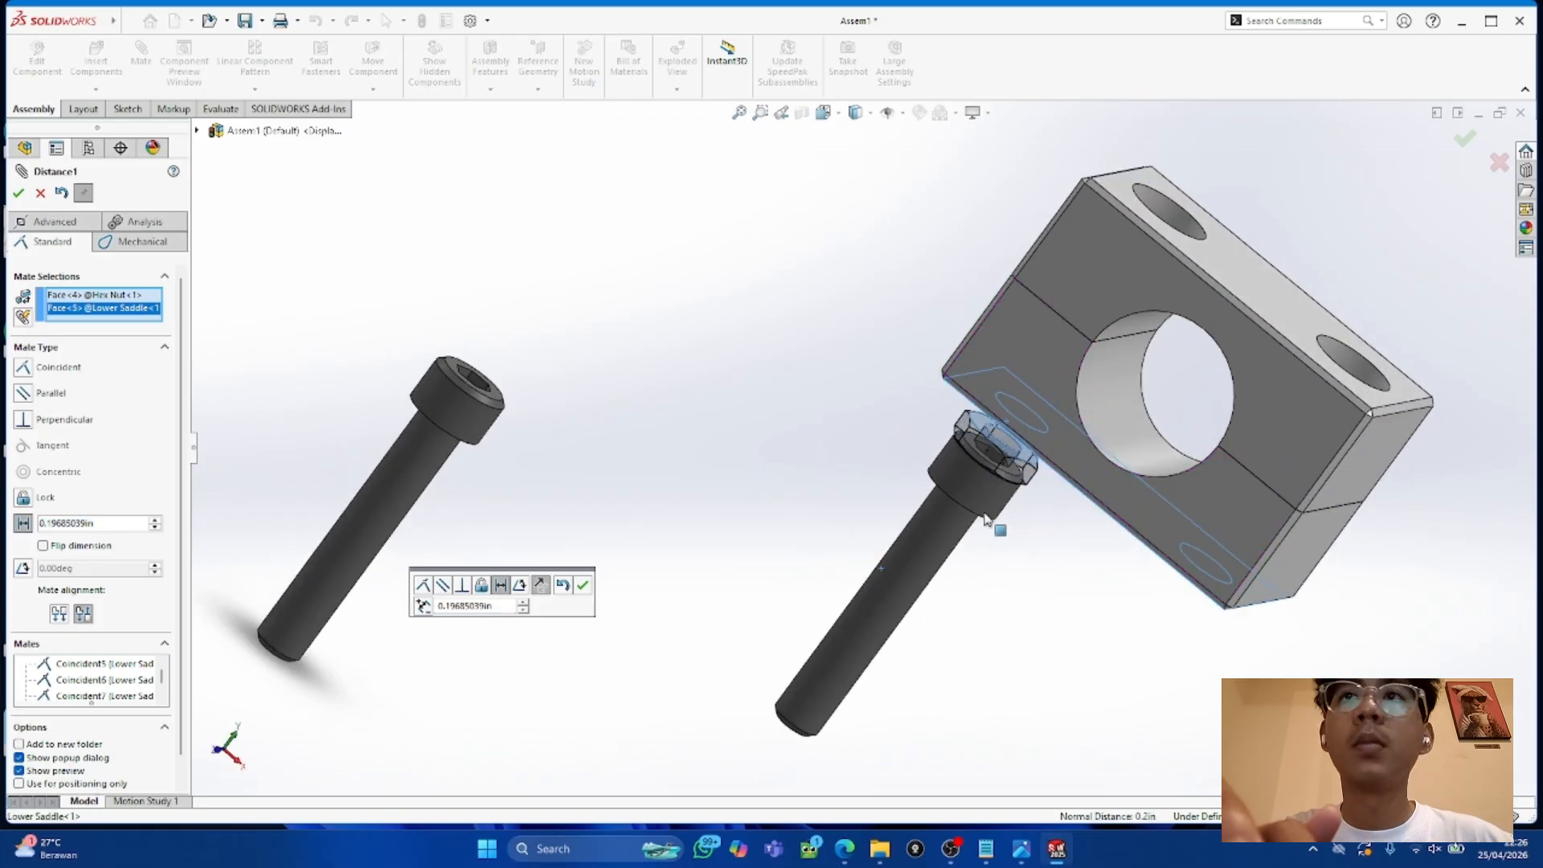
{"action": "key", "text": "Return"}
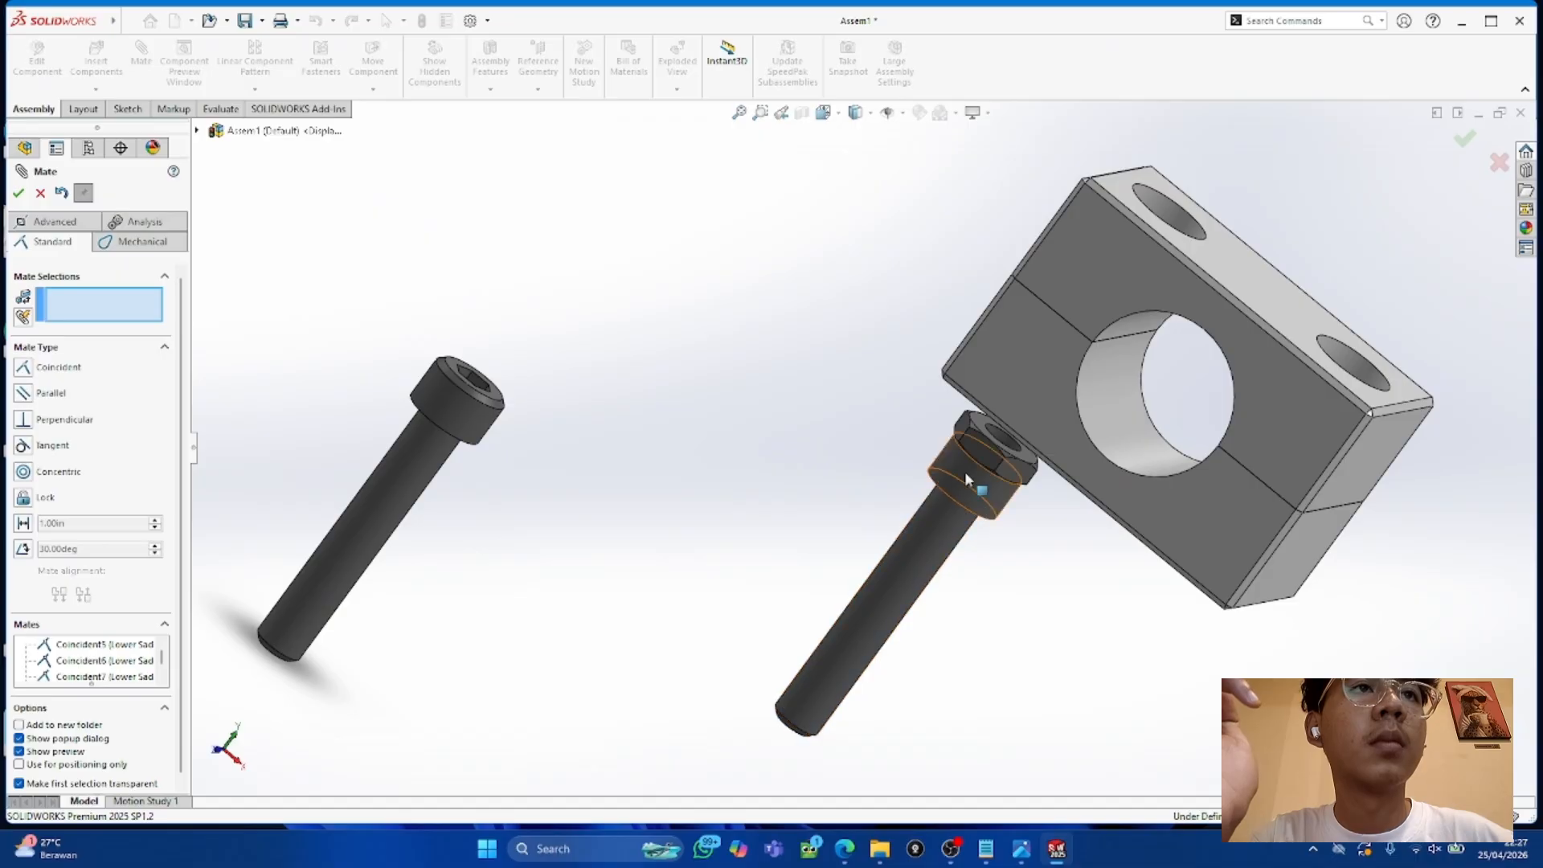
Step: Test how the saddles and Hex Nut move relative to the Cap Screw, and undo the 5 mm Distance mate
{"action": "left_click_drag", "start_coordinate": [994, 441], "coordinate": [1068, 377]}
{"action": "mouse_move", "coordinate": [1058, 510]}
{"action": "middle_mouse_down"}
{"action": "mouse_move", "coordinate": [1081, 493]}
{"action": "mouse_move", "coordinate": [1076, 505]}
{"action": "middle_mouse_up"}
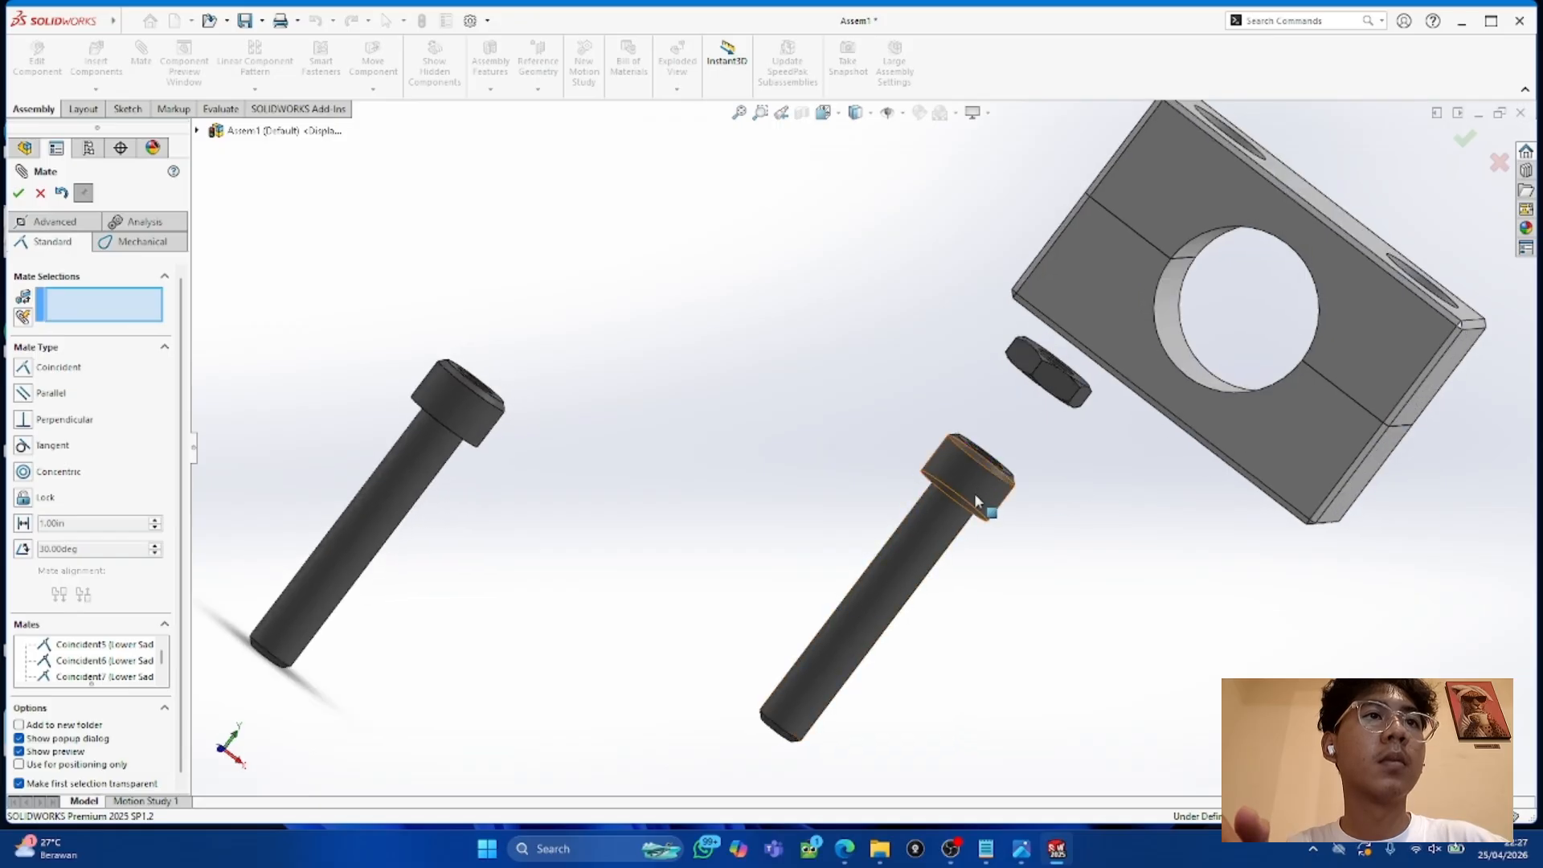
{"action": "left_click_drag", "start_coordinate": [1157, 396], "coordinate": [1023, 633]}
{"action": "middle_click_drag", "start_coordinate": [1023, 632], "coordinate": [977, 608]}
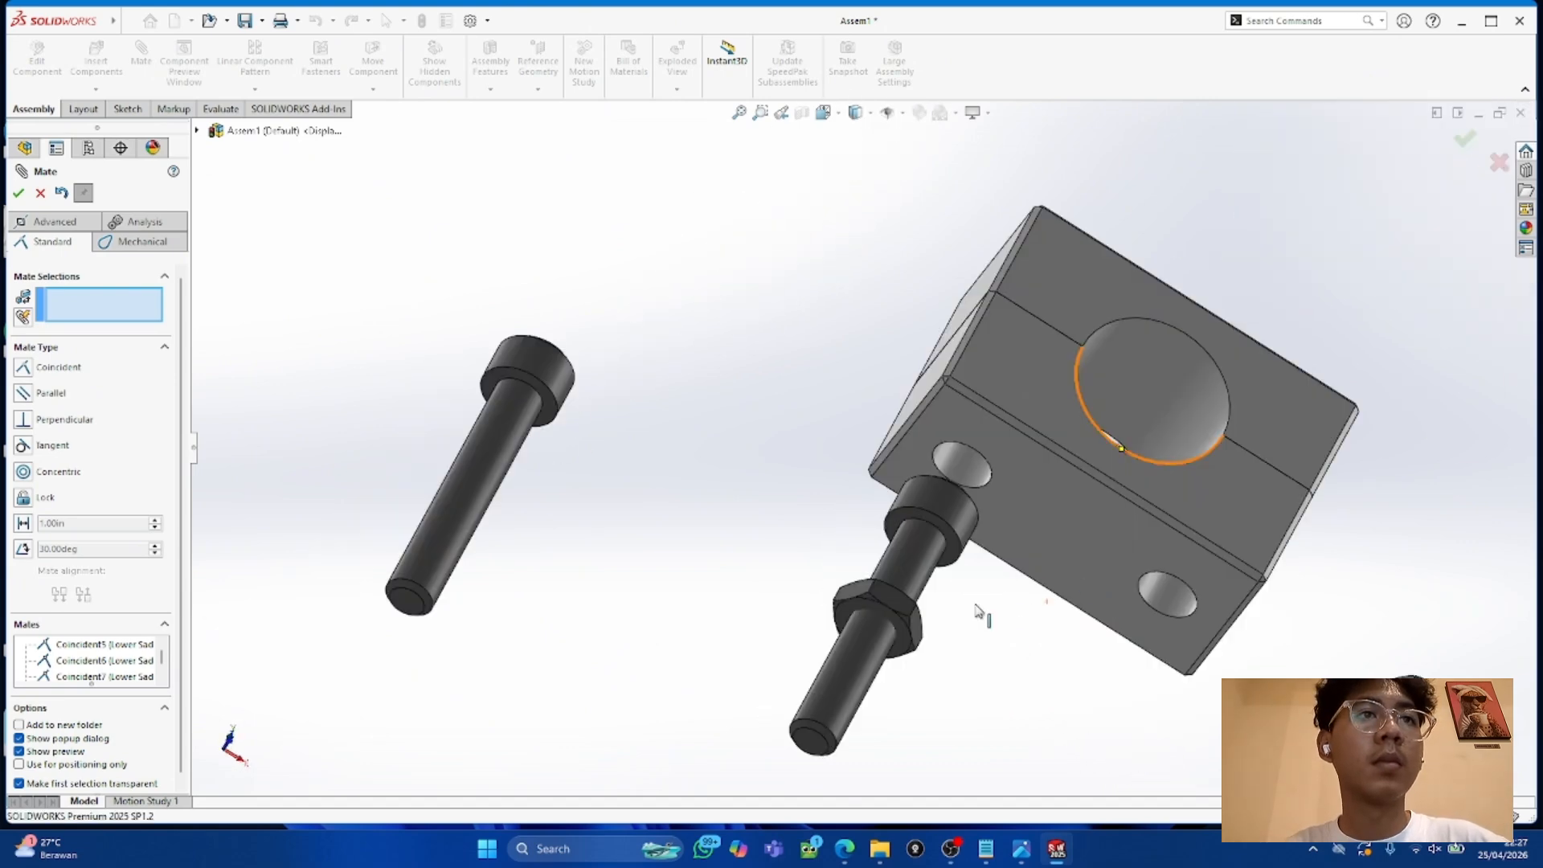
{"action": "left_click", "coordinate": [929, 618]}
{"action": "left_click_drag", "start_coordinate": [1074, 503], "coordinate": [930, 703]}
{"action": "middle_click_drag", "start_coordinate": [980, 693], "coordinate": [1077, 562]}
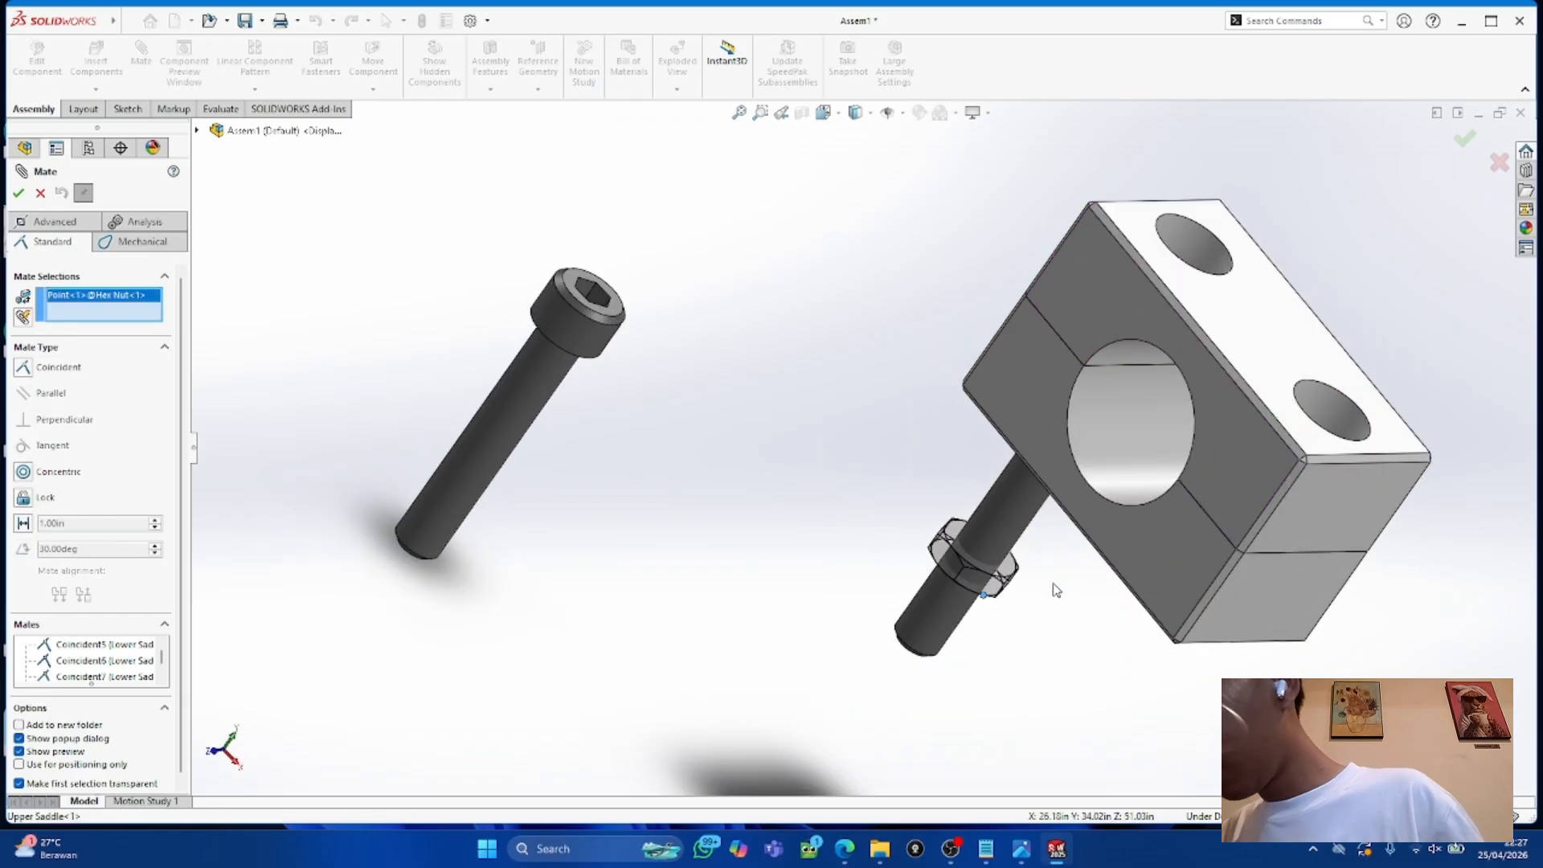
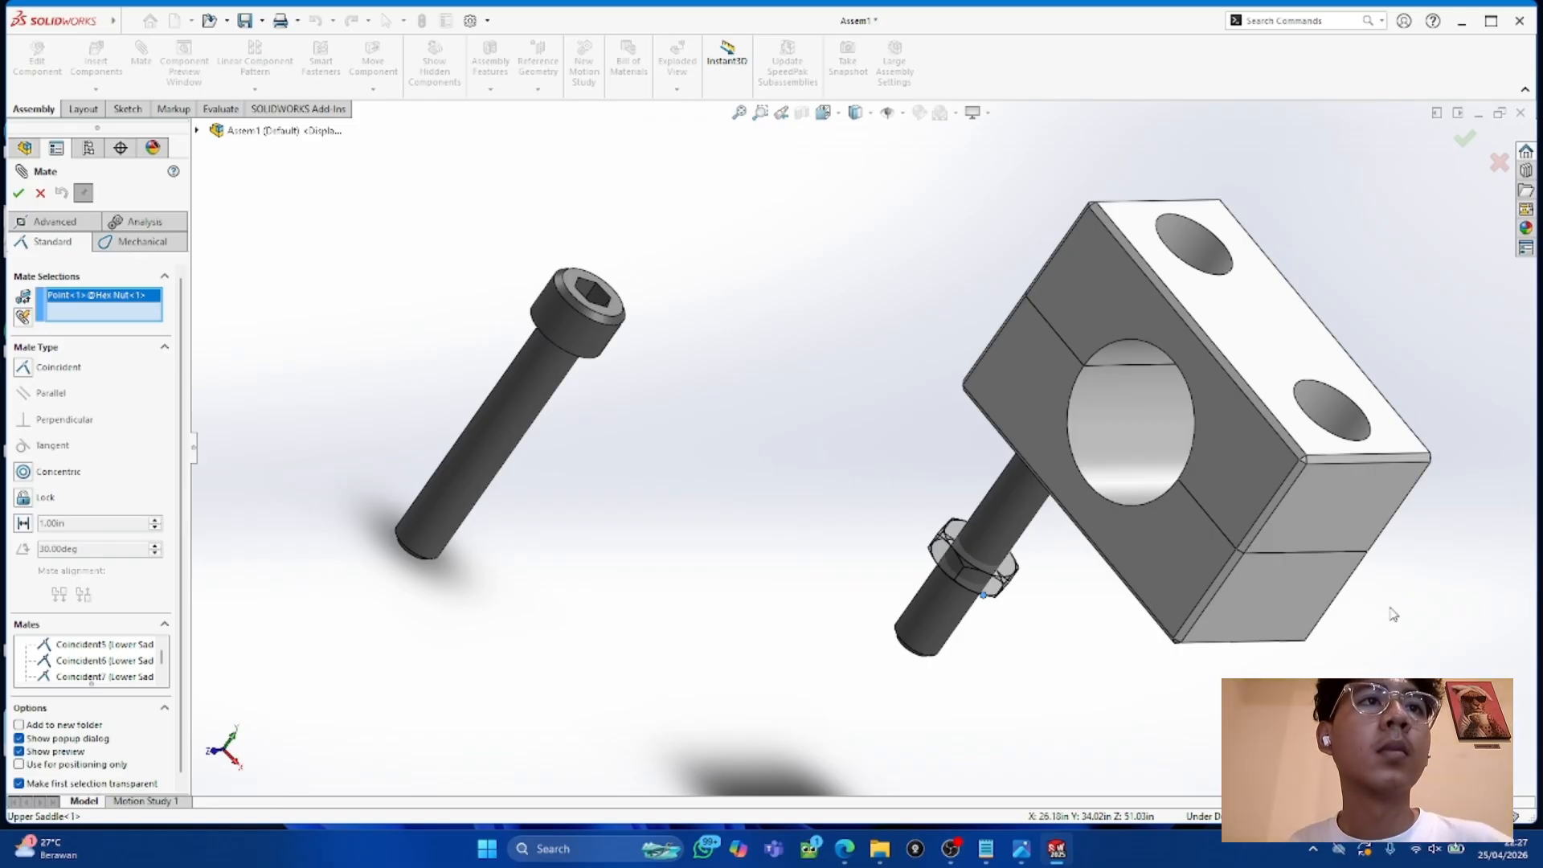
{"action": "middle_click_drag", "start_coordinate": [1086, 586], "coordinate": [1132, 406]}
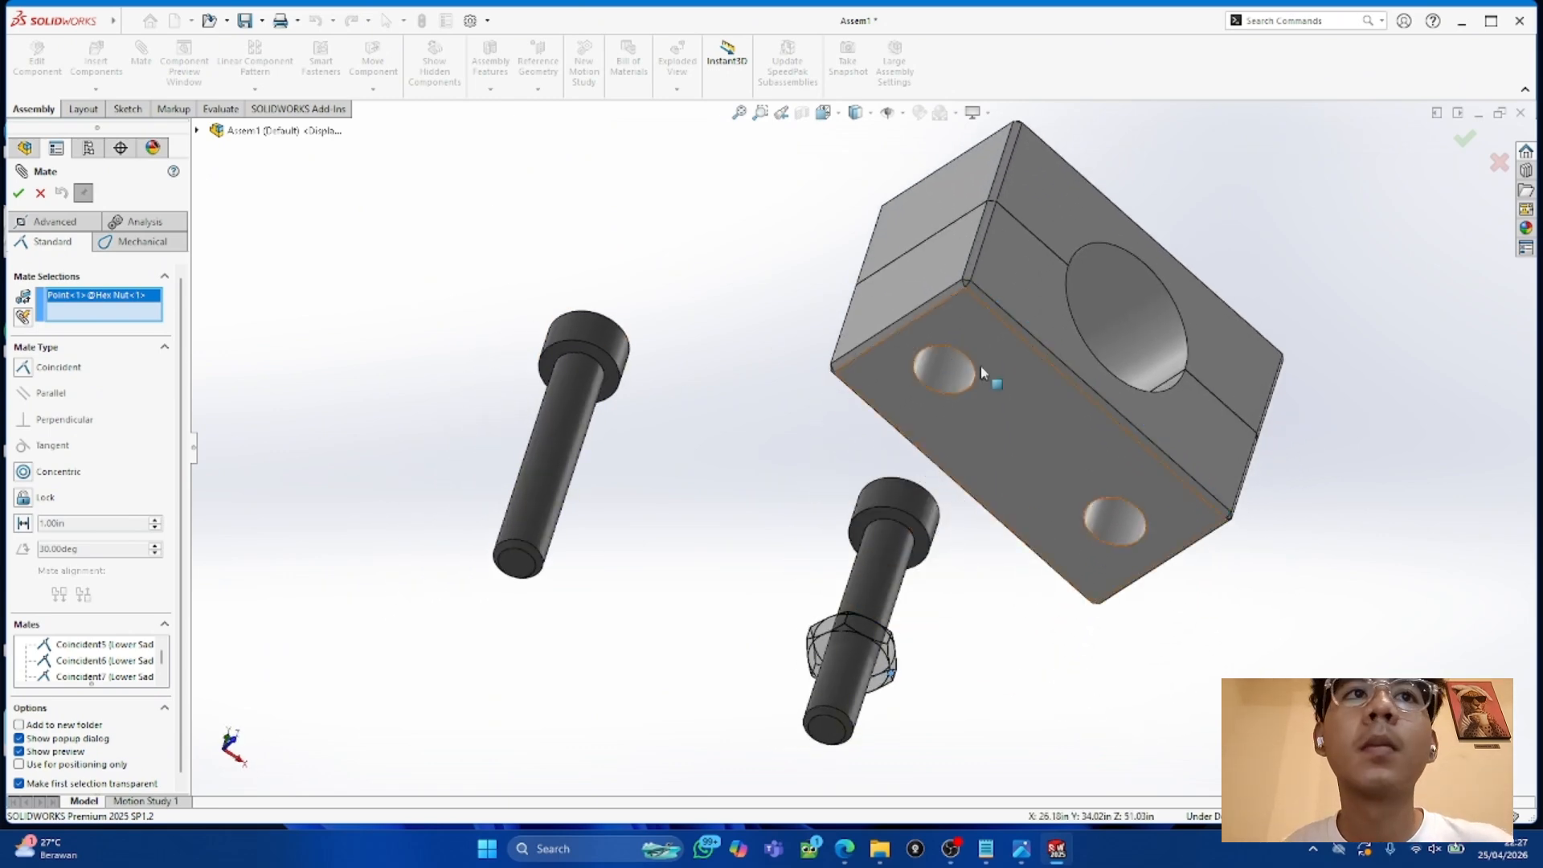
{"action": "left_click", "coordinate": [958, 388]}
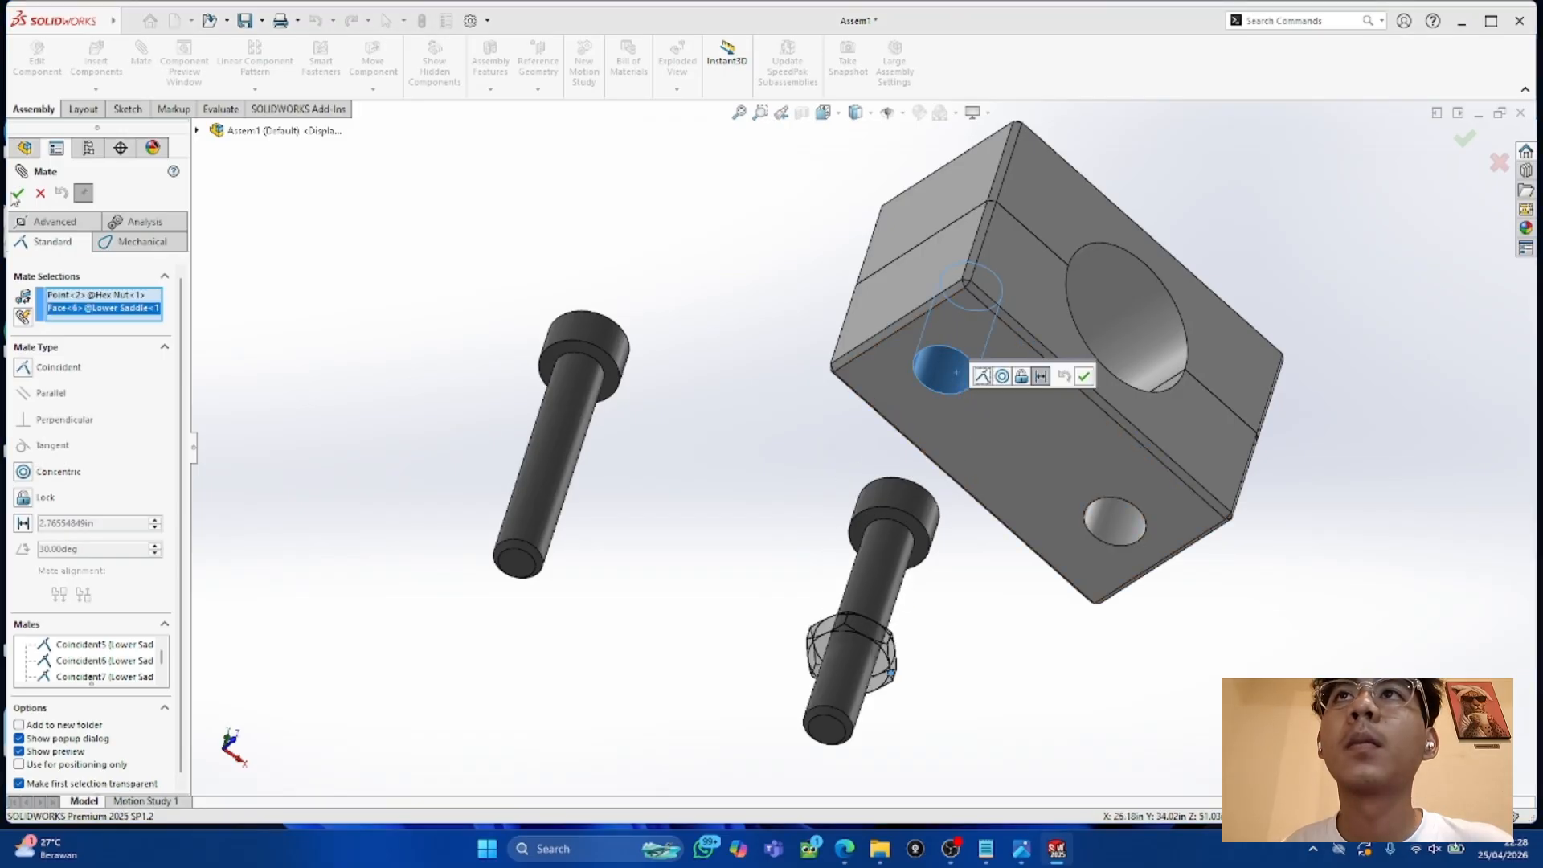
{"action": "left_click", "coordinate": [42, 193]}
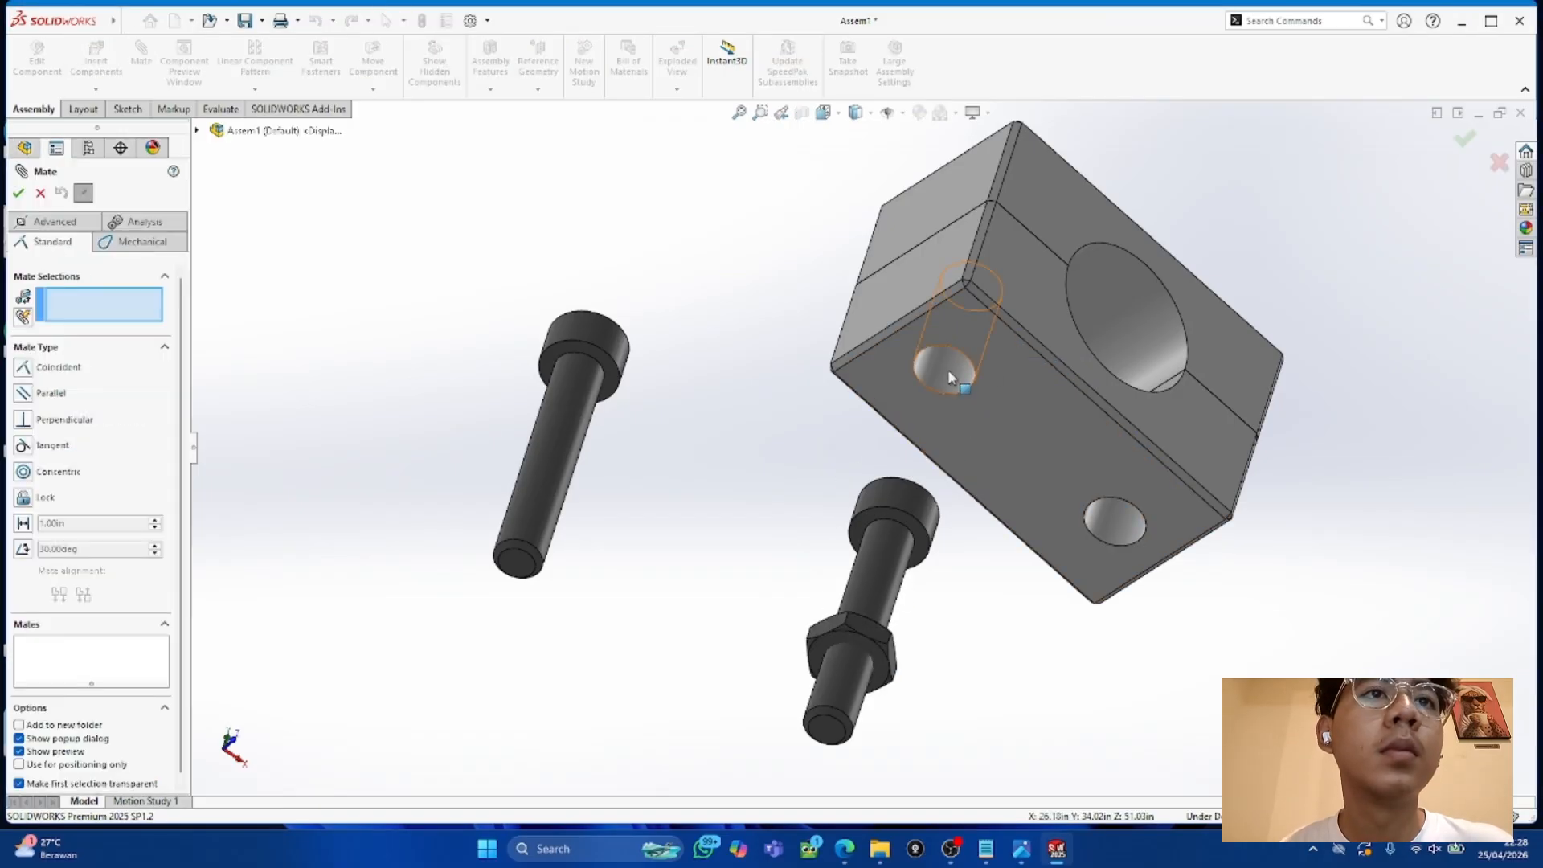
{"action": "left_click", "coordinate": [964, 392]}
{"action": "left_click", "coordinate": [897, 614]}
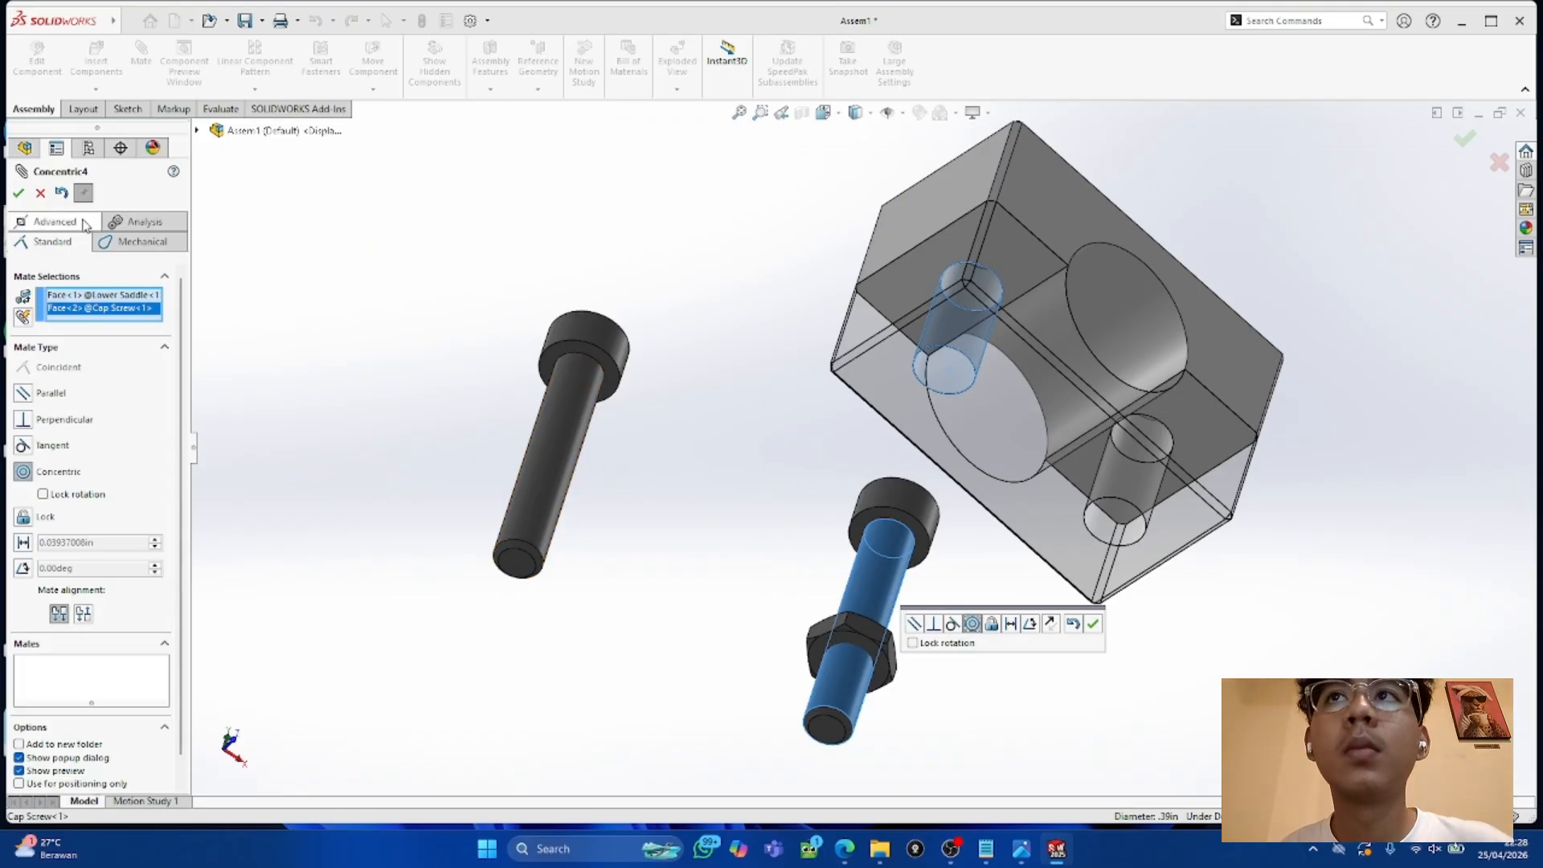
{"action": "left_click", "coordinate": [40, 193]}
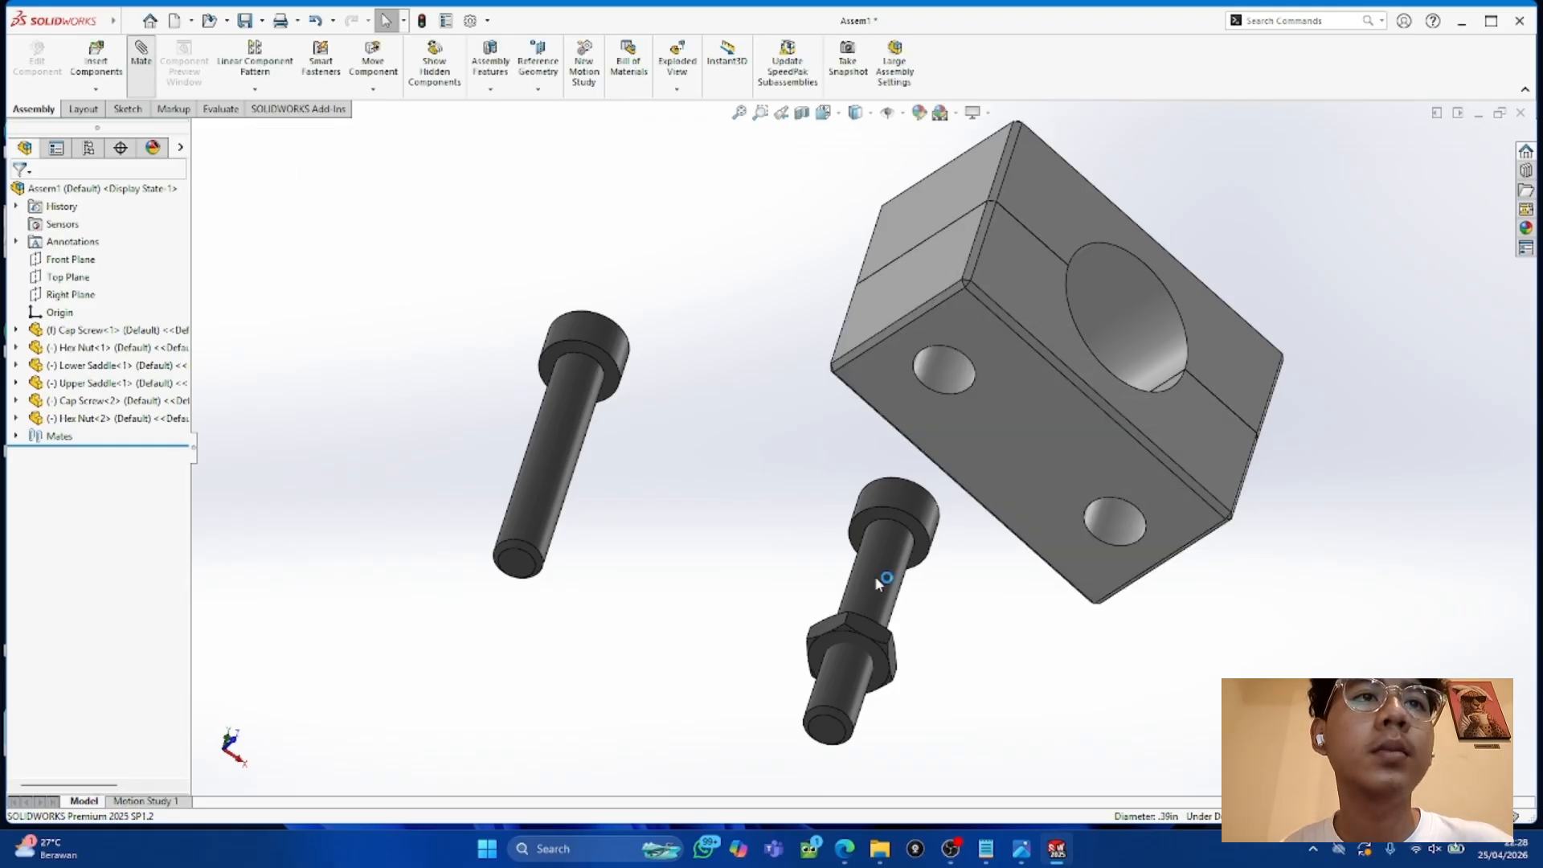
{"action": "key", "text": "Return"}
{"action": "left_click", "coordinate": [894, 659]}
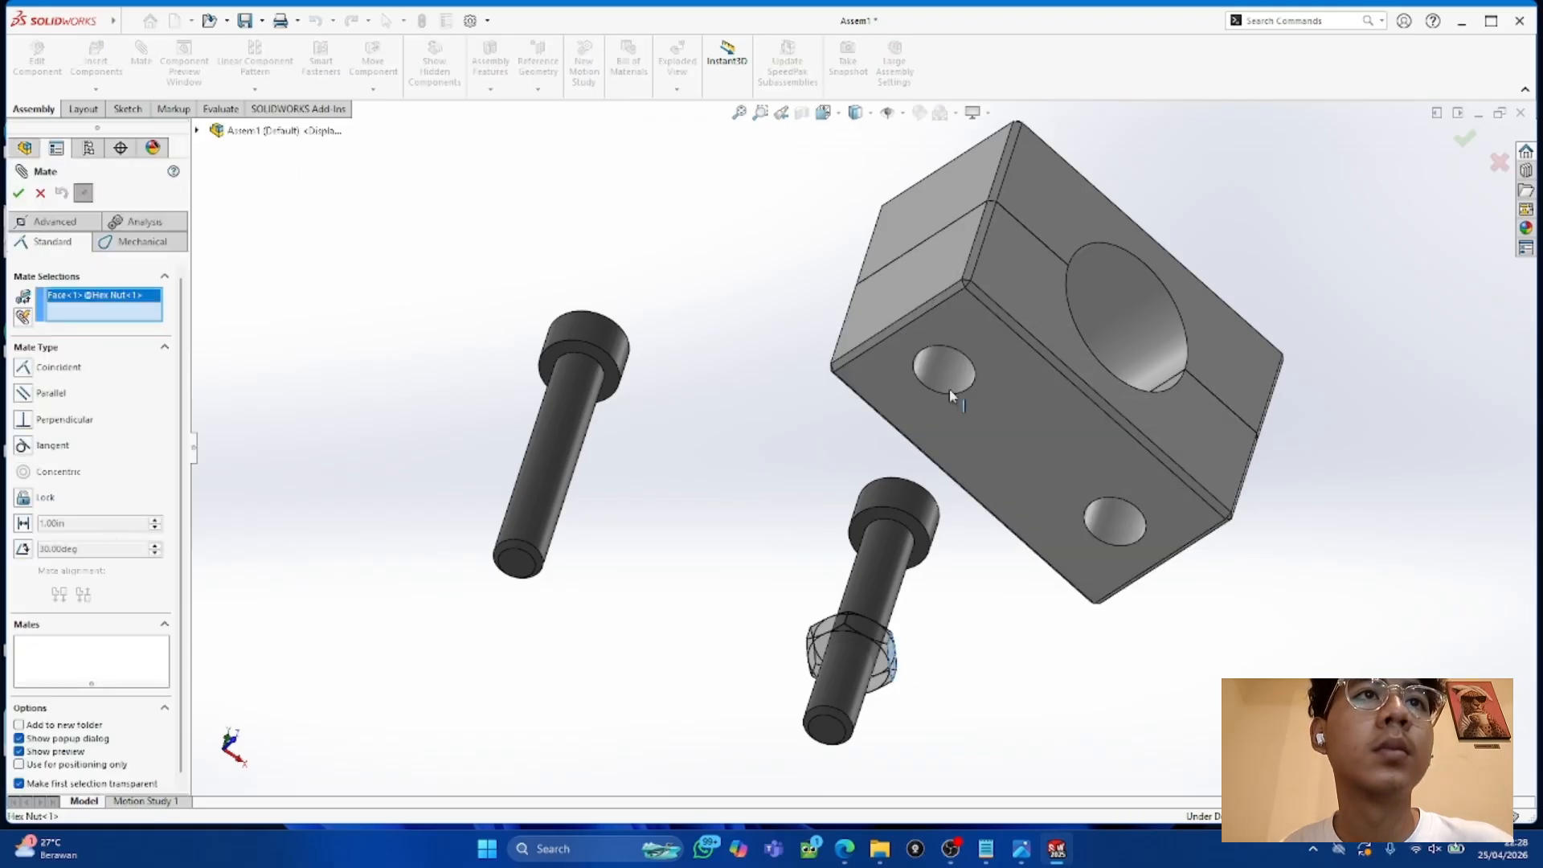
{"action": "left_click", "coordinate": [947, 370]}
{"action": "middle_click_drag", "start_coordinate": [1003, 453], "coordinate": [800, 485]}
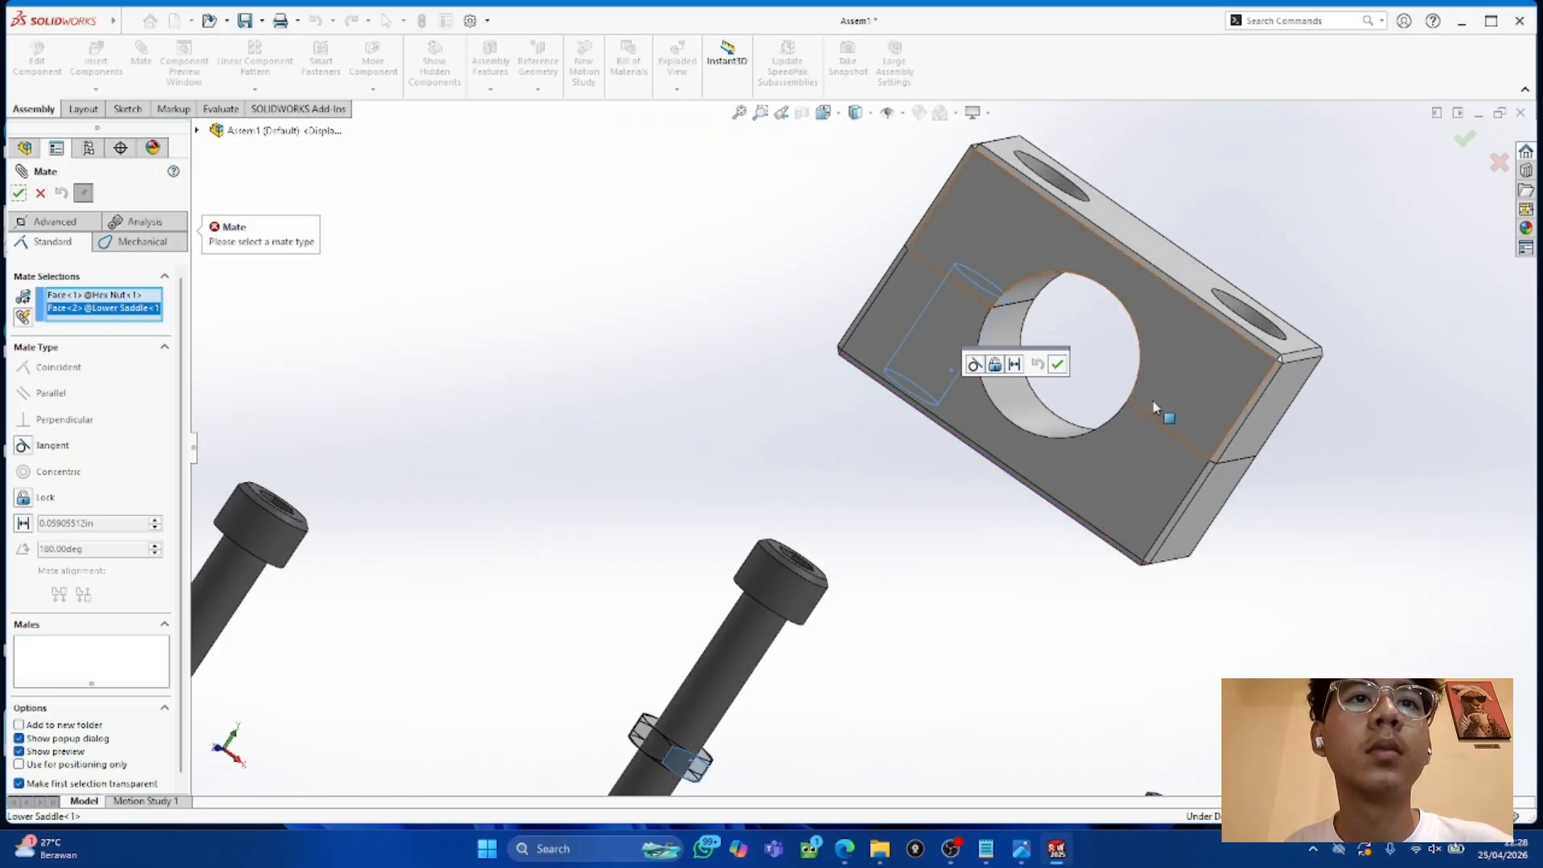
{"action": "middle_click_drag", "start_coordinate": [916, 788], "coordinate": [1009, 746]}
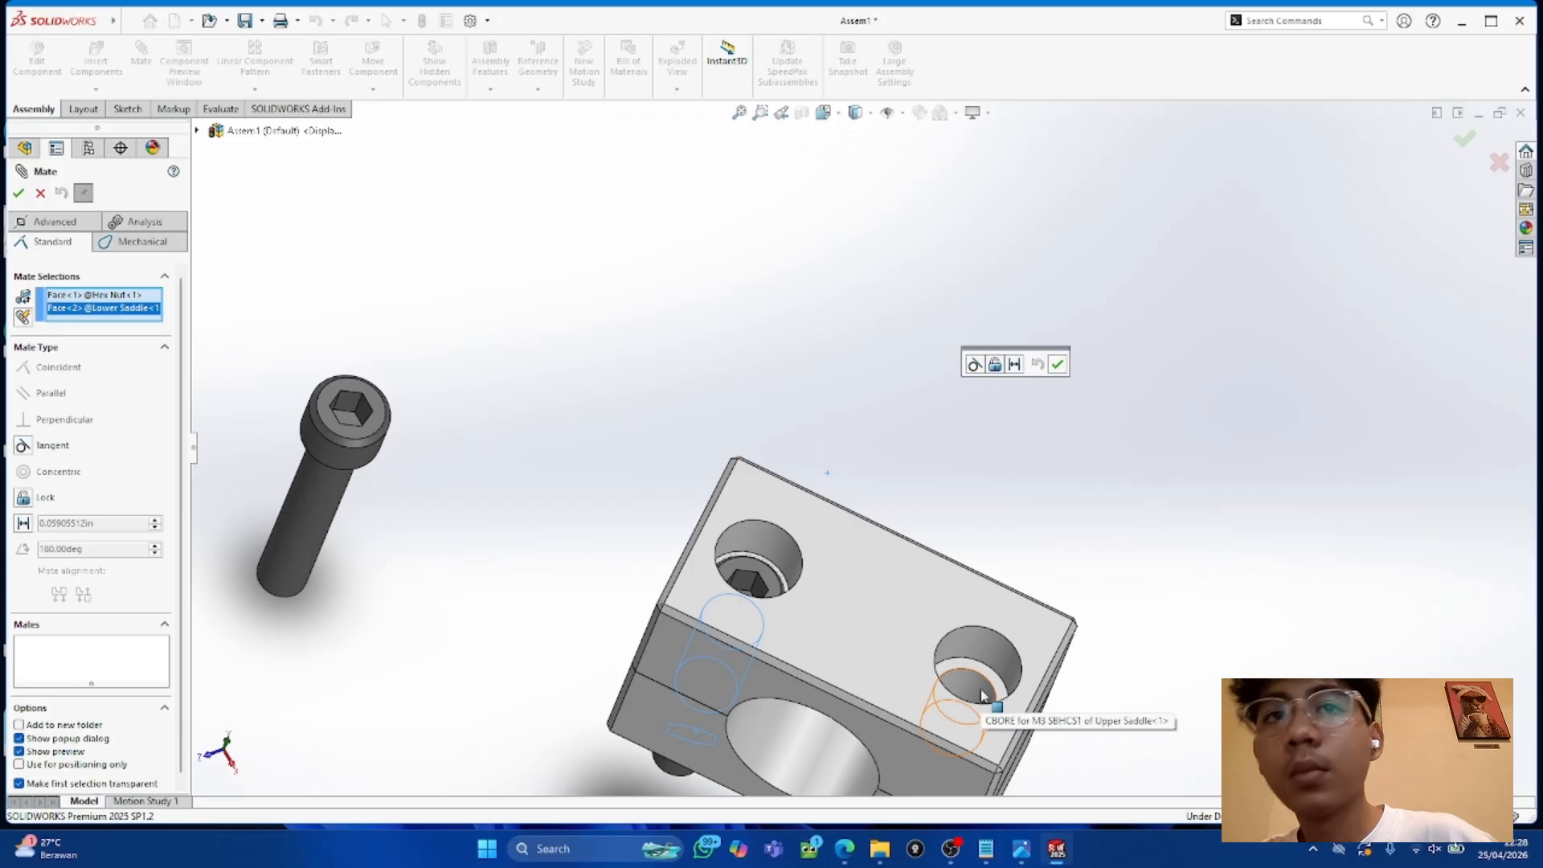
{"action": "middle_click_drag", "start_coordinate": [689, 689], "coordinate": [726, 687]}
{"action": "scroll", "coordinate": [725, 688], "scroll_direction": "down", "scroll_amount": 5}
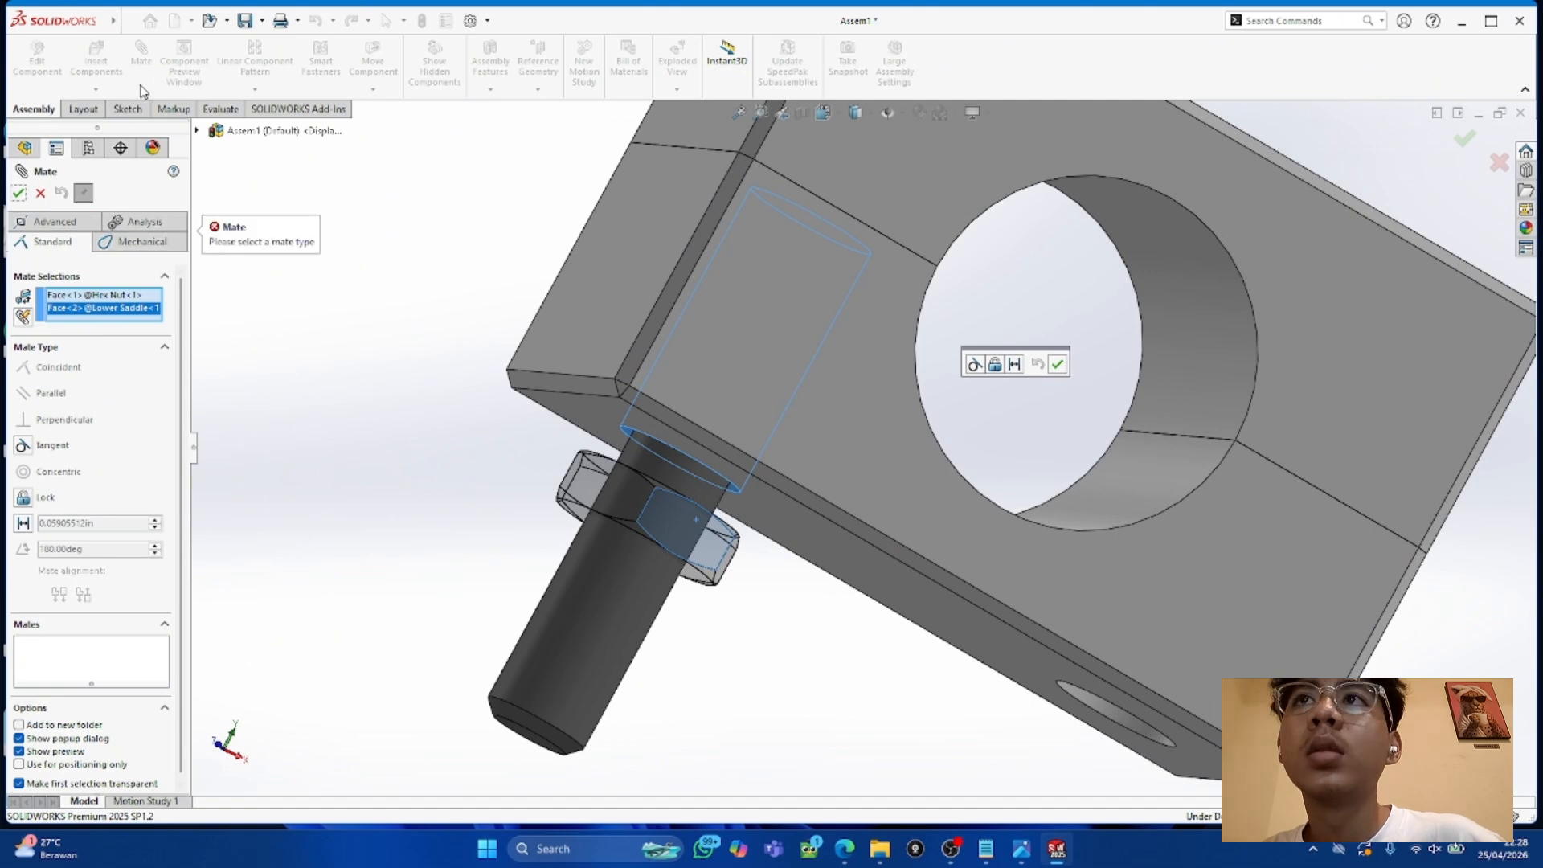
{"action": "left_click", "coordinate": [40, 193]}
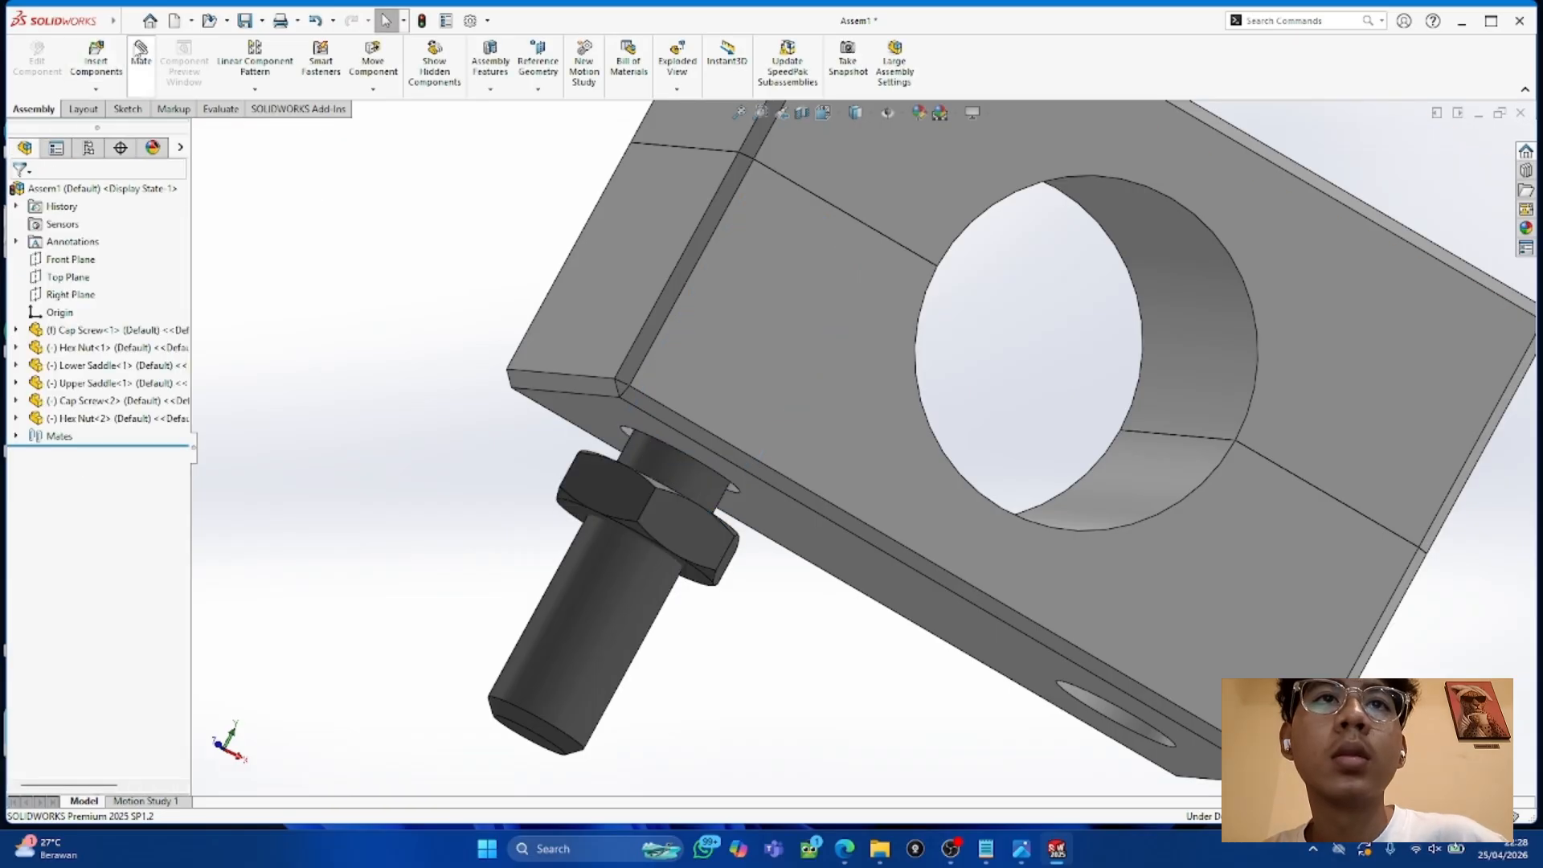
Step: Add a 5 mm Distance mate between the Hex Nut's flat face and the underside of the Lower Saddle
{"action": "middle_click_drag", "start_coordinate": [748, 334], "coordinate": [735, 420]}
{"action": "scroll", "coordinate": [661, 370], "scroll_direction": "down", "scroll_amount": 5}
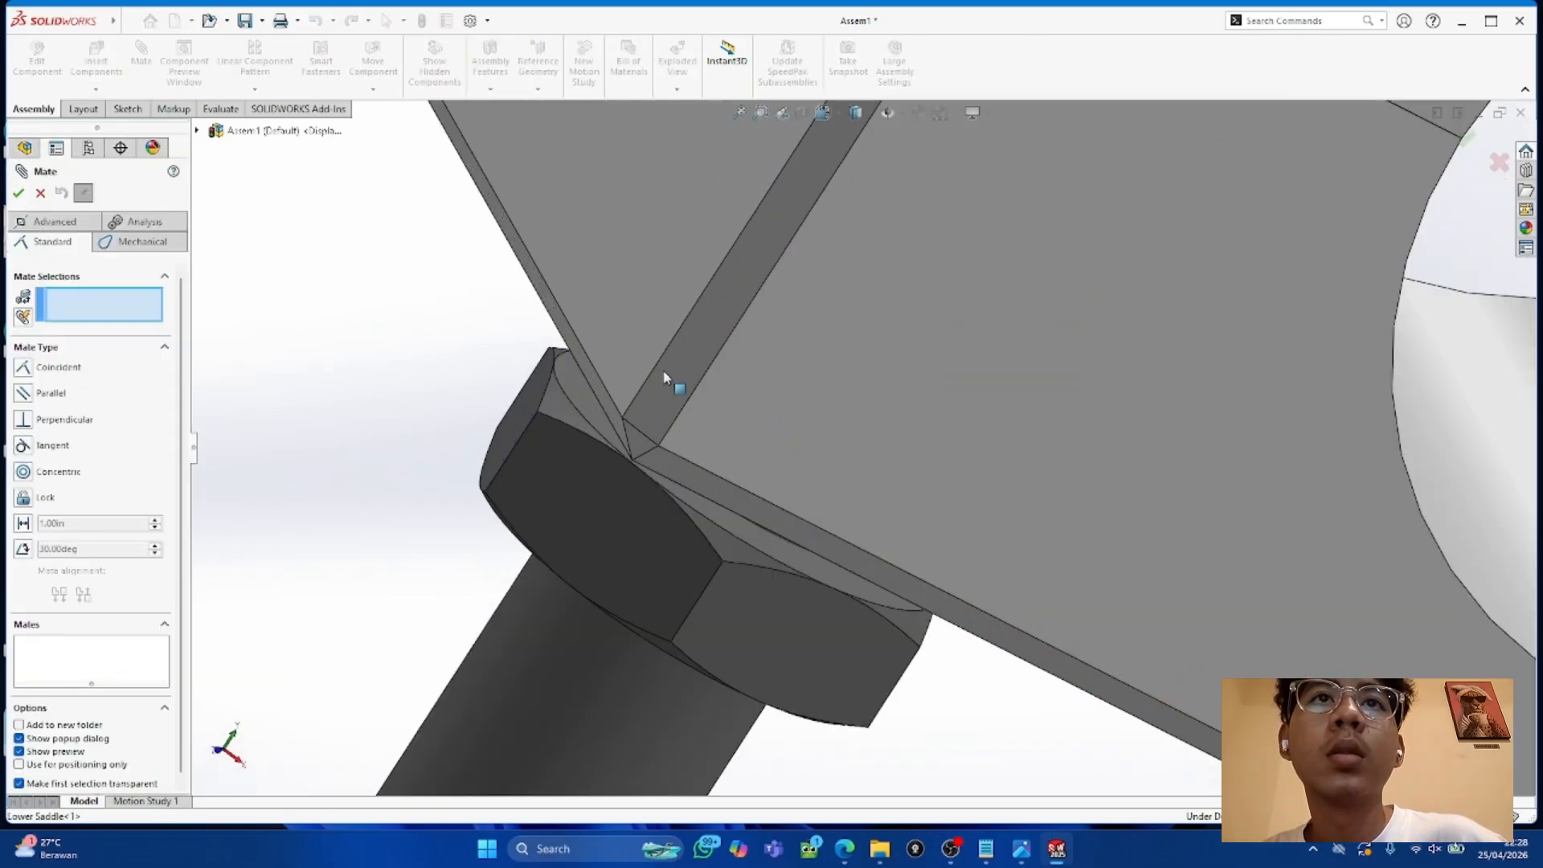
{"action": "left_click", "coordinate": [580, 383]}
{"action": "middle_click_drag", "start_coordinate": [641, 545], "coordinate": [740, 396]}
{"action": "left_click", "coordinate": [956, 408]}
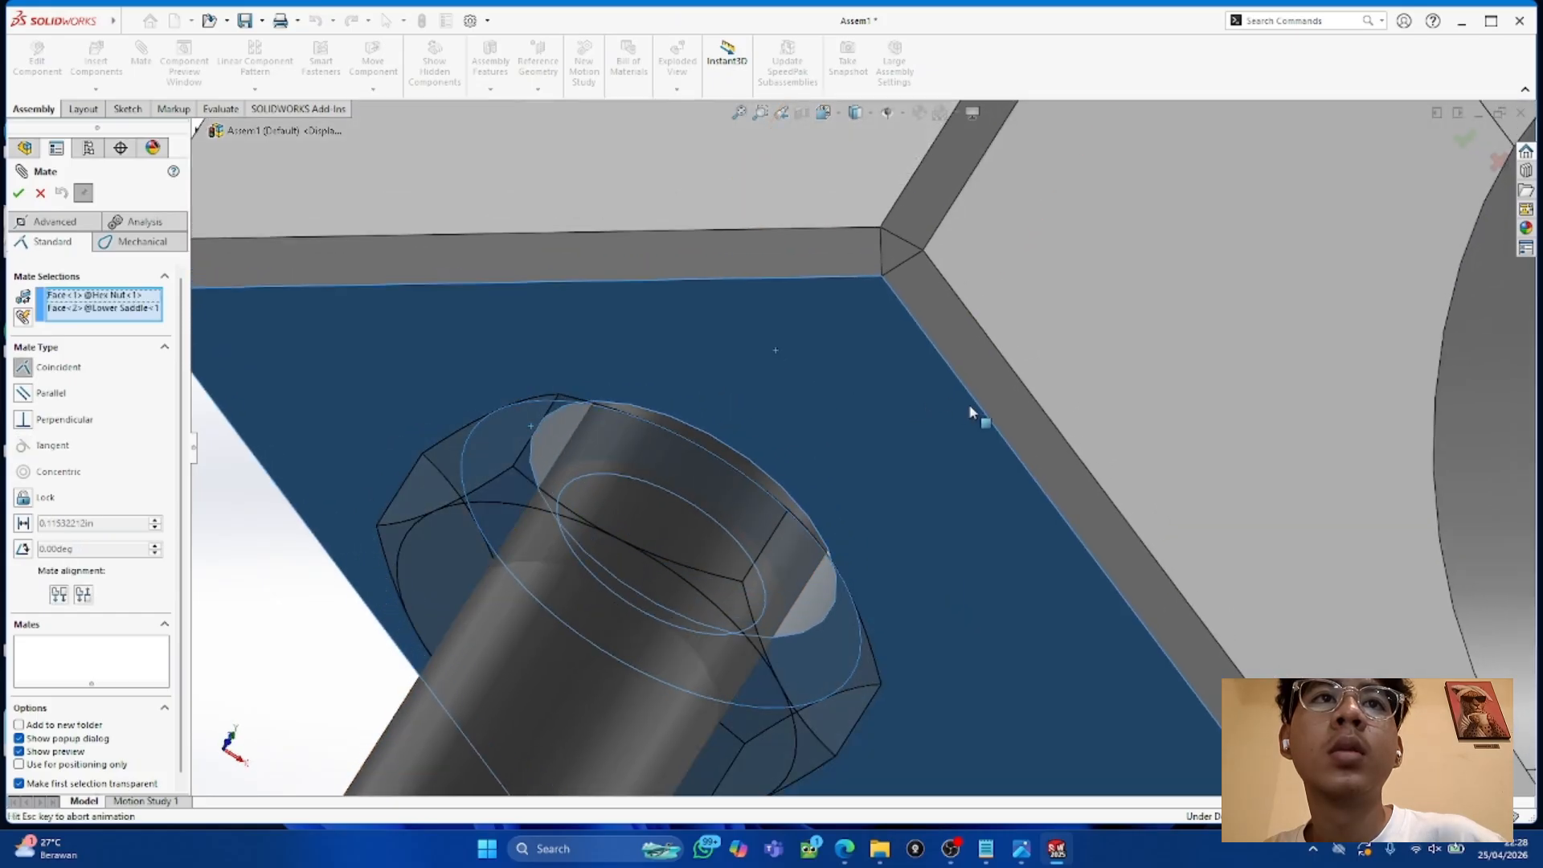
{"action": "middle_click_drag", "start_coordinate": [1113, 477], "coordinate": [950, 530]}
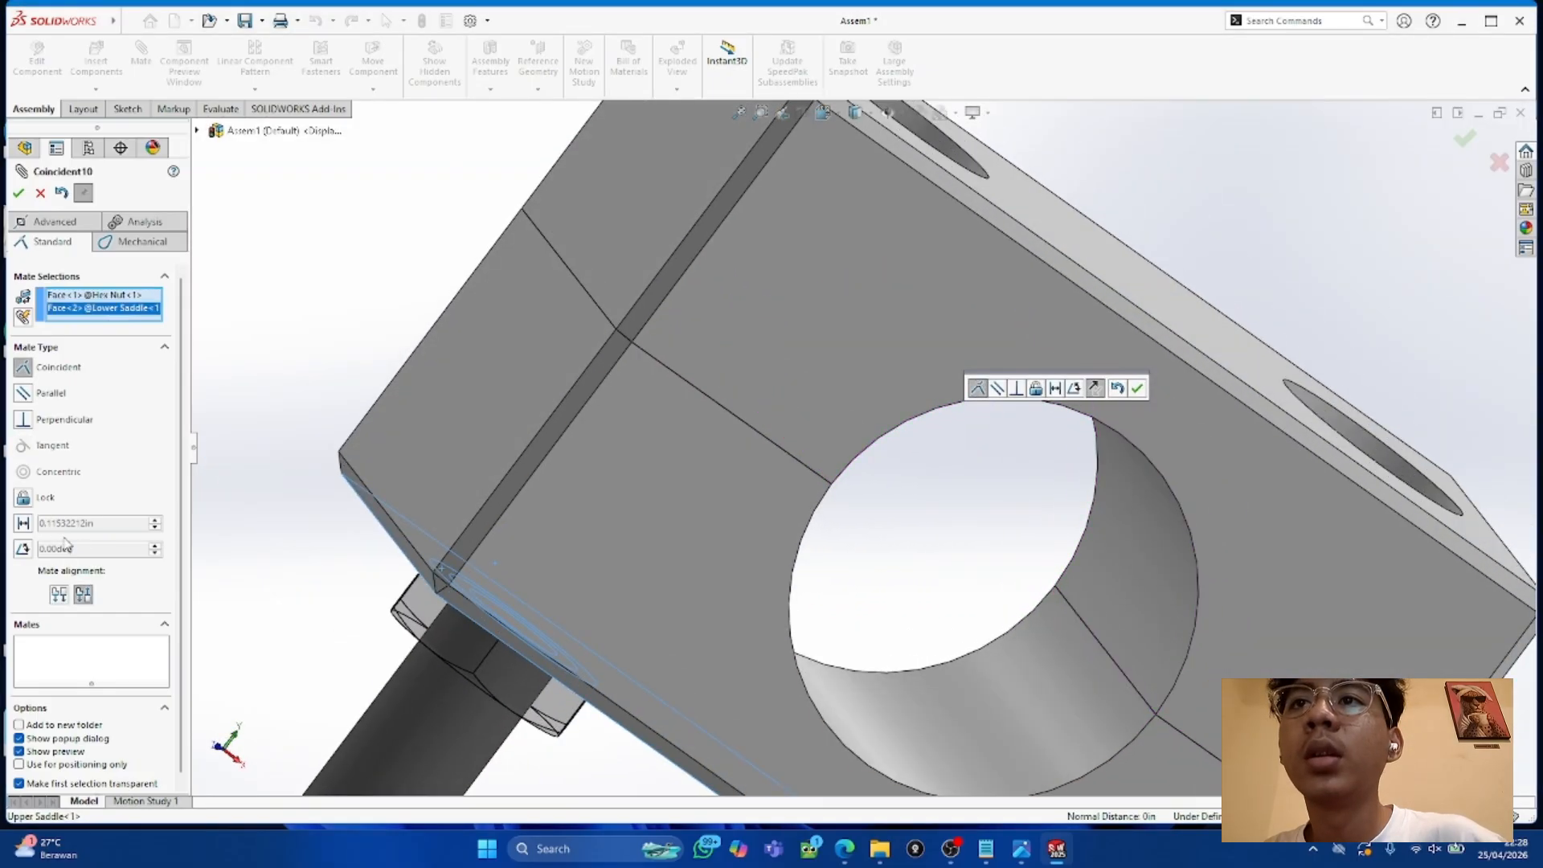
{"action": "left_click", "coordinate": [22, 523]}
{"action": "type", "text": "5mm"}
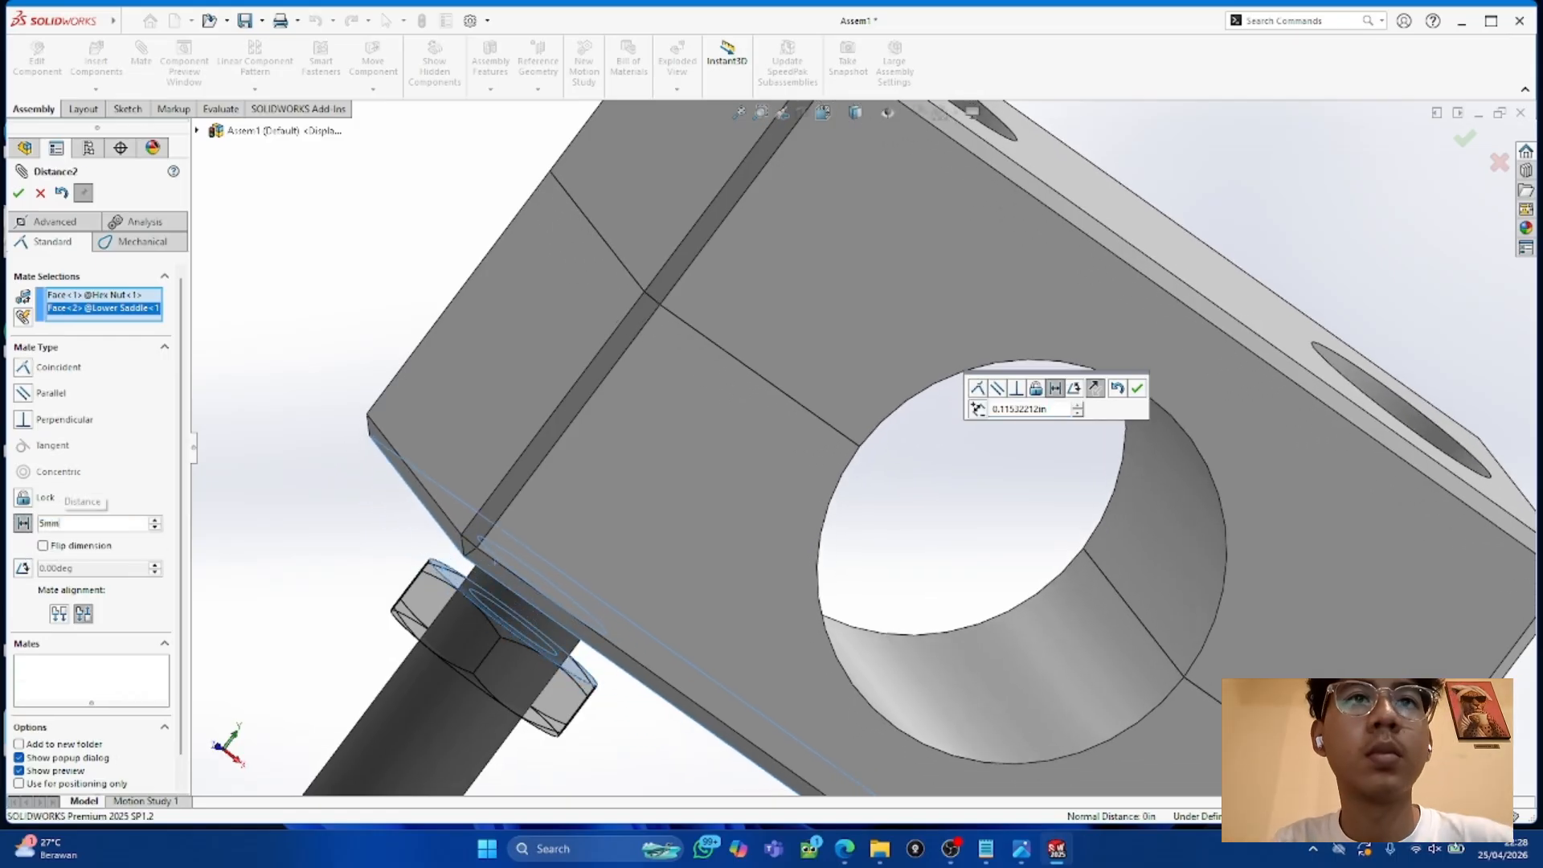
{"action": "key", "text": "Return"}
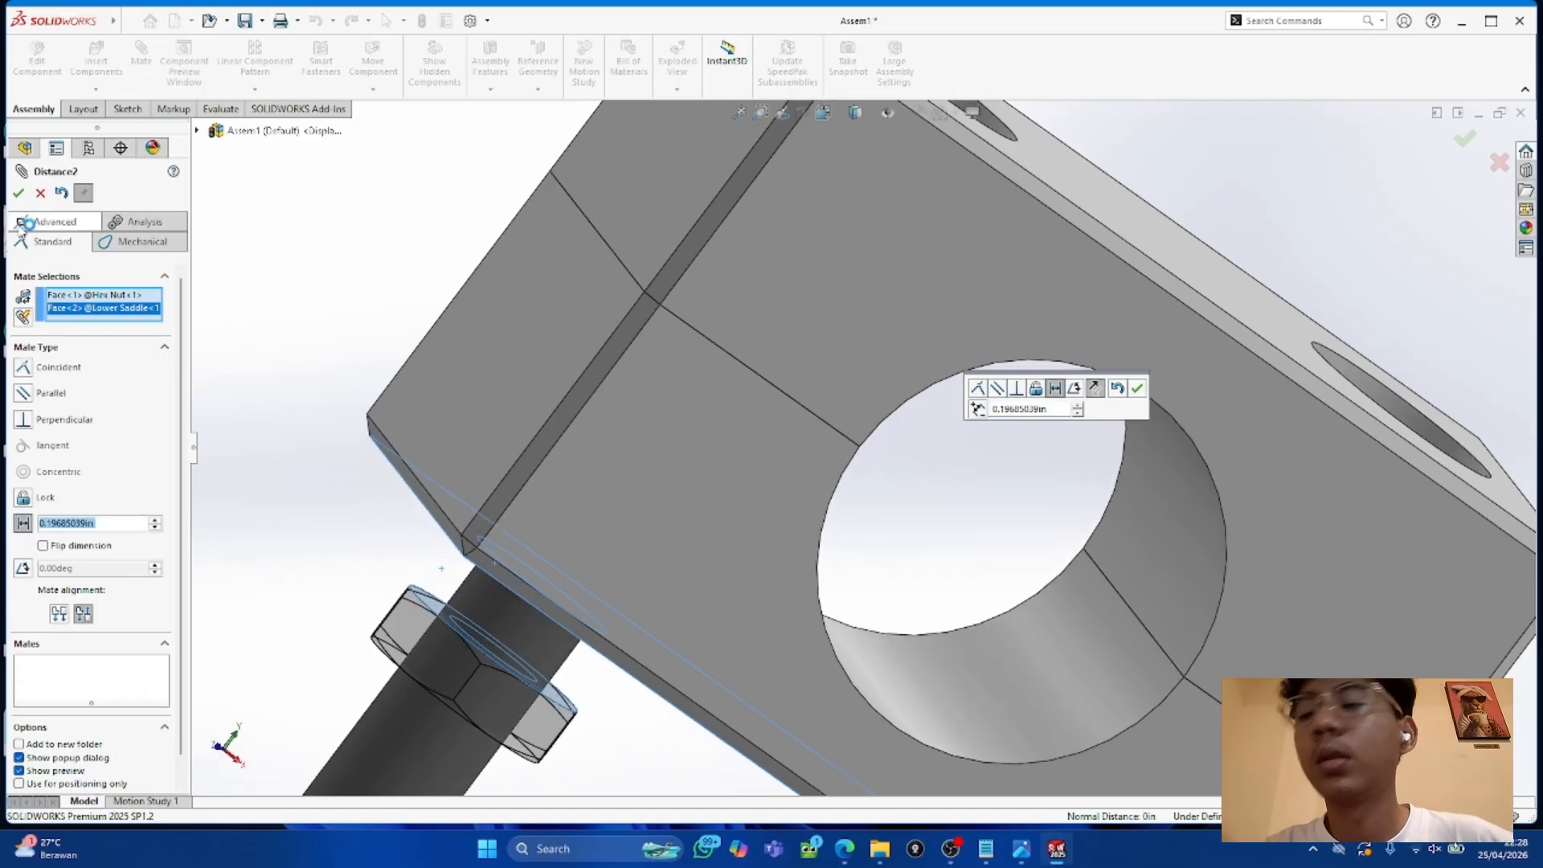
{"action": "key", "text": "Return"}
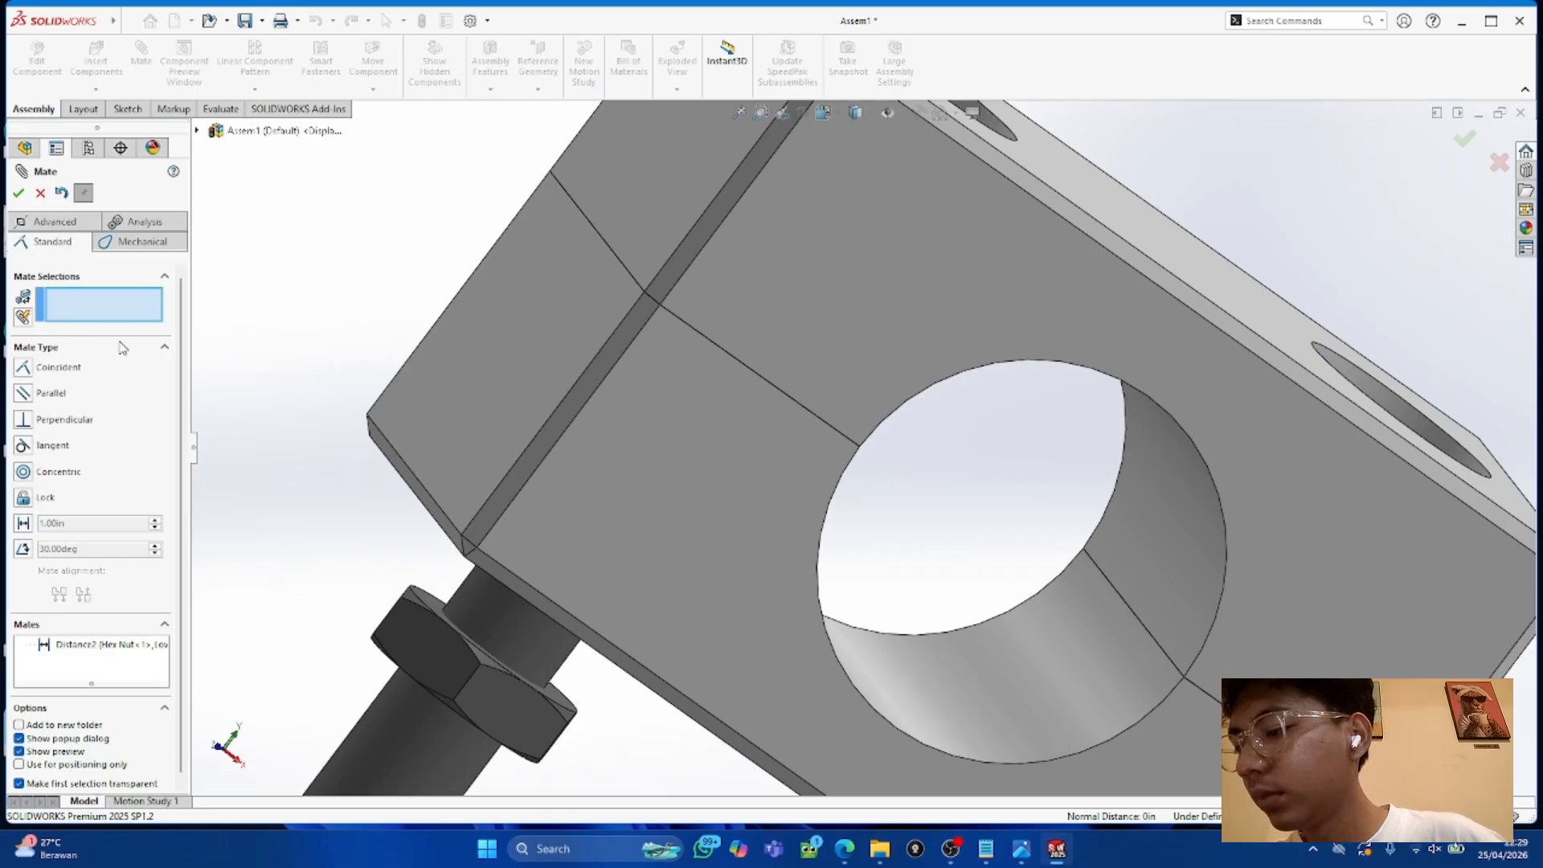
{"action": "middle_click_drag", "start_coordinate": [589, 372], "coordinate": [599, 426]}
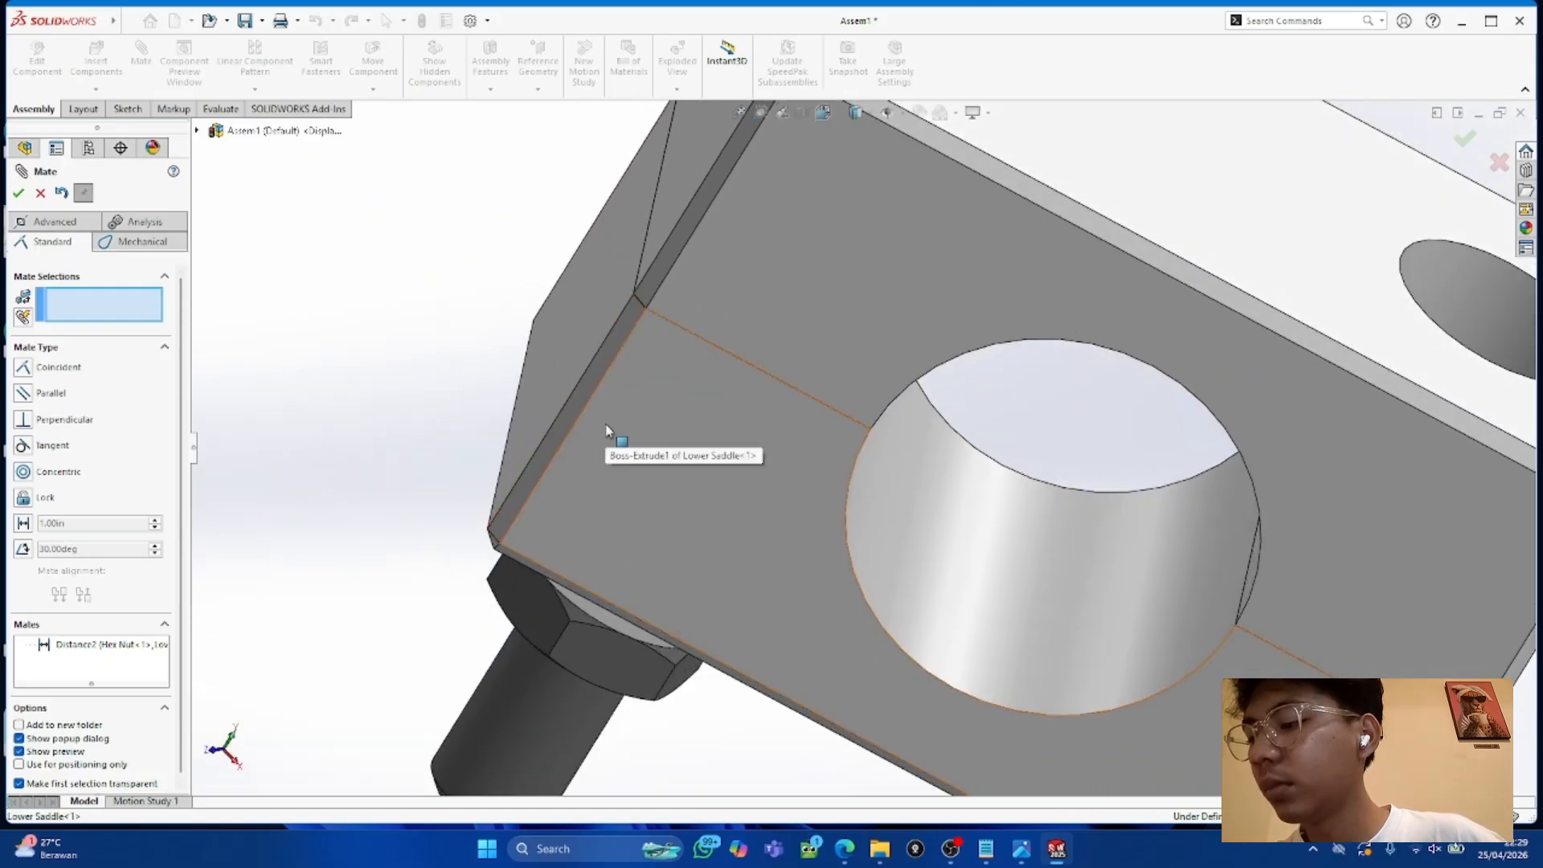
{"action": "key", "text": "f"}
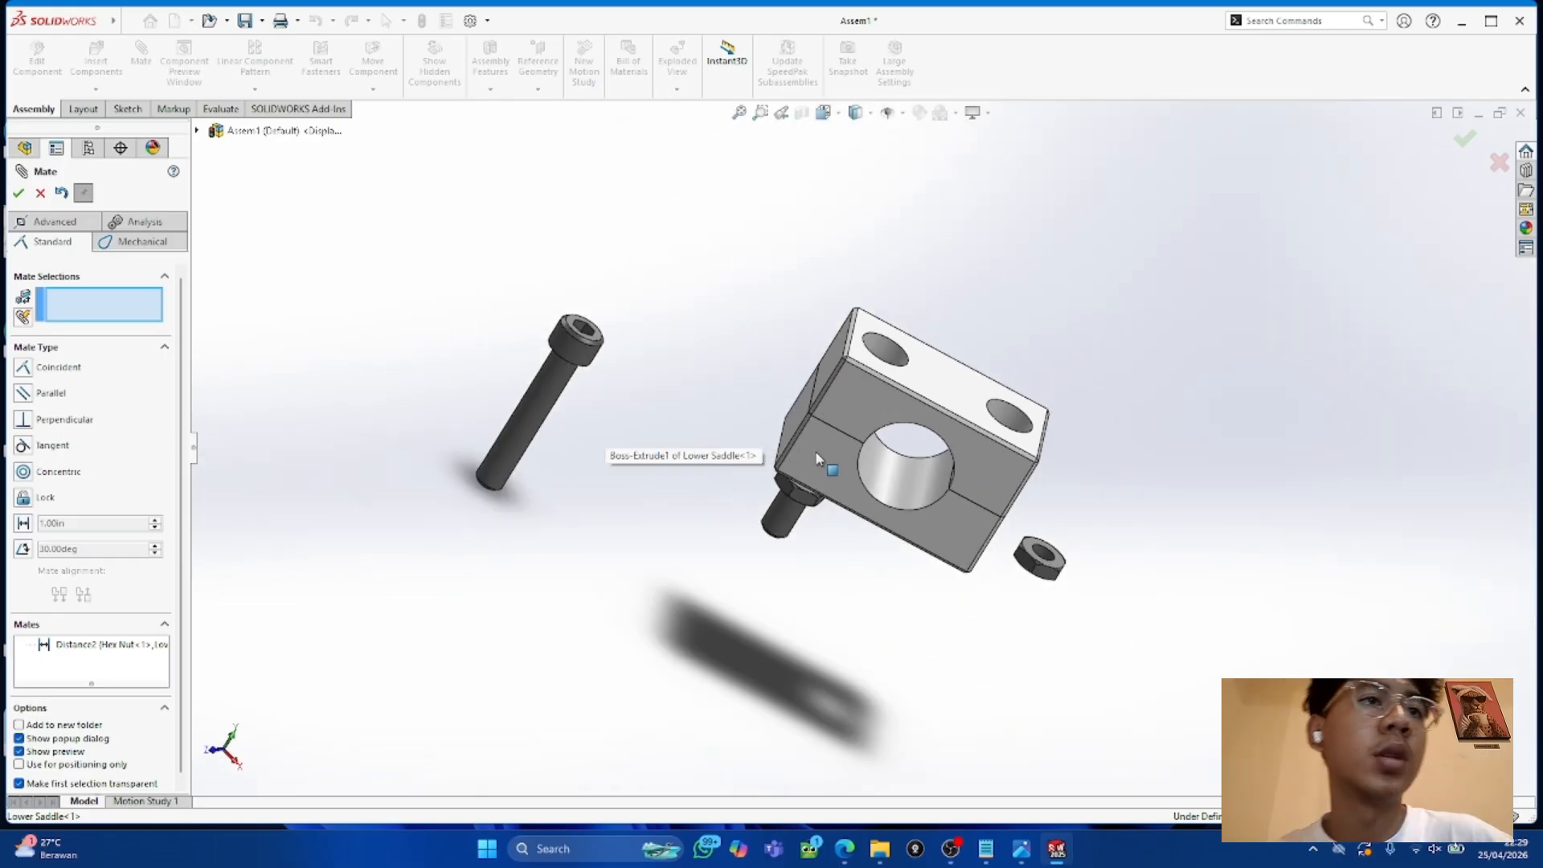
{"action": "left_click", "coordinate": [1035, 558]}
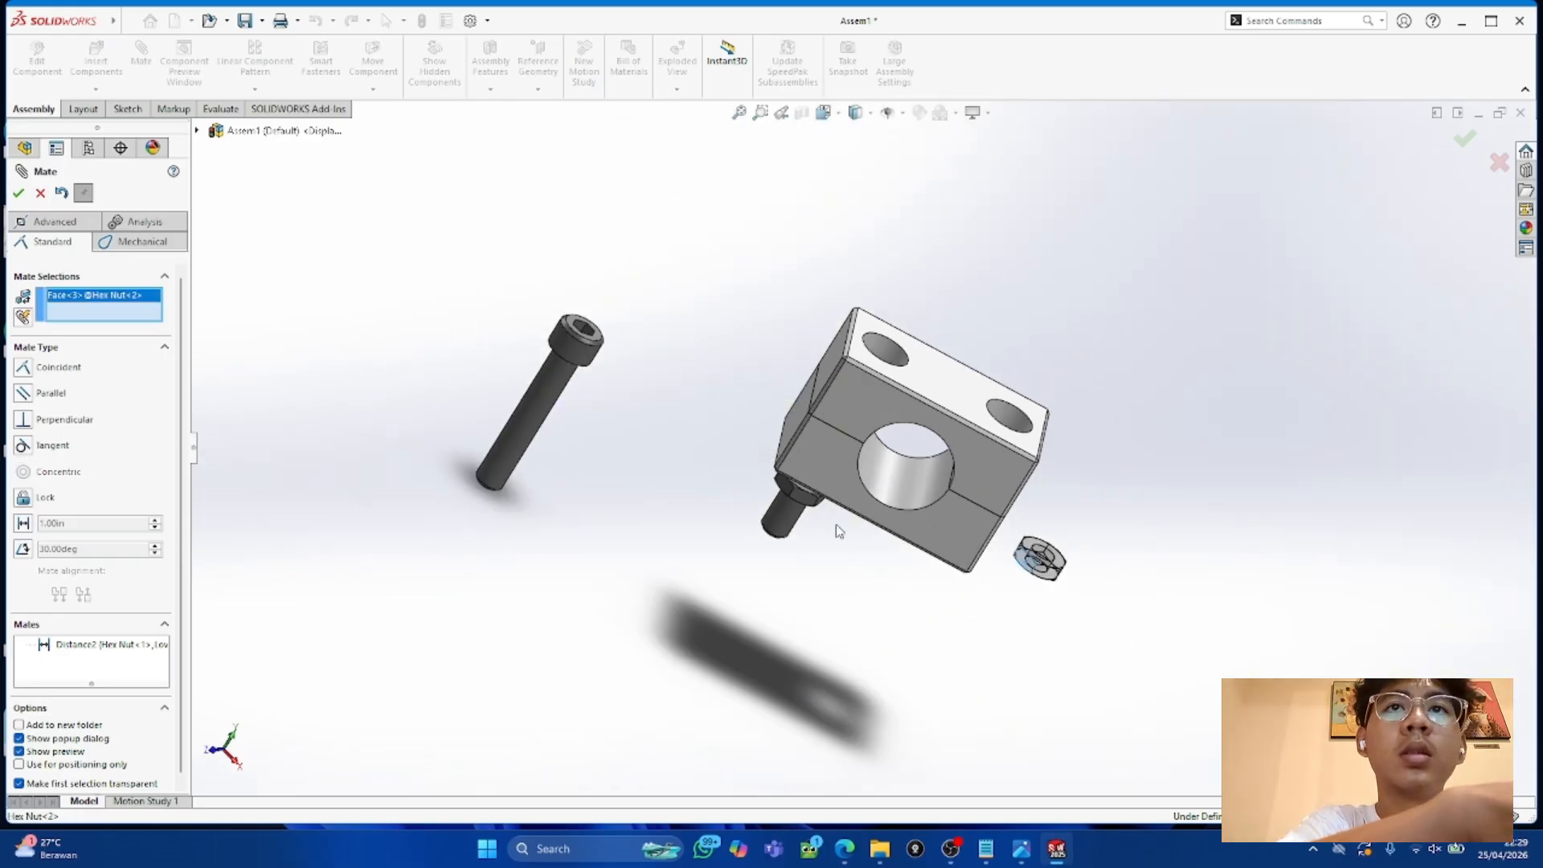
{"action": "left_click", "coordinate": [553, 421]}
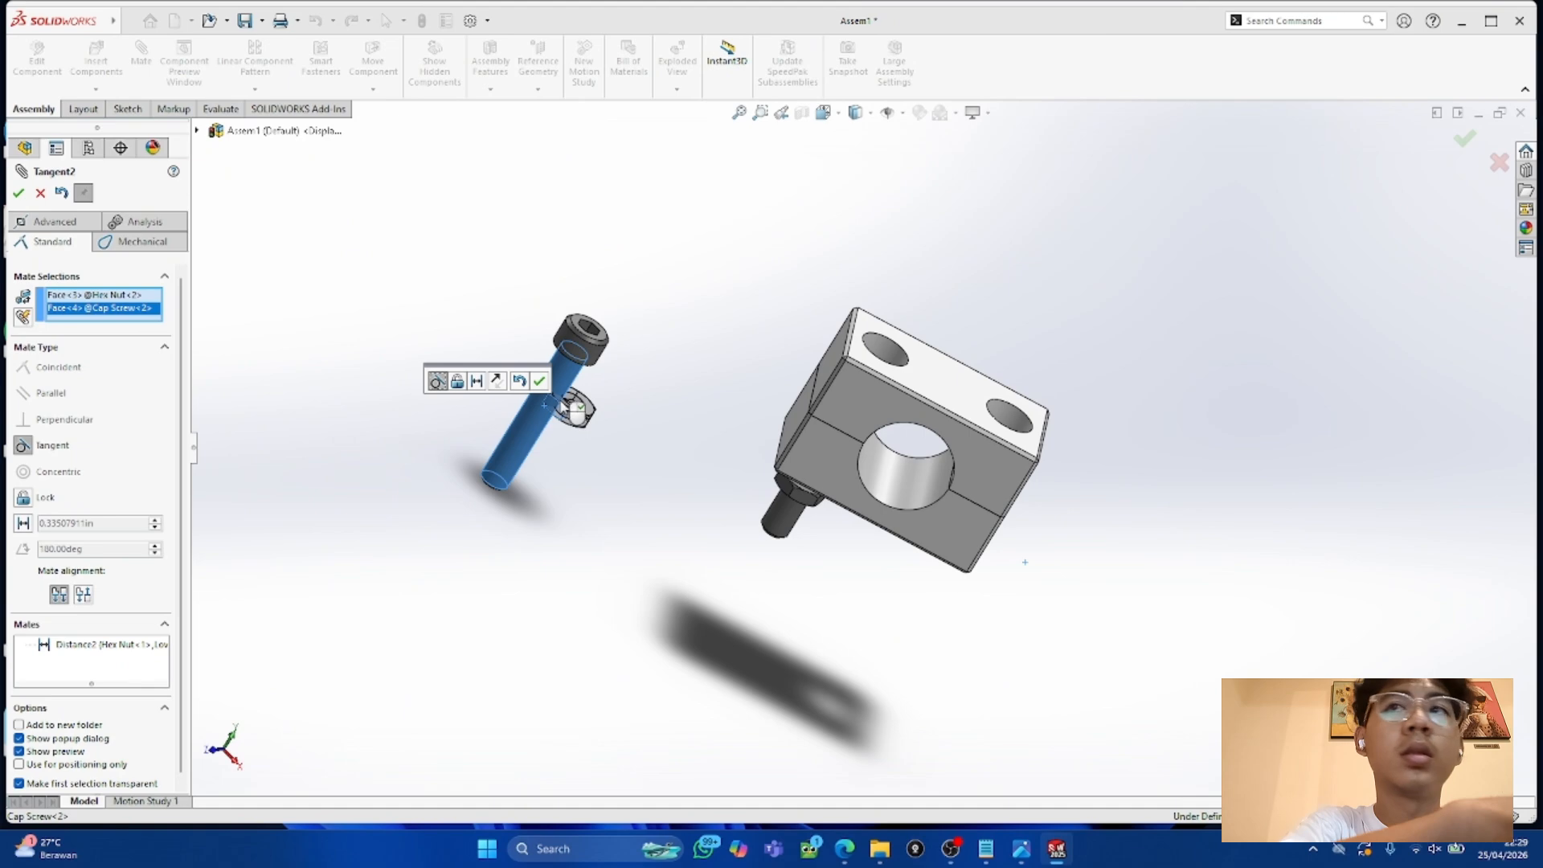
{"action": "left_click", "coordinate": [40, 192]}
Step: Replace the loose Cap Screw and Hex Nut copies with a fresh copy of the mated Cap Screw beside the saddles
{"action": "left_click", "coordinate": [574, 340]}
{"action": "key", "text": "Delete"}
{"action": "left_click", "coordinate": [870, 344]}
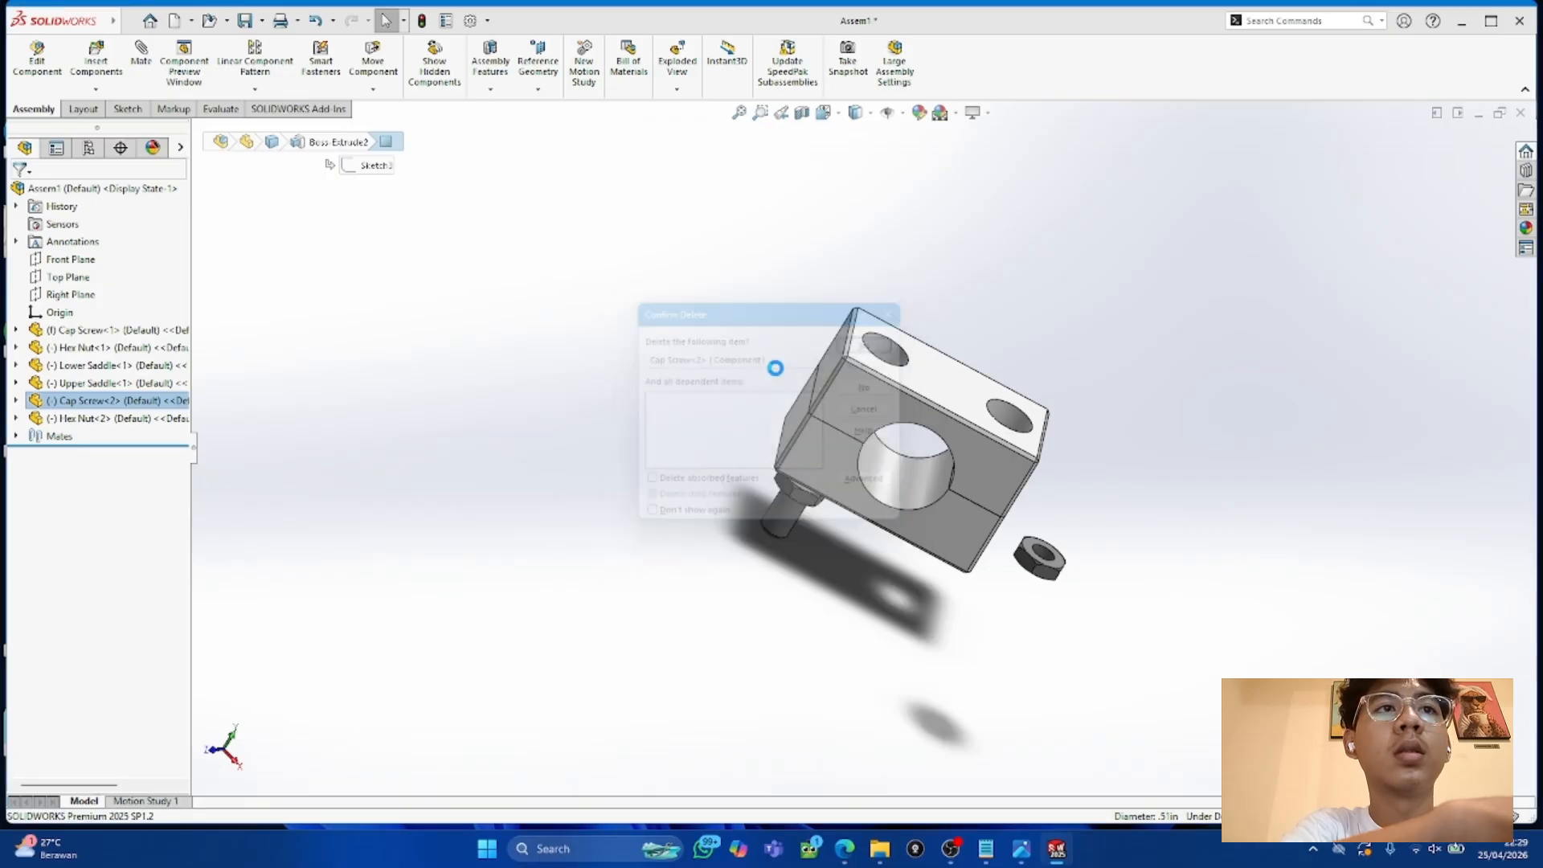
{"action": "left_click", "coordinate": [1051, 569]}
{"action": "key", "text": "Delete"}
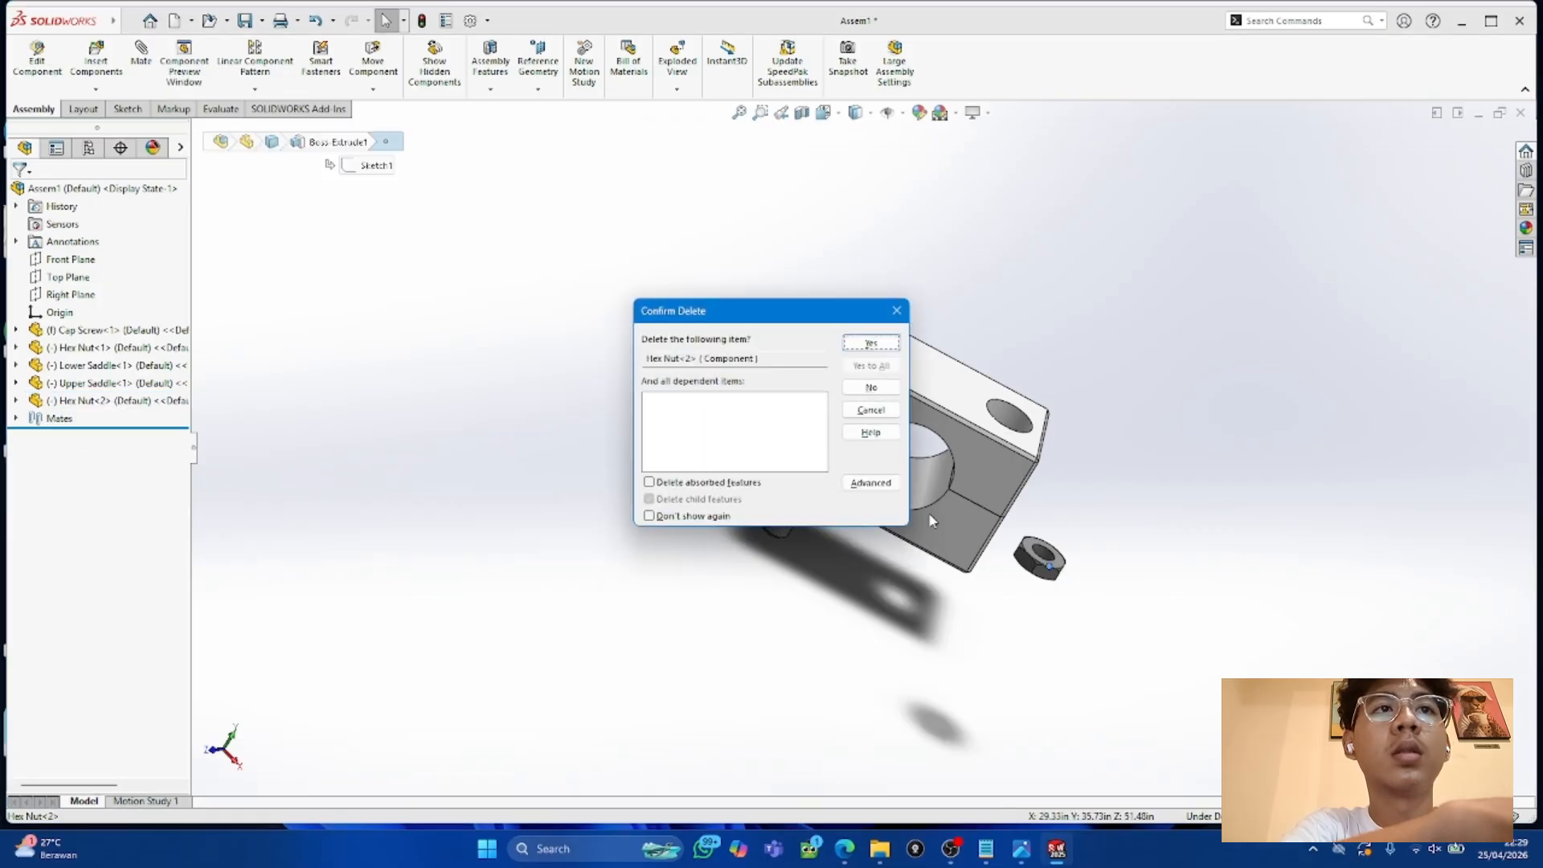
{"action": "left_click", "coordinate": [871, 343]}
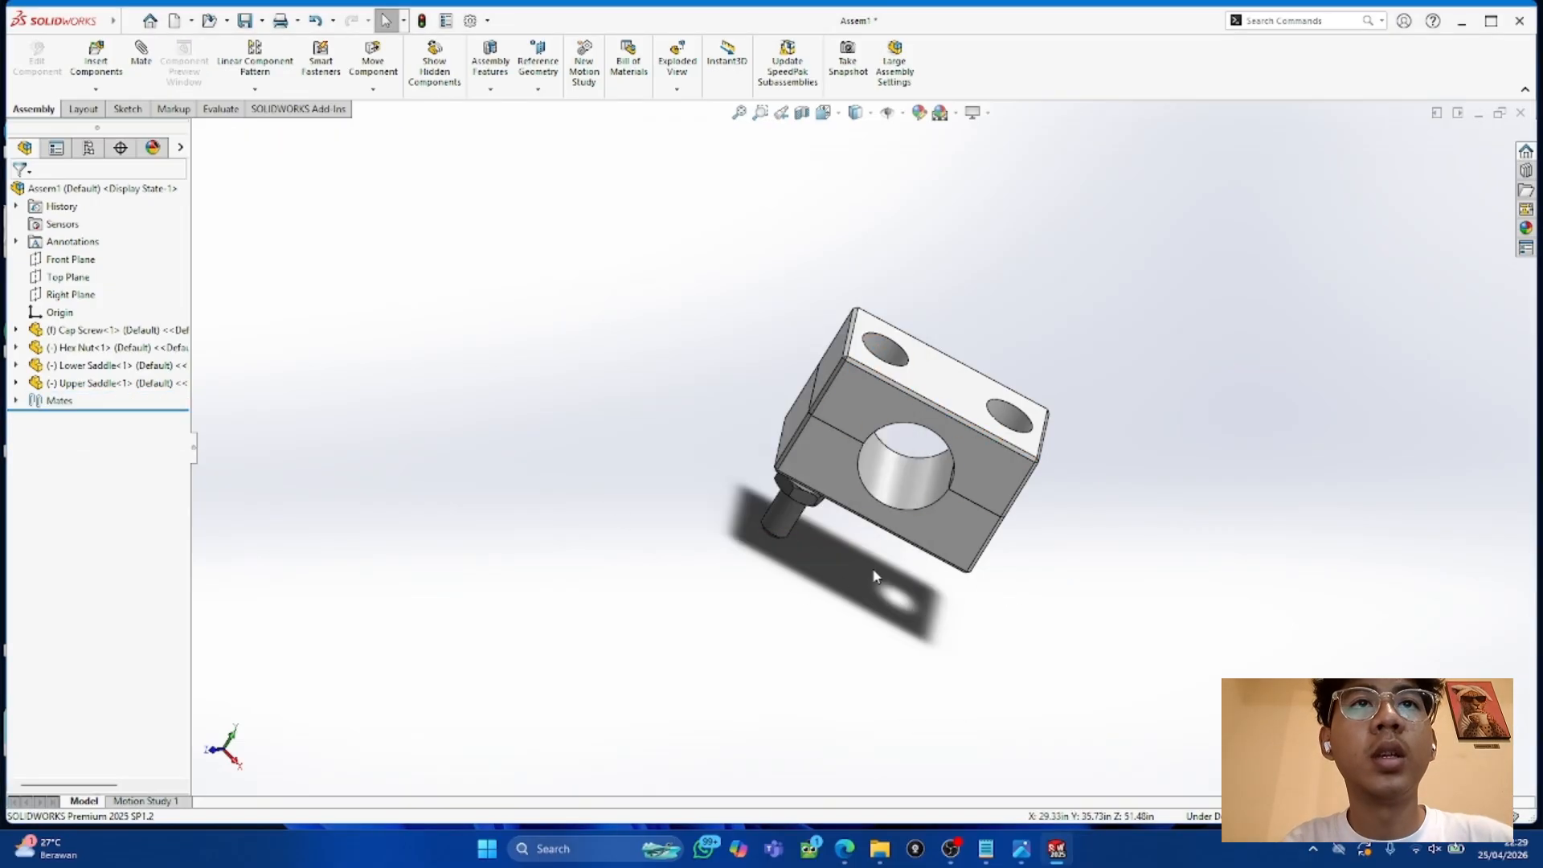
{"action": "left_click_drag", "start_coordinate": [794, 526], "coordinate": [510, 396], "text": "ctrl"}
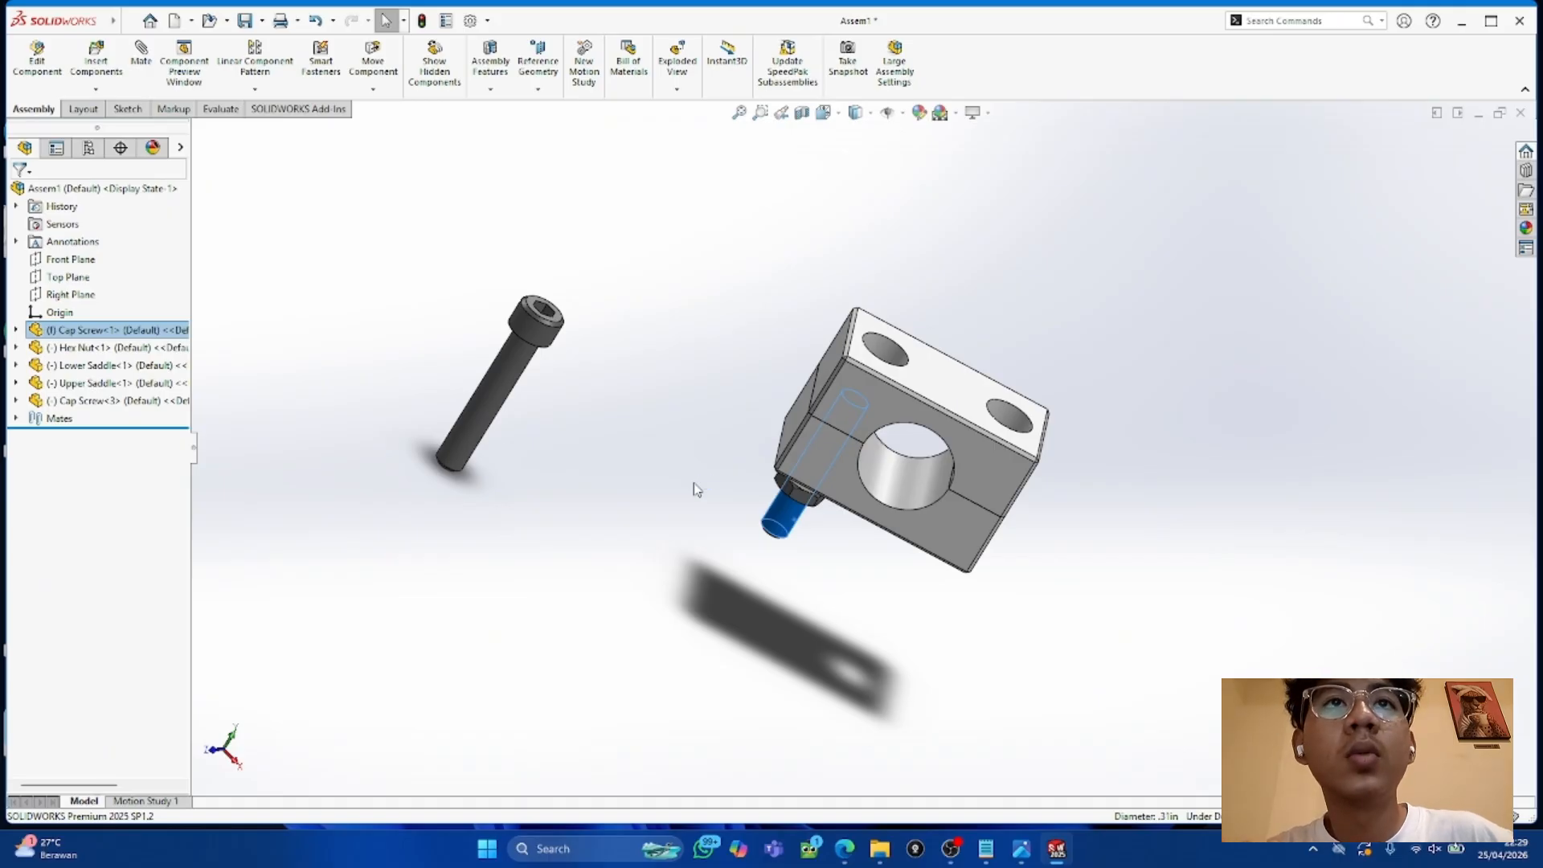
{"action": "middle_click_drag", "start_coordinate": [664, 462], "coordinate": [761, 355]}
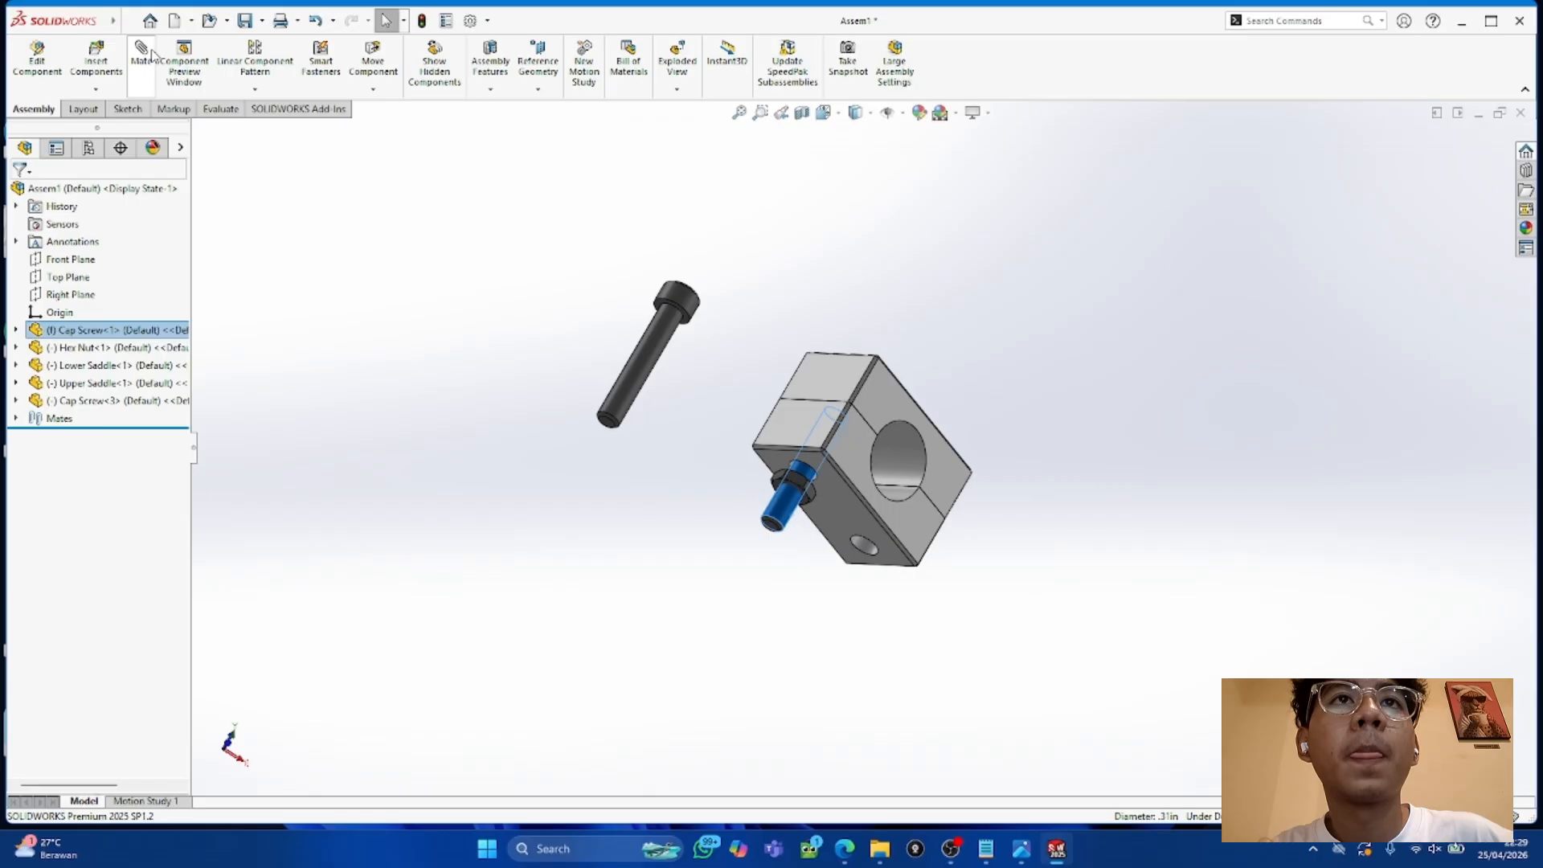
{"action": "scroll", "coordinate": [707, 350], "scroll_direction": "down", "scroll_amount": 3}
{"action": "left_click", "coordinate": [695, 358]}
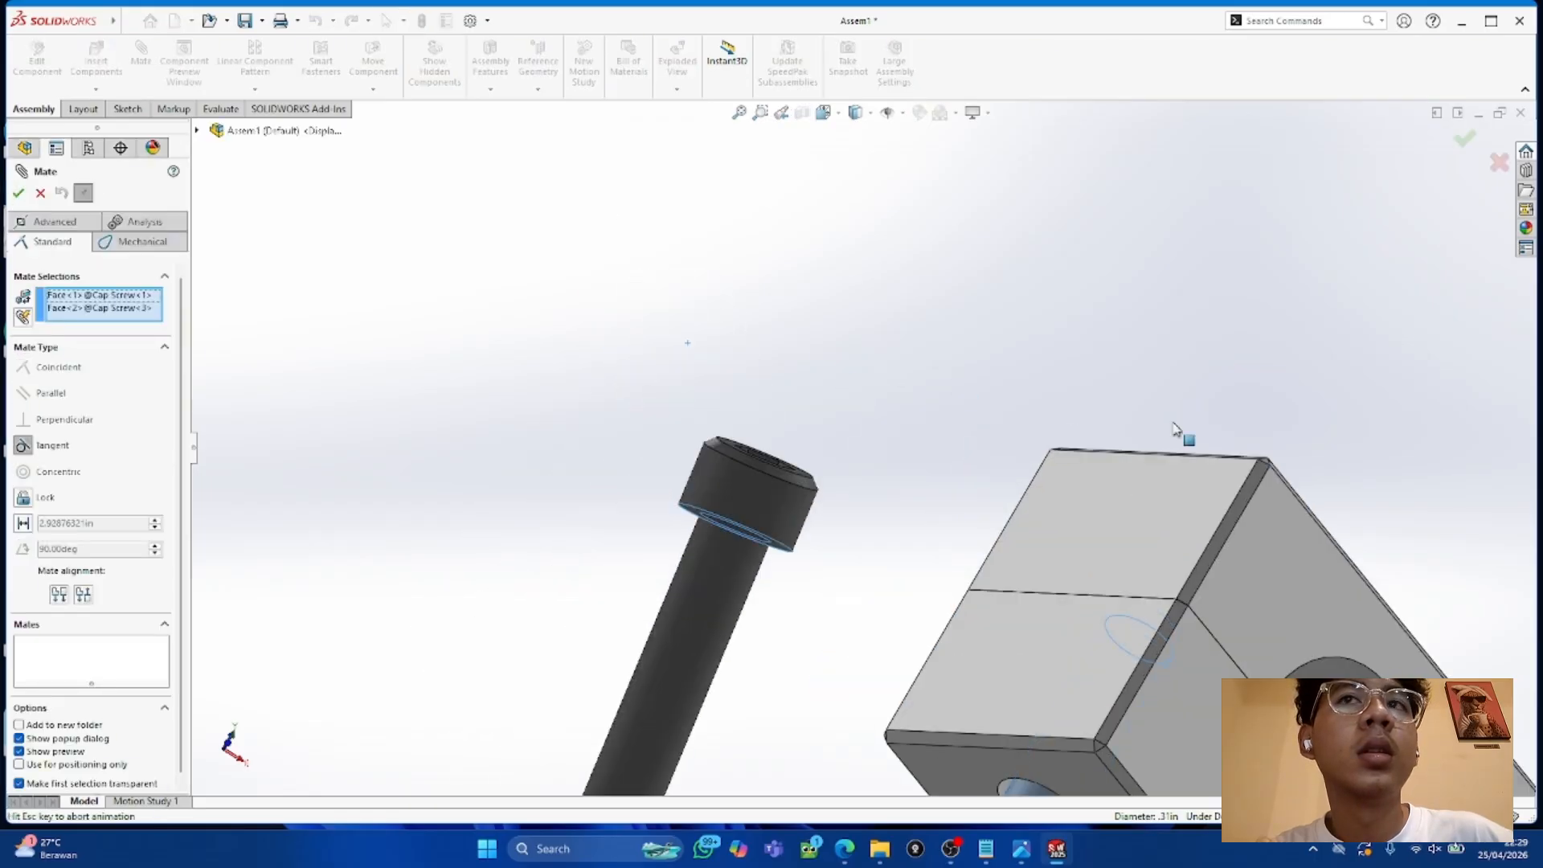
{"action": "scroll", "coordinate": [1121, 537], "scroll_direction": "up", "scroll_amount": 5}
{"action": "middle_click_drag", "start_coordinate": [840, 627], "coordinate": [981, 619]}
{"action": "scroll", "coordinate": [981, 620], "scroll_direction": "up", "scroll_amount": 3}
{"action": "middle_click_drag", "start_coordinate": [1078, 509], "coordinate": [1275, 571]}
{"action": "scroll", "coordinate": [929, 548], "scroll_direction": "down", "scroll_amount": 4}
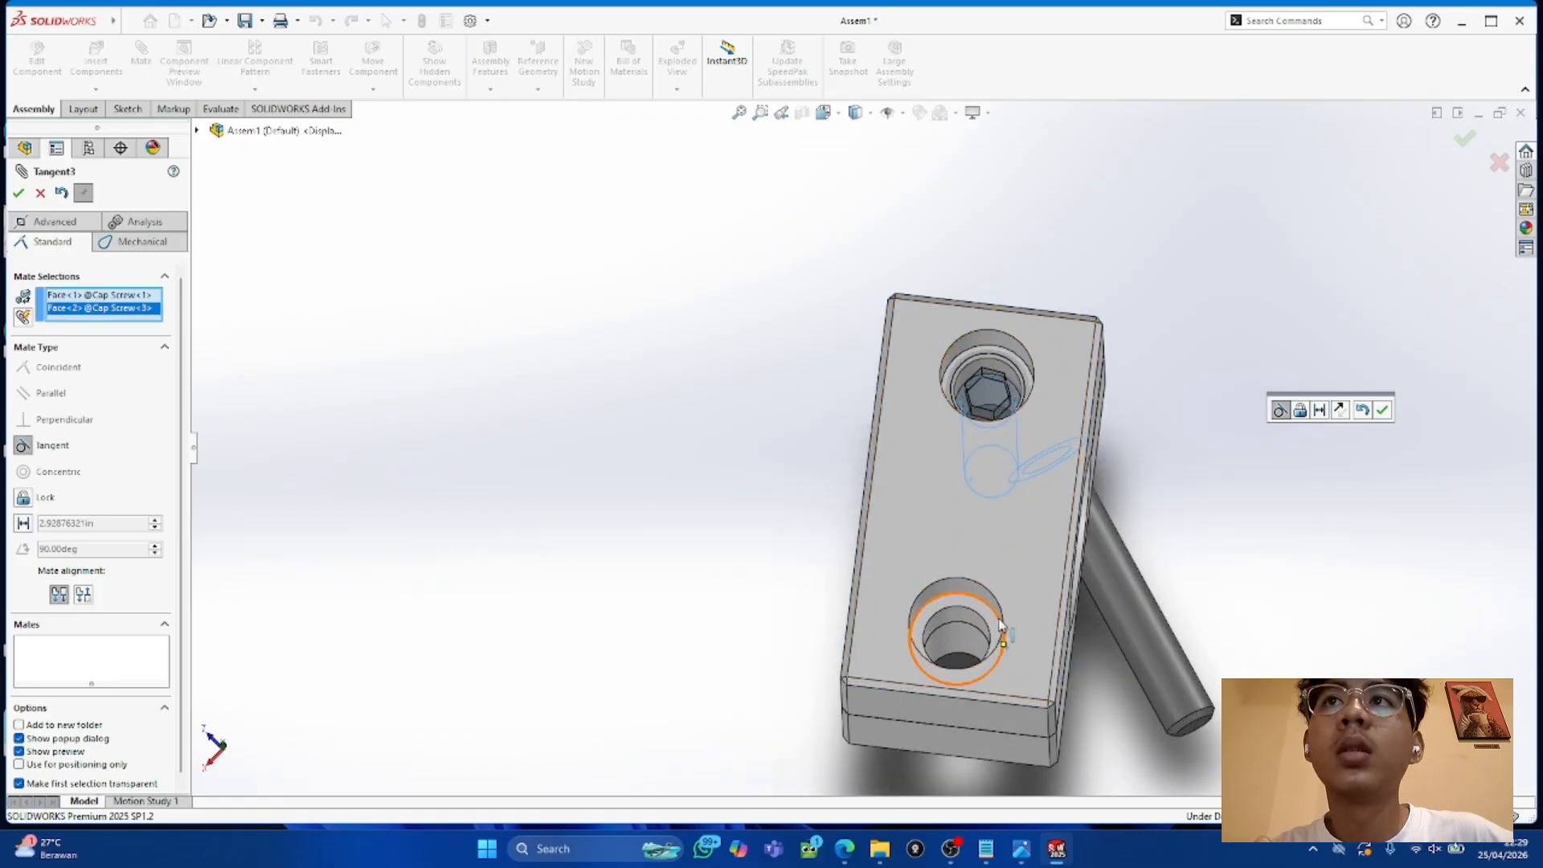
{"action": "left_click", "coordinate": [40, 193]}
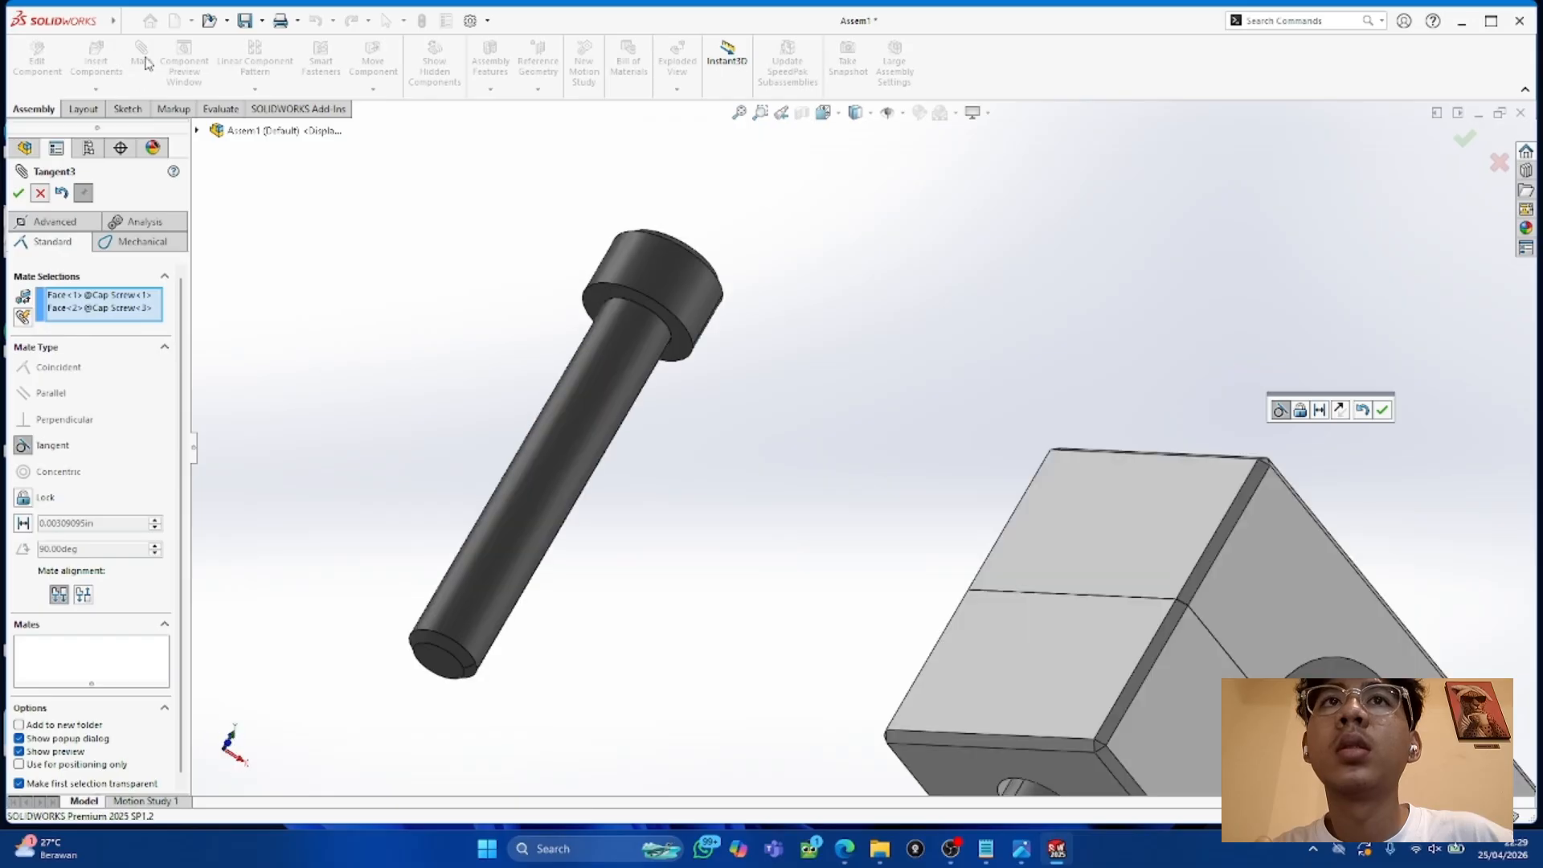
Step: Add a Coincident mate between the underside of the new Cap Screw's head and the counterbore face of the Upper Saddle's free hole
{"action": "key", "text": "Return"}
{"action": "left_click", "coordinate": [667, 315]}
{"action": "scroll", "coordinate": [1100, 490], "scroll_direction": "up", "scroll_amount": 5}
{"action": "middle_click_drag", "start_coordinate": [1069, 514], "coordinate": [948, 629]}
{"action": "scroll", "coordinate": [993, 554], "scroll_direction": "down", "scroll_amount": 5}
{"action": "scroll", "coordinate": [927, 644], "scroll_direction": "down", "scroll_amount": 1}
{"action": "left_click", "coordinate": [944, 566]}
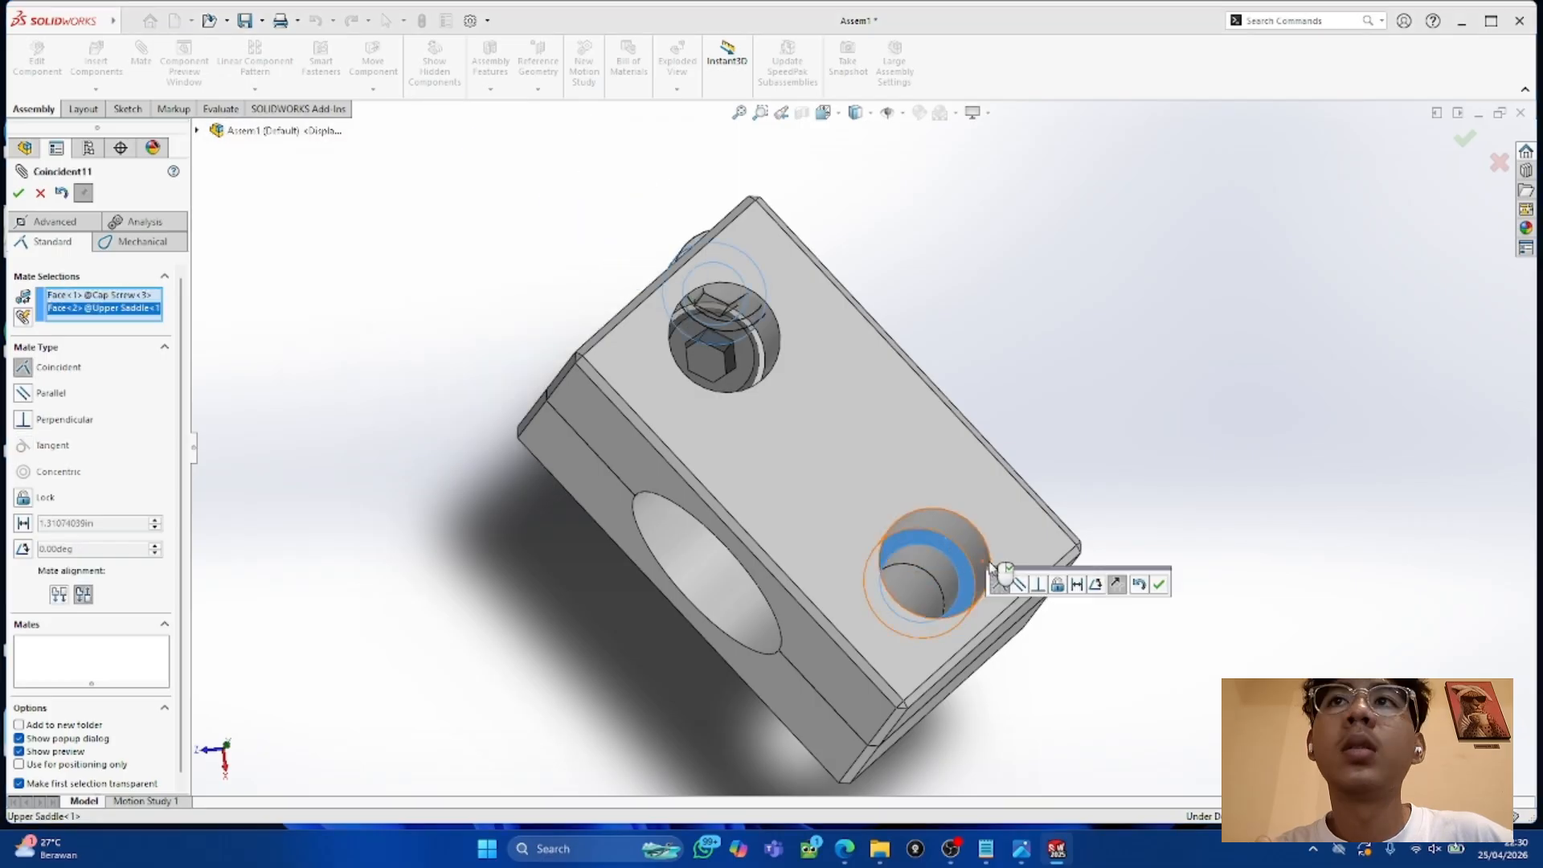
{"action": "left_click", "coordinate": [19, 193]}
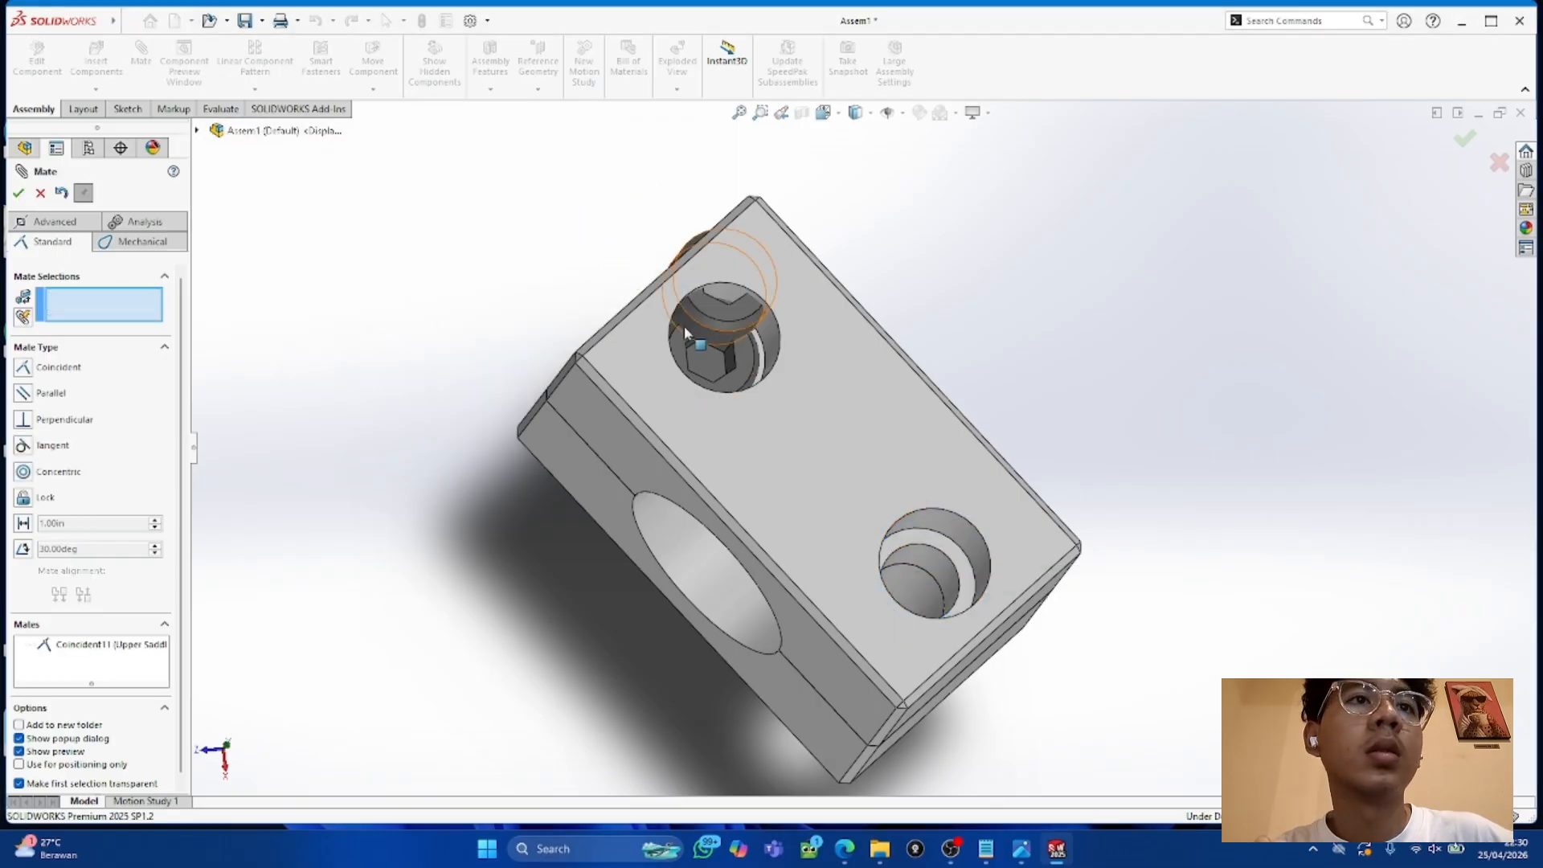
Step: Check the arrangement of the Cap Screws and Hex Nuts in the EX 3 assembly drawing
{"action": "middle_click_drag", "start_coordinate": [932, 629], "coordinate": [1047, 533]}
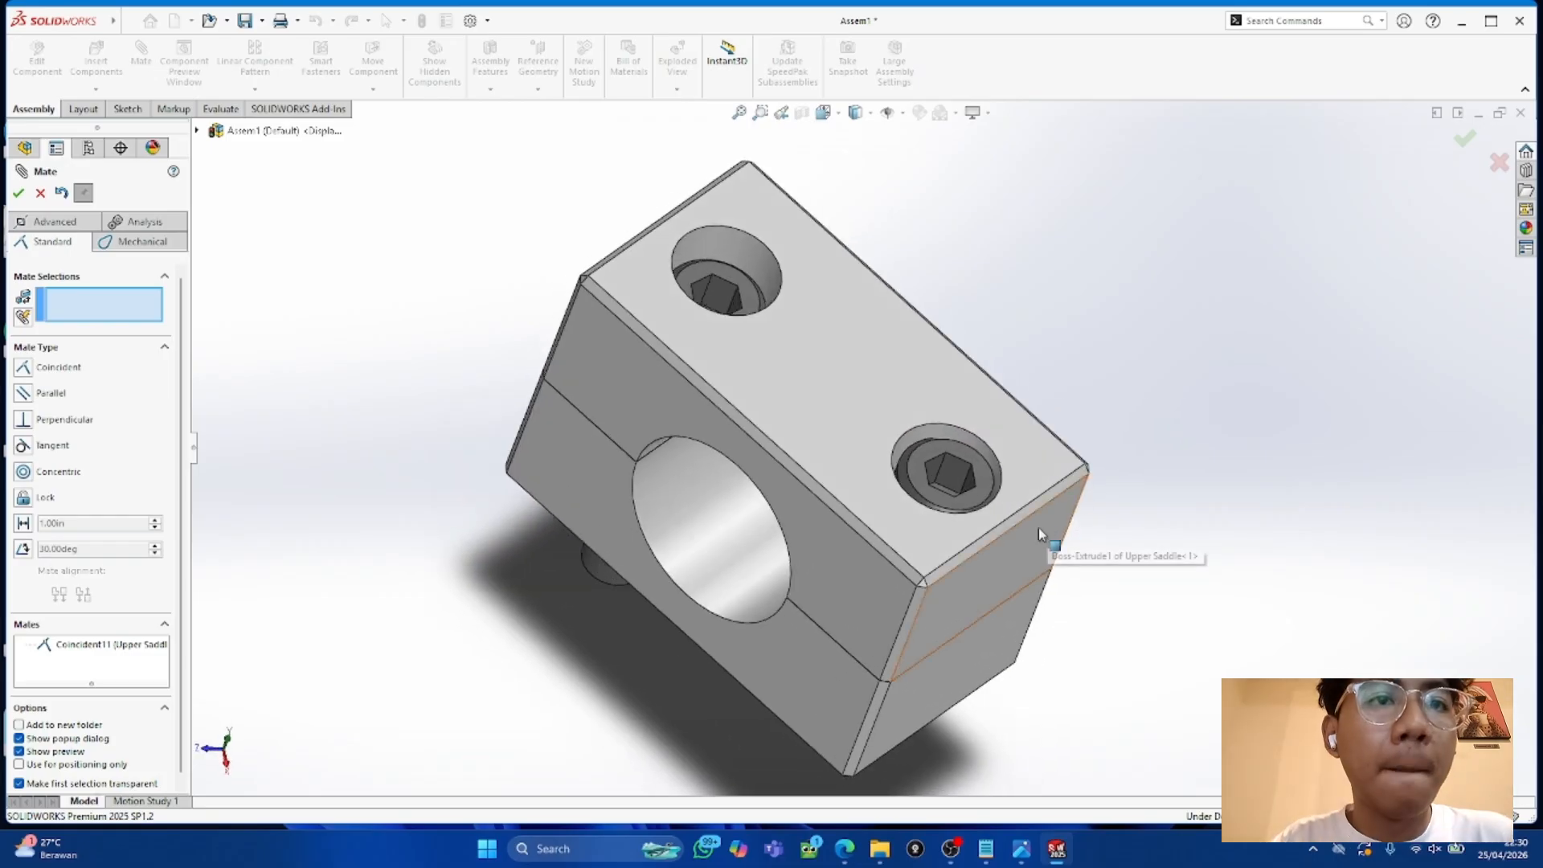
{"action": "left_click", "coordinate": [843, 849]}
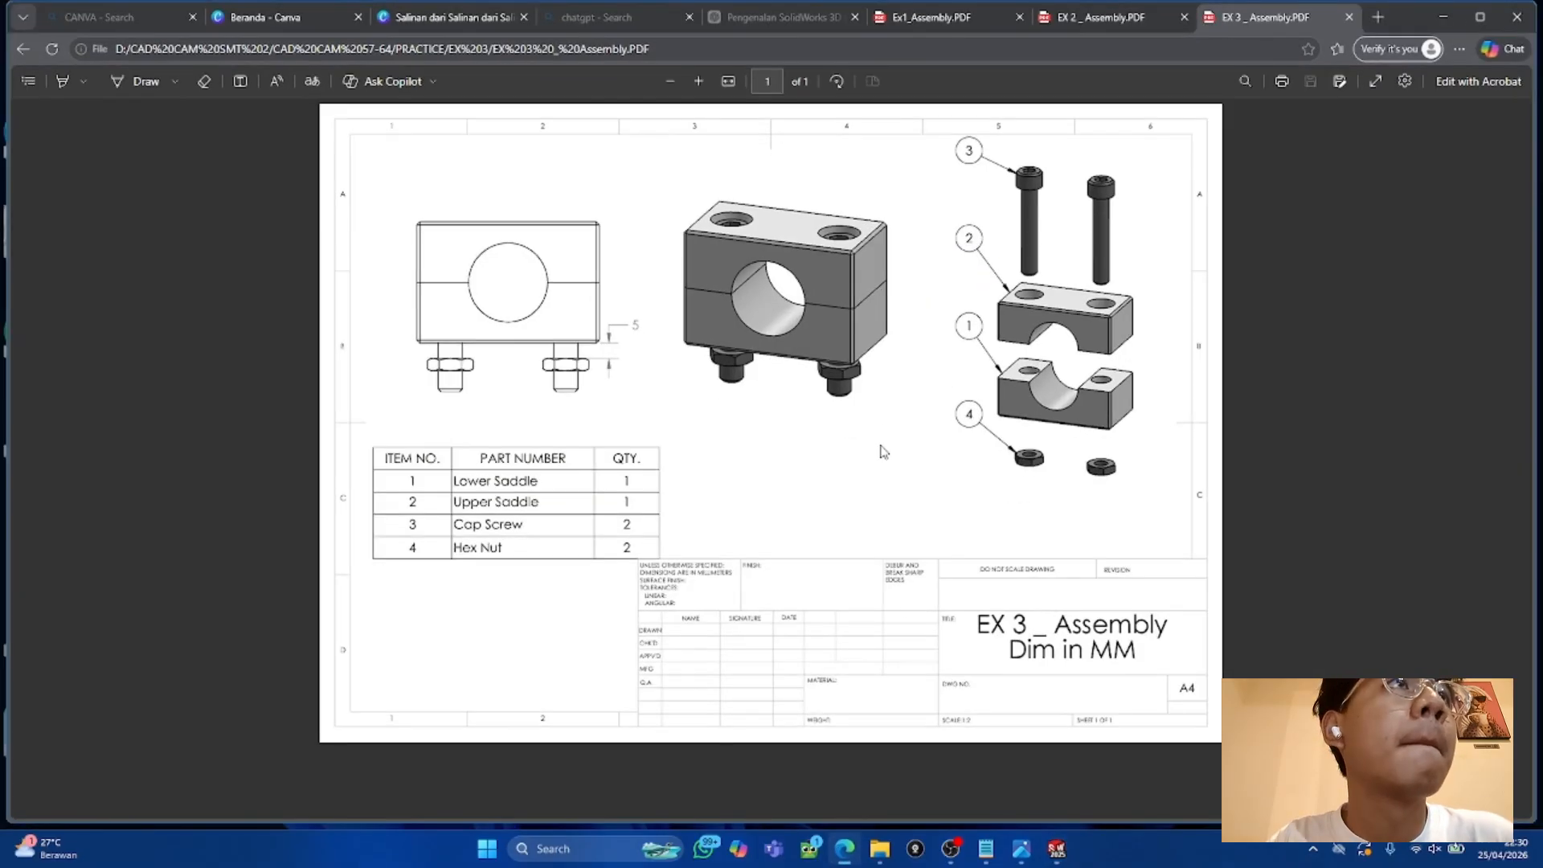
{"action": "left_click", "coordinate": [1458, 16]}
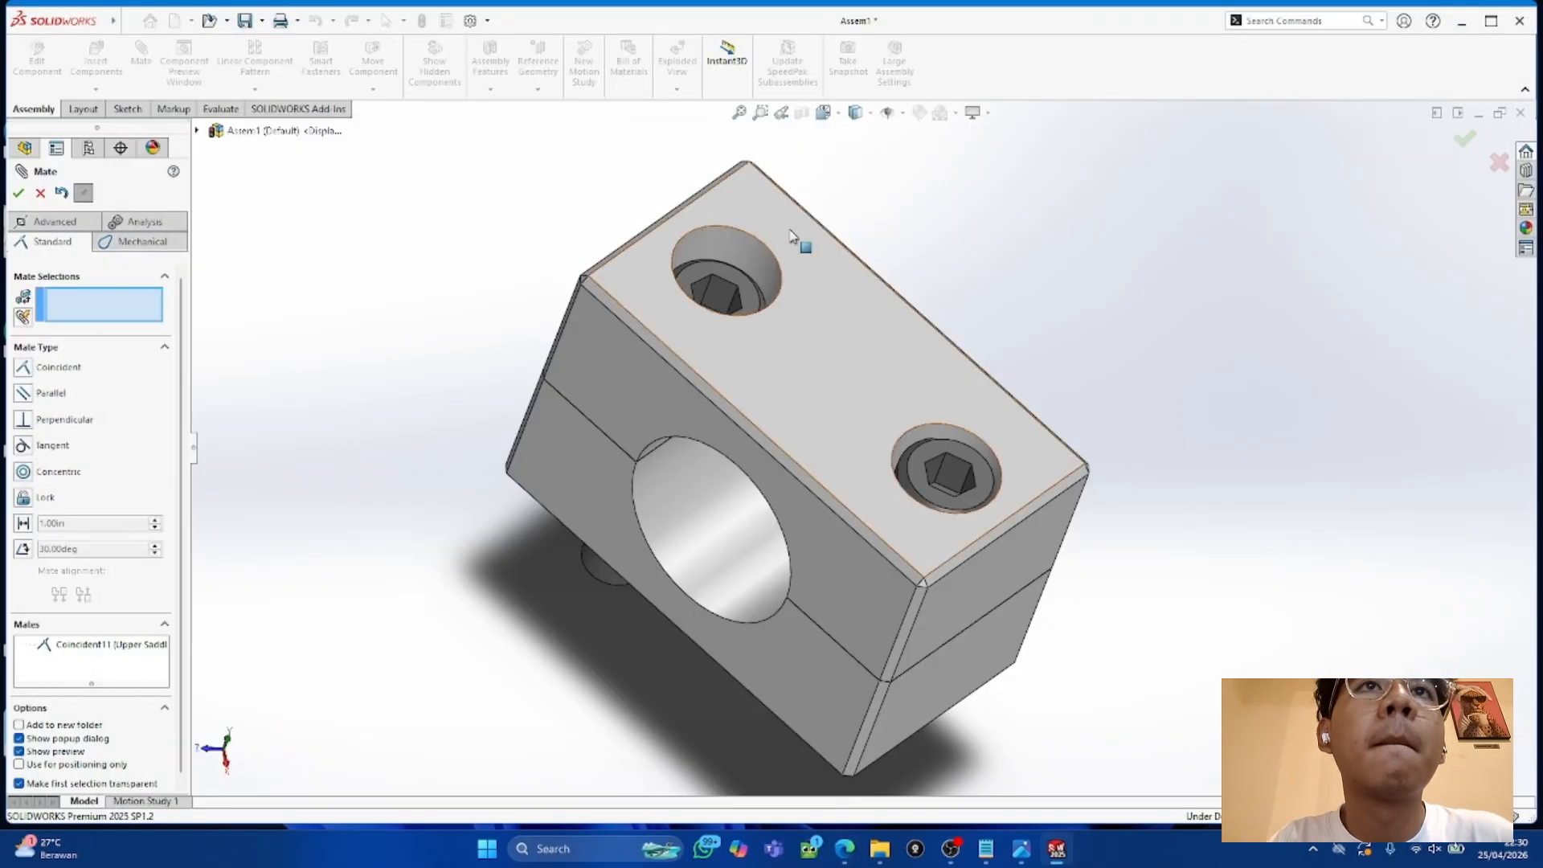
{"action": "left_click", "coordinate": [753, 306]}
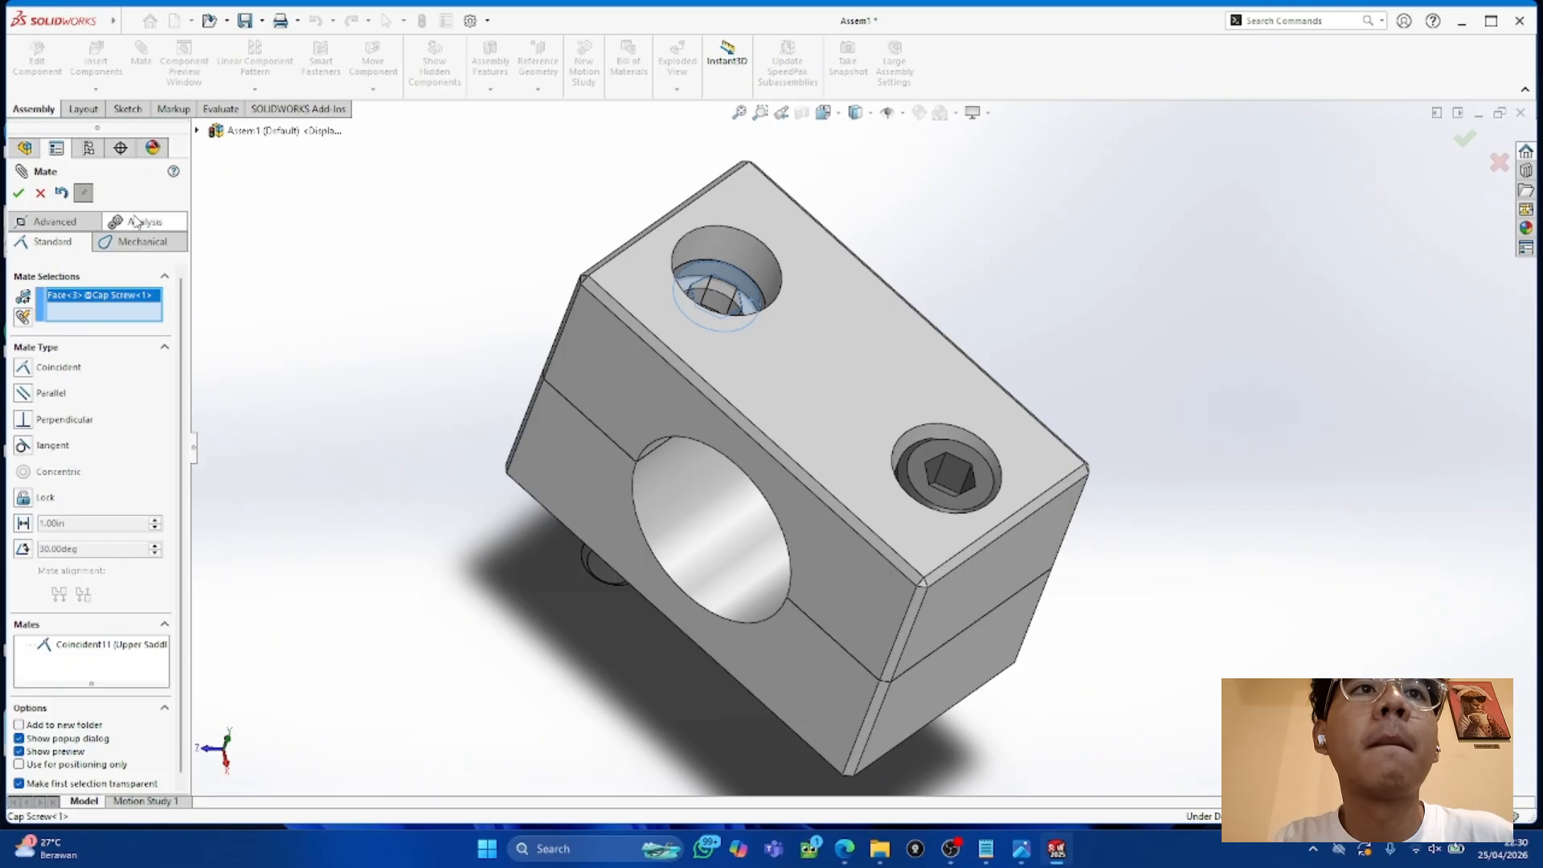
{"action": "left_click", "coordinate": [42, 197]}
Step: Pull the second Cap Screw clear of the saddles and mate its head's top face Parallel to the free counterbore face of the Upper Saddle
{"action": "left_click_drag", "start_coordinate": [962, 483], "coordinate": [1199, 153]}
{"action": "middle_click_drag", "start_coordinate": [1137, 387], "coordinate": [1064, 347]}
{"action": "middle_click_drag", "start_coordinate": [1184, 362], "coordinate": [1199, 198]}
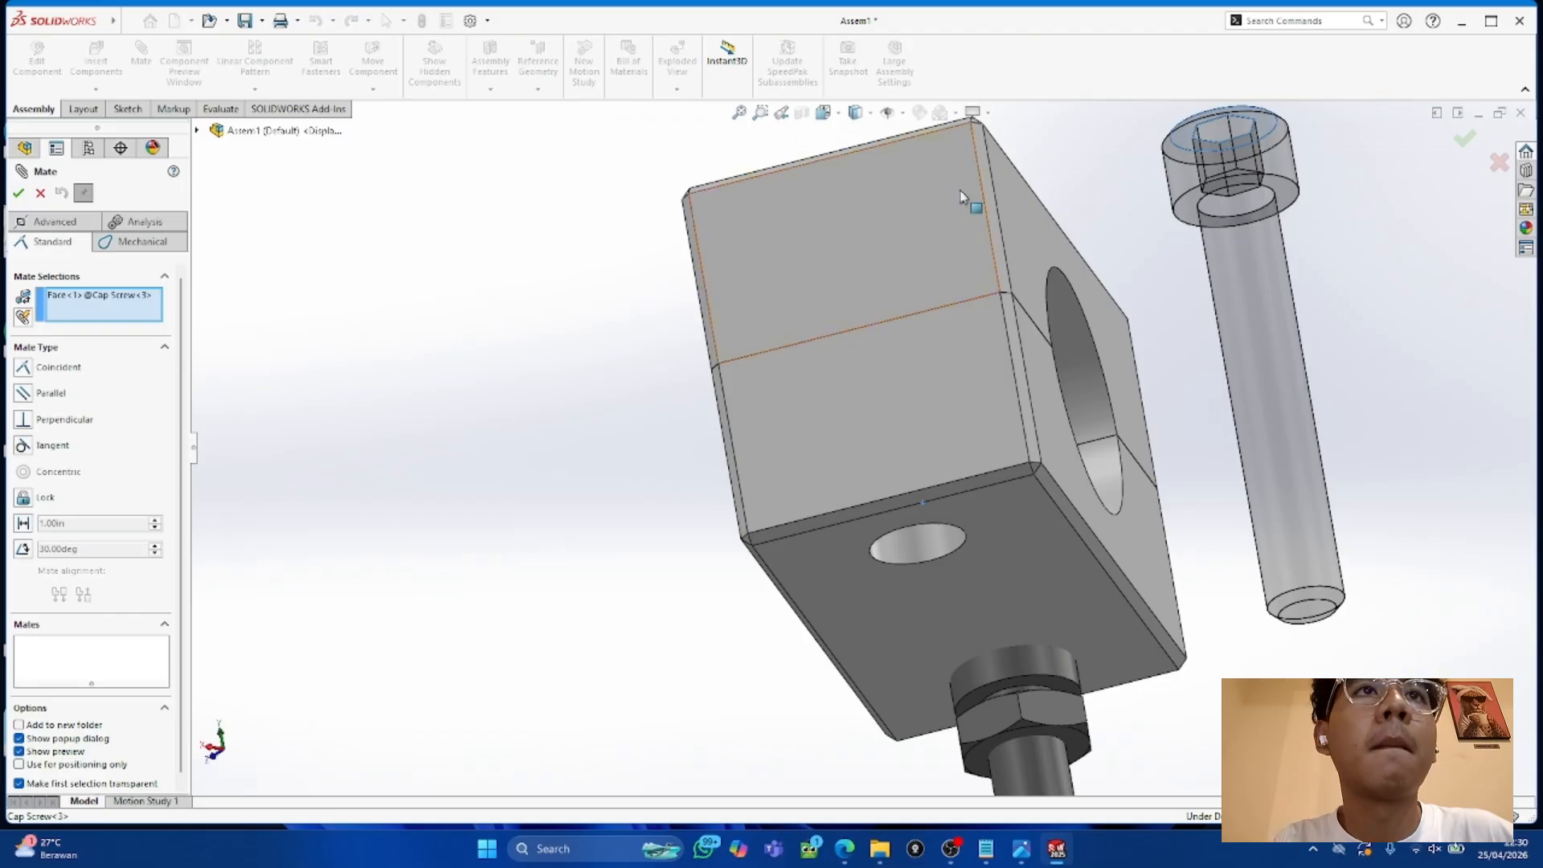
{"action": "middle_click_drag", "start_coordinate": [1134, 283], "coordinate": [930, 355]}
{"action": "left_click", "coordinate": [854, 248]}
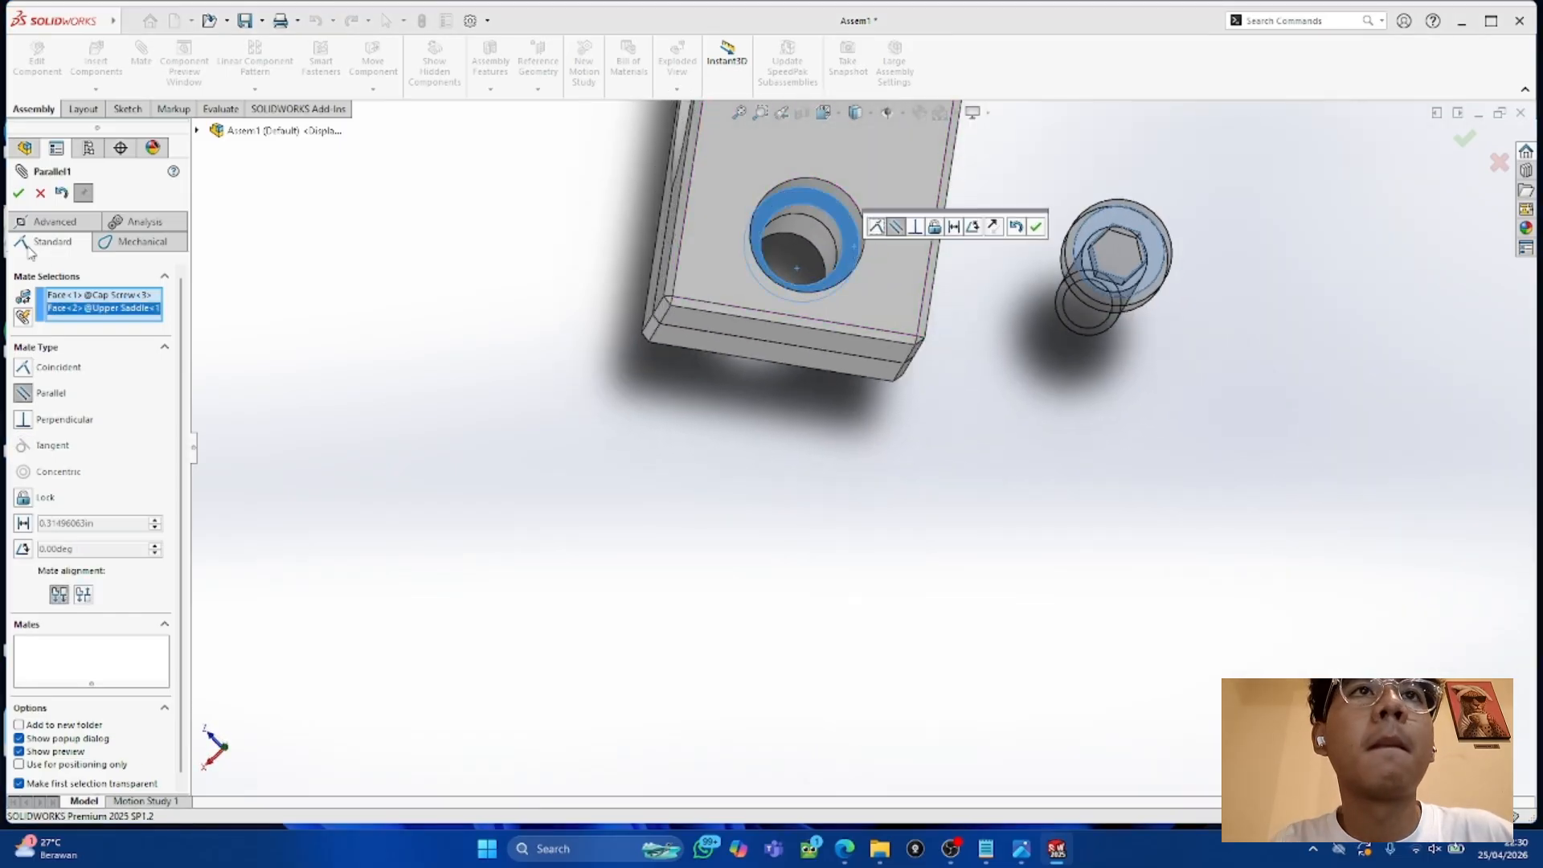
{"action": "left_click", "coordinate": [18, 193]}
Step: Add a Concentric mate between the second Cap Screw's shank and the free bolt hole of the Lower Saddle
{"action": "middle_click_drag", "start_coordinate": [827, 275], "coordinate": [1042, 347]}
{"action": "left_click", "coordinate": [1045, 402]}
{"action": "middle_click_drag", "start_coordinate": [1044, 402], "coordinate": [807, 280]}
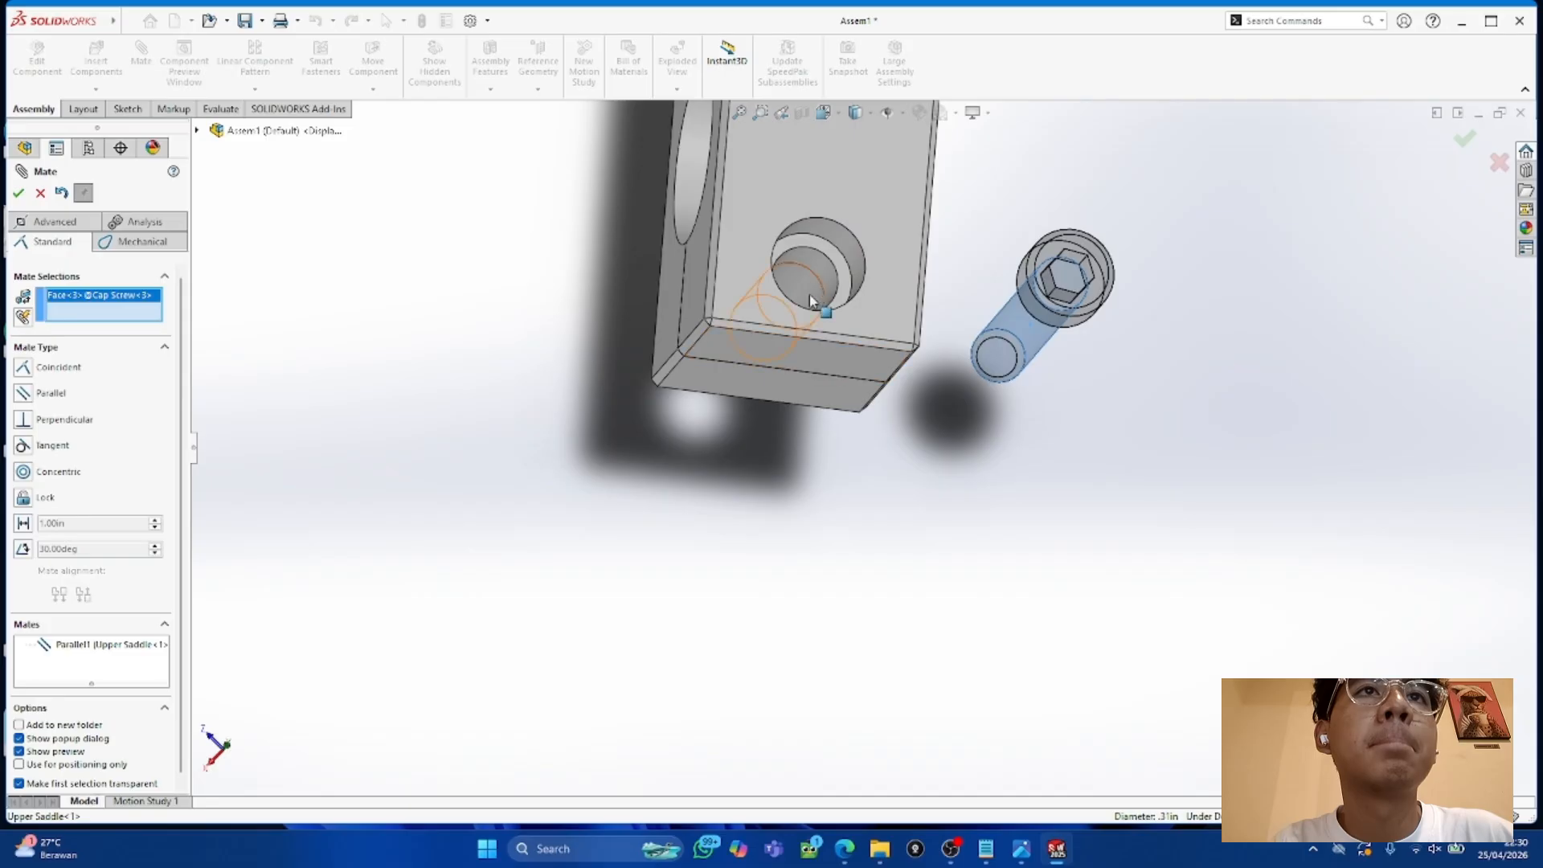
{"action": "left_click", "coordinate": [805, 277]}
{"action": "left_click", "coordinate": [18, 194]}
Step: Close the mate command and test how the mated Hex Nut moves when pulled away from the saddles
{"action": "middle_click_drag", "start_coordinate": [402, 345], "coordinate": [570, 362]}
{"action": "scroll", "coordinate": [787, 378], "scroll_direction": "up", "scroll_amount": 5}
{"action": "middle_click_drag", "start_coordinate": [808, 422], "coordinate": [761, 390]}
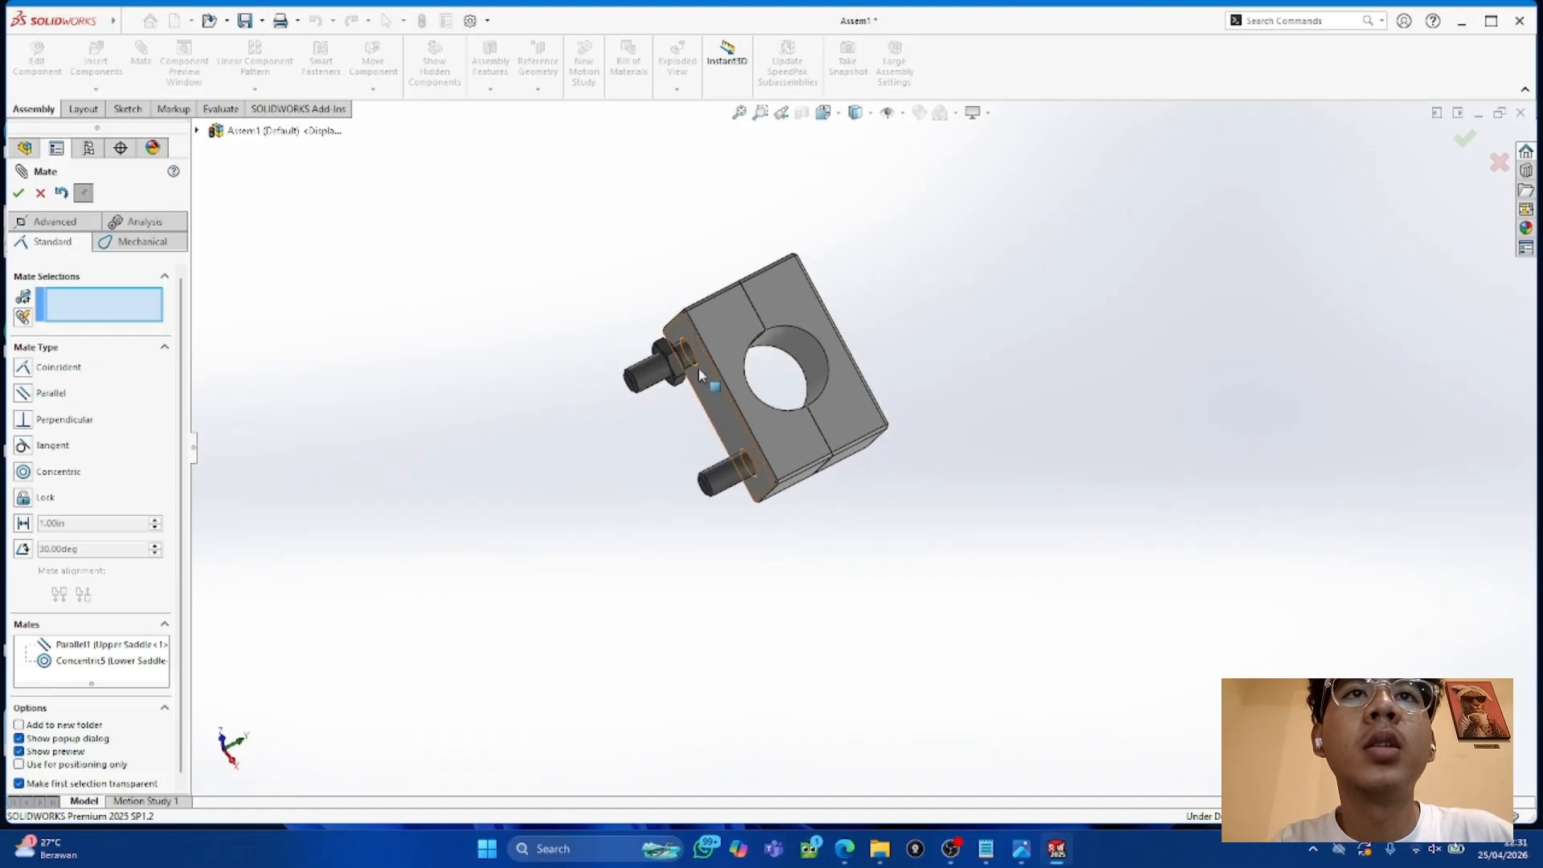
{"action": "key", "text": "Escape"}
{"action": "left_click_drag", "start_coordinate": [687, 391], "coordinate": [610, 454]}
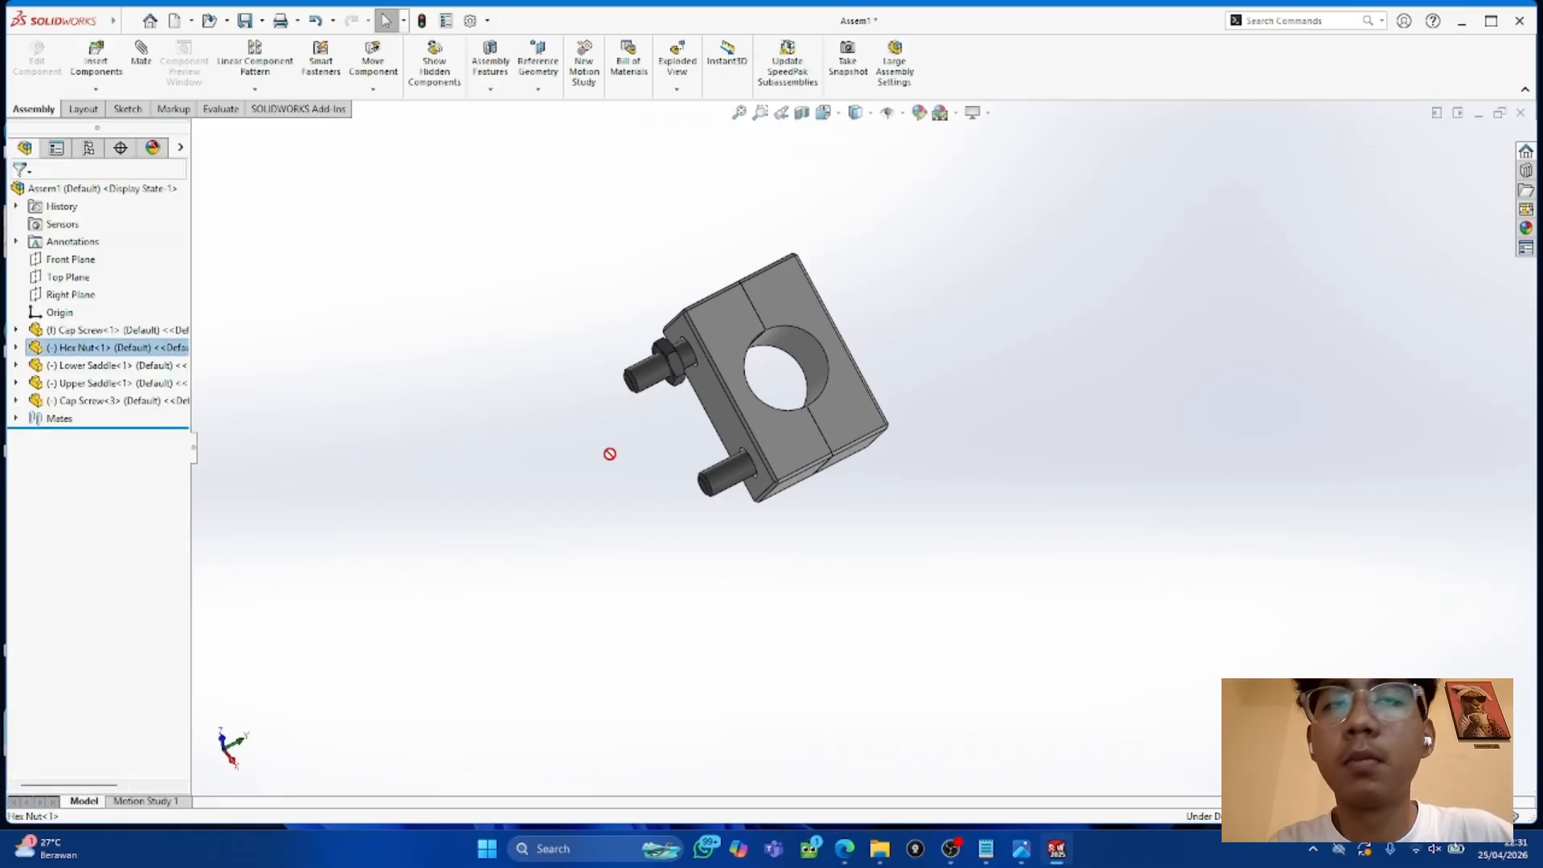
{"action": "left_click", "coordinate": [677, 381]}
{"action": "left_click_drag", "start_coordinate": [678, 380], "coordinate": [617, 584]}
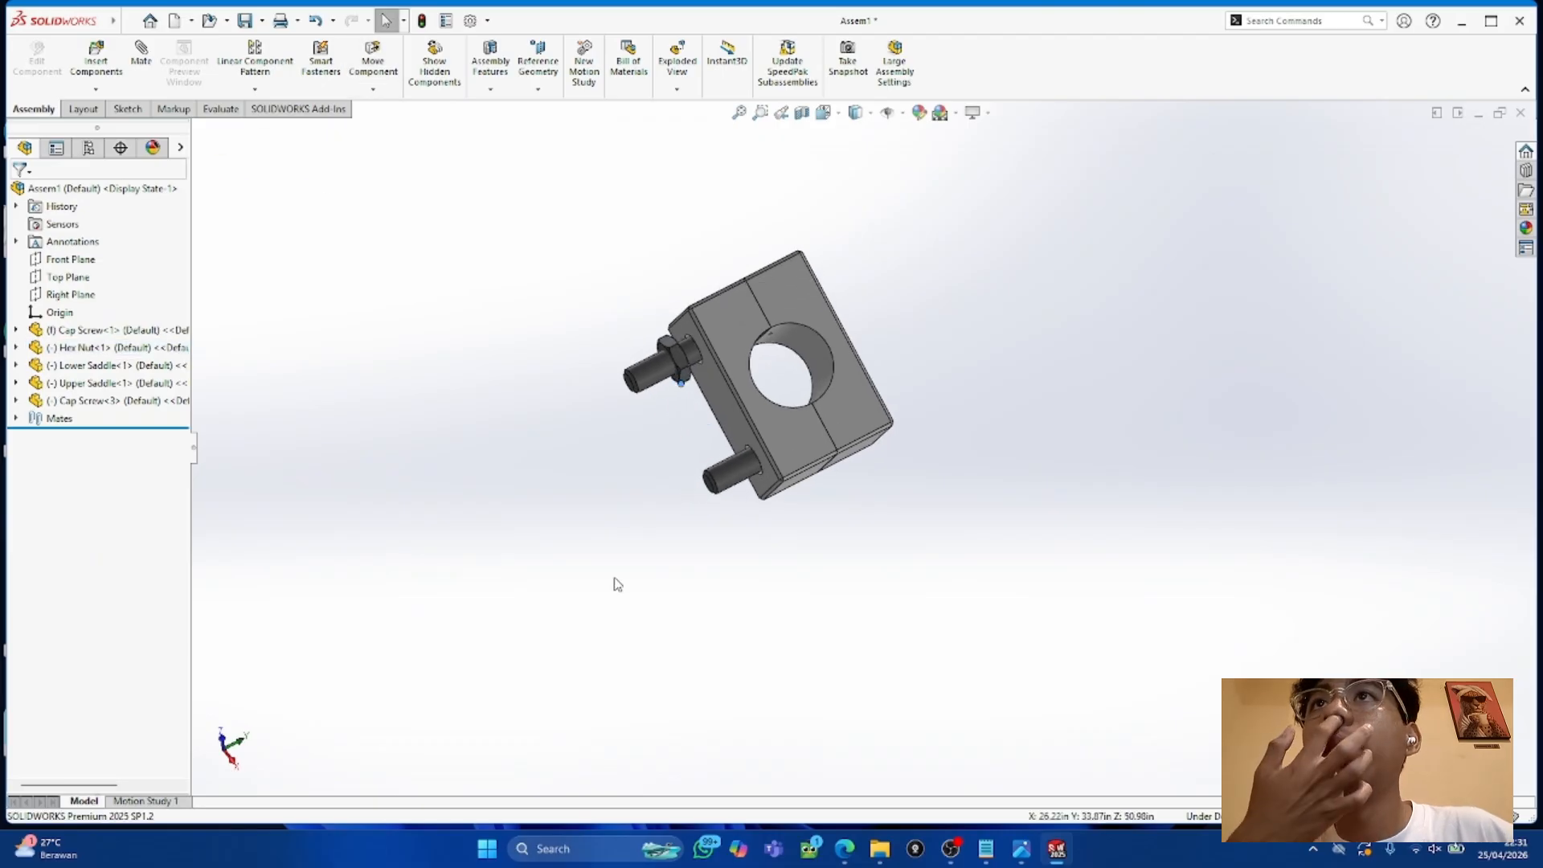
Step: Insert another Hex Nut from the EX 3 folder beside the free end of the second Cap Screw
{"action": "left_click", "coordinate": [95, 74]}
{"action": "left_click", "coordinate": [680, 407]}
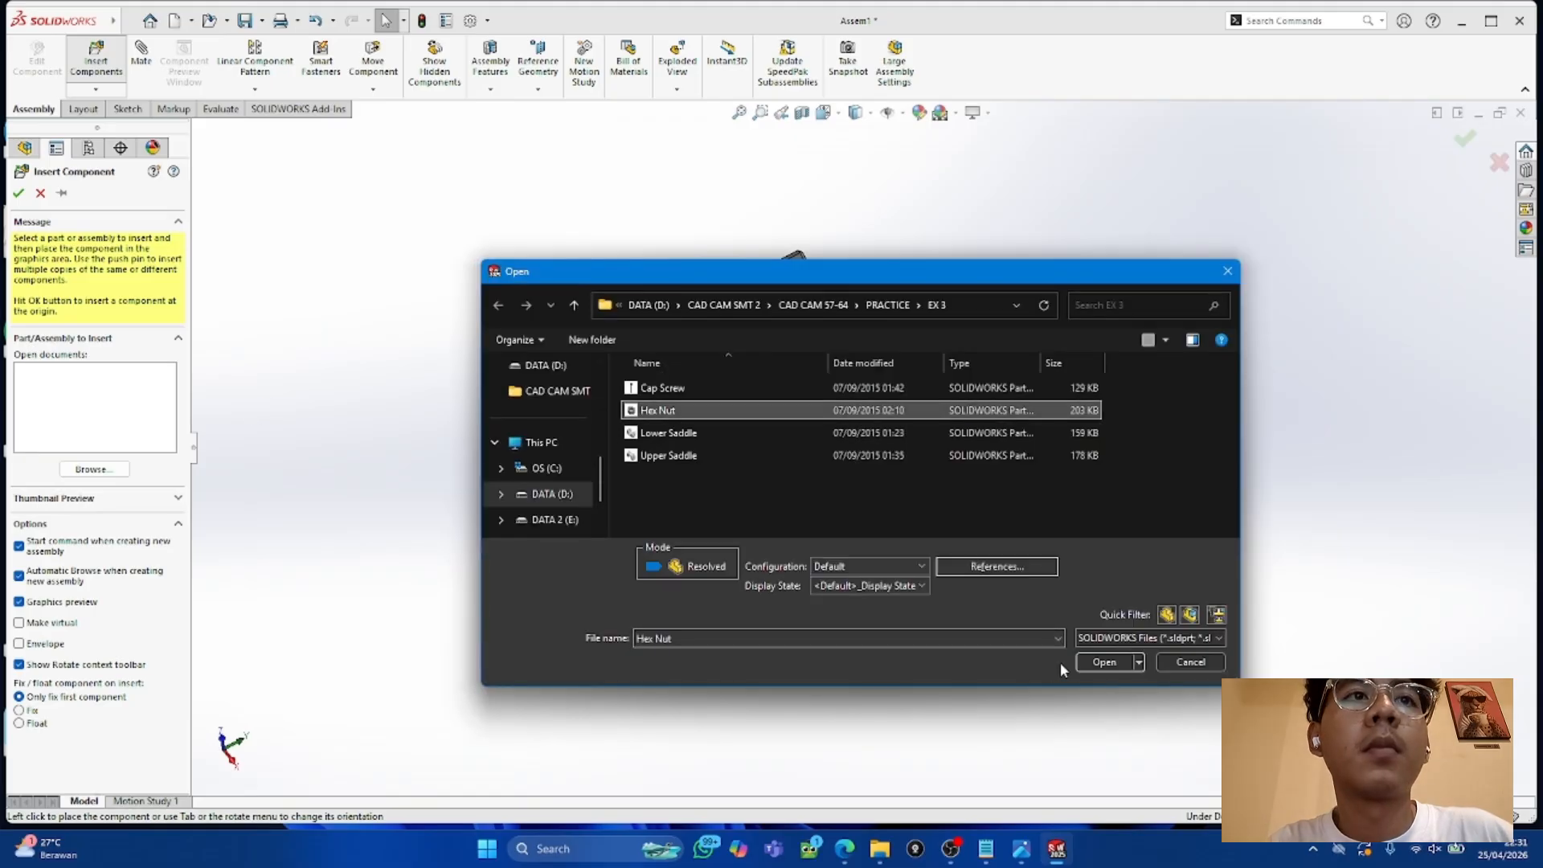
{"action": "left_click", "coordinate": [1102, 662]}
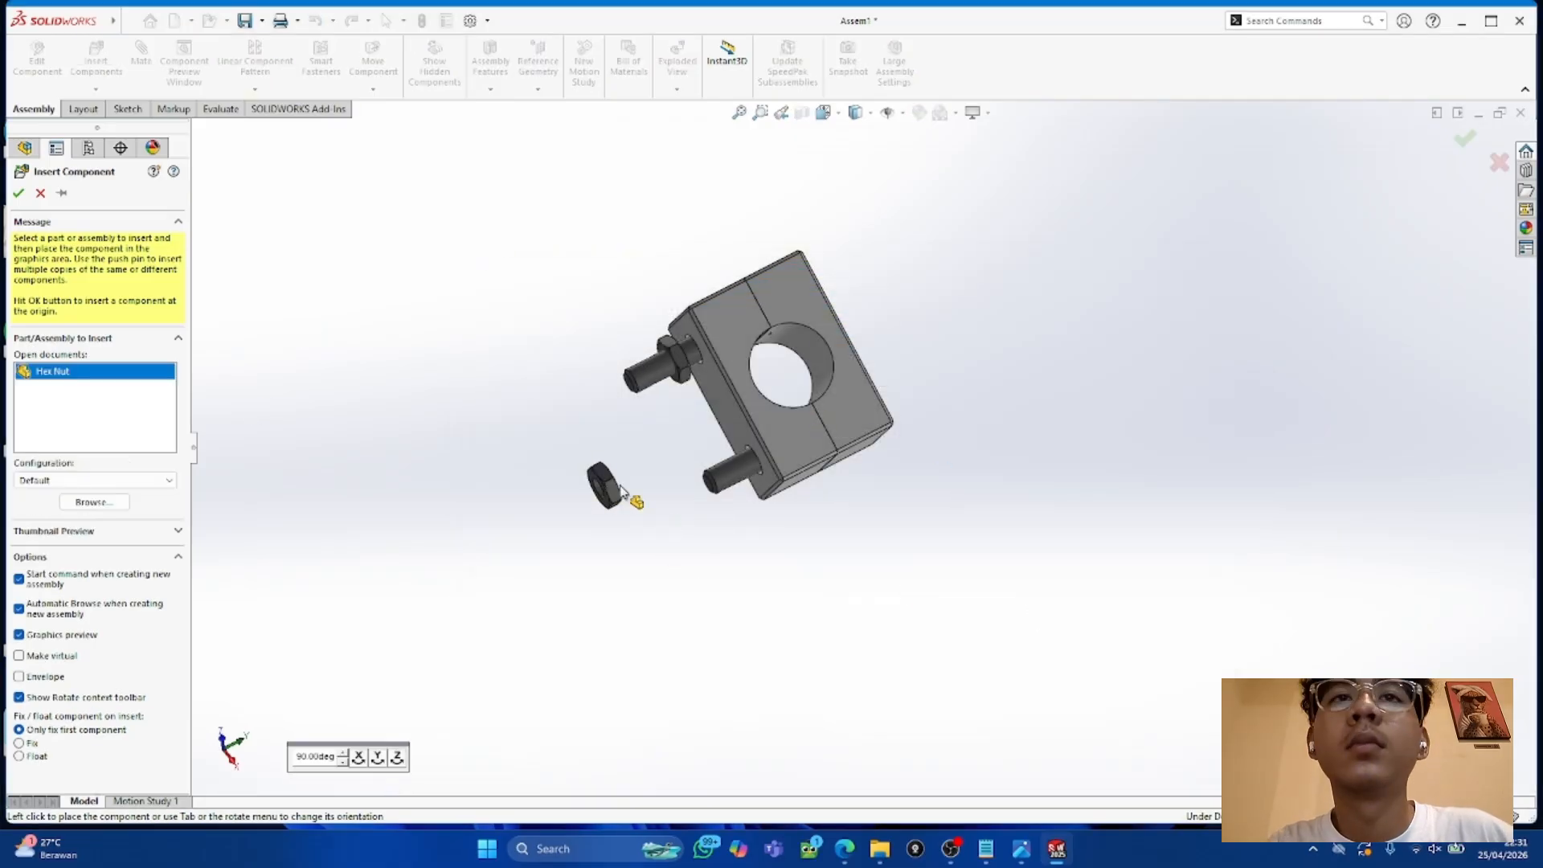
{"action": "left_click", "coordinate": [606, 489]}
Step: Add a Concentric mate between the second Hex Nut's bore and the second Cap Screw's shank
{"action": "scroll", "coordinate": [666, 459], "scroll_direction": "down", "scroll_amount": 5}
{"action": "scroll", "coordinate": [666, 460], "scroll_direction": "down", "scroll_amount": 2}
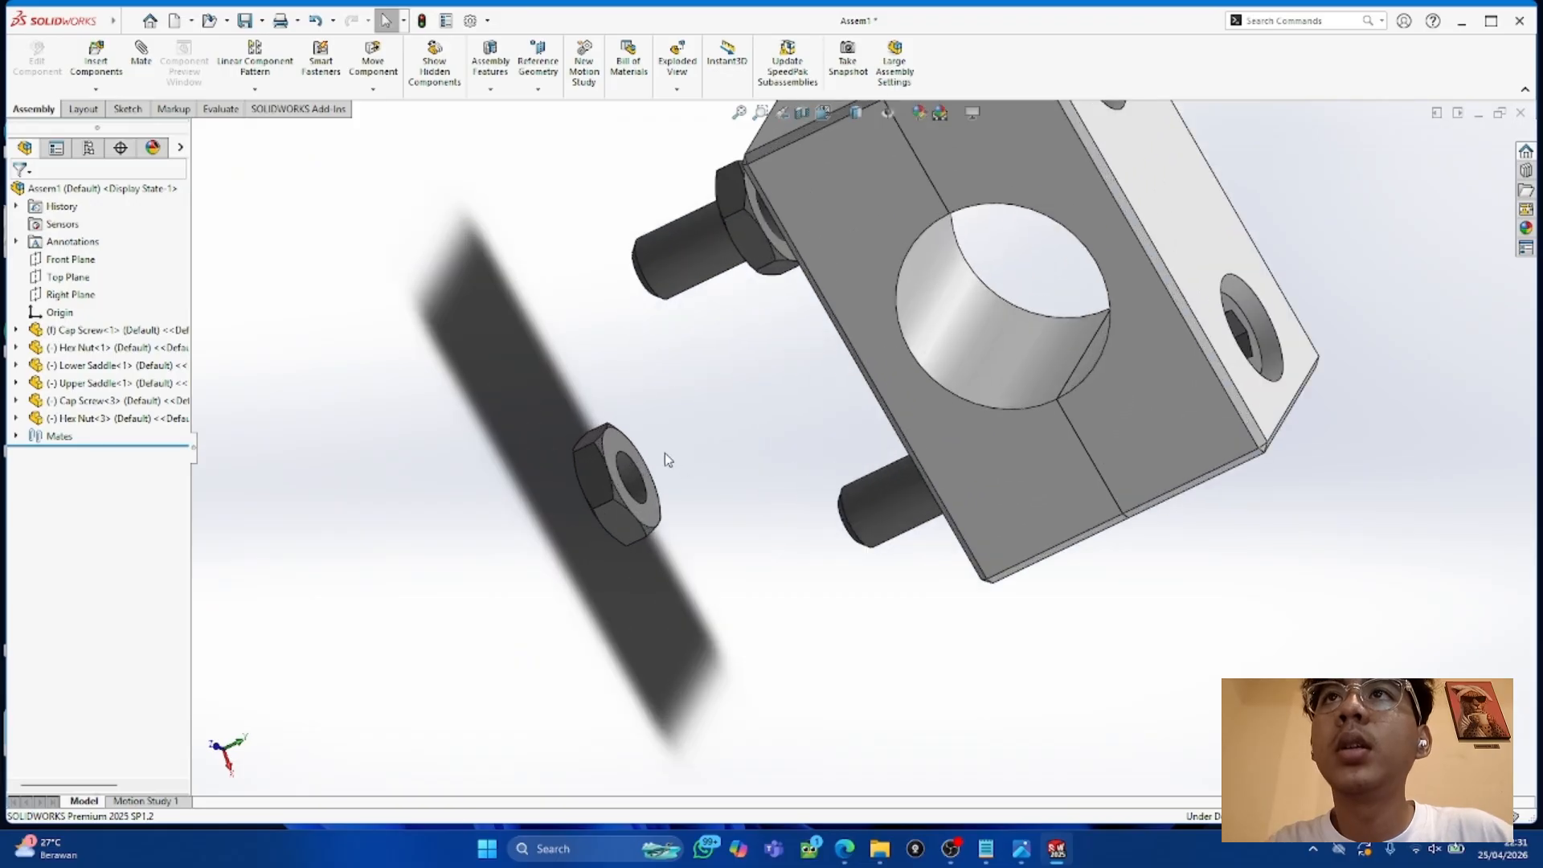
{"action": "left_click", "coordinate": [629, 474]}
{"action": "left_click", "coordinate": [905, 516]}
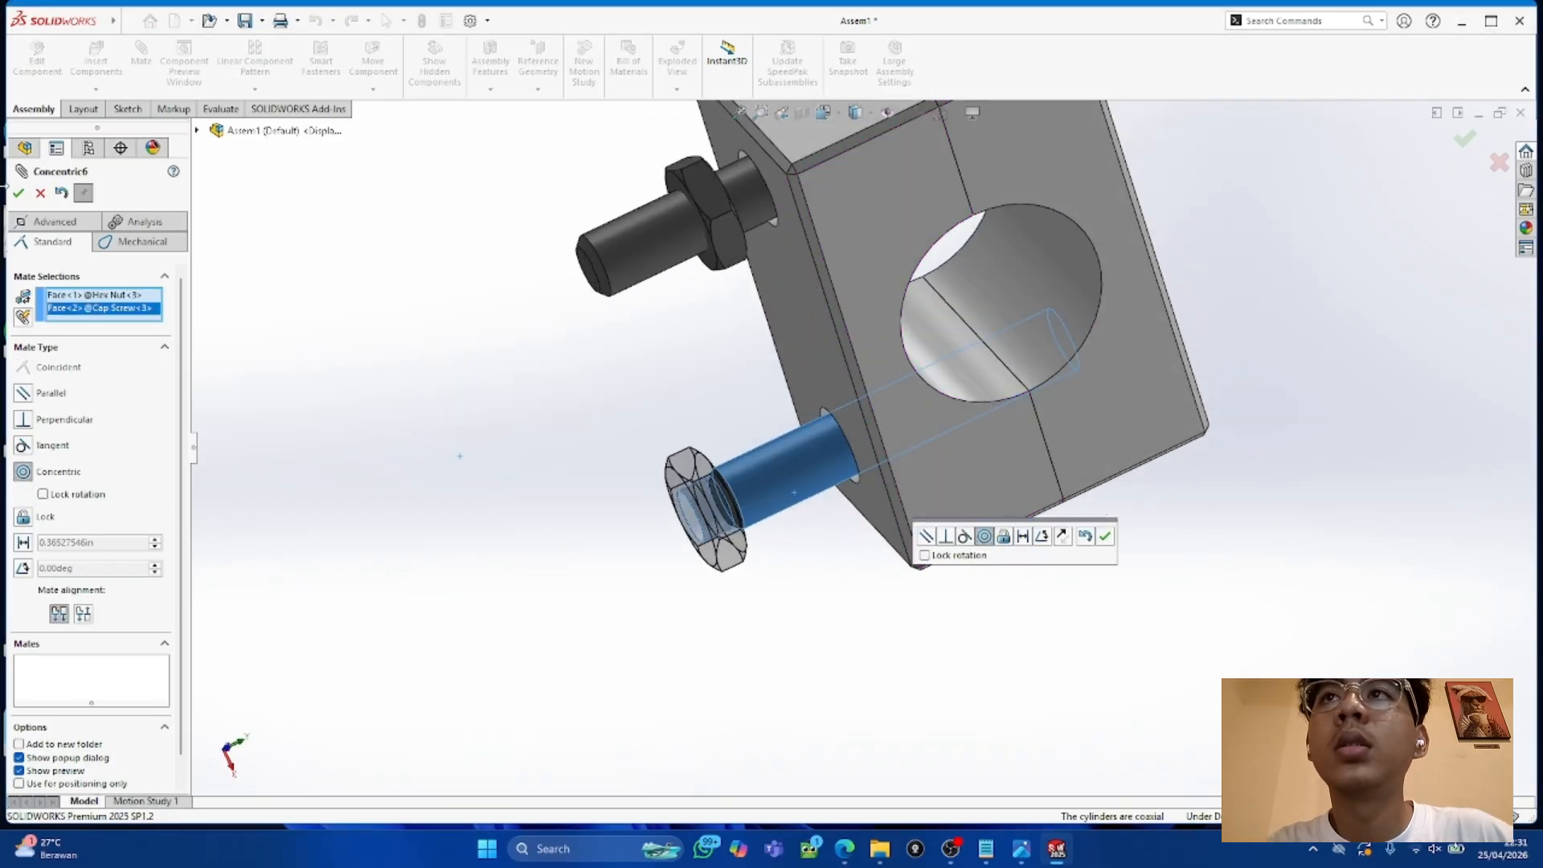
{"action": "left_click", "coordinate": [17, 192]}
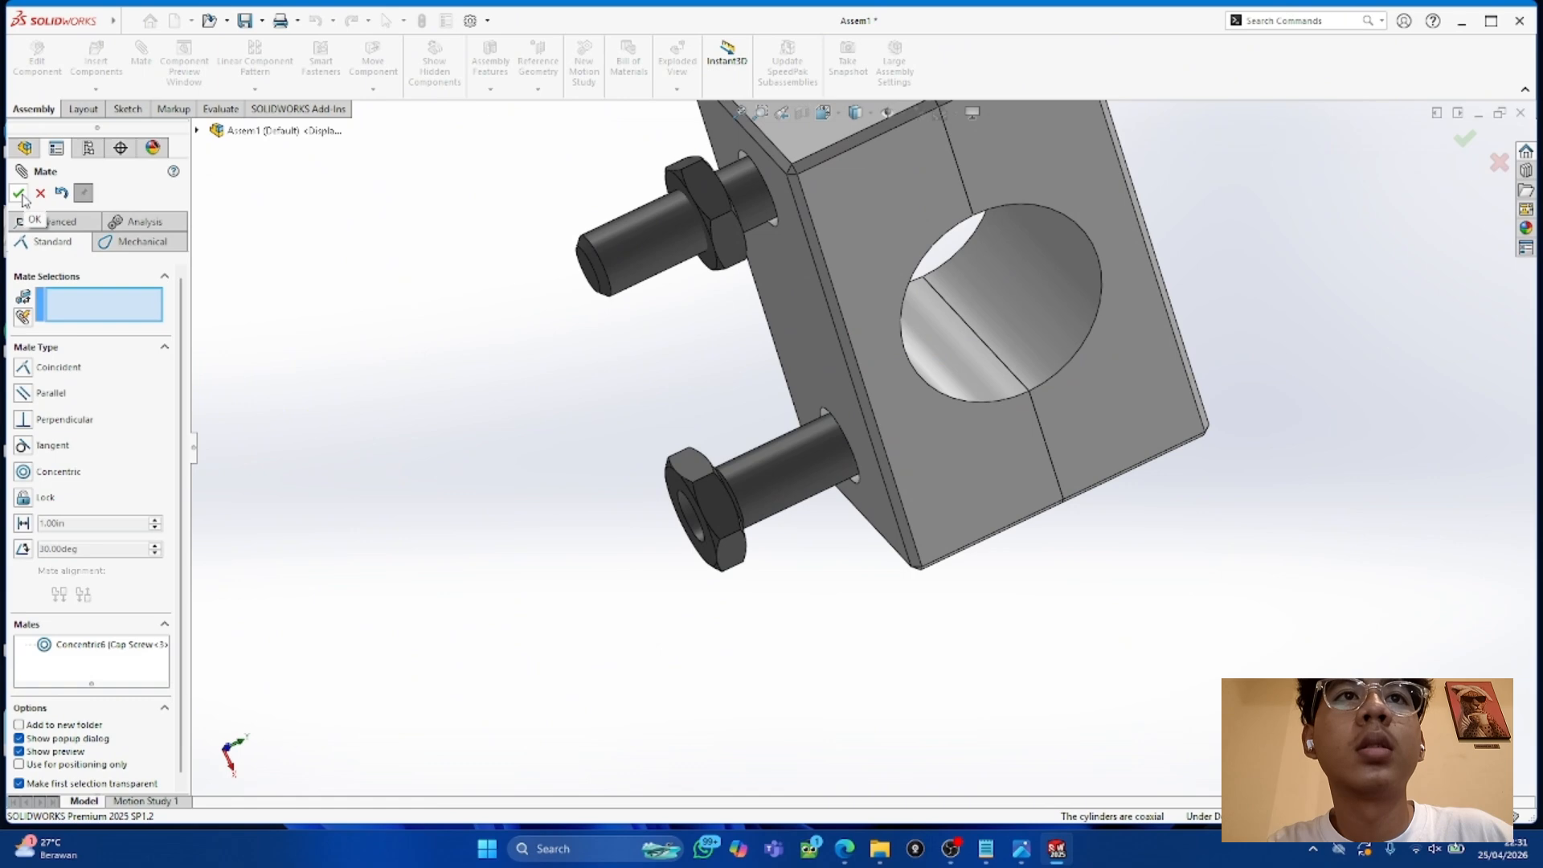
Step: Add a 5 mm Distance mate between the second Hex Nut's inner face and the Lower Saddle's outer bolt-hole face
{"action": "middle_click_drag", "start_coordinate": [747, 469], "coordinate": [603, 458]}
{"action": "left_click", "coordinate": [717, 483]}
{"action": "middle_click_drag", "start_coordinate": [743, 490], "coordinate": [906, 452]}
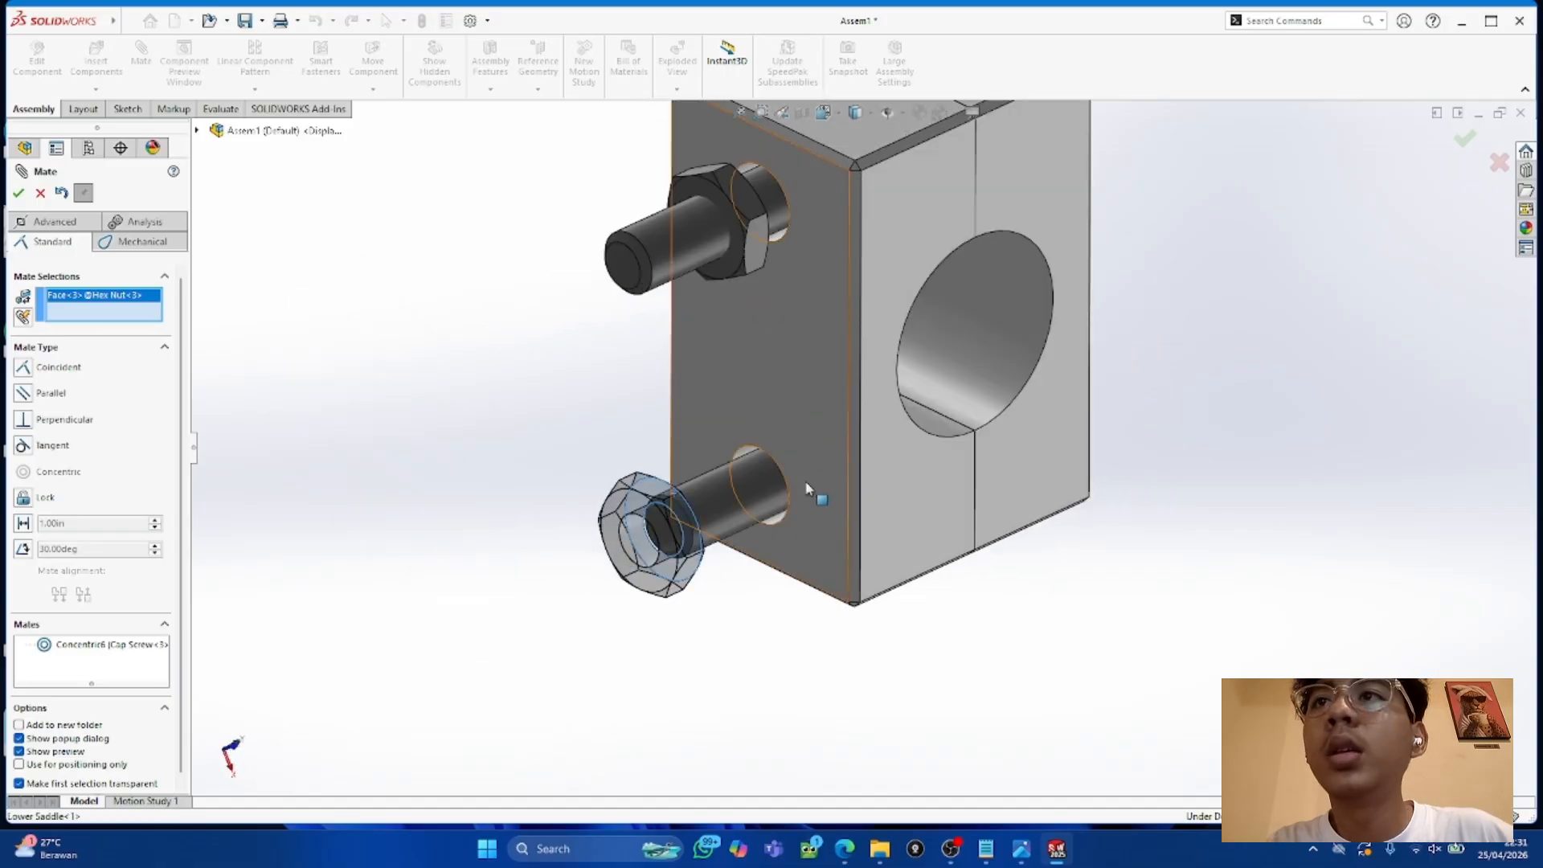
{"action": "left_click", "coordinate": [808, 488]}
{"action": "left_click", "coordinate": [24, 523]}
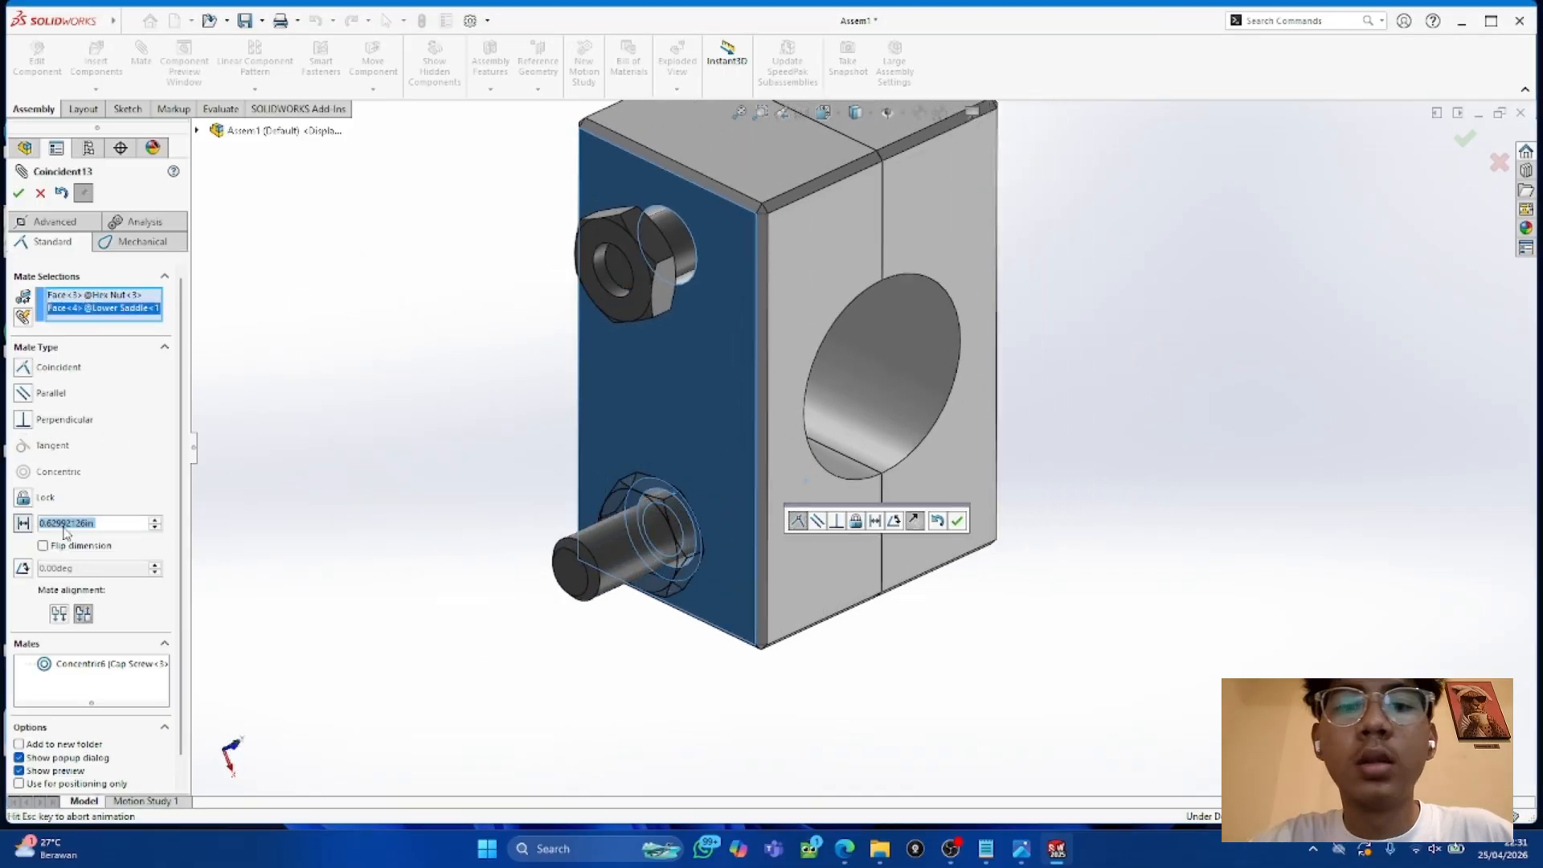
{"action": "type", "text": "5mm"}
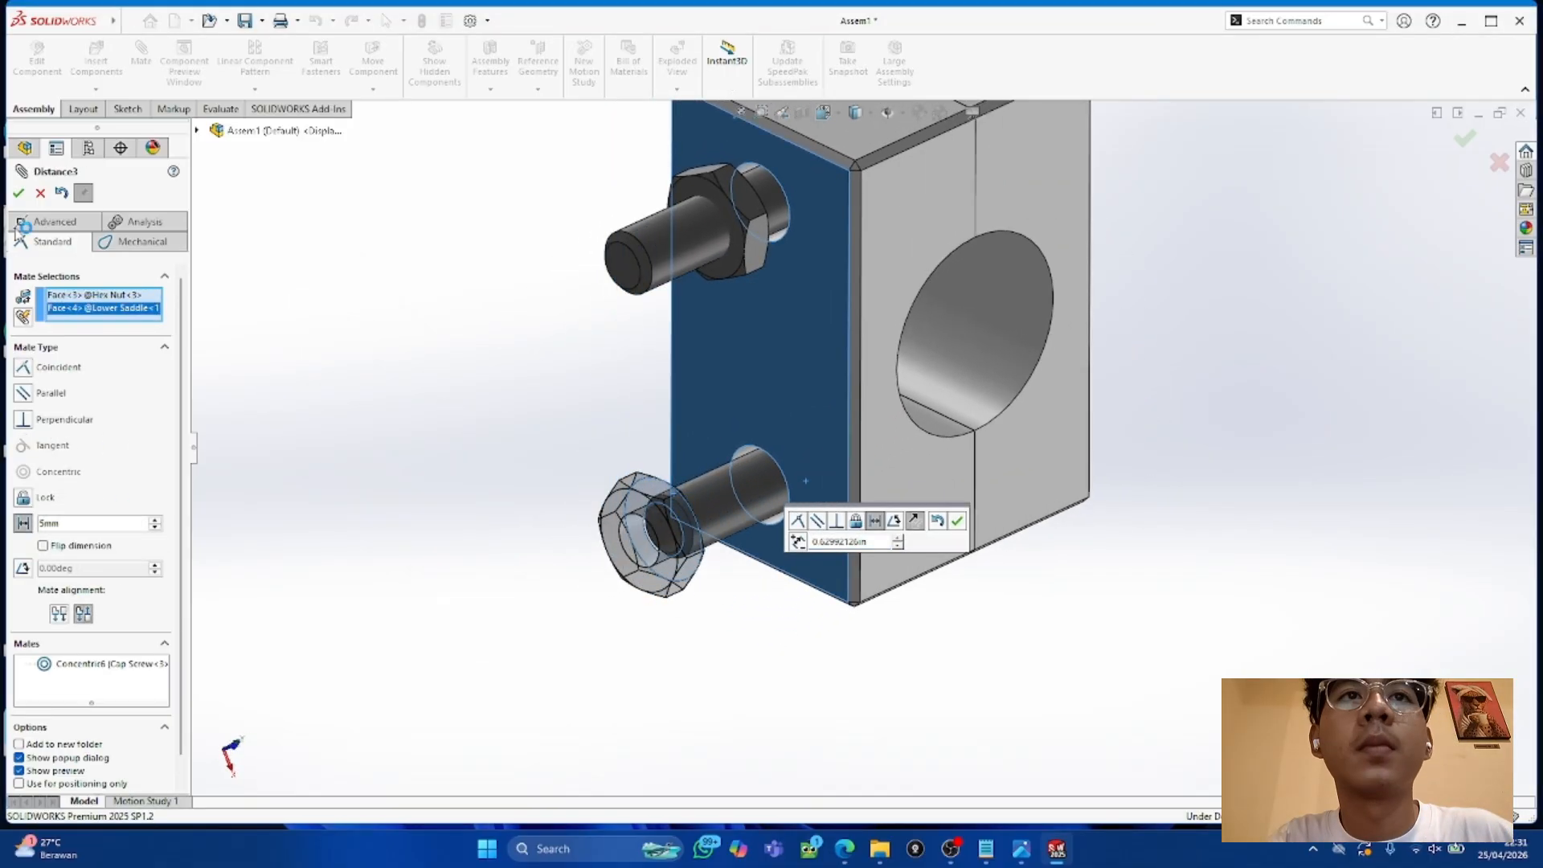
{"action": "key", "text": "Return"}
{"action": "middle_click_drag", "start_coordinate": [1068, 380], "coordinate": [923, 358]}
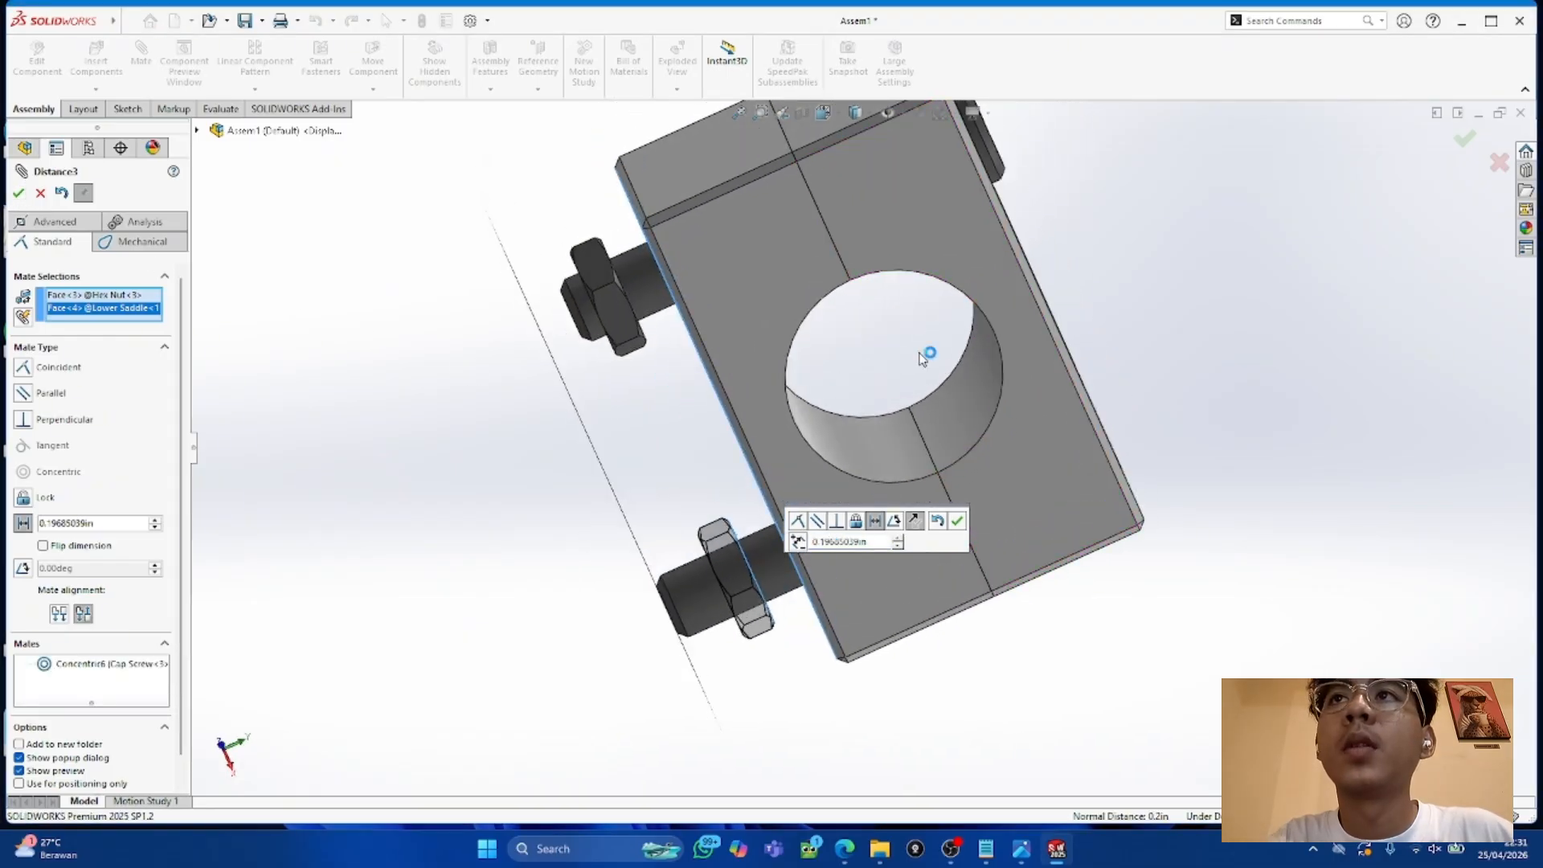
{"action": "left_click", "coordinate": [22, 194]}
Step: Slide the saddles along the first Cap Screw and add a Concentric mate between its shank and the first Hex Nut's bore
{"action": "left_click_drag", "start_coordinate": [786, 371], "coordinate": [840, 349]}
{"action": "middle_click_drag", "start_coordinate": [764, 332], "coordinate": [835, 337]}
{"action": "left_click_drag", "start_coordinate": [722, 302], "coordinate": [621, 369]}
{"action": "middle_click_drag", "start_coordinate": [463, 421], "coordinate": [542, 447]}
{"action": "middle_click_drag", "start_coordinate": [530, 391], "coordinate": [482, 506]}
{"action": "scroll", "coordinate": [701, 332], "scroll_direction": "up", "scroll_amount": 4}
{"action": "left_click", "coordinate": [810, 253]}
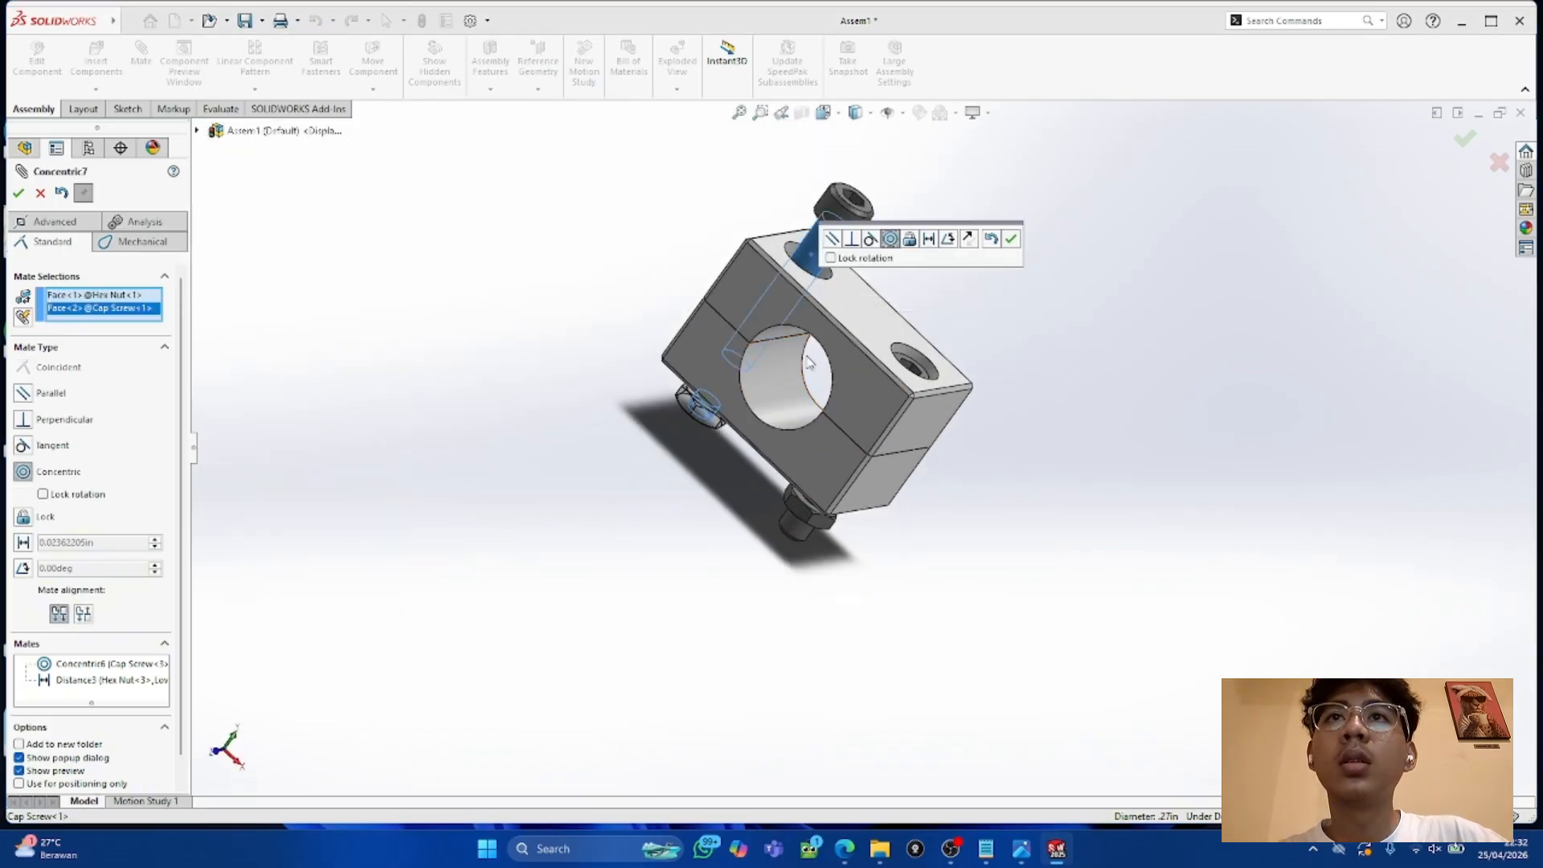
{"action": "left_click", "coordinate": [18, 193]}
Step: Move the saddles and examine how both Hex Nuts sit on the Cap Screw shanks
{"action": "left_click_drag", "start_coordinate": [852, 393], "coordinate": [945, 343]}
{"action": "middle_click_drag", "start_coordinate": [782, 410], "coordinate": [816, 402]}
{"action": "scroll", "coordinate": [882, 345], "scroll_direction": "down", "scroll_amount": 5}
{"action": "scroll", "coordinate": [722, 410], "scroll_direction": "up", "scroll_amount": 4}
{"action": "middle_click_drag", "start_coordinate": [635, 470], "coordinate": [706, 402]}
{"action": "scroll", "coordinate": [705, 408], "scroll_direction": "down", "scroll_amount": 4}
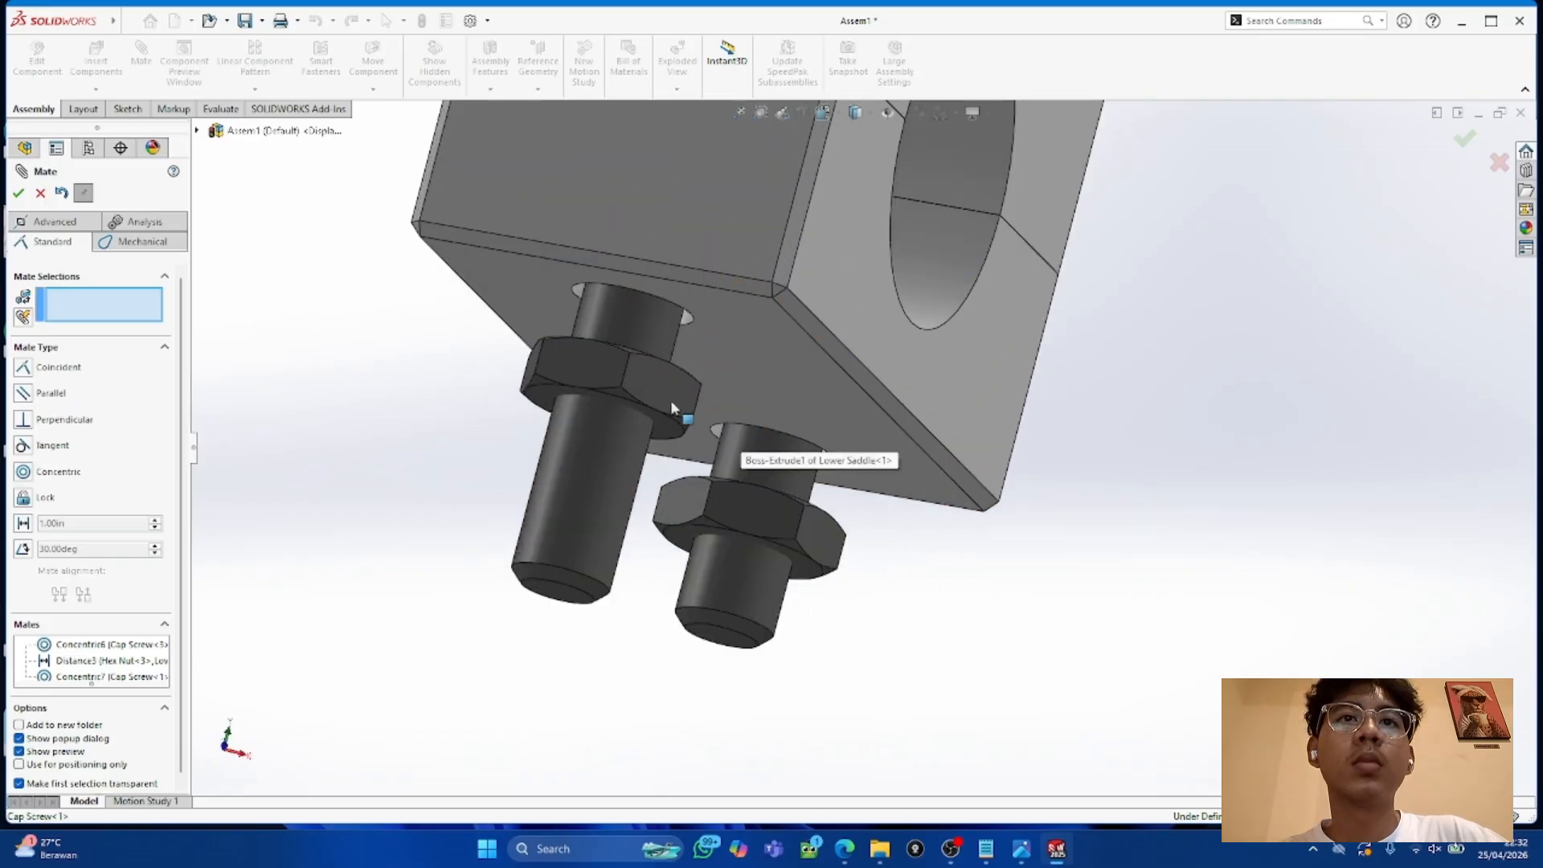
{"action": "middle_click_drag", "start_coordinate": [817, 344], "coordinate": [792, 557]}
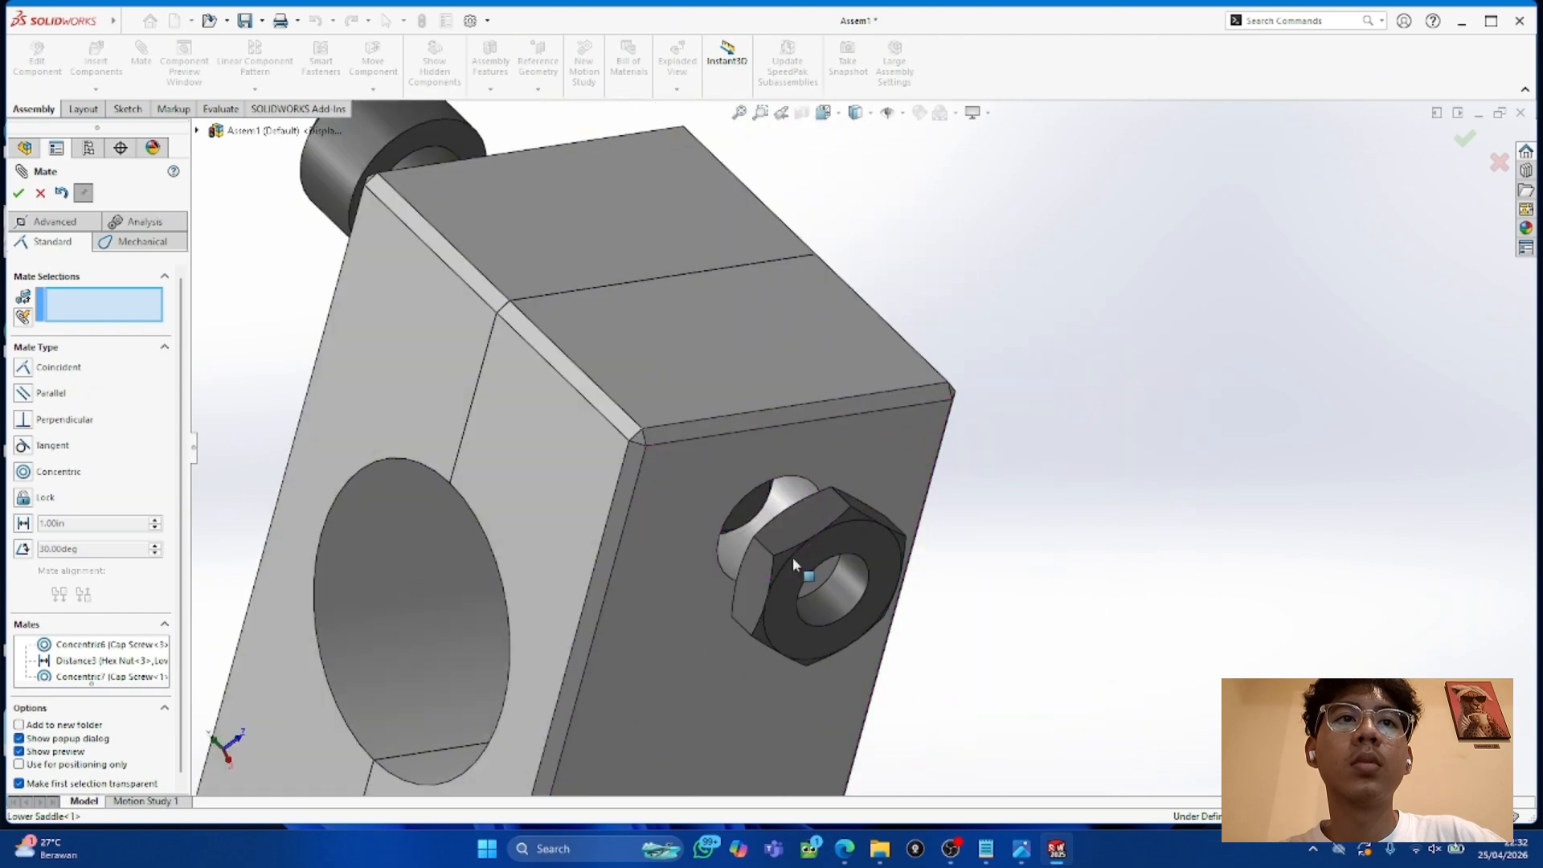
{"action": "left_click", "coordinate": [842, 595]}
{"action": "middle_click_drag", "start_coordinate": [879, 393], "coordinate": [771, 434]}
{"action": "scroll", "coordinate": [771, 433], "scroll_direction": "up", "scroll_amount": 3}
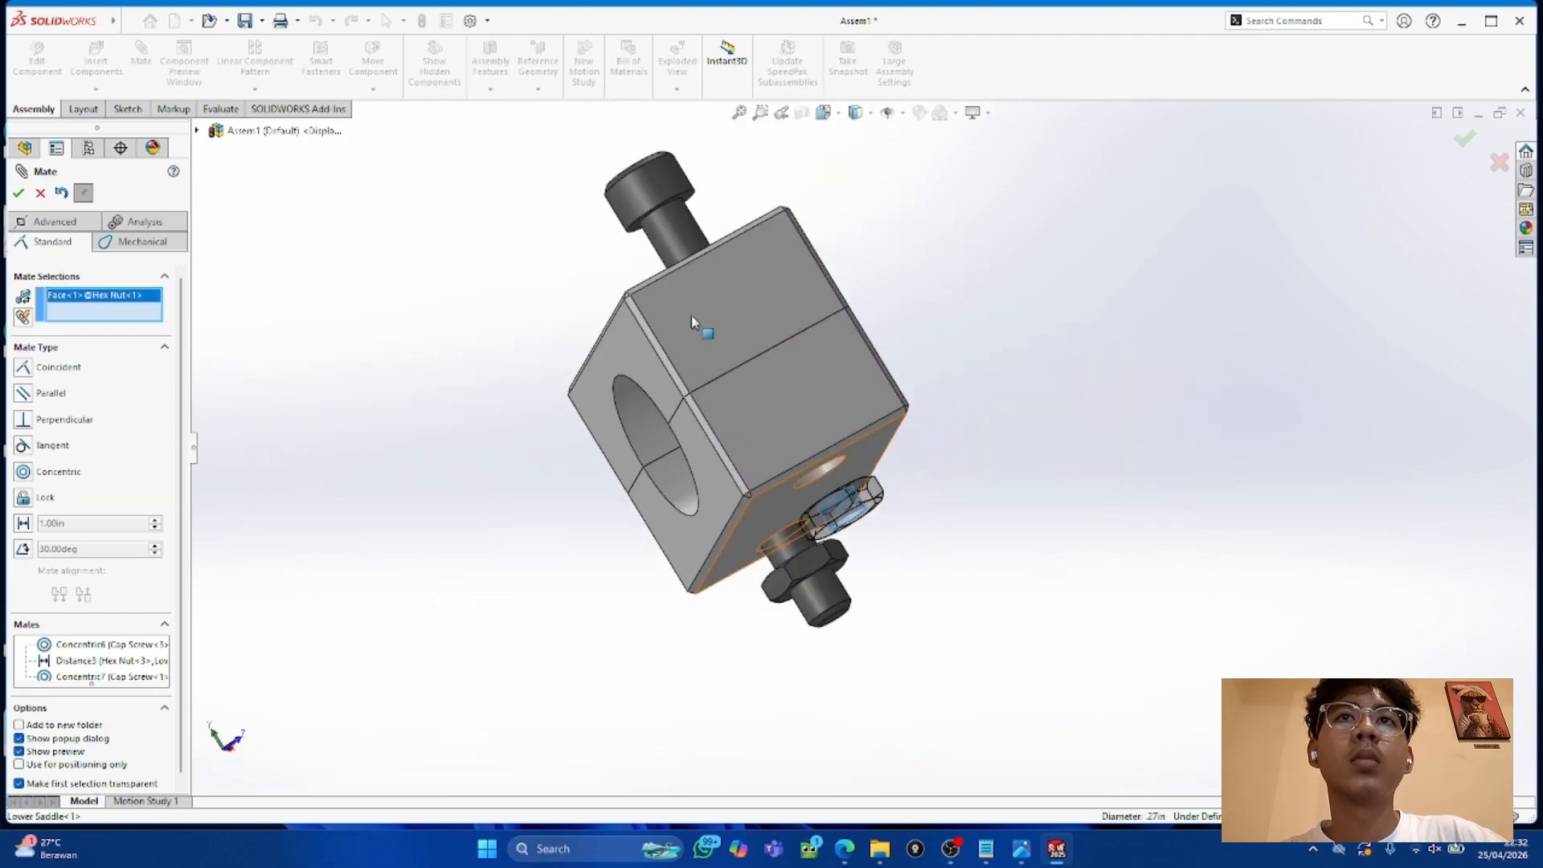
{"action": "left_click", "coordinate": [680, 251]}
{"action": "left_click", "coordinate": [41, 193]}
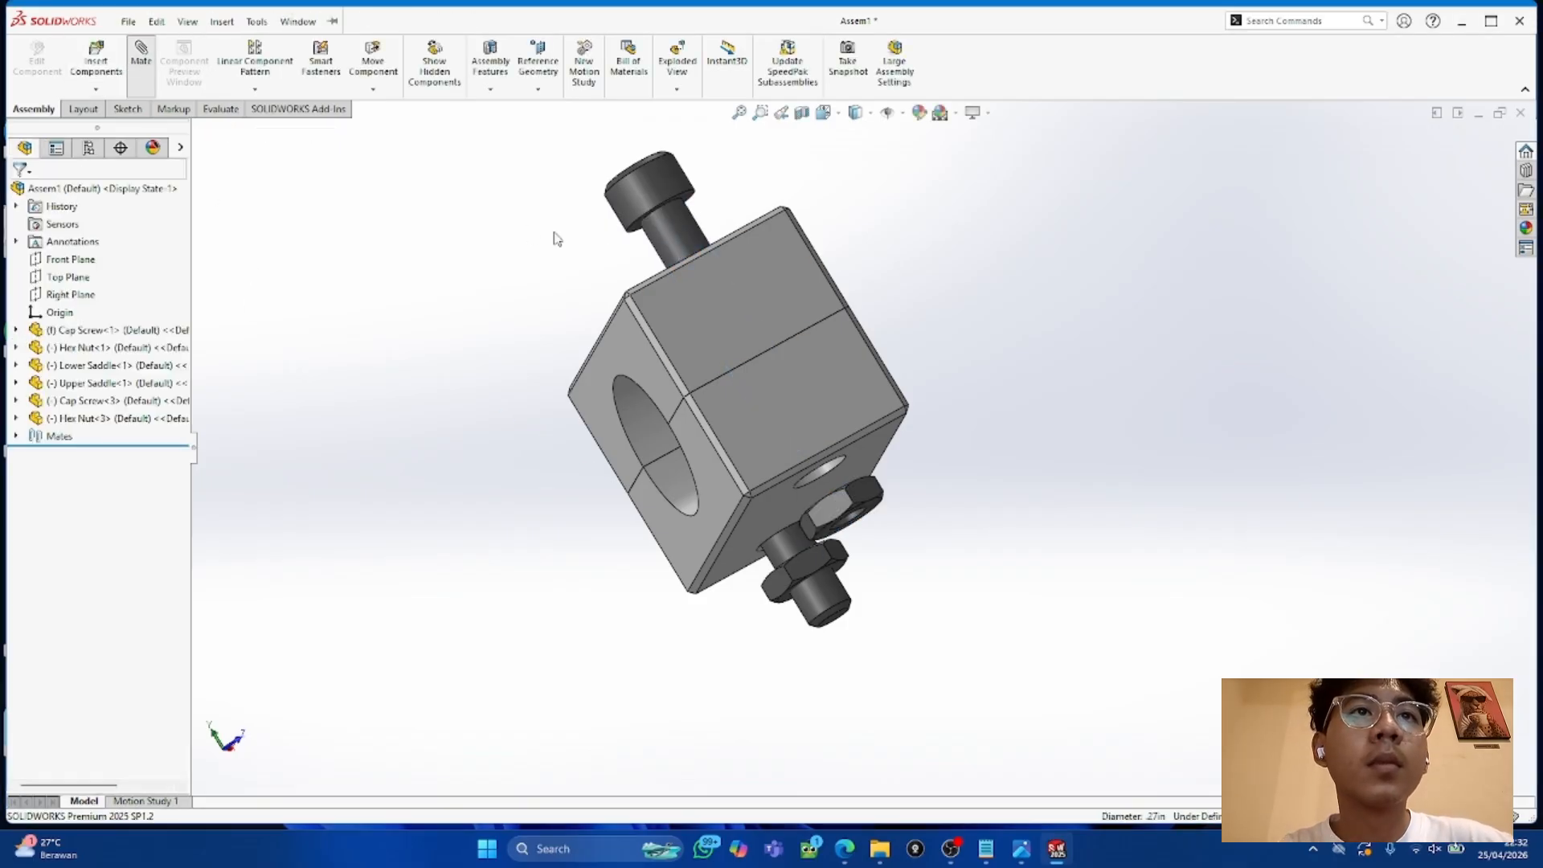
{"action": "middle_click_drag", "start_coordinate": [902, 483], "coordinate": [823, 397]}
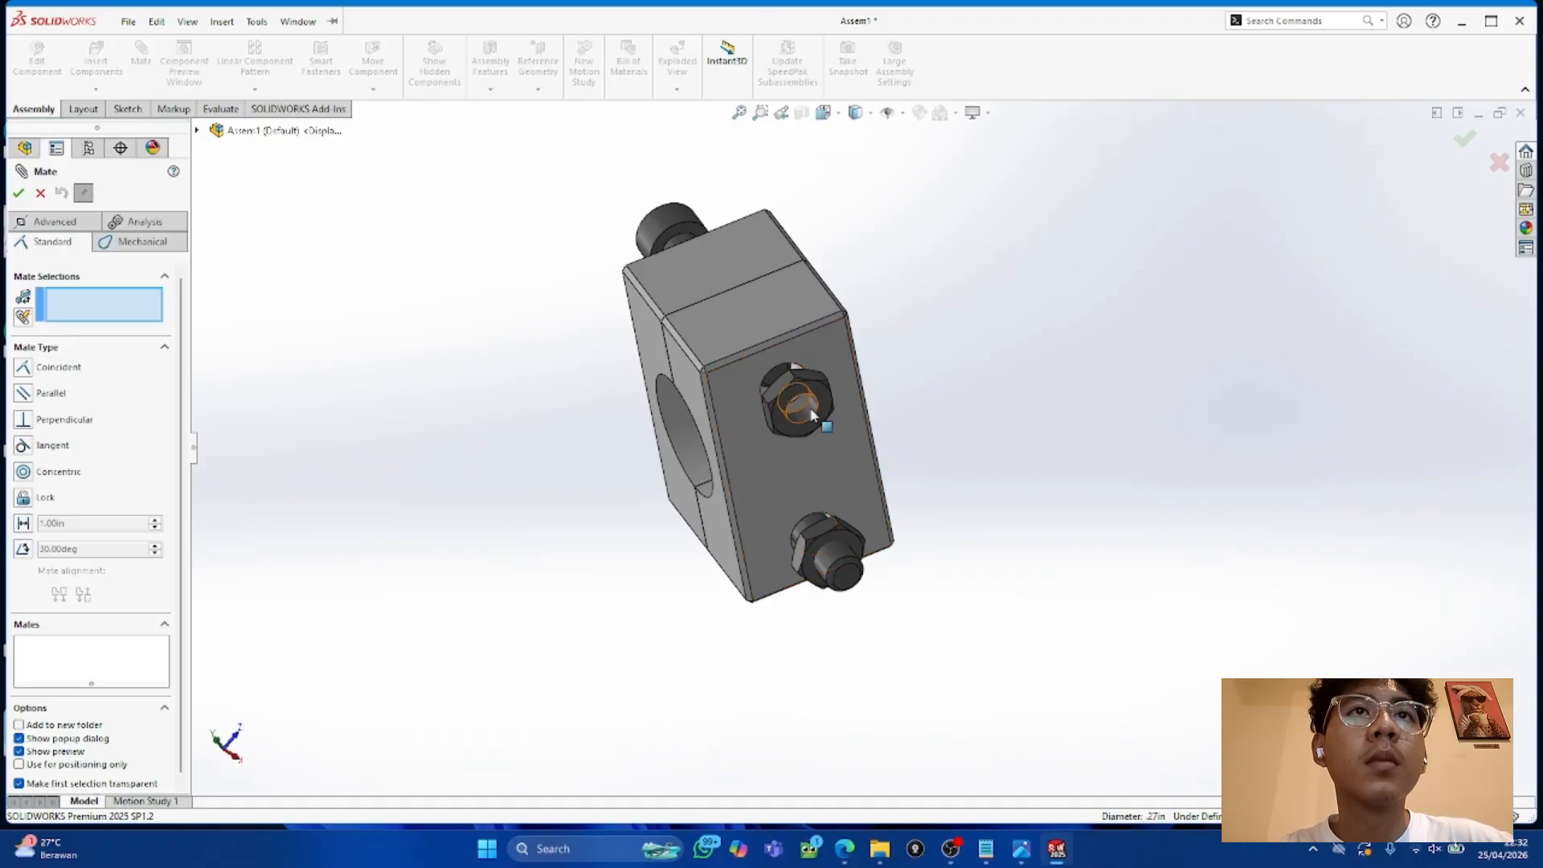
{"action": "left_click", "coordinate": [811, 414]}
{"action": "left_click_drag", "start_coordinate": [699, 275], "coordinate": [829, 442]}
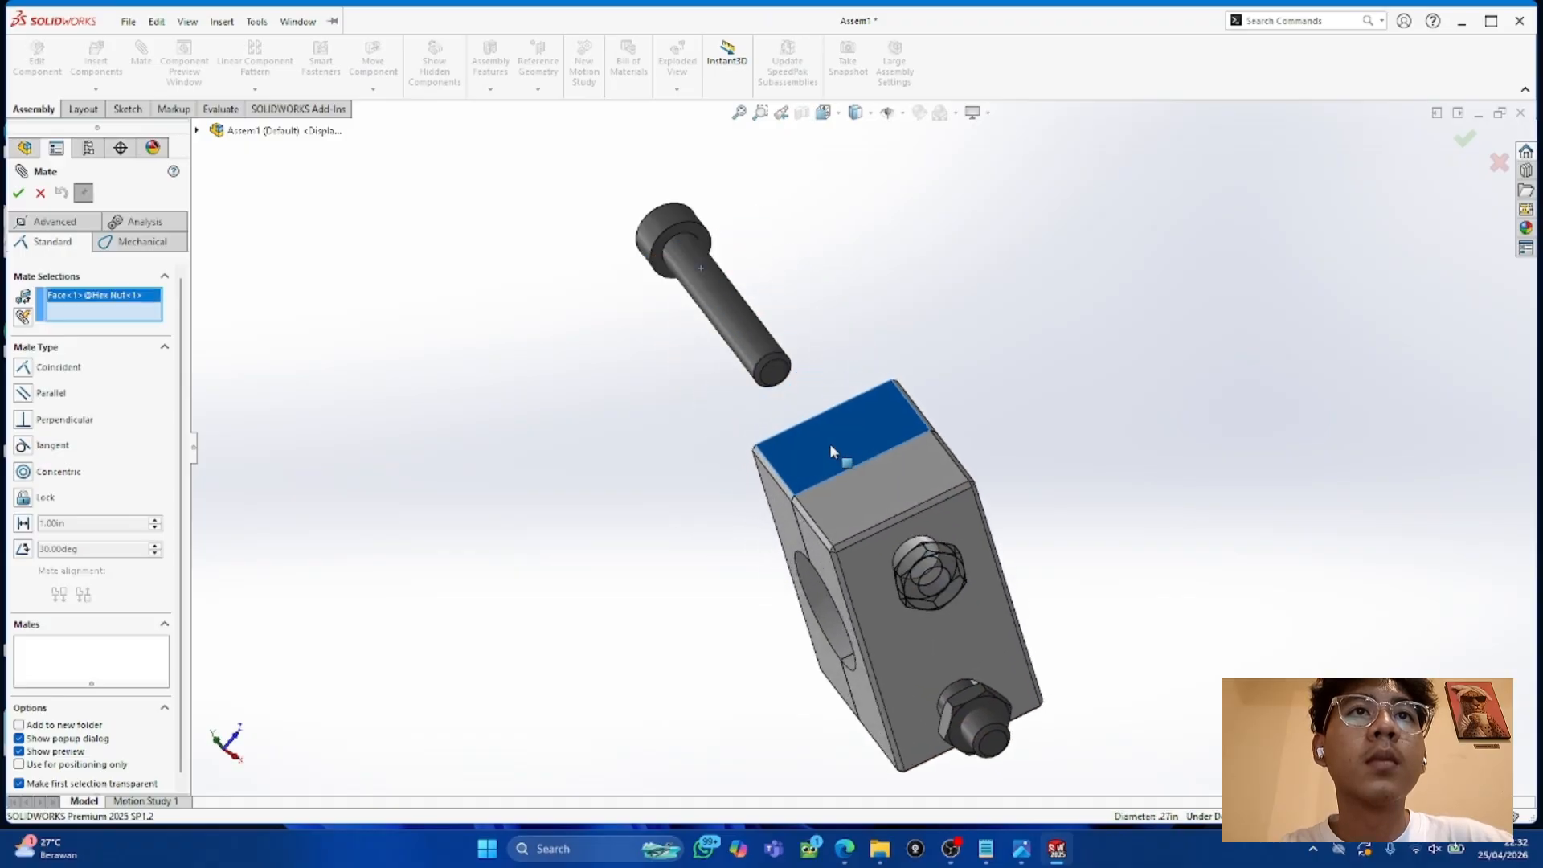
{"action": "left_click", "coordinate": [750, 355]}
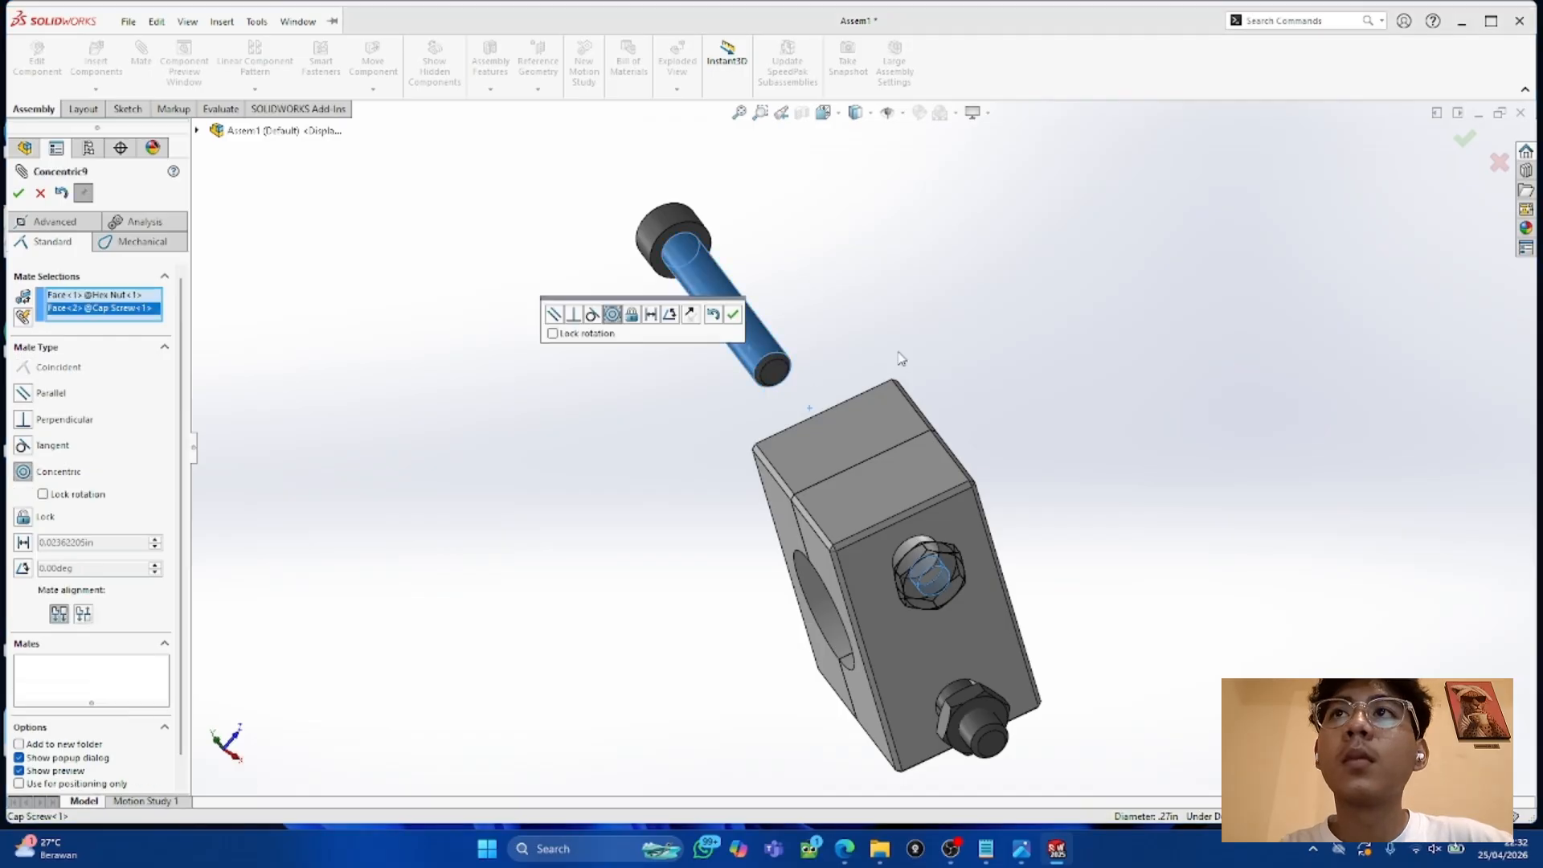
{"action": "left_click", "coordinate": [41, 193]}
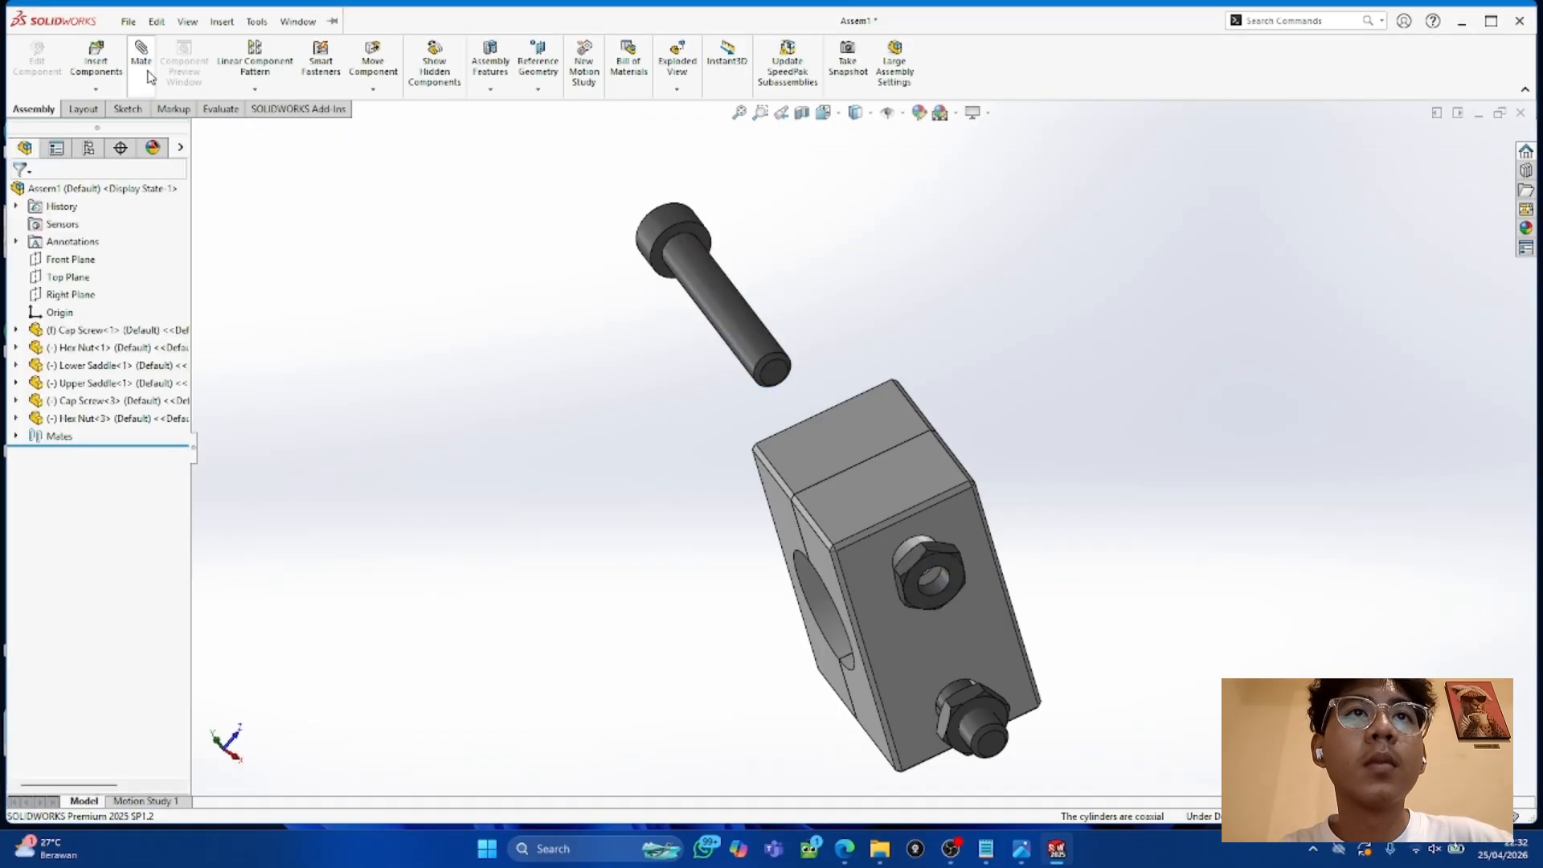
Step: Add a Concentric mate from the first Cap Screw's shank to the bore of the first Hex Nut
{"action": "middle_click_drag", "start_coordinate": [947, 487], "coordinate": [938, 457]}
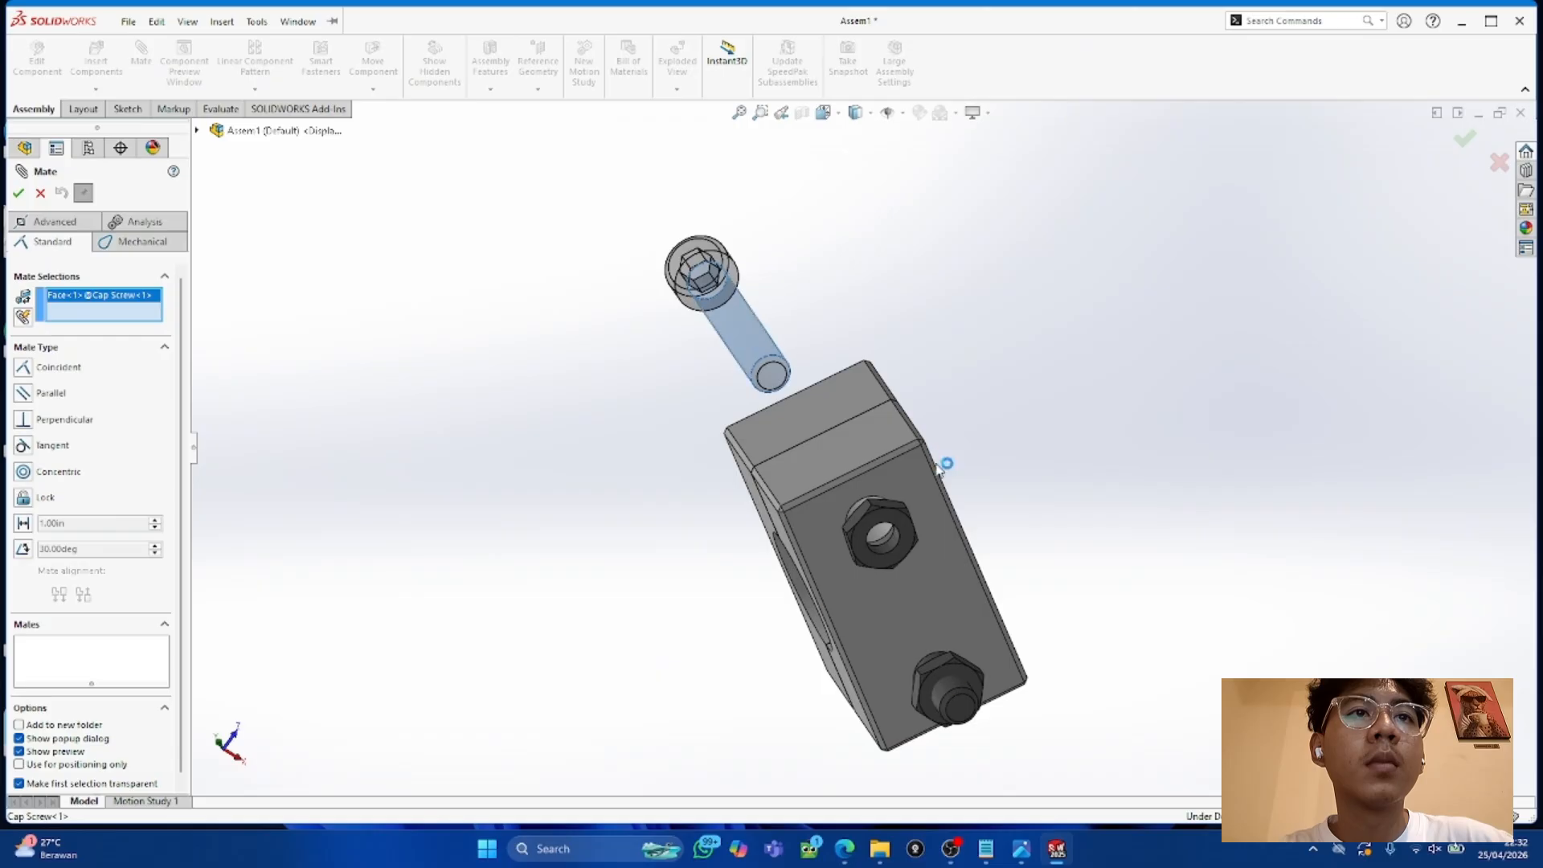
{"action": "left_click", "coordinate": [894, 546]}
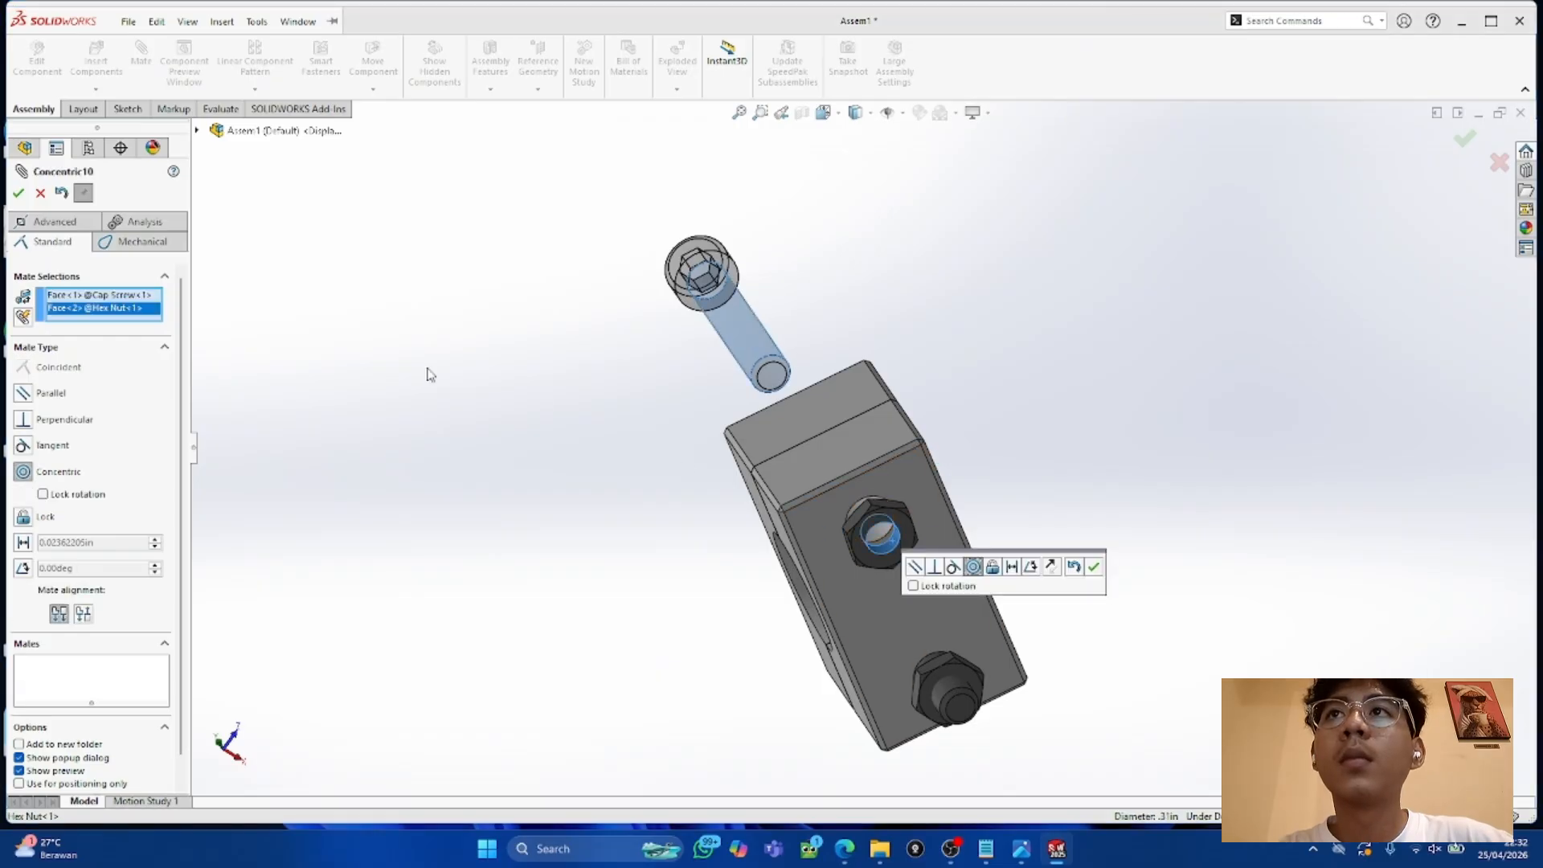
{"action": "left_click", "coordinate": [17, 191]}
Step: Slide the saddles until the first Cap Screw is clear on the nut side and mate its shank Concentric to the first Hex Nut's hole
{"action": "left_click_drag", "start_coordinate": [828, 465], "coordinate": [841, 291]}
{"action": "middle_click_drag", "start_coordinate": [854, 273], "coordinate": [492, 190]}
{"action": "scroll", "coordinate": [851, 323], "scroll_direction": "down", "scroll_amount": 4}
{"action": "scroll", "coordinate": [470, 210], "scroll_direction": "down", "scroll_amount": 3}
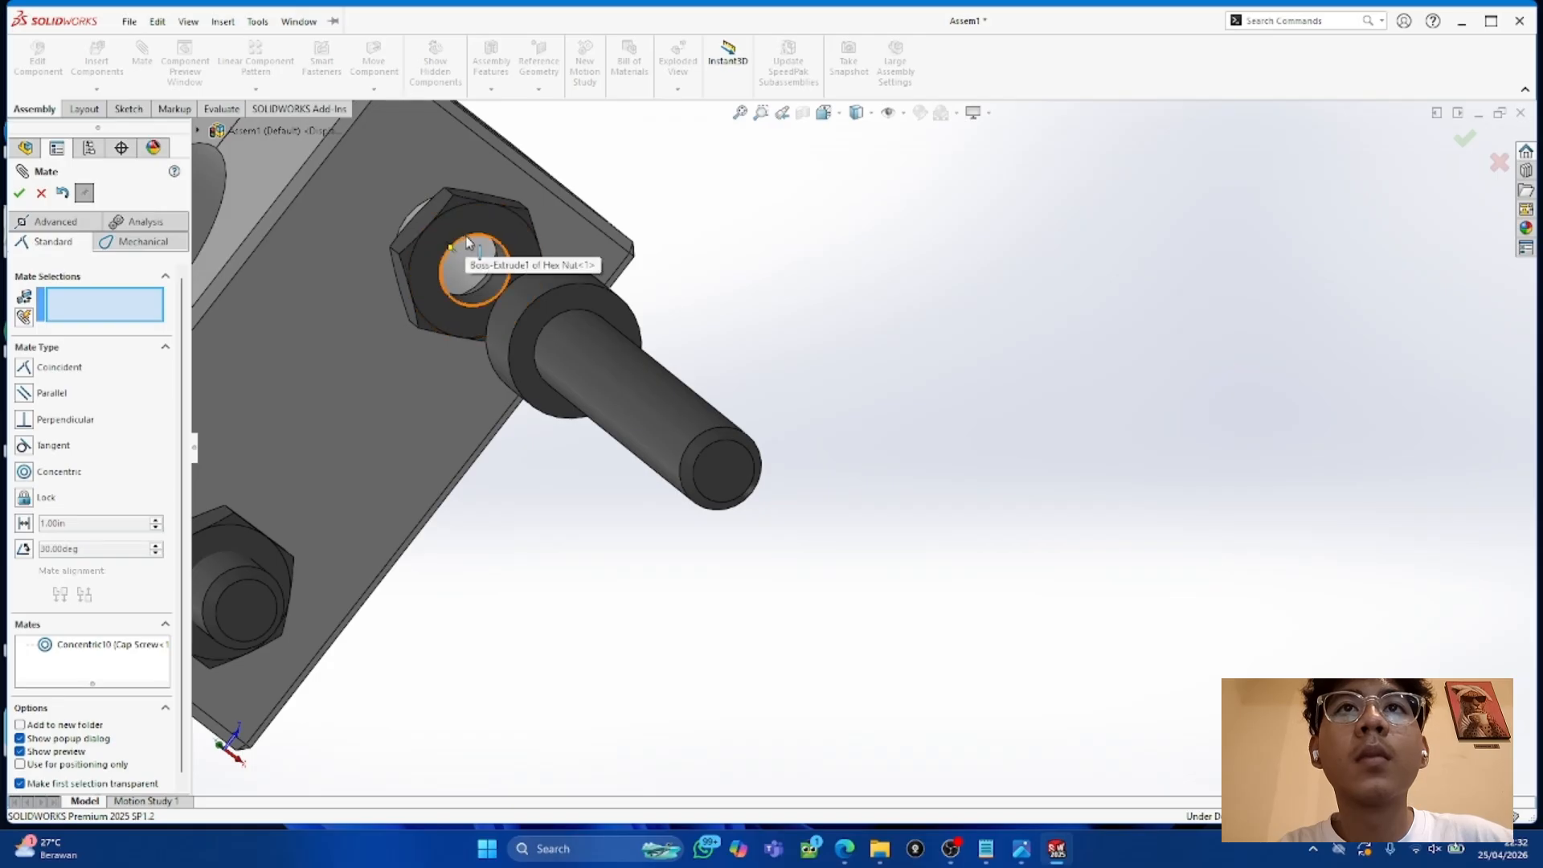
{"action": "left_click", "coordinate": [442, 251]}
{"action": "left_click", "coordinate": [719, 410]}
{"action": "left_click", "coordinate": [663, 381]}
Step: Move the saddles back and forth along the first Cap Screw to test its alignment with the first Hex Nut
{"action": "left_click_drag", "start_coordinate": [321, 193], "coordinate": [743, 438]}
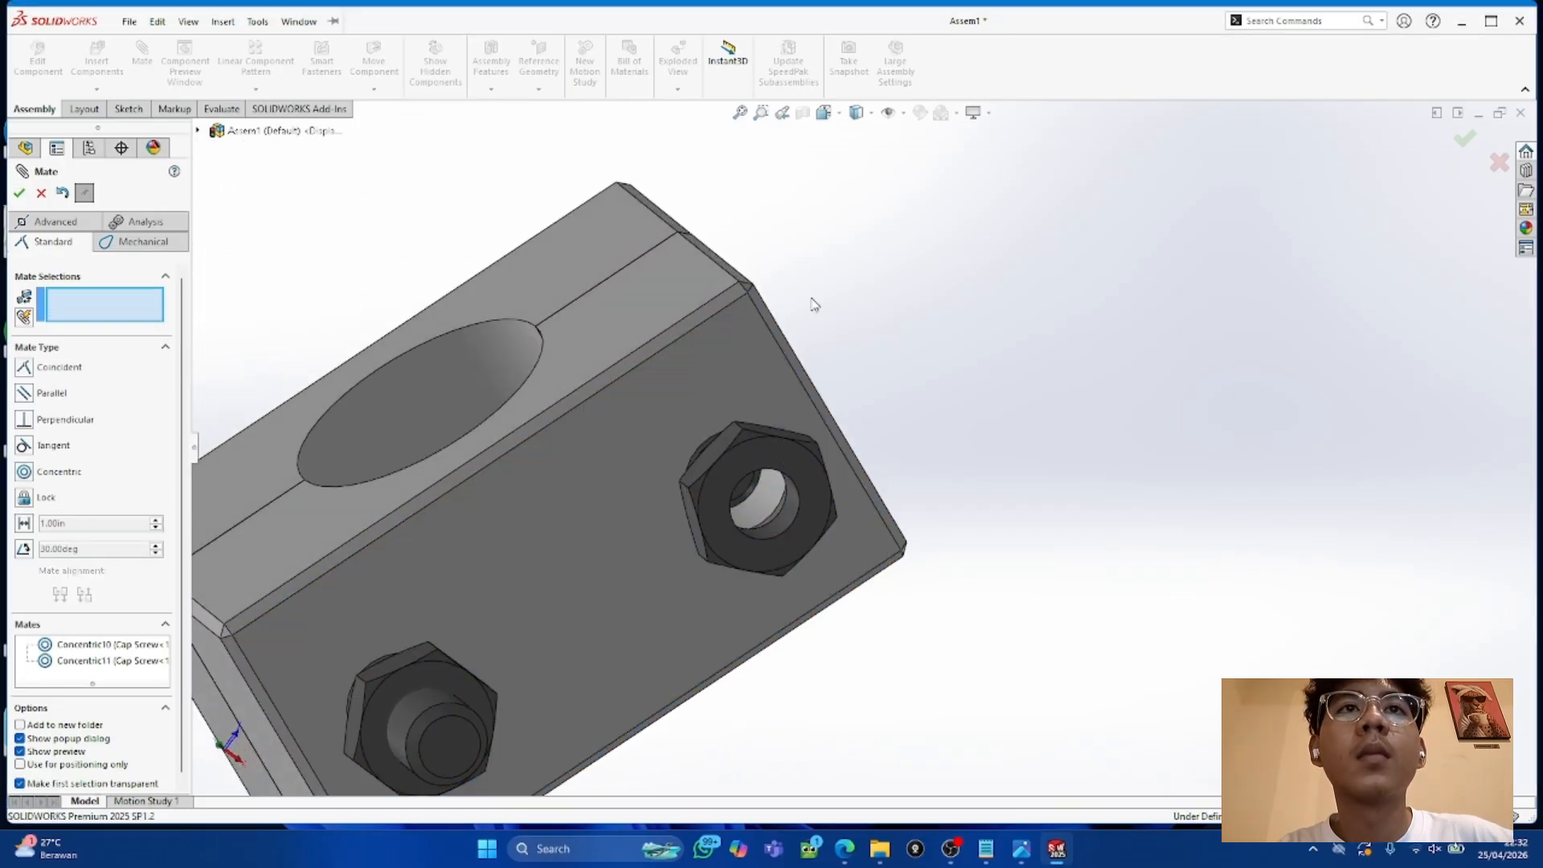
{"action": "middle_click_drag", "start_coordinate": [809, 300], "coordinate": [884, 471]}
{"action": "scroll", "coordinate": [872, 456], "scroll_direction": "up", "scroll_amount": 4}
{"action": "left_click_drag", "start_coordinate": [703, 427], "coordinate": [622, 364]}
{"action": "middle_click_drag", "start_coordinate": [623, 366], "coordinate": [735, 401]}
{"action": "left_click_drag", "start_coordinate": [648, 366], "coordinate": [696, 385]}
Step: Add a Concentric mate between a circular edge of the first Cap Screw and the Upper Saddle's empty counterbore
{"action": "middle_click_drag", "start_coordinate": [696, 384], "coordinate": [474, 247]}
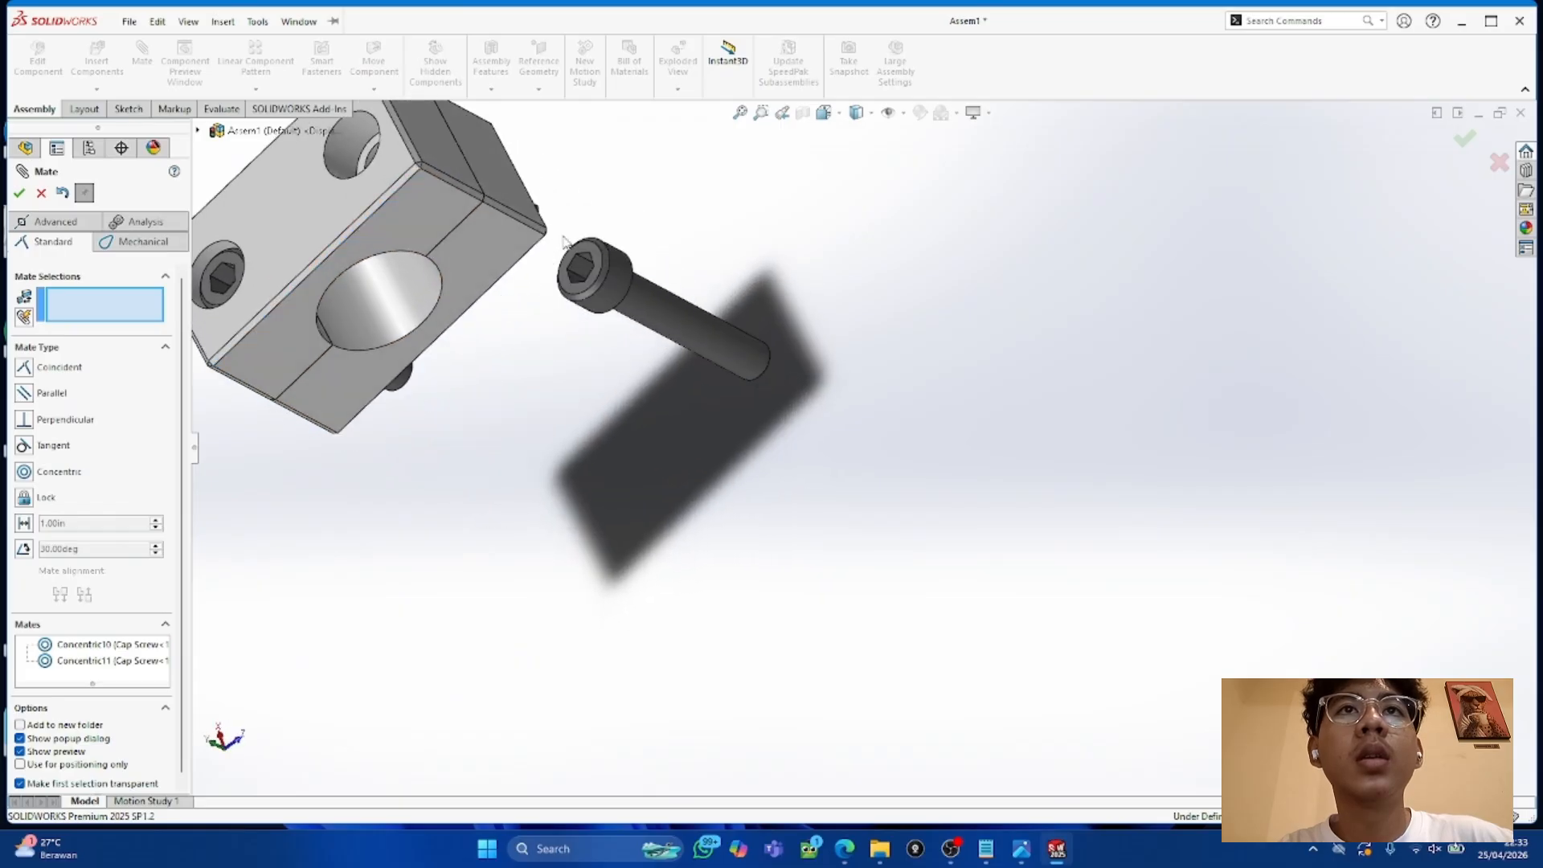
{"action": "left_click", "coordinate": [635, 271]}
{"action": "middle_click_drag", "start_coordinate": [640, 276], "coordinate": [596, 253]}
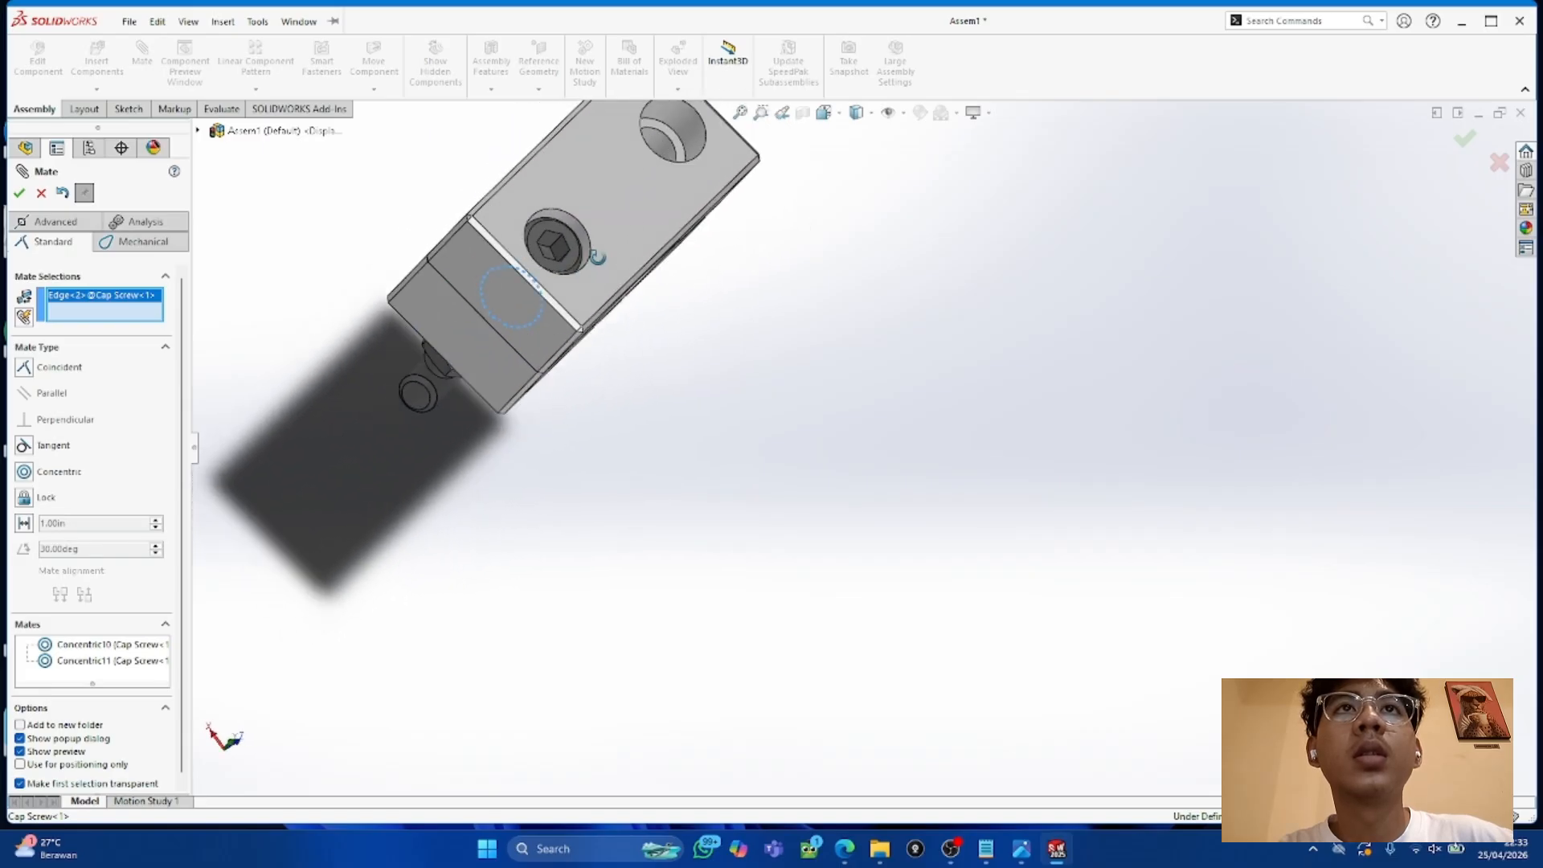
{"action": "left_click", "coordinate": [655, 225]}
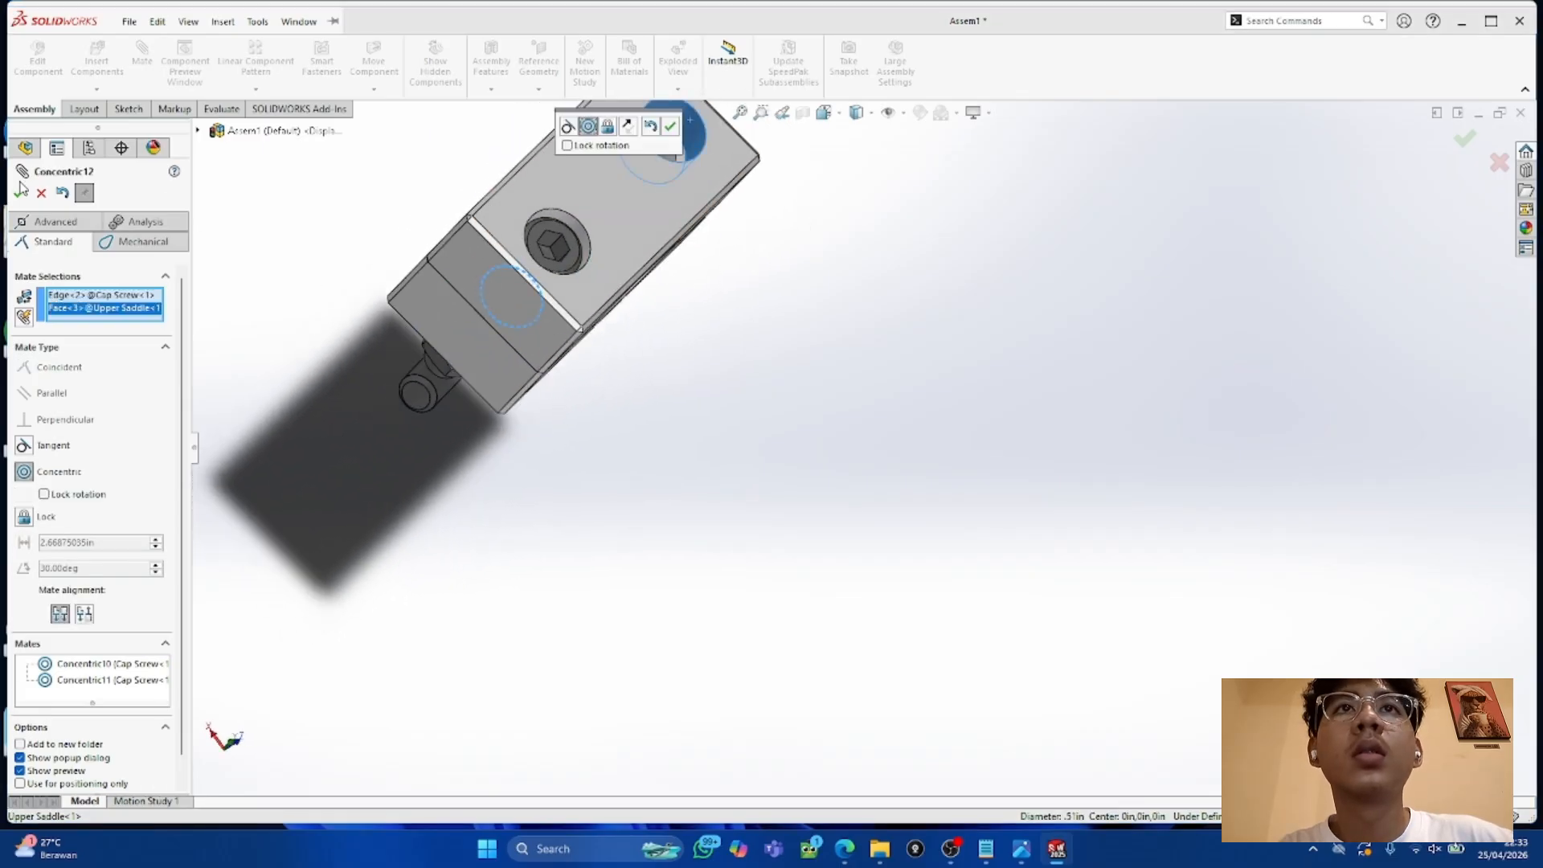
{"action": "left_click", "coordinate": [19, 192]}
Step: Add a Coincident mate between the underside of the first Cap Screw's head and the Upper Saddle's counterbore floor
{"action": "middle_click_drag", "start_coordinate": [635, 257], "coordinate": [438, 181]}
{"action": "scroll", "coordinate": [505, 312], "scroll_direction": "down", "scroll_amount": 4}
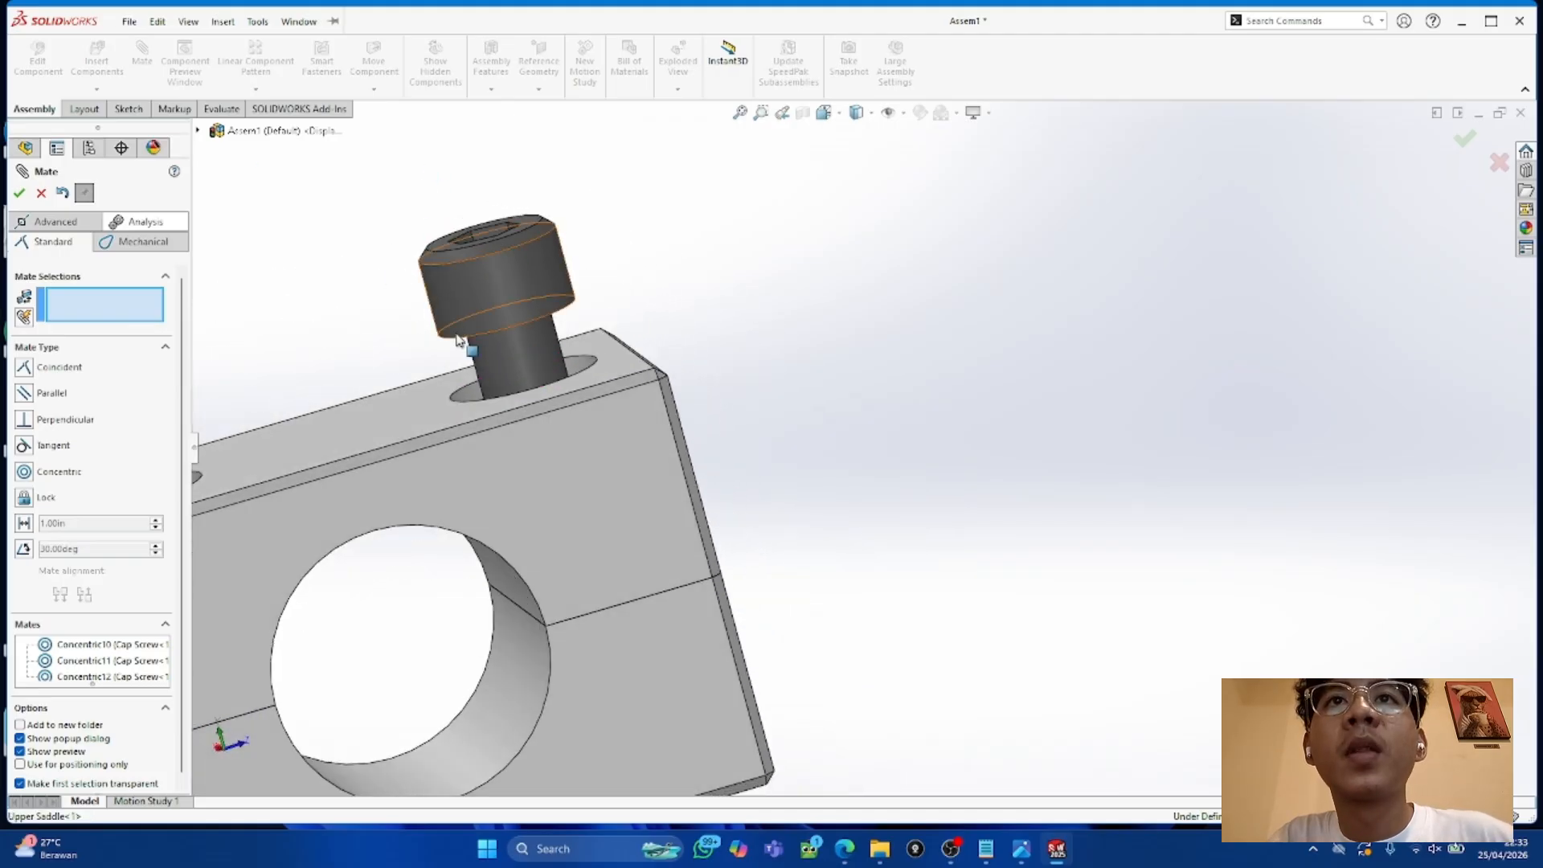
{"action": "middle_click_drag", "start_coordinate": [446, 319], "coordinate": [467, 239]}
{"action": "left_click", "coordinate": [467, 333]}
{"action": "middle_click_drag", "start_coordinate": [469, 335], "coordinate": [528, 296]}
{"action": "left_click", "coordinate": [530, 299]}
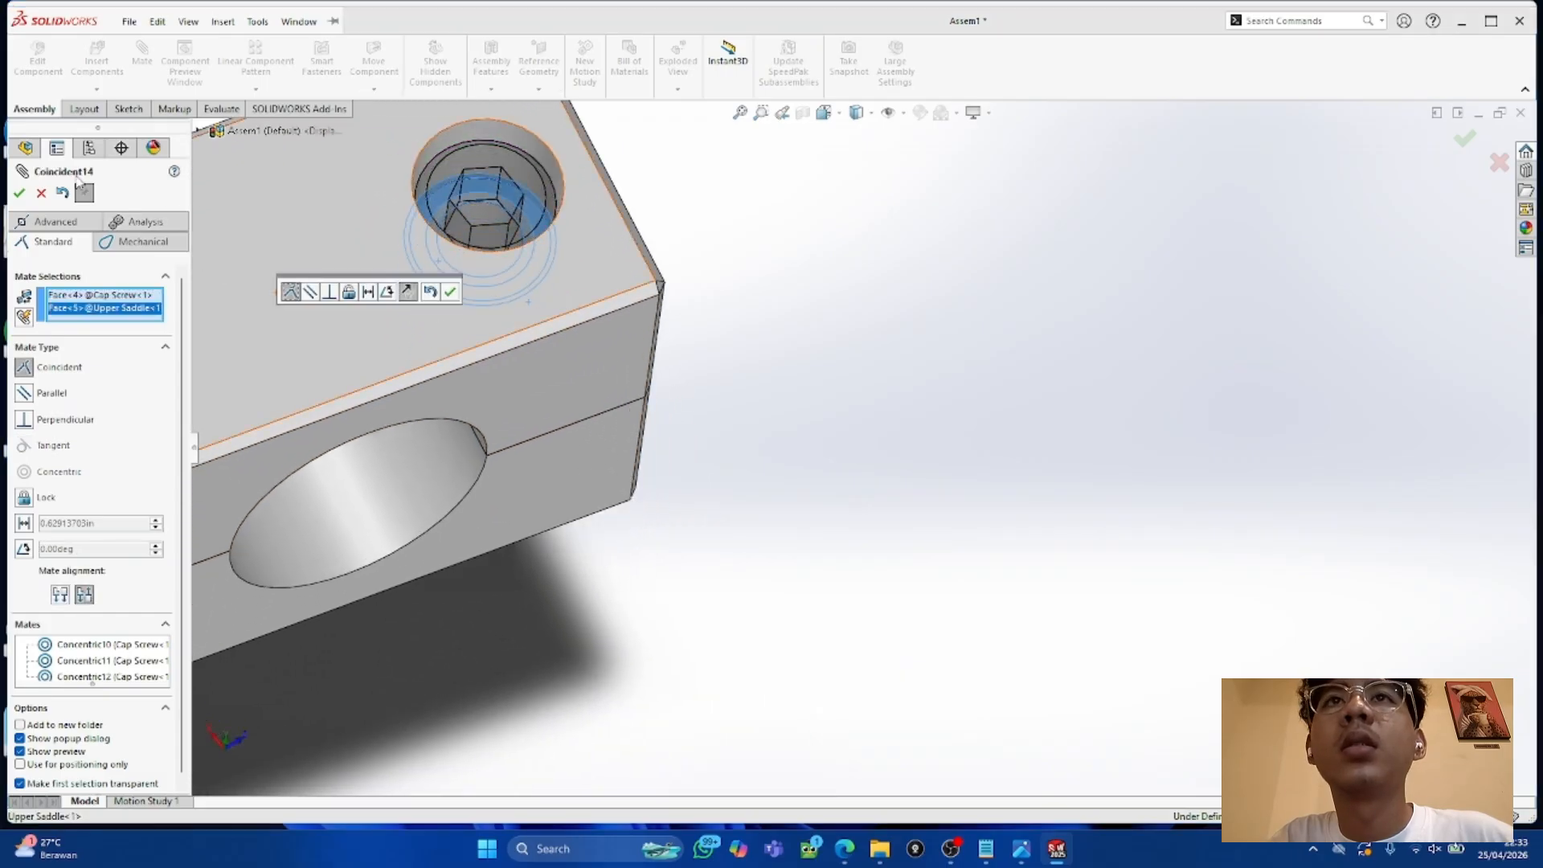
{"action": "left_click", "coordinate": [18, 194]}
Step: Examine how both Cap Screws and Hex Nuts sit in the assembled saddles
{"action": "middle_click_drag", "start_coordinate": [432, 290], "coordinate": [431, 215]}
{"action": "scroll", "coordinate": [432, 215], "scroll_direction": "down", "scroll_amount": 4}
{"action": "scroll", "coordinate": [721, 373], "scroll_direction": "up", "scroll_amount": 9}
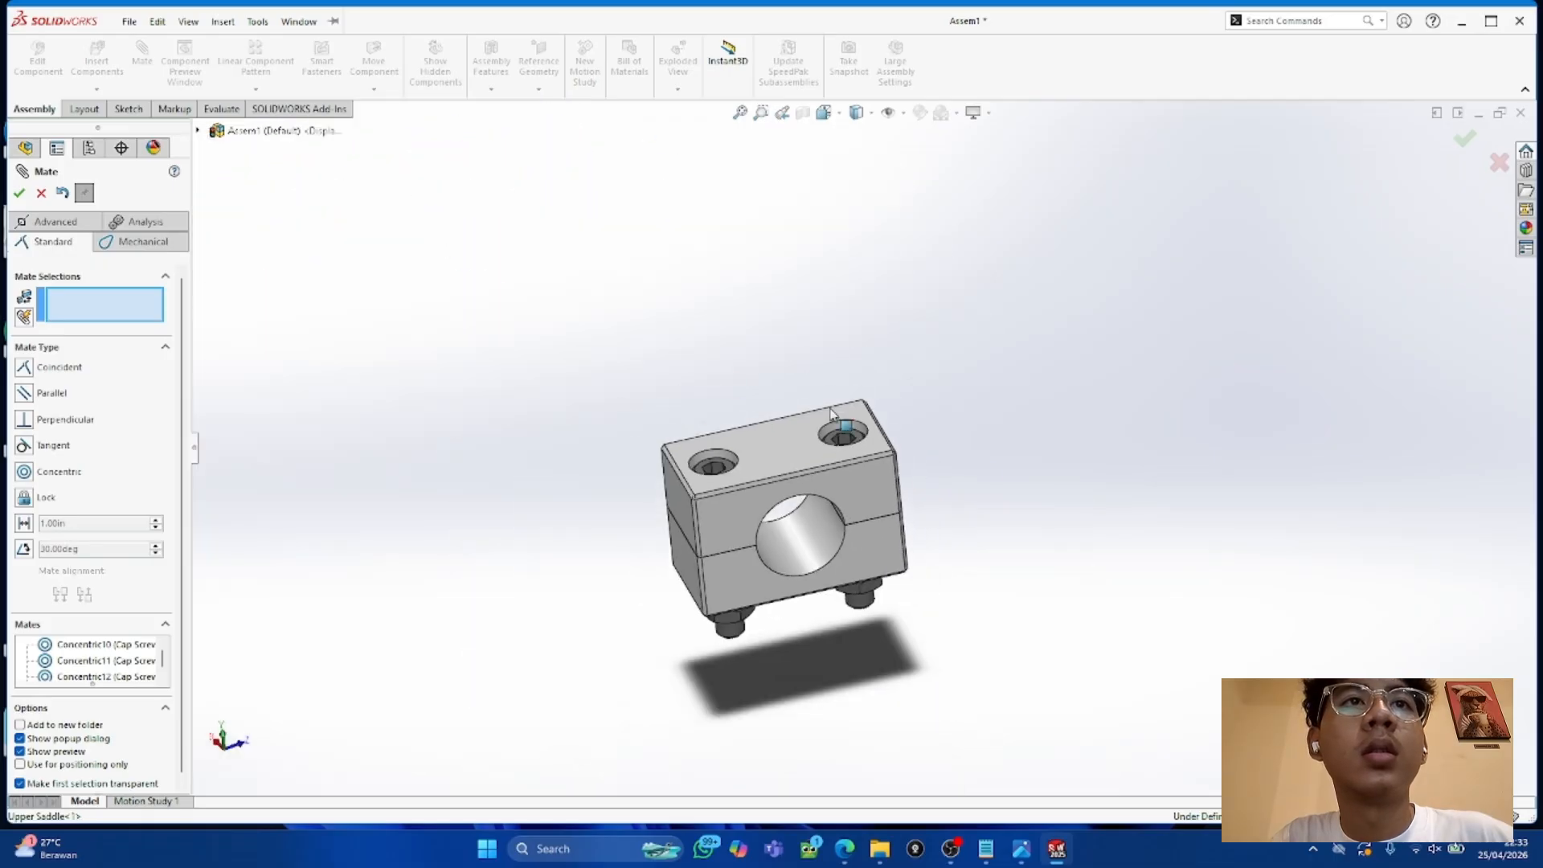
{"action": "left_click_drag", "start_coordinate": [800, 447], "coordinate": [913, 453]}
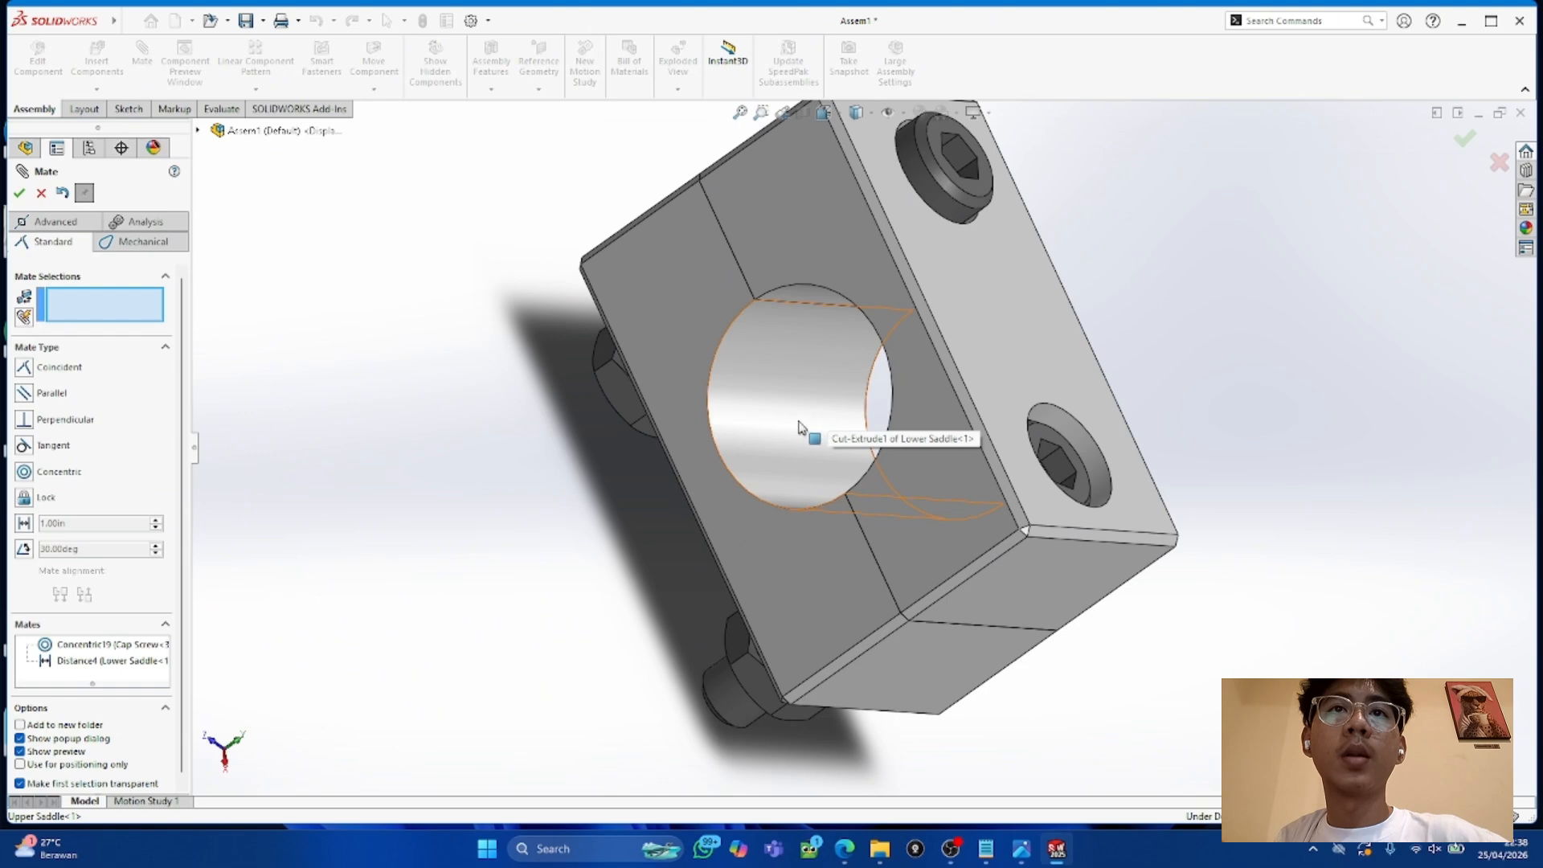
Step: Add a Parallel mate between a side flat of the first Hex Nut and the Lower Saddle's front face beside the large bore
{"action": "middle_click_drag", "start_coordinate": [736, 477], "coordinate": [789, 503]}
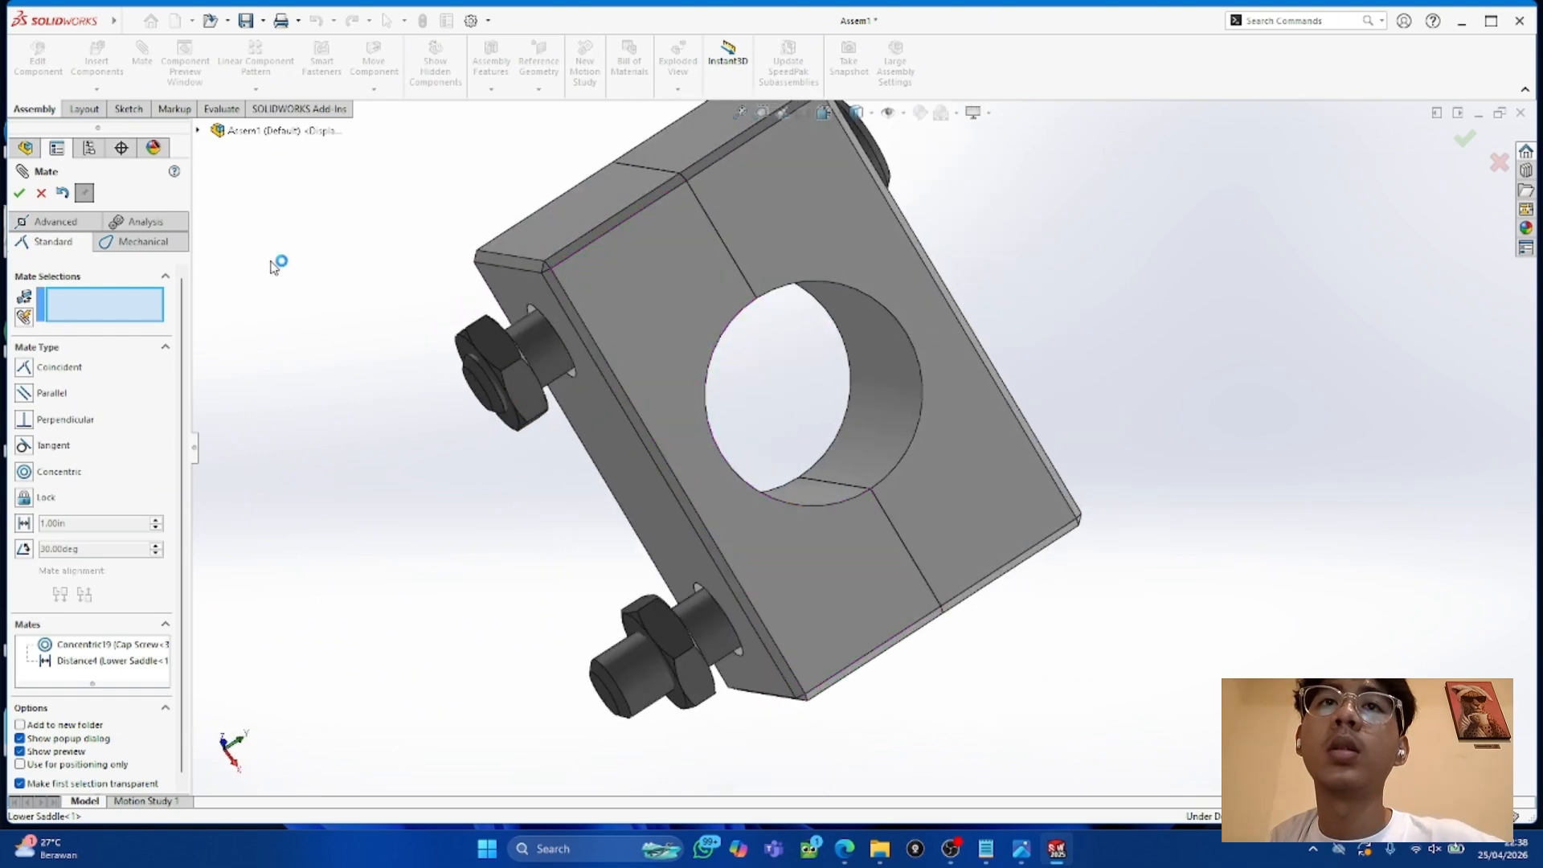
{"action": "left_click_drag", "start_coordinate": [594, 348], "coordinate": [633, 316]}
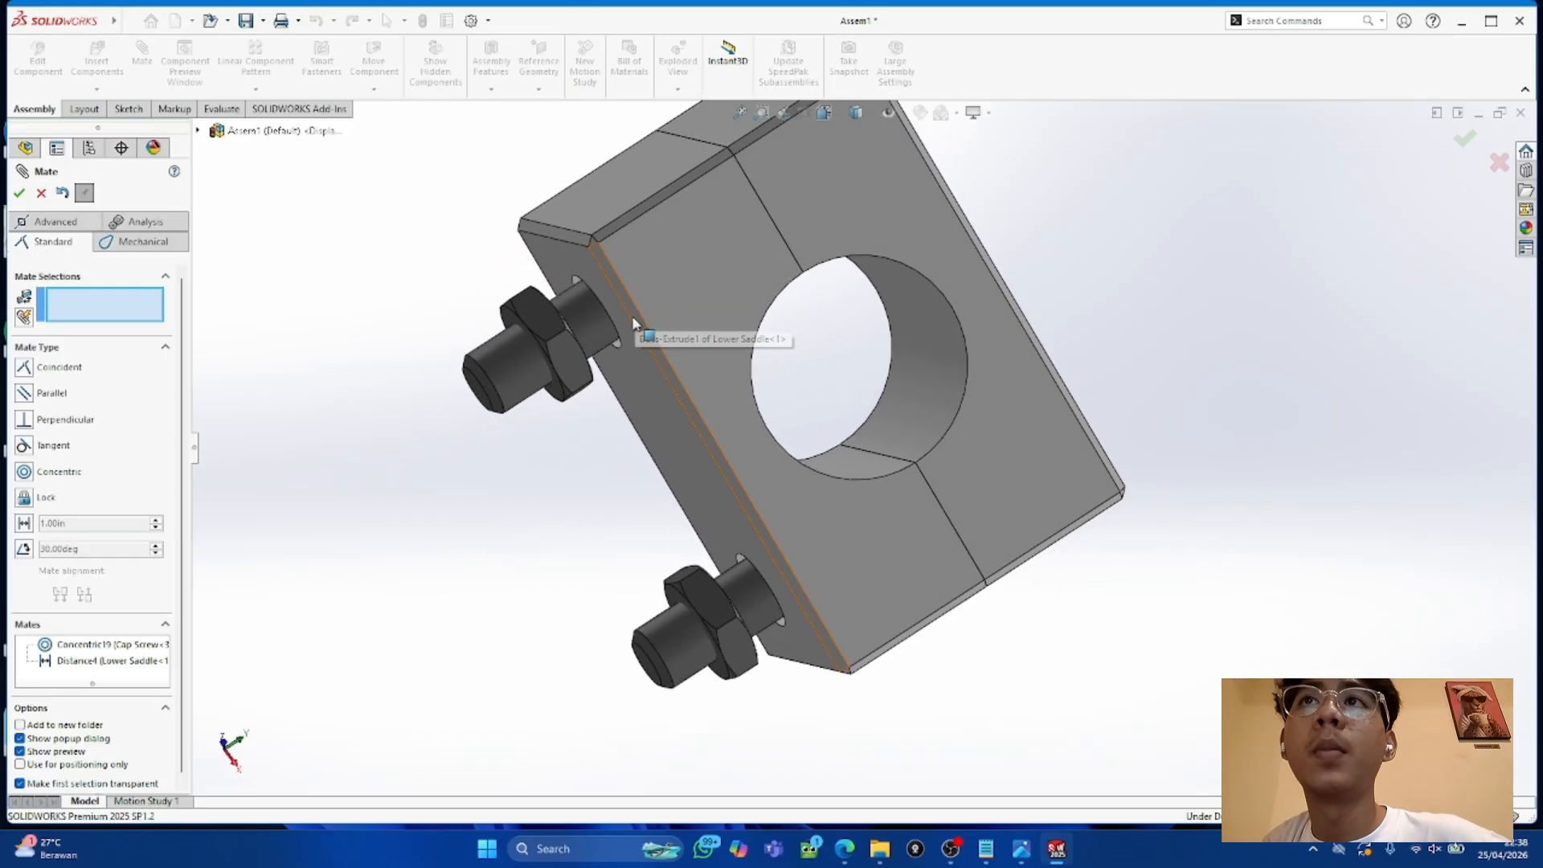
{"action": "middle_click_drag", "start_coordinate": [583, 309], "coordinate": [575, 301]}
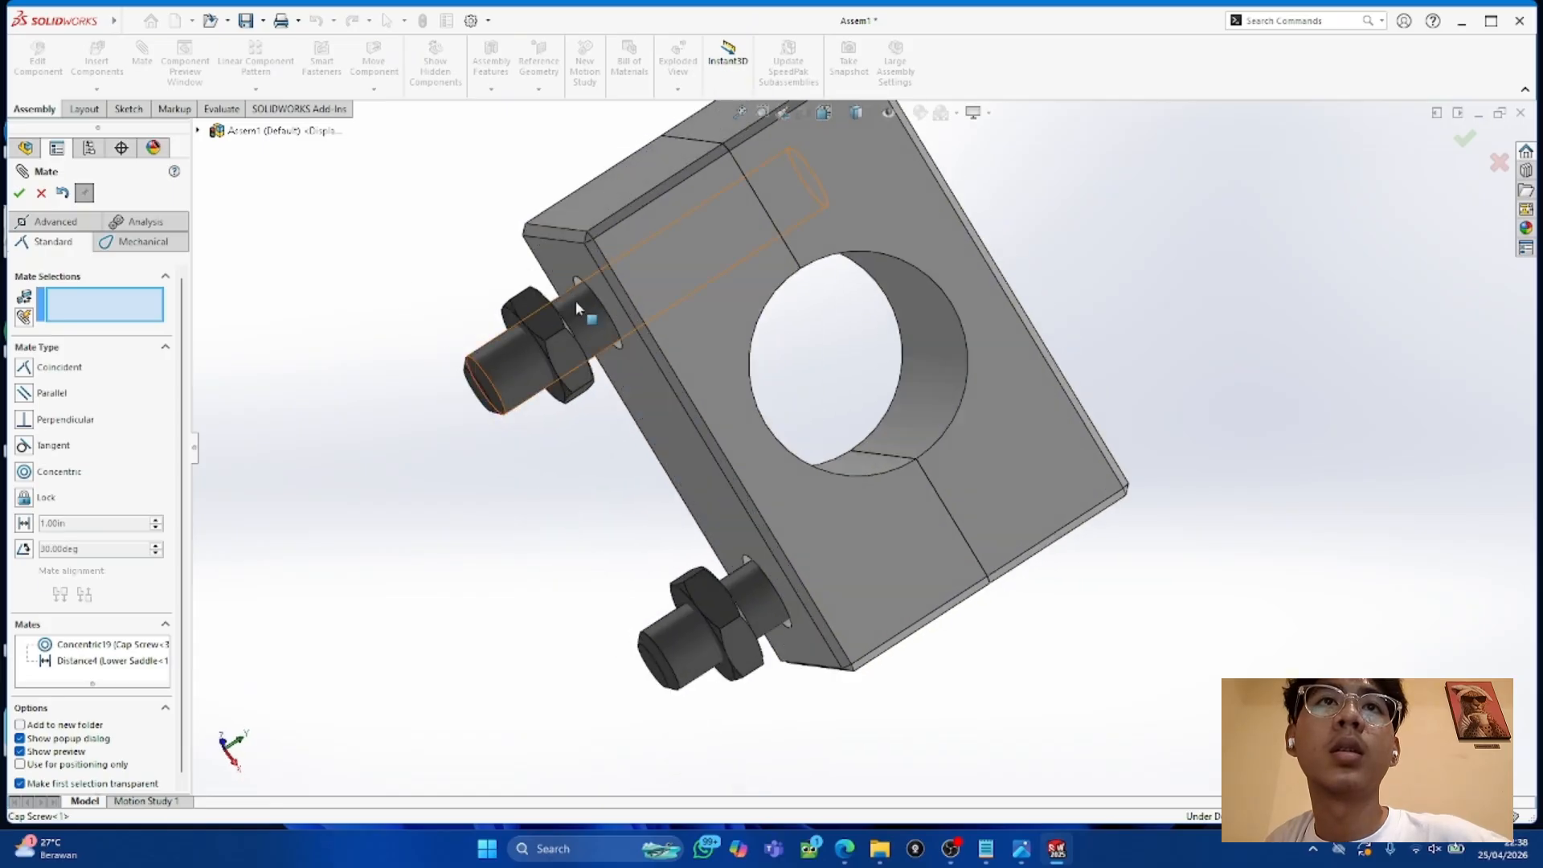
{"action": "left_click", "coordinate": [574, 348]}
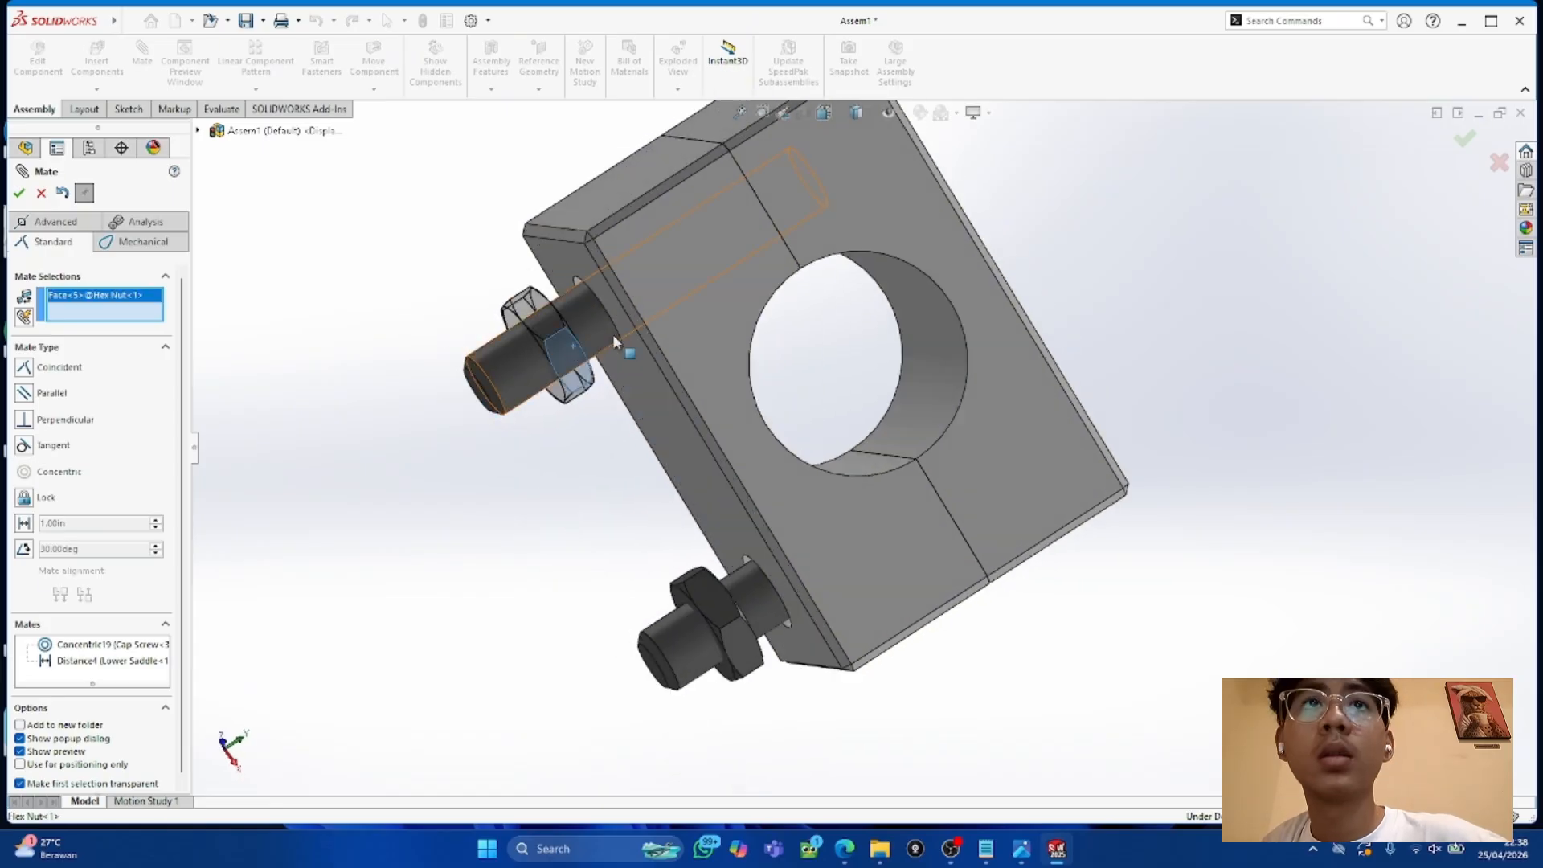
{"action": "left_click", "coordinate": [684, 293]}
{"action": "left_click", "coordinate": [45, 395]}
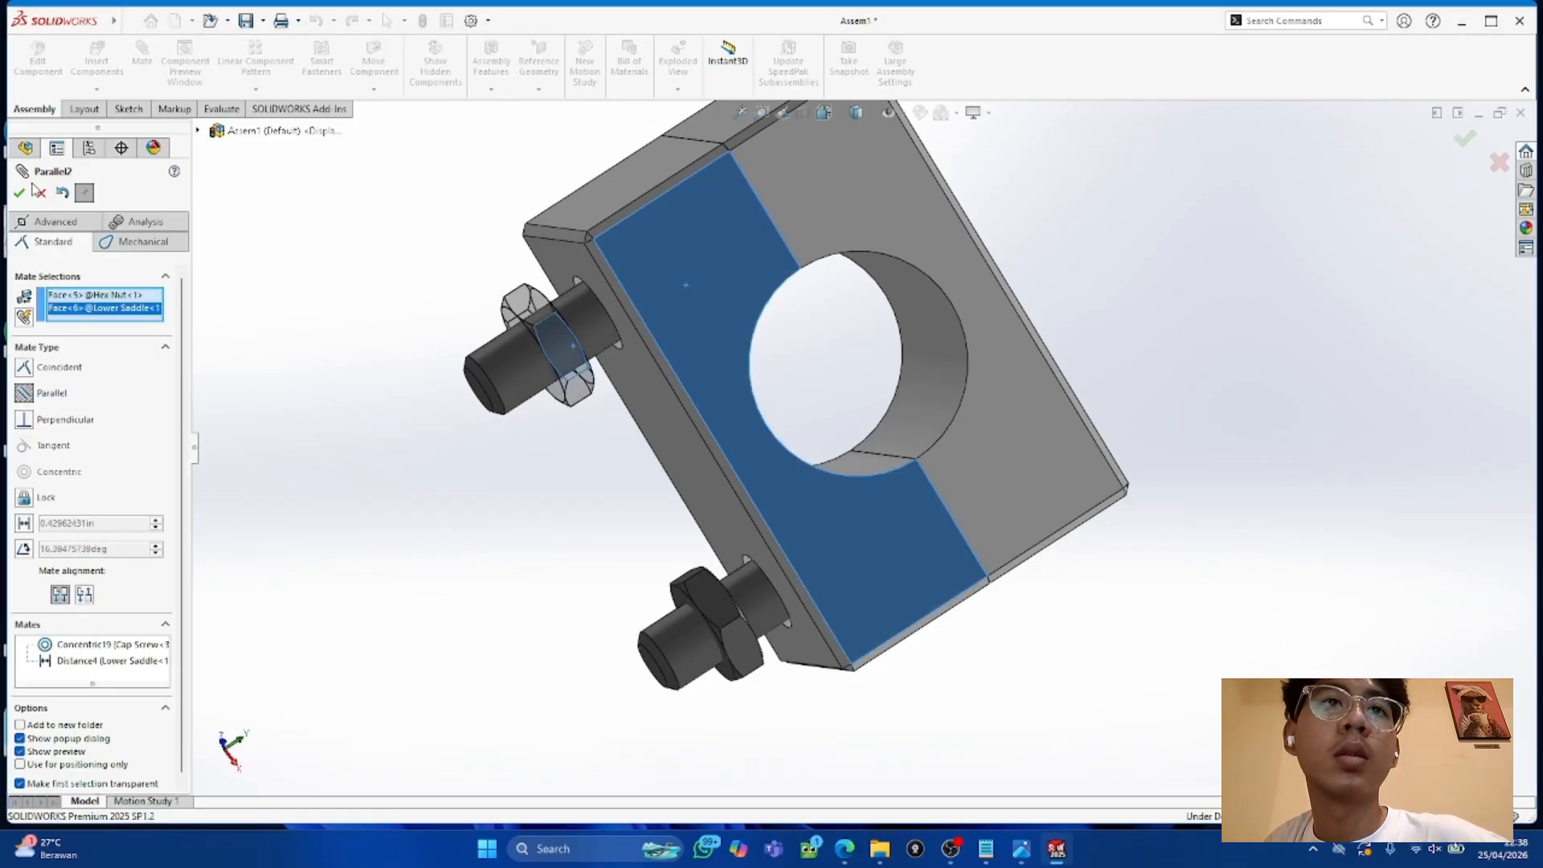
{"action": "key", "text": "Return"}
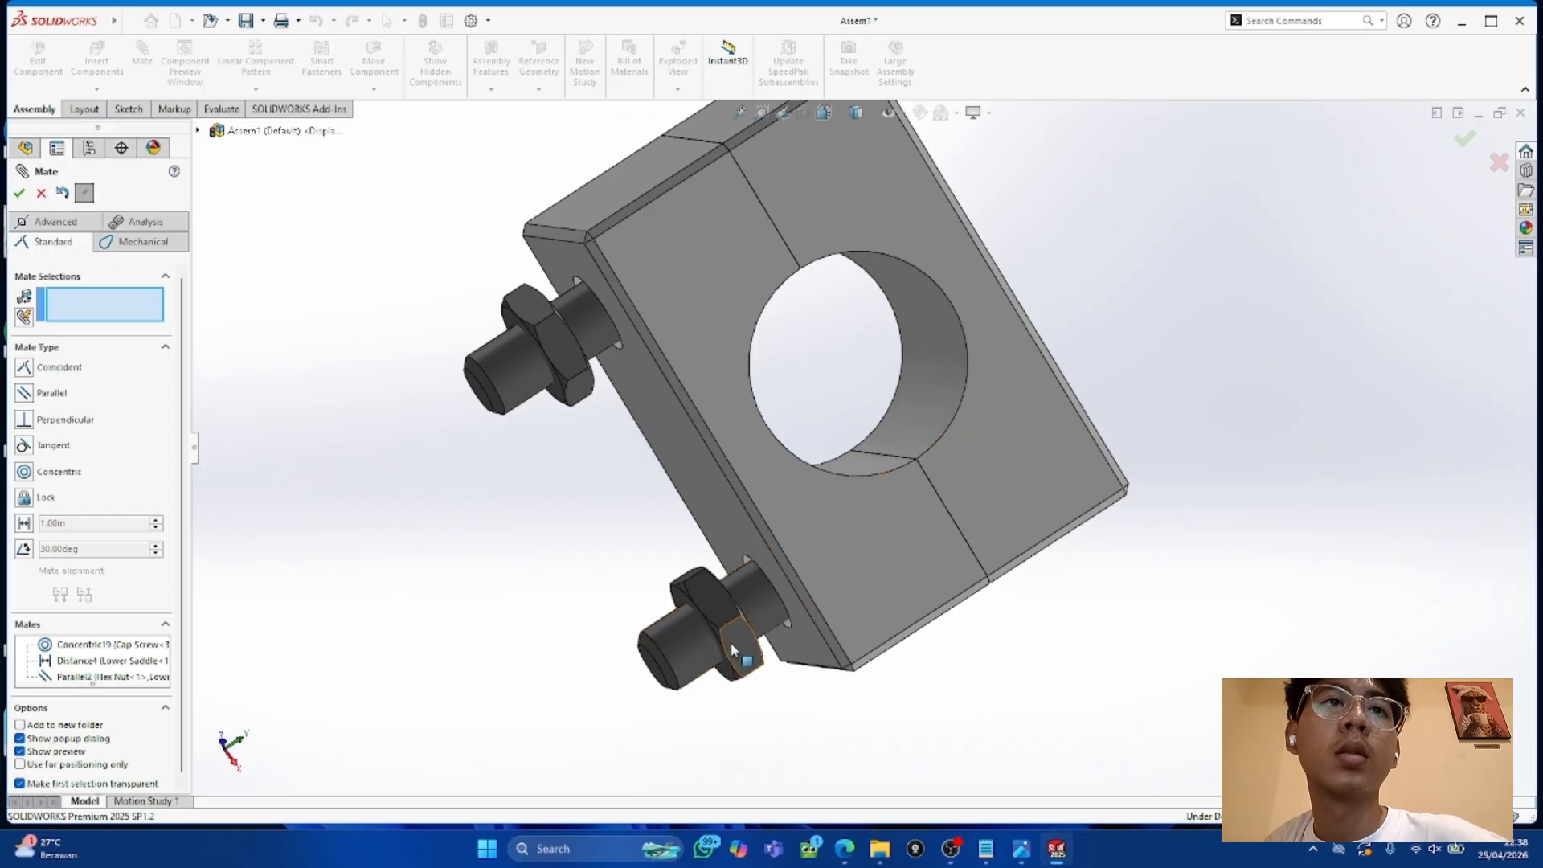
Step: Add a Parallel mate between the Lower Saddle's front face beside the large bore and a side flat of the second Hex Nut
{"action": "left_click", "coordinate": [835, 587]}
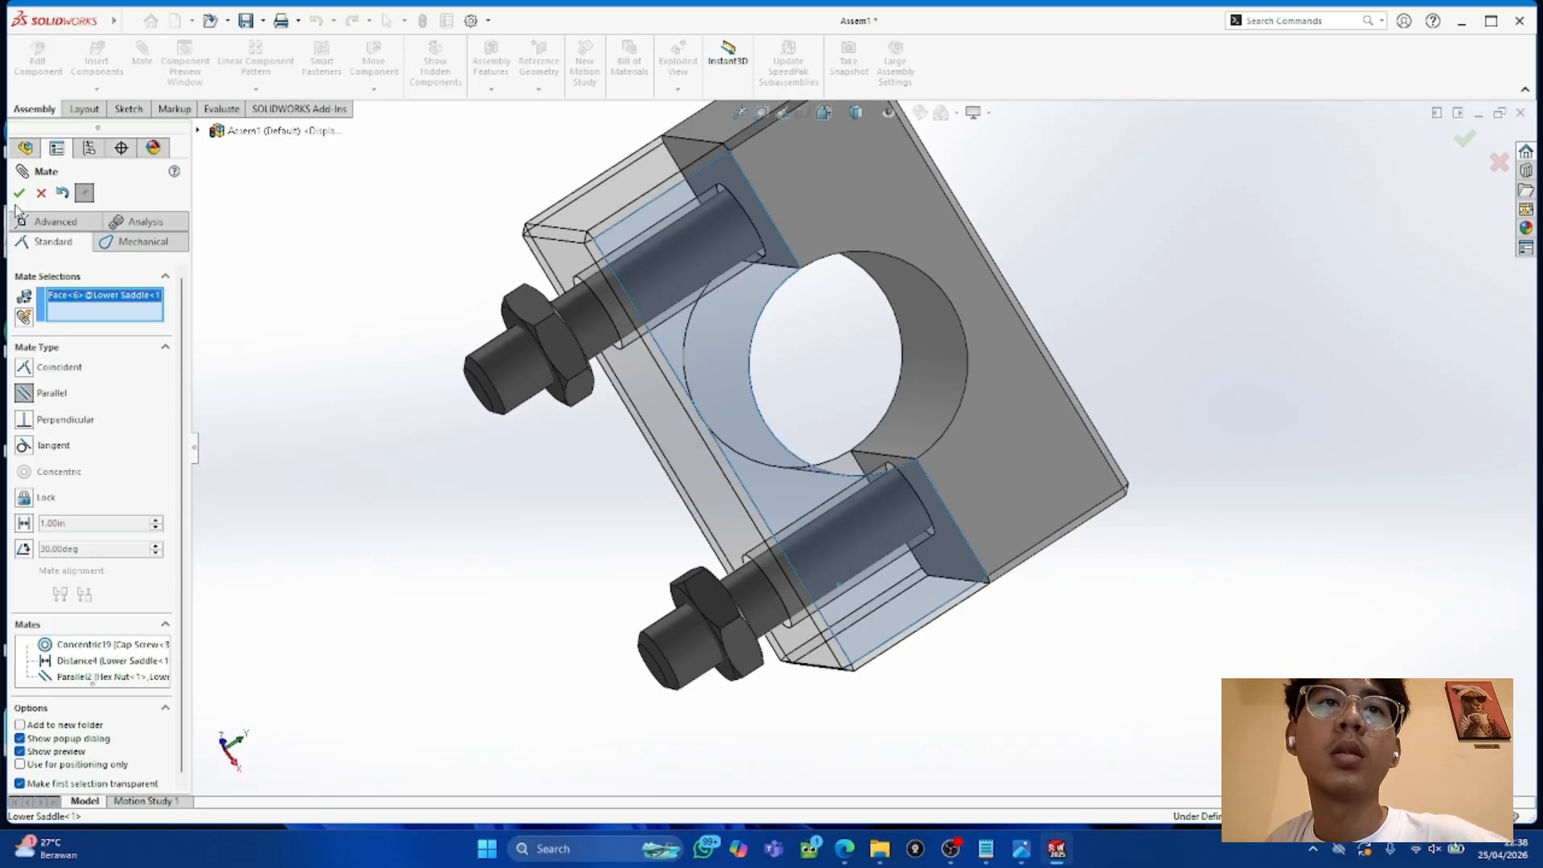
{"action": "left_click", "coordinate": [731, 649]}
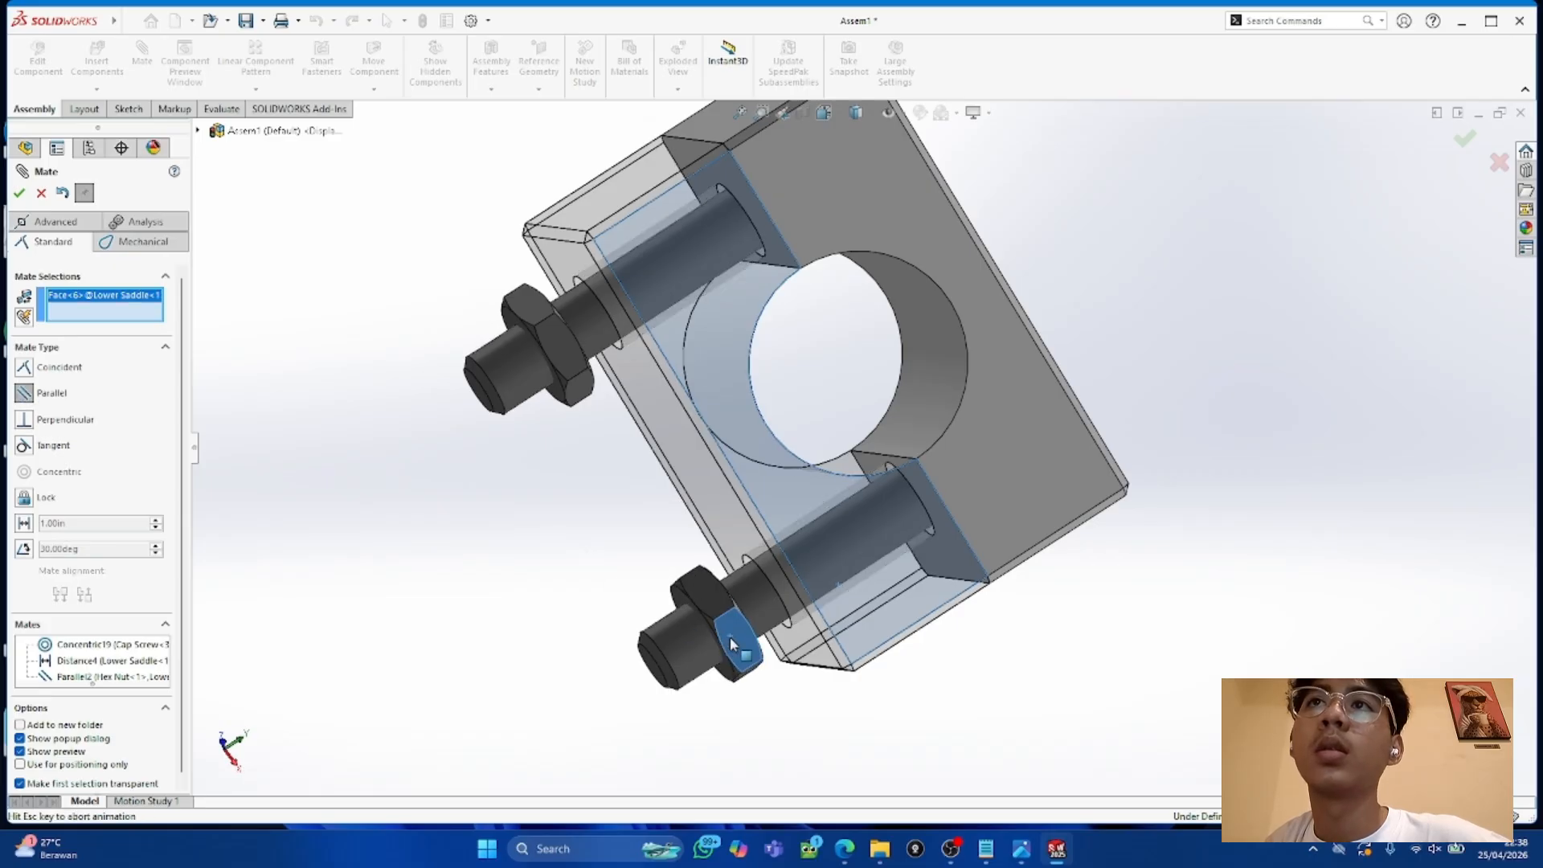
{"action": "left_click", "coordinate": [19, 194]}
Step: Add a Parallel mate between a hex socket flat of the first Cap Screw and the Upper Saddle's face beside the large bore
{"action": "middle_click_drag", "start_coordinate": [872, 433], "coordinate": [737, 530]}
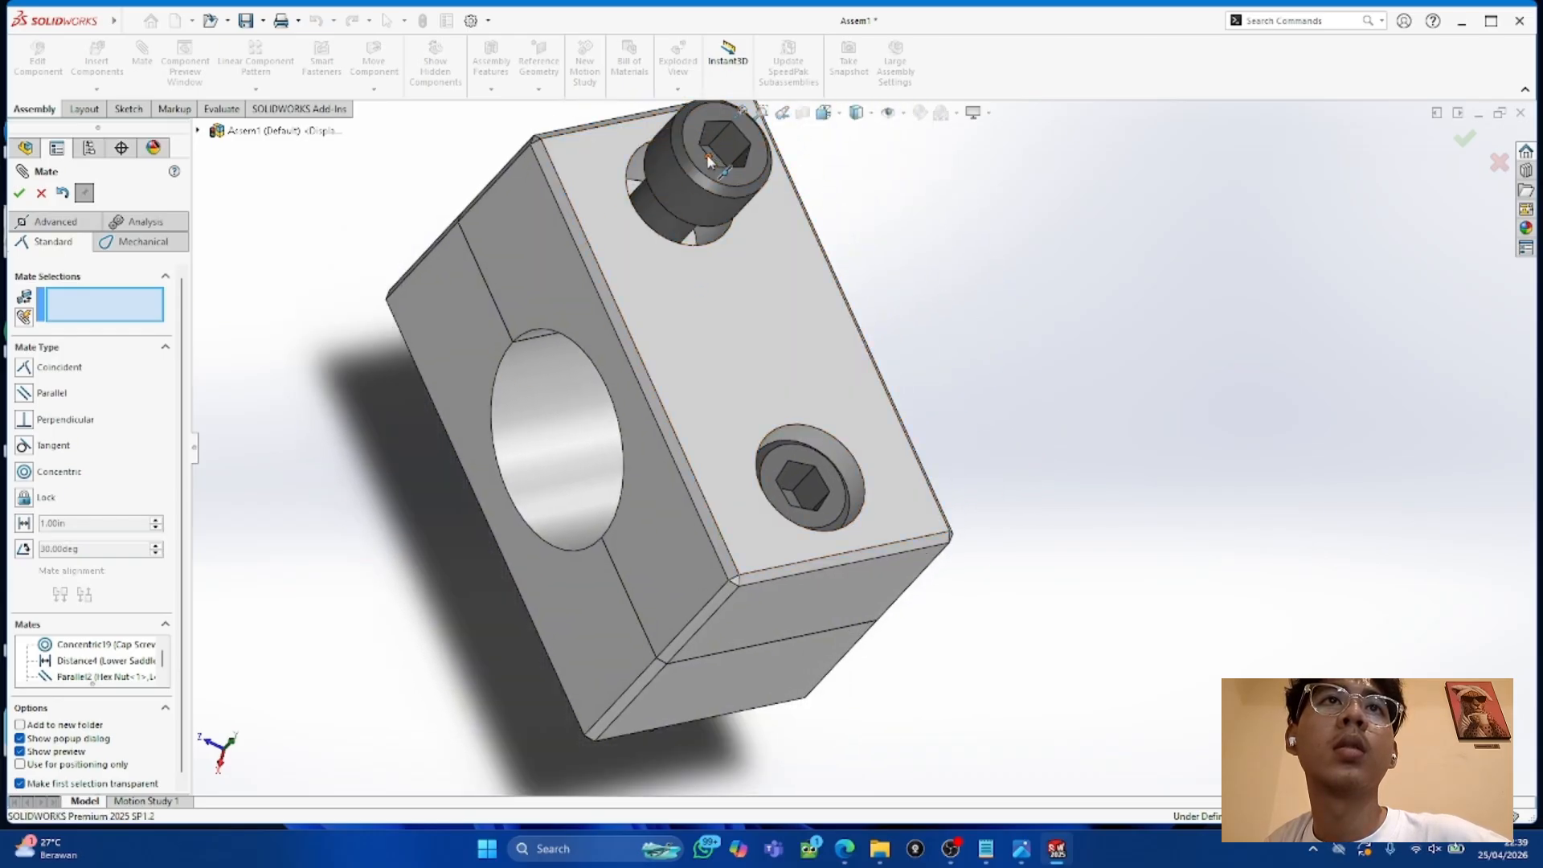
{"action": "left_click", "coordinate": [731, 150]}
{"action": "middle_click_drag", "start_coordinate": [771, 242], "coordinate": [853, 215]}
{"action": "left_click", "coordinate": [852, 216]}
{"action": "left_click", "coordinate": [27, 395]}
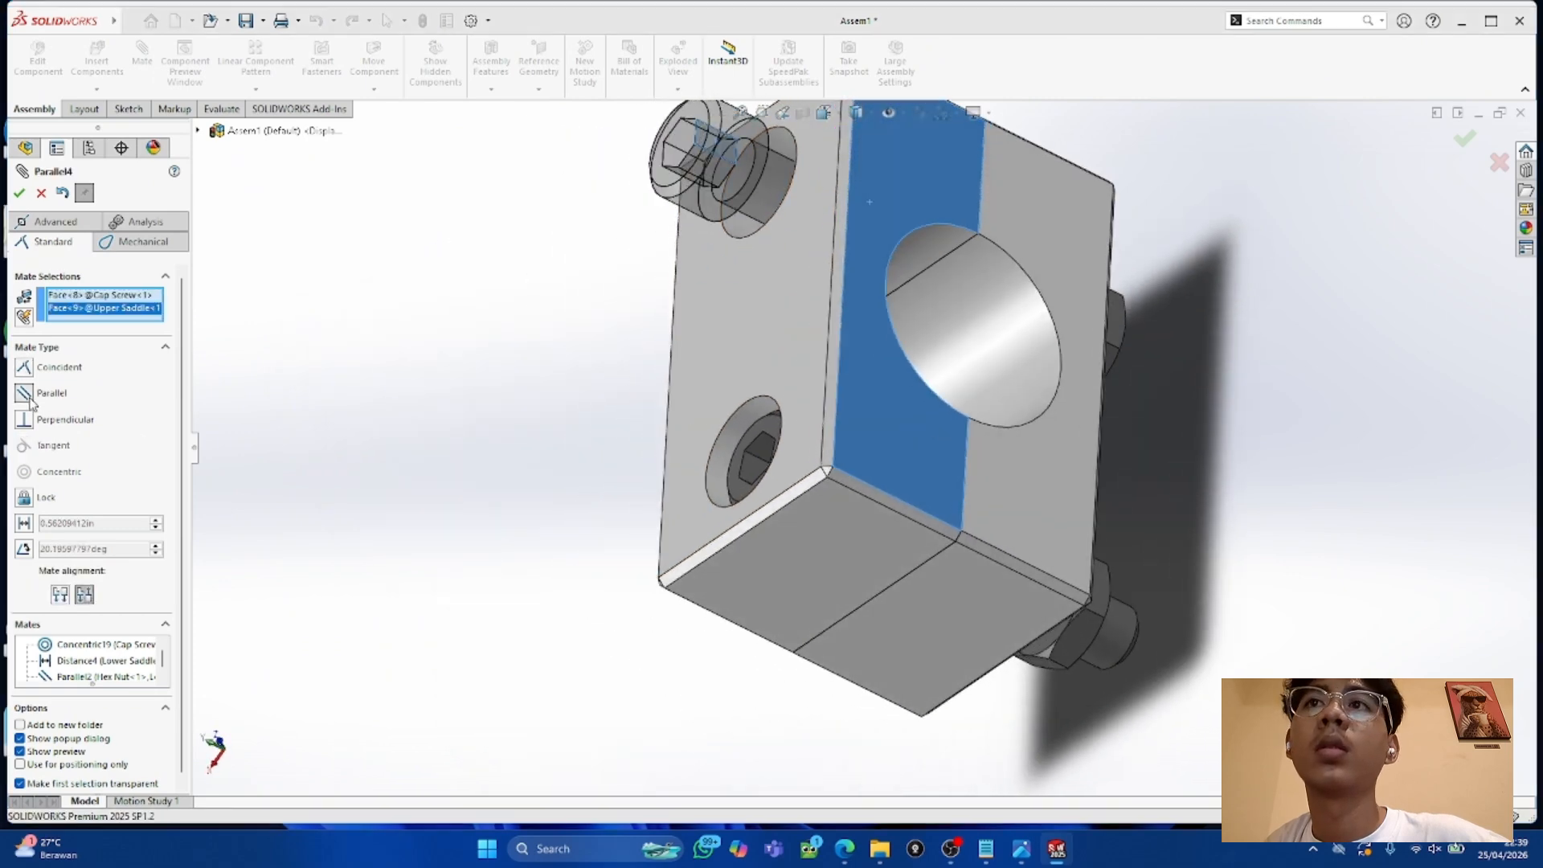
{"action": "left_click", "coordinate": [17, 193]}
Step: Slide the saddles along the first Cap Screw so that its head sits inside the Upper Saddle's counterbore
{"action": "middle_click_drag", "start_coordinate": [272, 399], "coordinate": [633, 474]}
{"action": "left_click", "coordinate": [729, 365]}
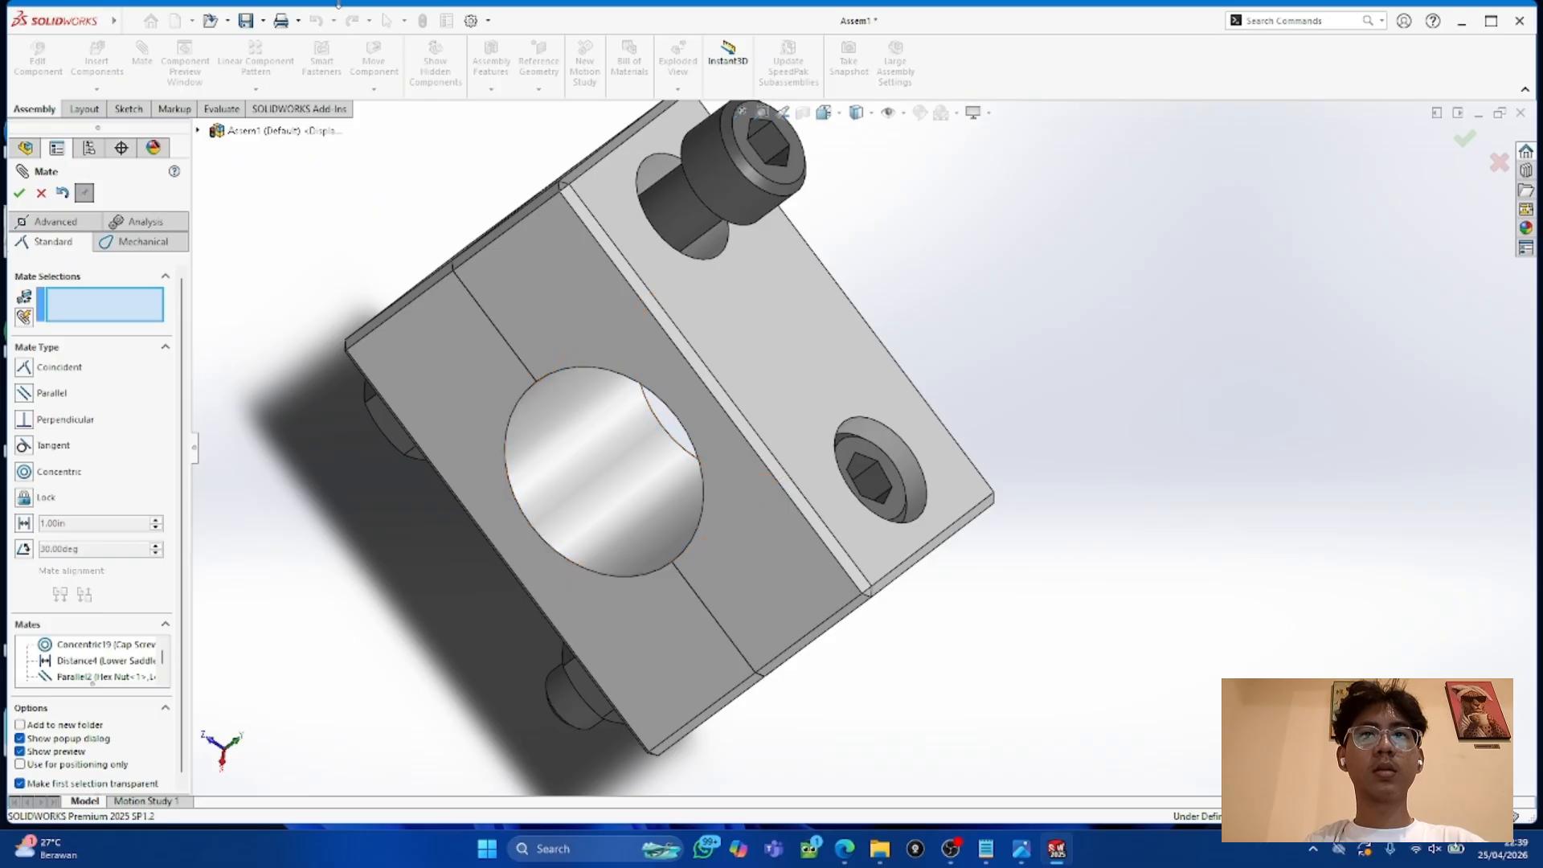
{"action": "left_click_drag", "start_coordinate": [636, 359], "coordinate": [736, 273]}
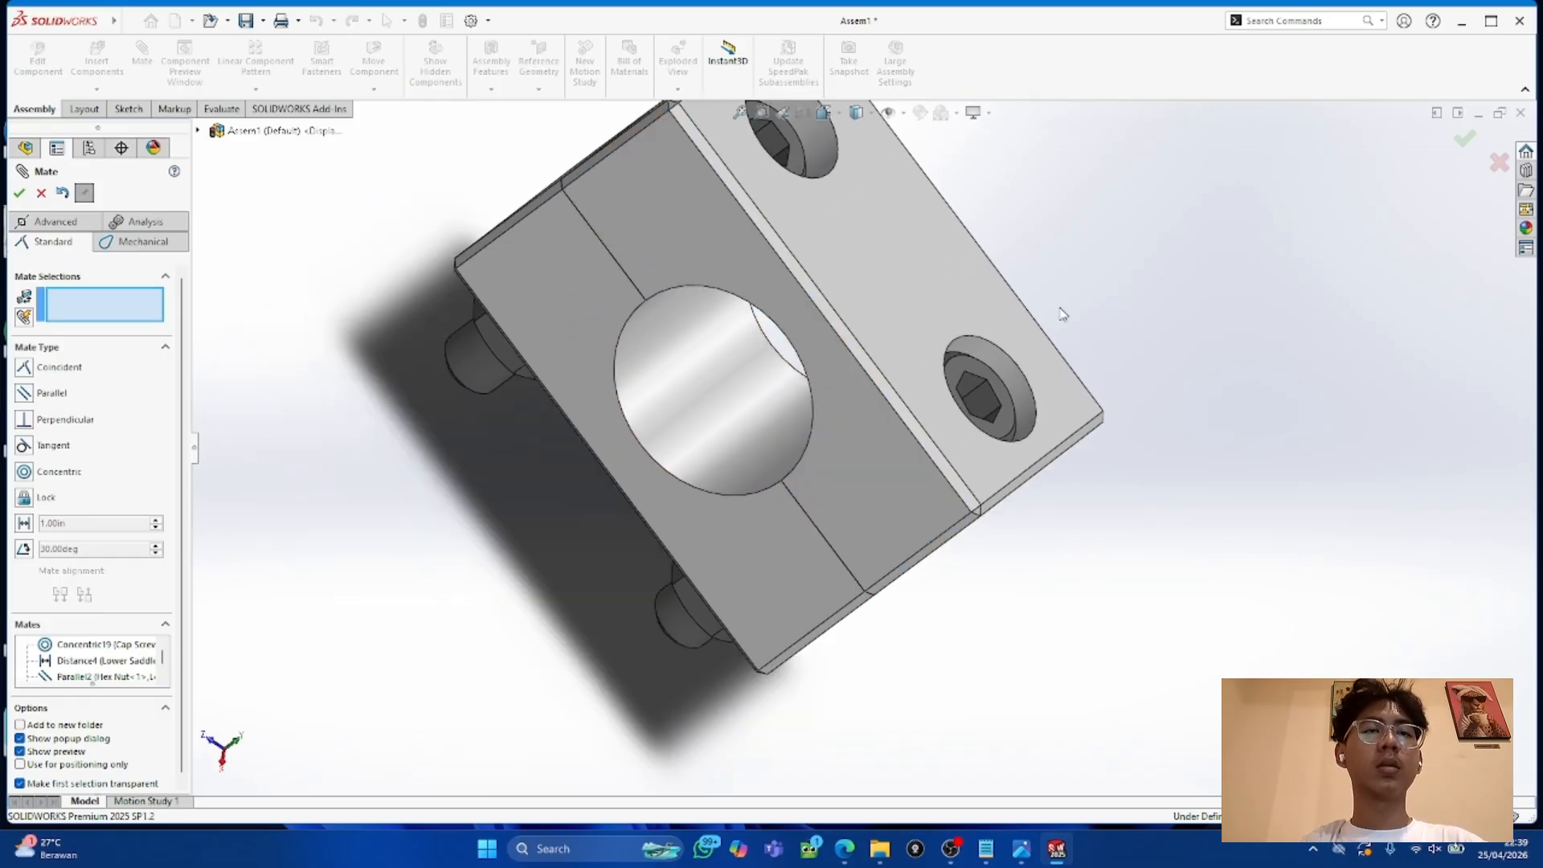
{"action": "middle_click_drag", "start_coordinate": [1006, 254], "coordinate": [942, 196]}
{"action": "left_click_drag", "start_coordinate": [906, 314], "coordinate": [877, 329]}
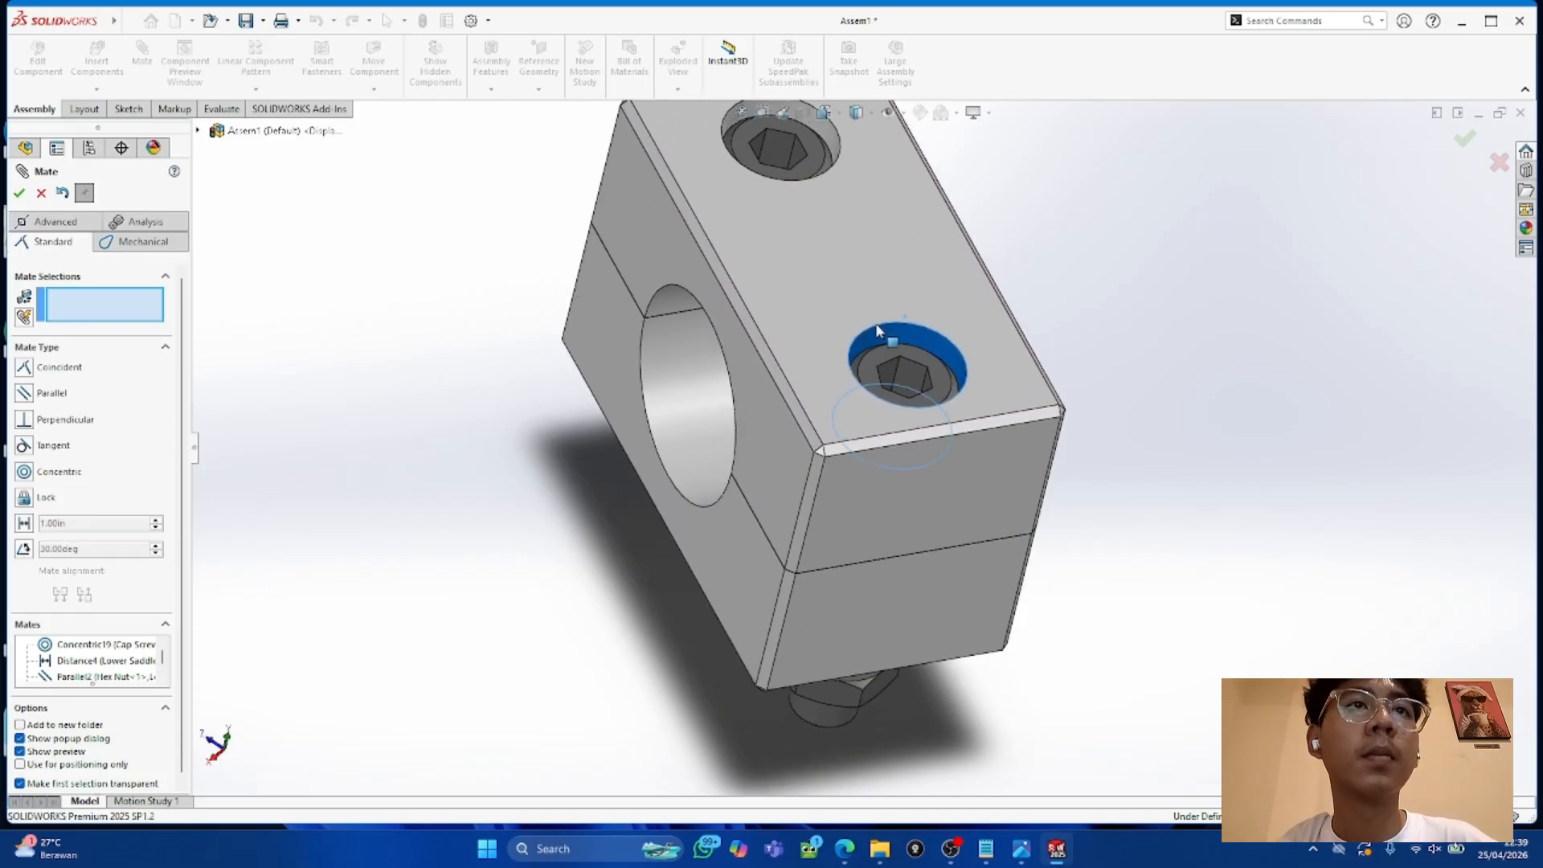
Step: Add a Parallel mate between a hex socket flat of the second Cap Screw and the Upper Saddle's face beside the large bore
{"action": "left_click", "coordinate": [925, 384]}
{"action": "middle_click_drag", "start_coordinate": [926, 384], "coordinate": [939, 399]}
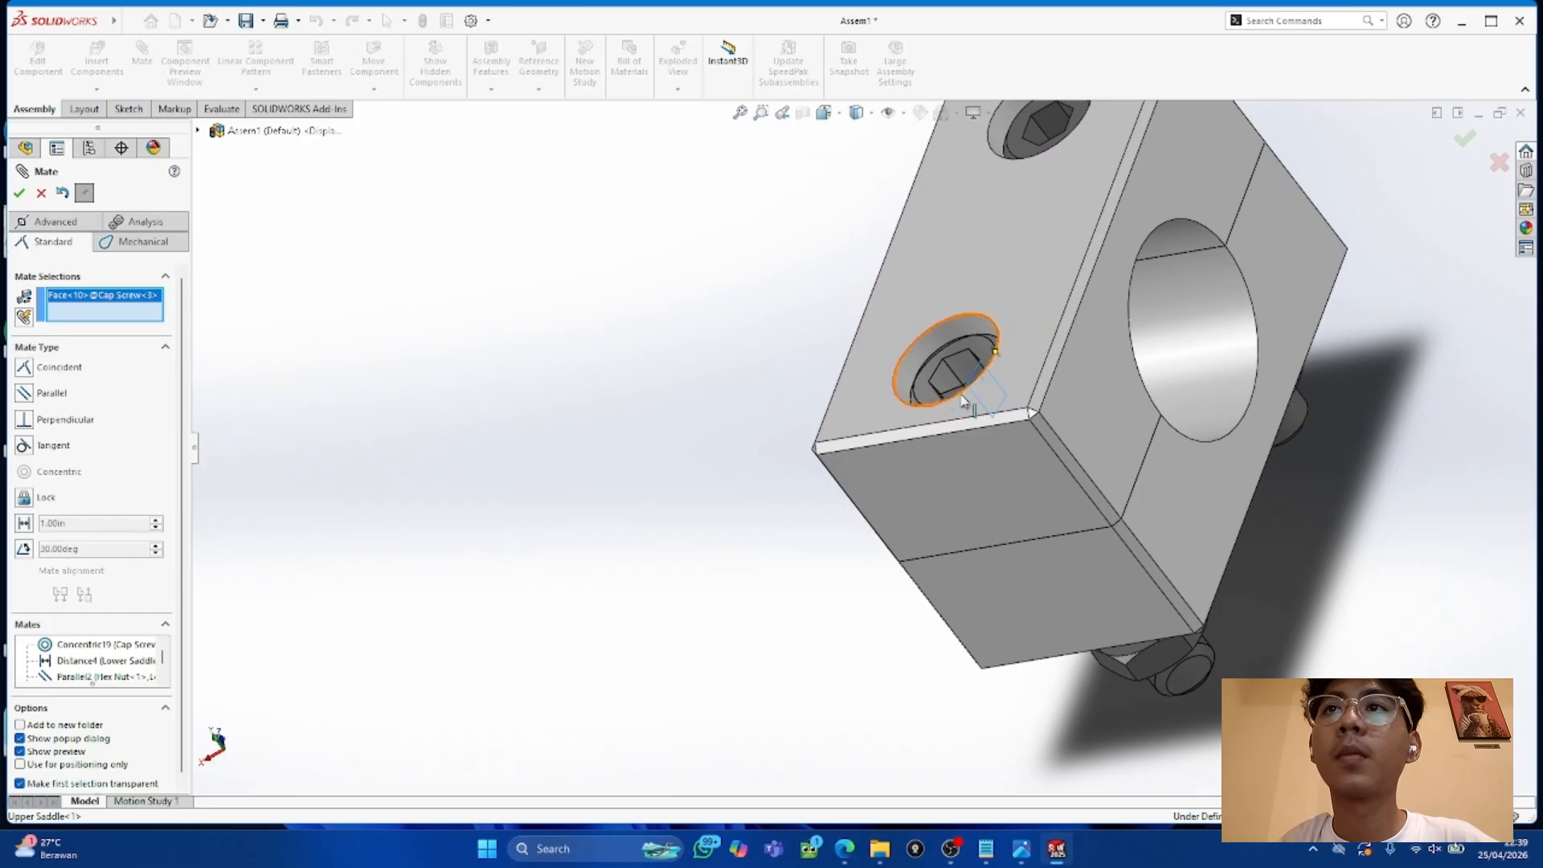
{"action": "left_click", "coordinate": [1079, 397]}
{"action": "left_click", "coordinate": [24, 394]}
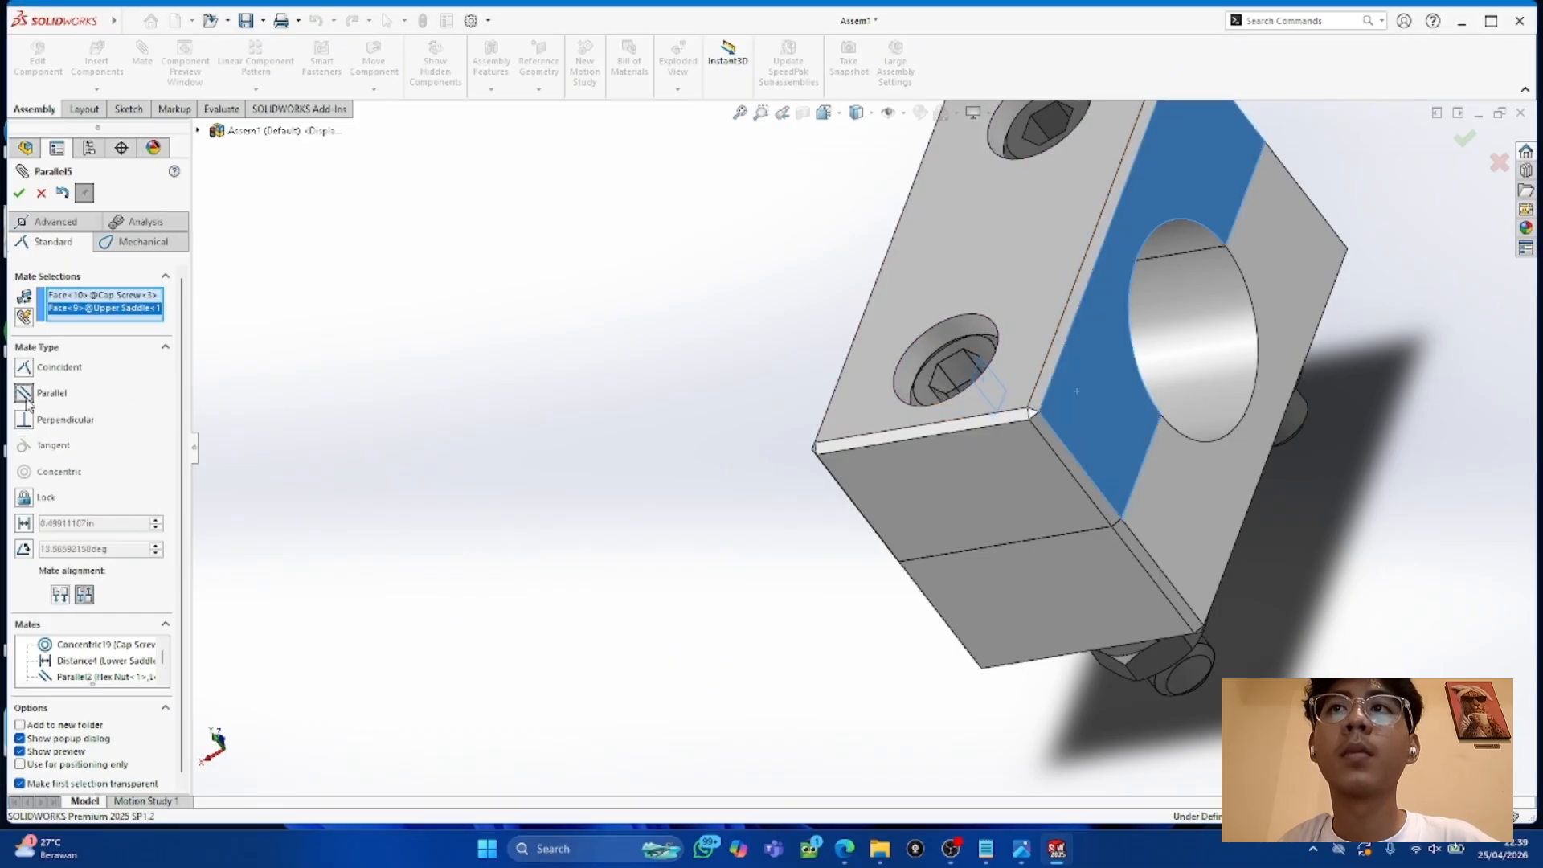
{"action": "left_click", "coordinate": [18, 195]}
Step: Move the saddles to expose the first Cap Screw's head, and mate its underside Coincident with the Upper Saddle's counterbore floor
{"action": "middle_click_drag", "start_coordinate": [507, 375], "coordinate": [404, 372]}
{"action": "middle_click_drag", "start_coordinate": [467, 267], "coordinate": [402, 341]}
{"action": "middle_click_drag", "start_coordinate": [304, 440], "coordinate": [269, 424]}
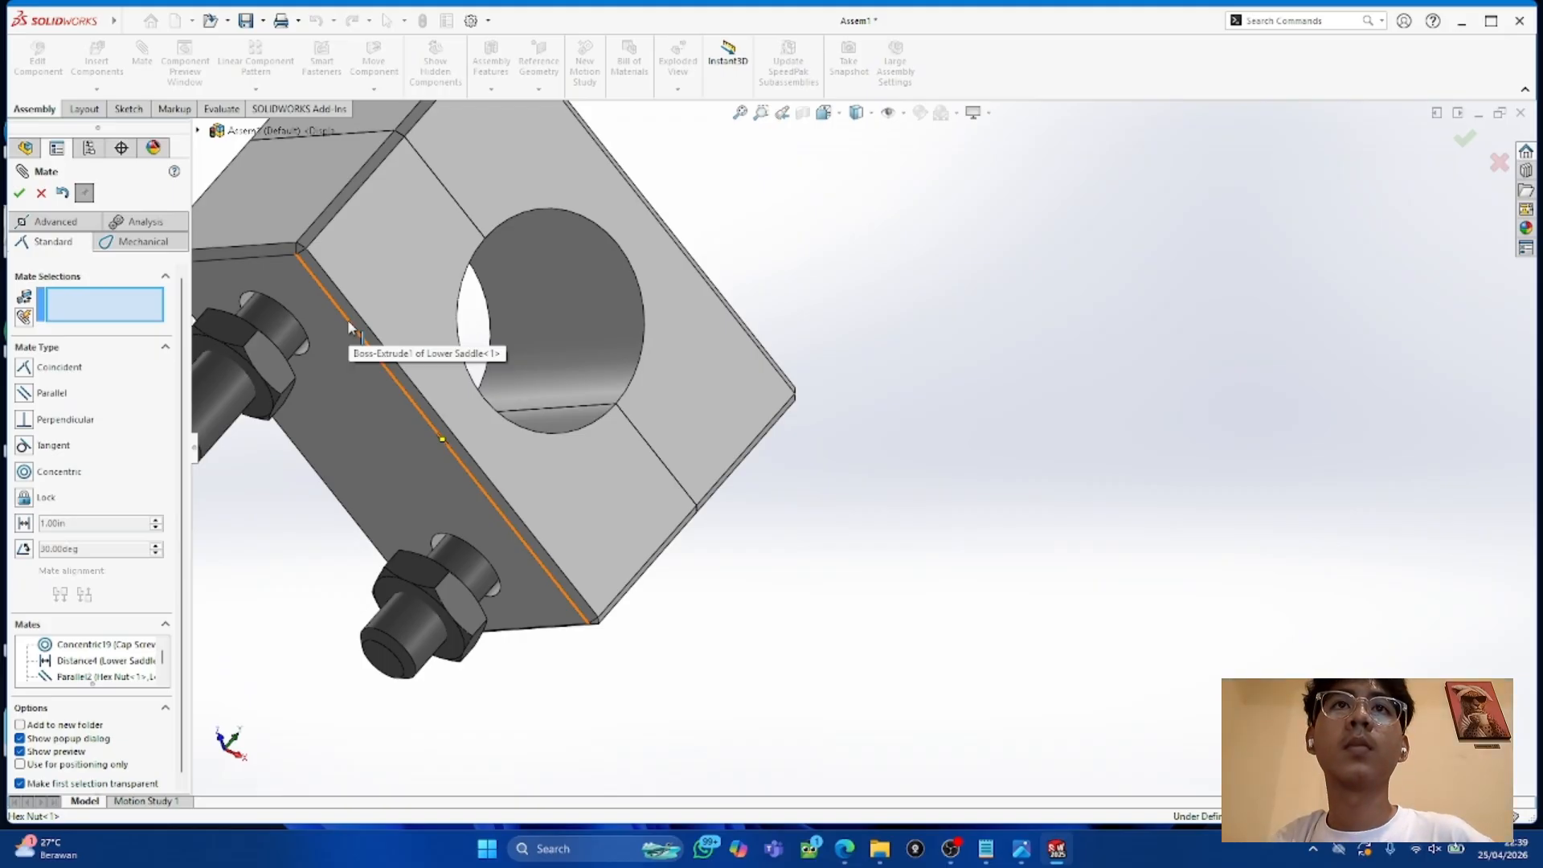
{"action": "middle_click_drag", "start_coordinate": [595, 197], "coordinate": [582, 357]}
{"action": "scroll", "coordinate": [678, 261], "scroll_direction": "up", "scroll_amount": 3}
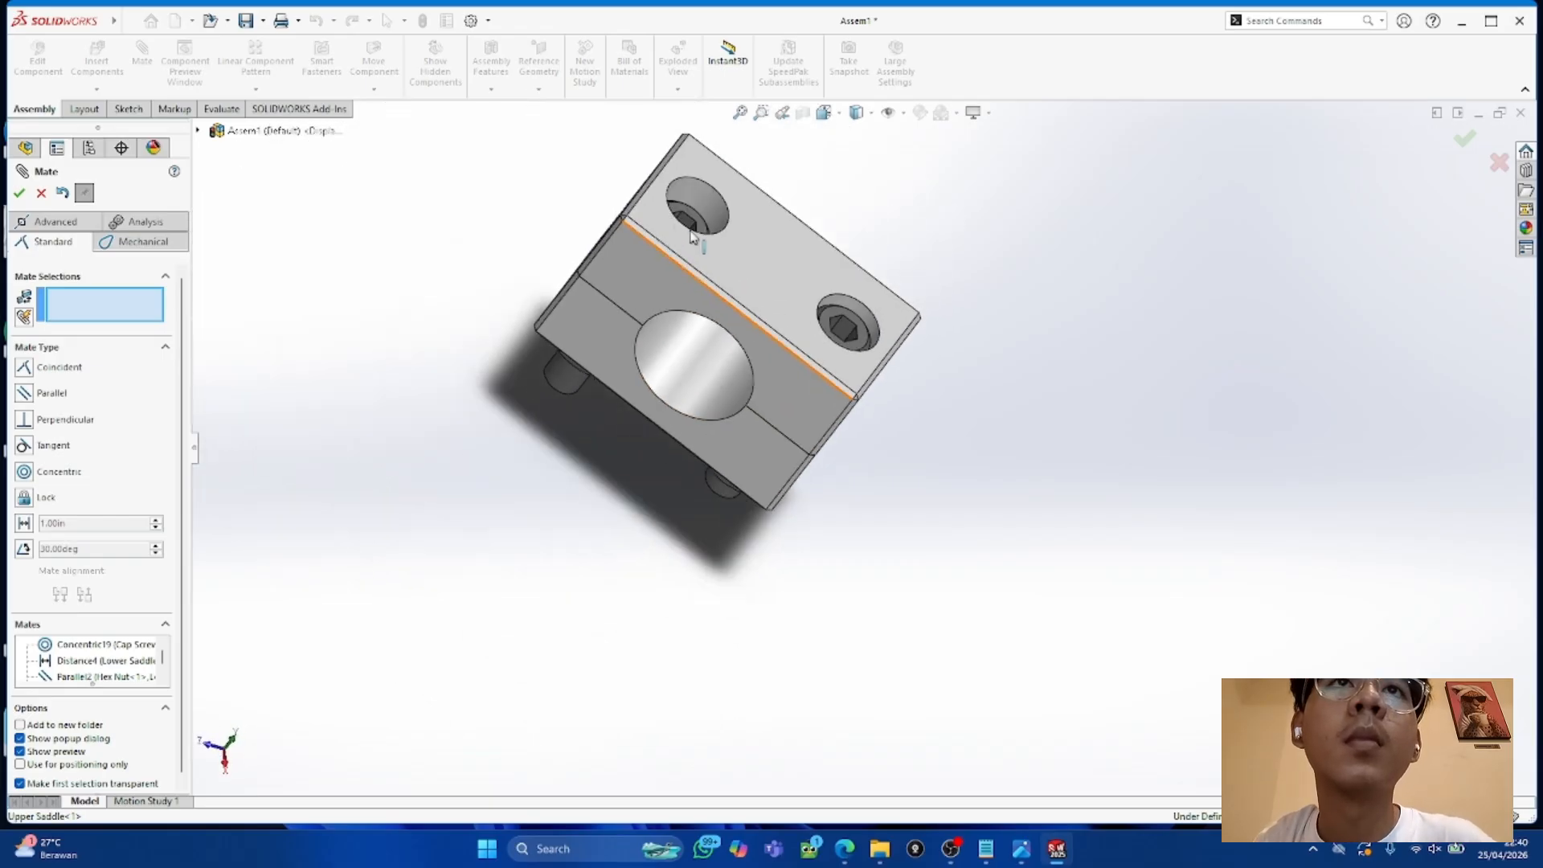
{"action": "left_click_drag", "start_coordinate": [690, 243], "coordinate": [672, 272]}
{"action": "middle_click_drag", "start_coordinate": [672, 270], "coordinate": [618, 263]}
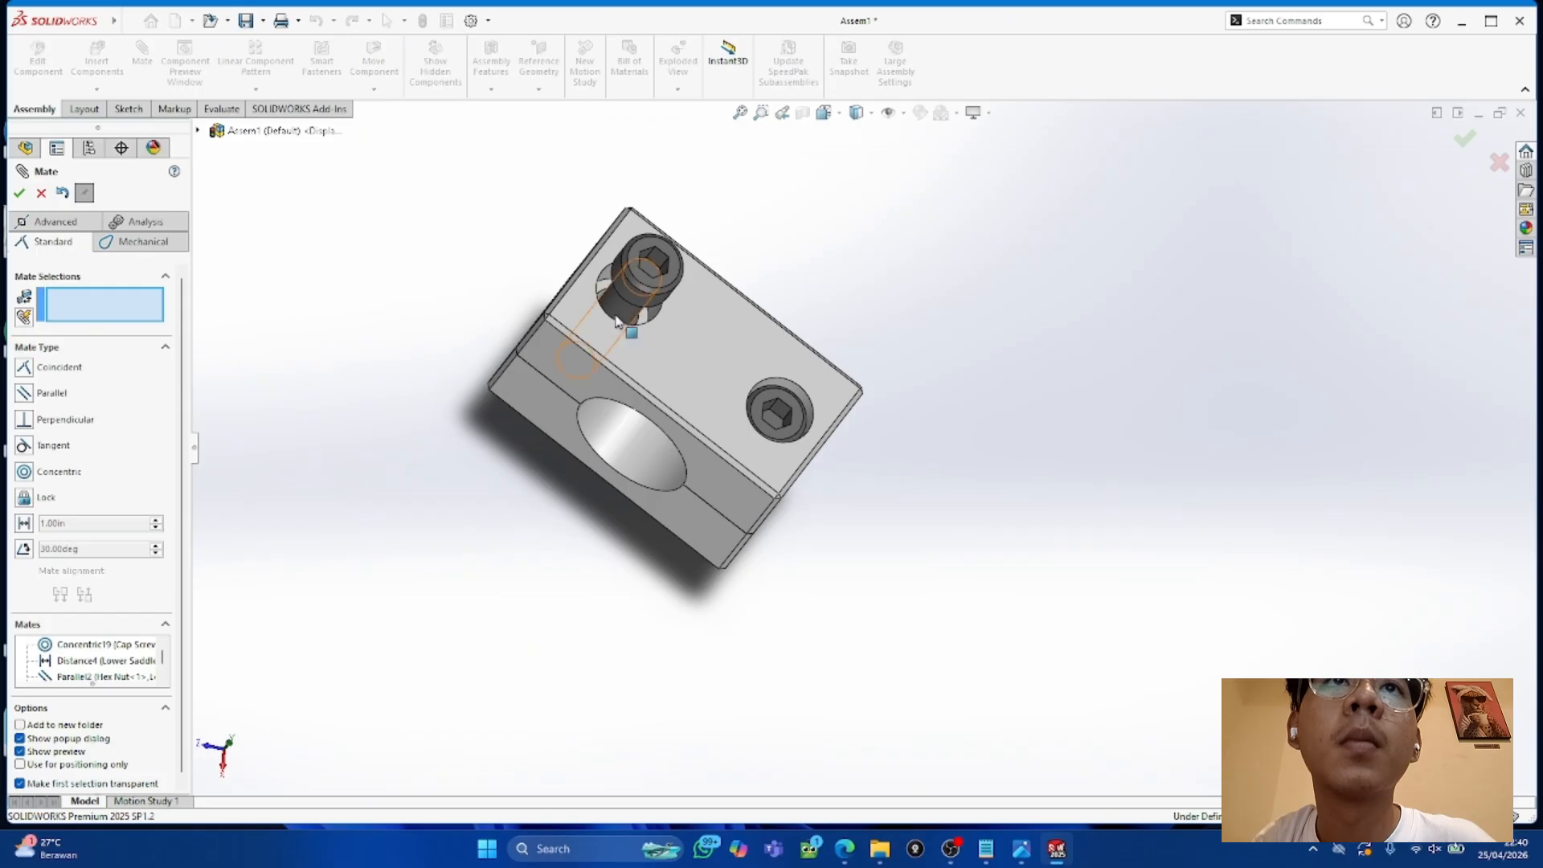
{"action": "left_click", "coordinate": [642, 320]}
{"action": "middle_click_drag", "start_coordinate": [643, 319], "coordinate": [747, 172]}
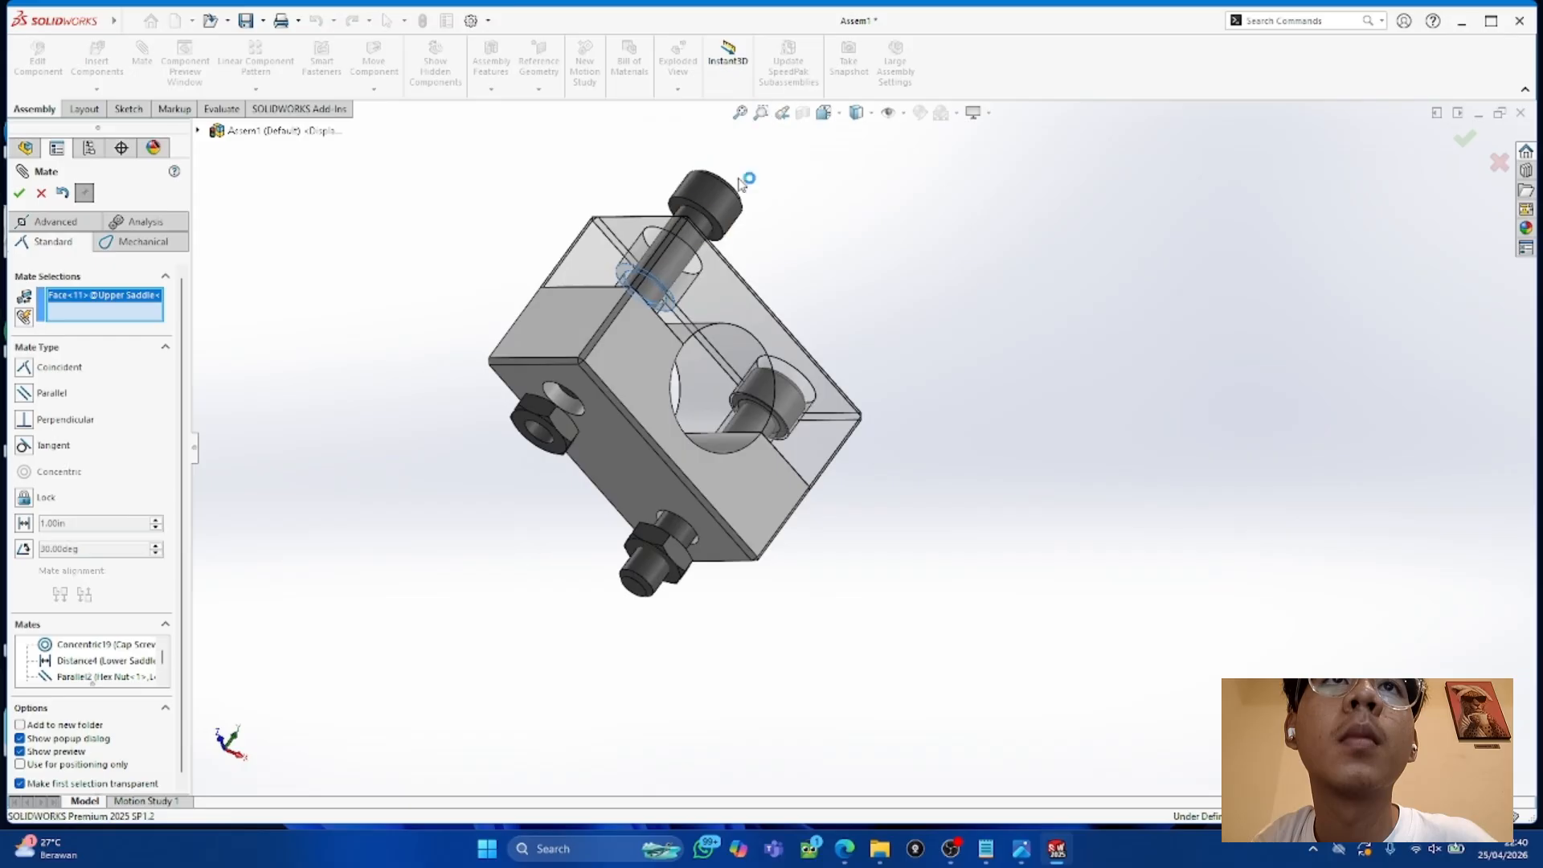
{"action": "left_click", "coordinate": [698, 210]}
{"action": "left_click", "coordinate": [23, 195]}
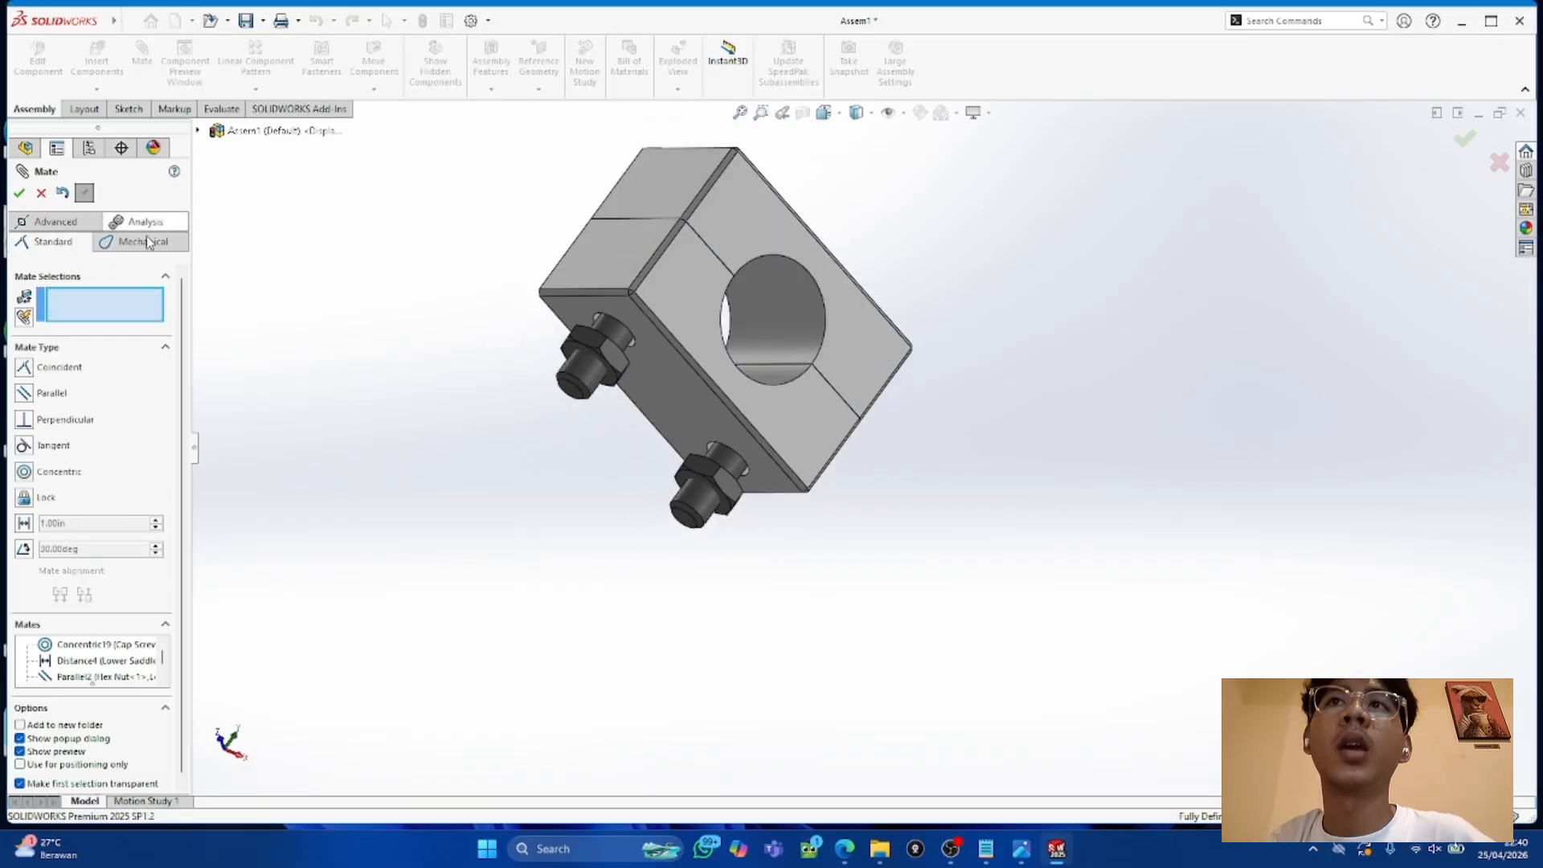
Step: Finish mating and examine the seating of the Cap Screws and Hex Nuts in the saddle assembly from several sides
{"action": "middle_click_drag", "start_coordinate": [754, 267], "coordinate": [623, 315]}
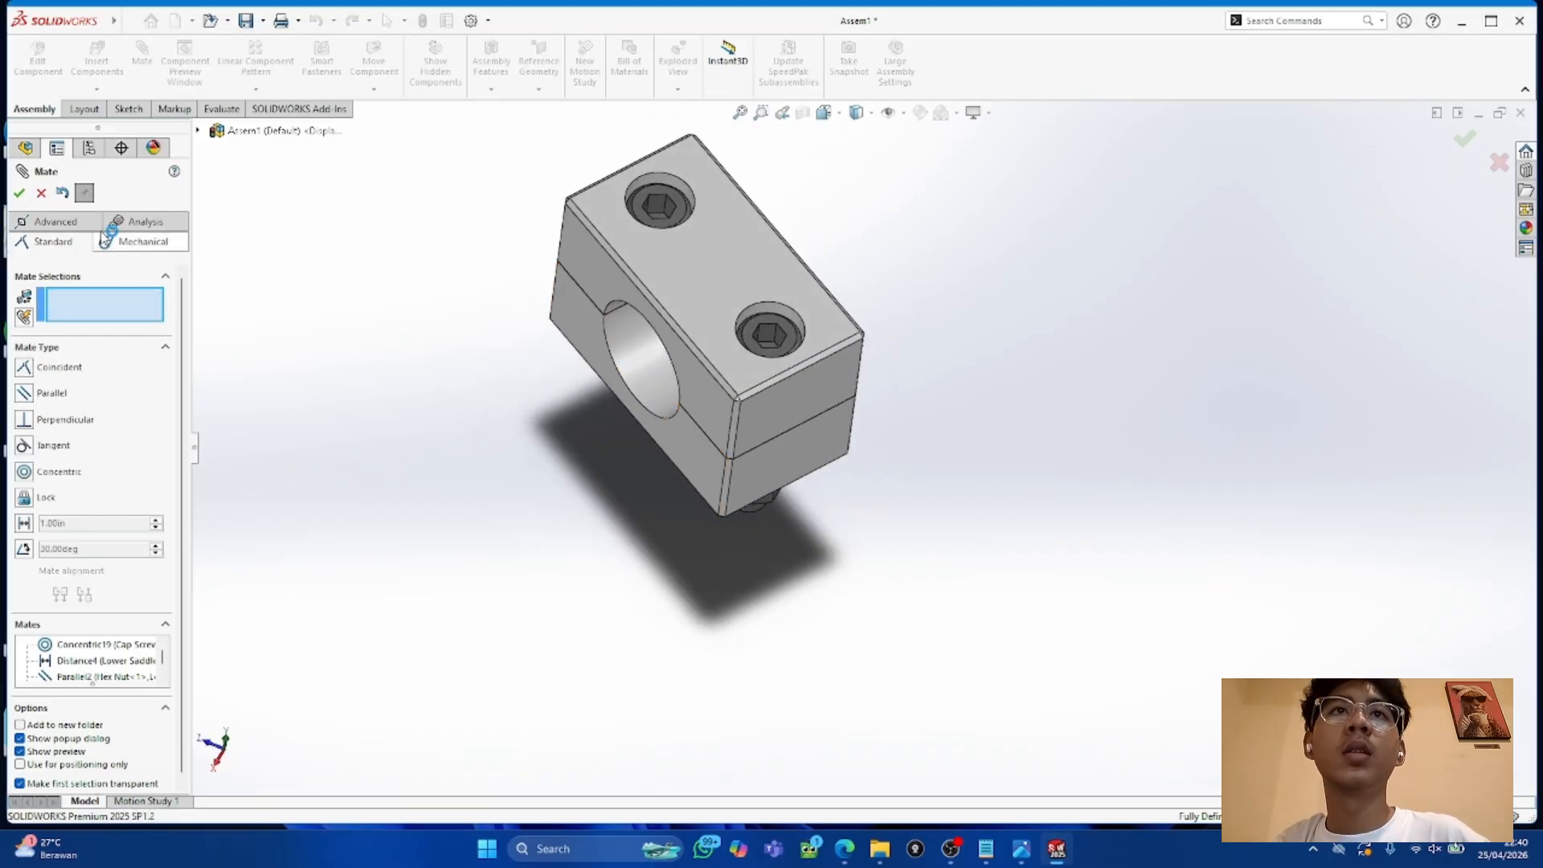
{"action": "left_click", "coordinate": [20, 194]}
{"action": "left_click", "coordinate": [703, 290]}
{"action": "left_click", "coordinate": [1065, 465]}
{"action": "middle_click_drag", "start_coordinate": [1065, 465], "coordinate": [830, 540]}
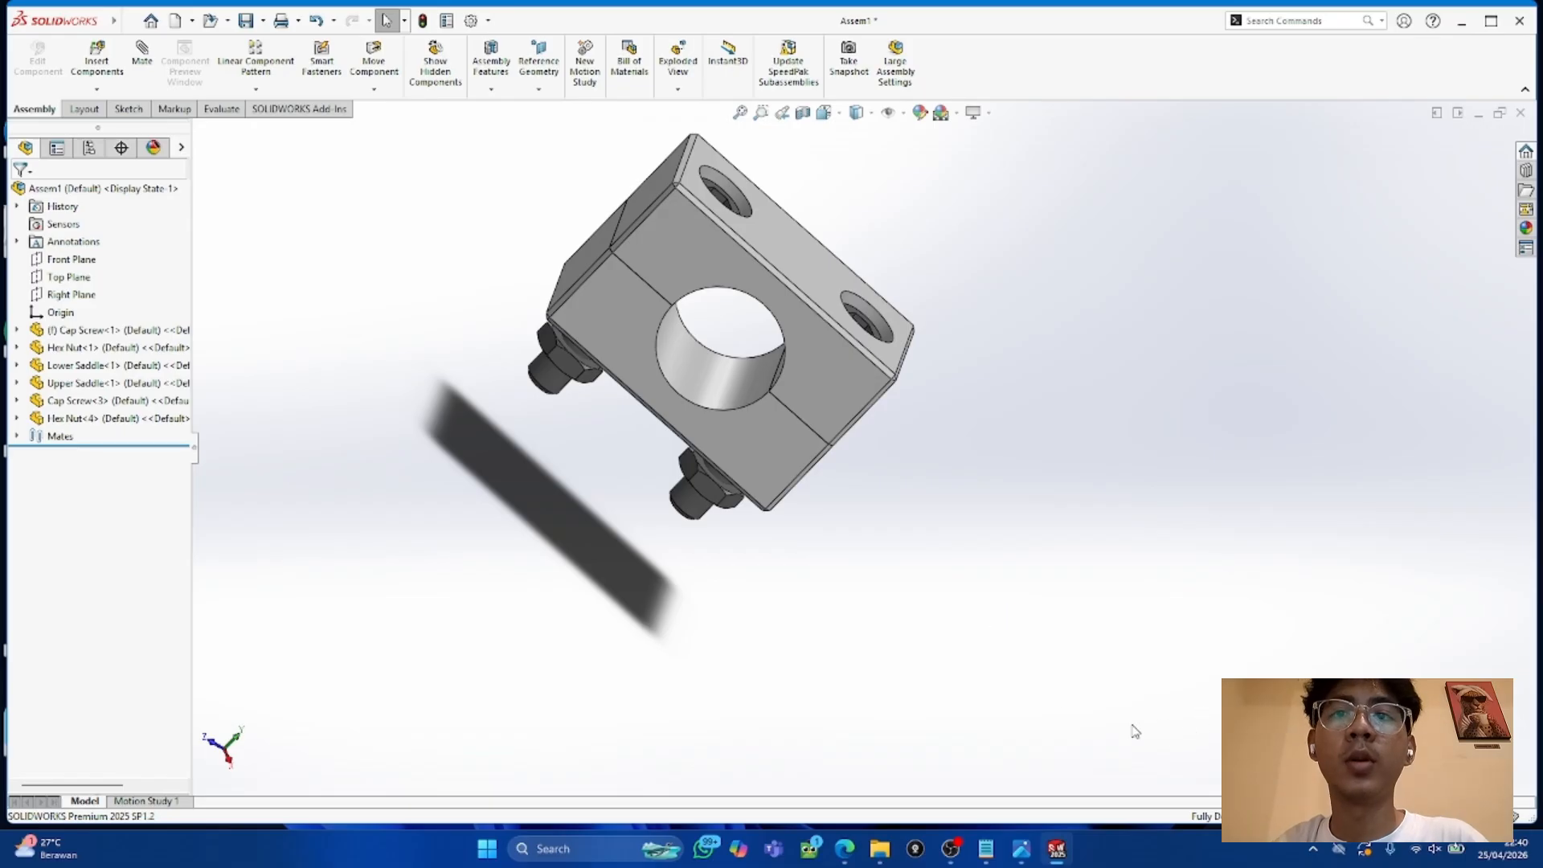